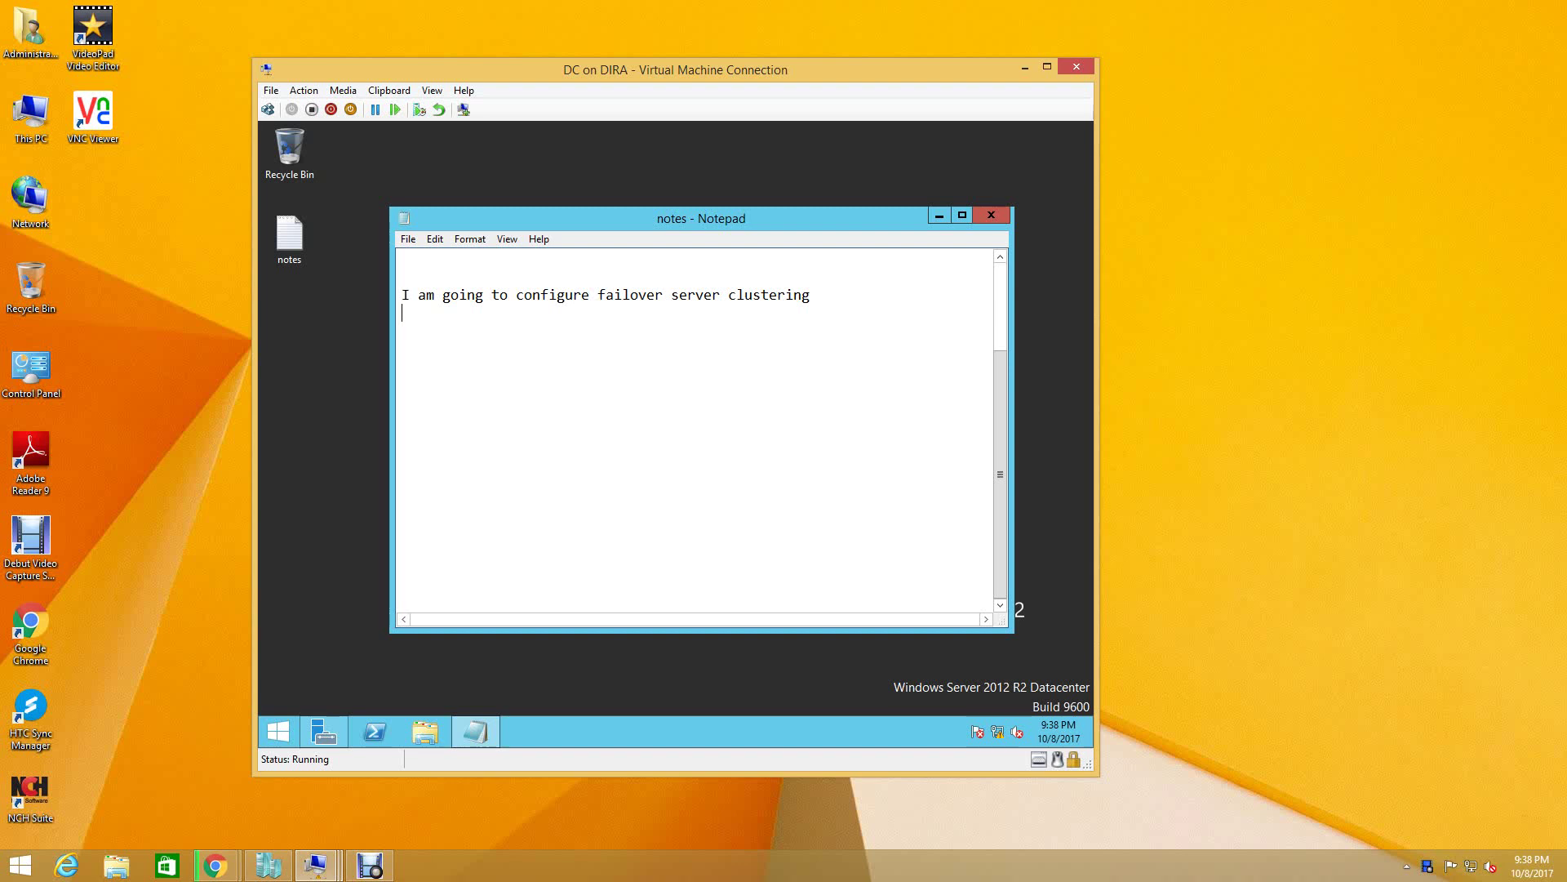
- Add the lines 'this is my DC.' and 'I WILL GO ON SAN' to the Notepad notes
type("this ")
type("is my")
type(" DC")
type(",")
key("BackSpace")
type(".")
key("Return")
key("Return")
key("Return")
key("Return")
key("Return")
type("I WILL GO ON ")
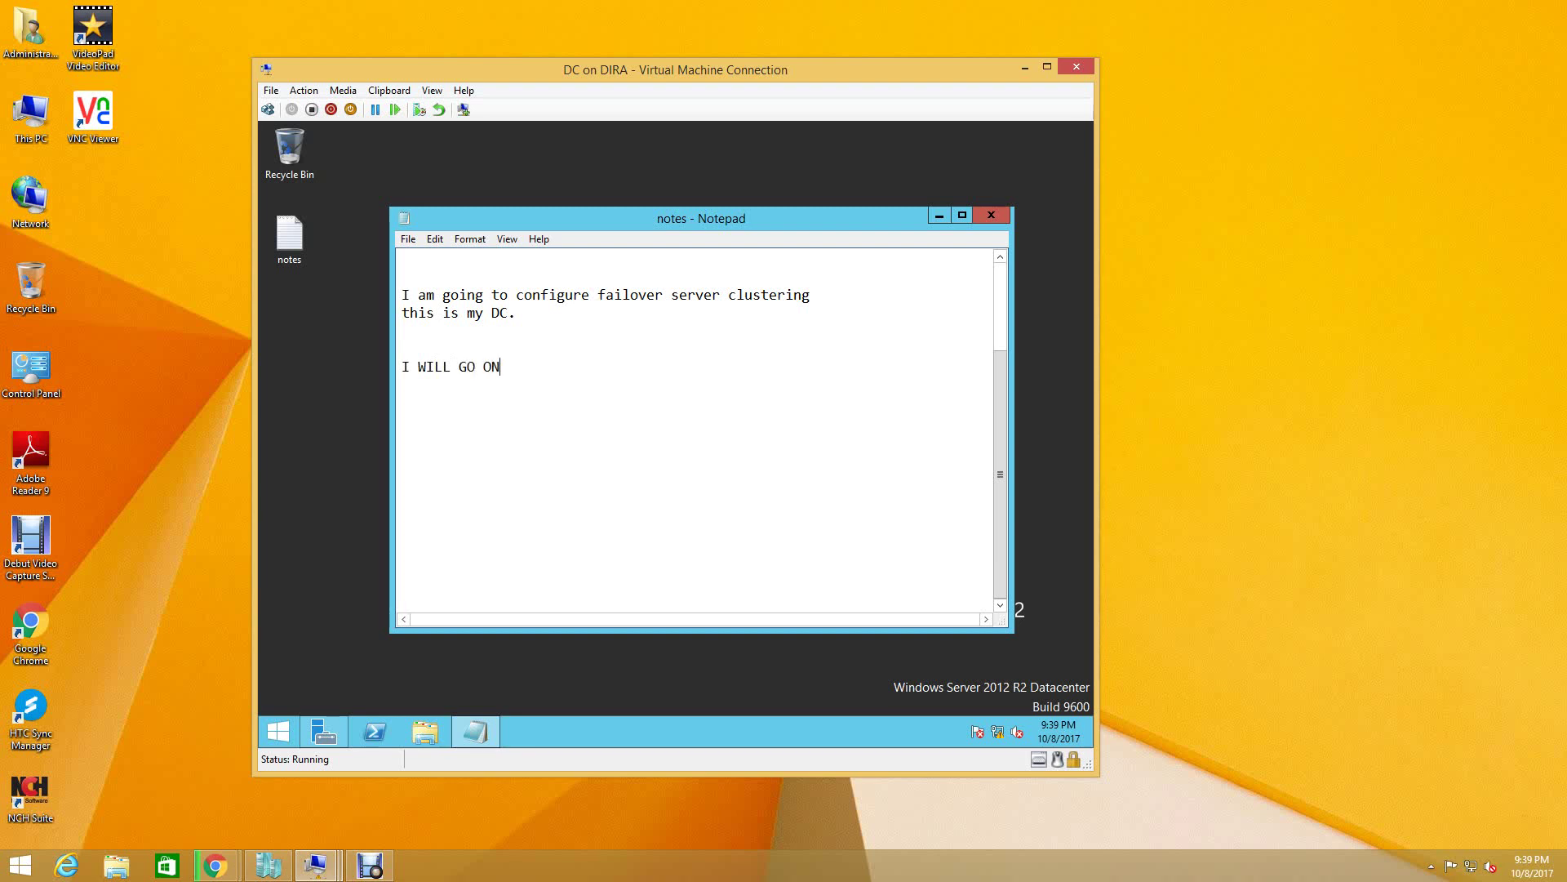
type("SAN")
- Bring up the SAN VM and show SERVER3 on the File and Storage Services Servers page
mouse_move(315, 868)
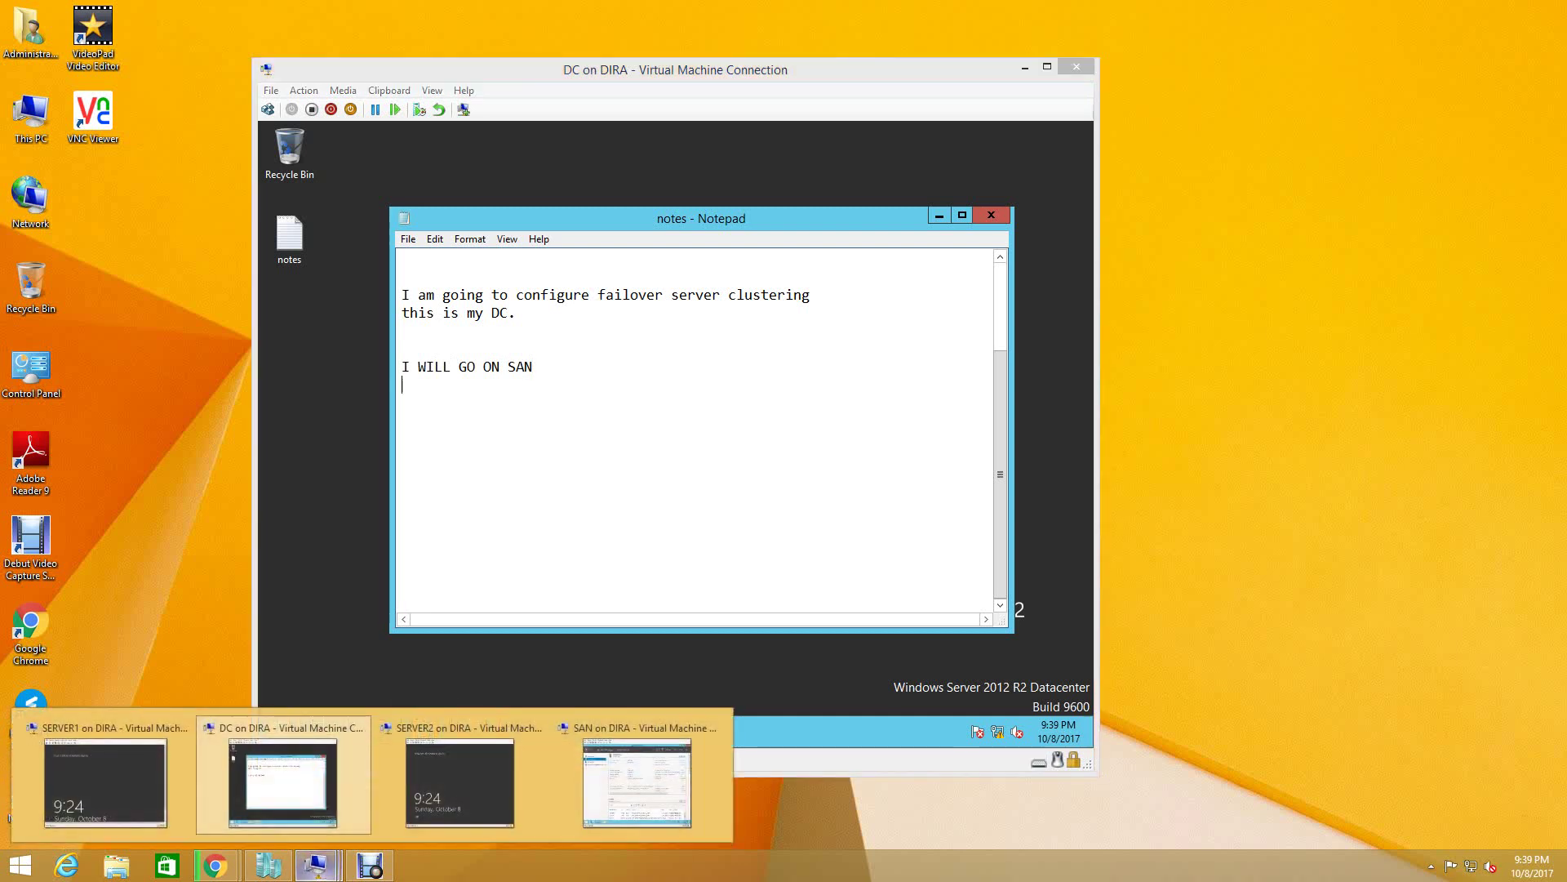
left_click(637, 782)
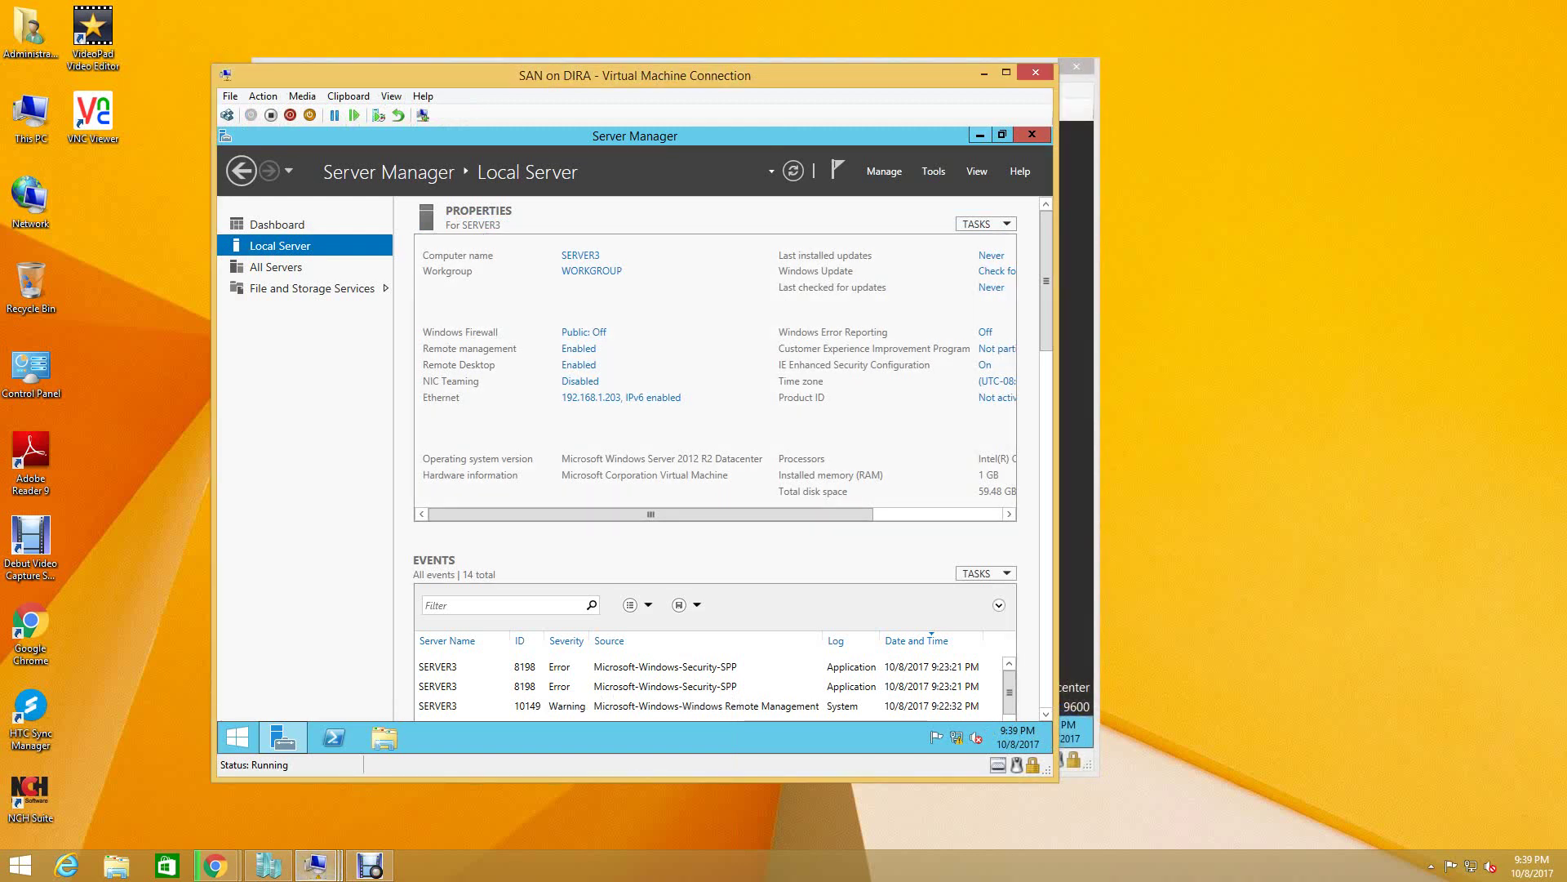
left_click(312, 289)
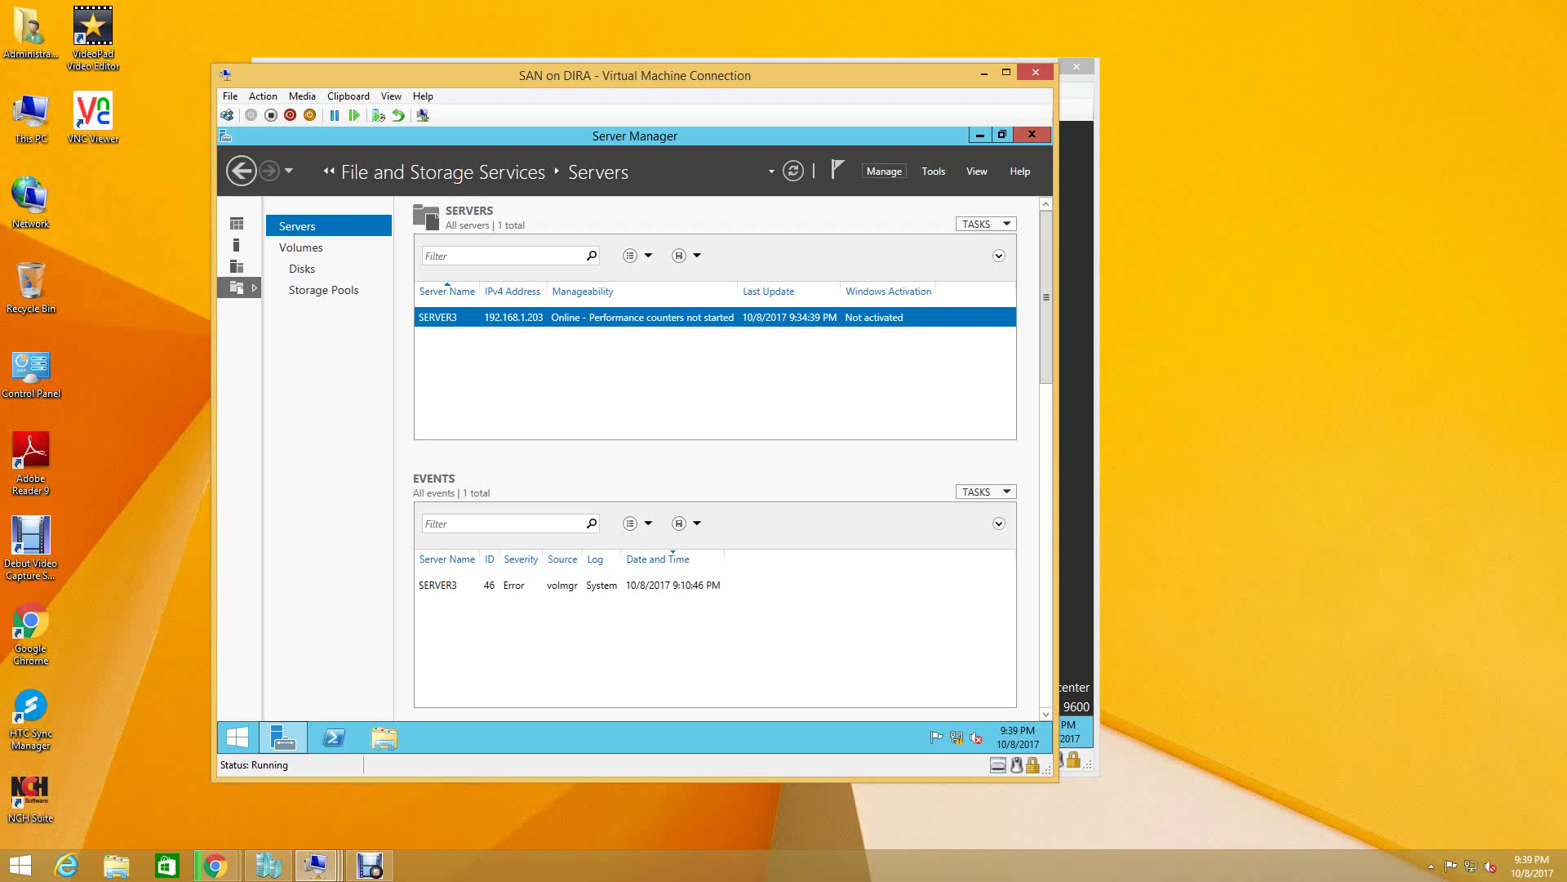
left_click(884, 171)
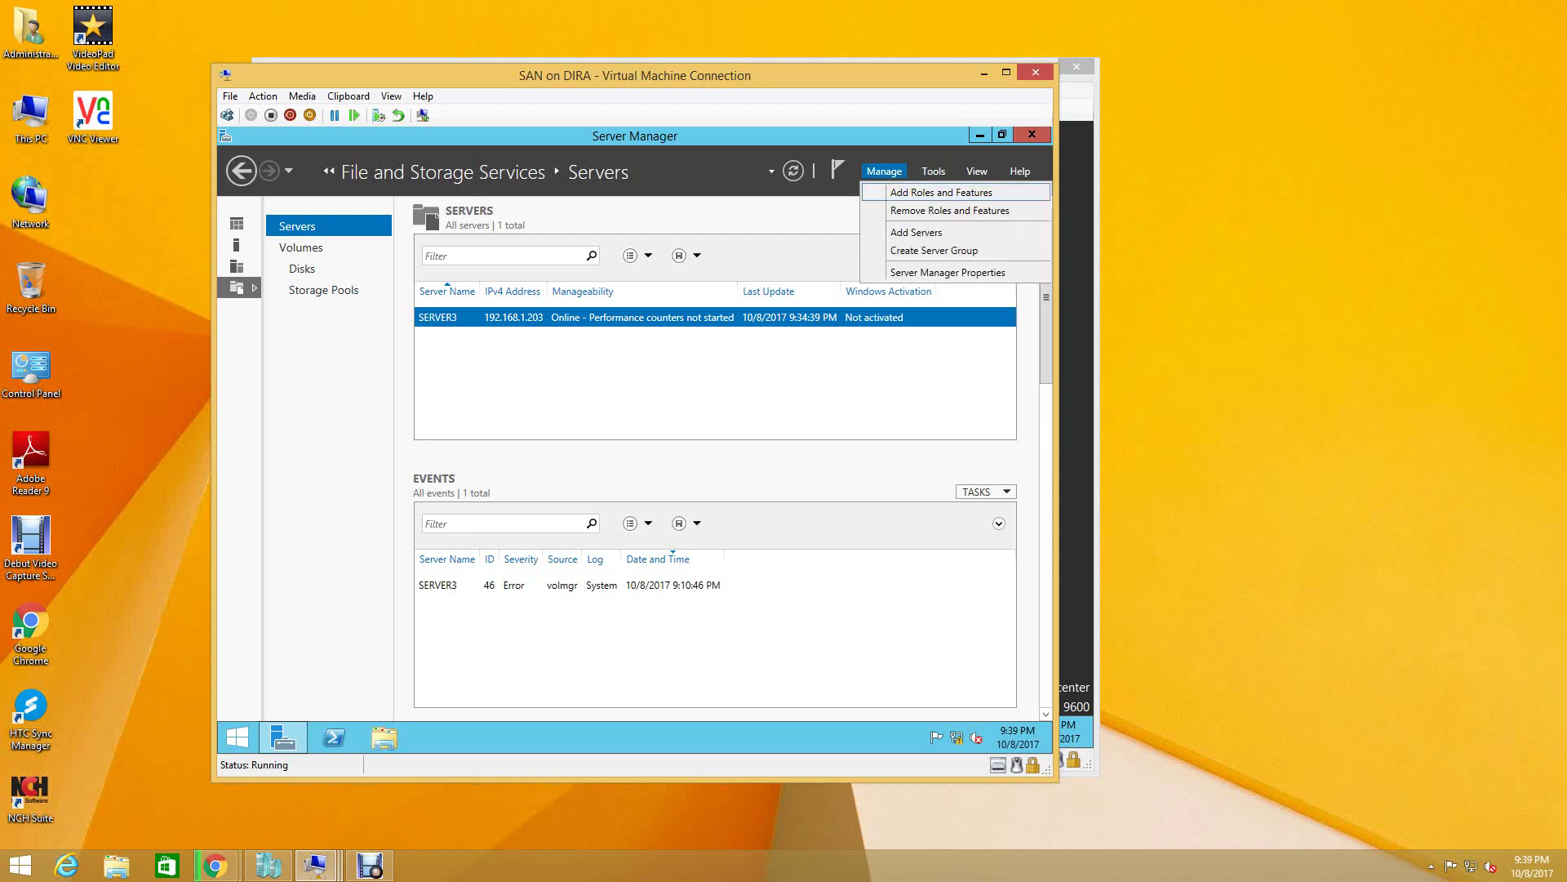
- Start Add Roles and Features, keeping role-based installation and SERVER3, through to the features step
left_click(941, 192)
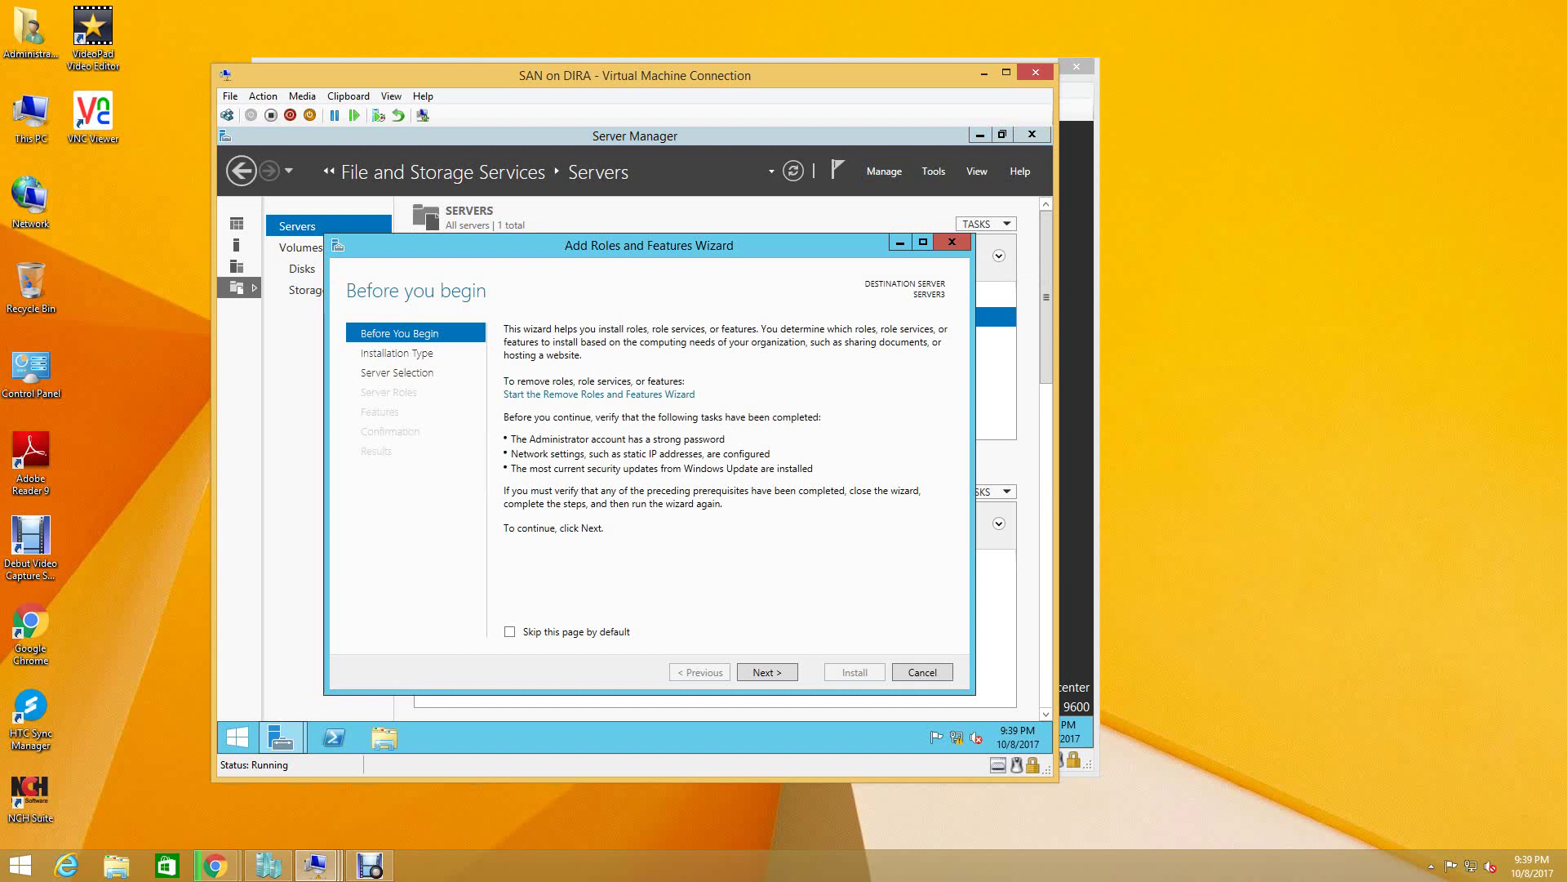
key("Return")
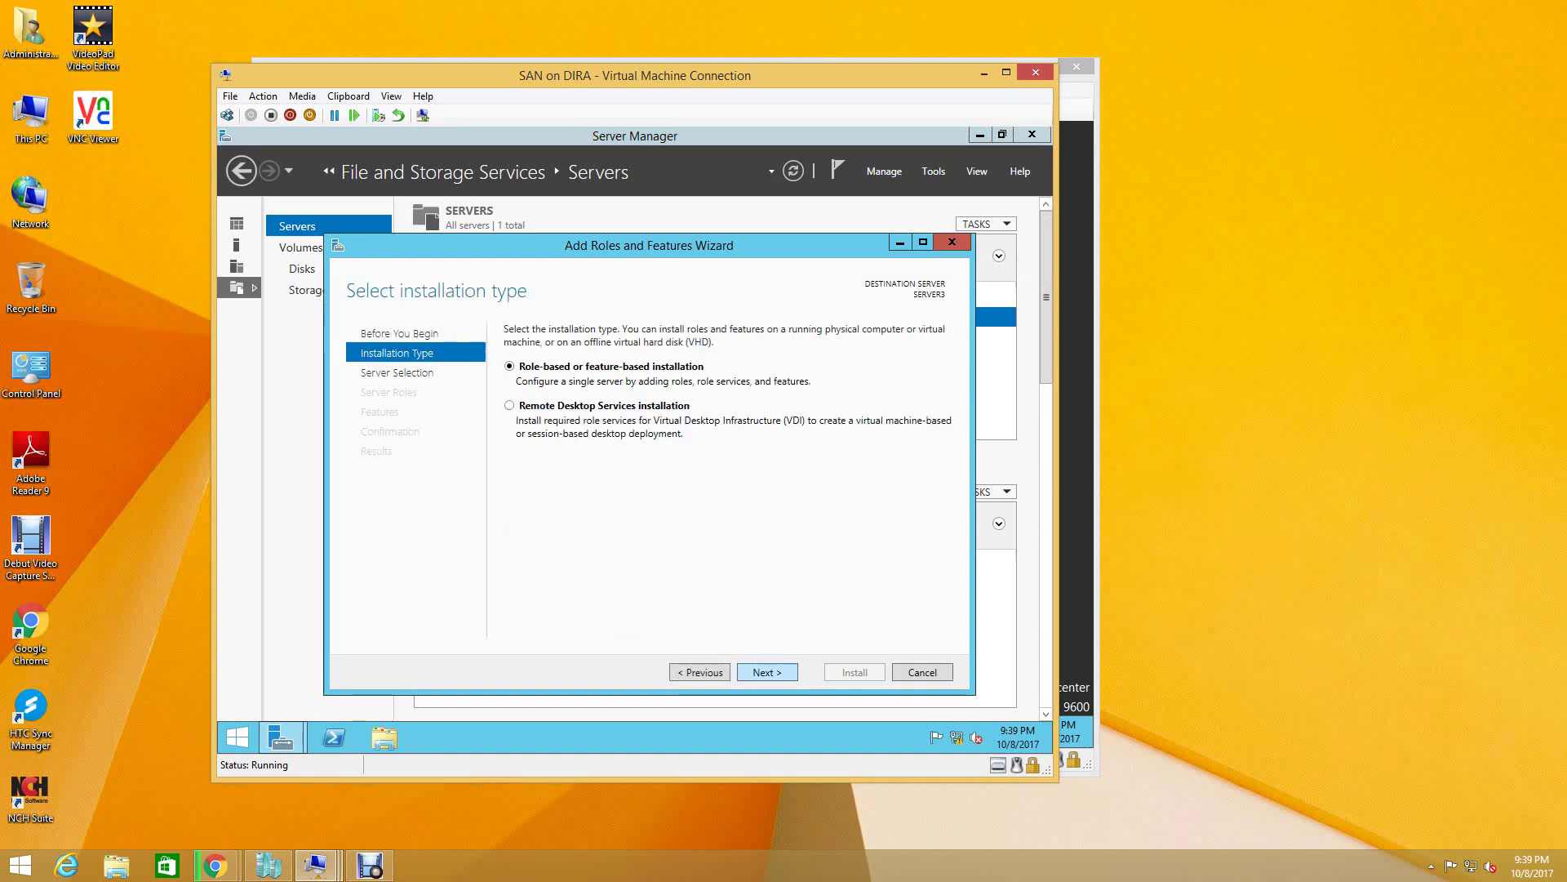
key("Return")
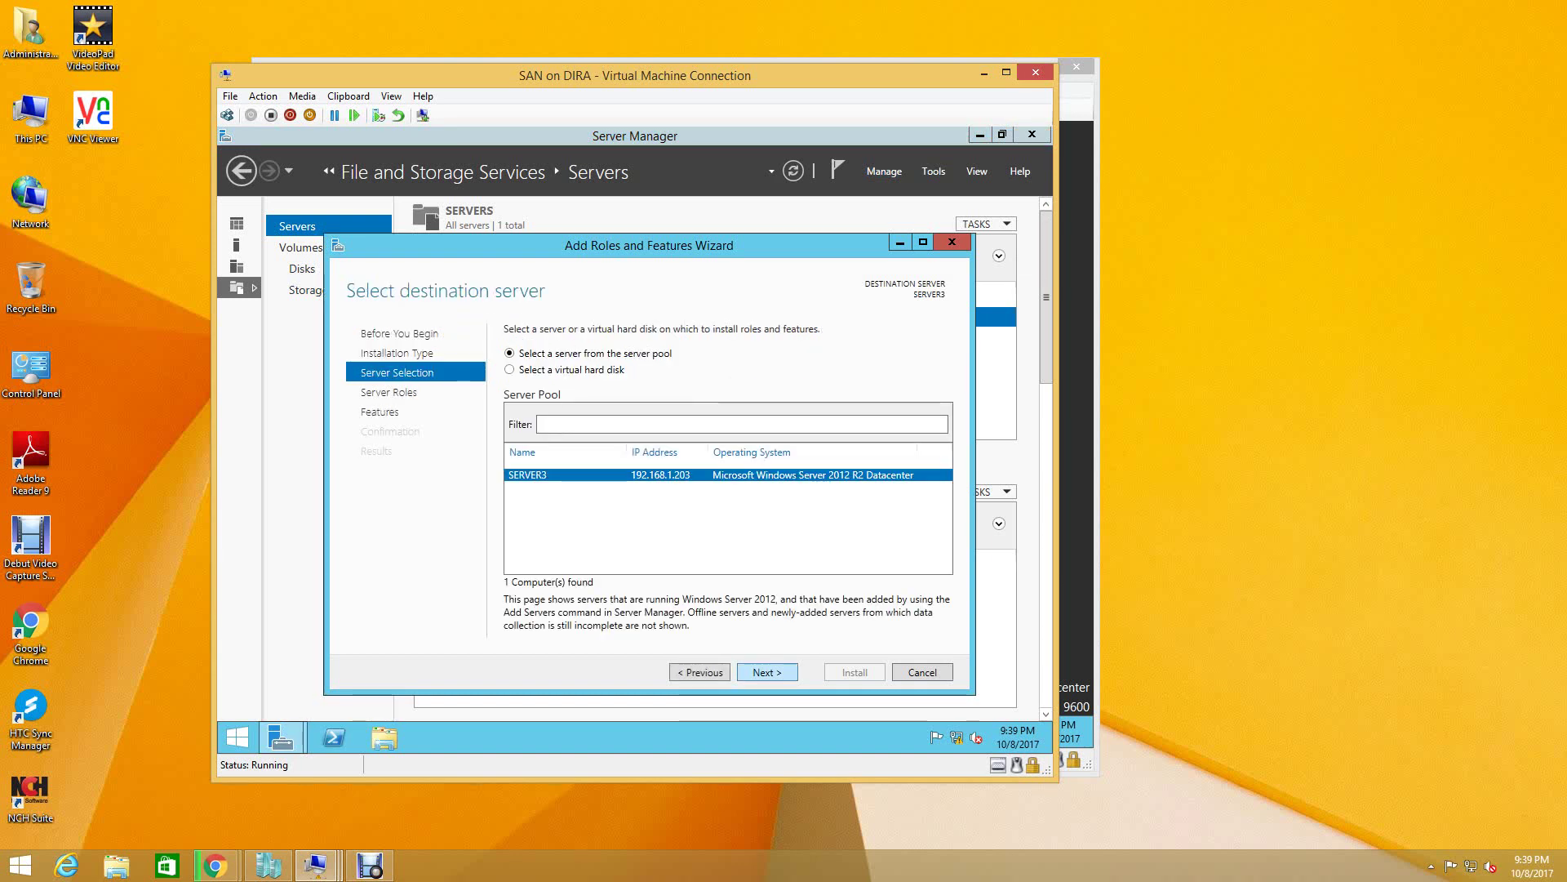
key("Return")
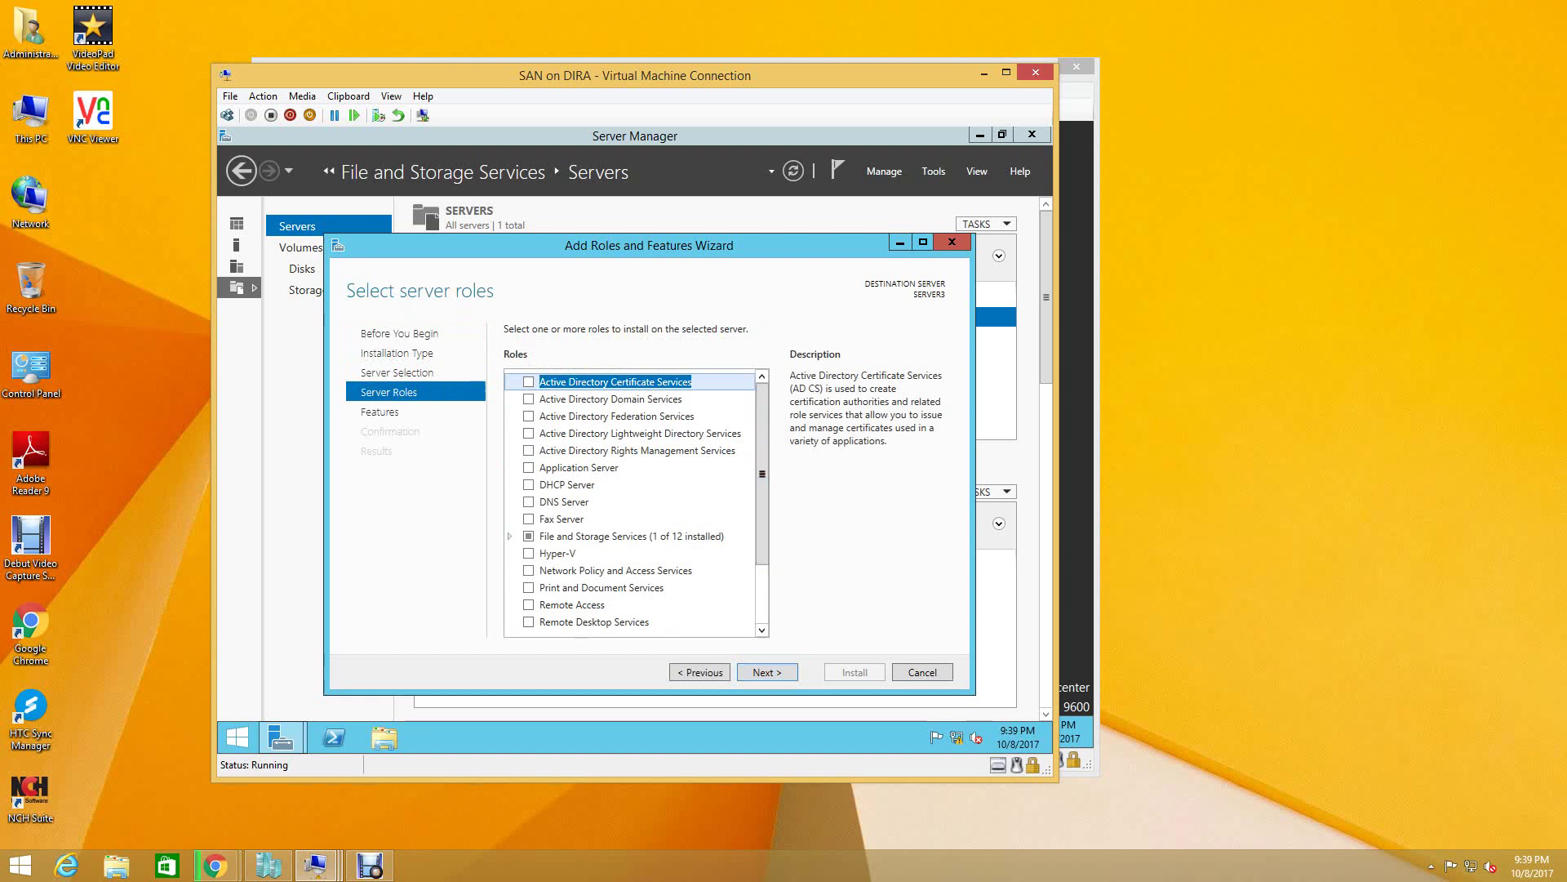
scroll(637, 502, "down", 1)
scroll(637, 503, "down", 4)
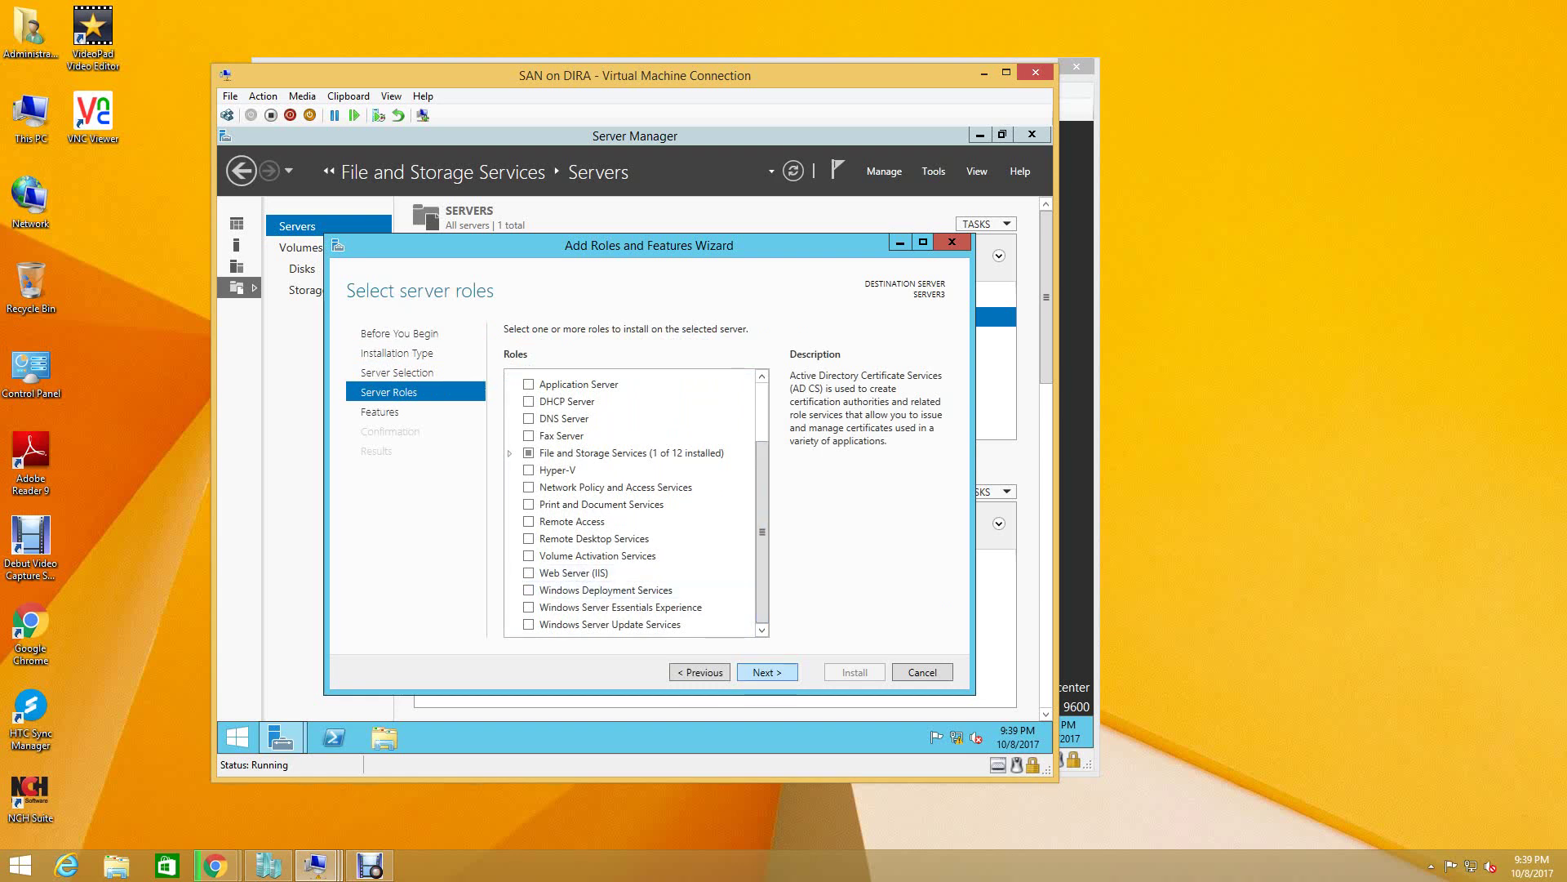
key("Return")
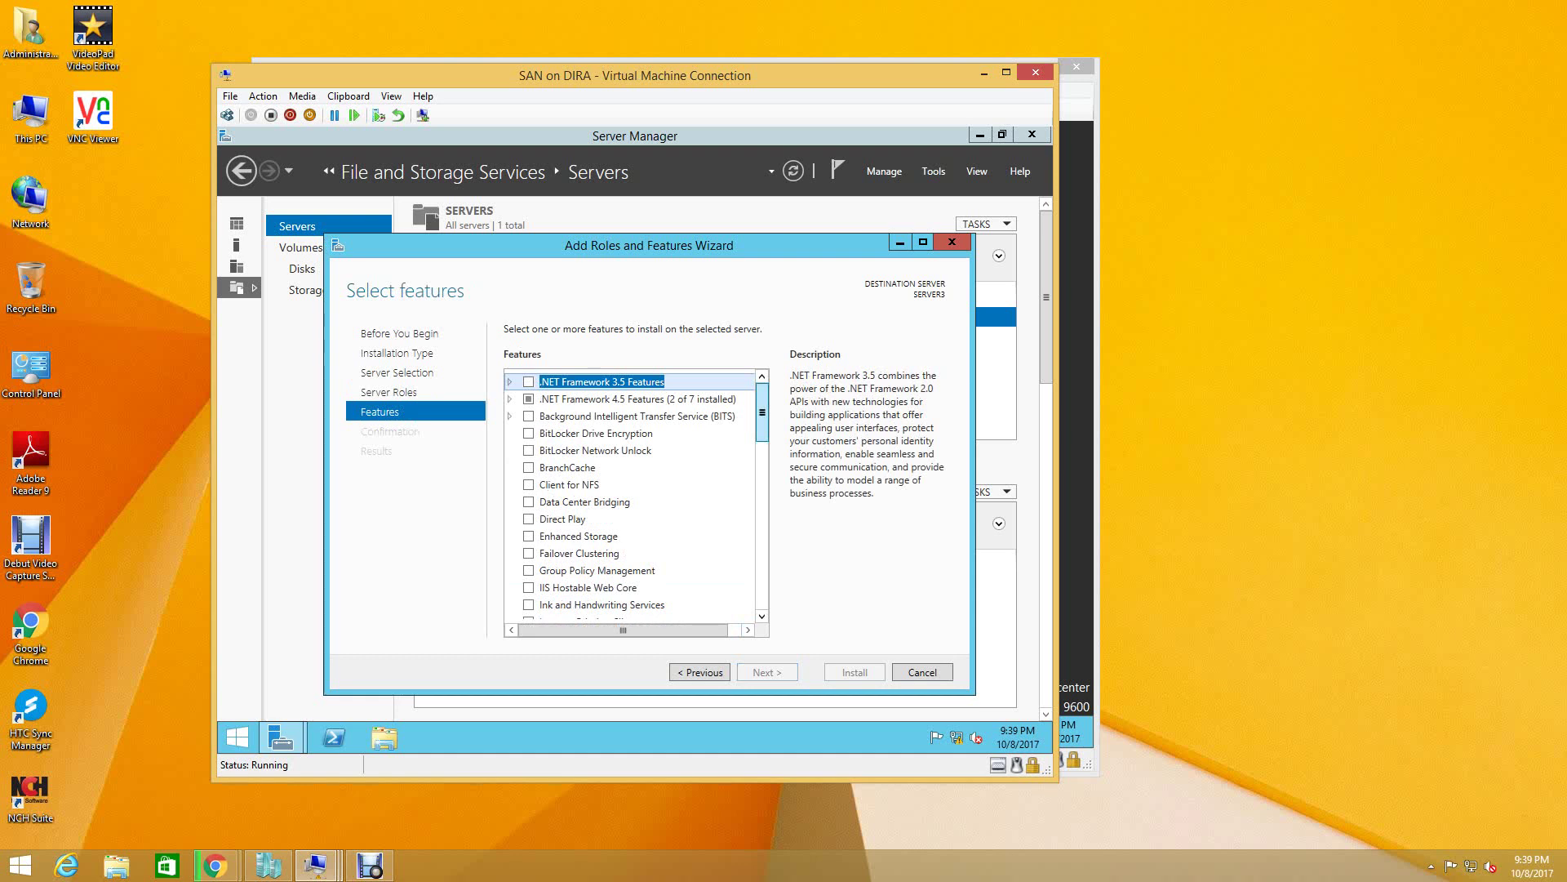
- Scroll down through the Features list, then go back to the Server Roles page
mouse_move(762, 411)
left_mouse_down()
mouse_move(762, 579)
mouse_move(761, 410)
left_mouse_up()
left_click(762, 616)
left_click(762, 616)
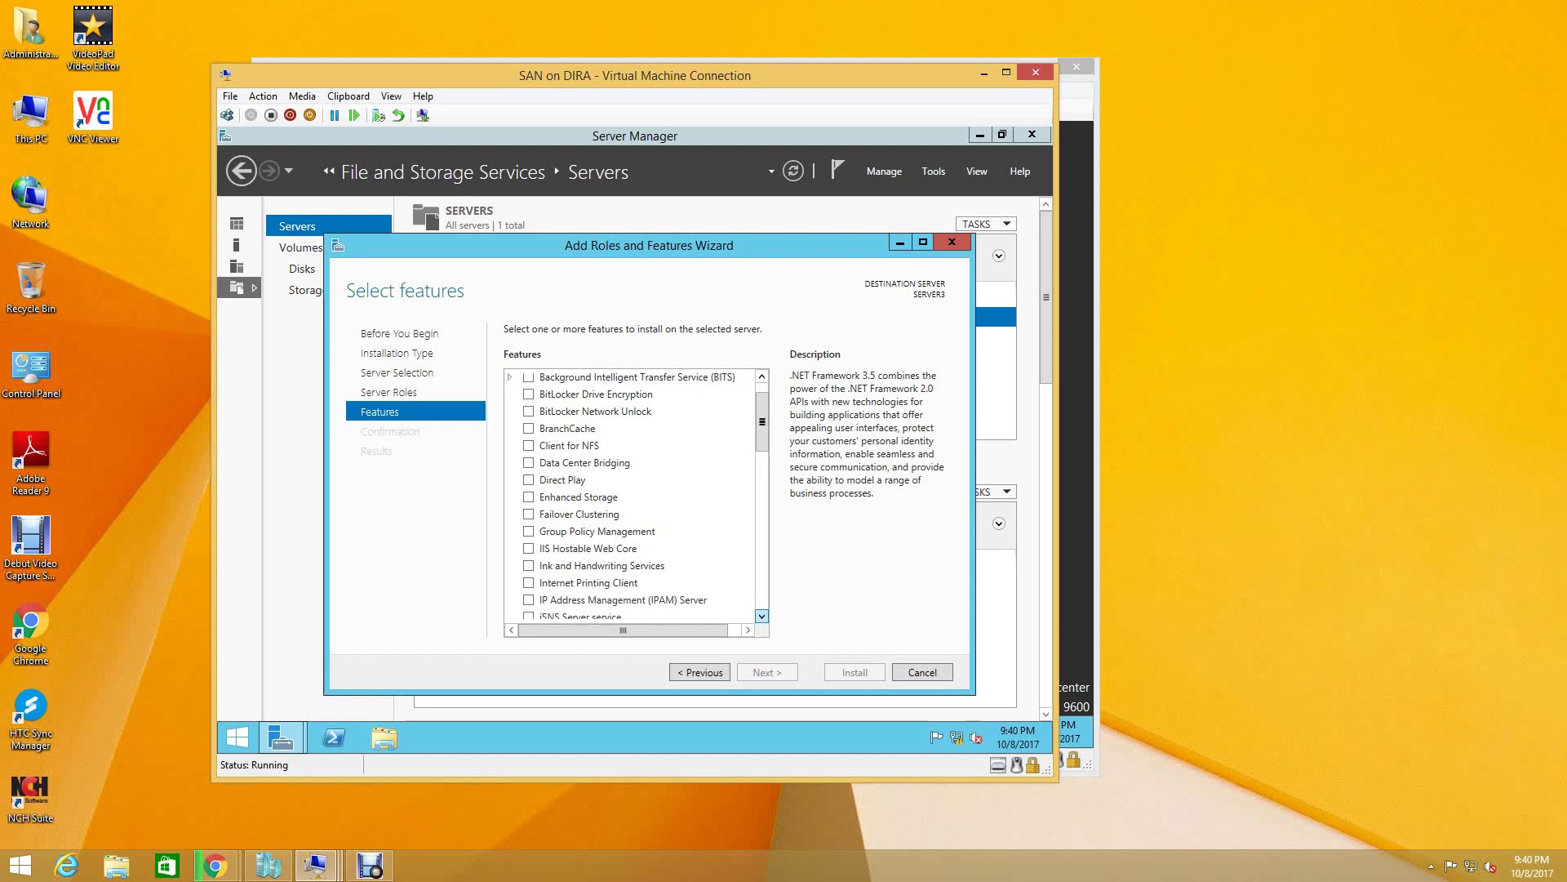
left_click(762, 616)
left_click(762, 617)
left_click(762, 616)
left_click(762, 616)
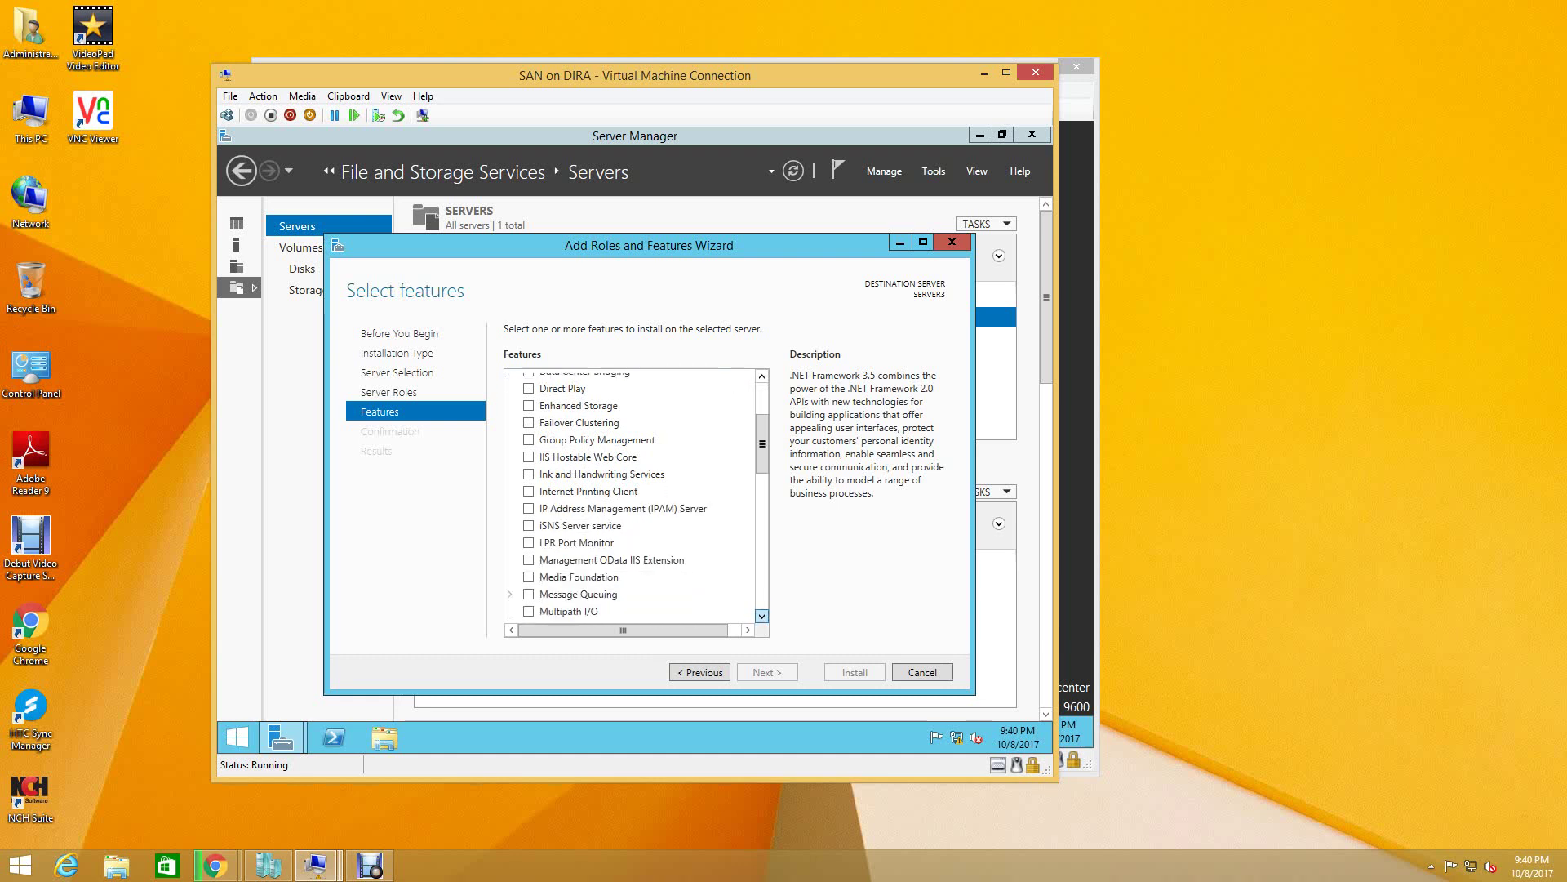
left_click(762, 616)
left_click(761, 617)
left_click(762, 616)
left_click(762, 616)
left_click(762, 616)
left_click(762, 616)
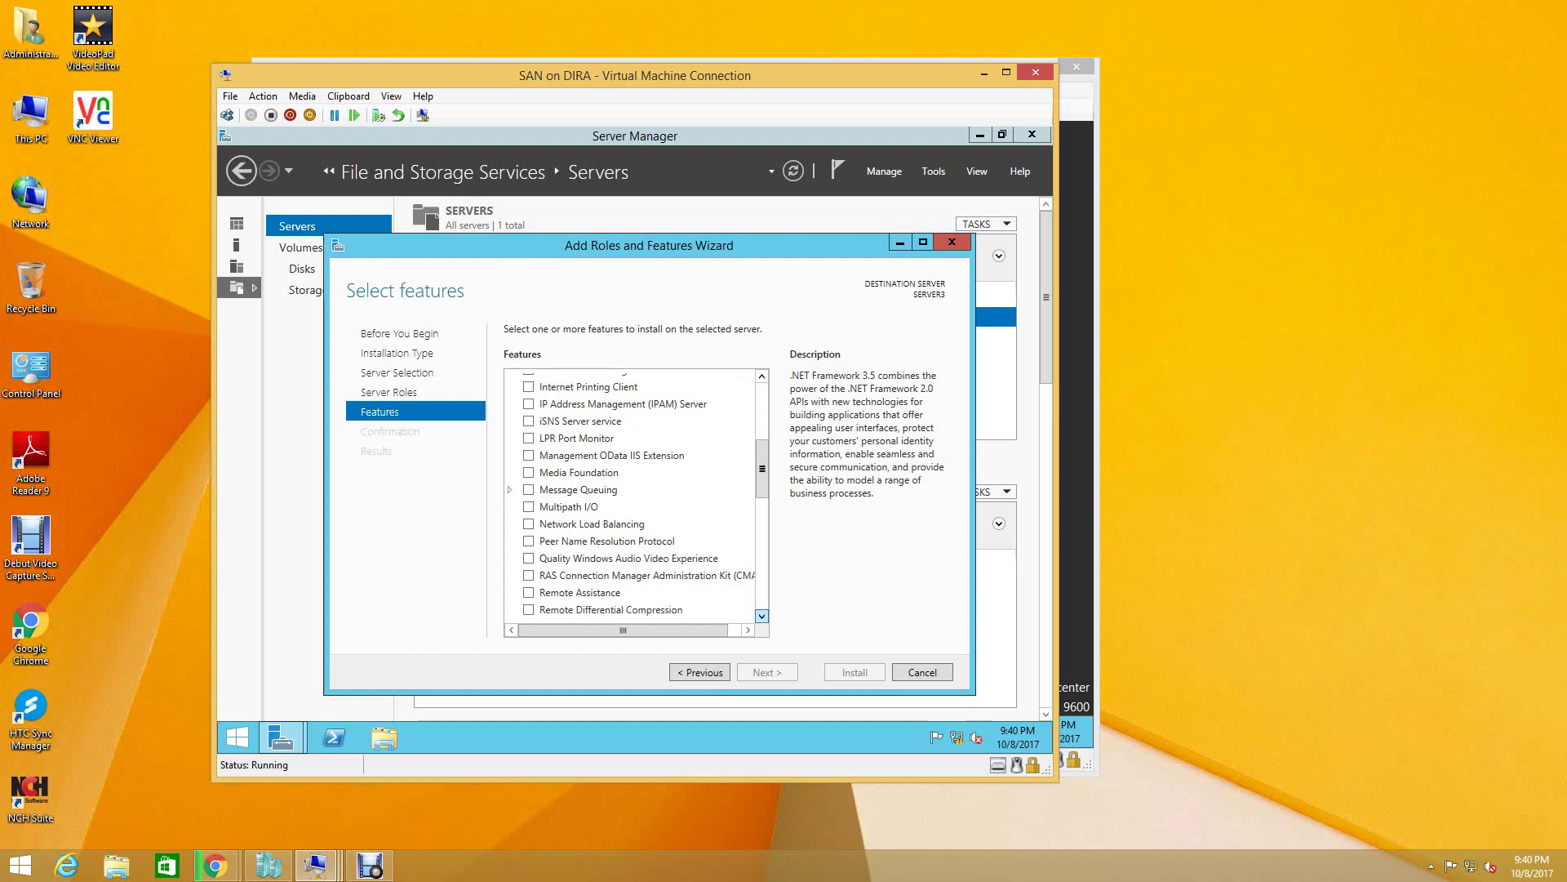
left_click(762, 616)
left_click(762, 616)
left_click(762, 616)
left_click(762, 616)
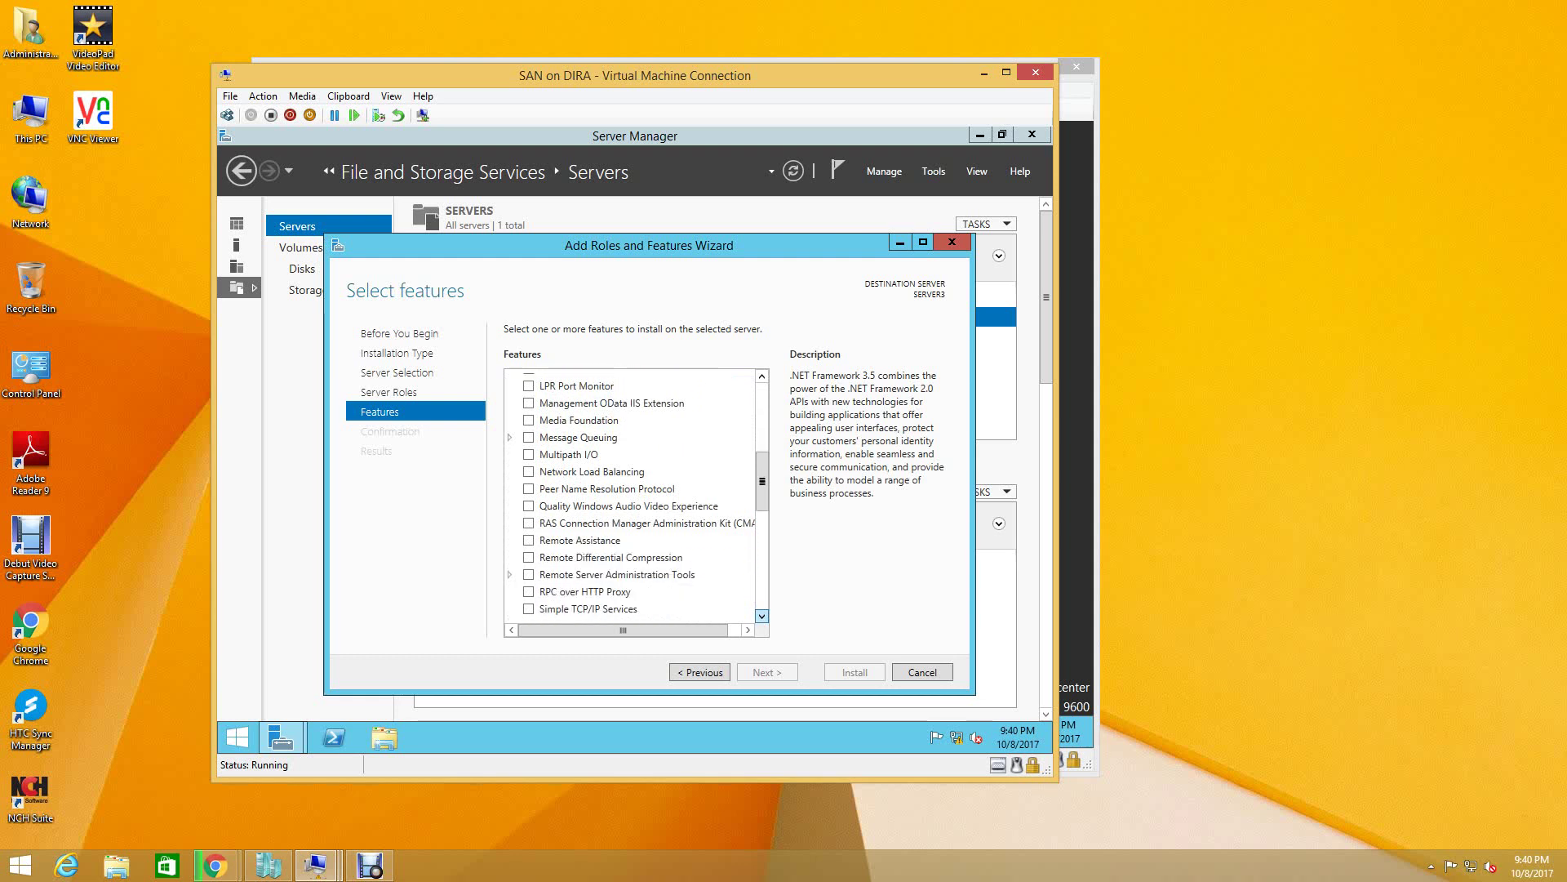
left_click(761, 616)
left_click(762, 617)
left_click(762, 617)
left_click(762, 616)
left_click(762, 617)
left_click(762, 616)
left_click(762, 616)
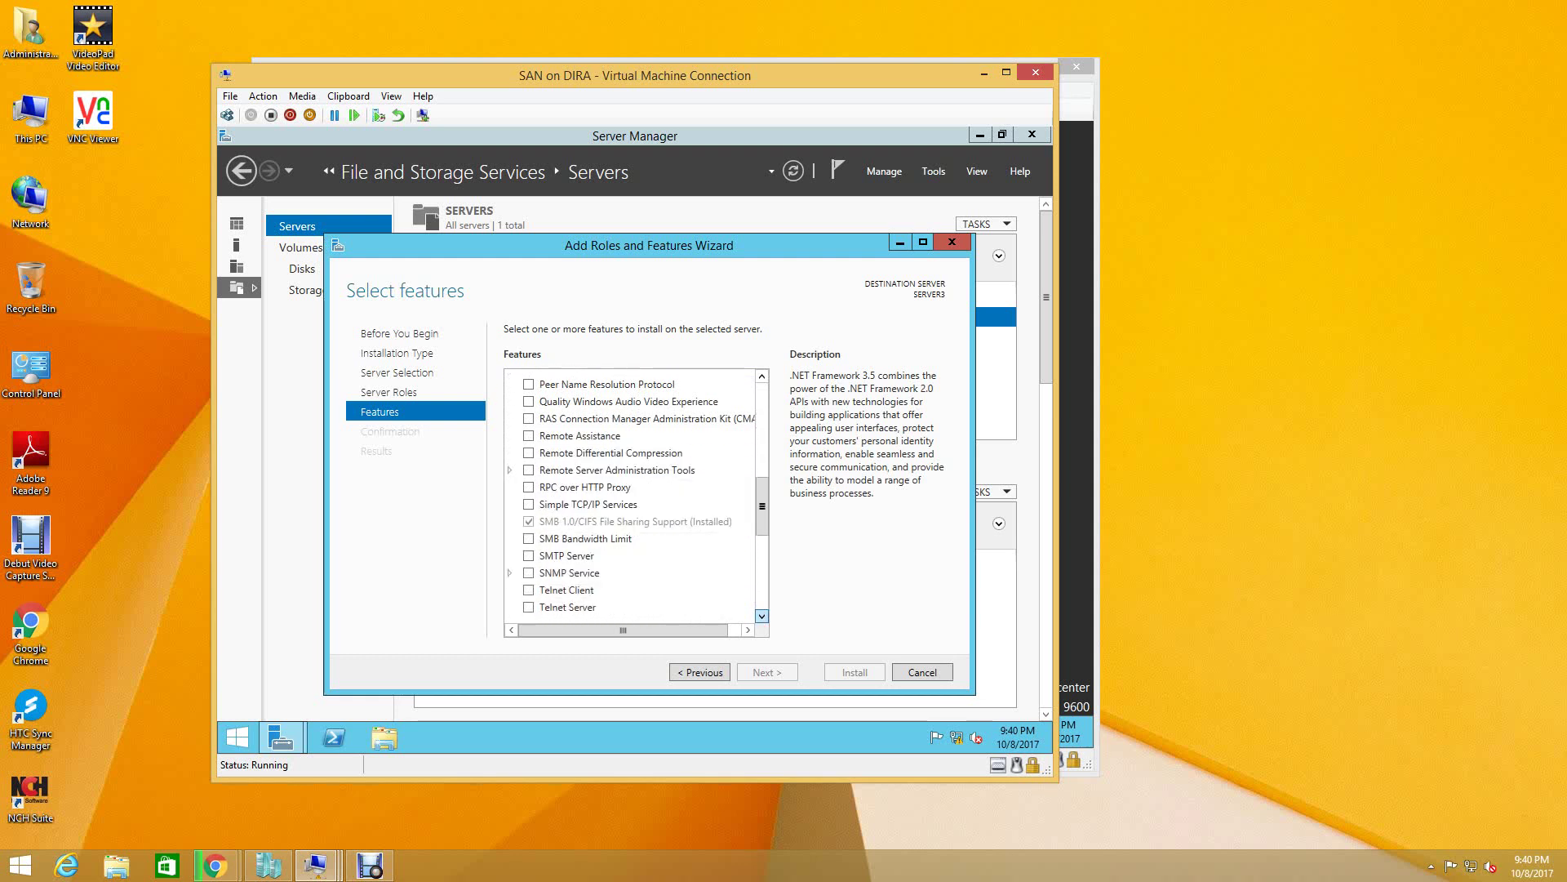
left_click(761, 616)
left_click(762, 617)
left_click(761, 616)
left_click(762, 617)
left_click(761, 617)
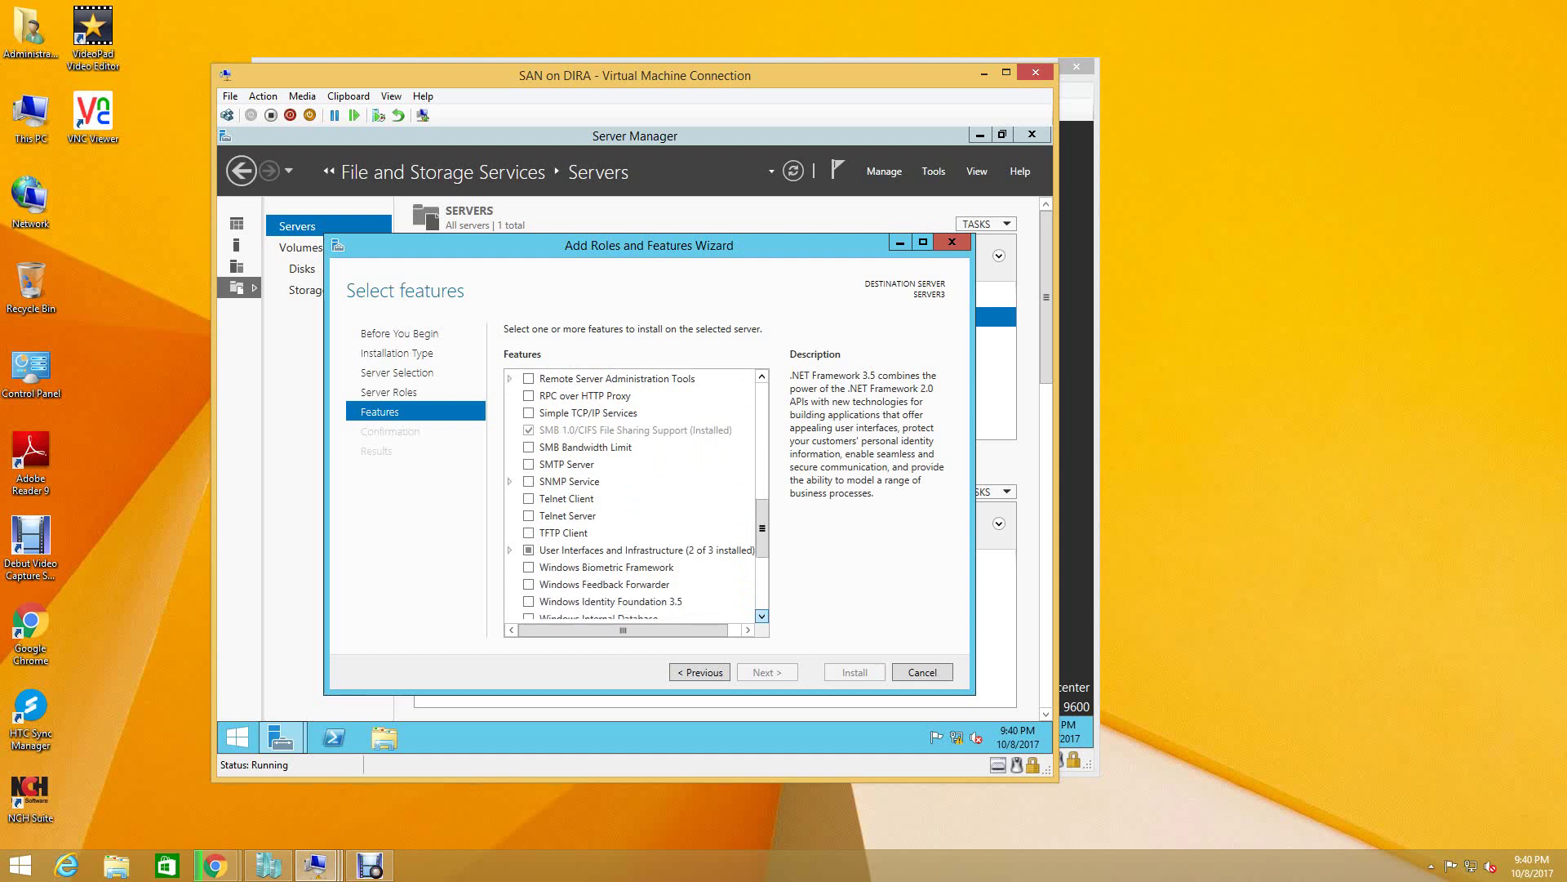
left_click(762, 617)
left_click(762, 616)
left_click(761, 616)
left_click(761, 616)
left_click(762, 616)
left_click(761, 616)
left_click(762, 617)
left_click(761, 616)
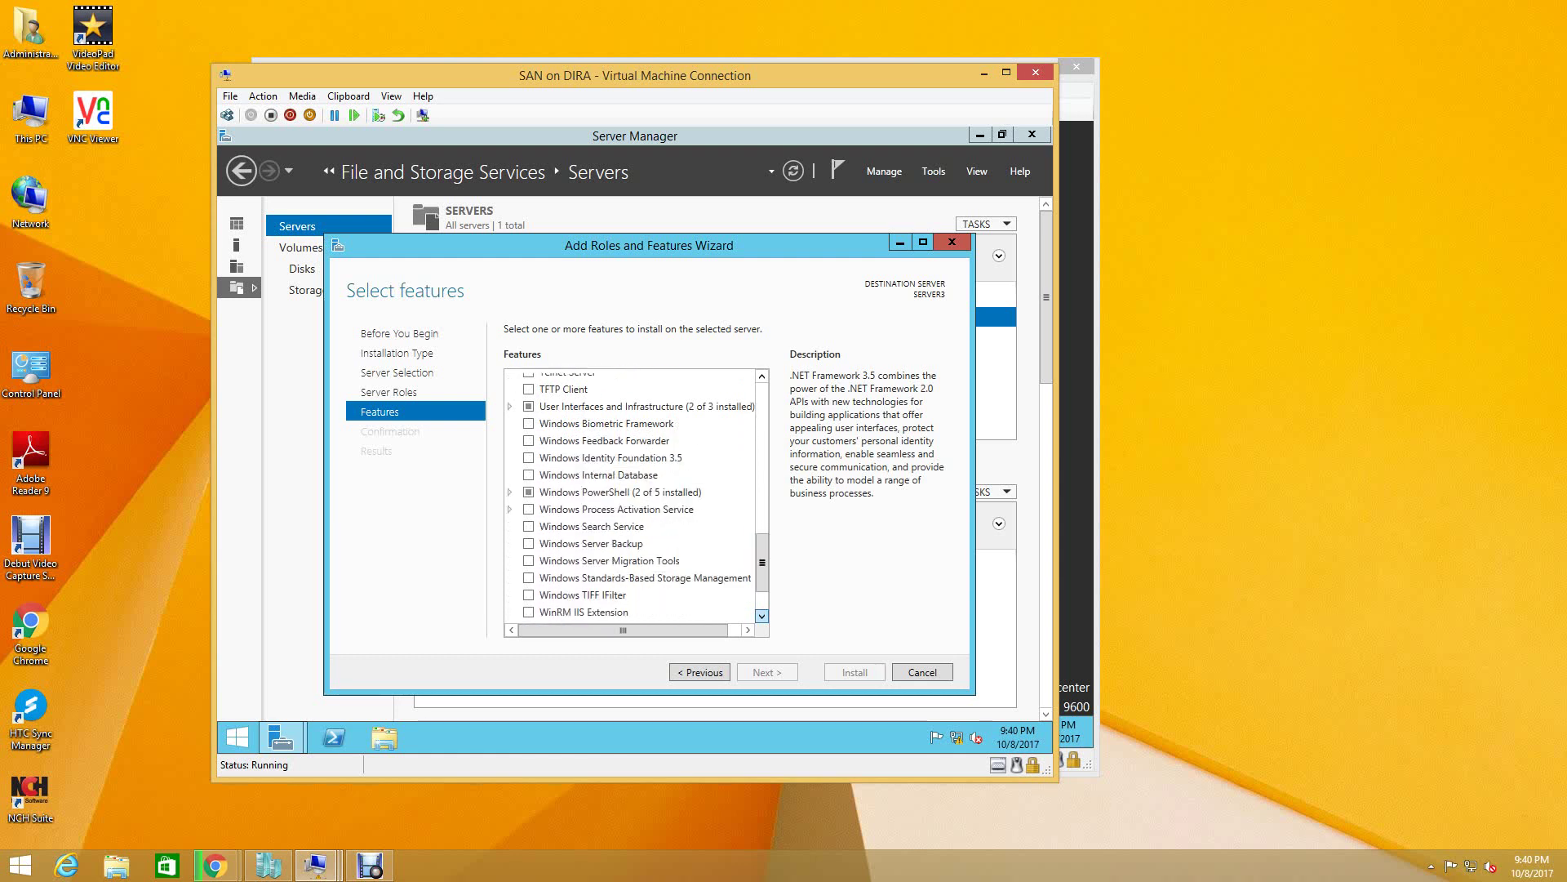
left_click(762, 617)
left_click(761, 616)
left_click(762, 616)
left_click(762, 616)
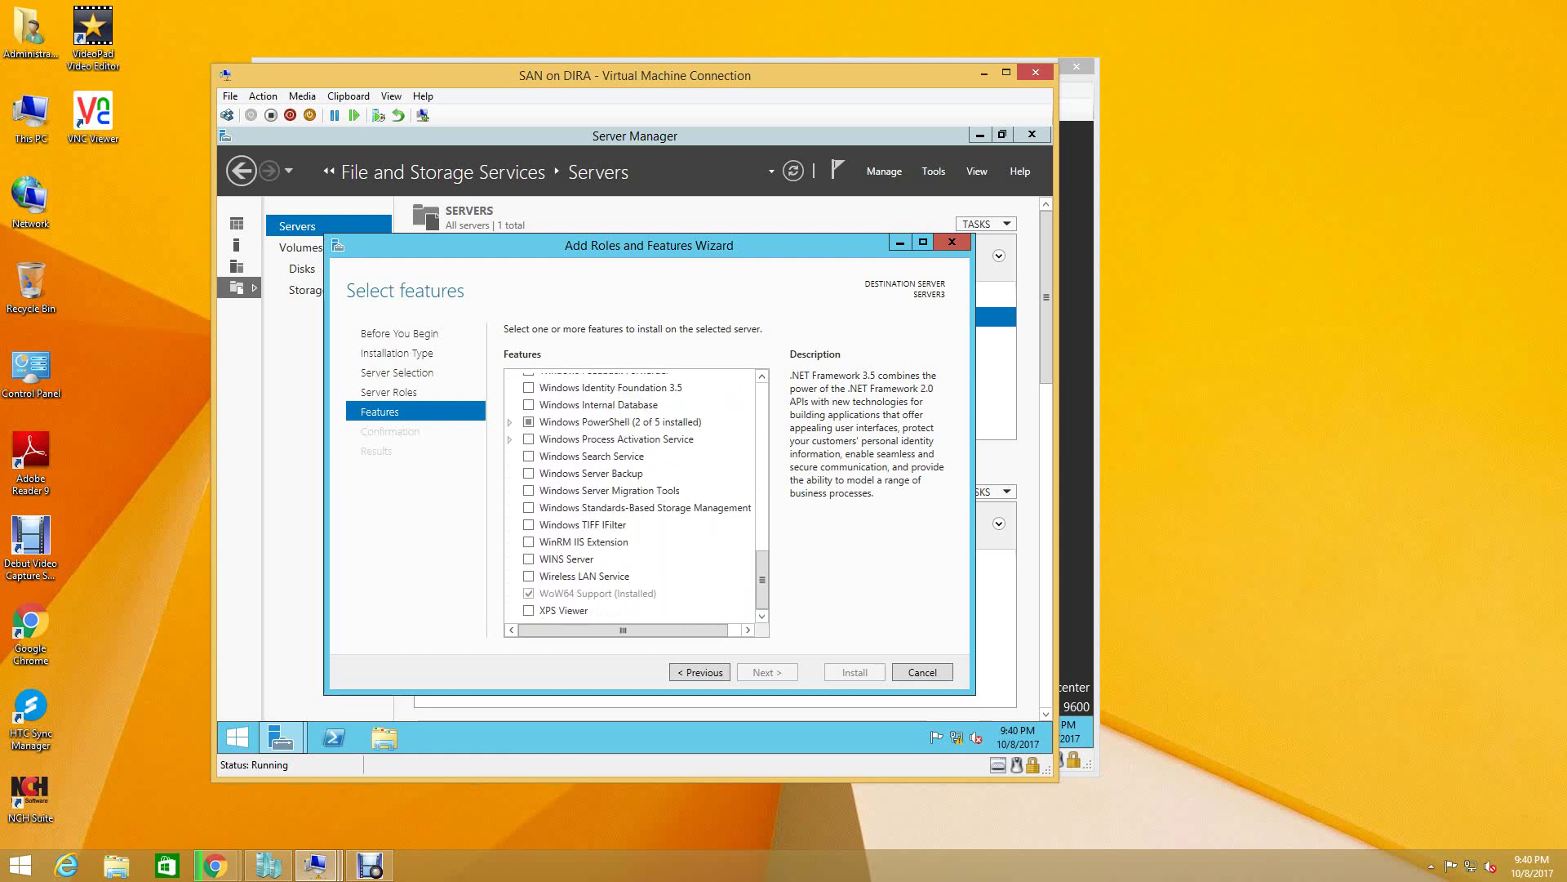
left_click(699, 672)
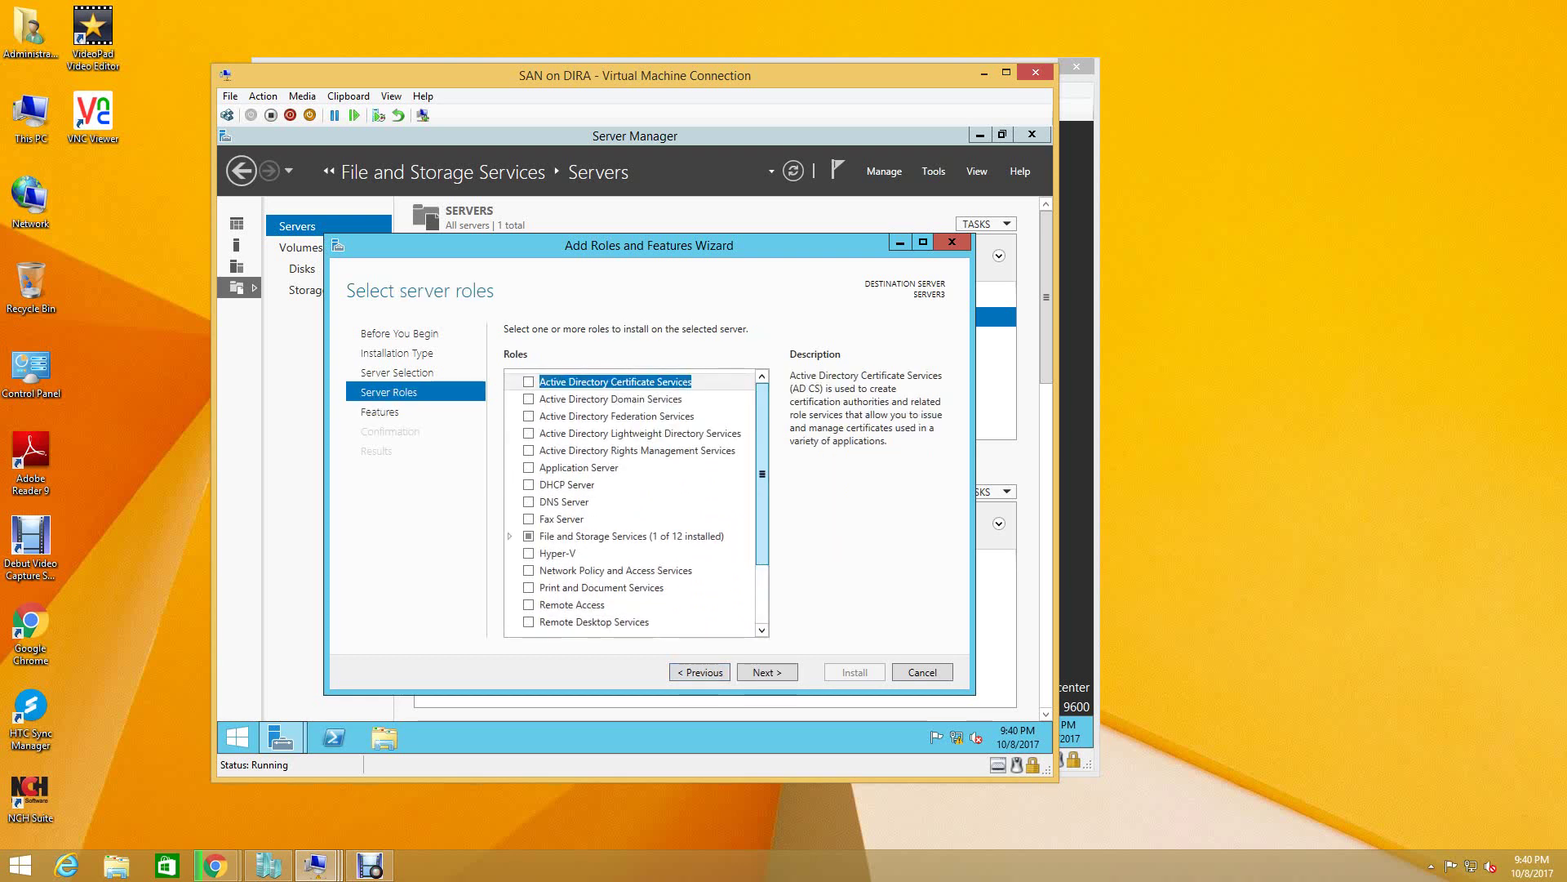
- Tick File and iSCSI Services and DFS Replication, accepting its required management tools
left_click(631, 535)
left_click(509, 536)
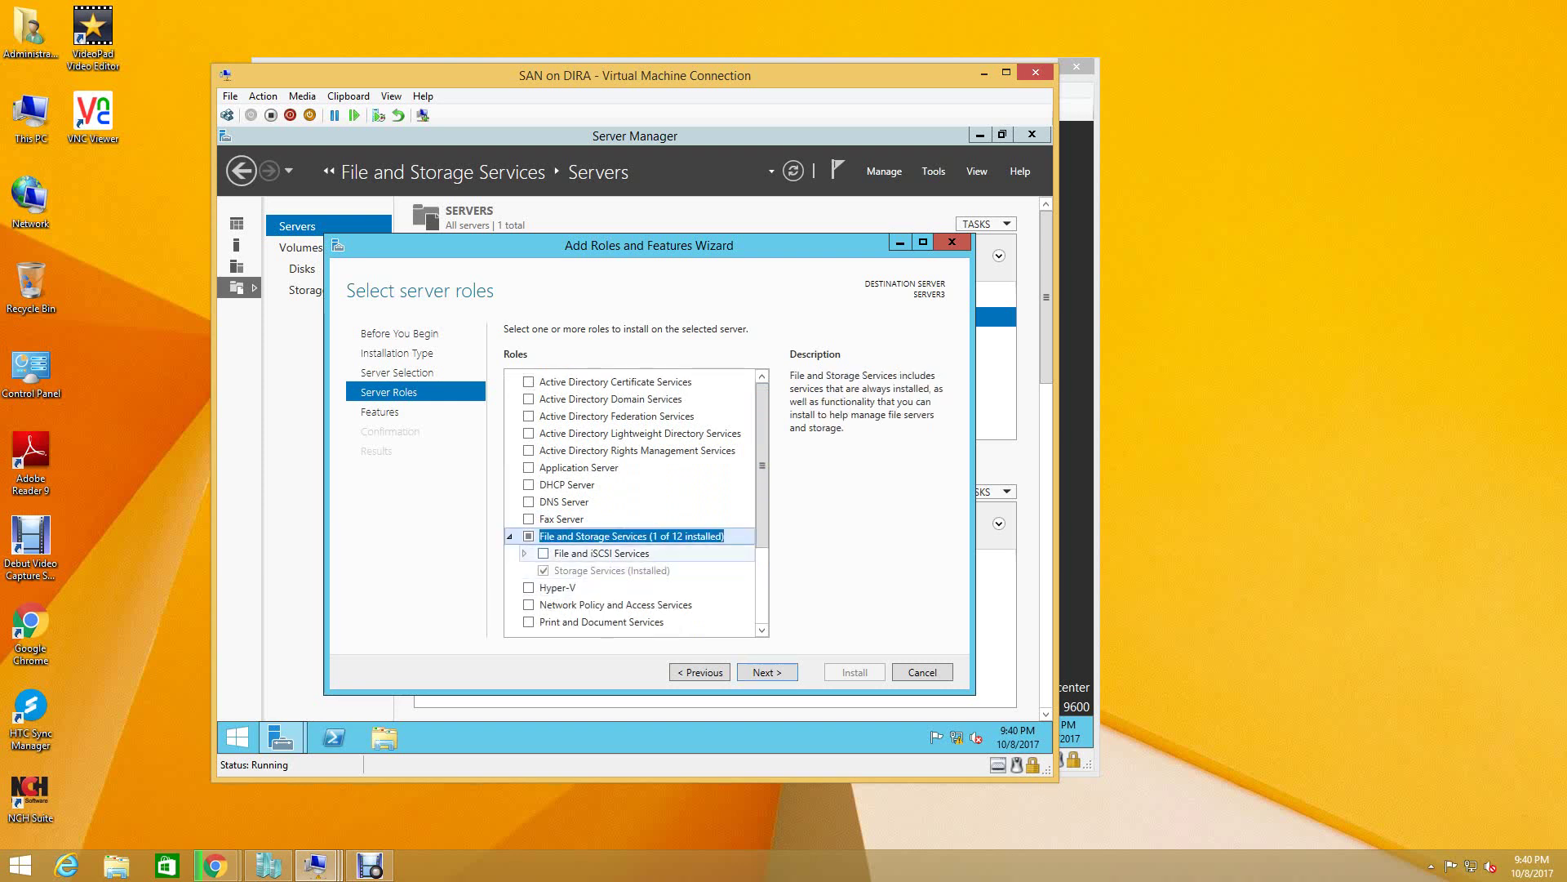
left_click(543, 553)
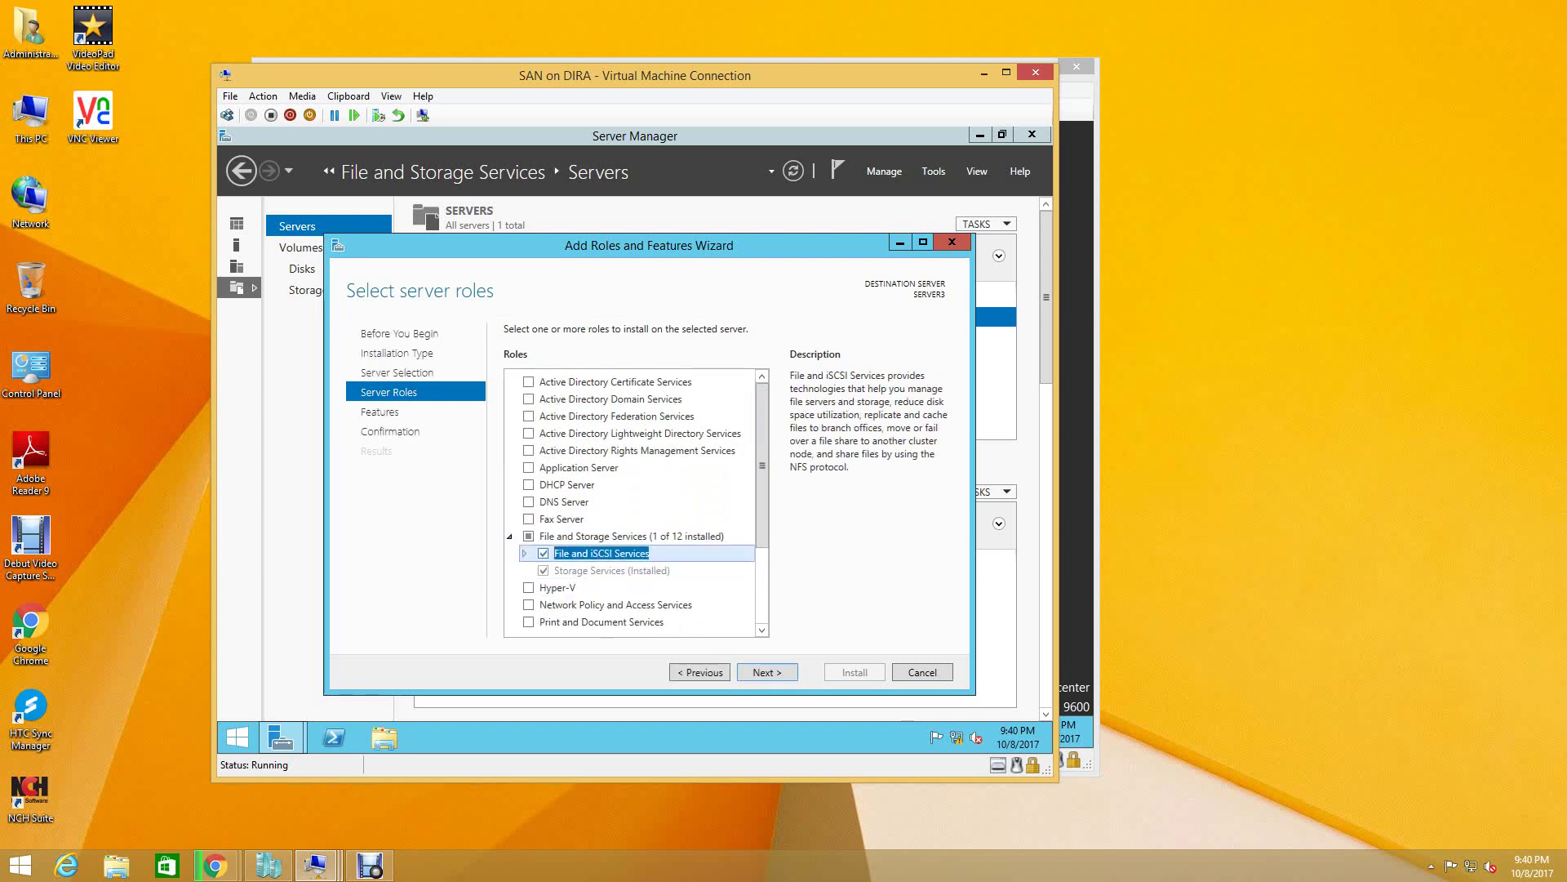
key("Right")
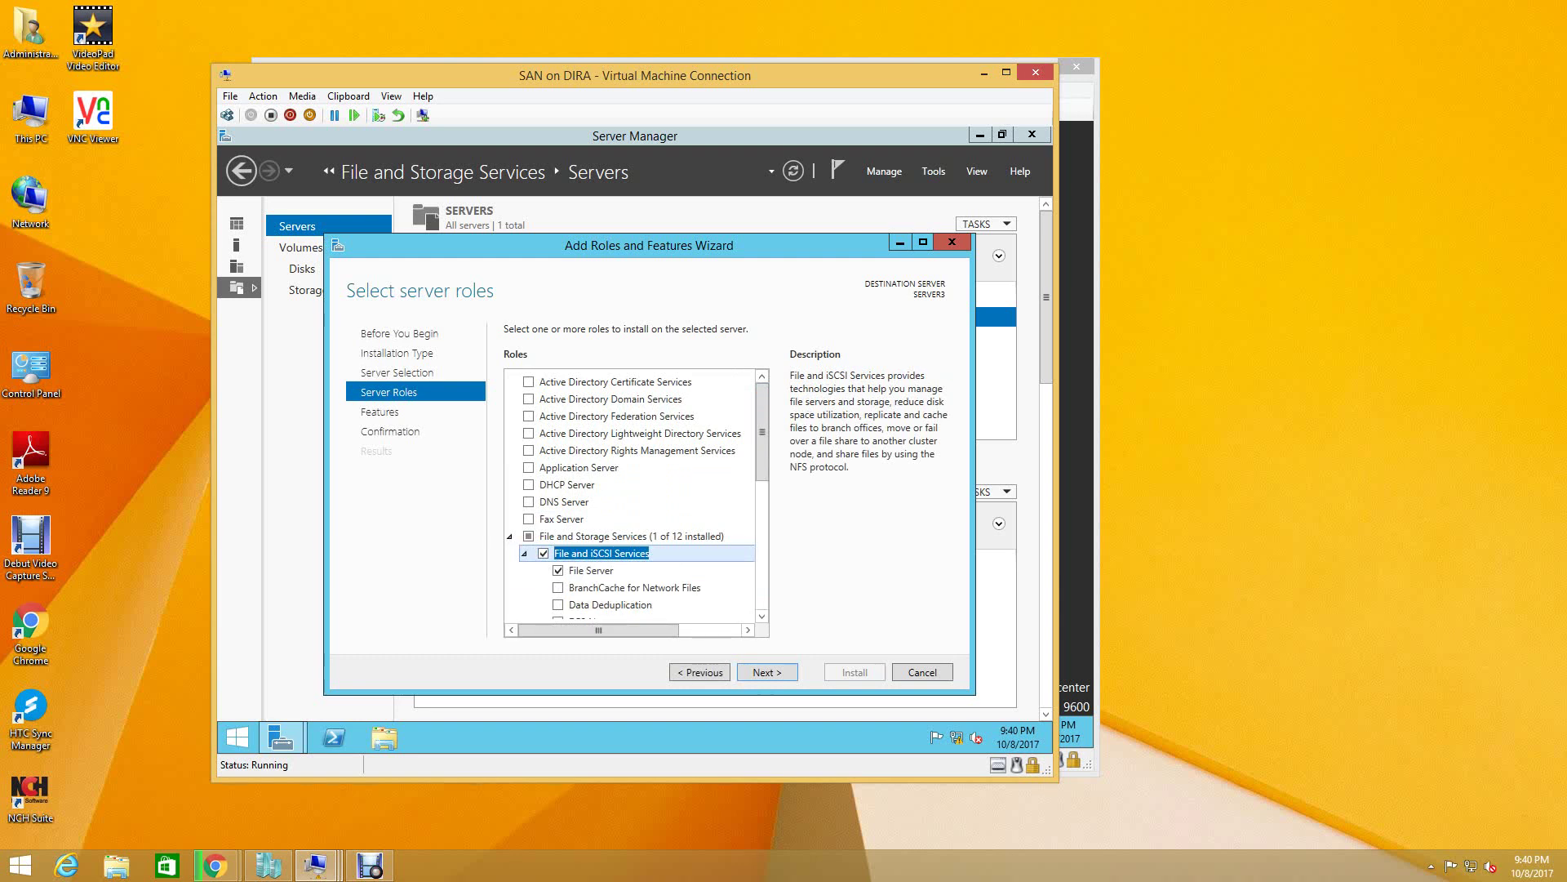
scroll(633, 494, "down", 2)
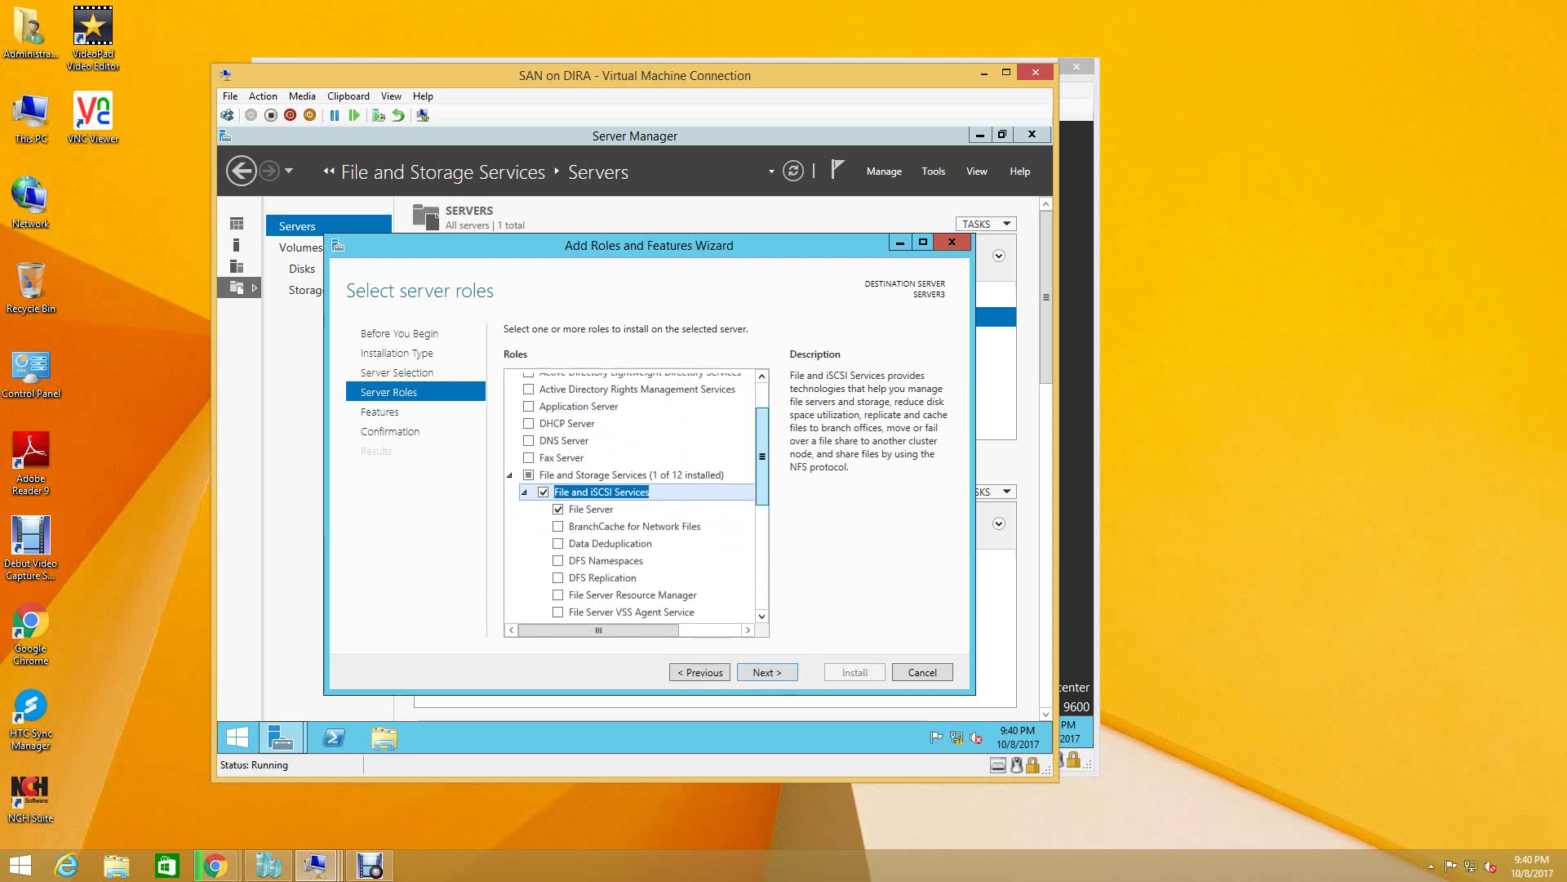
scroll(633, 523, "down", 2)
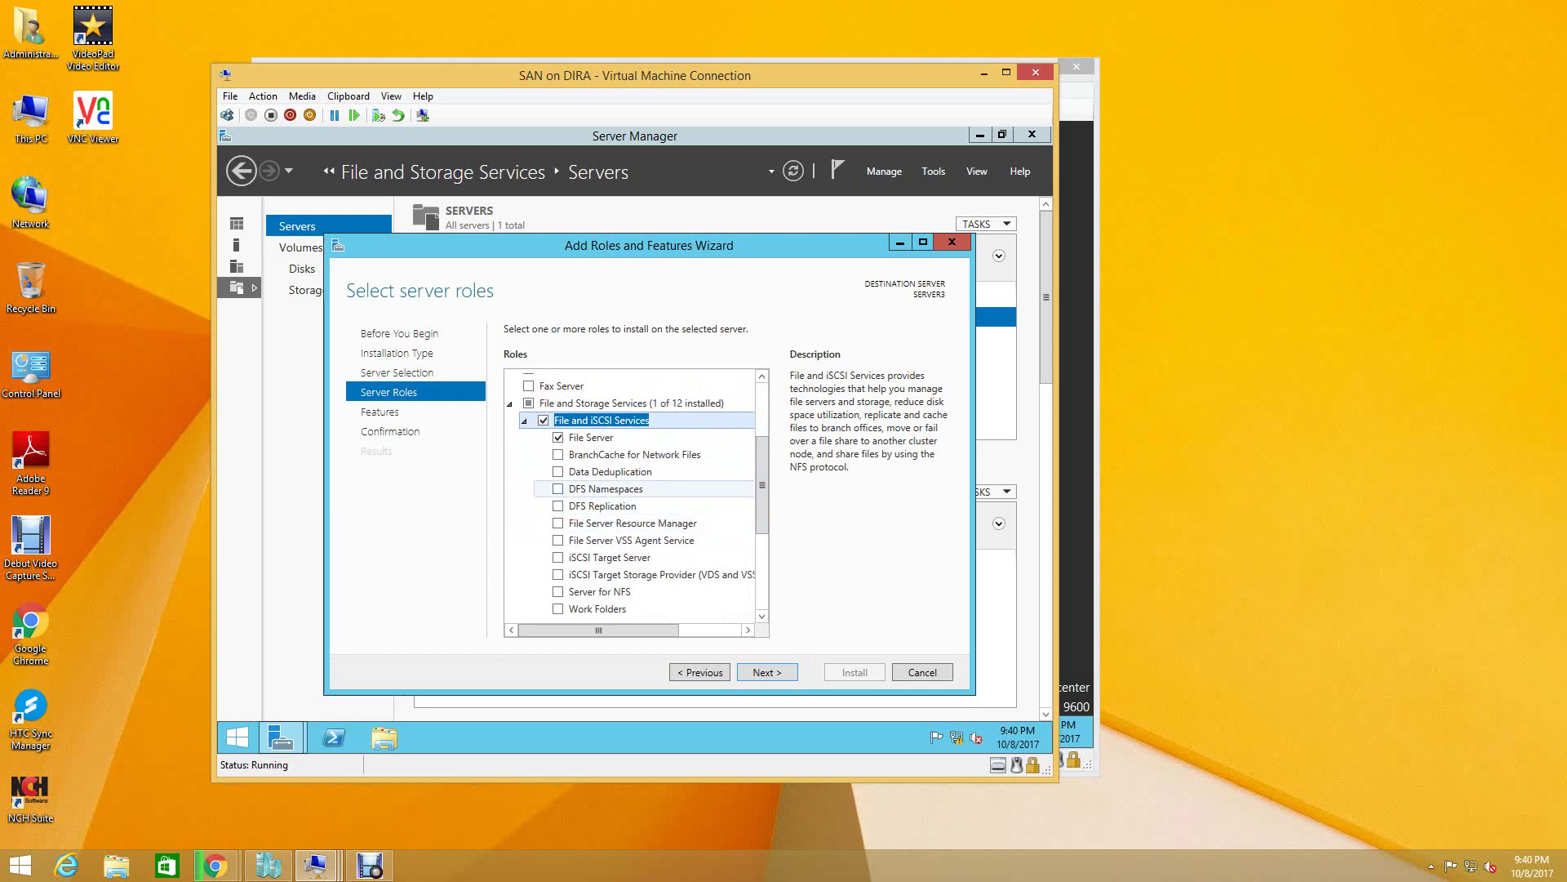
left_click(558, 505)
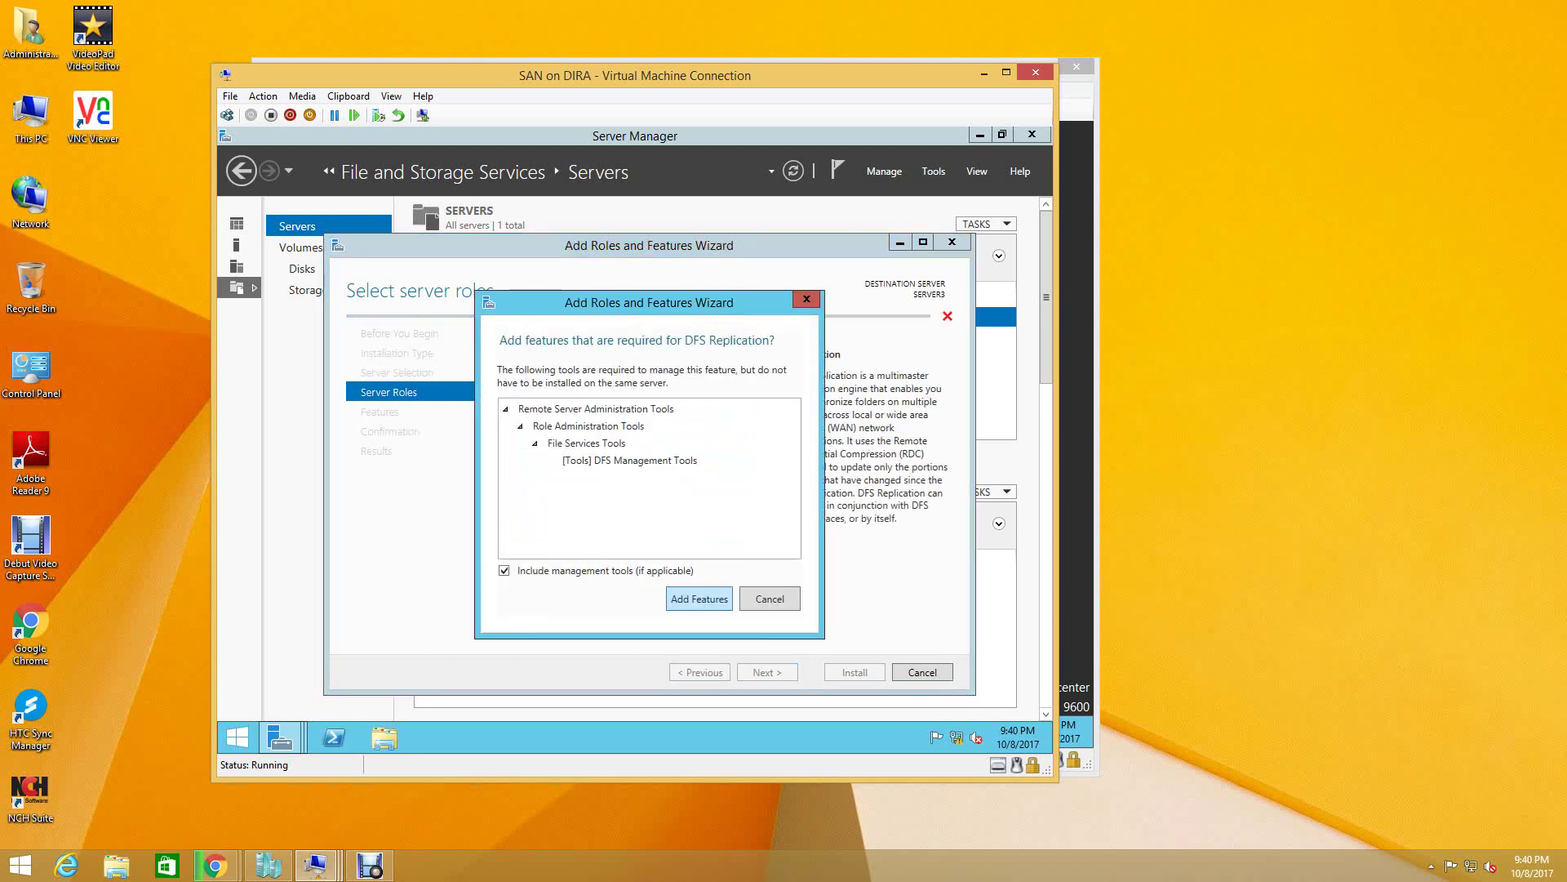
key("Return")
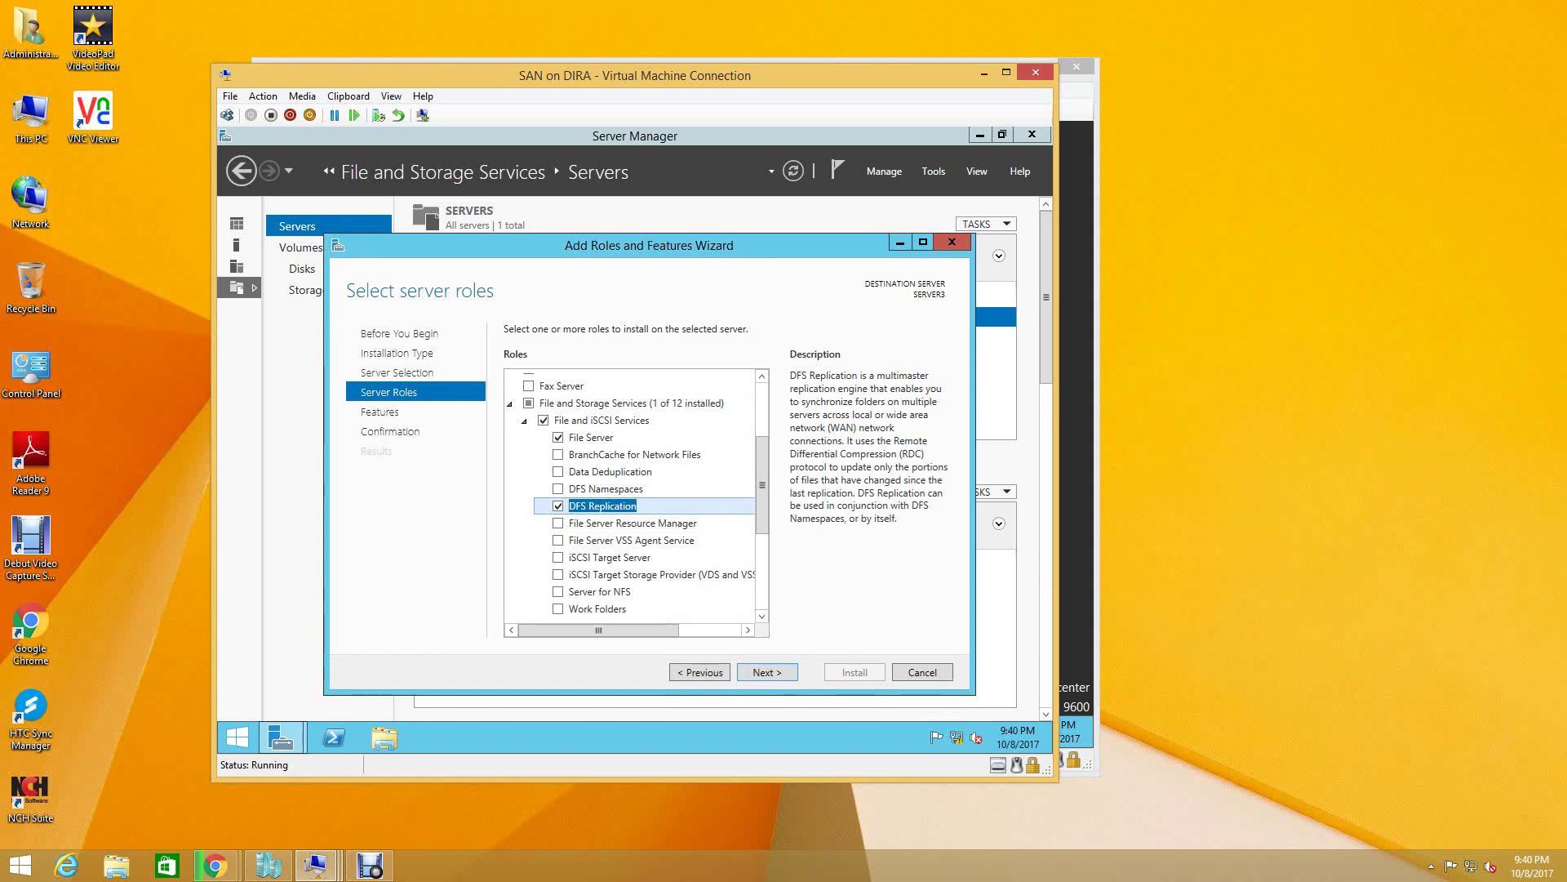
- Add DFS Namespaces, File Server Resource Manager, iSCSI Target Server and iSCSI Target Storage Provider
left_click(559, 489)
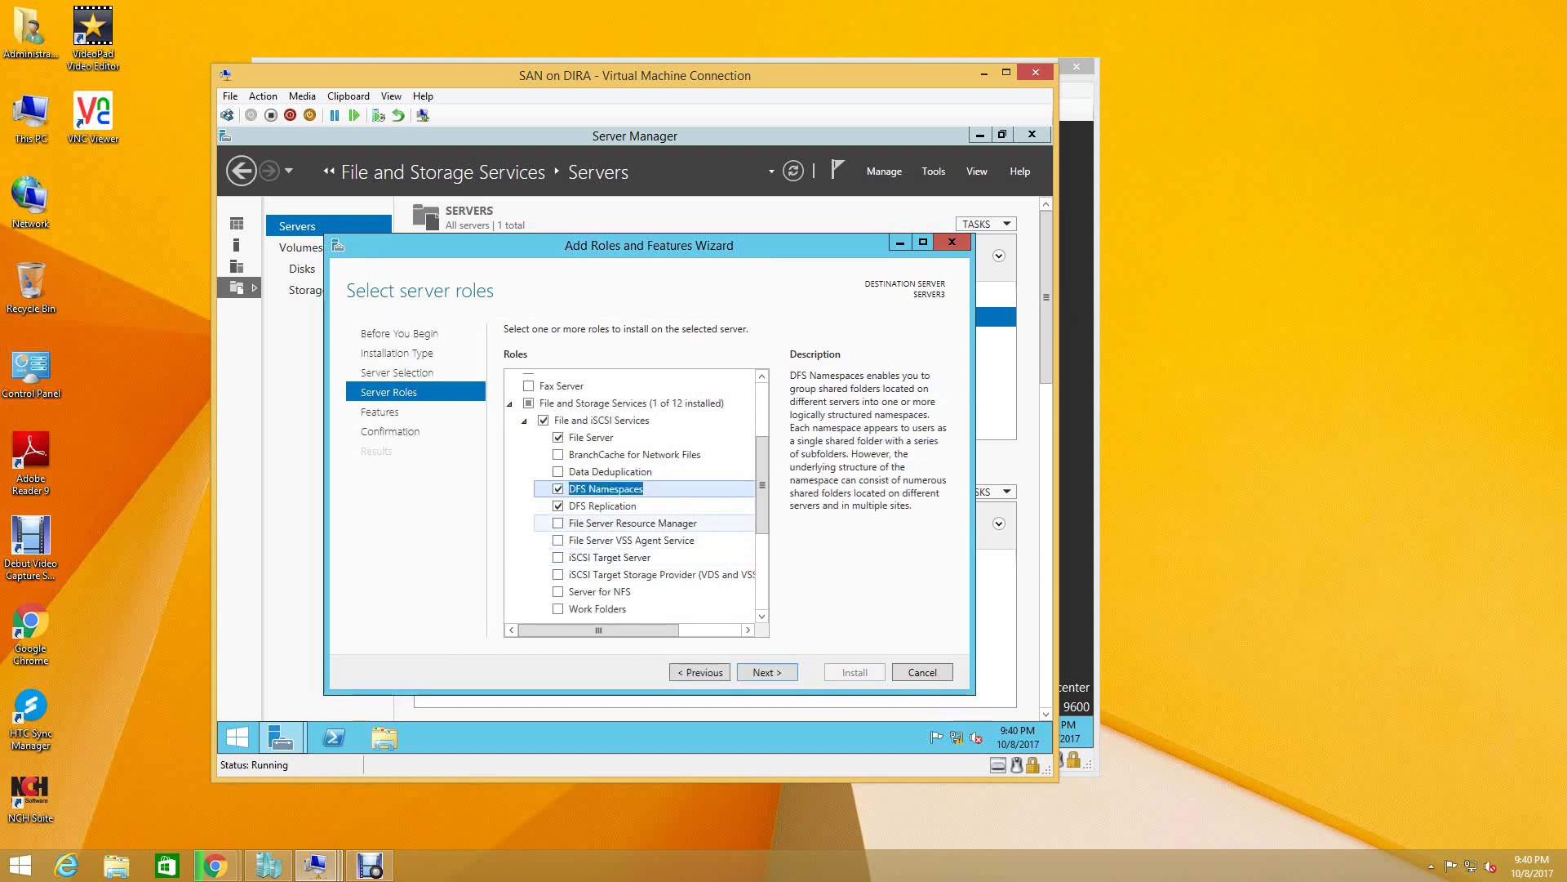
left_click(559, 523)
key("Return")
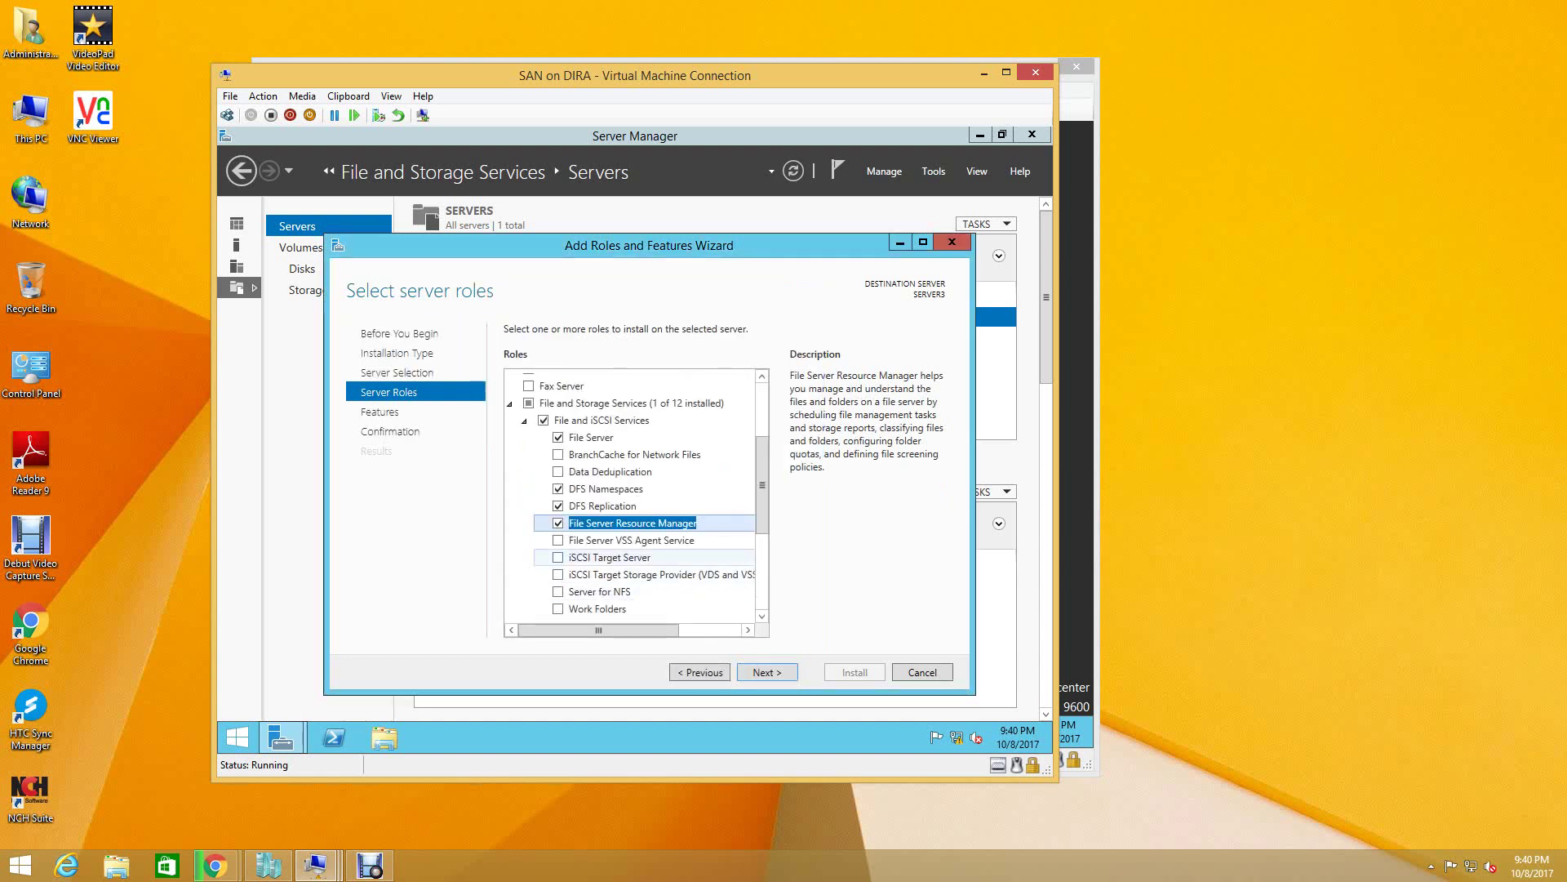
left_click(559, 557)
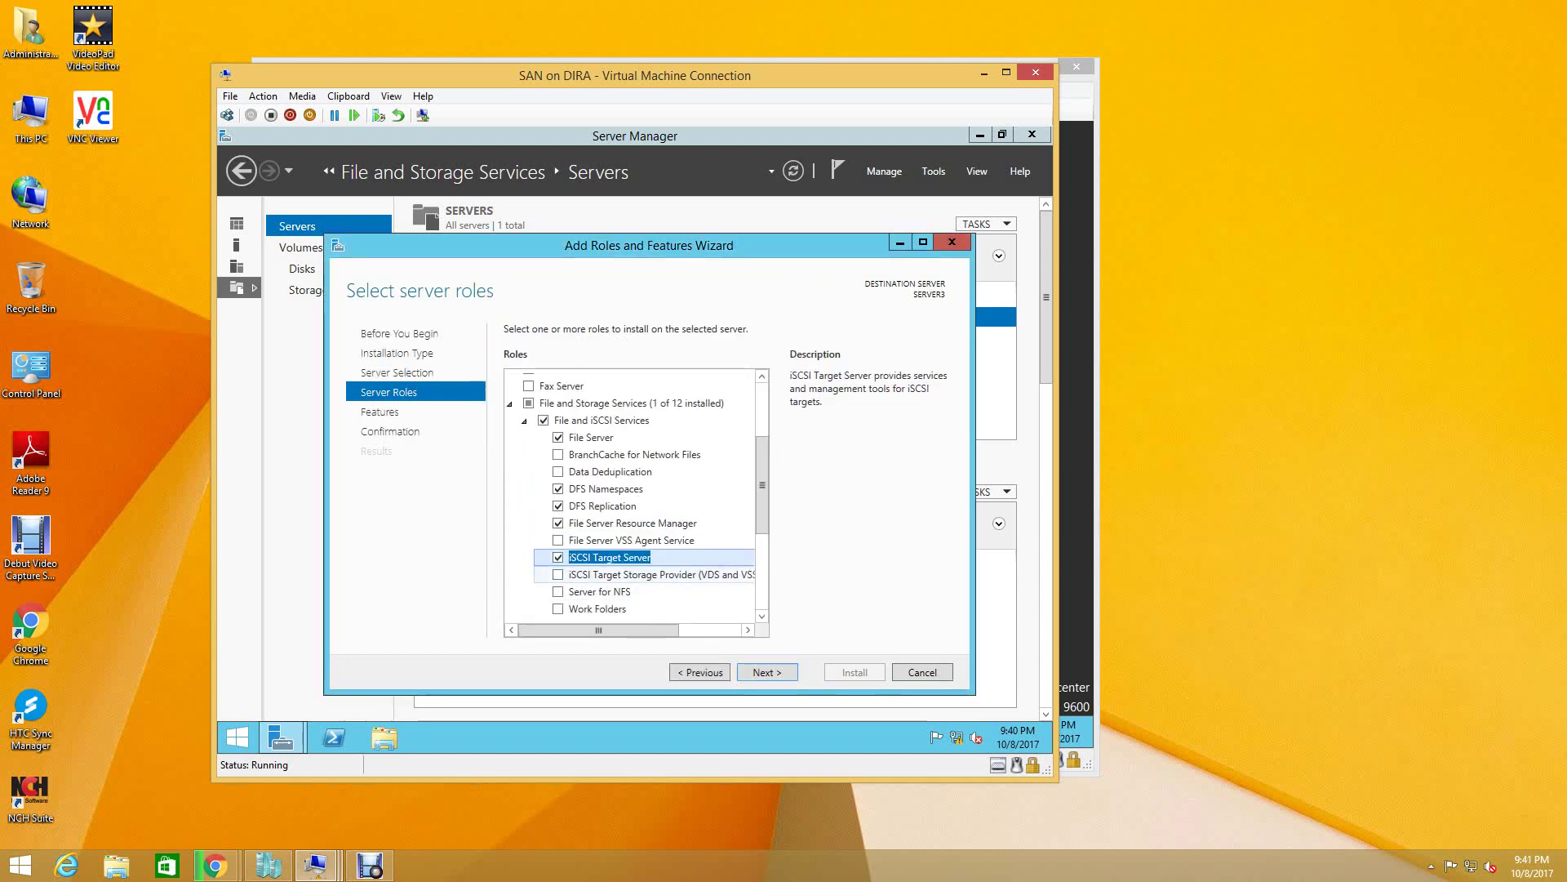
left_click(621, 574)
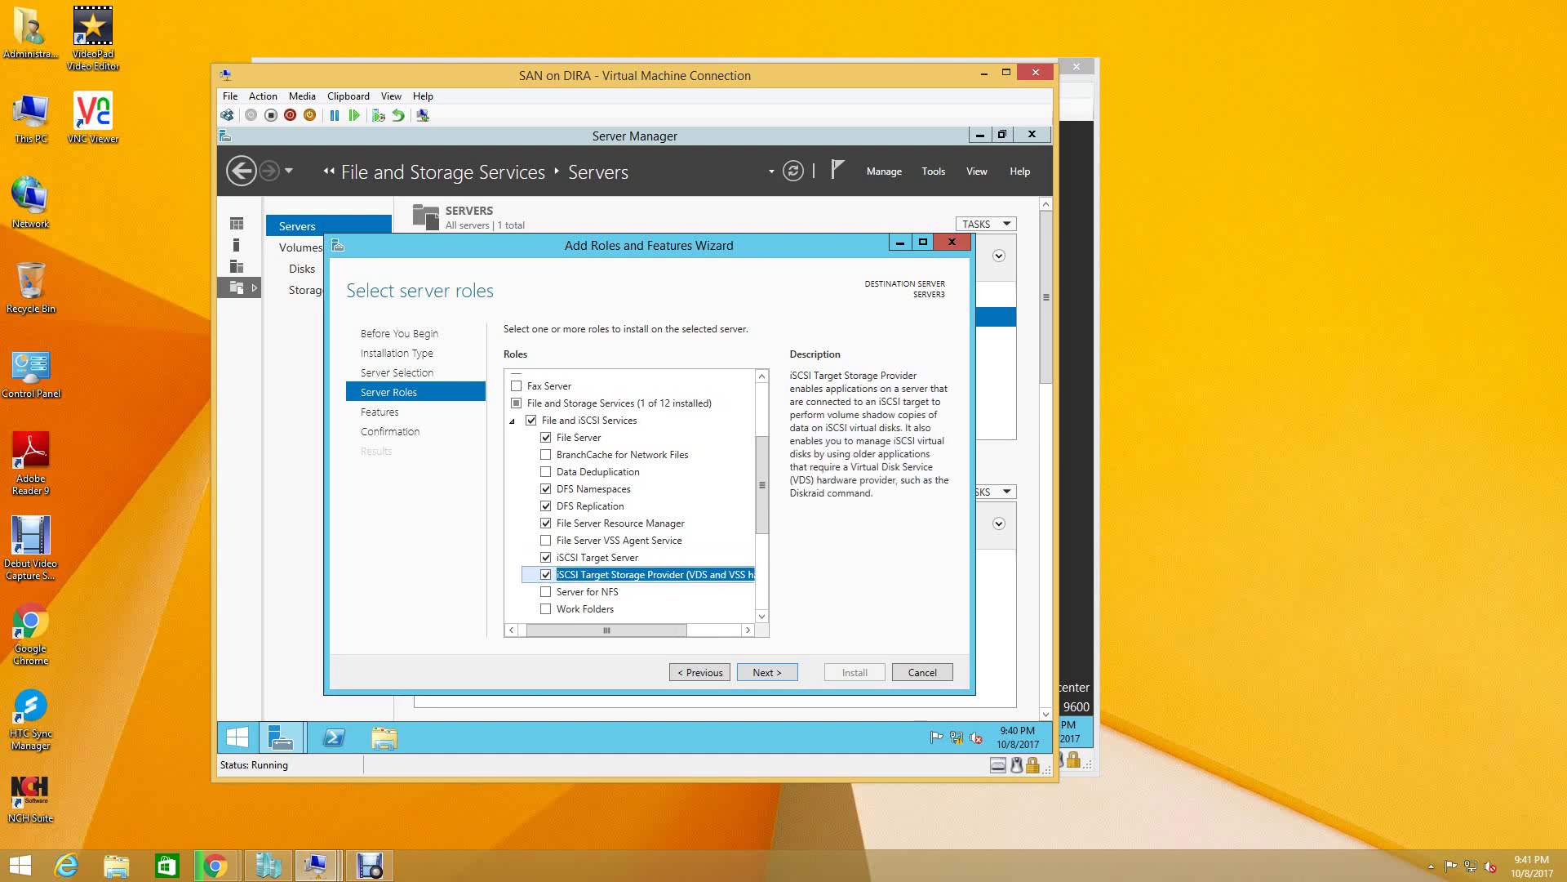
left_click_drag(762, 485, 762, 508)
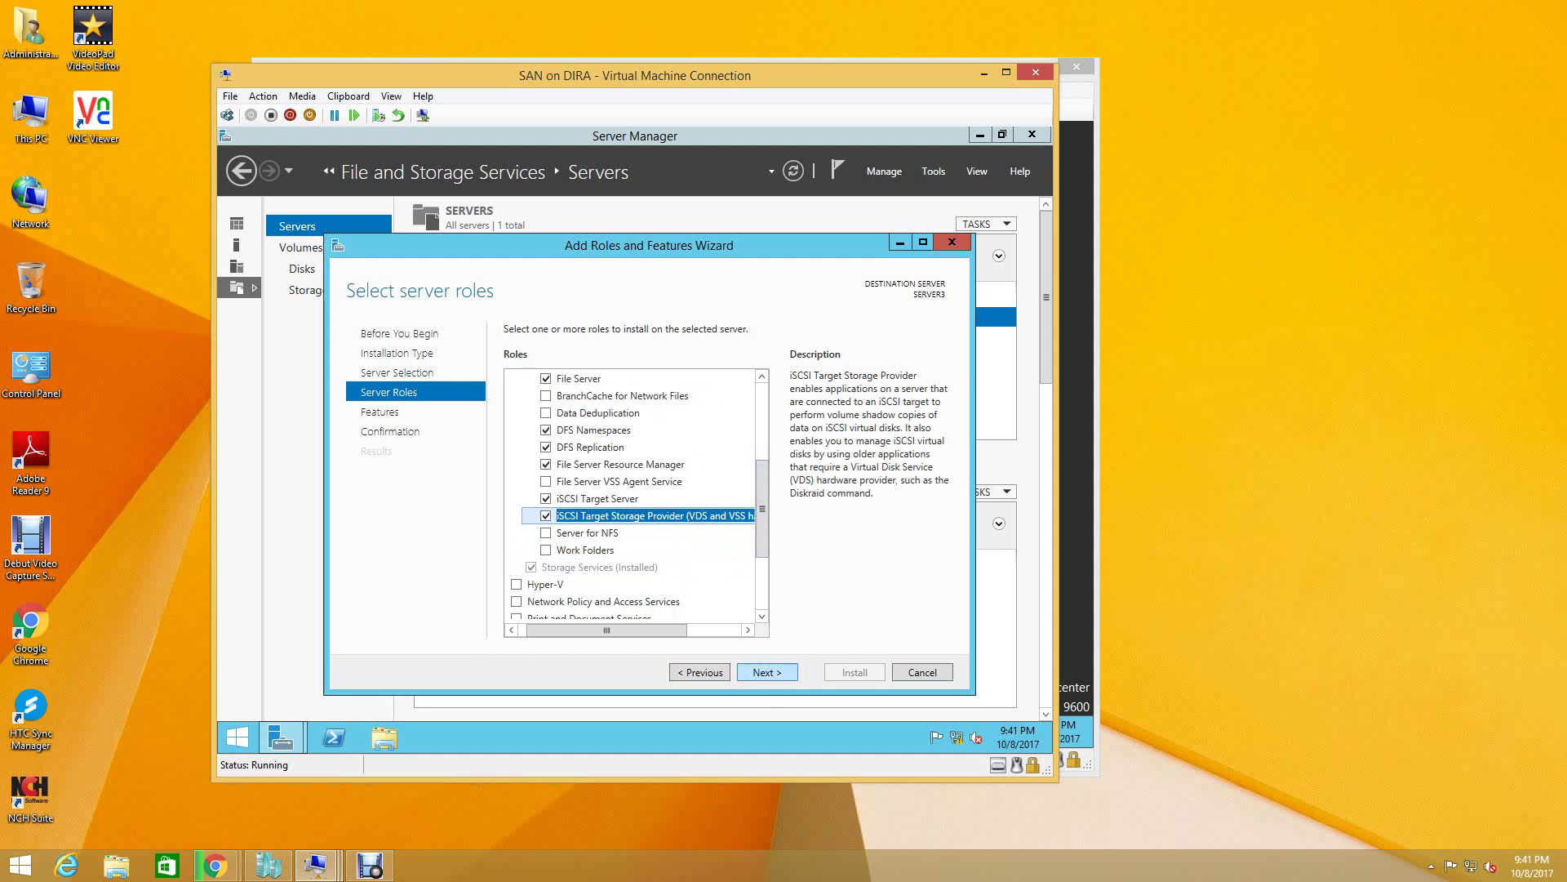
key("Return")
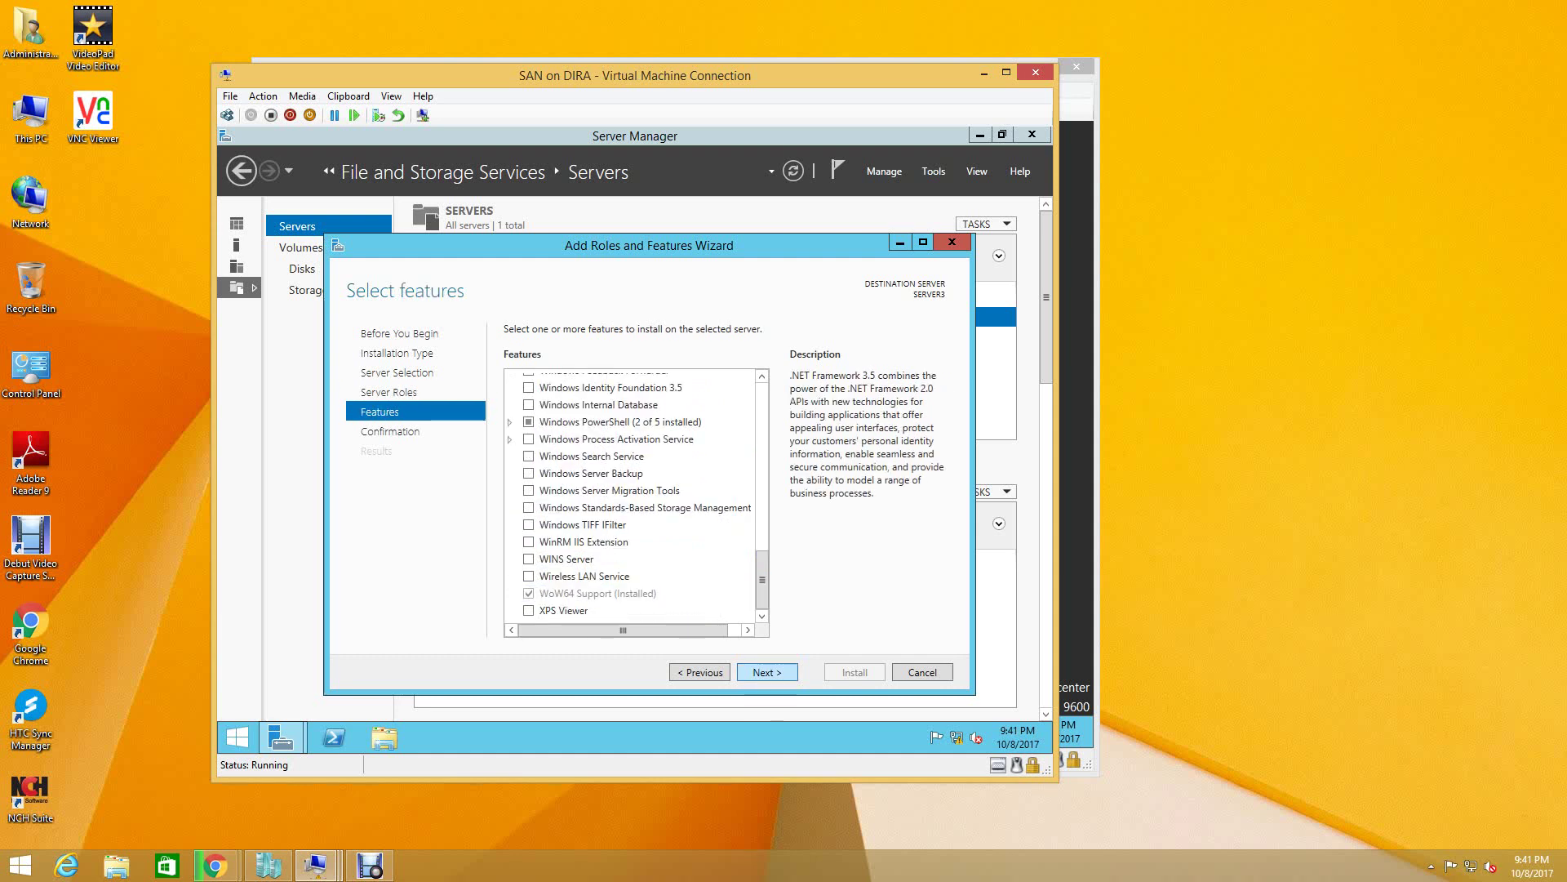
- Reach the confirmation page, declining the automatic restart prompt so restart stays off
key("Return")
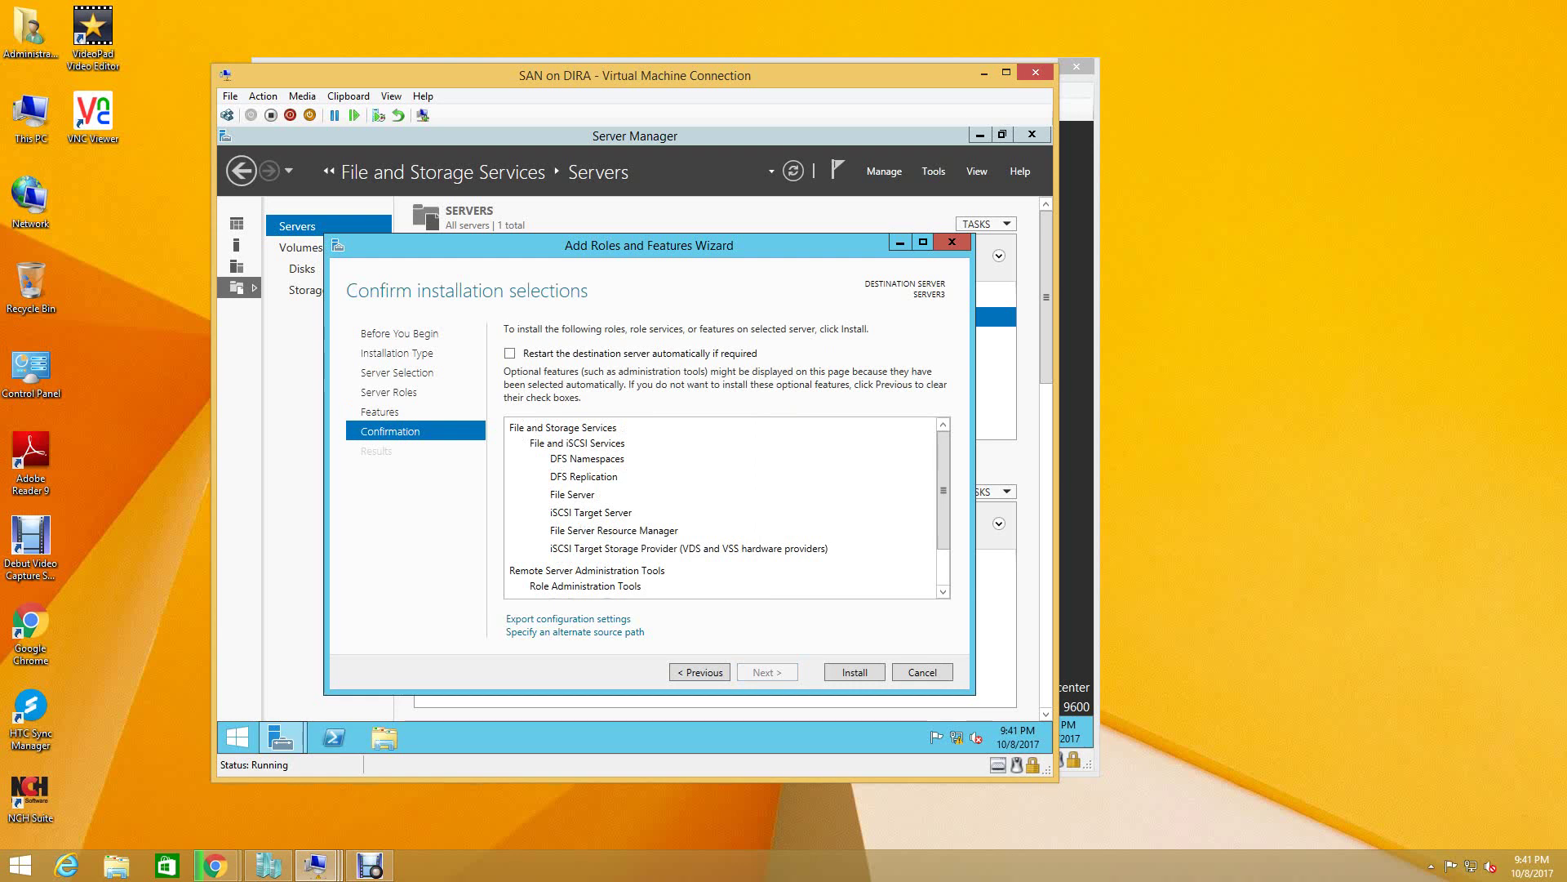
key("alt+r")
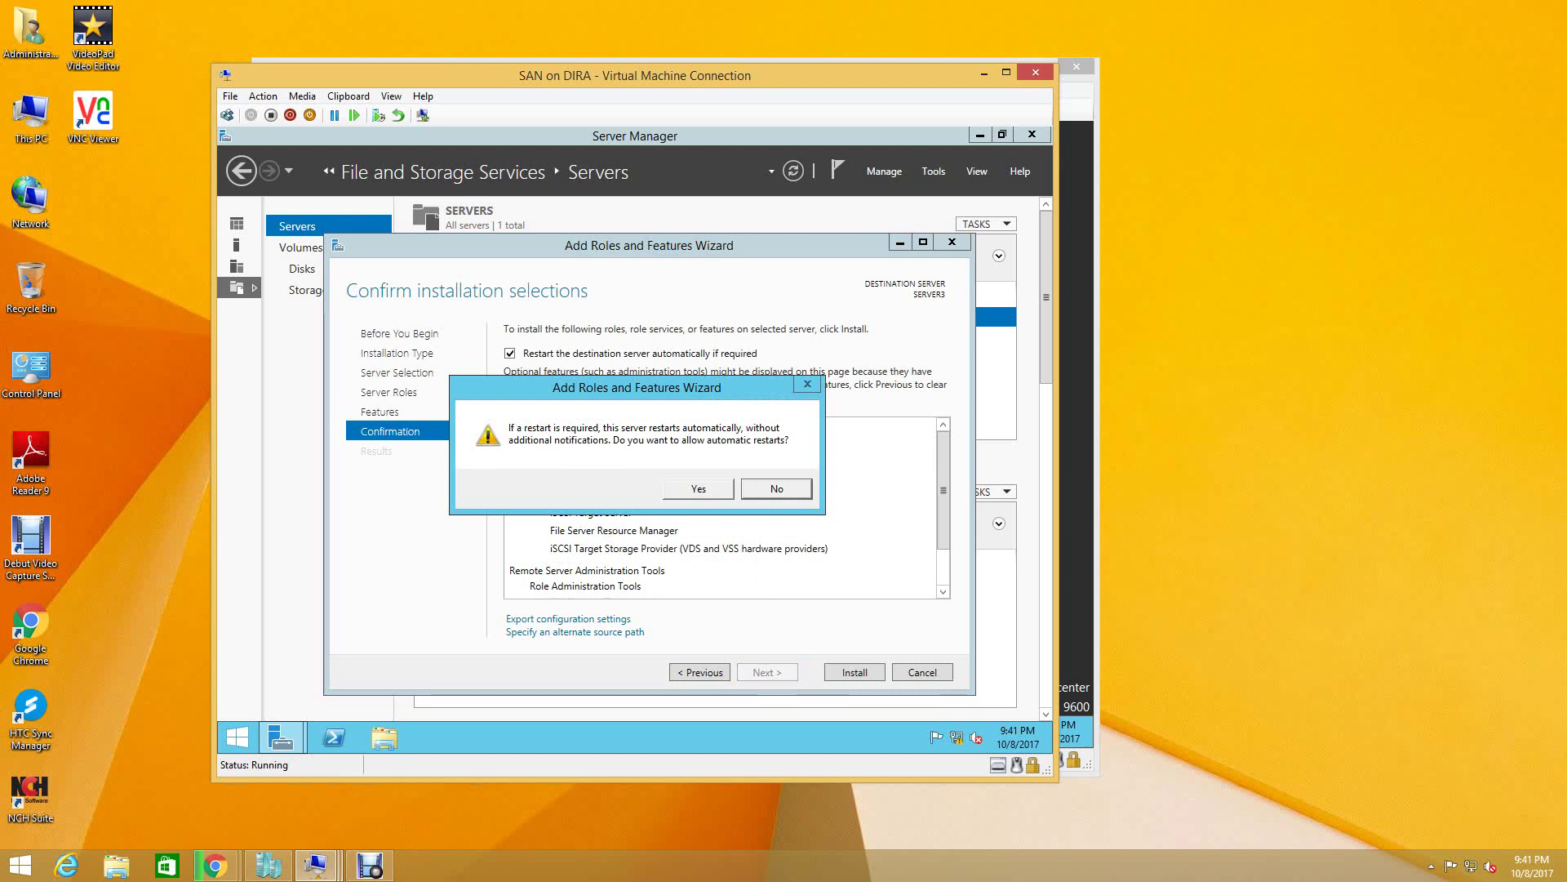
key("Return")
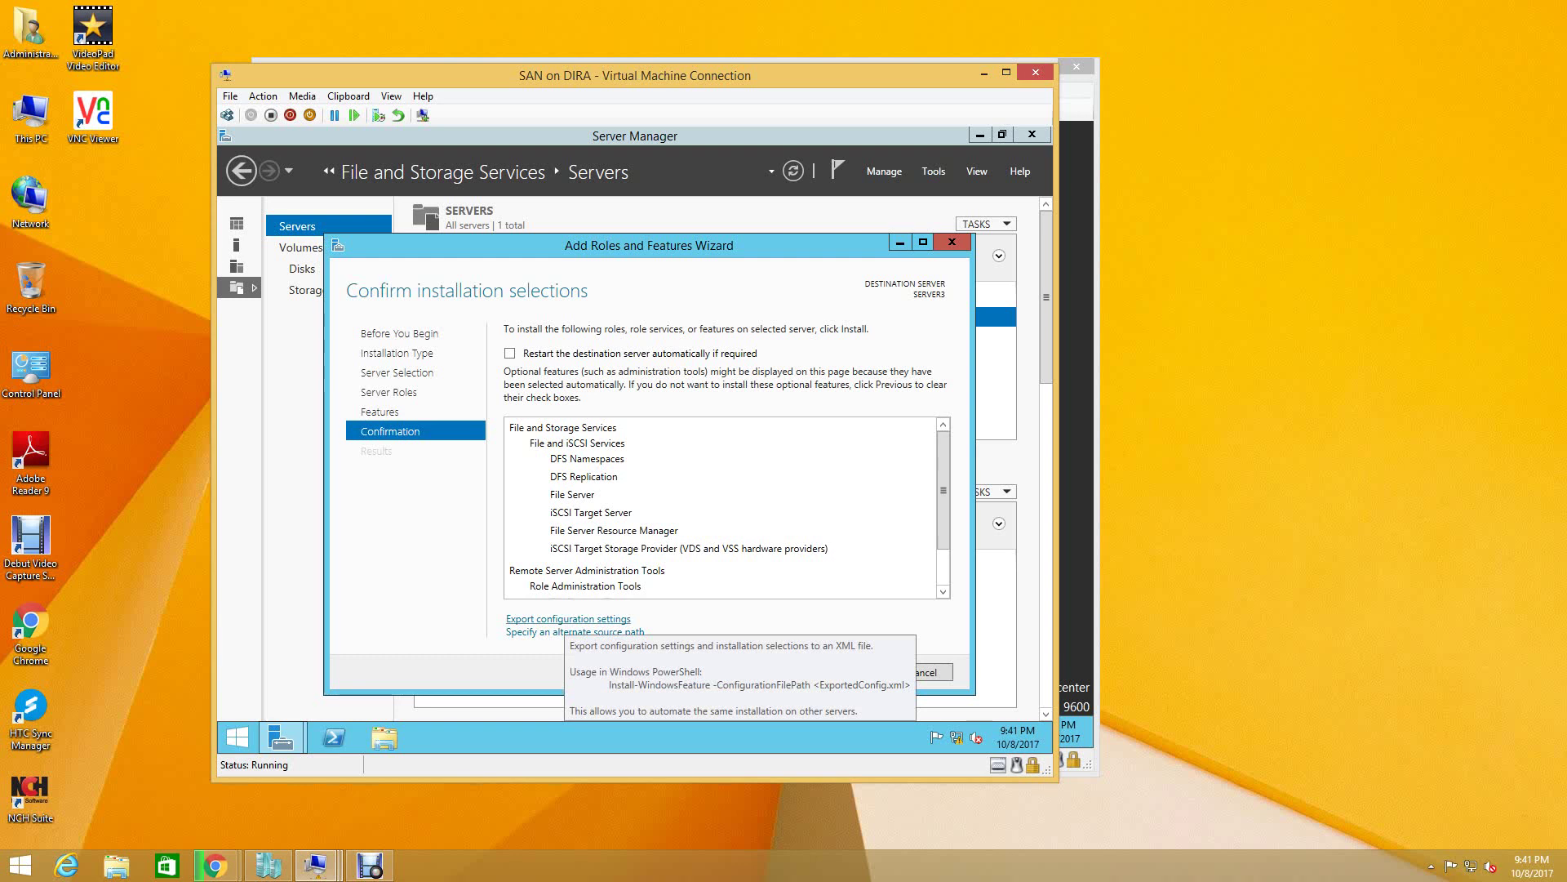
- Export the install configuration settings as ISCSI_INSTALL.xml in the Administrator folder
left_click(568, 618)
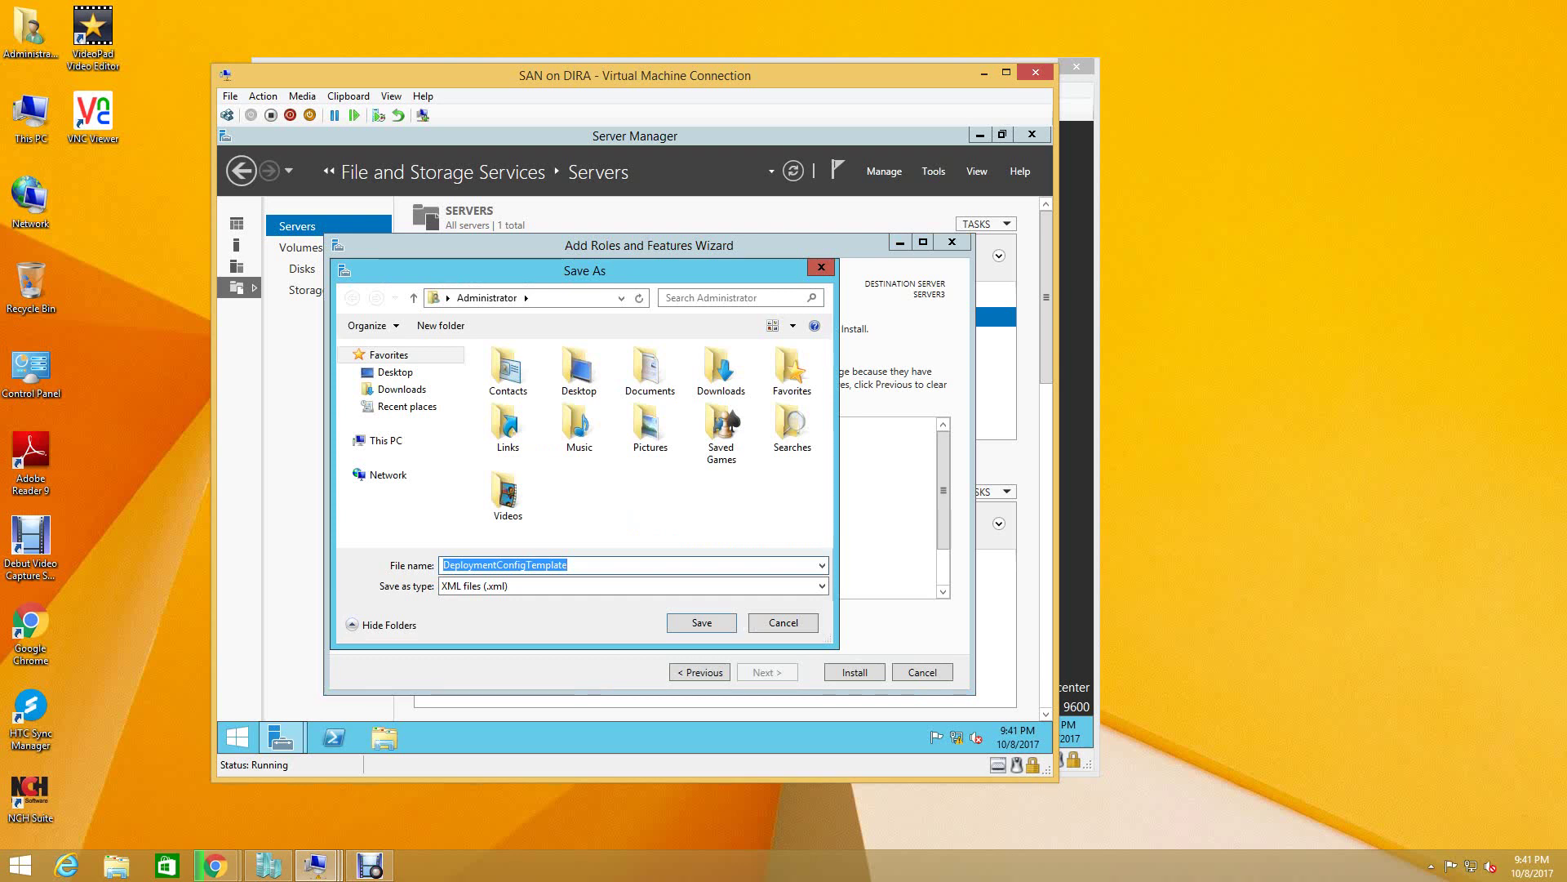
type("S")
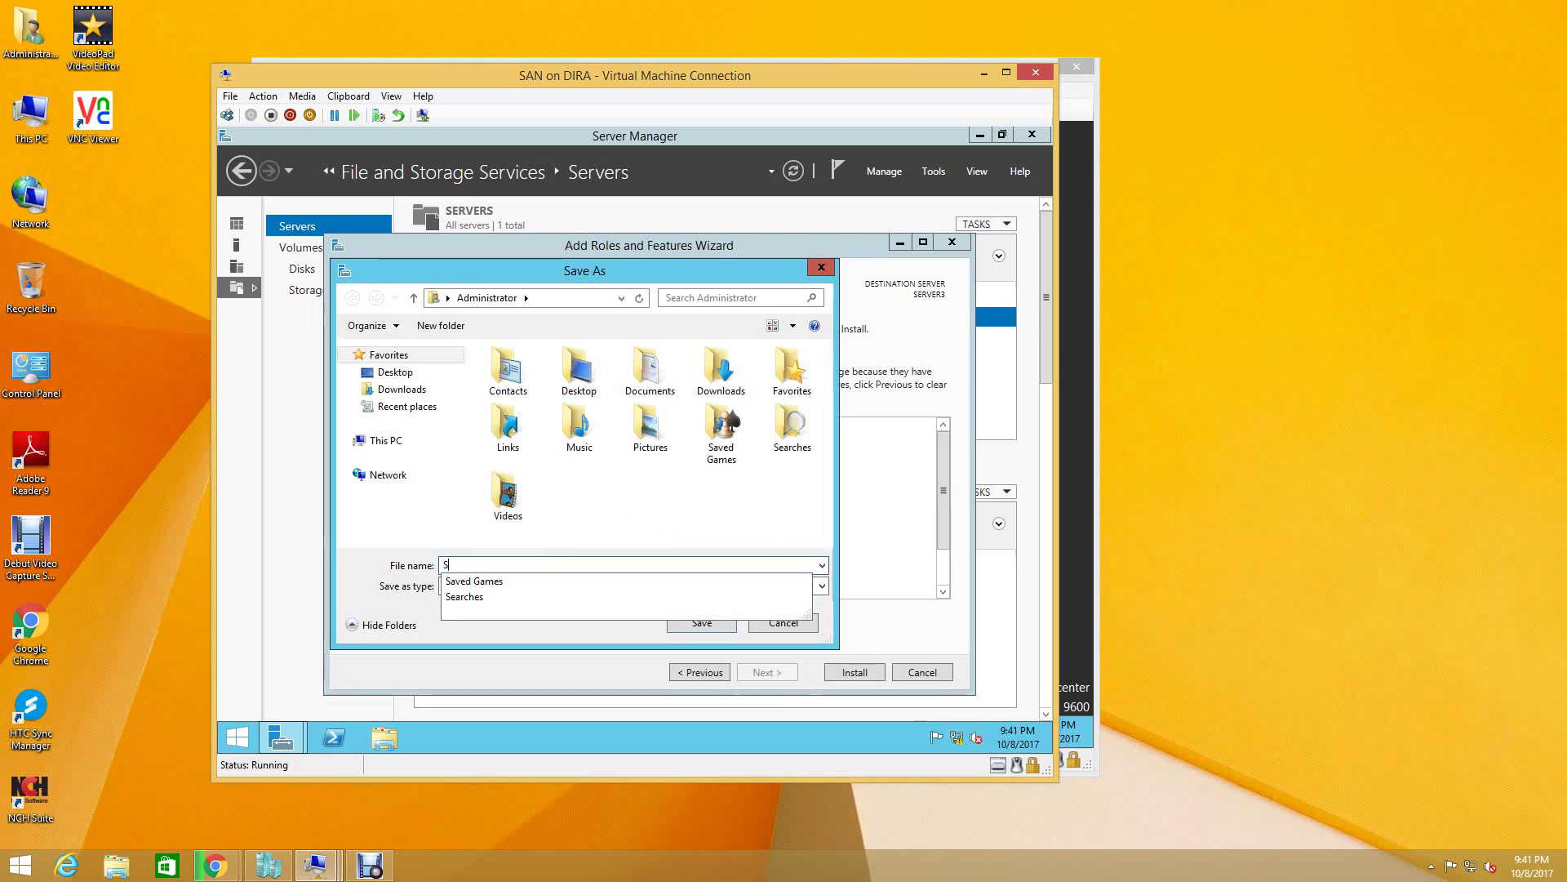
type("CIC")
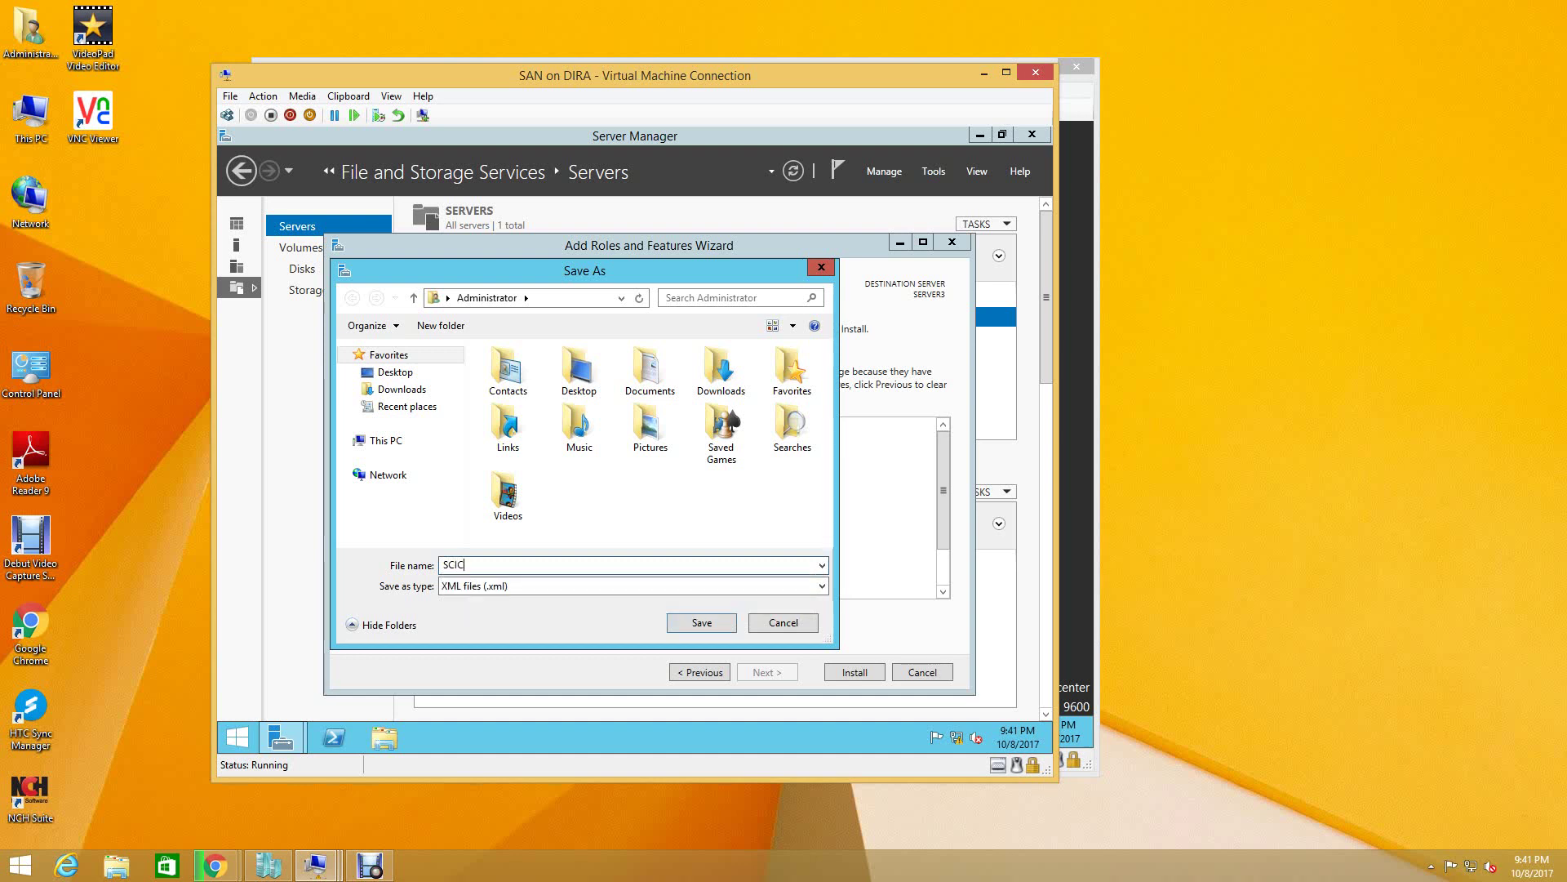
key("BackSpace")
key("BackSpace")
key("BackSpace")
key("BackSpace")
key("BackSpace")
left_click_drag(487, 270, 798, 521)
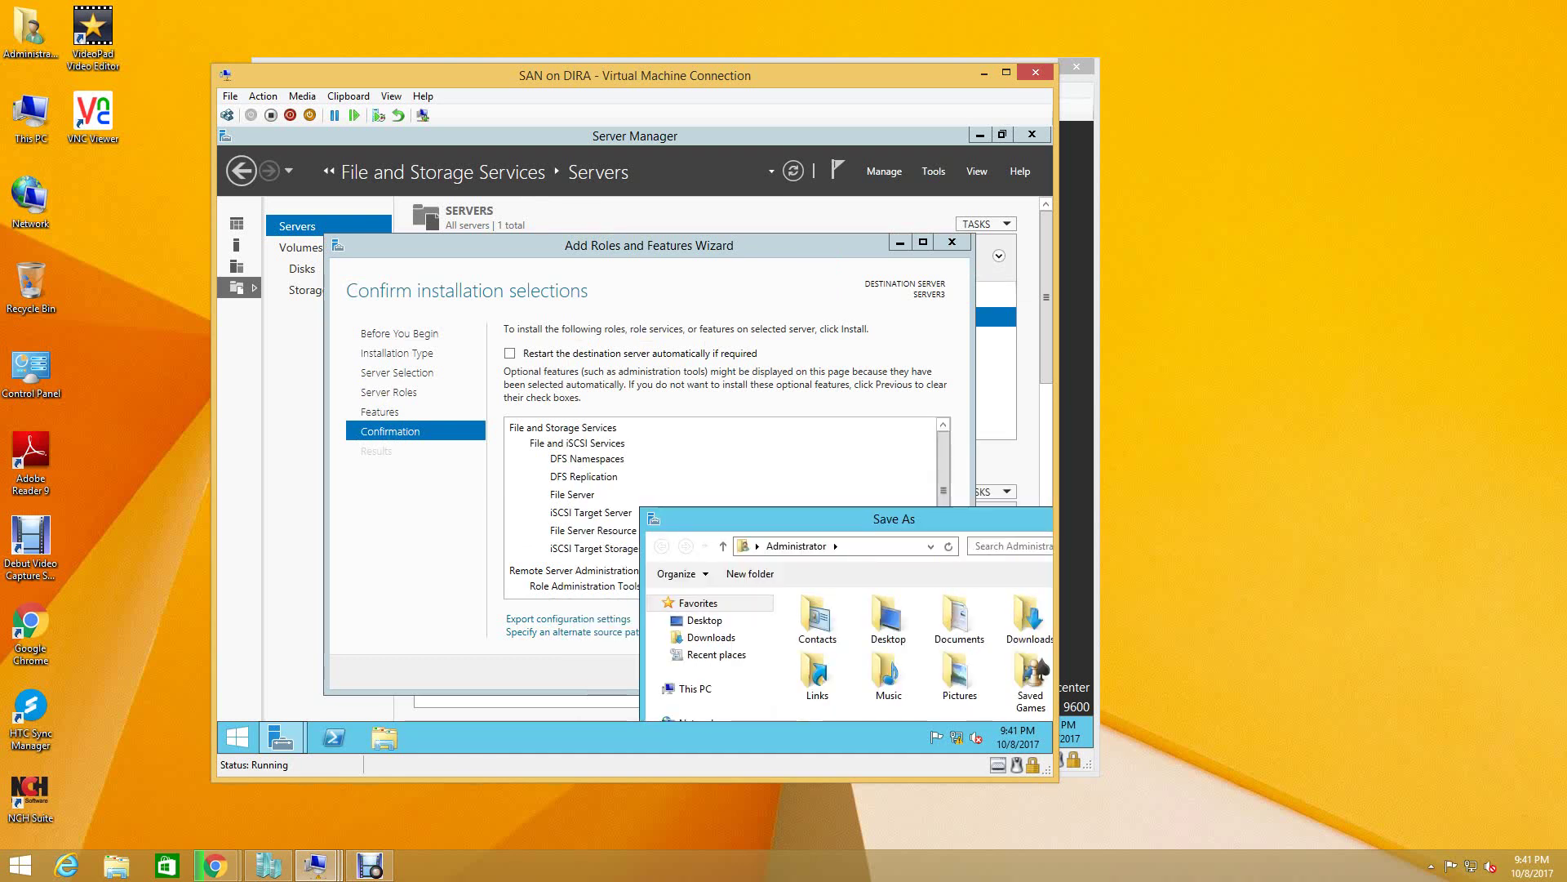
left_click_drag(784, 515, 566, 263)
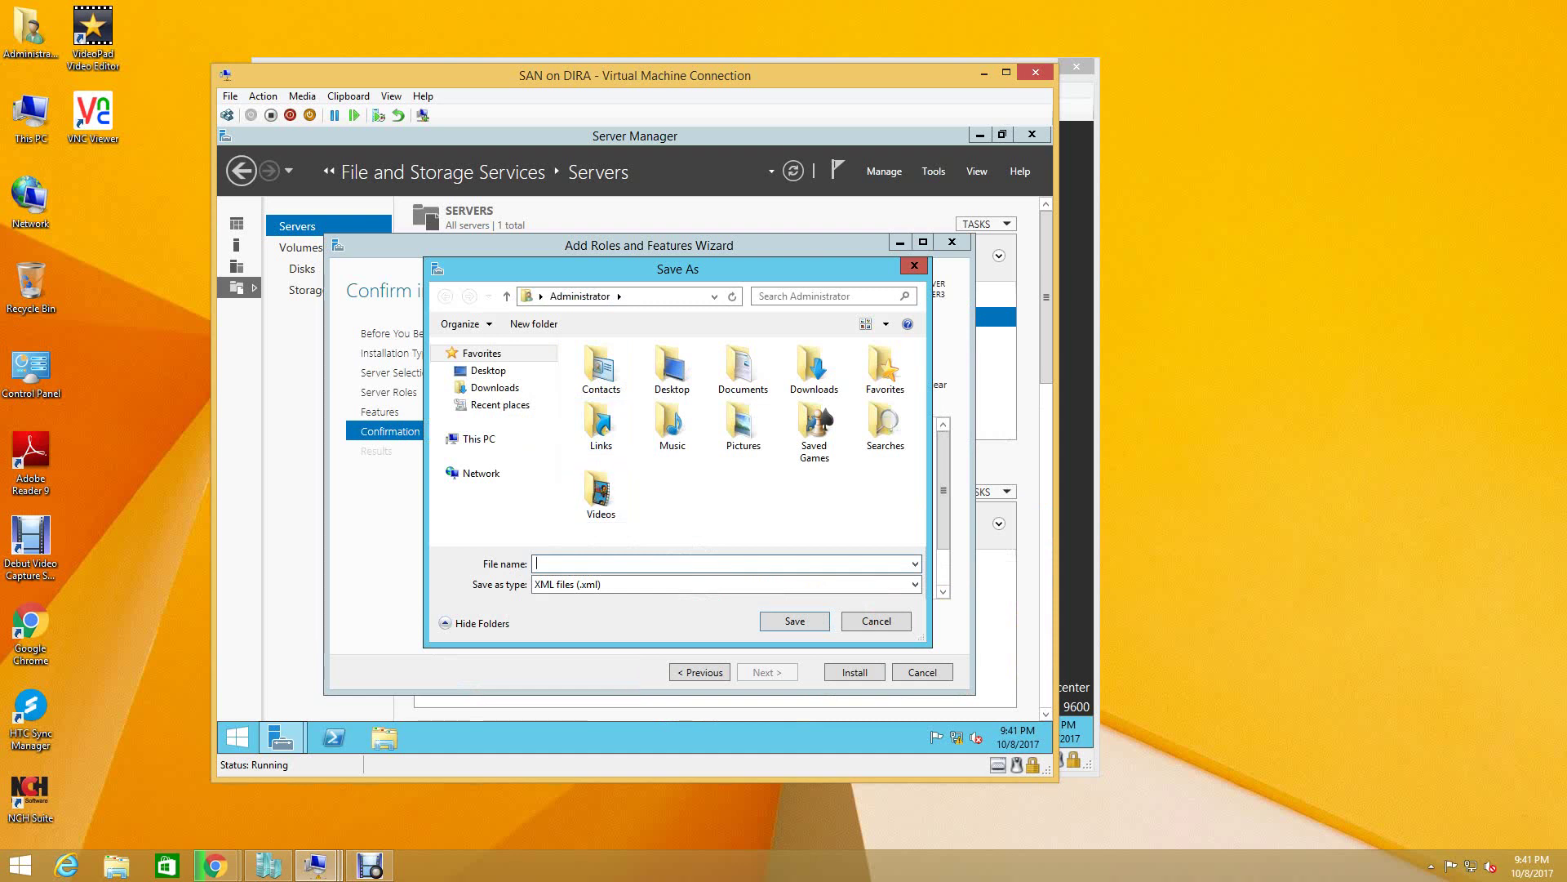
type("ISCSI_")
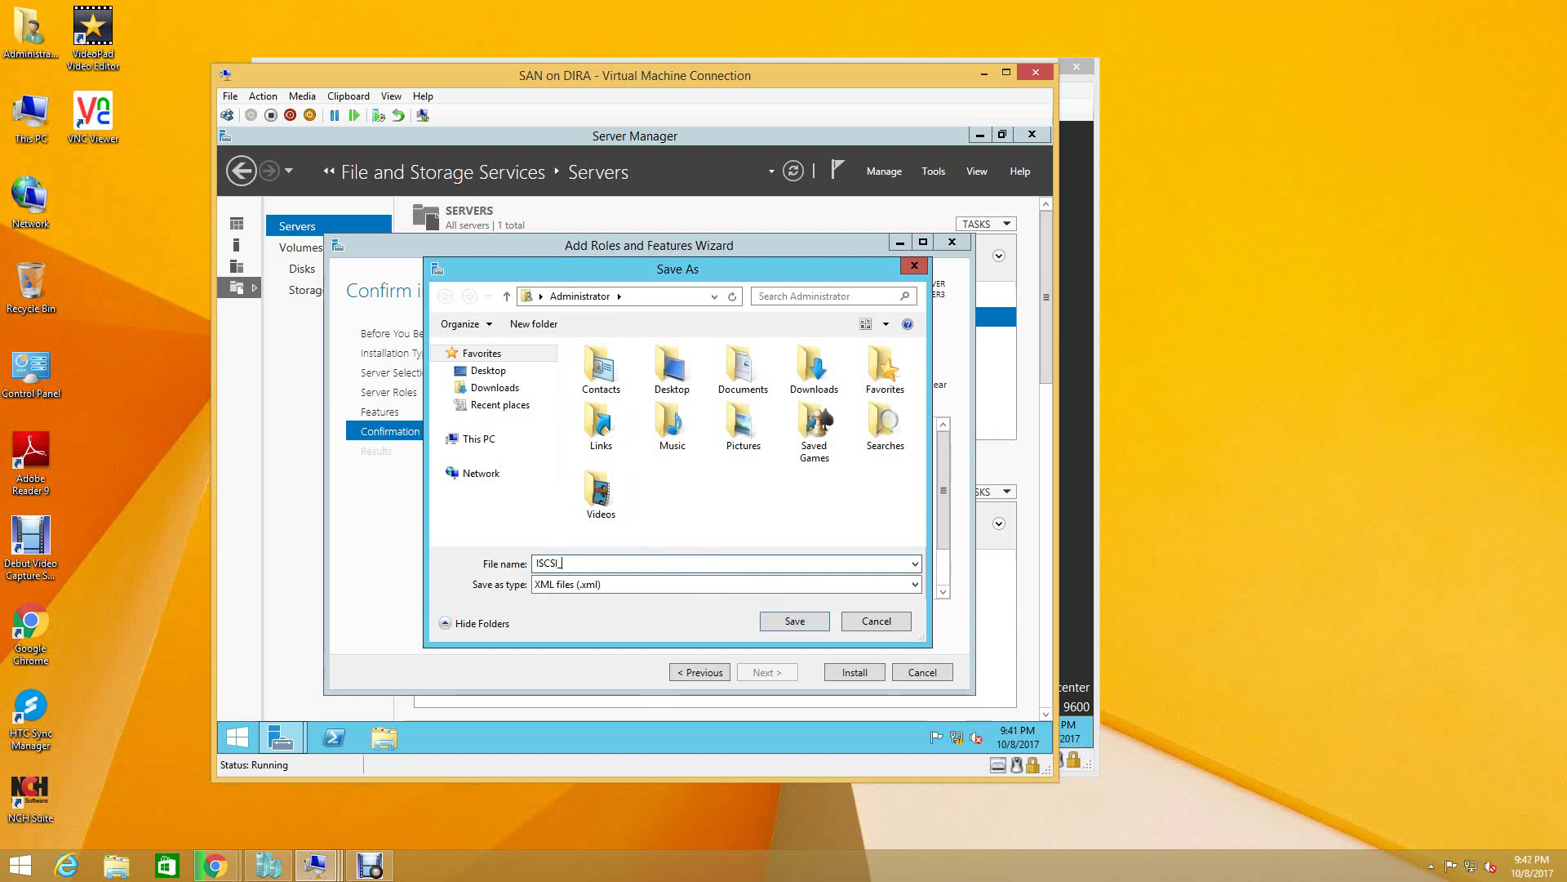
type("INS")
type("TALL")
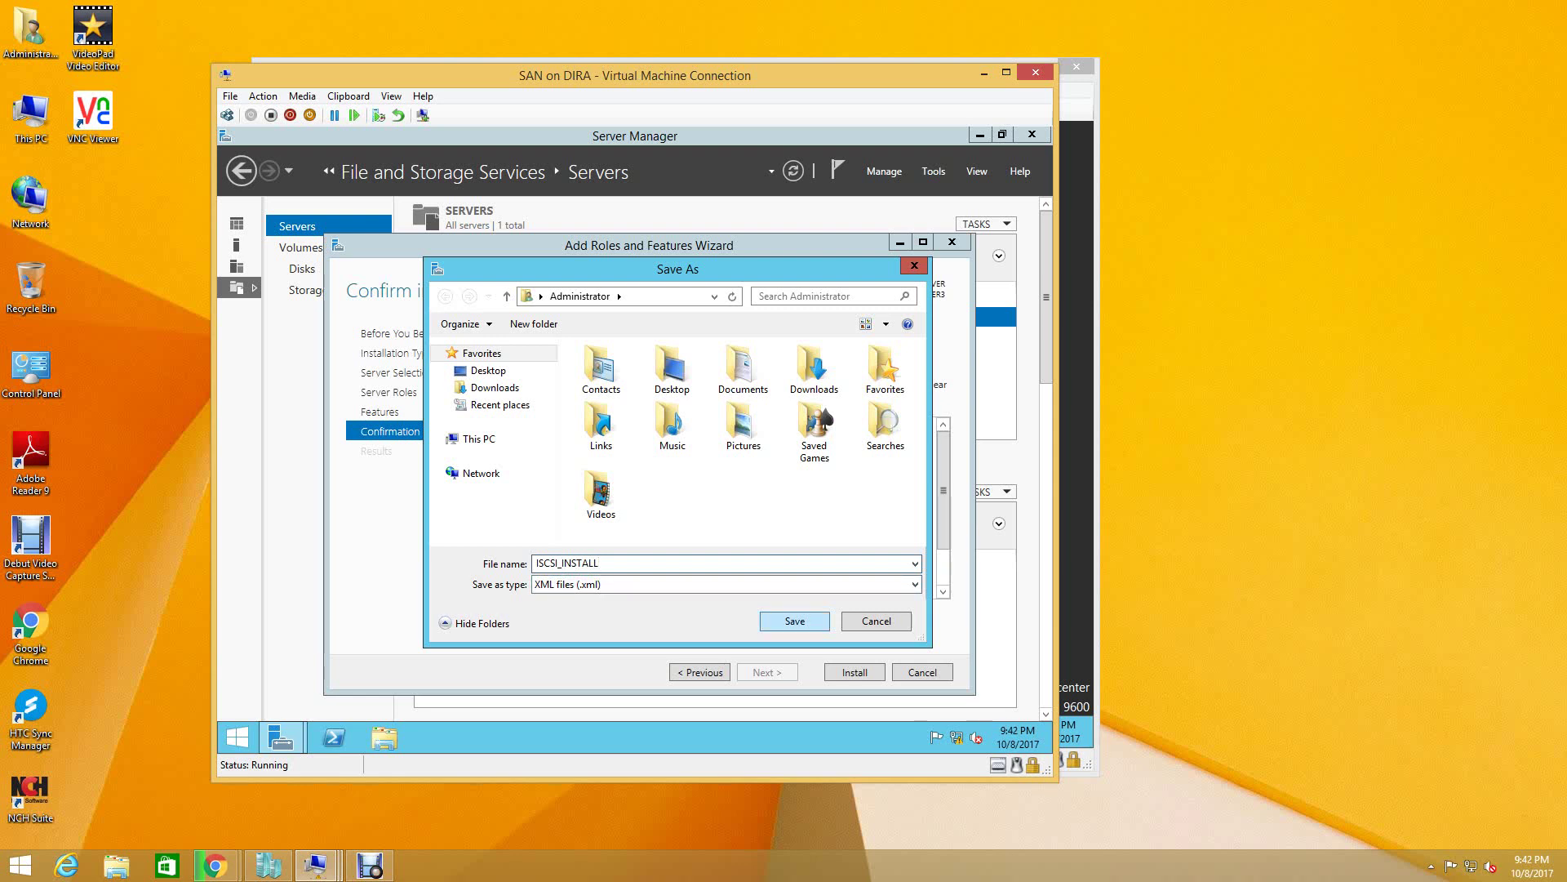
key("Return")
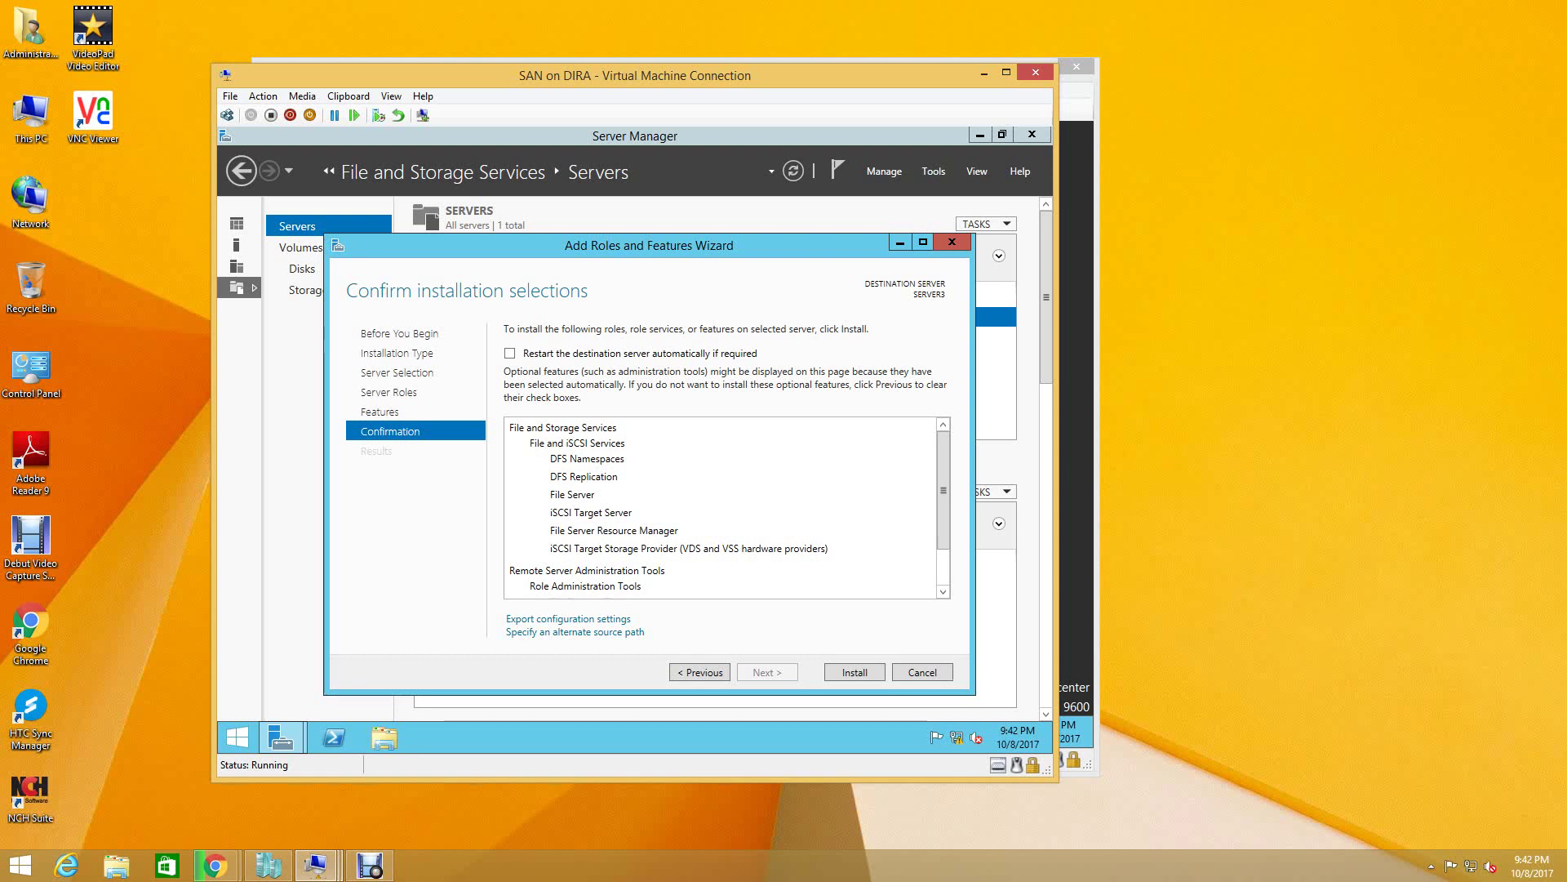
- Cancel the roles wizard, minimize Server Manager, and open This PC in a file browser
key("Escape")
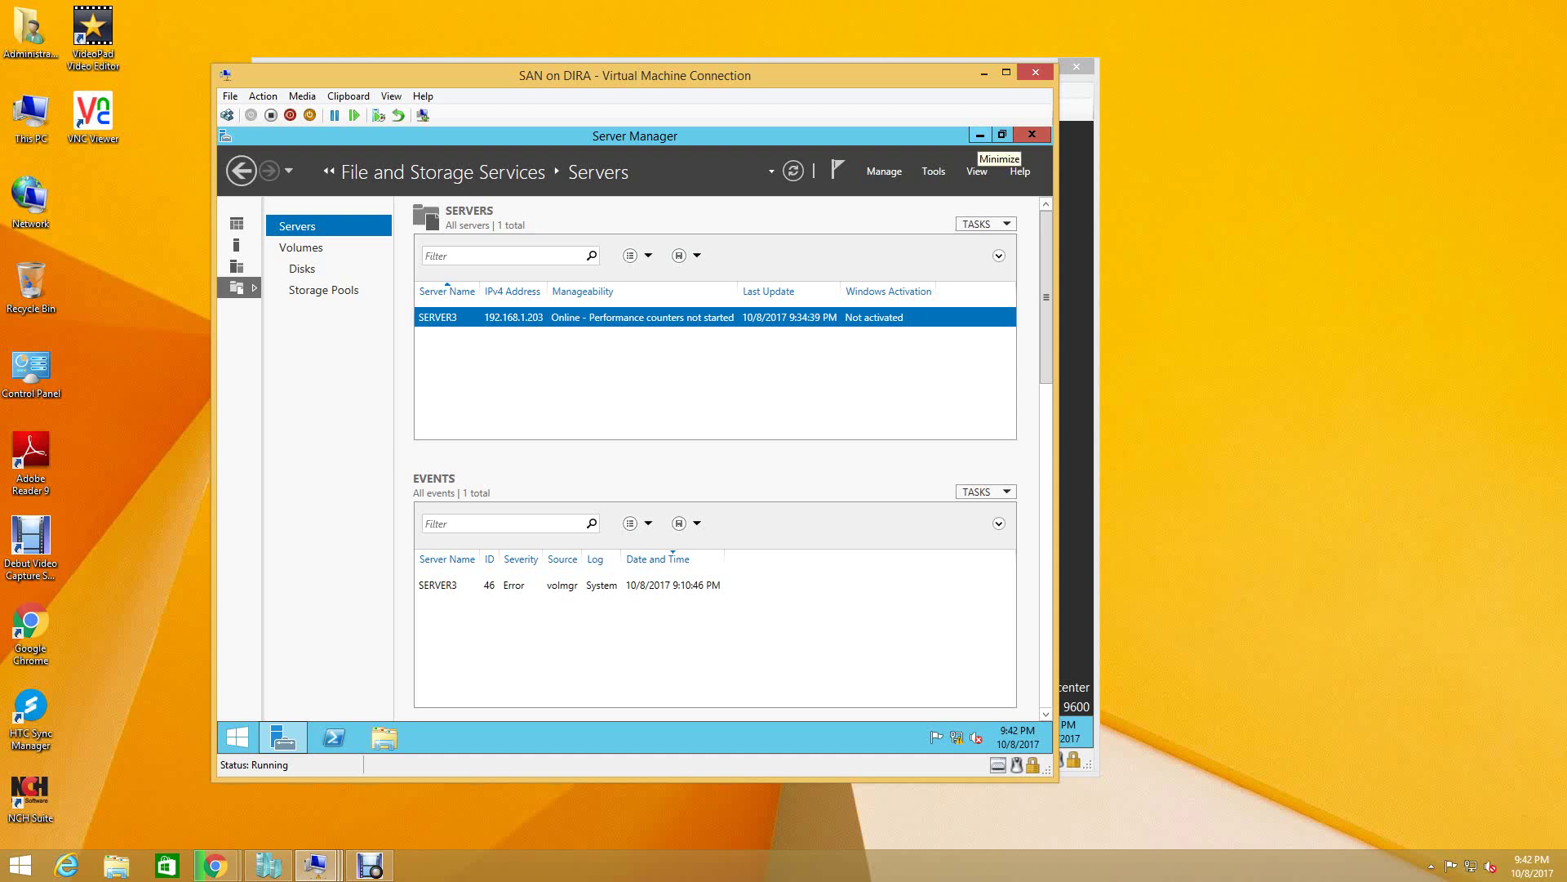
left_click(980, 135)
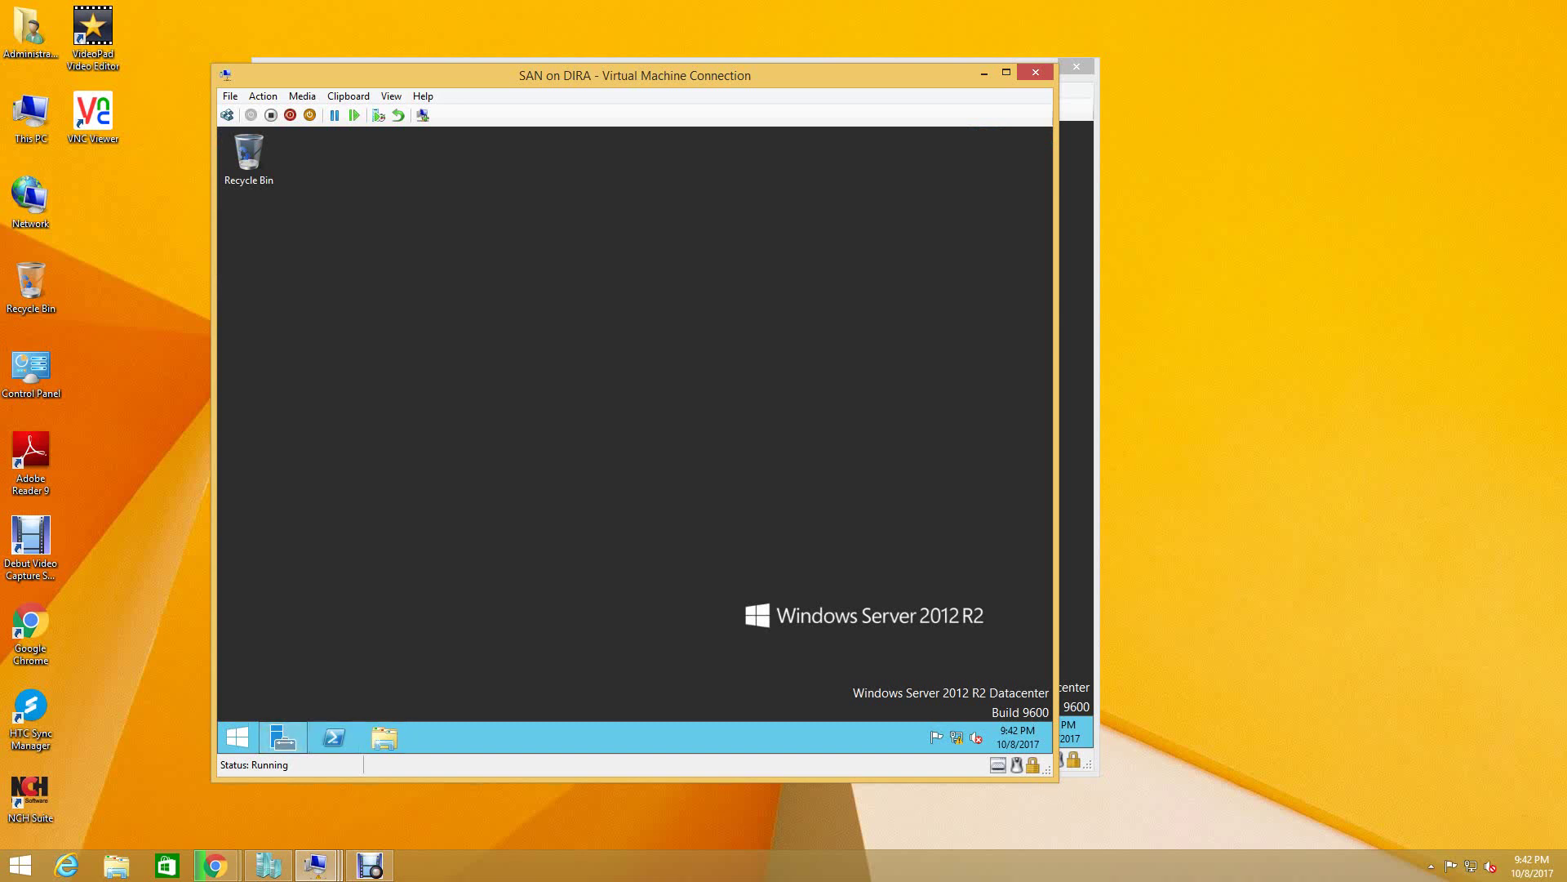
left_click(384, 737)
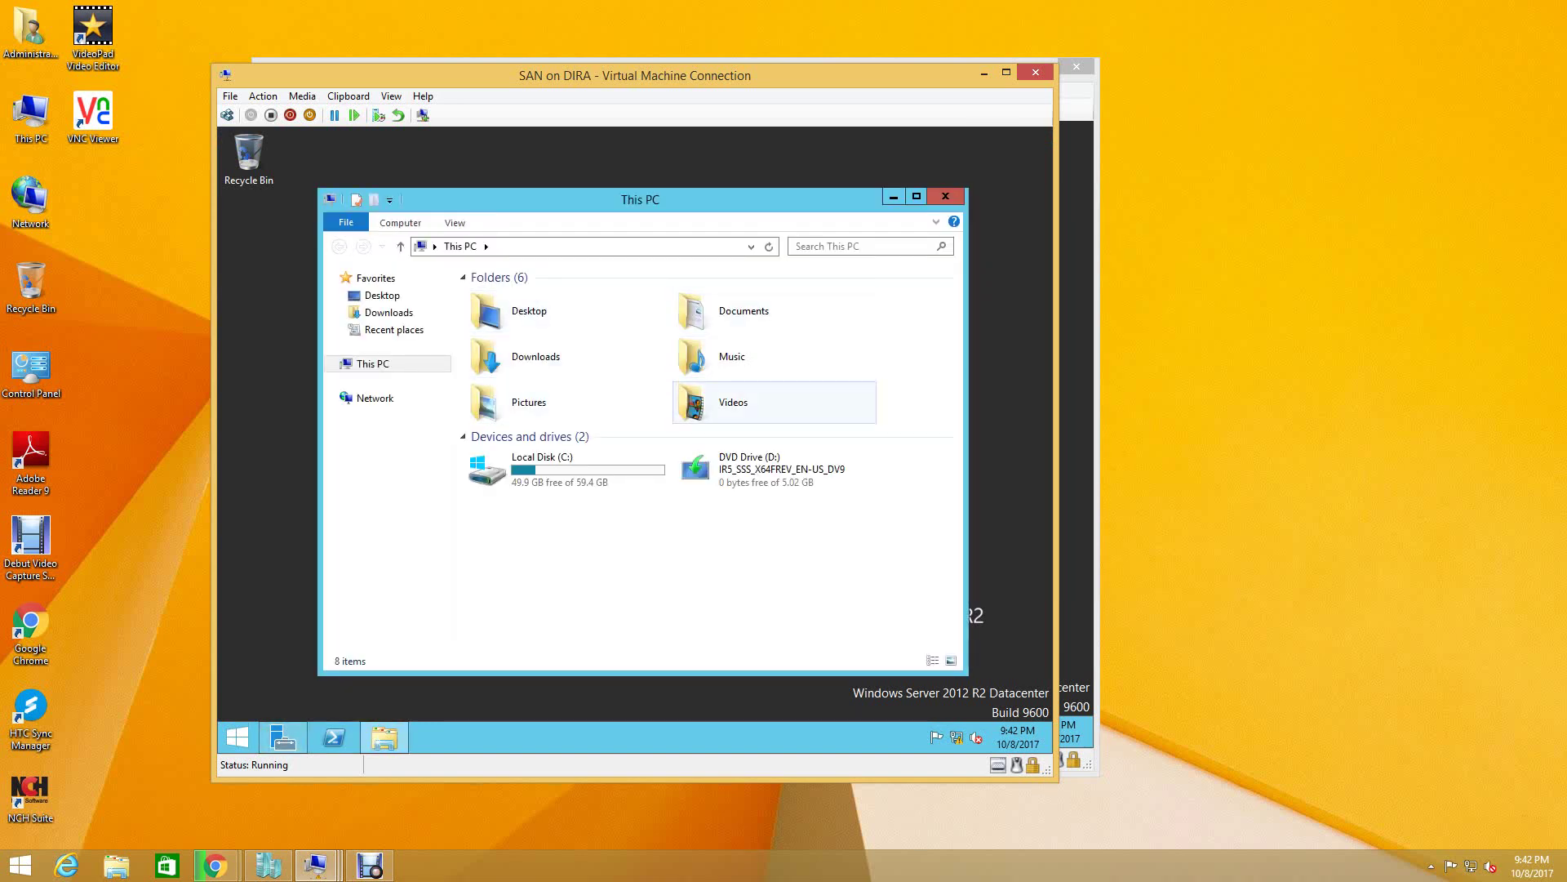
double_click(538, 467)
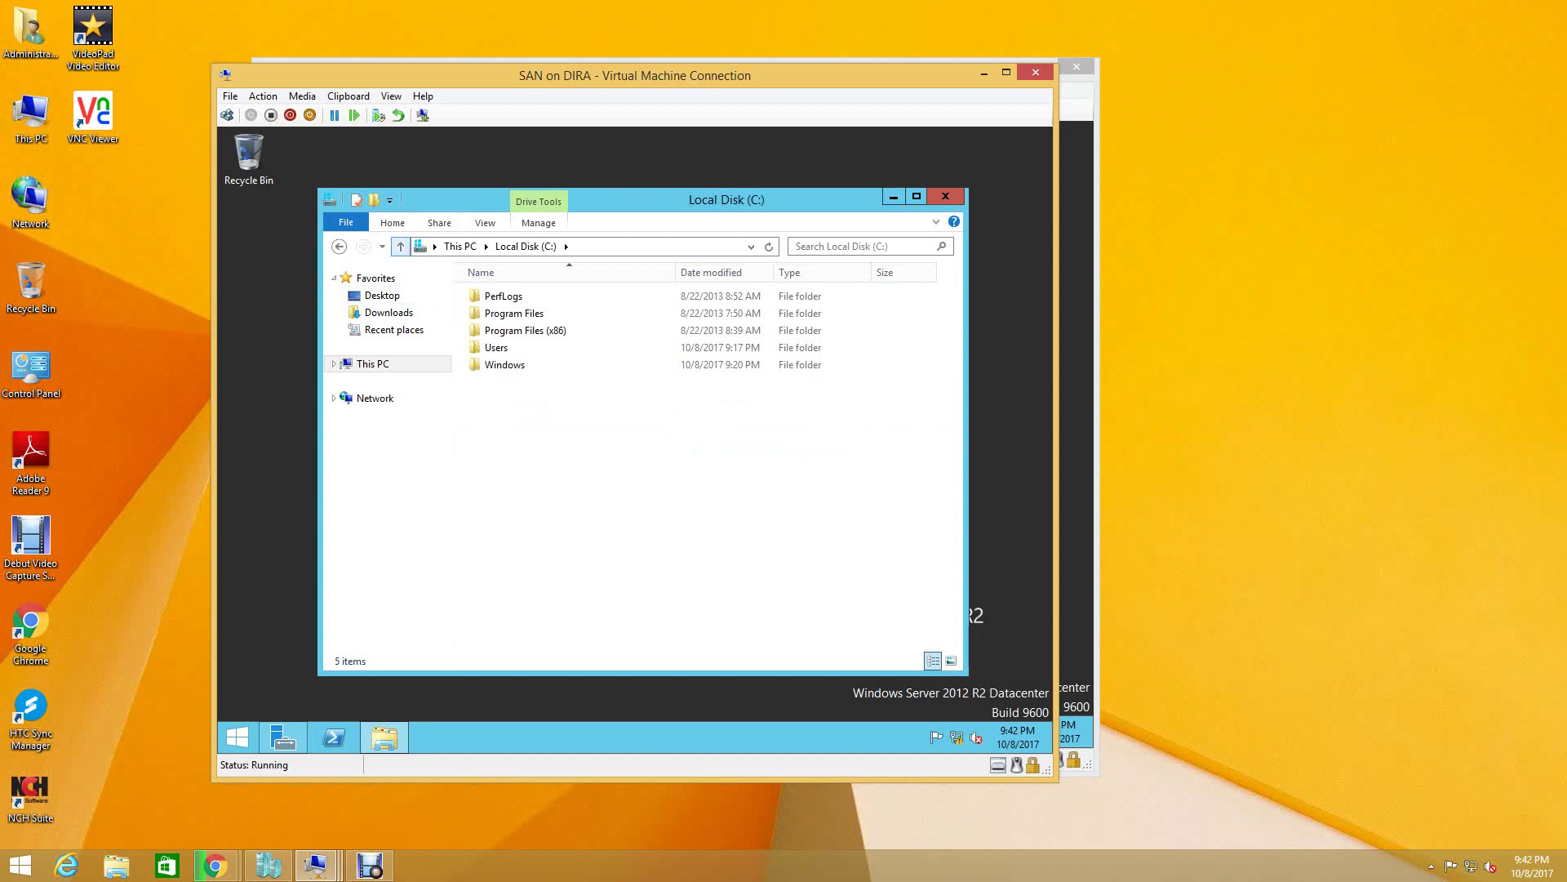
key("BackSpace")
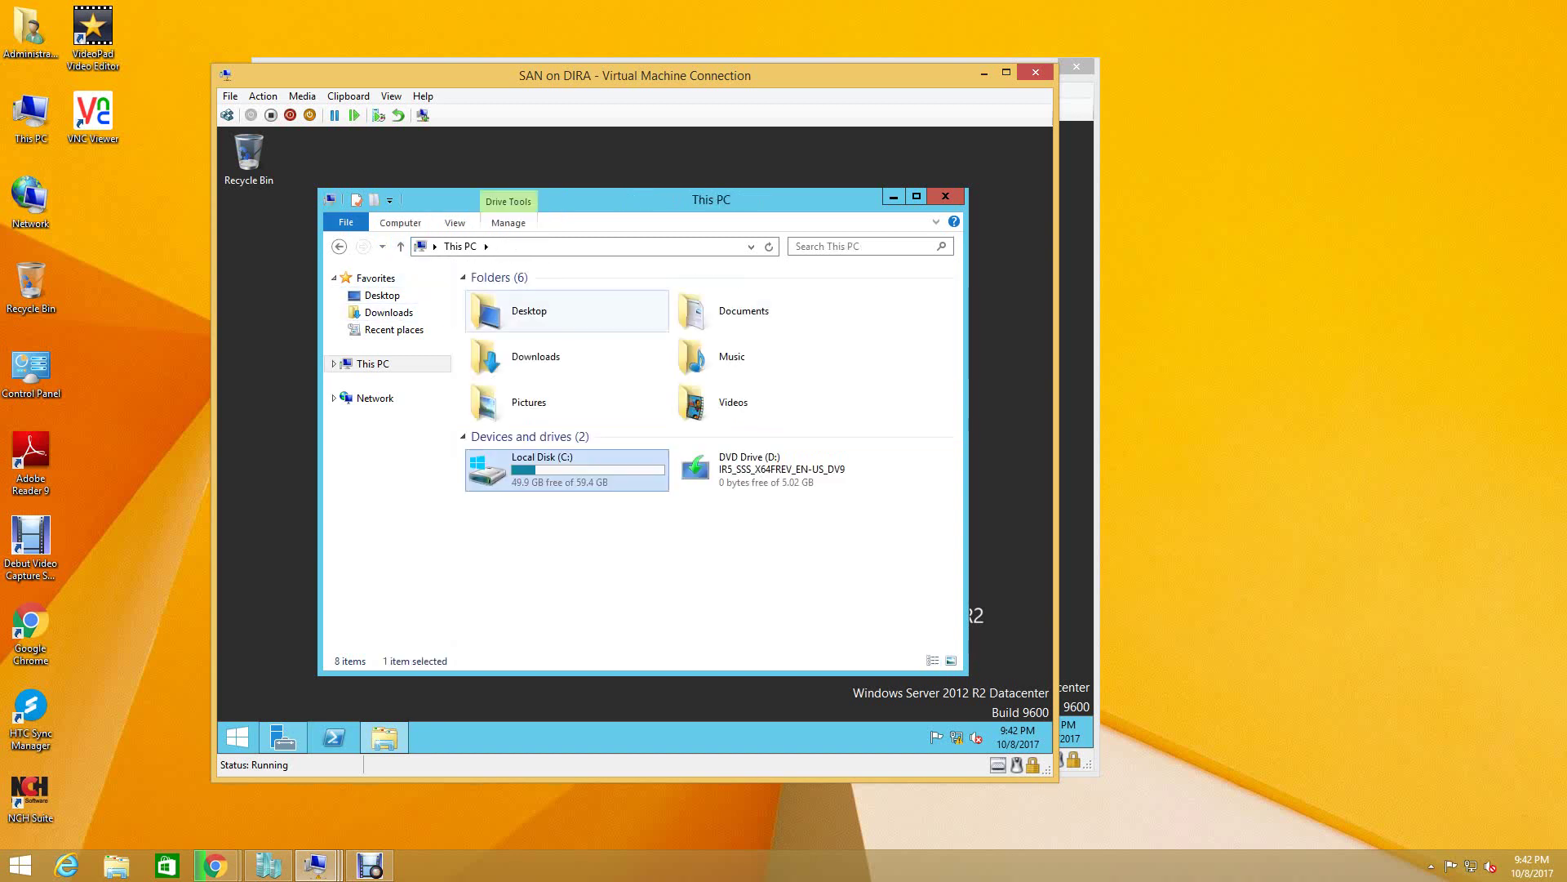
double_click(743, 310)
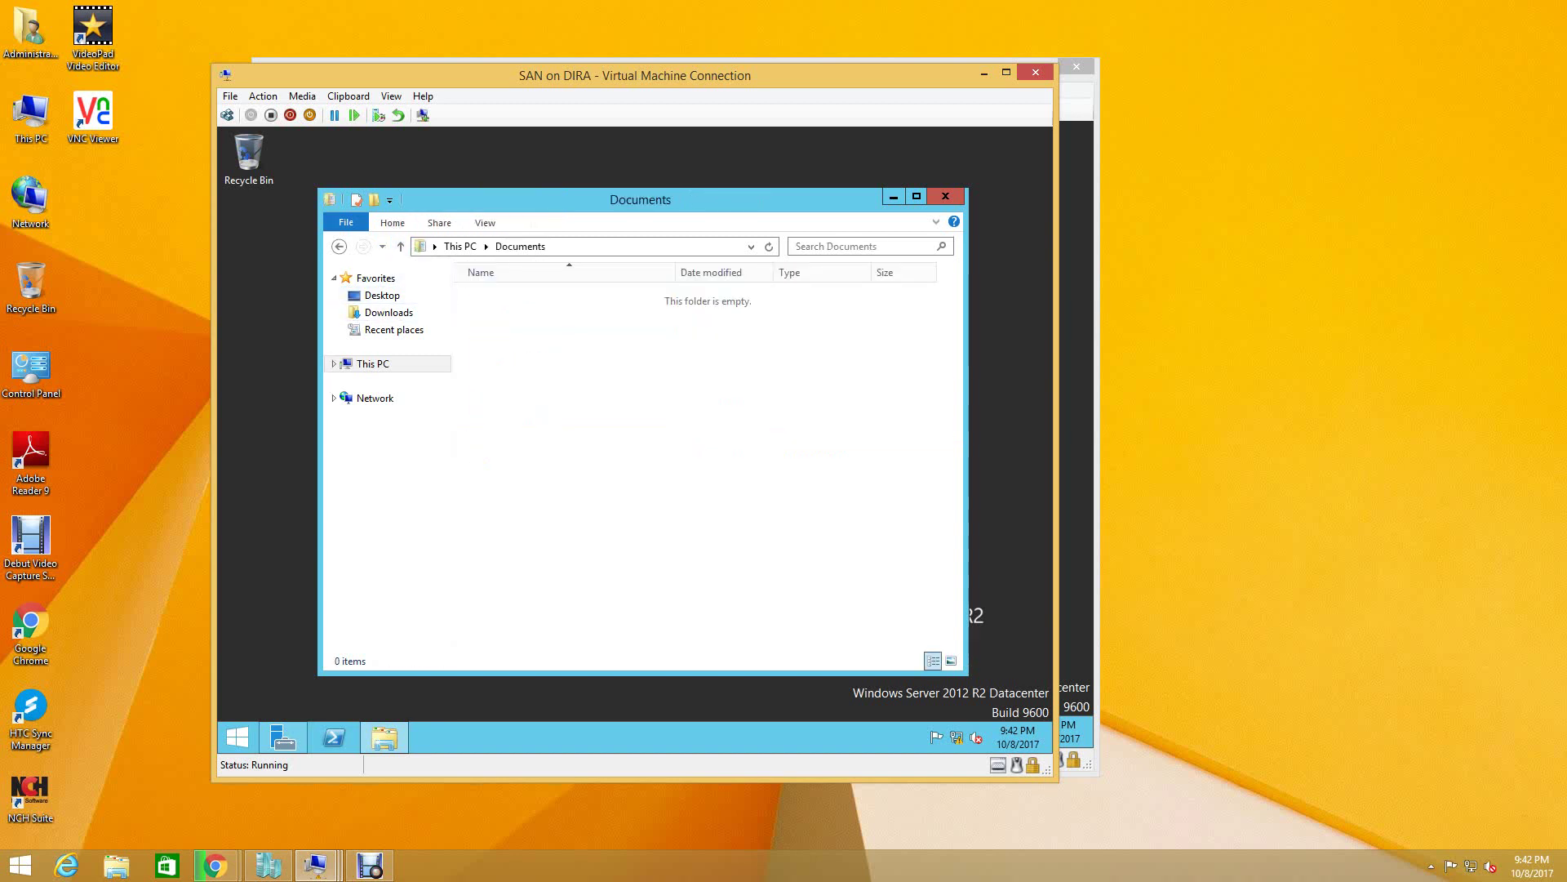
left_click(400, 246)
left_click(529, 310)
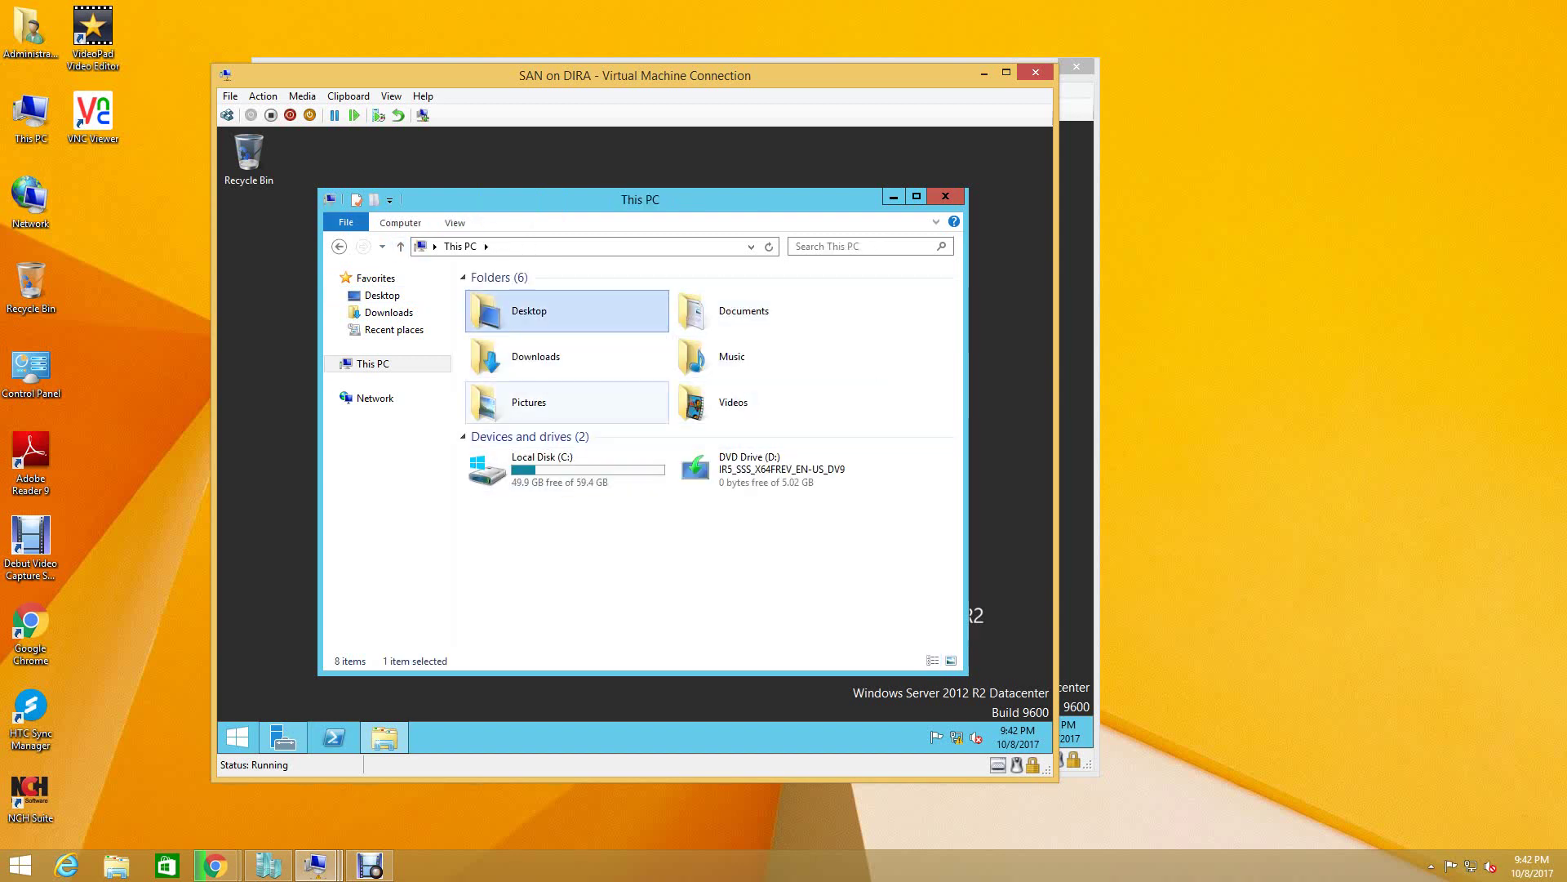
double_click(529, 355)
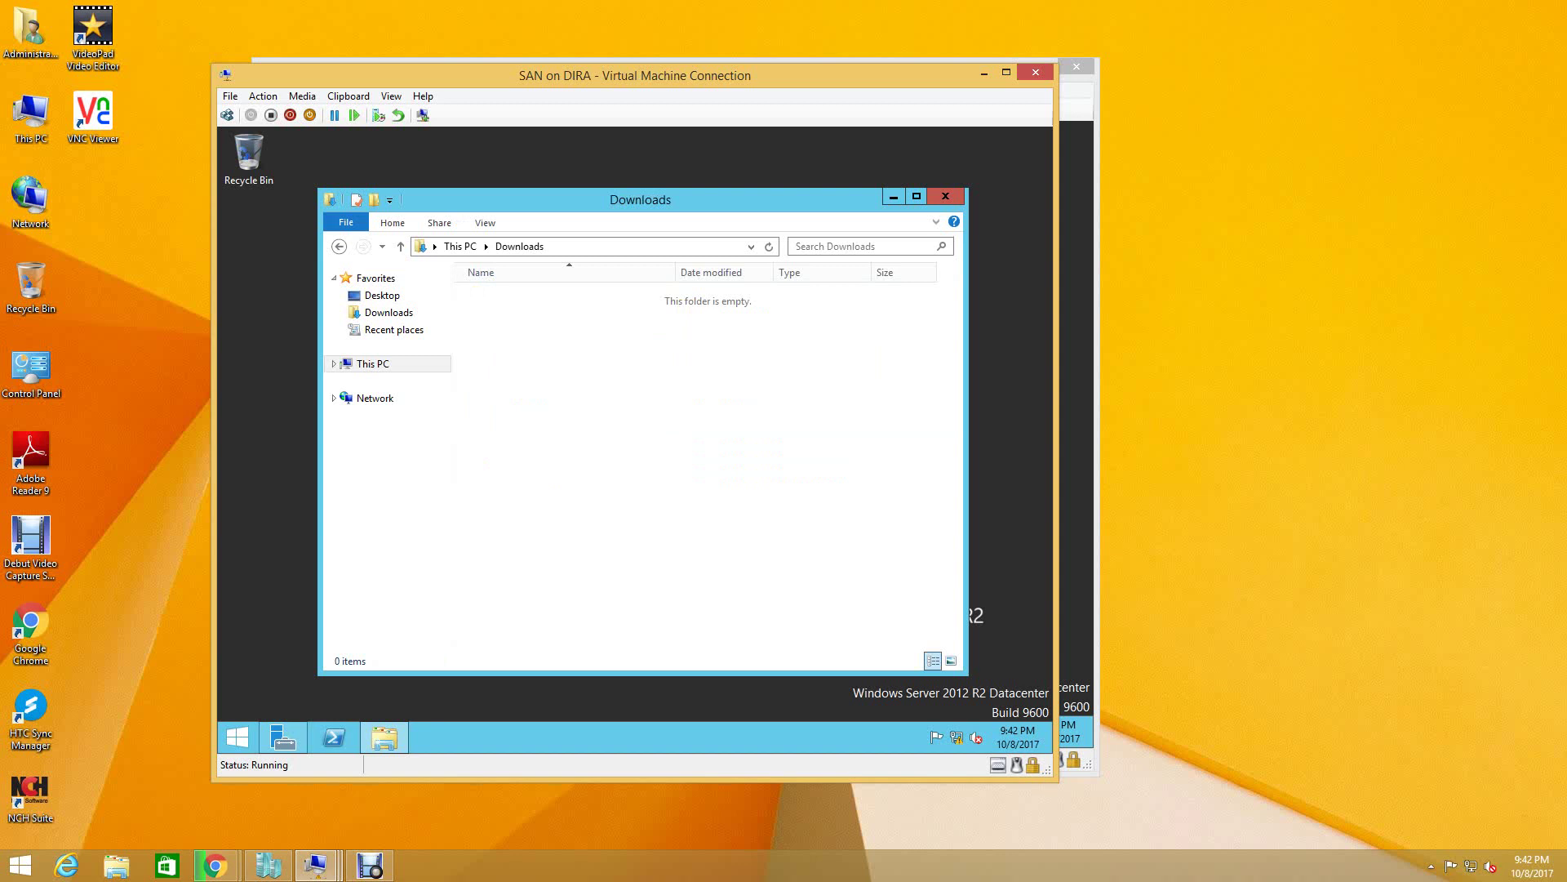
left_click(400, 246)
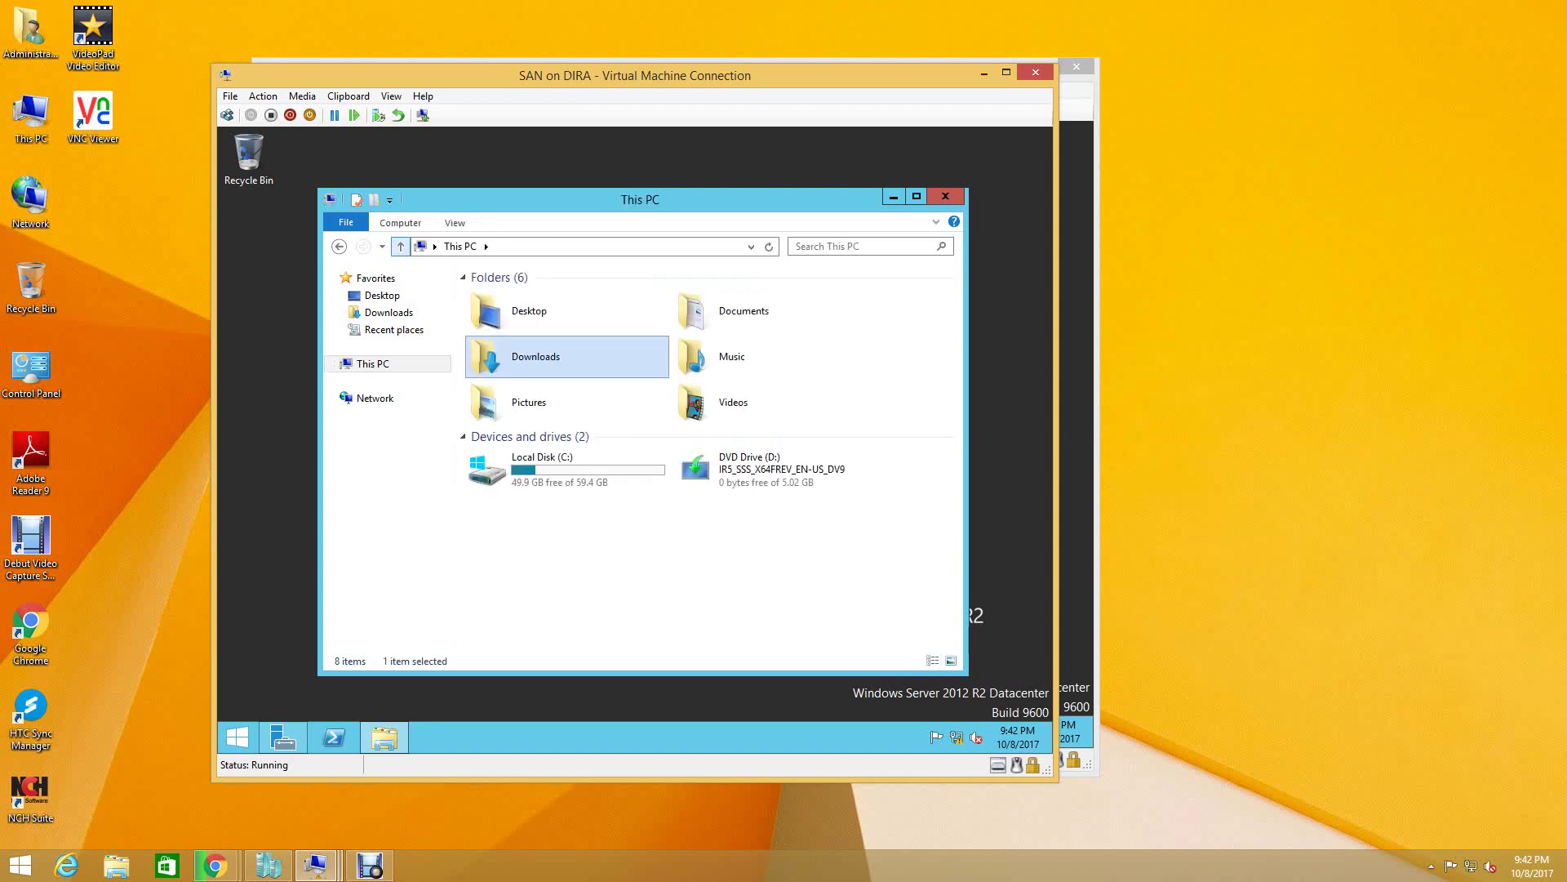
key("alt+F4")
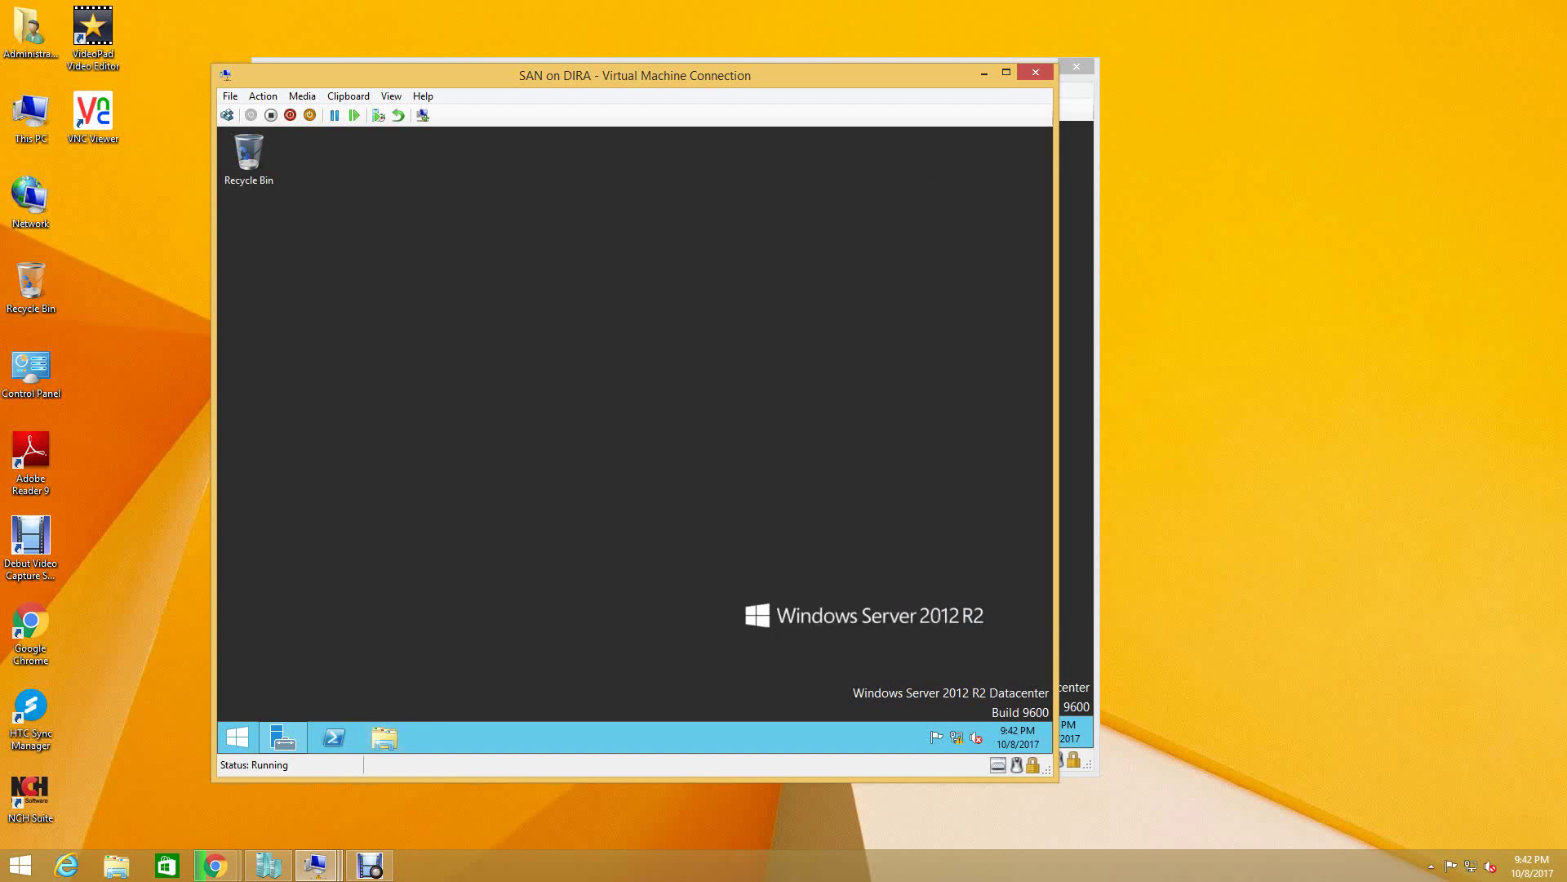
- Restore Server Manager and restart the Add Roles and Features wizard past its introduction
left_click(282, 738)
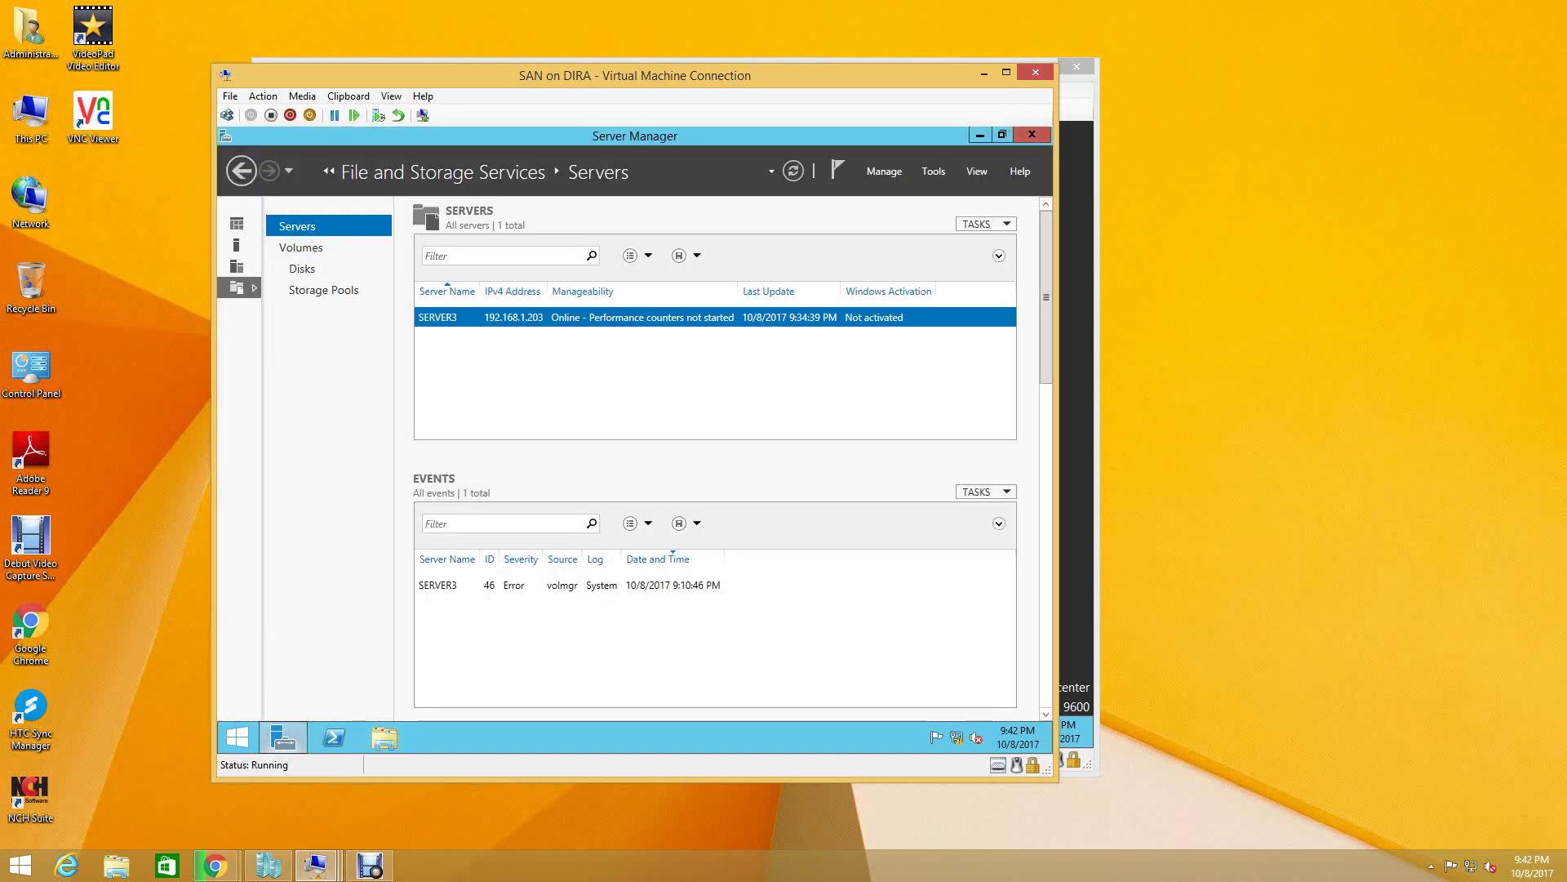
left_click(884, 170)
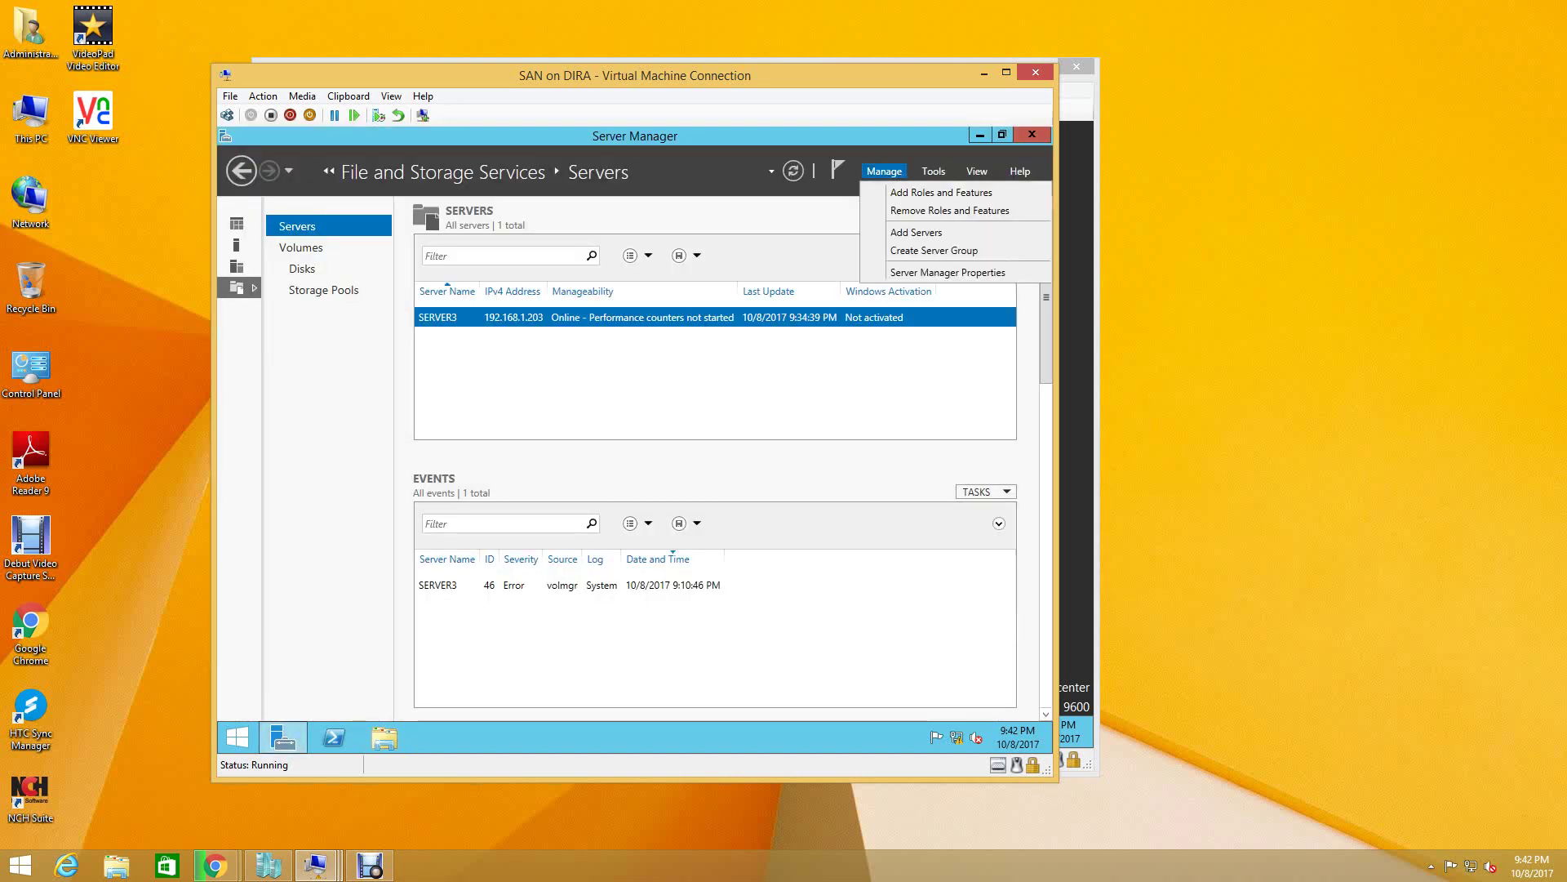
left_click(942, 192)
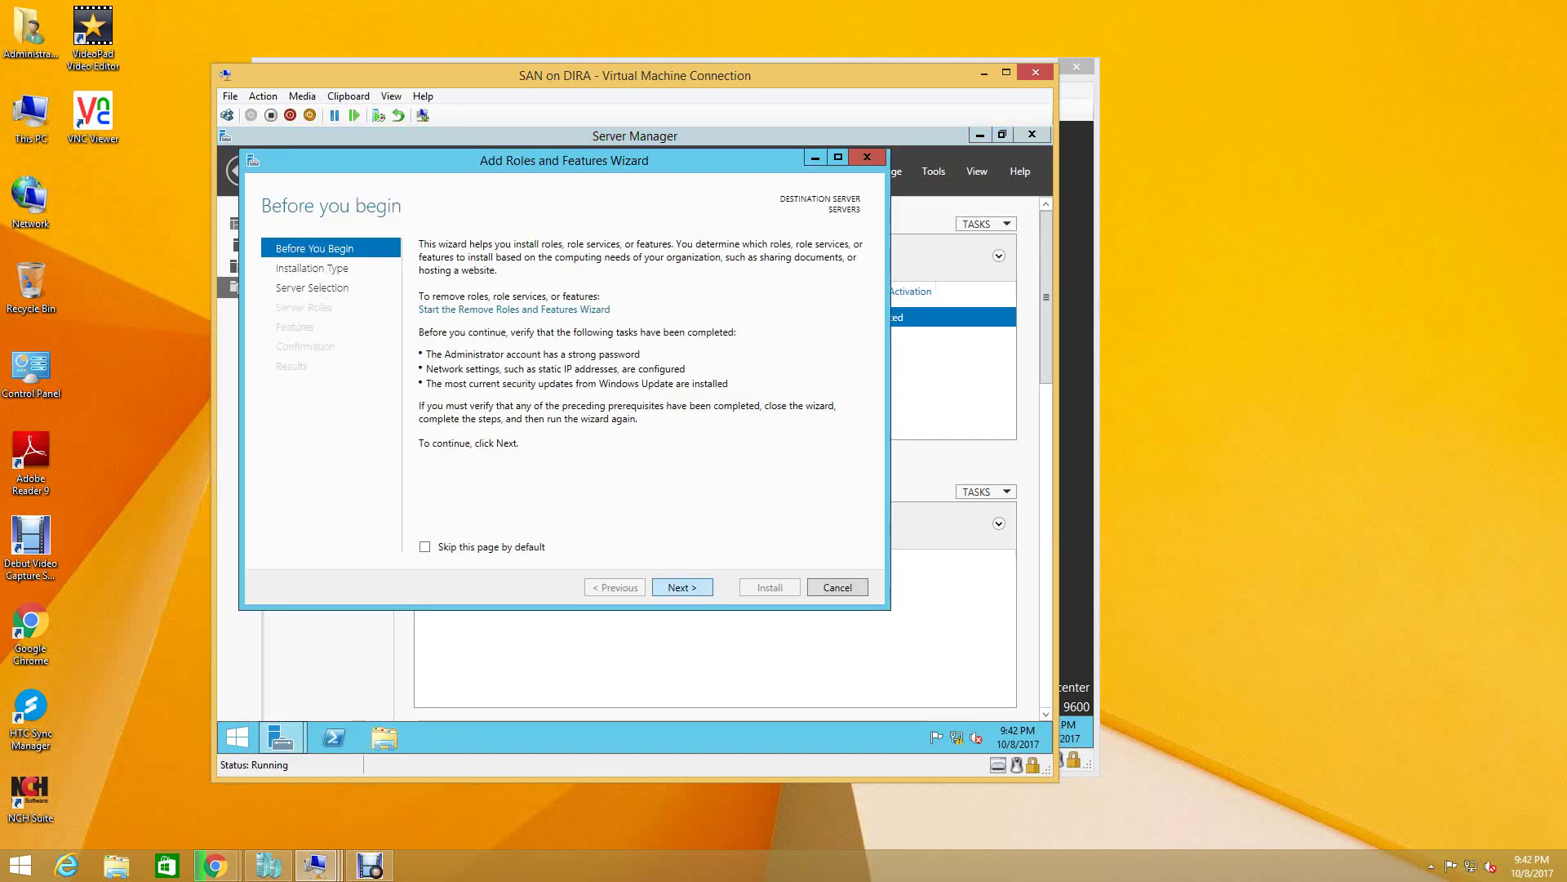
key("Return")
key("Return")
key("Return")
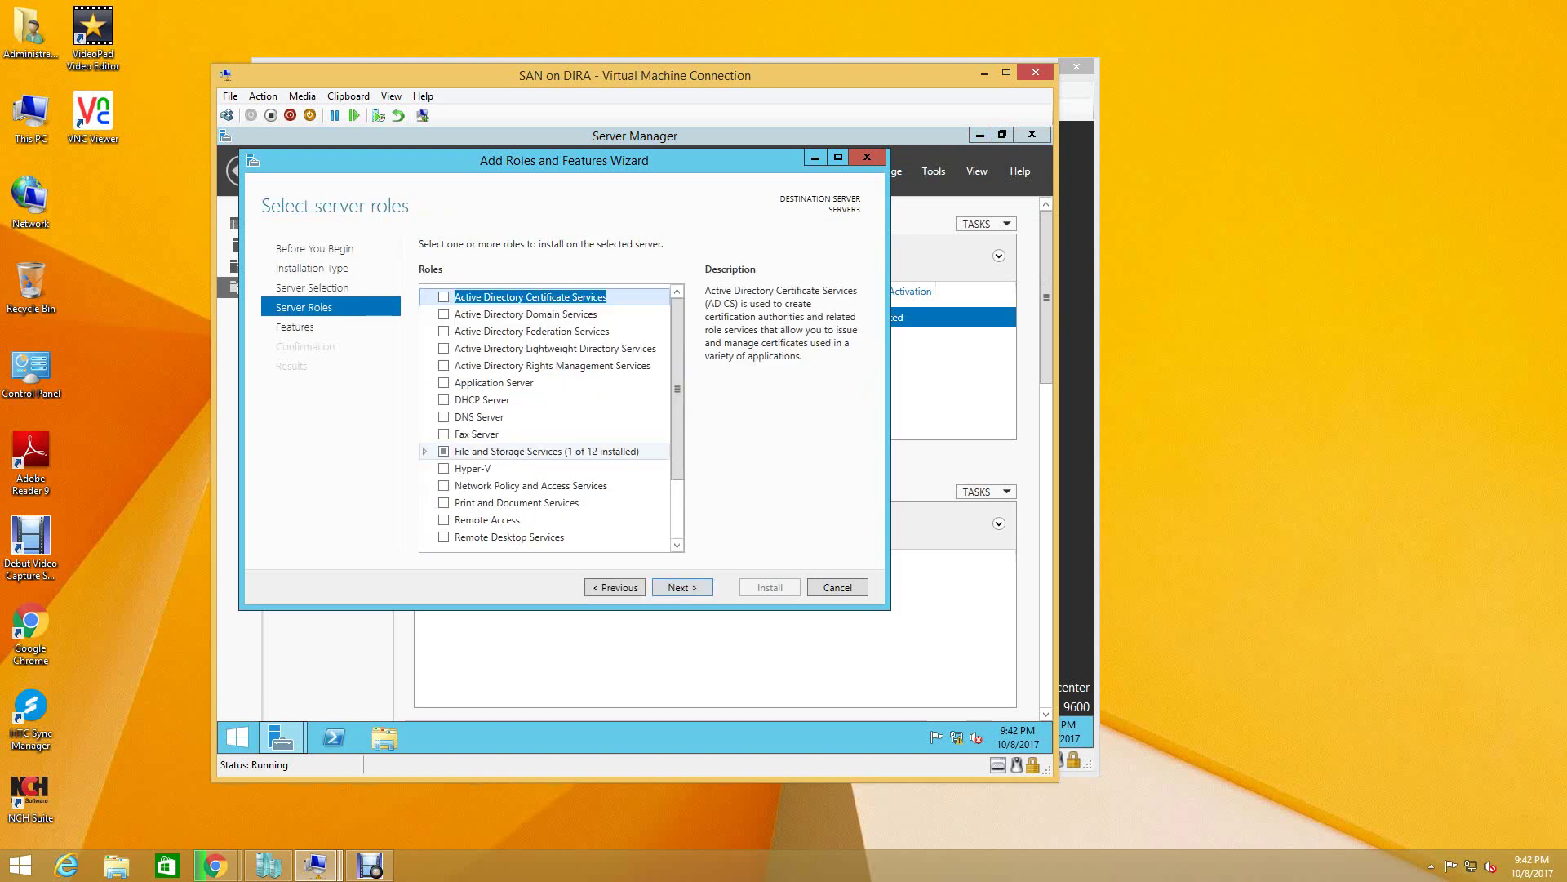
- Tick File and iSCSI Services and DFS Replication, accepting its required features
left_click(425, 451)
key("Down")
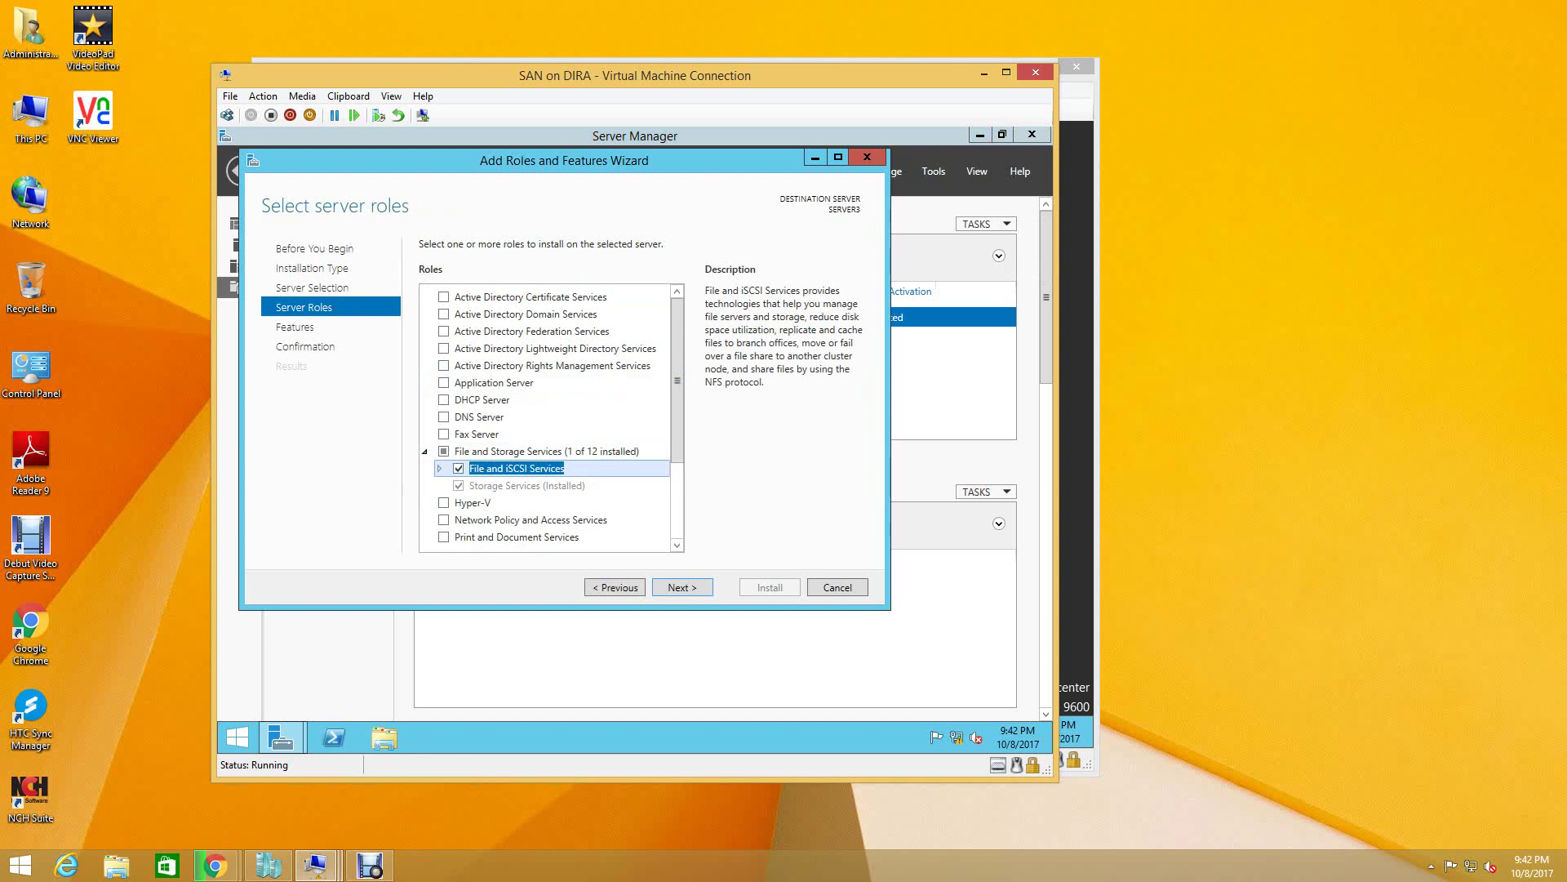
key("space")
scroll(551, 417, "down", 3)
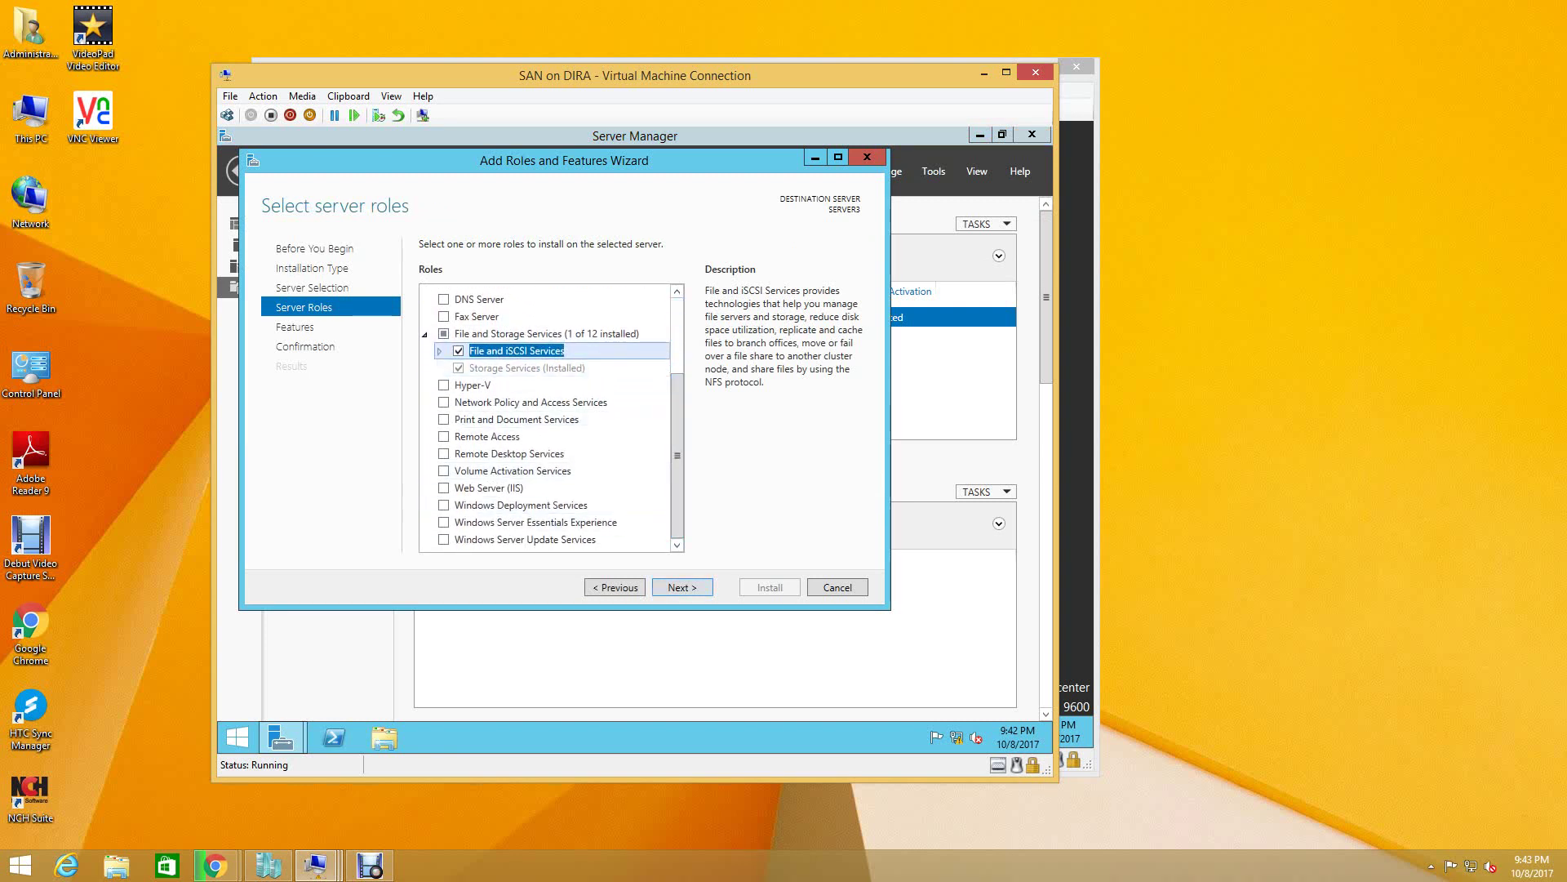
key("Right")
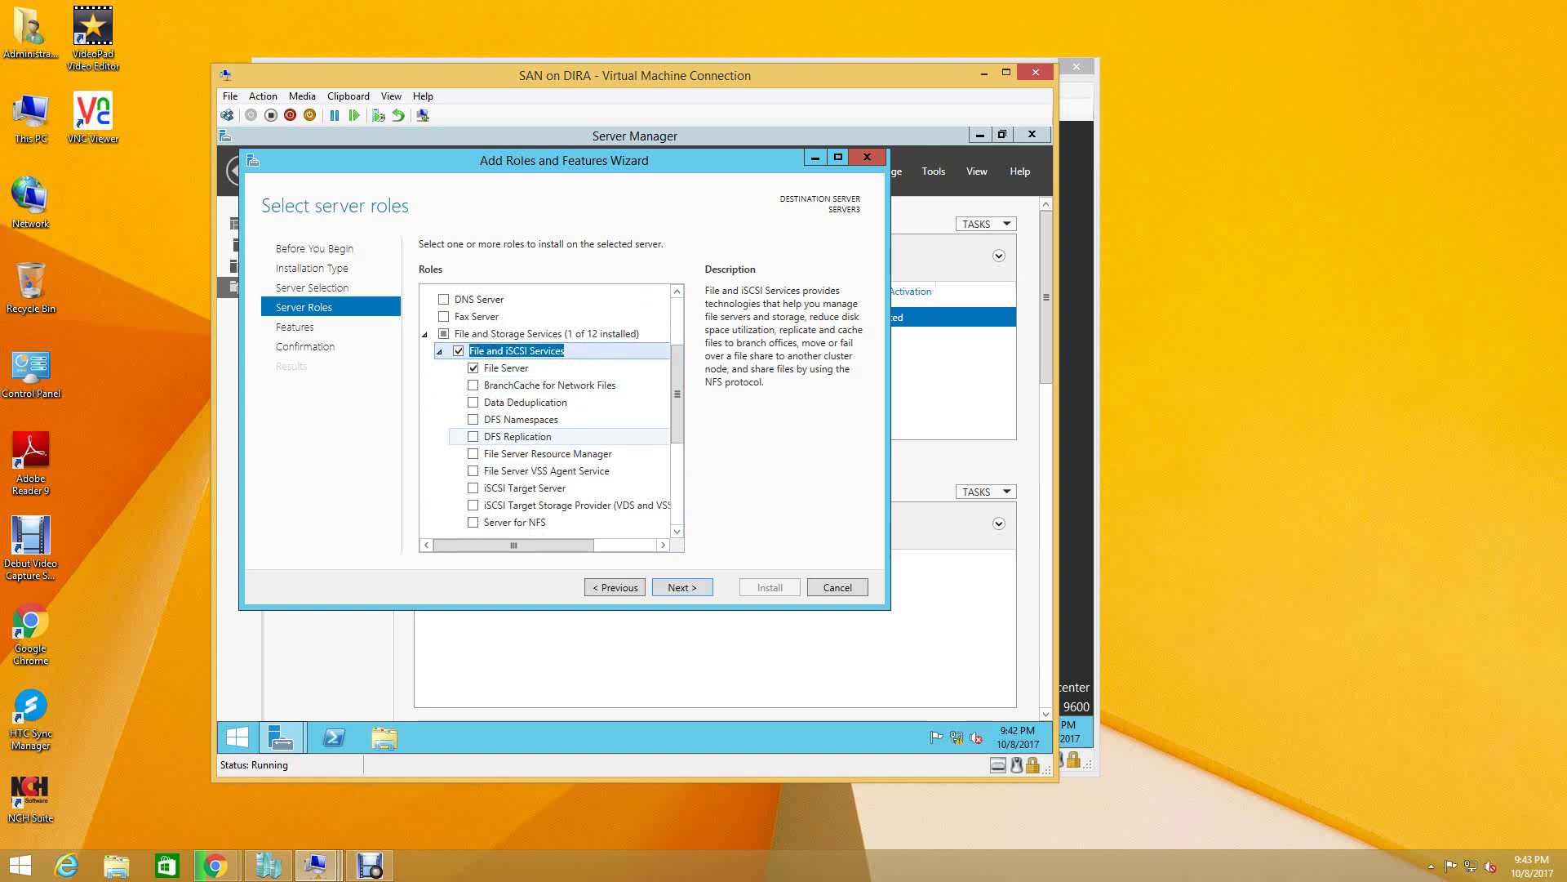
left_click(473, 435)
left_click(613, 513)
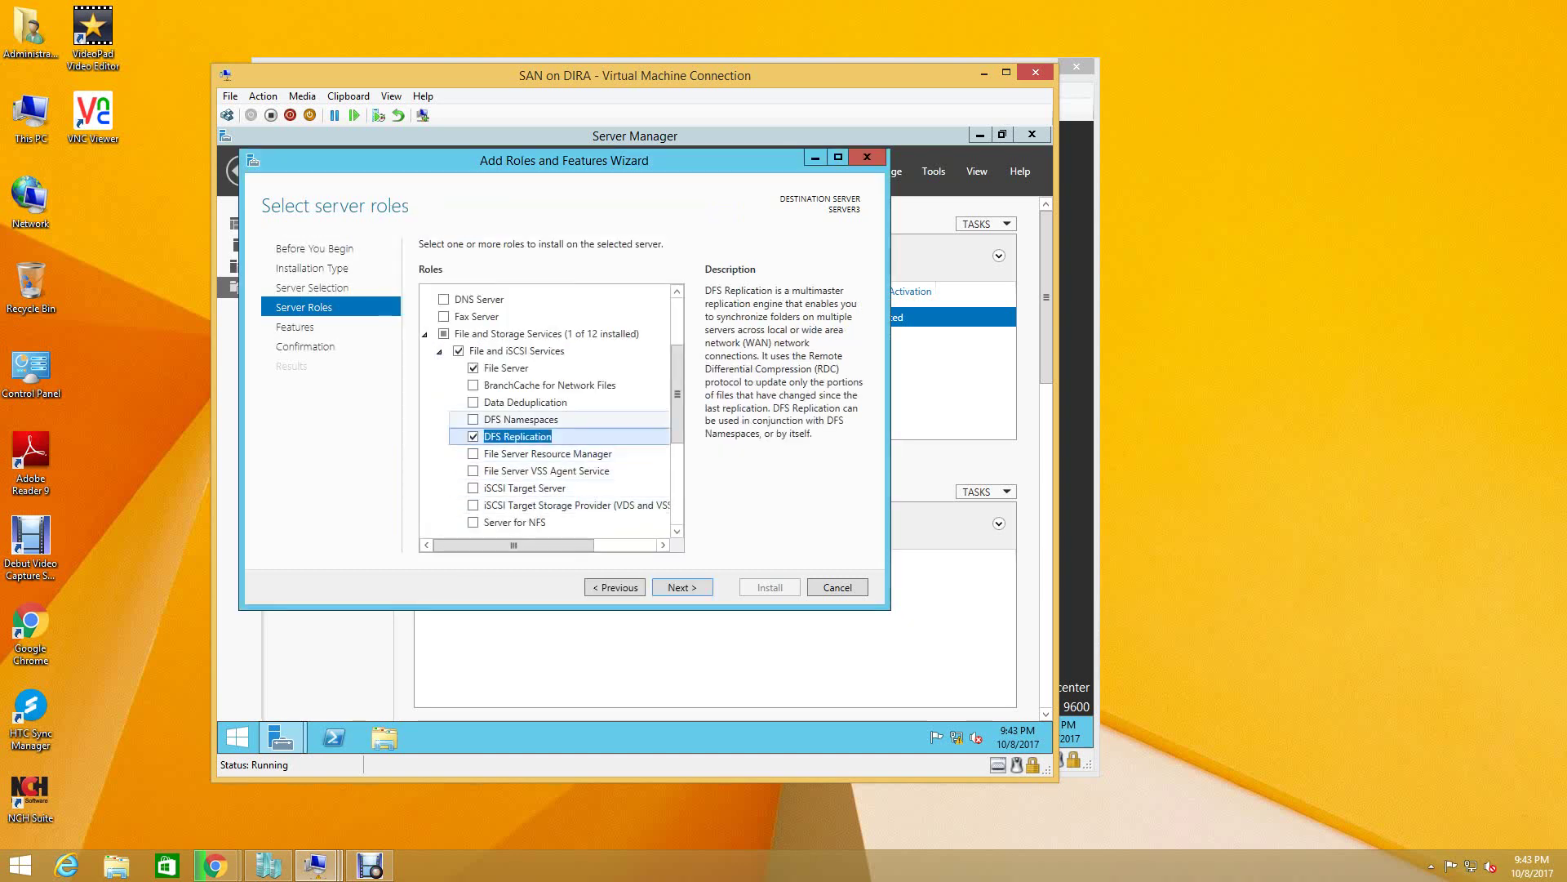
- Add DFS Namespaces, File Server Resource Manager, iSCSI Target Server and iSCSI Target Storage Provider
left_click(473, 419)
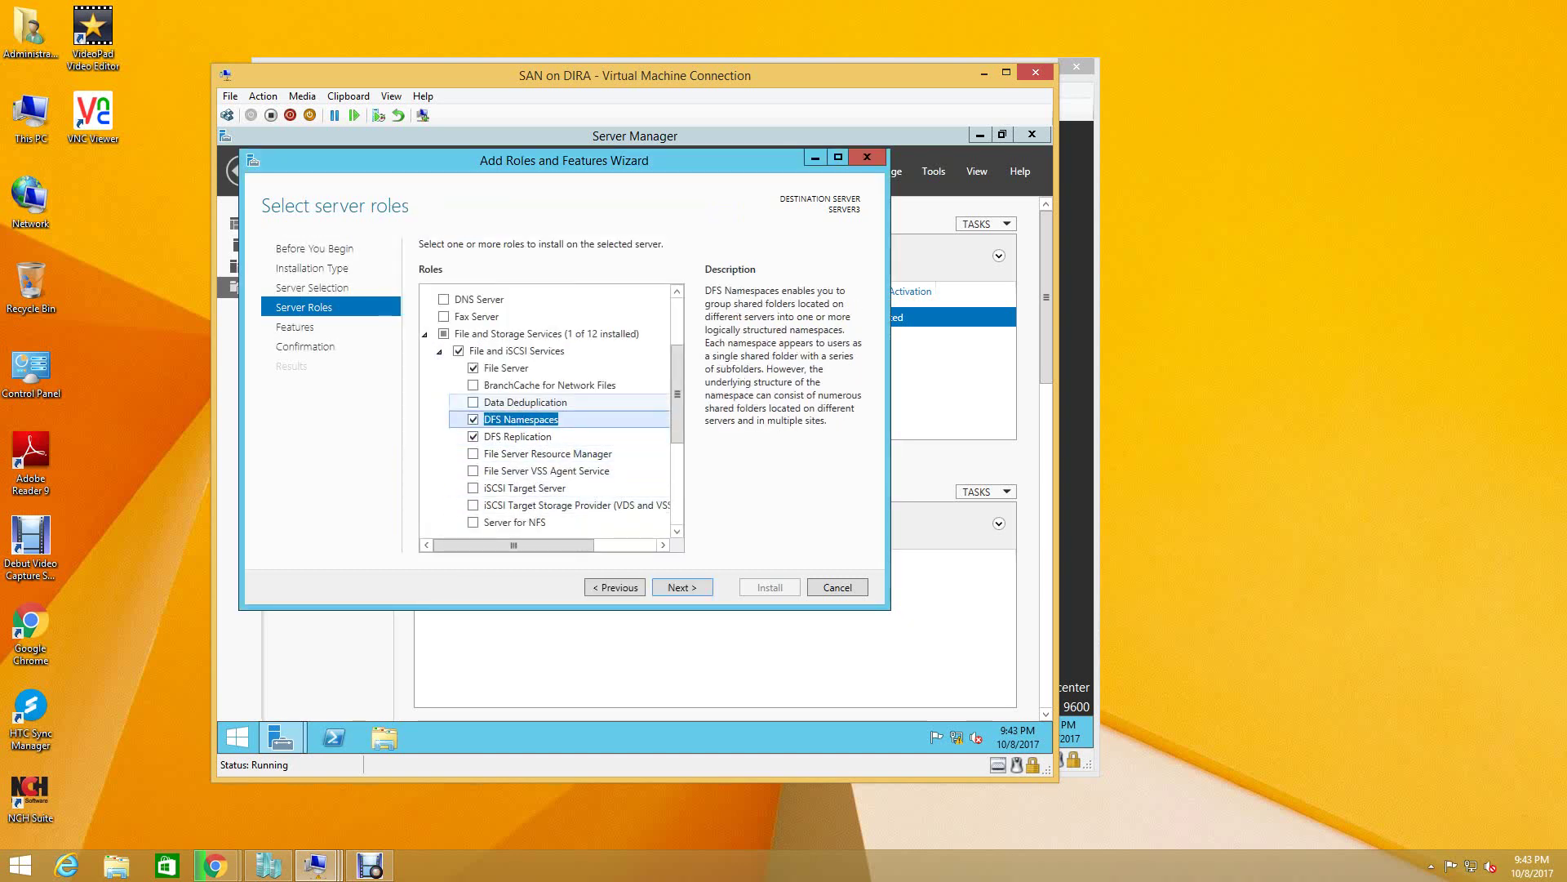
left_click_drag(678, 394, 678, 406)
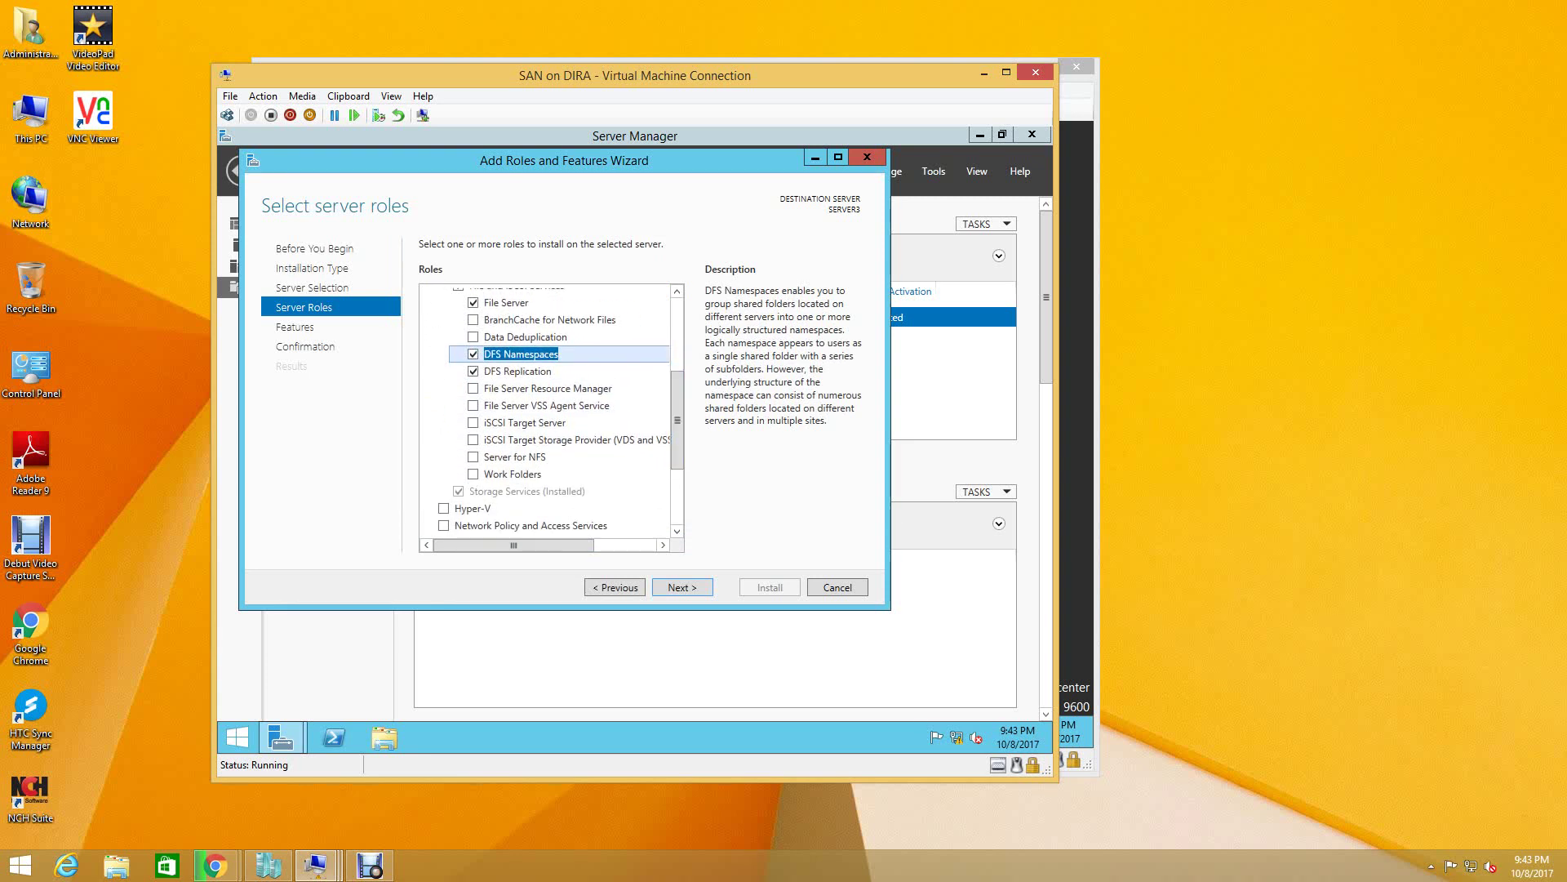
left_click(473, 392)
left_click(614, 521)
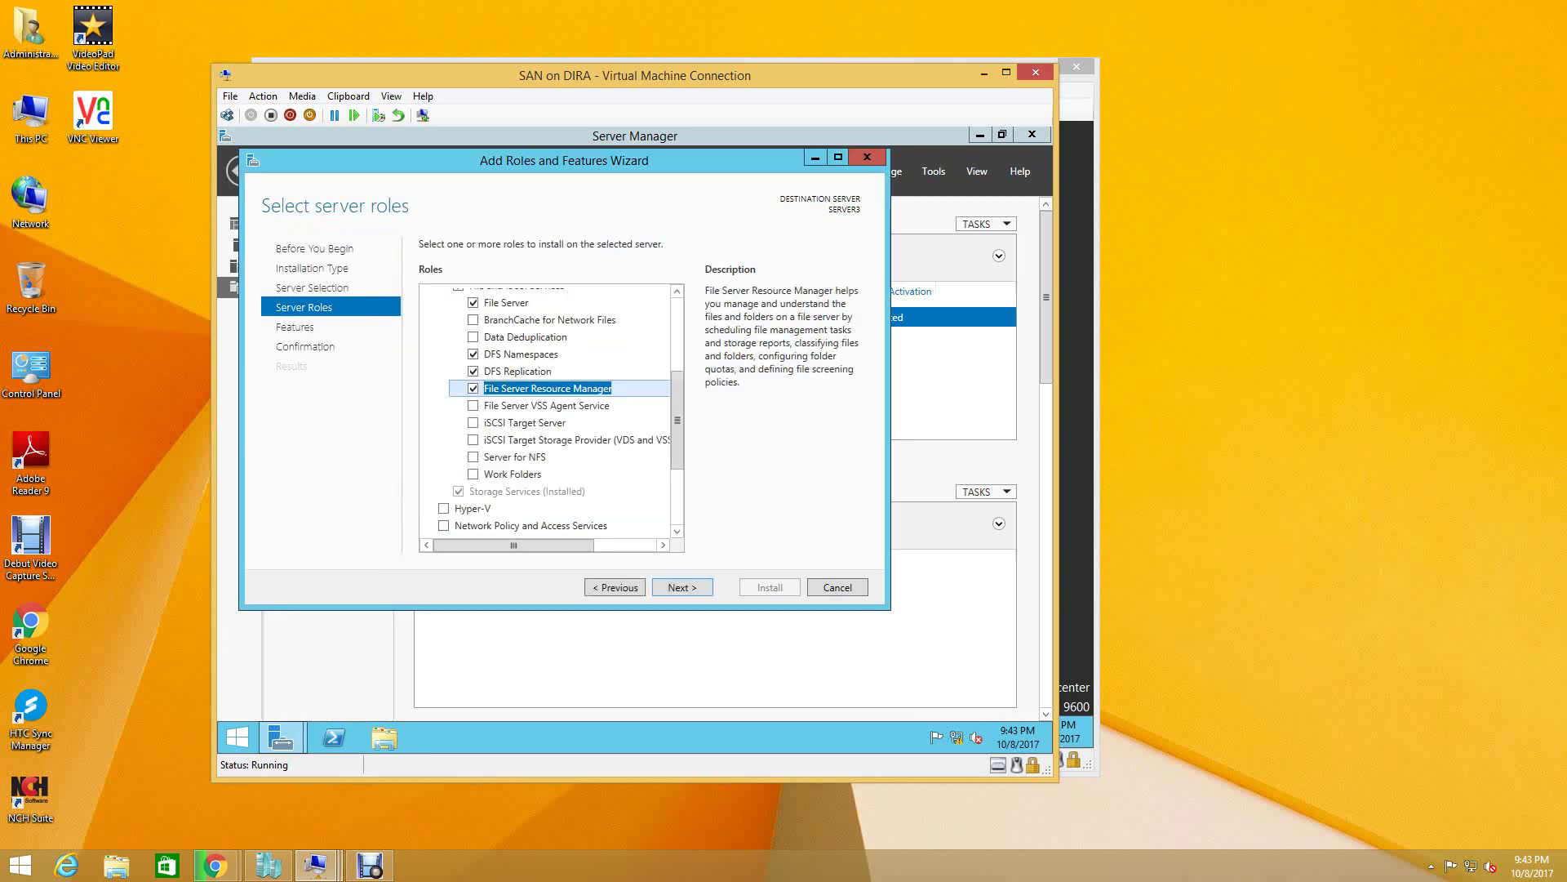
left_click(473, 422)
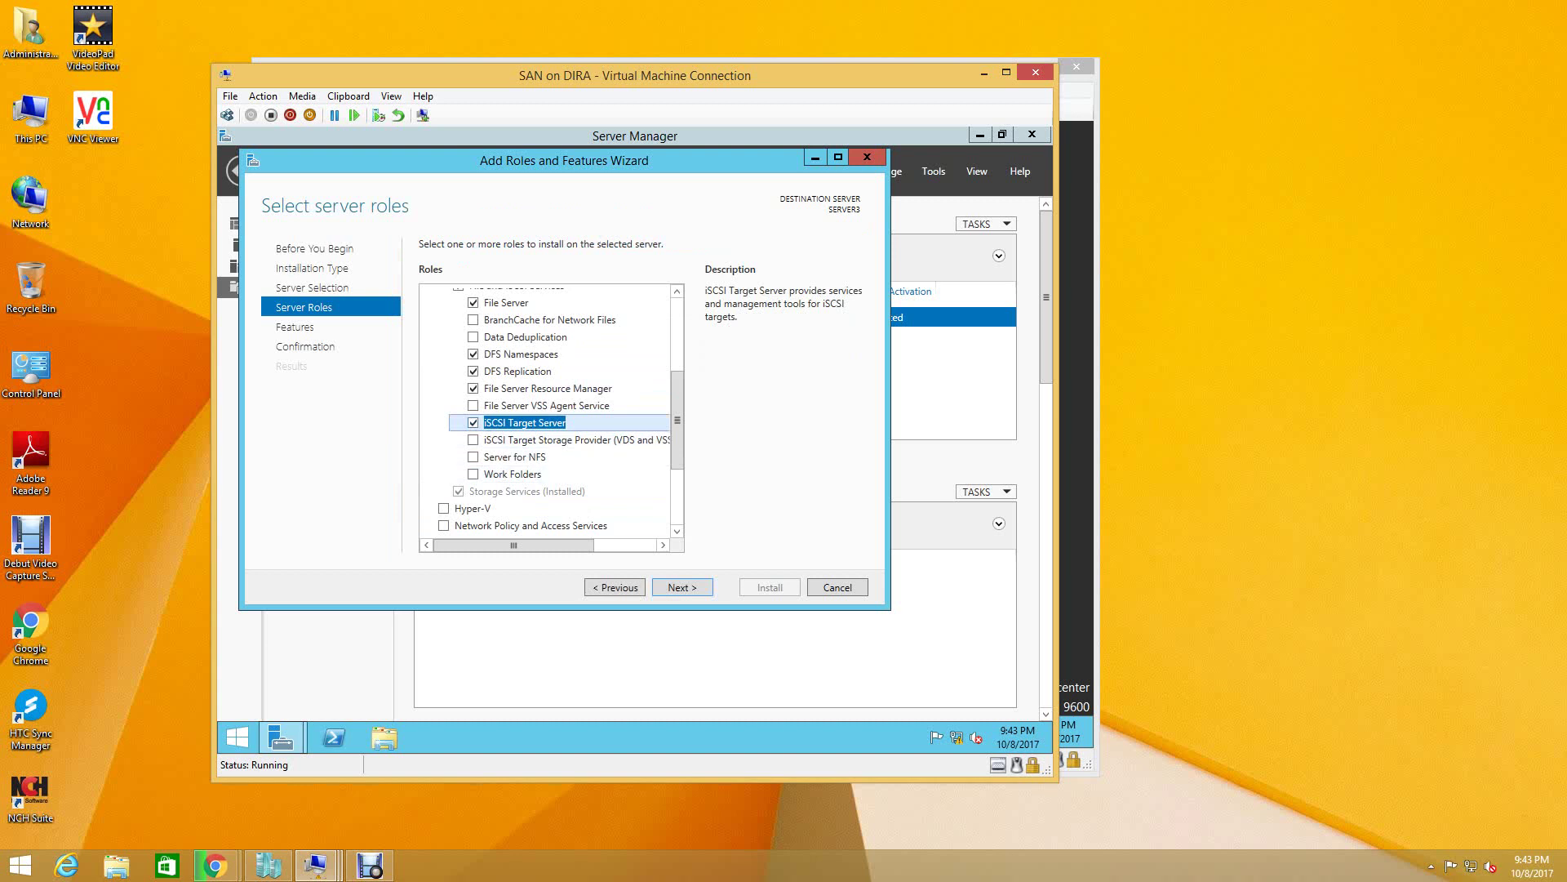
left_click(473, 440)
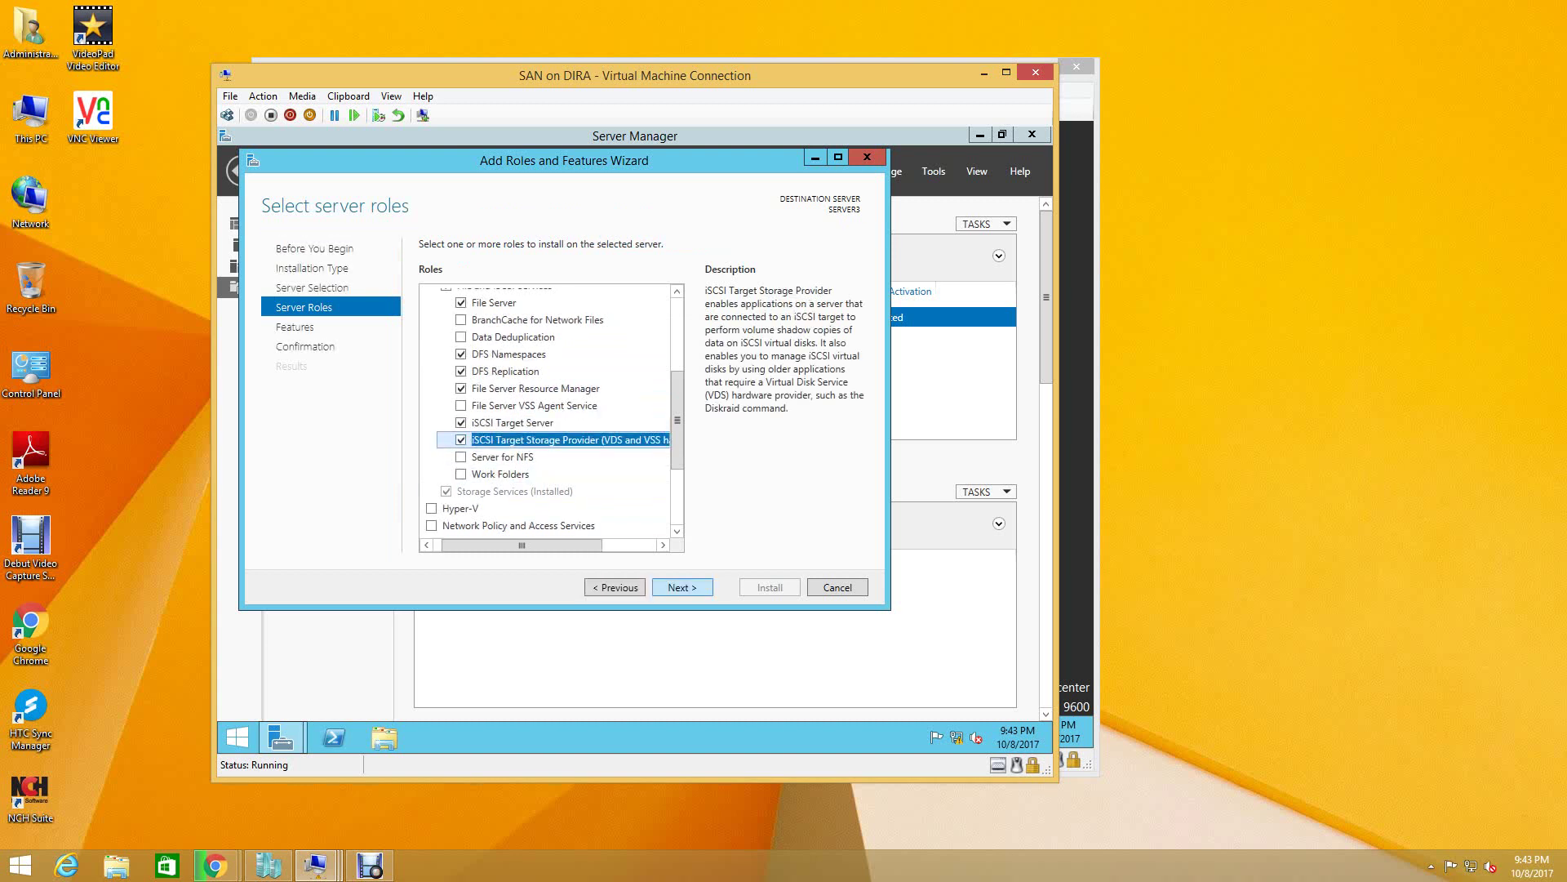
key("Return")
key("Return")
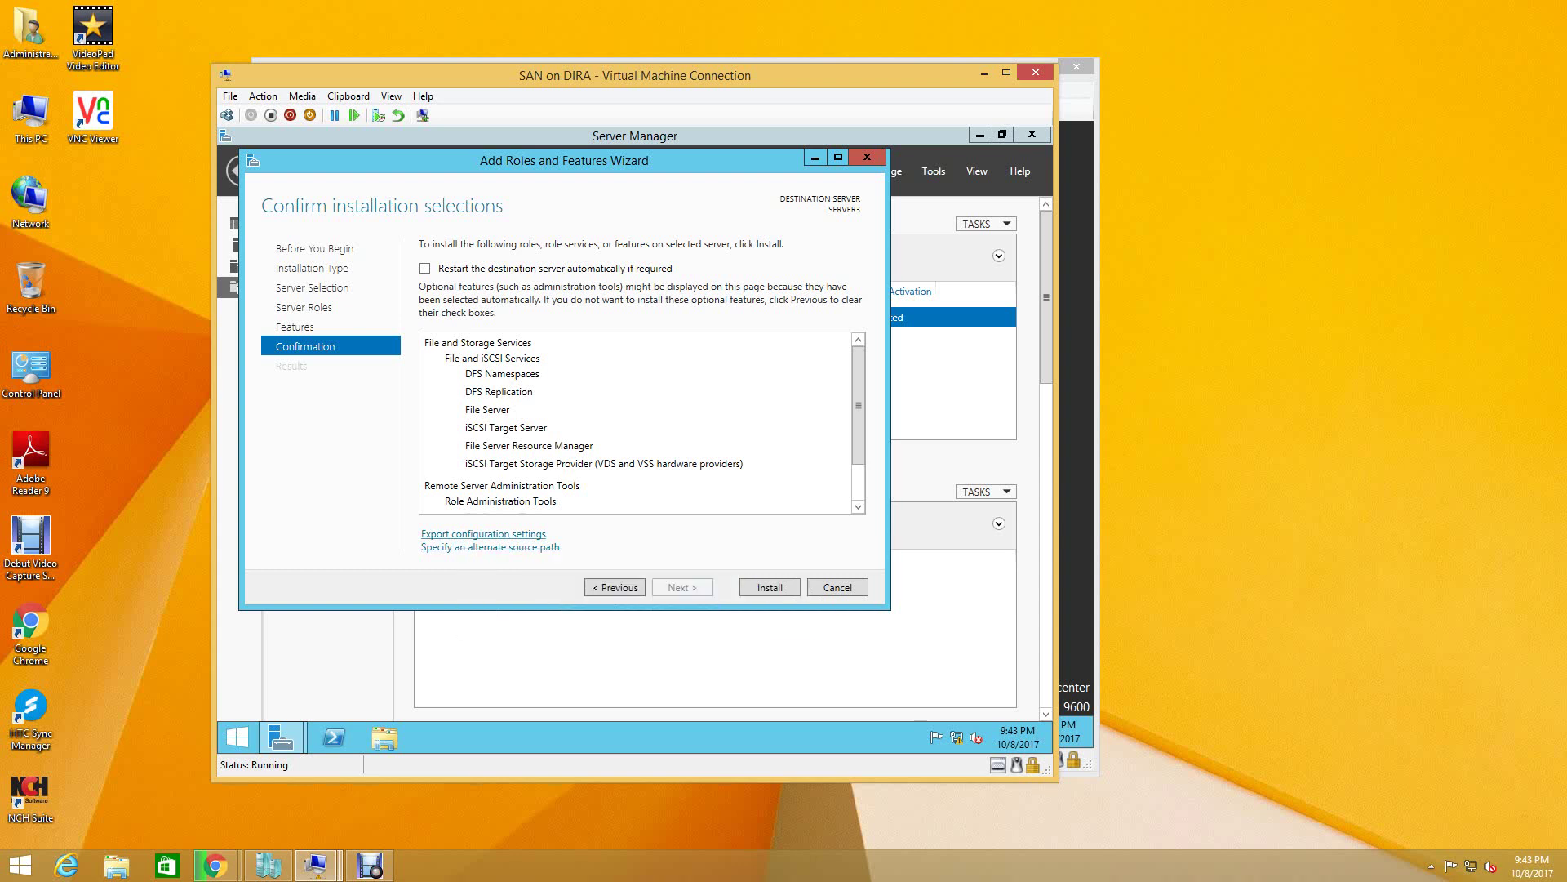
- Cut the existing ISCSI_INSTALL file from the export dialog, then cancel without saving
left_click(483, 534)
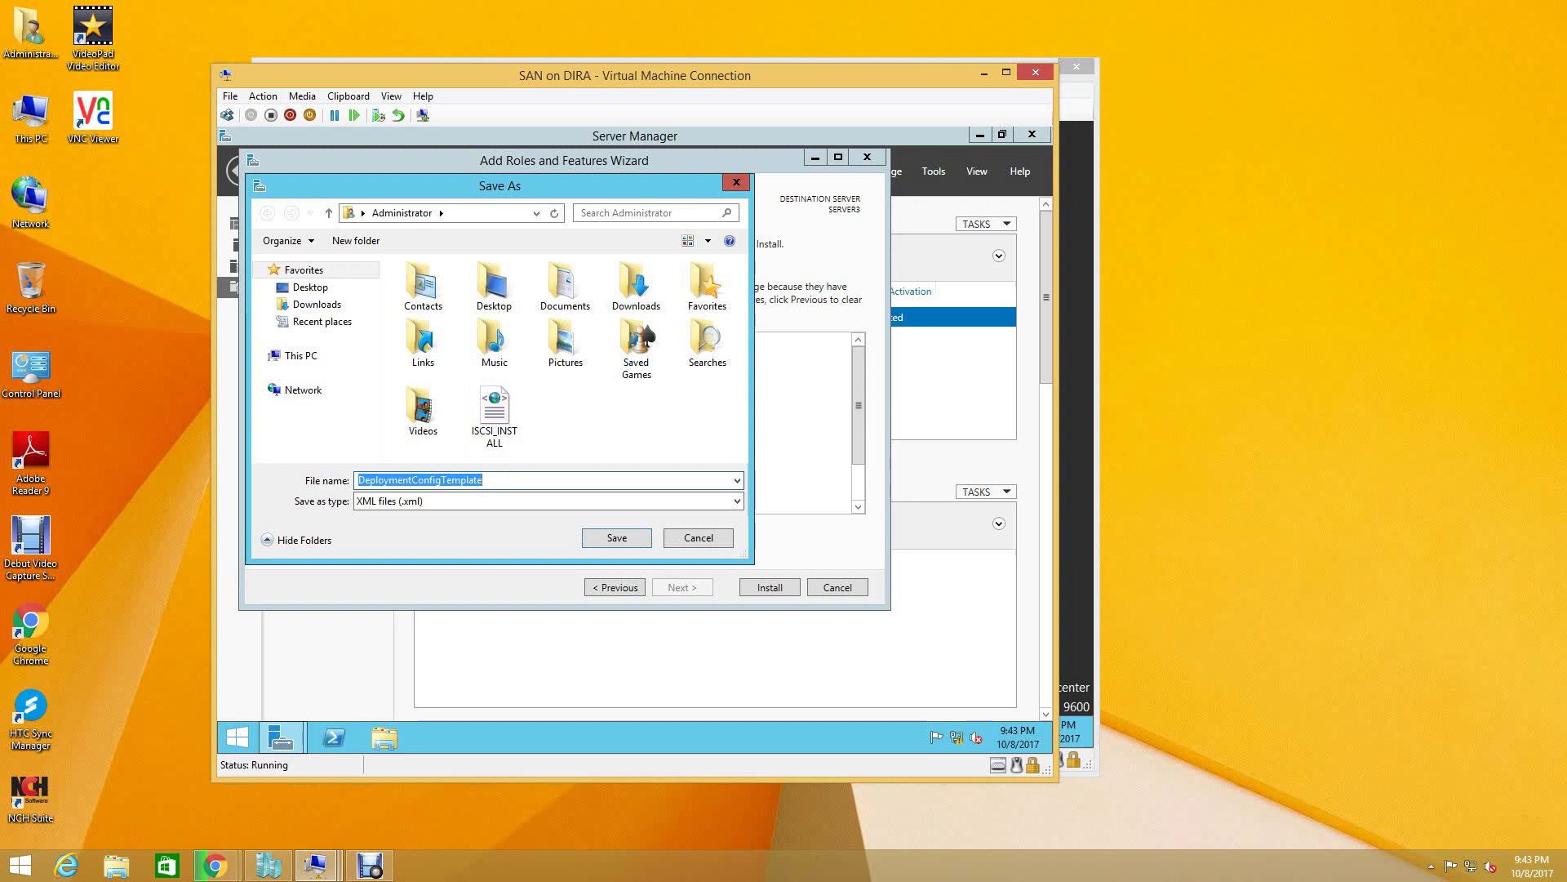
left_click(494, 408)
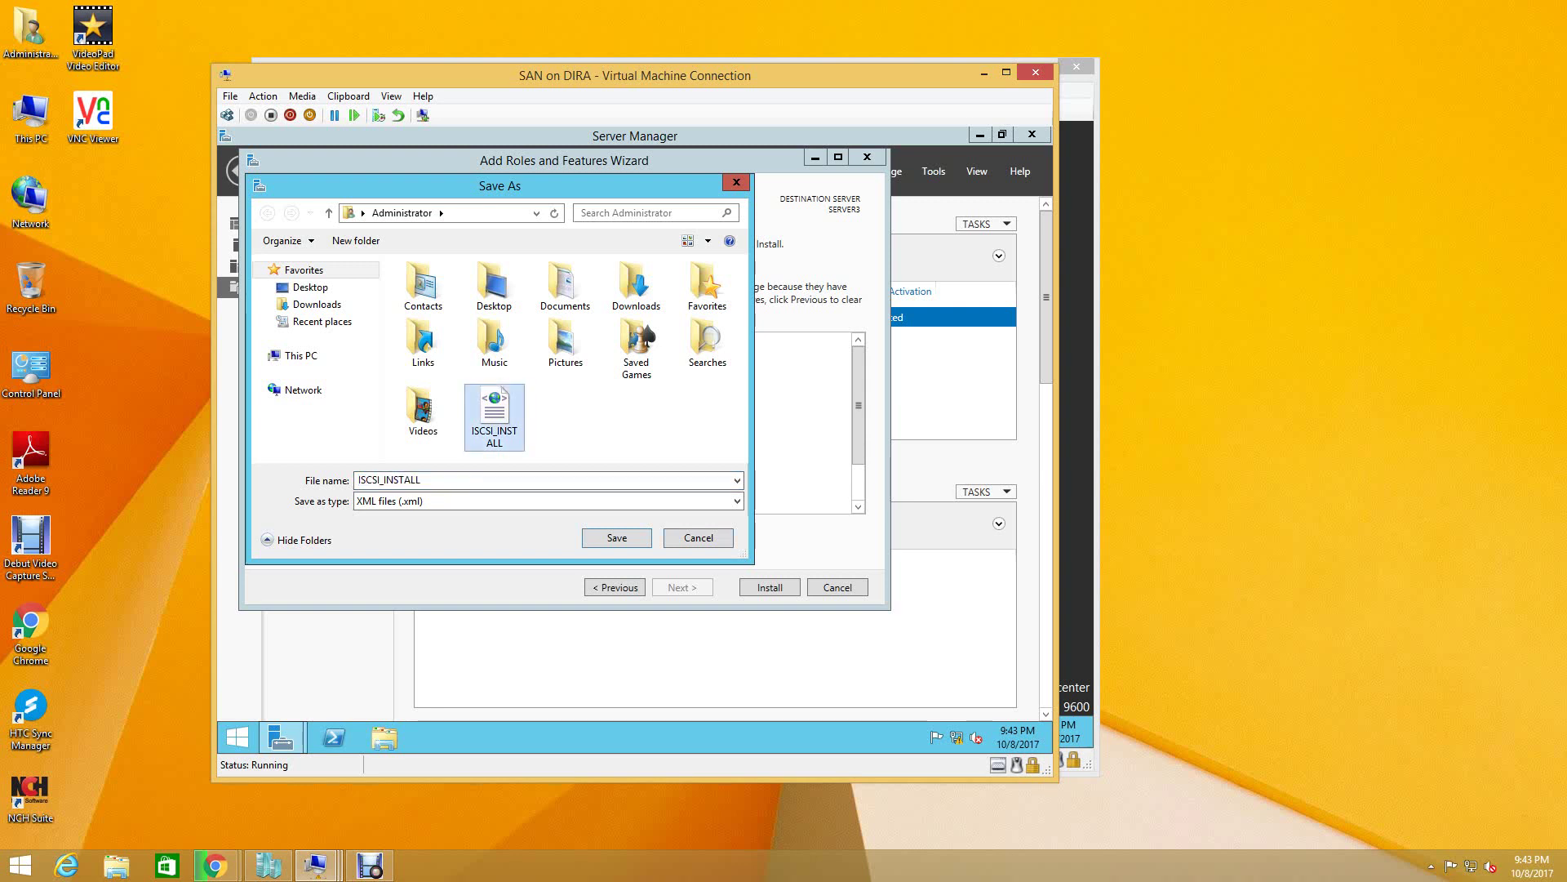
right_click(496, 409)
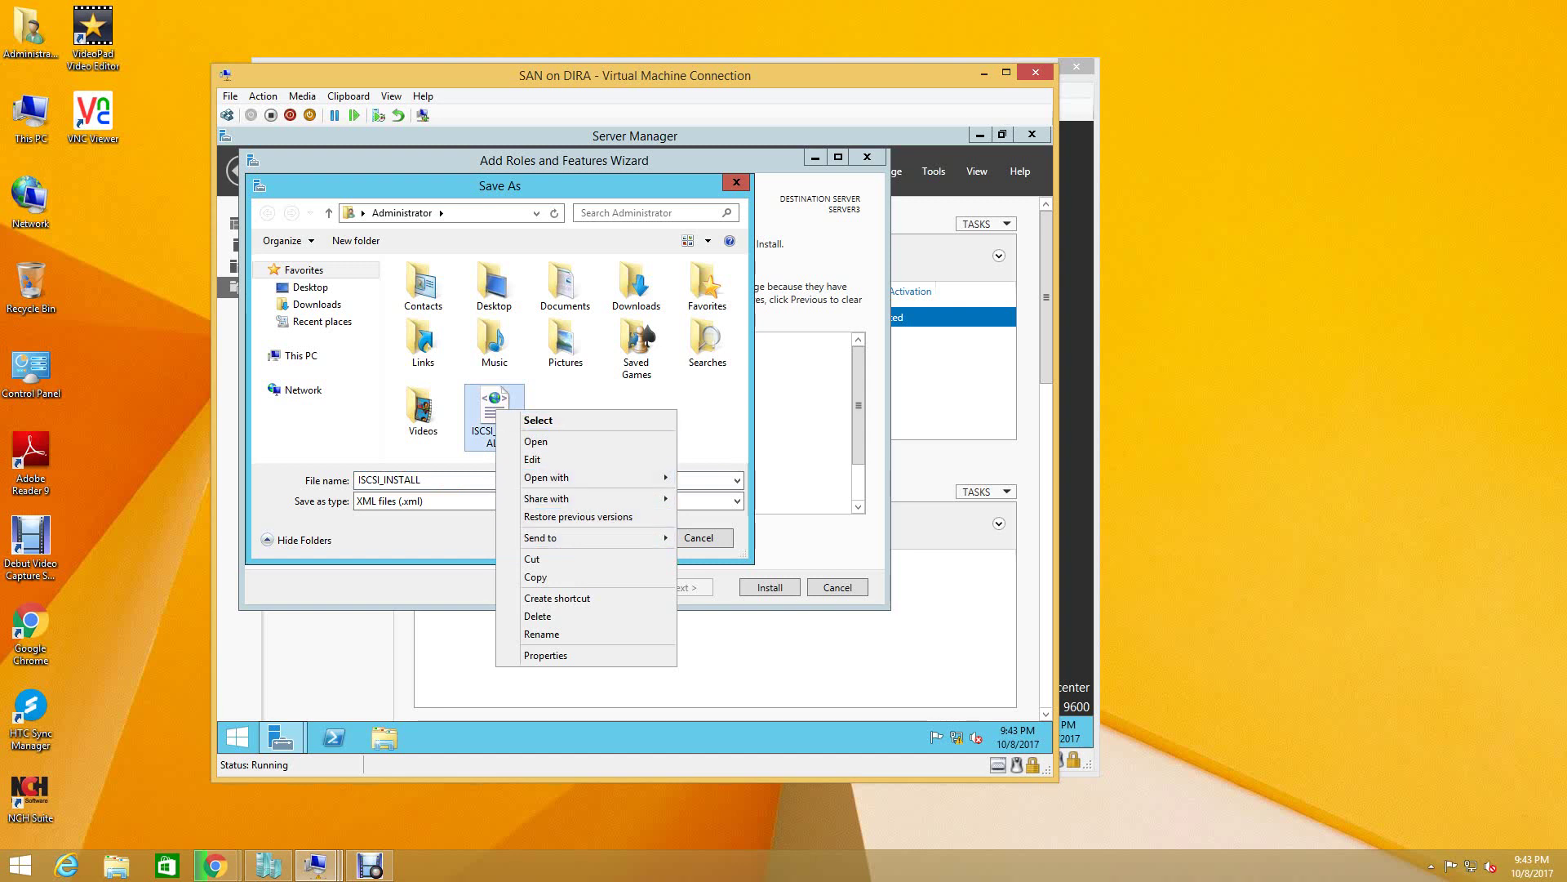
left_click(531, 558)
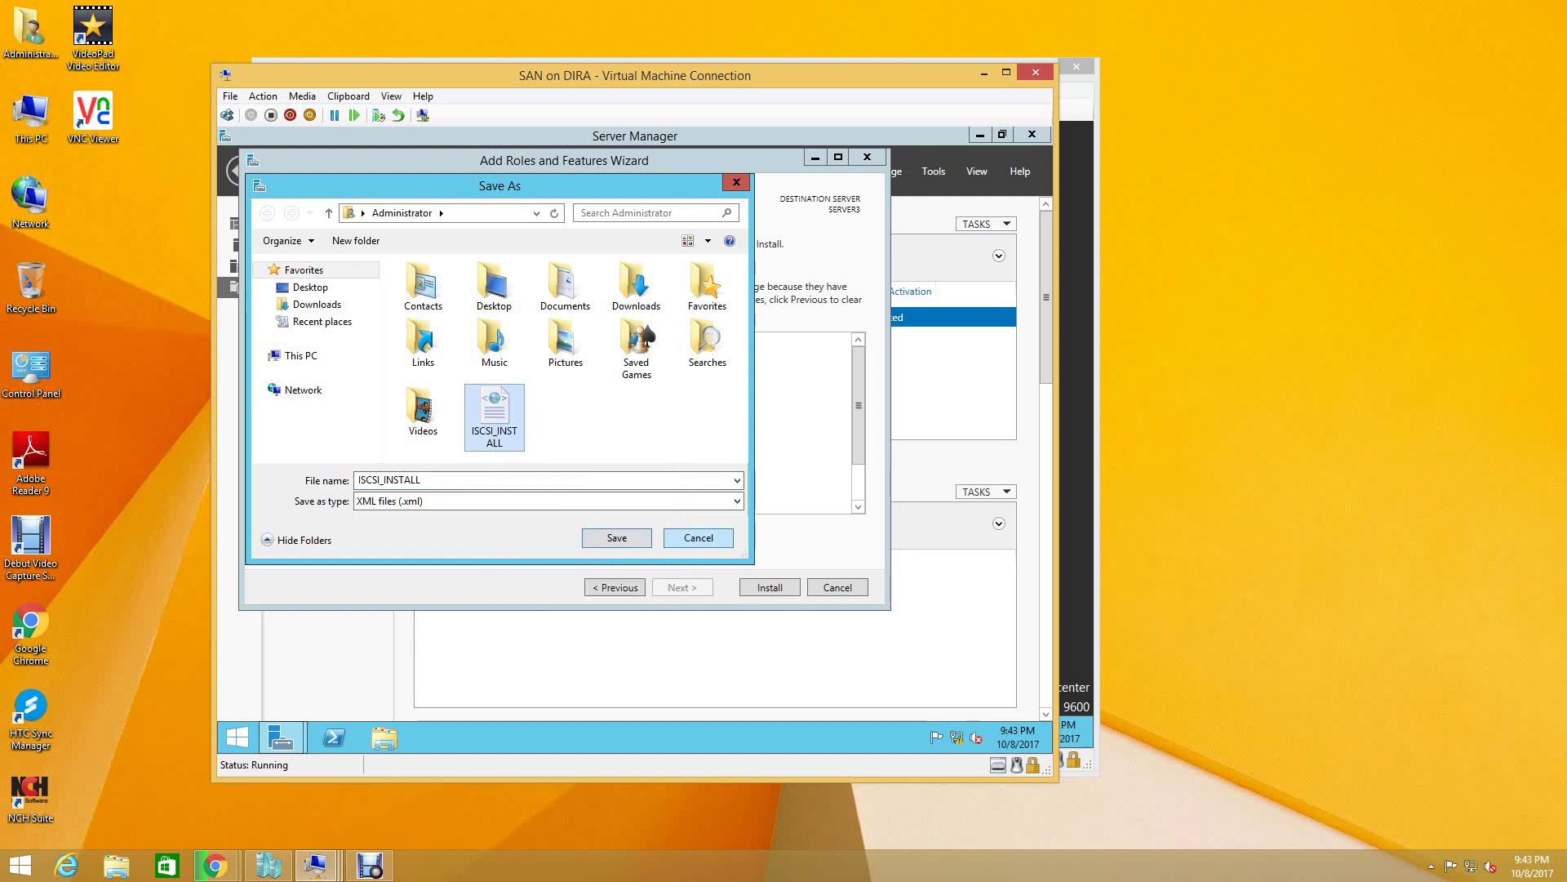
key("Escape")
key("Escape")
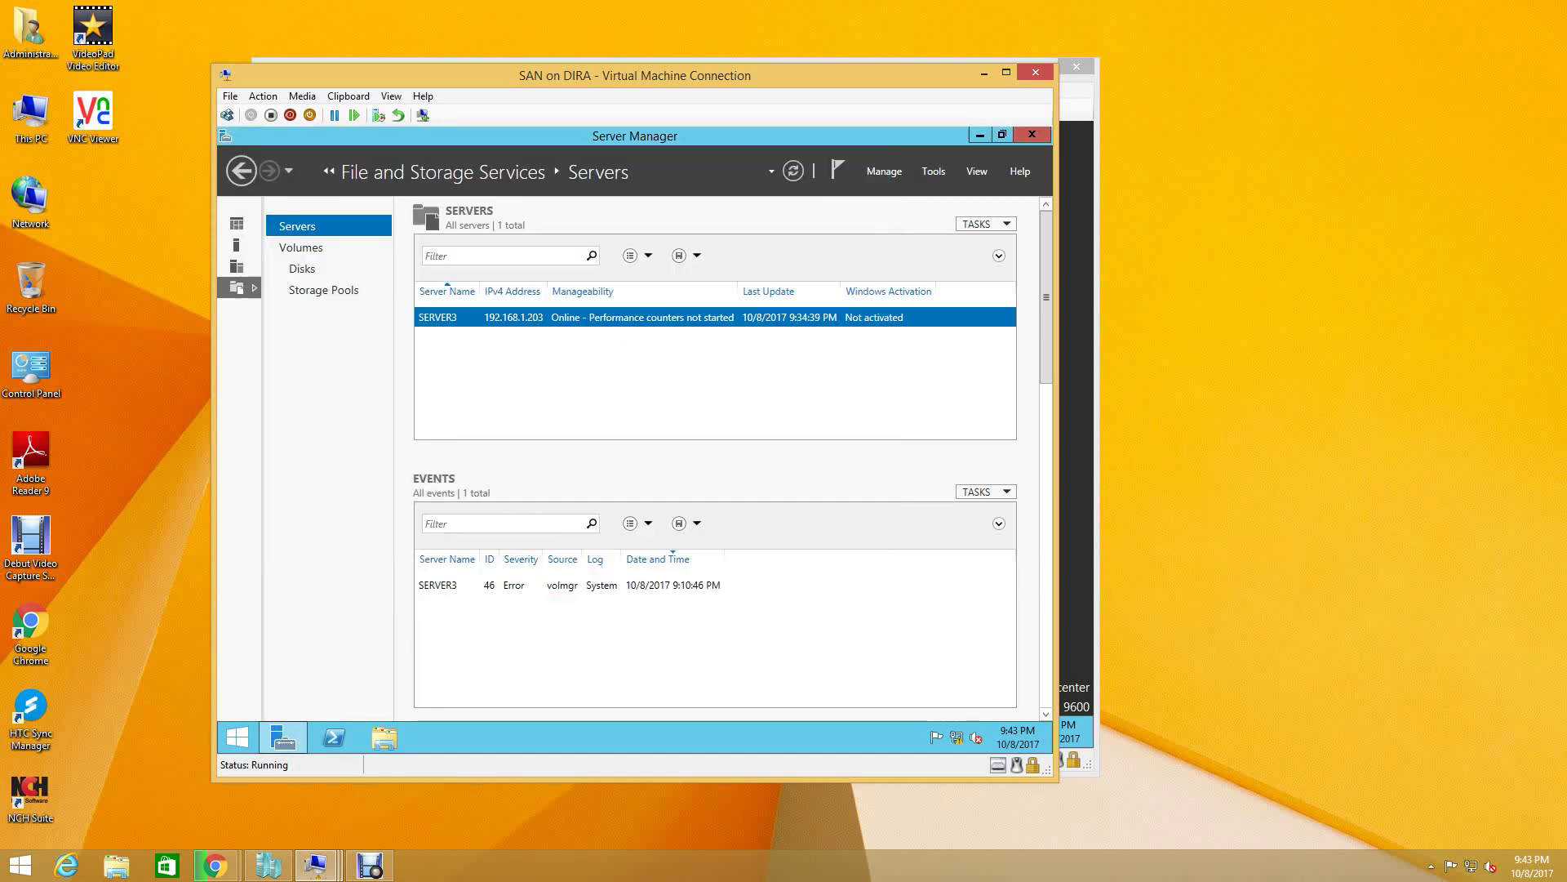
- Paste the ISCSI_INSTALL file into the root of Local Disk (C:) in File Explorer
left_click(384, 737)
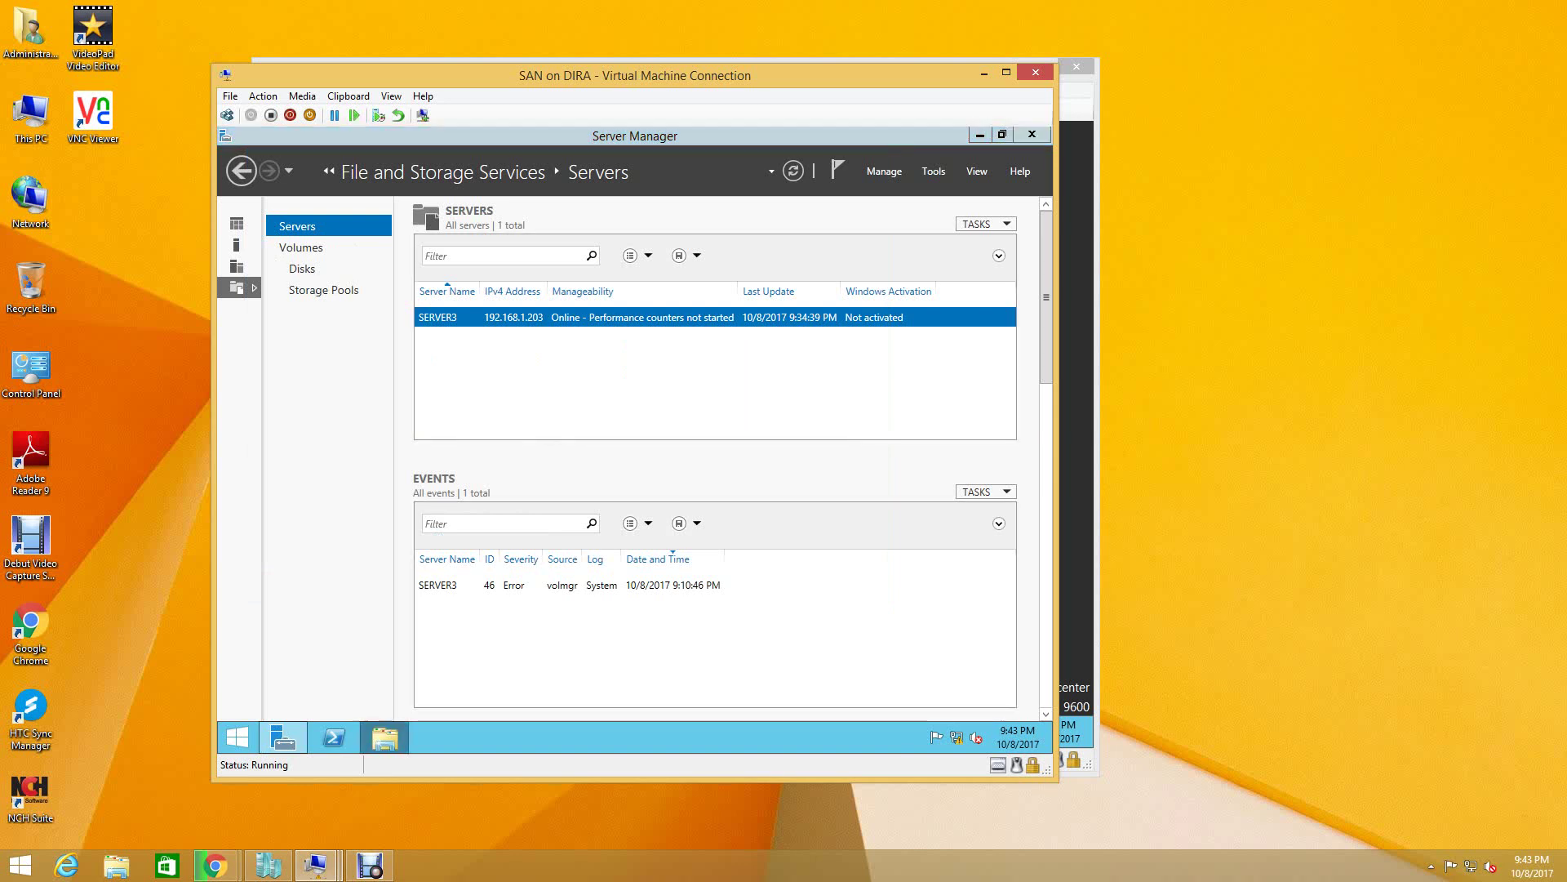
double_click(563, 470)
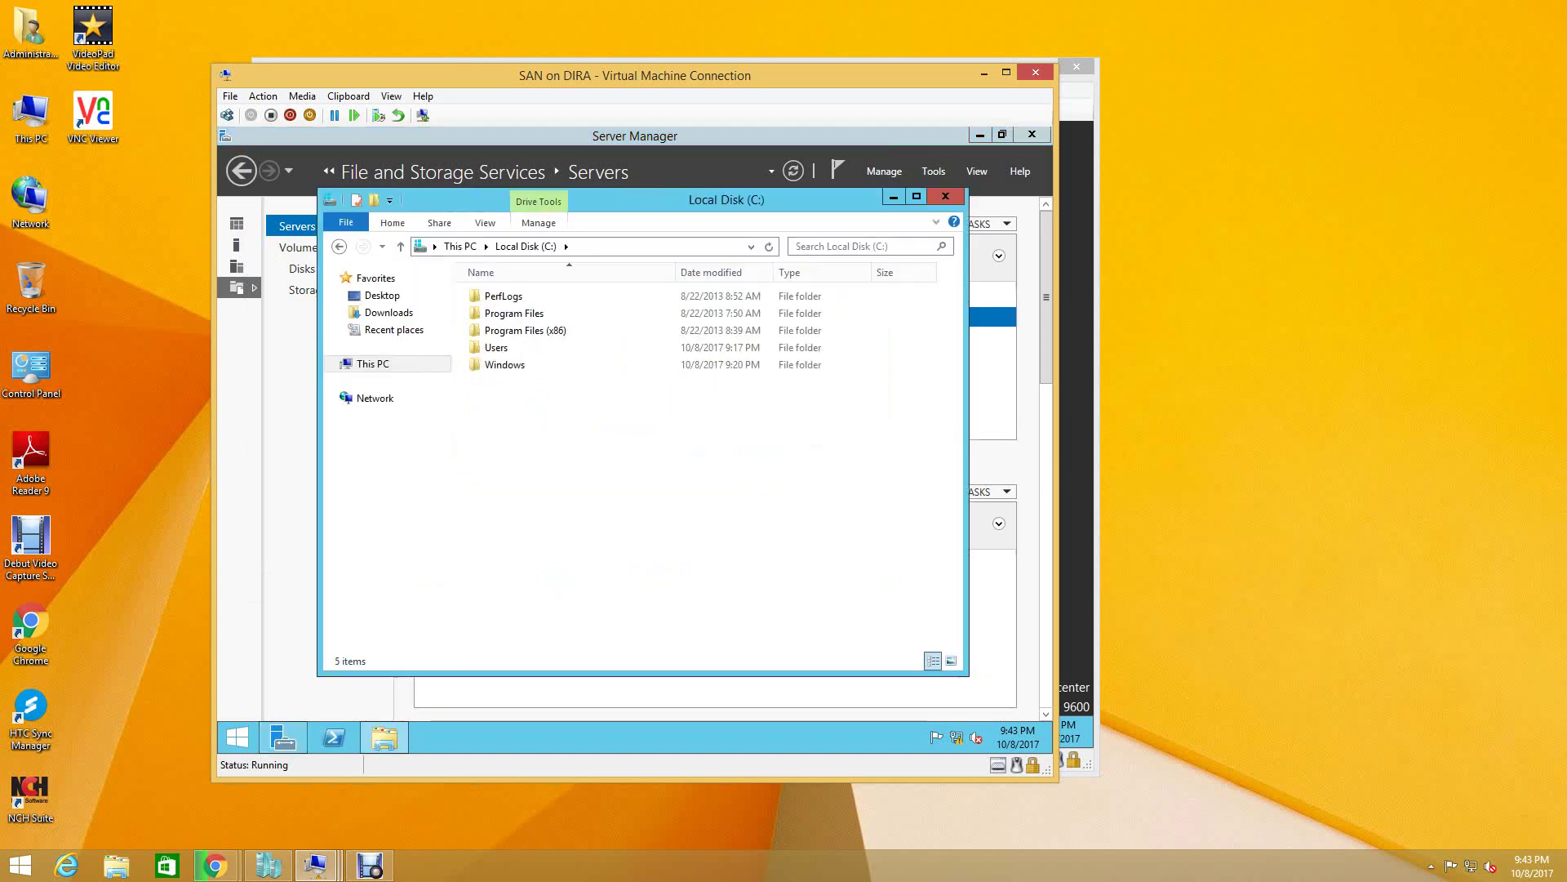
right_click(522, 464)
left_click(555, 551)
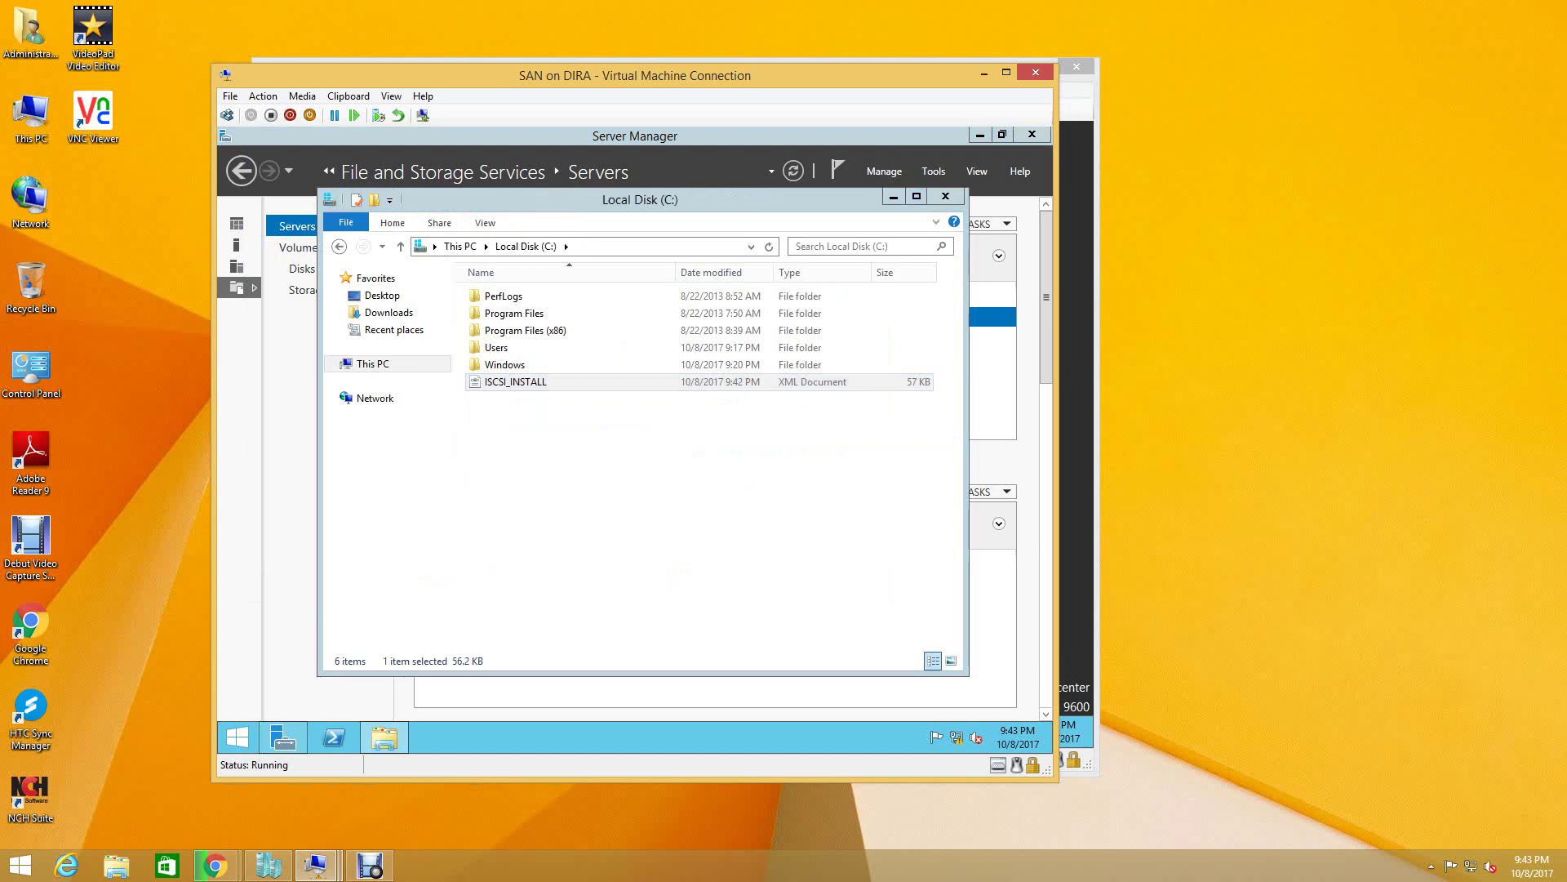
left_click(555, 551)
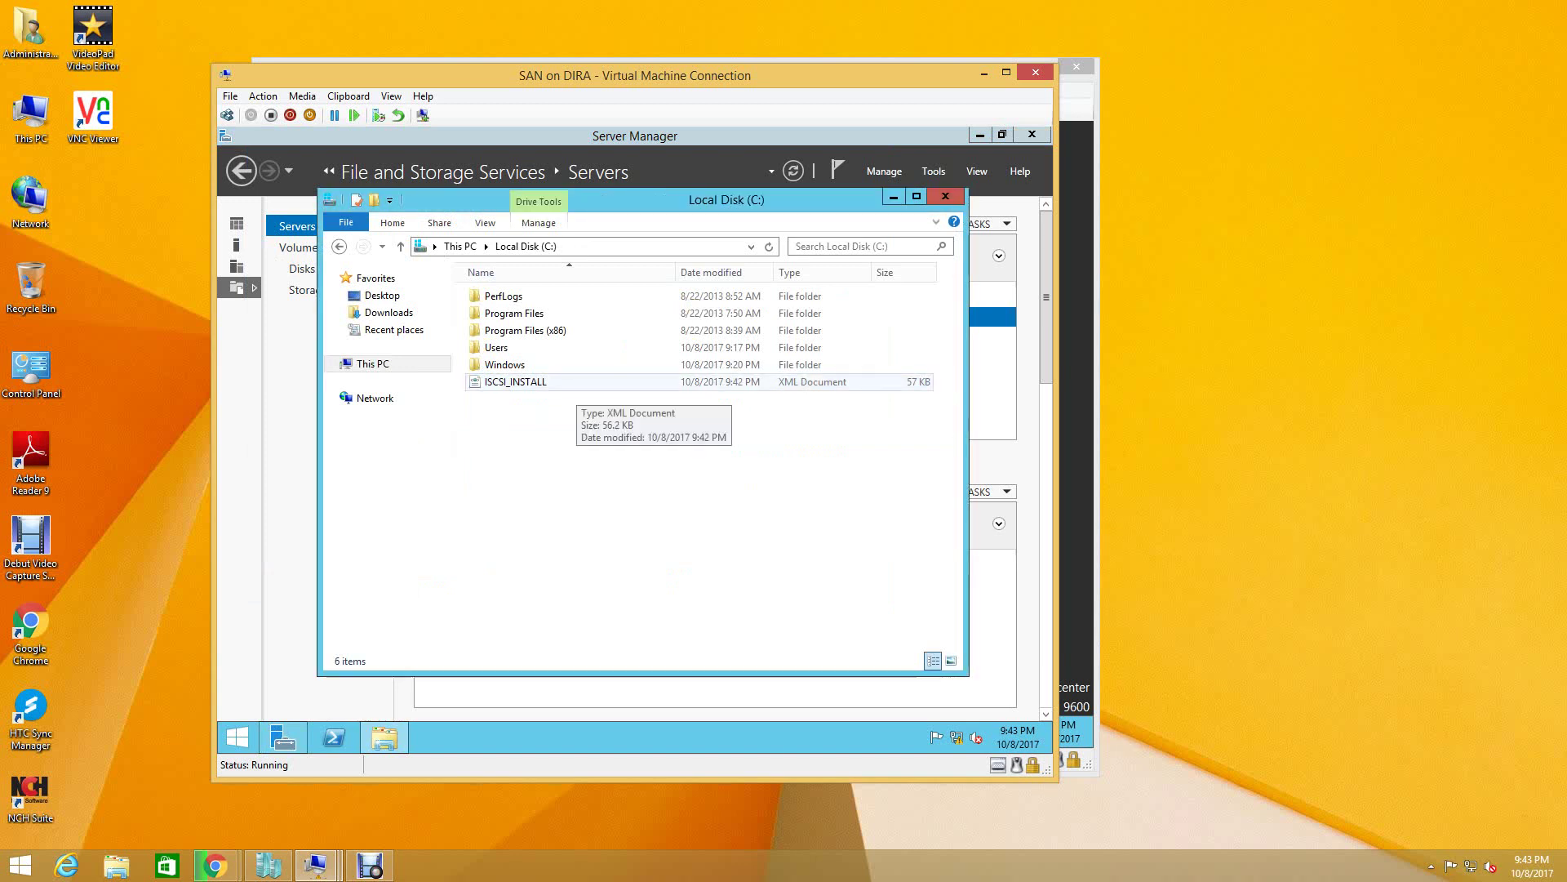
- Browse Favorites, Desktop and Downloads, then recheck ISCSI_INSTALL on C: and close Explorer
left_click(376, 277)
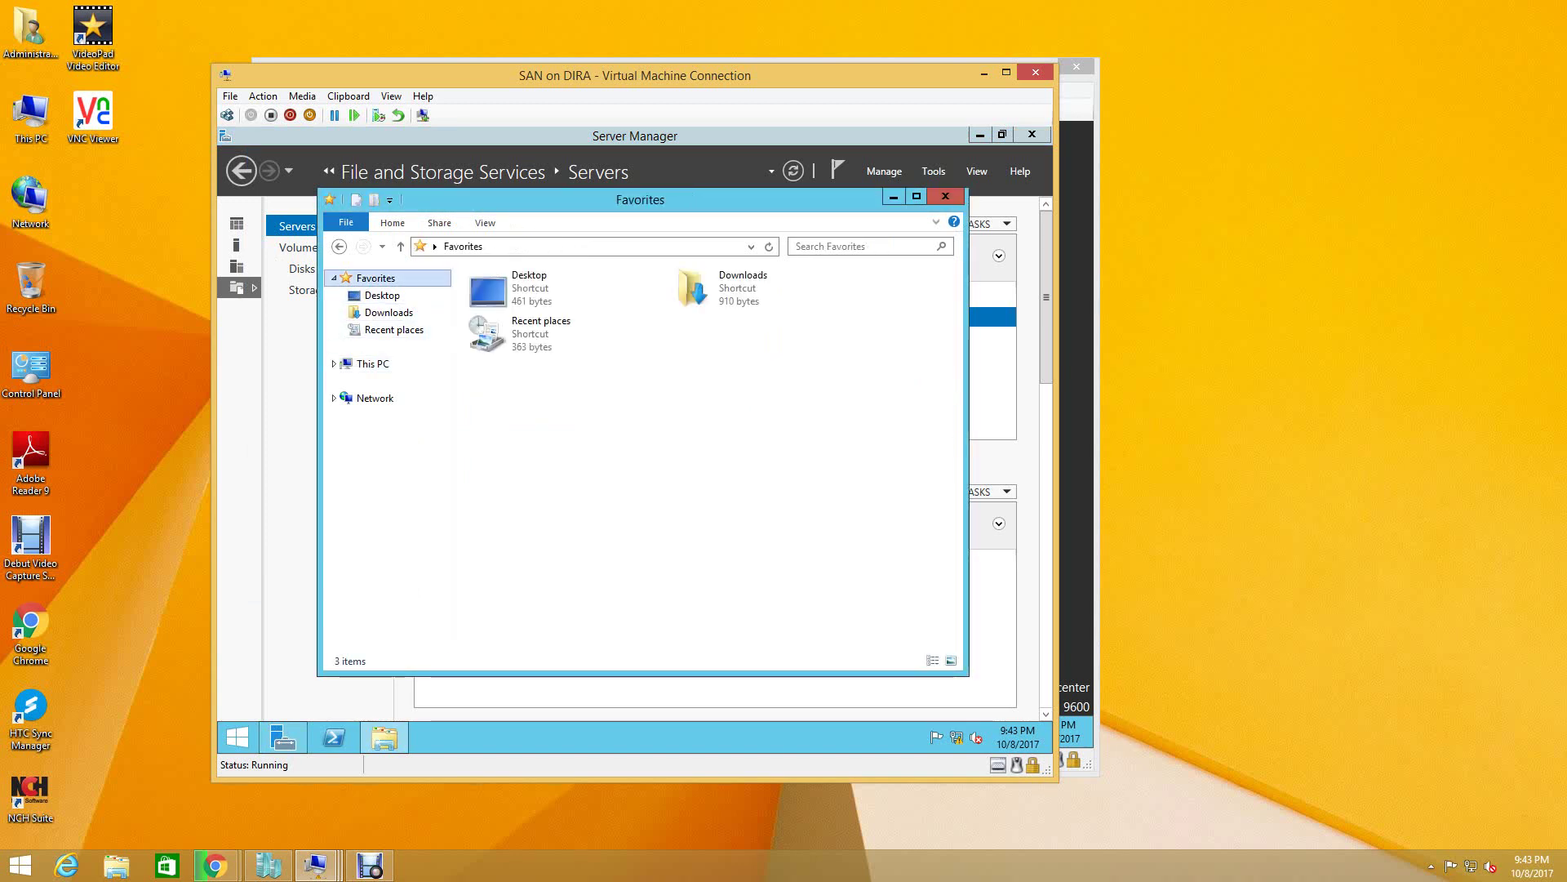
left_click(382, 294)
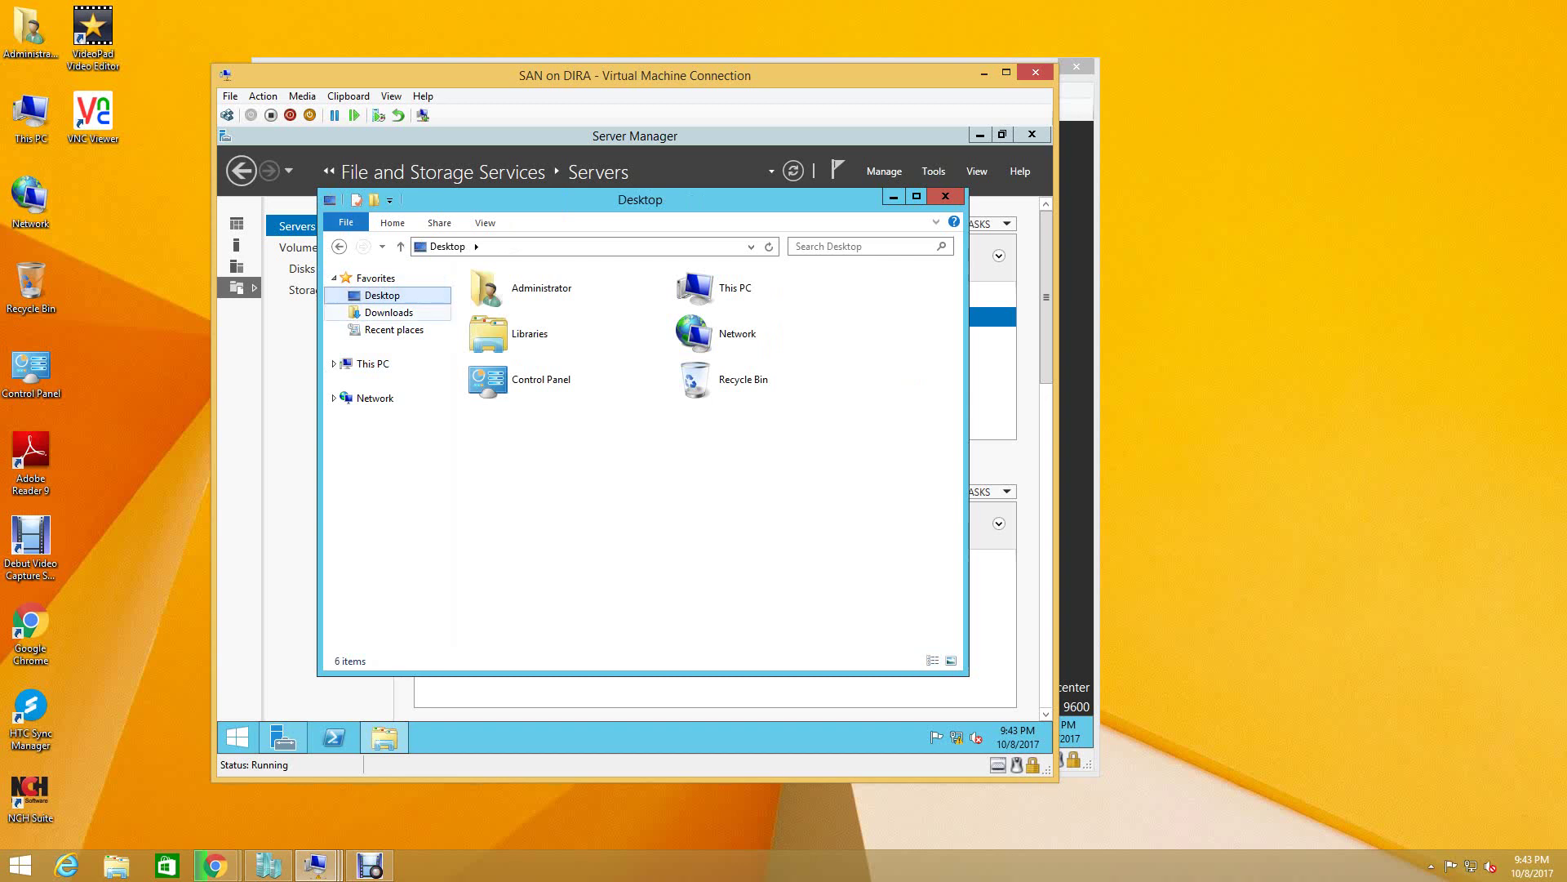
left_click(388, 311)
left_click(374, 364)
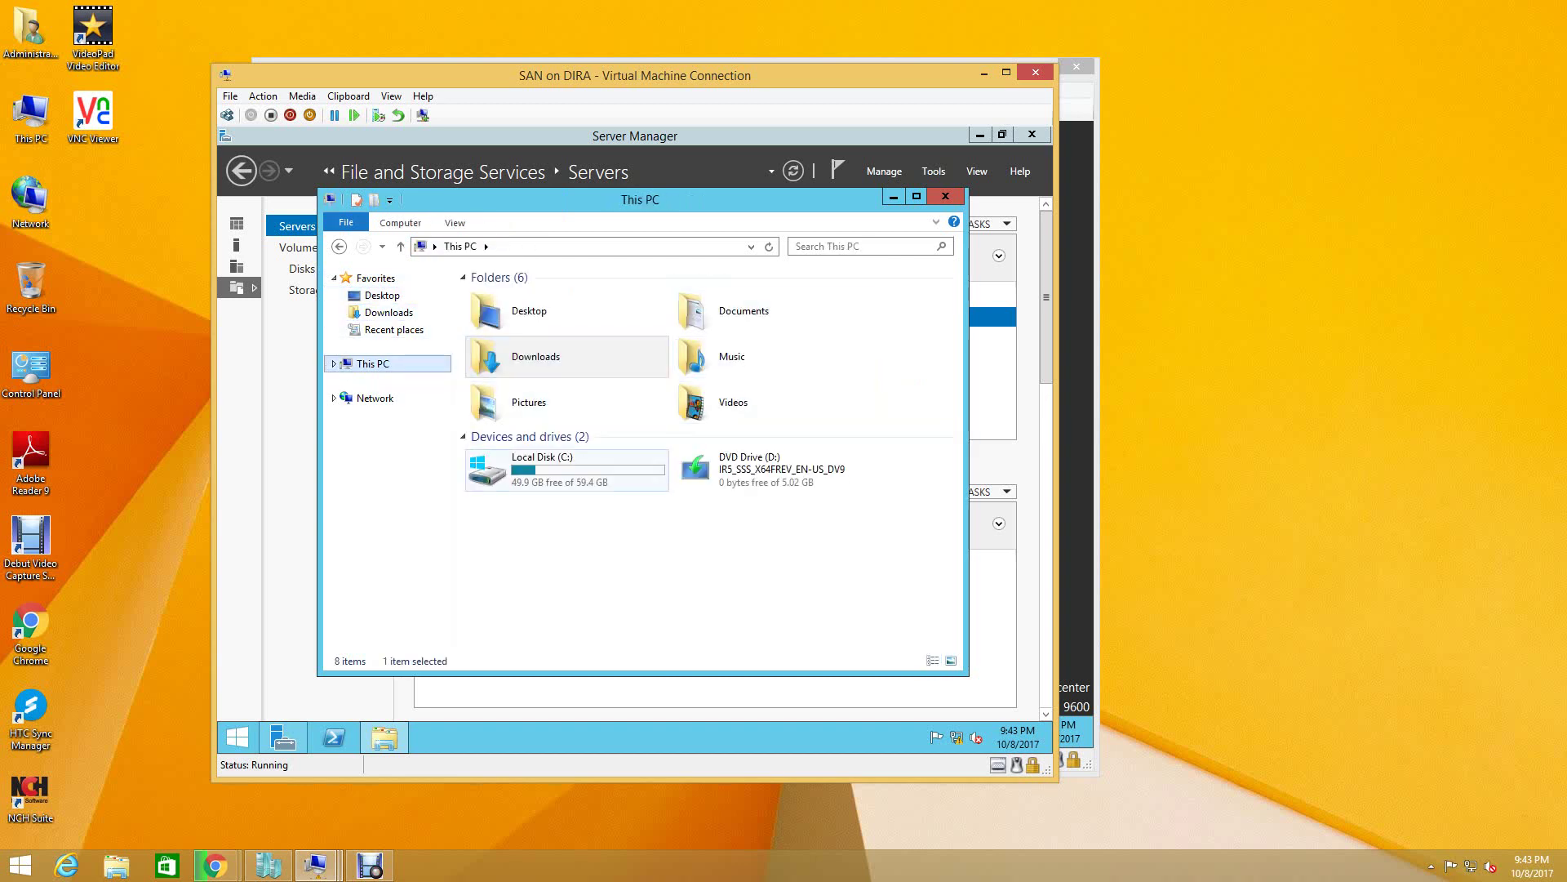
double_click(539, 470)
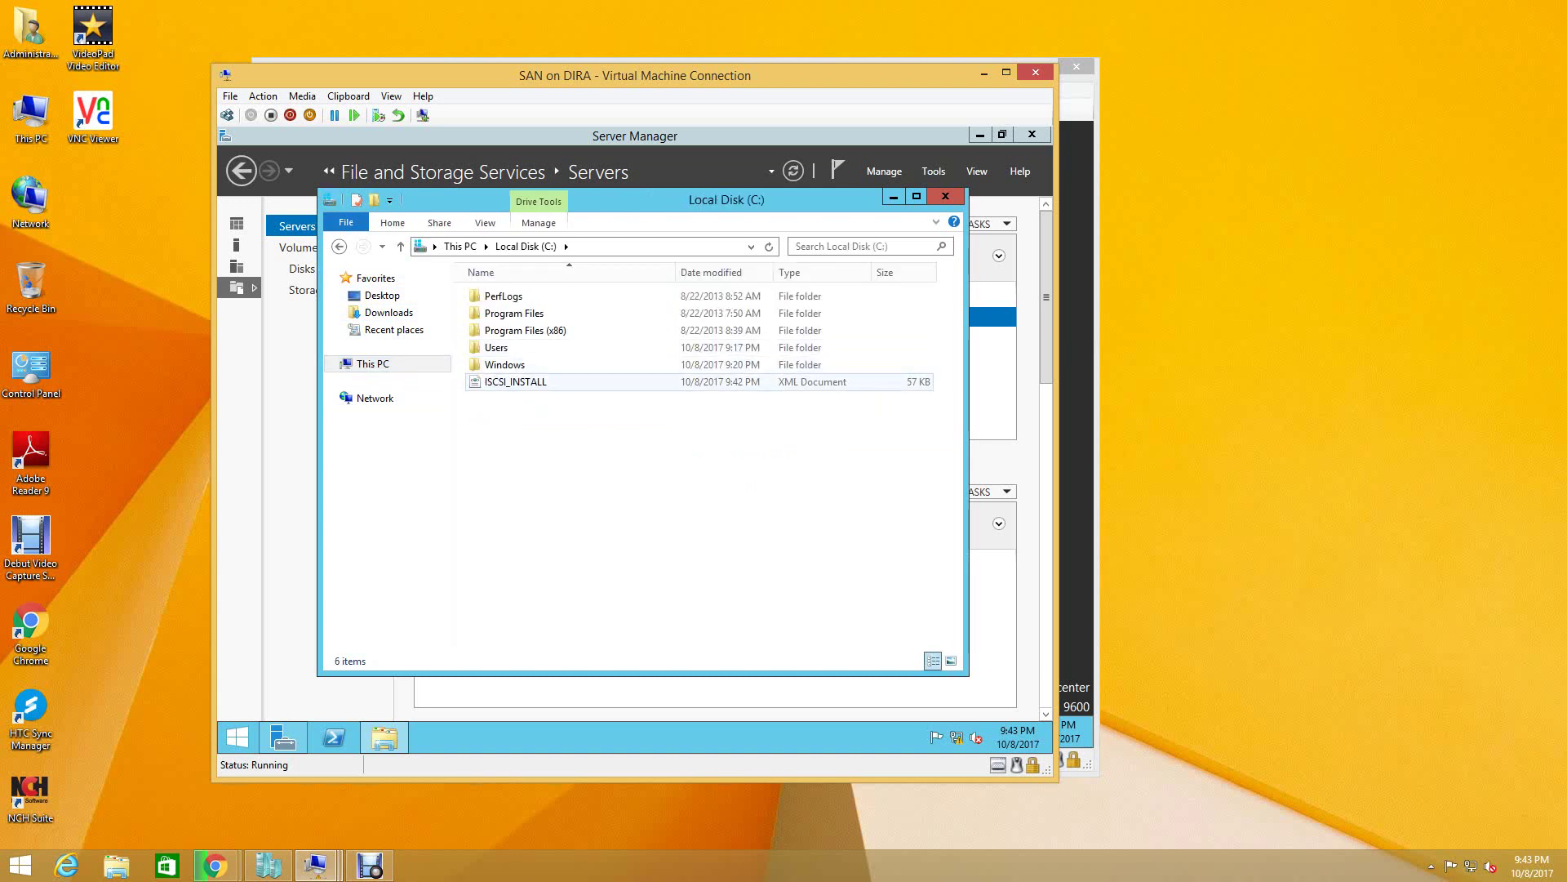
left_click(516, 382)
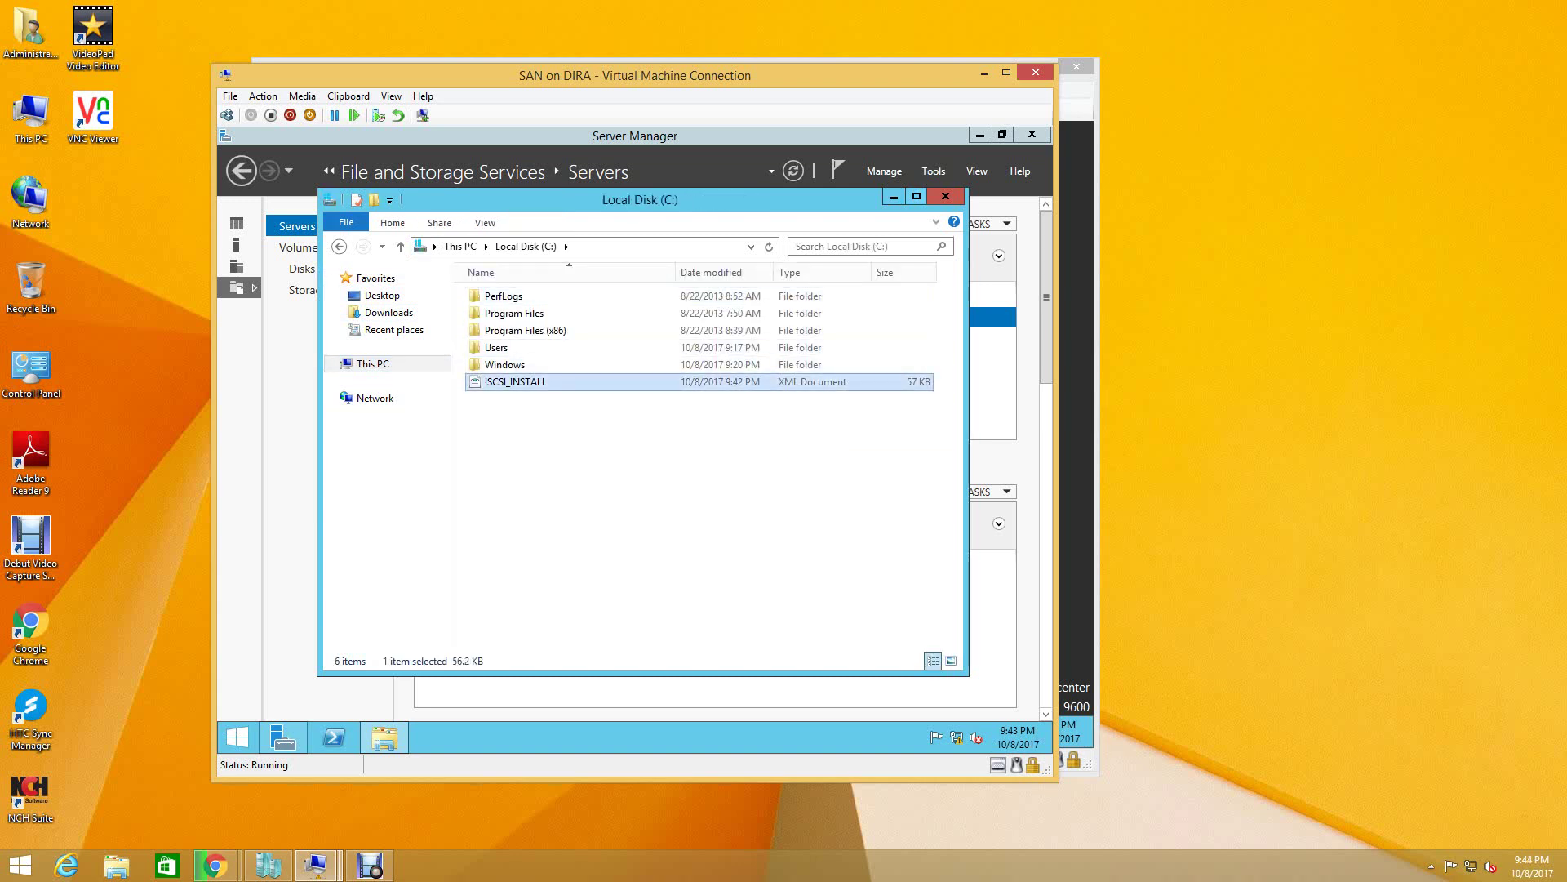
left_click(945, 196)
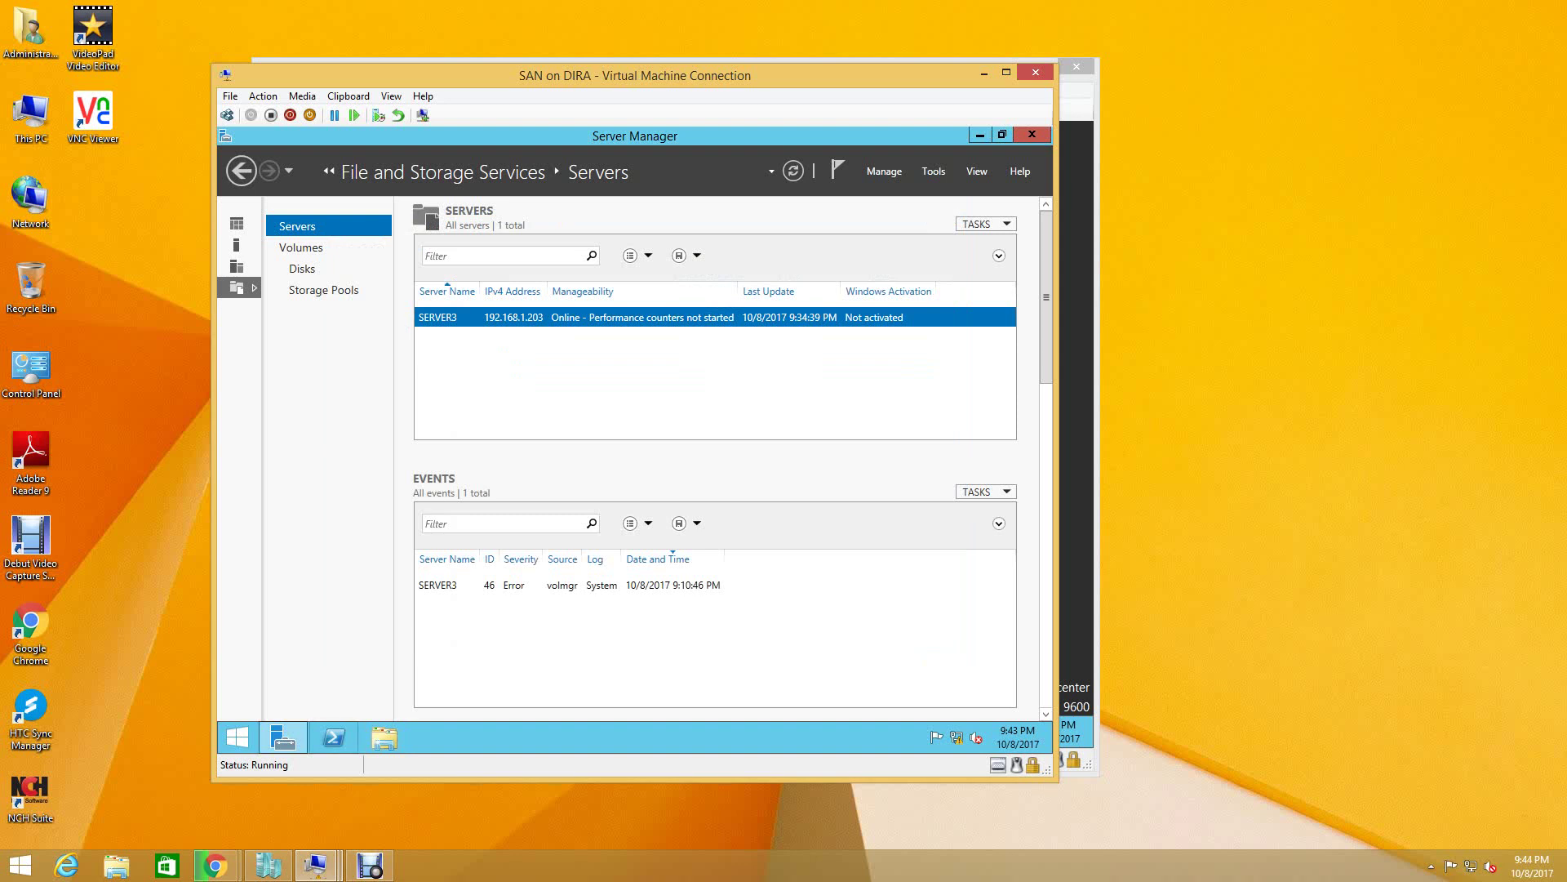
left_click(333, 737)
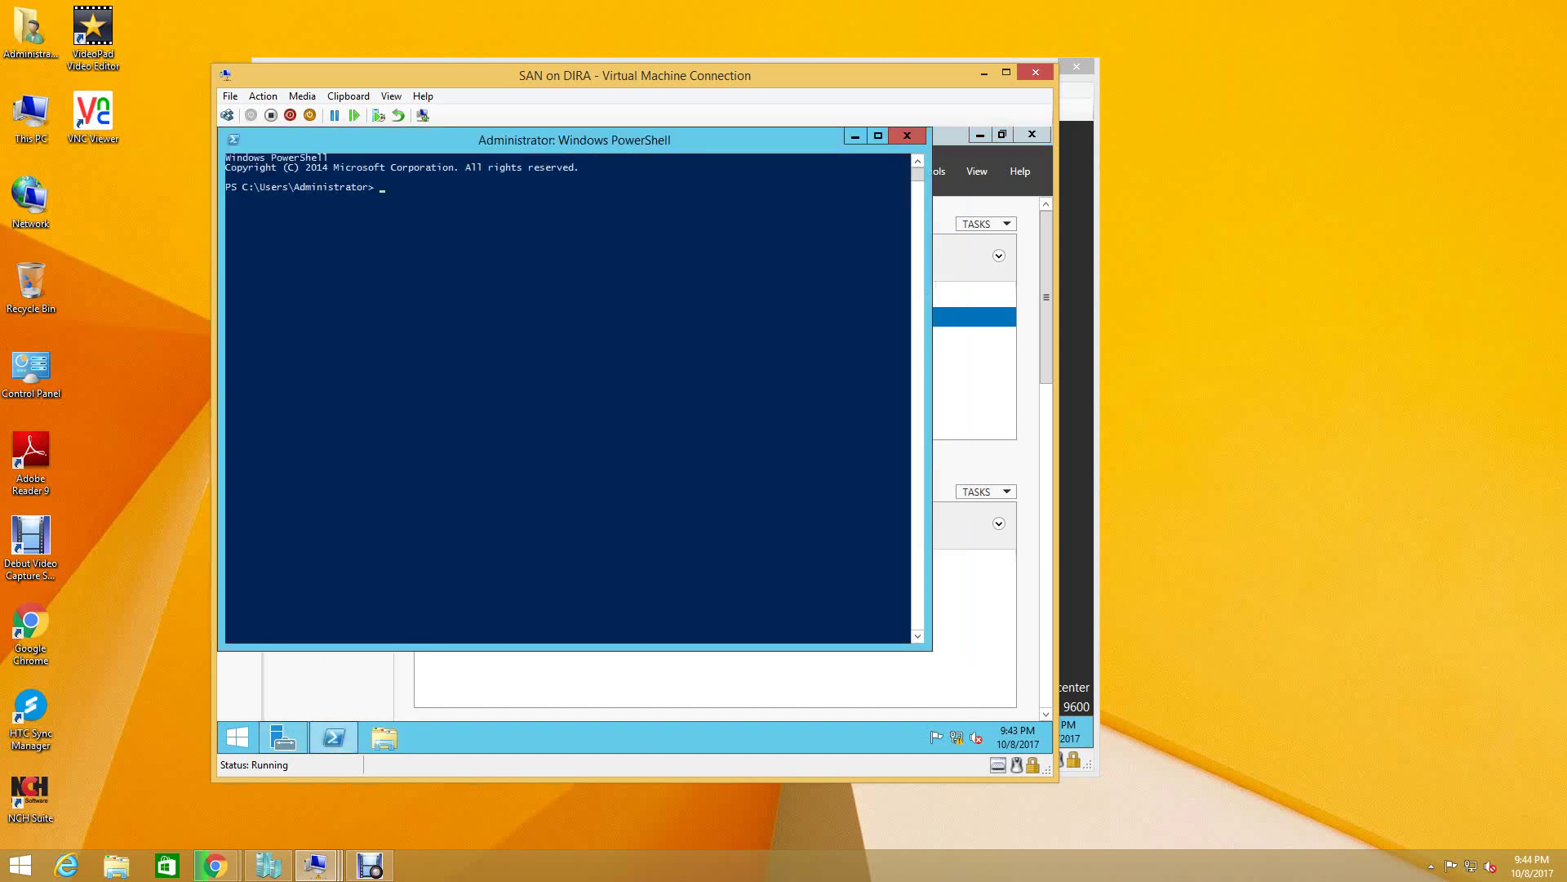
- Enter Install-WindowsFeature -CONFIGURATIONFILEPATH with the C:\ISCSI_INSTALL path at the PowerShell prompt
type("INS")
key("Tab")
type("TA")
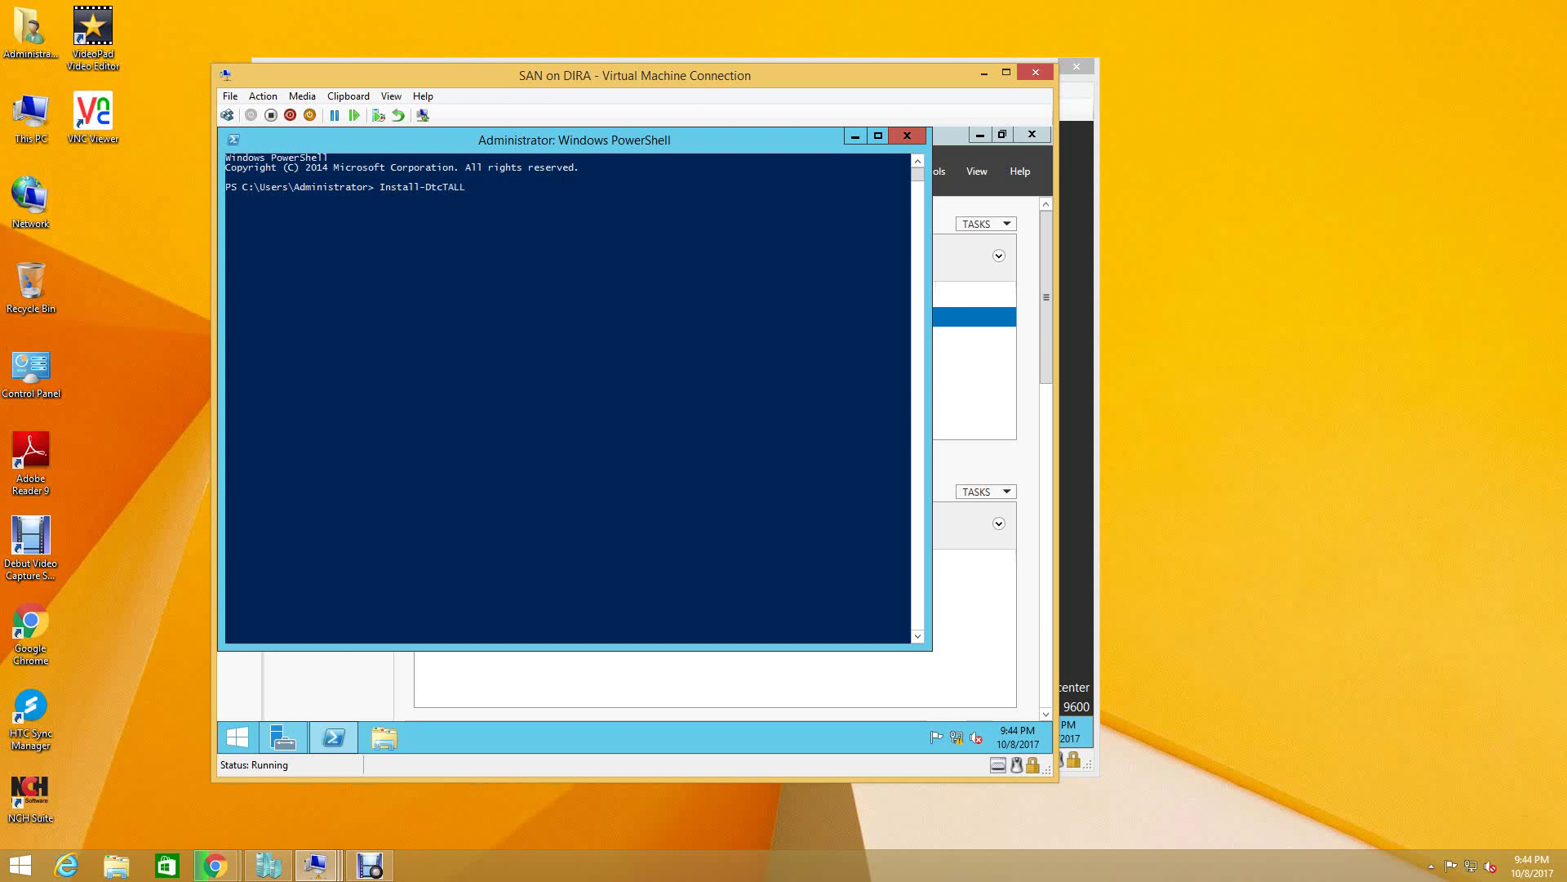
key("BackSpace")
key("BackSpace")
key("BackSpace")
key("Tab")
type("-")
type("CON")
type("FIG")
type("URATION")
type("FI")
type("LEPATH")
type("Cl")
type(":")
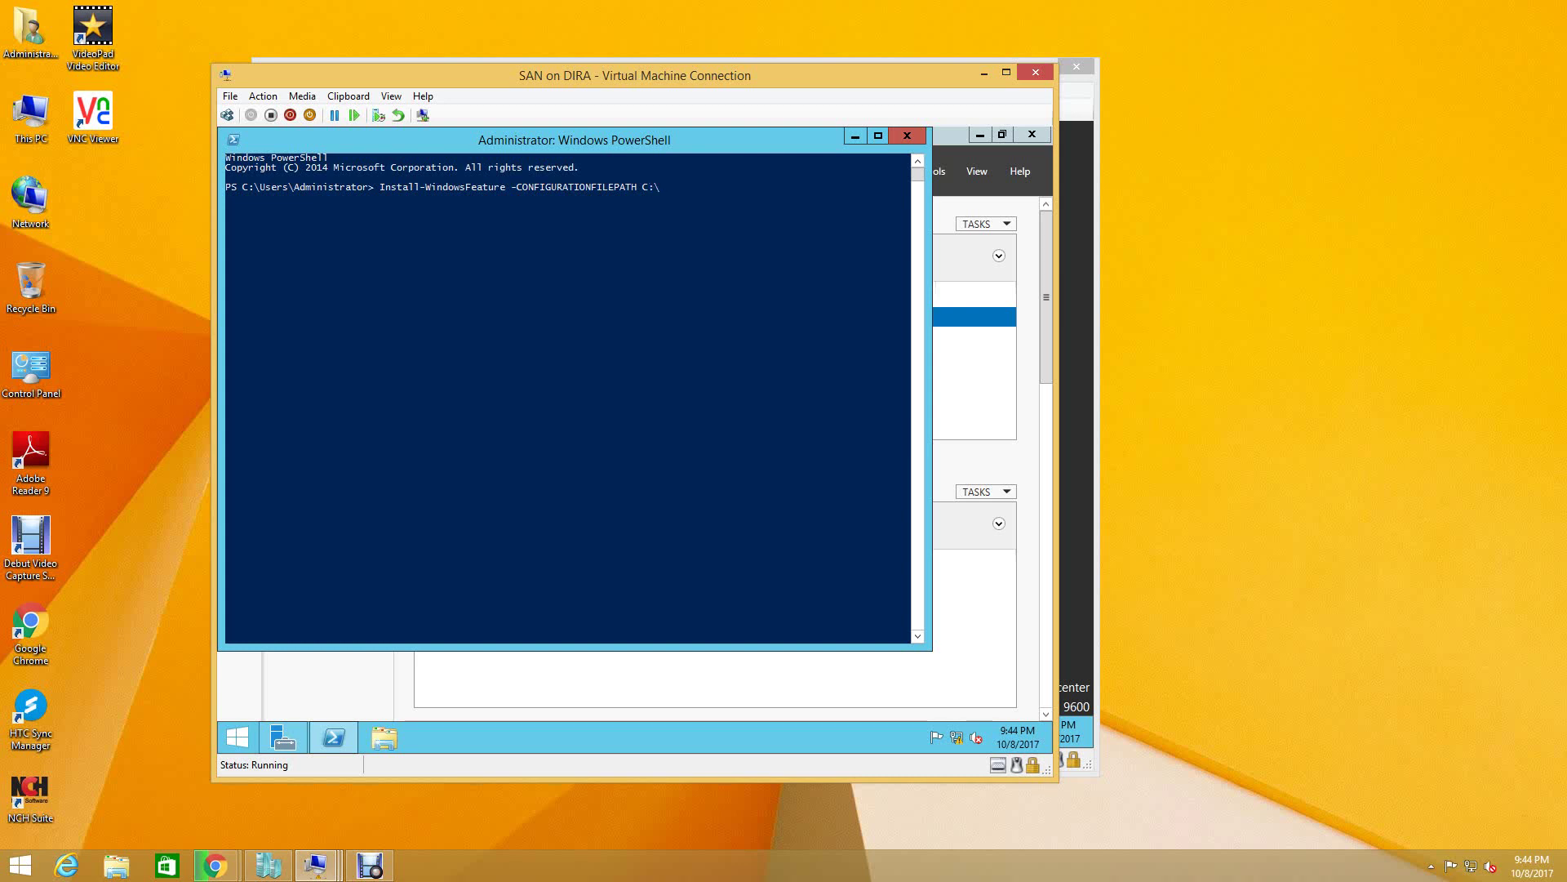
type("\\ISCSI")
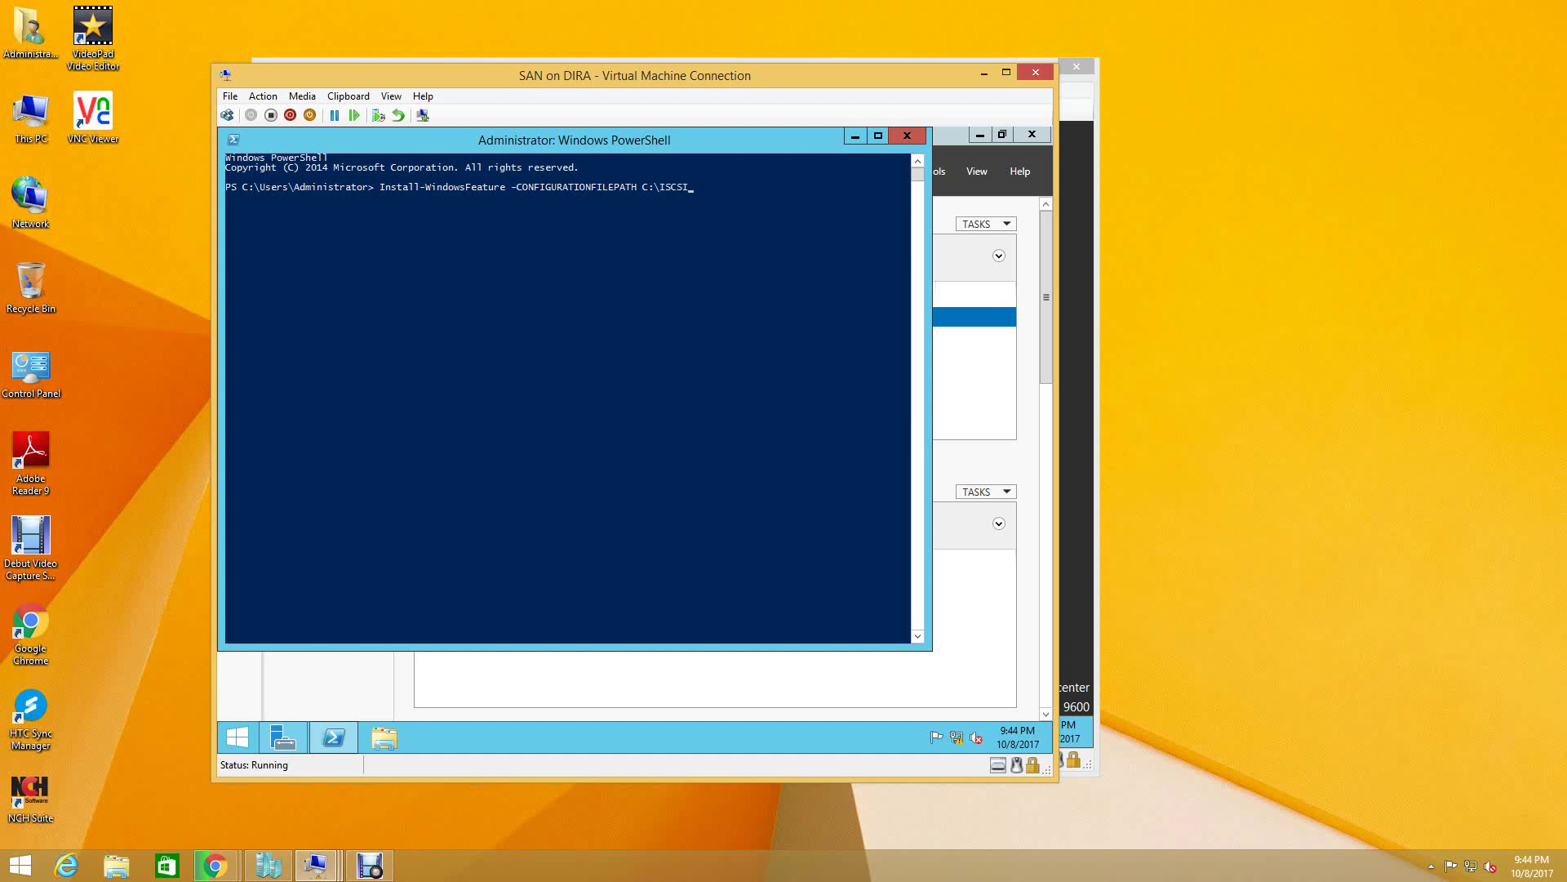
type("_INSTALL")
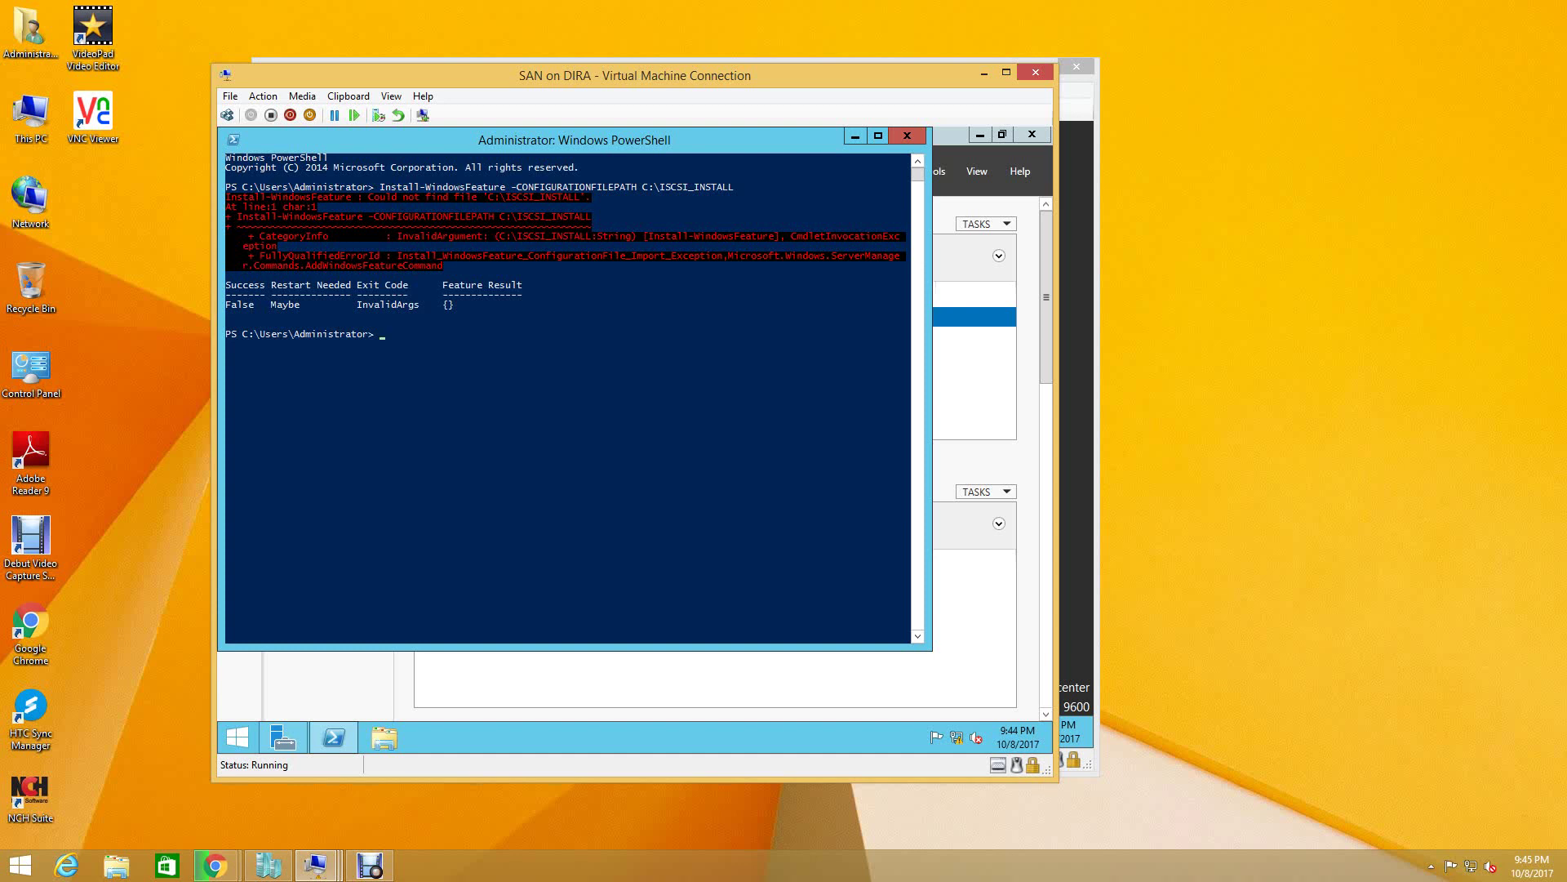
- Recall the install command and retype it as -ConfigurationFilePath C:\ISCSI
key("Up")
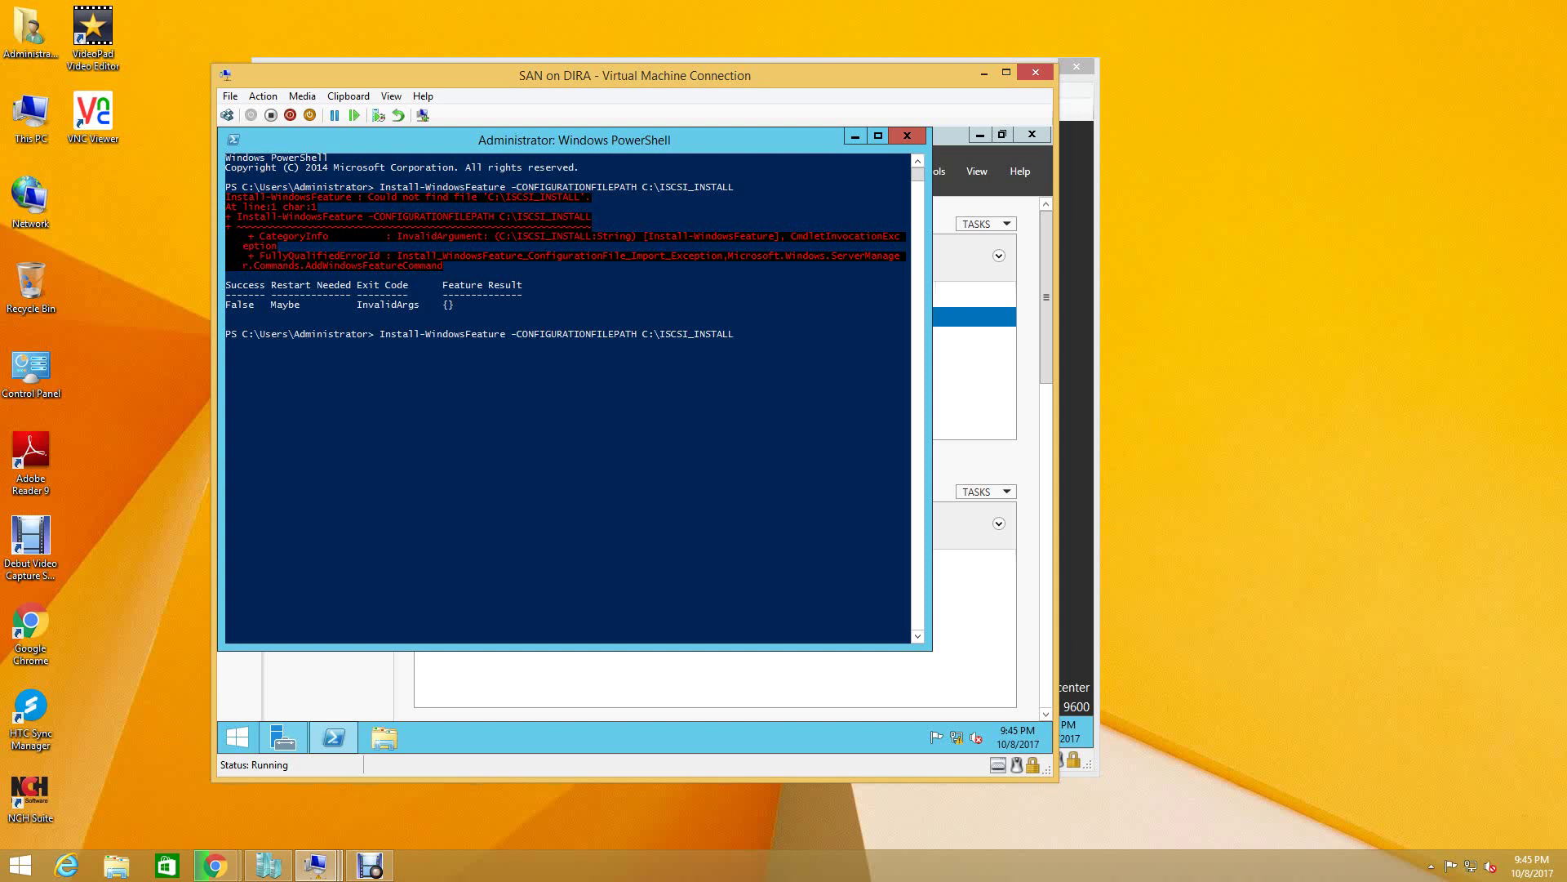
key("BackSpace")
key("BackSpace")
key("BackSpace")
key("BackSpace")
key("BackSpace")
key("BackSpace")
key("BackSpace")
key("BackSpace")
key("BackSpace")
key("BackSpace")
key("Tab")
type("C")
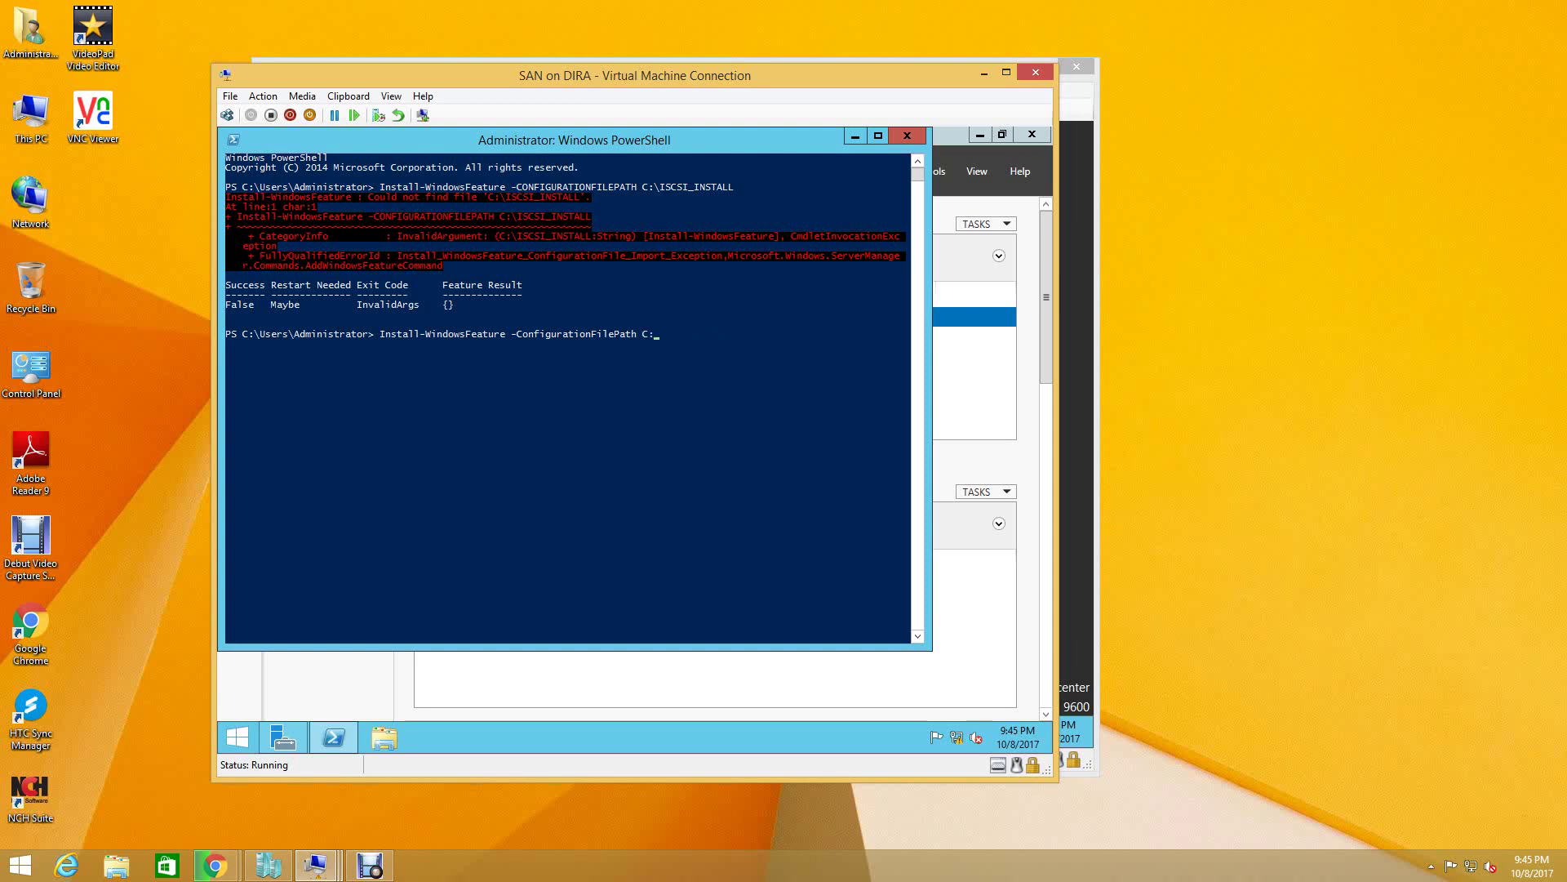
type(":\\IS")
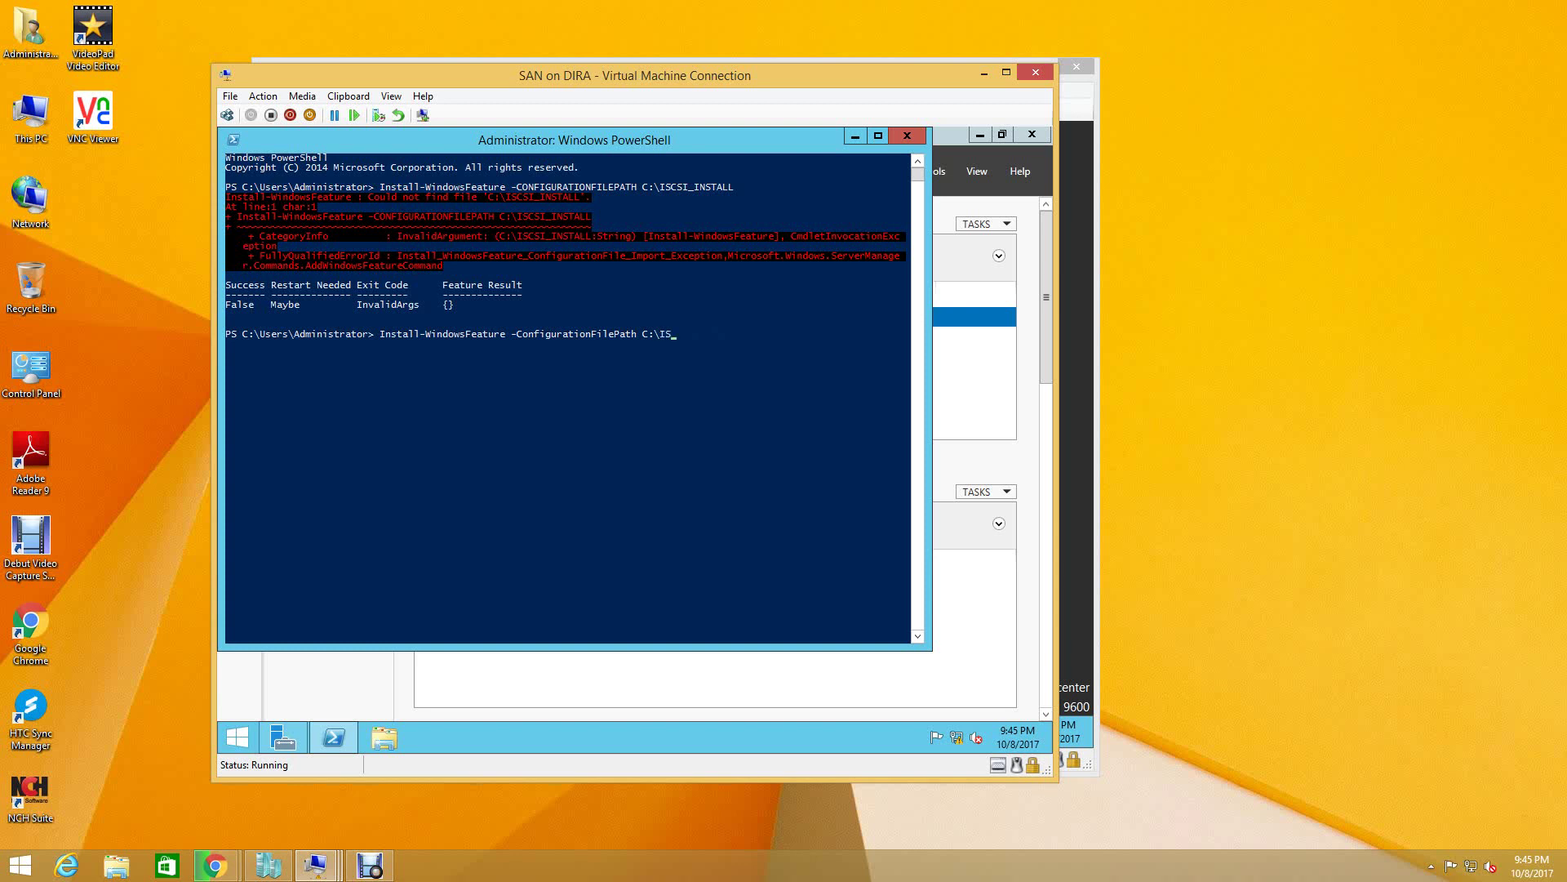
type("CSI")
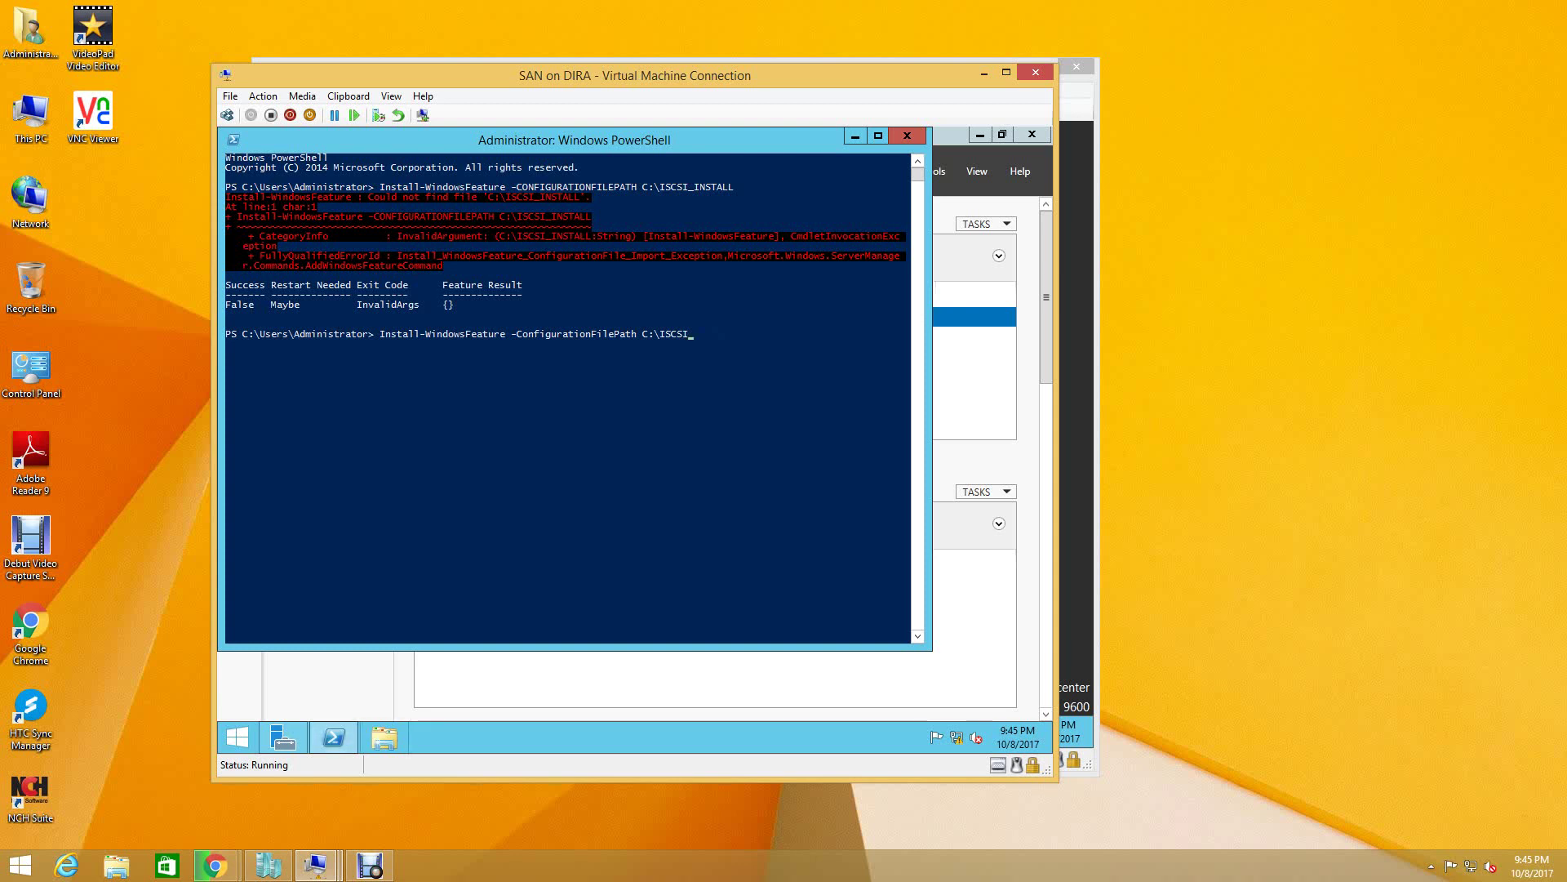
left_click(384, 737)
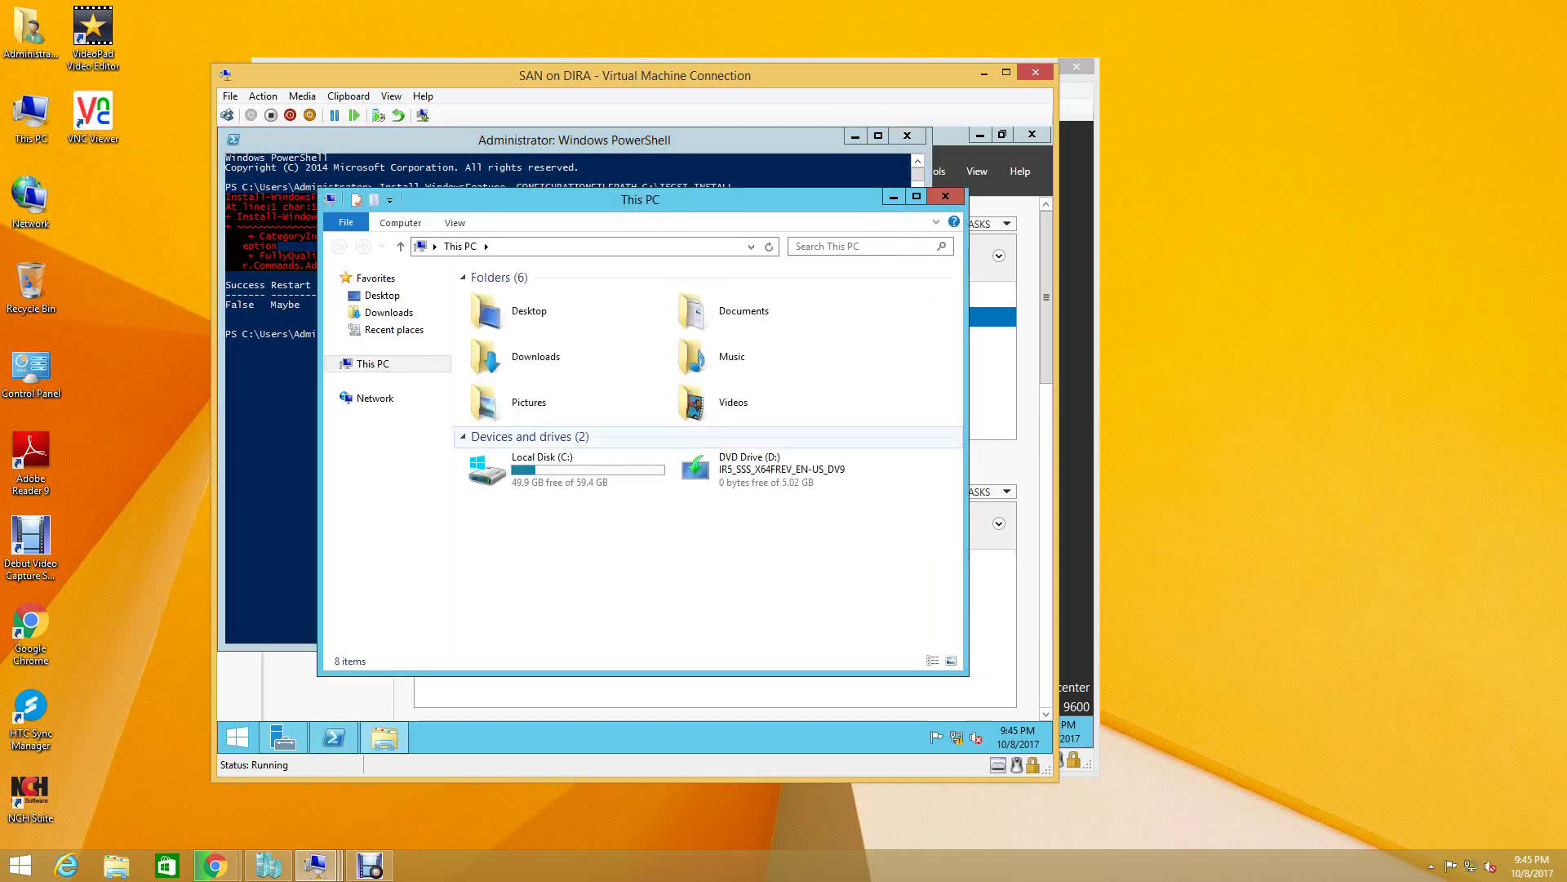
- Confirm ISCSI_INSTALL is listed on Local Disk (C:), then move Explorer lower-right
double_click(506, 457)
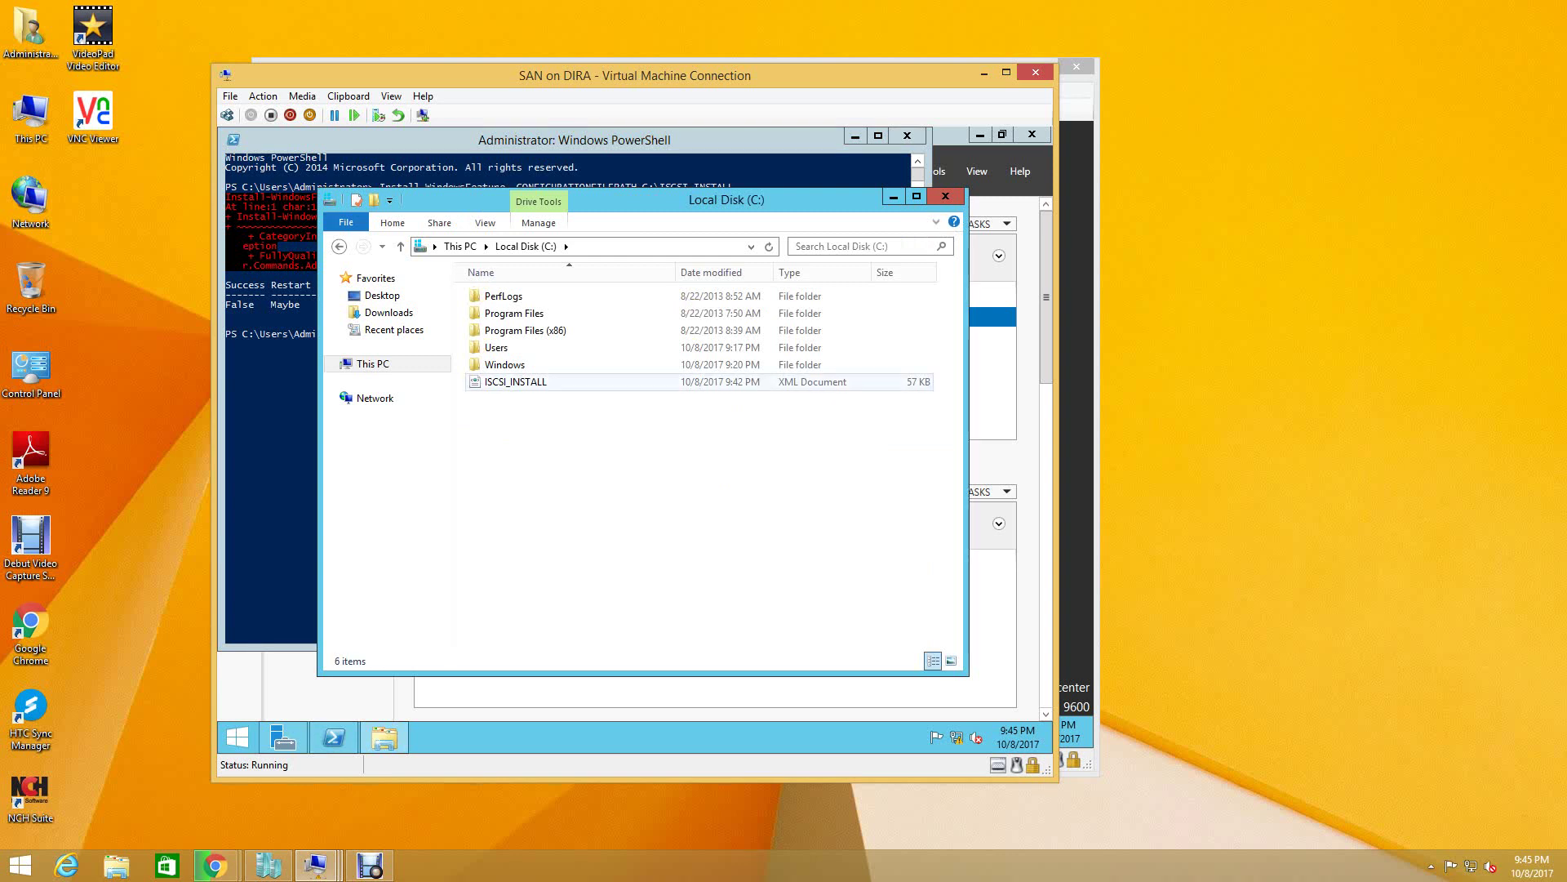
left_click(516, 381)
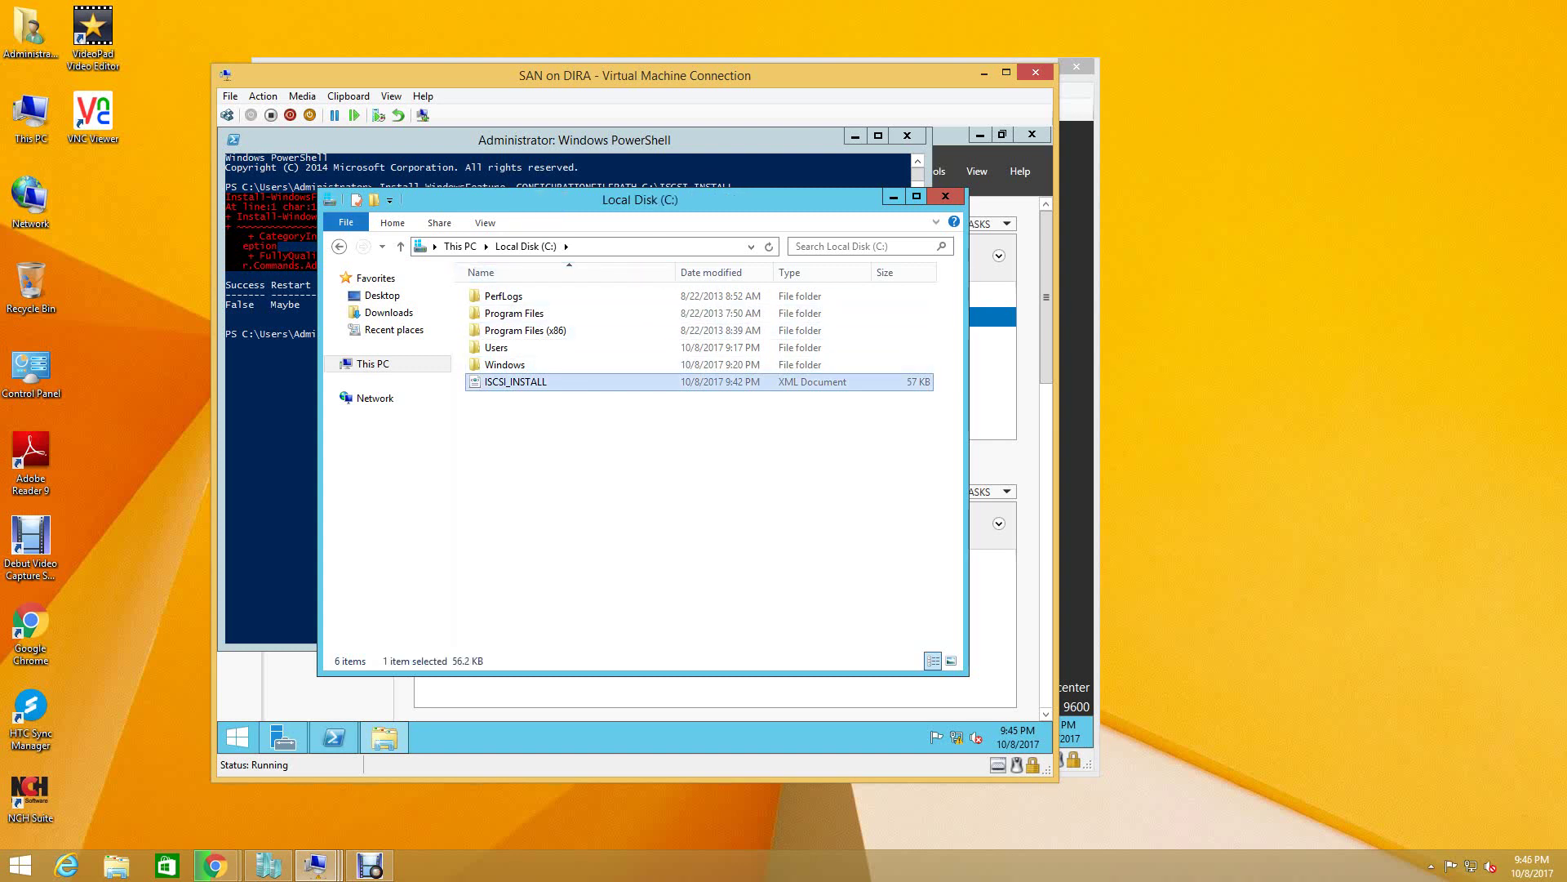
left_click(588, 245)
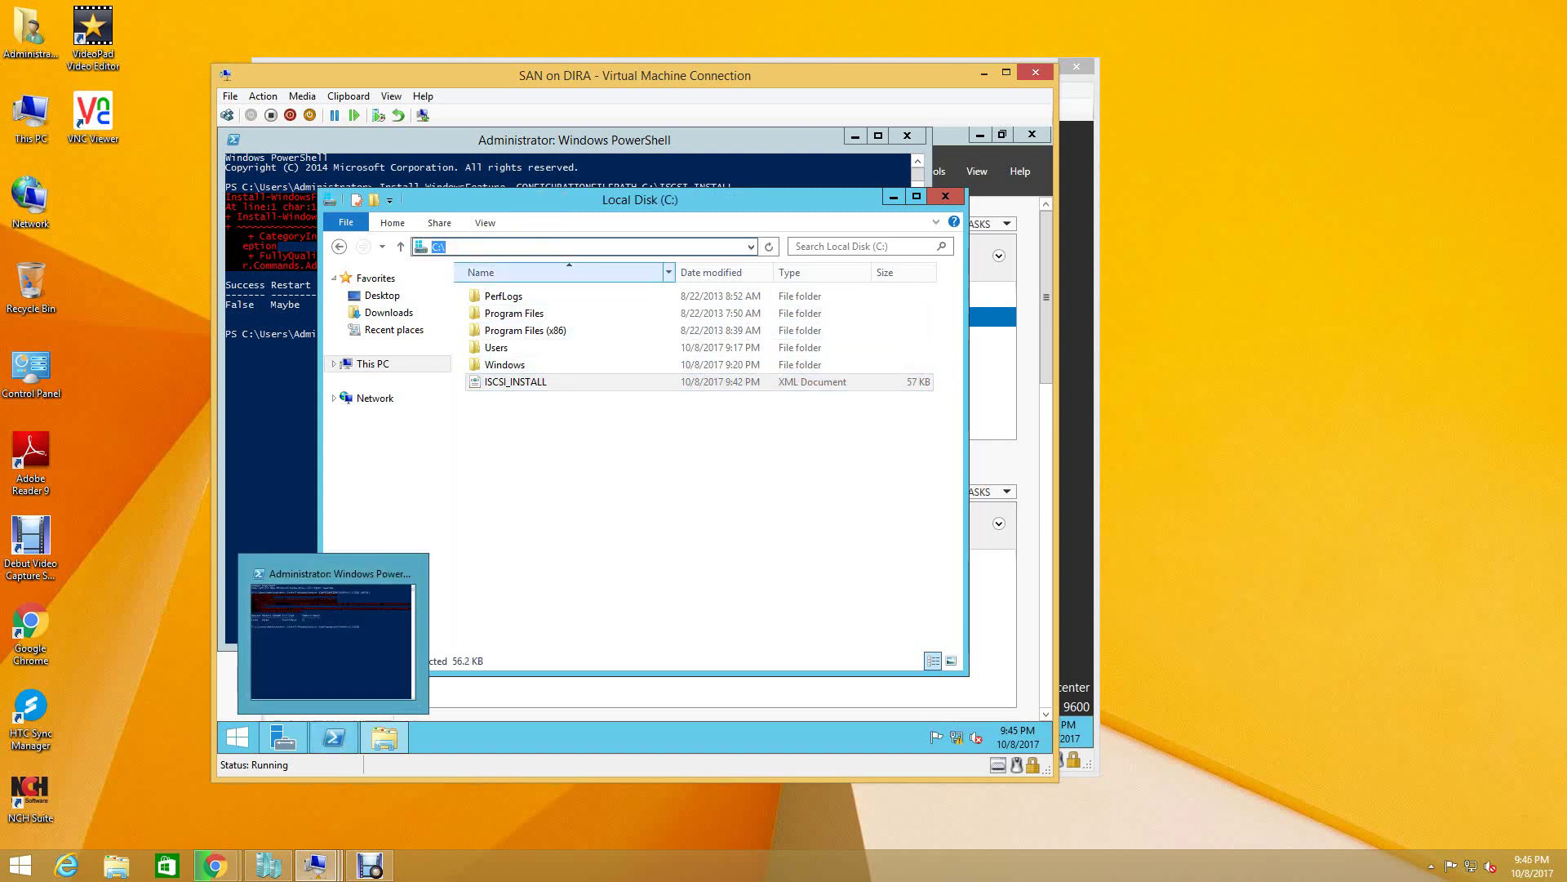
left_click_drag(854, 343, 949, 365)
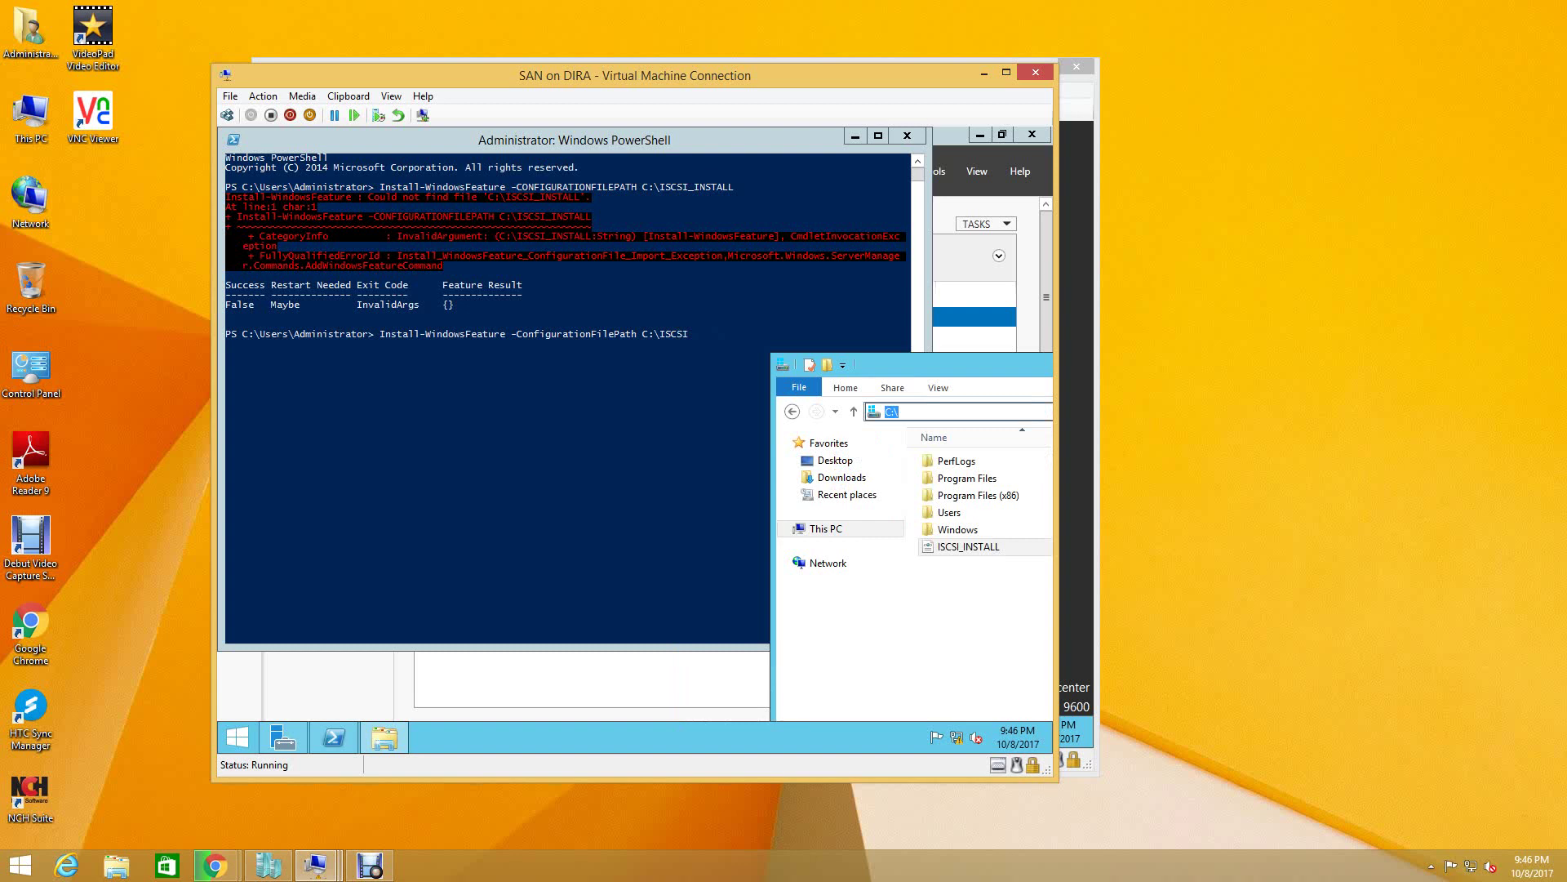
- Run Install-WindowsFeature with -ConfigurationFilePath C:\ISCSI_INSTALL, recall it, then minimize PowerShell
left_click(333, 738)
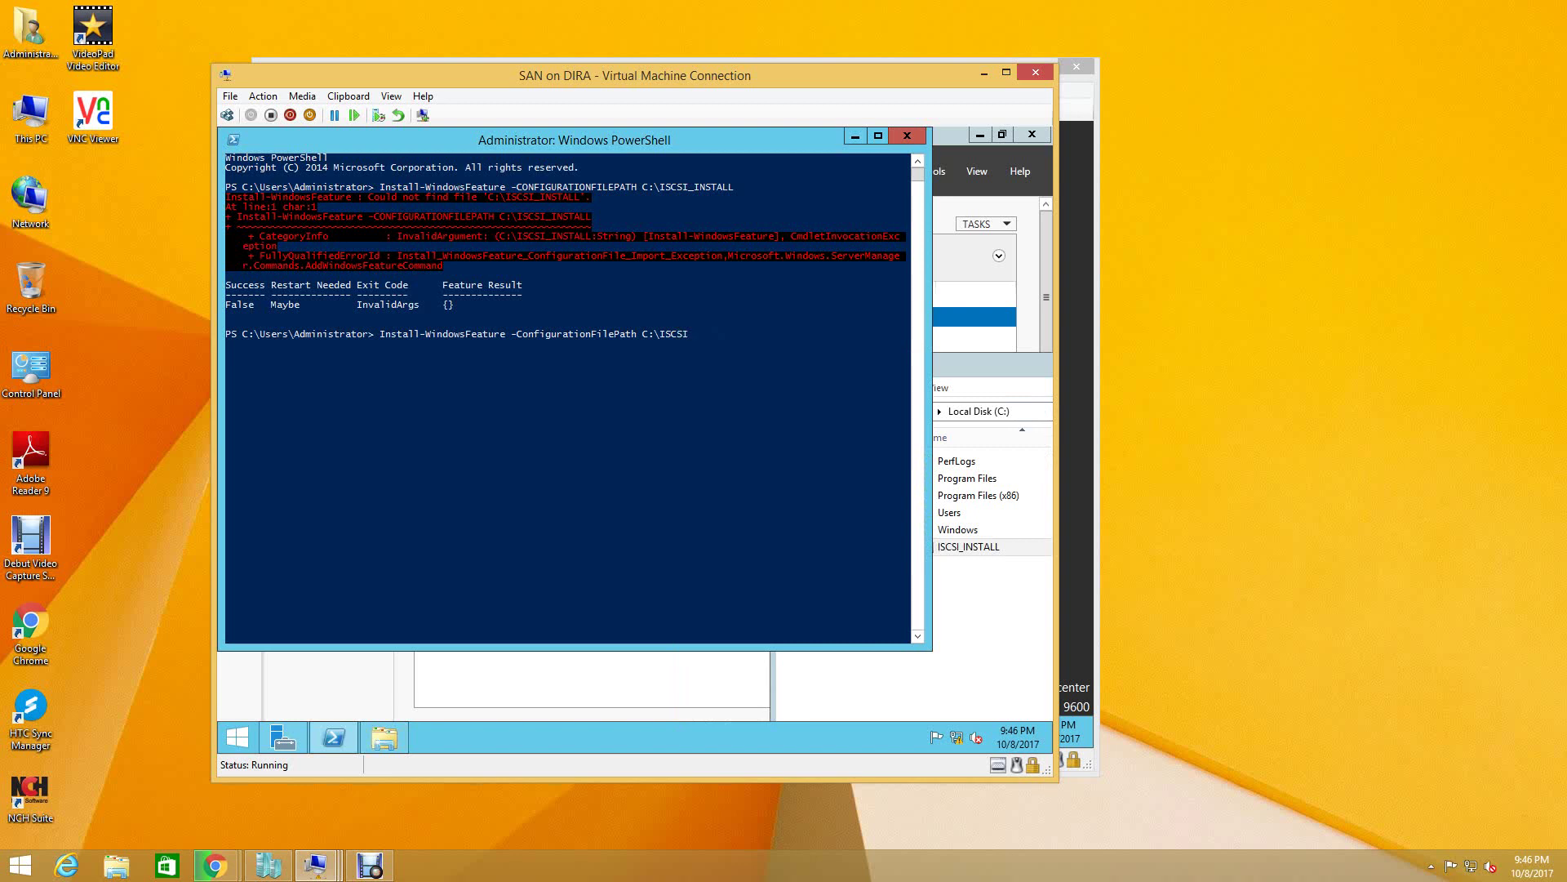
type("INSTALL")
key("Return")
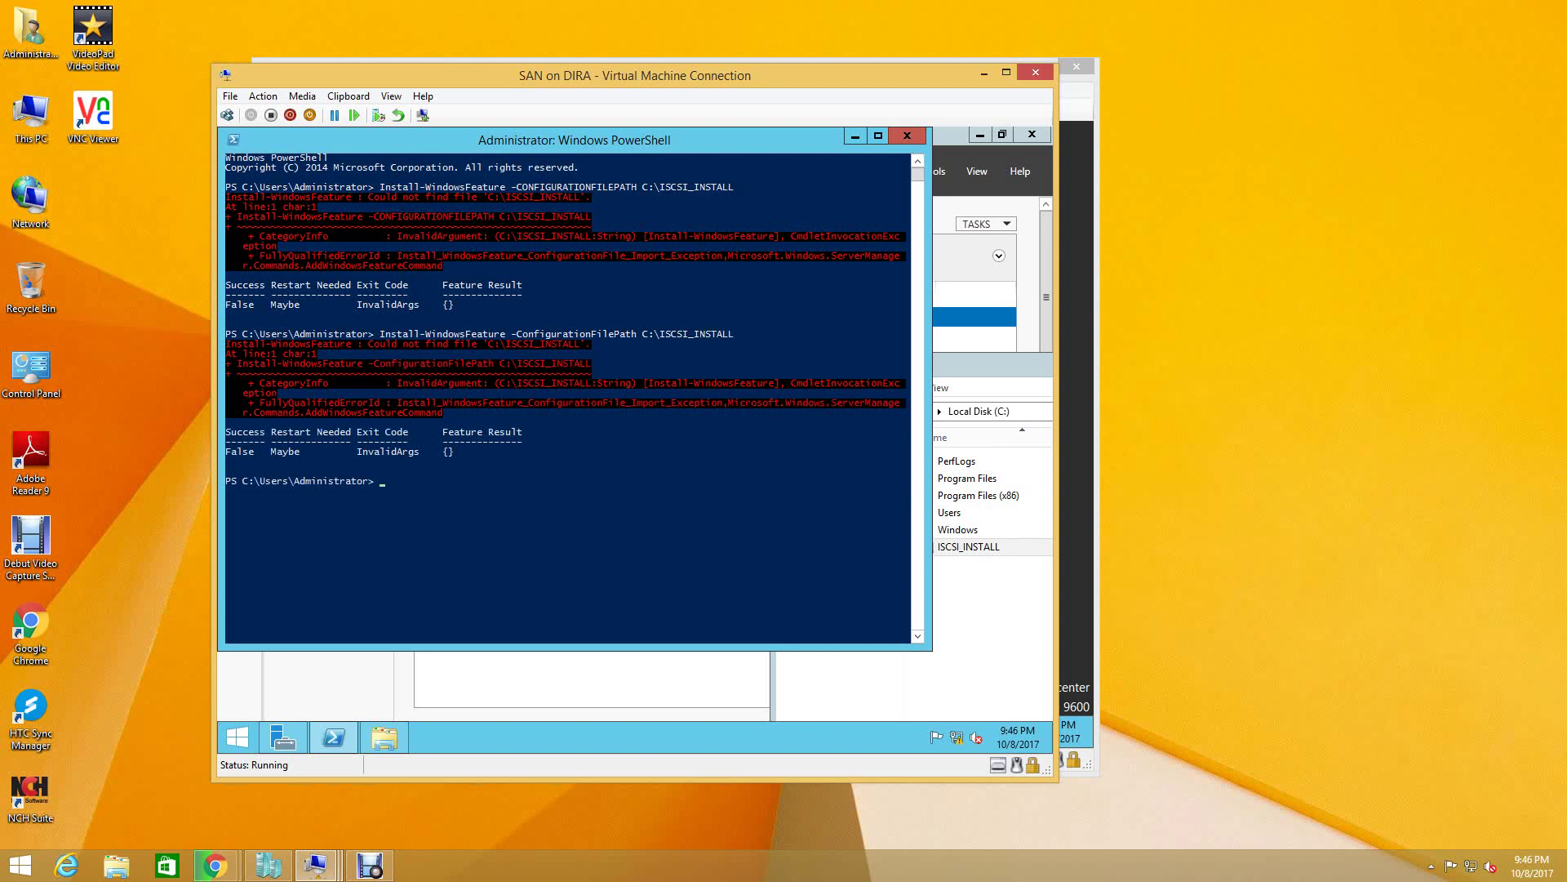
key("Up")
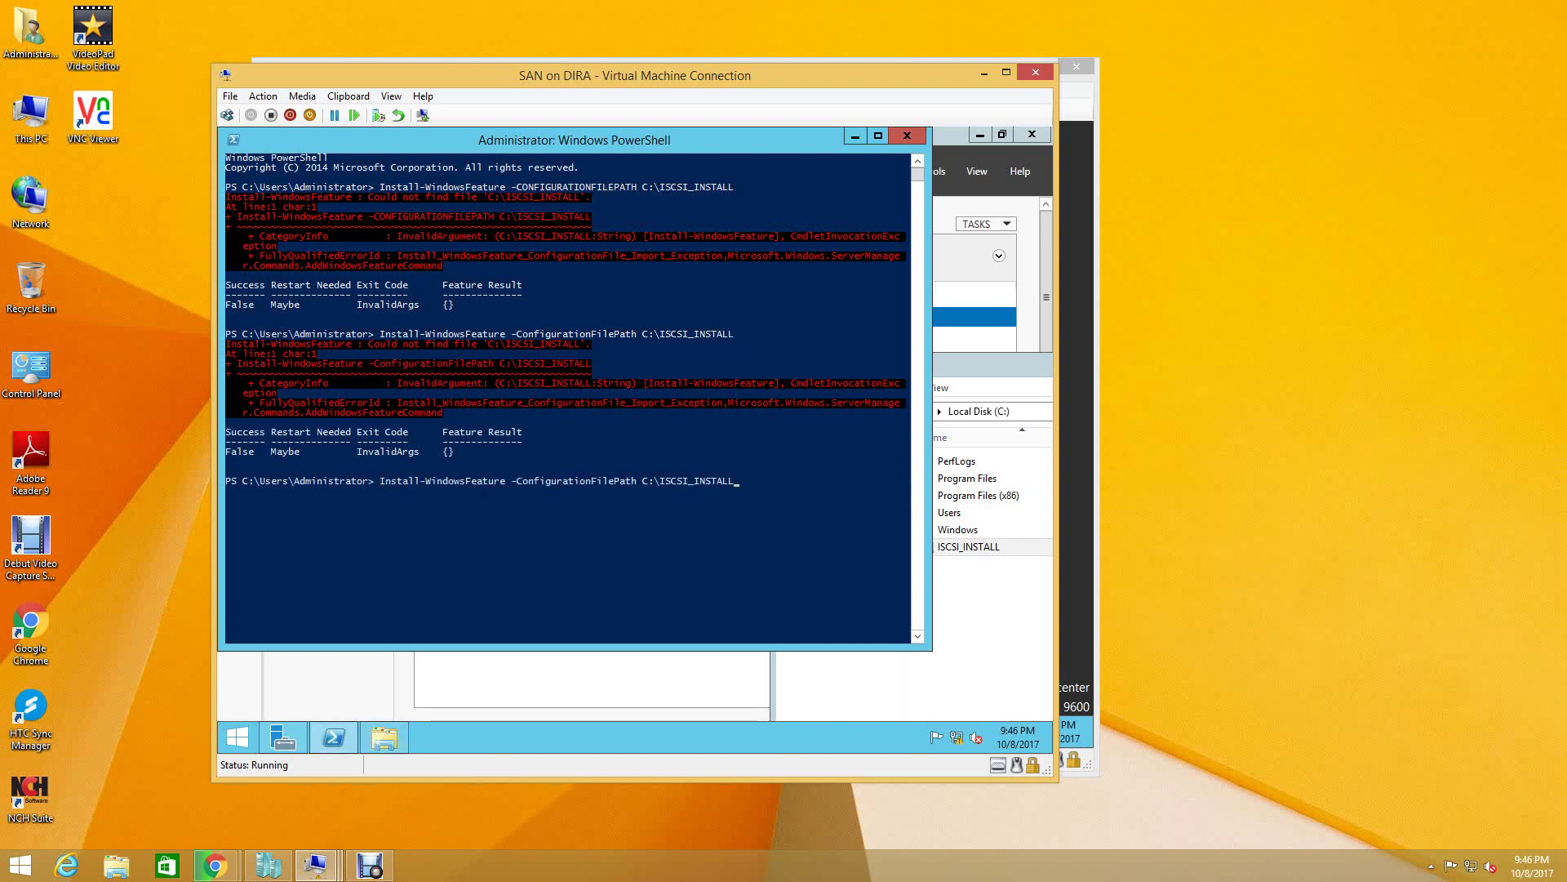
left_click(854, 136)
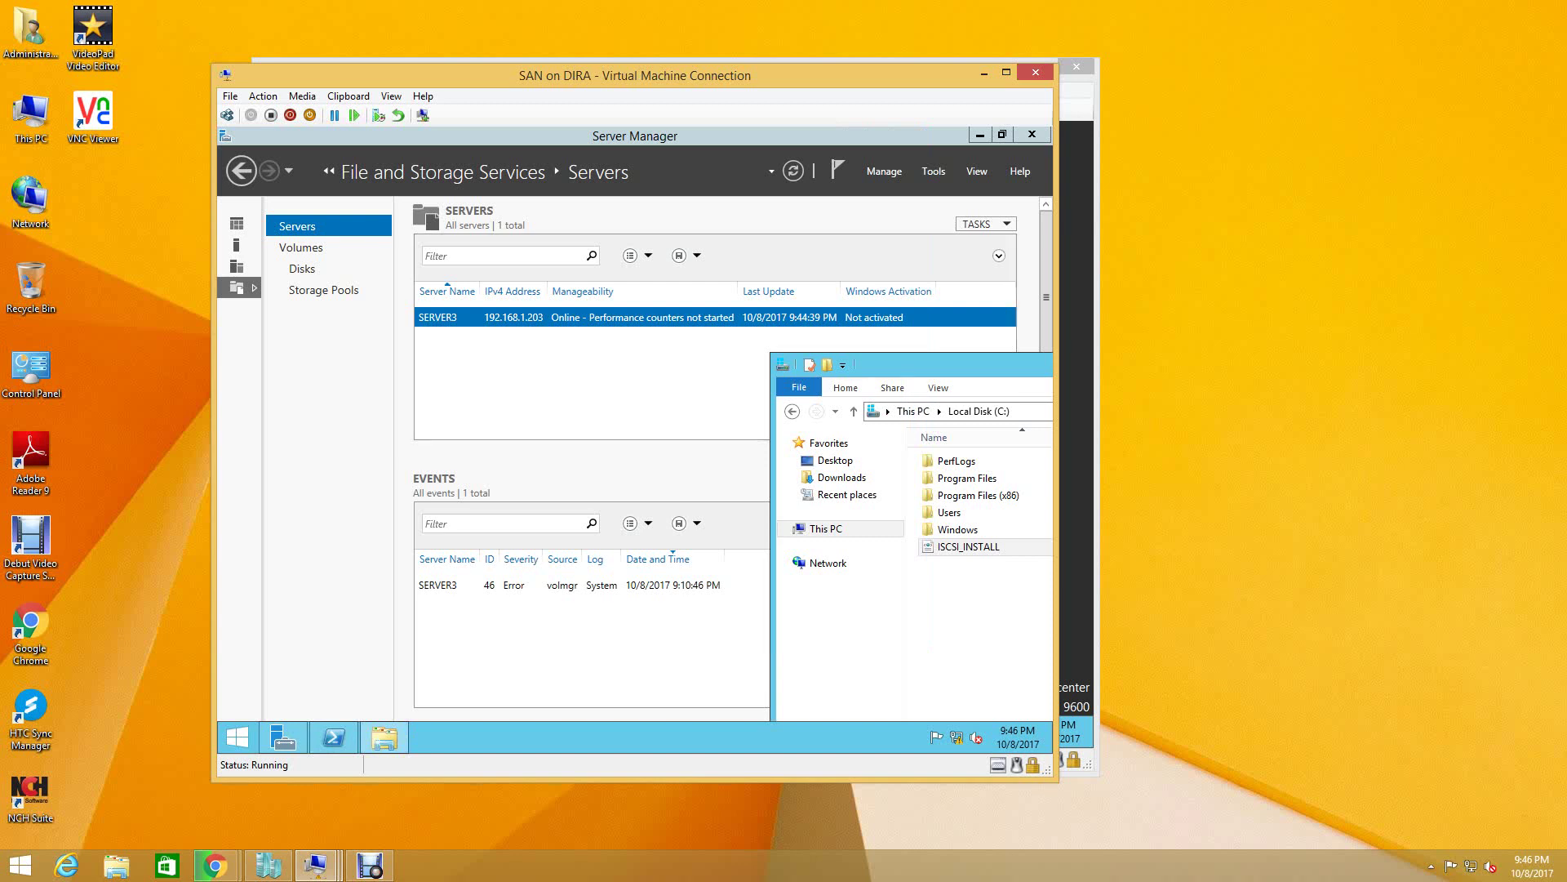
- Delete the ISCSI_INSTALL file from Local Disk (C:) and minimize File Explorer
left_click_drag(913, 364, 614, 361)
left_click(676, 543)
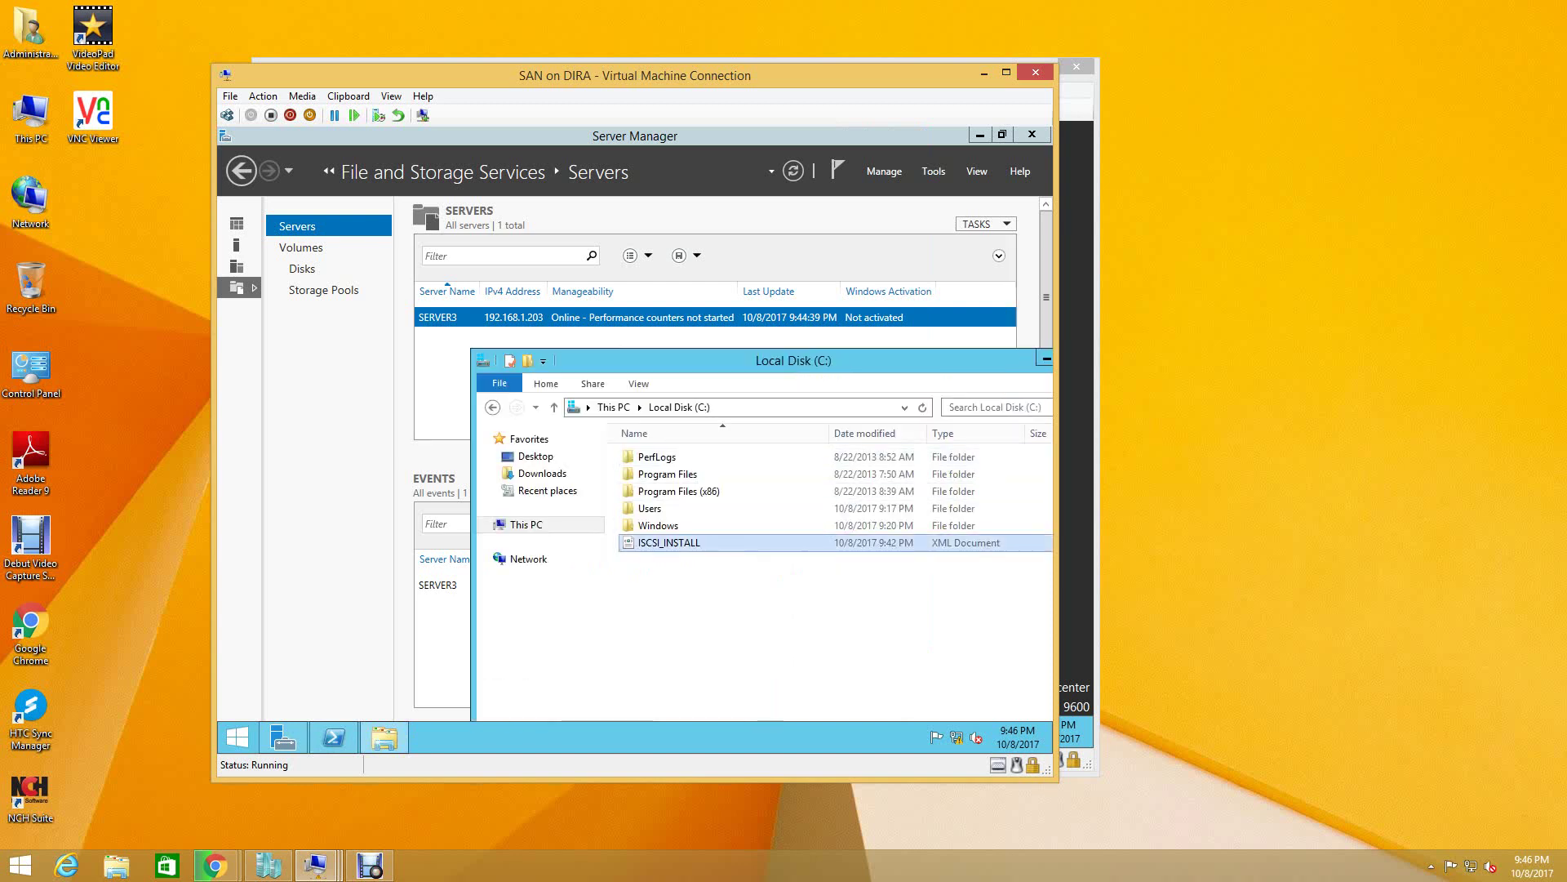
right_click(676, 544)
key("Up")
key("Up")
key("Up")
key("Return")
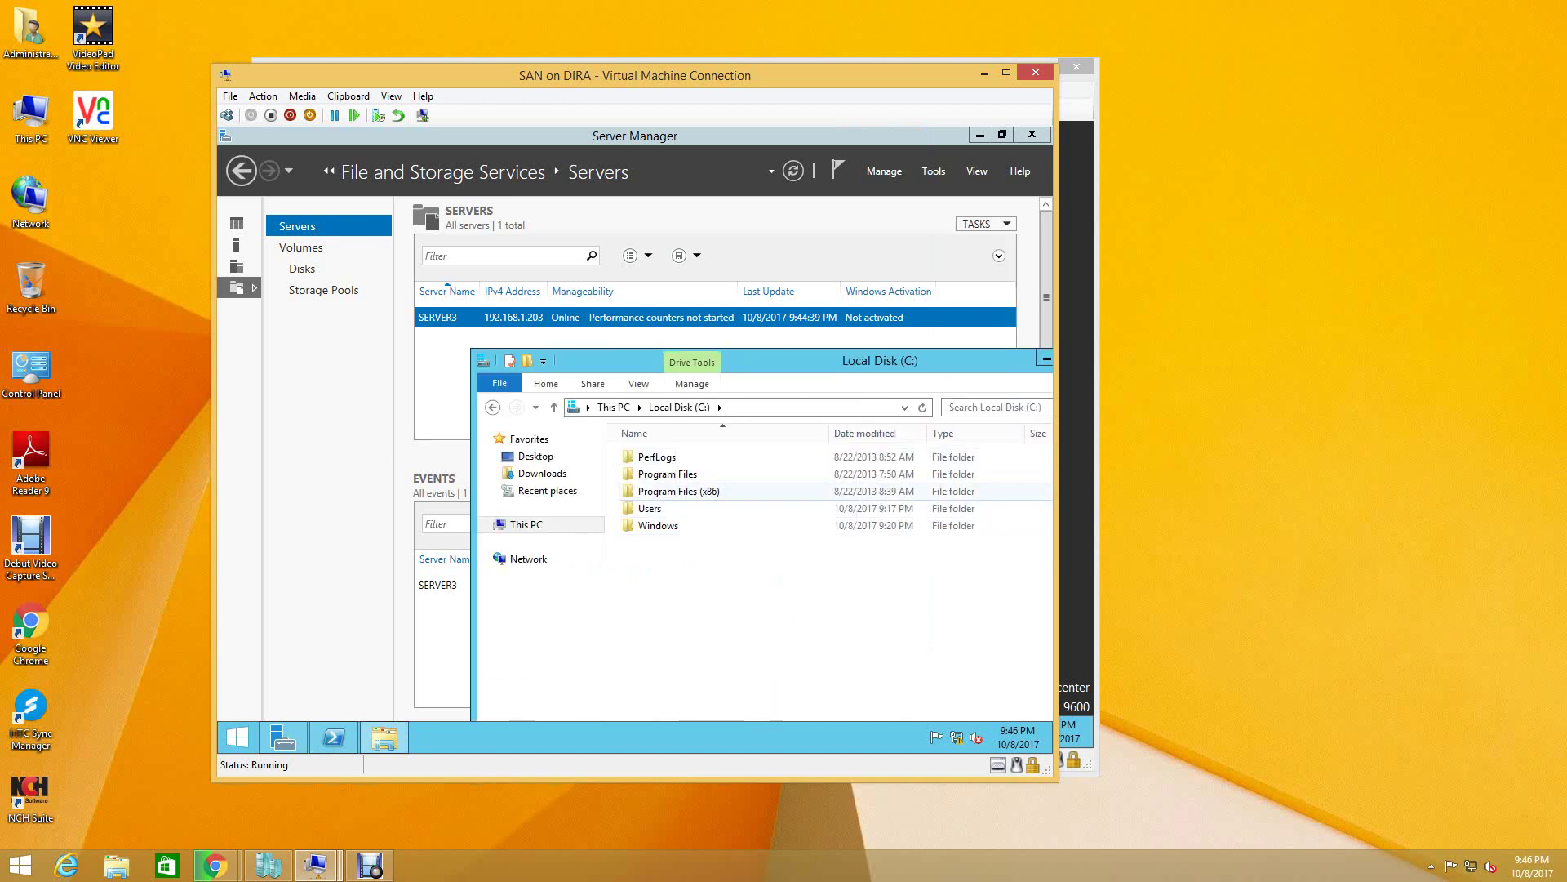
left_click_drag(735, 360, 481, 361)
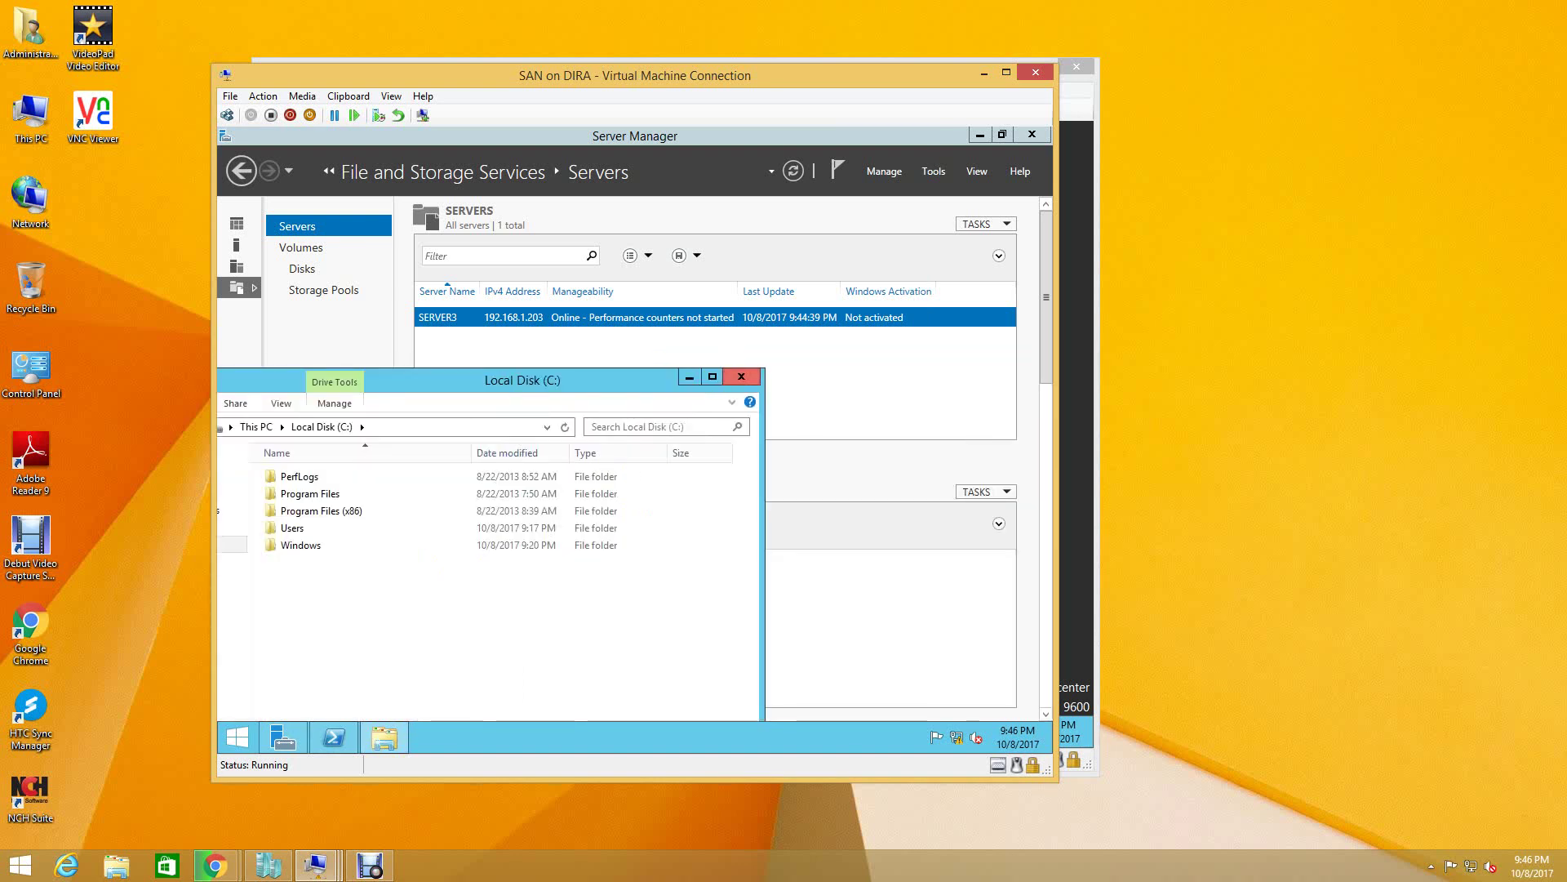
left_click(794, 360)
- Start the Add Roles and Features wizard and tick File and iSCSI Services
left_click(884, 170)
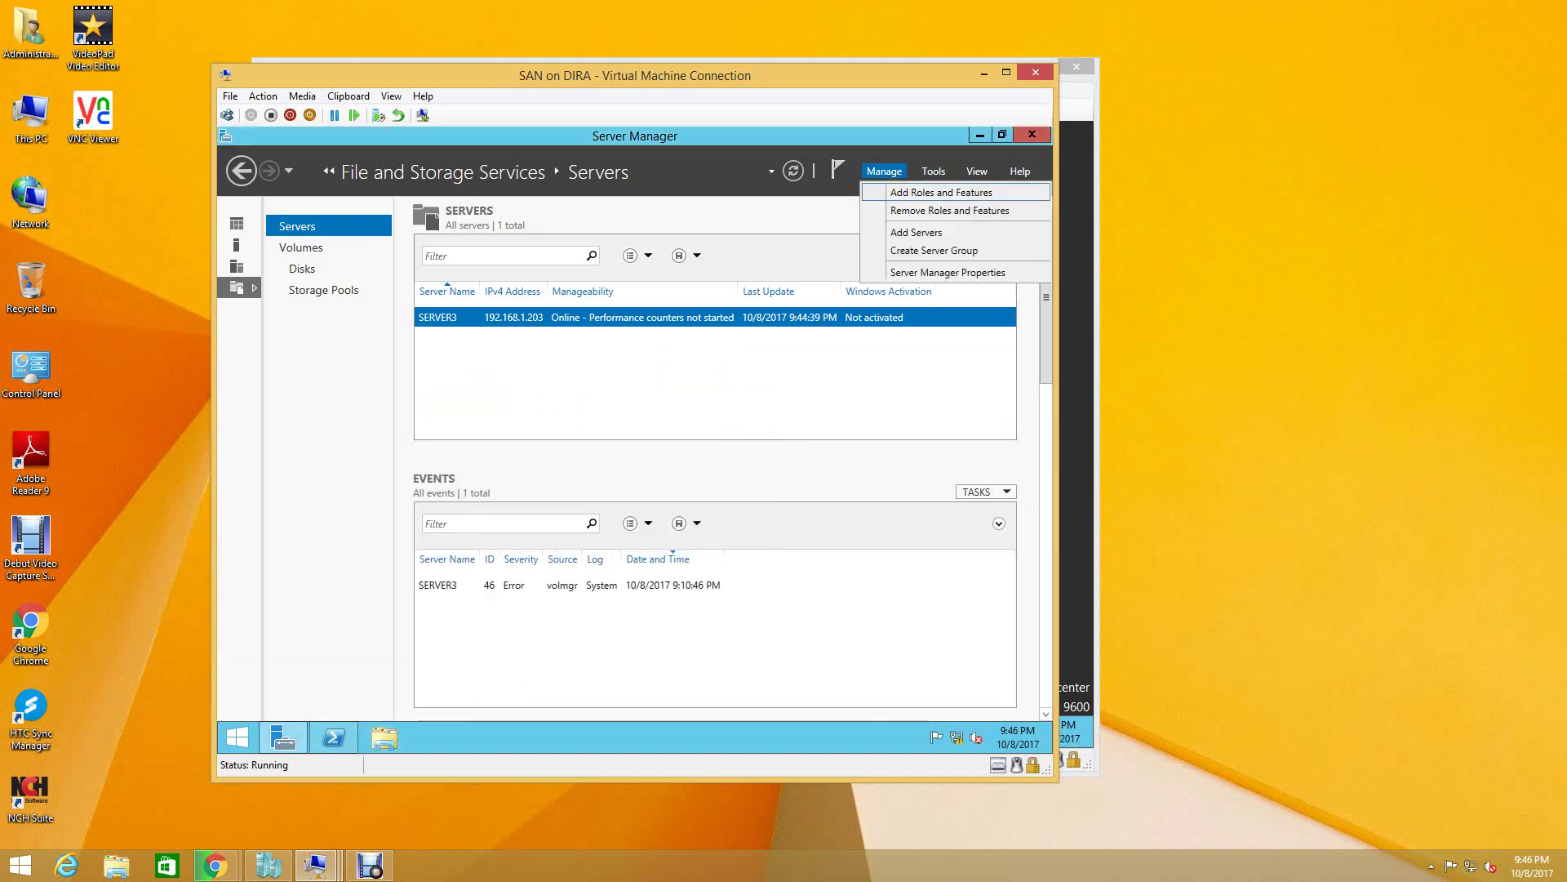
left_click(906, 192)
key("Return")
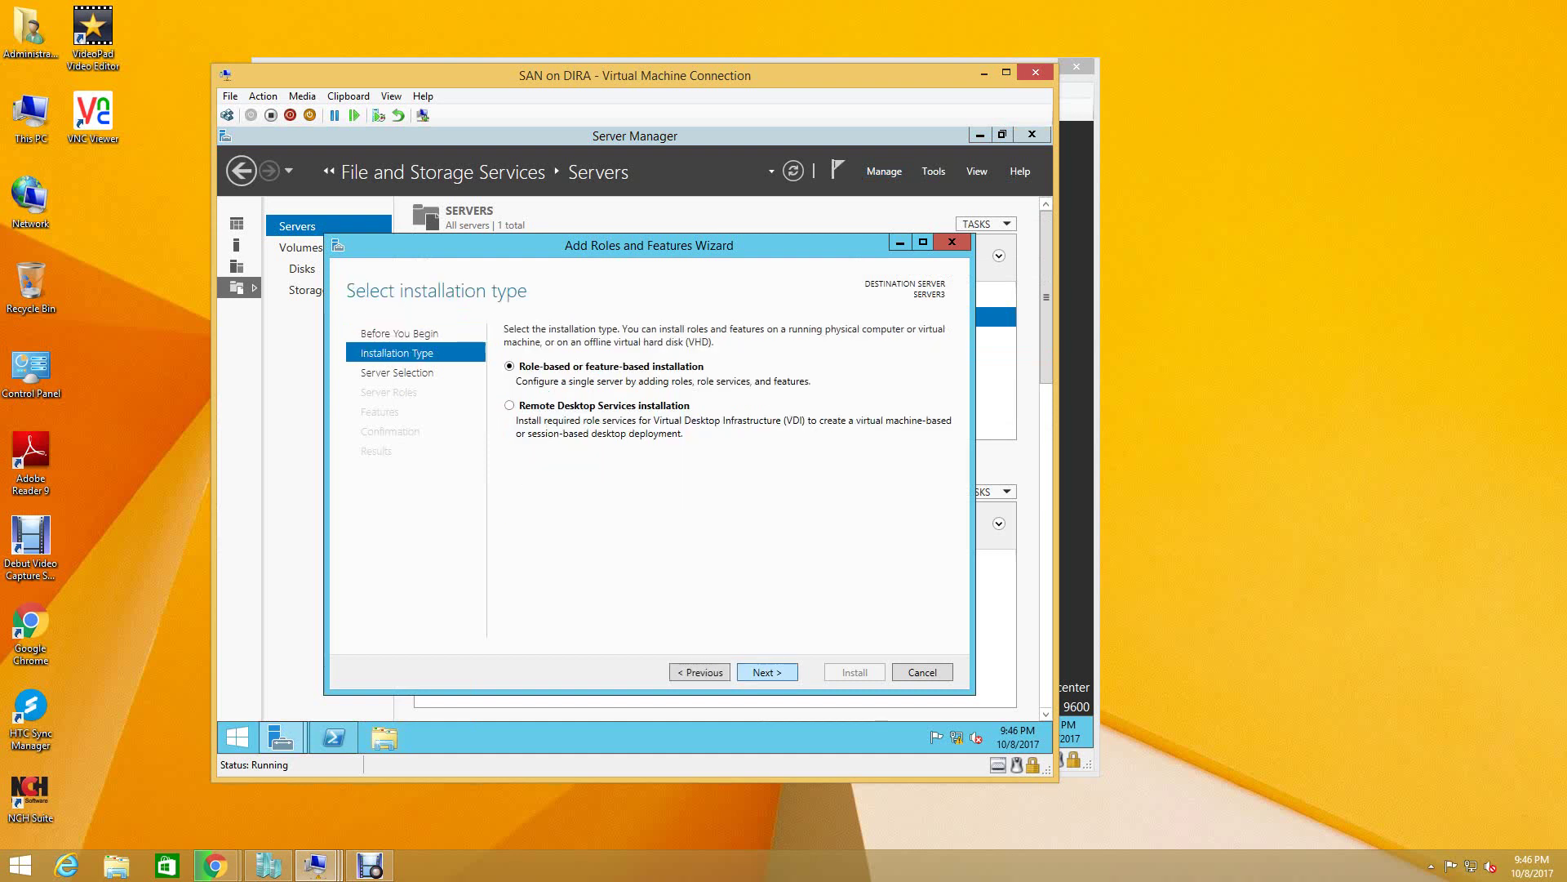
key("Return")
key("Return")
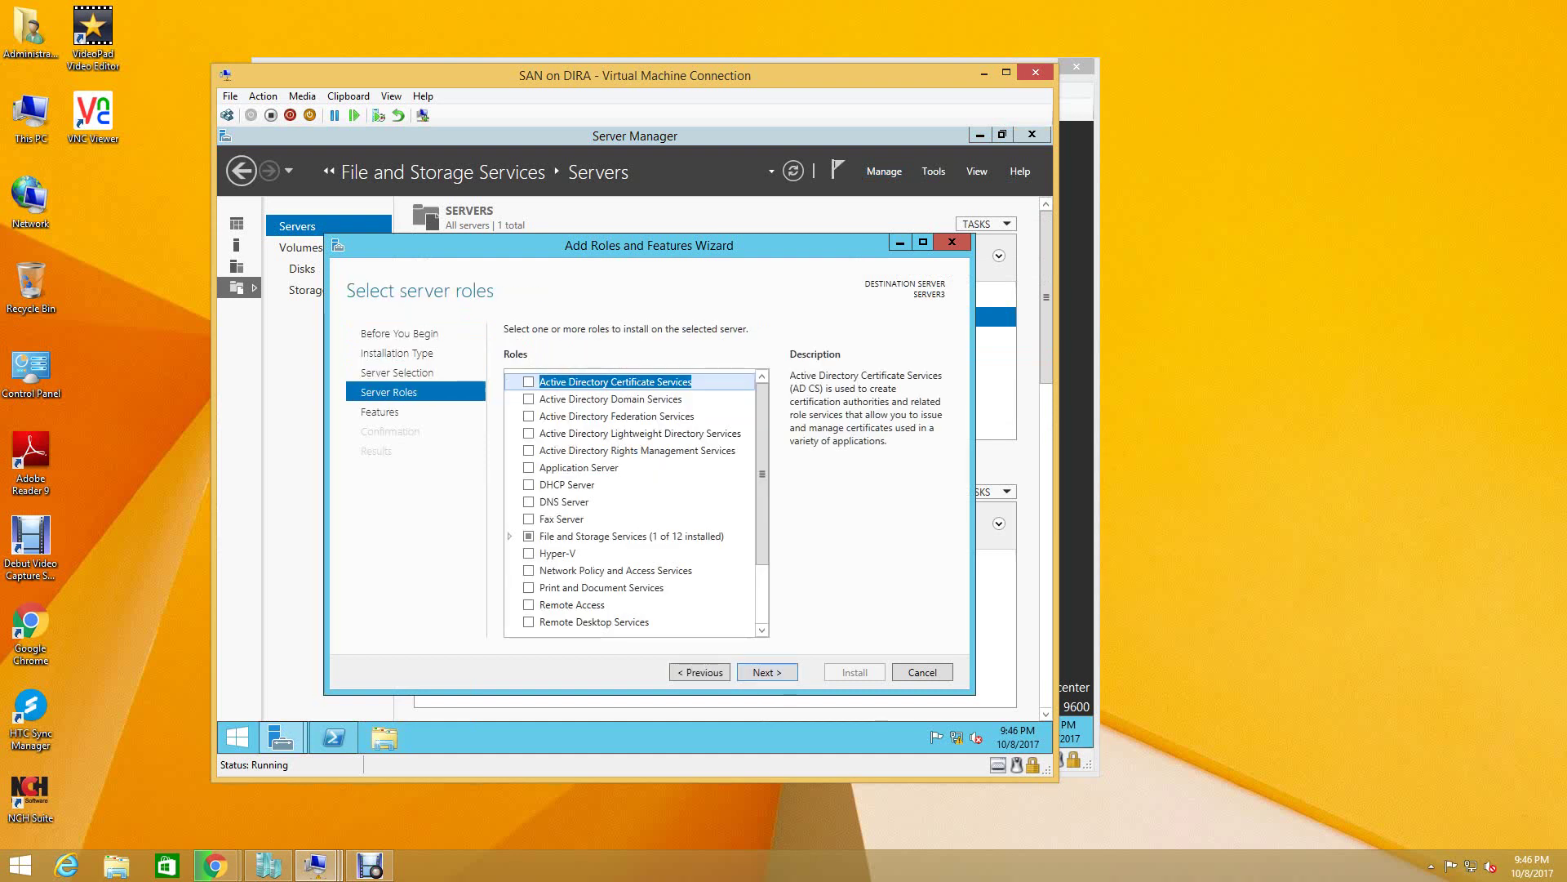
key("f")
key("i")
key("Right")
key("Down")
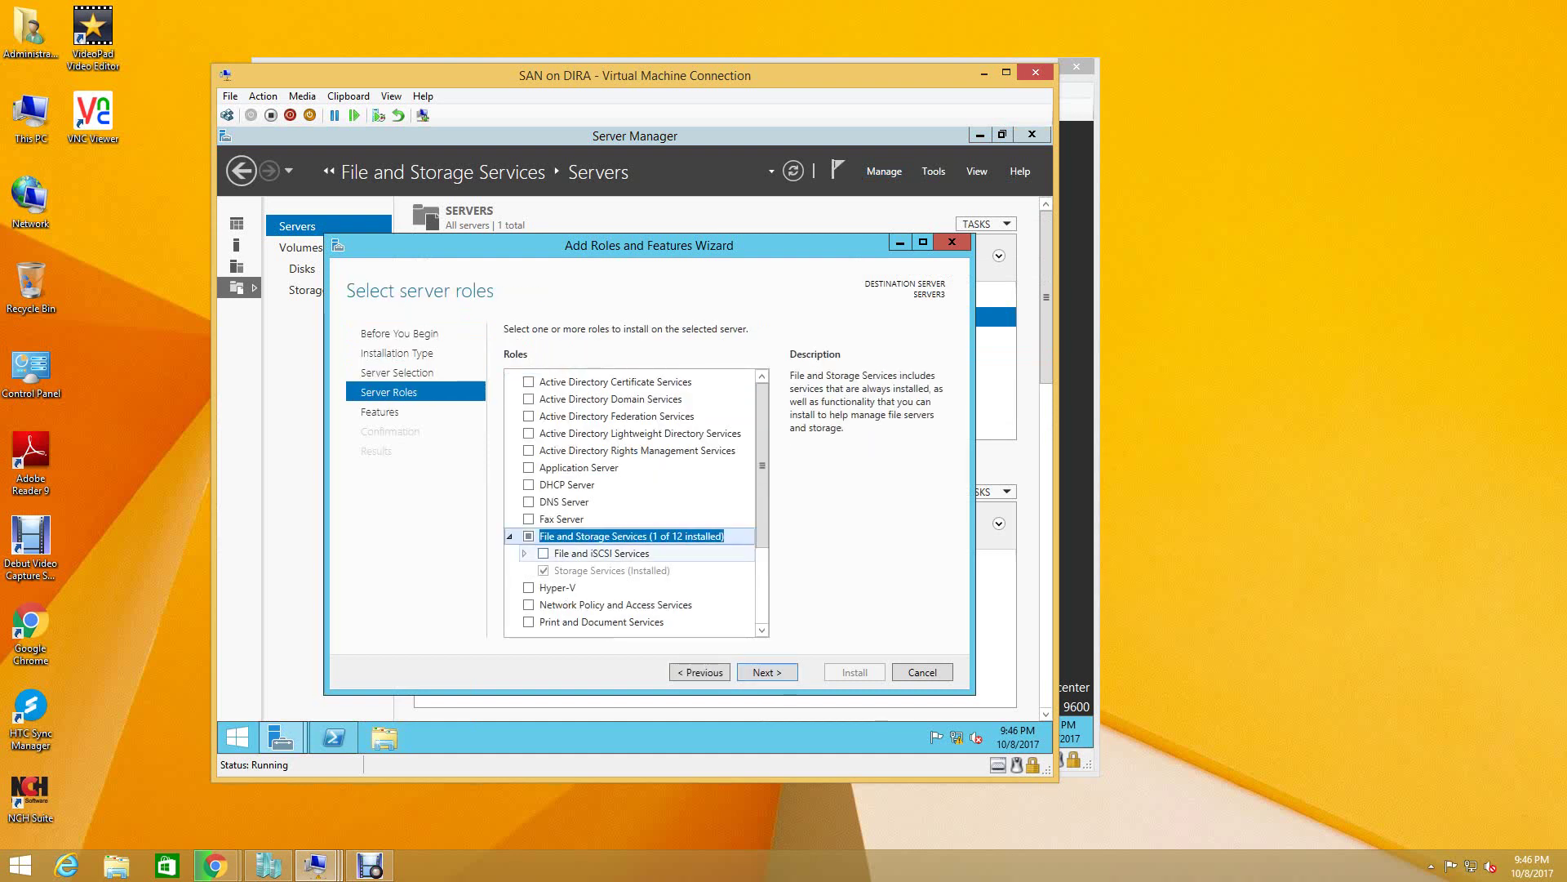
key("space")
key("Right")
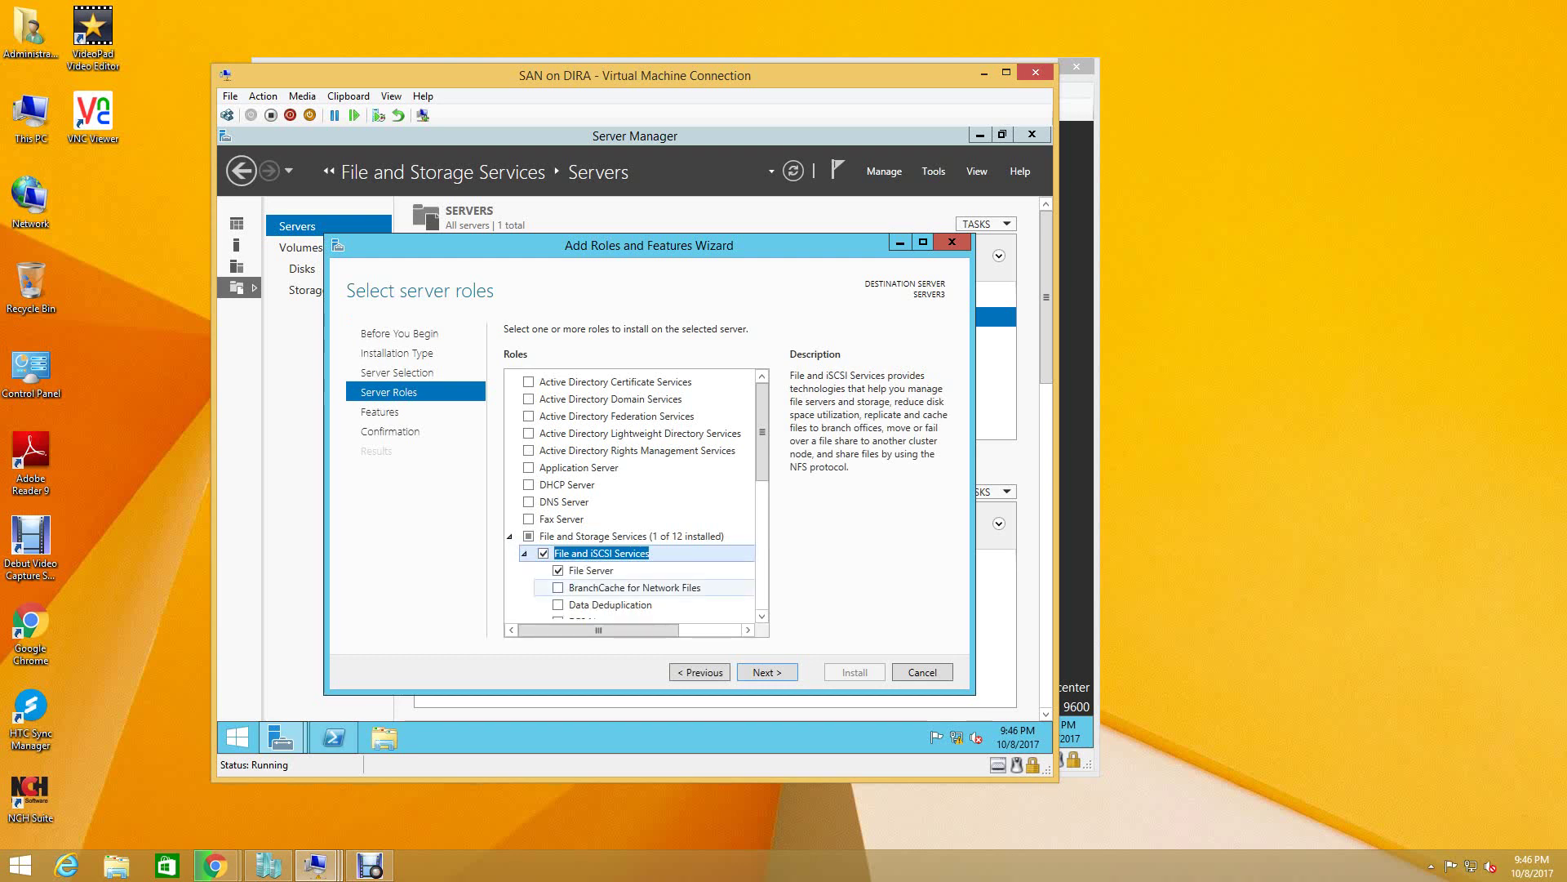
- Tick iSCSI Target roles, VSS Agent, Resource Manager, DFS Replication and DFS Namespaces, then continue
scroll(637, 531, "down", 3)
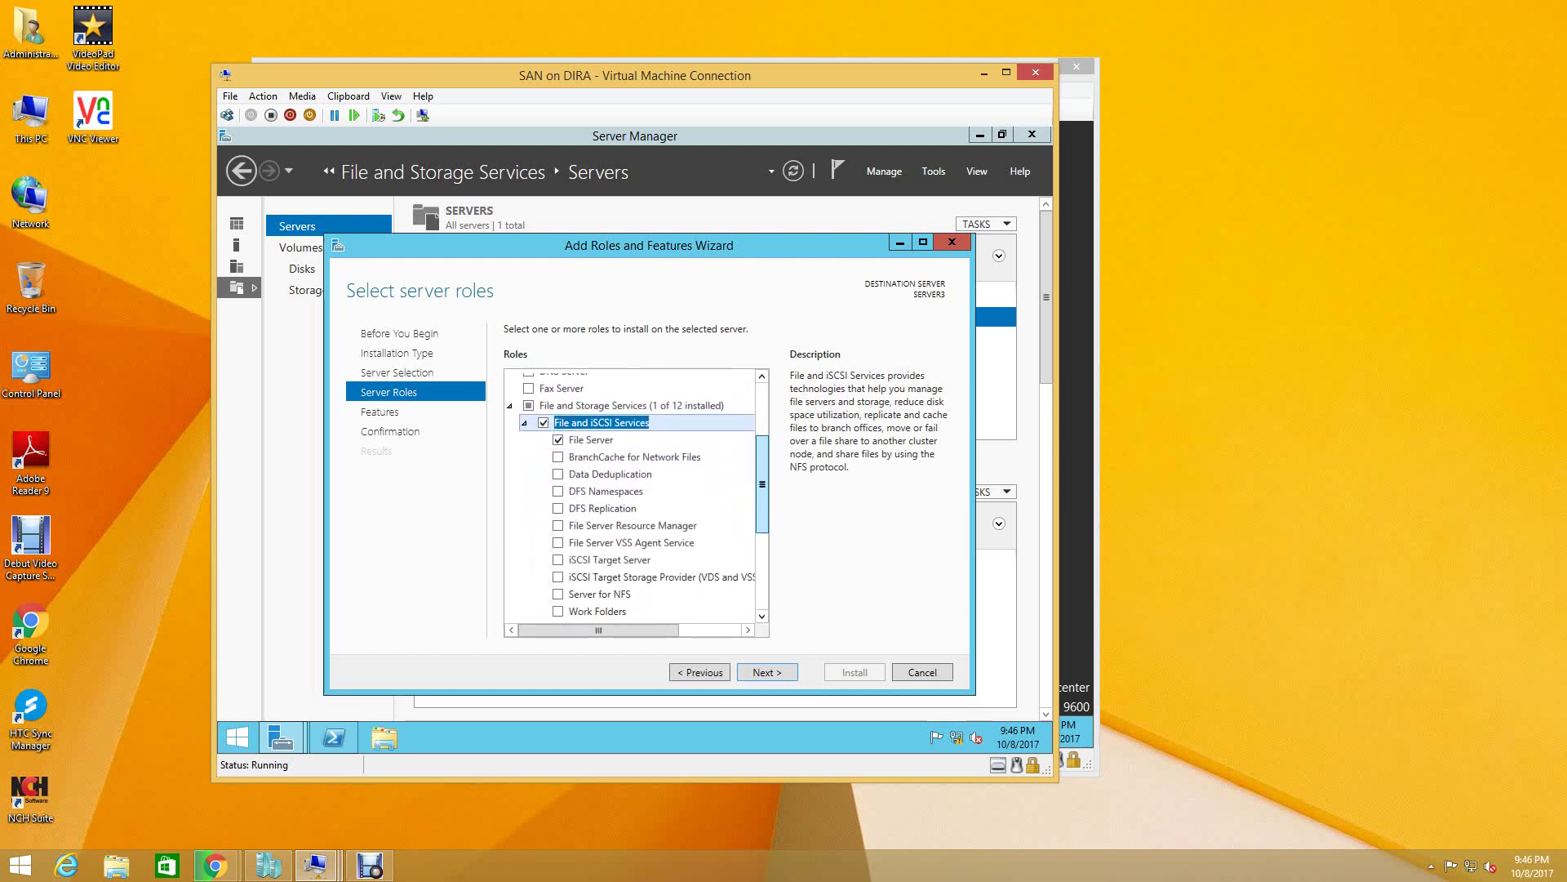
left_click(558, 545)
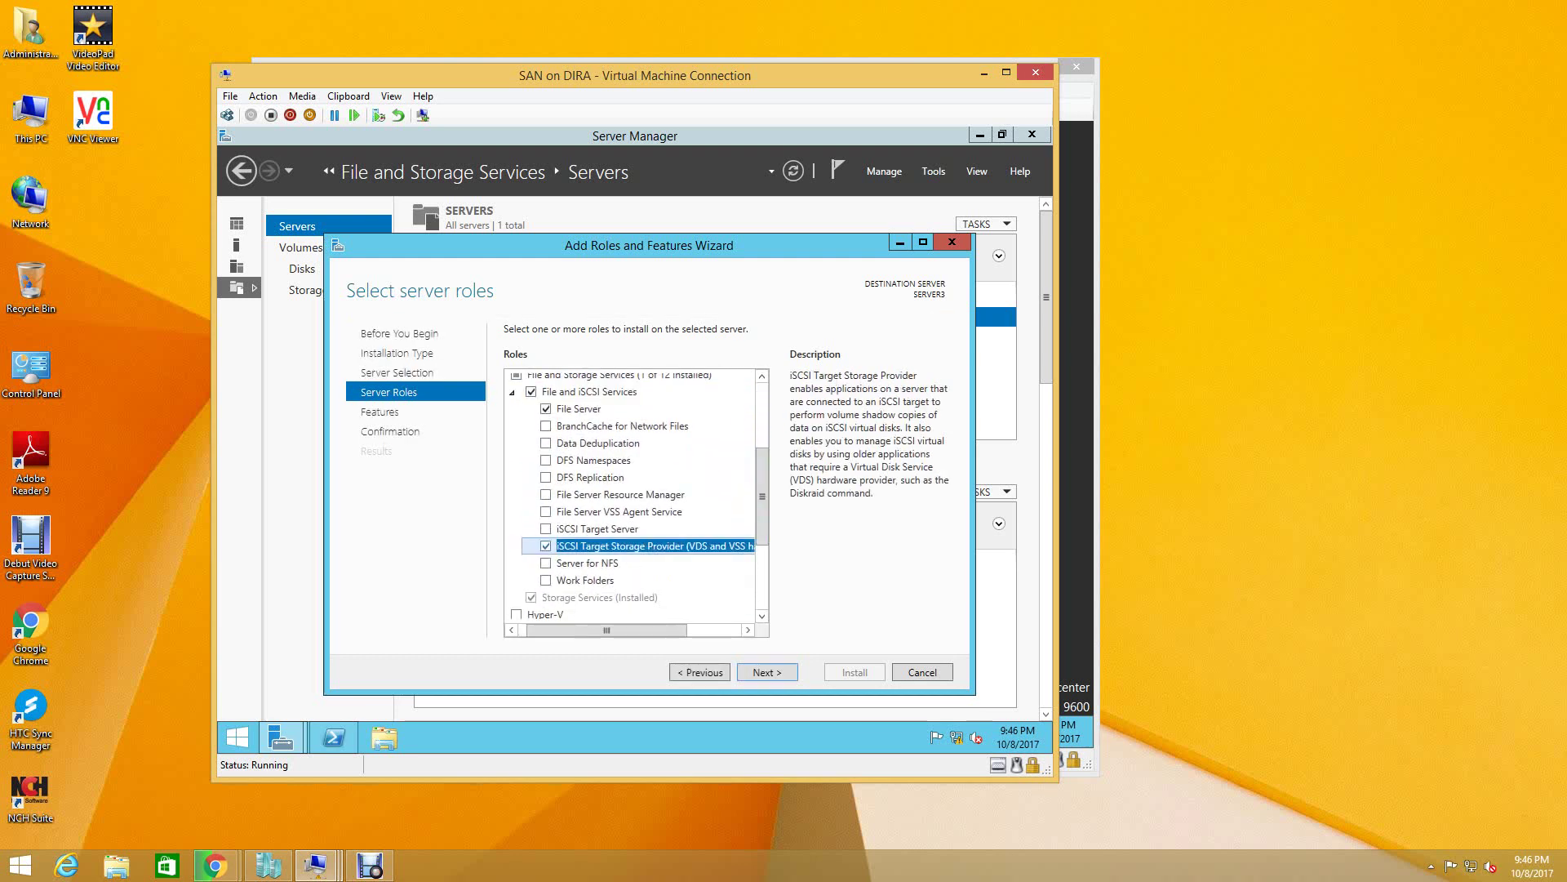
left_click(546, 528)
left_click(546, 511)
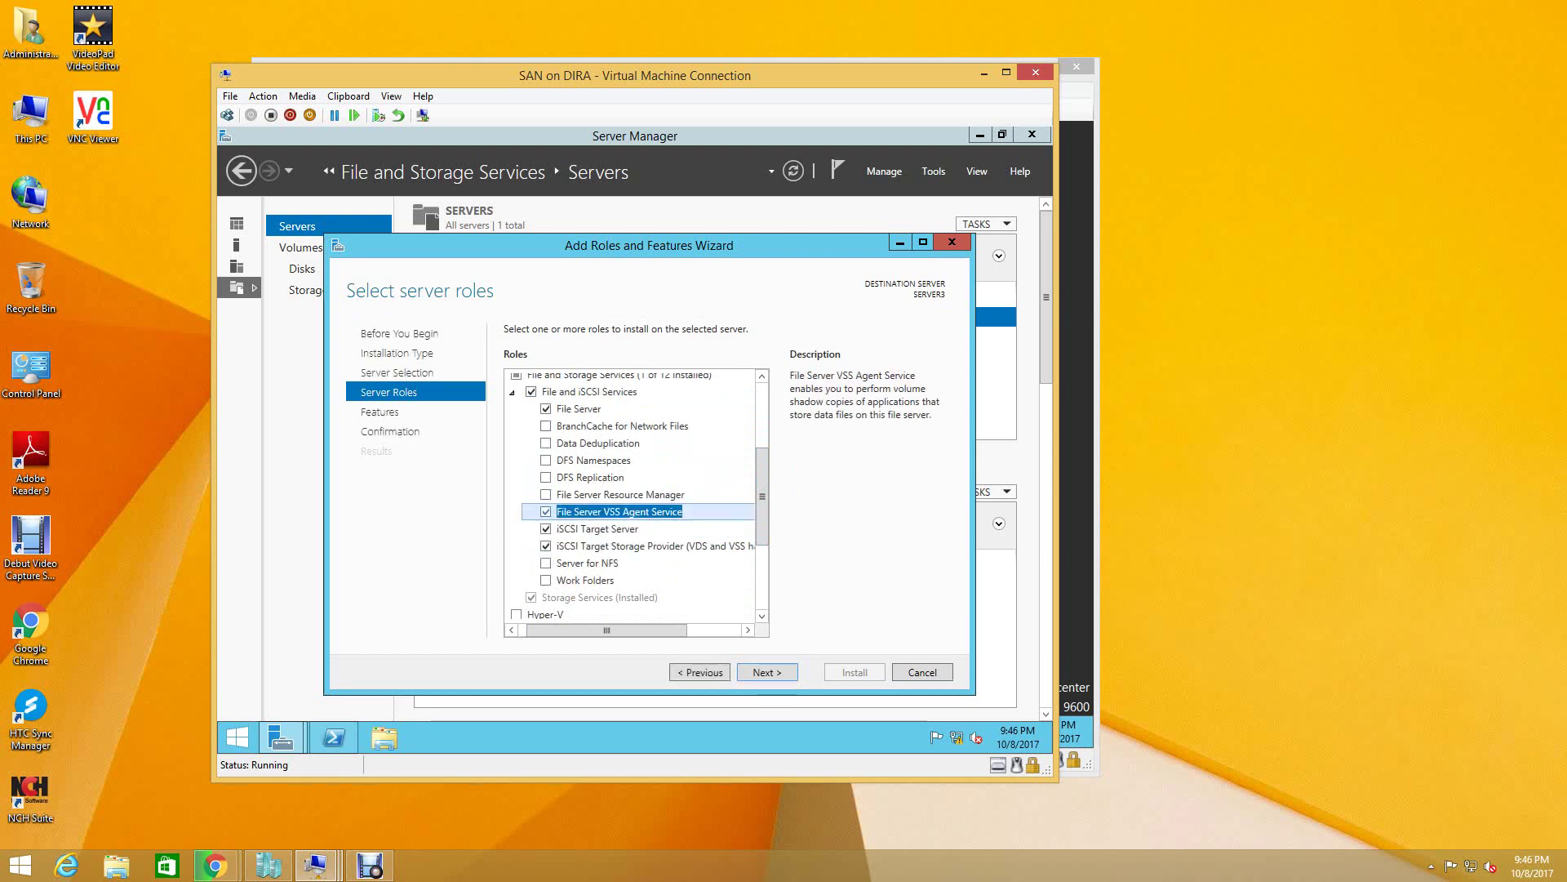
left_click(546, 494)
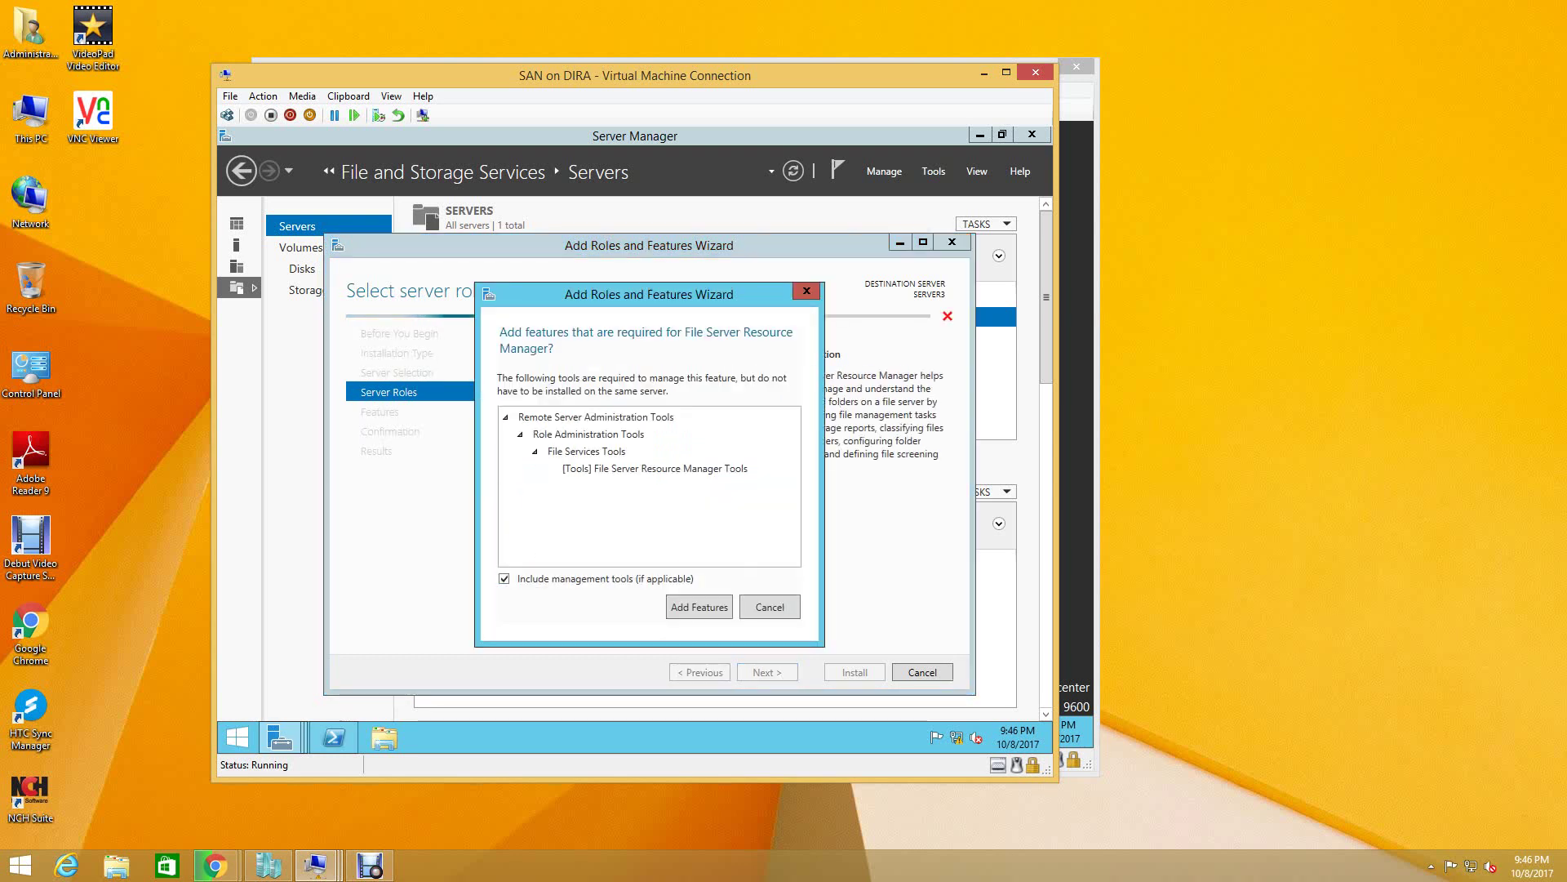
left_click(700, 606)
left_click(546, 476)
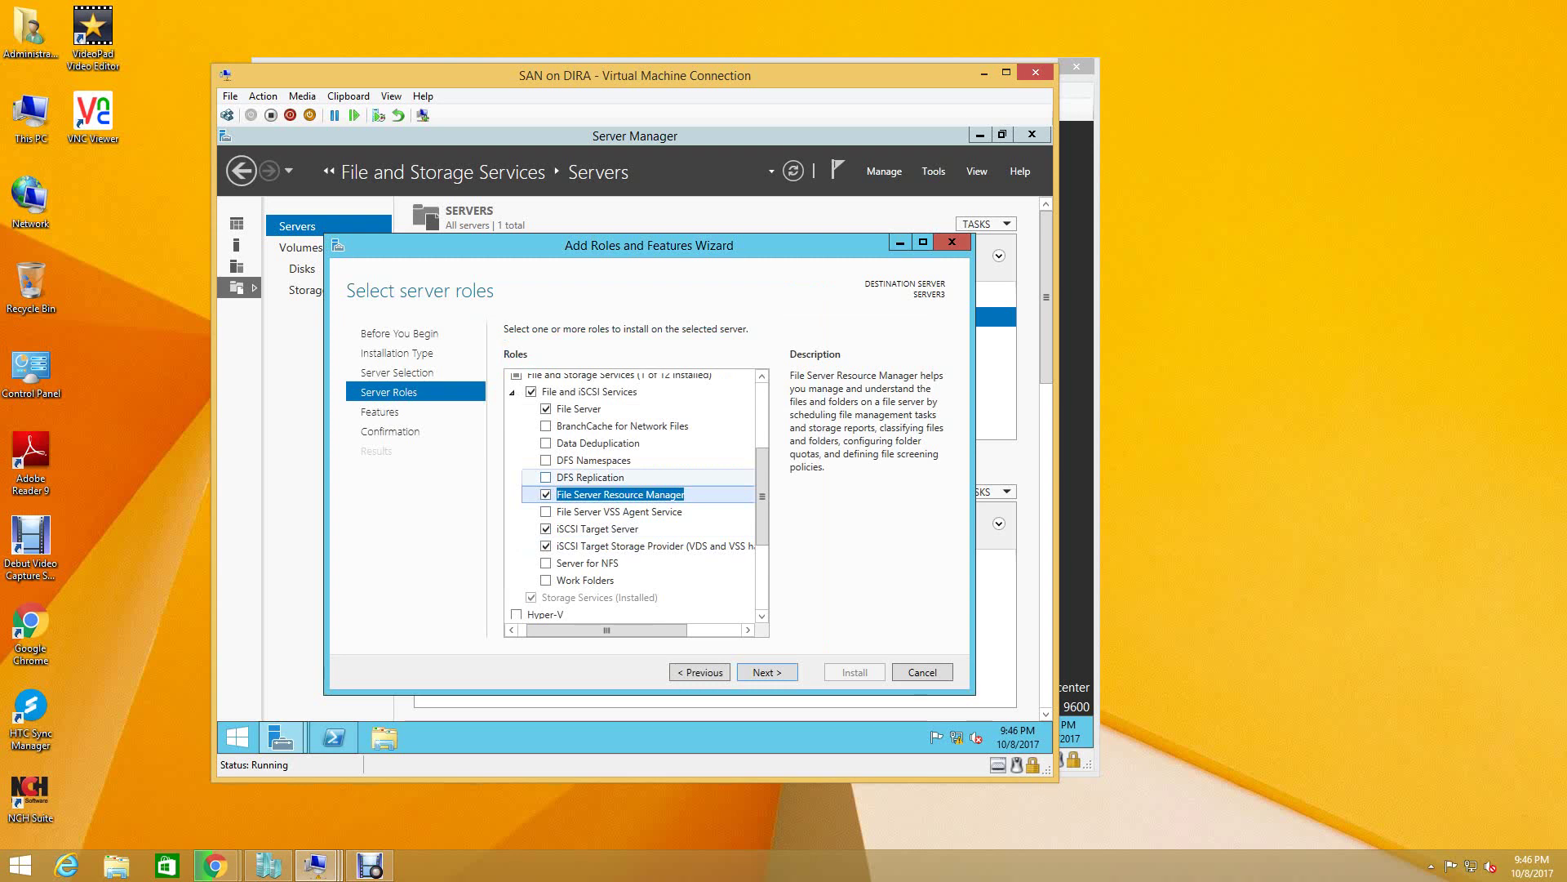
left_click(699, 599)
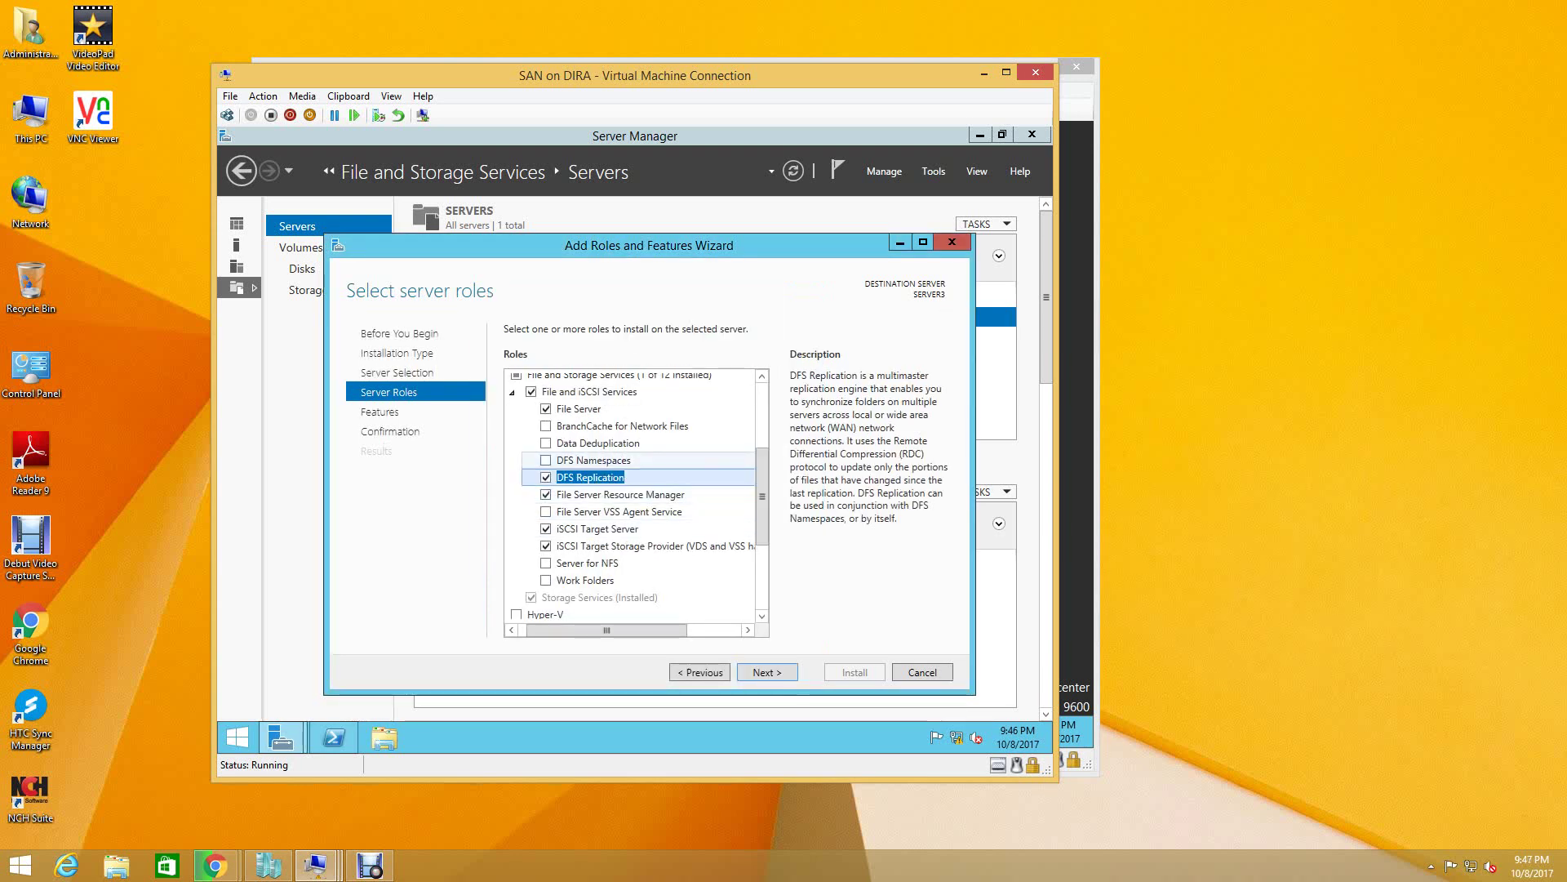
left_click(547, 459)
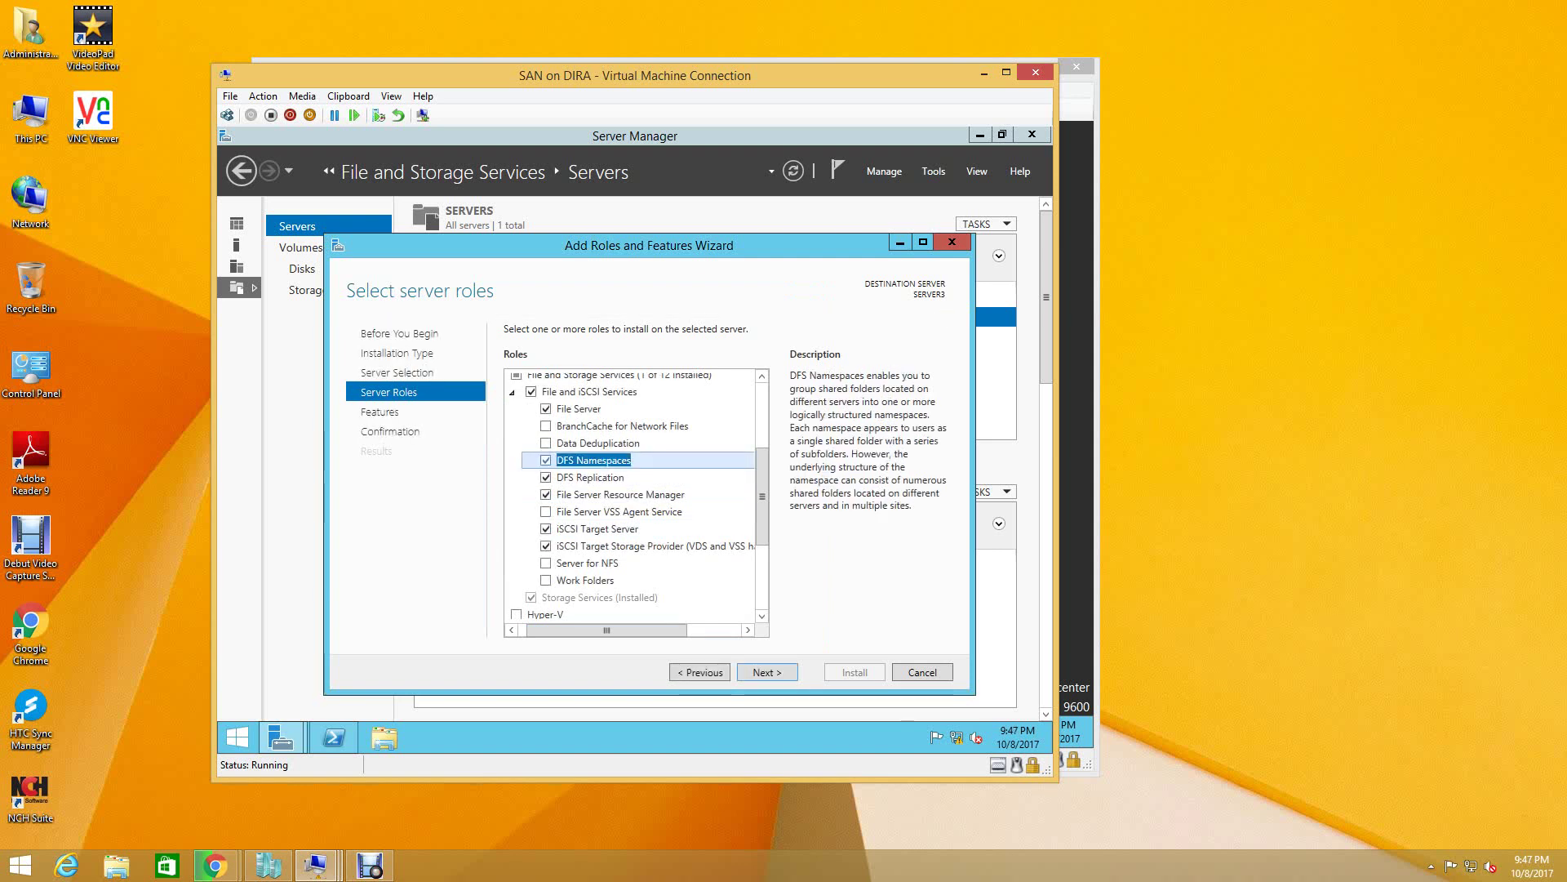
scroll(637, 494, "down", 3)
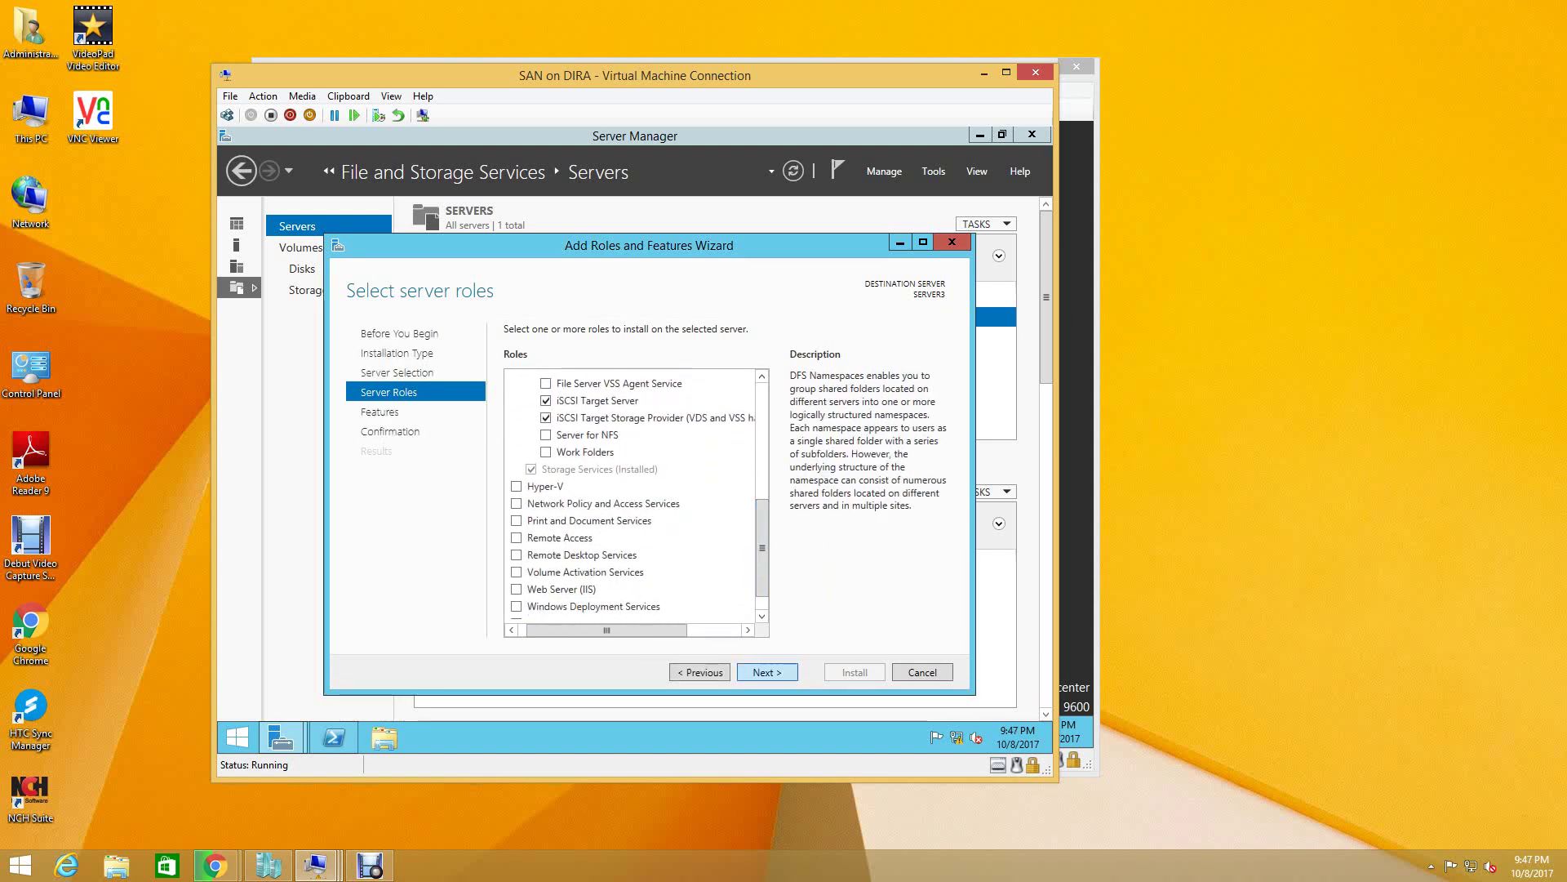
key("Return")
key("Return")
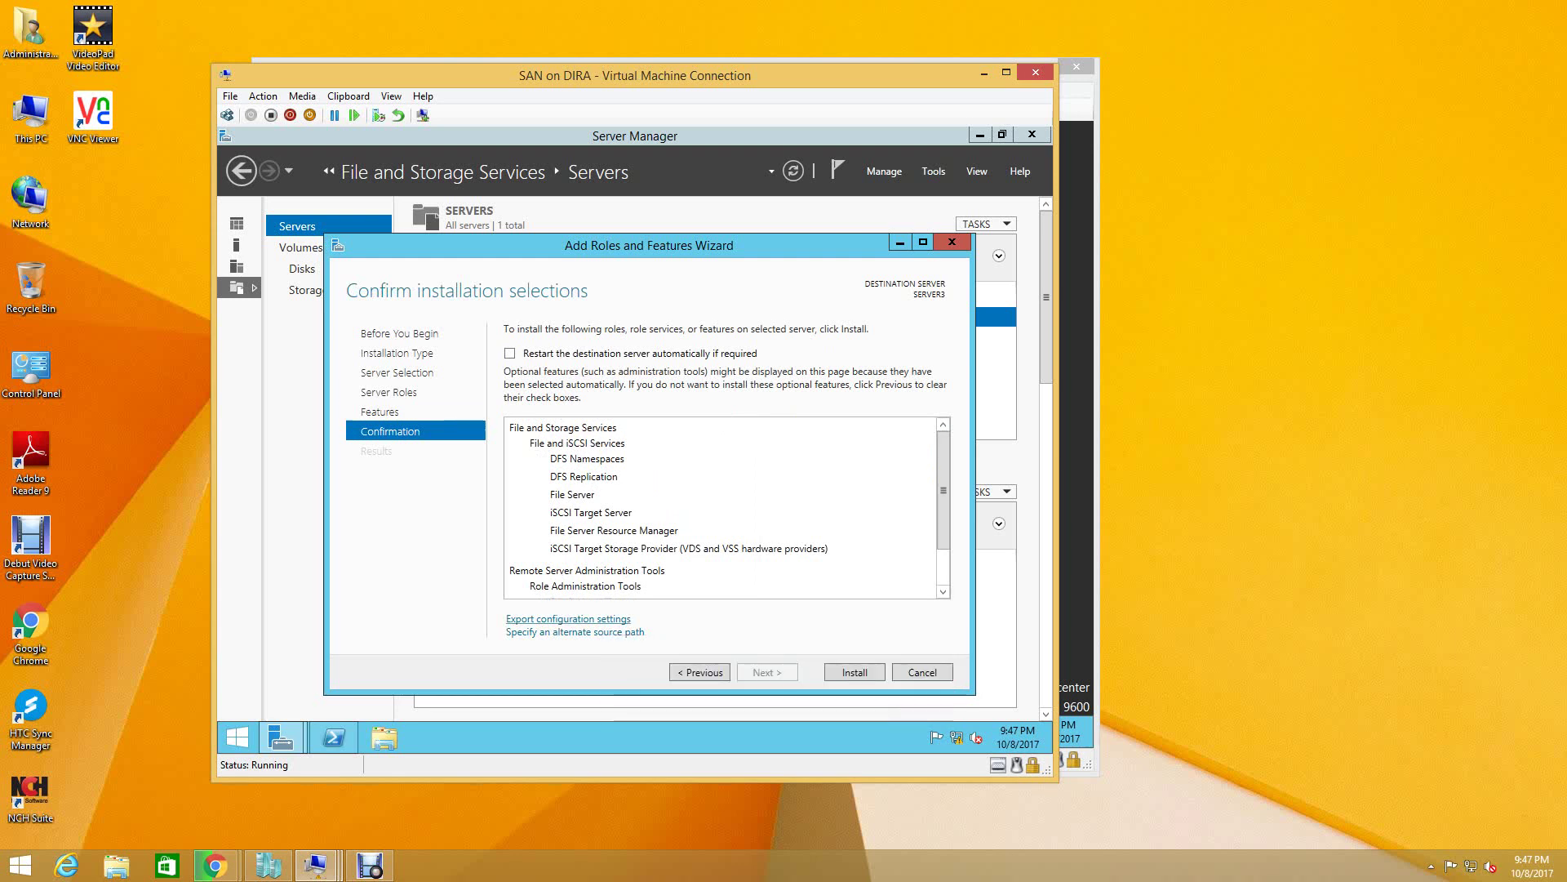
- Export the roles configuration as ISCSI_INSTALL to Local Disk (C:), then close the wizard
left_click(568, 619)
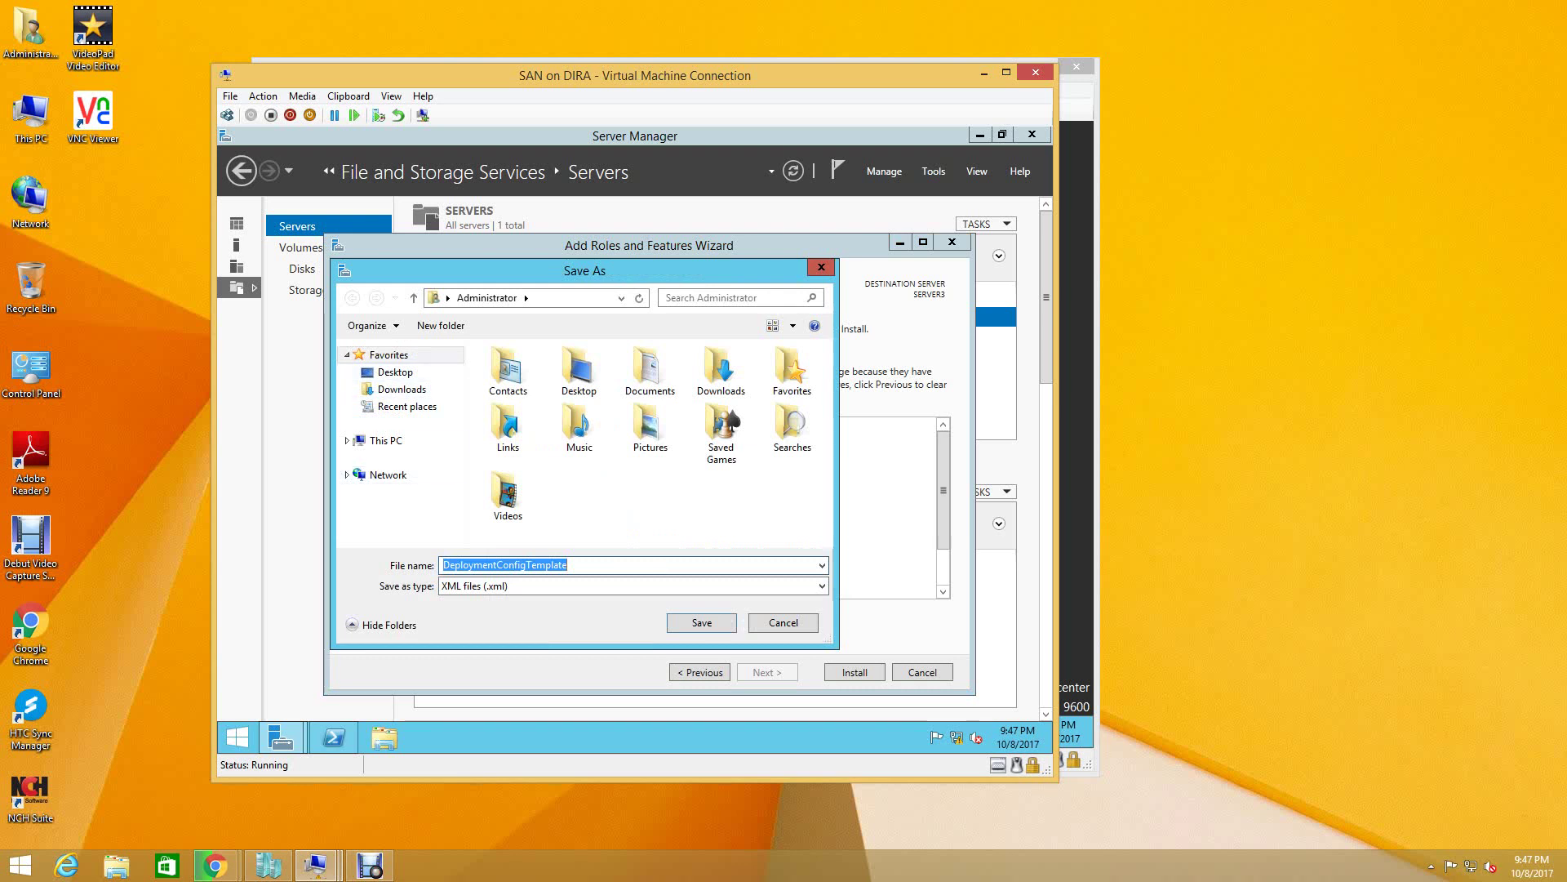
left_click(386, 440)
left_click(405, 502)
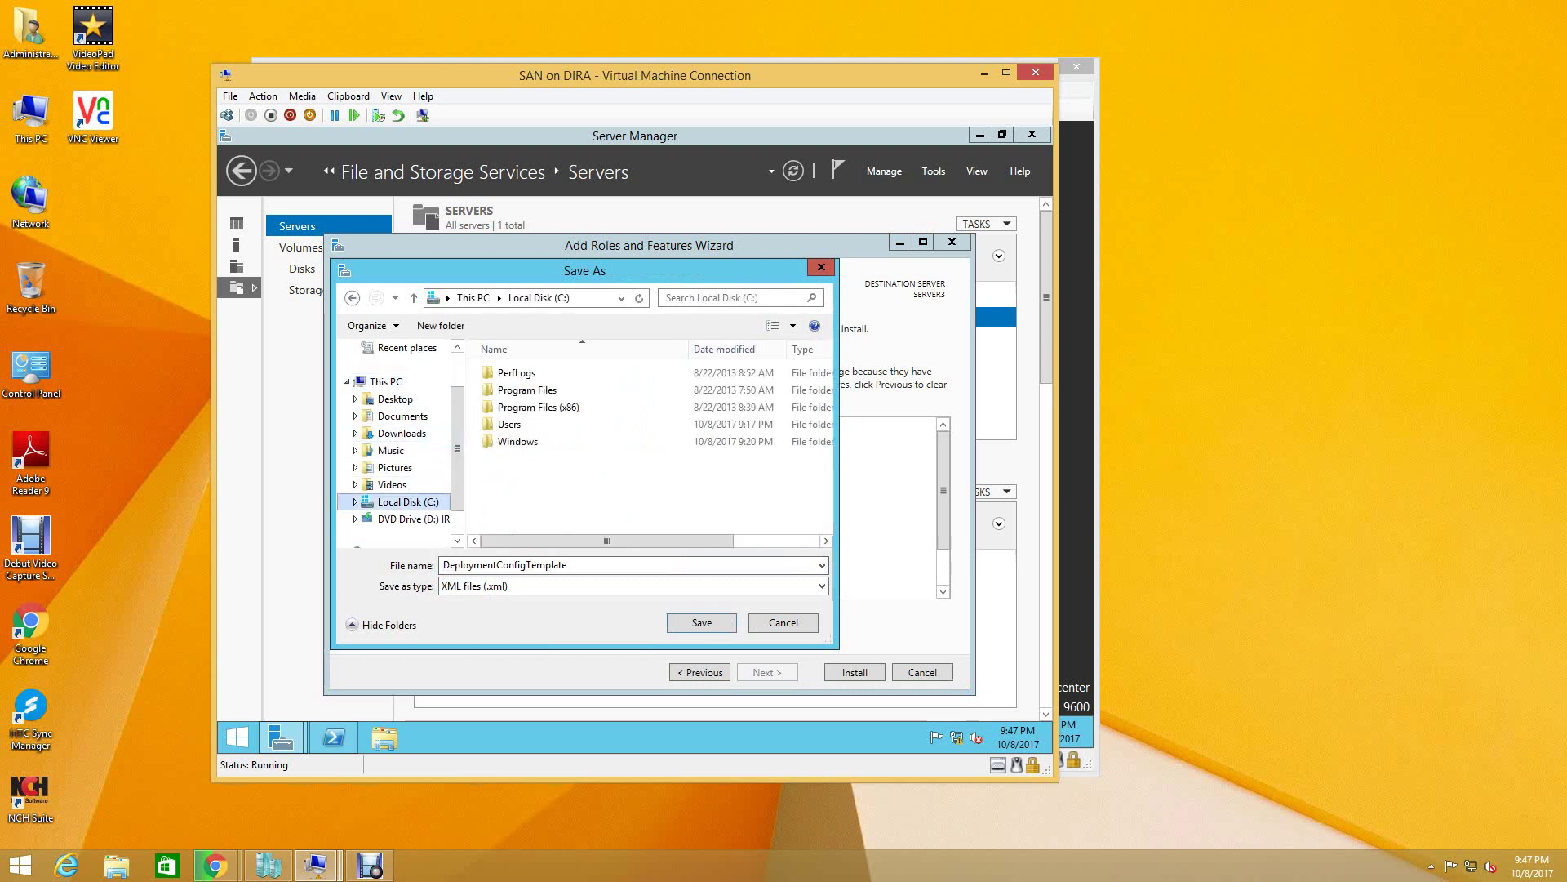
left_click(506, 565)
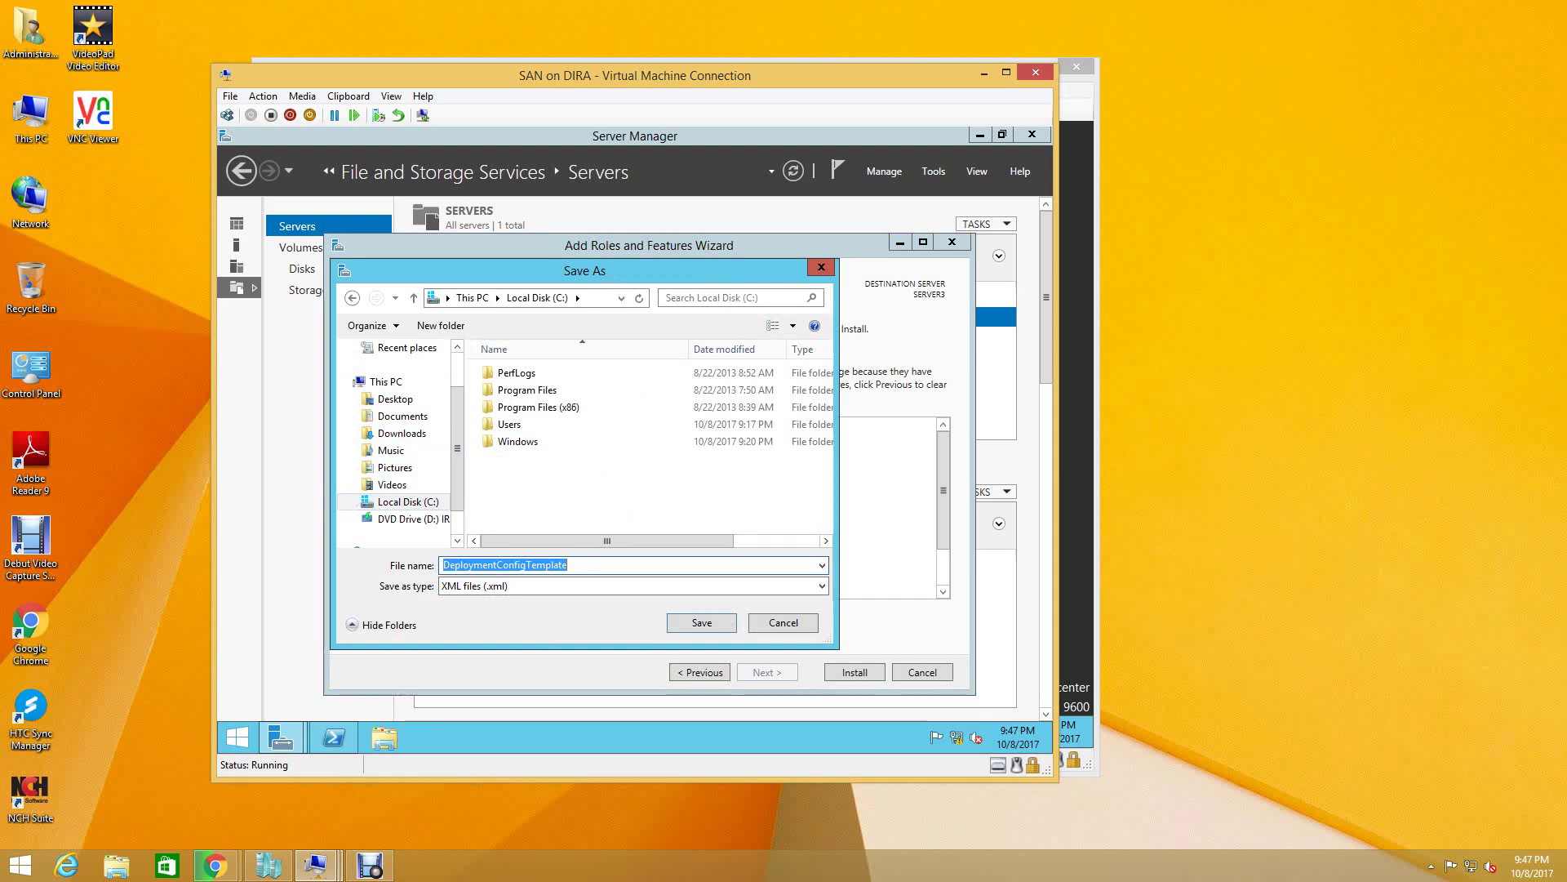
type("ISCSI")
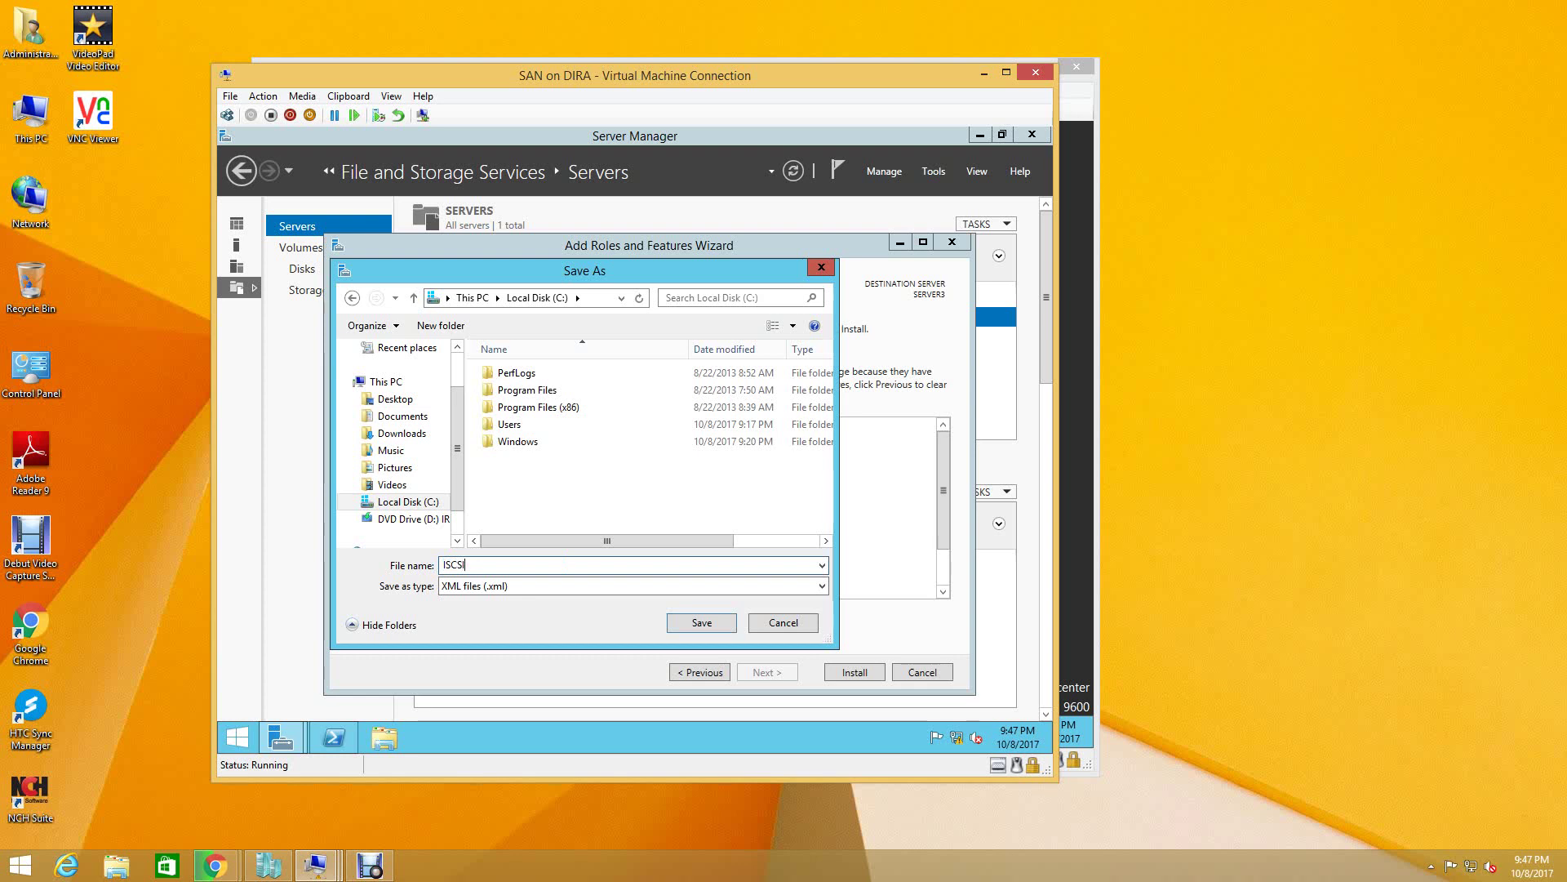
type("_INSTALL")
key("Return")
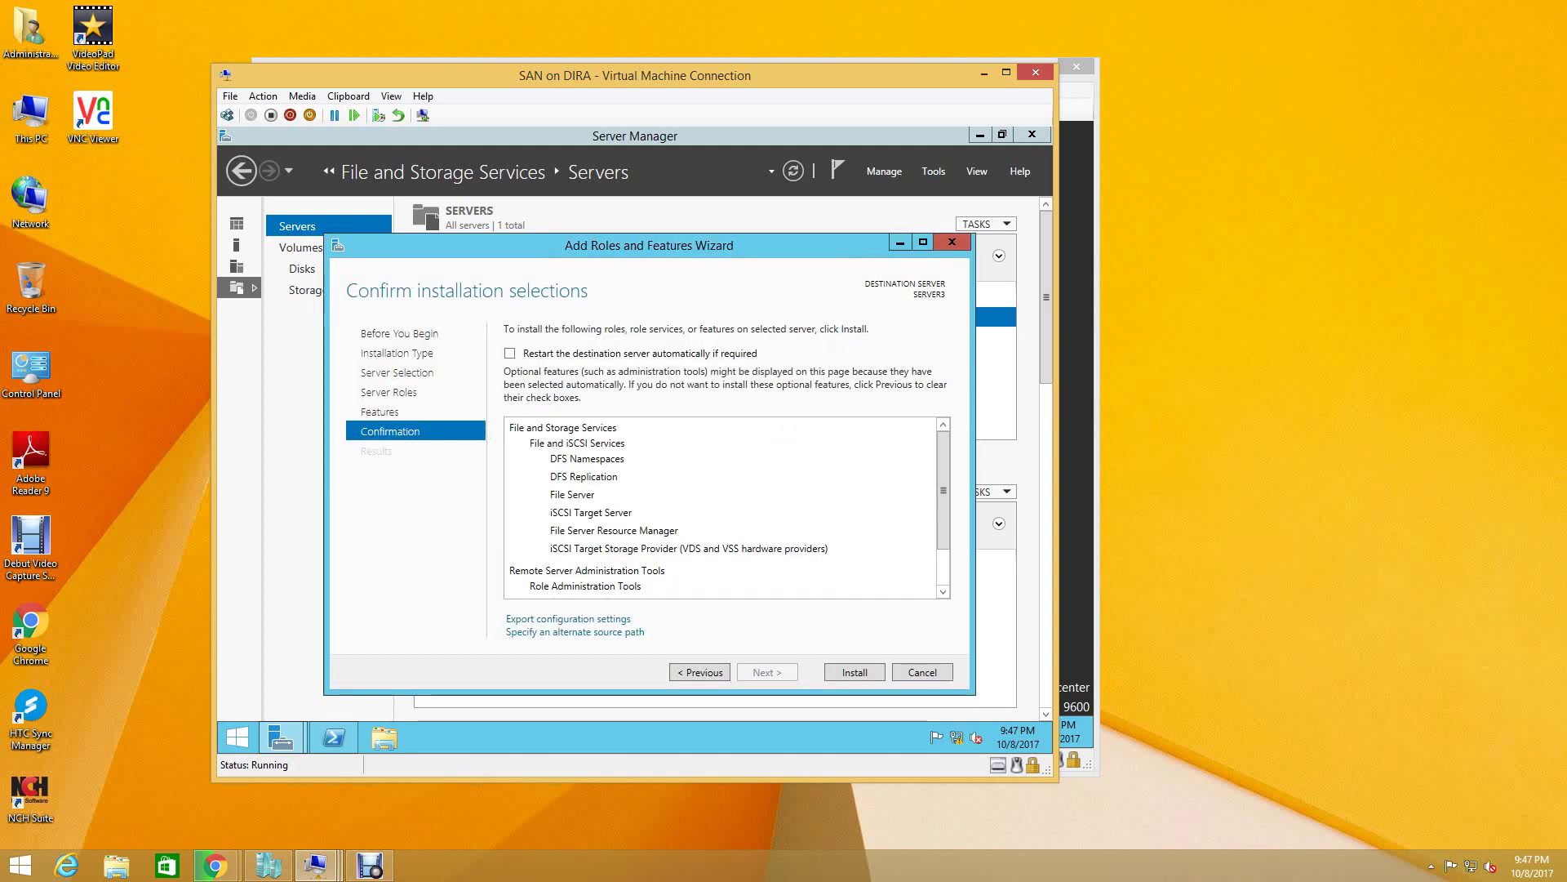
key("Escape")
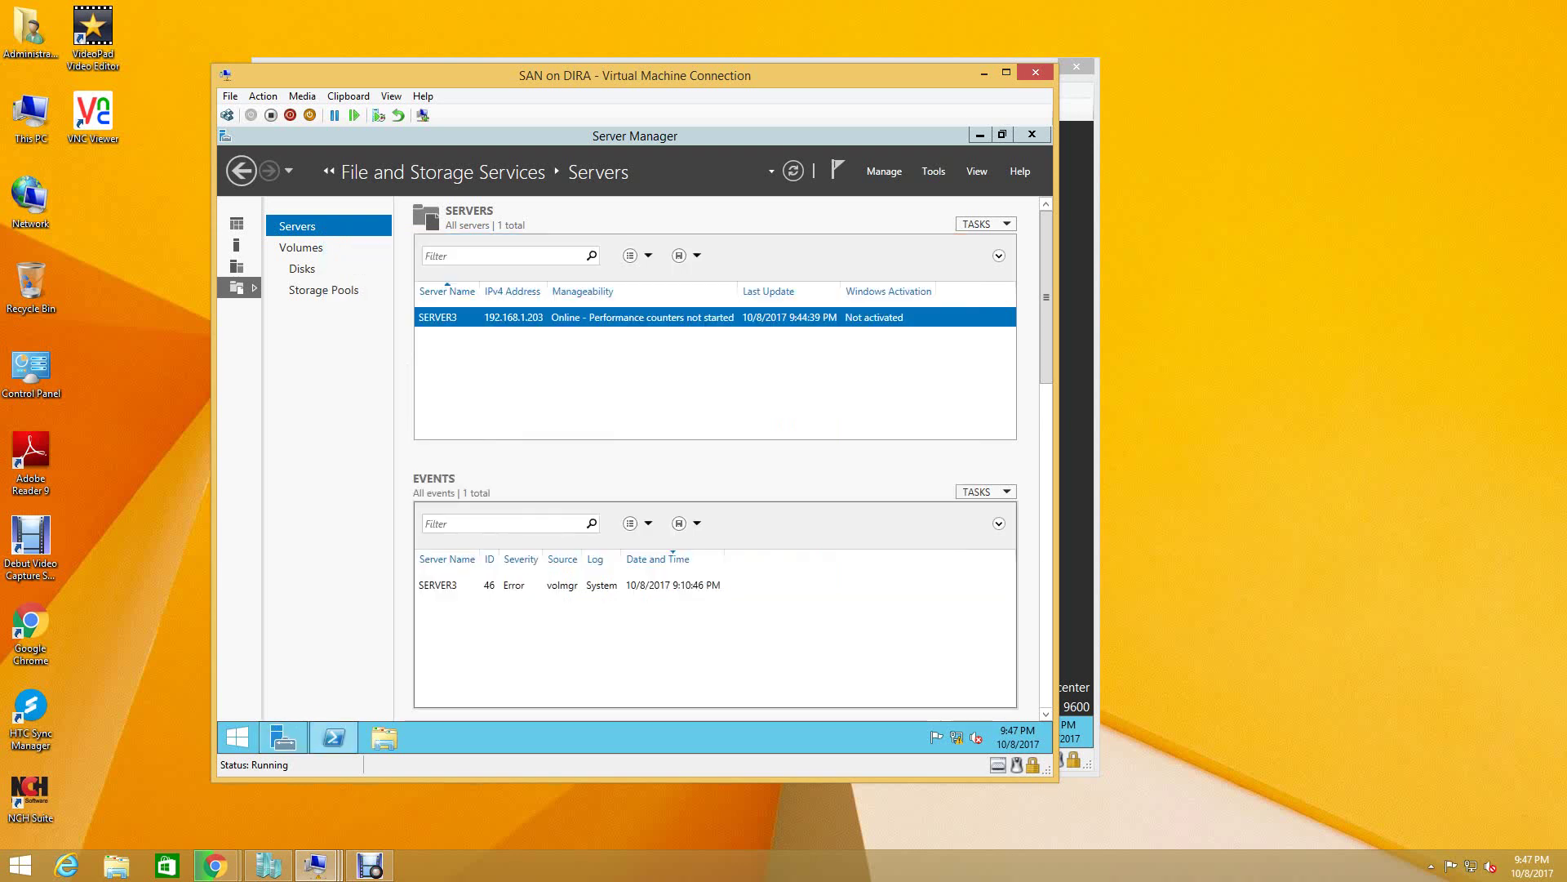
- Run Install-WindowsFeature -ConfigurationFilePath C:\ISCSI_INSTALL.XML in PowerShell
left_click(333, 738)
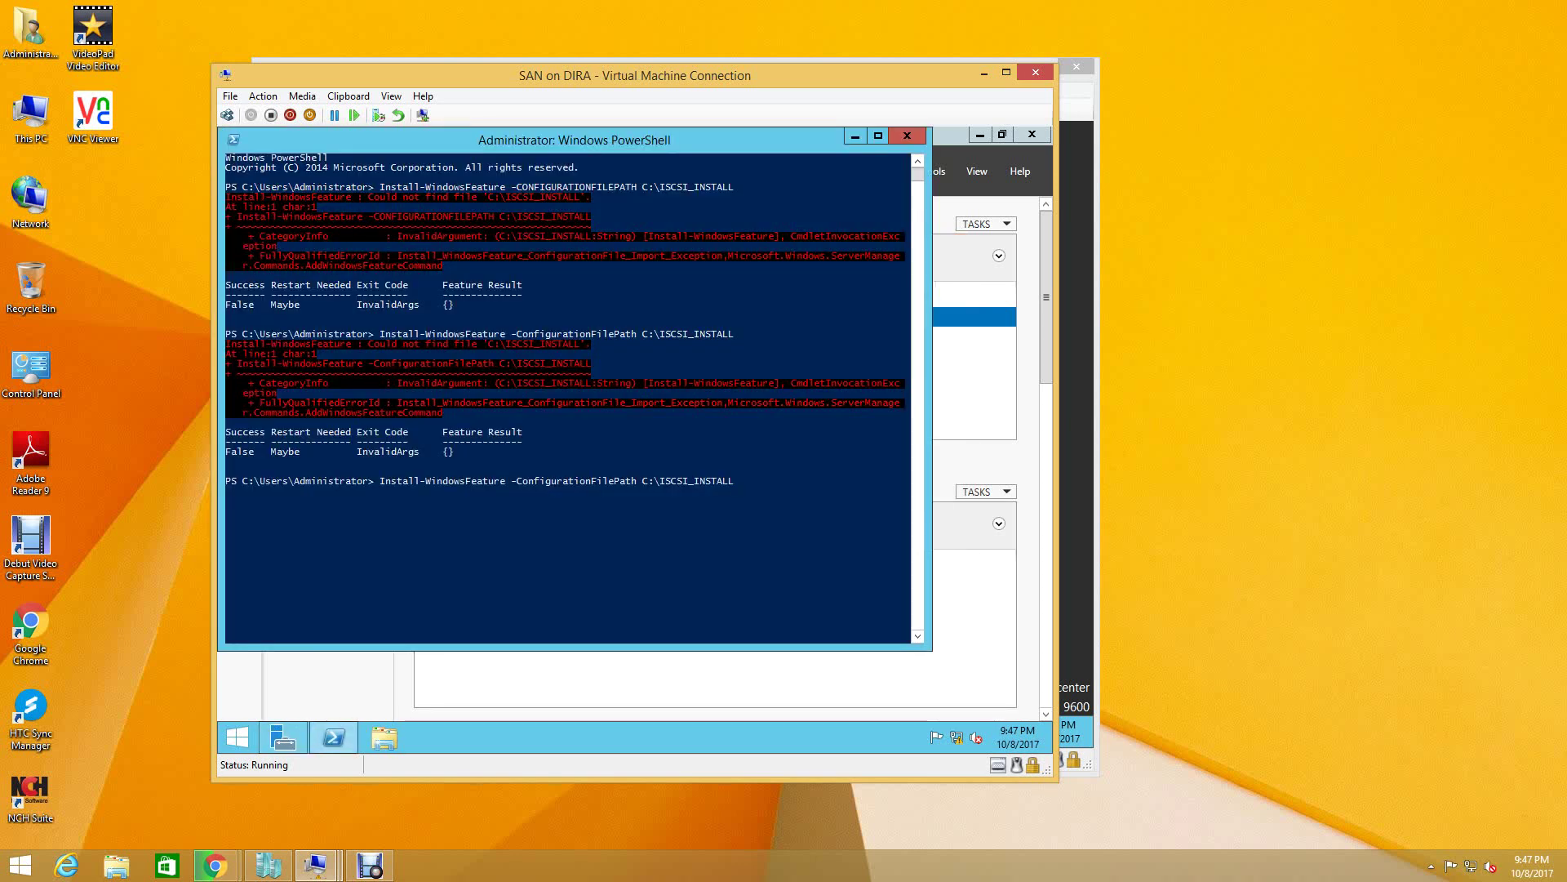
type(".XML")
key("Return")
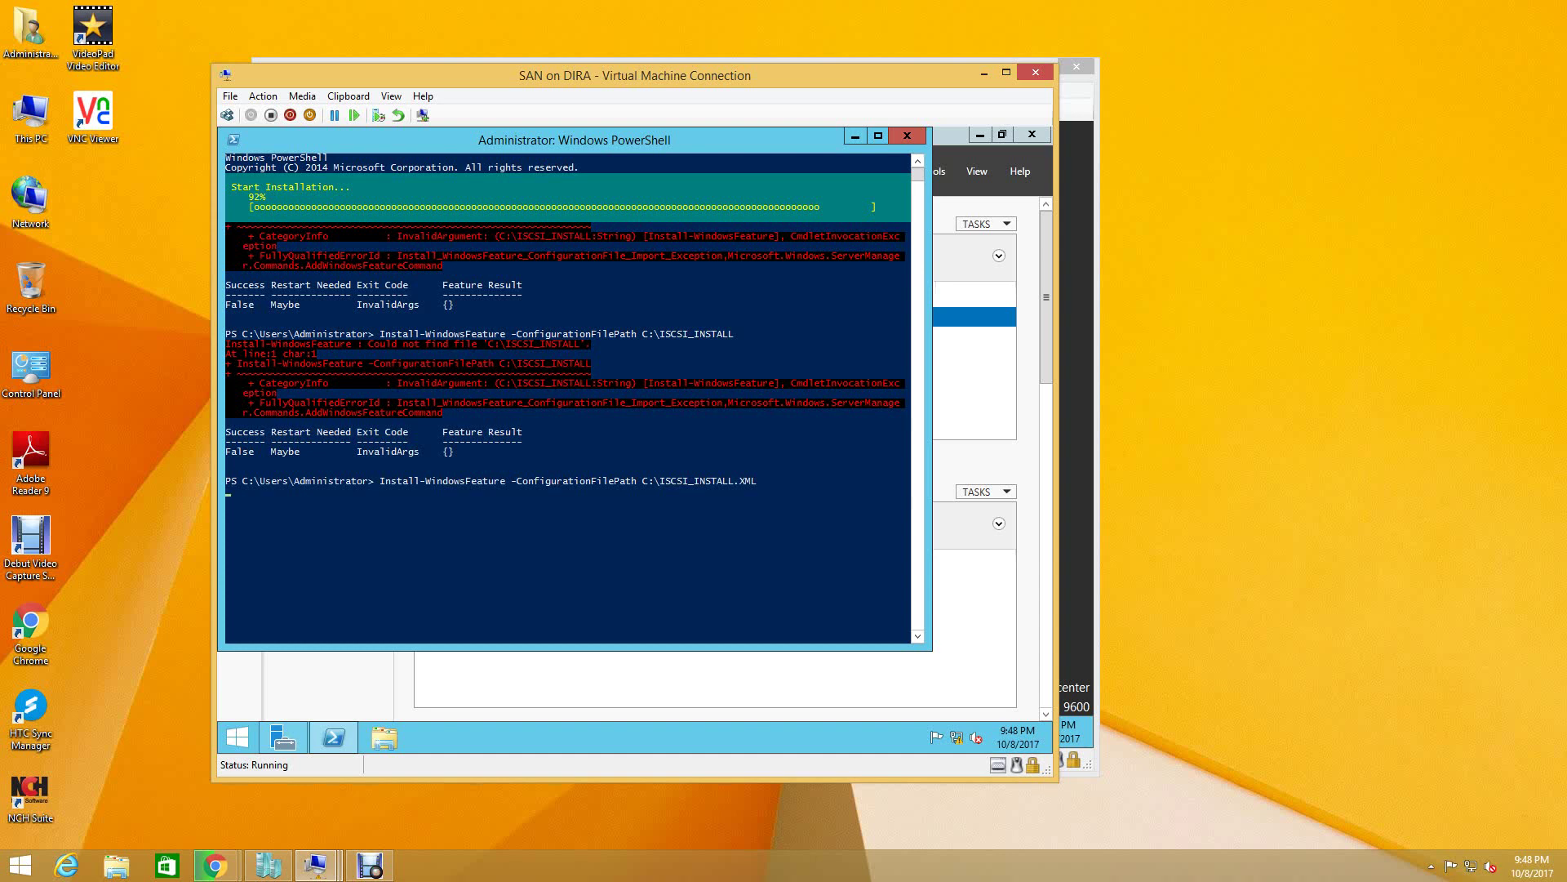
- Let Install-WindowsFeature finish with Success True and no restart needed
key("Return")
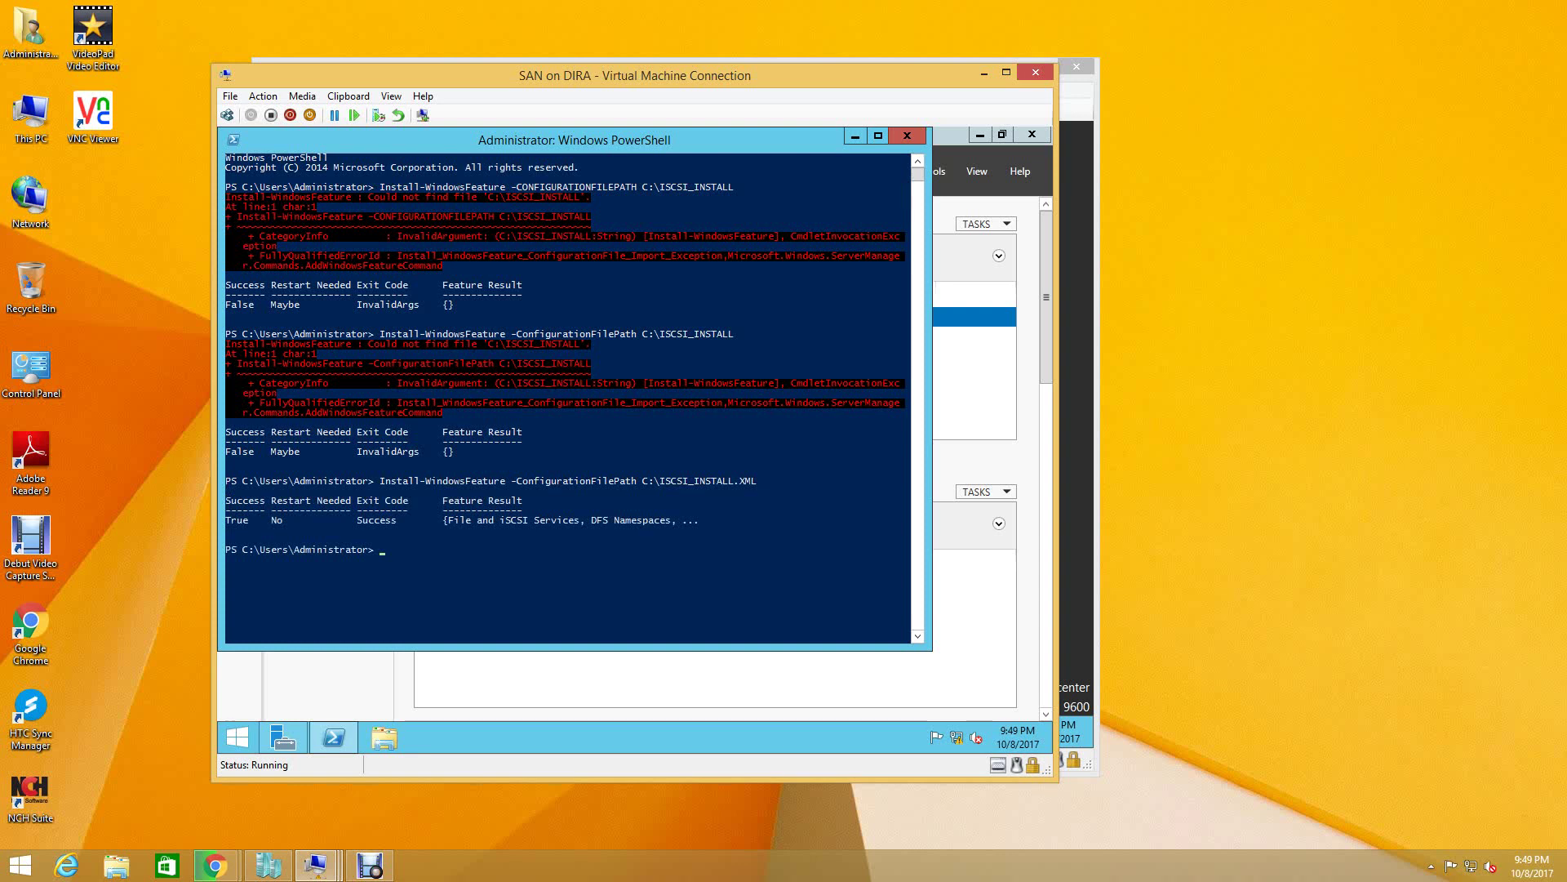
- Highlight the successful Feature Result output, then close the PowerShell console
left_click_drag(228, 489, 391, 525)
left_click(279, 491)
left_click_drag(477, 488, 696, 556)
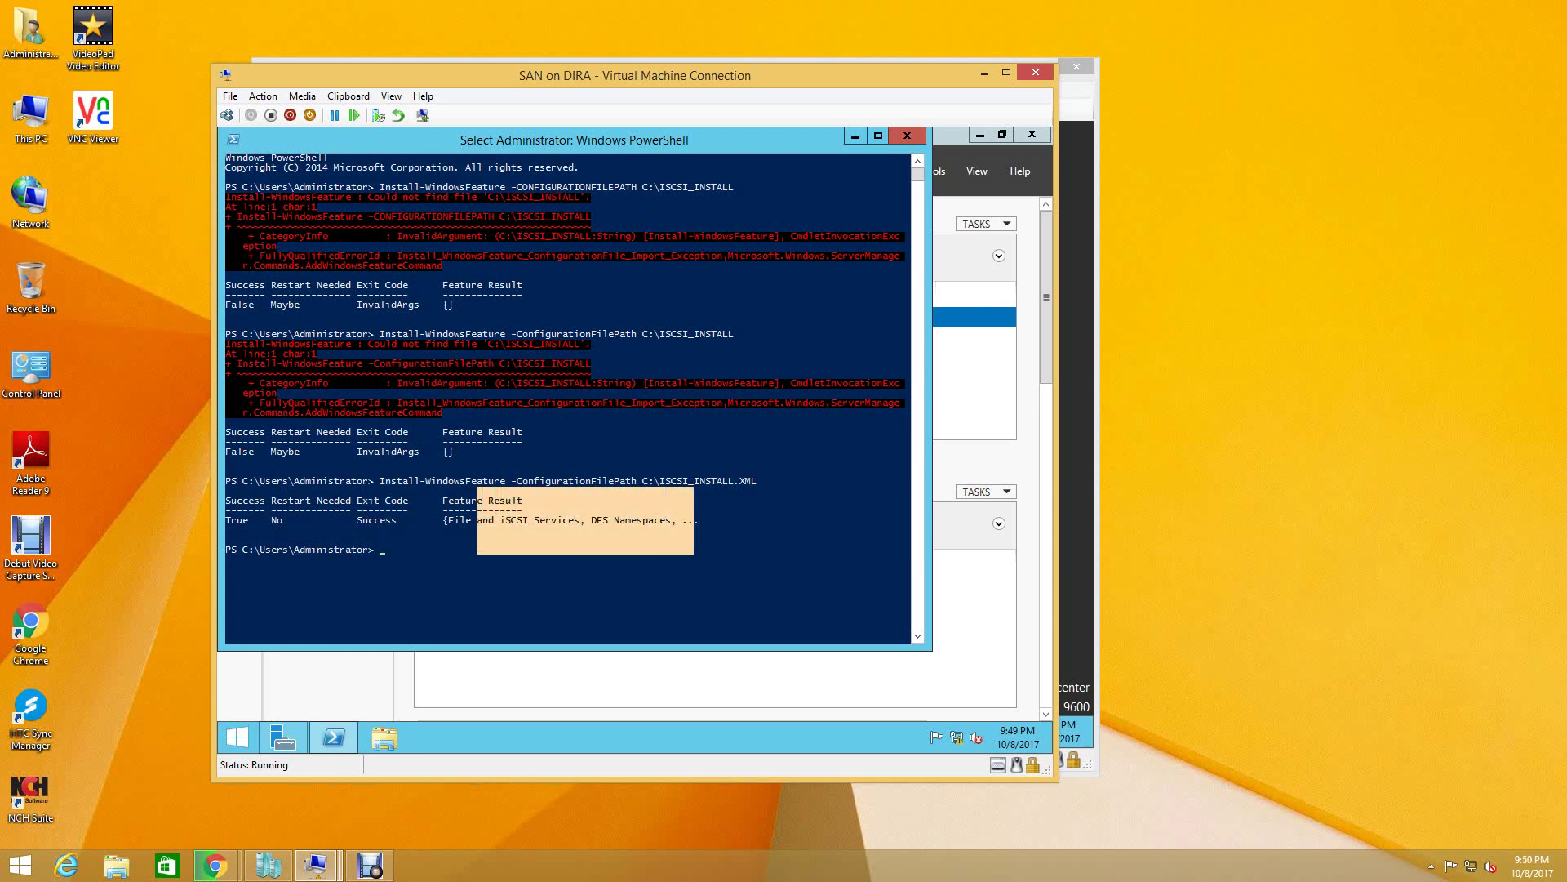
left_click(725, 560)
left_click(907, 135)
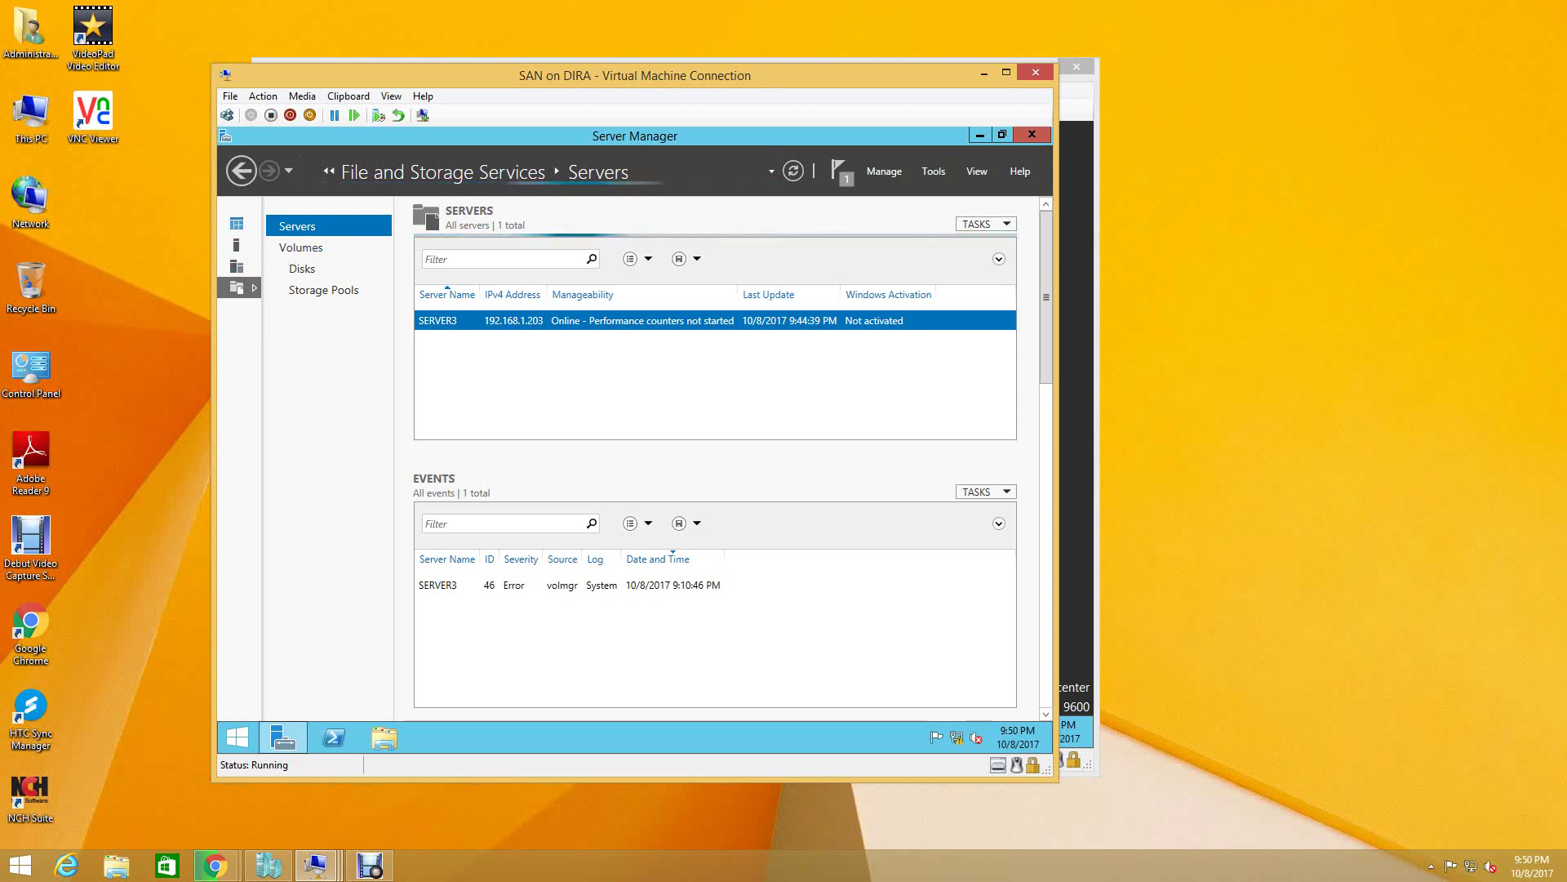
- Go from the Dashboard to File and Storage Services' iSCSI page to begin a new virtual disk
left_click(236, 224)
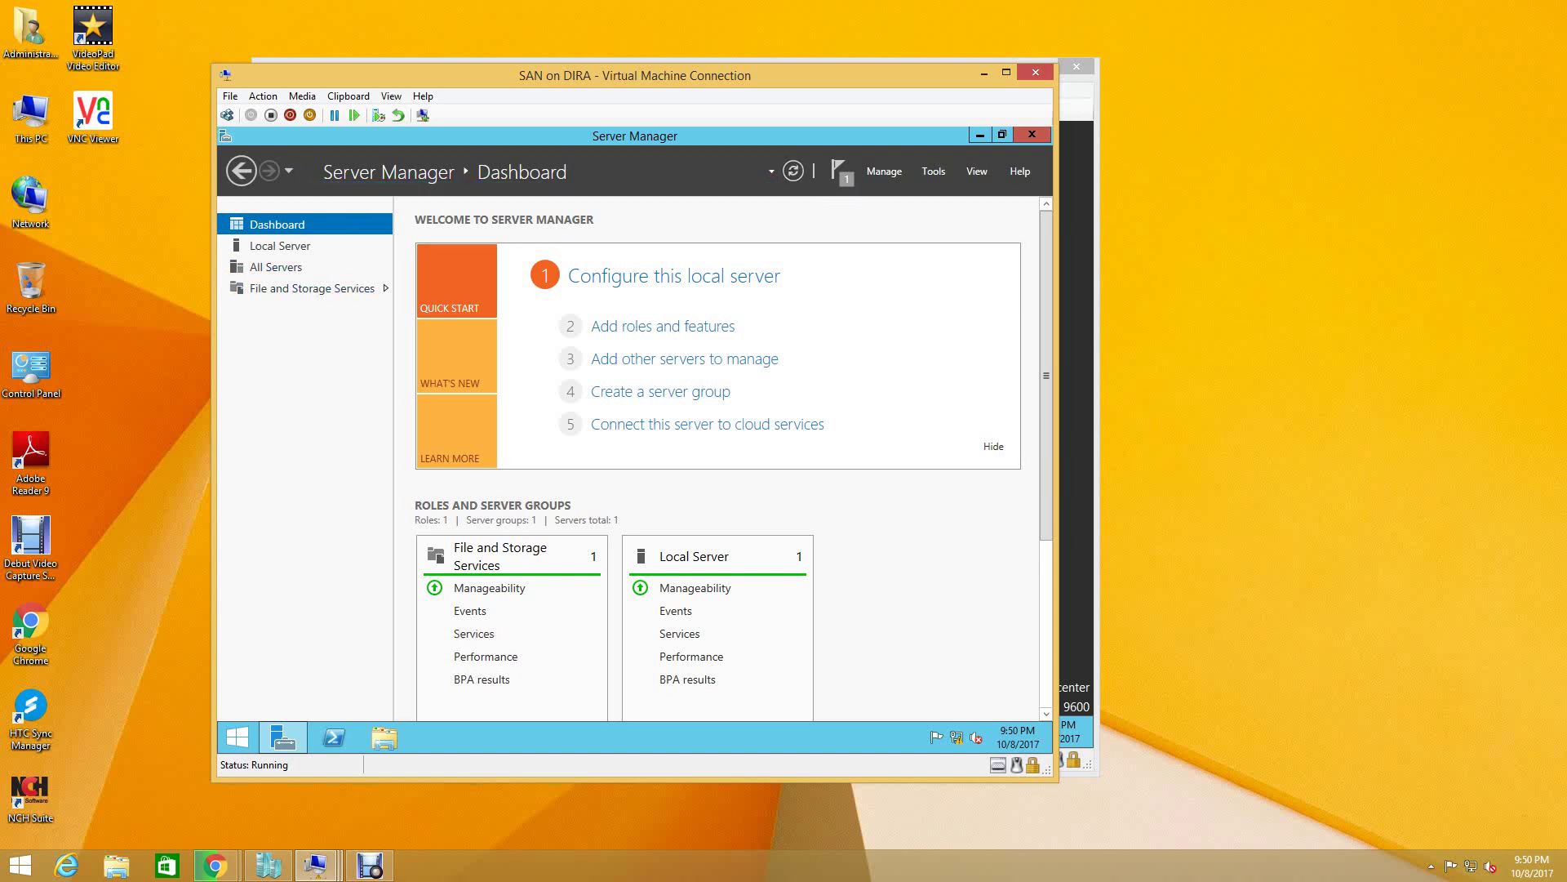
left_click(236, 288)
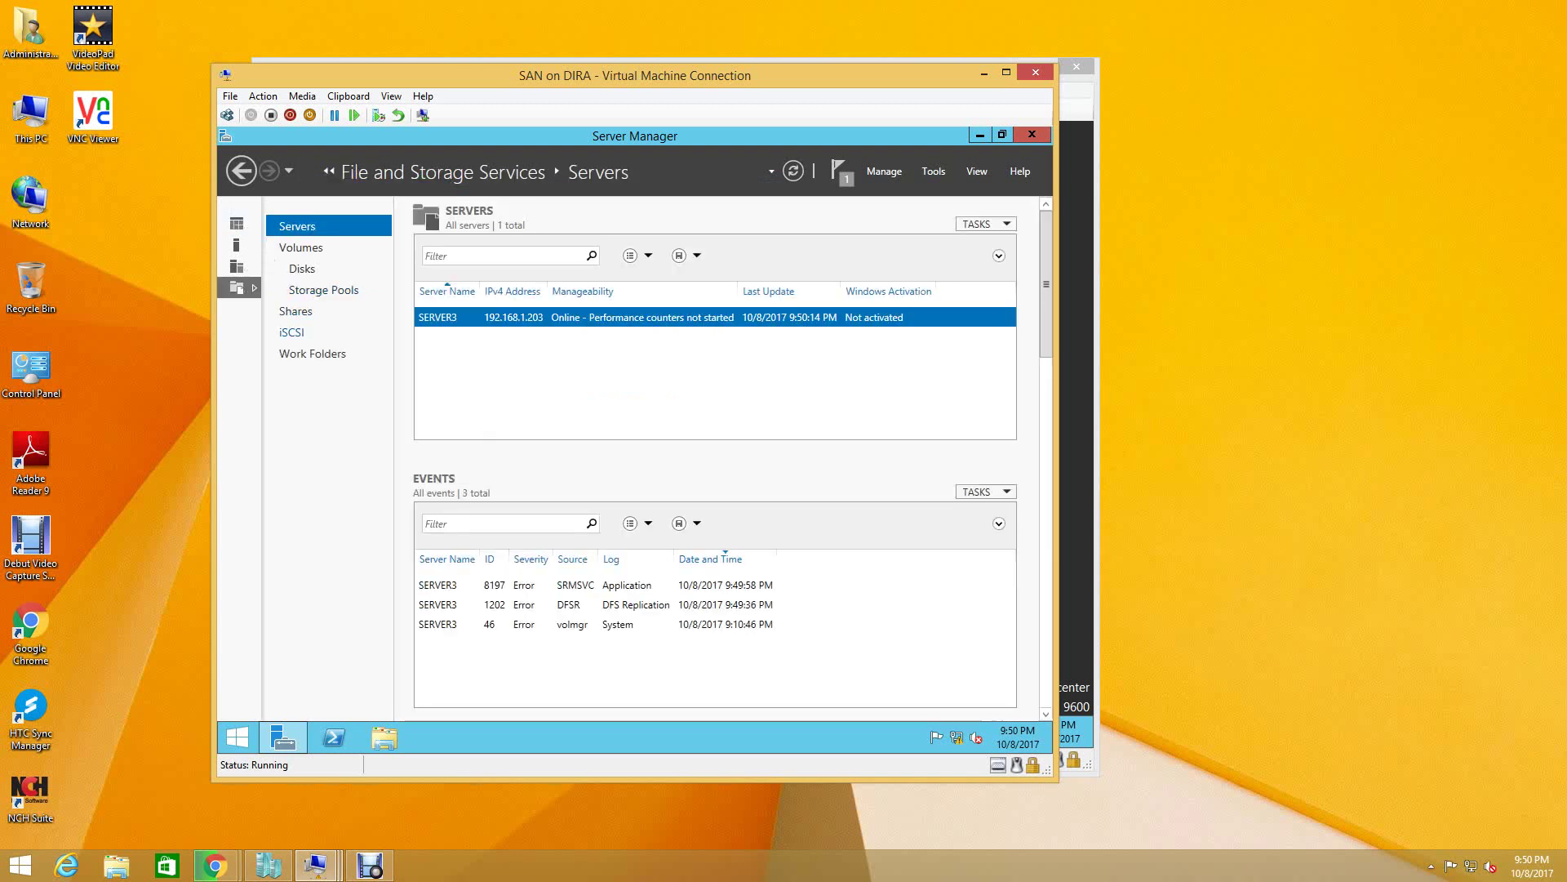
left_click(292, 332)
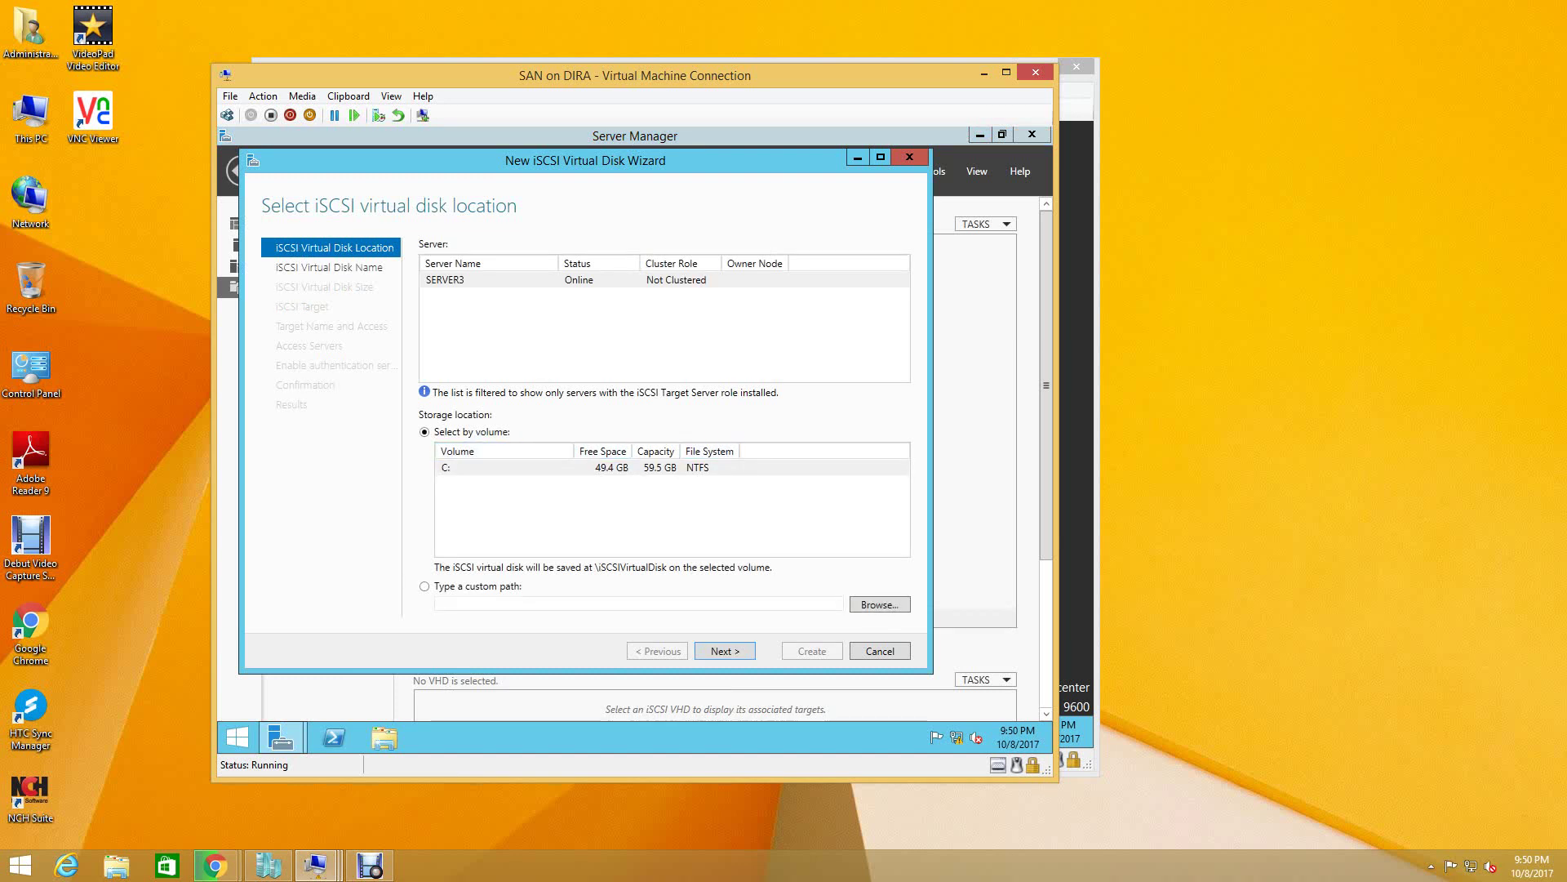
- Locate the new virtual disk on SERVER3's C: volume and continue to naming
left_click(445, 280)
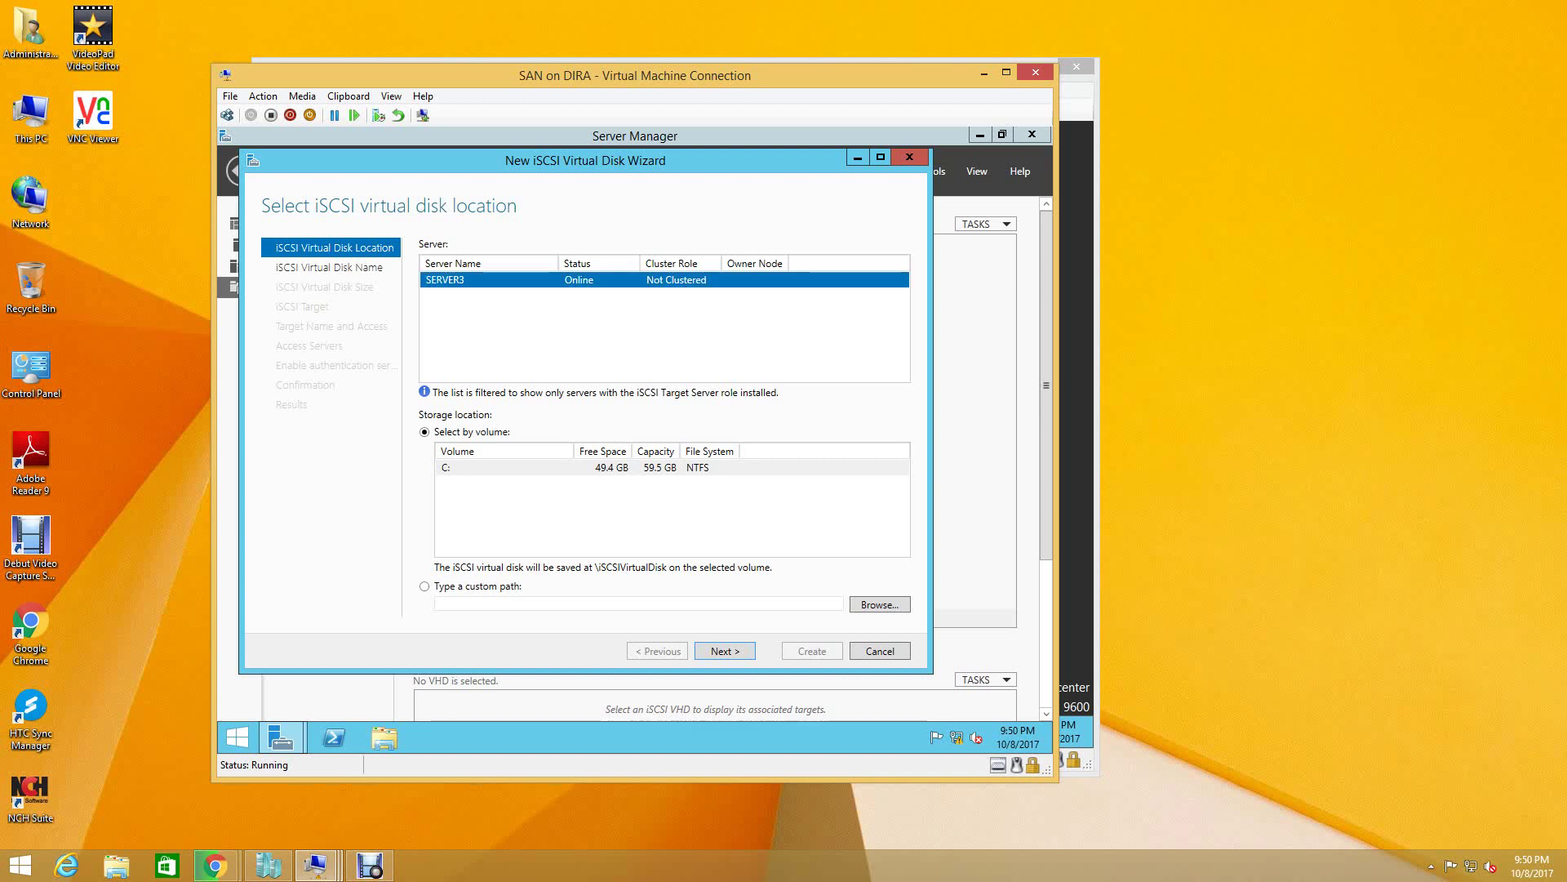
left_click(457, 467)
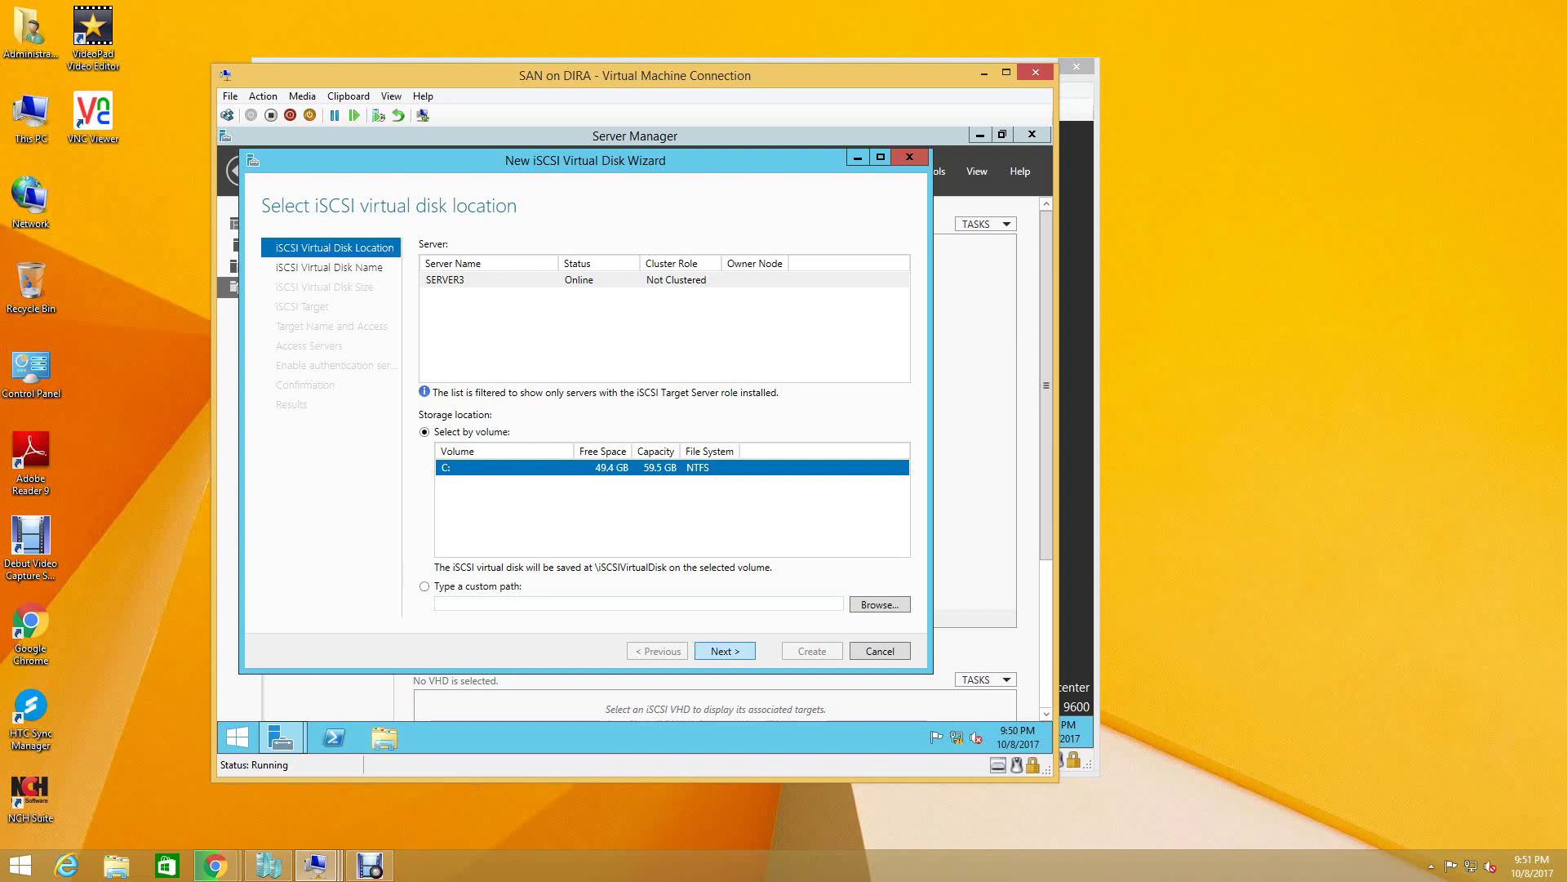
key("Return")
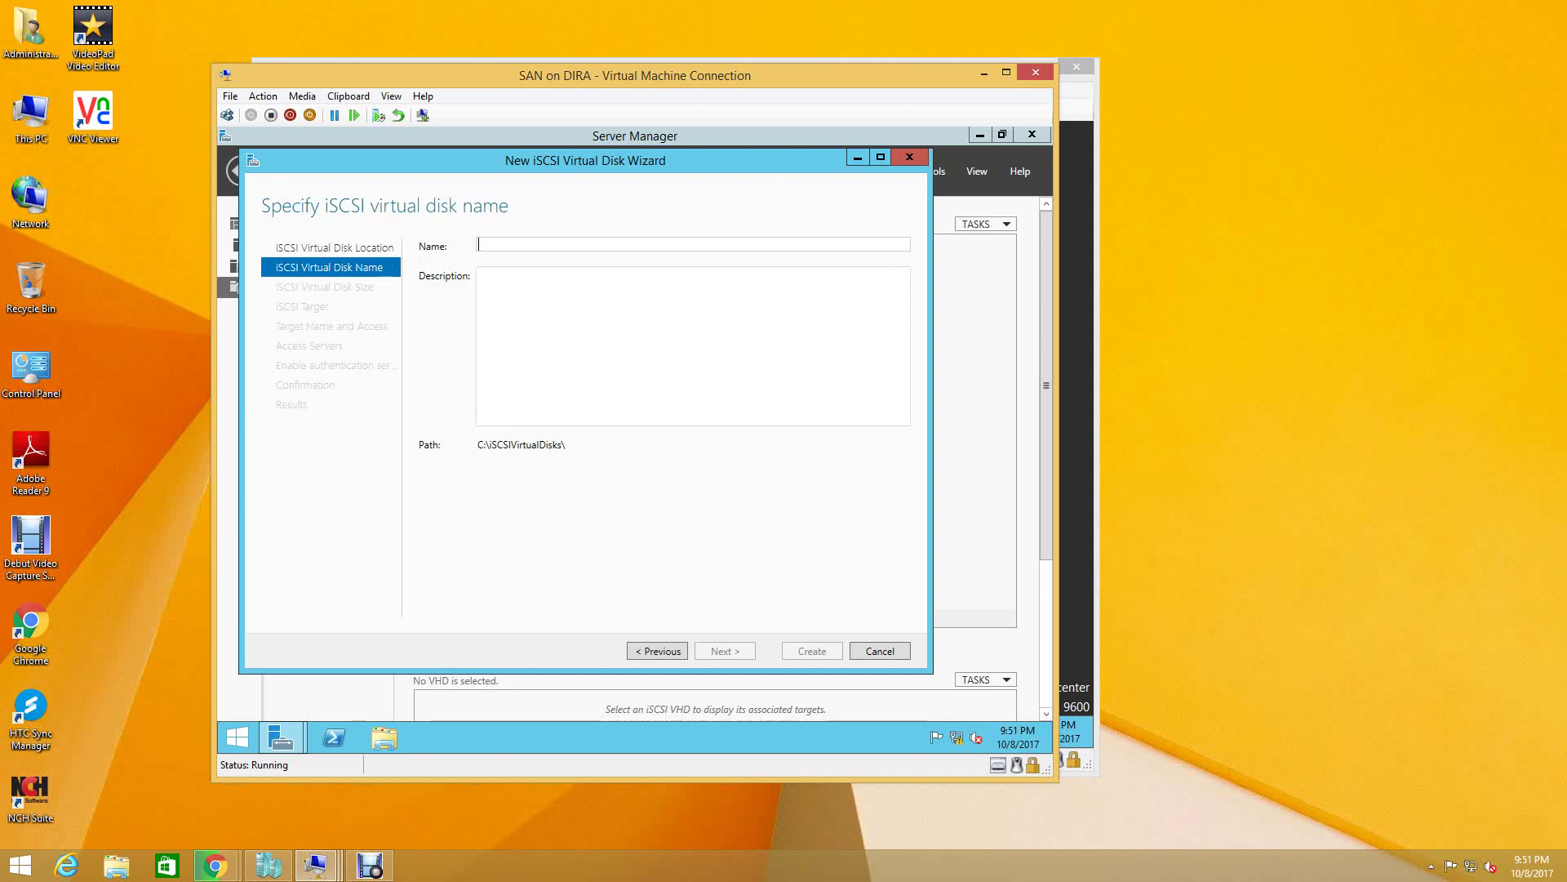
- Name the virtual disk DISK1
type("d")
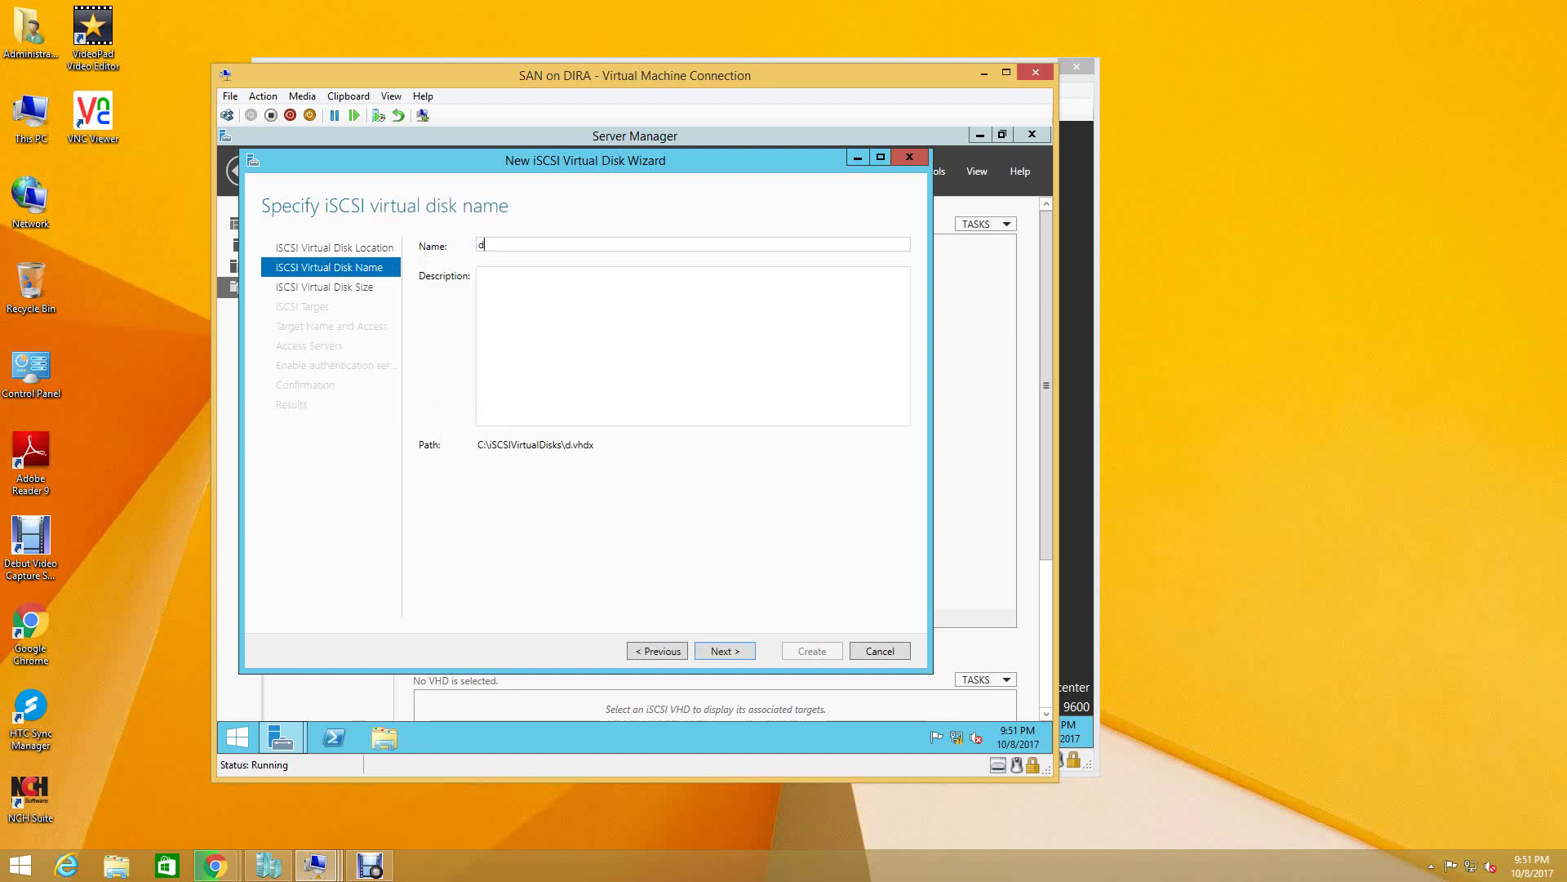
key("BackSpace")
type("Dl")
type("SK")
type("1")
left_click(481, 275)
key("Return")
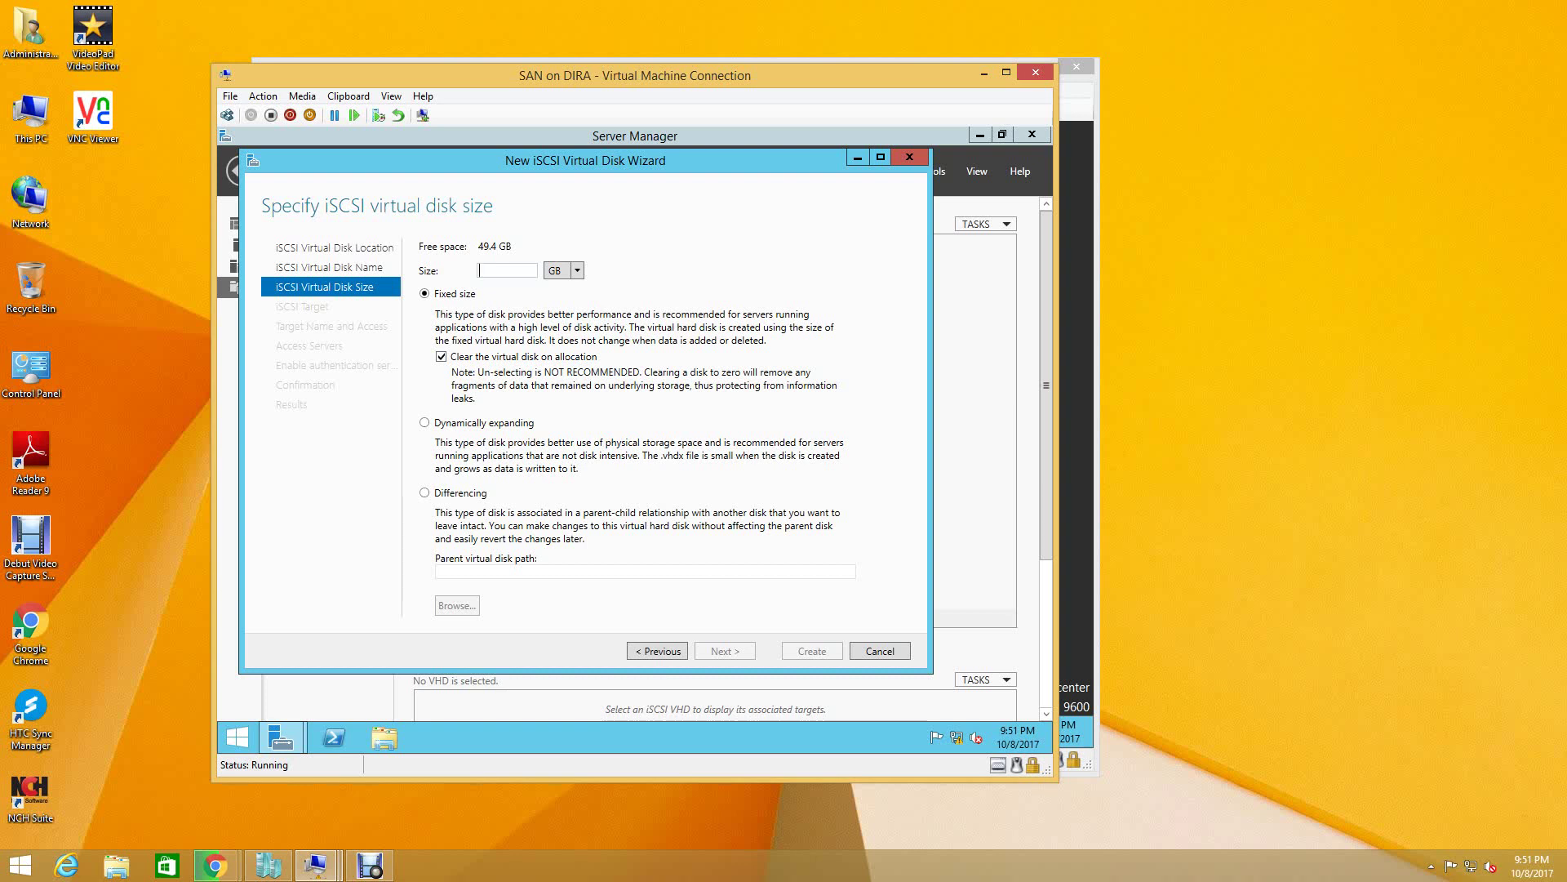
- Make it 5 GB dynamically expanding and assign it to a new iSCSI target
type("5")
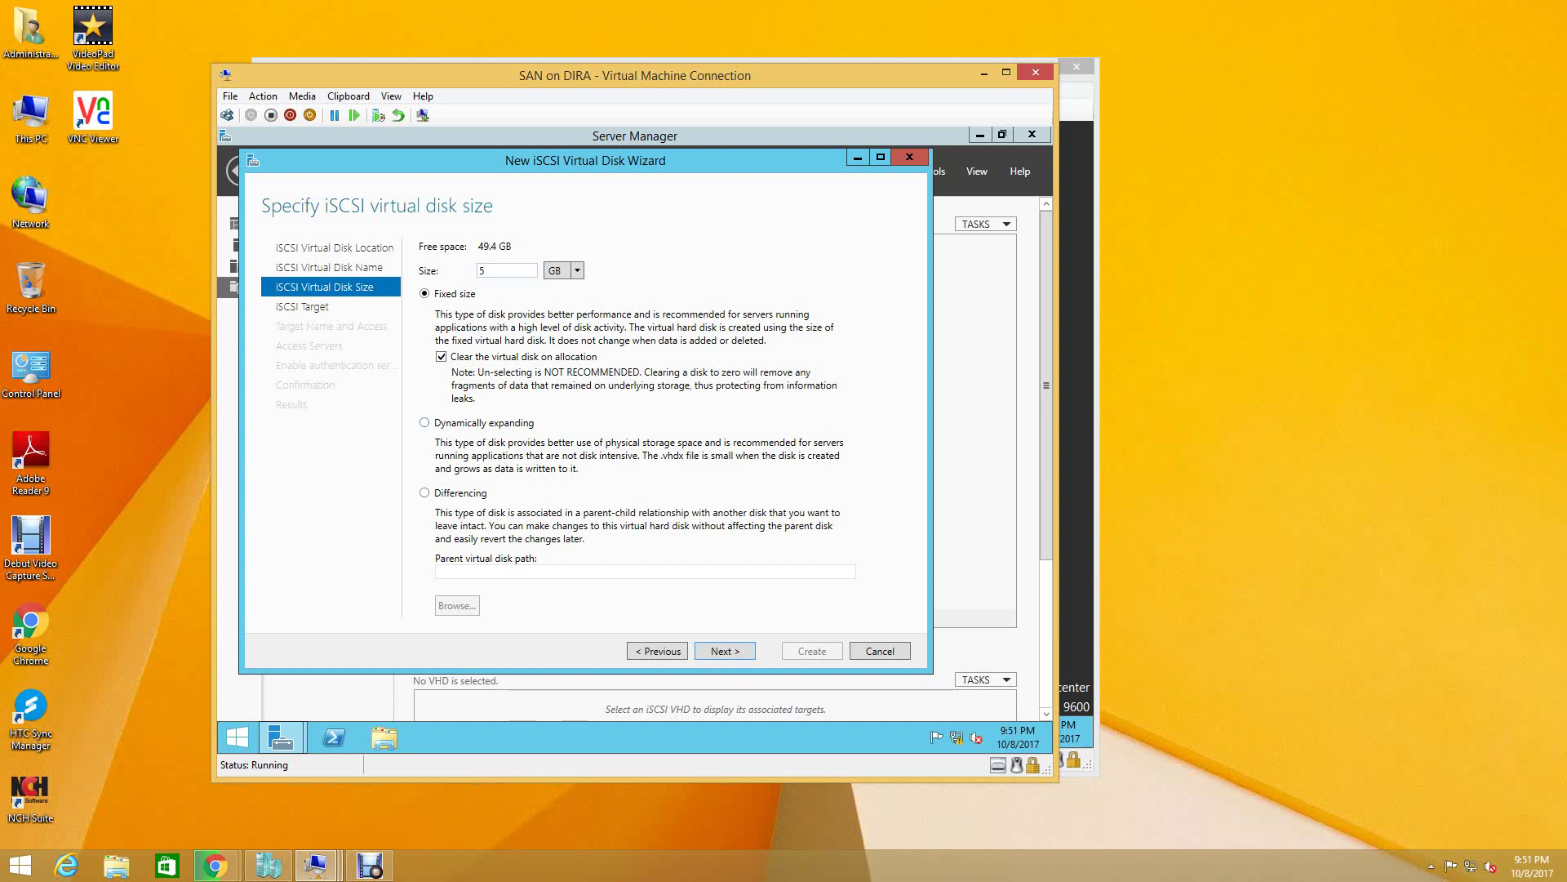
left_click(424, 422)
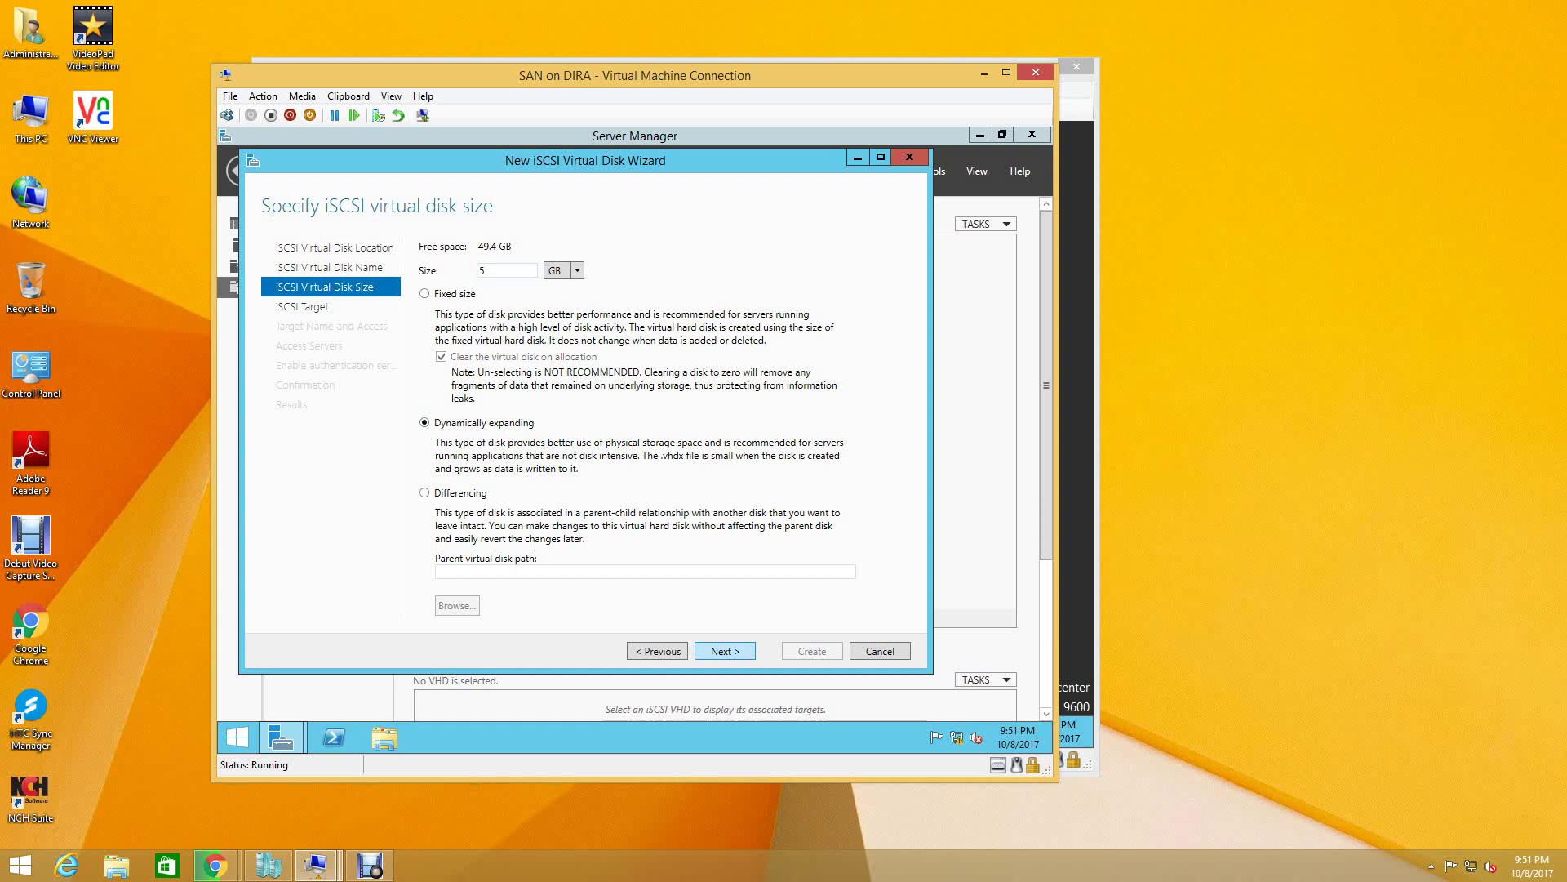
key("Return")
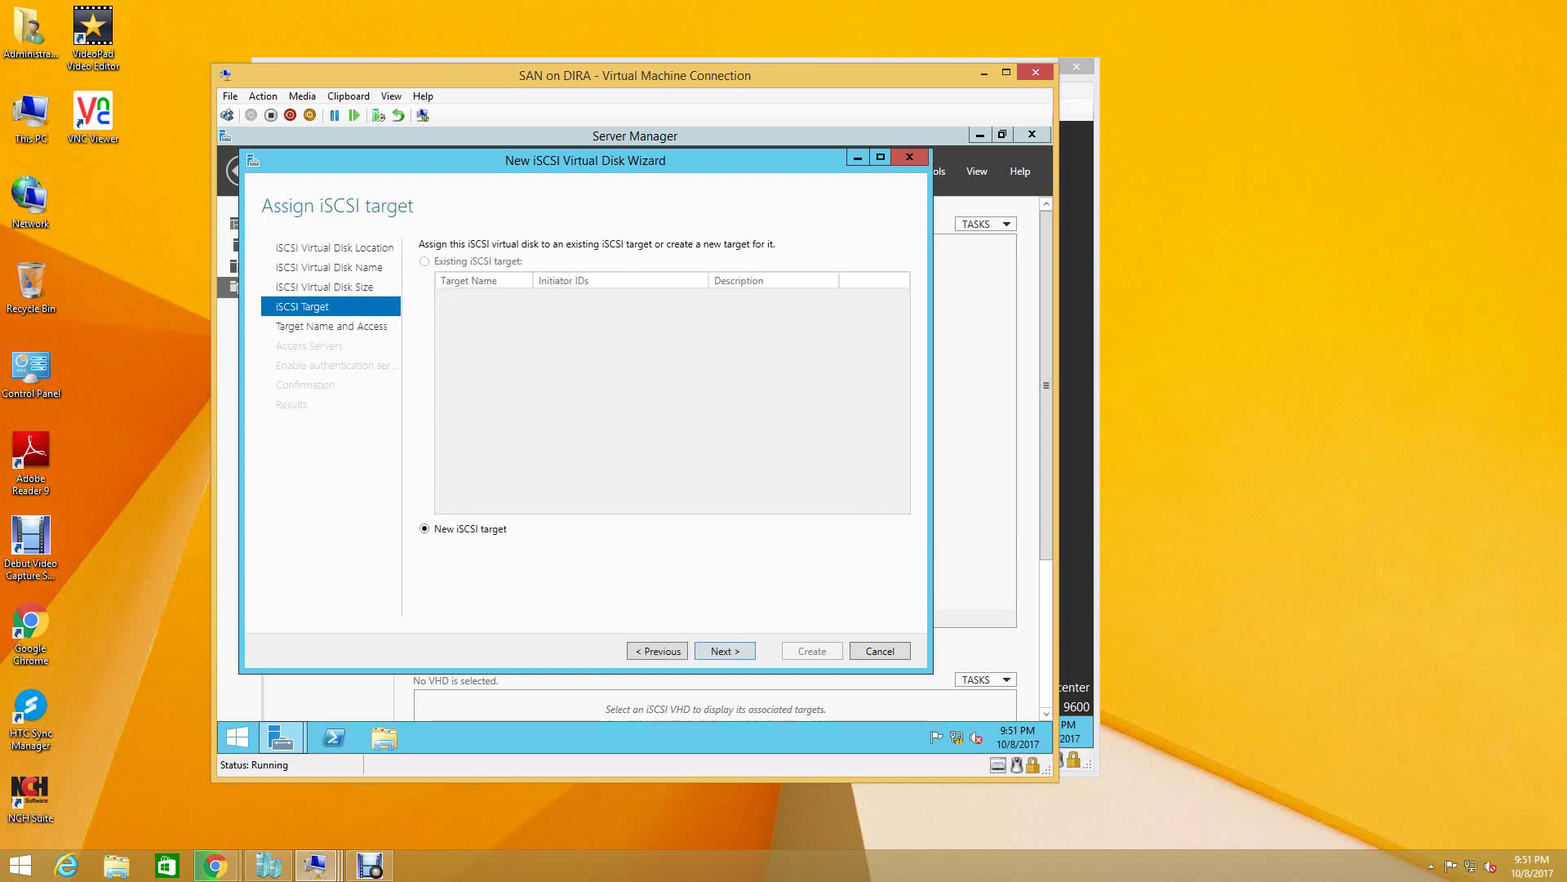
key("Return")
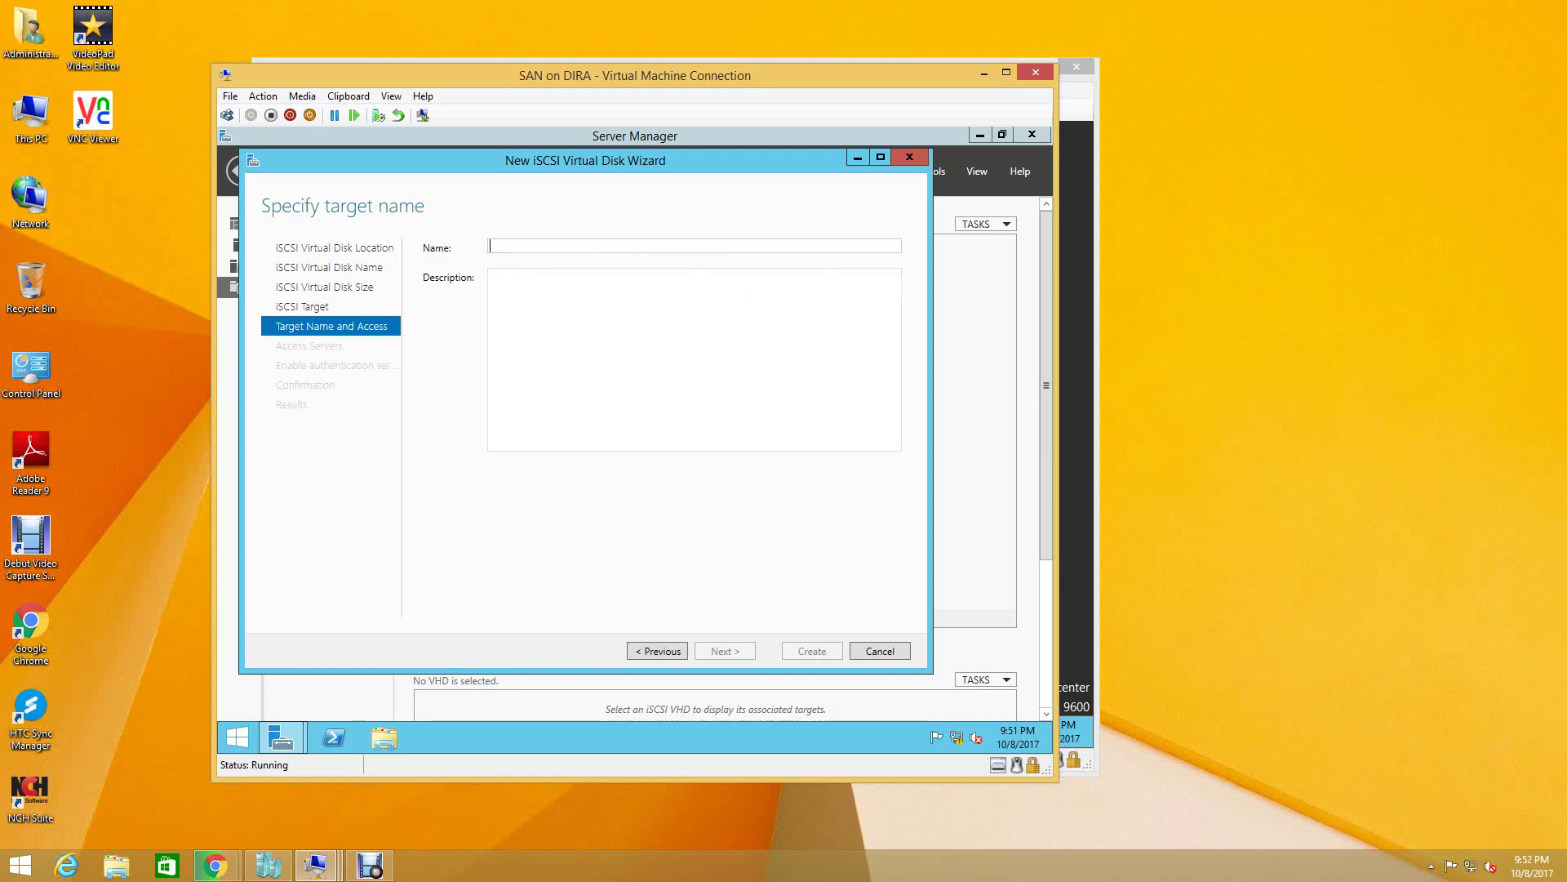
- Enter FIRST ISCSI TARGET as target name and description, accepting conversion to first-iscsi-target
type("FIRST ")
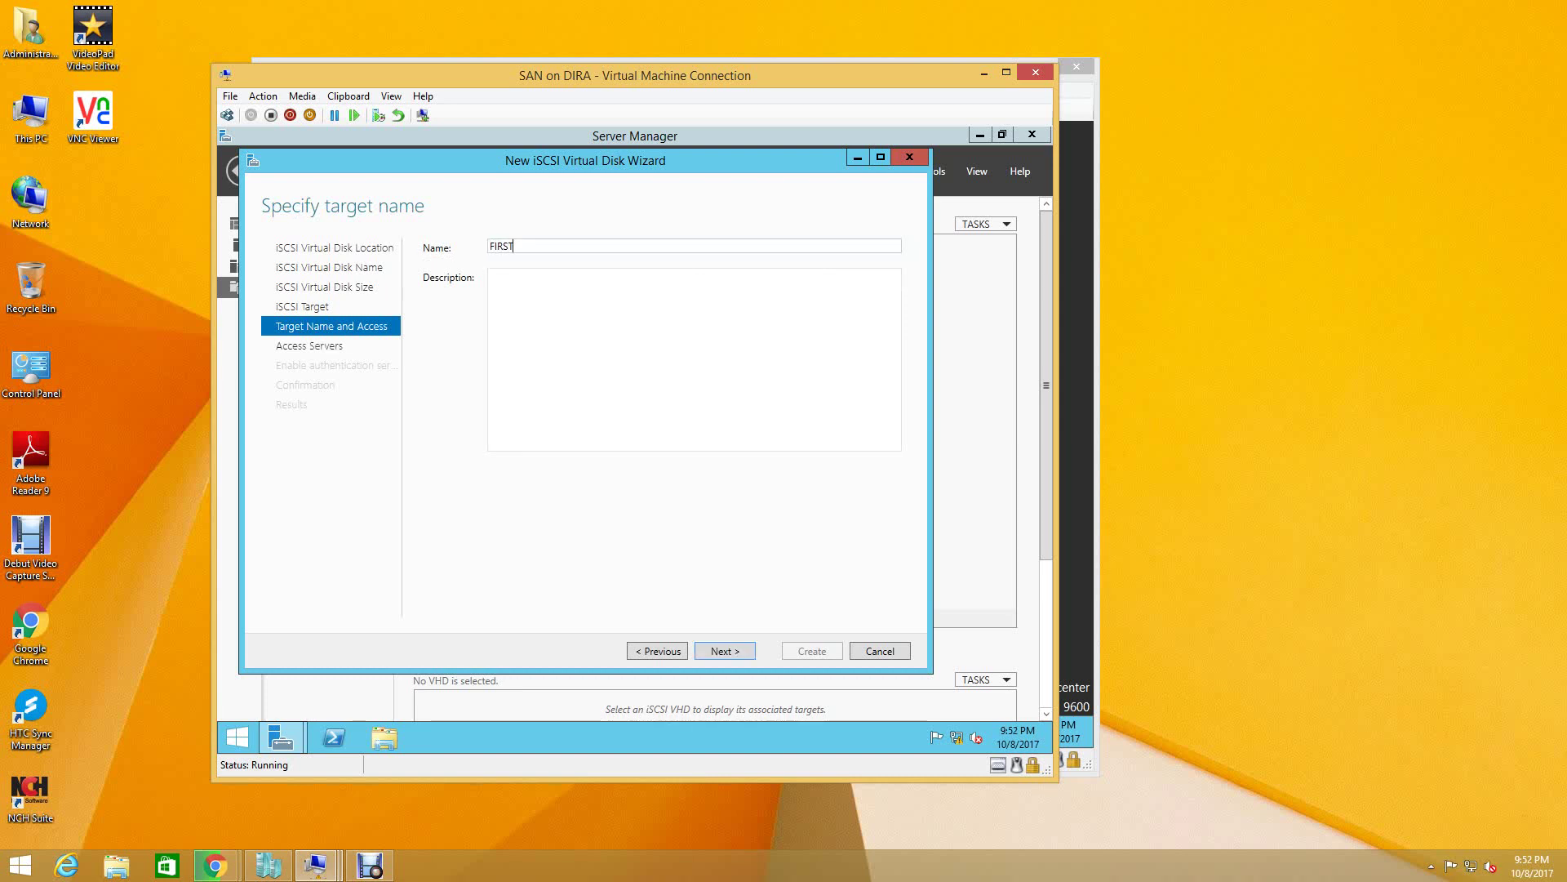
type("ISCSI TARGET")
key("ctrl+a")
right_click(519, 247)
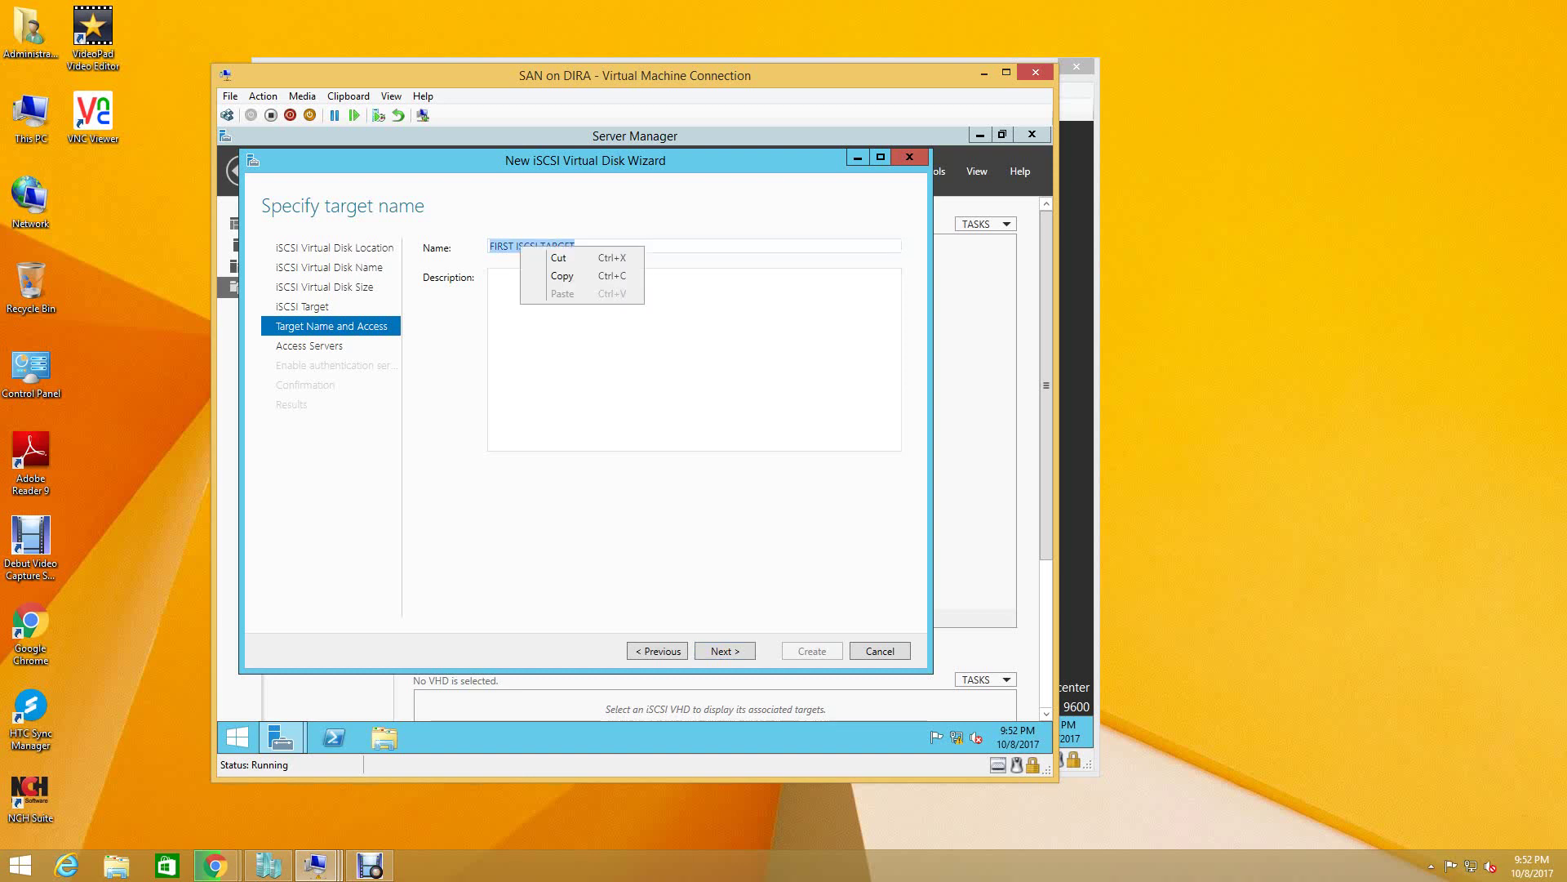
left_click(559, 275)
right_click(518, 312)
left_click(560, 360)
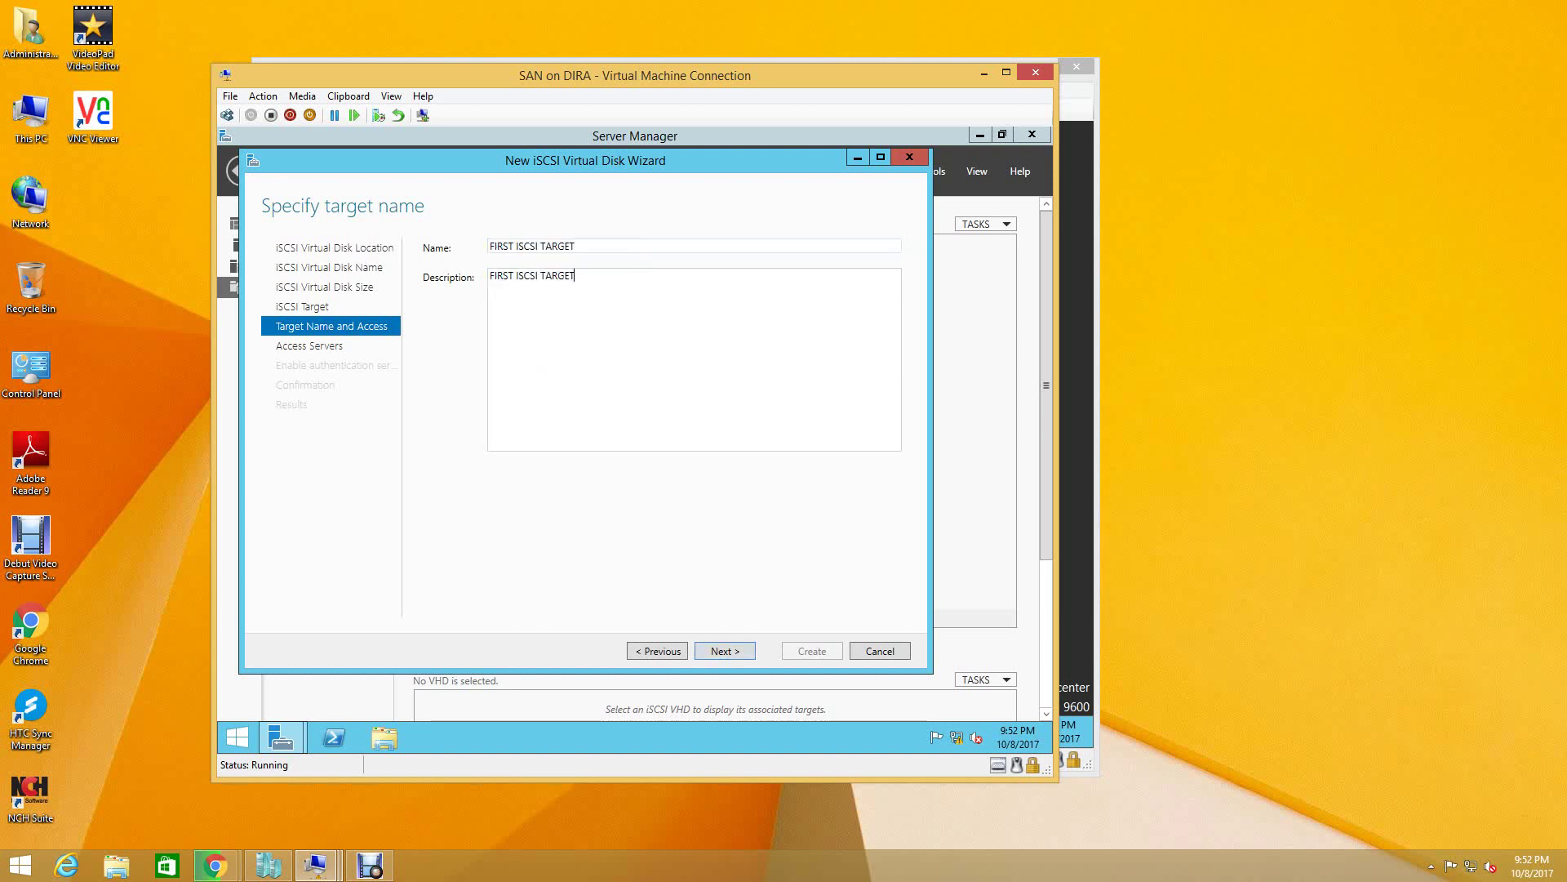
left_click(725, 651)
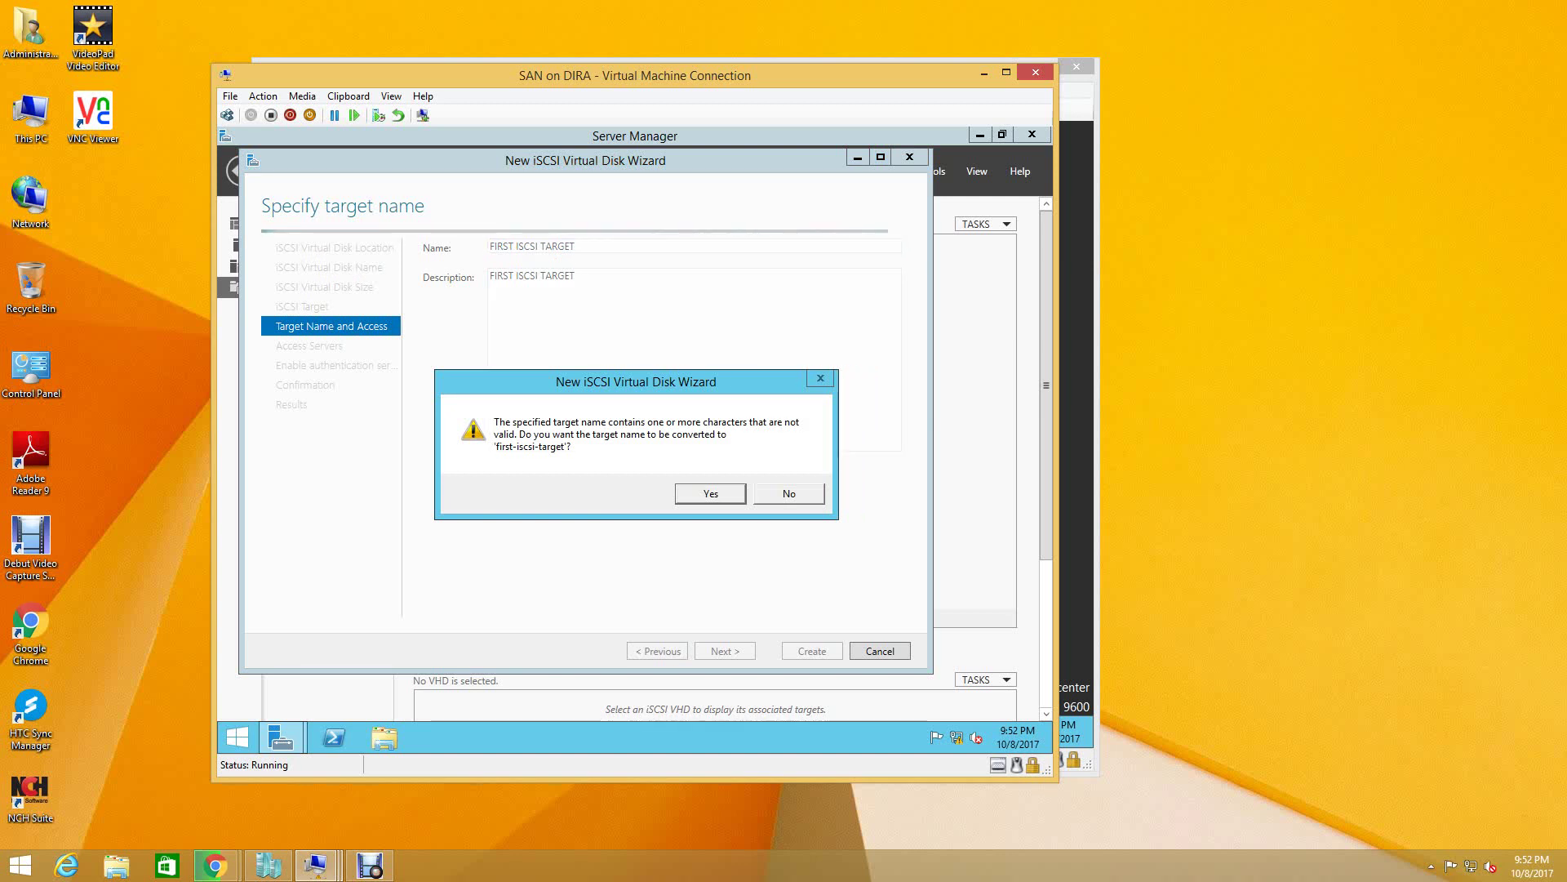
key("Return")
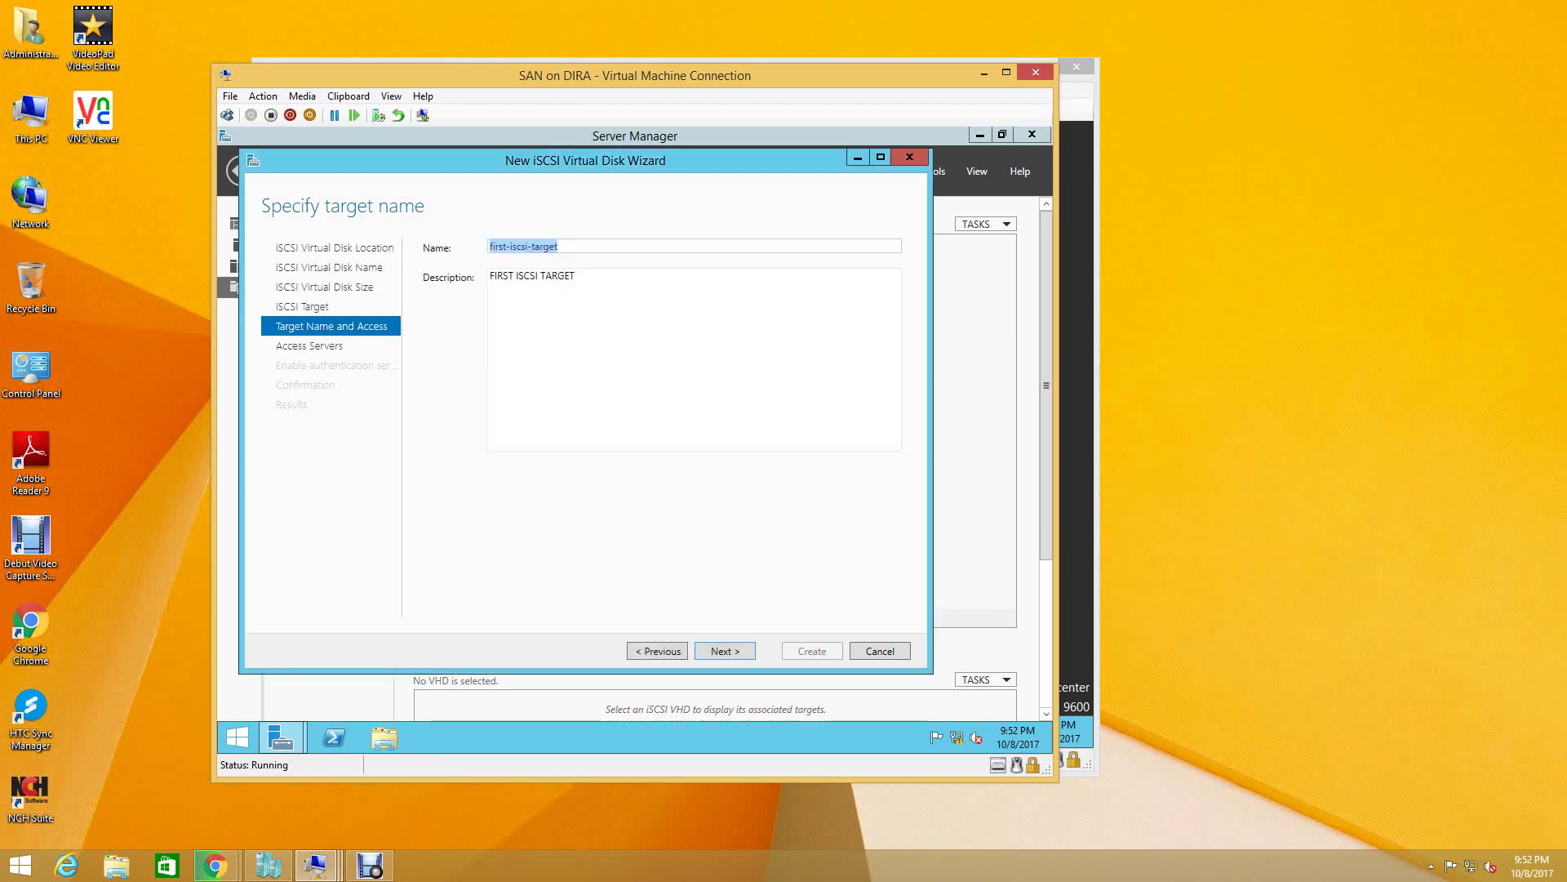
left_click(559, 245)
- Go to access servers and start adding an initiator by browsing for its computer
key("Return")
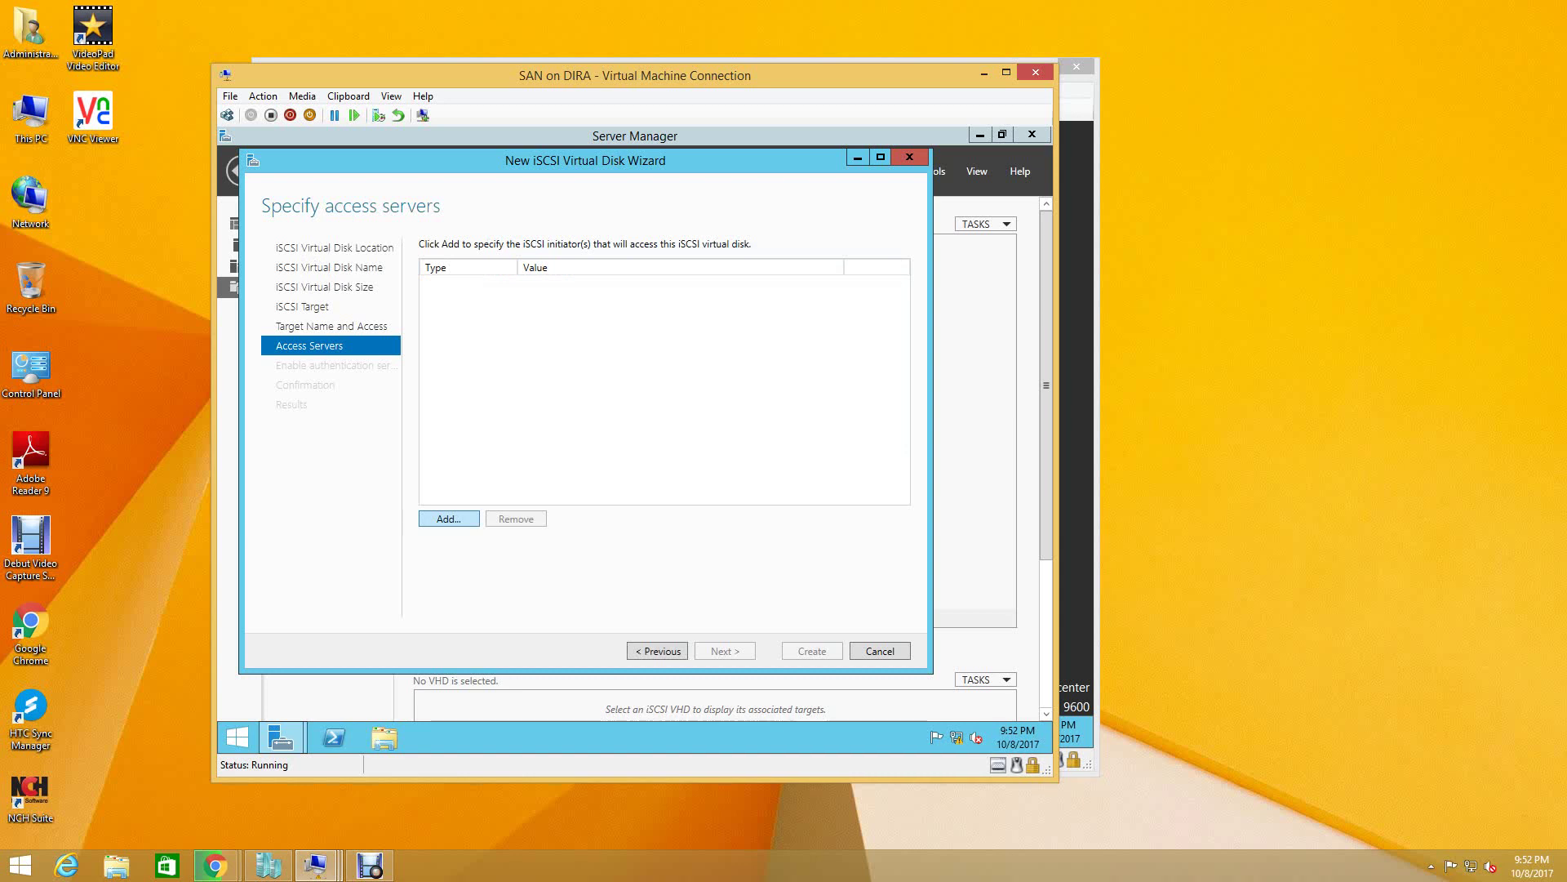
left_click(449, 519)
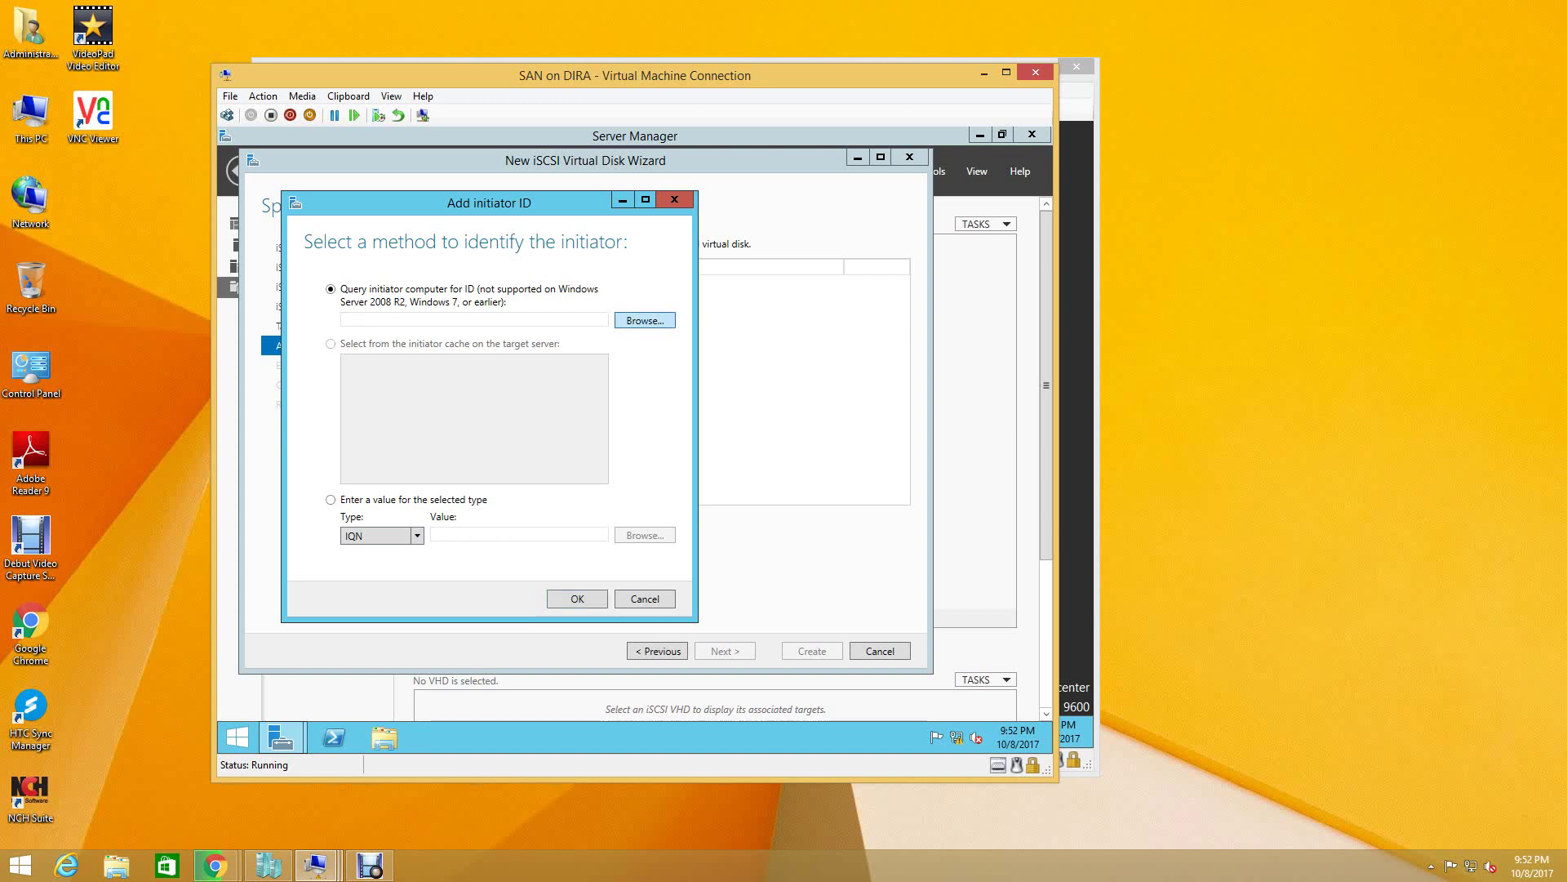
left_click(645, 321)
left_click(339, 403)
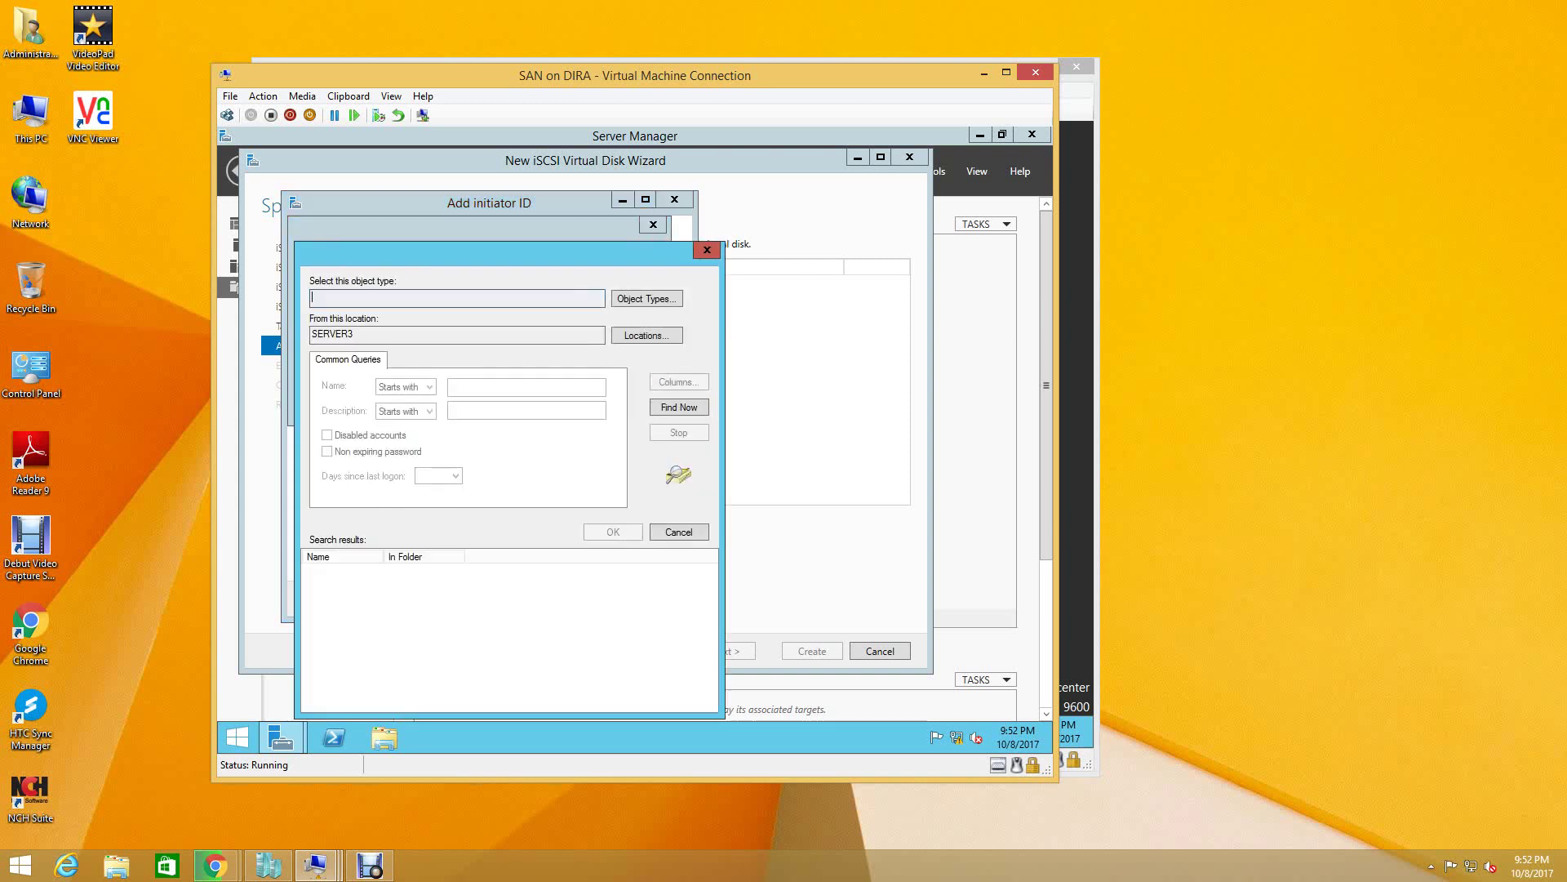
key("Return")
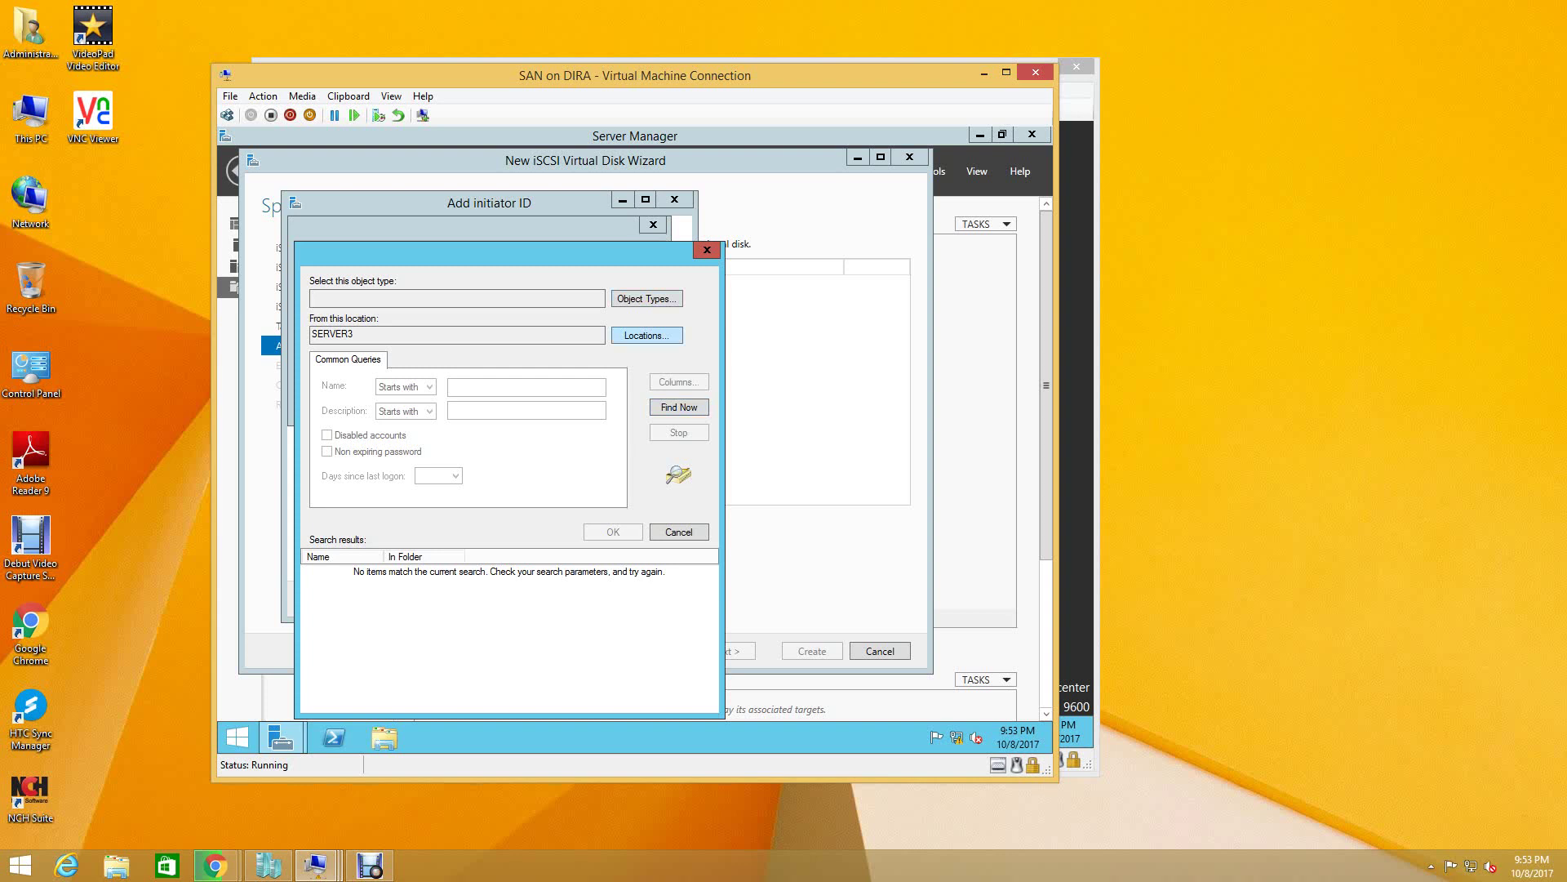
left_click(646, 335)
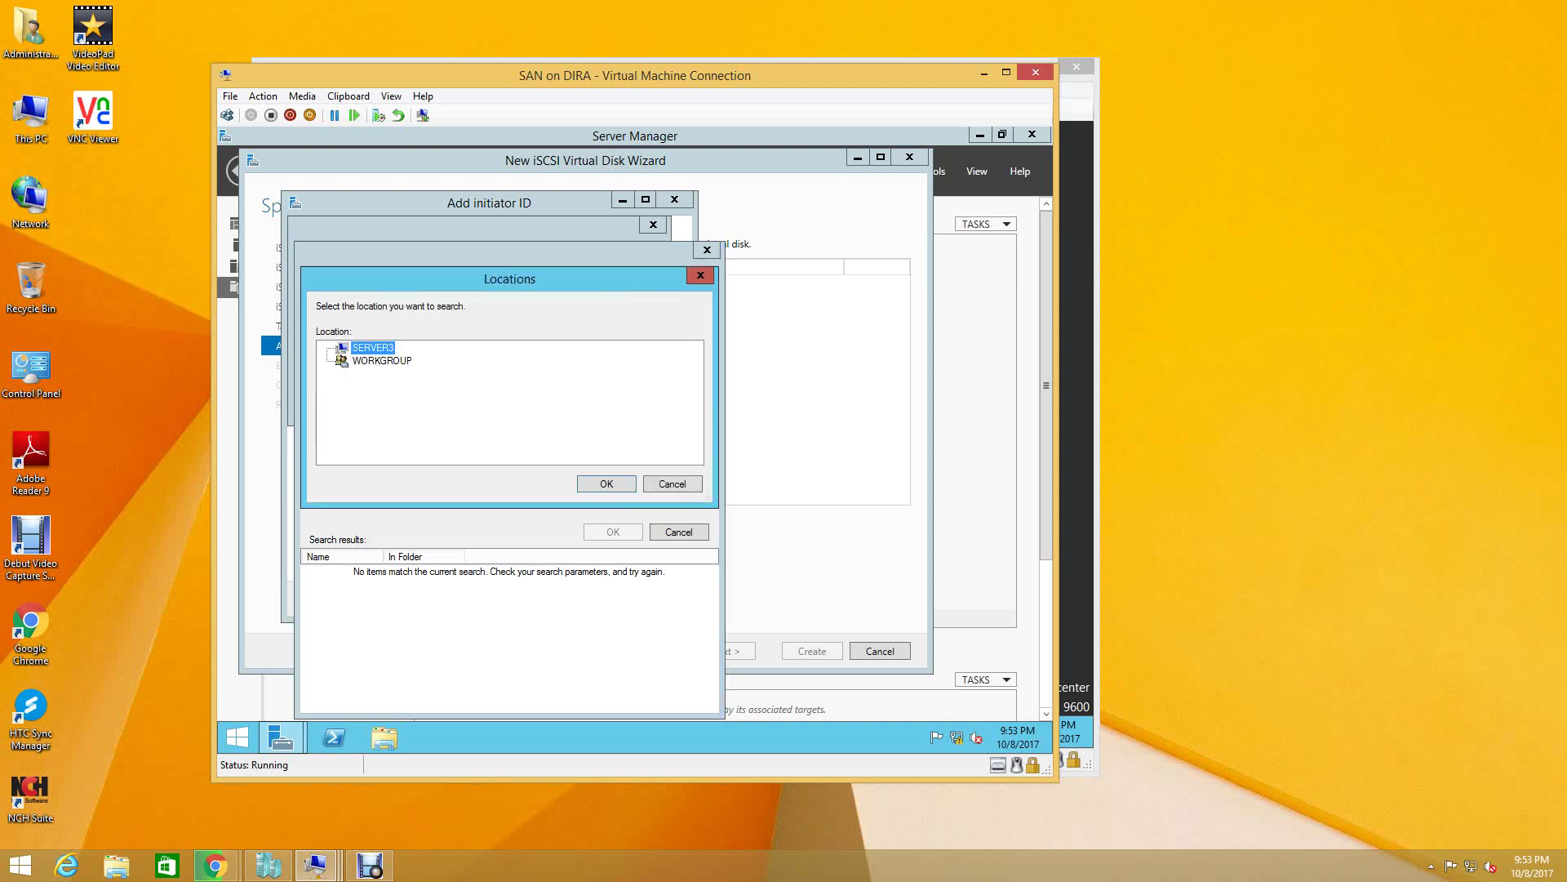
left_click(382, 360)
left_click(673, 483)
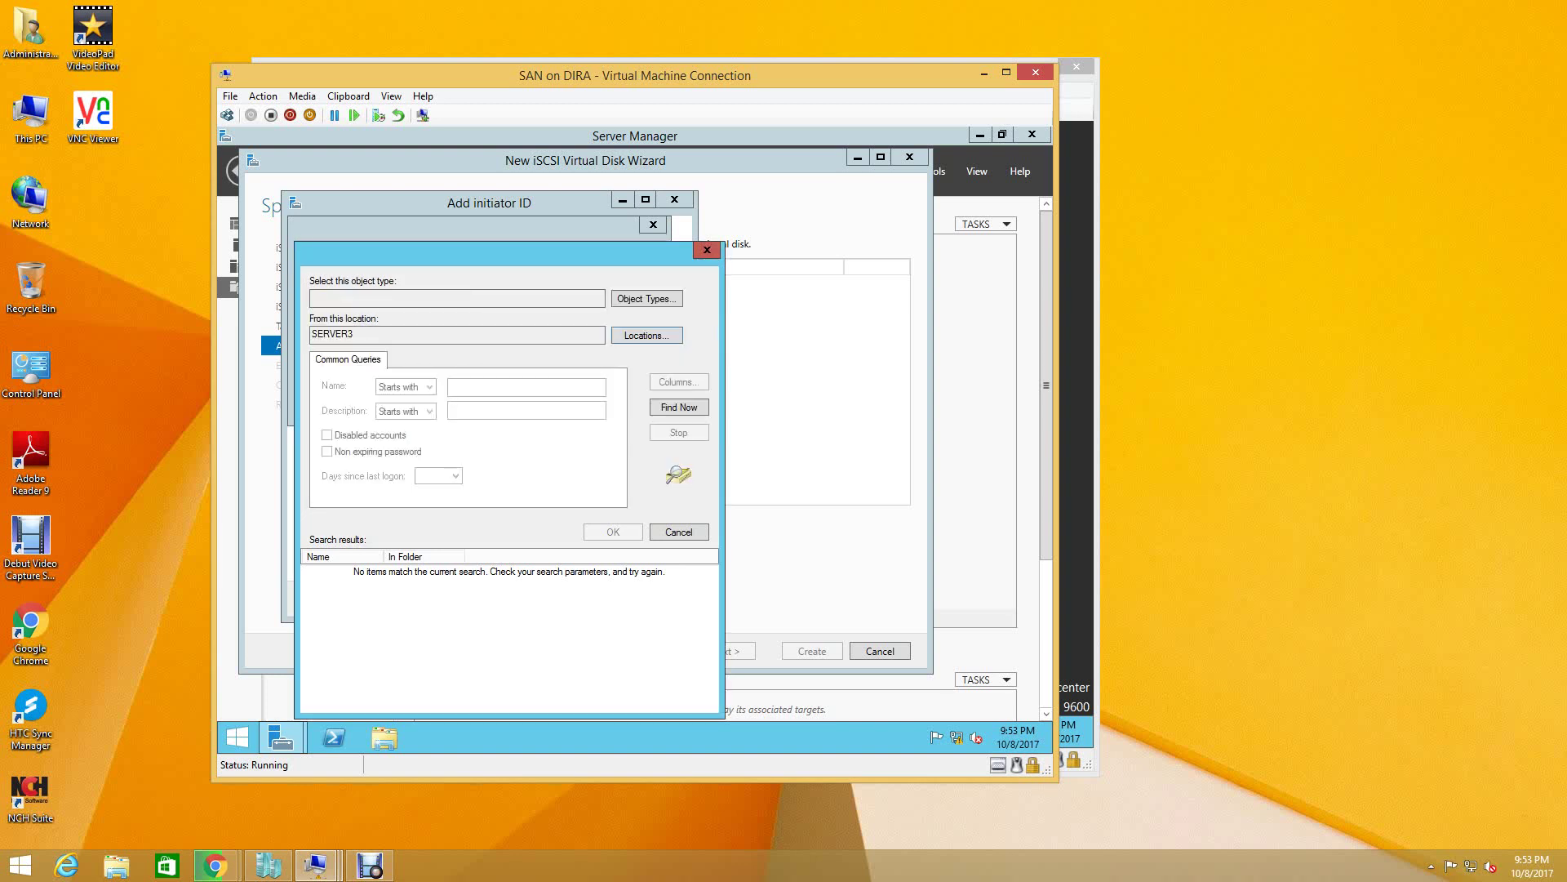
left_click(647, 299)
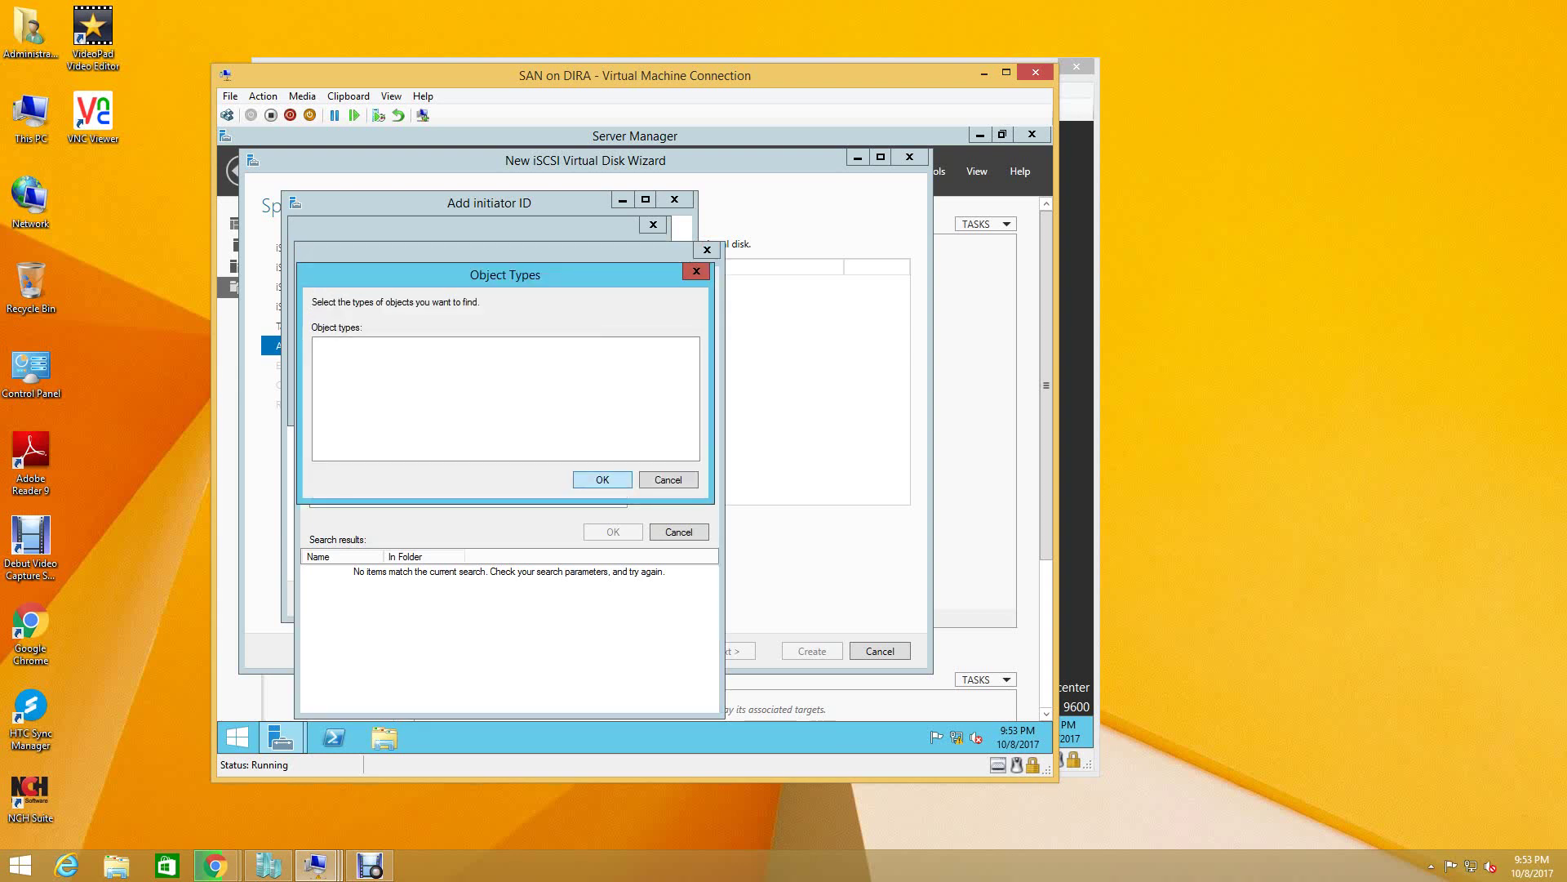
key("Escape")
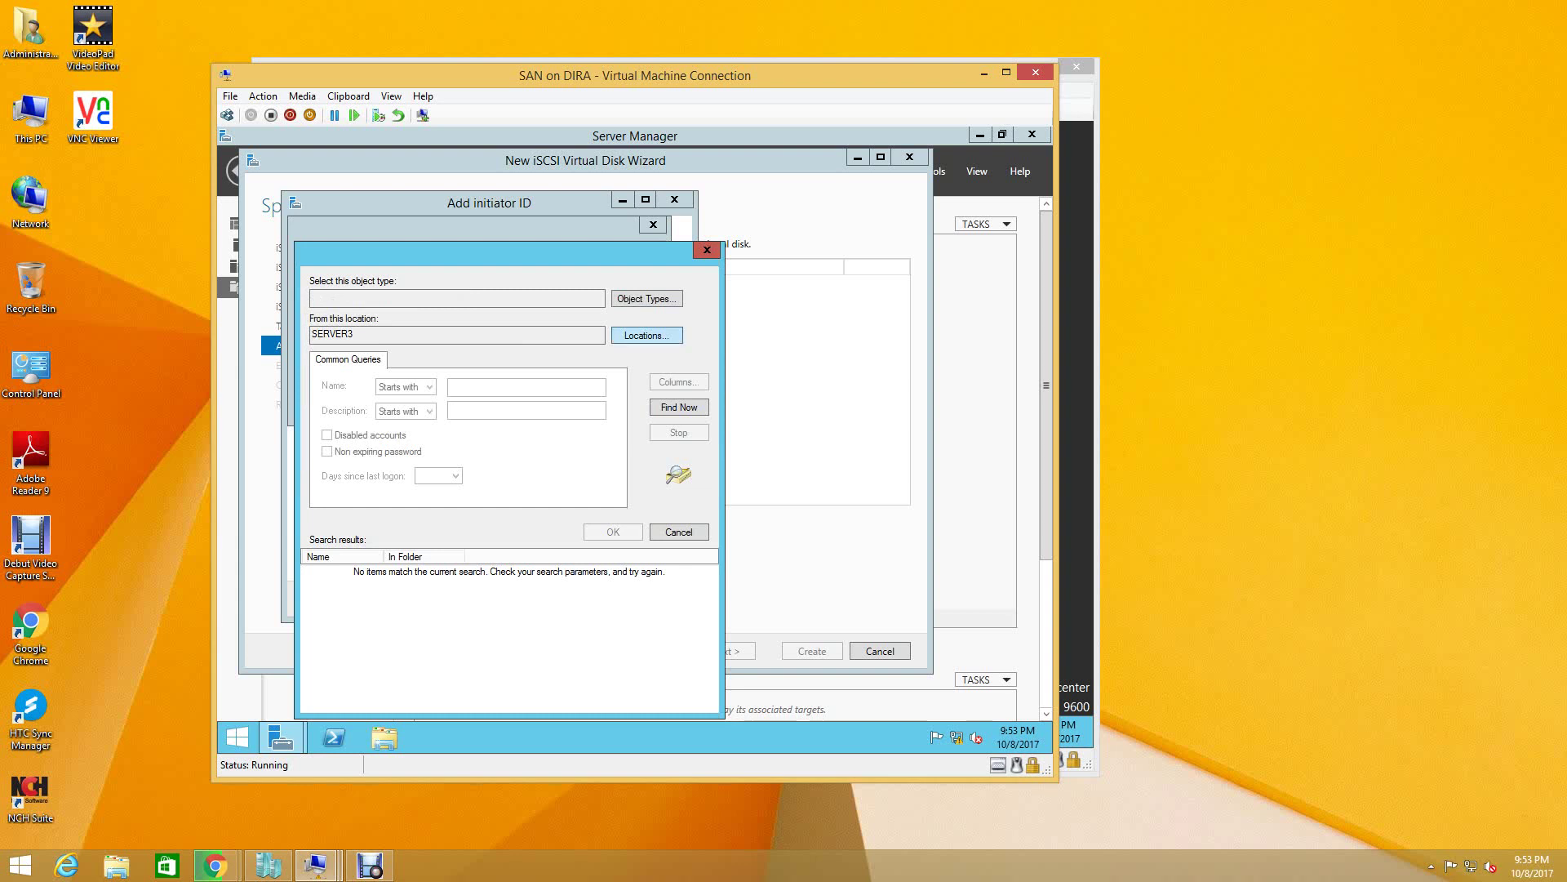
key("alt+l")
left_click(382, 360)
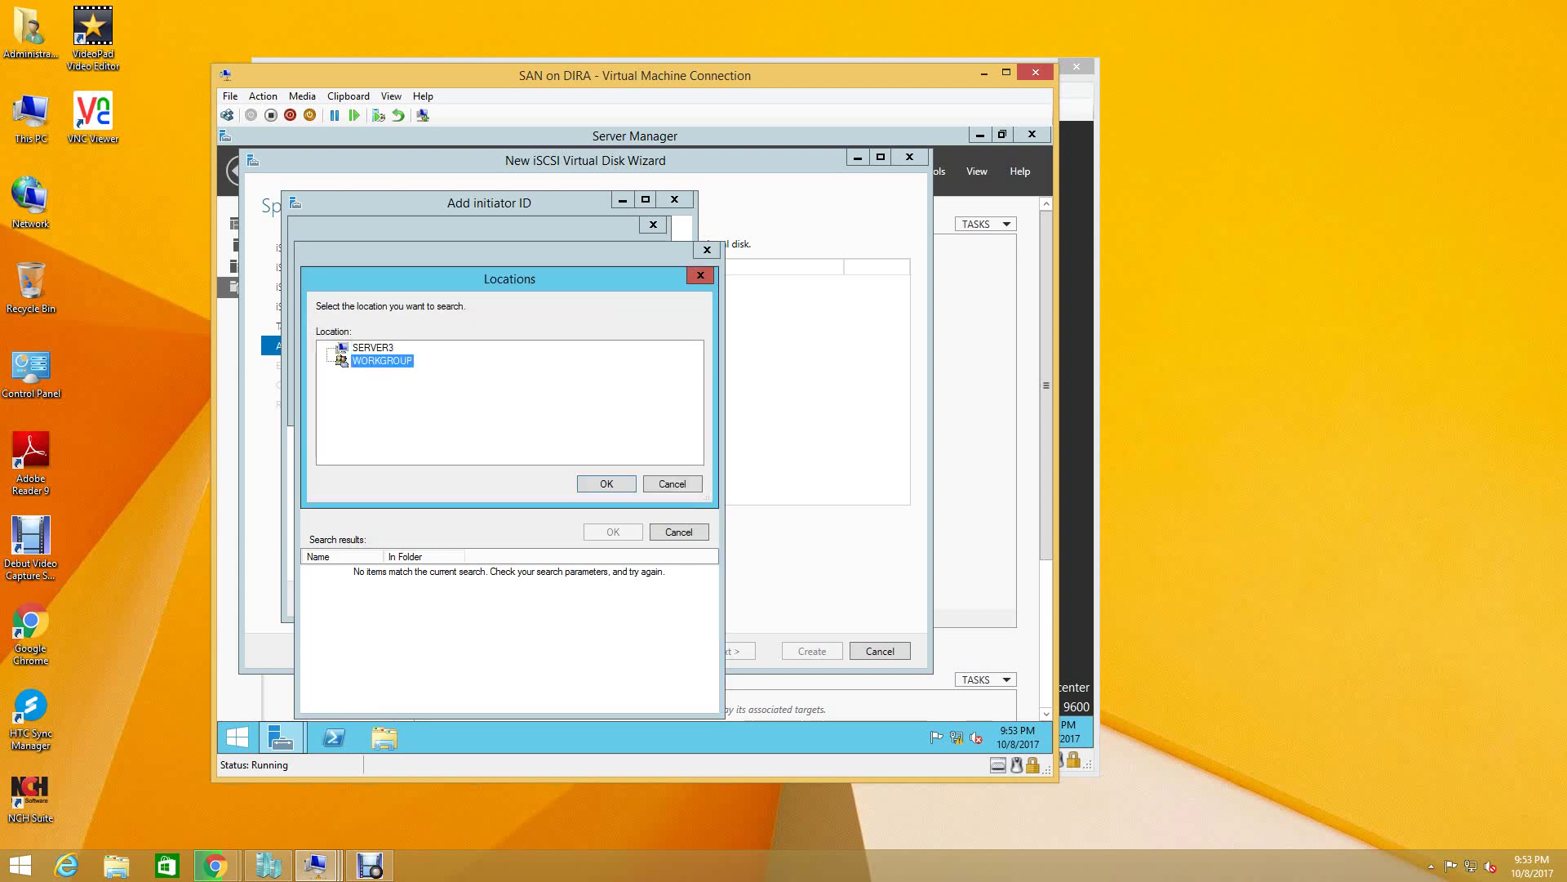
key("Return")
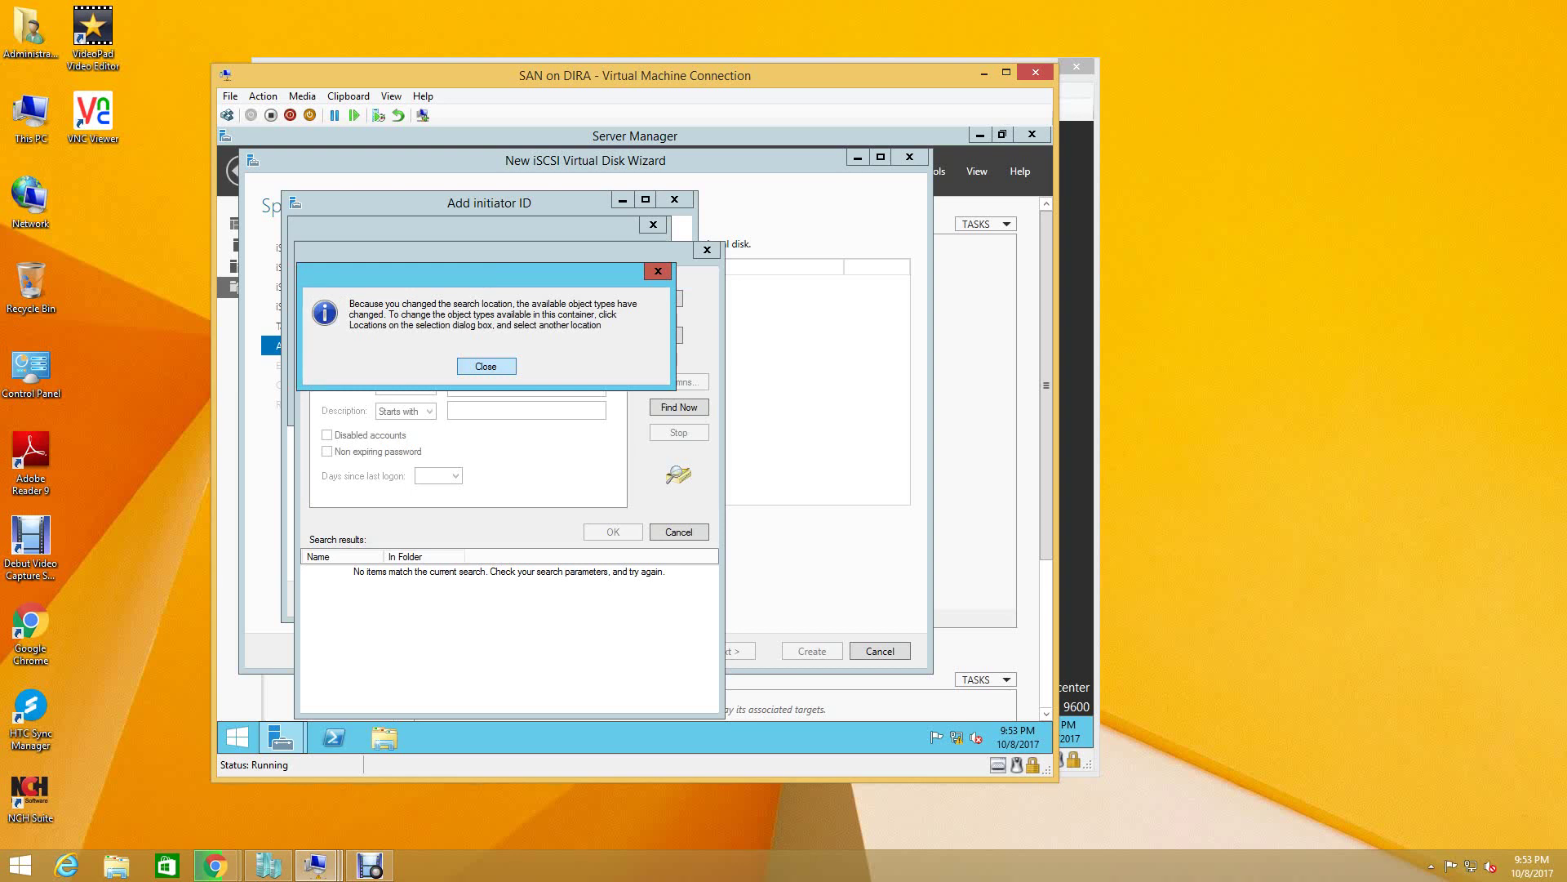
key("Return")
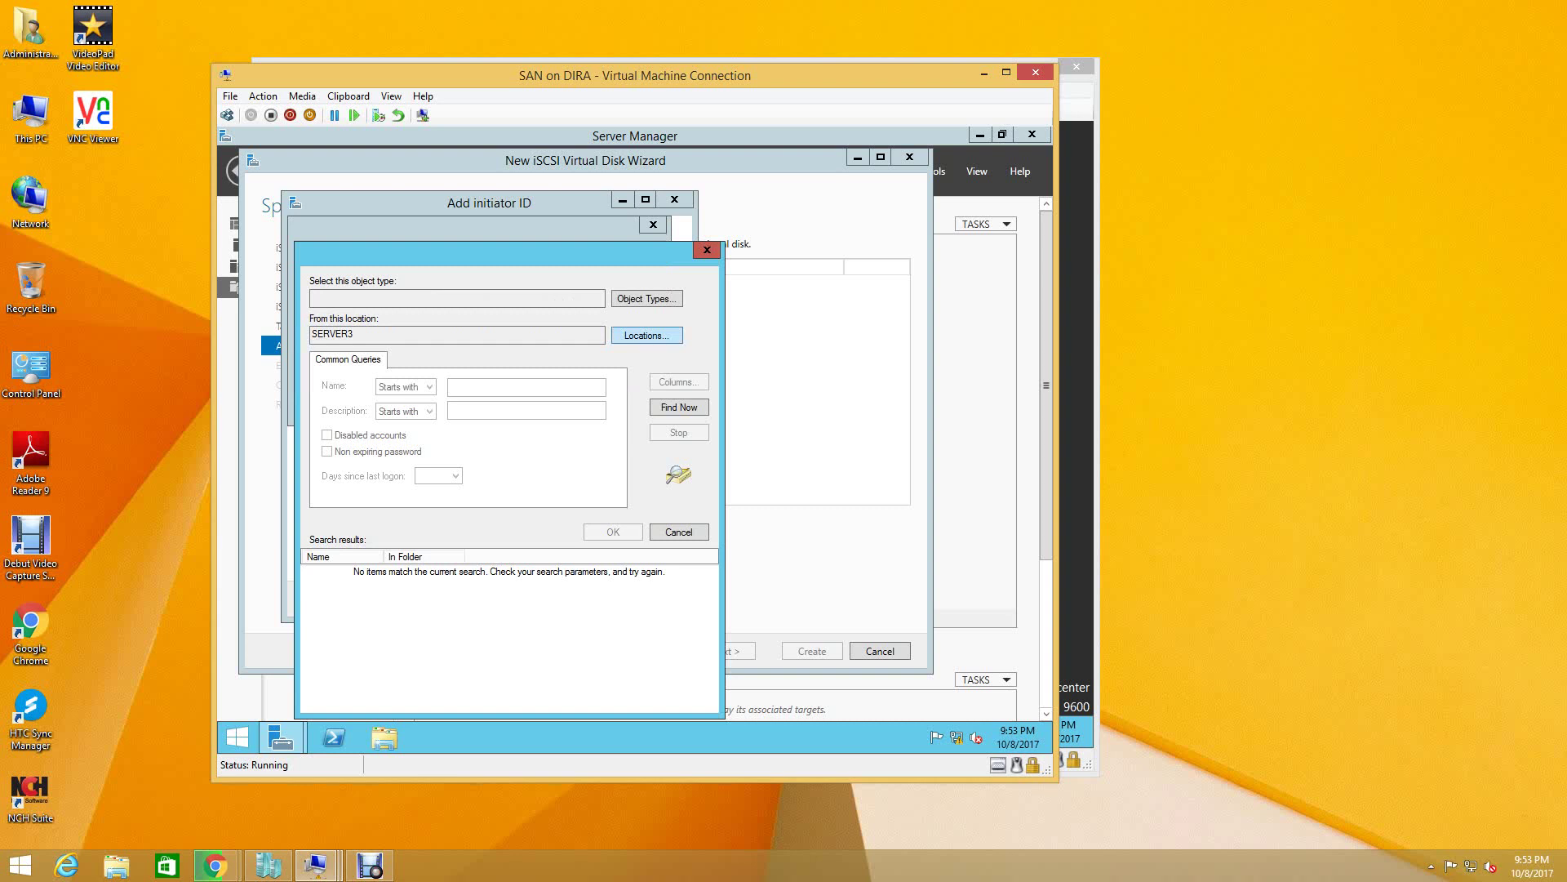
key("Return")
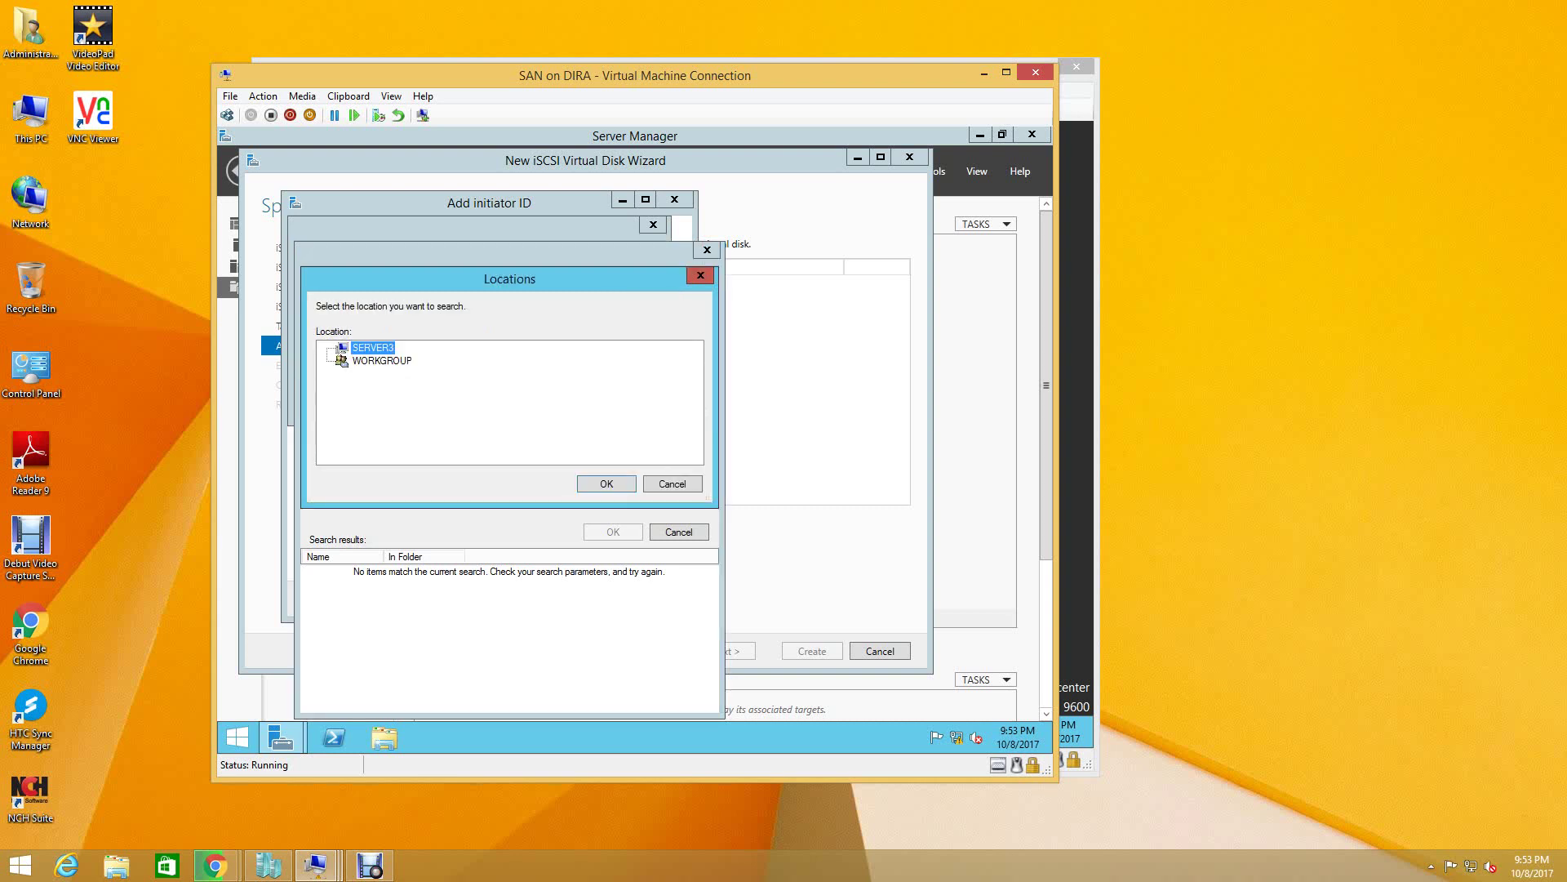
left_click(382, 360)
left_click(372, 347)
key("Return")
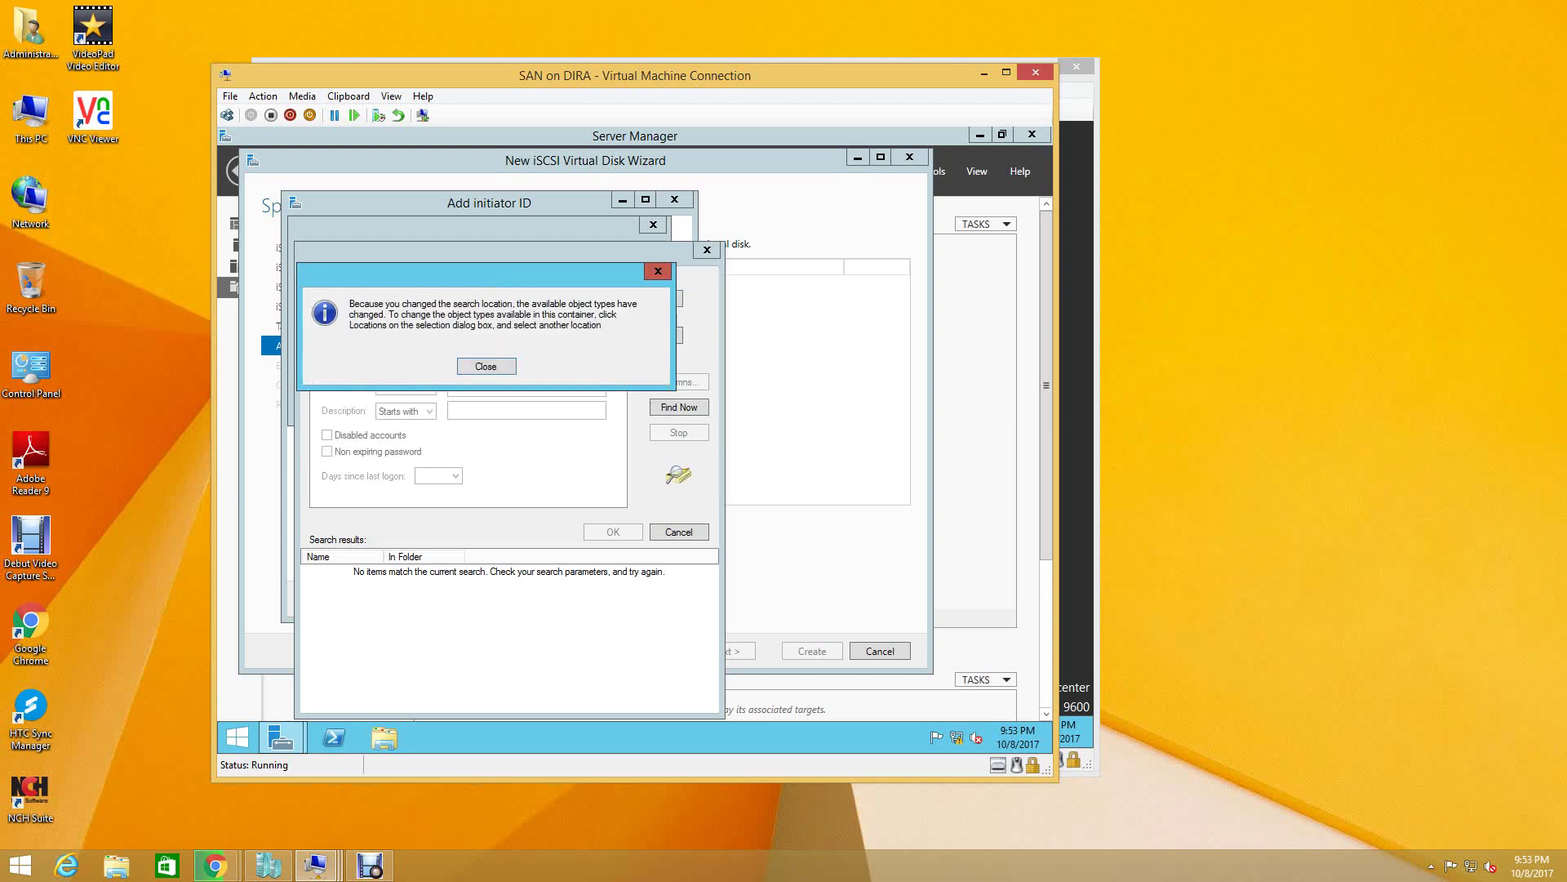
key("Return")
key("Escape")
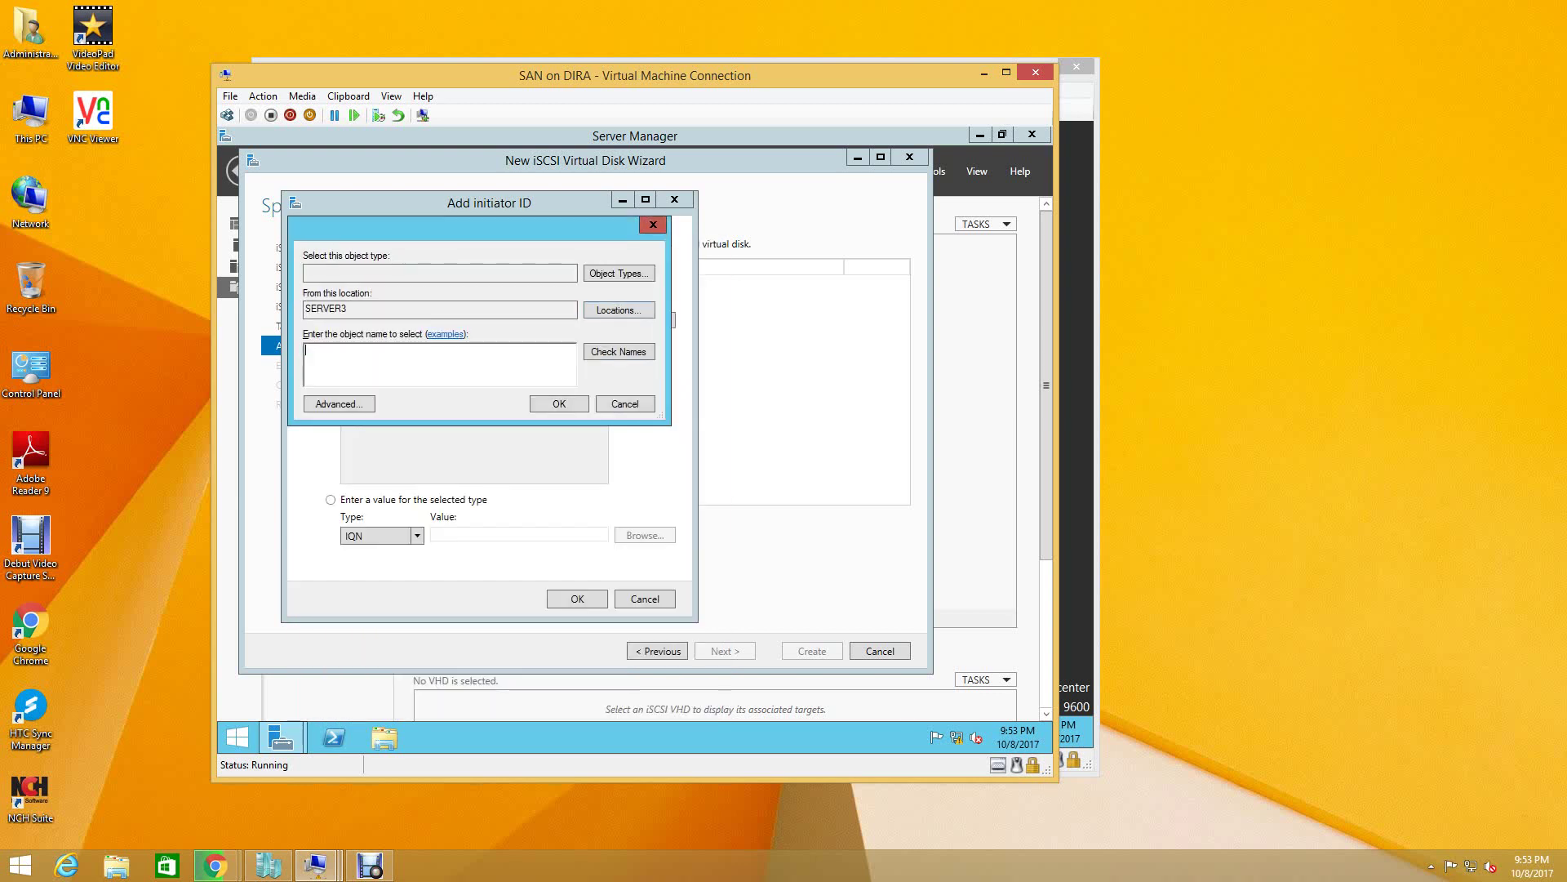
key("Escape")
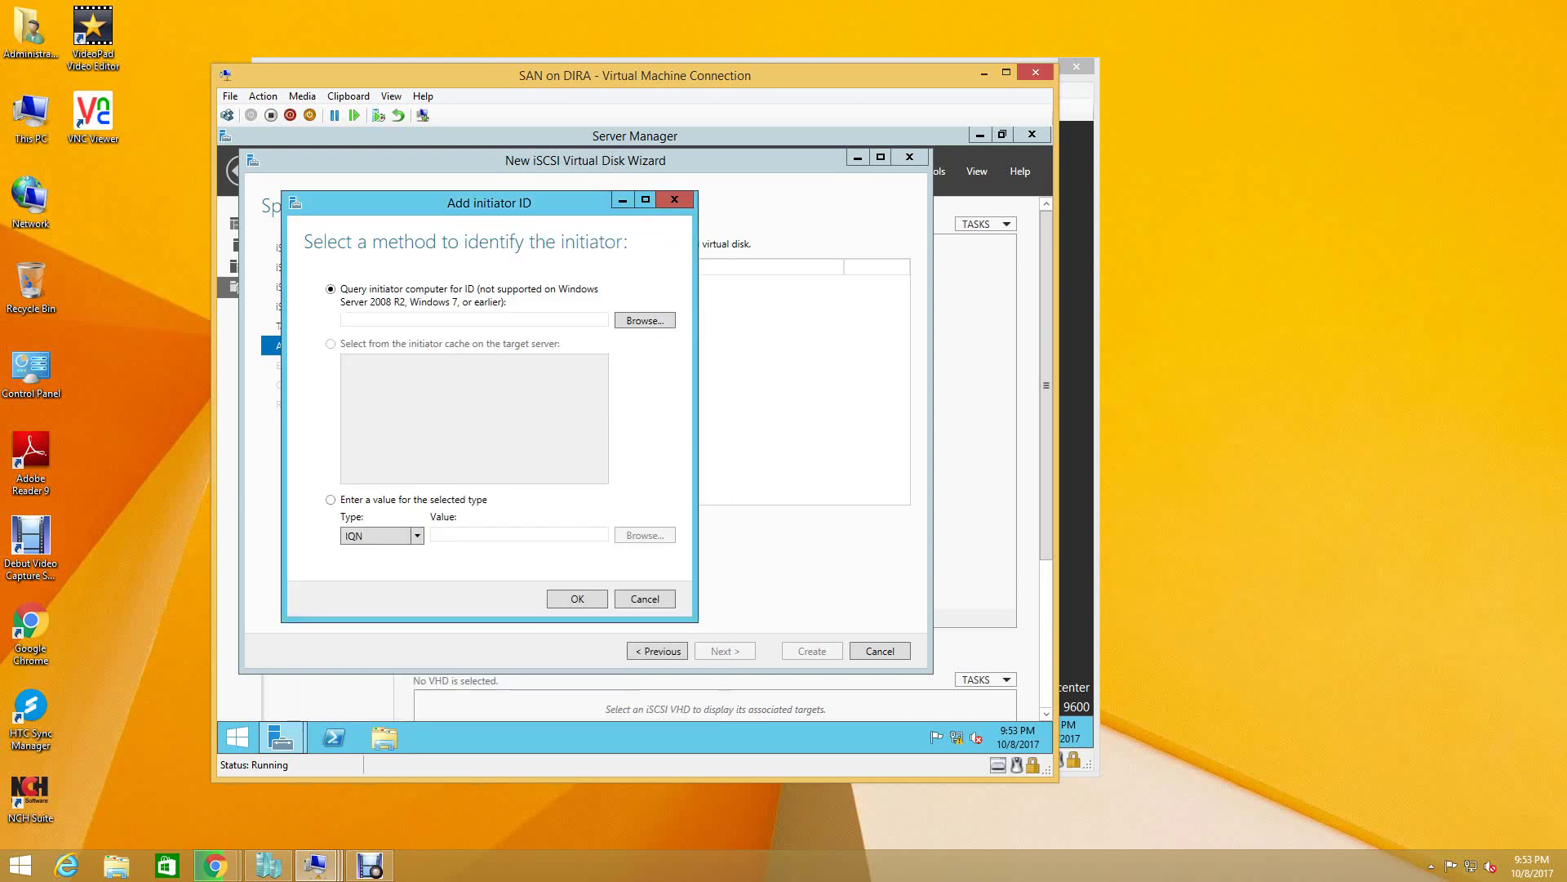
- Add an initiator by IP address 192.168.1.201
left_click(417, 536)
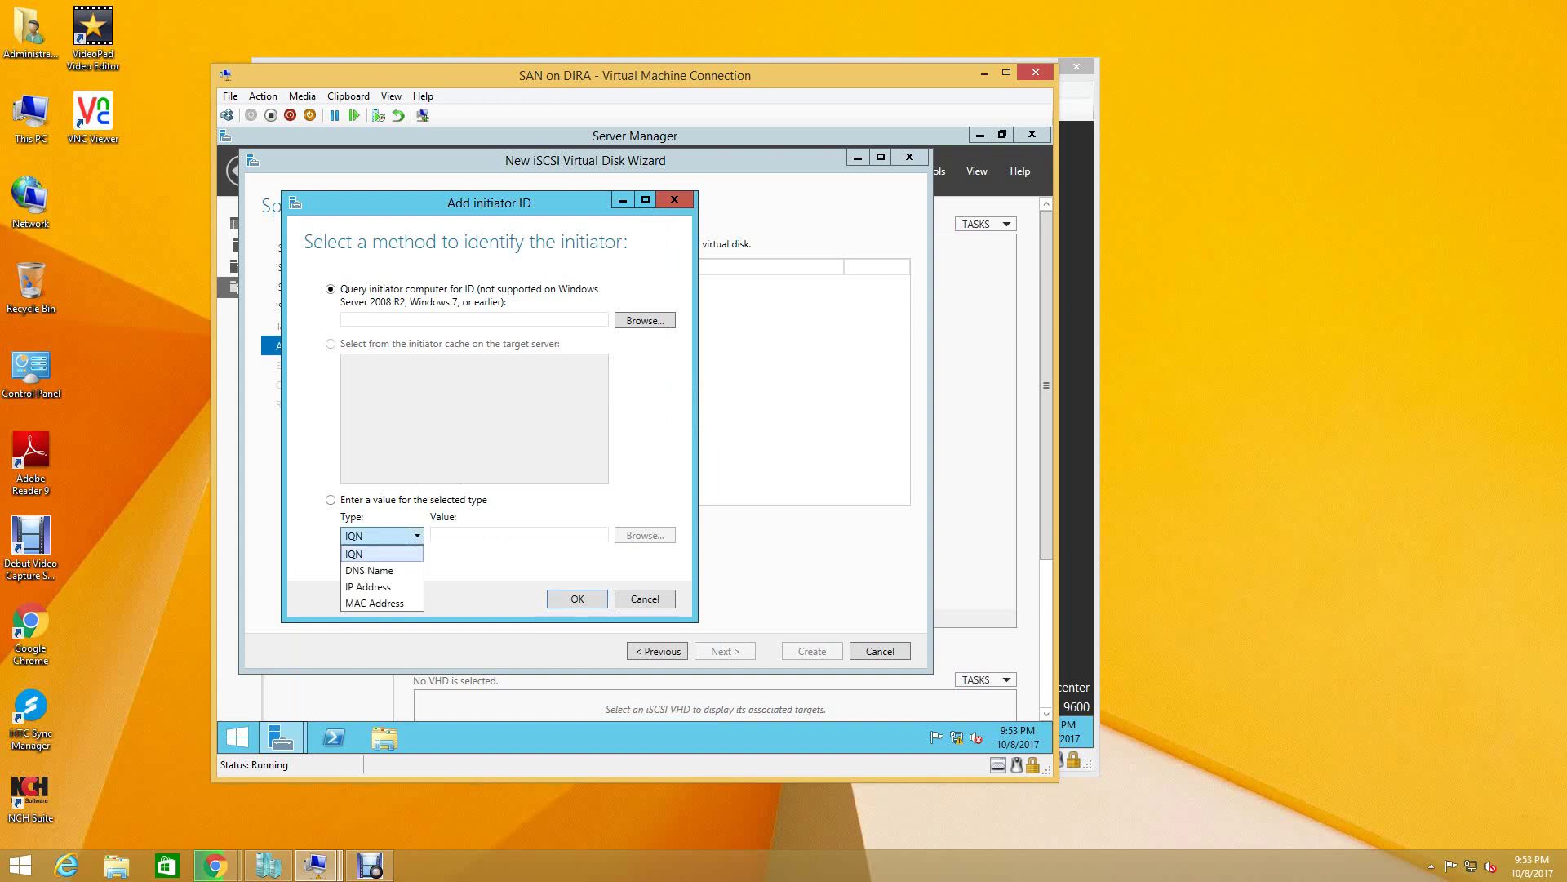
key("Down")
key("Down")
key("Return")
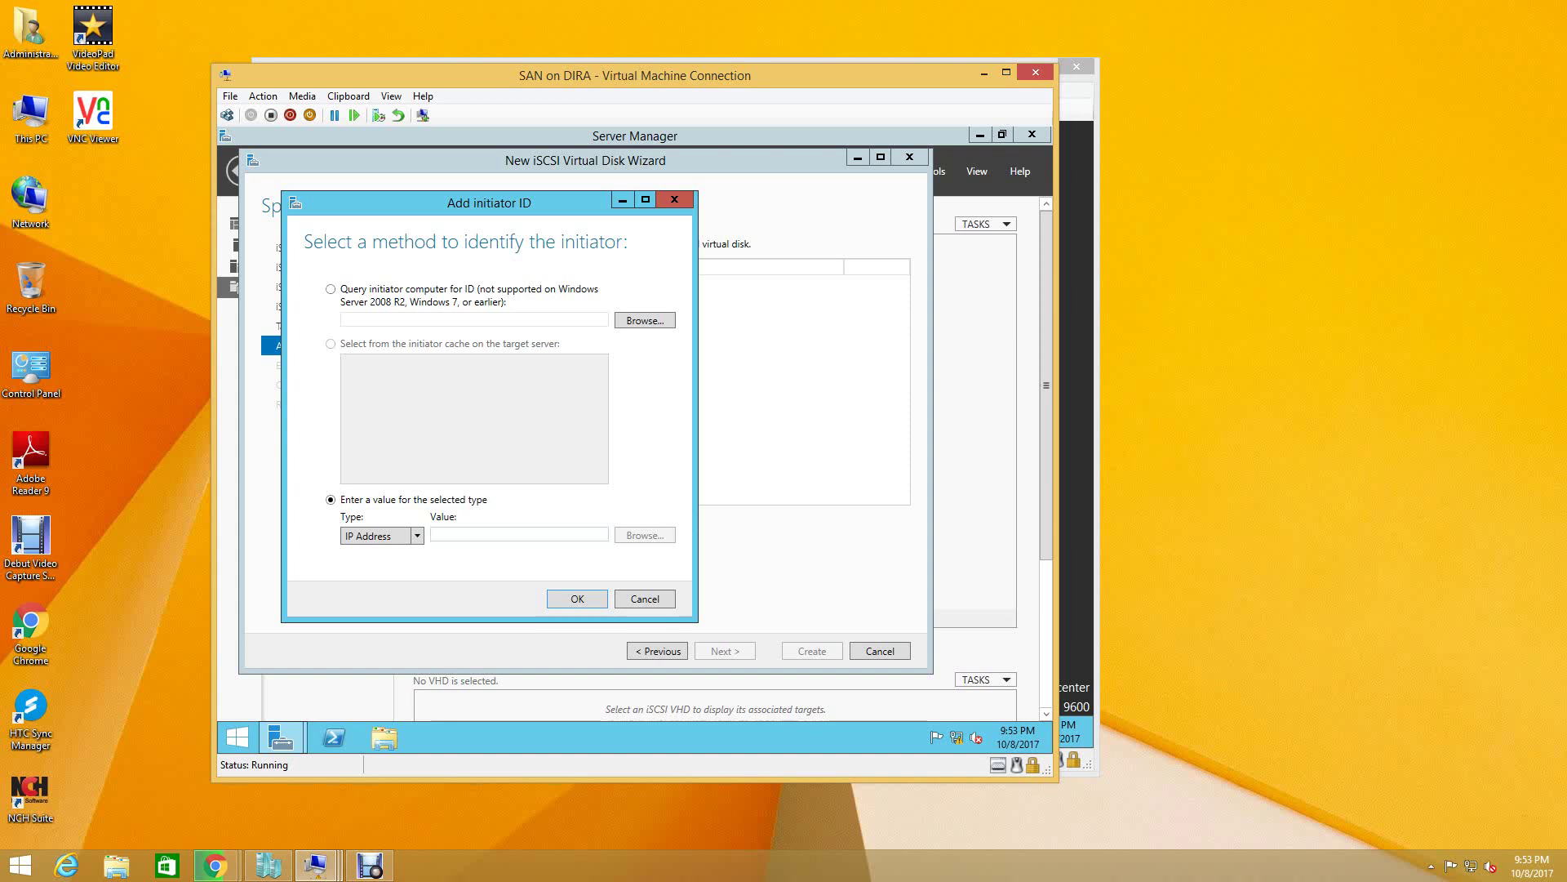
type("192")
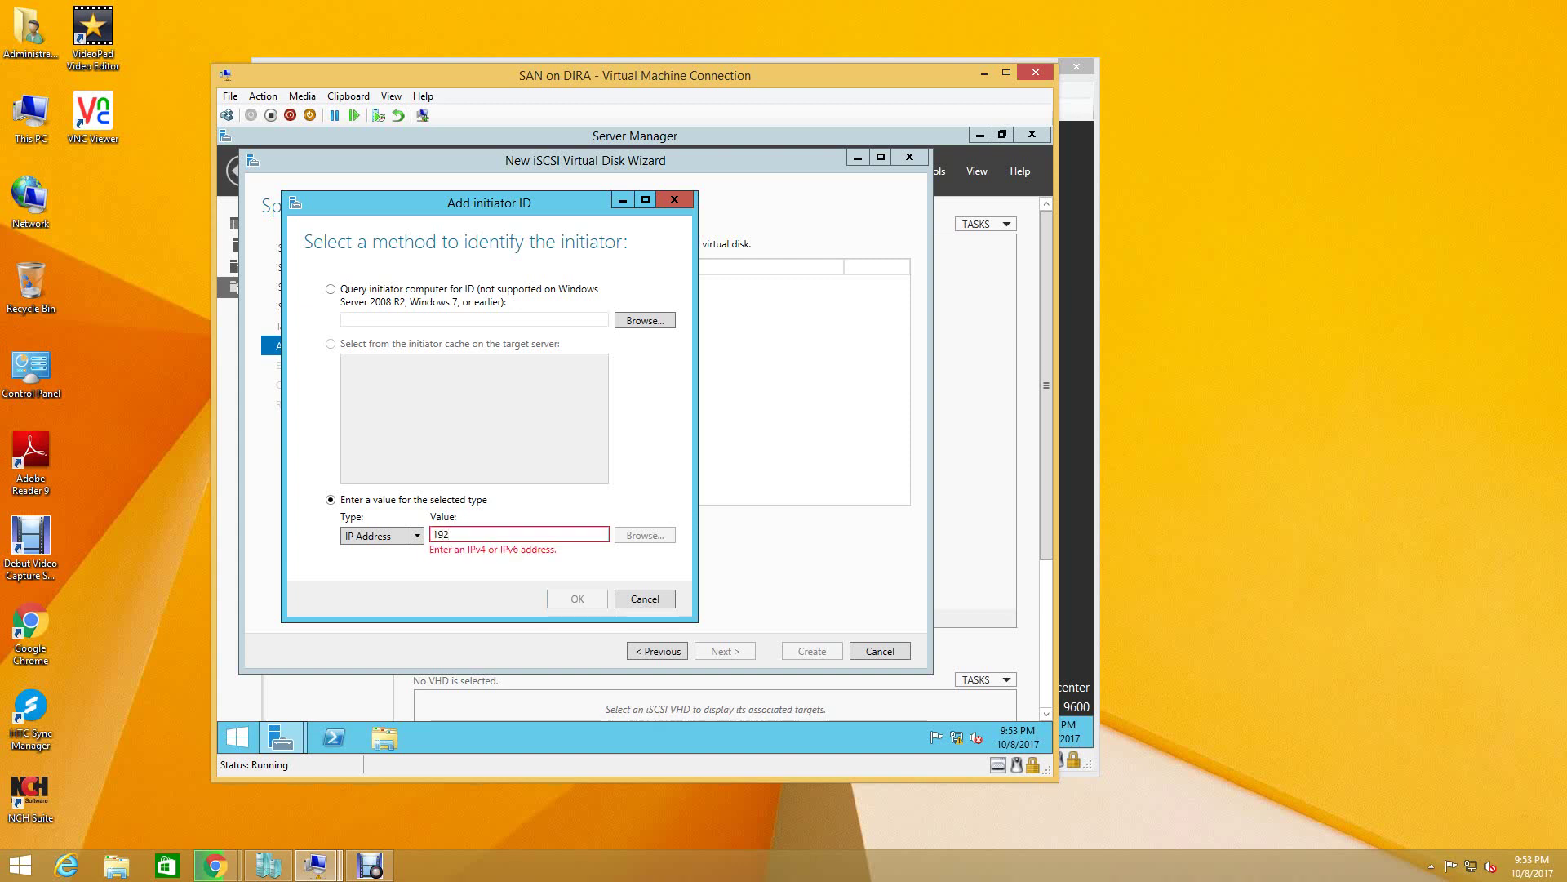
type(".168.")
key("BackSpace")
type("1.201")
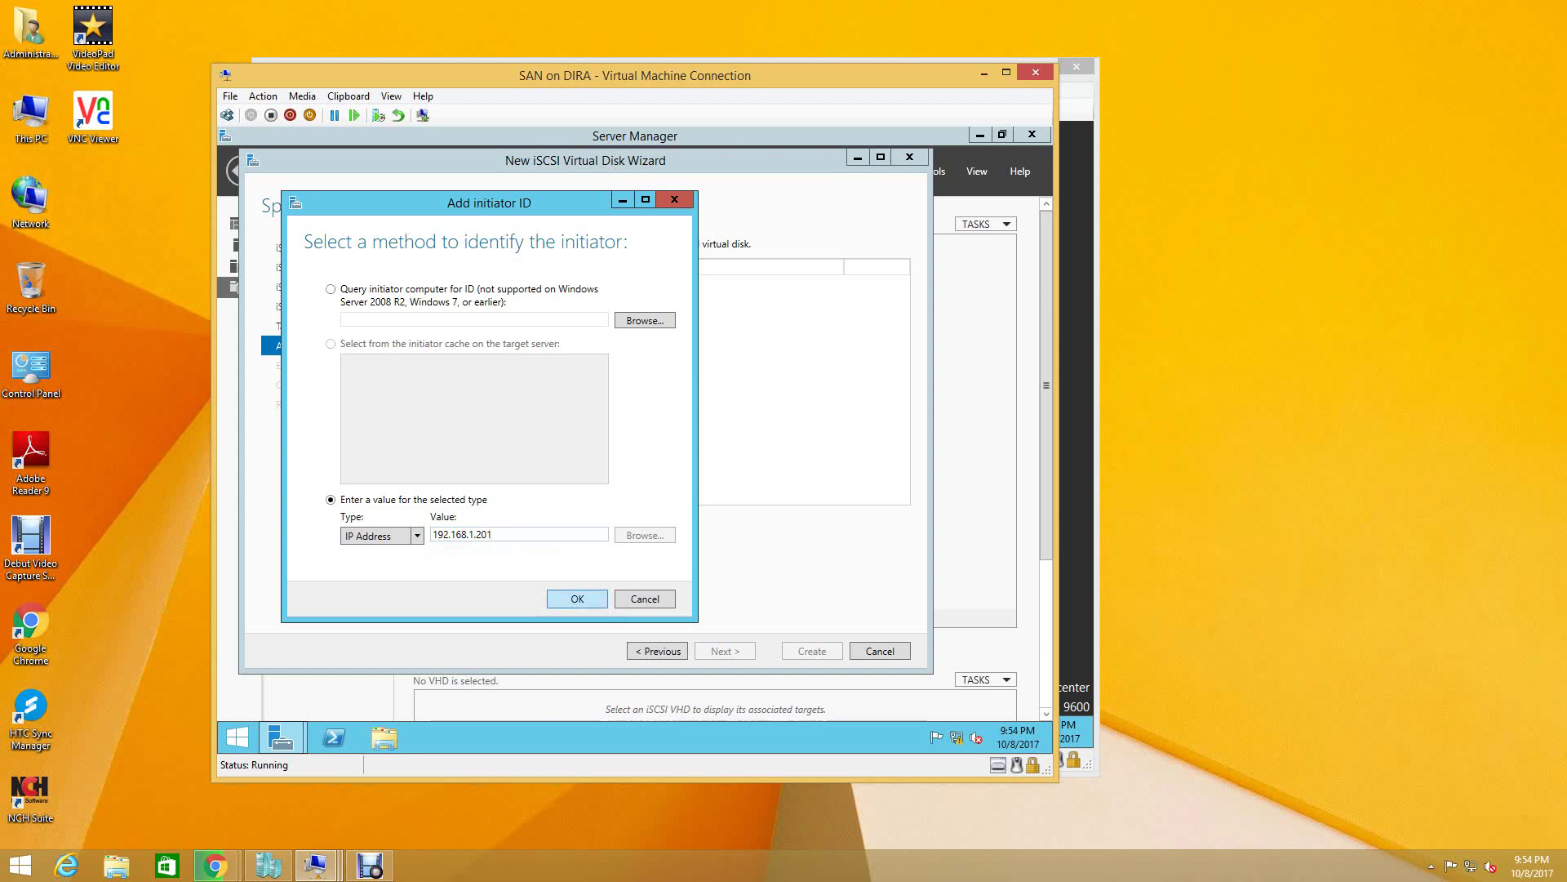
key("Return")
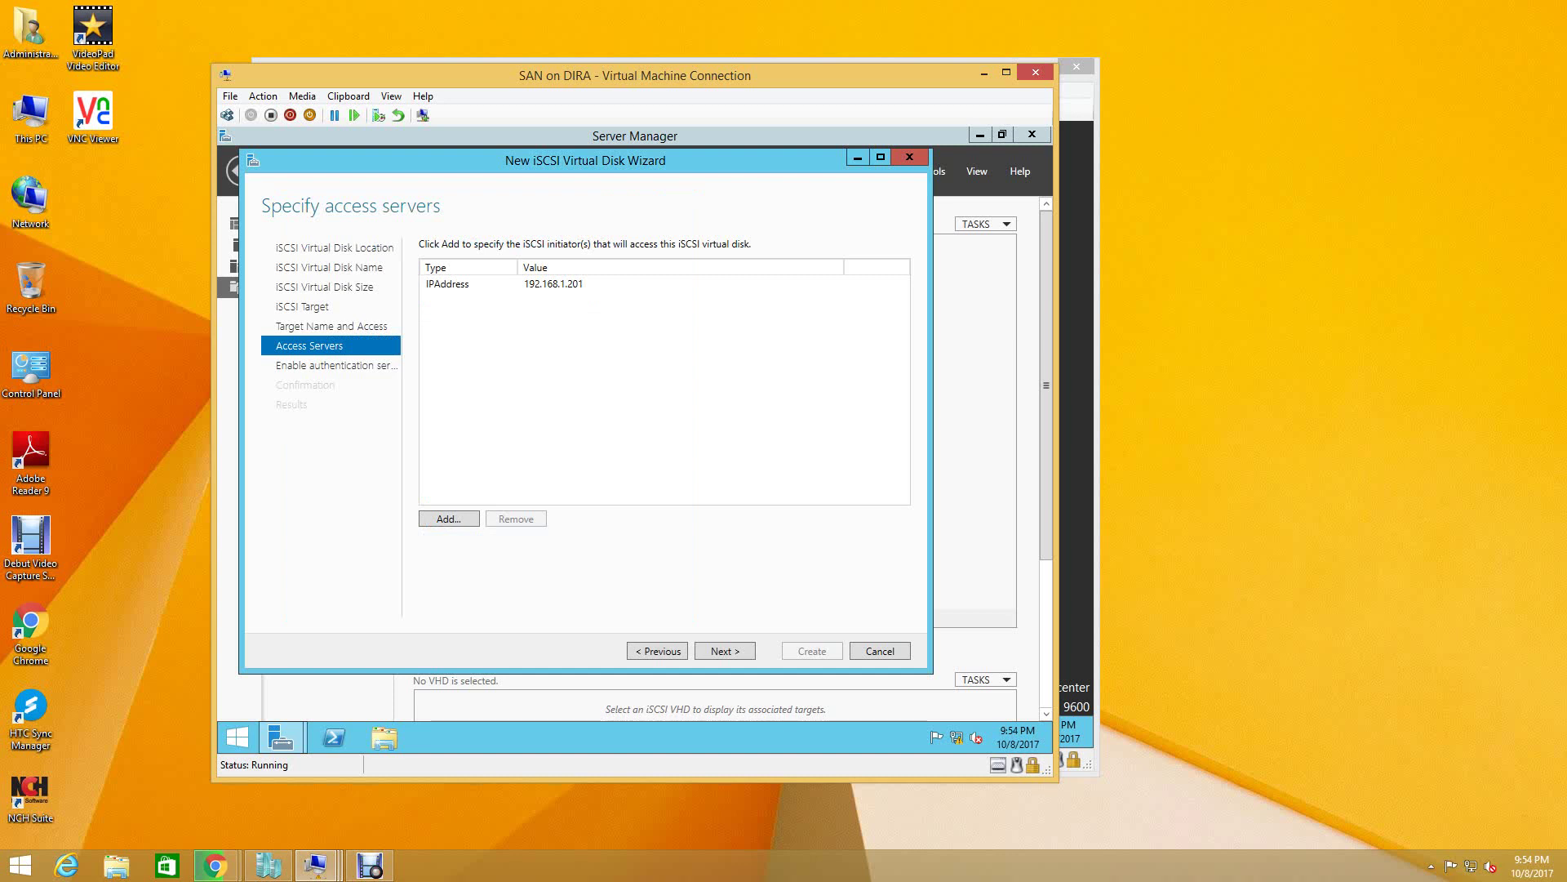
- Add a second initiator by IP address 192.168.1.202
key("Return")
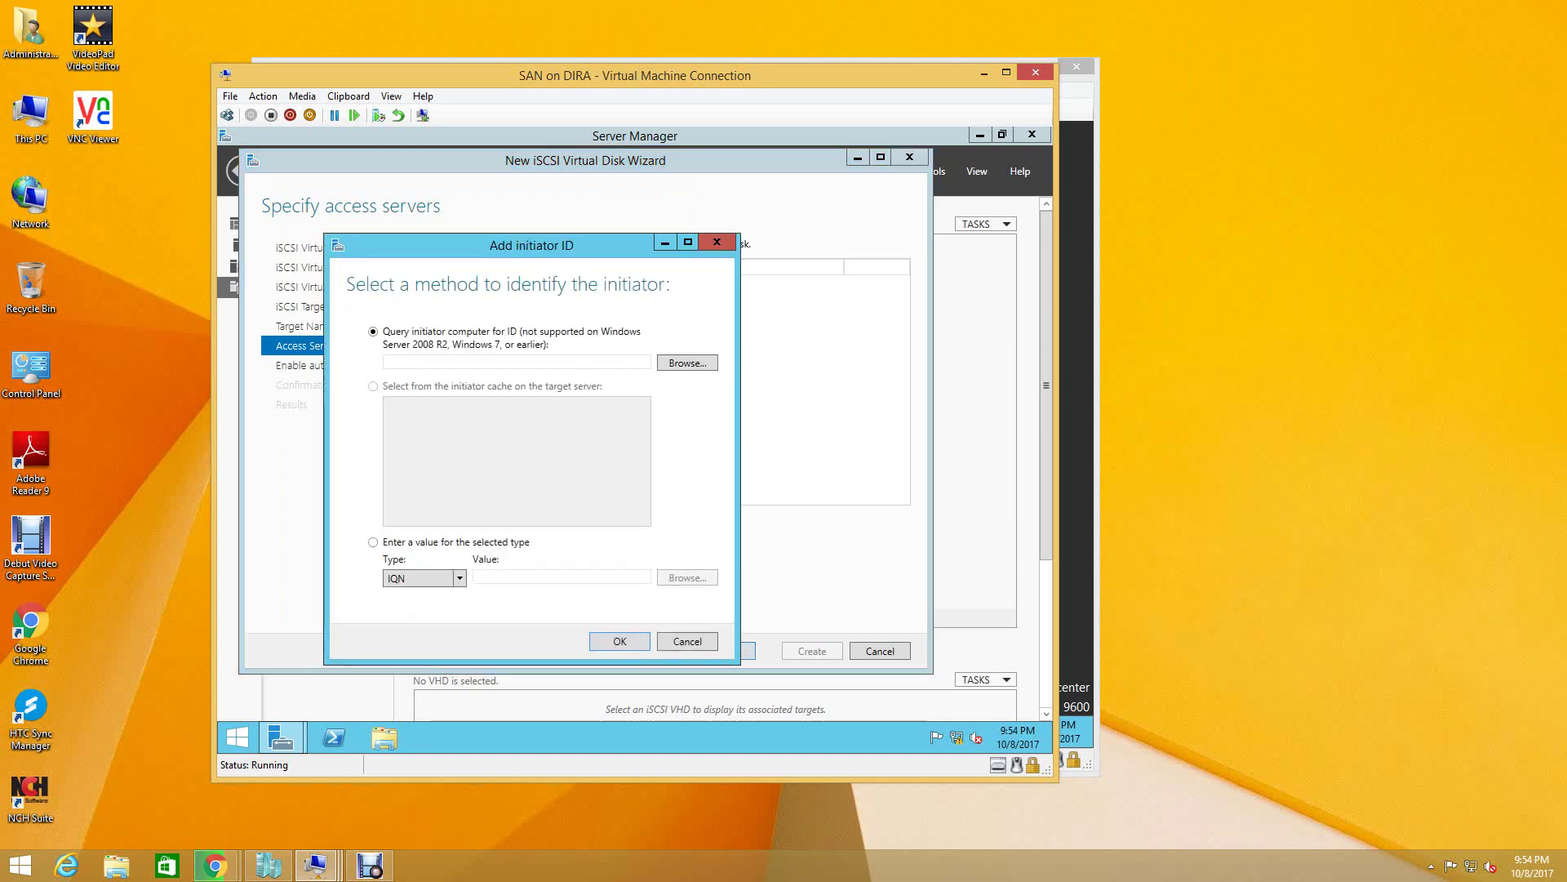
left_click(425, 578)
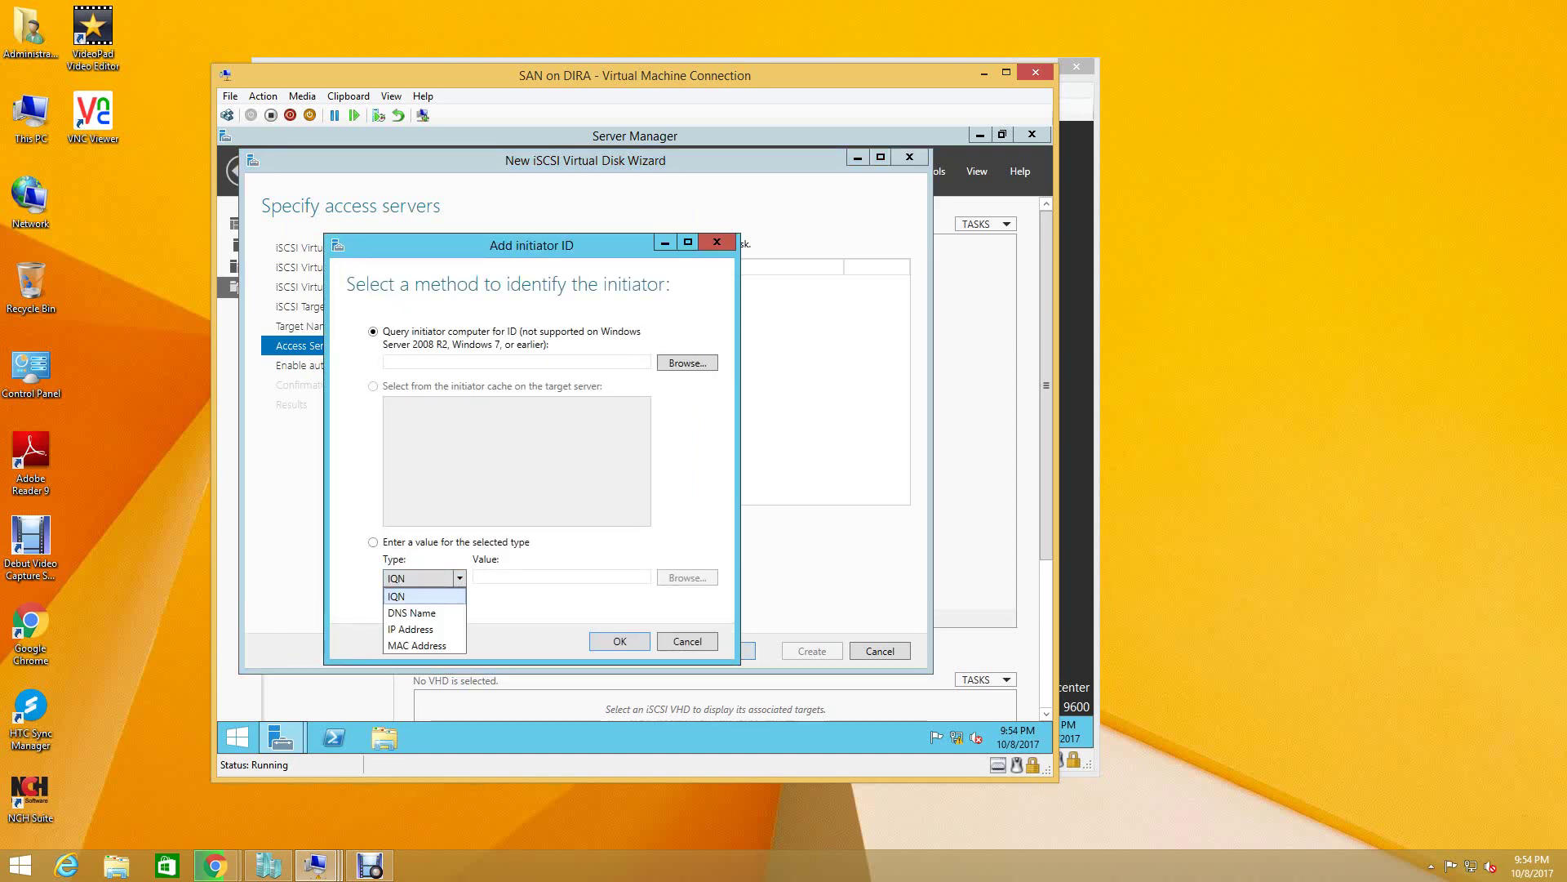
key("Return")
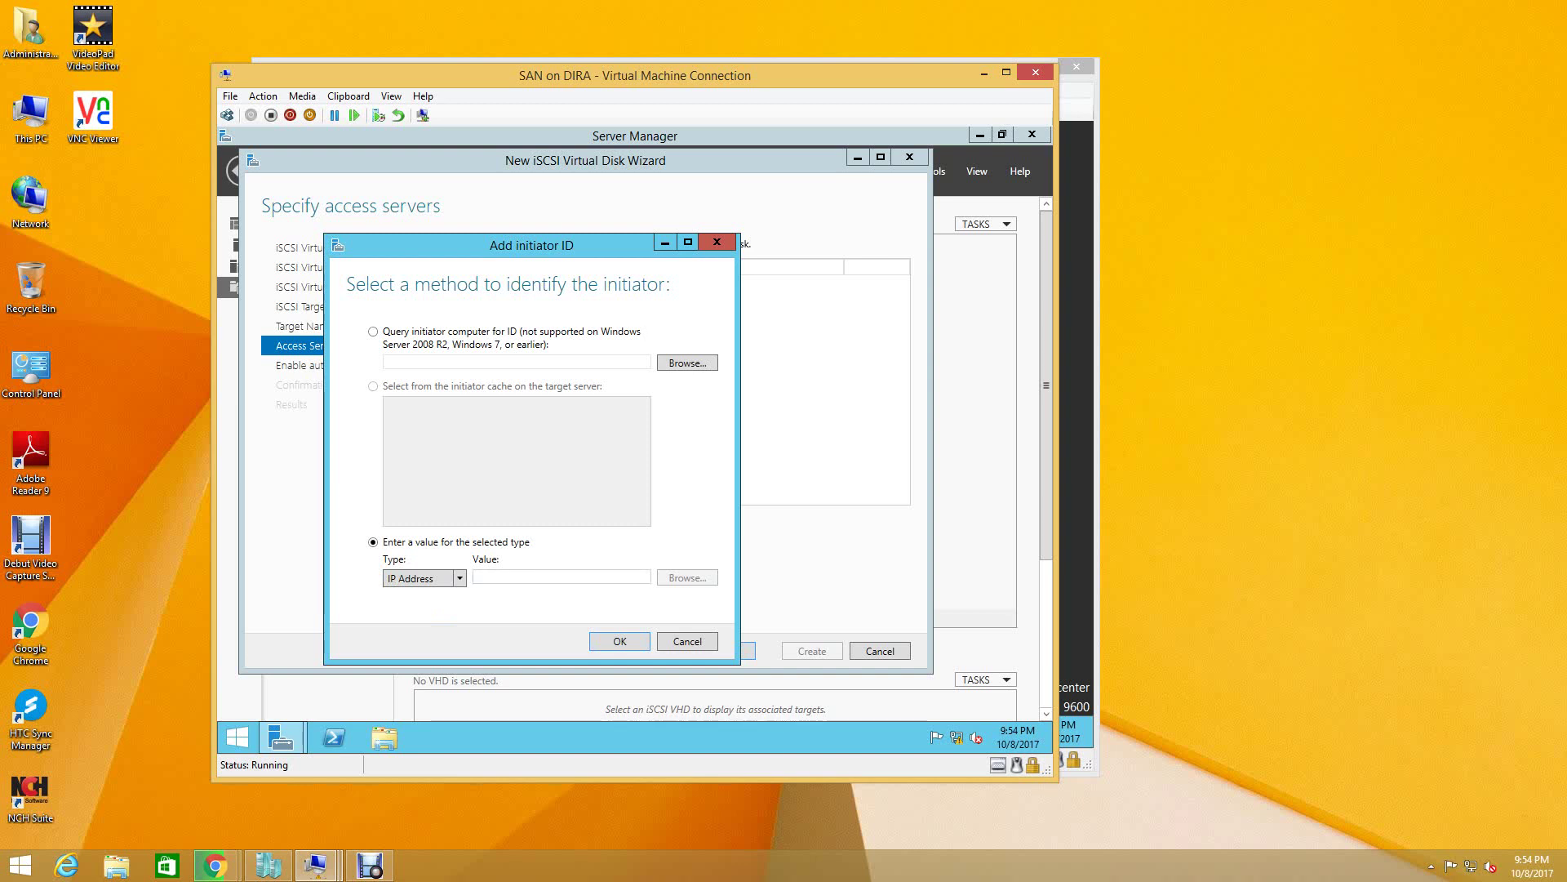
type("192.")
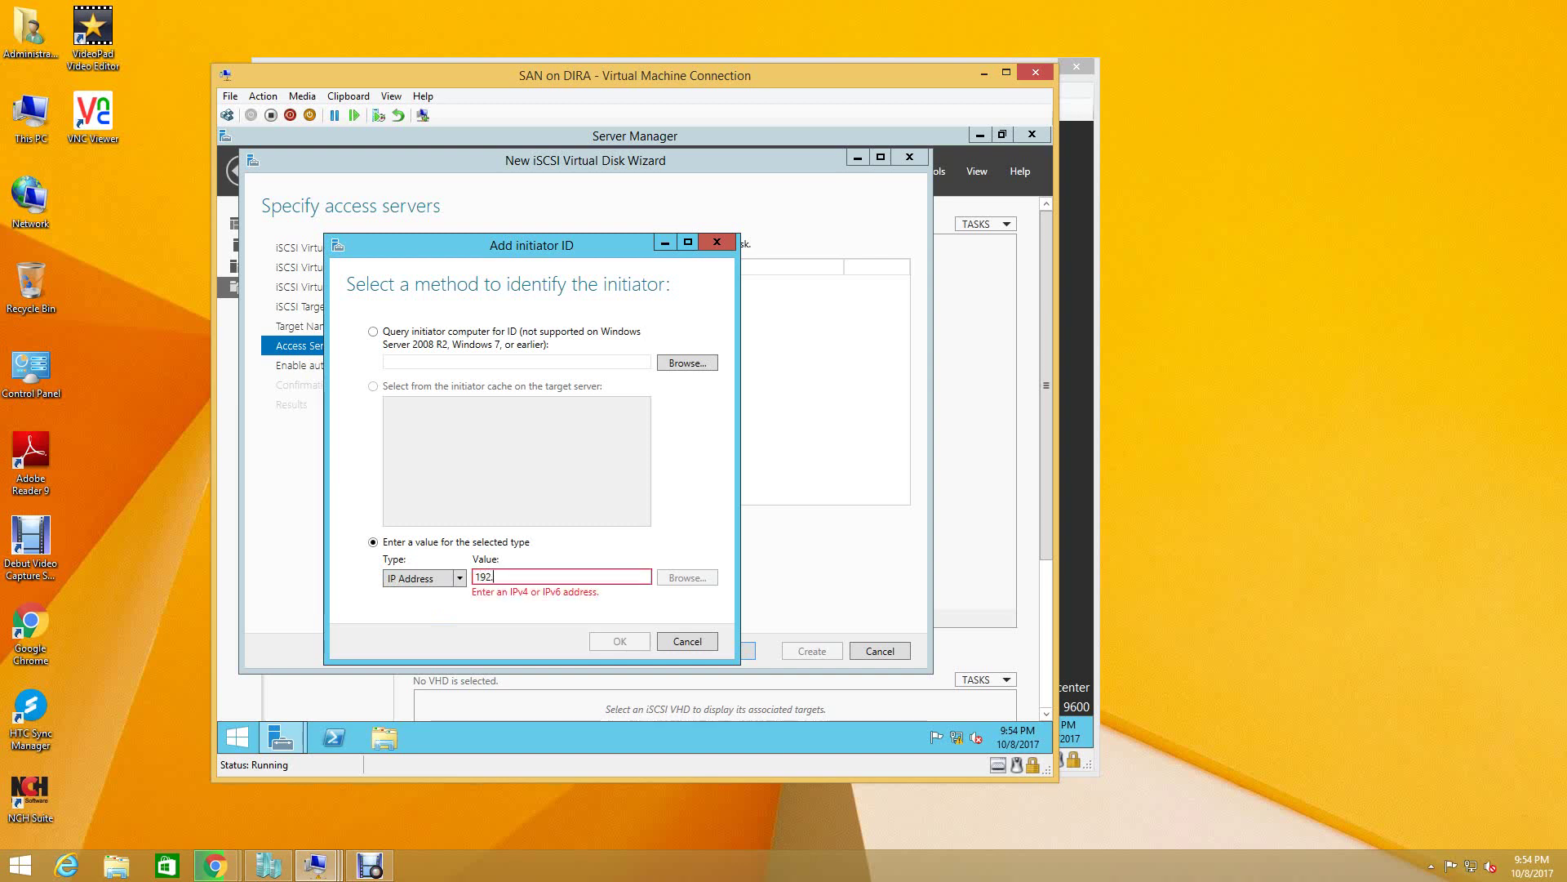
type("168.1.202")
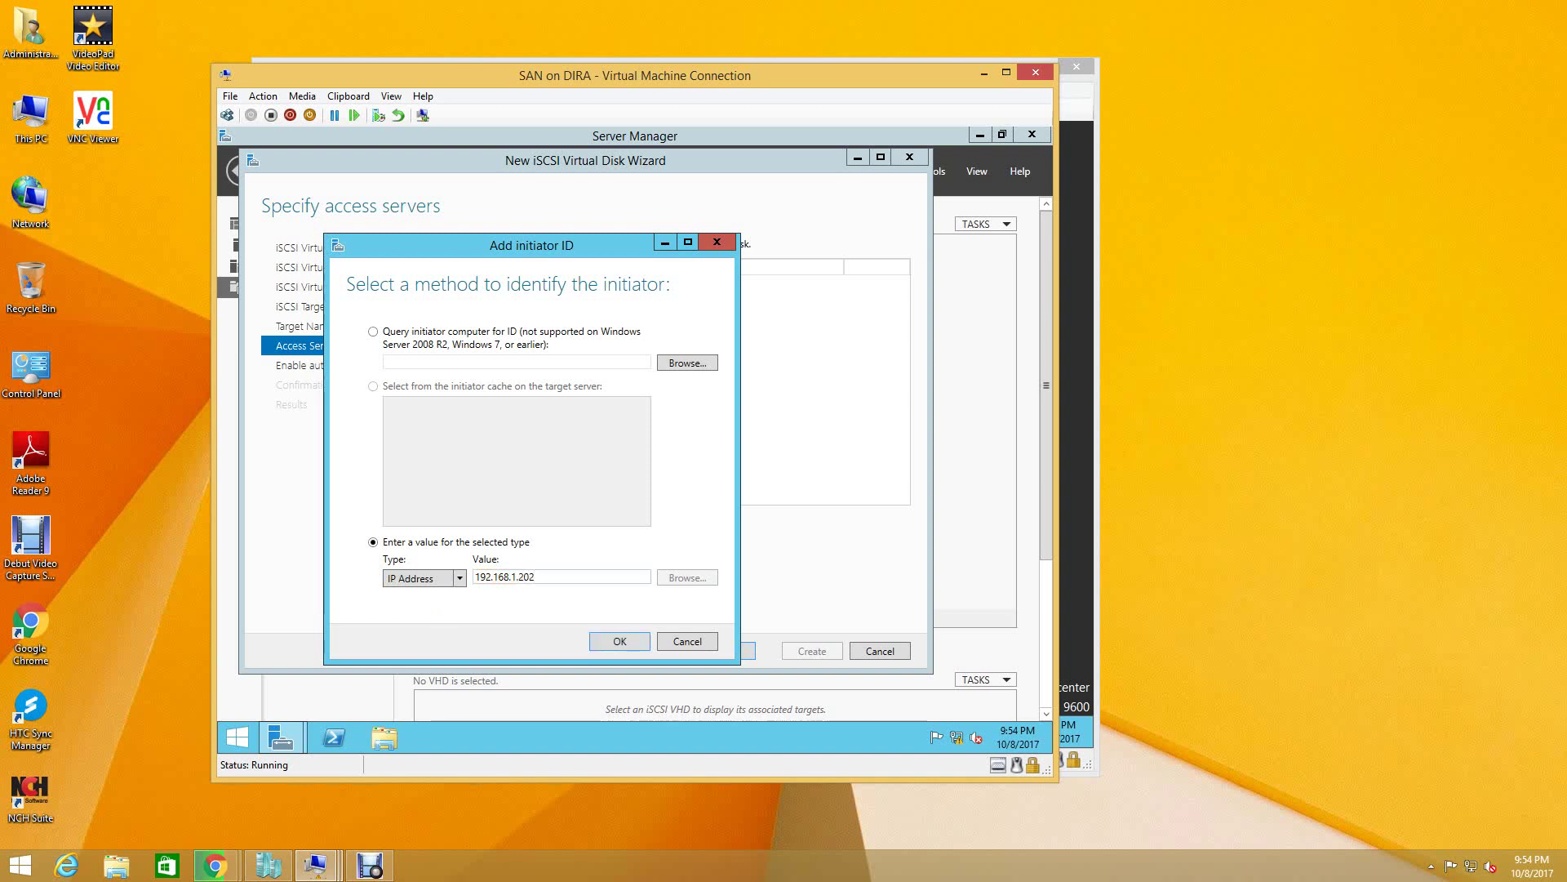
key("Return")
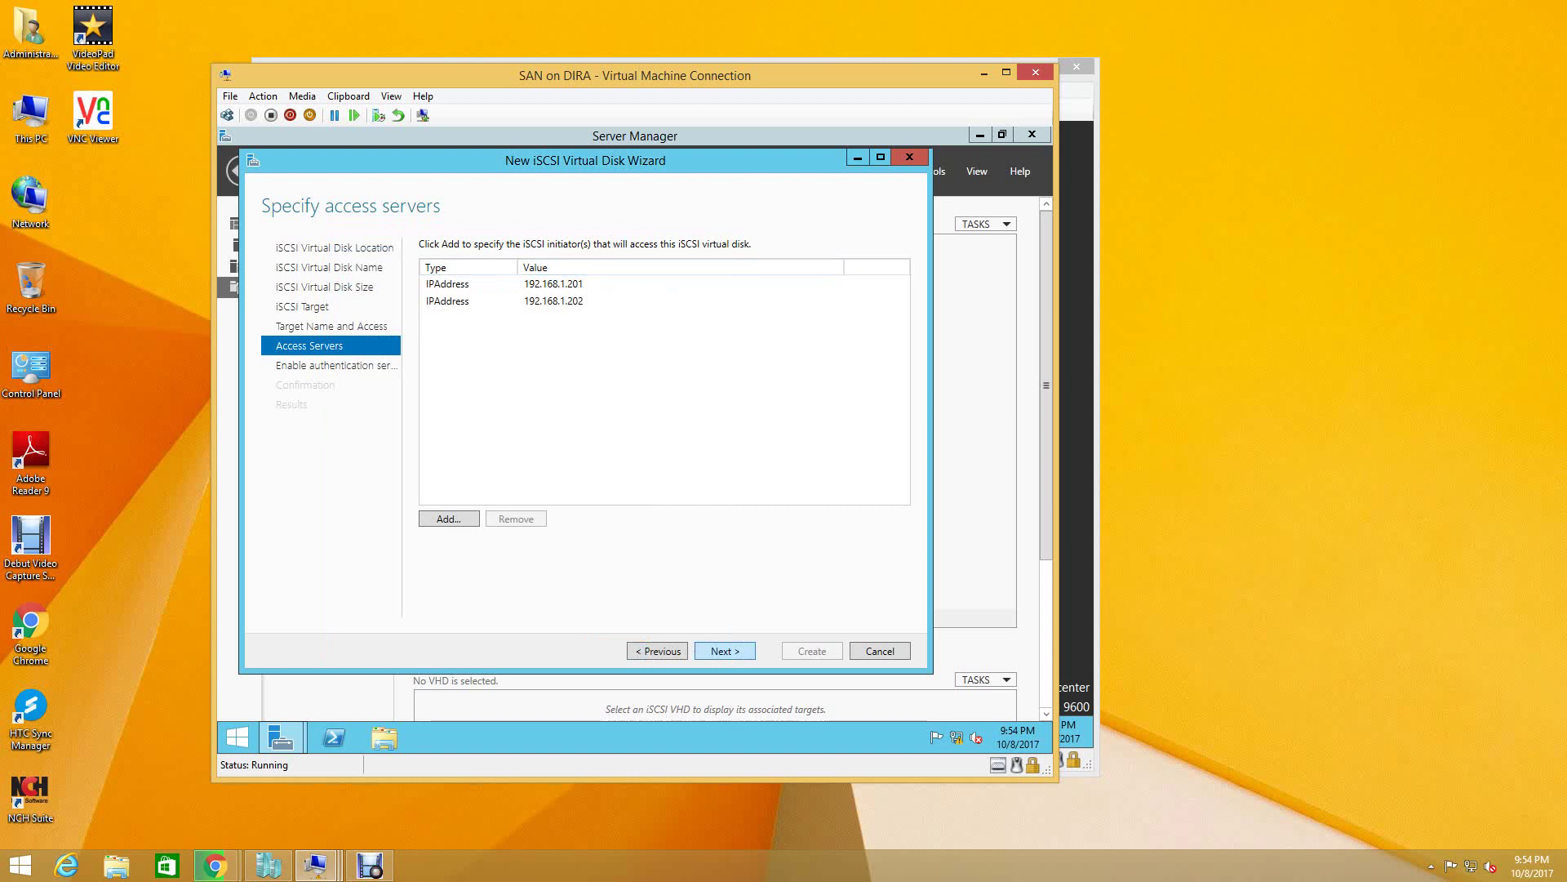
- Skip authentication and confirm creation of DISK1 on first-iscsi-target
key("Return")
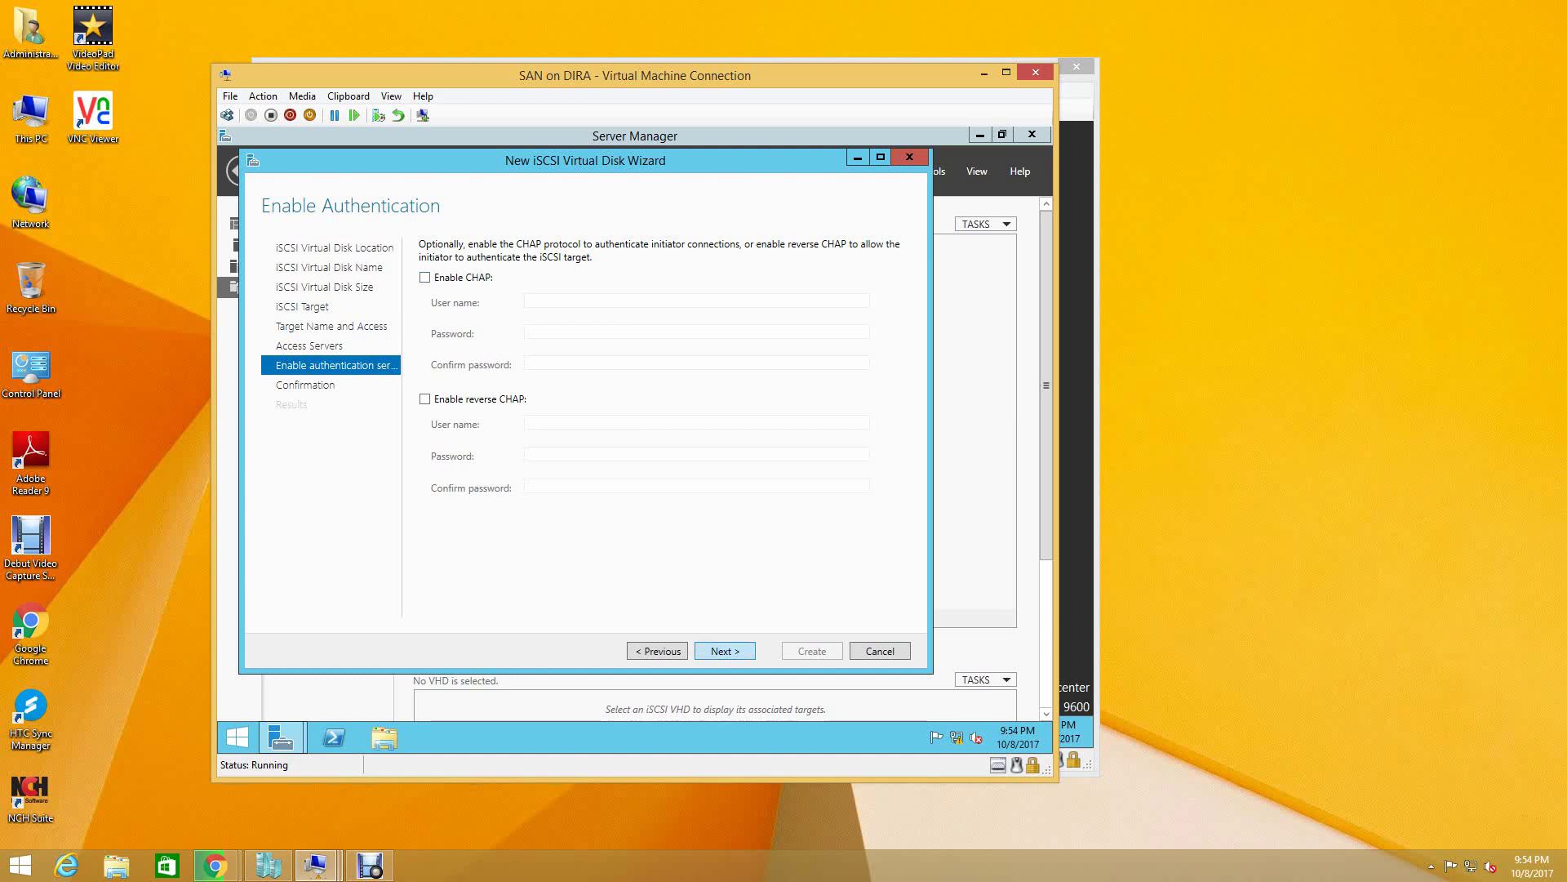
key("Return")
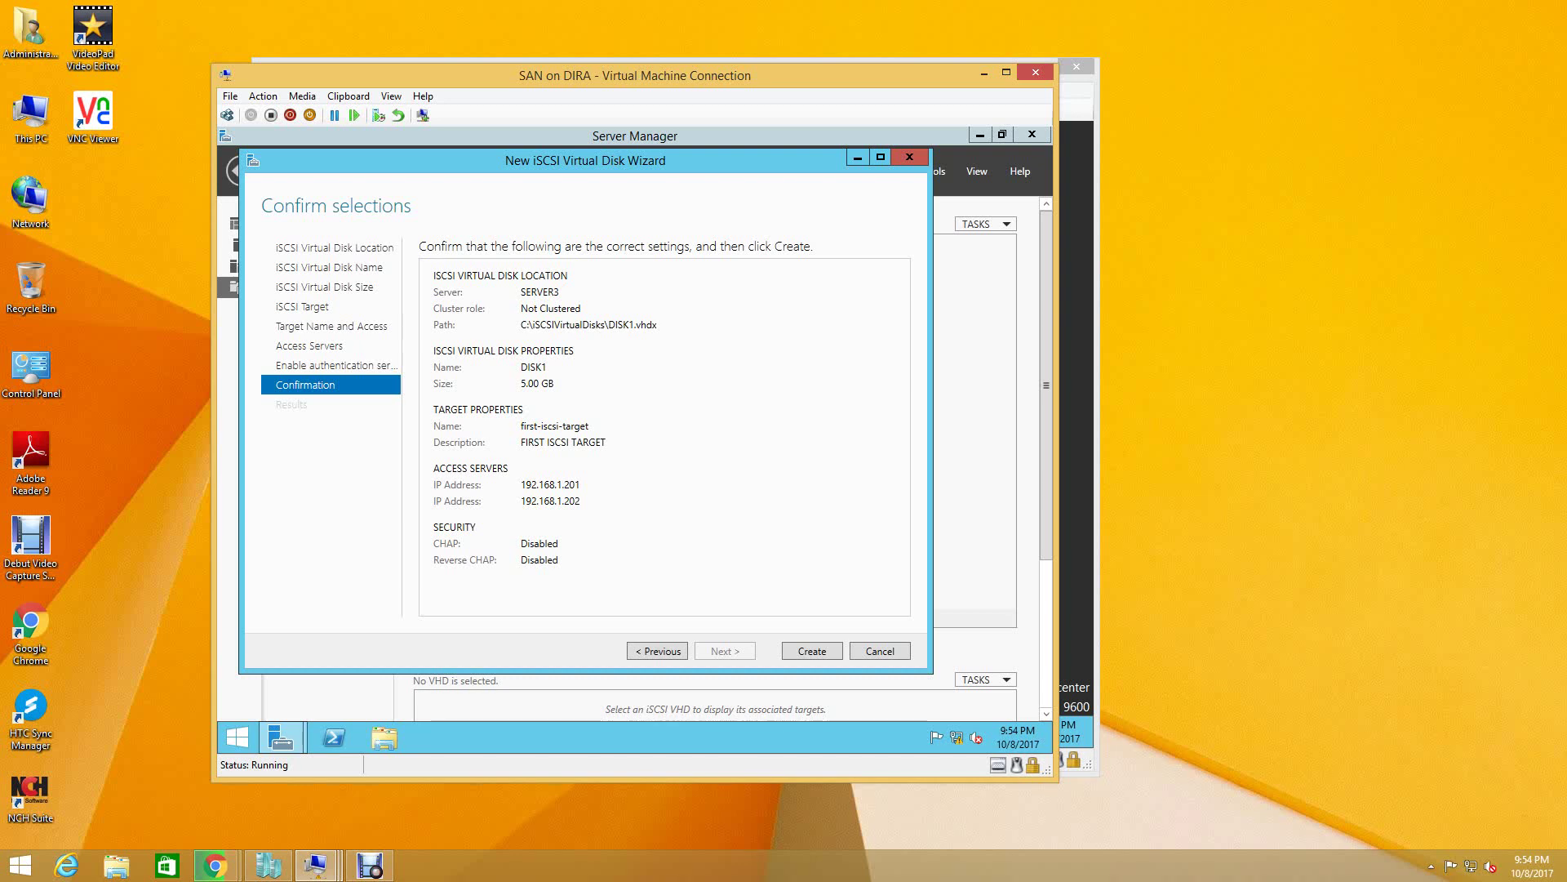
key("Return")
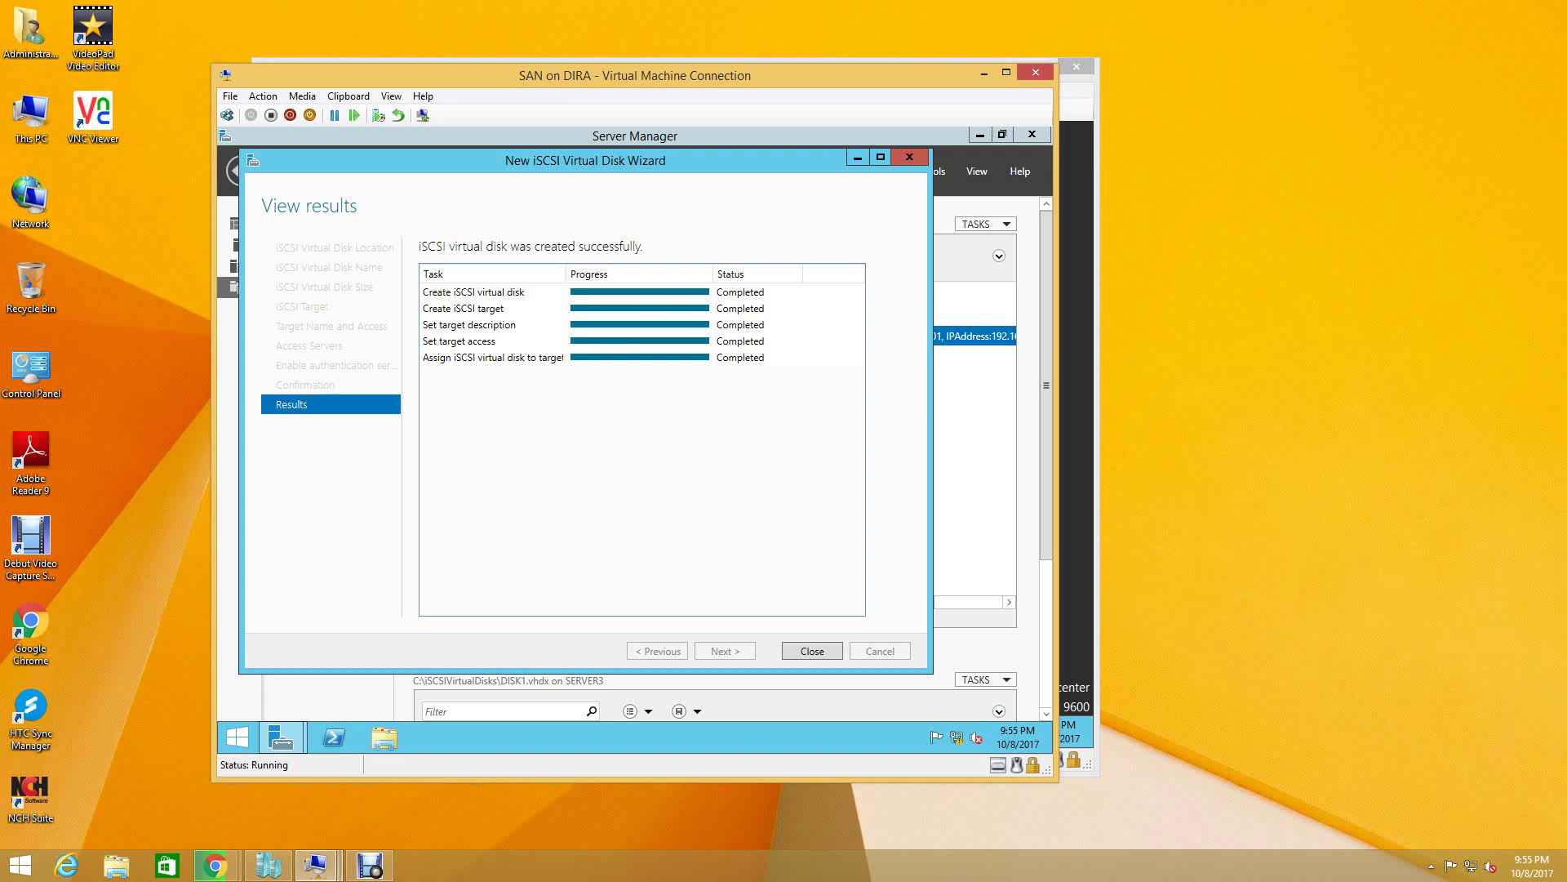
- Close the wizard, leaving DISK1.vhdx listed, and open the virtual disk list's context menu
key("Return")
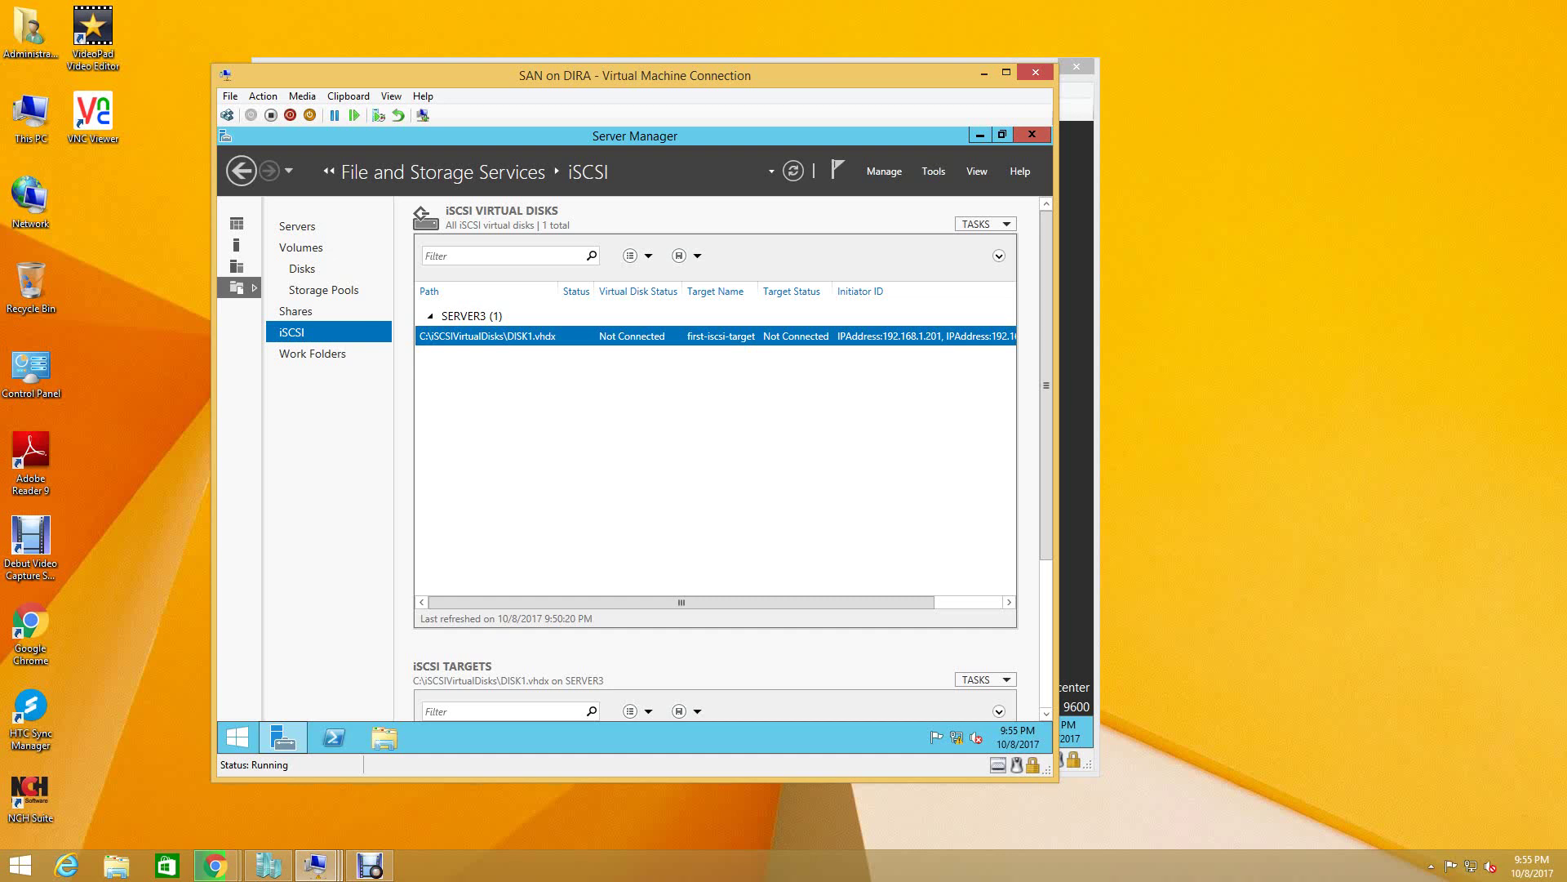
right_click(560, 400)
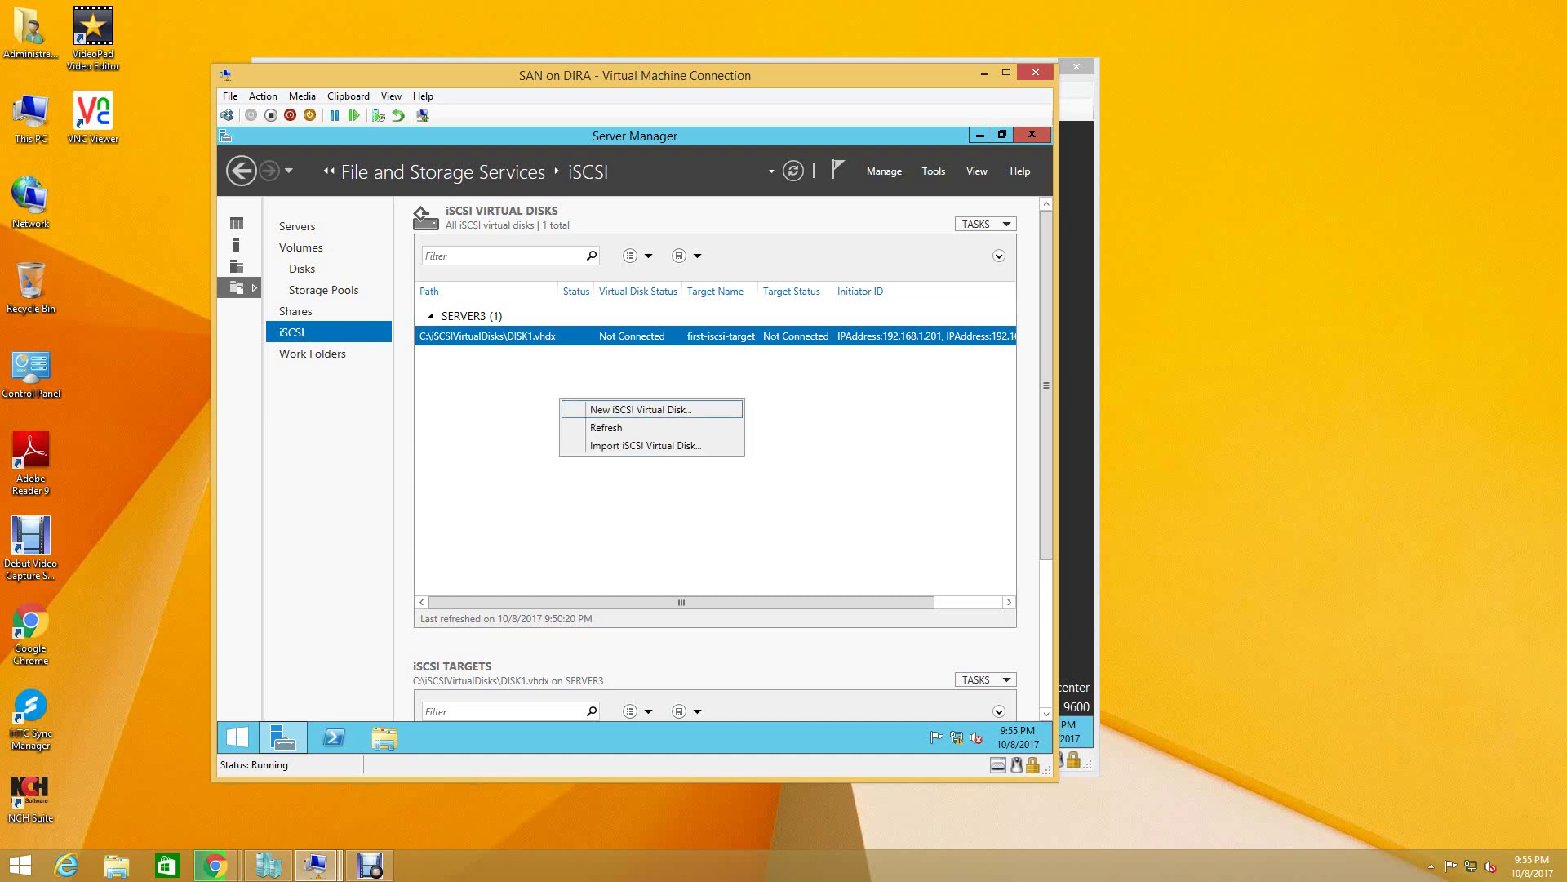
- Start a new iSCSI virtual disk on SERVER3's C: volume named DISK2
key("Return")
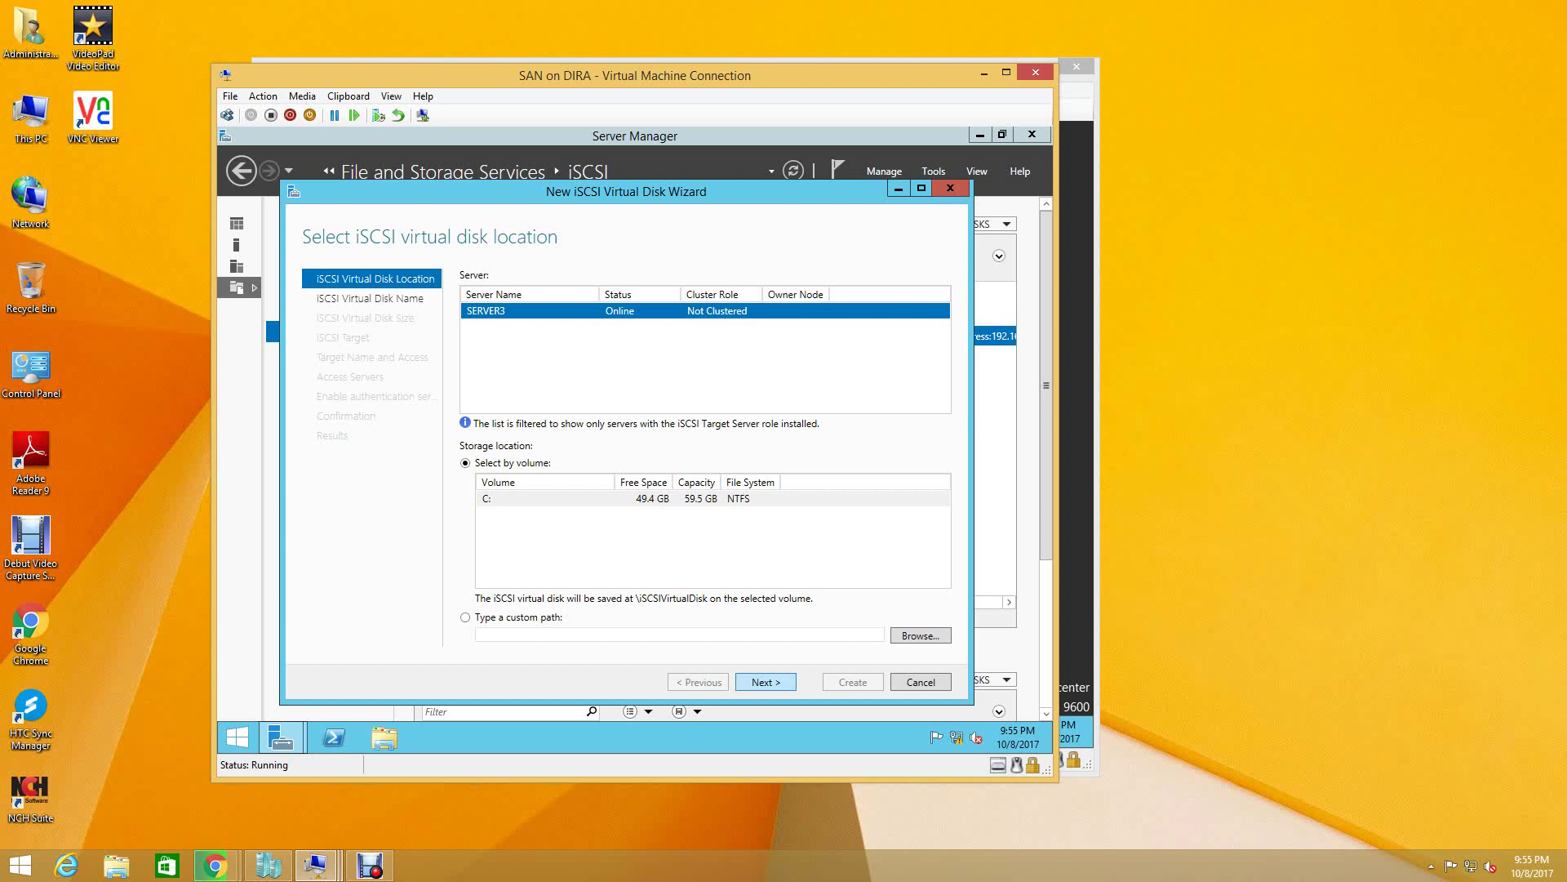
key("Return")
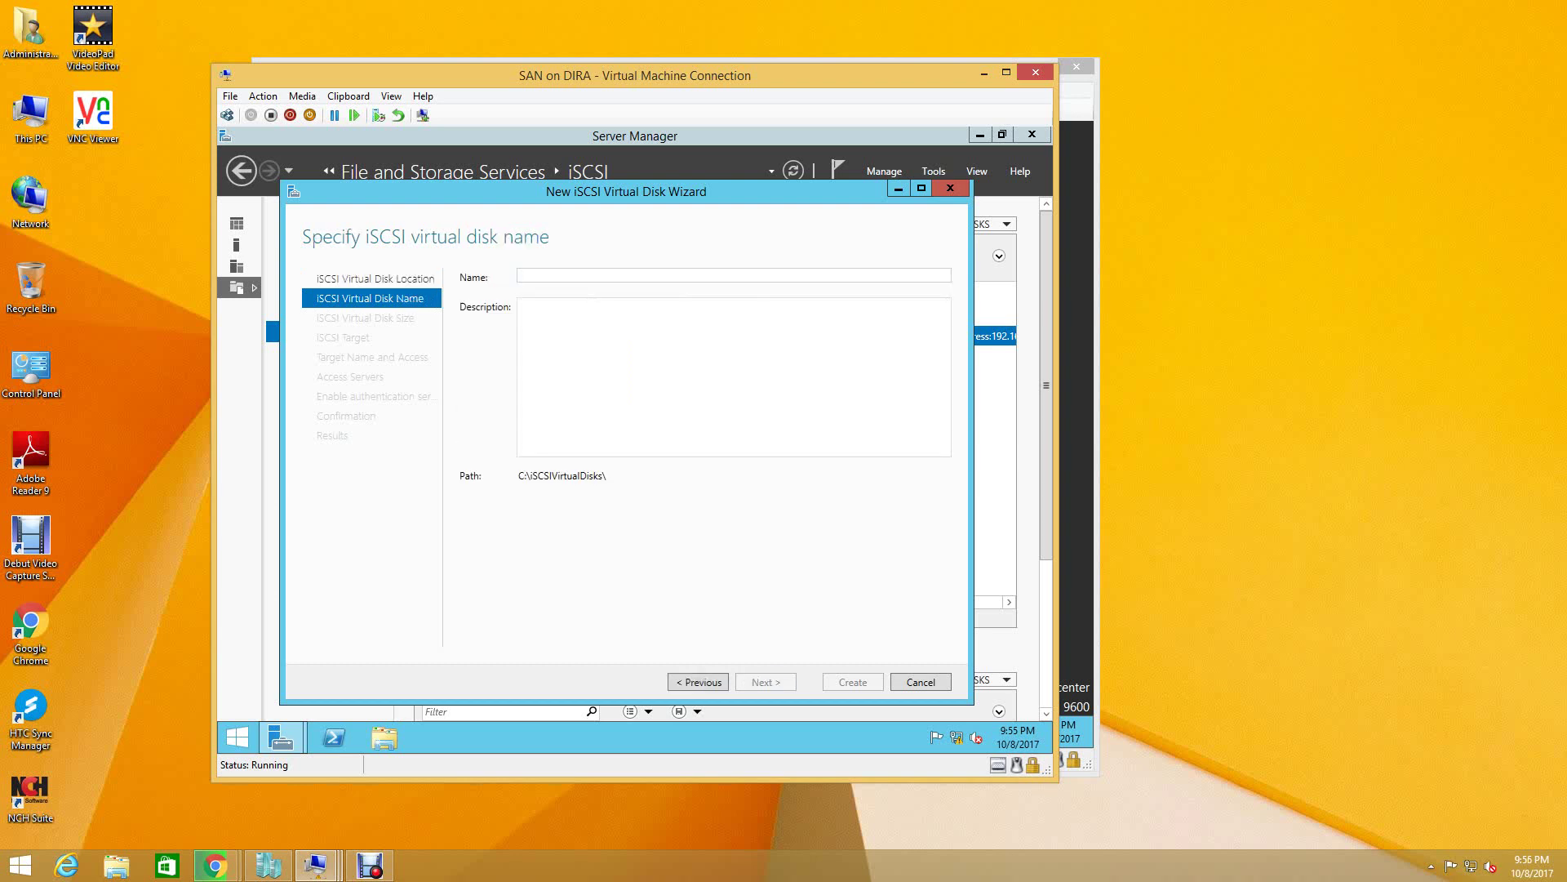
type("DI")
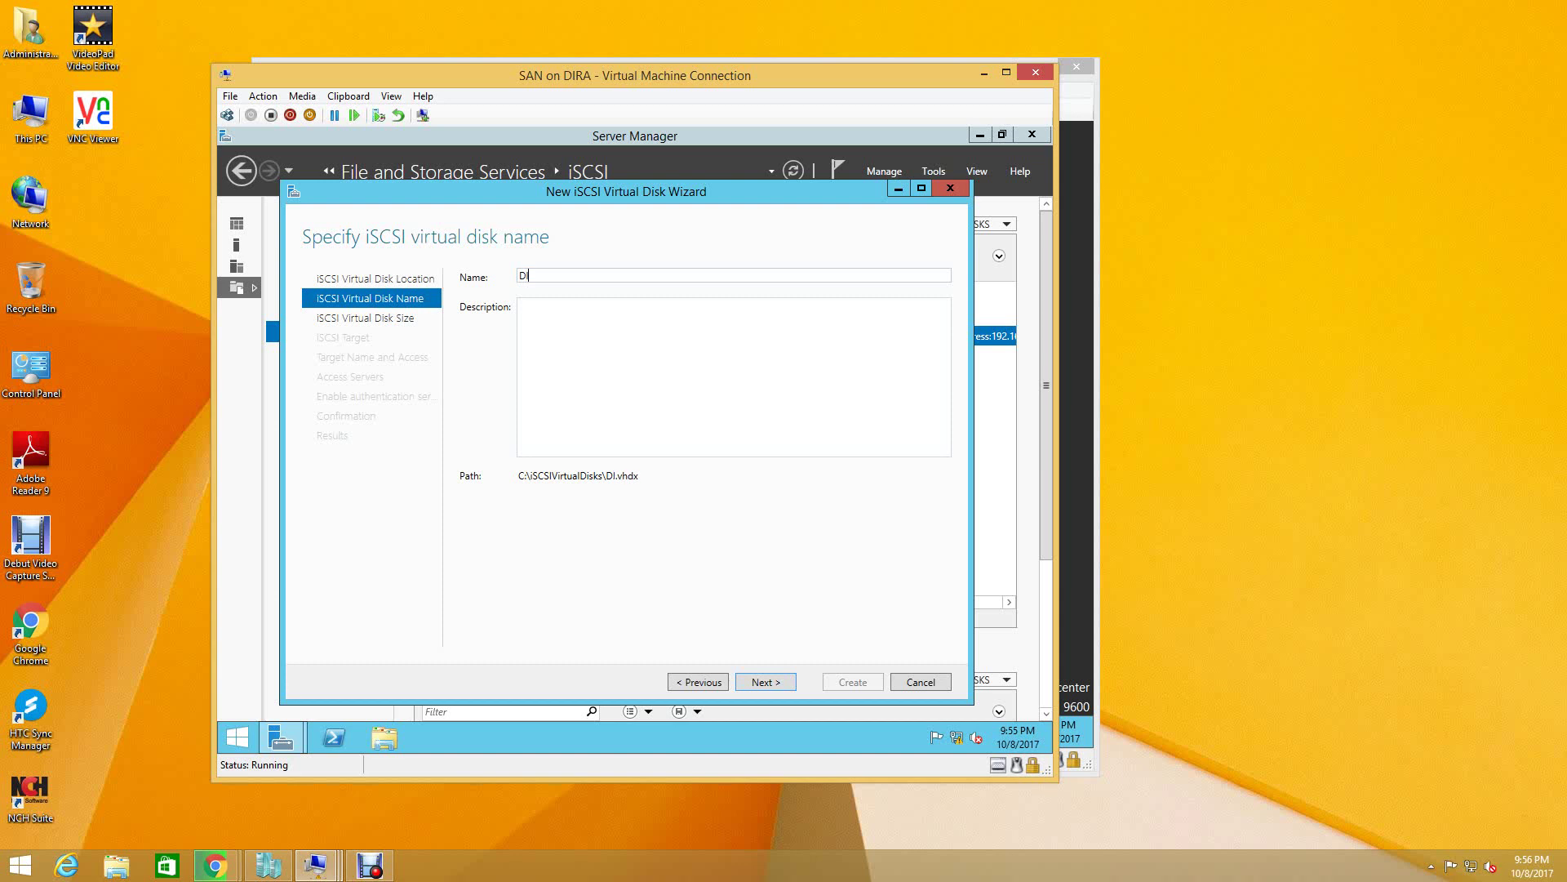
type("SK2")
key("Return")
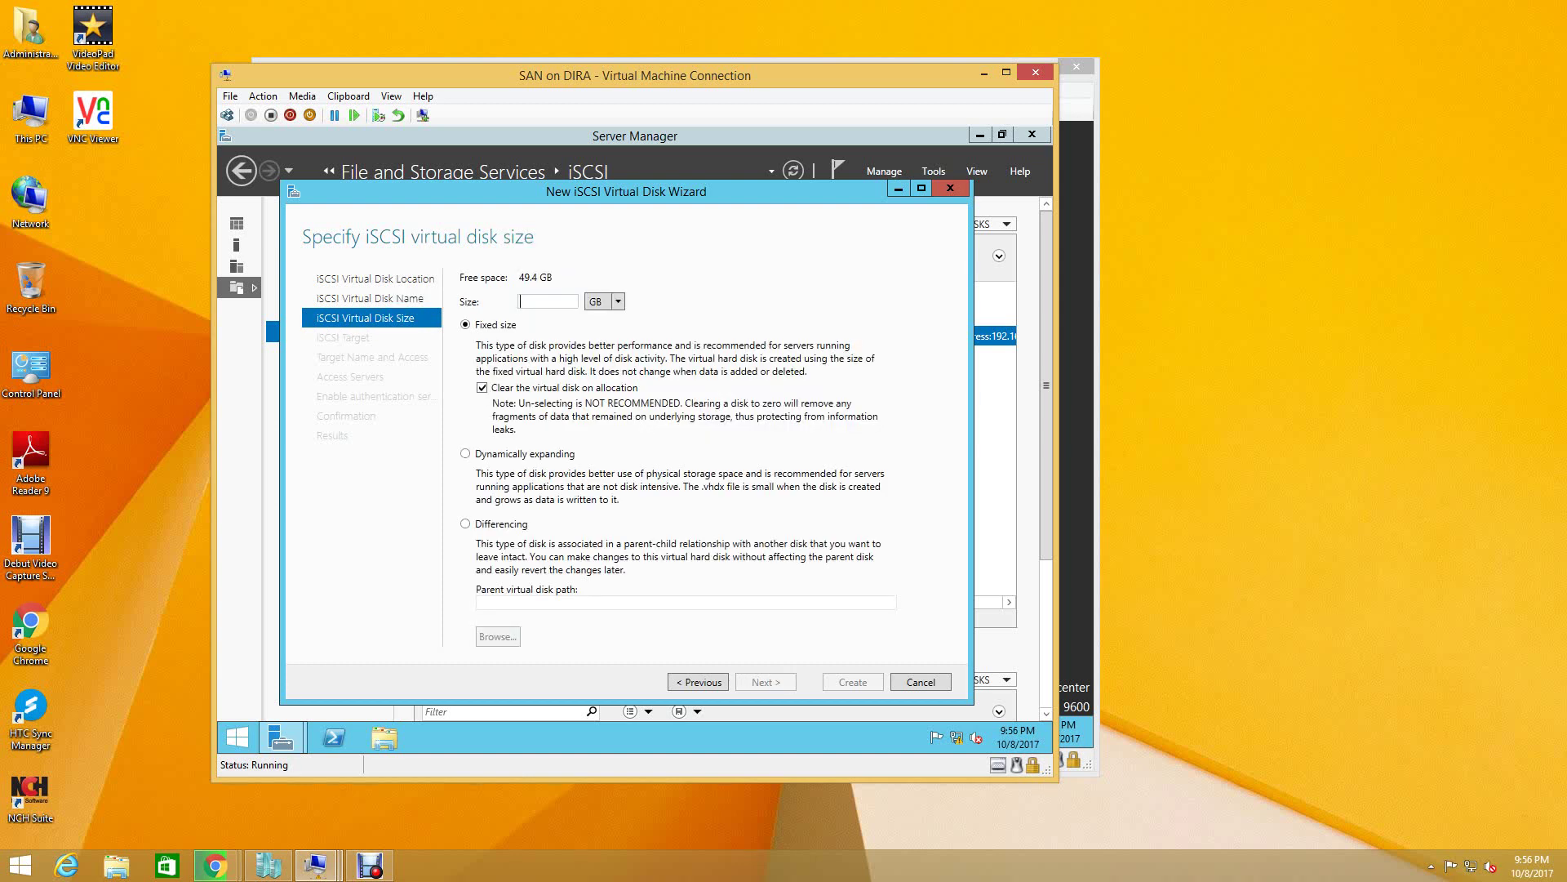
- Set DISK2 to 5 GB dynamically expanding and continue to target assignment
left_click(465, 453)
type("5")
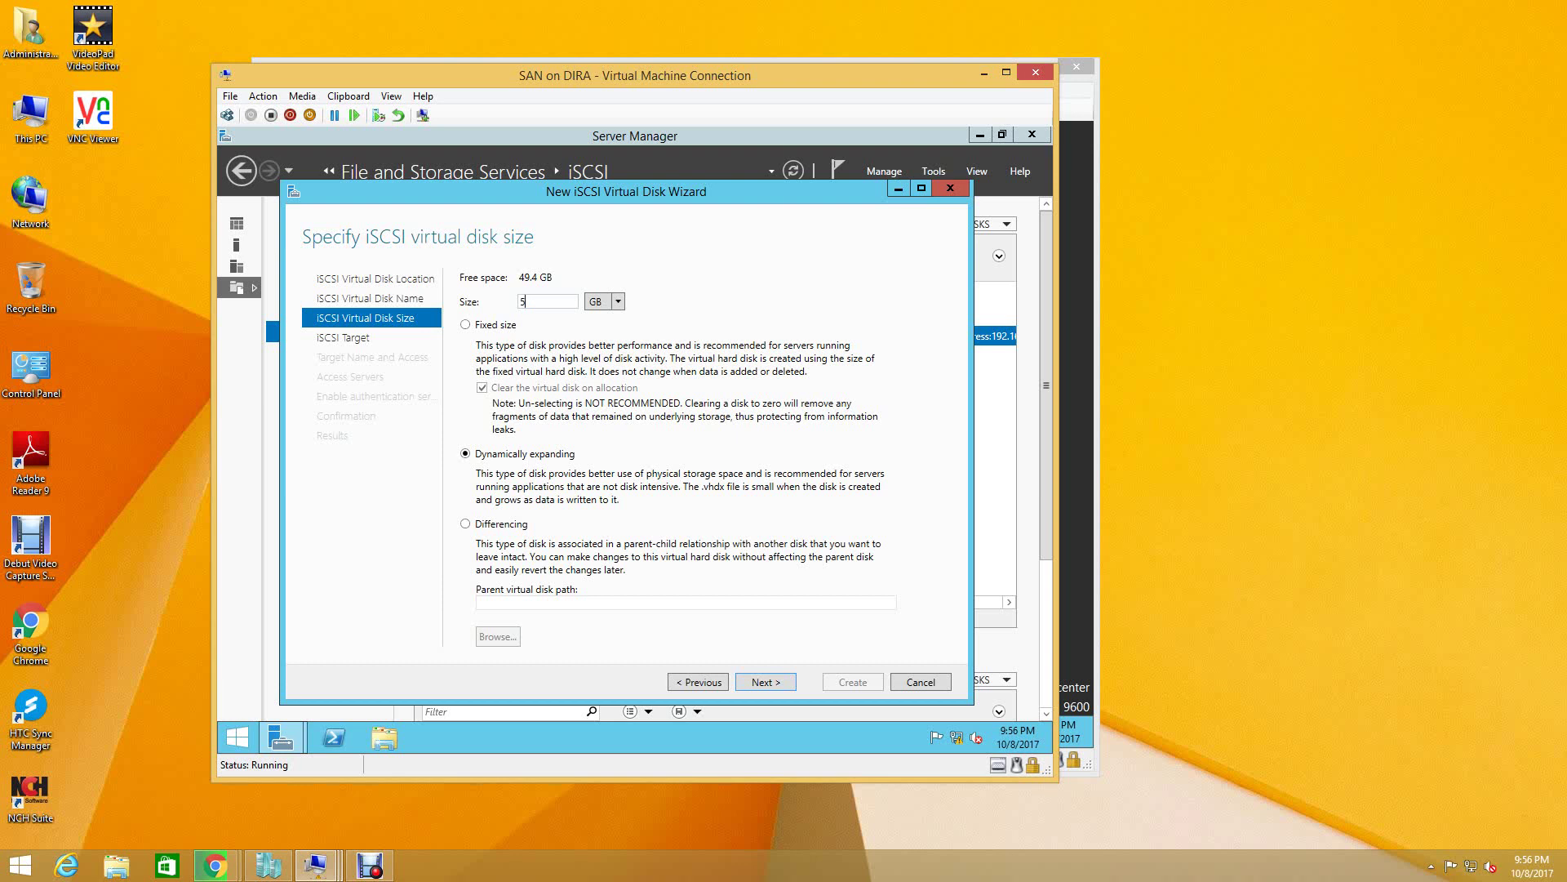
key("Return")
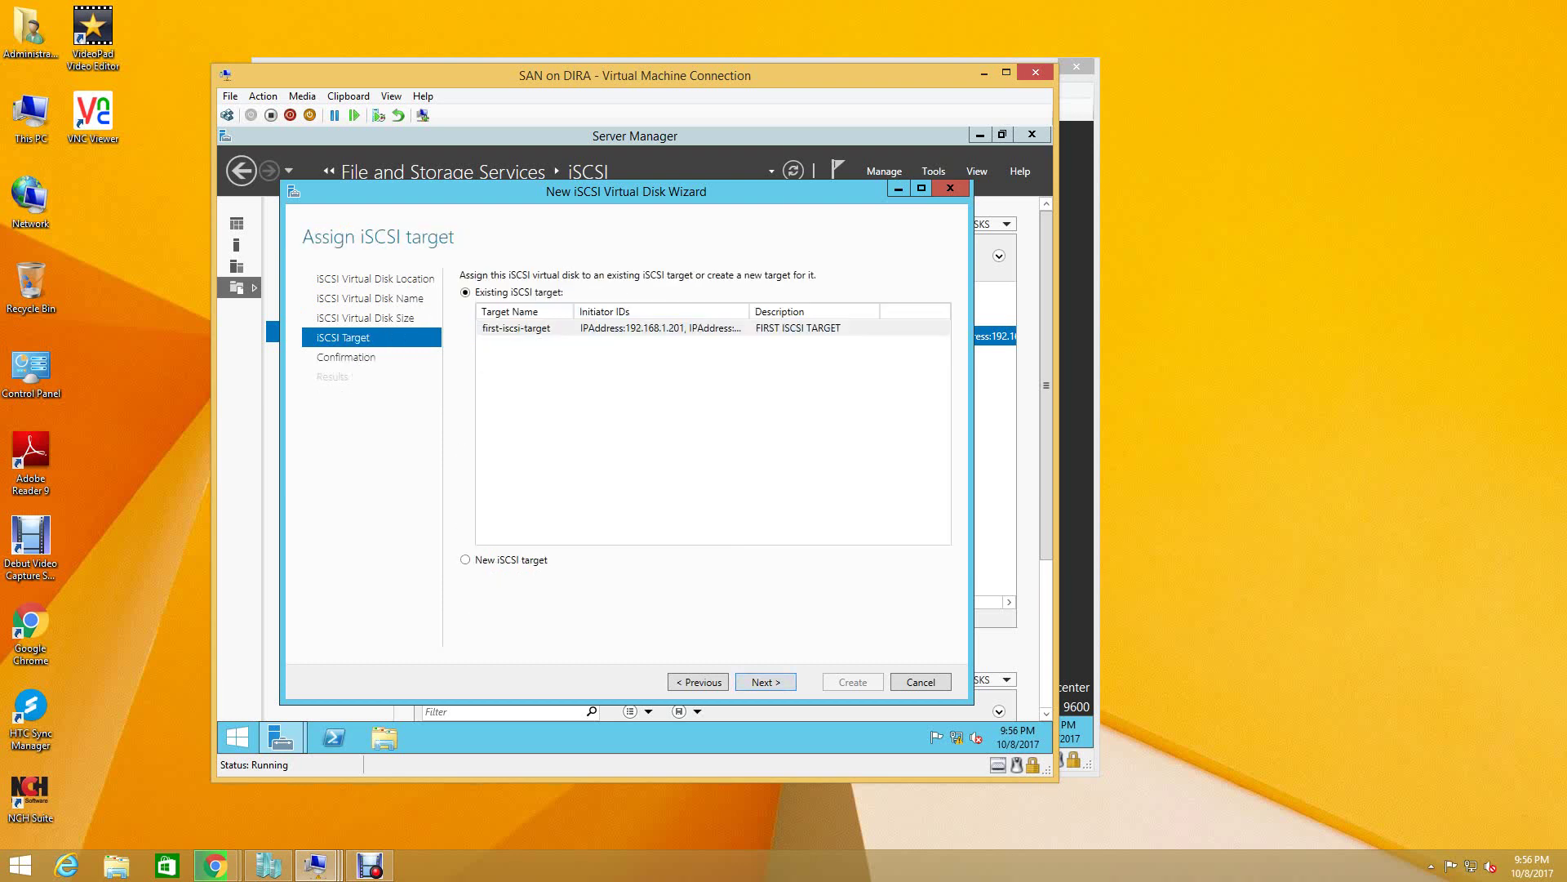
- Assign DISK2 to the existing first-iscsi-target and complete its creation
left_click(516, 328)
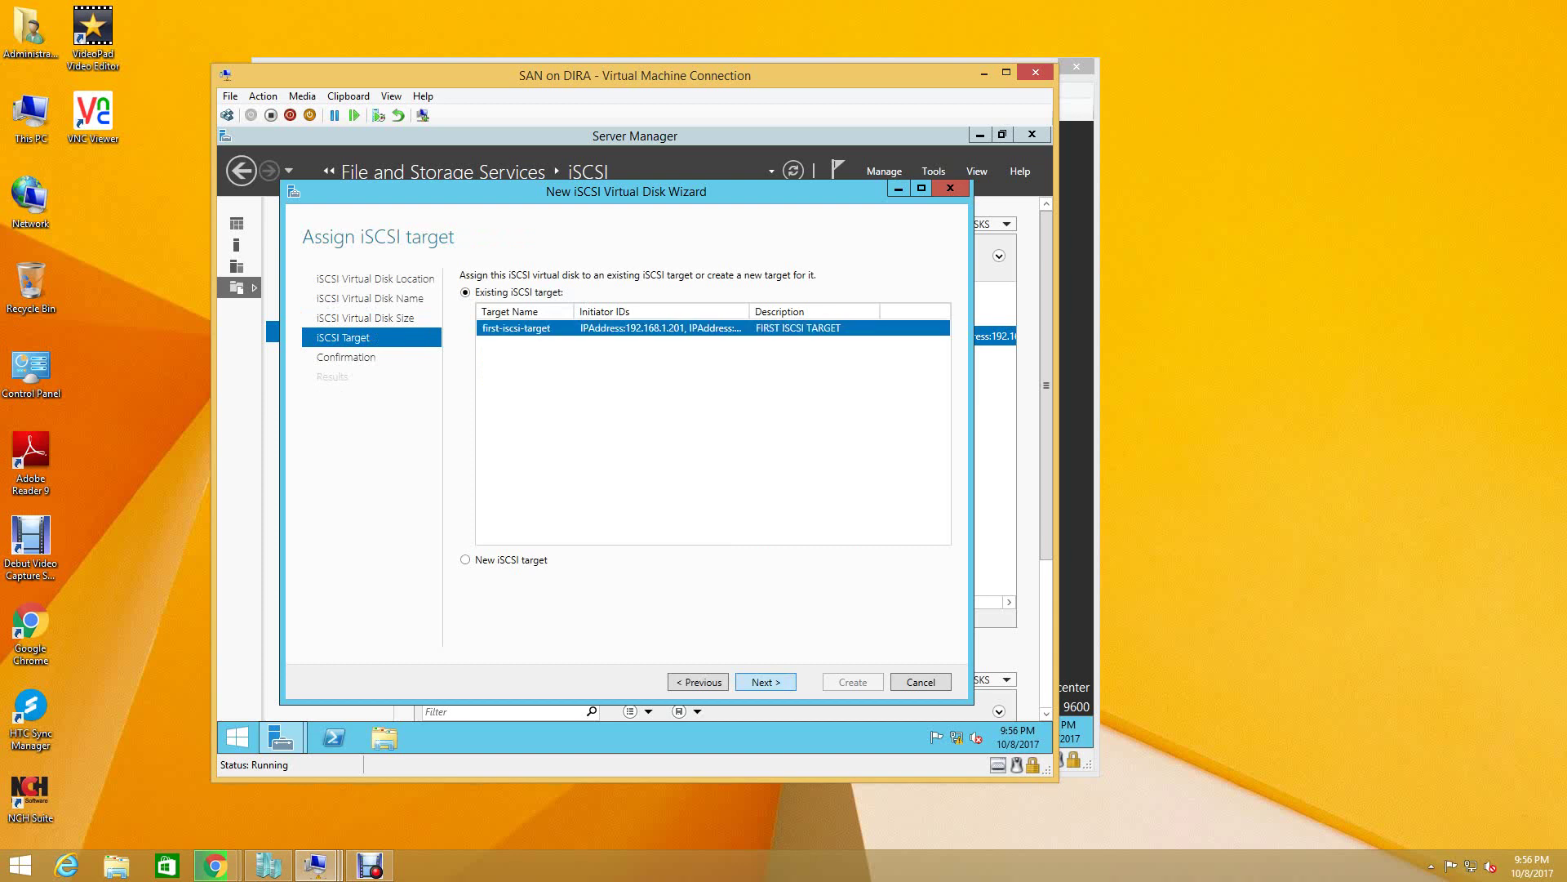
key("Return")
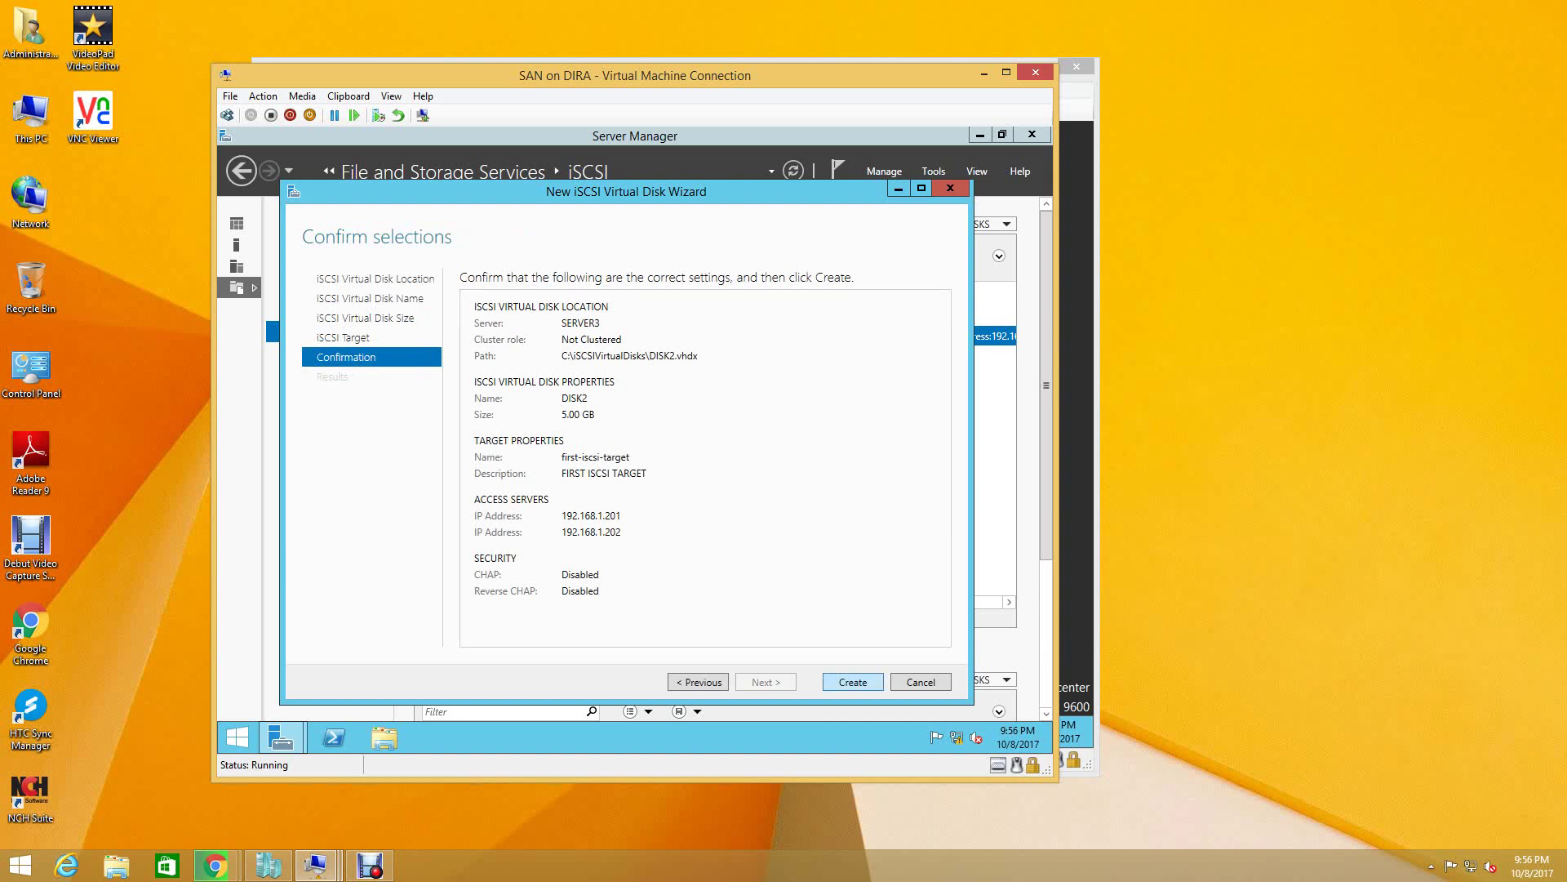
key("Return")
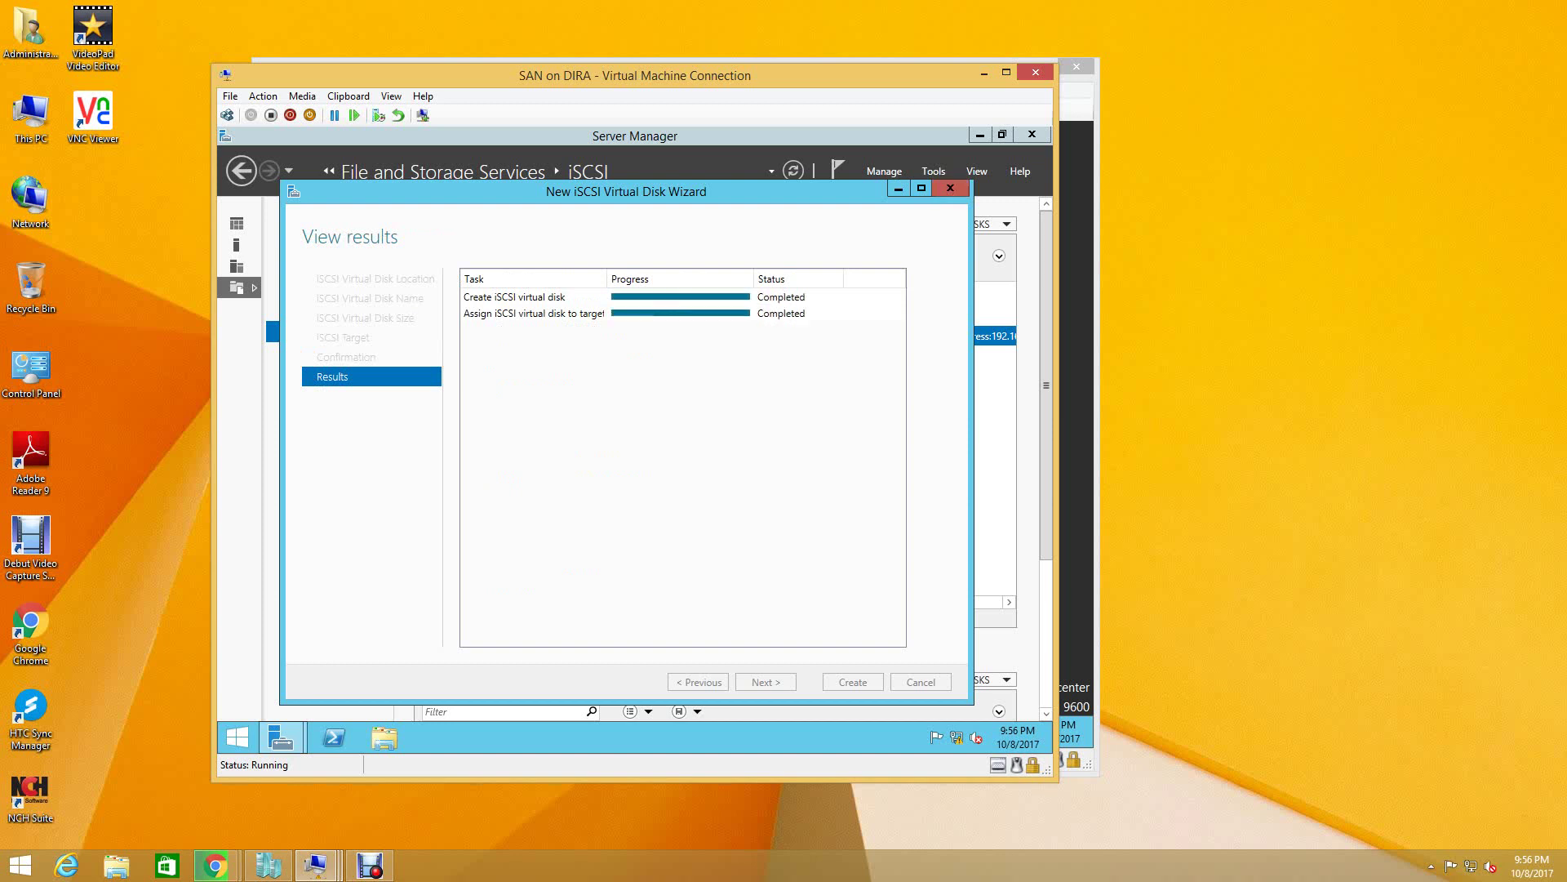
key("Return")
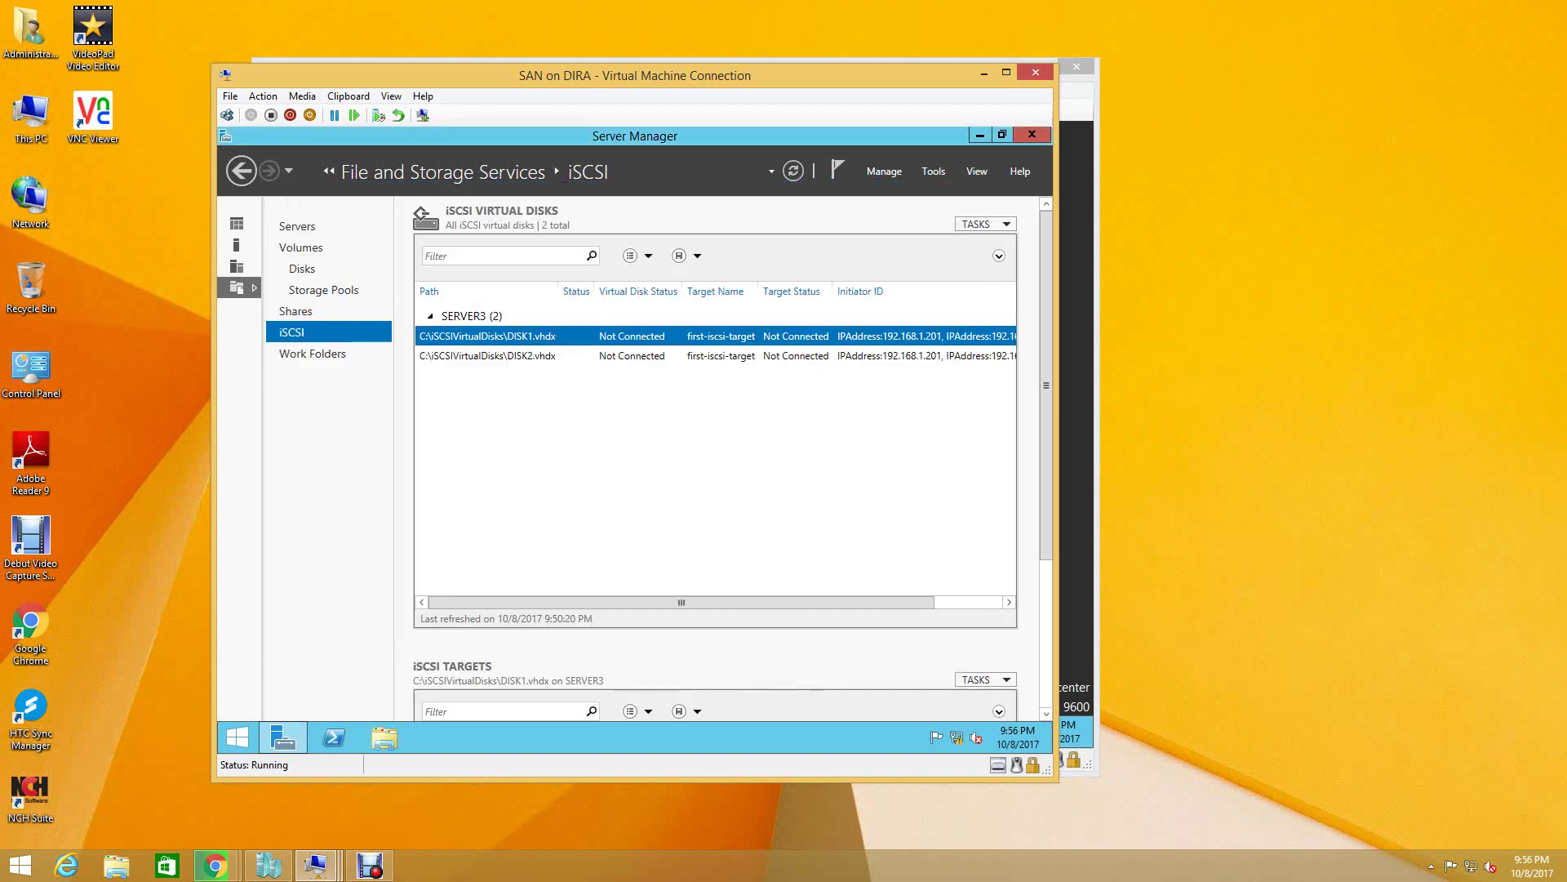
right_click(516, 433)
- Create DISK3 as a 5 GB dynamically expanding virtual disk on first-iscsi-target
left_click(572, 446)
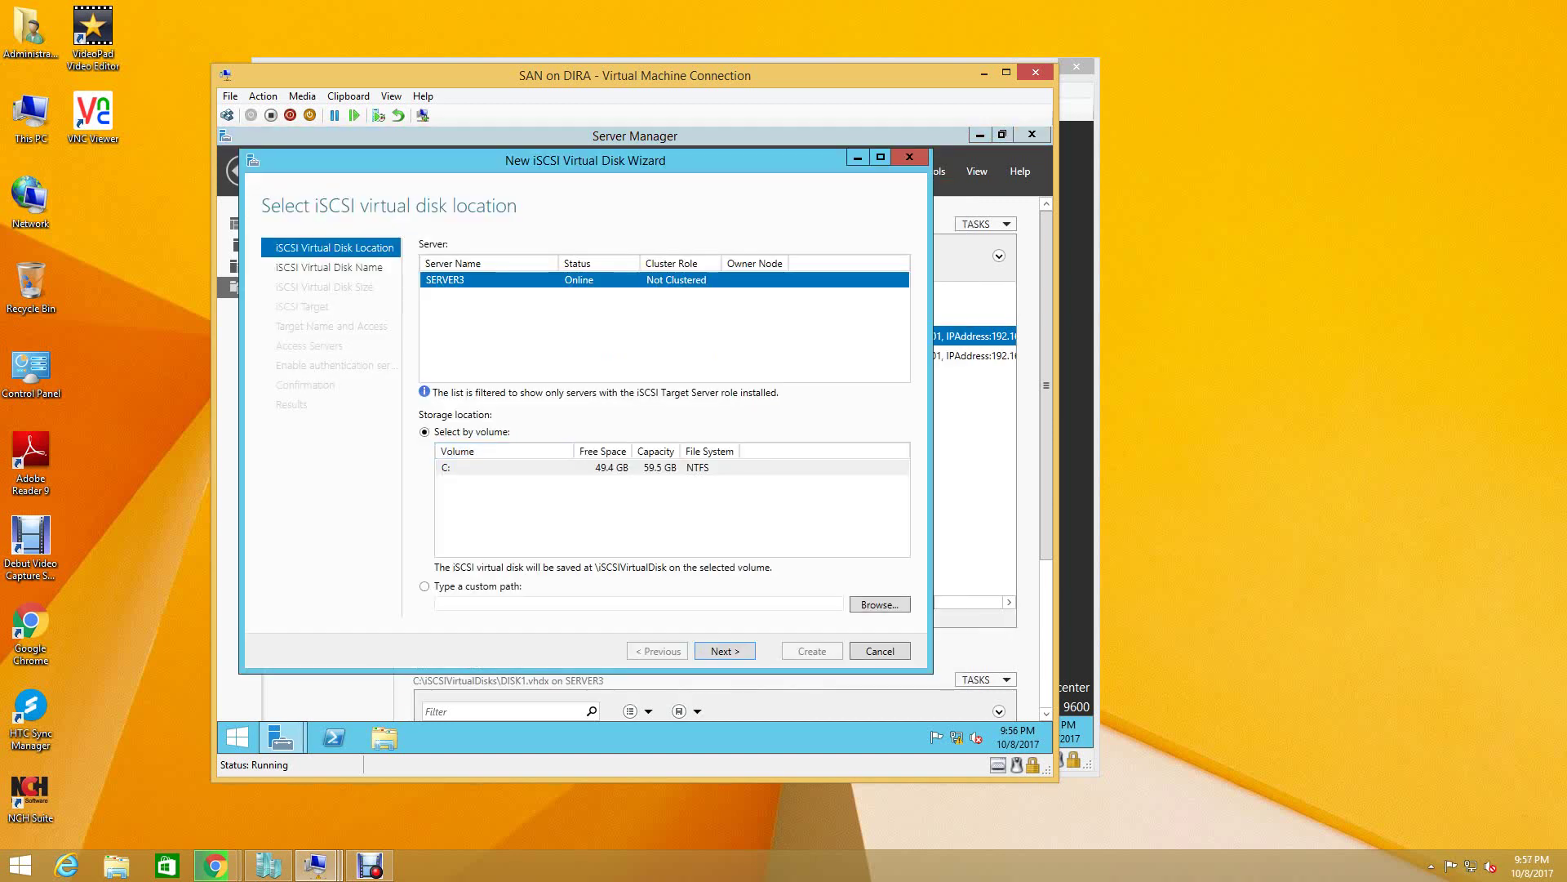
key("Return")
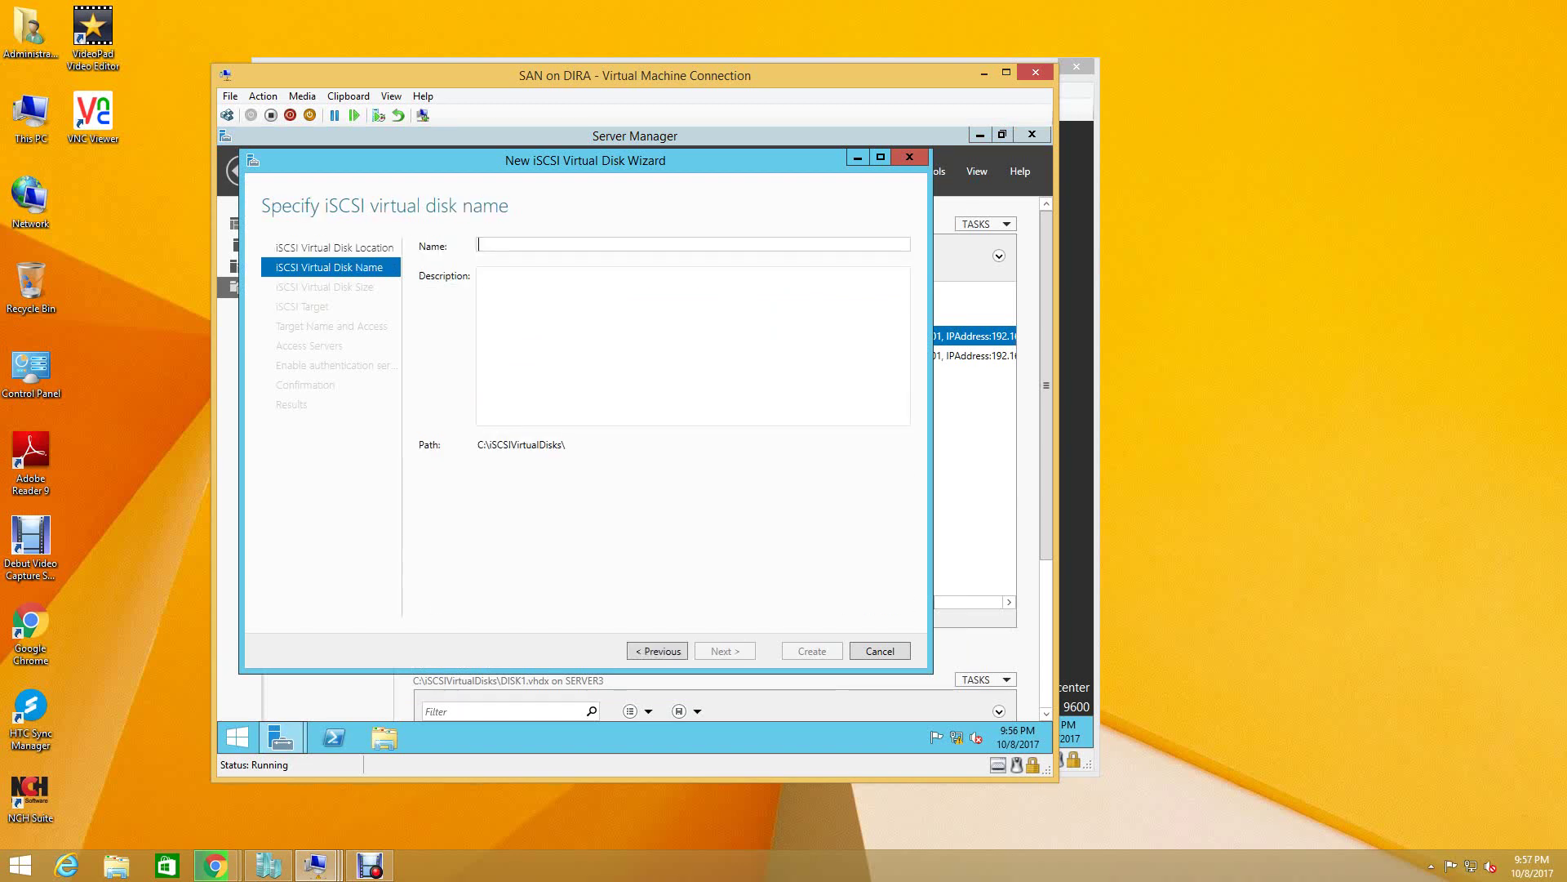
type("DI")
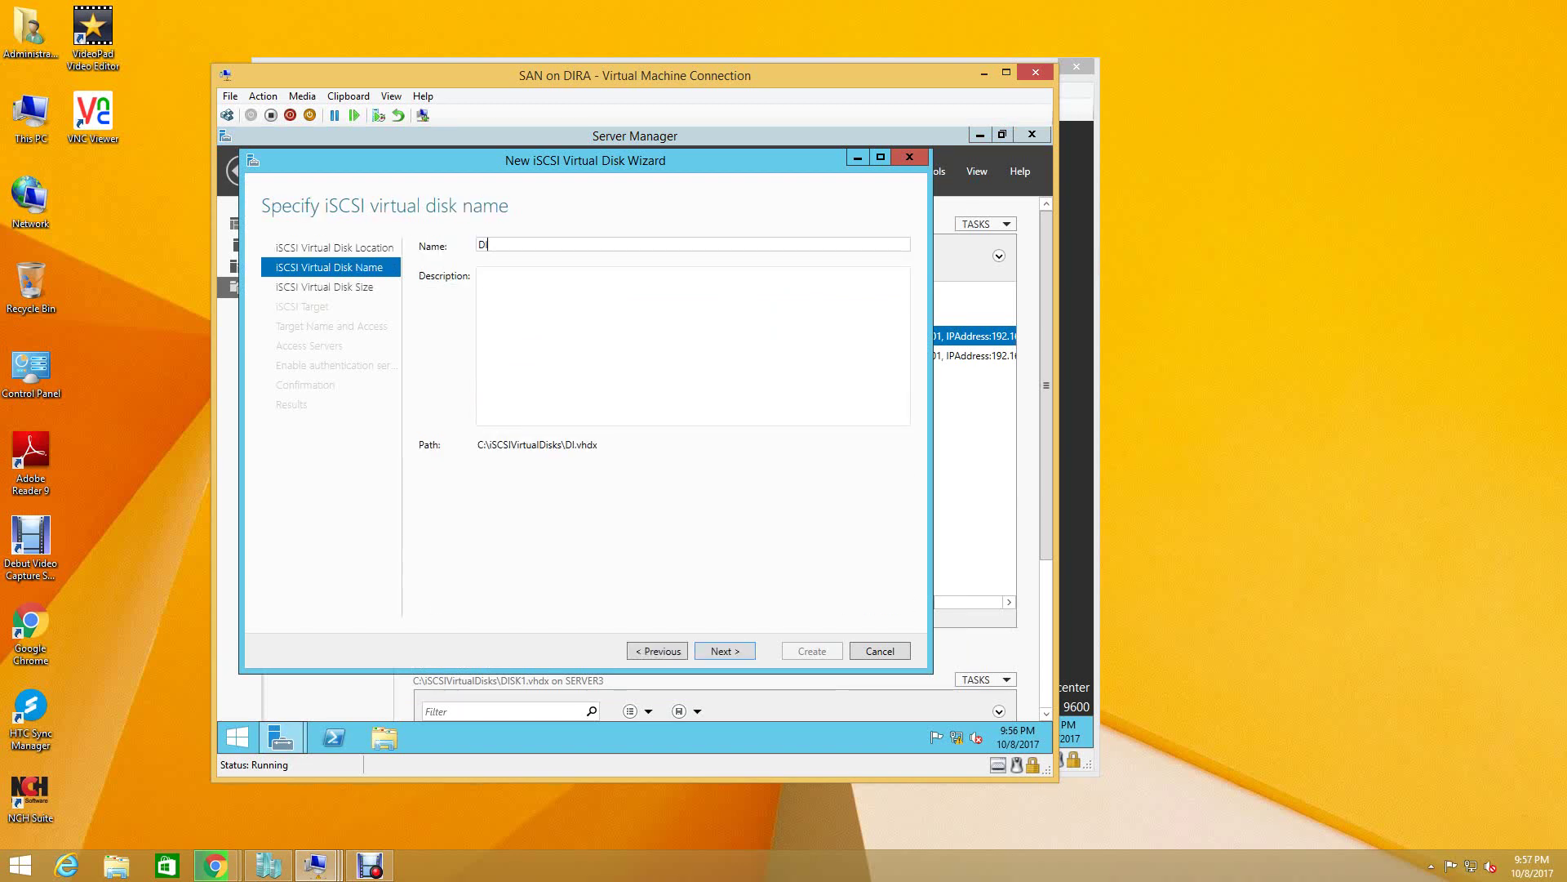
type("SK3")
key("Return")
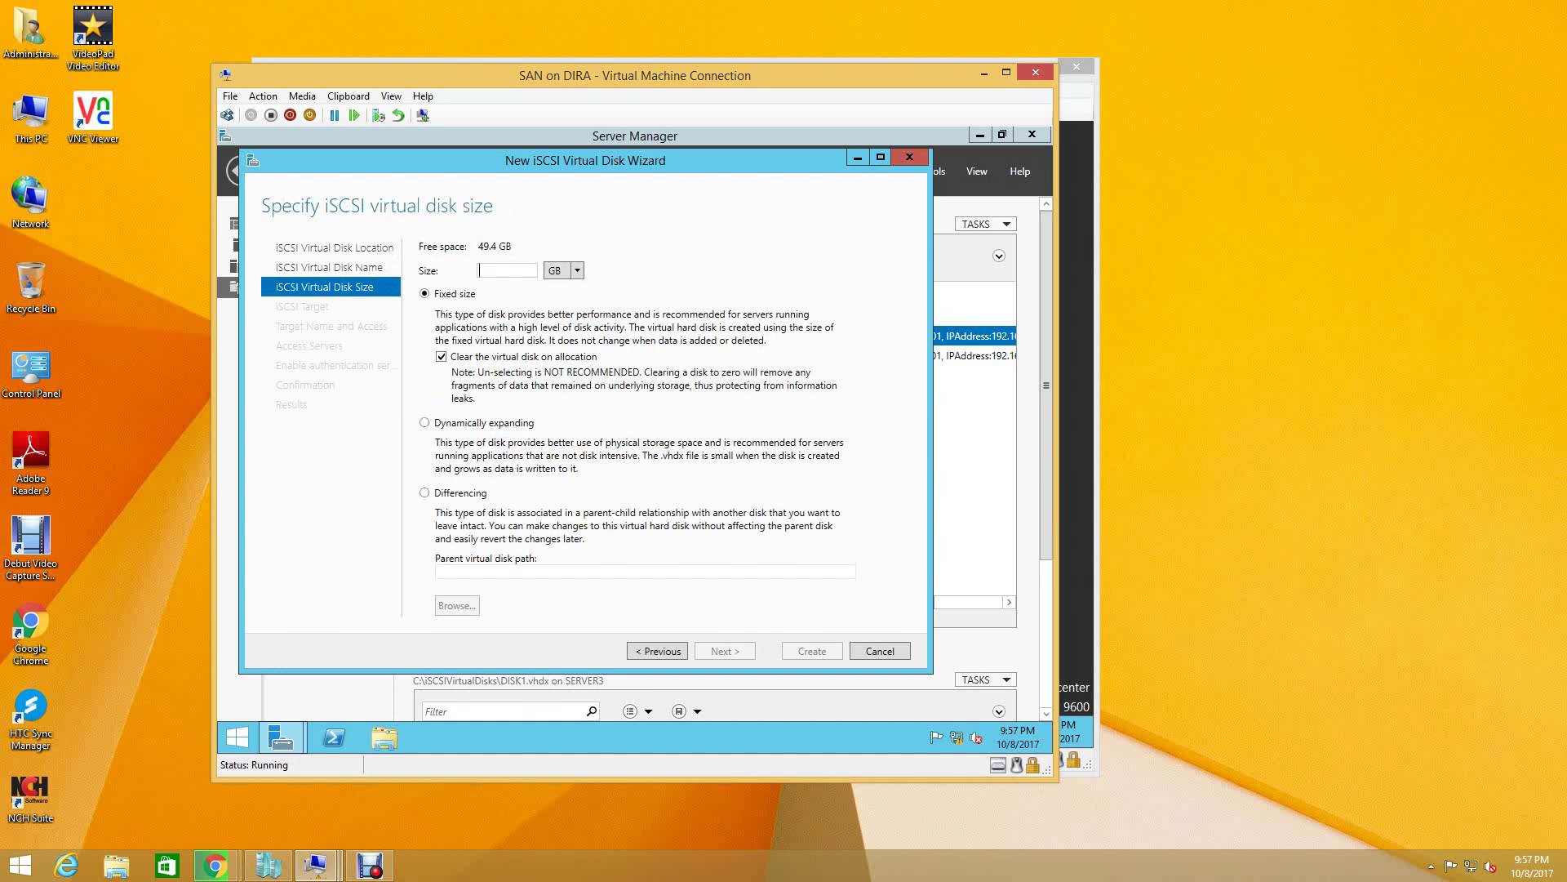
type("5")
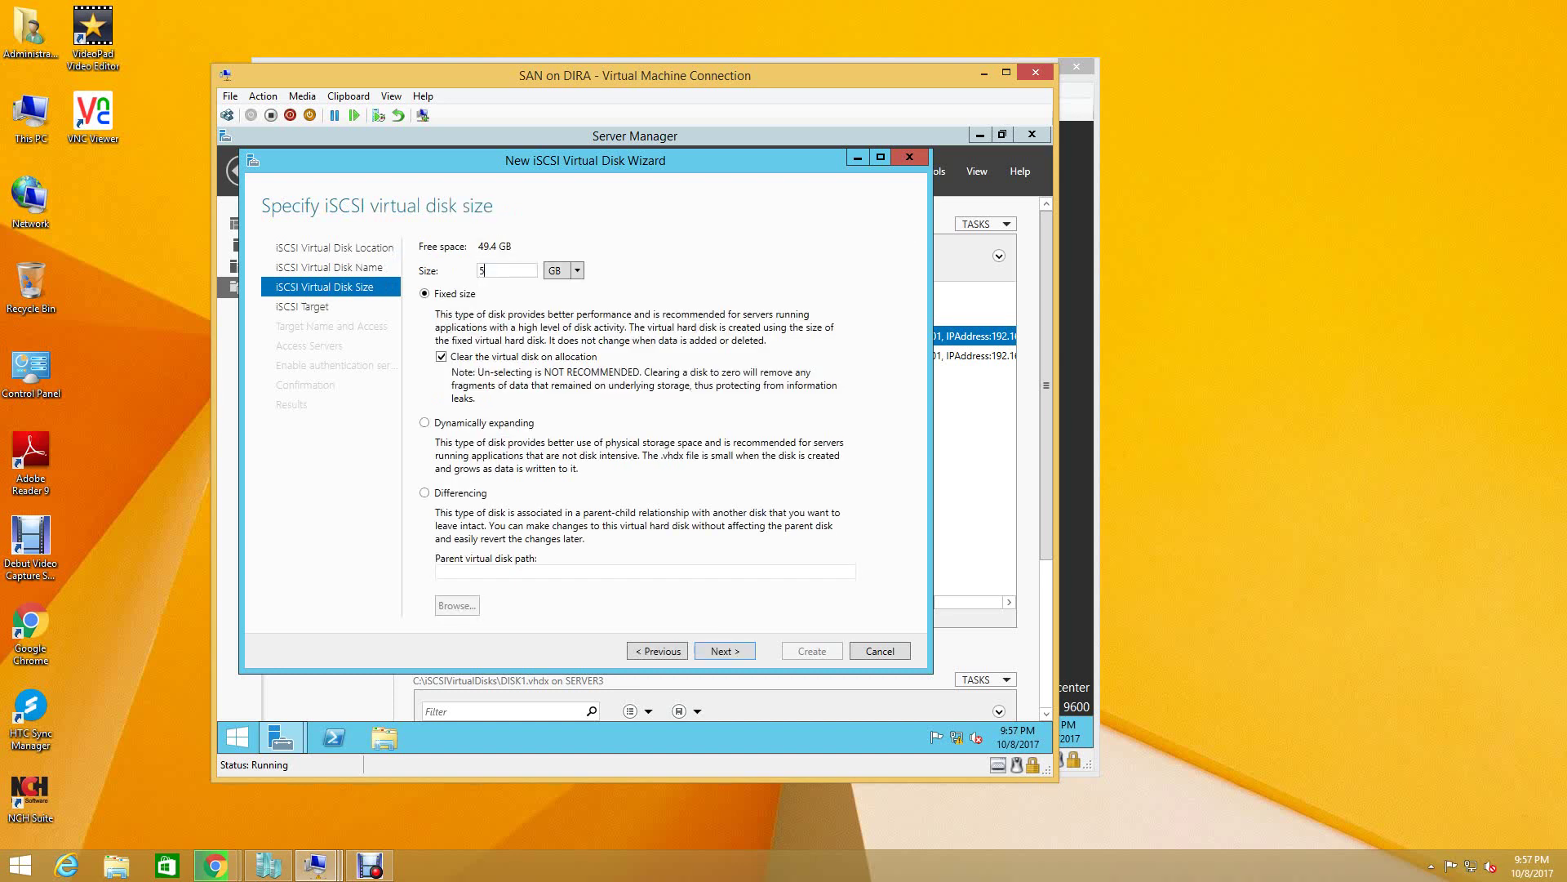
left_click(424, 422)
key("Return")
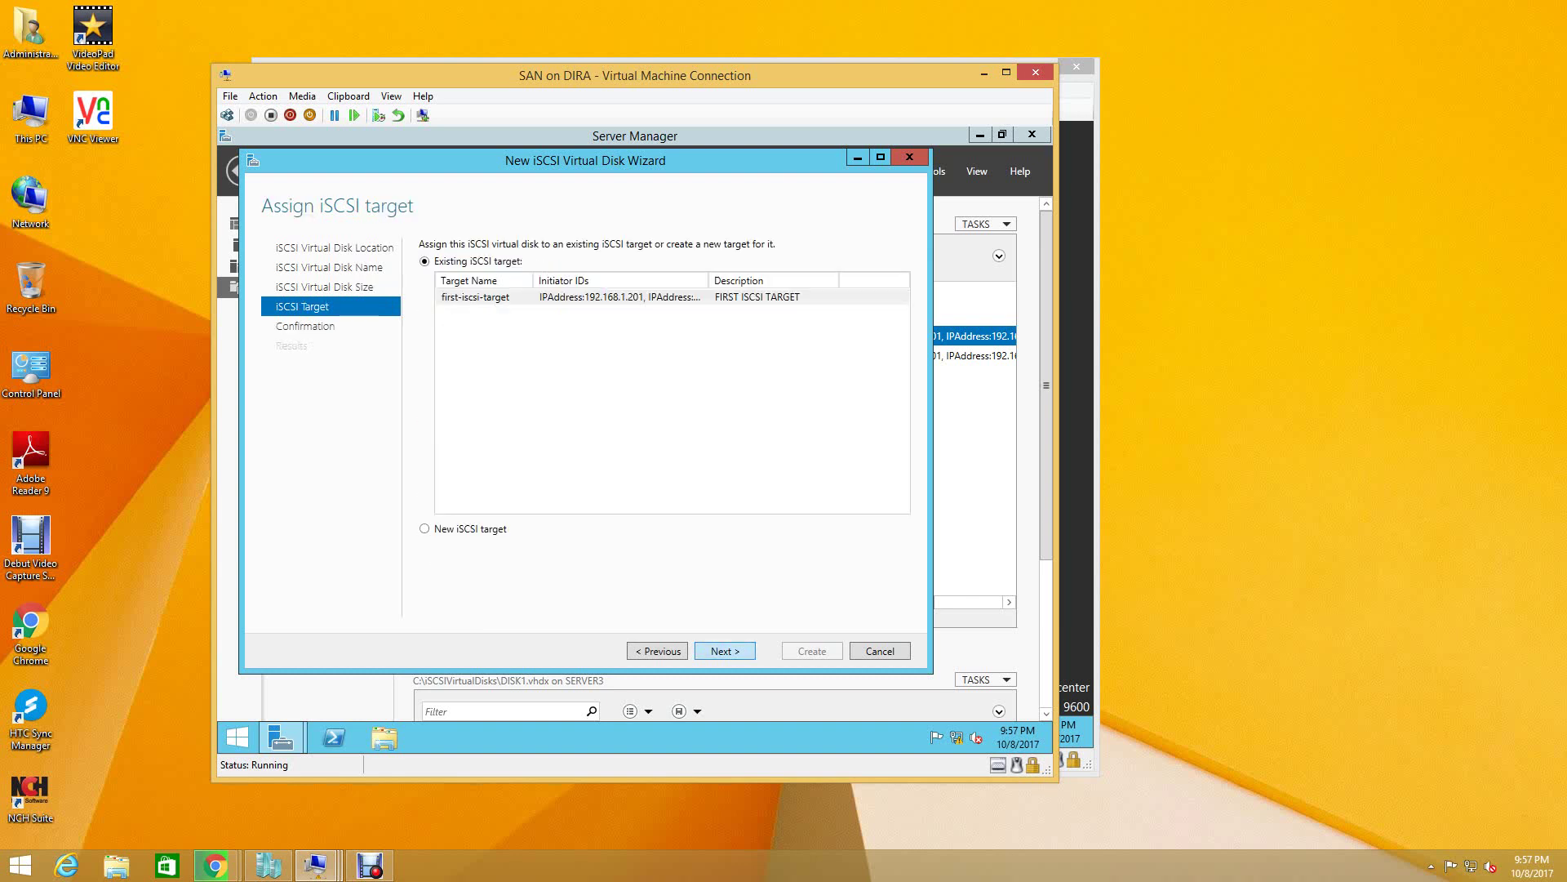
left_click(475, 297)
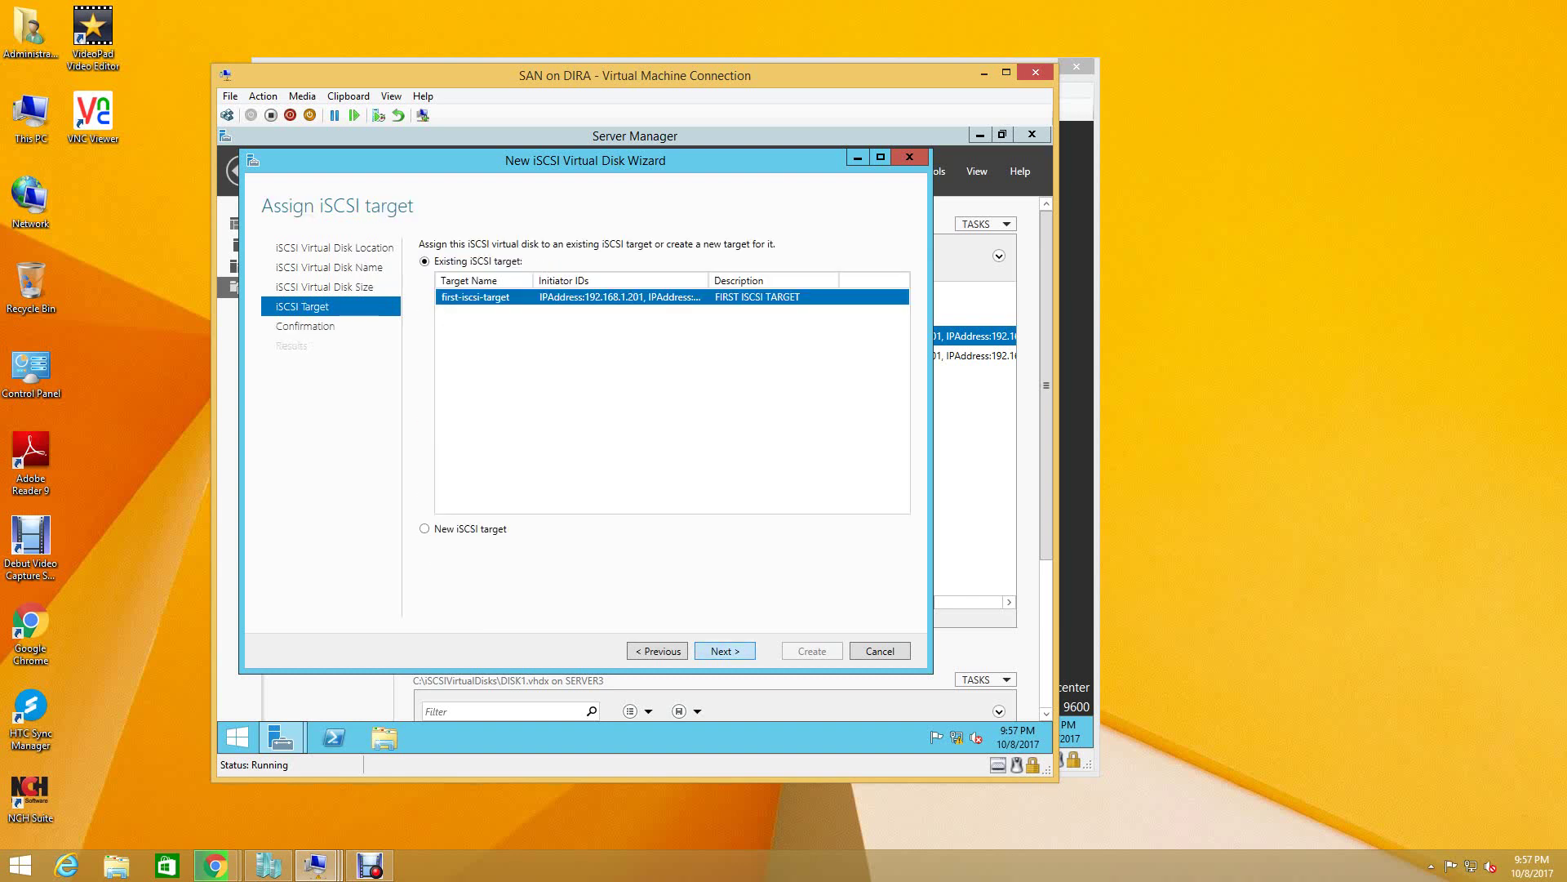
key("Return")
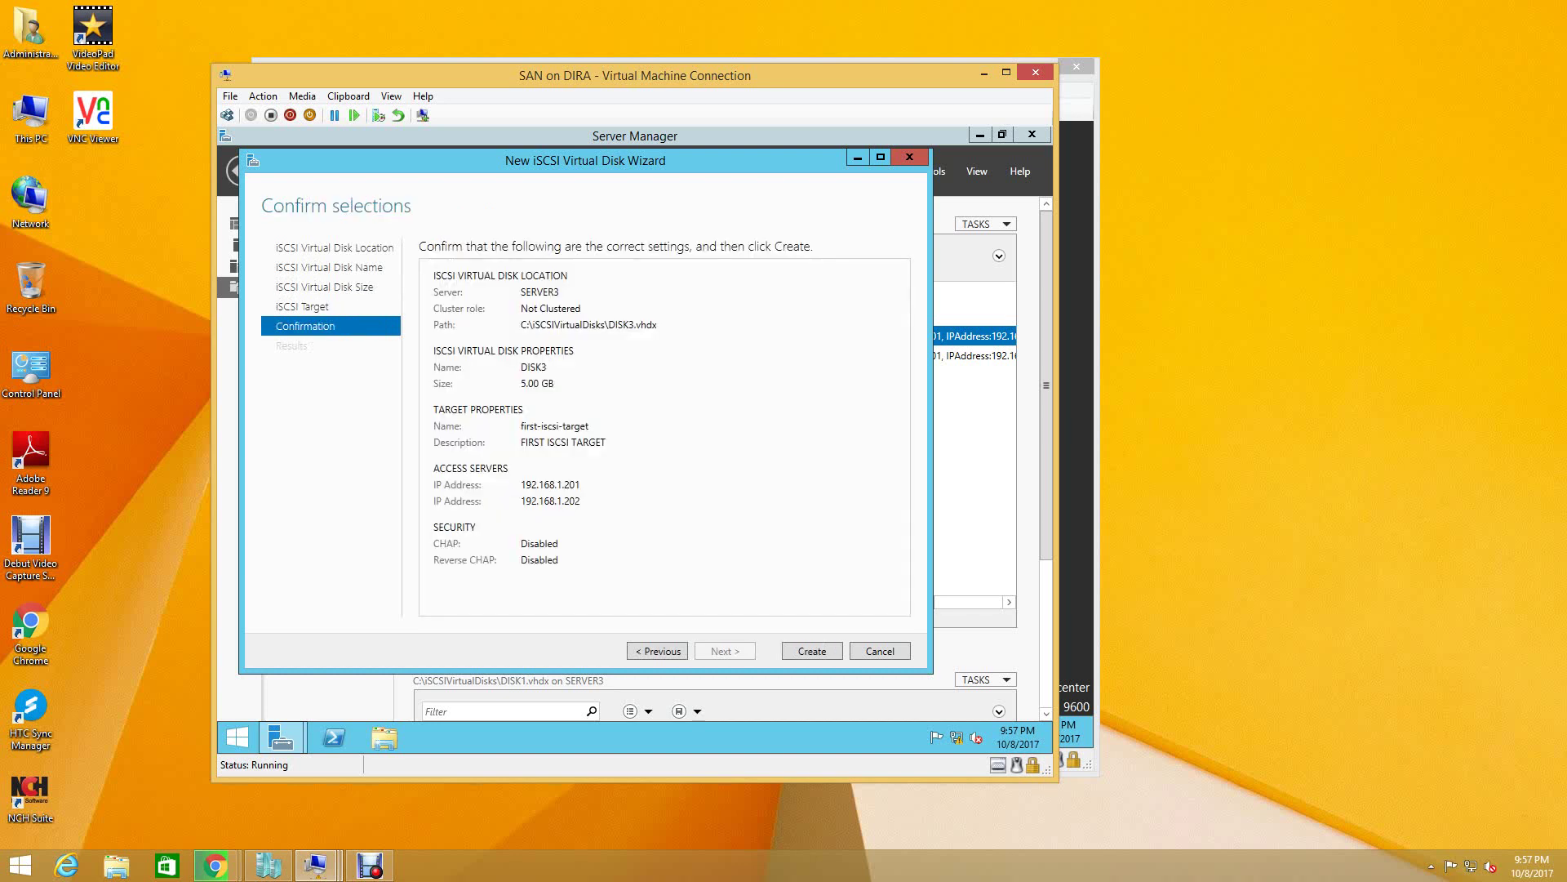
key("Return")
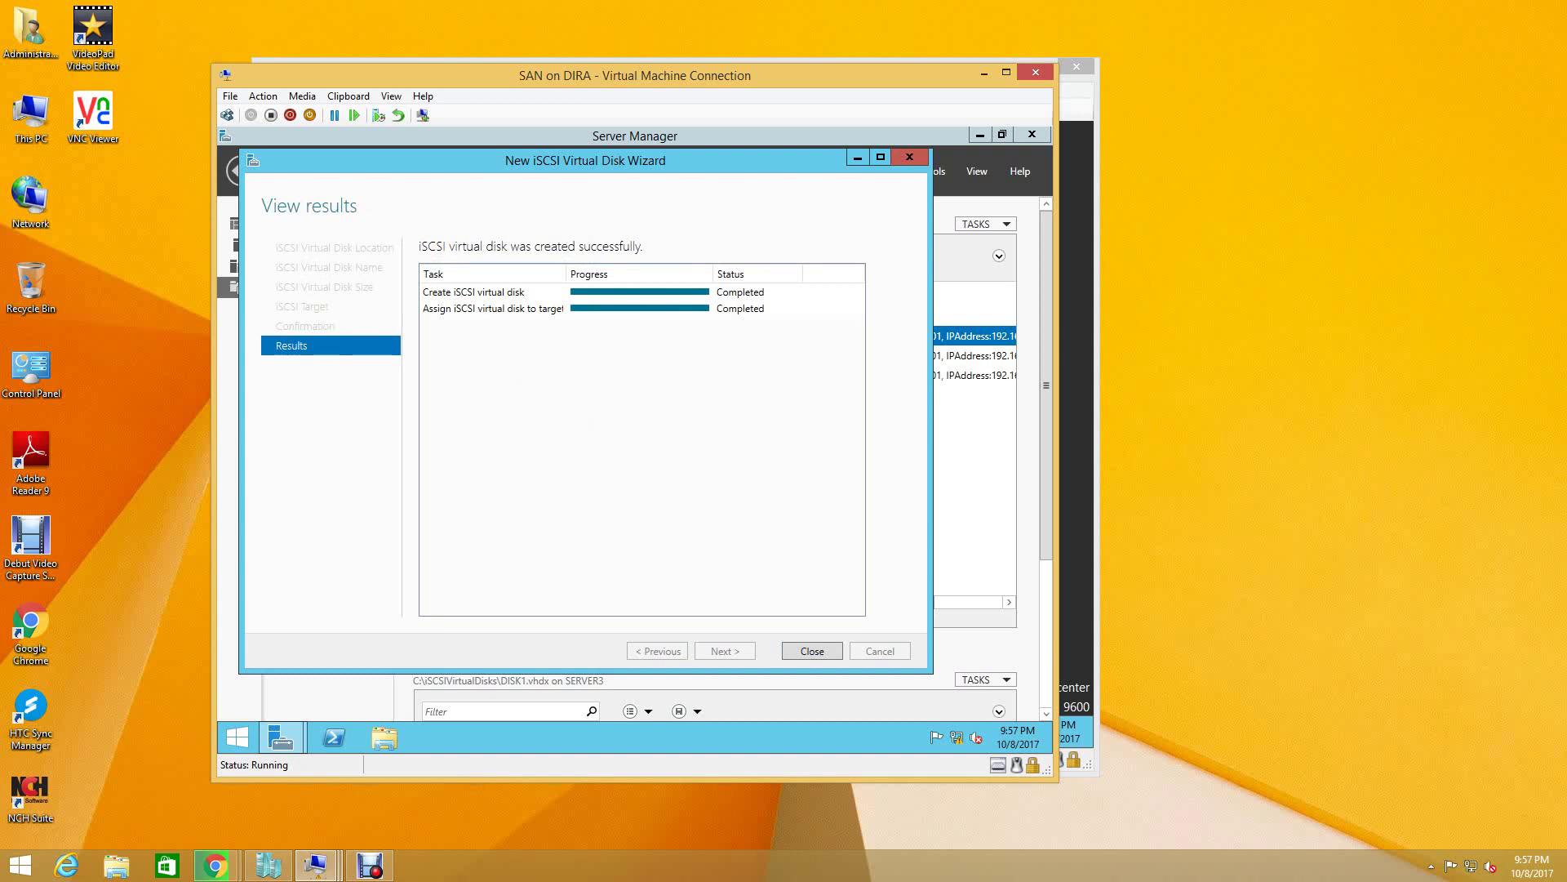
key("Return")
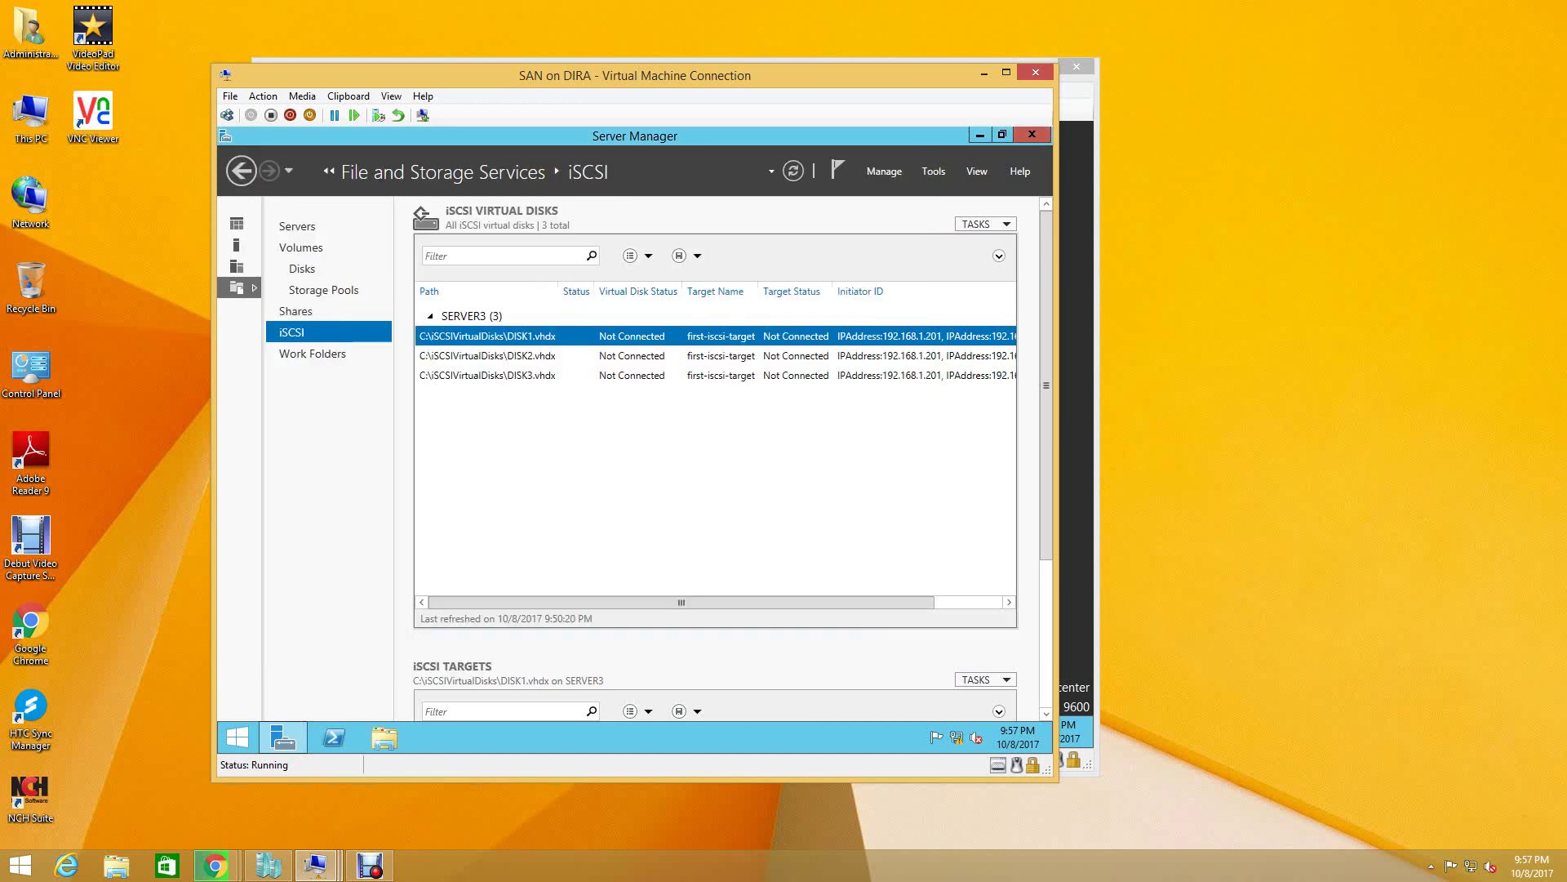
- Create DISK4 as a 5 GB dynamically expanding virtual disk on first-iscsi-target
right_click(516, 433)
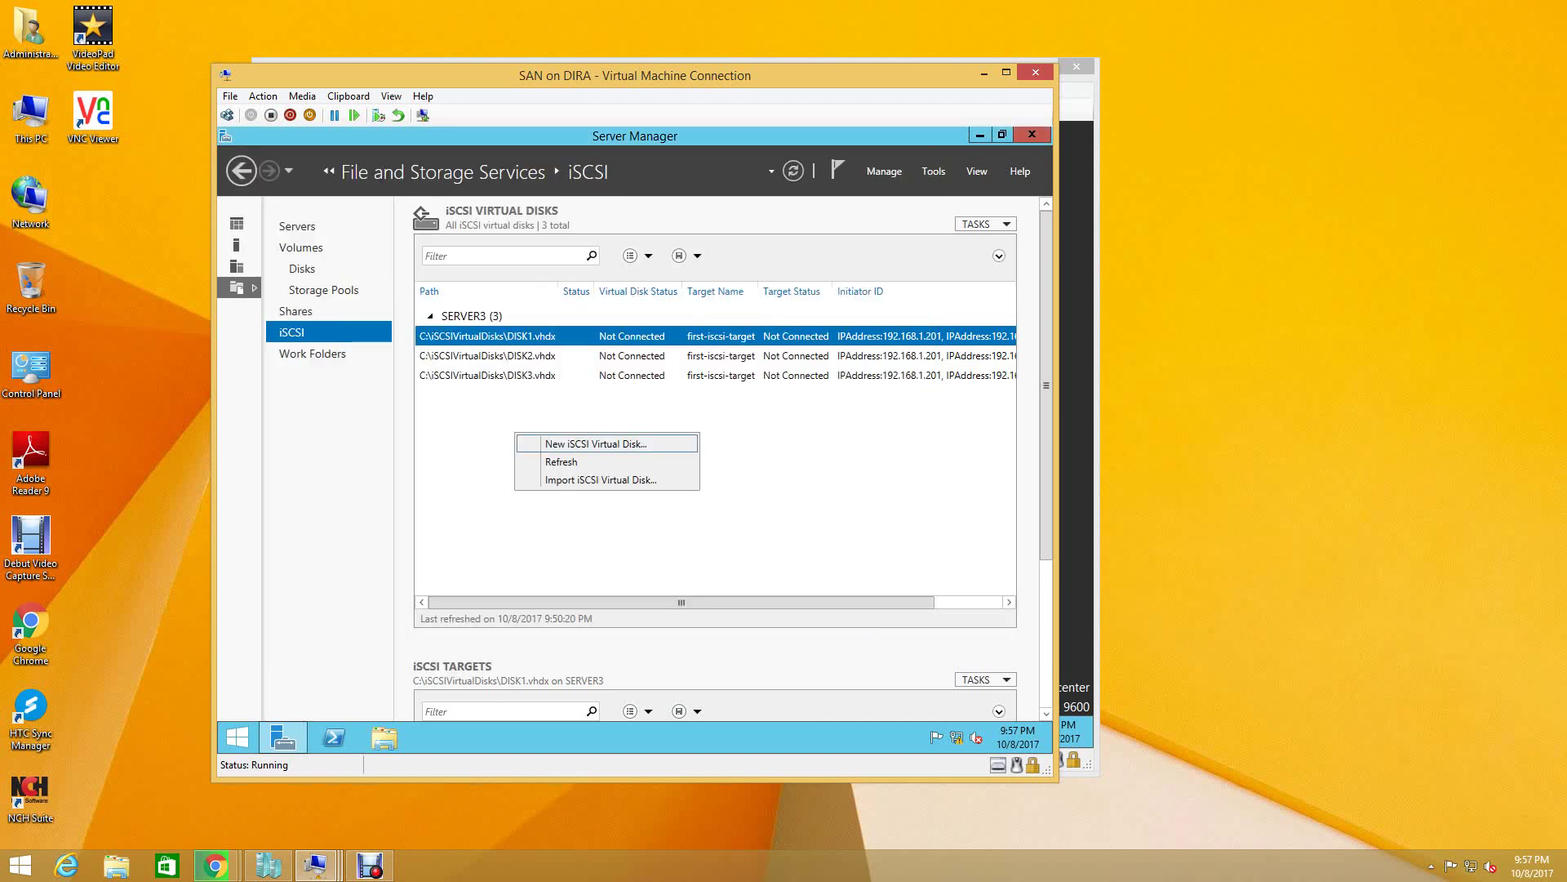
left_click(563, 444)
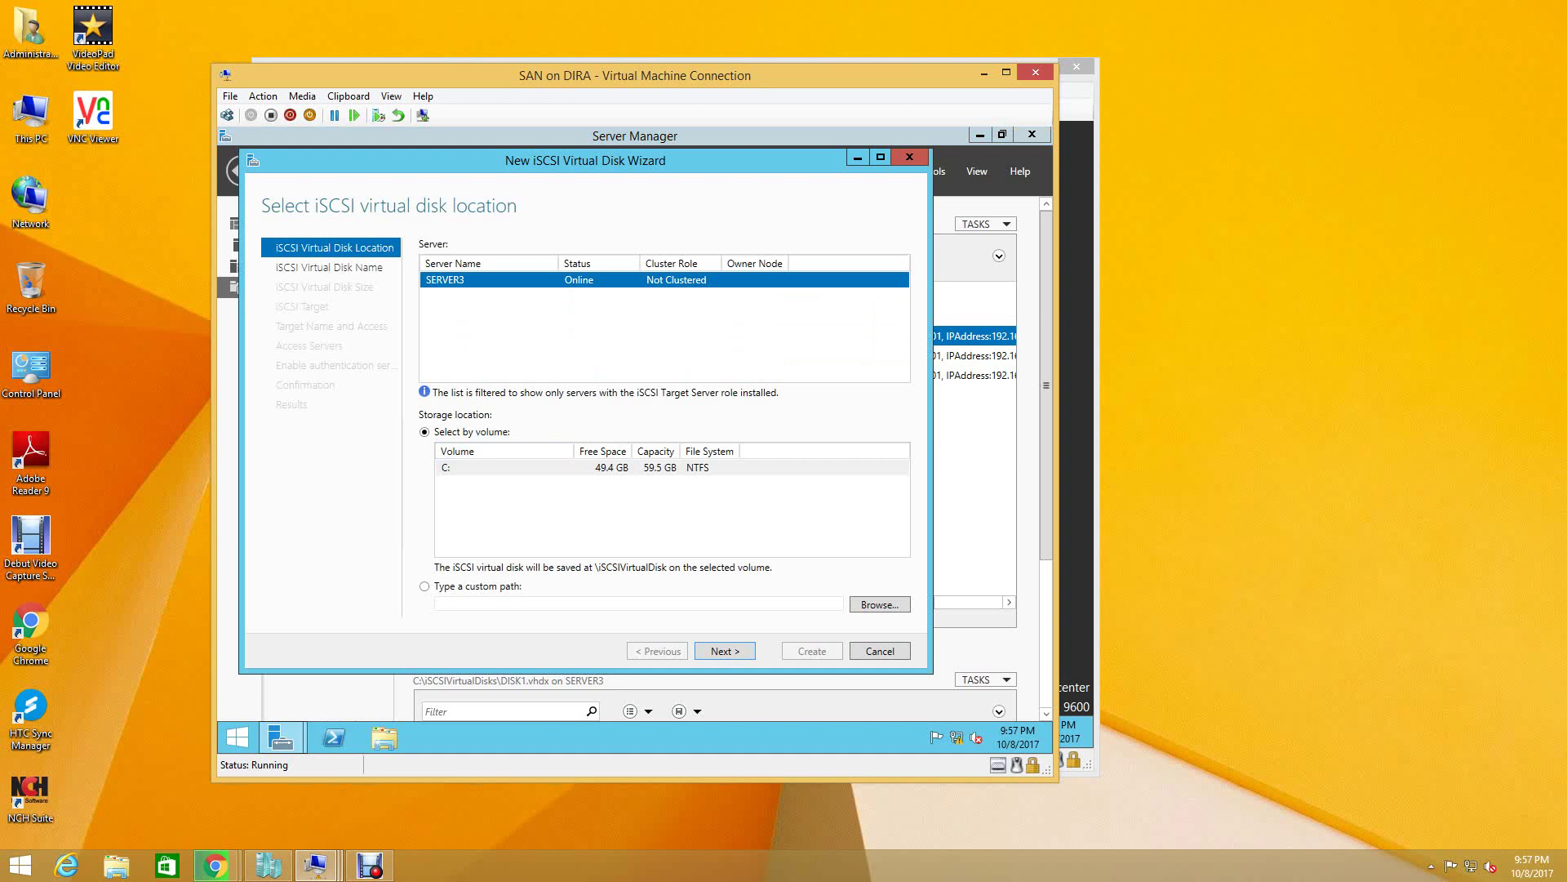
key("Return")
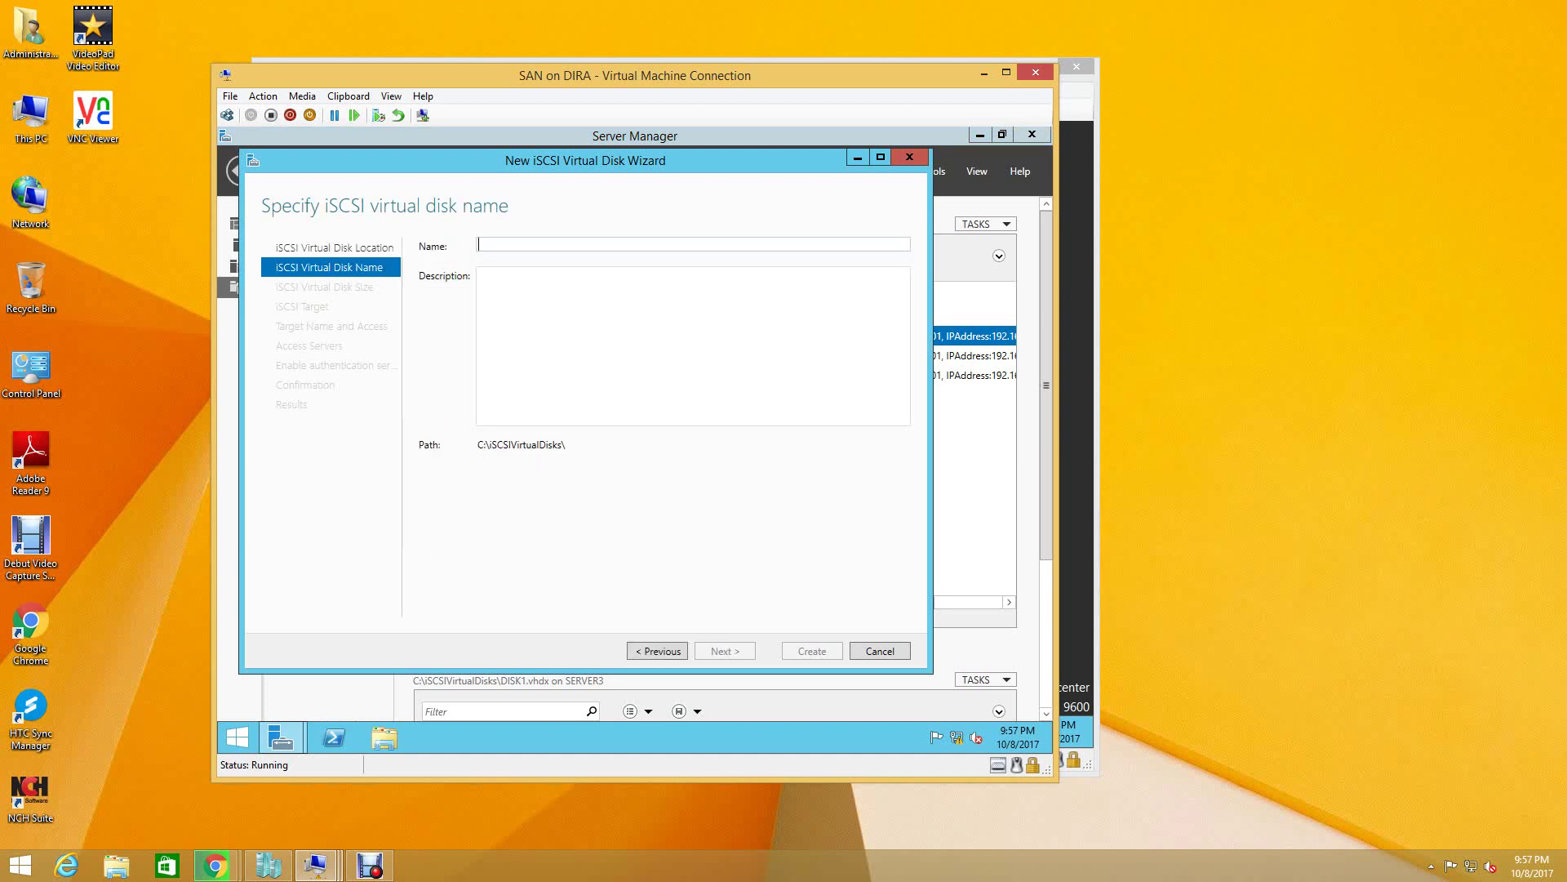
type("DISK")
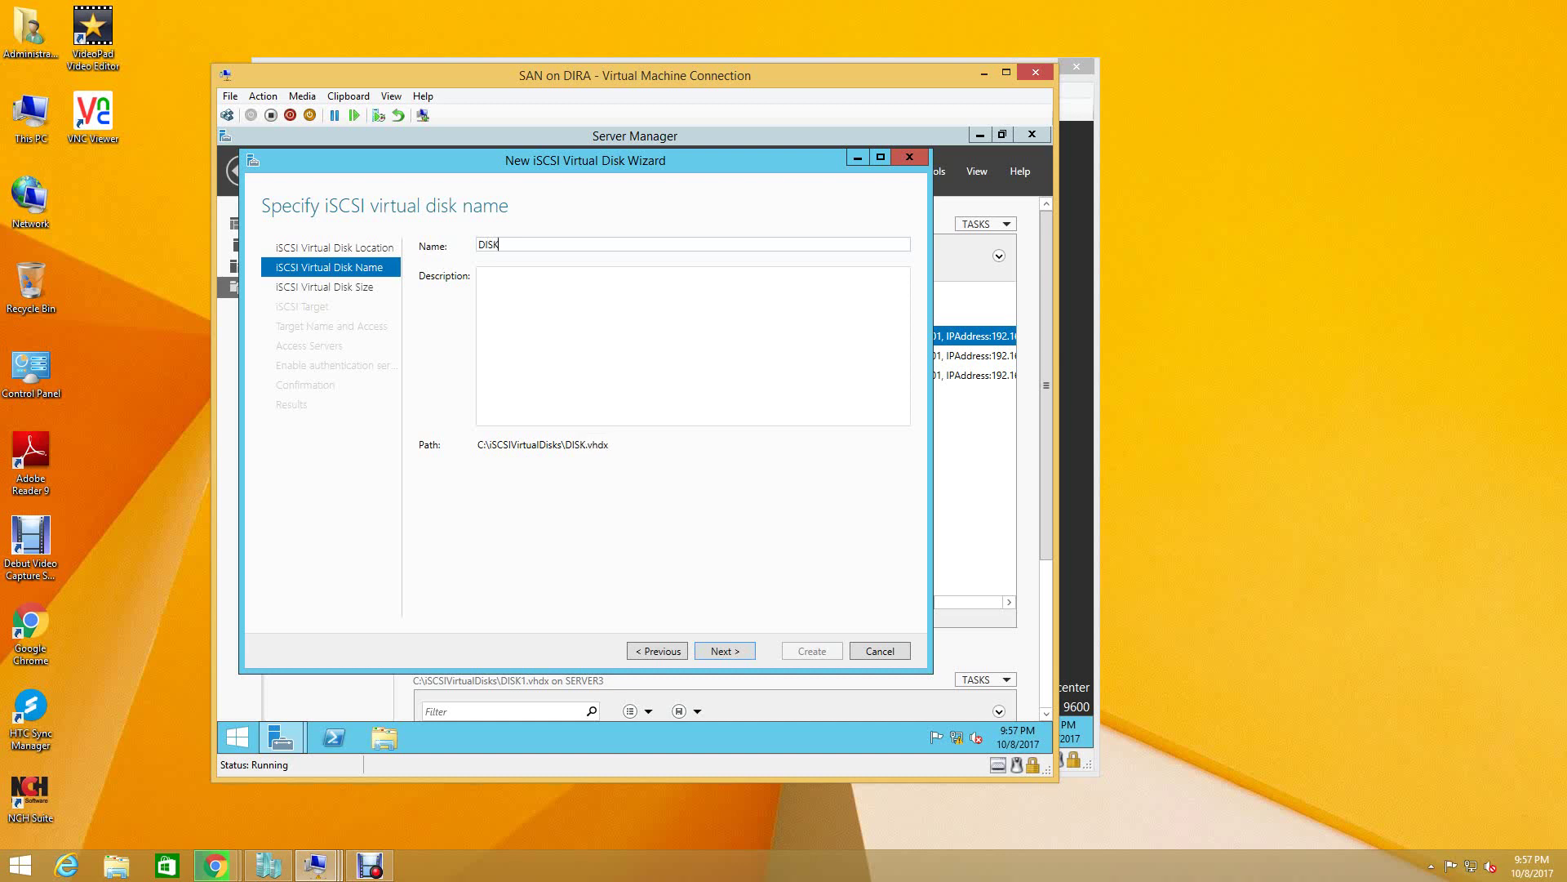
type("4")
key("Return")
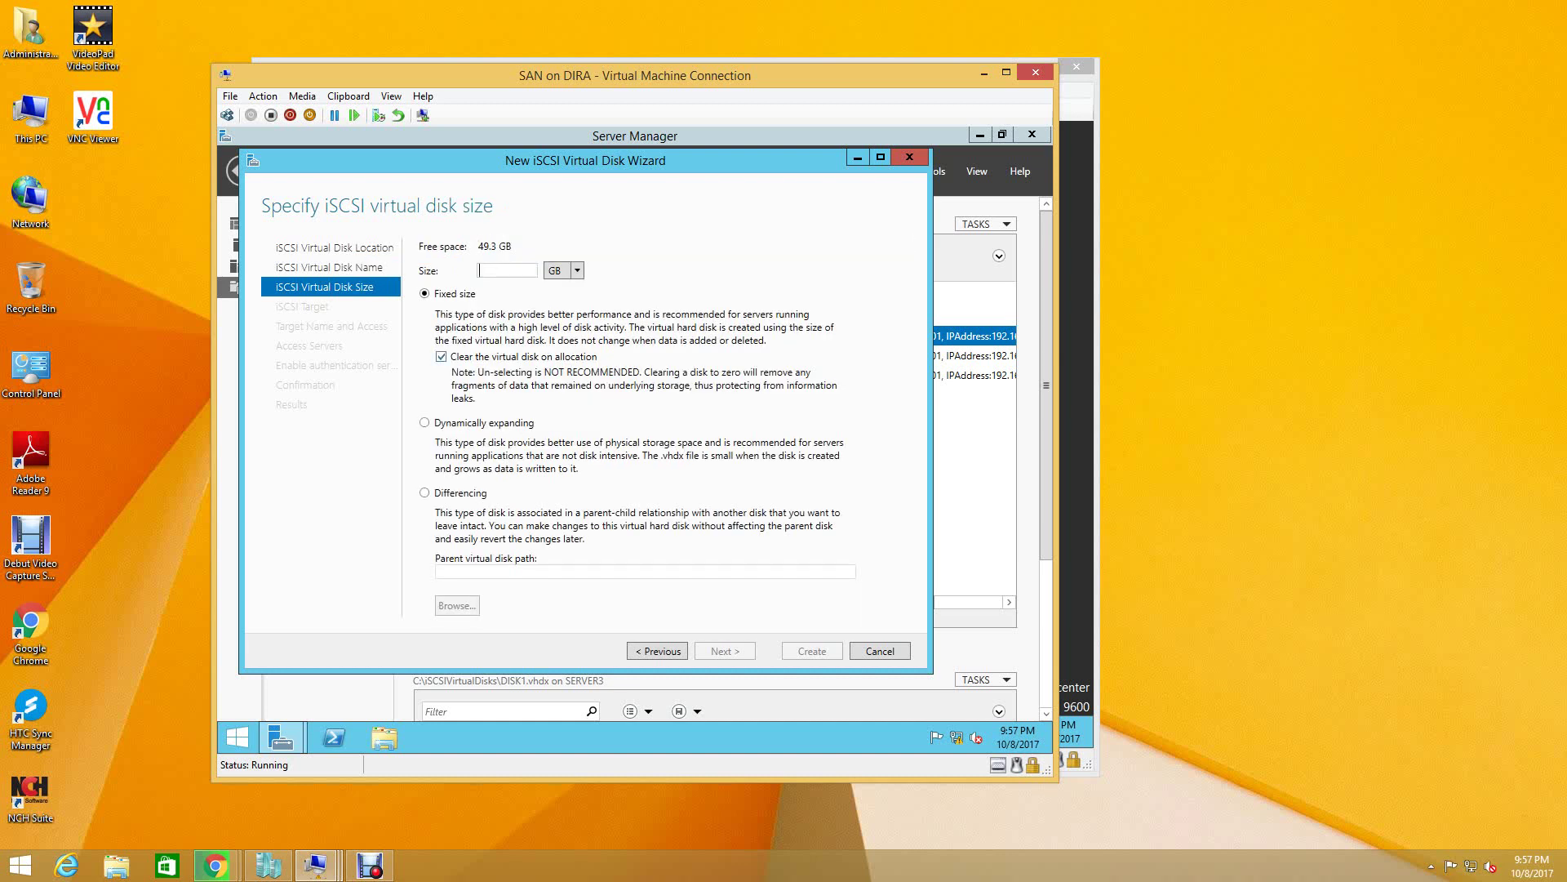
type("5")
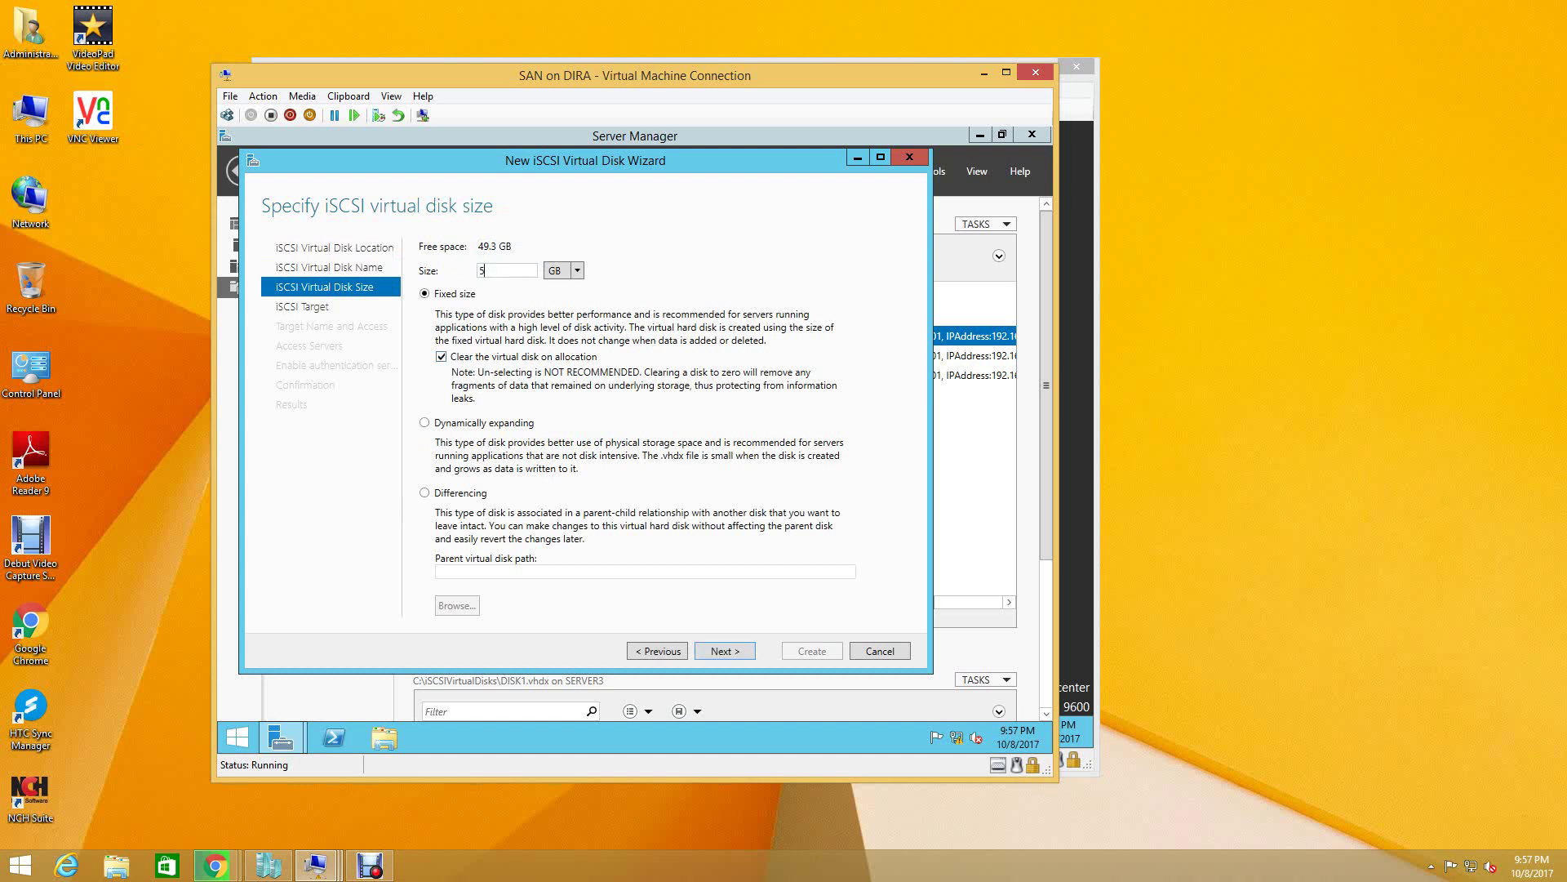
left_click(425, 423)
key("Return")
left_click(572, 297)
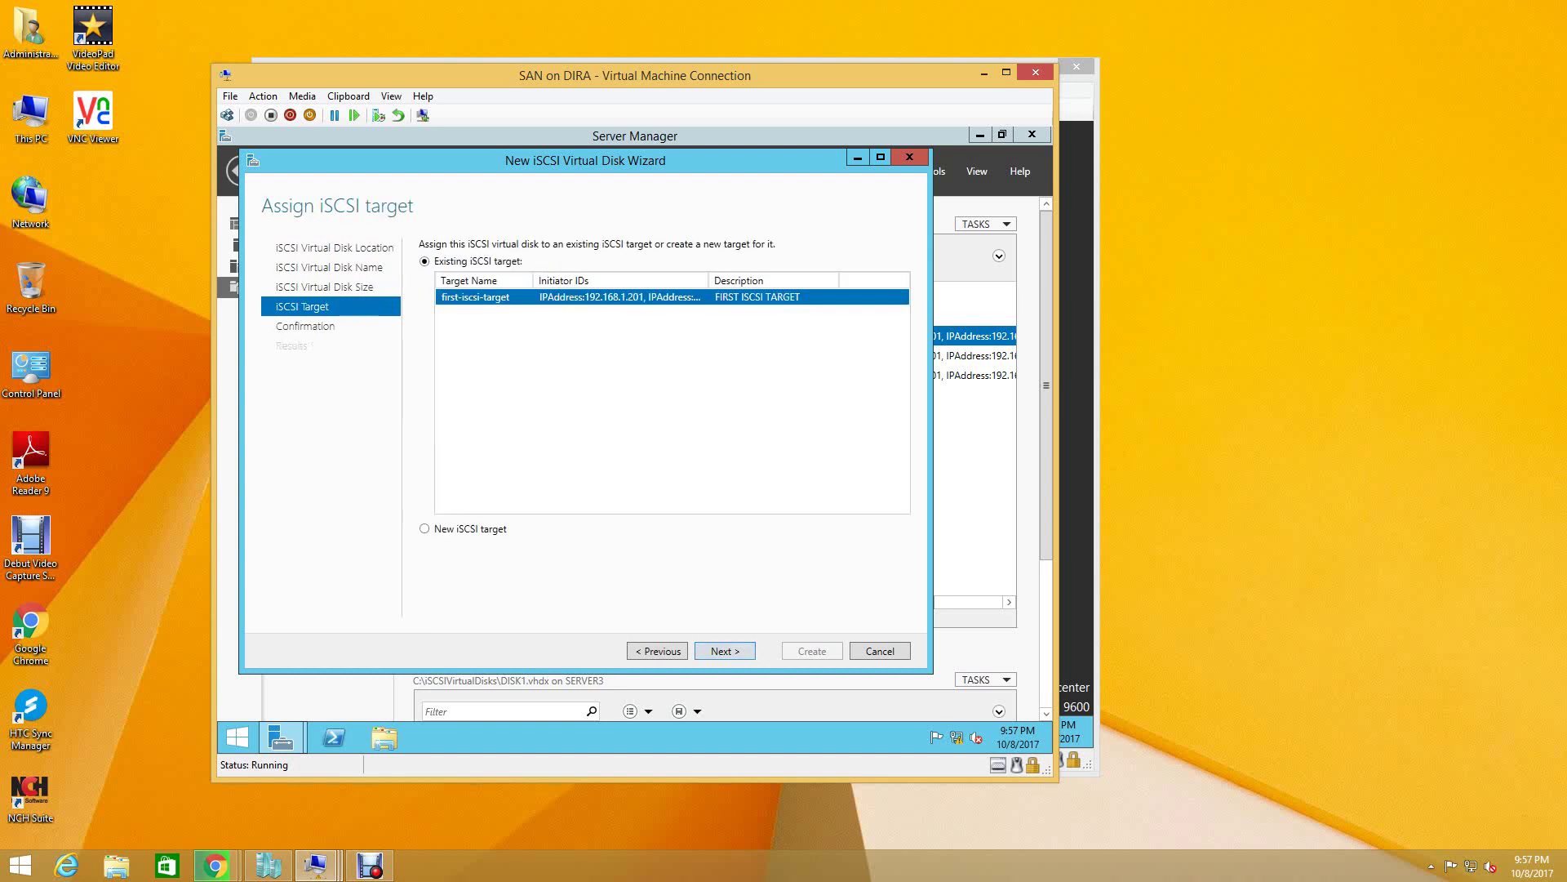
key("Return")
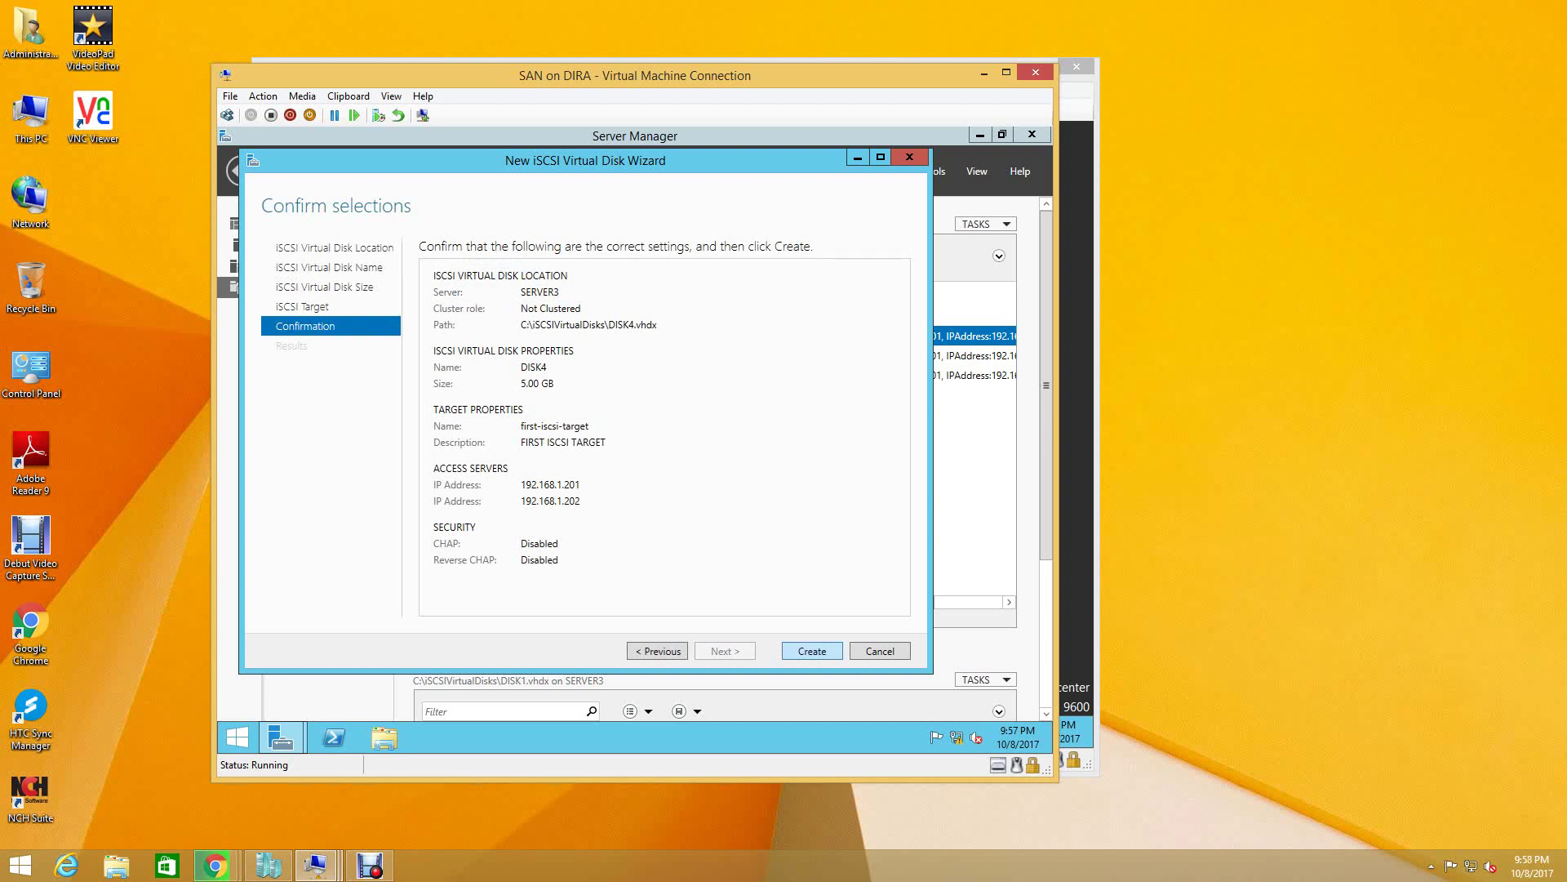
key("Return")
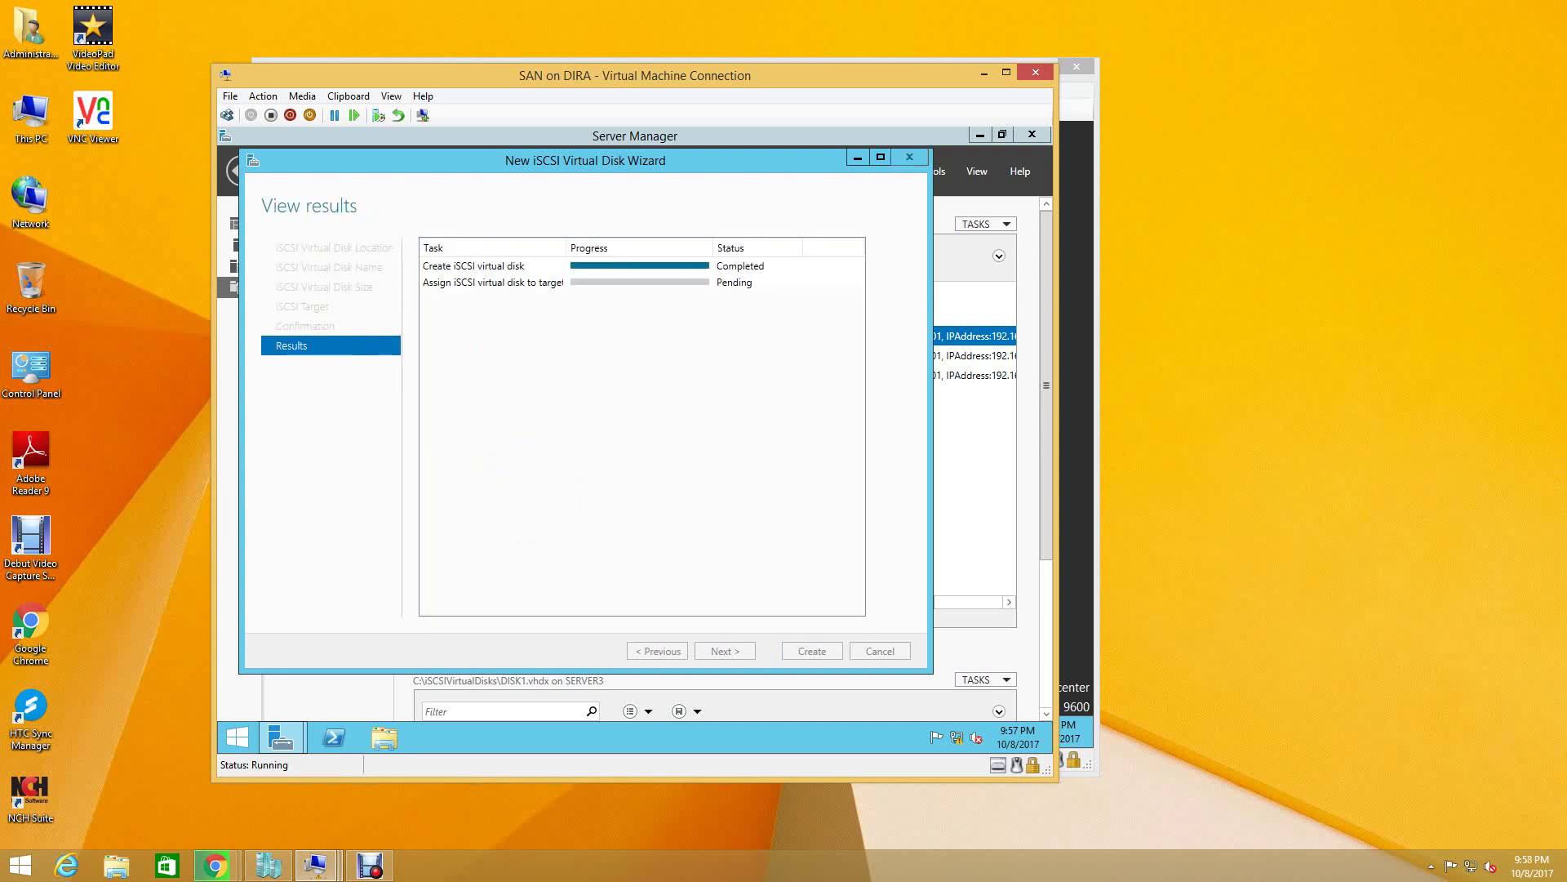
key("Return")
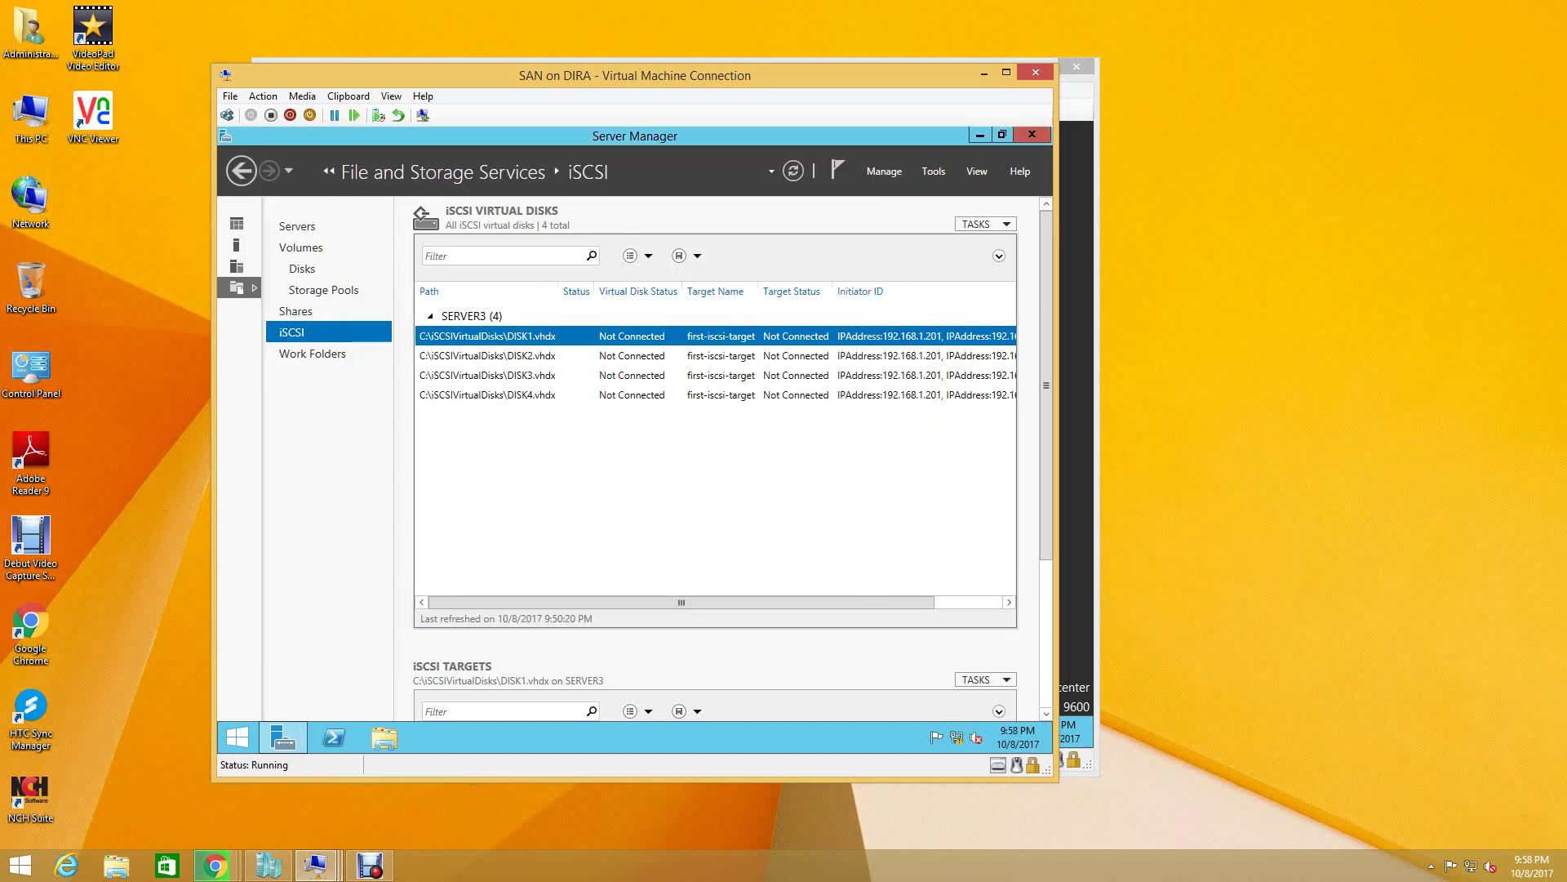
- Reassign DISK1 and DISK2 to first-iscsi-target
right_click(632, 334)
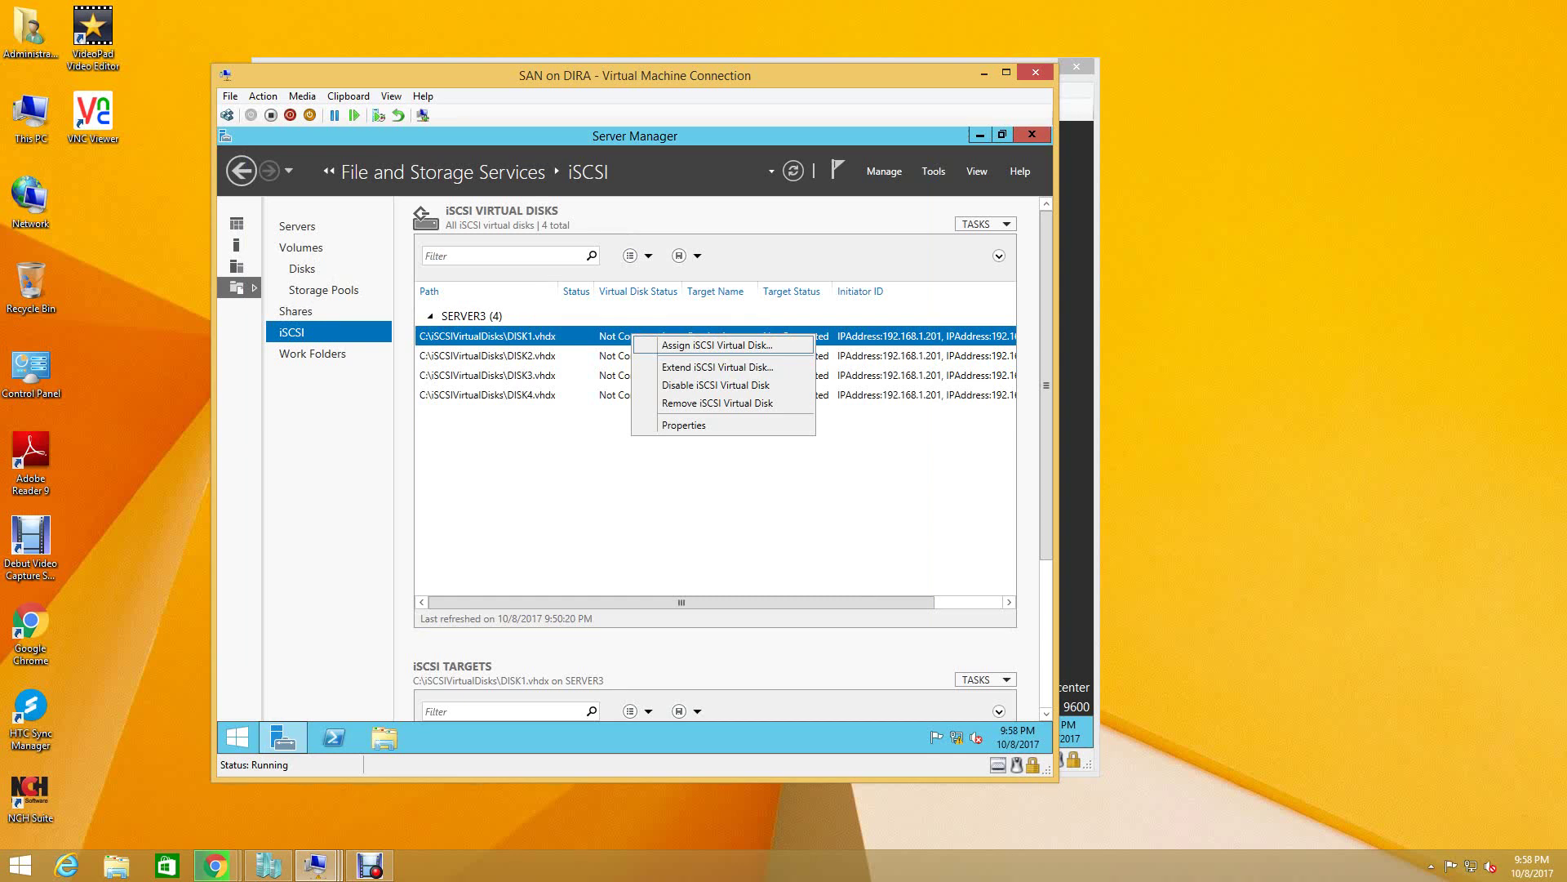
key("Return")
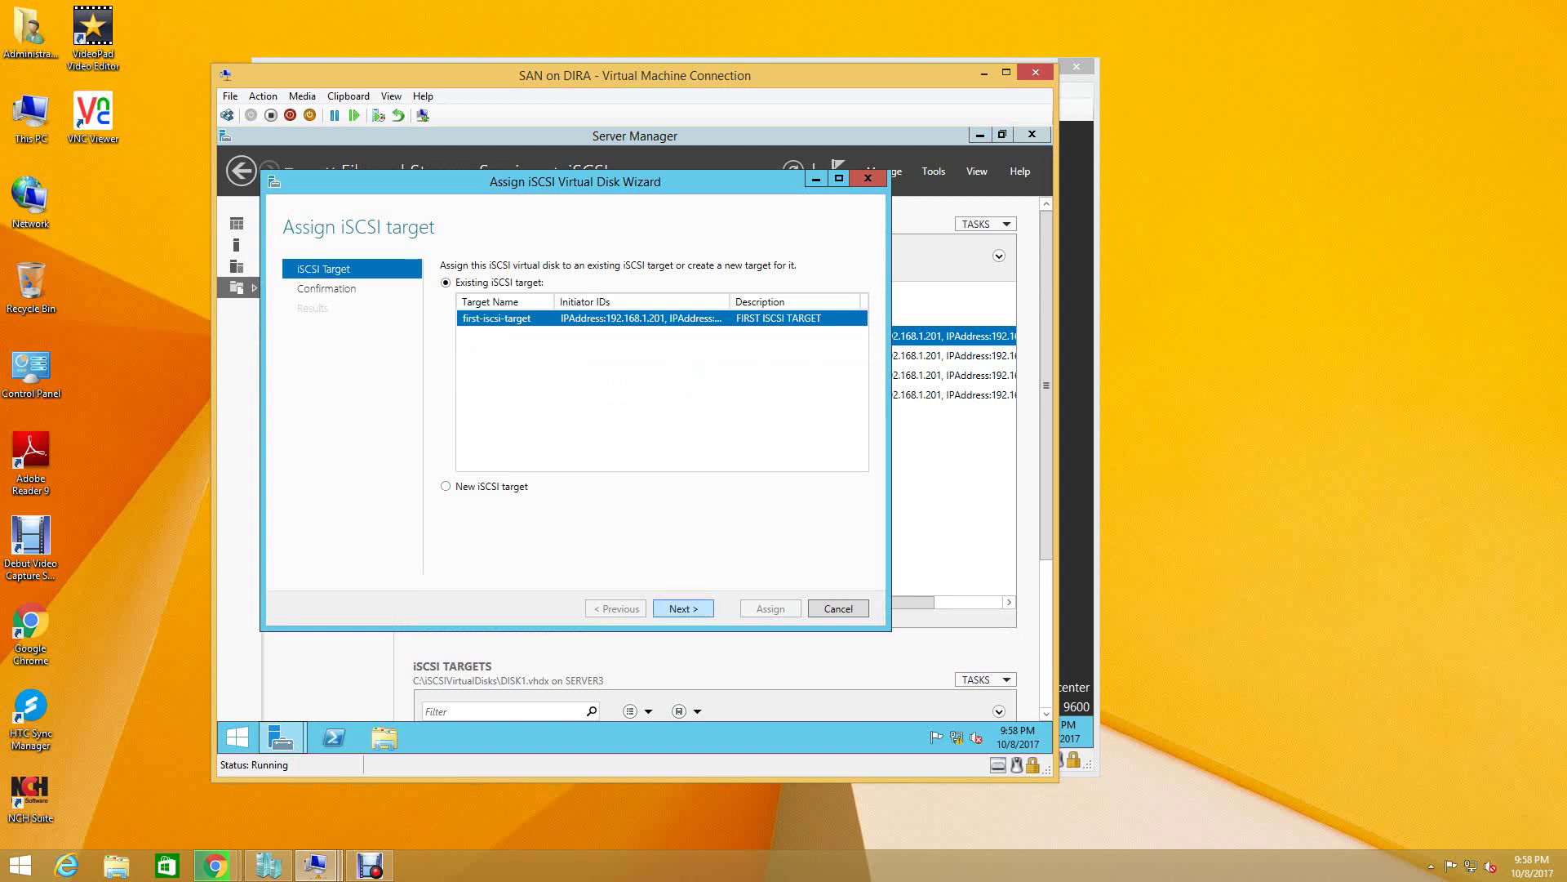
key("Return")
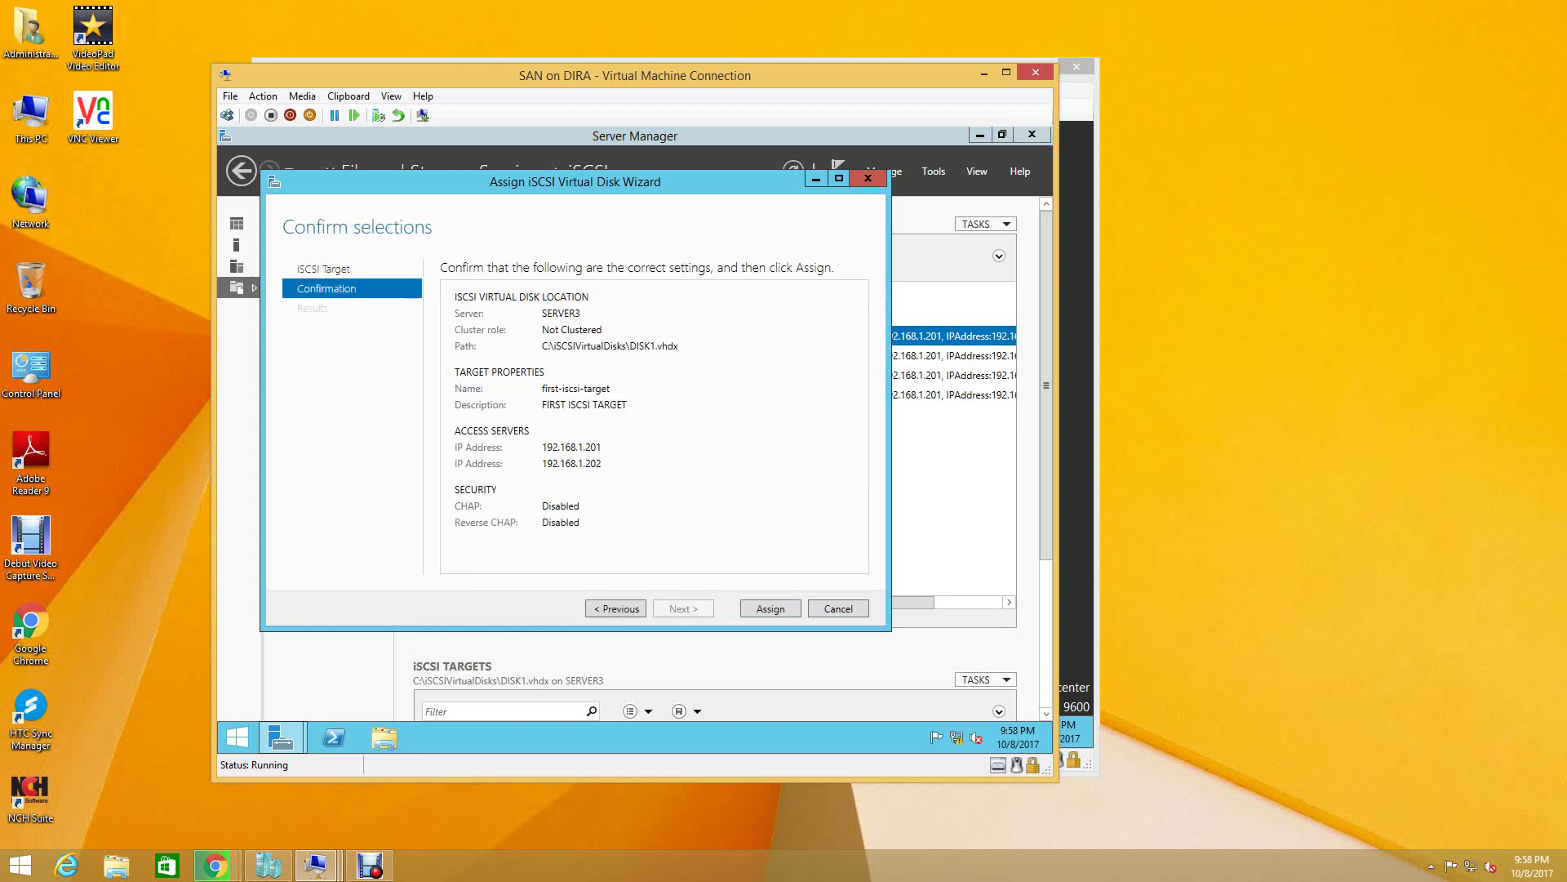
key("Return")
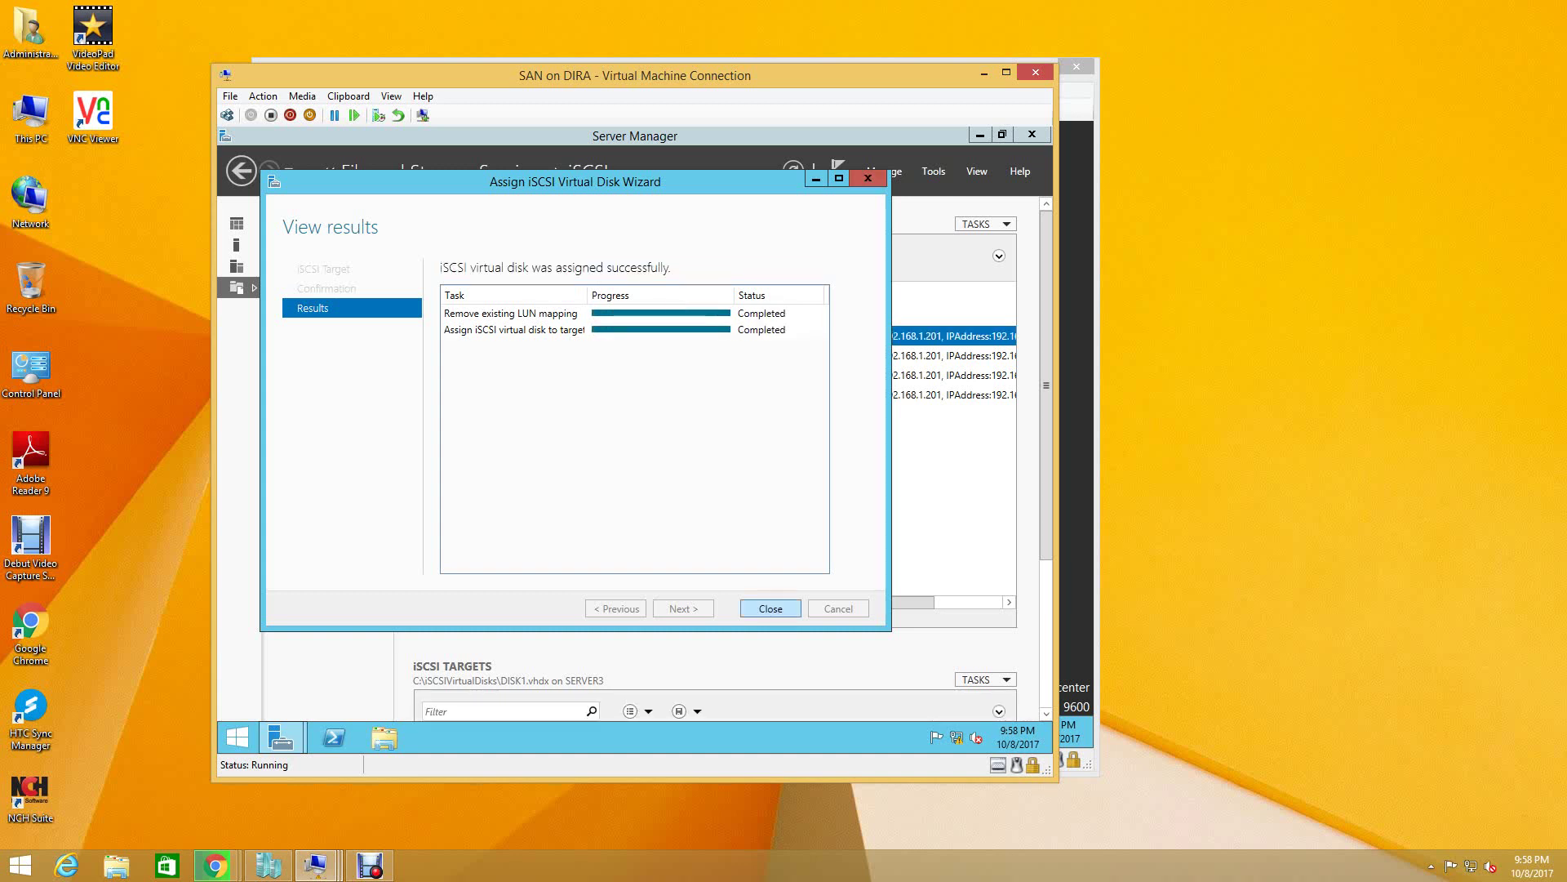
key("Return")
left_click(488, 355)
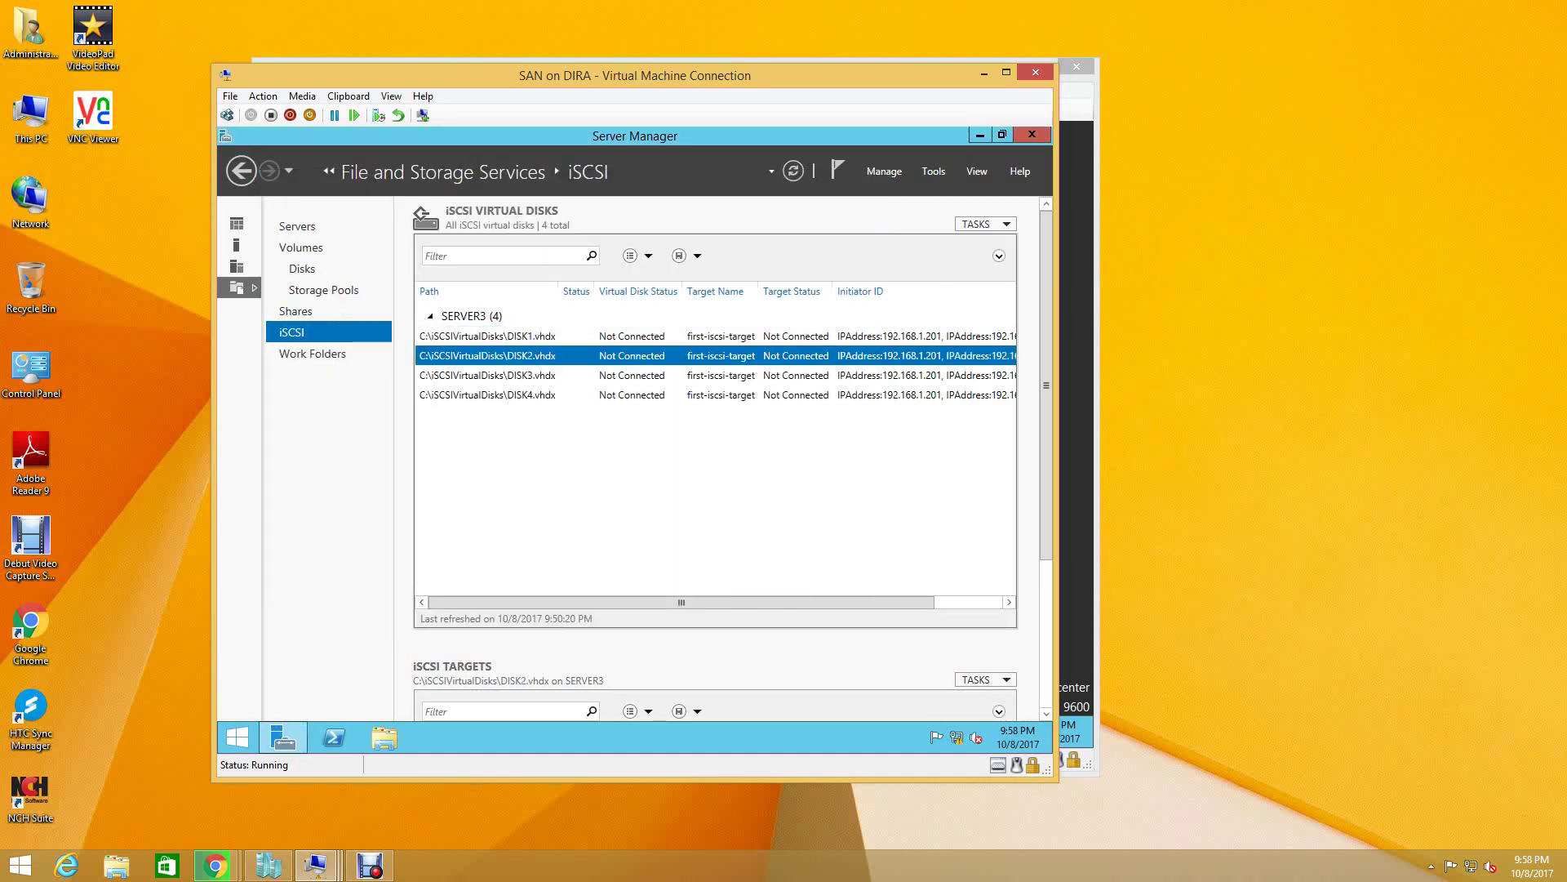
right_click(637, 355)
left_click(694, 370)
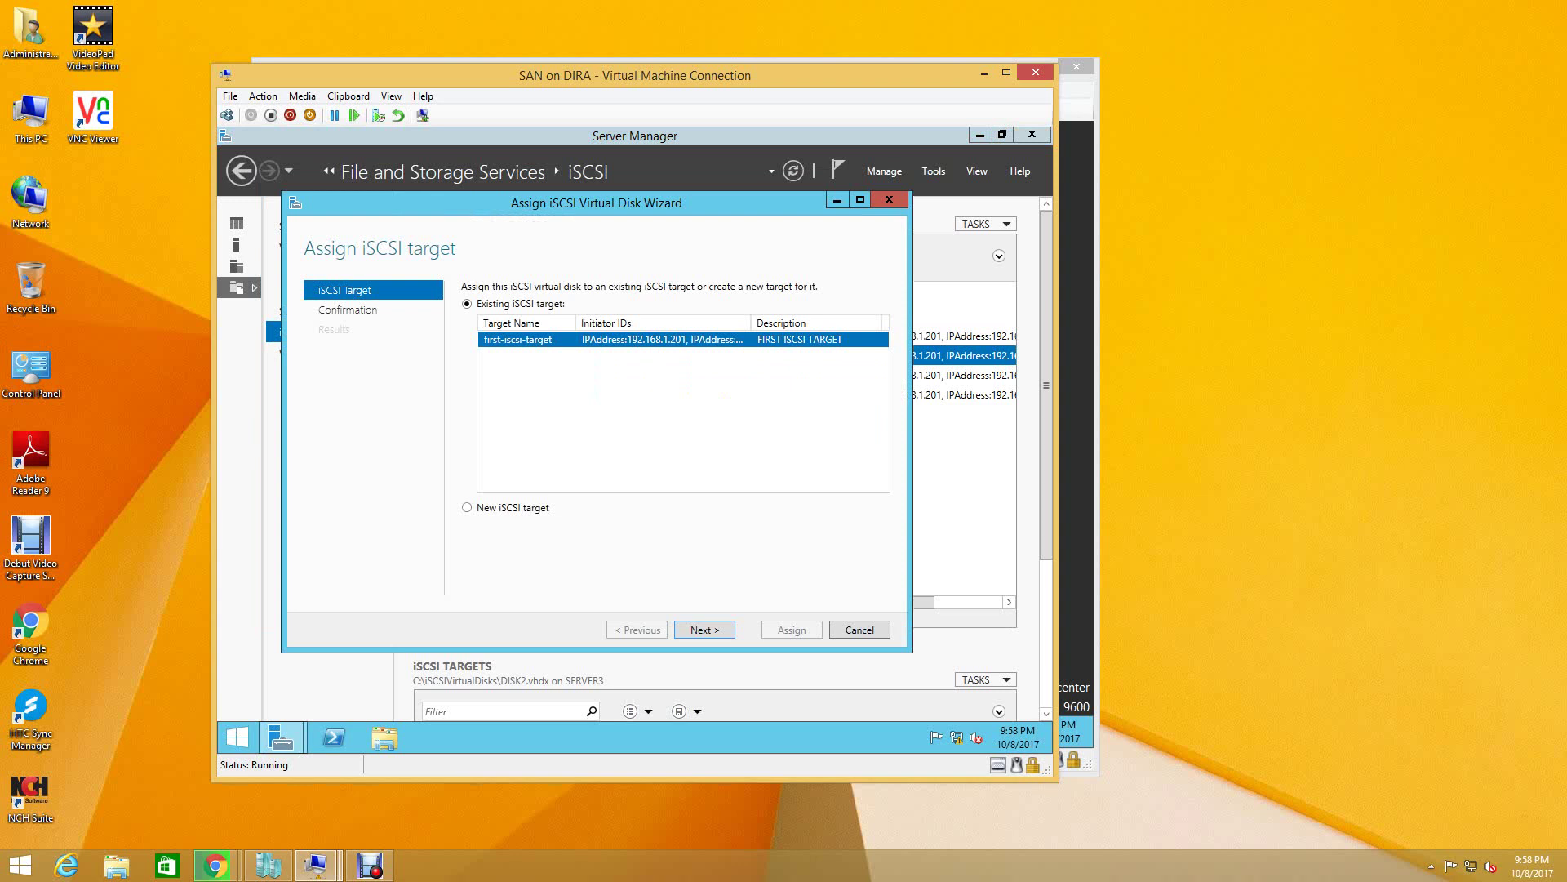
key("Return")
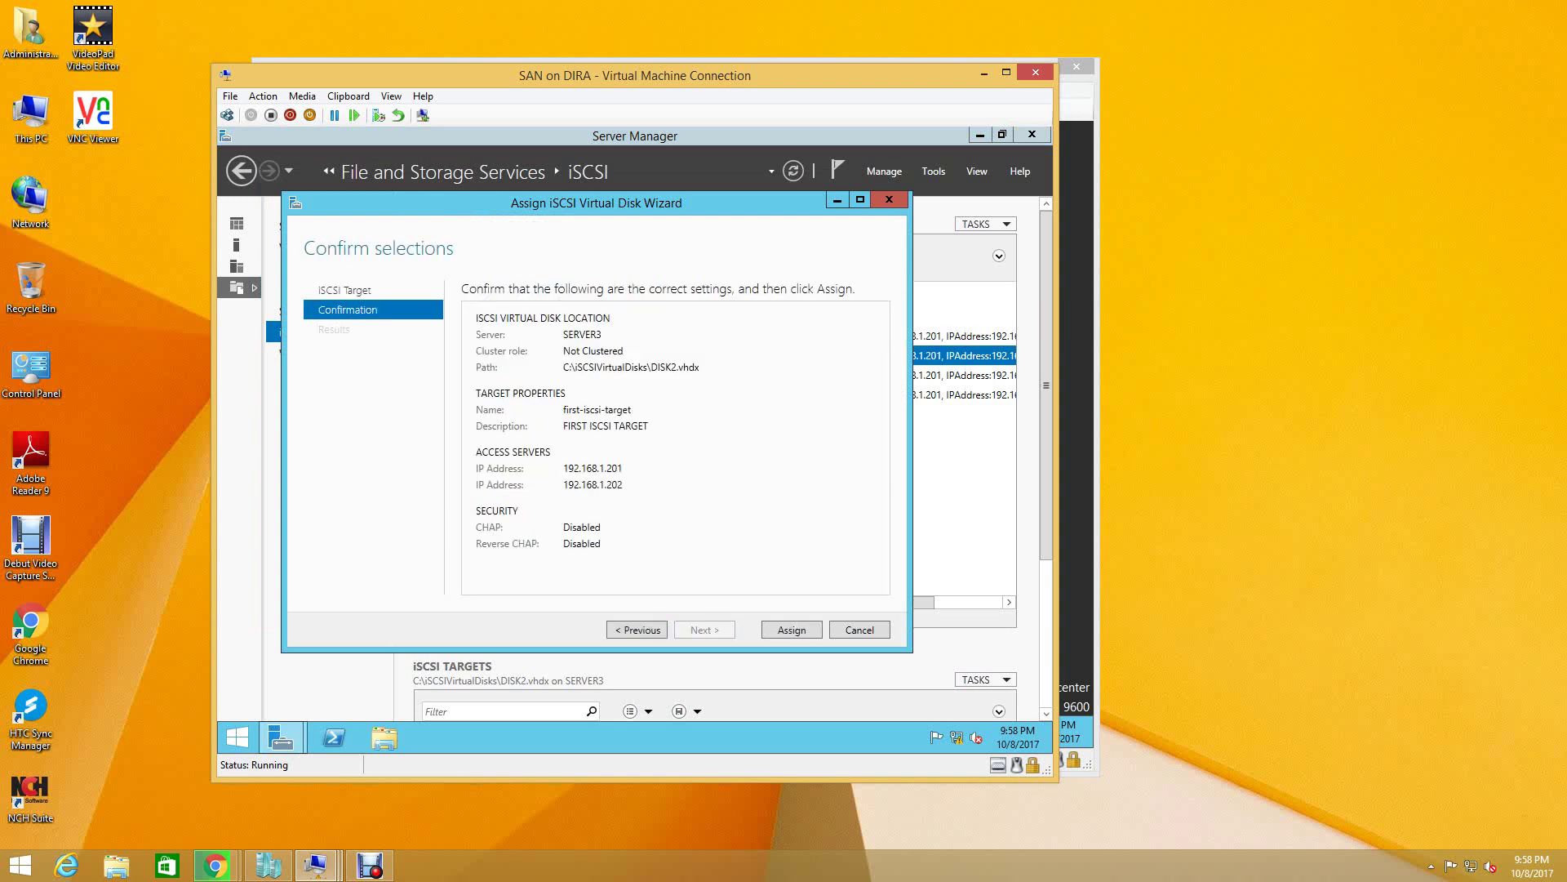
key("Return")
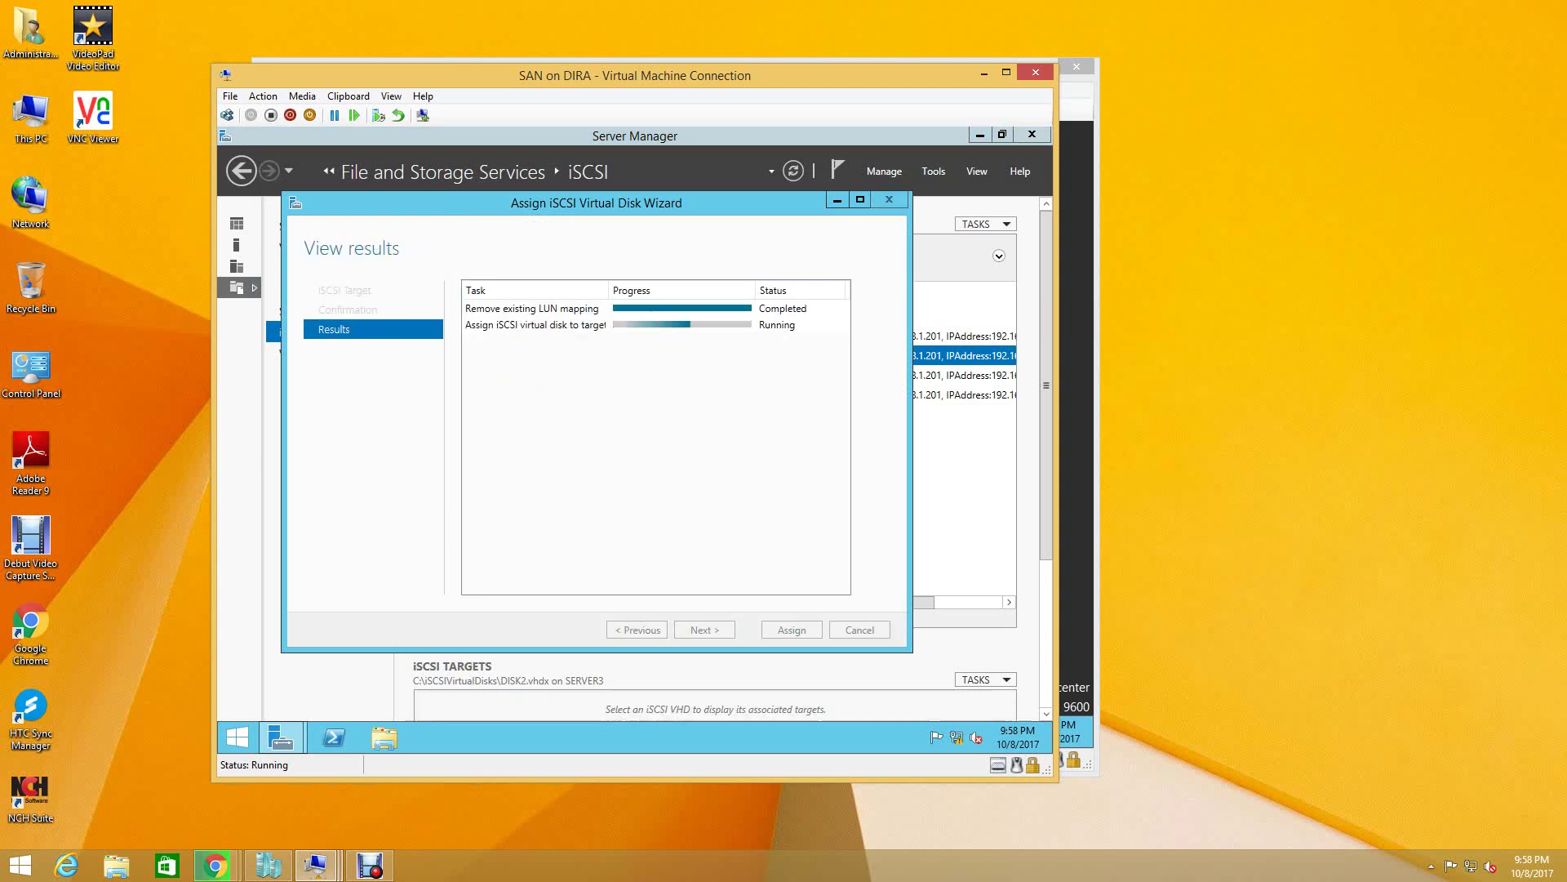
key("Return")
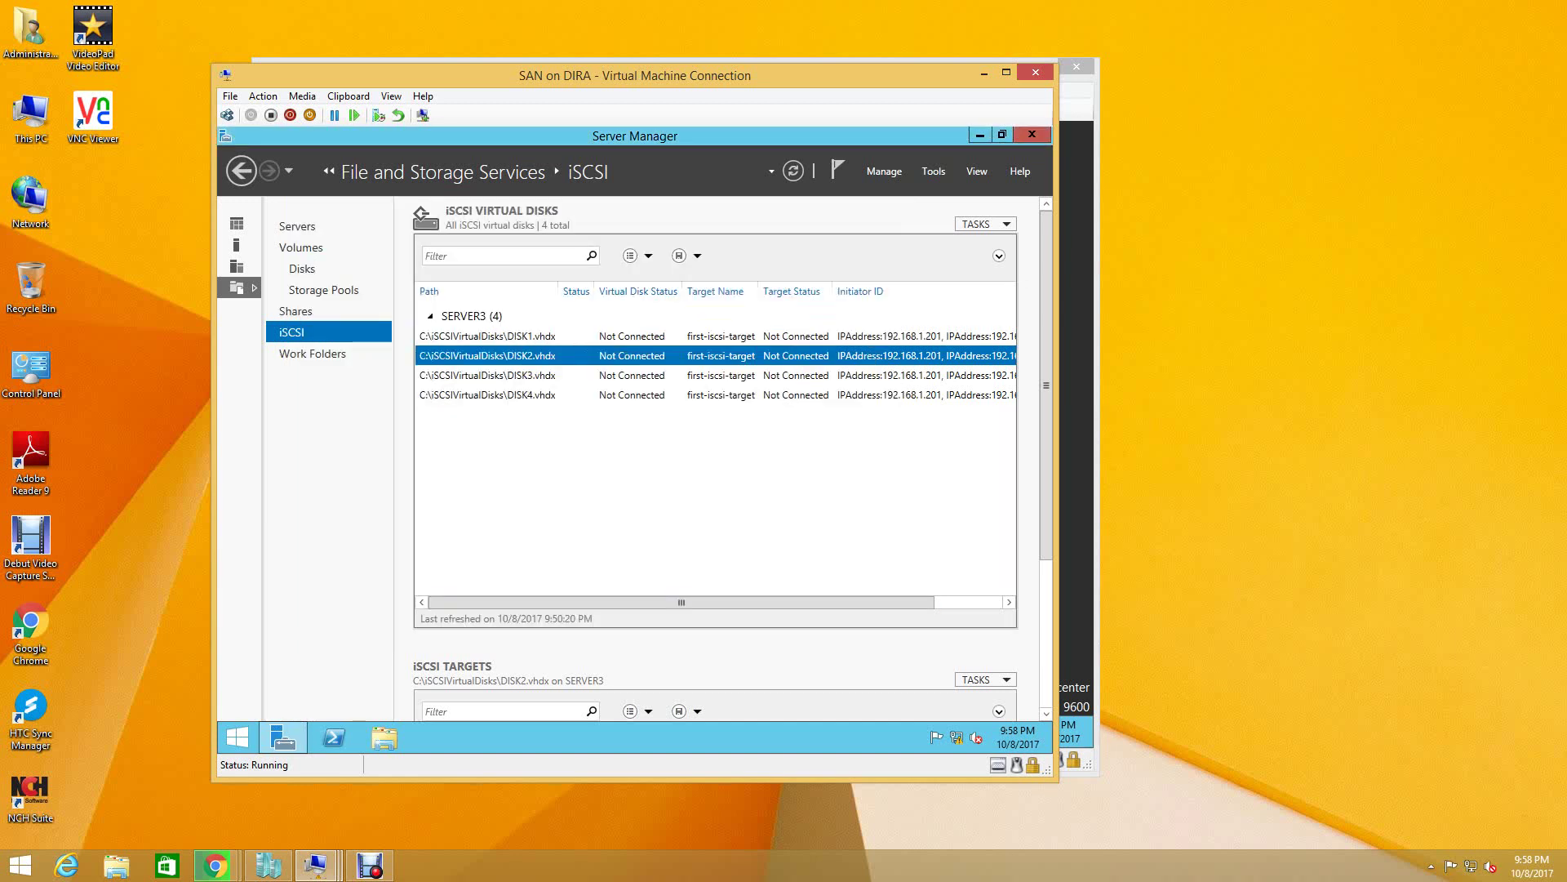
- Reassign DISK3 and DISK4 to first-iscsi-target
left_click(620, 374)
right_click(620, 374)
left_click(669, 387)
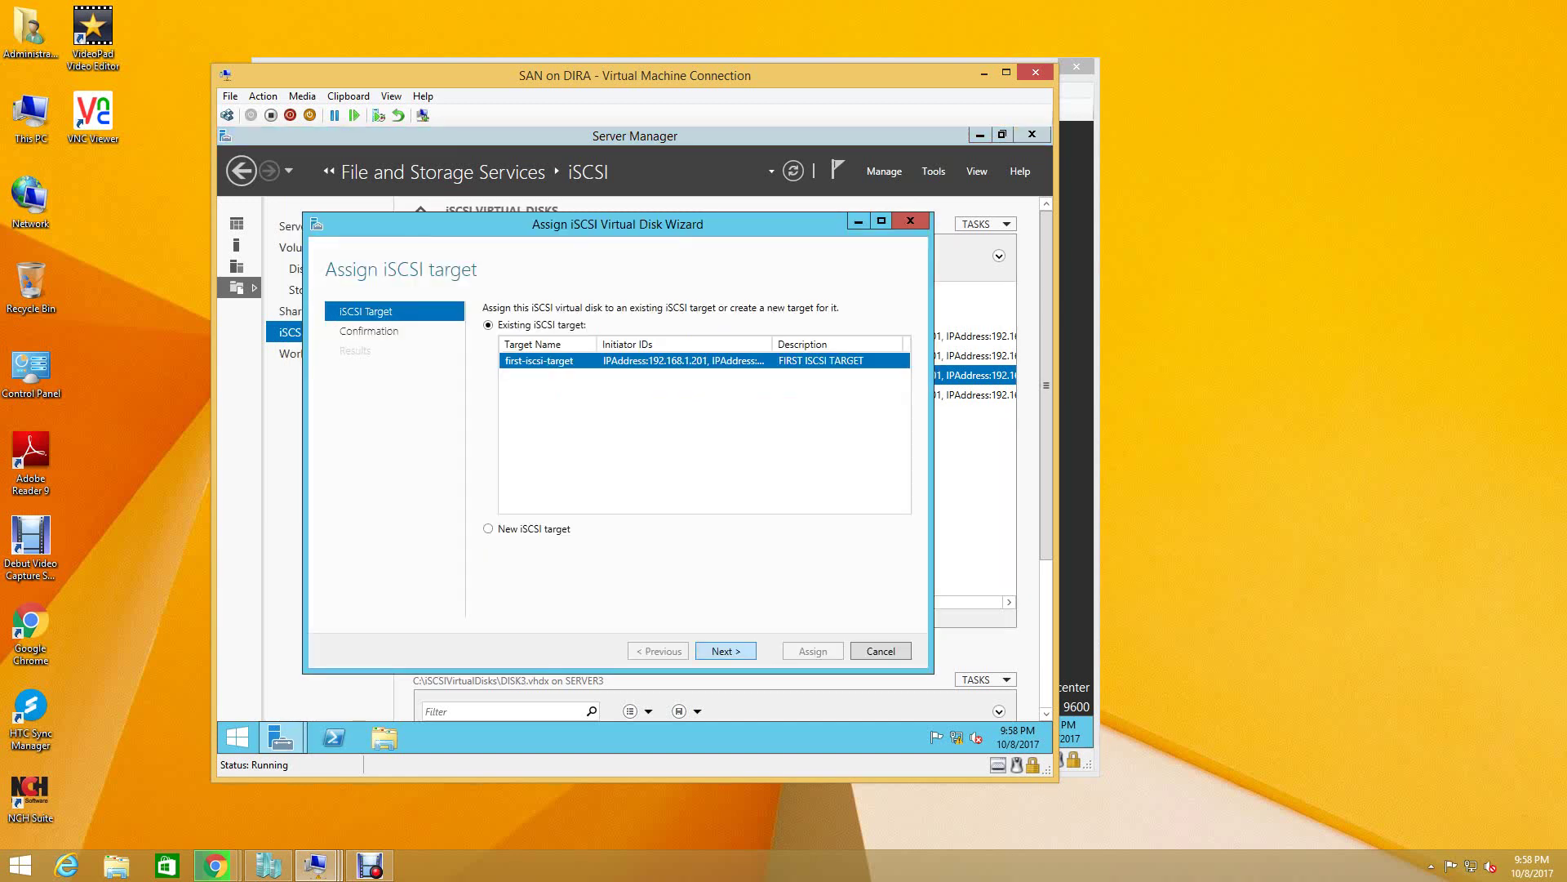
key("Return")
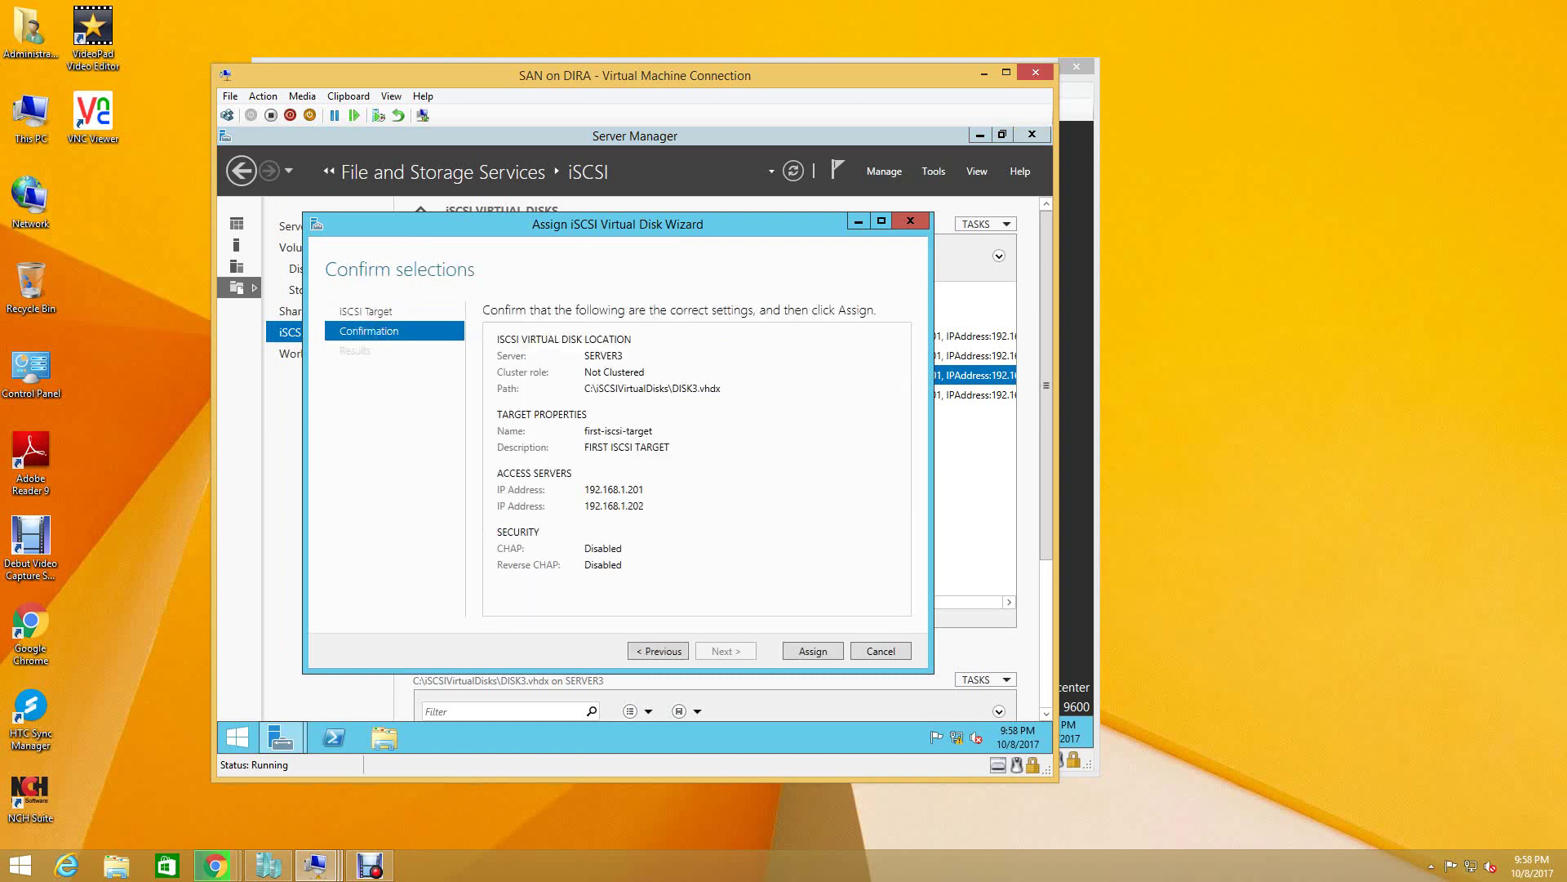
key("Return")
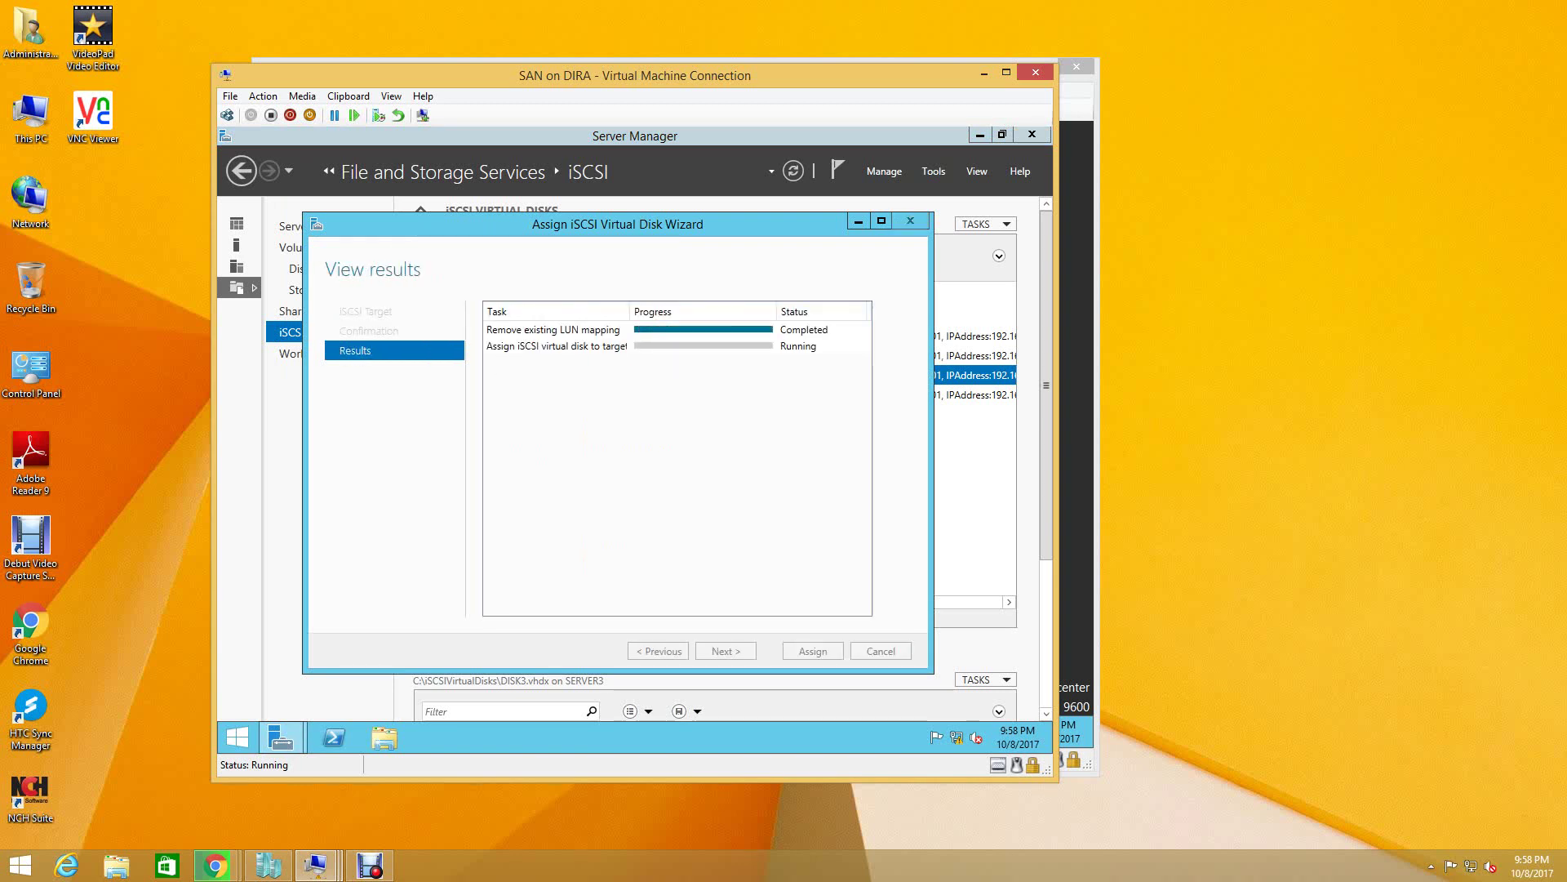
key("Return")
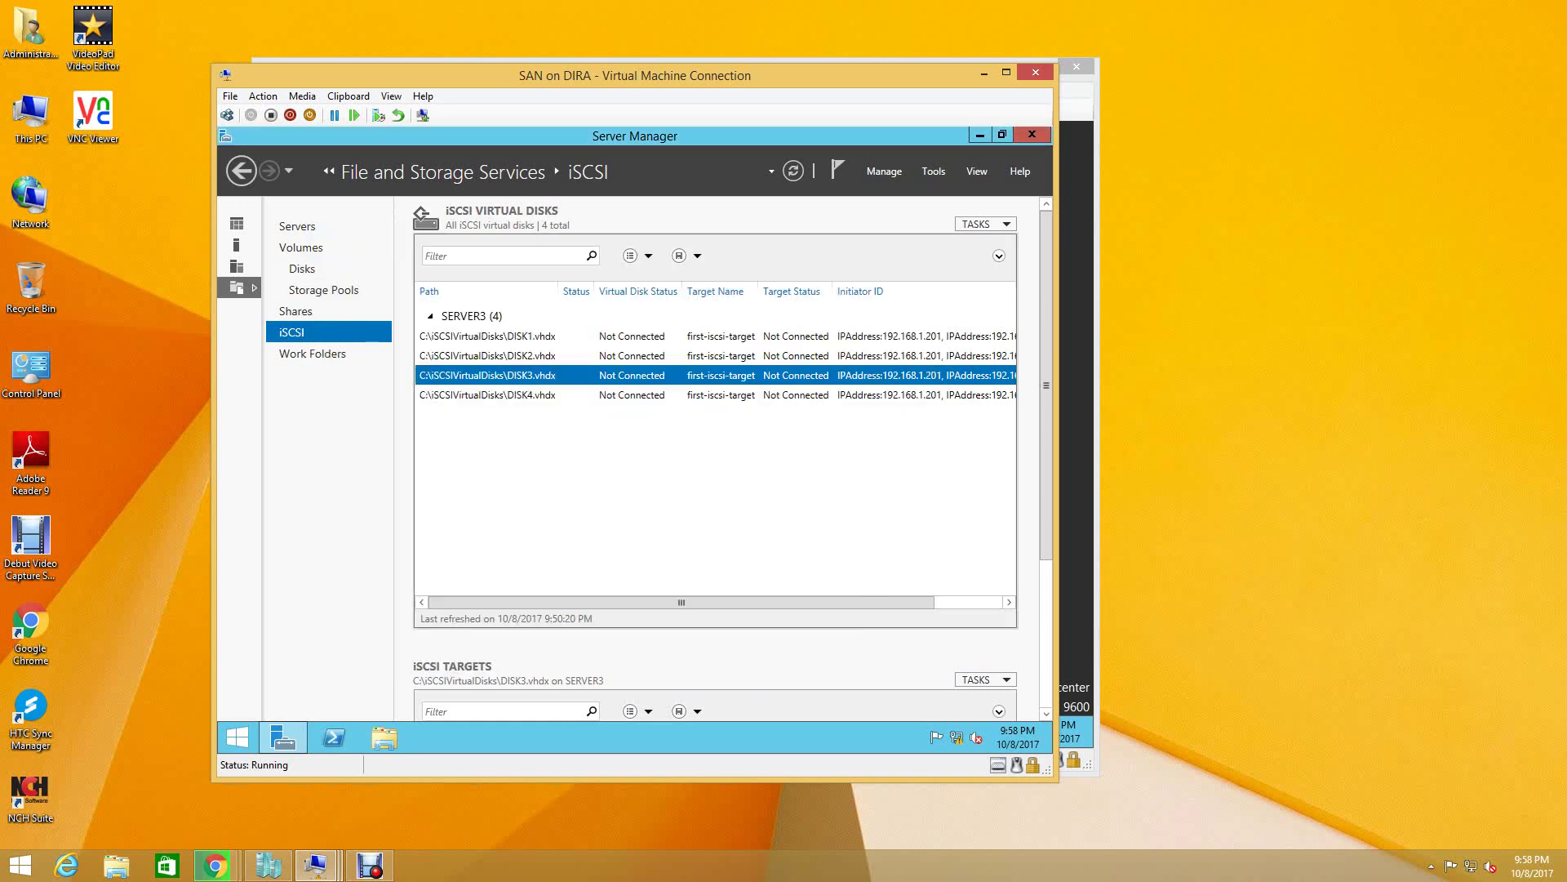
left_click(635, 395)
right_click(635, 395)
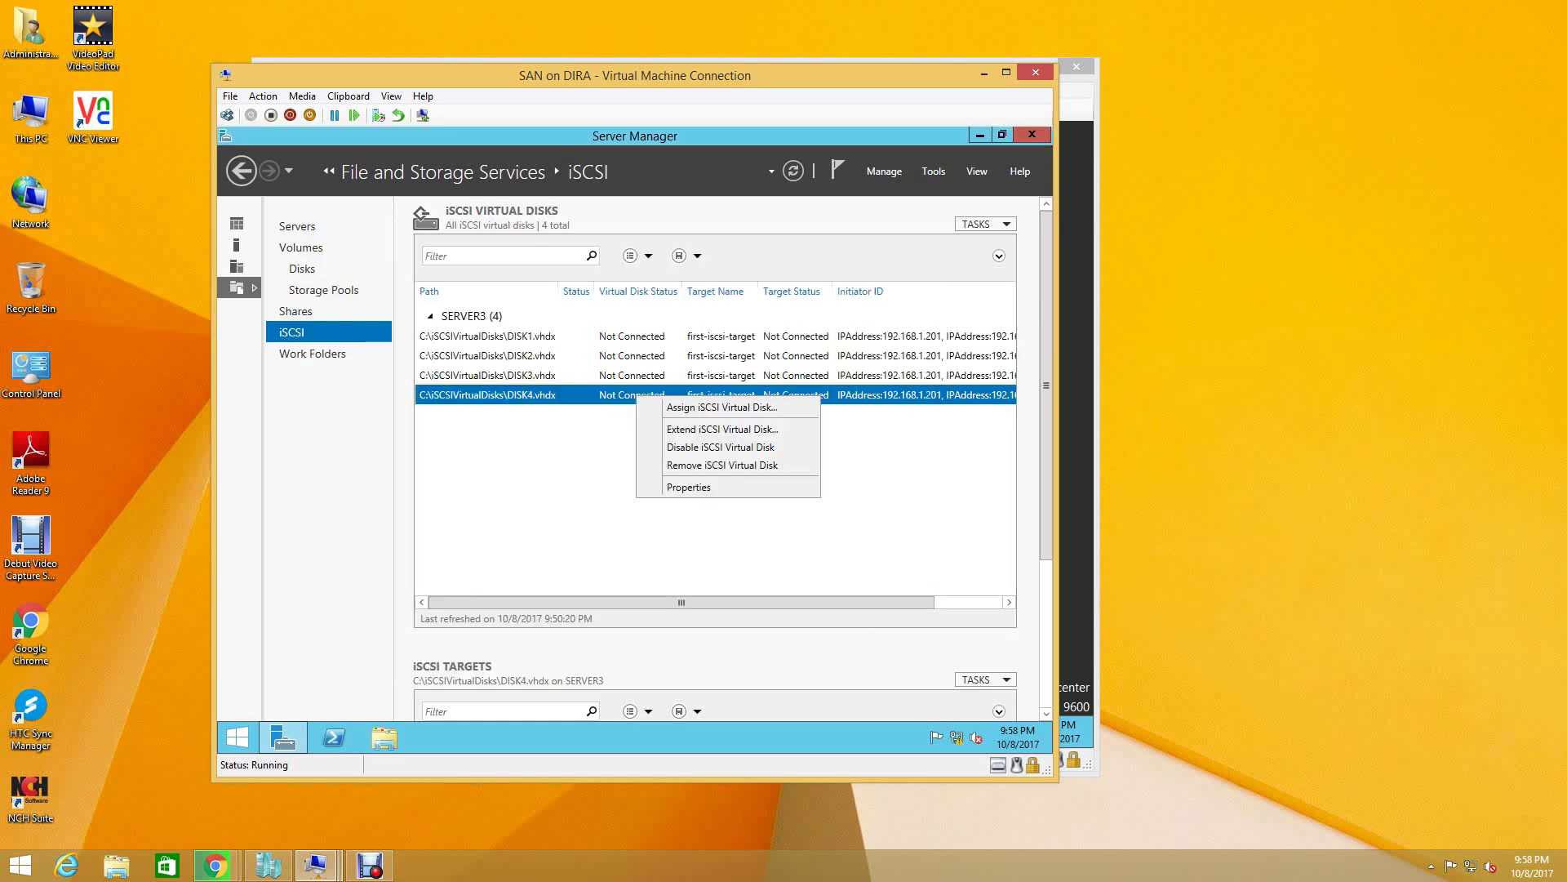
left_click(678, 406)
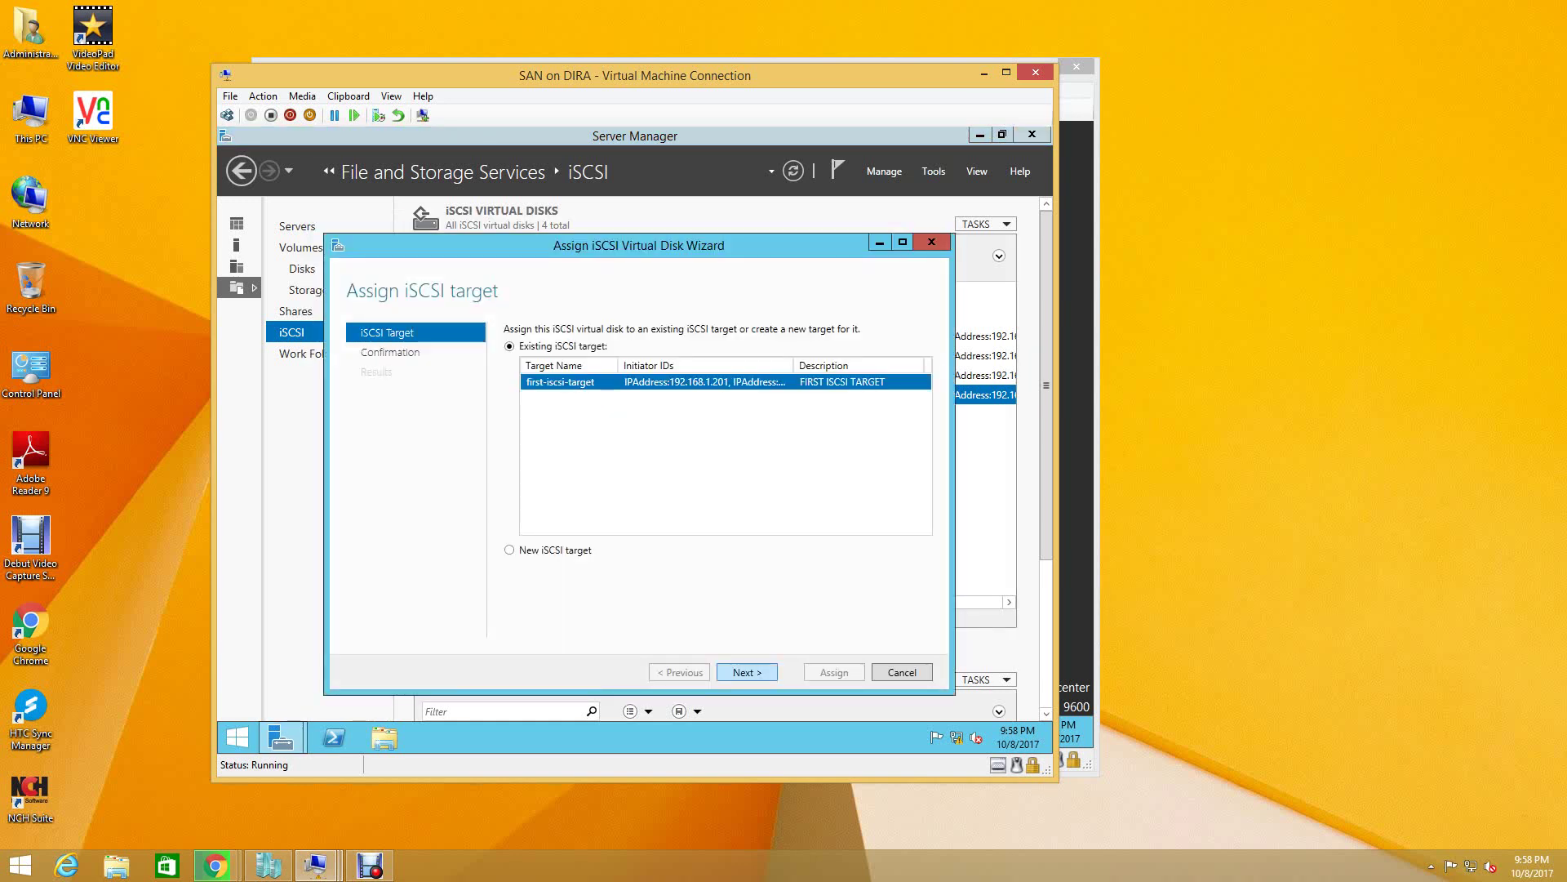
key("Return")
key("Return")
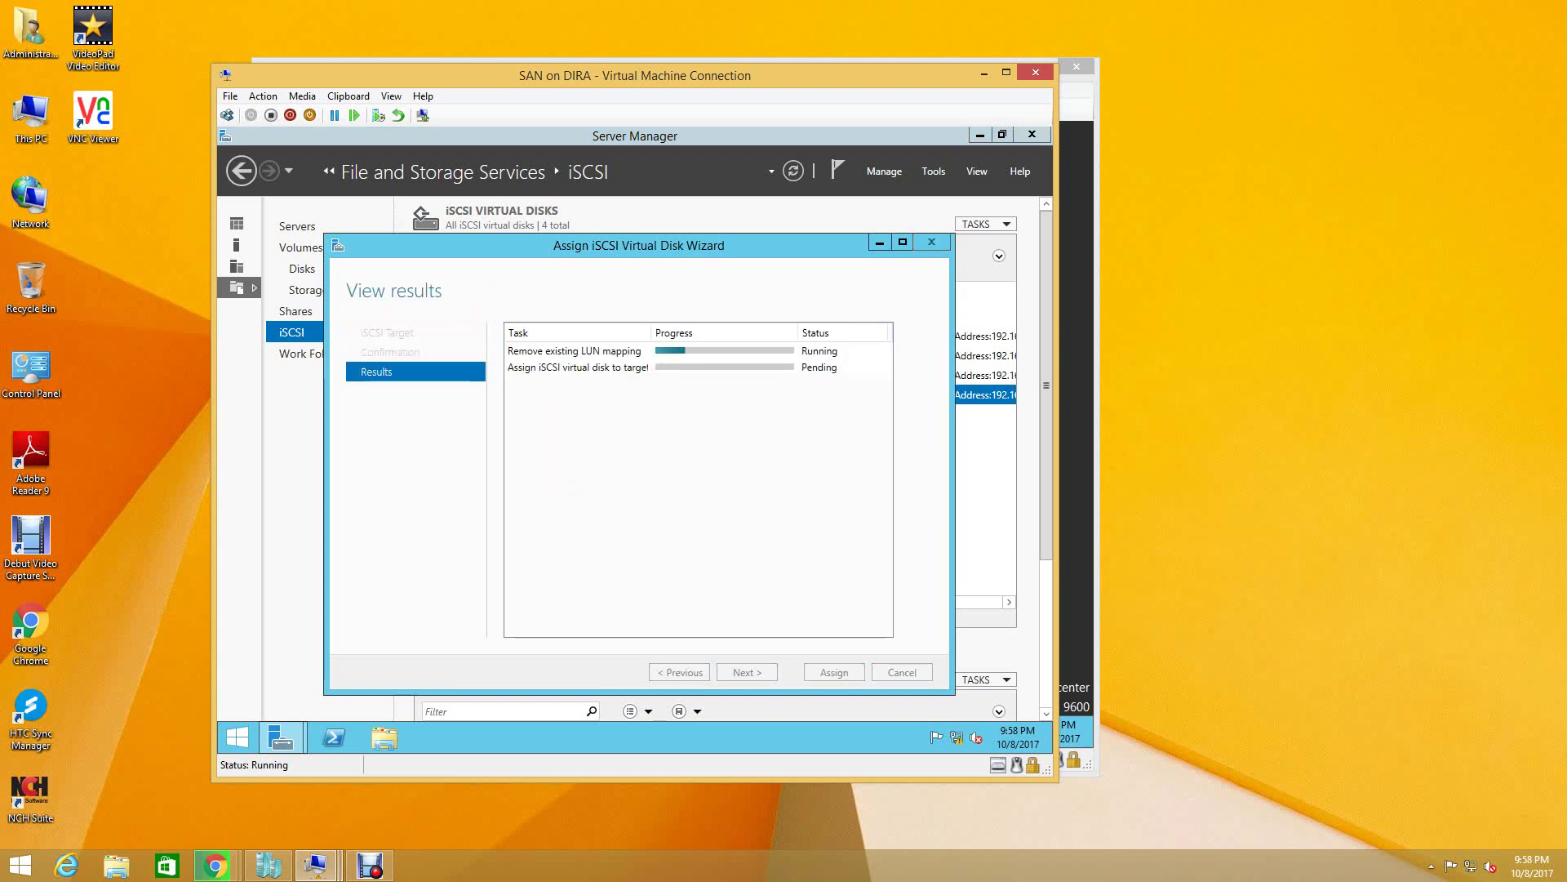
key("Return")
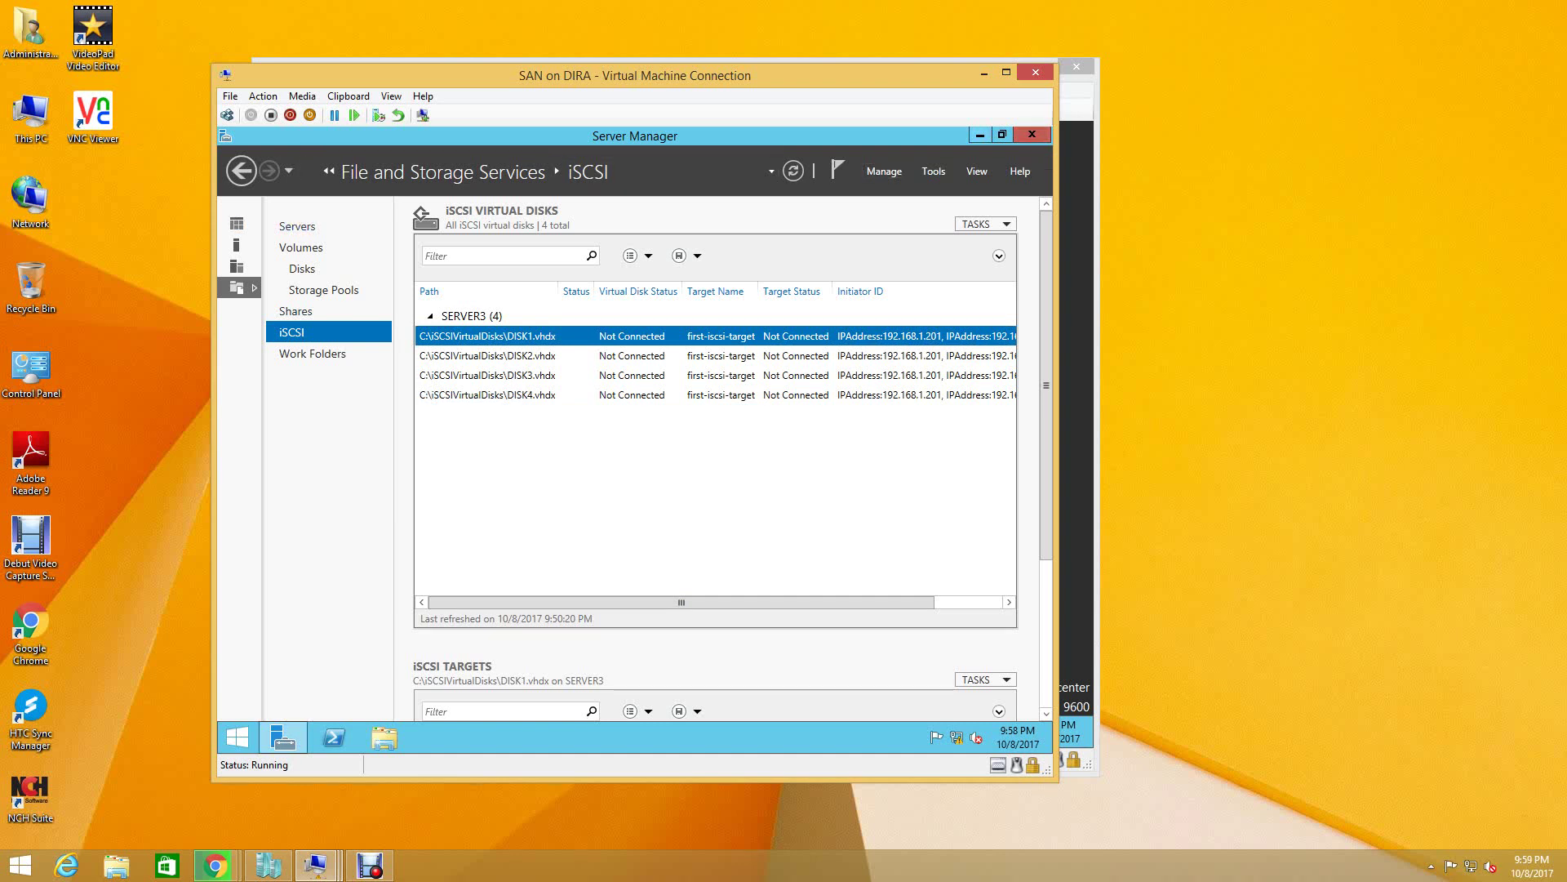
- Minimize Server Manager and the SAN window, then bring the SERVER1 VM forward
left_click(979, 134)
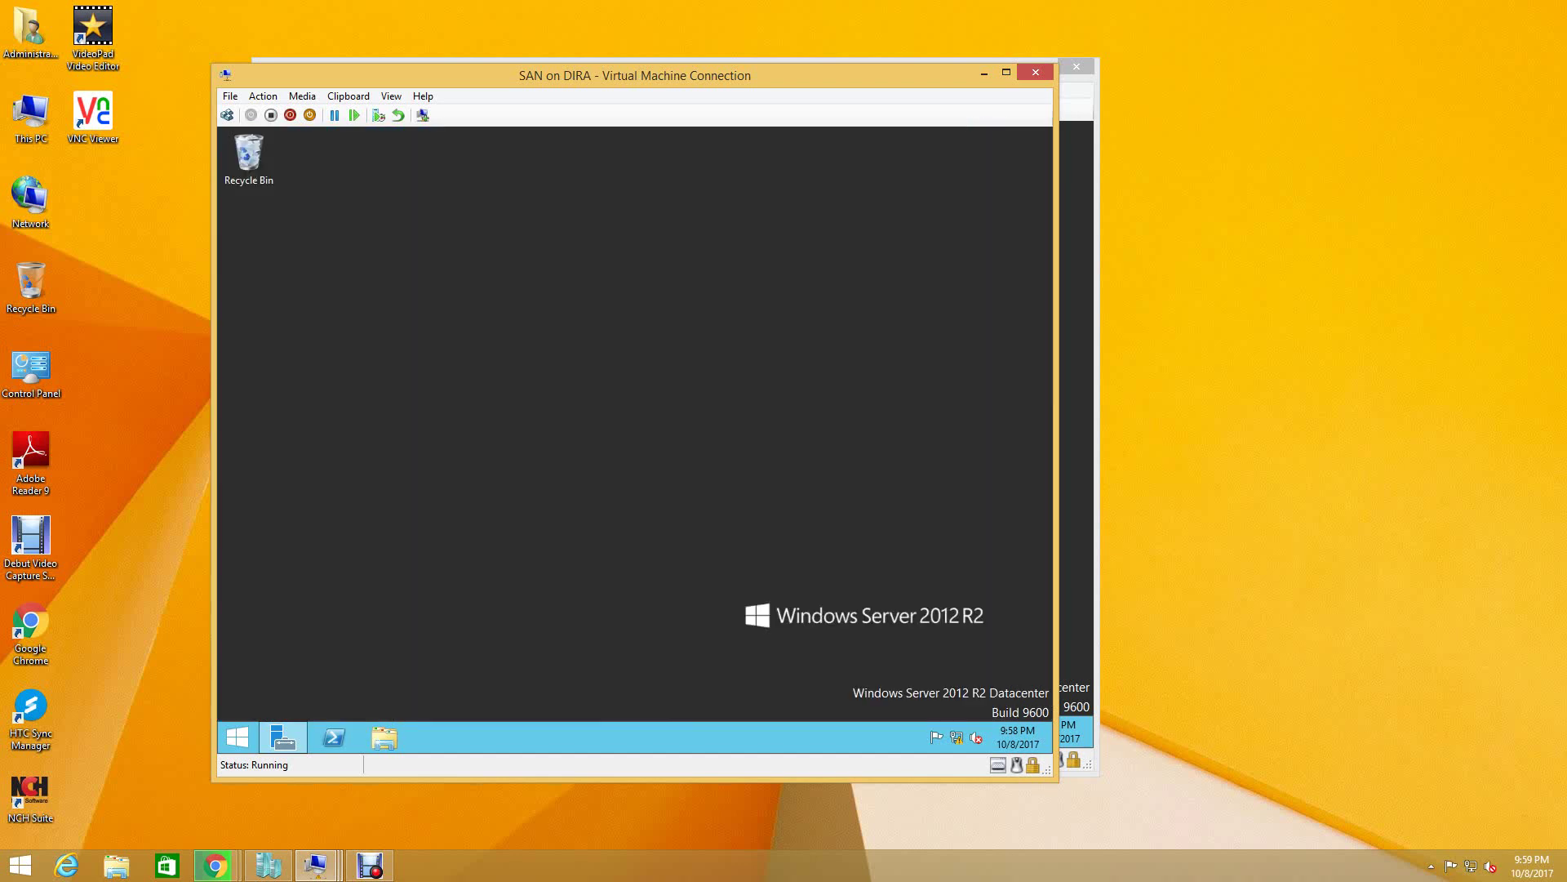
left_click(984, 73)
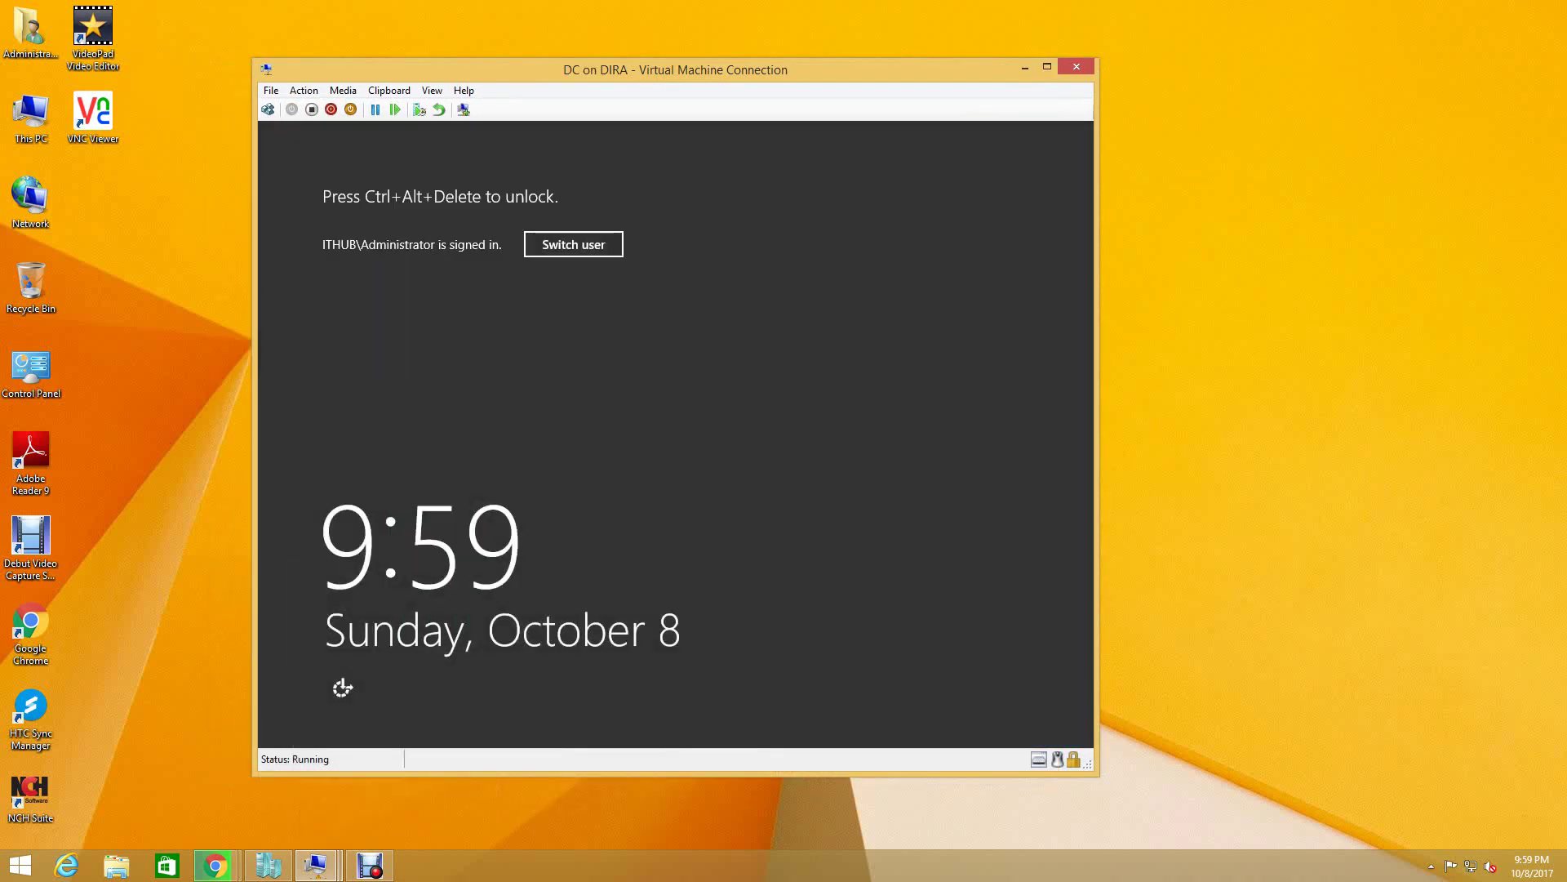
left_click(316, 865)
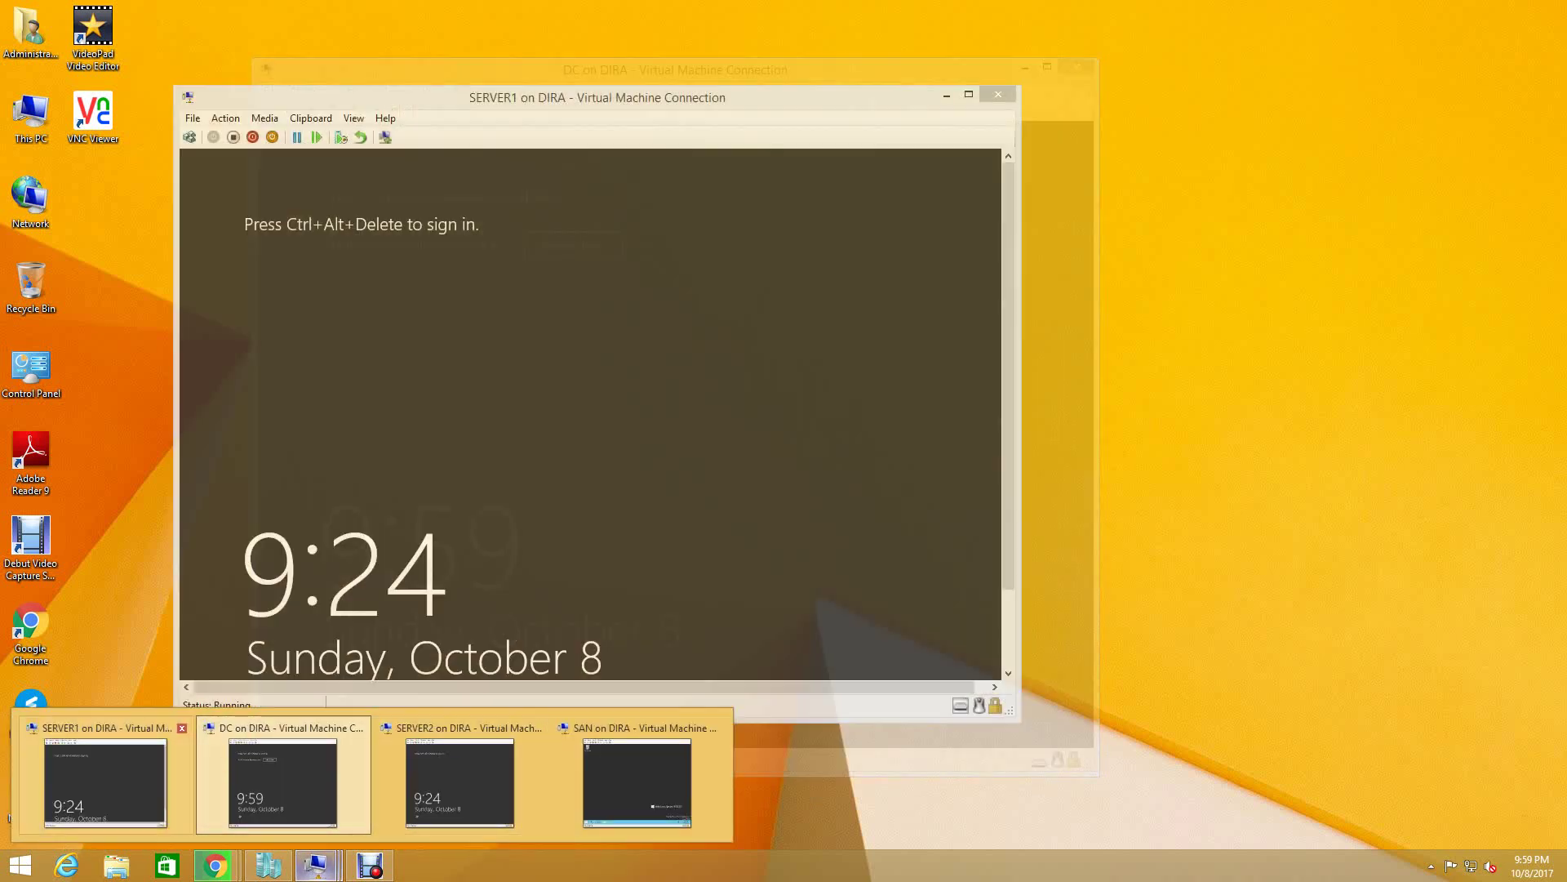
left_click(105, 780)
- Sign in to SERVER1 as administrator with the account password
left_click(190, 137)
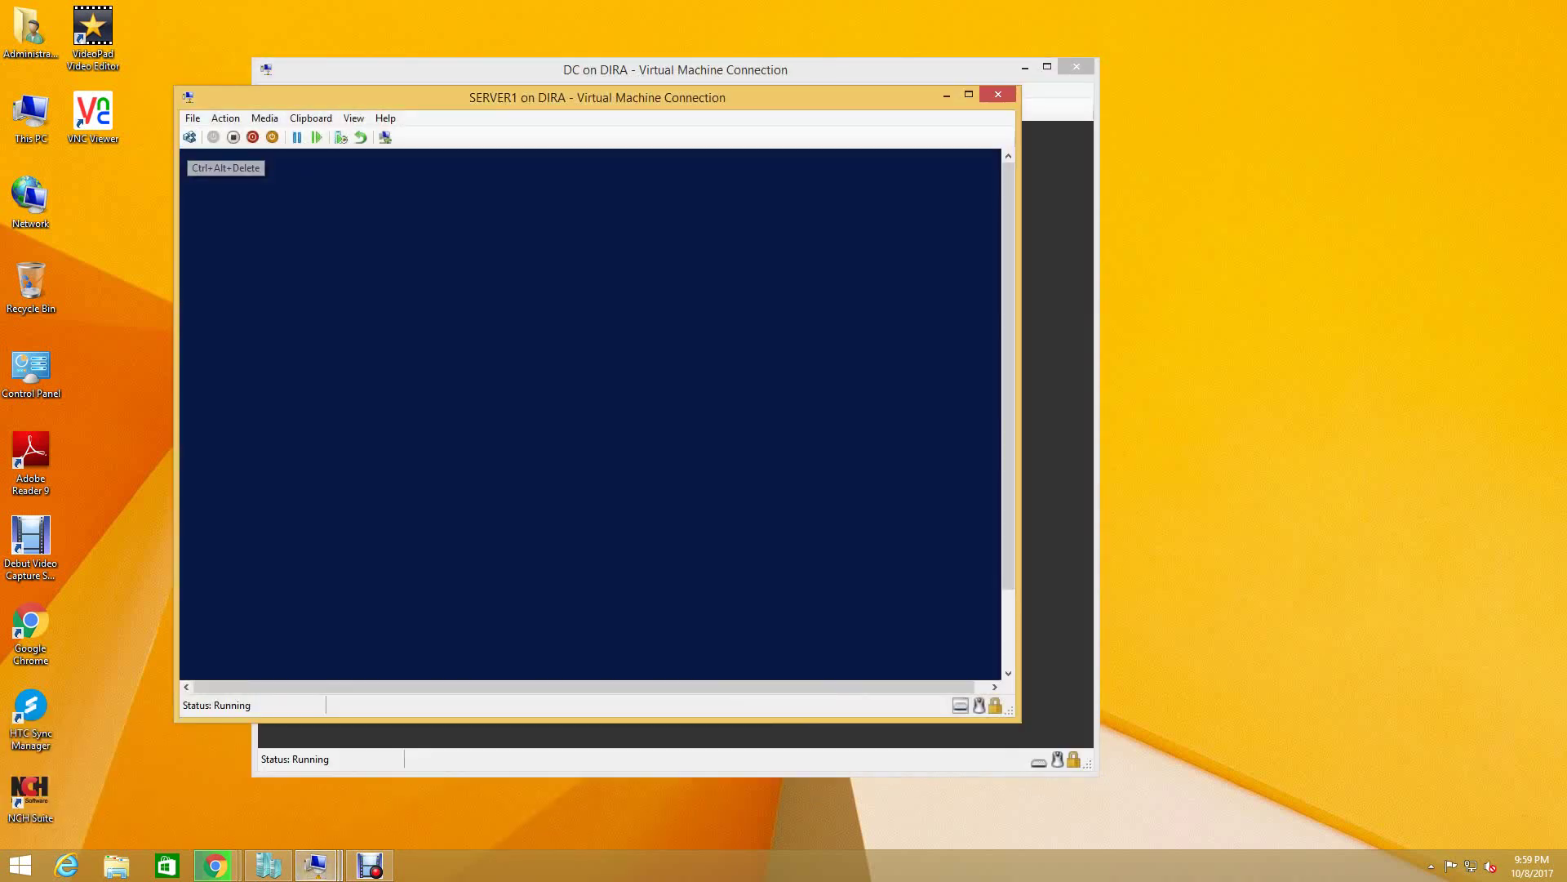
key("Caps_Lock")
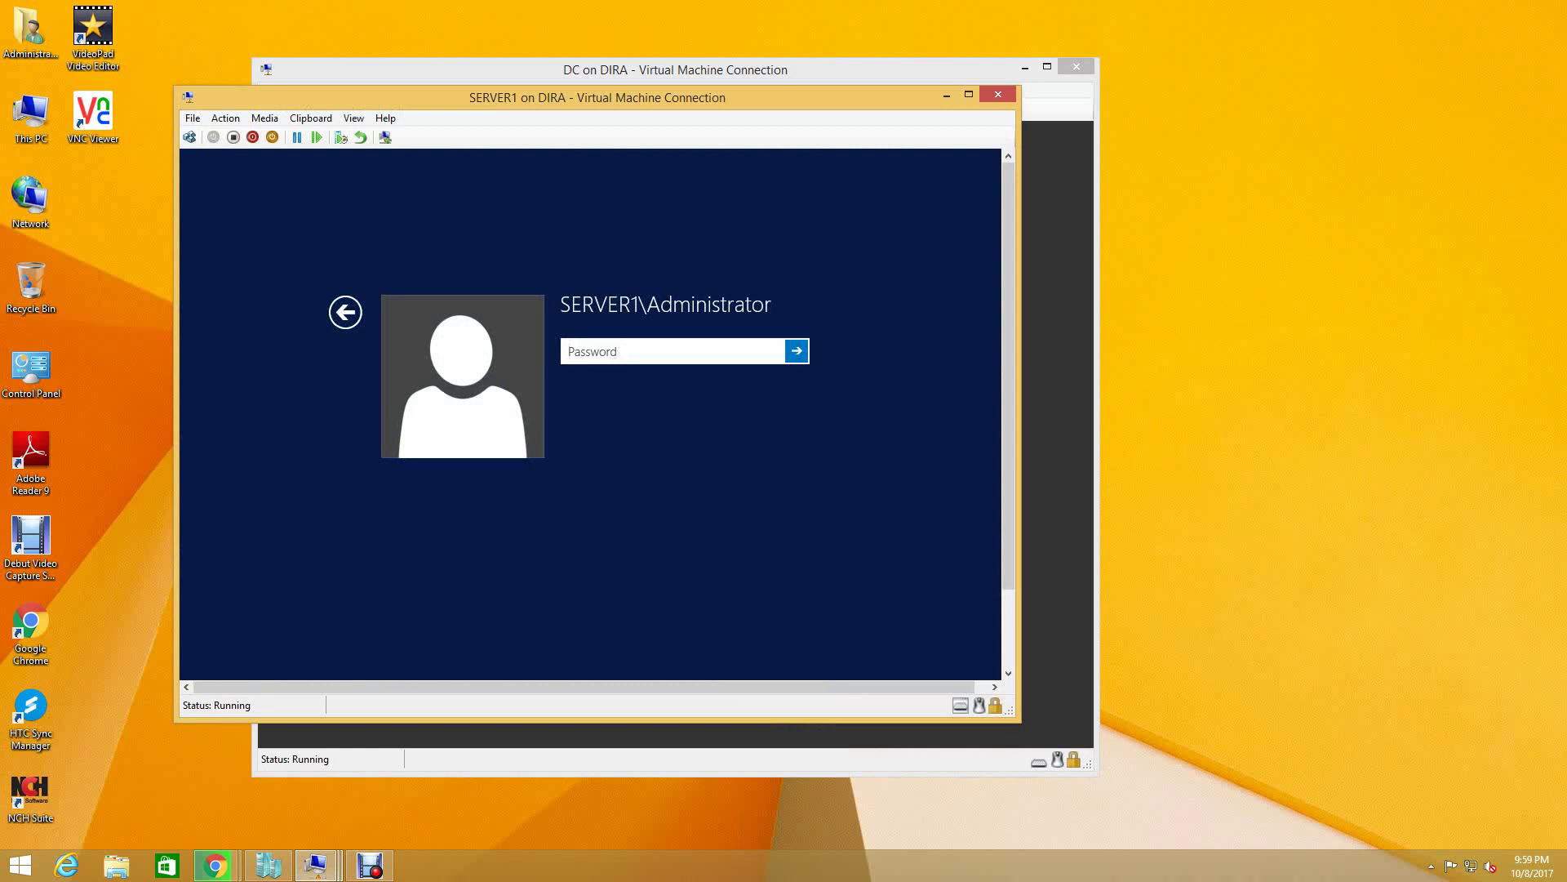
type("••••••••")
key("Return")
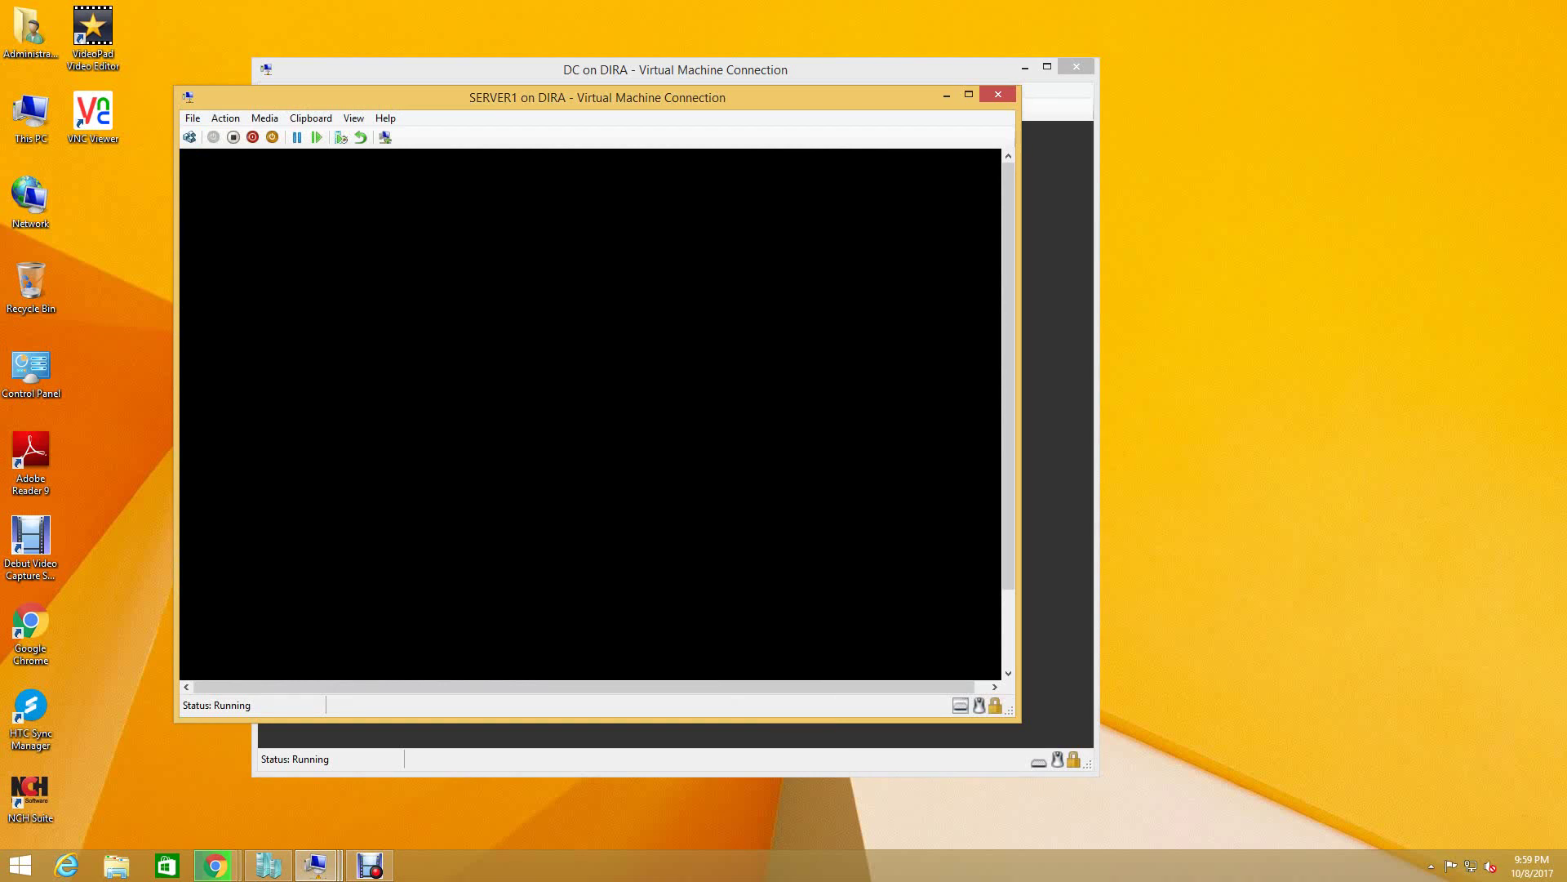
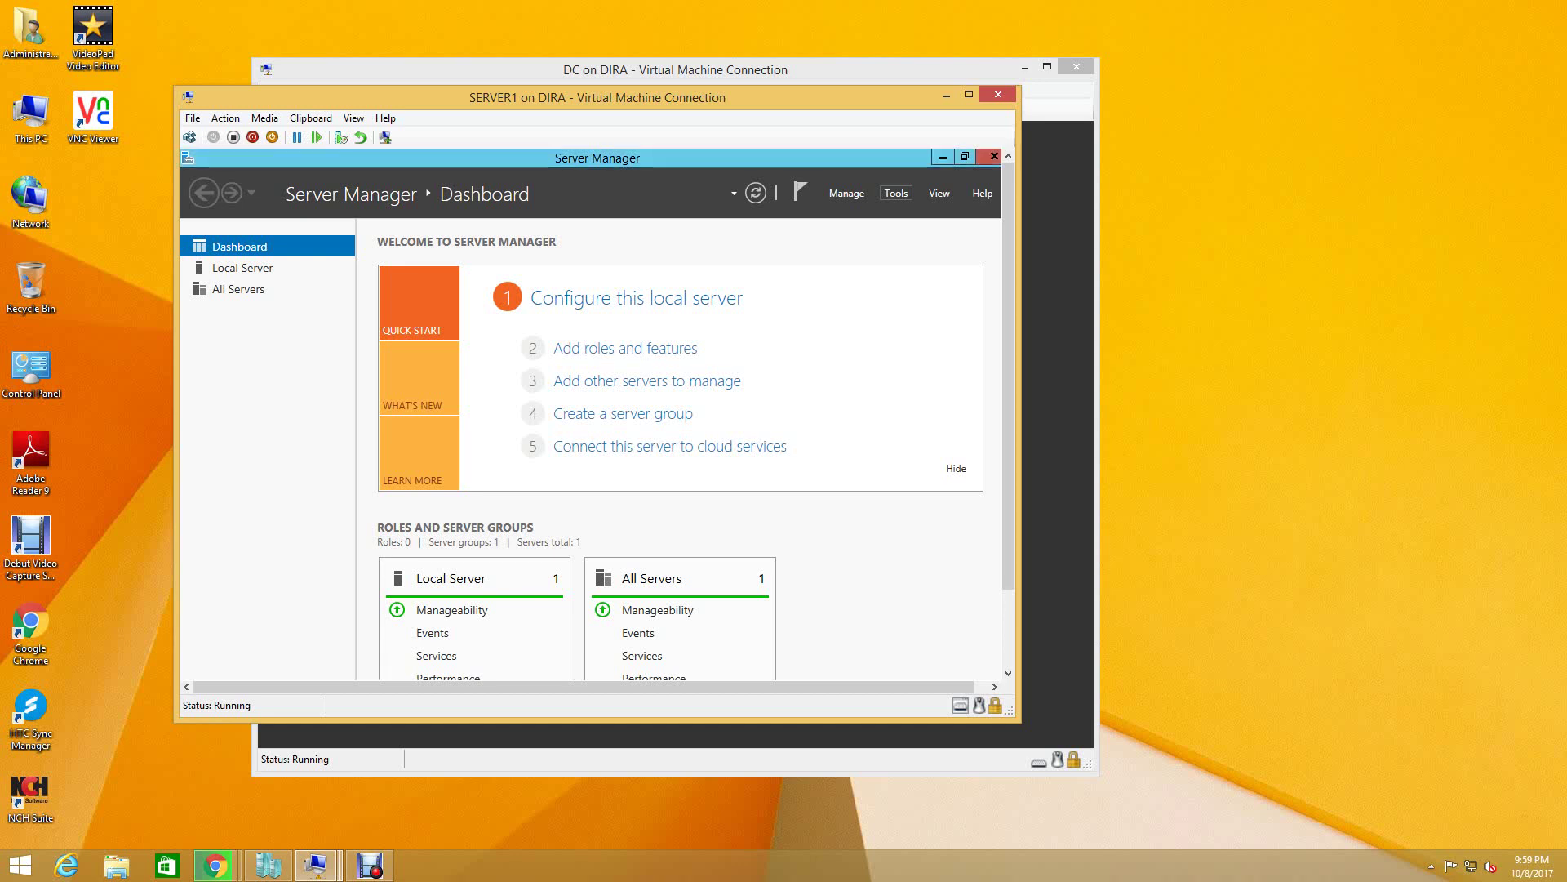
- Launch iSCSI Initiator from Server Manager's Tools on SERVER1, agreeing to start the iSCSI service
left_click(896, 193)
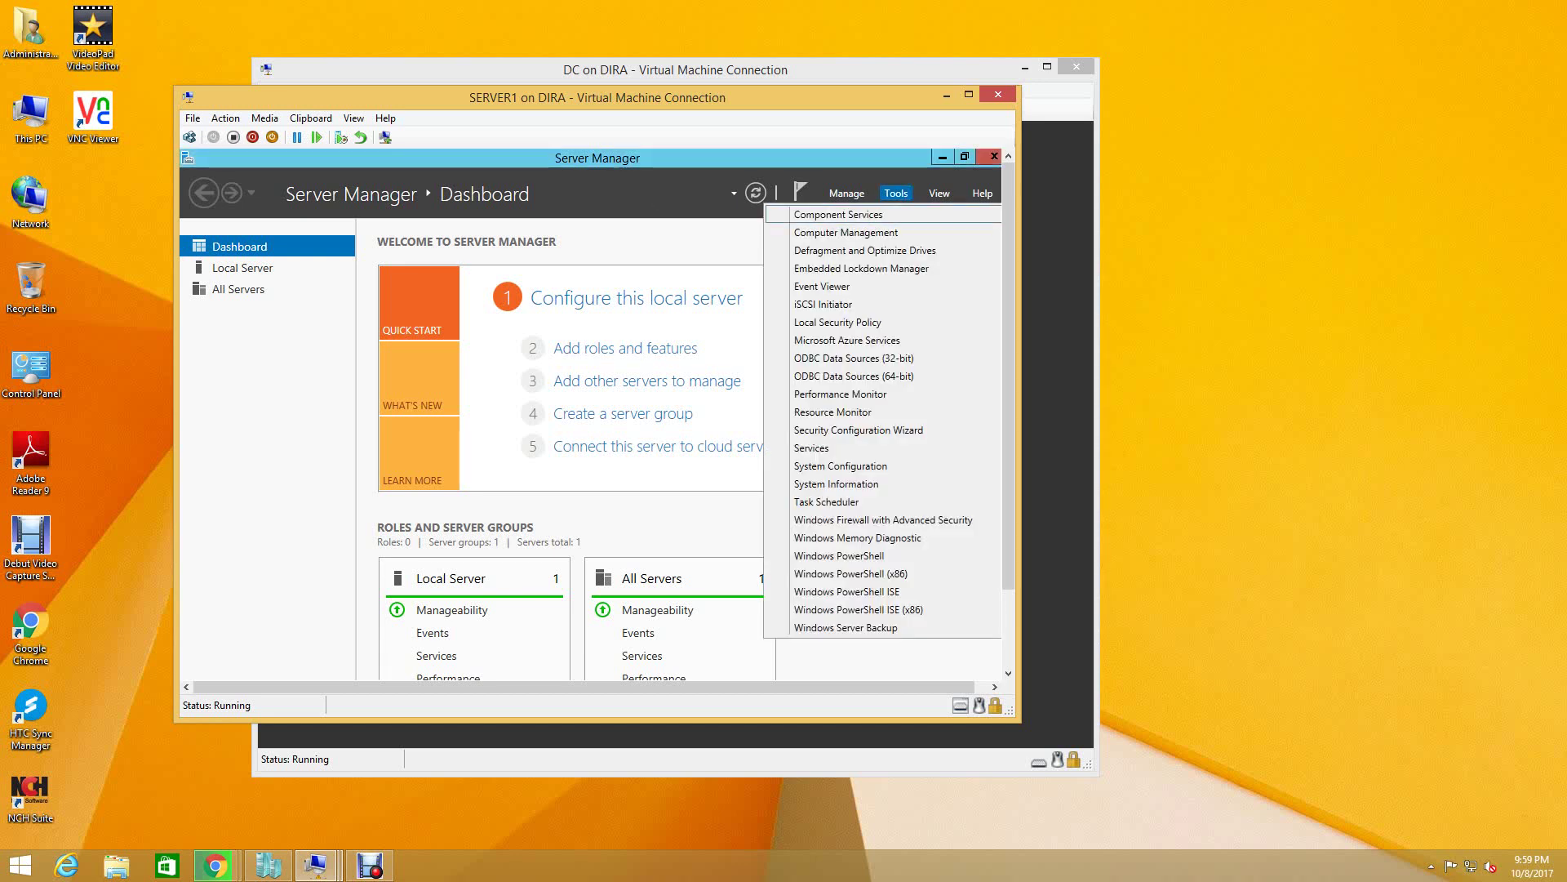
left_click(823, 303)
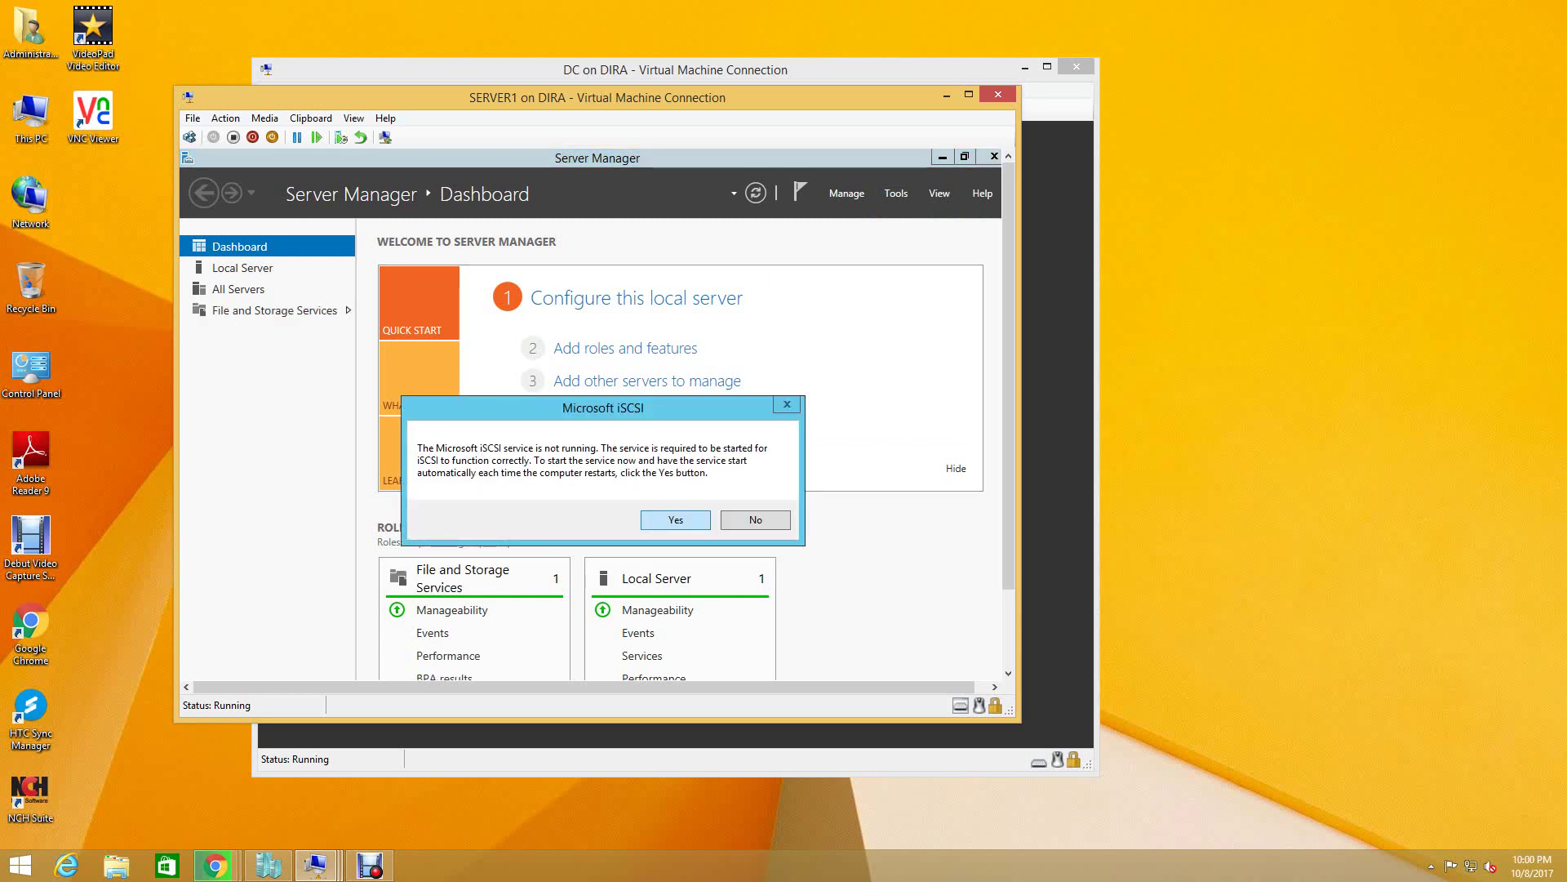
key("Return")
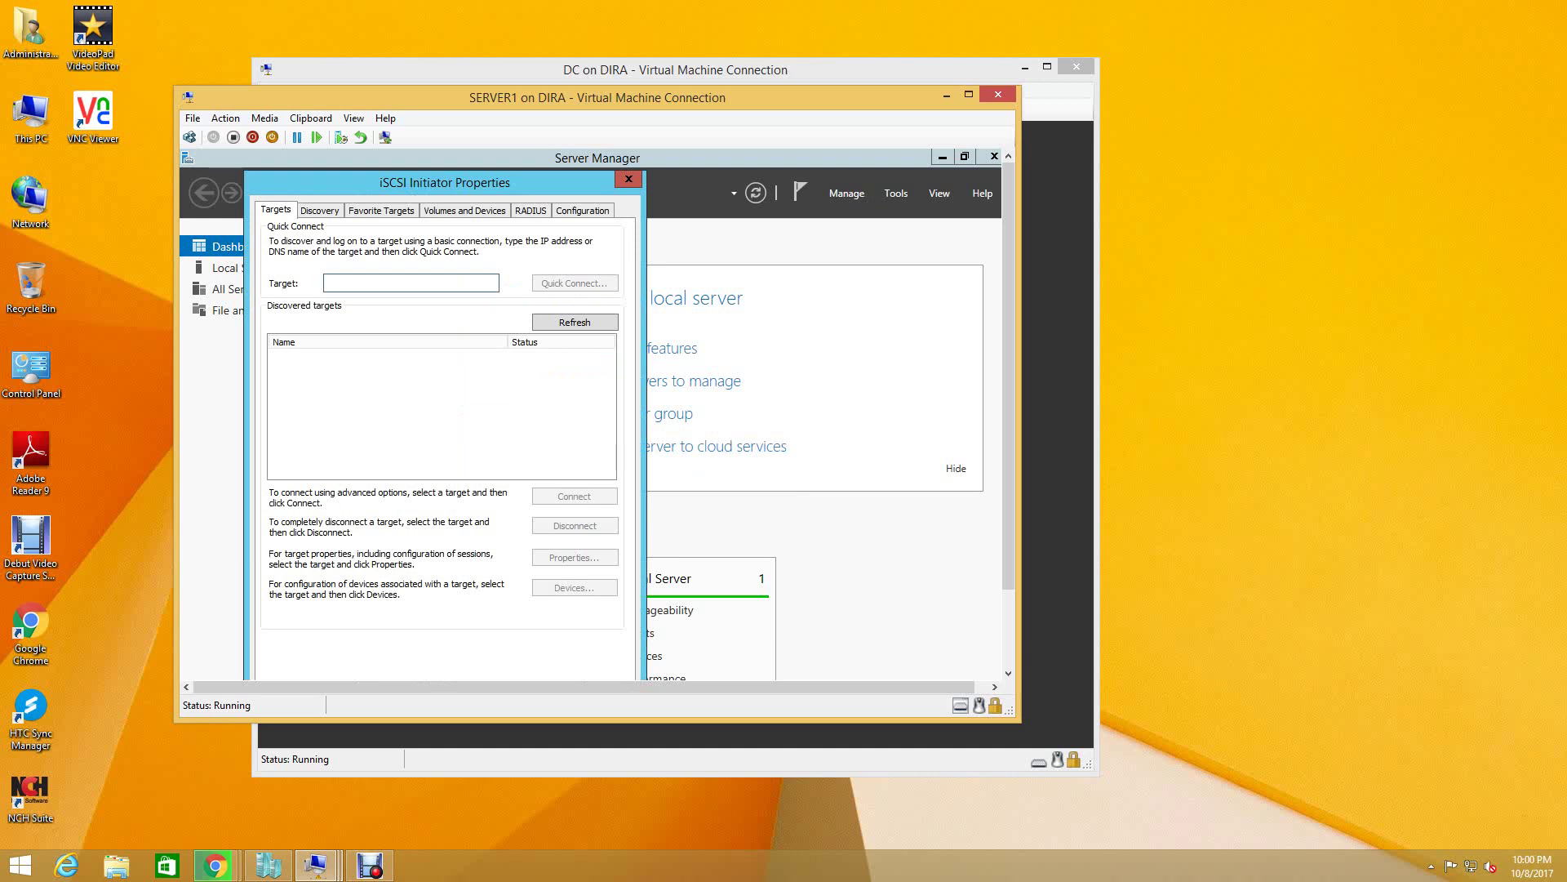
- Quick Connect SERVER1 to the iSCSI target at 192.168.1.203, then close iSCSI Initiator Properties
type("19")
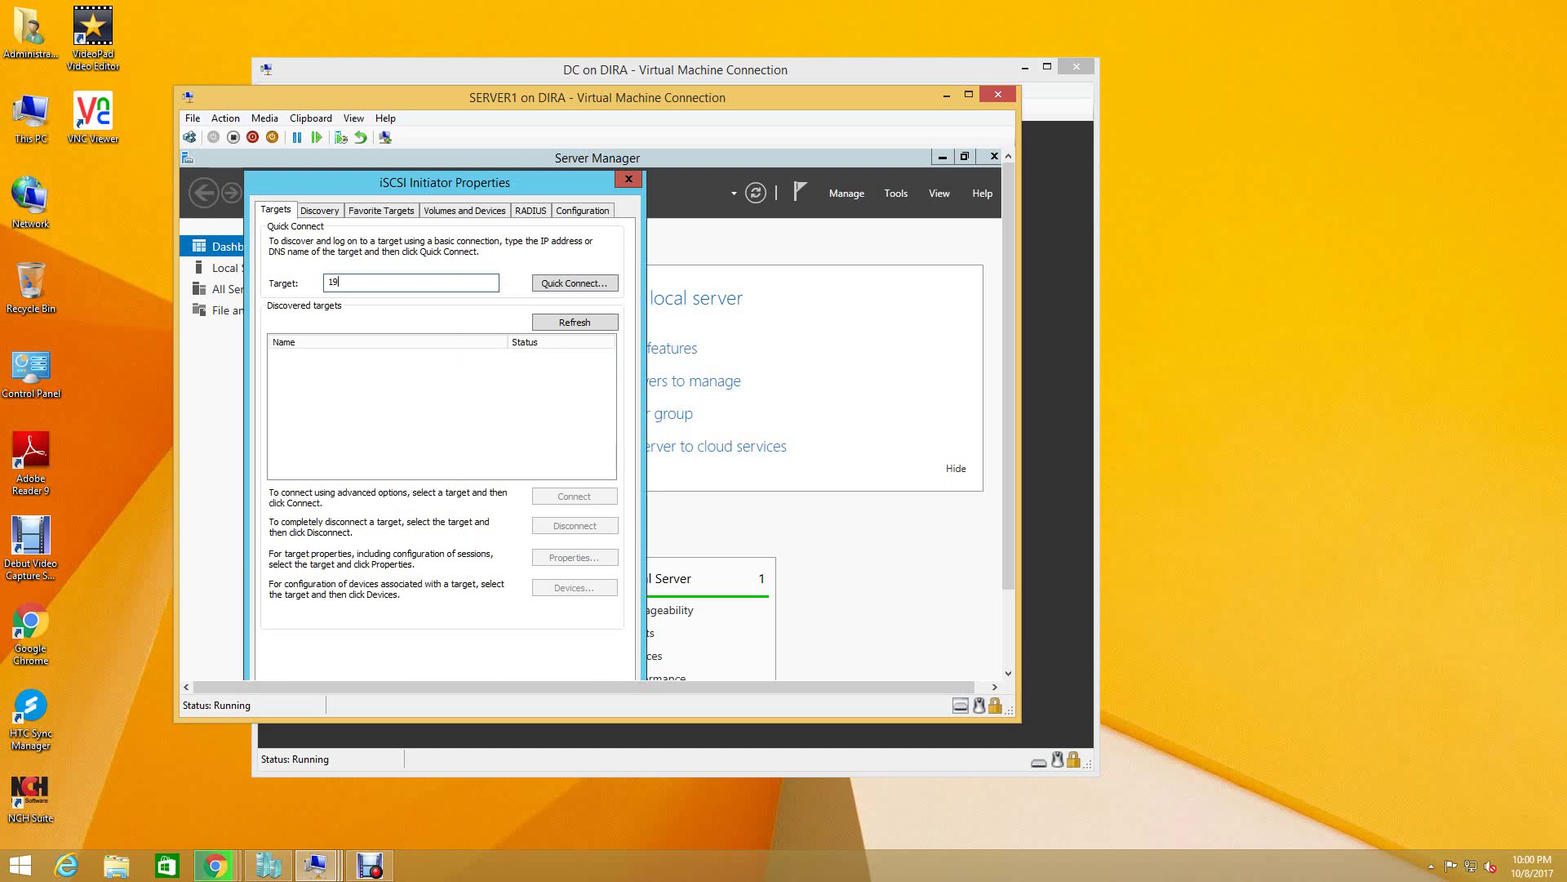
type("2.168.1.203")
key("Return")
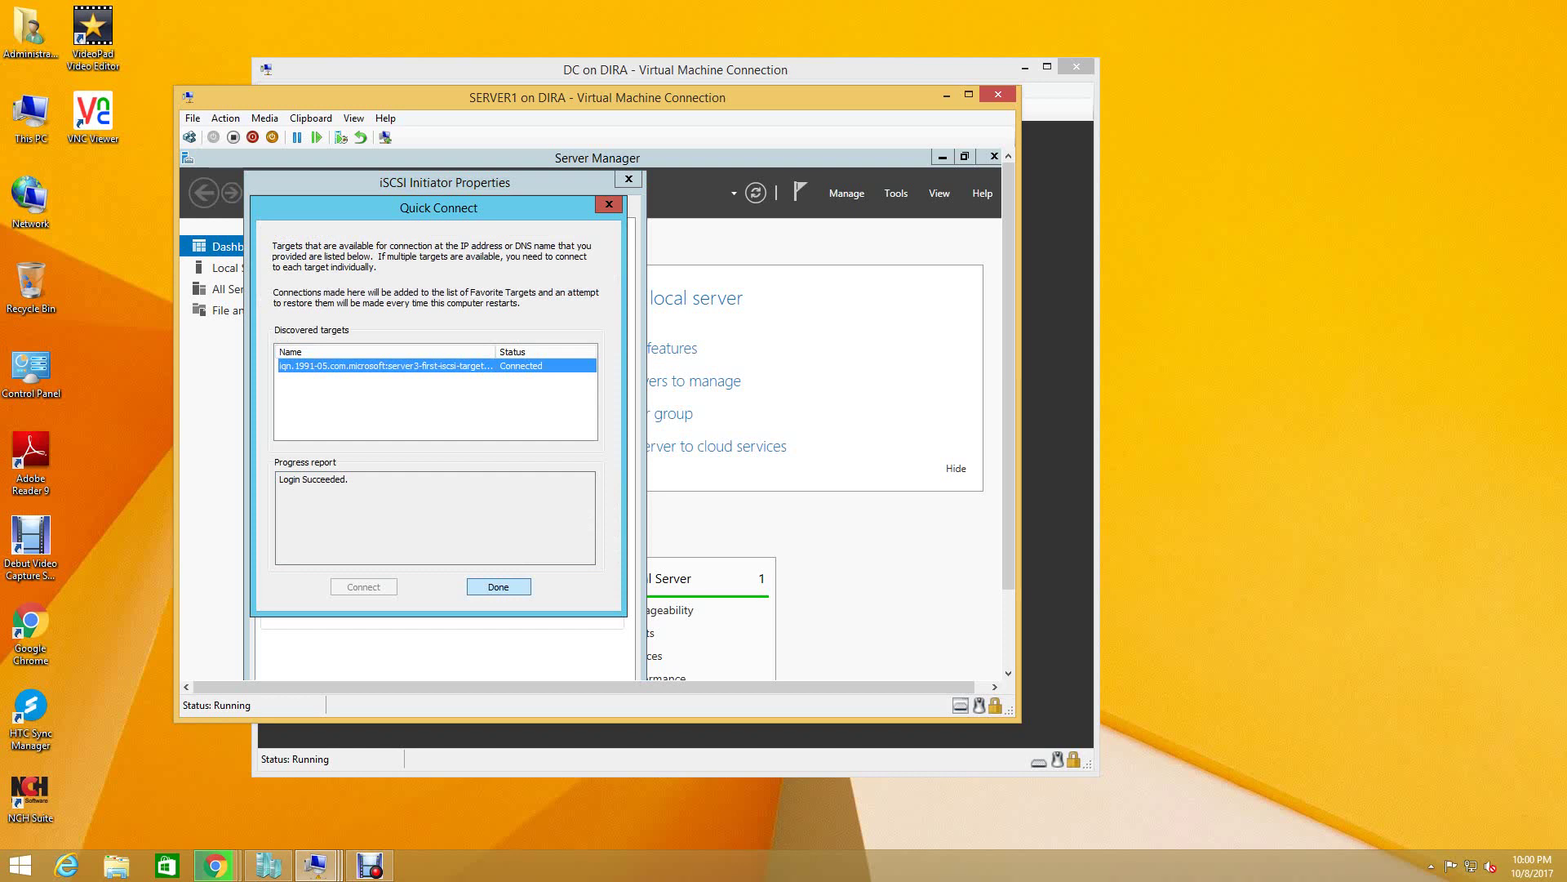
key("Return")
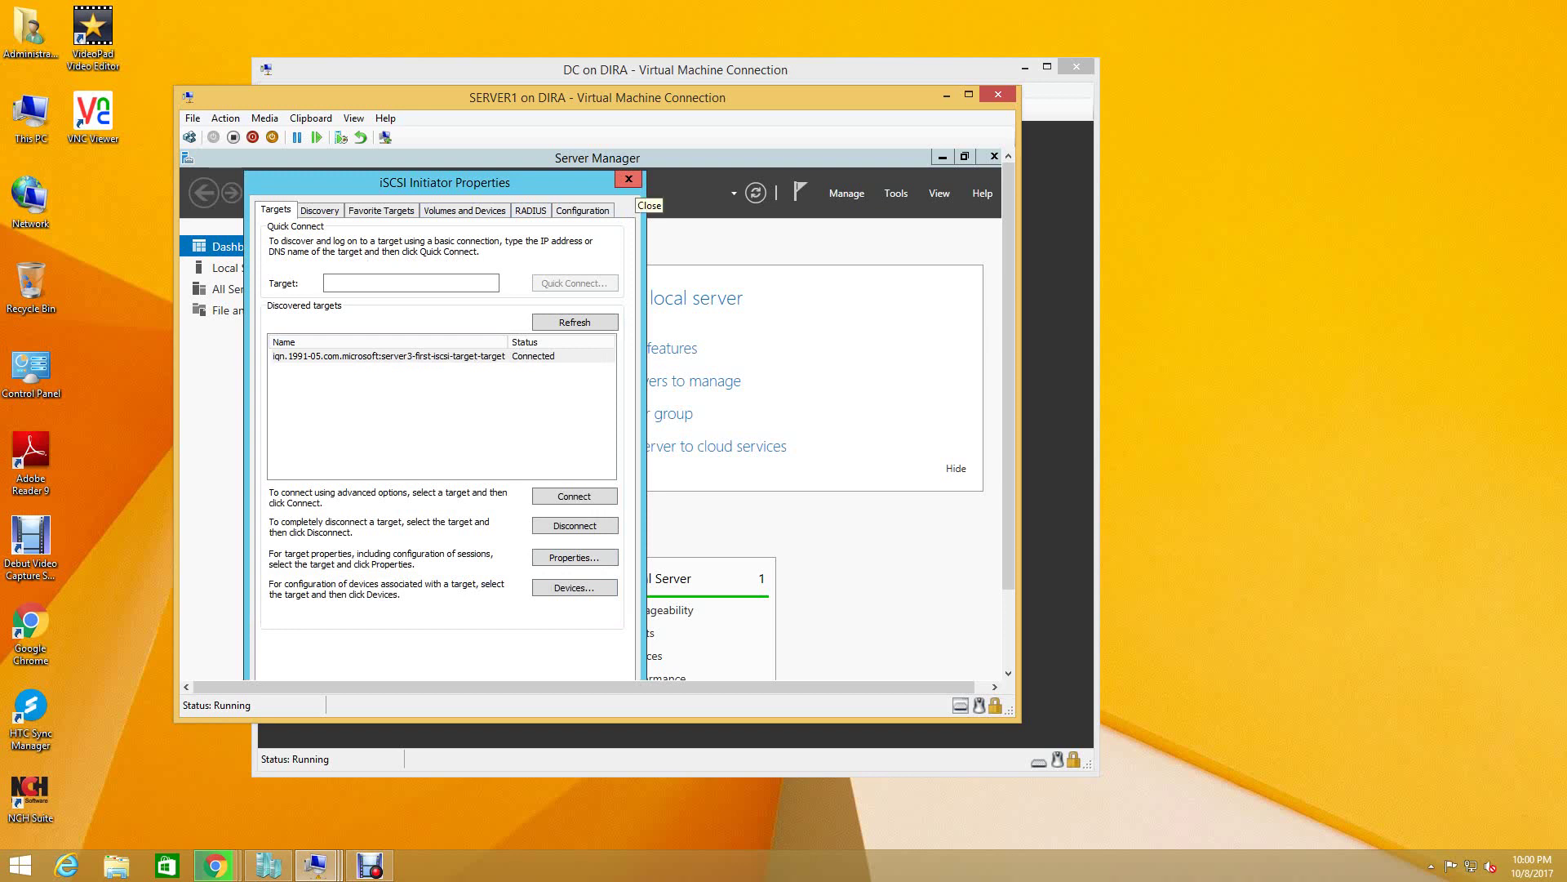
left_click(629, 179)
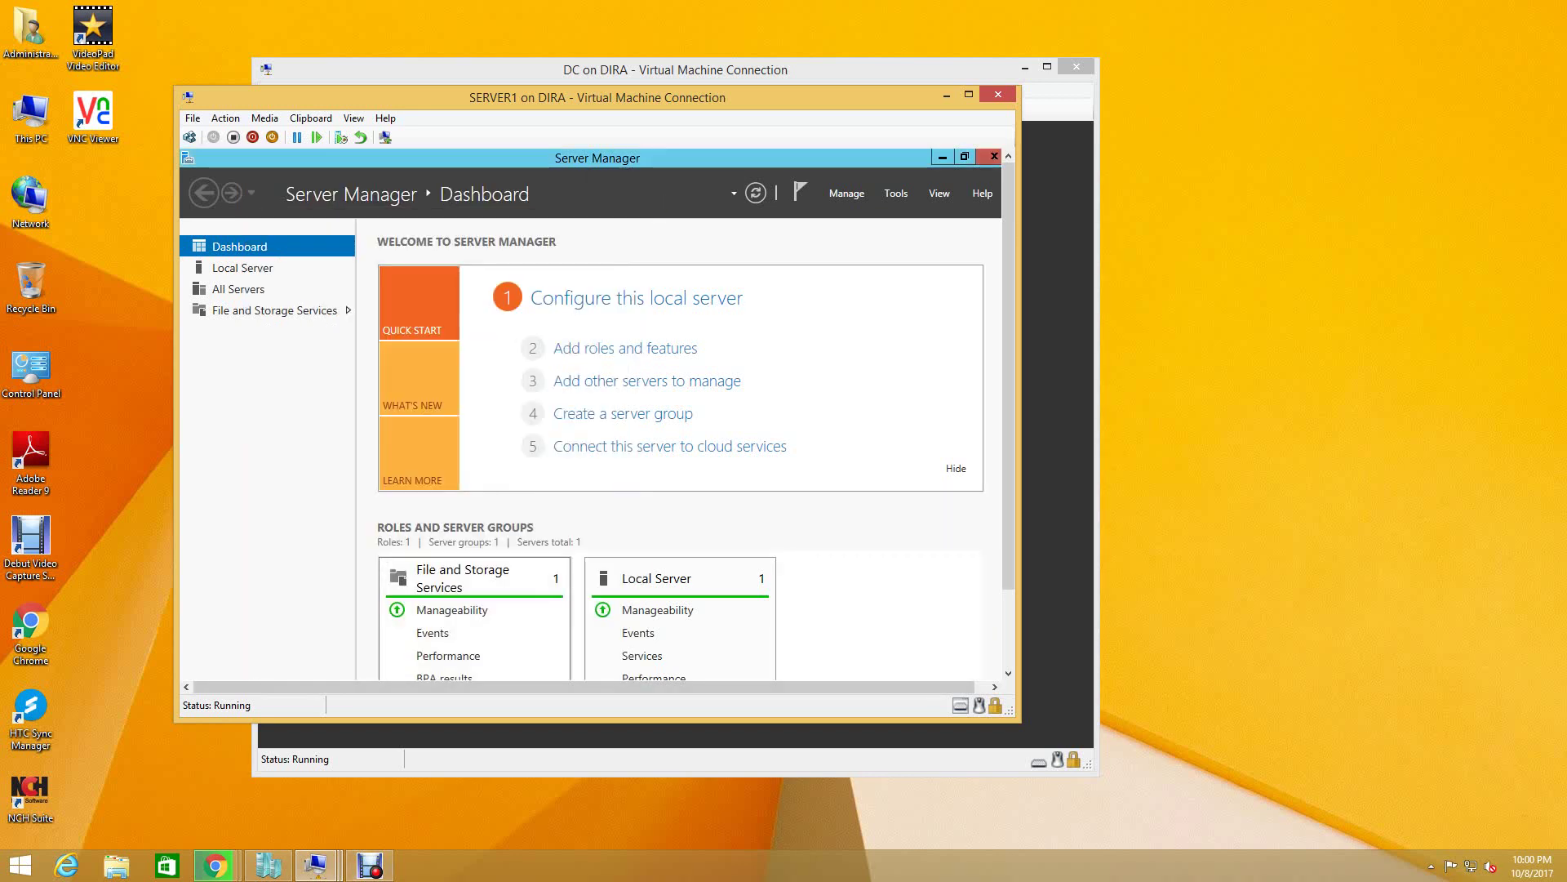
left_click(315, 865)
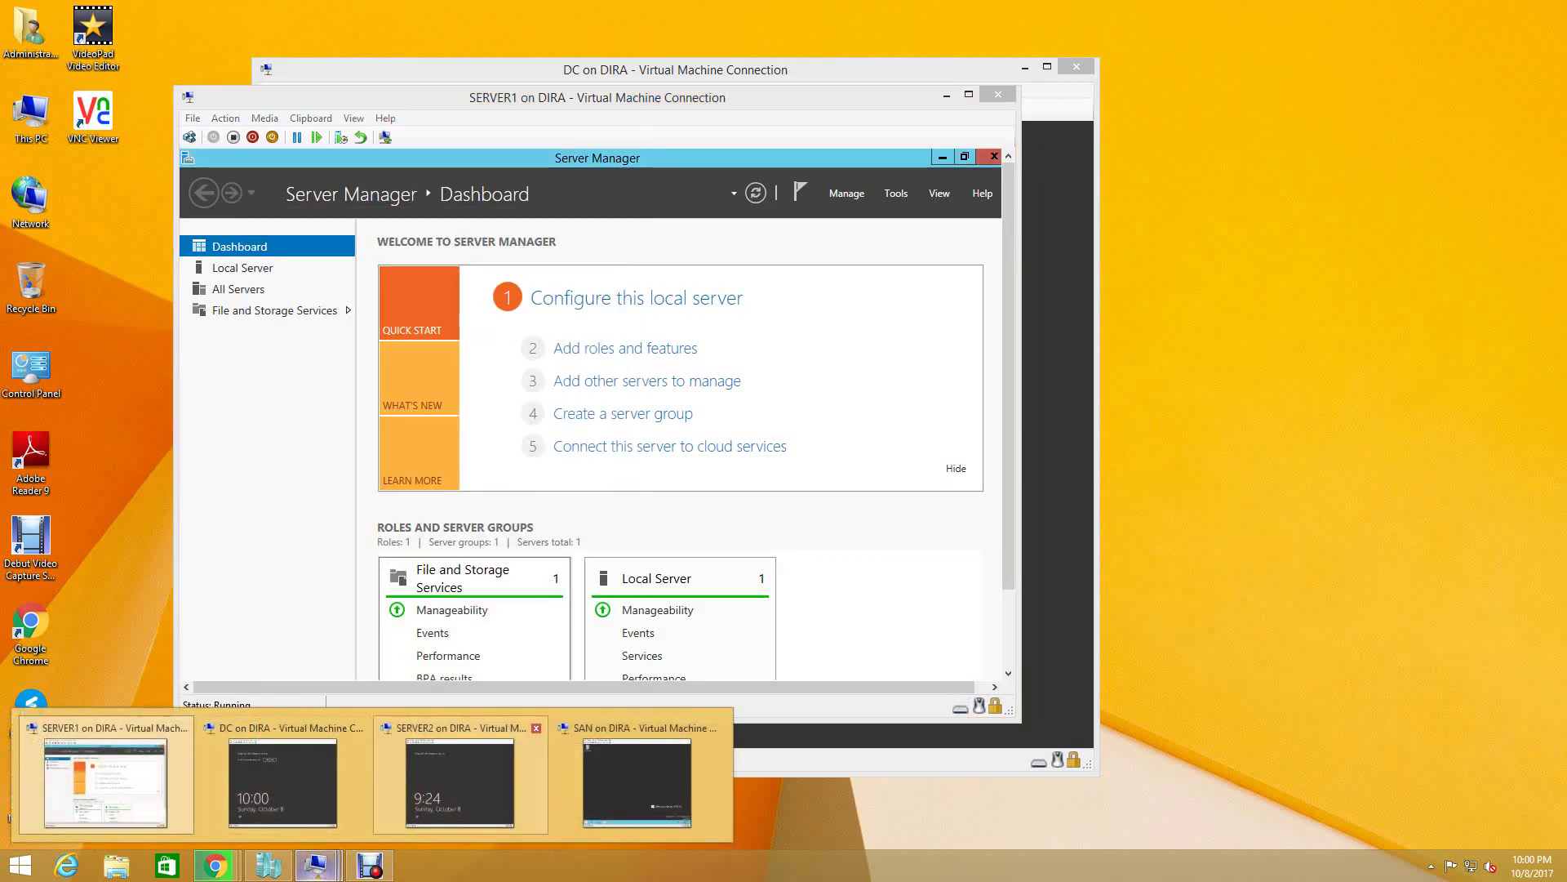
- Switch to the SERVER2 virtual machine and sign in as Administrator
left_click(459, 782)
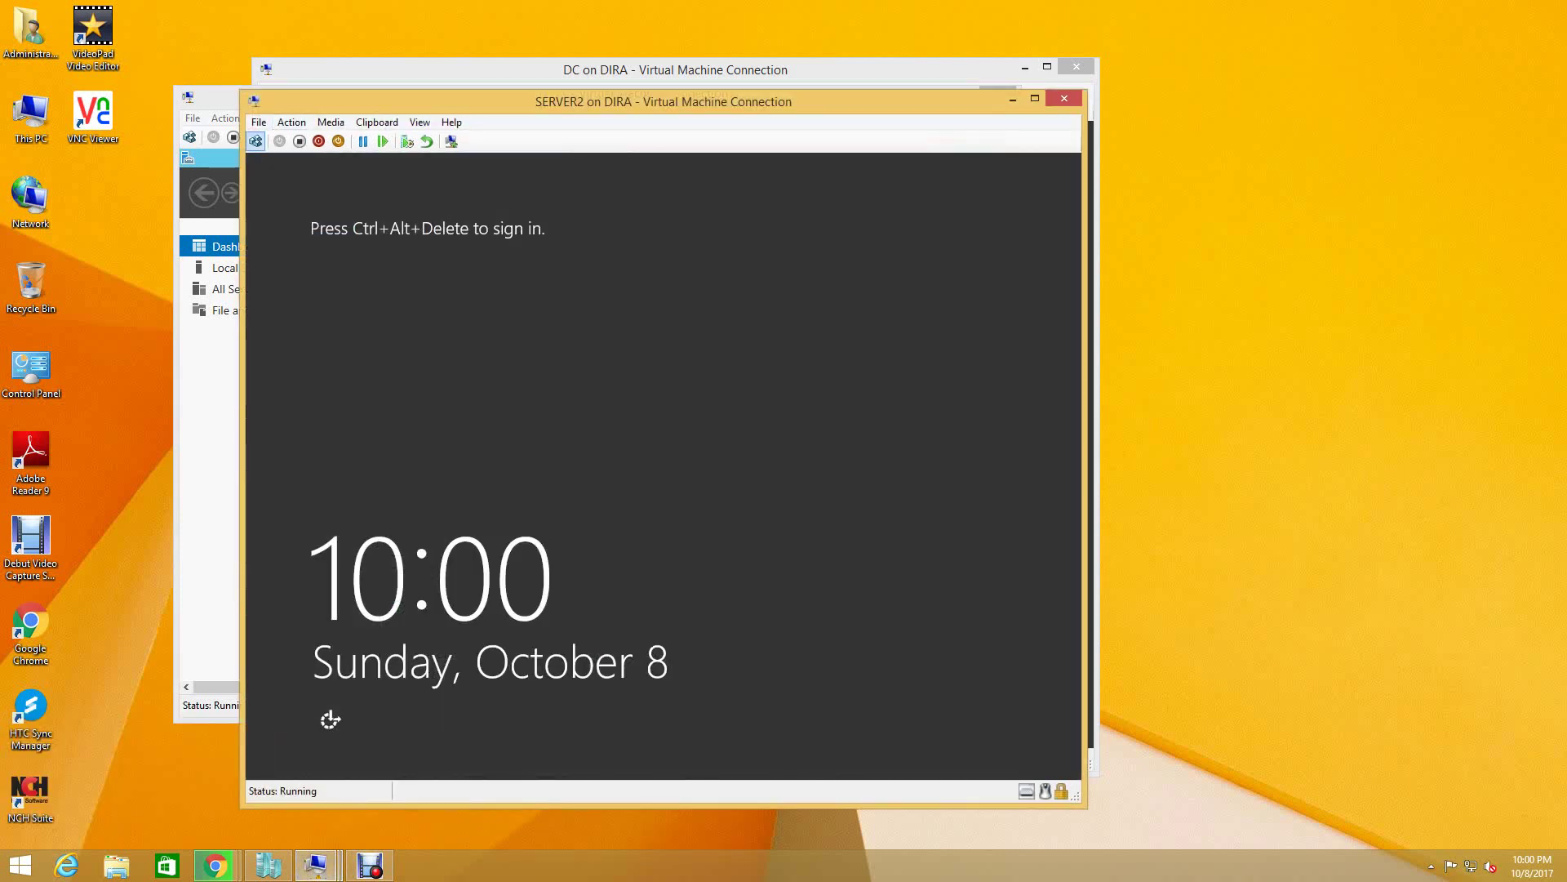
left_click(256, 142)
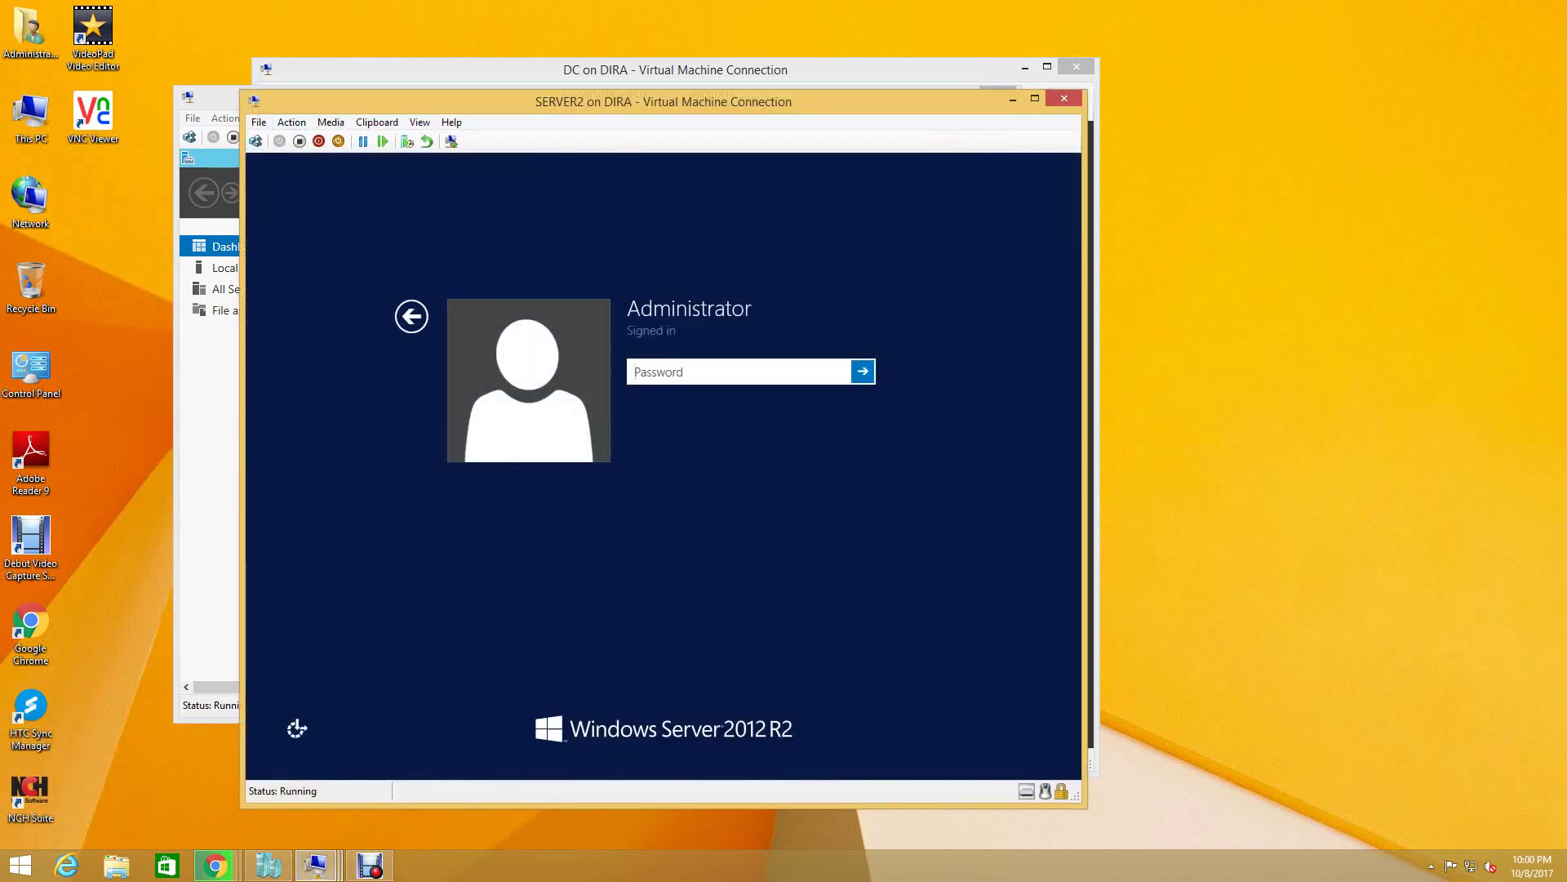
type("••••••••")
key("Return")
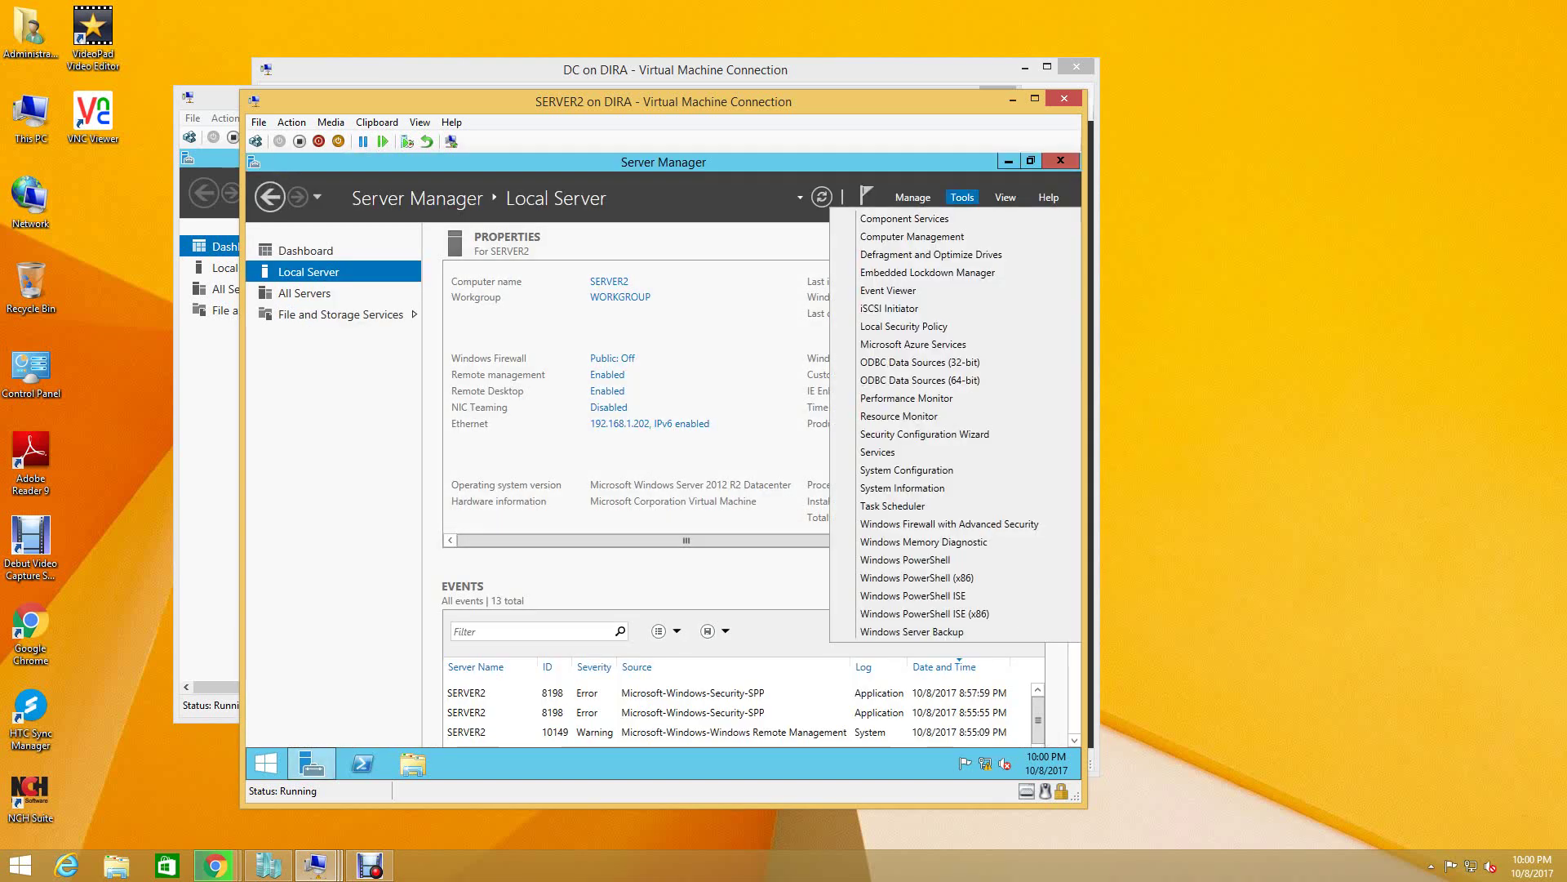
- Launch iSCSI Initiator from SERVER2's Server Manager Tools, agreeing to start the iSCSI service
left_click(961, 196)
left_click(889, 308)
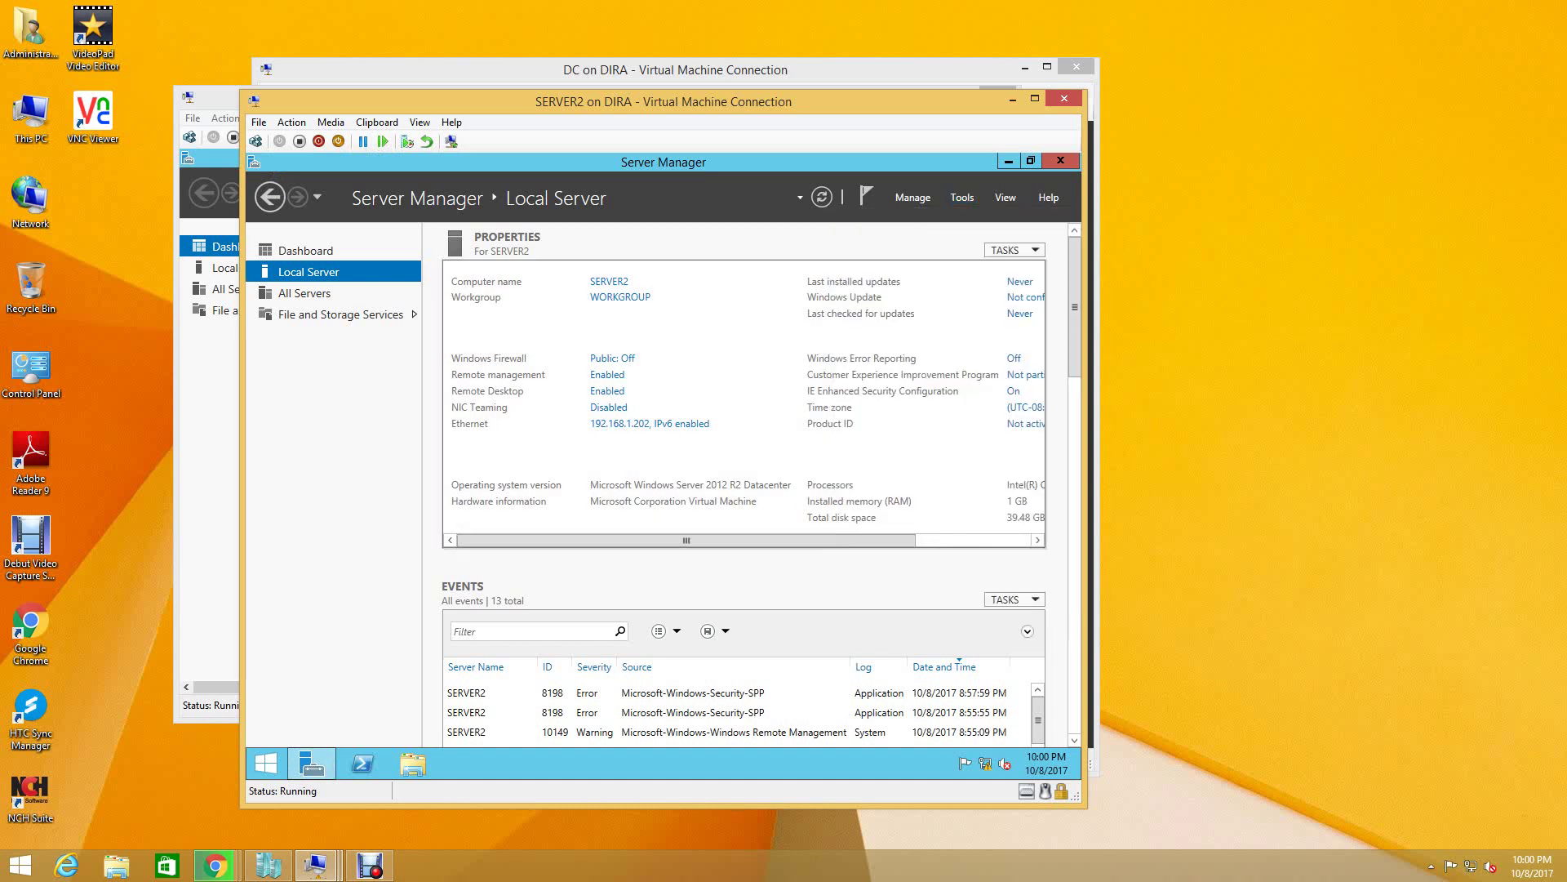
key("Return")
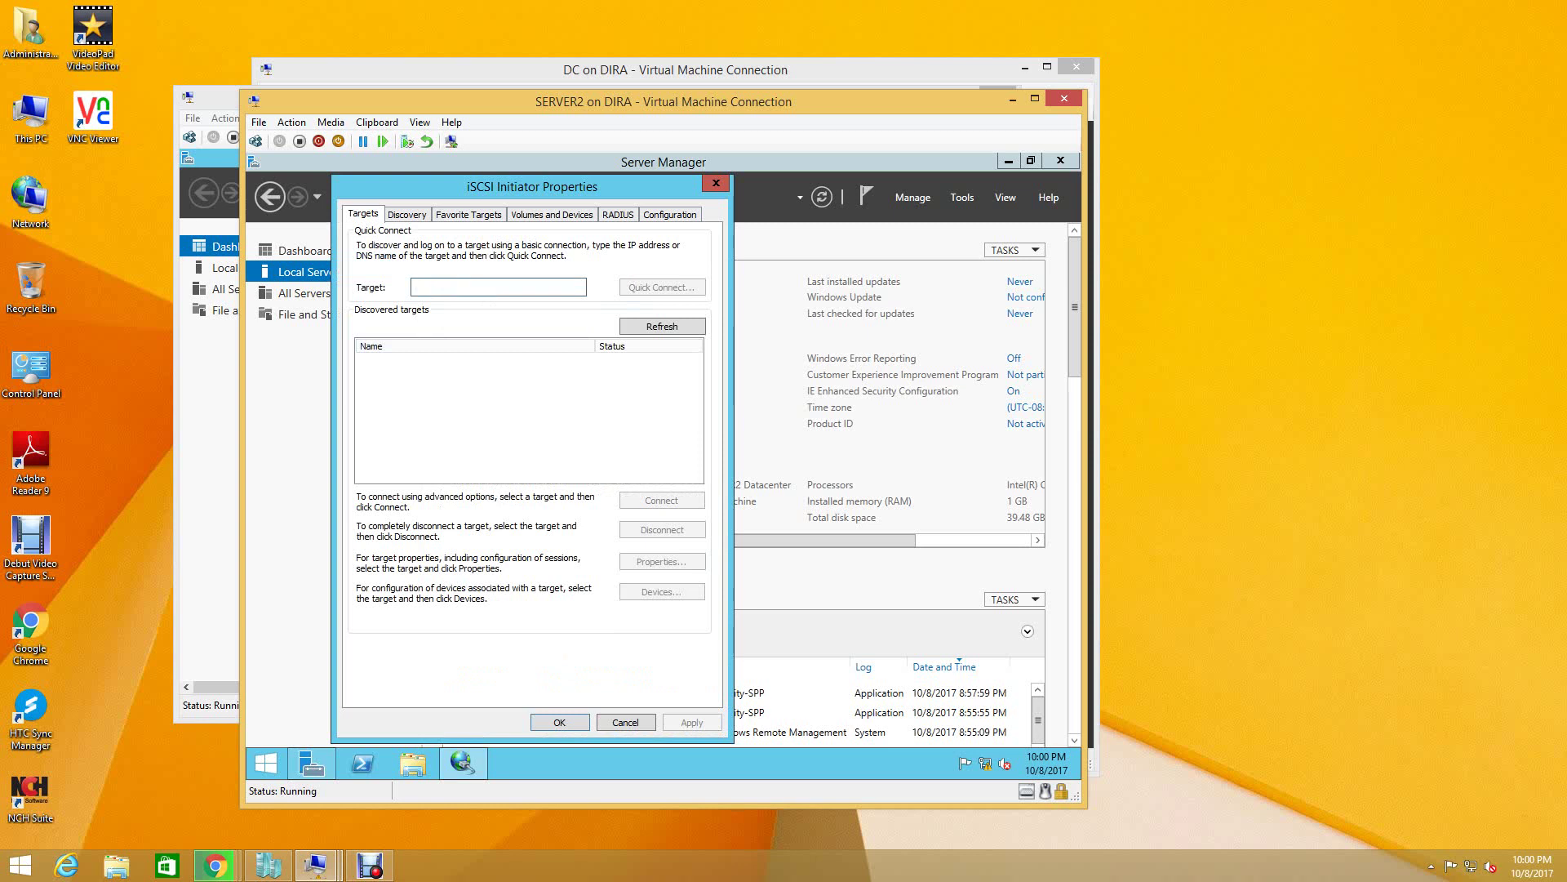
- Quick Connect SERVER2 to the iSCSI target at 192.168.1.203, then close iSCSI Initiator Properties
type("19")
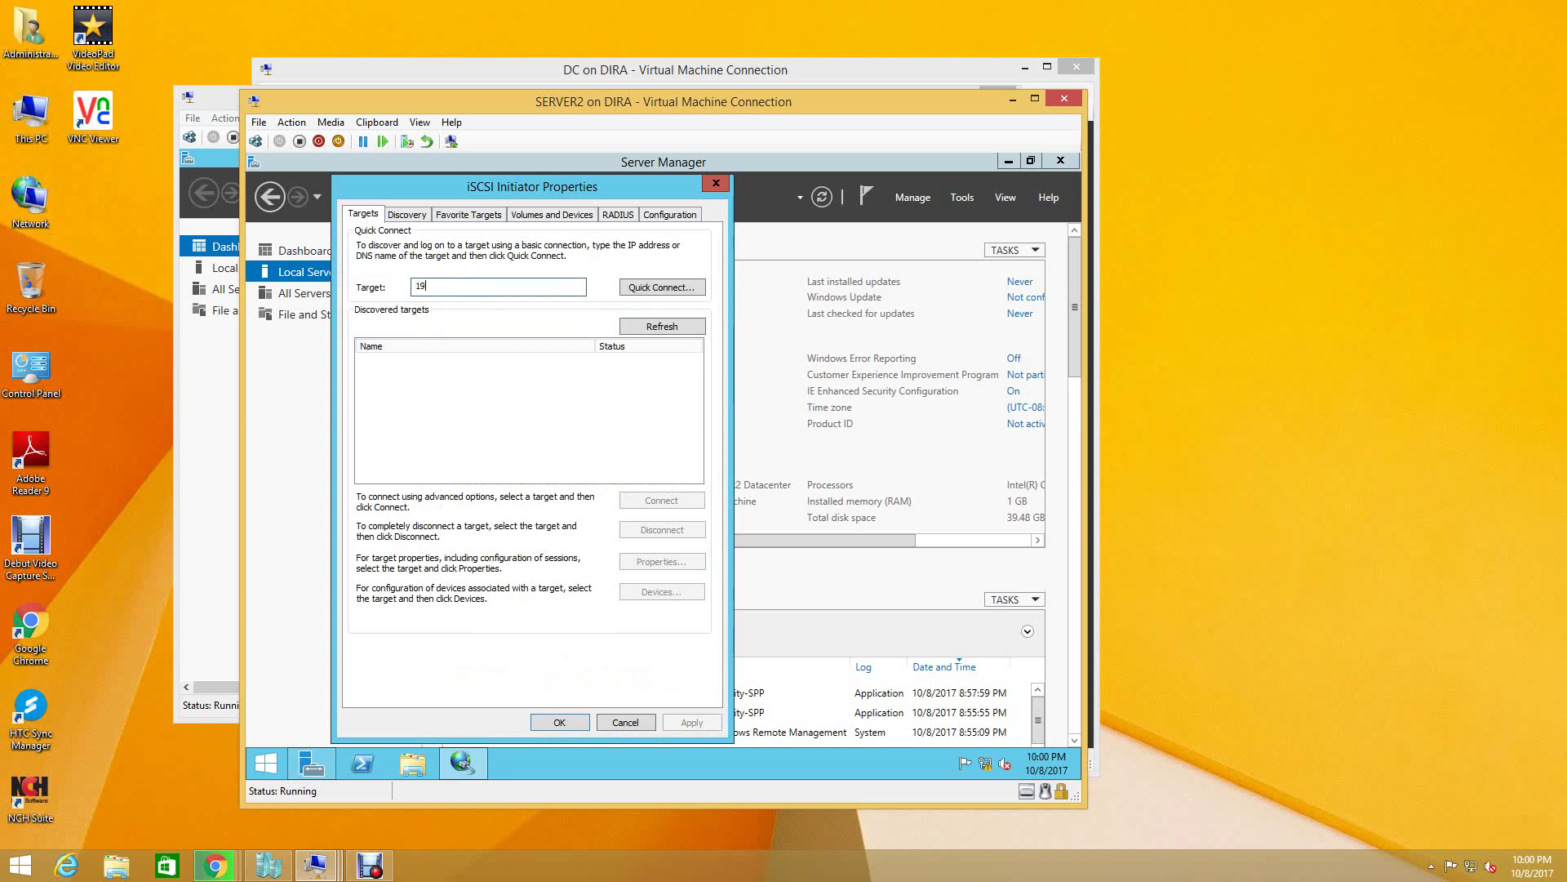
type("2.168.1.203")
key("Return")
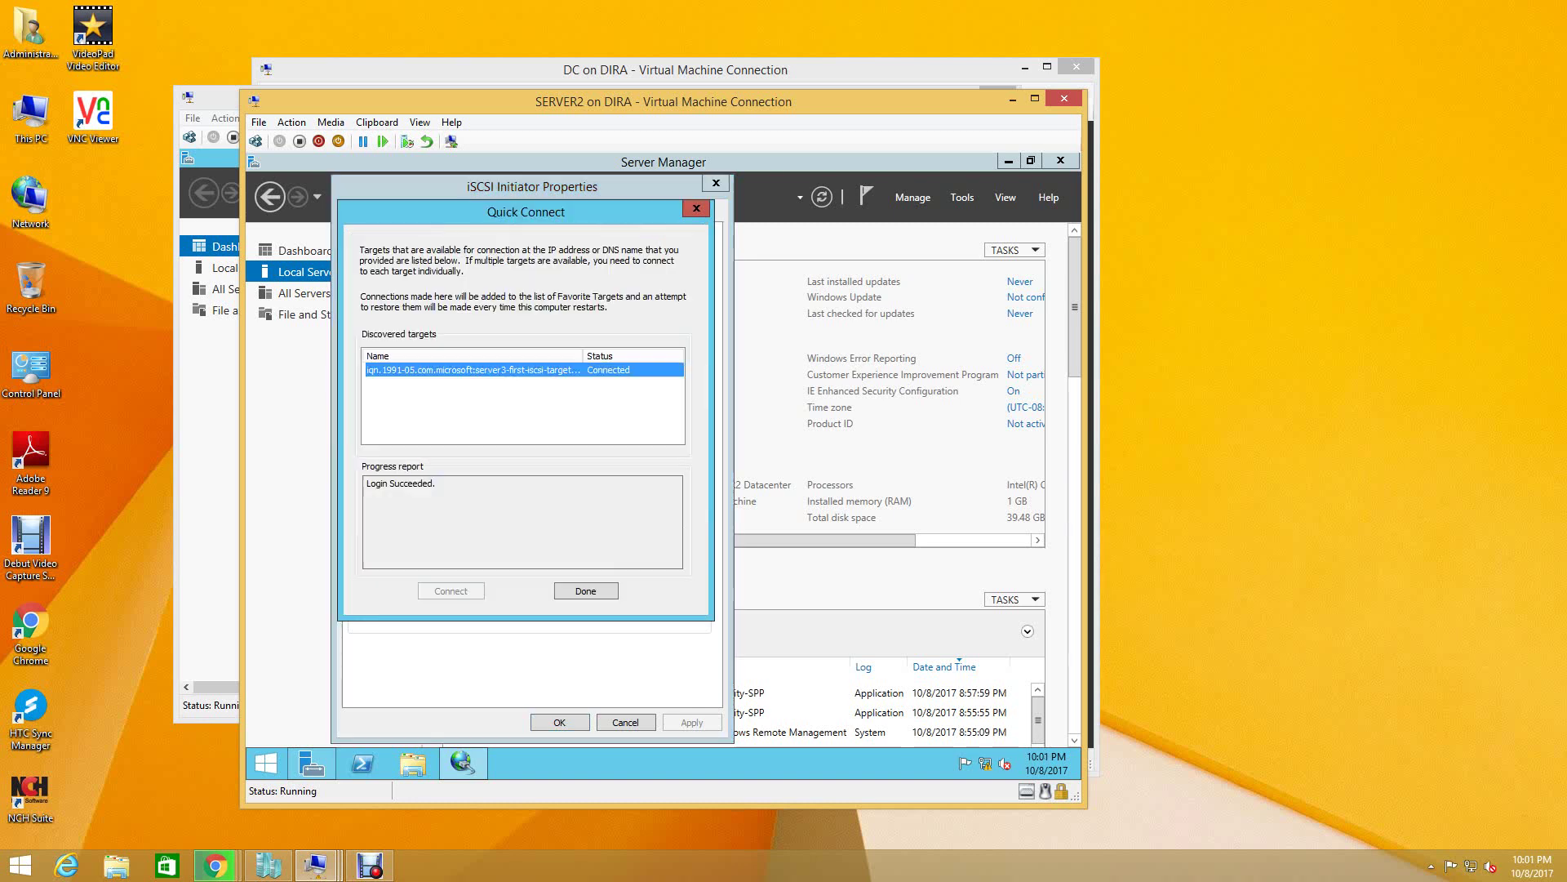
key("Return")
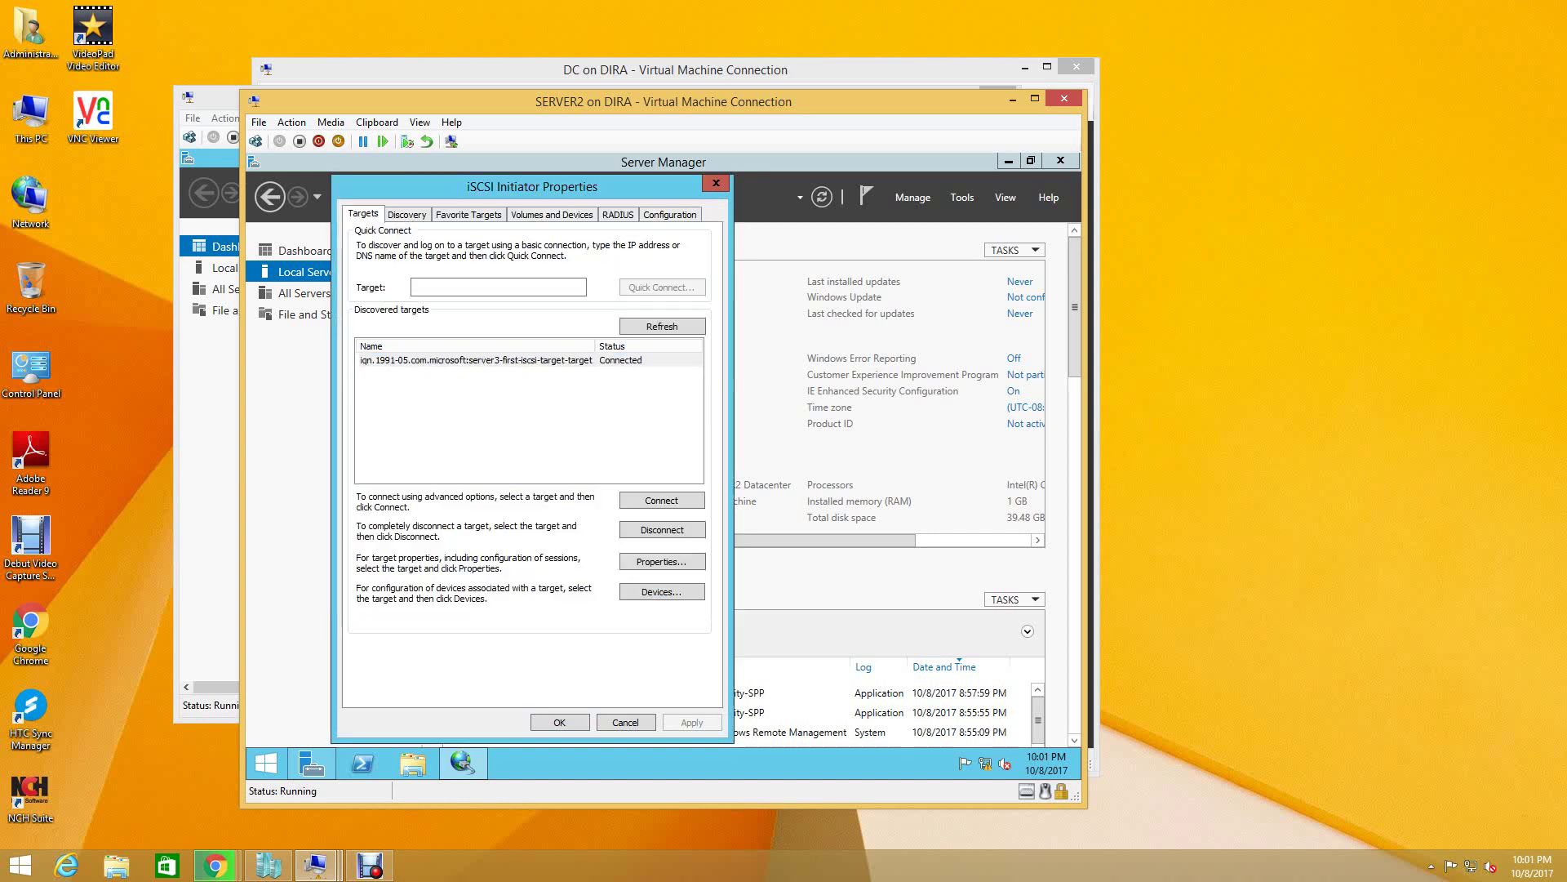
key("Return")
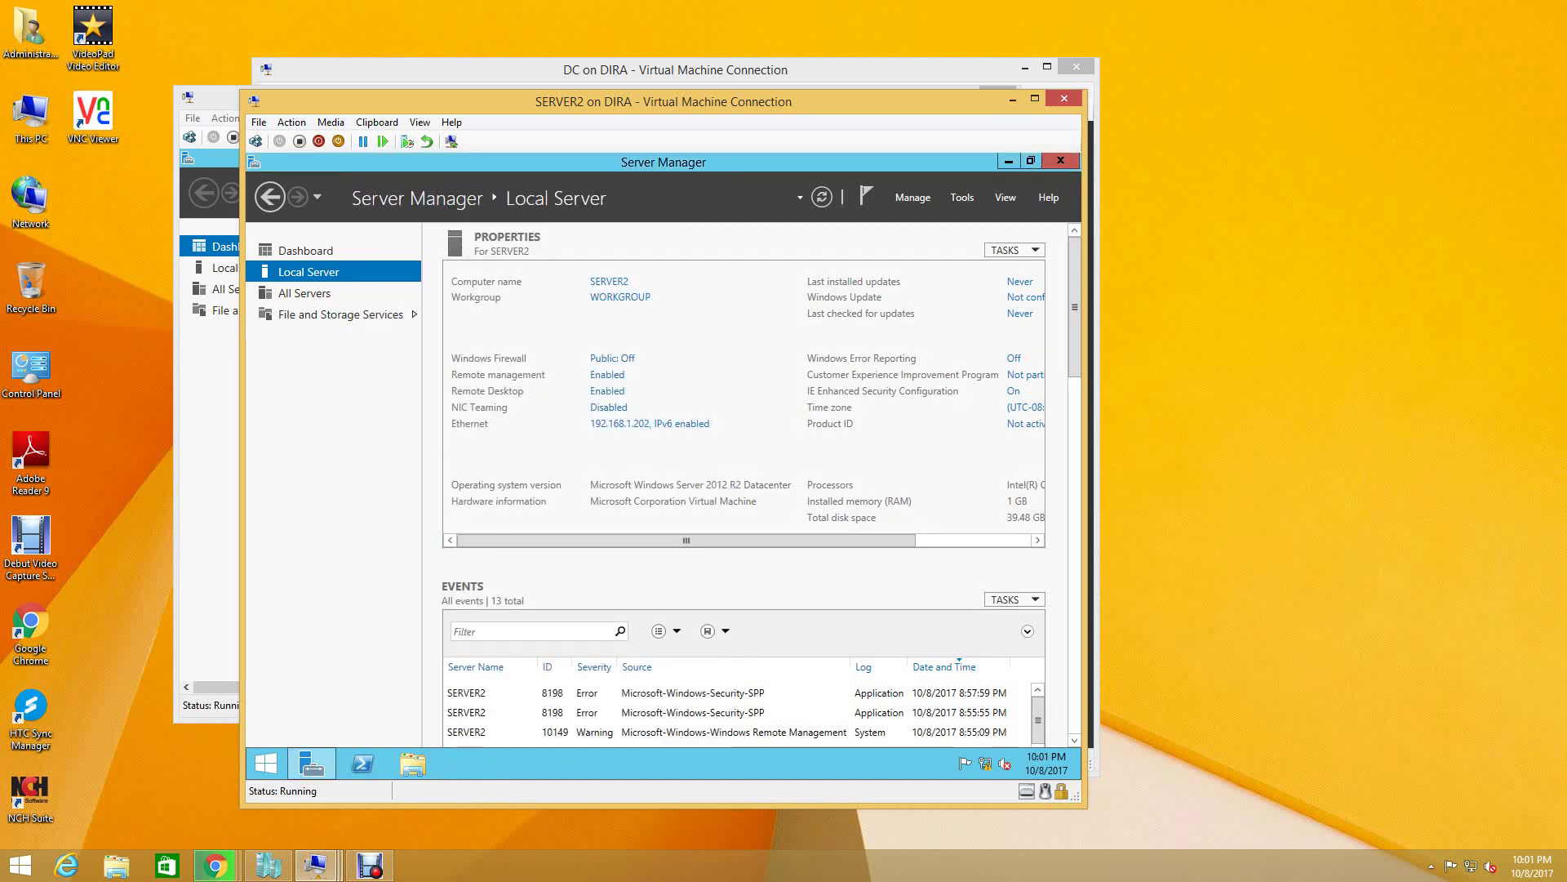
left_click(962, 197)
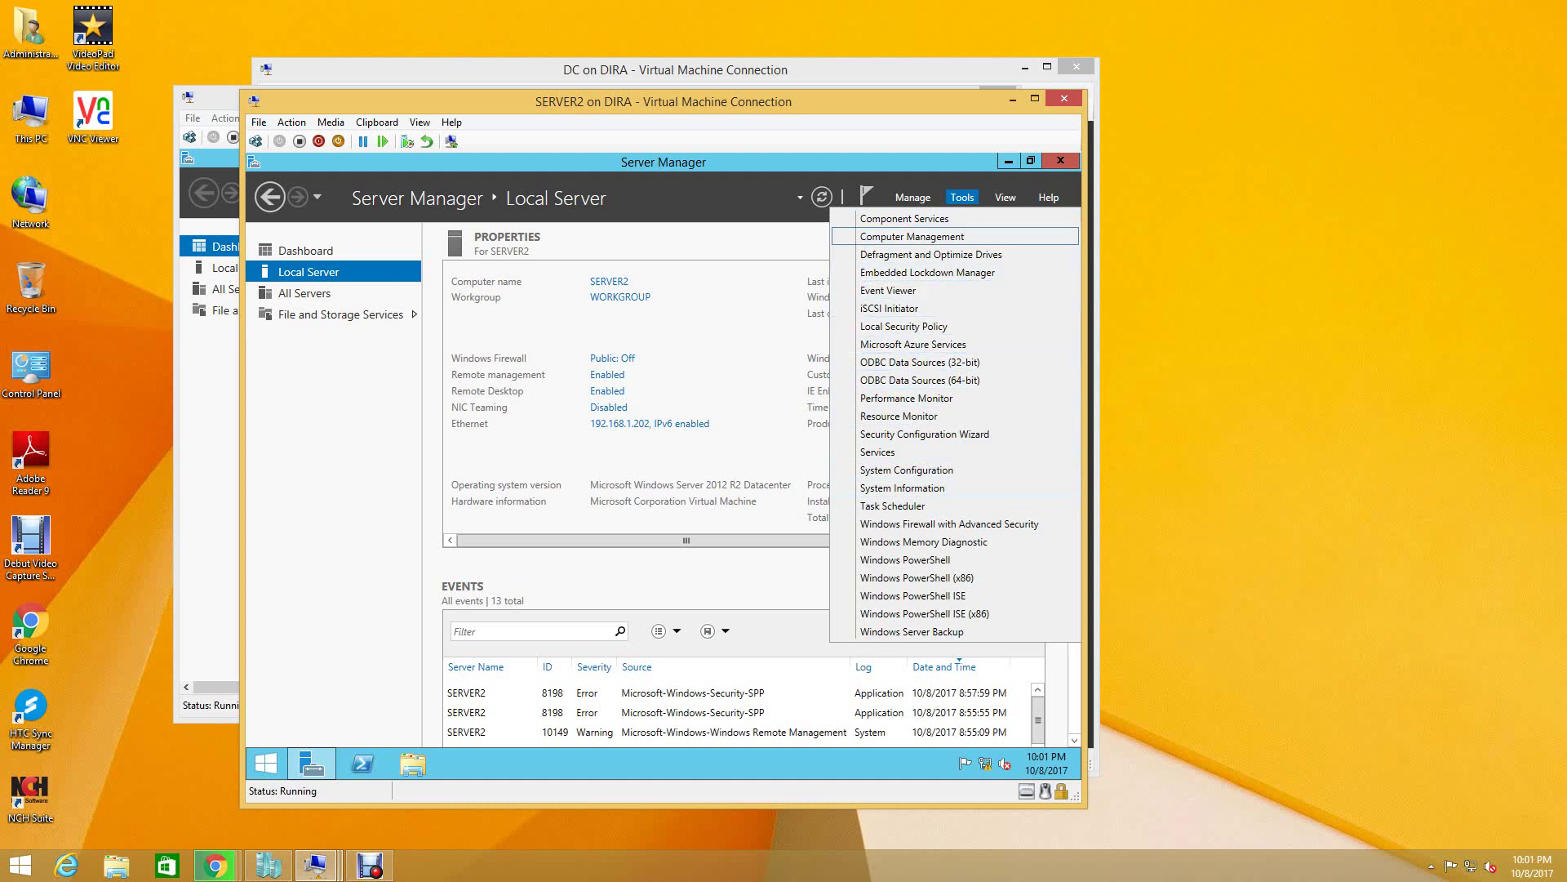
- In SERVER2's Computer Management, open Disk Management and review the four new 5 GB Disks 1–4
left_click(912, 236)
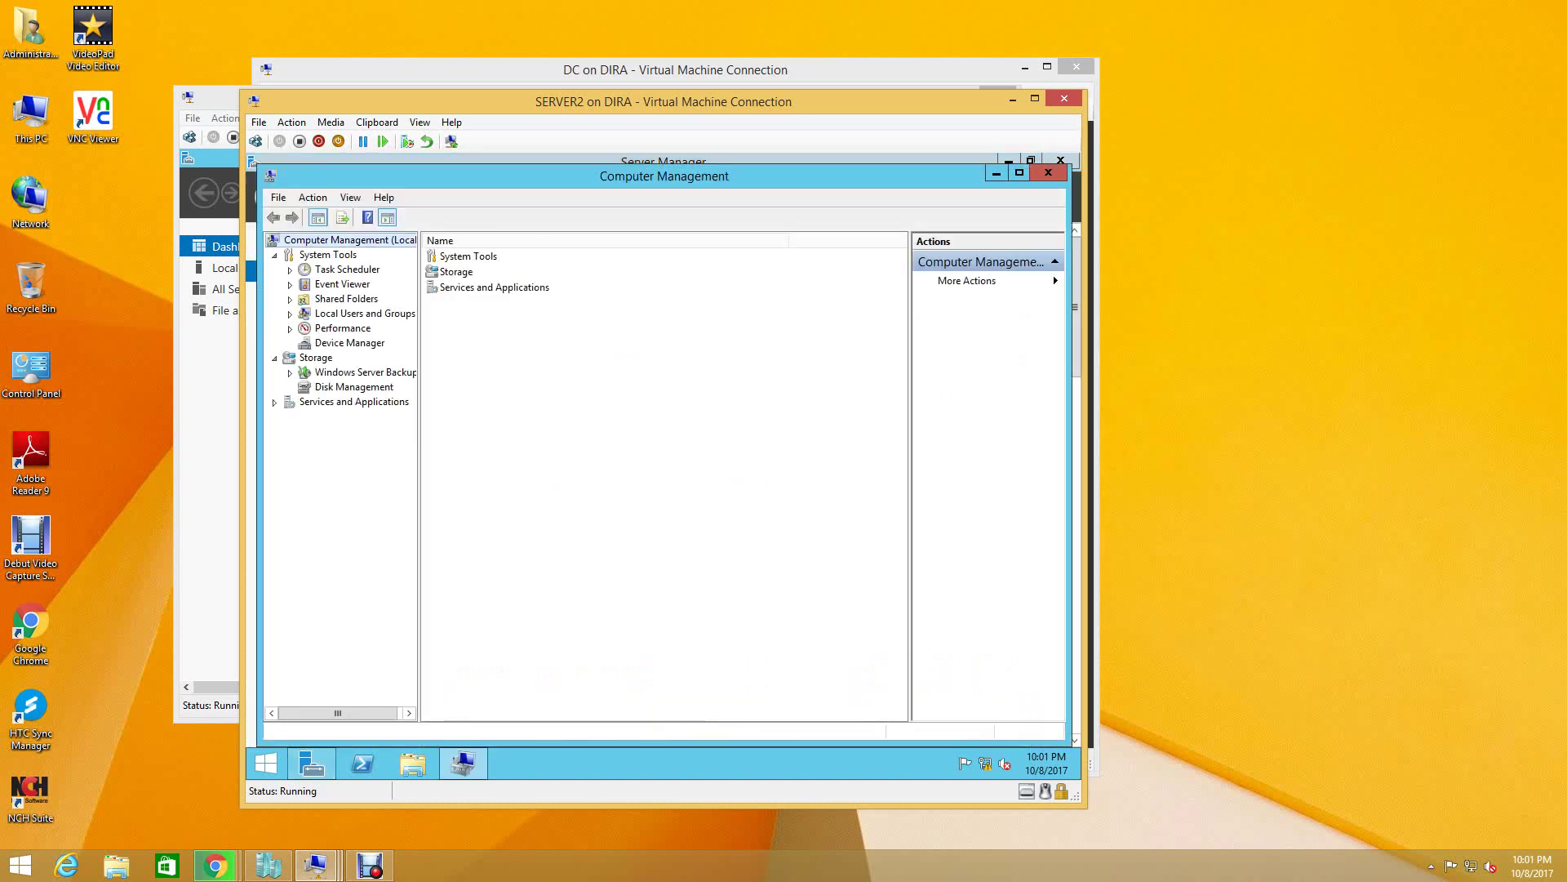
left_click(353, 387)
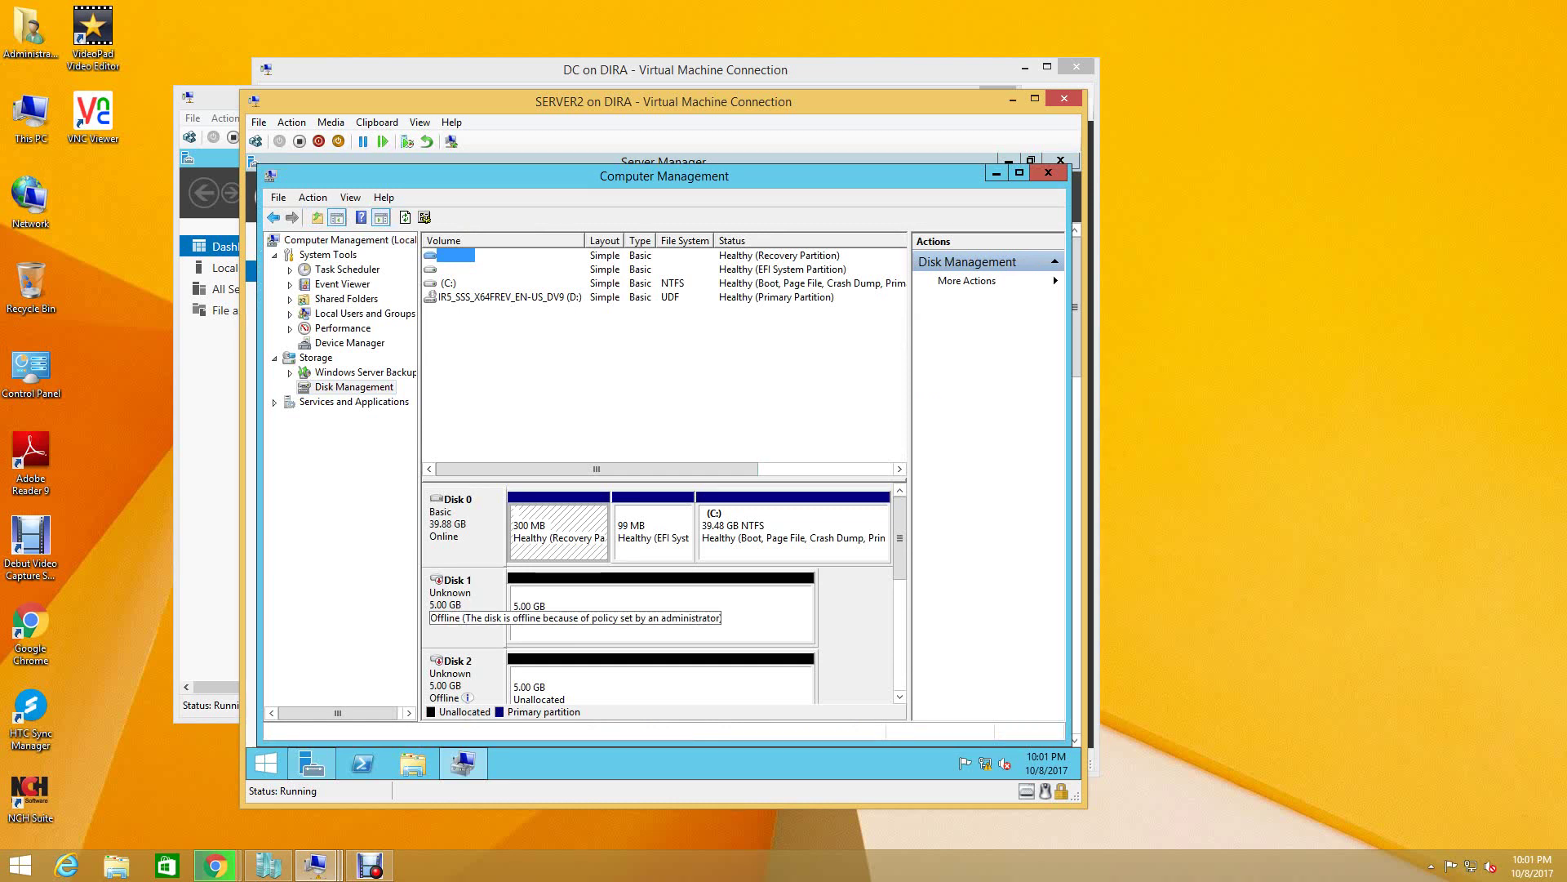
left_click(462, 608)
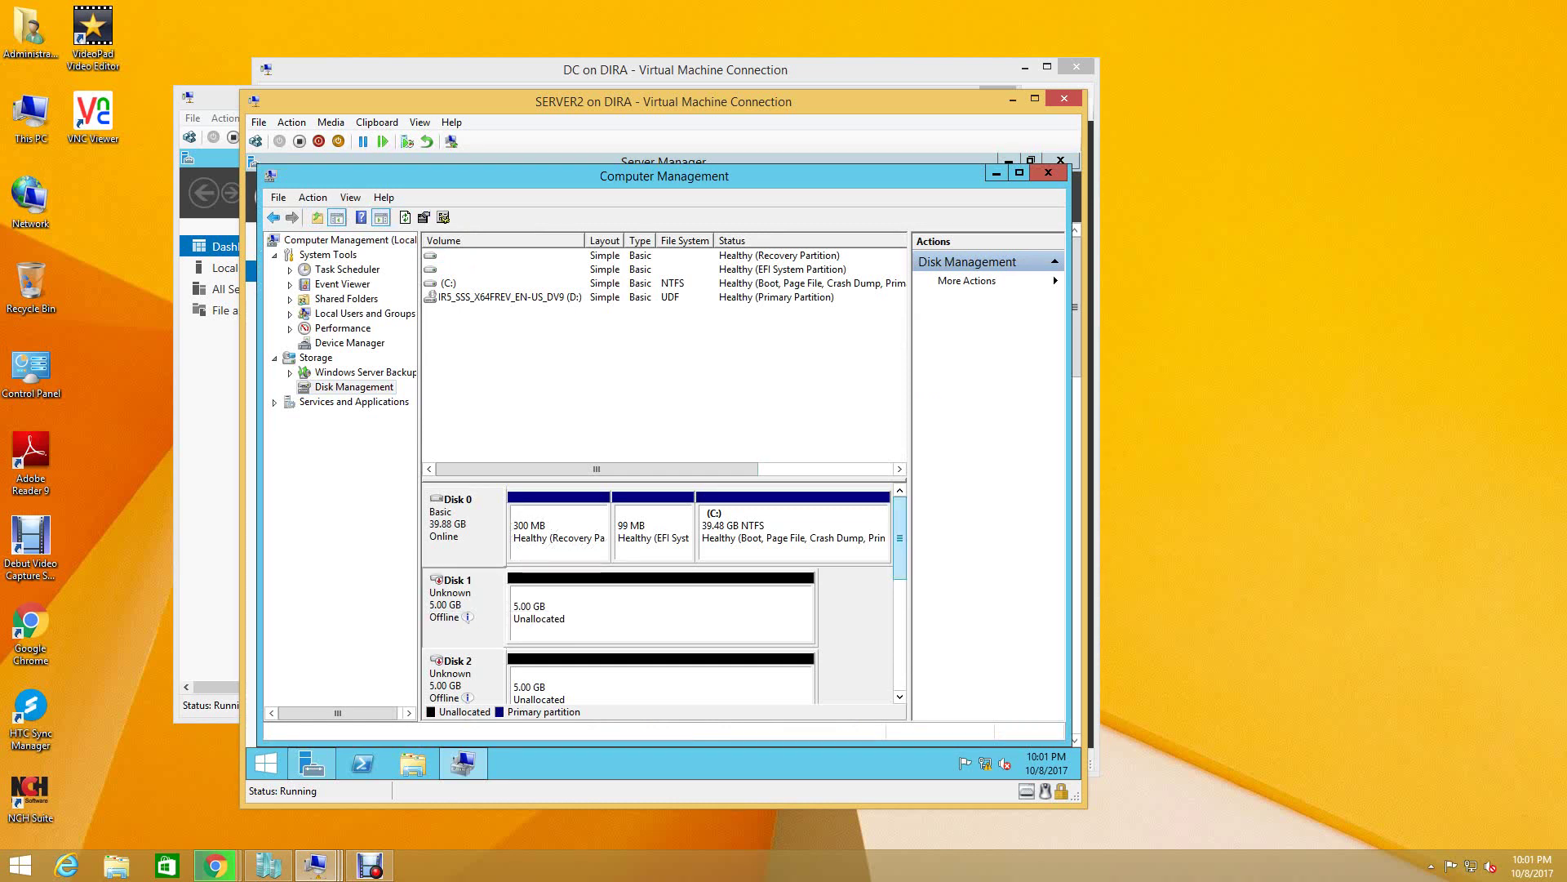
scroll(661, 594, "down", 5)
scroll(661, 595, "up", 1)
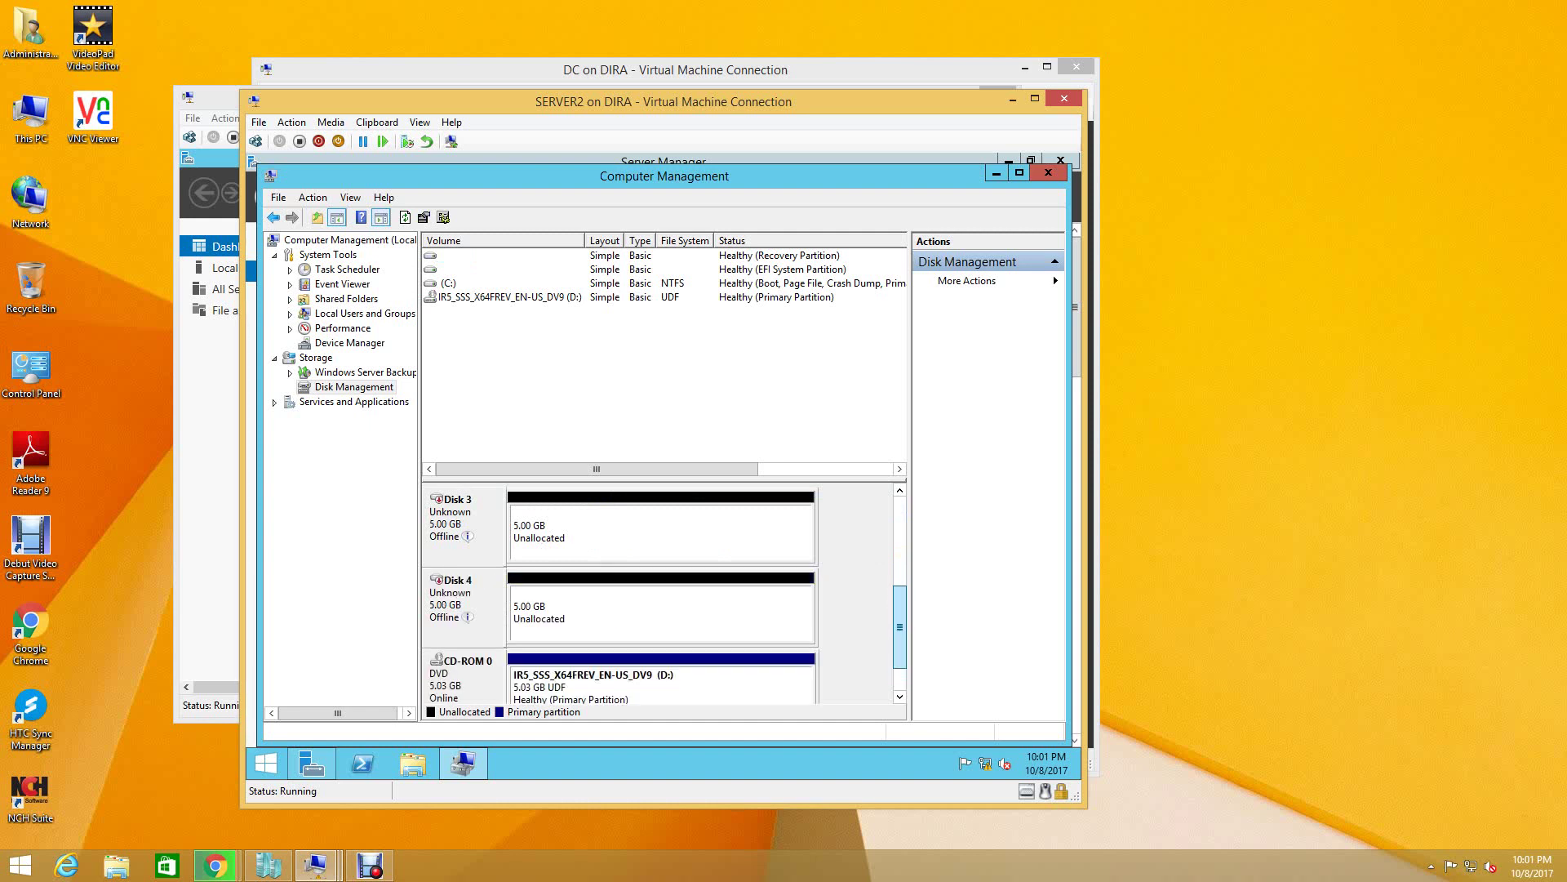
scroll(661, 595, "up", 3)
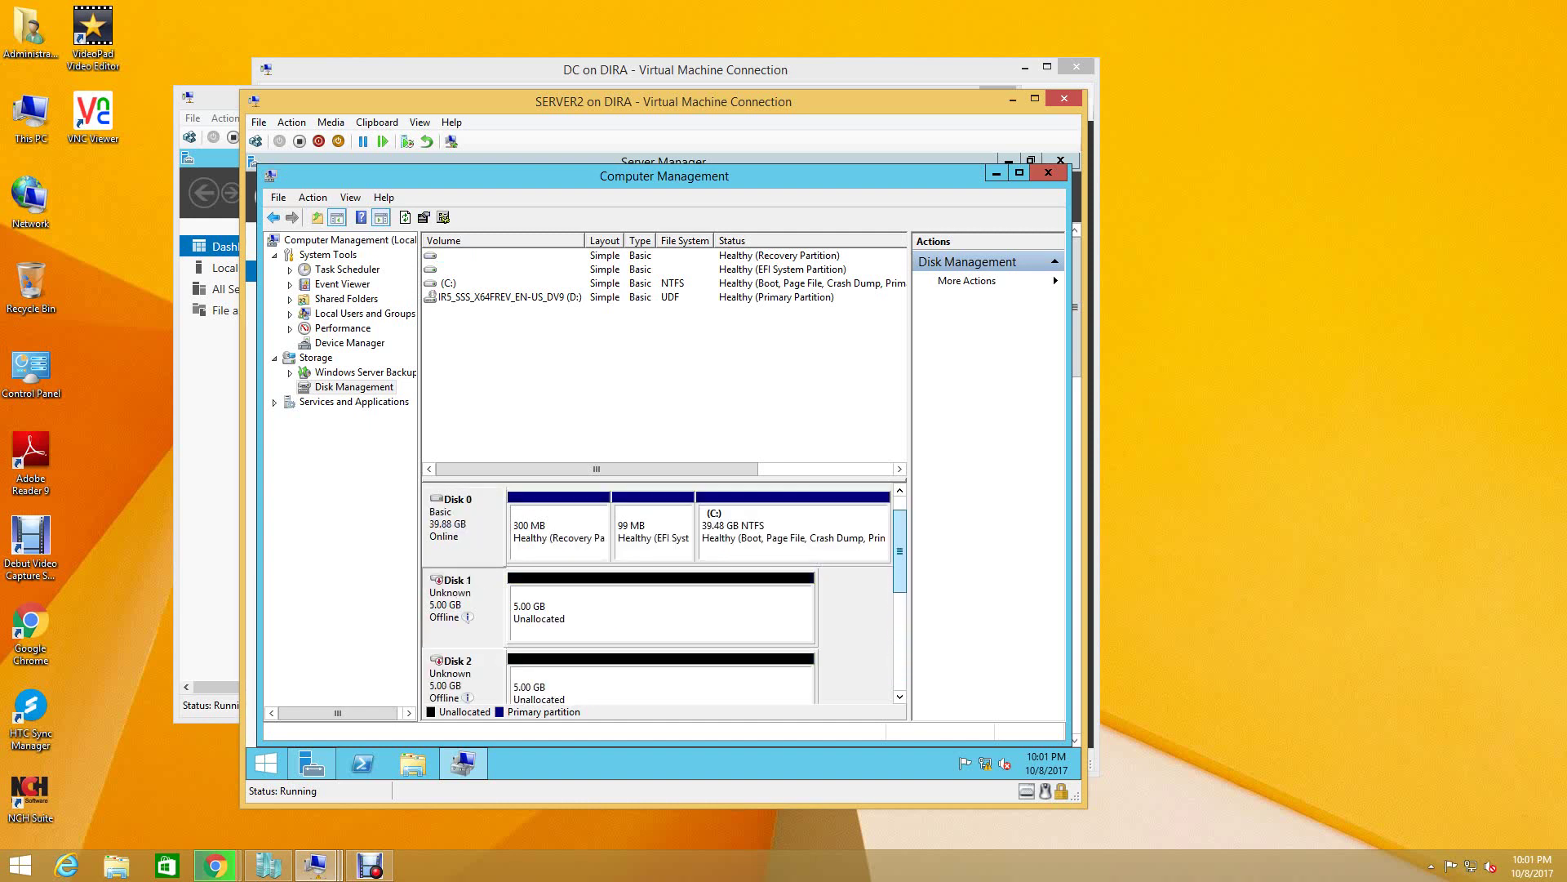
mouse_move(467, 617)
- Bring Disks 1, 2, 3 and 4 online so each shows as a Not Initialized 5.00 GB disk
right_click(452, 604)
left_click(495, 613)
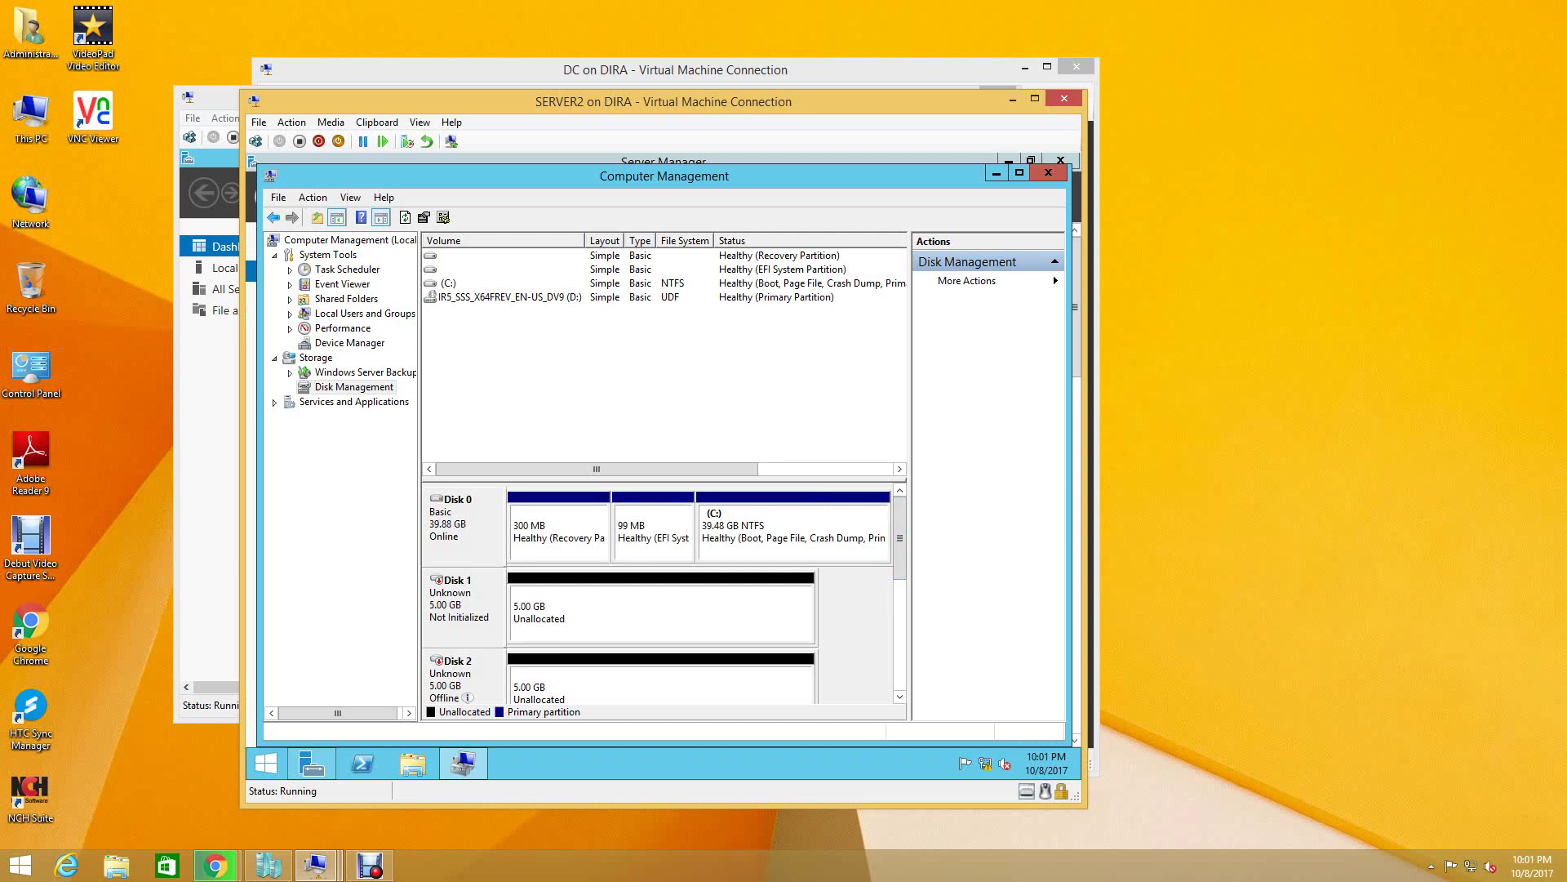
right_click(461, 679)
left_click(500, 628)
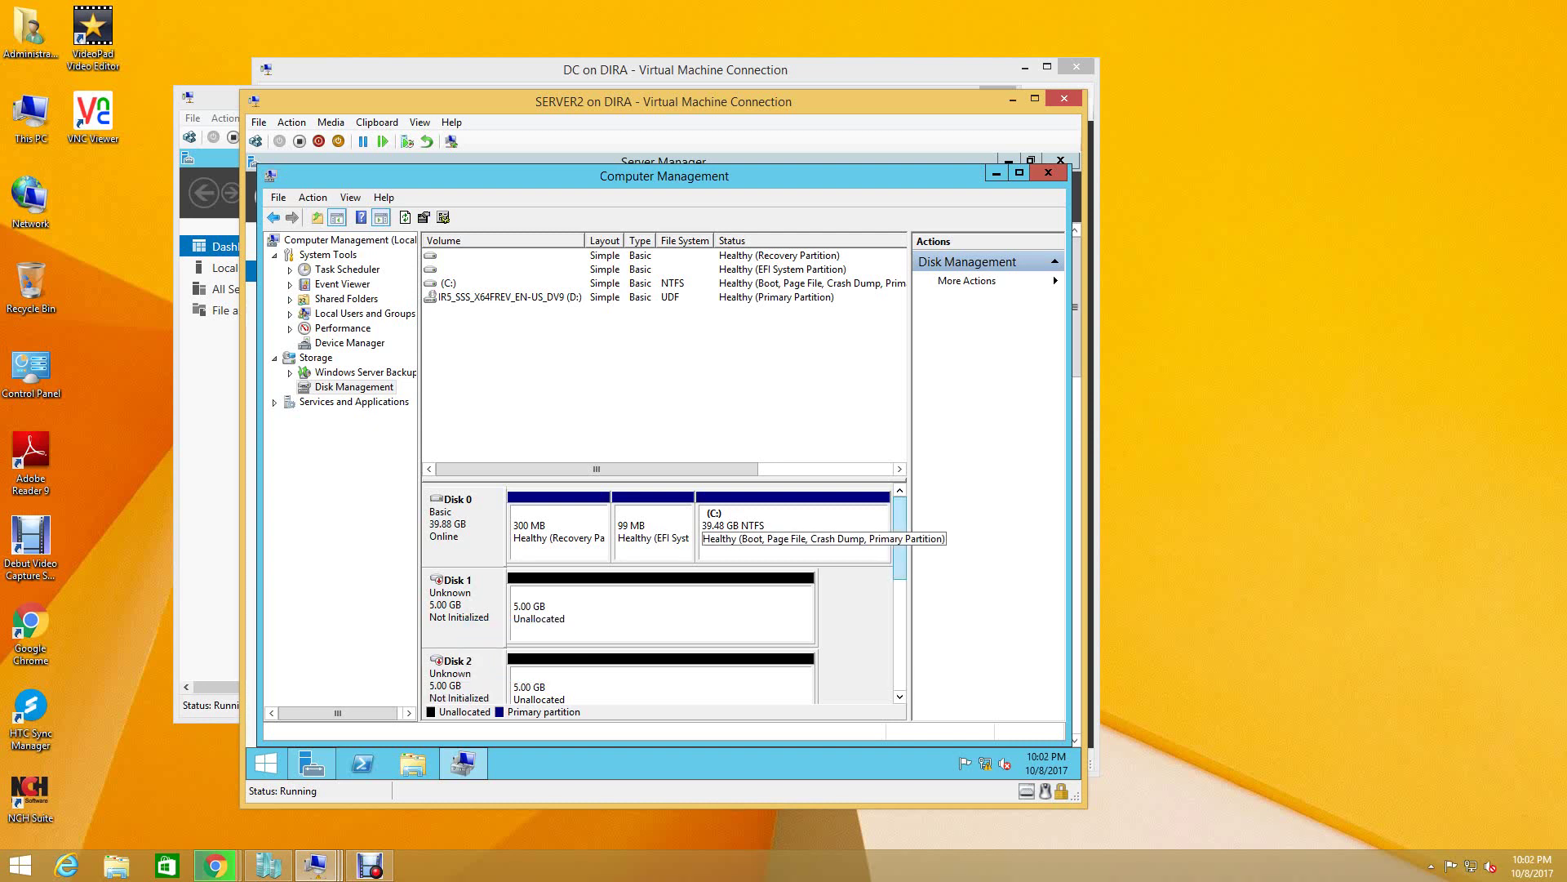
scroll(702, 530, "down", 2)
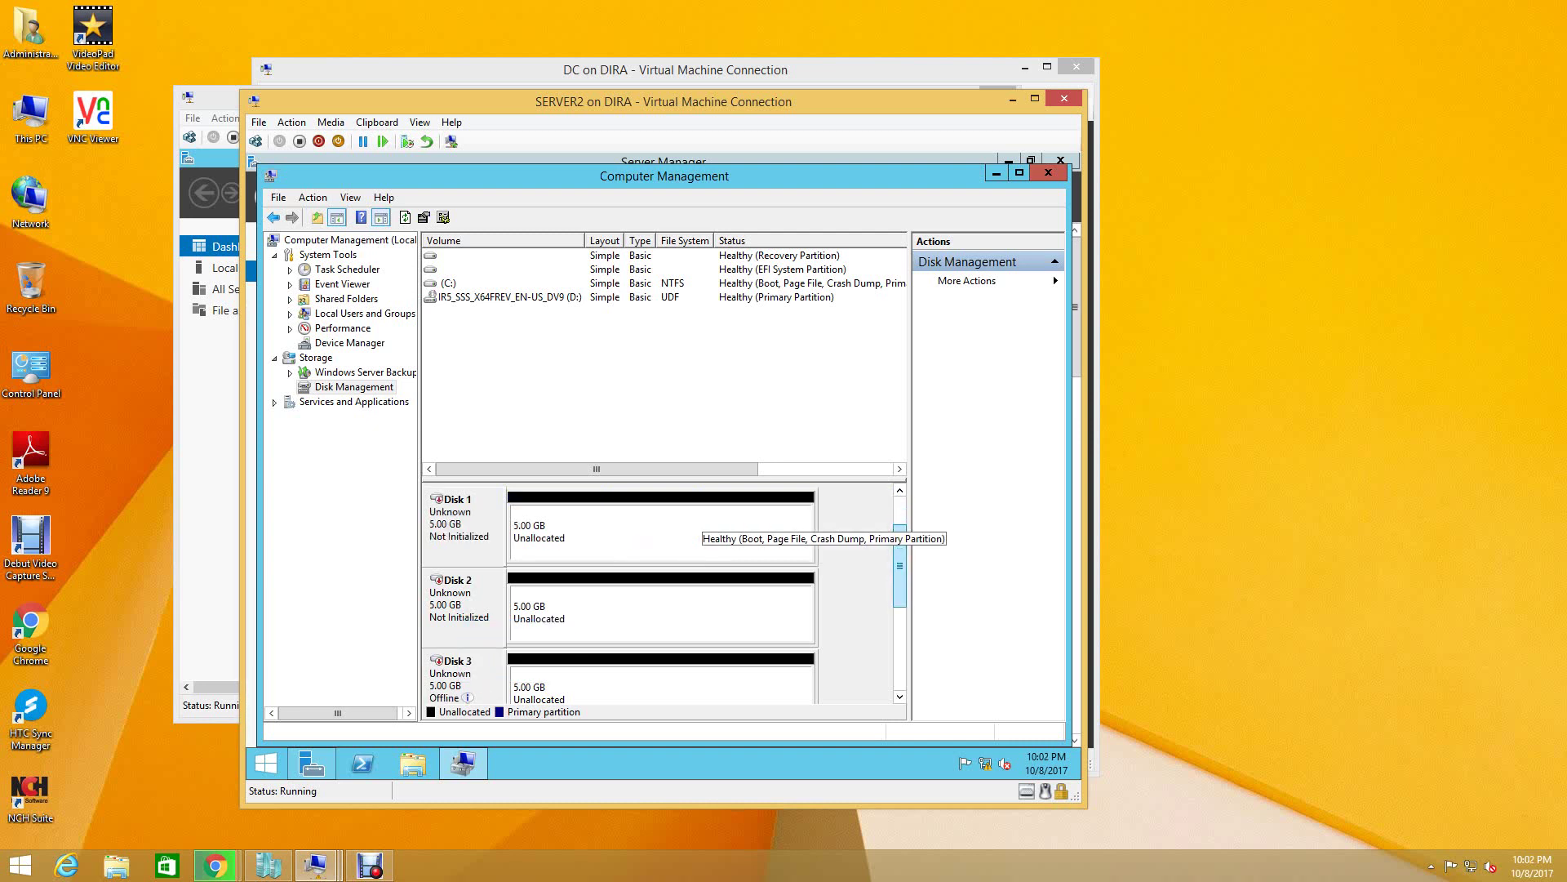
right_click(454, 679)
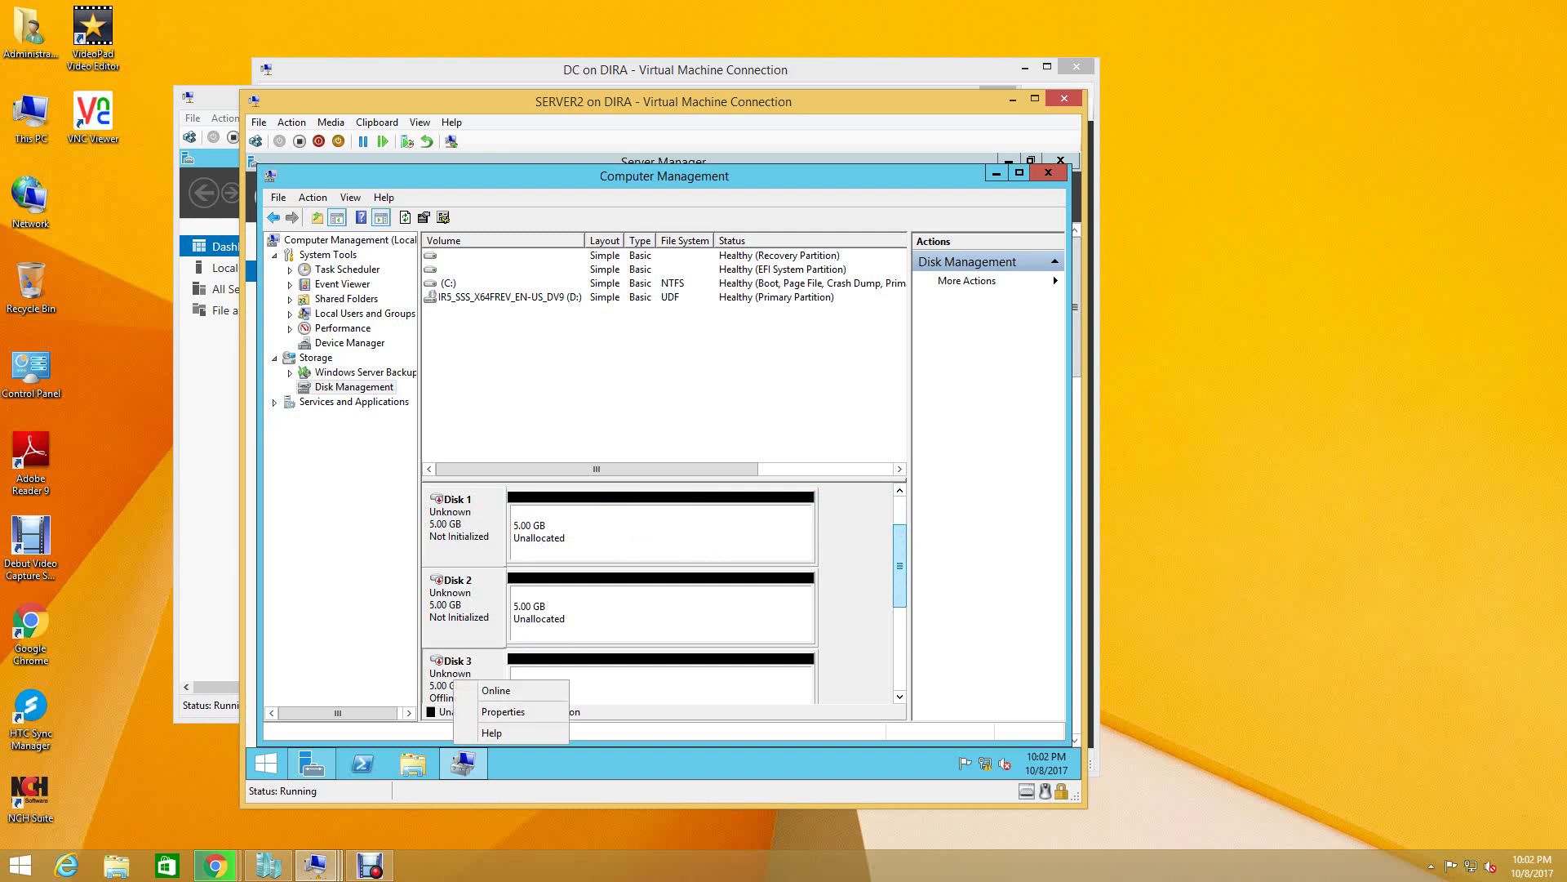
left_click(496, 689)
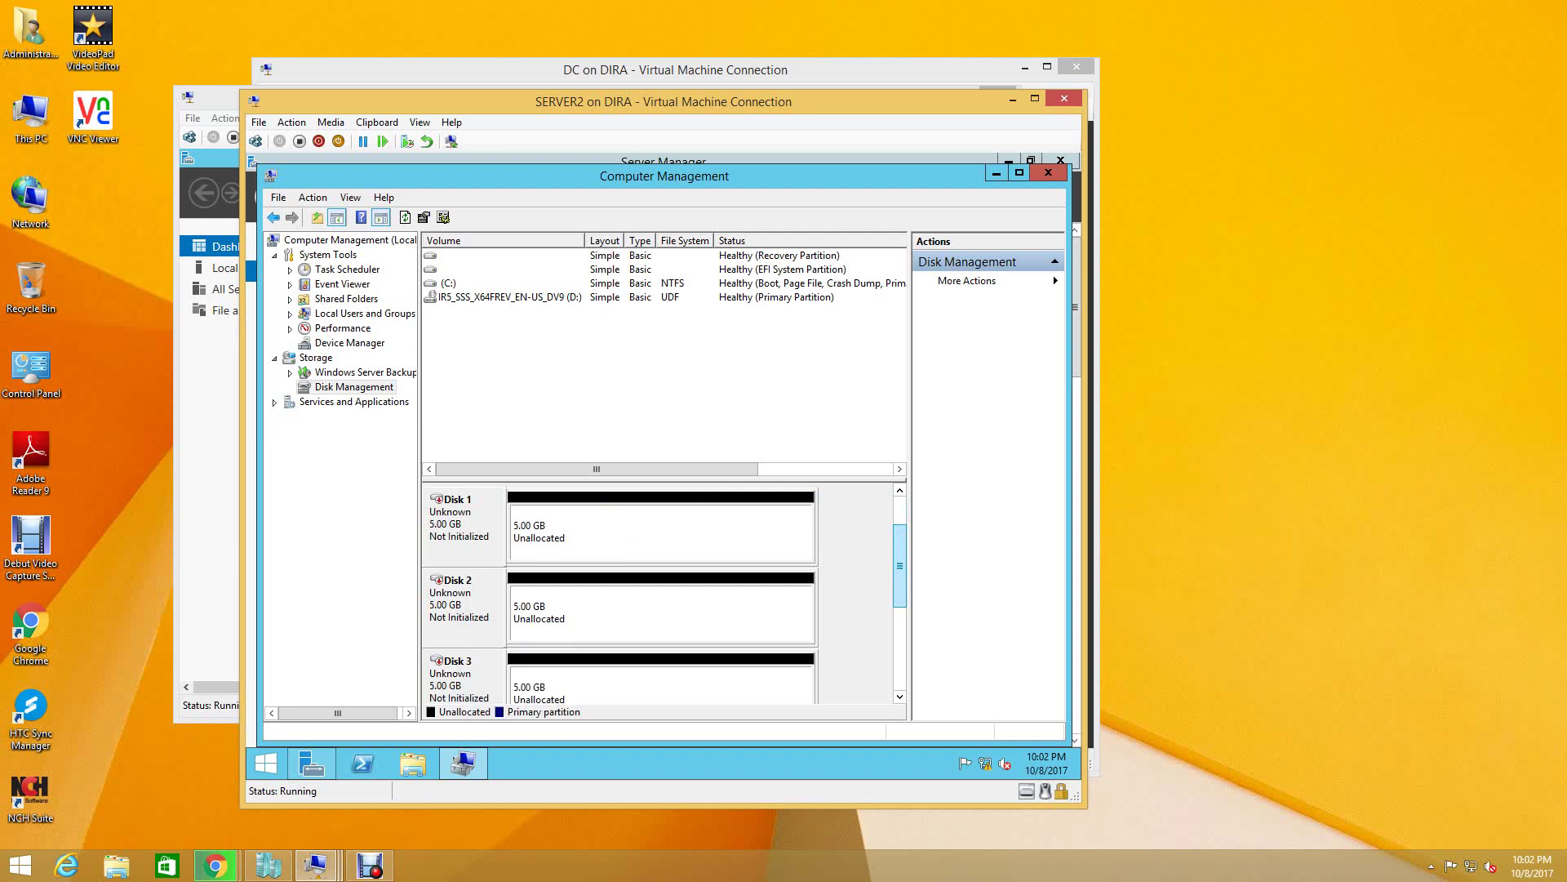
scroll(621, 596, "down", 1)
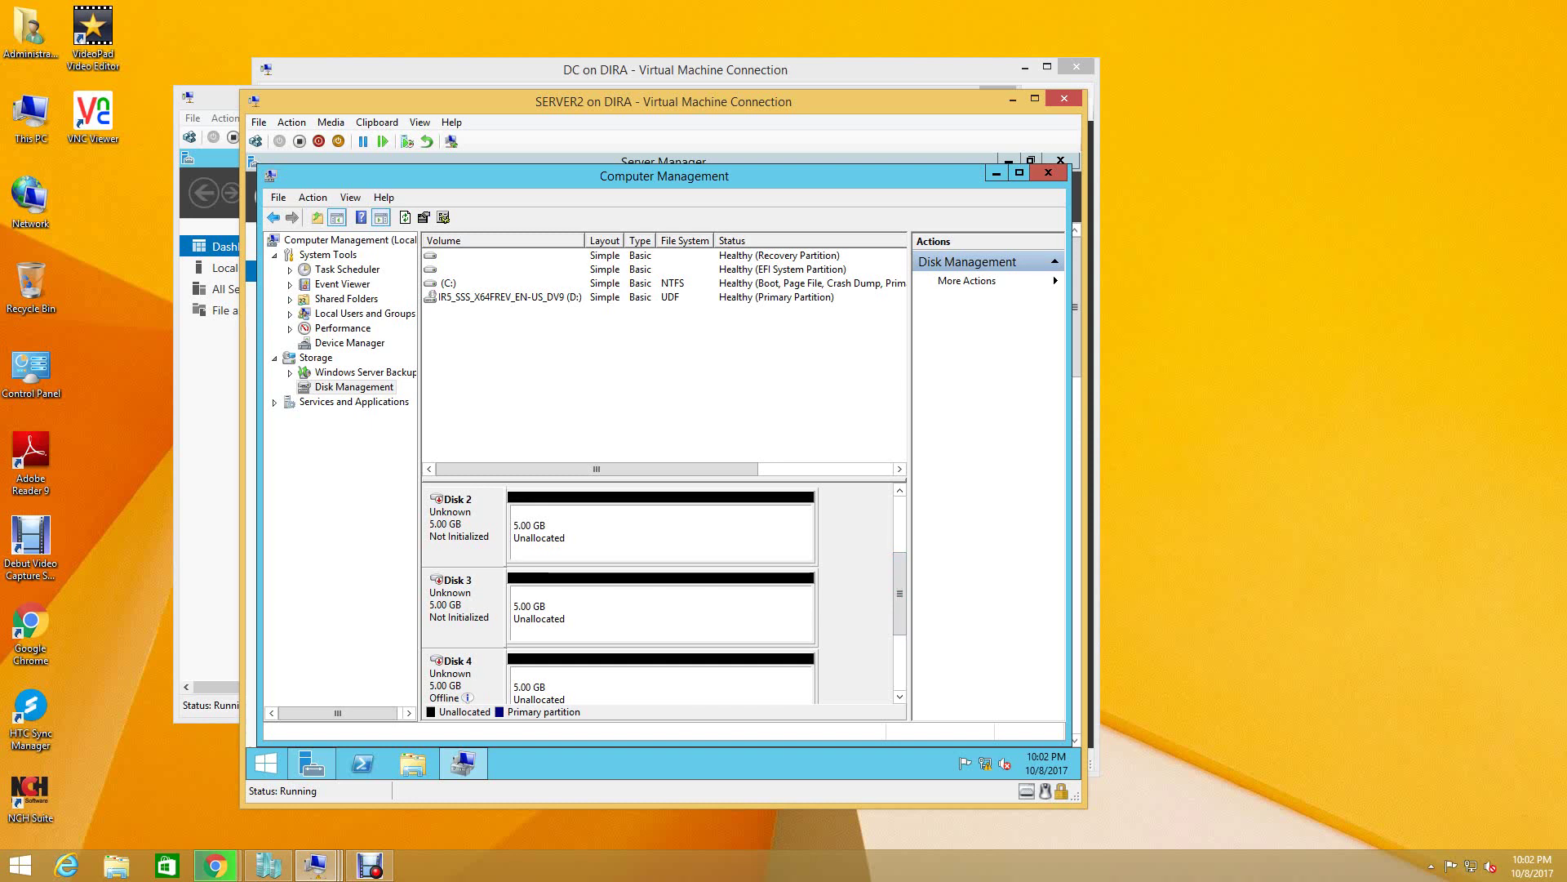
right_click(455, 683)
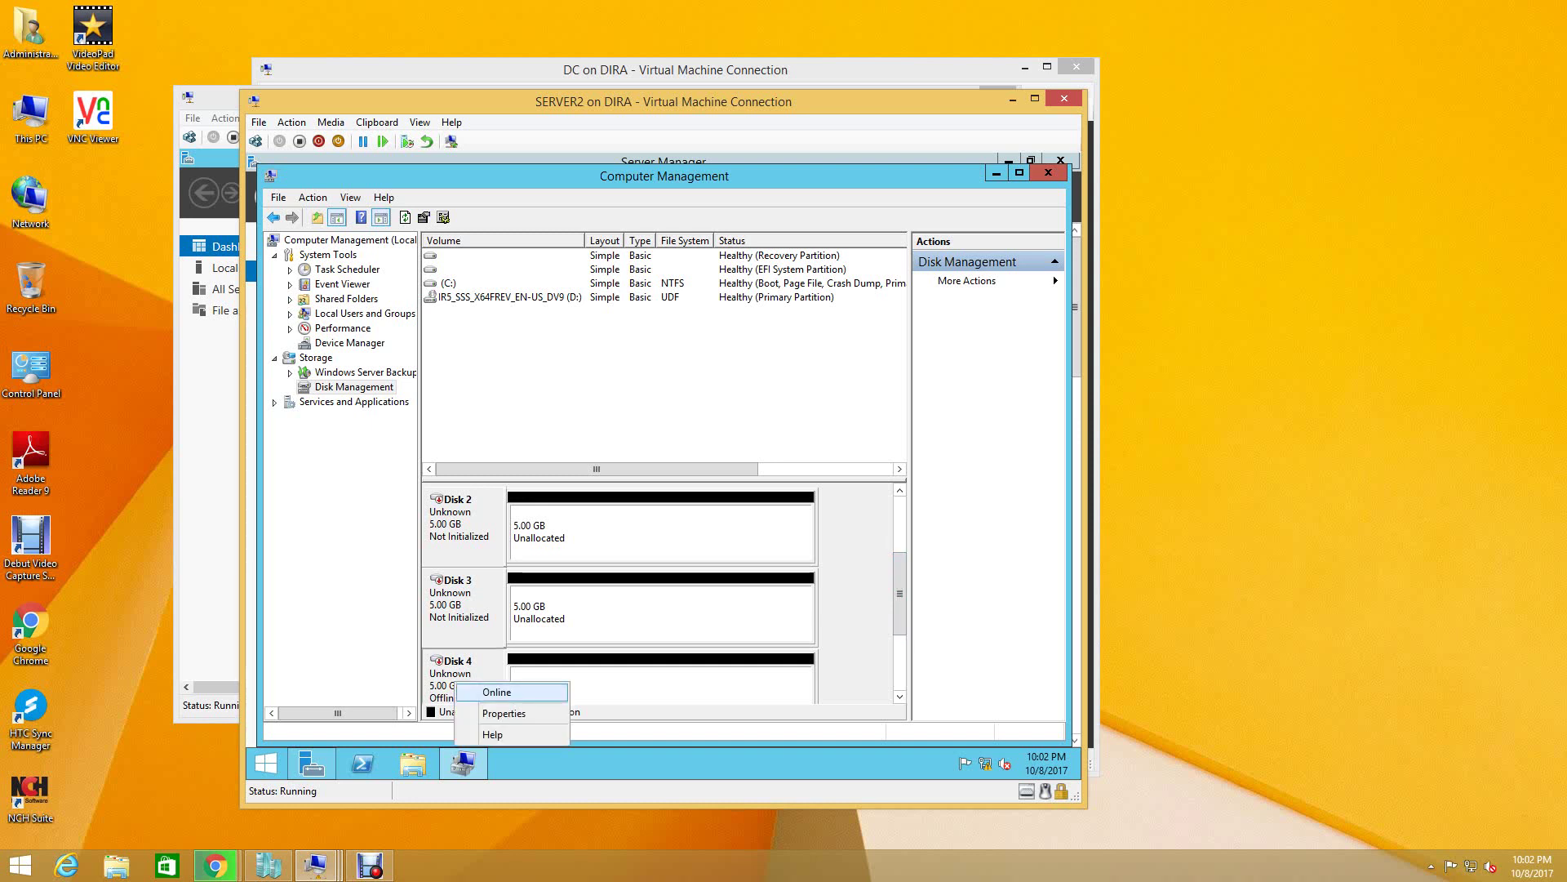
left_click(497, 691)
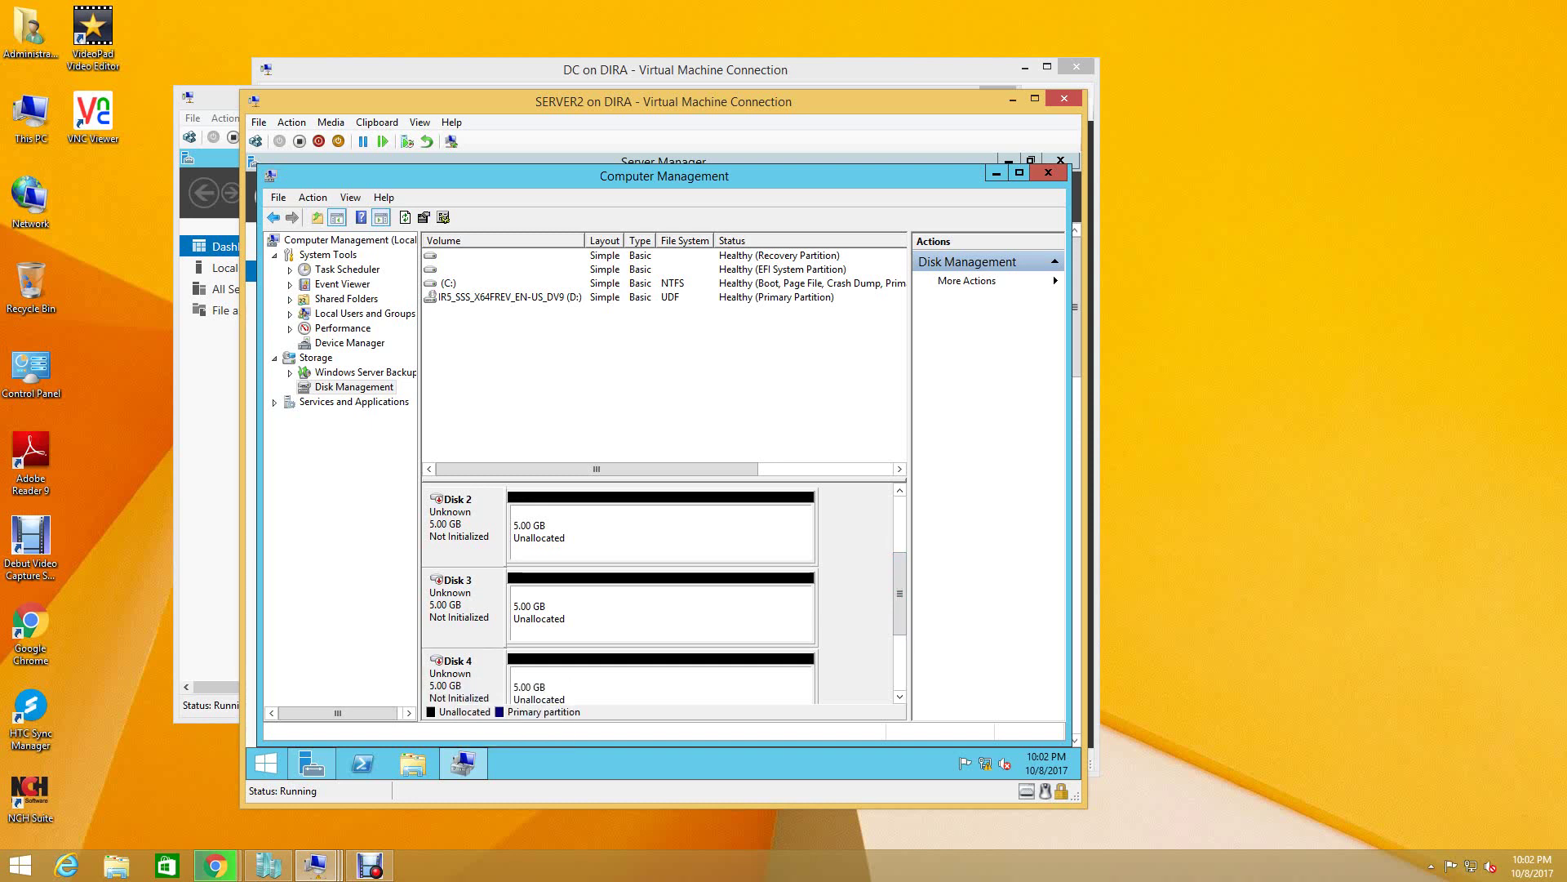
right_click(425, 603)
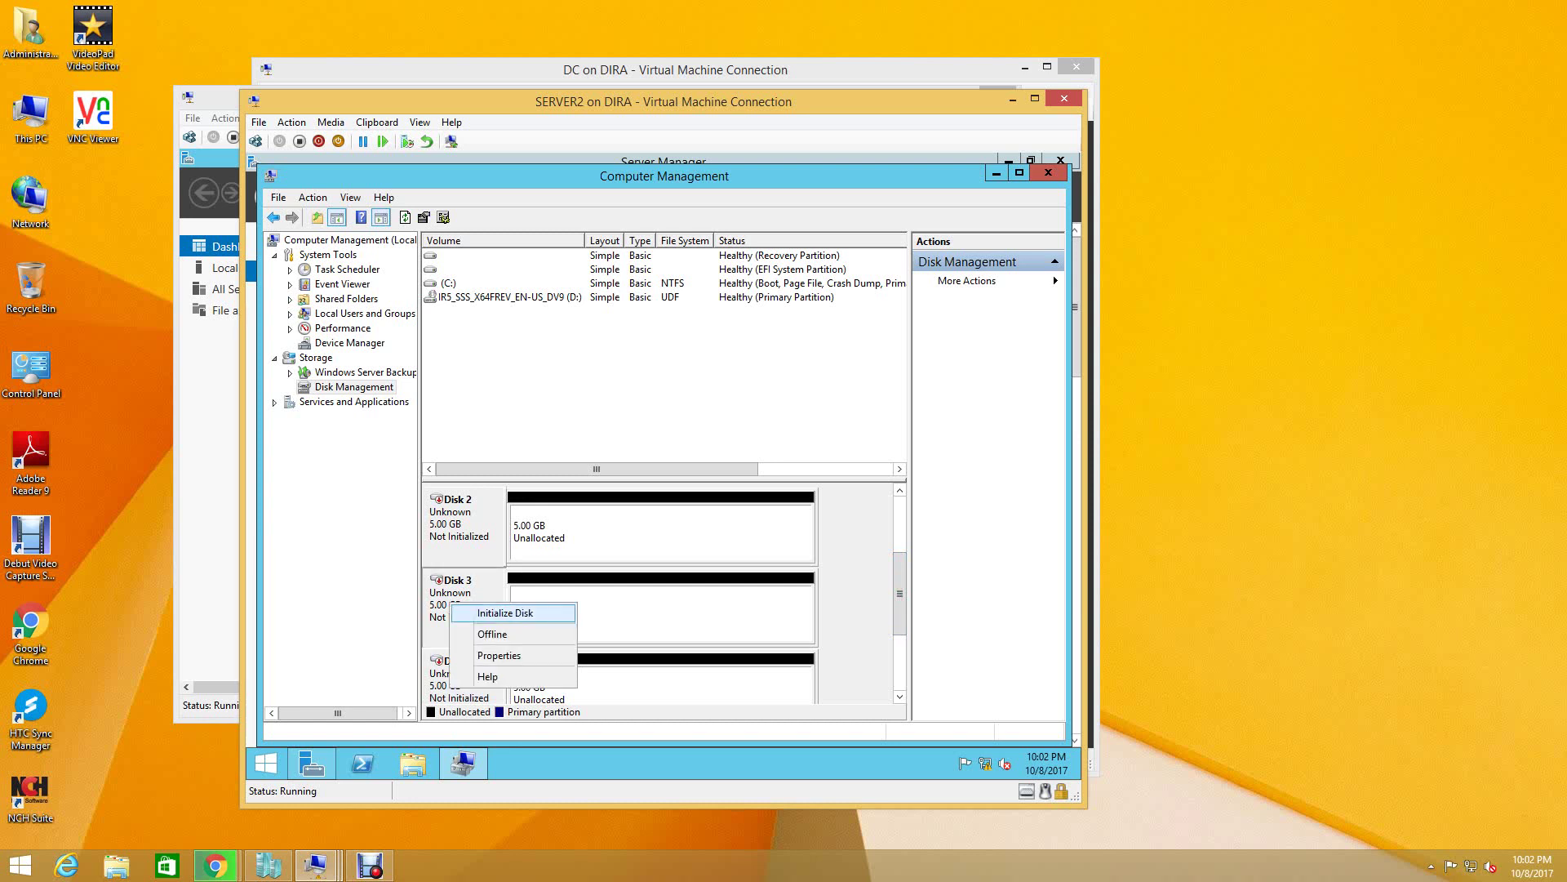
- Initialize Disks 1–4 with the GPT partition style
left_click(489, 612)
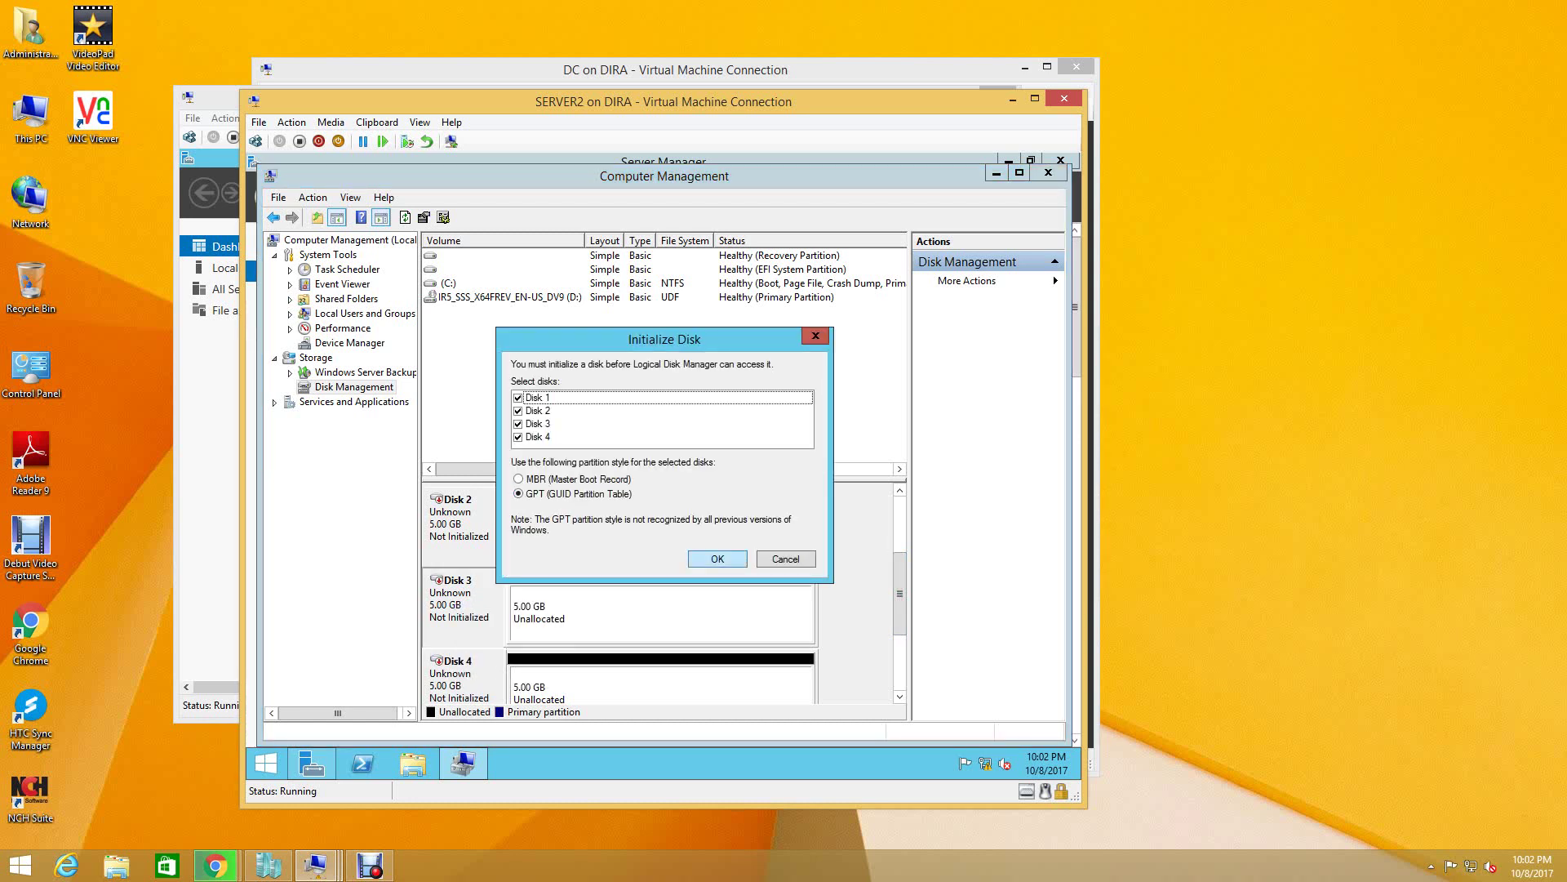
key("Return")
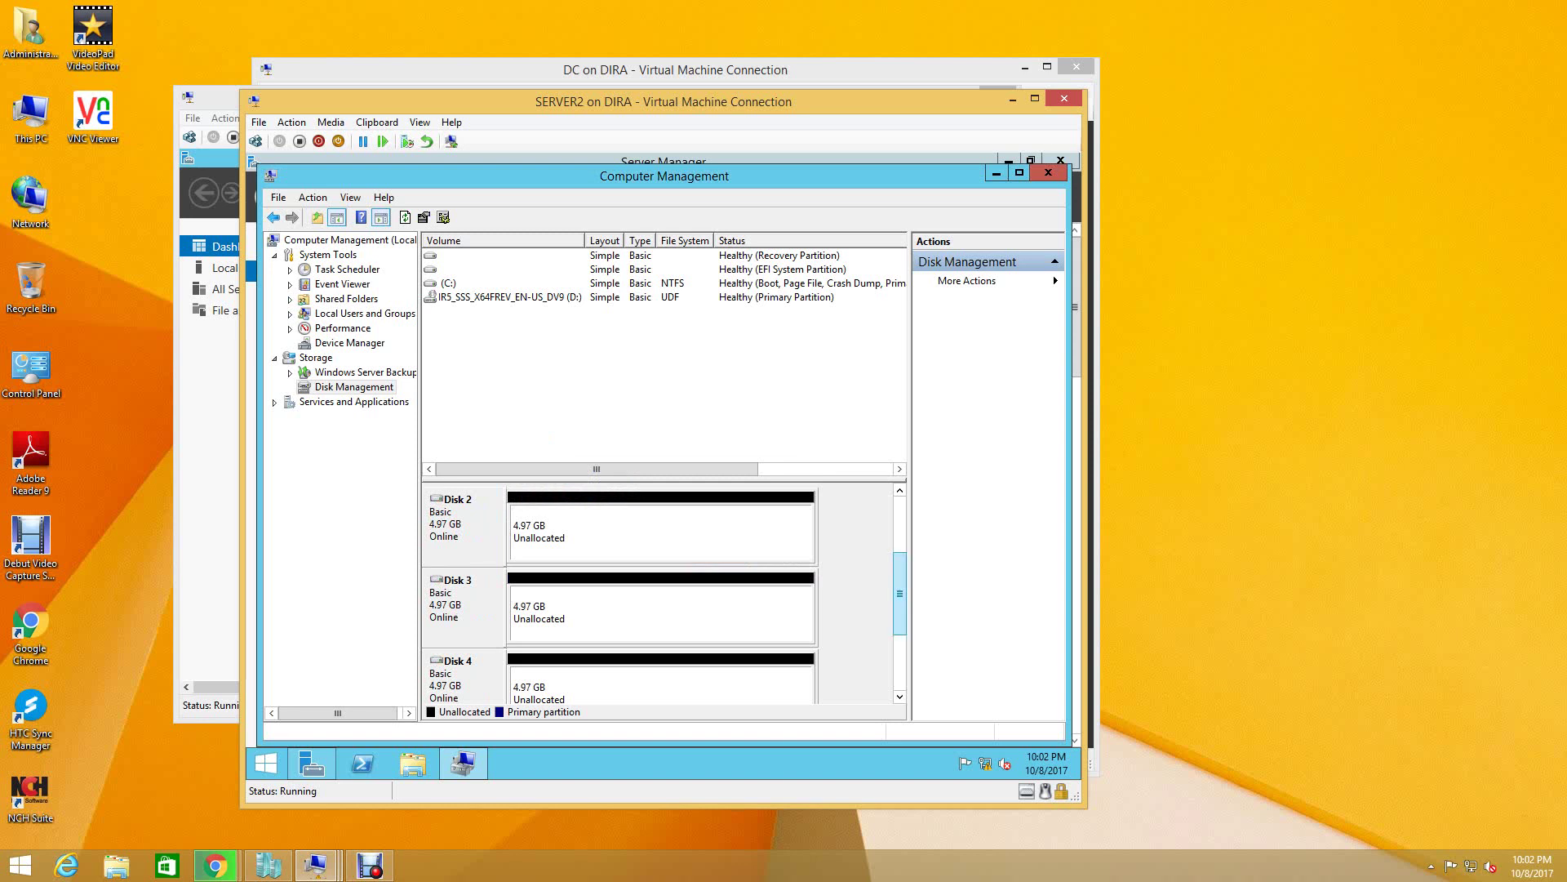
left_click_drag(899, 593, 900, 537)
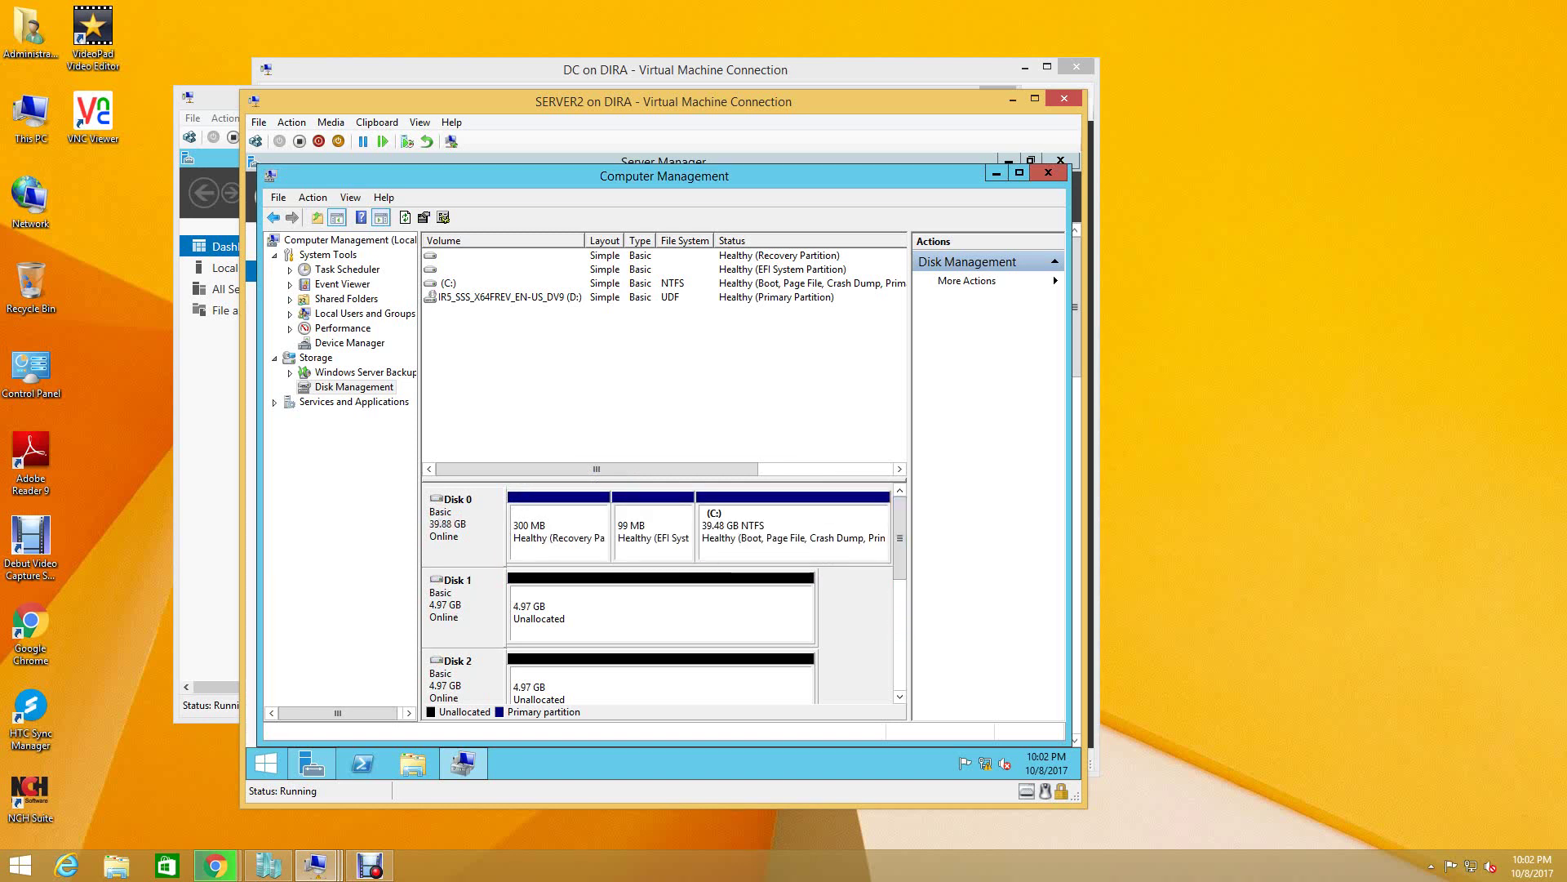
- Start a New Spanned Volume on Disk 1 and add Disks 2, 3 and 4, totalling 20344 MB
right_click(471, 599)
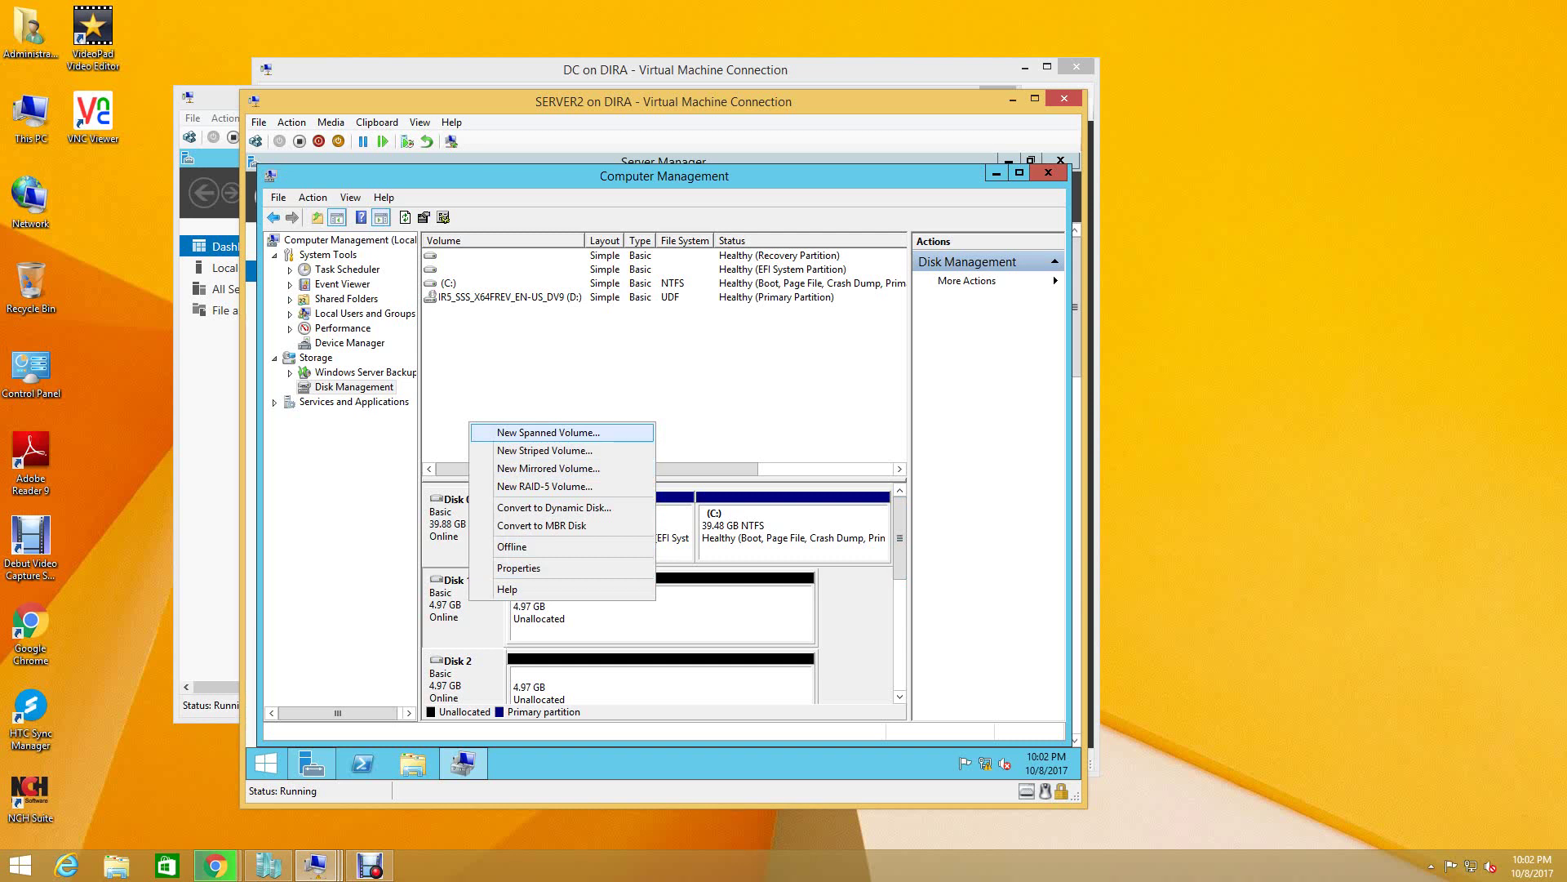
key("Return")
key("Return")
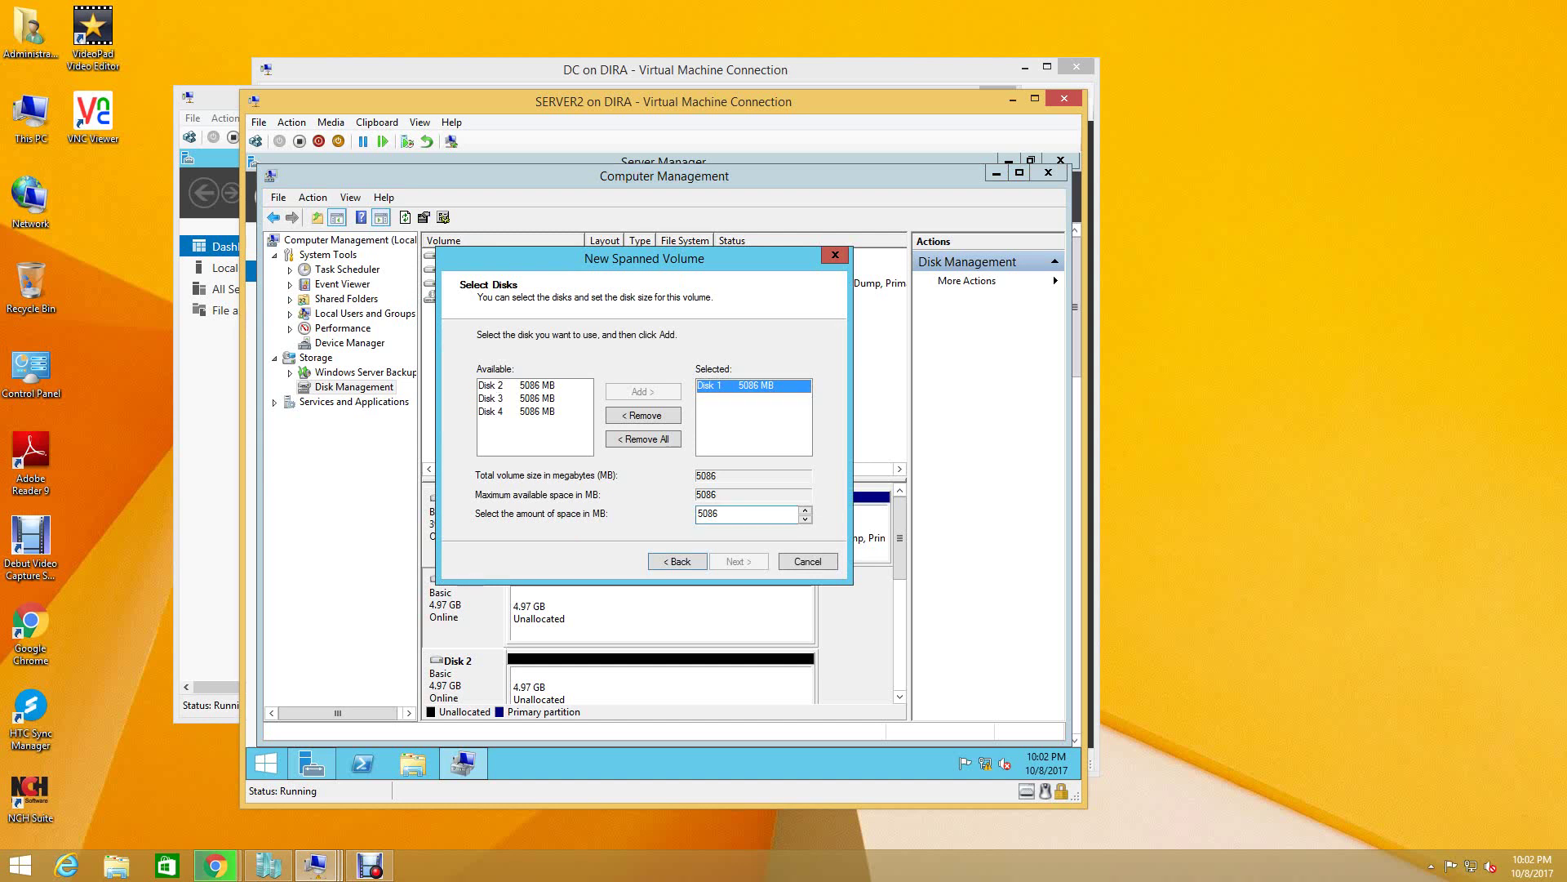
left_click(753, 433)
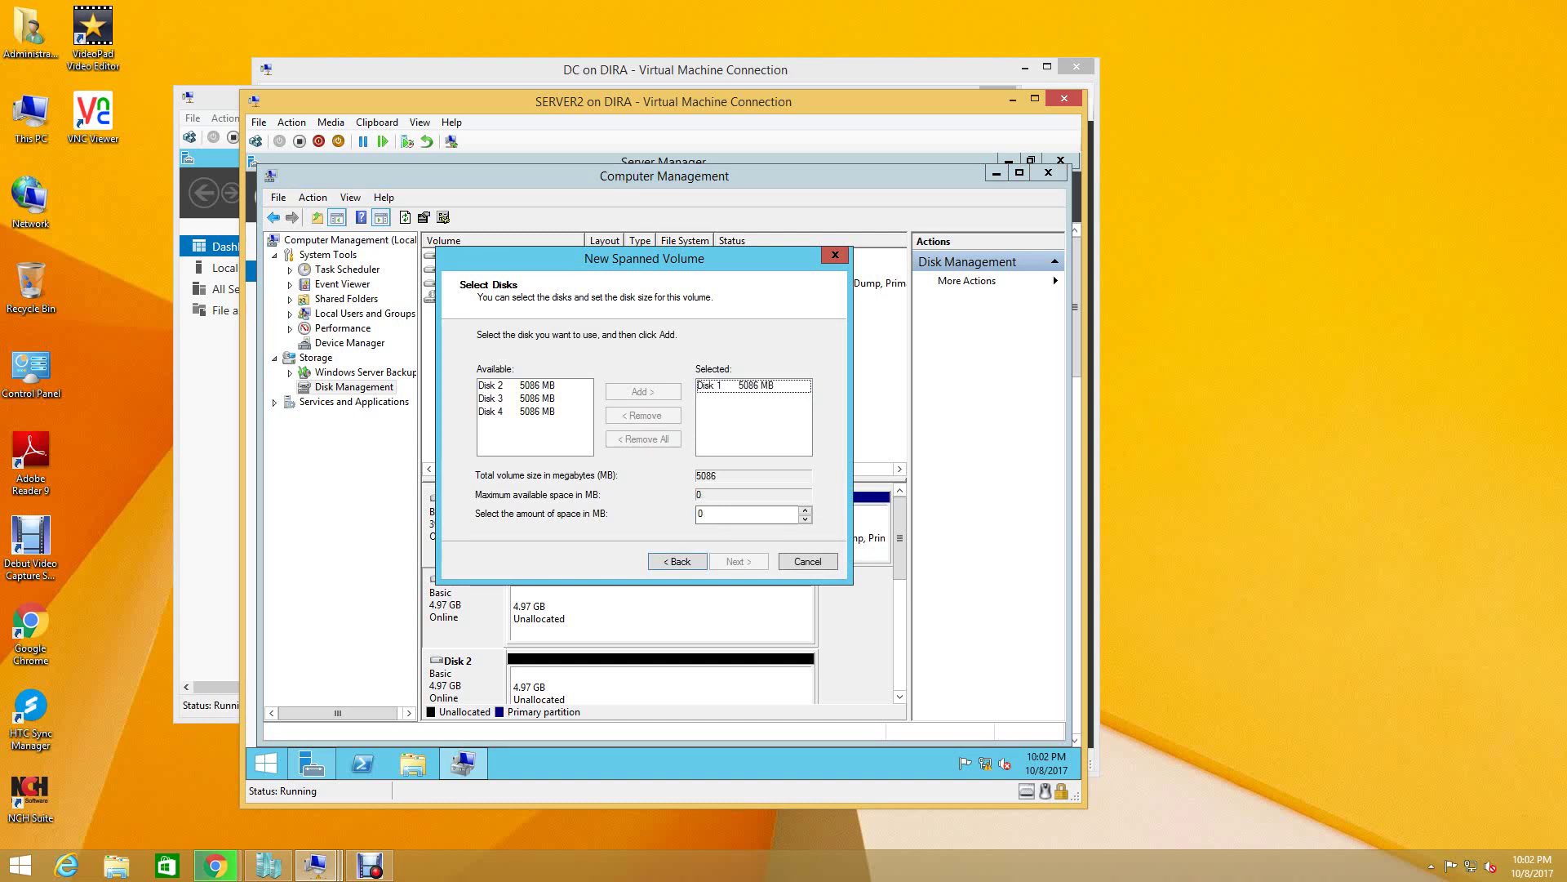
left_click(735, 385)
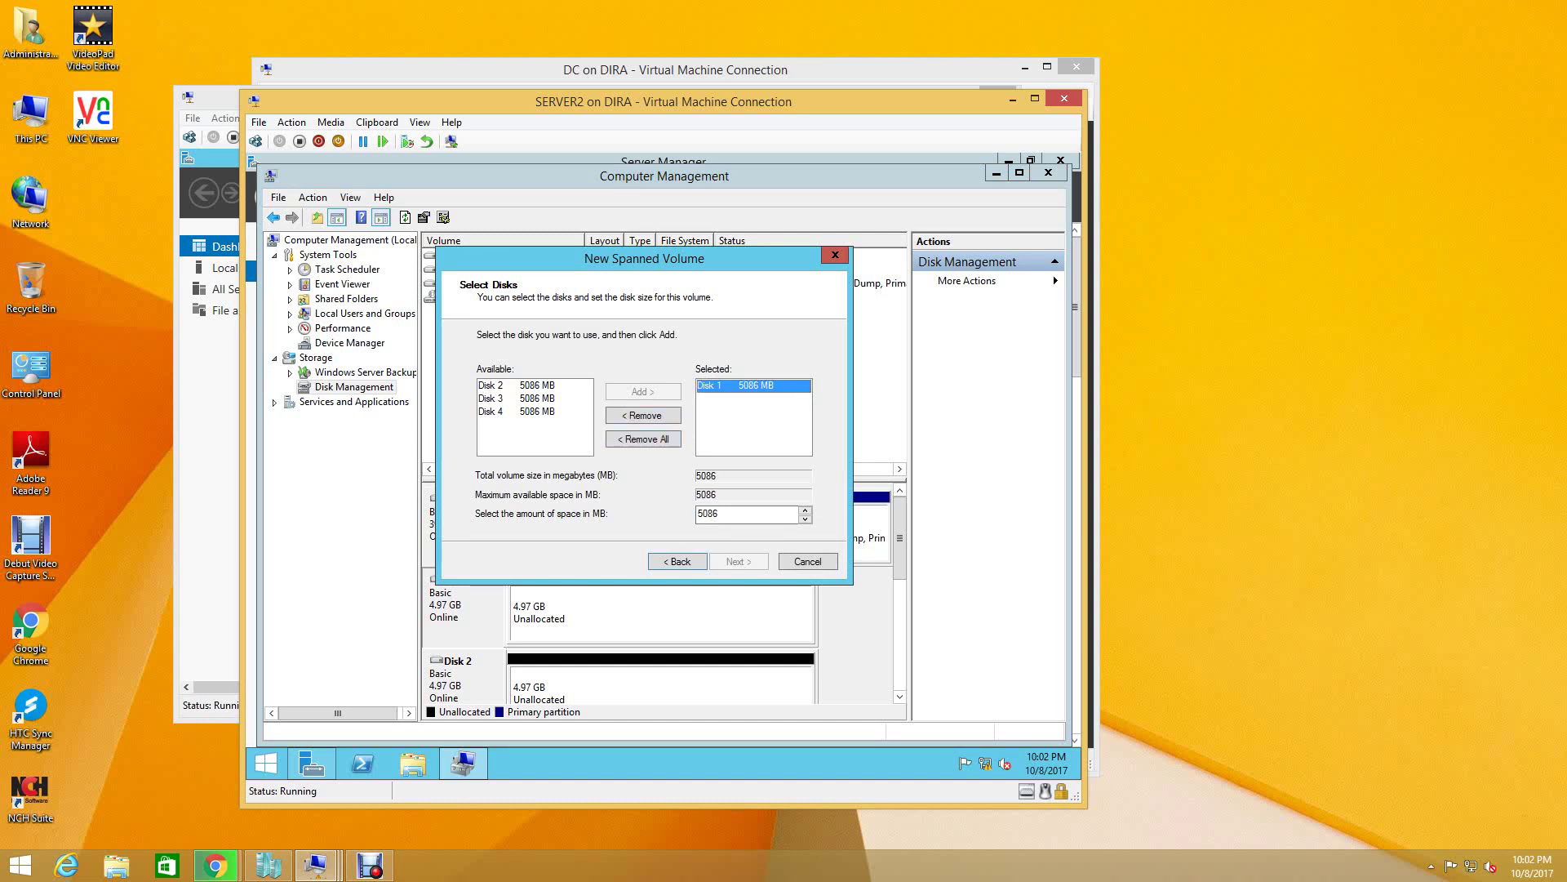
left_click(491, 385)
left_click(644, 392)
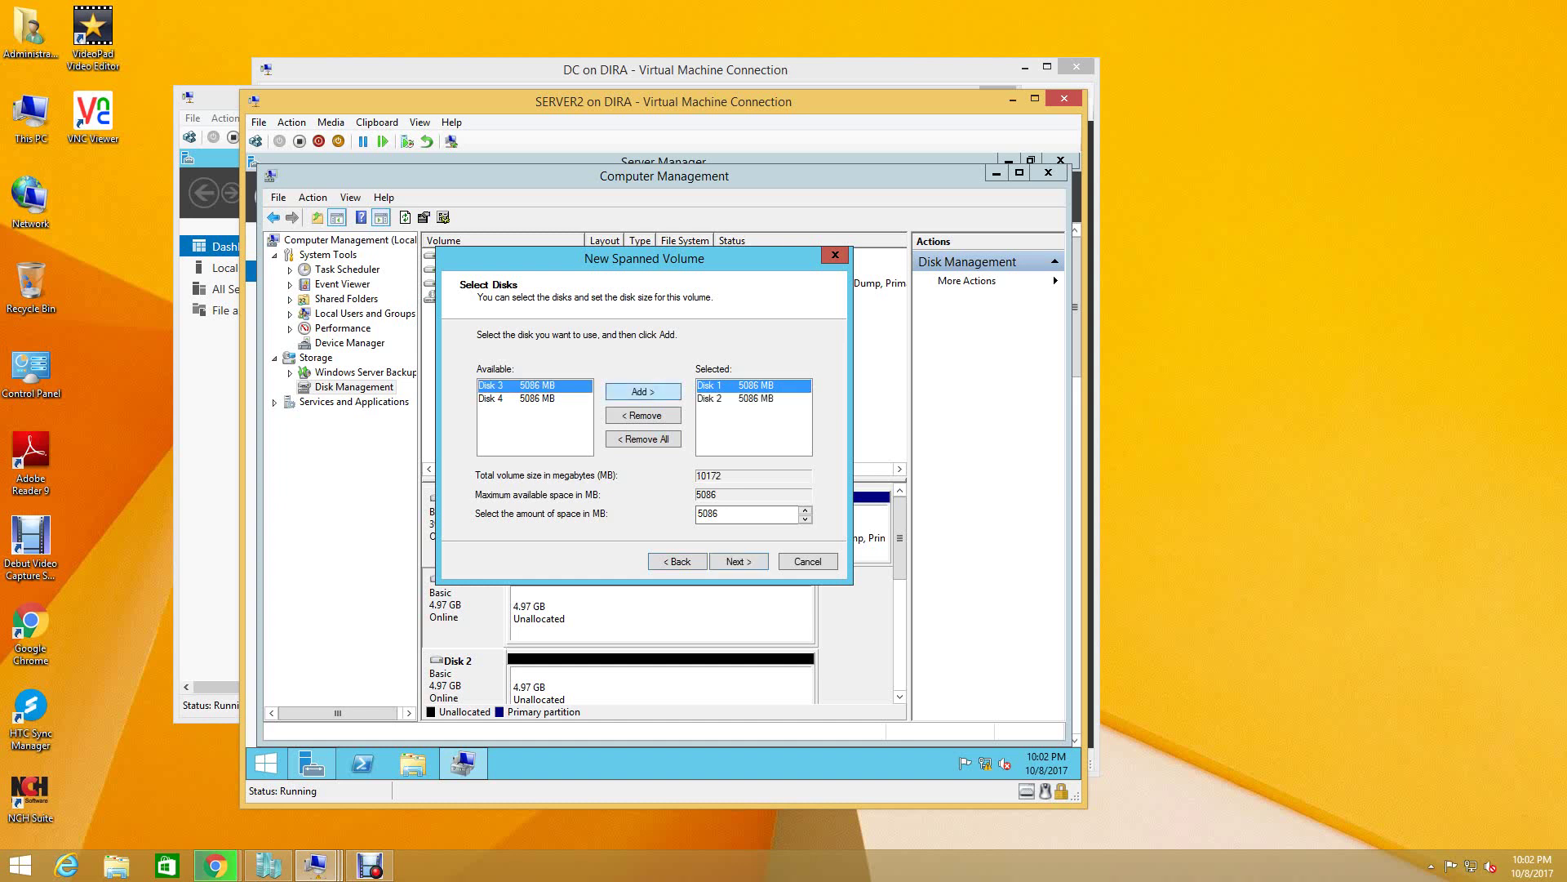
left_click(644, 392)
left_click(644, 391)
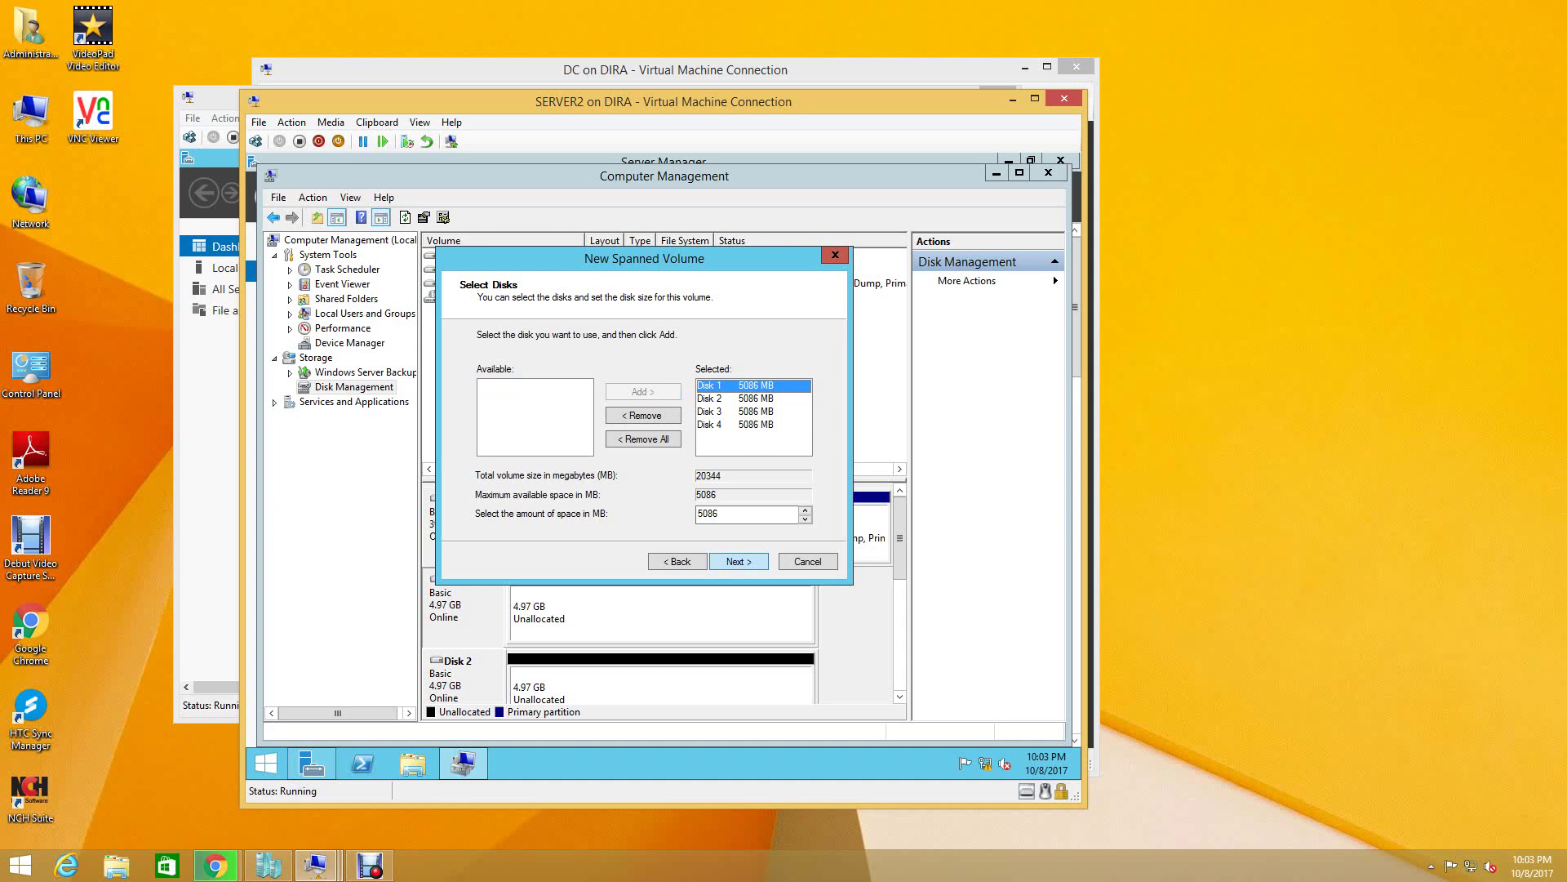
key("Return")
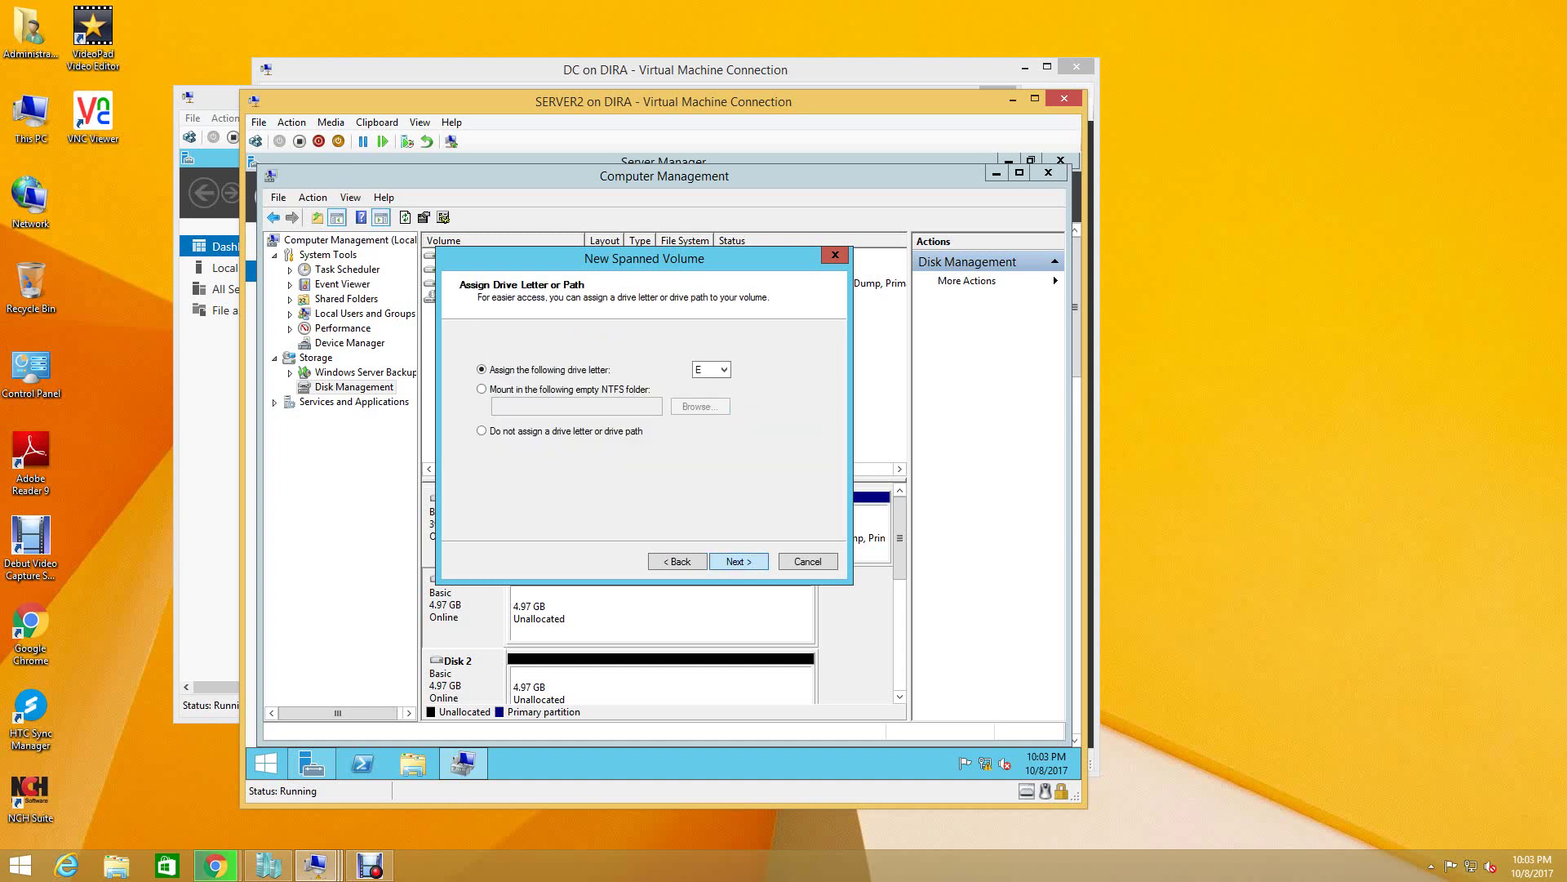
- Assign drive letter Q to the new spanned volume
key("alt+Down")
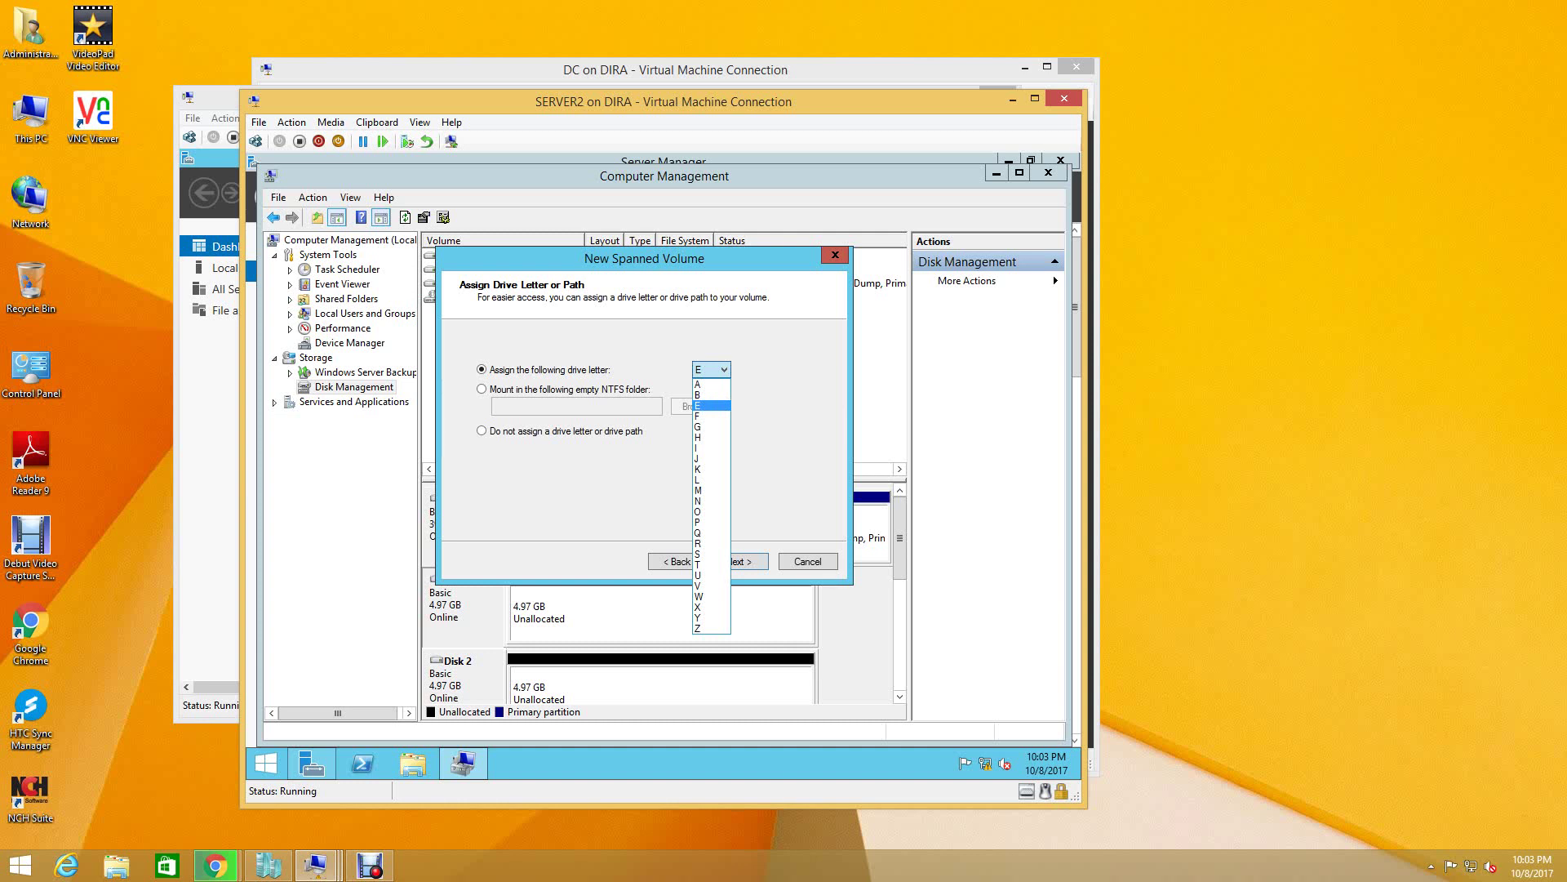
key("Down")
key("Down")
key("Down")
key("Down")
key("Down")
key("Down")
key("Down")
key("Down")
key("Down")
key("Down")
key("Down")
key("Down")
key("Down")
key("Up")
key("Return")
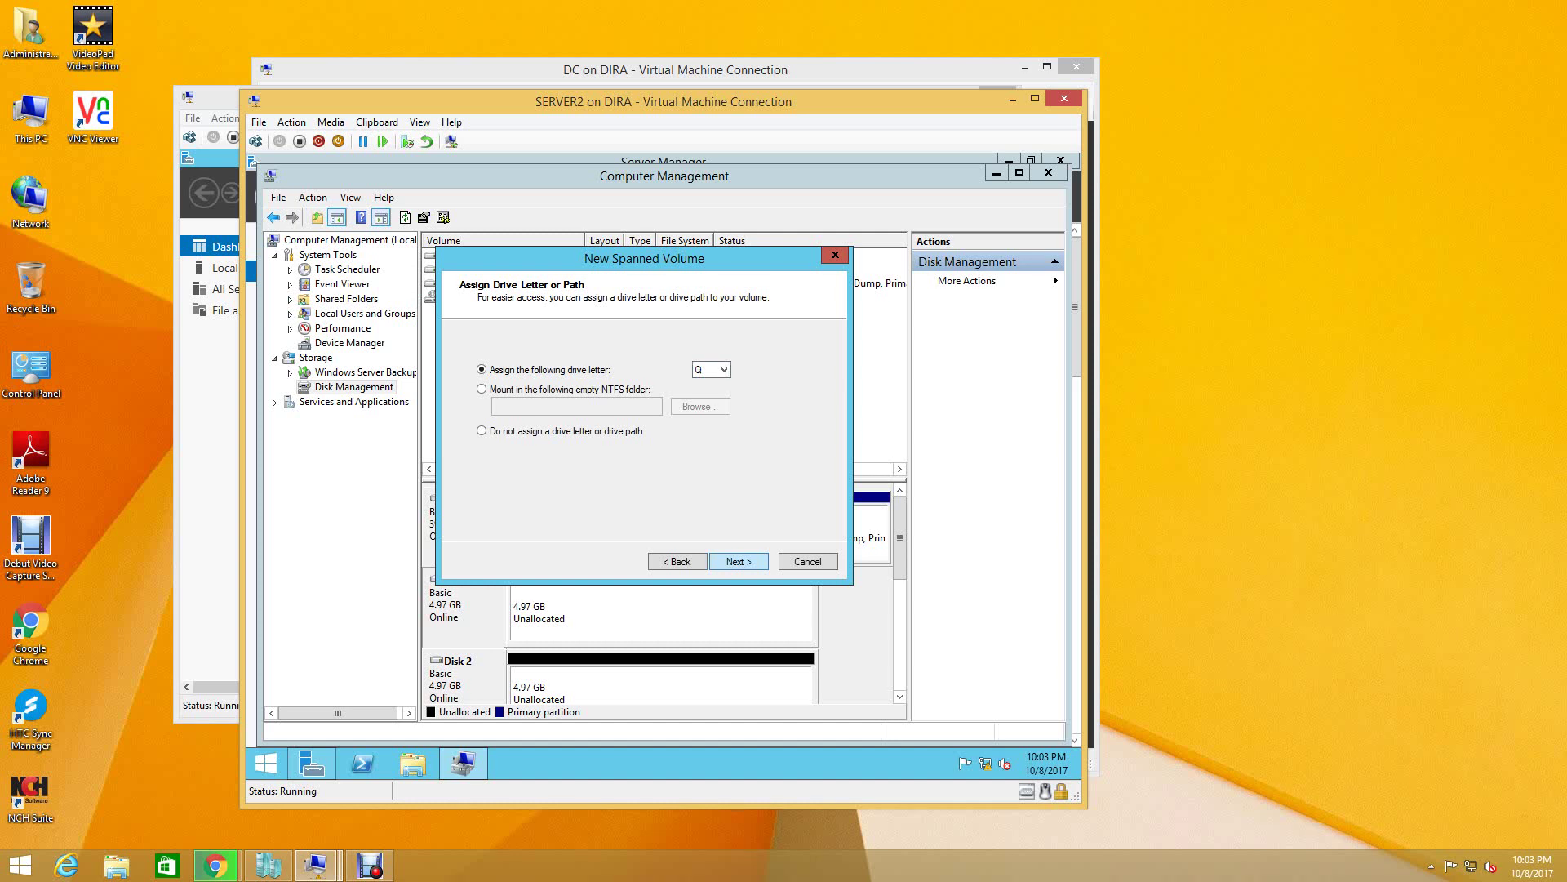
key("Return")
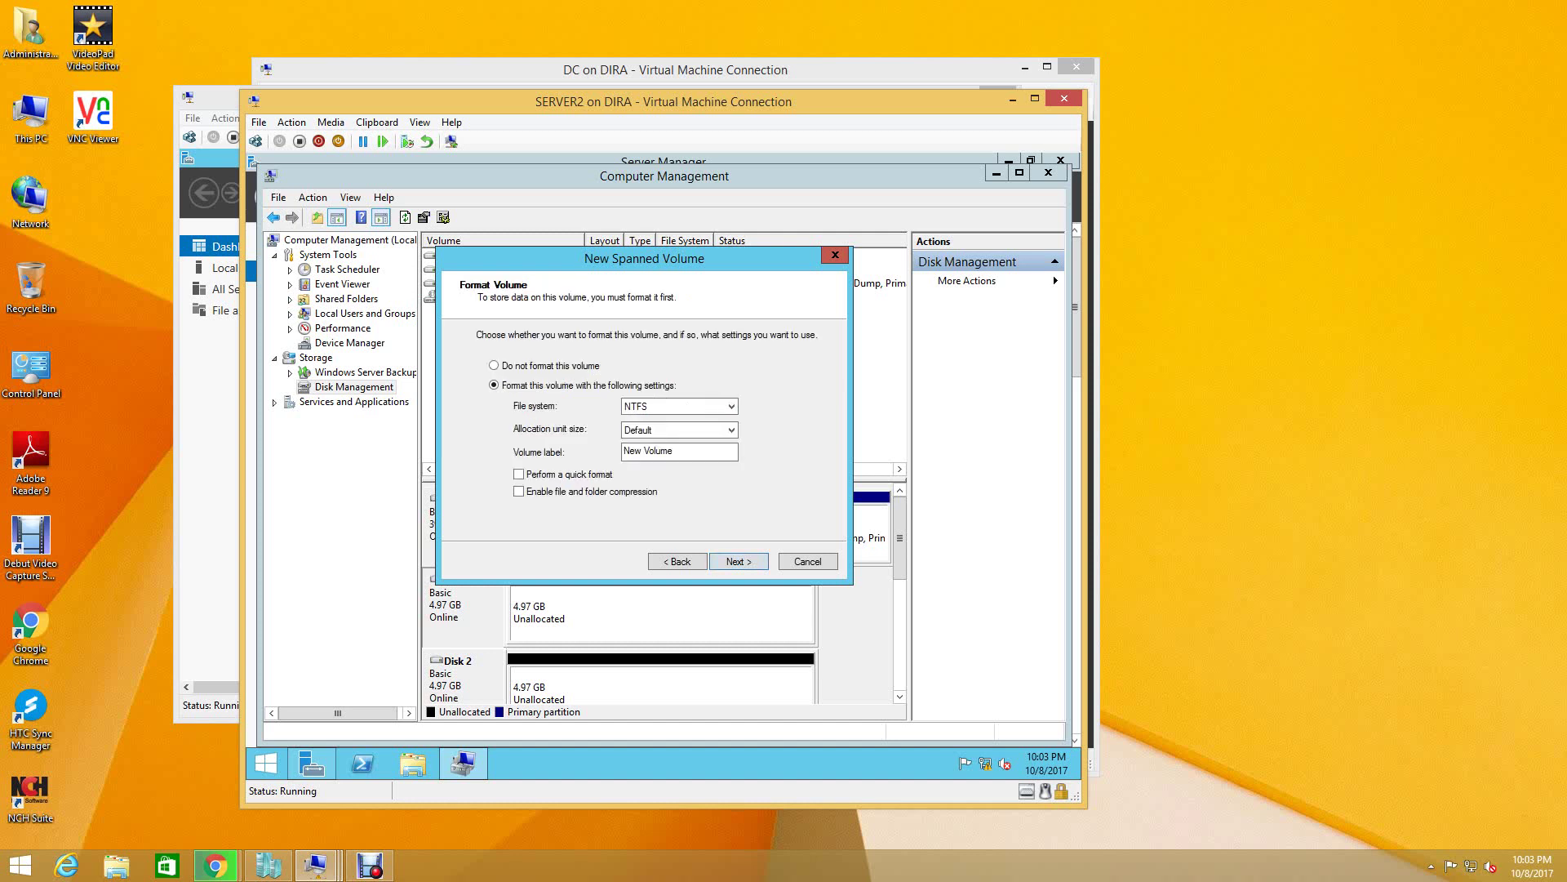
- Quick-format the volume as NTFS labelled QURAM DISK, finish, and accept converting the disks to dynamic
key("Tab")
type("quram")
key("BackSpace")
key("BackSpace")
key("BackSpace")
key("BackSpace")
key("BackSpace")
type("QURAM DISK")
left_click(518, 474)
key("Return")
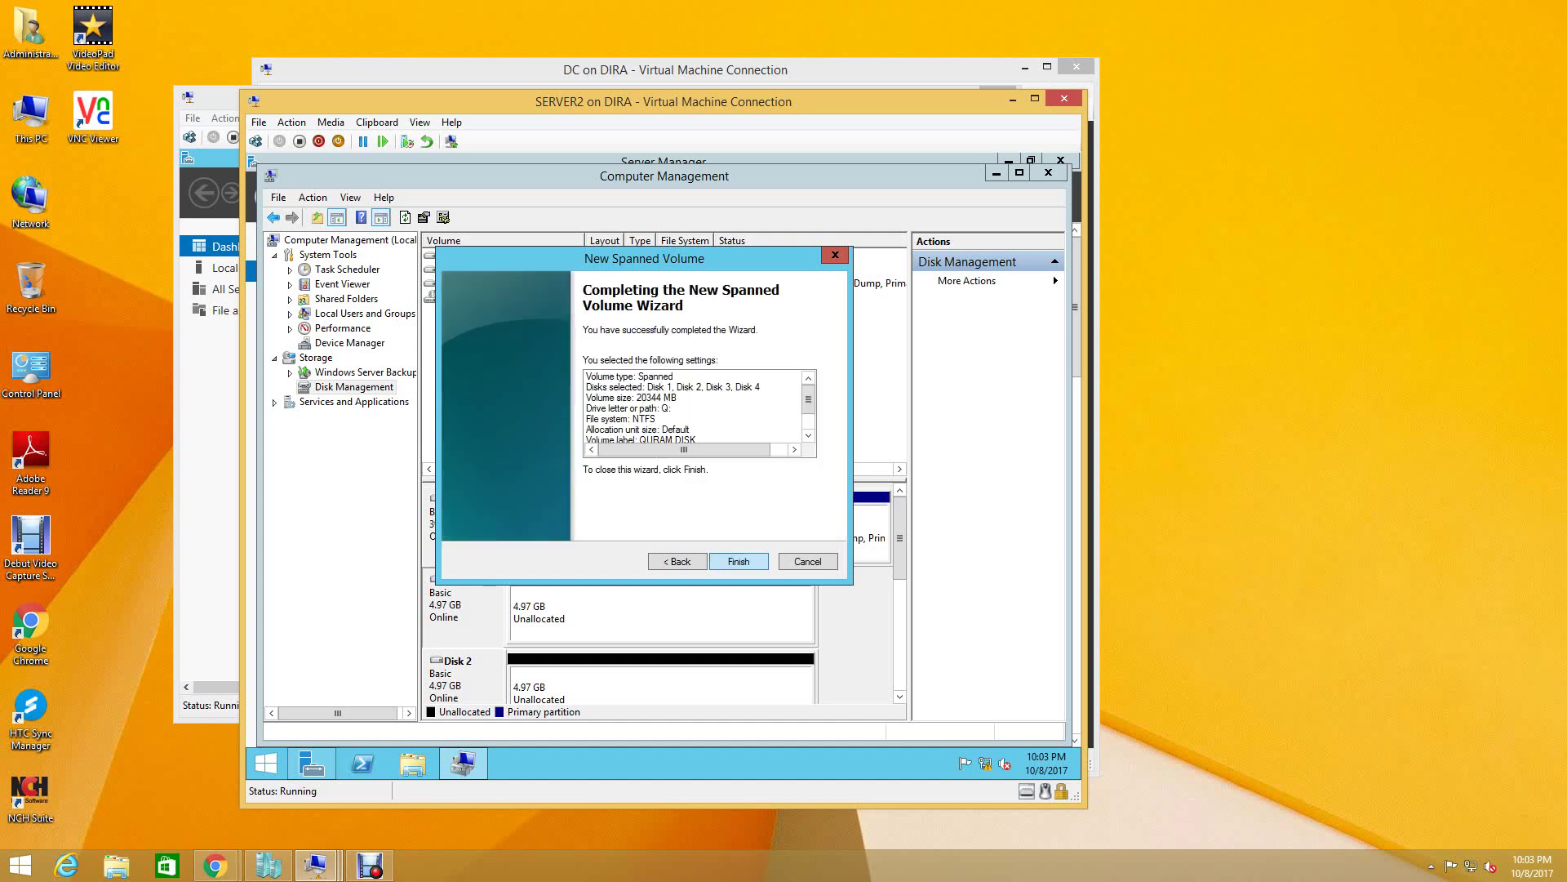
key("Return")
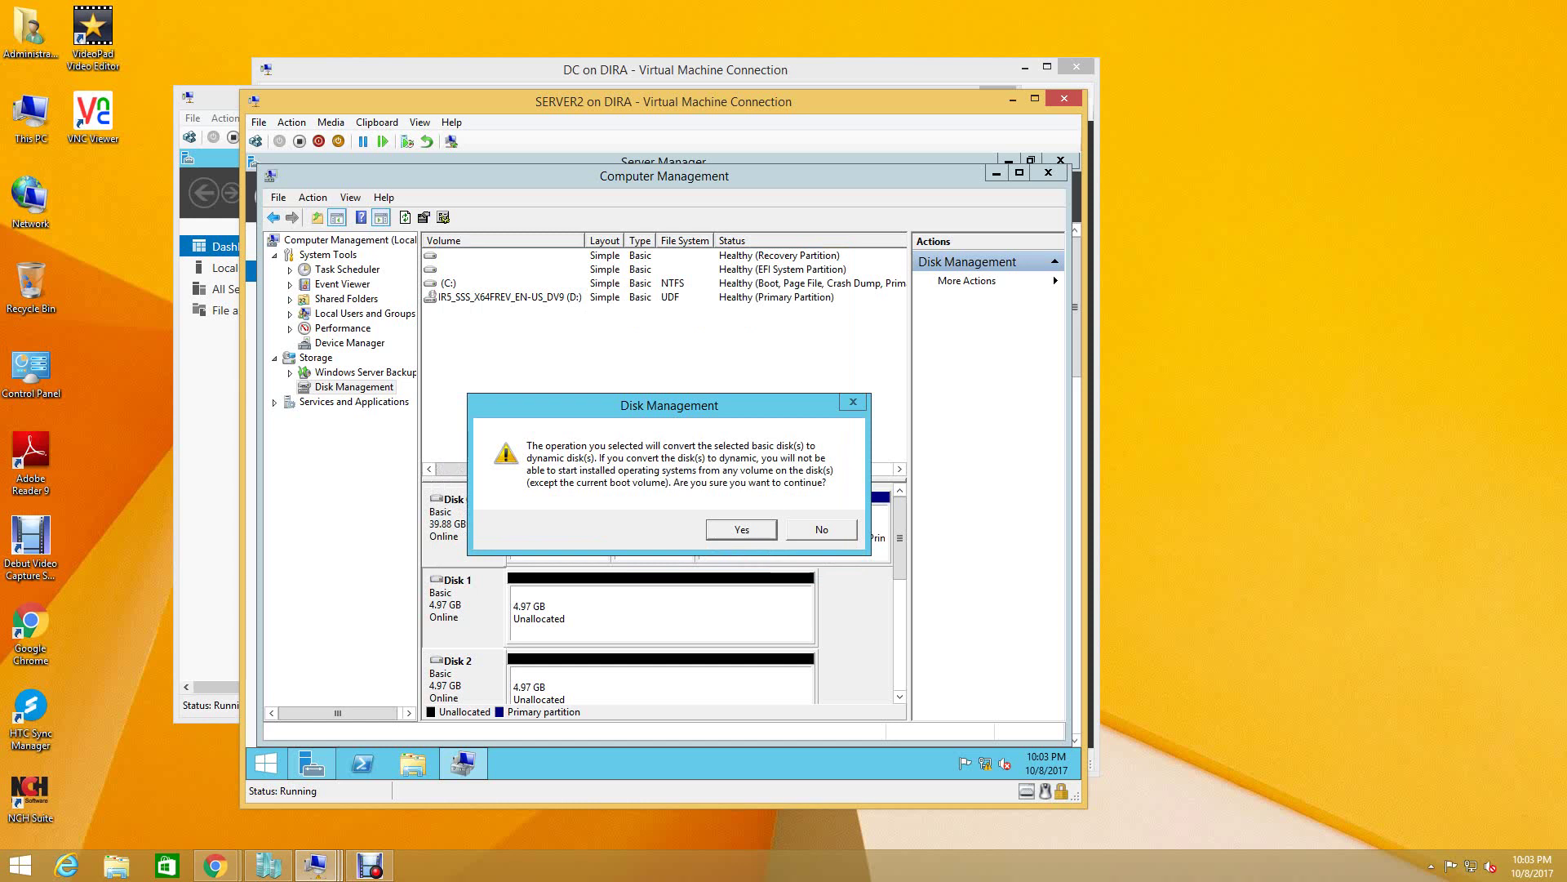
key("Return")
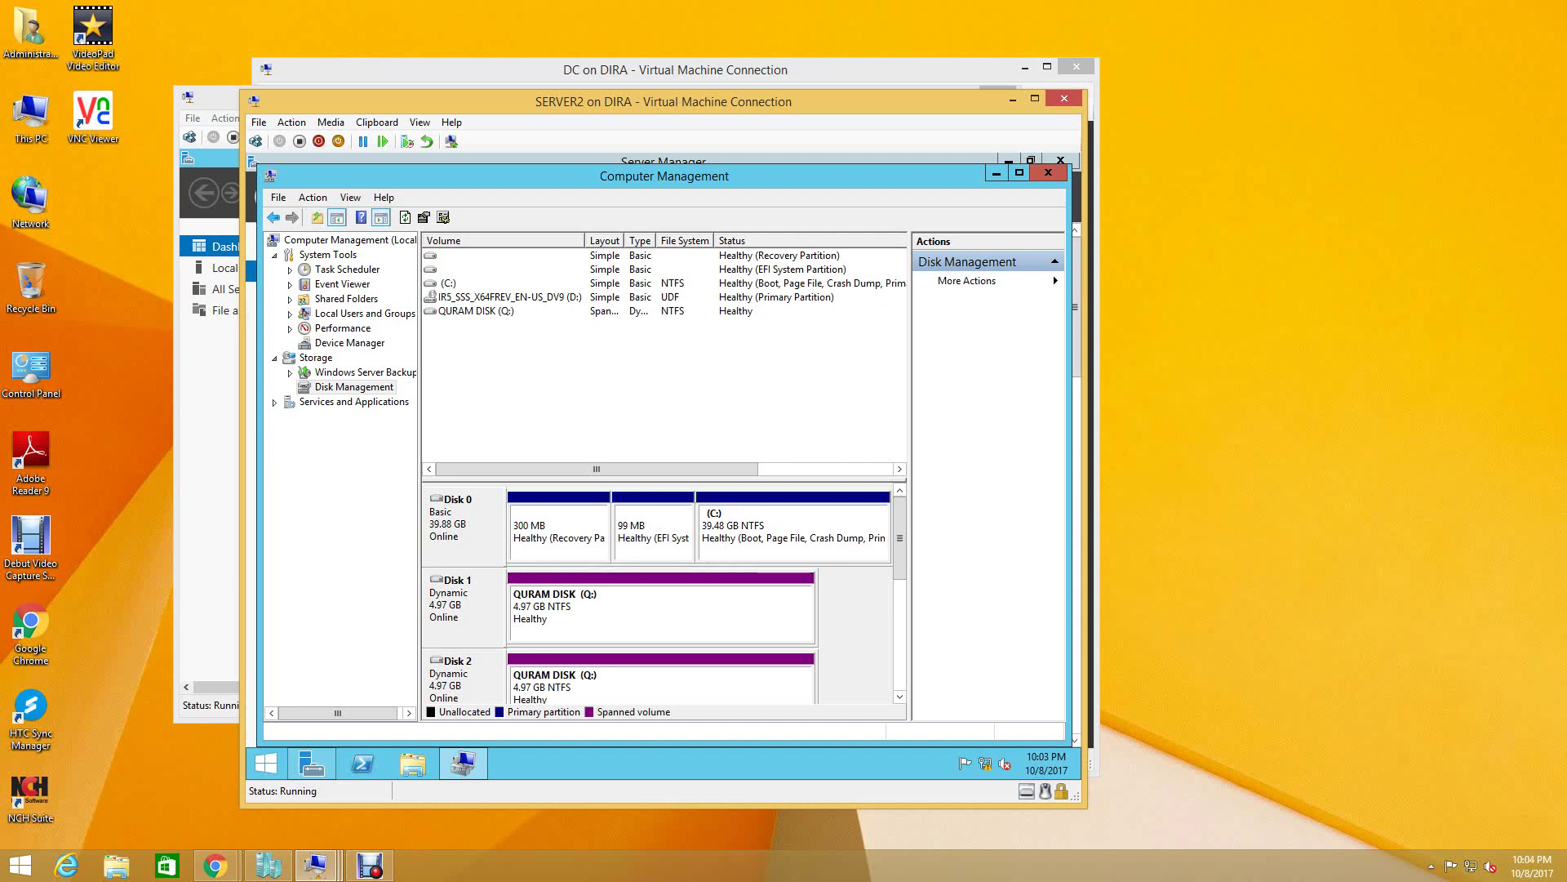
right_click(465, 680)
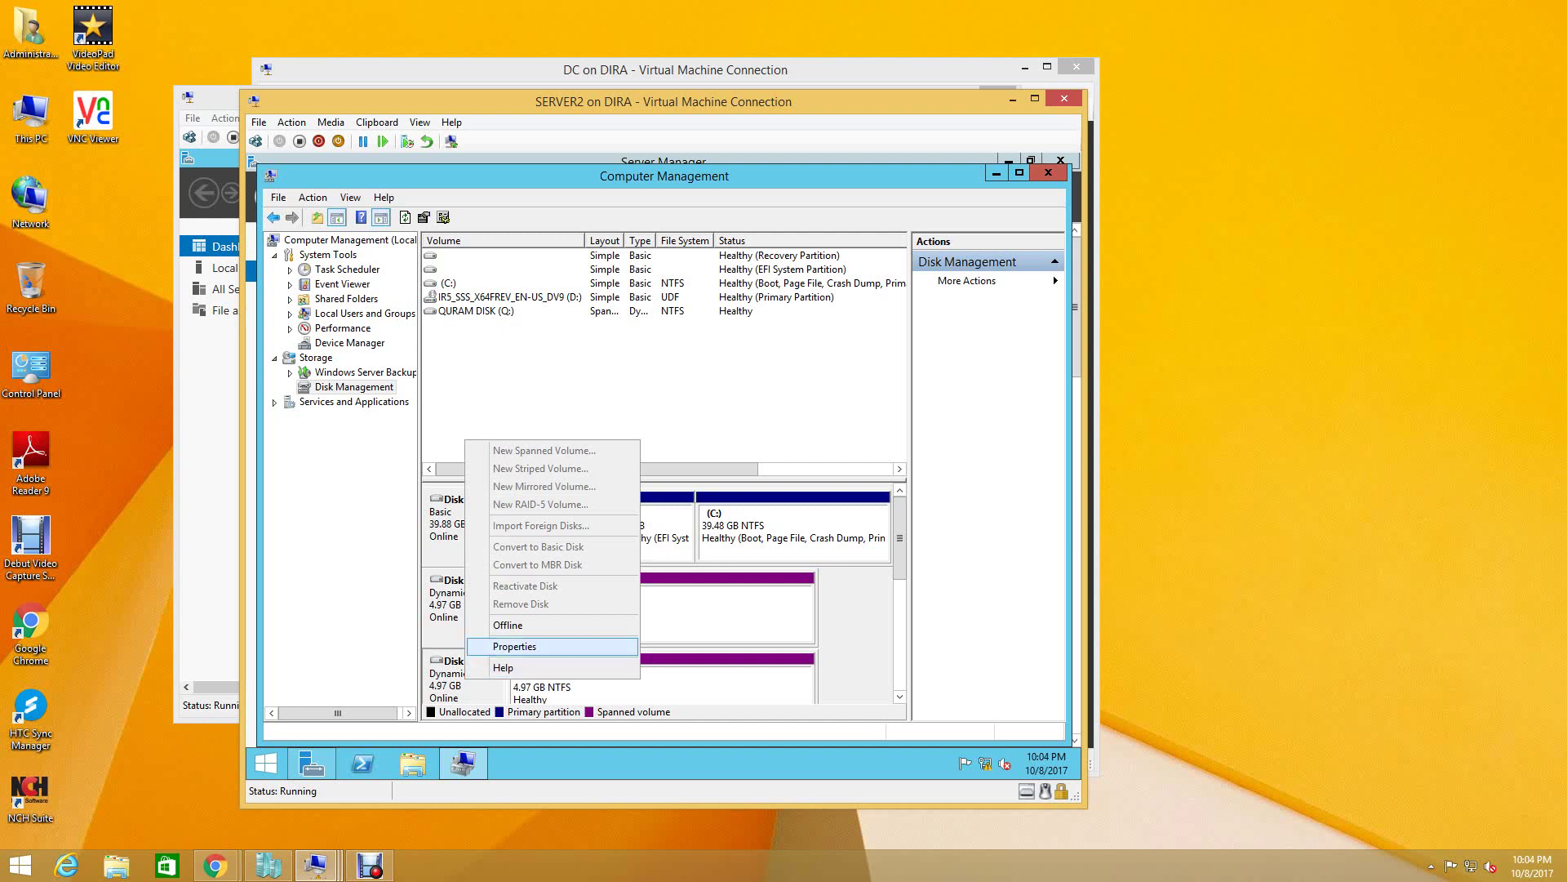
- Reassign QURAM DISK to drive letter L through Change Drive Letter and Paths, accepting the warning
key("Escape")
right_click(605, 694)
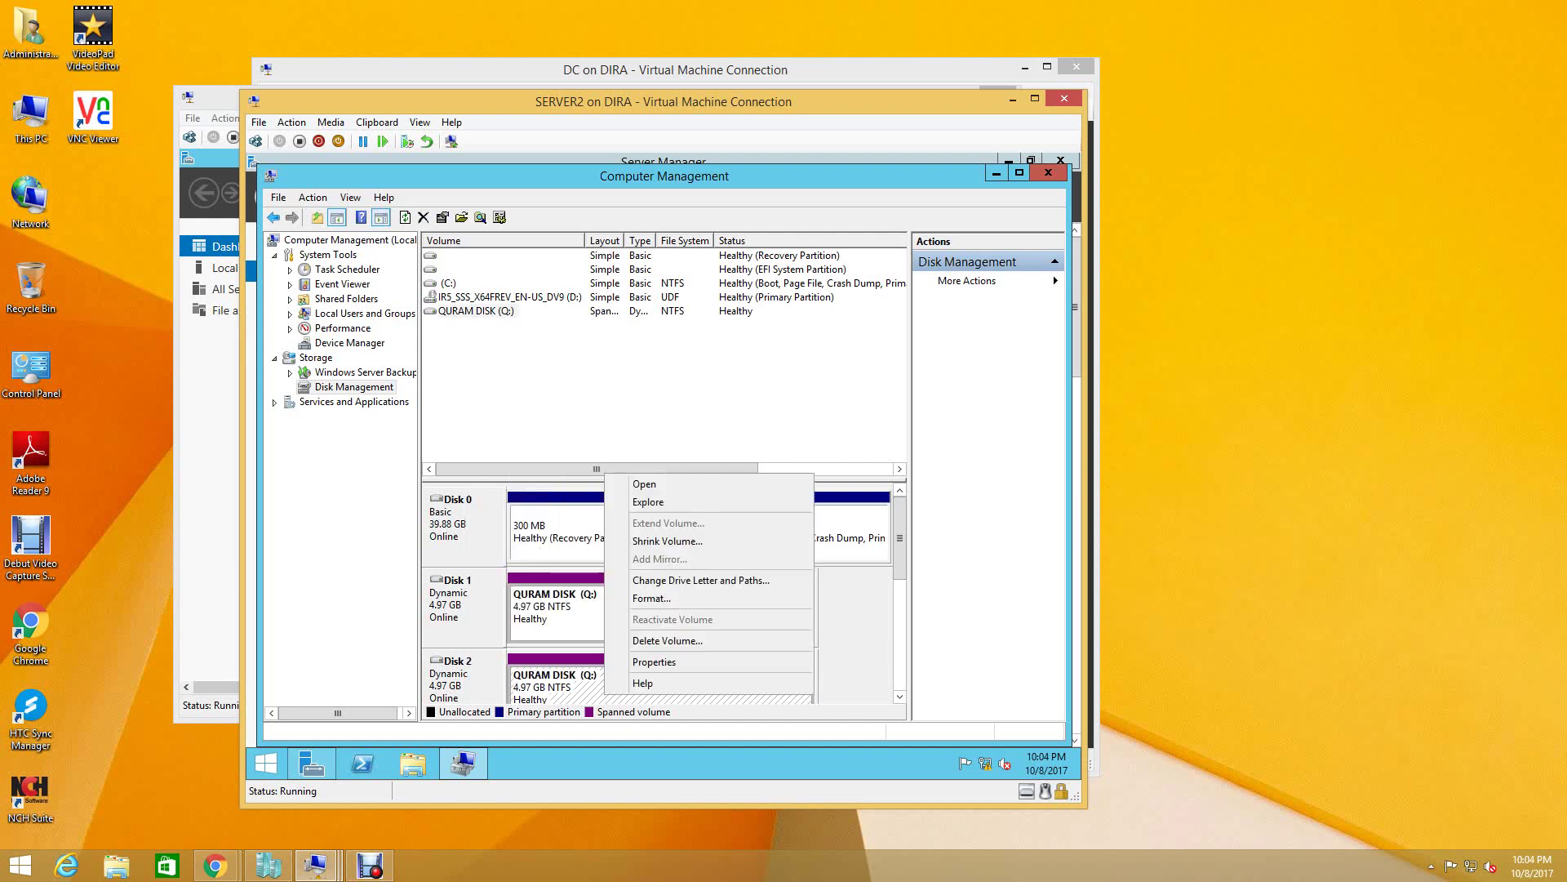
key("Return")
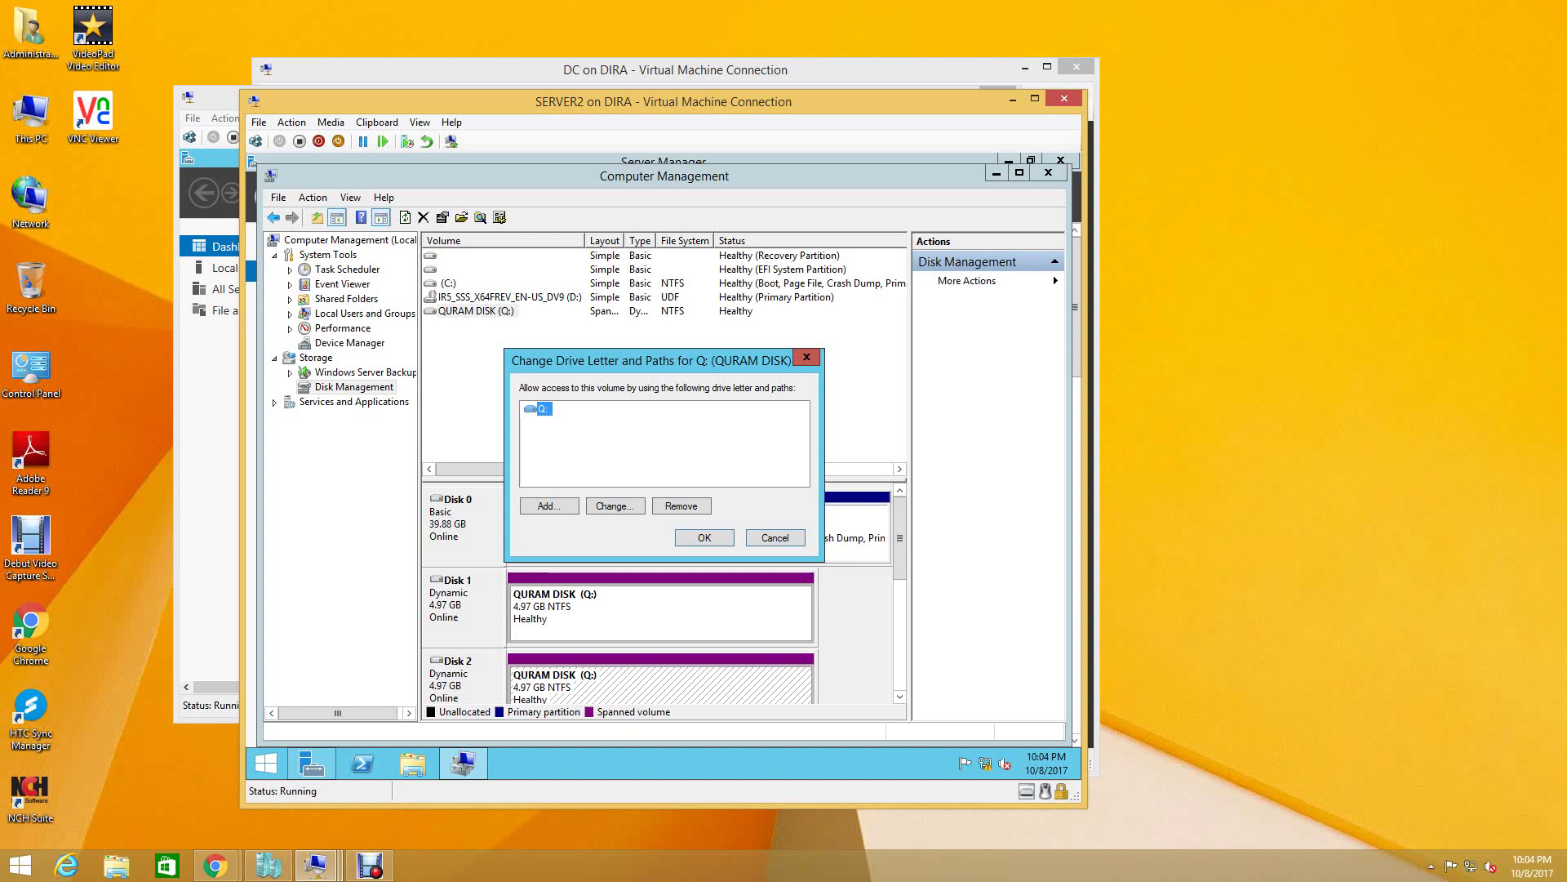
left_click(615, 505)
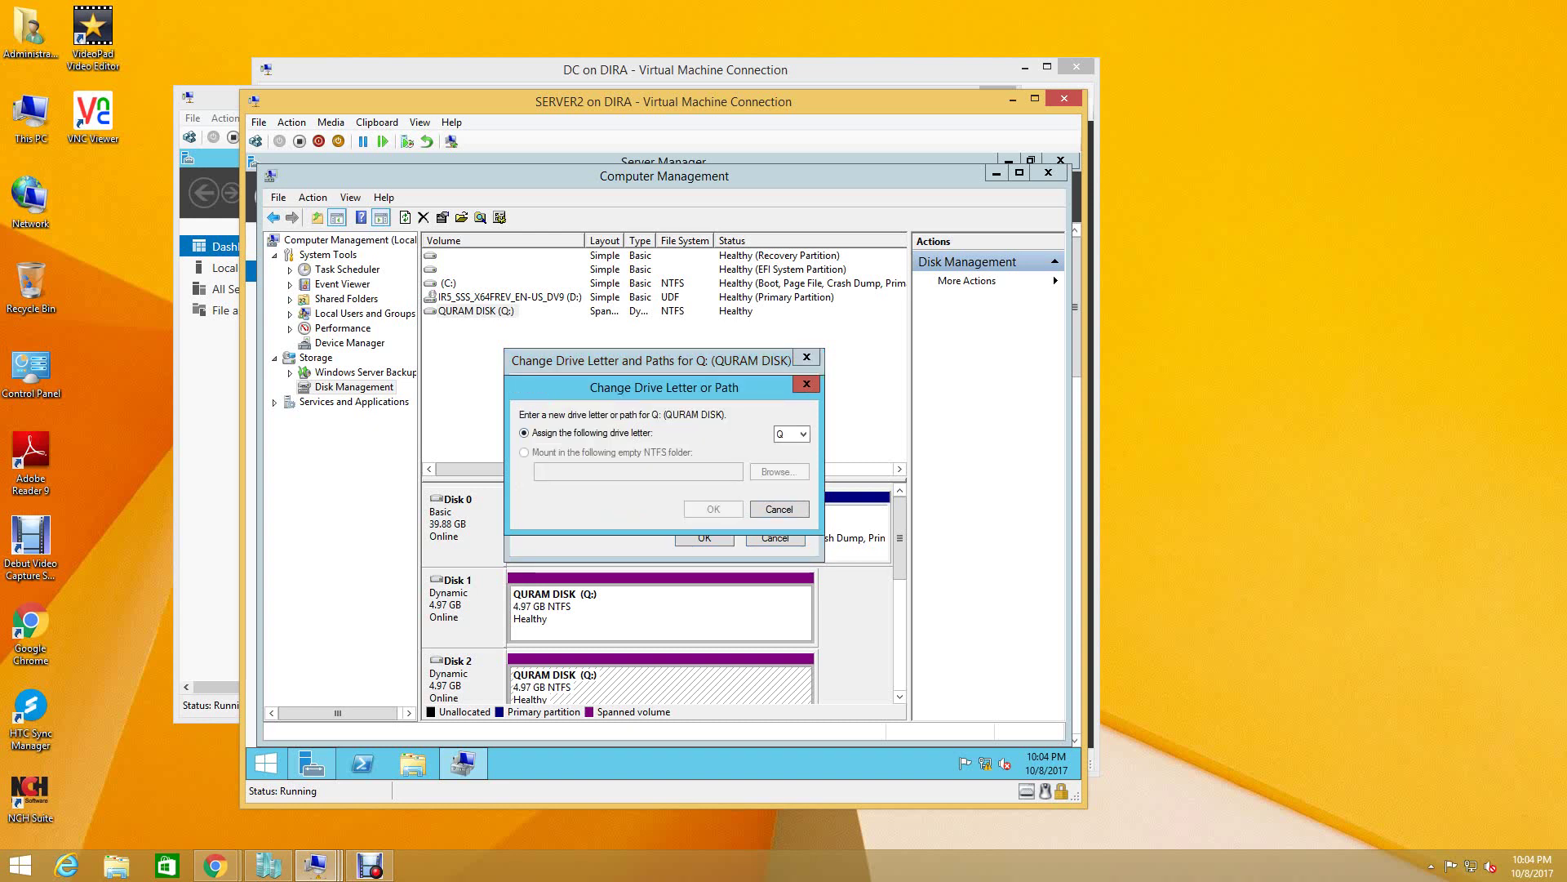
key("alt+Down")
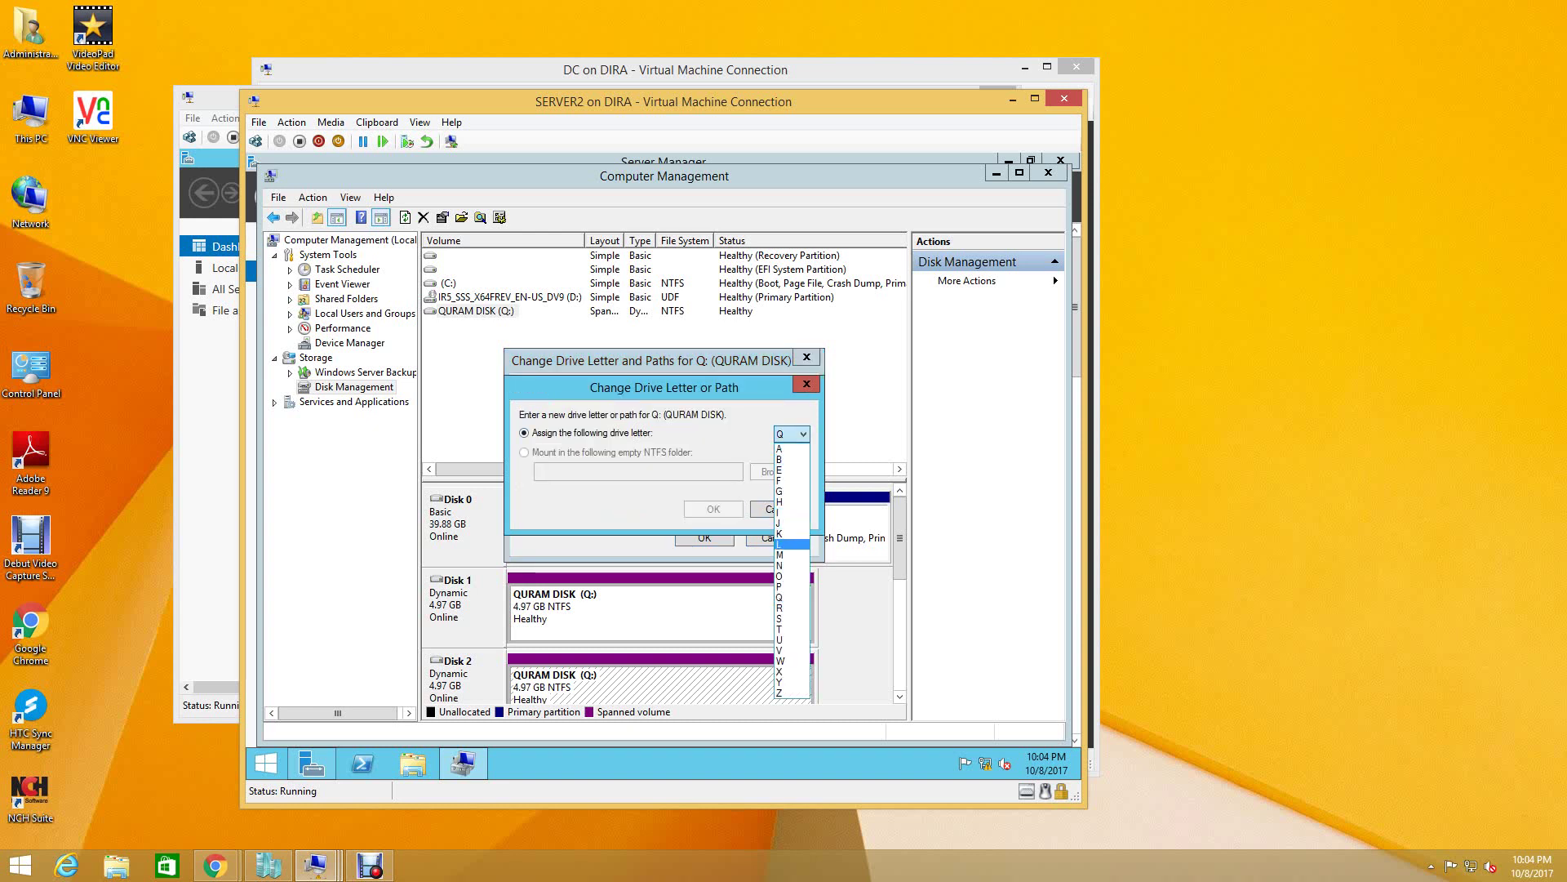
left_click(788, 544)
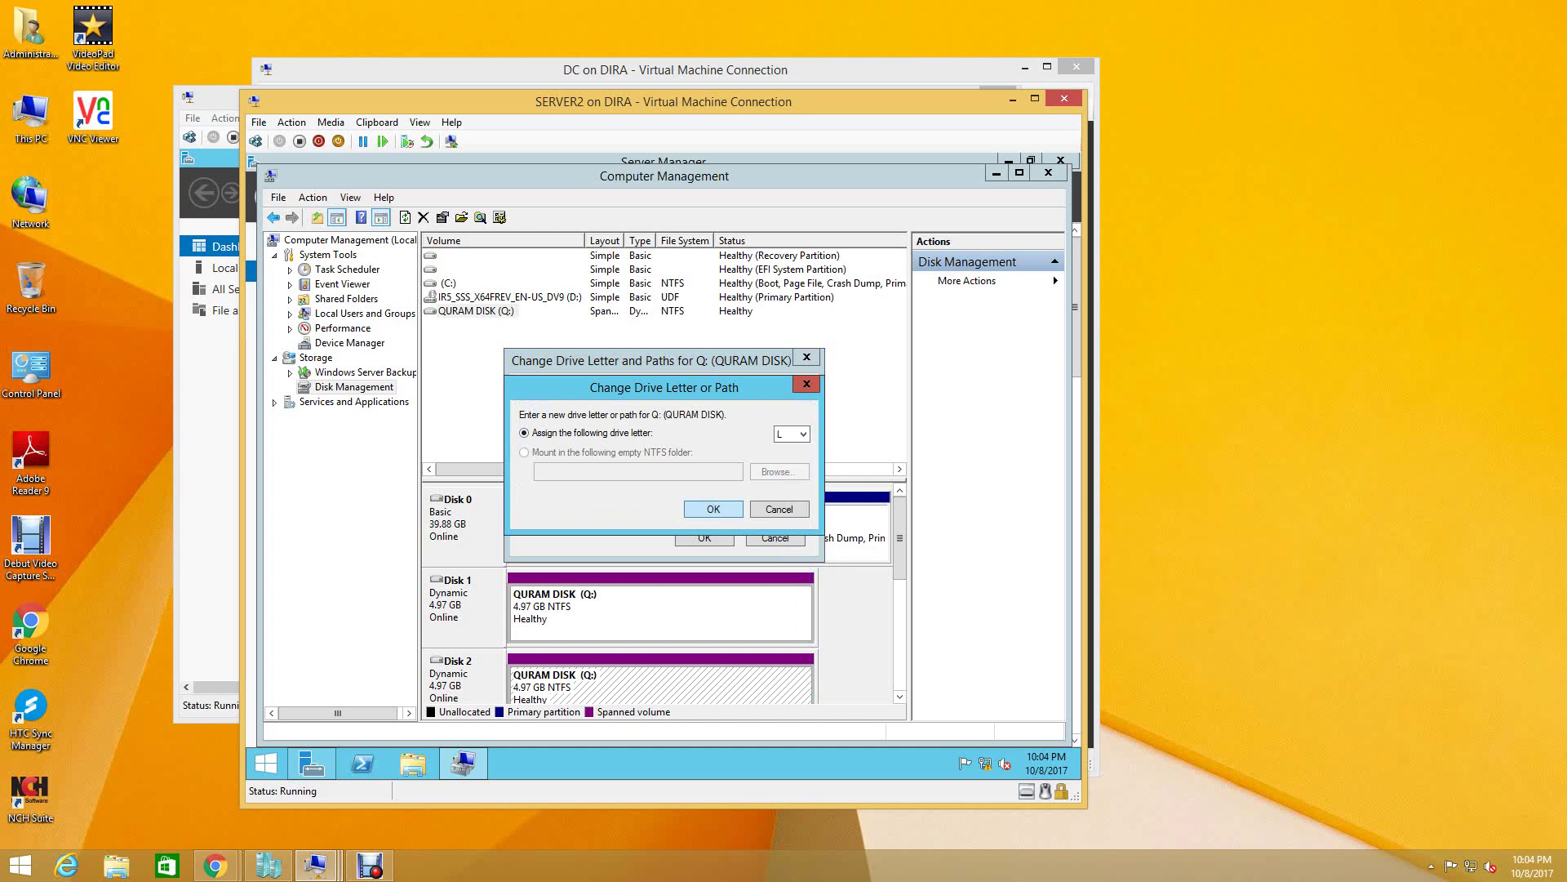
key("Return")
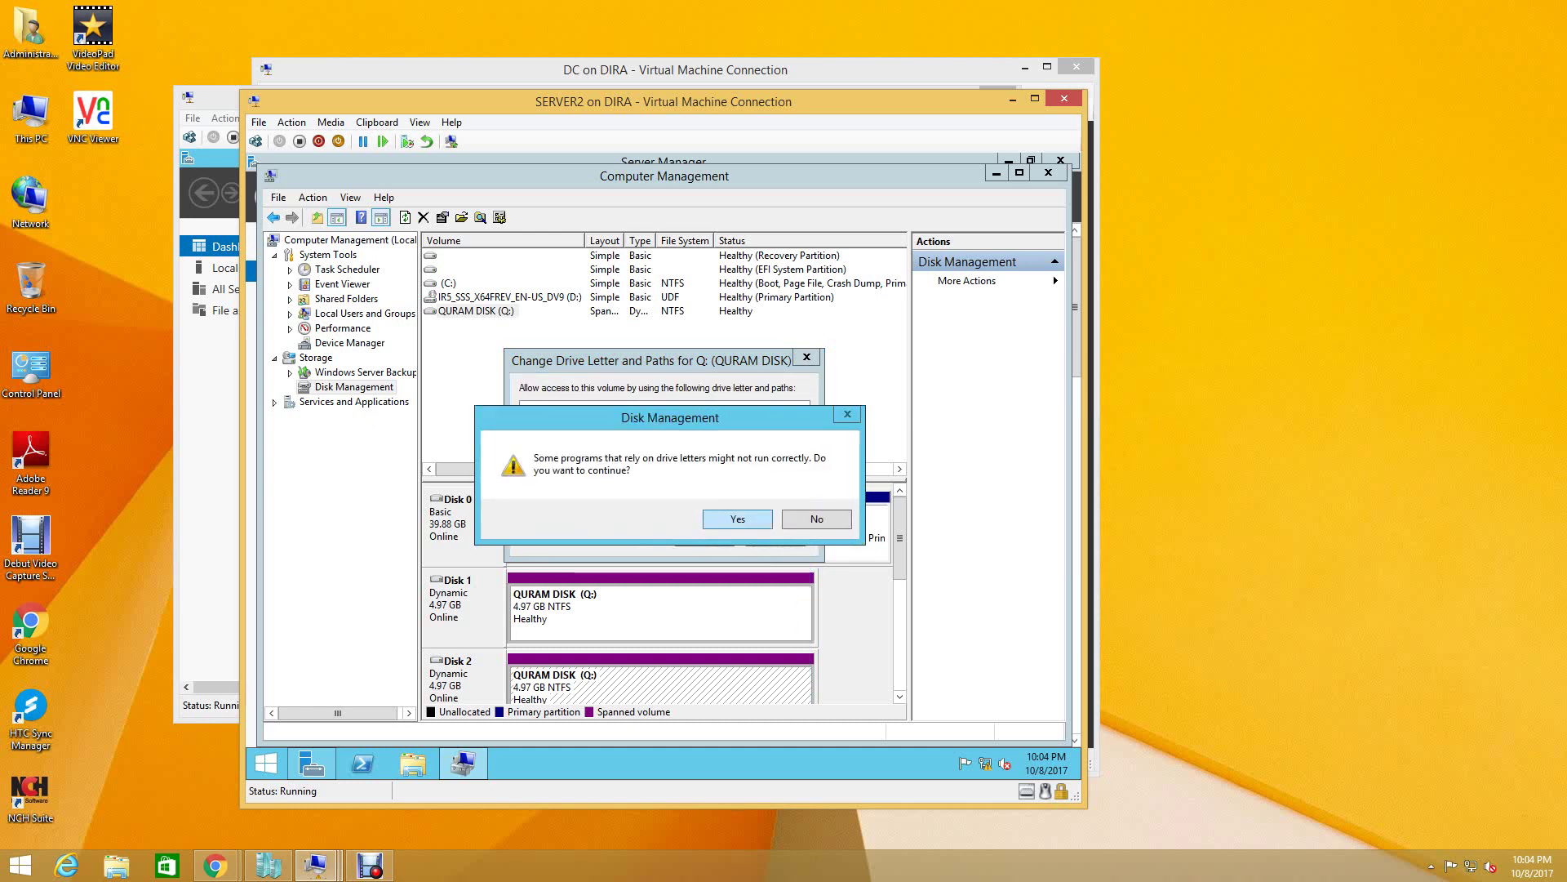
key("Return")
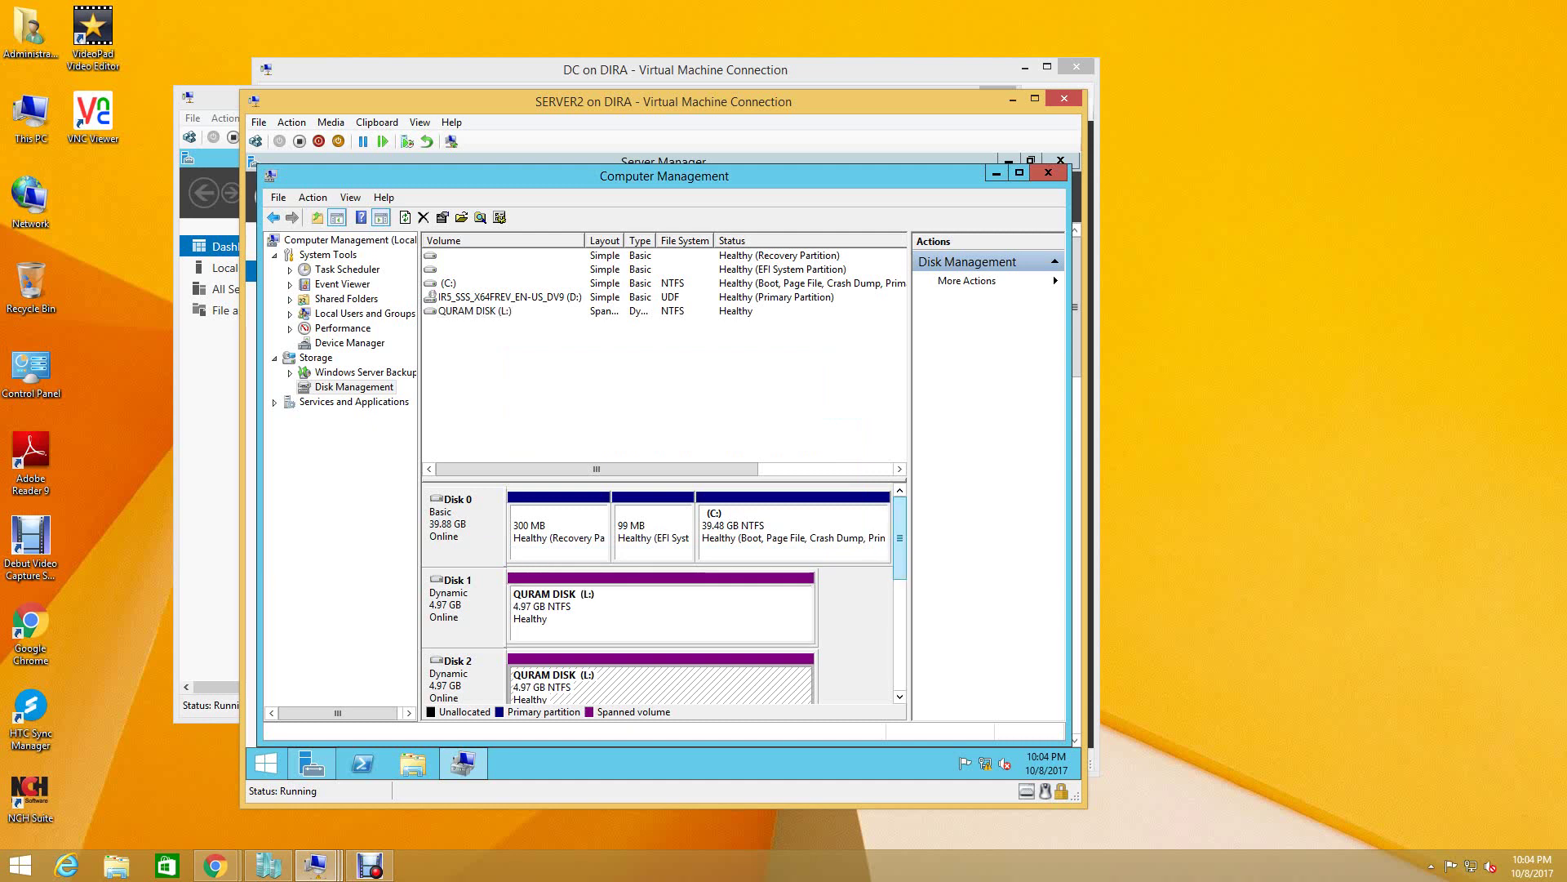
scroll(702, 596, "down", 1)
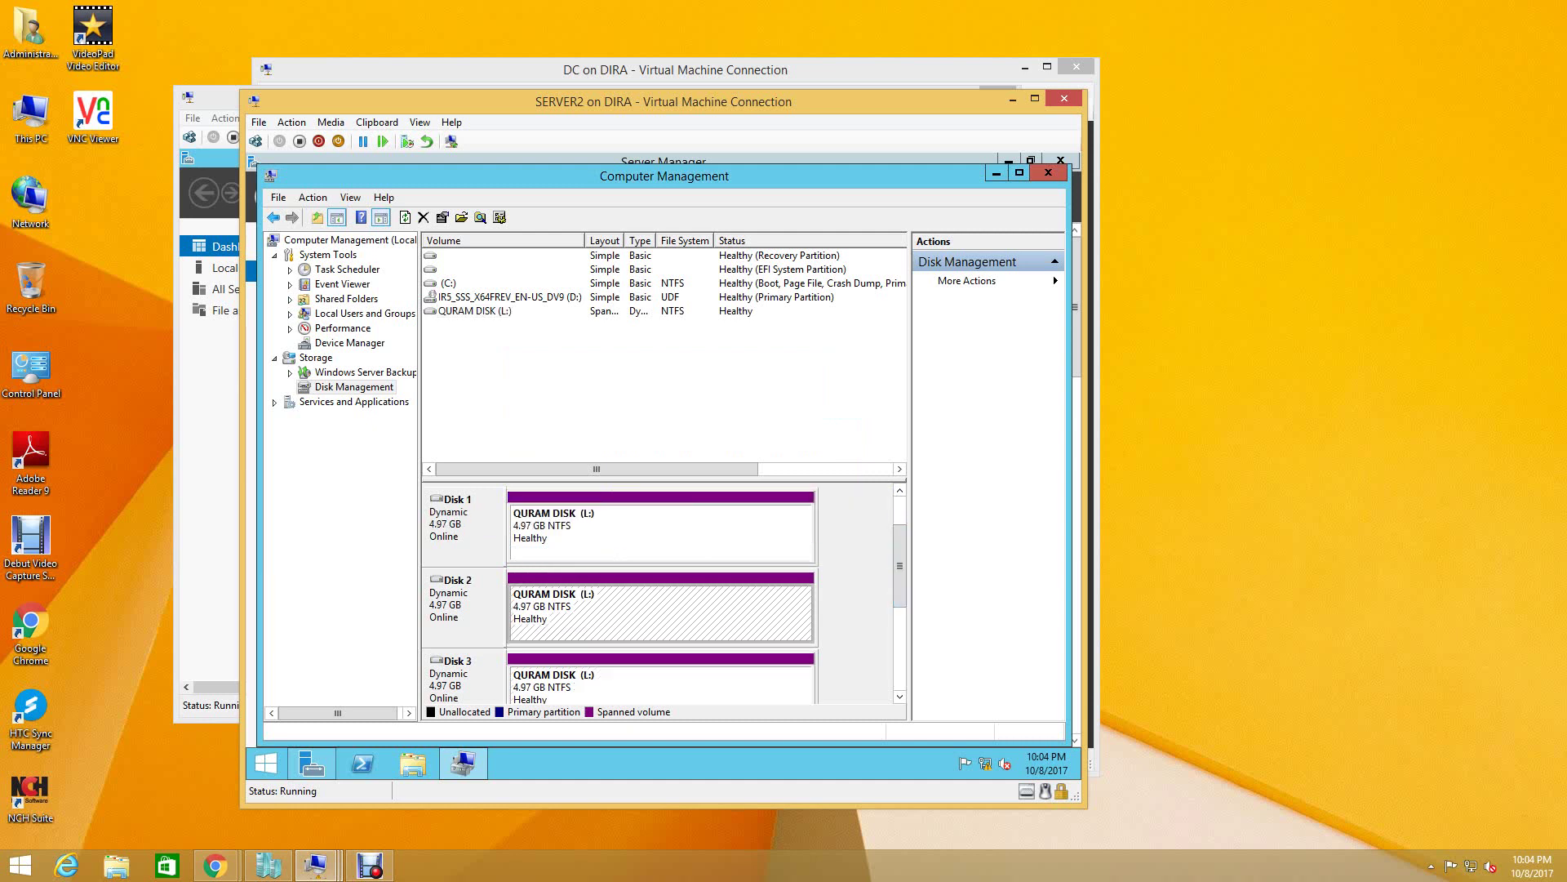
right_click(562, 609)
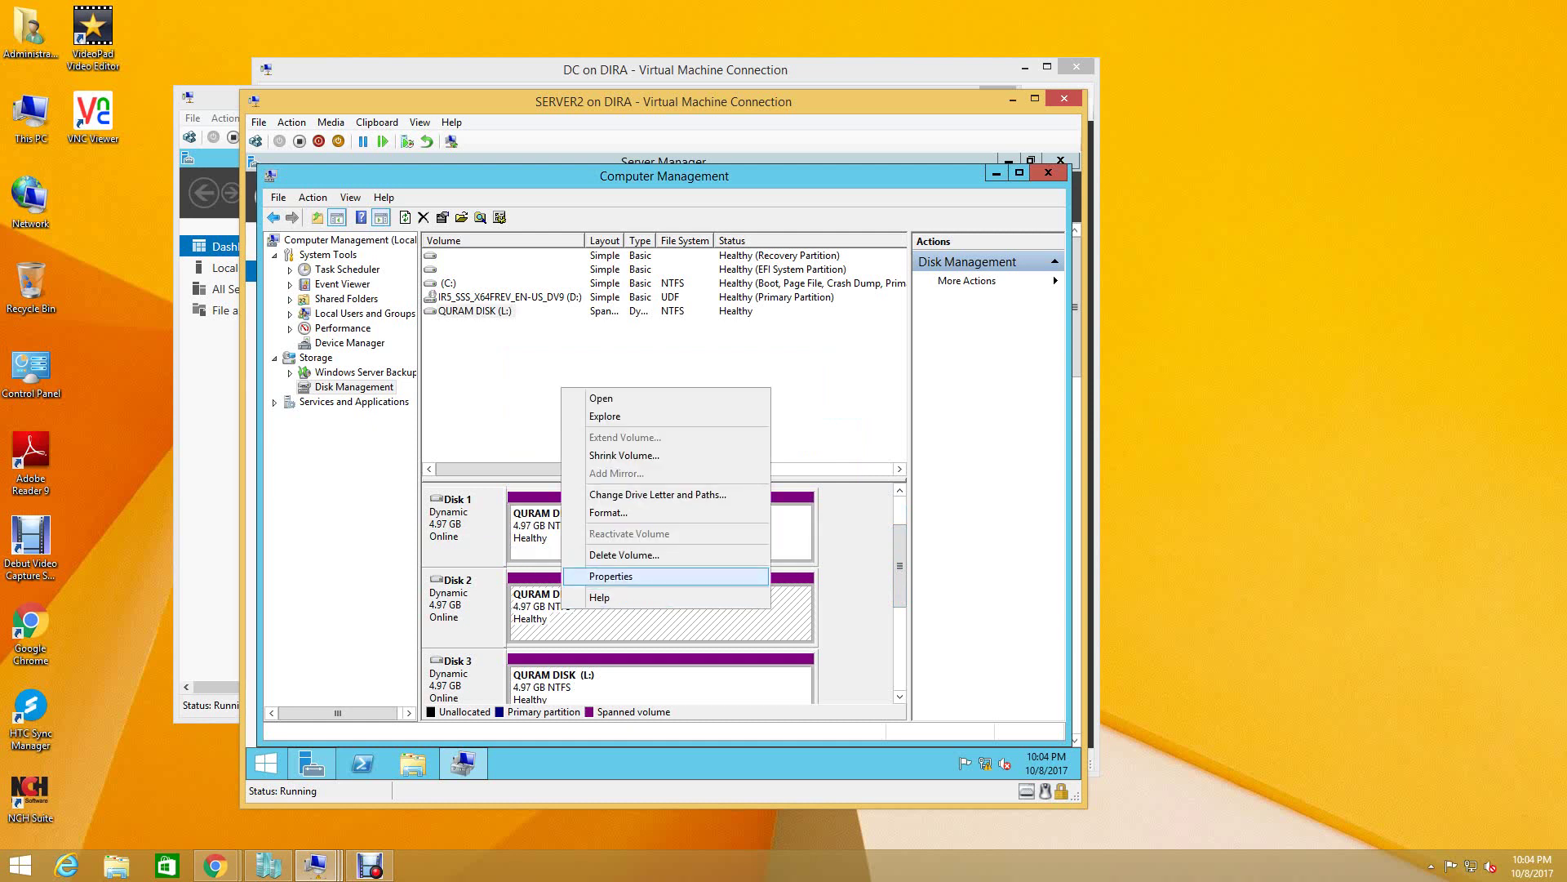
key("Return")
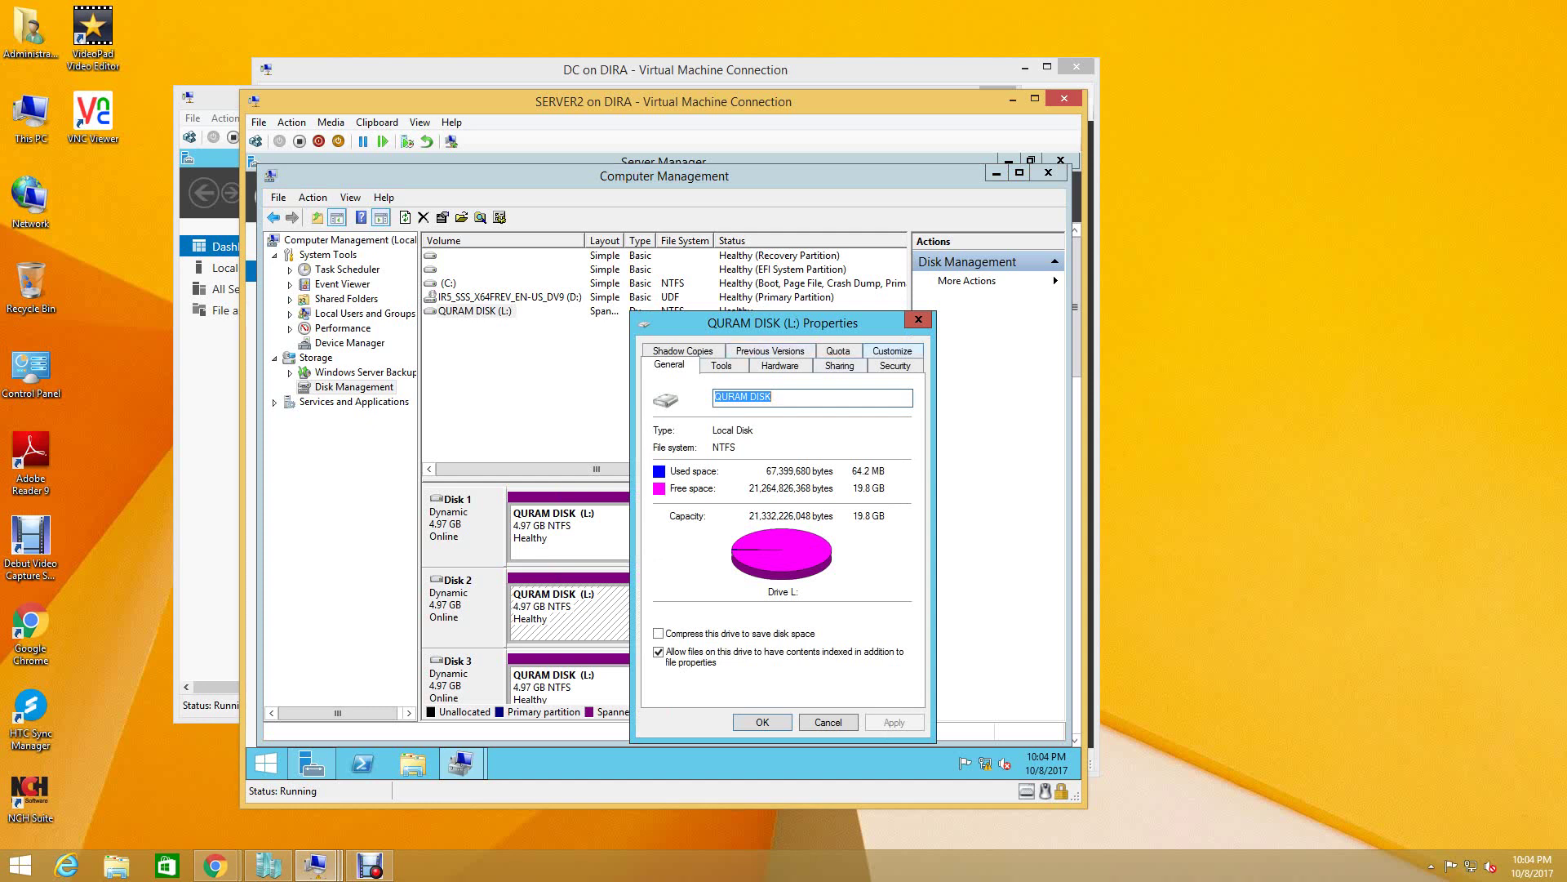
left_click(918, 319)
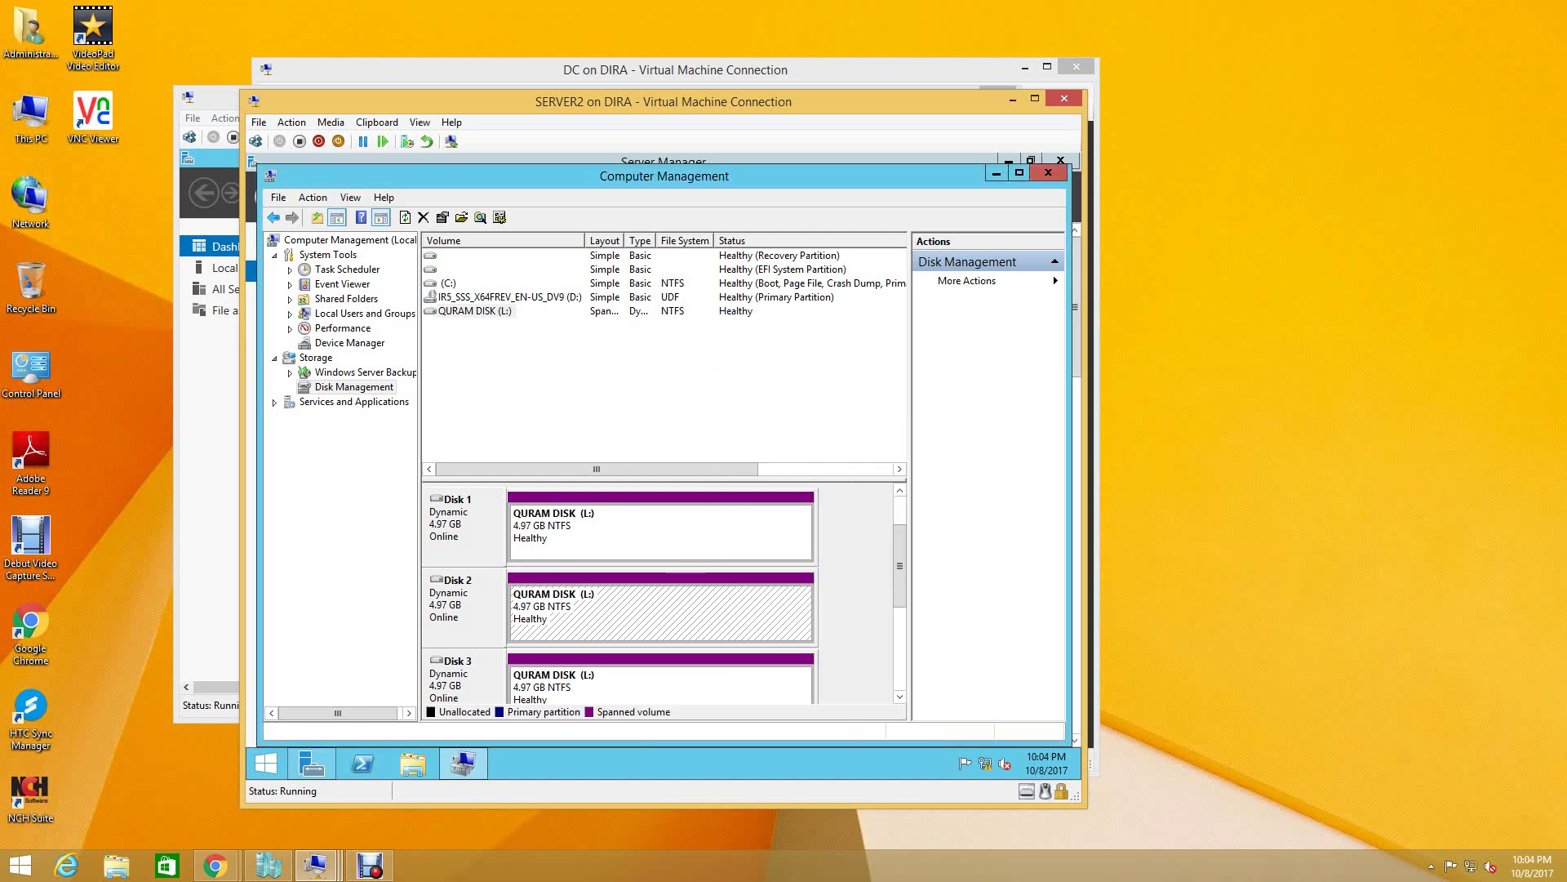
left_click(661, 686)
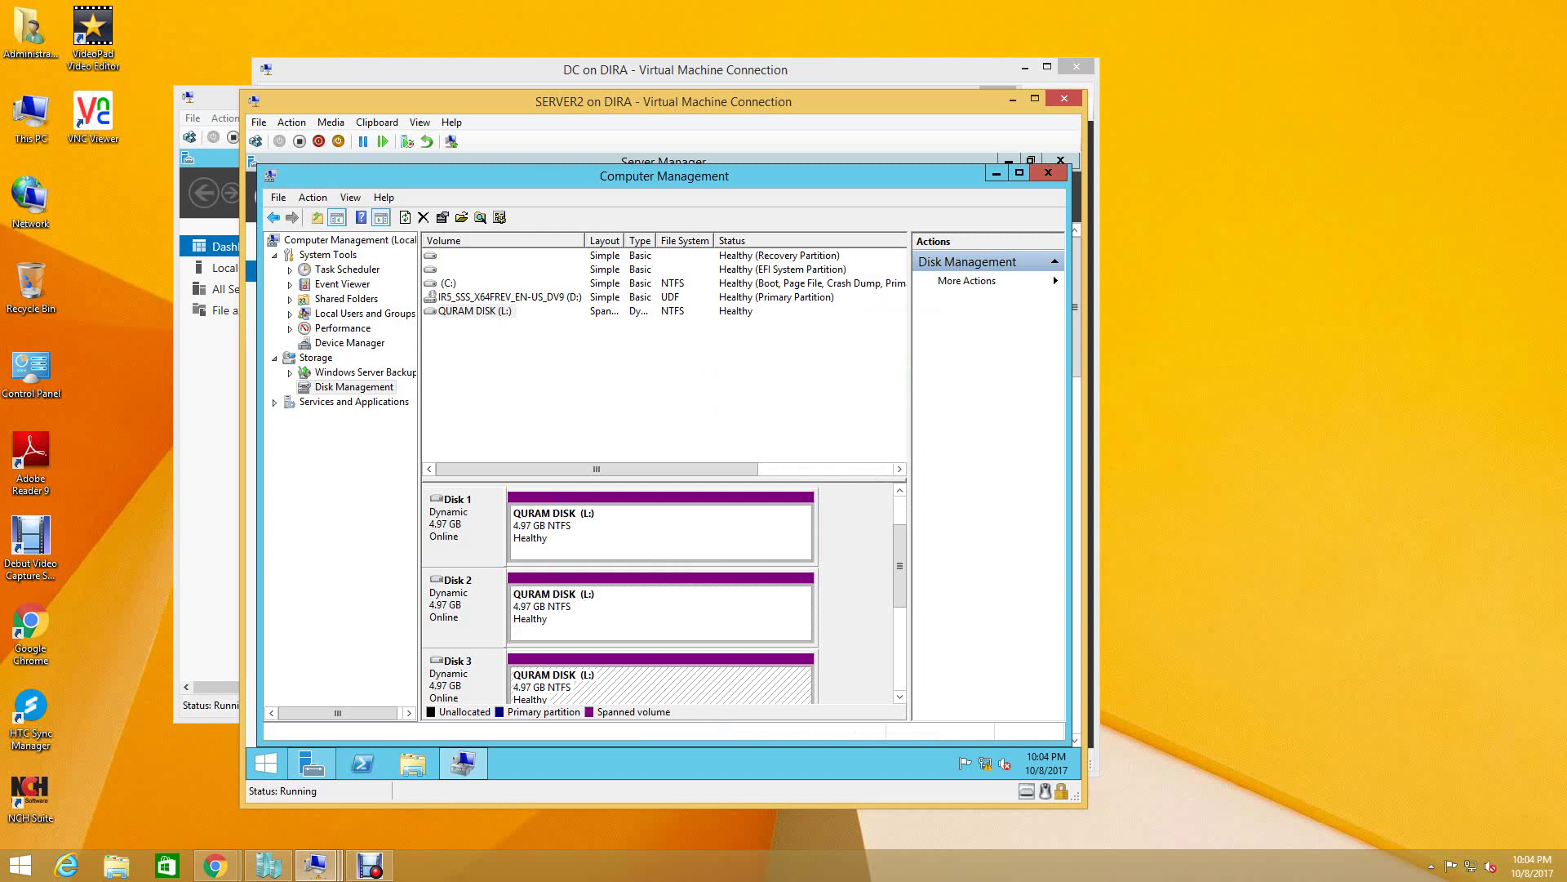
right_click(463, 524)
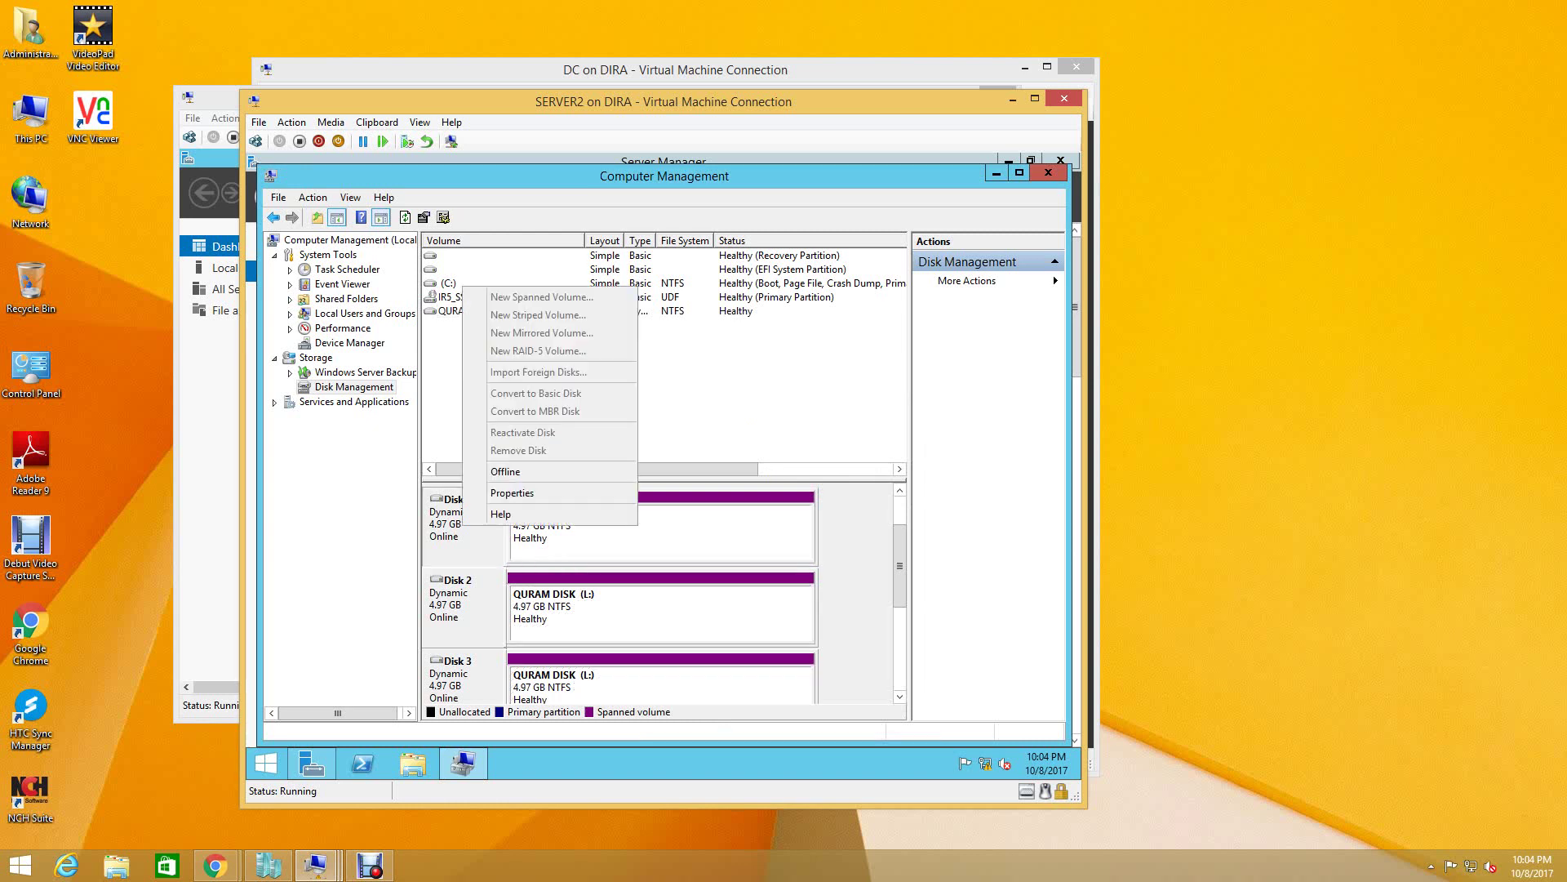
left_click(661, 532)
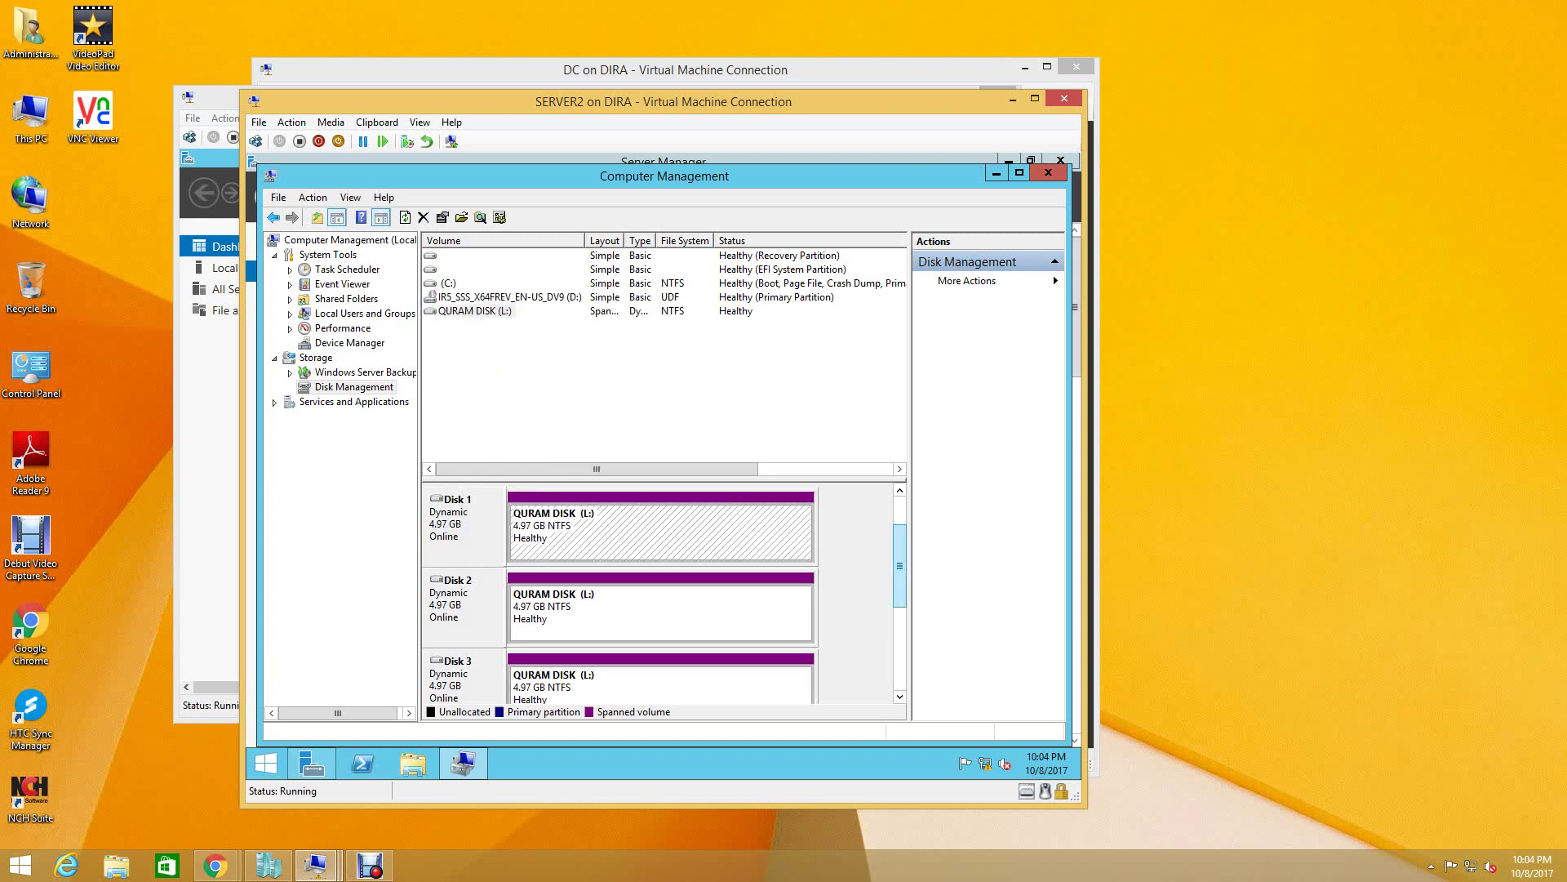
scroll(661, 596, "up", 1)
scroll(661, 596, "down", 4)
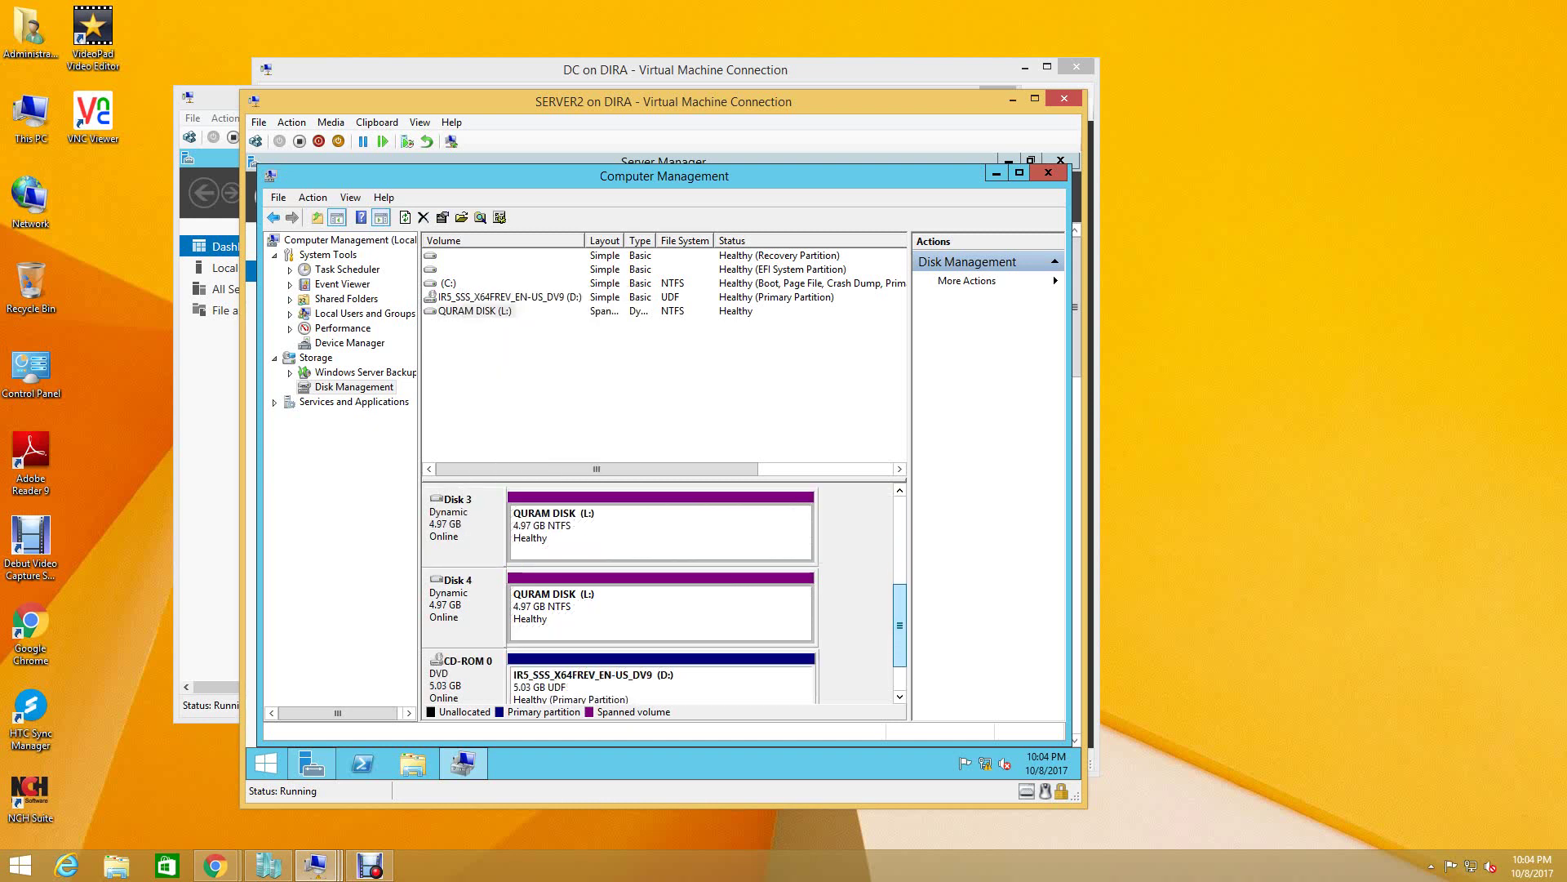
scroll(661, 596, "up", 3)
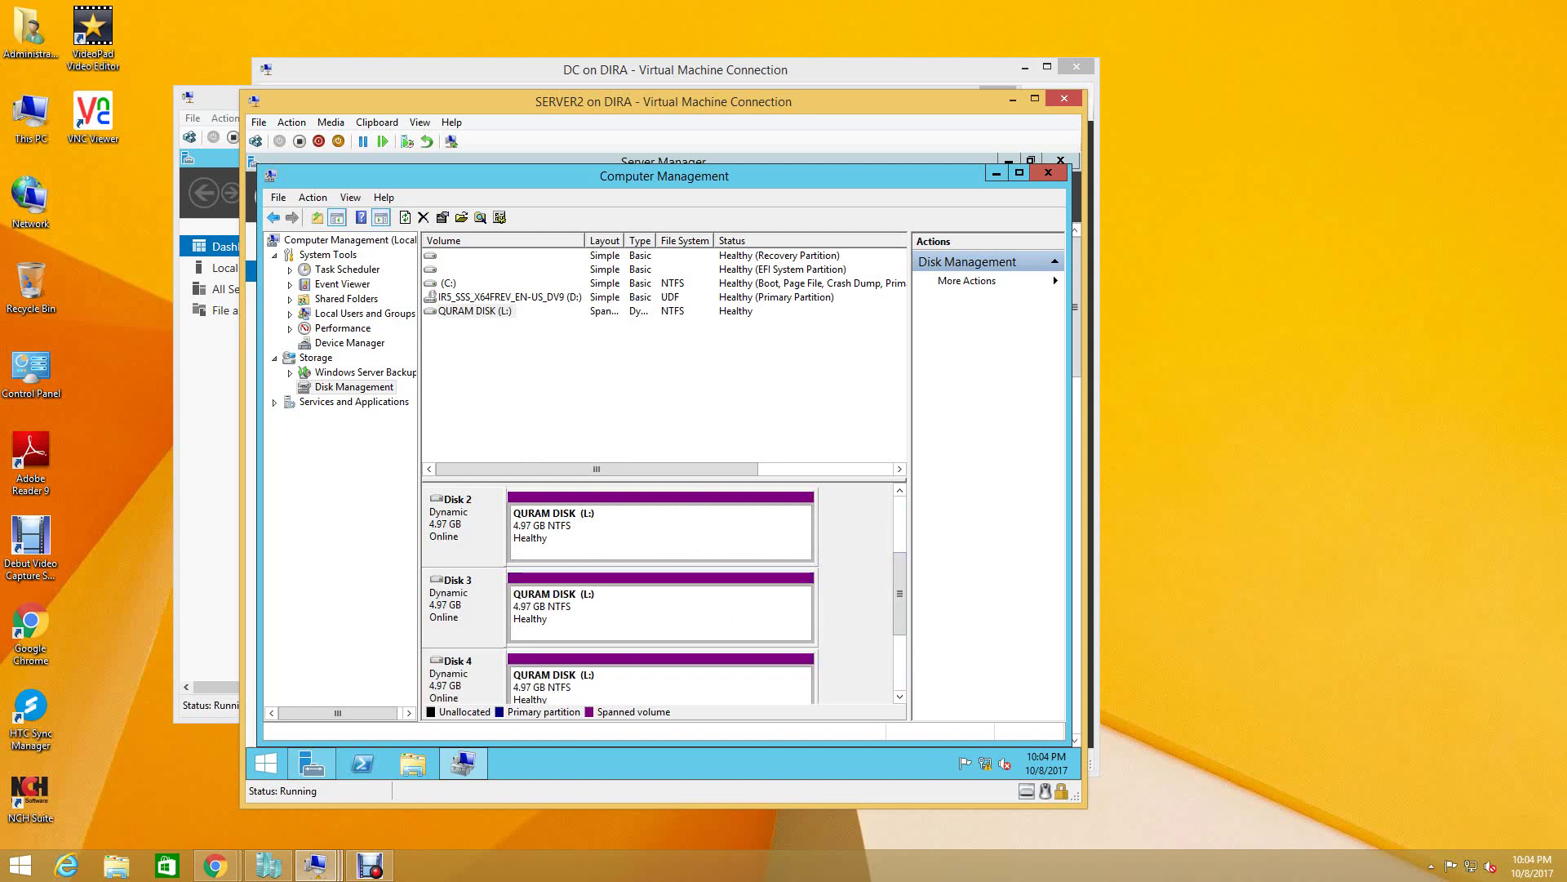
right_click(555, 540)
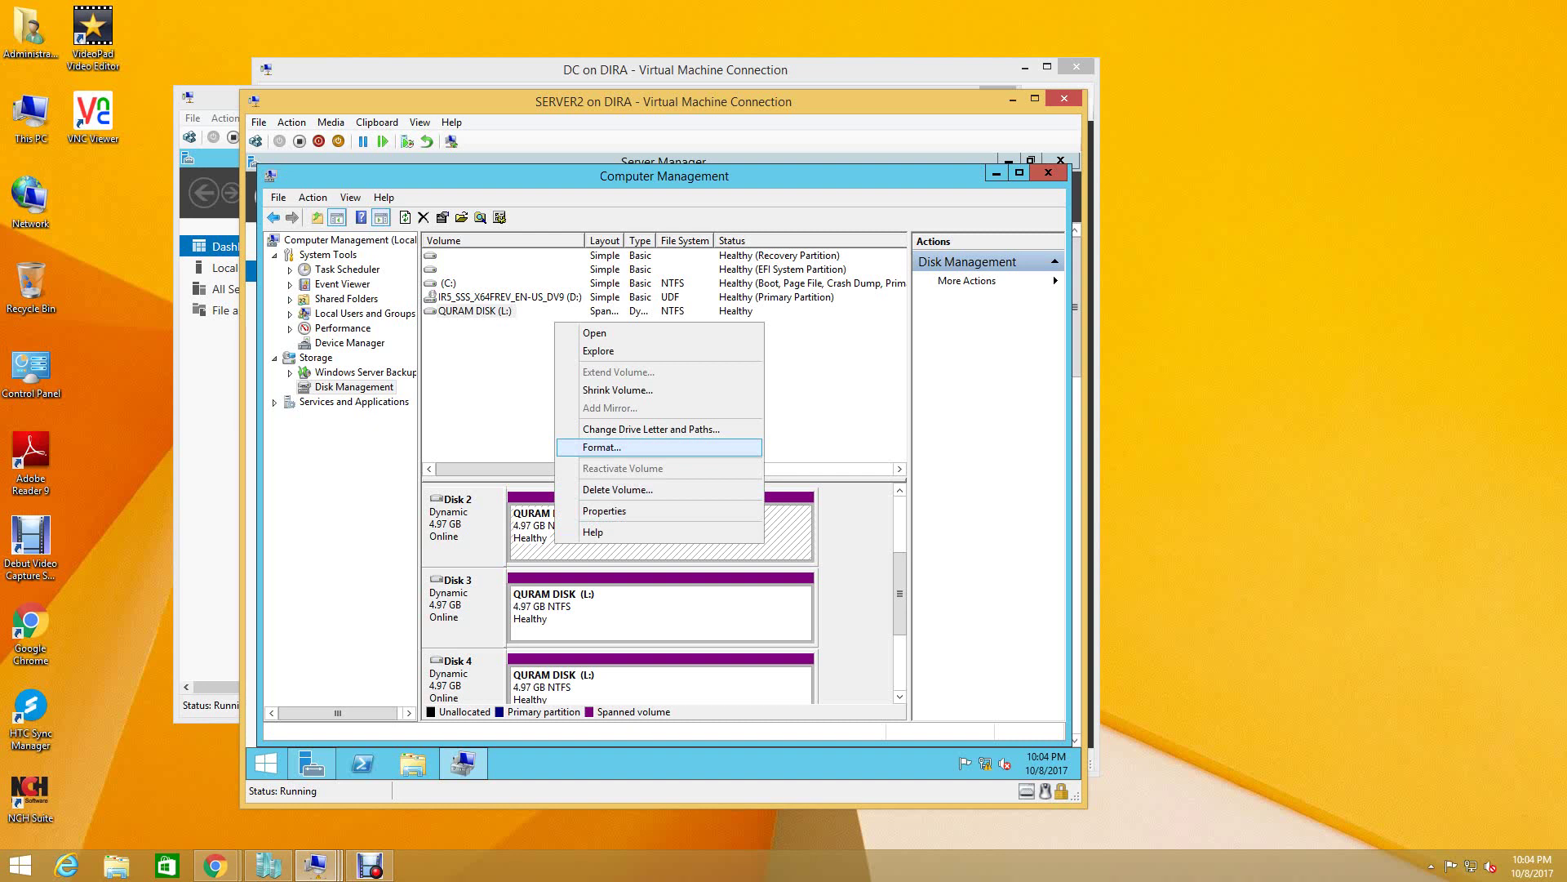
key("Return")
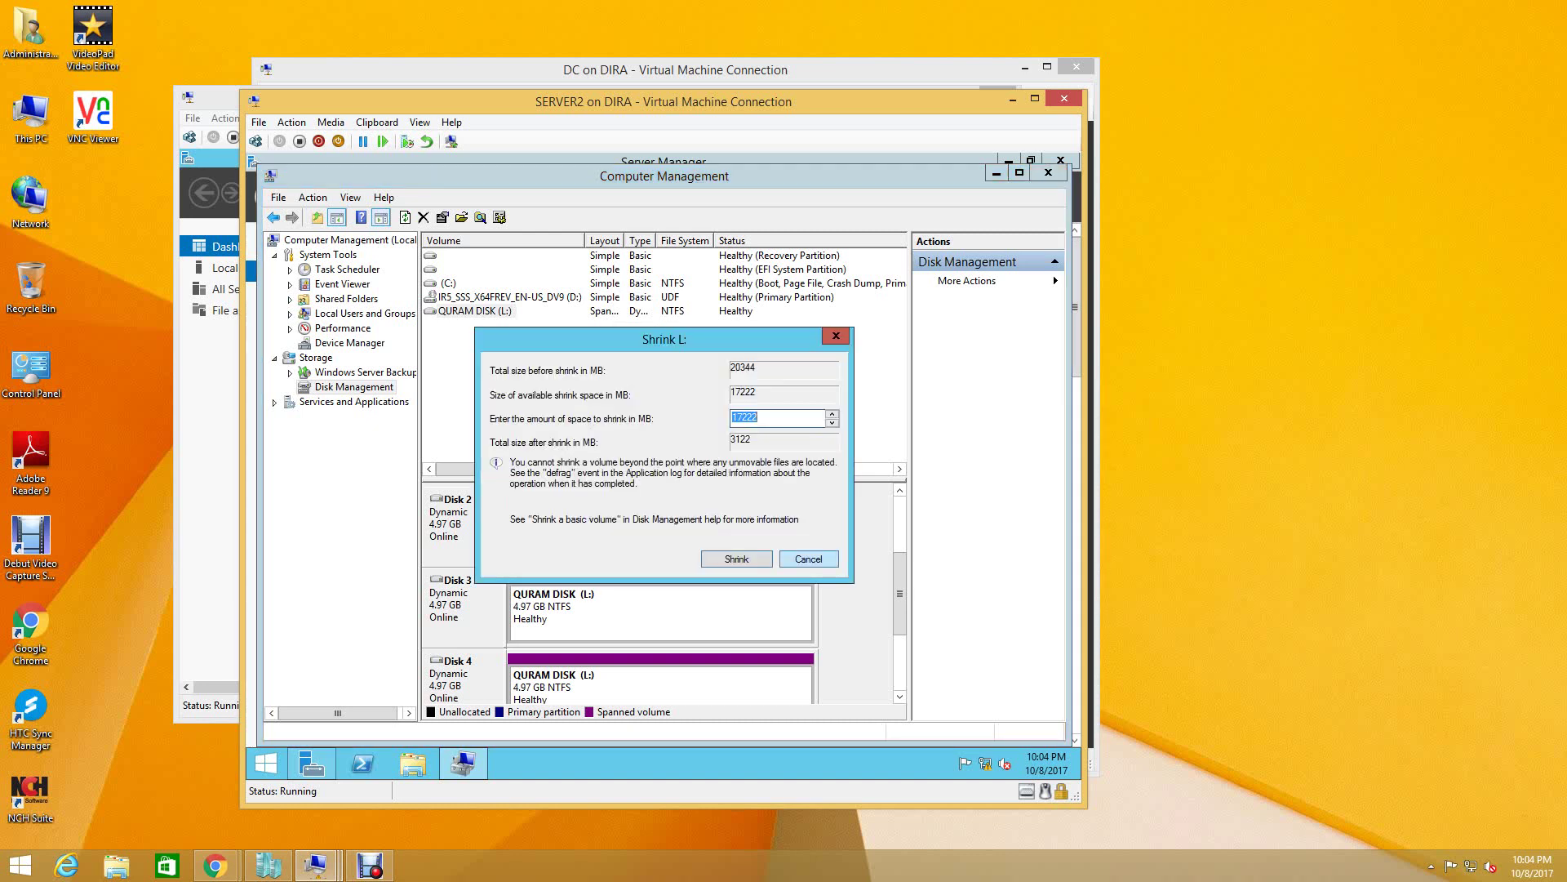
key("Return")
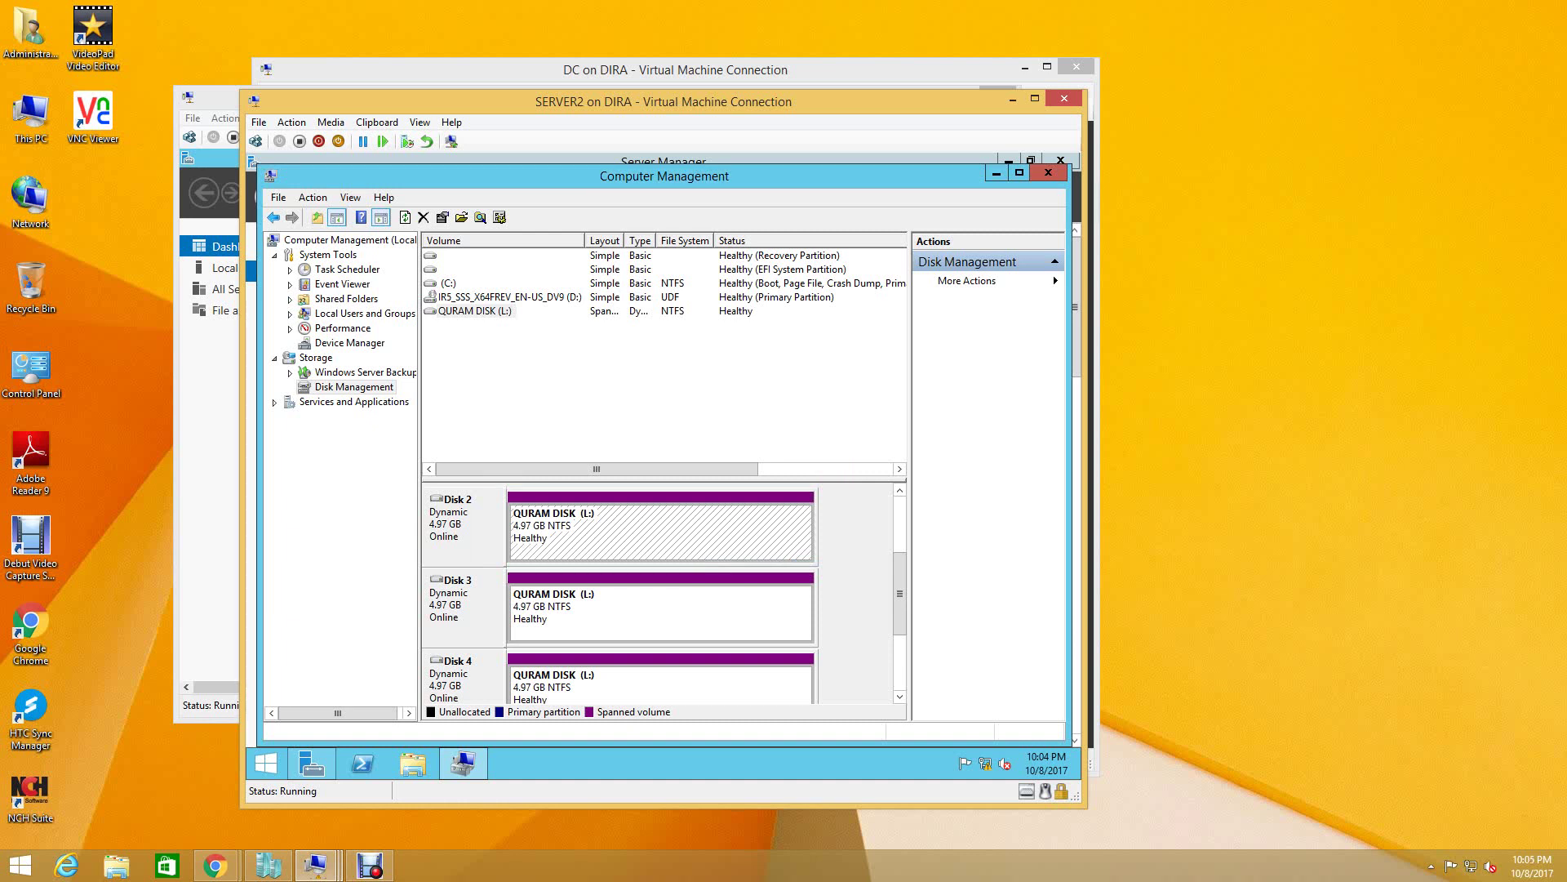
- Delete the spanned QURAM DISK (L:) volume and confirm the deletion with Yes
right_click(563, 523)
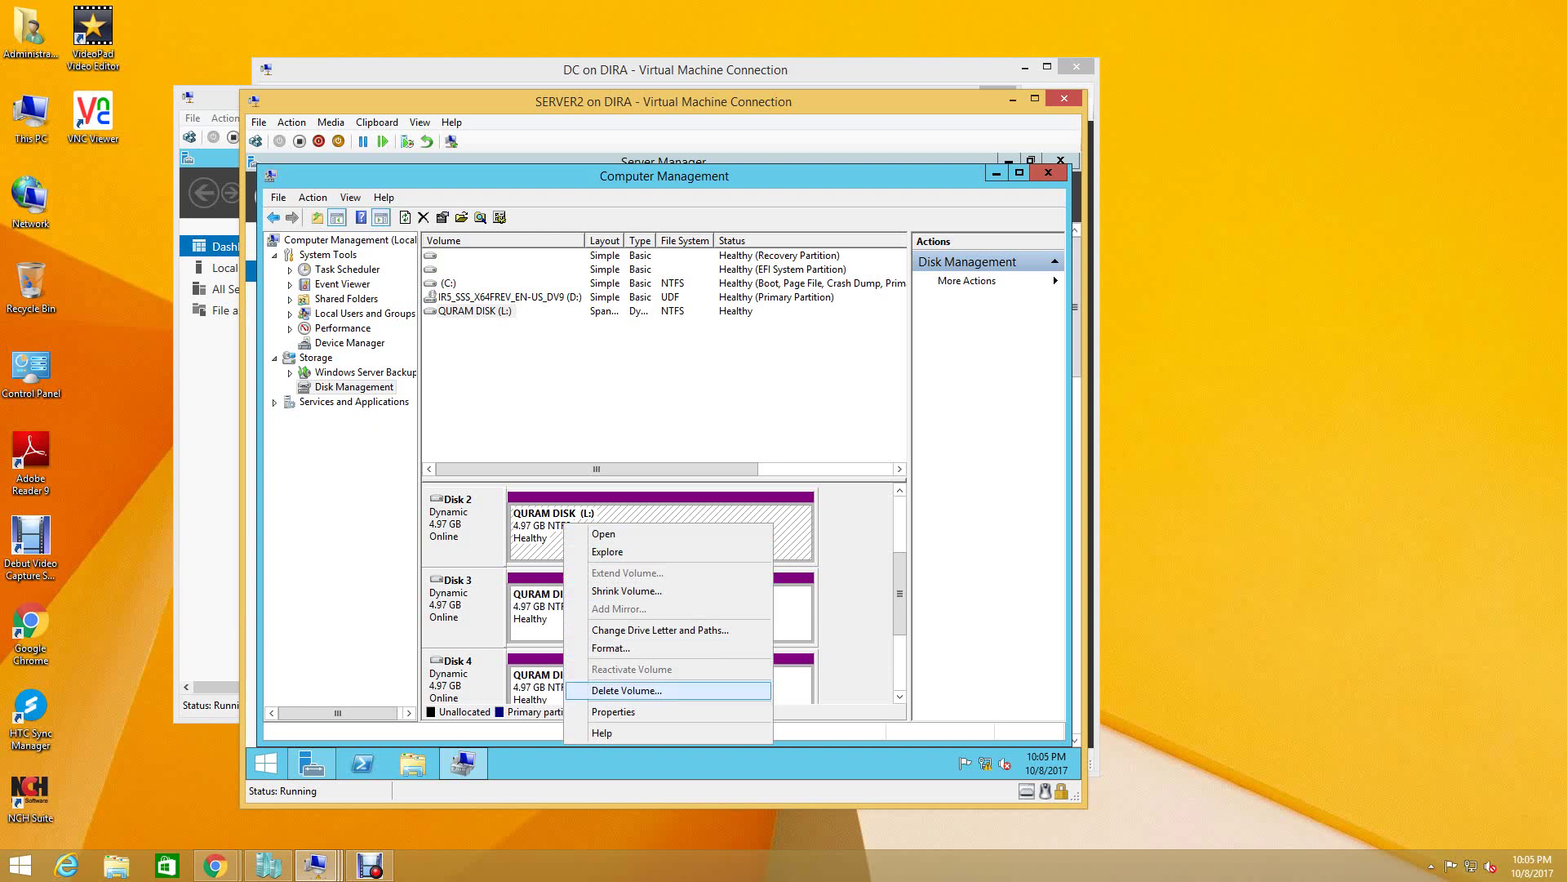
key("Return")
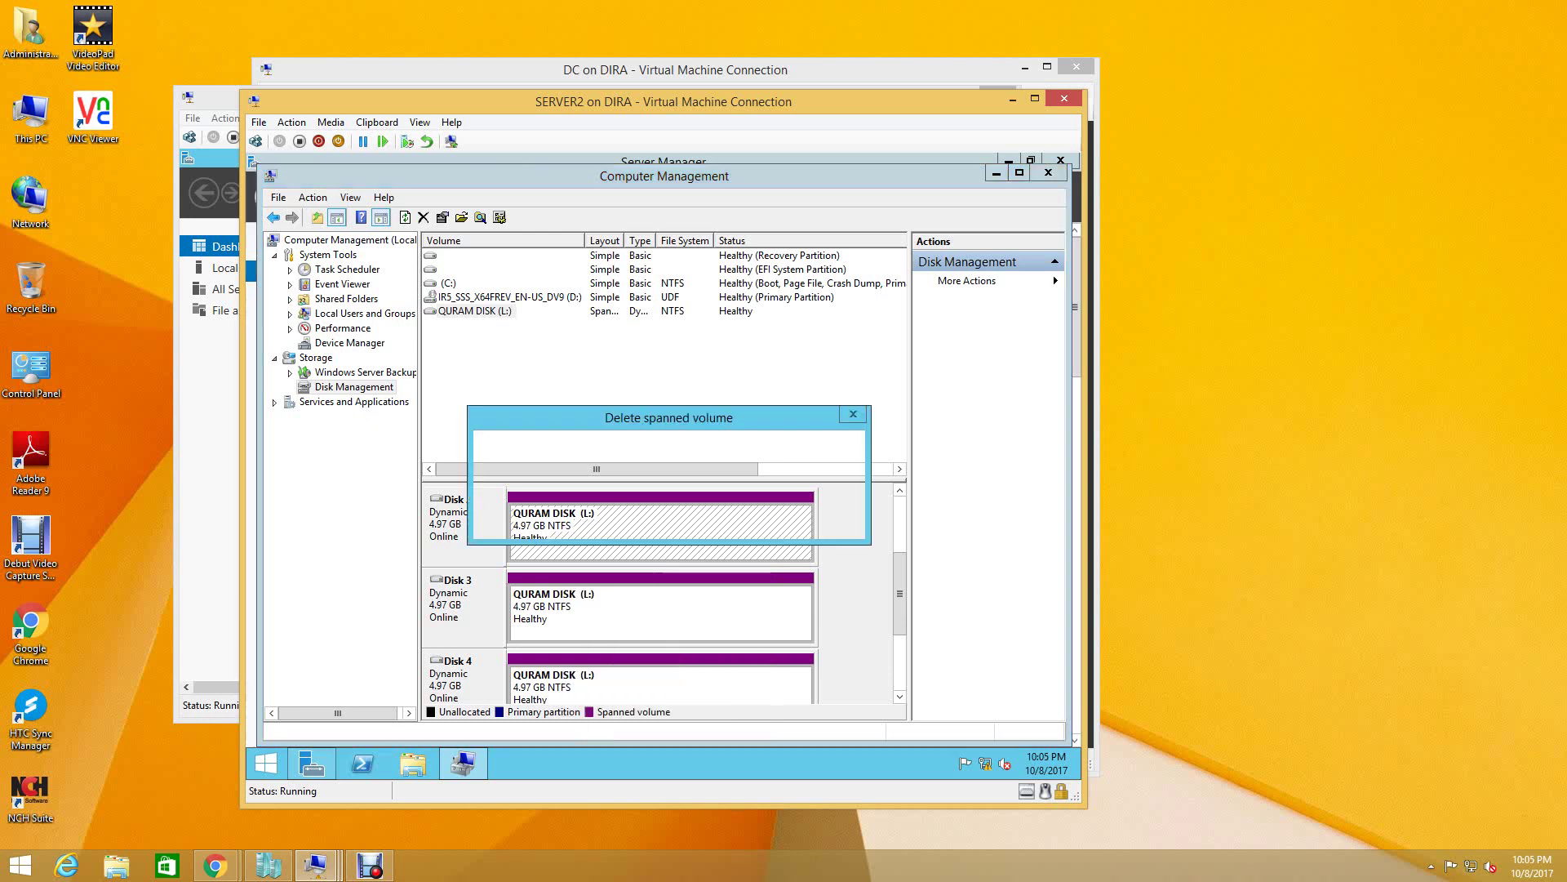
key("Left")
key("Return")
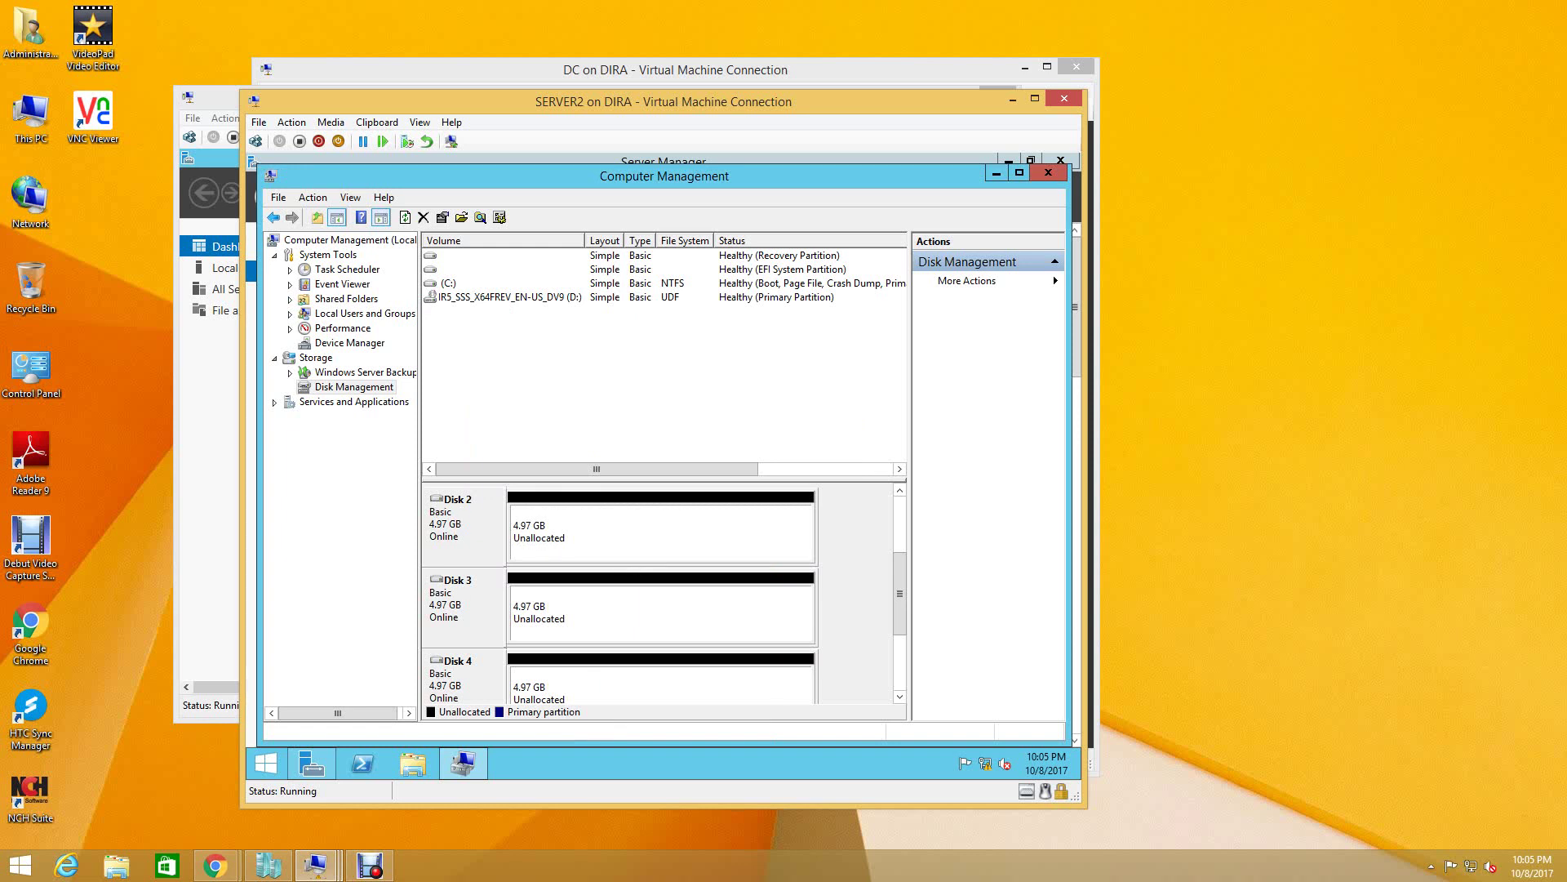
left_click_drag(900, 594, 900, 537)
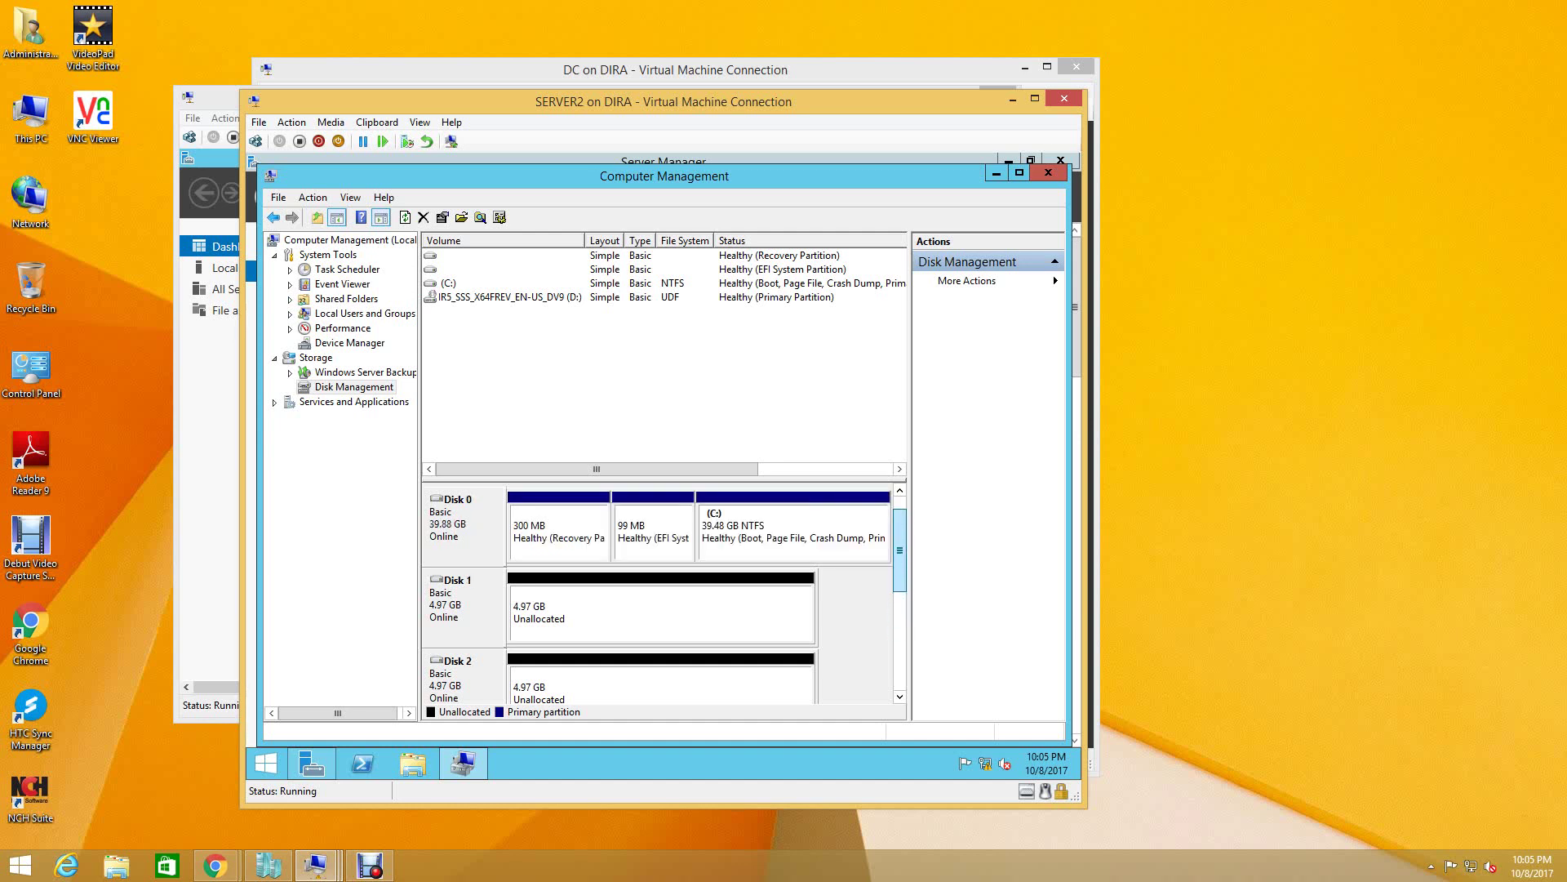
- Create a full 5086 MB NTFS simple volume on Disk 1 as drive Q, labelled QURAM DISK
right_click(542, 609)
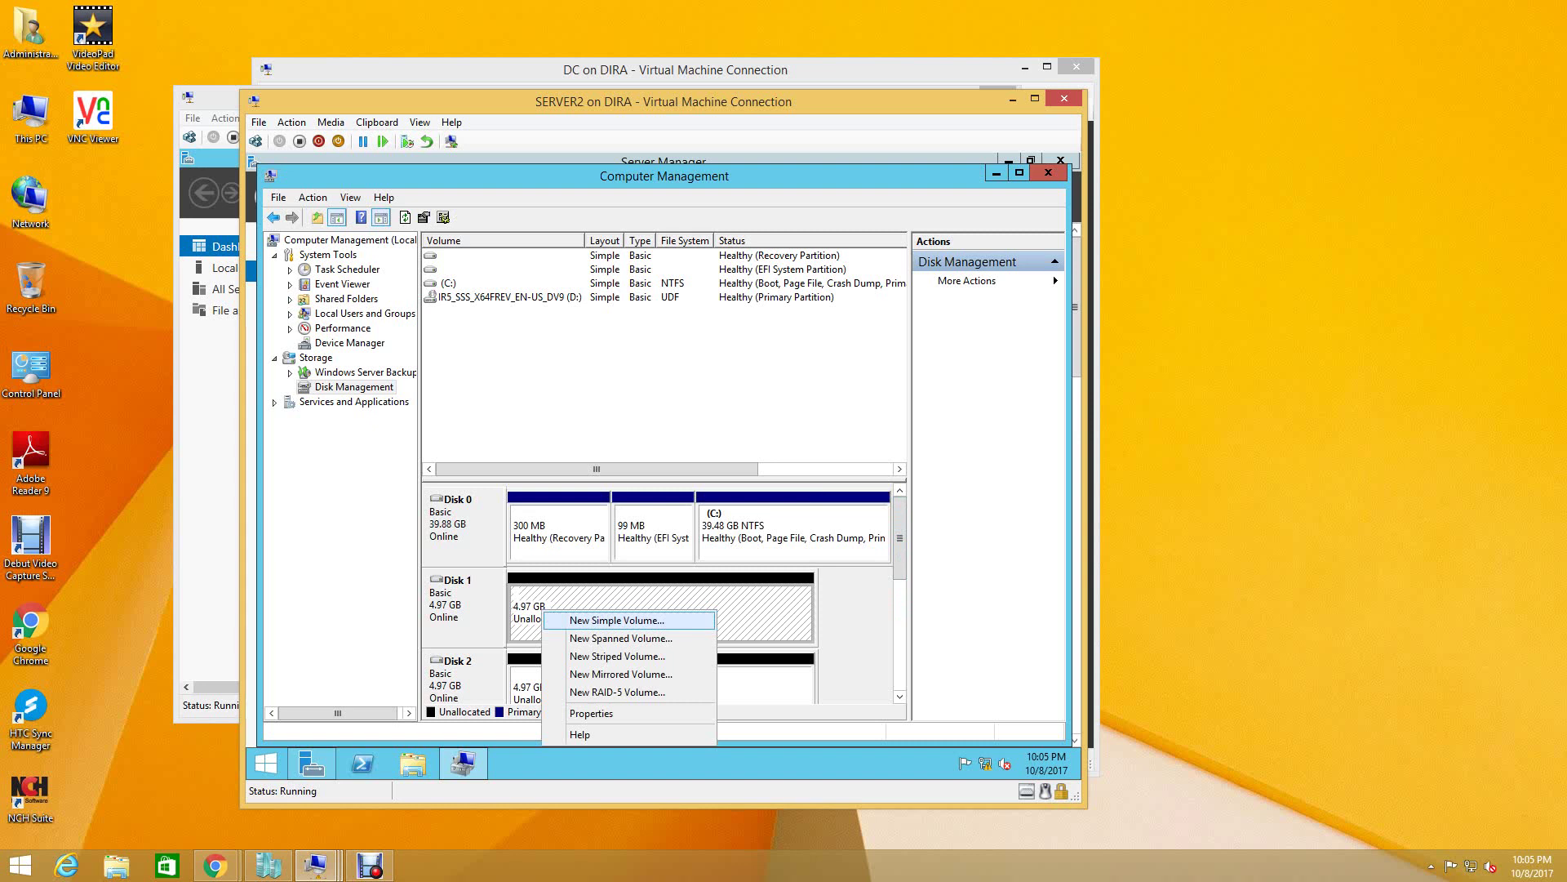
key("Return")
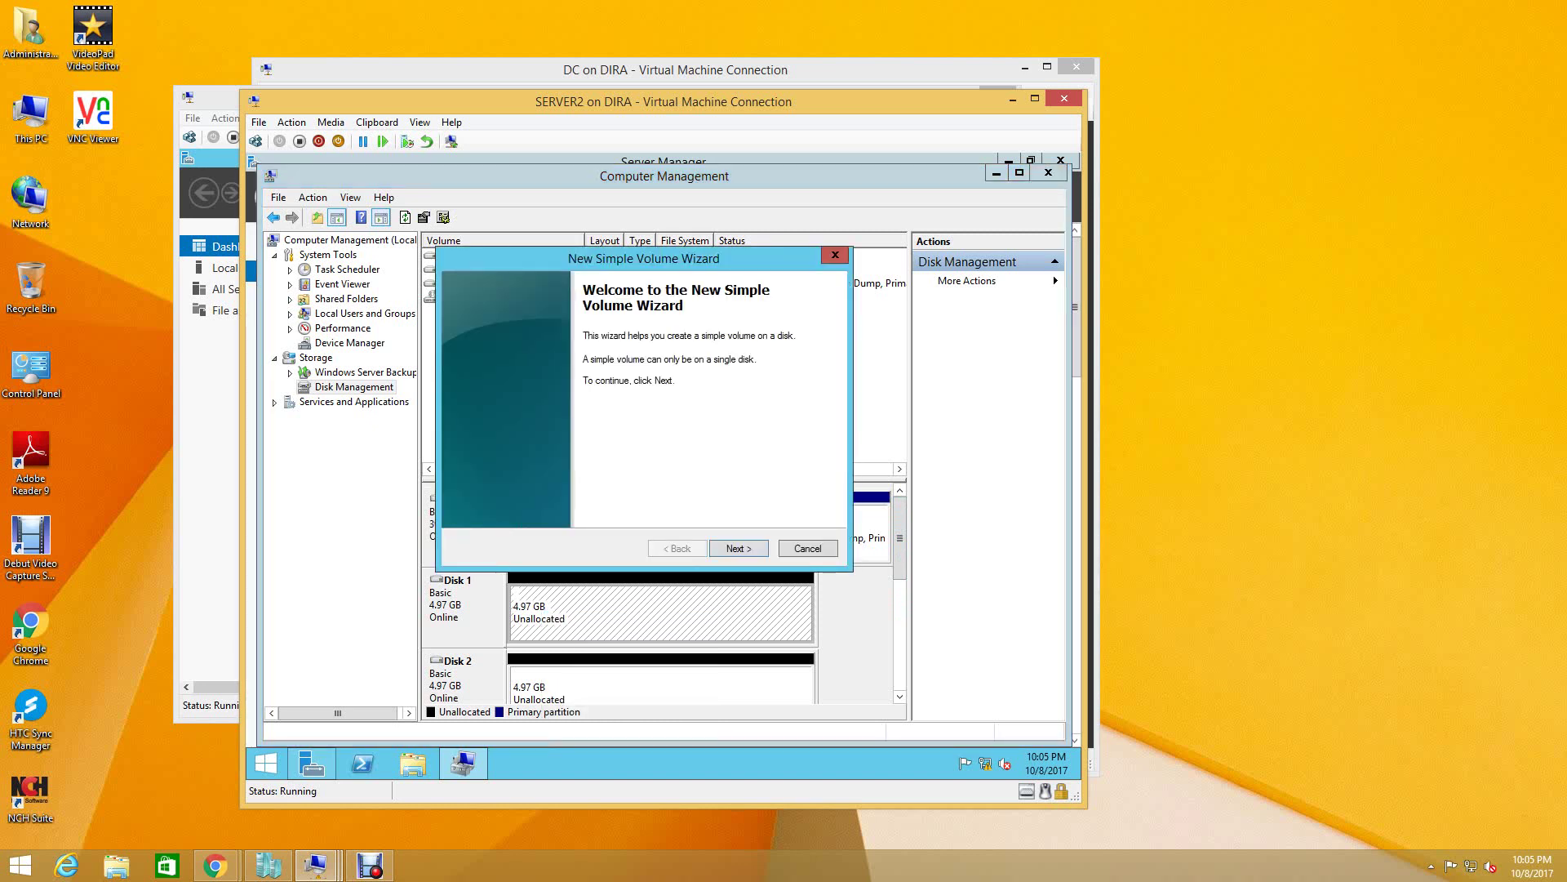
key("Return")
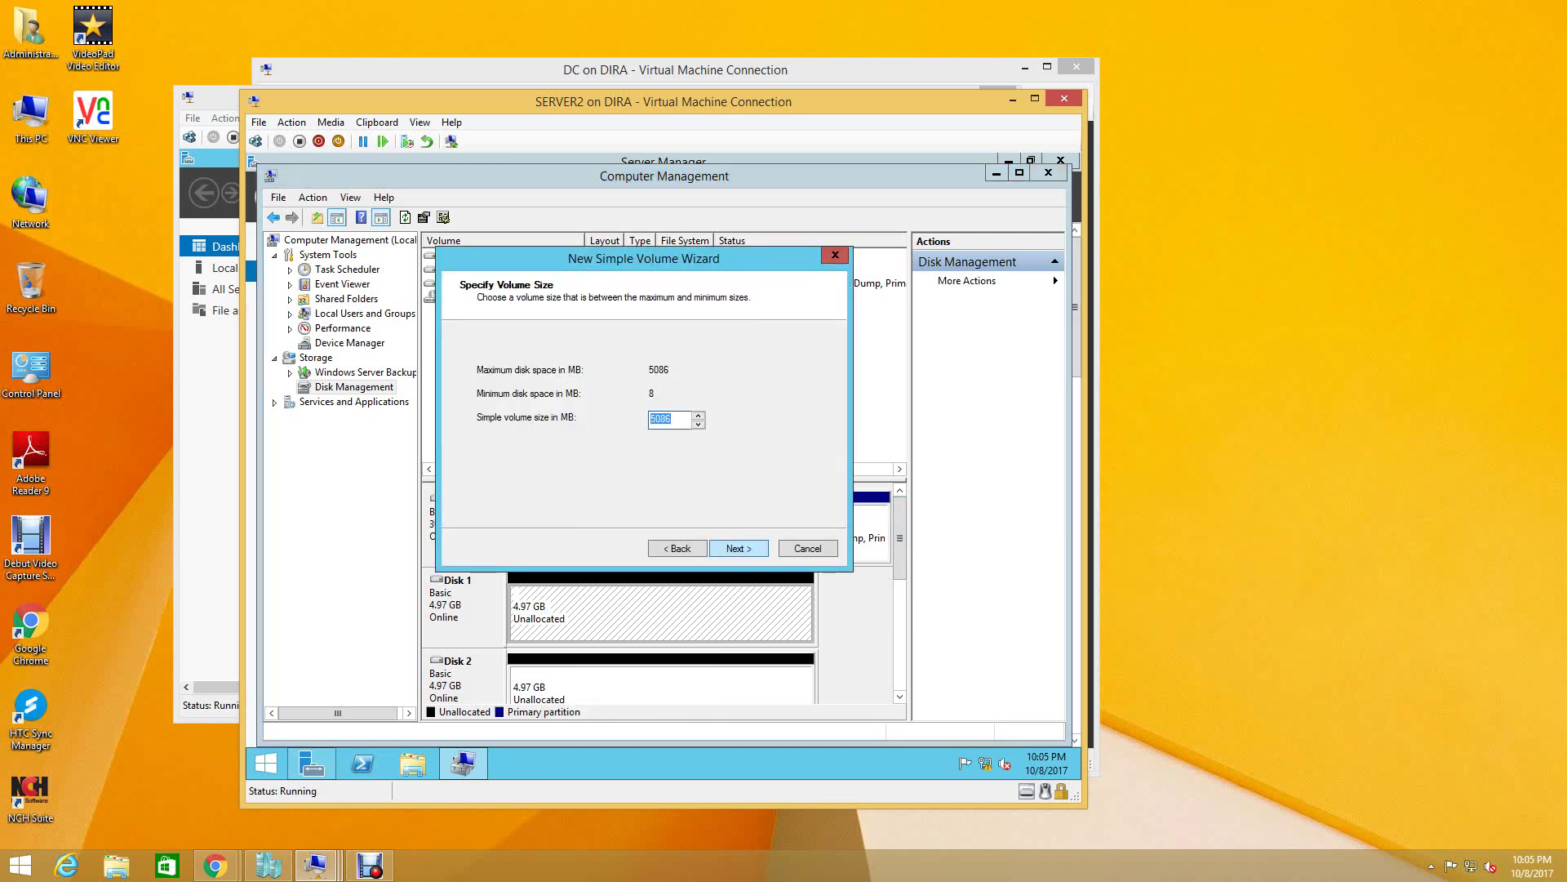
key("Return")
key("alt+Down")
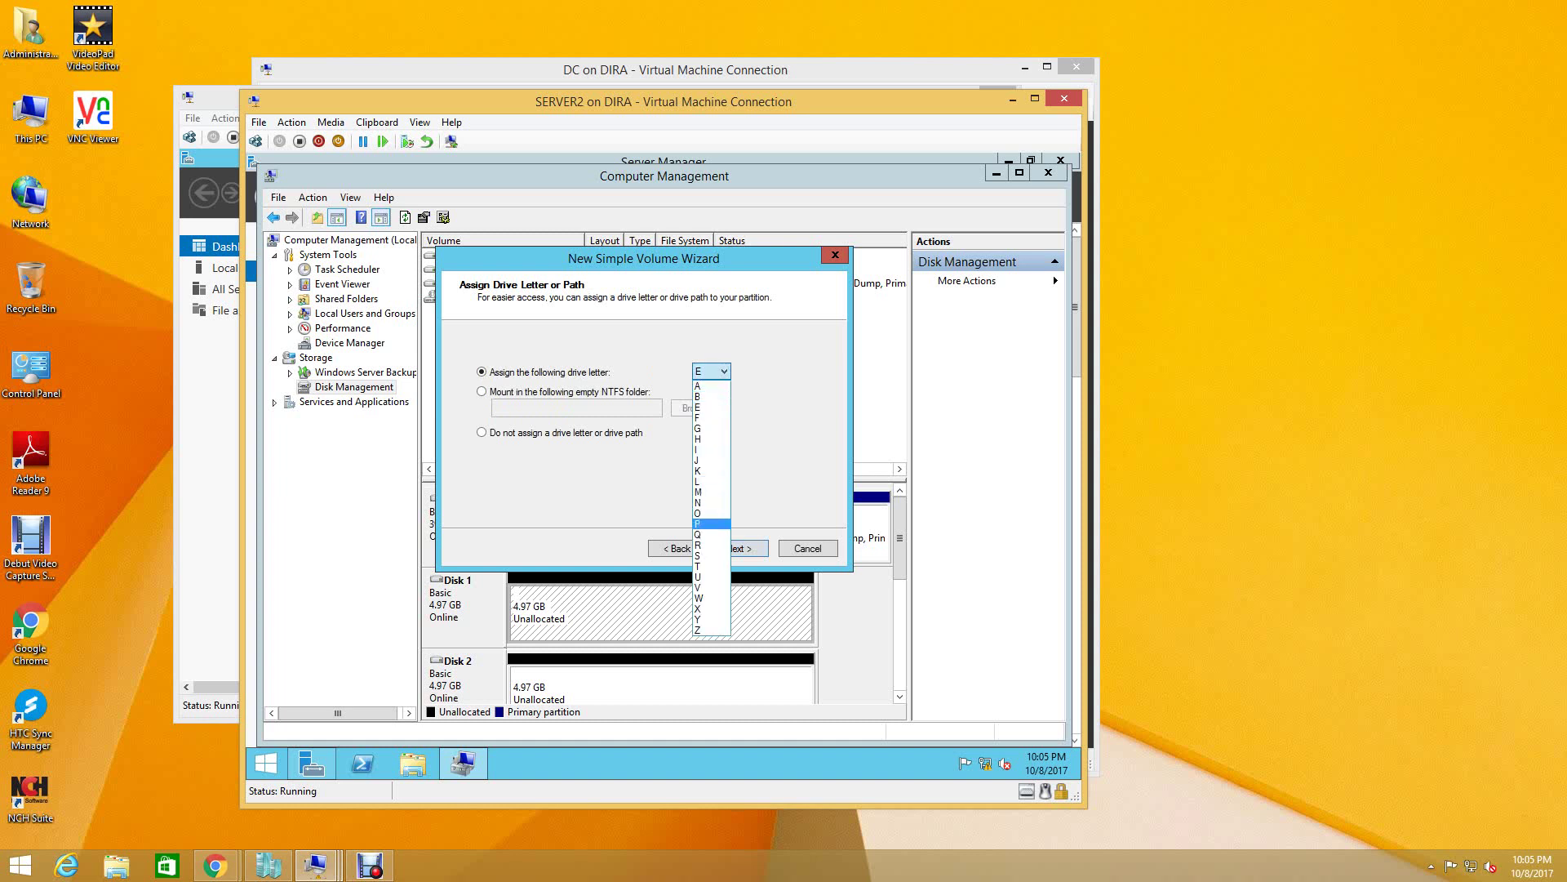
left_click(710, 535)
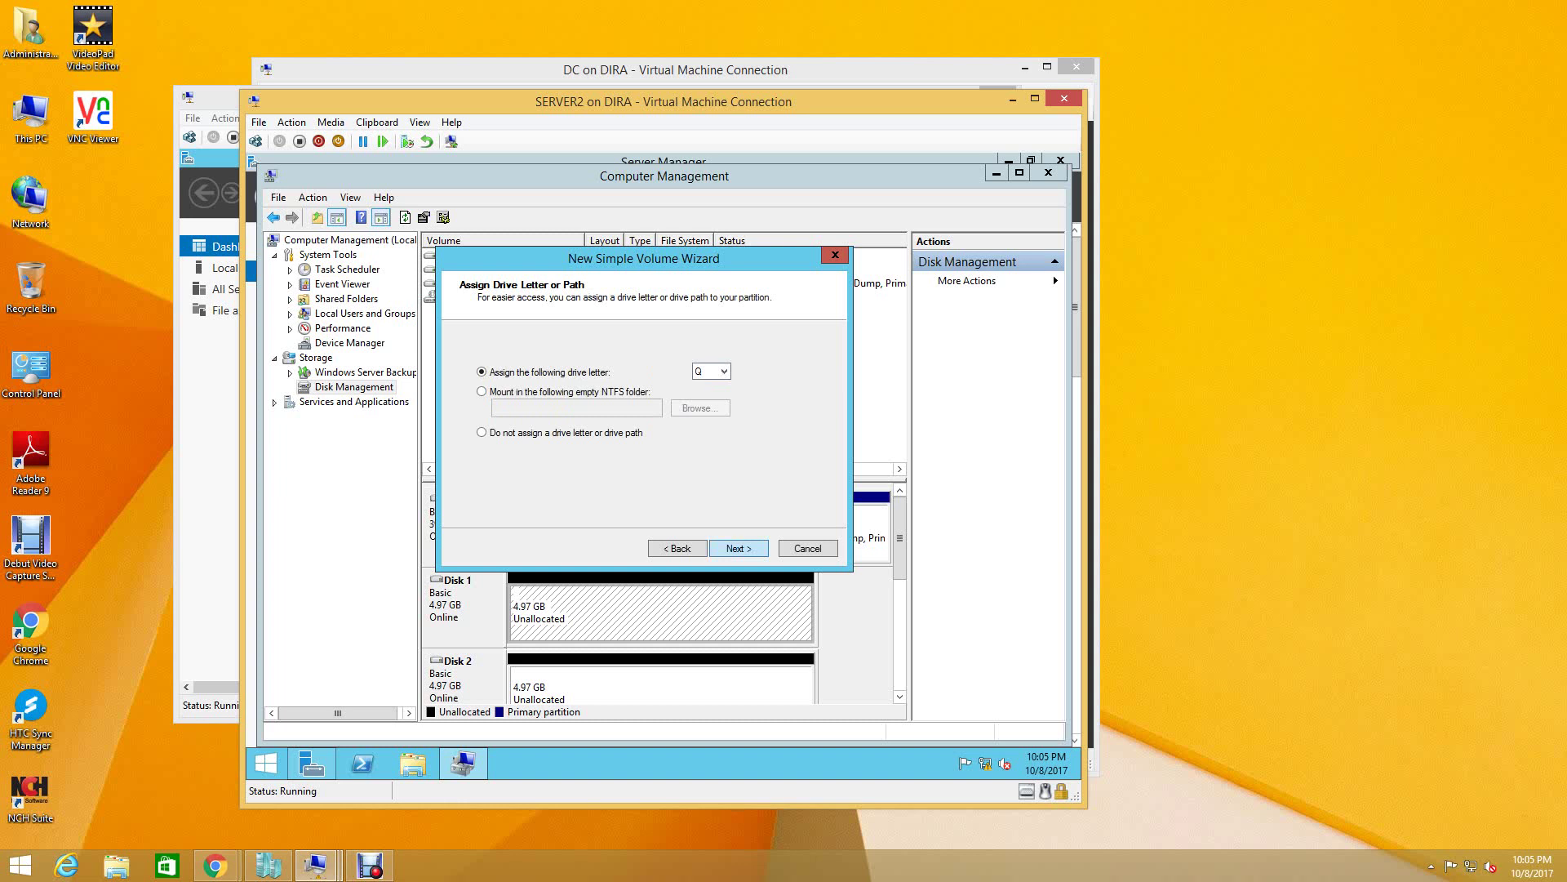
key("Return")
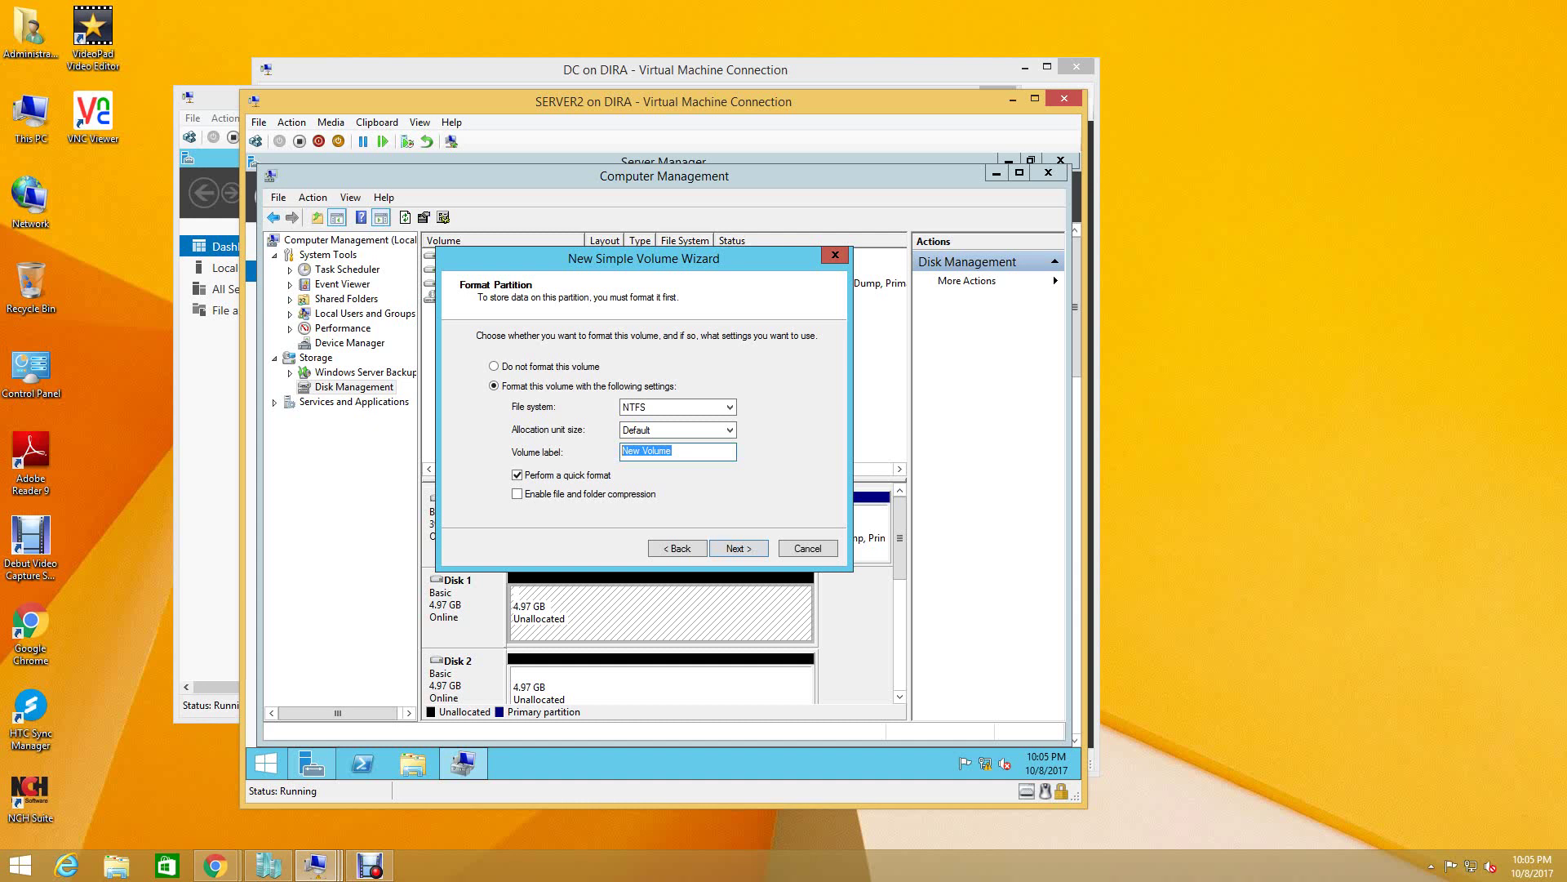
type("QURAM DISK")
key("Return")
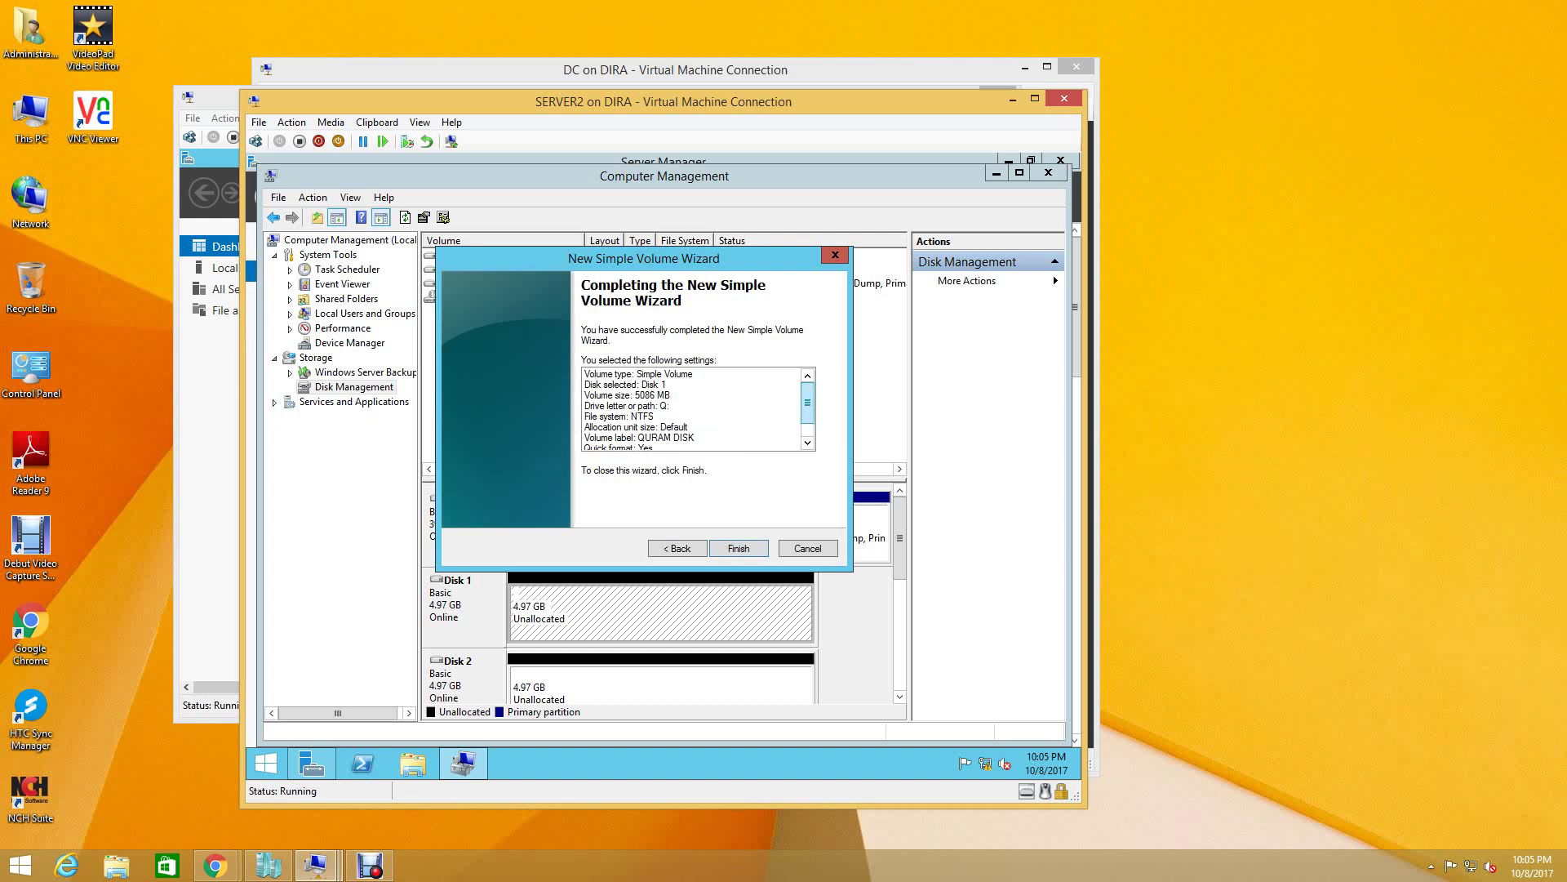
scroll(807, 404, "down", 1)
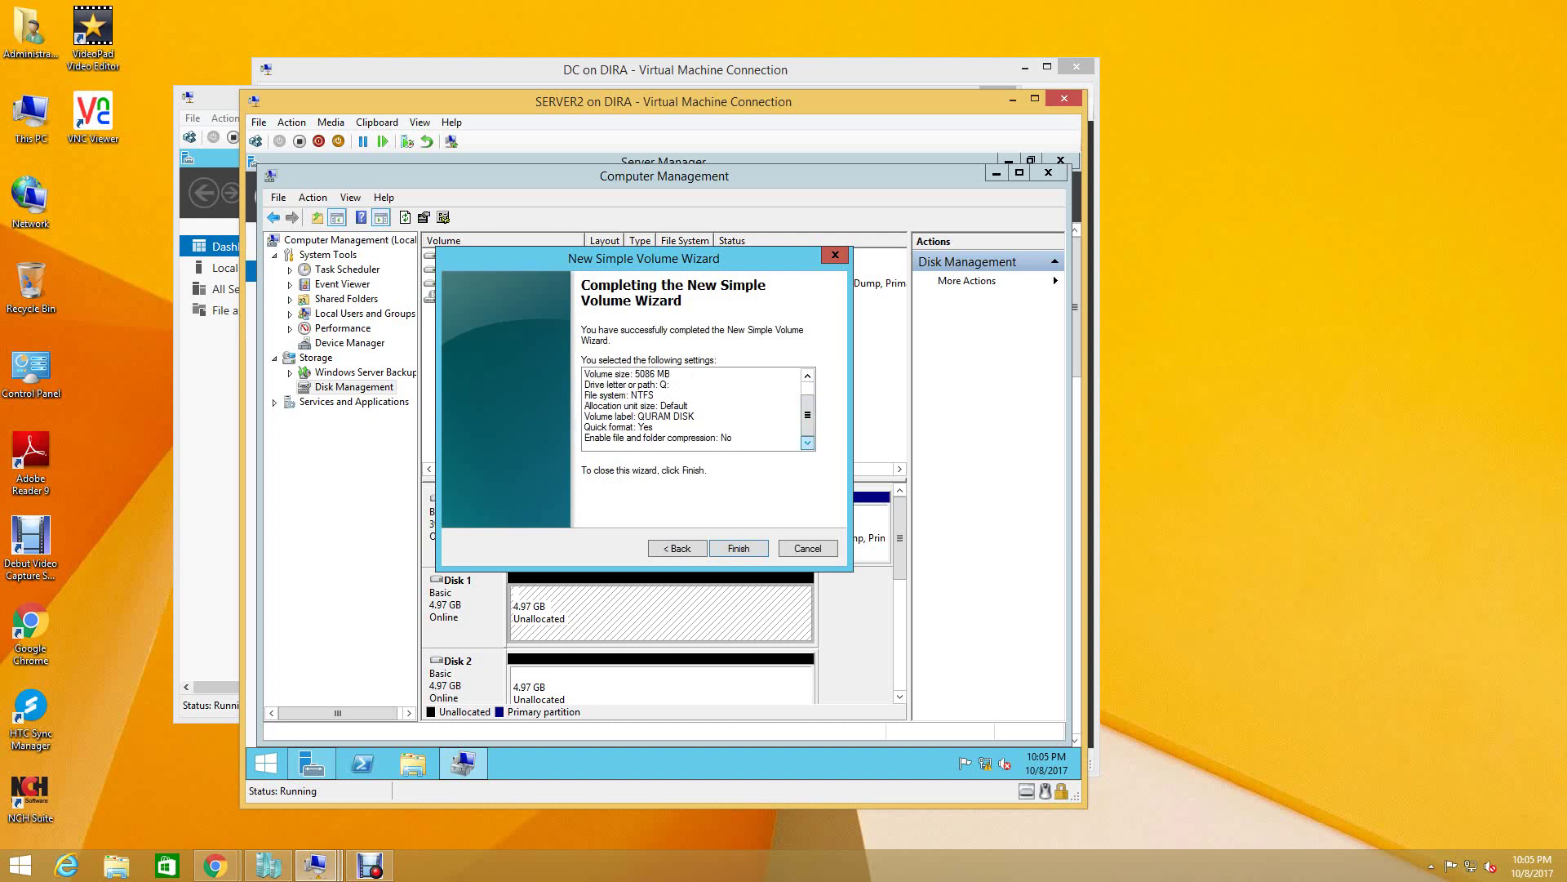
left_click(738, 547)
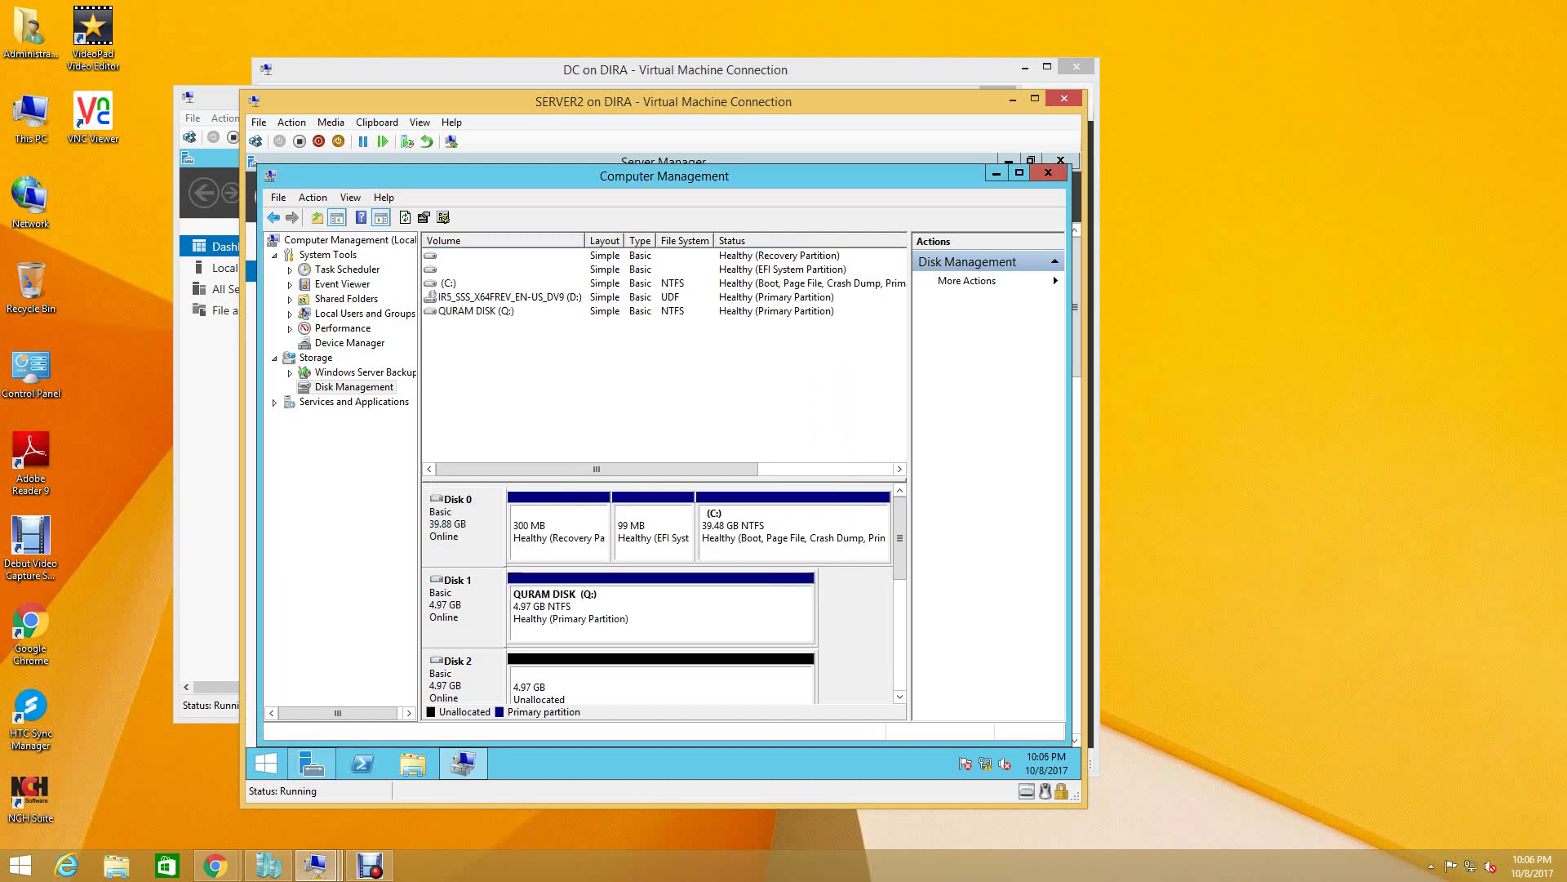
- Create a full-size NTFS simple volume on Disk 2 as drive L, labelled LOG DISK
right_click(601, 674)
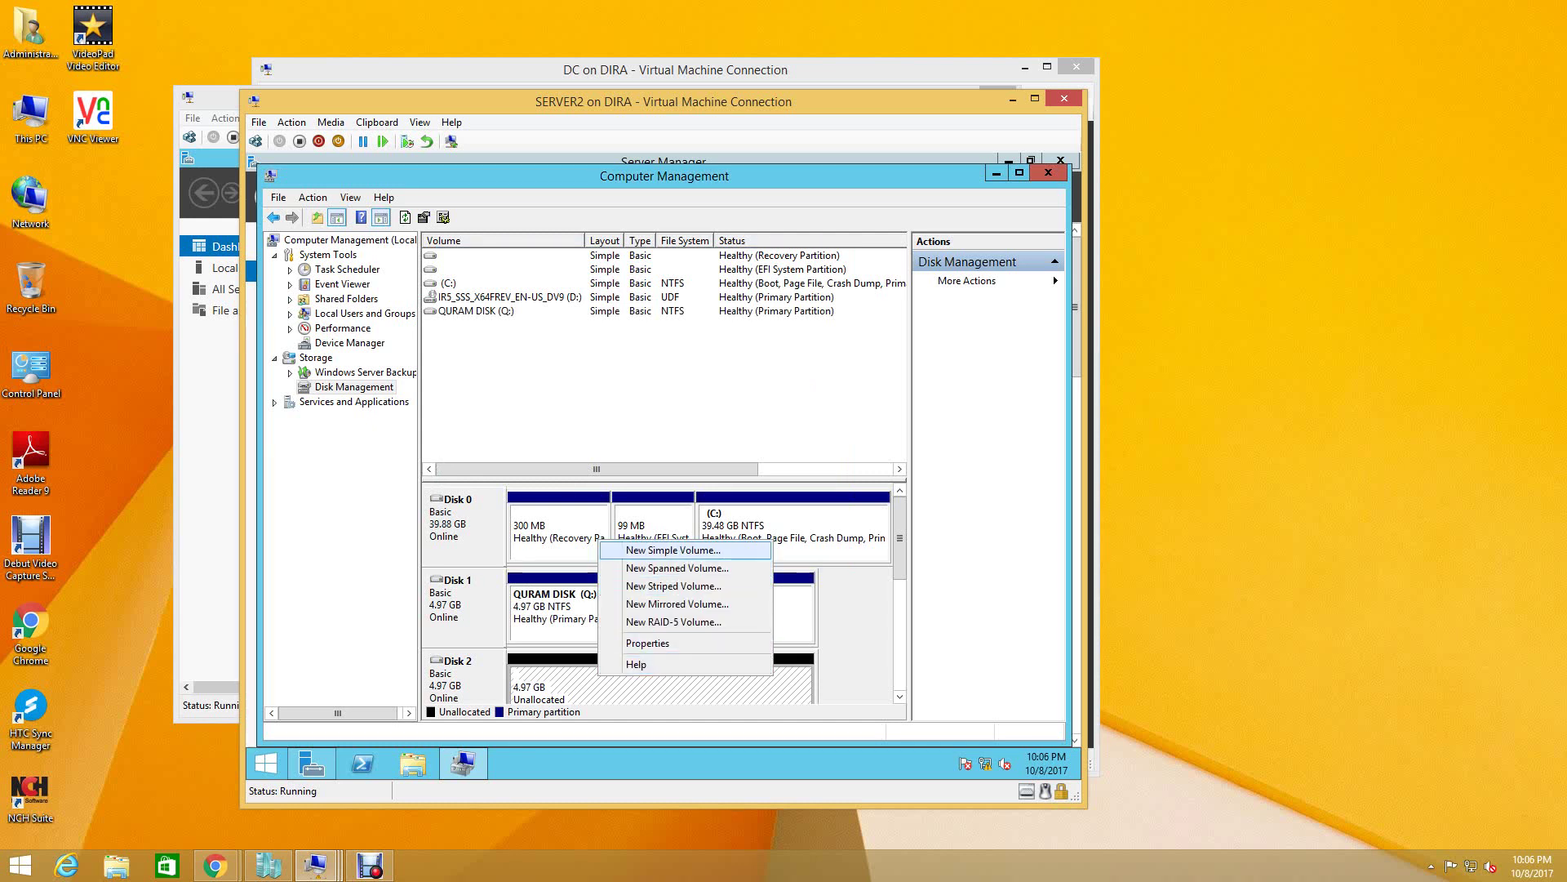
left_click(674, 550)
key("Return")
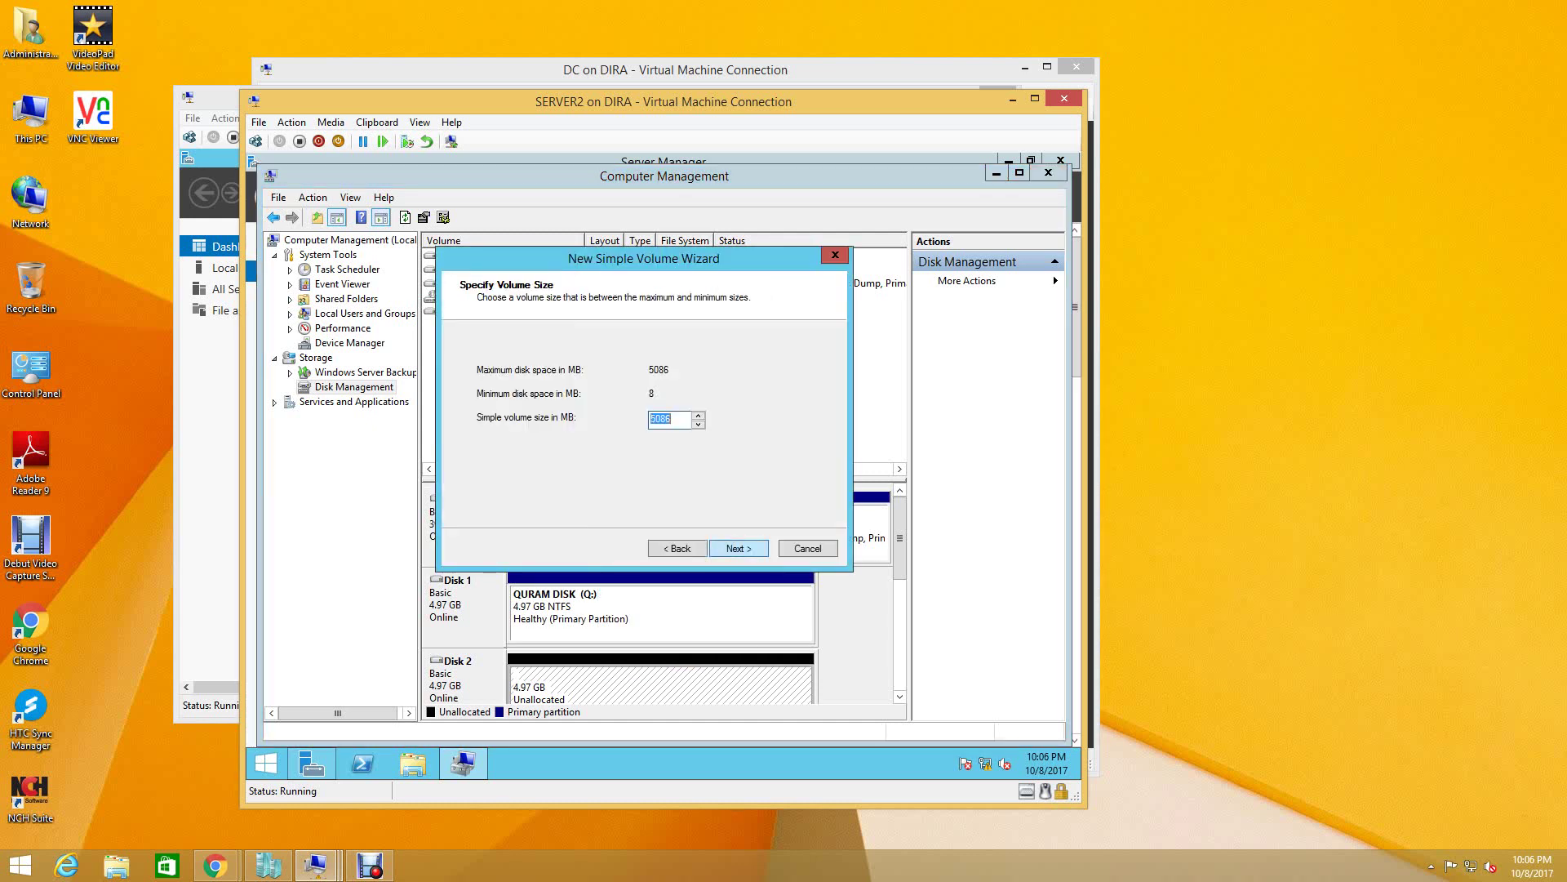
key("Return")
key("alt+Down")
key("Down")
key("Down")
key("Down")
key("Down")
key("Down")
key("Down")
key("Down")
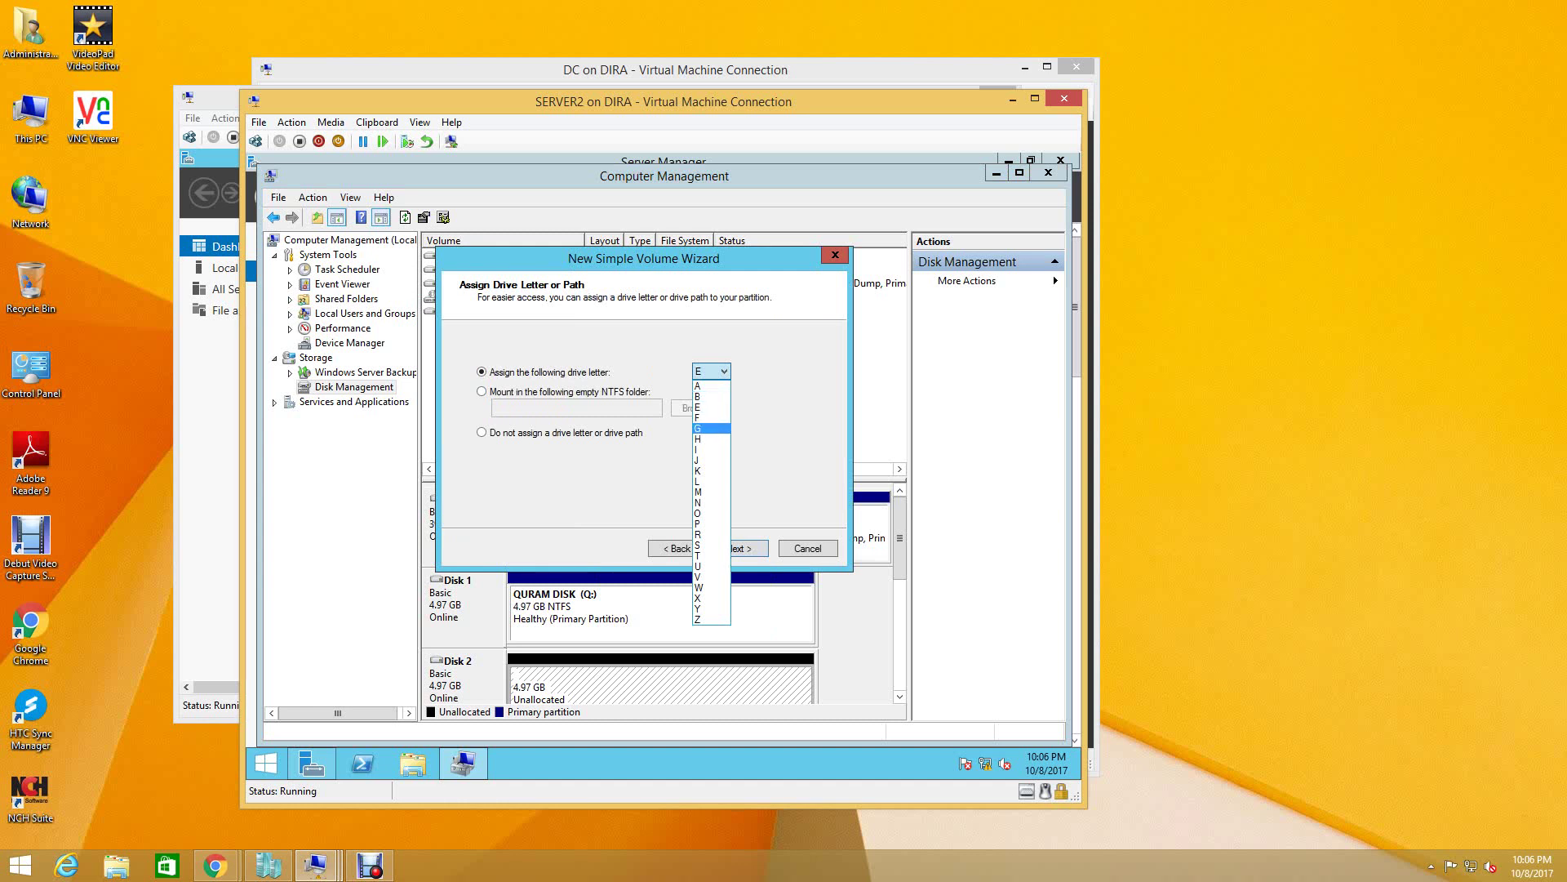
key("Return")
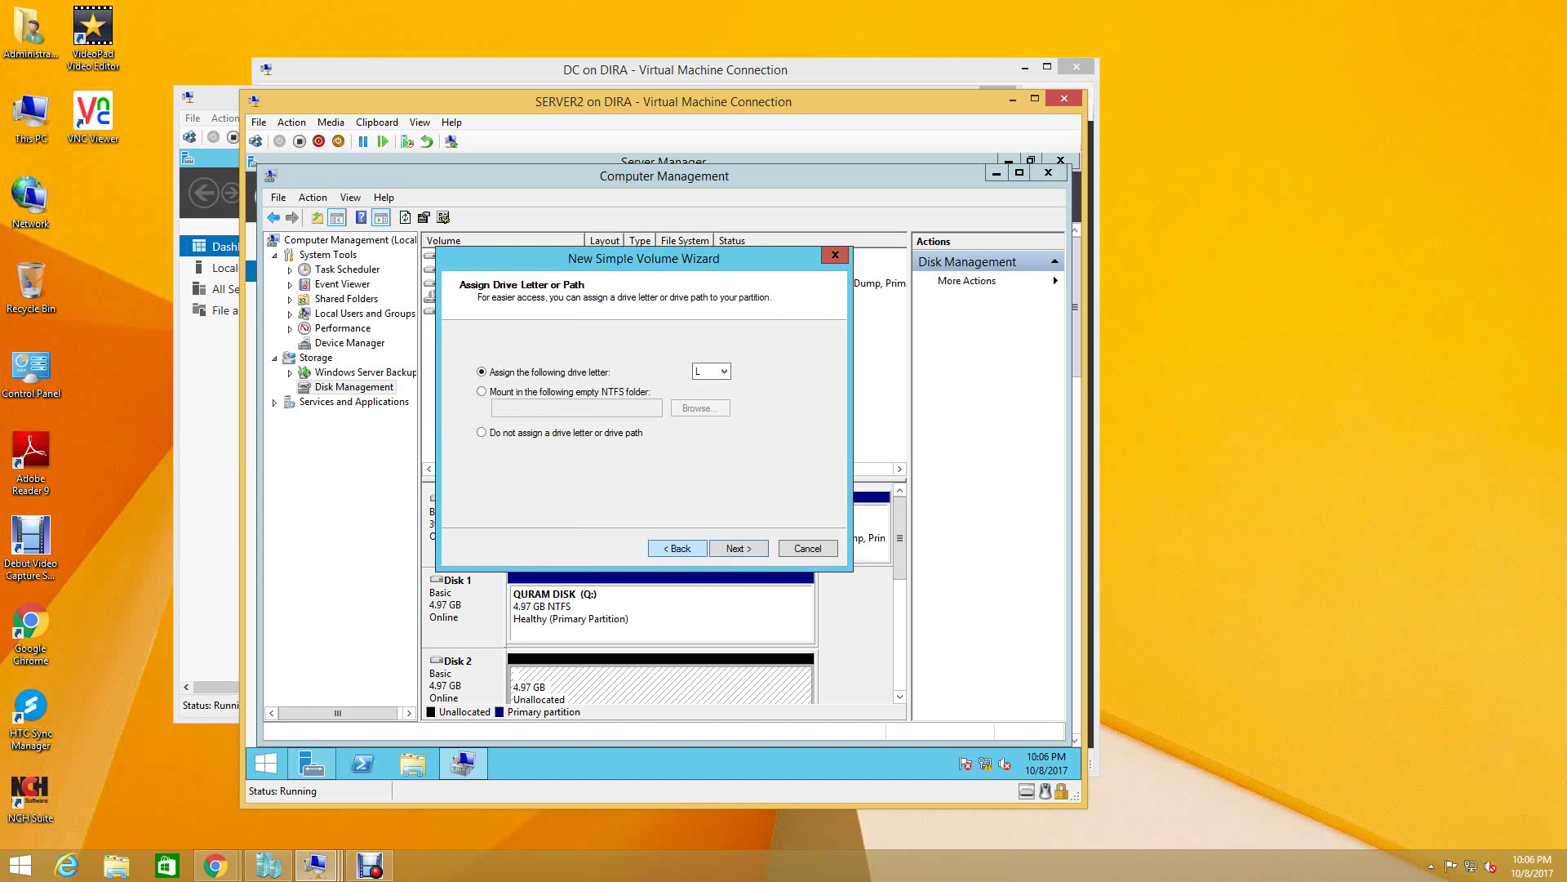
key("Return")
key("alt+v")
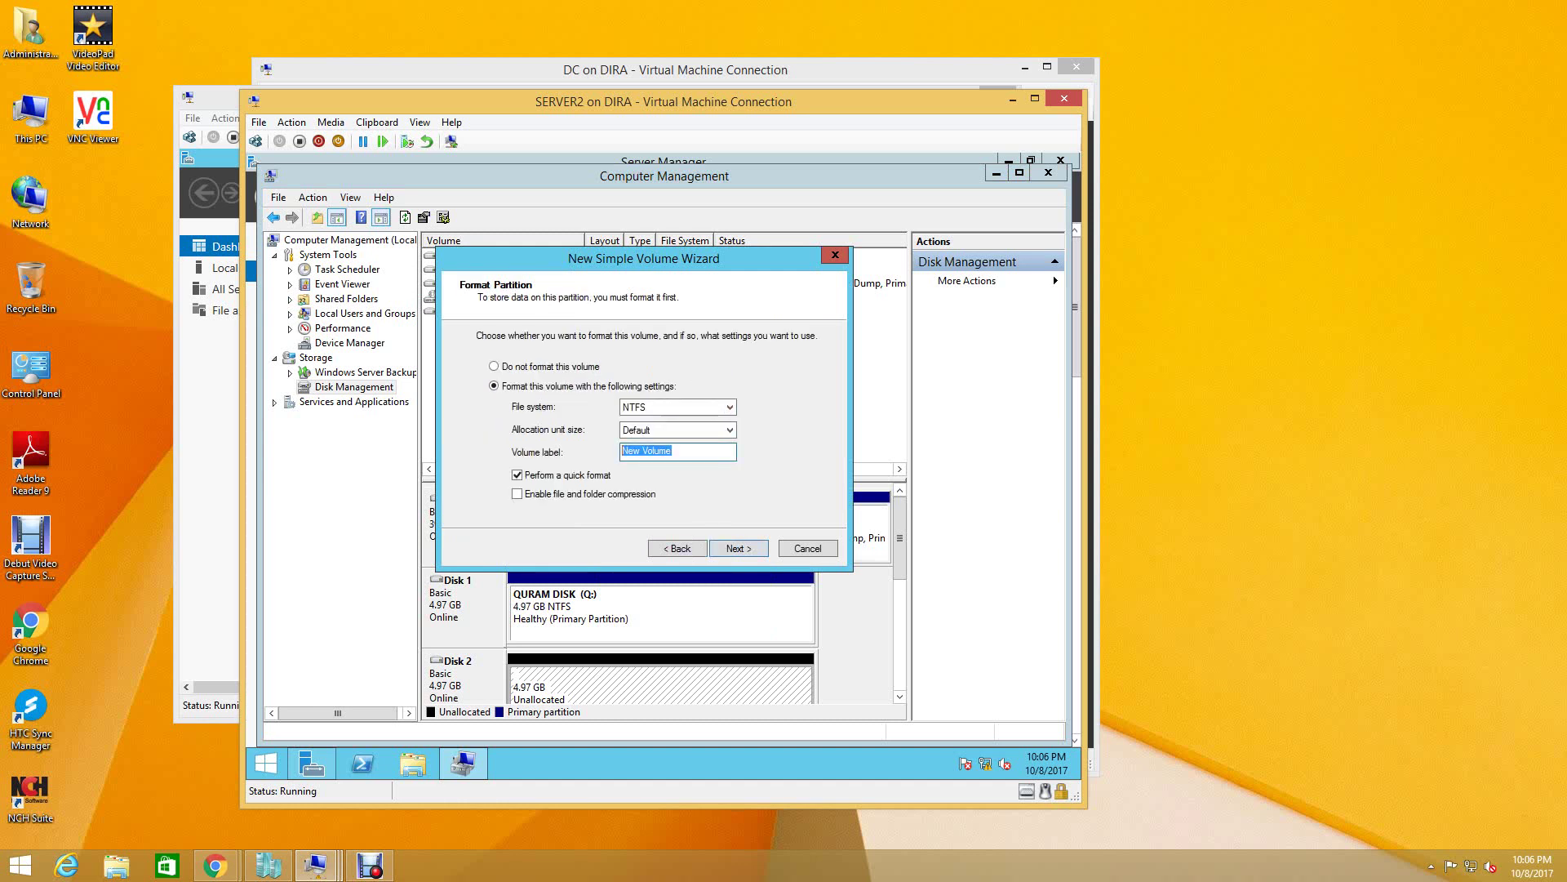
type("LOG DISK")
key("Return")
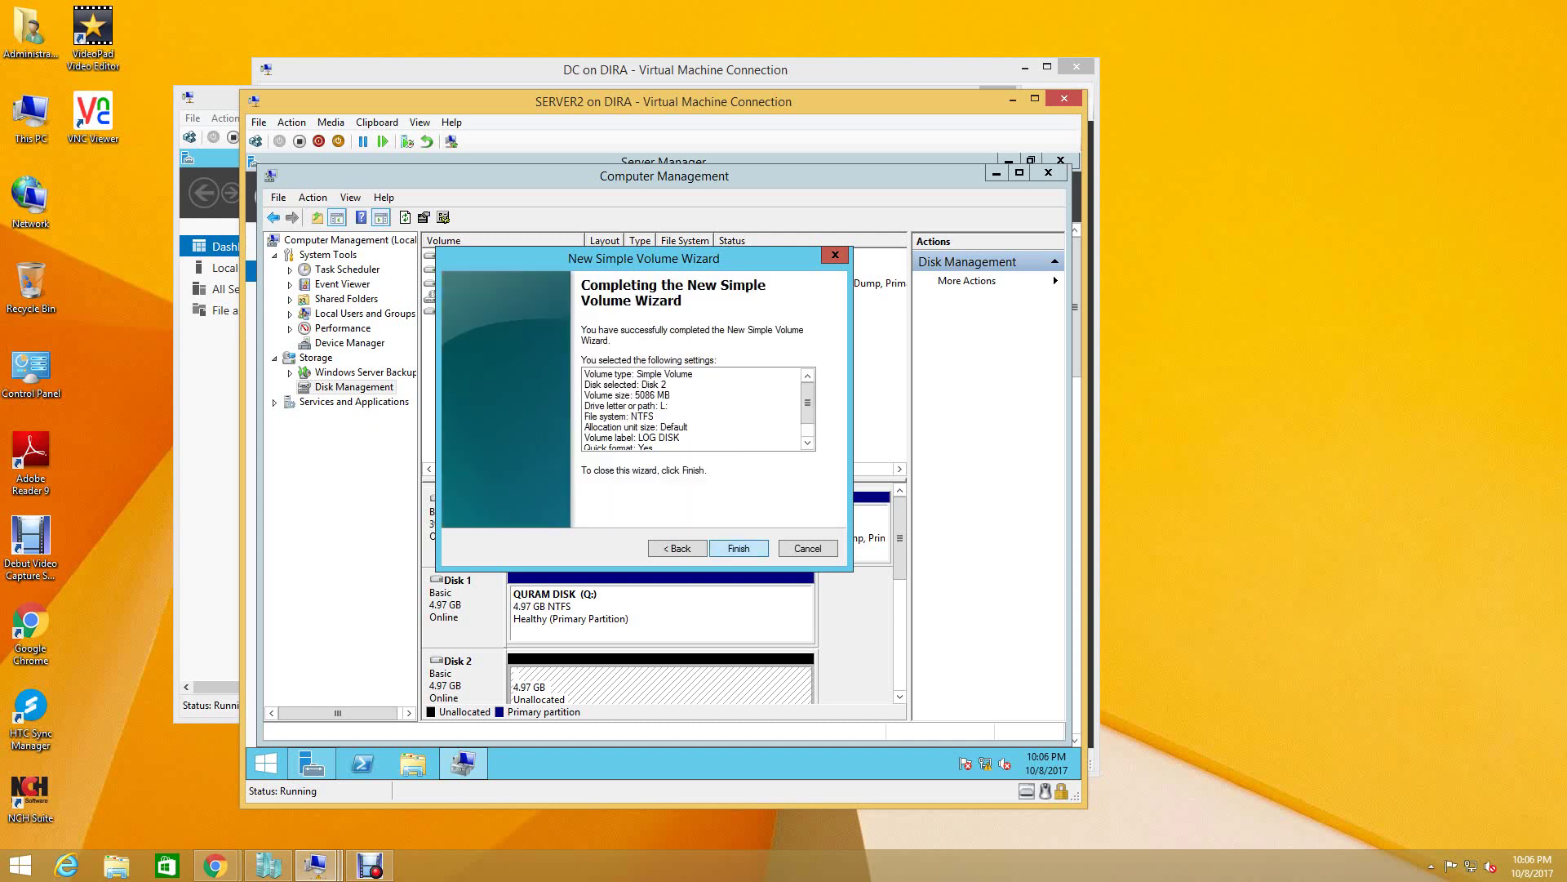
key("Return")
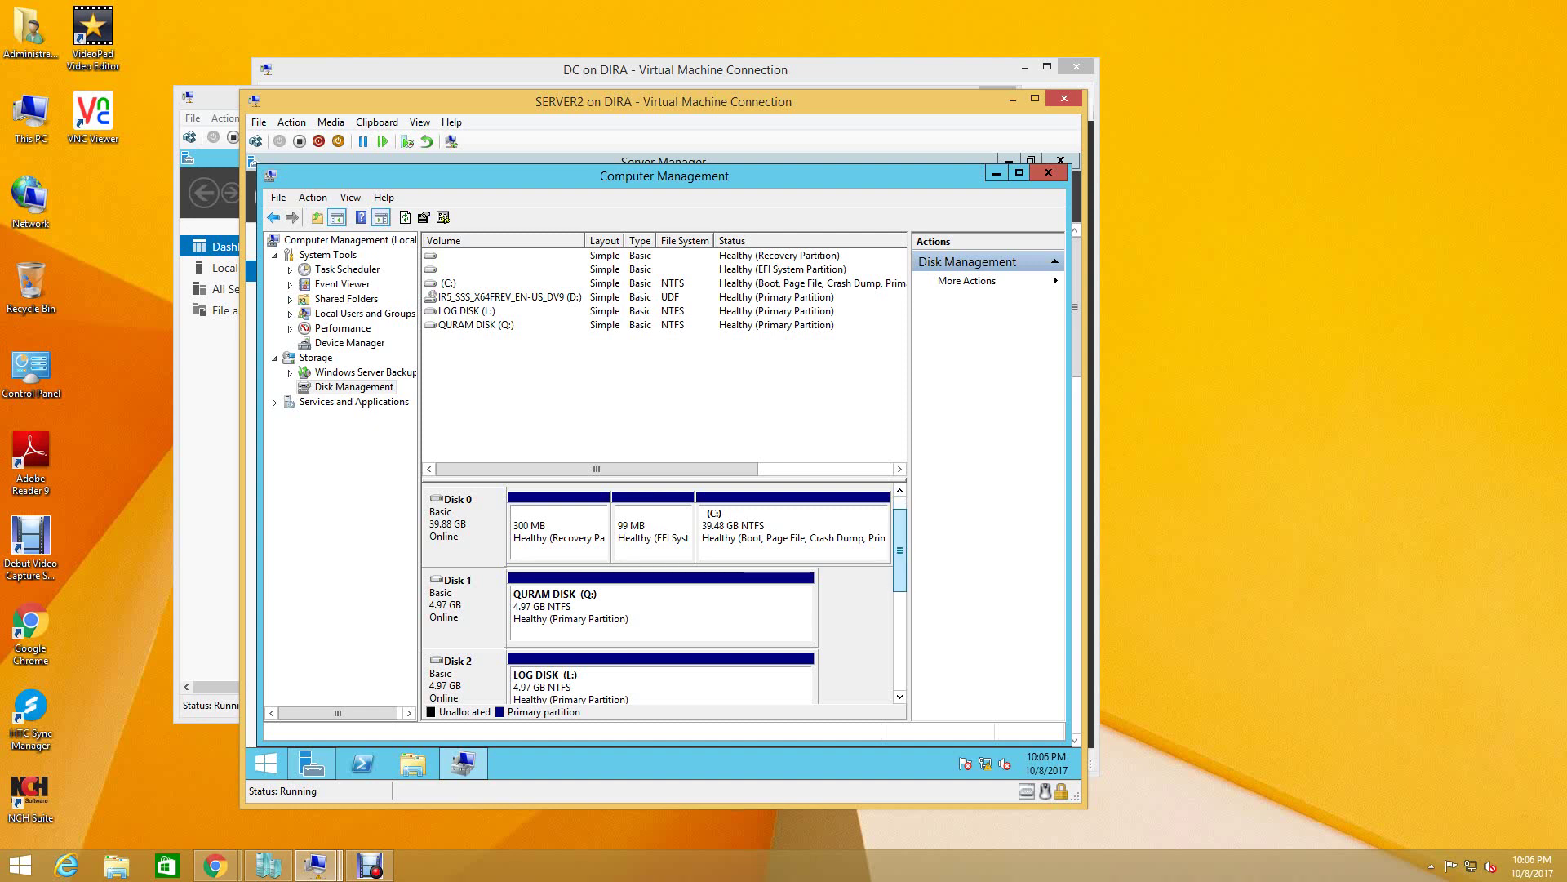
- Start a new simple volume on Disk 3's unallocated space, keeping the full 5086 MB size
left_click_drag(900, 538, 900, 593)
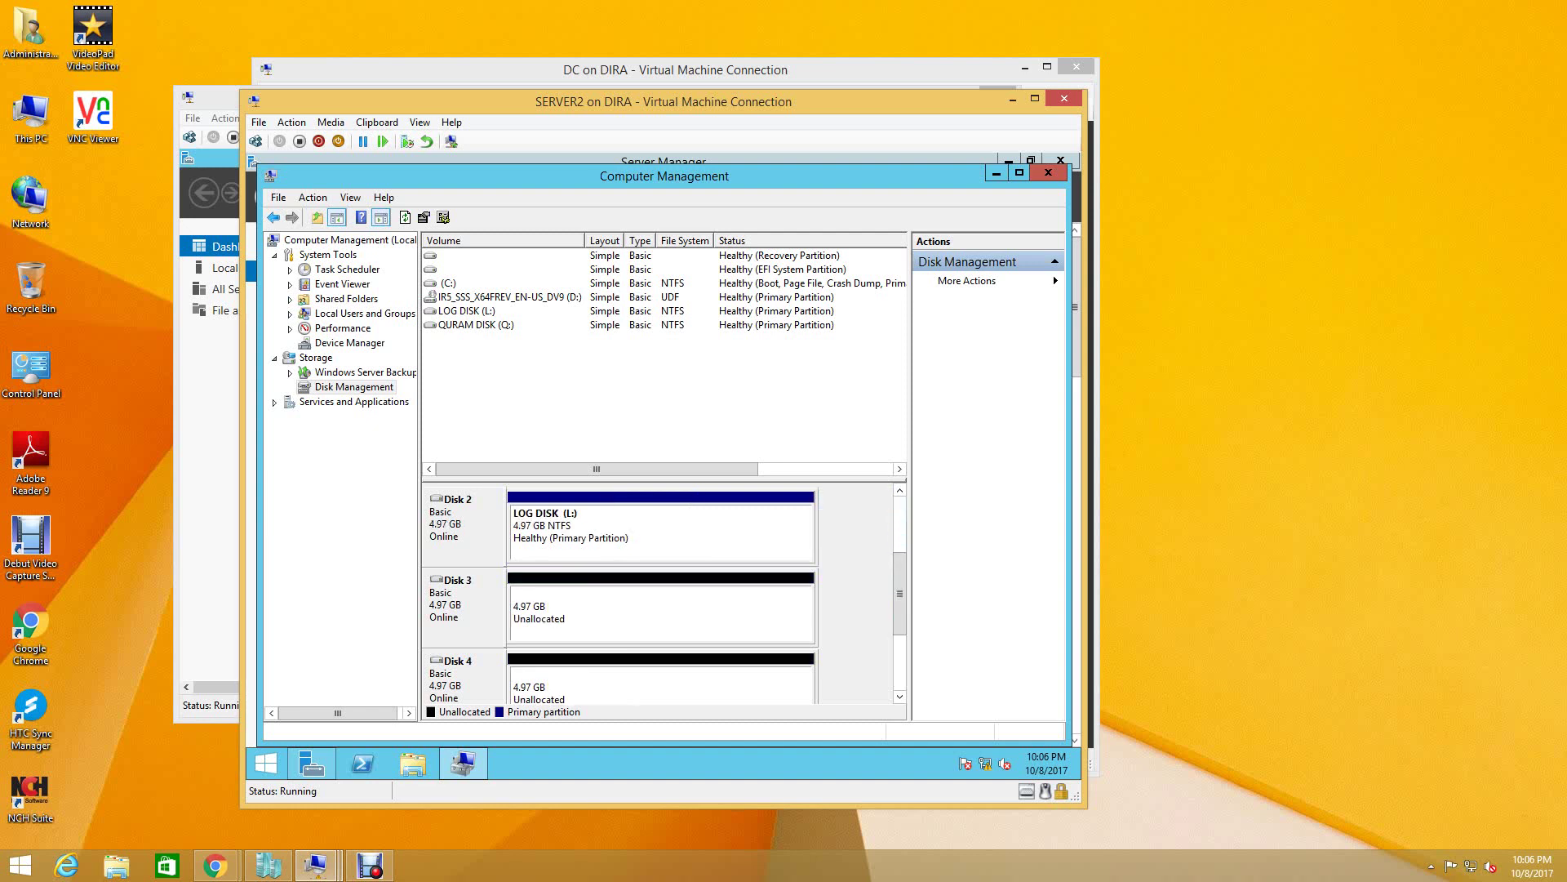
left_click(661, 612)
right_click(551, 611)
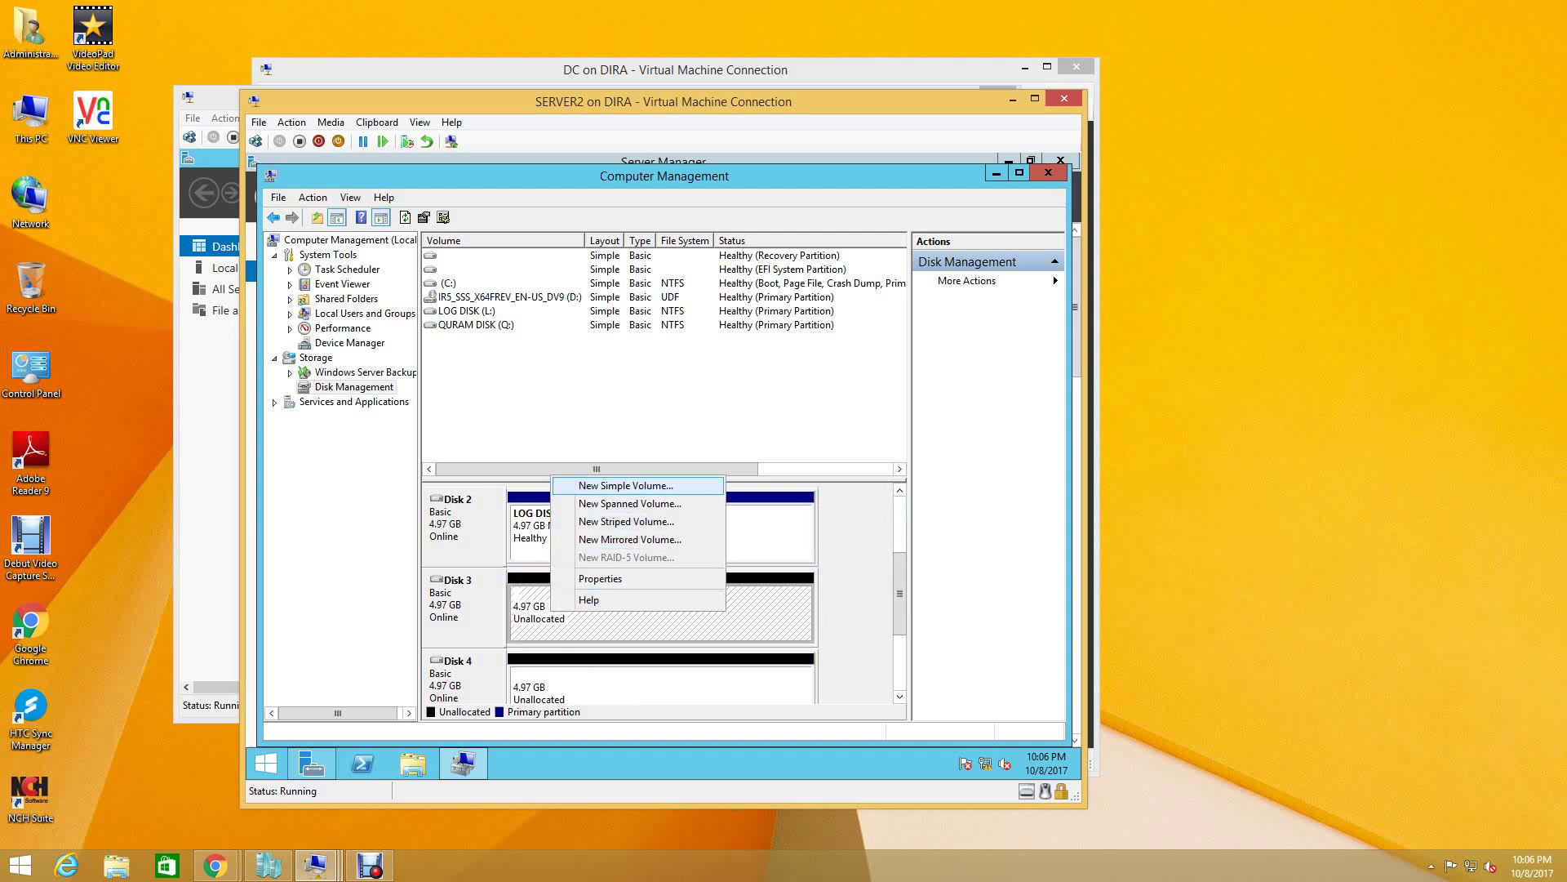
left_click(629, 503)
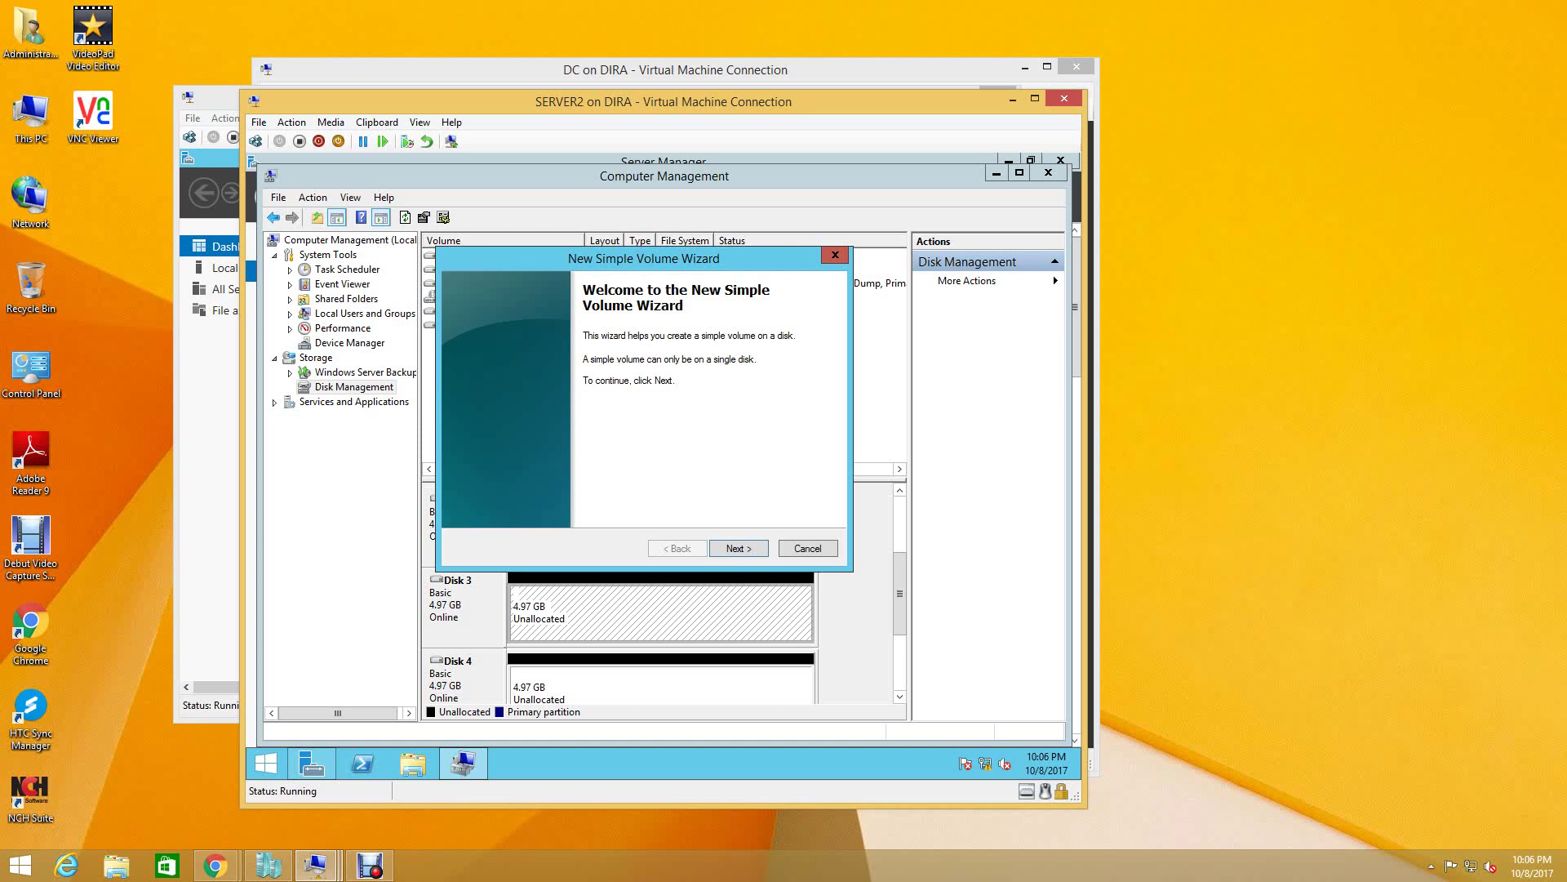
key("Return")
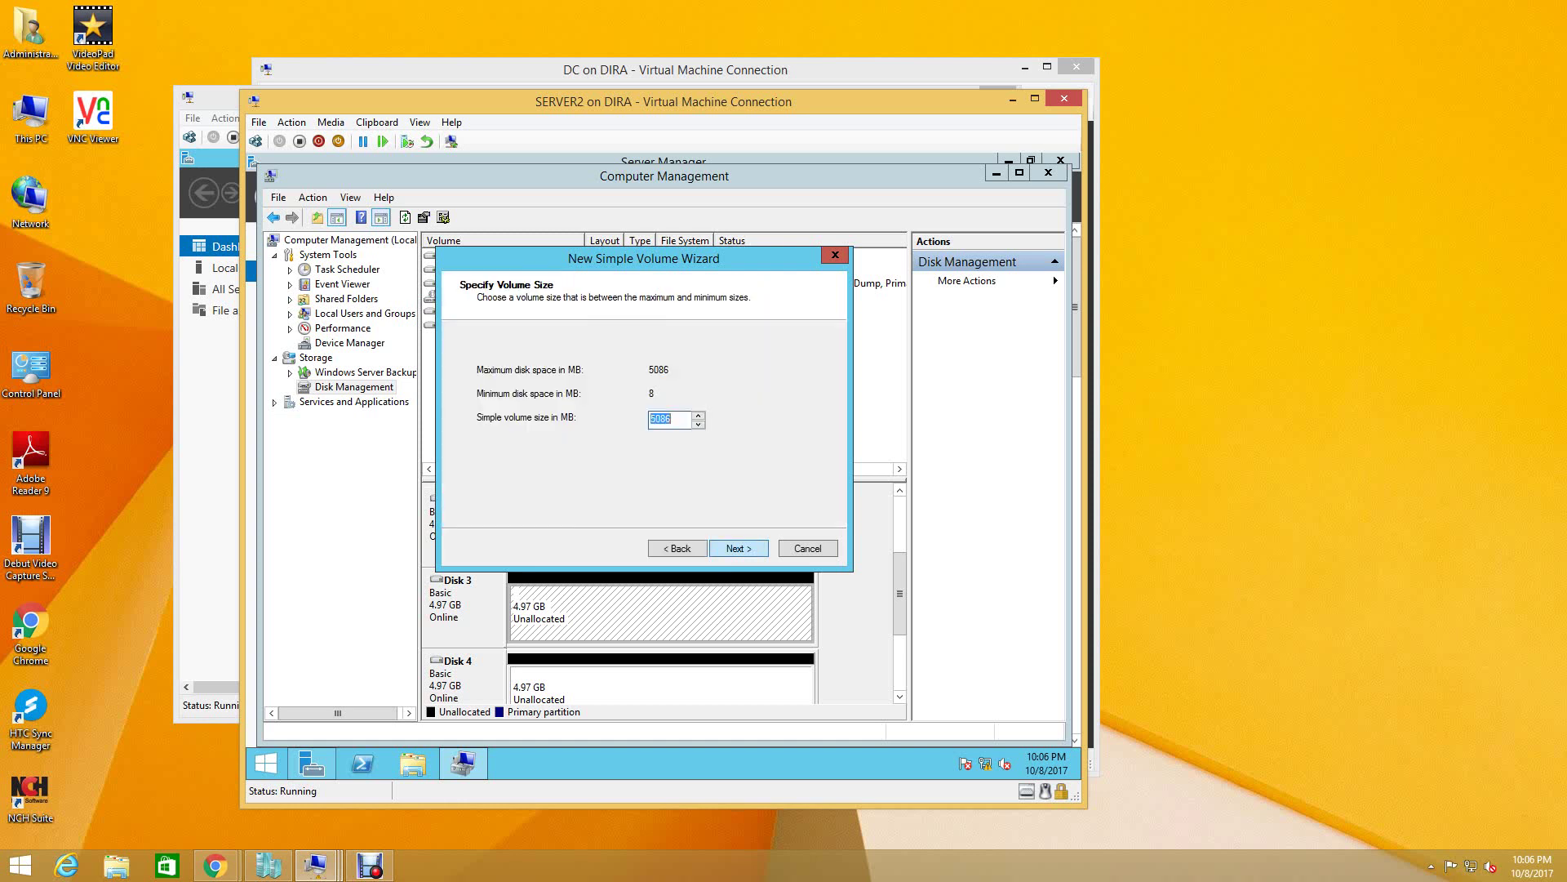
key("Return")
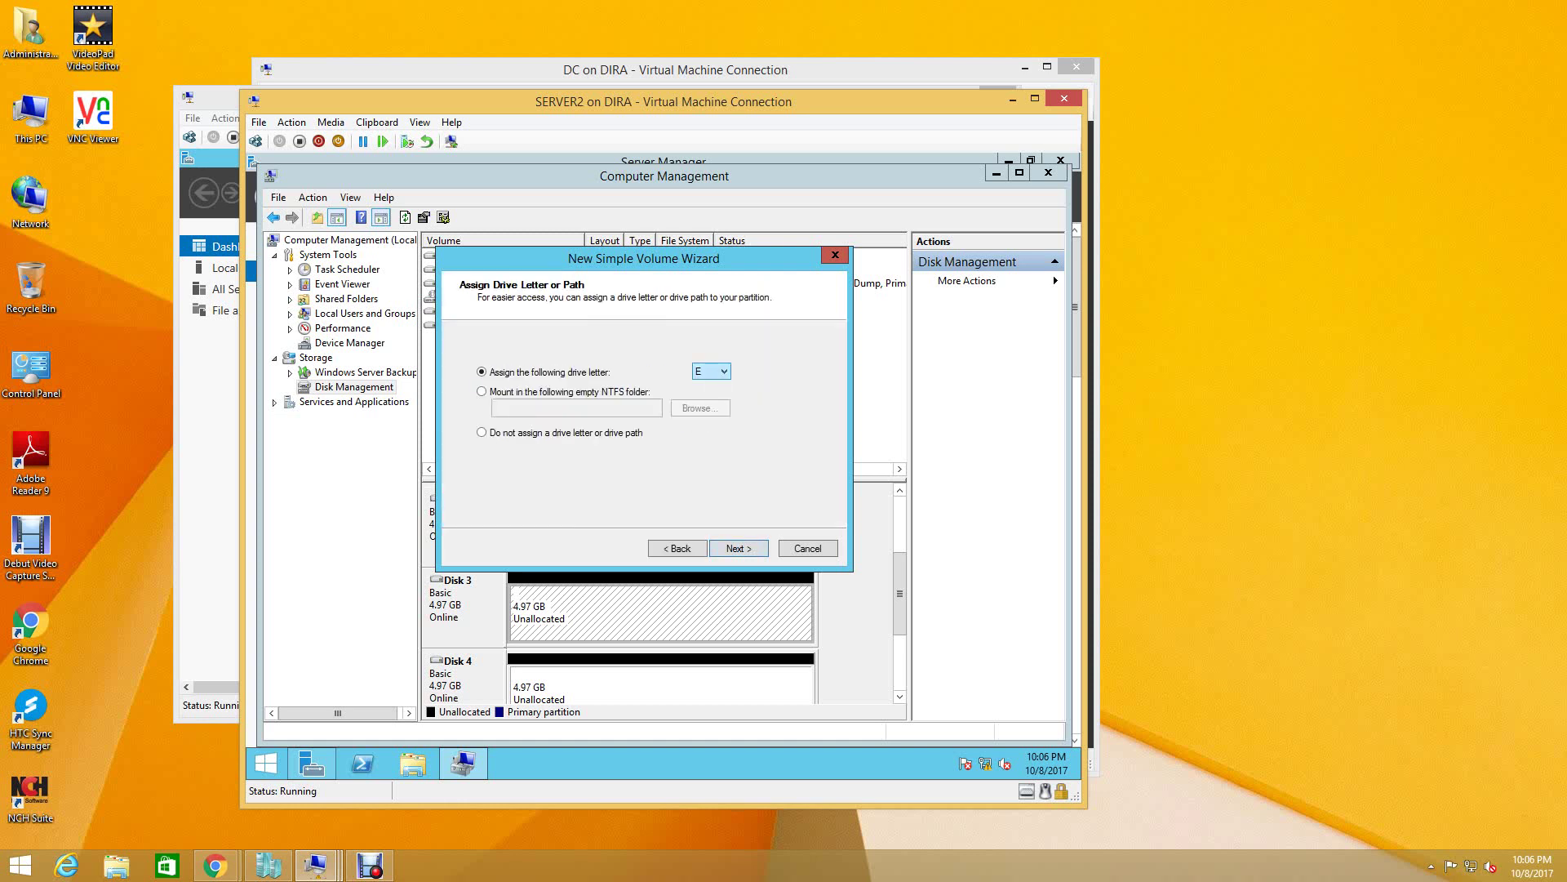
- Give the Disk 3 volume drive letter M and the label MTDS, then create it
key("alt+Down")
key("Down")
key("Down")
key("Down")
key("Down")
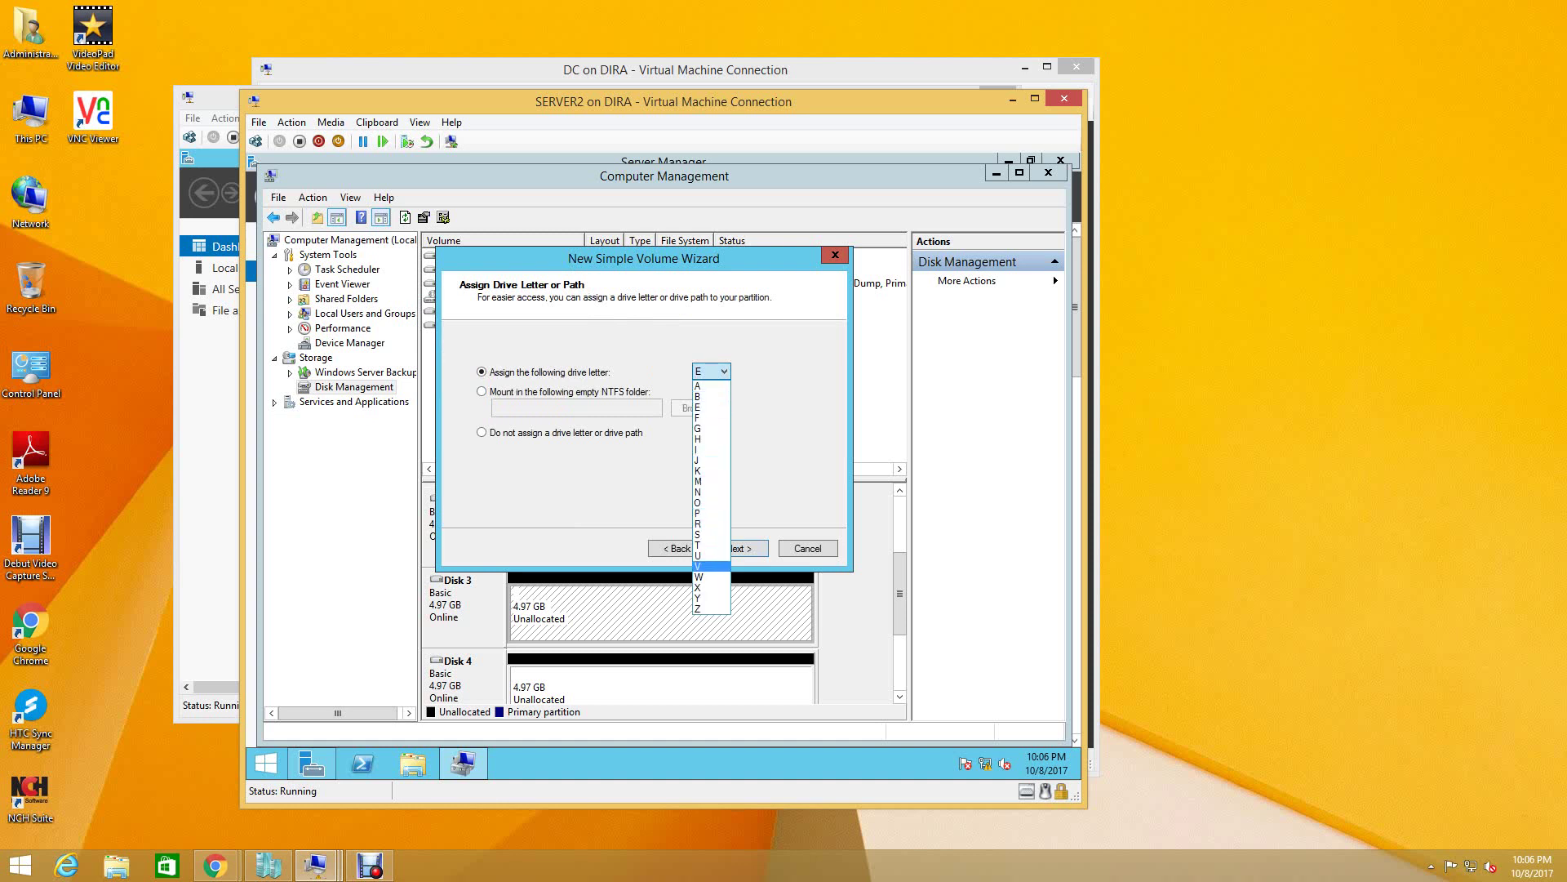
key("Up")
key("Up")
key("Up")
key("Up")
key("Up")
key("Up")
key("Up")
key("Up")
key("Up")
key("Return")
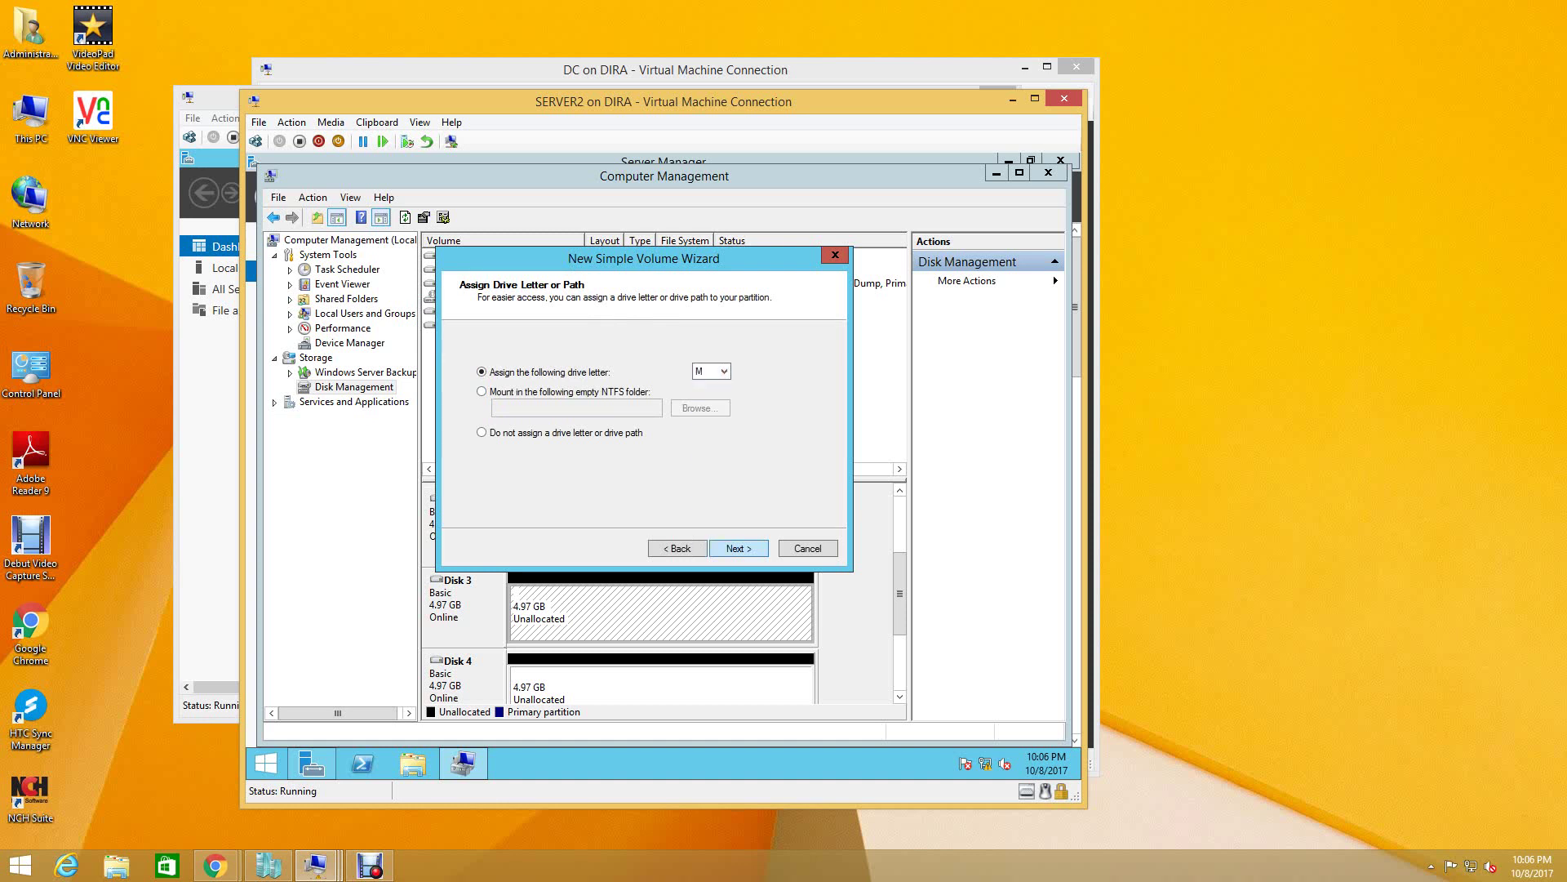
key("Return")
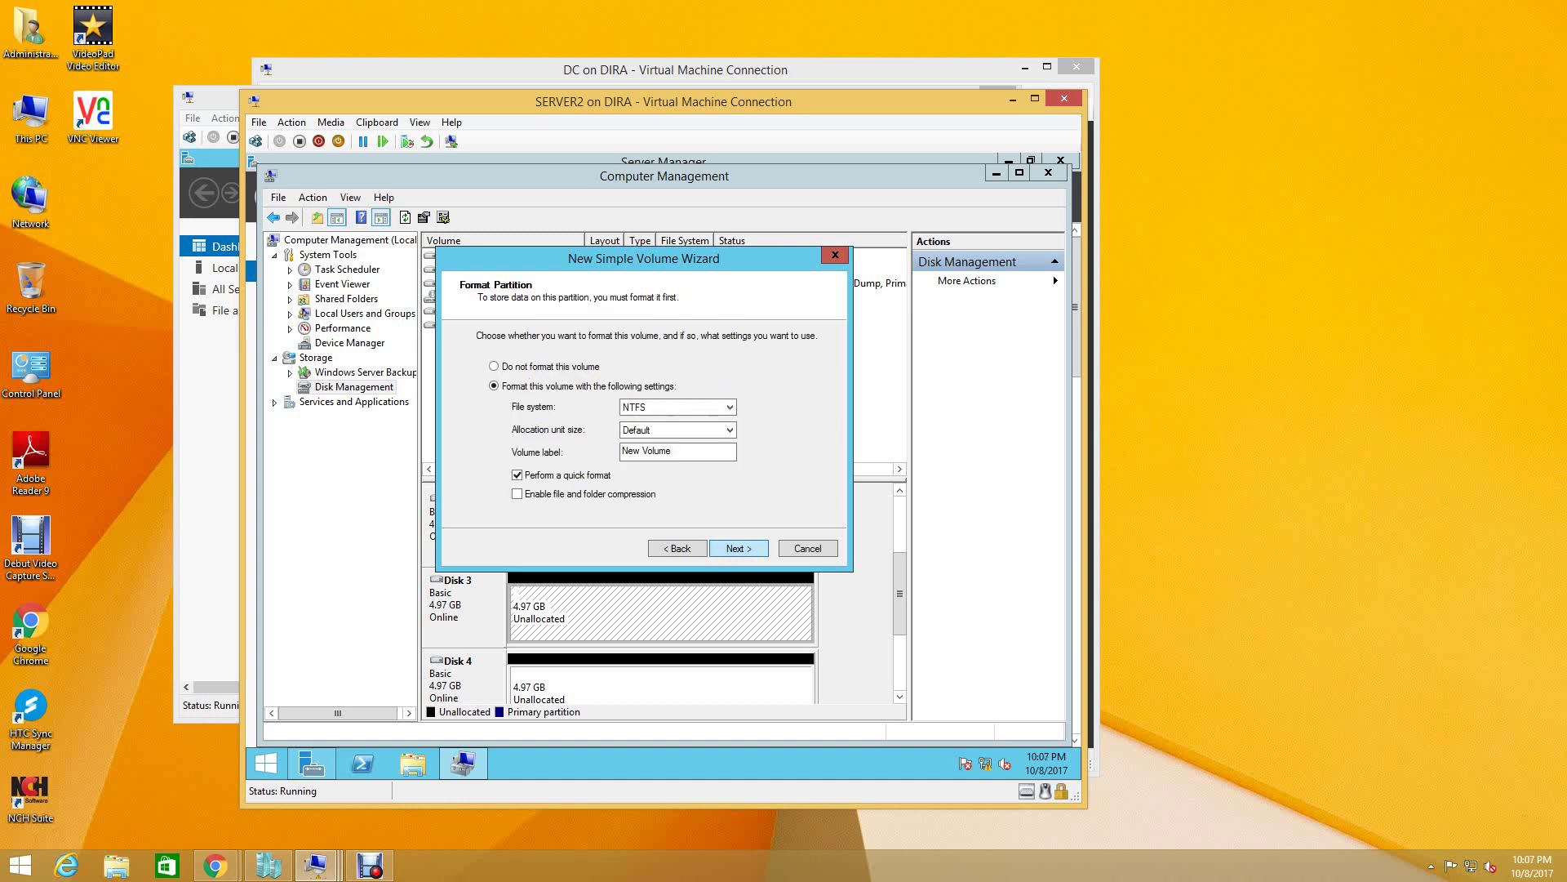
key("Tab")
type("MTDS")
key("Return")
key("Return")
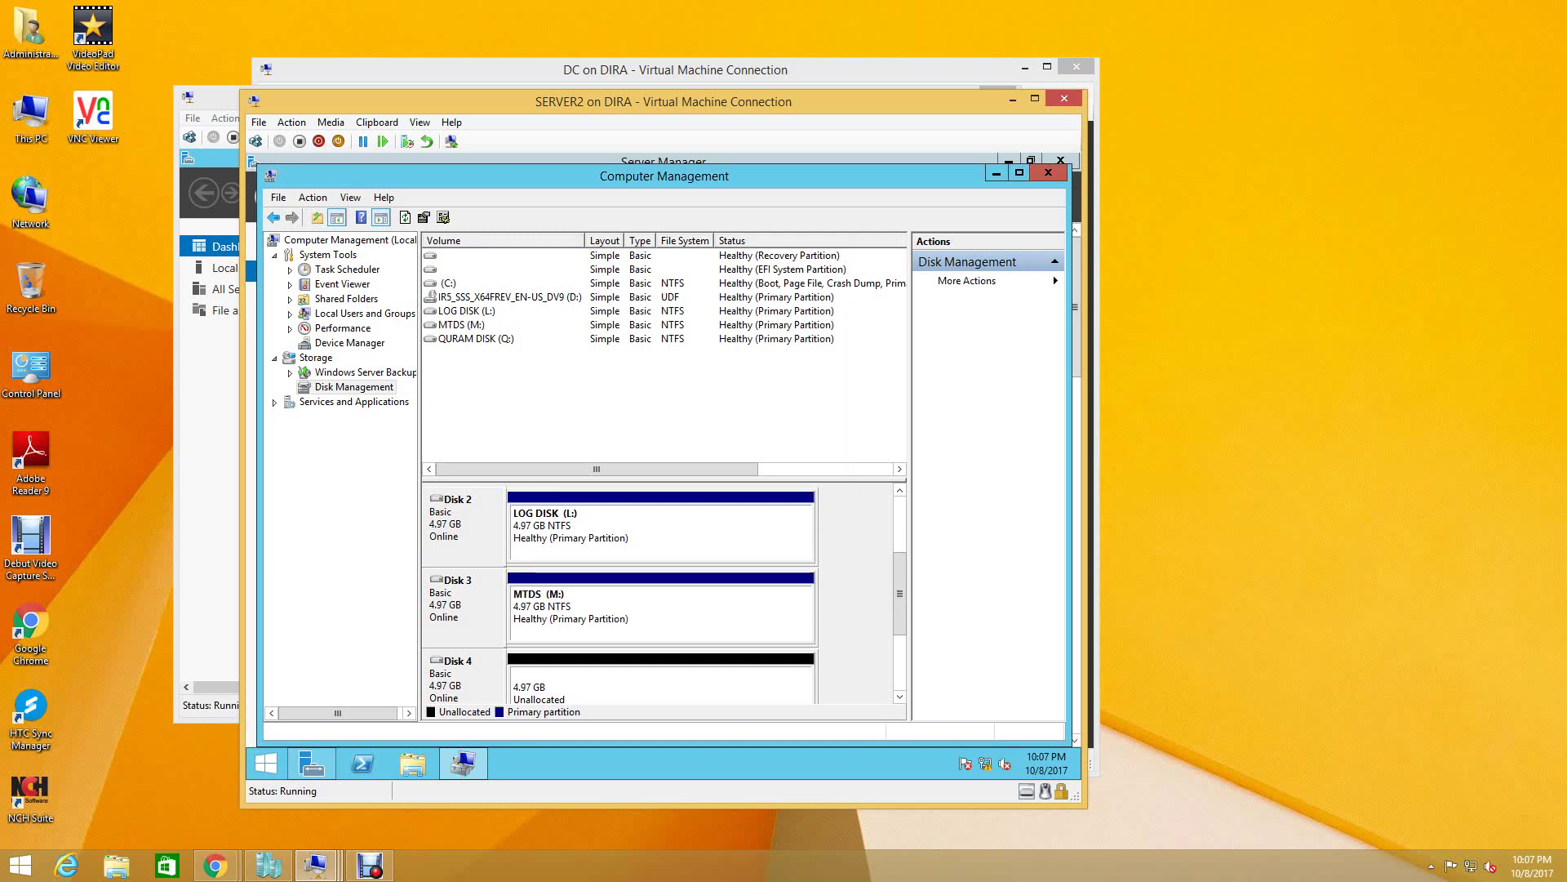
left_click_drag(900, 594, 899, 621)
right_click(612, 604)
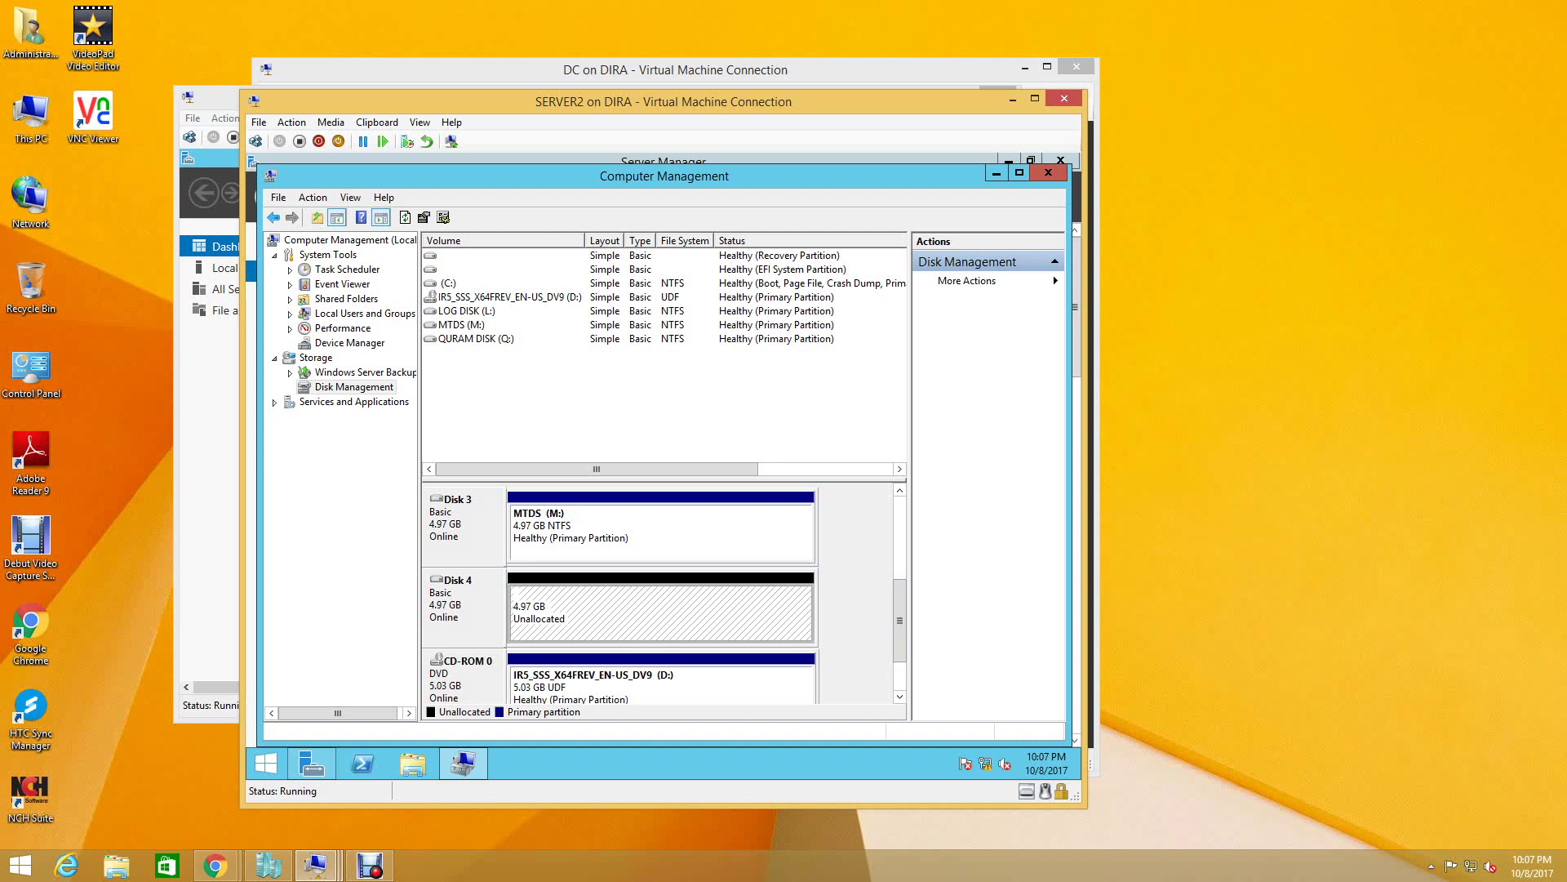
- Begin a new simple volume on Disk 4 and inspect the available drive letters
left_click(641, 620)
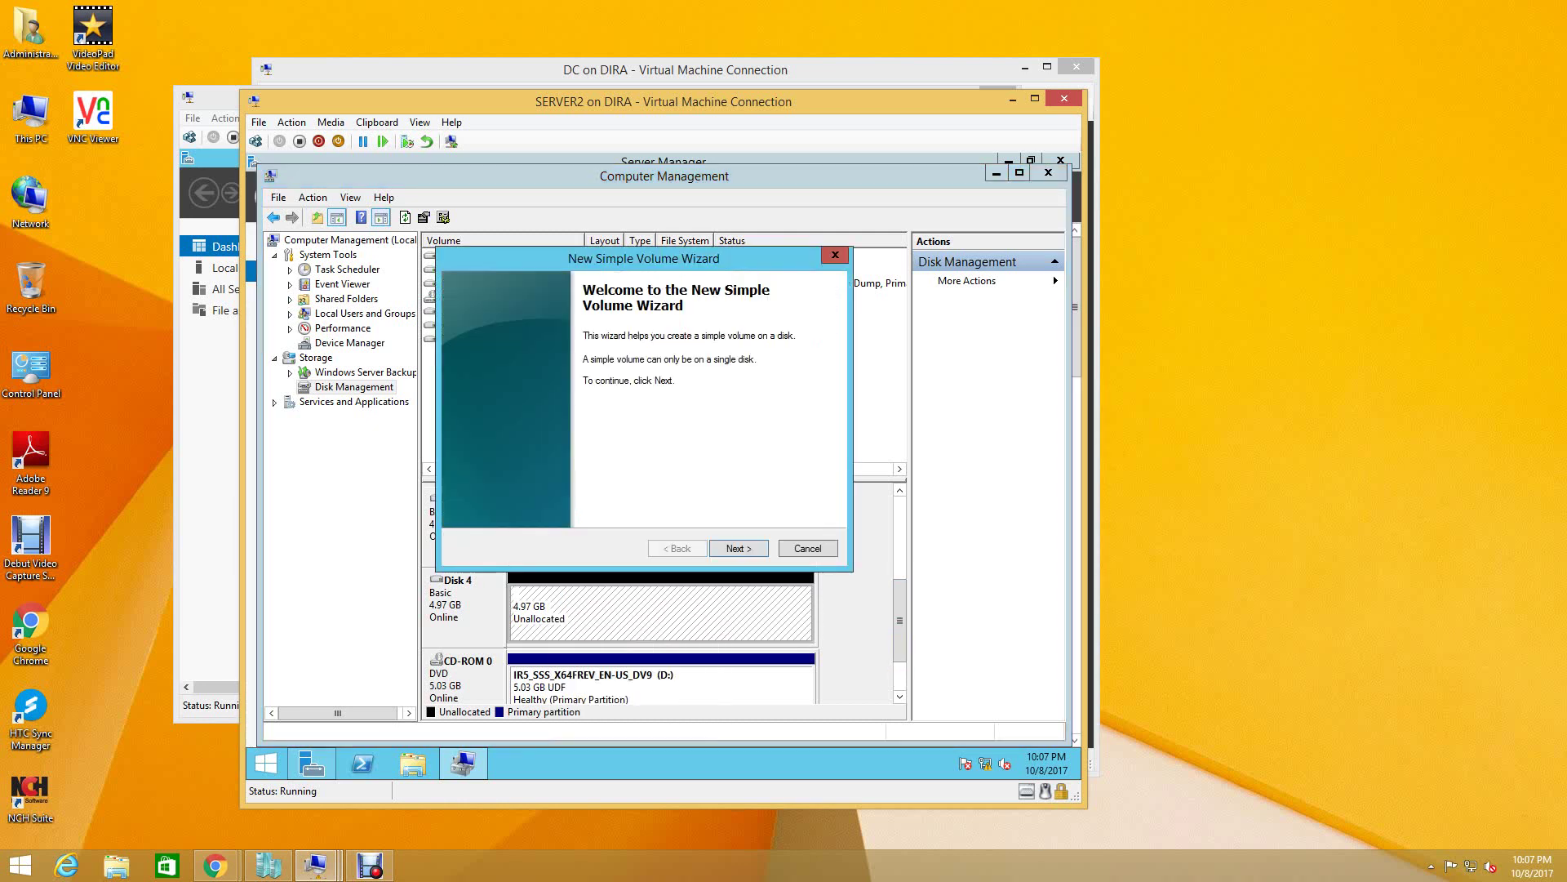
left_click(738, 548)
left_click(738, 547)
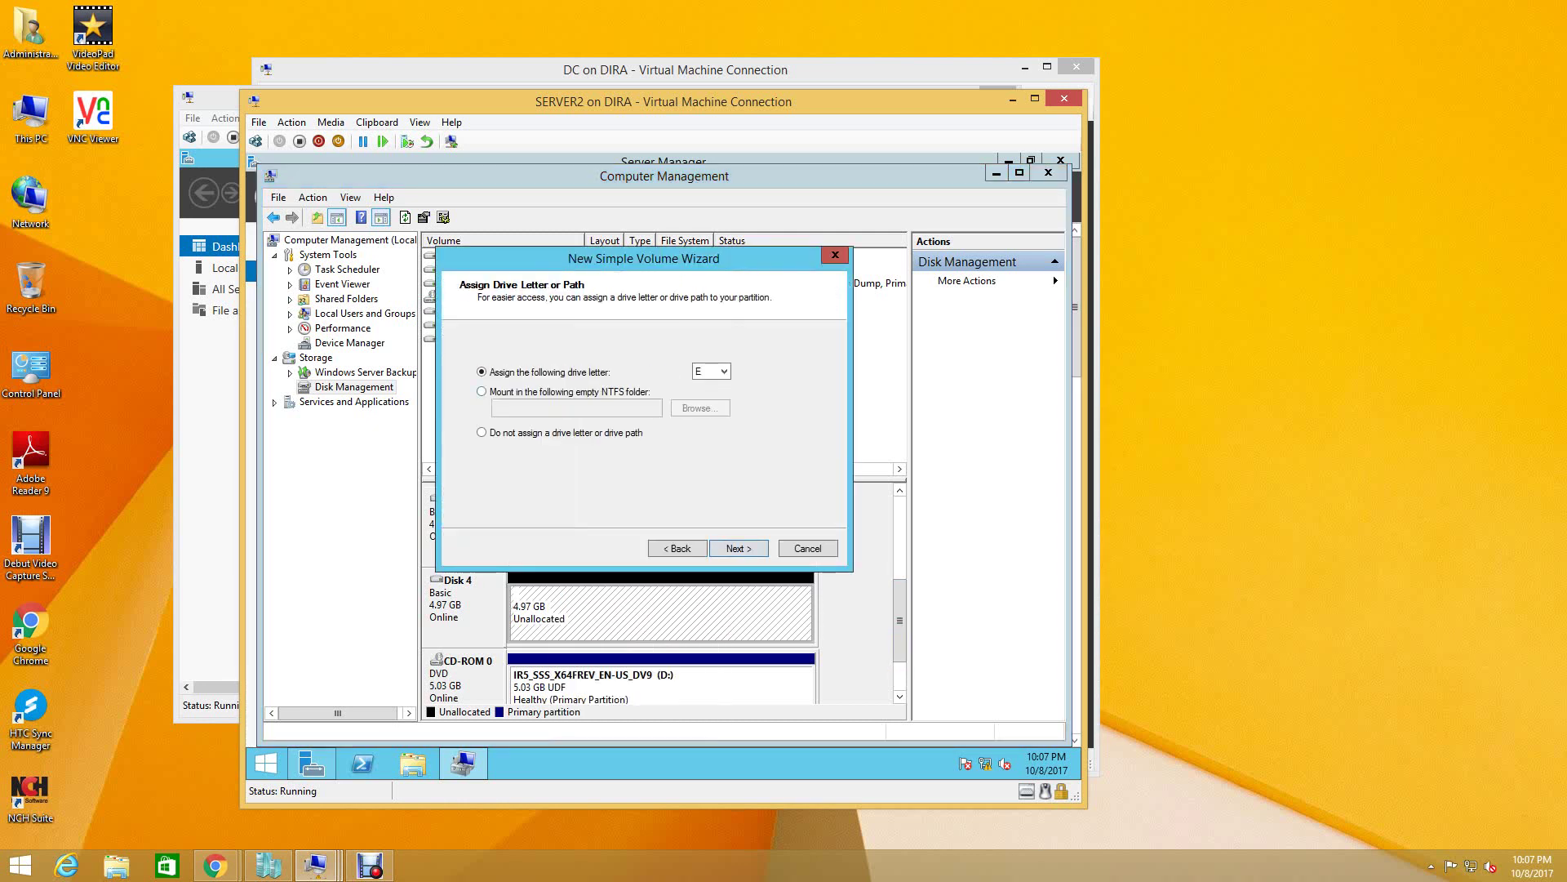
left_click(710, 371)
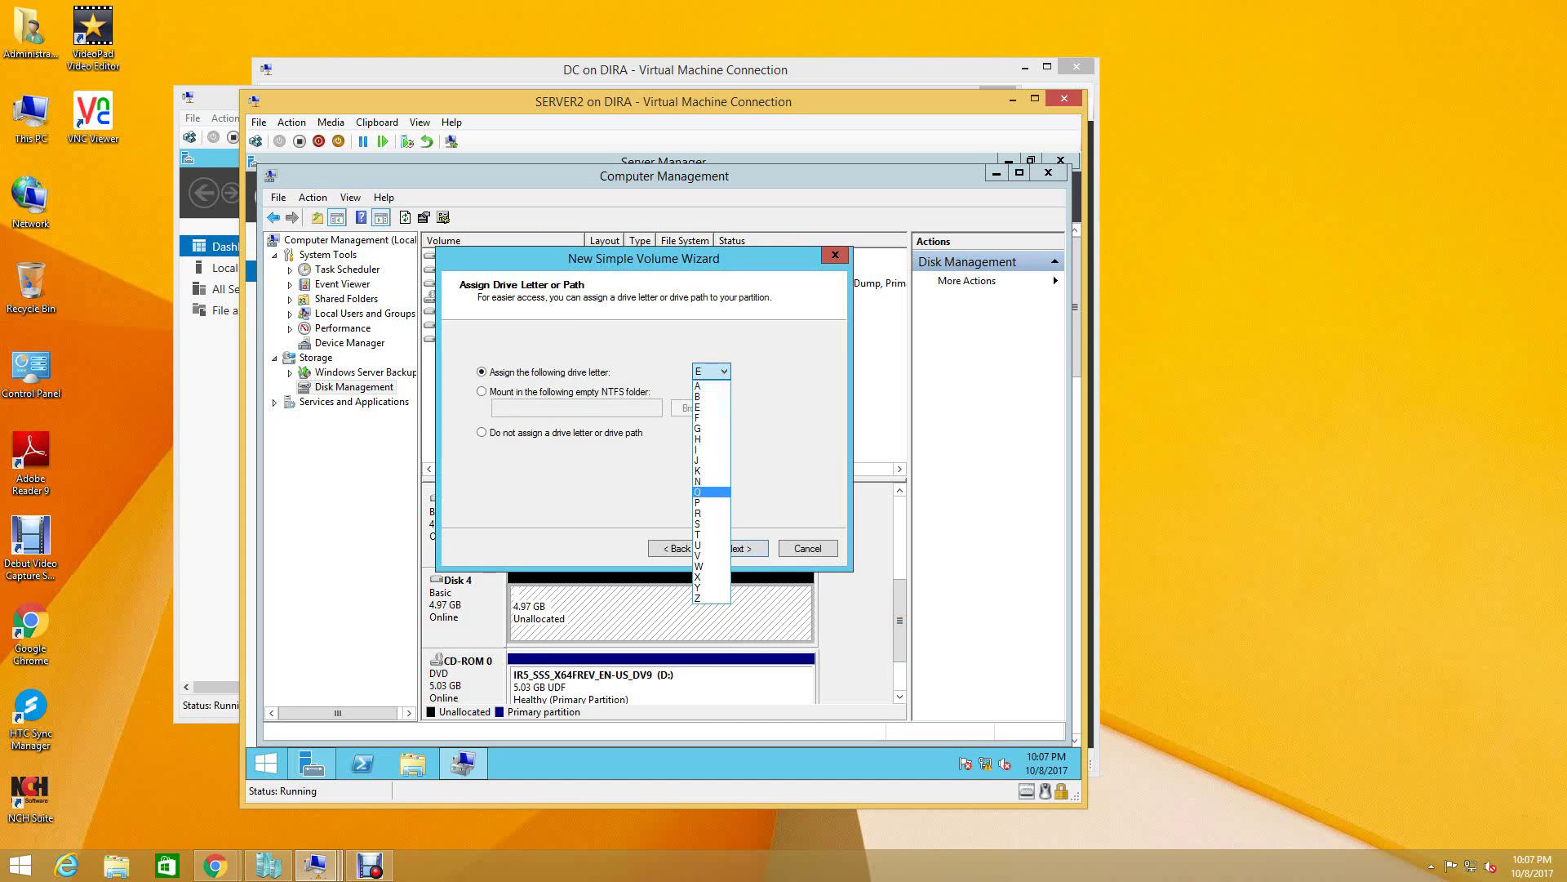
key("Escape")
key("Escape")
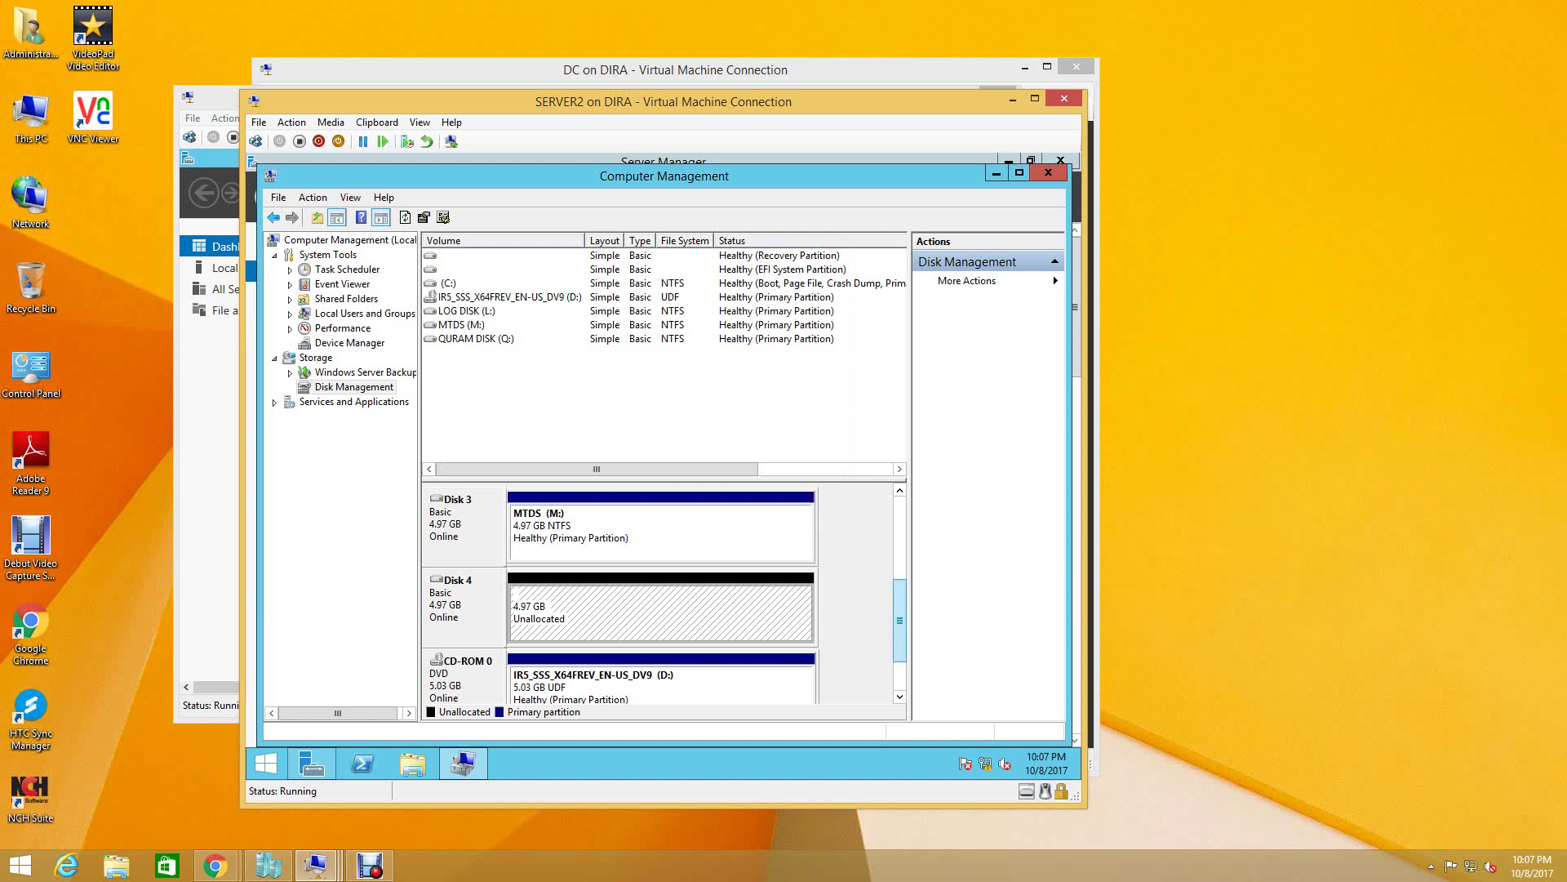
- Change the DVD drive's letter from D to A, accepting the warning
scroll(900, 582, "up", 2)
scroll(899, 583, "up", 2)
scroll(899, 582, "down", 1)
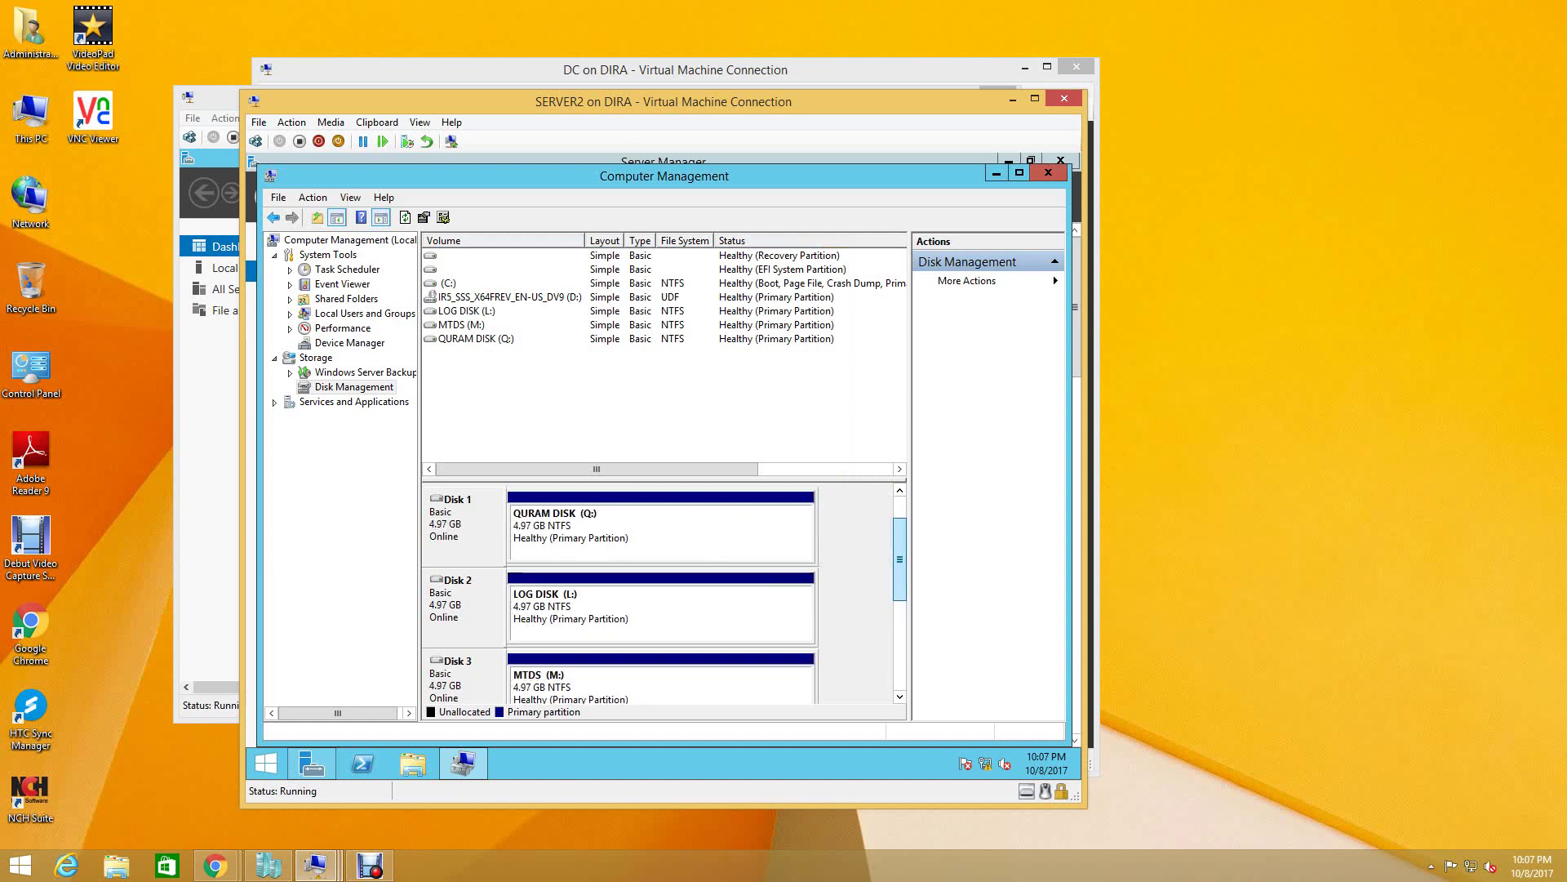
scroll(900, 582, "up", 1)
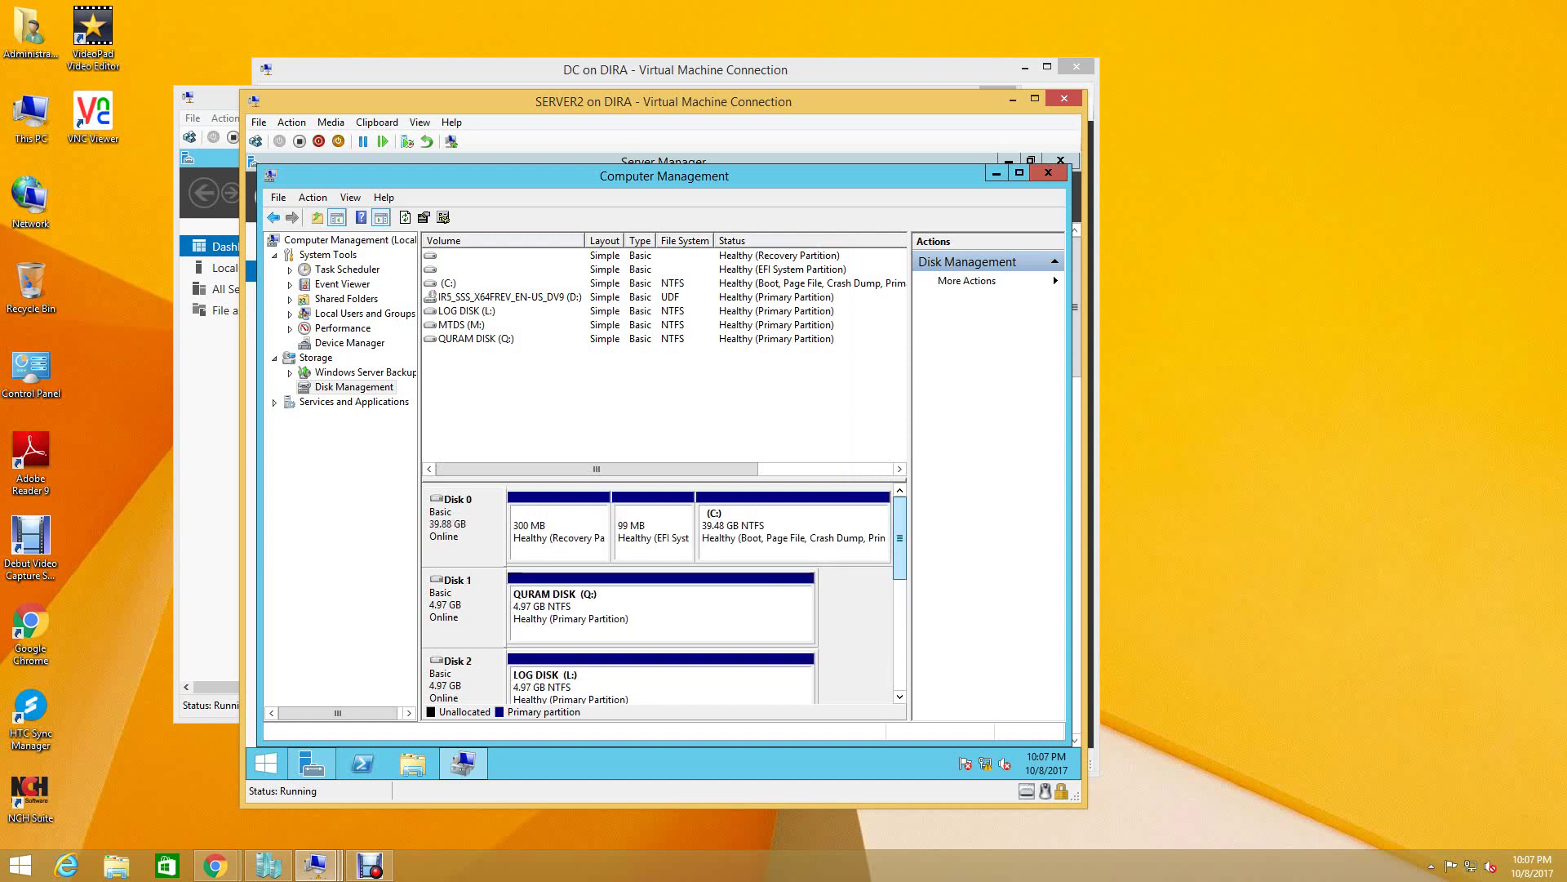
scroll(899, 582, "down", 2)
scroll(662, 596, "down", 2)
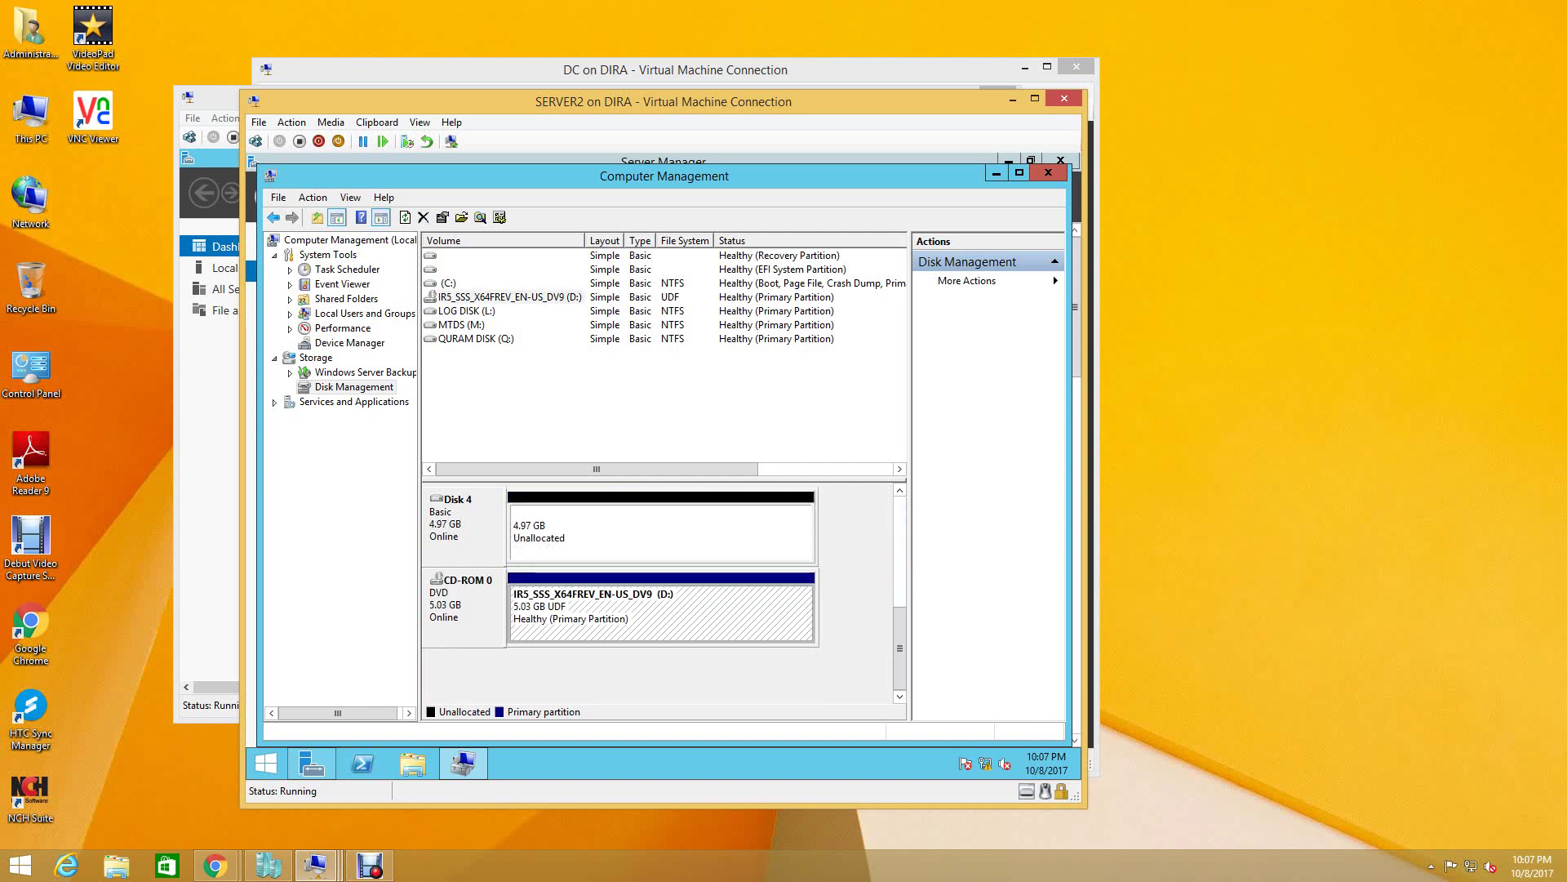
right_click(529, 602)
left_click(625, 455)
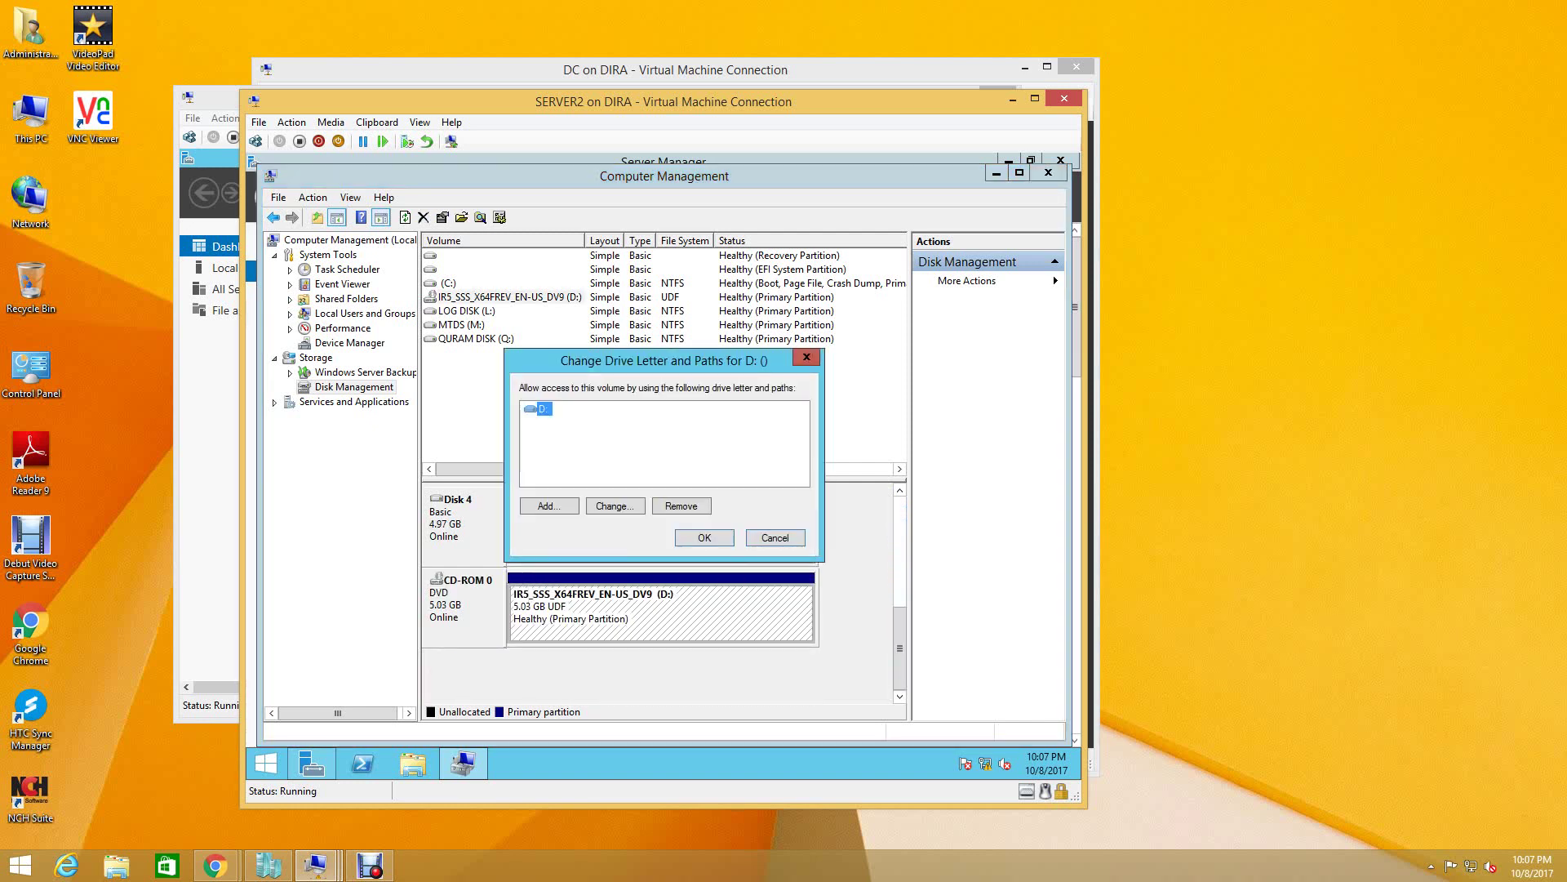
left_click(615, 505)
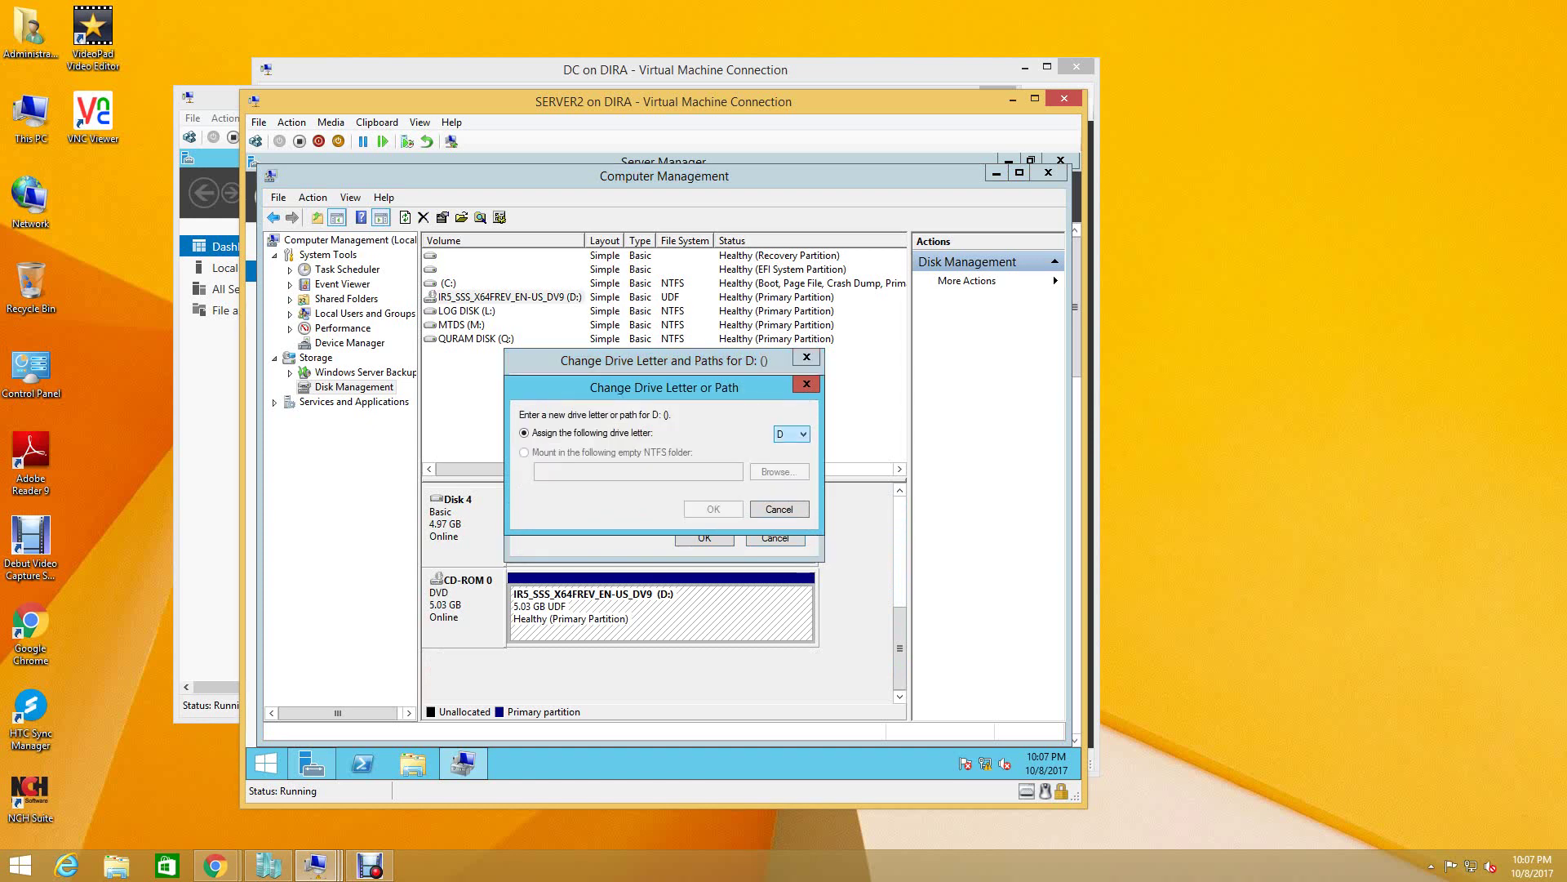
left_click(792, 433)
left_click(779, 448)
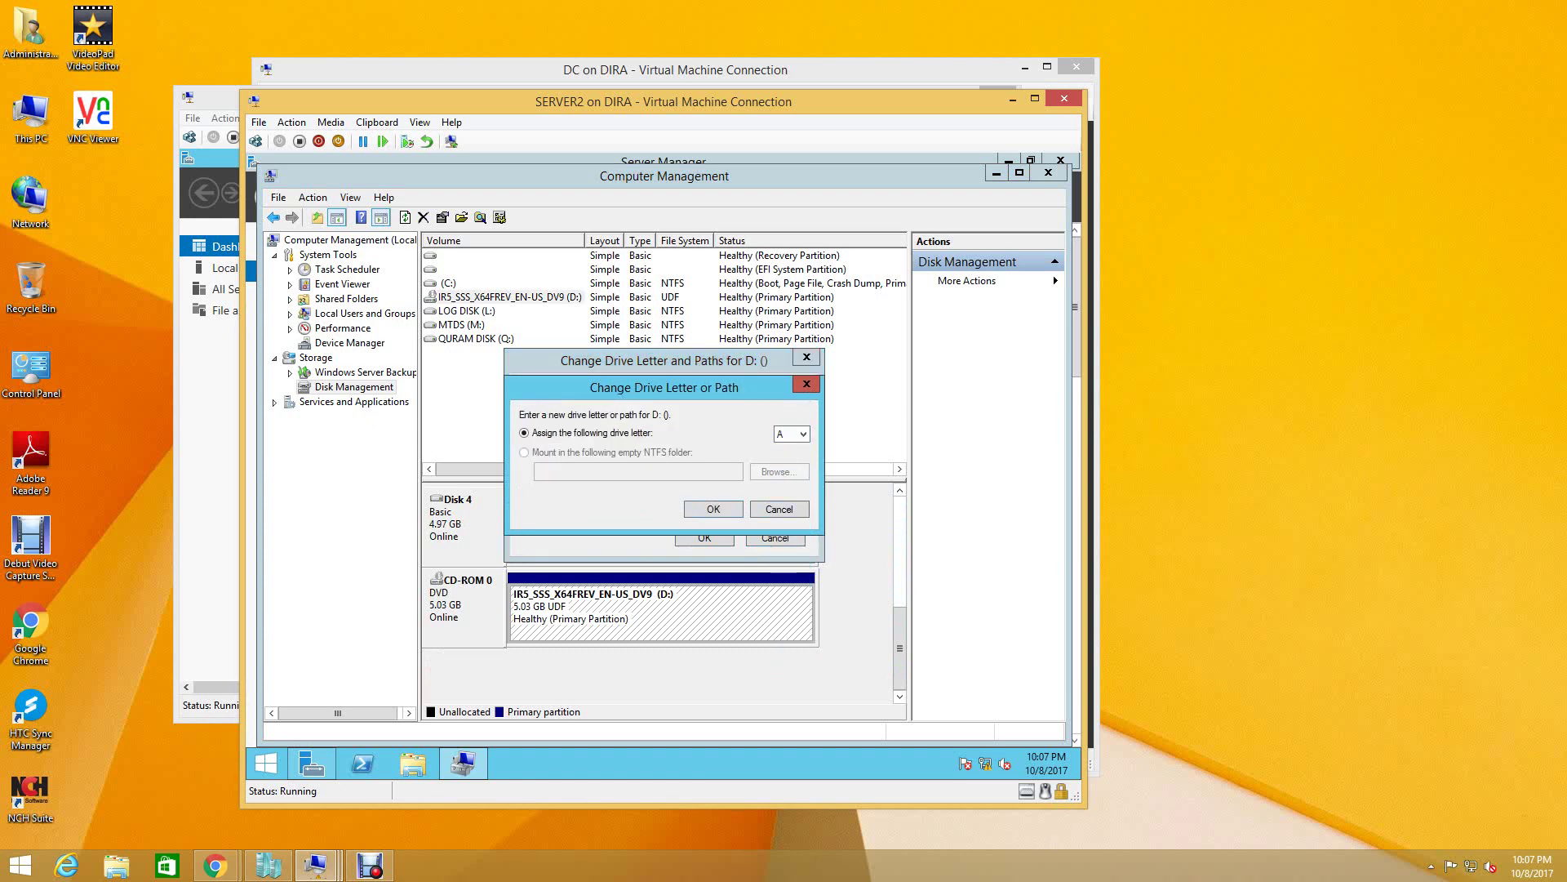
left_click(714, 508)
key("Return")
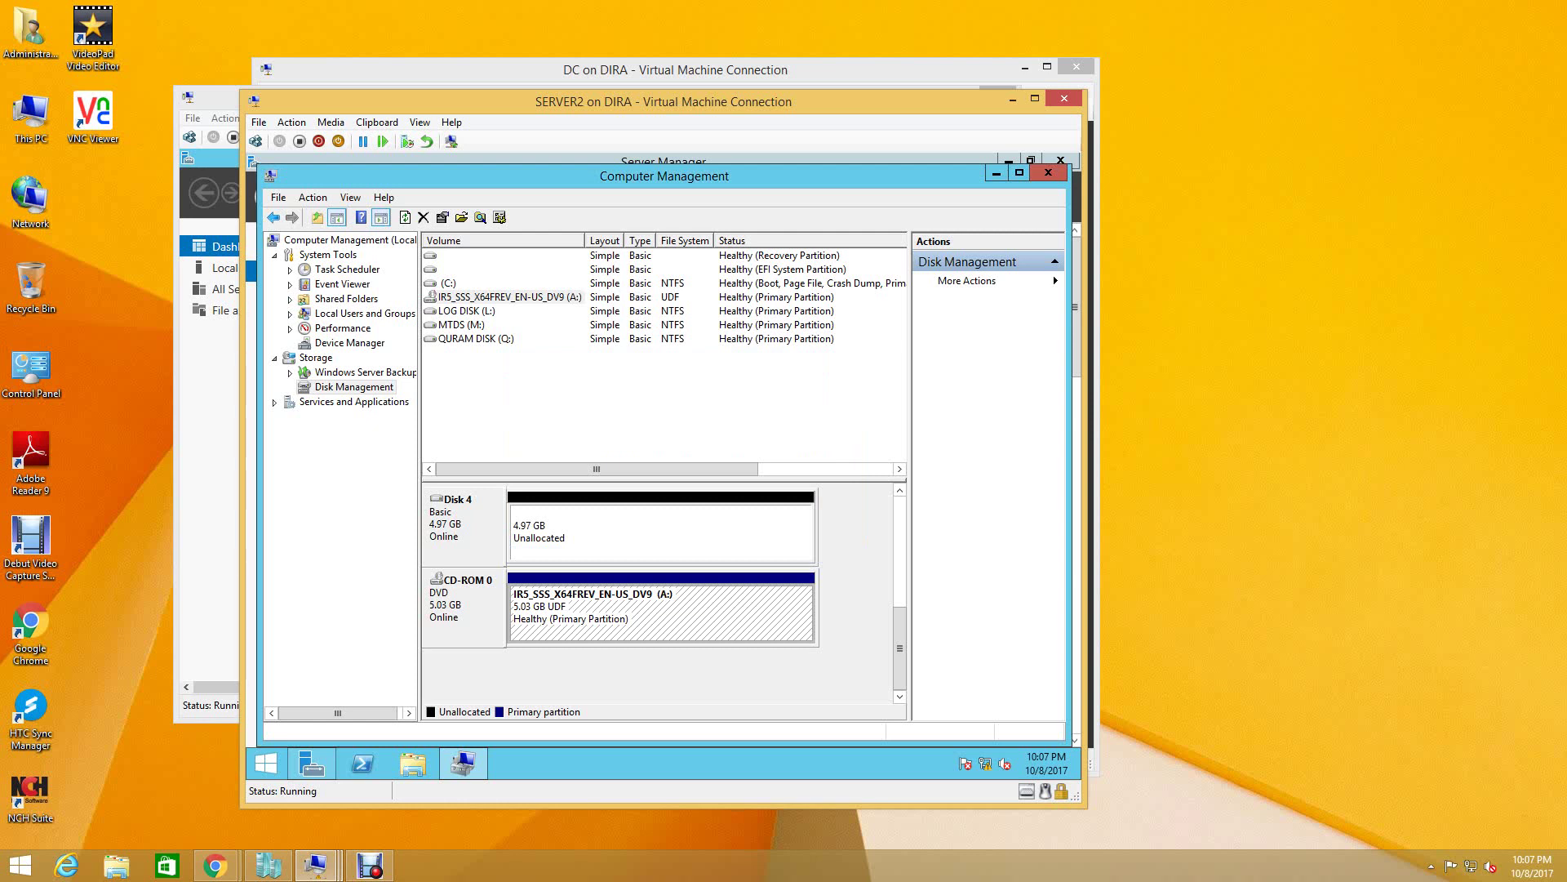
- Create a full 5086 MB NTFS simple volume on Disk 4 as drive D, labelled DATA DISK
left_click(578, 535)
right_click(577, 535)
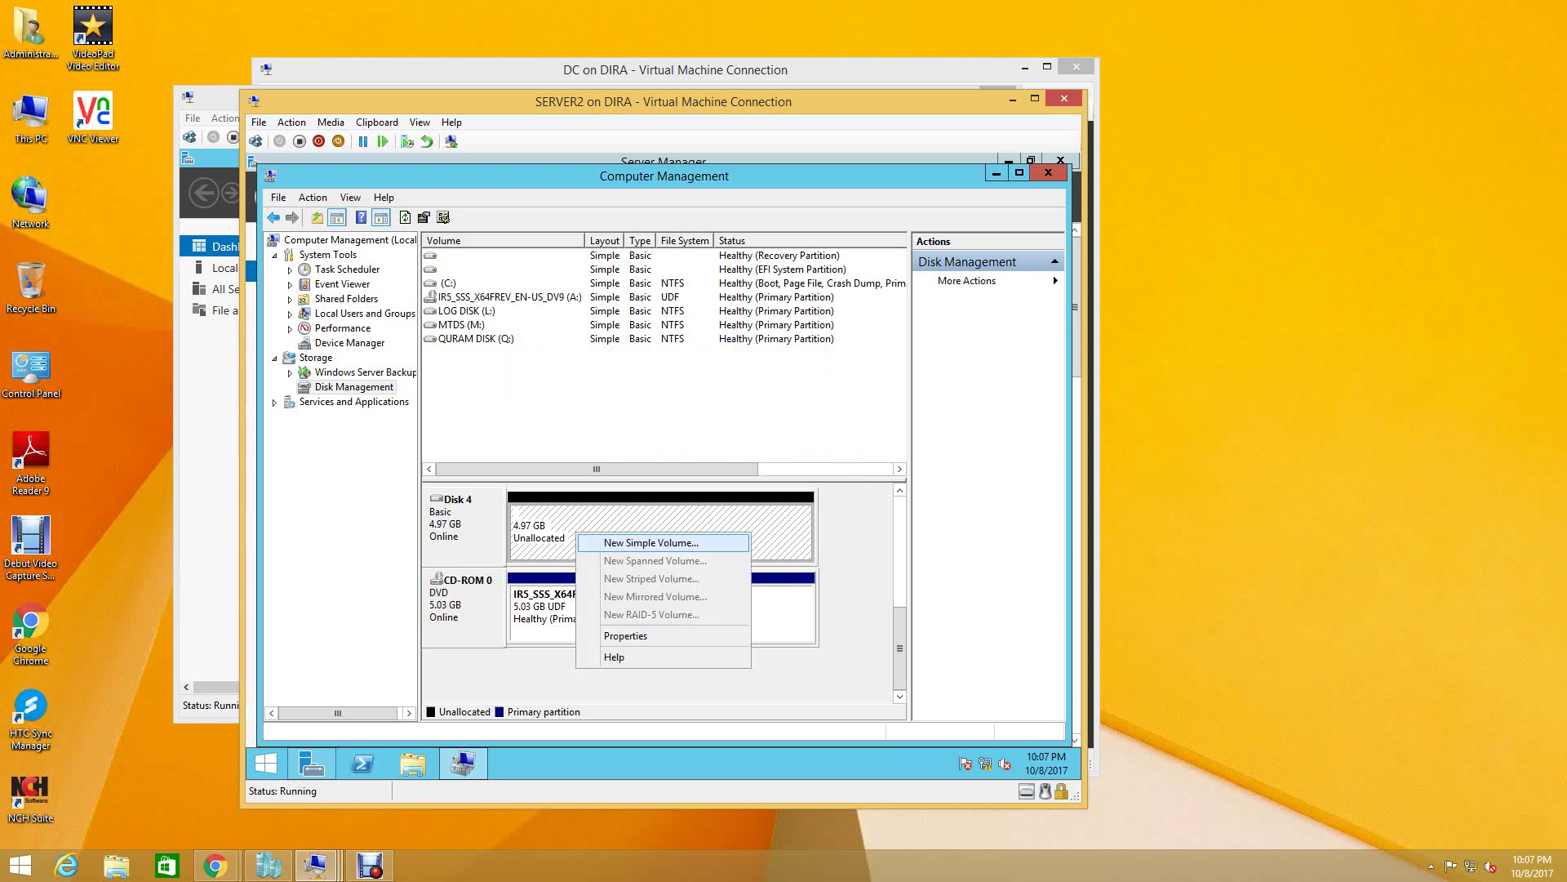
left_click(650, 542)
left_click(738, 548)
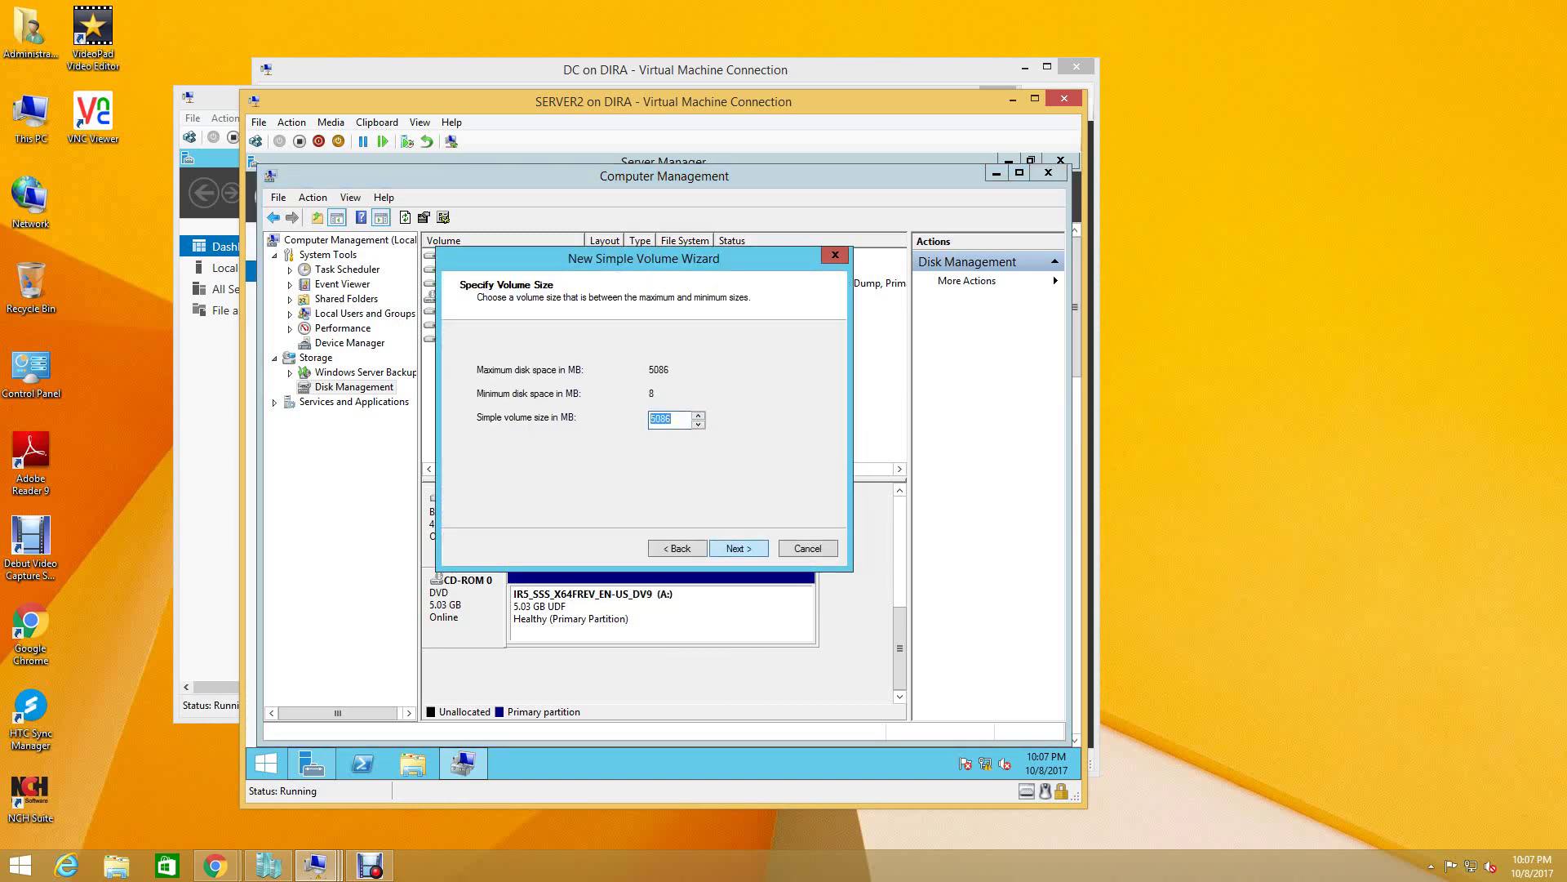
key("Return")
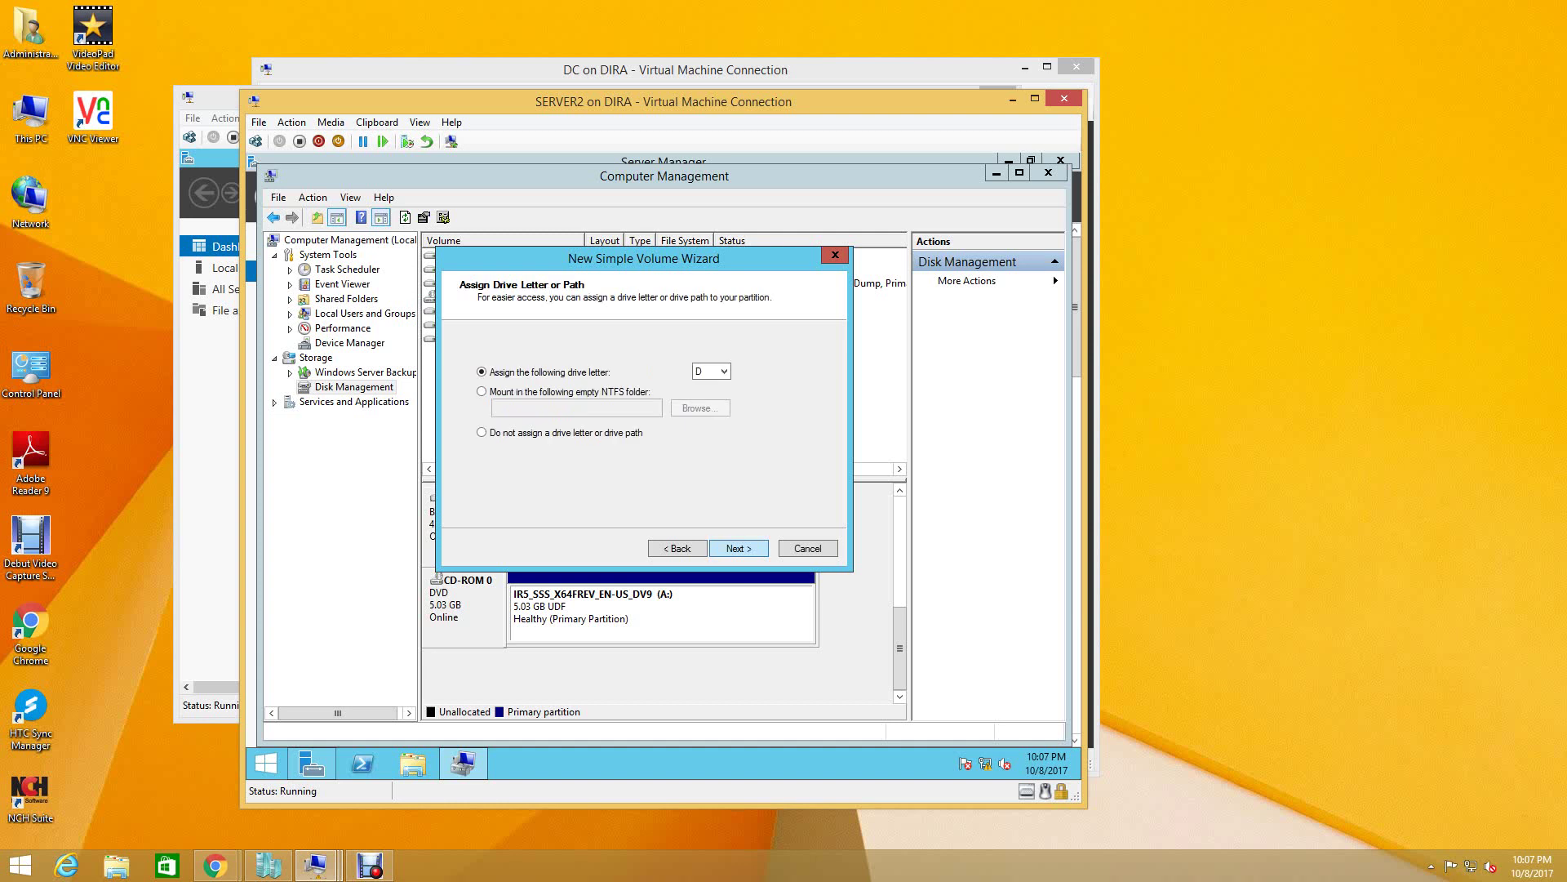
key("Return")
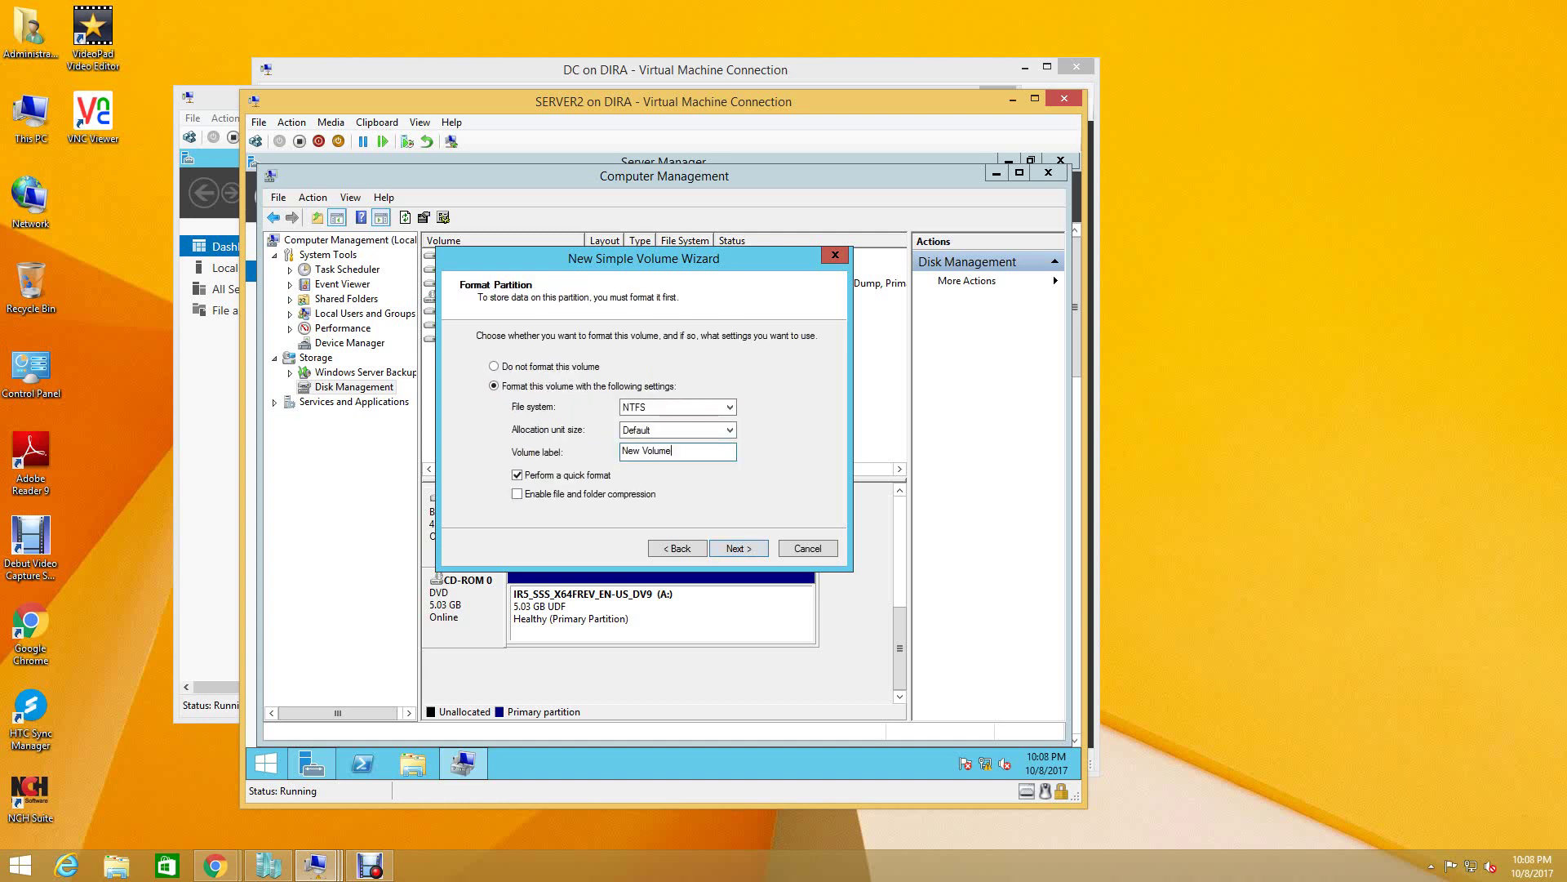
key("Tab")
type("DATA DISK")
key("Return")
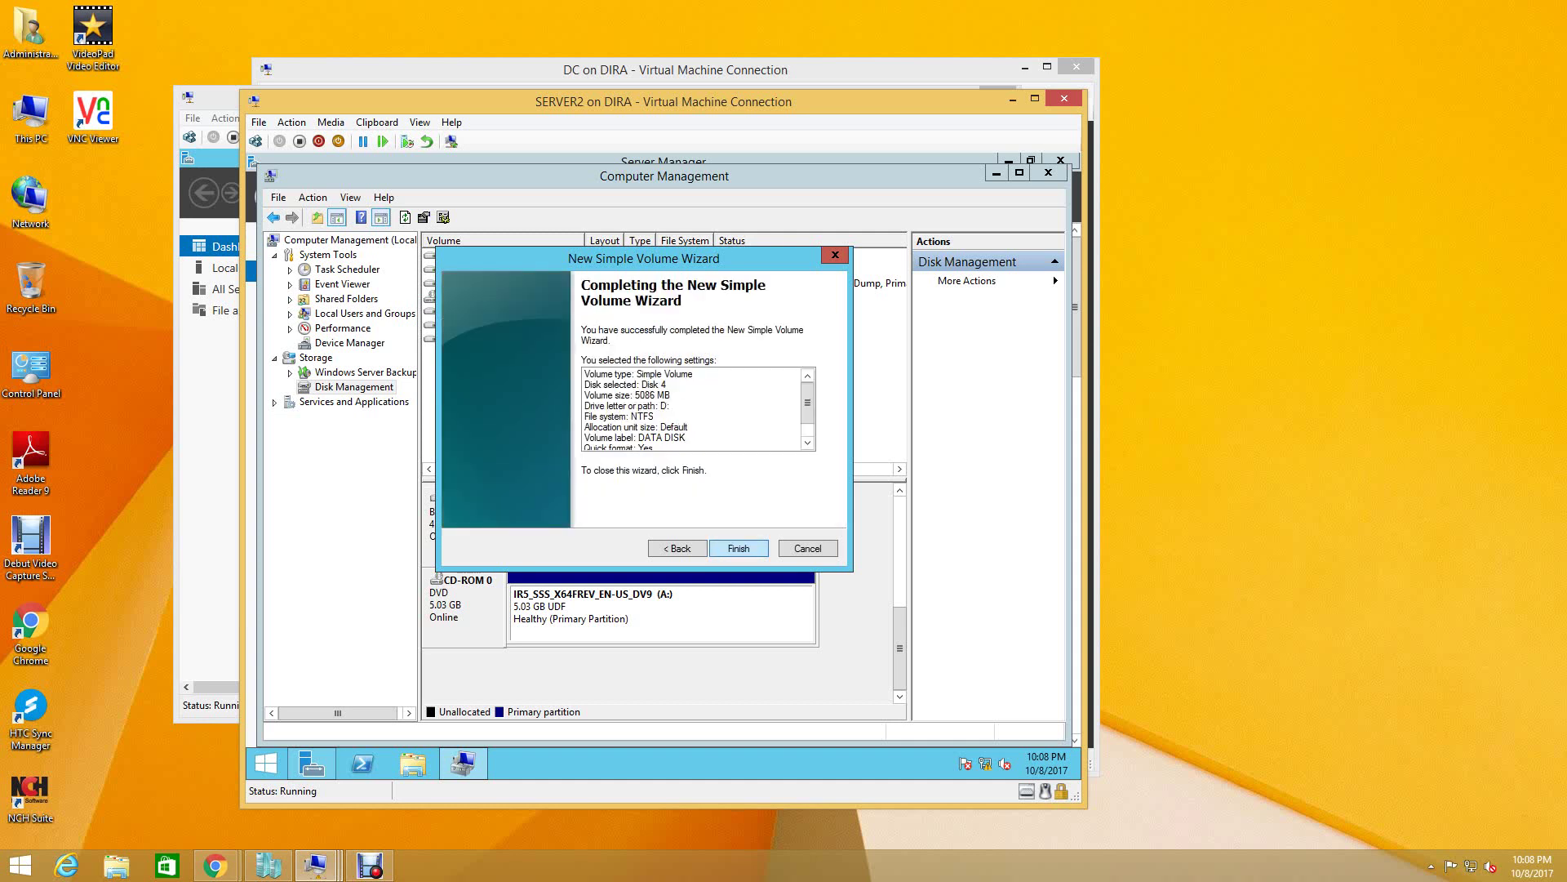
key("Return")
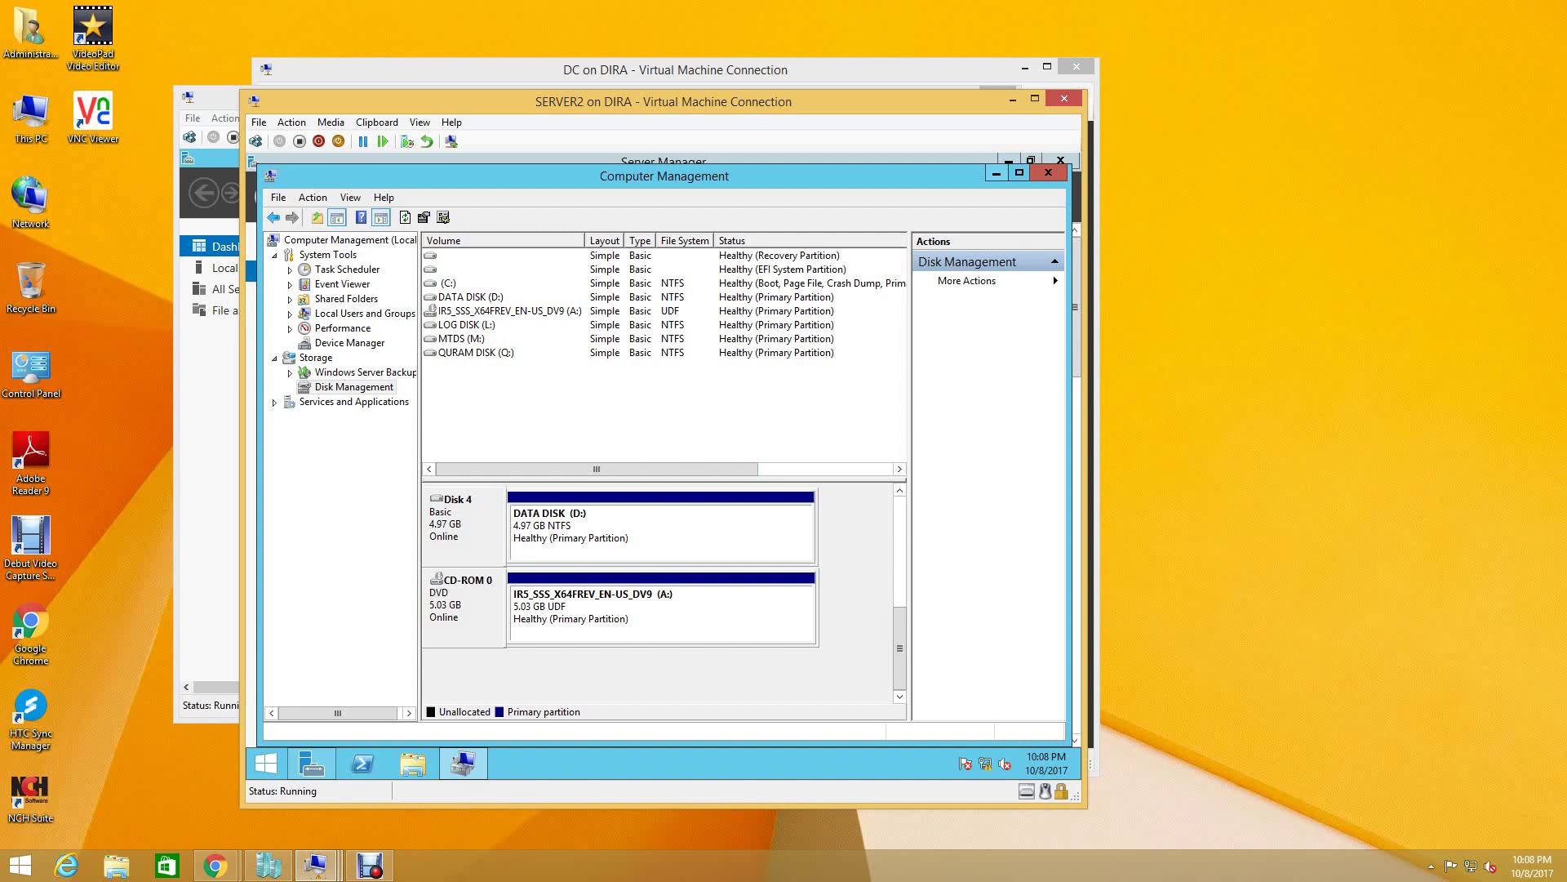
- Close Computer Management and check drives D:, L:, M: and Q: in SERVER2's This PC
left_click(1048, 172)
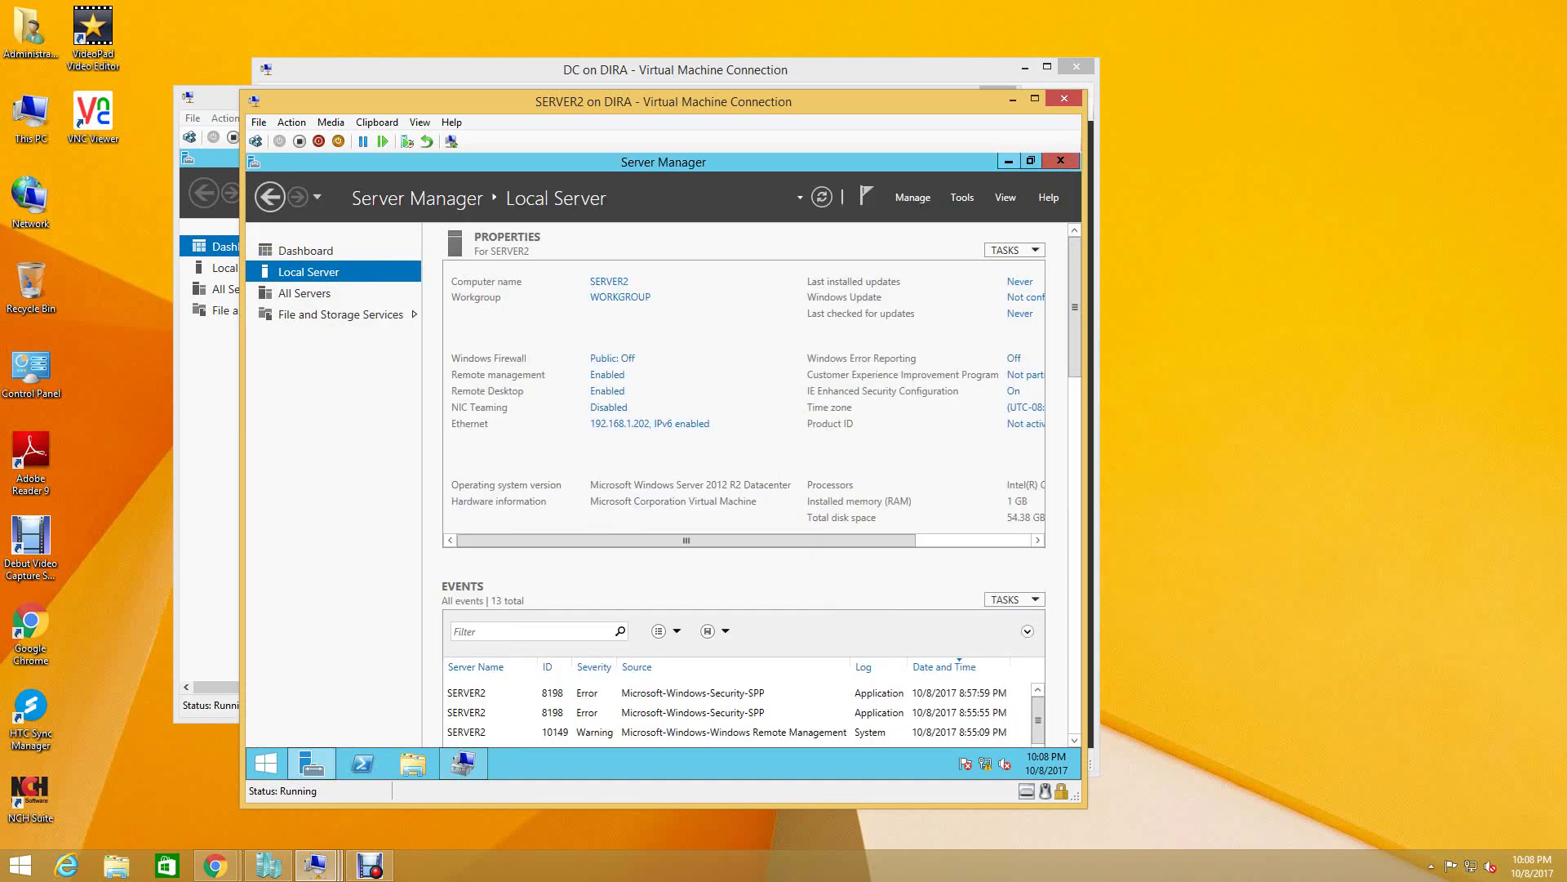
left_click(1009, 161)
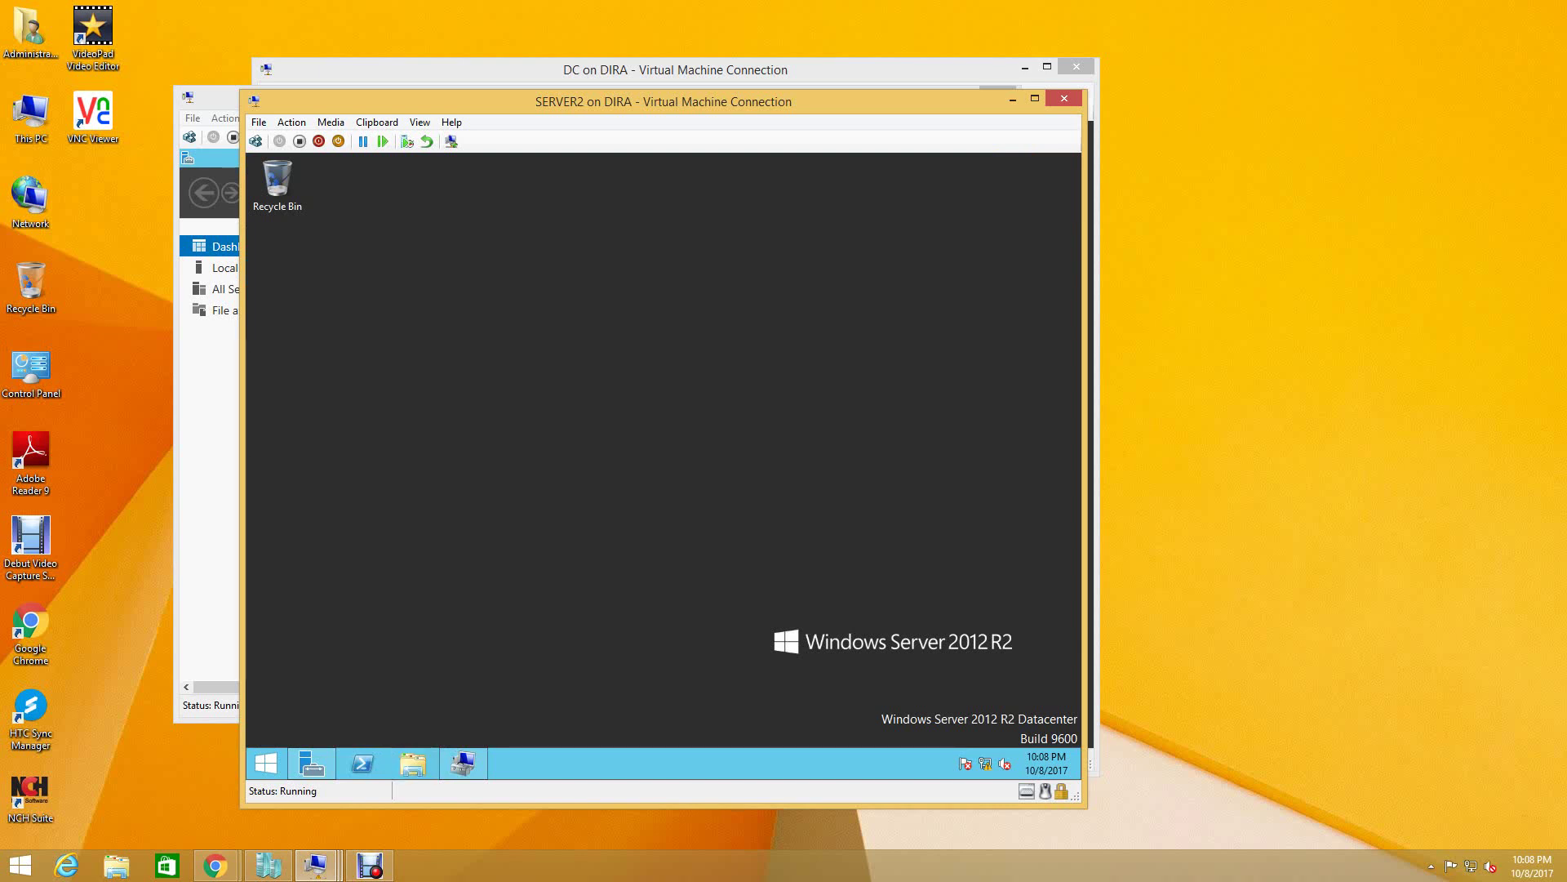
left_click(413, 764)
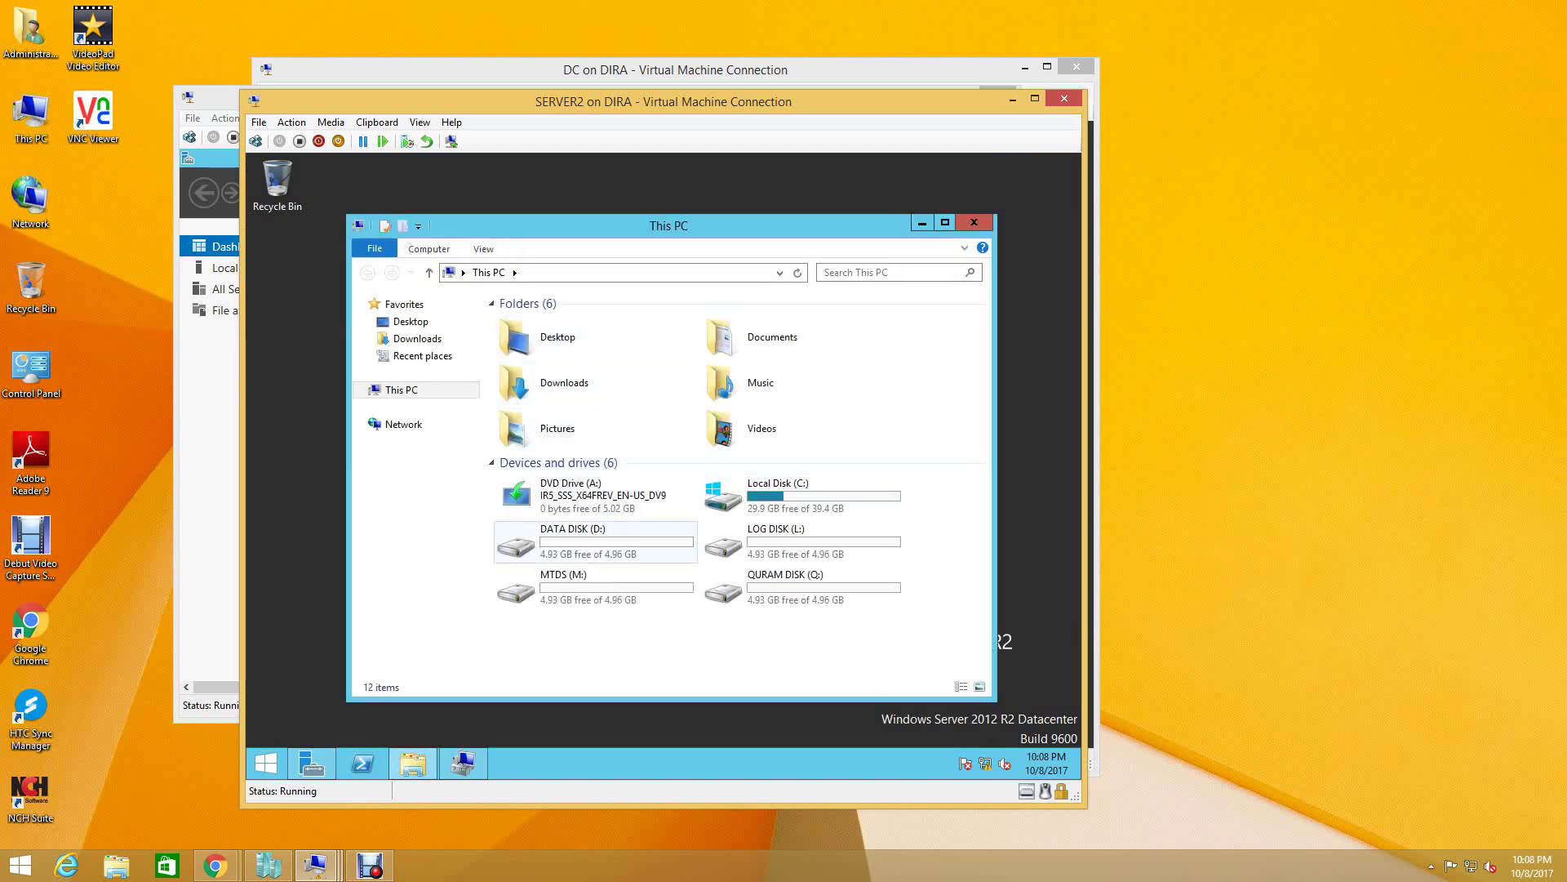
left_click(596, 541)
left_click(803, 540)
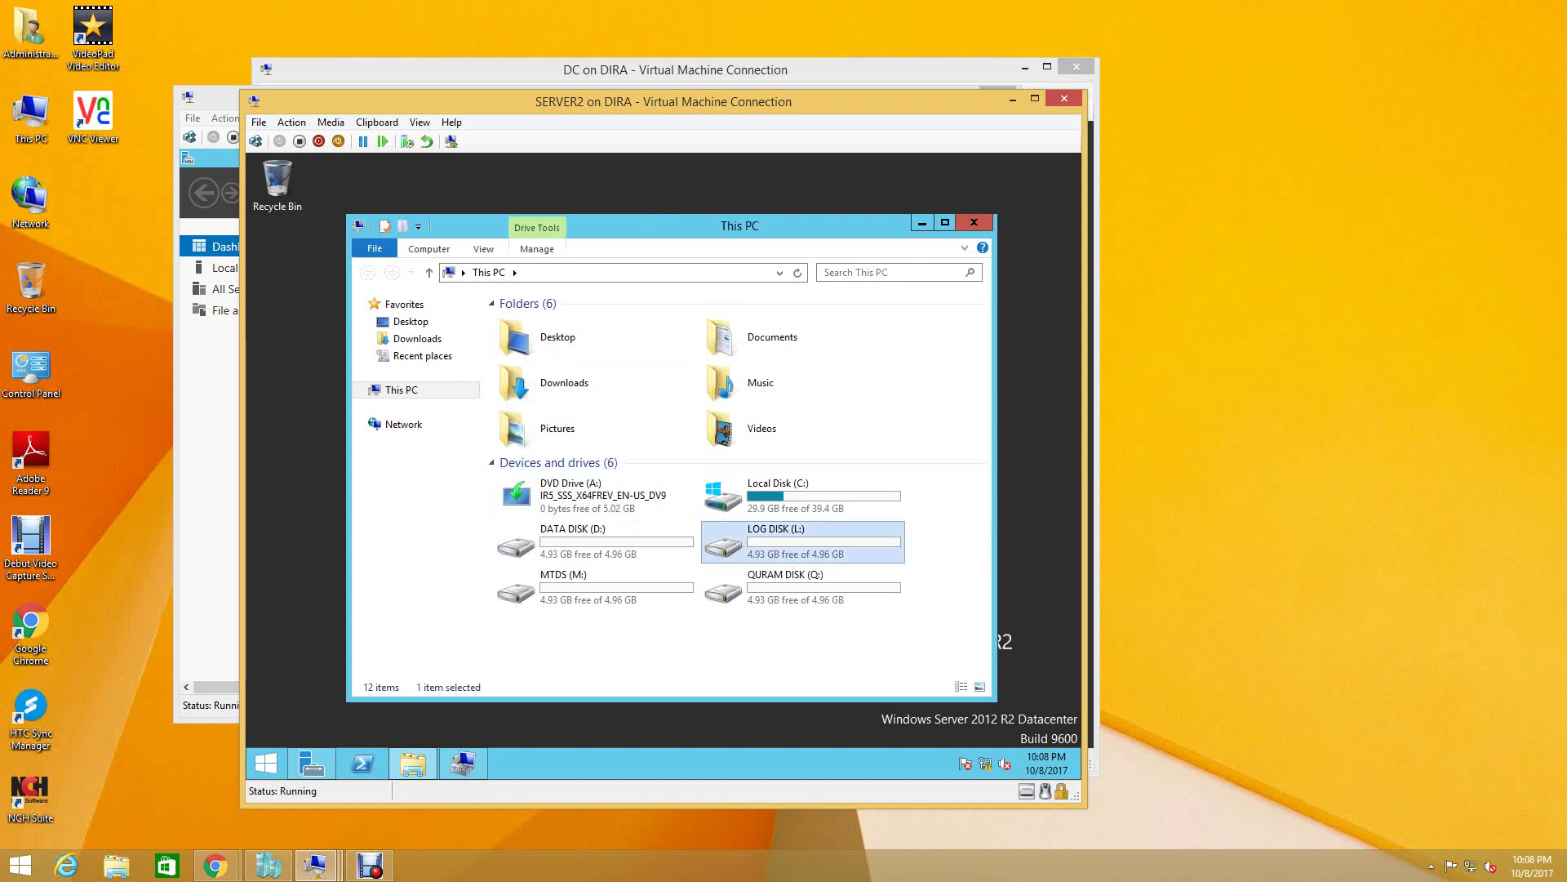
left_click(596, 586)
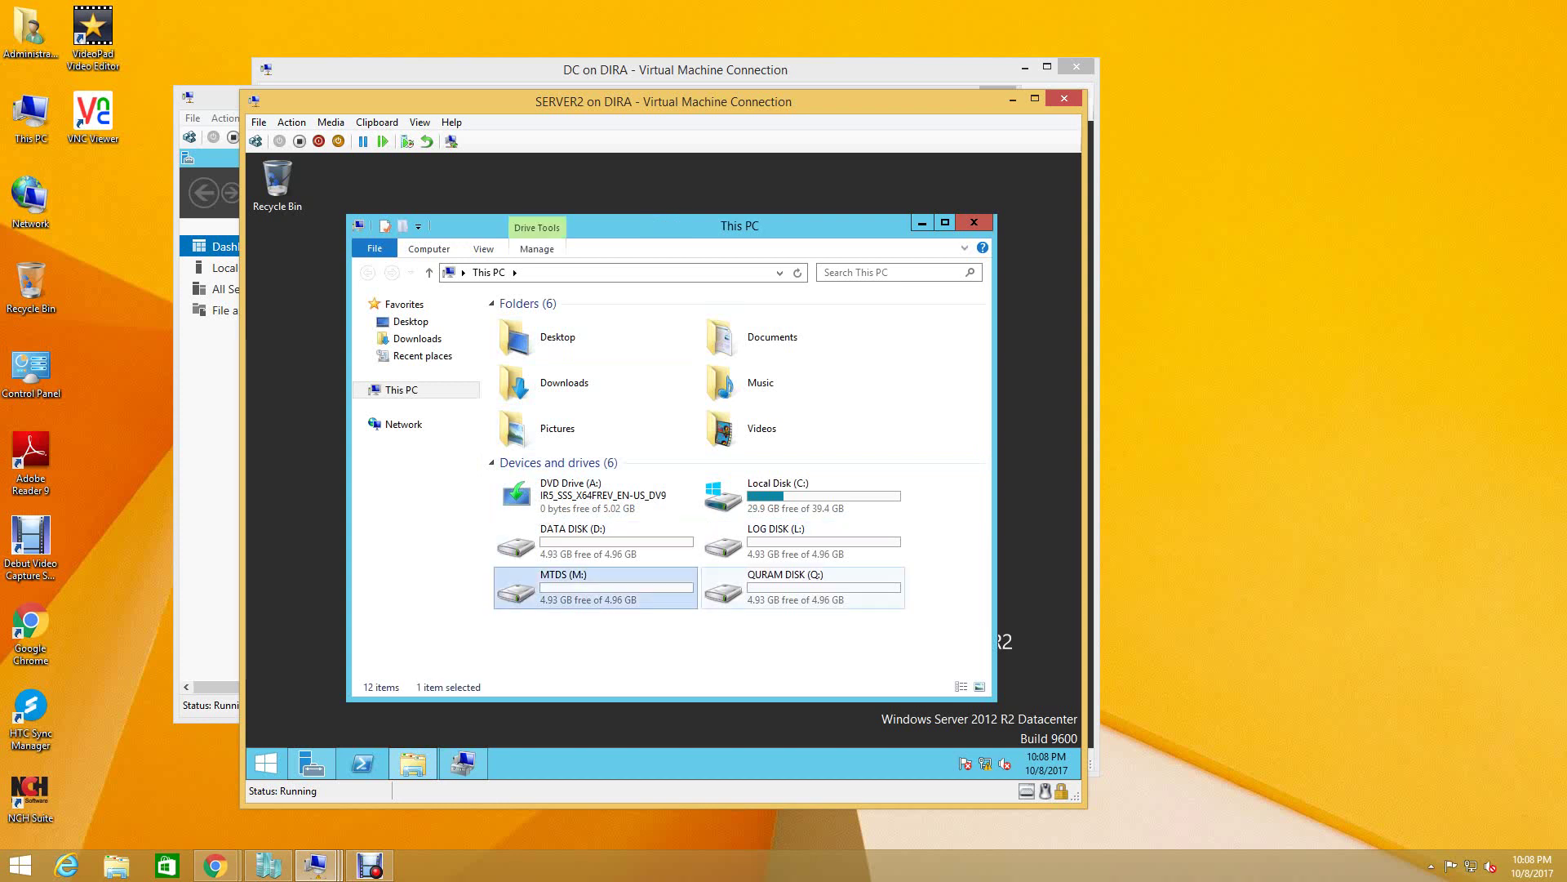
left_click(803, 587)
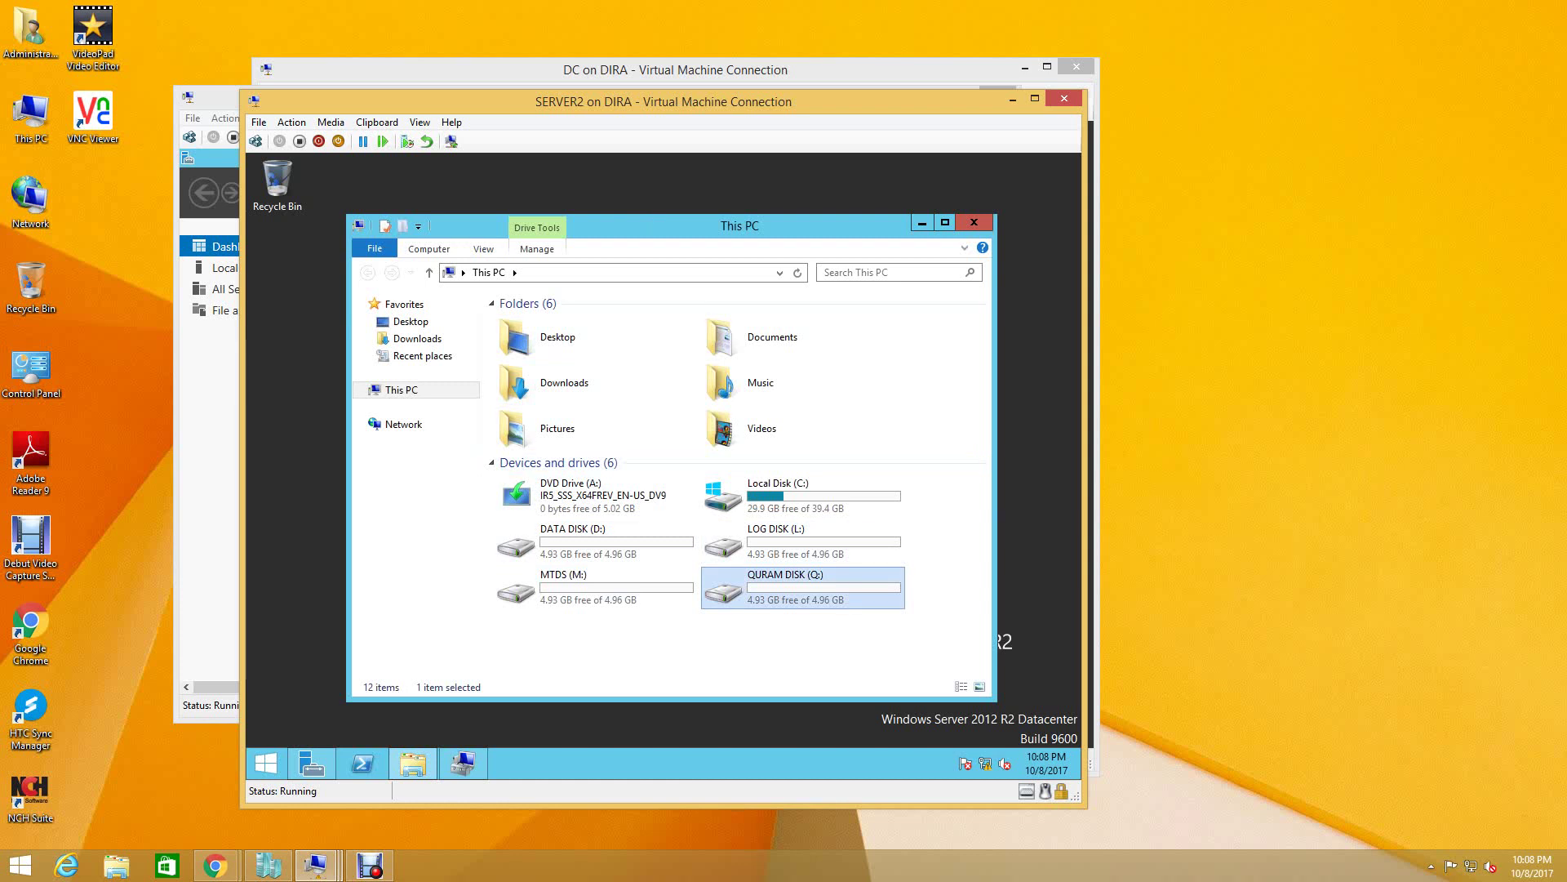
left_click(922, 222)
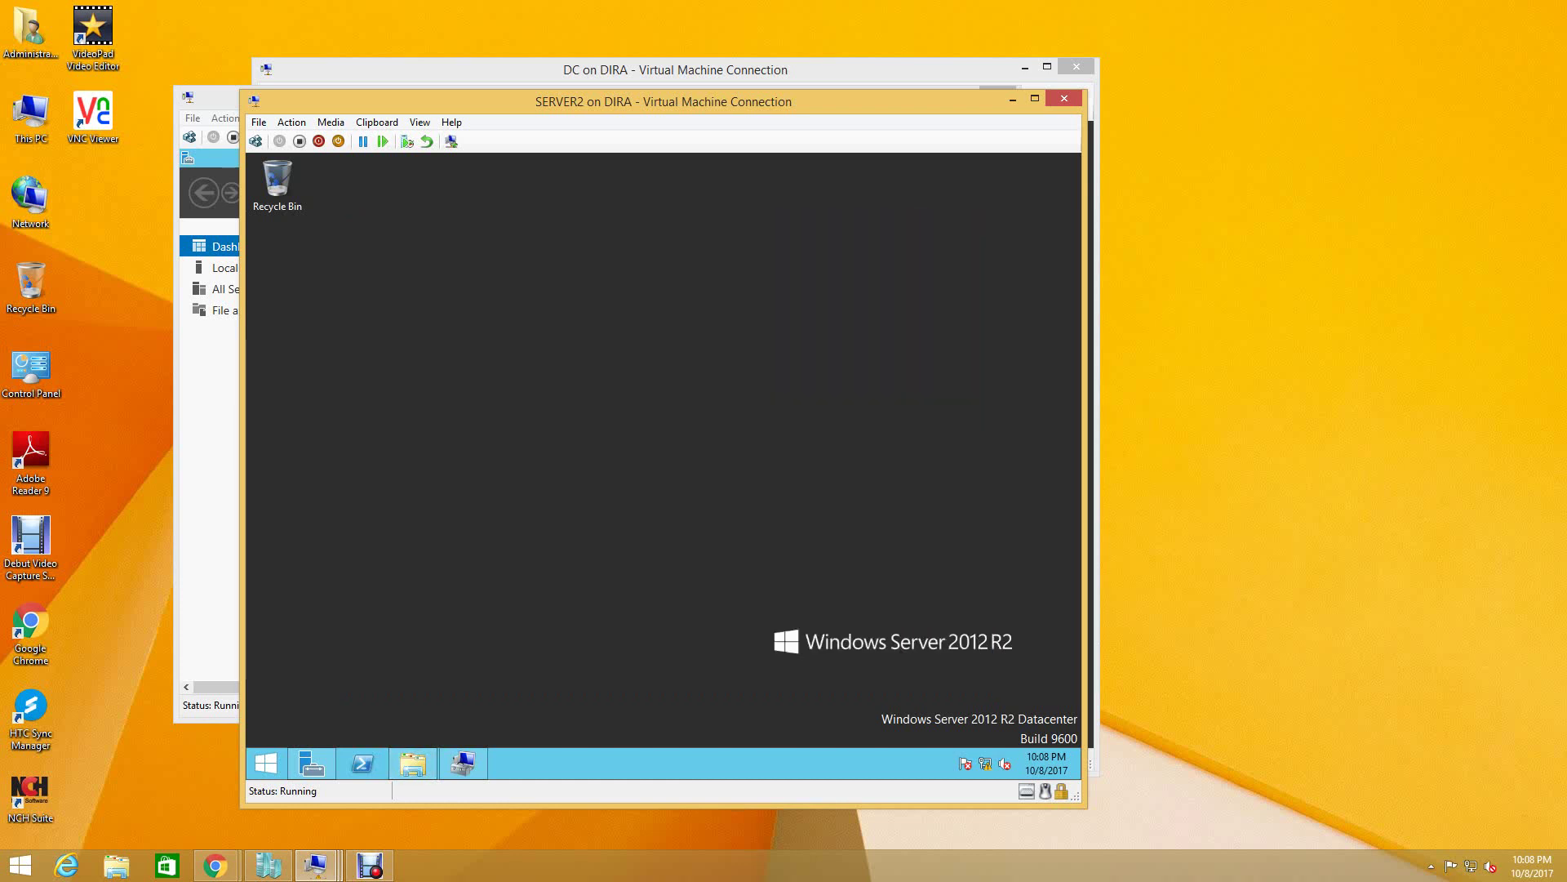
- Launch Computer Management from SERVER1's Server Manager Tools menu and select Disk Management
mouse_move(315, 866)
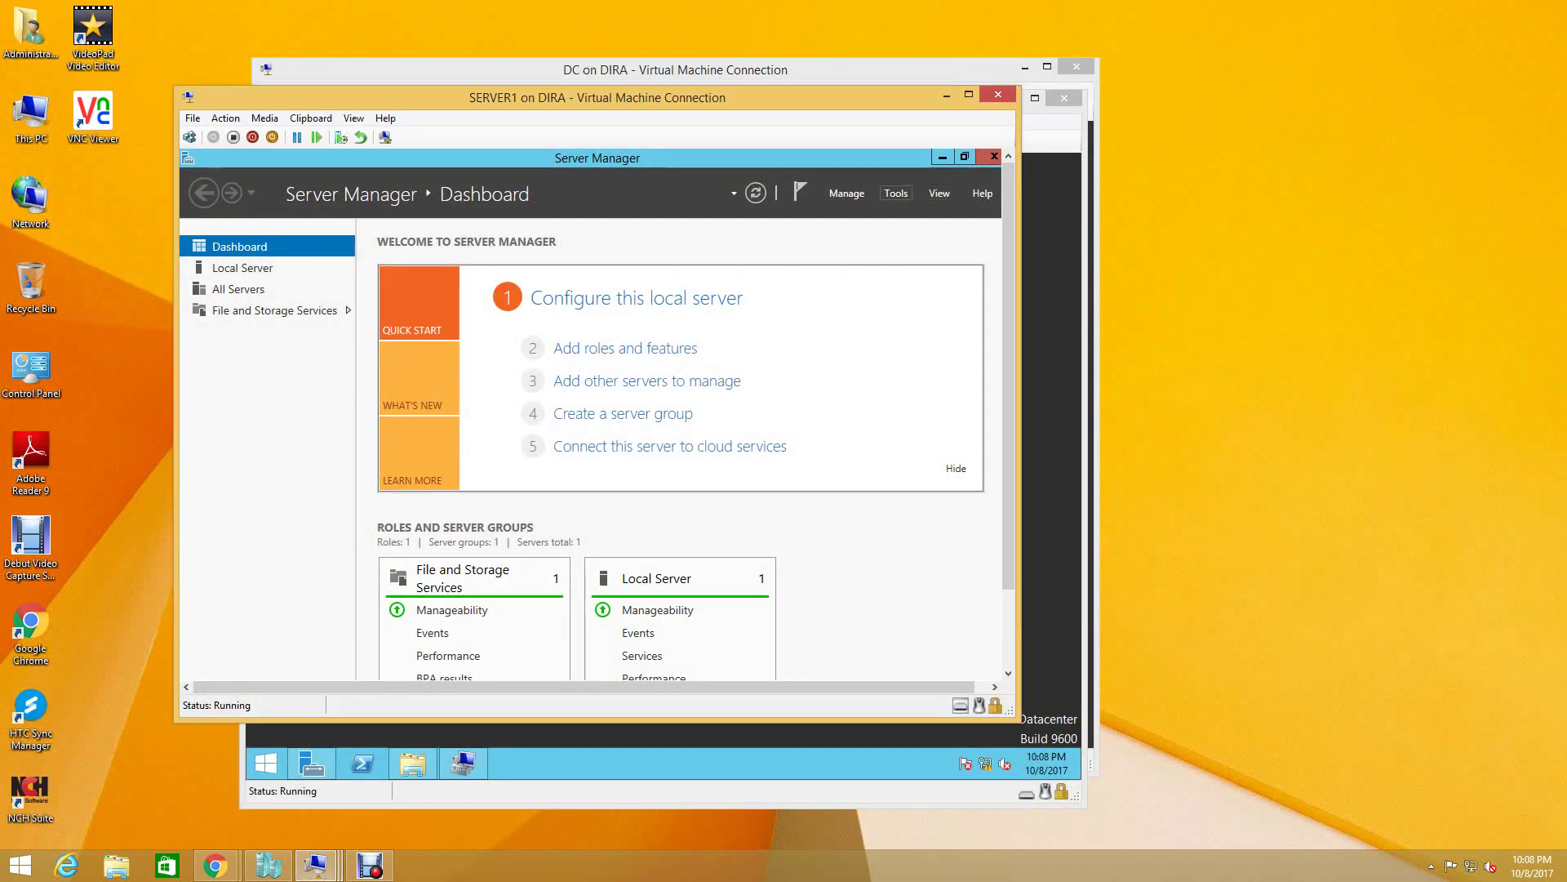
left_click(896, 193)
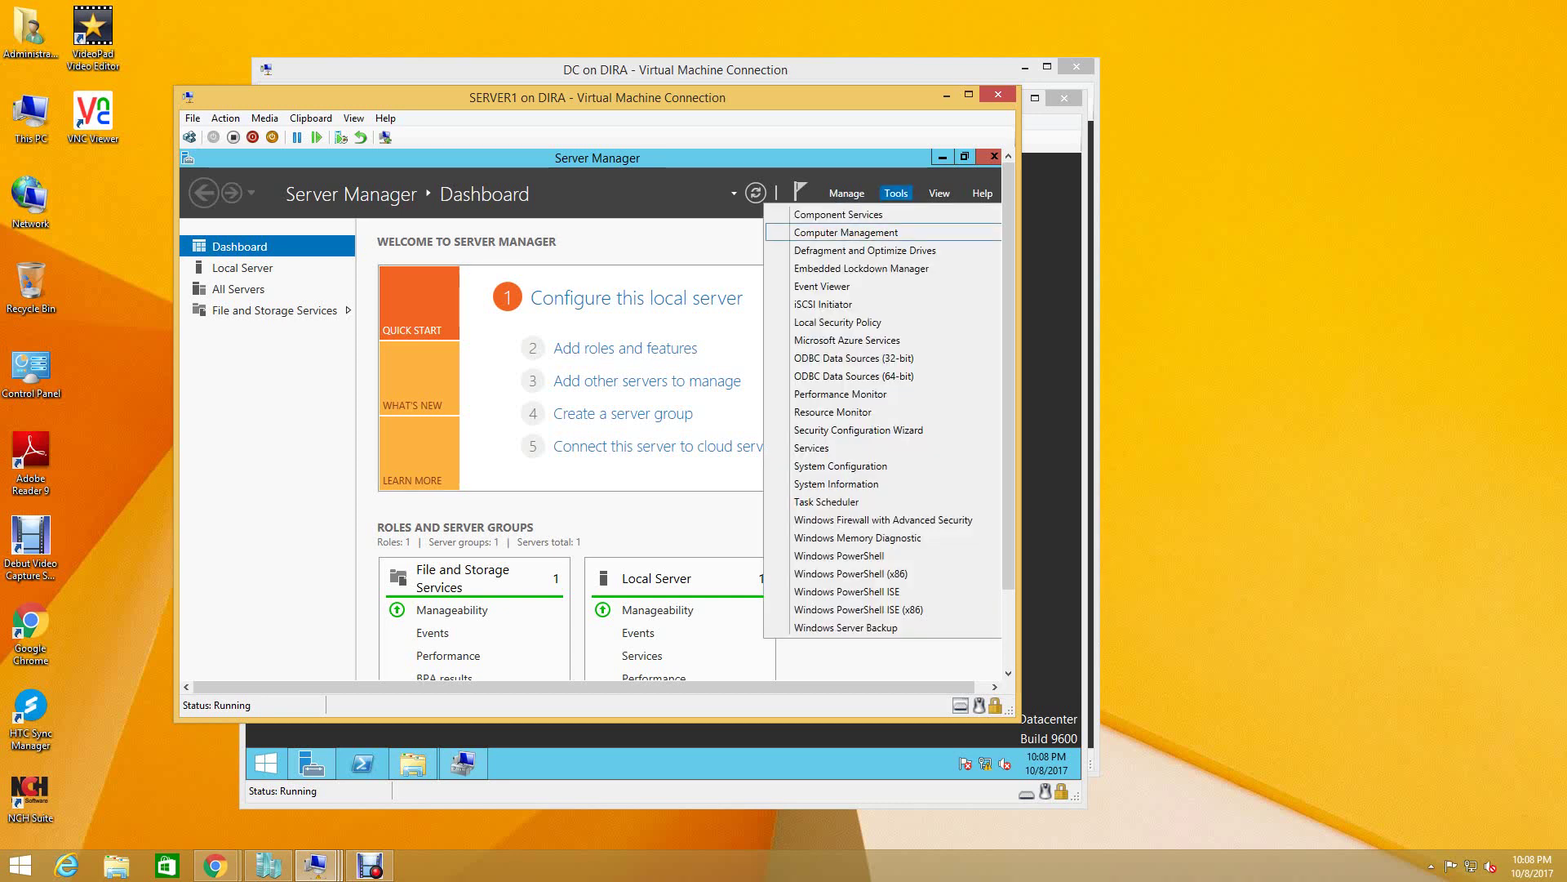
left_click(846, 232)
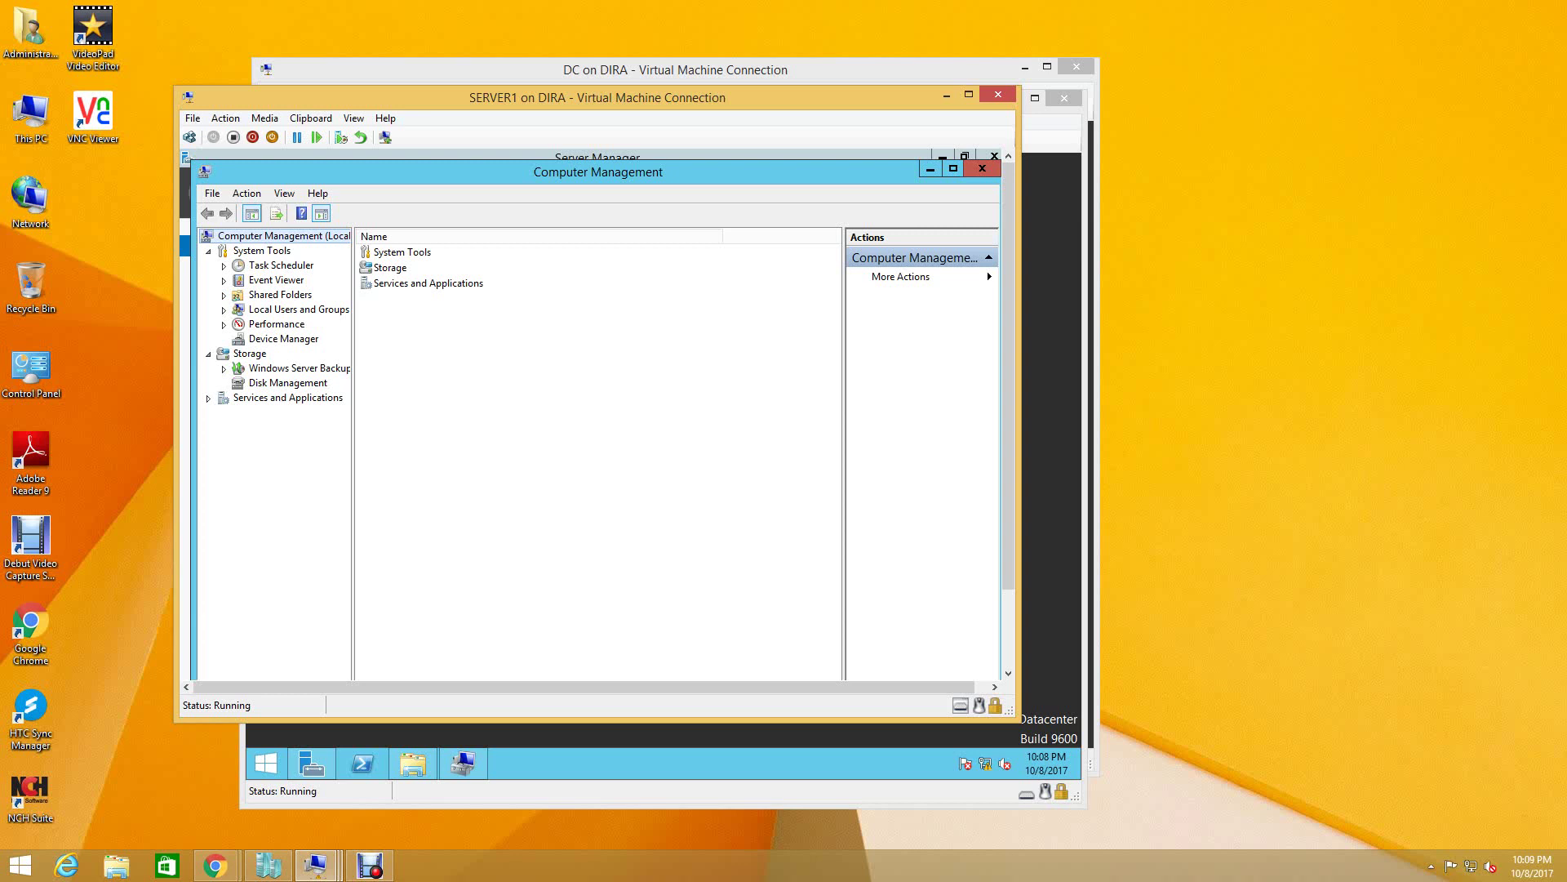
left_click(288, 383)
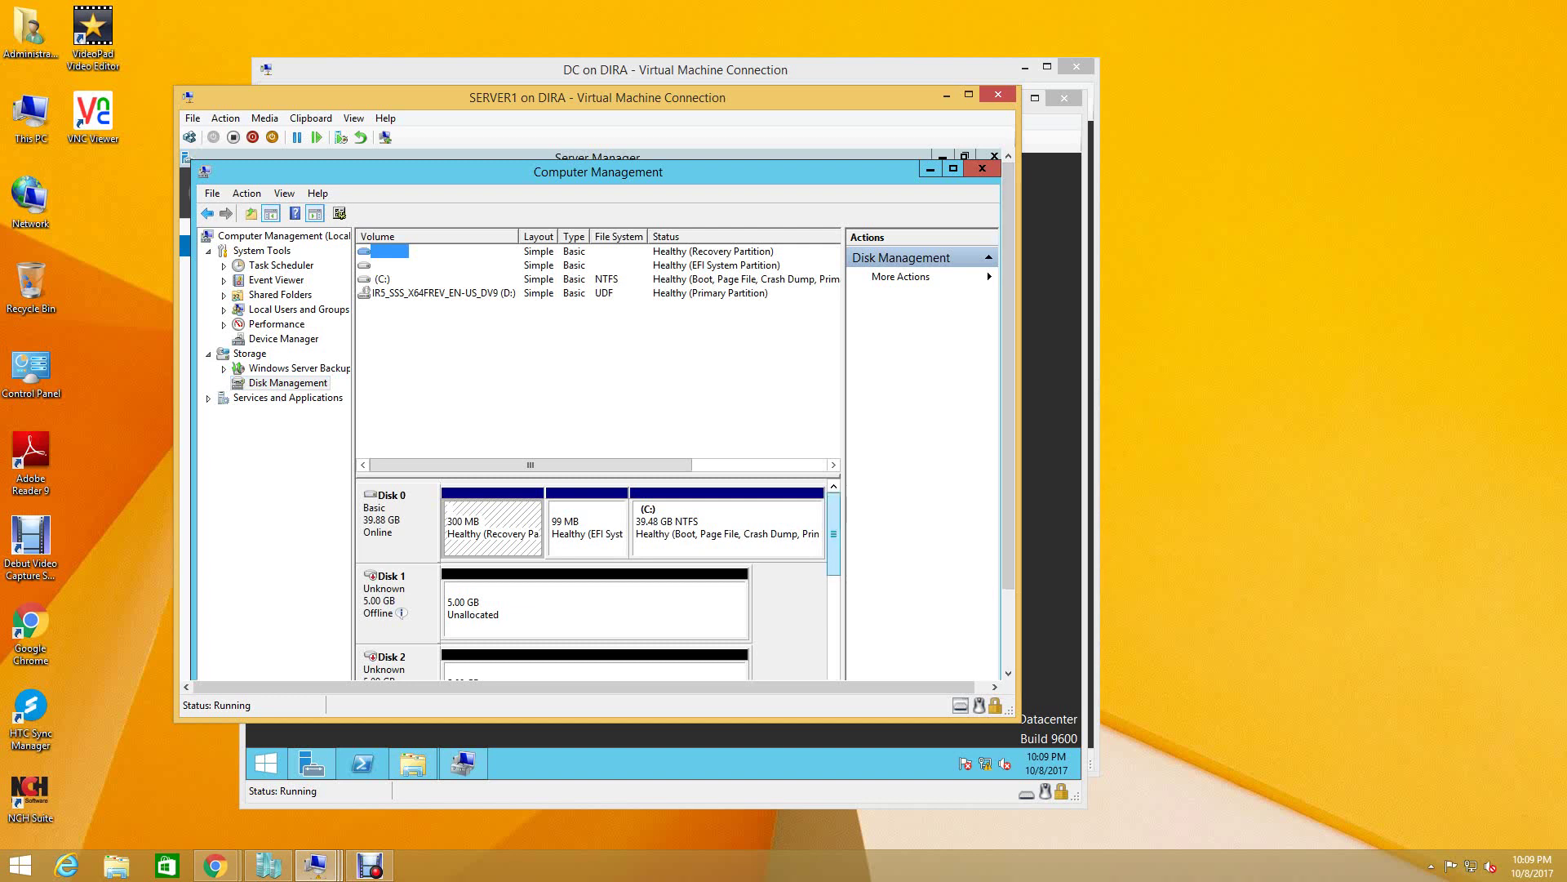
- Bring SERVER1's Disks 1 and 2 online, retrying after dismissing the out-of-date view error
right_click(384, 594)
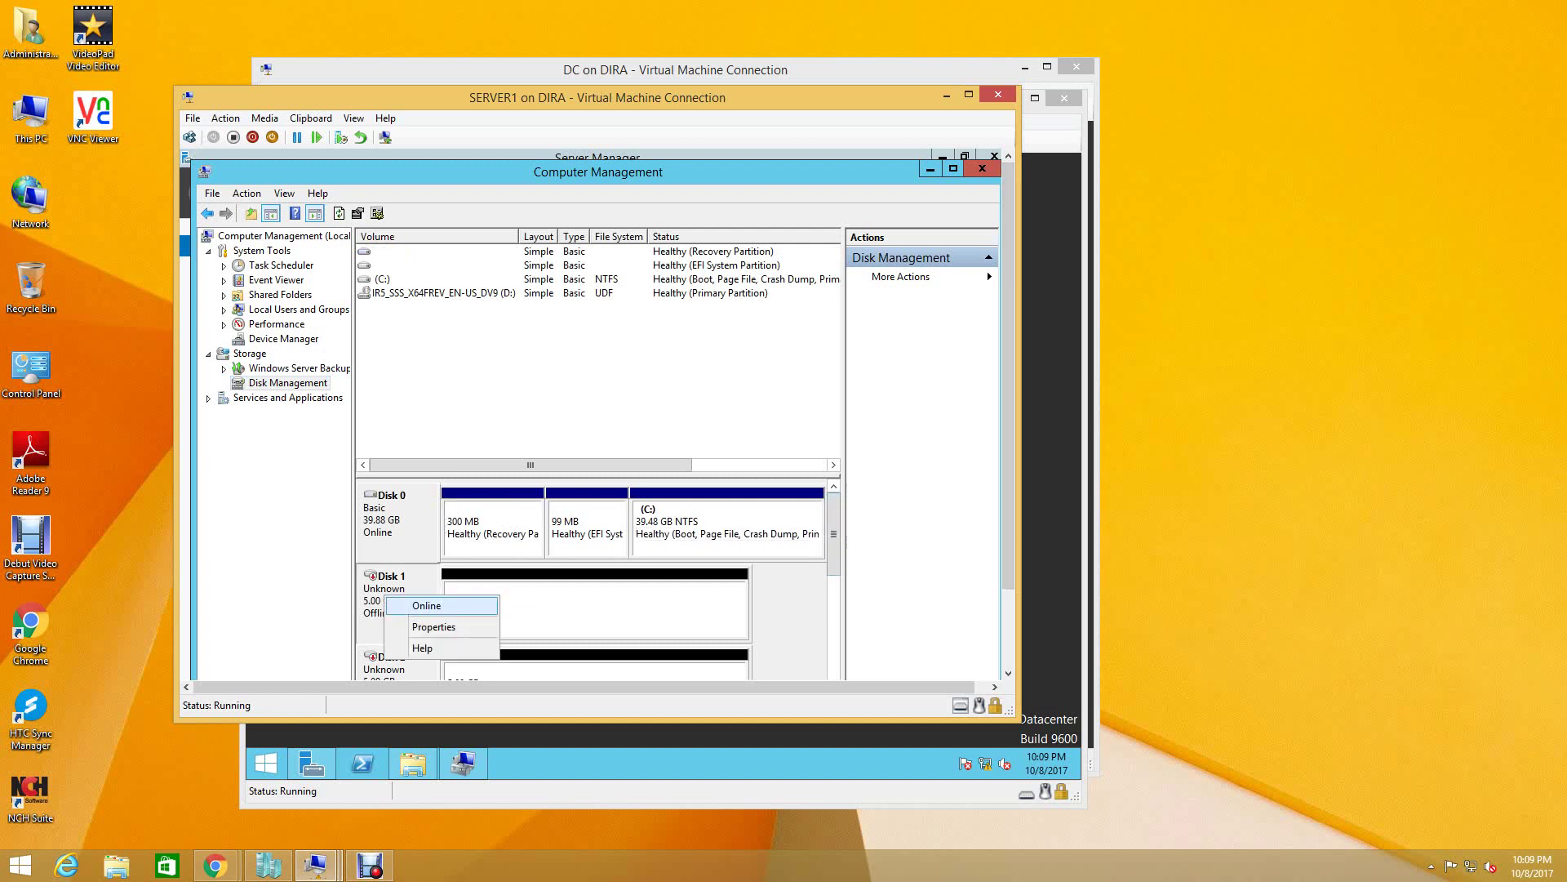
left_click(408, 605)
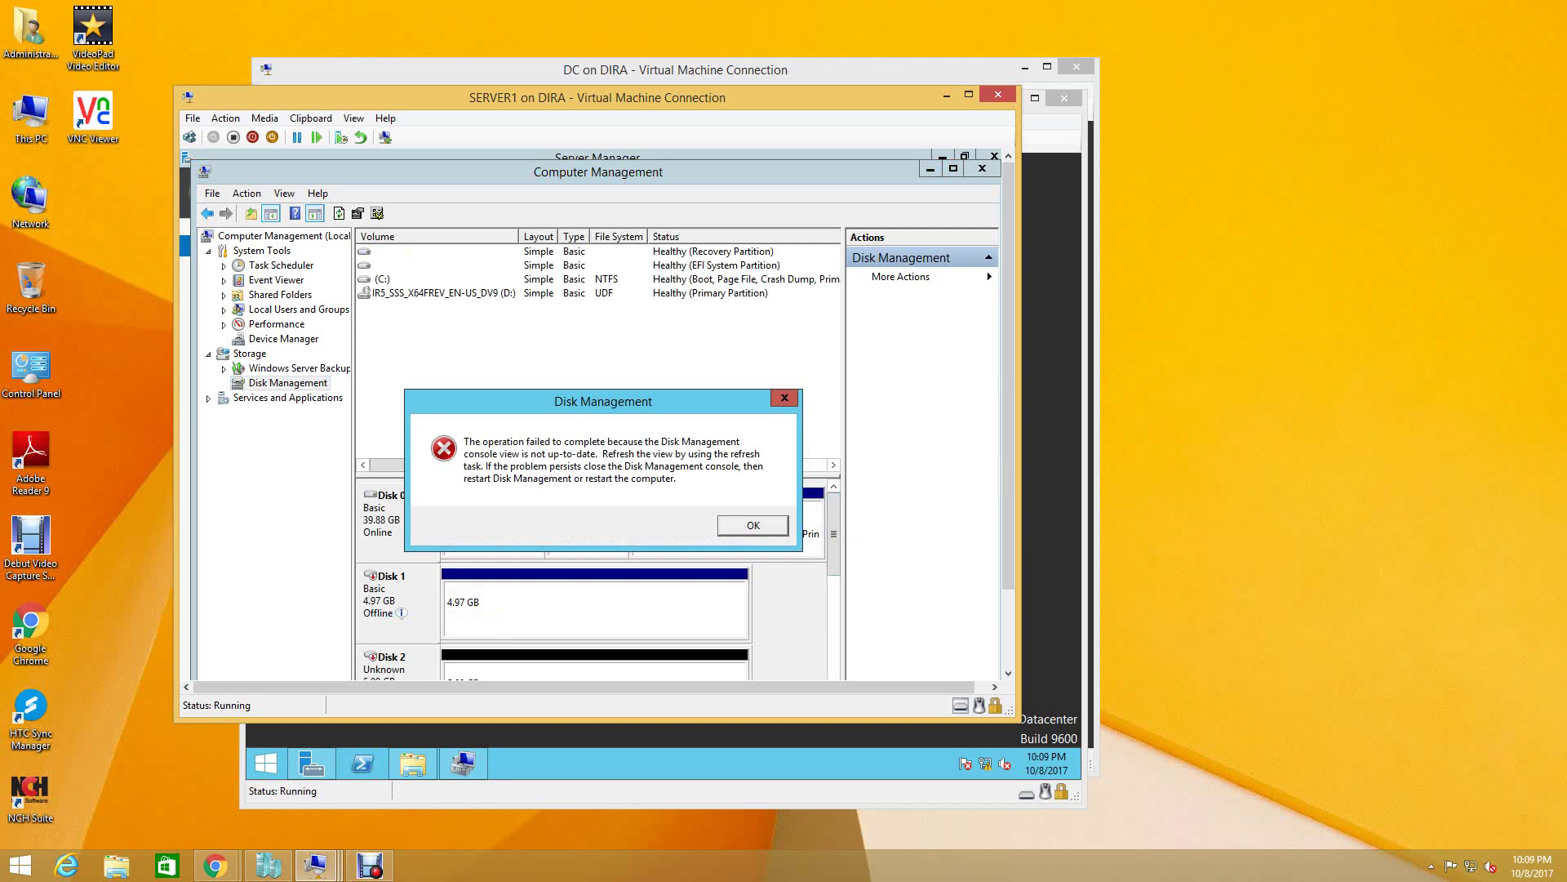
key("Return")
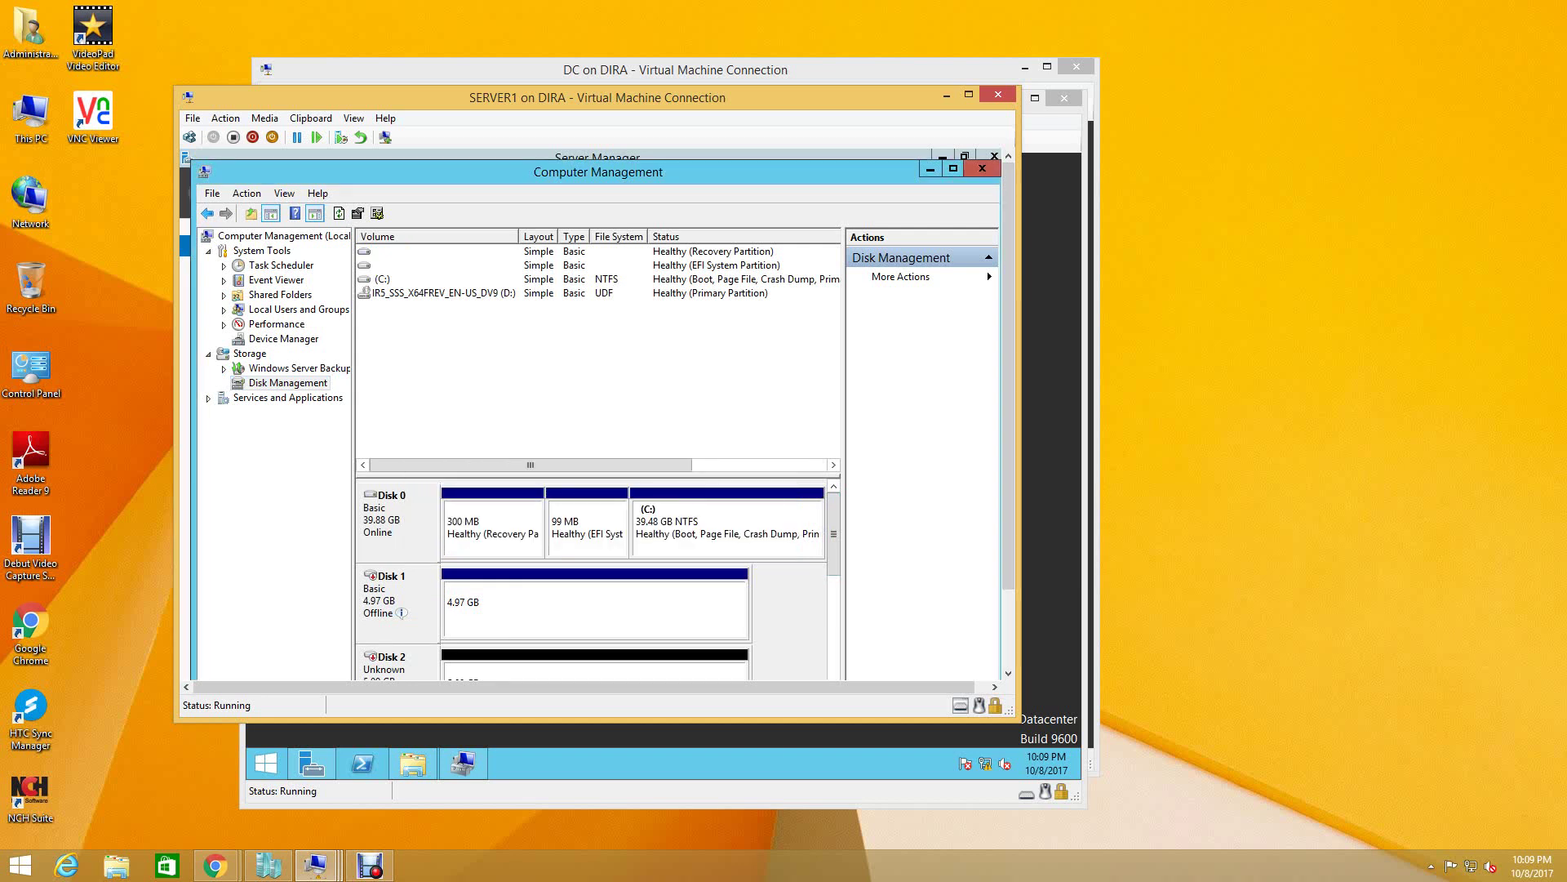
right_click(412, 598)
left_click(457, 613)
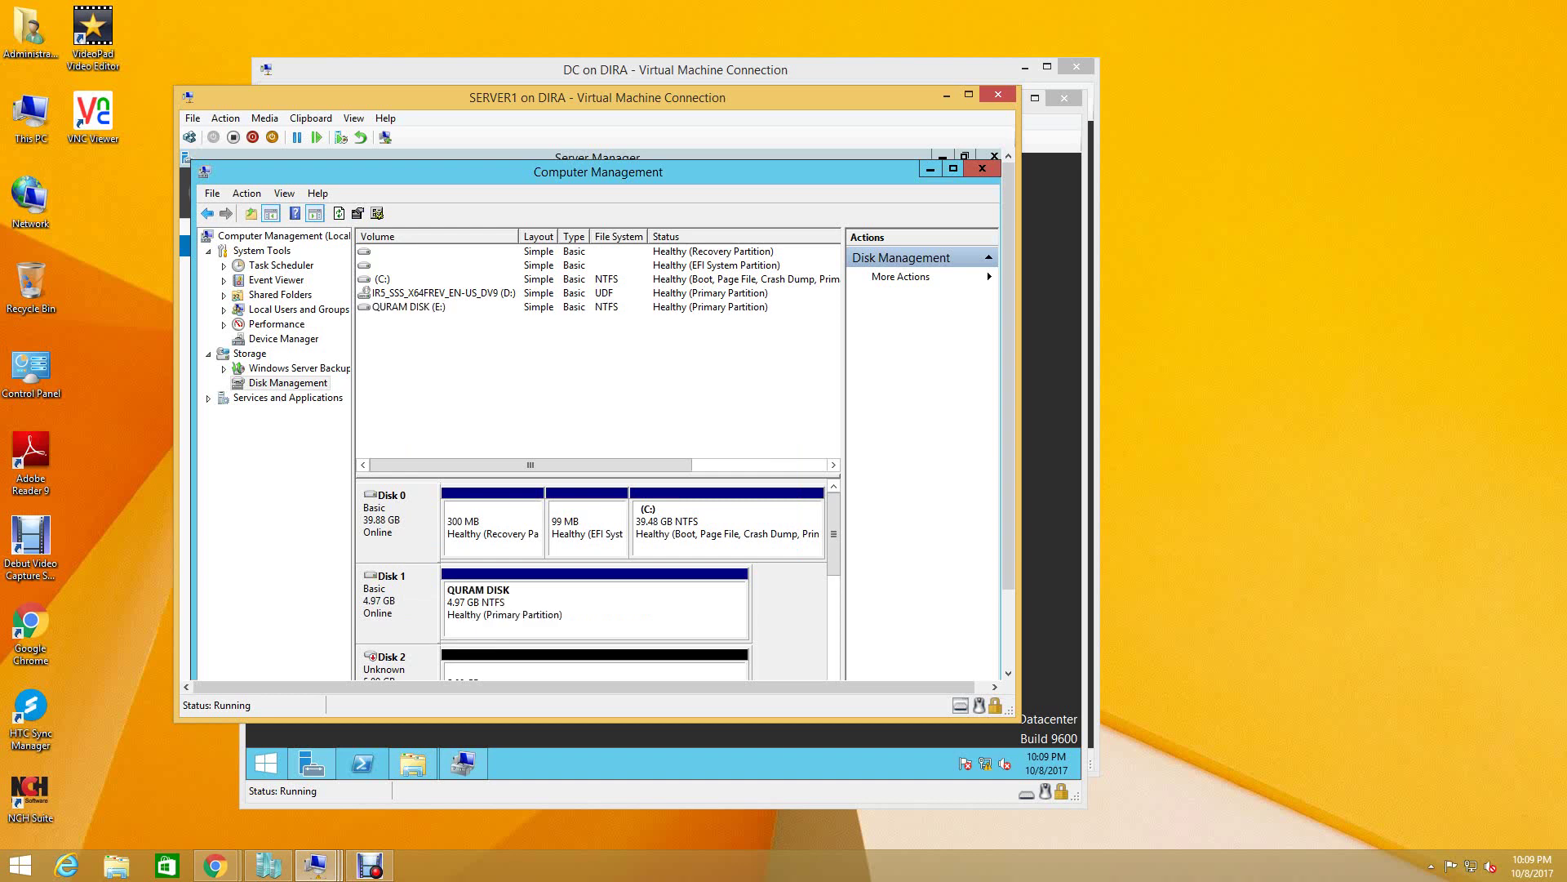
scroll(595, 580, "down", 1)
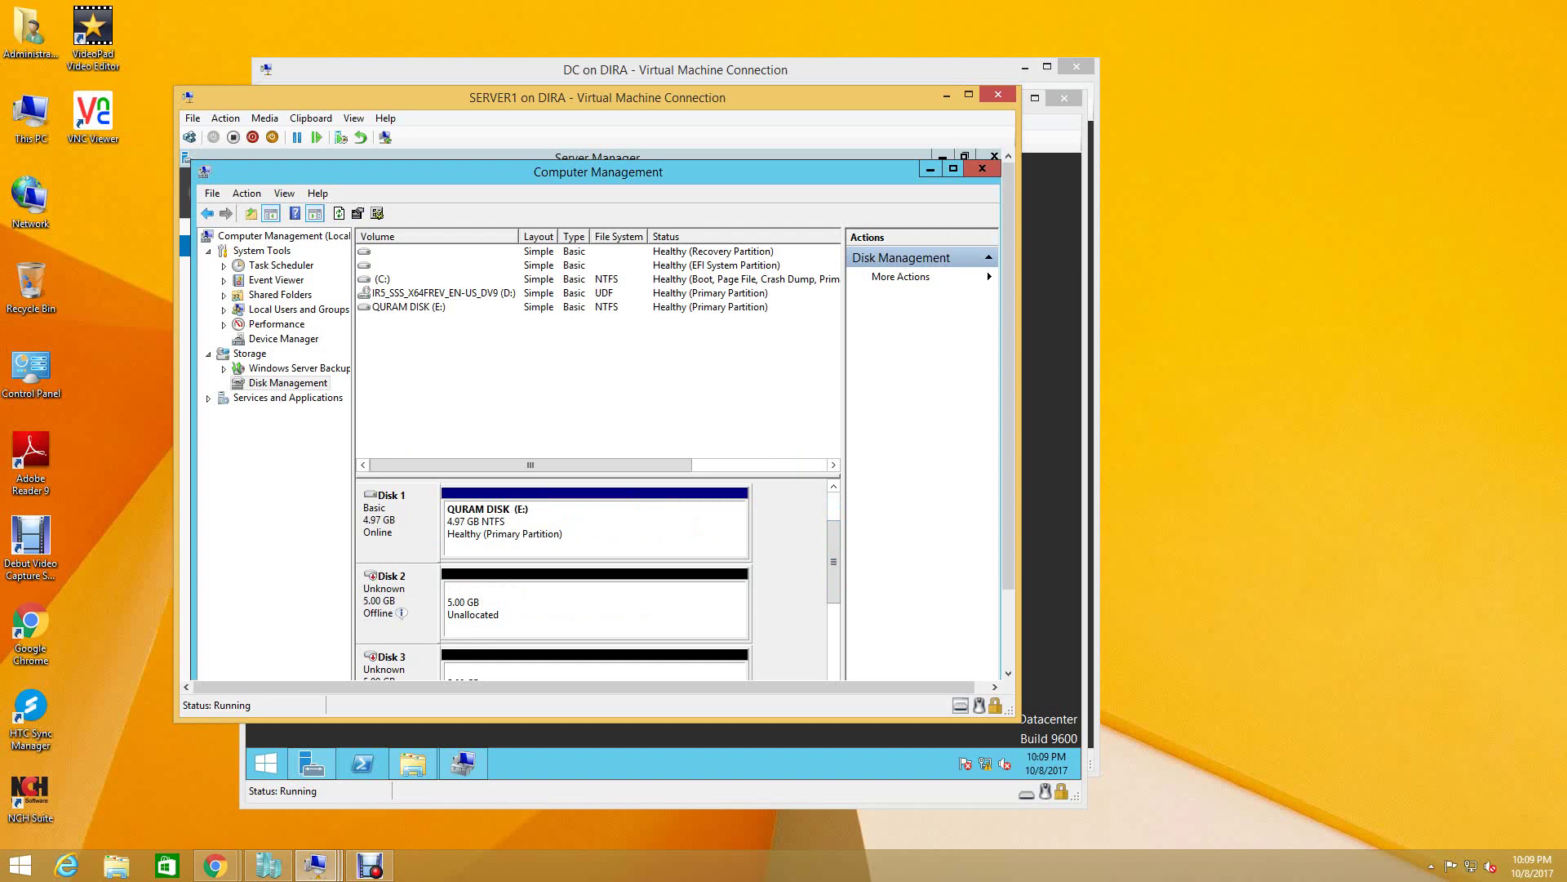
right_click(384, 602)
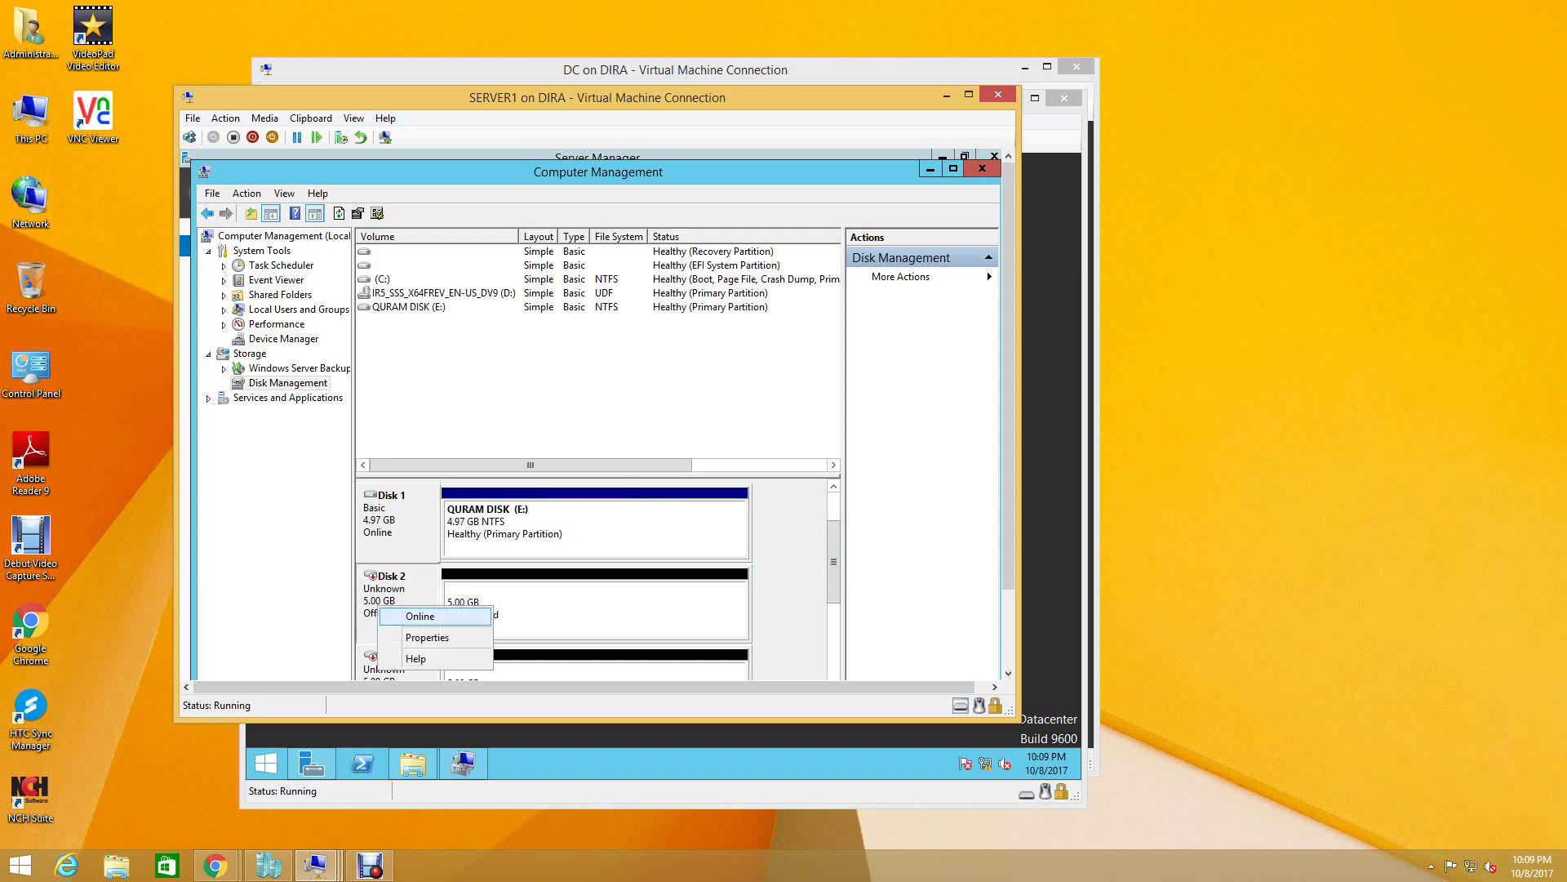
left_click(408, 617)
key("Return")
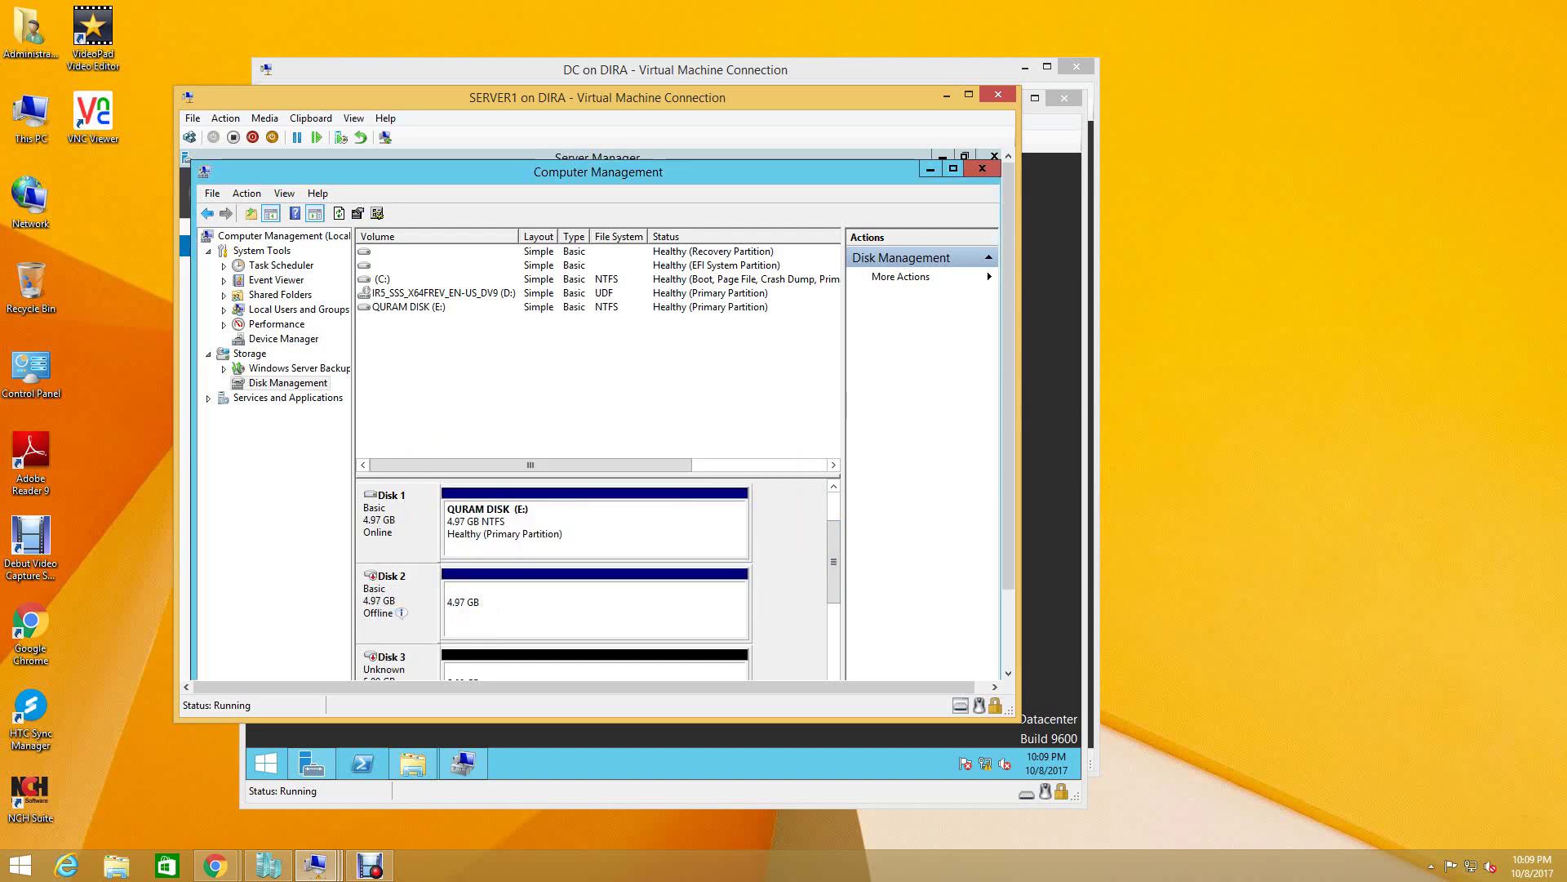
right_click(384, 599)
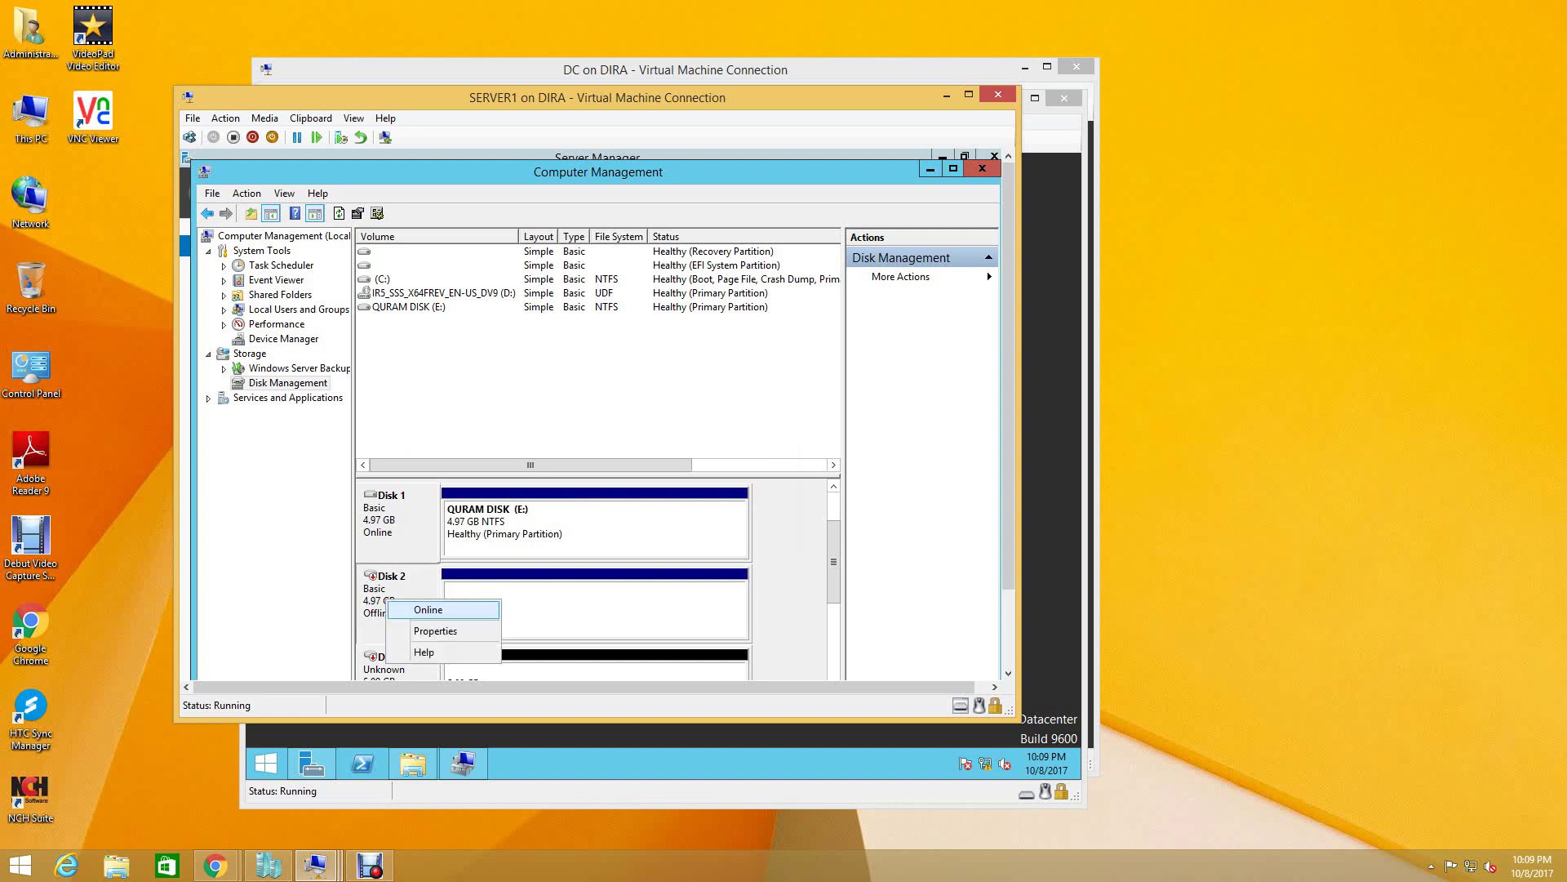
left_click(408, 610)
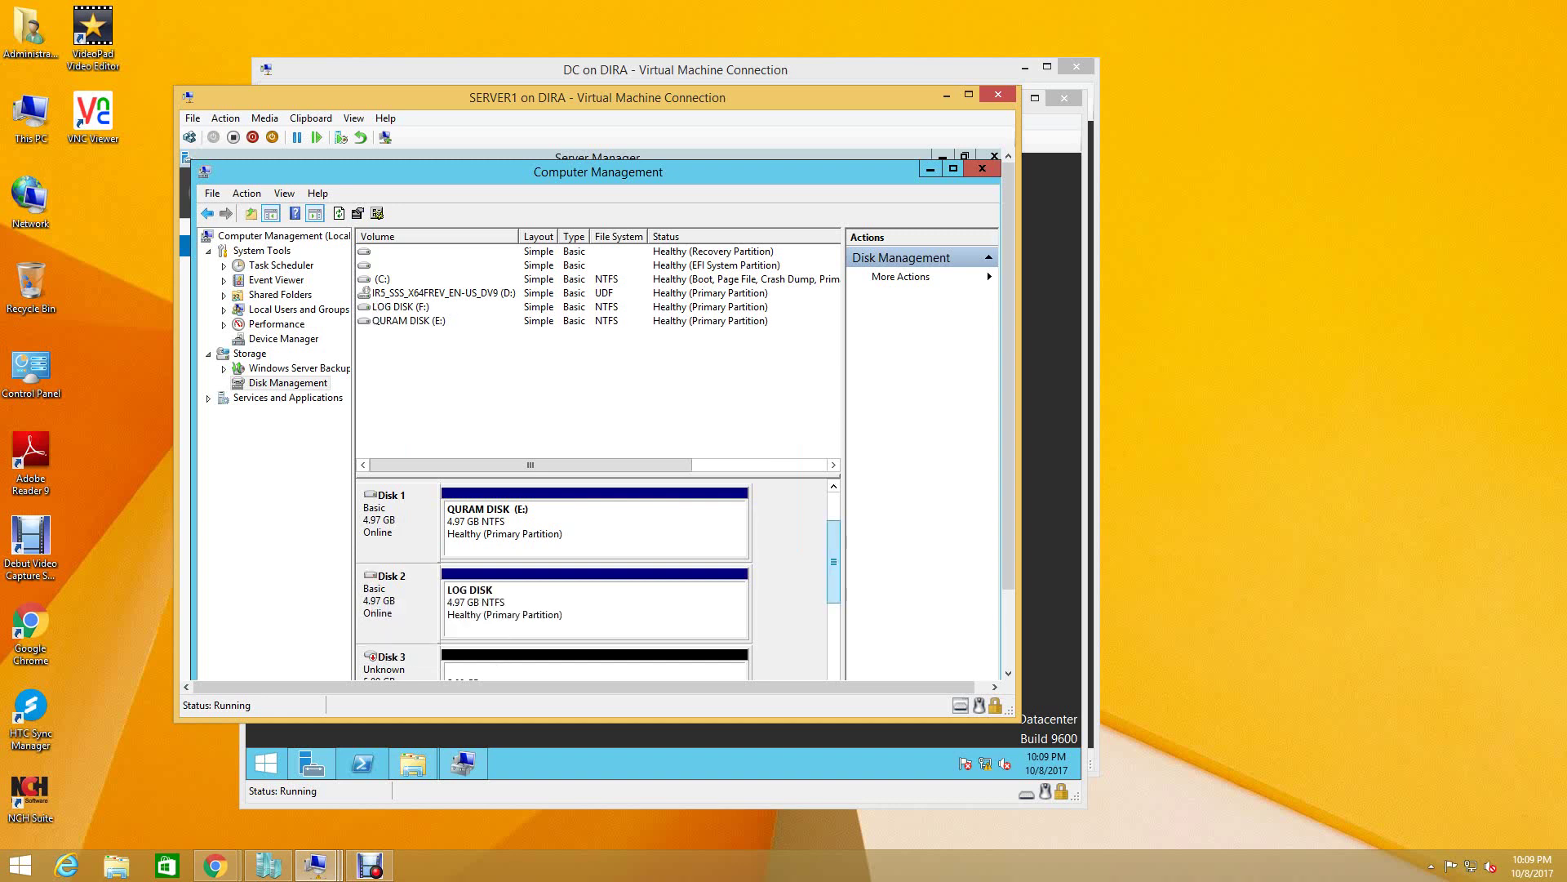
- Bring Disks 3 and 4 online the same way, retrying after each error
scroll(833, 562, "down", 1)
right_click(393, 596)
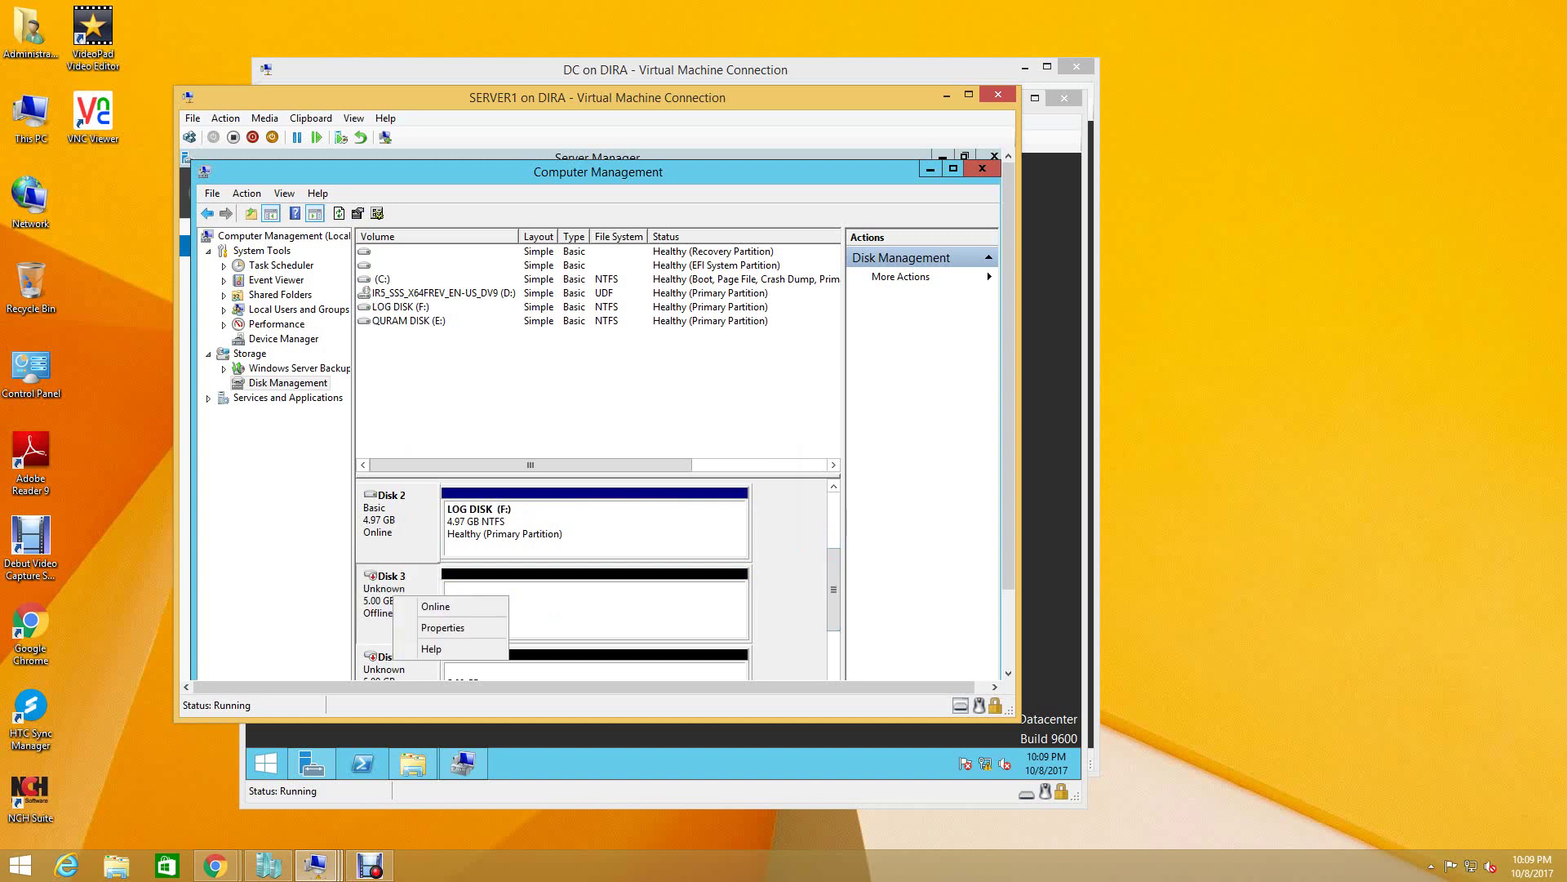
left_click(418, 608)
key("Return")
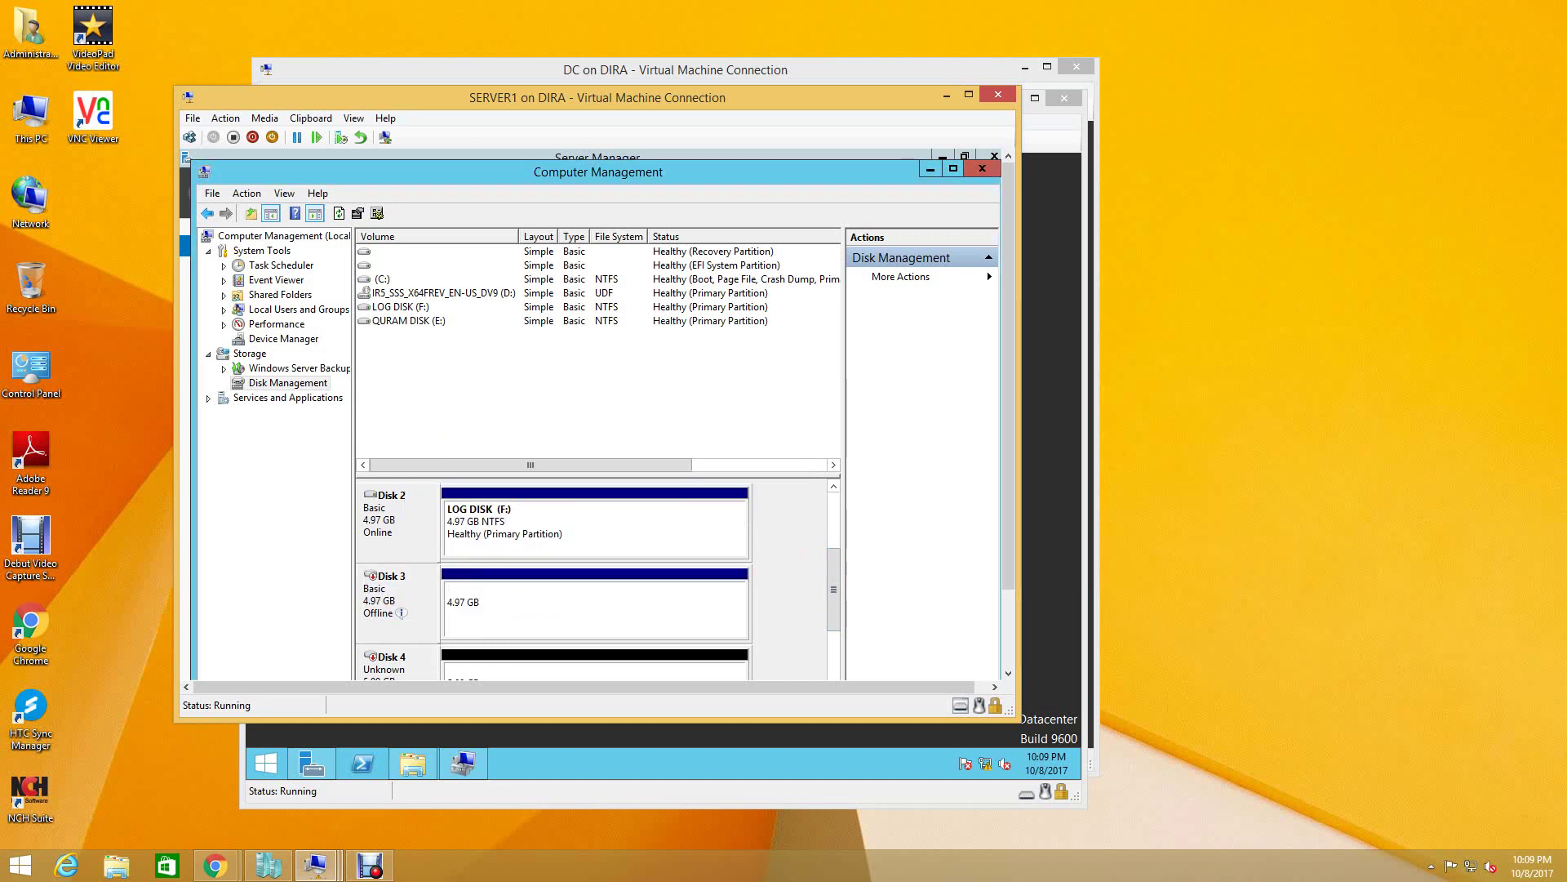
right_click(393, 598)
left_click(416, 608)
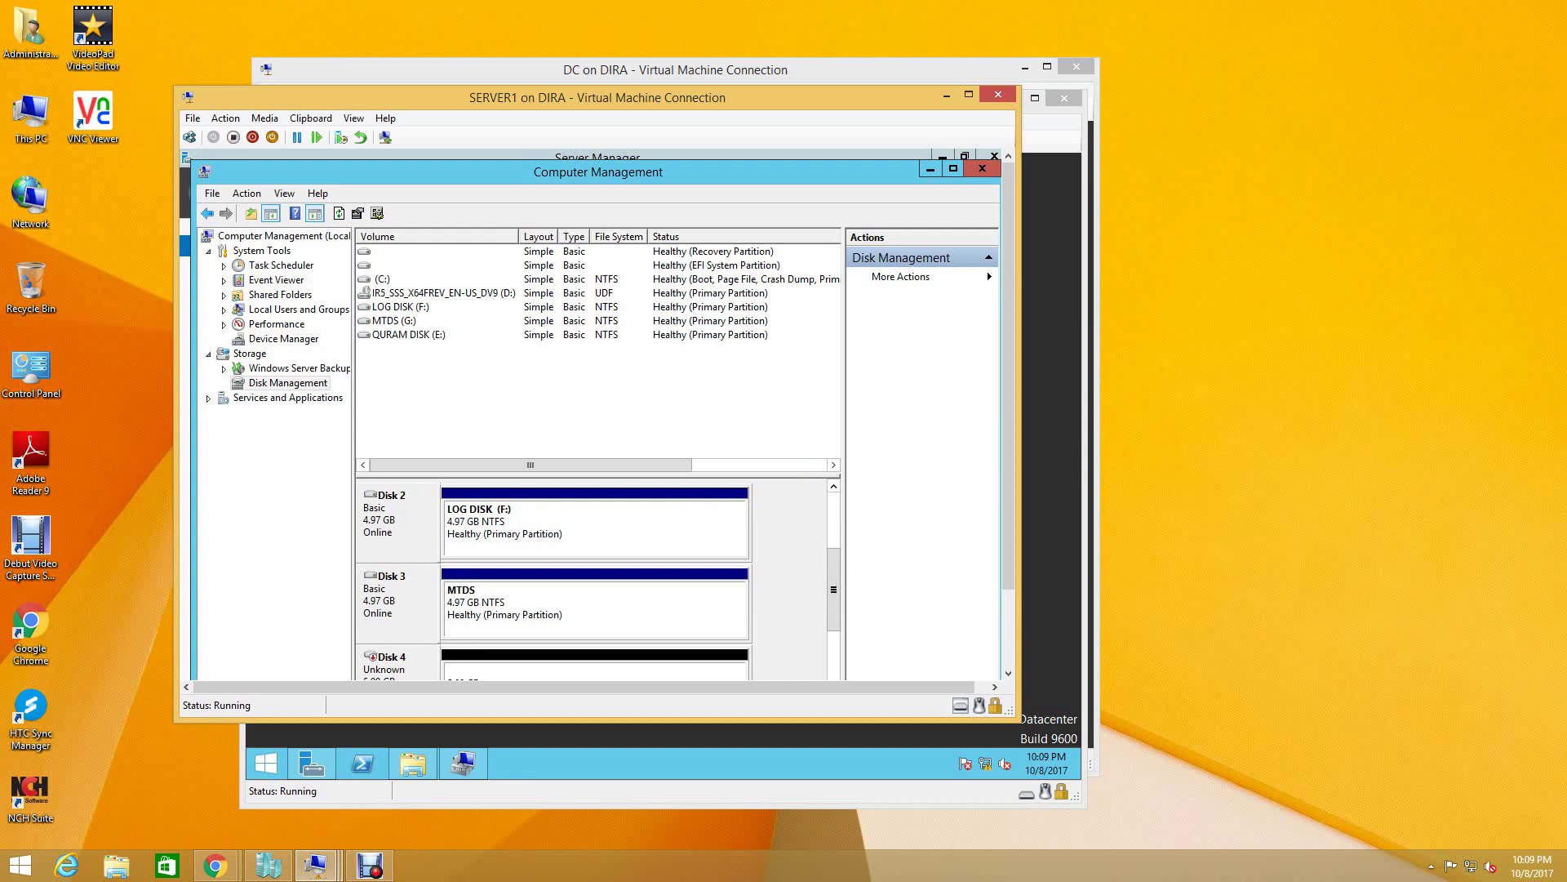
scroll(594, 579, "down", 1)
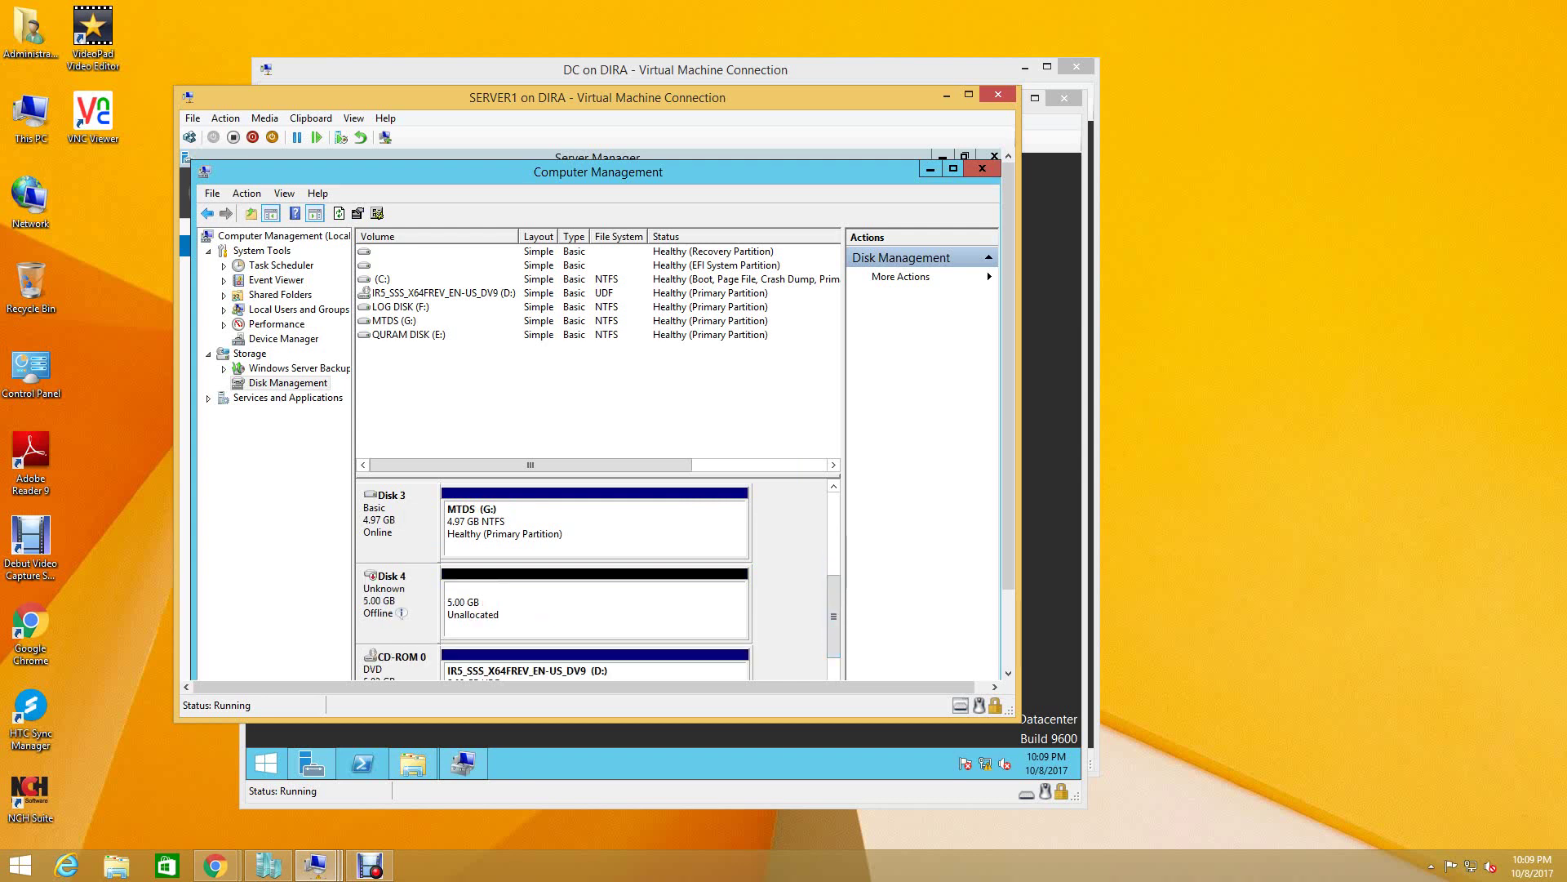
right_click(393, 602)
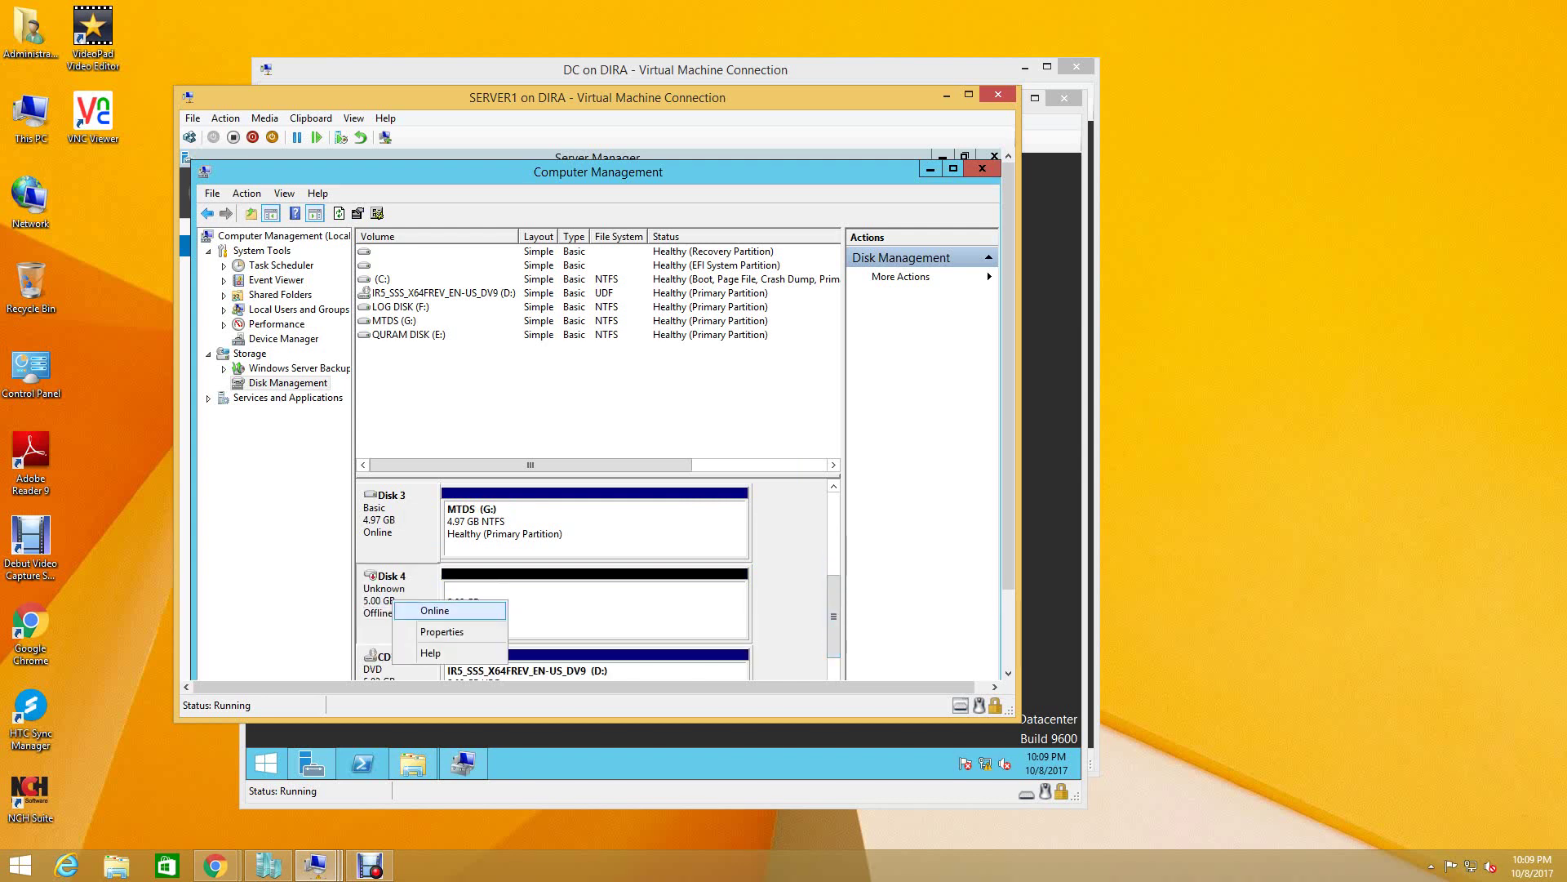
left_click(434, 610)
left_click(753, 525)
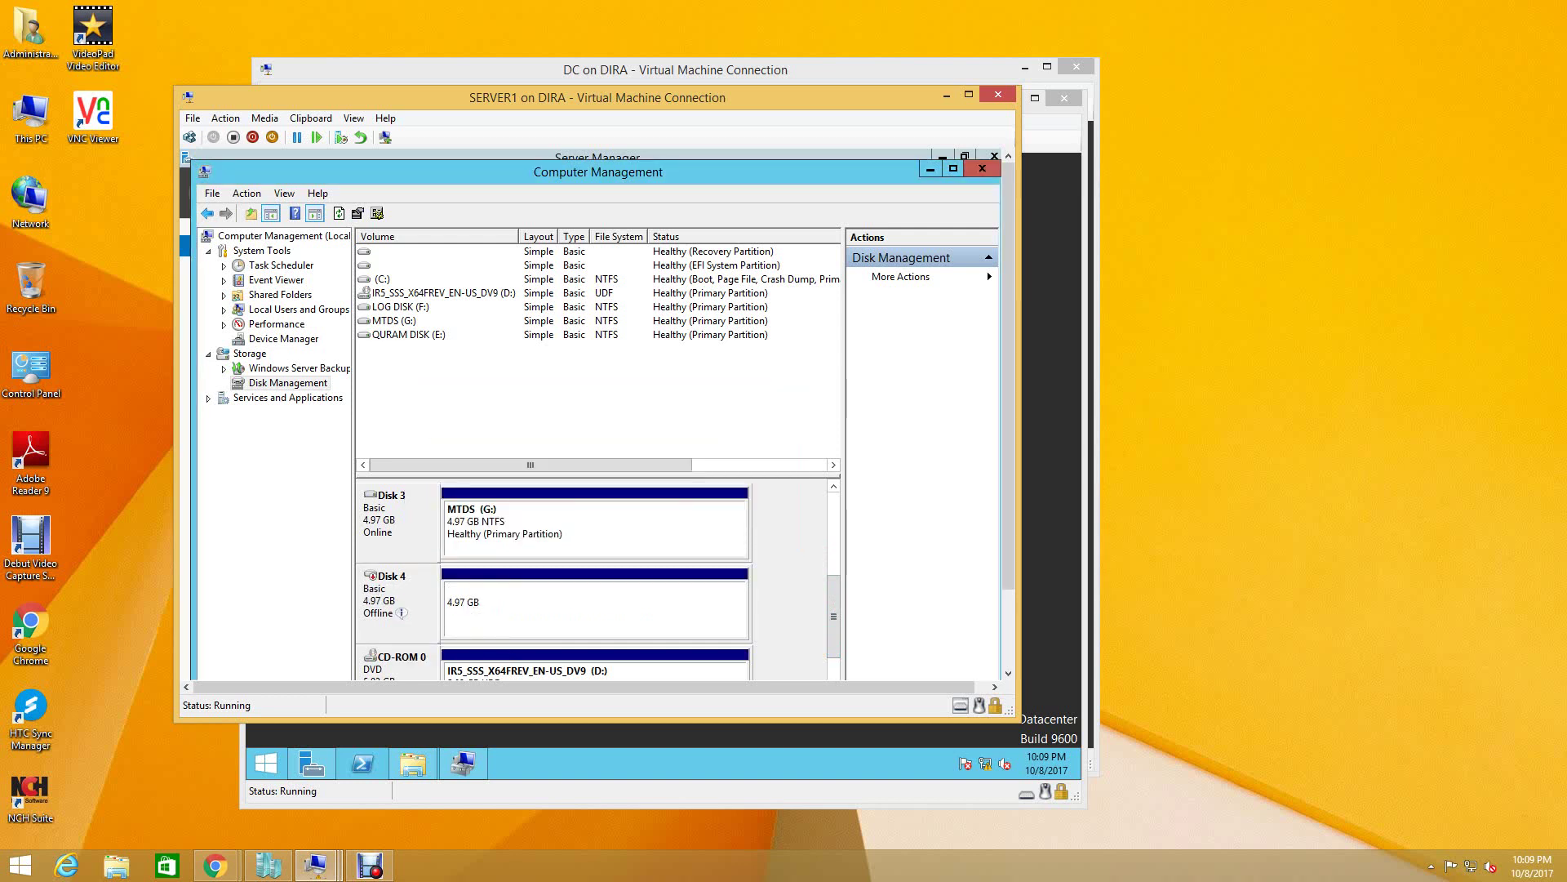
right_click(385, 604)
left_click(413, 613)
scroll(594, 580, "down", 1)
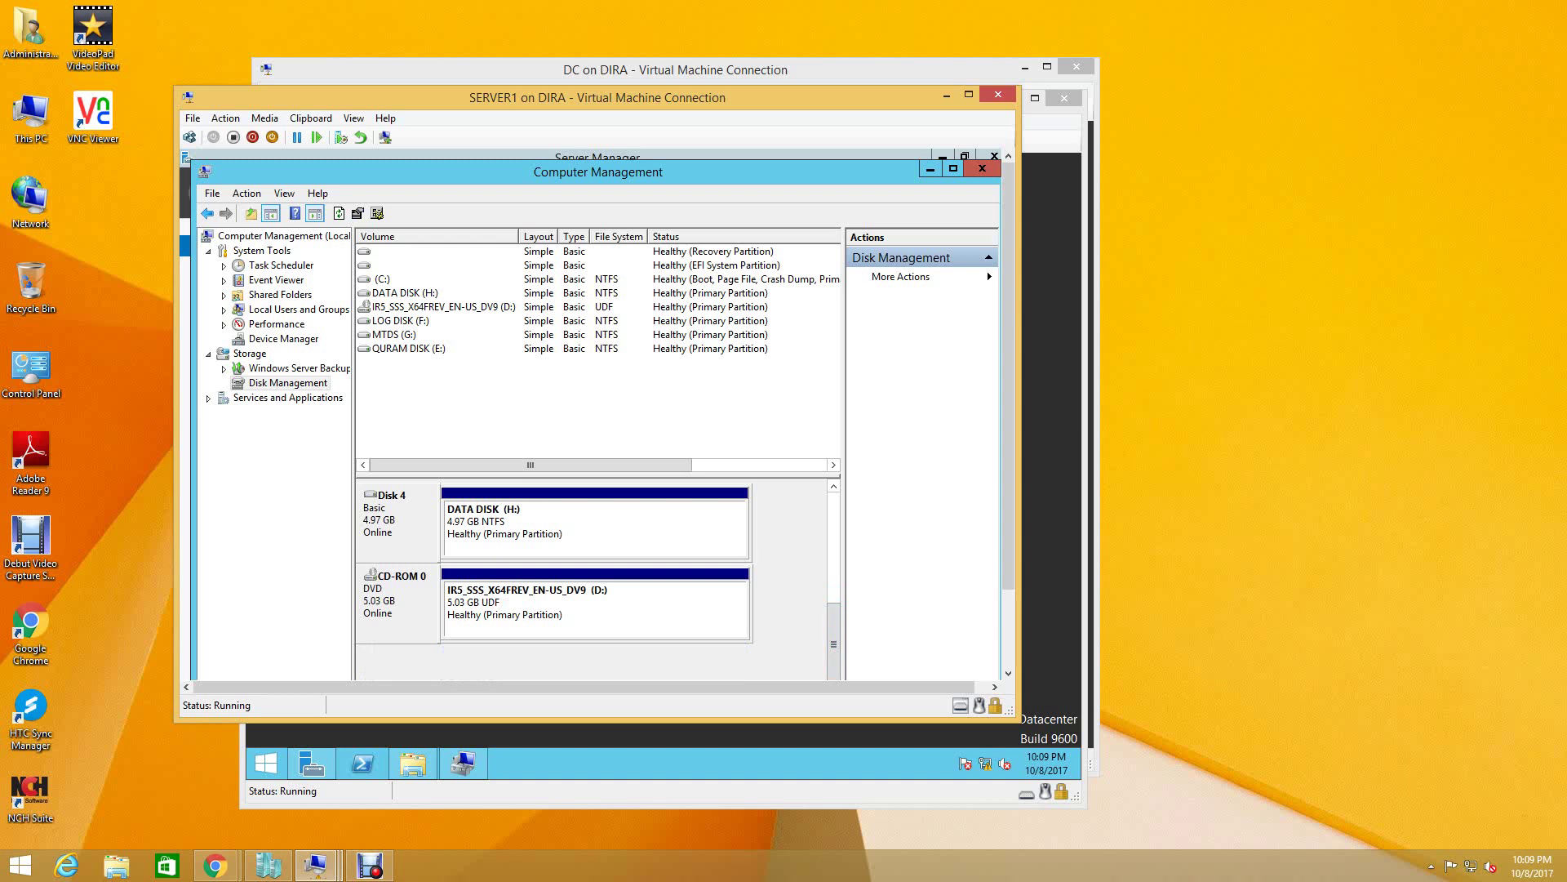
right_click(494, 603)
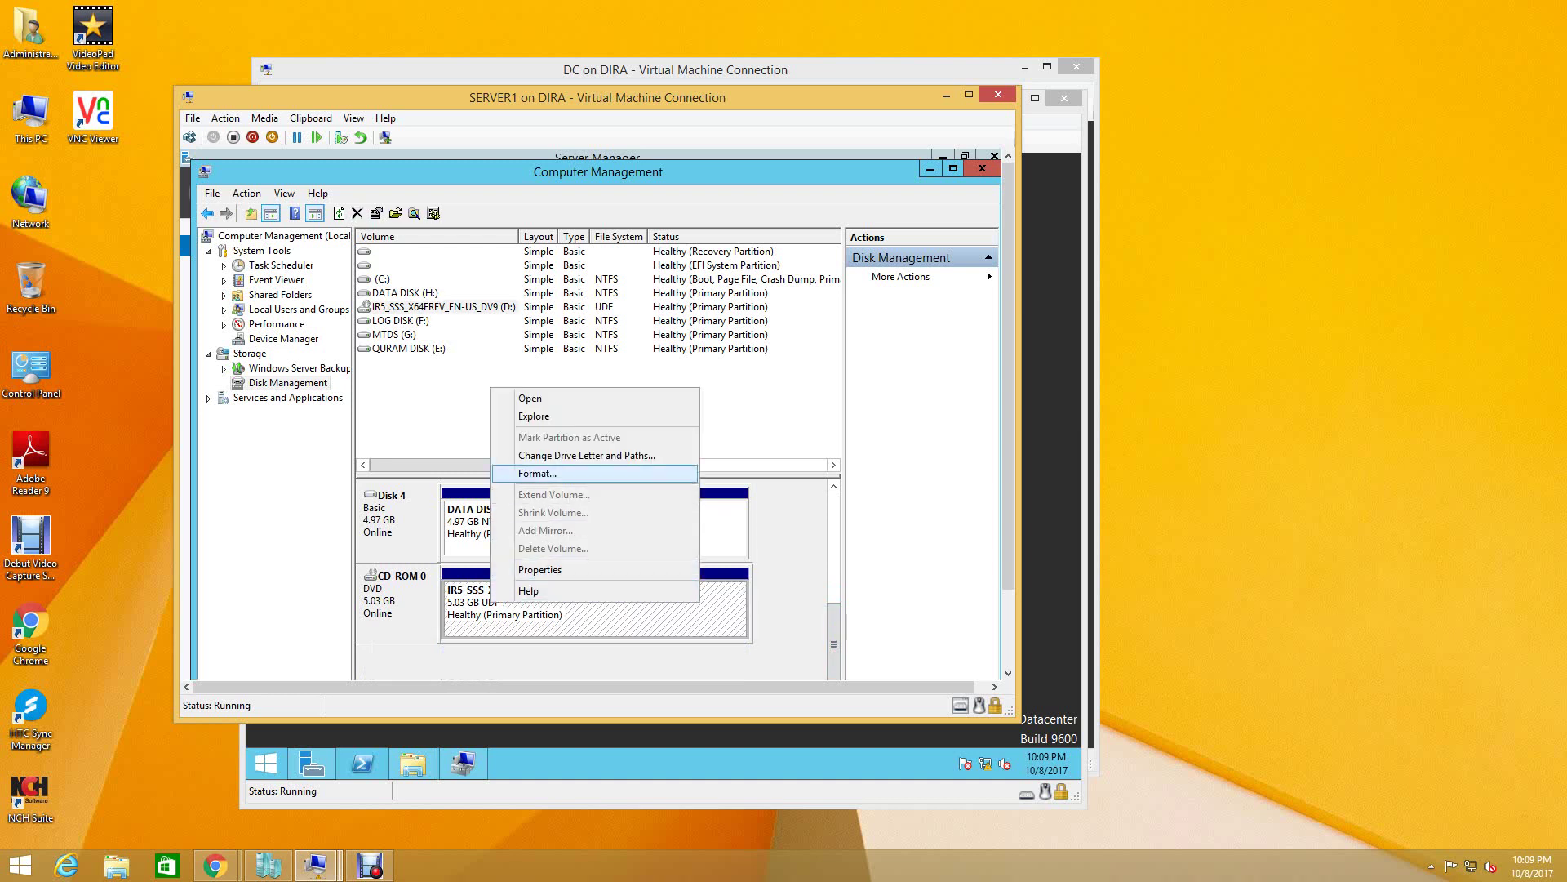
- Move SERVER1's DVD drive to letter A to free up letters
left_click(572, 473)
left_click(549, 502)
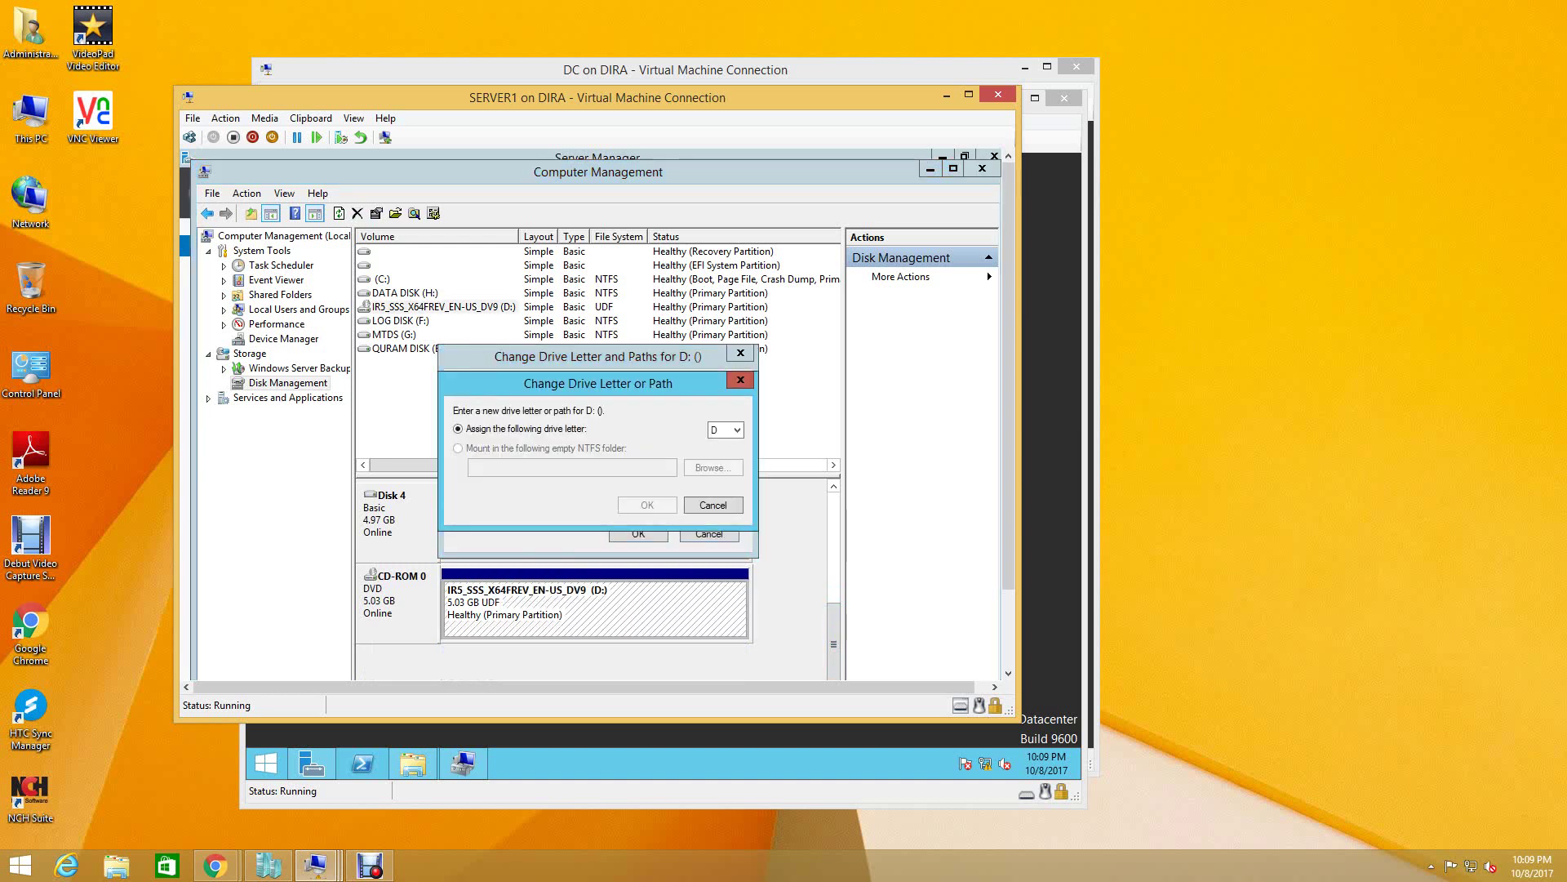
left_click(726, 429)
left_click(722, 444)
key("Return")
key("Return")
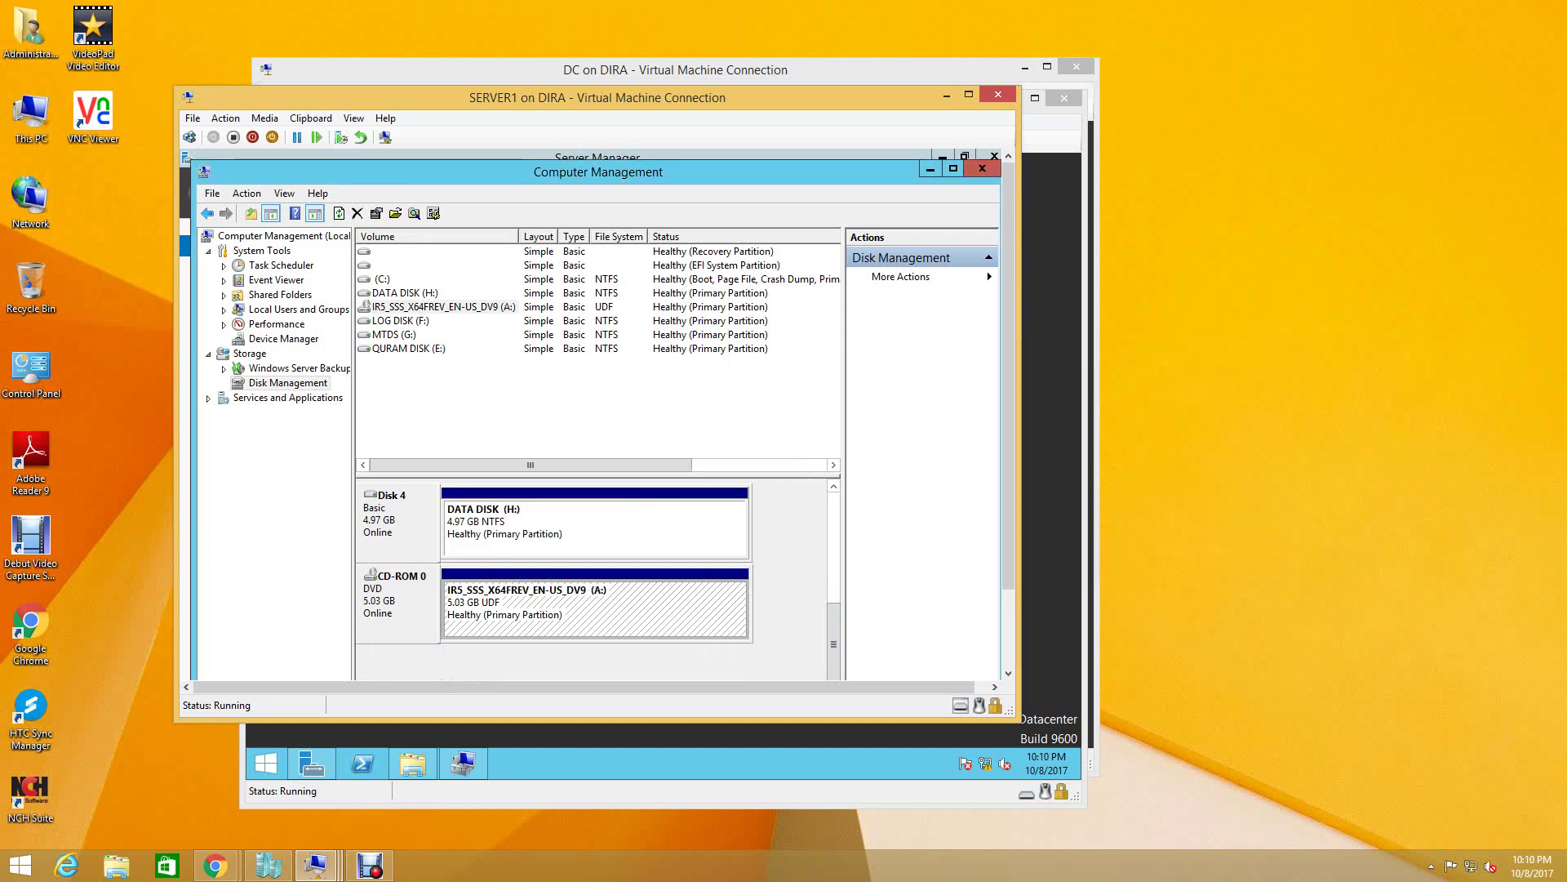
- Change the DATA DISK volume's drive letter from H to D
left_click(482, 532)
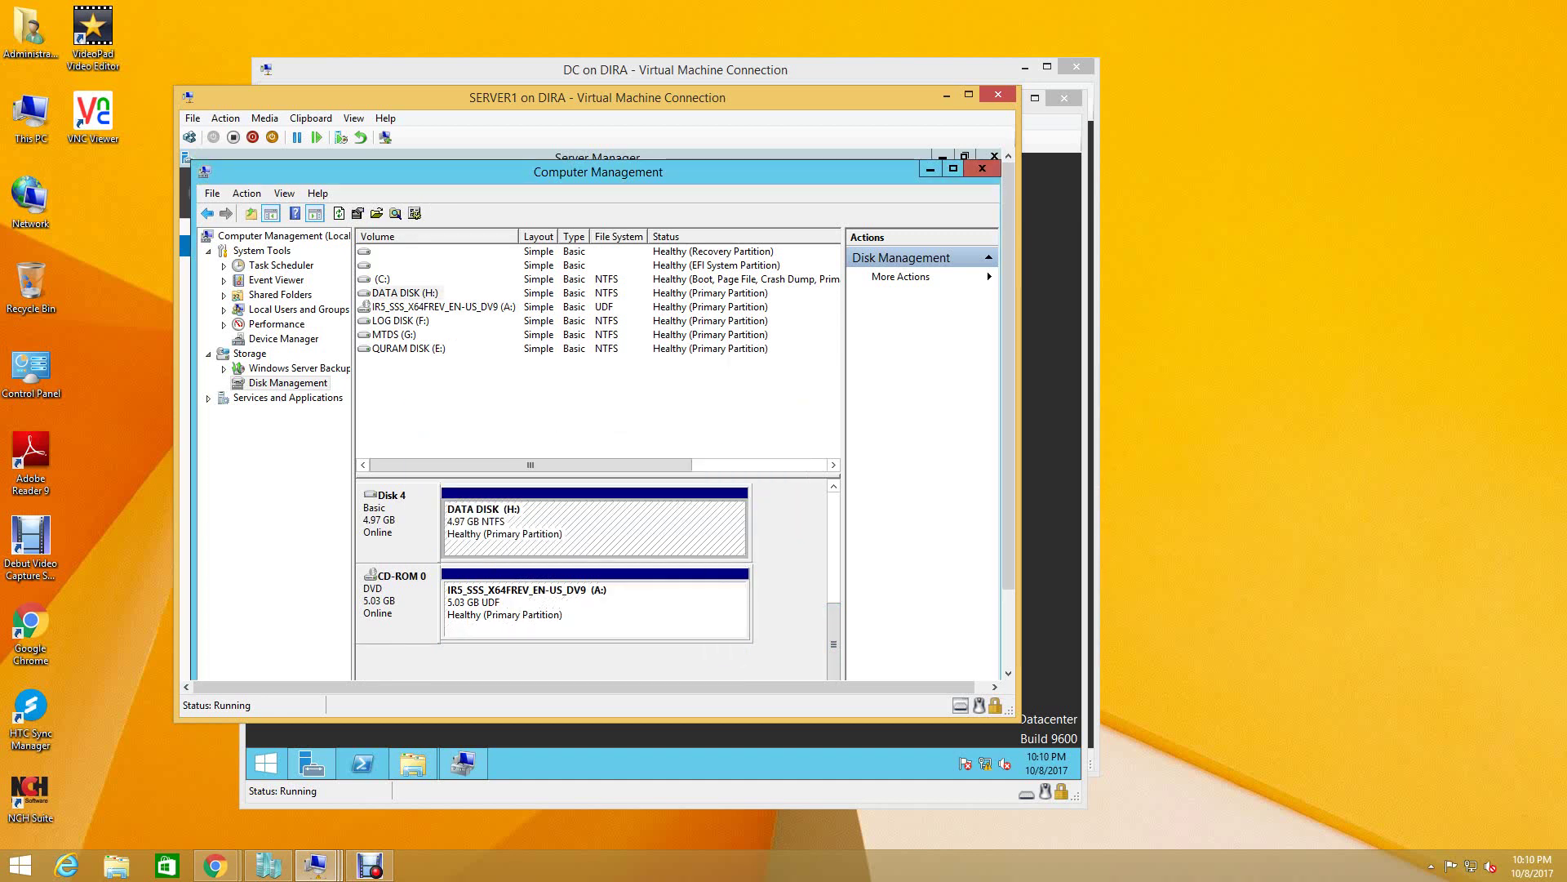
right_click(479, 533)
key("Up")
key("Up")
key("Up")
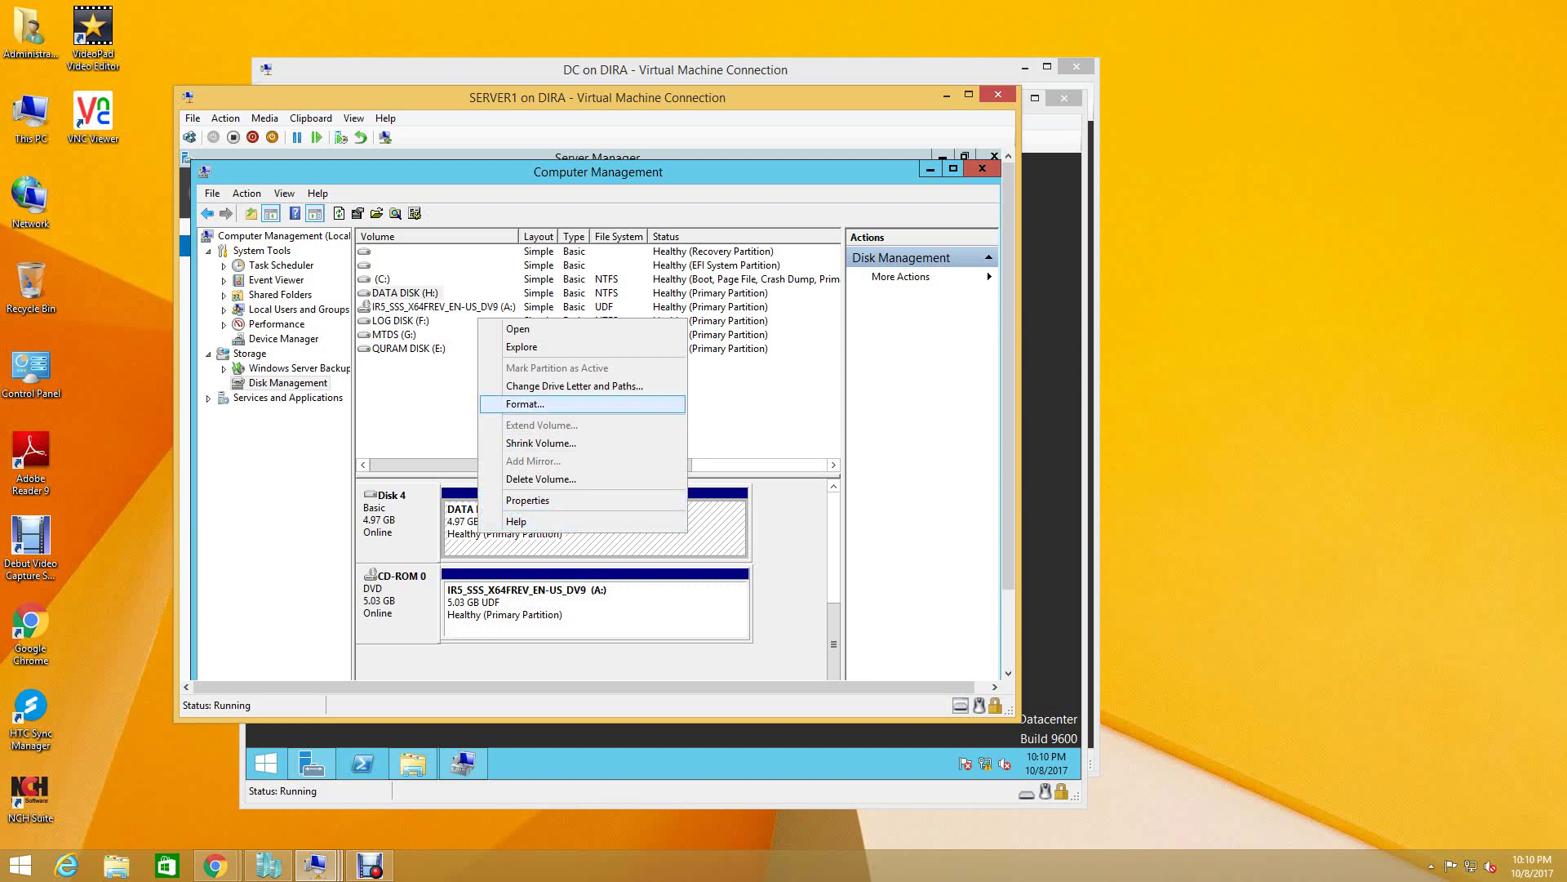
key("Up")
key("Return")
key("Return")
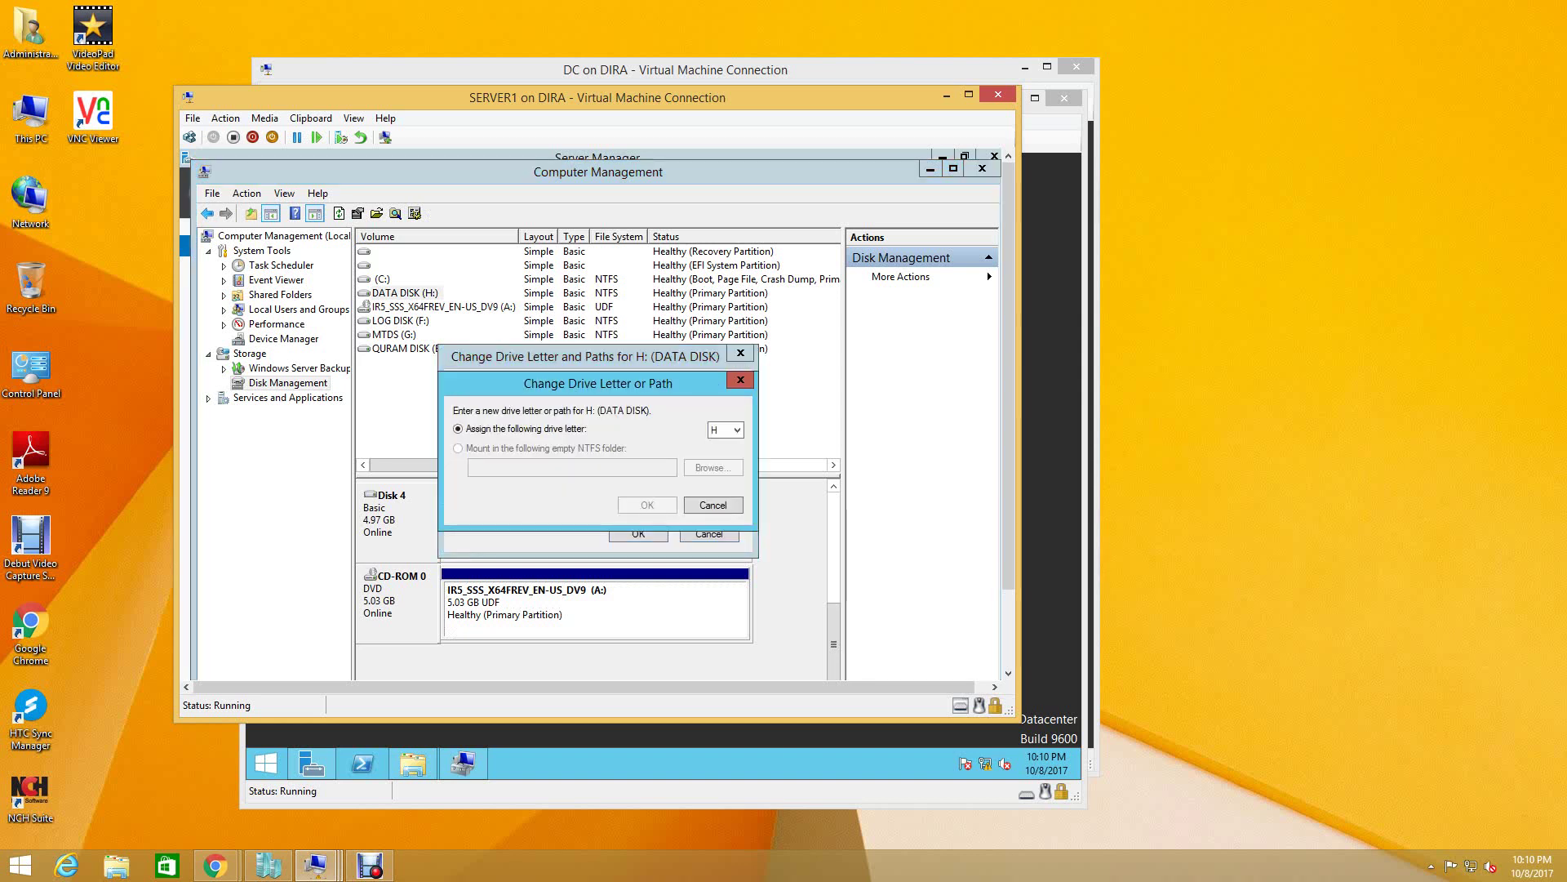
key("Tab")
key("alt+Down")
key("Down")
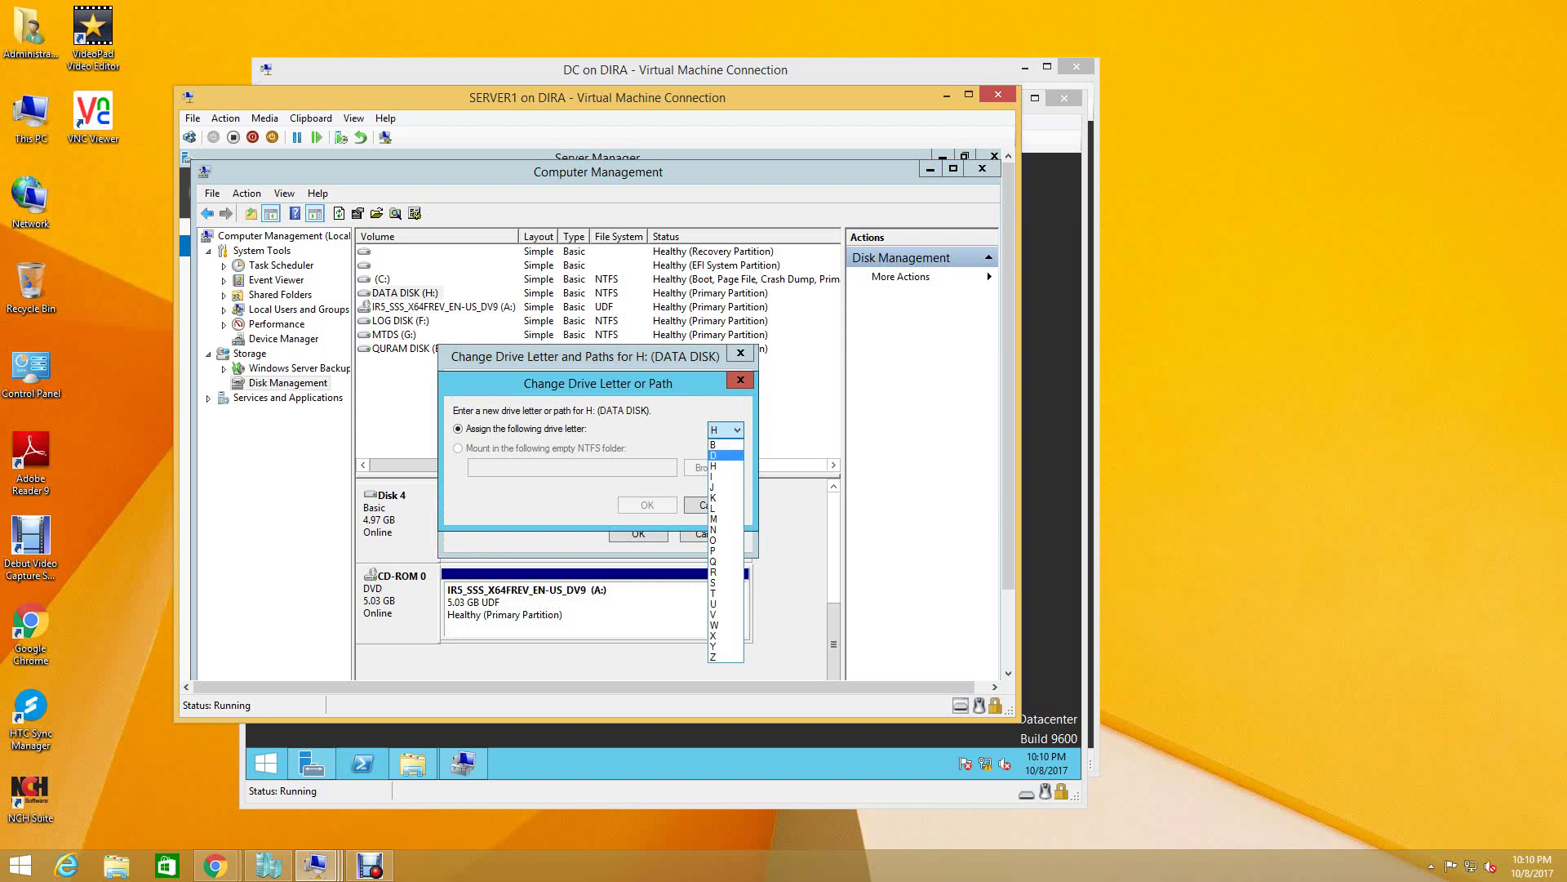
key("Return")
key("Return")
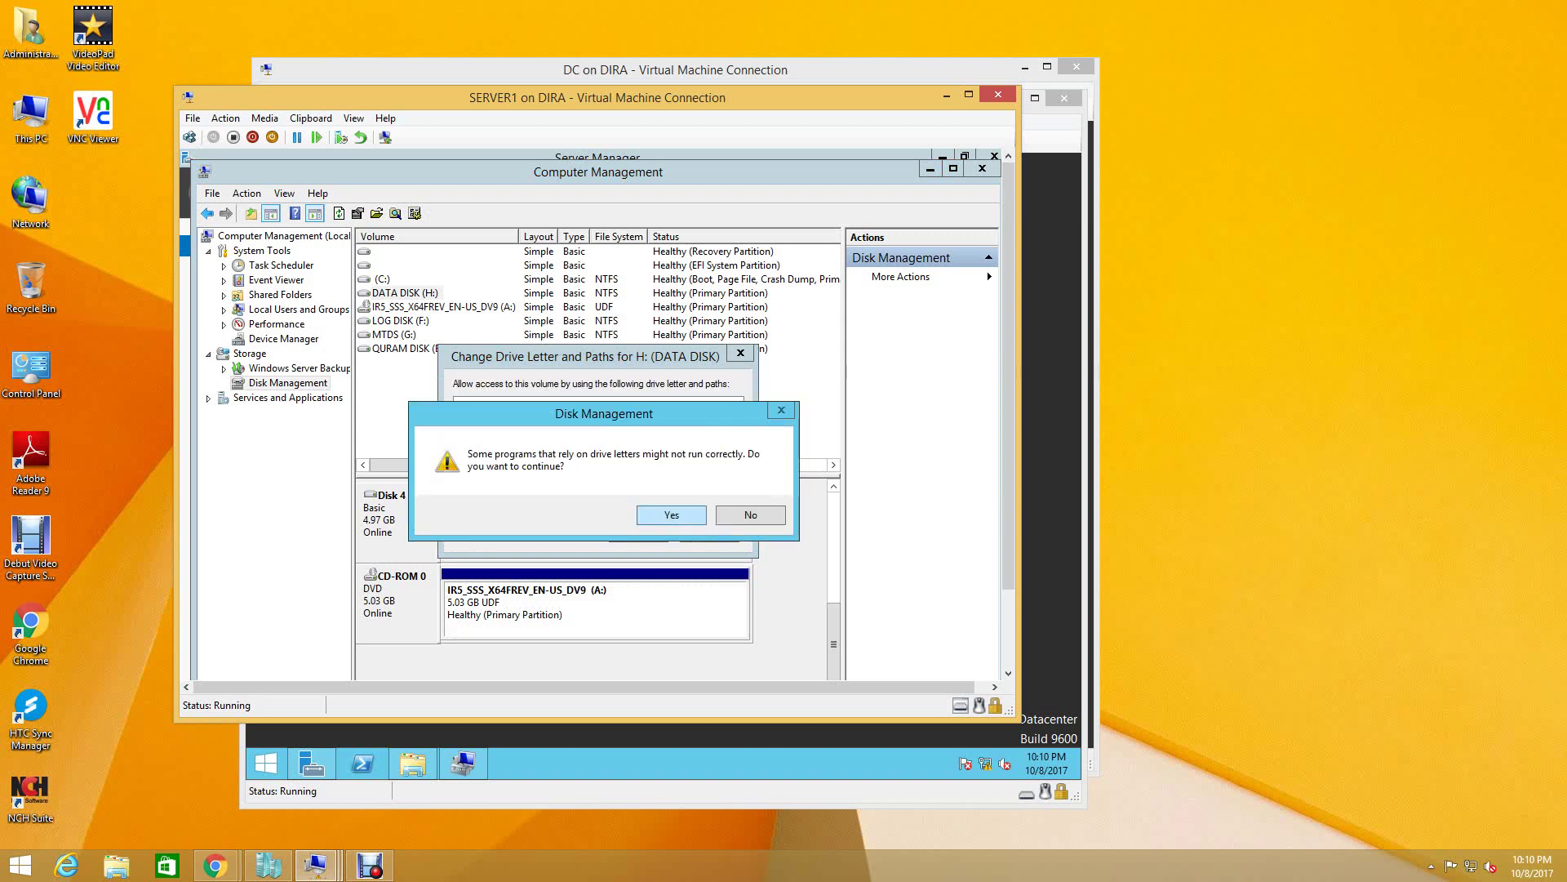
key("Return")
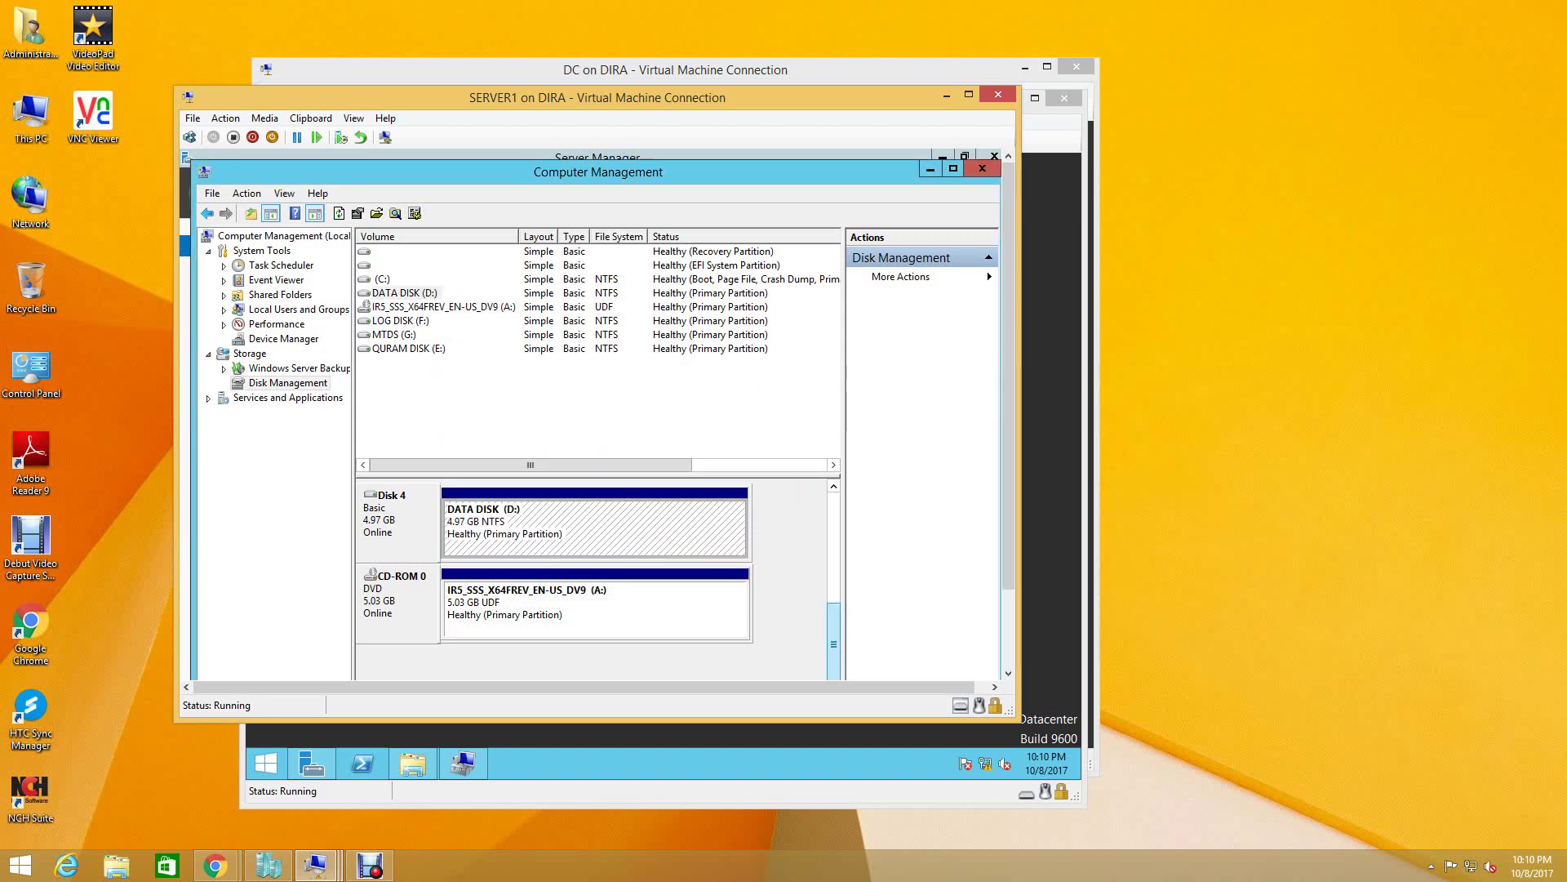
- Change the MTDS volume's drive letter from G to M
scroll(833, 641, "up", 1)
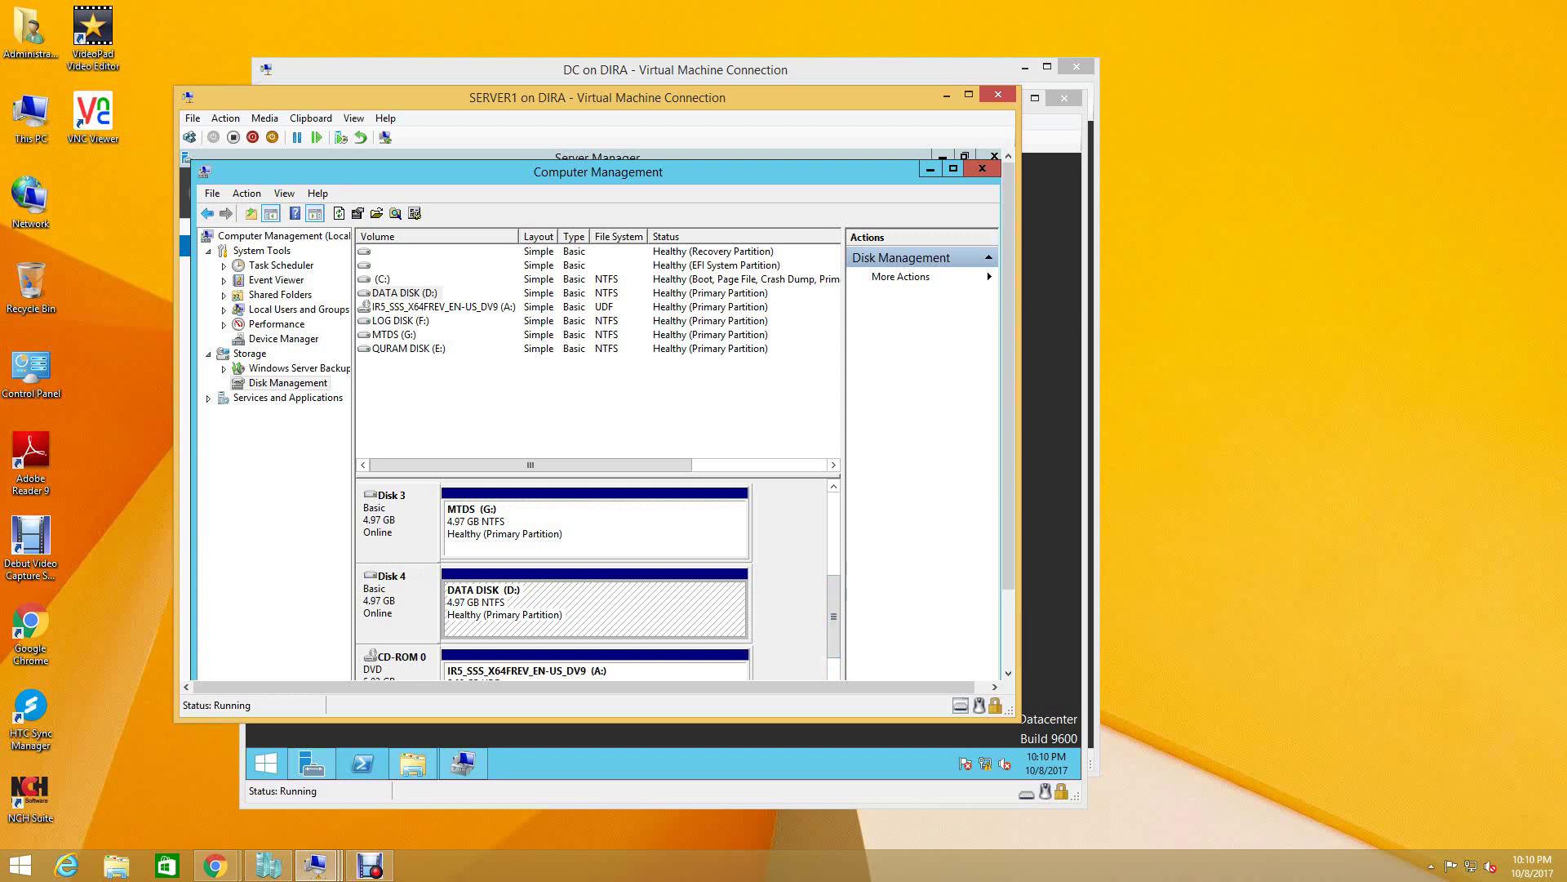
left_click(594, 529)
right_click(491, 523)
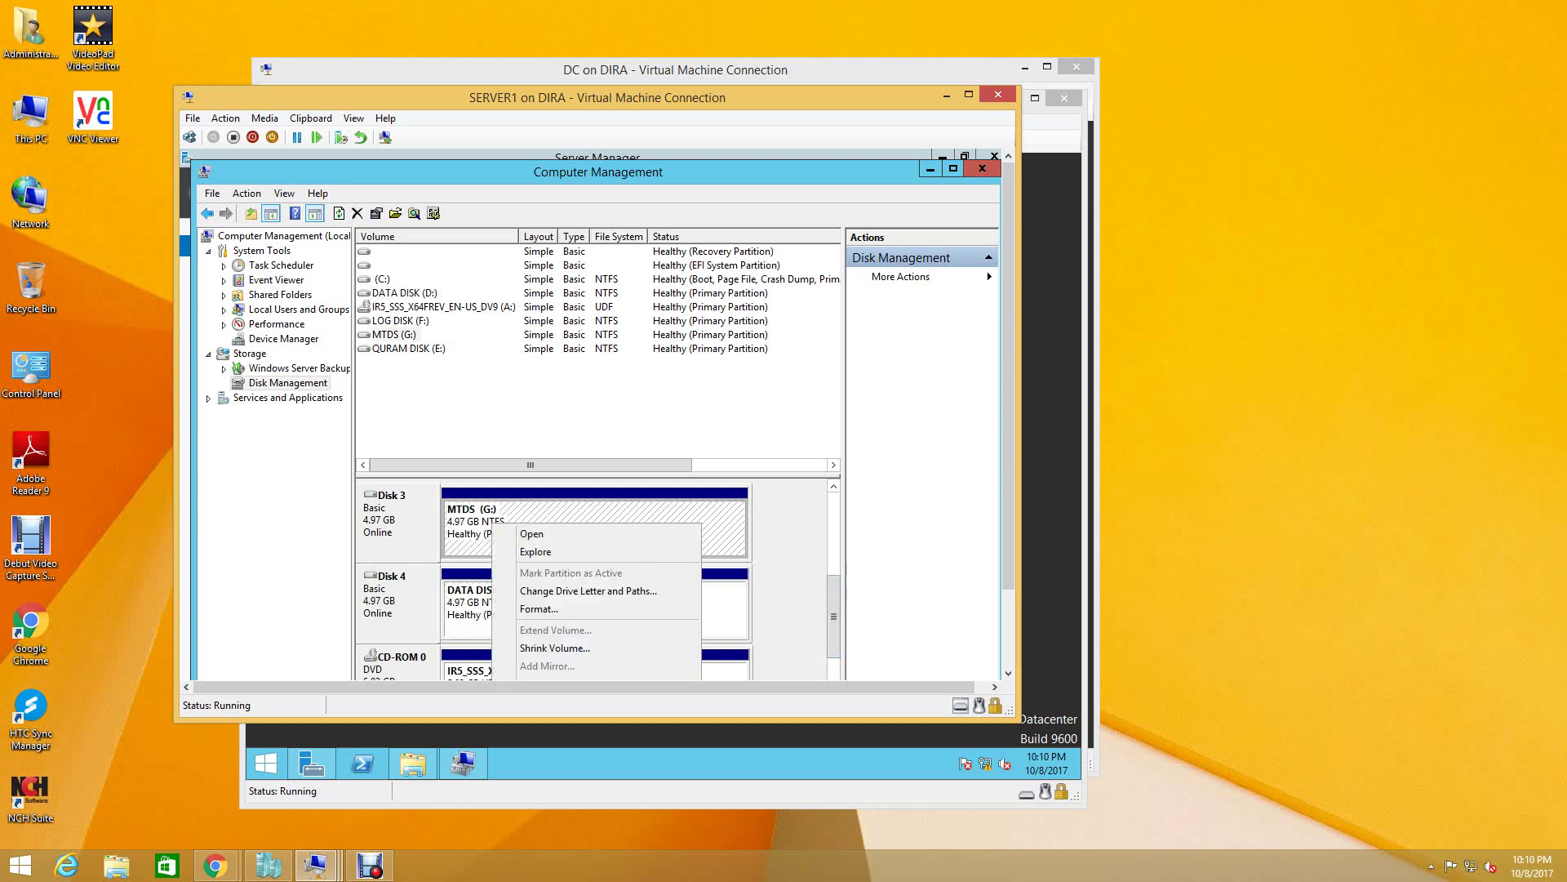
left_click(588, 591)
left_click(549, 501)
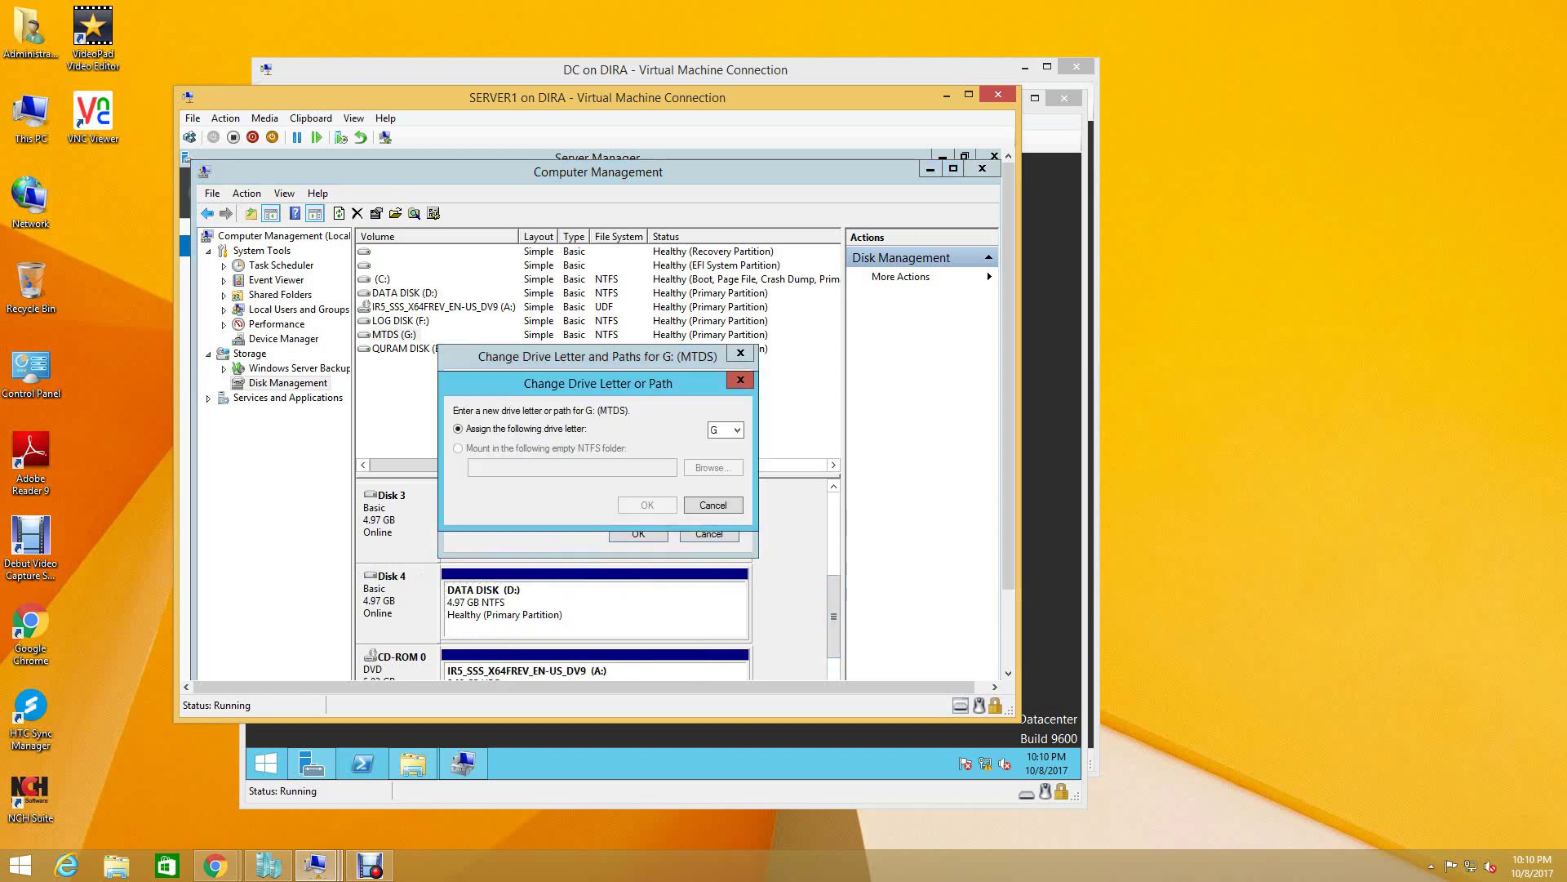
left_click(725, 430)
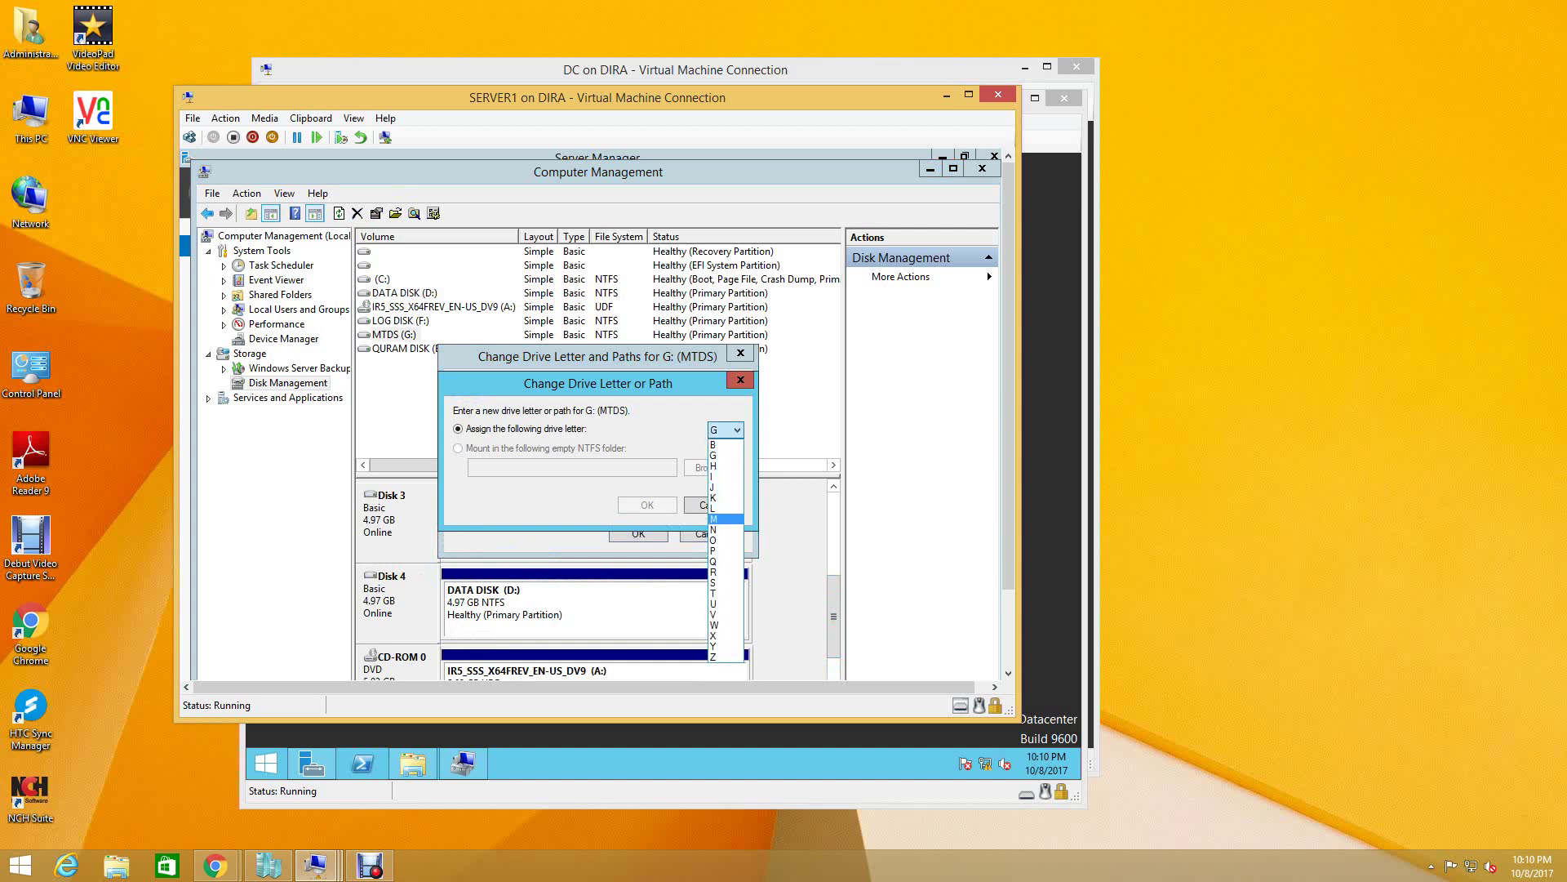
left_click(713, 518)
key("Return")
key("Return")
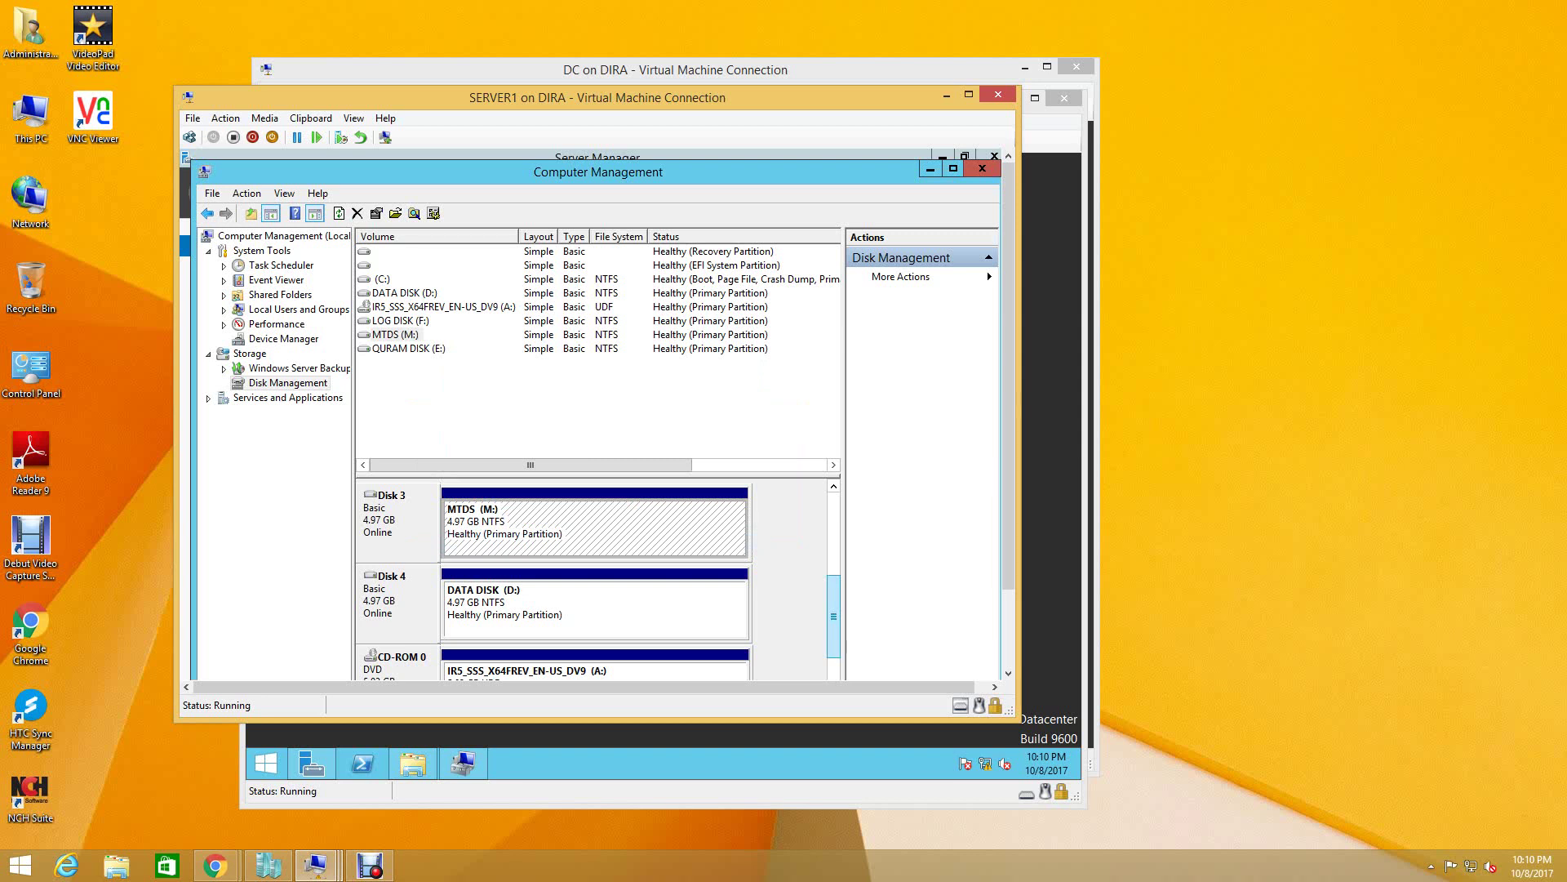
- Change the LOG DISK volume's drive letter from F to L
scroll(594, 571, "up", 1)
right_click(507, 313)
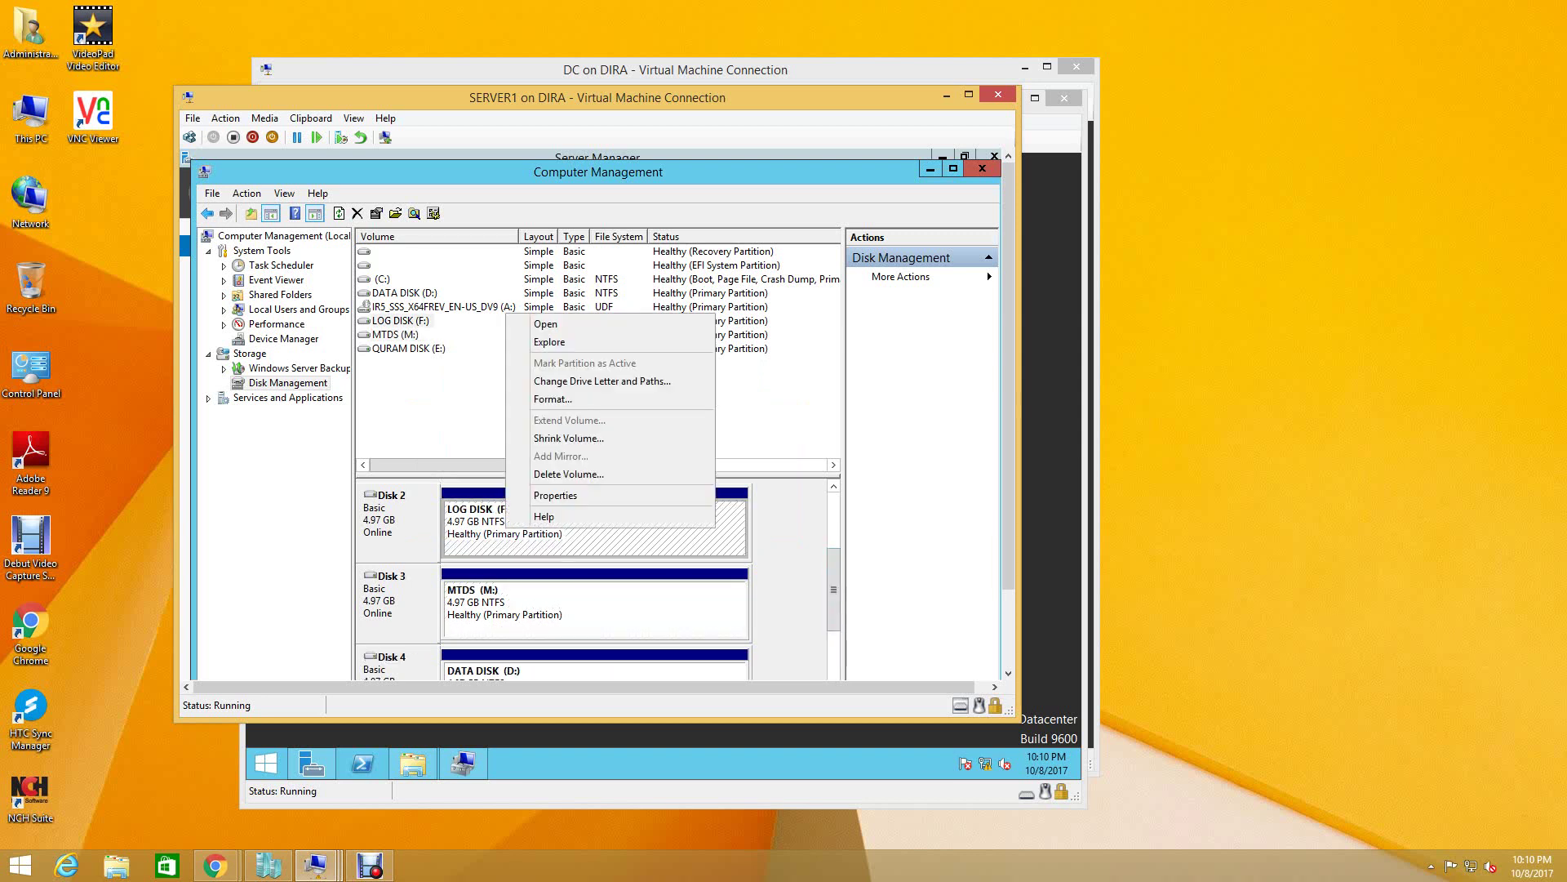
key("Up")
key("Up")
key("Up")
key("Up")
key("Up")
key("Up")
key("Up")
key("Up")
key("Return")
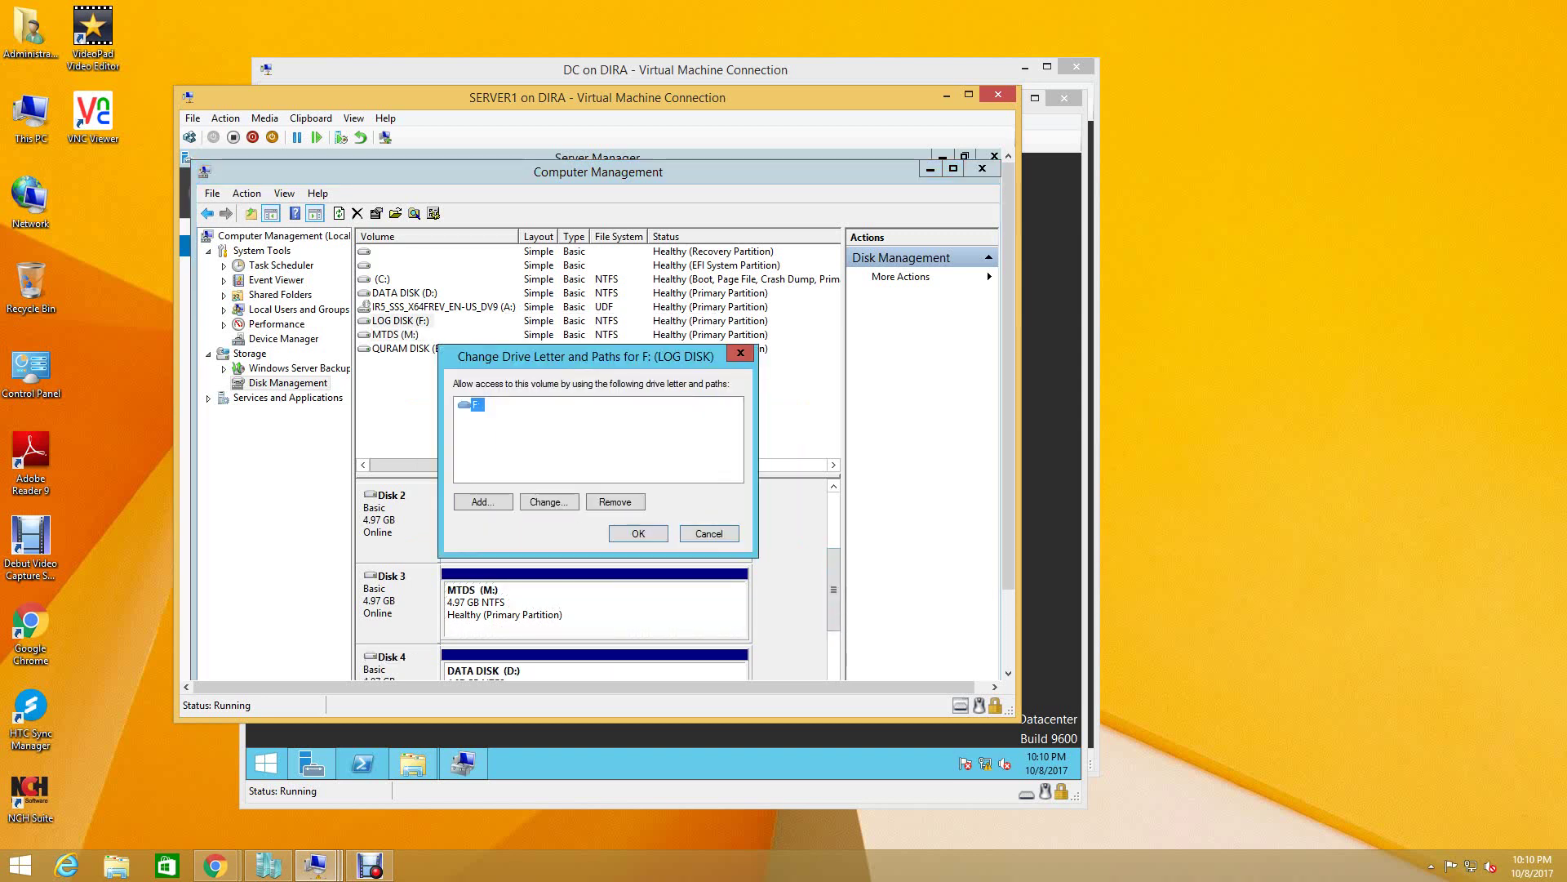
key("alt+c")
key("alt+Down")
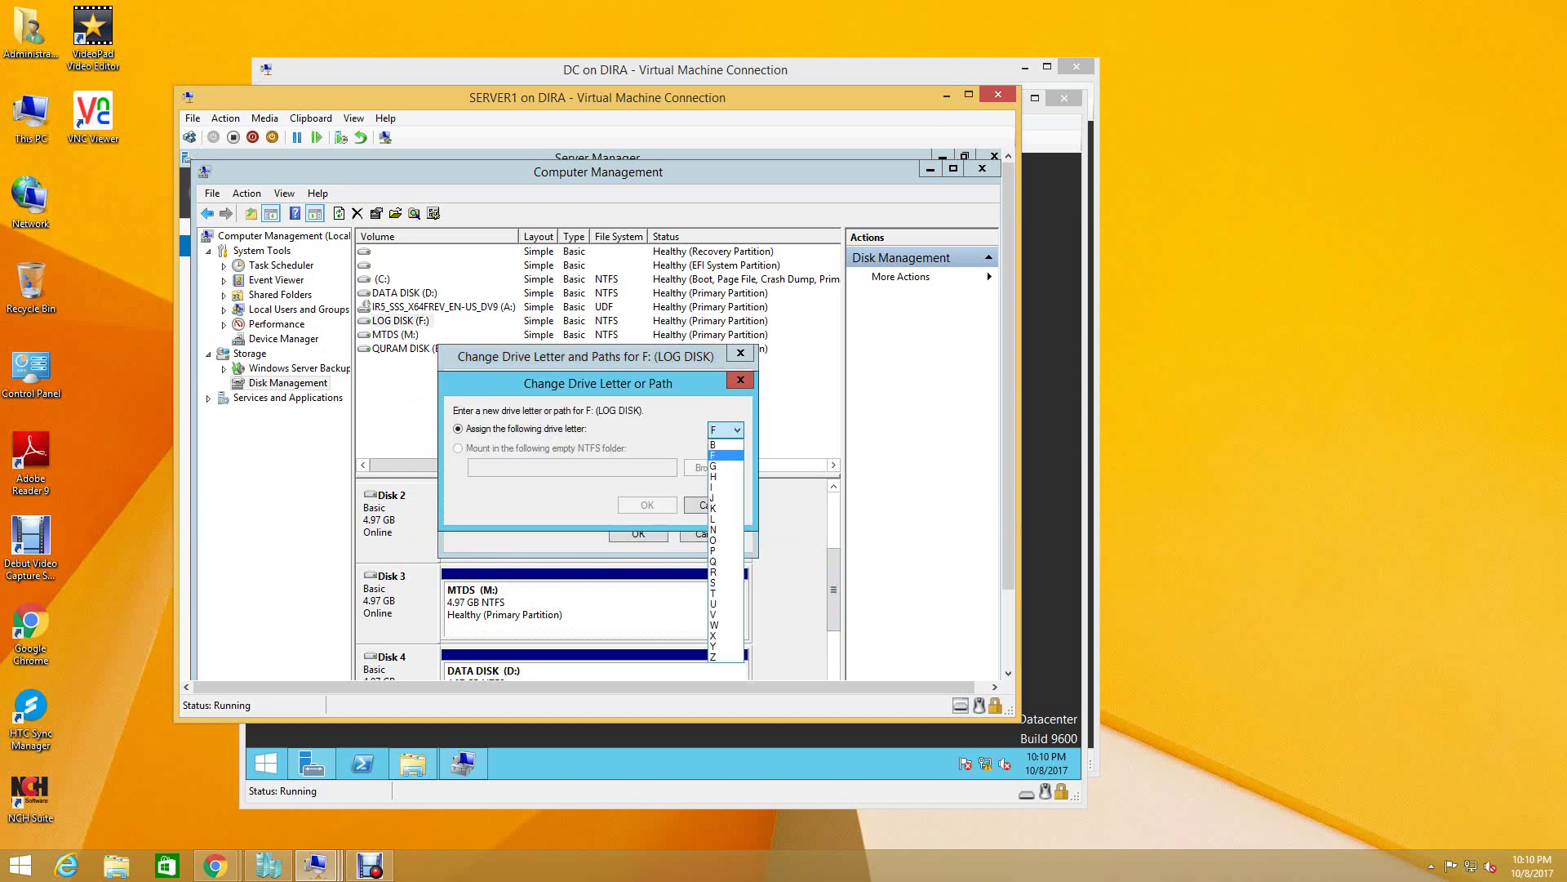
key("Down")
key("Down")
key("Down")
key("Down")
key("Return")
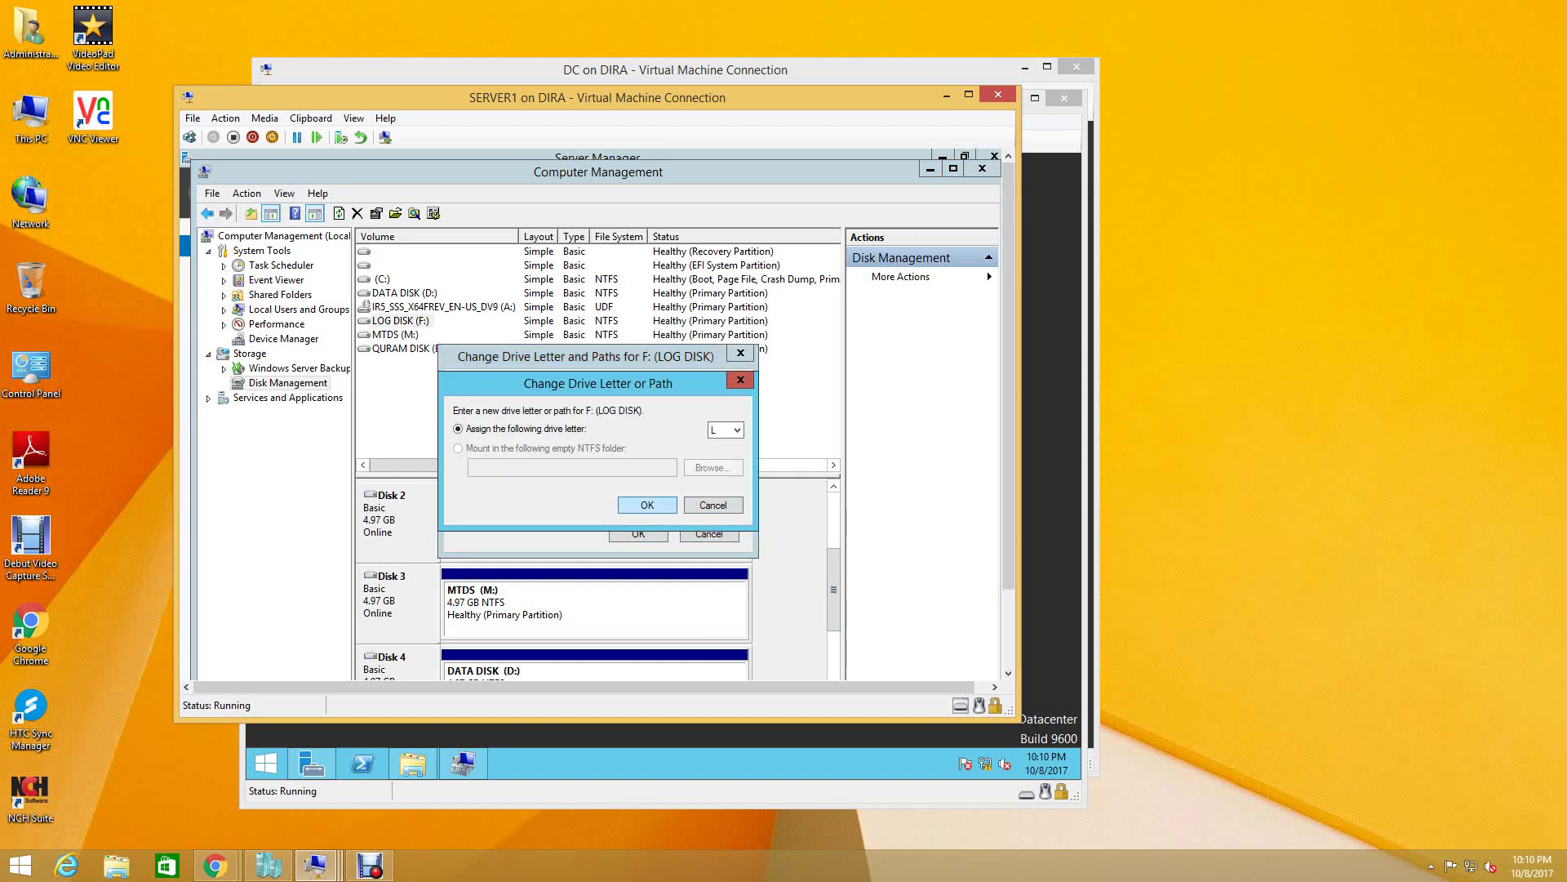
key("Return")
key("Return")
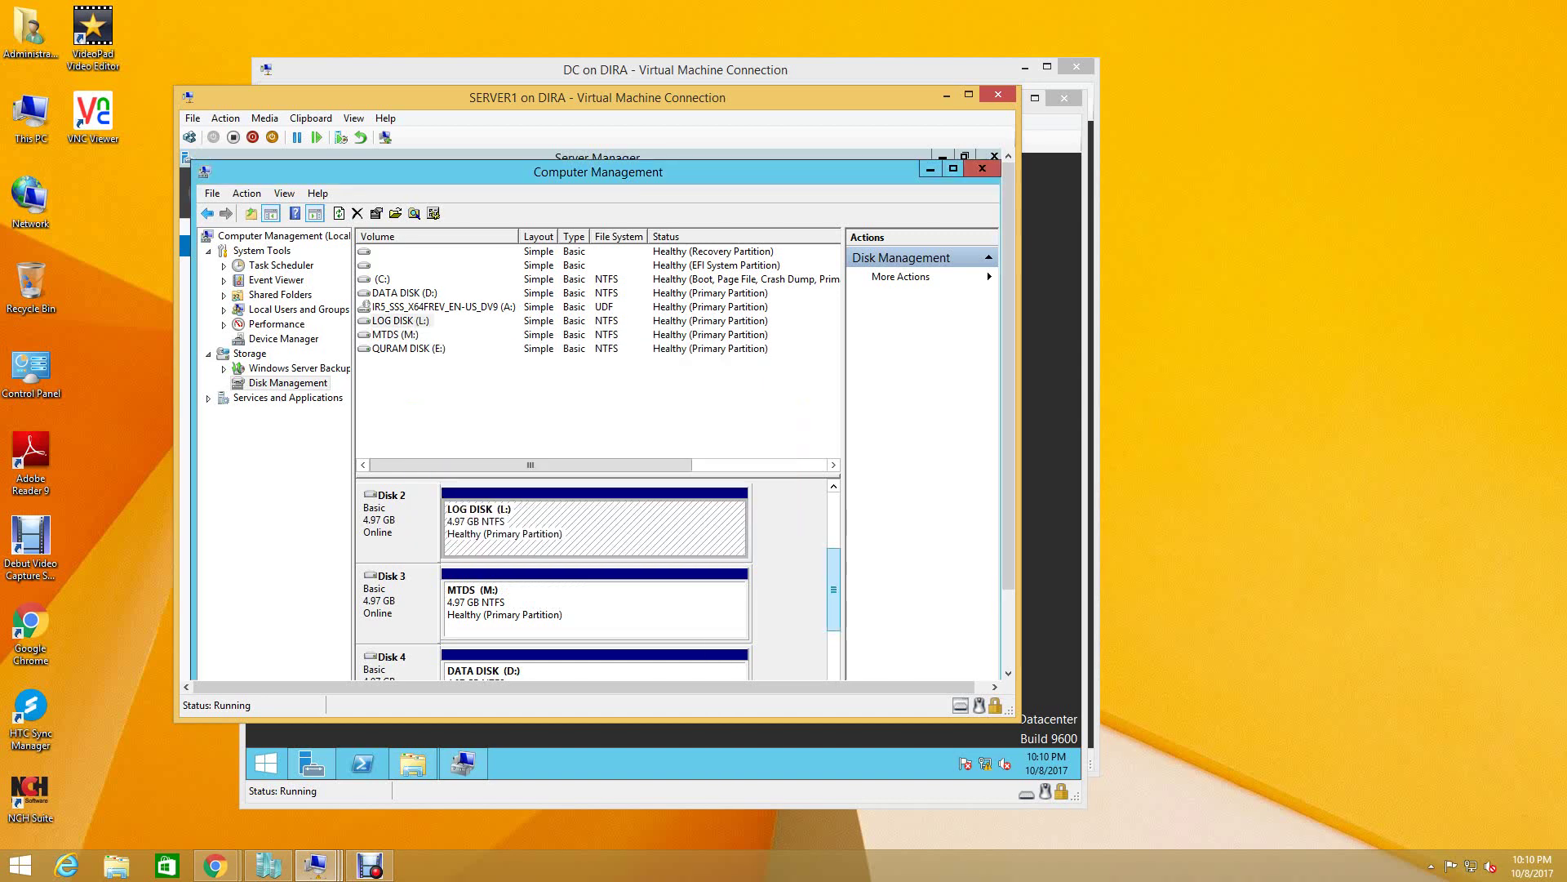
- Change the QURAM DISK volume's drive letter from E to Q
left_click_drag(833, 589, 833, 562)
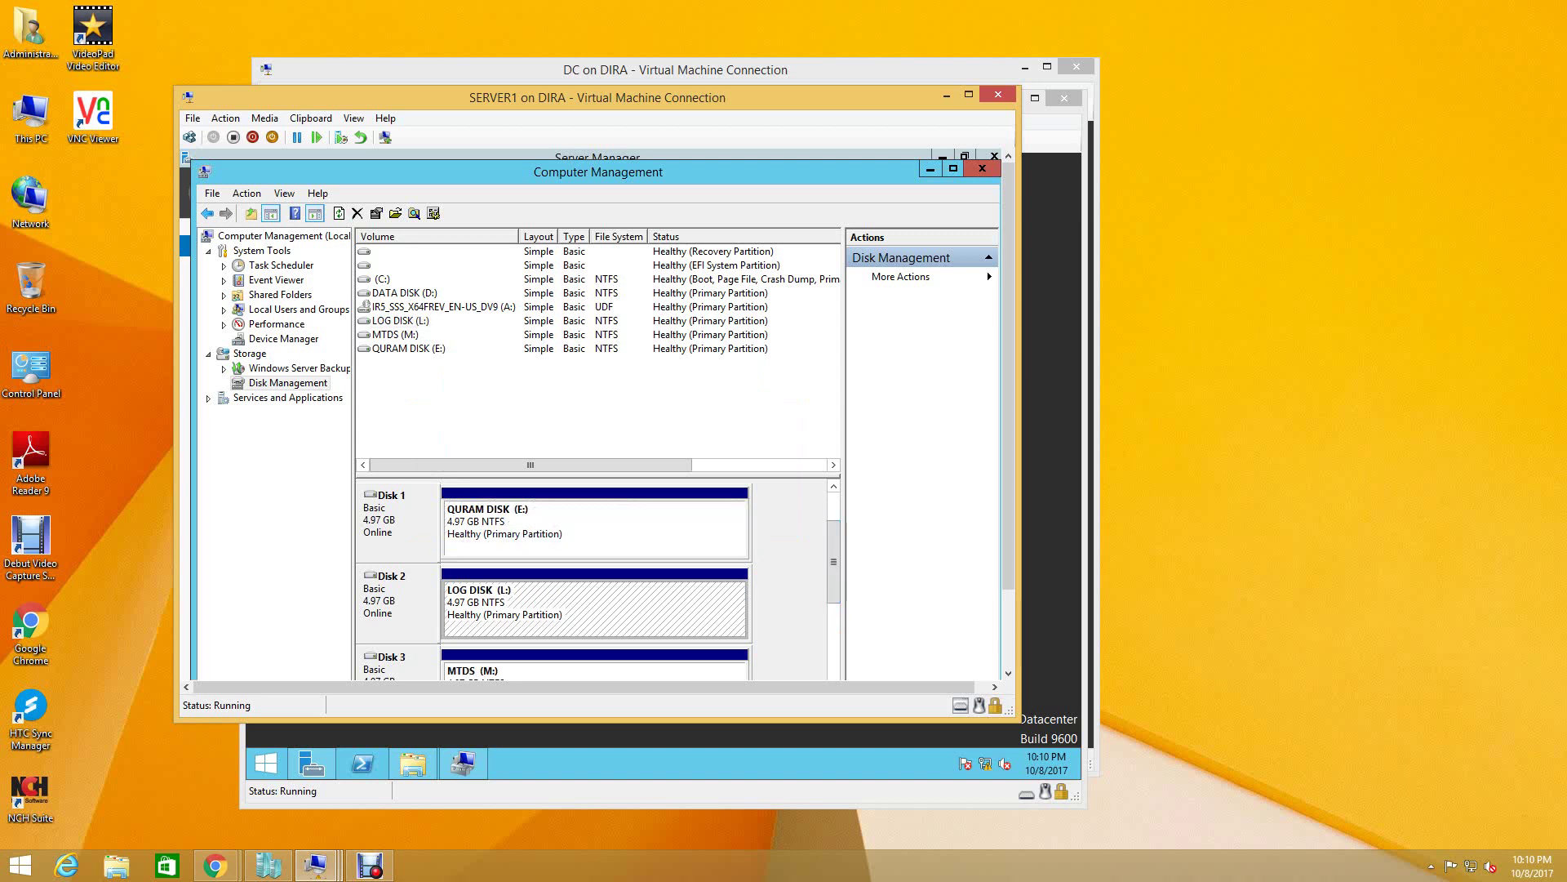
right_click(536, 527)
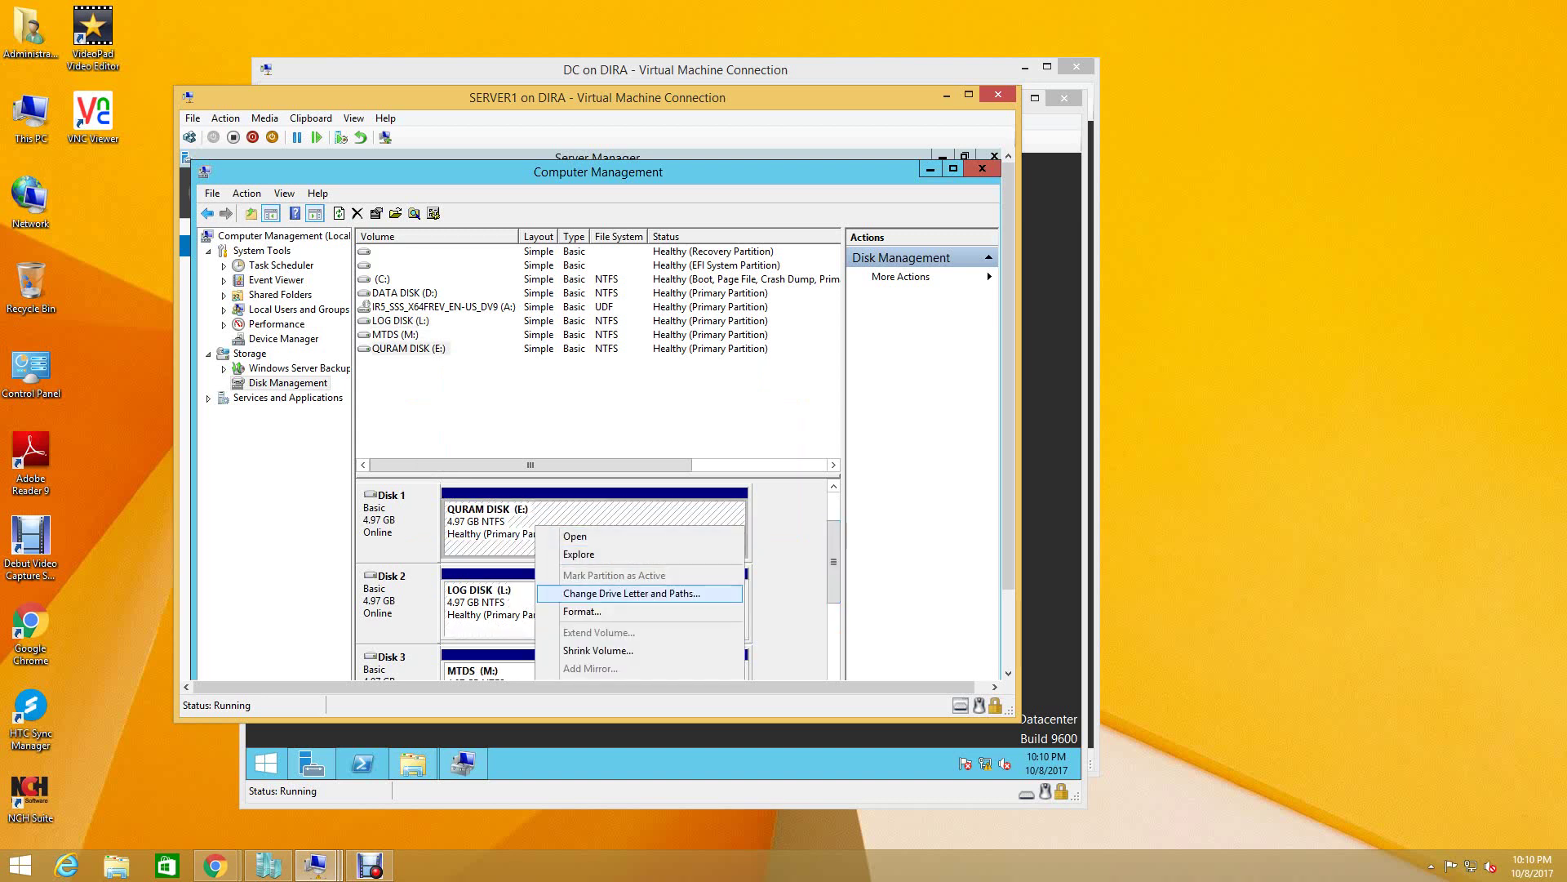
key("Return")
left_click(549, 501)
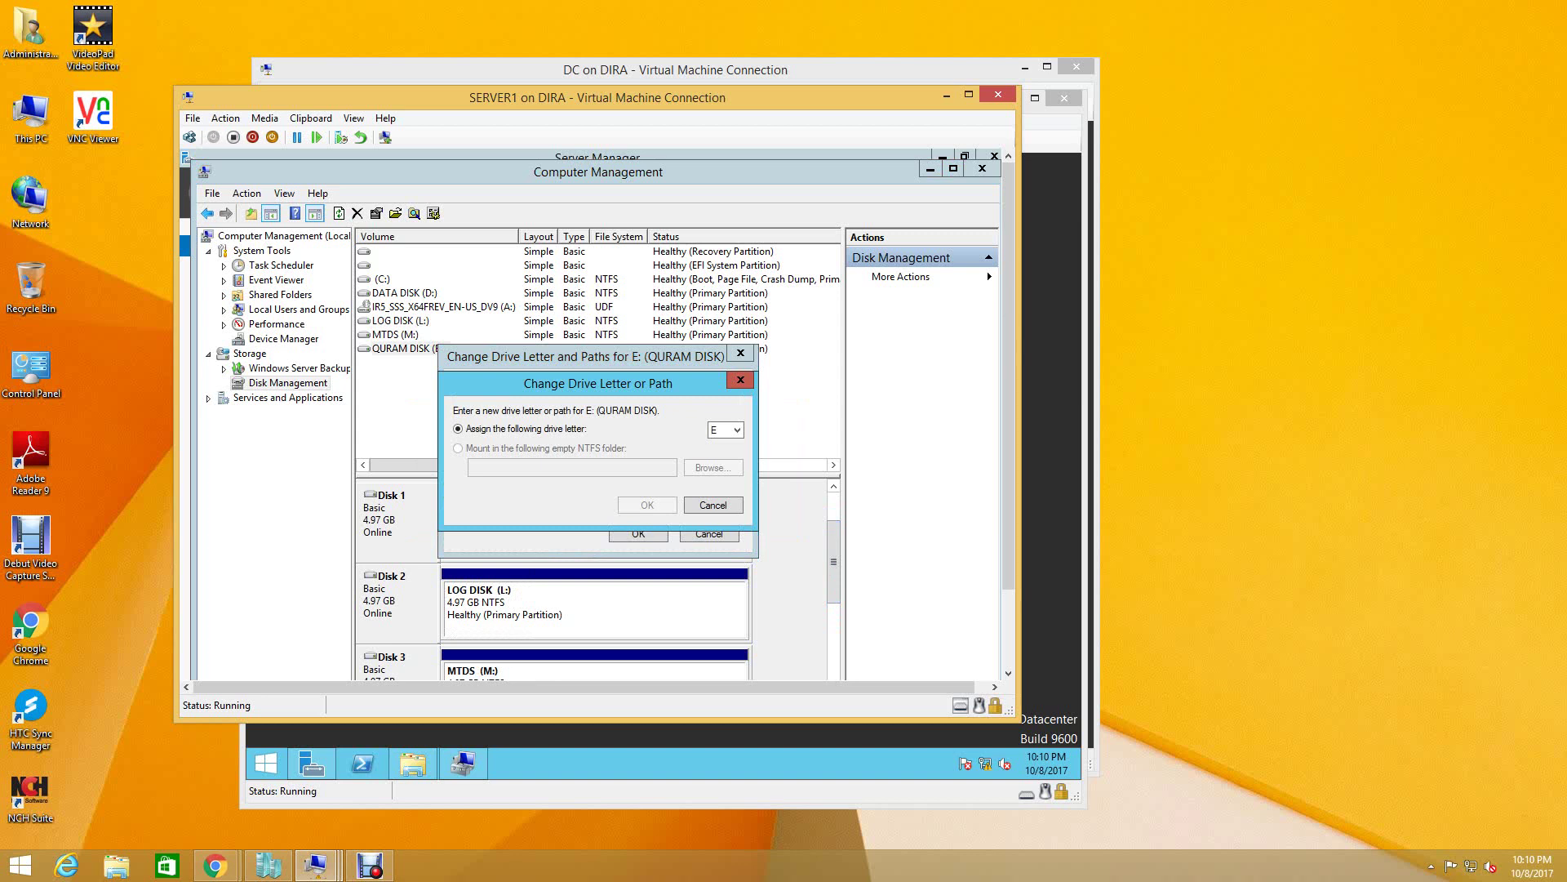
left_click(726, 430)
left_click(722, 555)
key("Return")
key("Return")
key("Return")
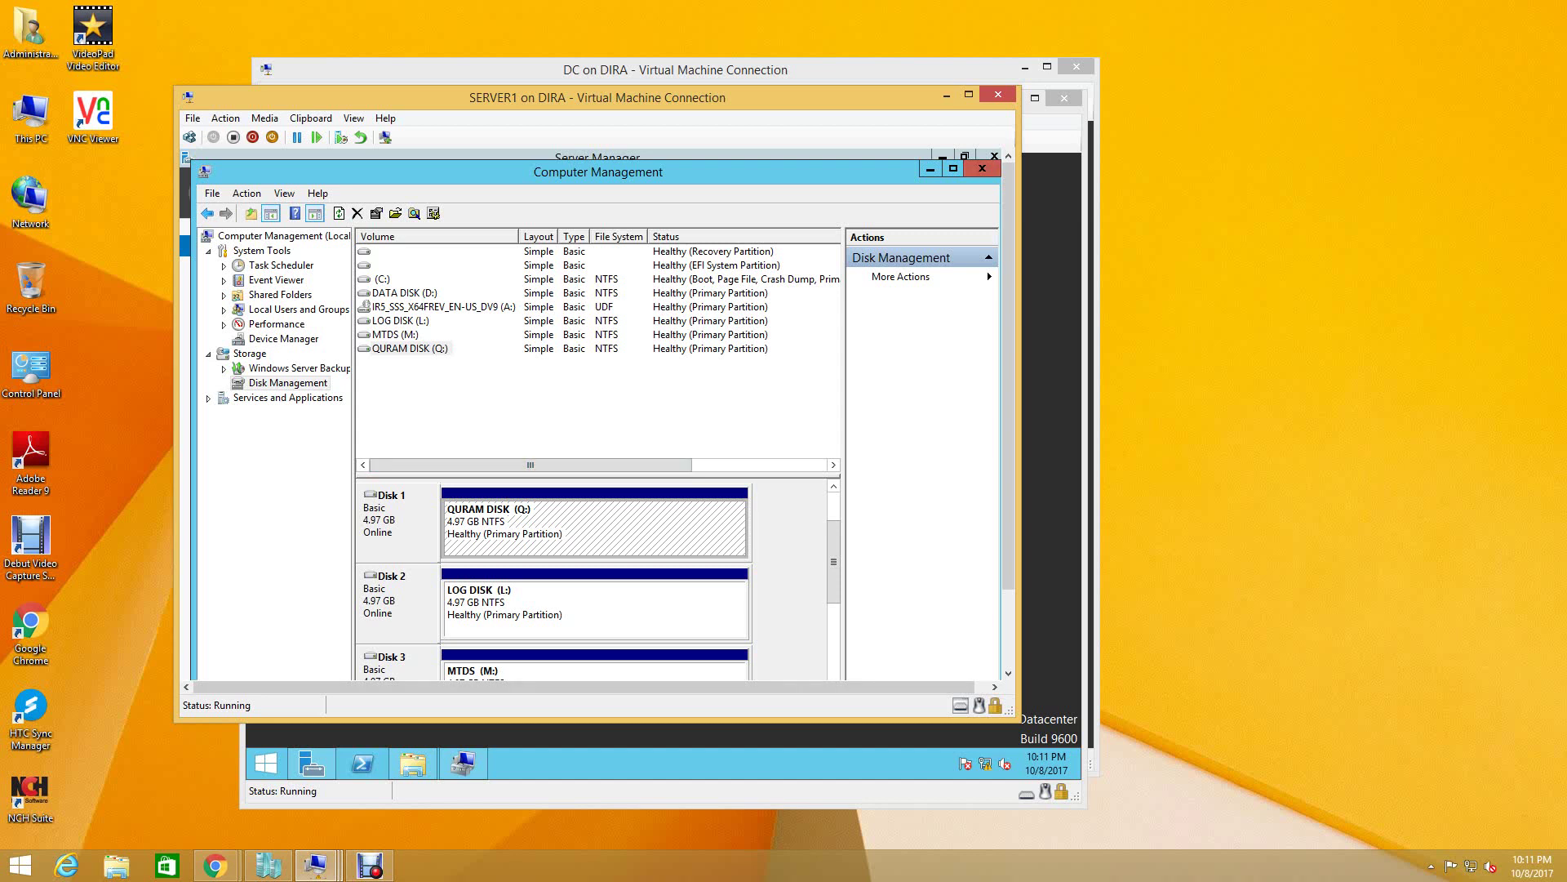
- Bring up SERVER2 and review its Disk Management for drives D, L, M and Q
left_click_drag(834, 562, 833, 616)
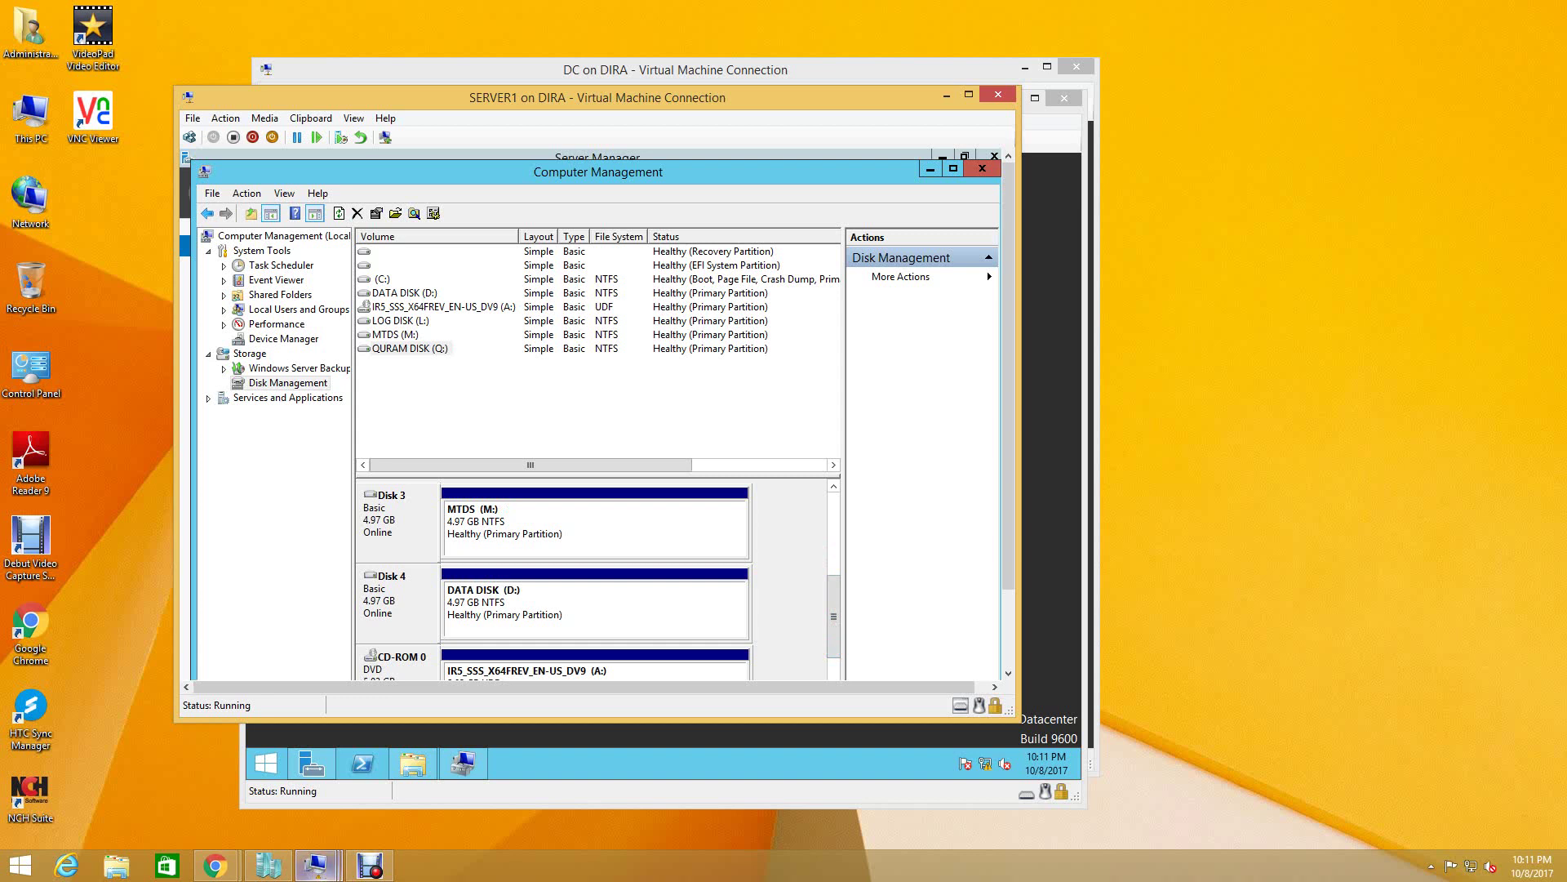
left_click(316, 865)
left_click(460, 782)
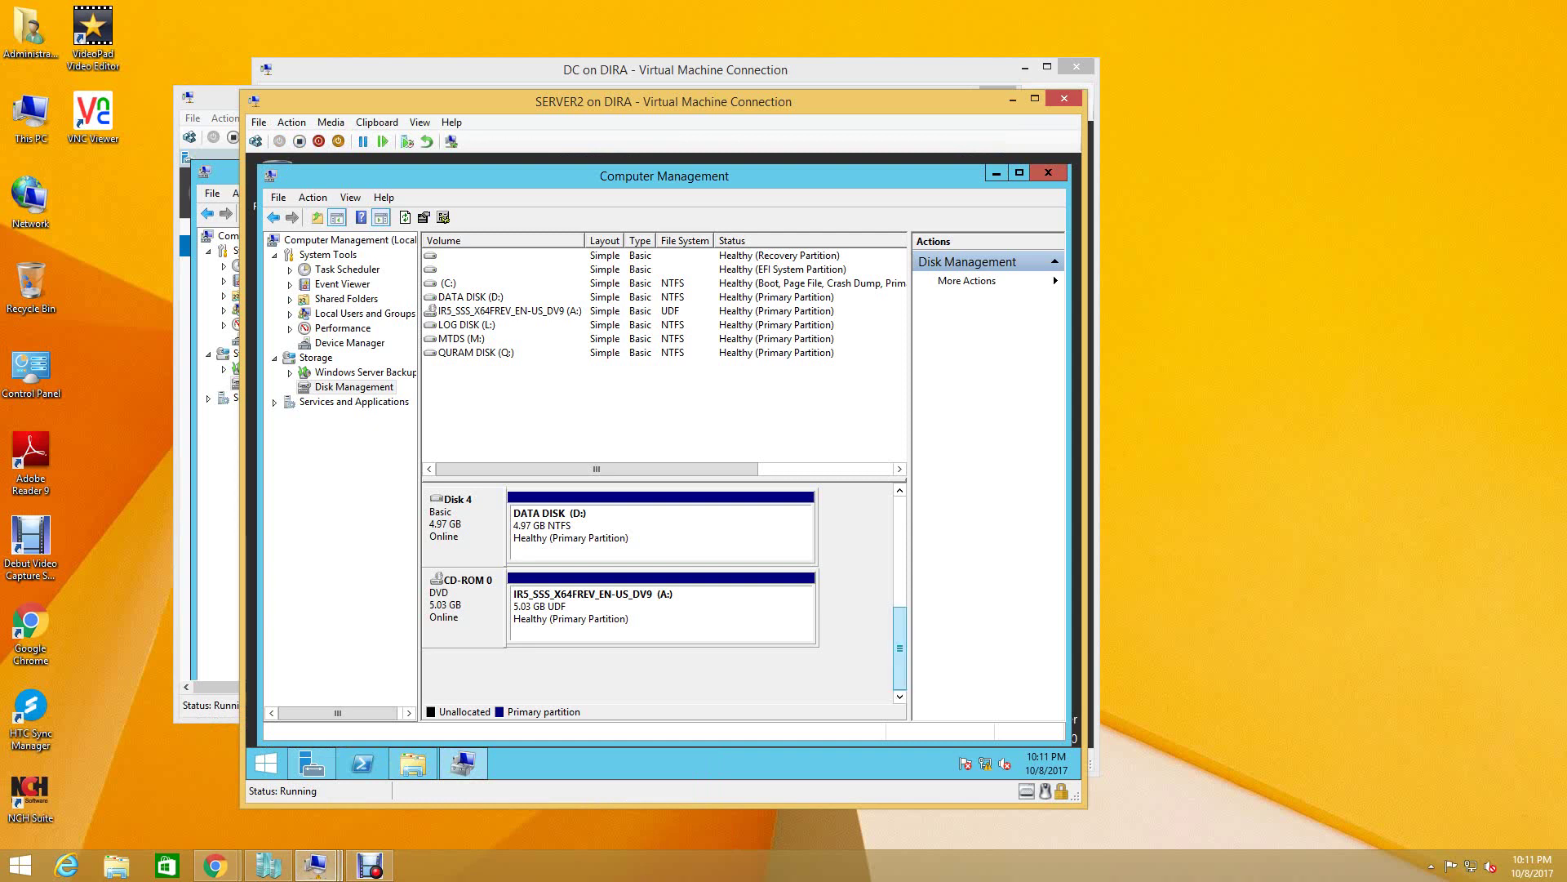
scroll(900, 649, "up", 5)
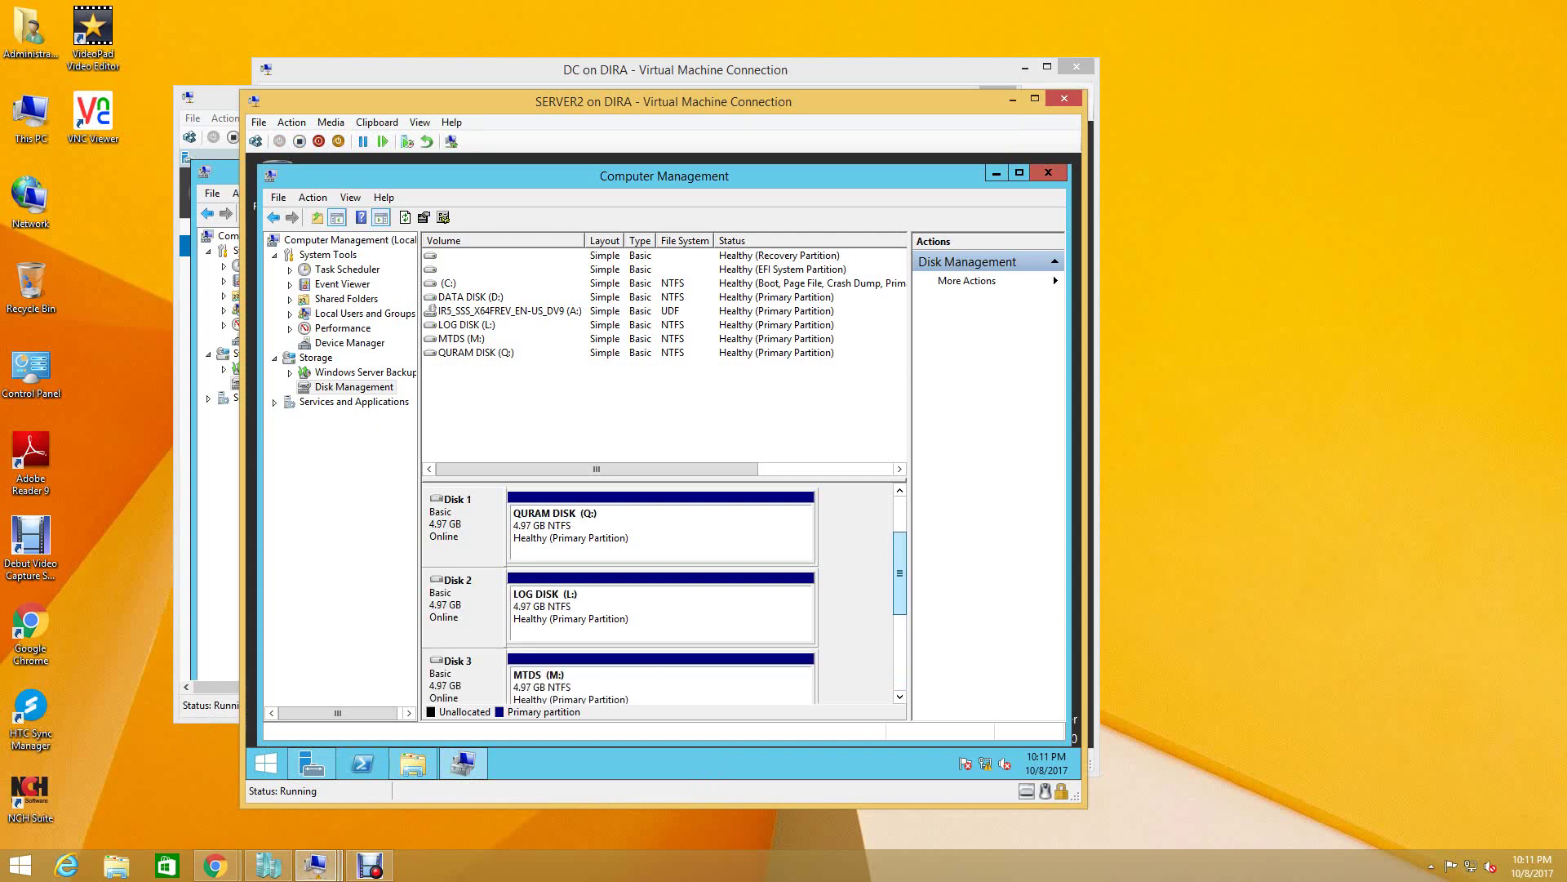
scroll(899, 621, "down", 3)
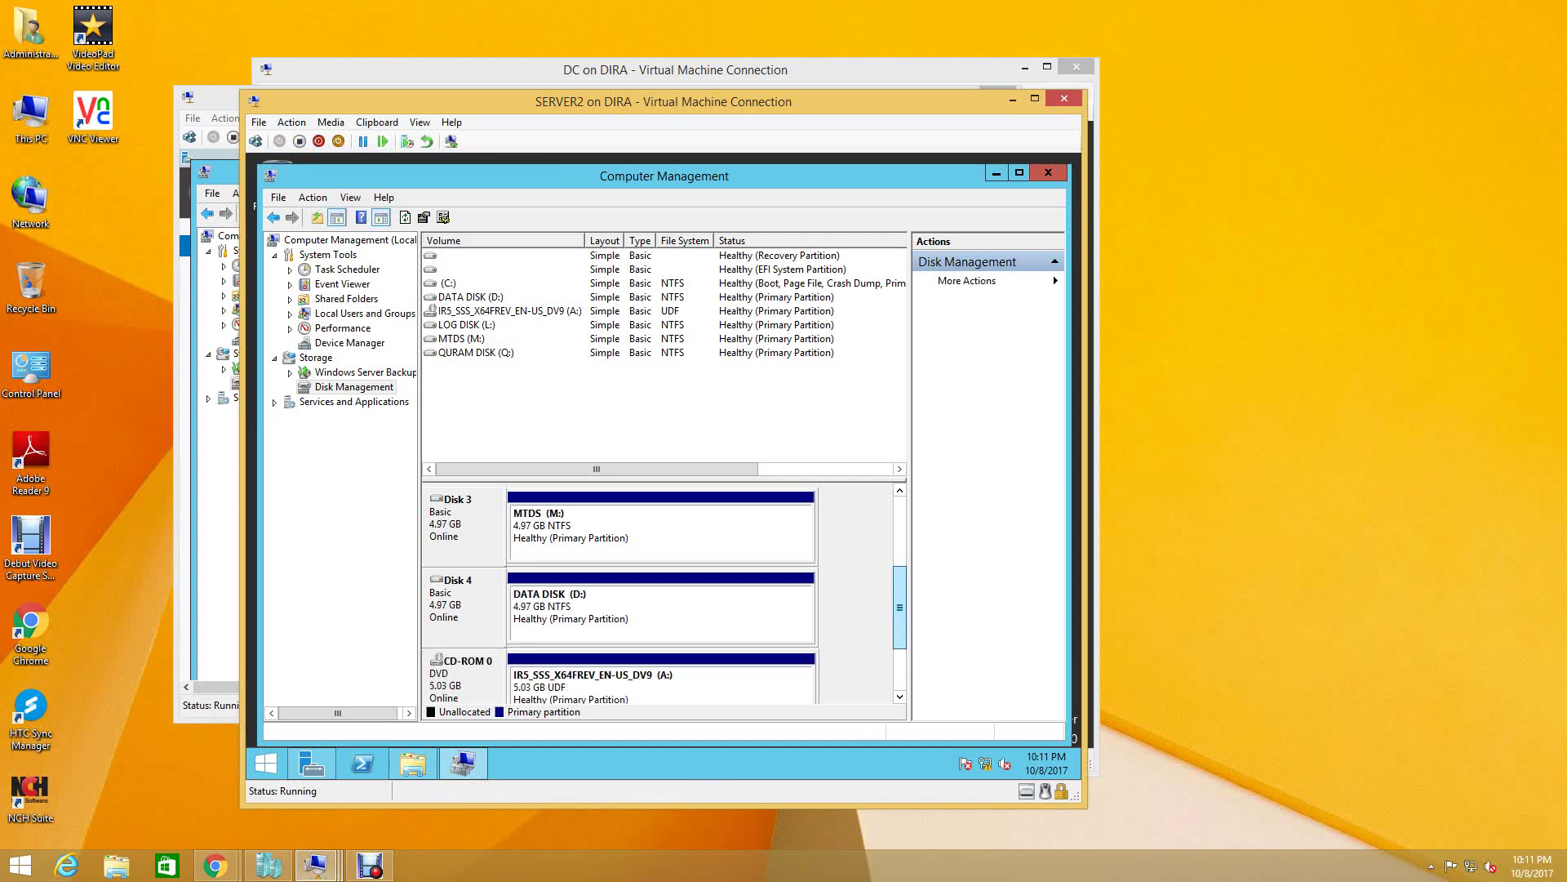
scroll(900, 621, "down", 1)
scroll(899, 620, "up", 2)
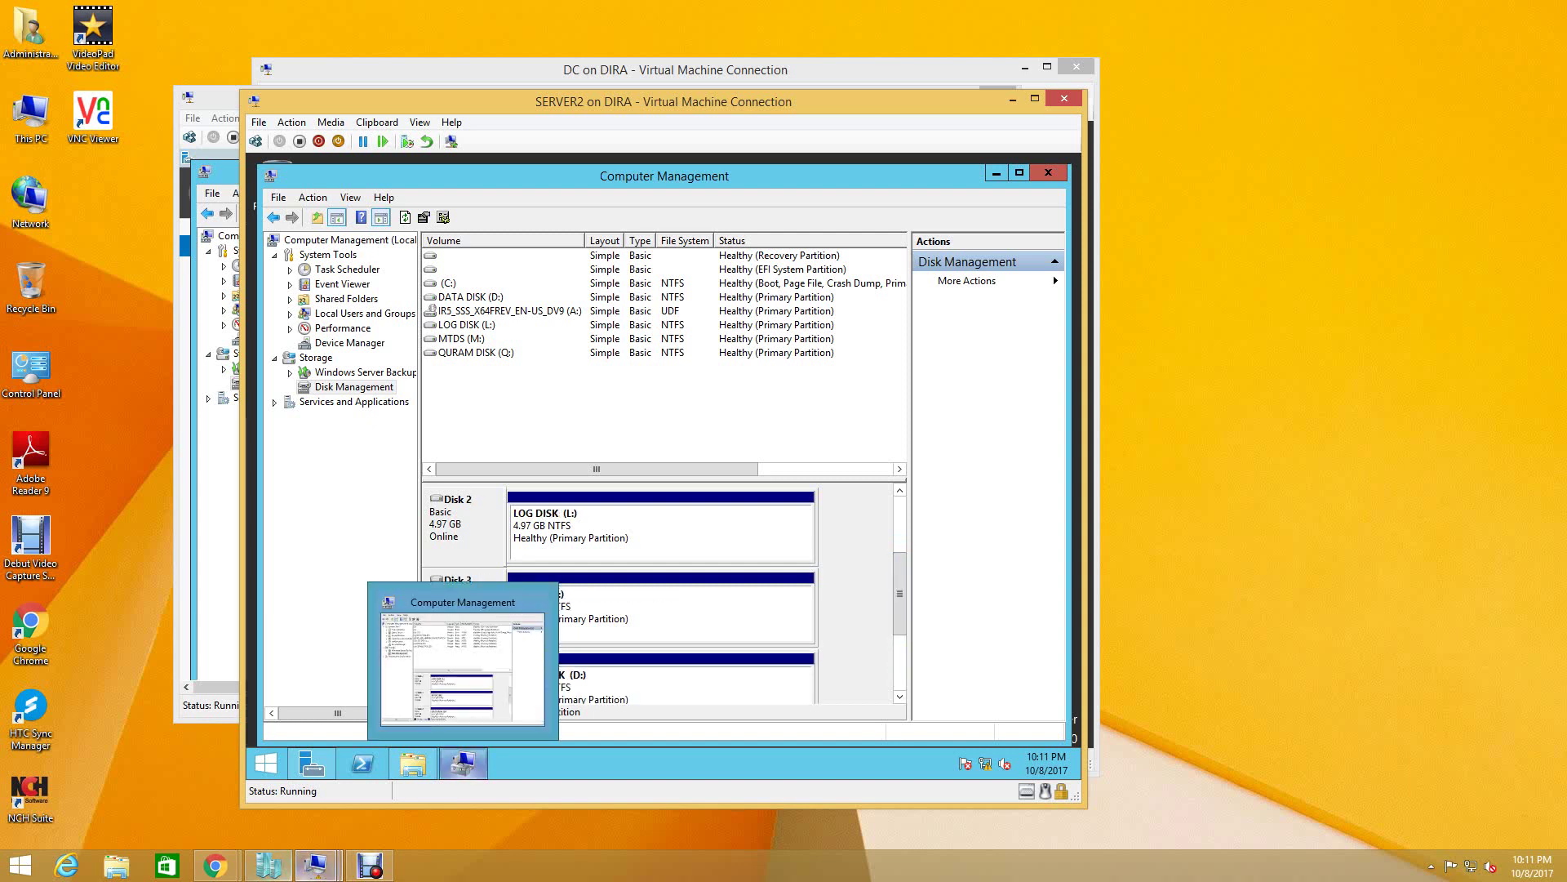
- Switch to SERVER1 and close its Computer Management window
mouse_move(316, 864)
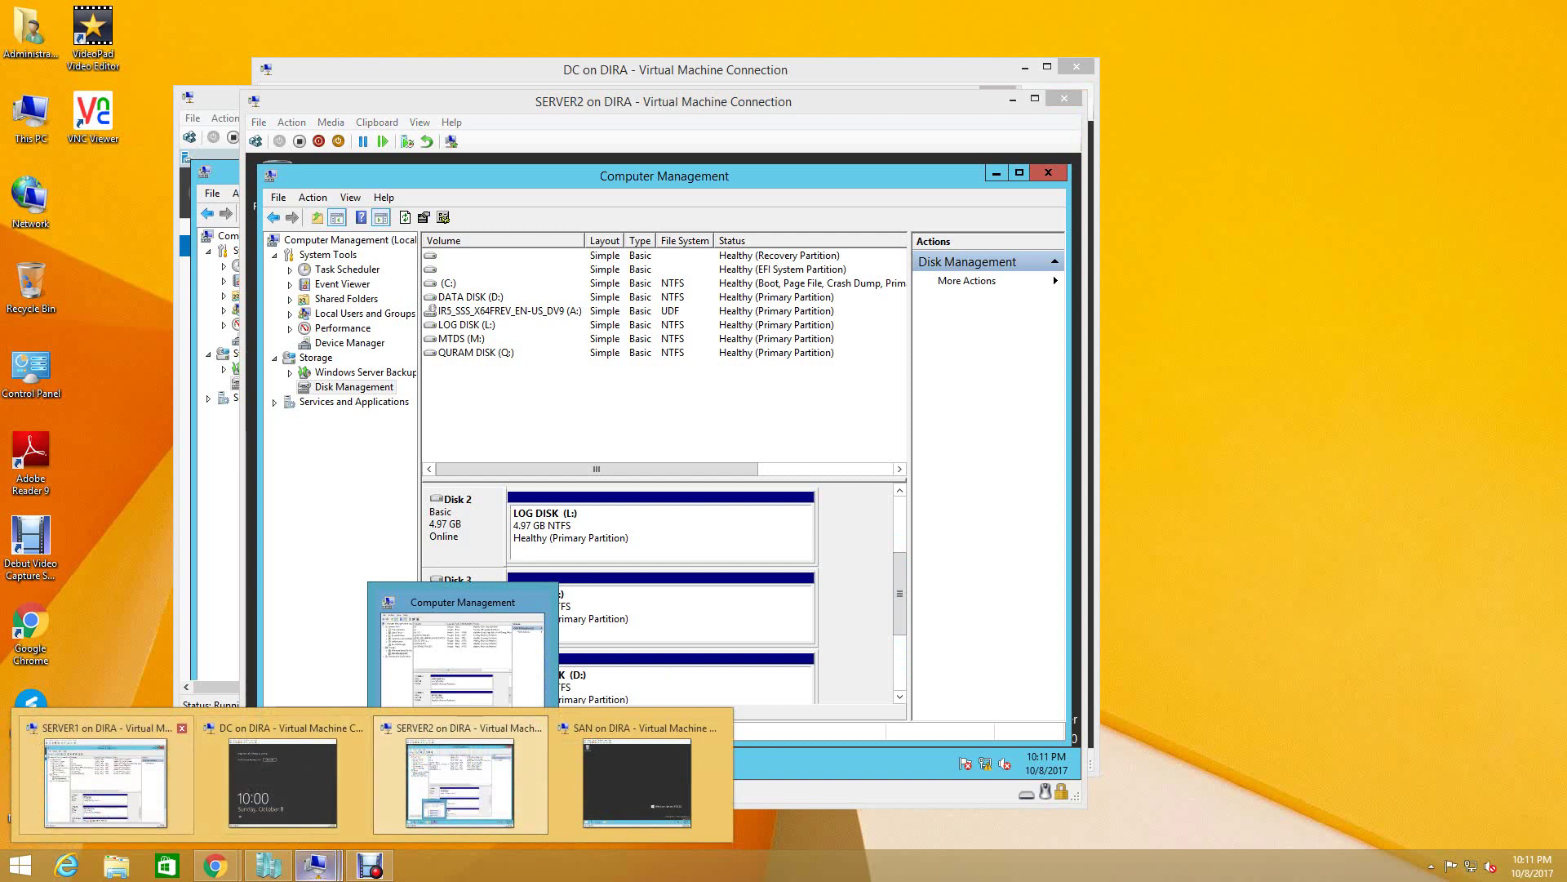
left_click(106, 782)
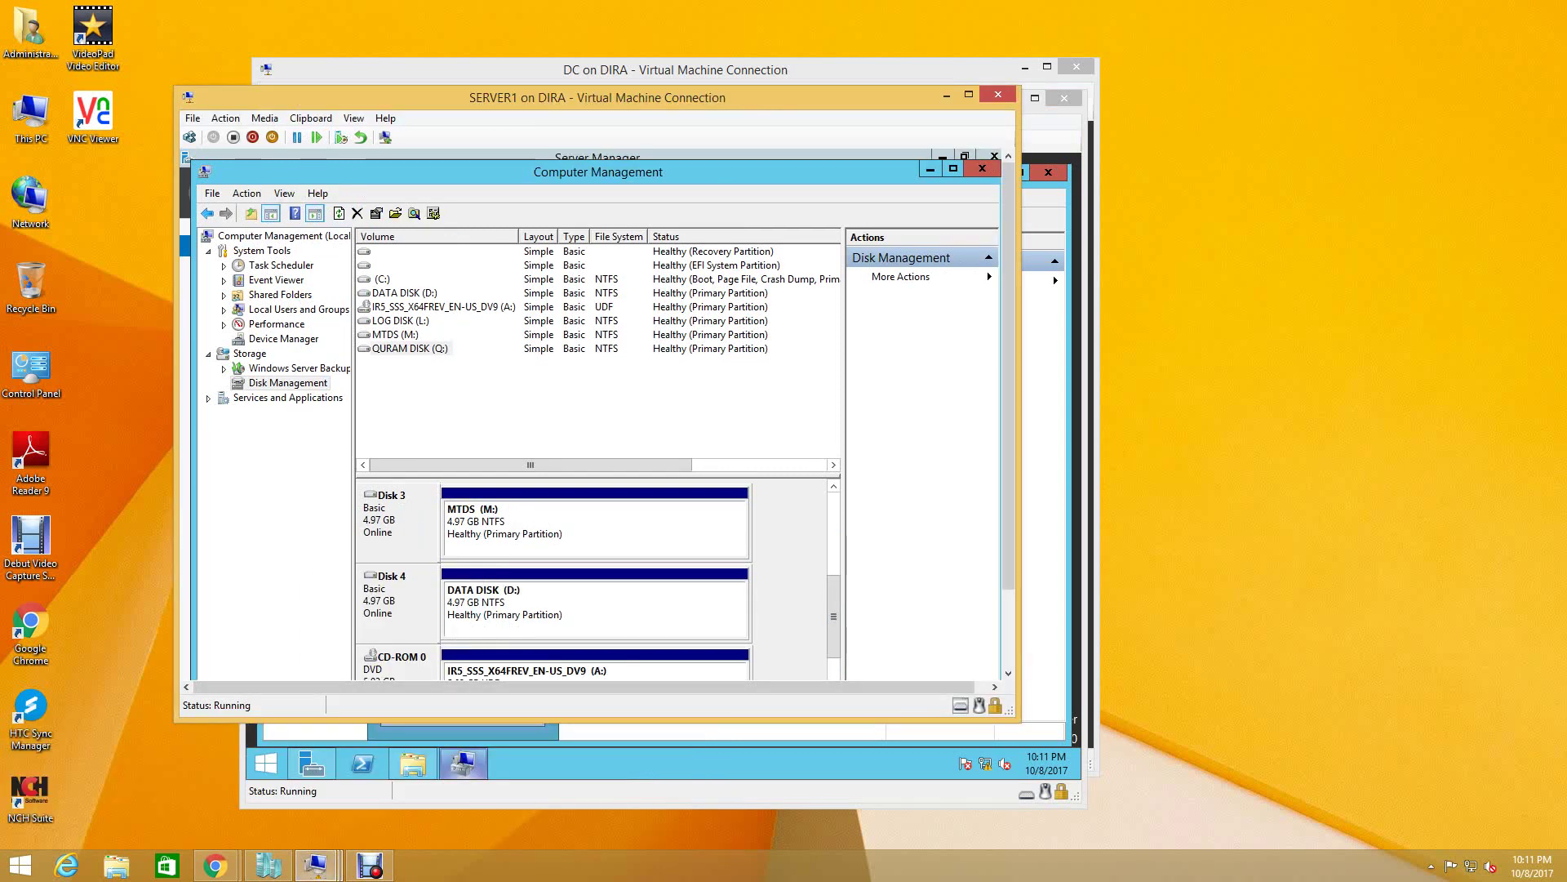
scroll(833, 617, "down", 1)
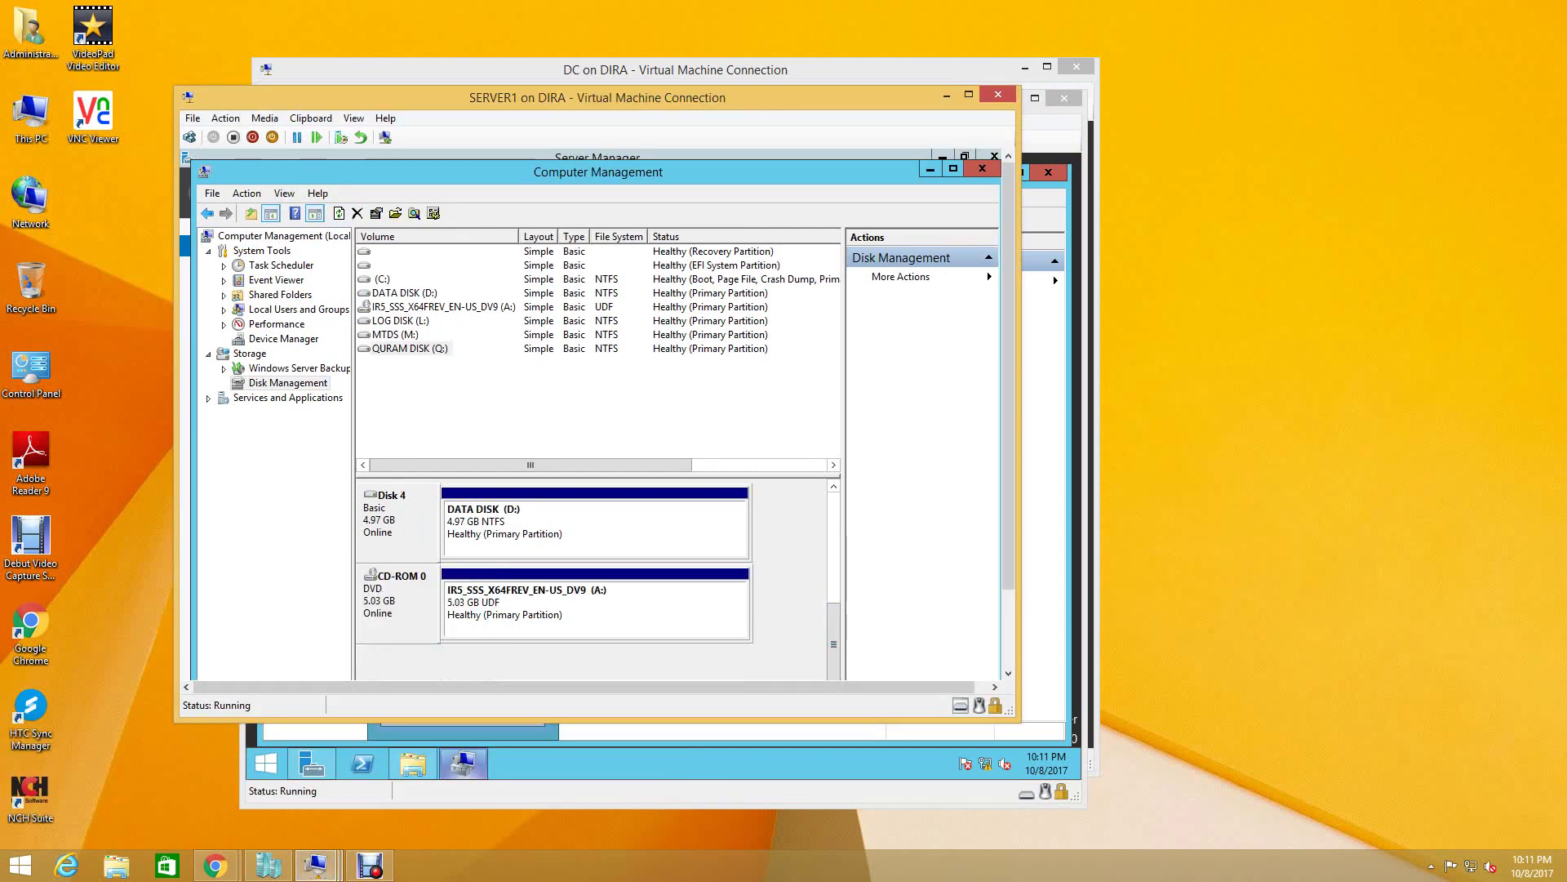
left_click(982, 168)
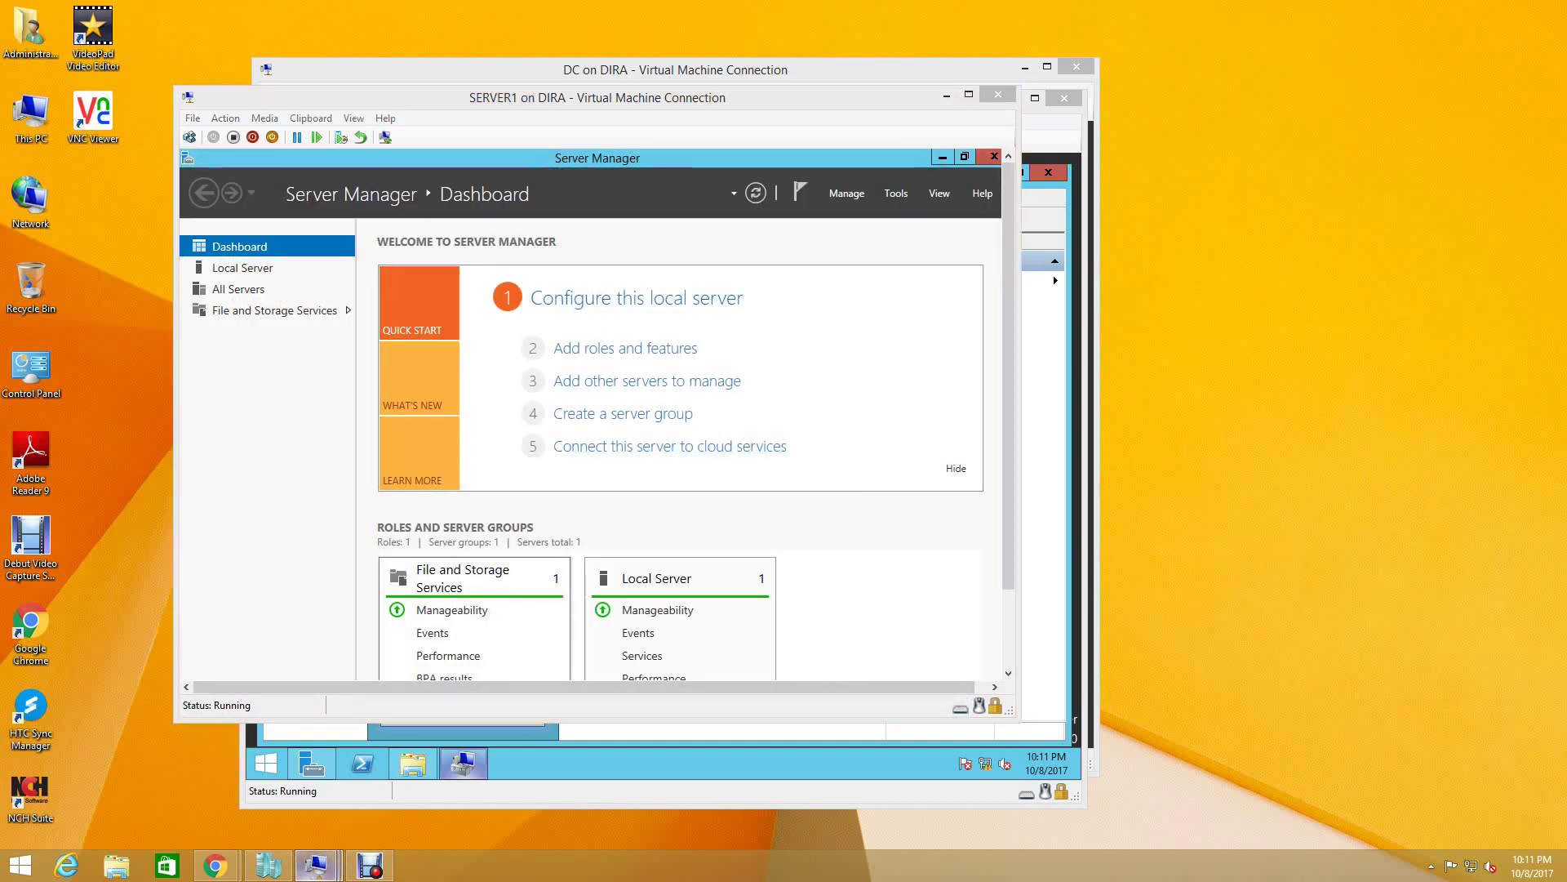
- On SERVER2, close Computer Management, check drives in This PC, then return to SERVER1
left_click(483, 782)
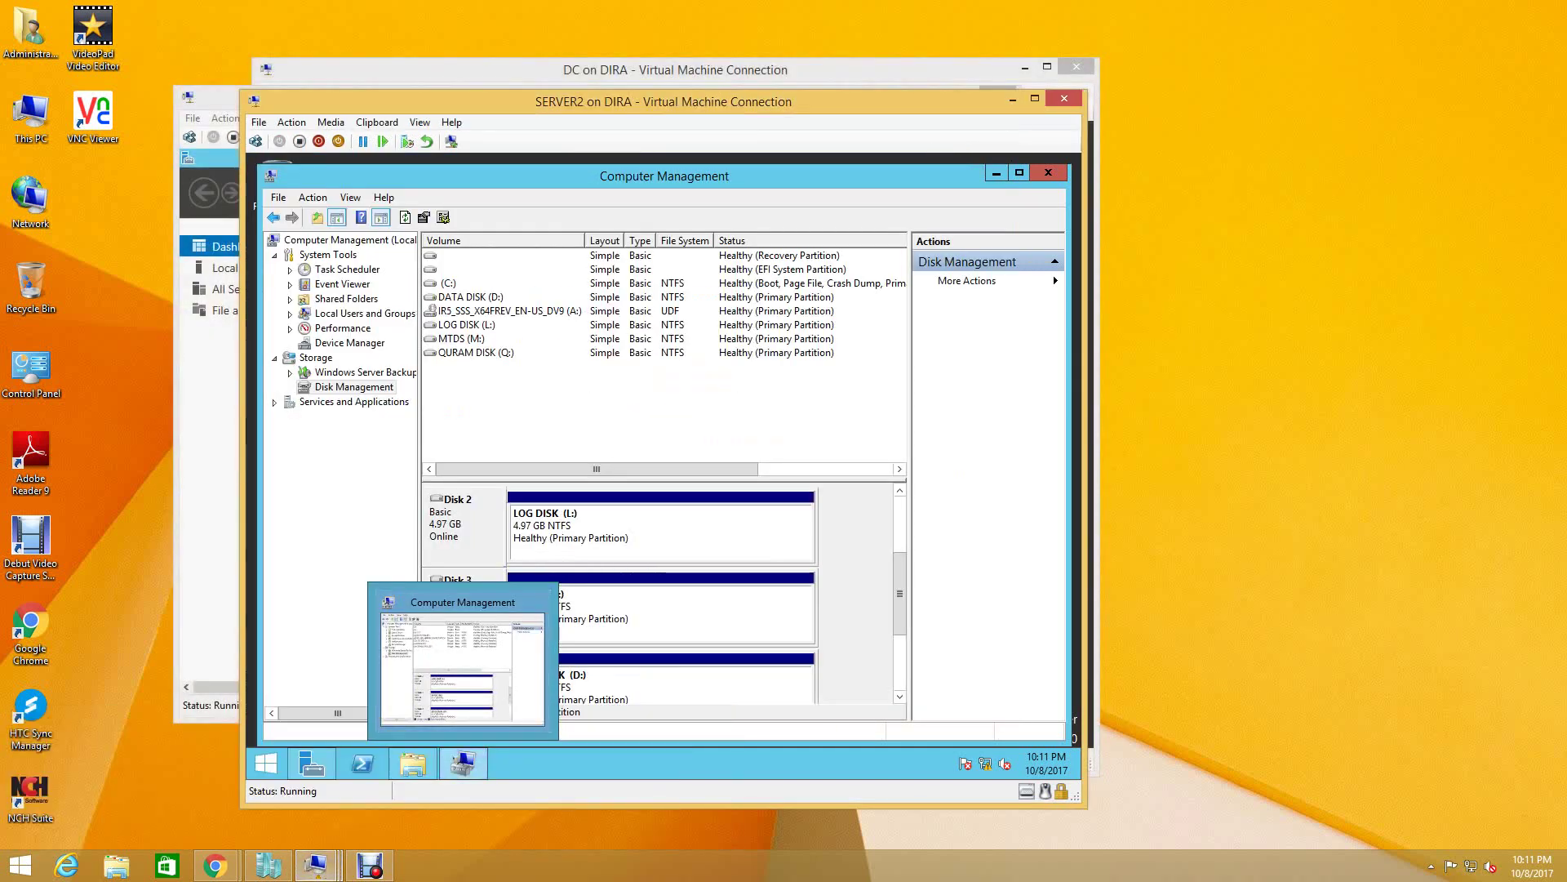
key("alt+F4")
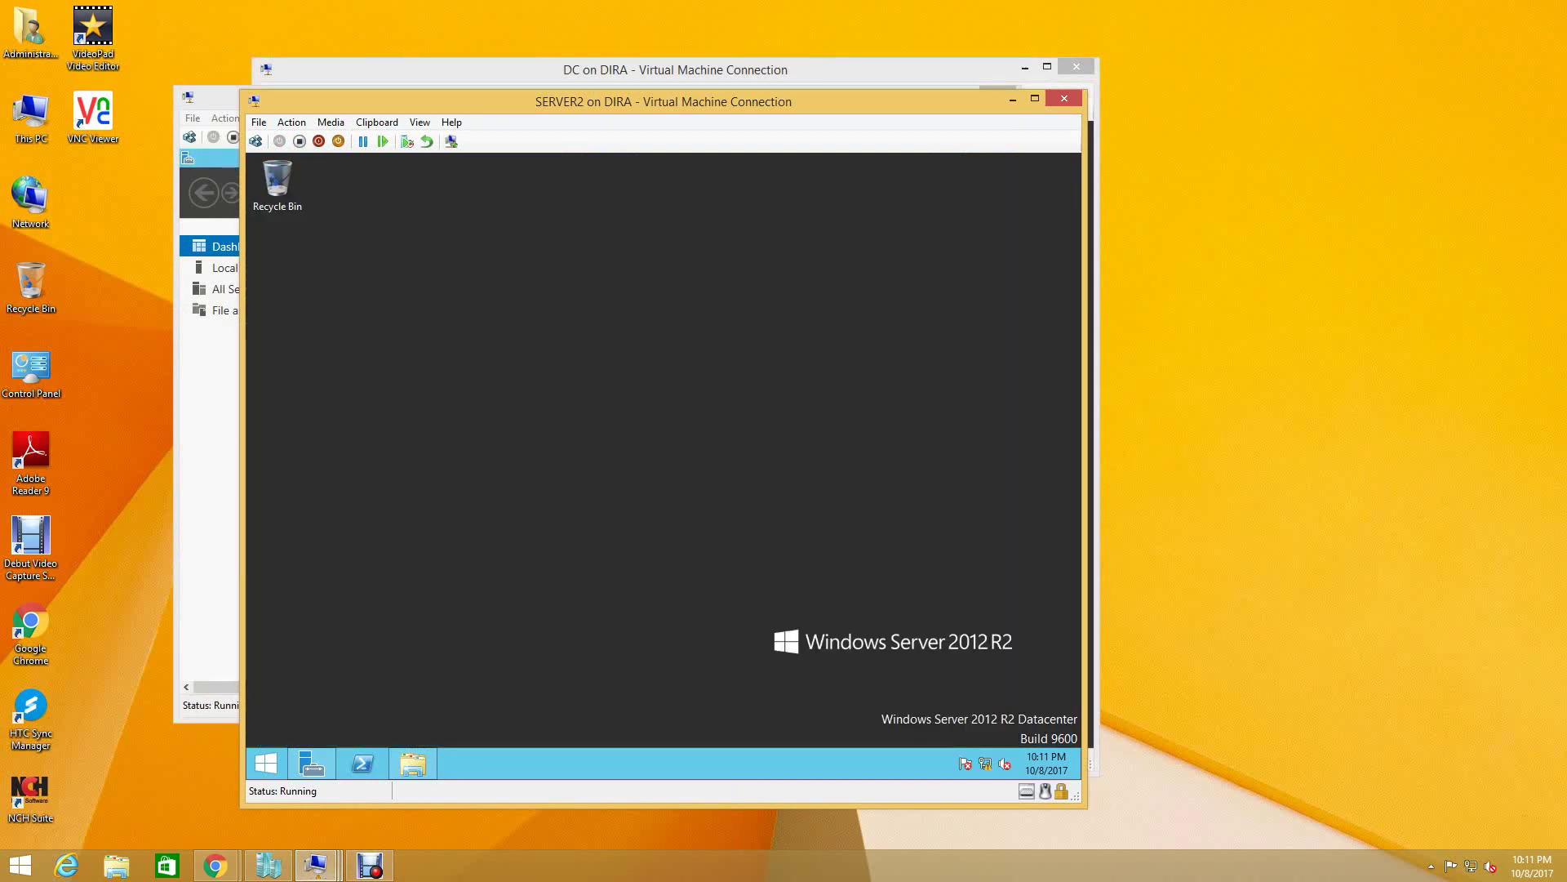
left_click(412, 764)
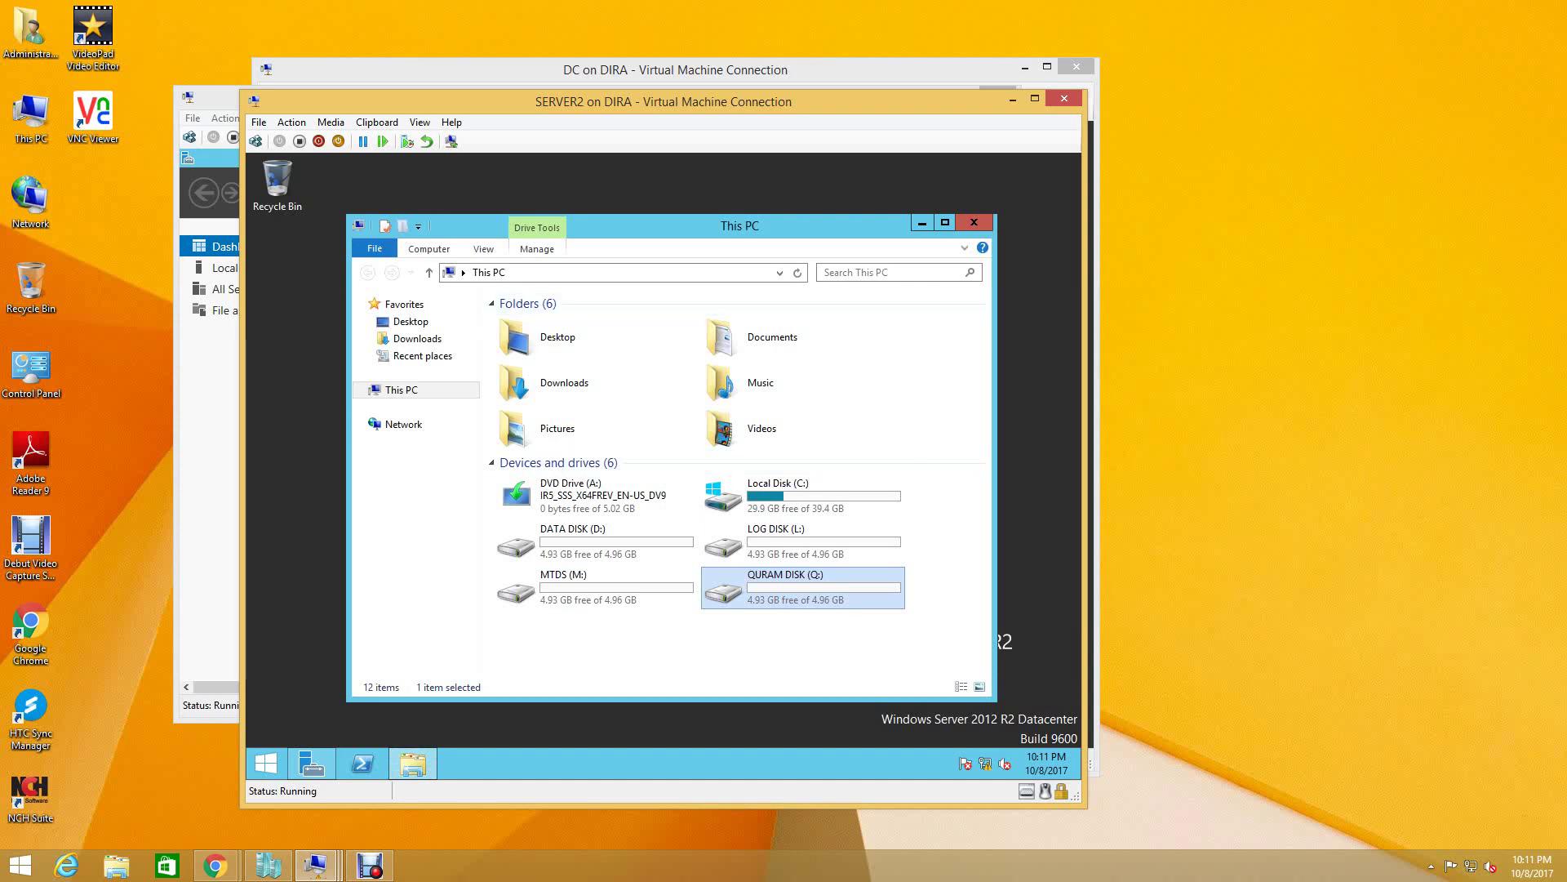
key("alt+F4")
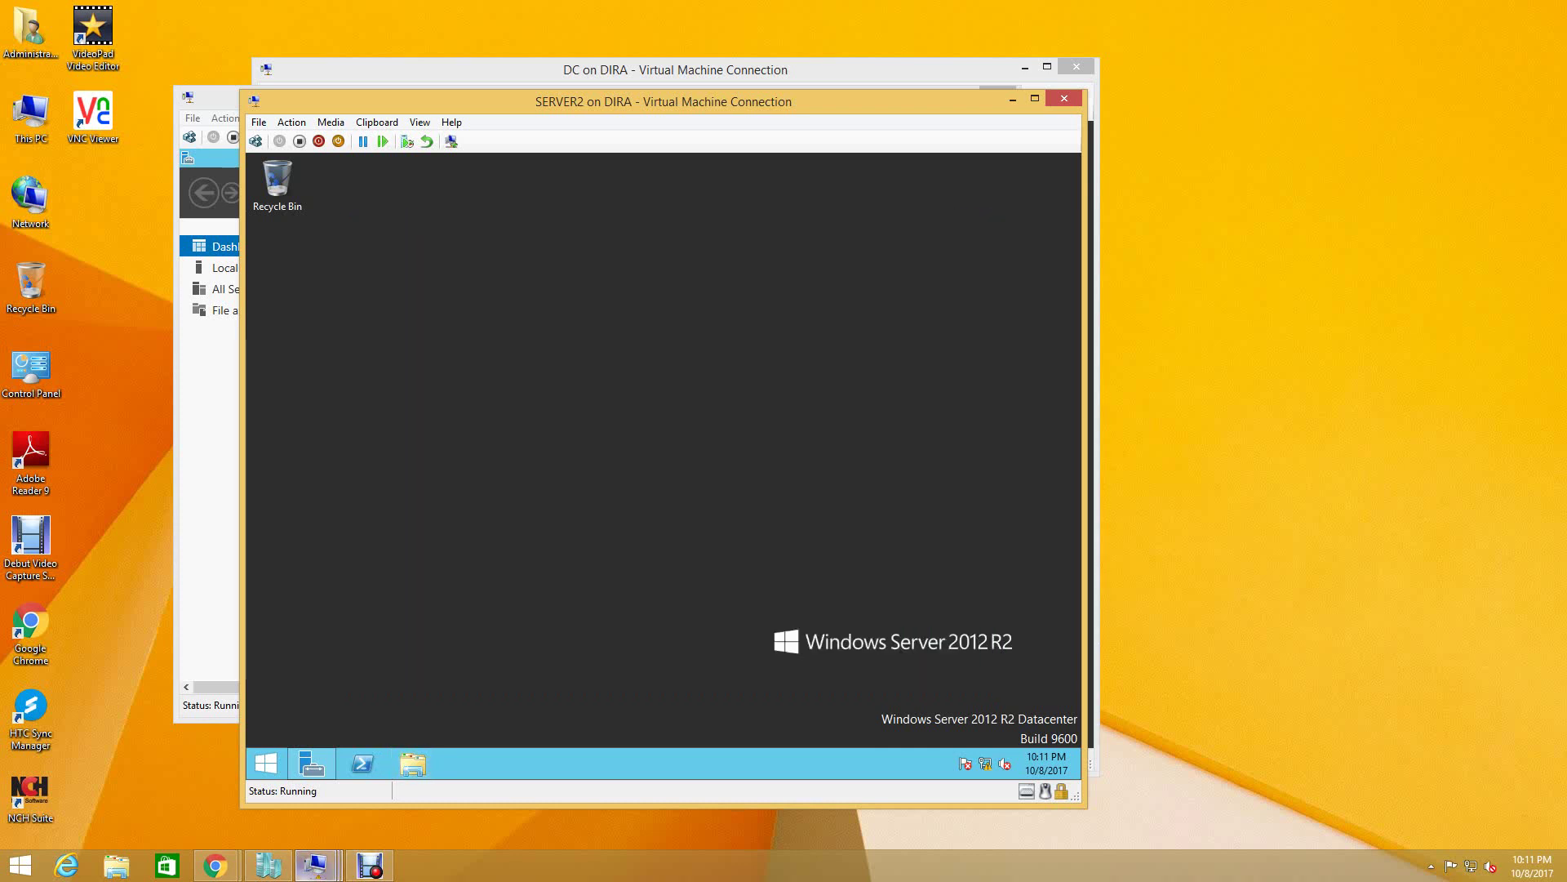
mouse_move(314, 866)
left_click(102, 775)
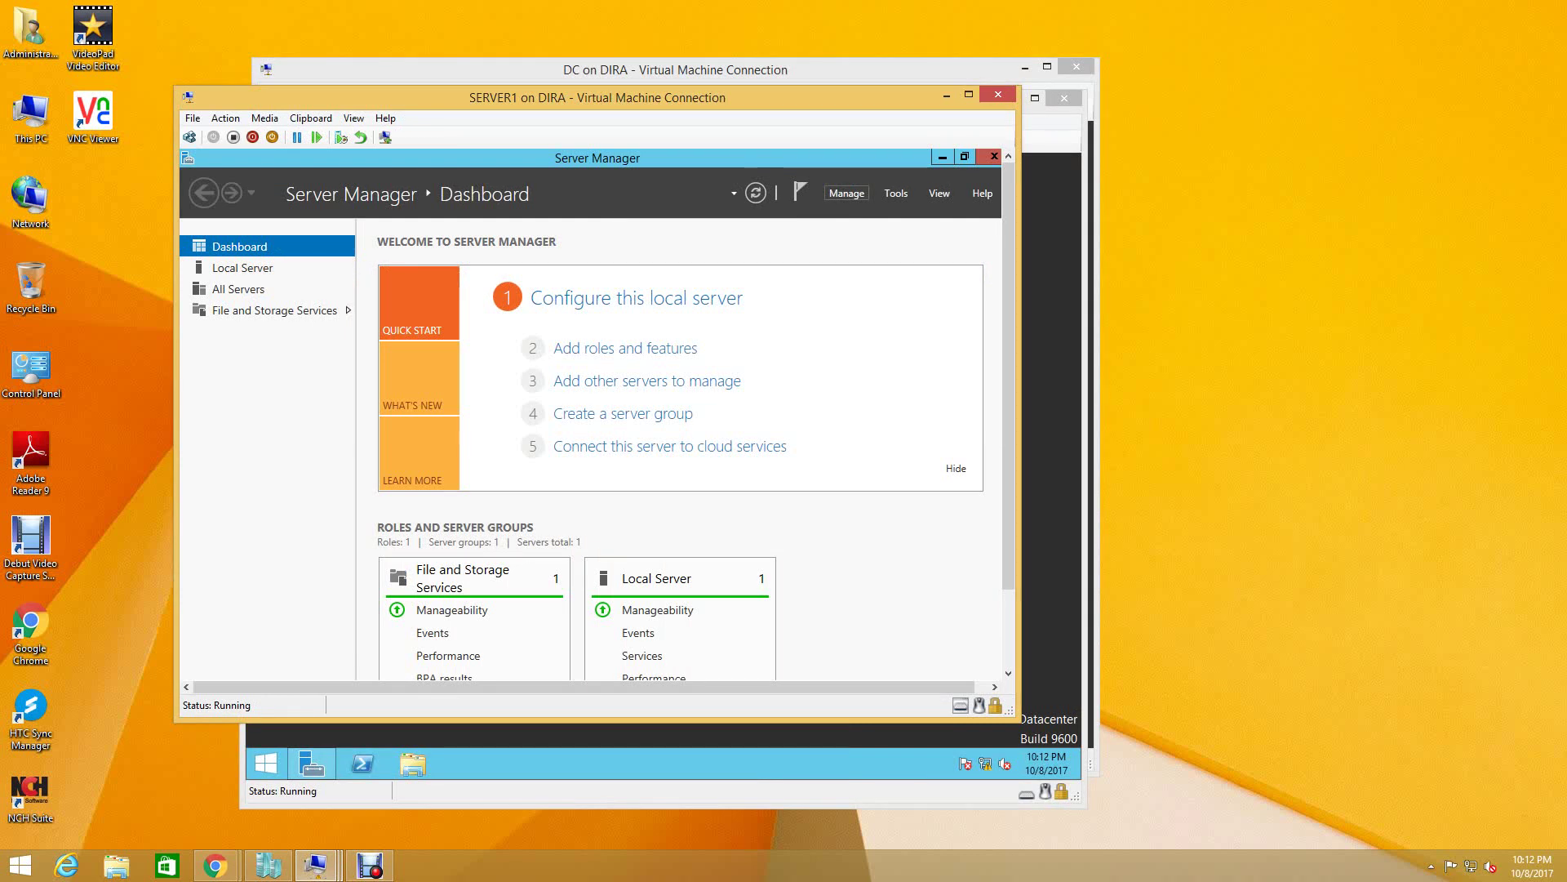
- Run Add Roles and Features on SERVER1 as role-based installation through to the Features page
left_click(847, 193)
left_click(904, 214)
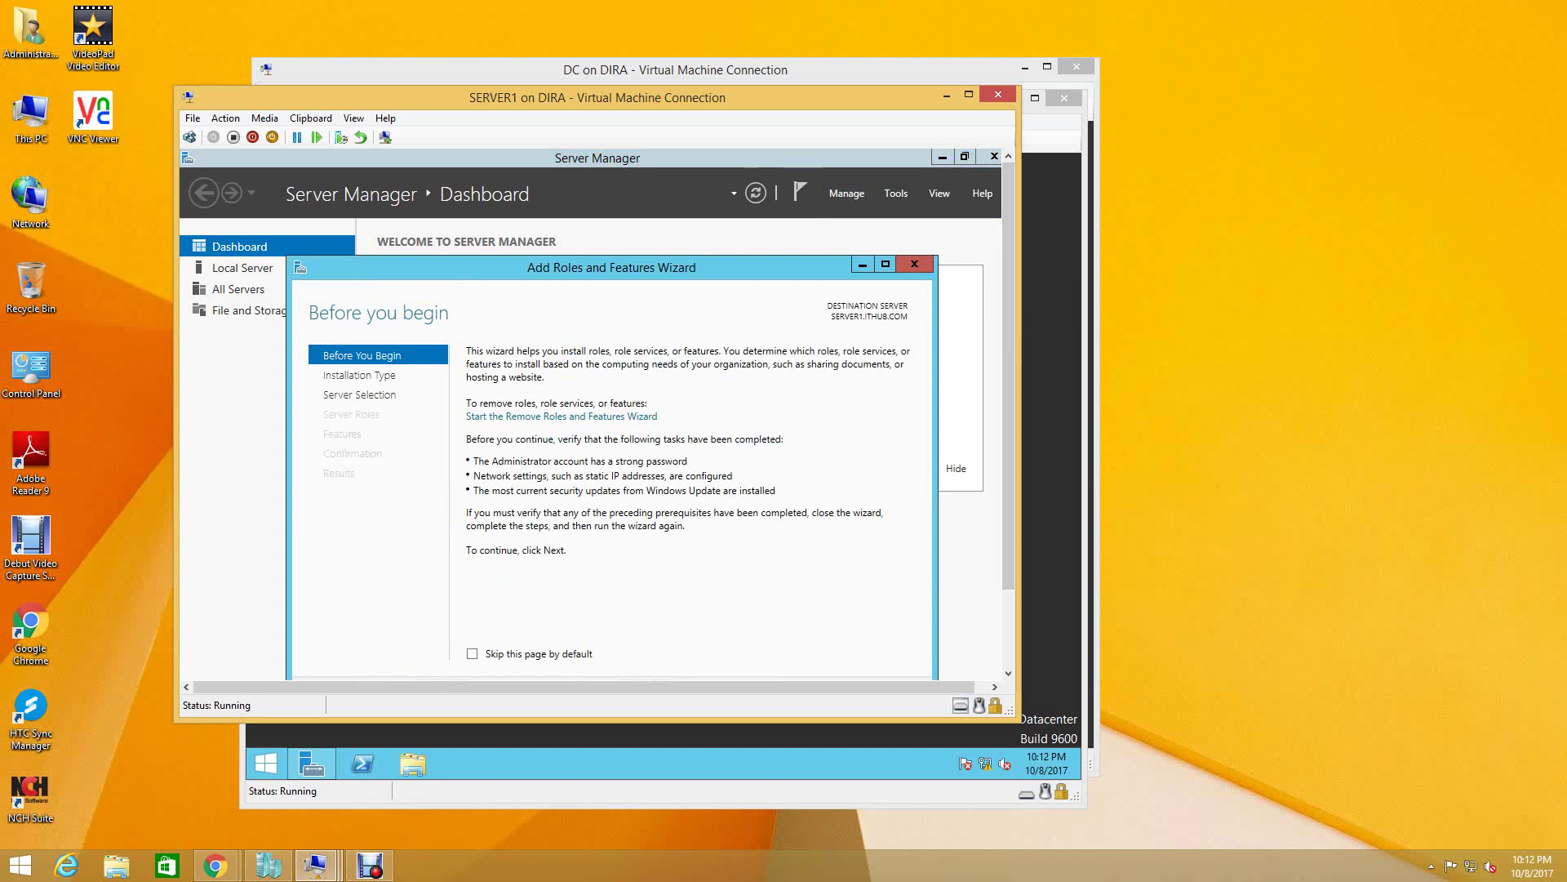
scroll(598, 414, "down", 2)
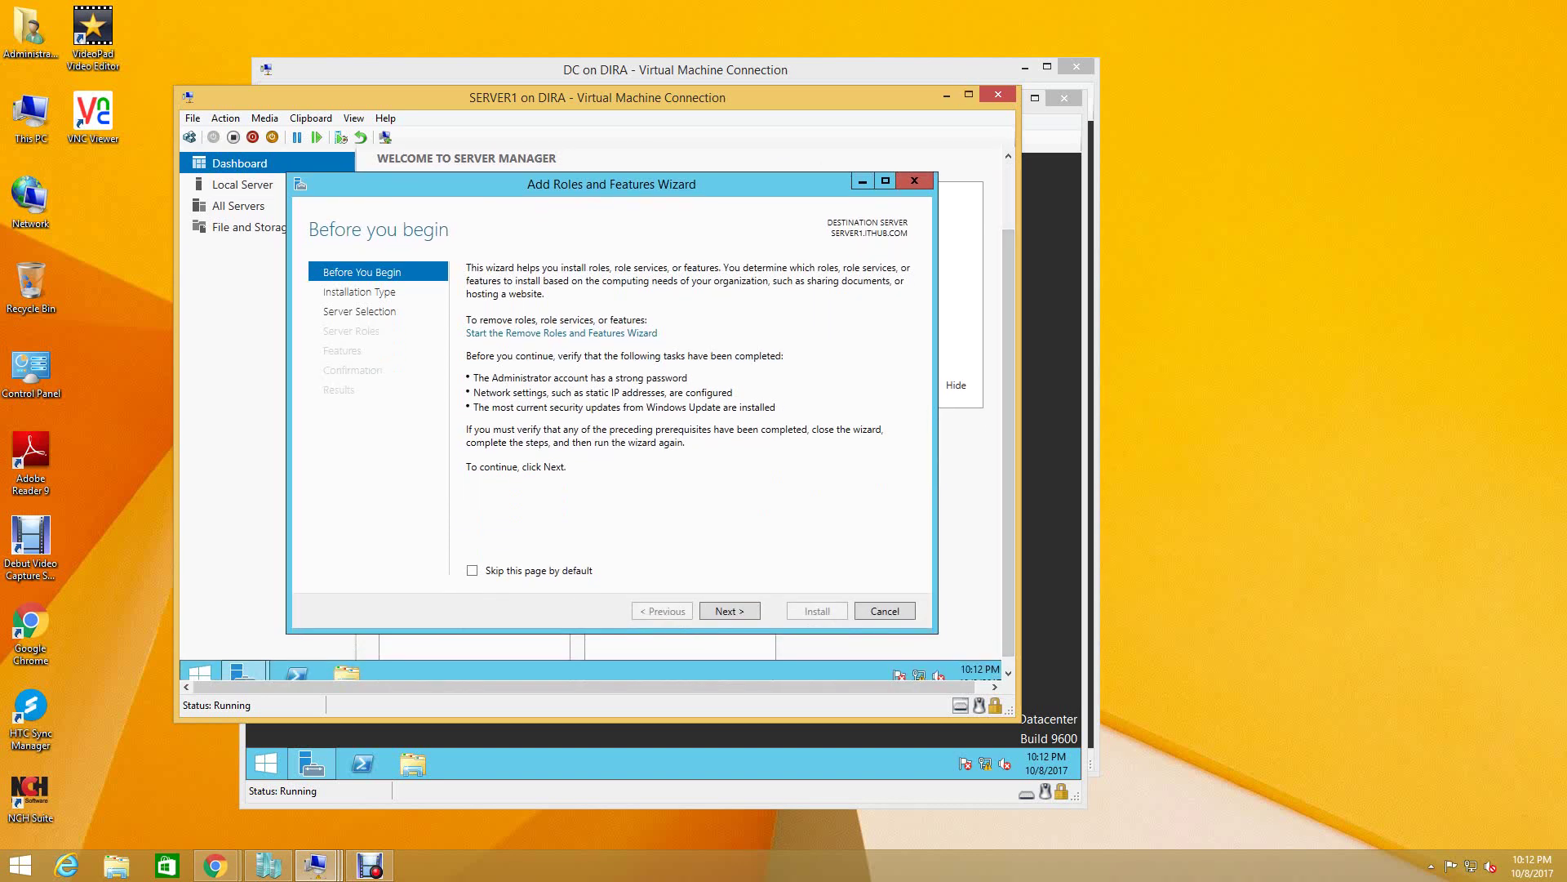
key("Return")
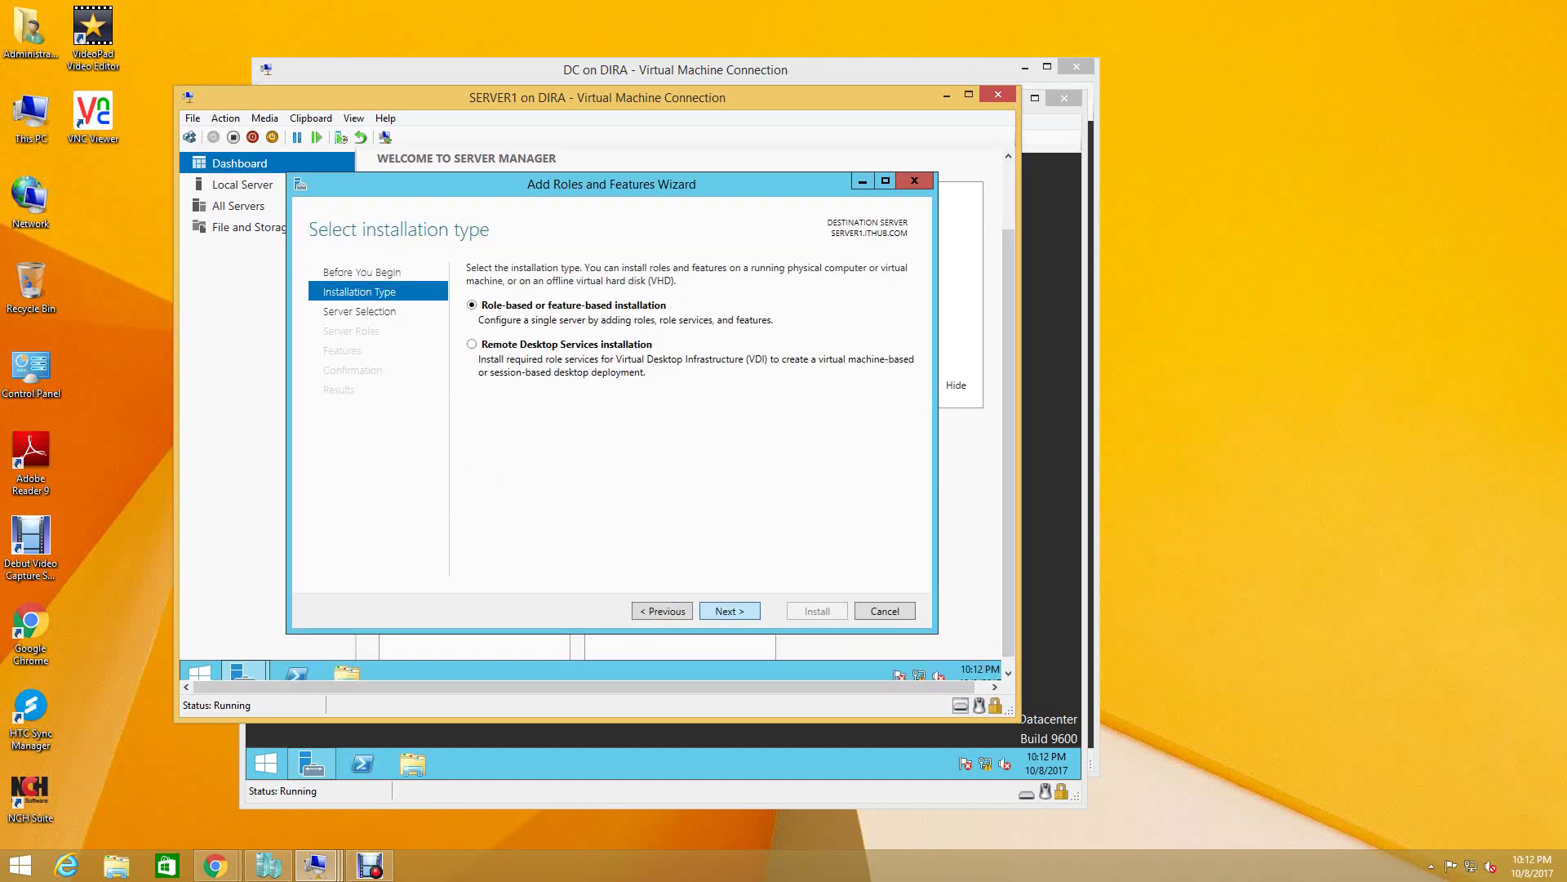
key("Return")
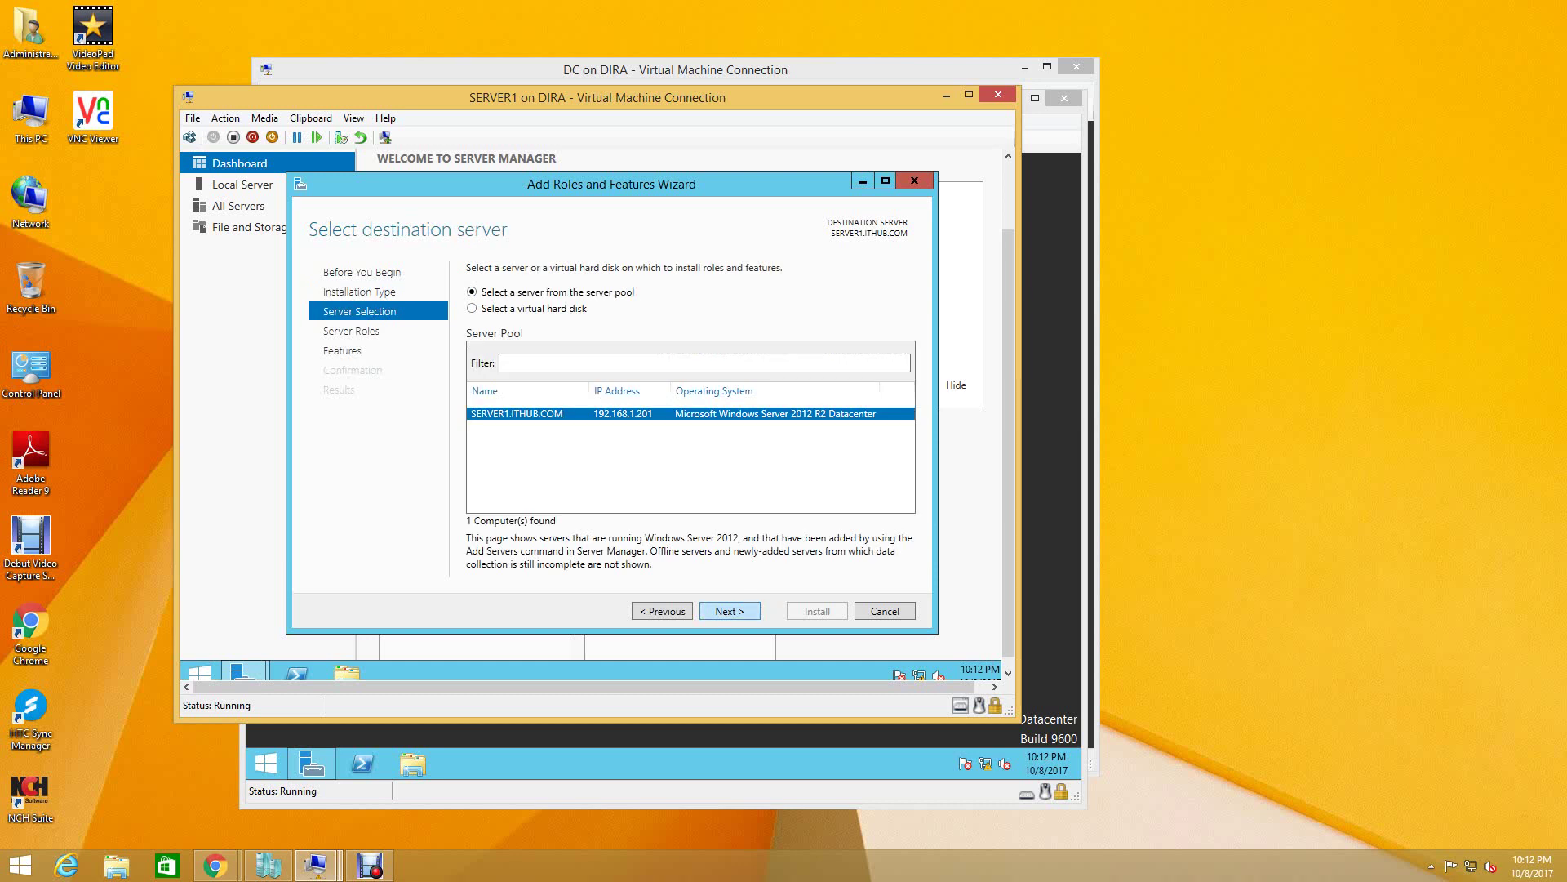
key("Return")
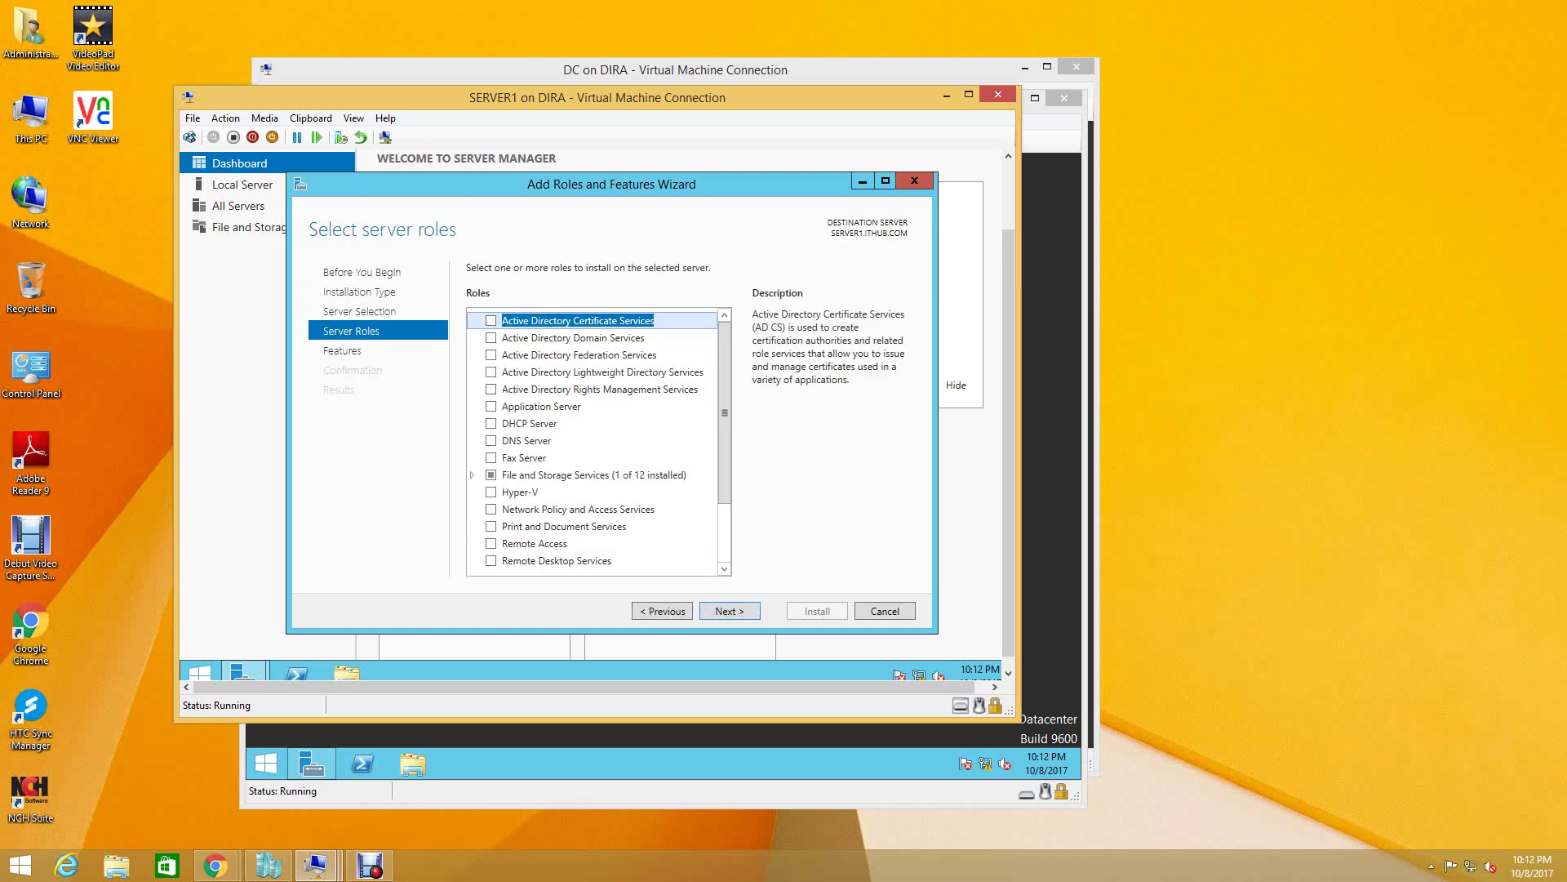
key("Return")
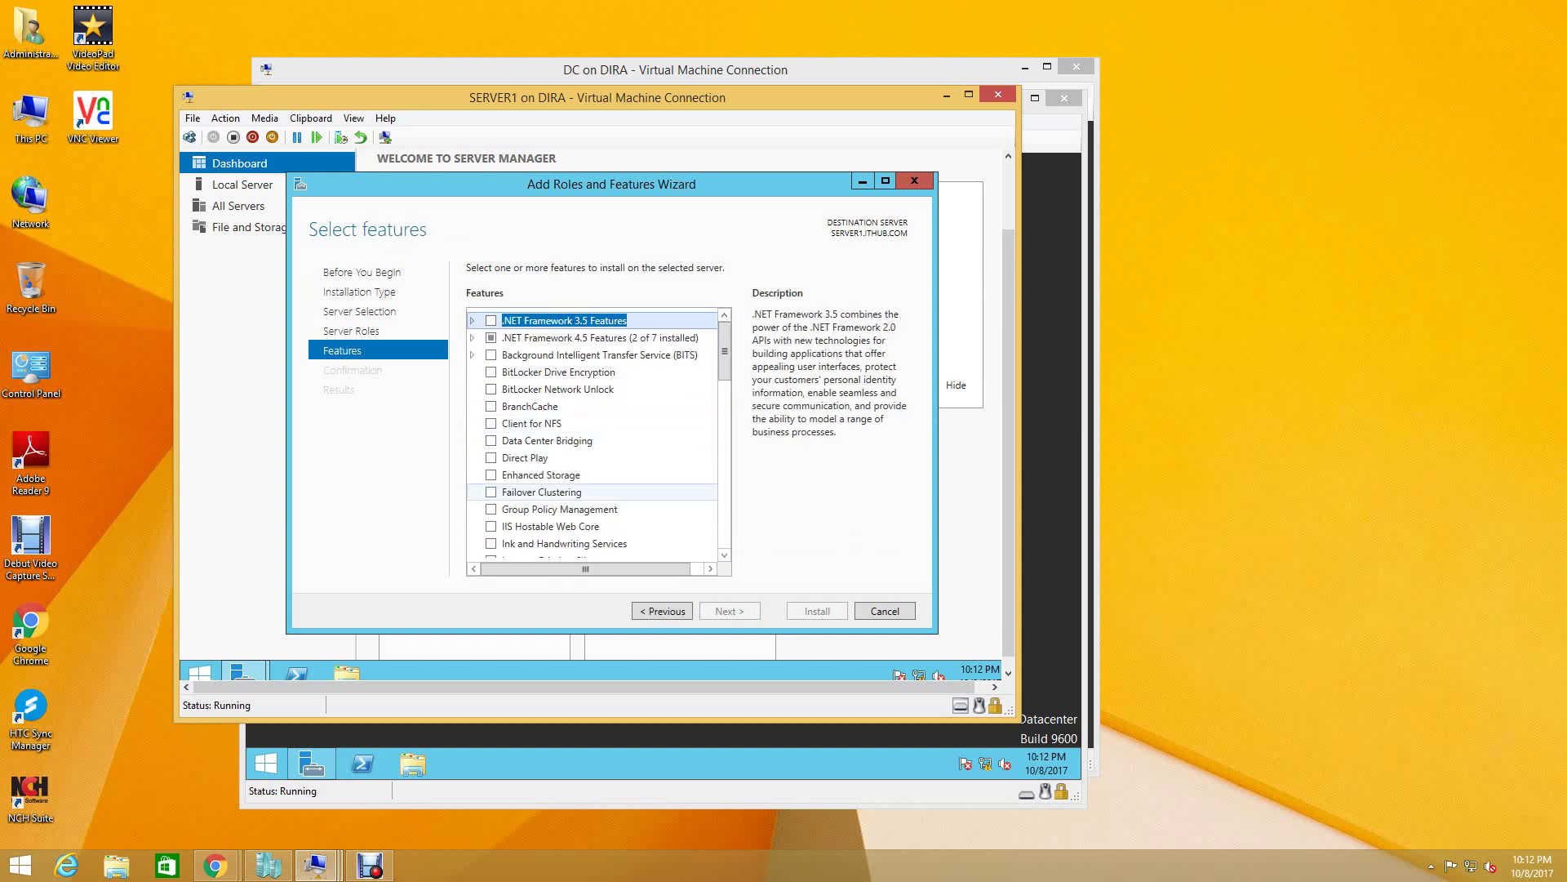
- Install Failover Clustering with its management tools and automatic restart, then switch to SERVER2
left_click(491, 491)
key("Return")
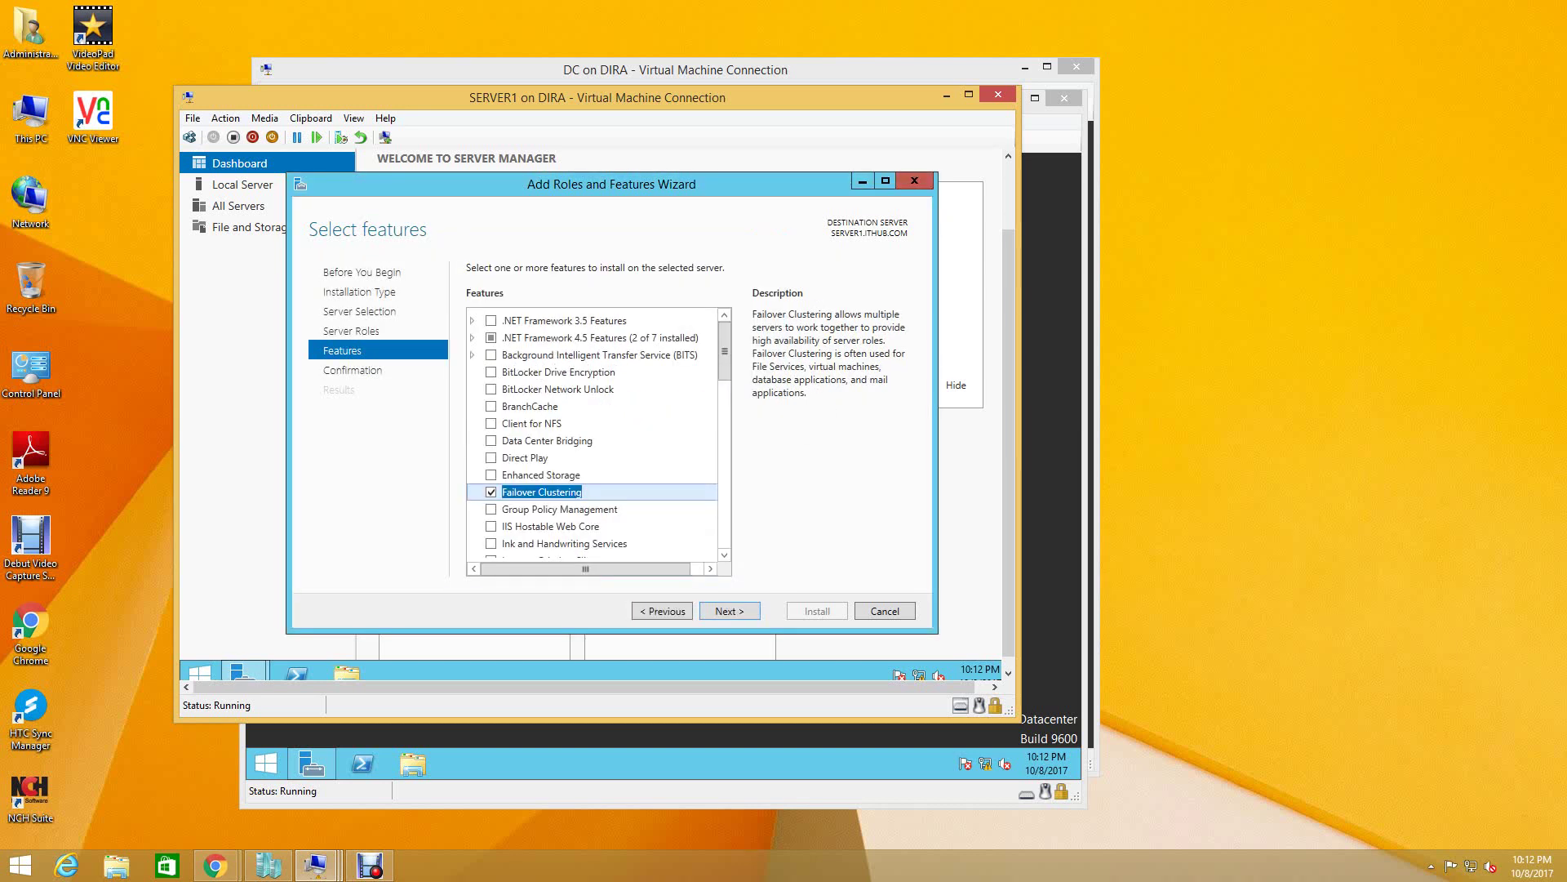
key("Return")
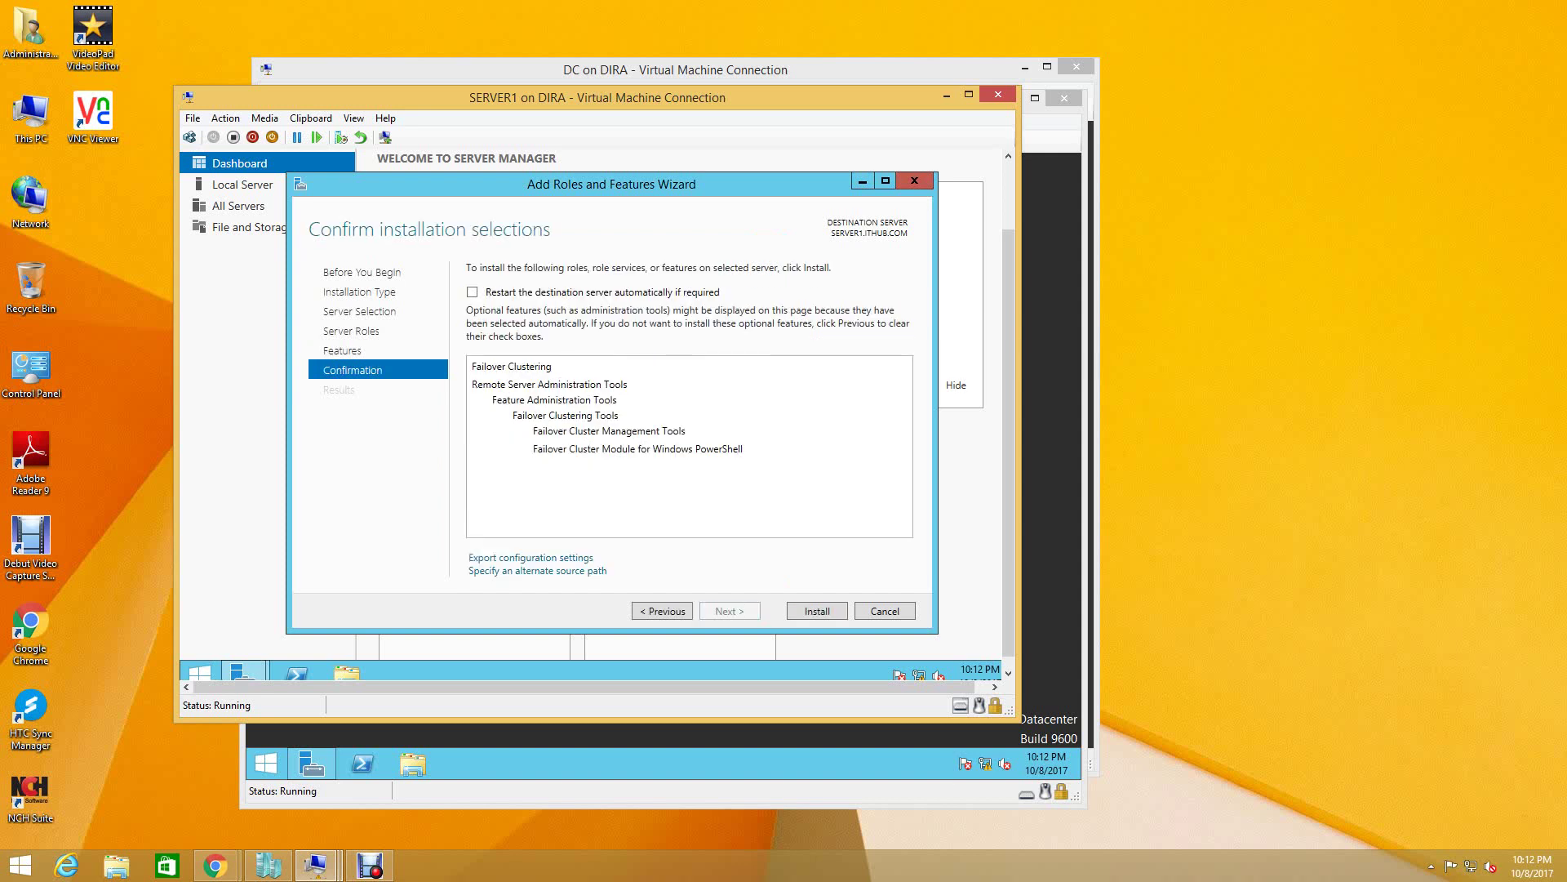
key("alt+r")
key("alt+y")
key("Return")
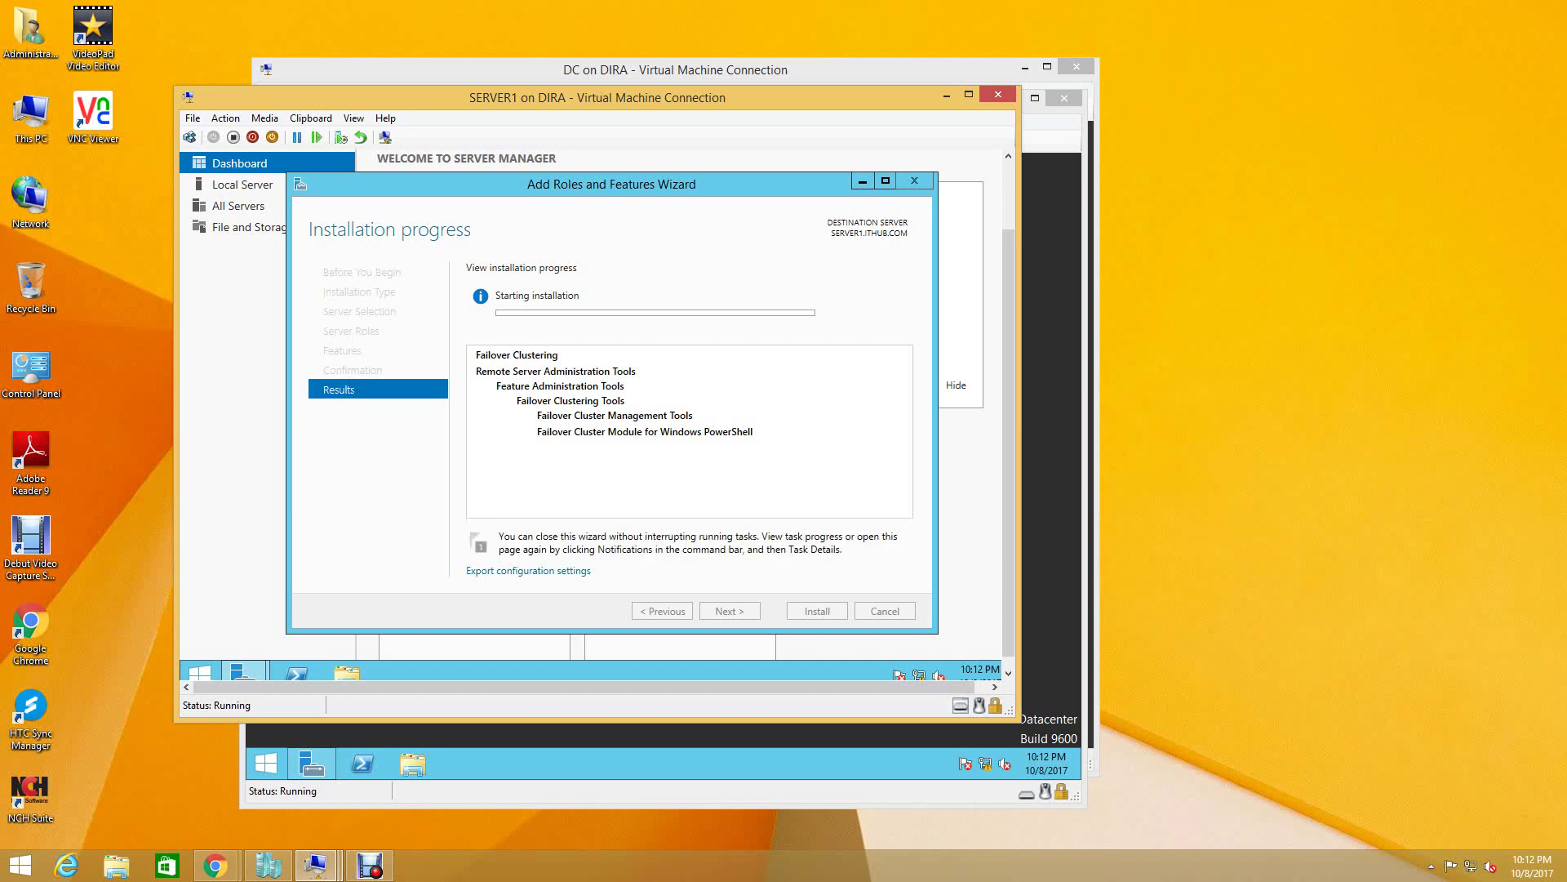
mouse_move(315, 864)
left_click(478, 776)
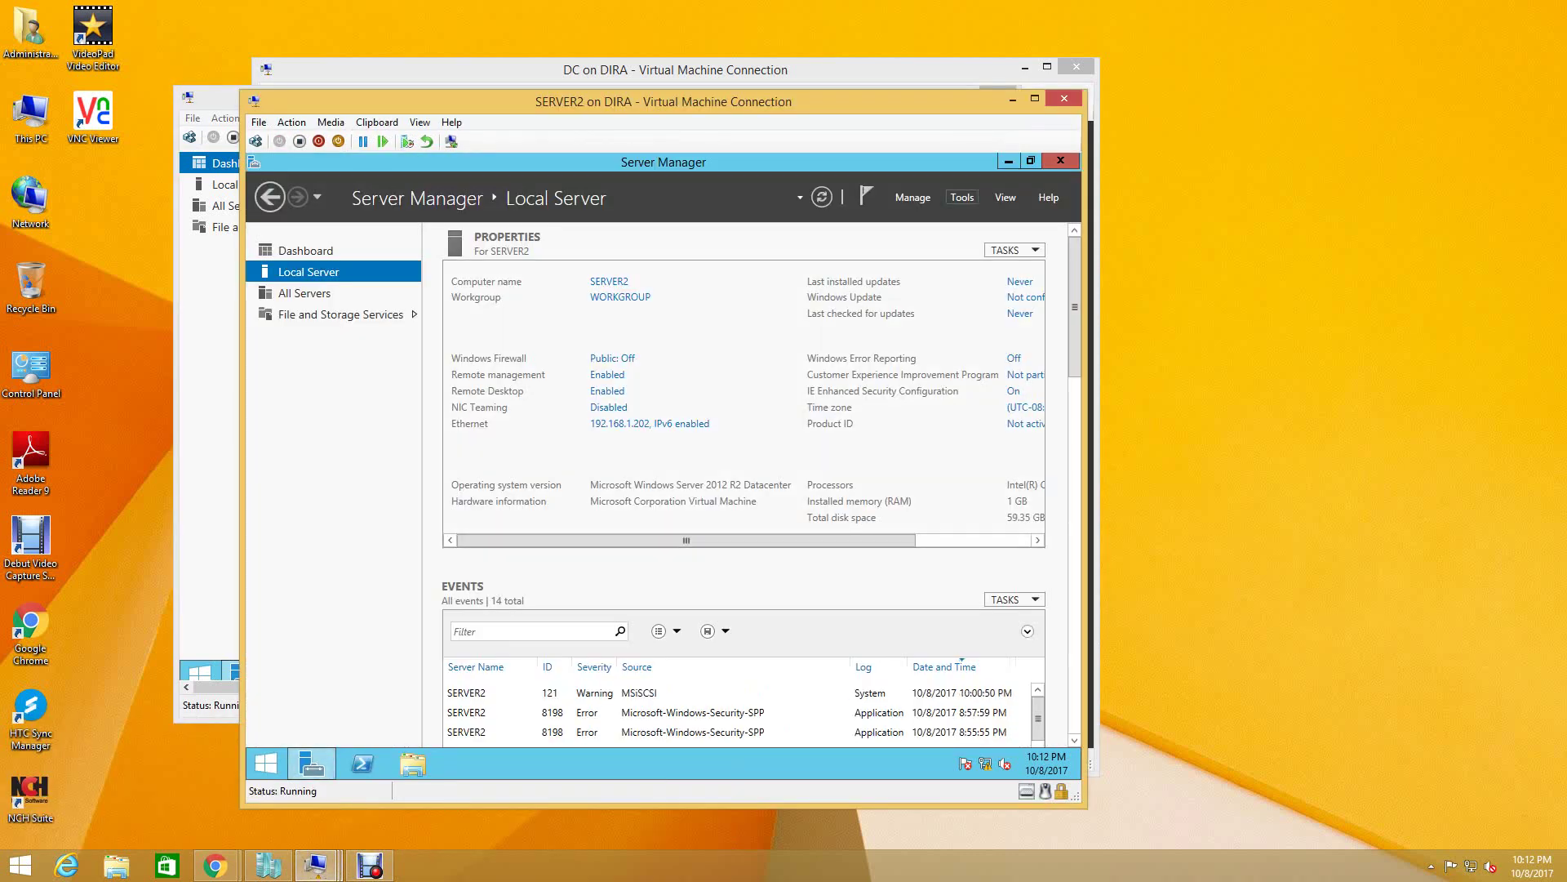
- Run Add Roles and Features on SERVER2 as role-based installation through to the Features page
left_click(912, 197)
key("Escape")
key("Return")
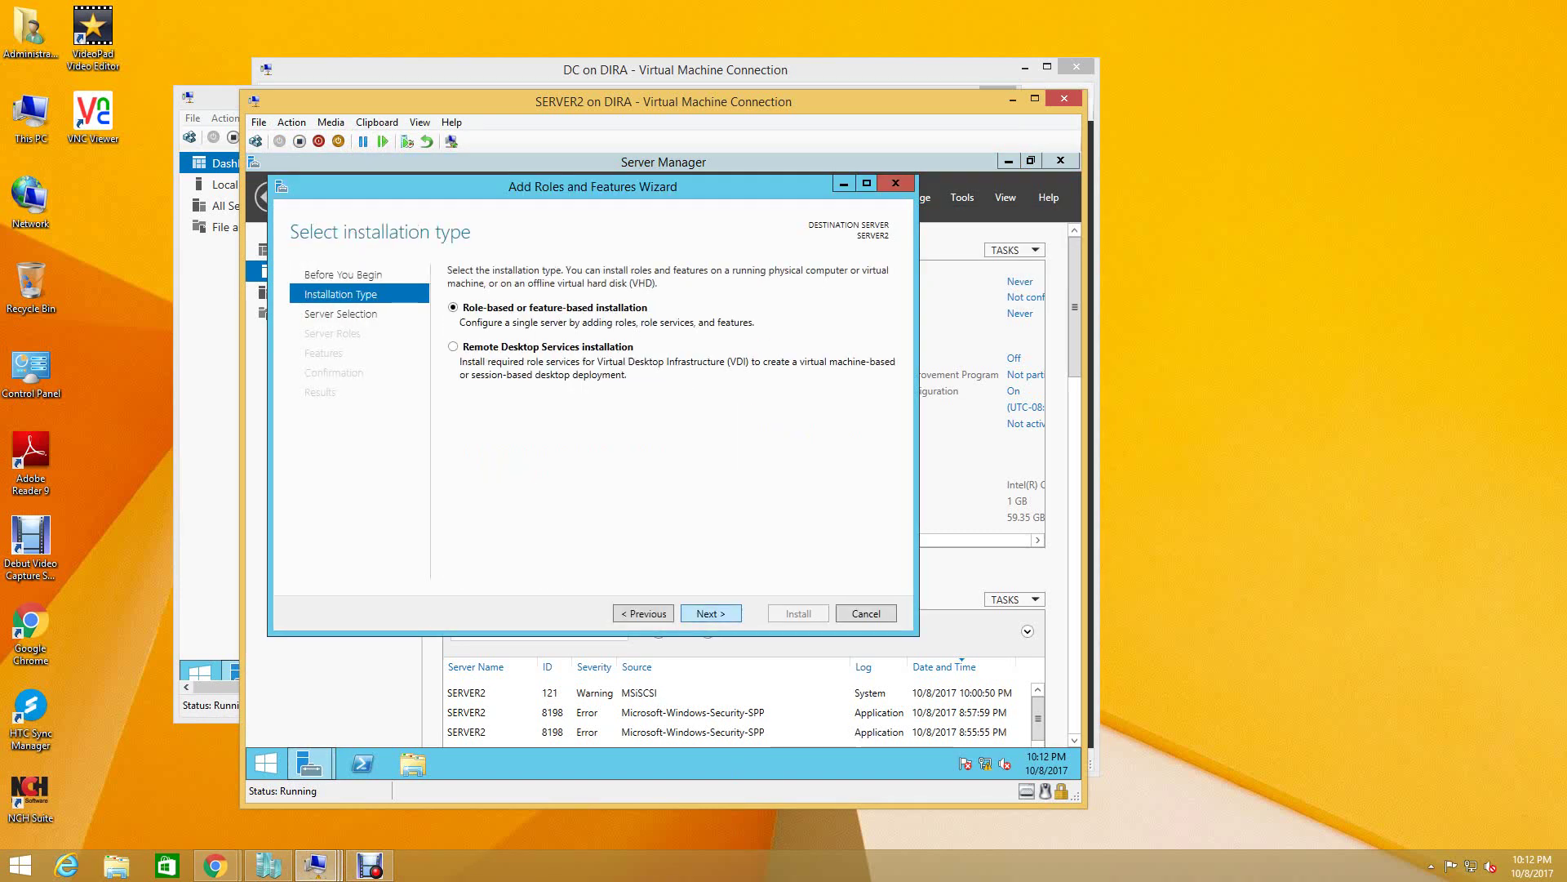
key("Return")
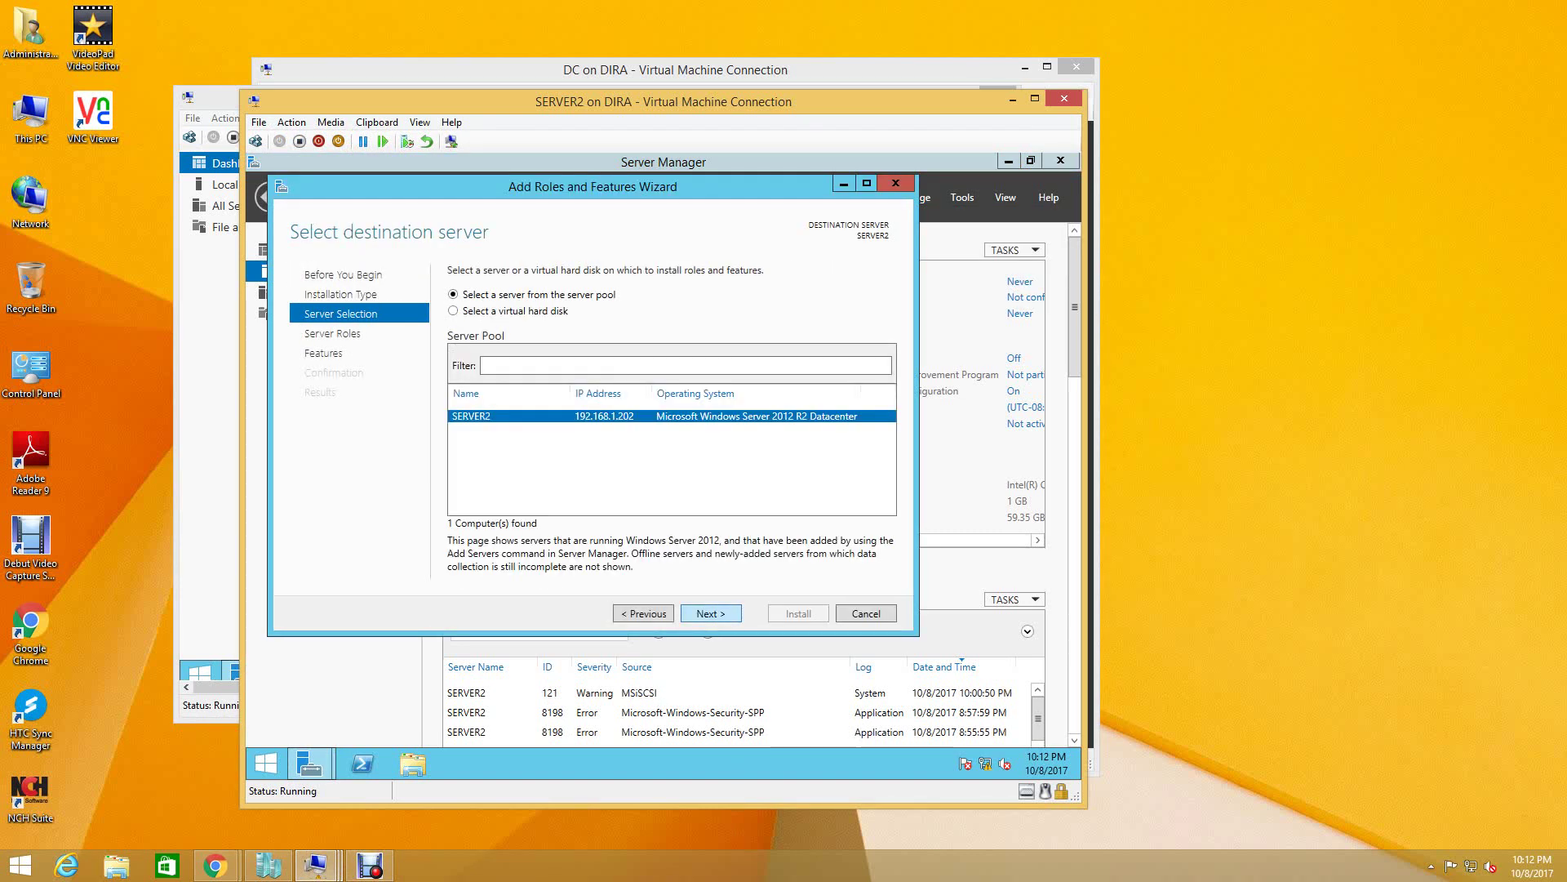
key("Return")
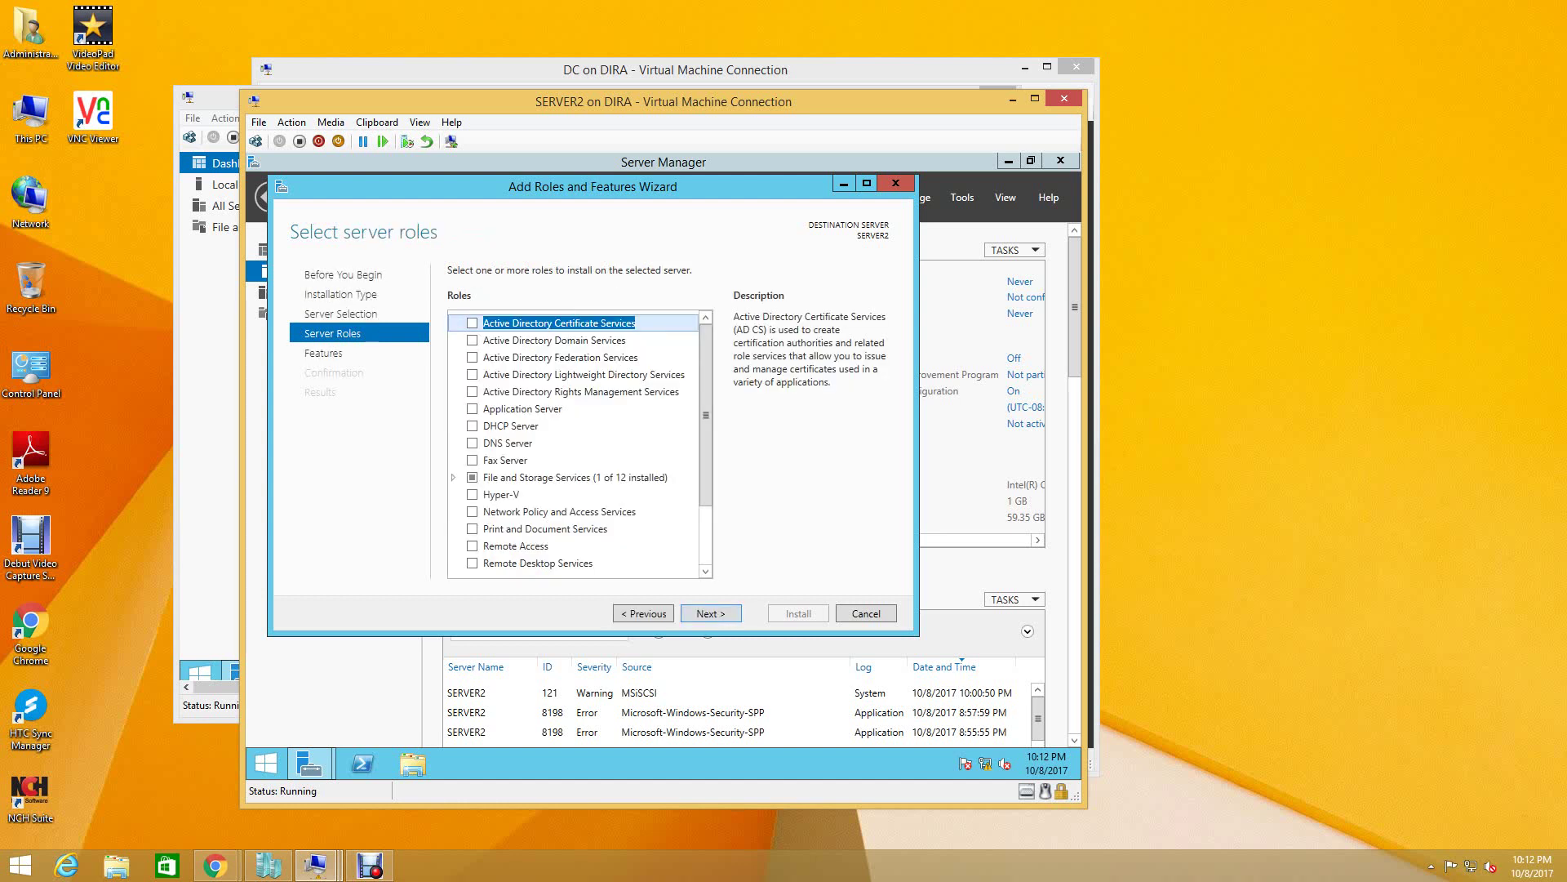
key("Return")
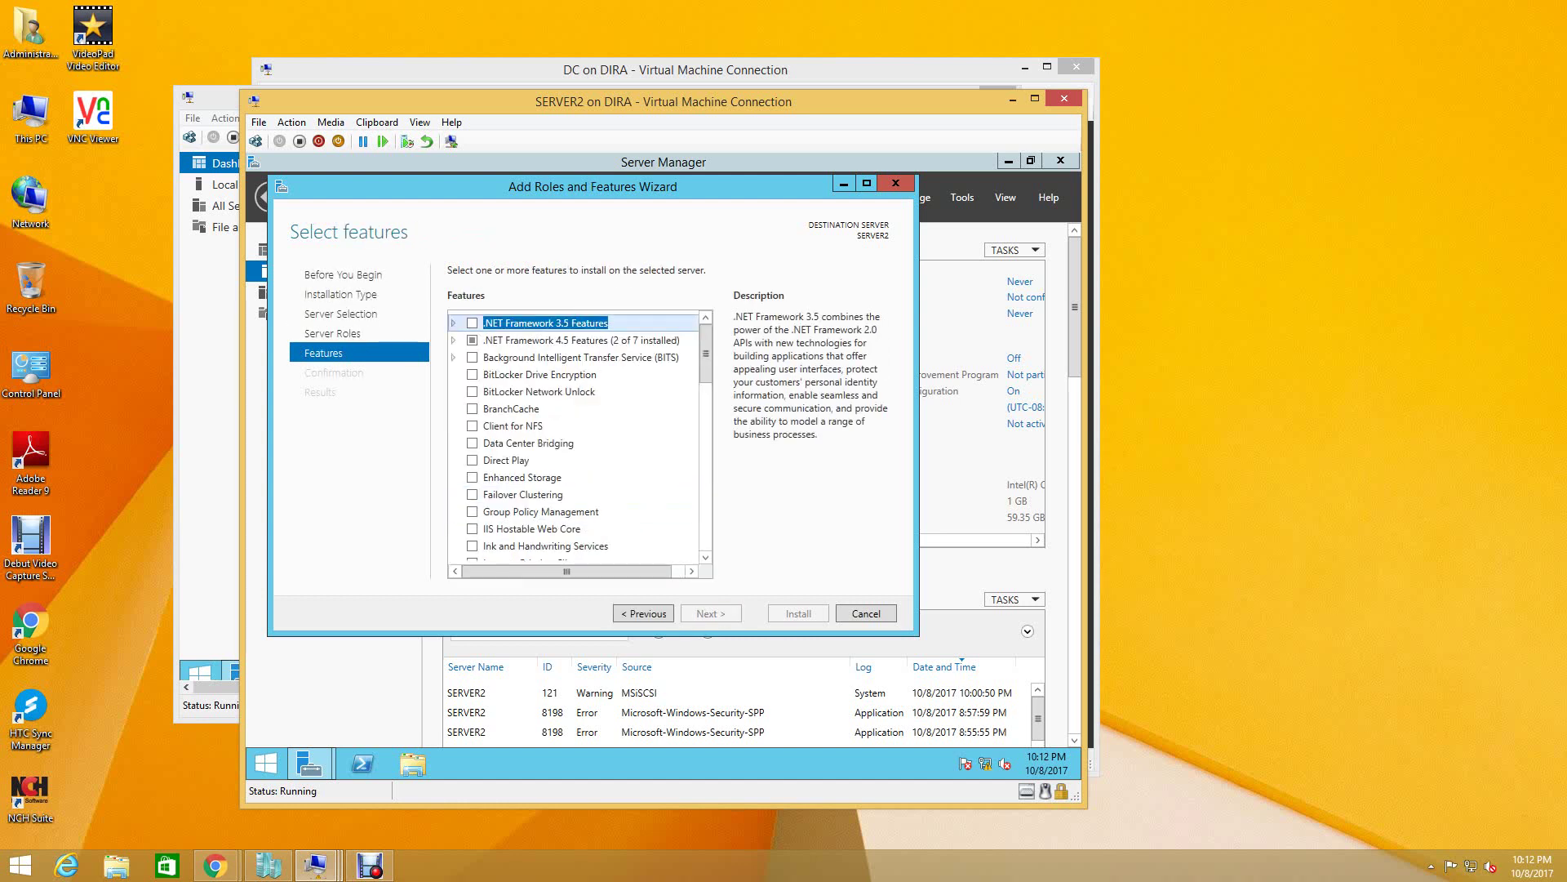
- Install Failover Clustering with its management tools and automatic restart, then return to SERVER1
left_click(523, 494)
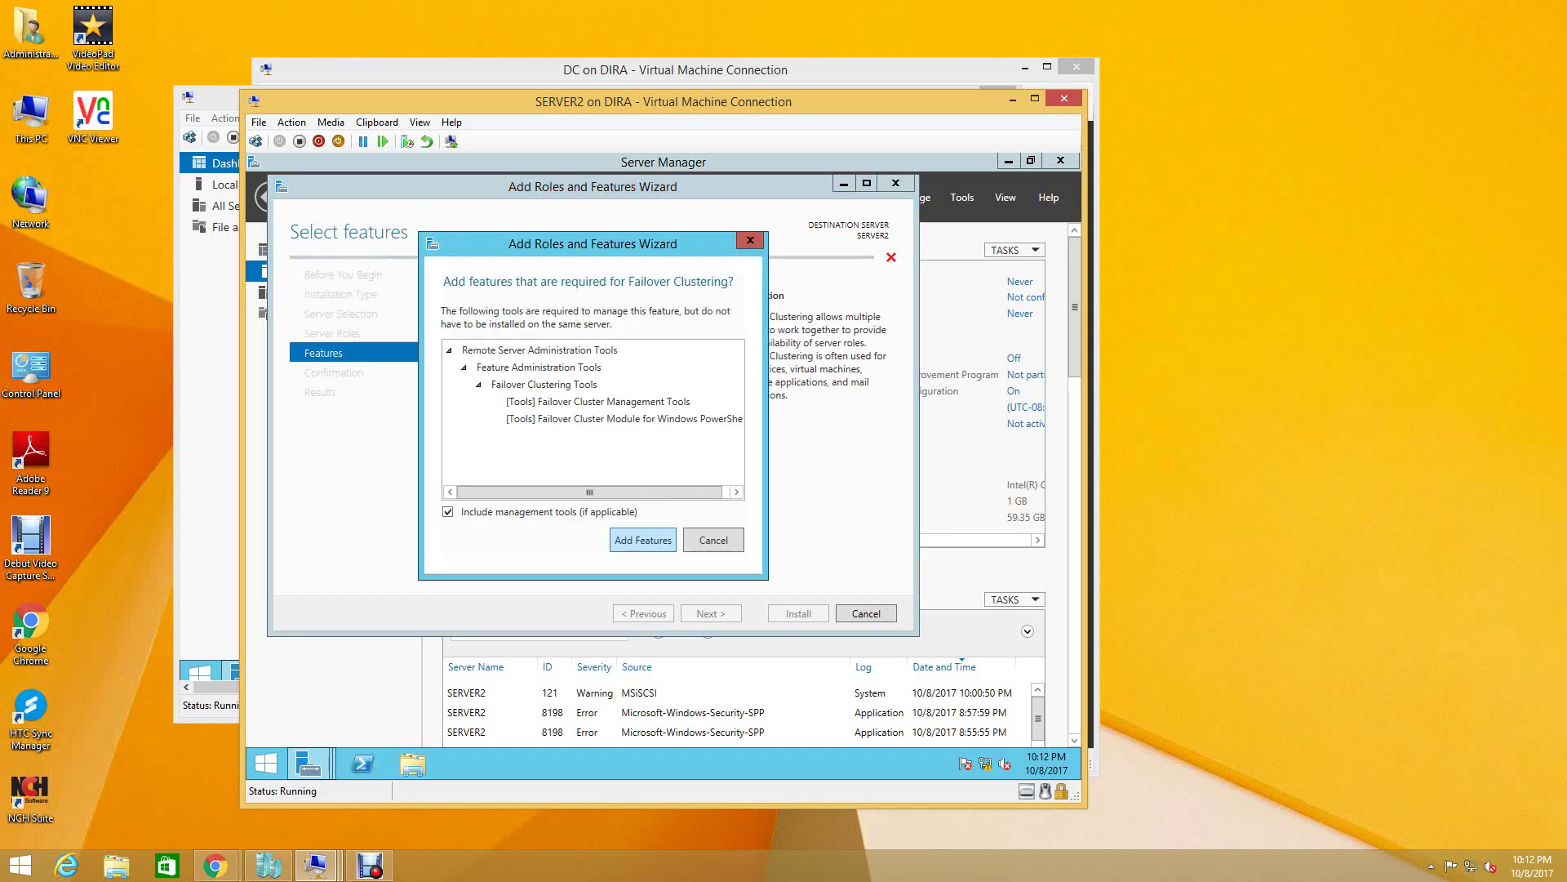
key("Return")
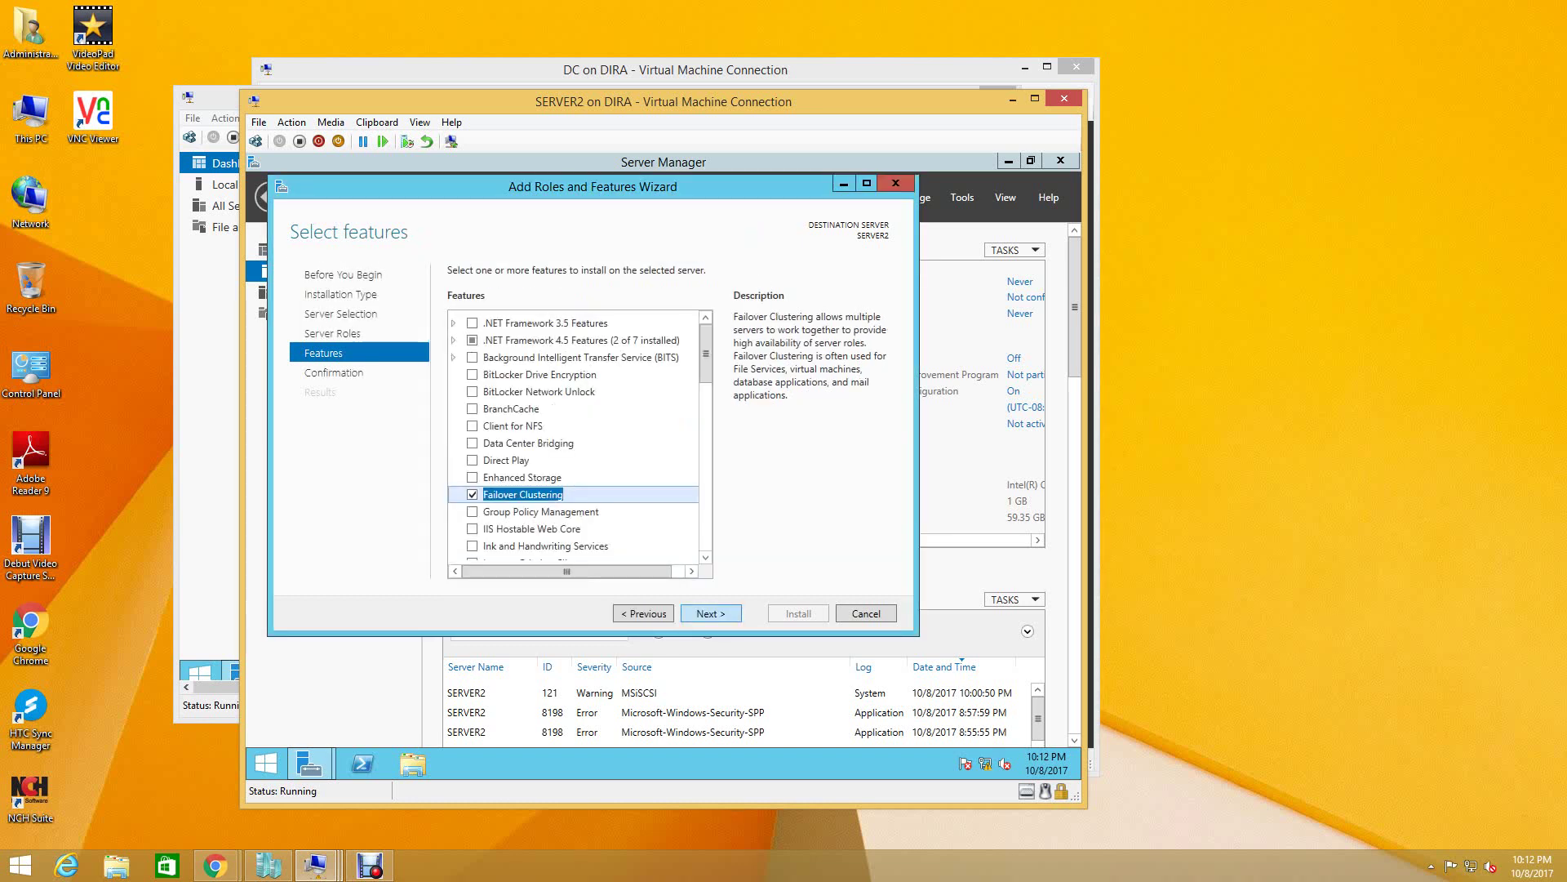
key("Return")
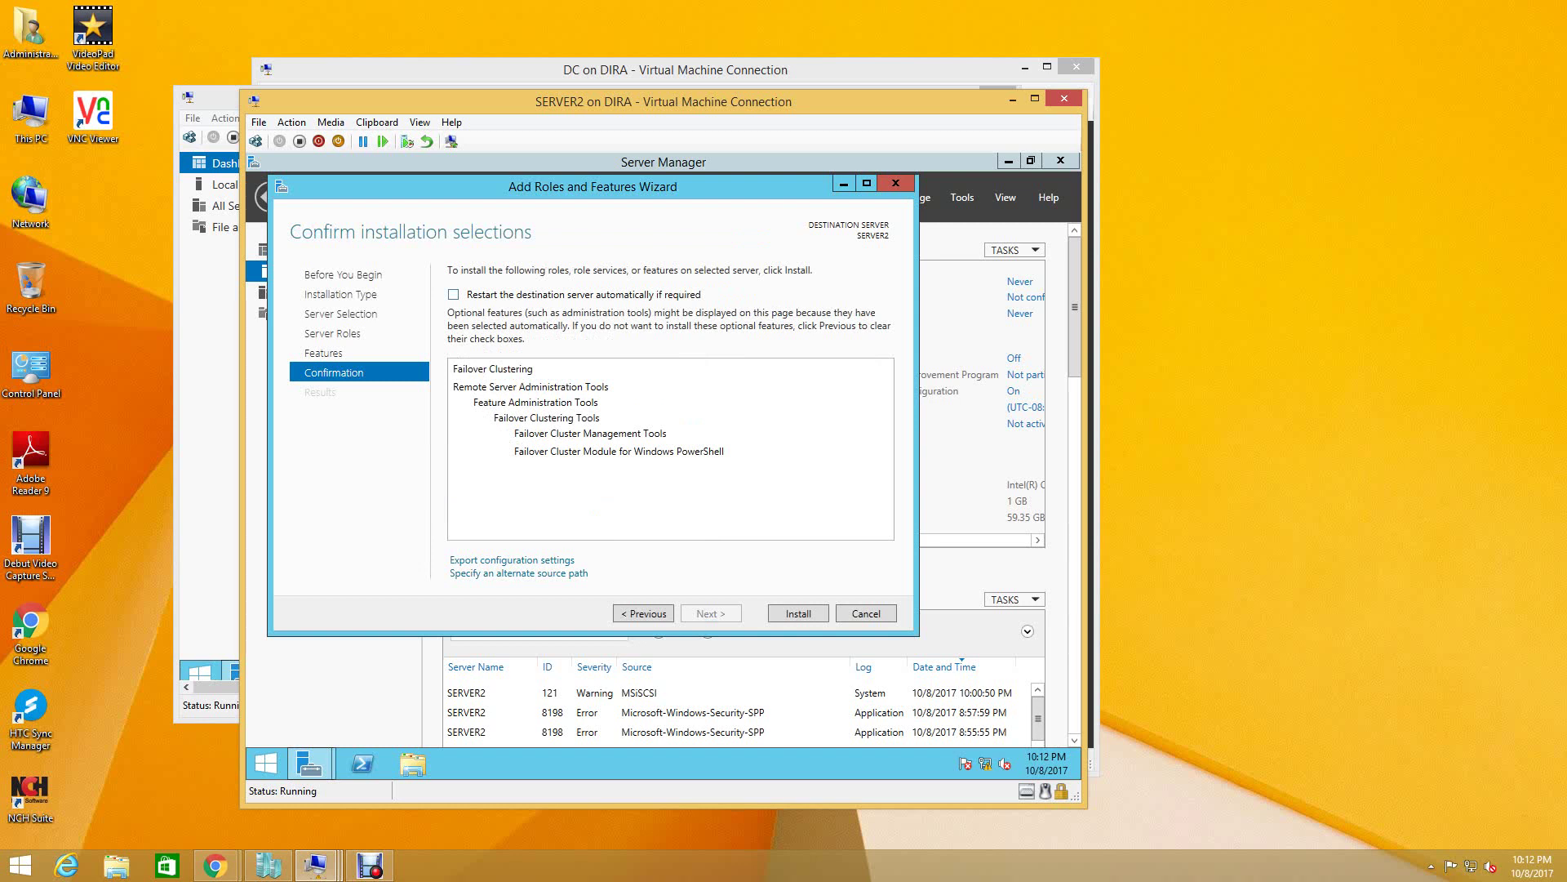
key("alt+r")
key("Return")
key("Return")
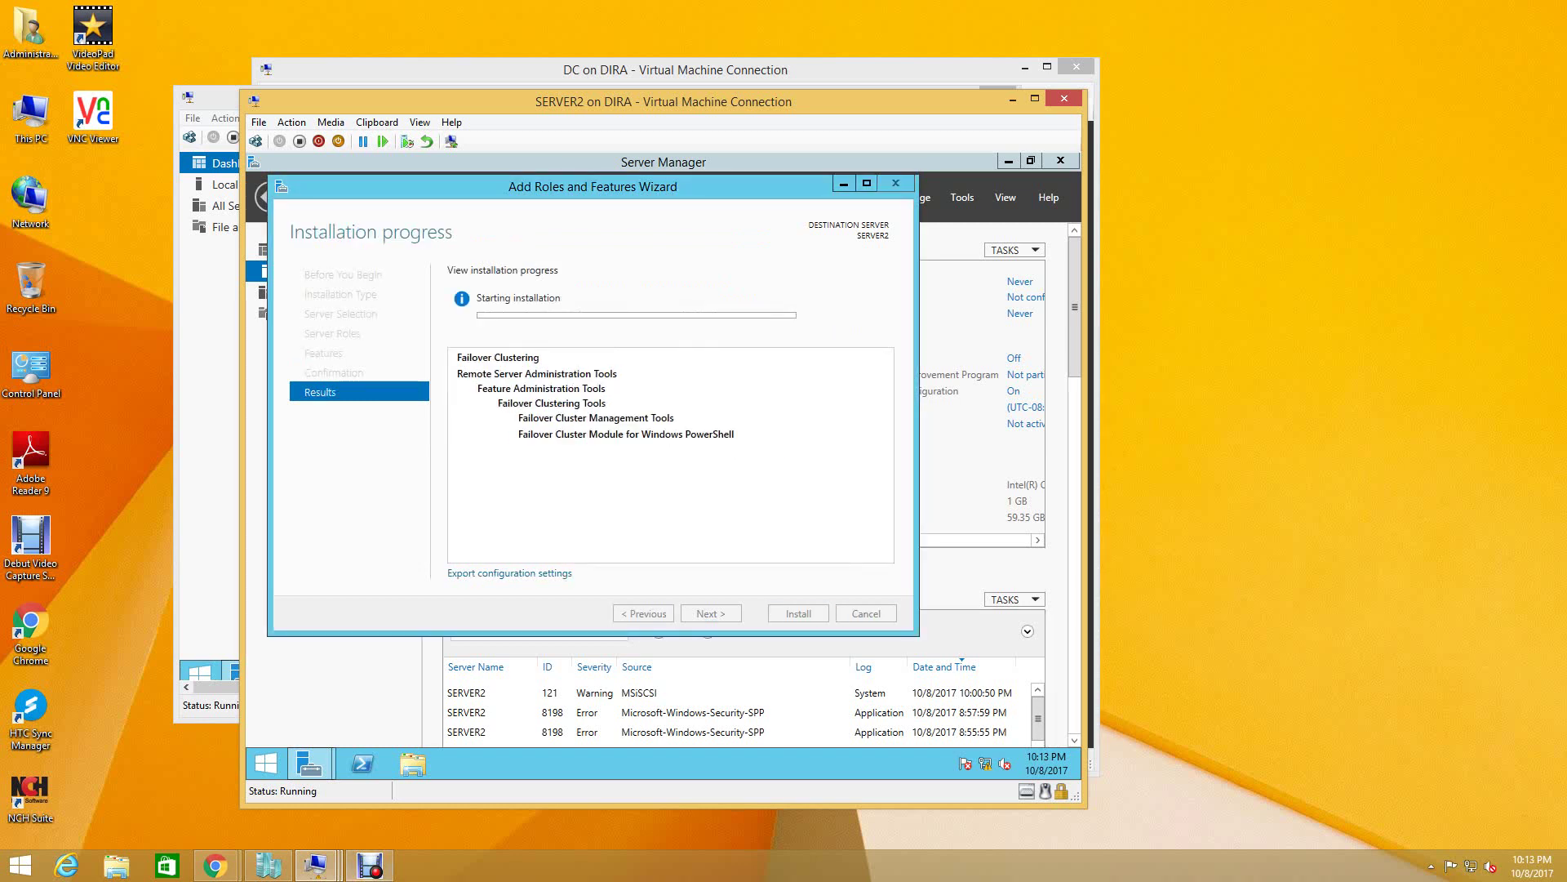
left_click(315, 865)
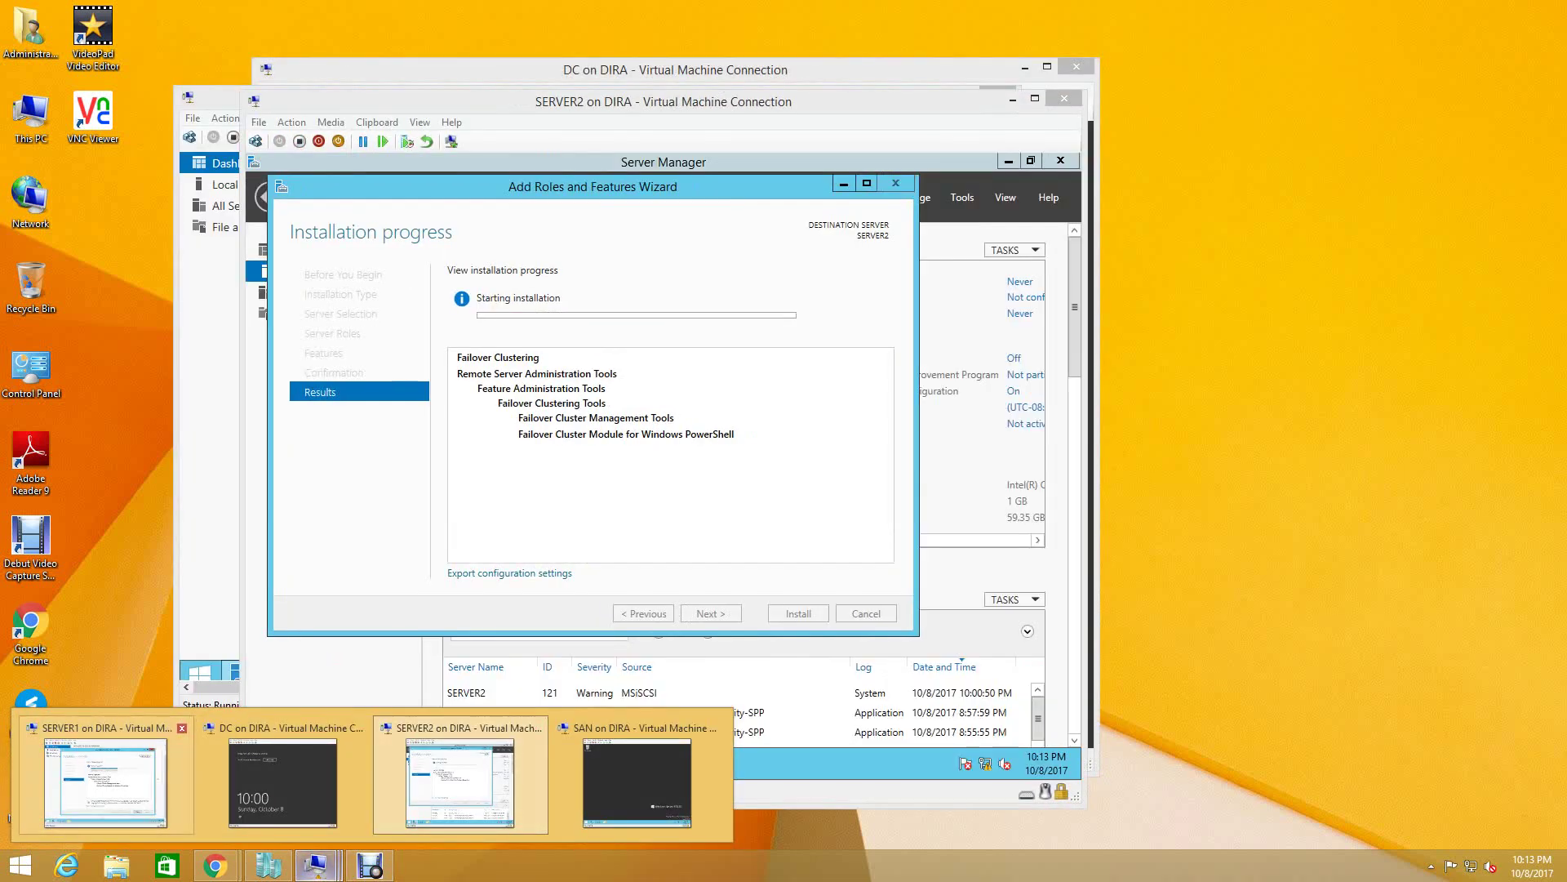
left_click(106, 780)
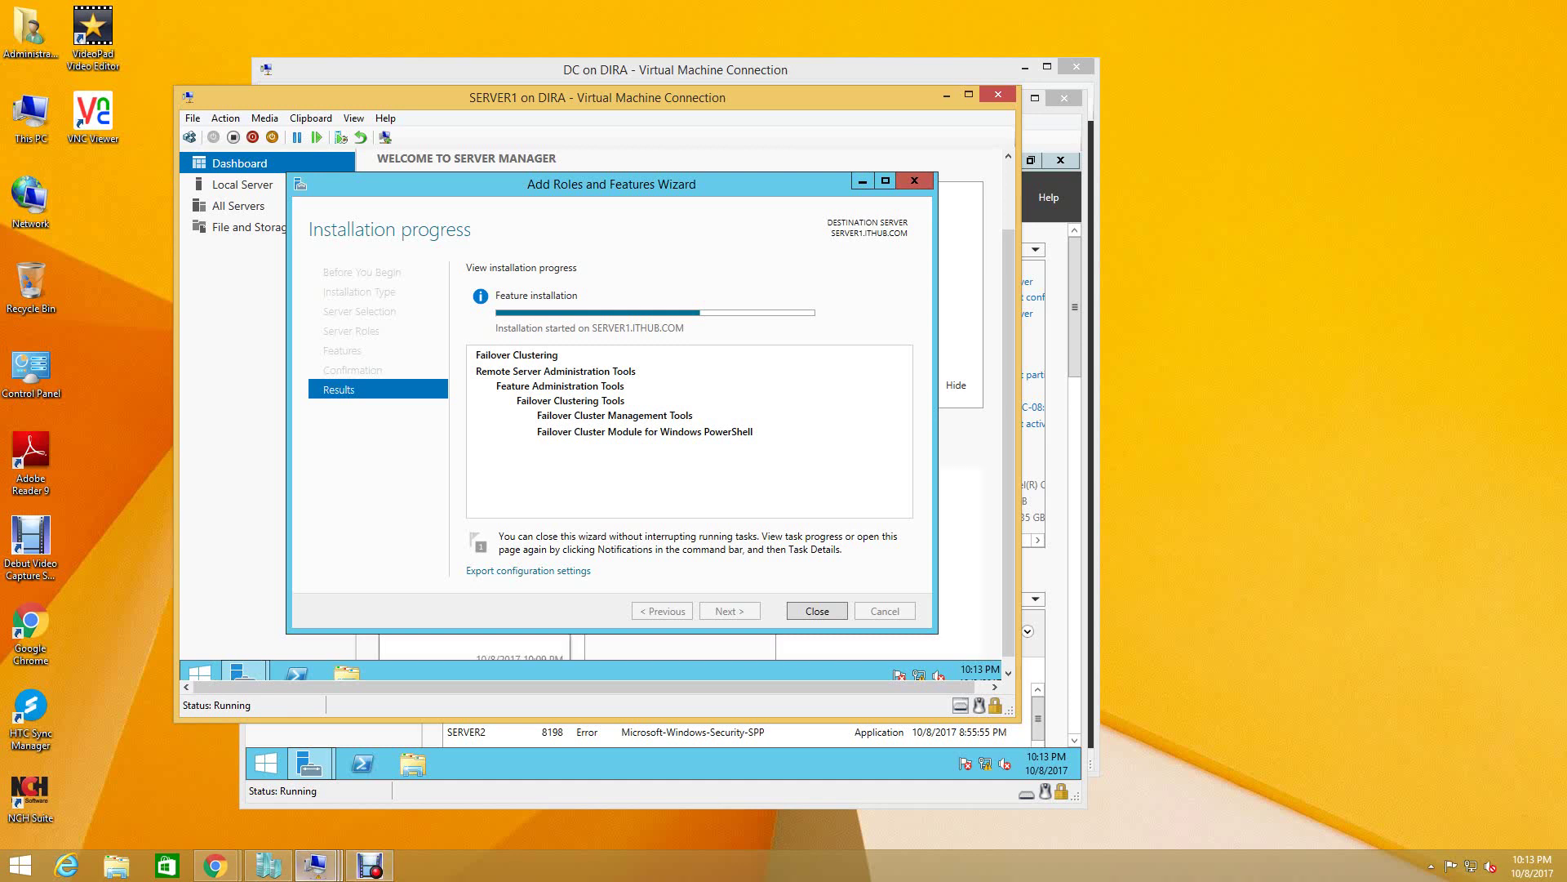
- Switch between SERVER2's and SERVER1's console windows to check Failover Clustering installation progress
mouse_move(316, 866)
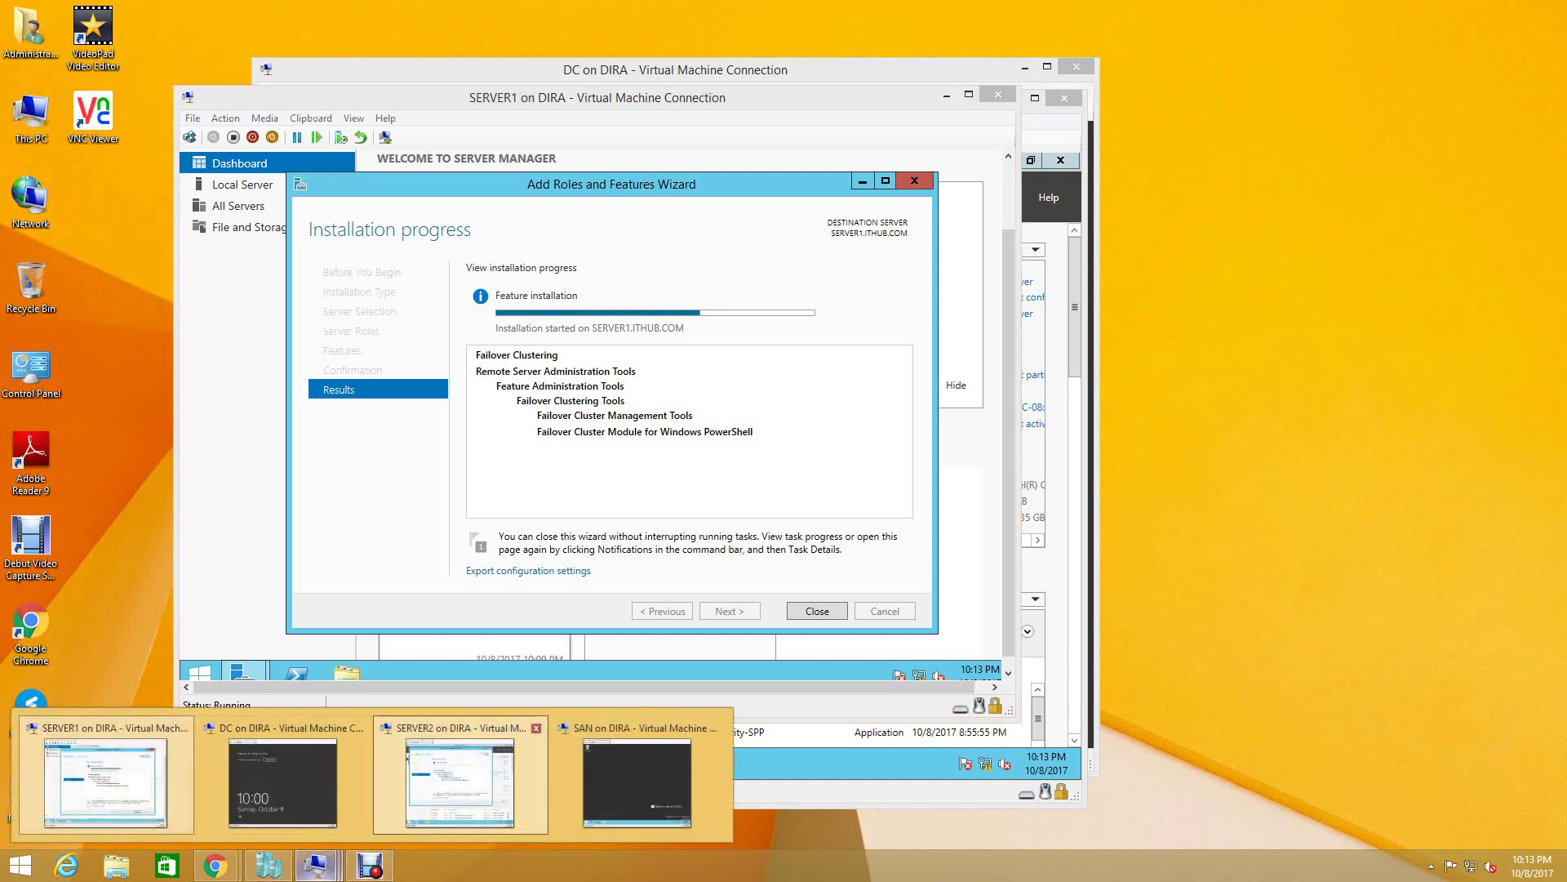
left_click(460, 782)
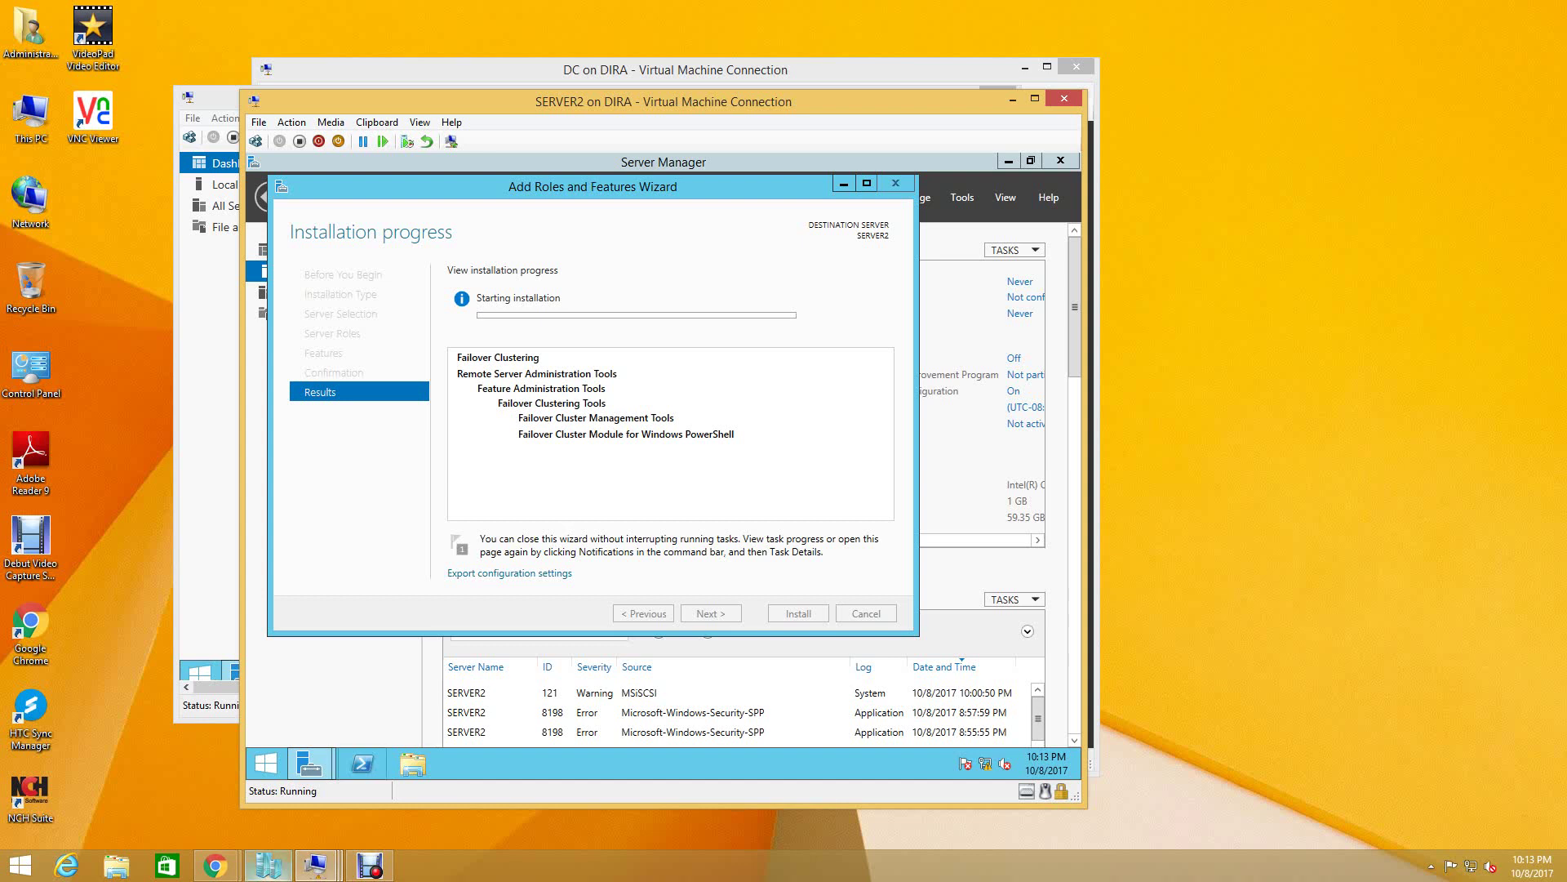
mouse_move(315, 866)
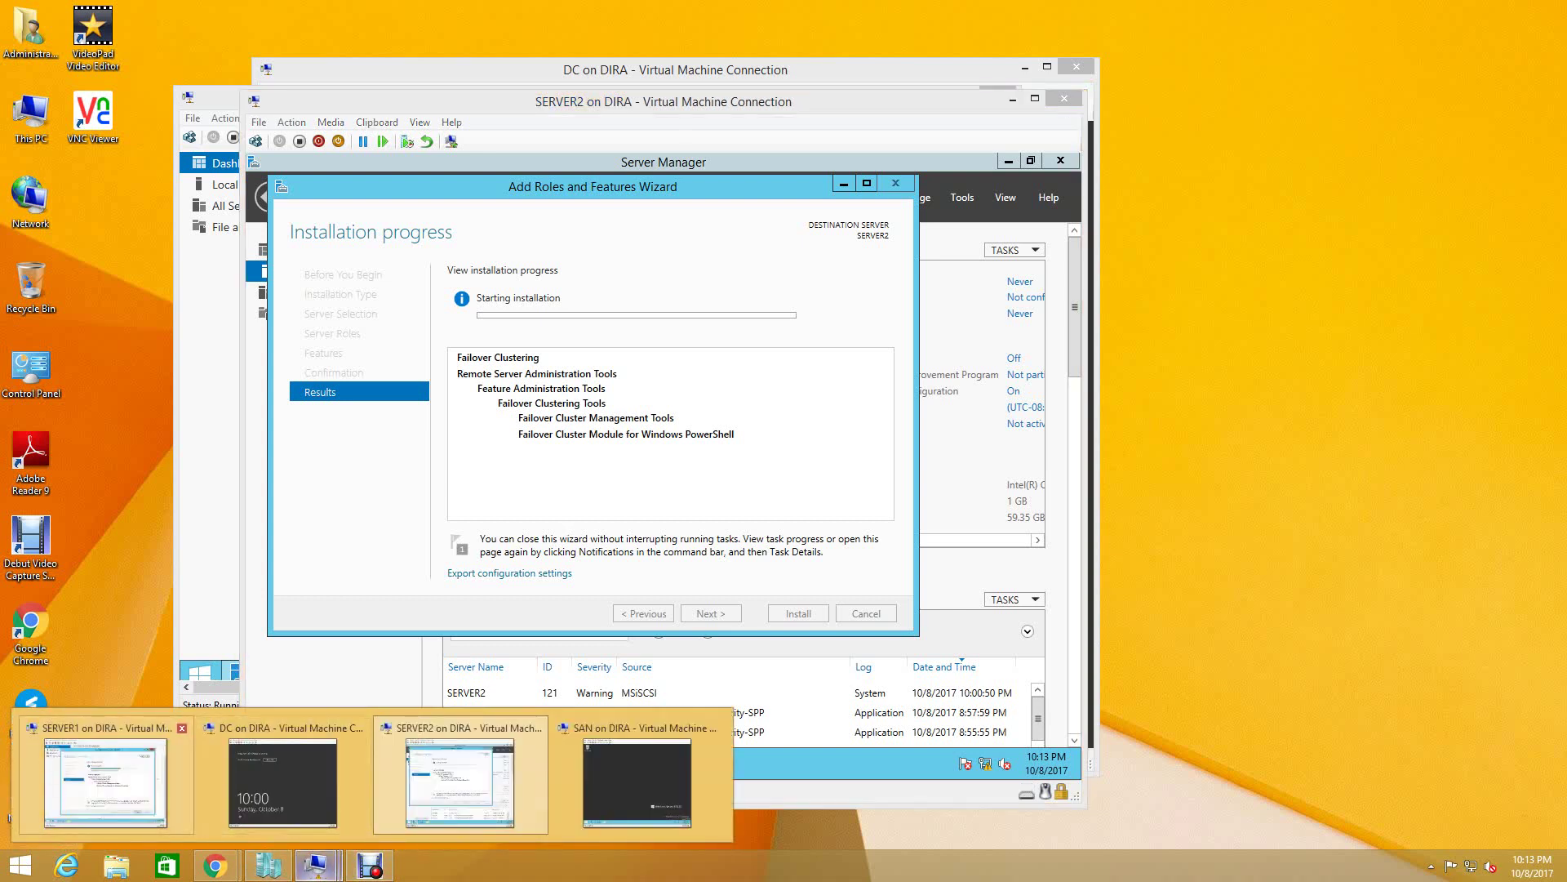
left_click(360, 767)
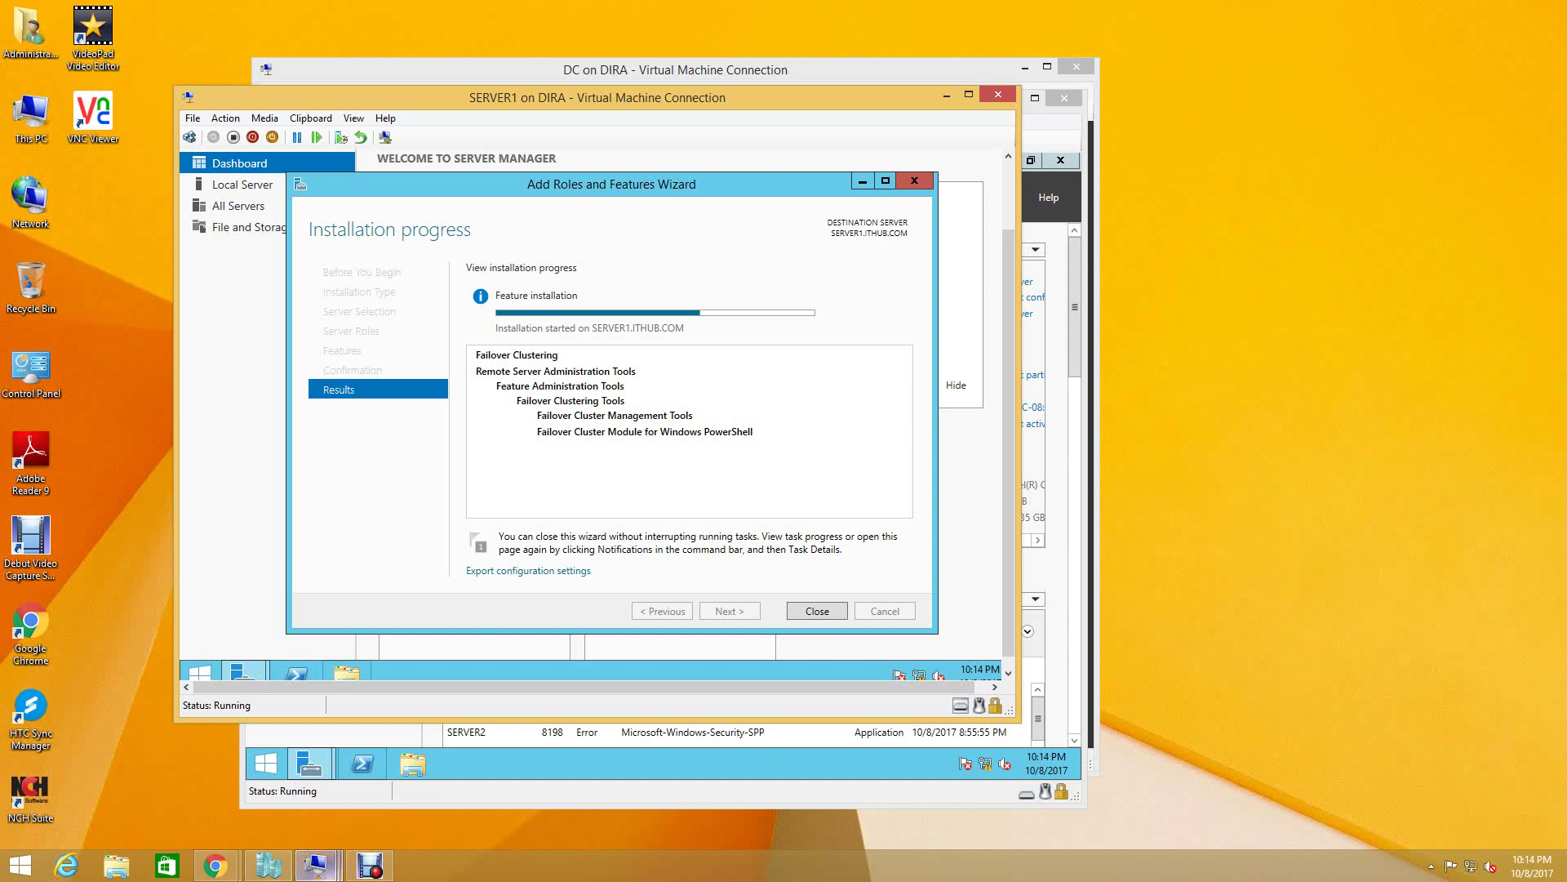
left_click(315, 865)
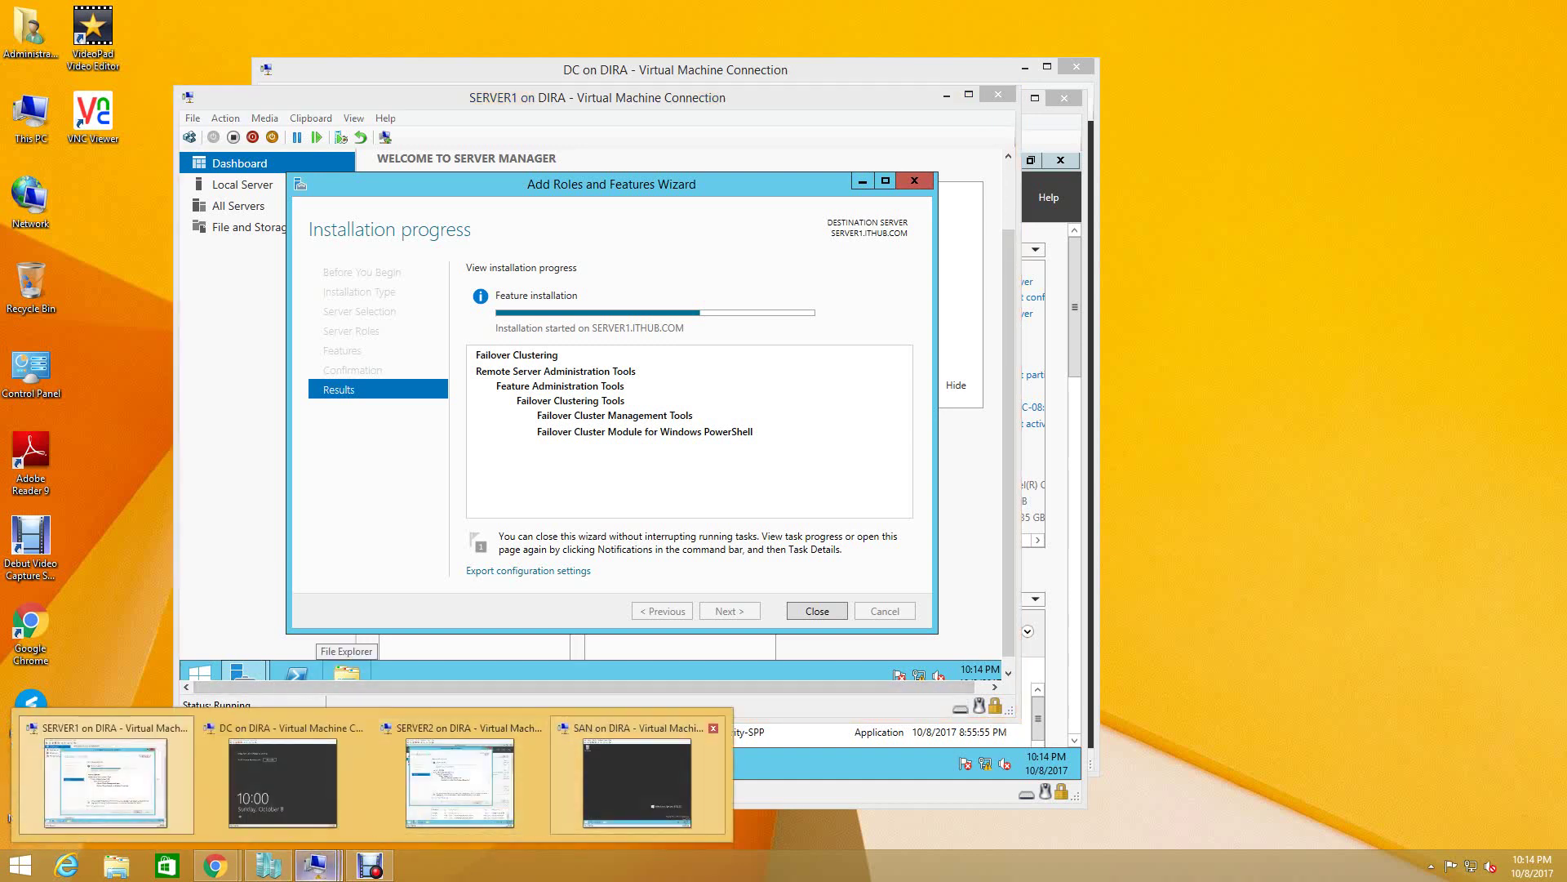
mouse_move(637, 780)
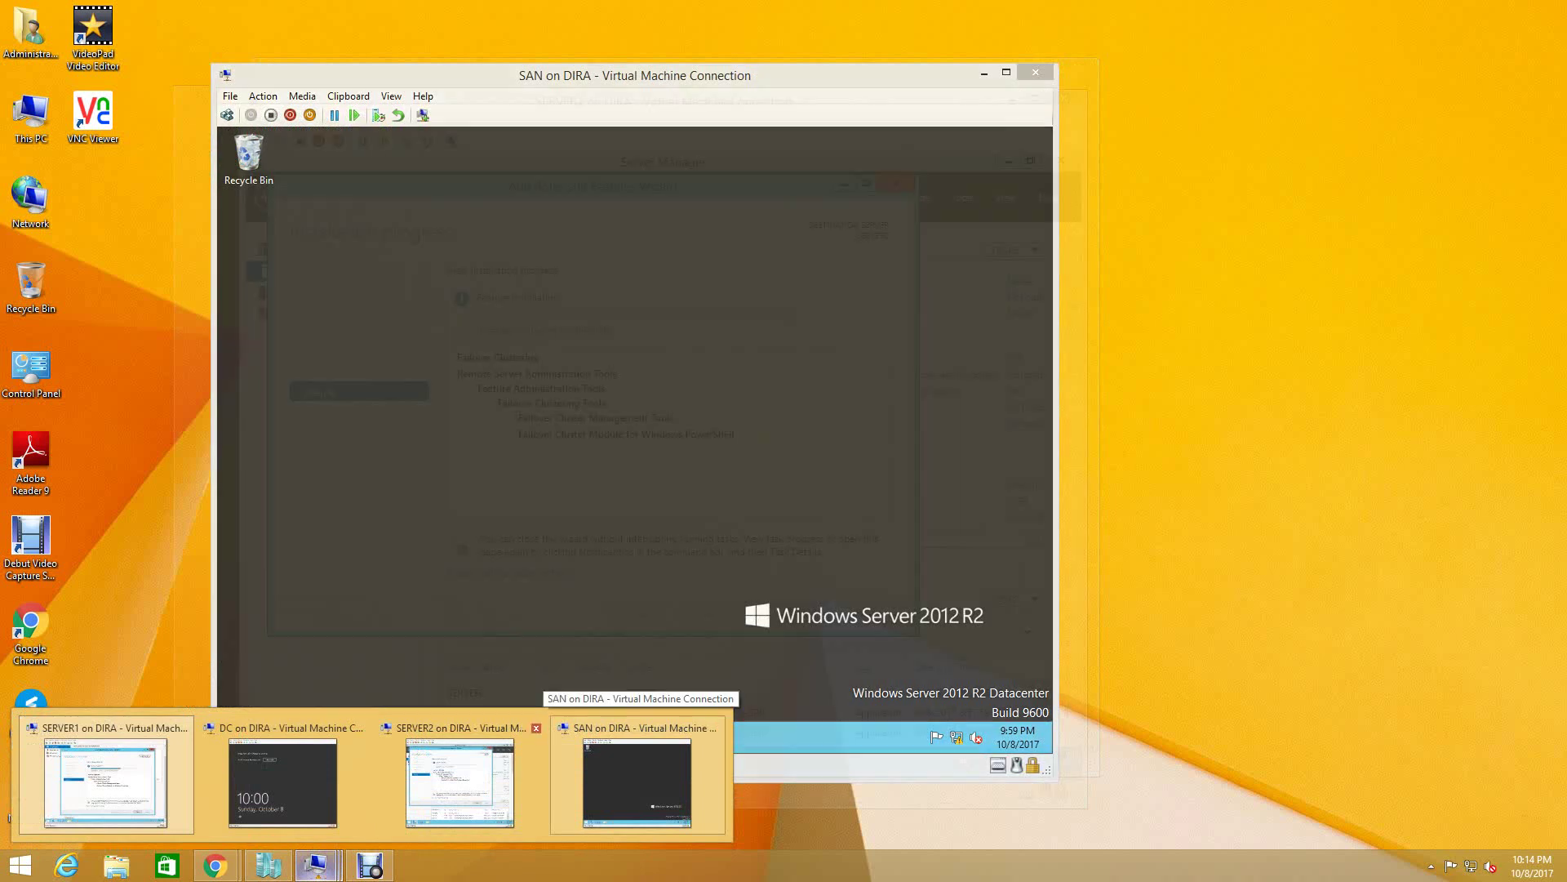
left_click(460, 782)
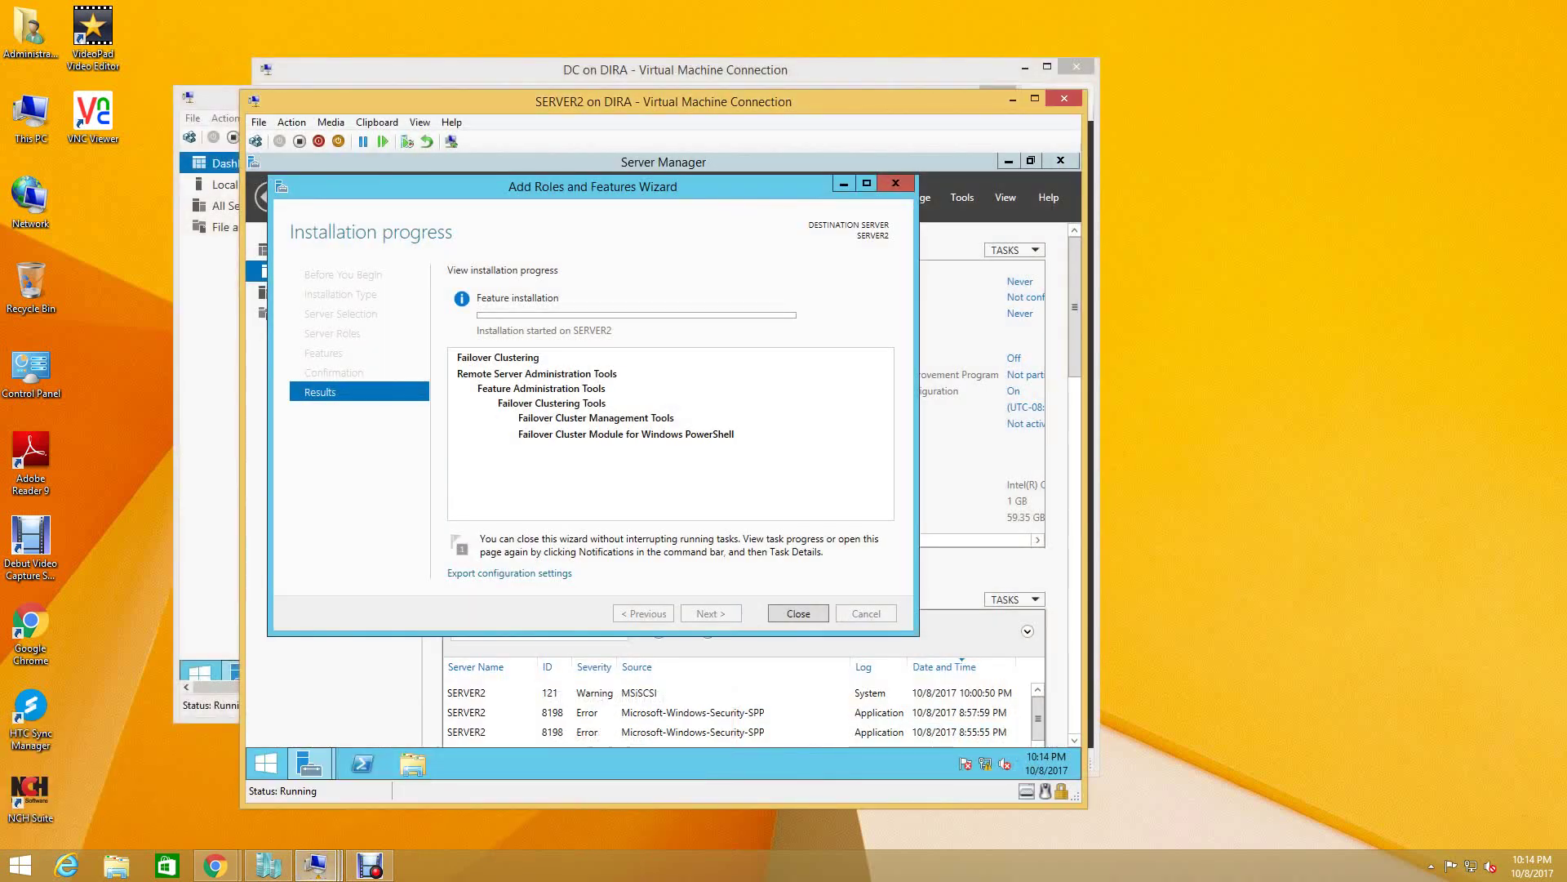
- Alternate between SERVER1 and SERVER2 consoles to compare their installation progress
left_click(316, 863)
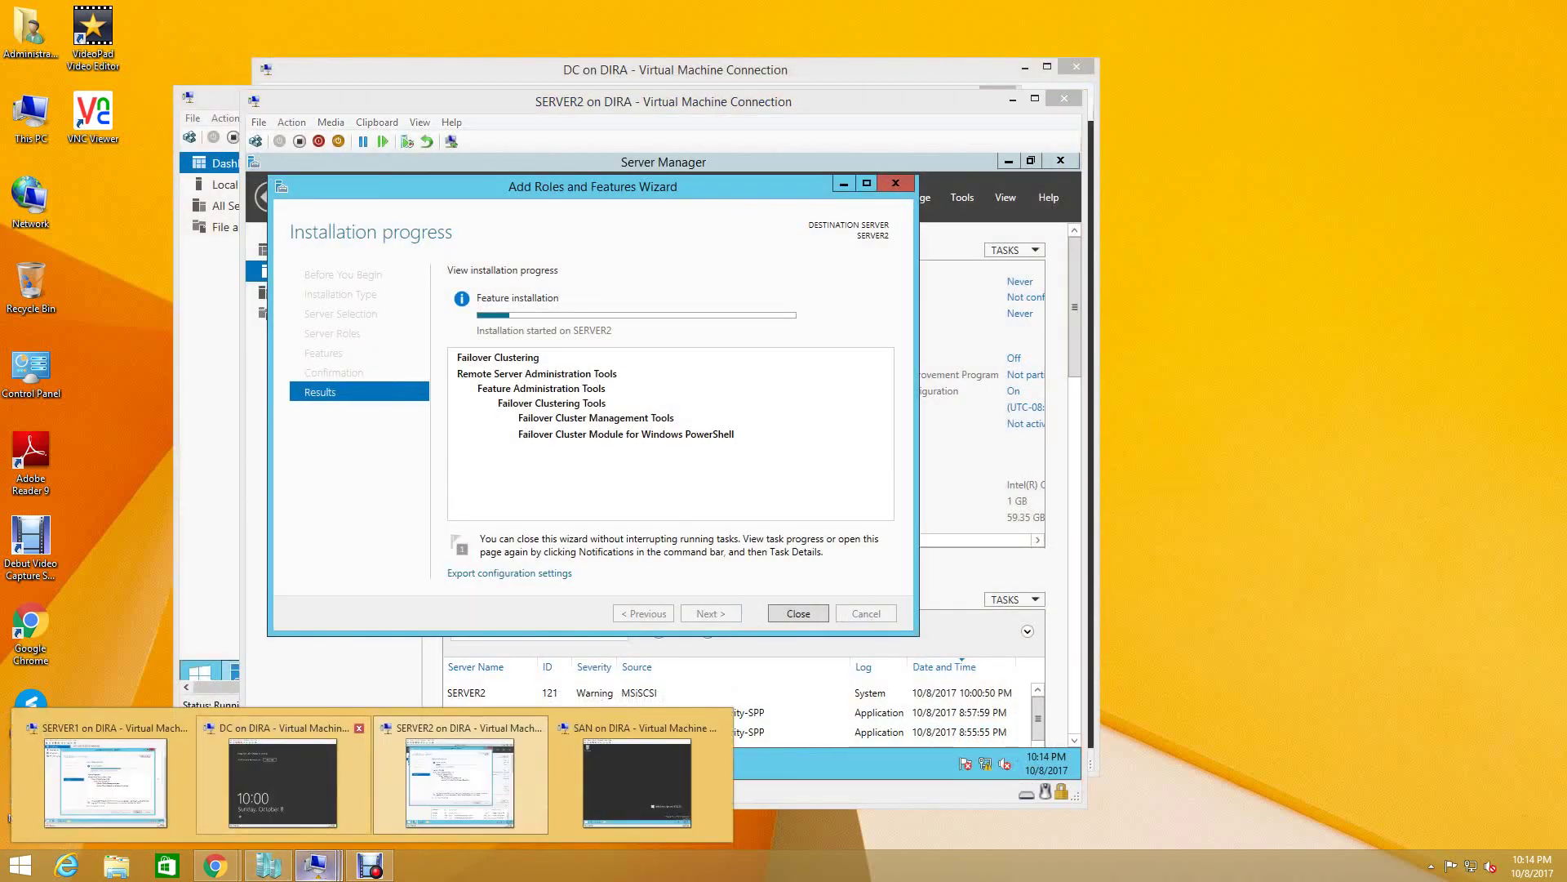
left_click(105, 783)
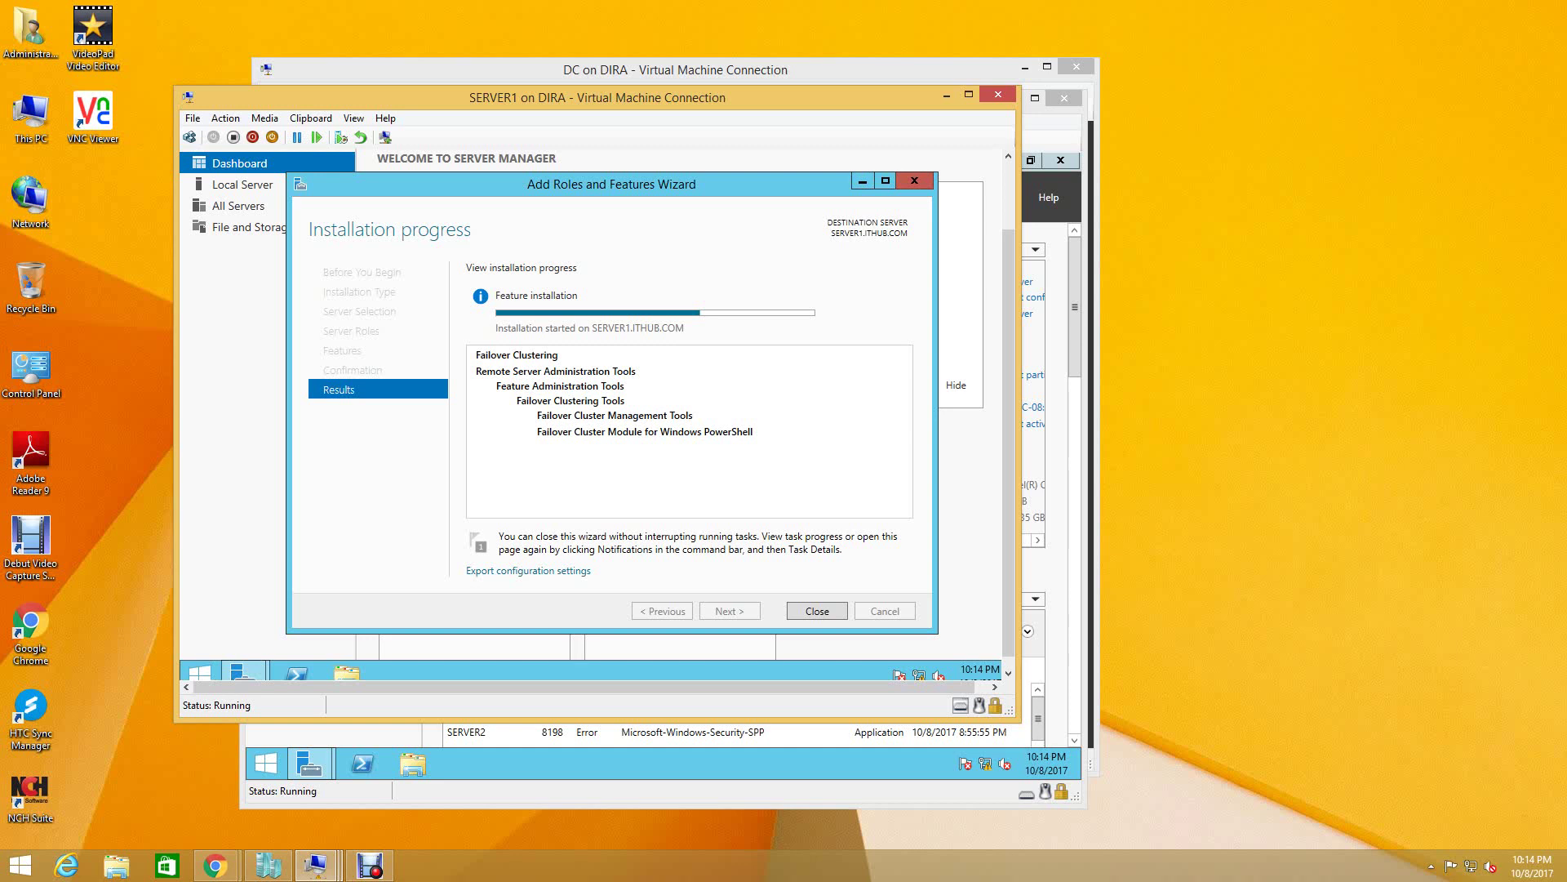
left_click(315, 866)
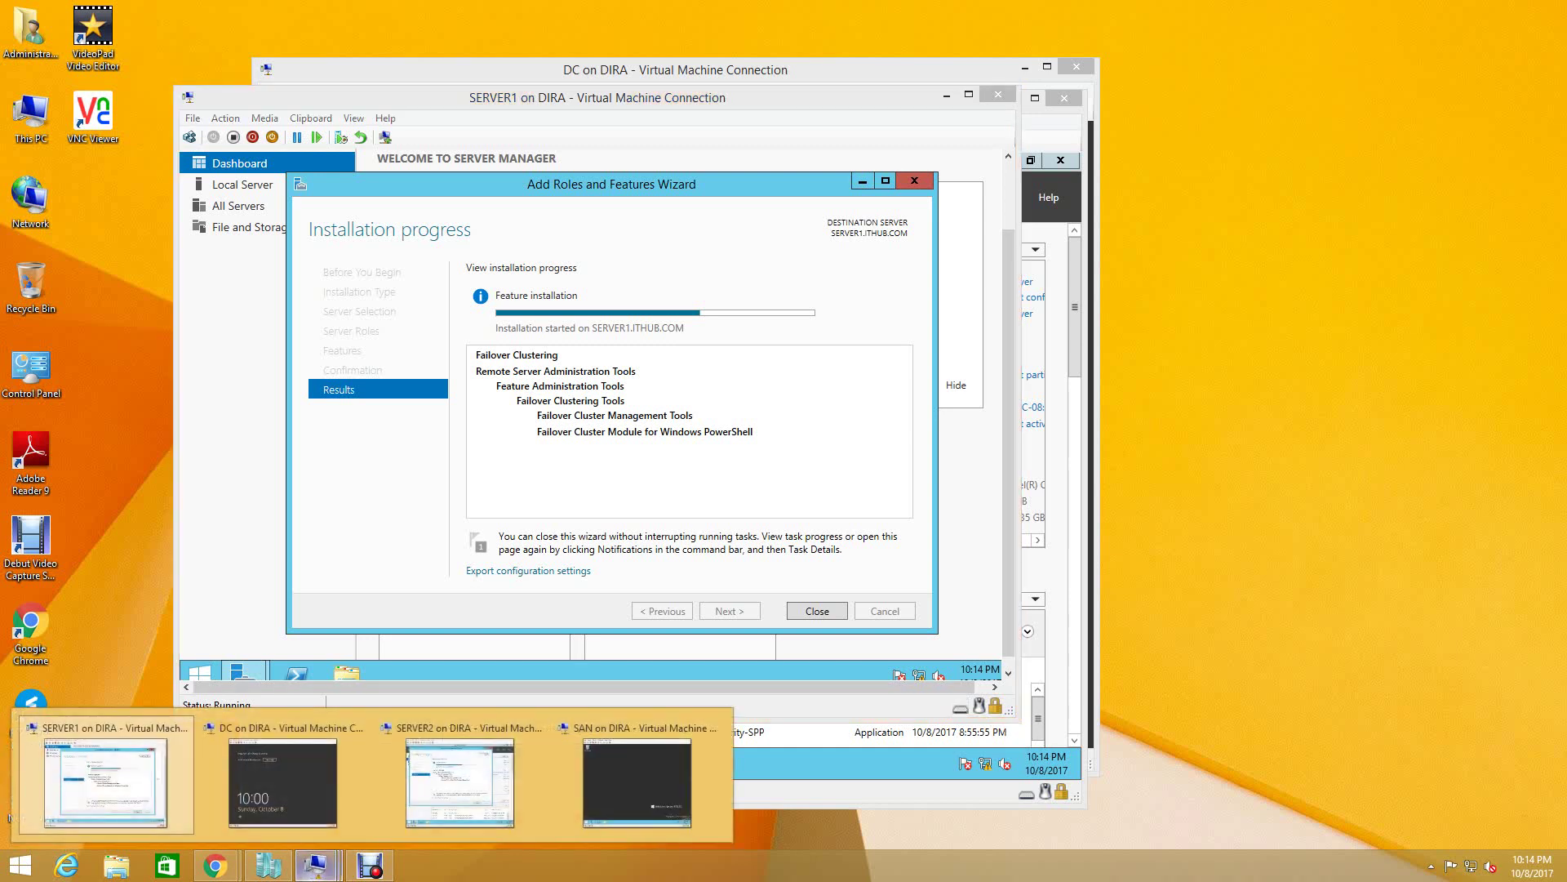
left_click(460, 779)
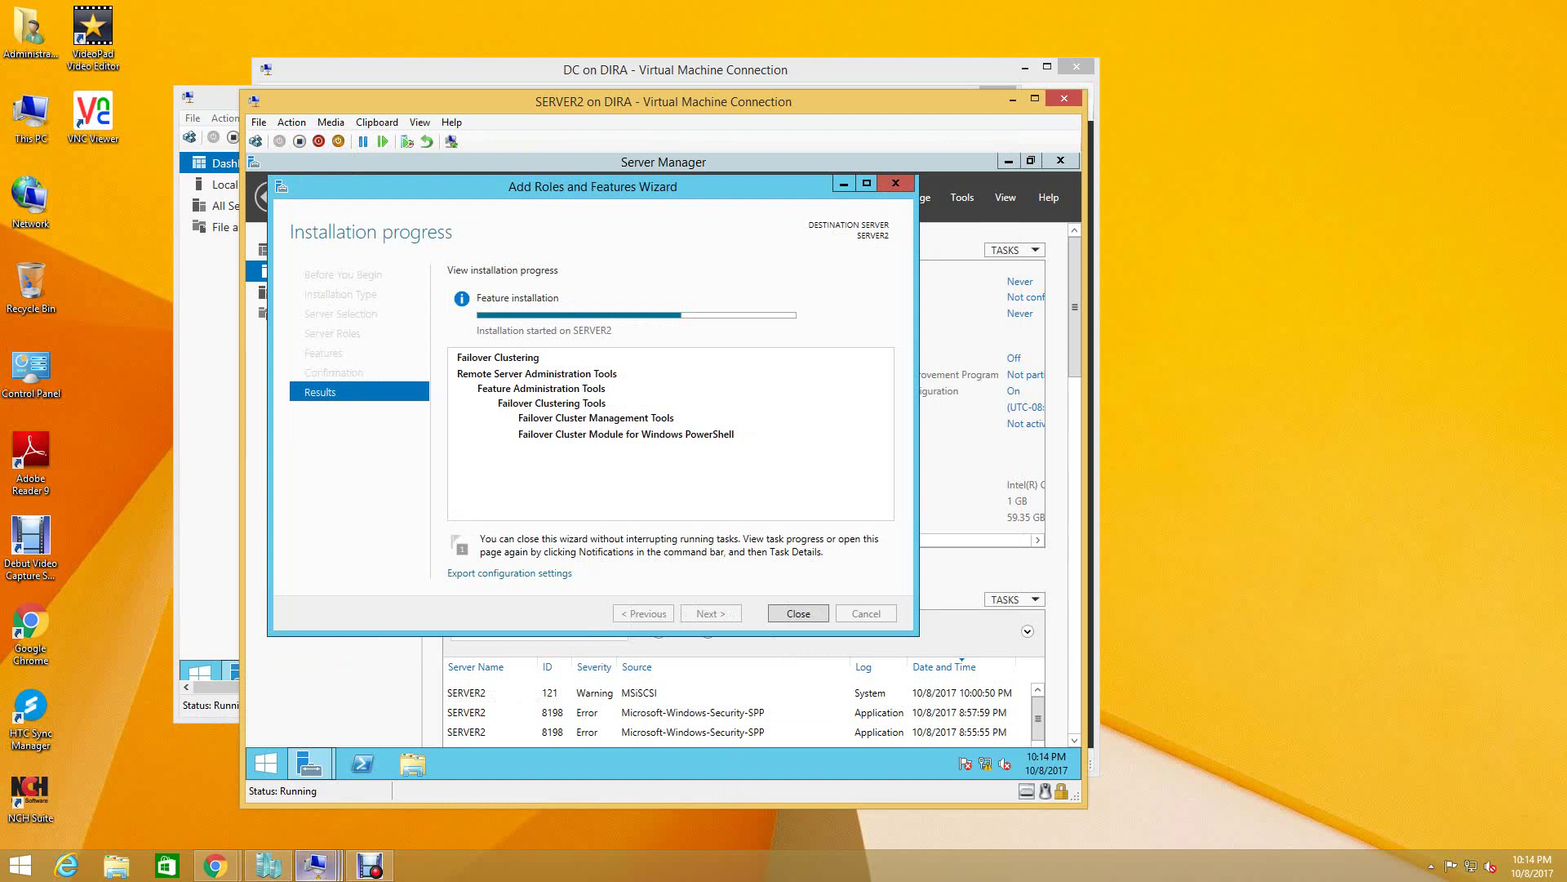
left_click(315, 866)
left_click(105, 782)
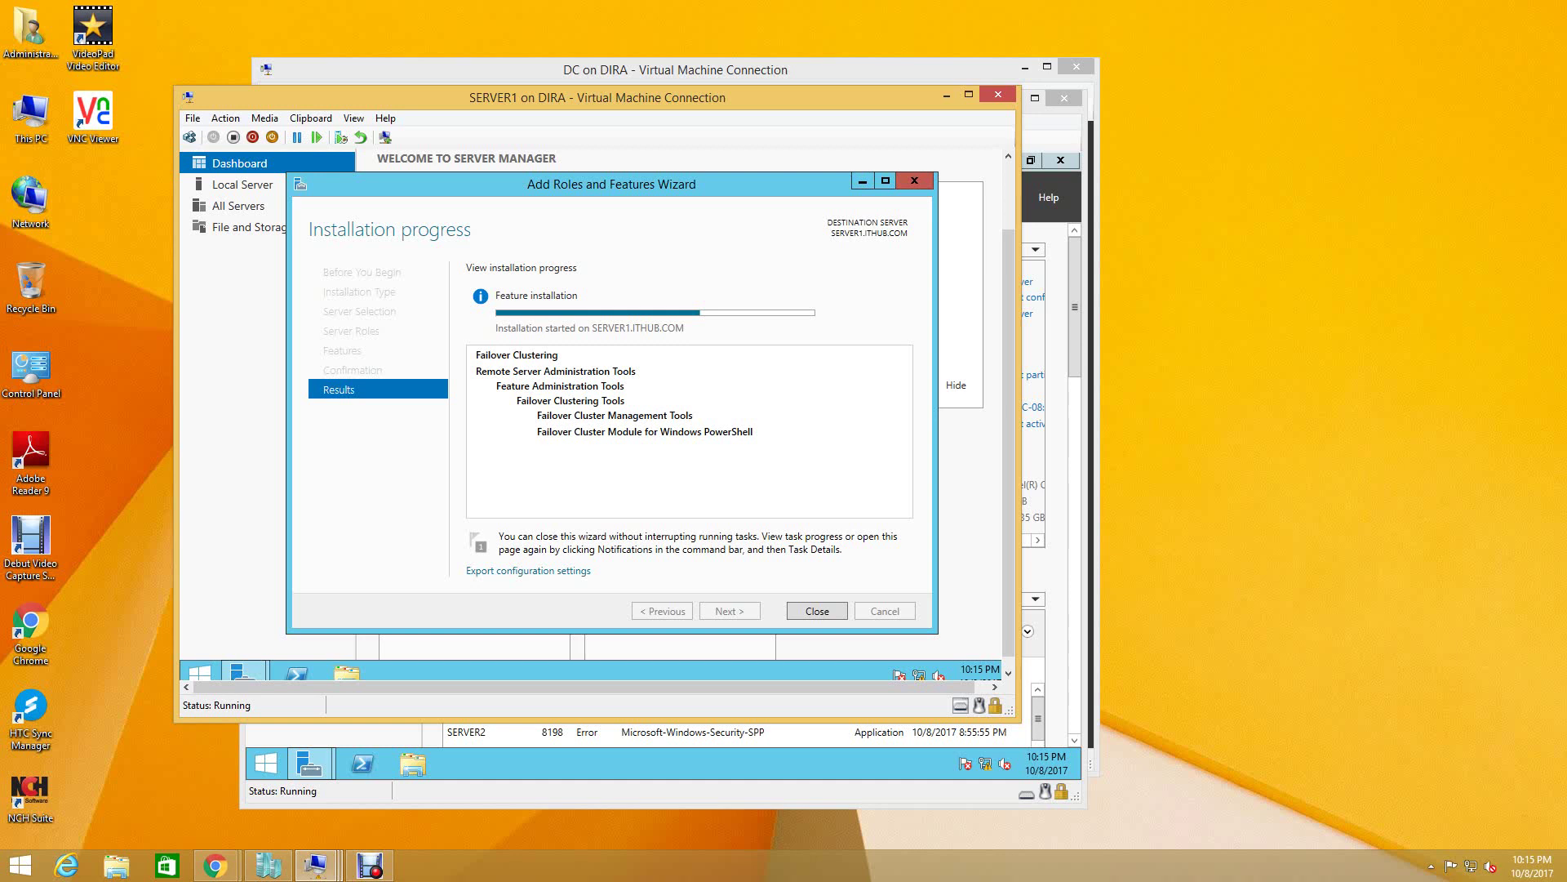
- Glance at Chrome's Download Manager, then bring up Hyper-V Manager's virtual machine list
mouse_move(215, 863)
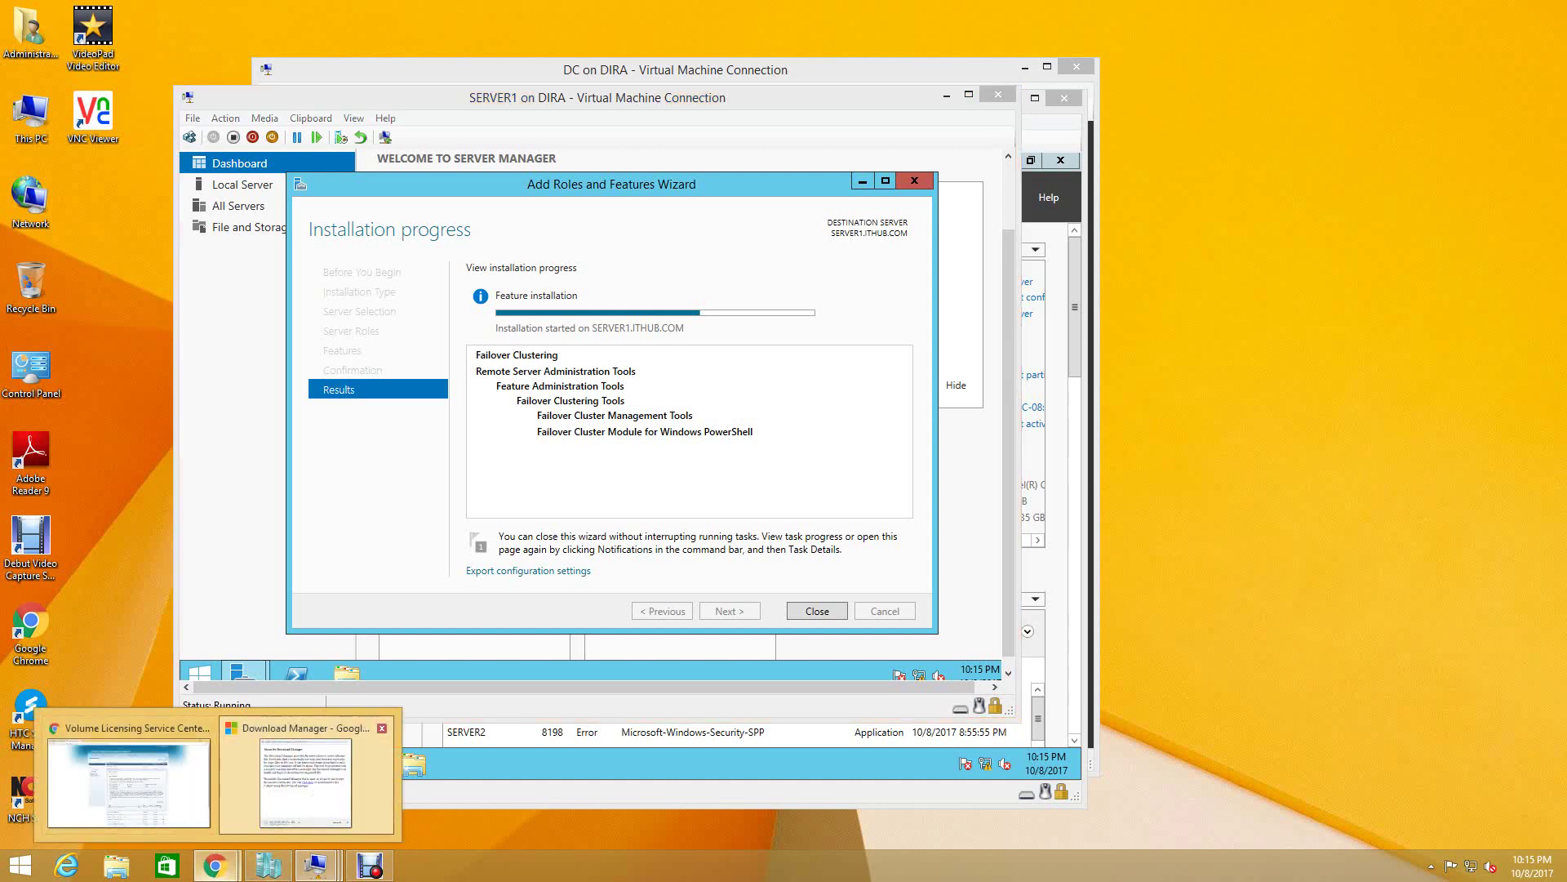
left_click(305, 780)
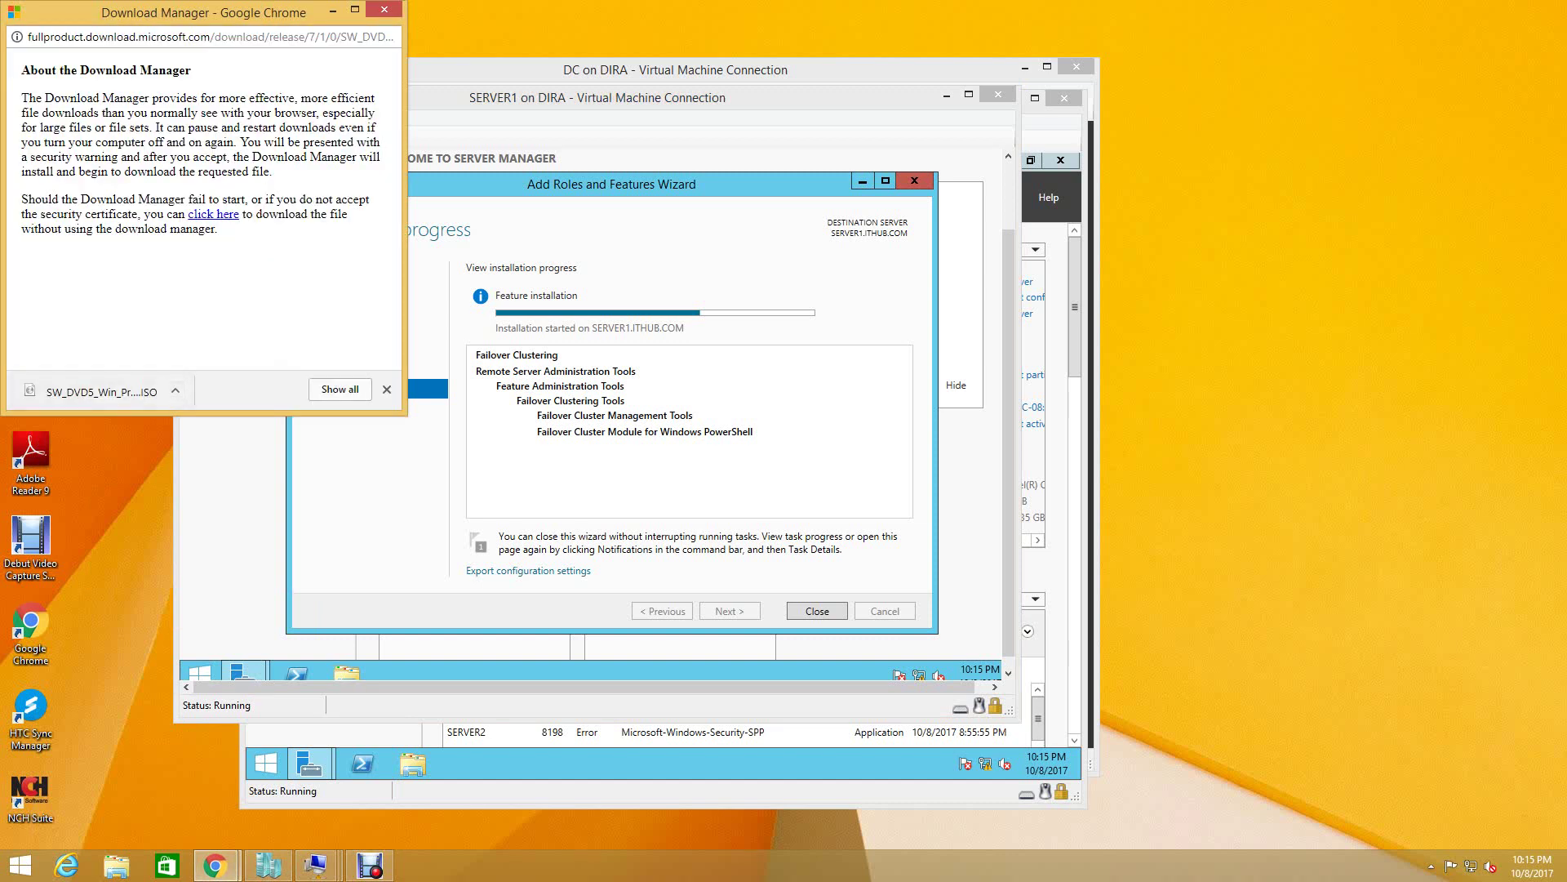
left_click(332, 9)
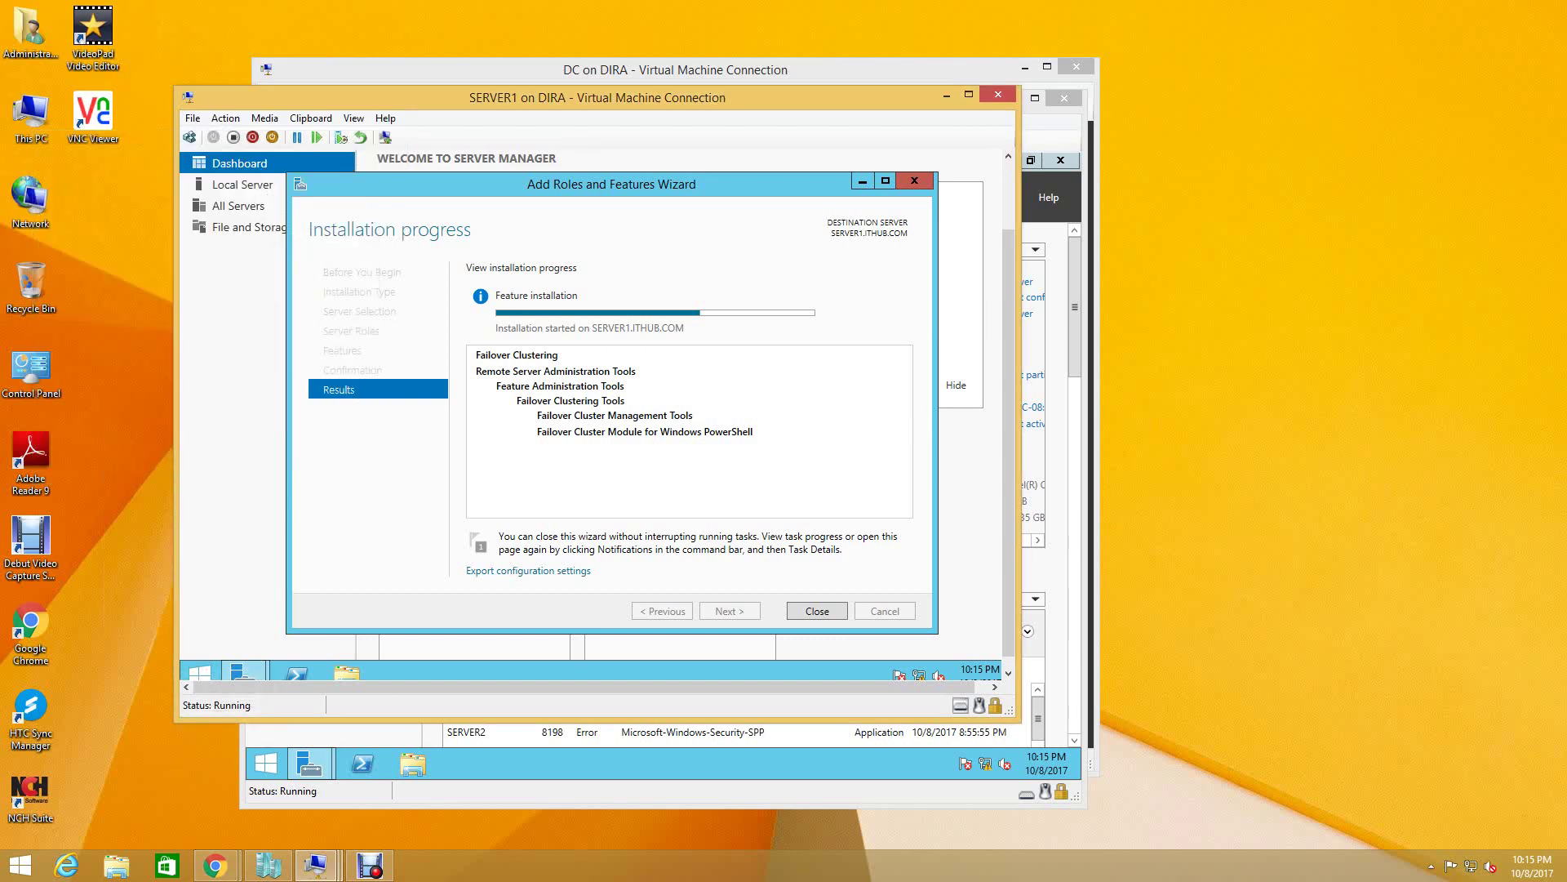
left_click(269, 866)
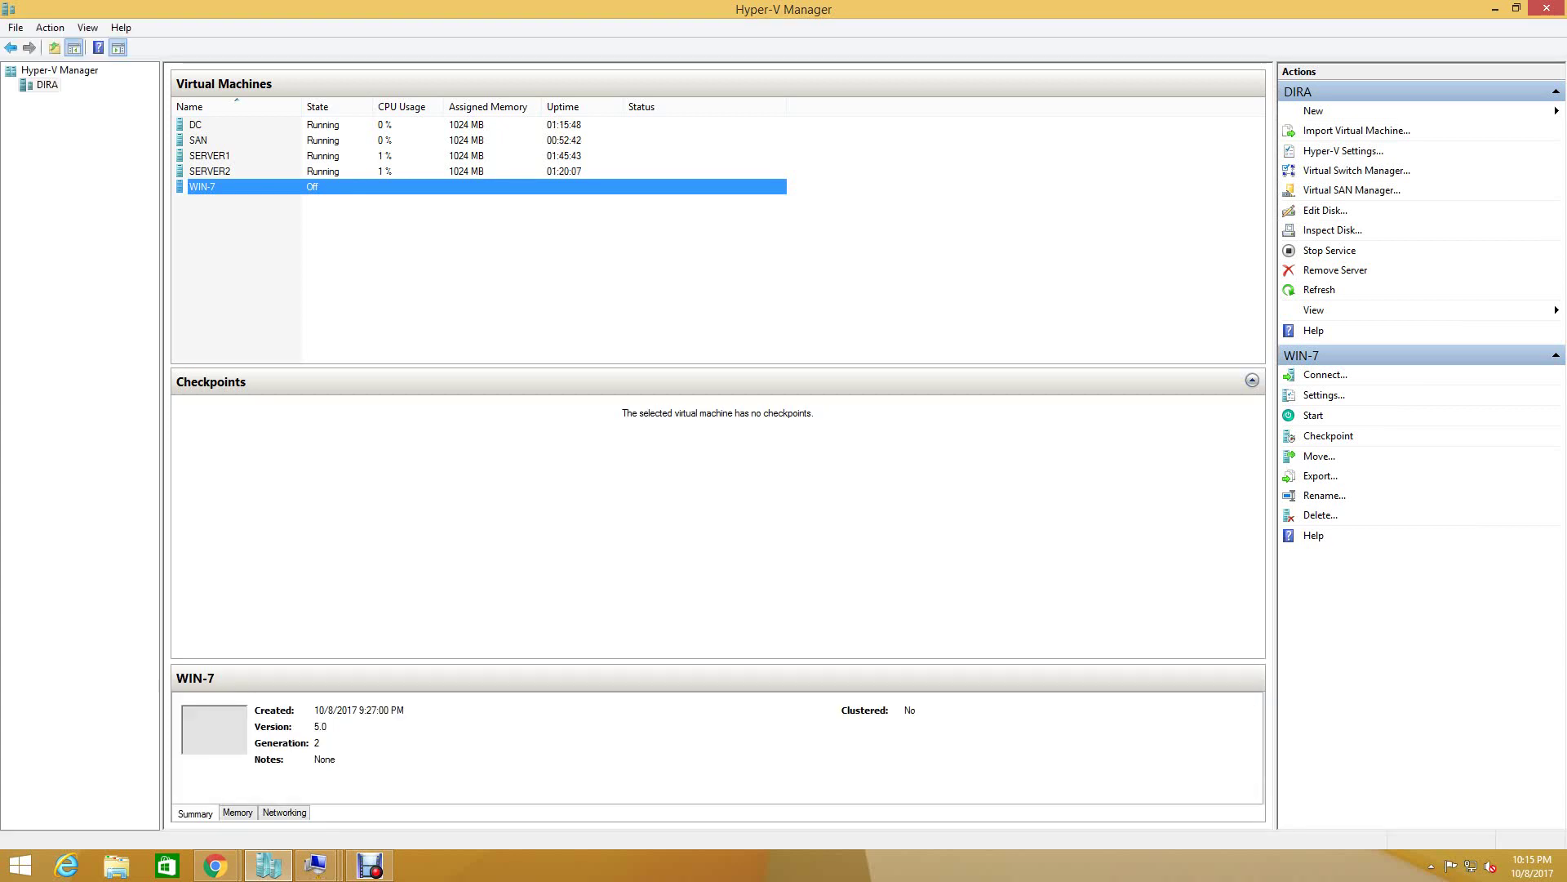
key("shift+F10")
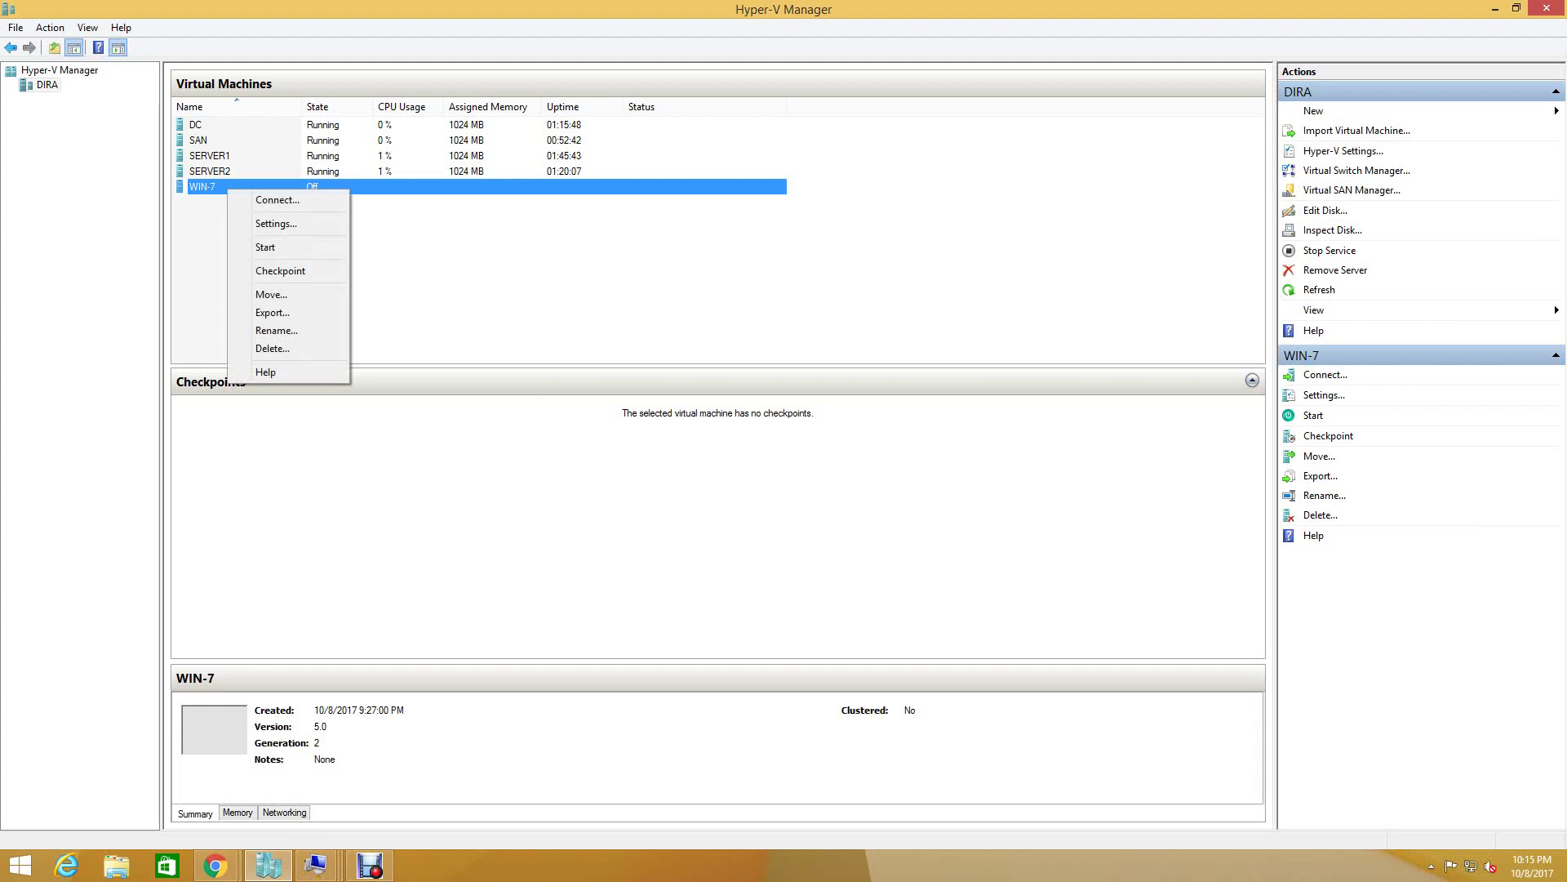
key("Escape")
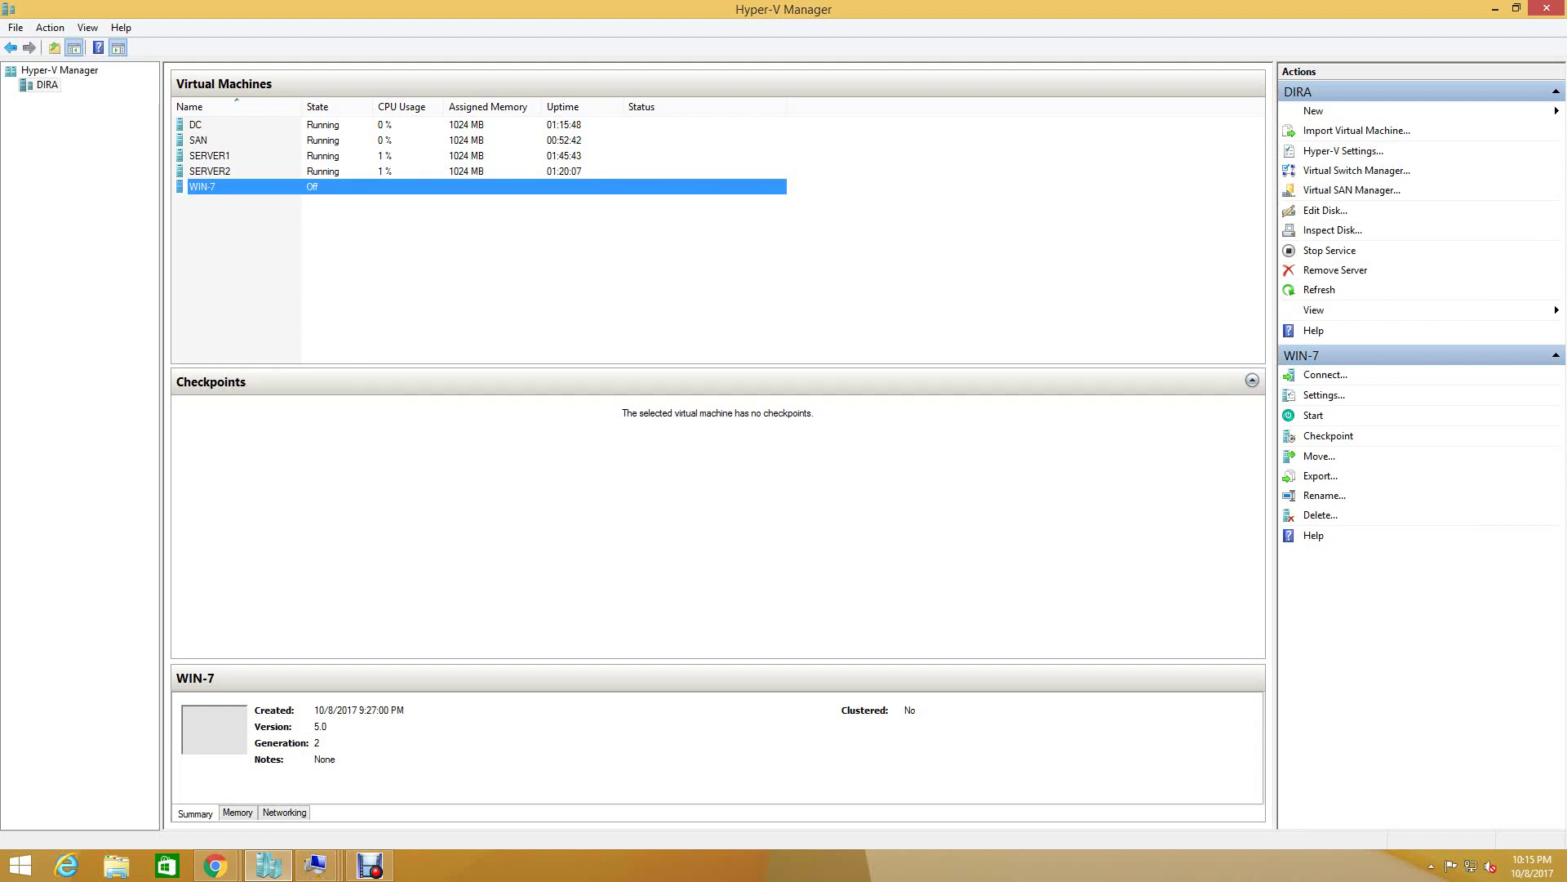
key("ctrl+space")
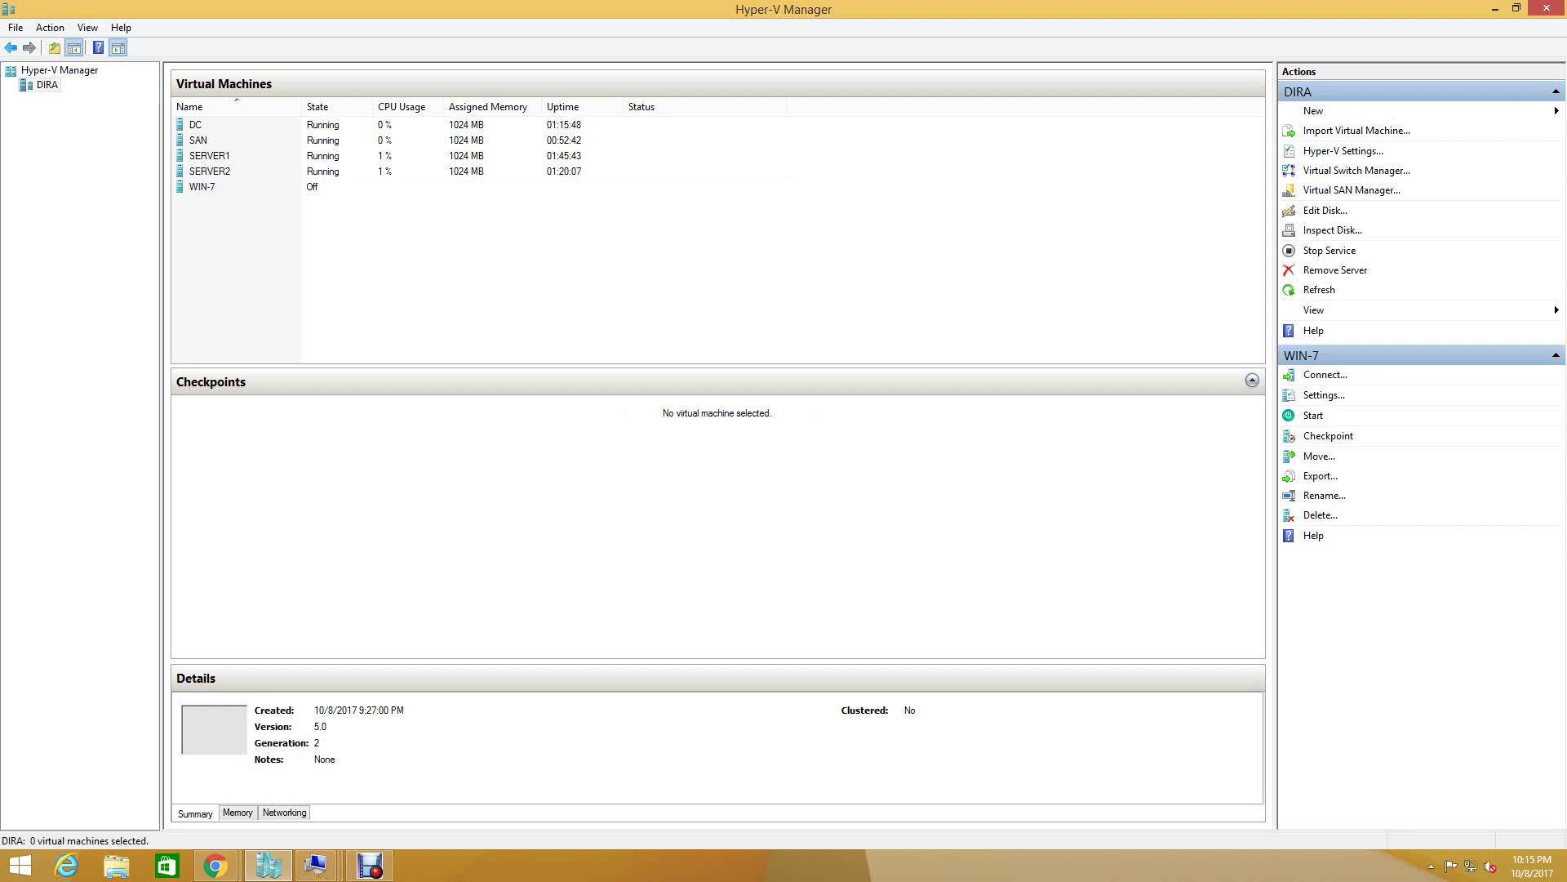
left_click(202, 187)
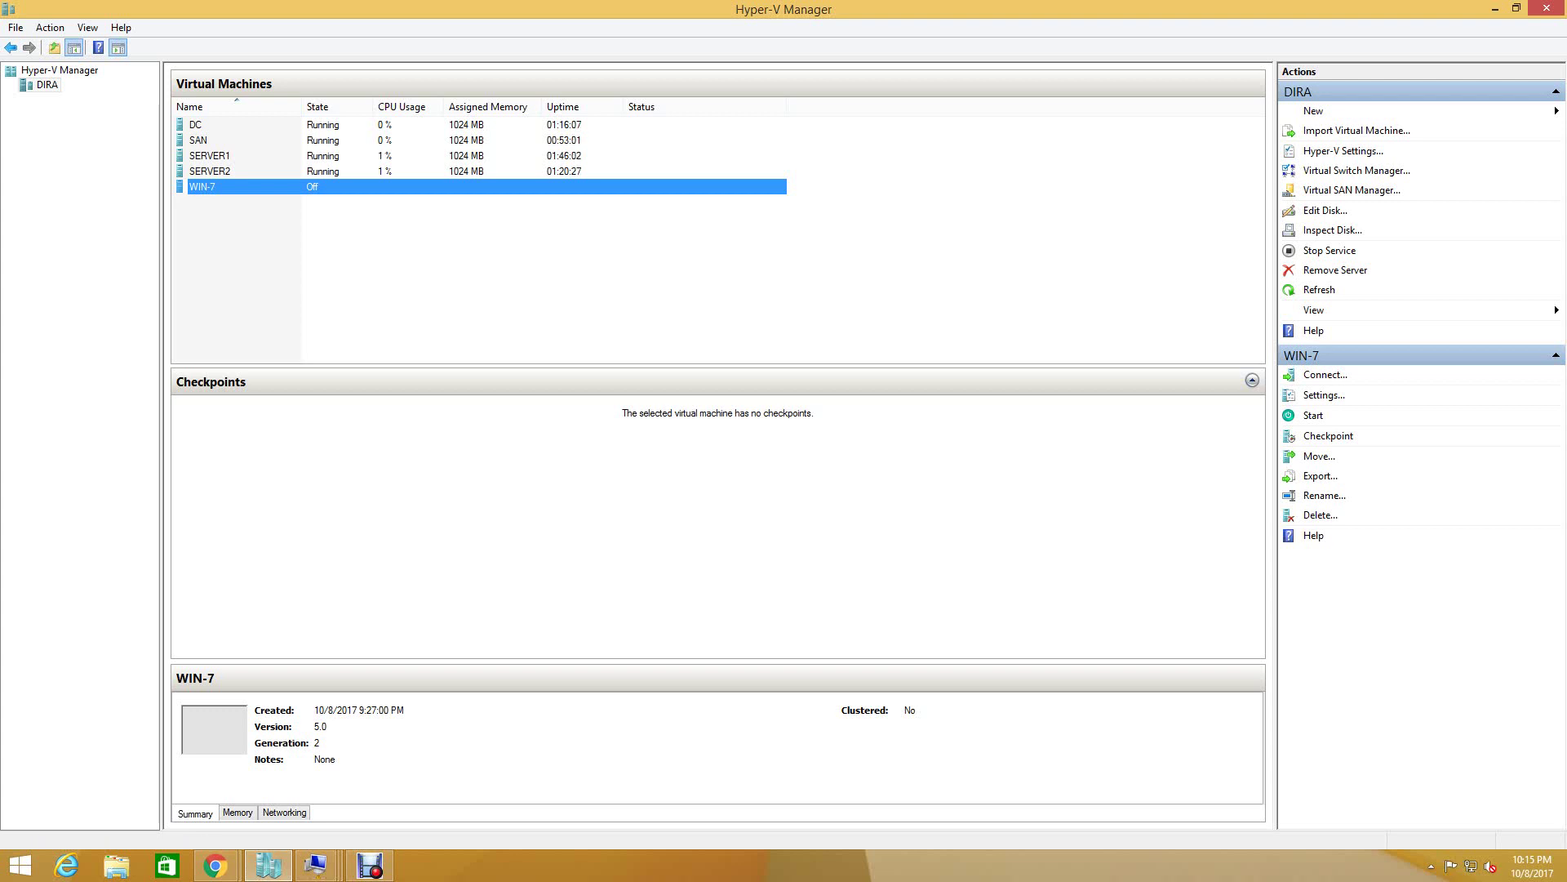
mouse_move(315, 865)
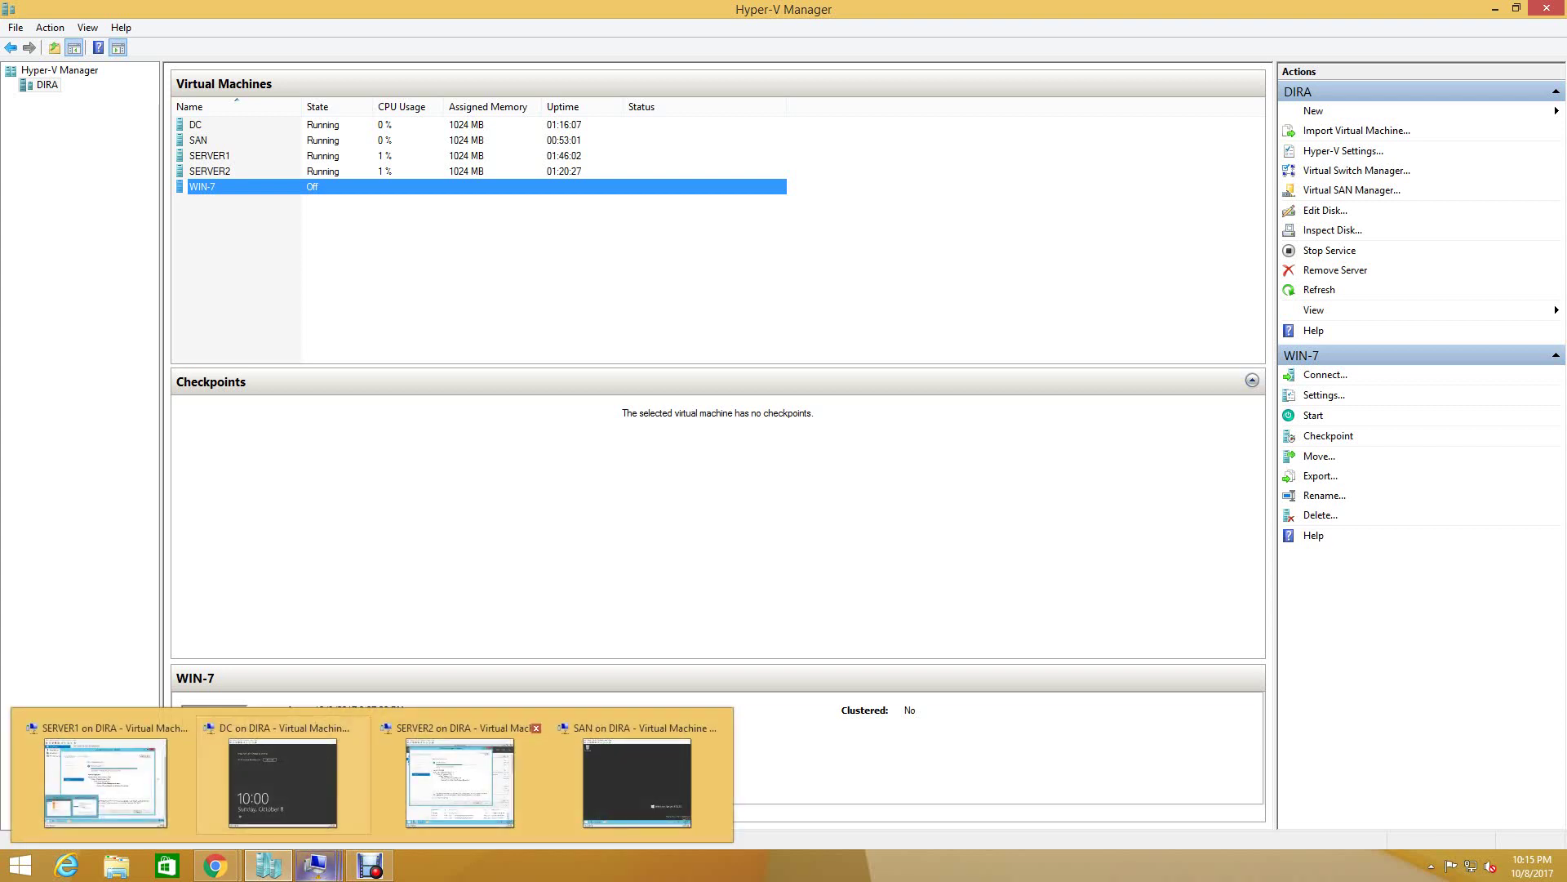
mouse_move(459, 782)
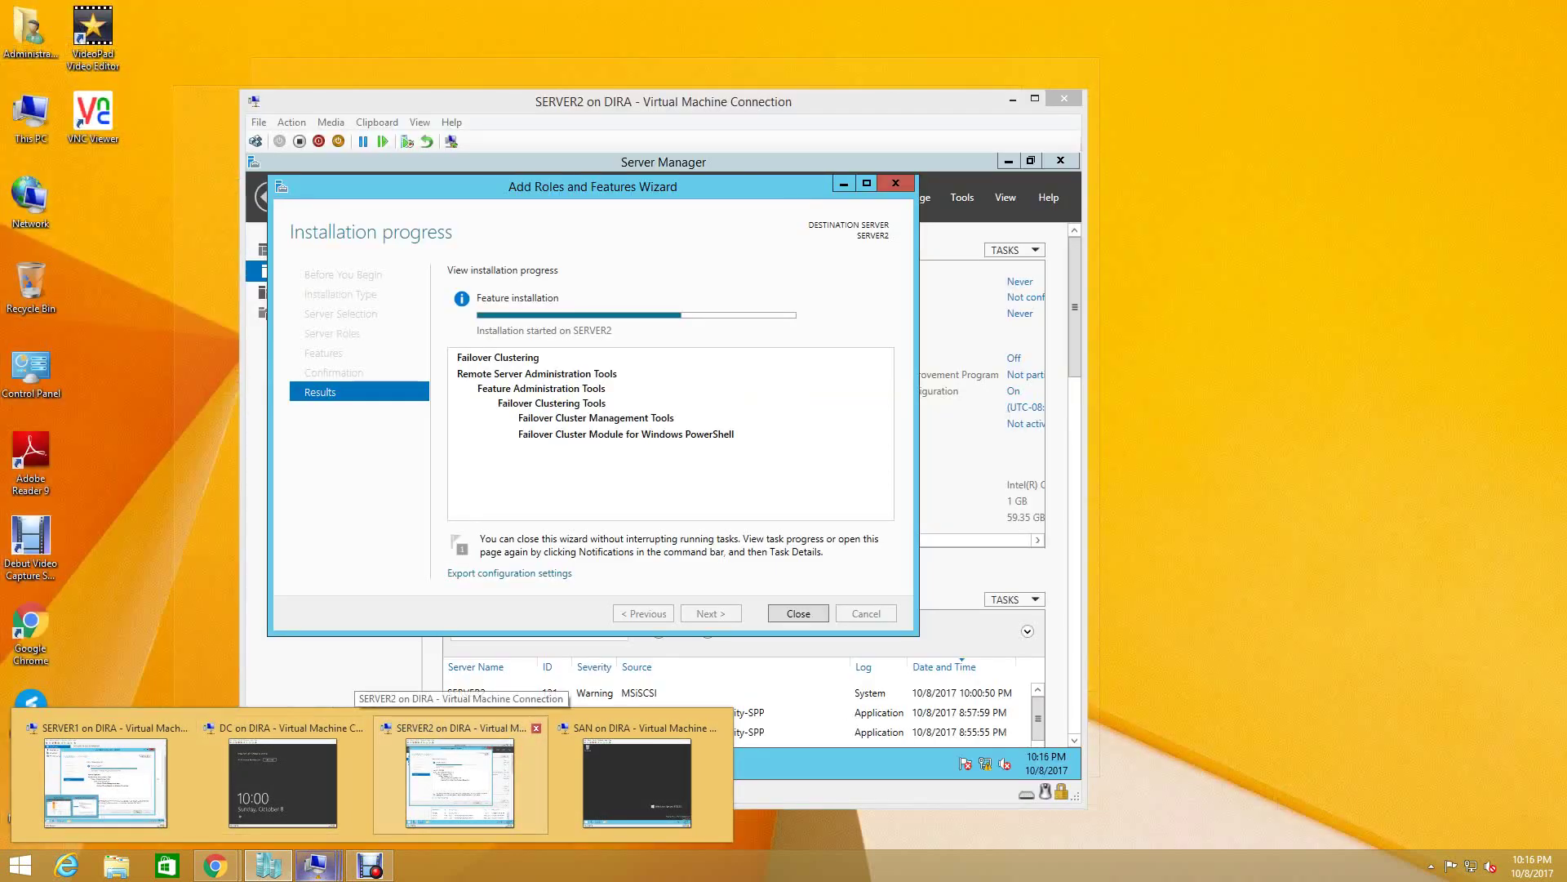
- Close SERVER1's succeeded Add Roles and Features Wizard and restore the Settings for WIN-7 window
mouse_move(105, 782)
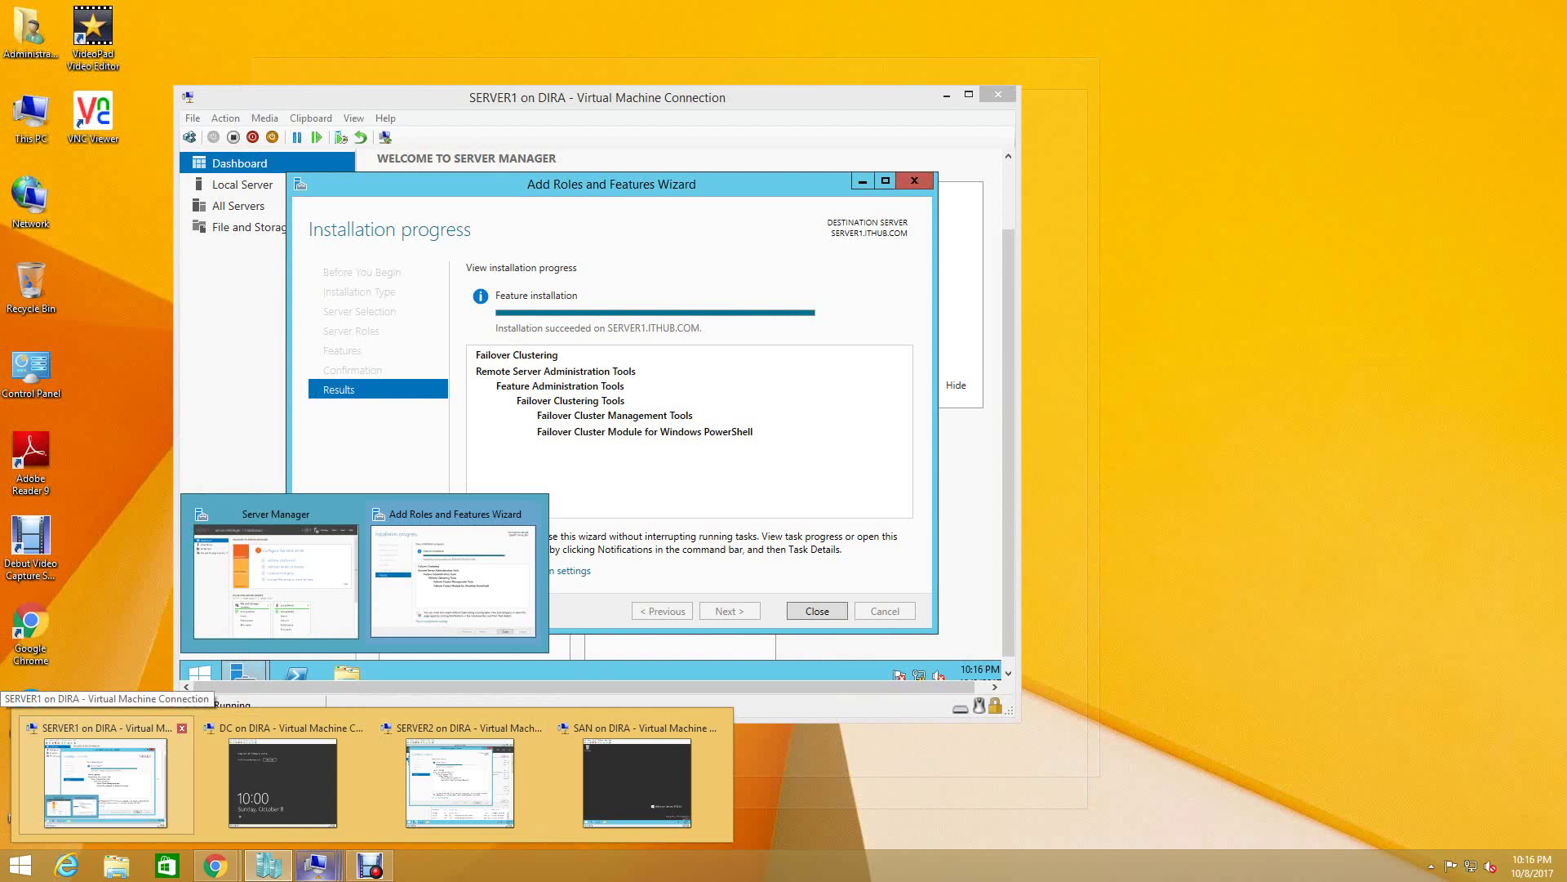
left_click(104, 782)
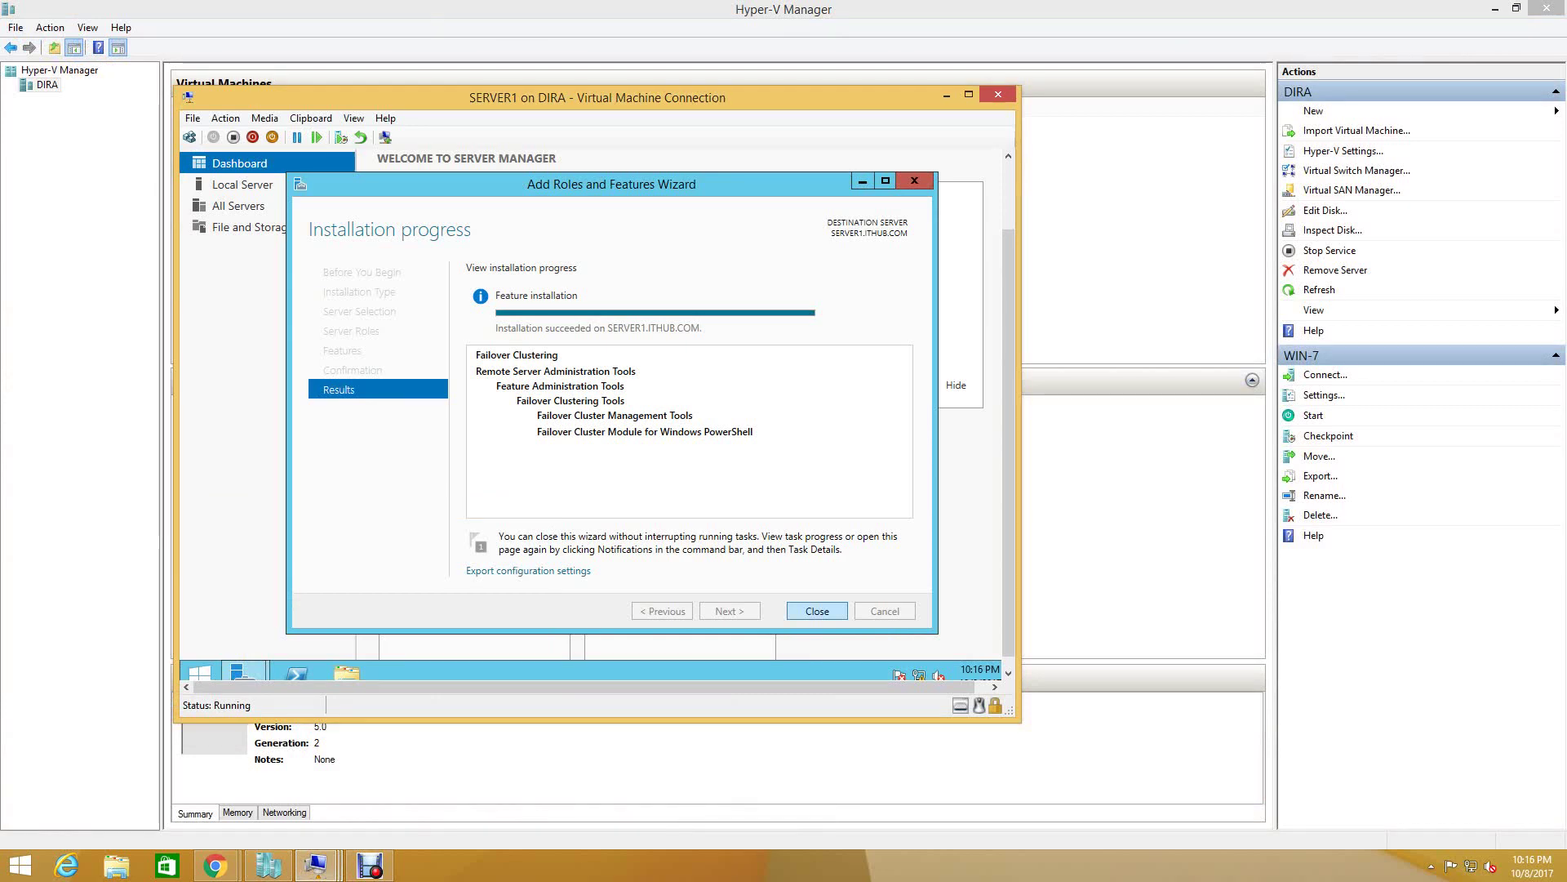
key("Return")
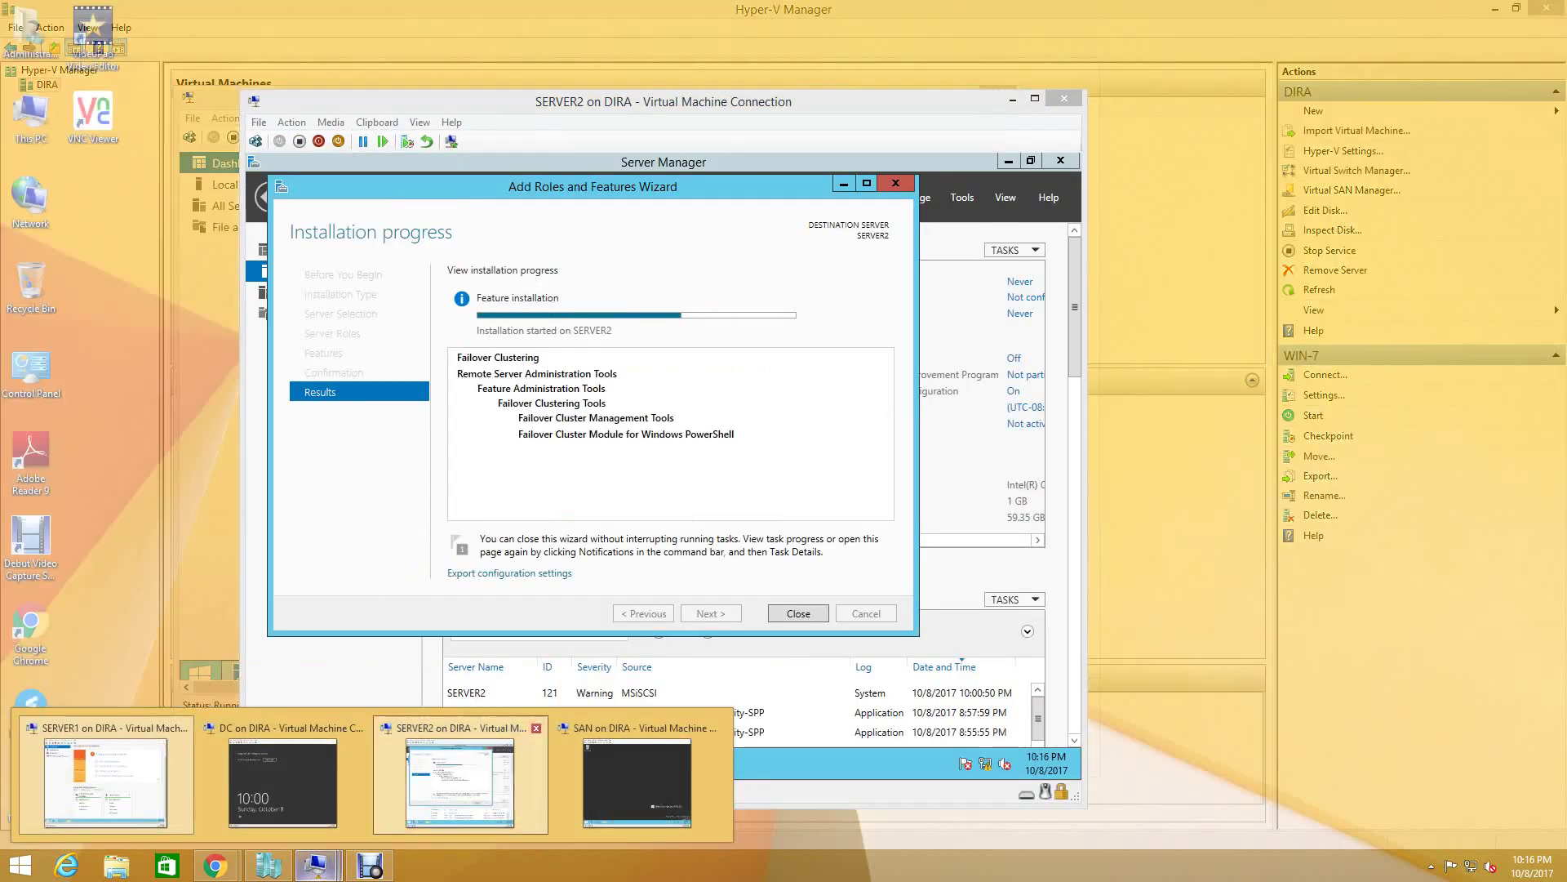
left_click(473, 787)
left_click(266, 865)
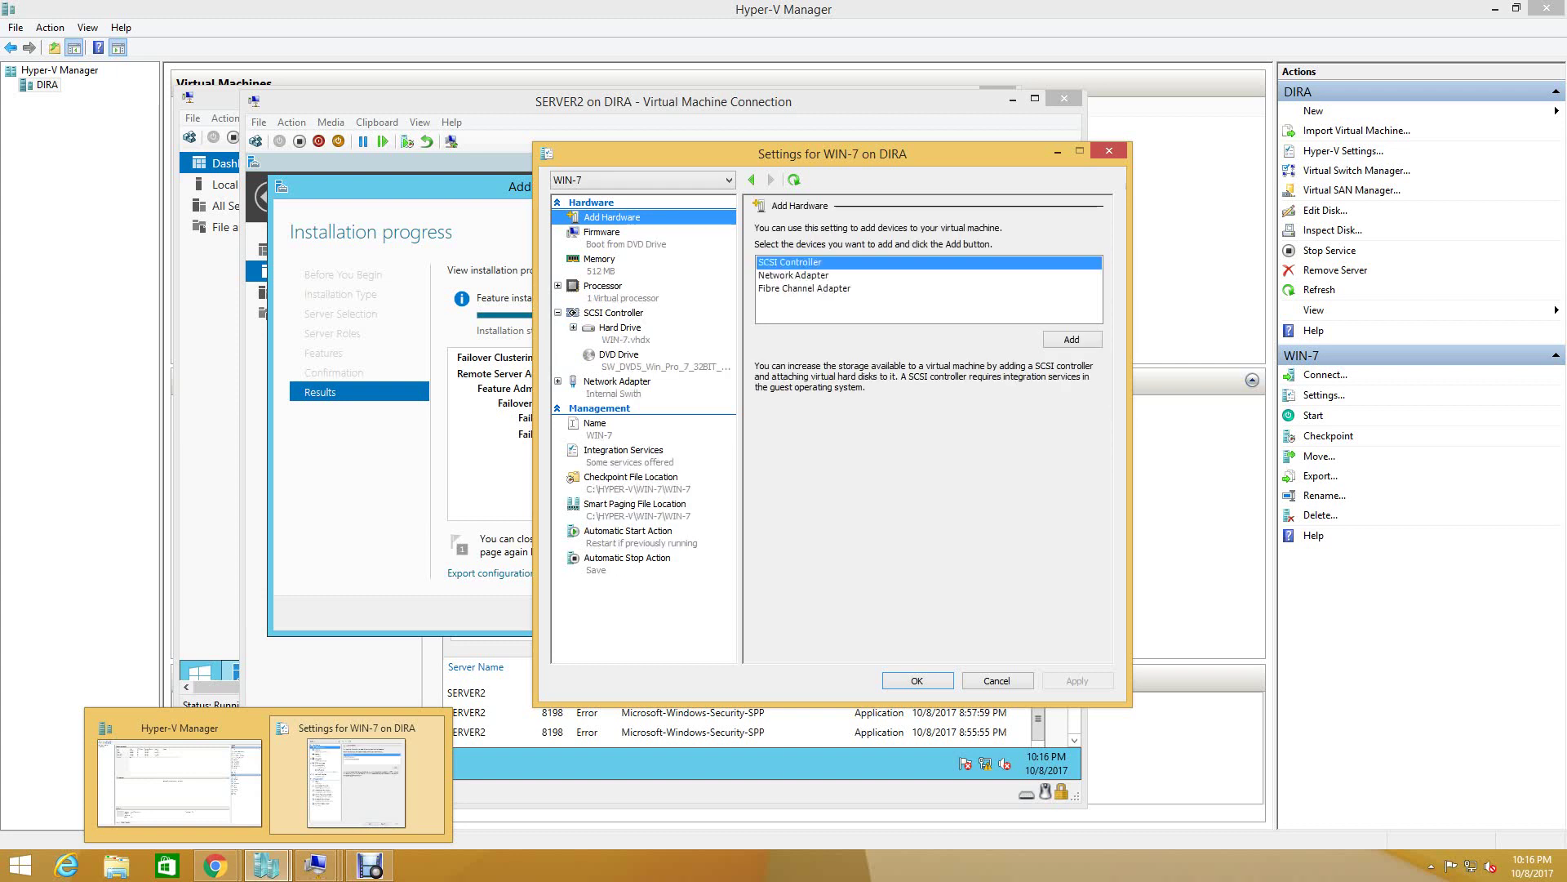
- Attach the Win_Pro_7_64BIT ISO from Downloads to WIN-7's DVD drive and apply the settings
left_click(619, 354)
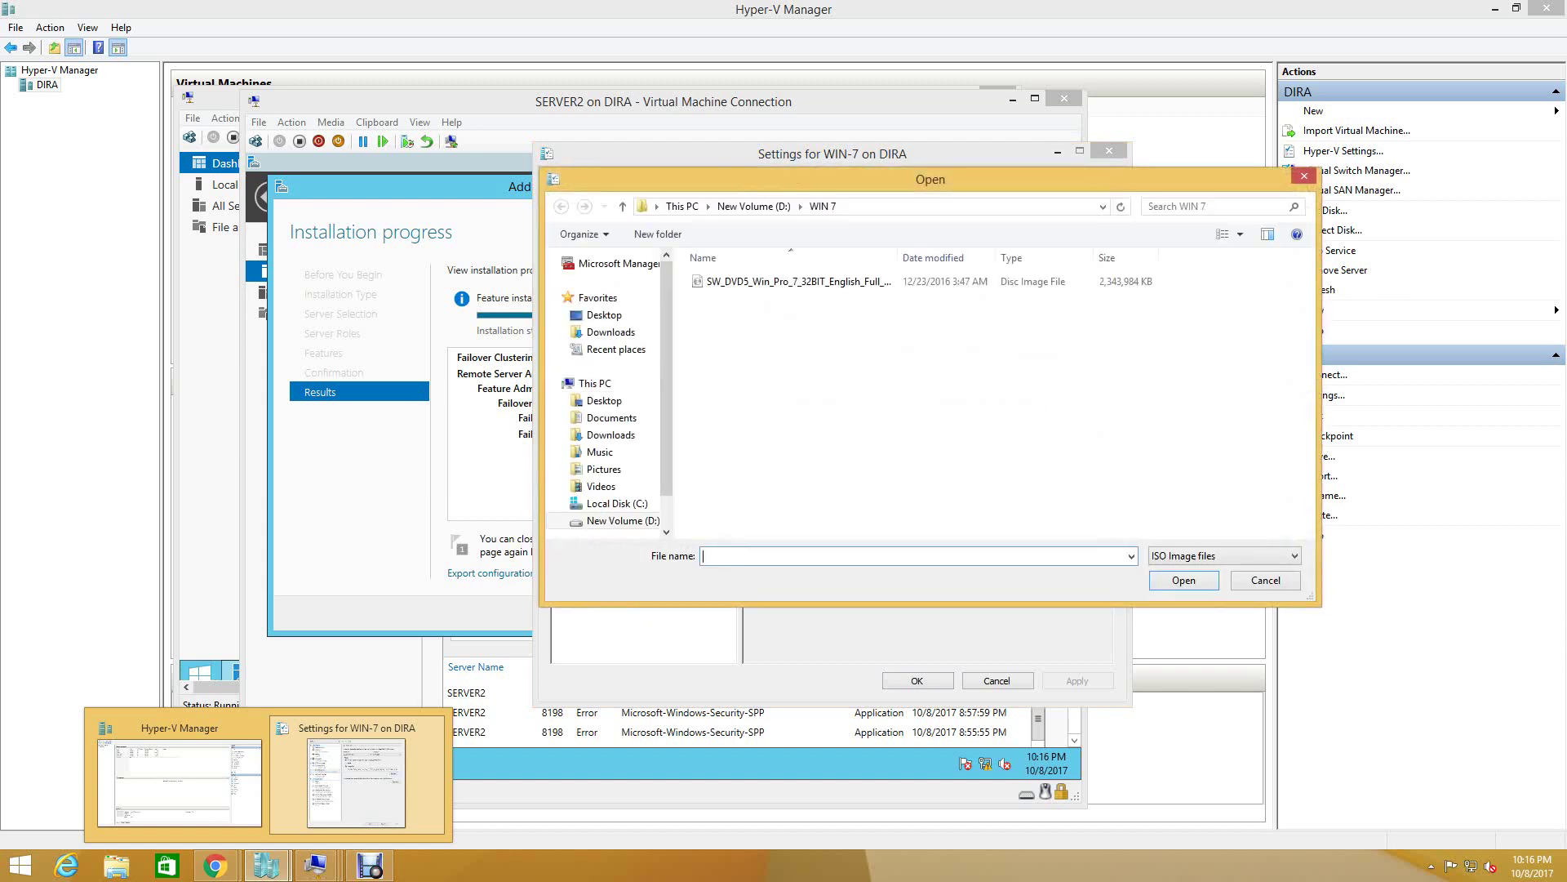
left_click(611, 331)
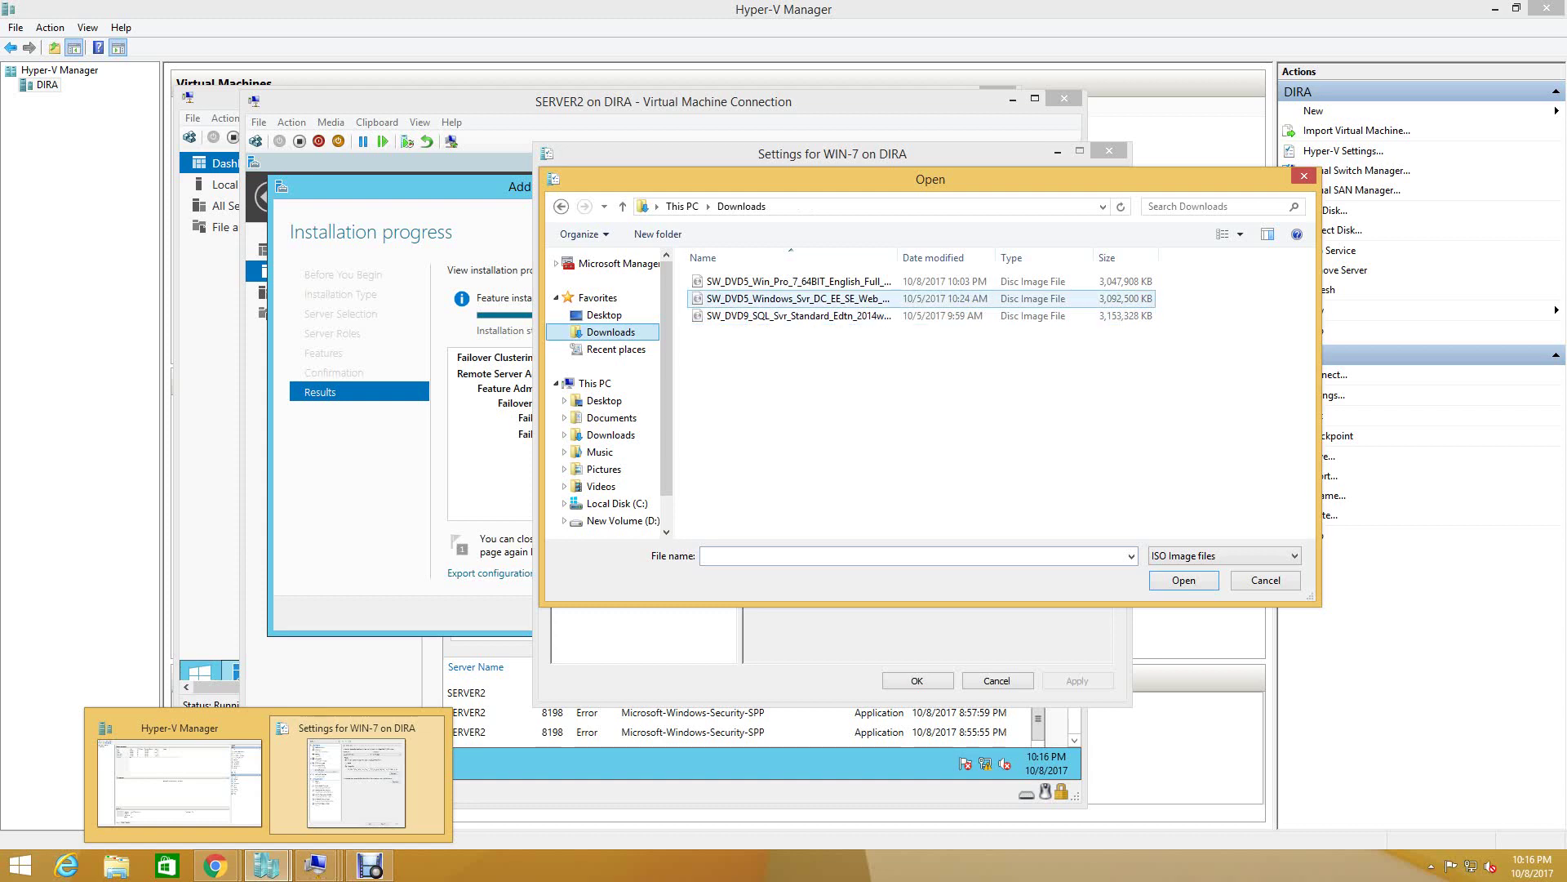
left_click(798, 280)
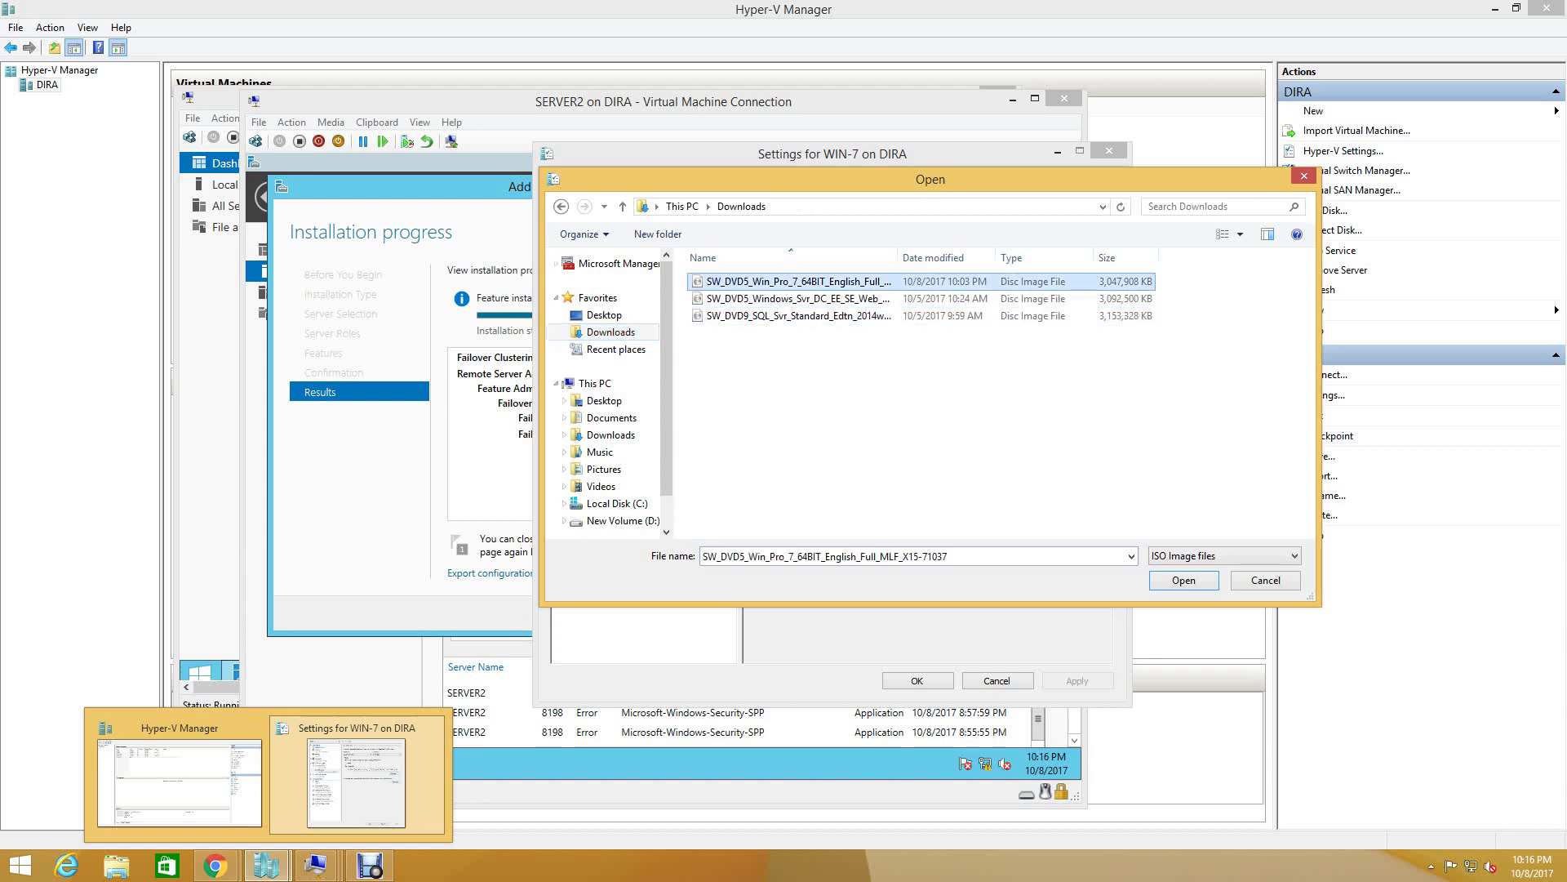
left_click(1184, 580)
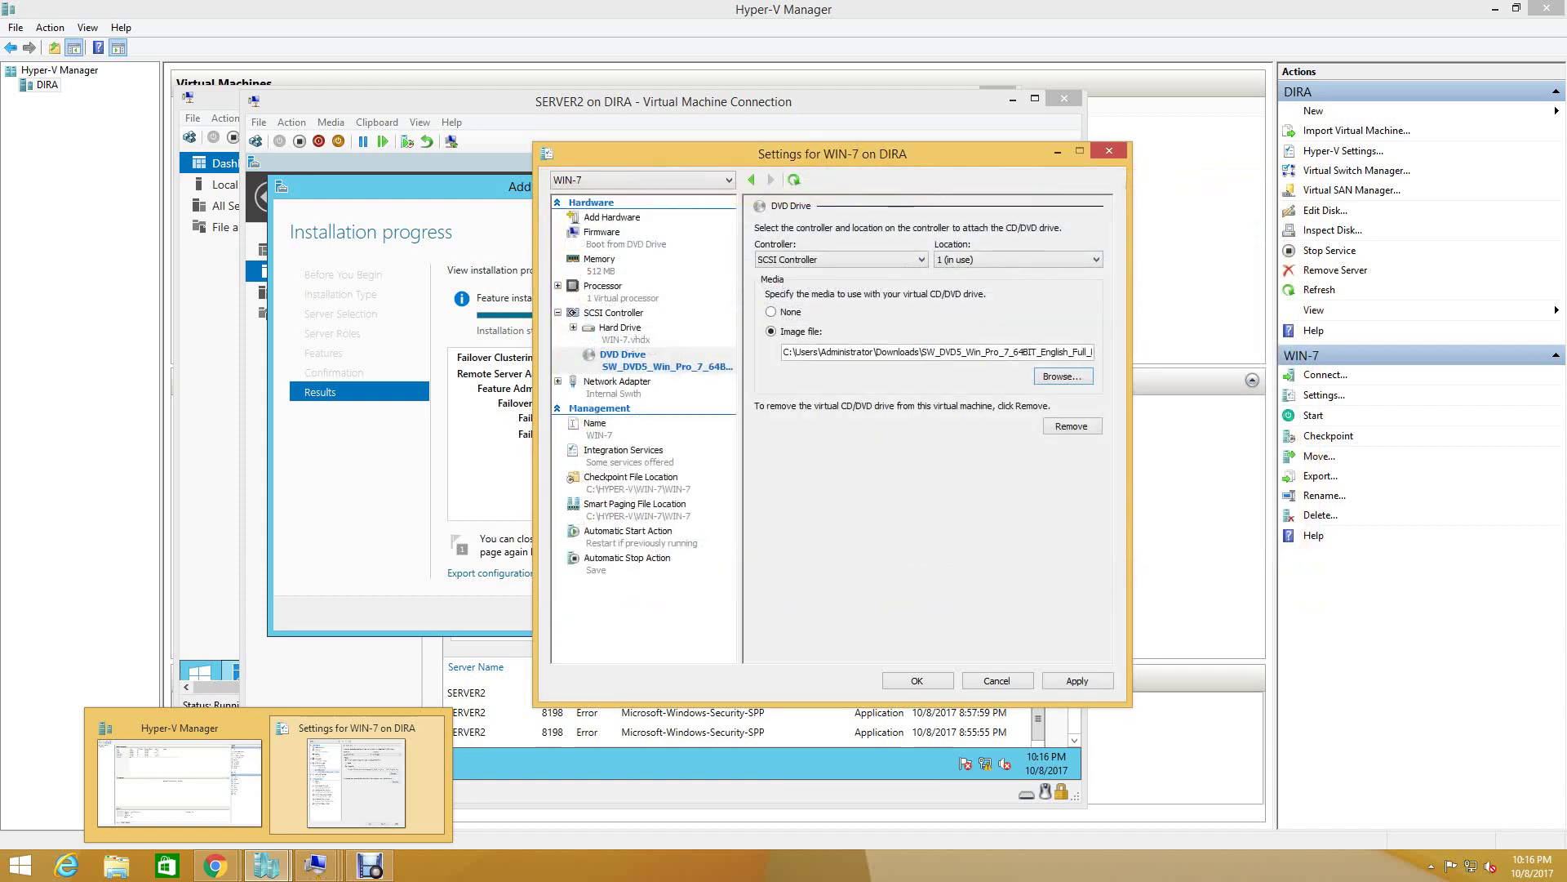
key("alt+a")
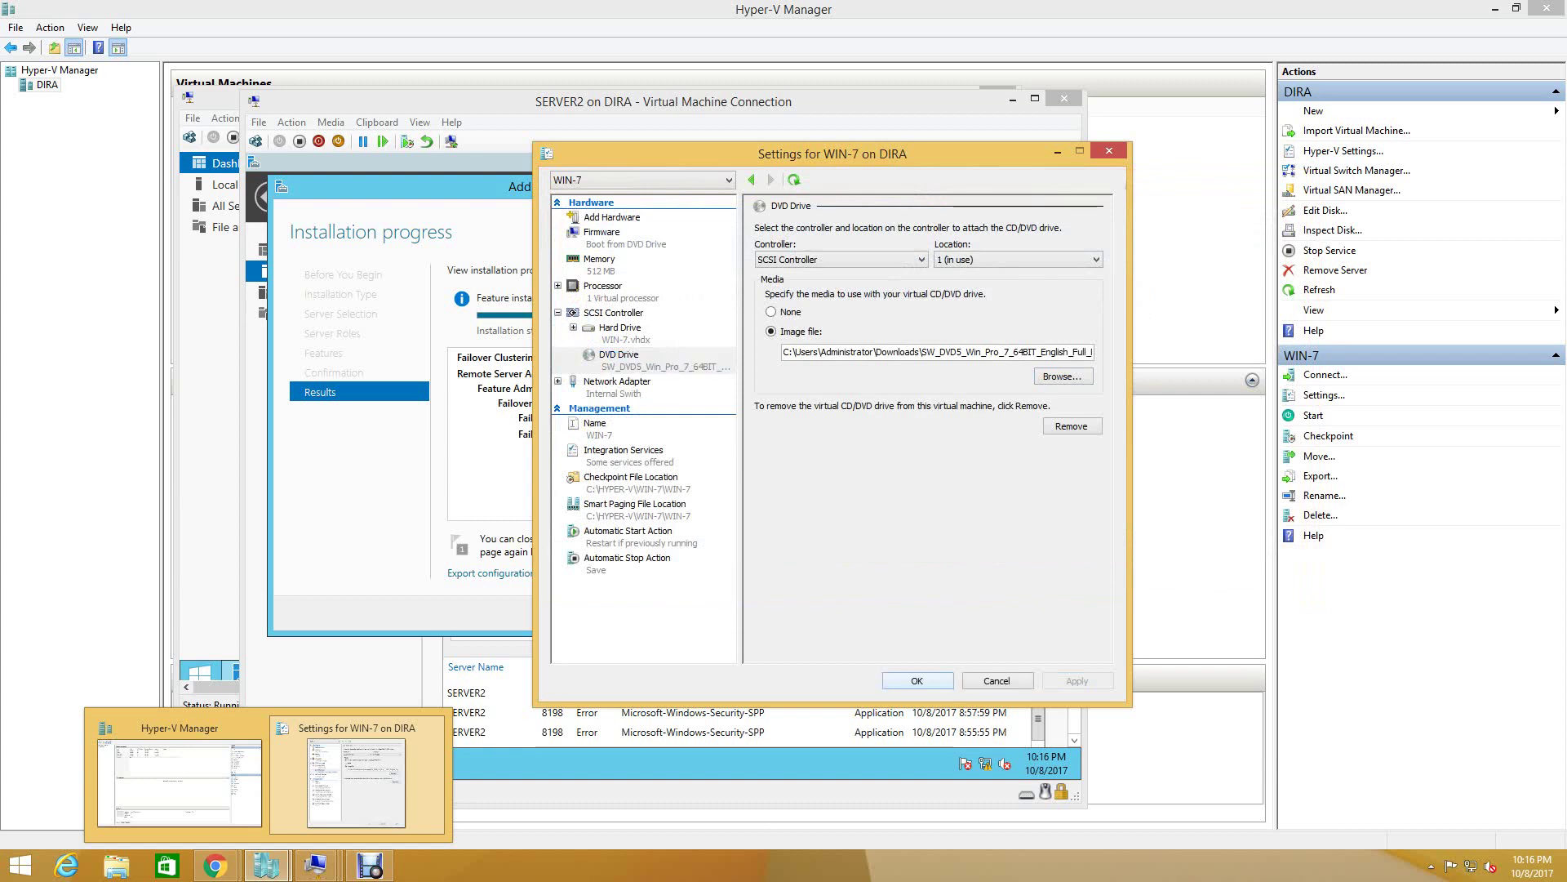
key("Return")
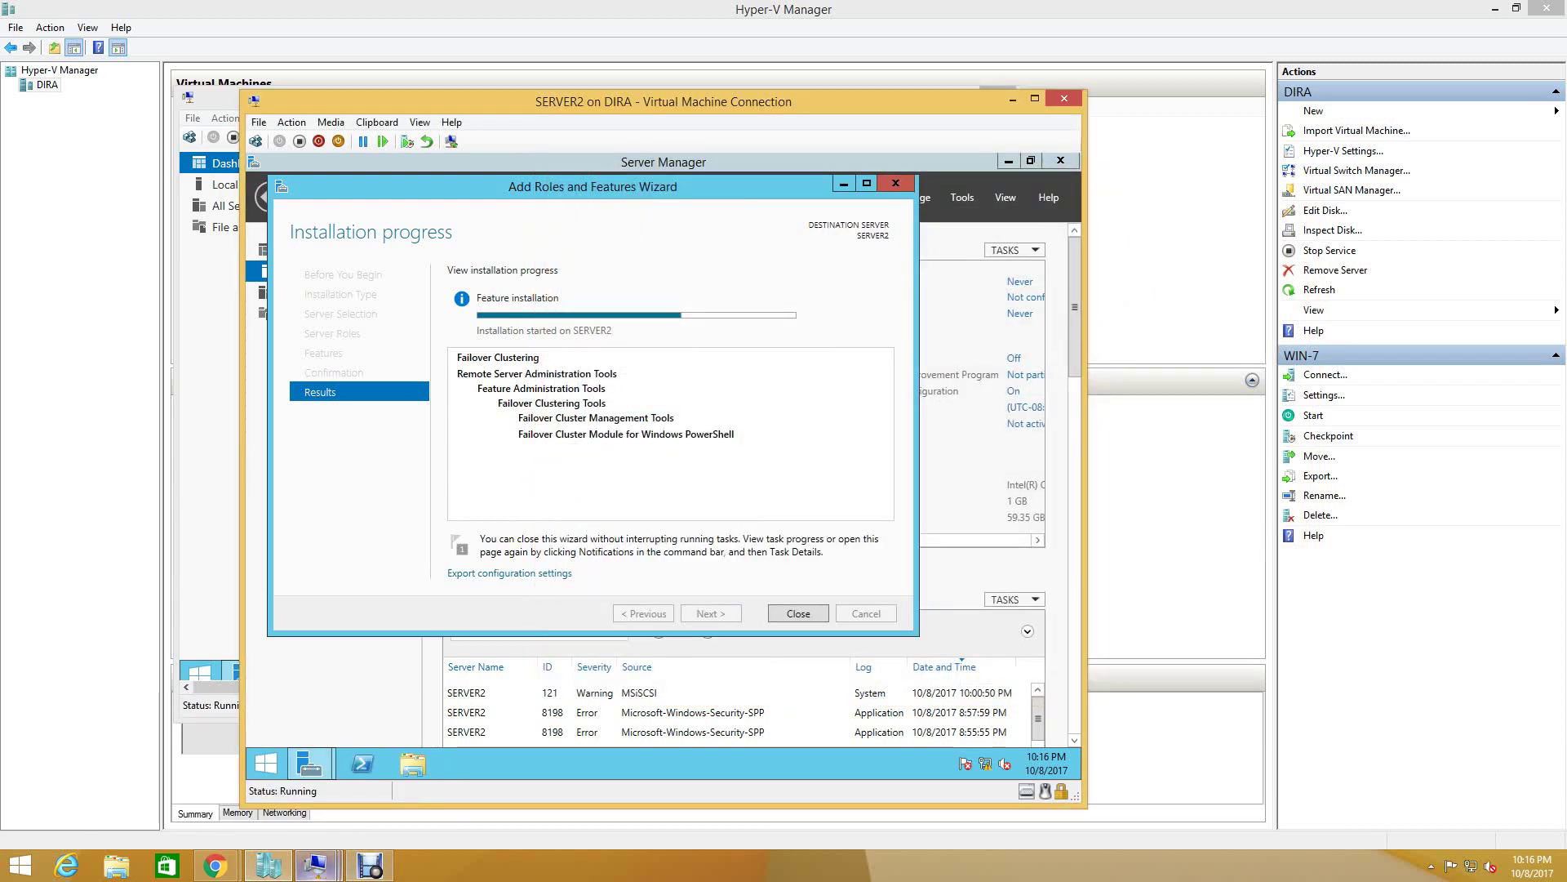
left_click(267, 865)
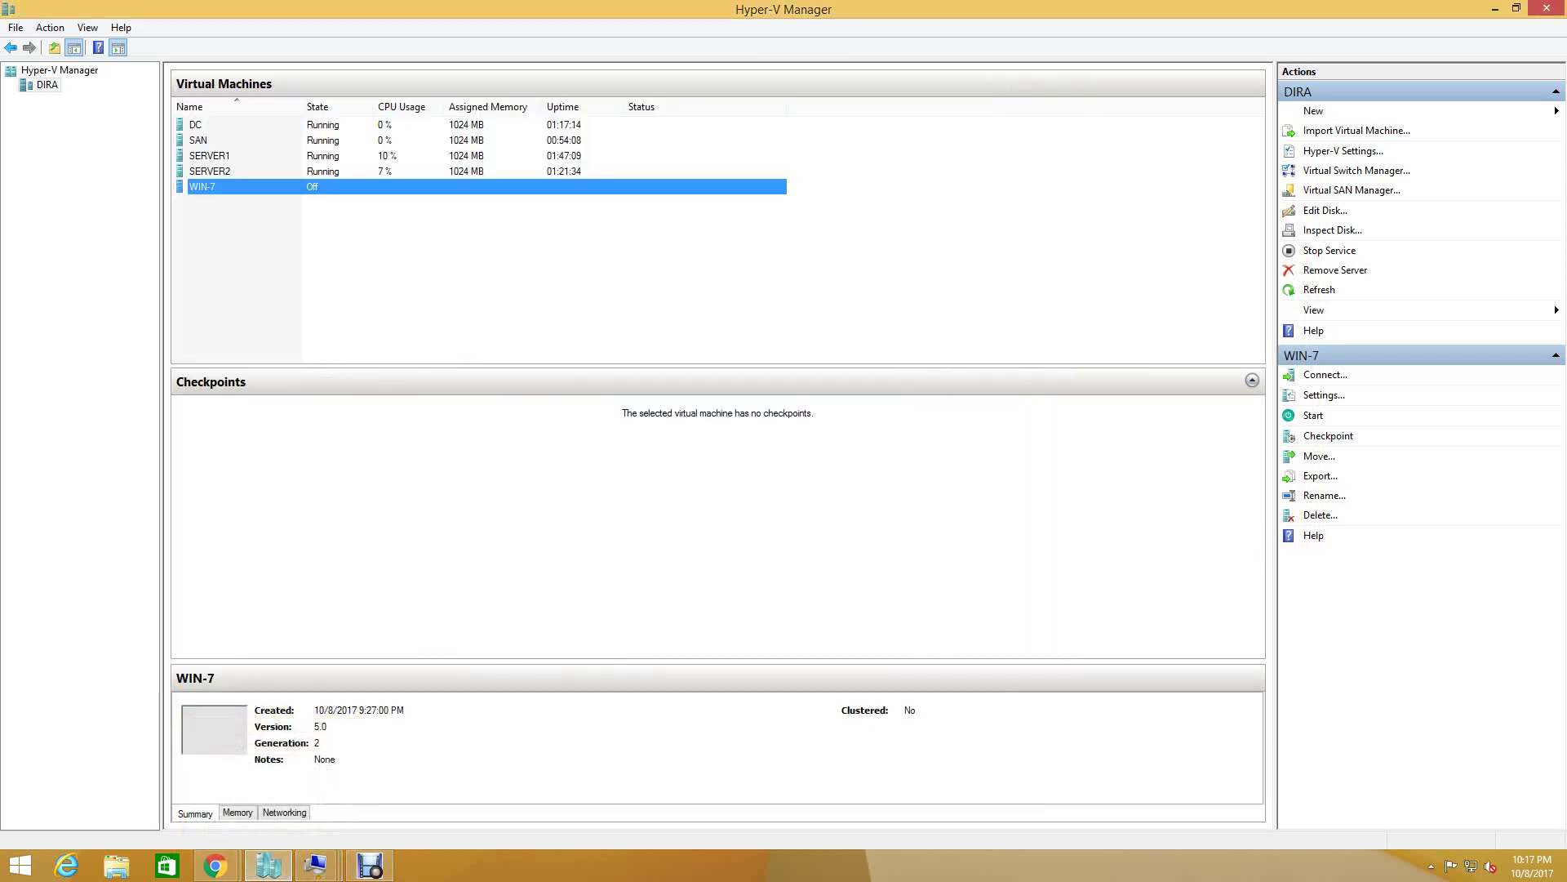
- Connect to the WIN-7 virtual machine's console and start the machine
right_click(300, 190)
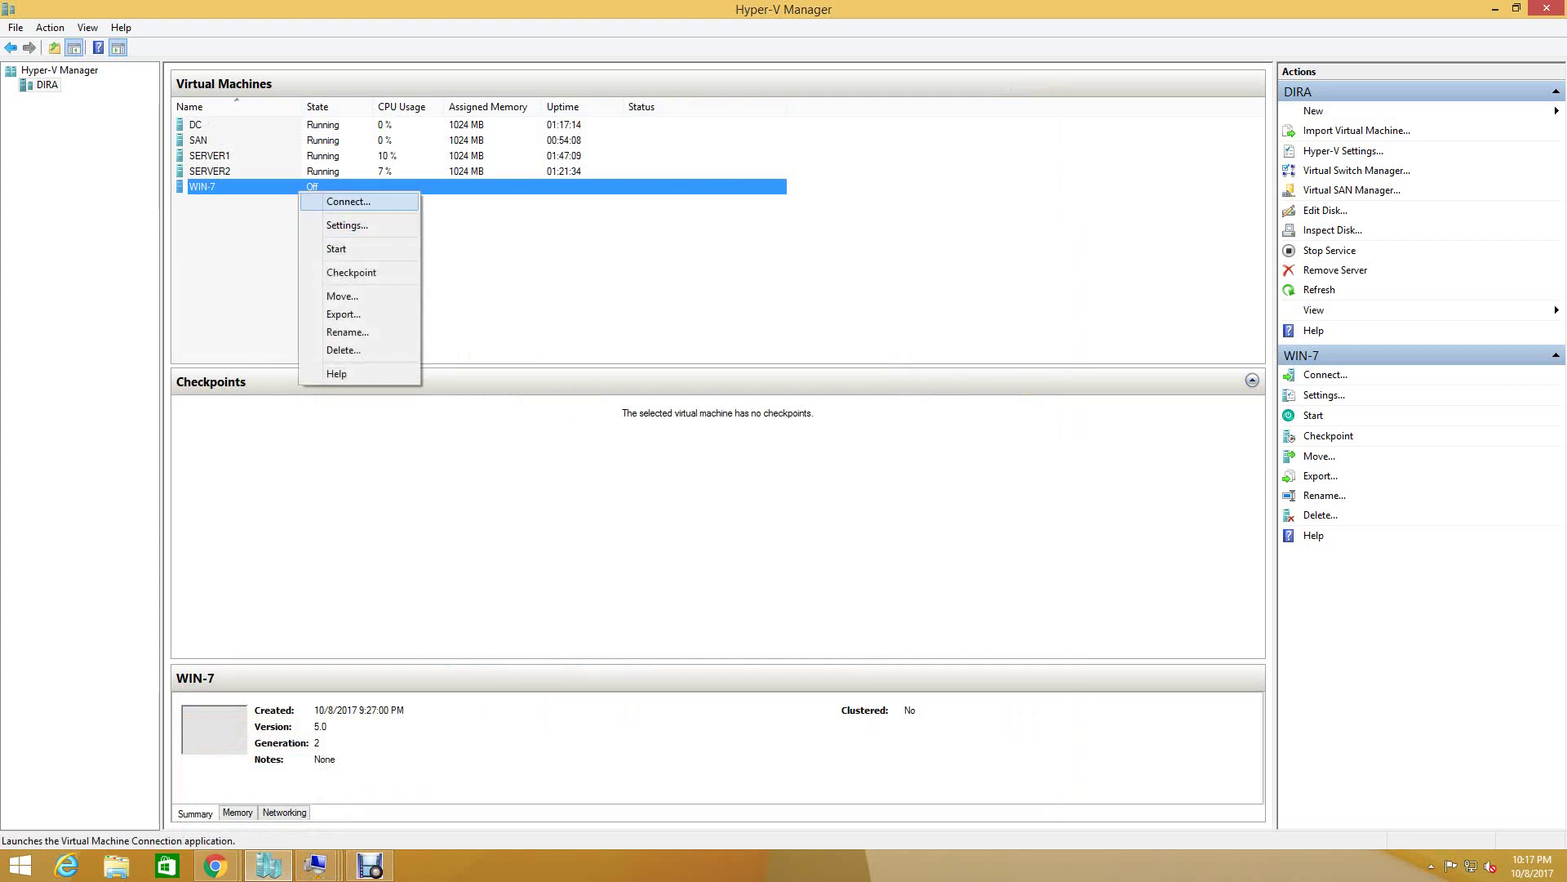
left_click(348, 201)
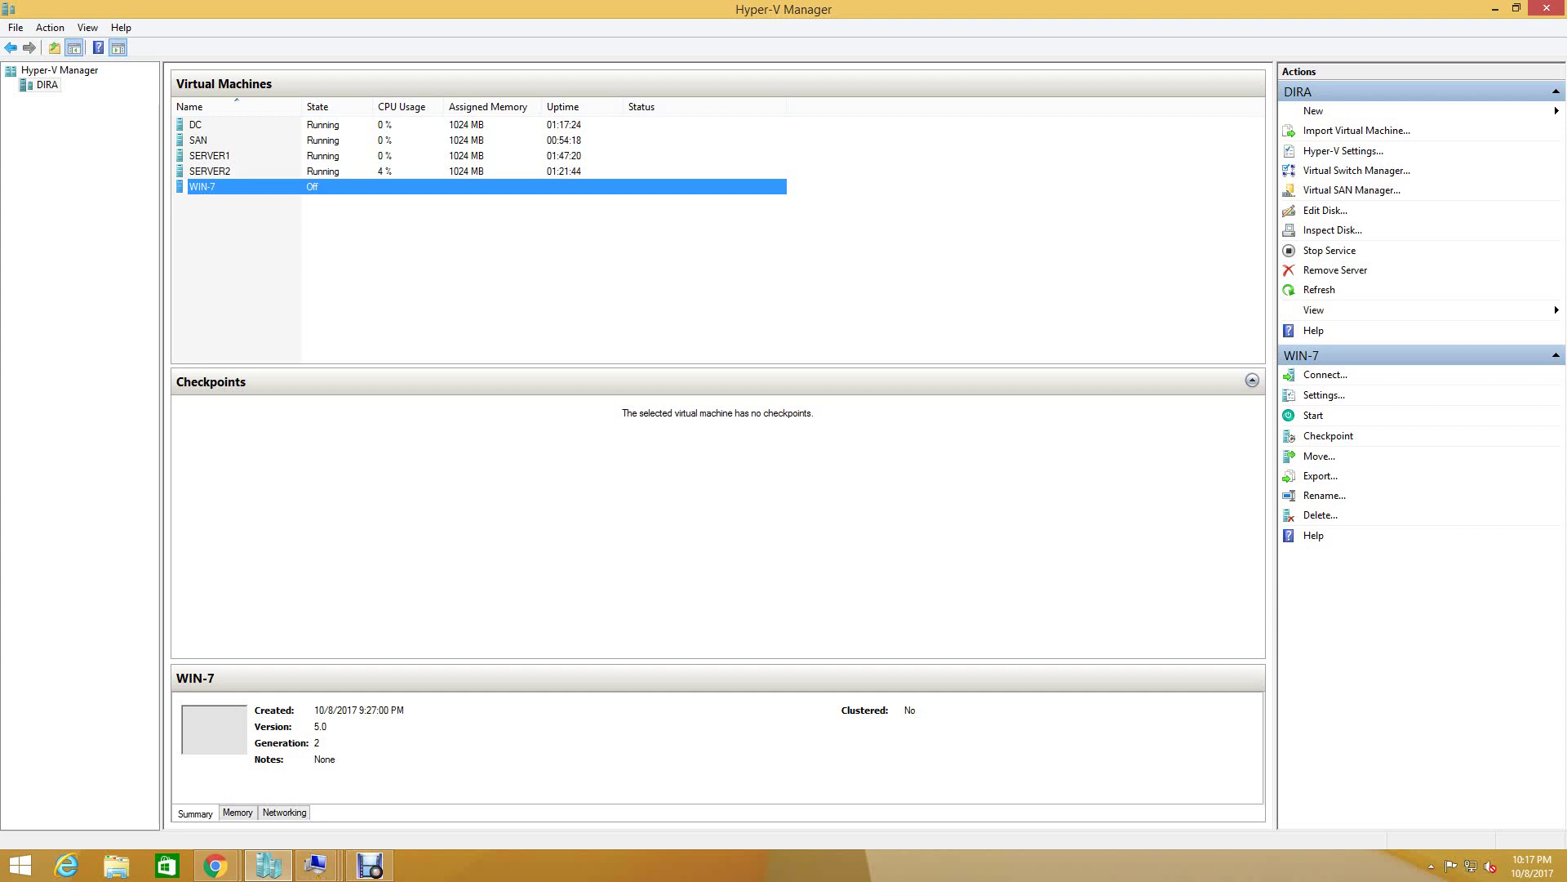
key("Return")
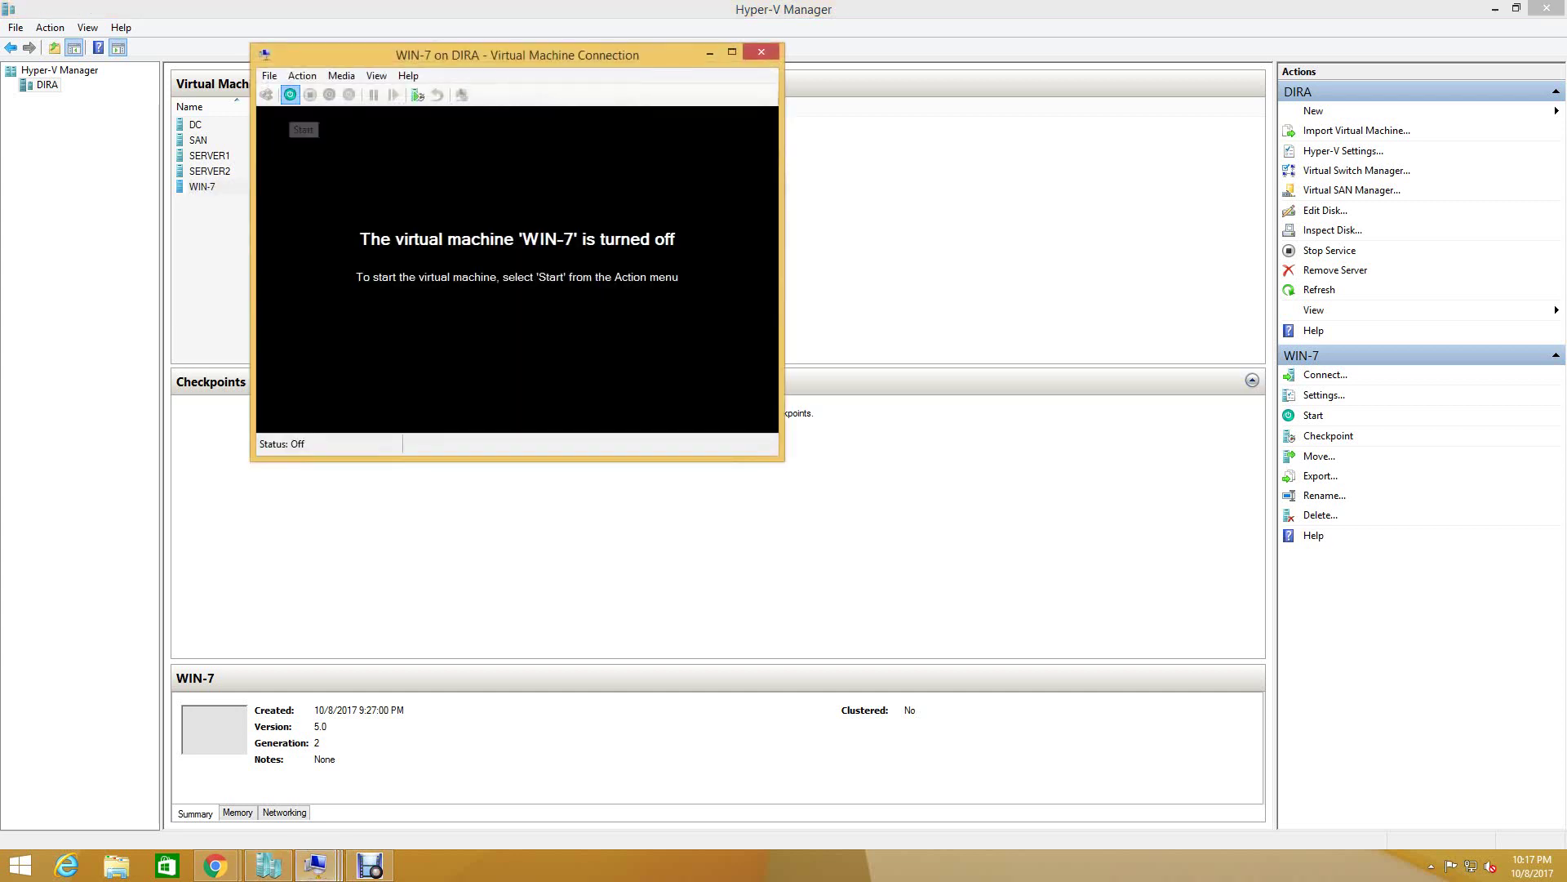
left_click(290, 95)
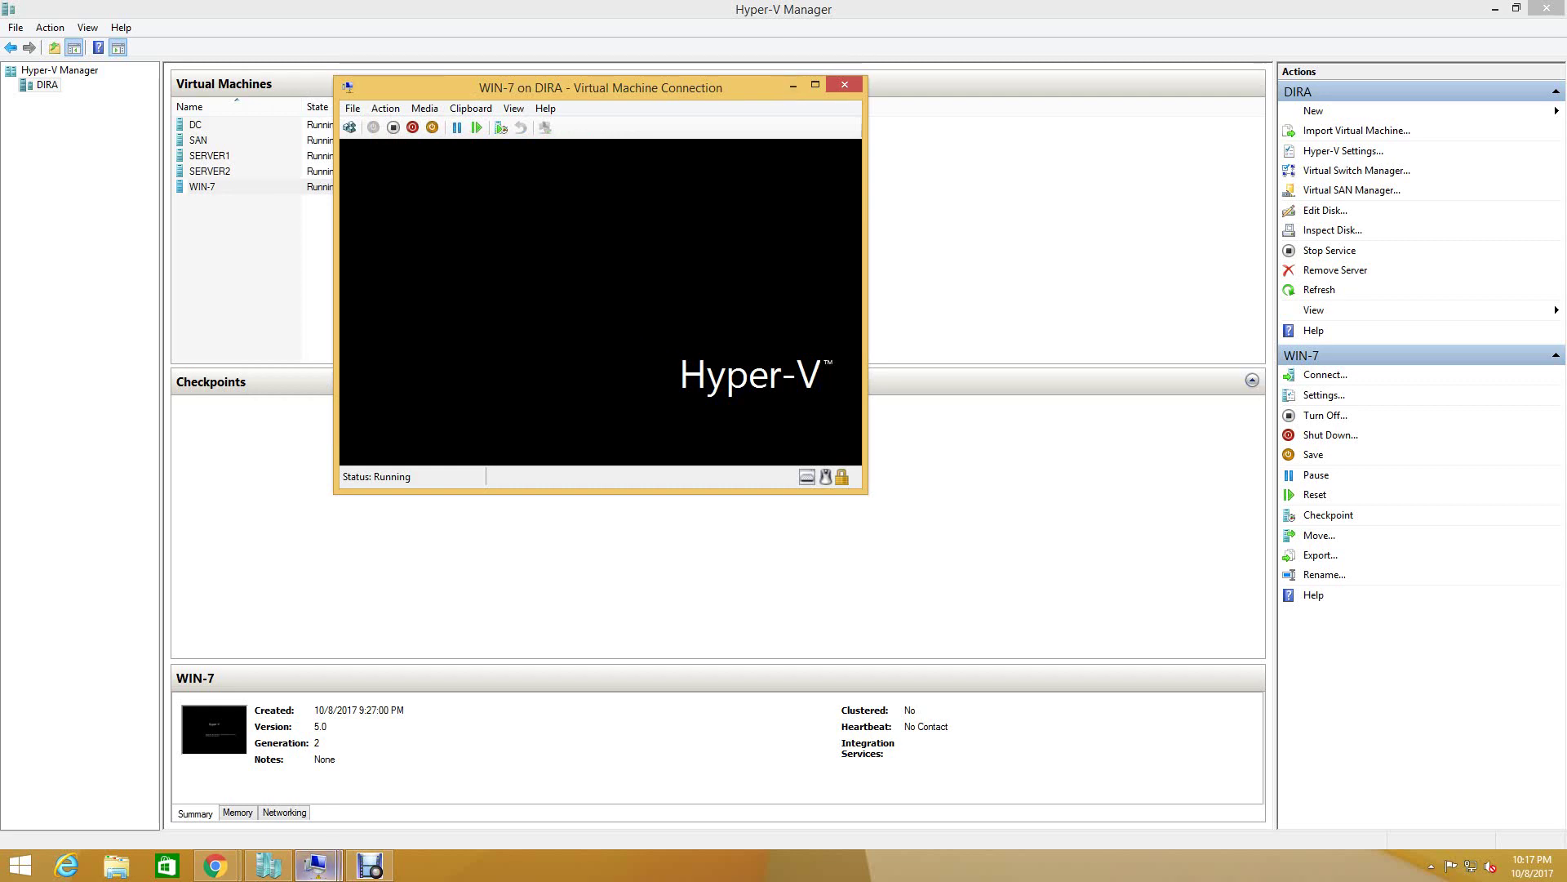
- Close SERVER2's finished Failover Clustering installation wizard
mouse_move(316, 865)
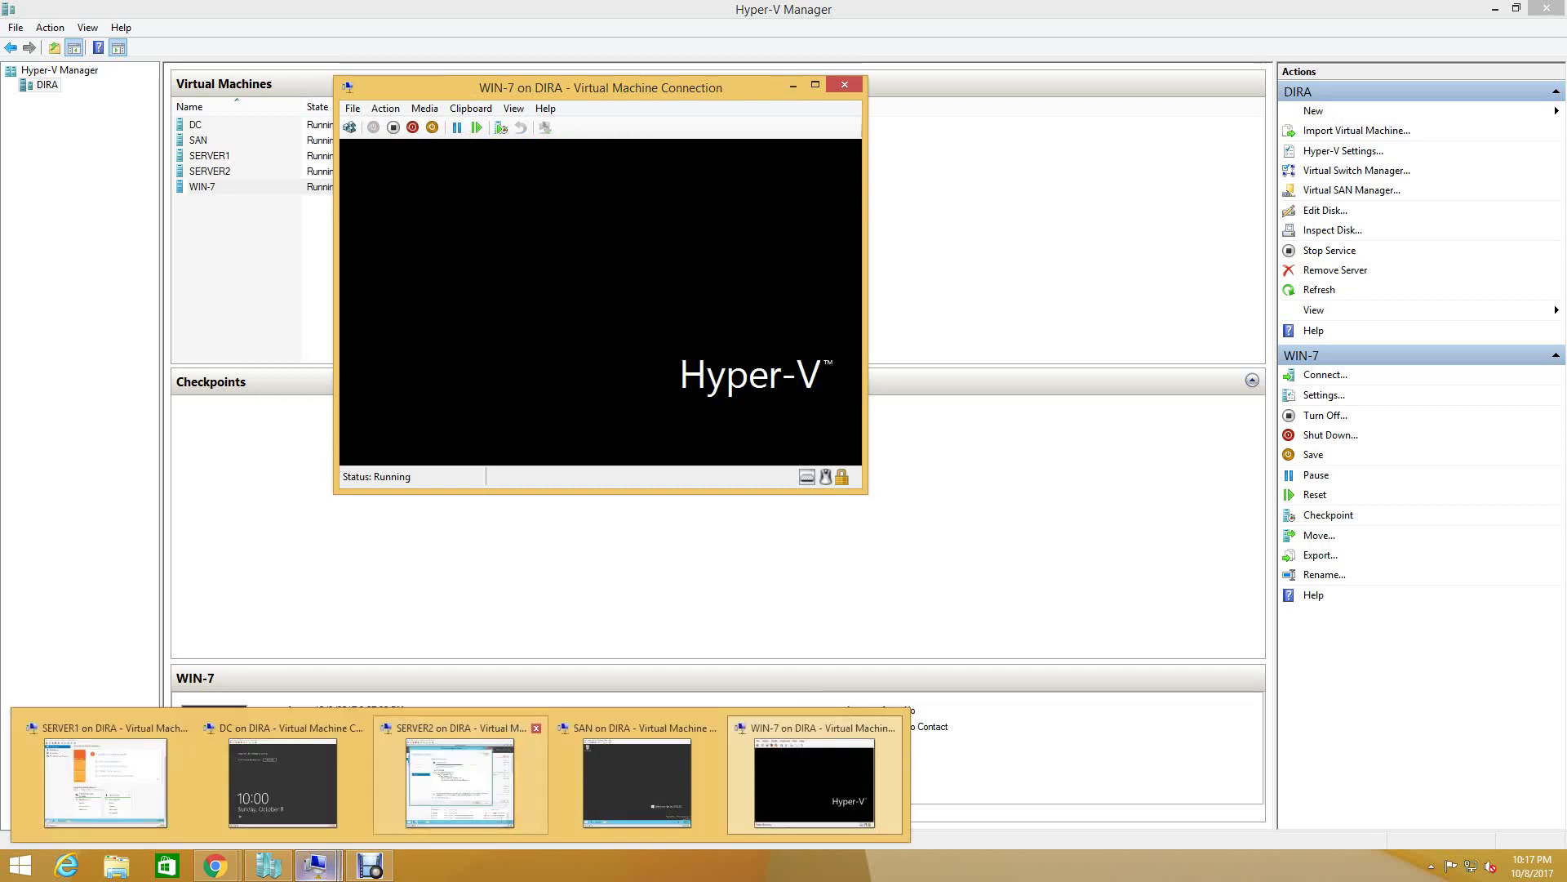
left_click(460, 782)
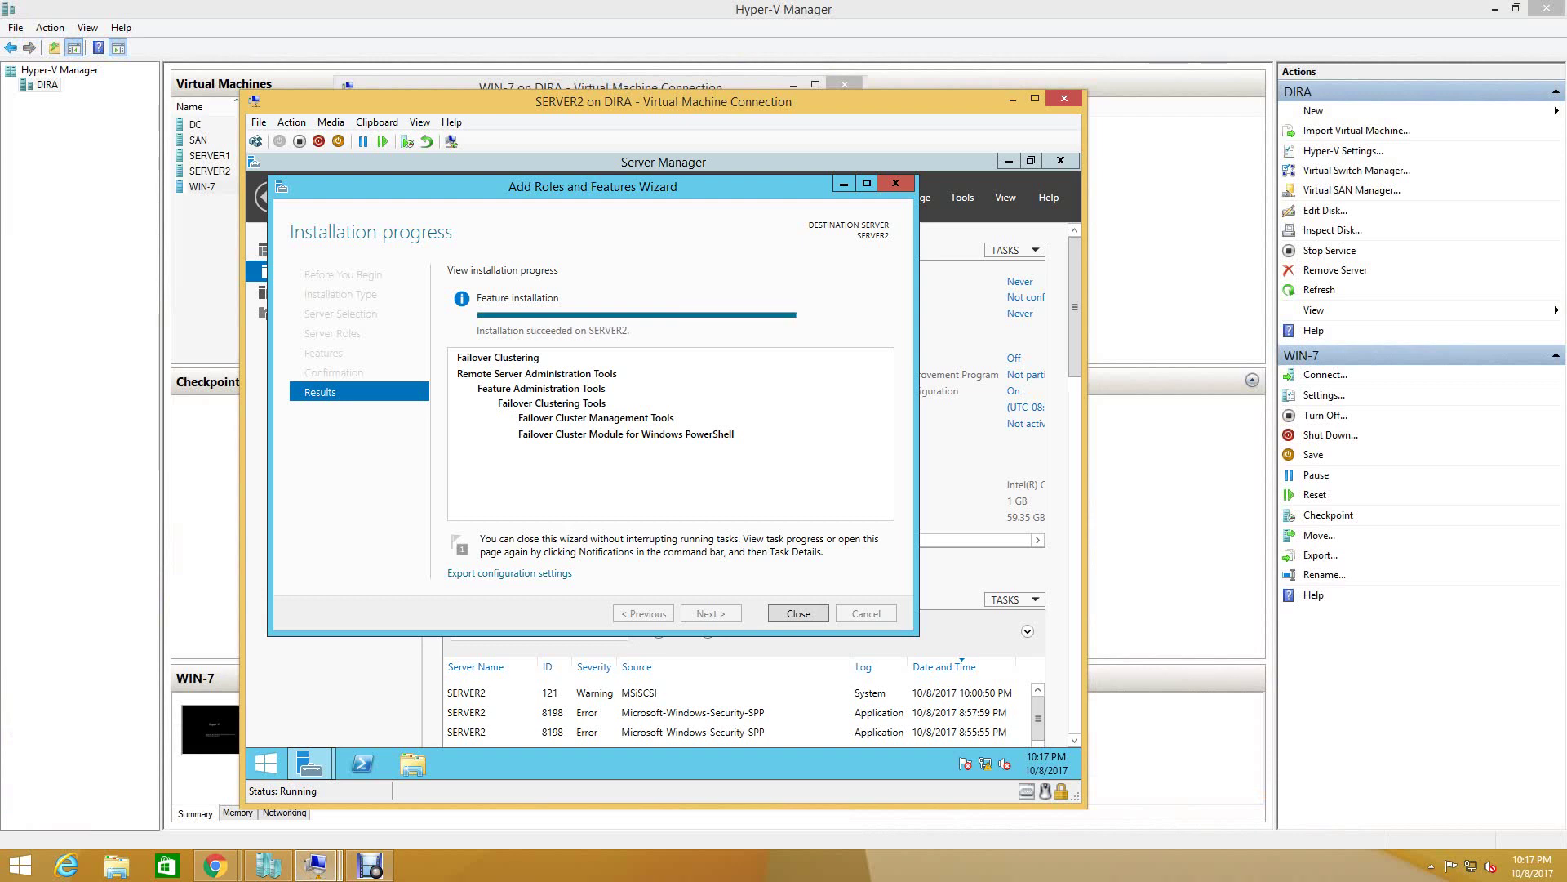
key("Return")
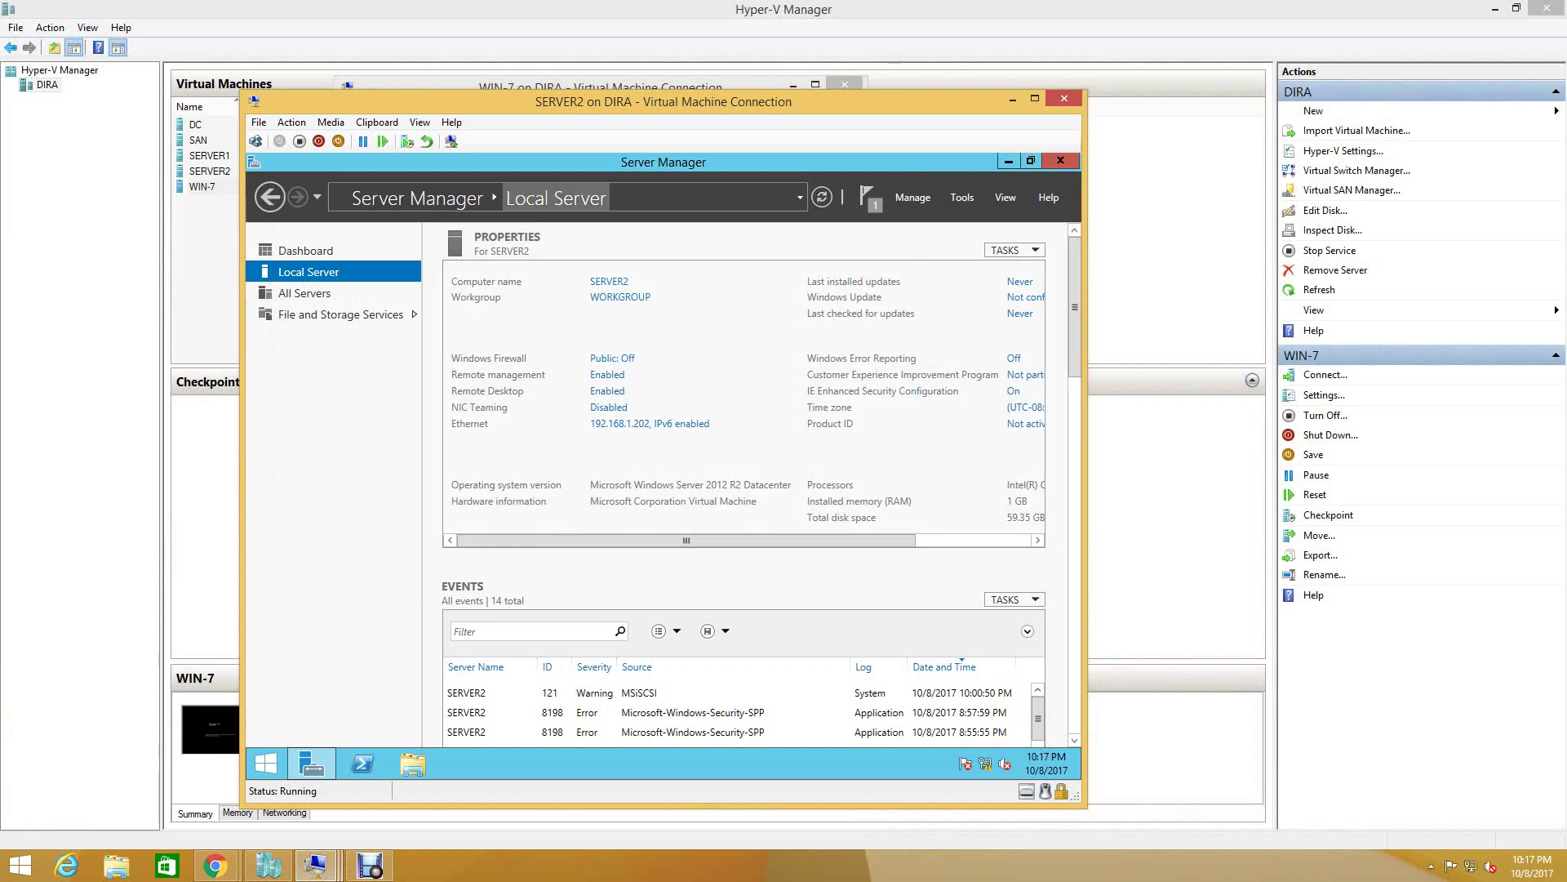
- Launch Failover Cluster Manager from Tools on SERVER1, then bring WIN-7's console forward
mouse_move(315, 865)
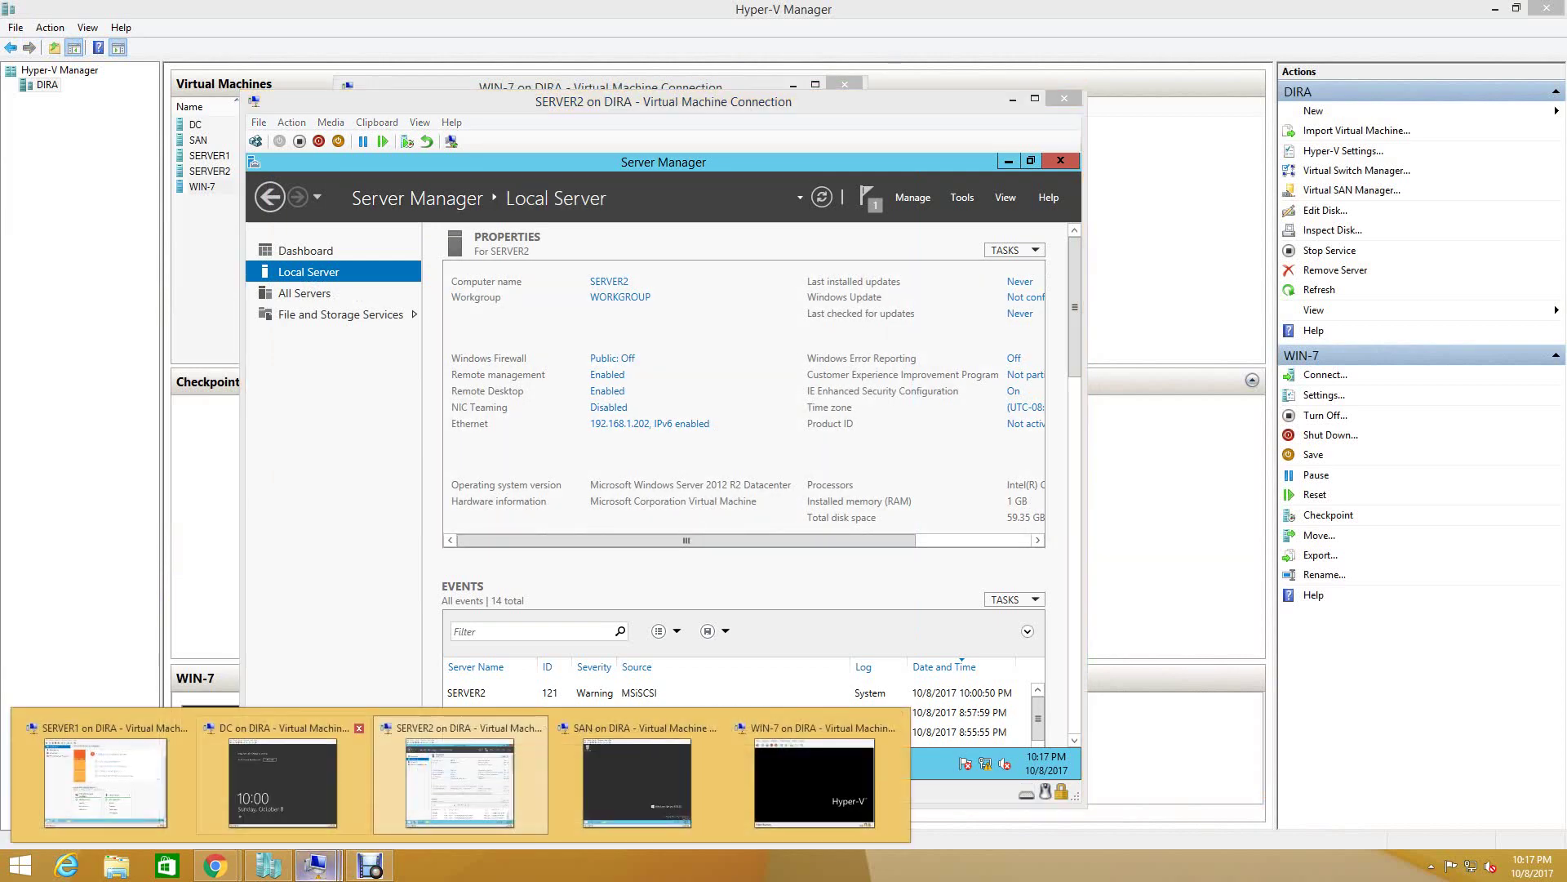
left_click(106, 776)
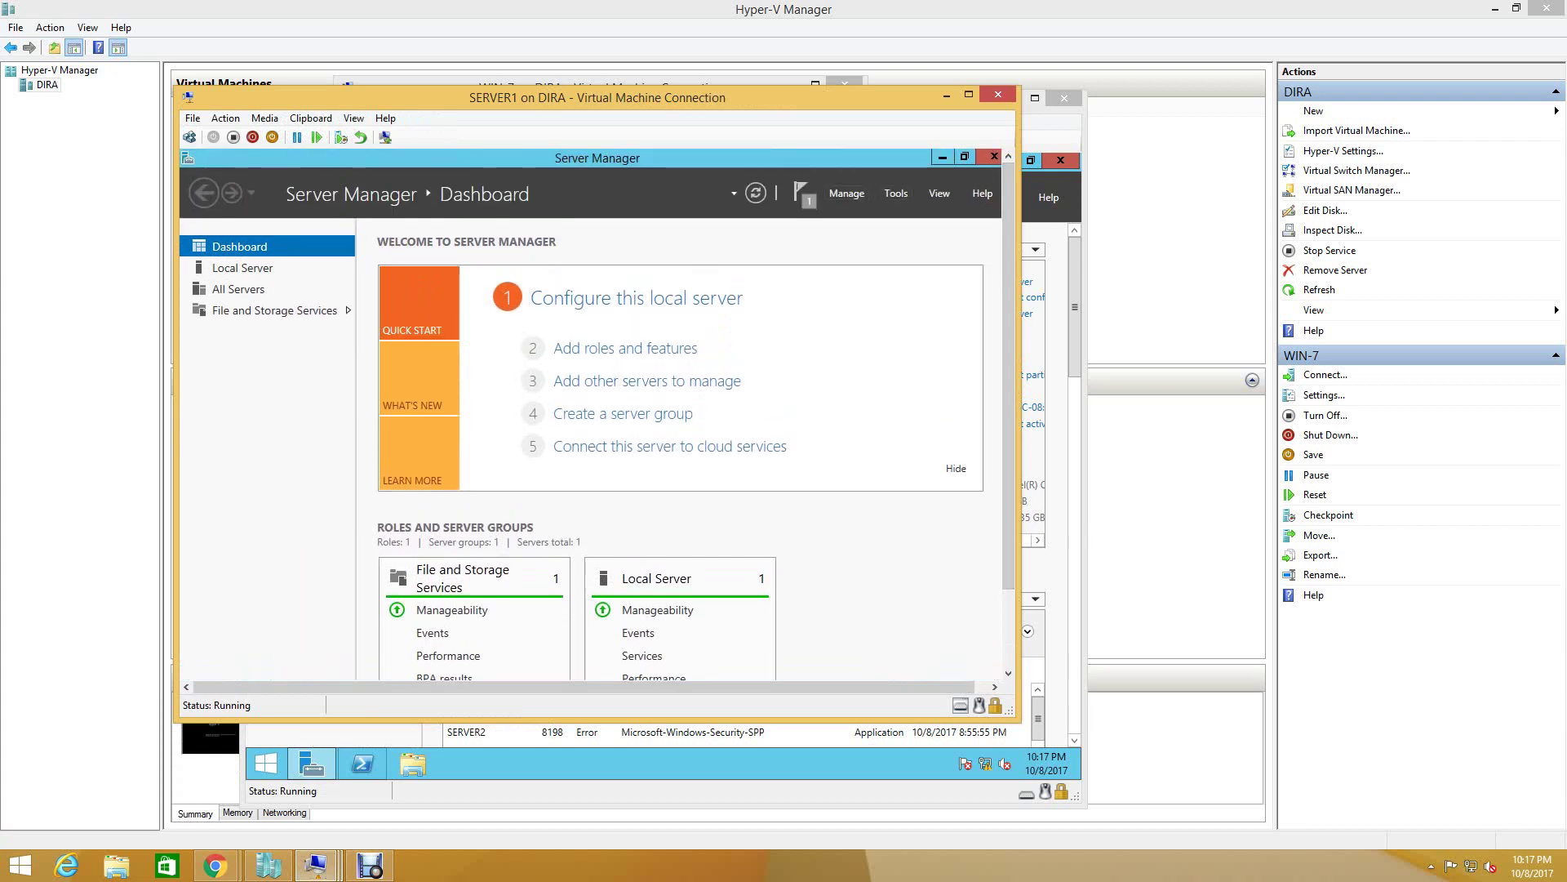
left_click(895, 192)
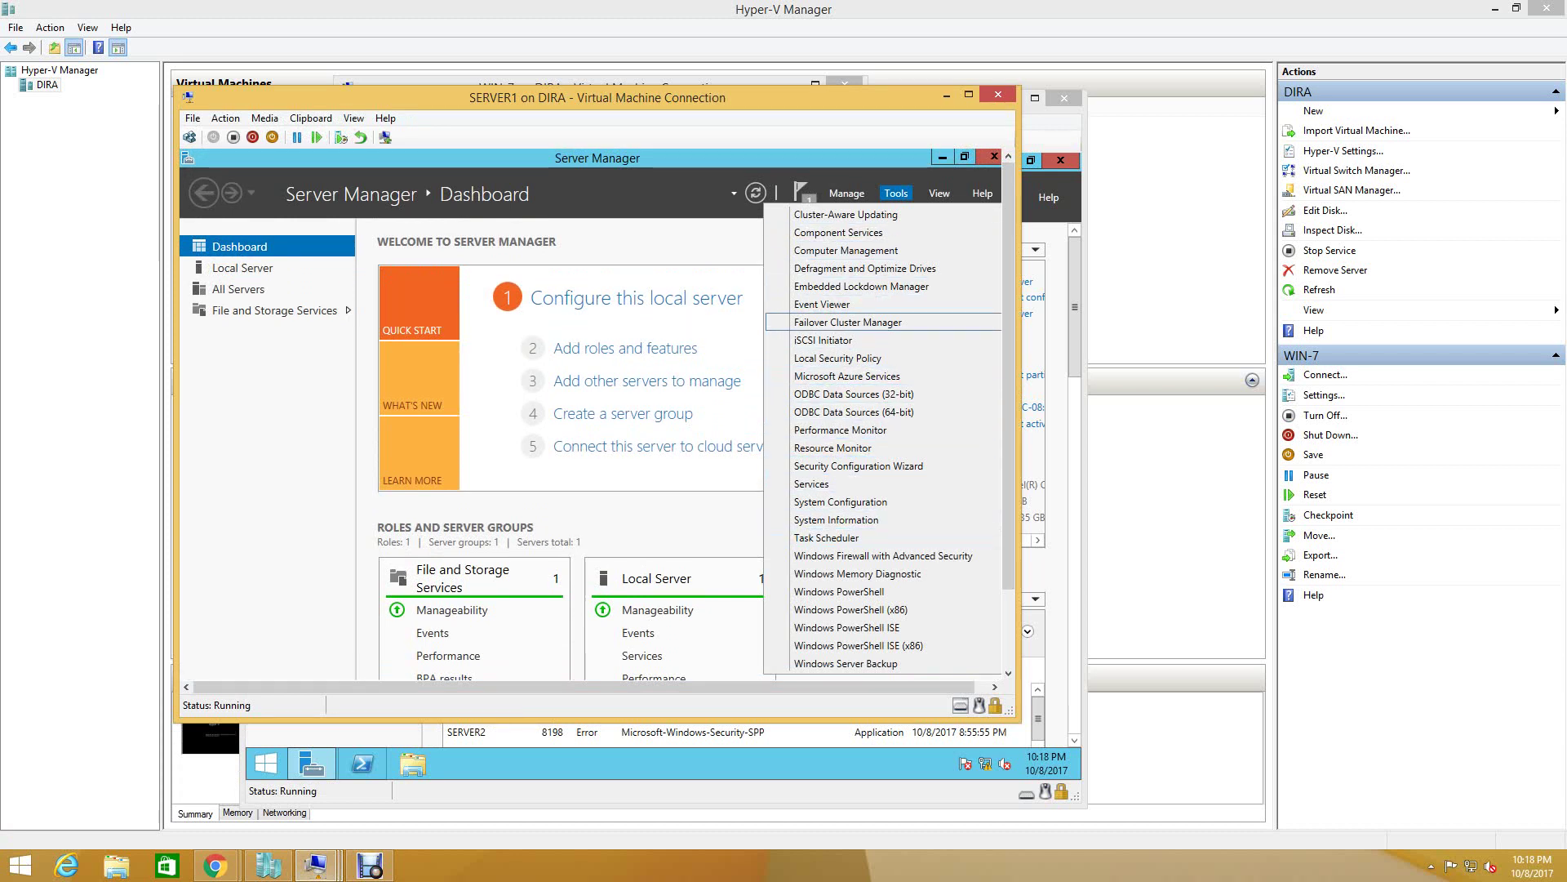
left_click(848, 322)
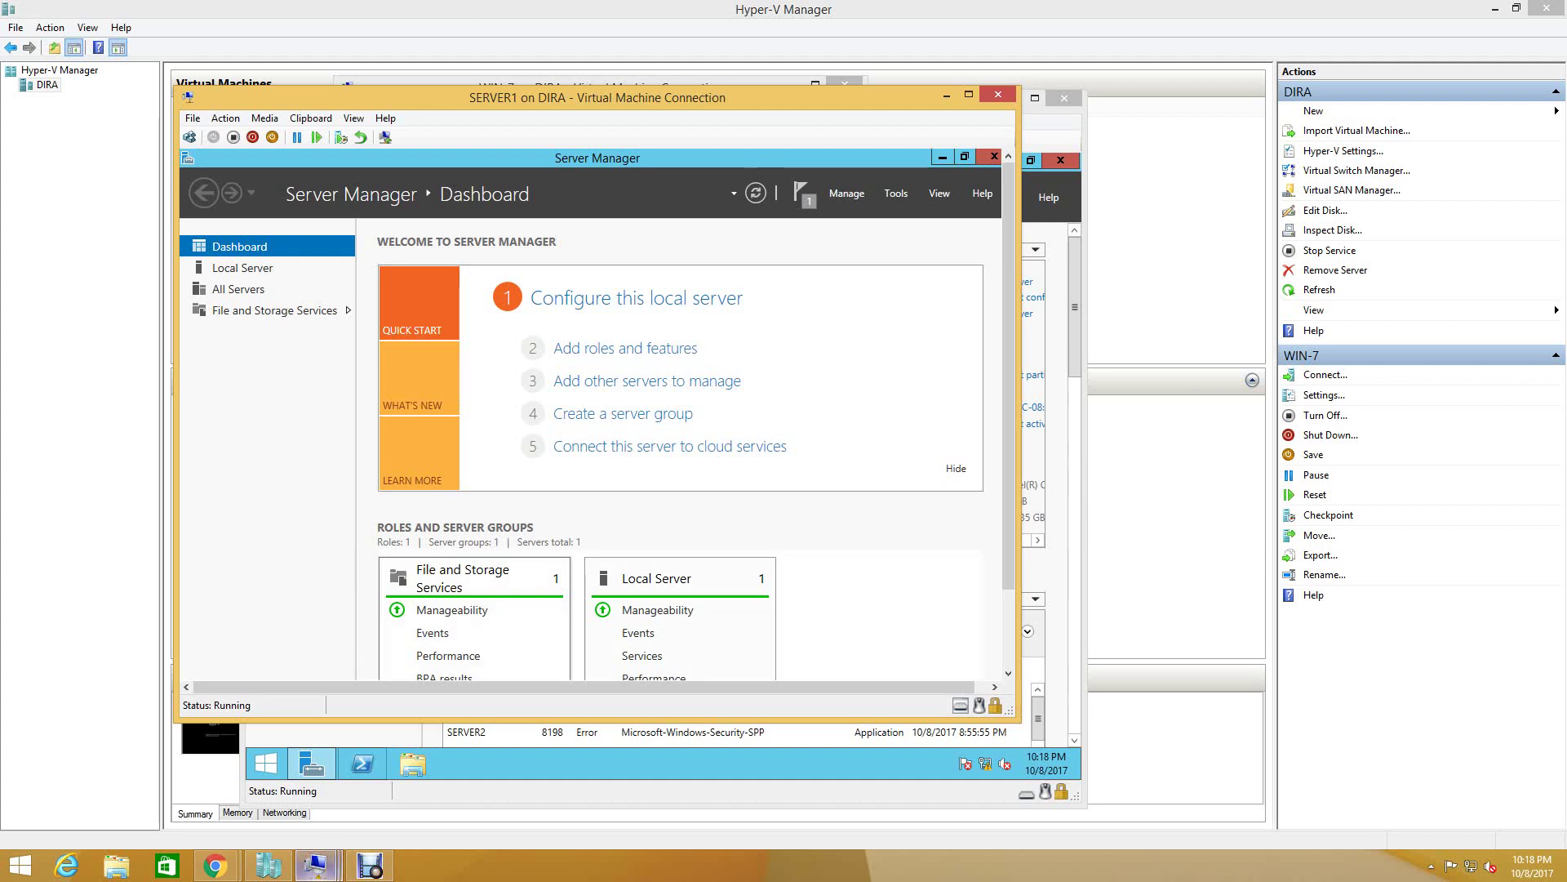
left_click(315, 865)
left_click(814, 782)
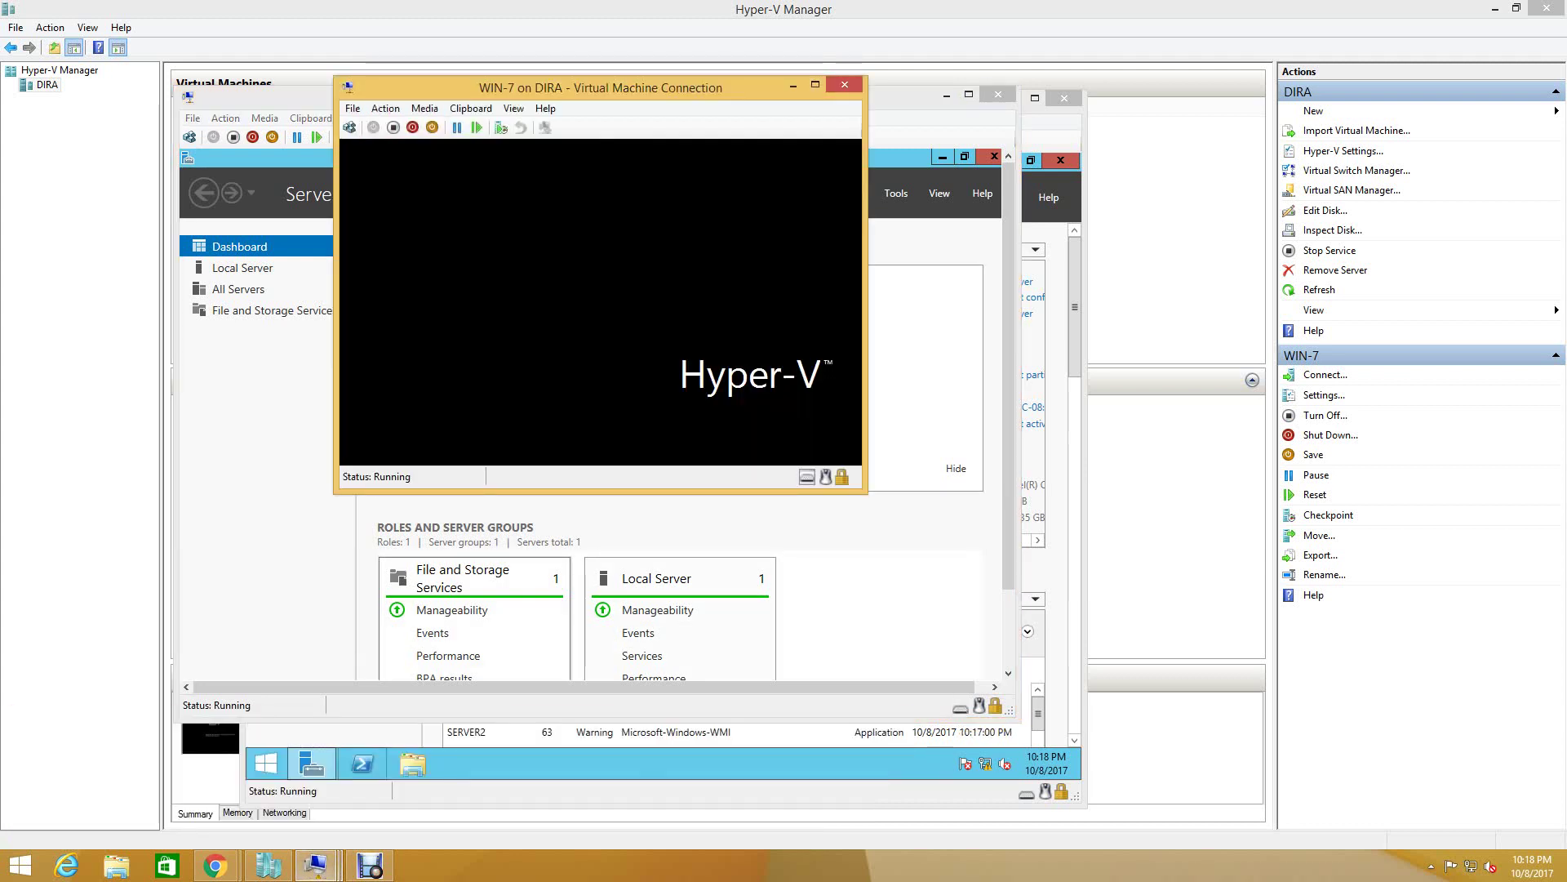
- Minimize WIN-7's window and switch SERVER1's console to an enhanced session
left_click(794, 84)
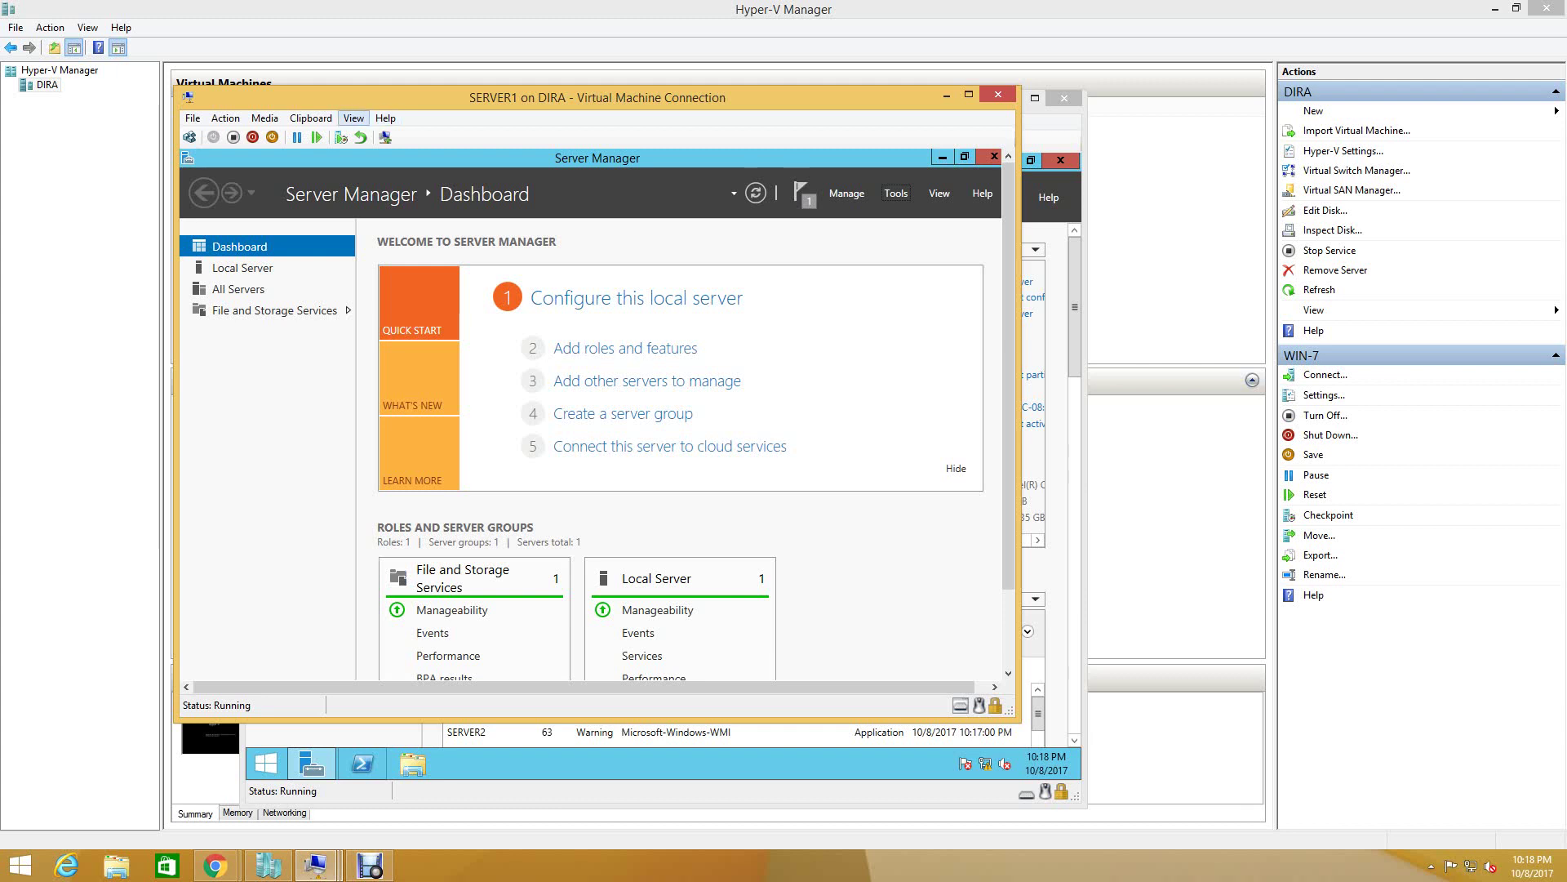
left_click(385, 137)
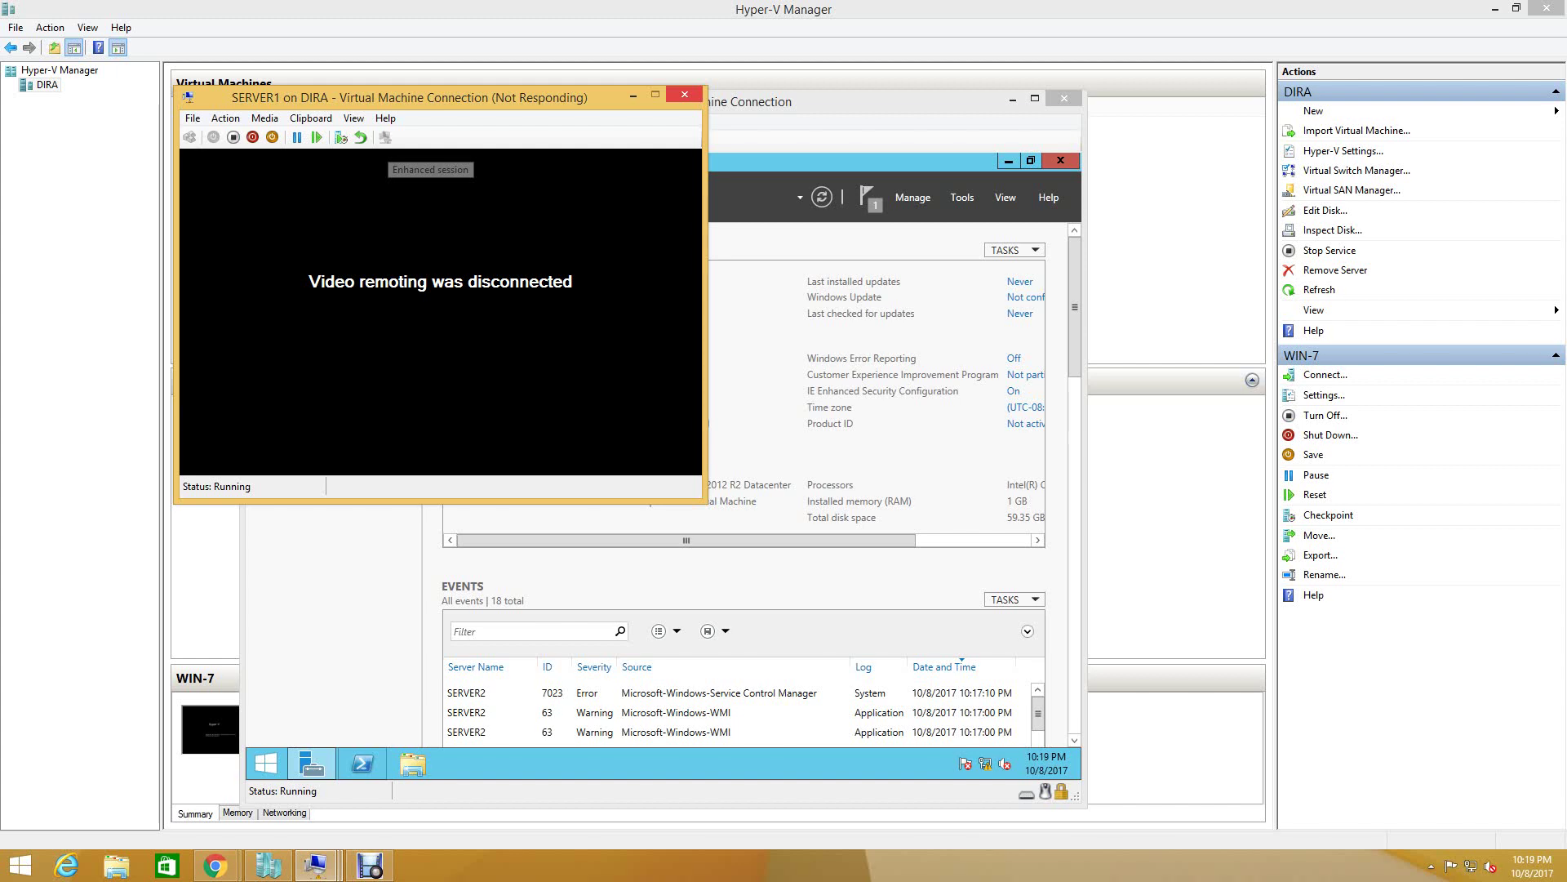
mouse_move(315, 864)
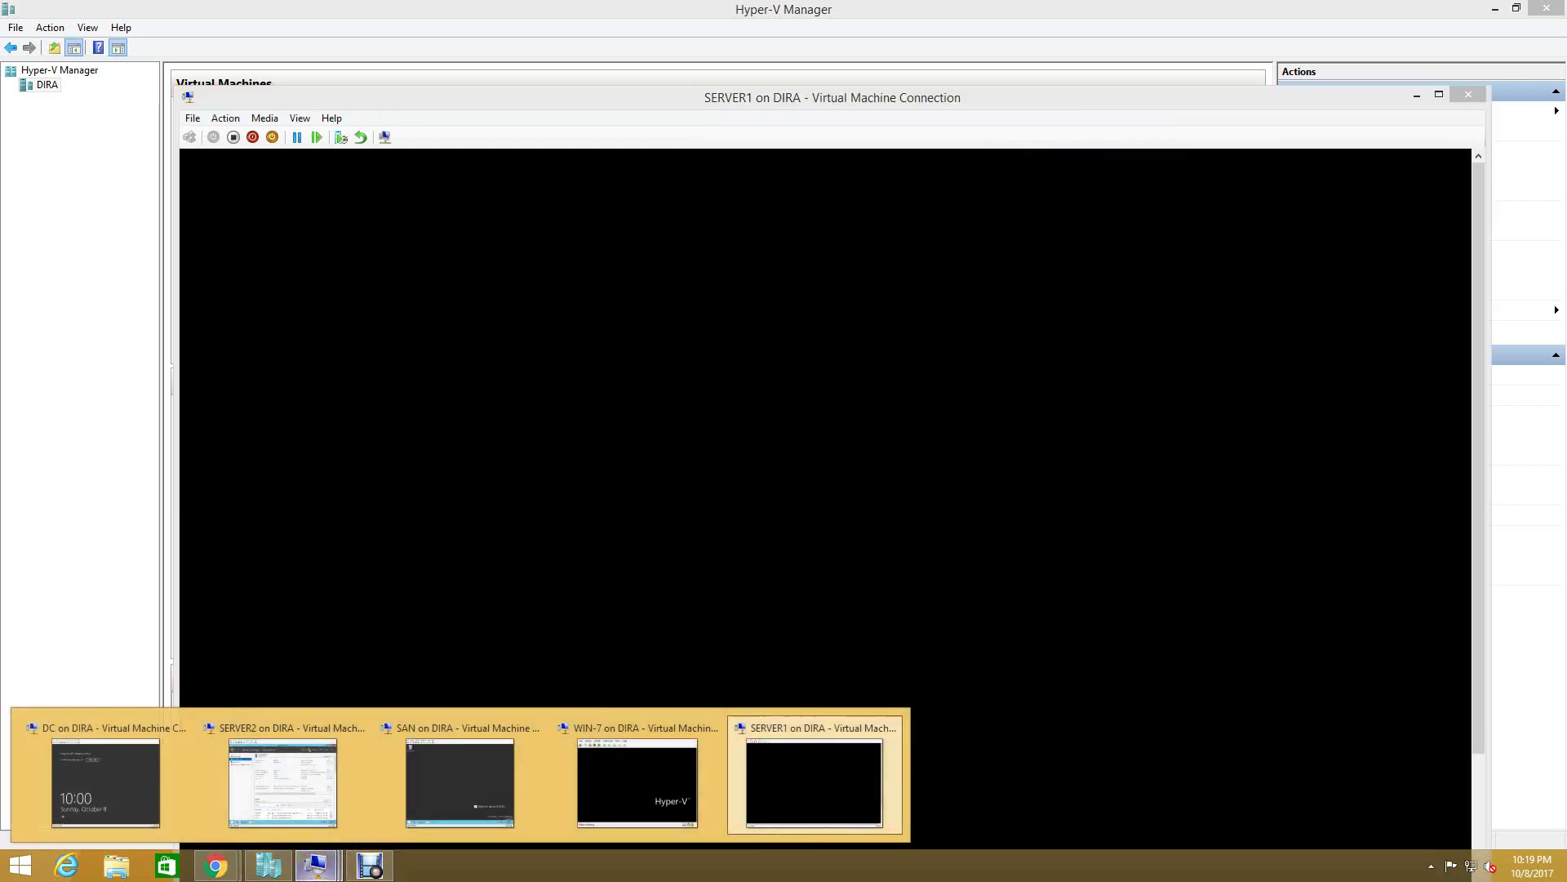
- Sign in to SERVER1 via Other user with the domain administrator account and its password
left_click(814, 782)
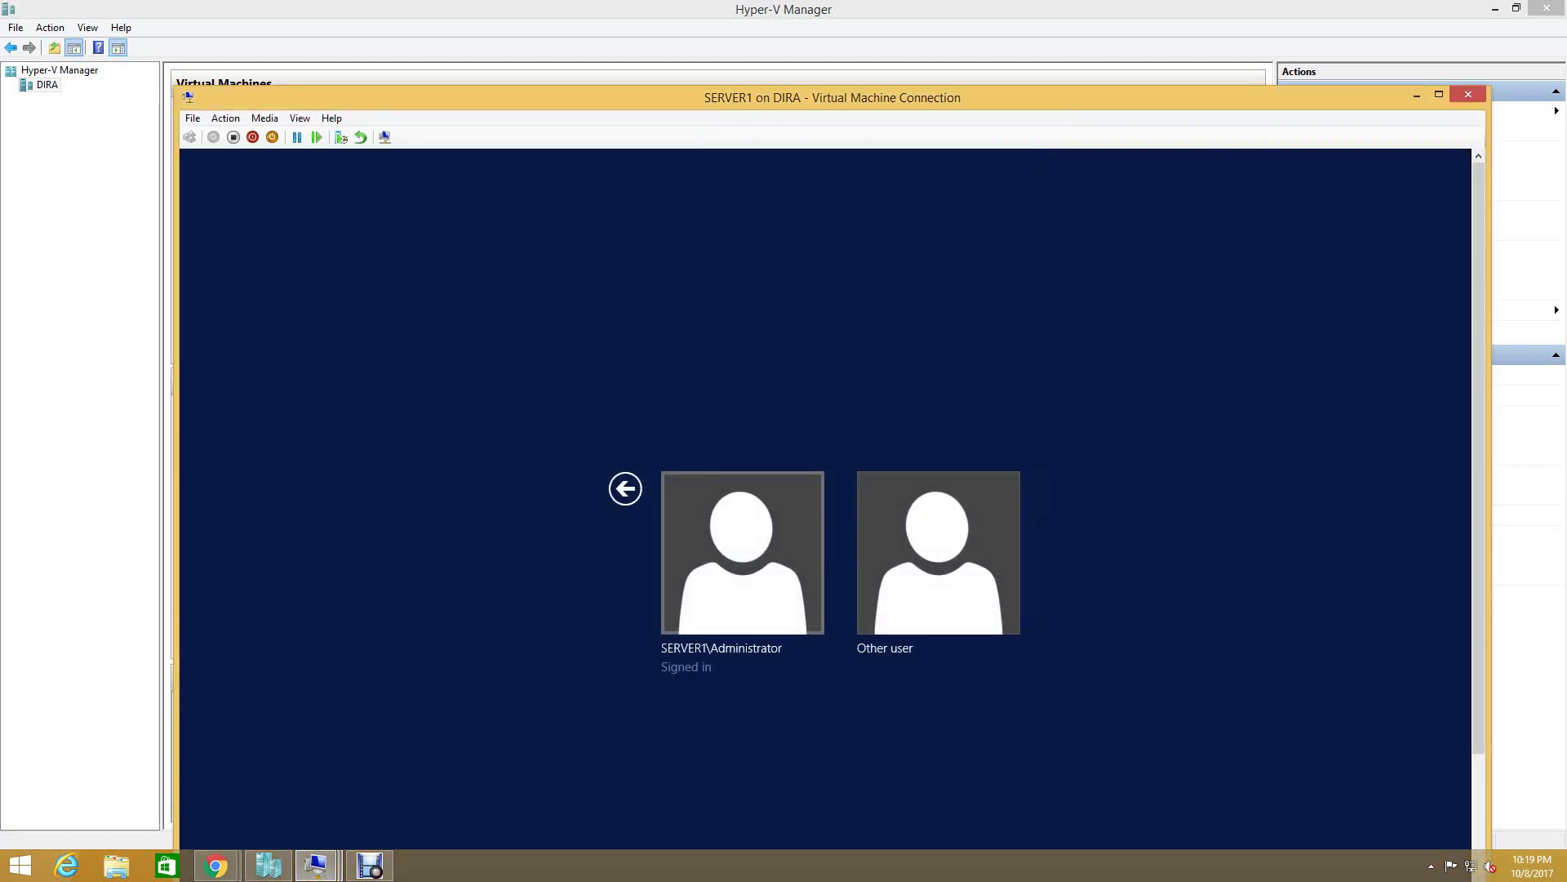
left_click(742, 553)
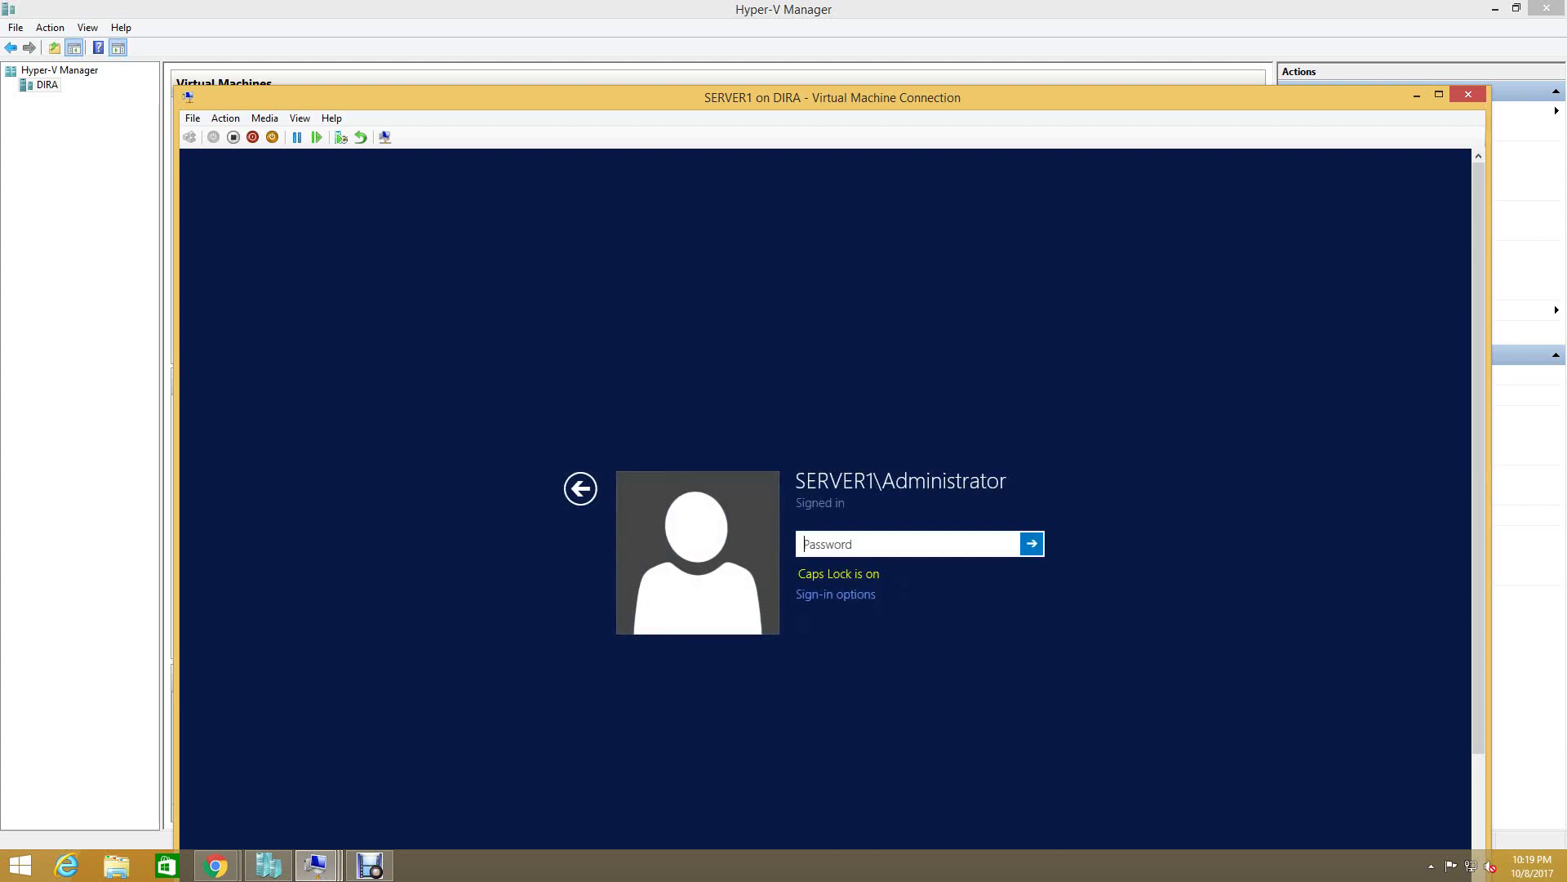
key("Caps_Lock")
type("••••")
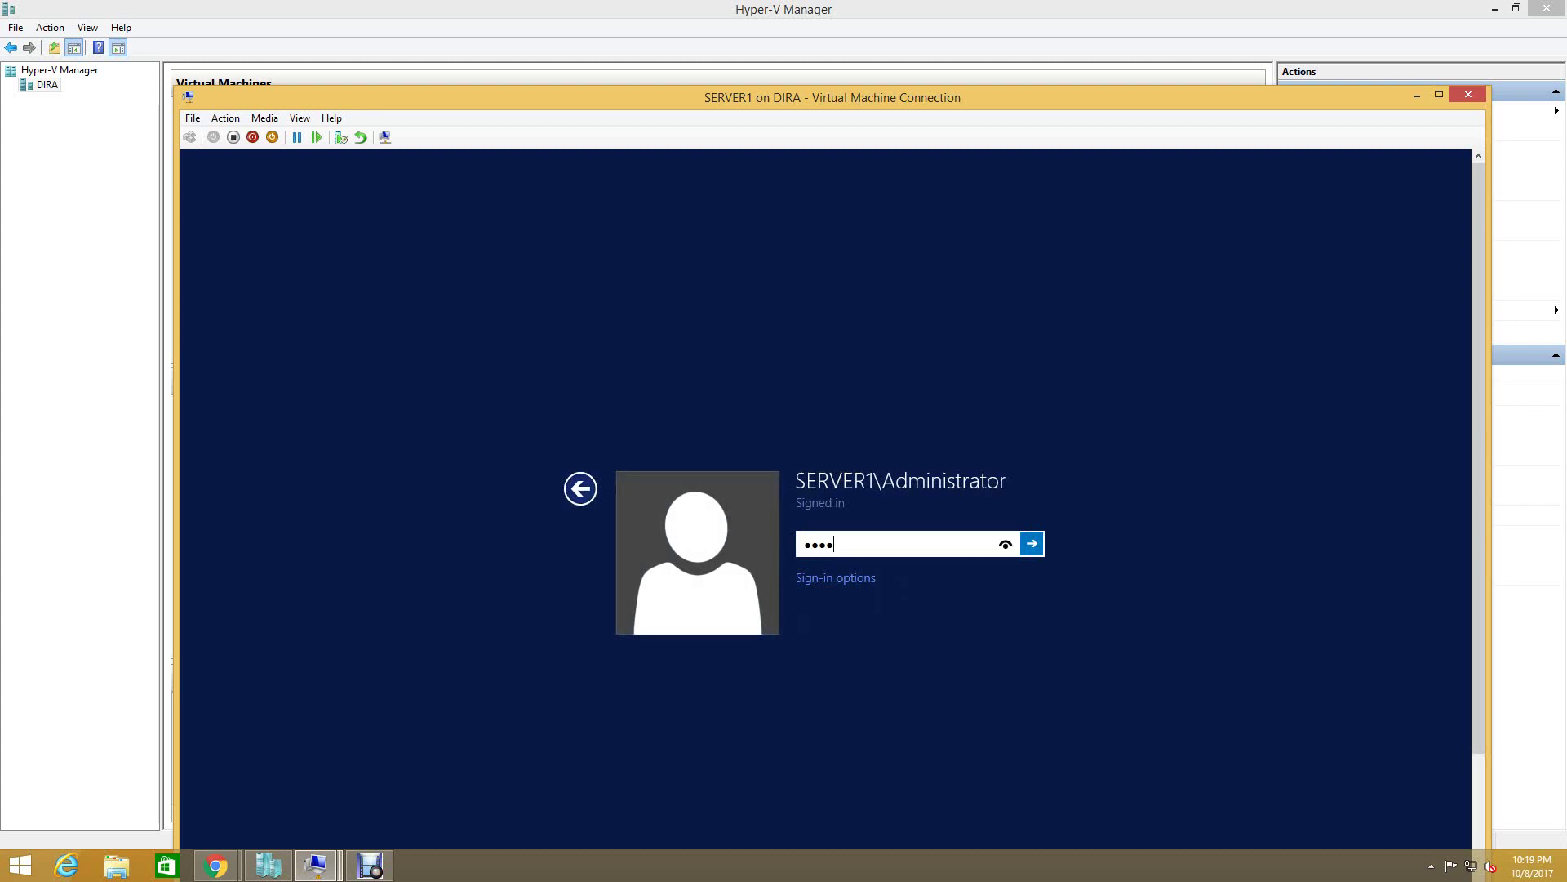
left_click(580, 488)
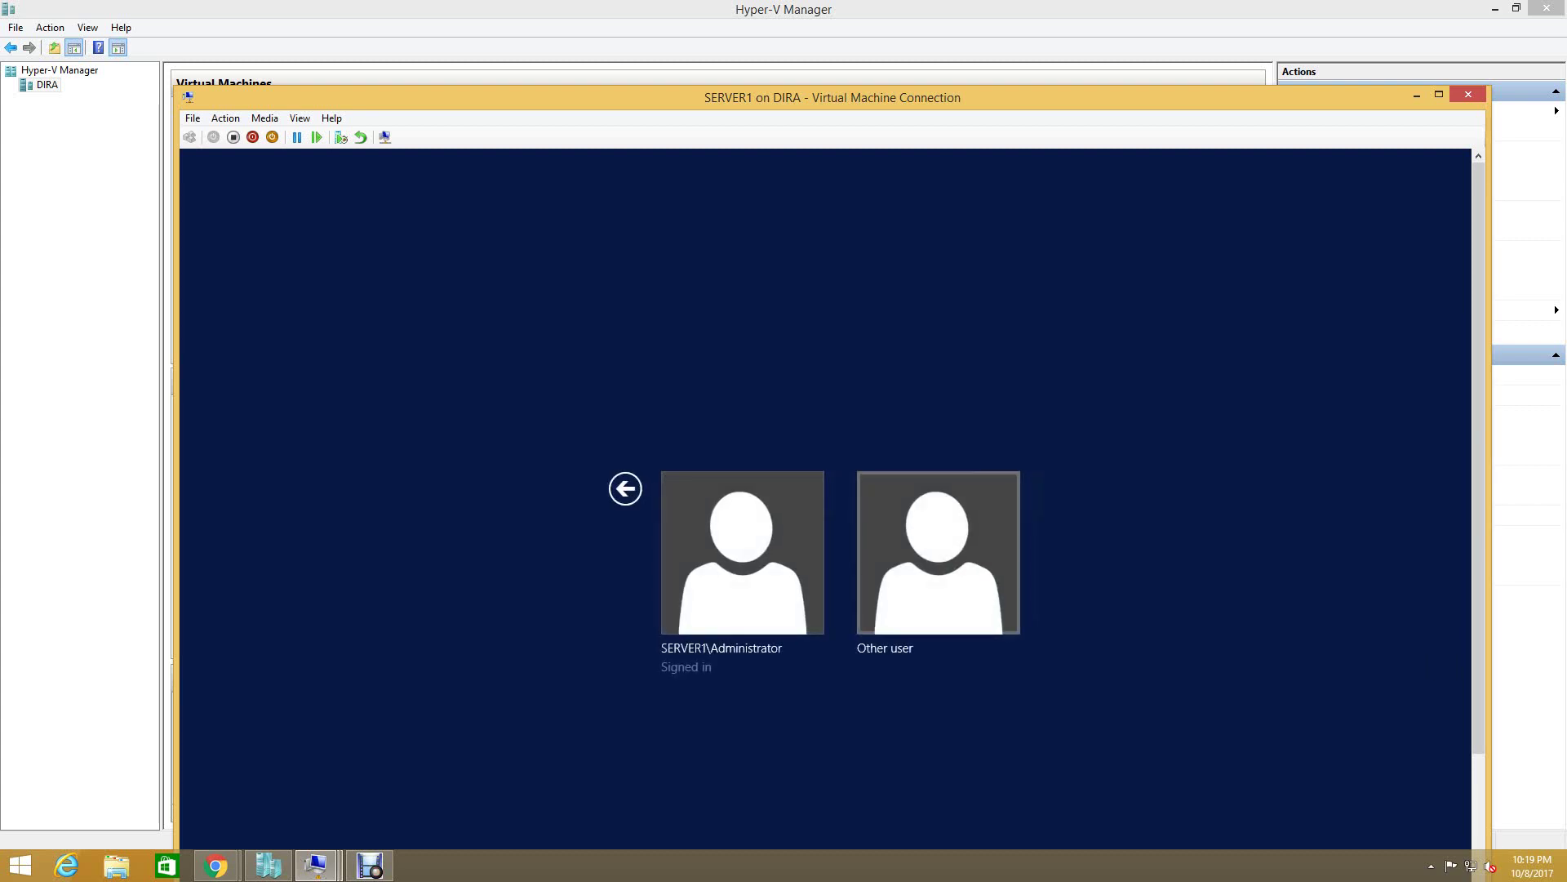
key("Return")
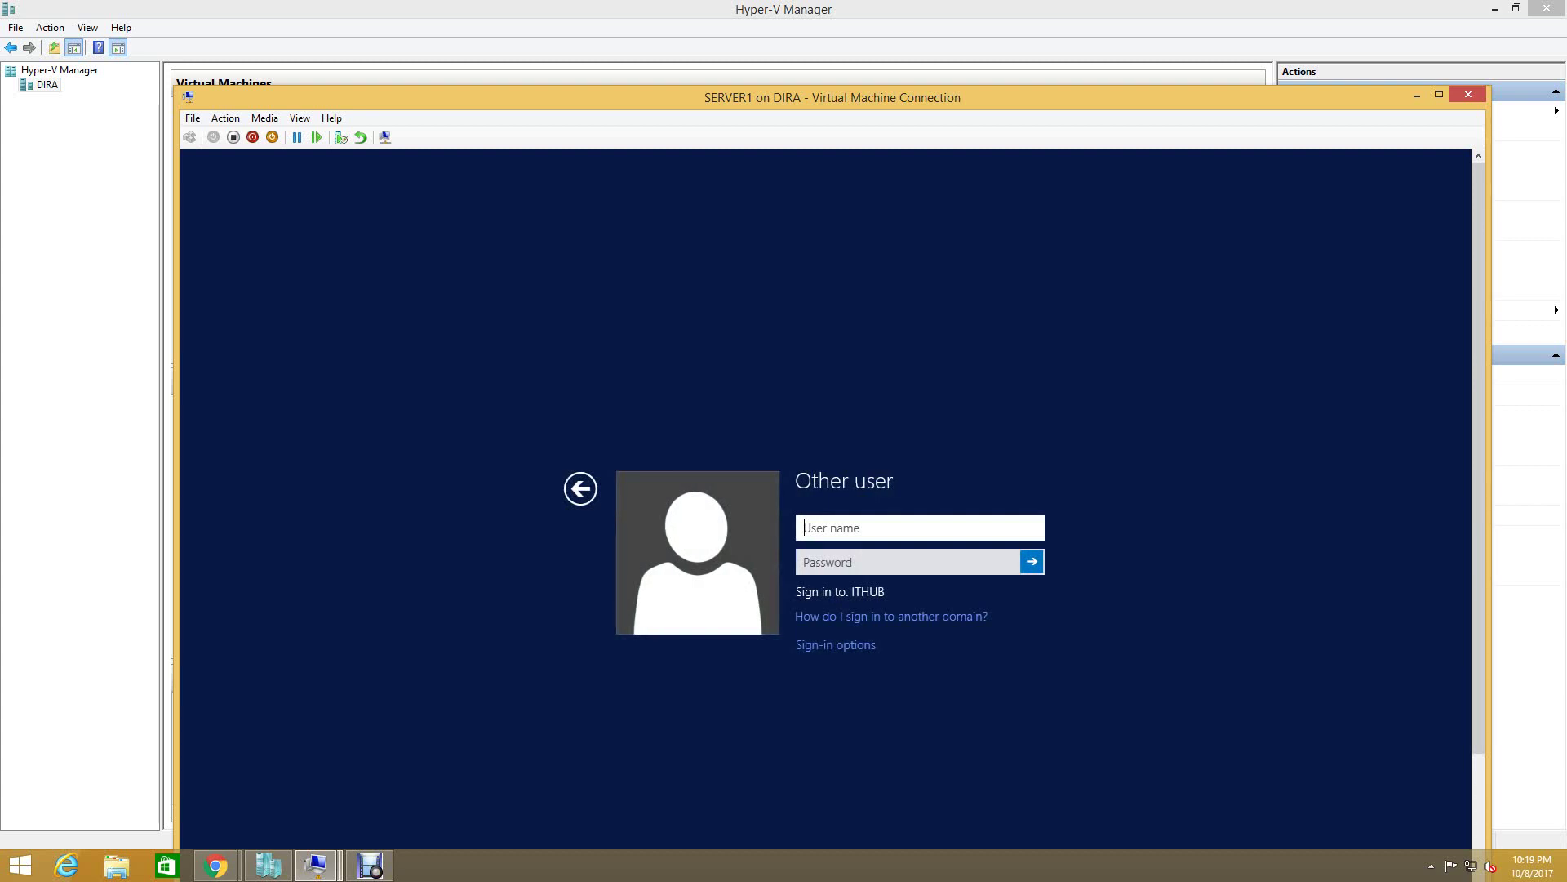
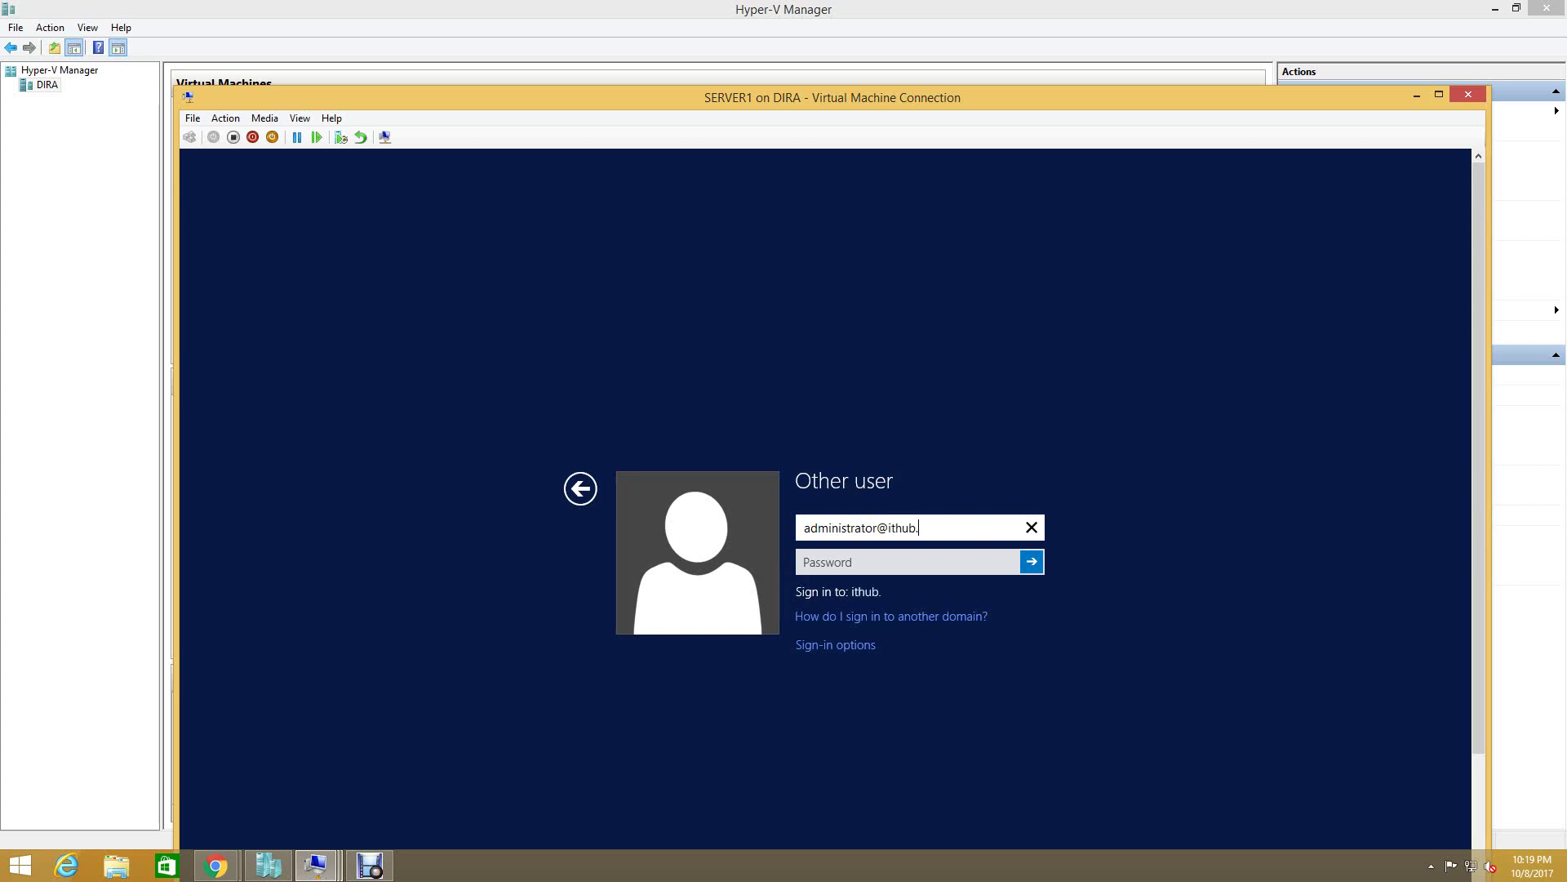
key("Tab")
type("•••••••")
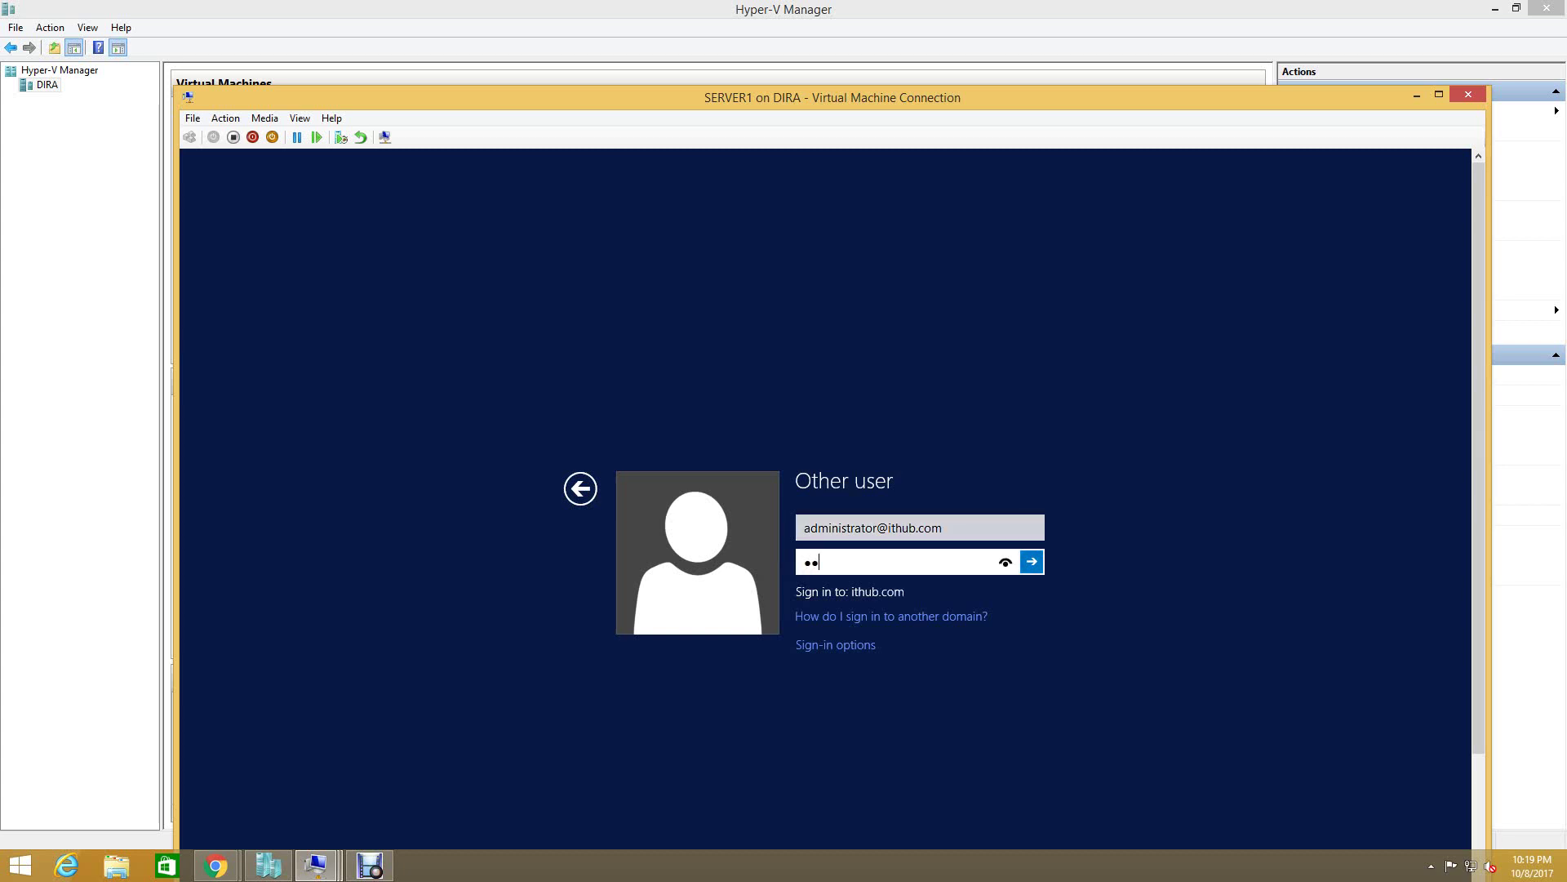
type("•")
key("Return")
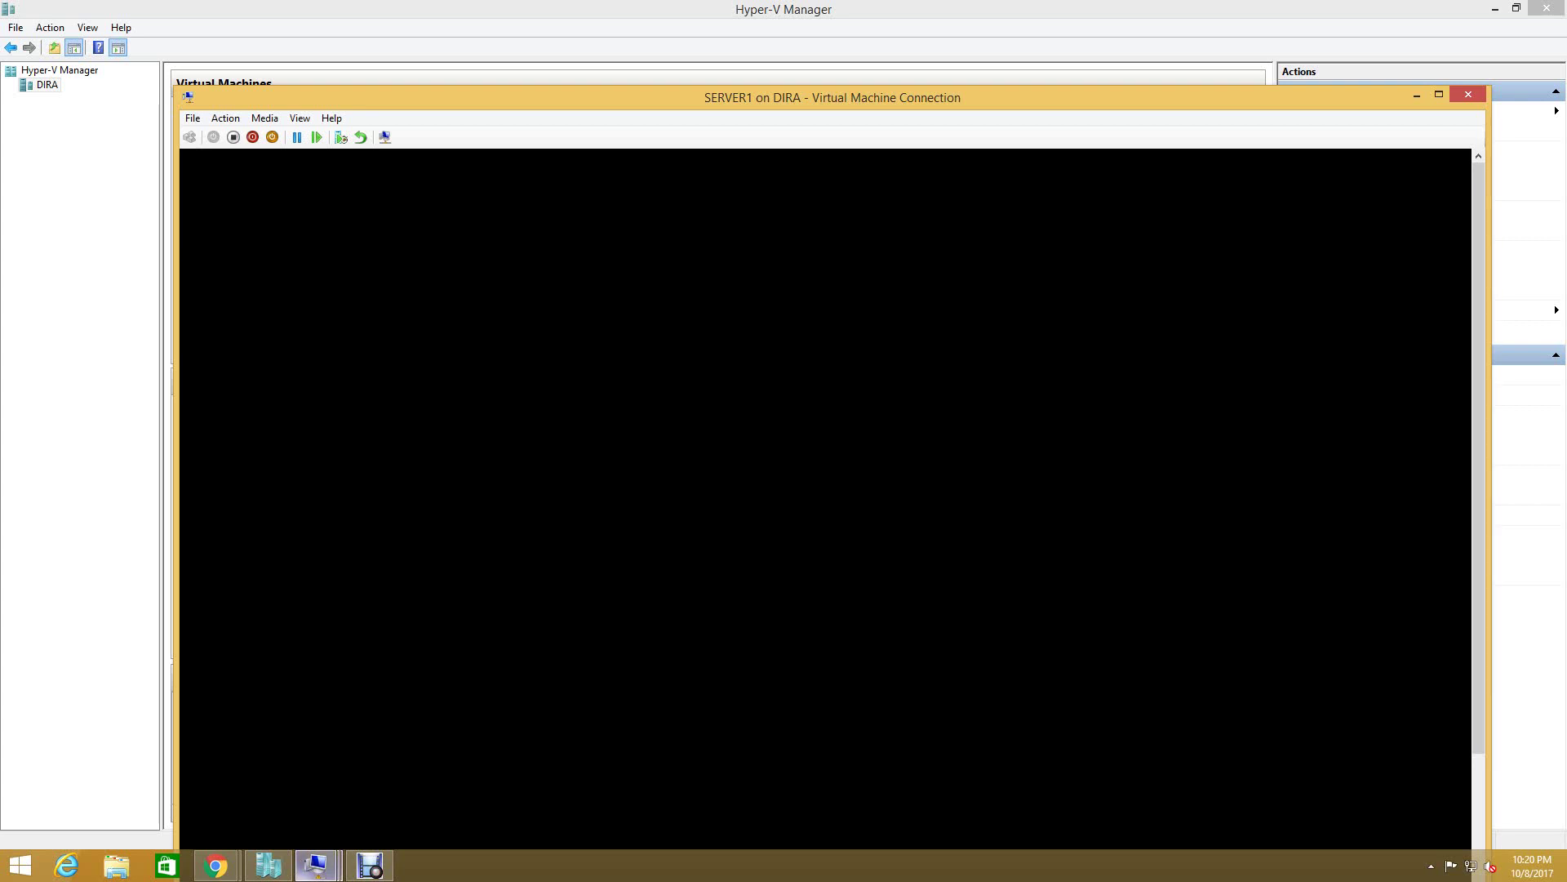
- Close Server Manager on SERVER2 and sign out its local Administrator from the Start screen
left_click(314, 867)
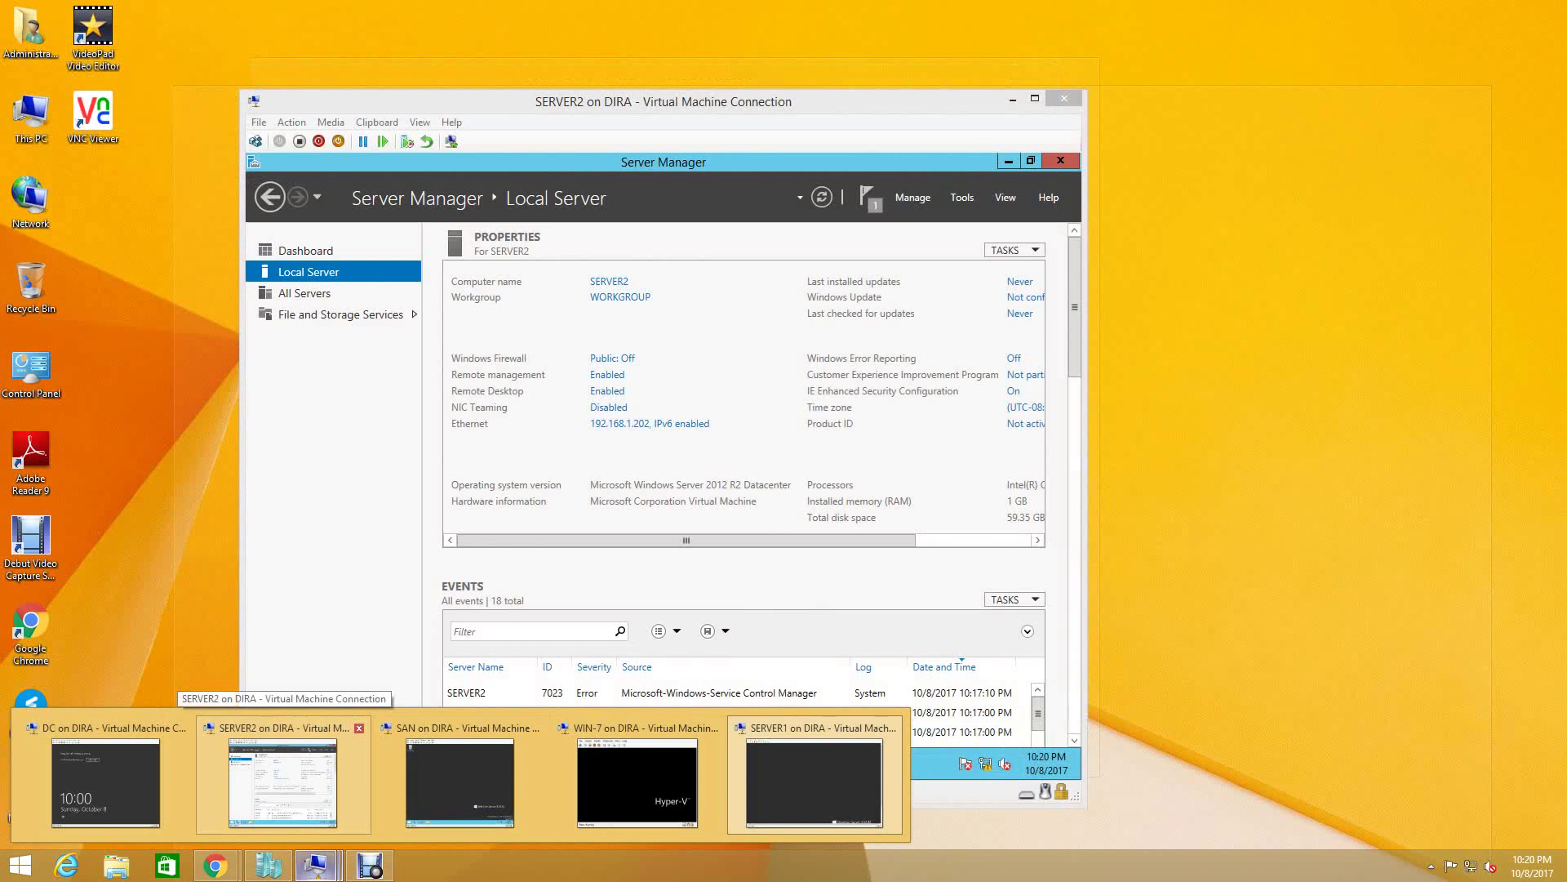
left_click(282, 782)
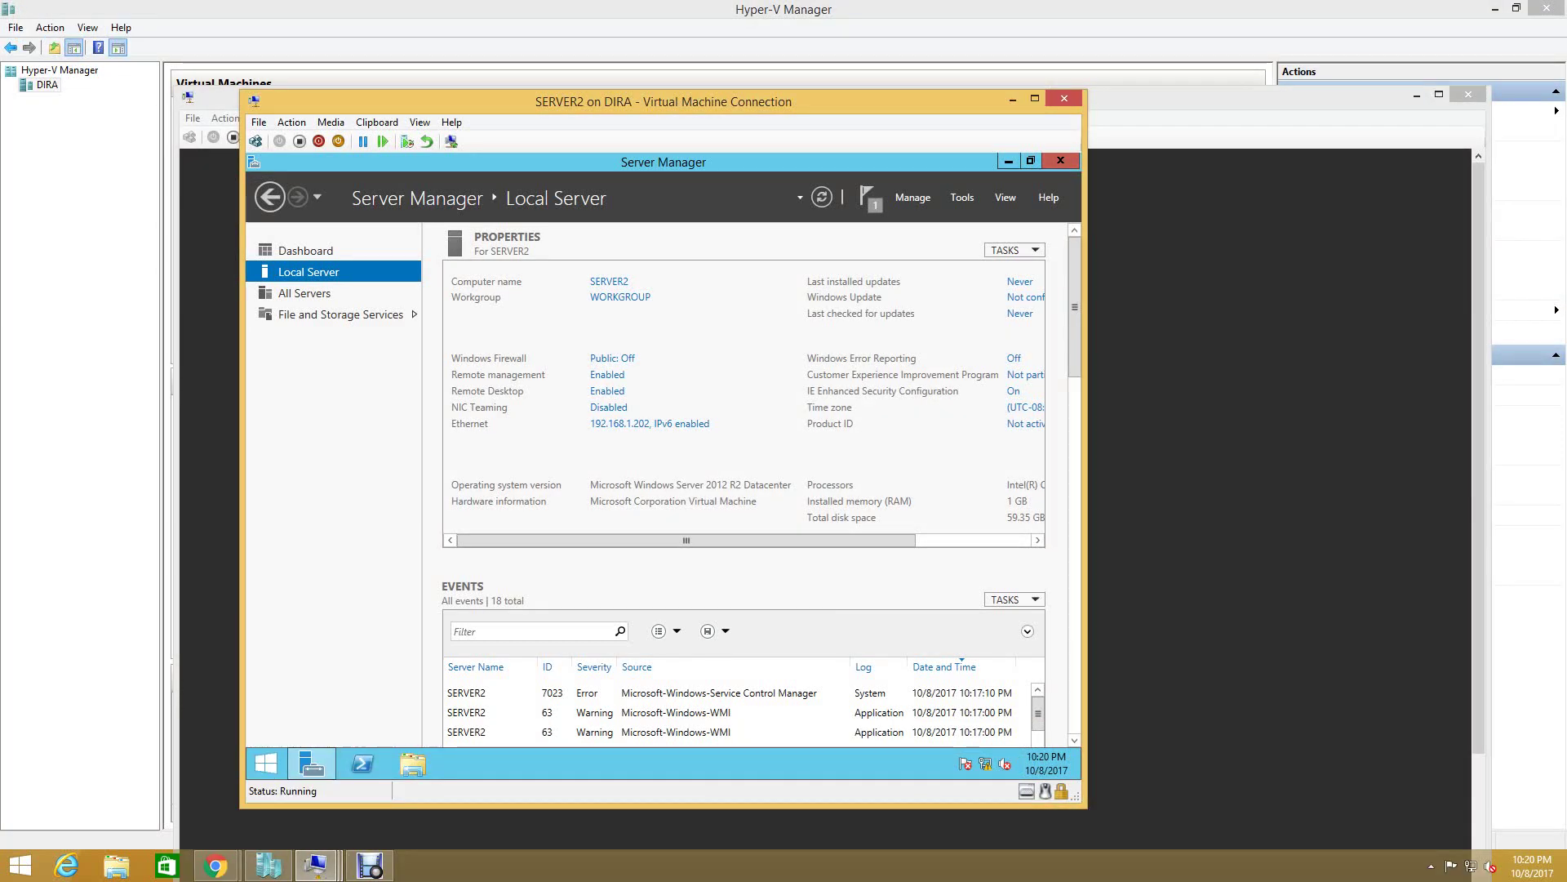
left_click(1061, 160)
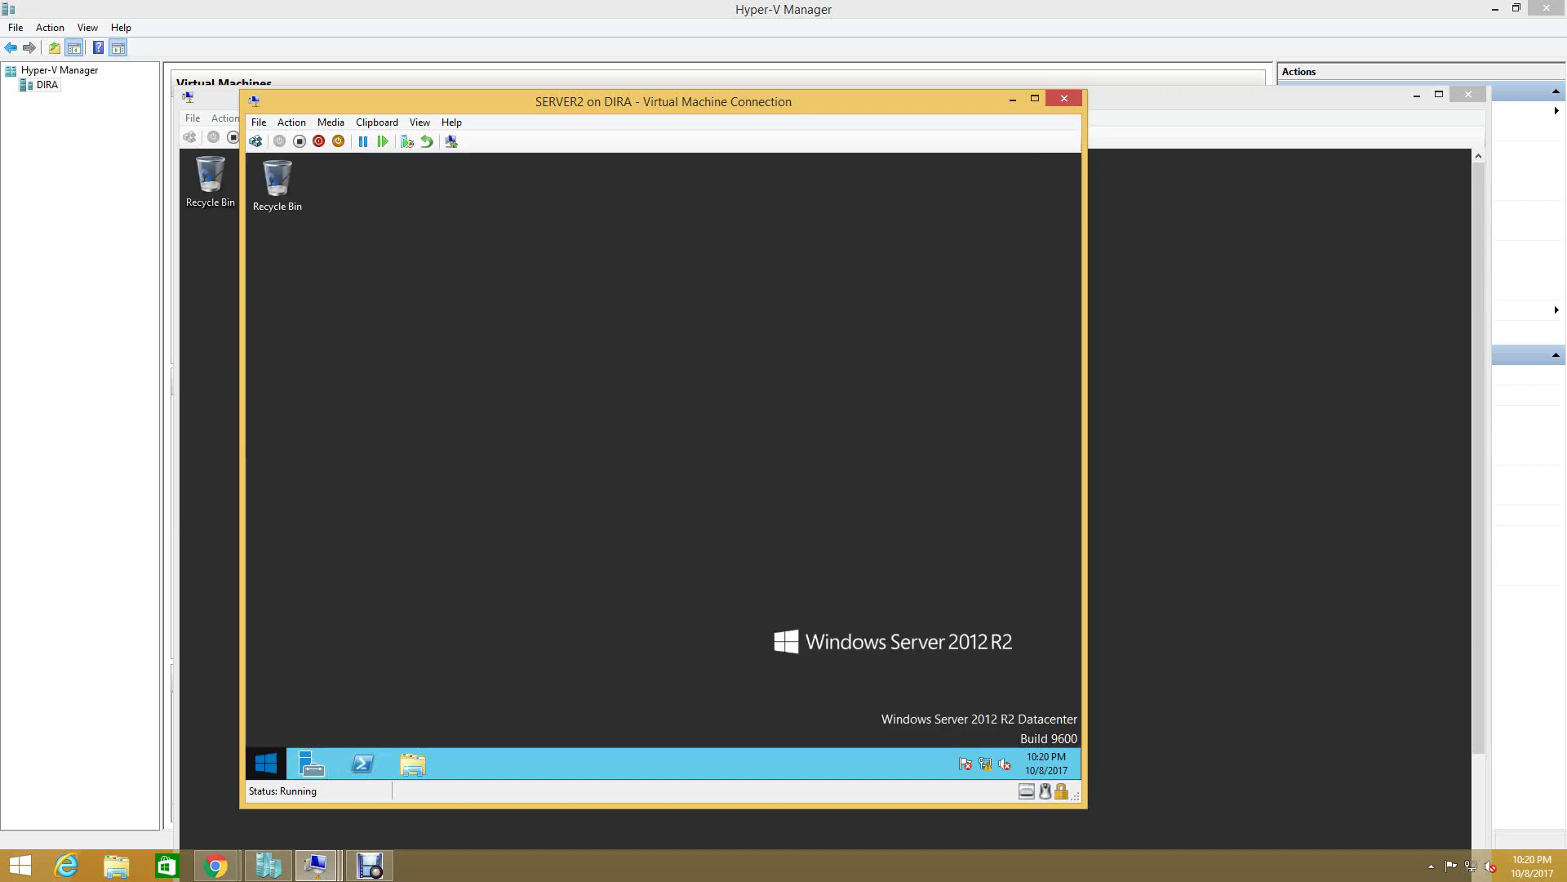
left_click(266, 764)
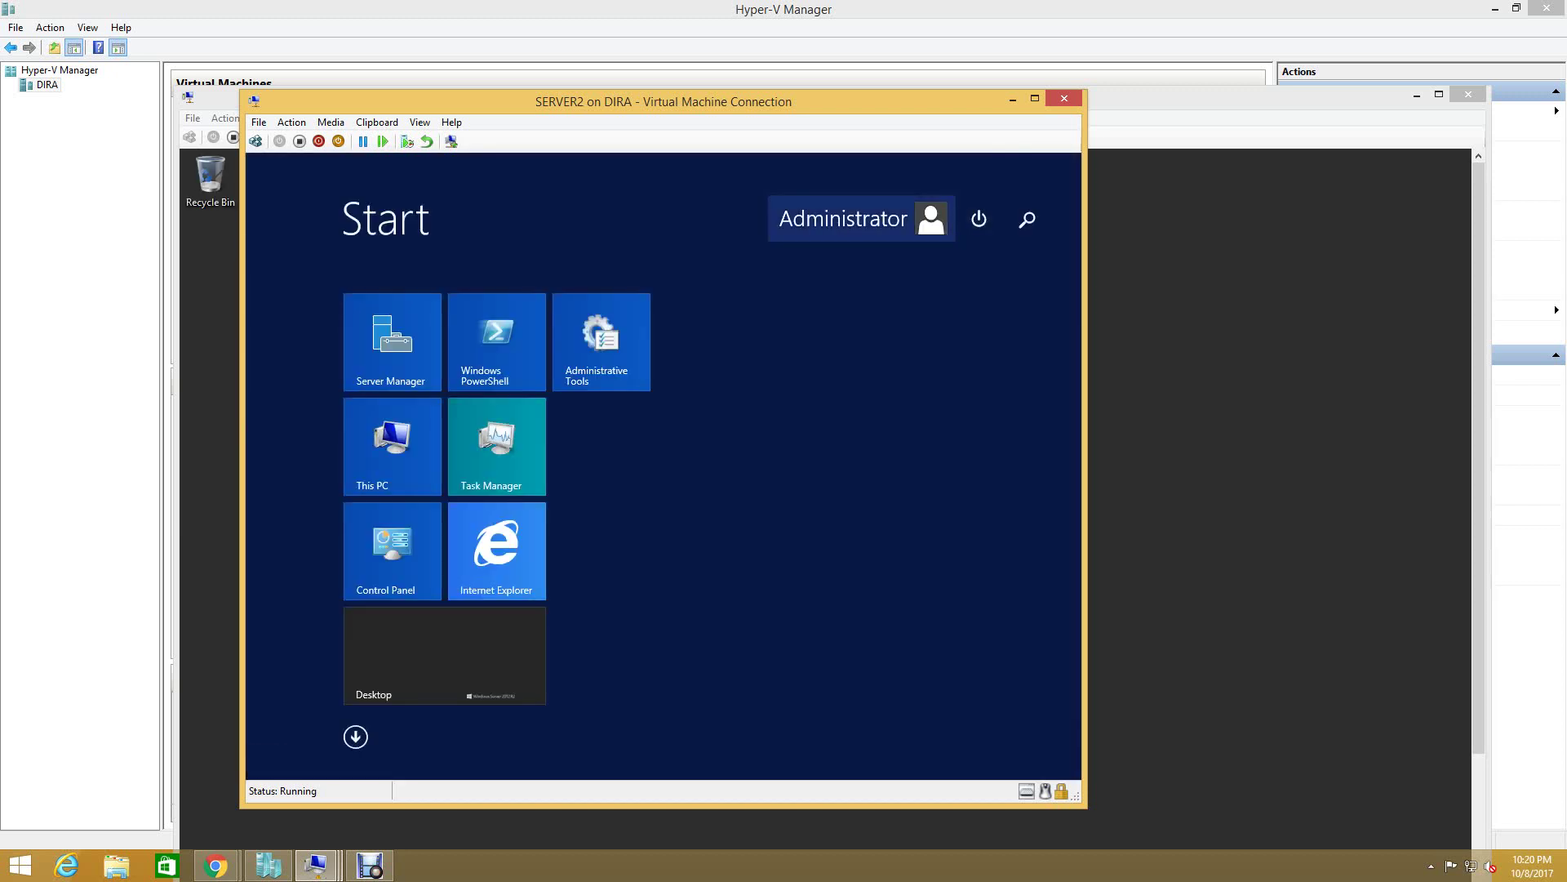
left_click(861, 218)
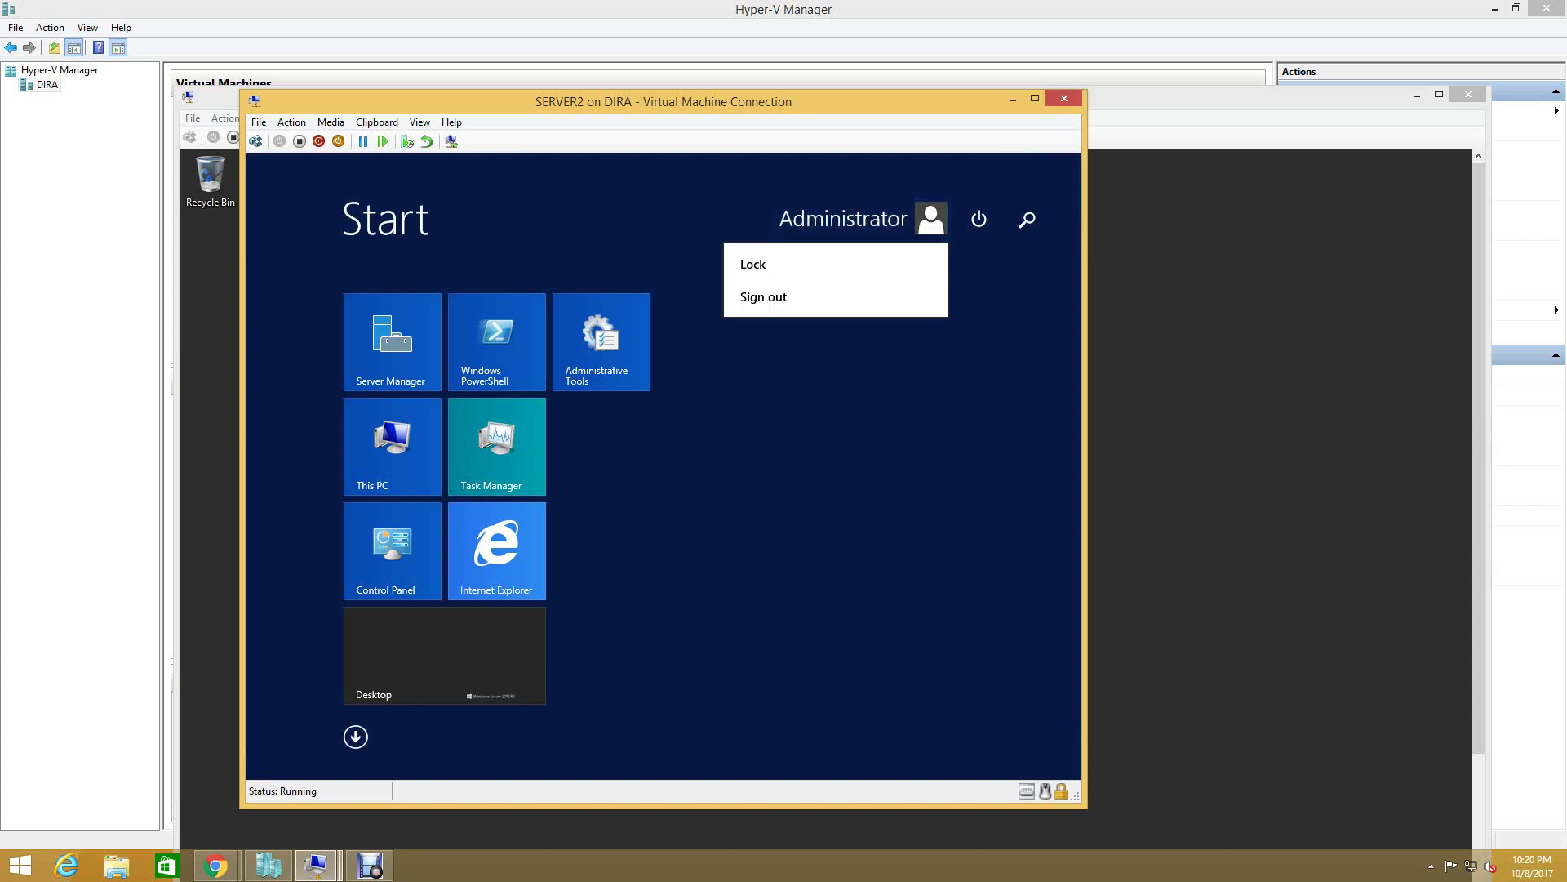
left_click(763, 296)
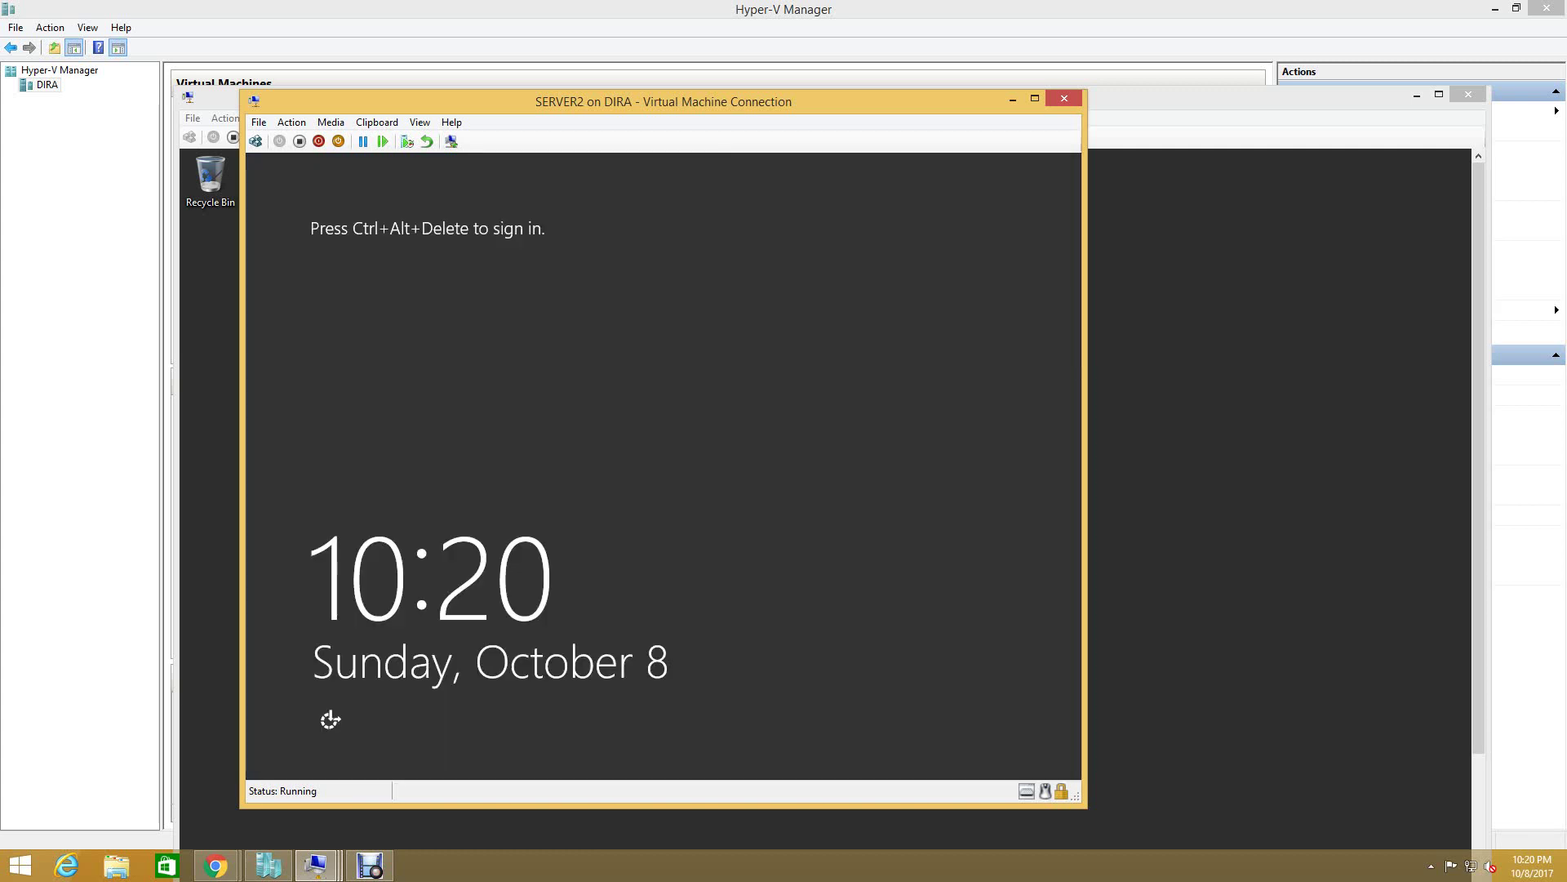
- Back out of SERVER2's Administrator password prompt to the lock screen
left_click(255, 141)
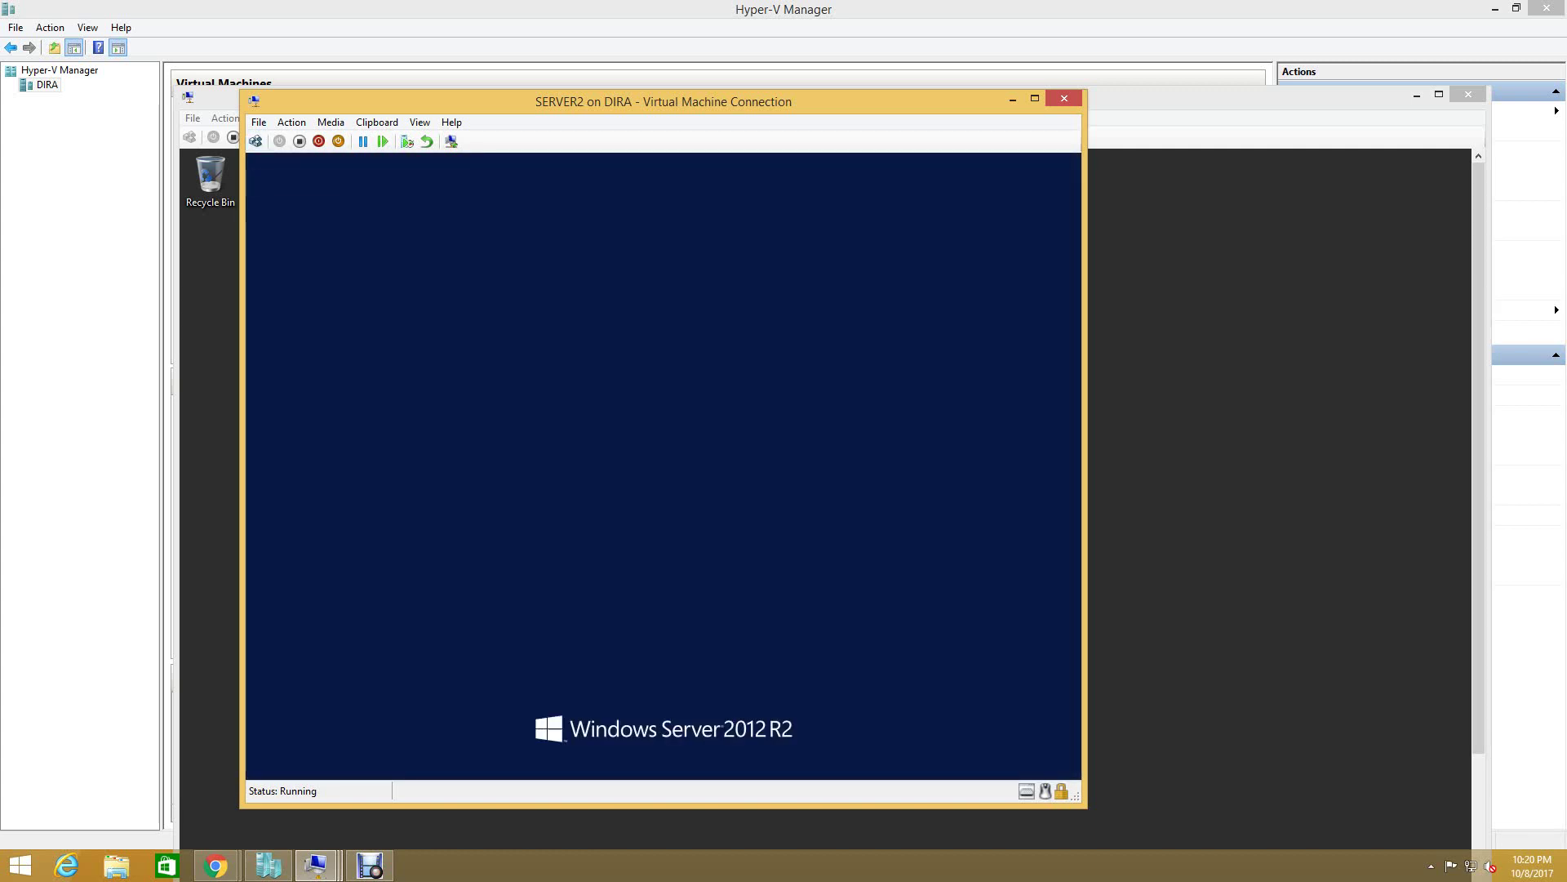
left_click(412, 316)
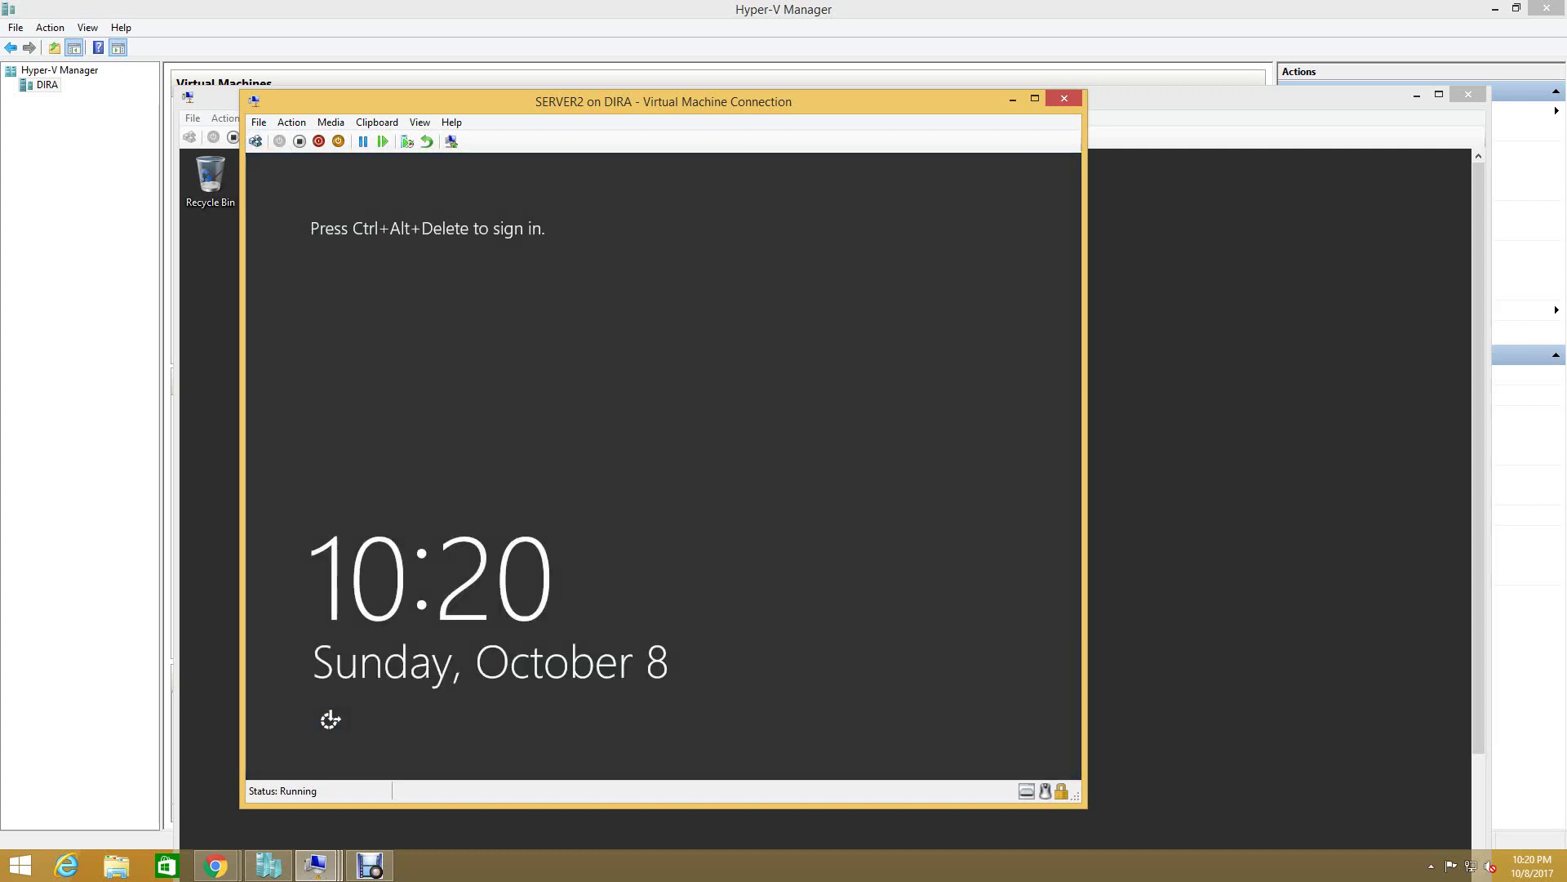
left_click(256, 141)
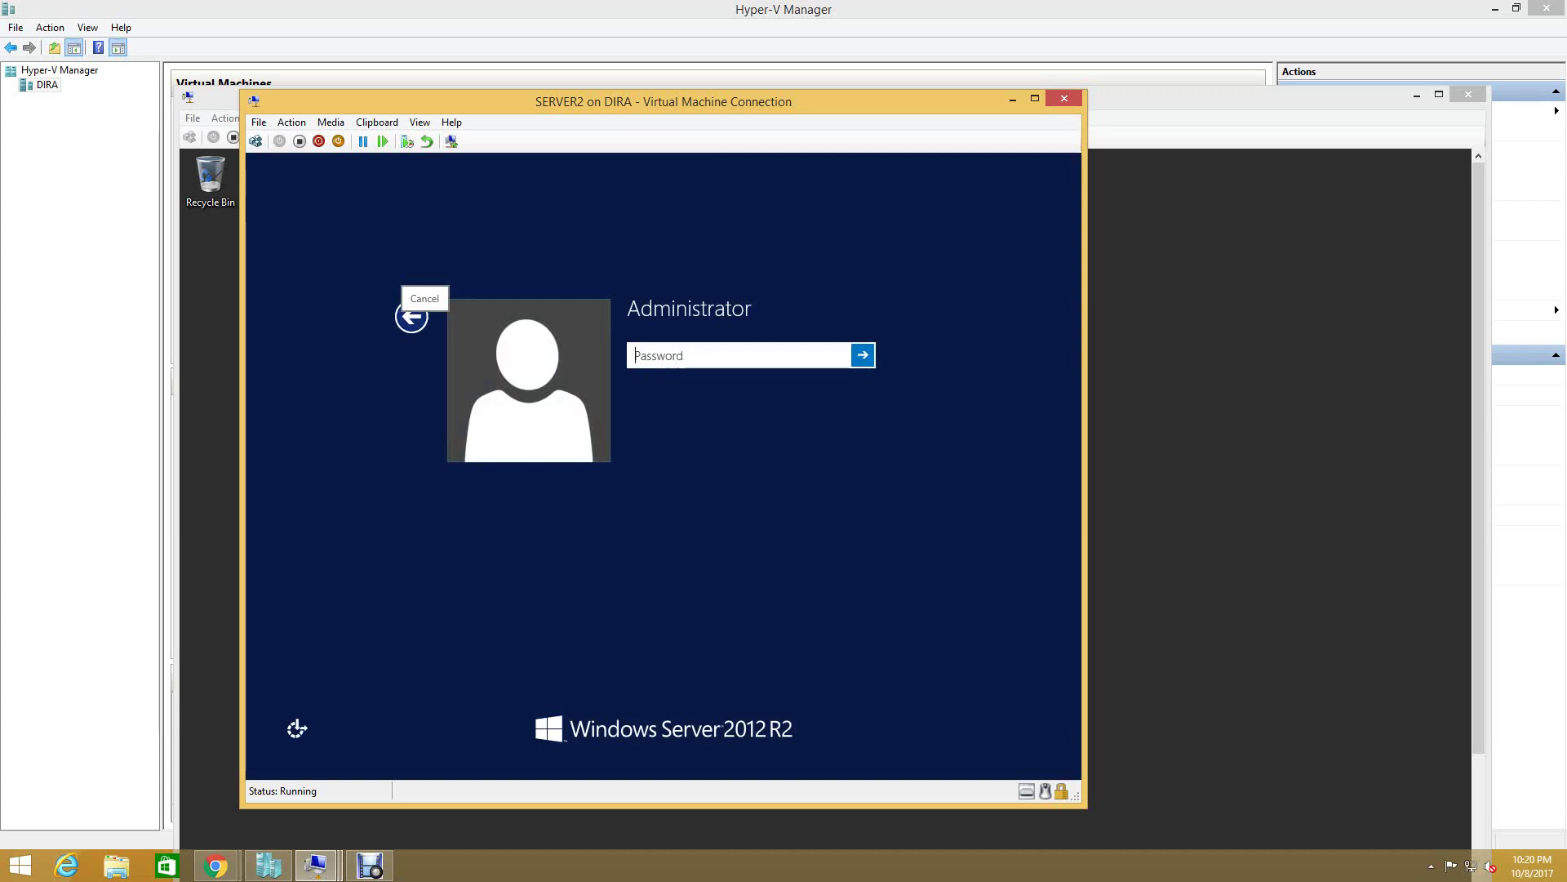
left_click(412, 316)
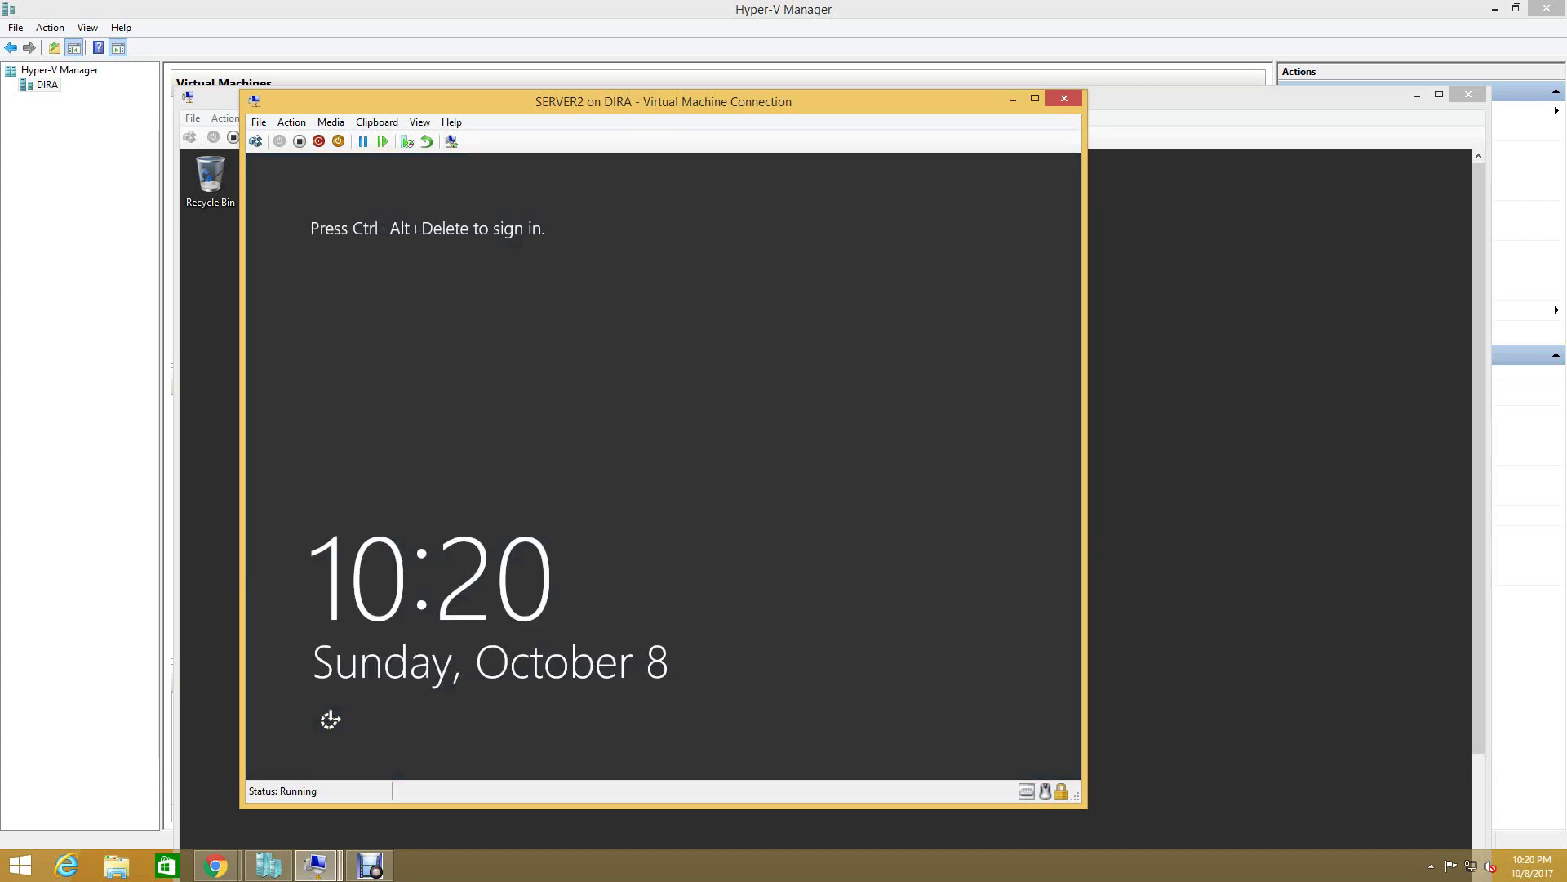
- Sign in to SERVER2 as Administrator using Ctrl+Alt+Delete and the account password
key("ctrl+alt+End")
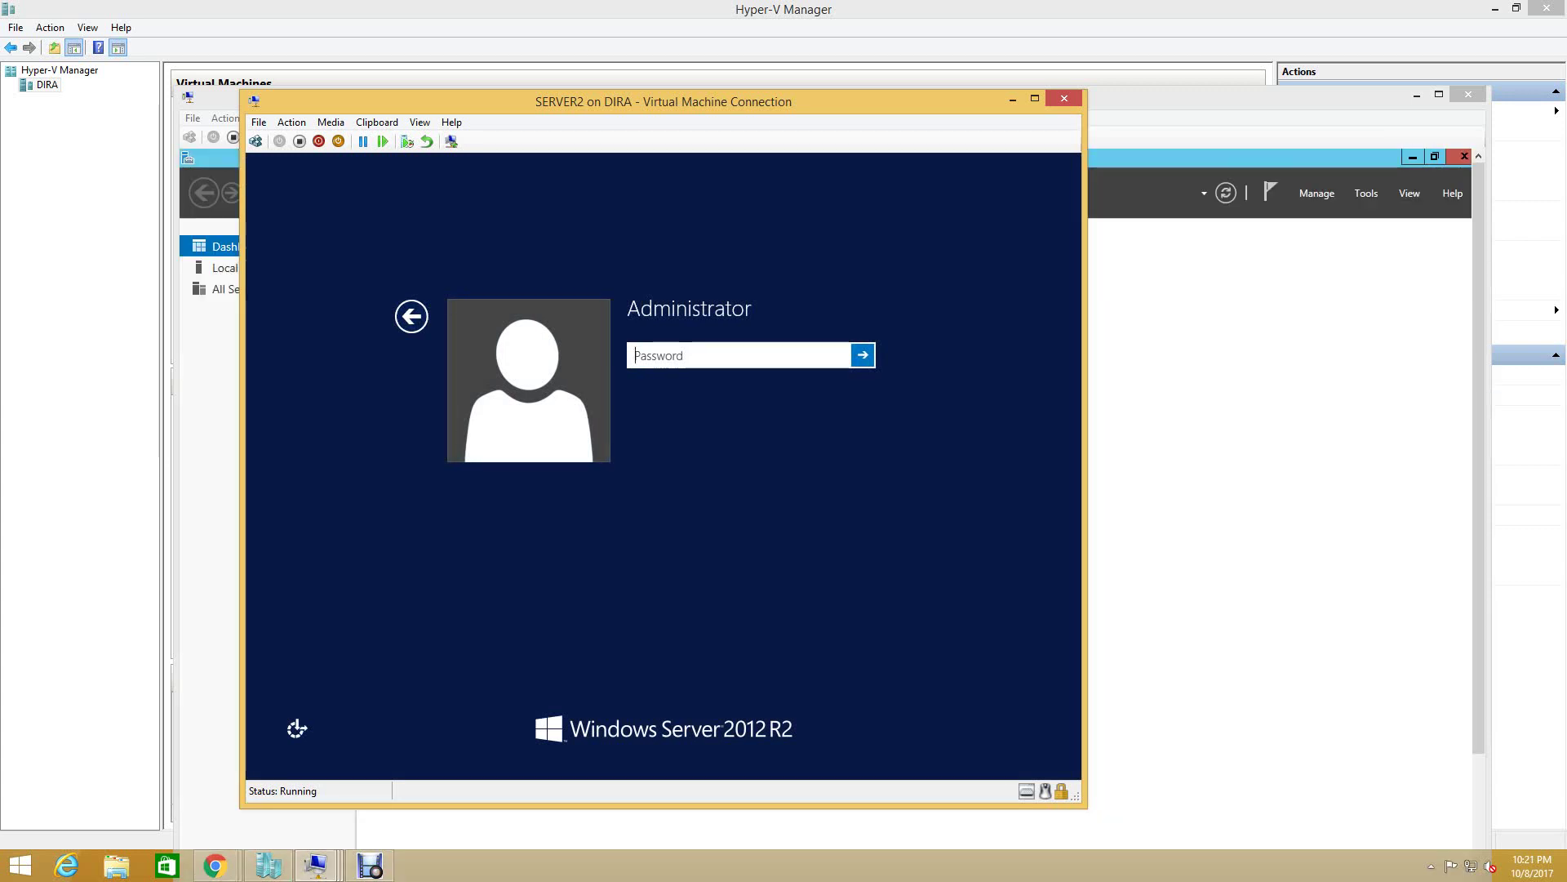
type("•••••••")
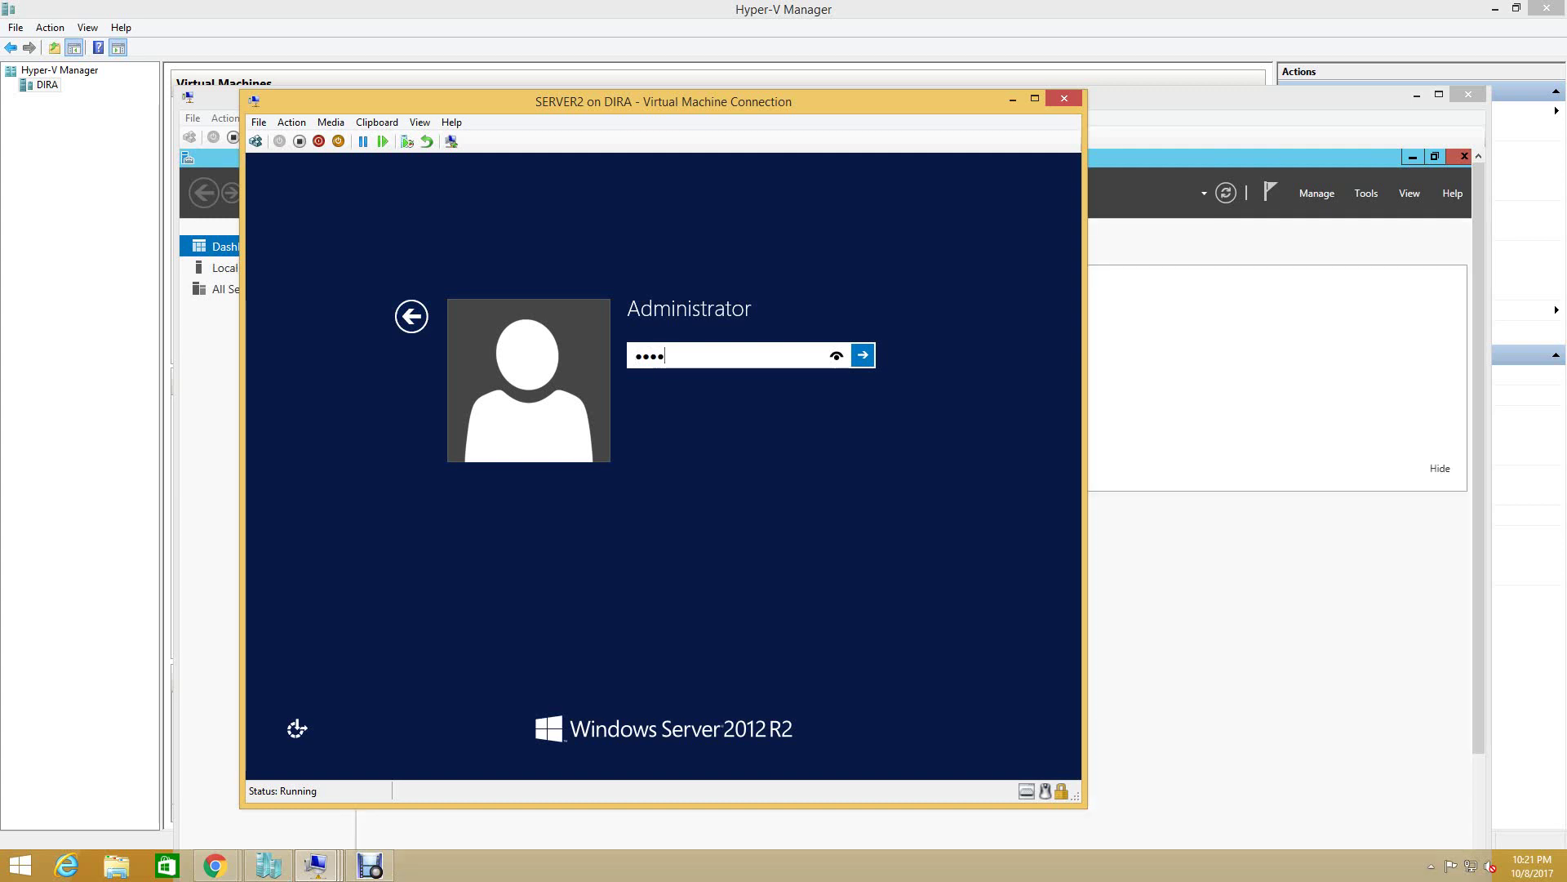
type("•")
key("Return")
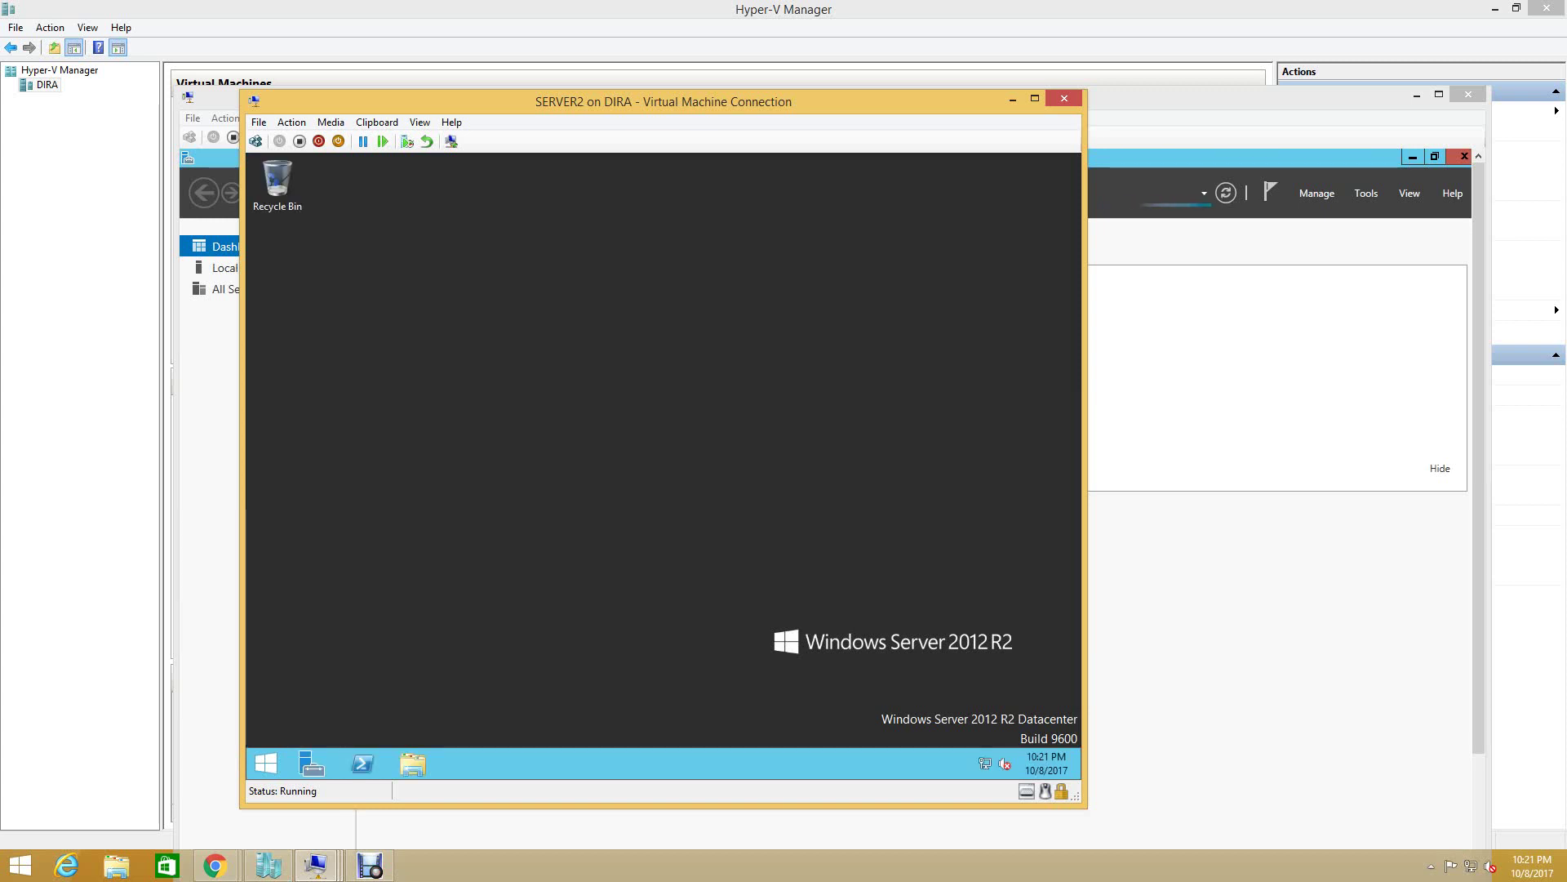
- Open This PC's system properties from the Start screen to see SERVER2's WORKGROUP membership
left_click(265, 763)
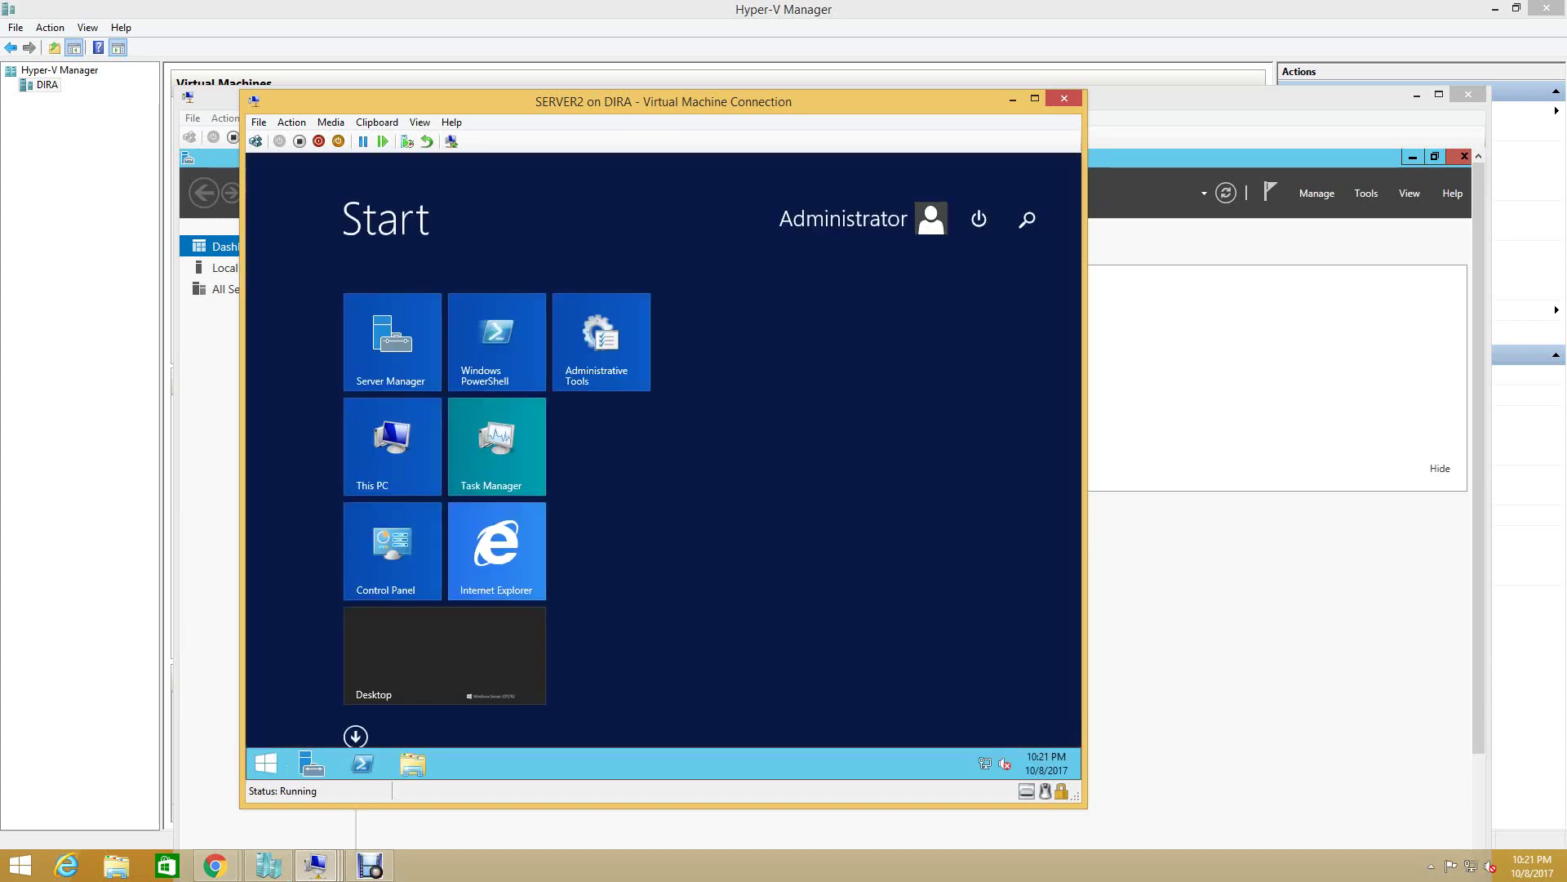
left_click(849, 218)
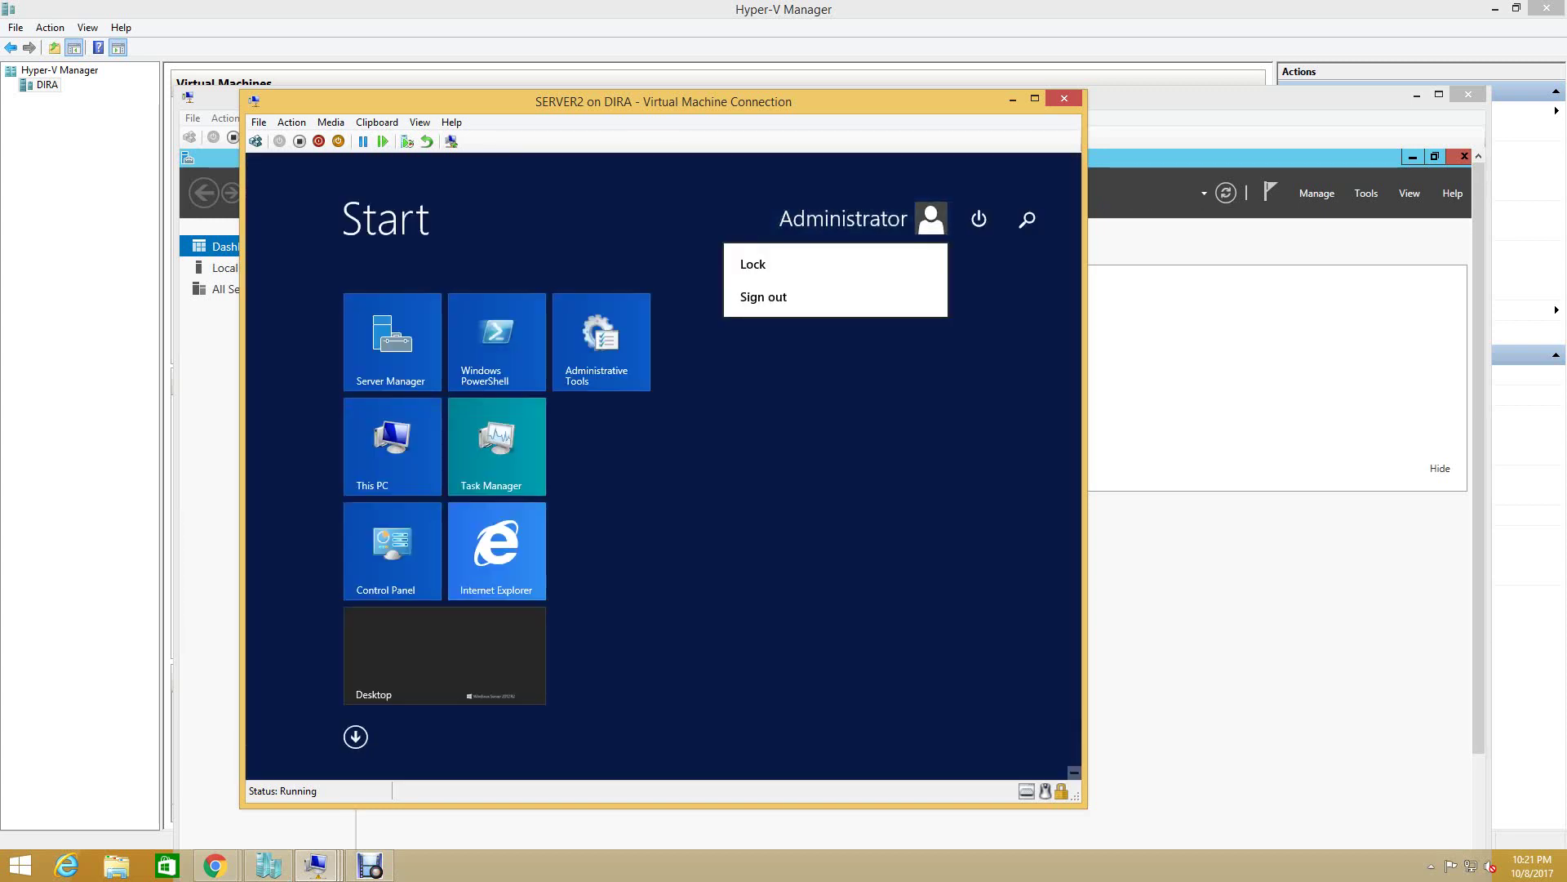
key("Escape")
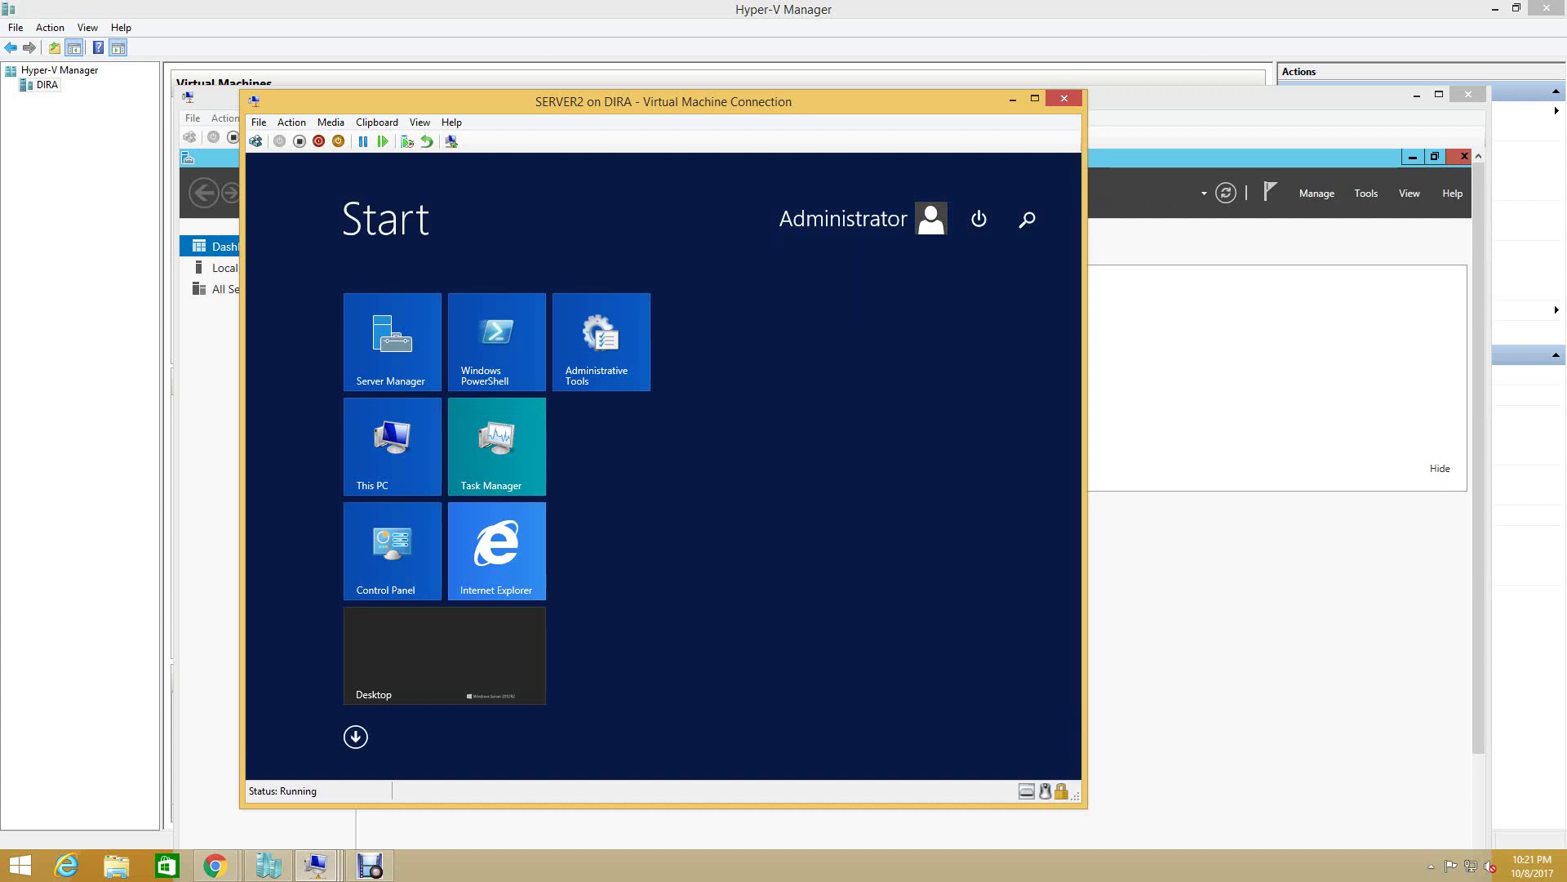
key("Down")
key("Down")
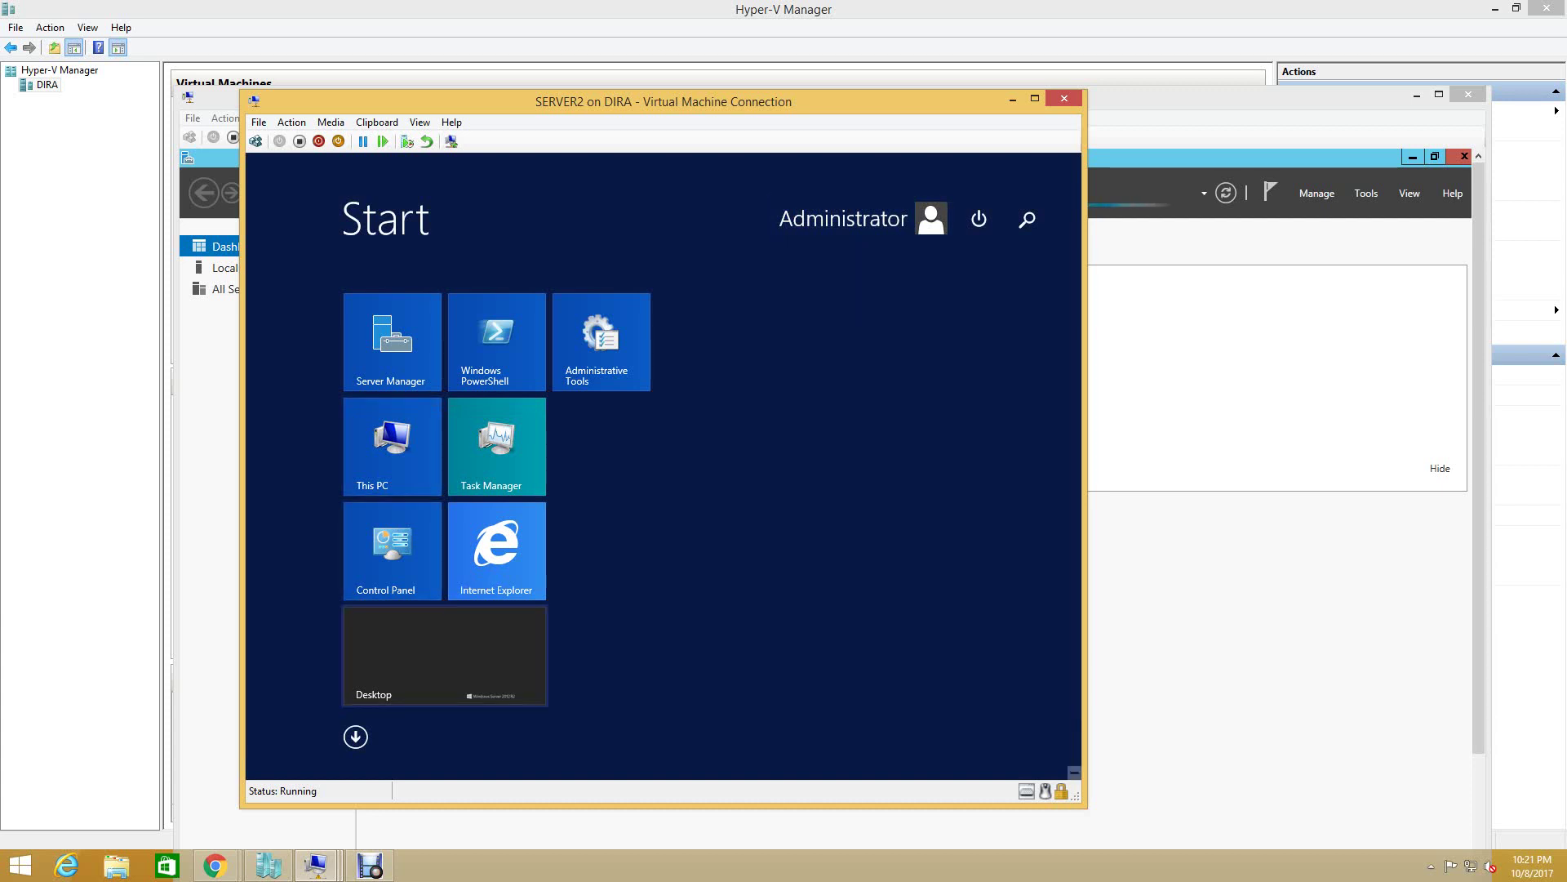
key("Return")
key("super")
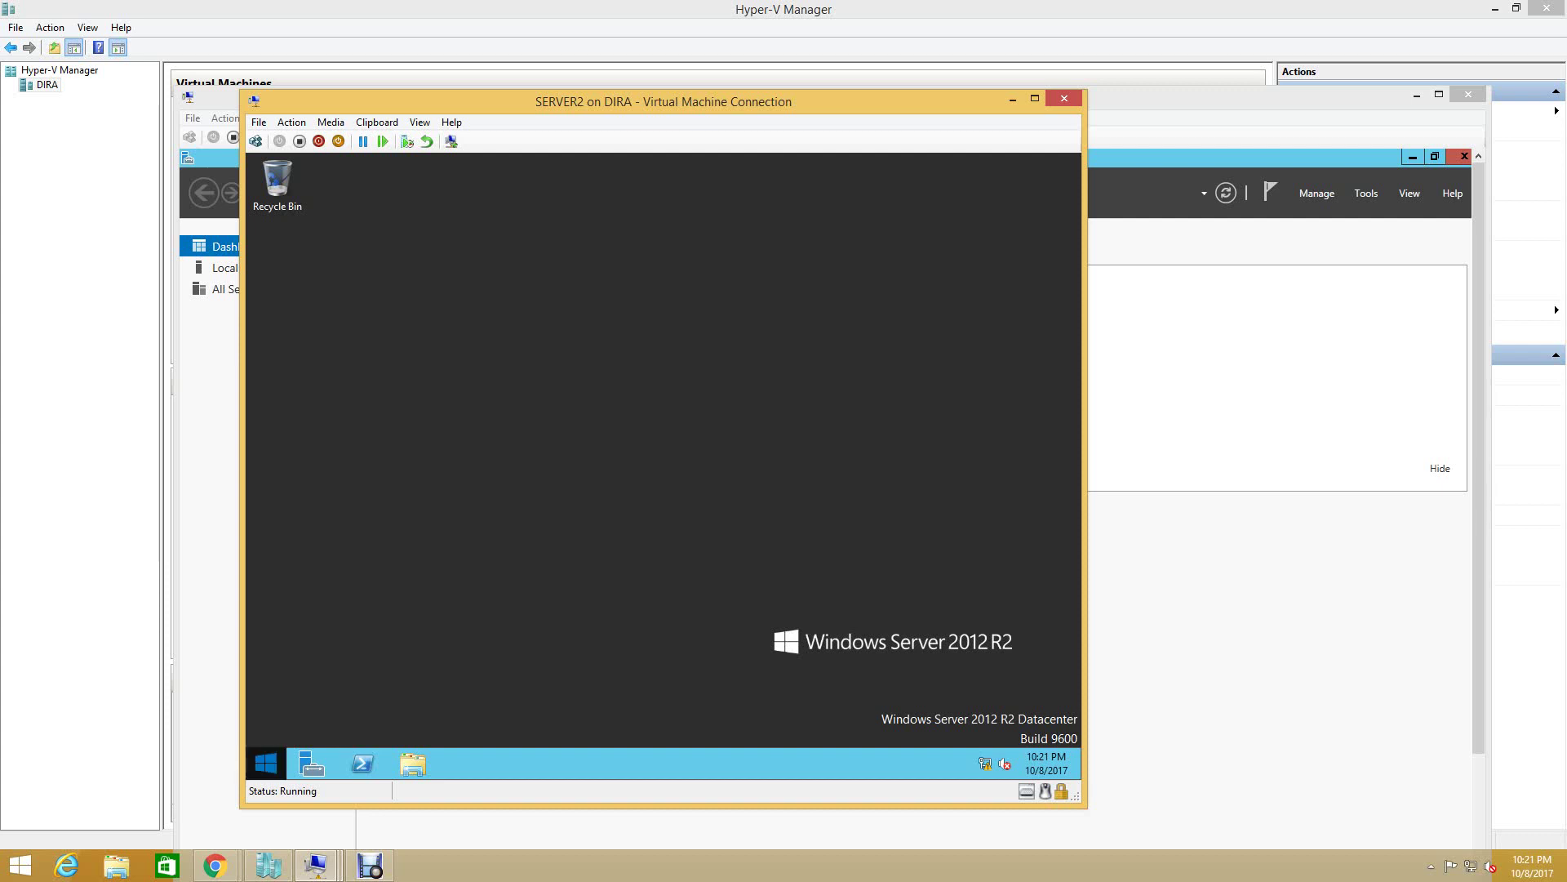
key("Up")
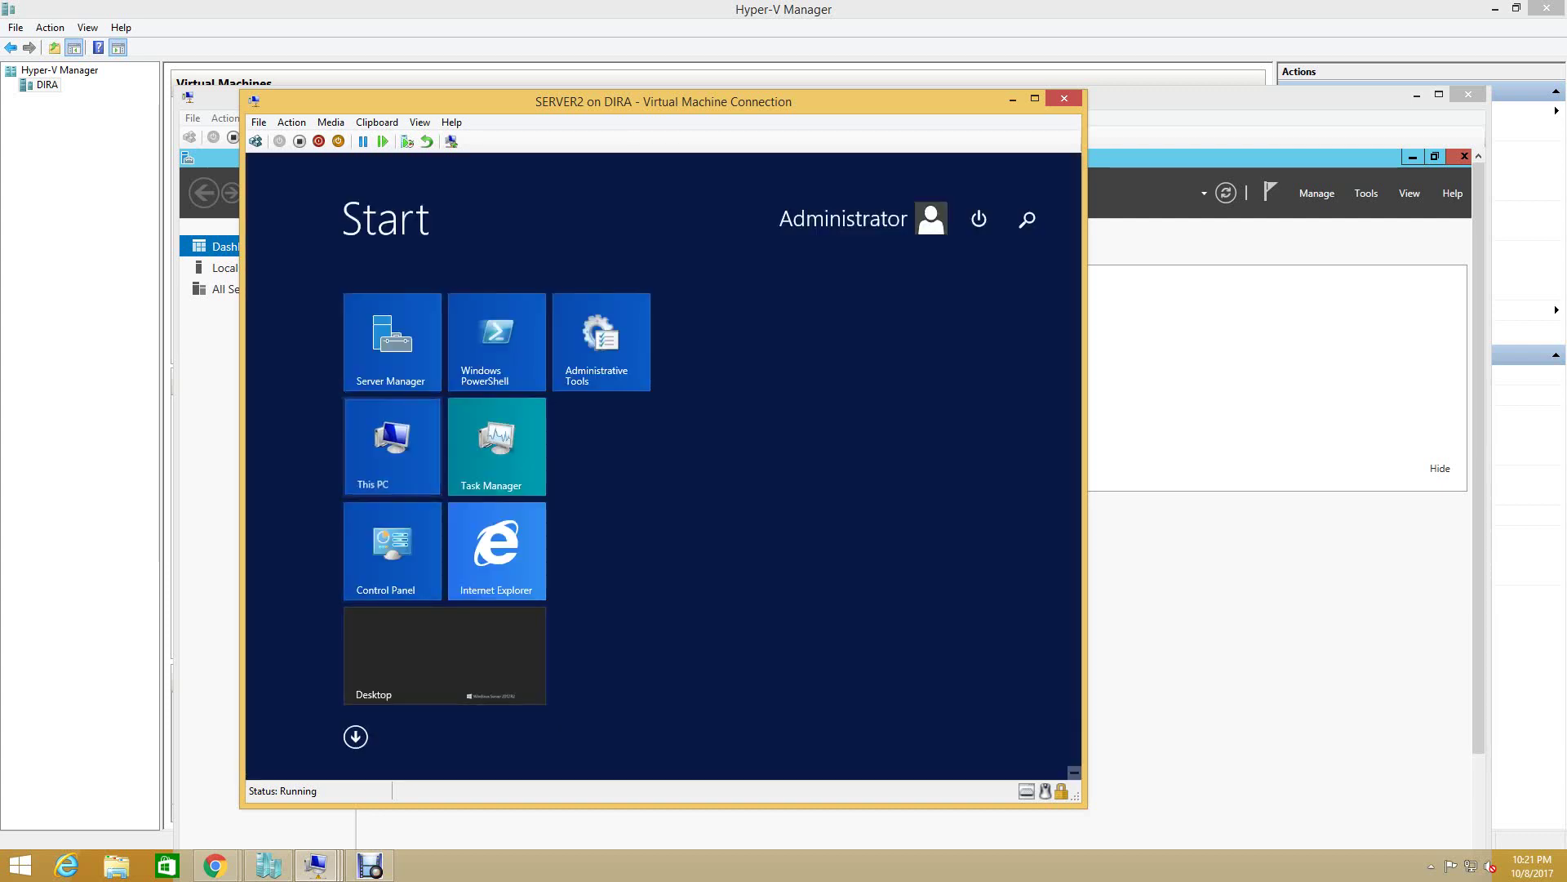
key("shift+F10")
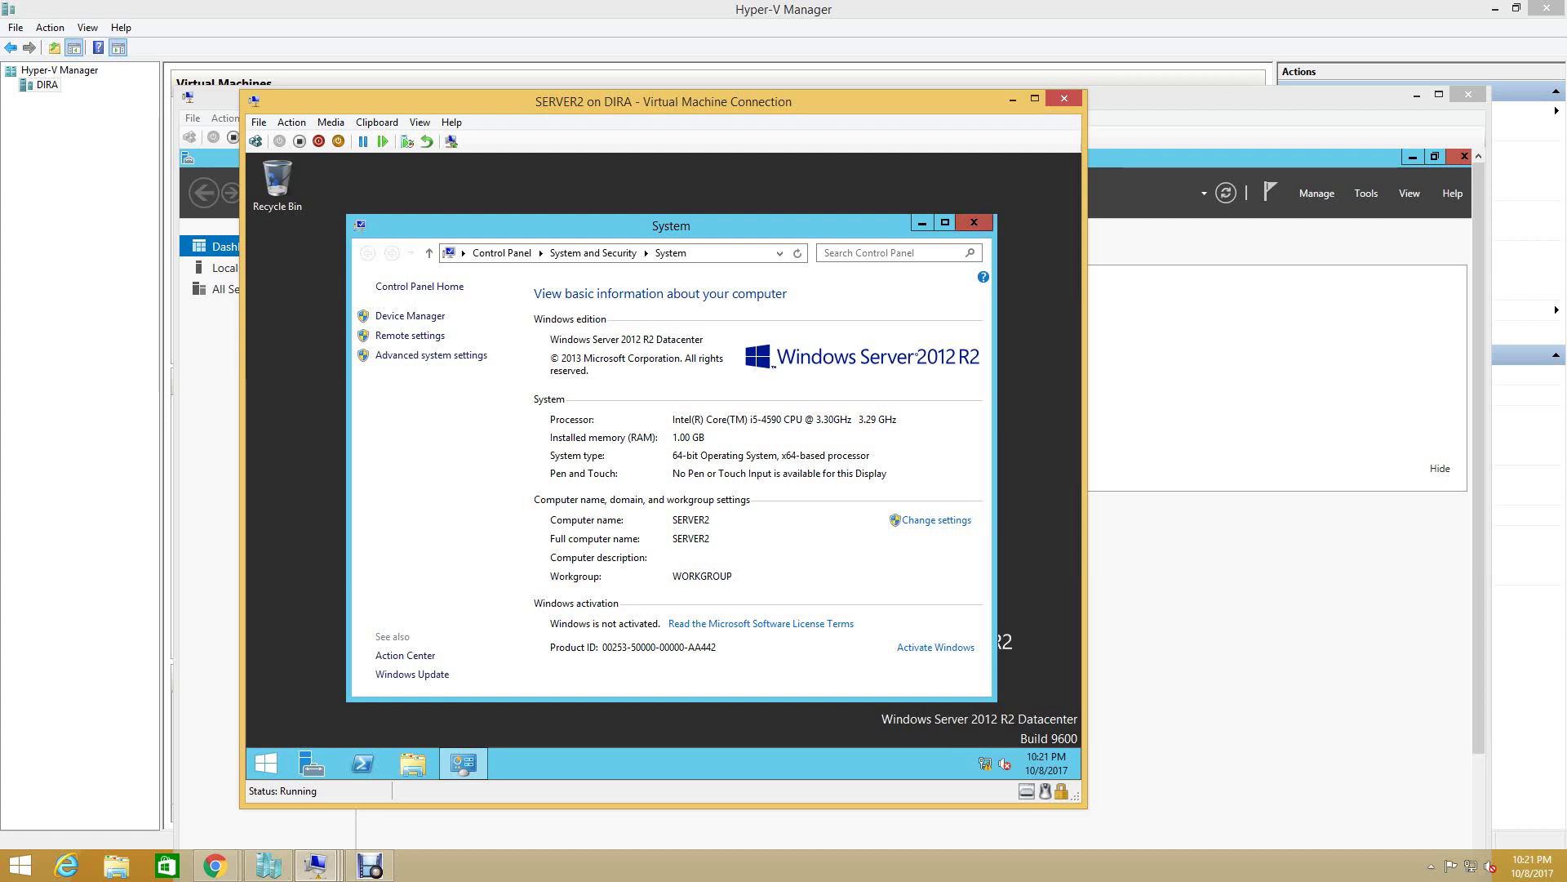
- Close SERVER2's System window, show its Local Server page, then put SERVER1's connection in basic session
left_click(974, 222)
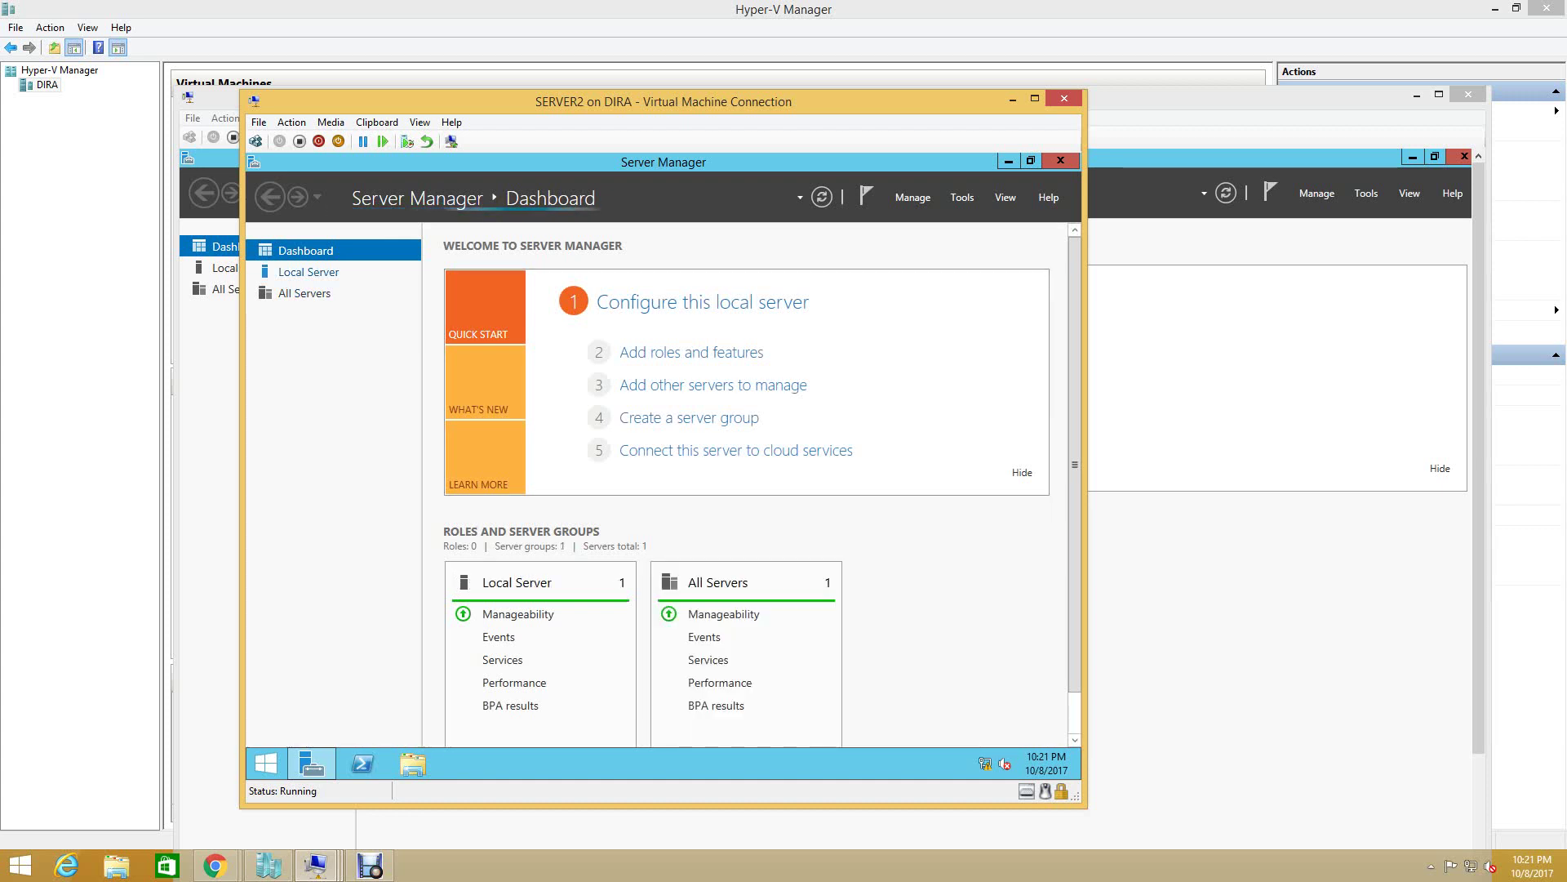
left_click(308, 272)
key("alt+Tab")
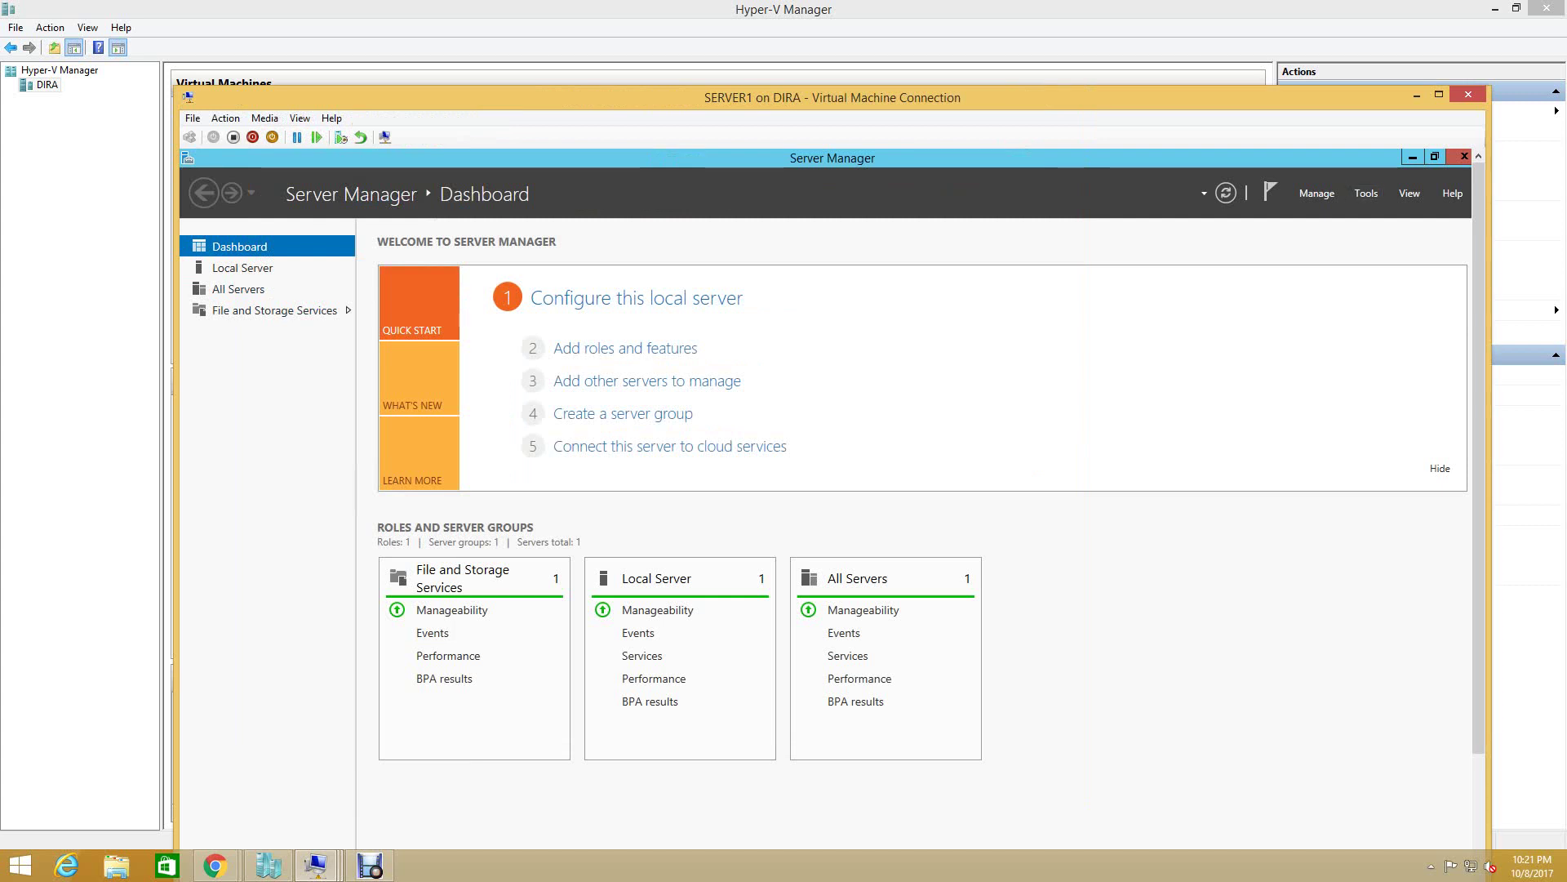
left_click(1366, 192)
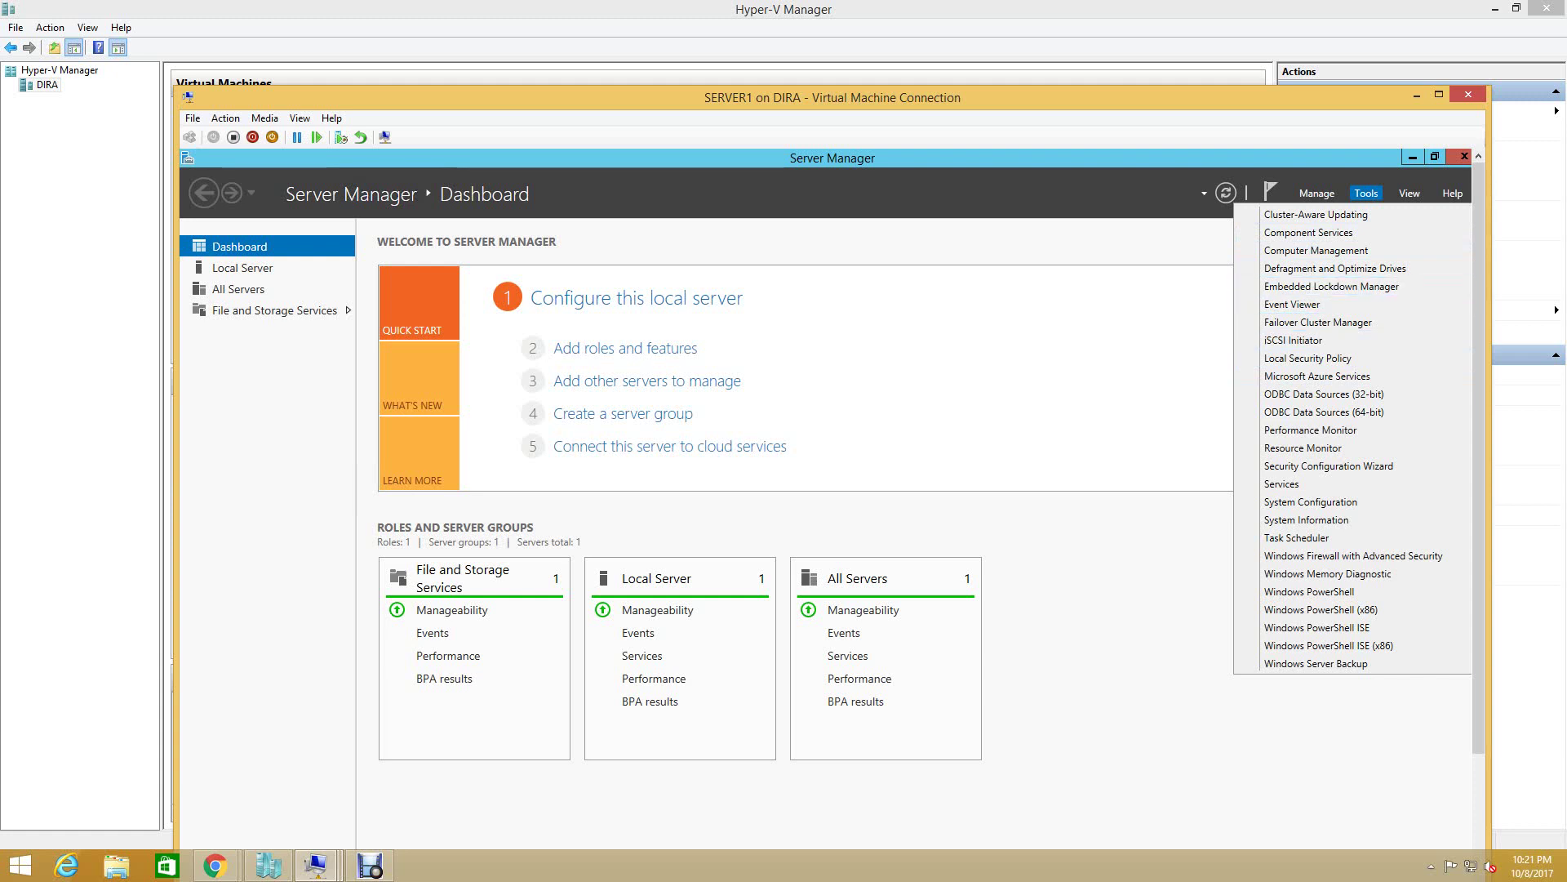
key("Escape")
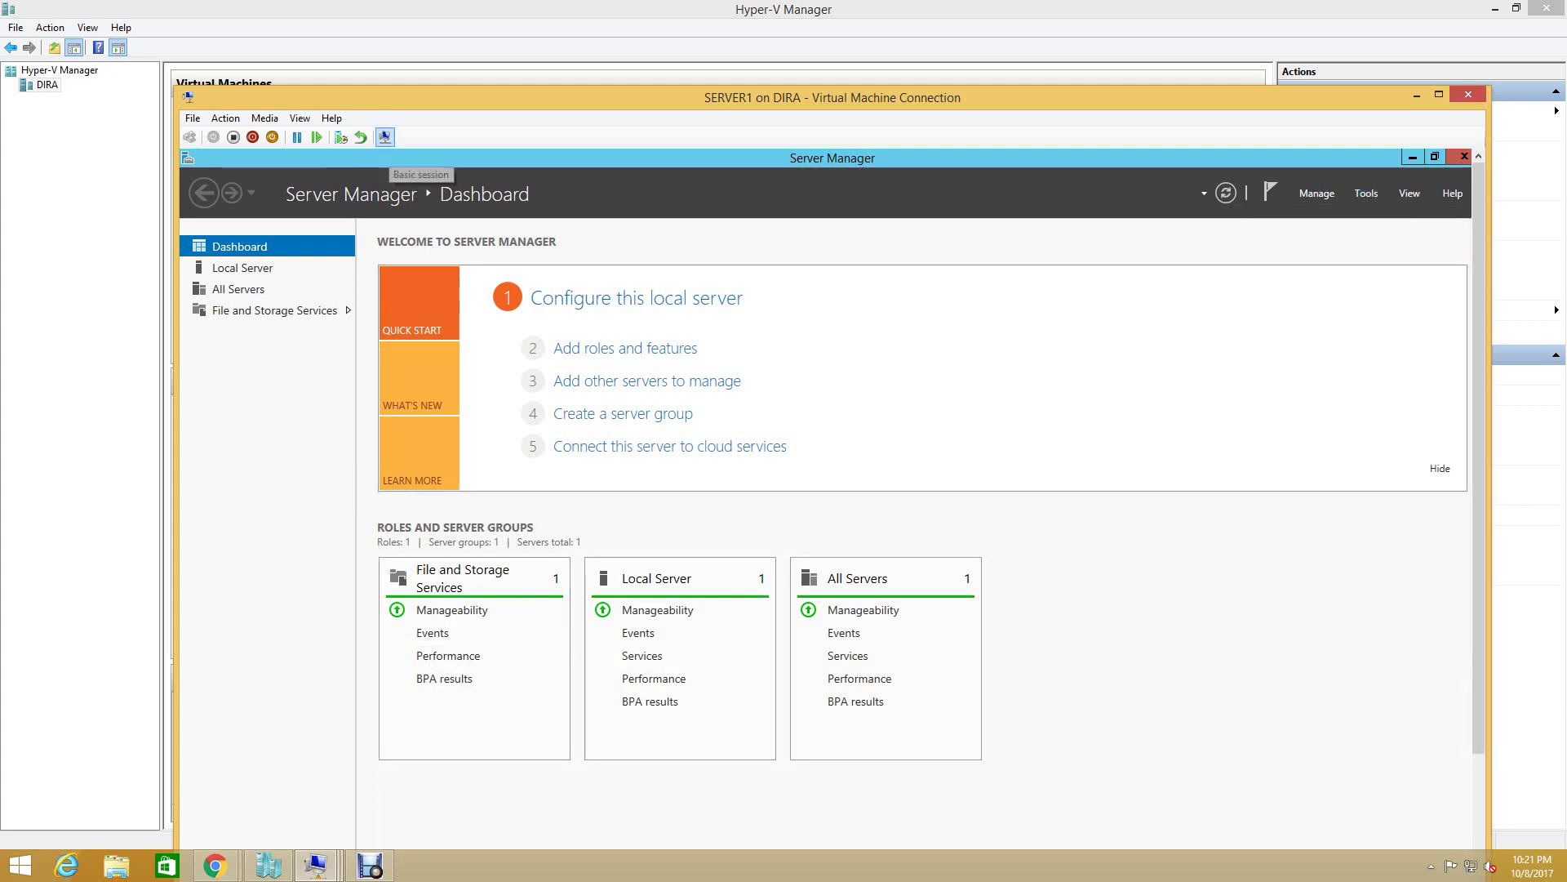
left_click(384, 136)
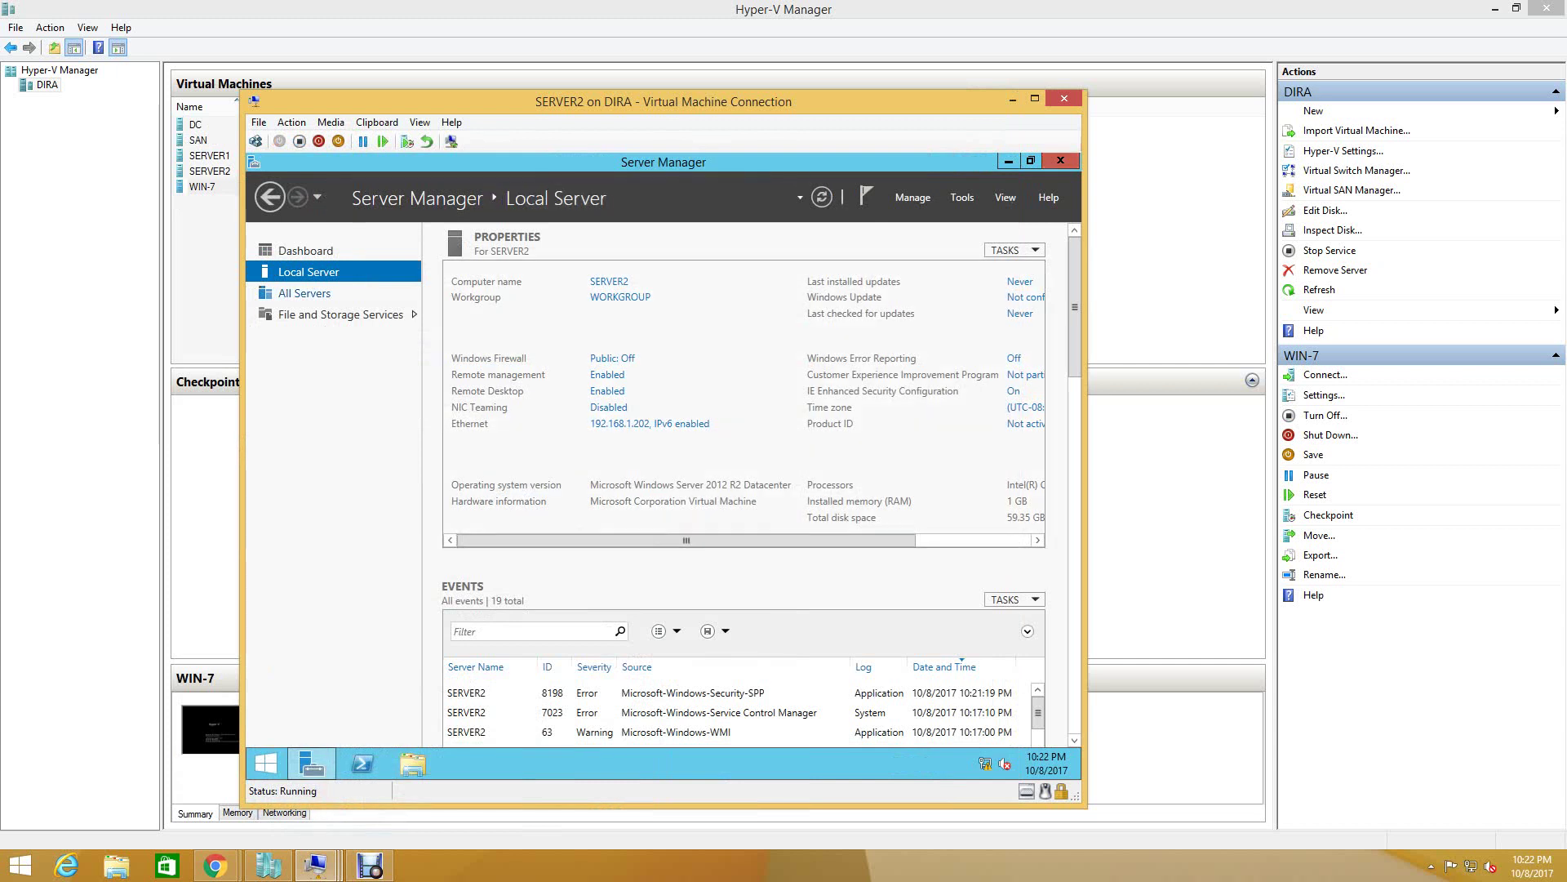
- Change SERVER2's membership from workgroup to the ITHUB.COM domain
left_click(620, 296)
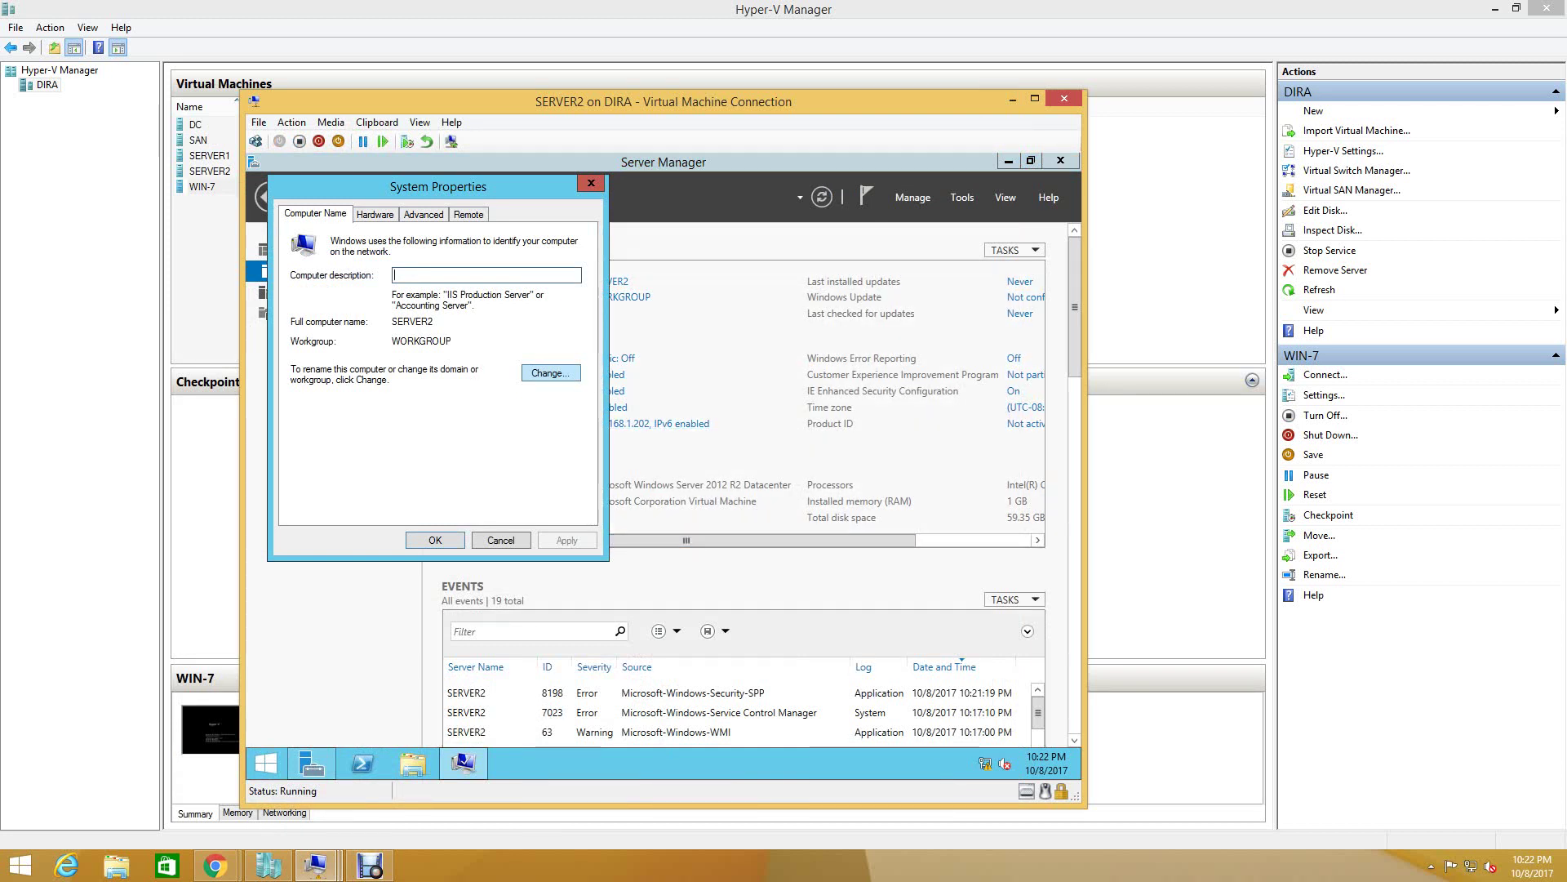
left_click(551, 372)
left_click(306, 406)
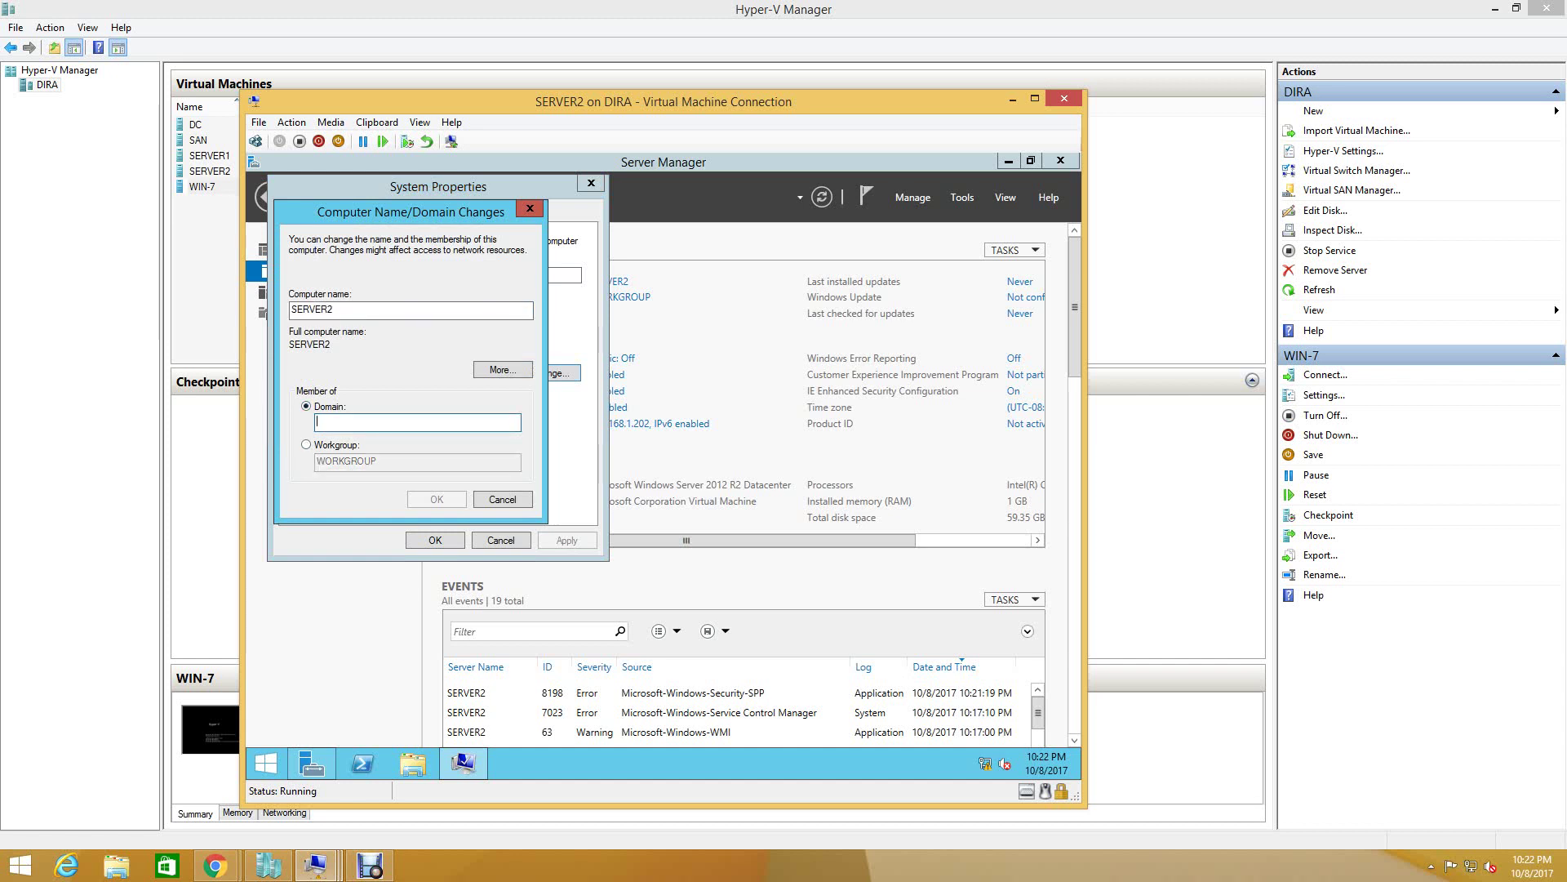
type("ITHUB")
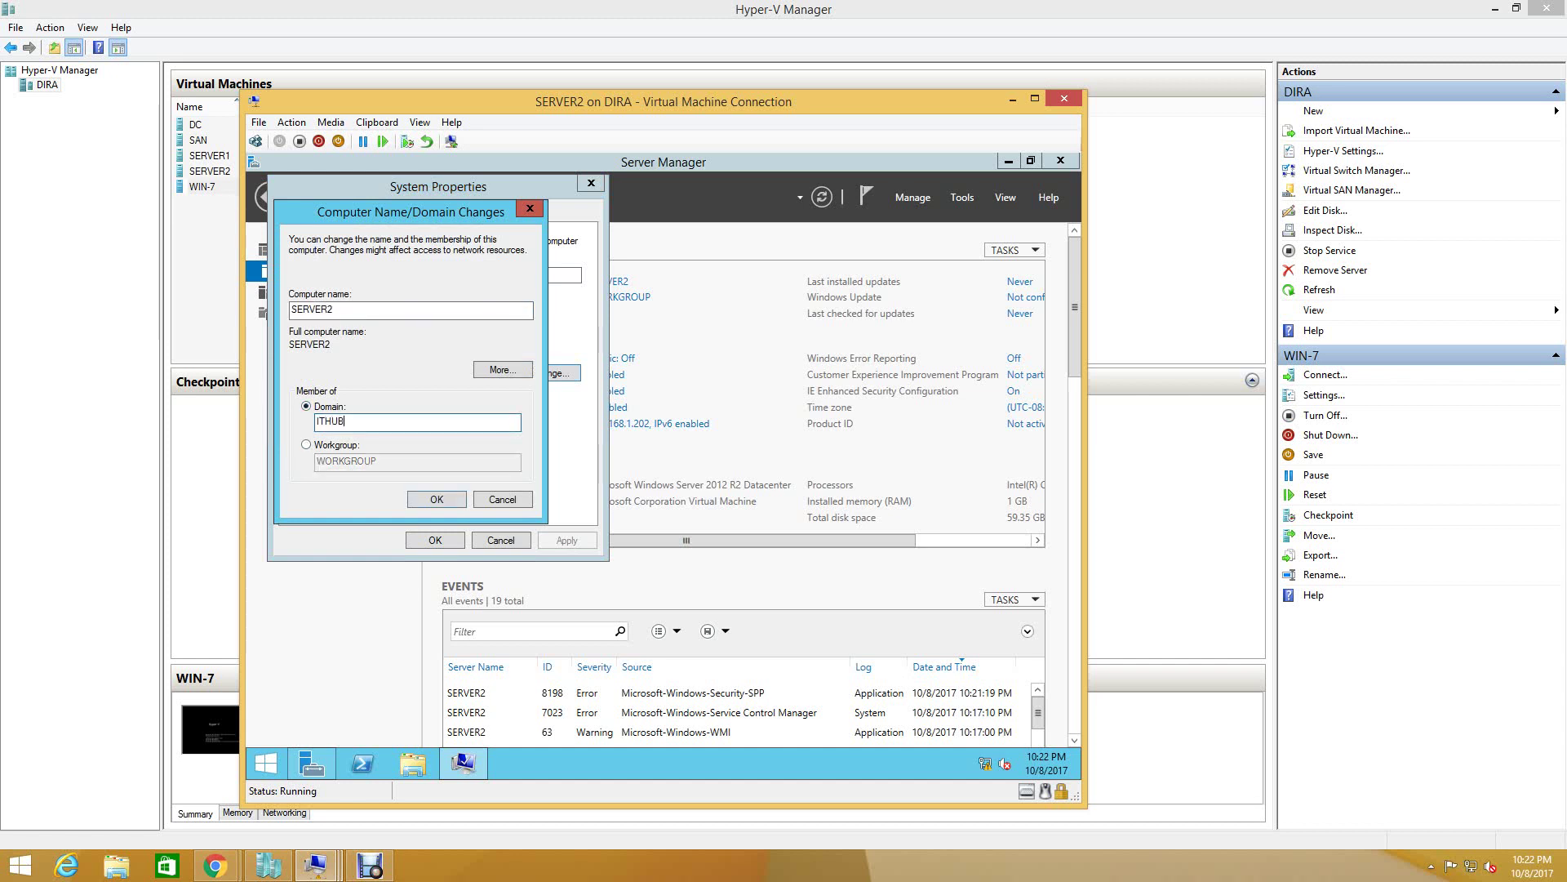
type(".COM")
key("Return")
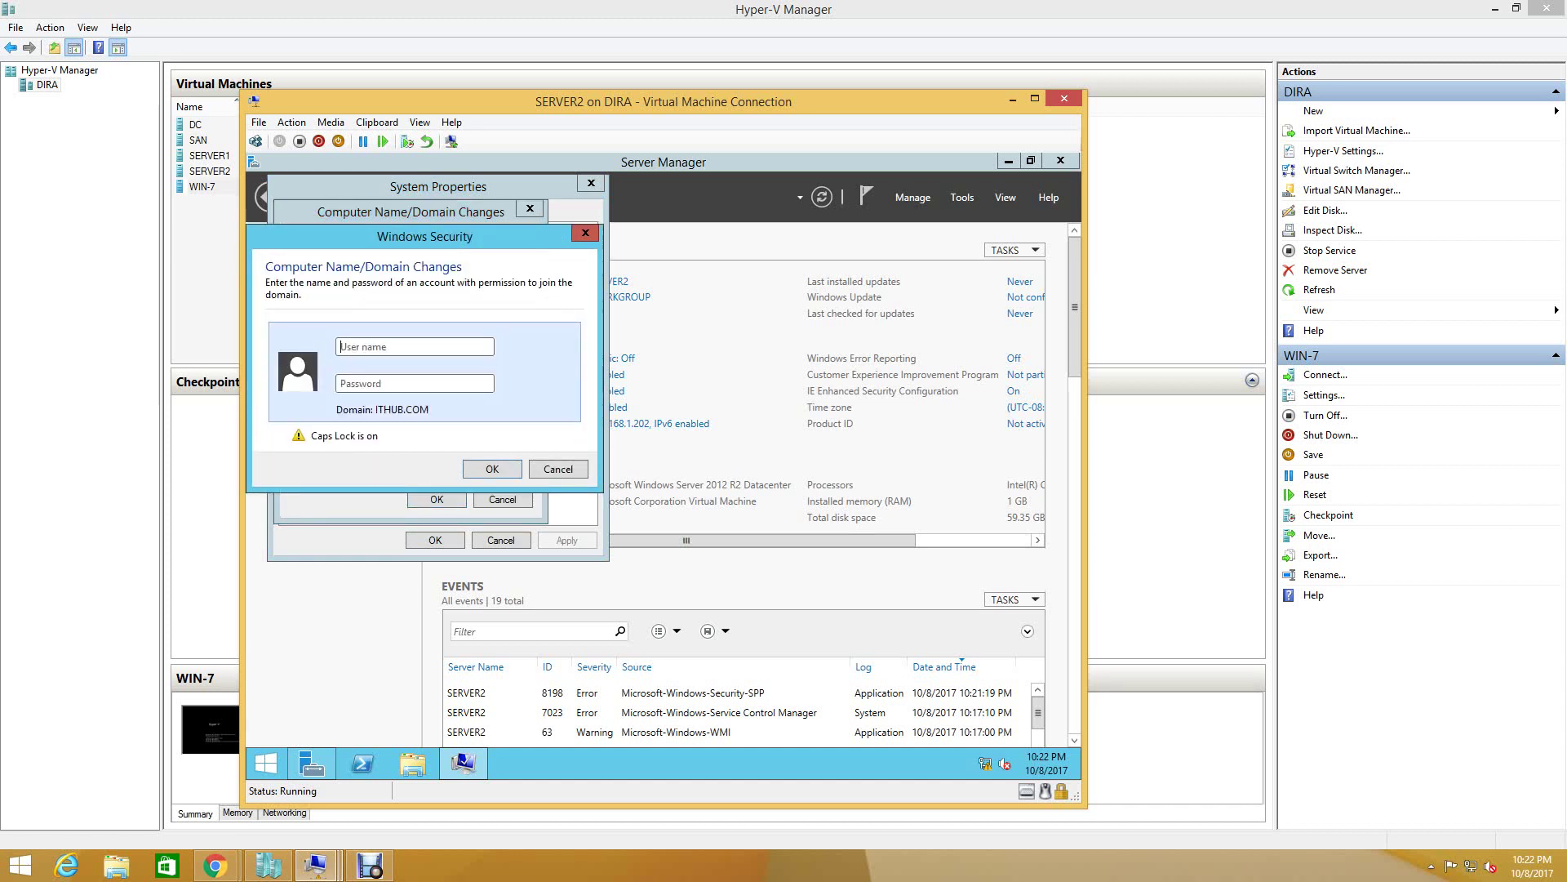
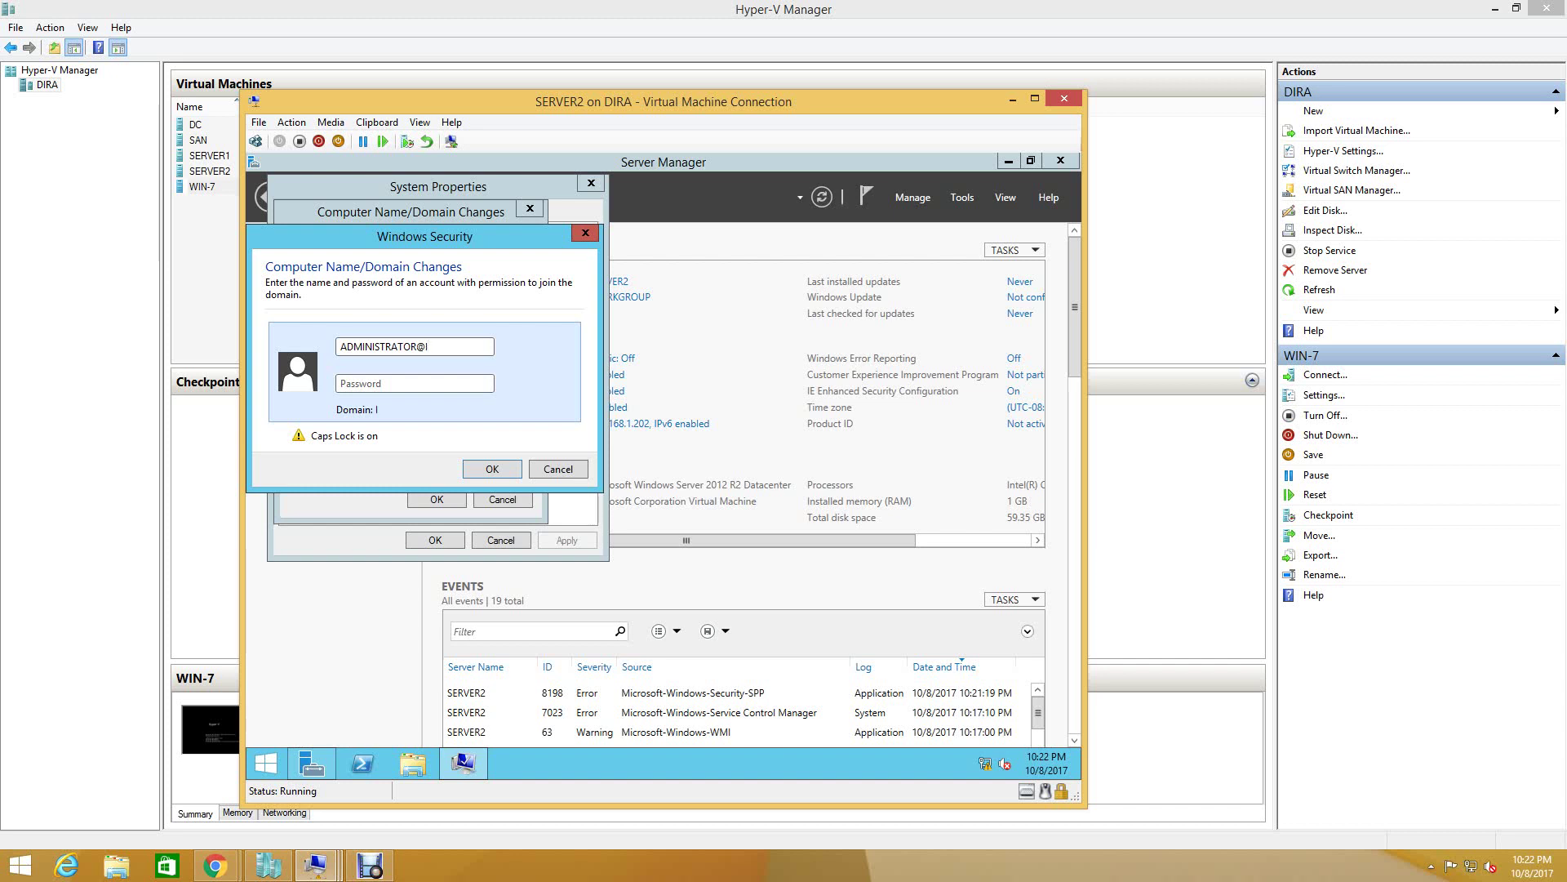
- Authenticate with the domain administrator account and password, accept the welcome and restart prompts, and restart SERVER2
key("Caps_Lock")
key("Tab")
type("Pa")
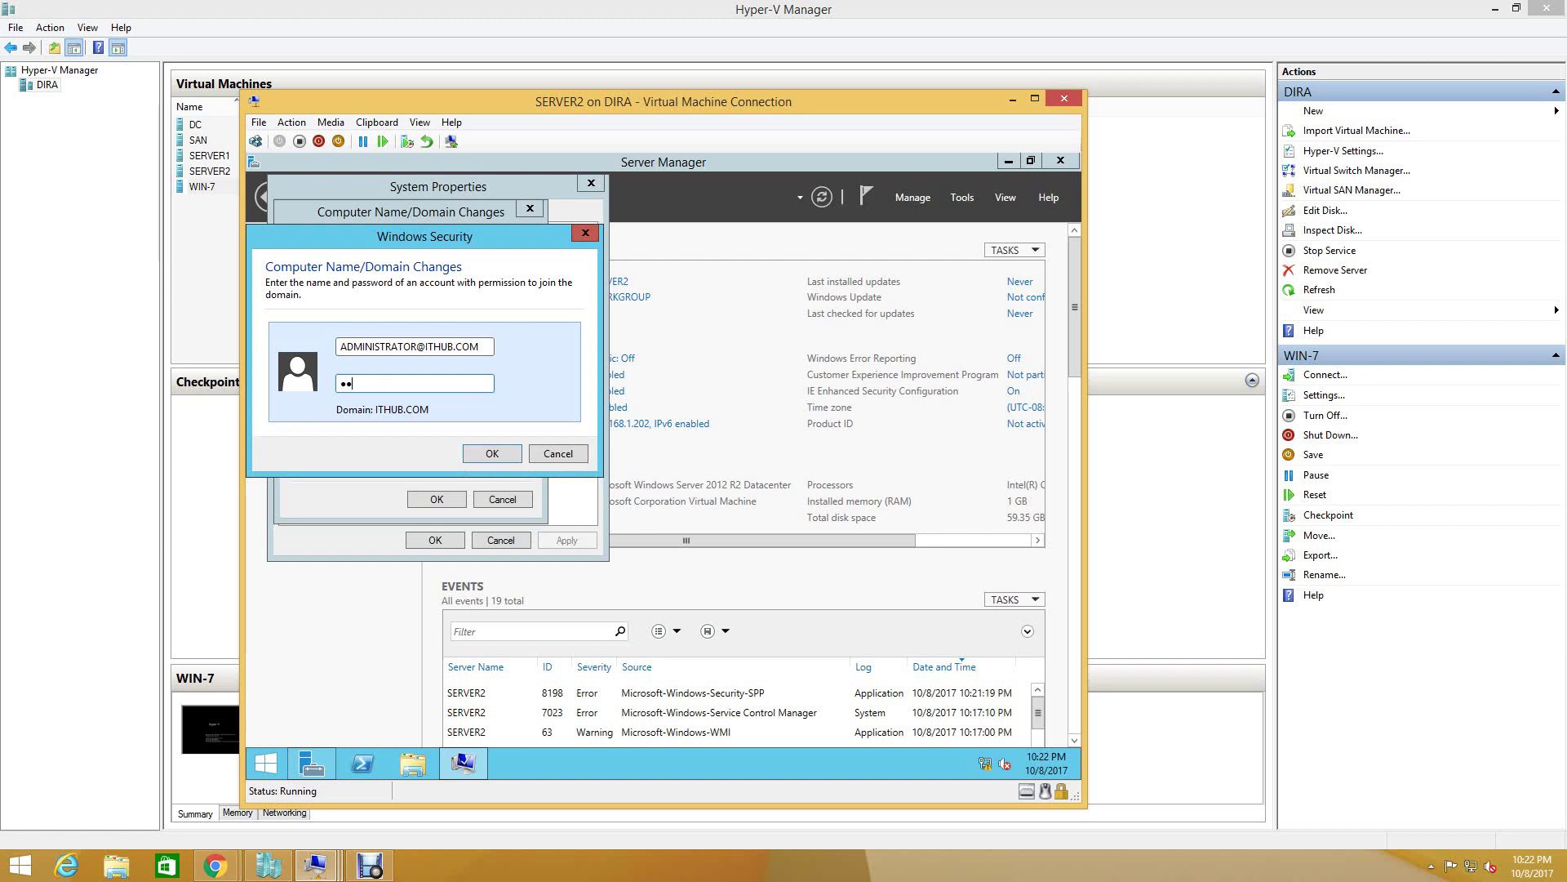
type("$$w0rd")
key("Return")
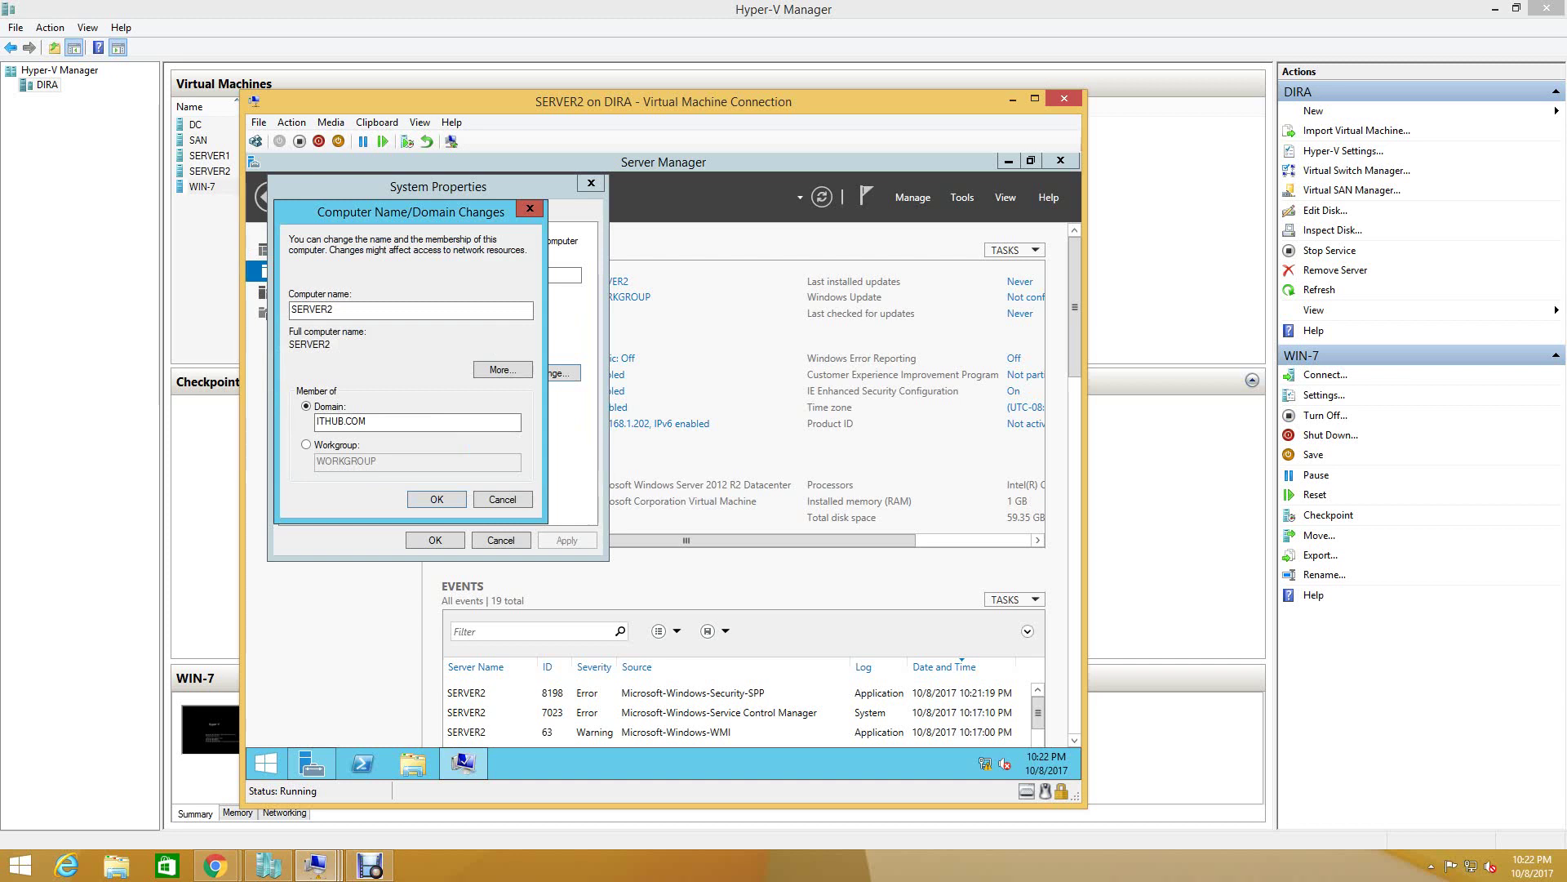
key("Return")
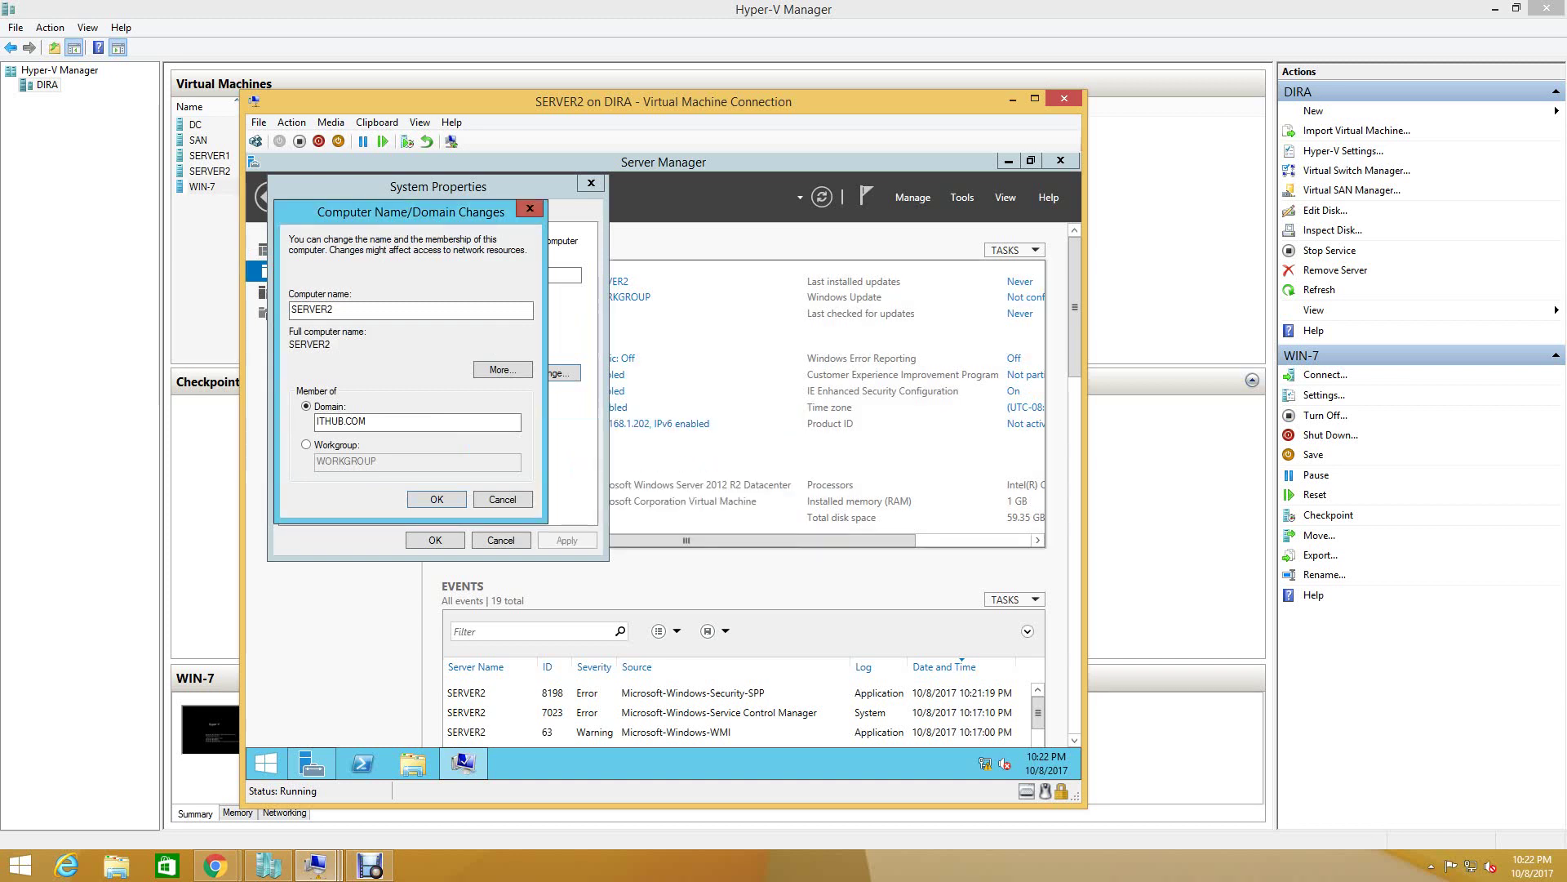
key("Return")
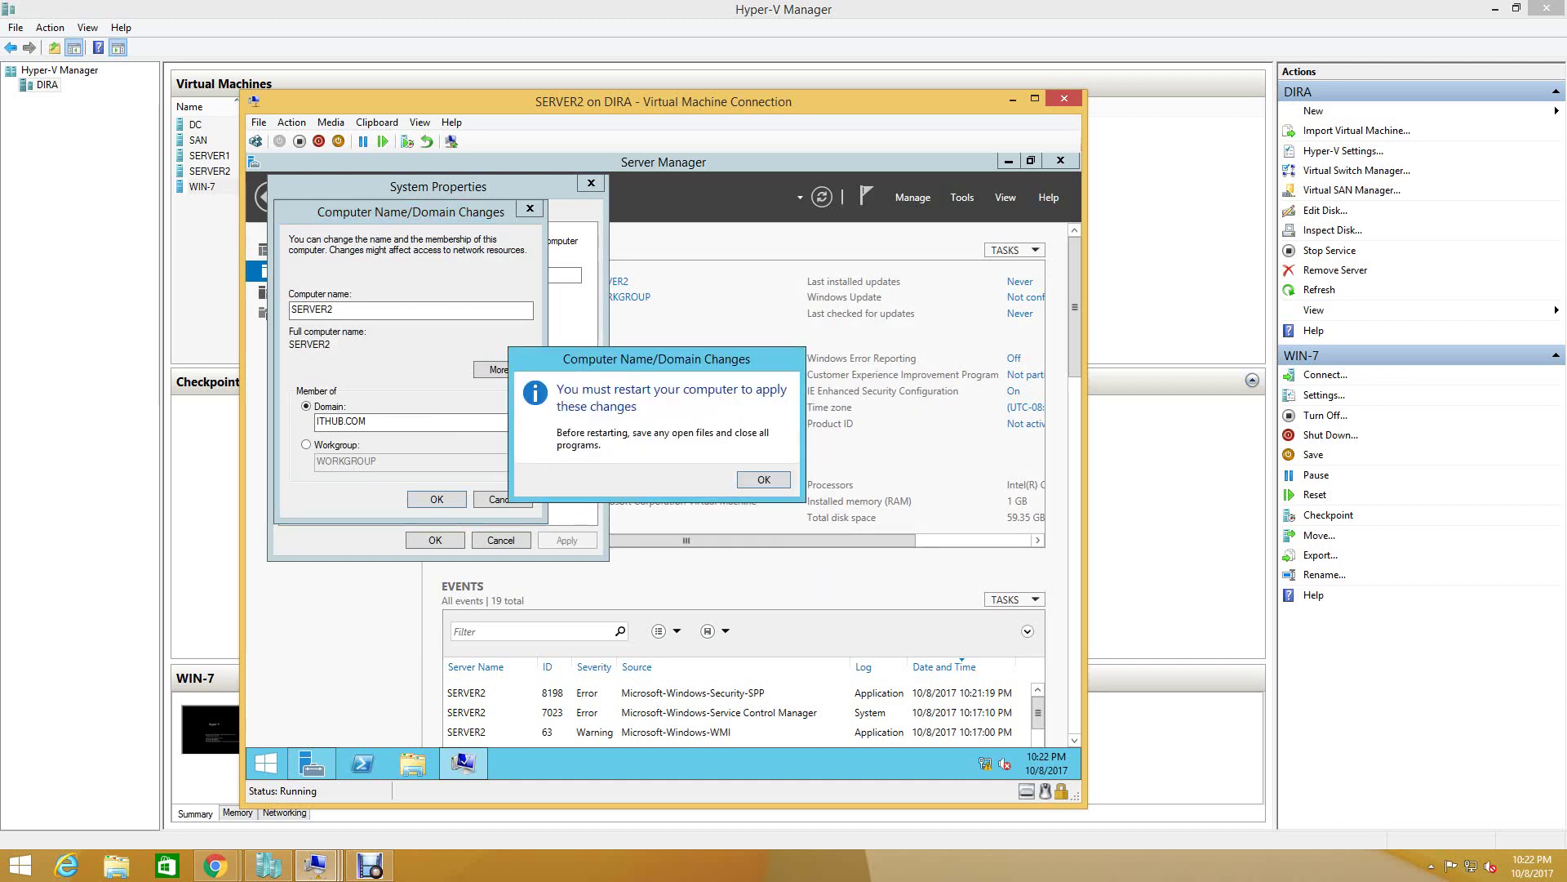
key("Return")
key("Return")
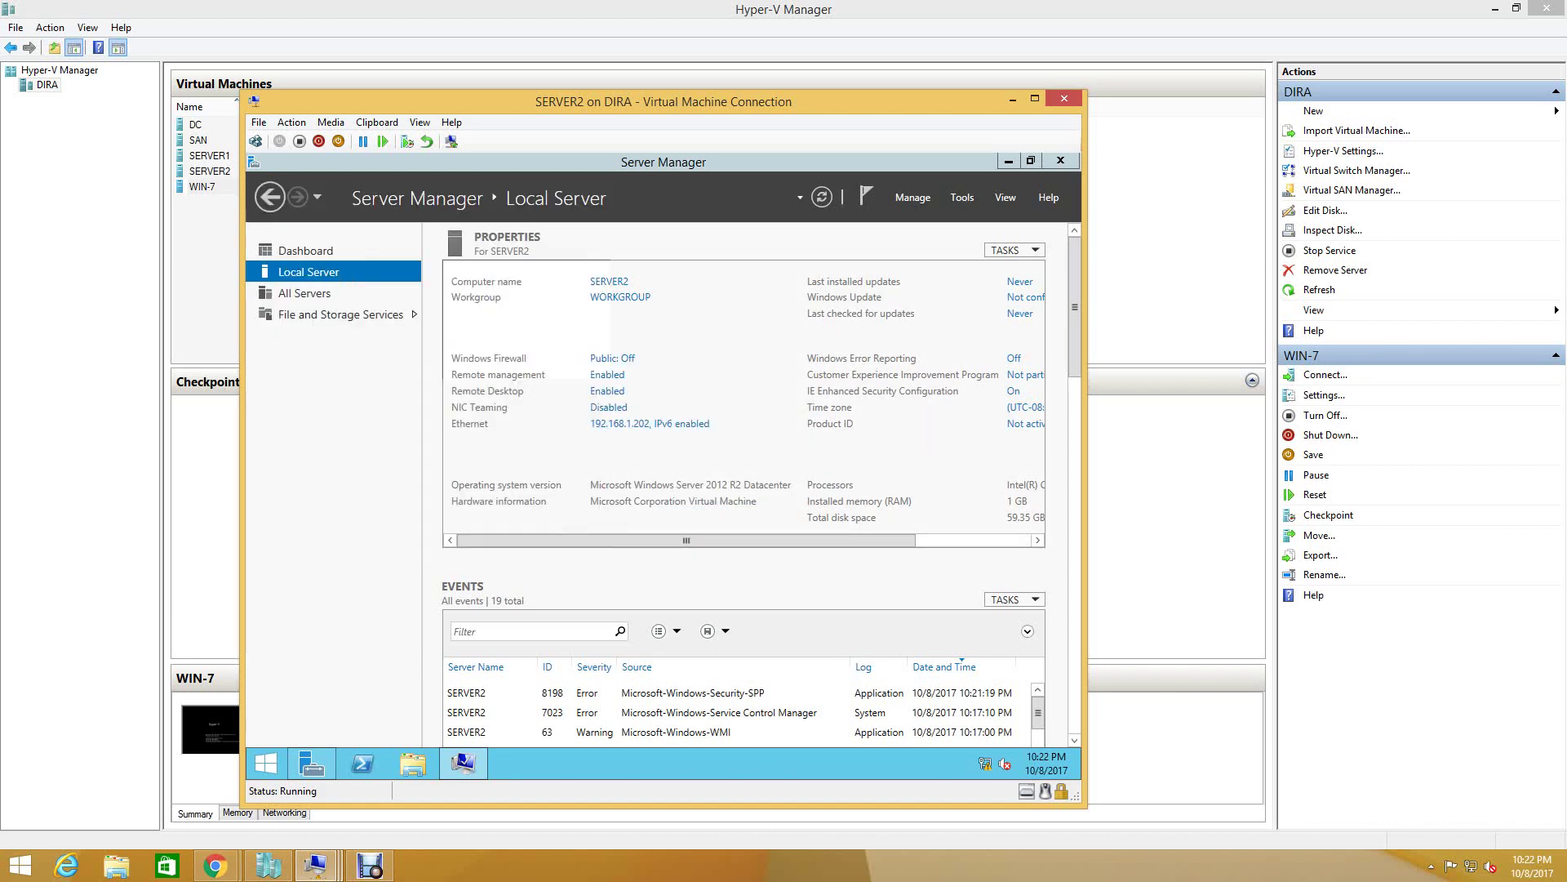
key("Return")
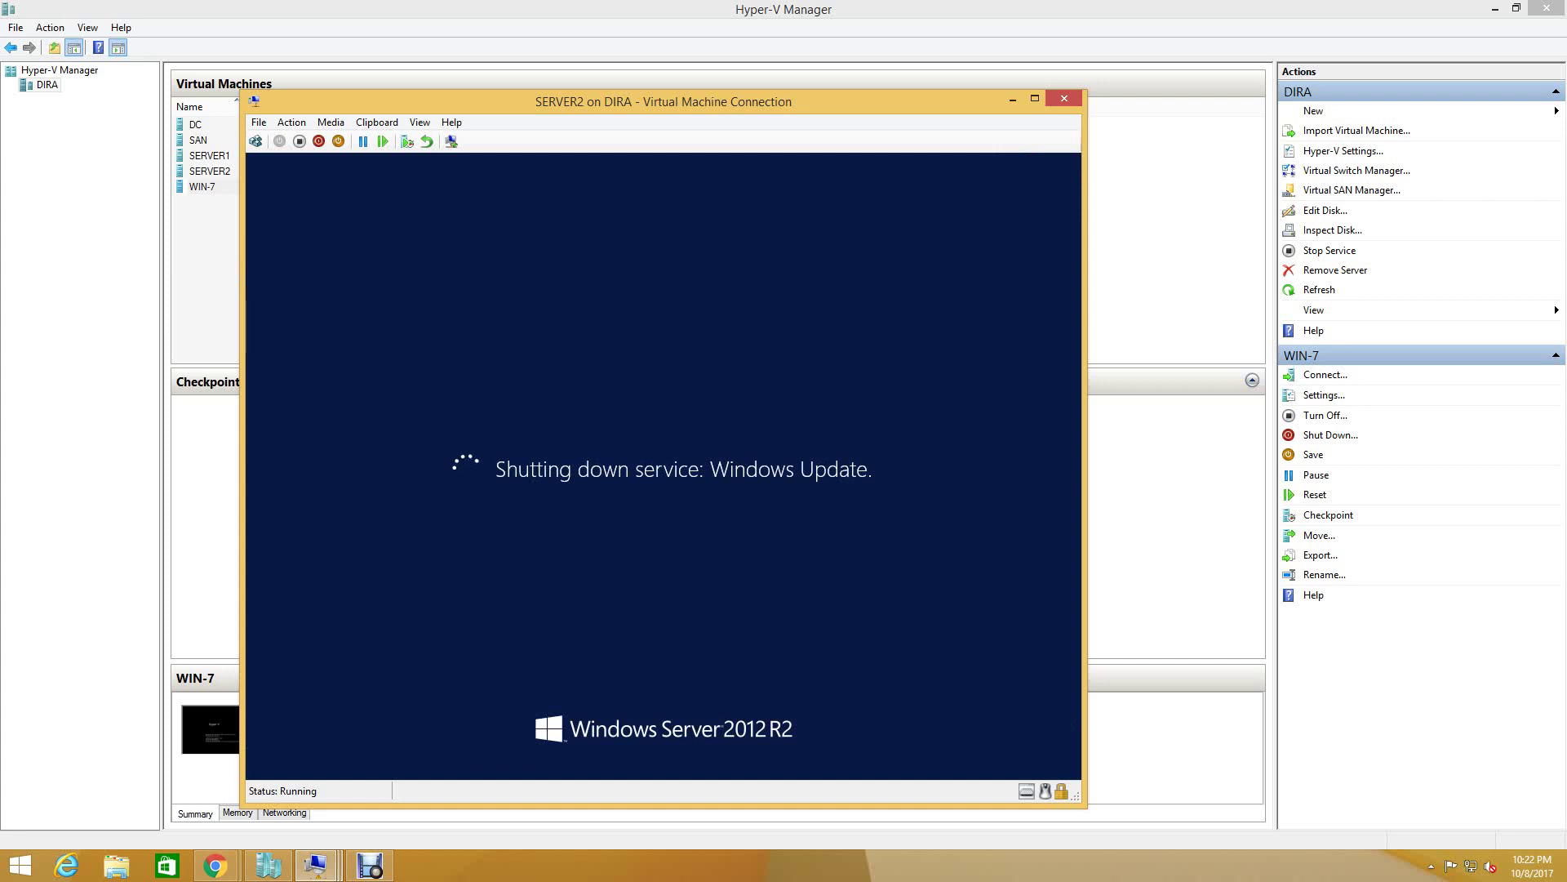
left_click(315, 865)
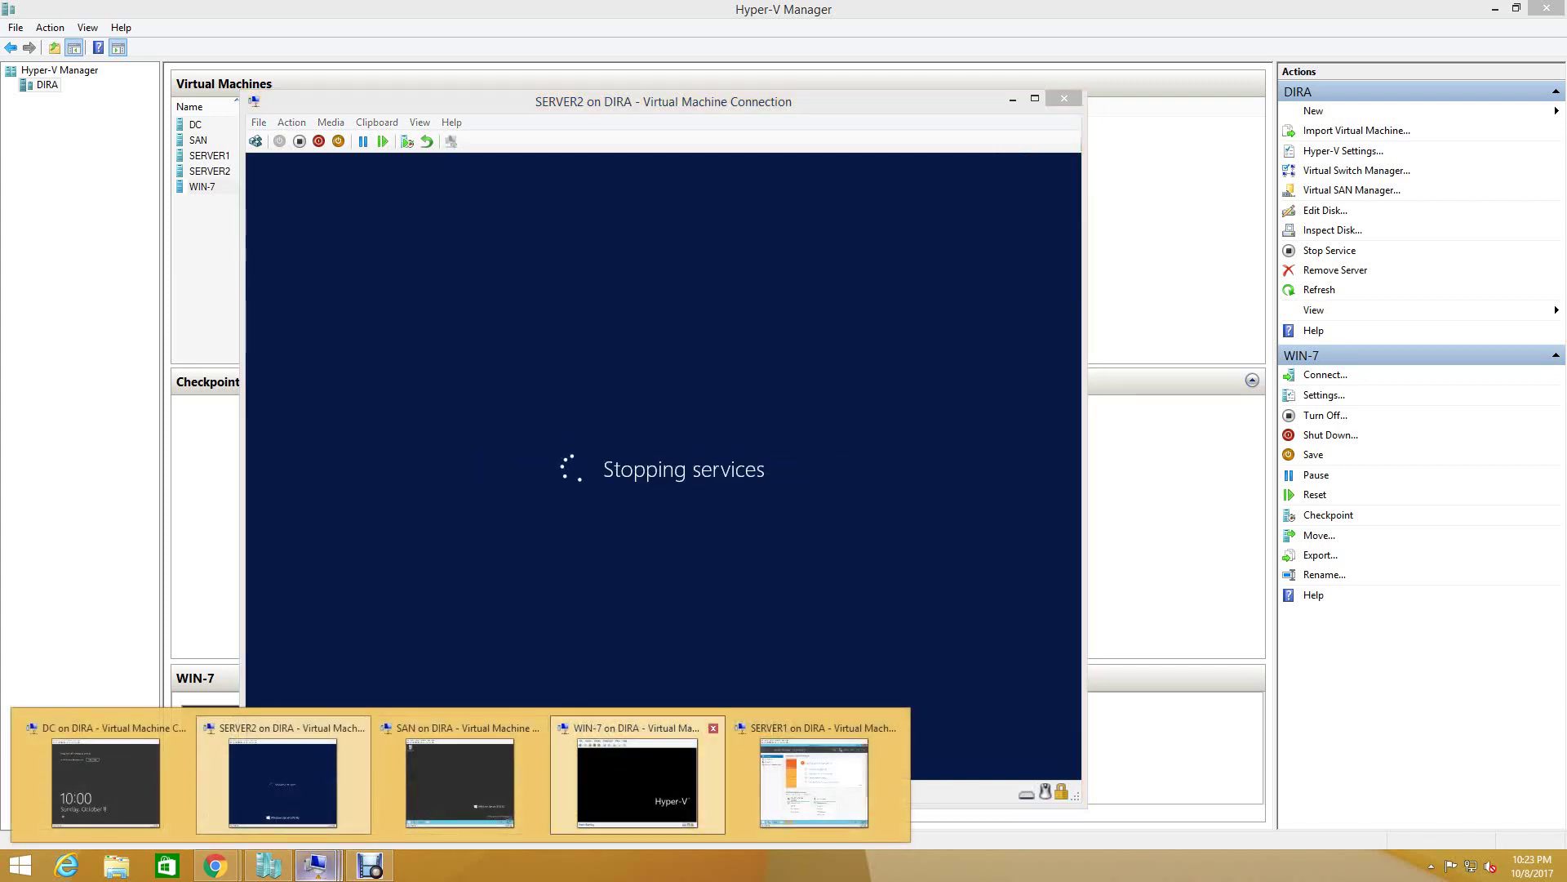
left_click(636, 782)
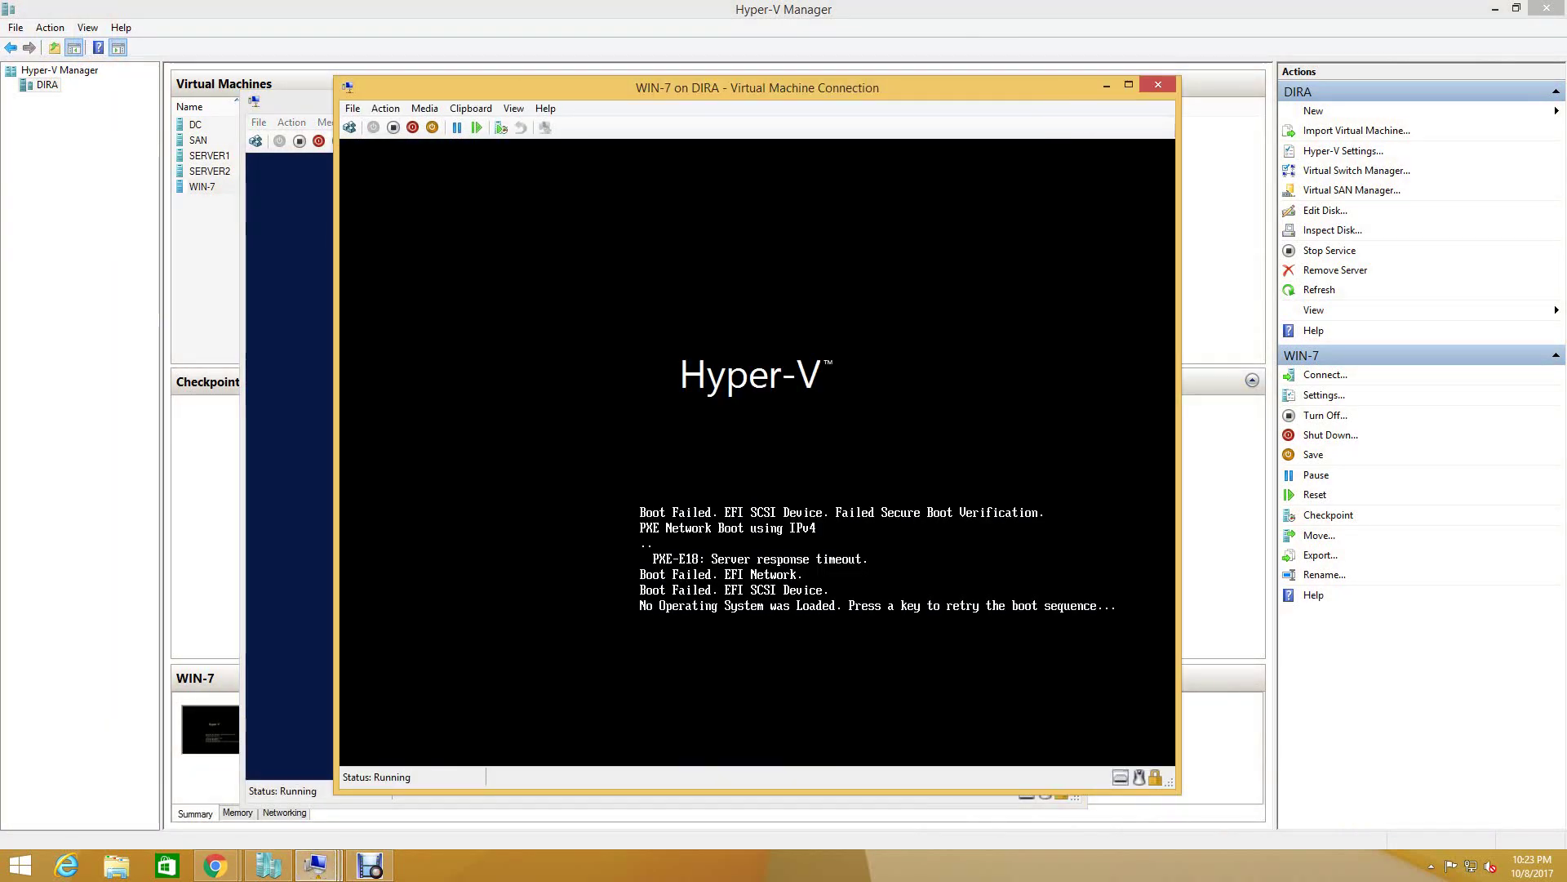
- Close the WIN-7 console window and turn off the WIN-7 virtual machine in Hyper-V Manager
left_click(1158, 85)
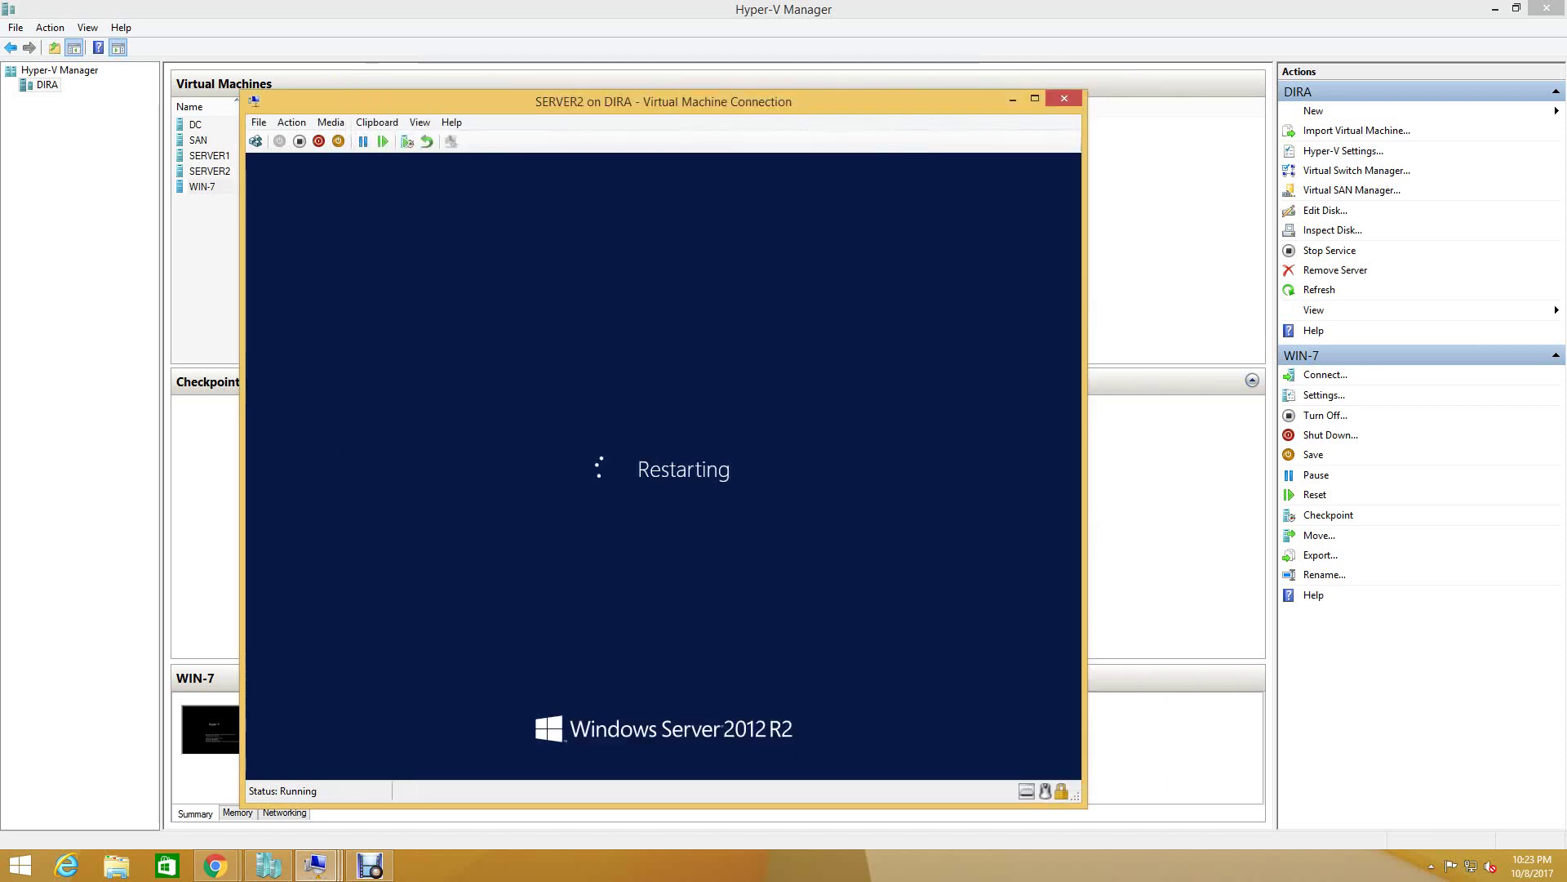
key("alt+Tab")
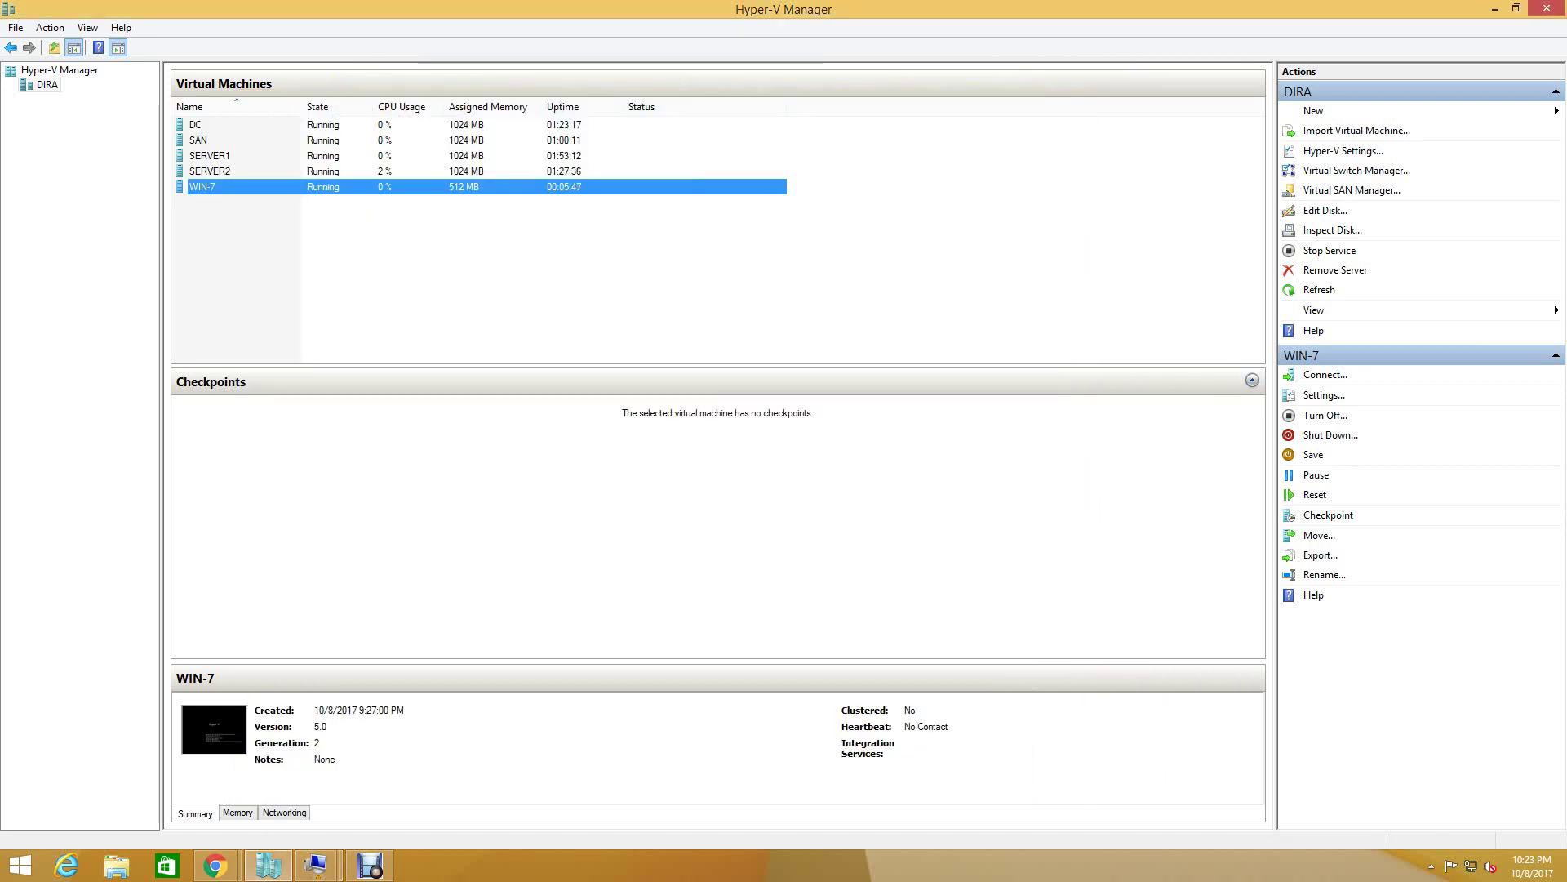
left_click(202, 186)
right_click(201, 187)
left_click(490, 269)
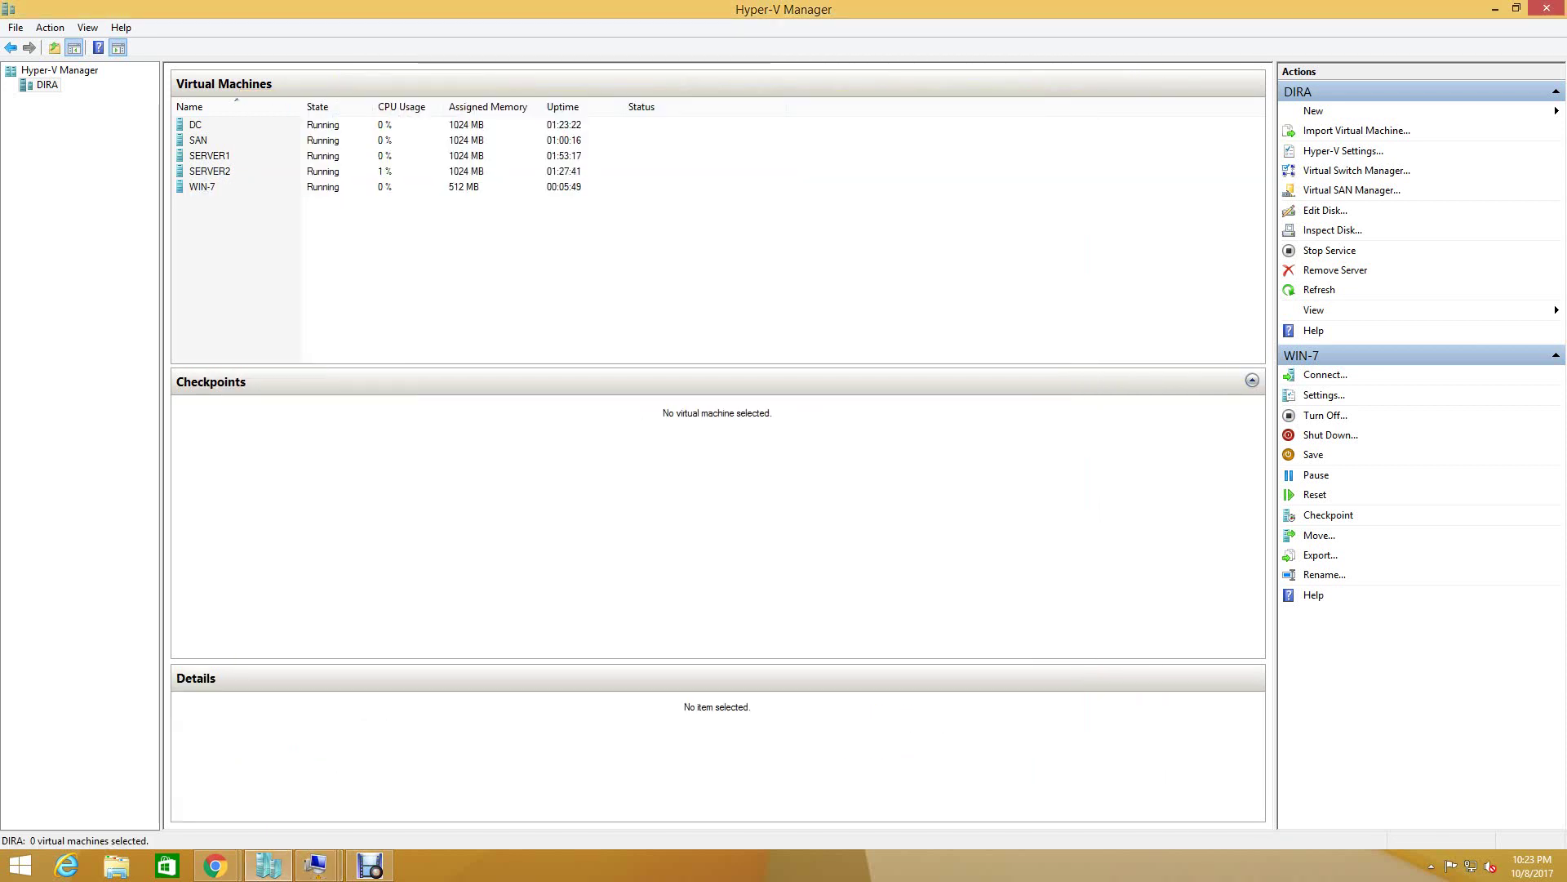
right_click(400, 187)
left_click(446, 249)
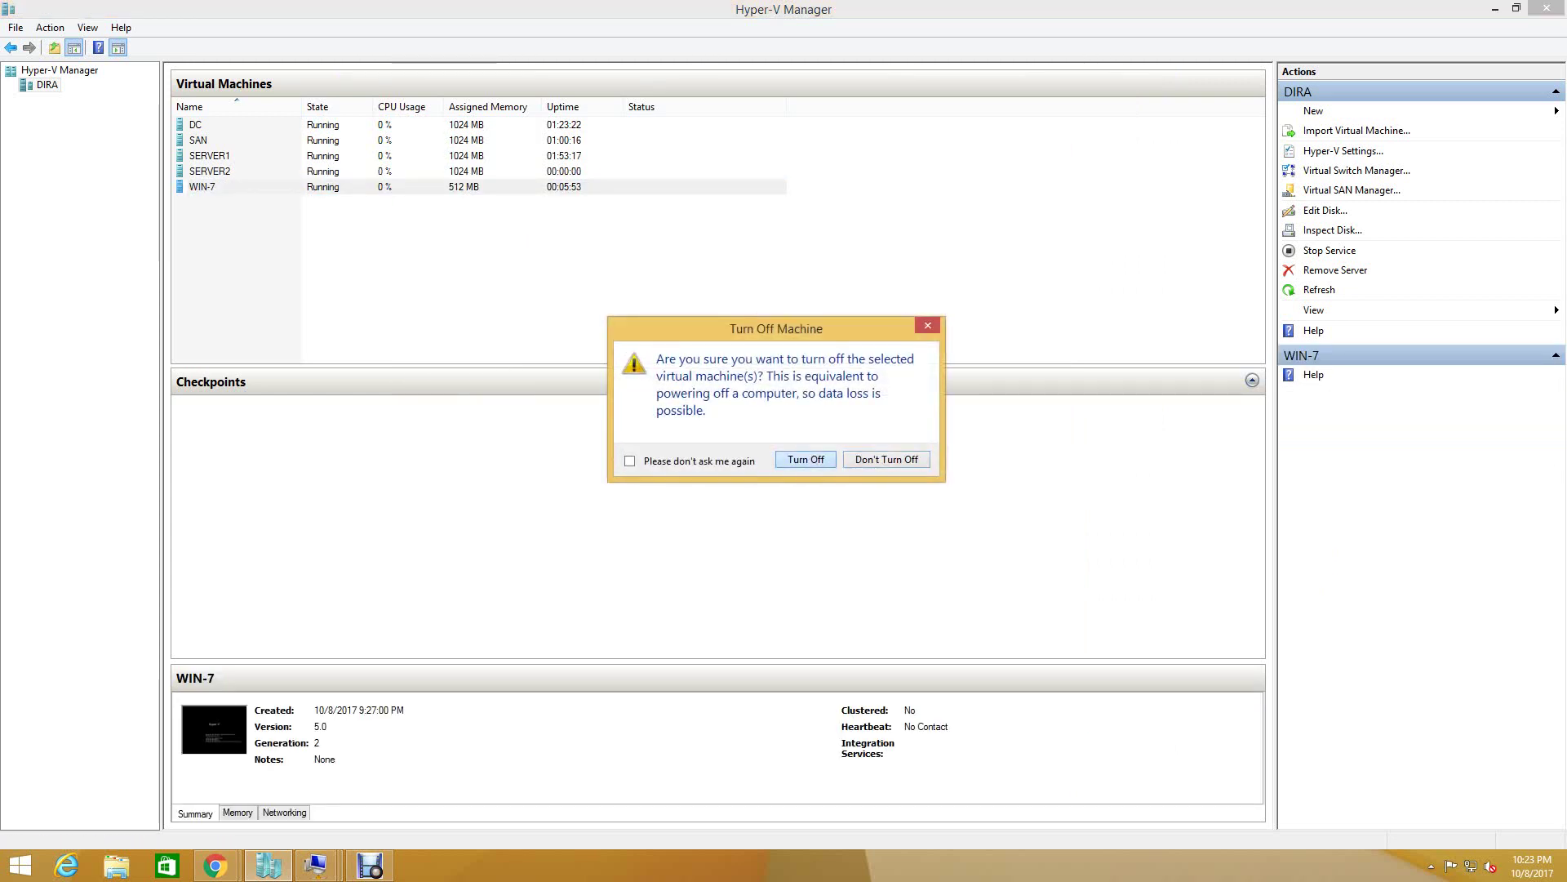
left_click(806, 459)
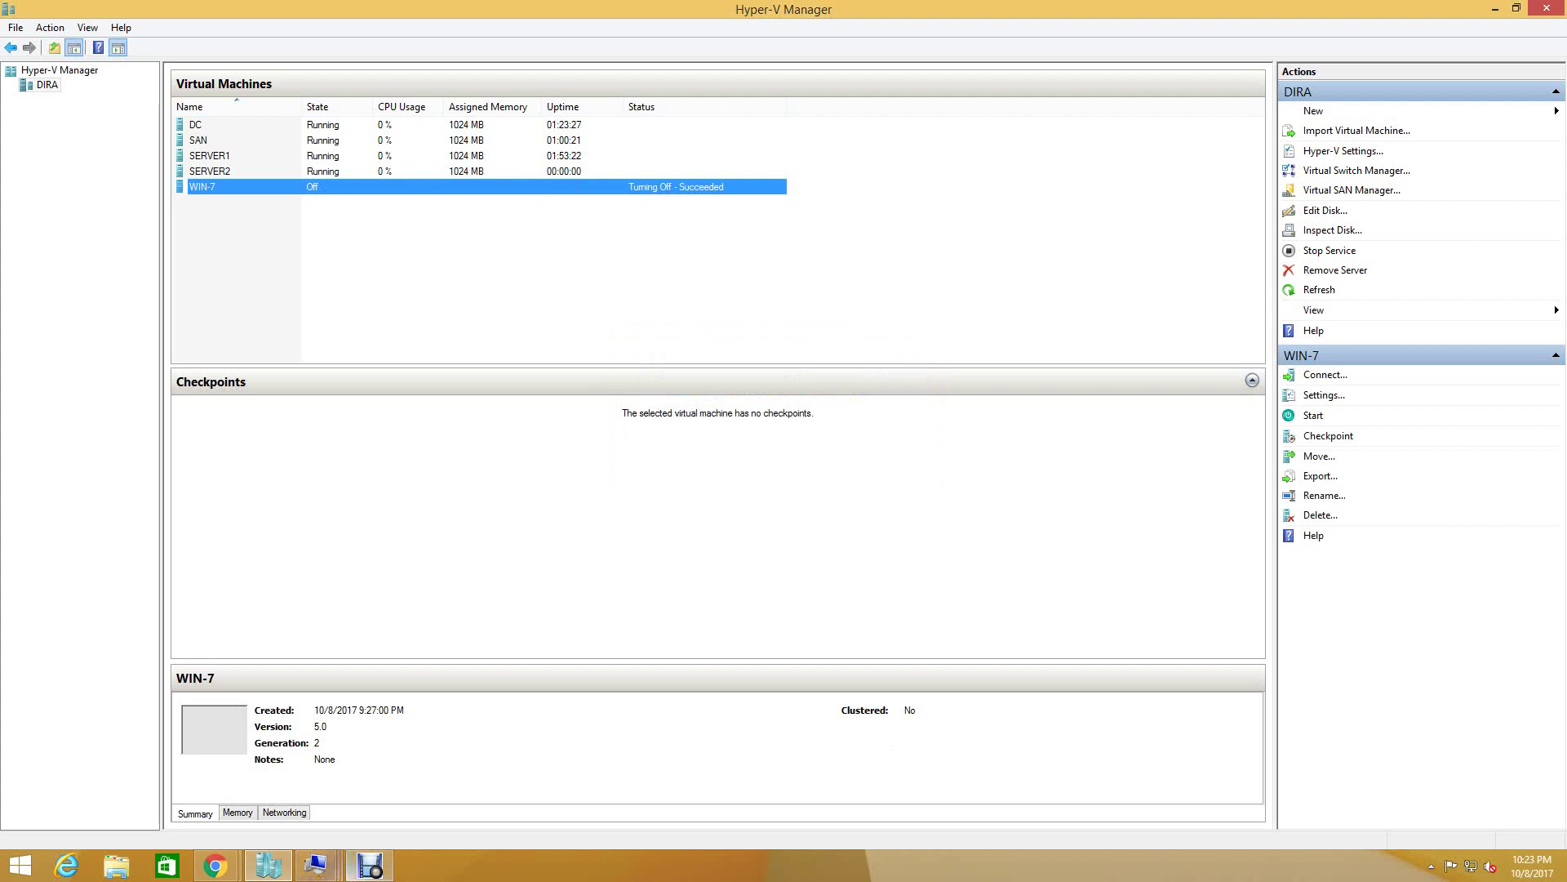
left_click(316, 866)
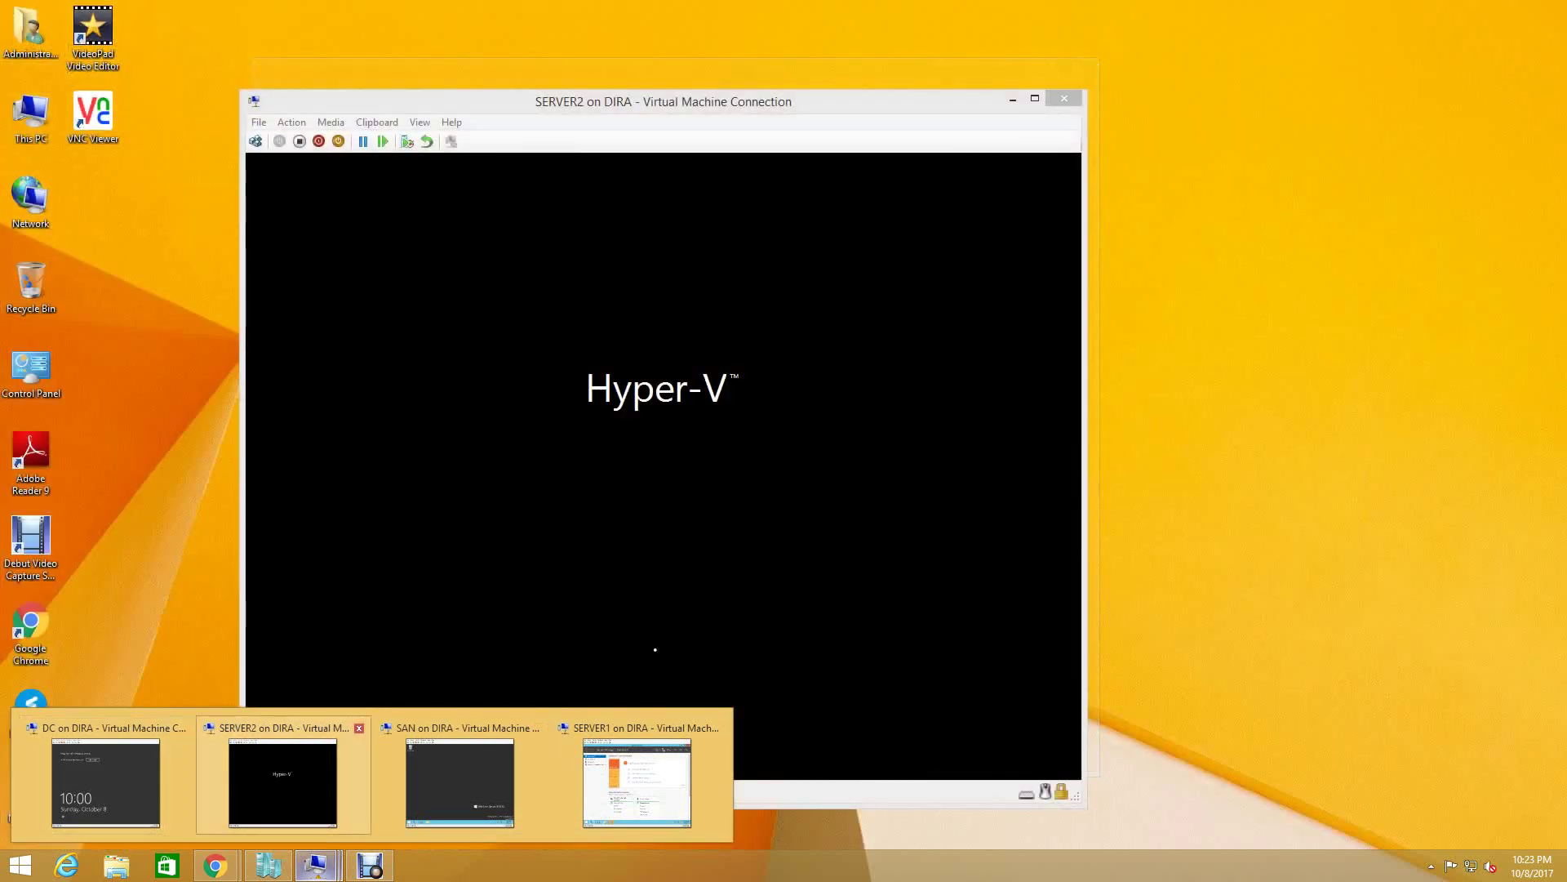
- Bring SERVER2's console forward and wait for the Windows Server 2012 R2 lock screen
left_click(282, 782)
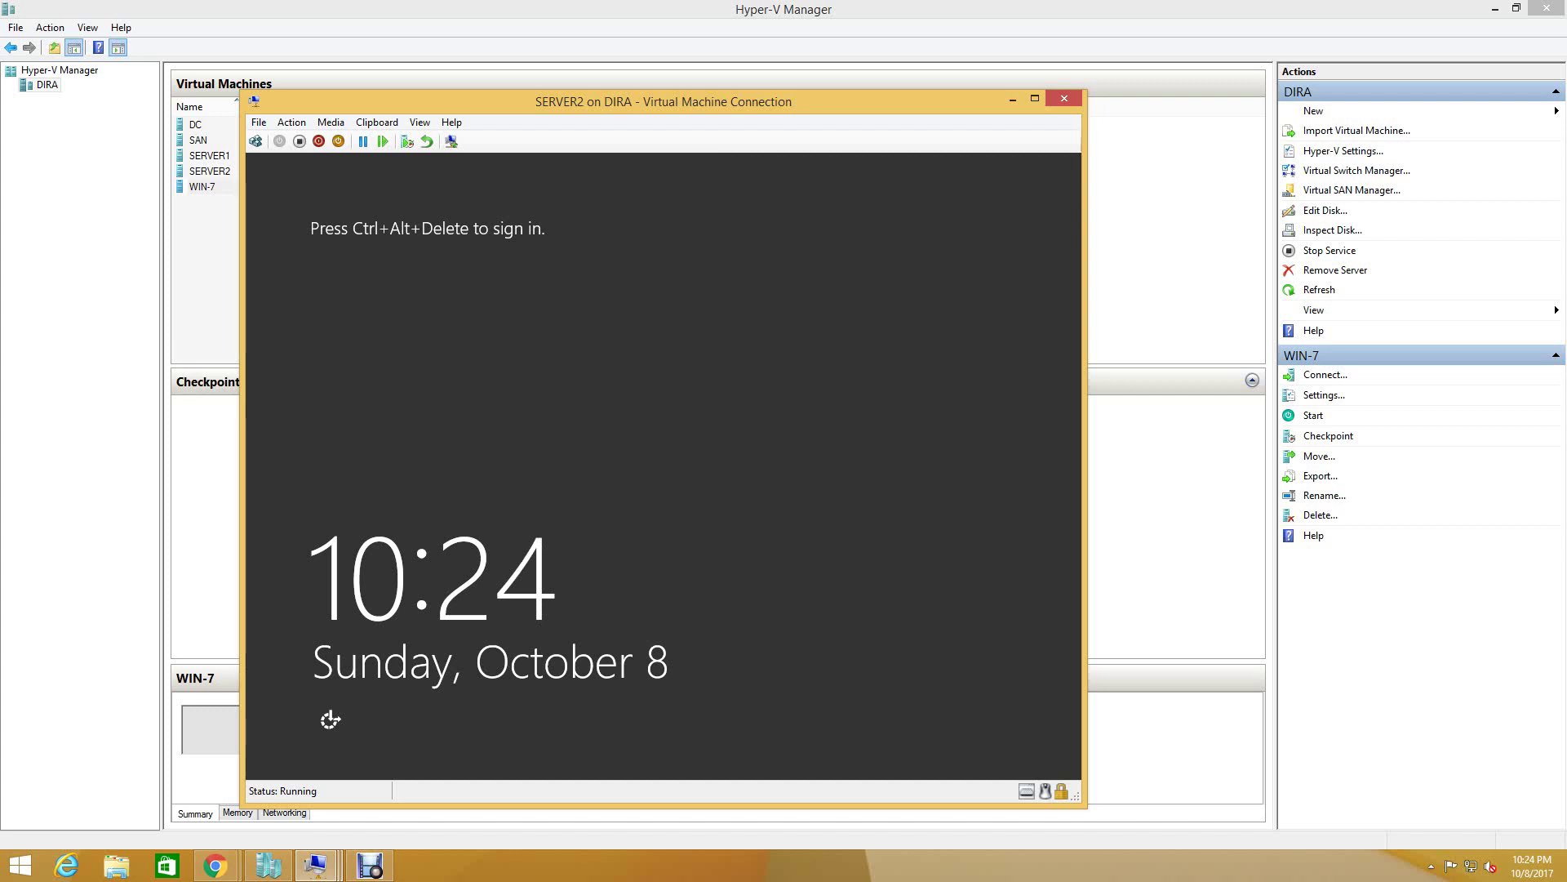
- Sign in to SERVER2 as the ithub.com domain administrator, then switch to SERVER1's console
key("ctrl+alt+End")
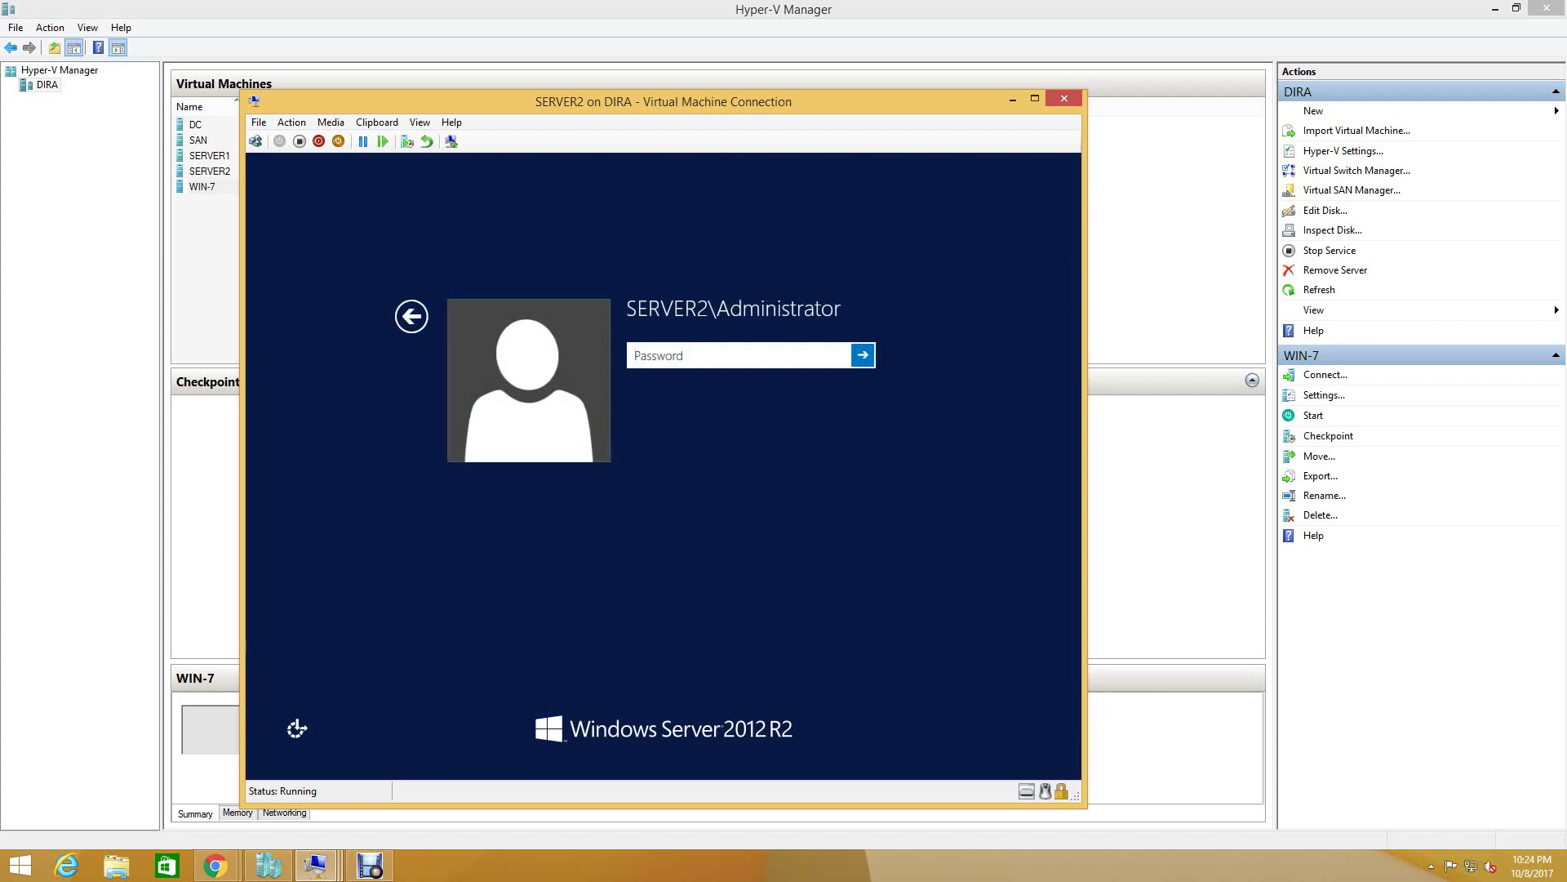
key("Escape")
key("Escape")
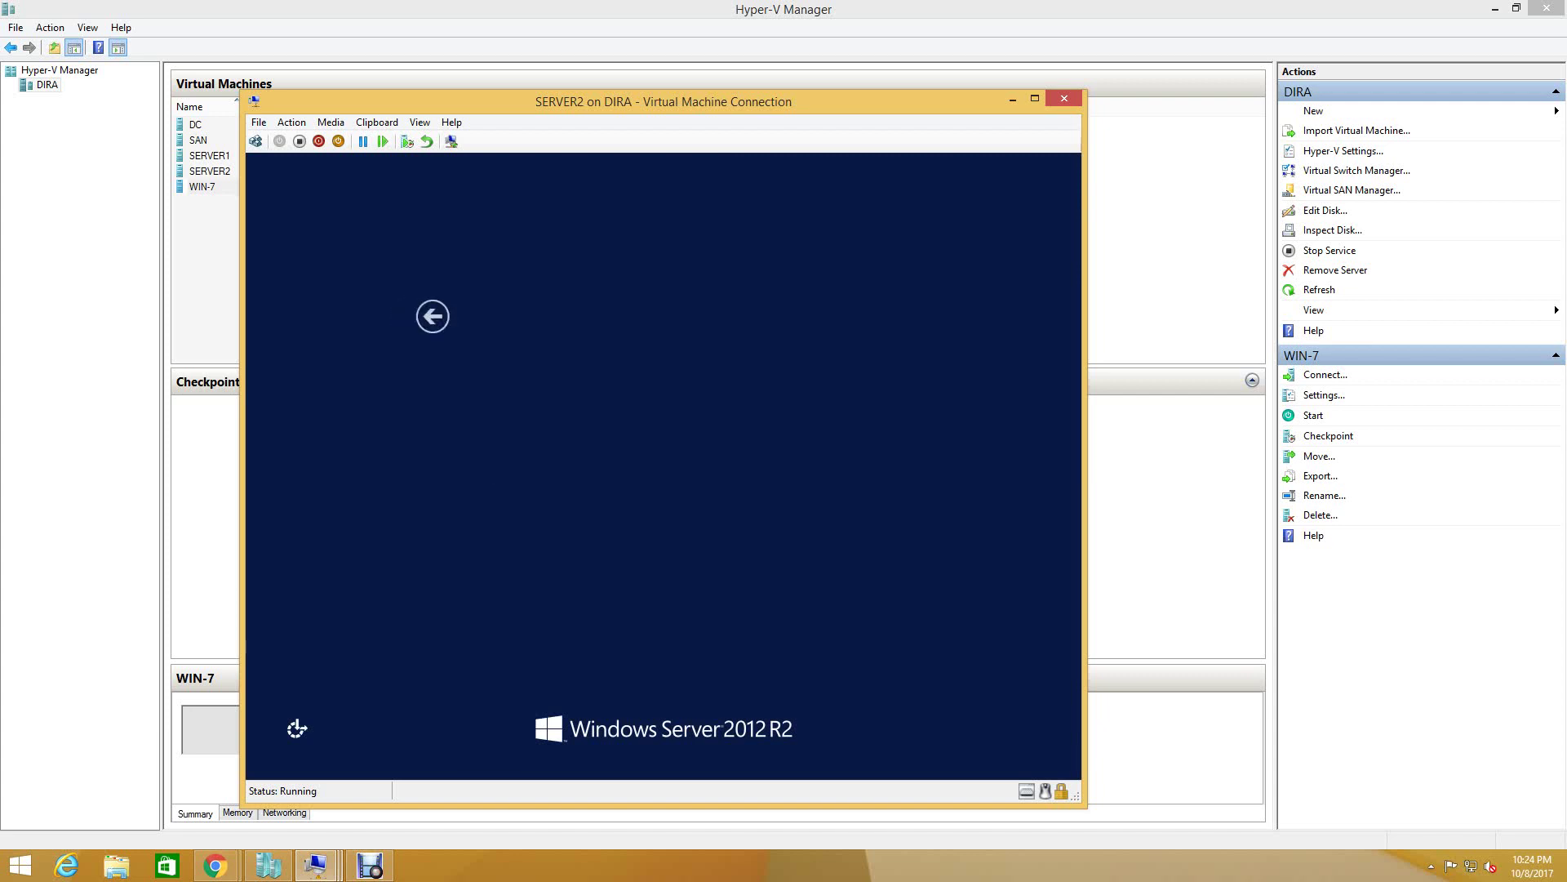
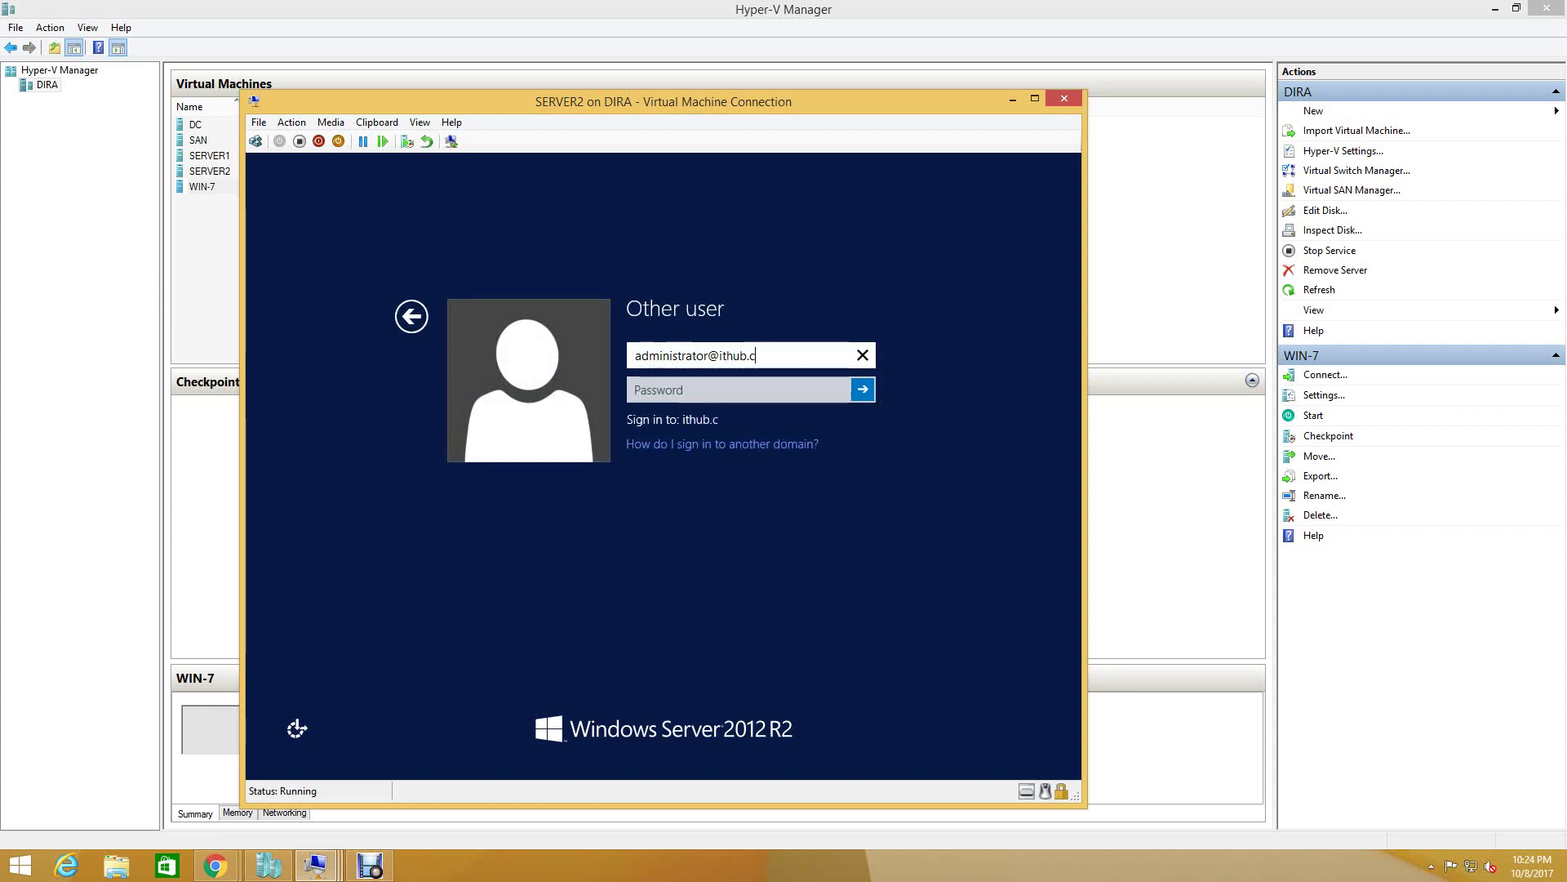
left_click(734, 389)
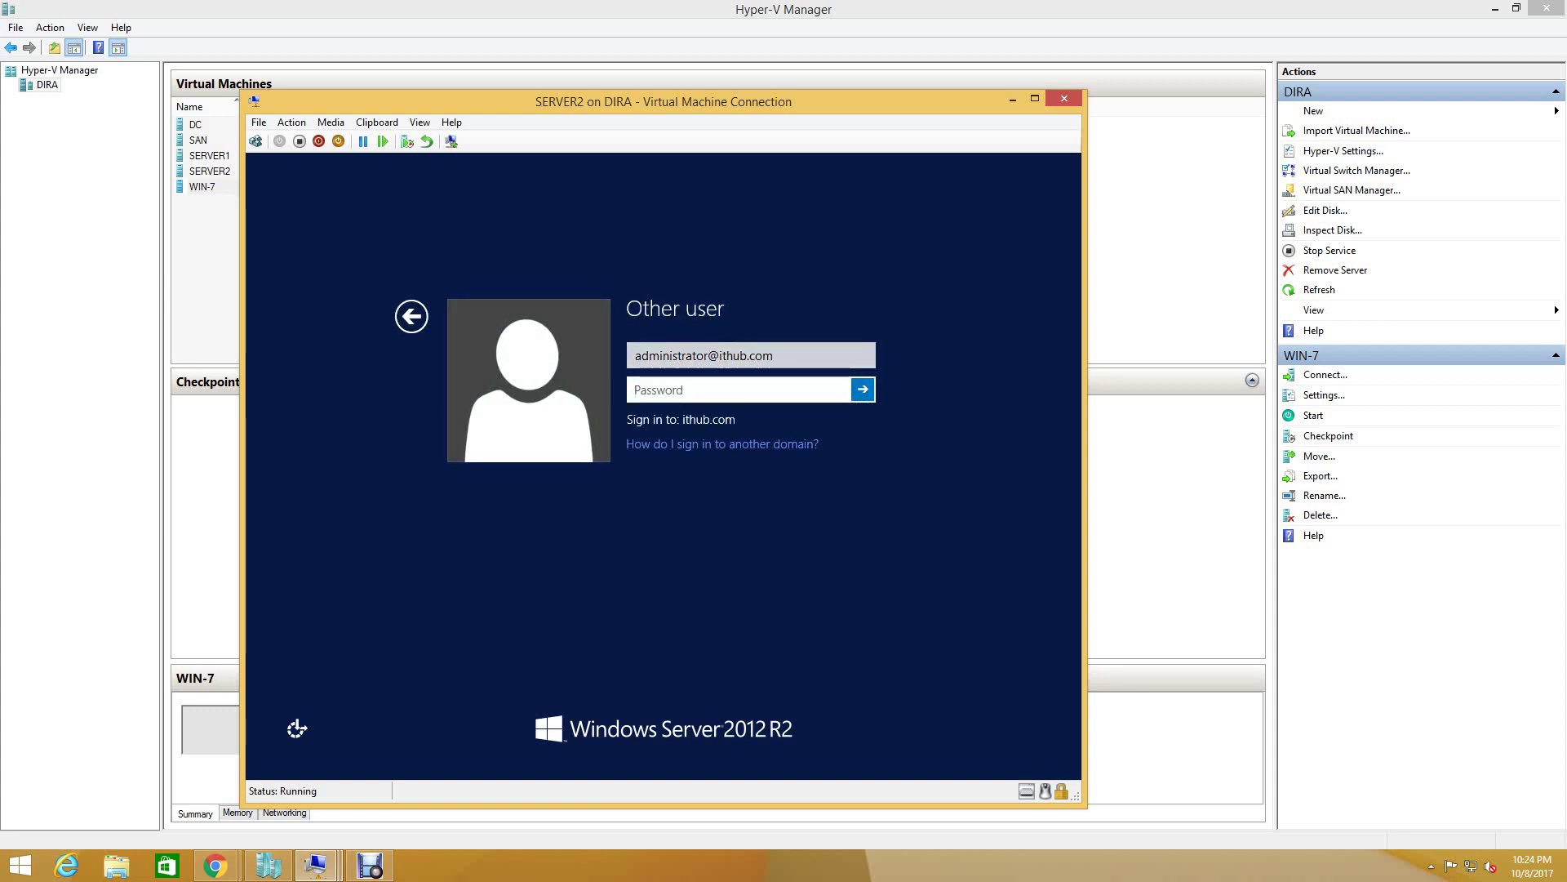
type("••••••••")
key("Return")
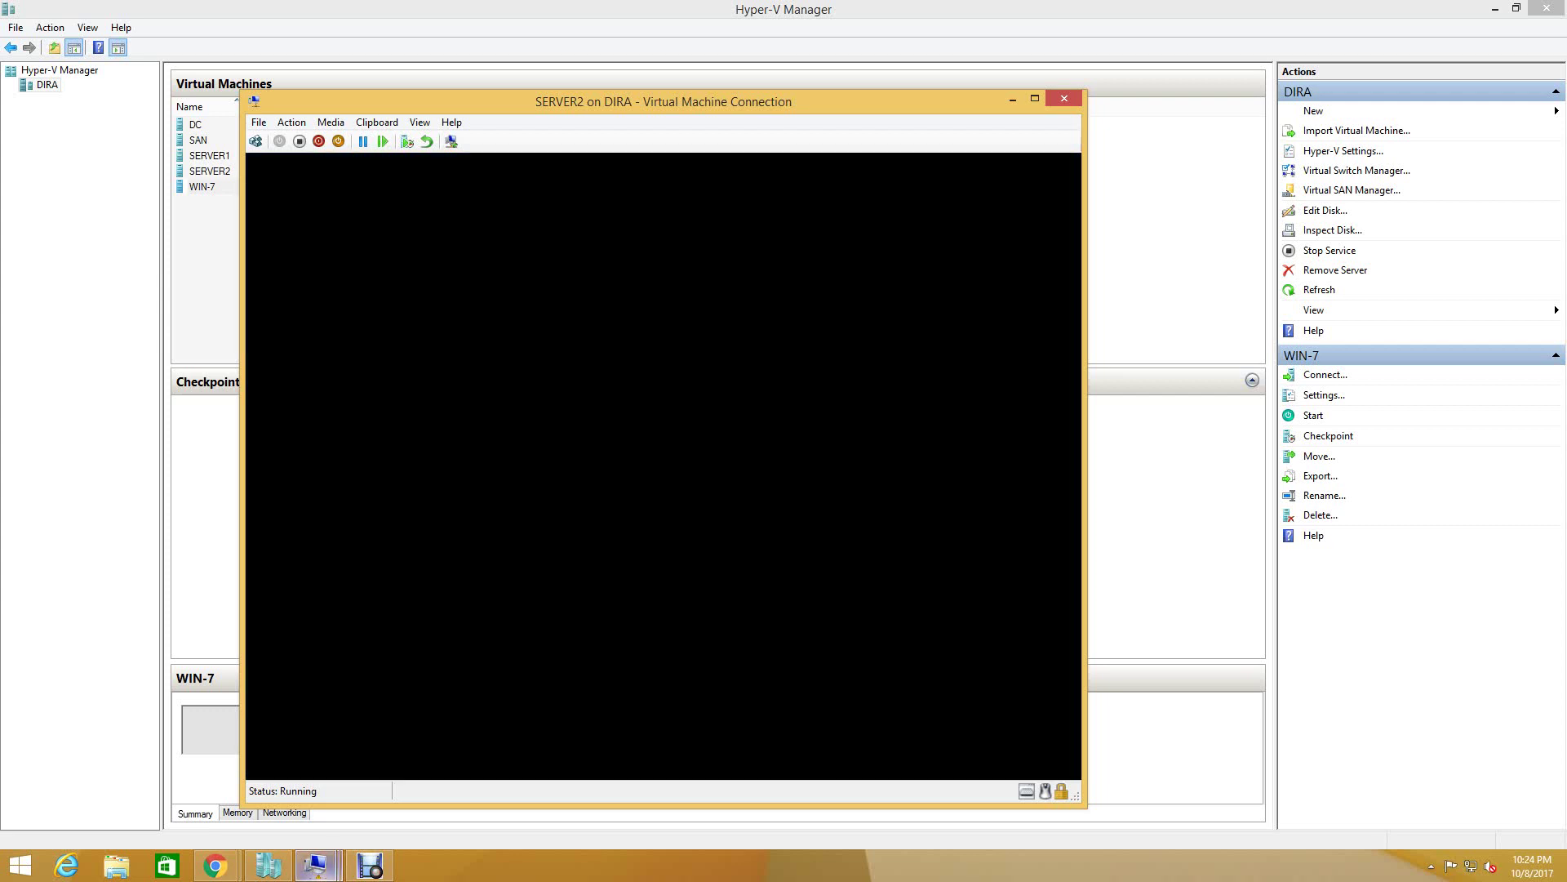
left_click(315, 865)
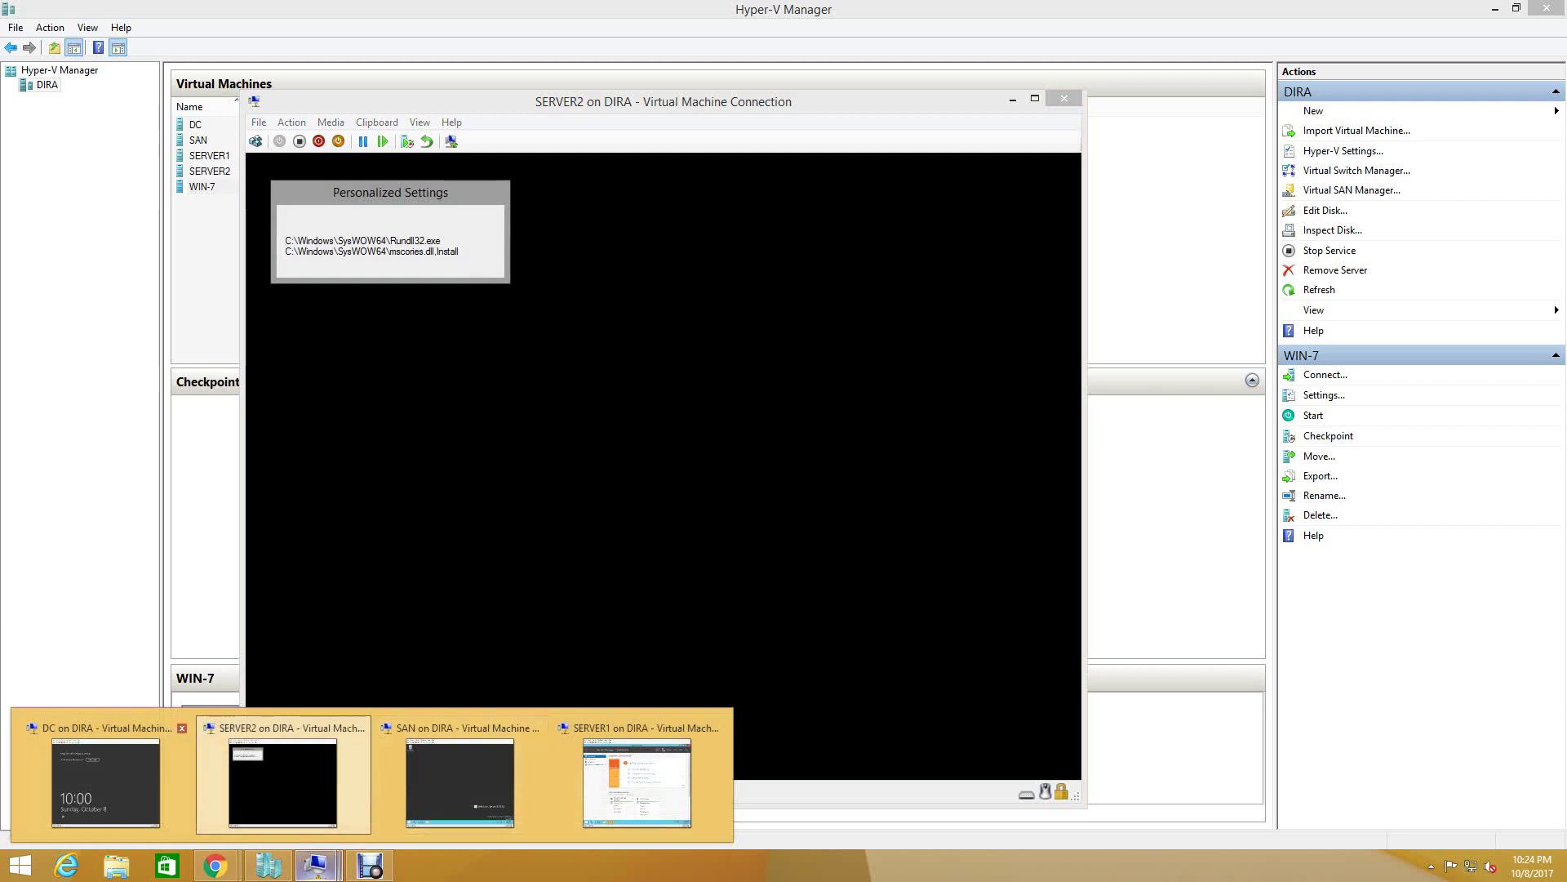
left_click(637, 782)
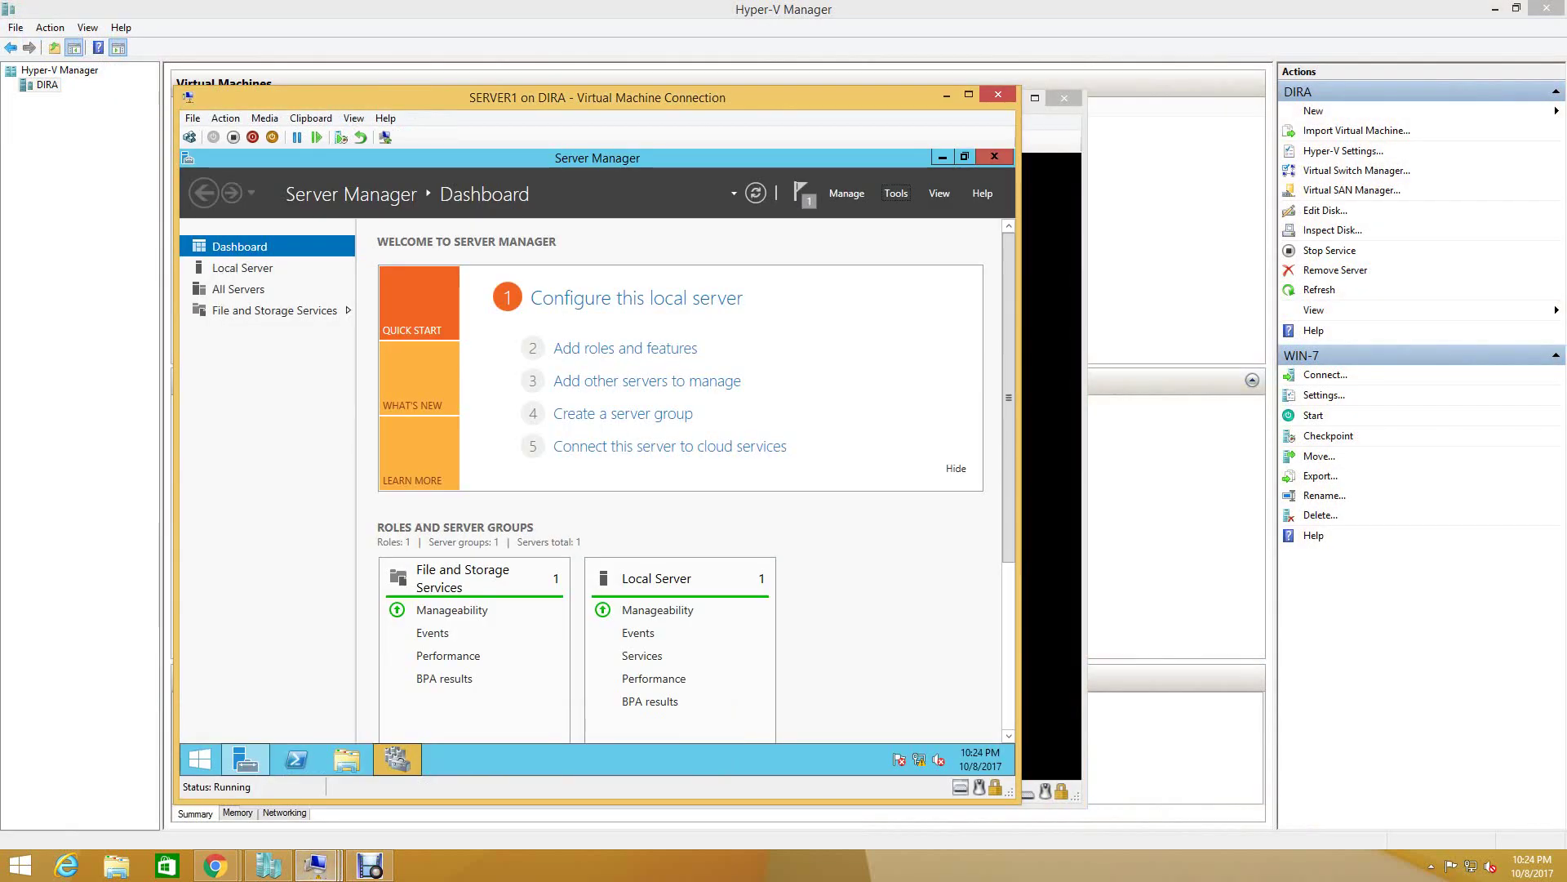
- Launch Failover Cluster Manager from SERVER1's Server Manager Tools menu and dismiss the warning
left_click(896, 193)
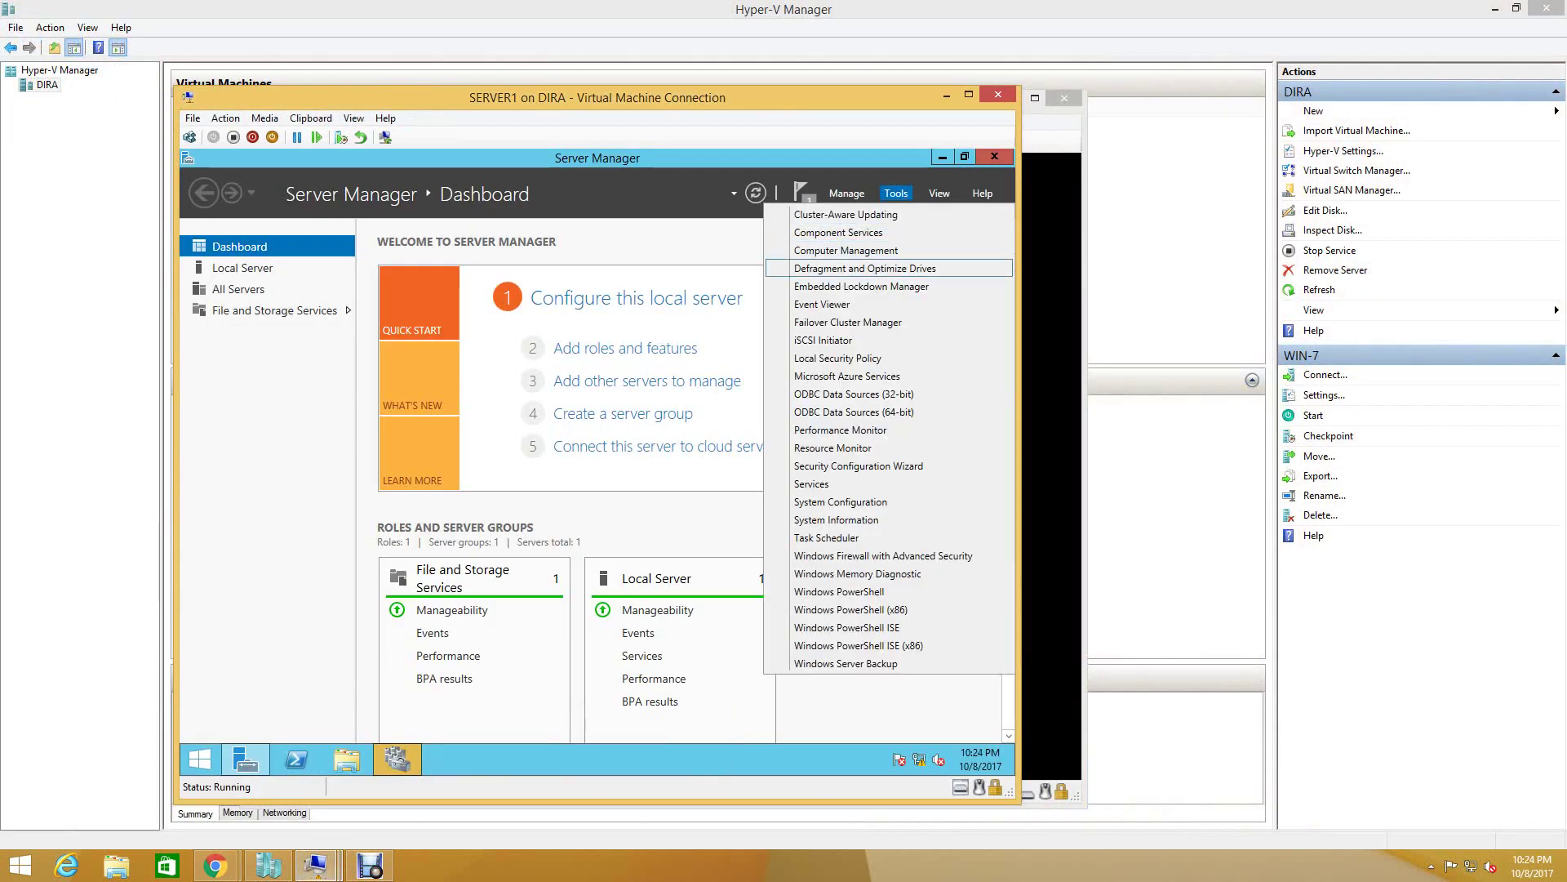
left_click(816, 321)
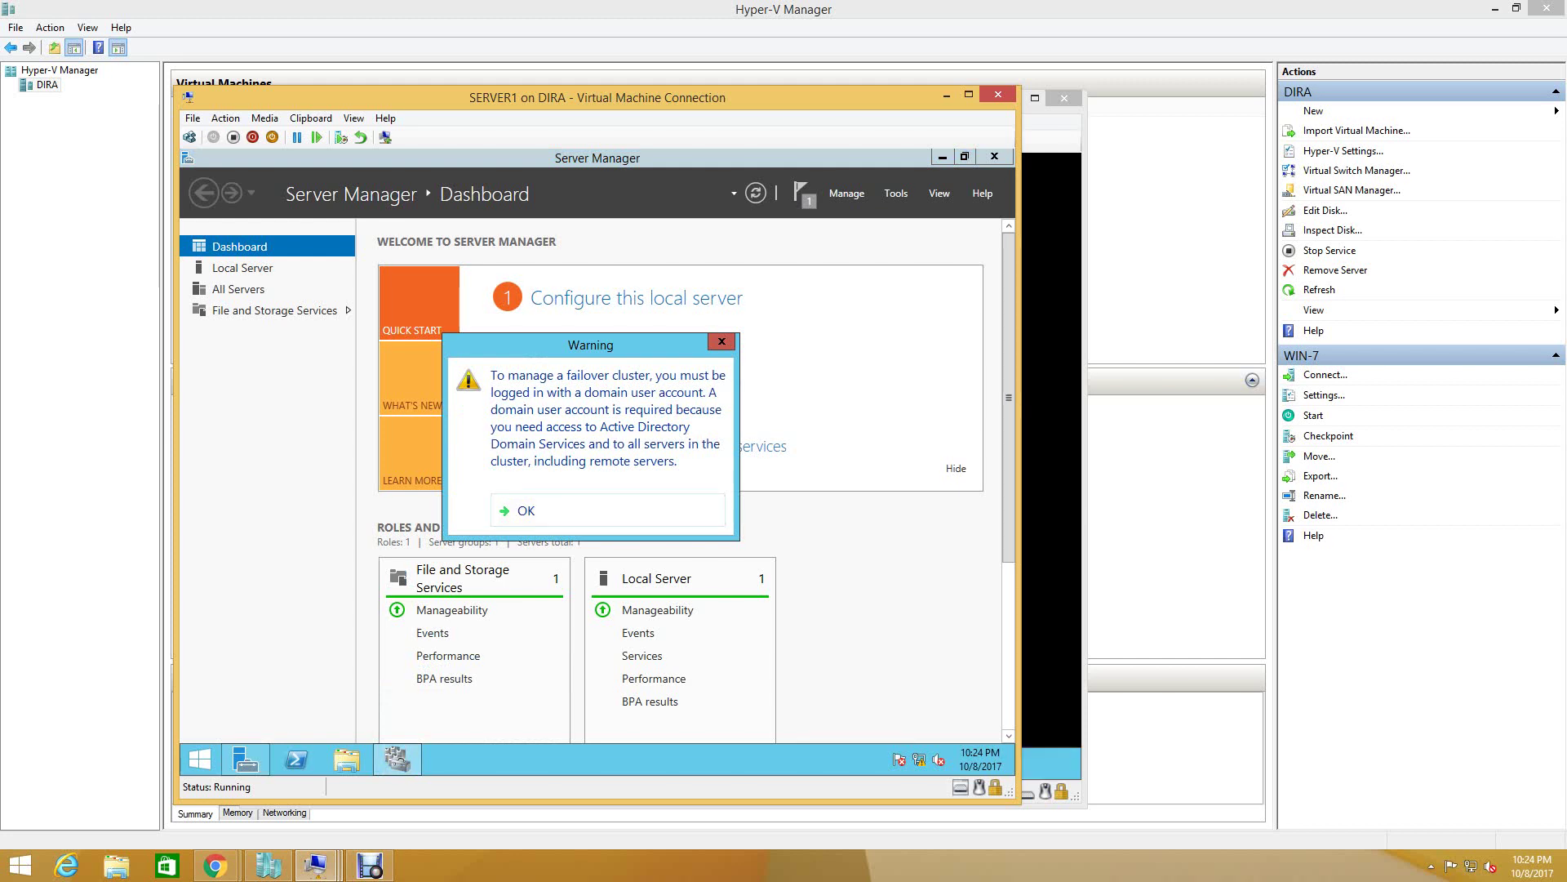
key("Return")
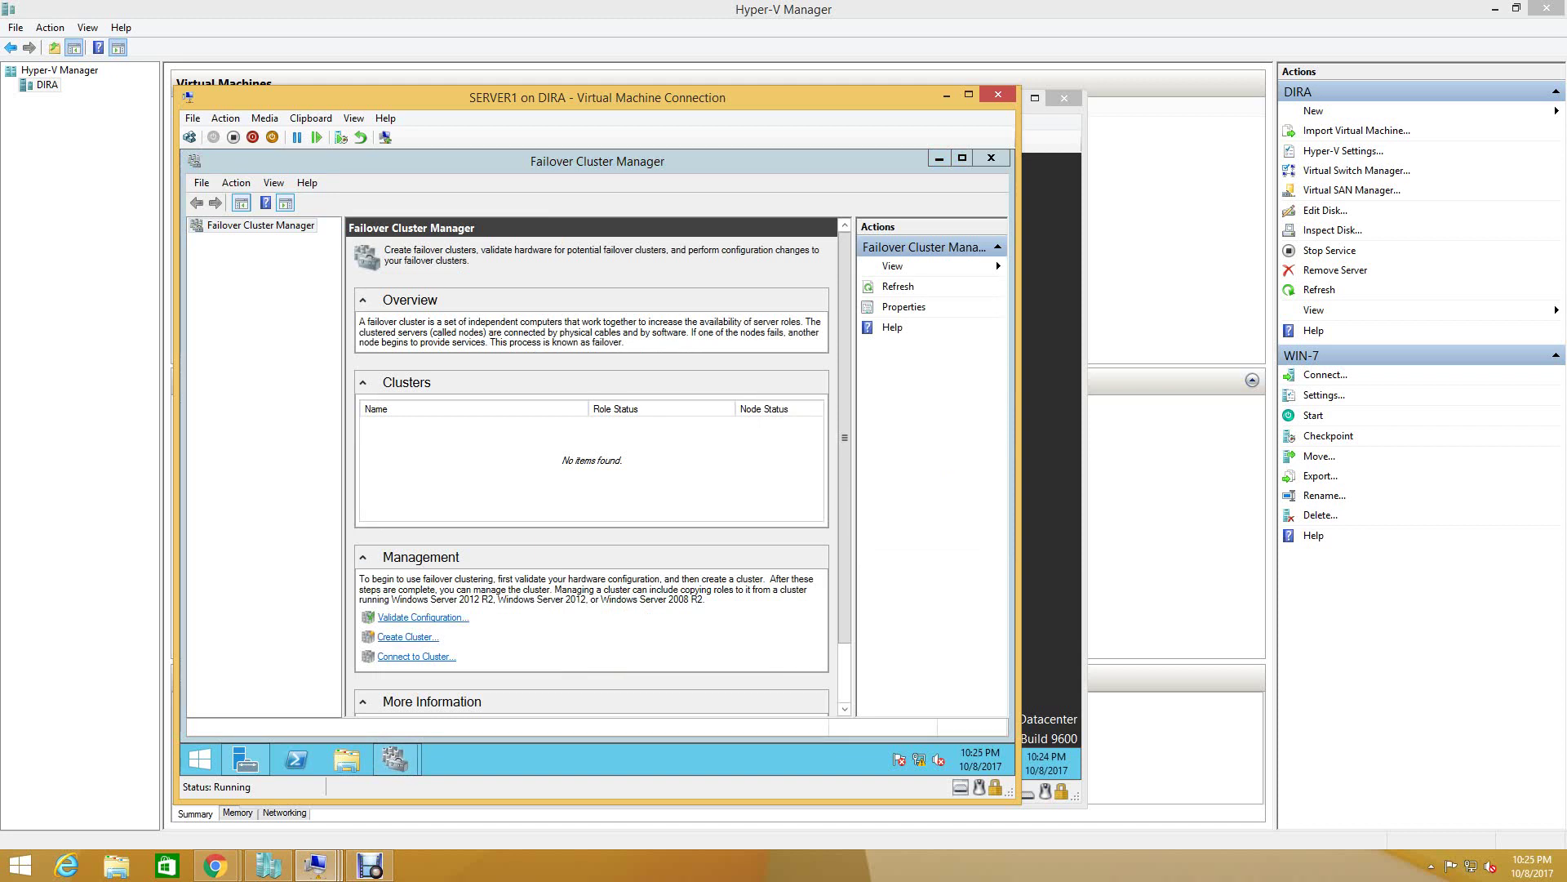
- OK the domain-account warning and close the second Failover Cluster Manager window on SERVER1
right_click(261, 229)
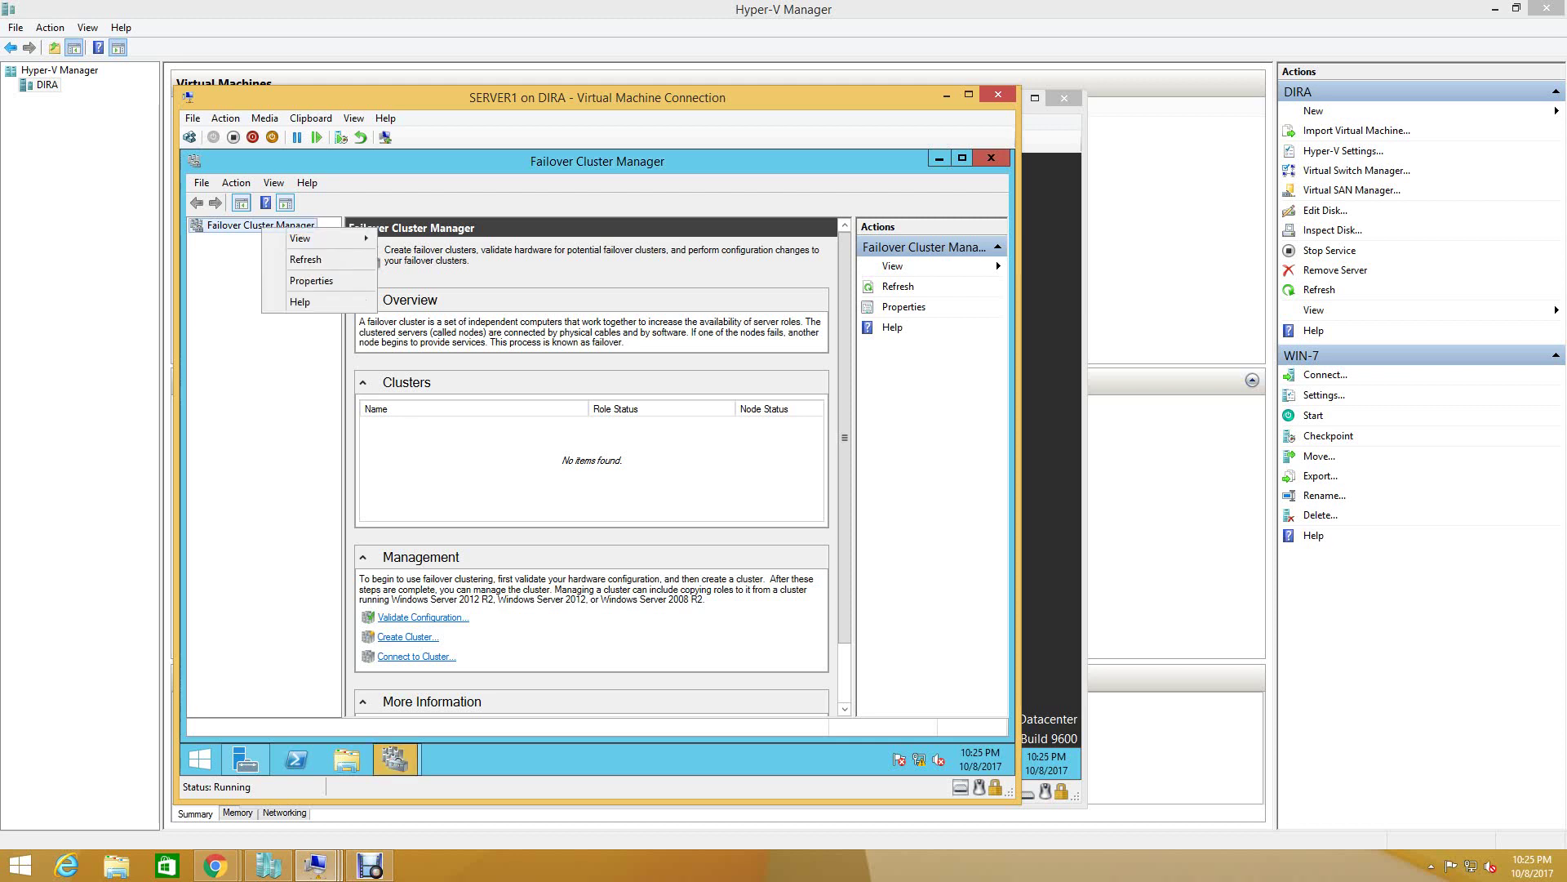
left_click(395, 759)
left_click(485, 653)
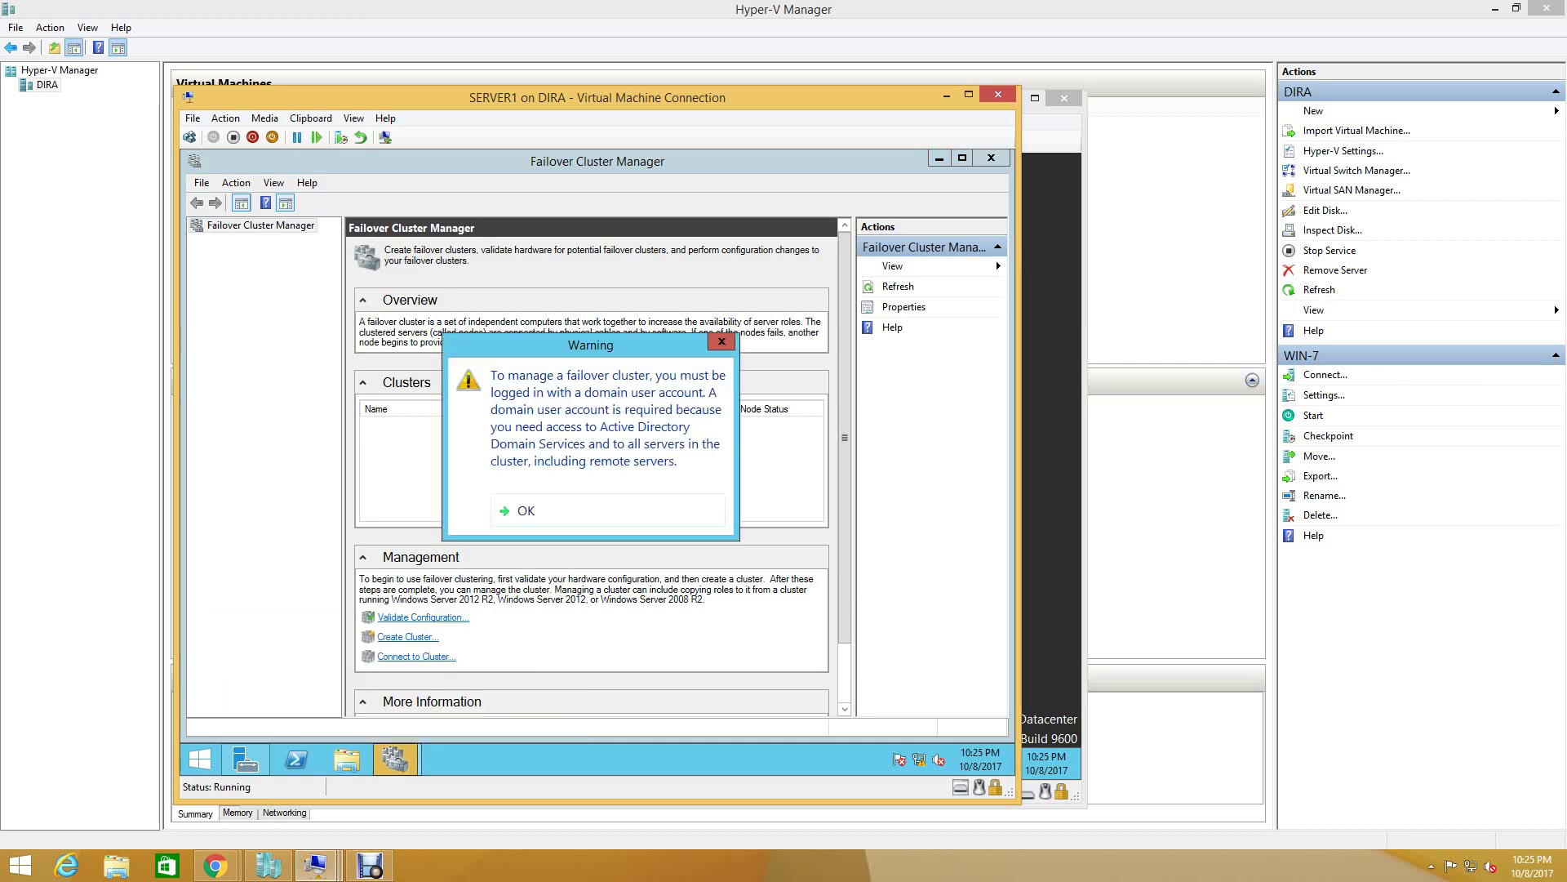
key("Return")
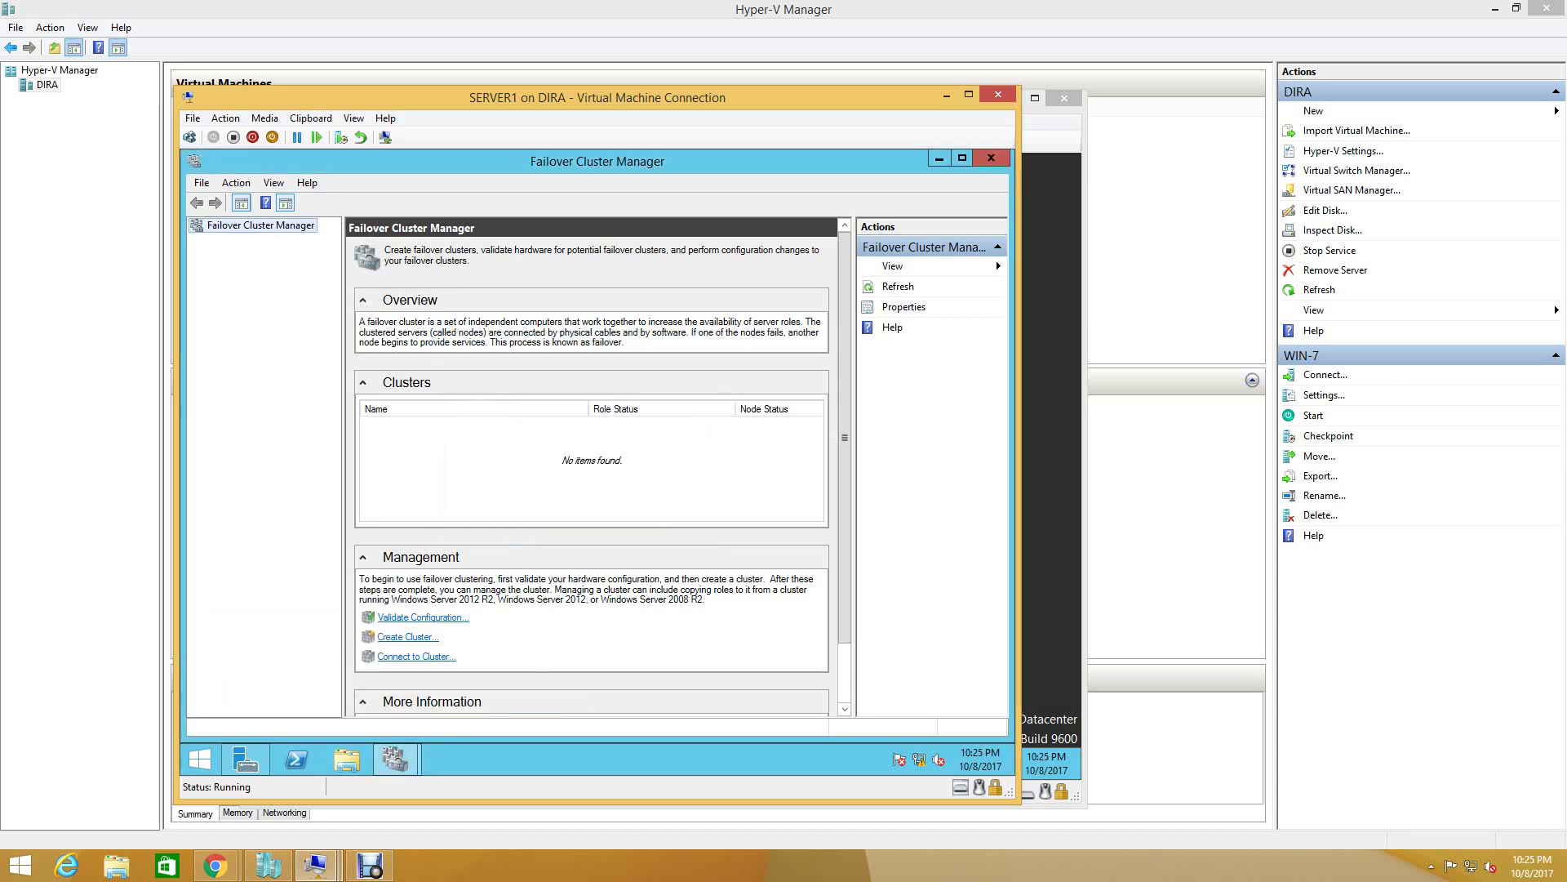
left_click(395, 759)
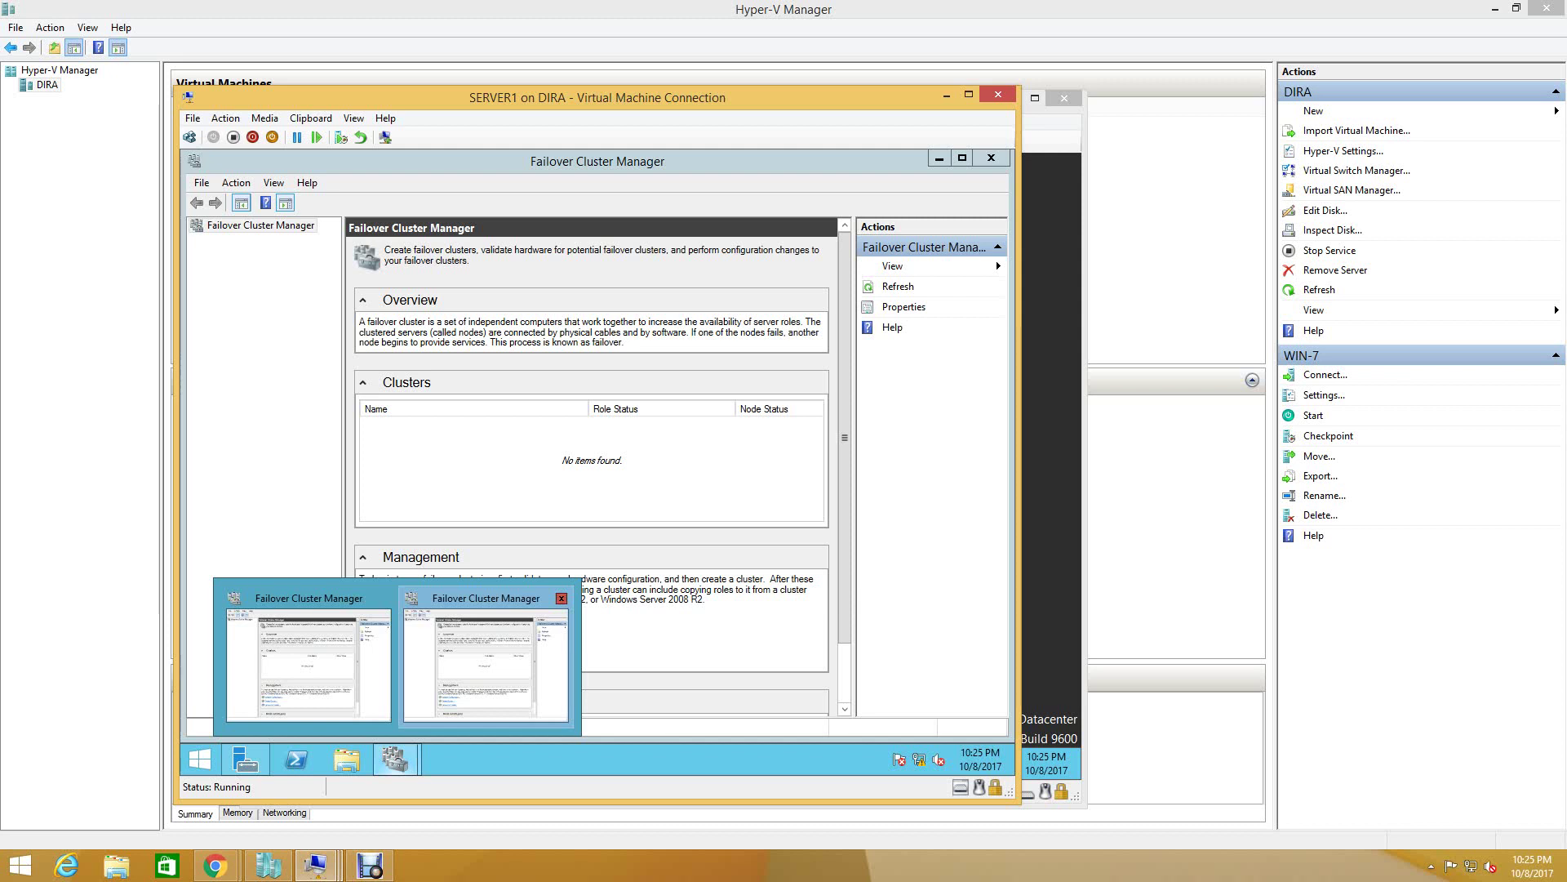
left_click(562, 599)
left_click(396, 653)
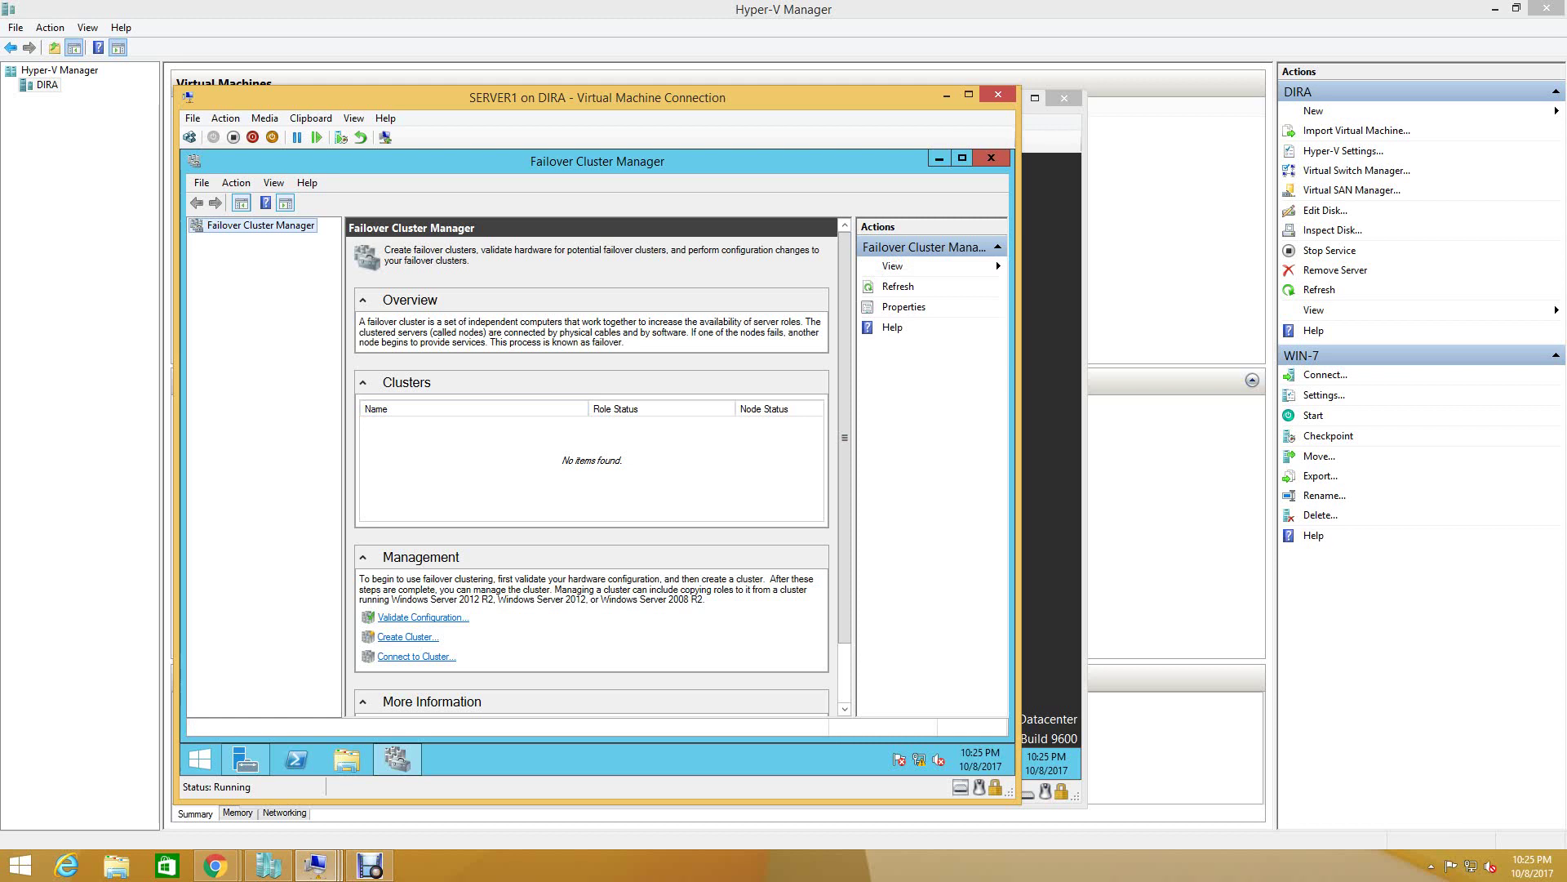
right_click(259, 225)
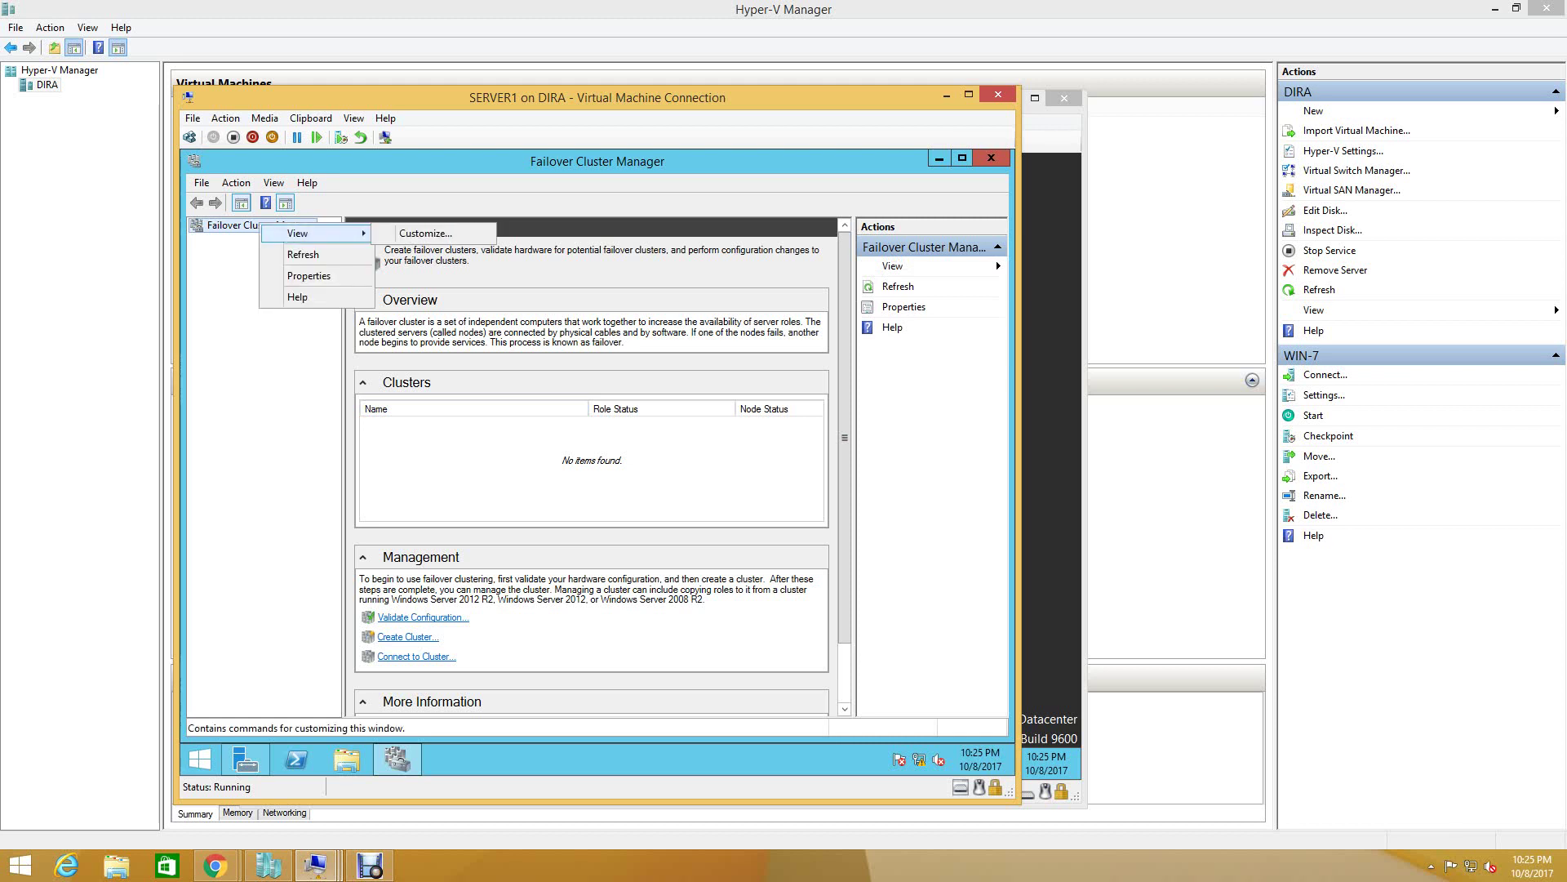
key("Escape")
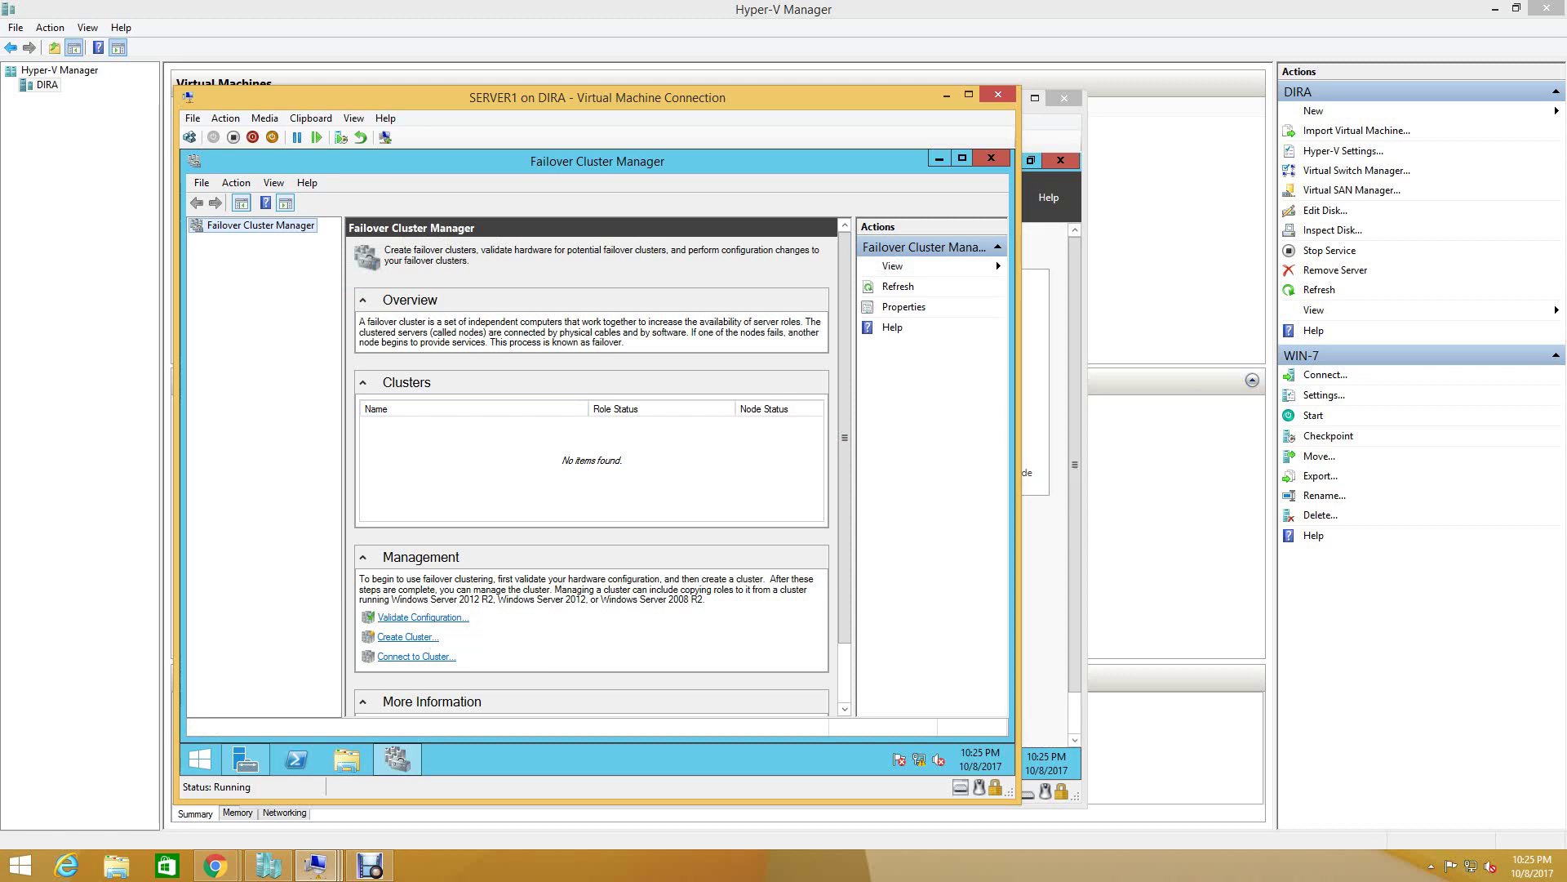
scroll(592, 465, "down", 2)
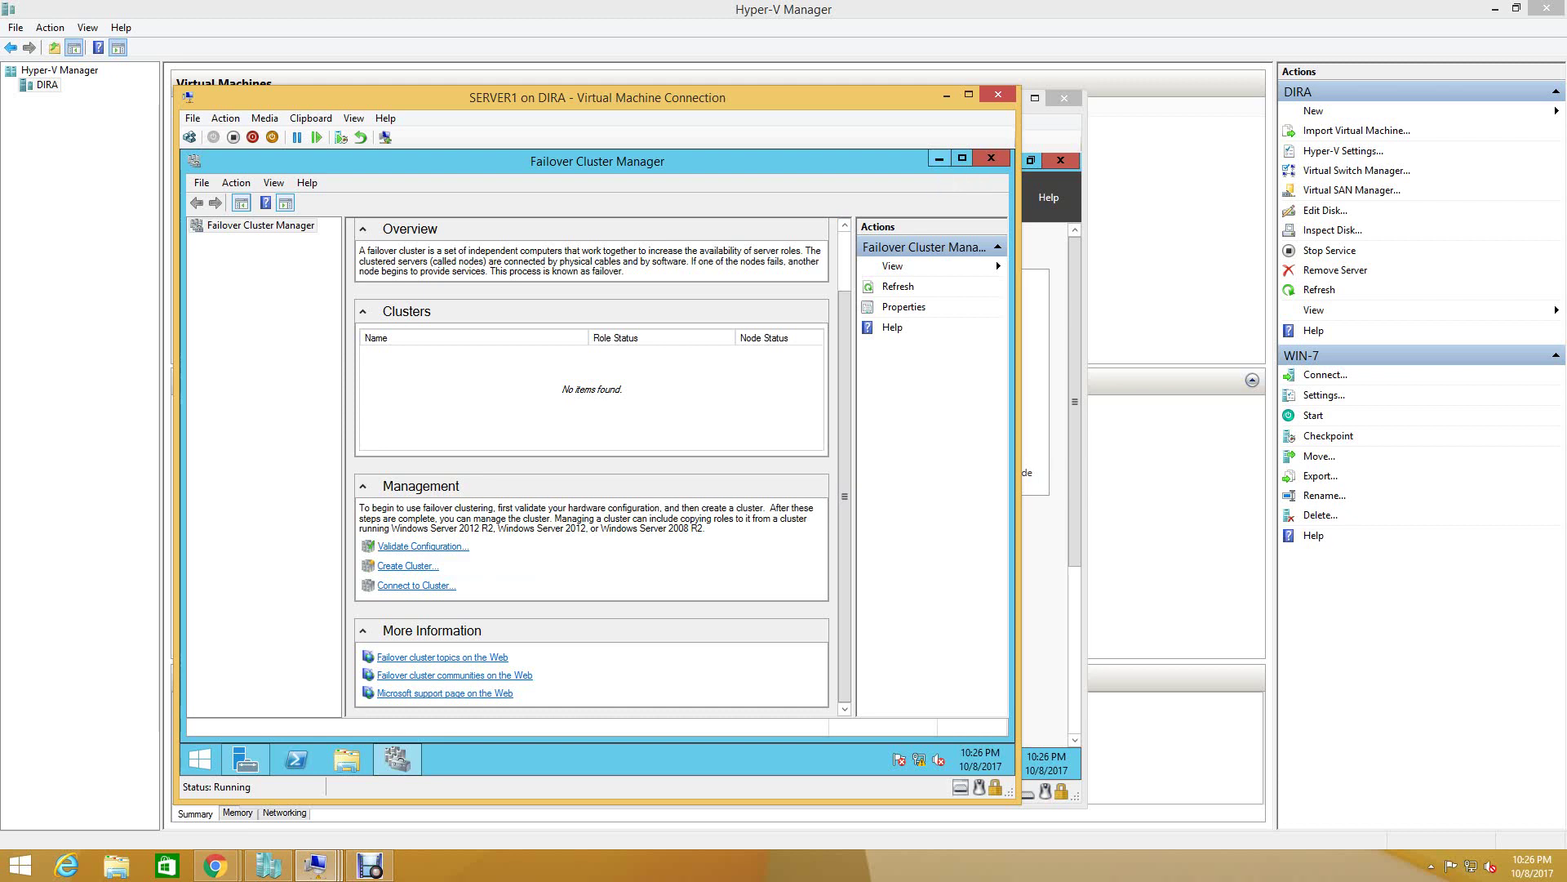
- Check SERVER2's Local Server and All Servers pages in Server Manager, then return to SERVER1's console
left_click(316, 864)
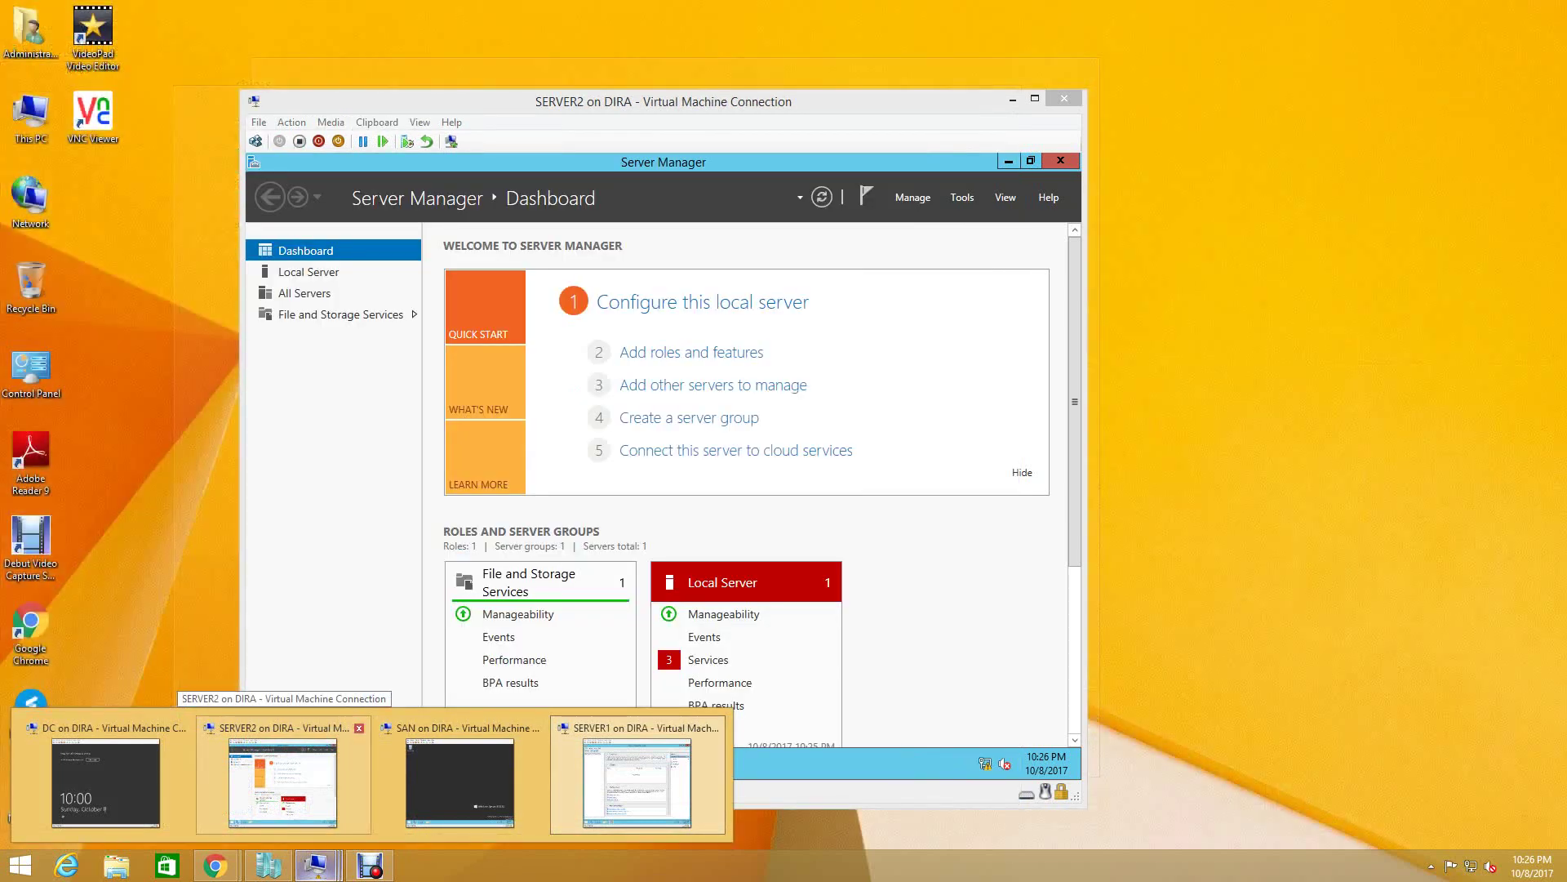
left_click(283, 780)
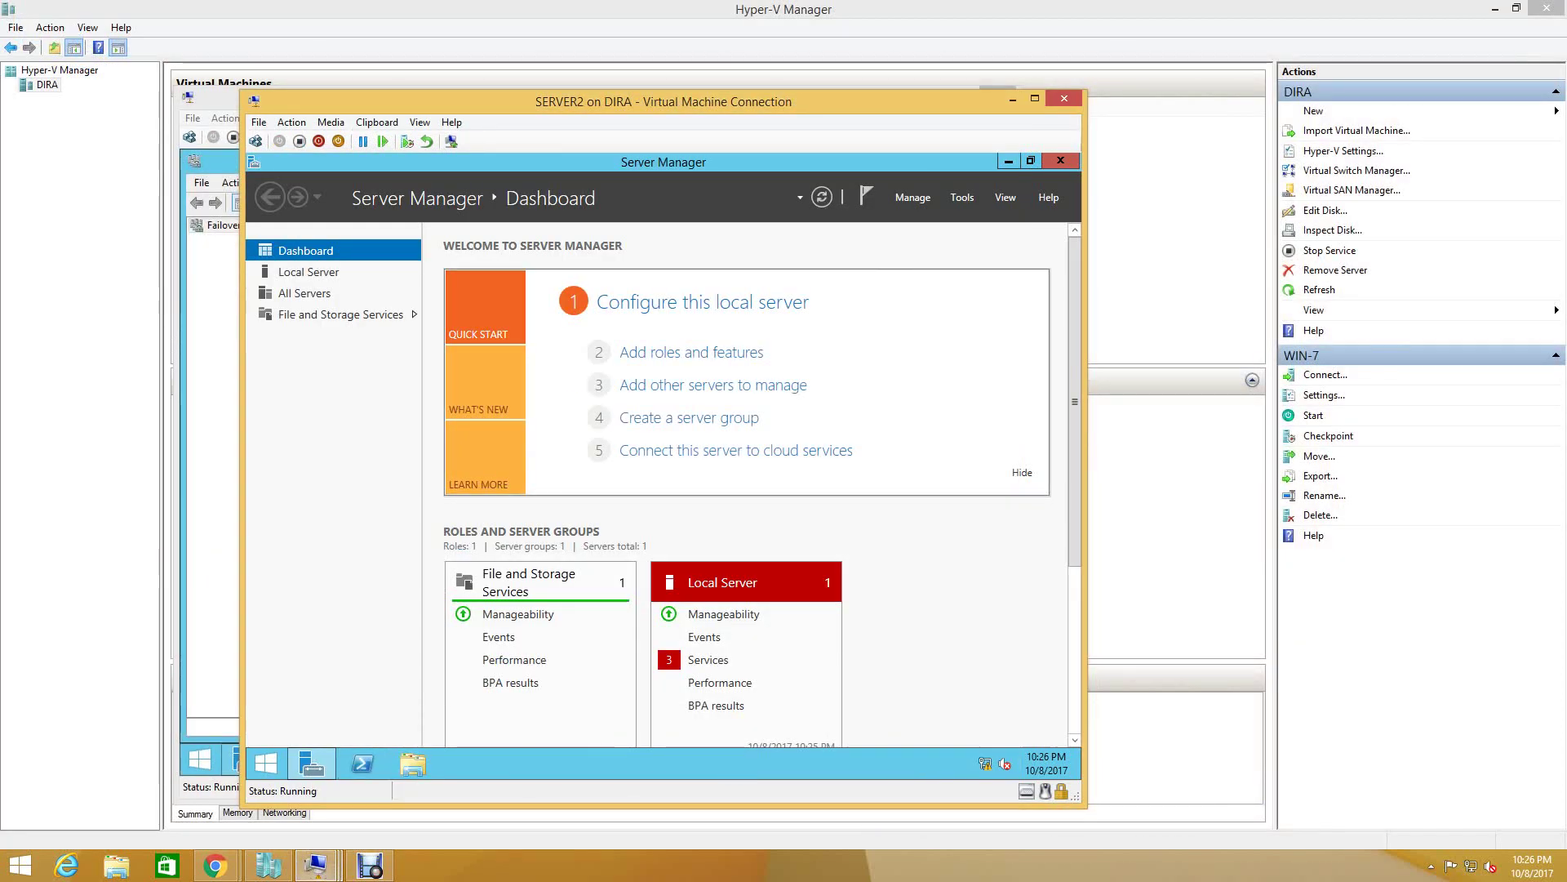
left_click(308, 272)
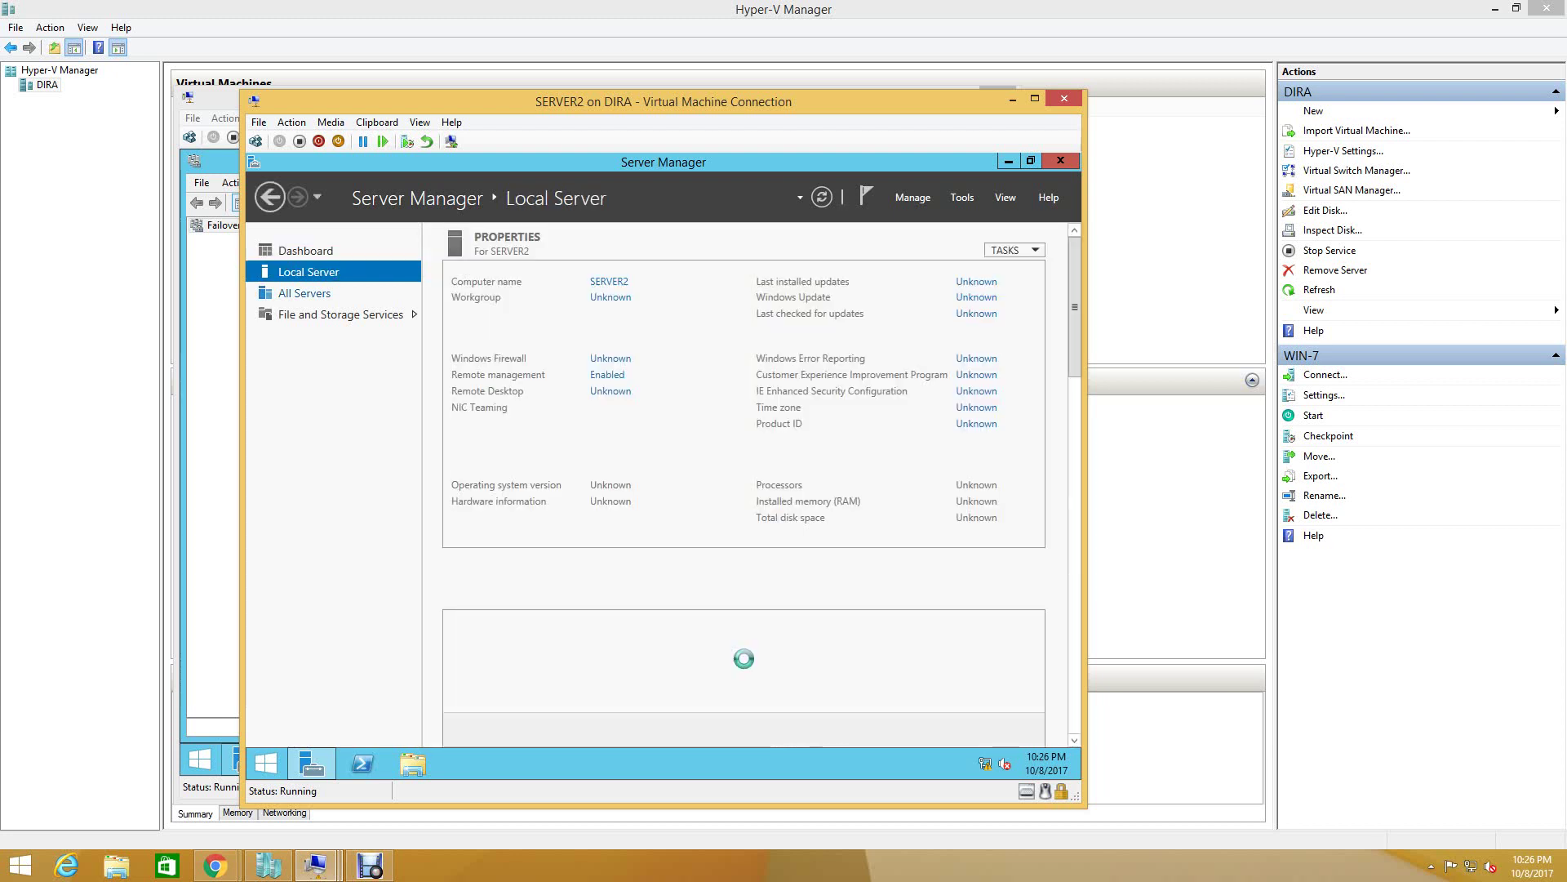
left_click(304, 293)
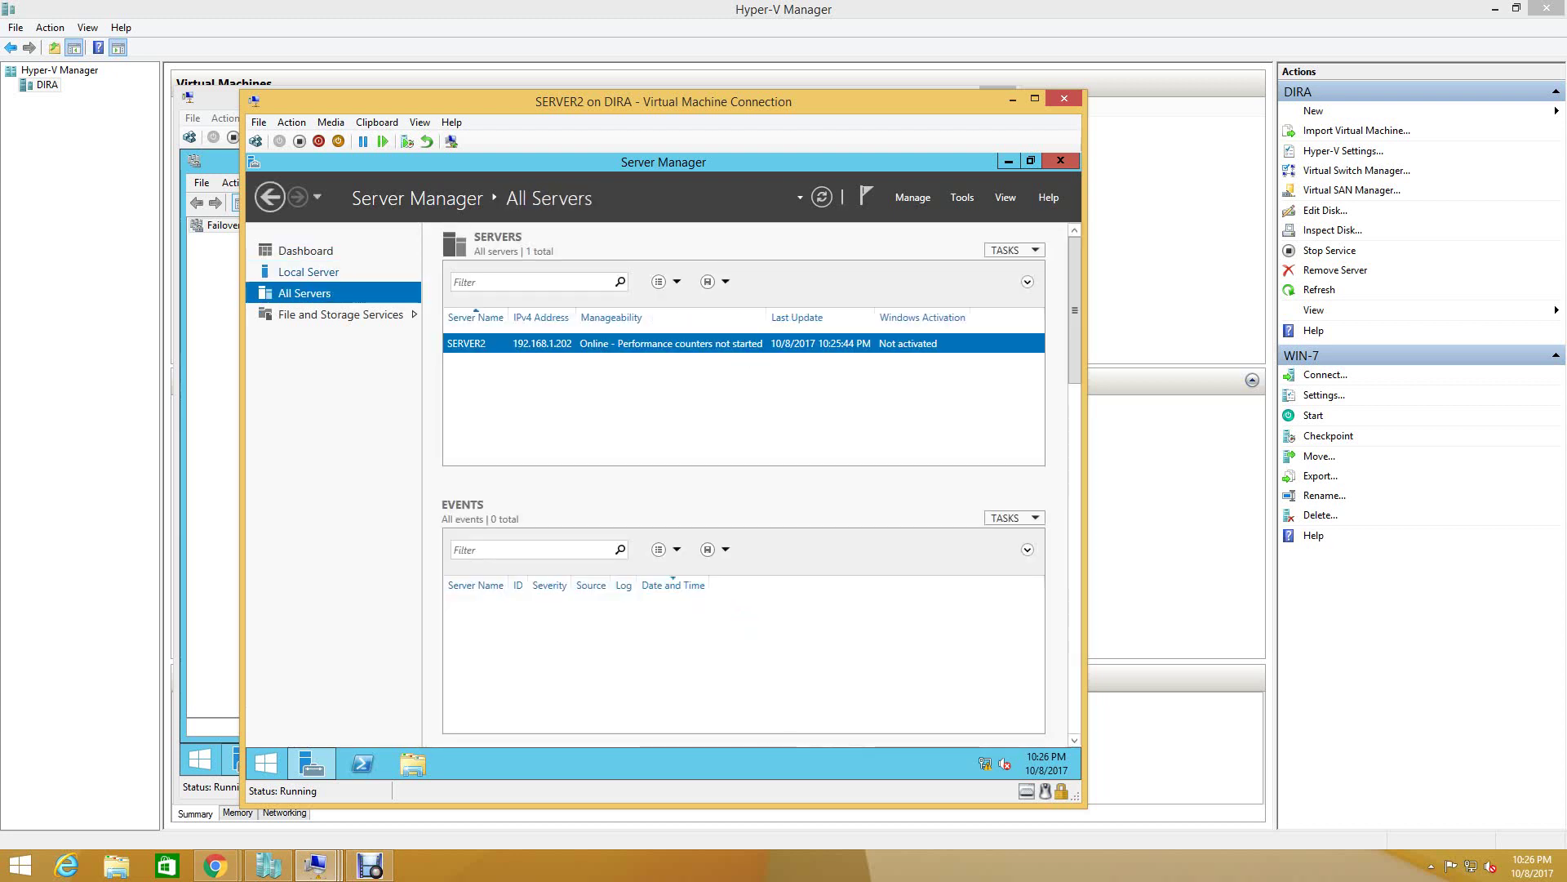
left_click(309, 272)
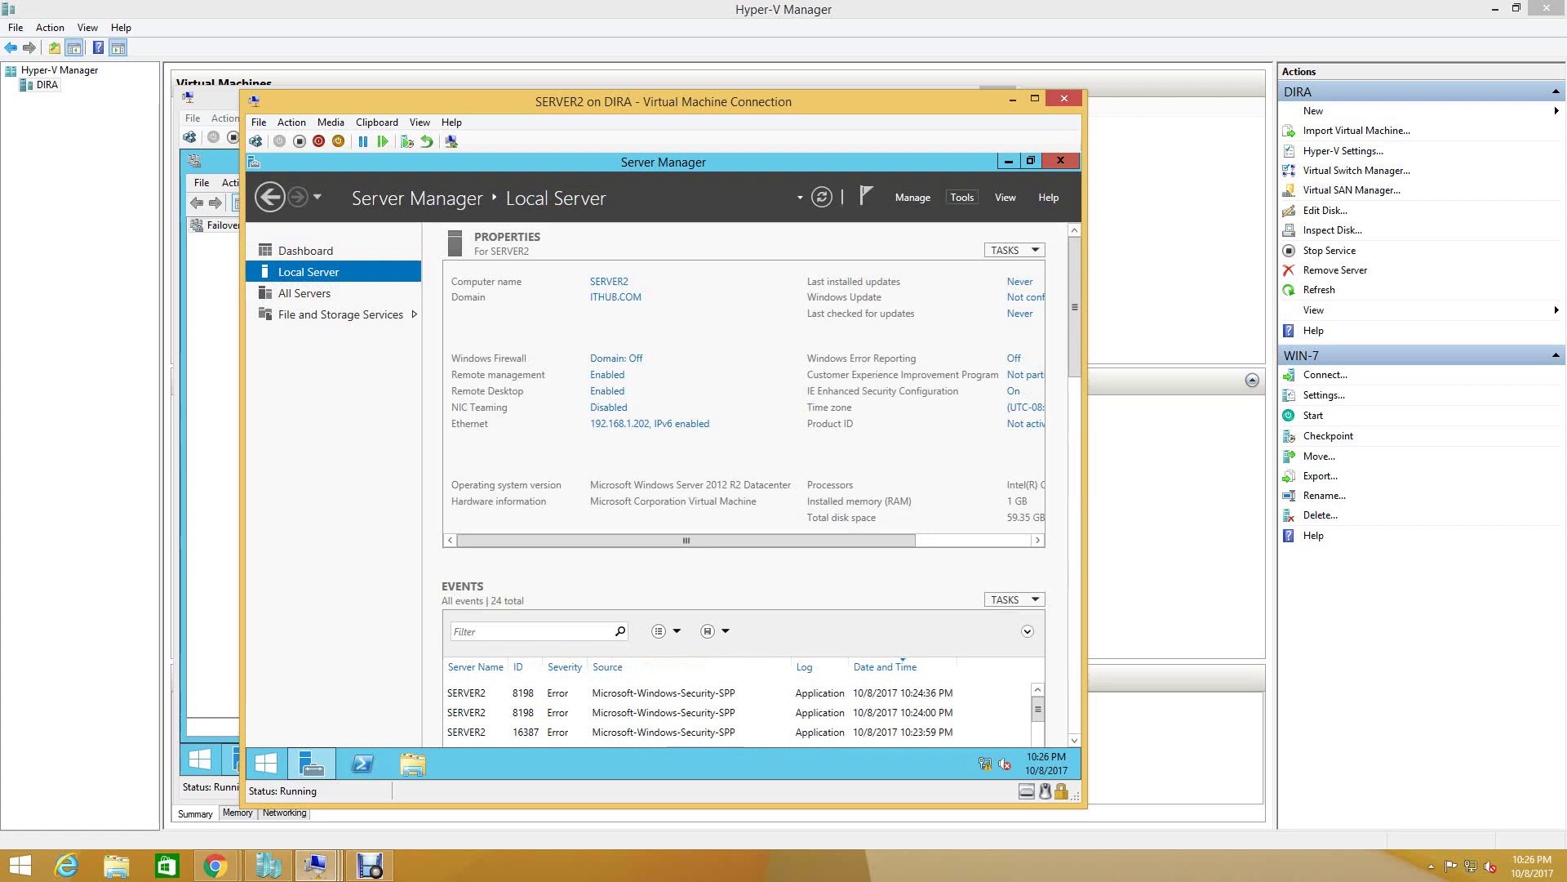
left_click(962, 197)
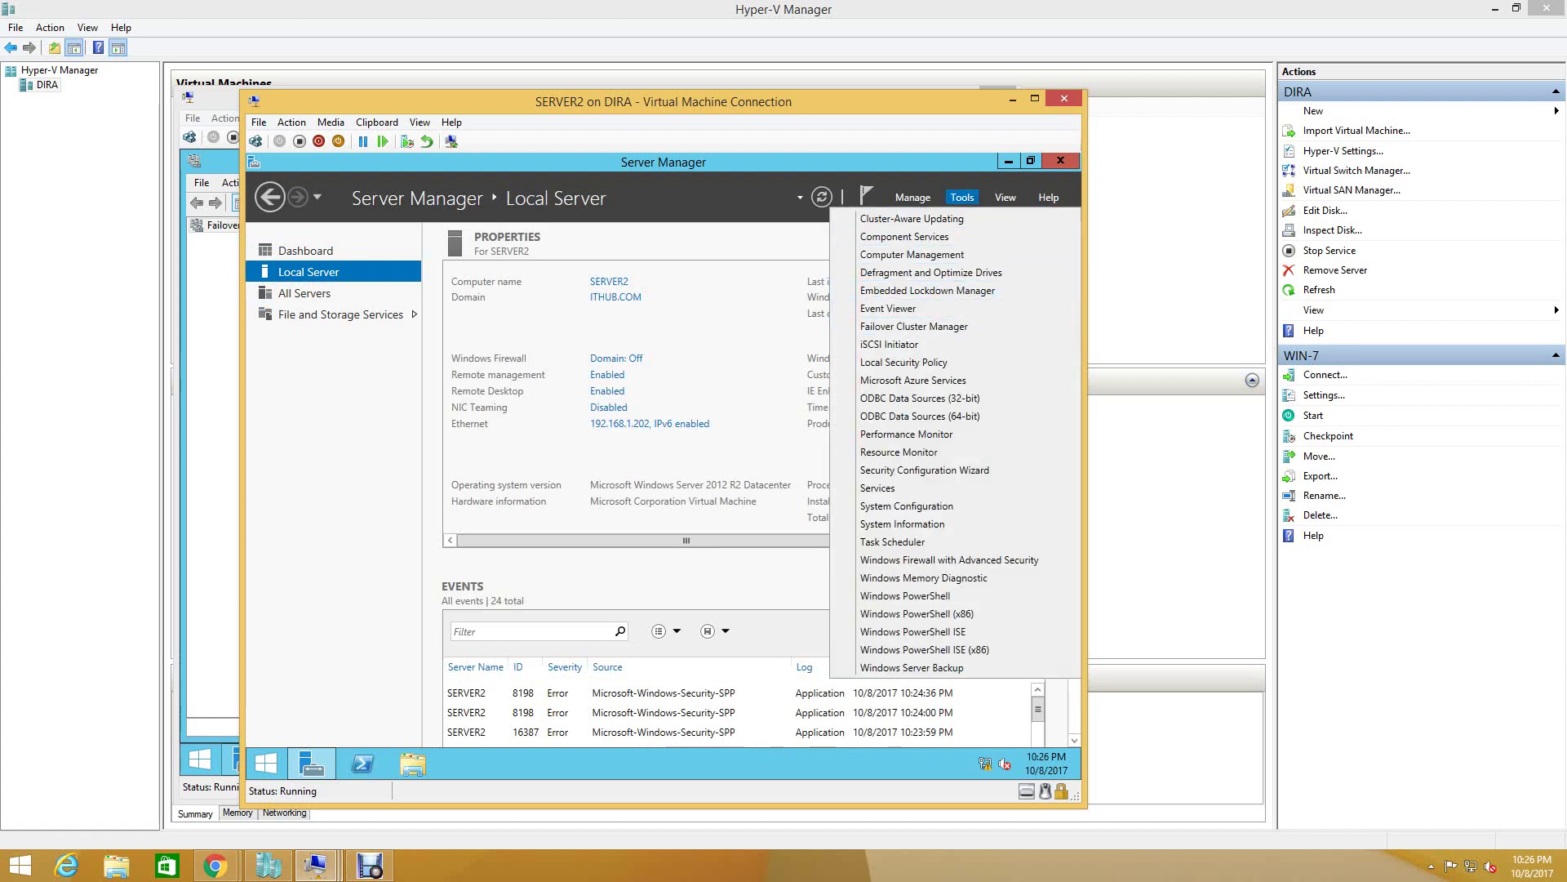
left_click(316, 866)
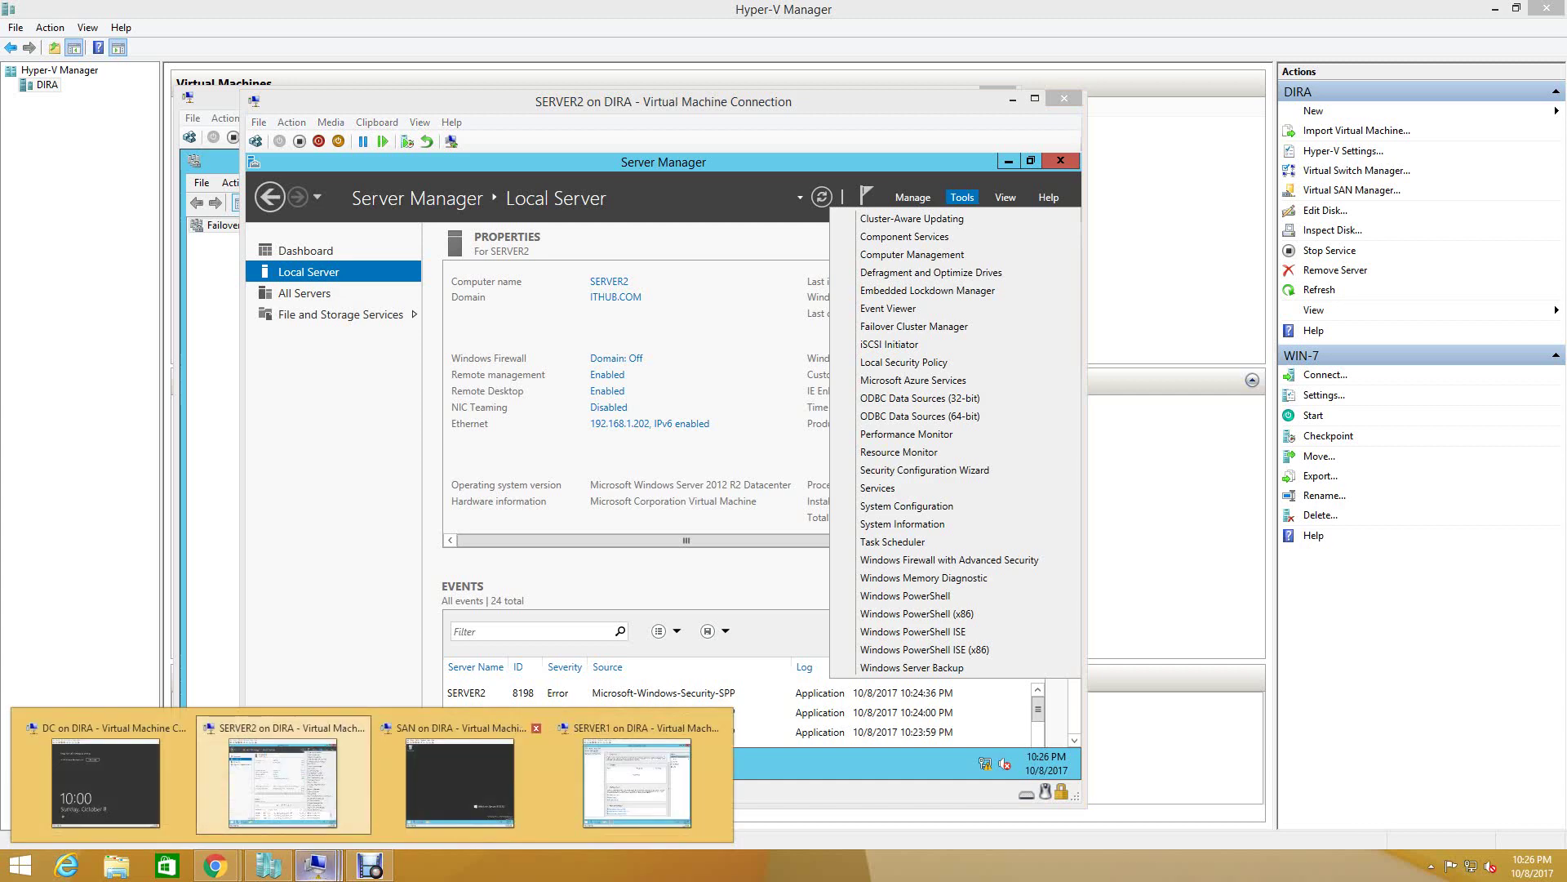
left_click(637, 782)
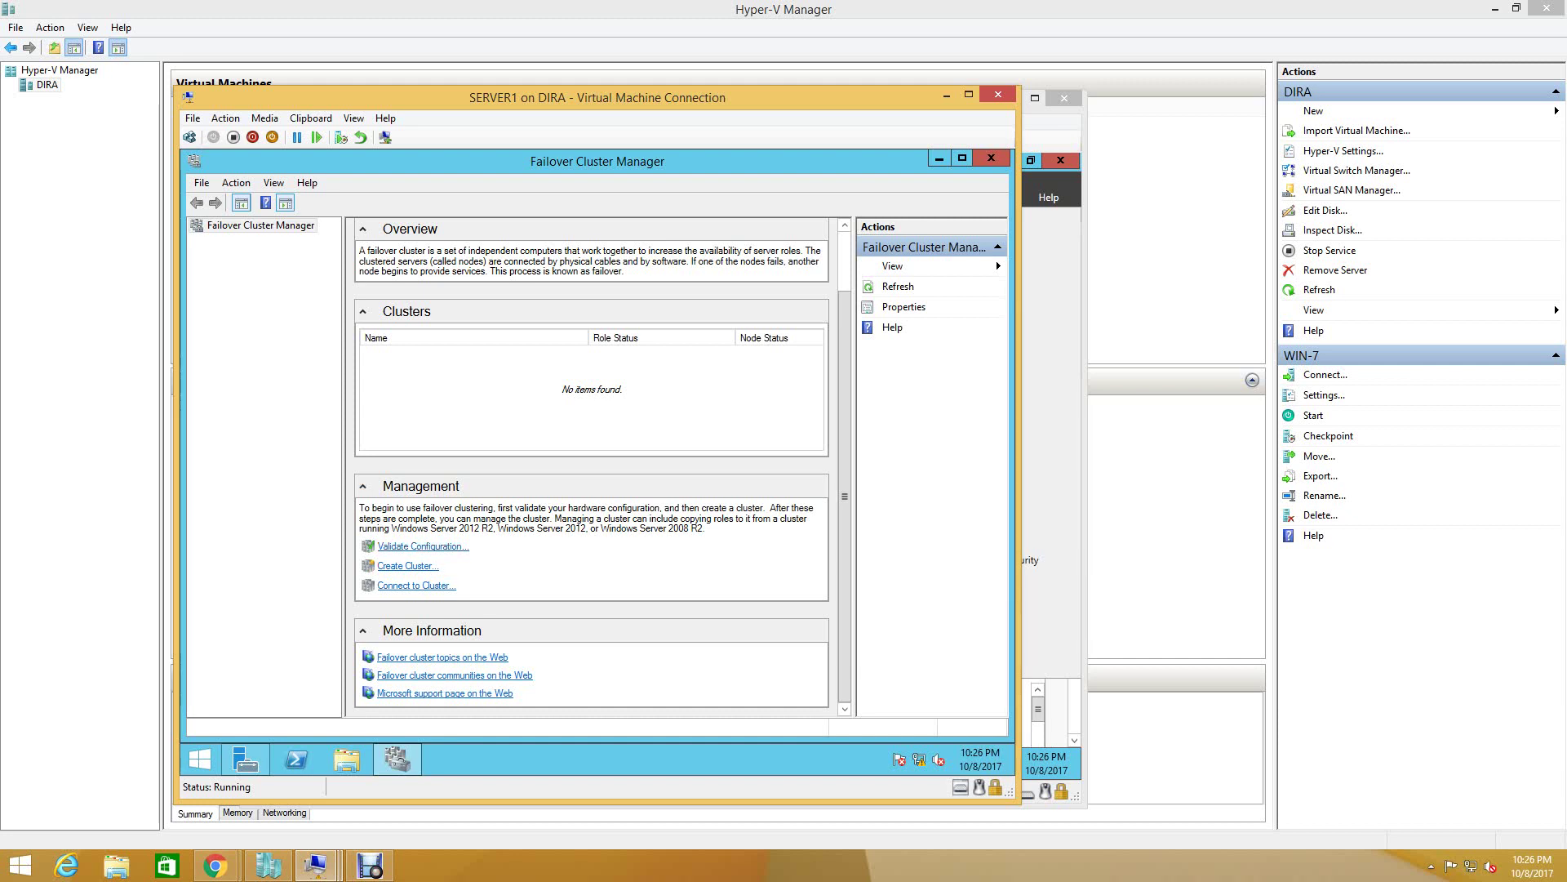
- Refresh the Failover Cluster Manager console on SERVER1 and start Validate Configuration
left_click(262, 225)
right_click(217, 226)
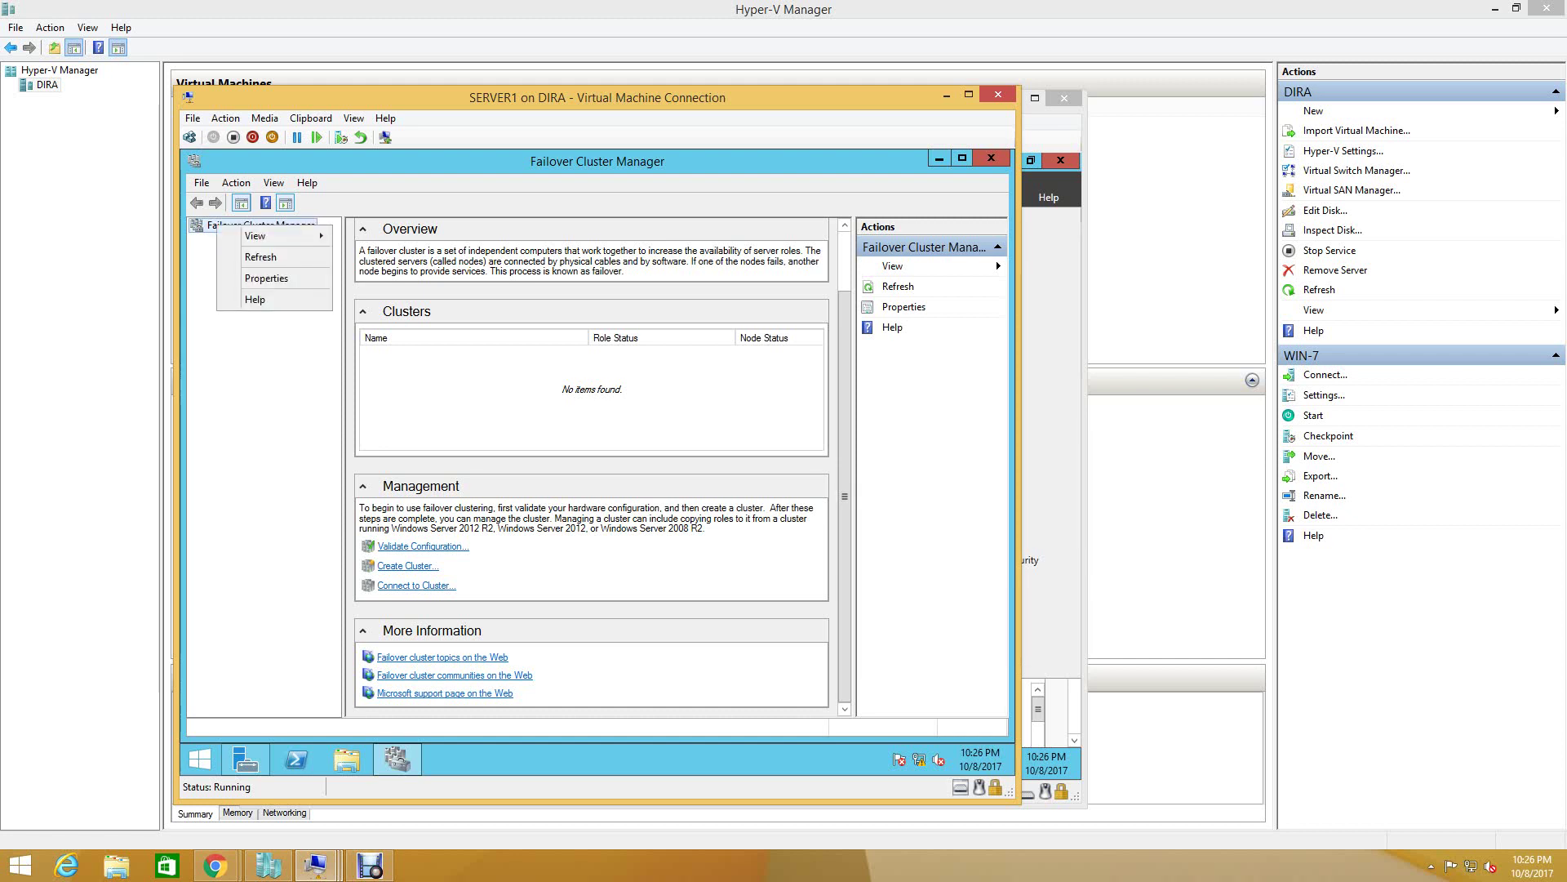
left_click(261, 256)
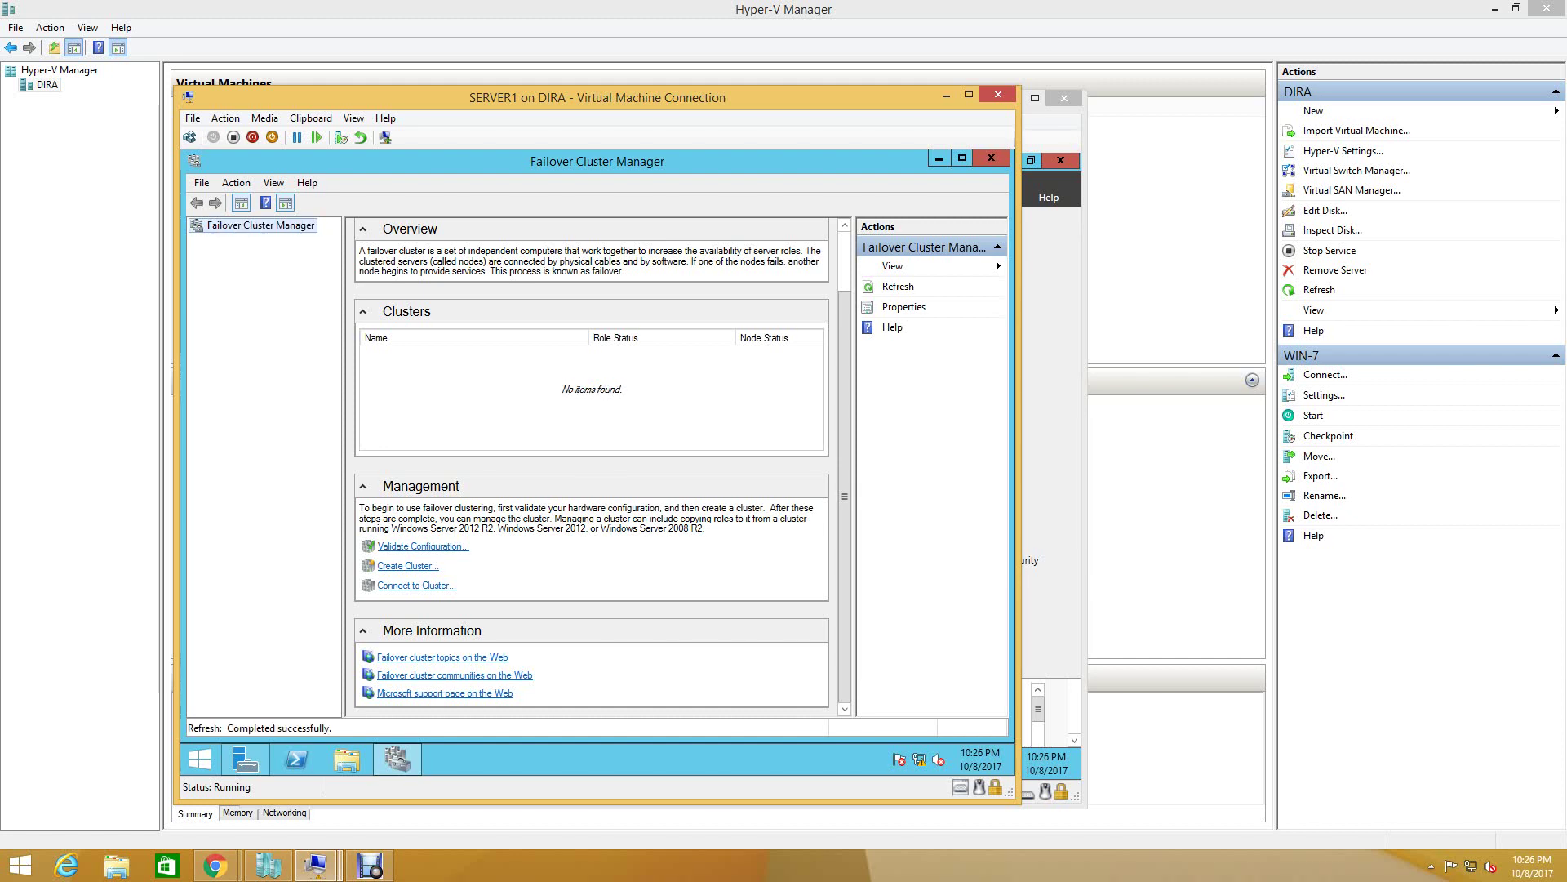
left_click(422, 546)
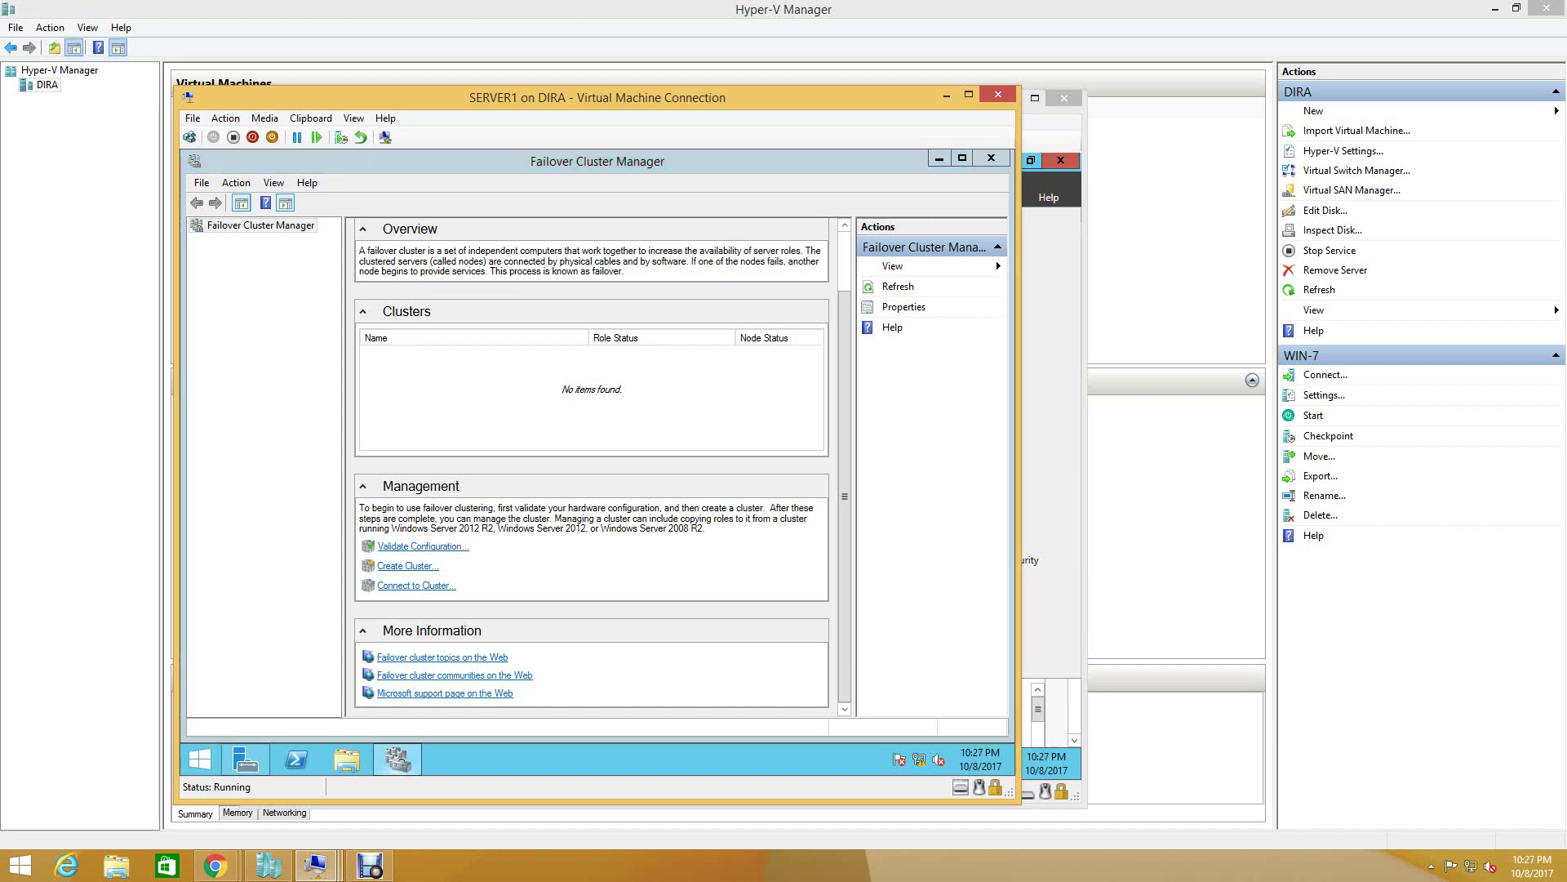
- Minimize Server Manager inside SERVER1 and restore Failover Cluster Manager to the front
key("alt+Tab")
key("alt+Tab")
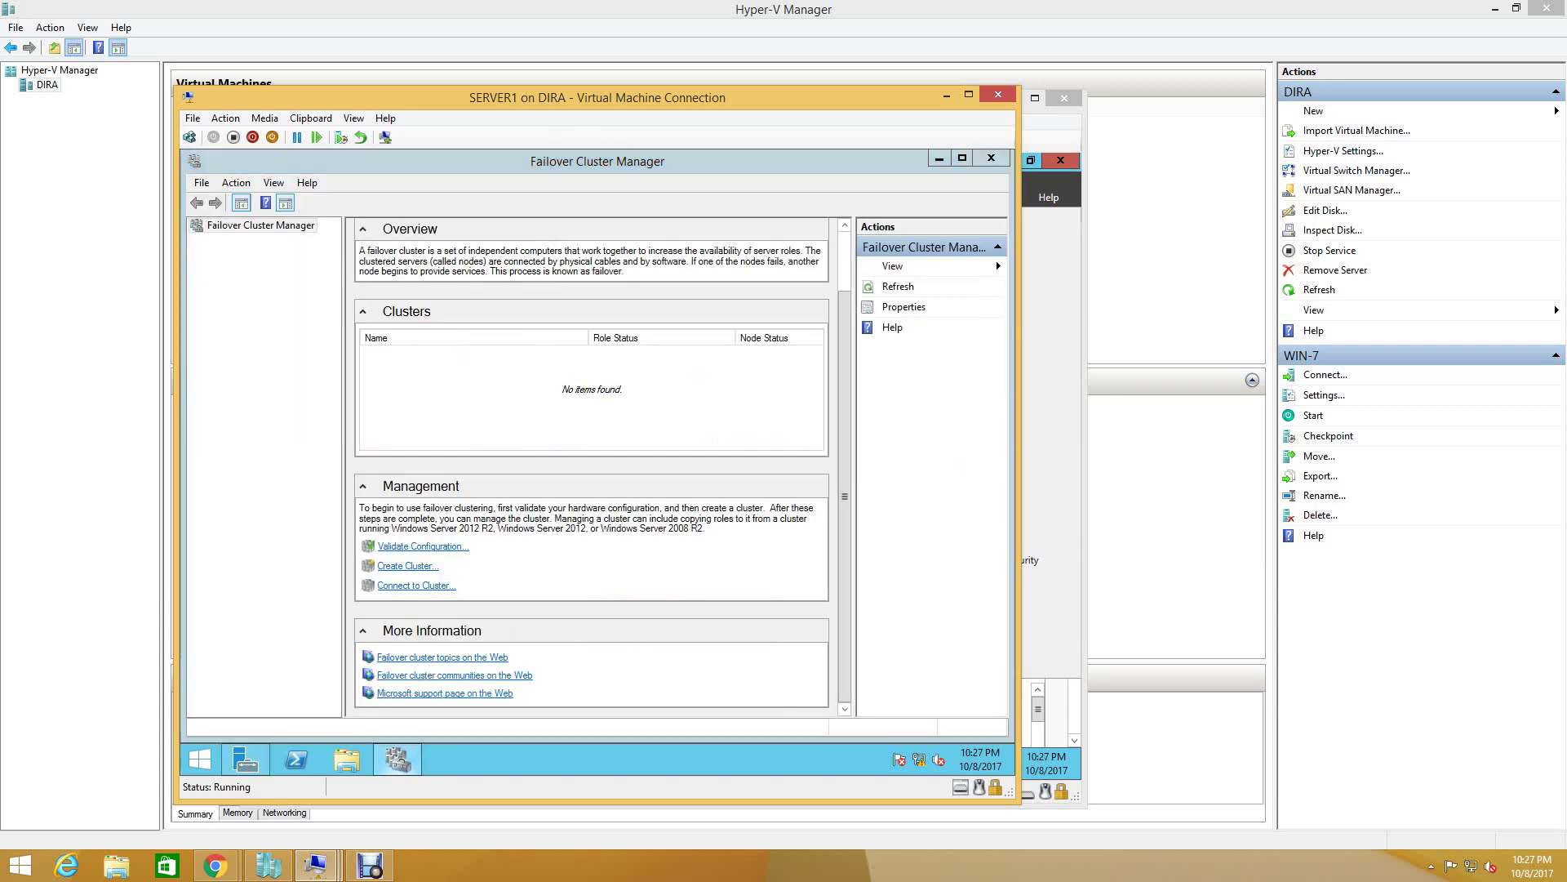
key("alt+Tab")
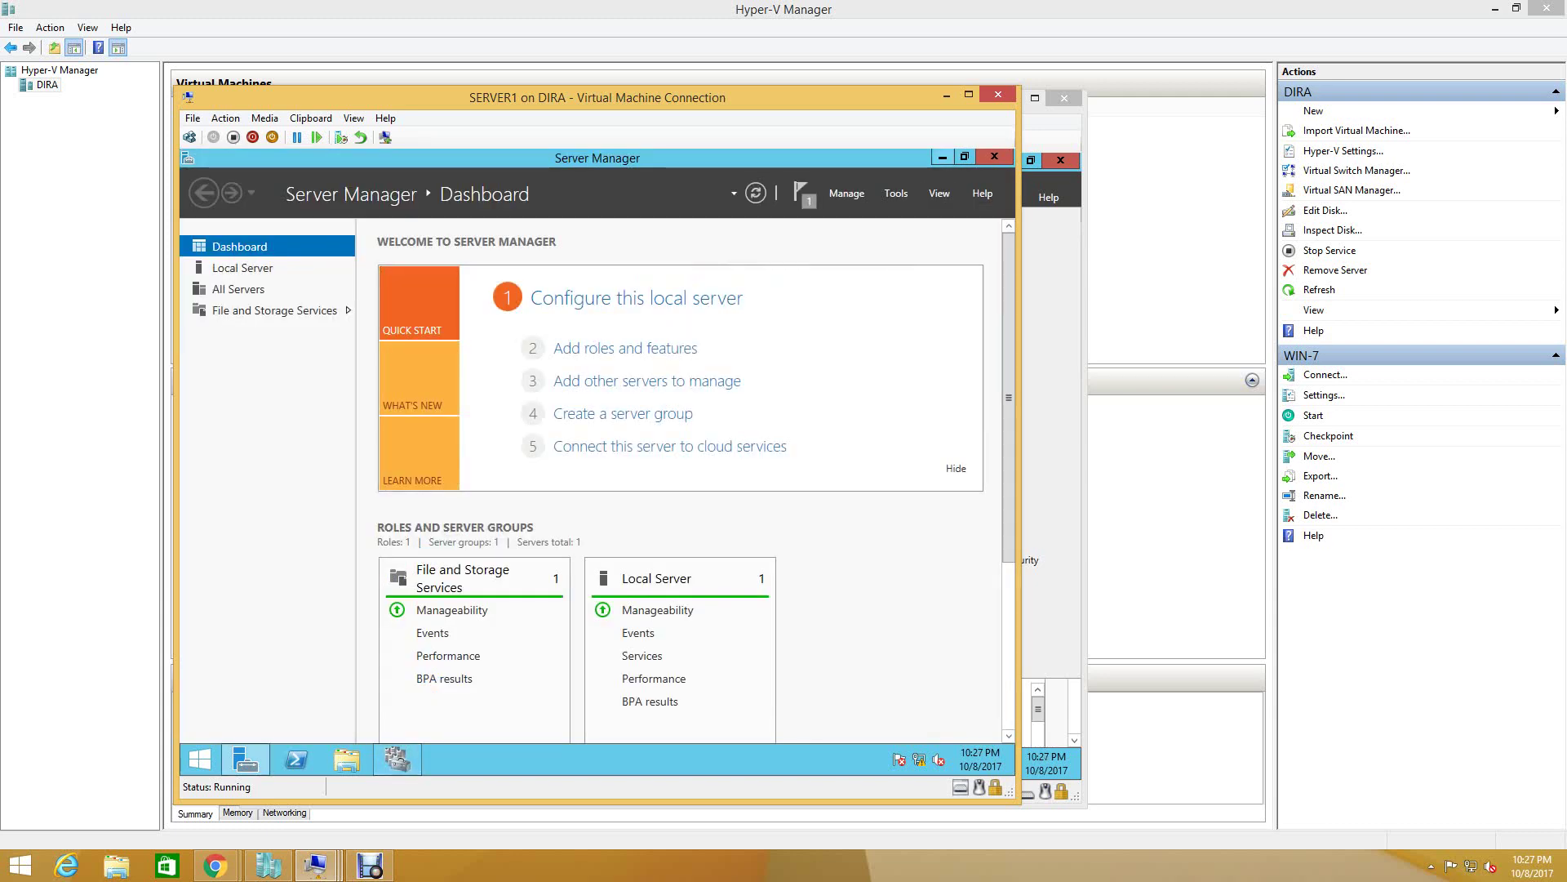
left_click(943, 157)
left_click(397, 759)
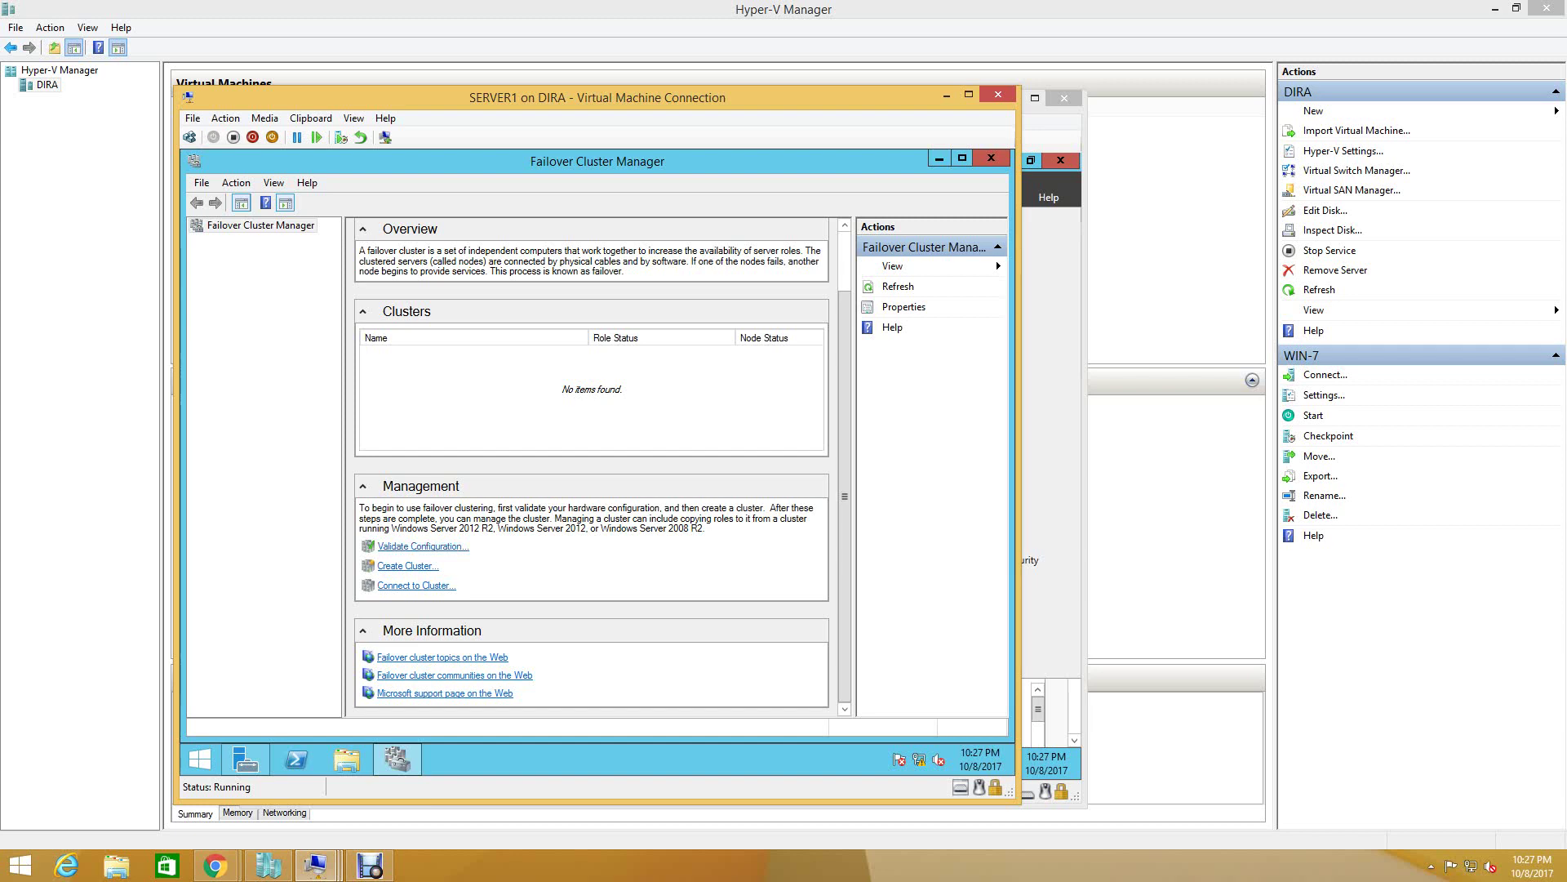
mouse_move(316, 865)
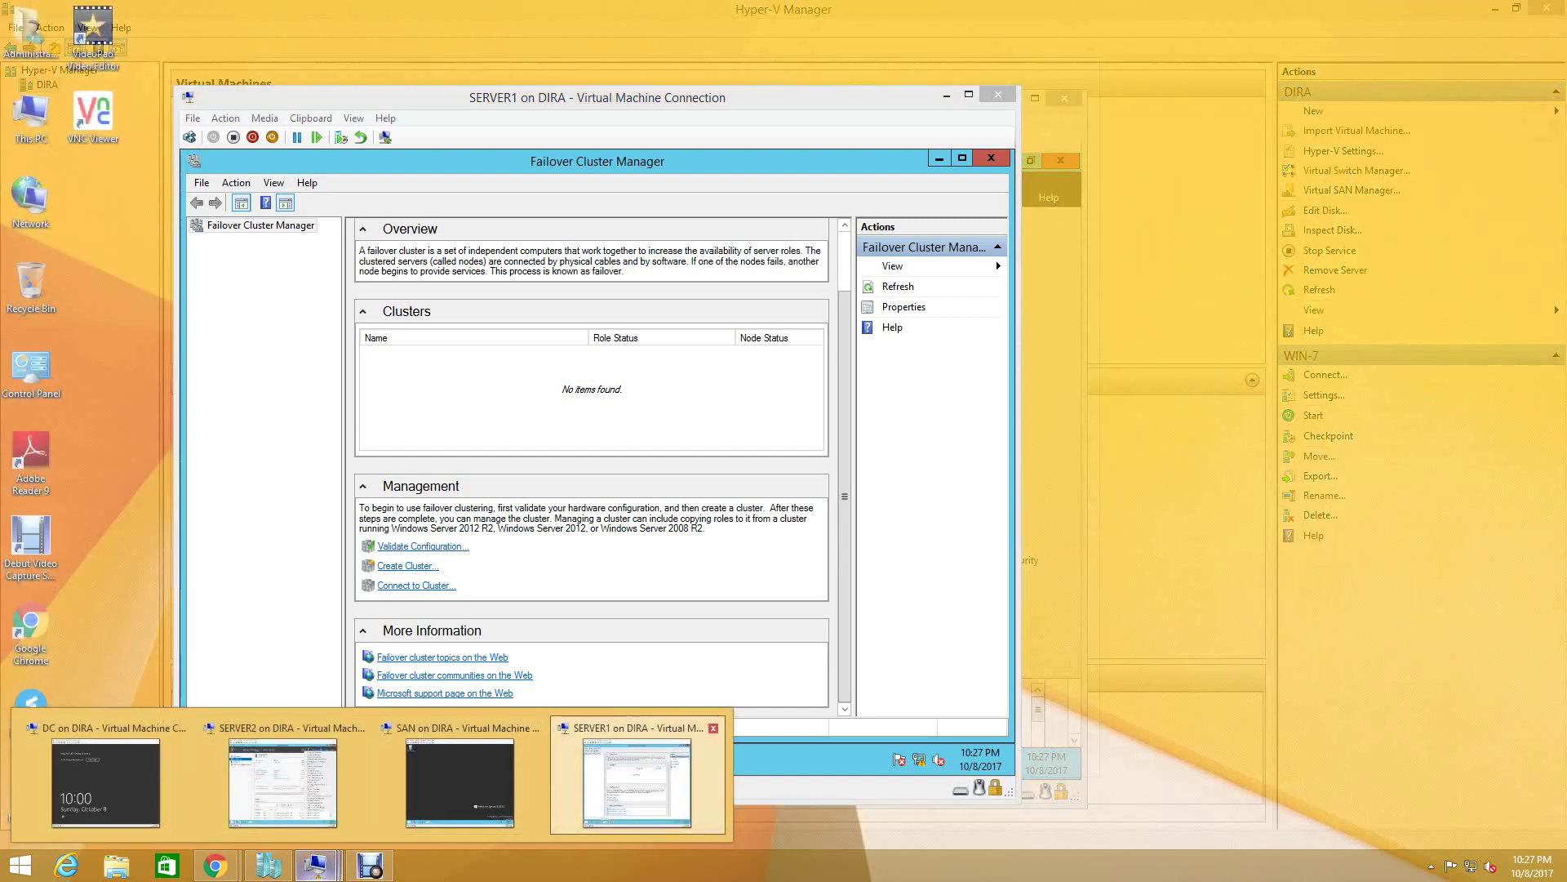
- Launch Failover Cluster Manager from Server Manager Tools on SERVER2, then return to SERVER1's window
left_click(282, 782)
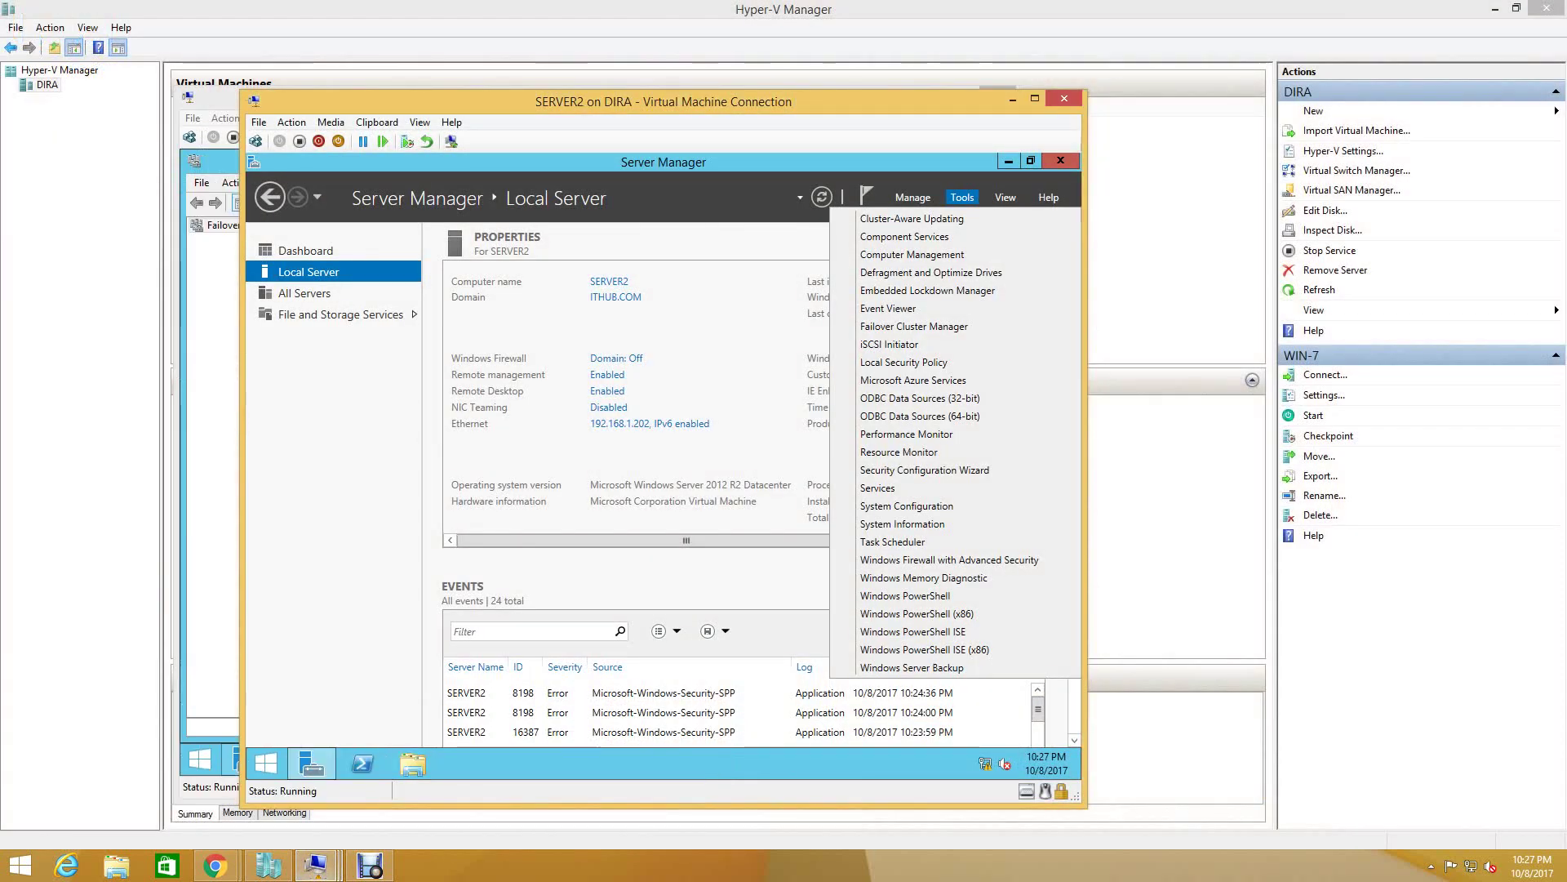
left_click(914, 326)
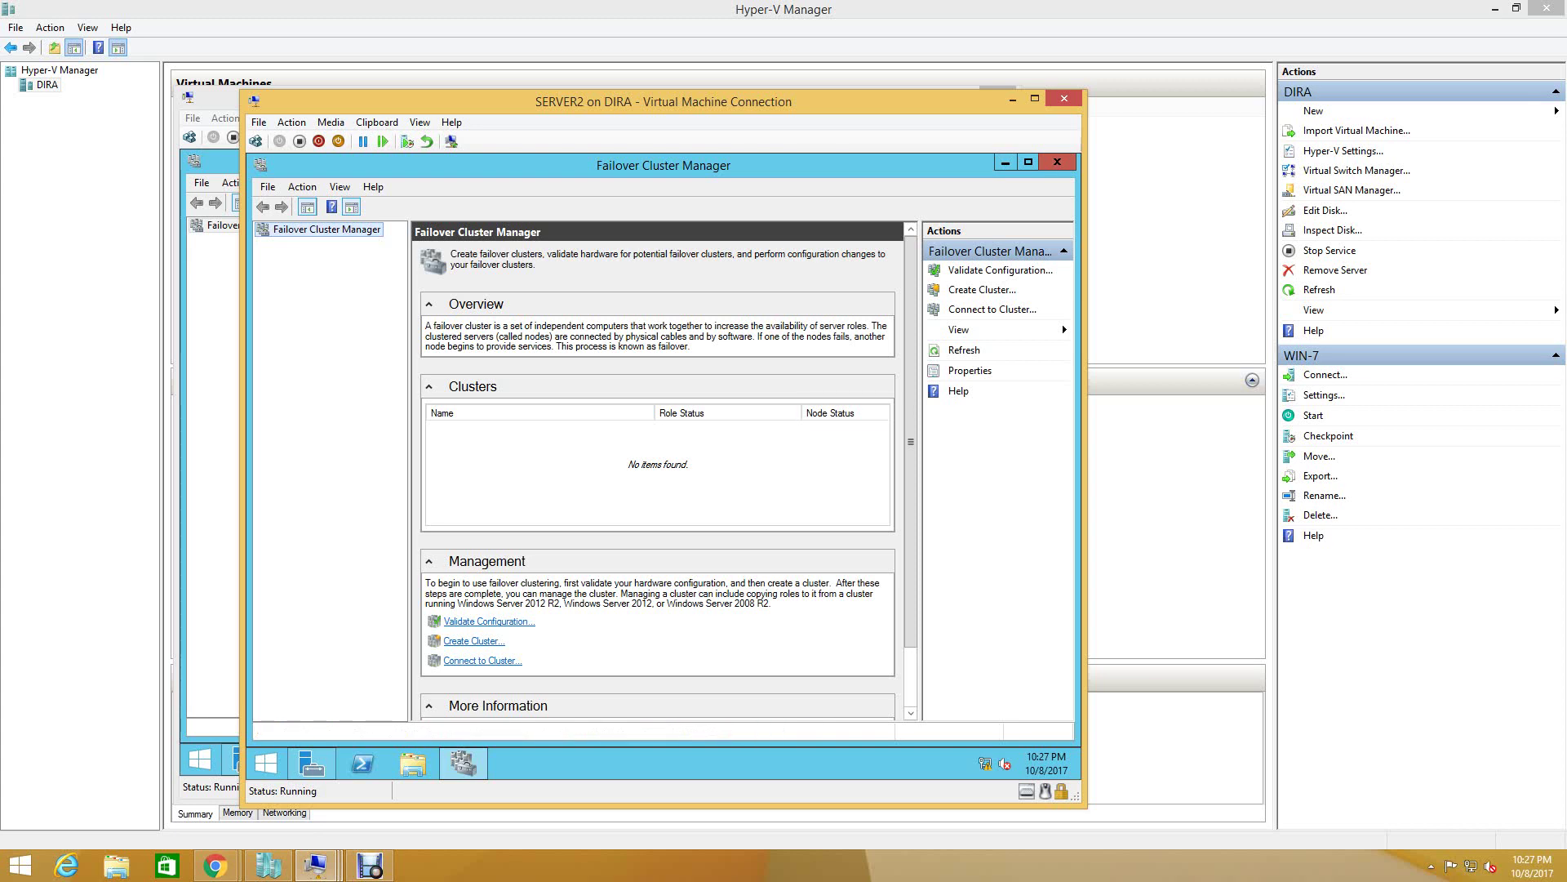
mouse_move(315, 866)
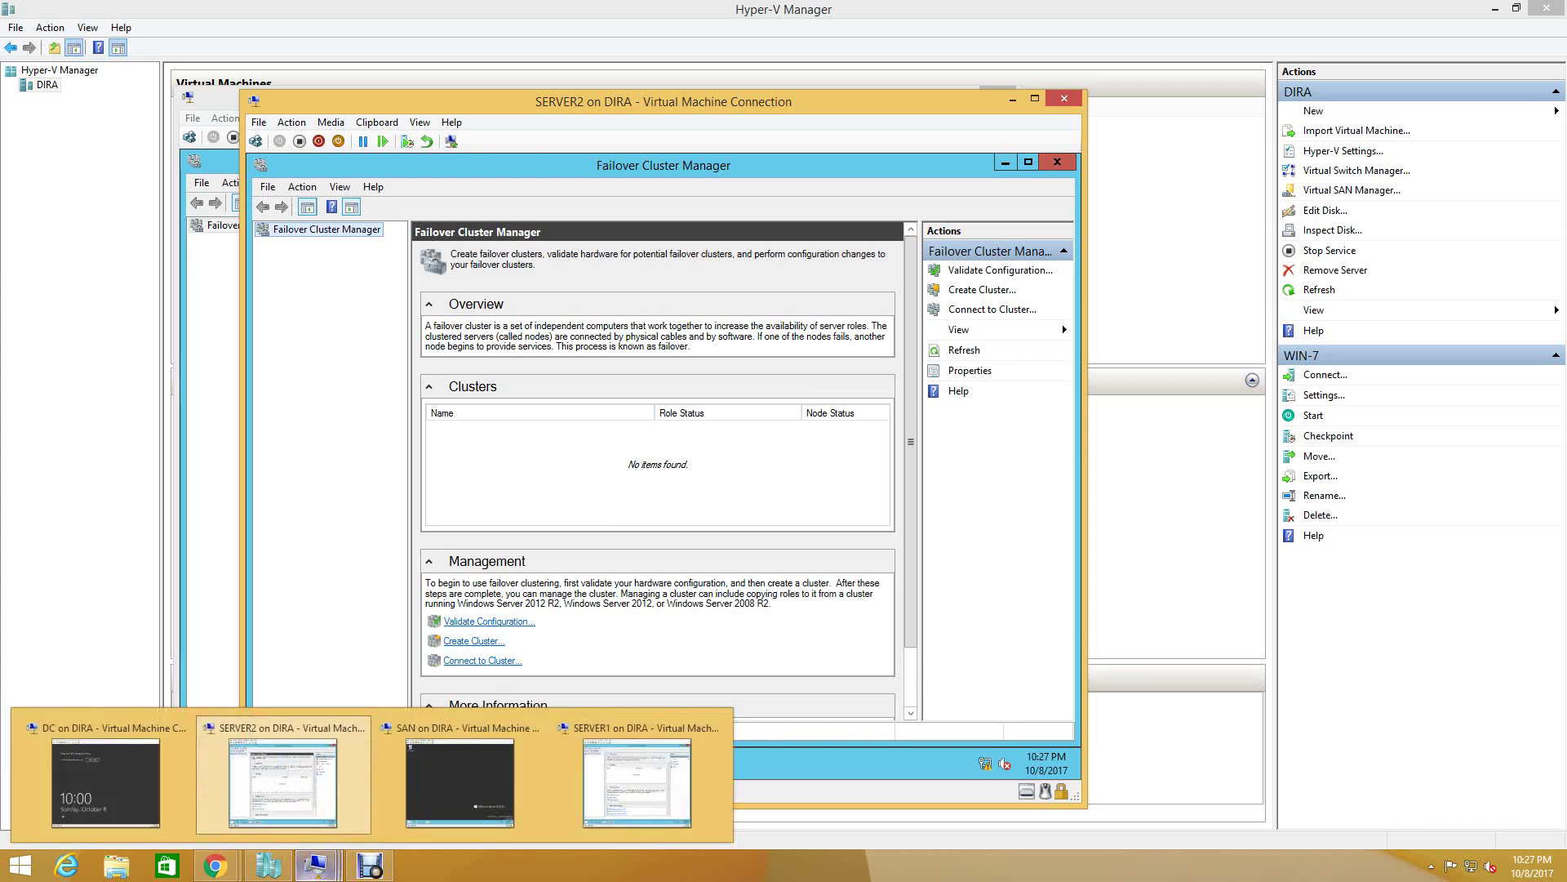
left_click(637, 782)
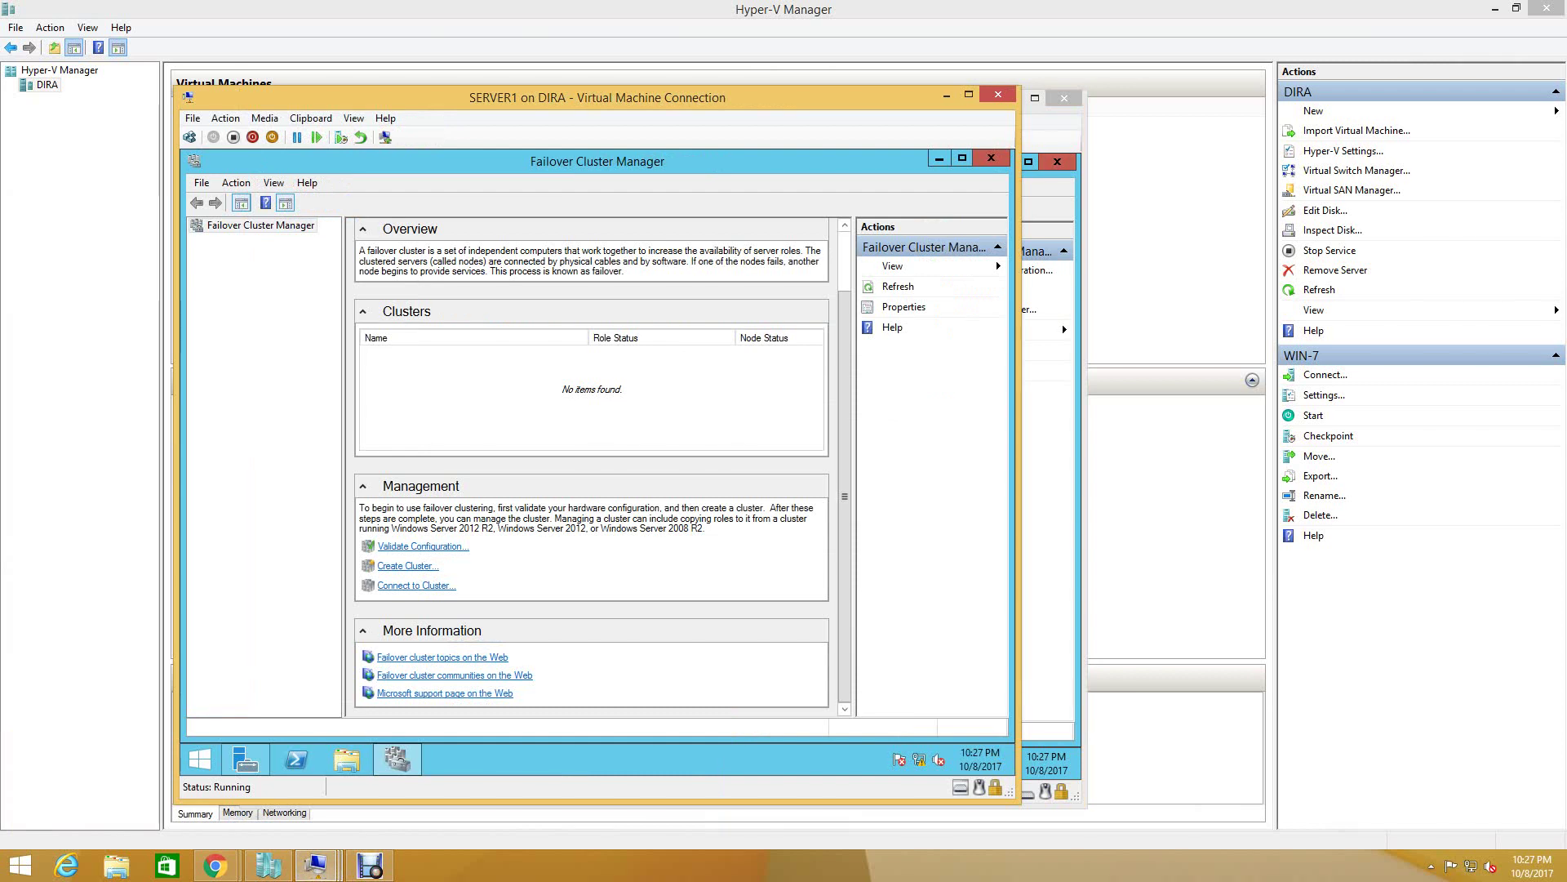
- Reopen Failover Cluster Manager from Server Manager Tools, dismiss the domain-account warning, then close it
left_click(991, 157)
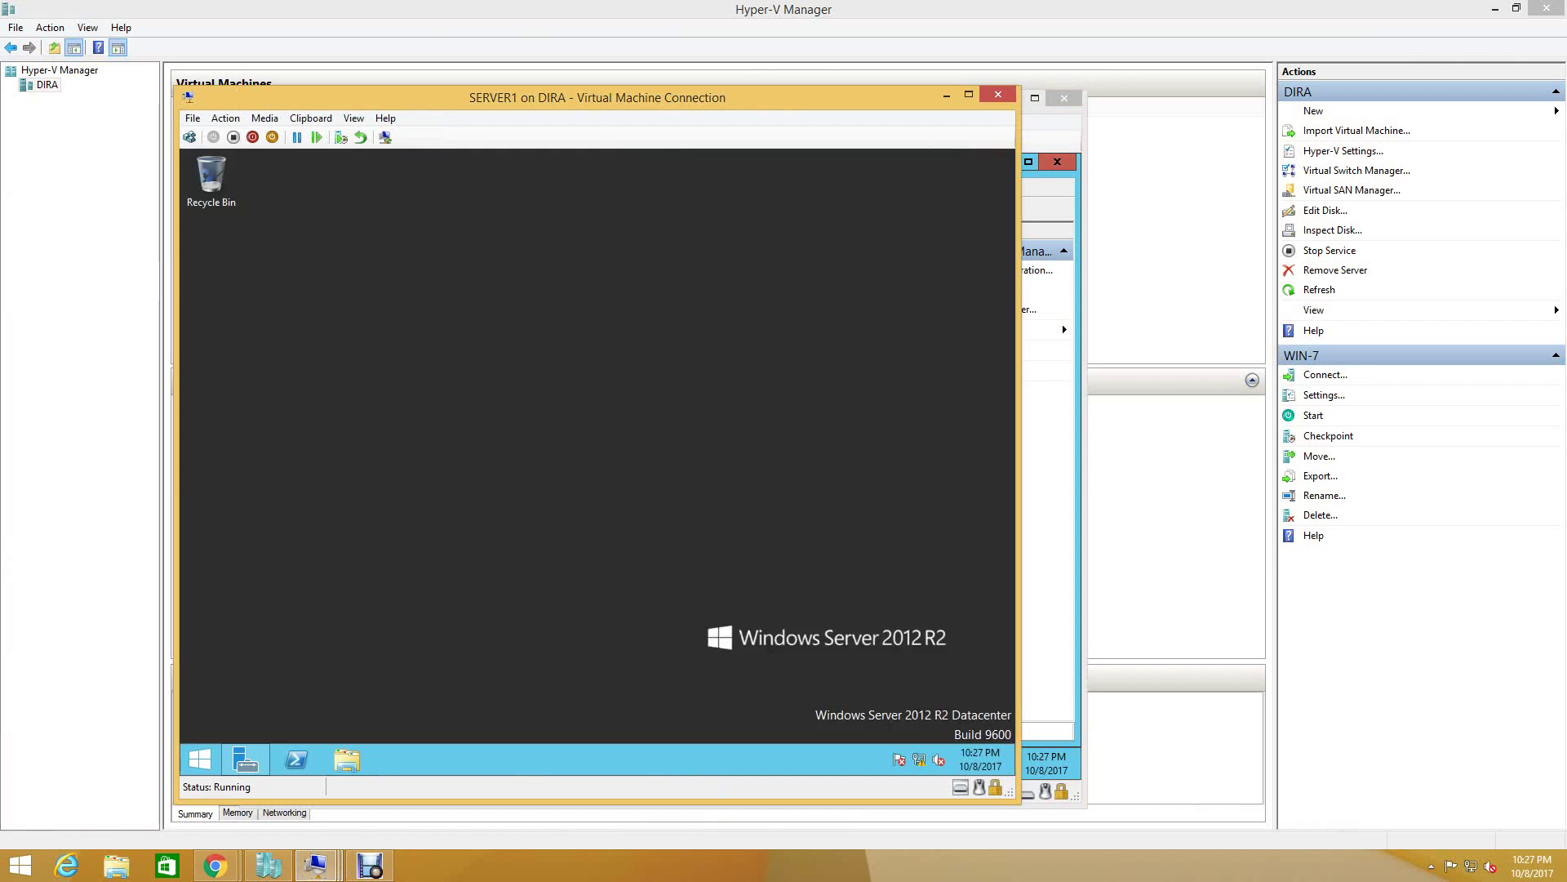
left_click(246, 759)
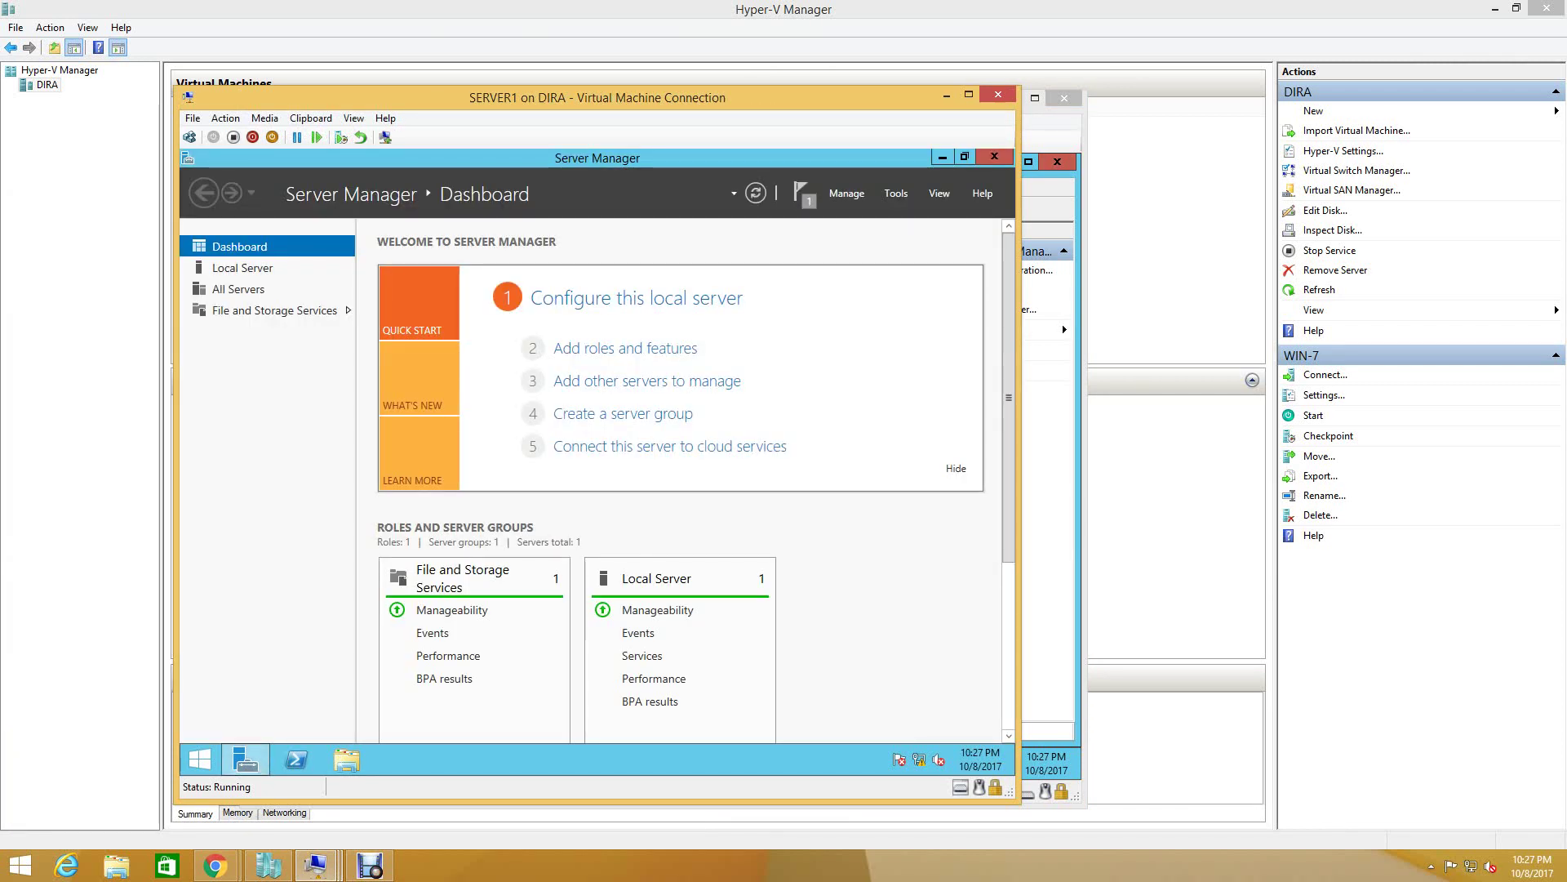
left_click(896, 192)
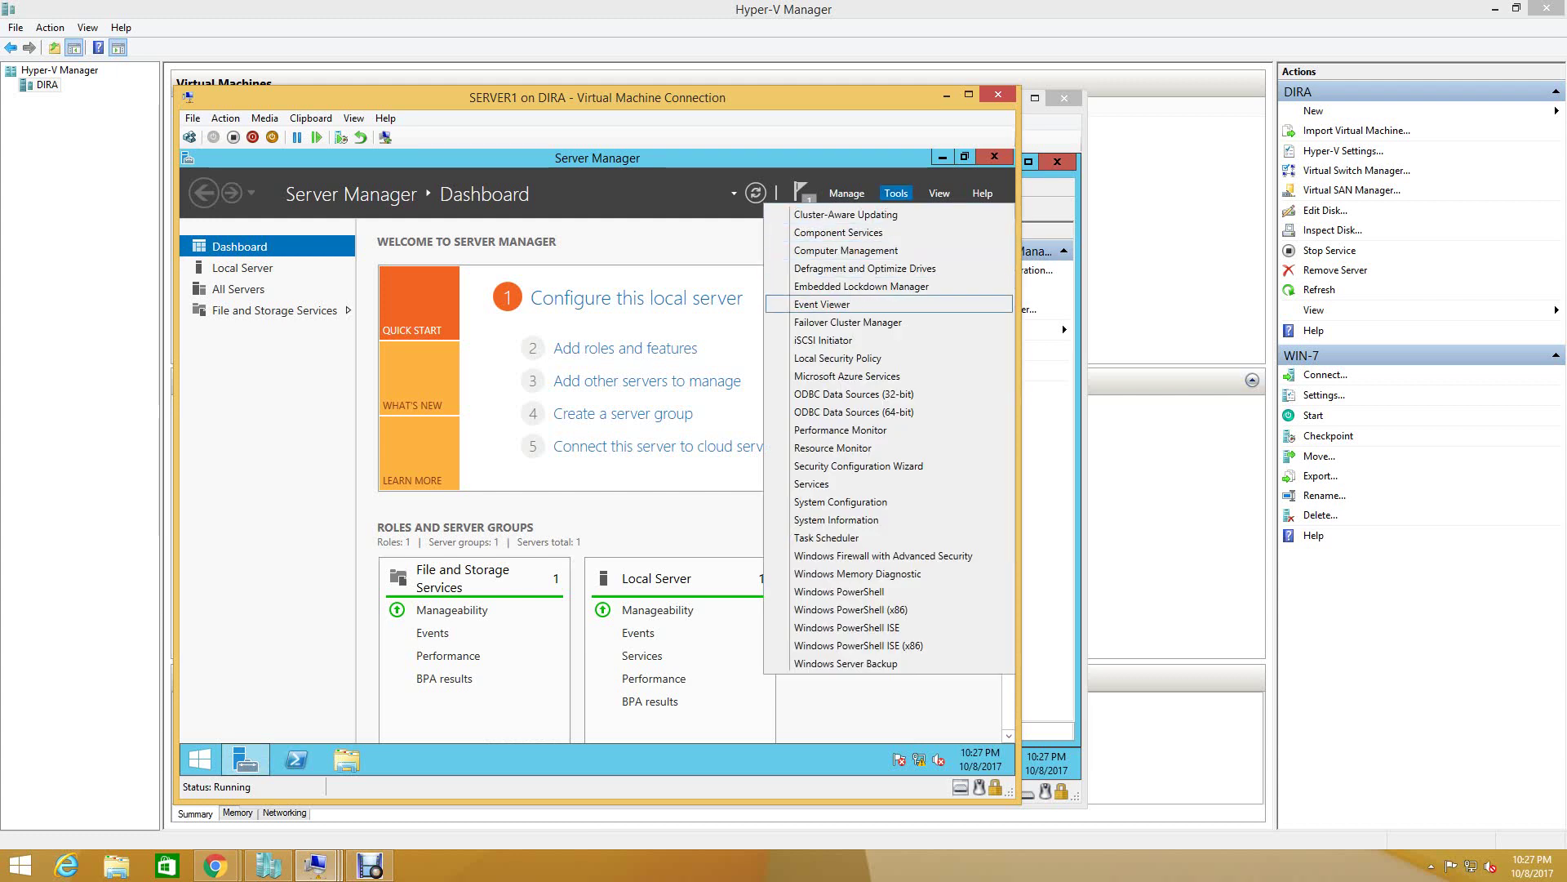
left_click(848, 322)
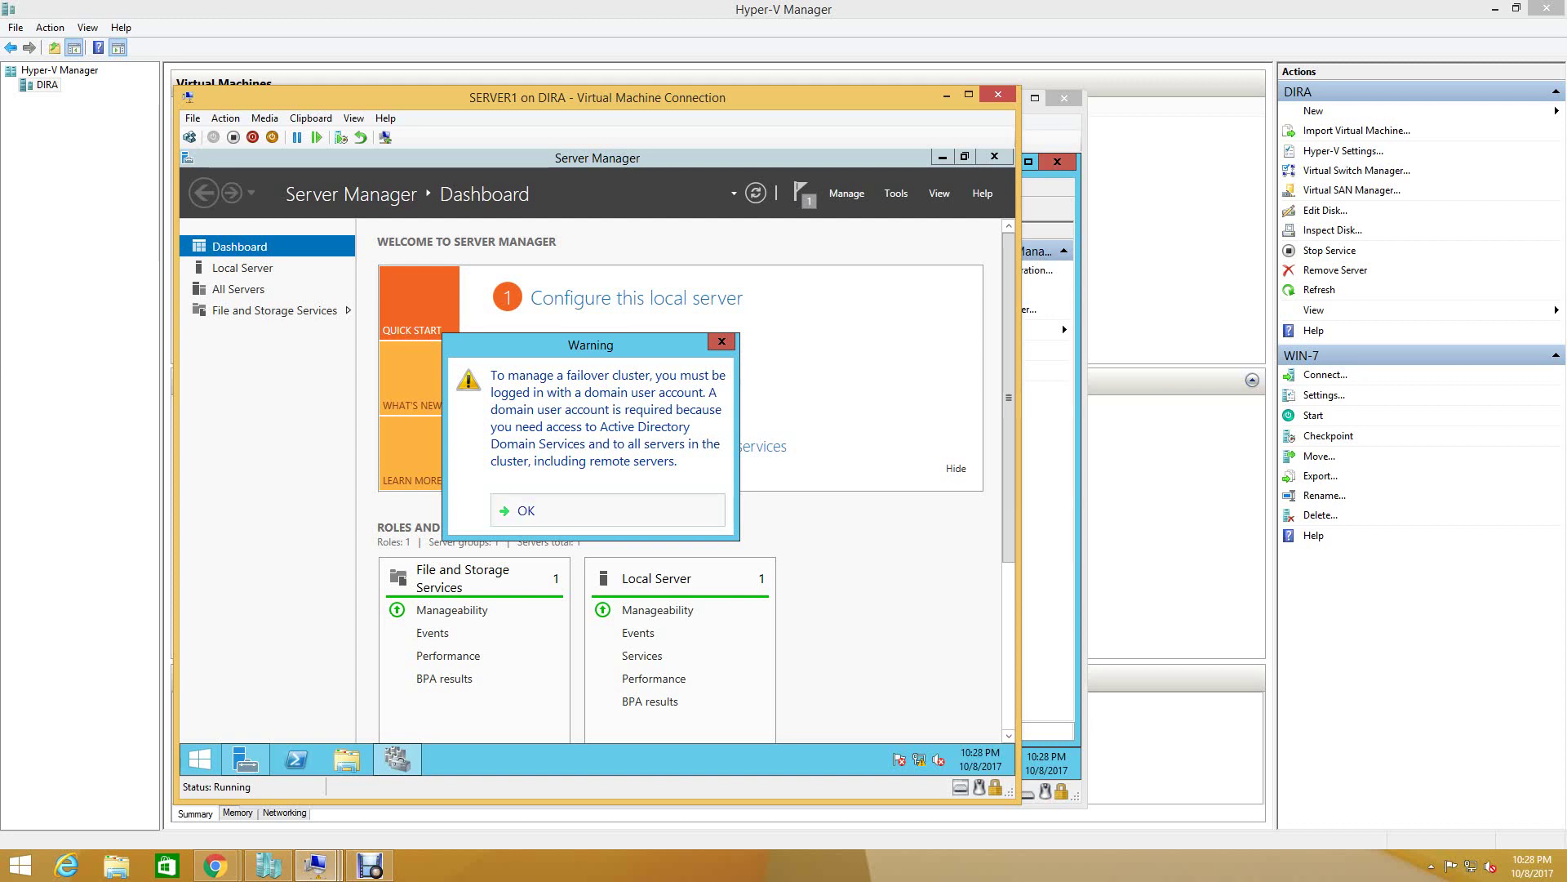
key("Return")
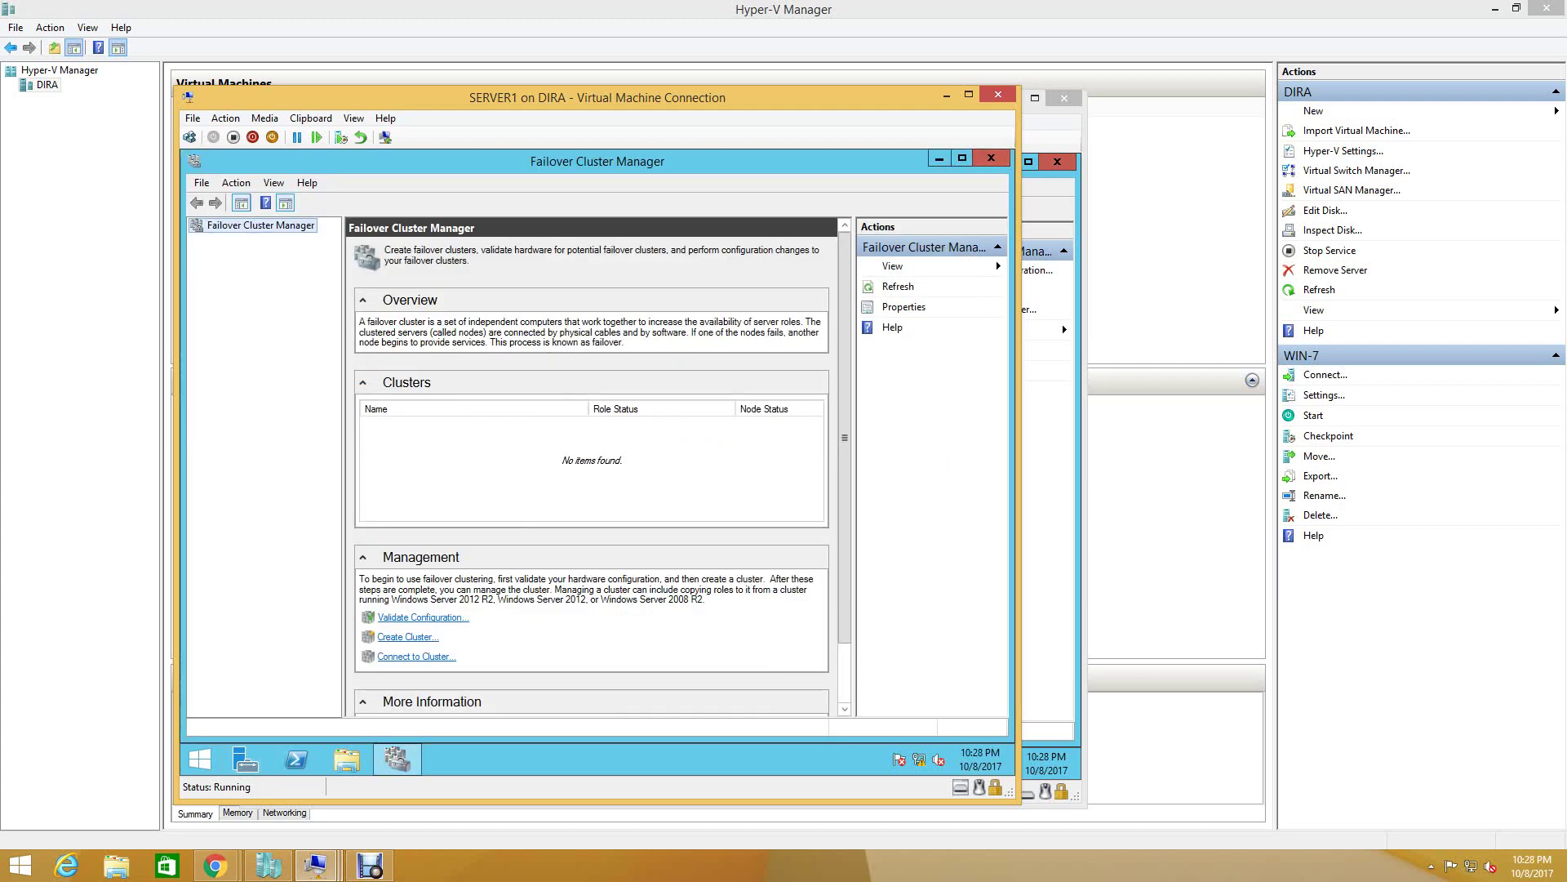
left_click(991, 157)
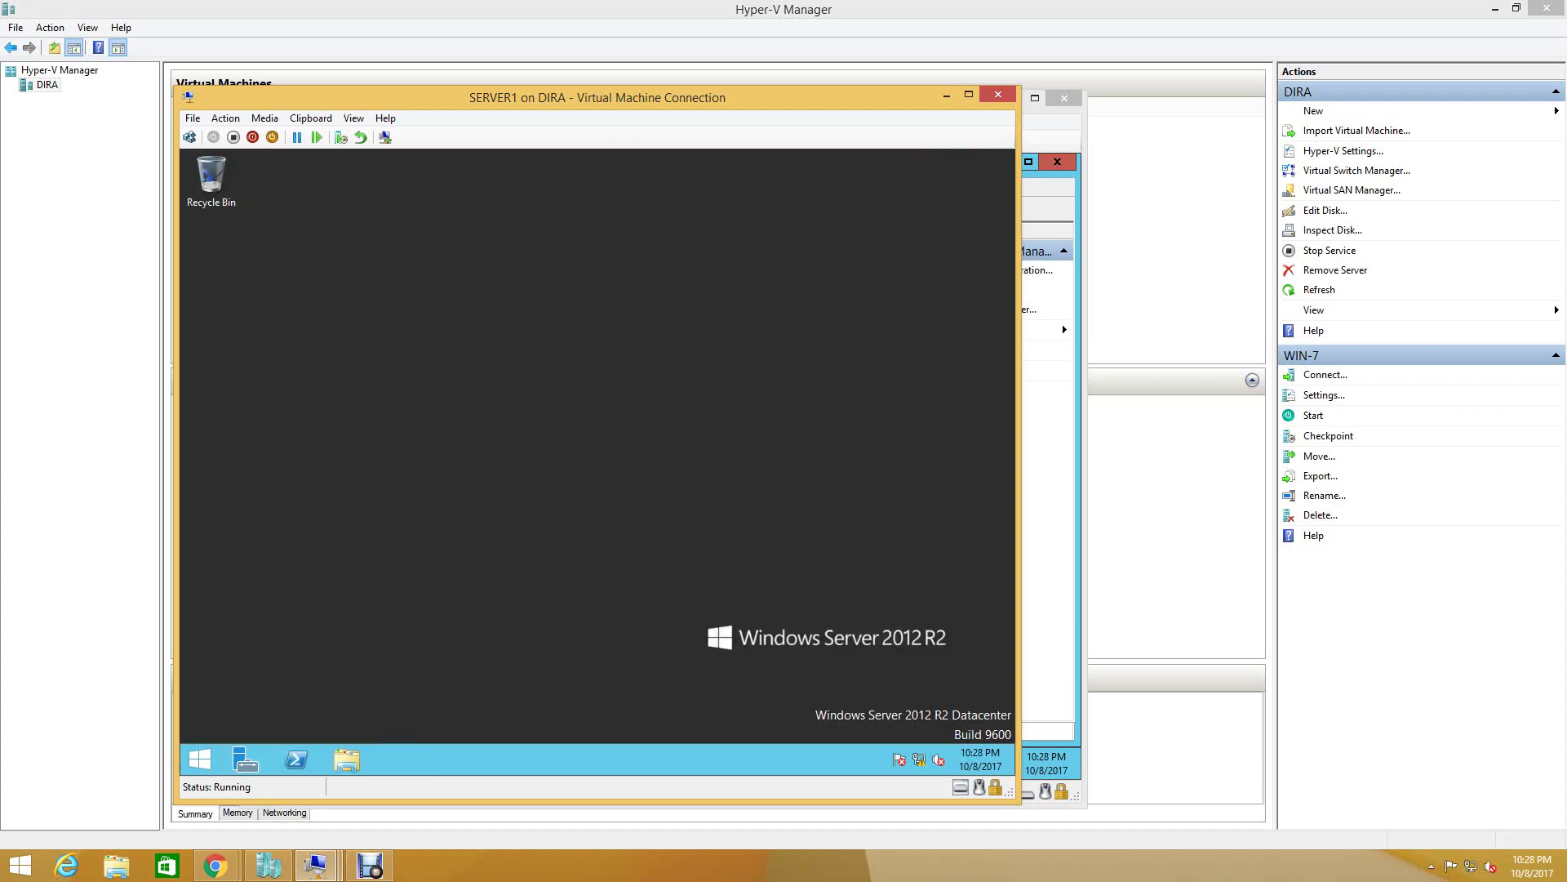
- Sign out of SERVER1's local Administrator account from the Start screen
left_click(199, 760)
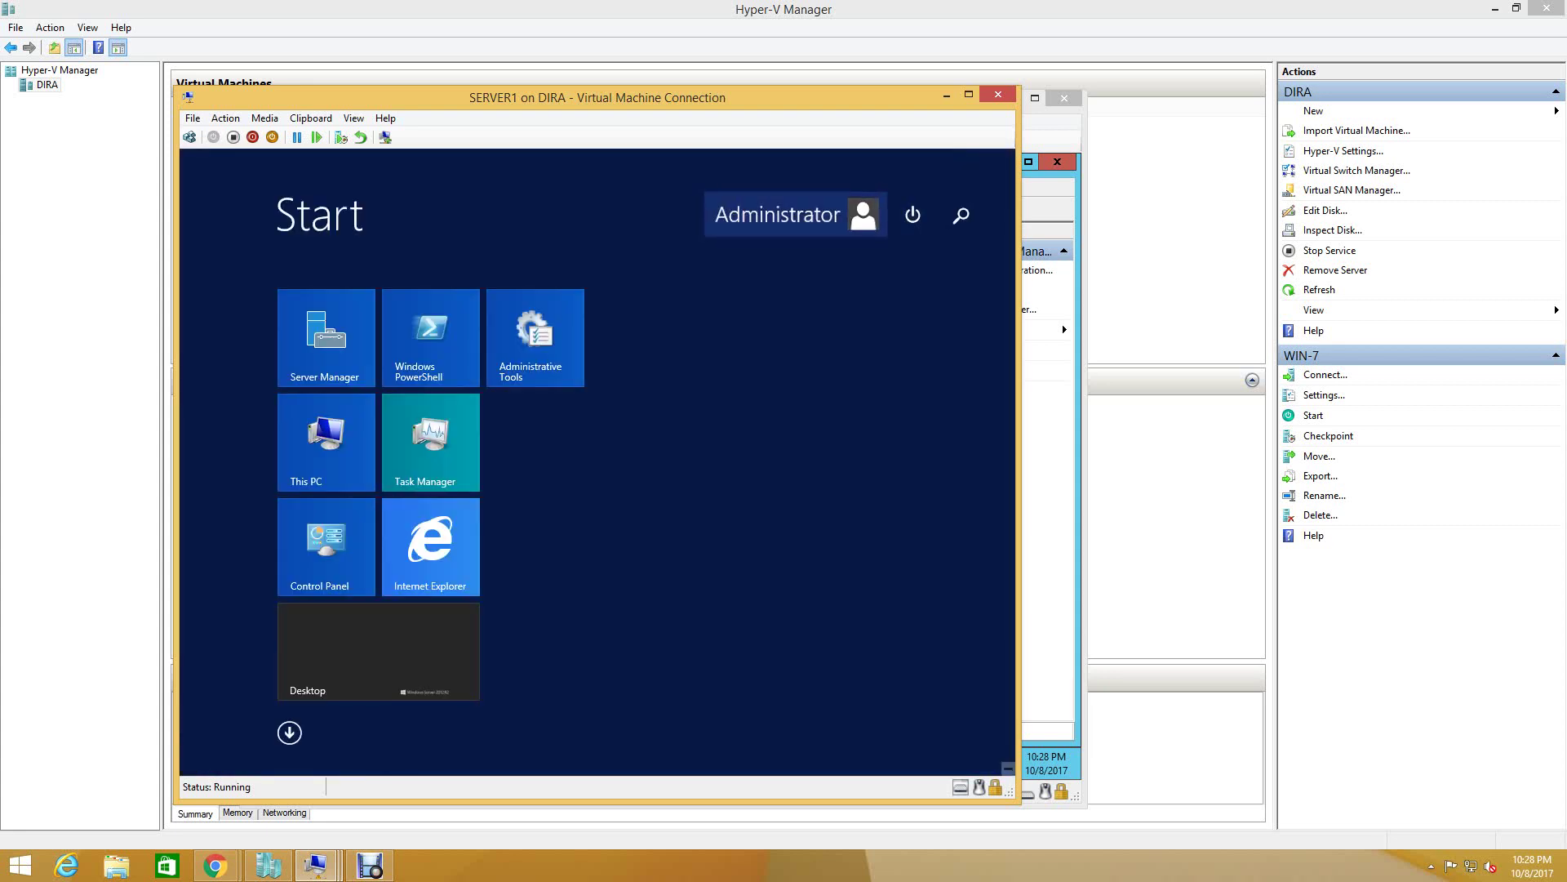
left_click(796, 214)
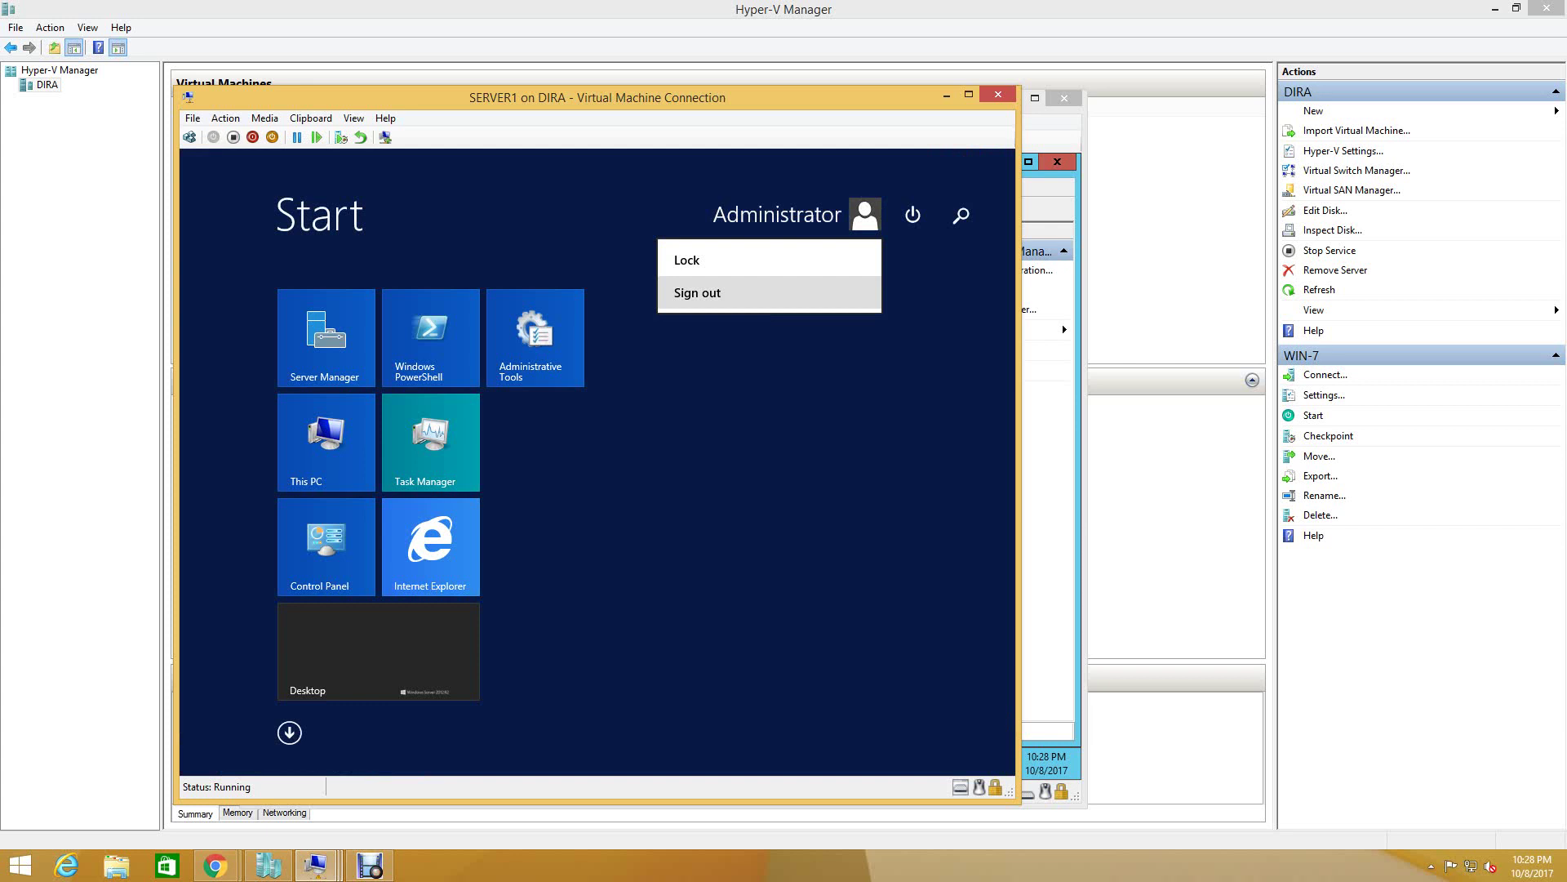
left_click(697, 293)
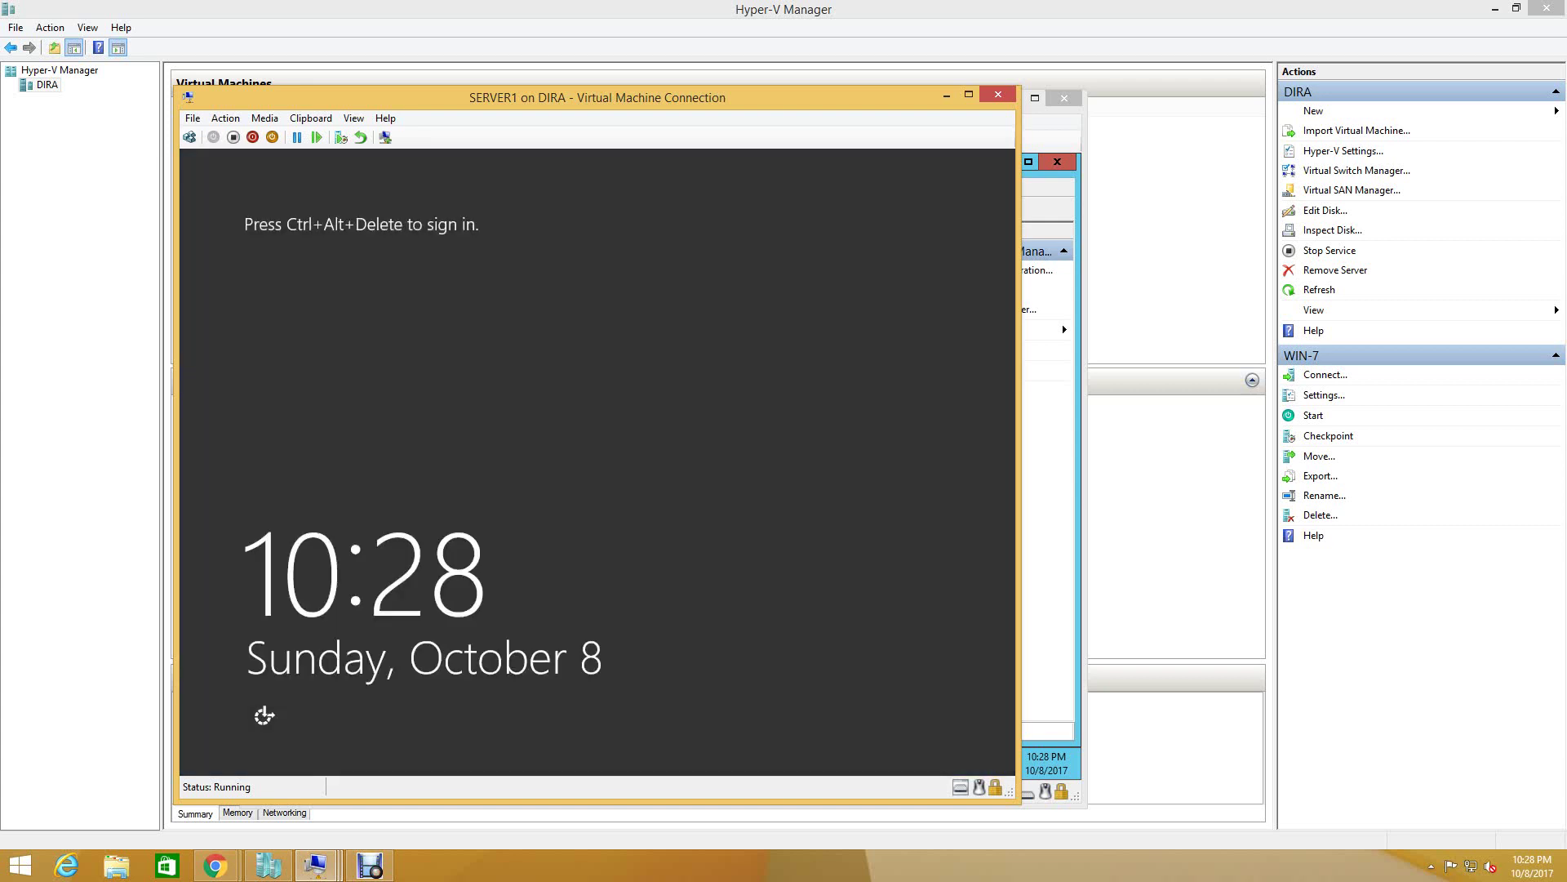
- Sign back in to SERVER1 as the domain administrator, entering the account password
key("ctrl+alt+End")
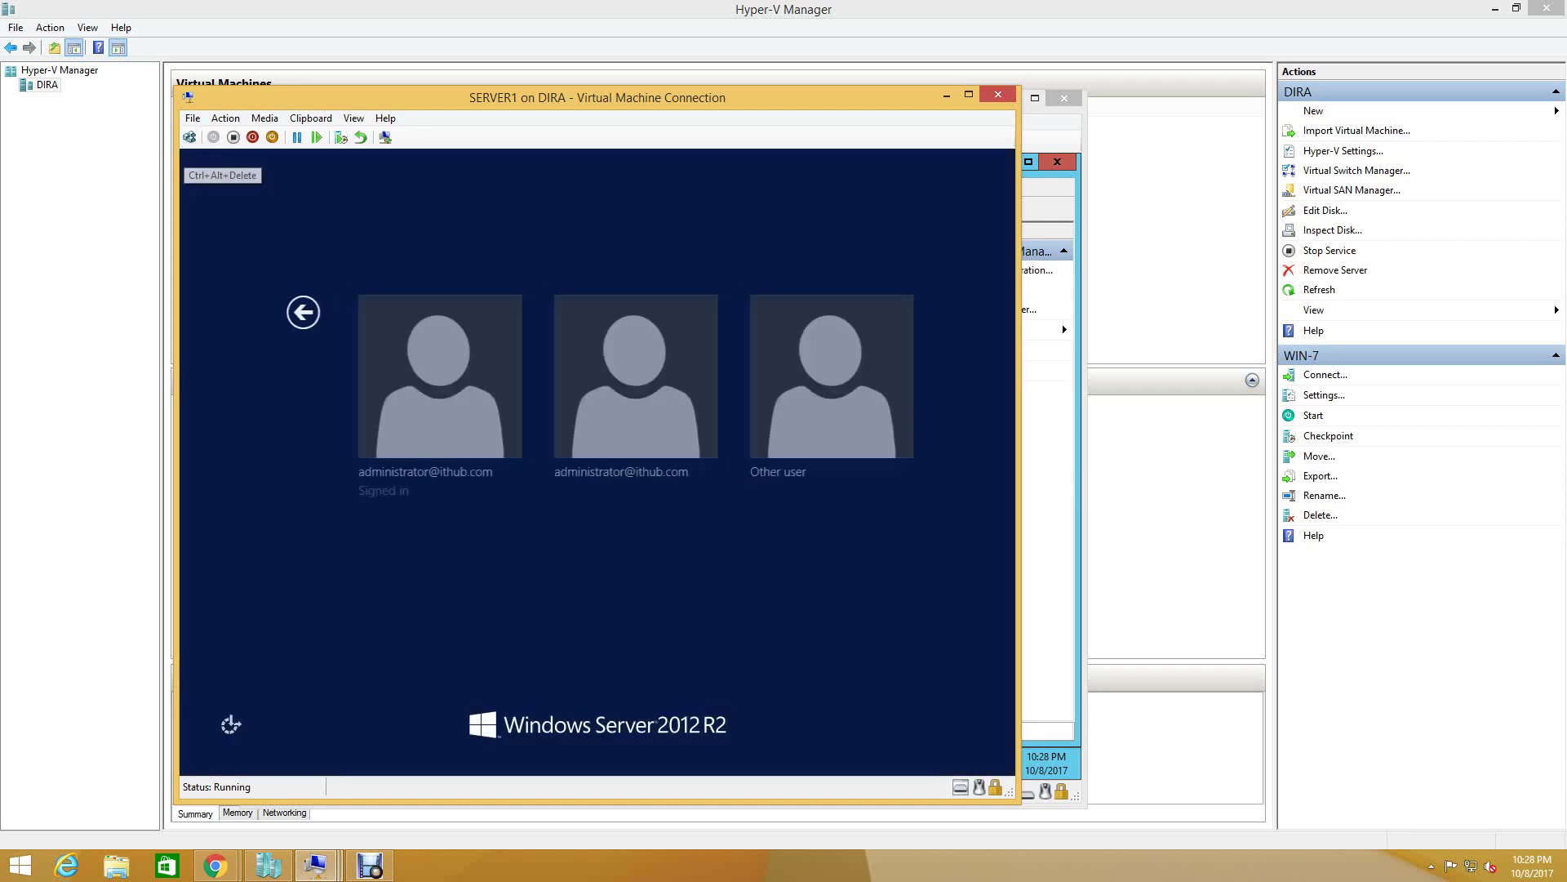
key("Right")
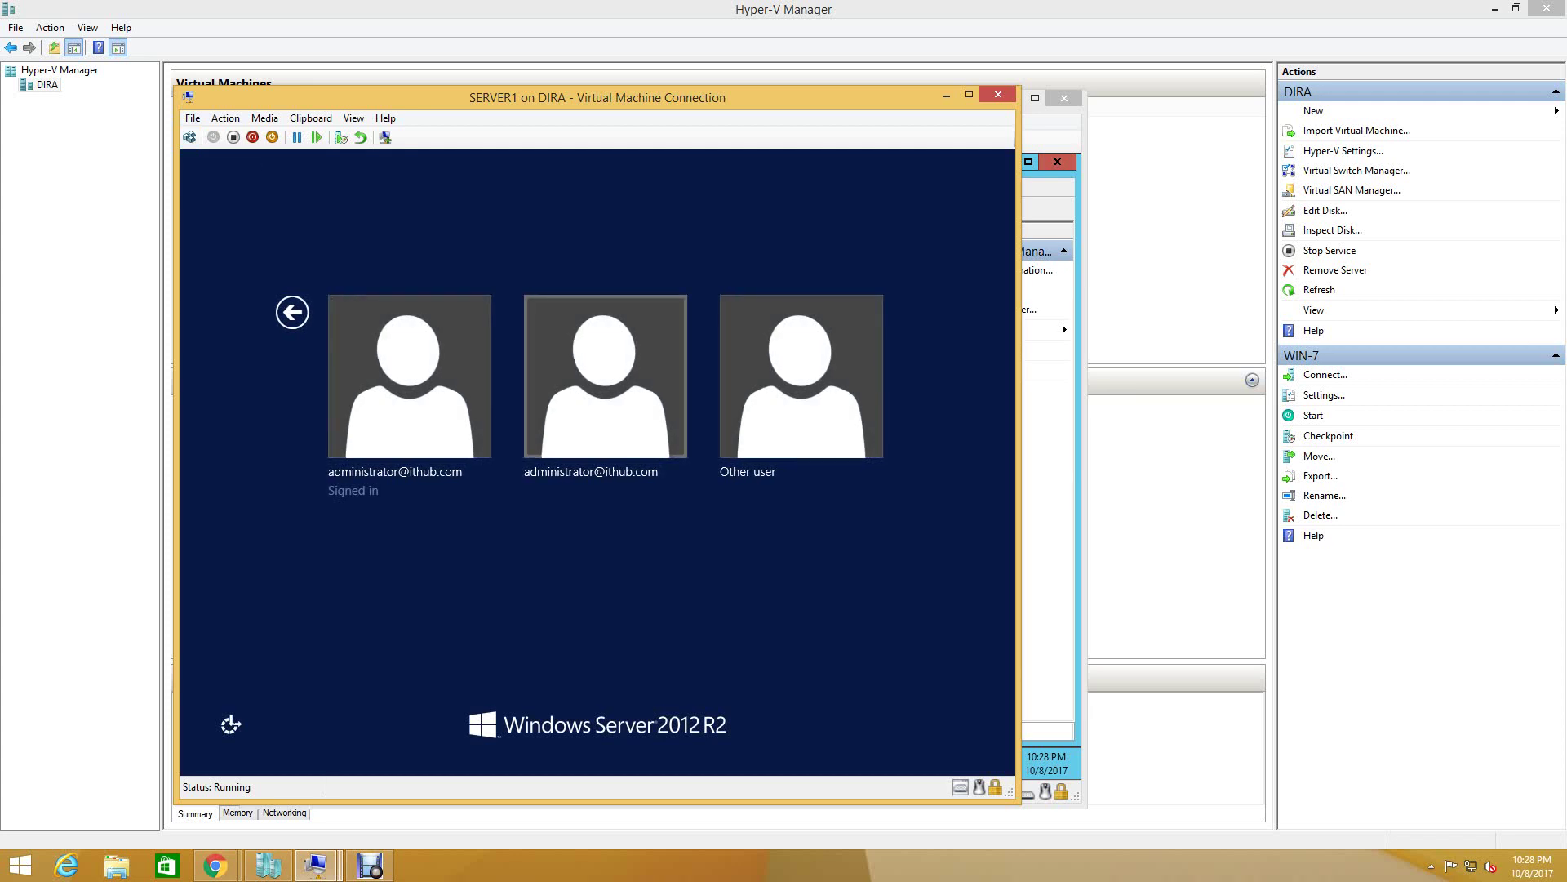
key("Return")
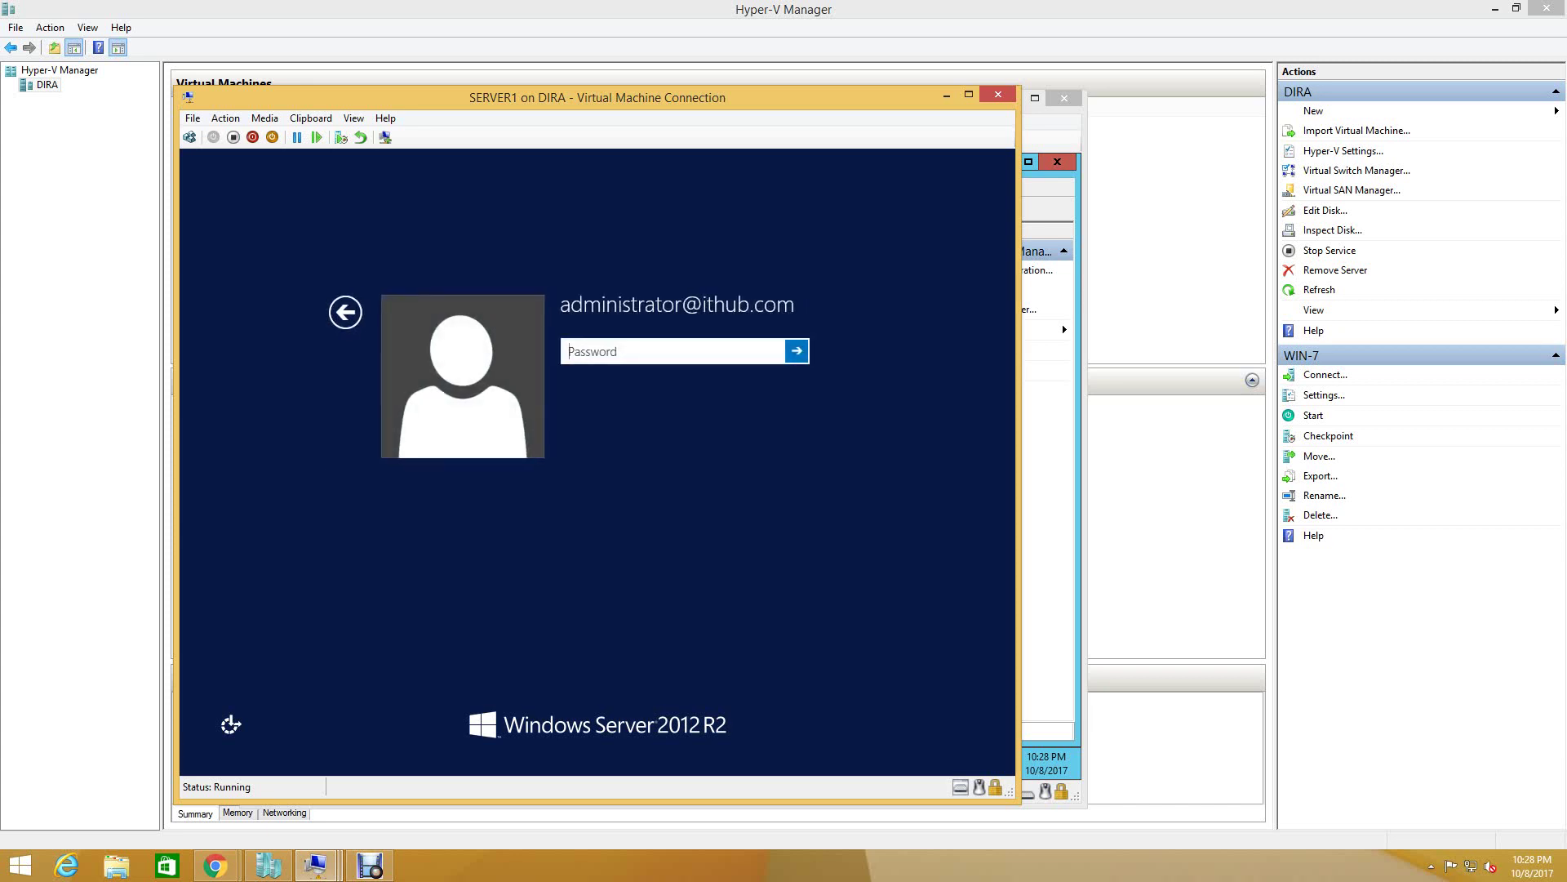
type("Pa$$w0rd")
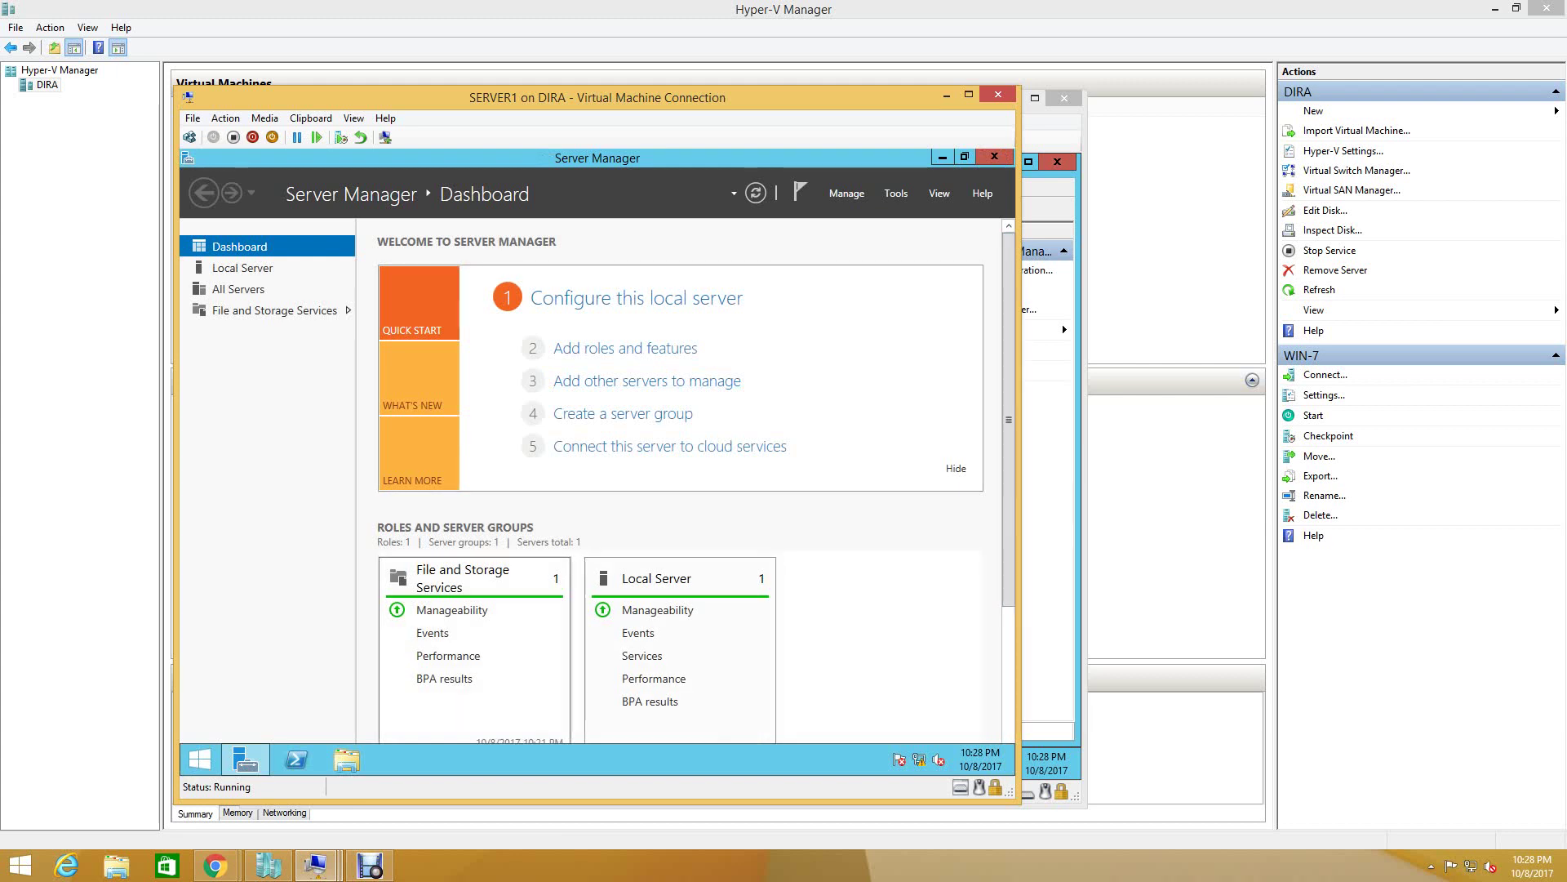
- In SERVER2's validation wizard, find SERVER1 through the advanced computer search and add it
mouse_move(315, 865)
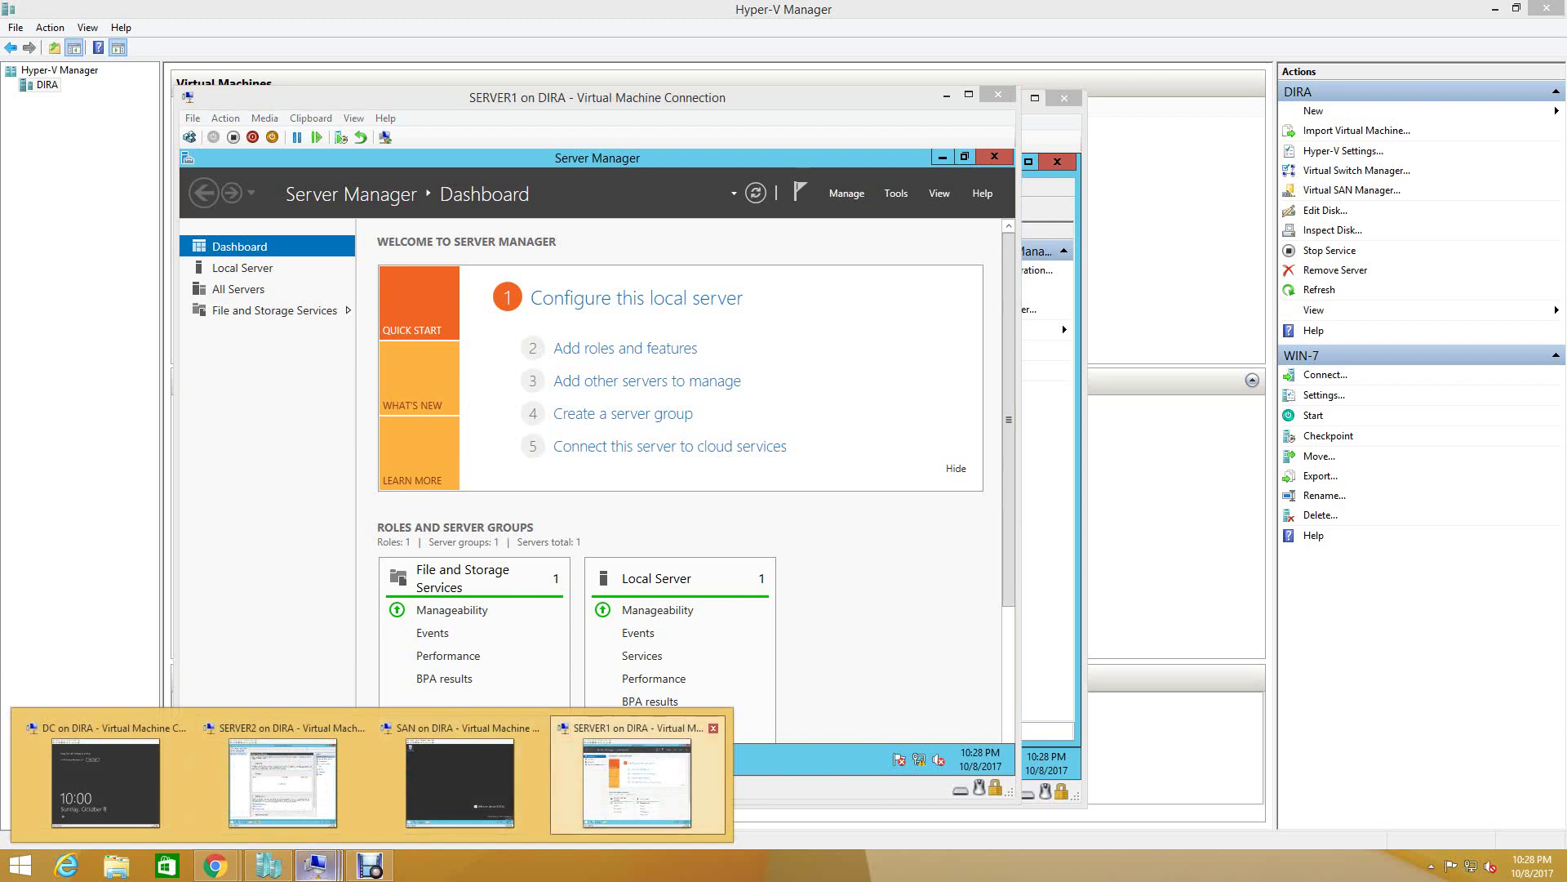
left_click(284, 779)
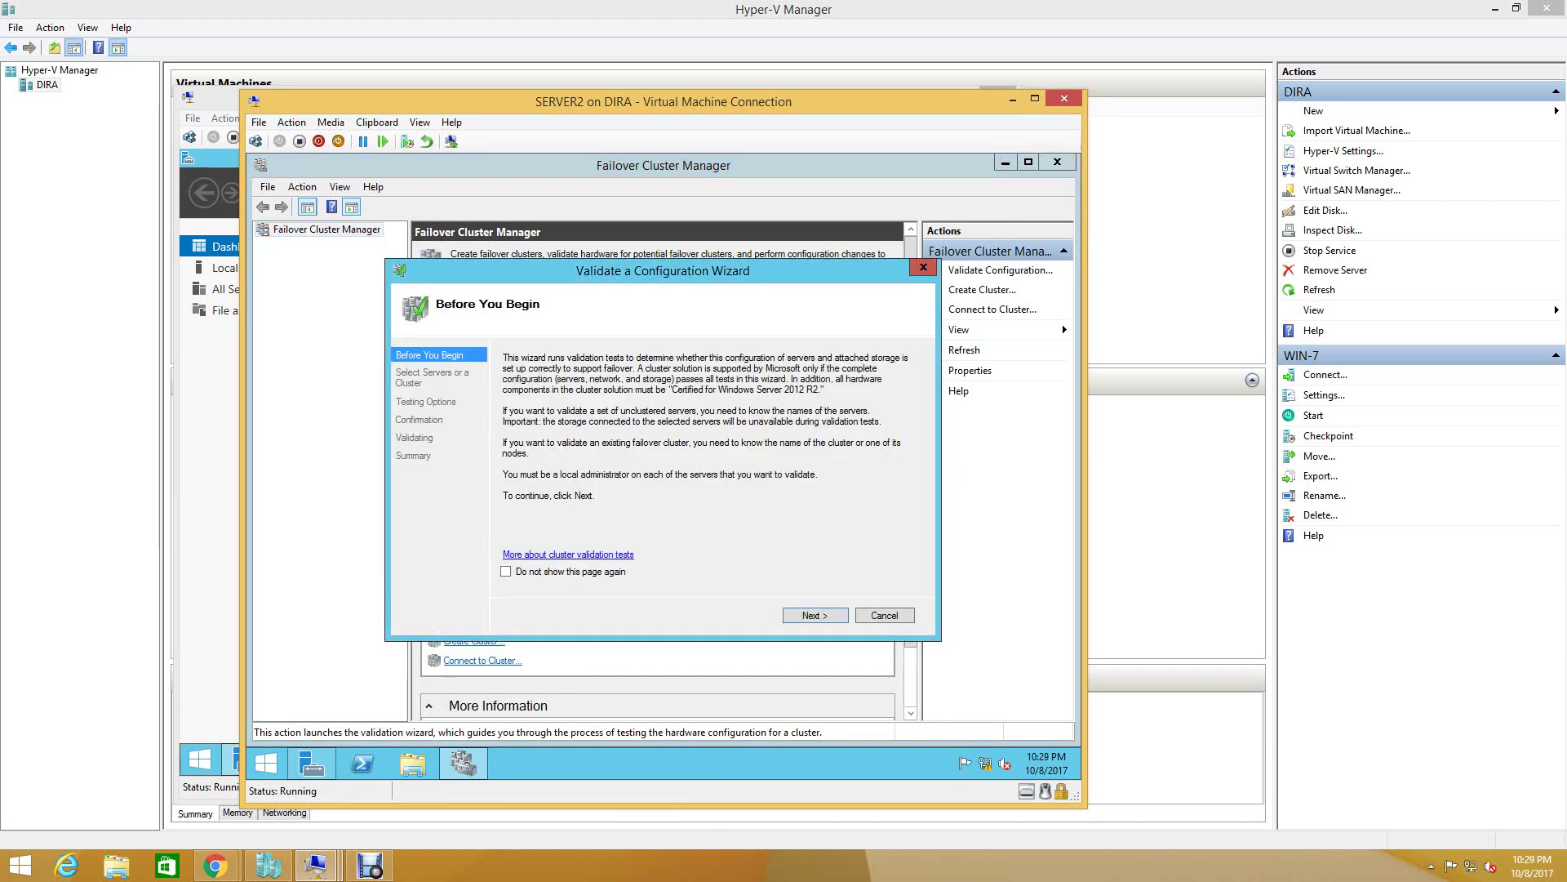
key("Return")
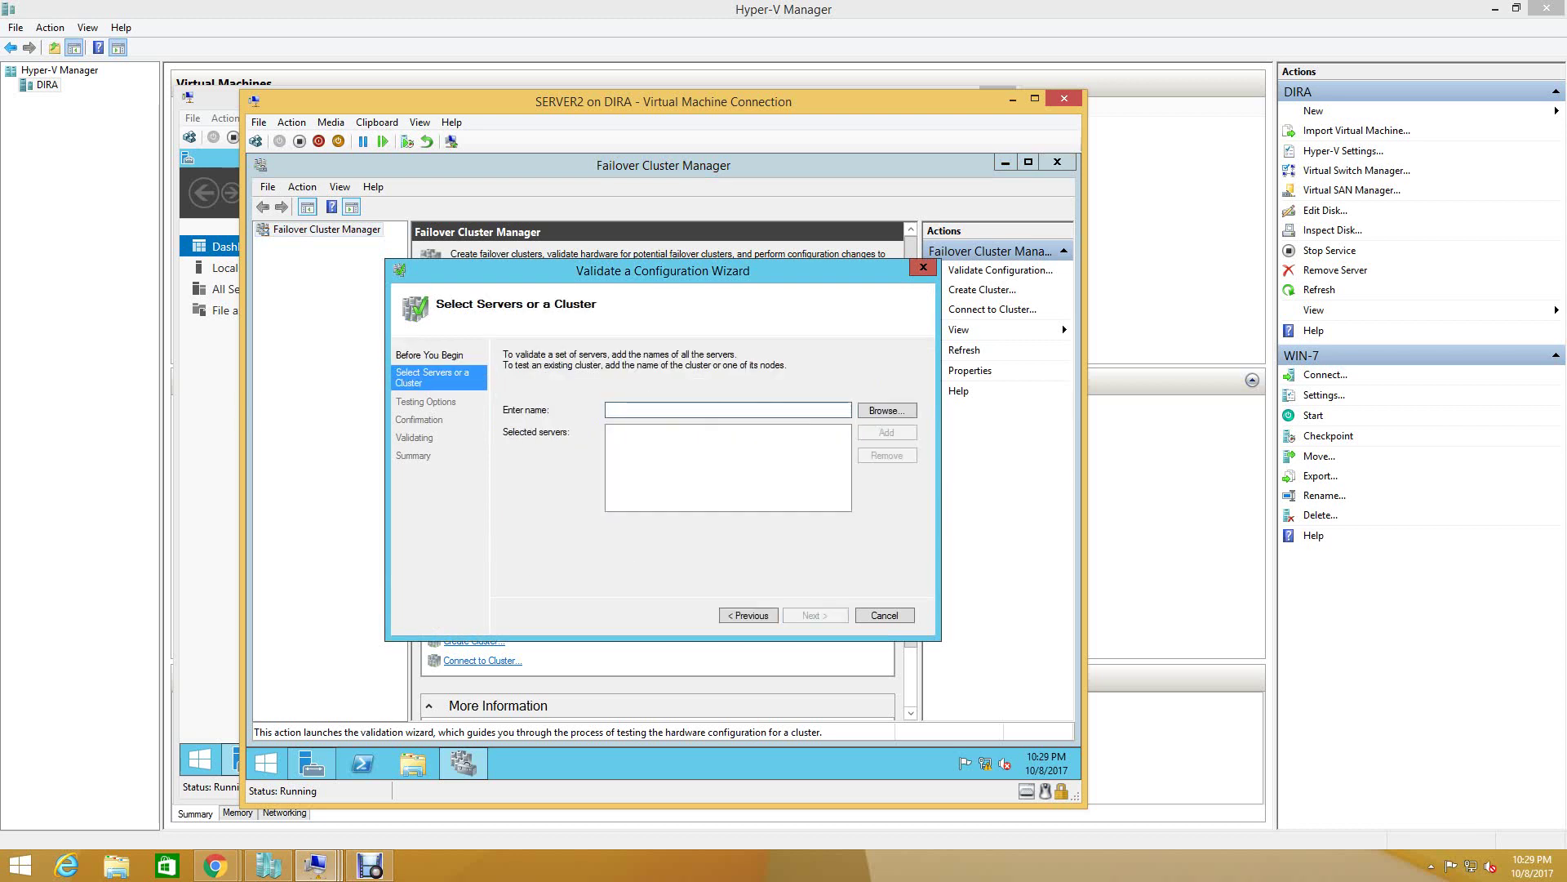
key("Return")
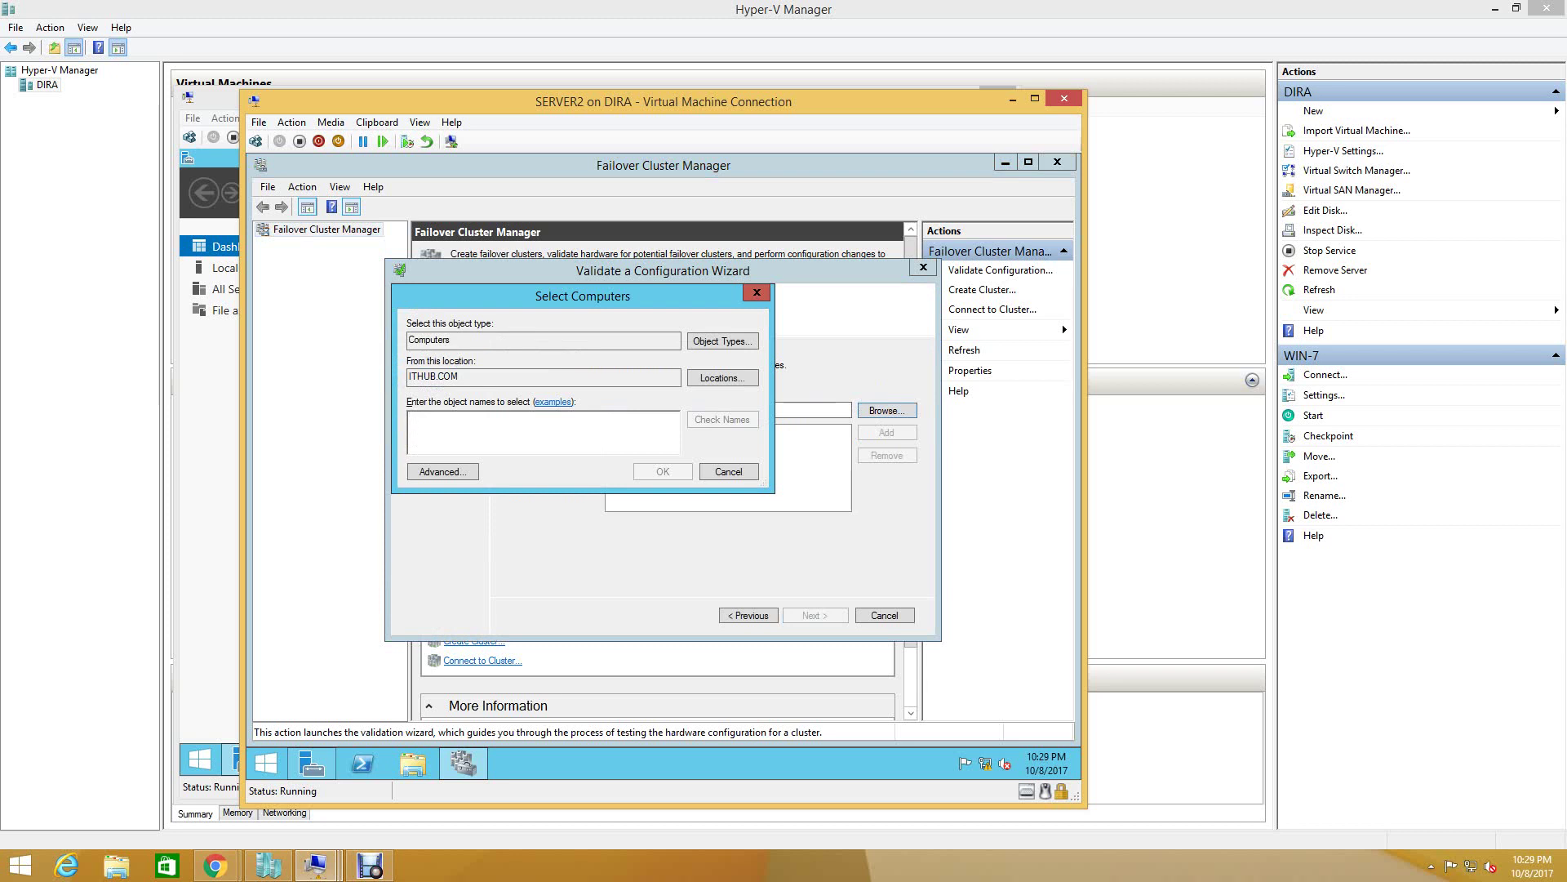
key("Return")
key("Return")
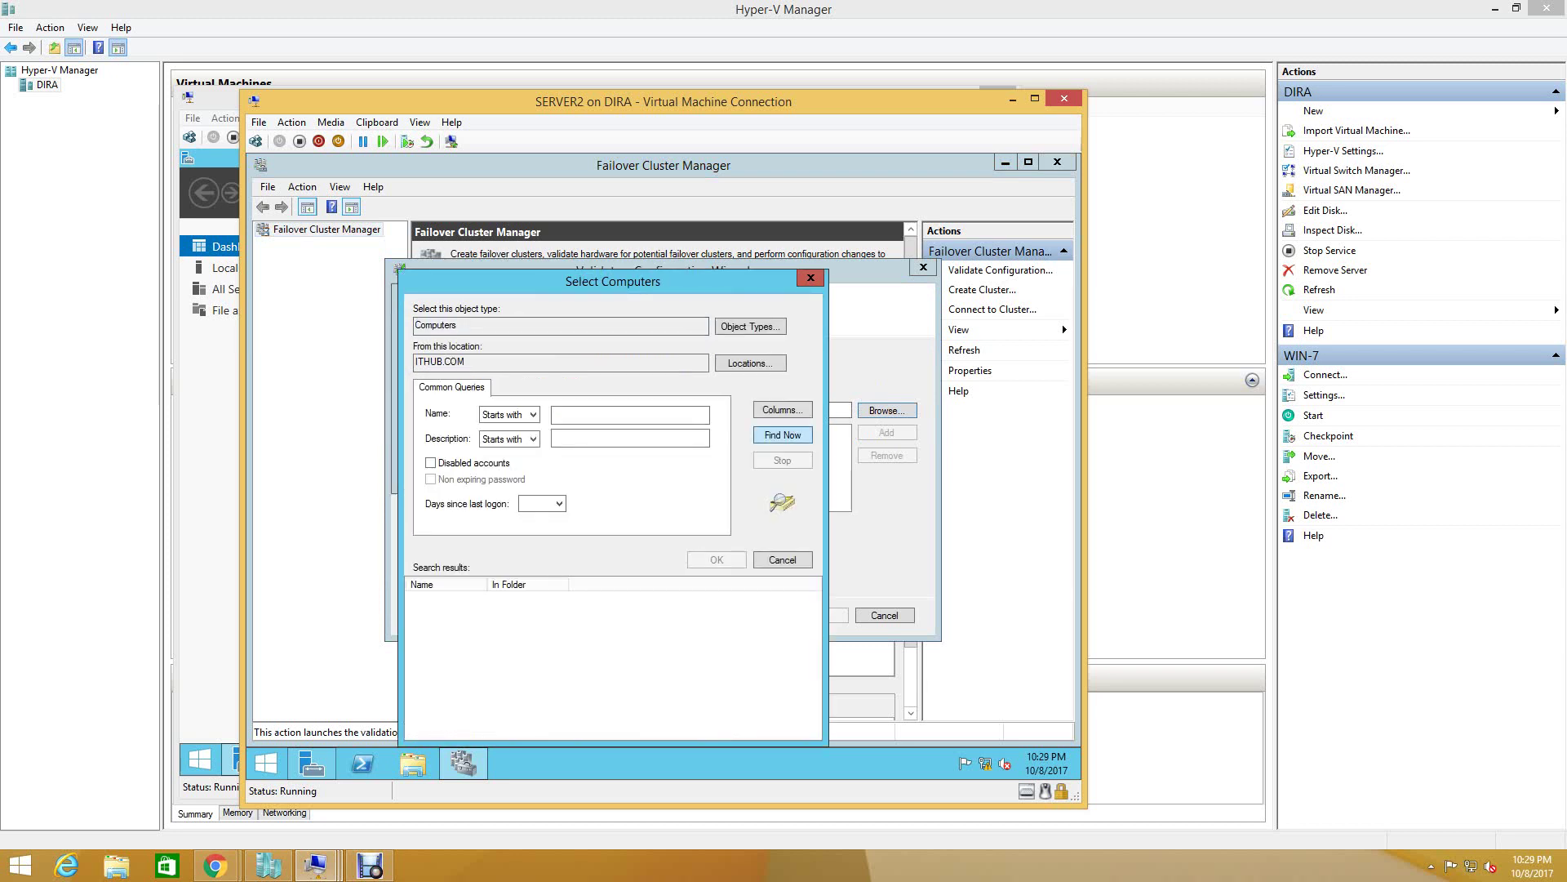
left_click(443, 611)
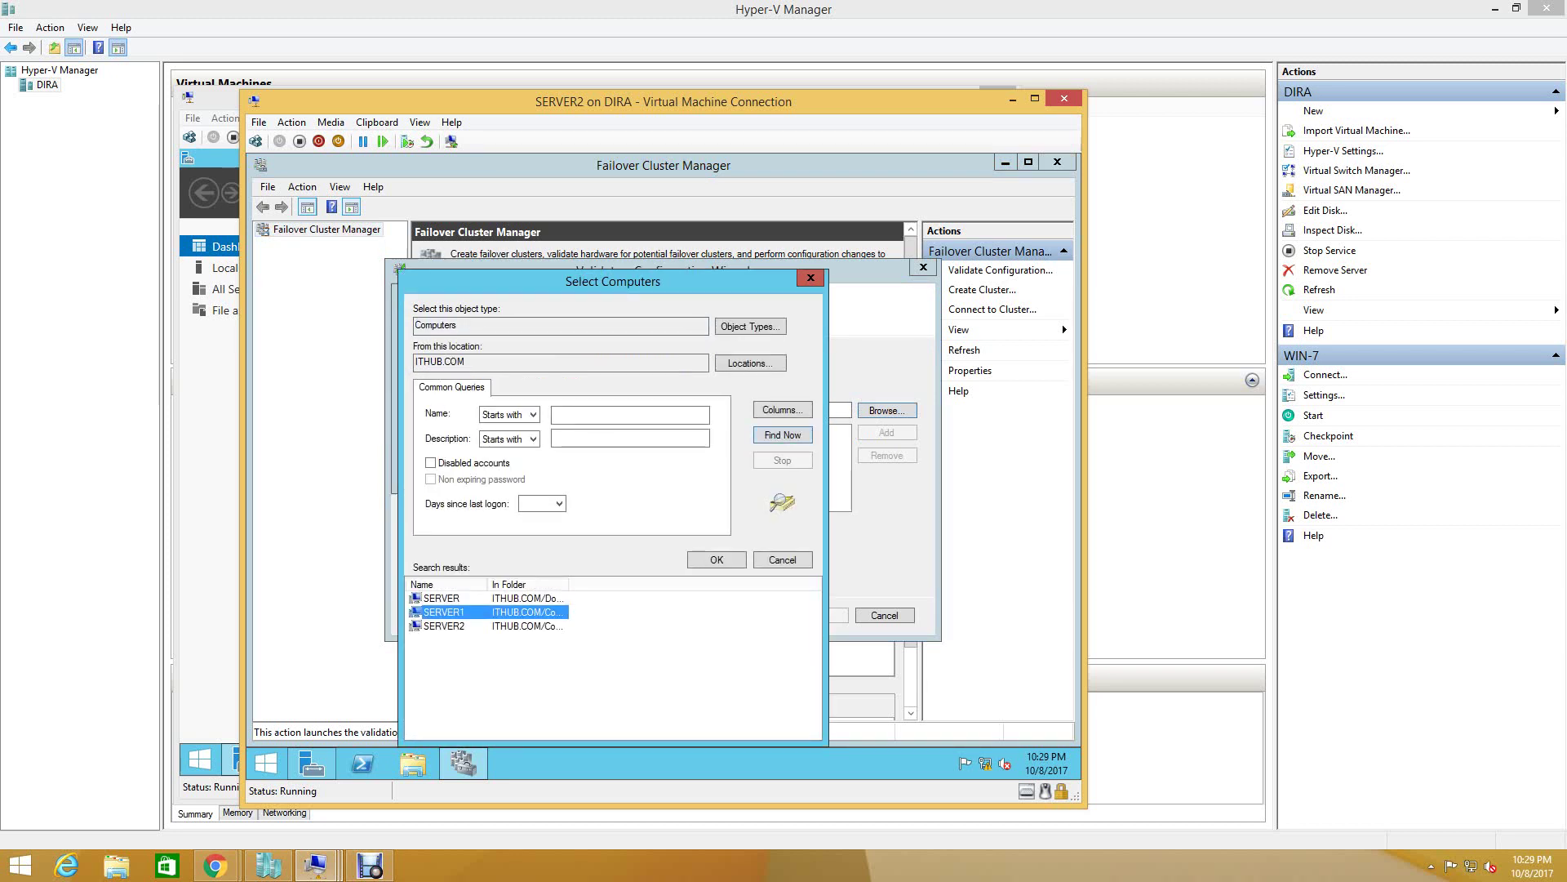
left_click(717, 559)
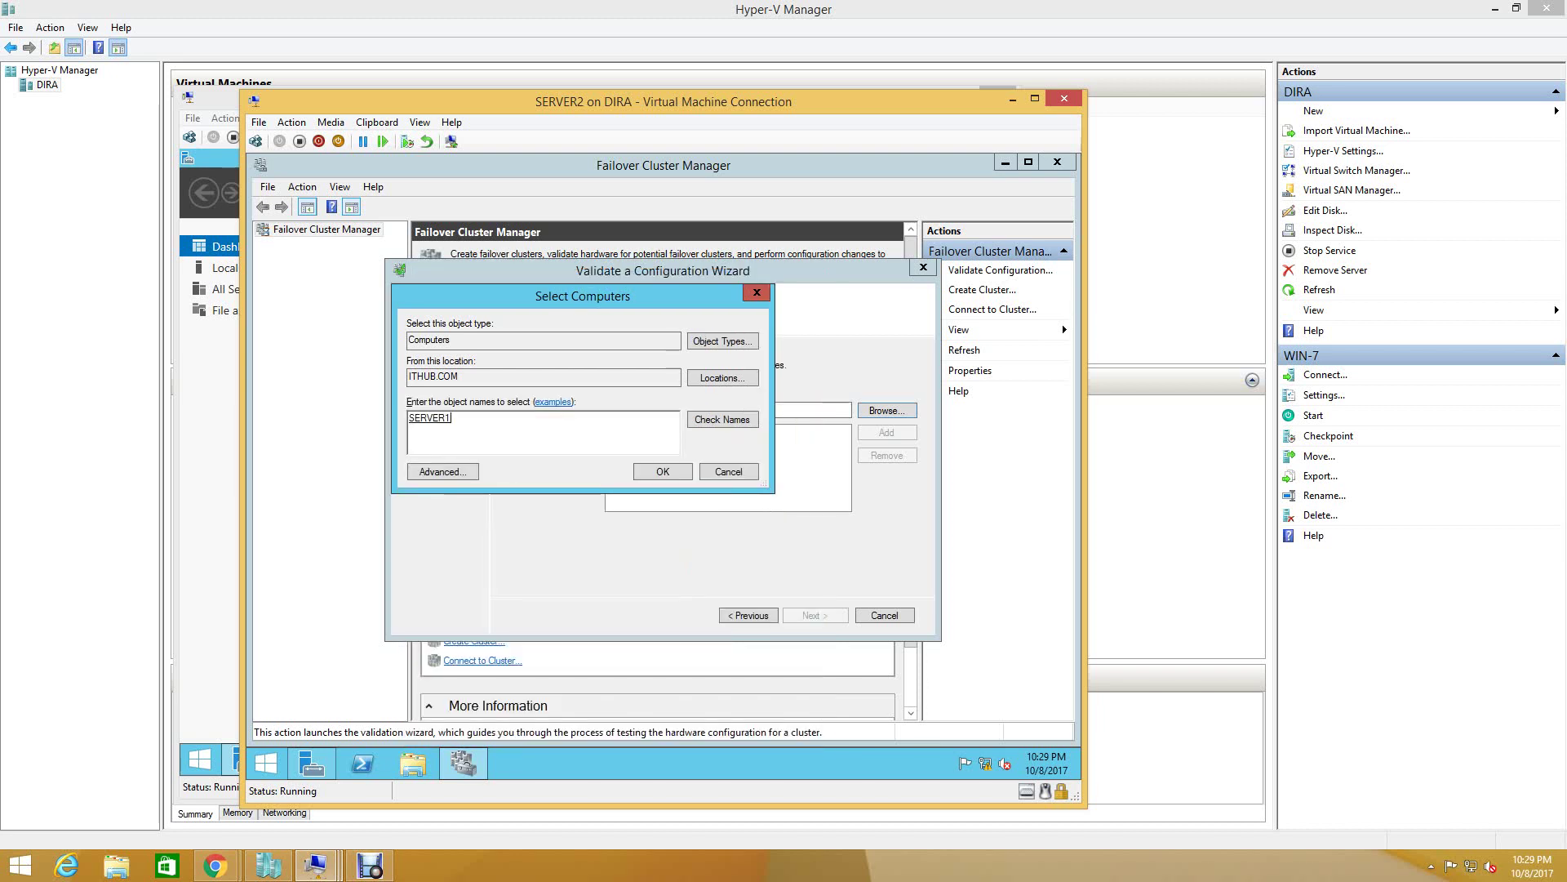
left_click(644, 465)
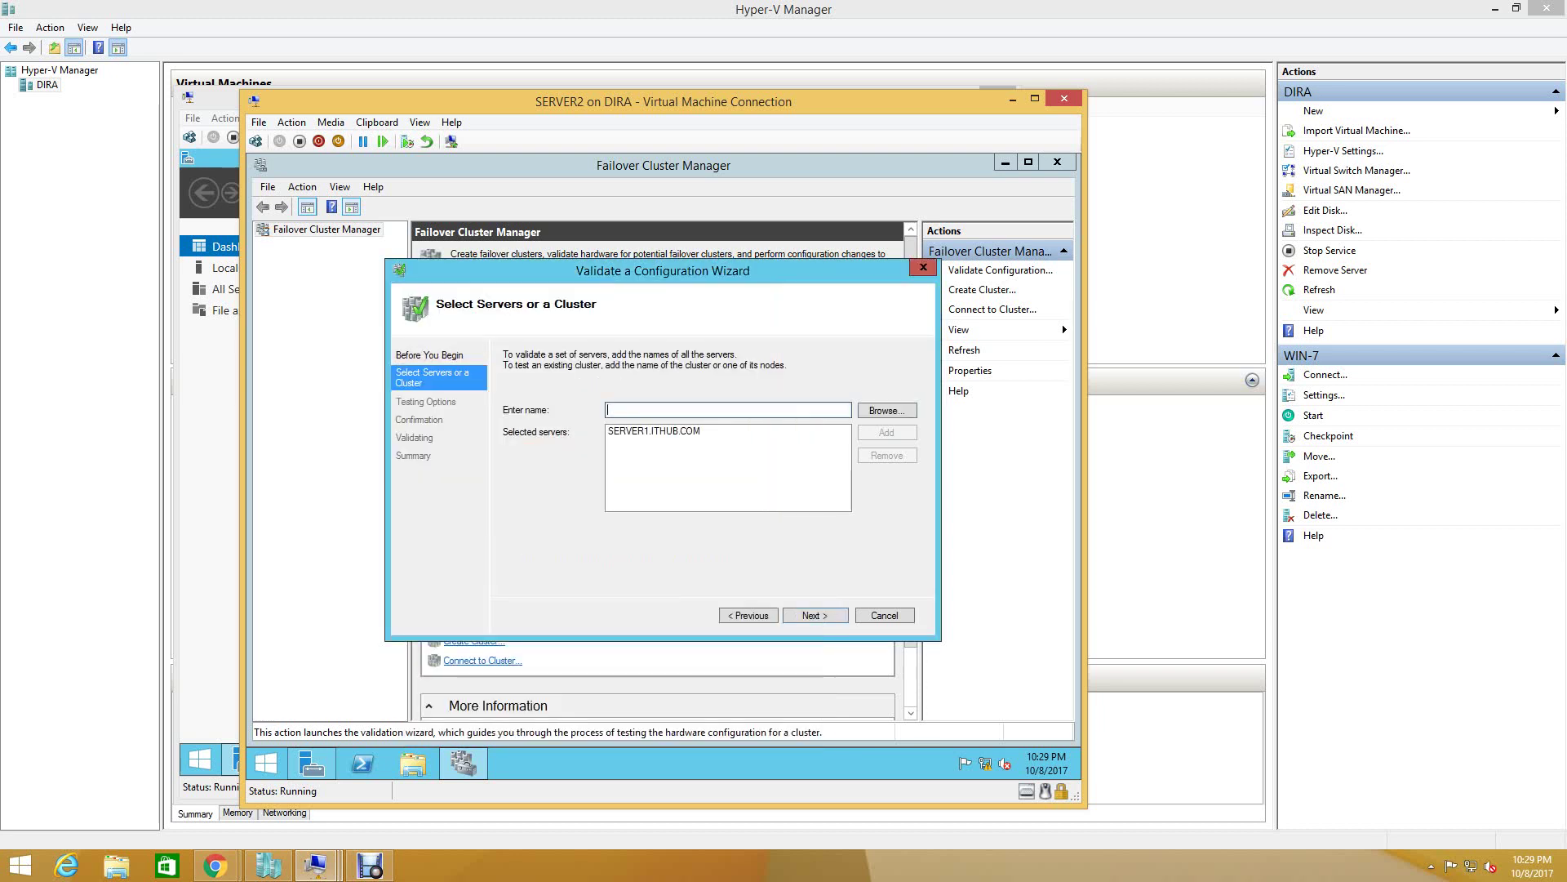
- Find and add SERVER2 to the servers list, then continue to Testing Options
left_click(887, 409)
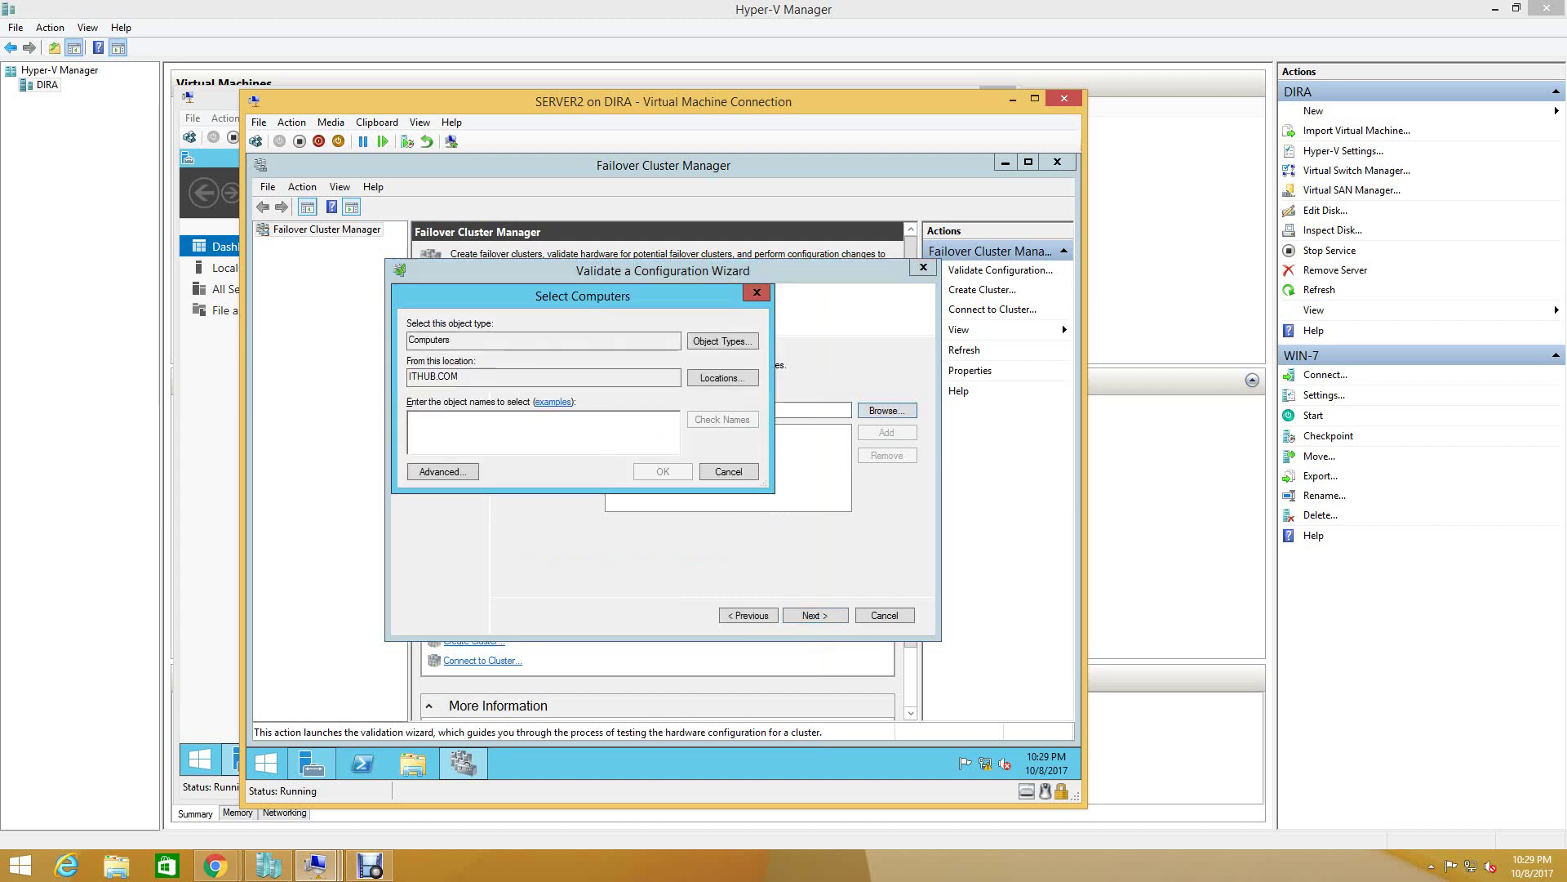
left_click(442, 471)
key("Return")
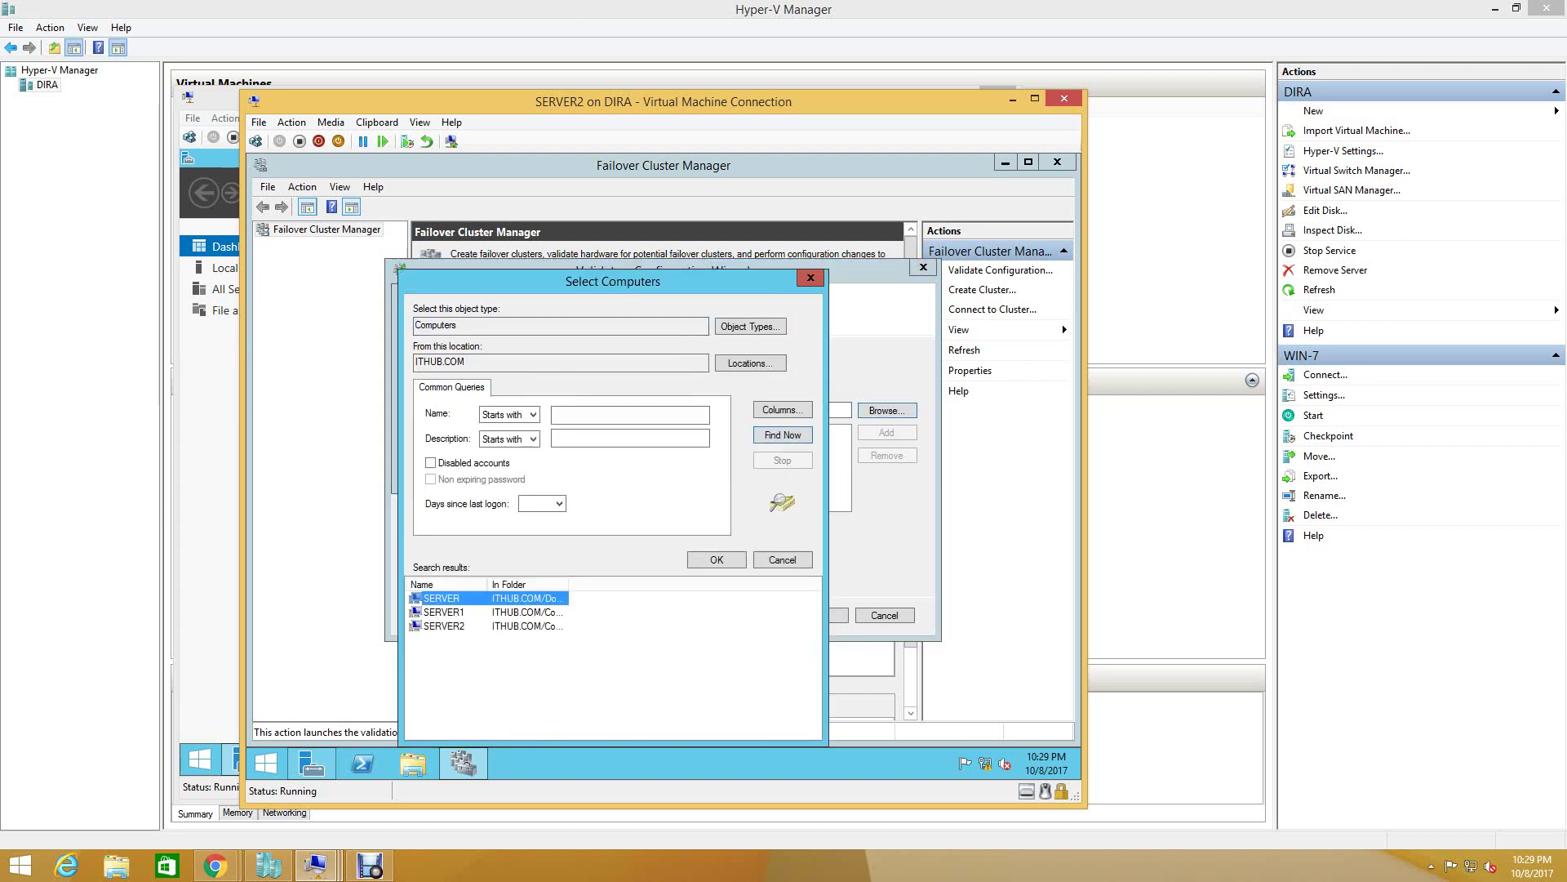
left_click(444, 625)
key("Return")
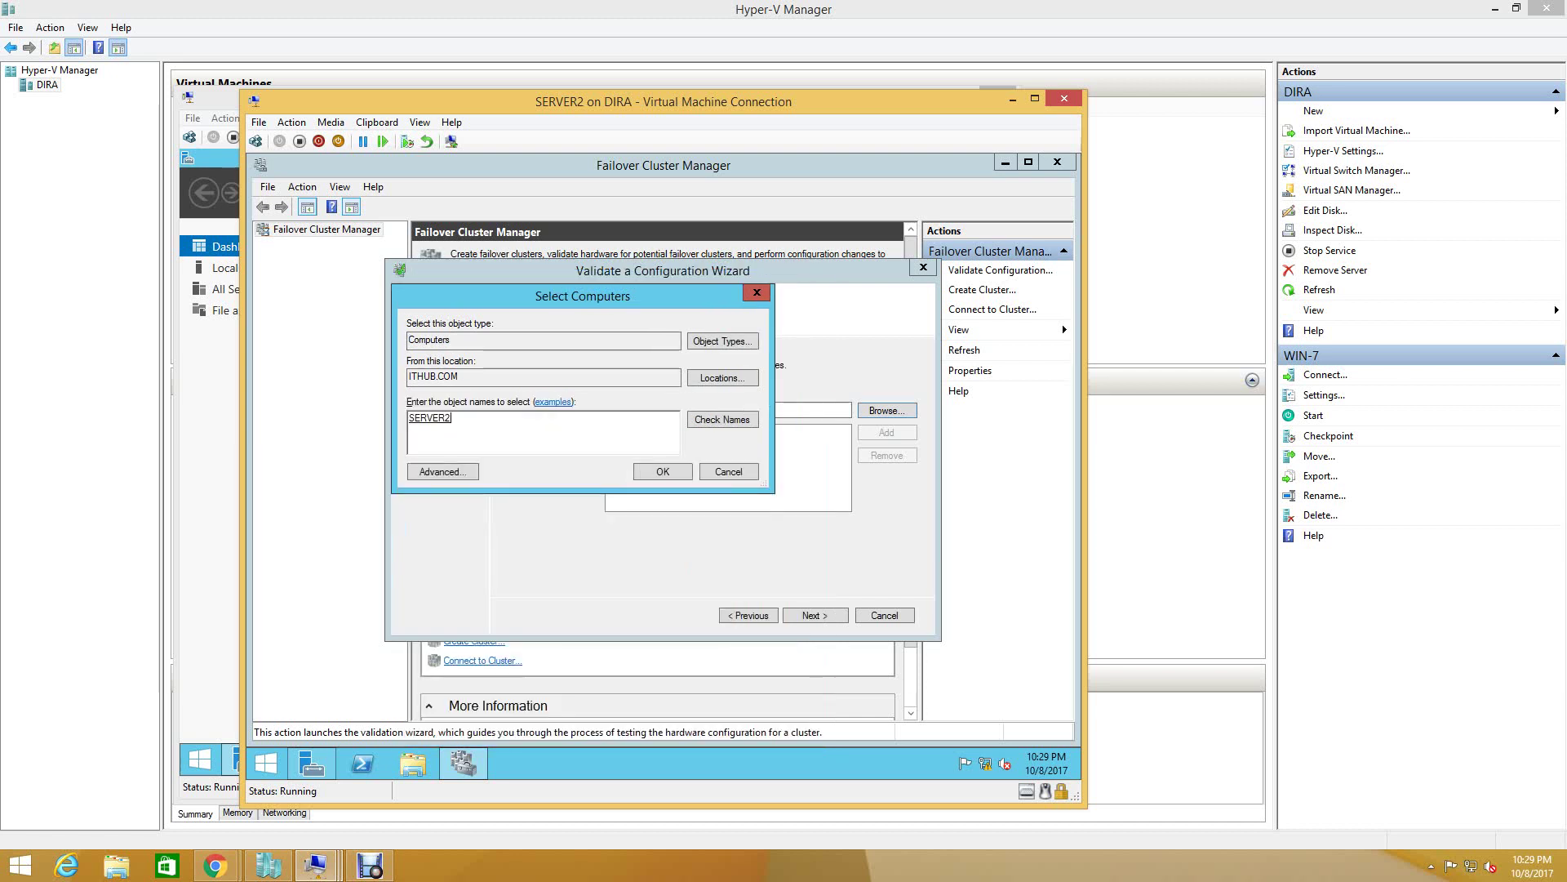
key("Return")
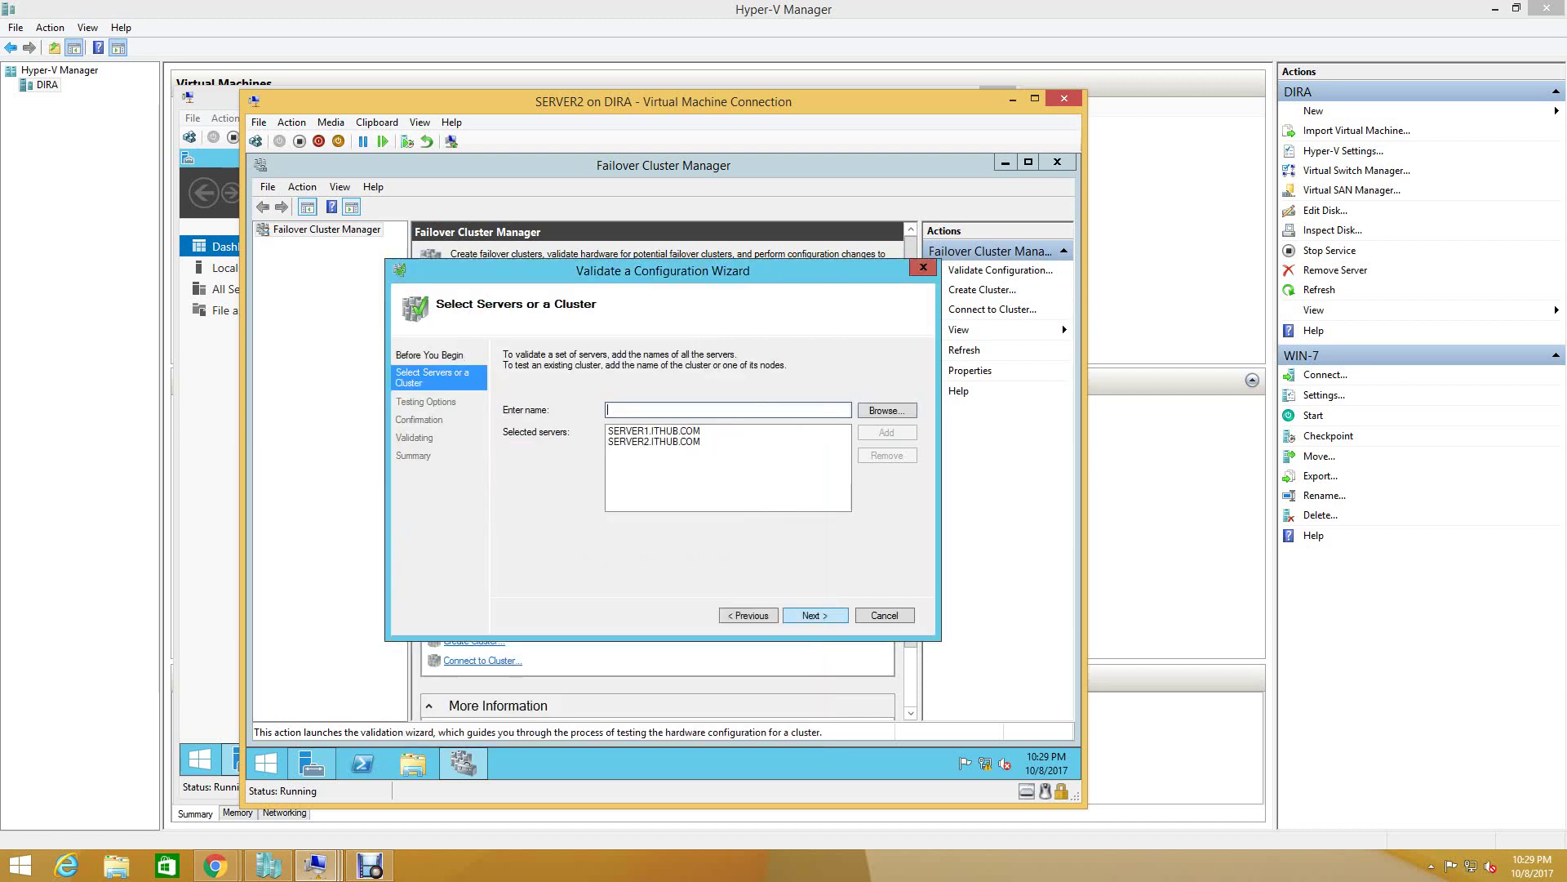
key("Return")
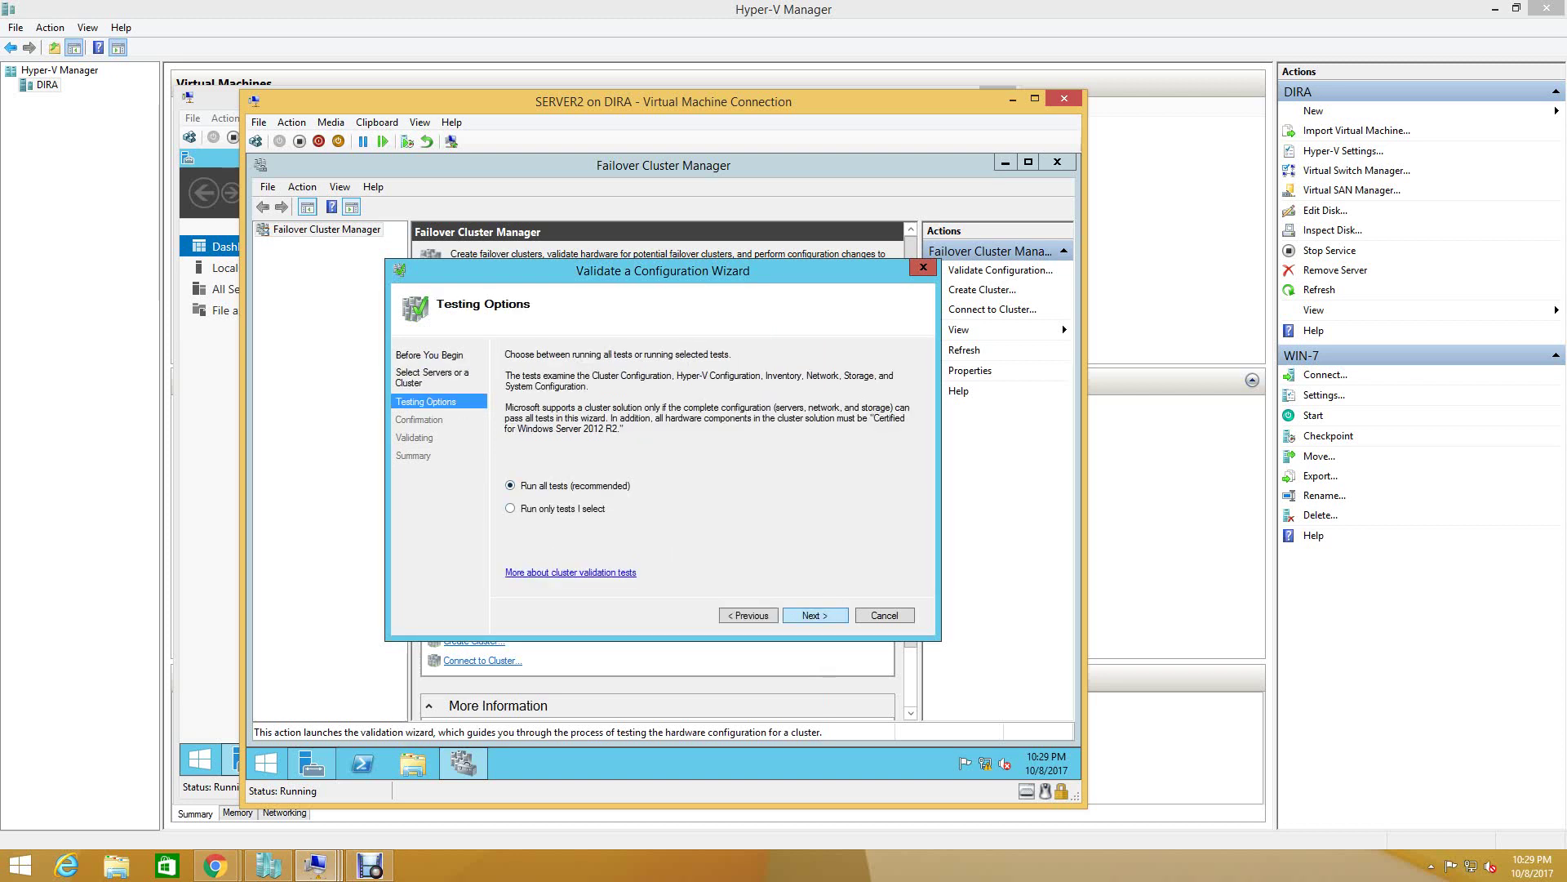
- Keep 'Run all tests' and advance to Confirmation, then bring Hyper-V Manager forward
key("Return")
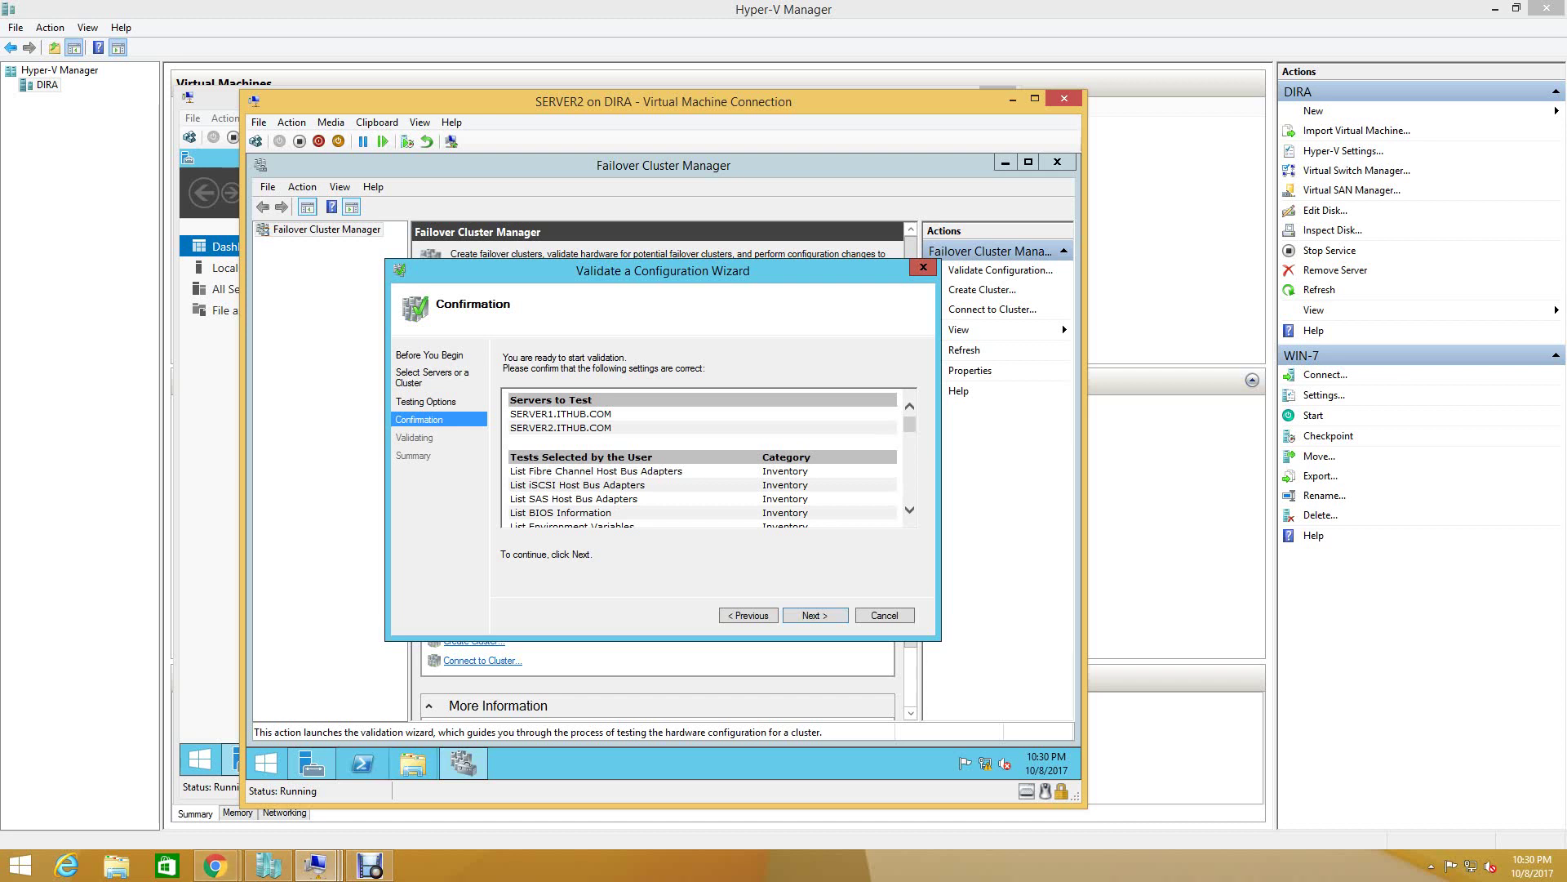
left_click(269, 866)
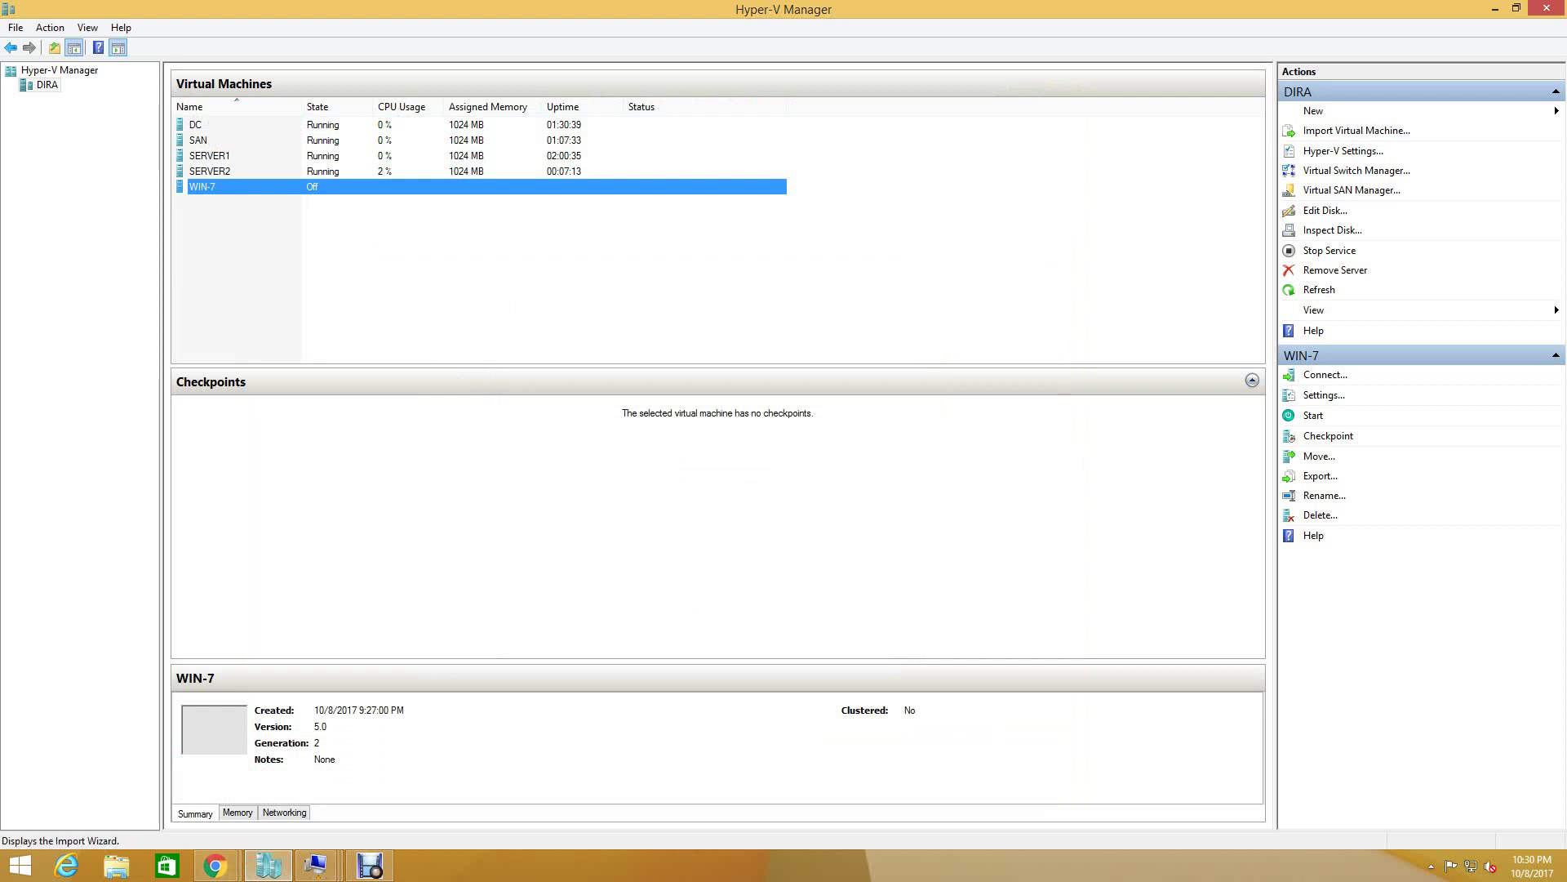
- Create a Private virtual switch named 'cluster switch' on DIRA in Virtual Switch Manager
left_click(1356, 170)
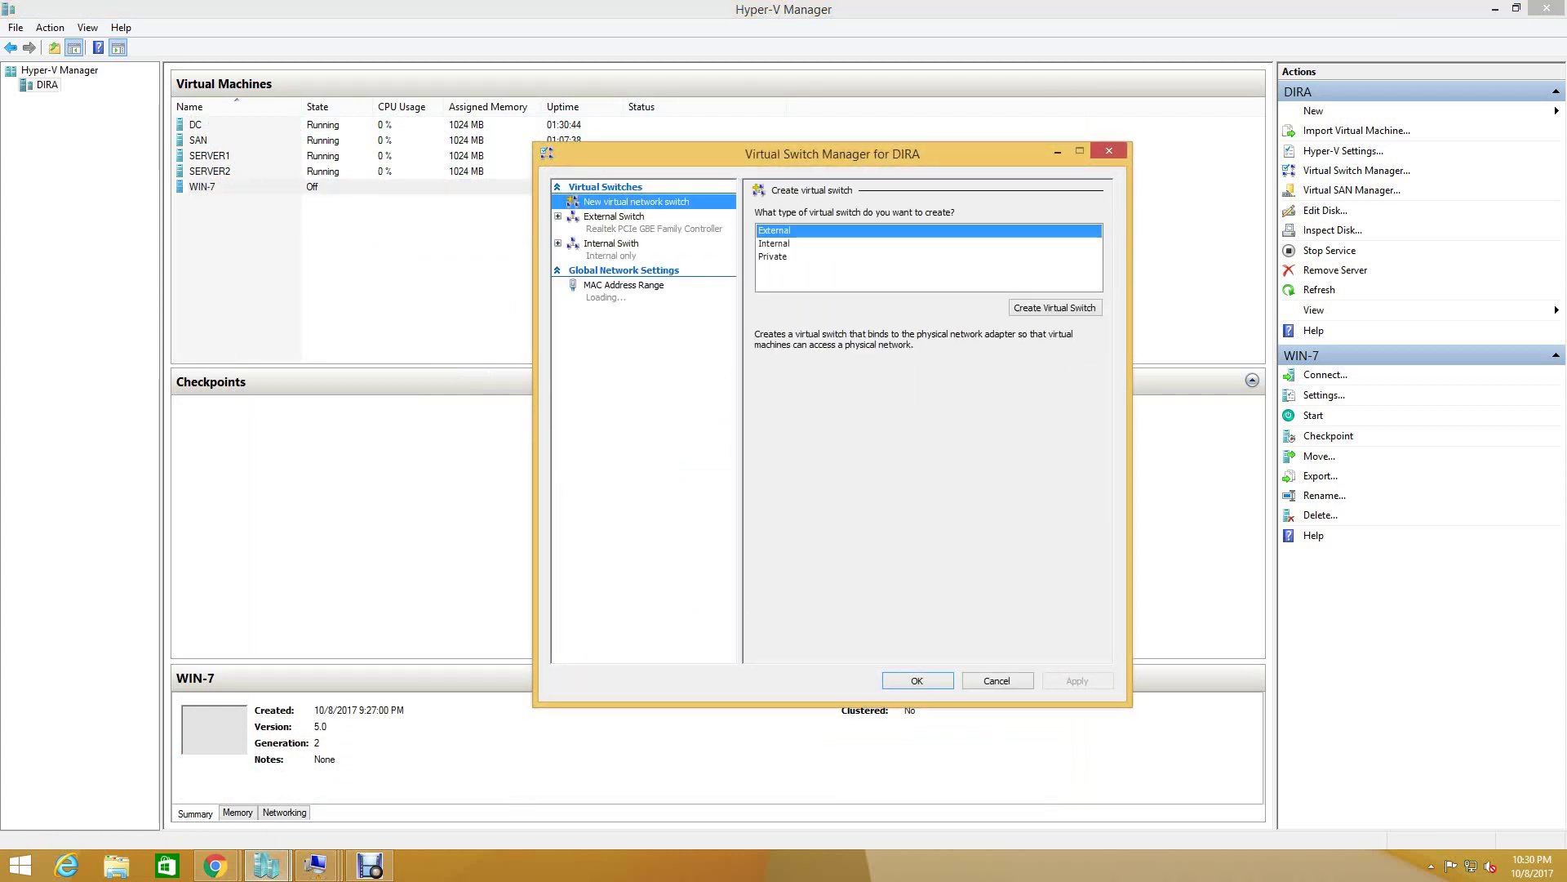
left_click(774, 243)
left_click(772, 257)
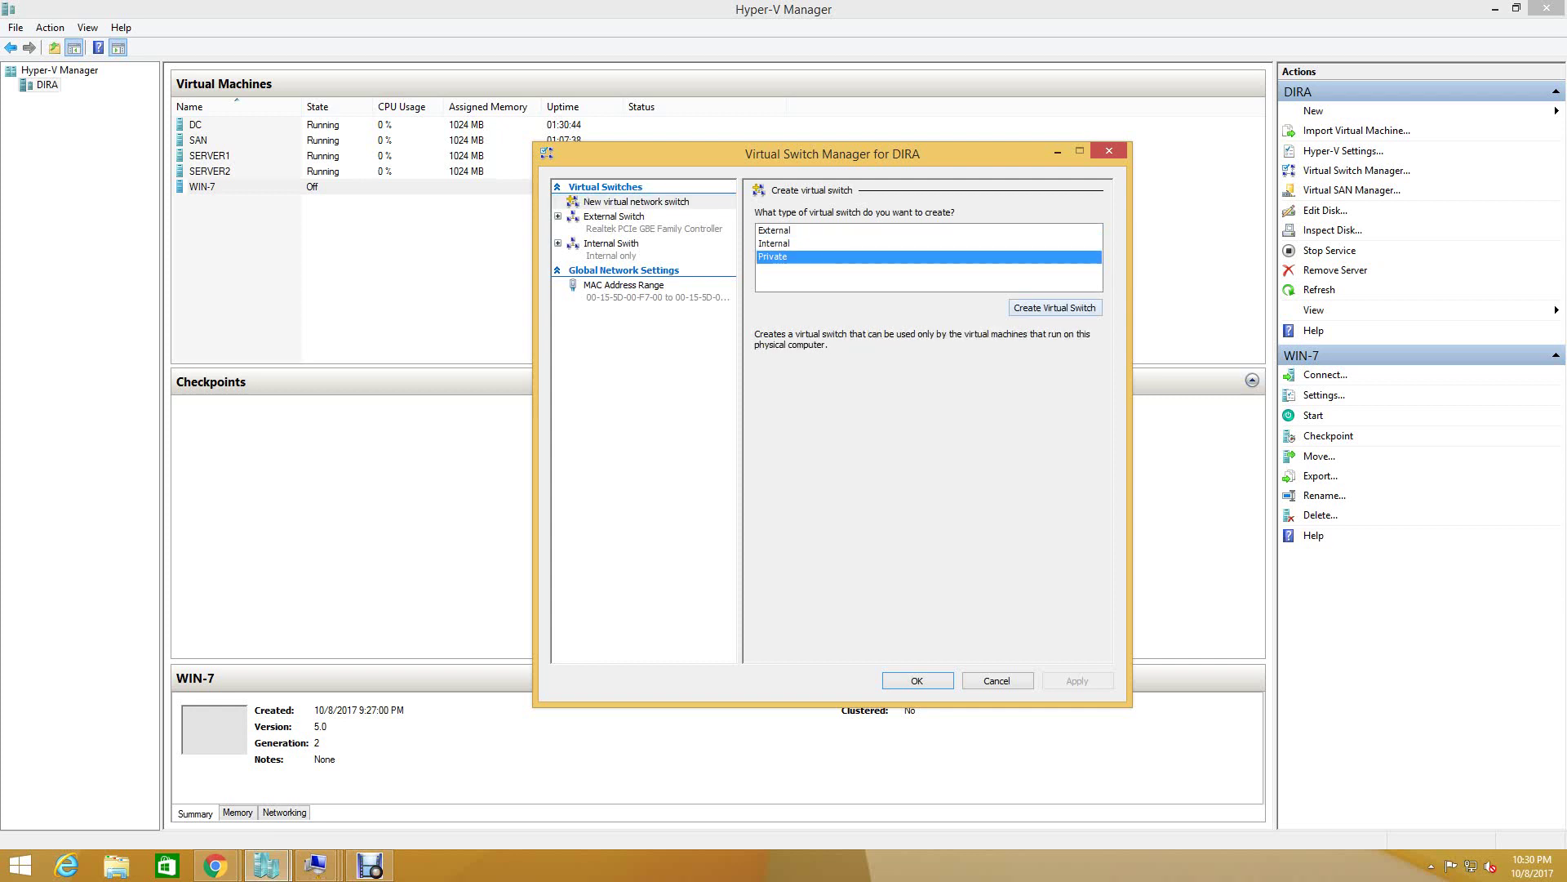
left_click(1054, 308)
key("Tab")
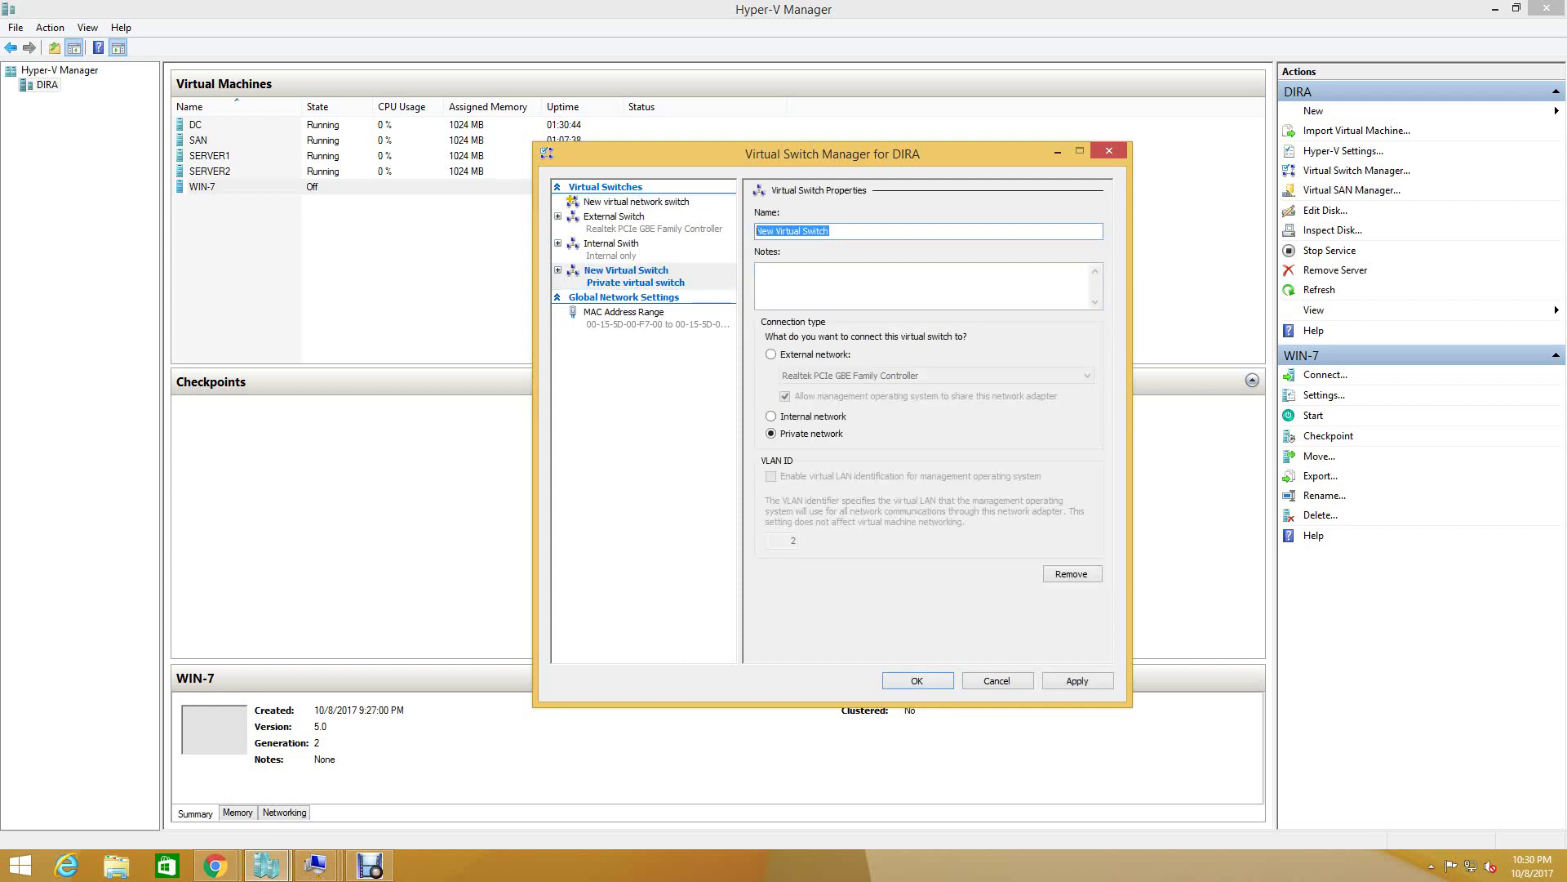
type("cl")
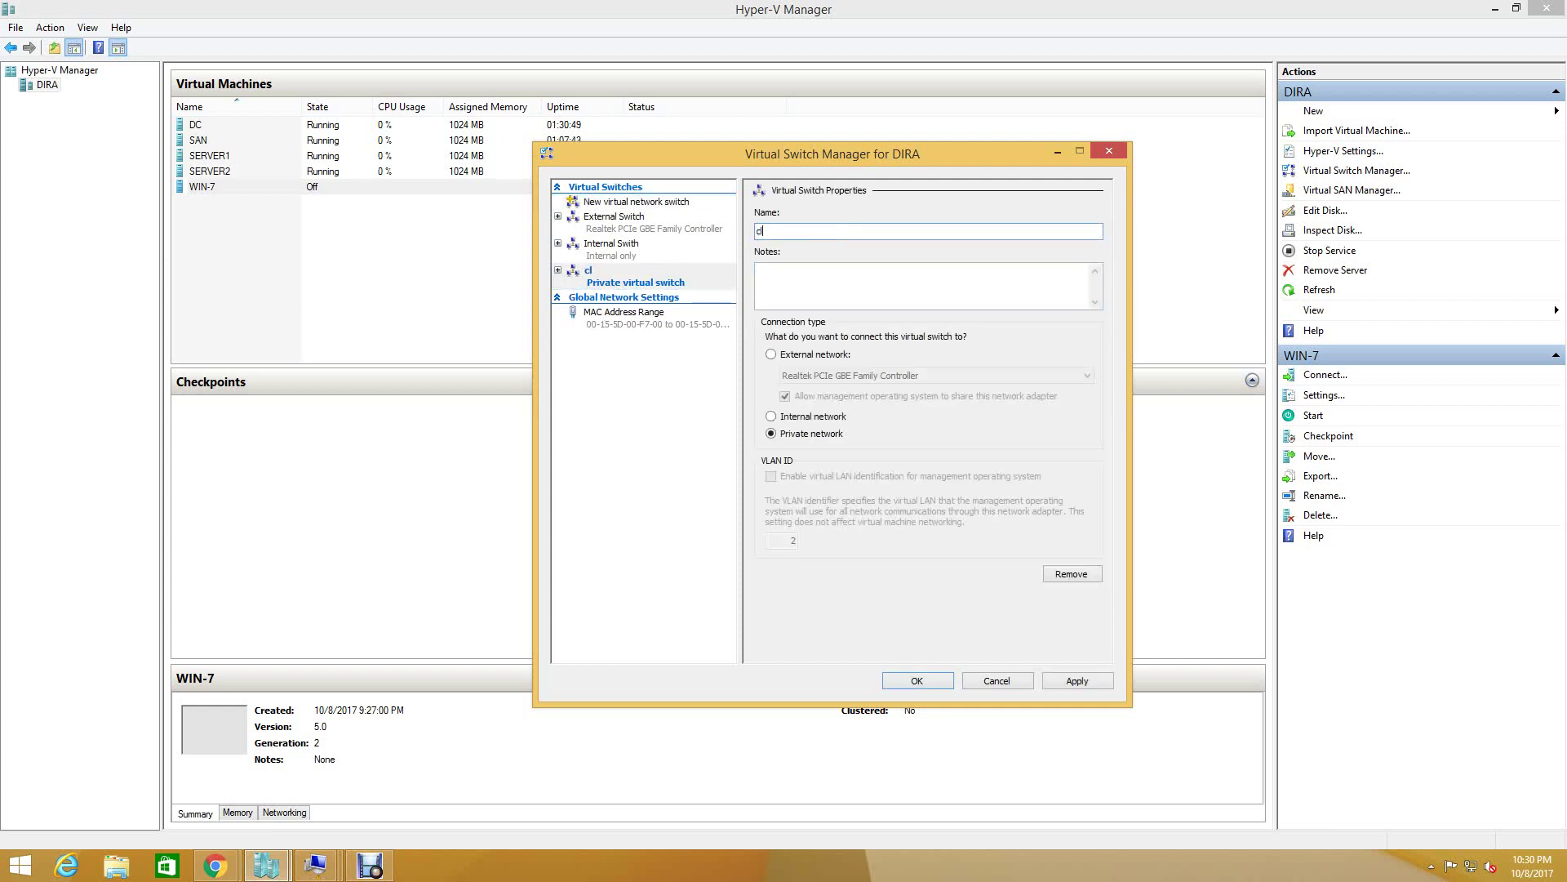
type("uster  switch")
key("Return")
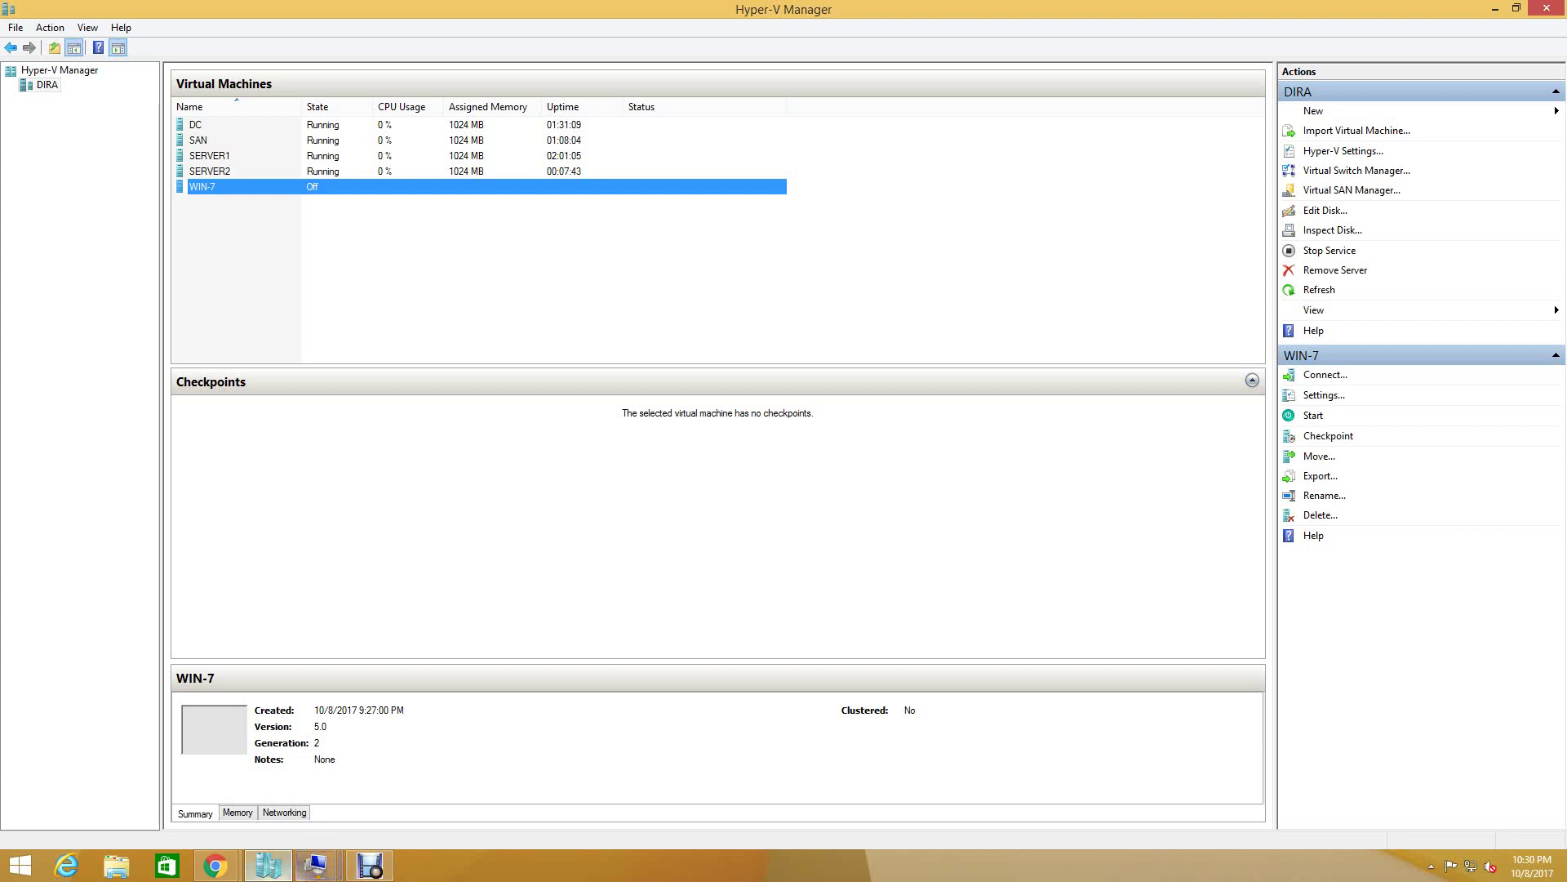
- Inspect SERVER1's network adapter in its VM settings and close them without changes
left_click(268, 866)
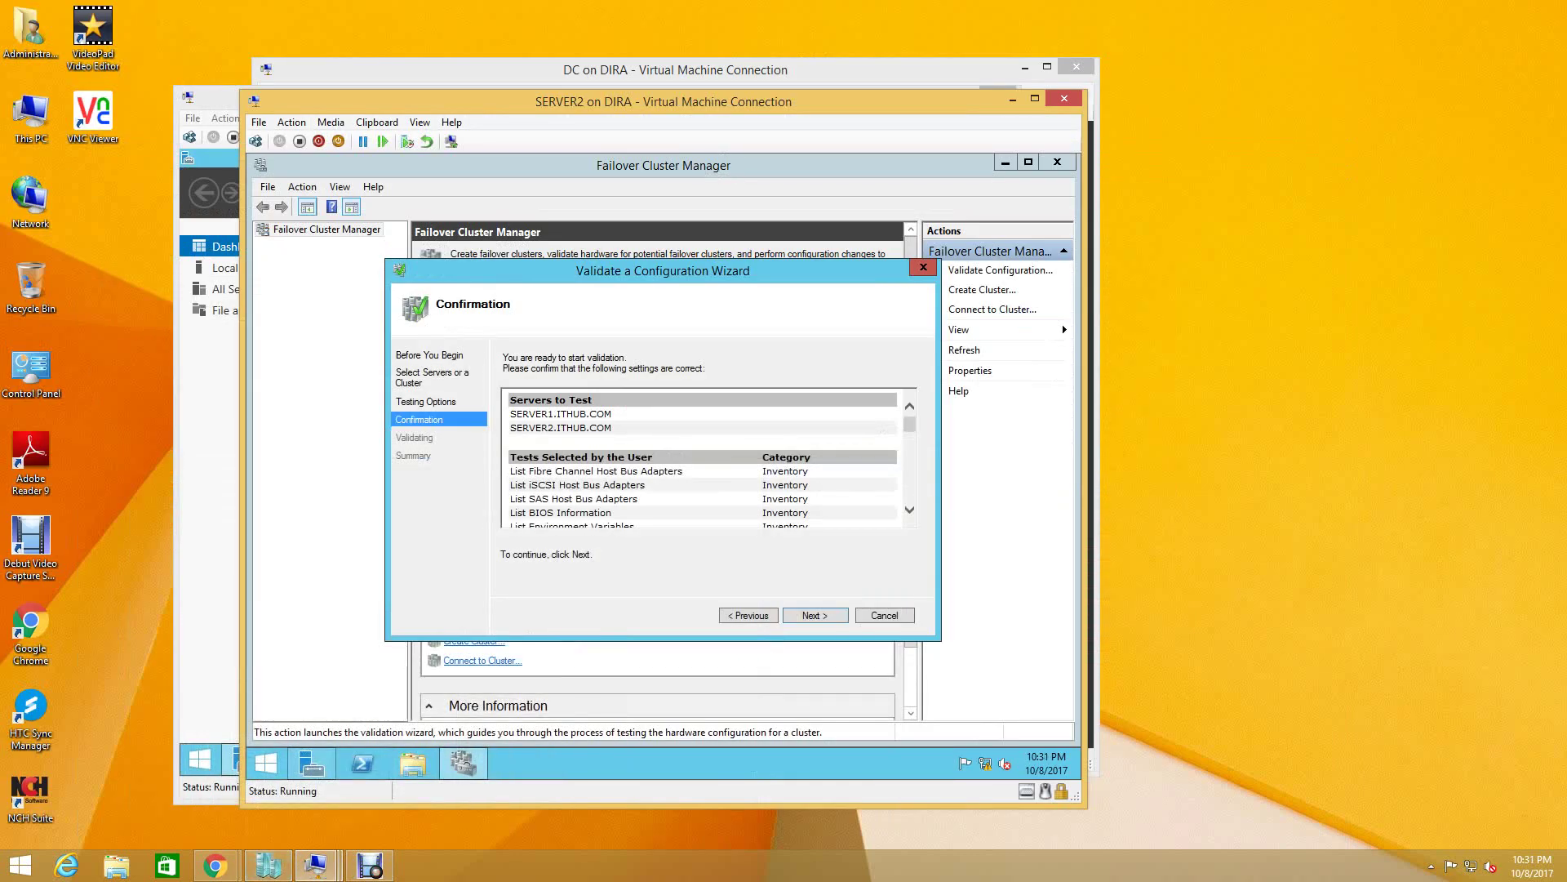
mouse_move(316, 867)
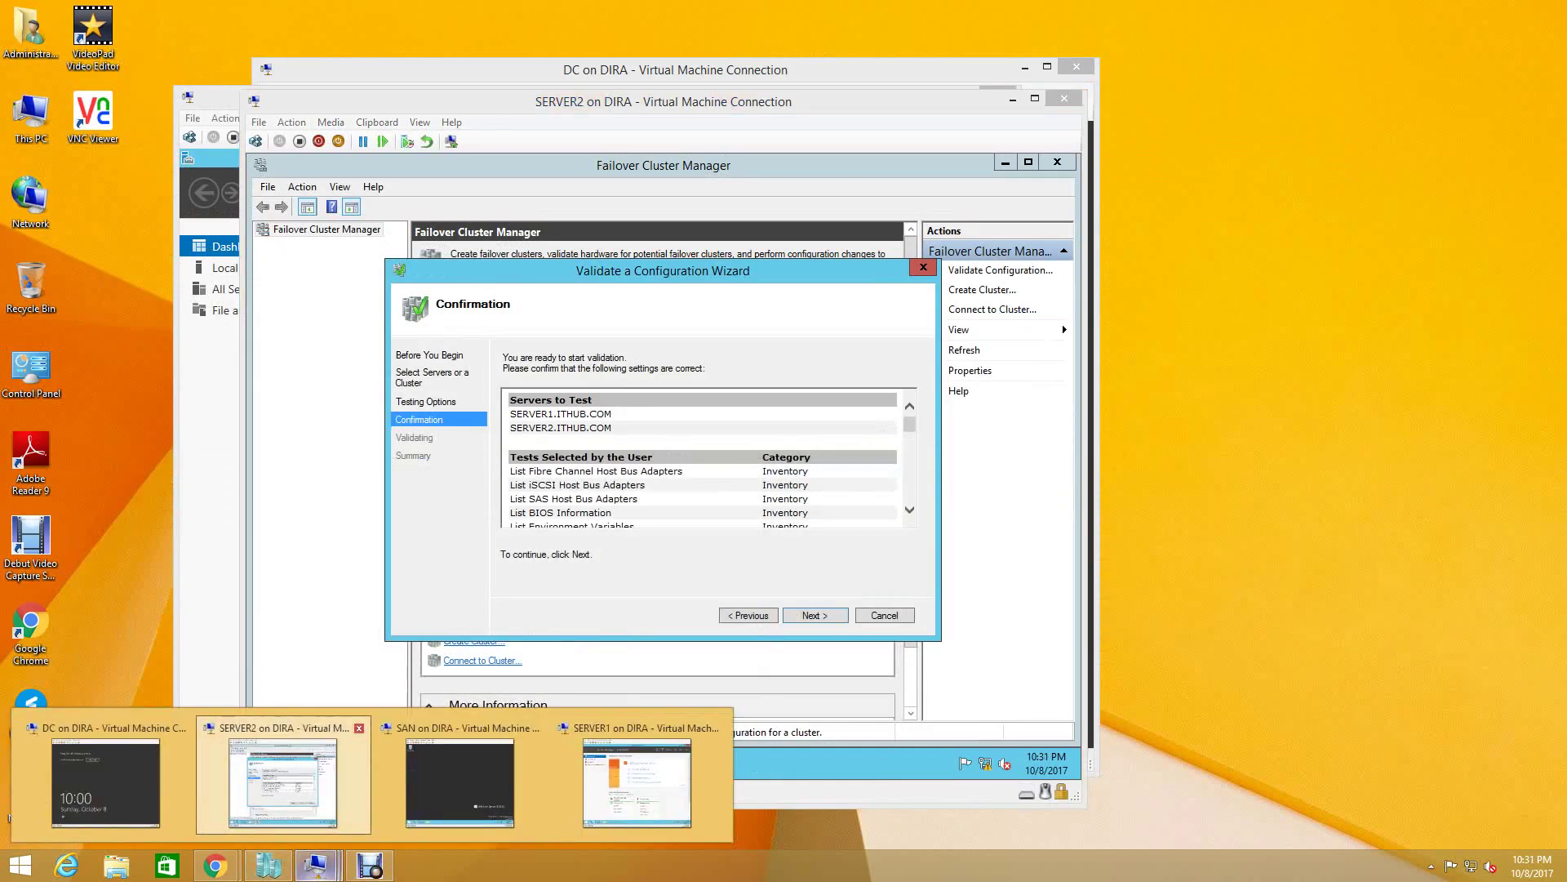
left_click(637, 780)
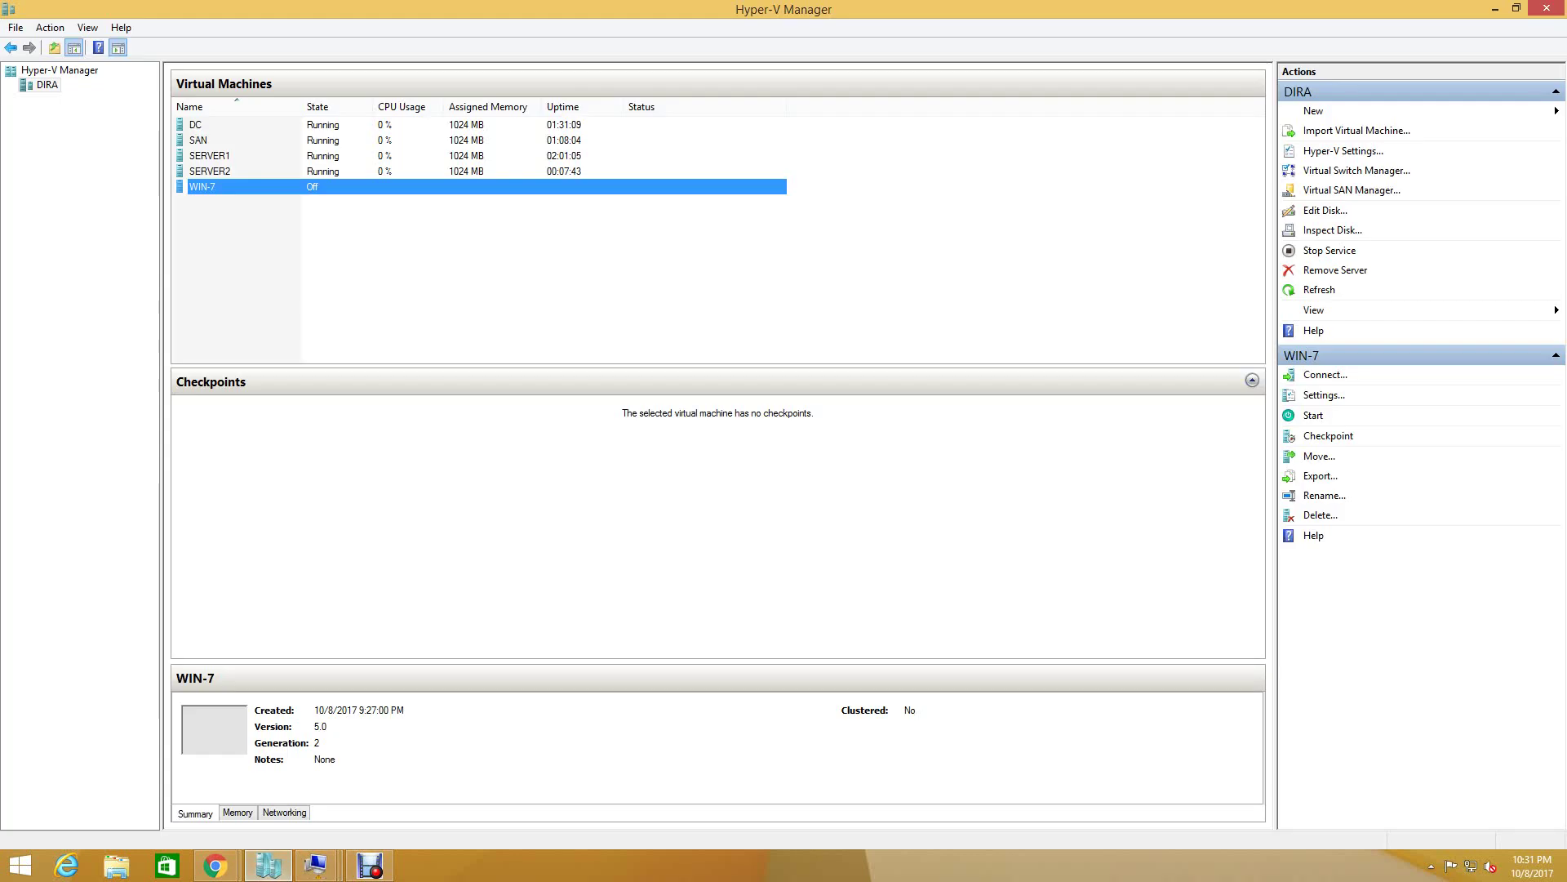
left_click(268, 865)
left_click(209, 155)
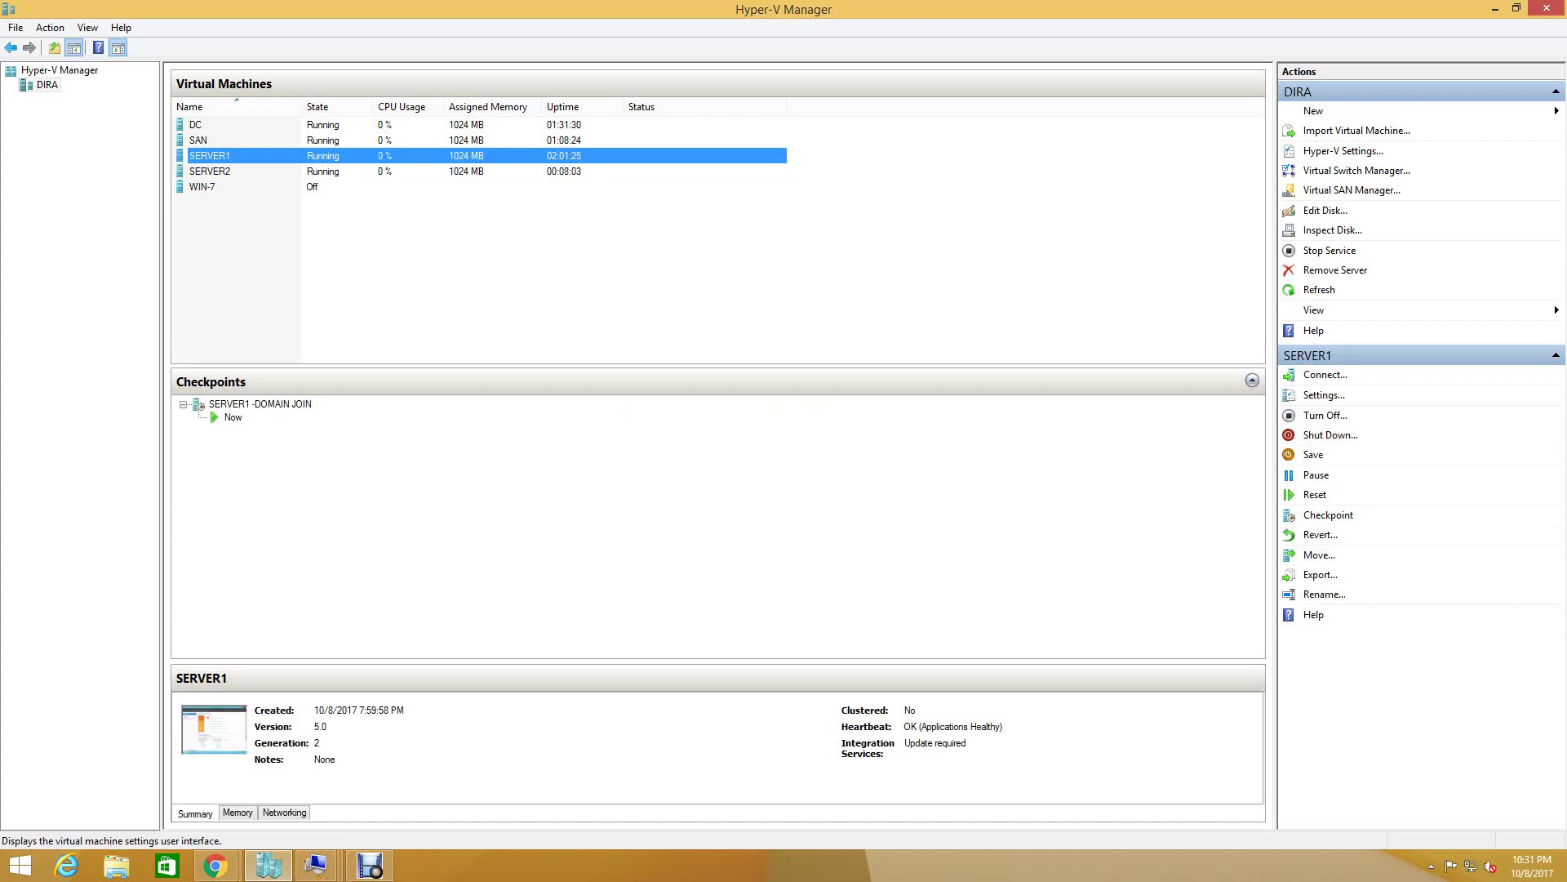
left_click(1324, 396)
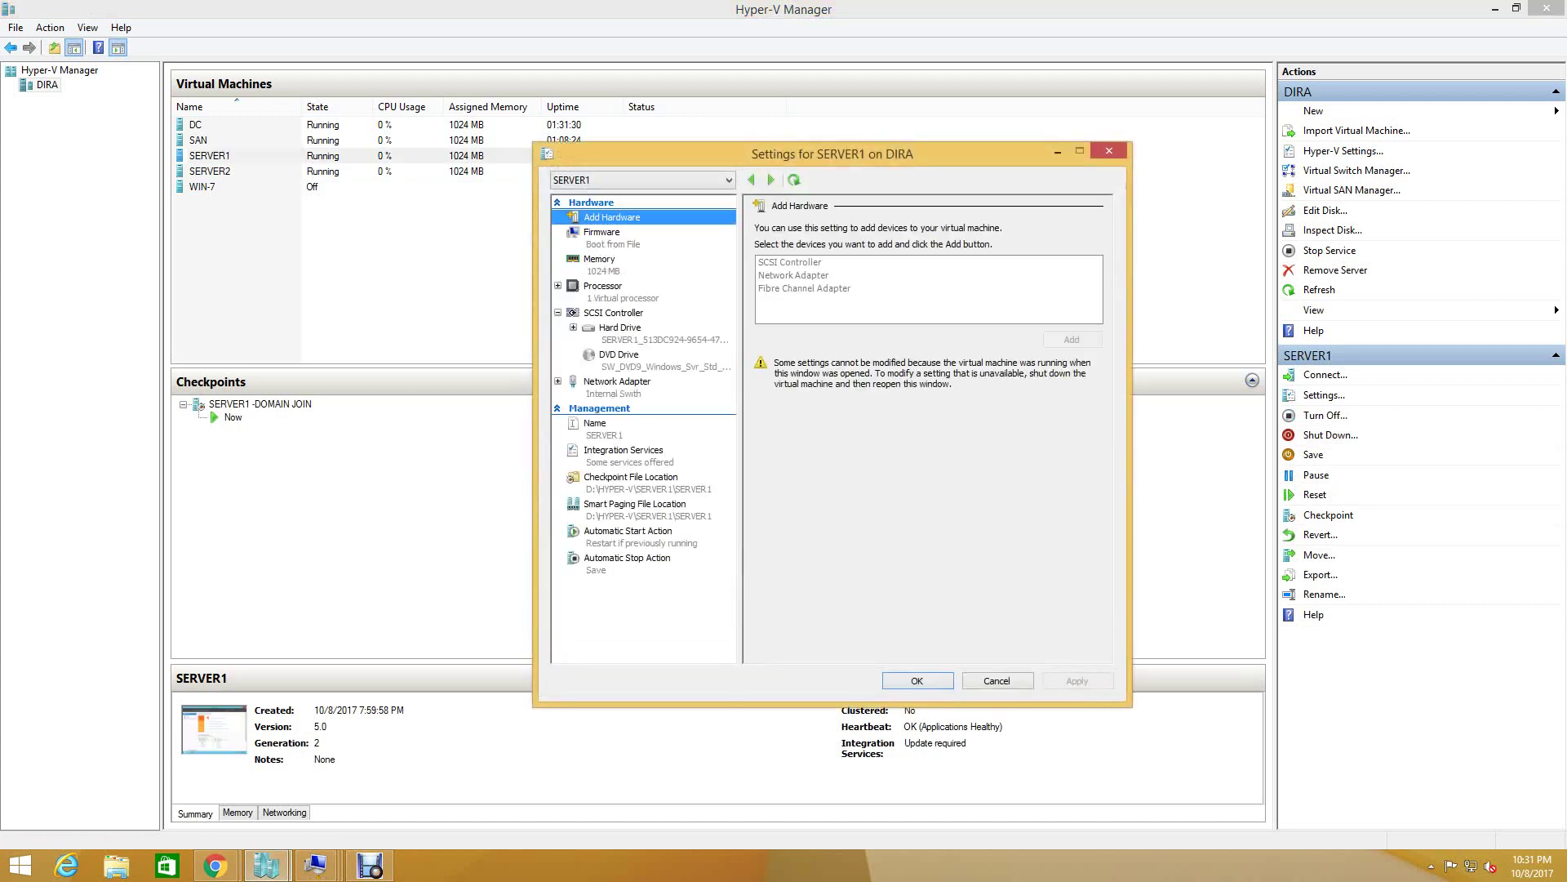
left_click(591, 203)
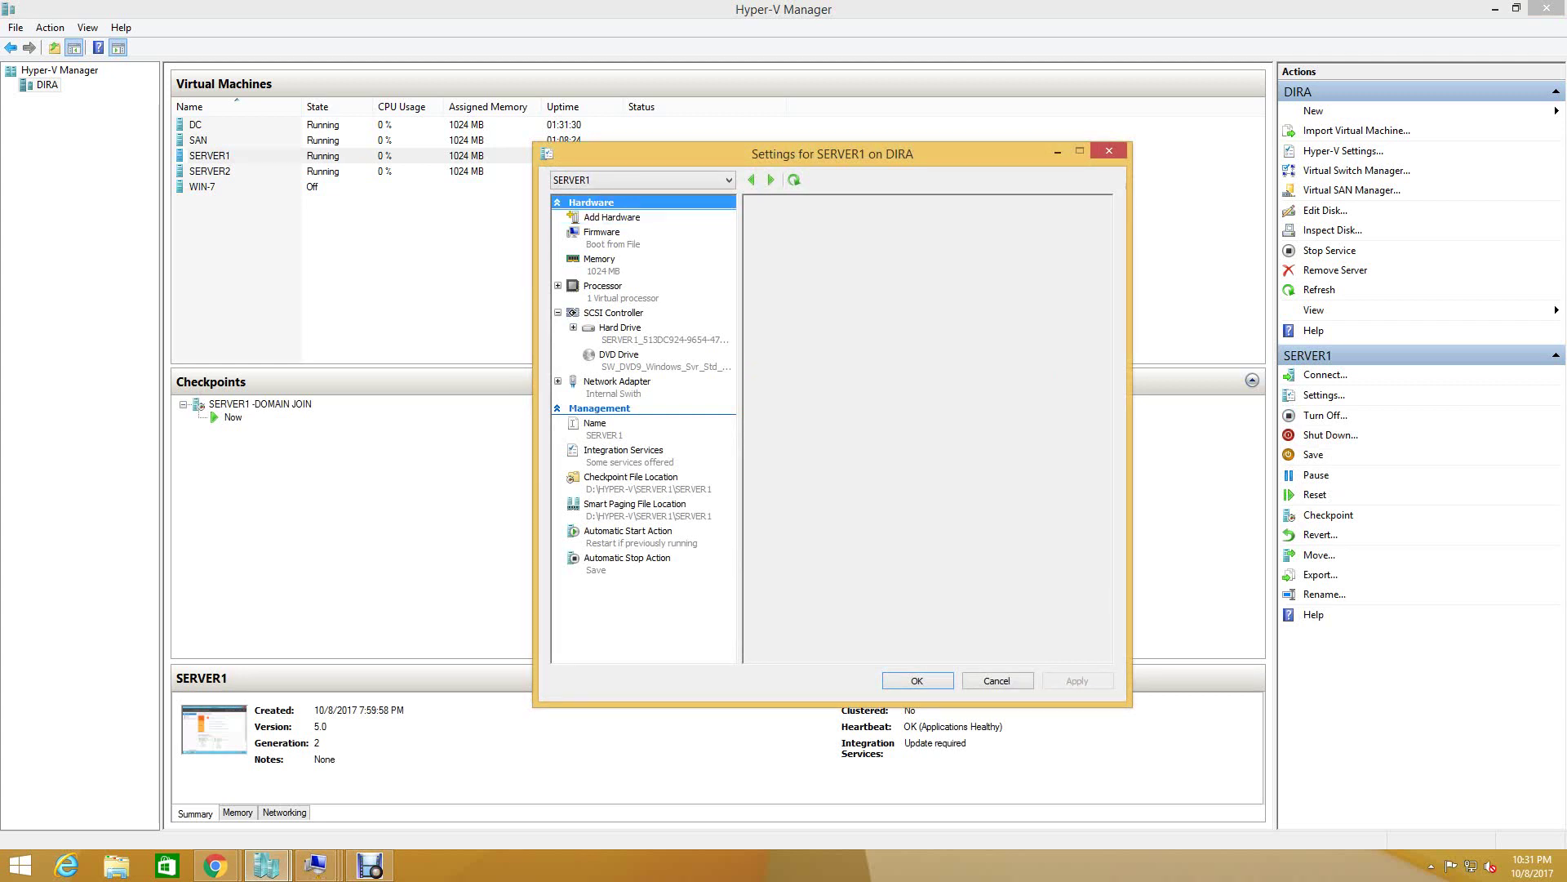
left_click(611, 217)
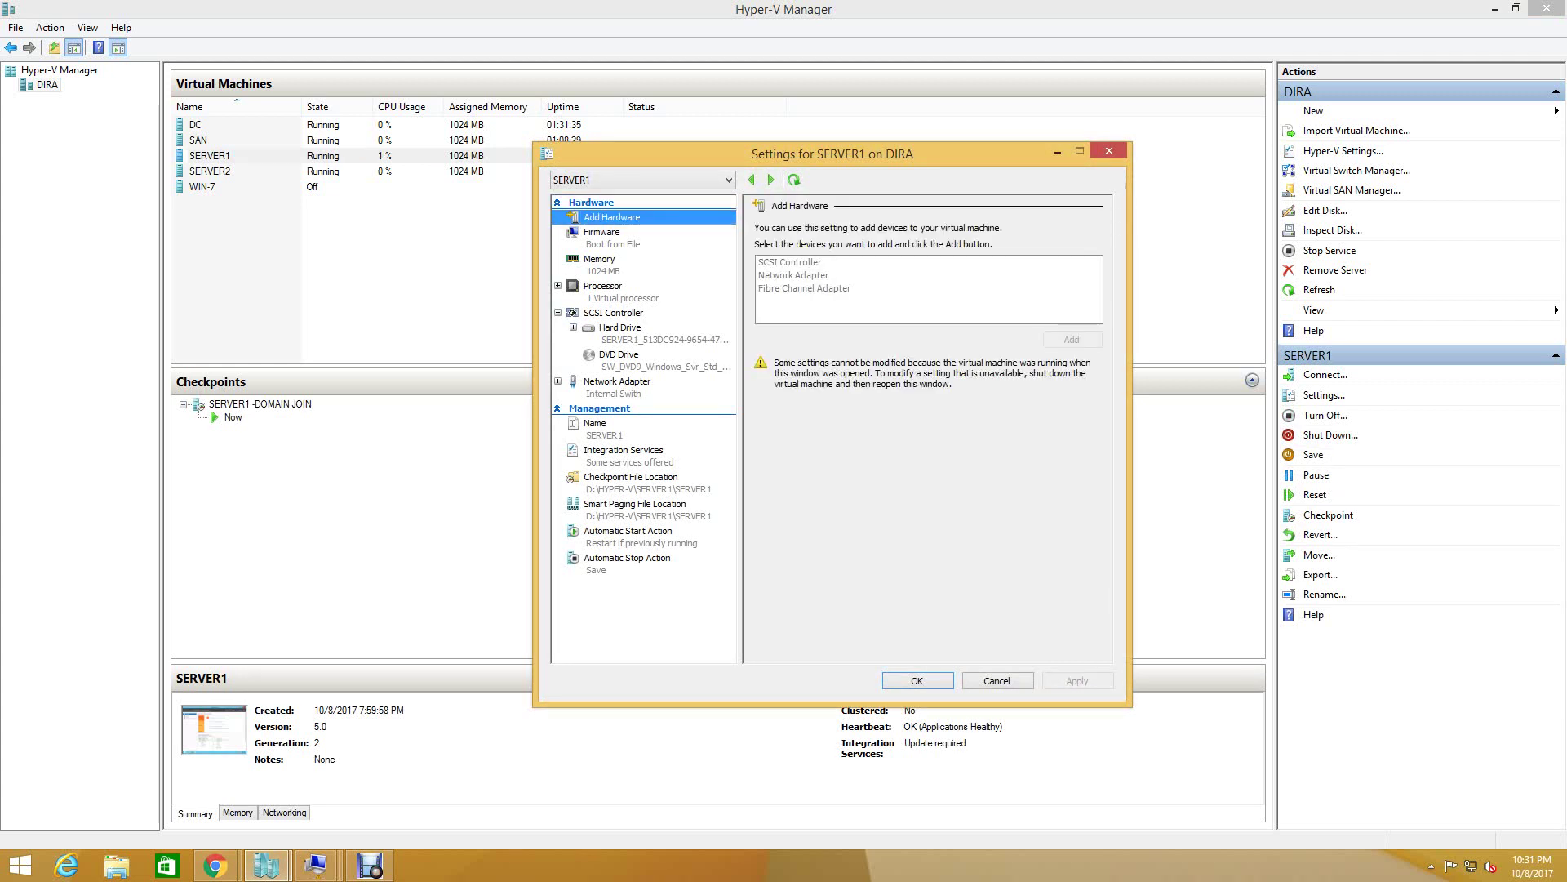
left_click(618, 381)
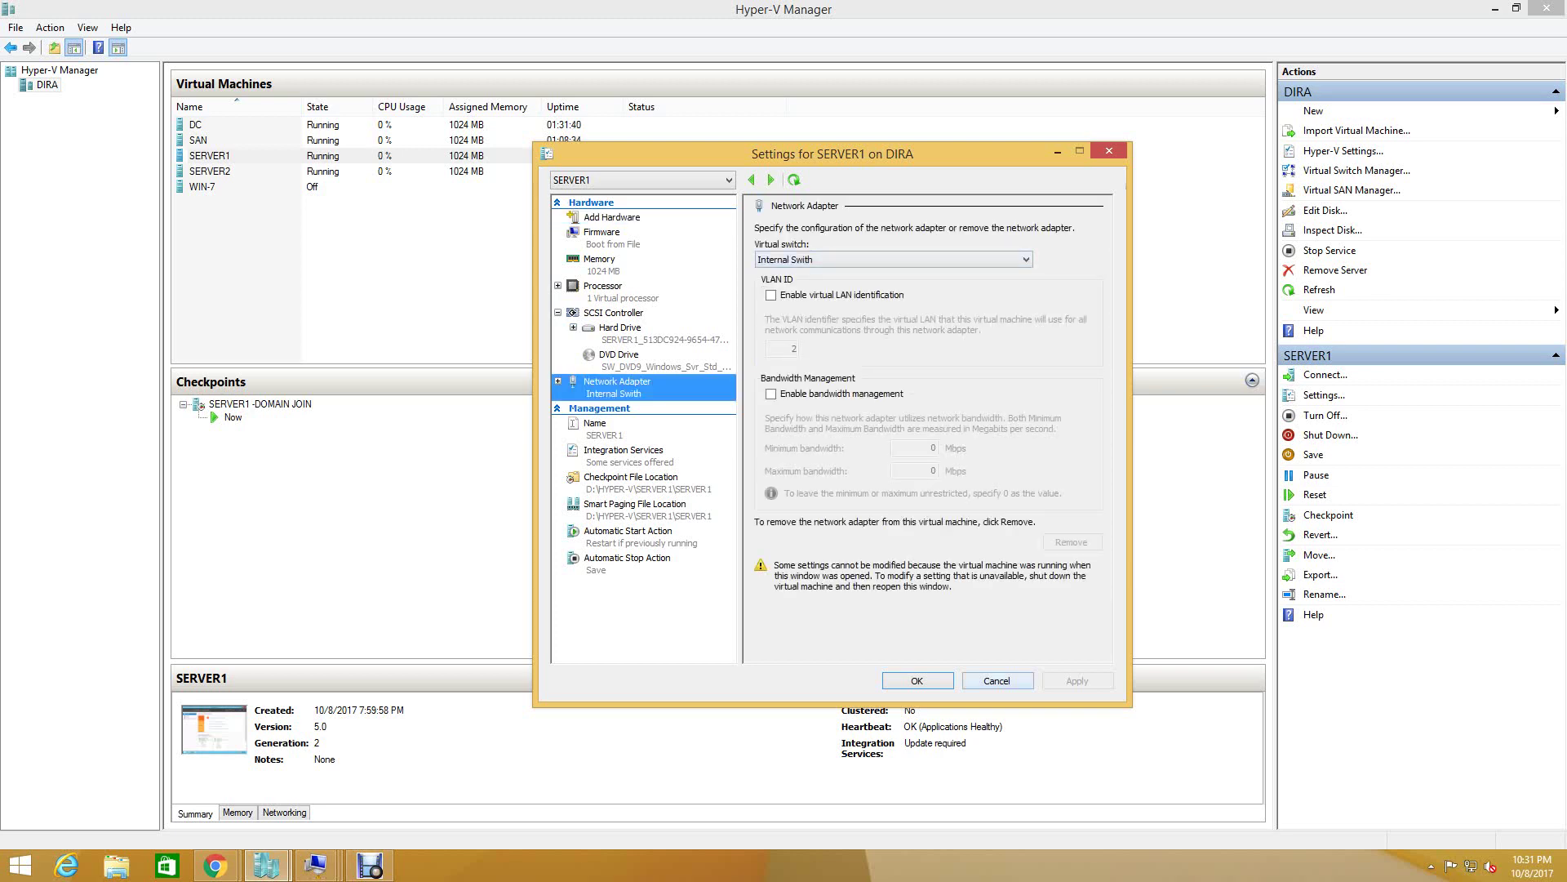
key("Escape")
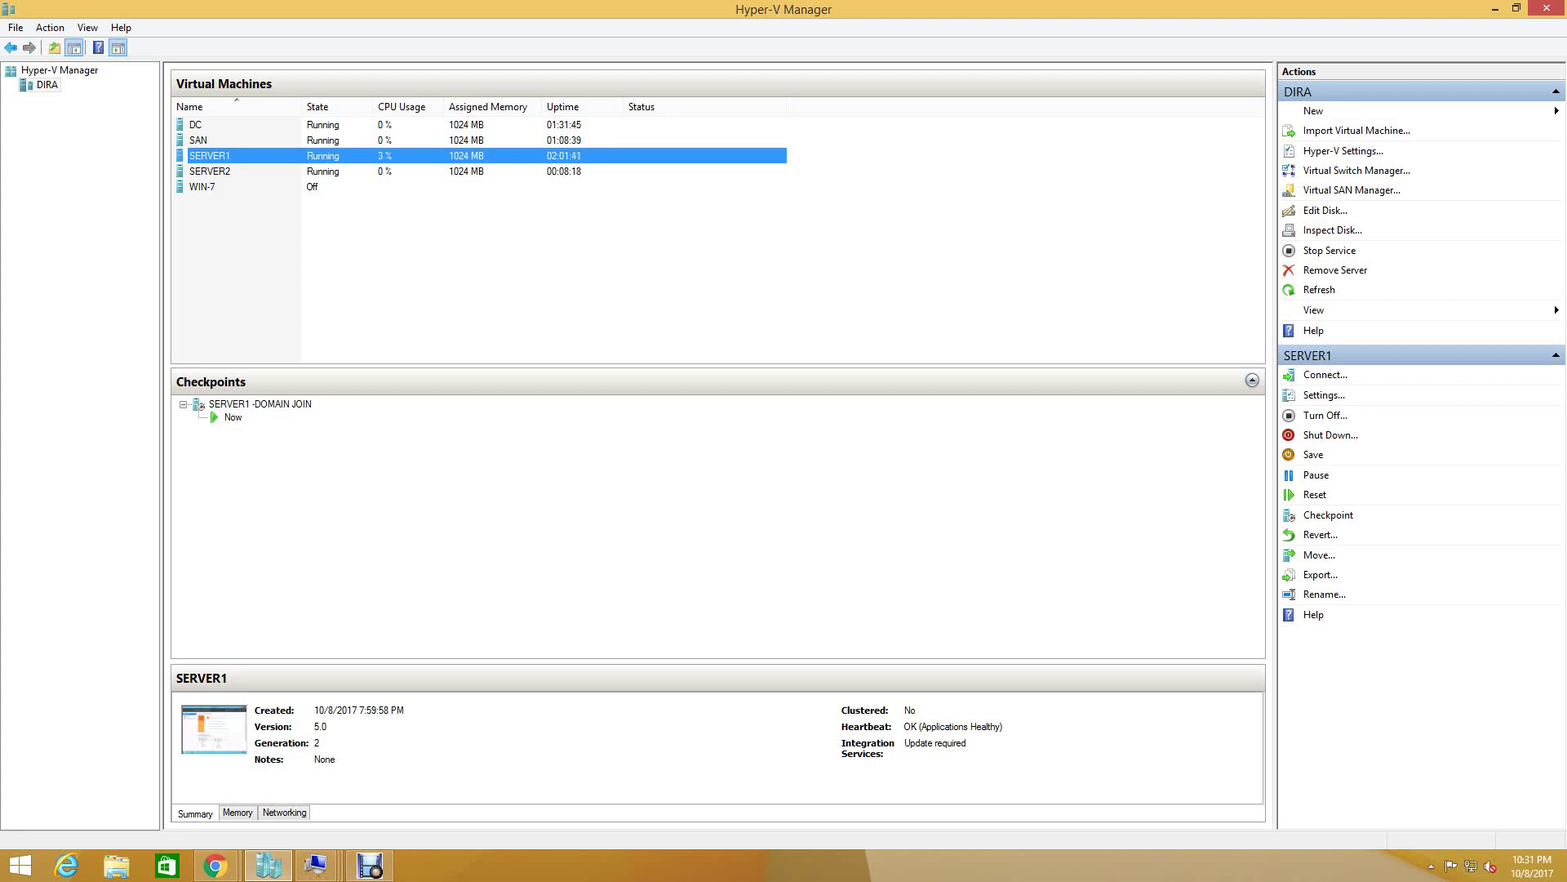
- Bring SERVER2's window forward and start the cluster validation tests
left_click(316, 866)
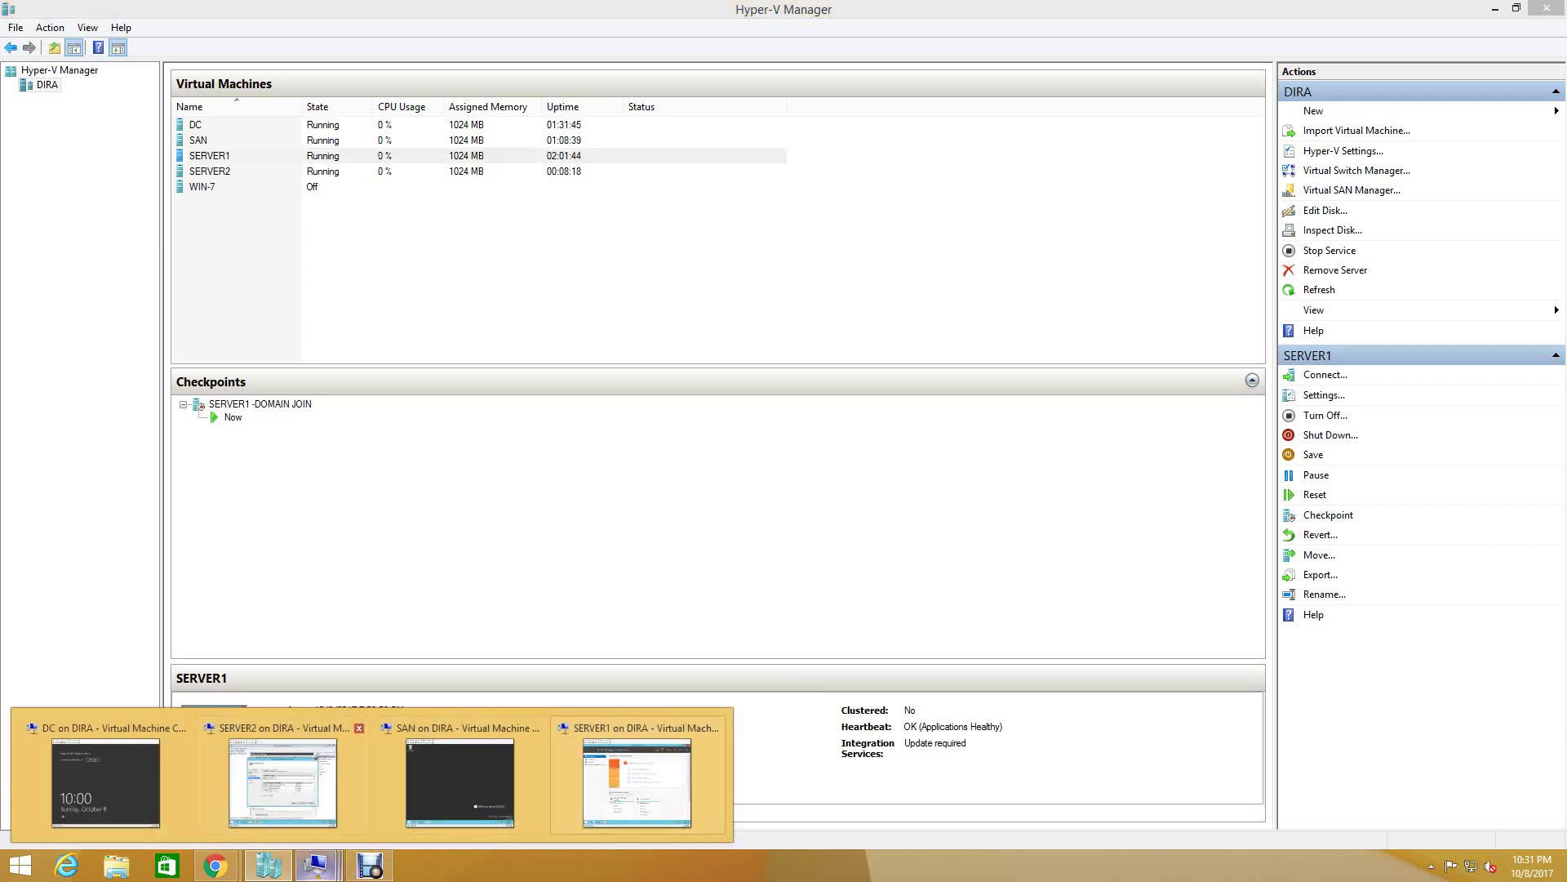
left_click(282, 780)
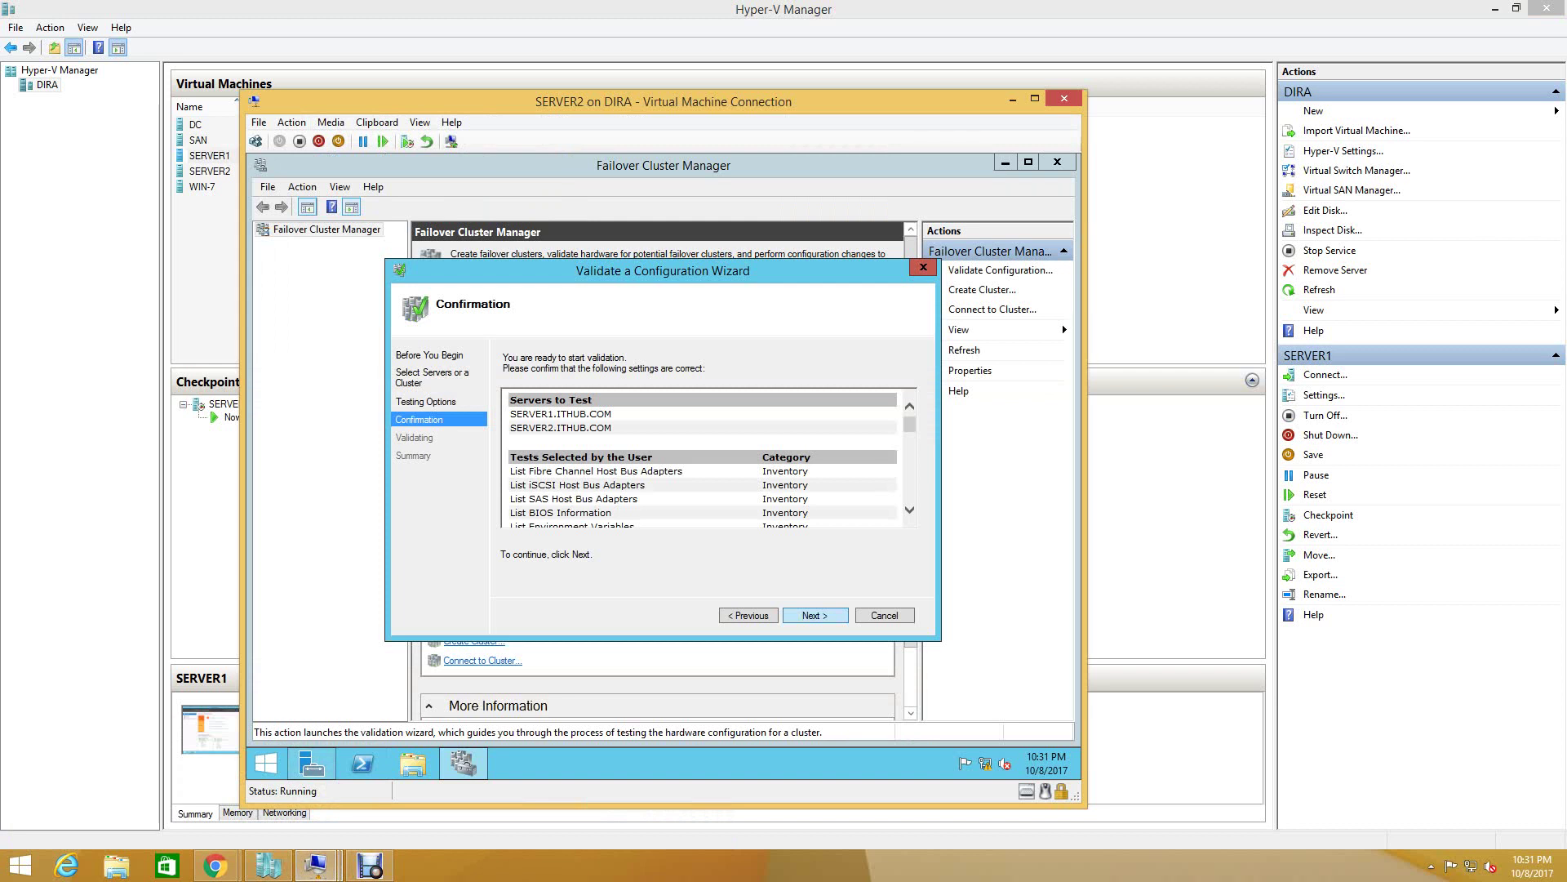
key("Return")
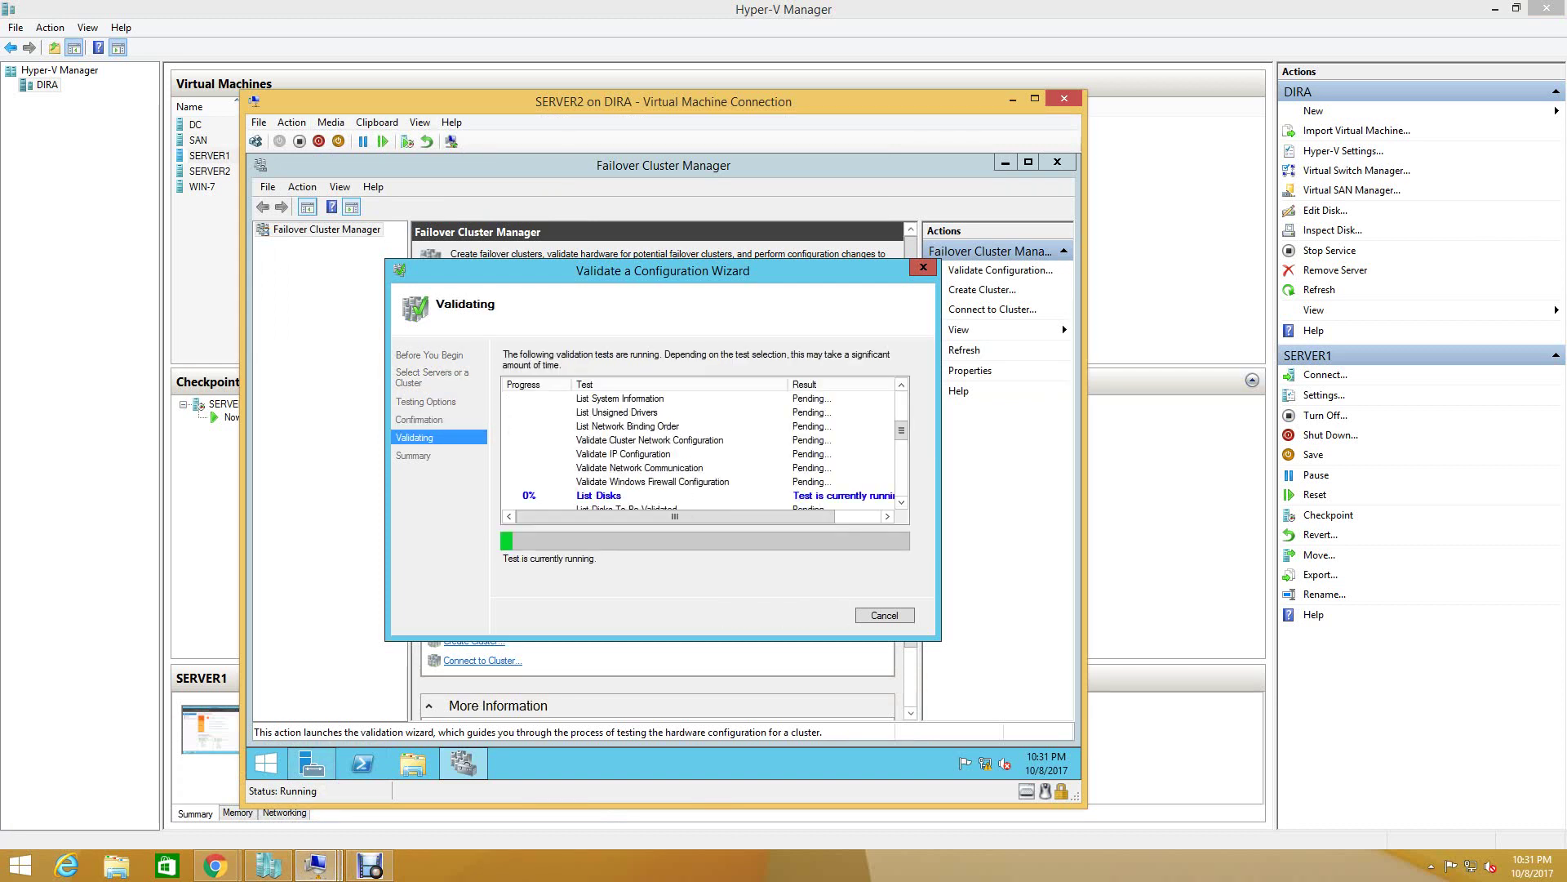
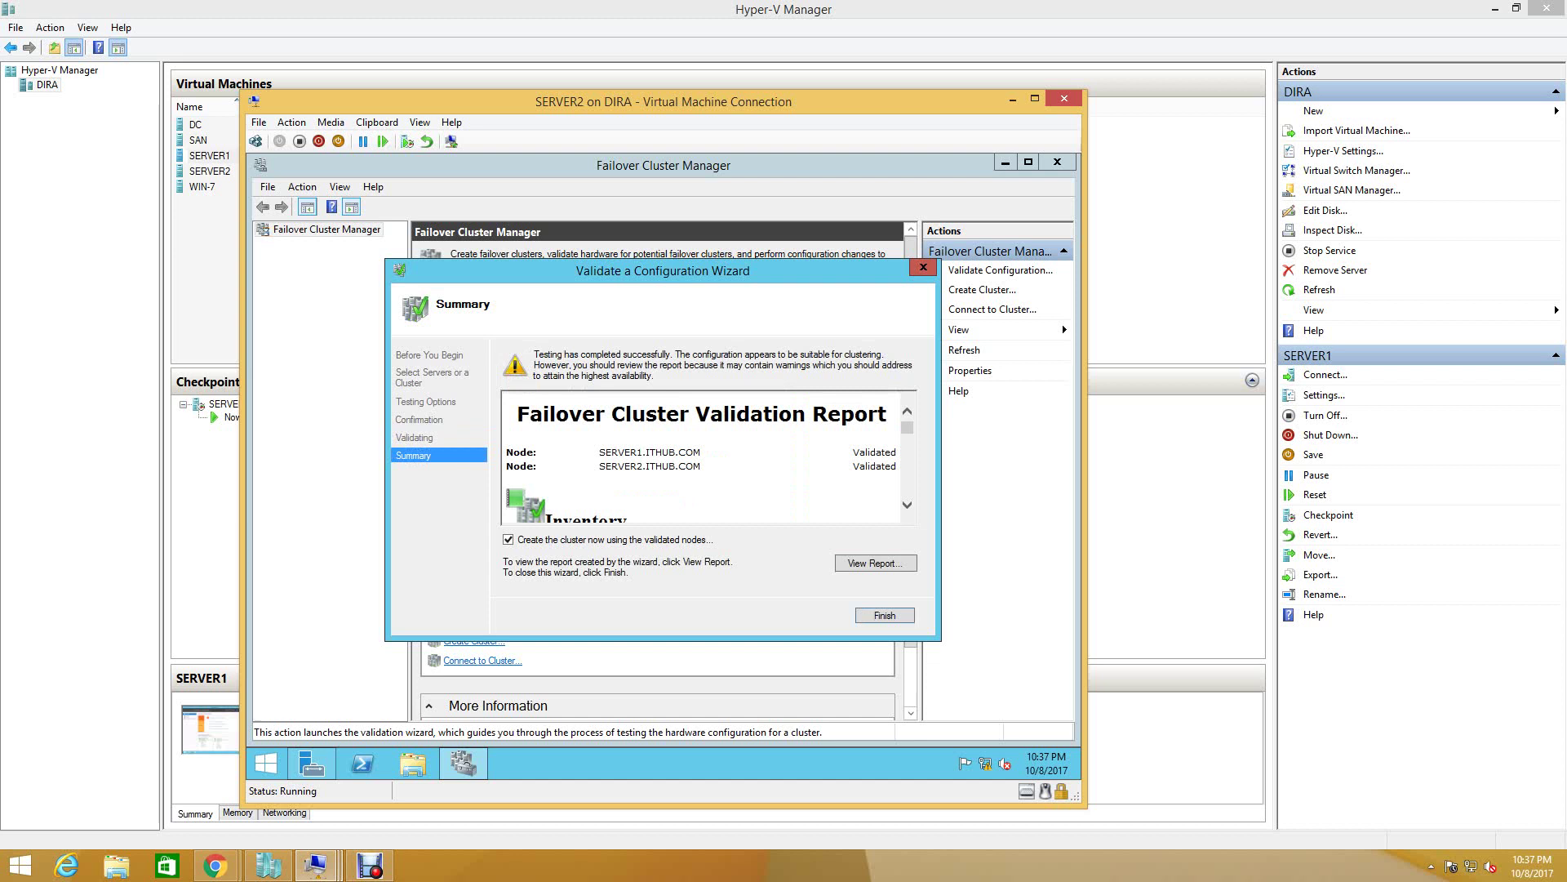
- Finish the validation report and launch the Create Cluster Wizard past its introduction
scroll(700, 458, "down", 2)
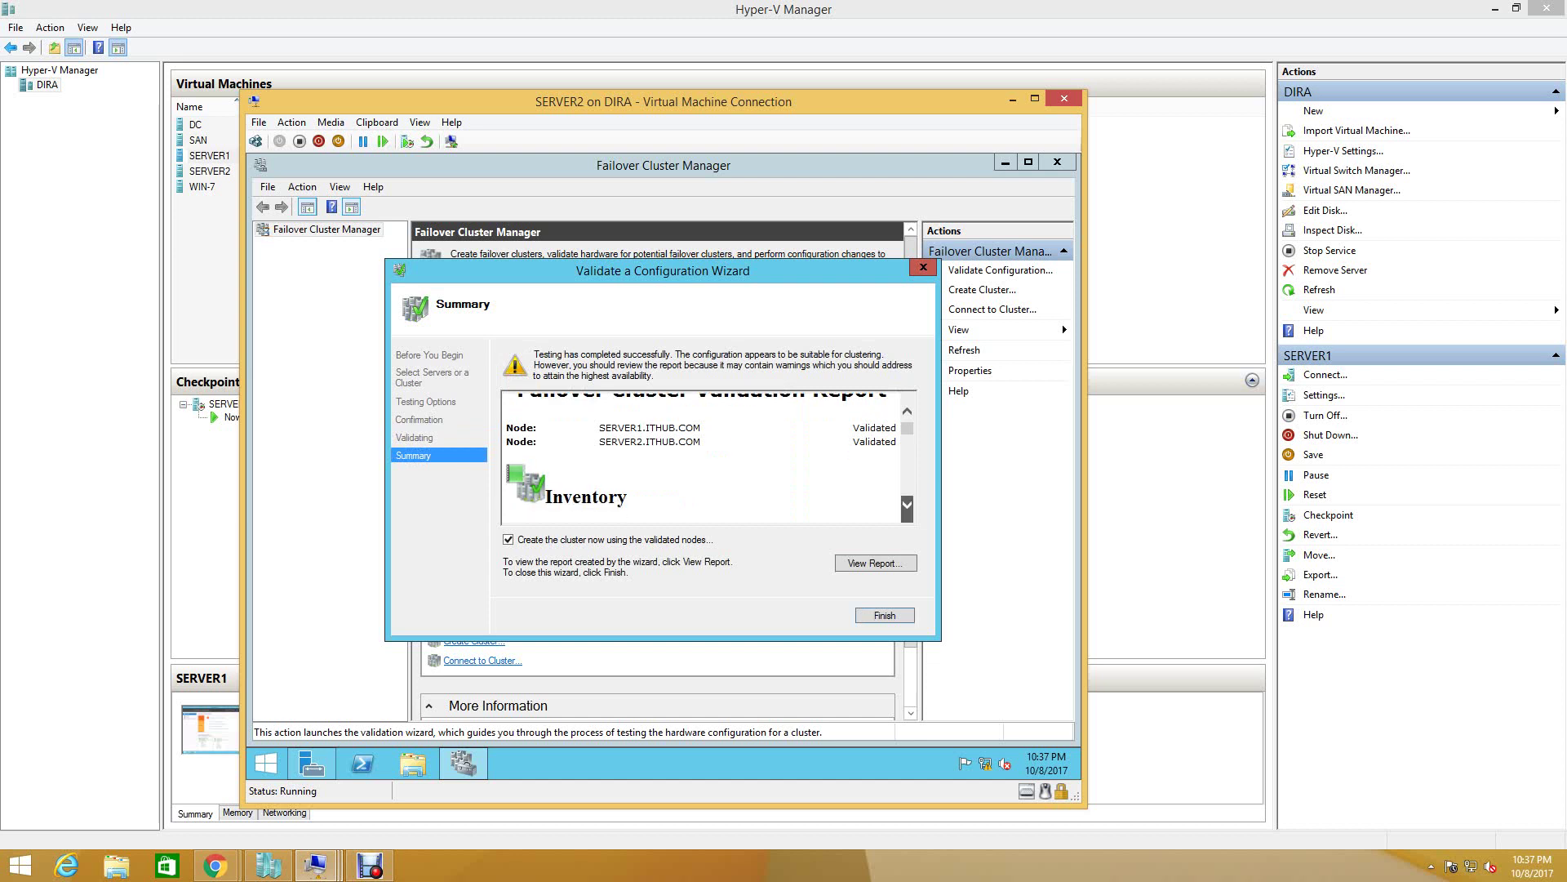
scroll(907, 506, "down", 5)
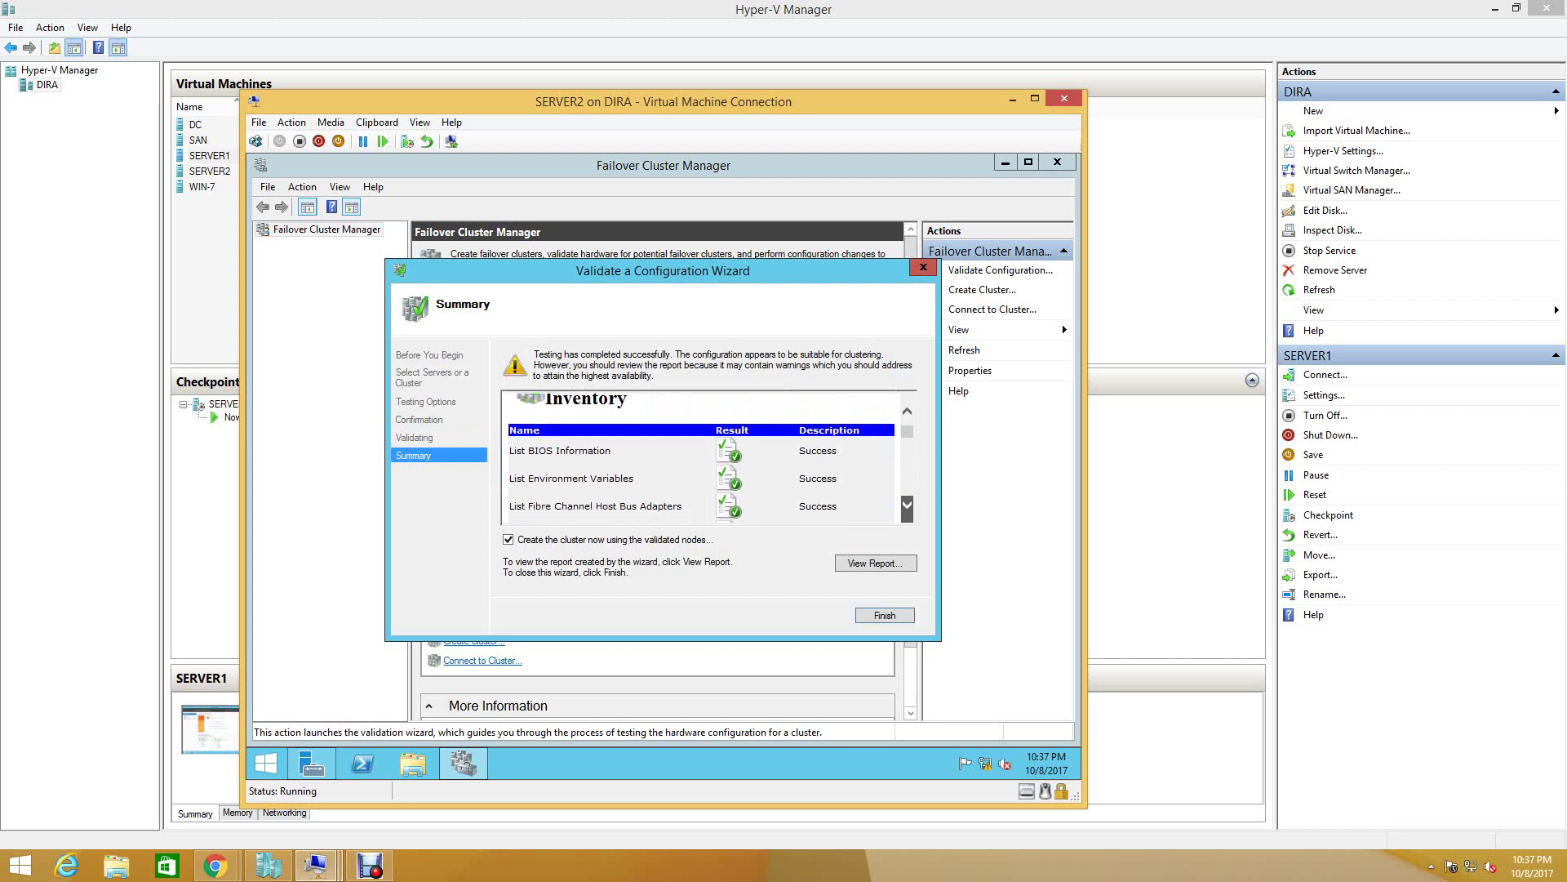
scroll(907, 506, "down", 9)
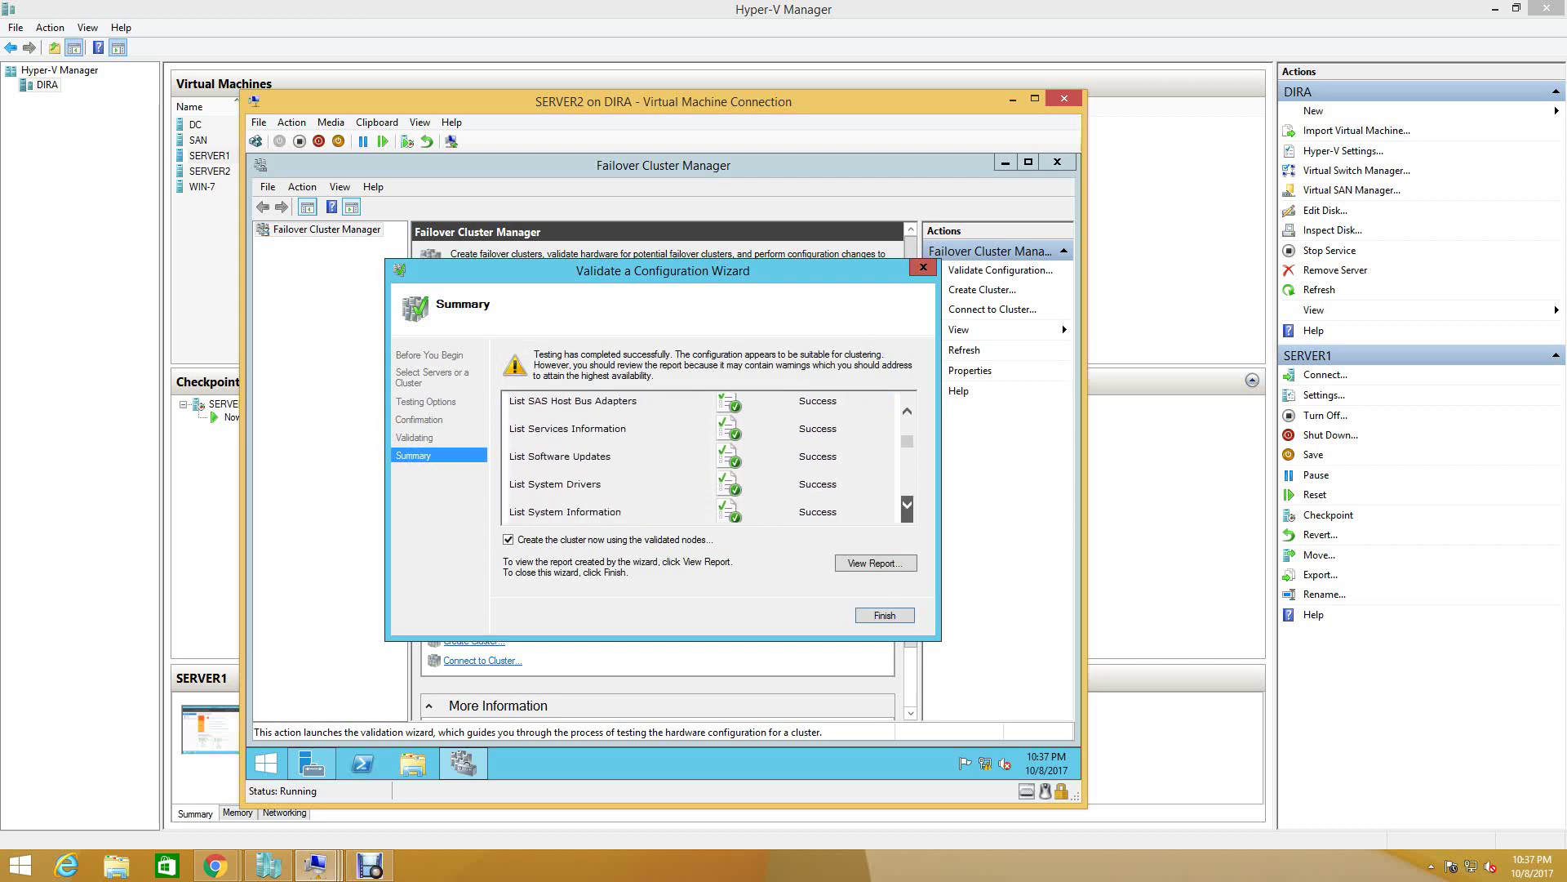
scroll(907, 506, "down", 5)
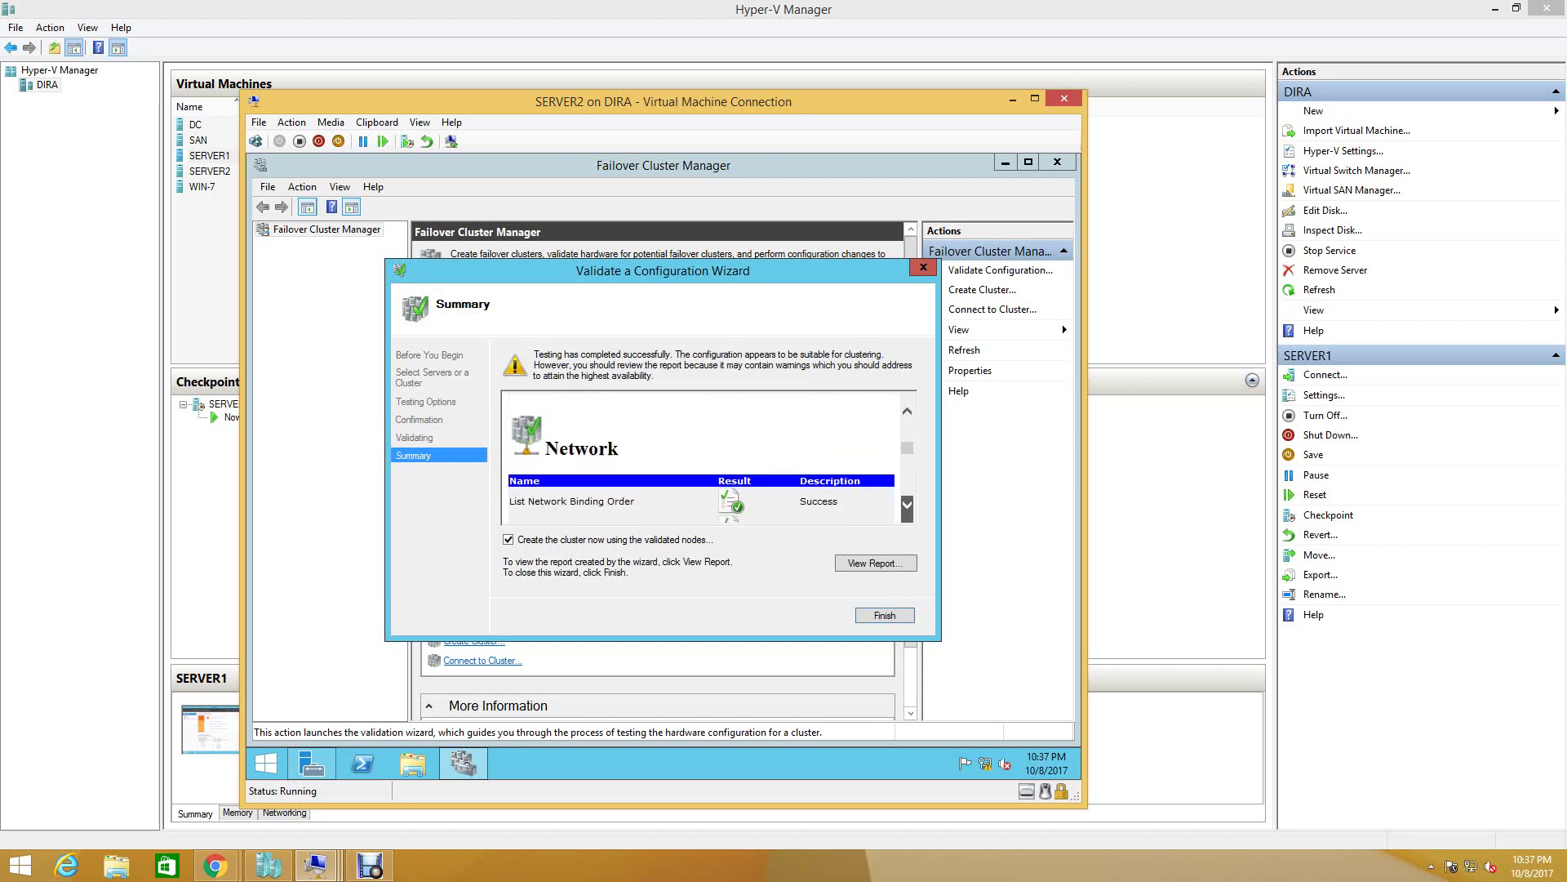
scroll(702, 457, "down", 4)
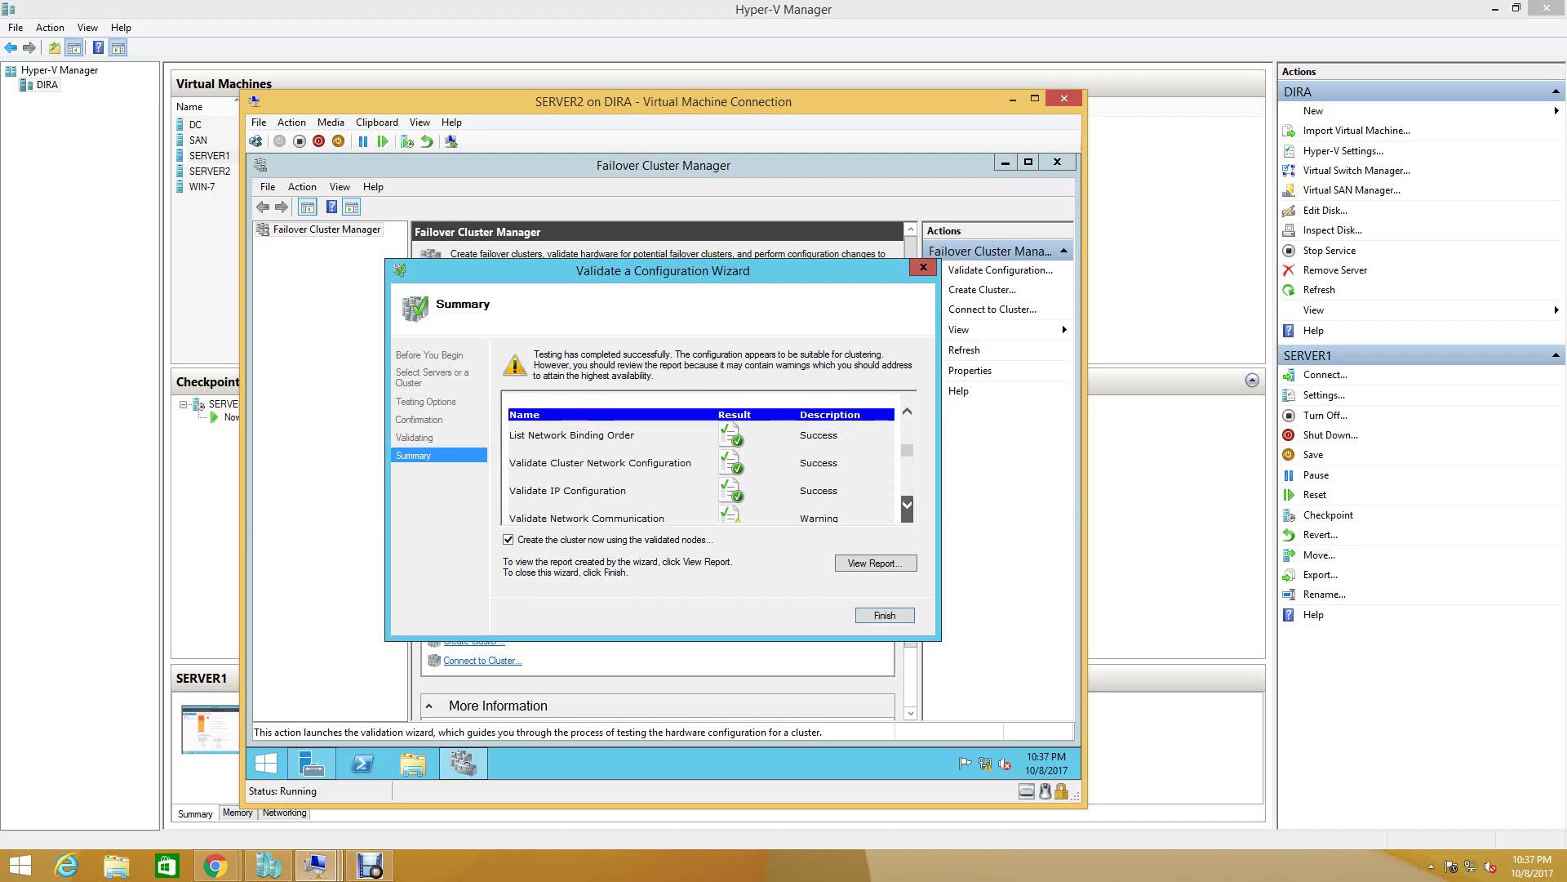
left_click(906, 506)
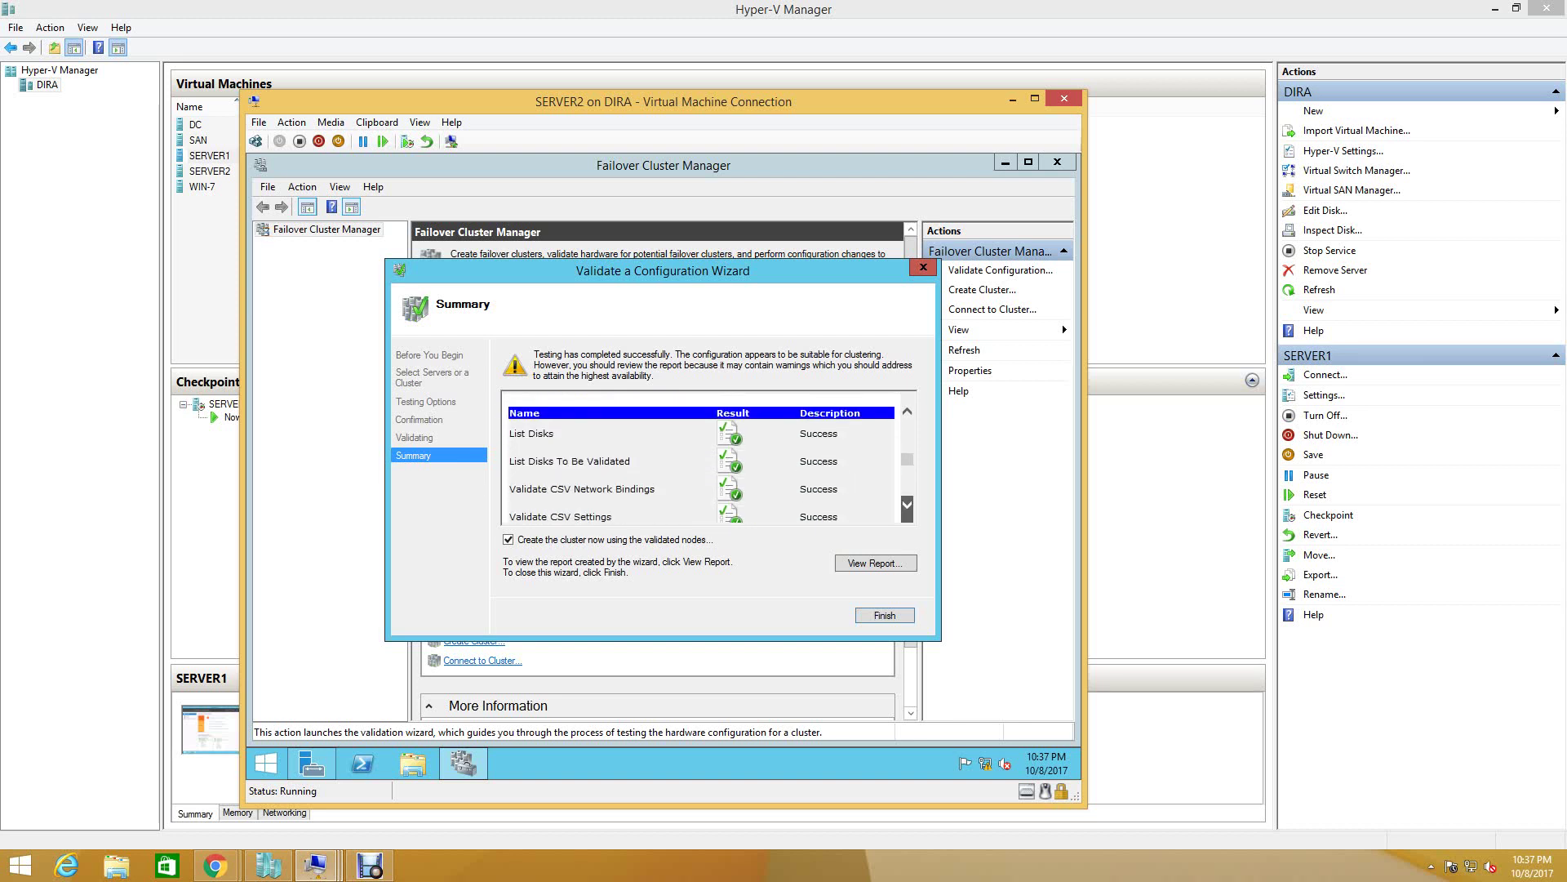
left_click_drag(906, 506, 906, 505)
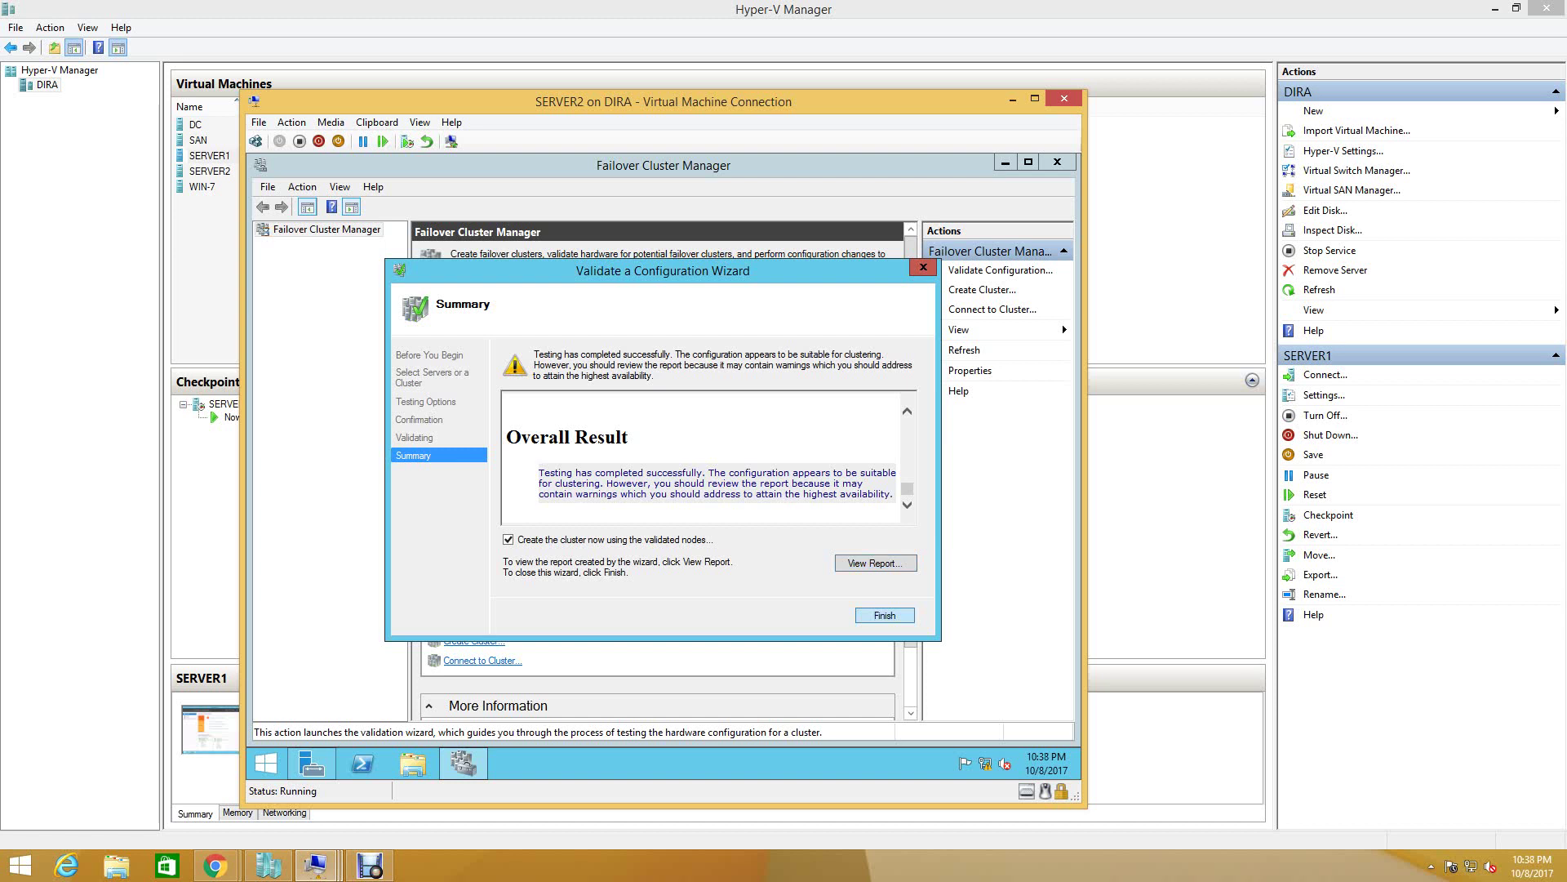
key("Return")
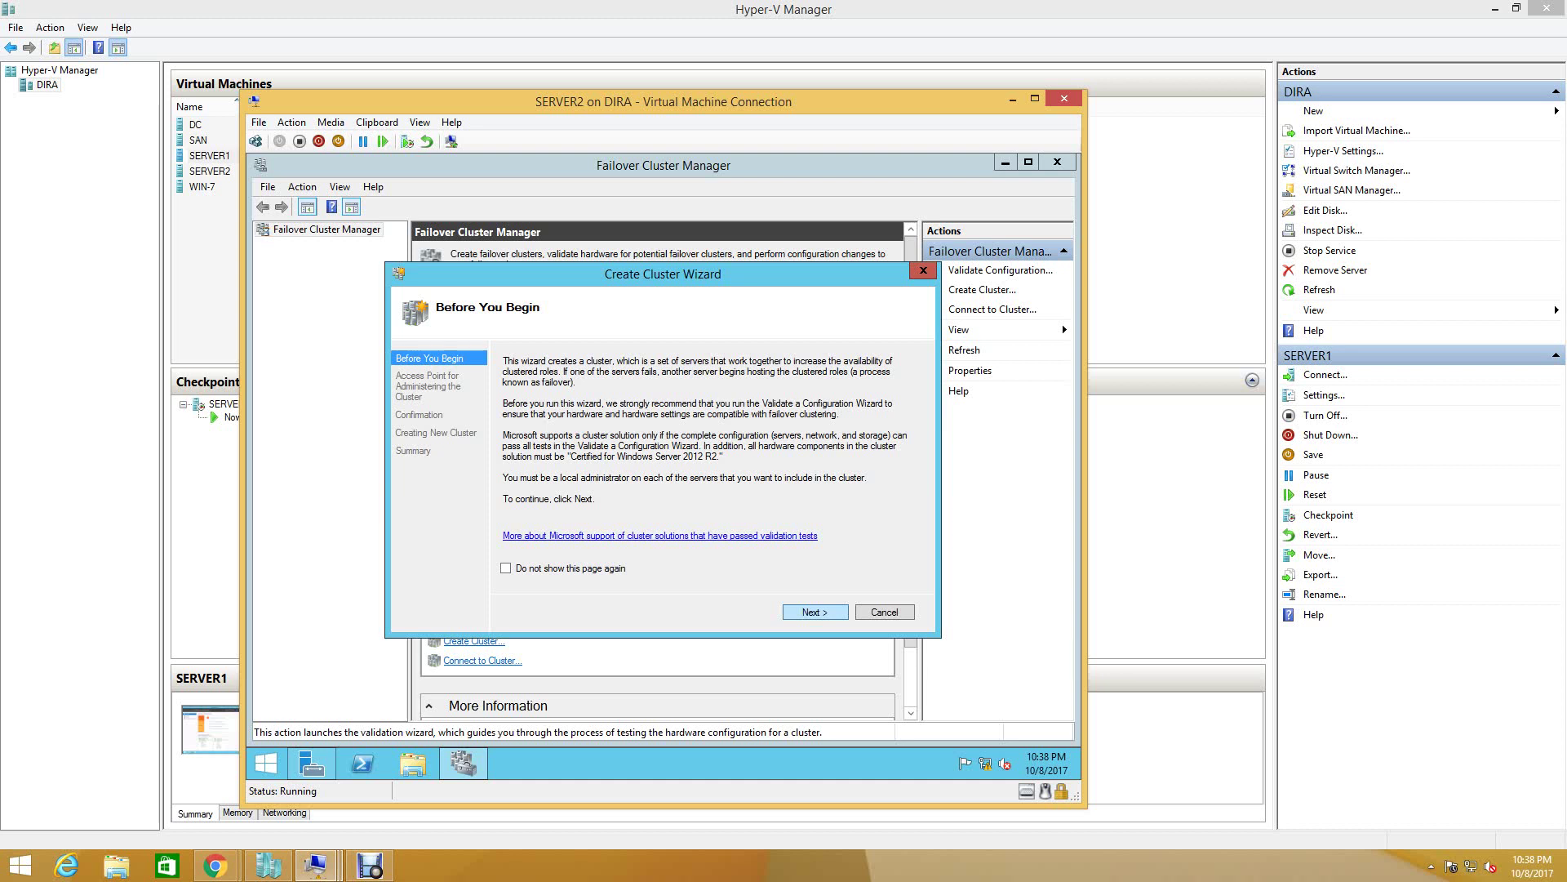
key("Return")
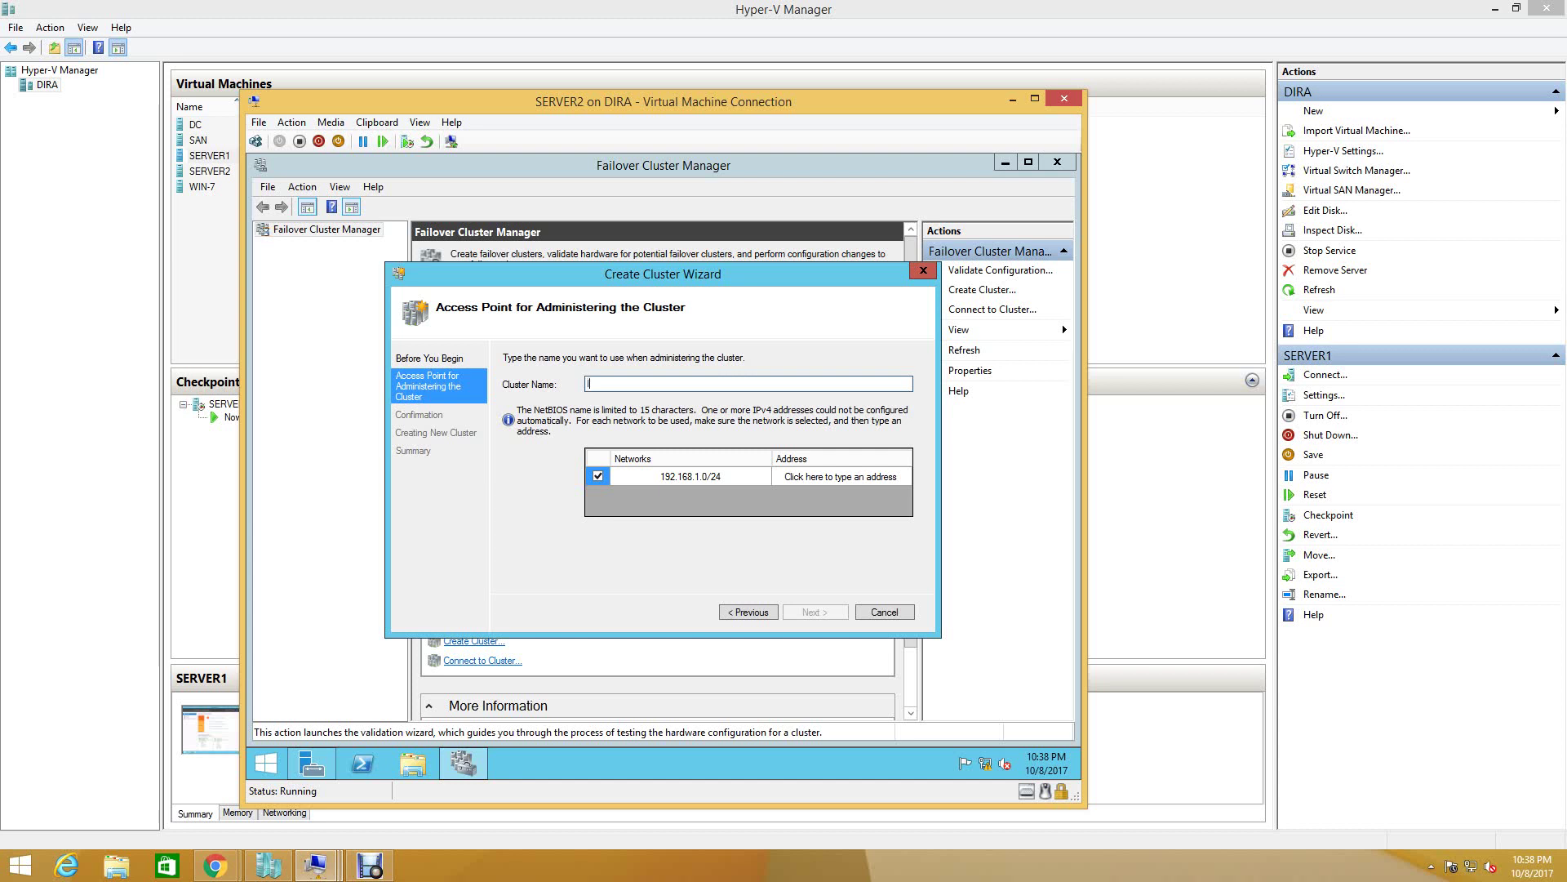
- Name the cluster ITHUB-SERVER-CLUSTERING with administrative address 192.168.1.220
type("ITHUB SERVER CLUS")
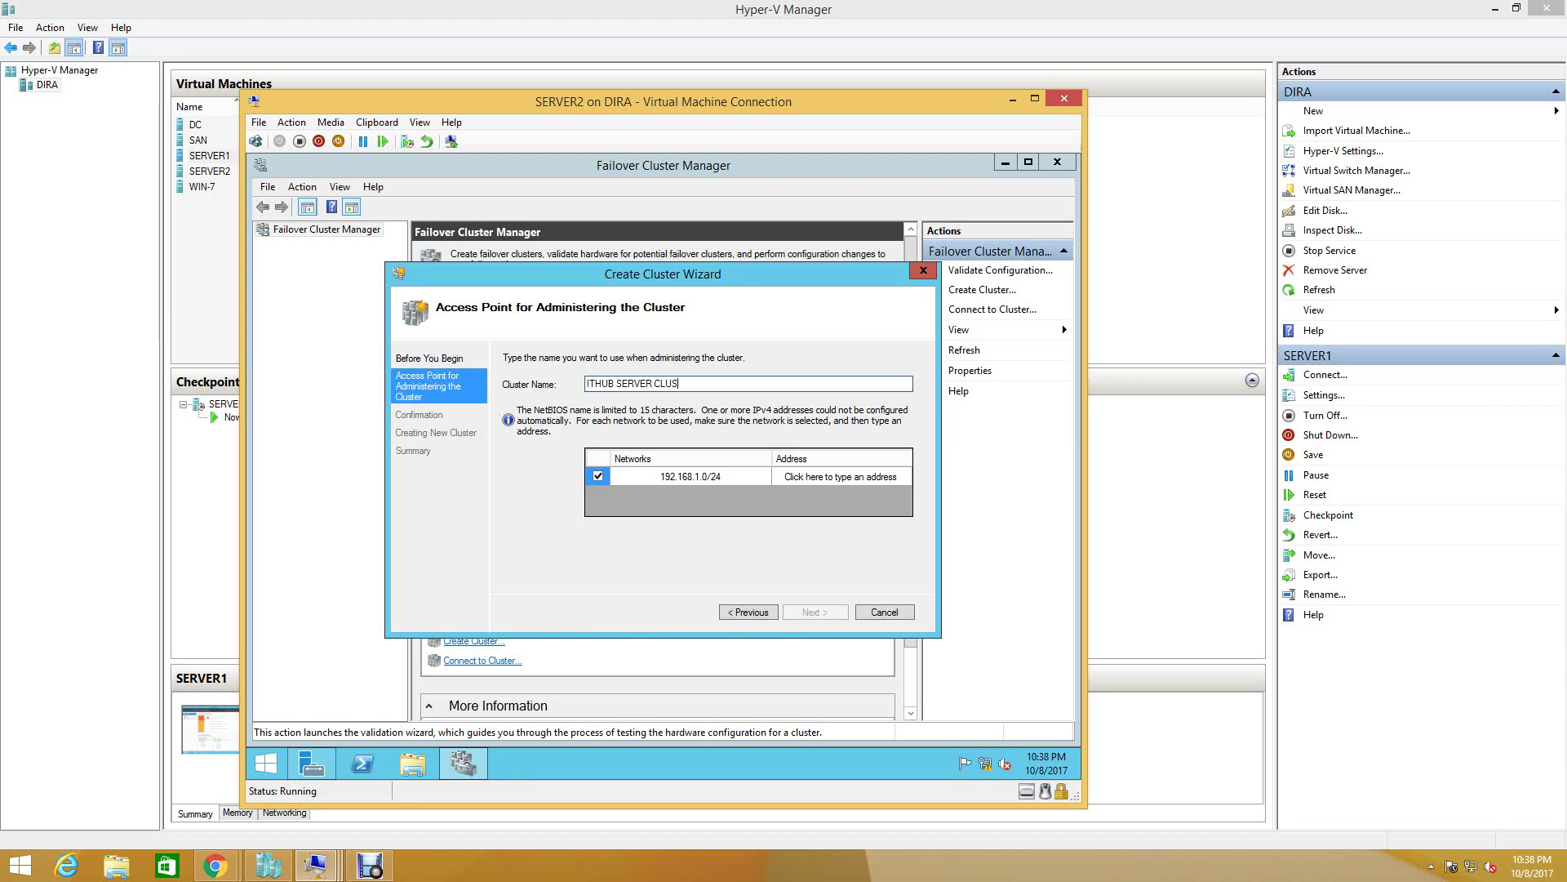
type("TERING")
left_click(841, 476)
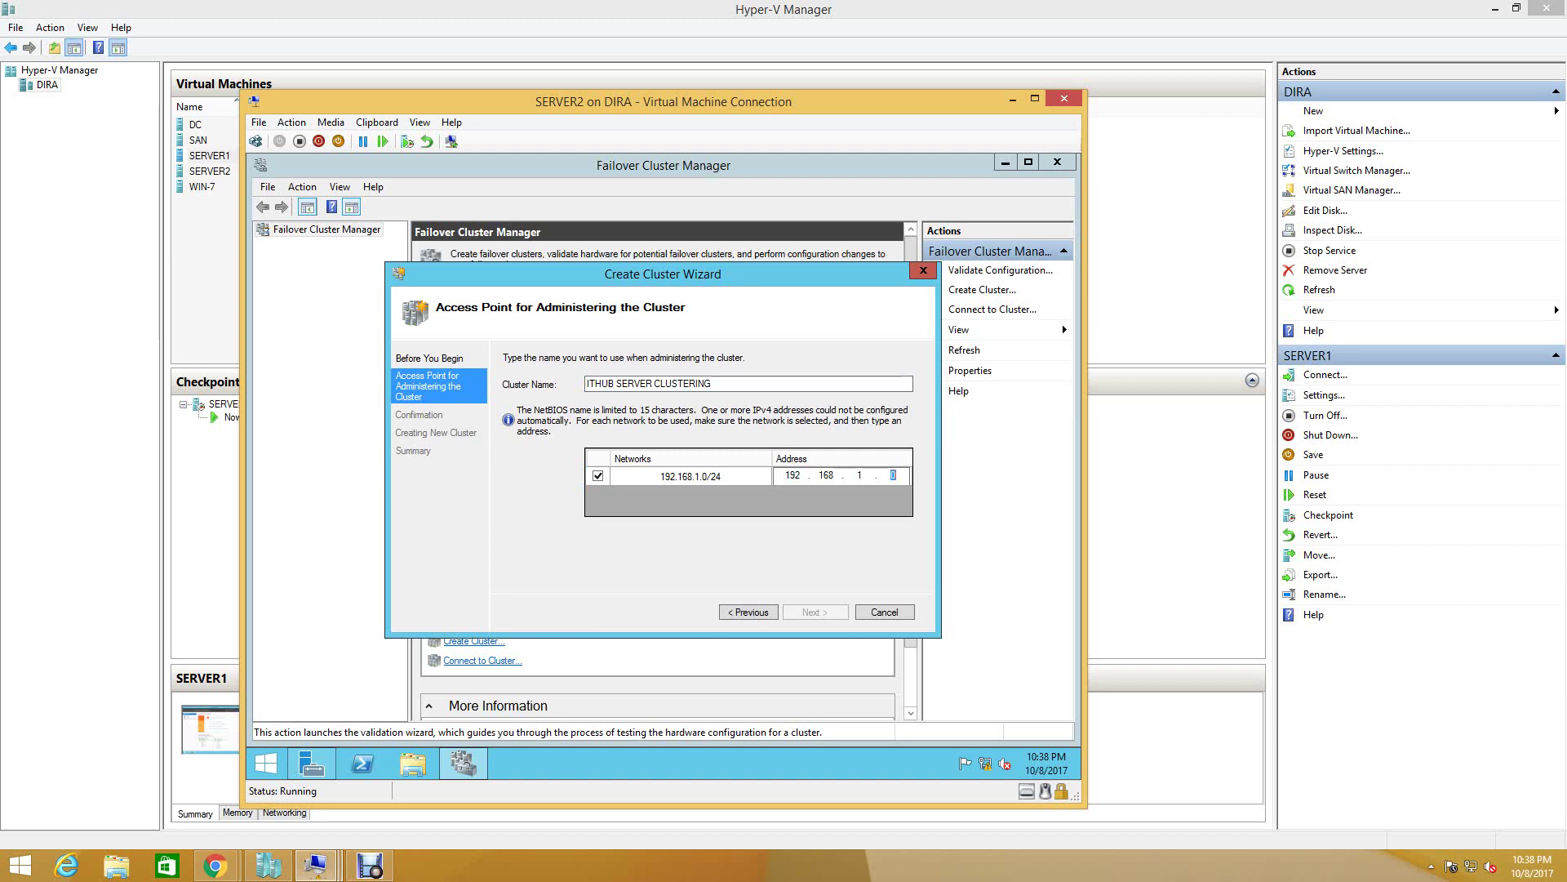
type("220")
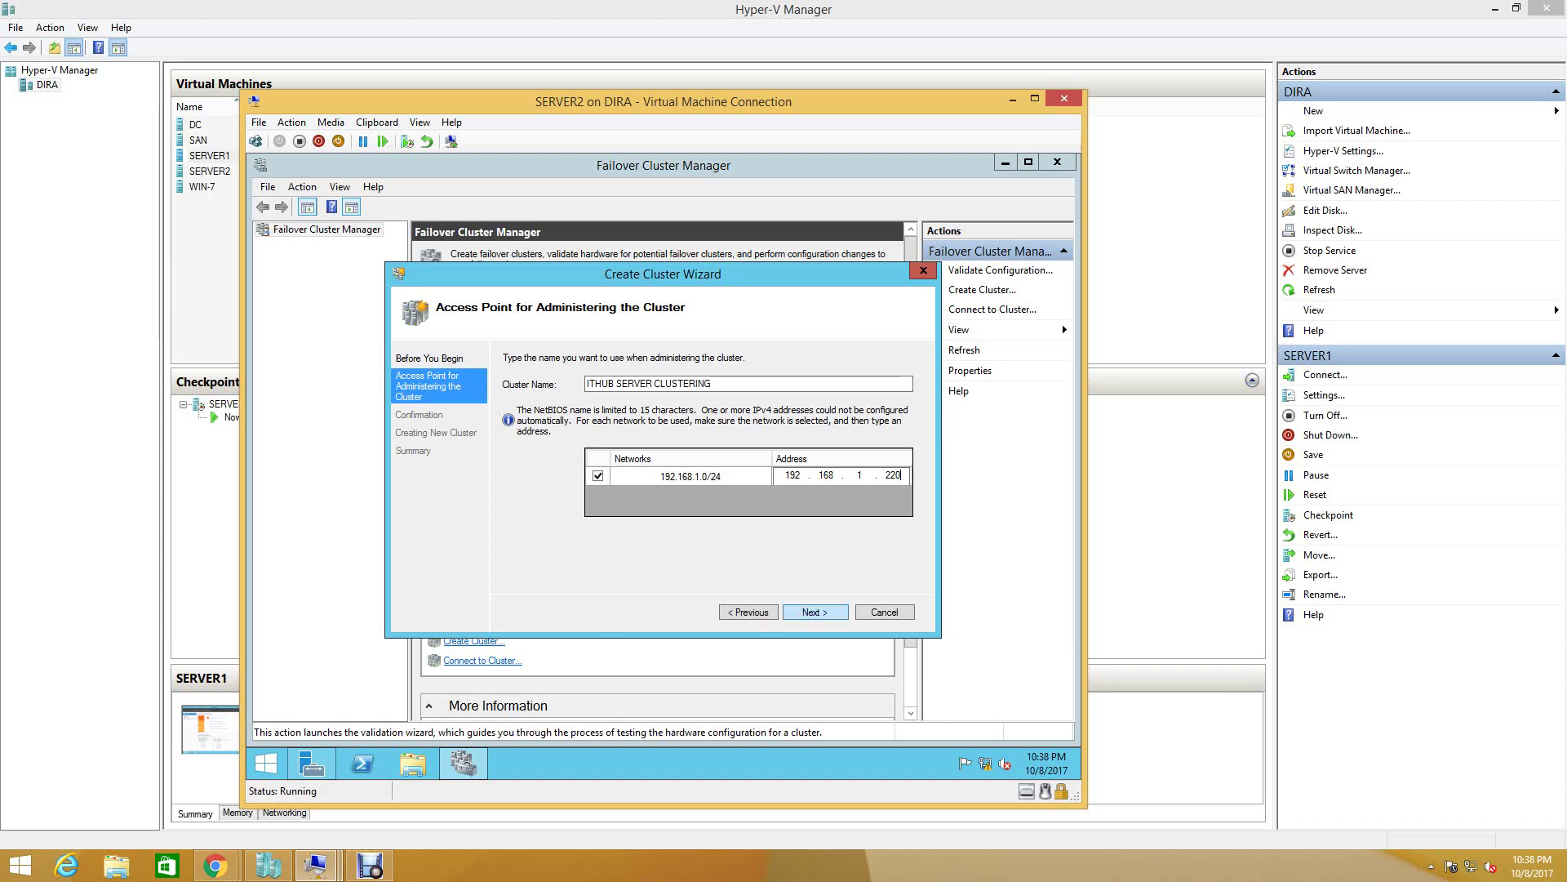
key("Return")
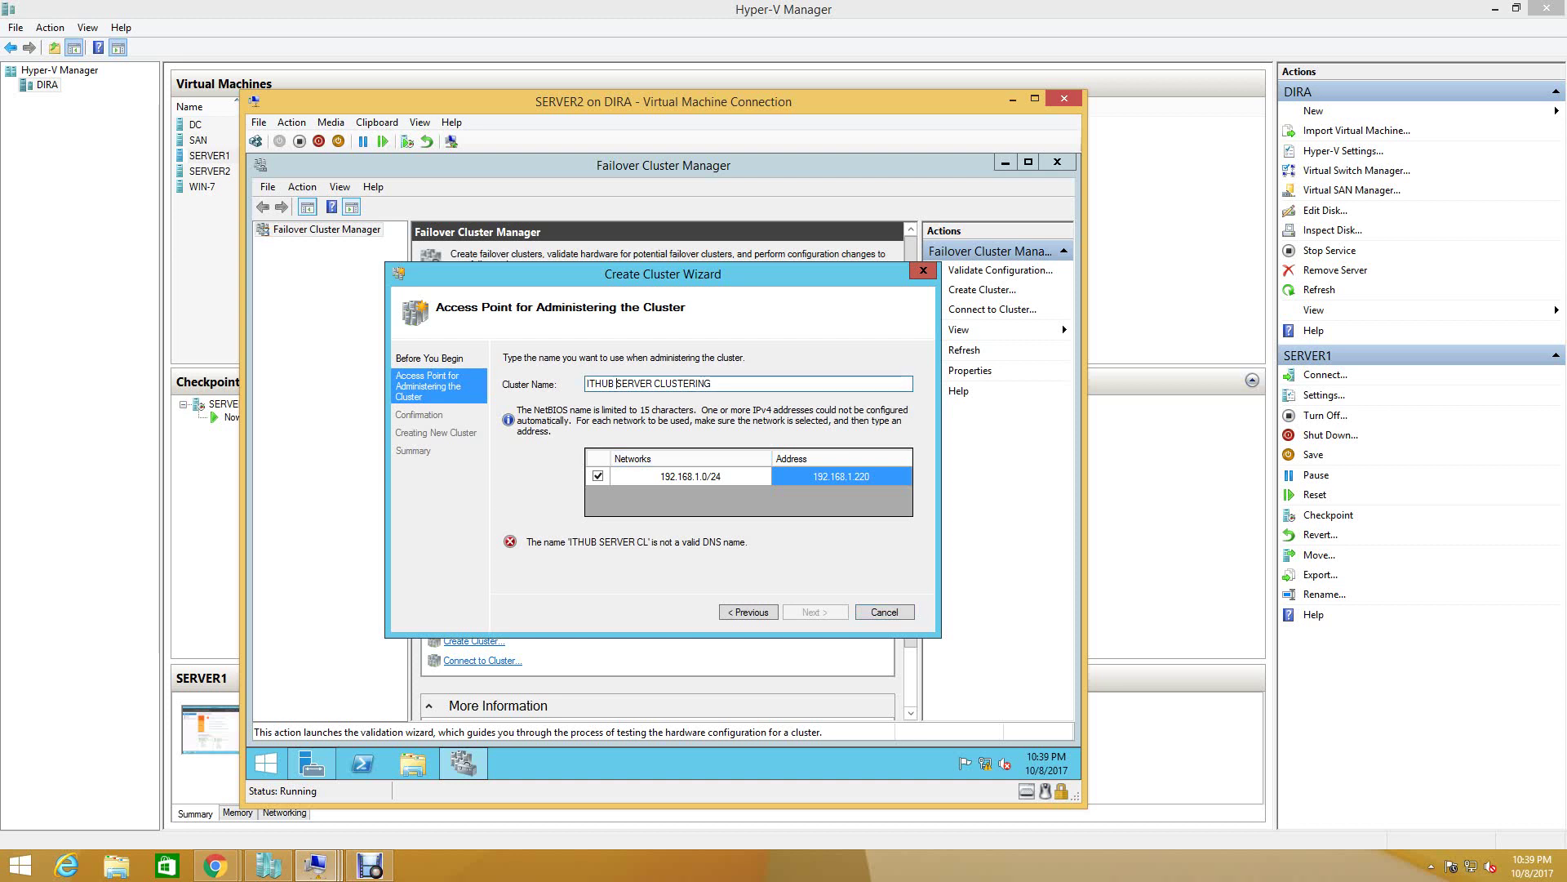
key("BackSpace")
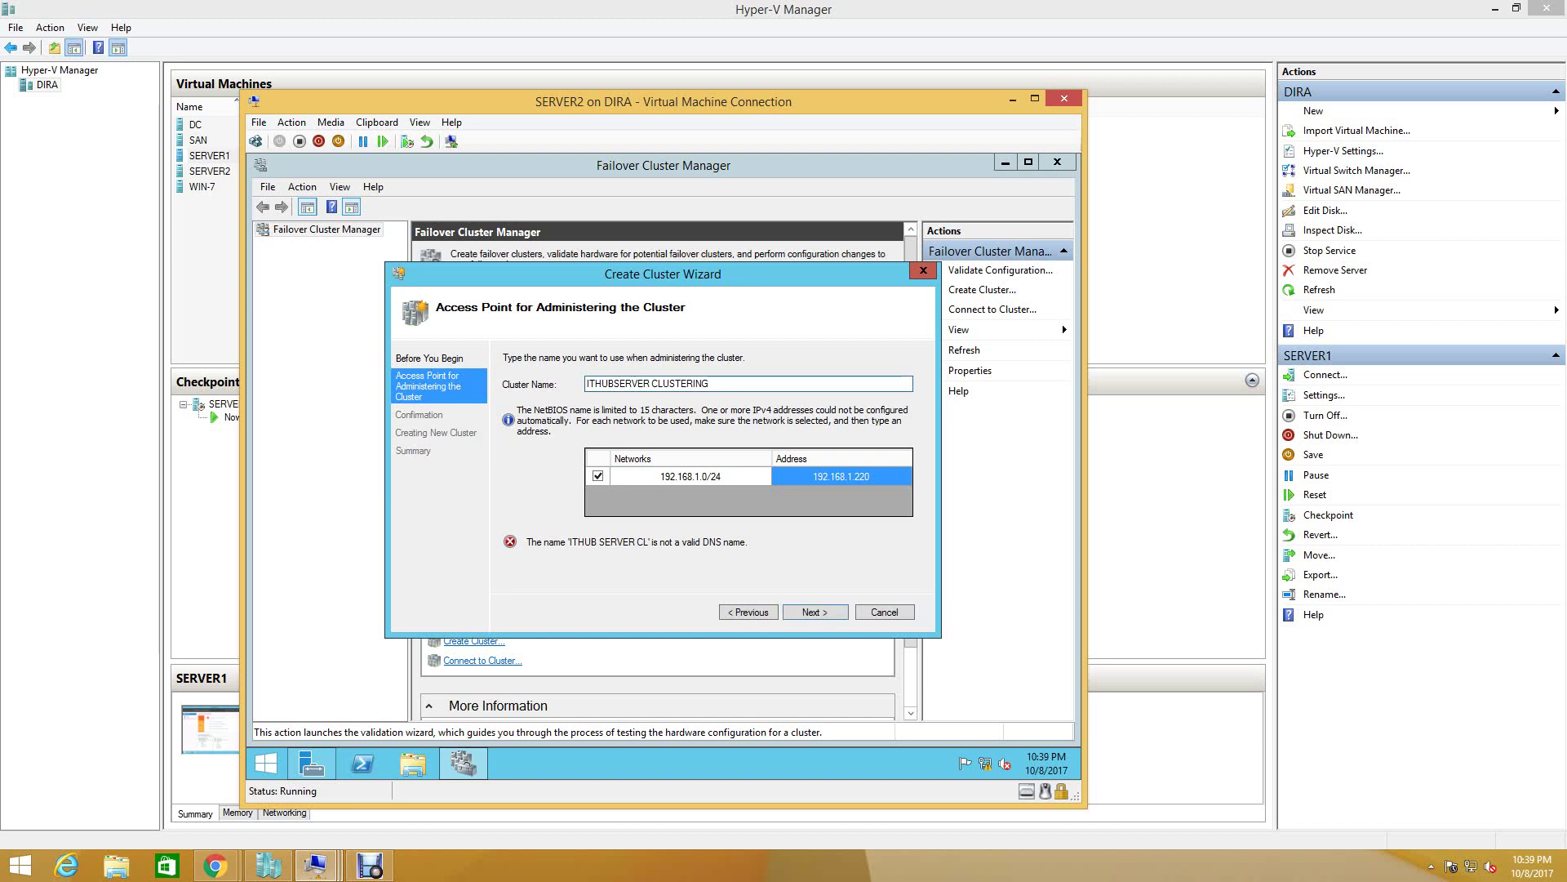
type("-")
type("-")
key("Return")
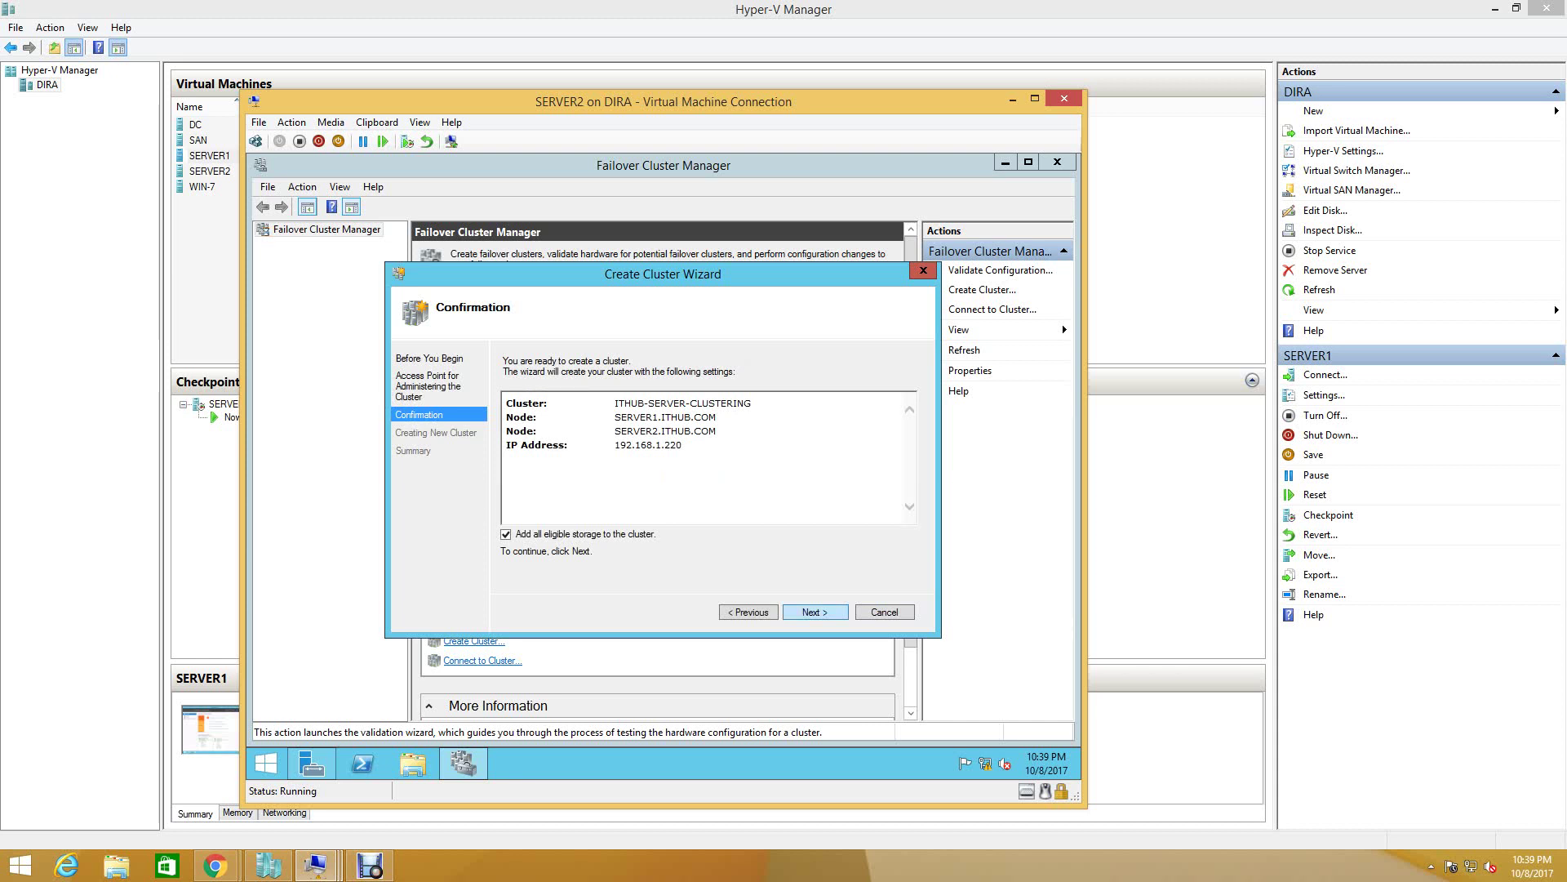
- Confirm the settings with 'Add all eligible storage' kept and build the cluster from SERVER1 and SERVER2
key("Return")
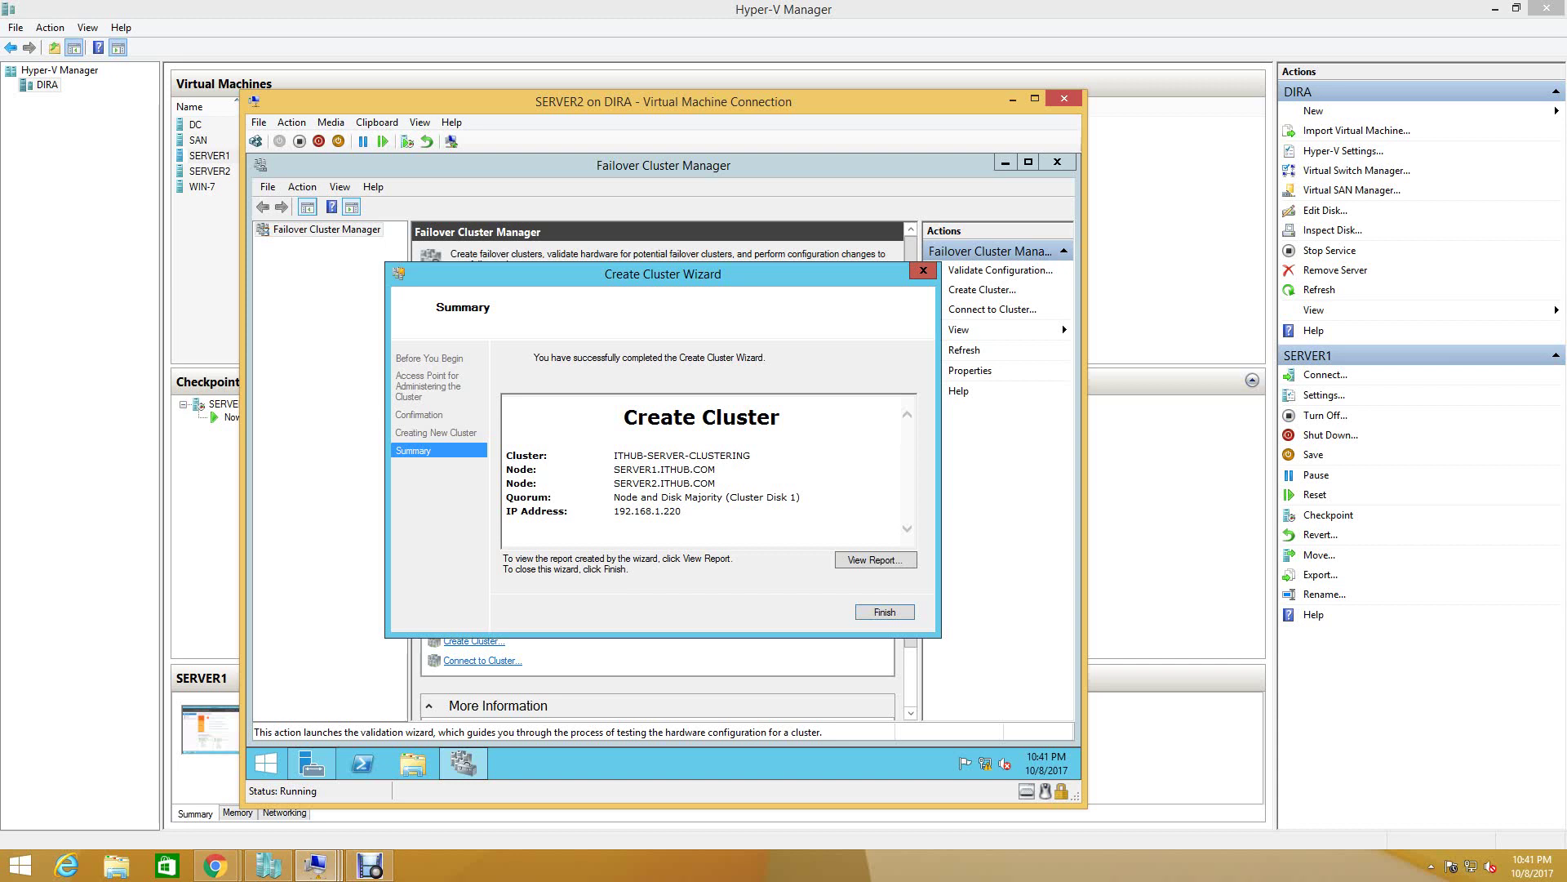
- Finish the Create Cluster Wizard to show the ITHUB-SERVER-CLUSTERING summary
key("Return")
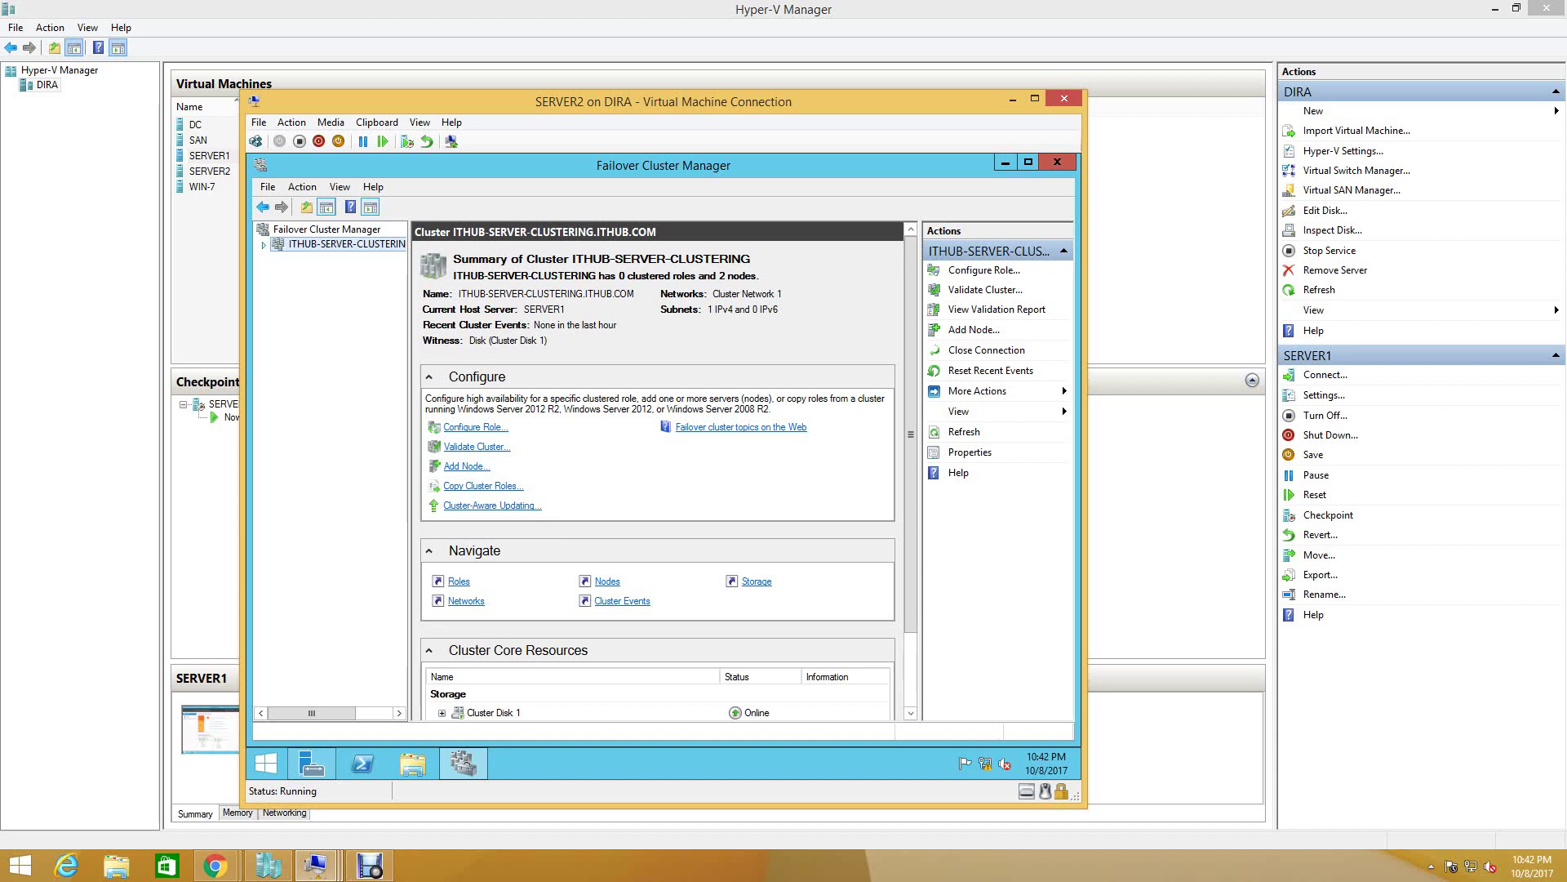
- Review the empty Roles list, both nodes Up, and the four online cluster disks under Storage > Disks
left_click(315, 258)
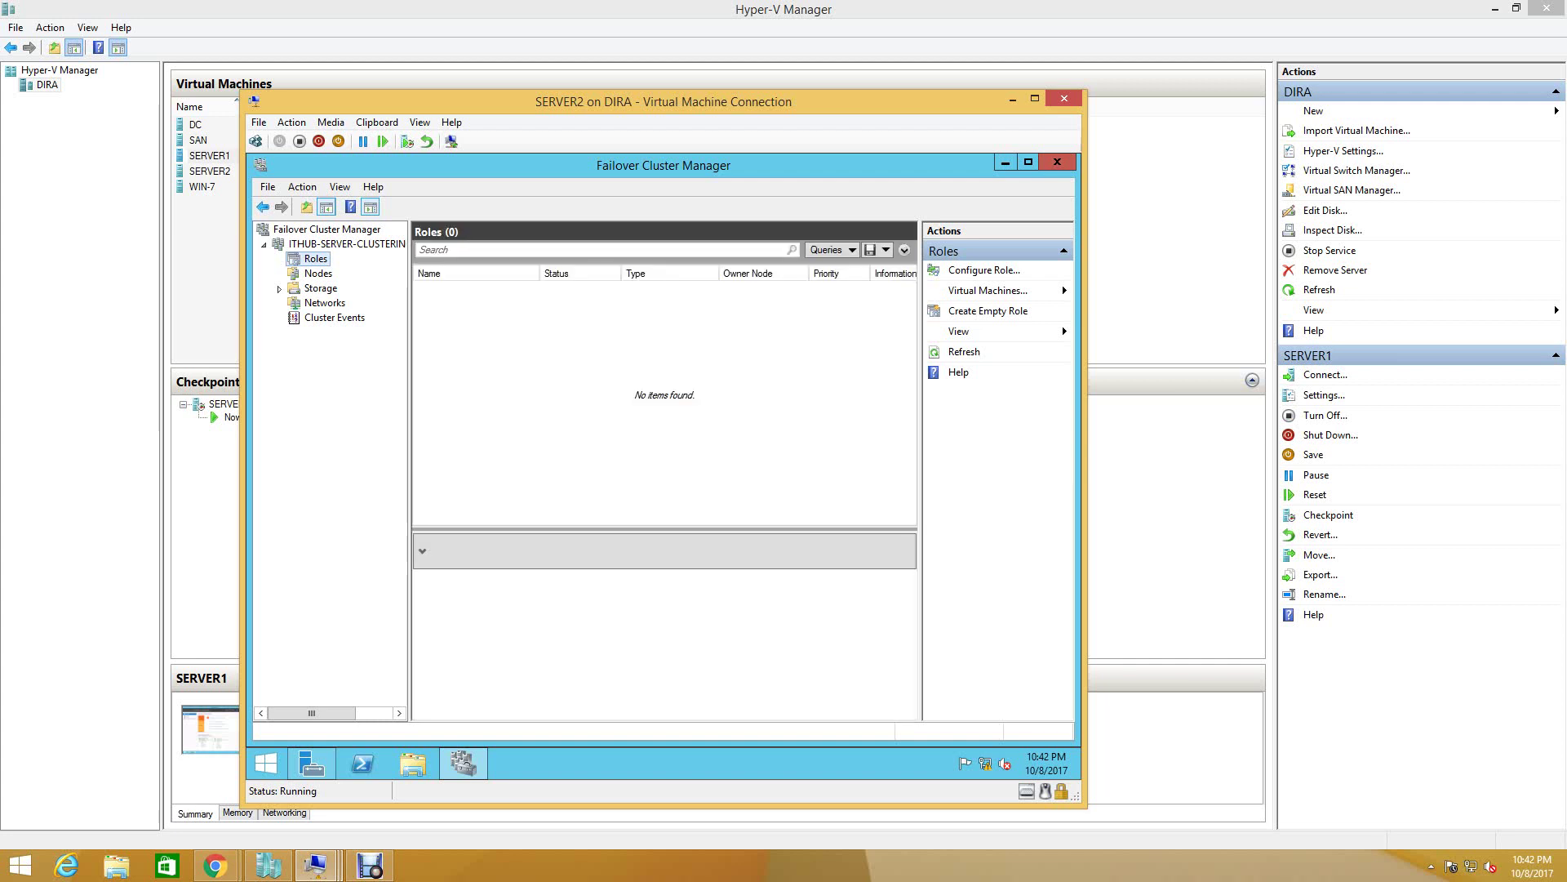
key("Down")
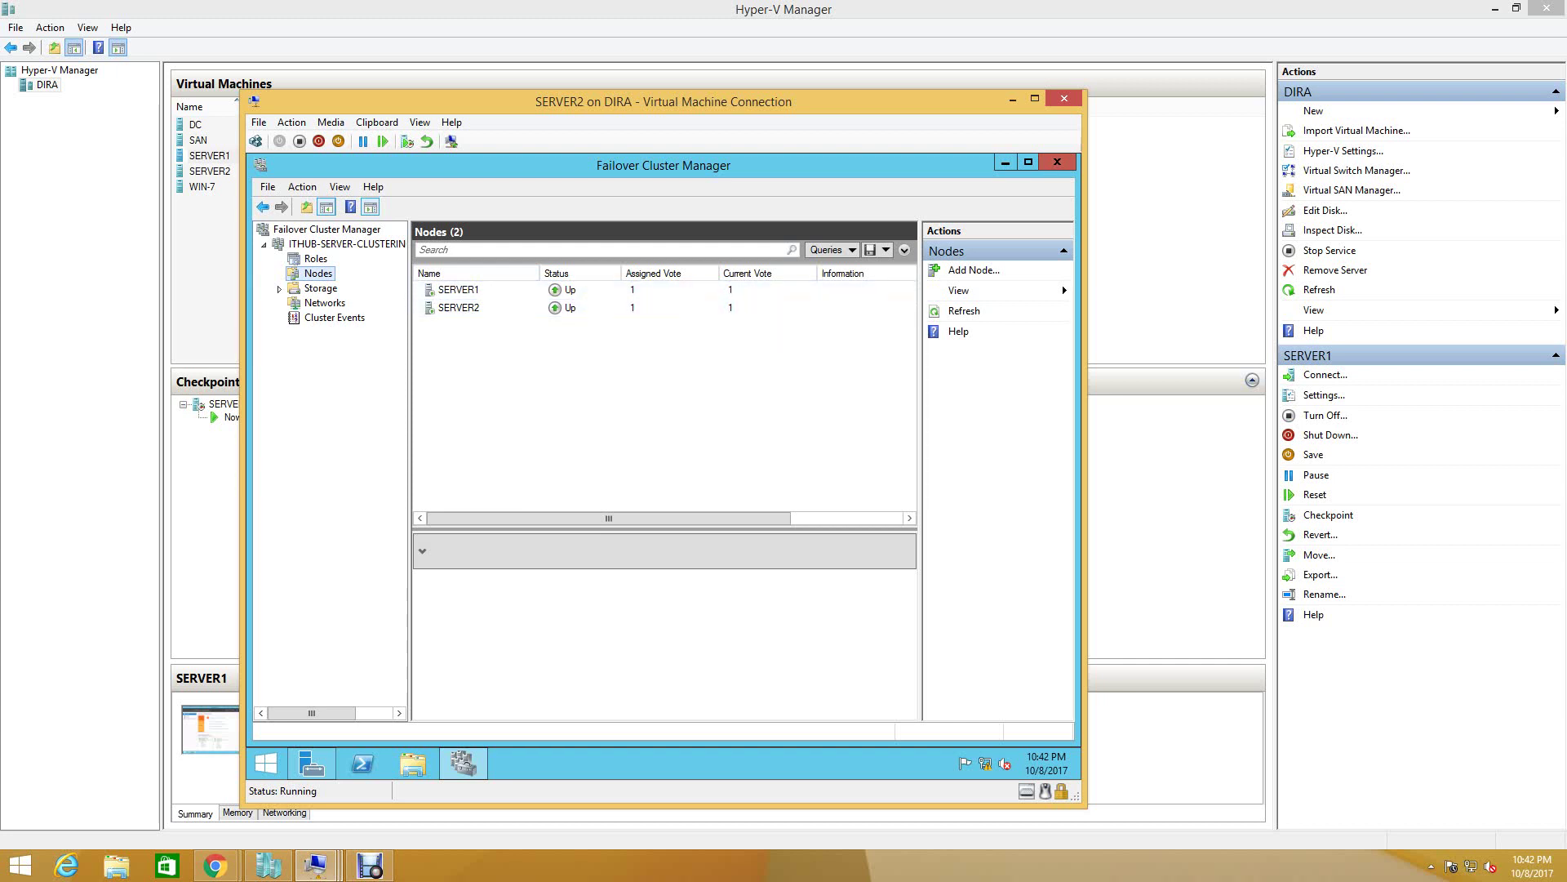
left_click(321, 288)
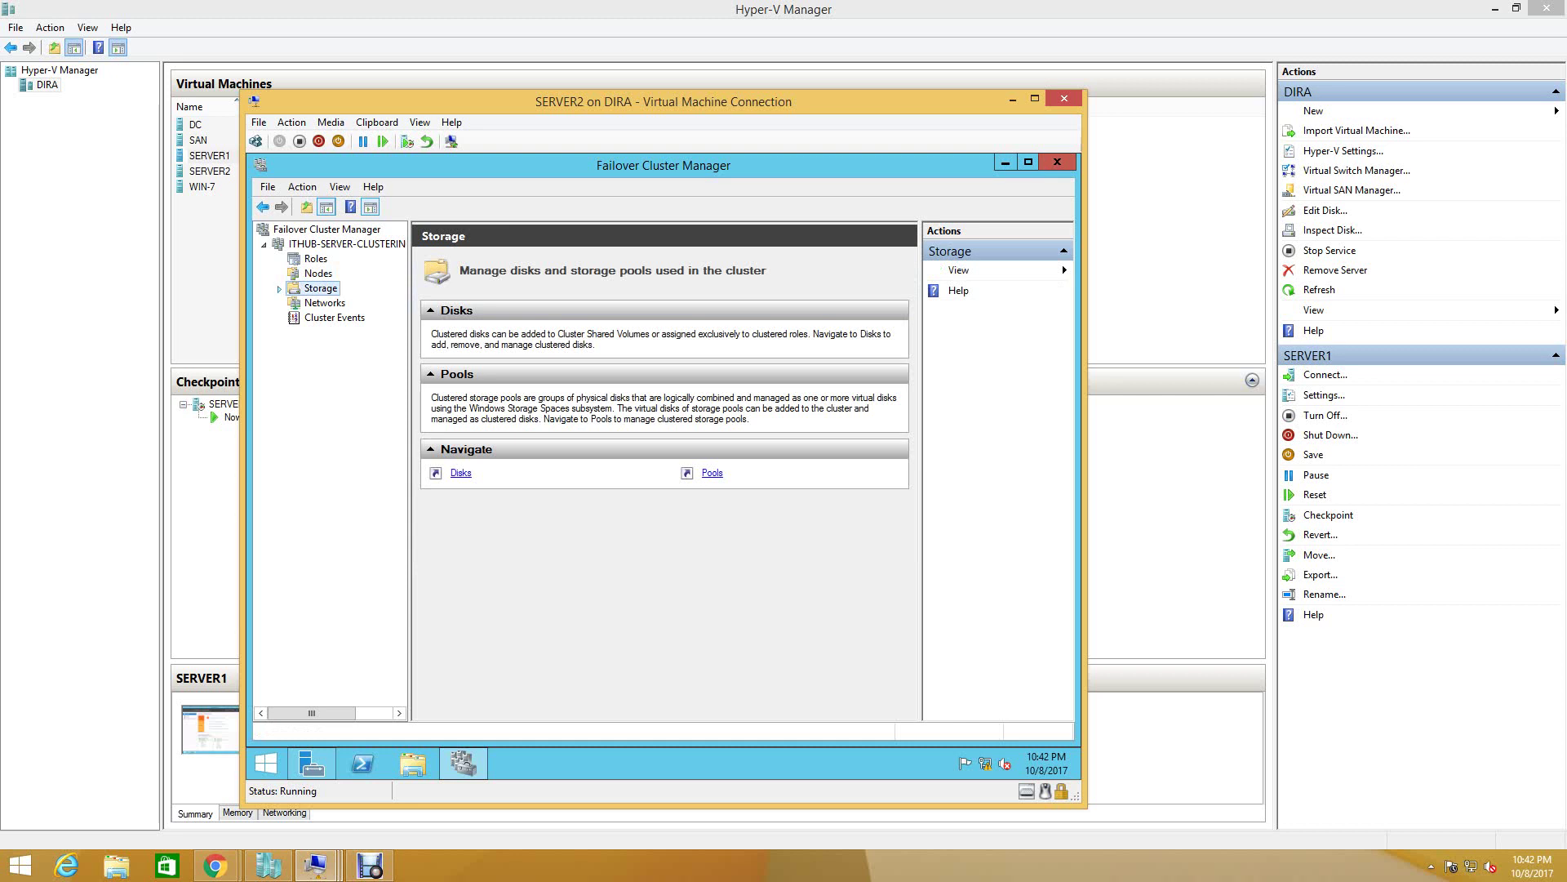
key("Right")
key("Down")
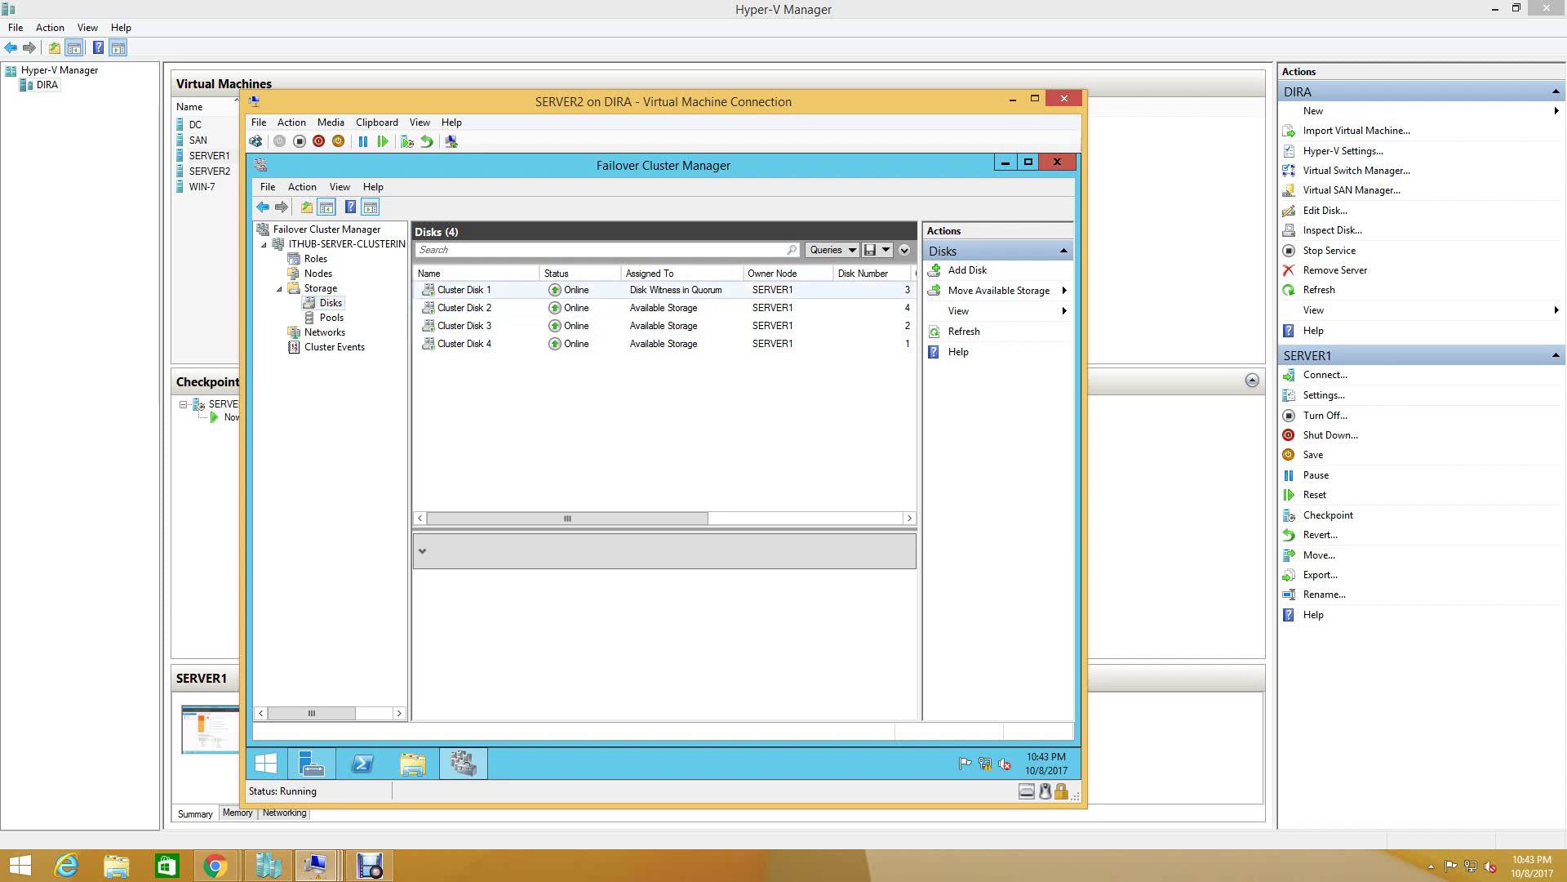
- Inspect the volume details of Cluster Disks 1 through 4
left_click(464, 290)
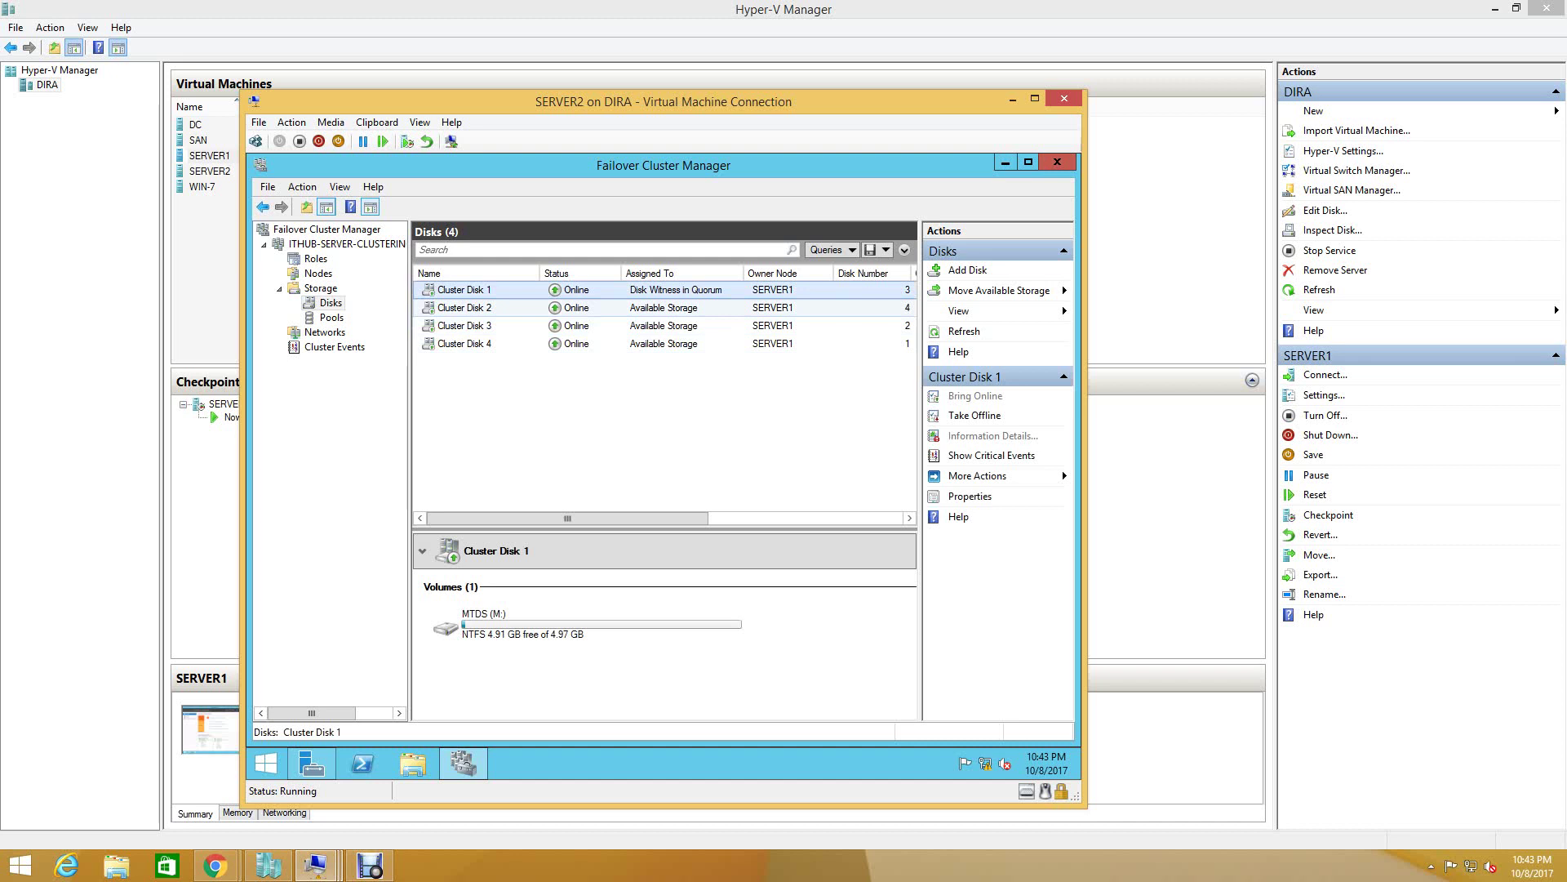
left_click(463, 307)
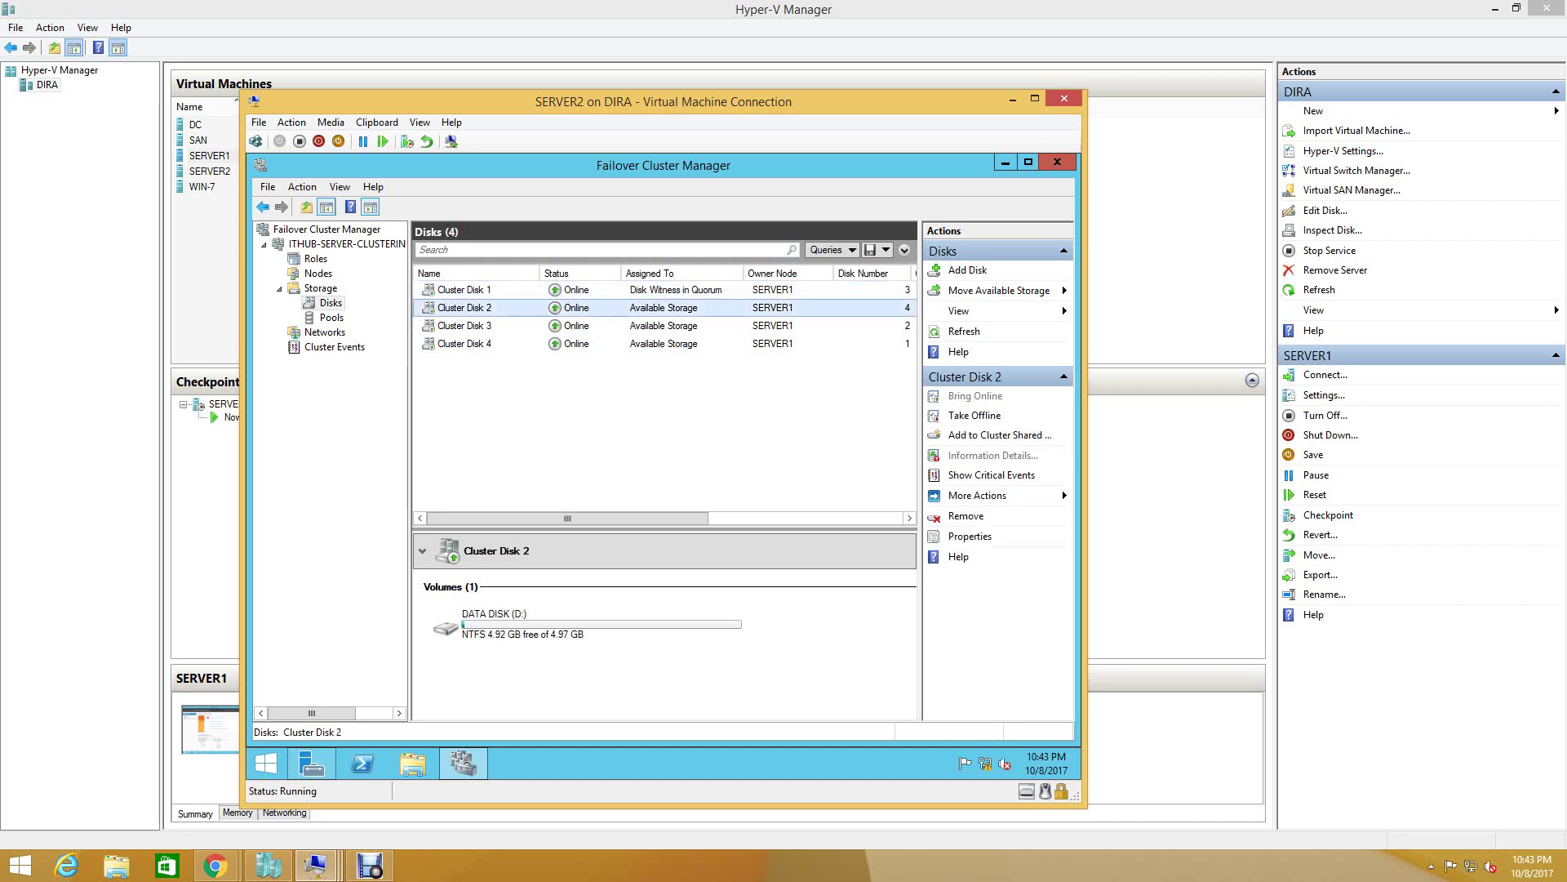
left_click(464, 325)
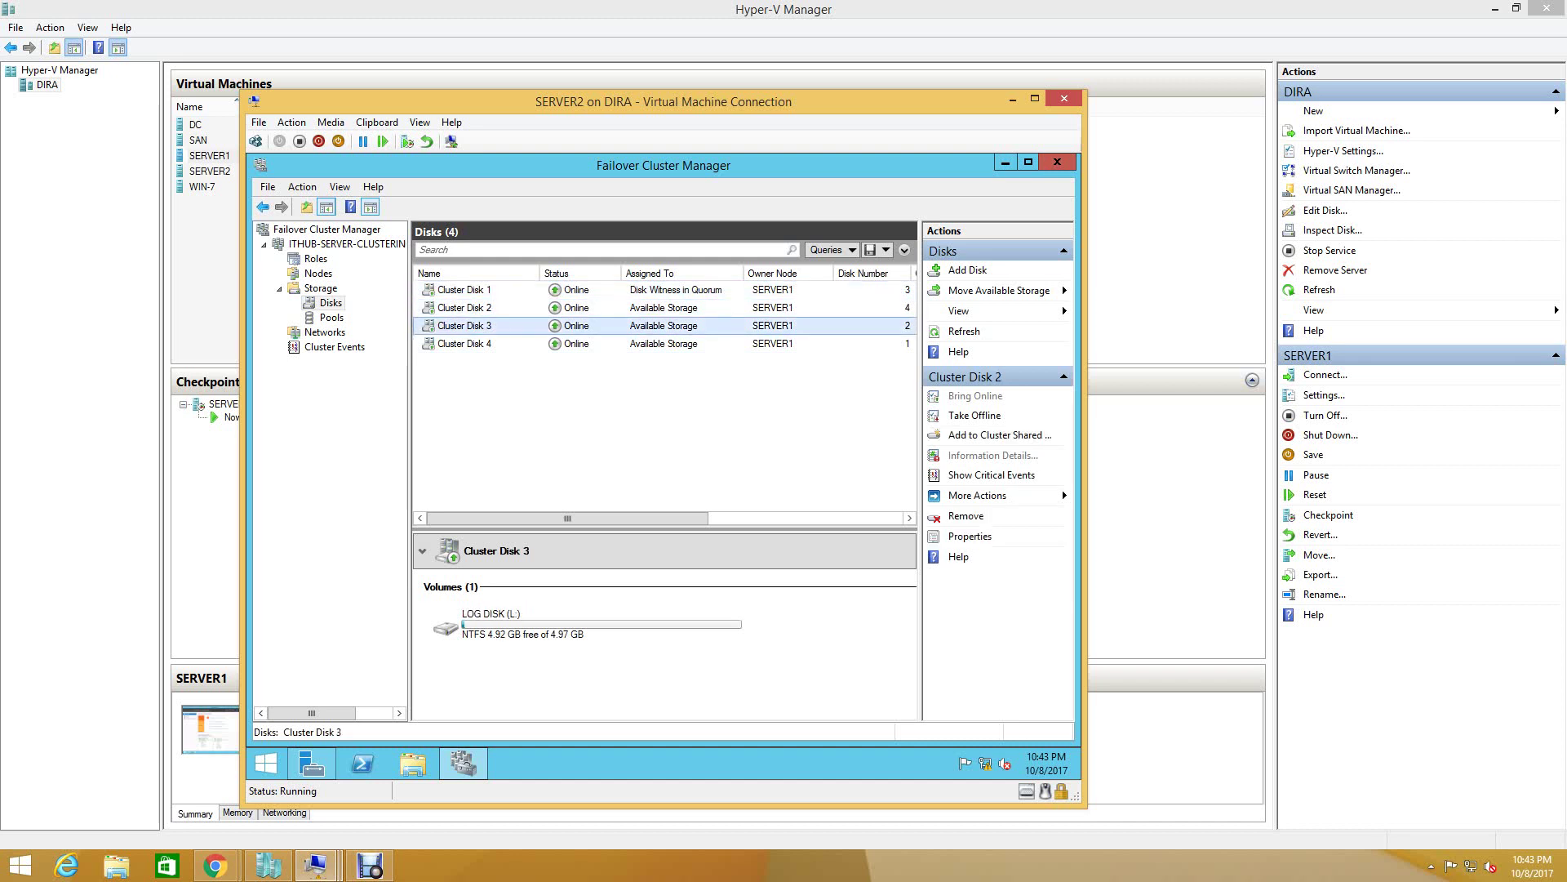
left_click(464, 344)
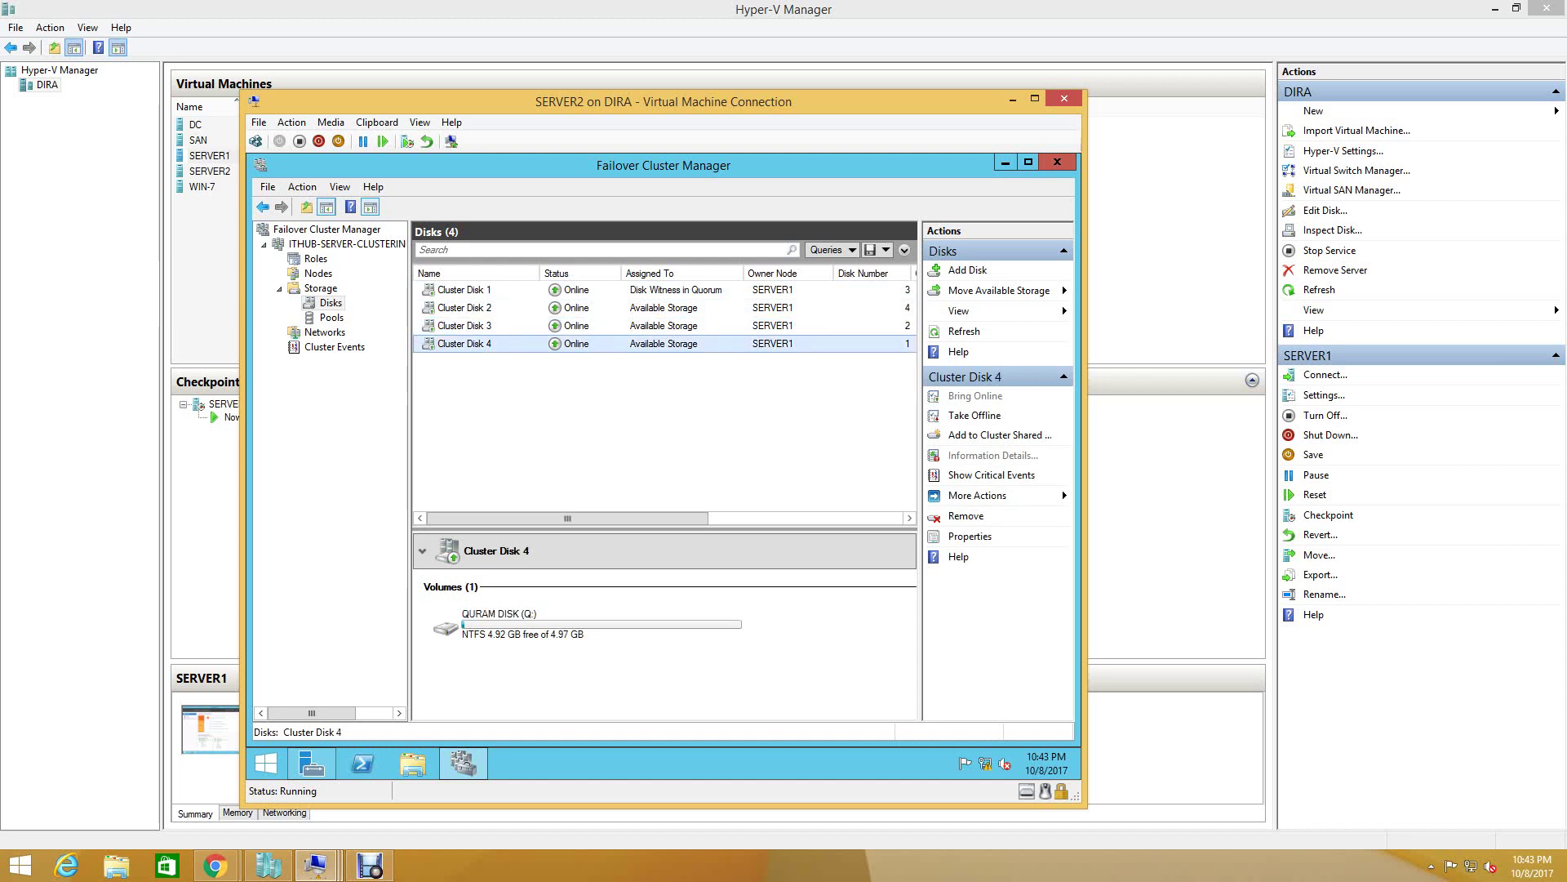
right_click(566, 344)
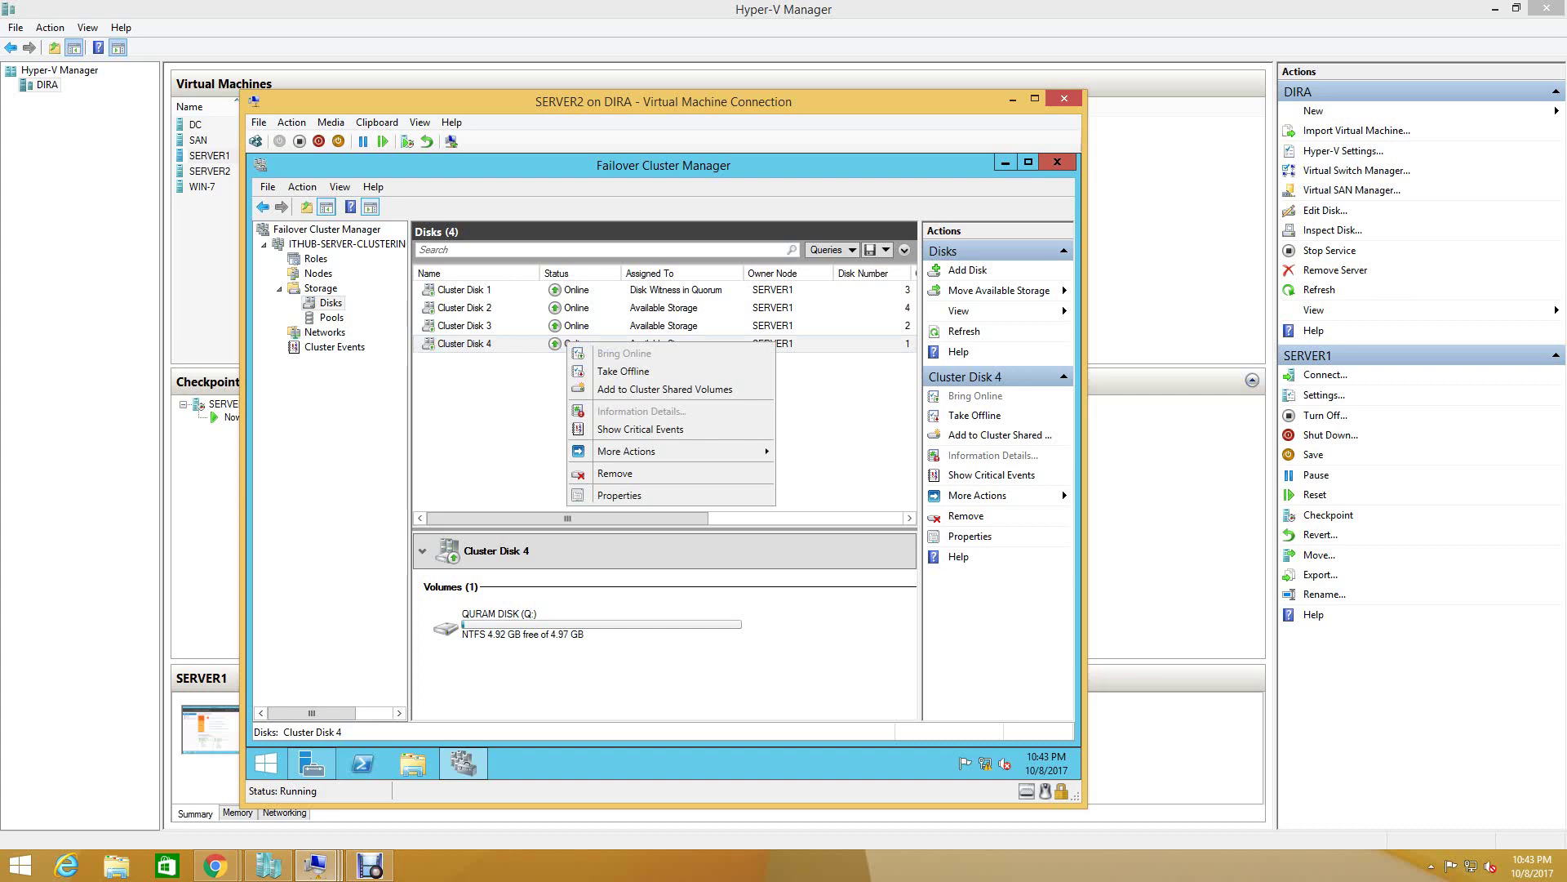
key("Escape")
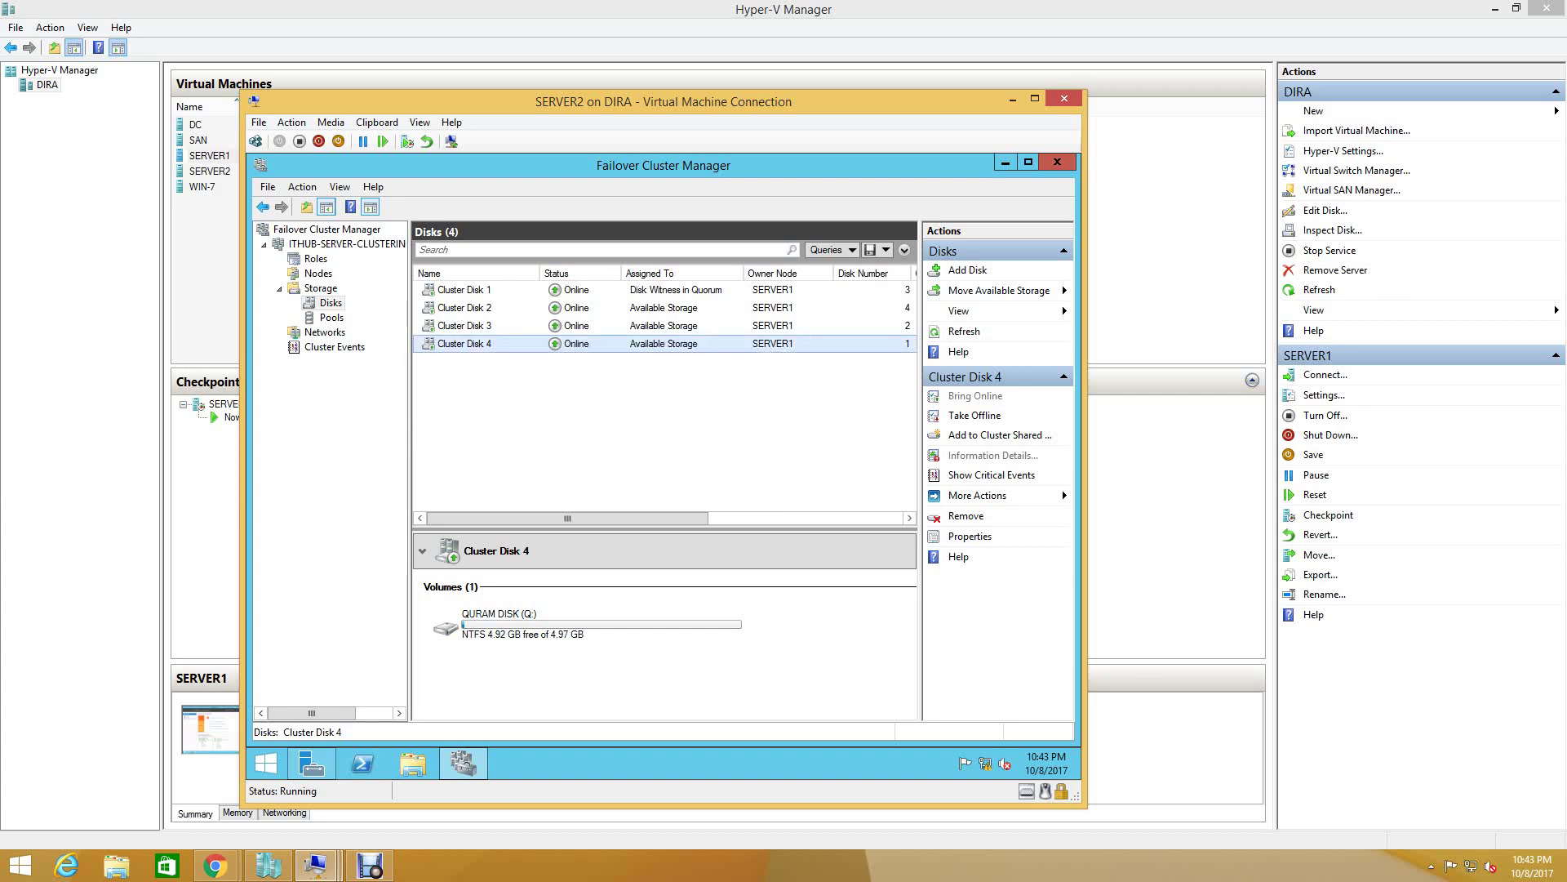
- Show the cluster's More Actions menu with Configure Cluster Quorum Settings
left_click(345, 243)
right_click(351, 247)
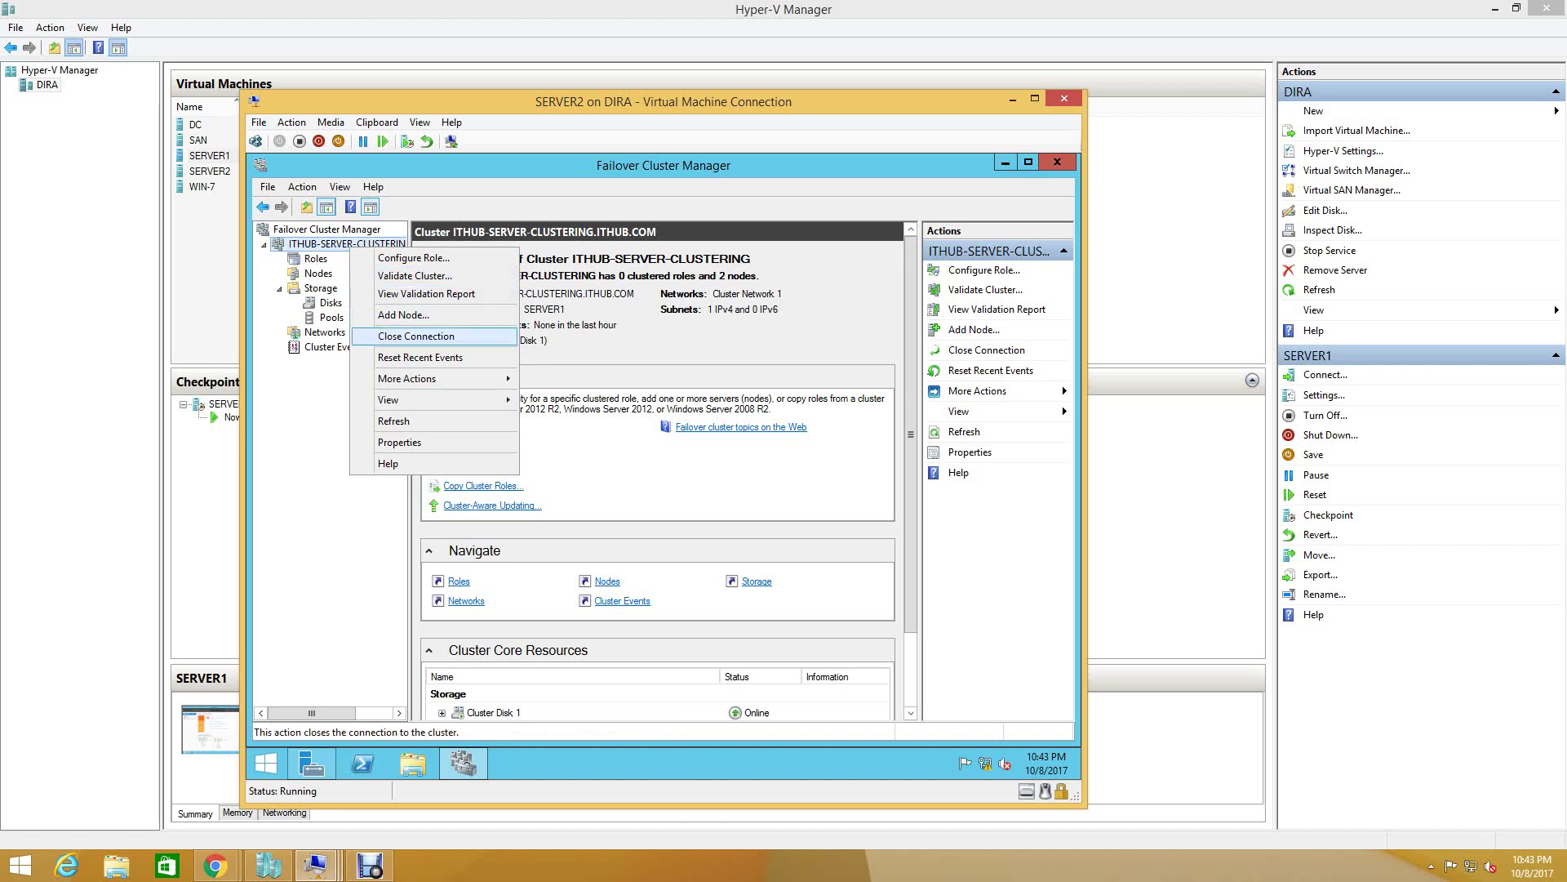
mouse_move(409, 378)
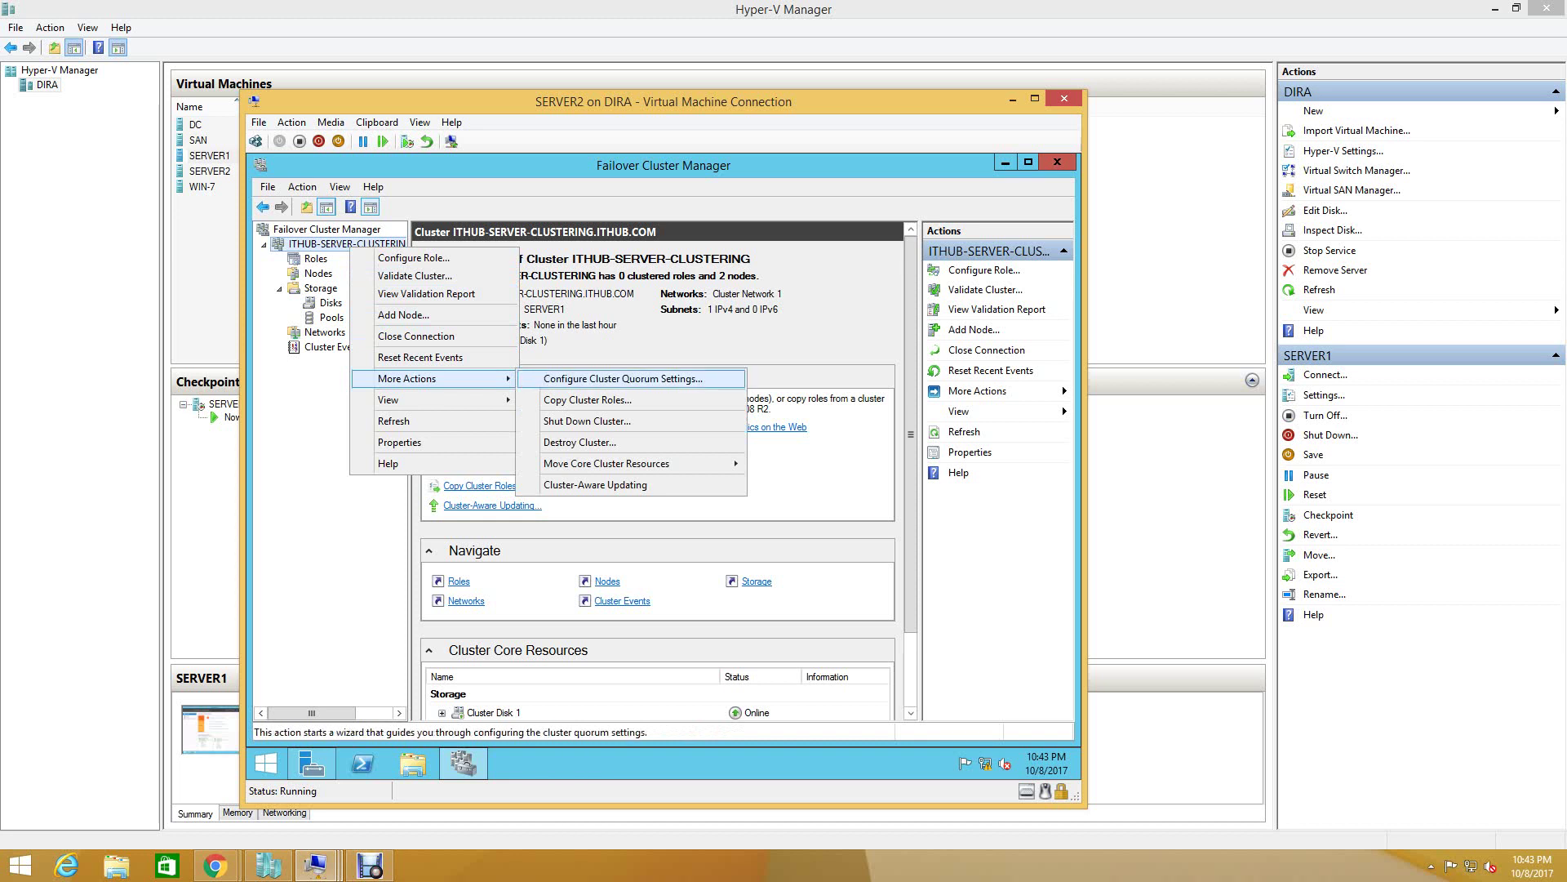
- Start Configure Cluster Quorum Settings and choose 'Select the quorum witness'
left_click(623, 378)
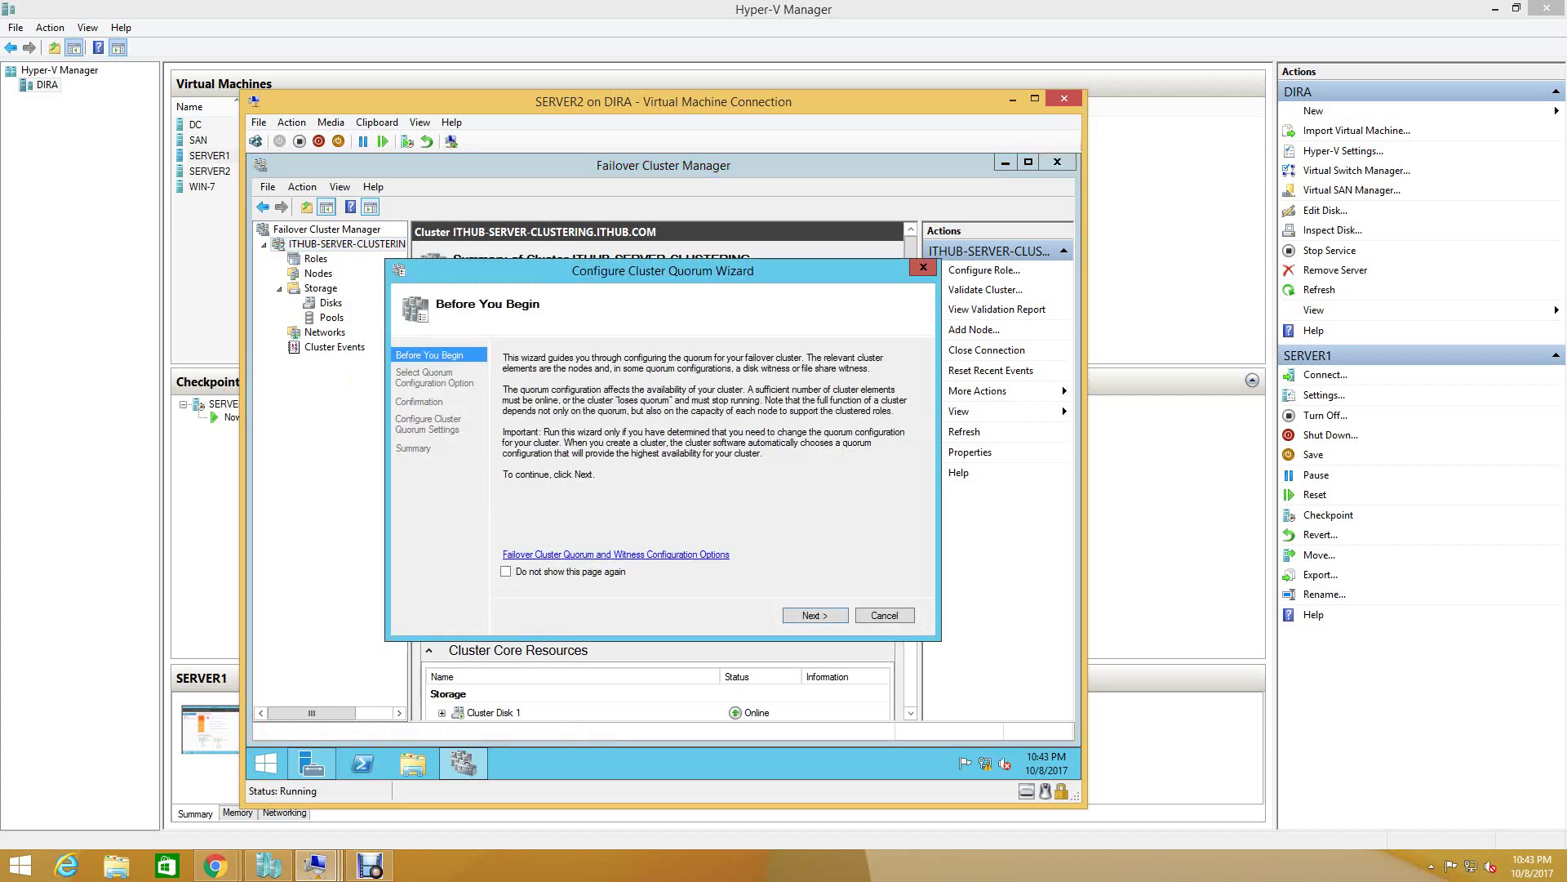
key("Return")
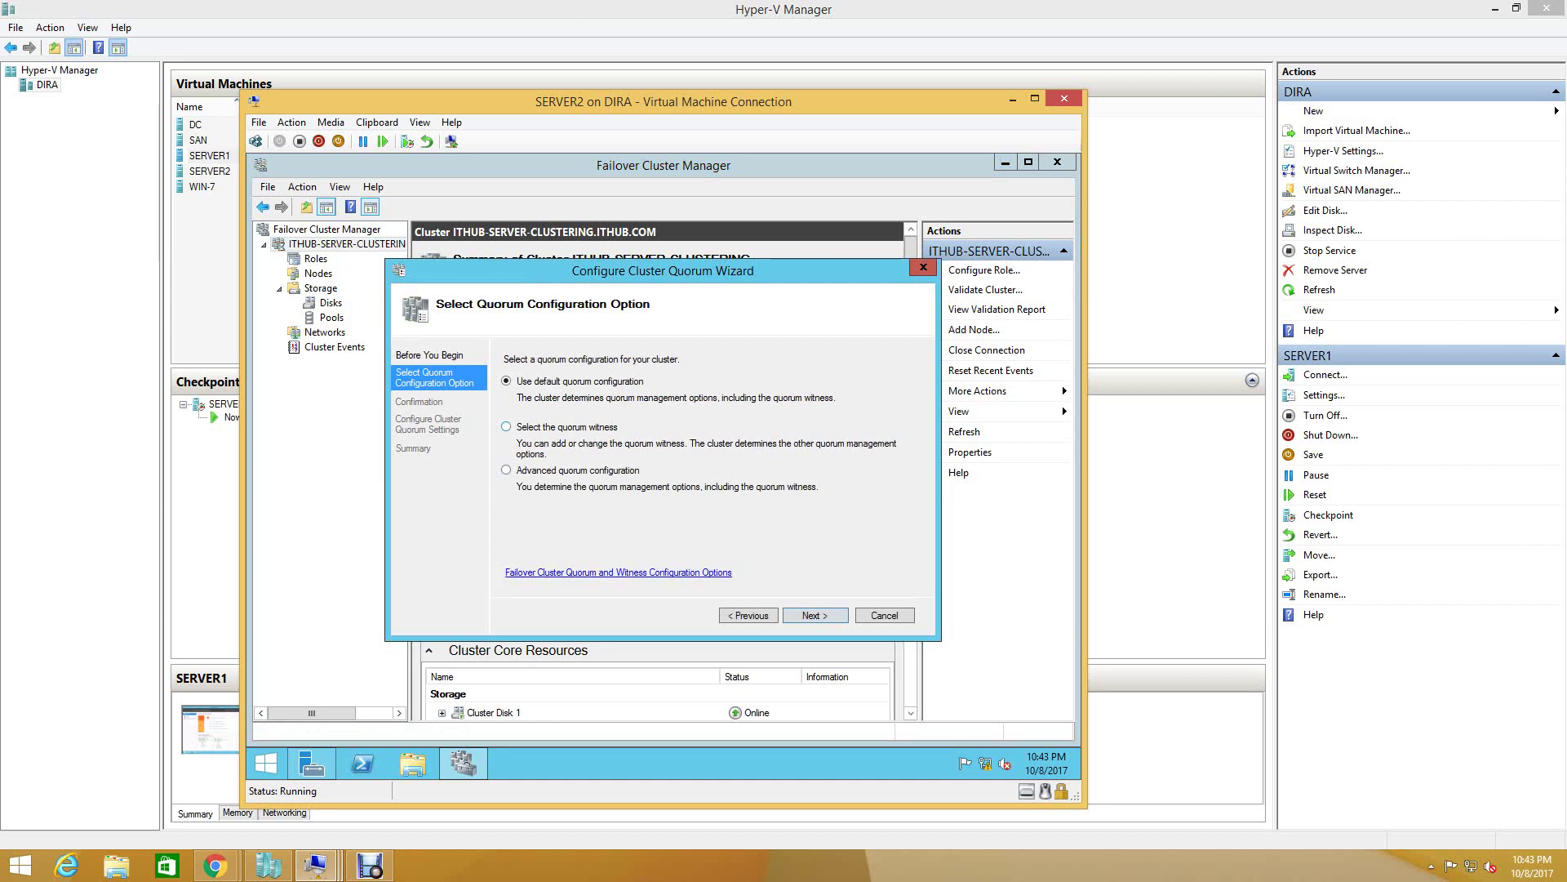
key("Down")
key("Return")
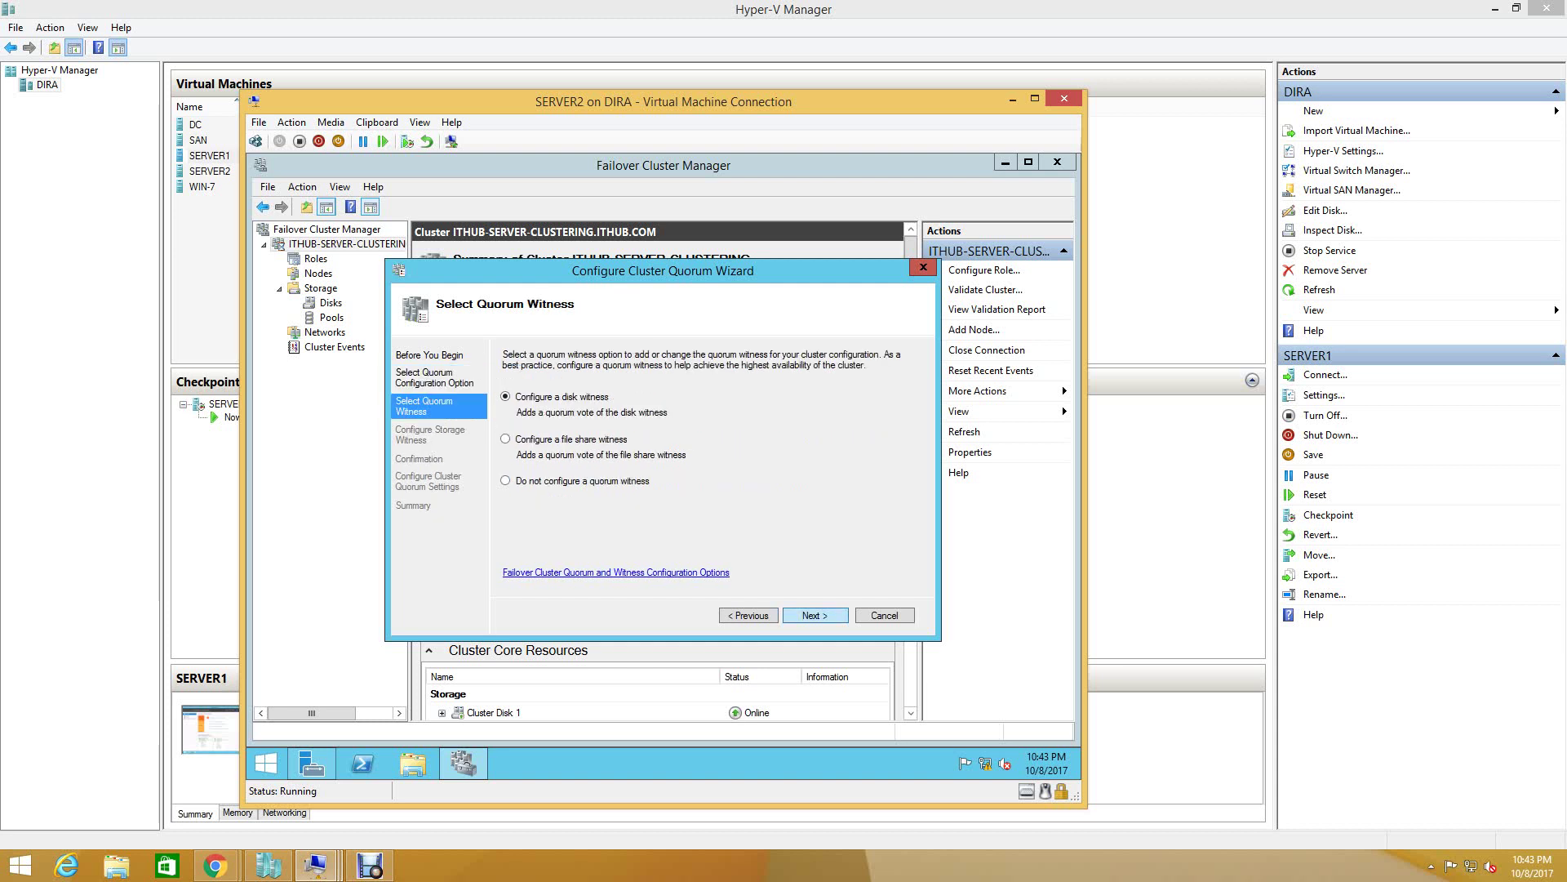
- Switch the disk witness from Cluster Disk 1 to Cluster Disk 4 and reach confirmation
key("Return")
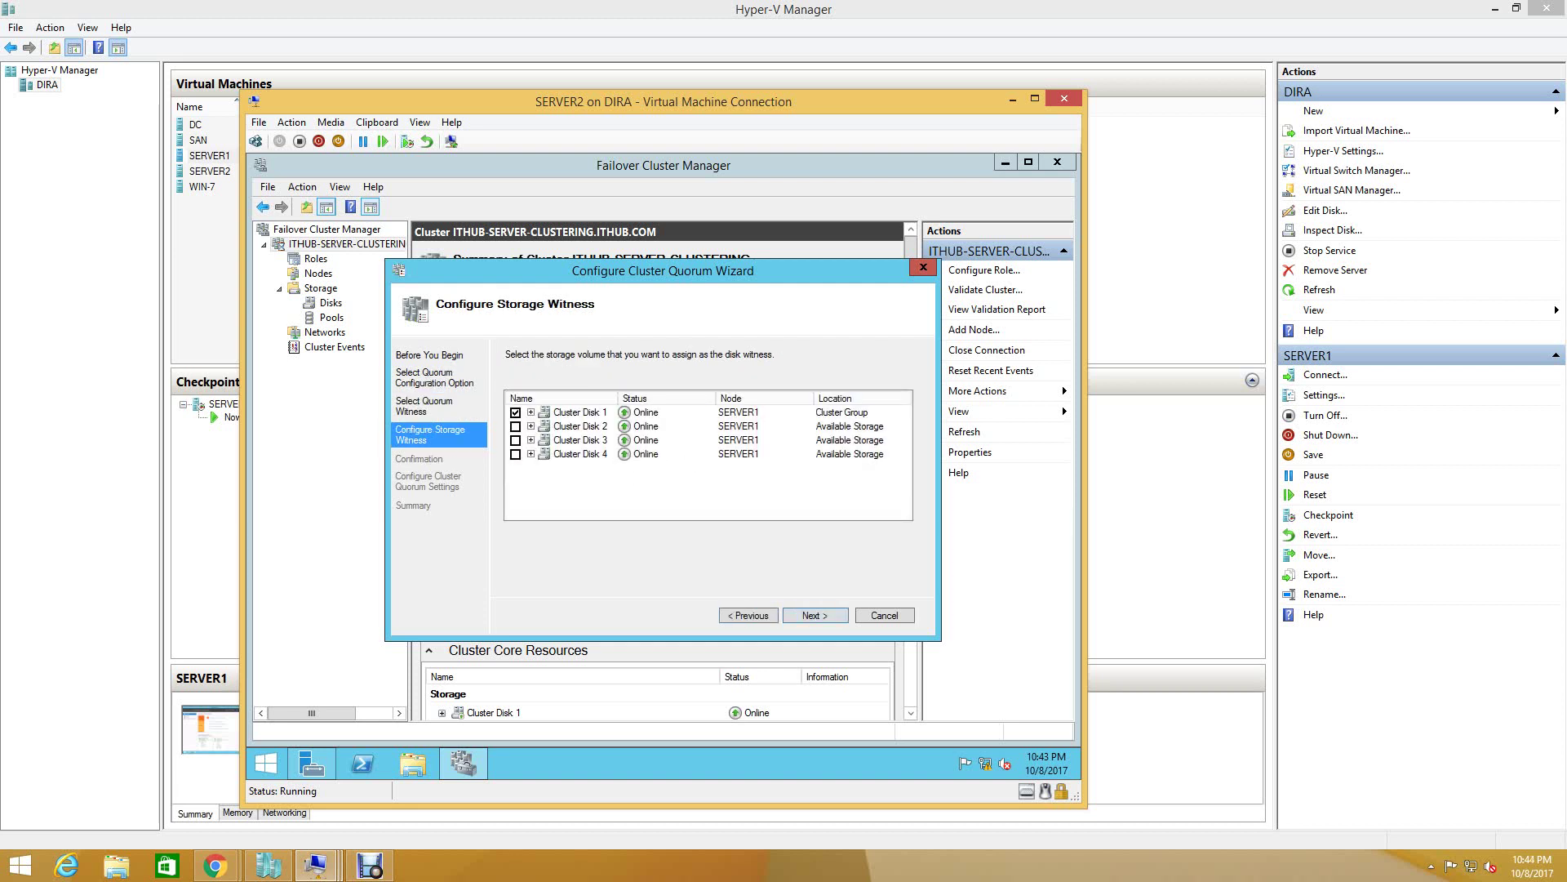
left_click(516, 412)
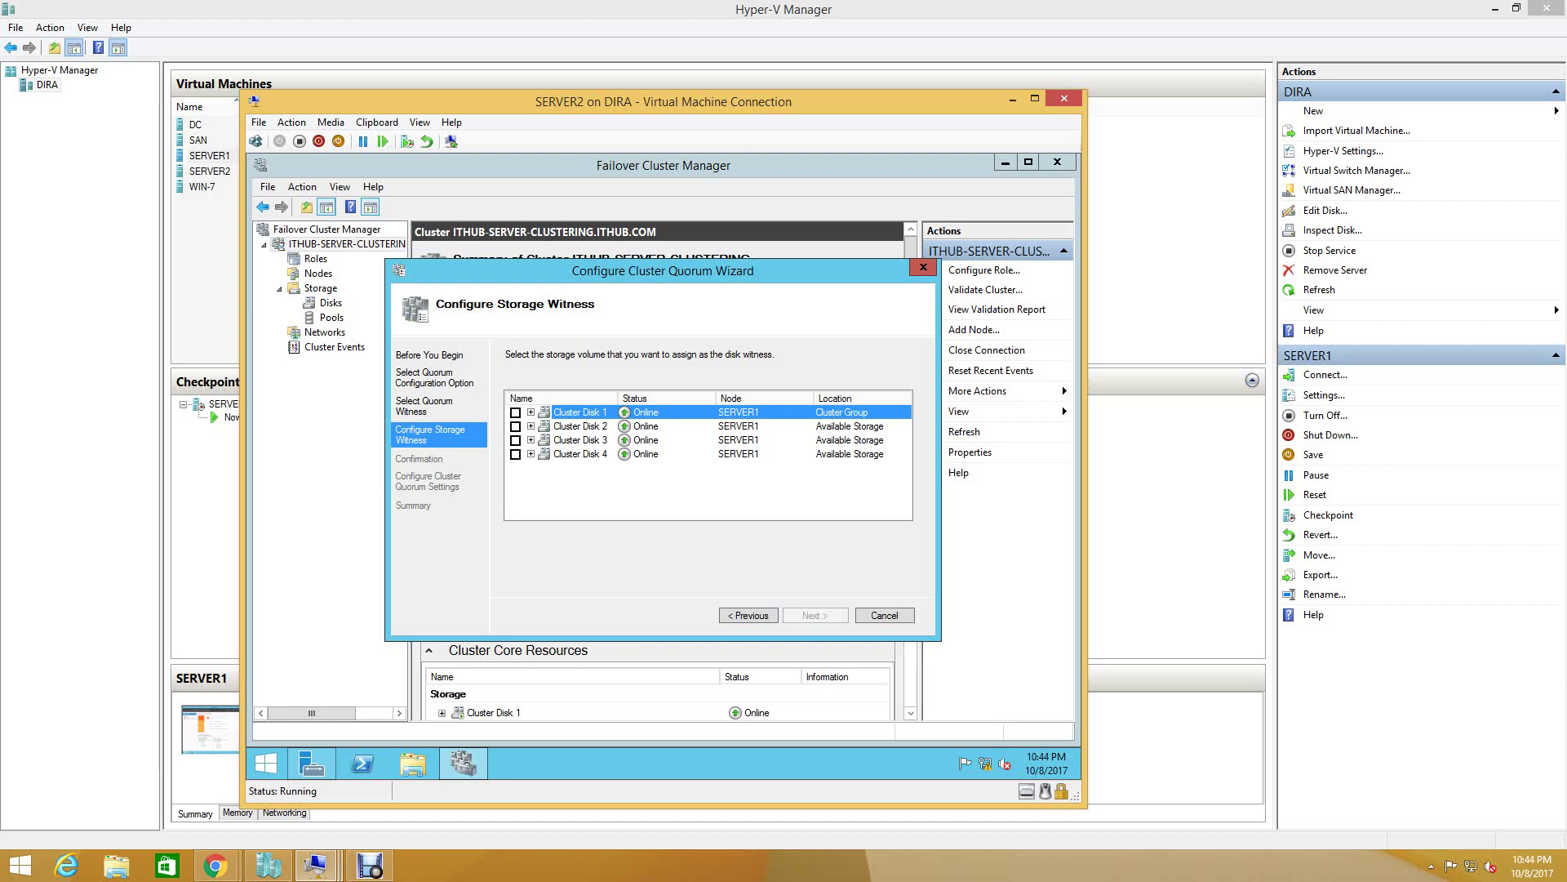
left_click(579, 454)
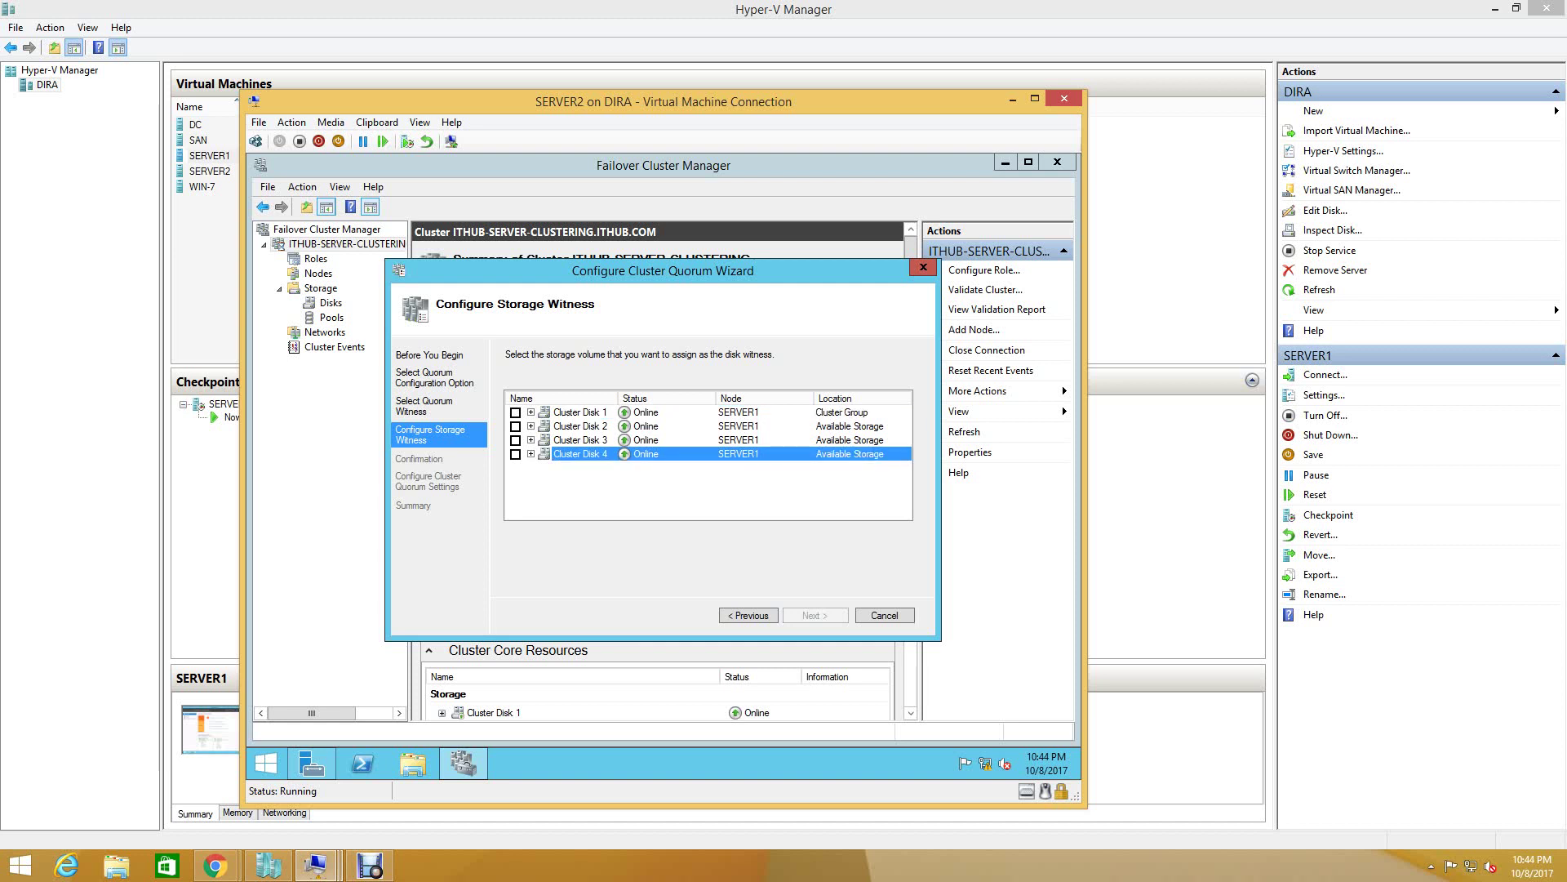
key("space")
key("Return")
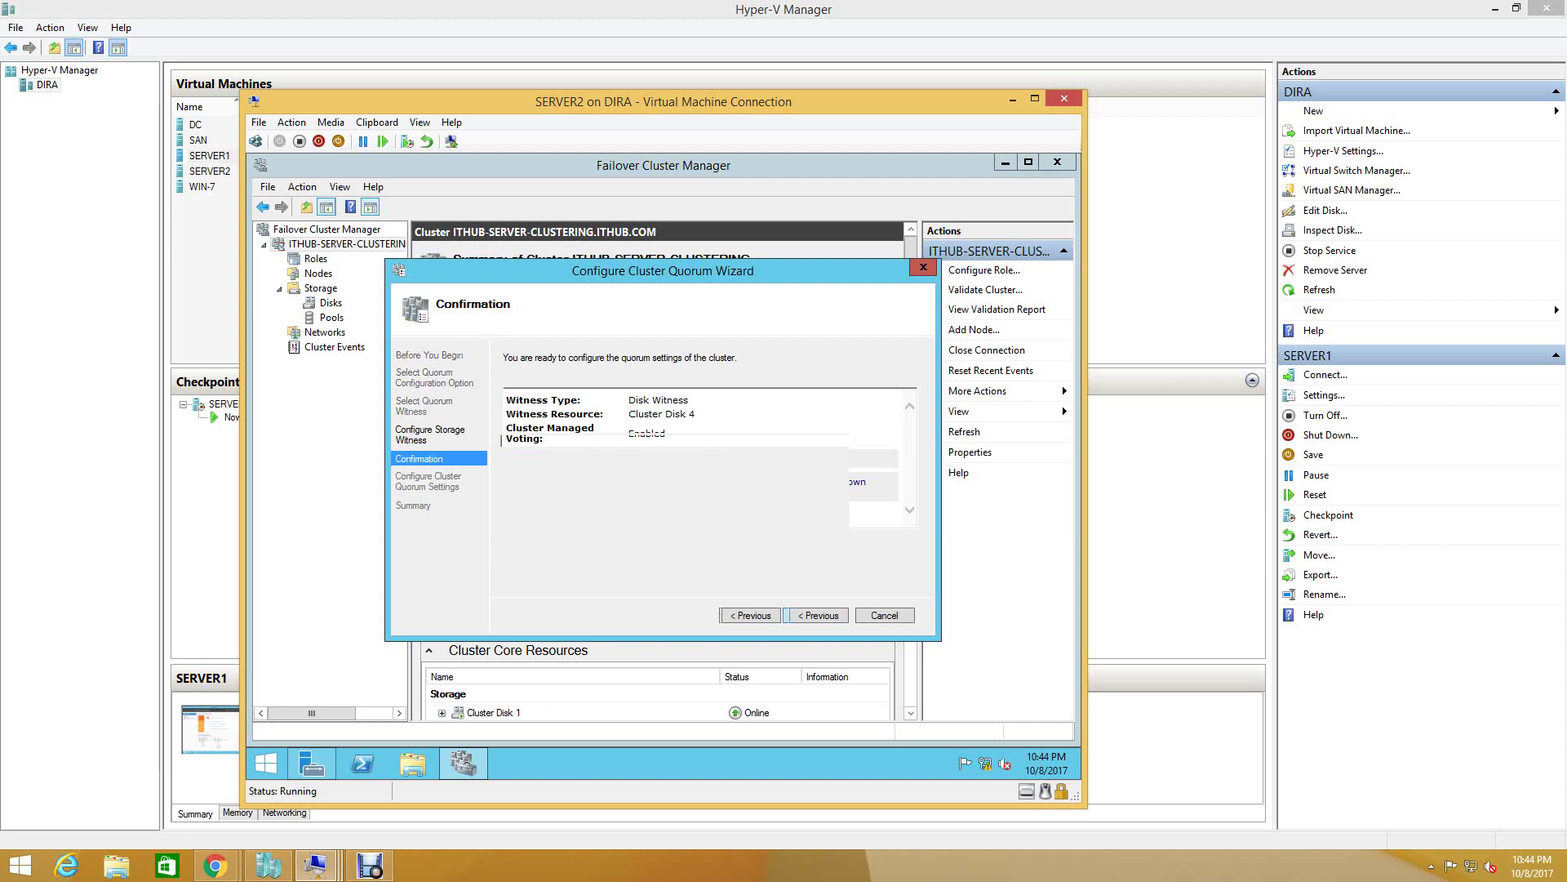
- Apply the Cluster Disk 4 disk witness quorum settings and close the wizard
key("Return")
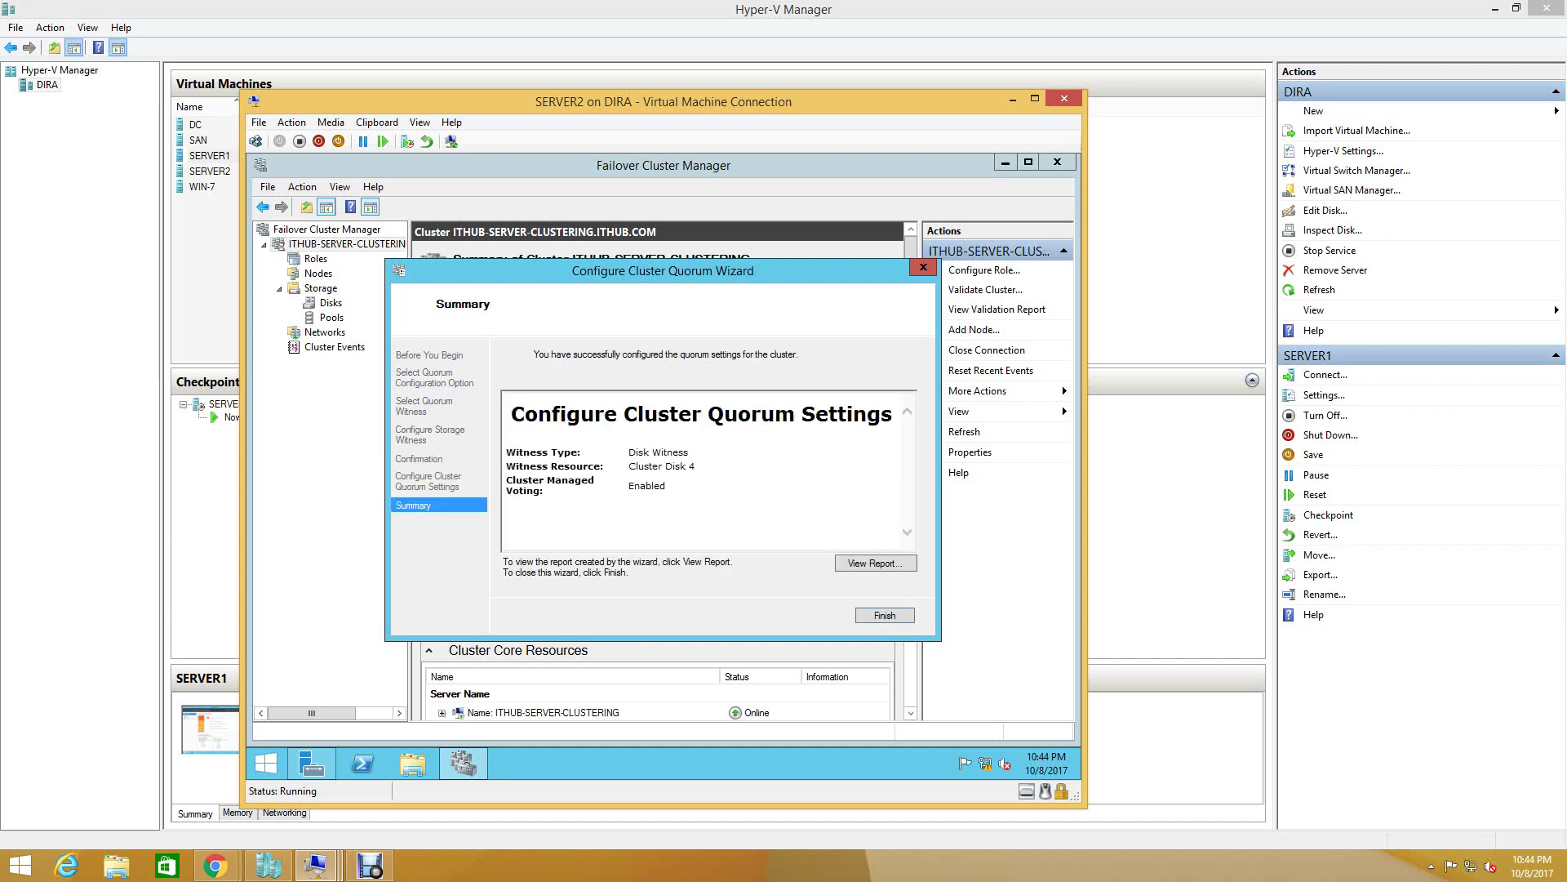
key("Return")
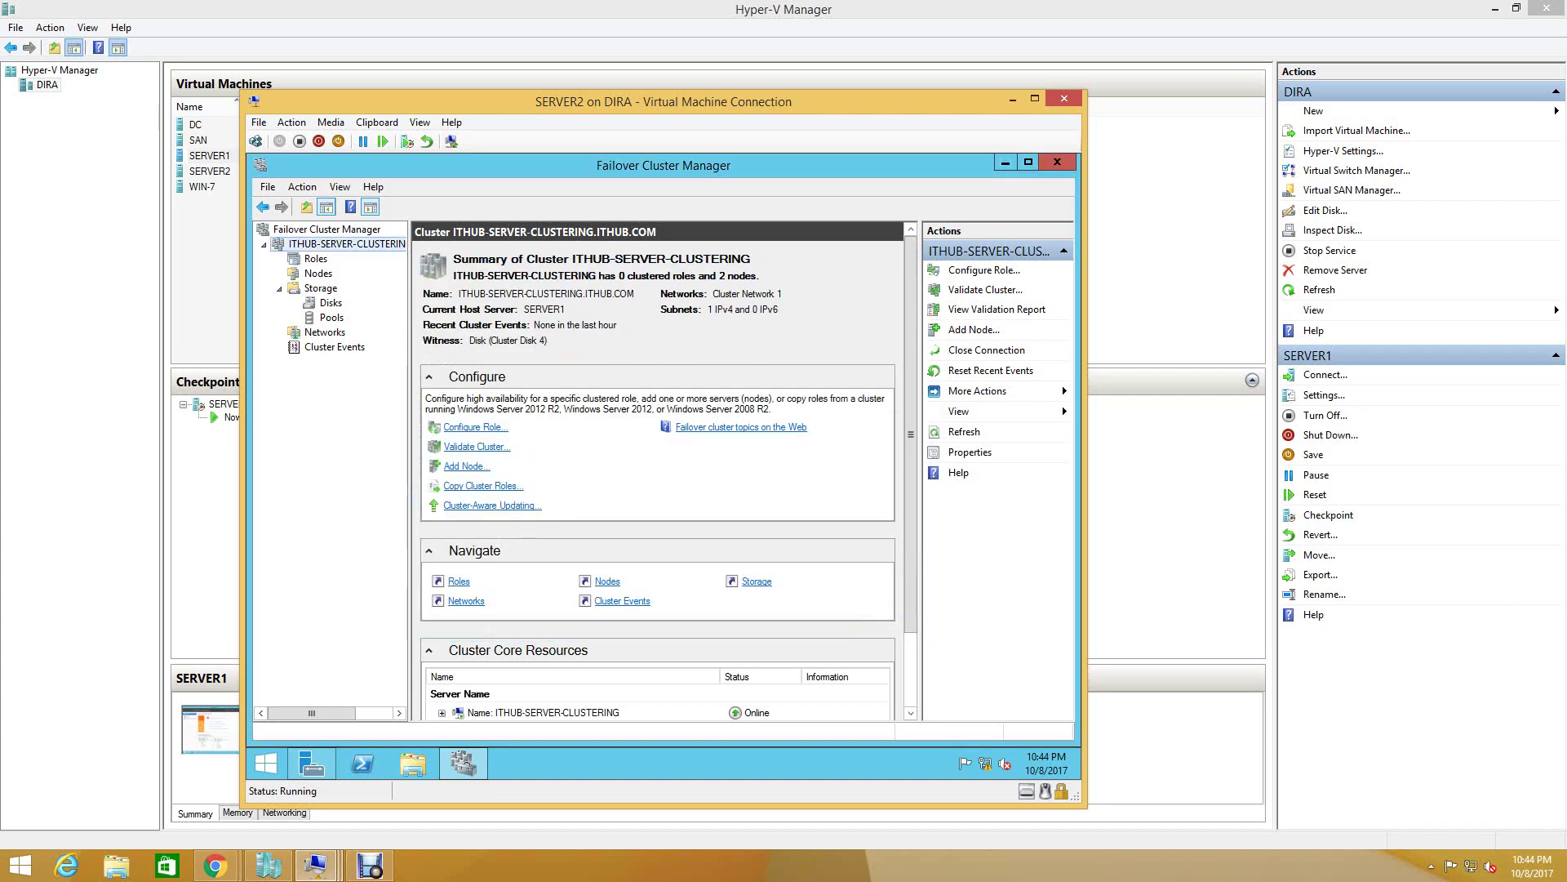
- Check Cluster Disk 4 on the Disks page, then review Nodes and return to Roles
left_click(331, 302)
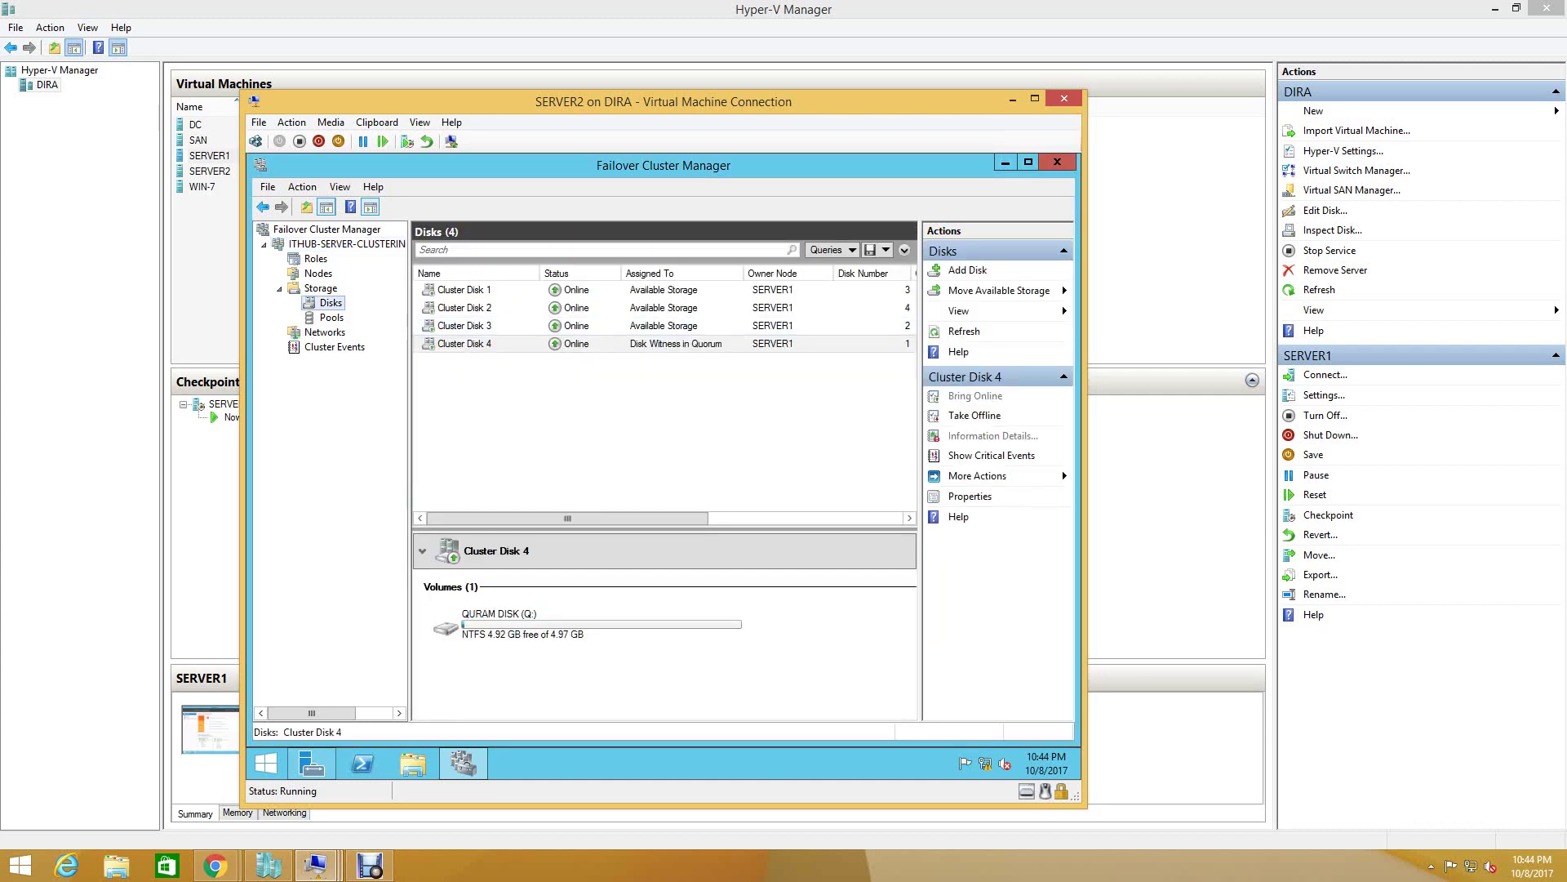
left_click(464, 343)
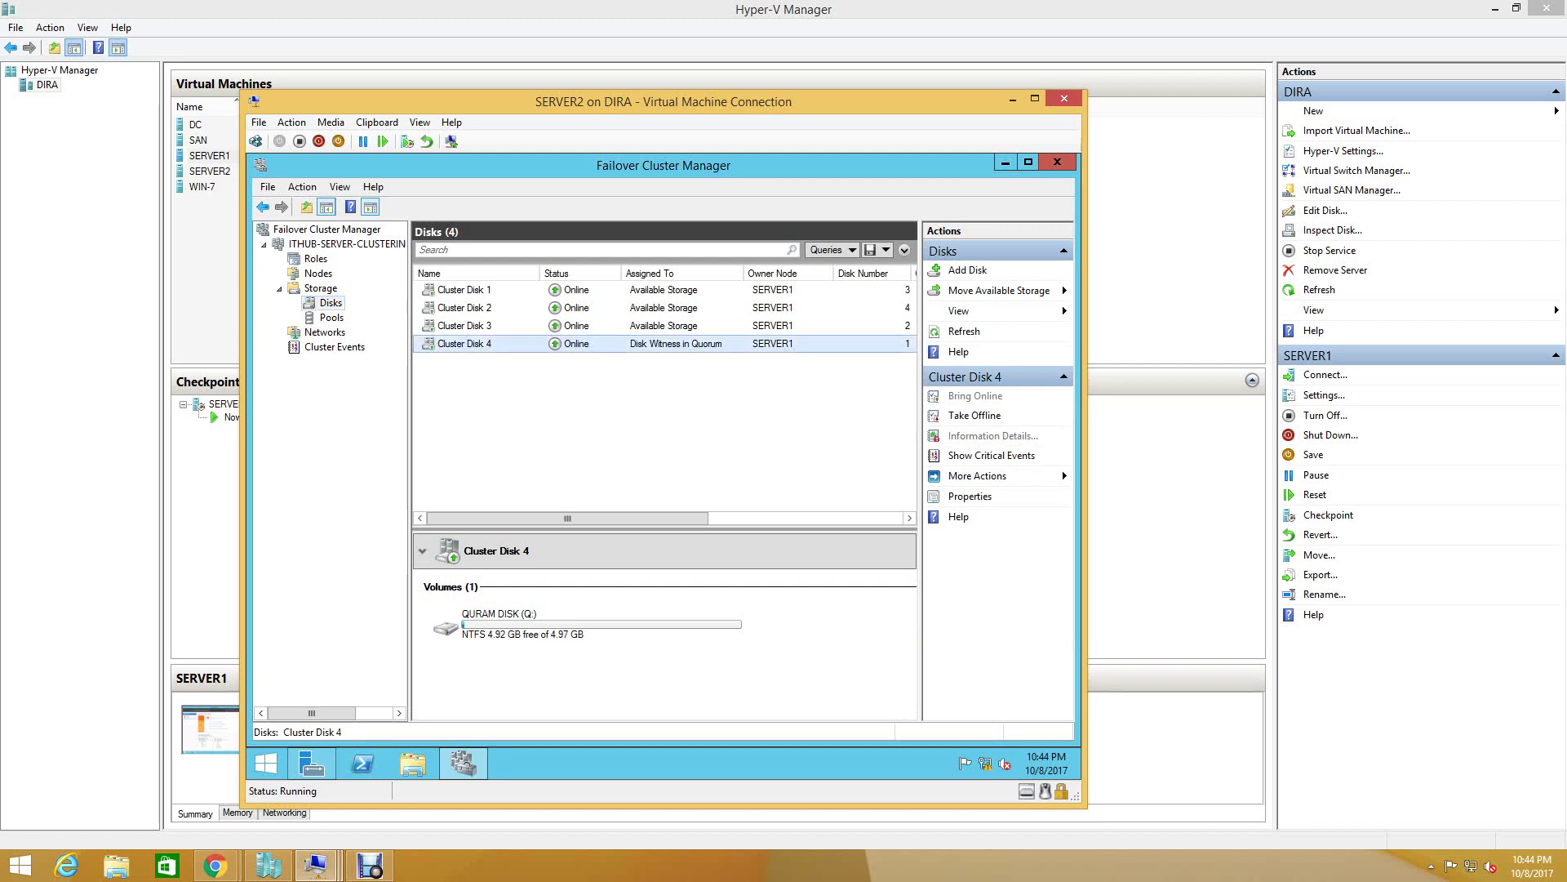
left_click(465, 325)
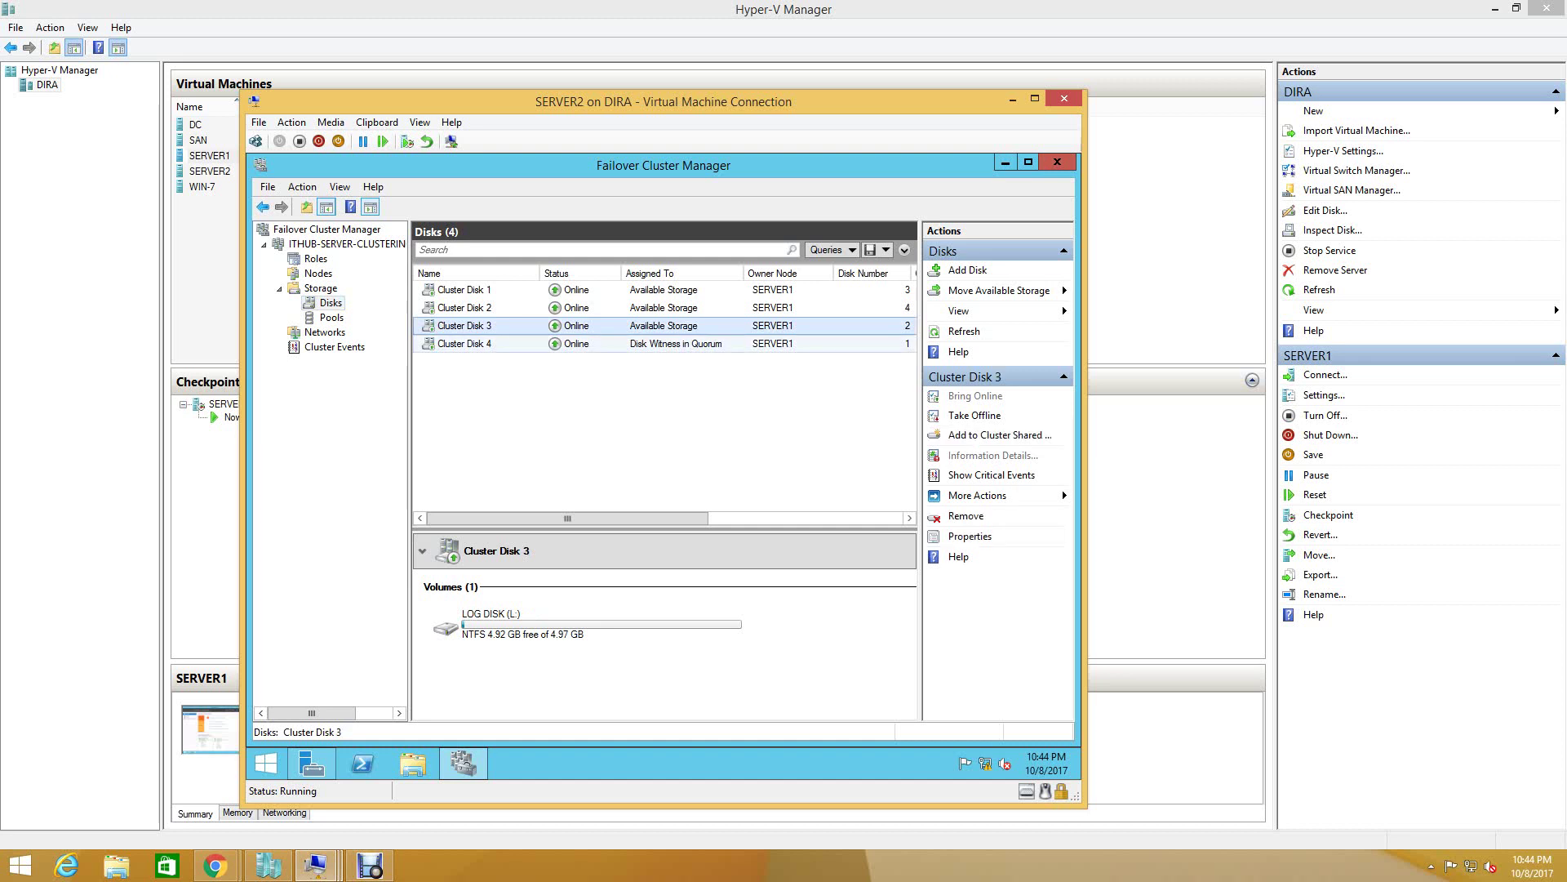
left_click(465, 343)
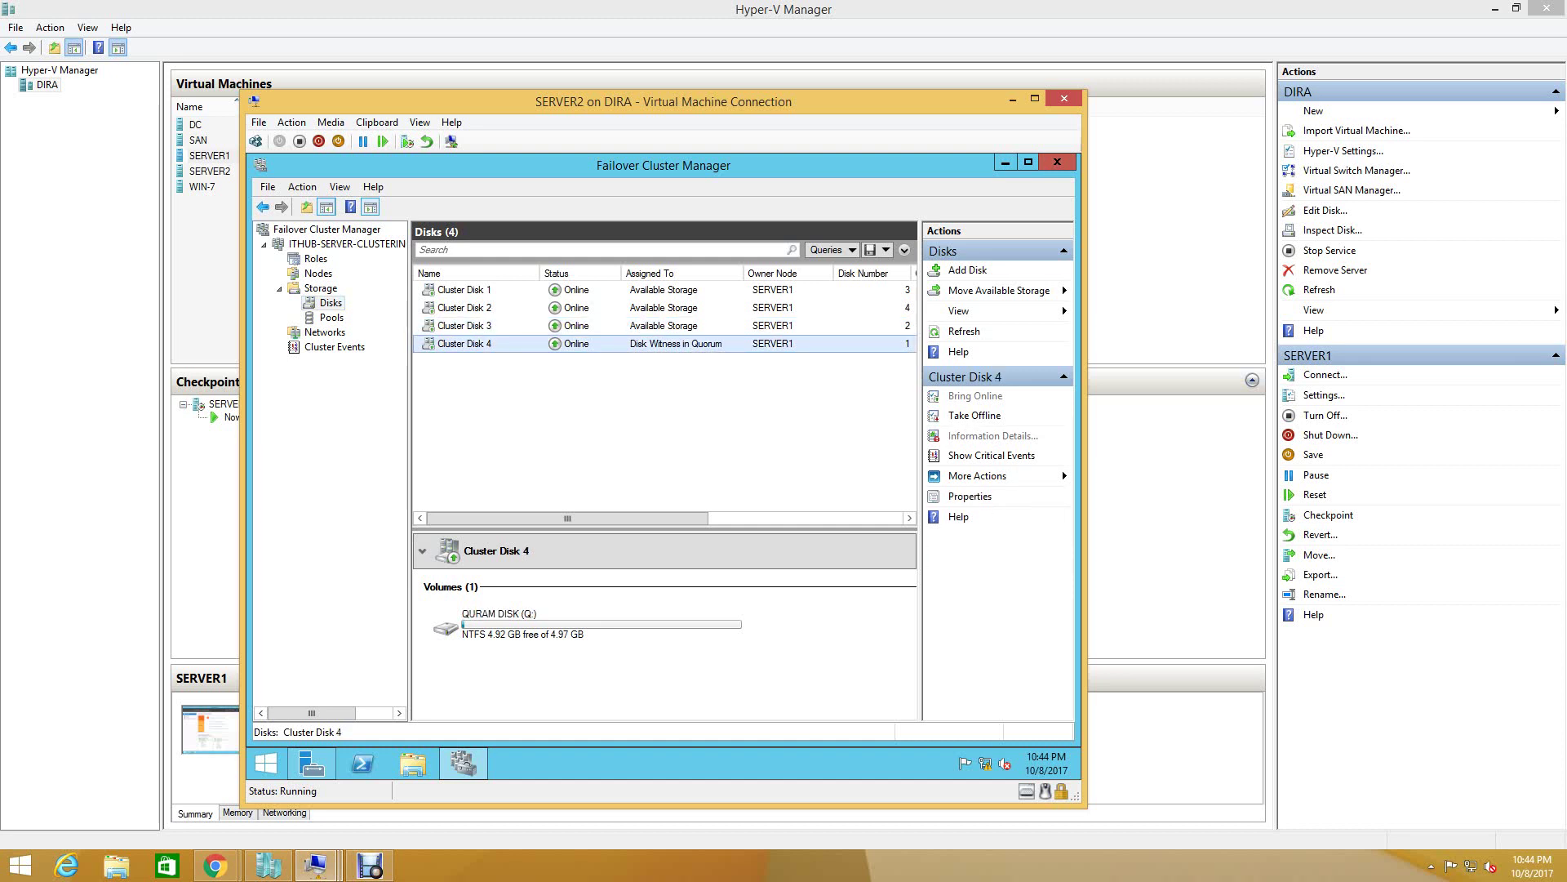
left_click(315, 258)
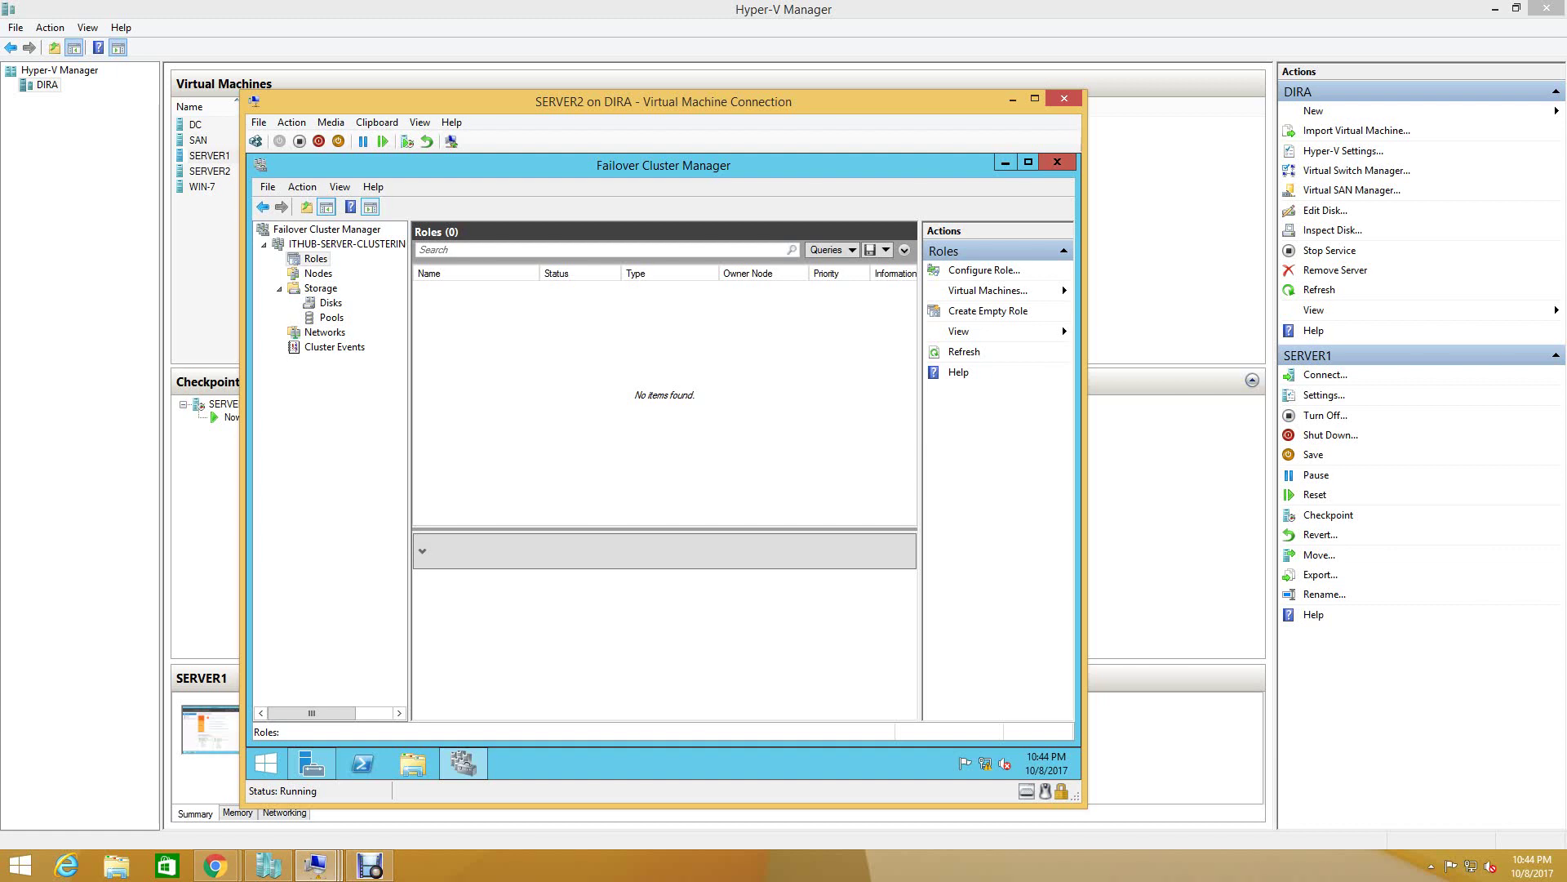
key("Down")
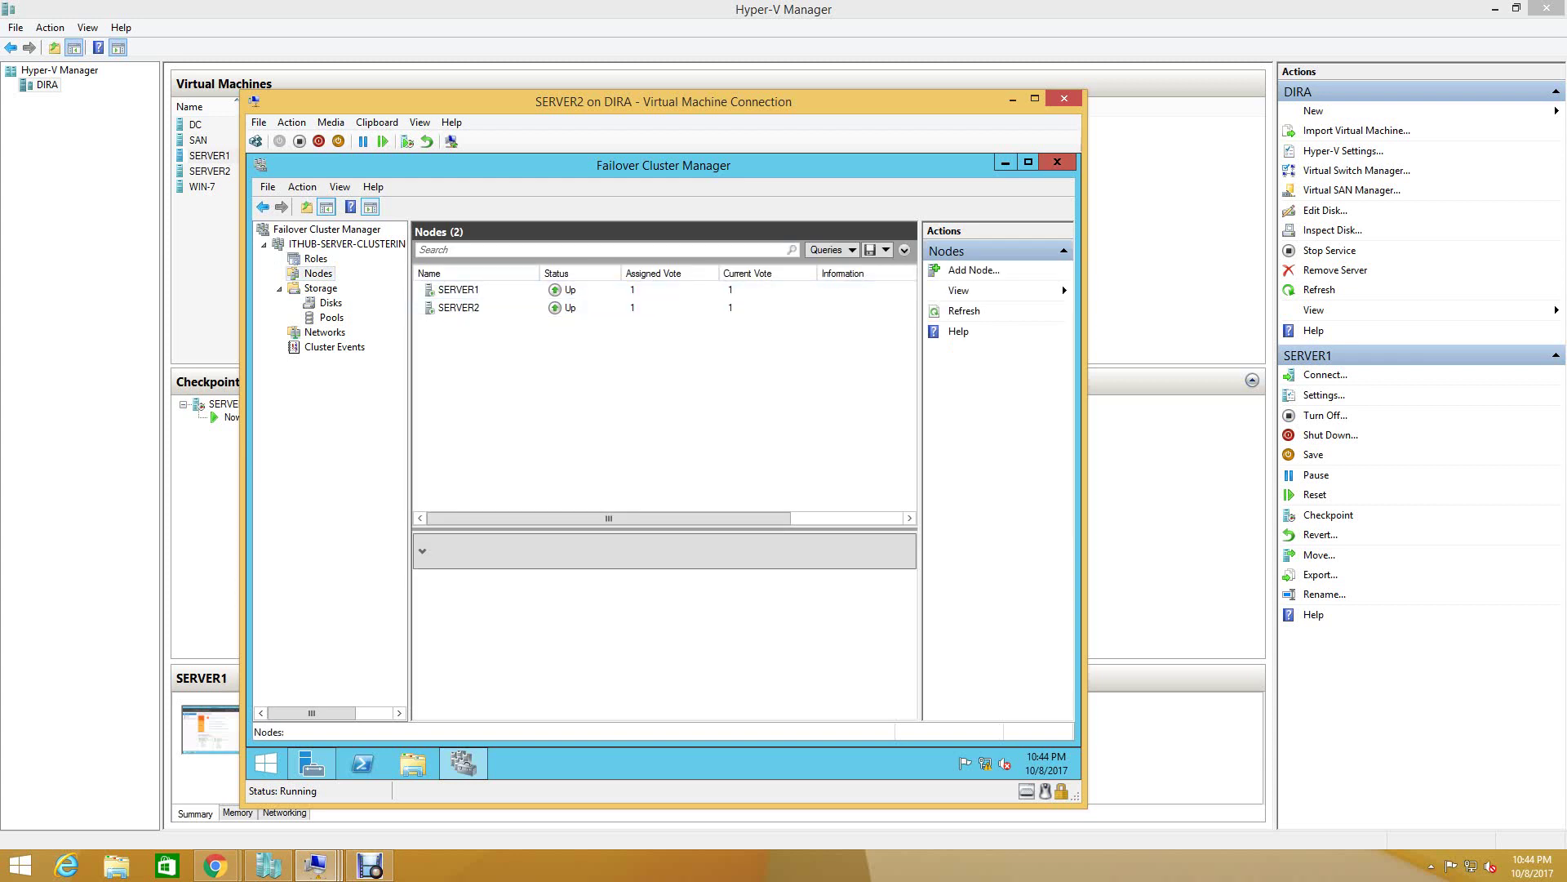
key("Up")
- Try configuring a DHCP Server role, cancel since it's not installed, and switch to Server Manager
key("shift+F10")
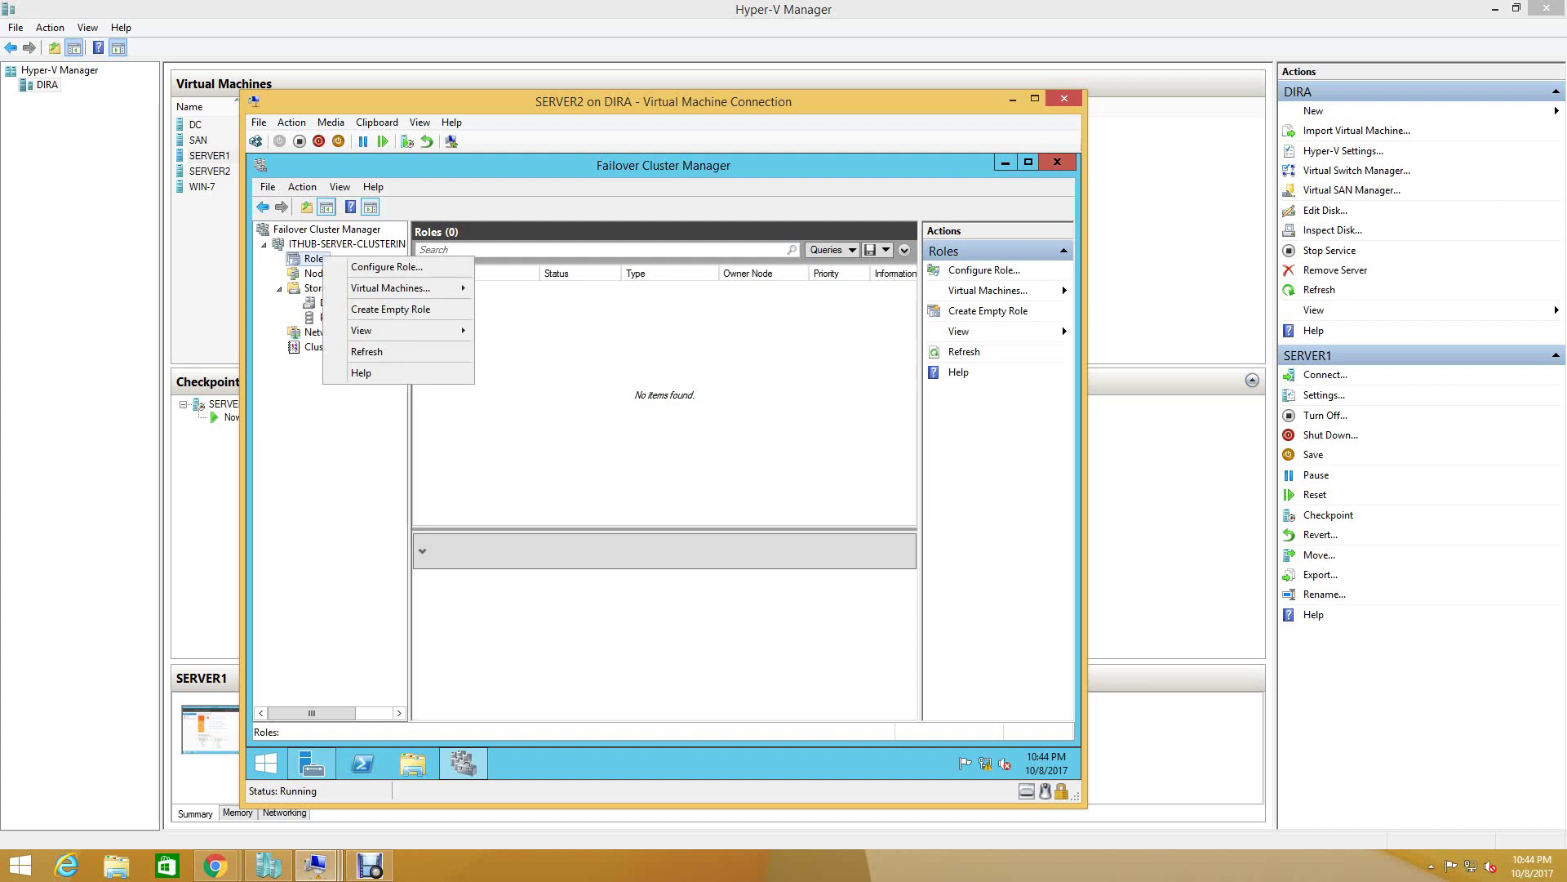
key("Down")
key("Return")
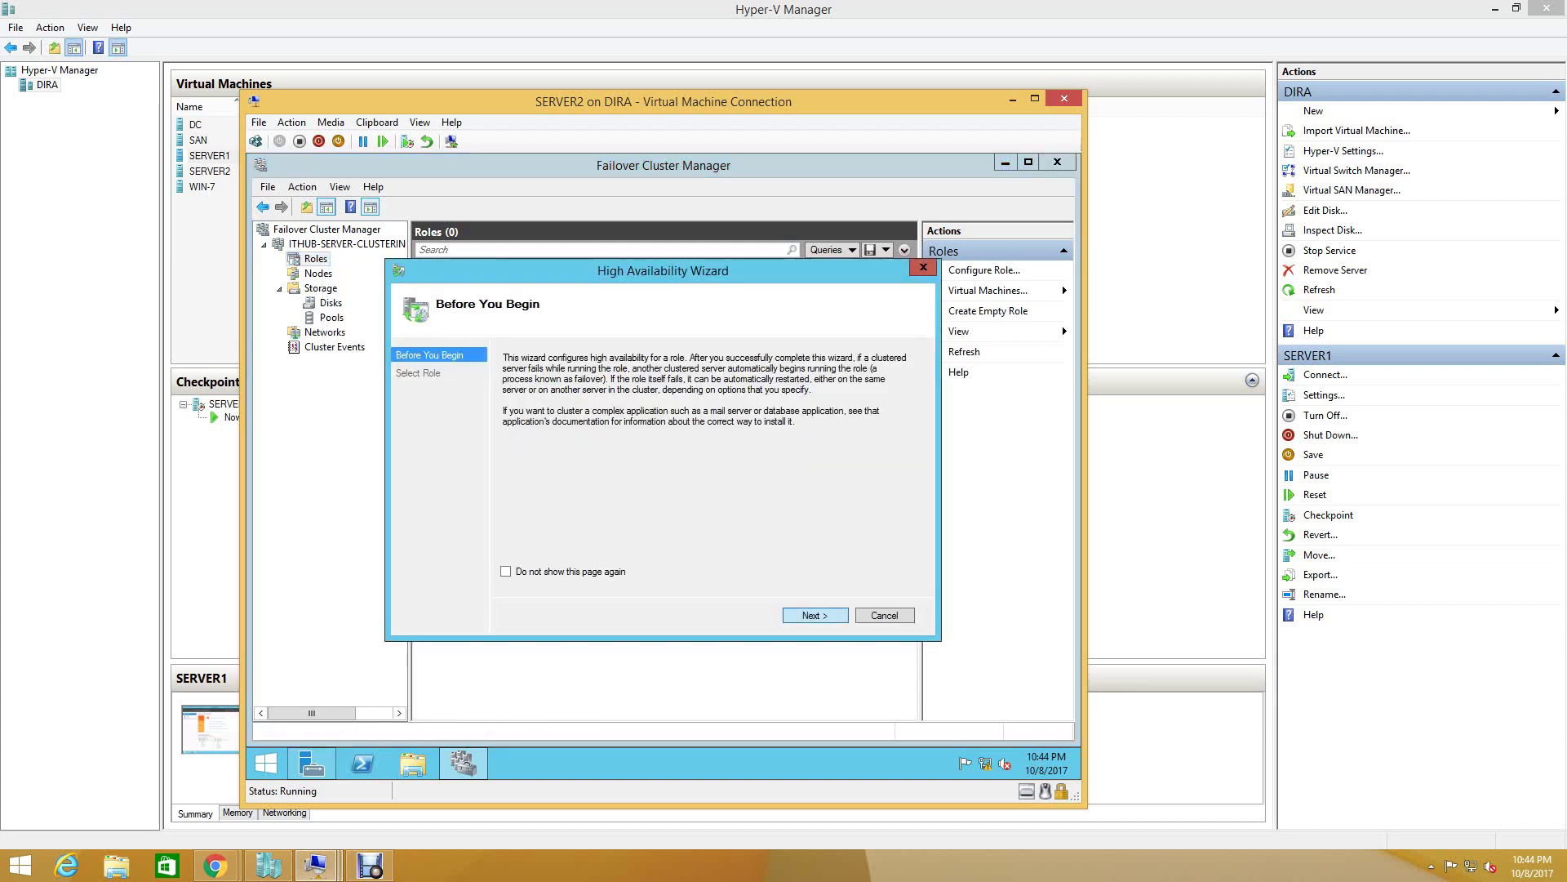
key("Return")
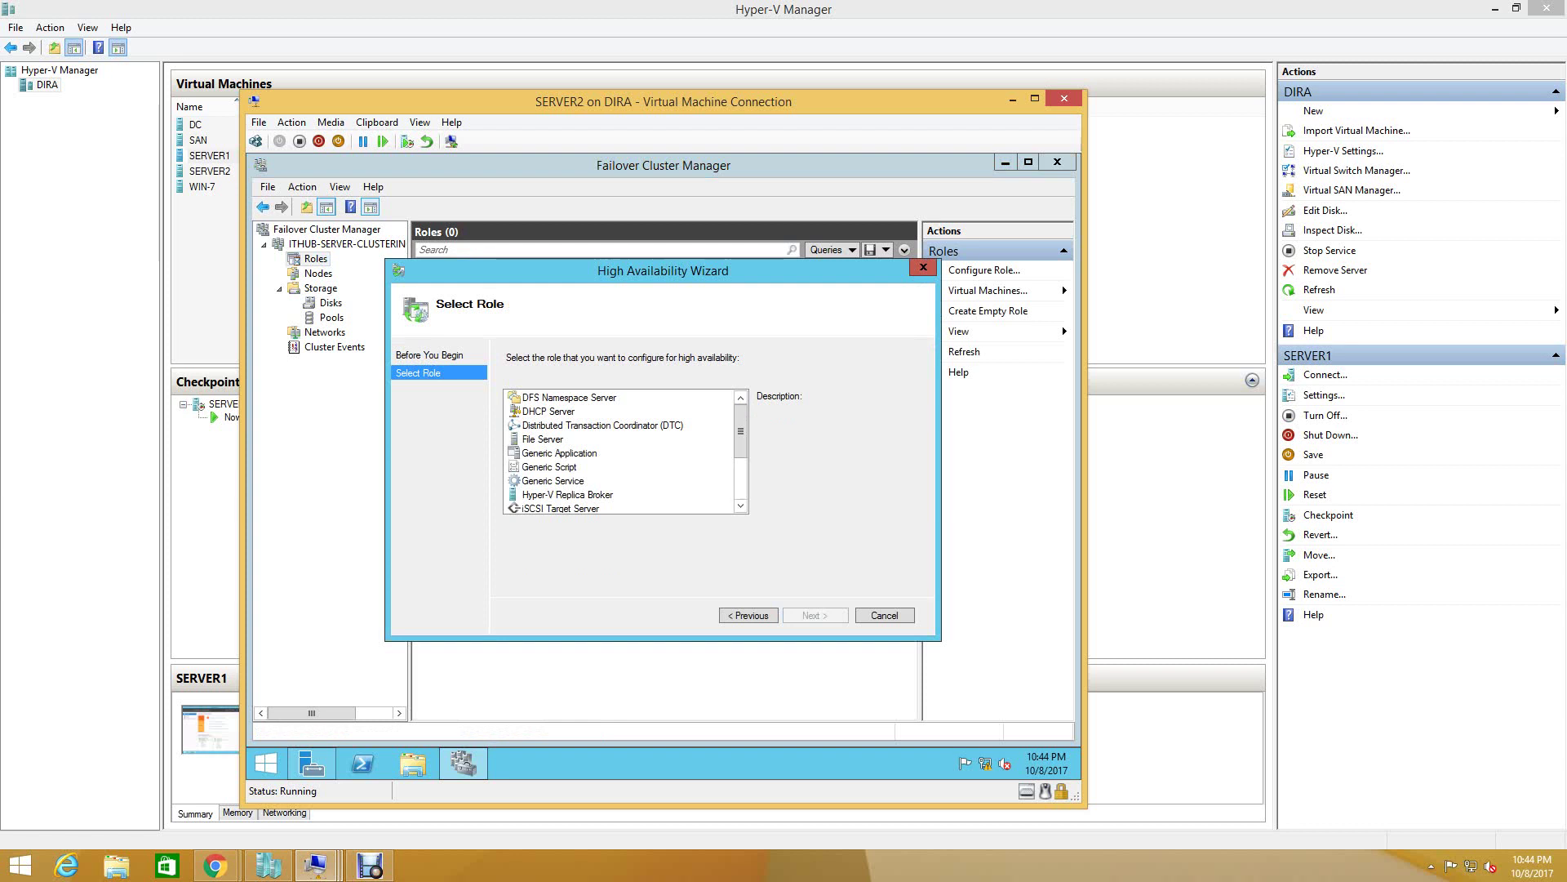
left_click(549, 411)
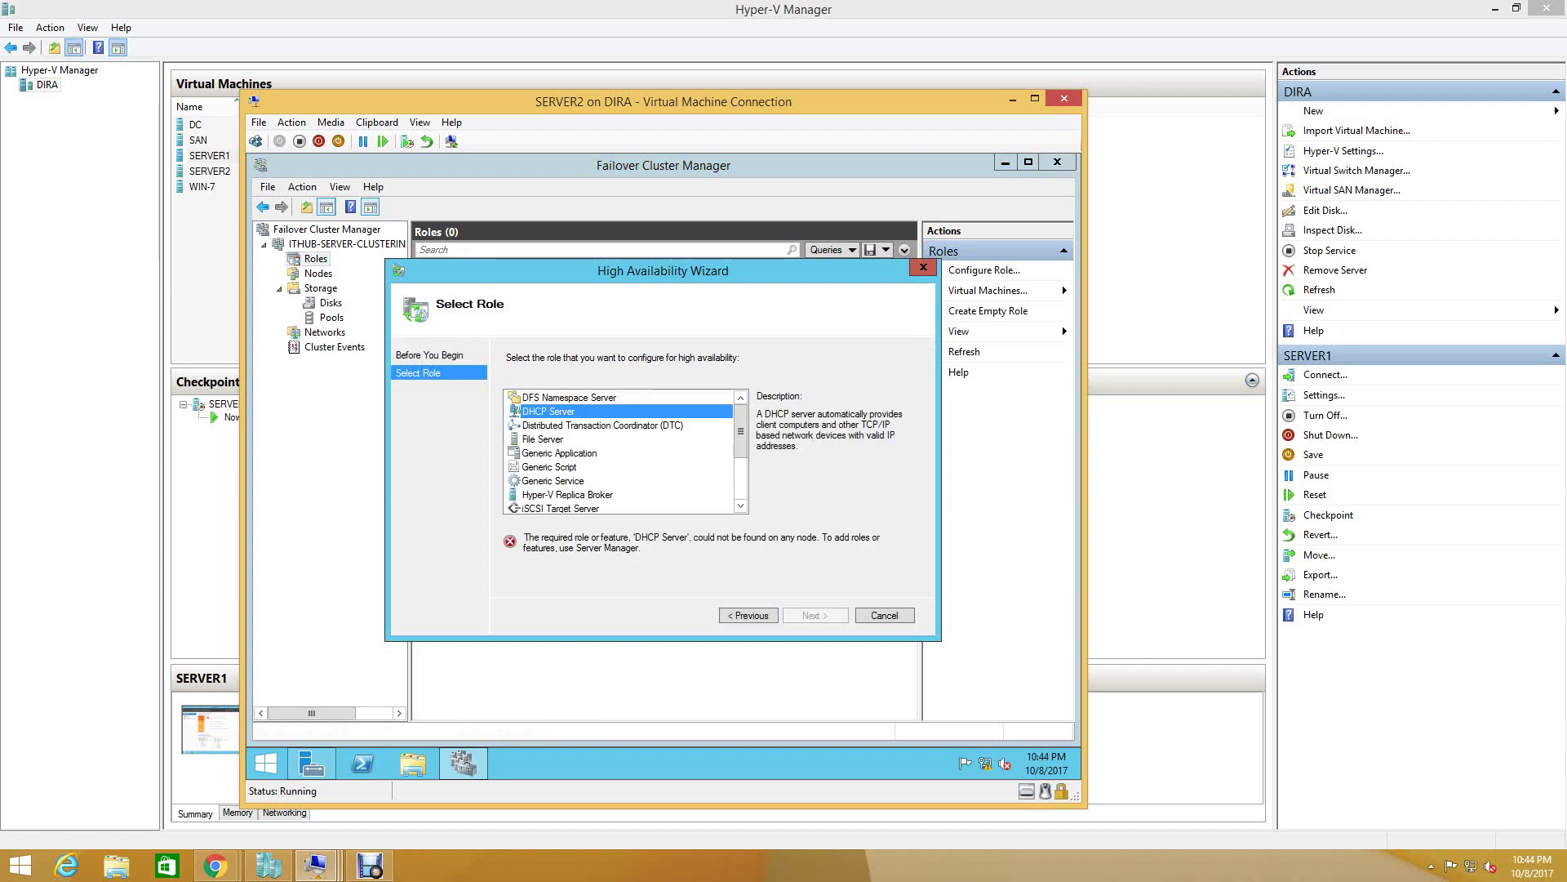
key("Escape")
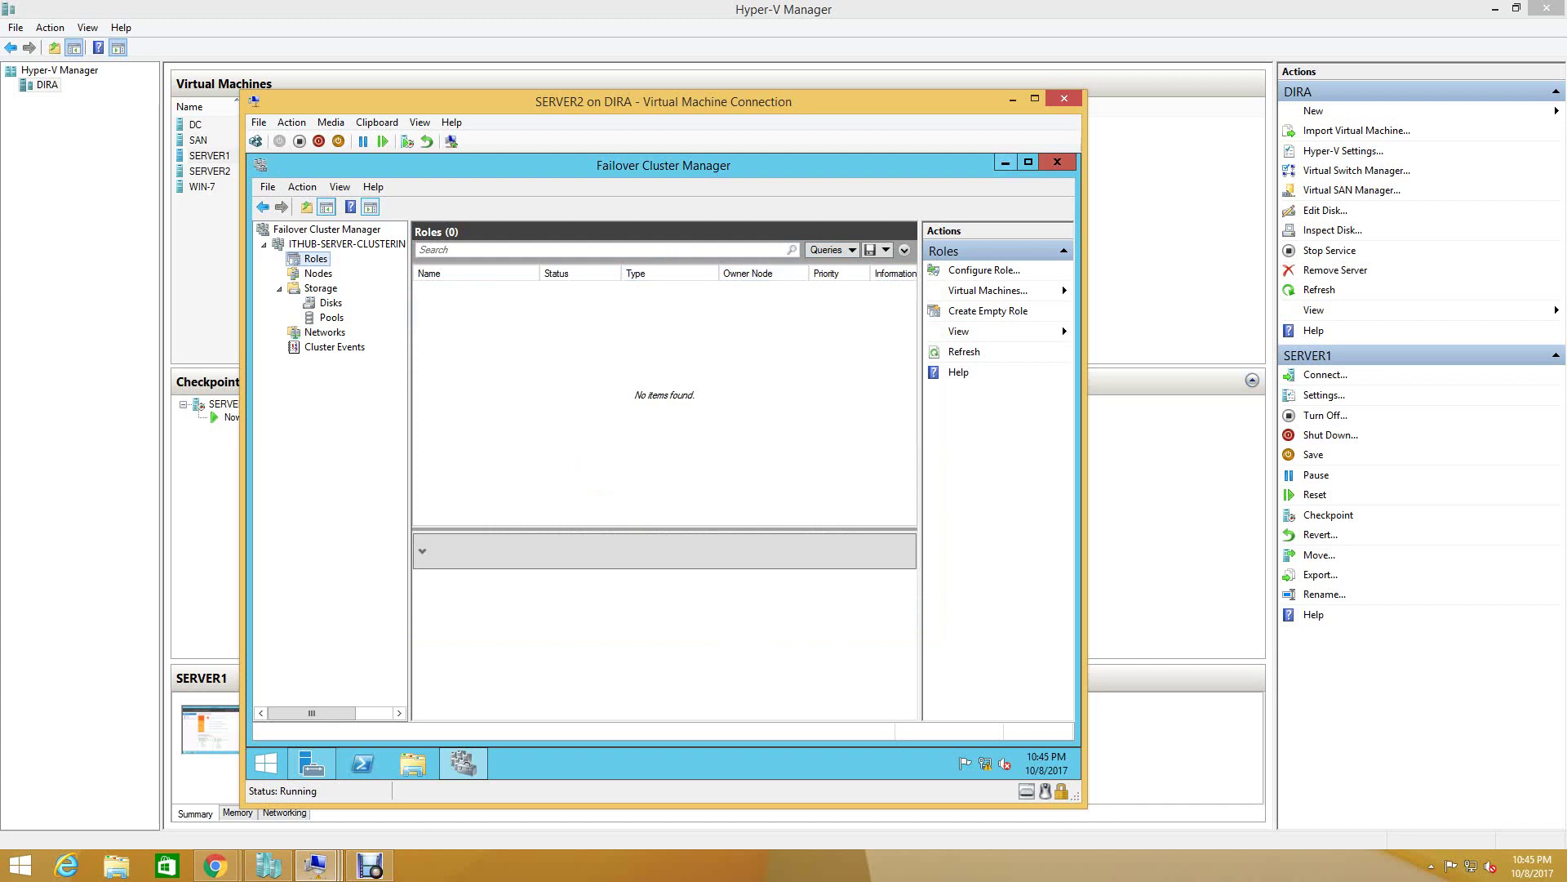
left_click(1006, 163)
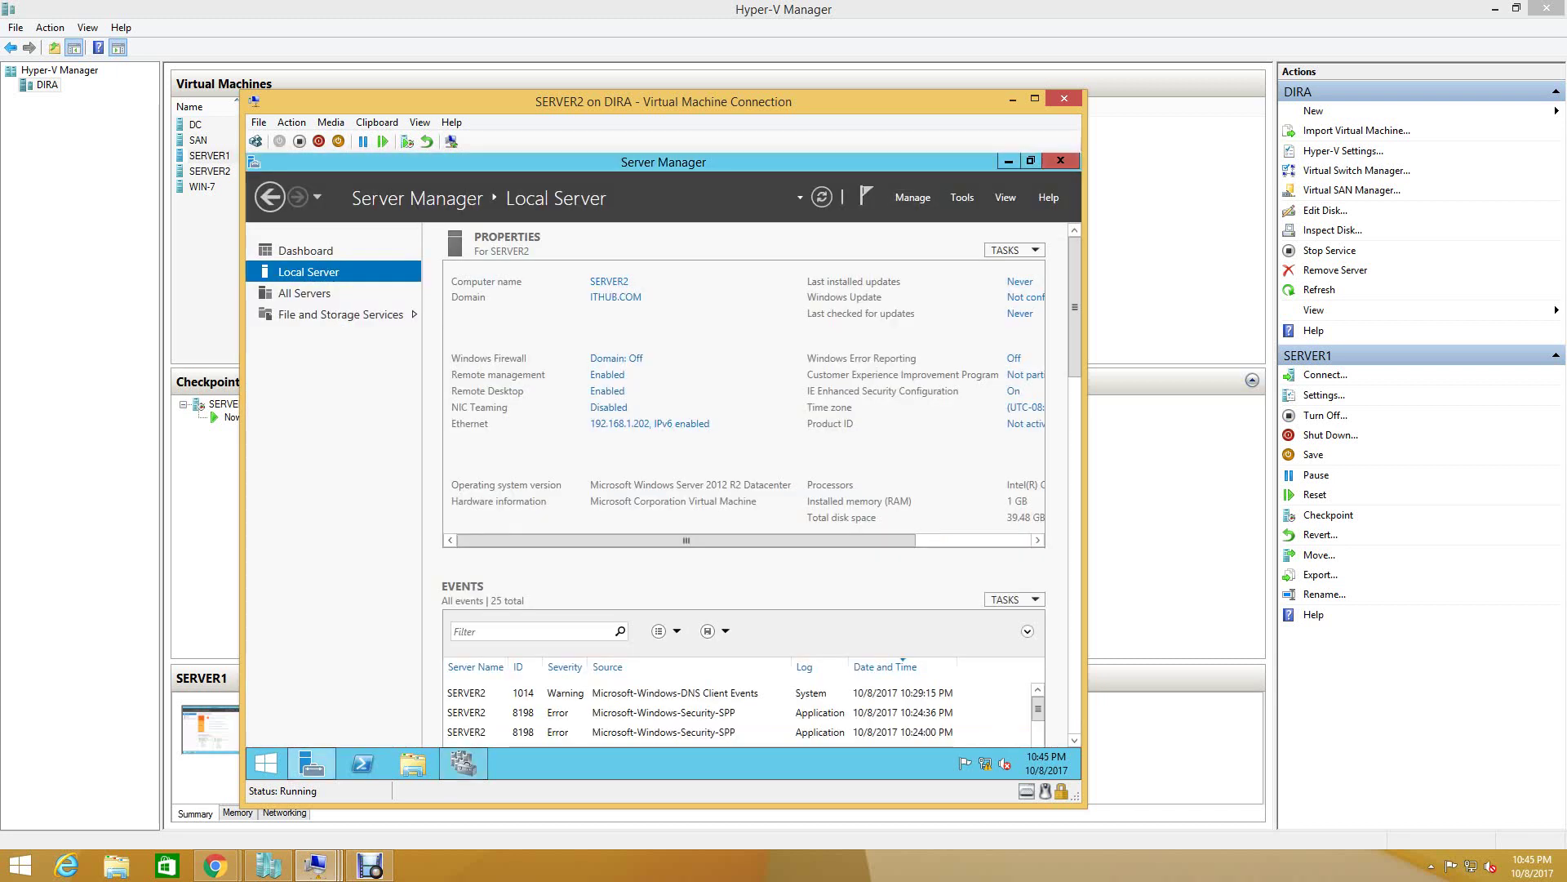
- Launch Add Roles and Features and select the DHCP Server role with its required features
left_click(913, 196)
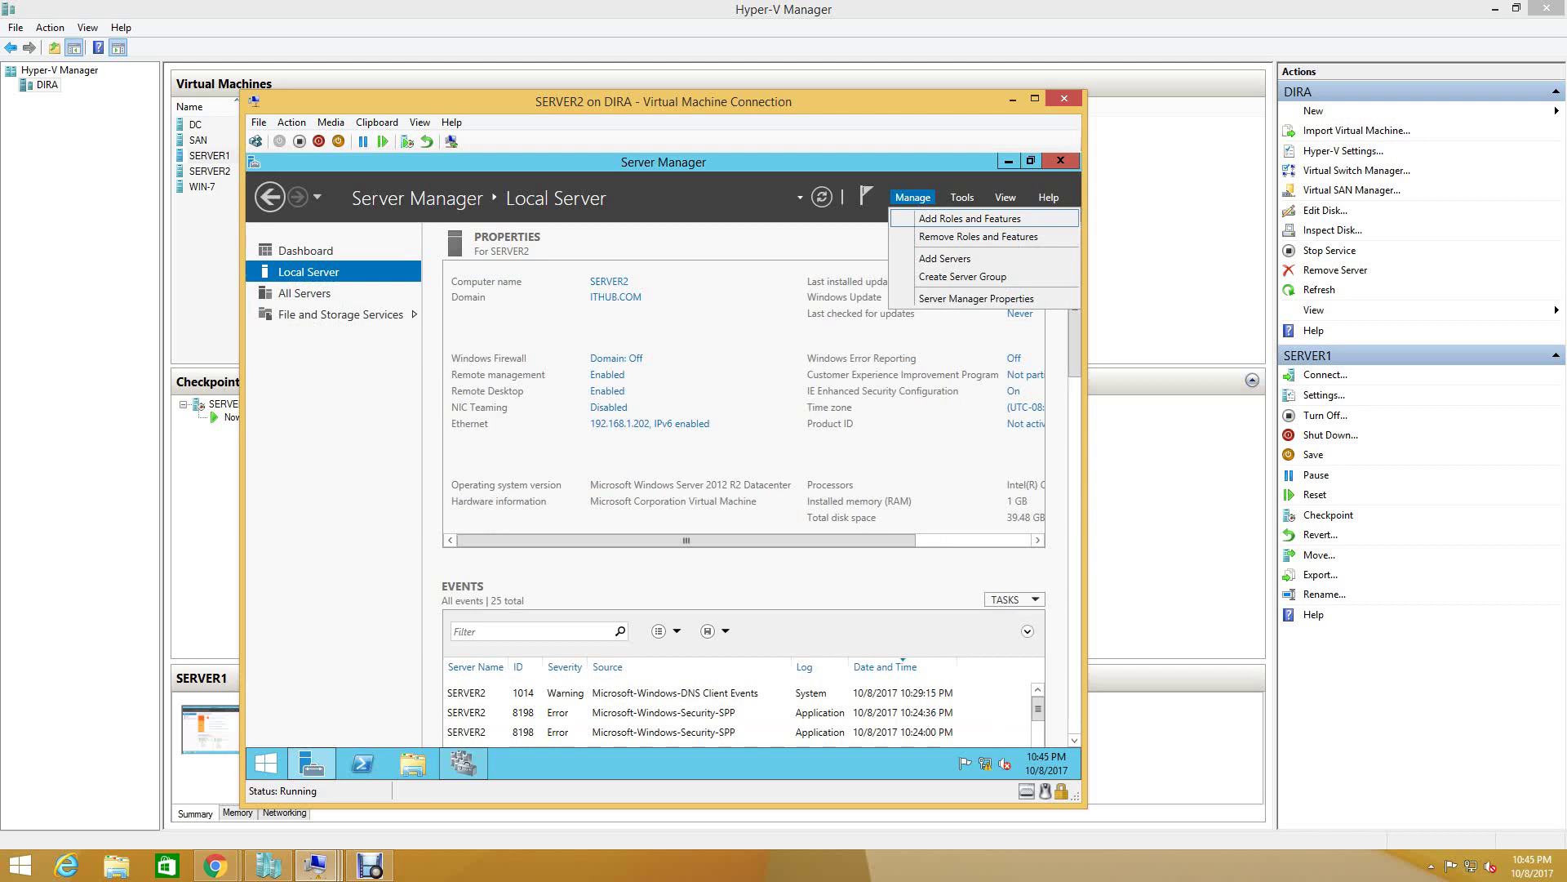
left_click(970, 218)
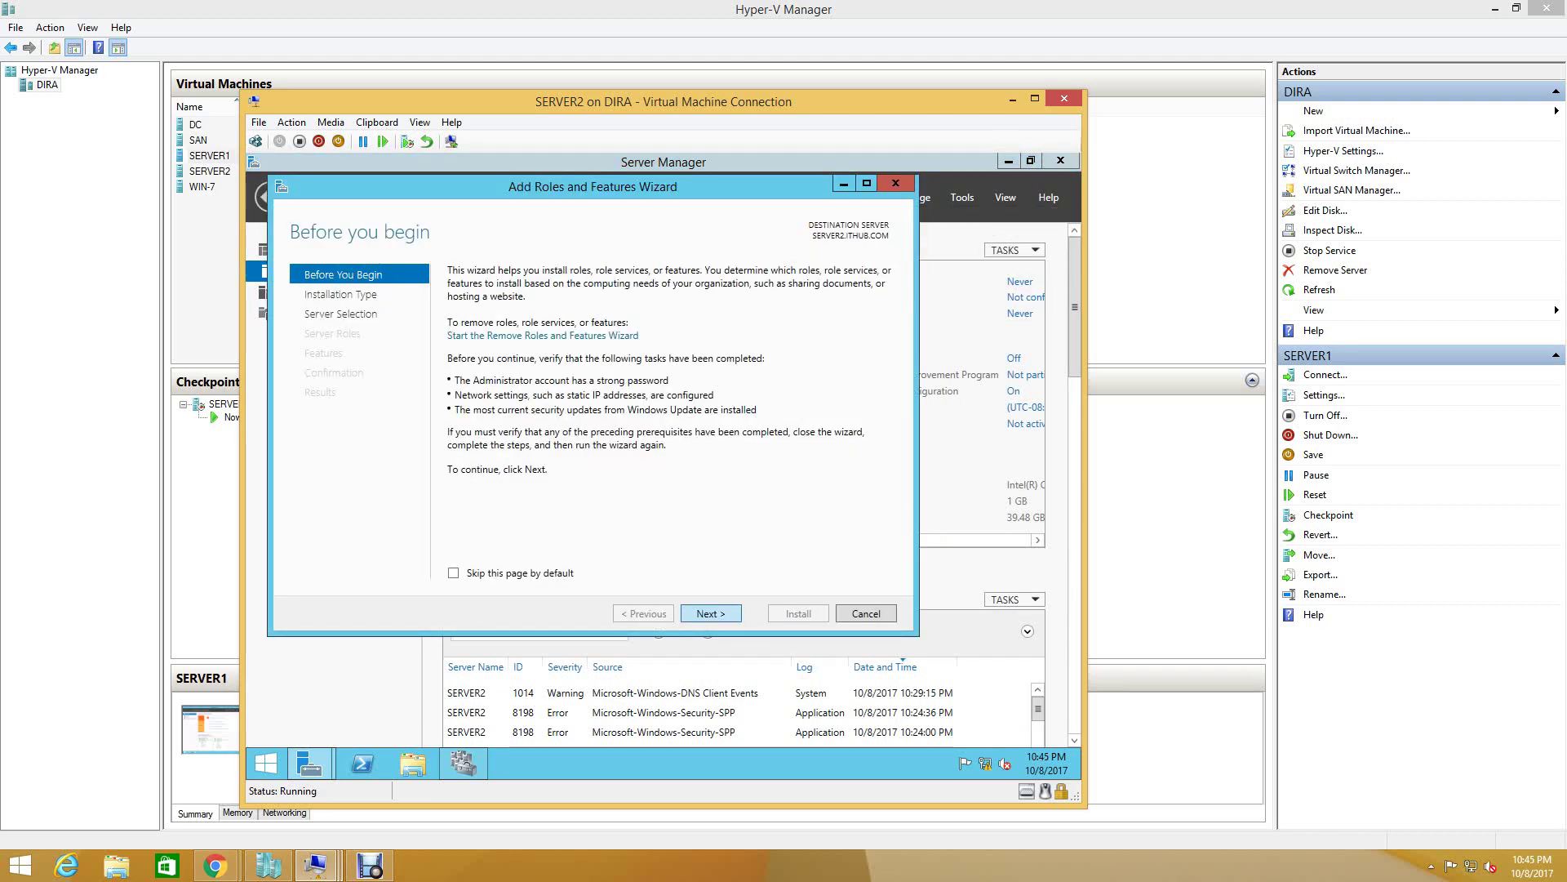
key("Return")
key("Return")
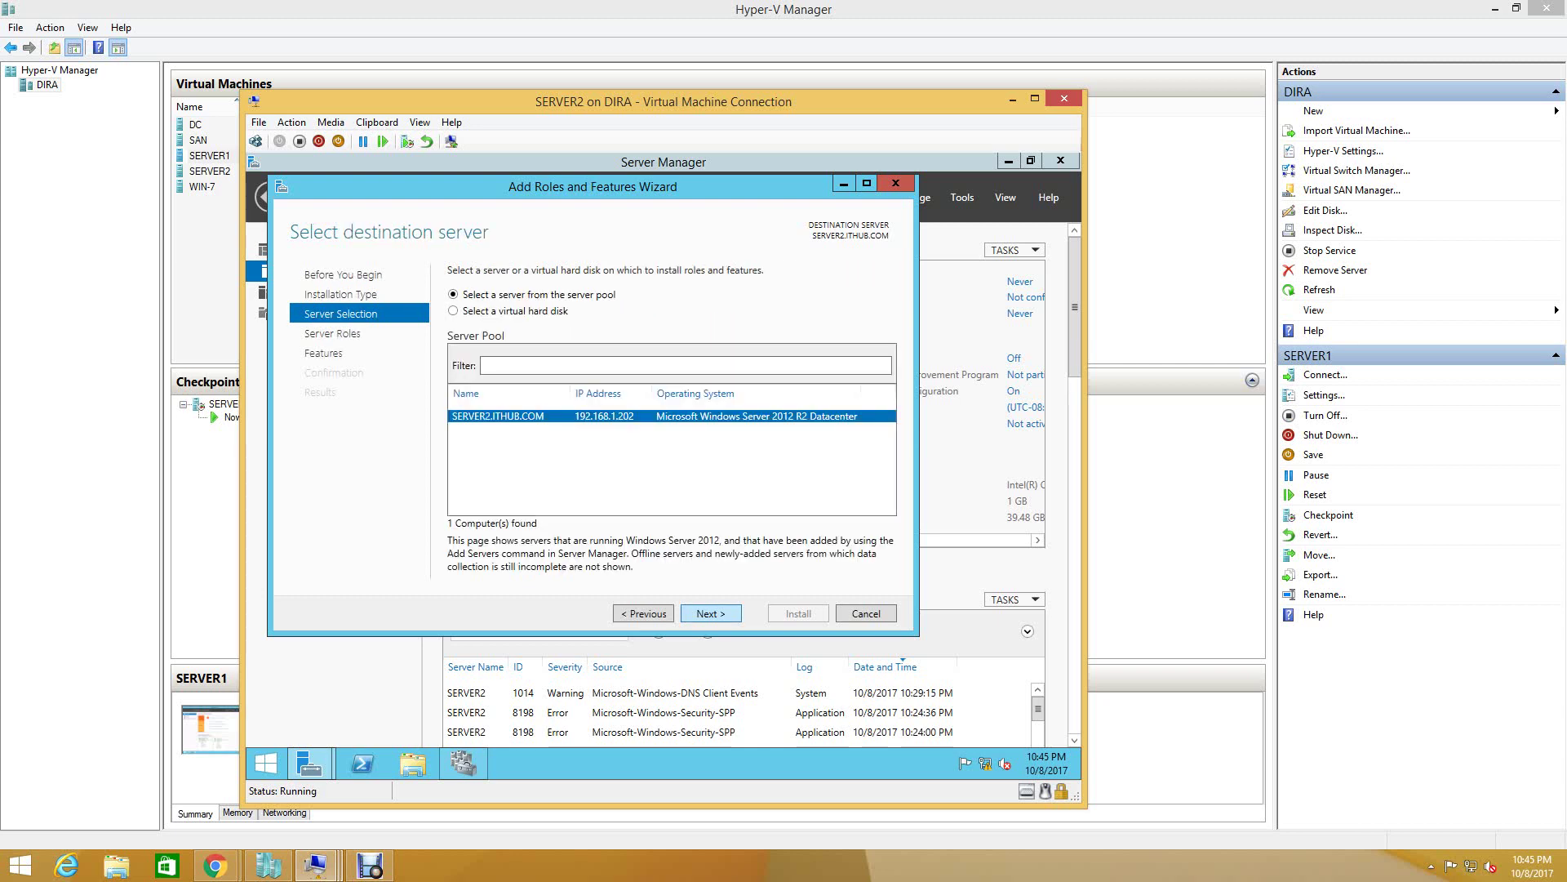
key("Return")
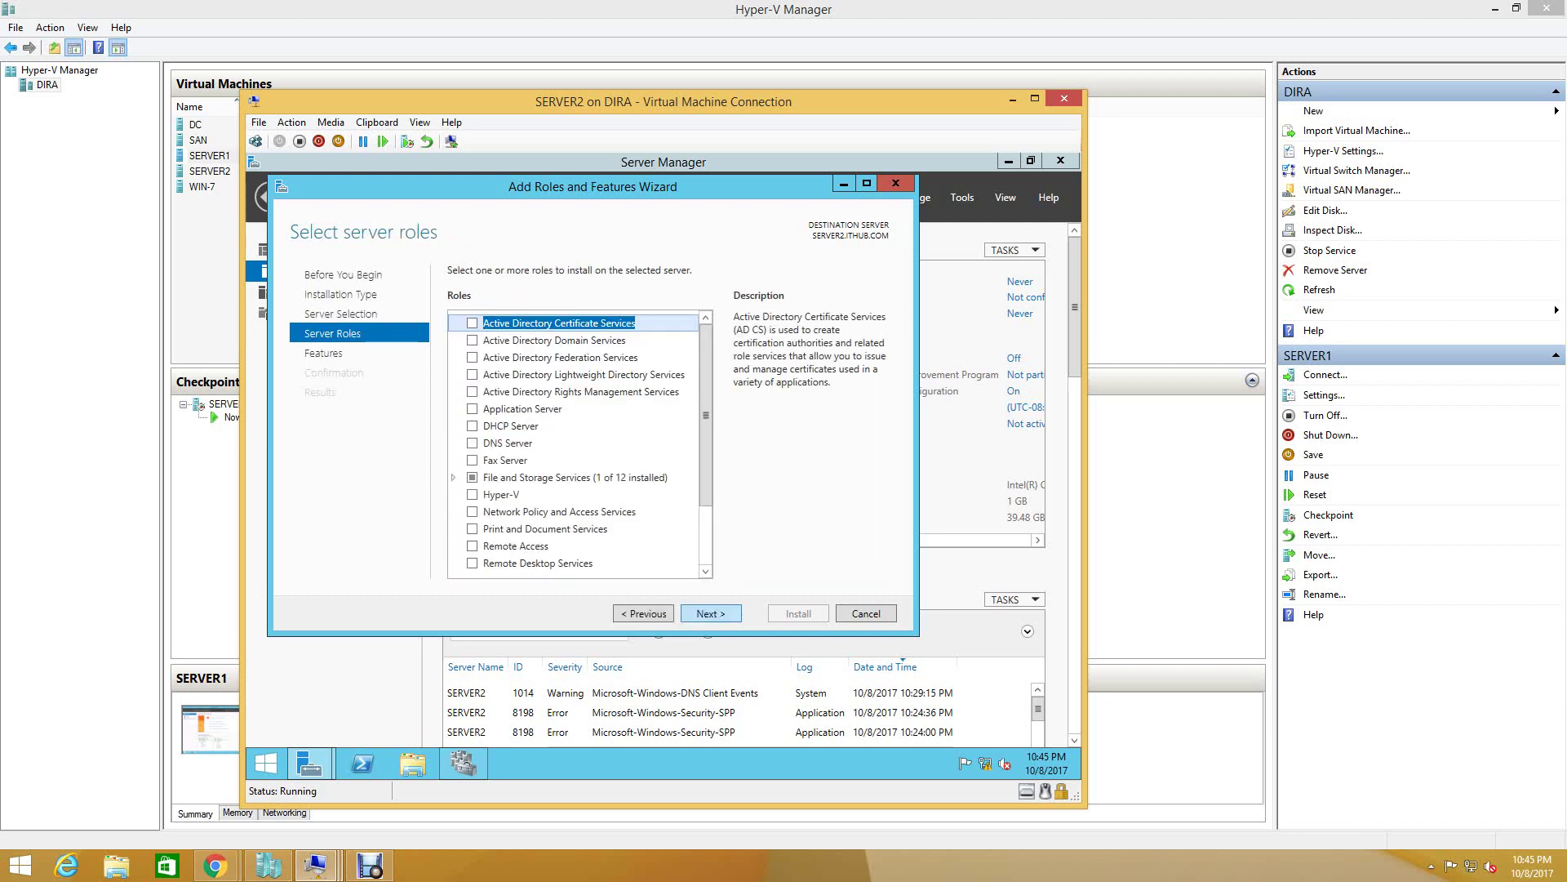
left_click(472, 425)
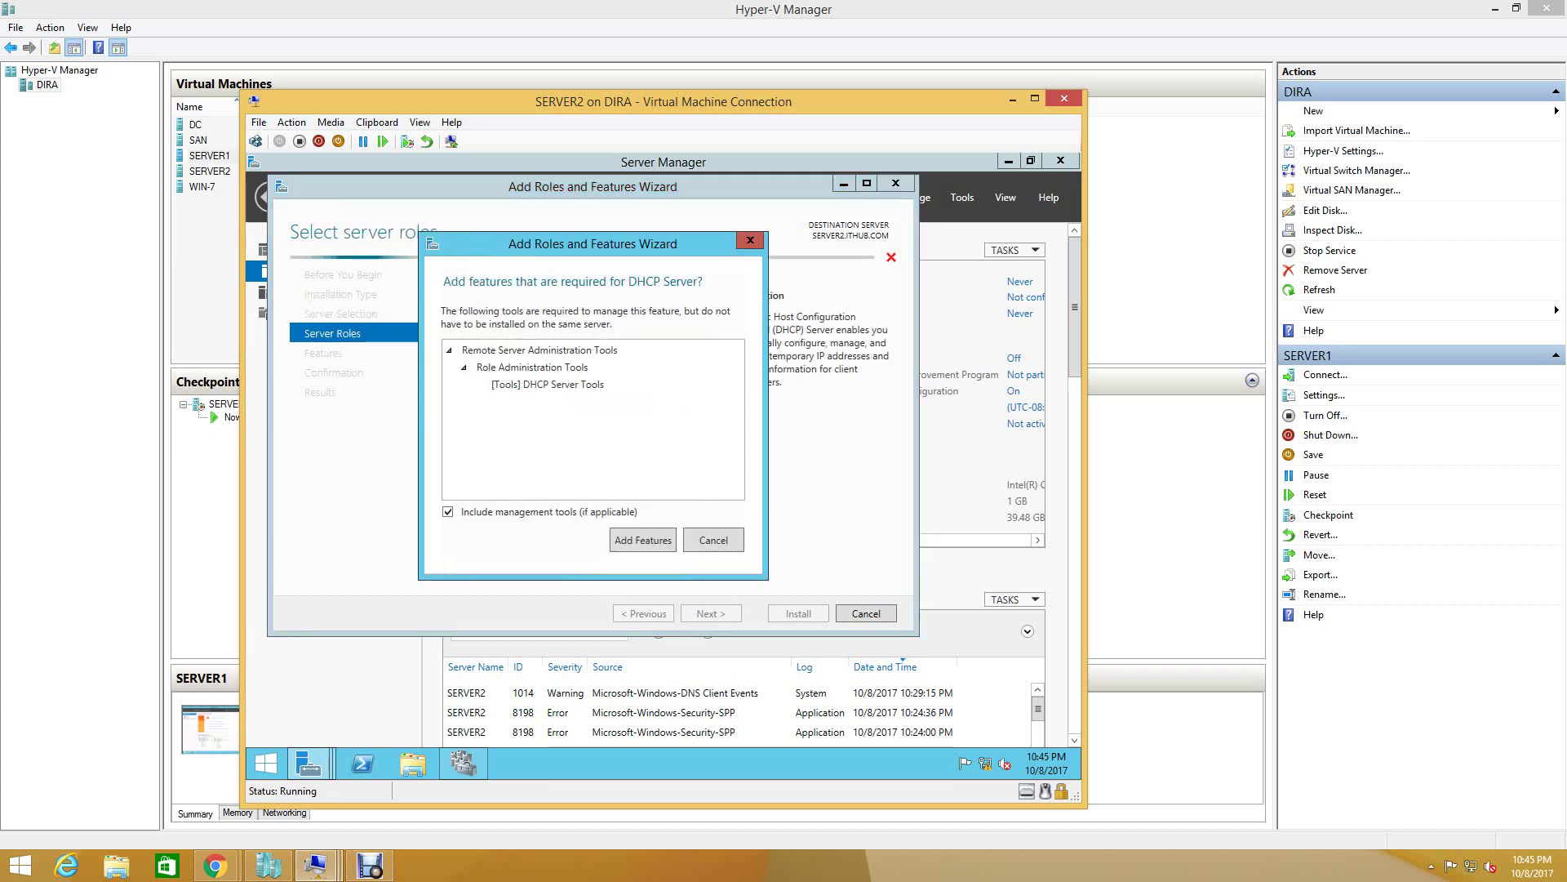
key("Return")
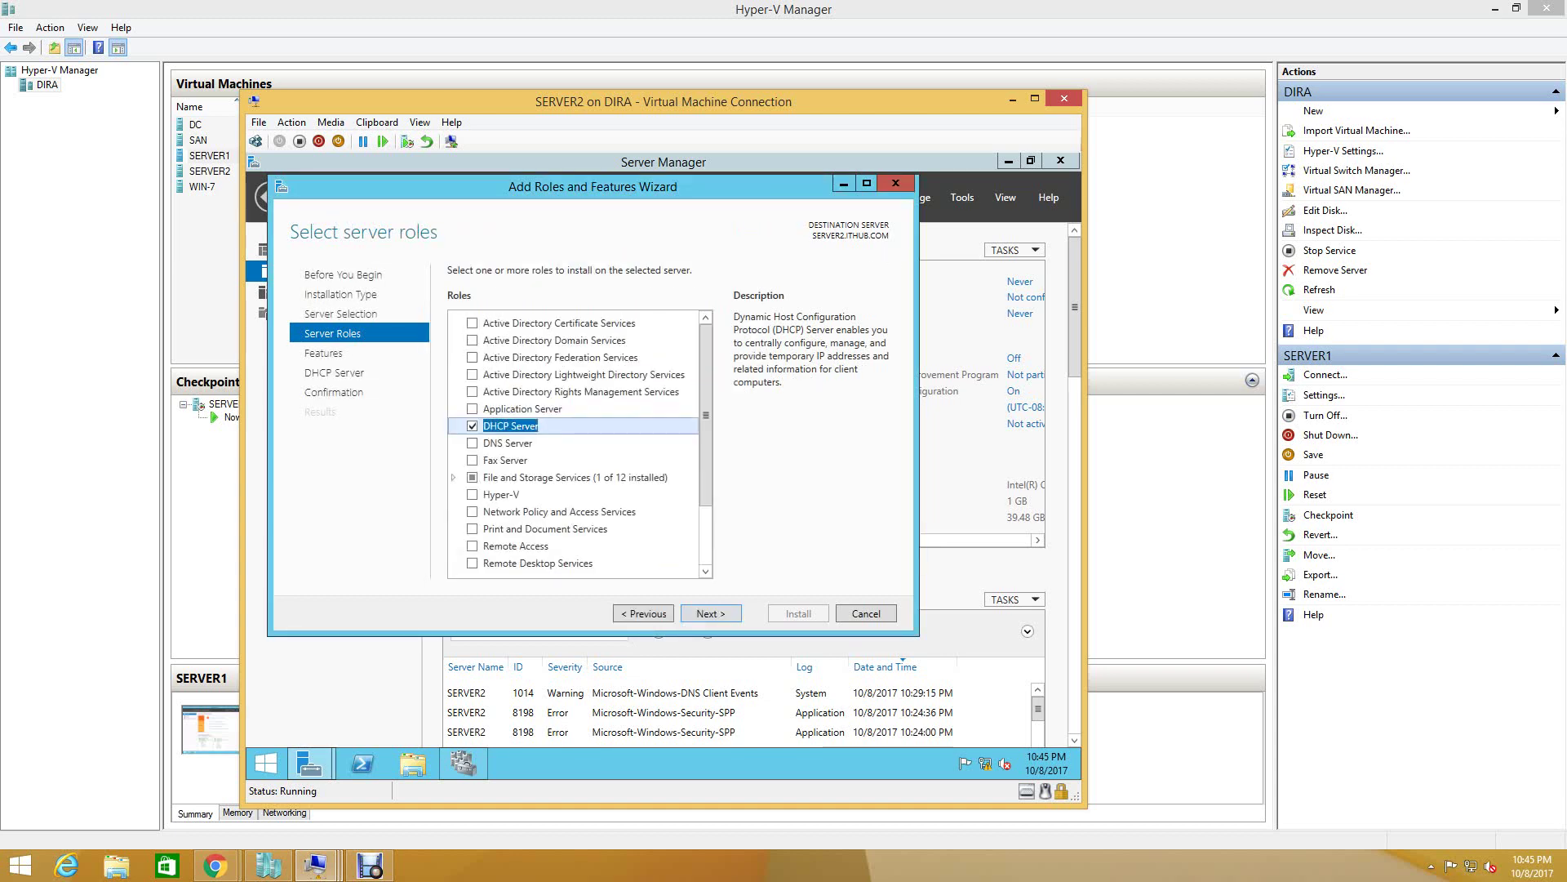
- Allow automatic restart and begin installing DHCP Server on SERVER2
key("Return")
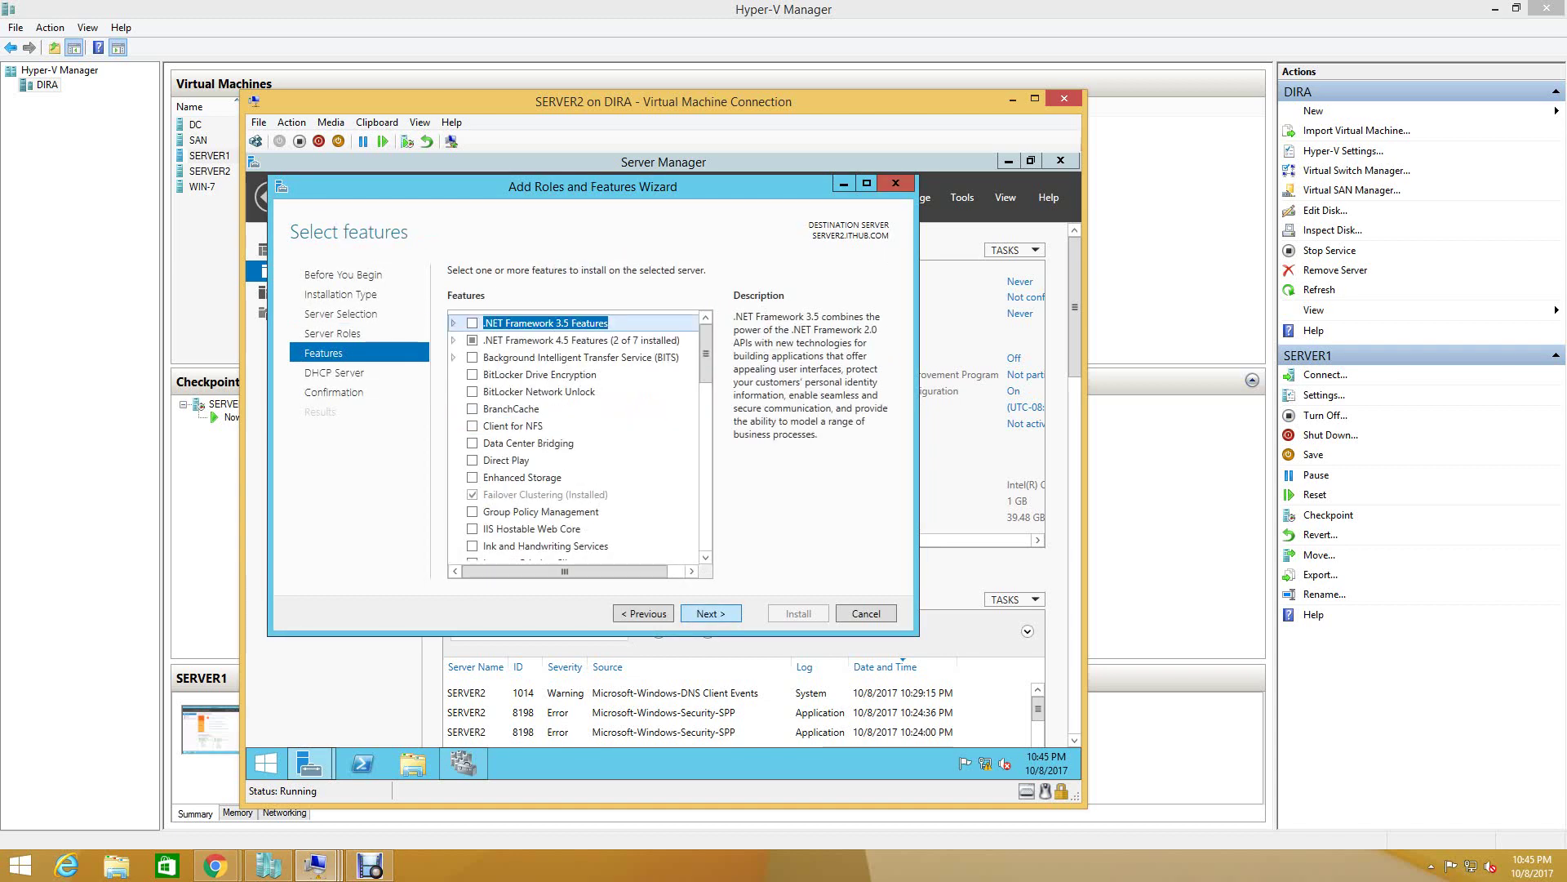
key("Return")
key("Return")
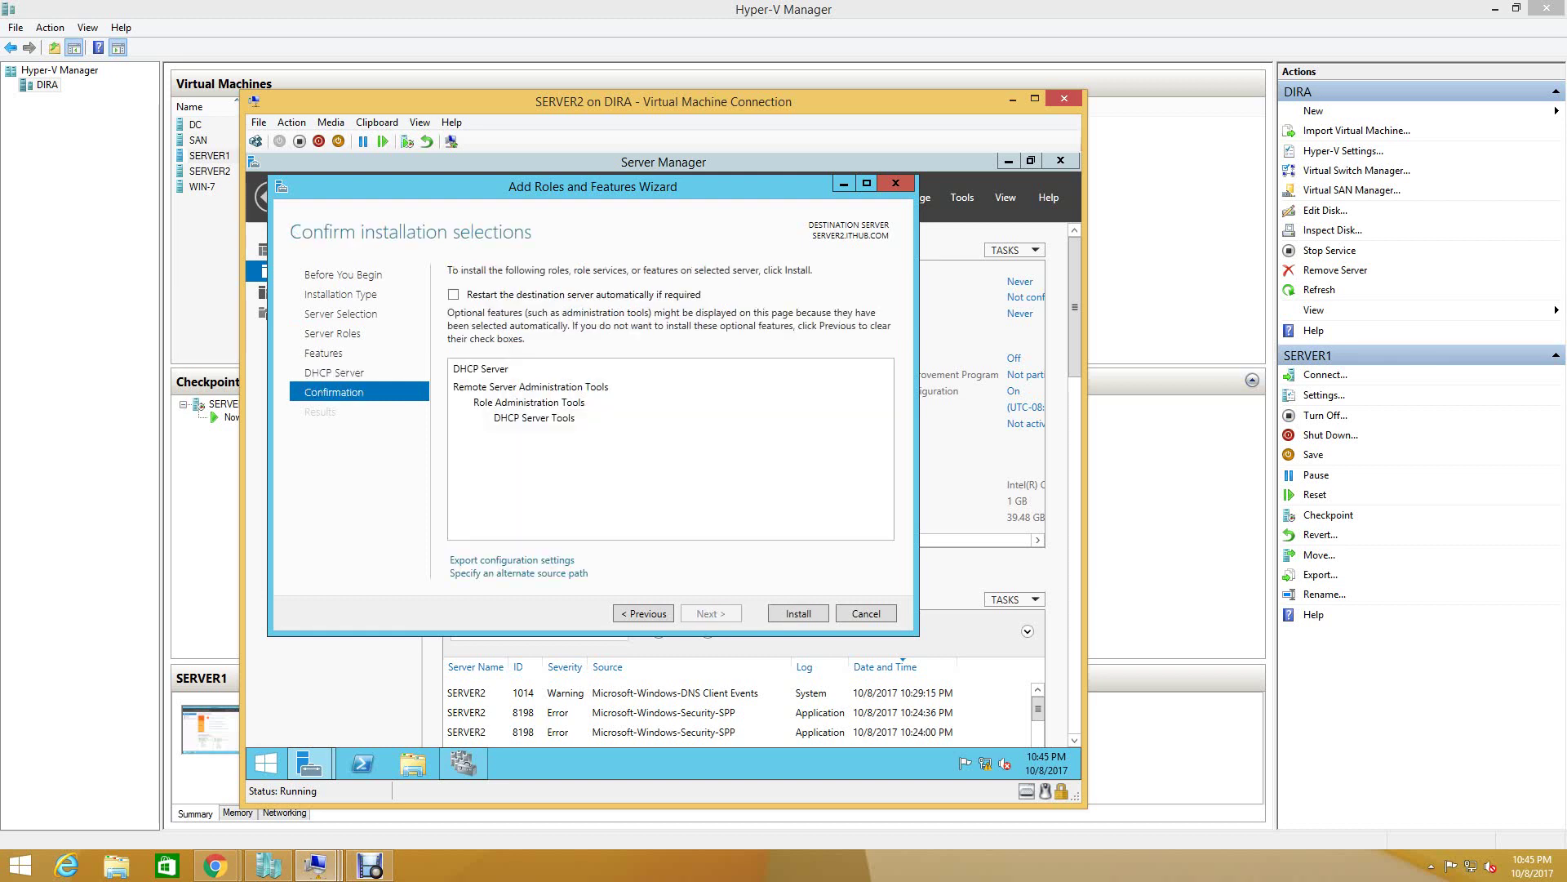
key("space")
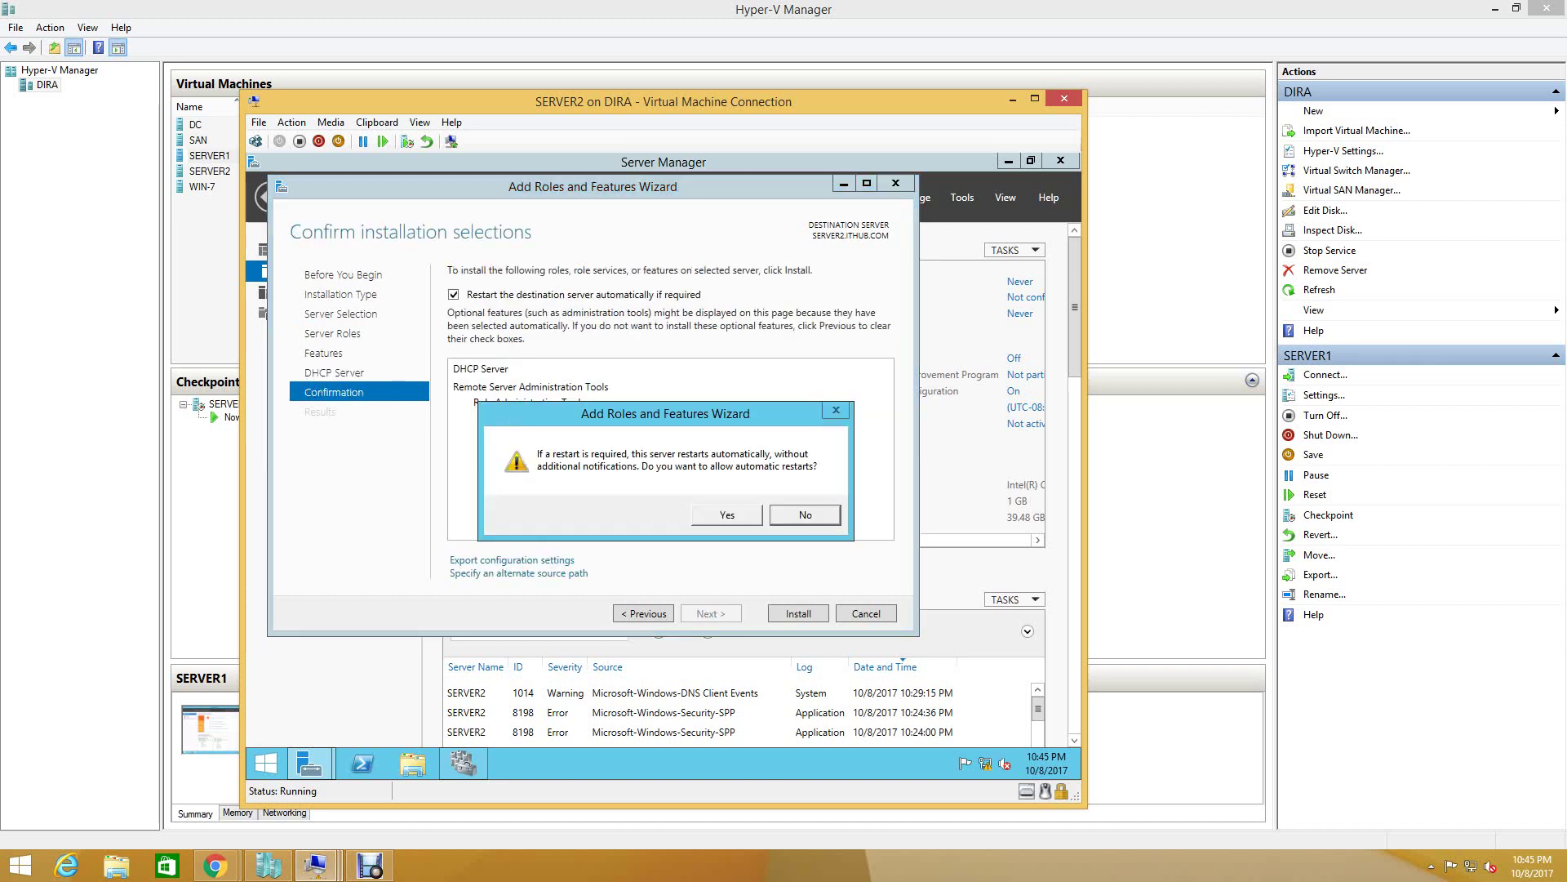
key("Return")
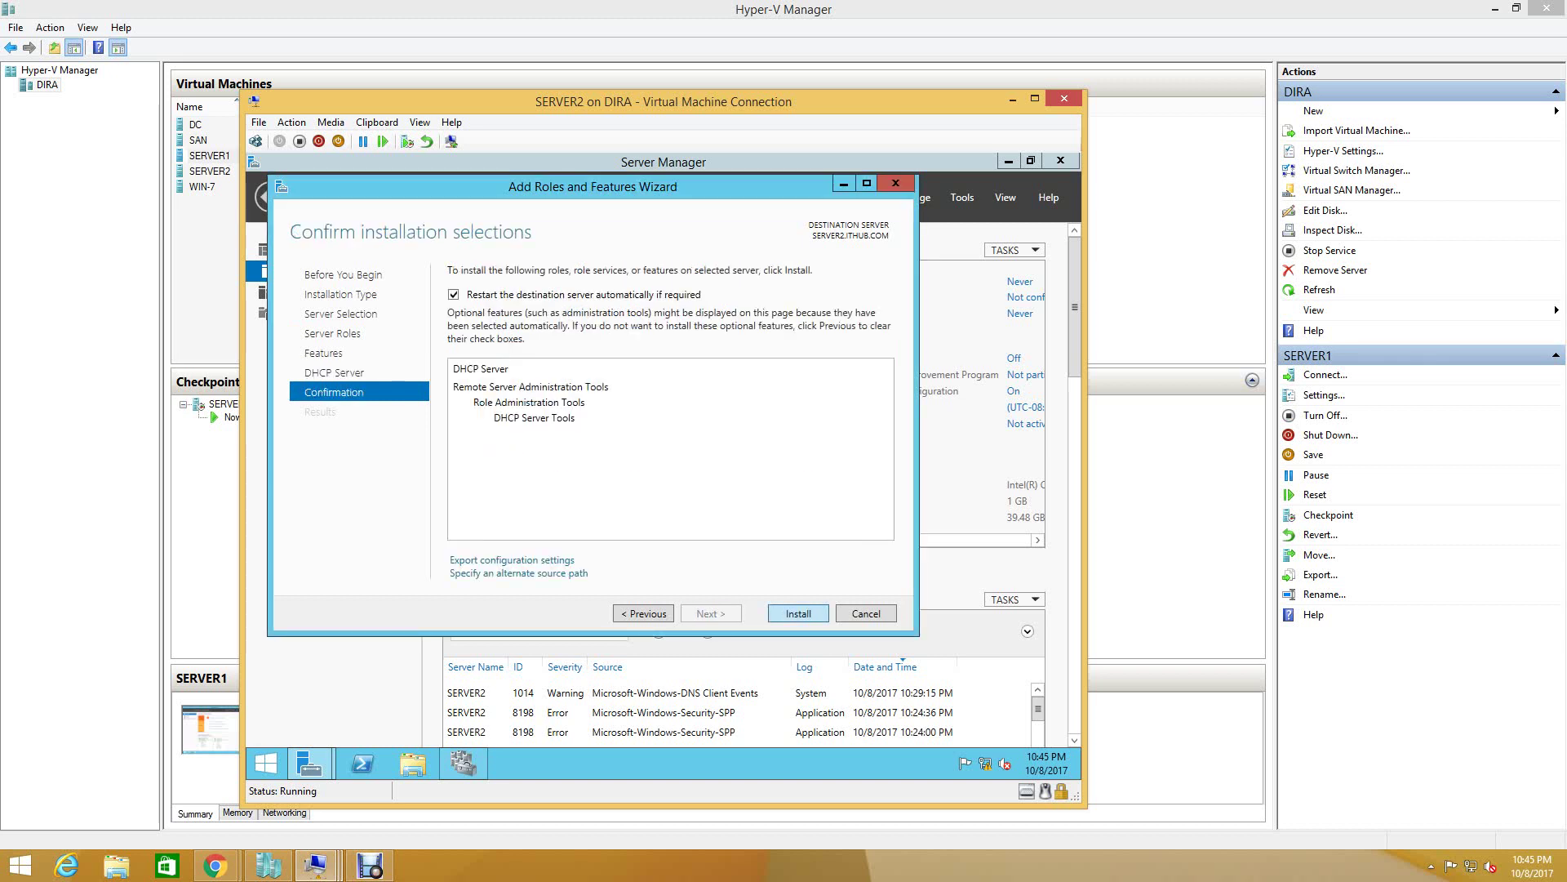
key("Return")
left_click(316, 866)
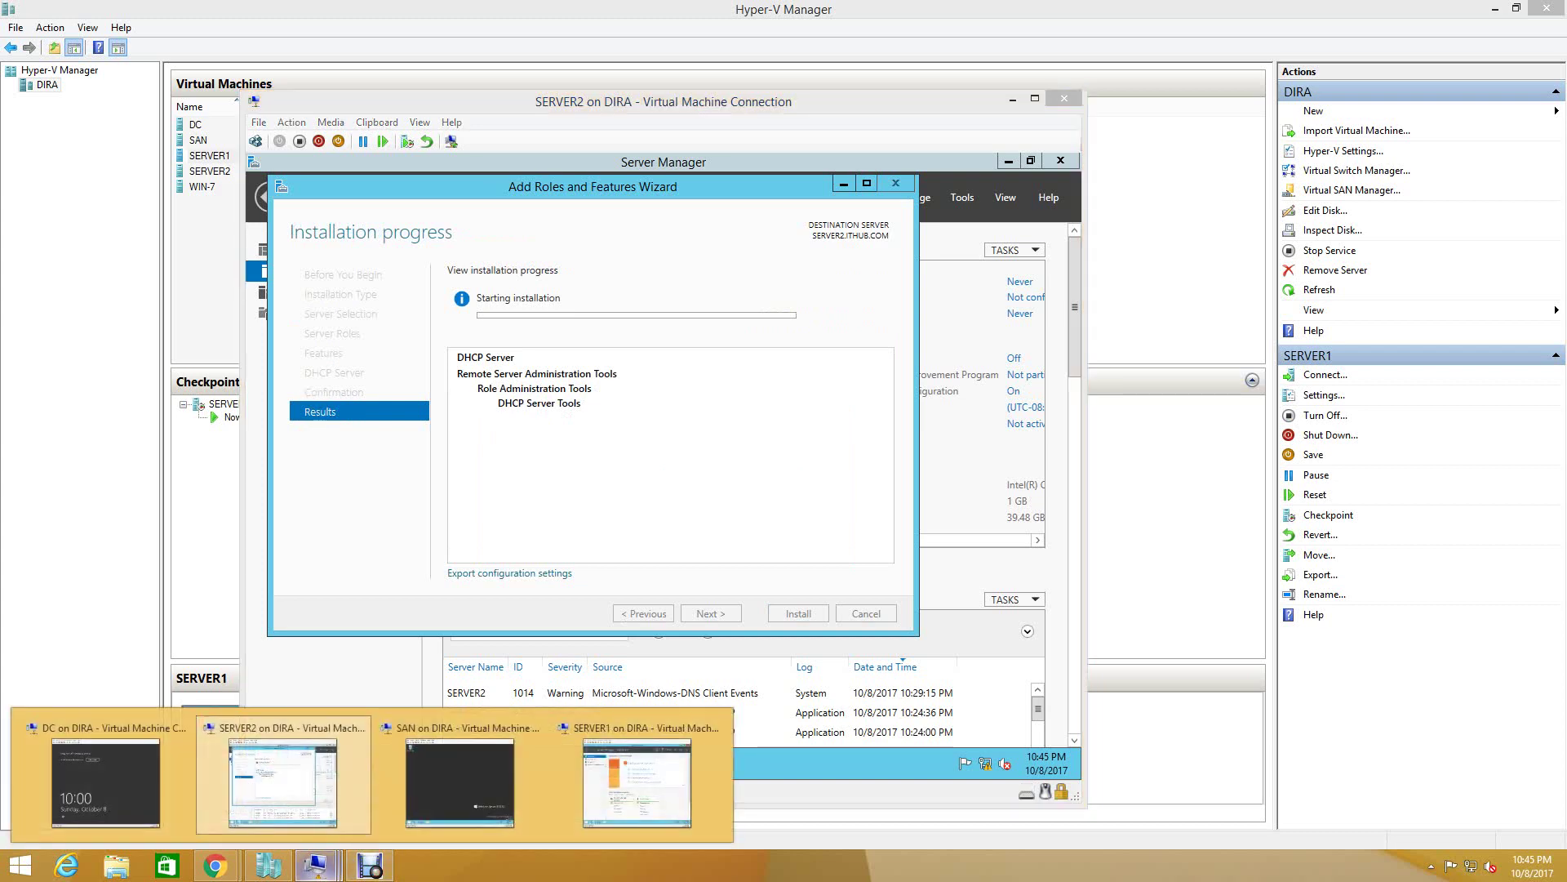
- Unlock SERVER1 with the domain administrator password, turning Caps Lock off first
left_click(637, 782)
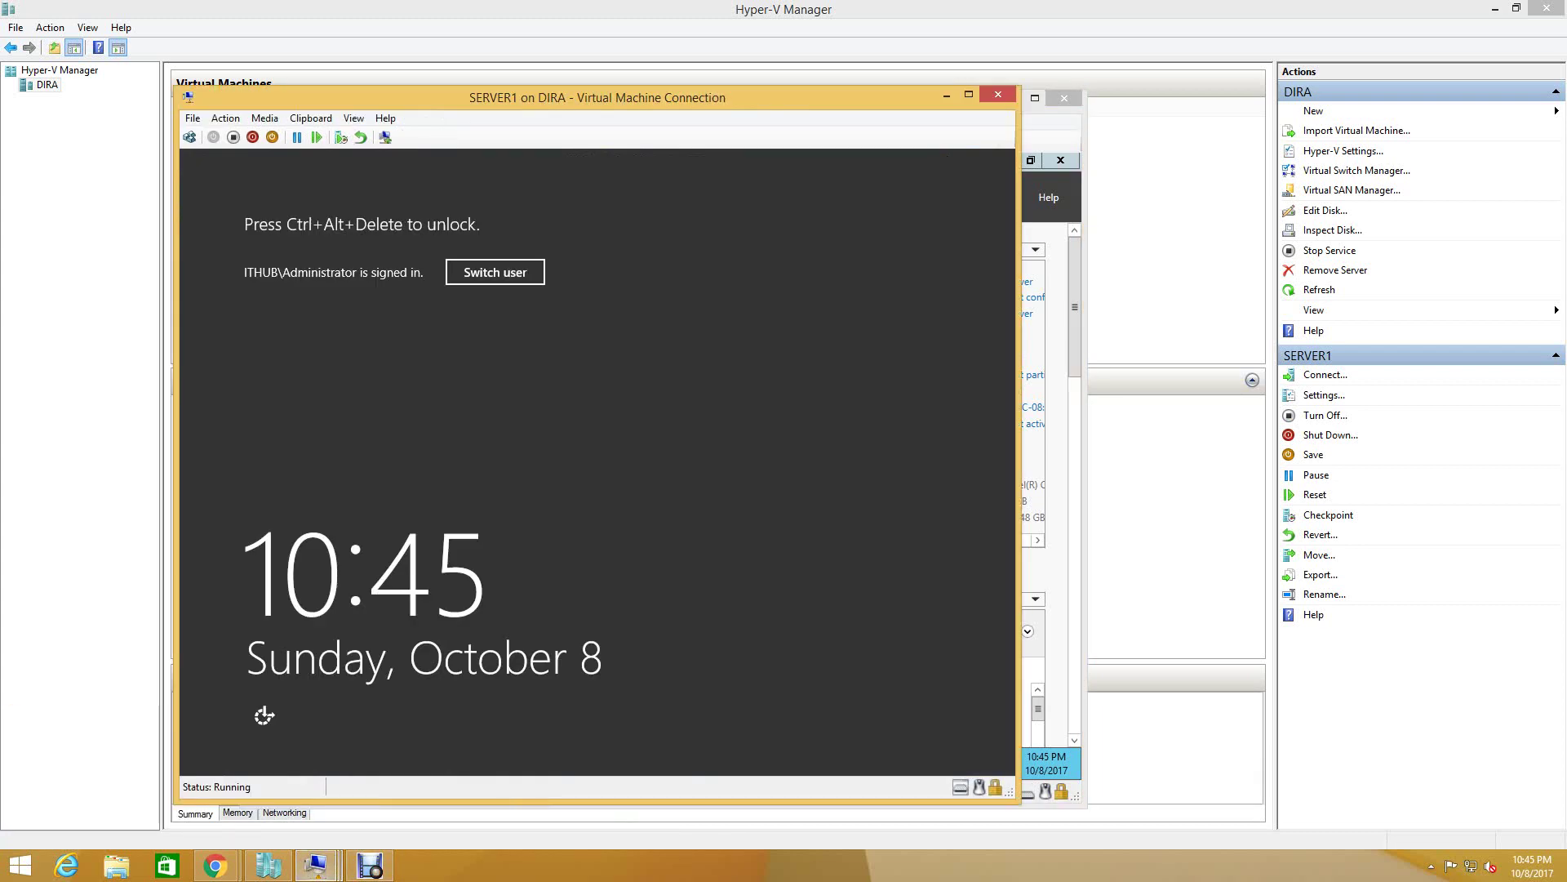
key("ctrl+alt+End")
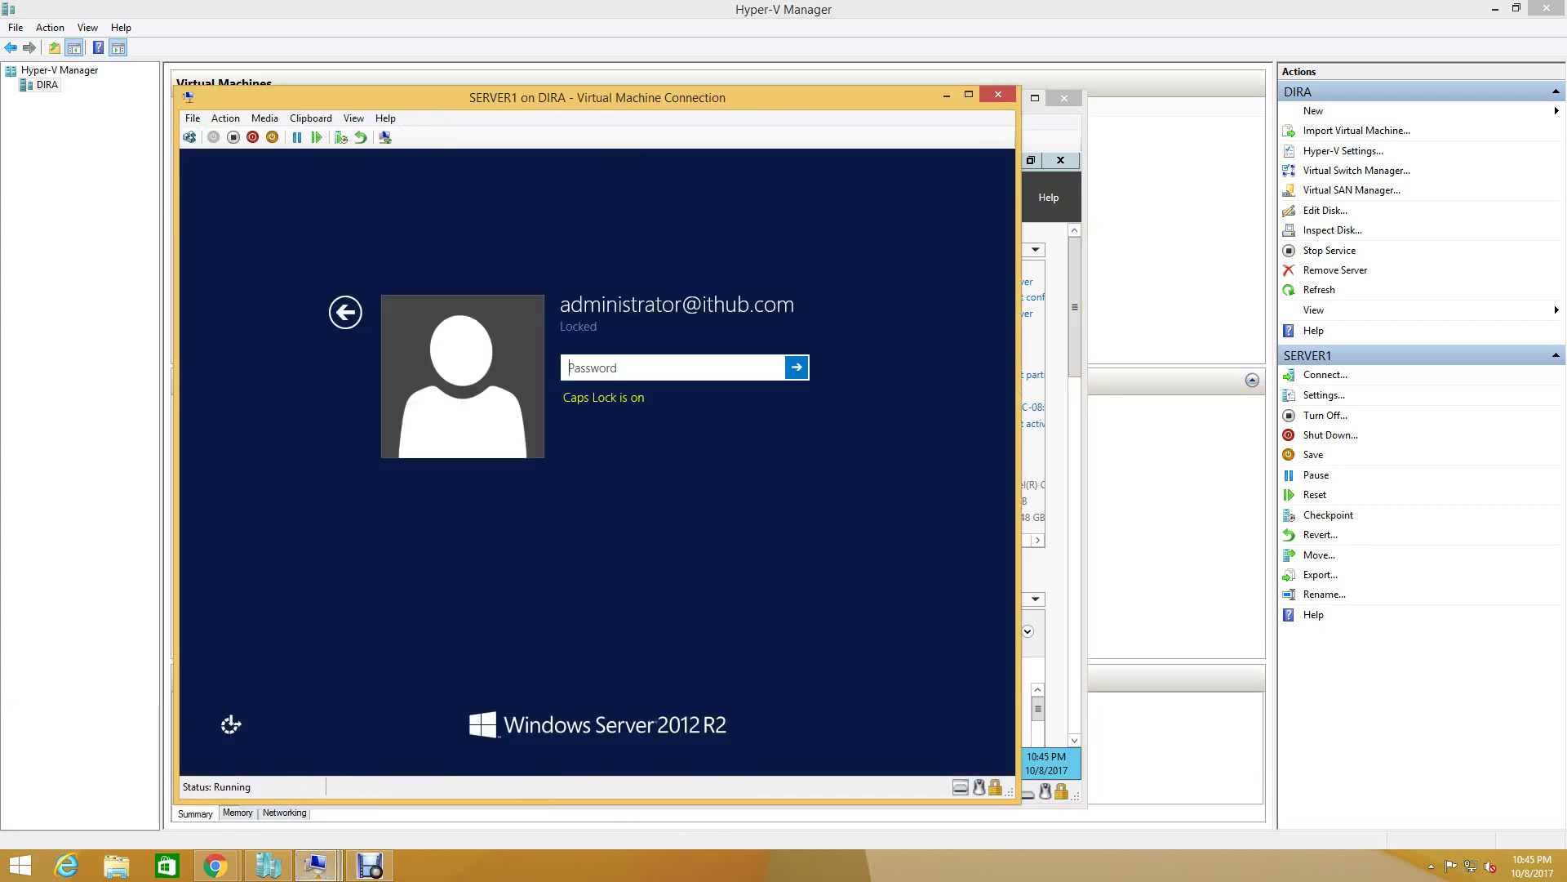
key("Caps_Lock")
type("••••••••")
key("Return")
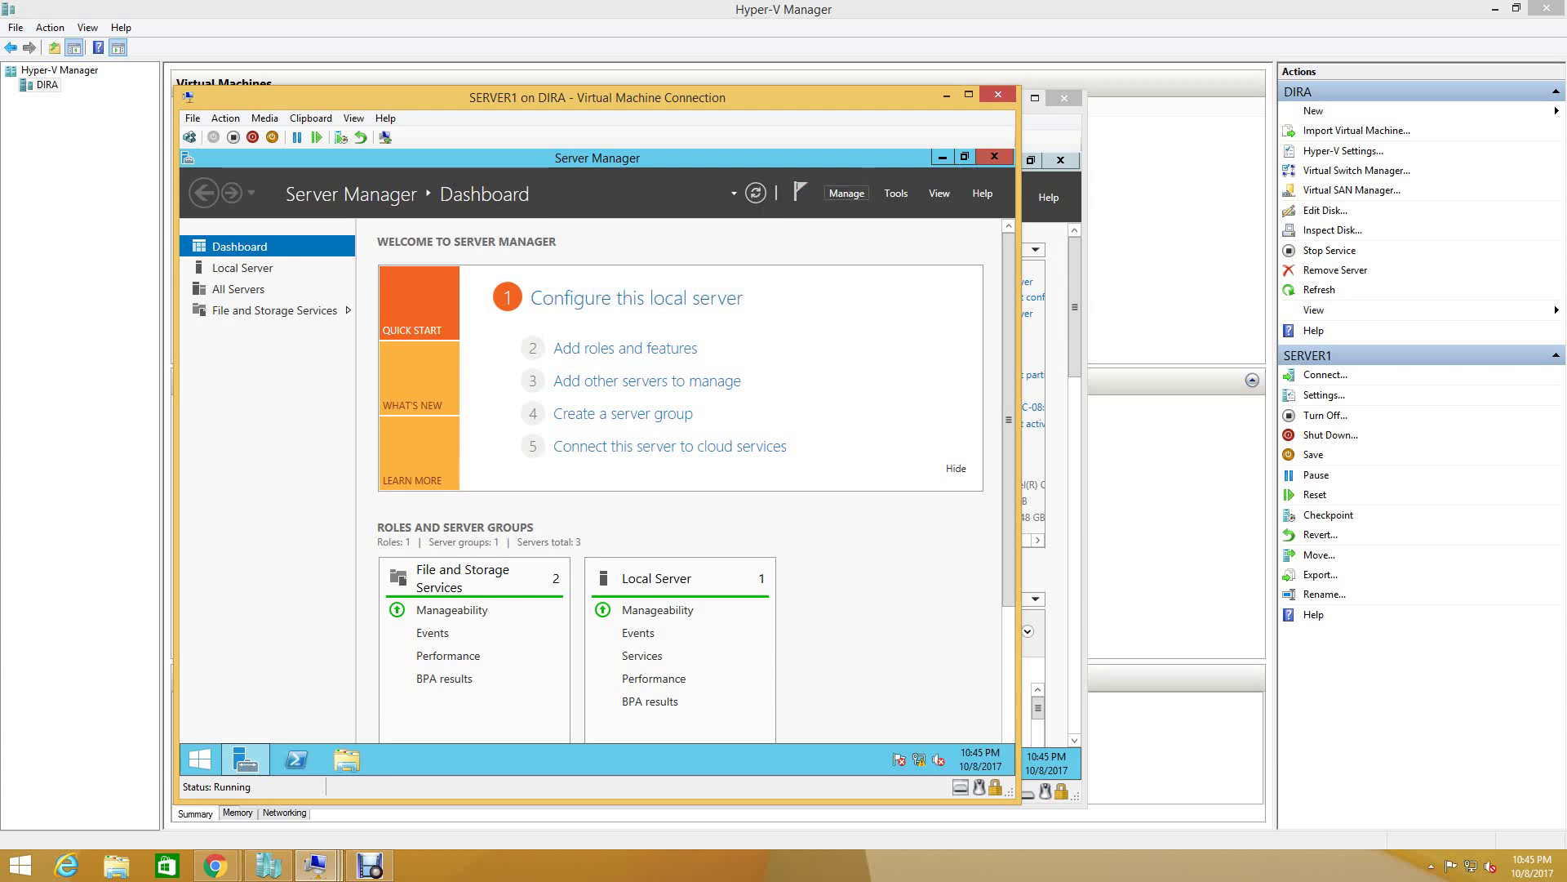
- Start Add Roles and Features with SERVER1.ITHUB.COM as the destination server
left_click(847, 193)
left_click(847, 192)
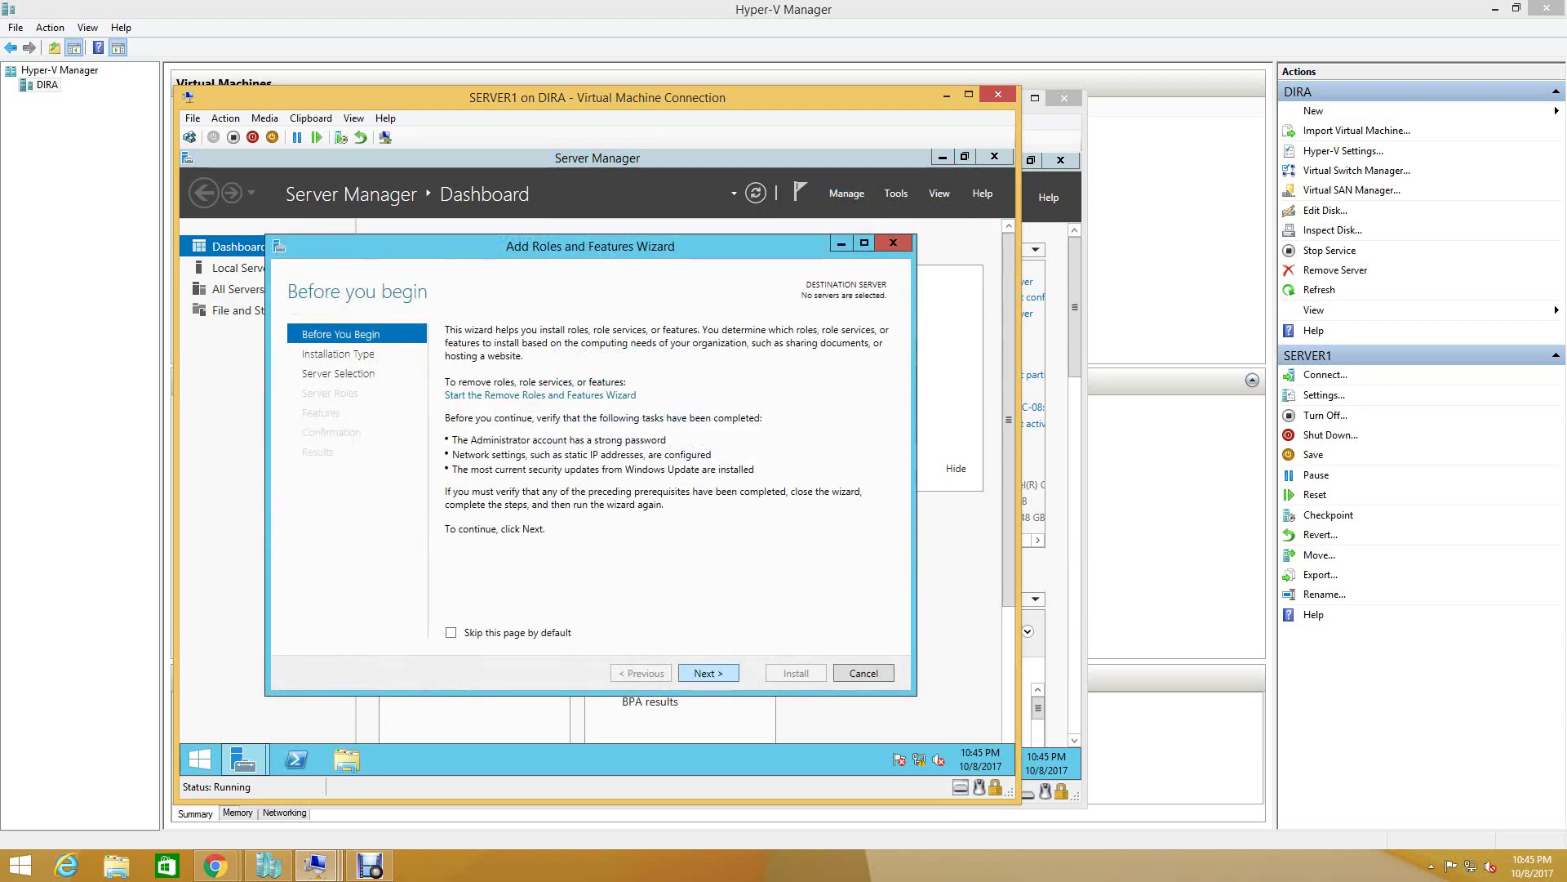
left_click(707, 673)
left_click(708, 673)
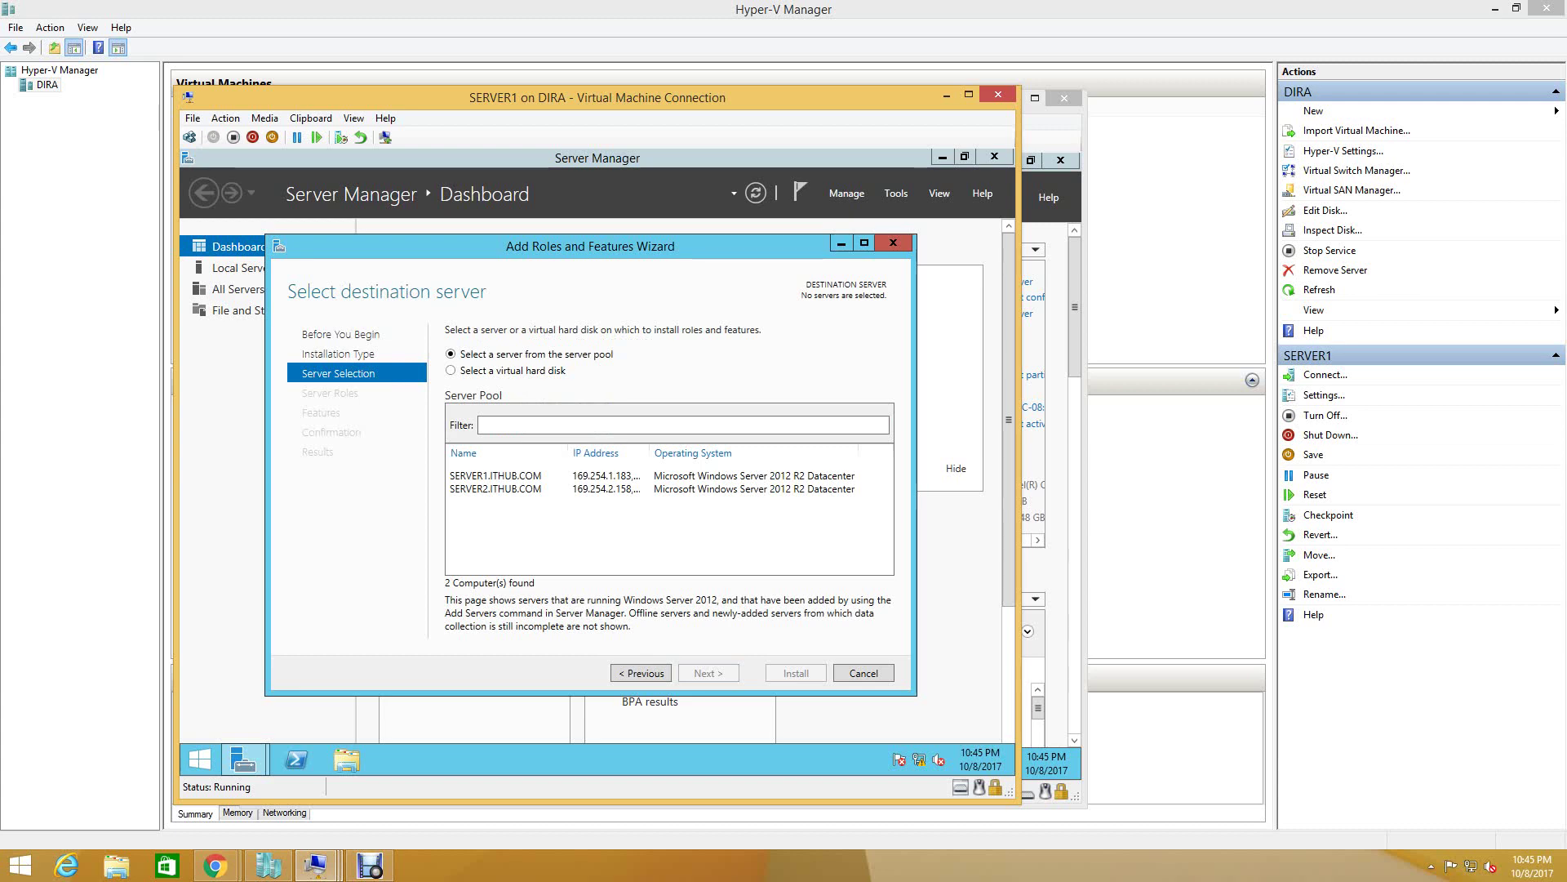
left_click(495, 475)
left_click(708, 673)
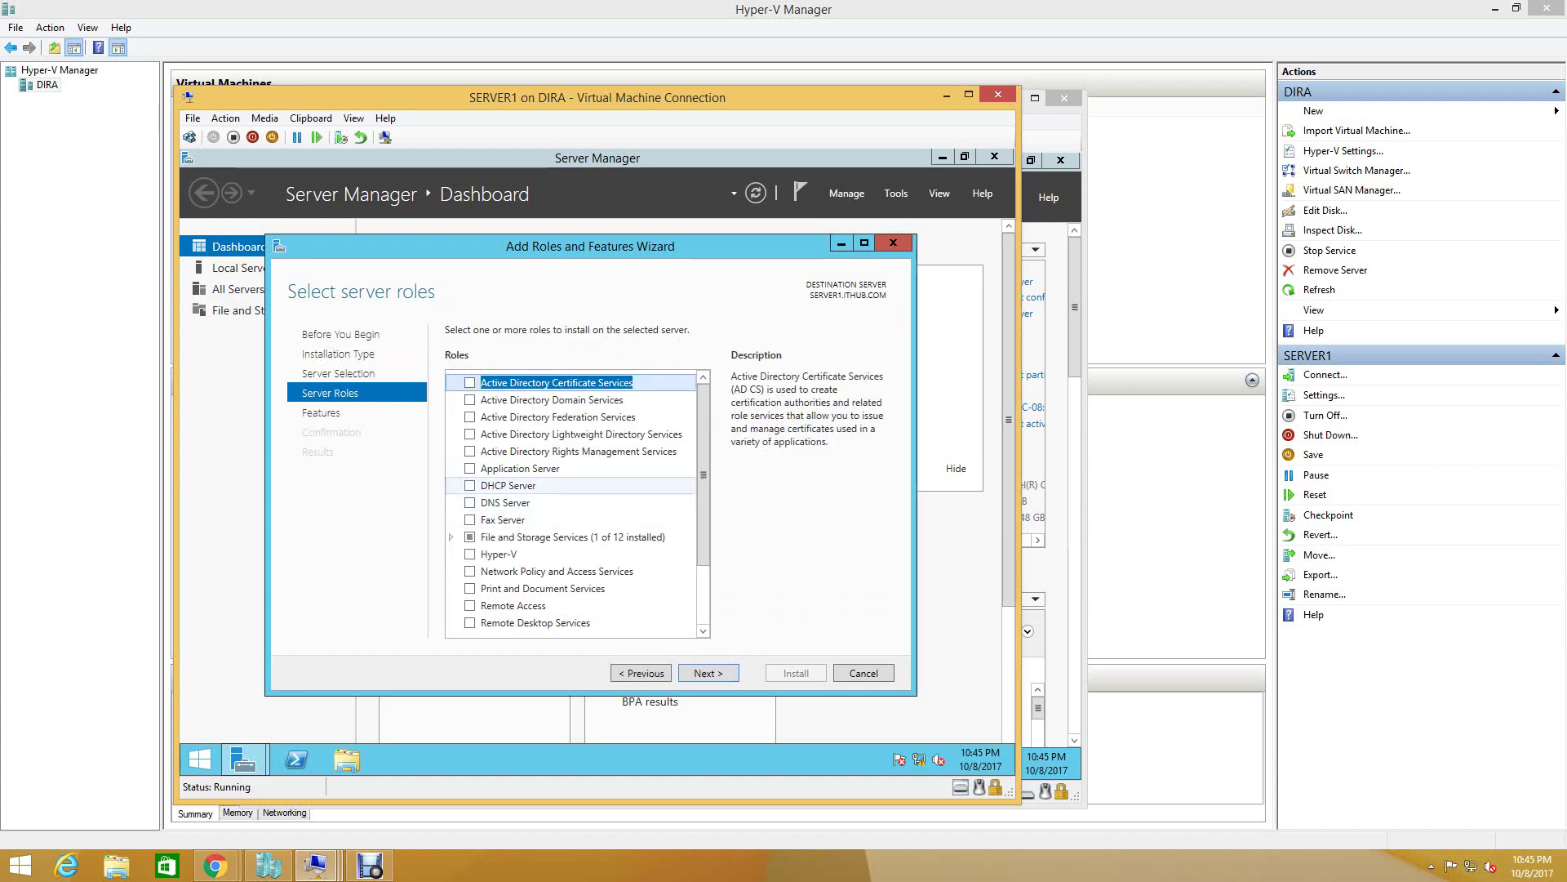
- Select DHCP Server with its tools, allow automatic restart, and begin installation
left_click(470, 485)
key("Return")
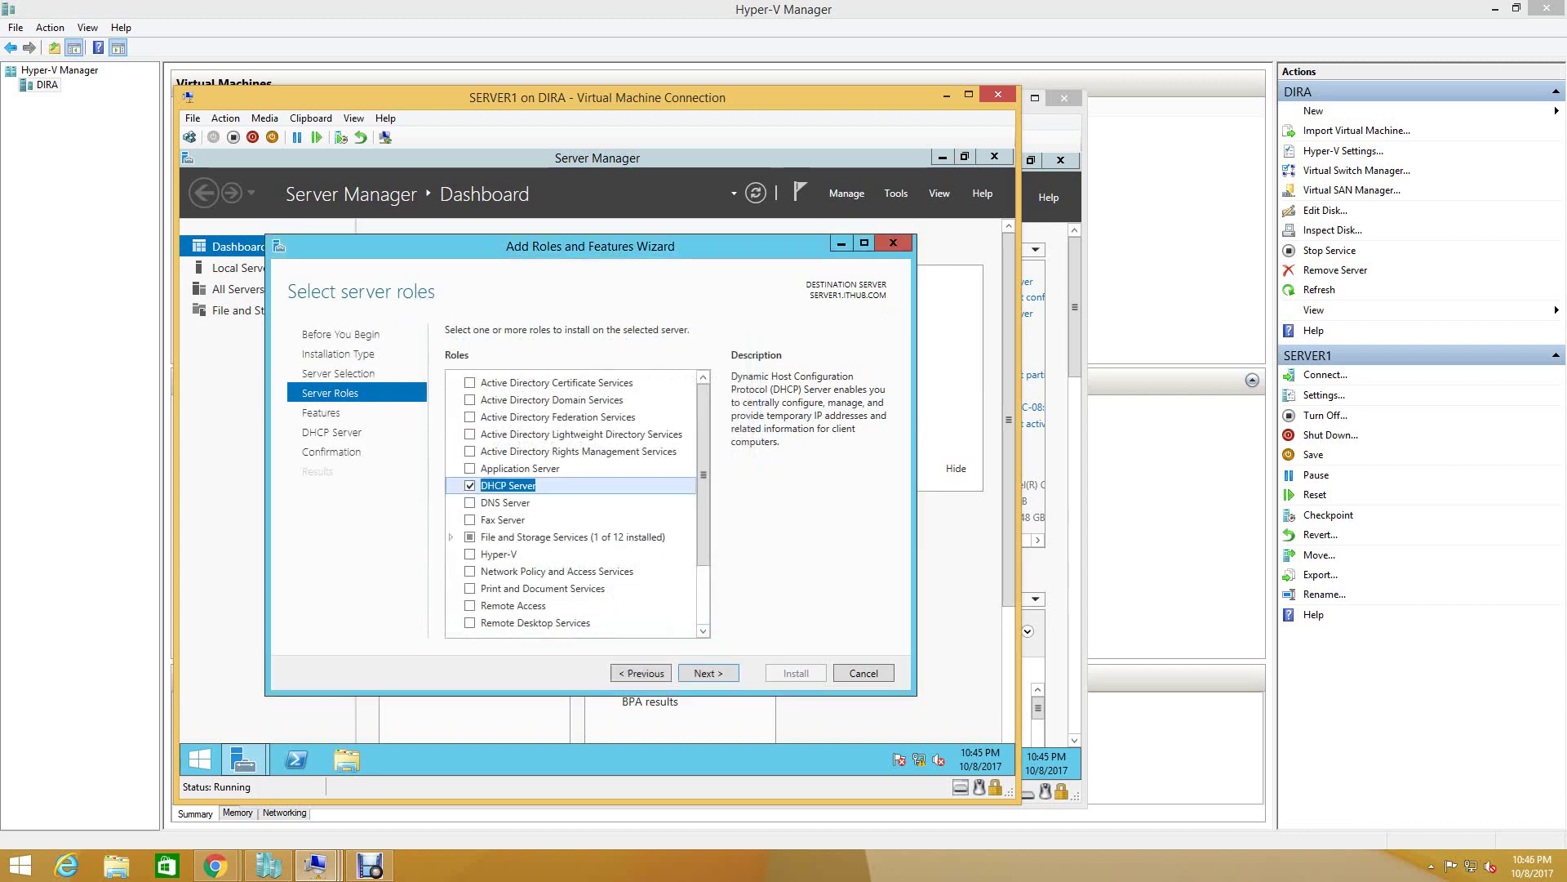
key("Return")
key("Return")
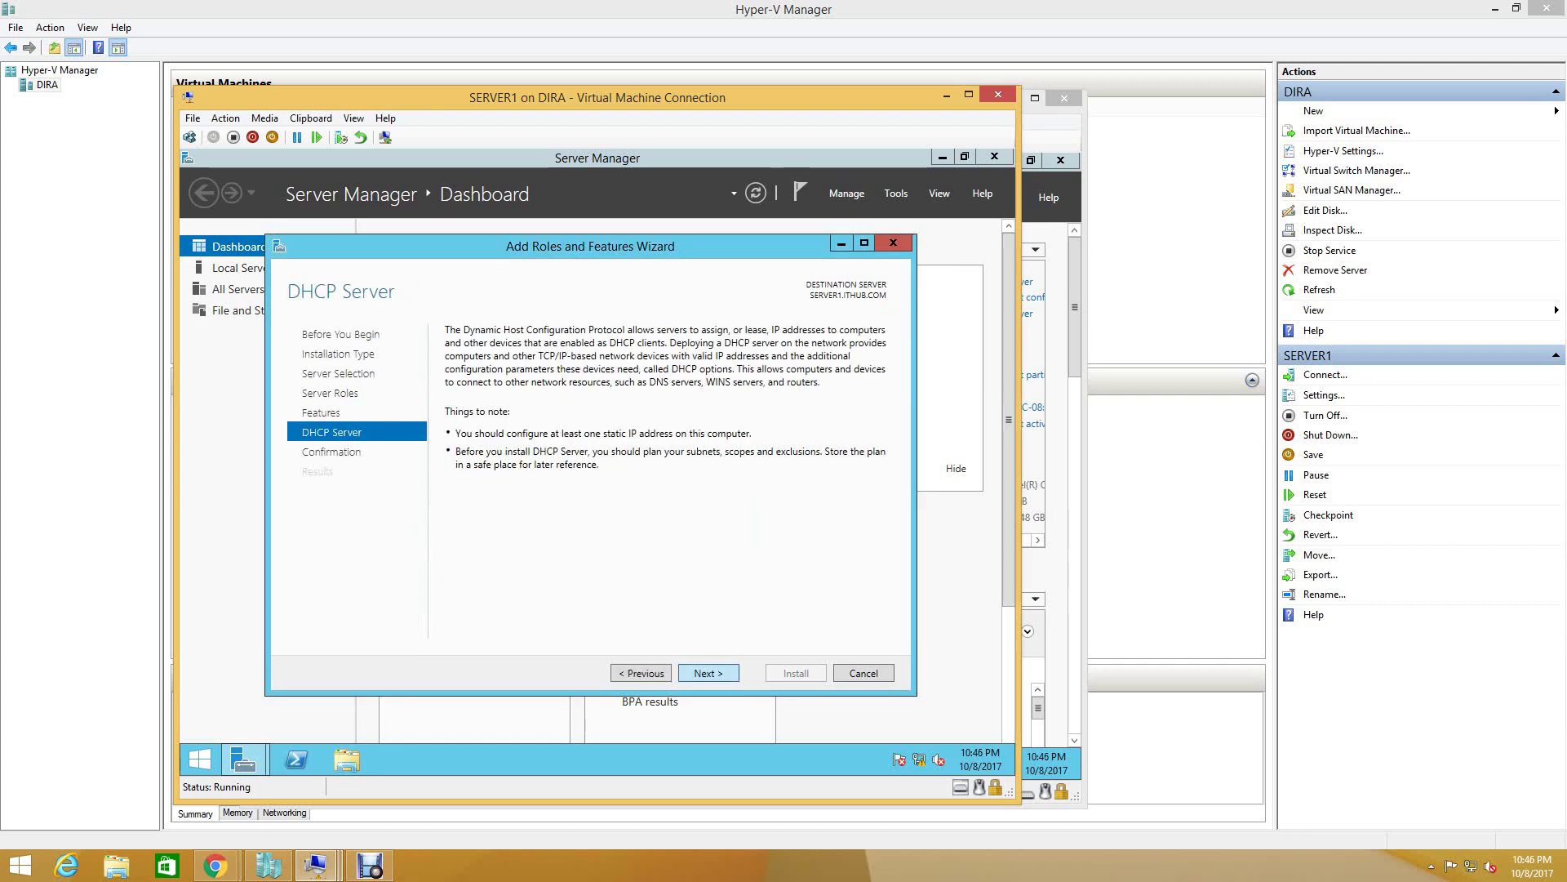
key("Return")
key("alt+r")
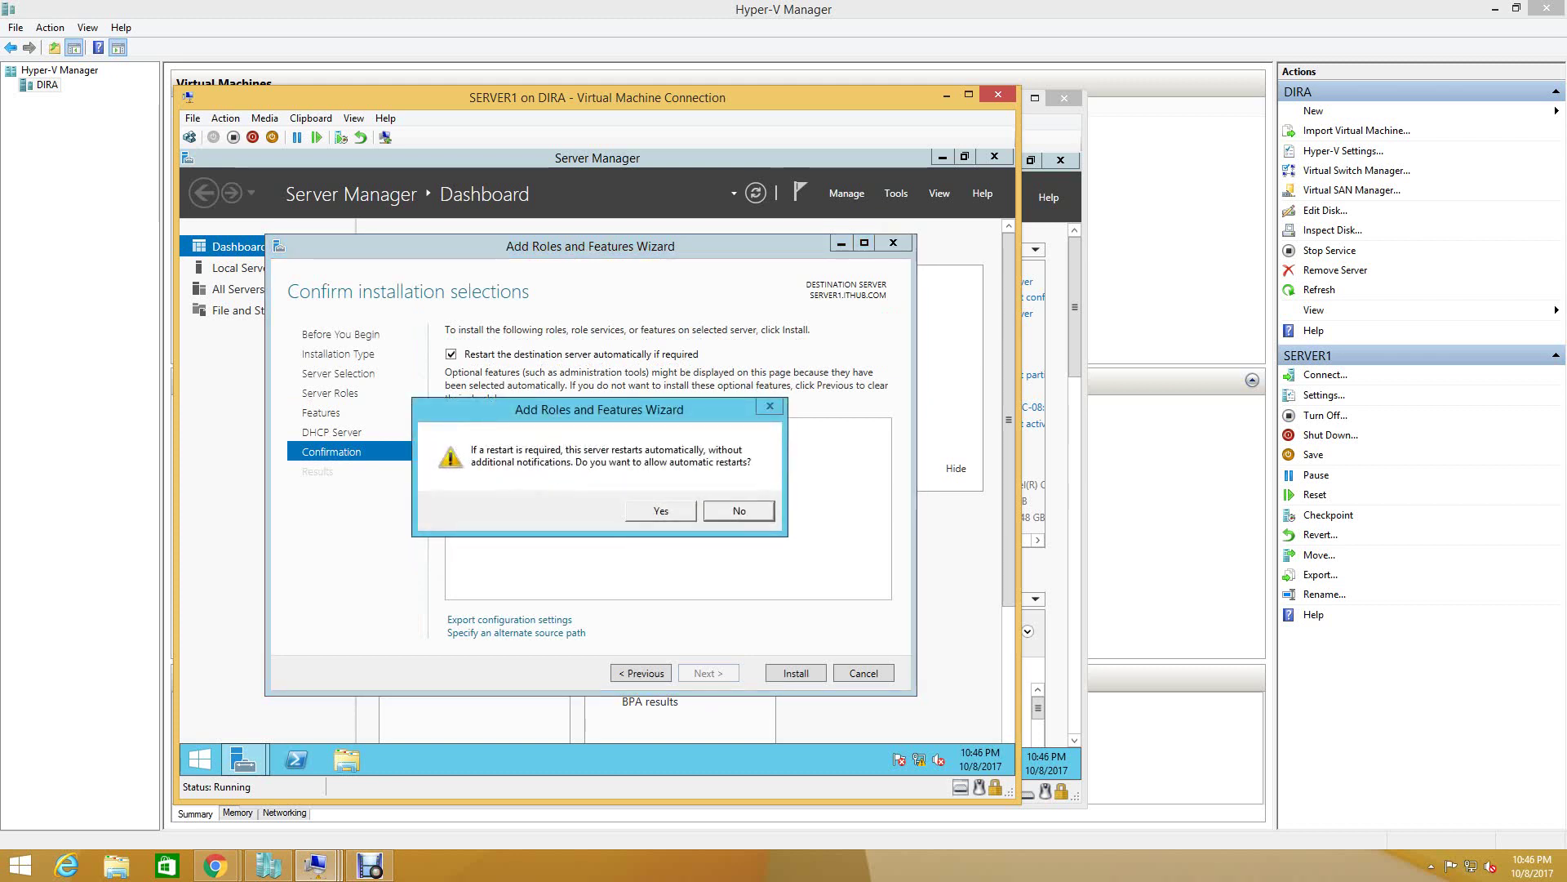
key("alt+y")
key("Return")
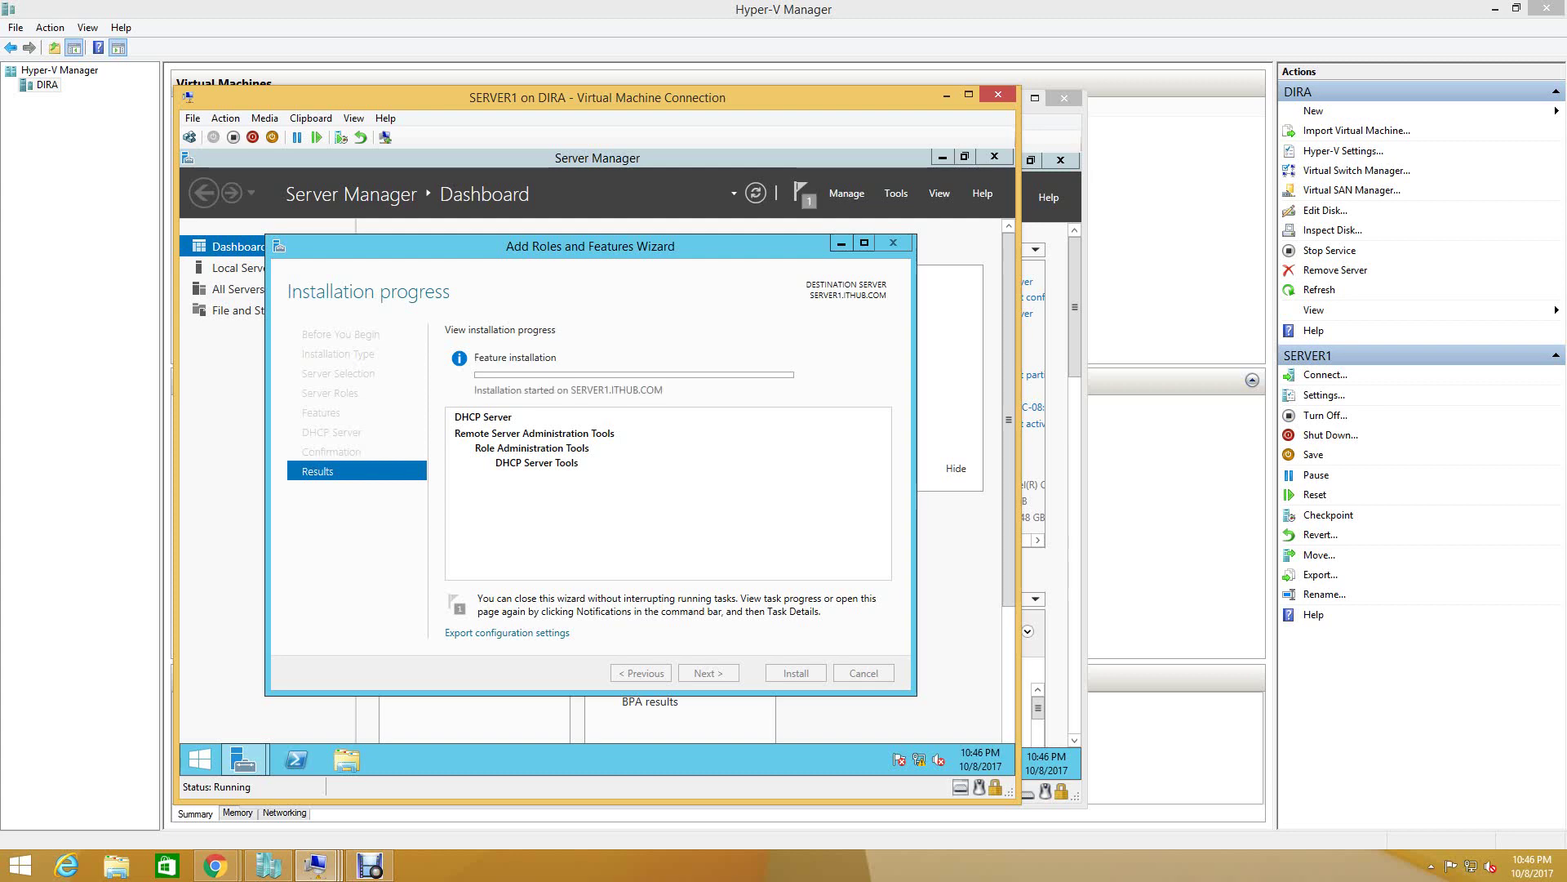
mouse_move(319, 865)
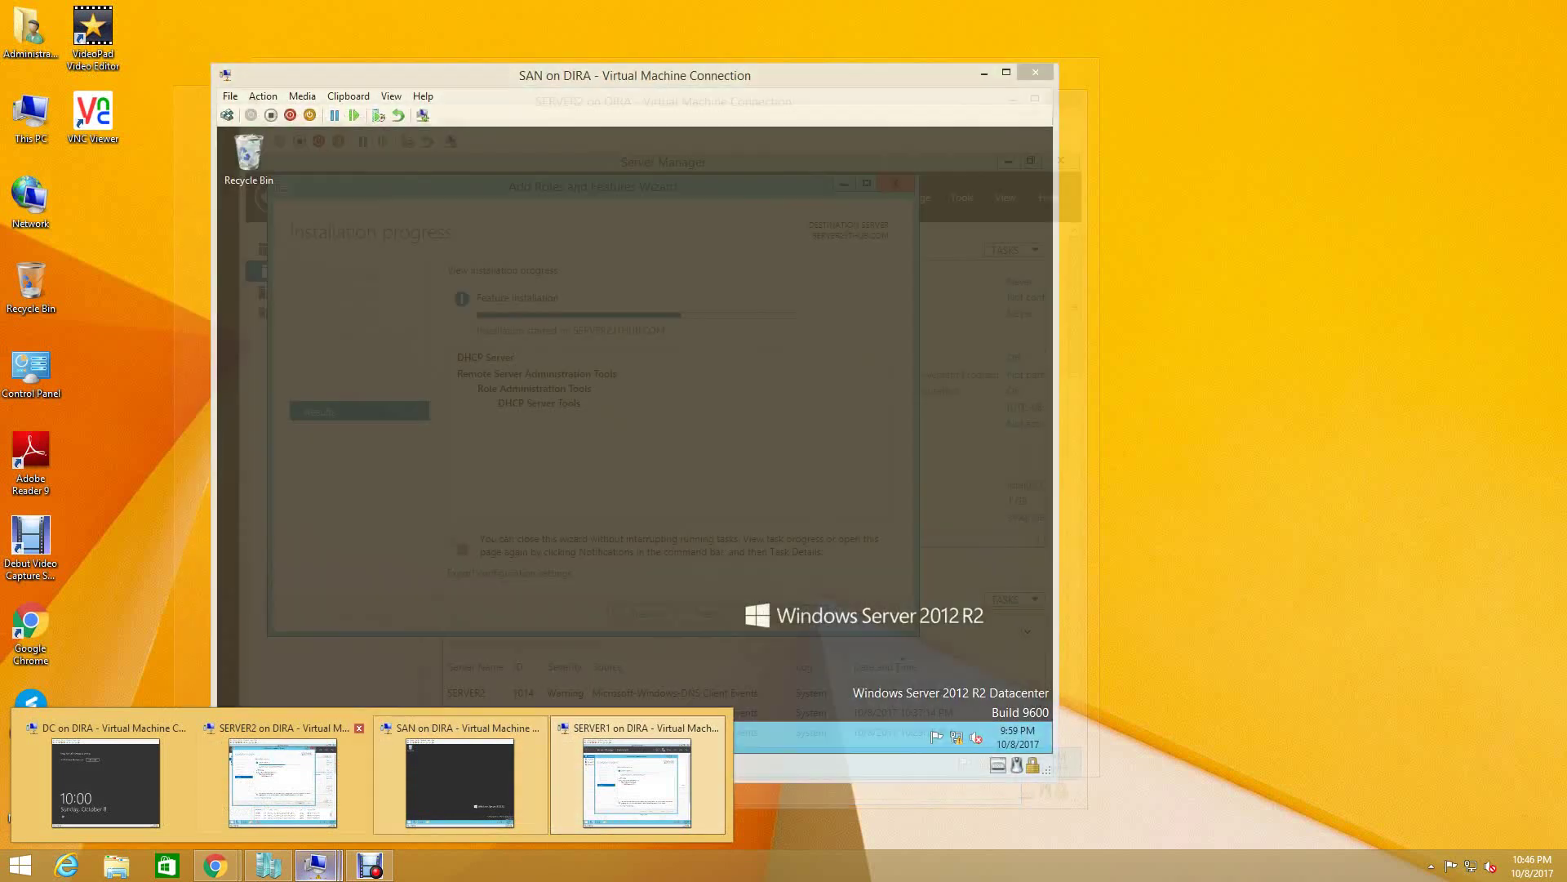
left_click(283, 782)
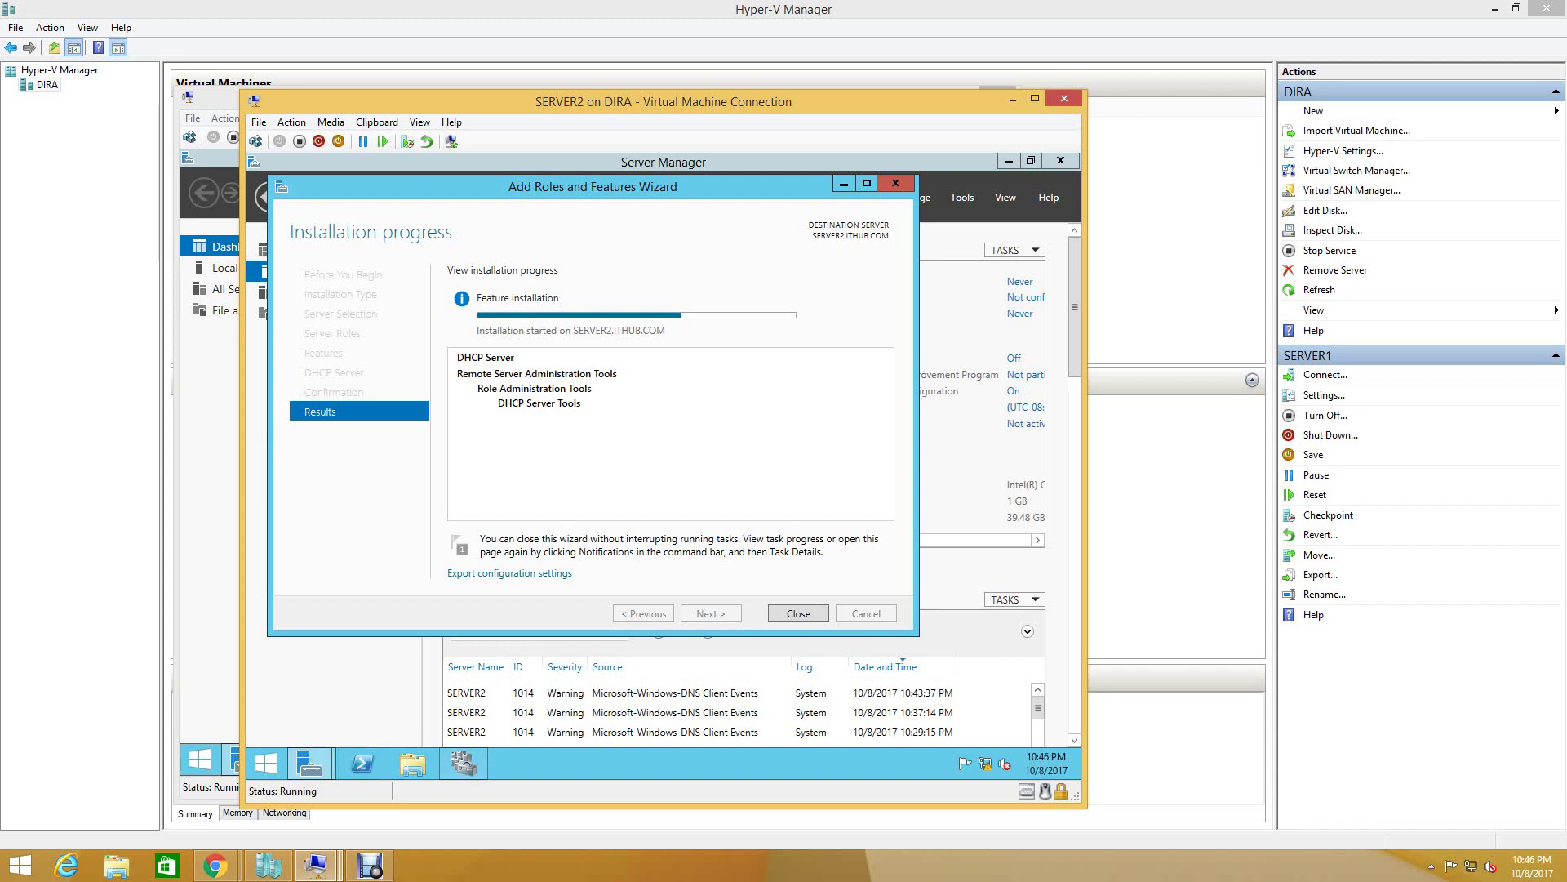
left_click(316, 865)
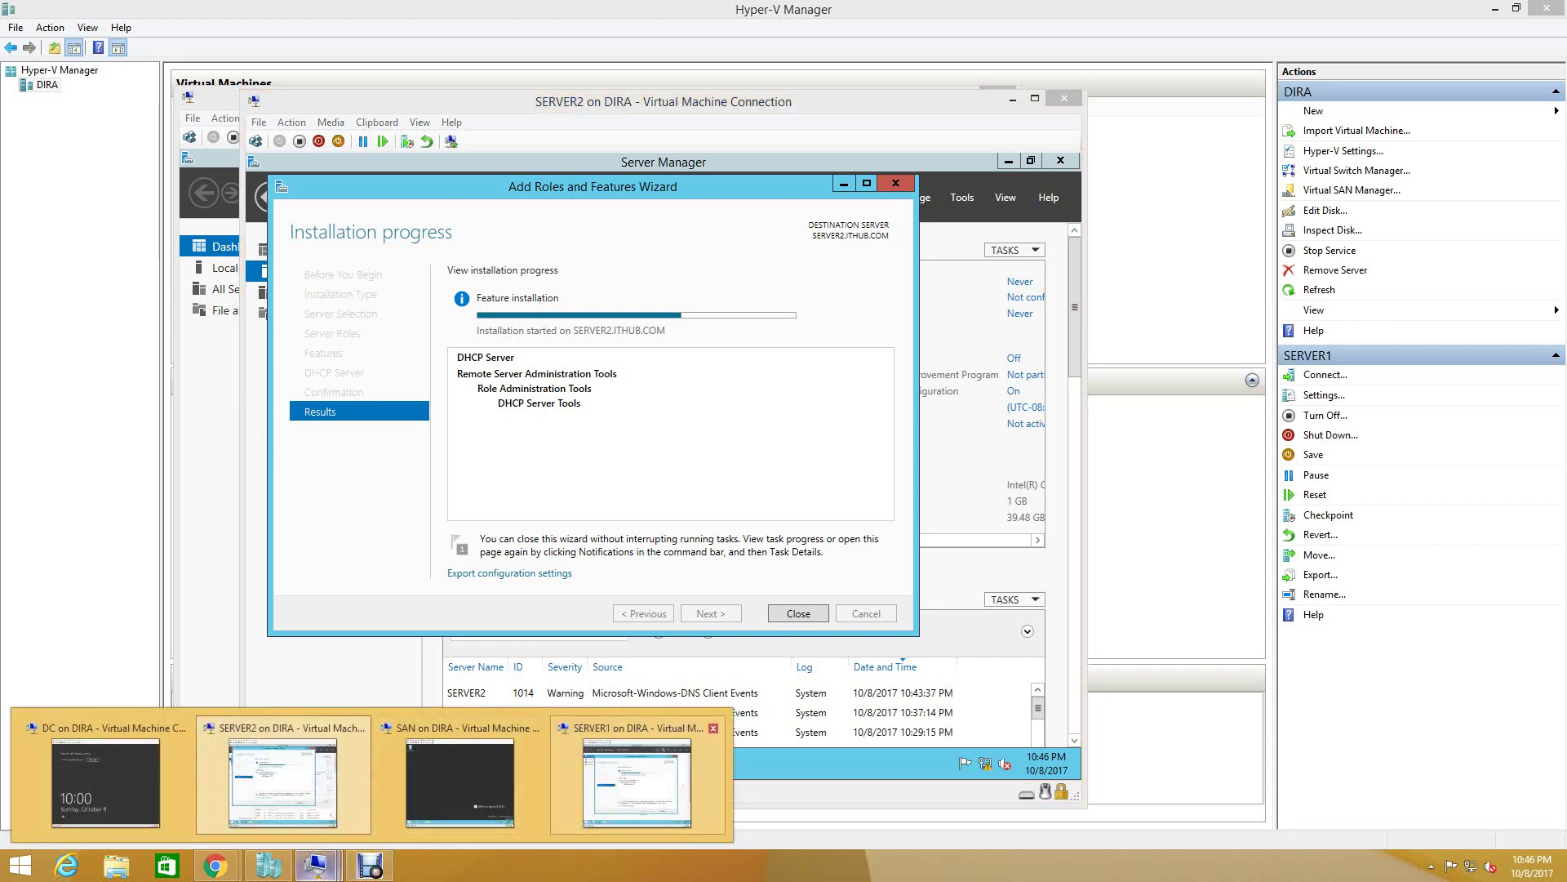
left_click(637, 782)
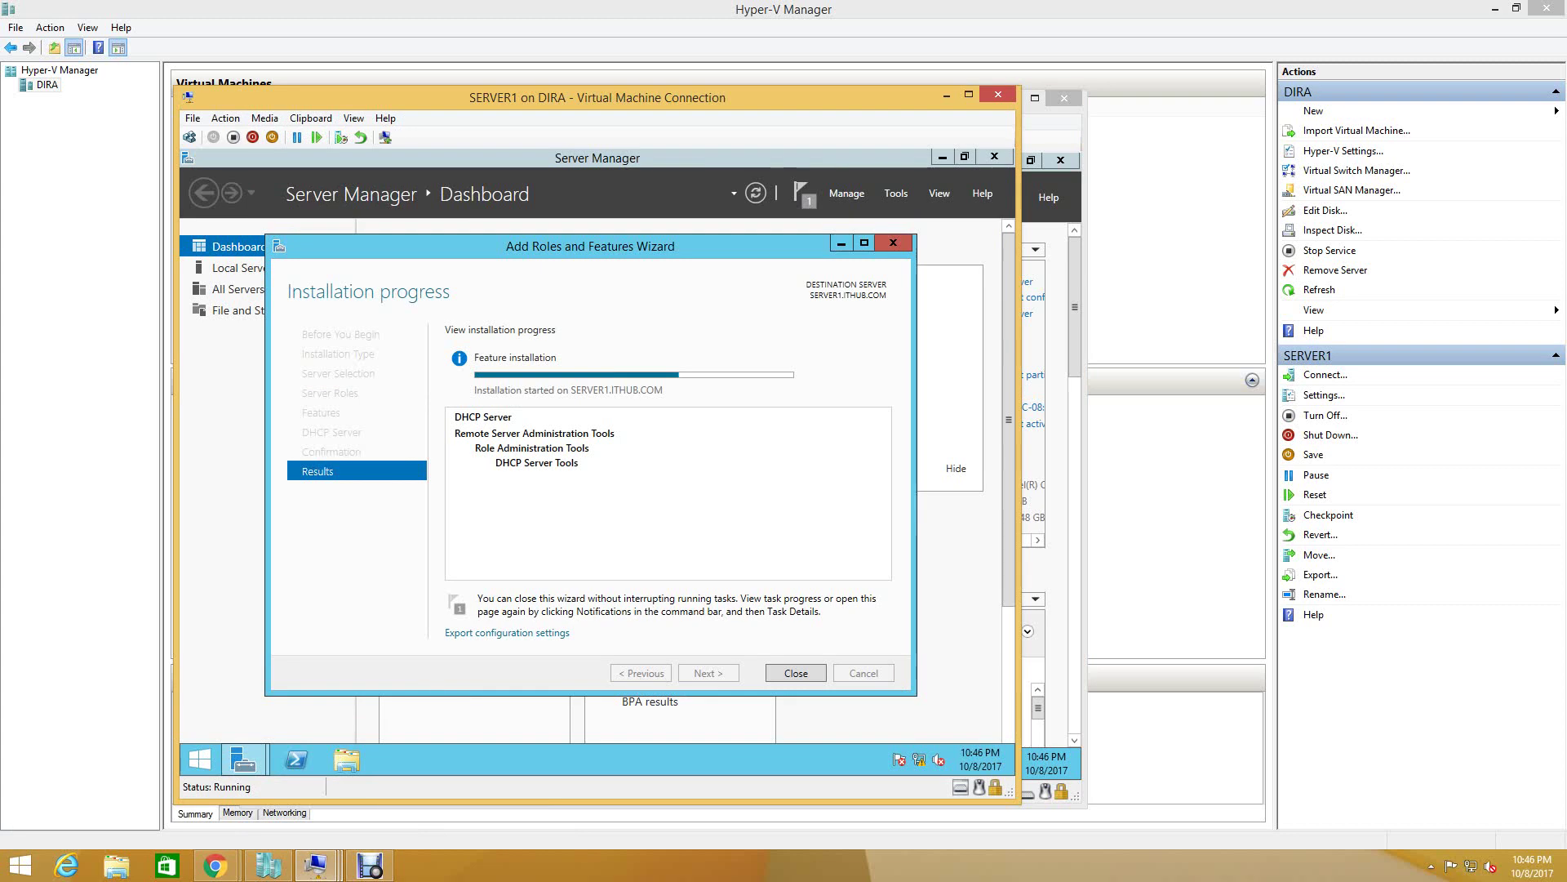
mouse_move(315, 864)
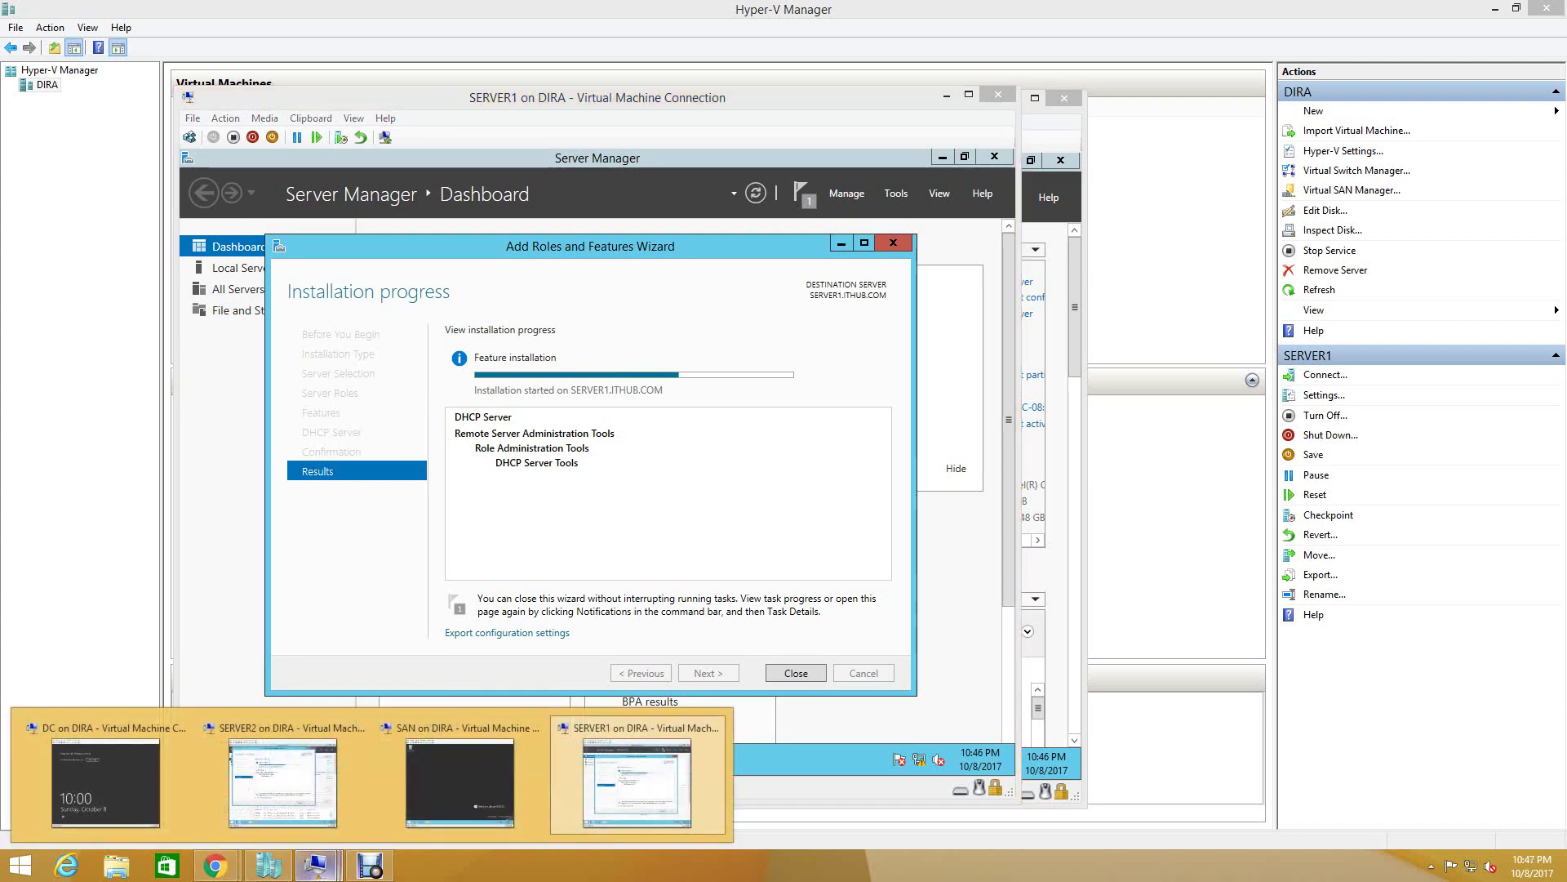
left_click(285, 816)
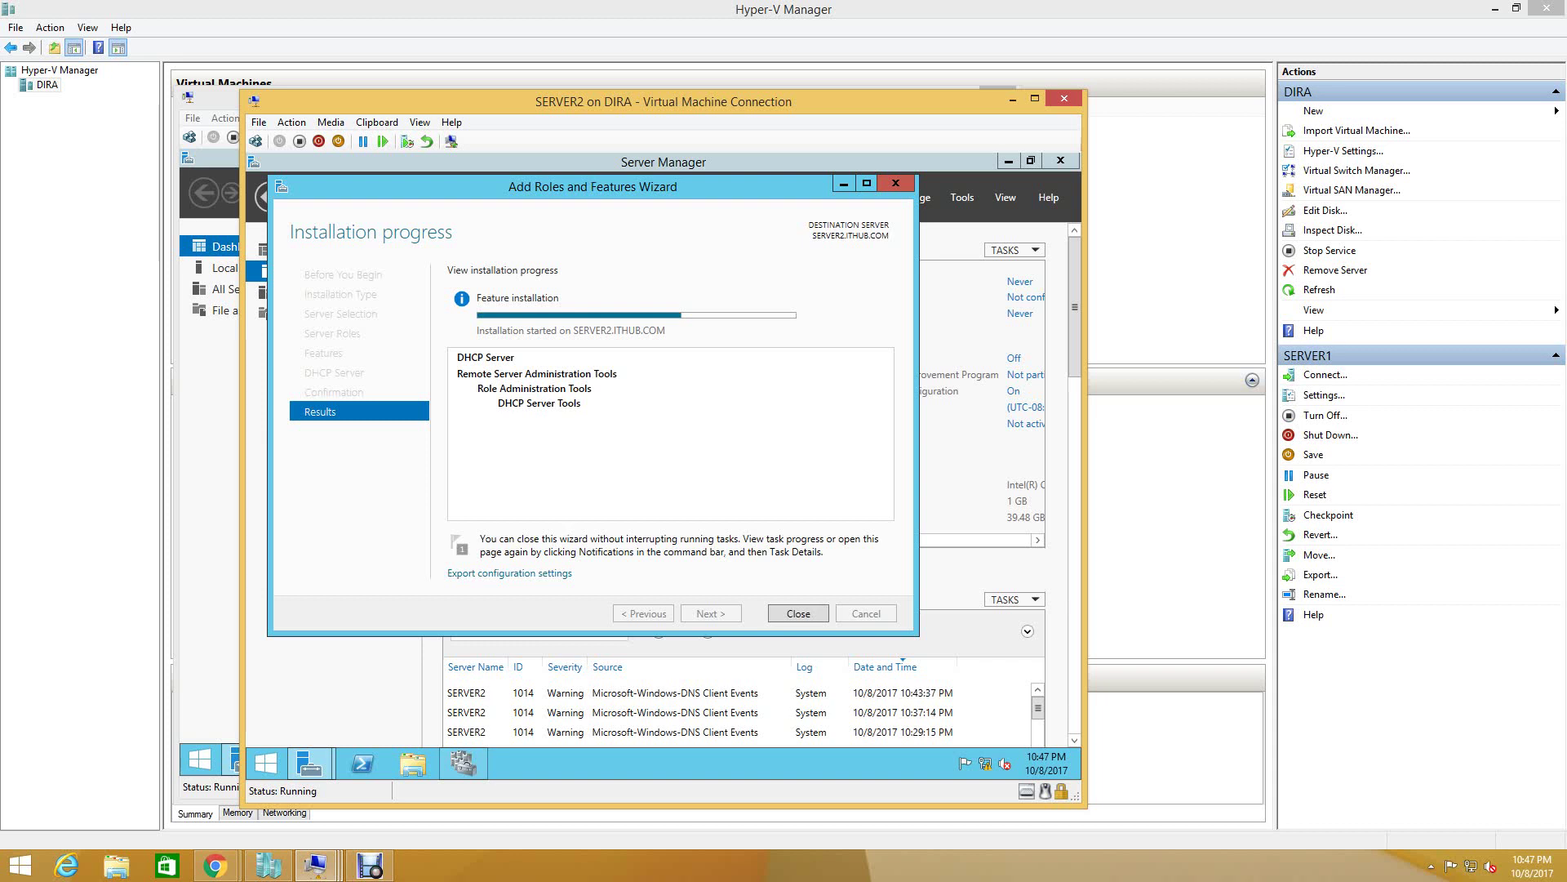
left_click(310, 763)
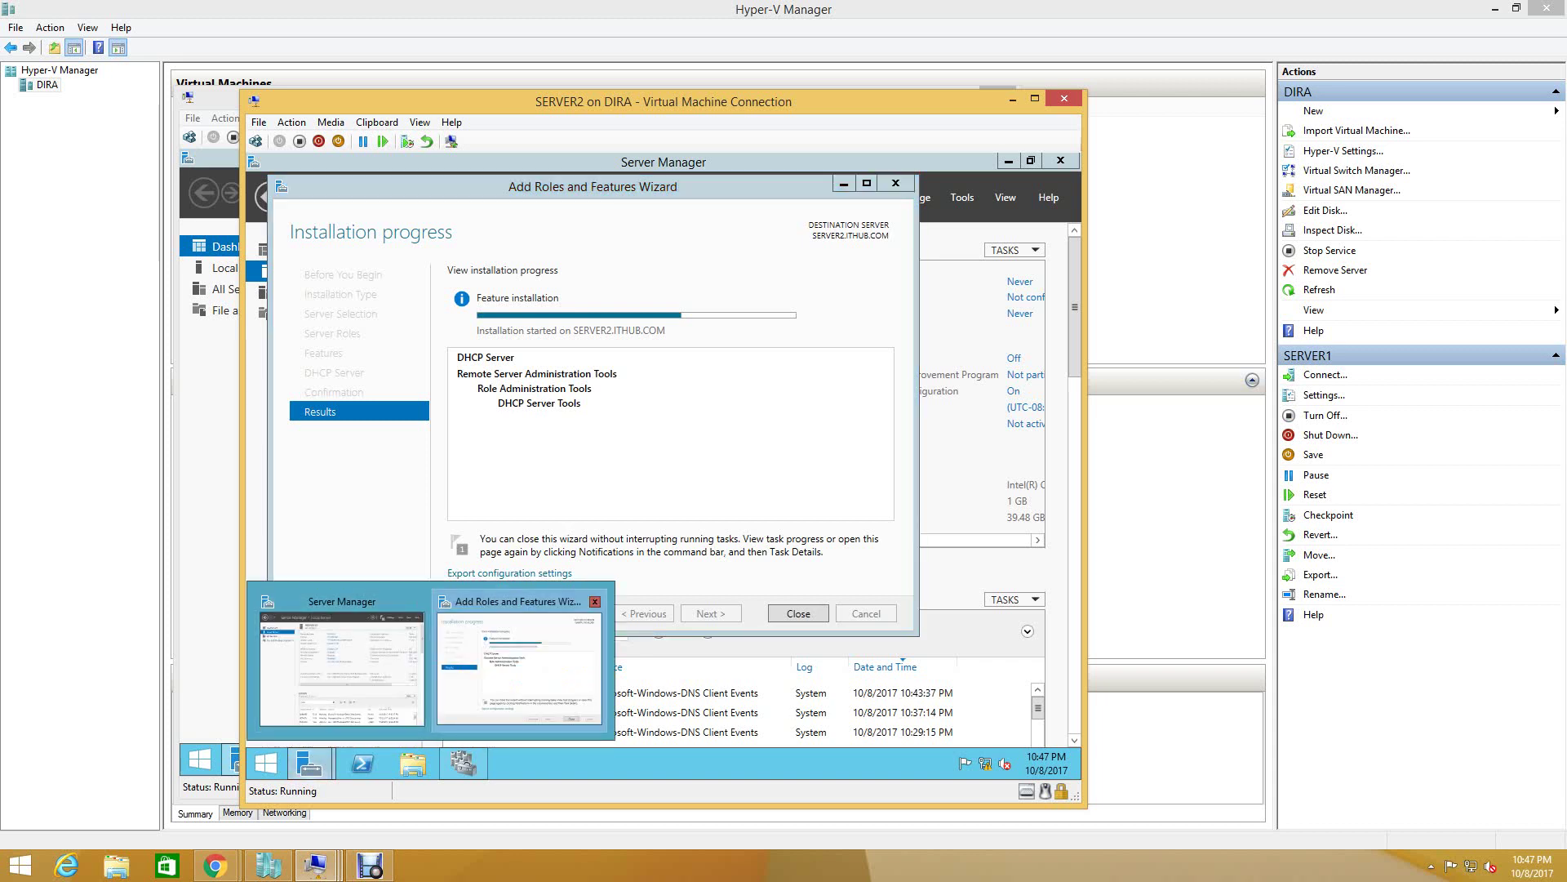
left_click(520, 662)
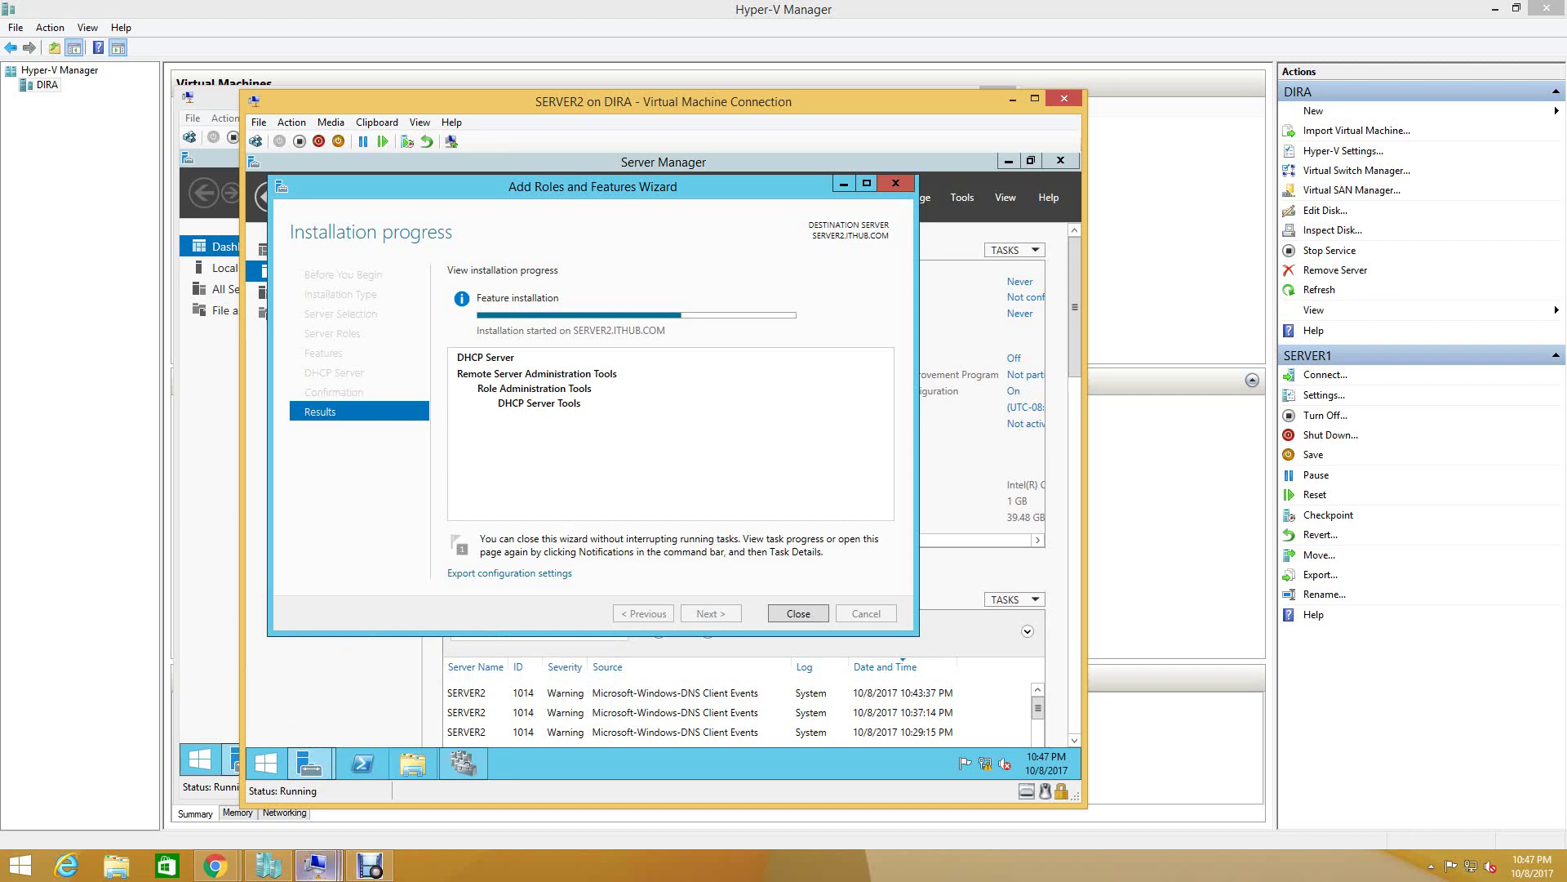
left_click(316, 866)
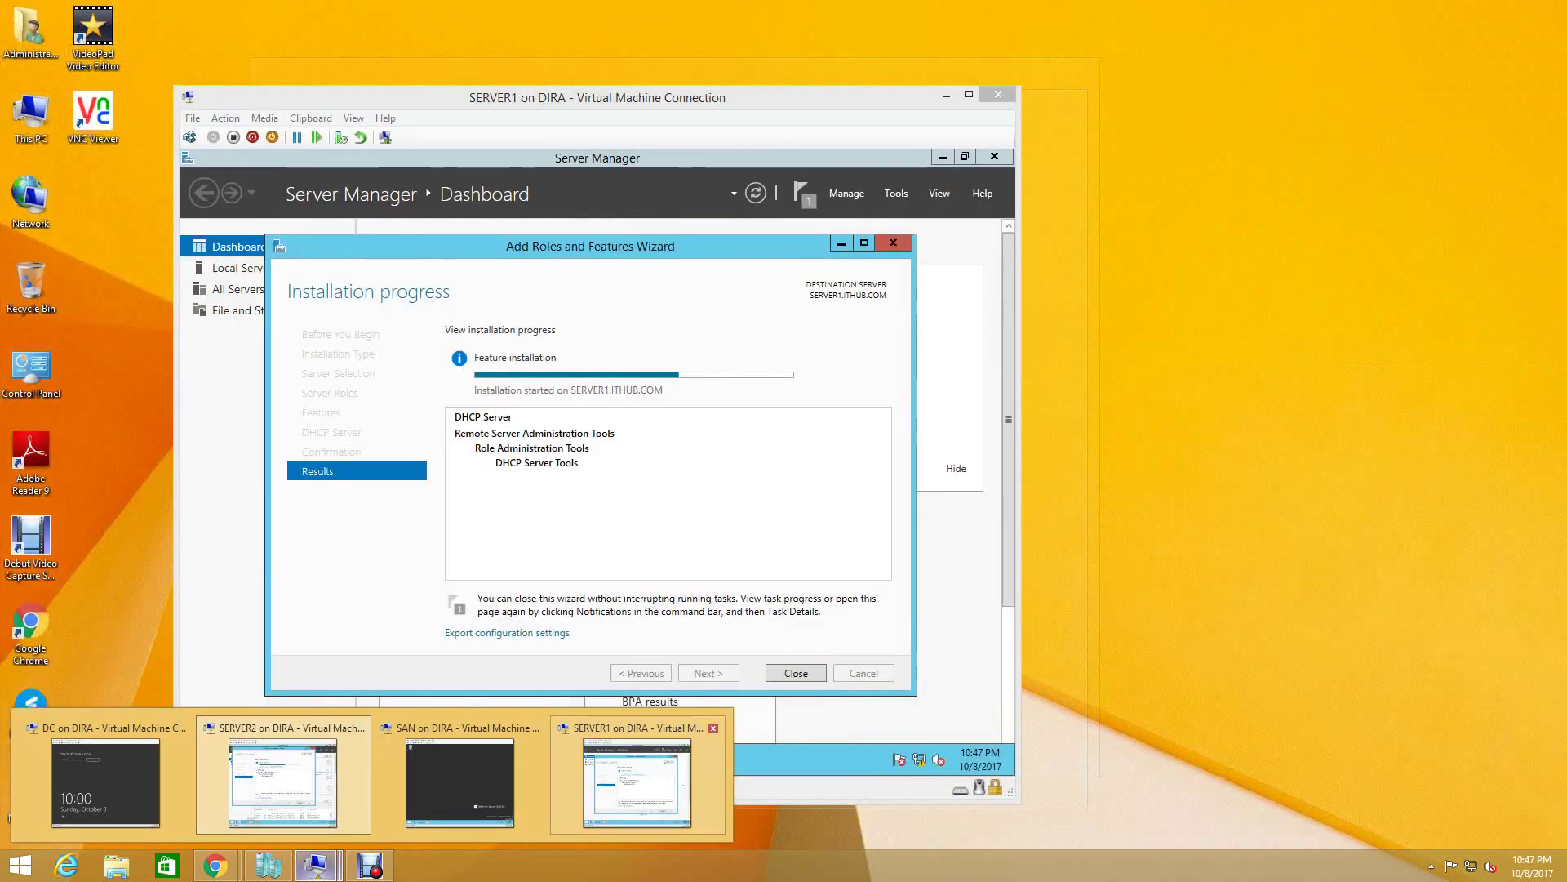
left_click(637, 783)
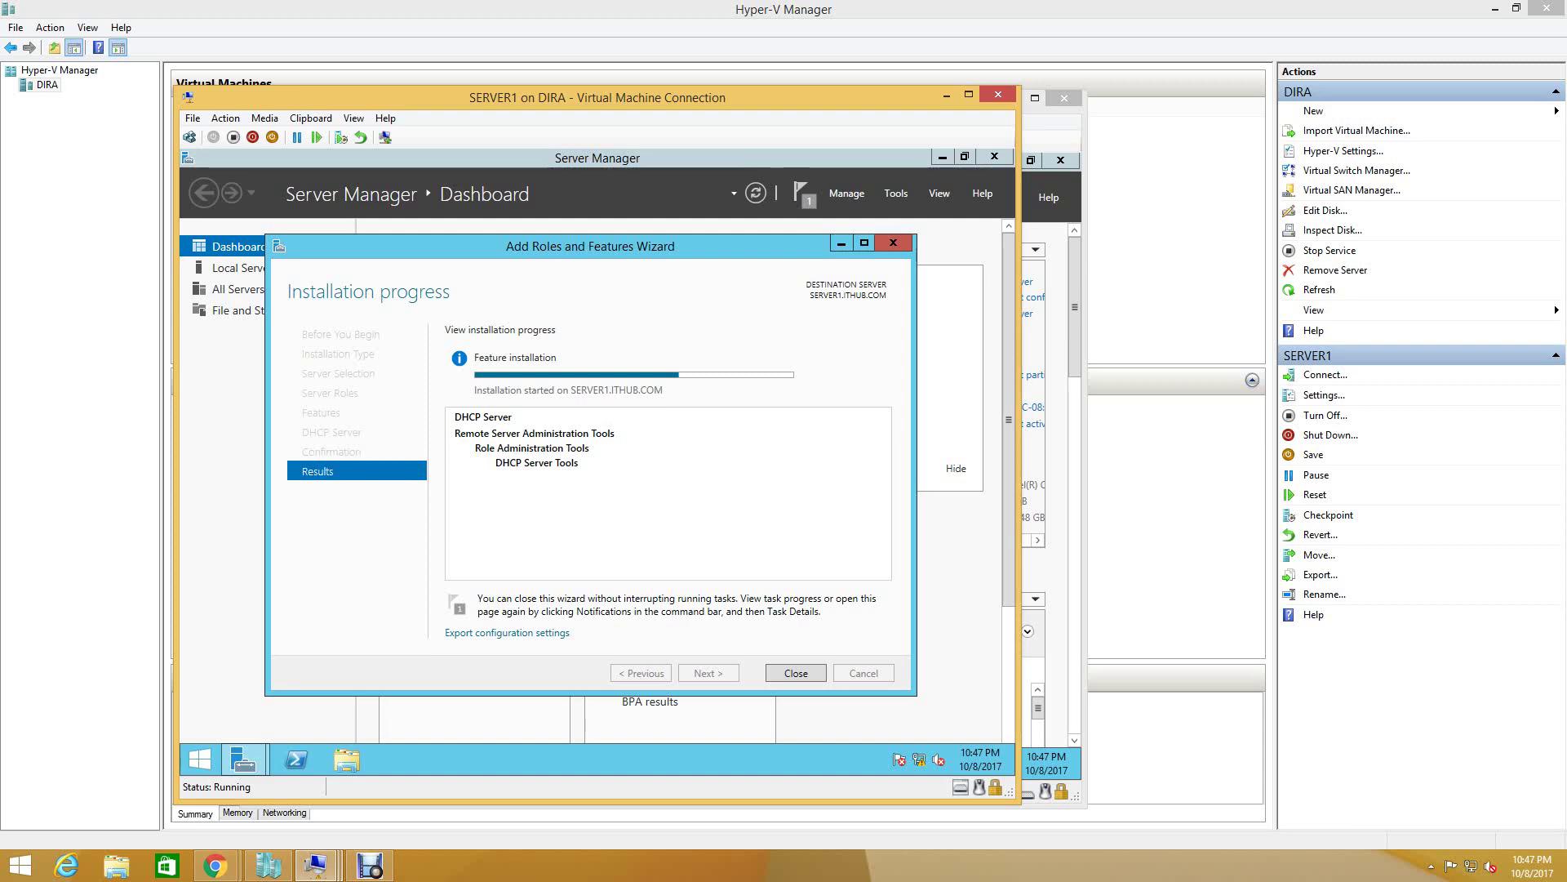
left_click(369, 865)
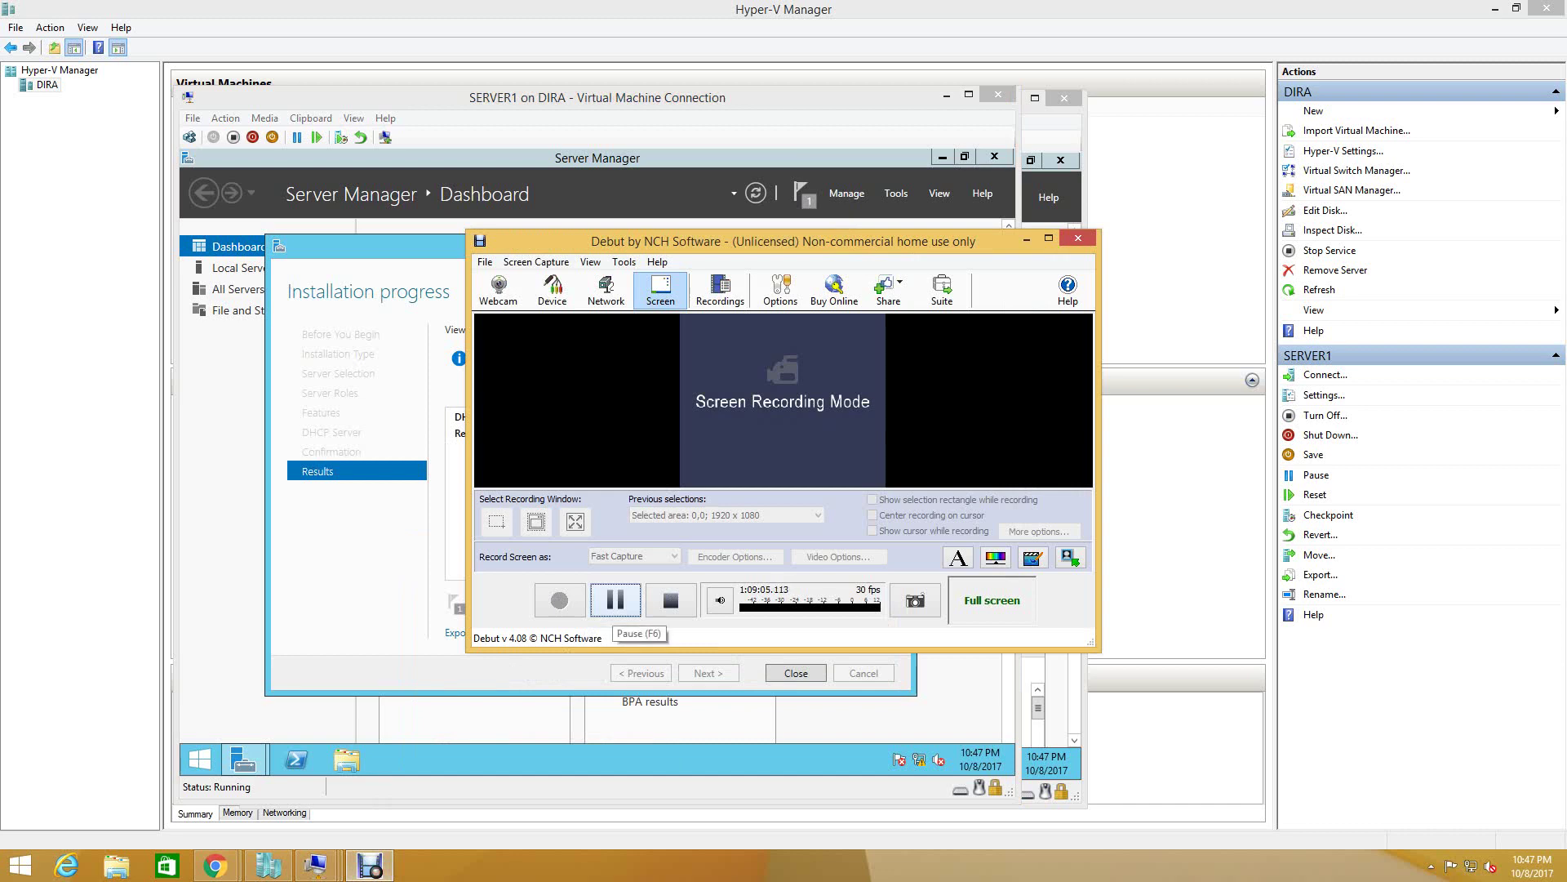
left_click(615, 600)
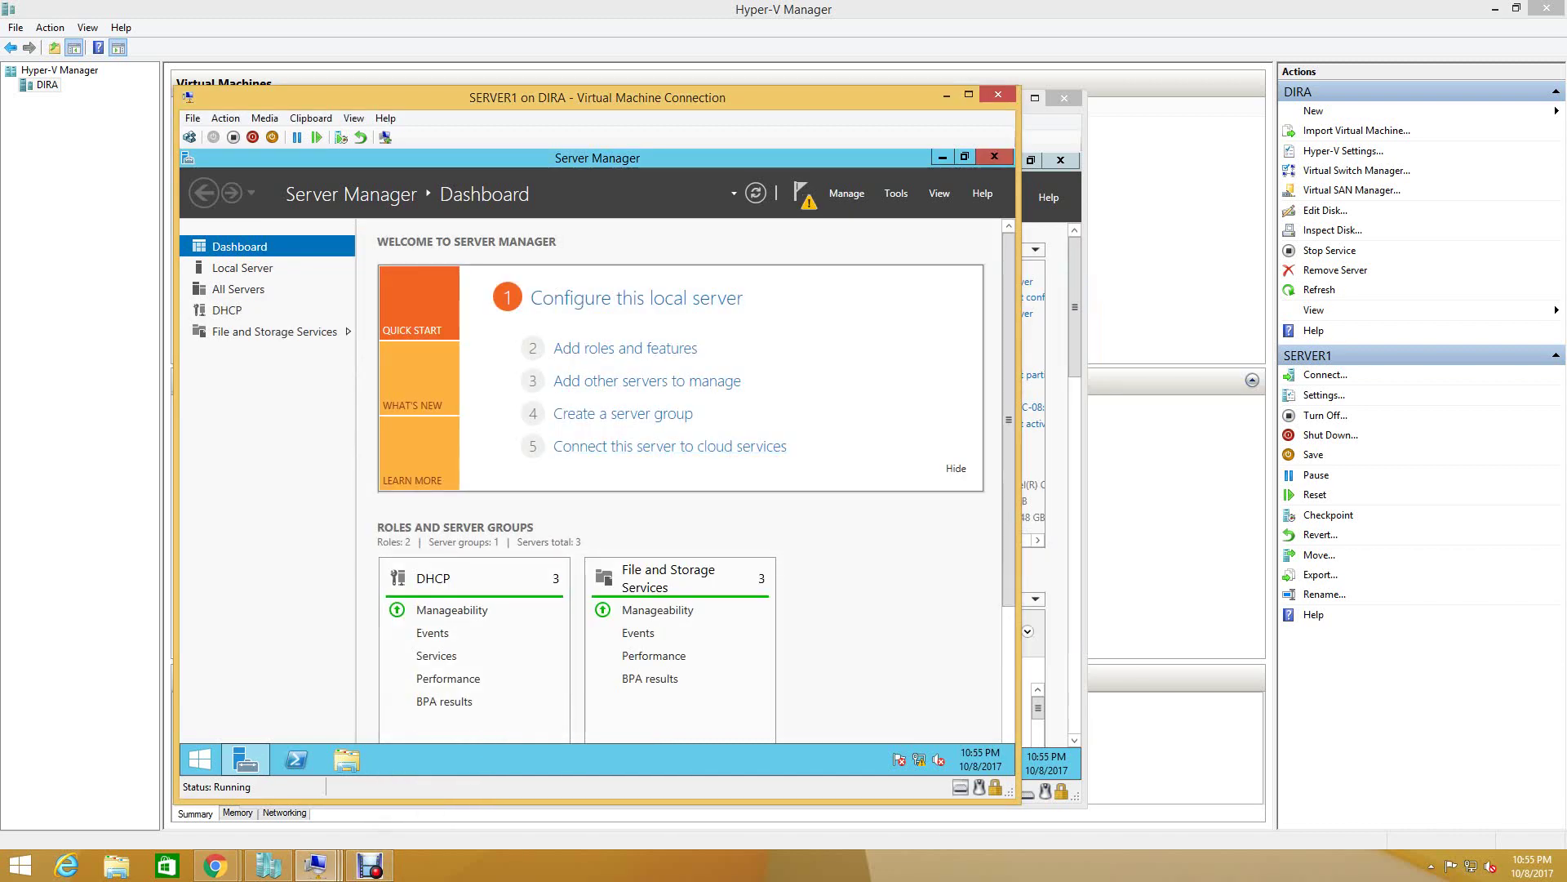
- On SERVER2, close the finished wizard, check the cluster summary, then close Failover Cluster Manager
left_click(317, 866)
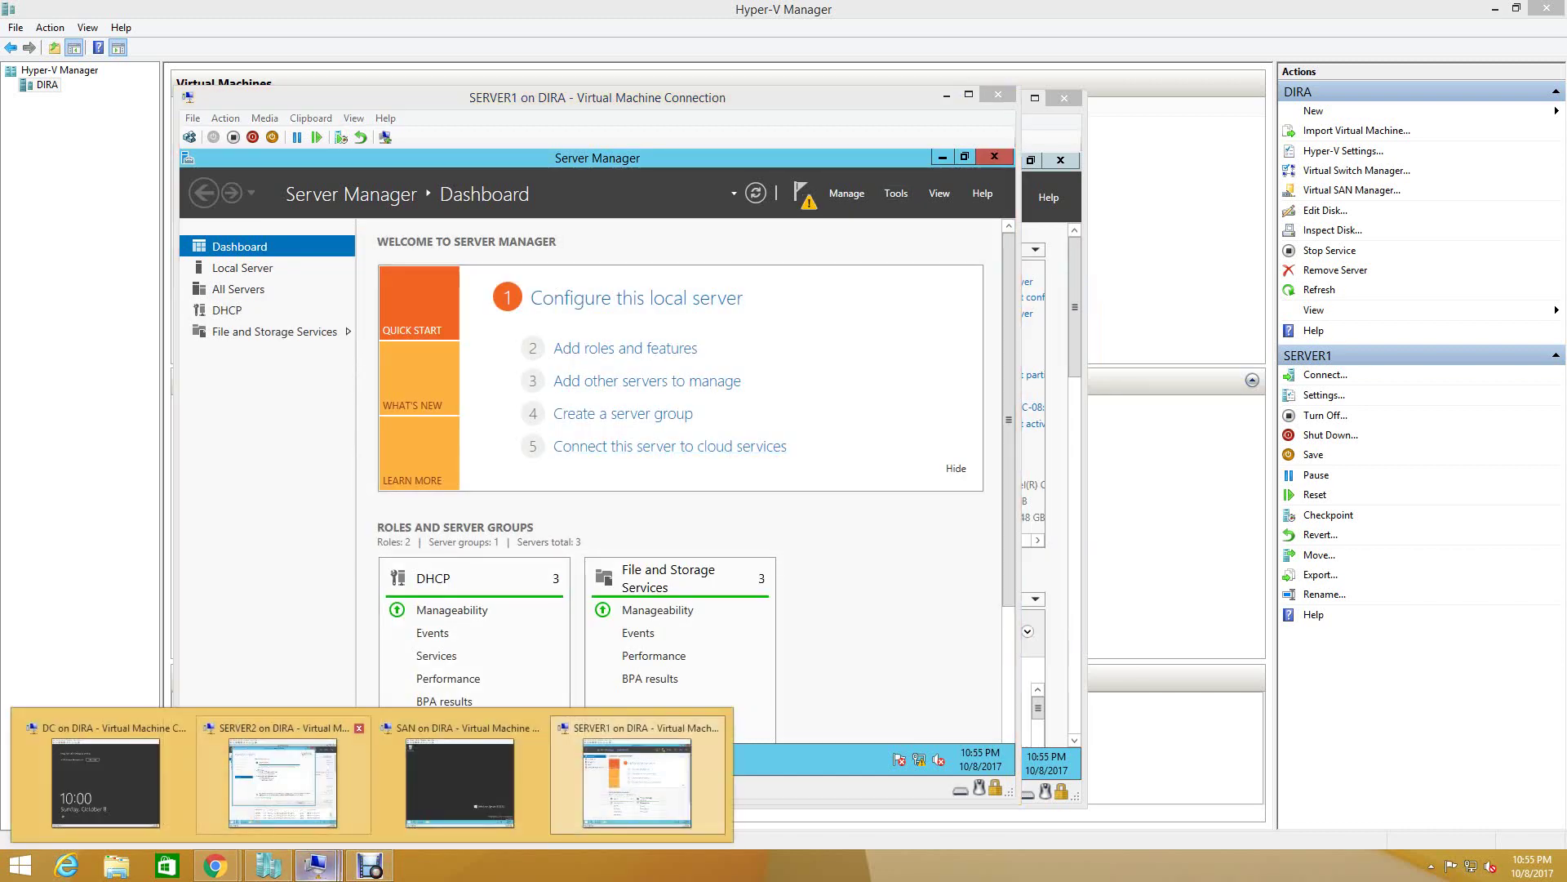
left_click(283, 780)
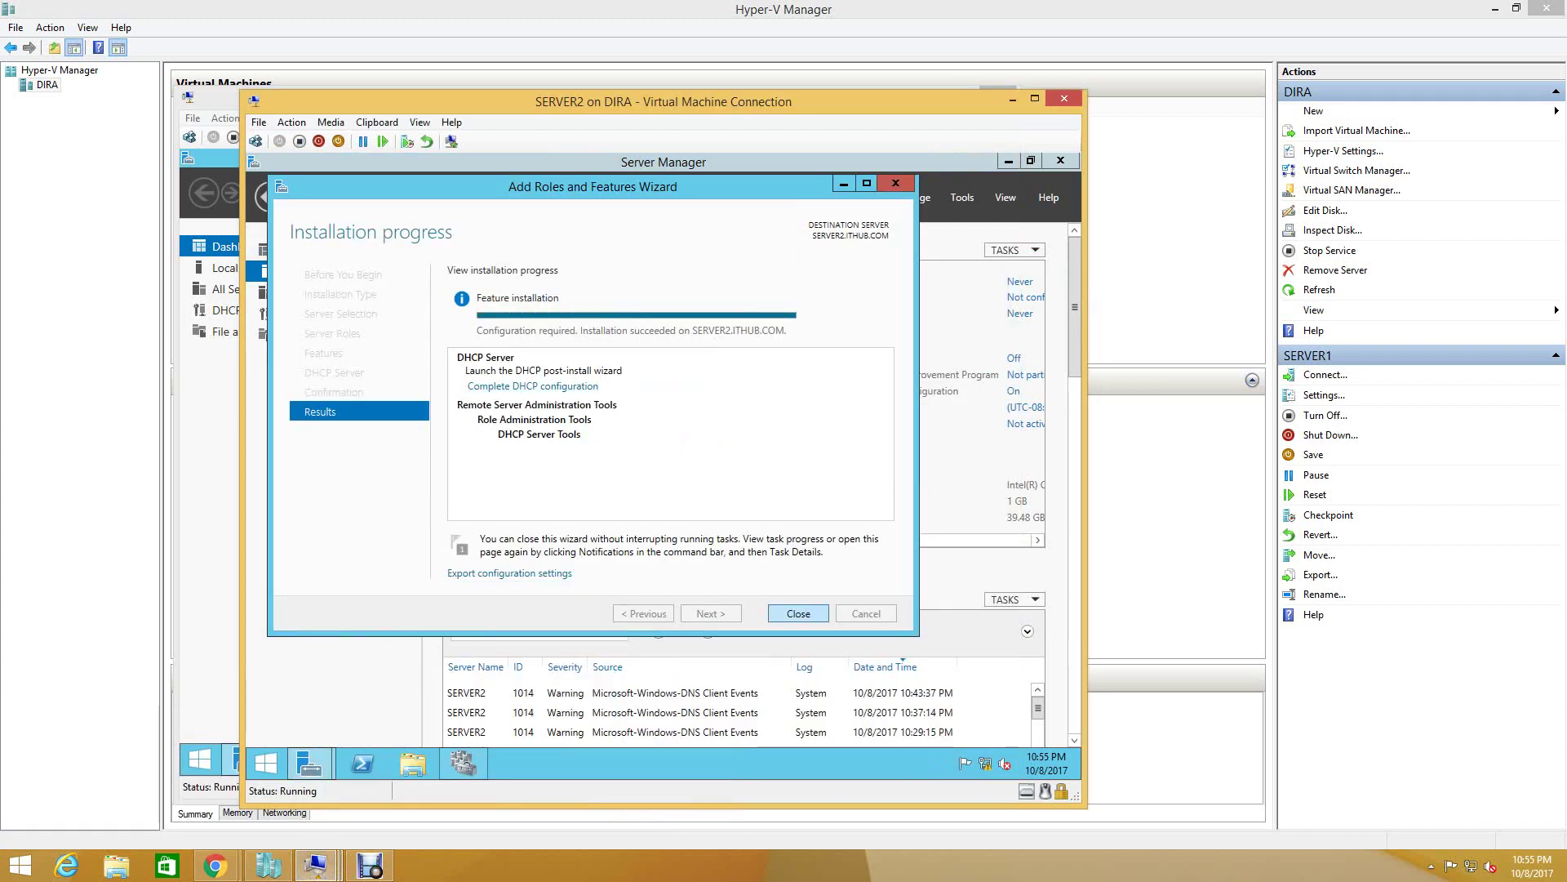
key("Return")
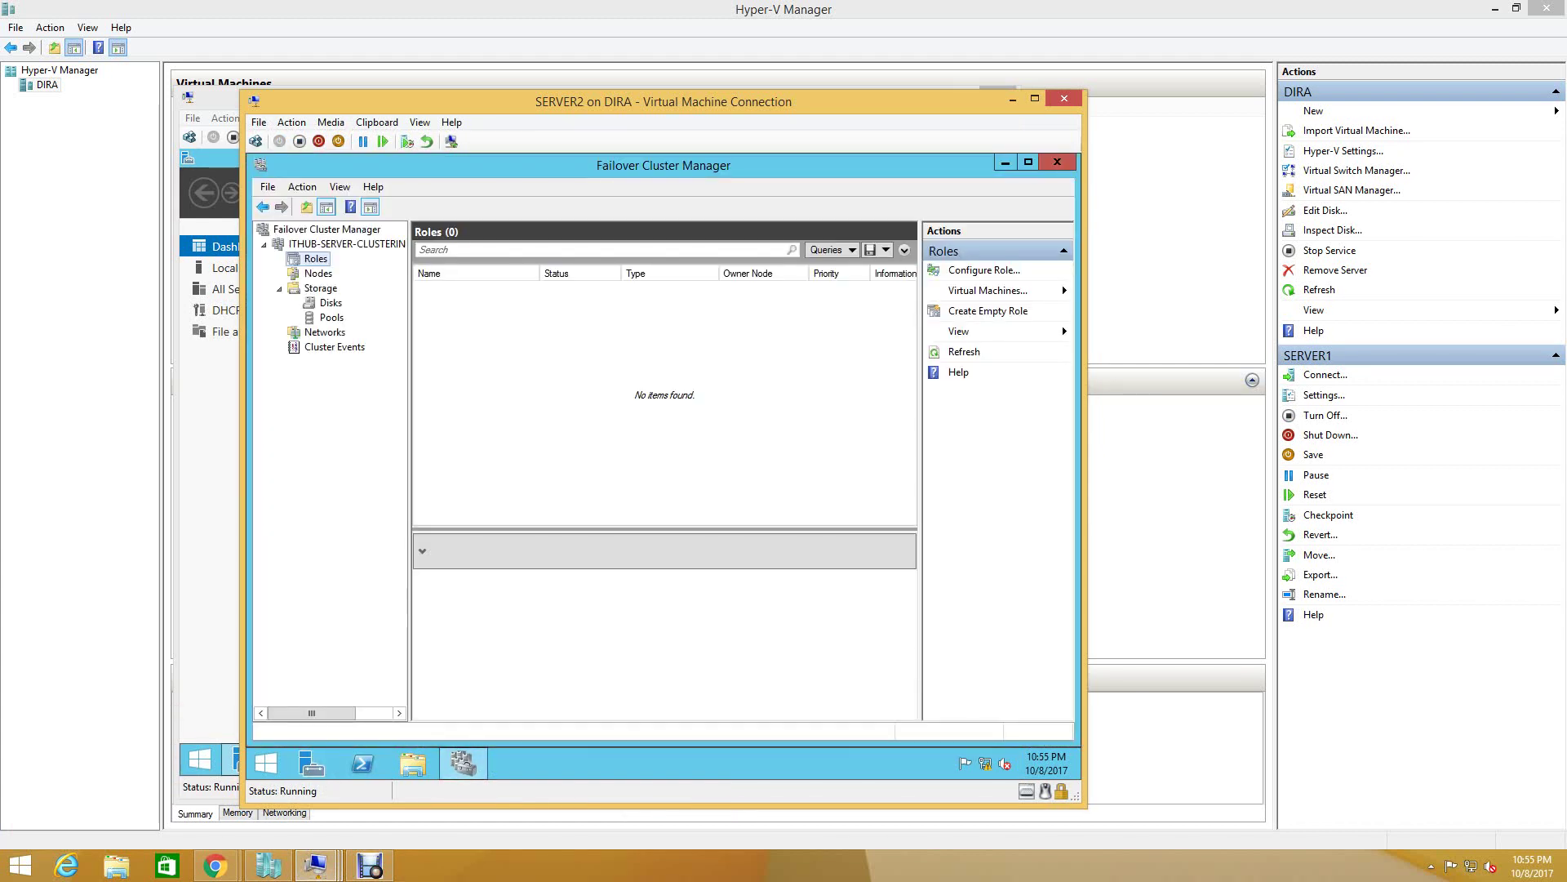
left_click(347, 244)
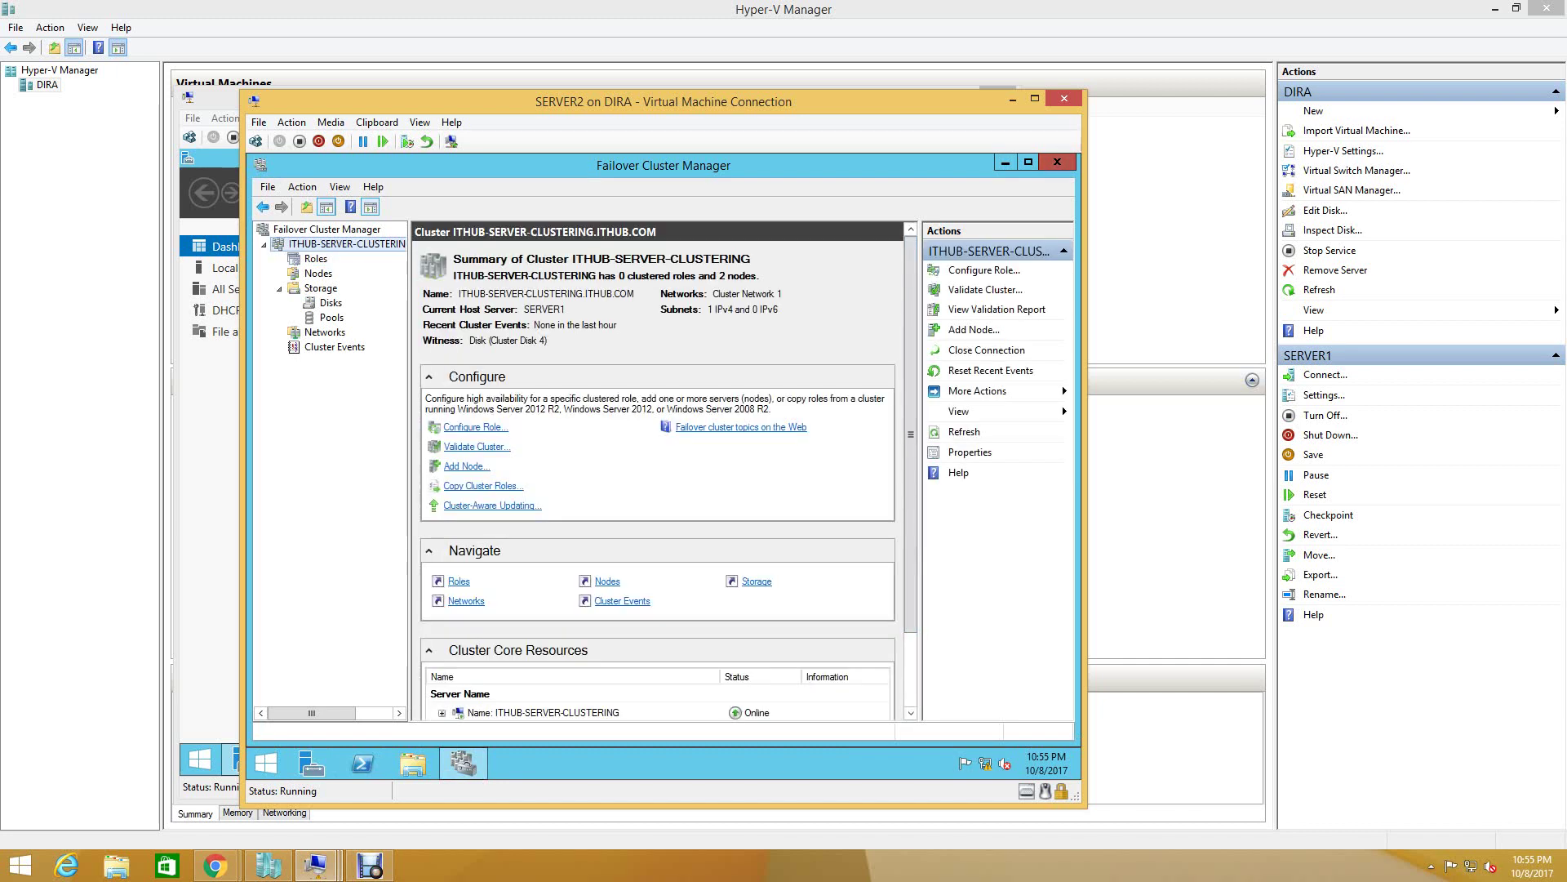
key("alt+F4")
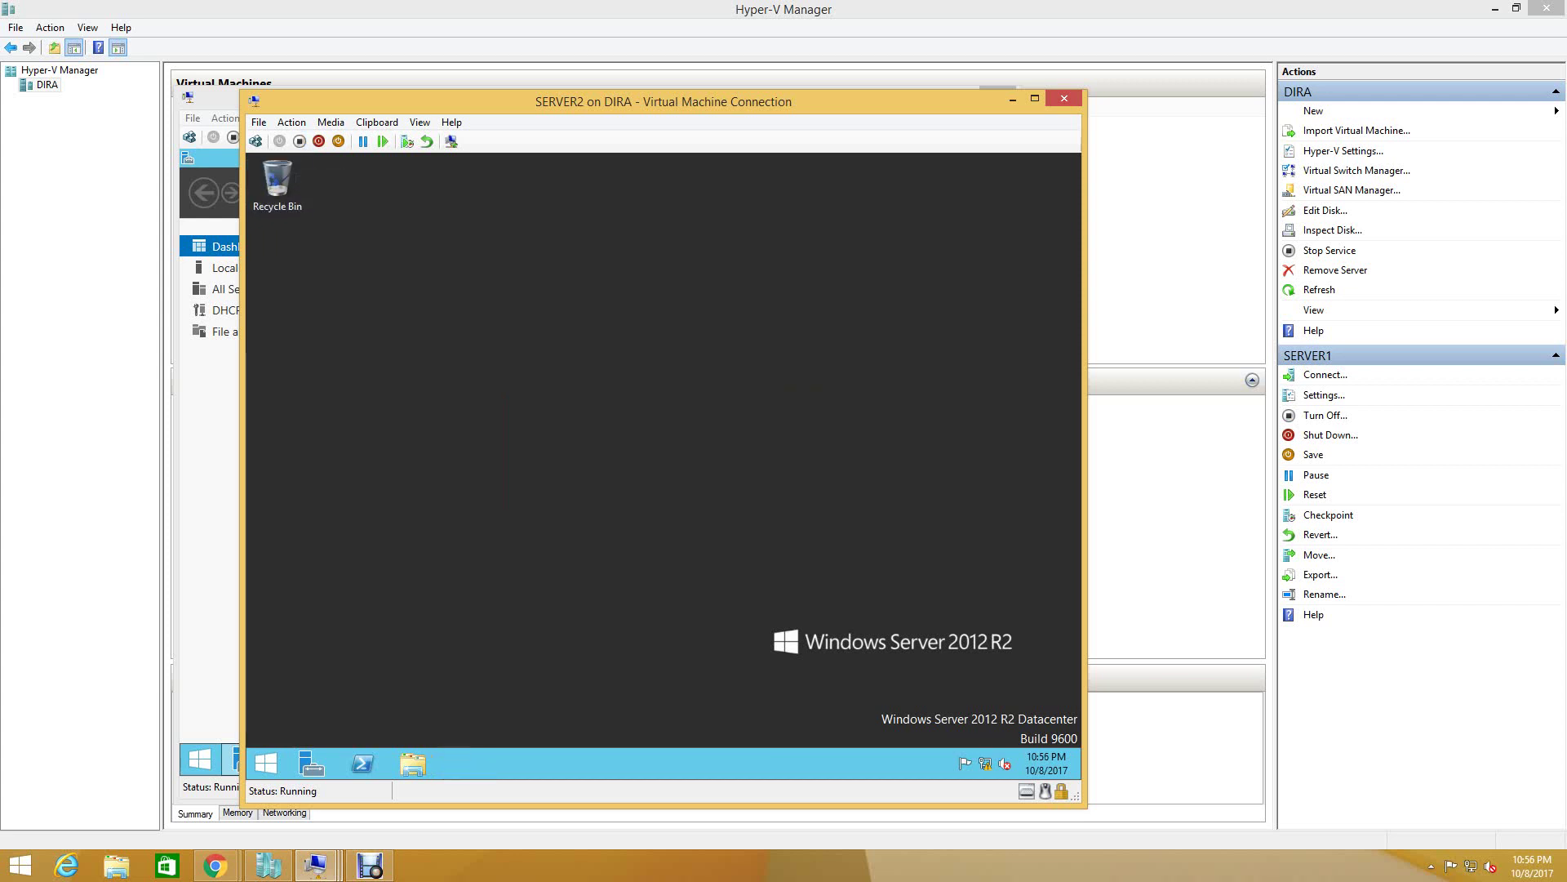
- Shut down SERVER2 with the reason Other (Planned)
left_click(266, 764)
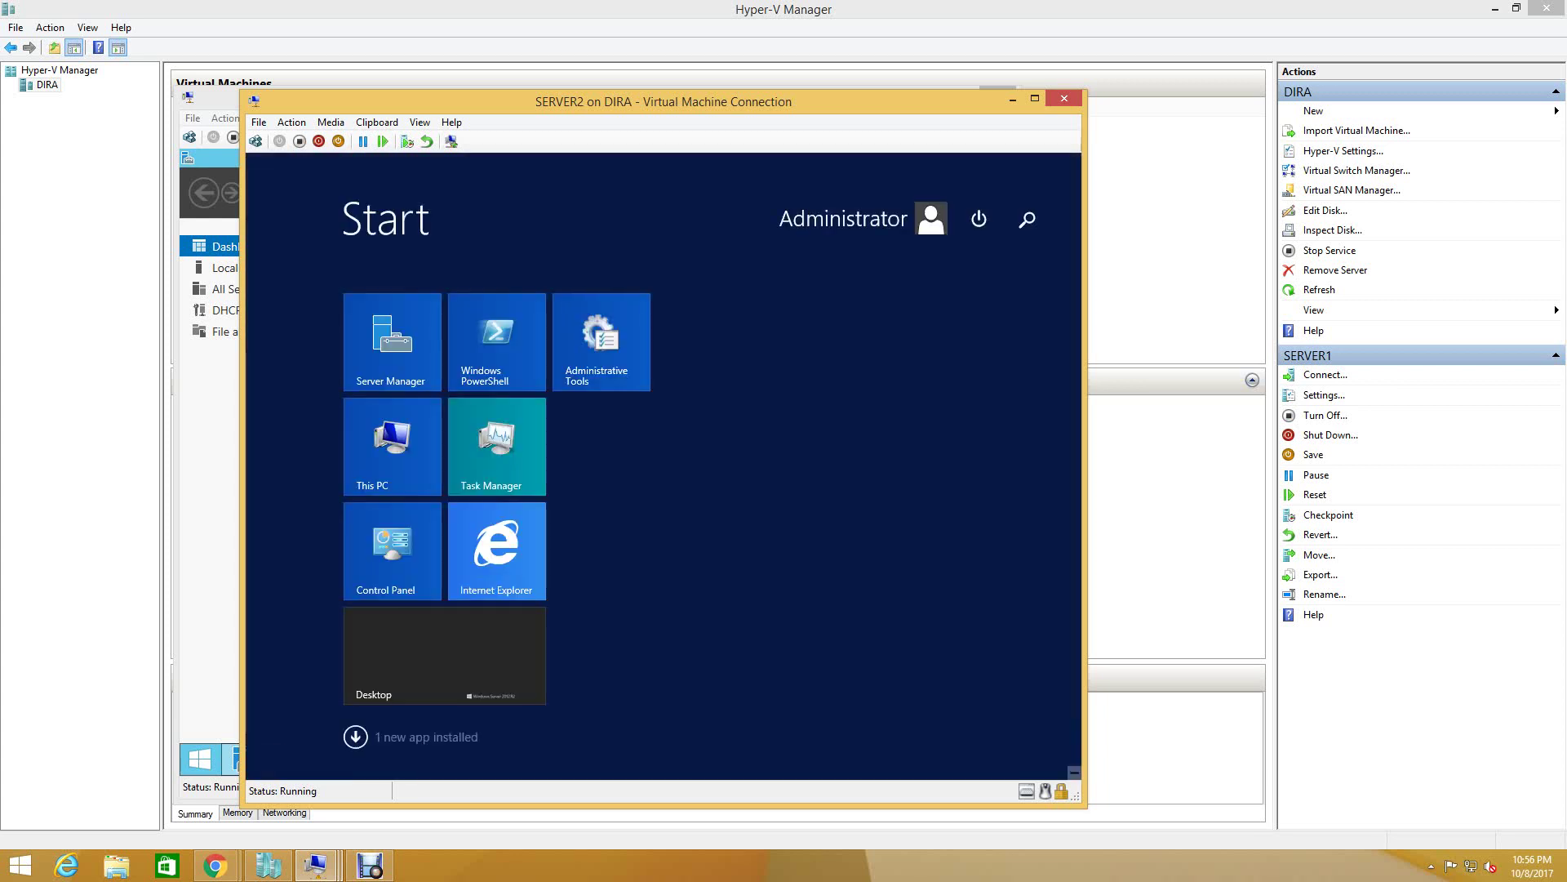
left_click(979, 219)
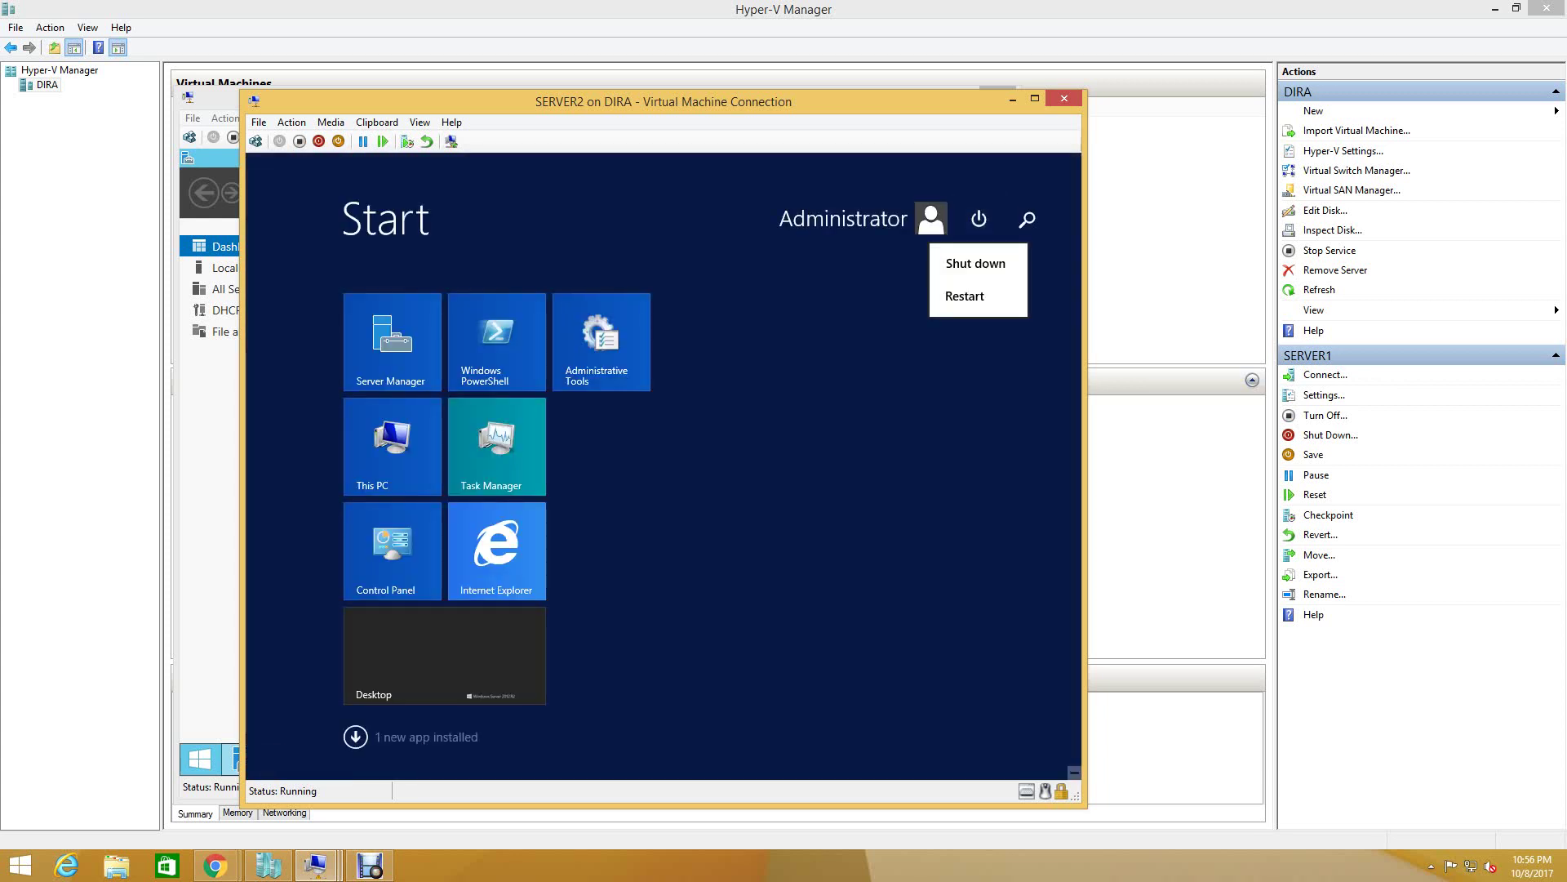
left_click(976, 263)
left_click(919, 314)
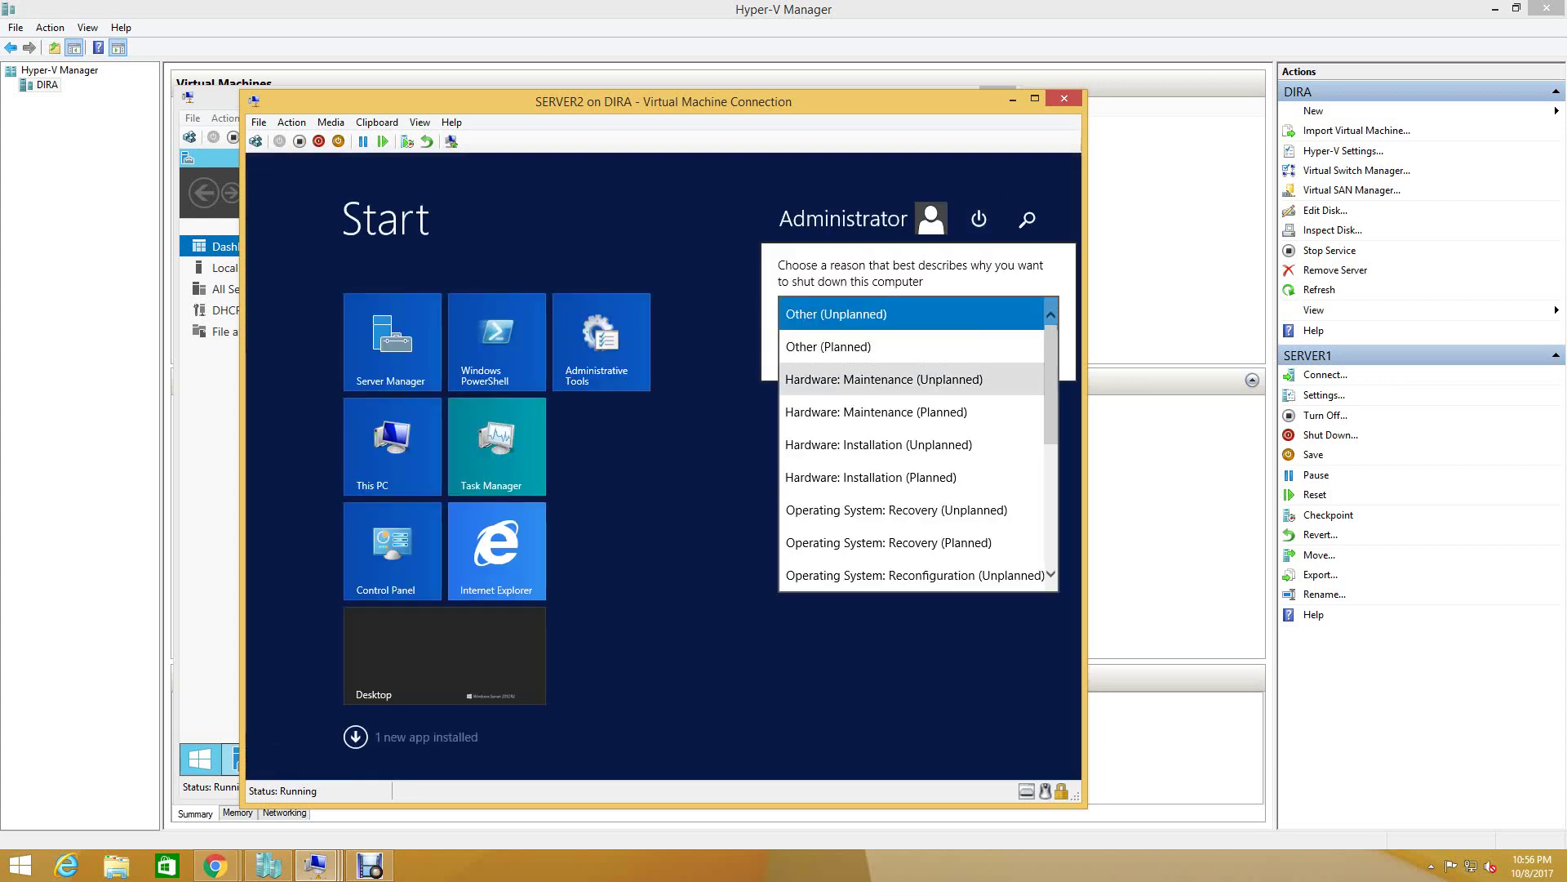
left_click(828, 346)
left_click(1022, 351)
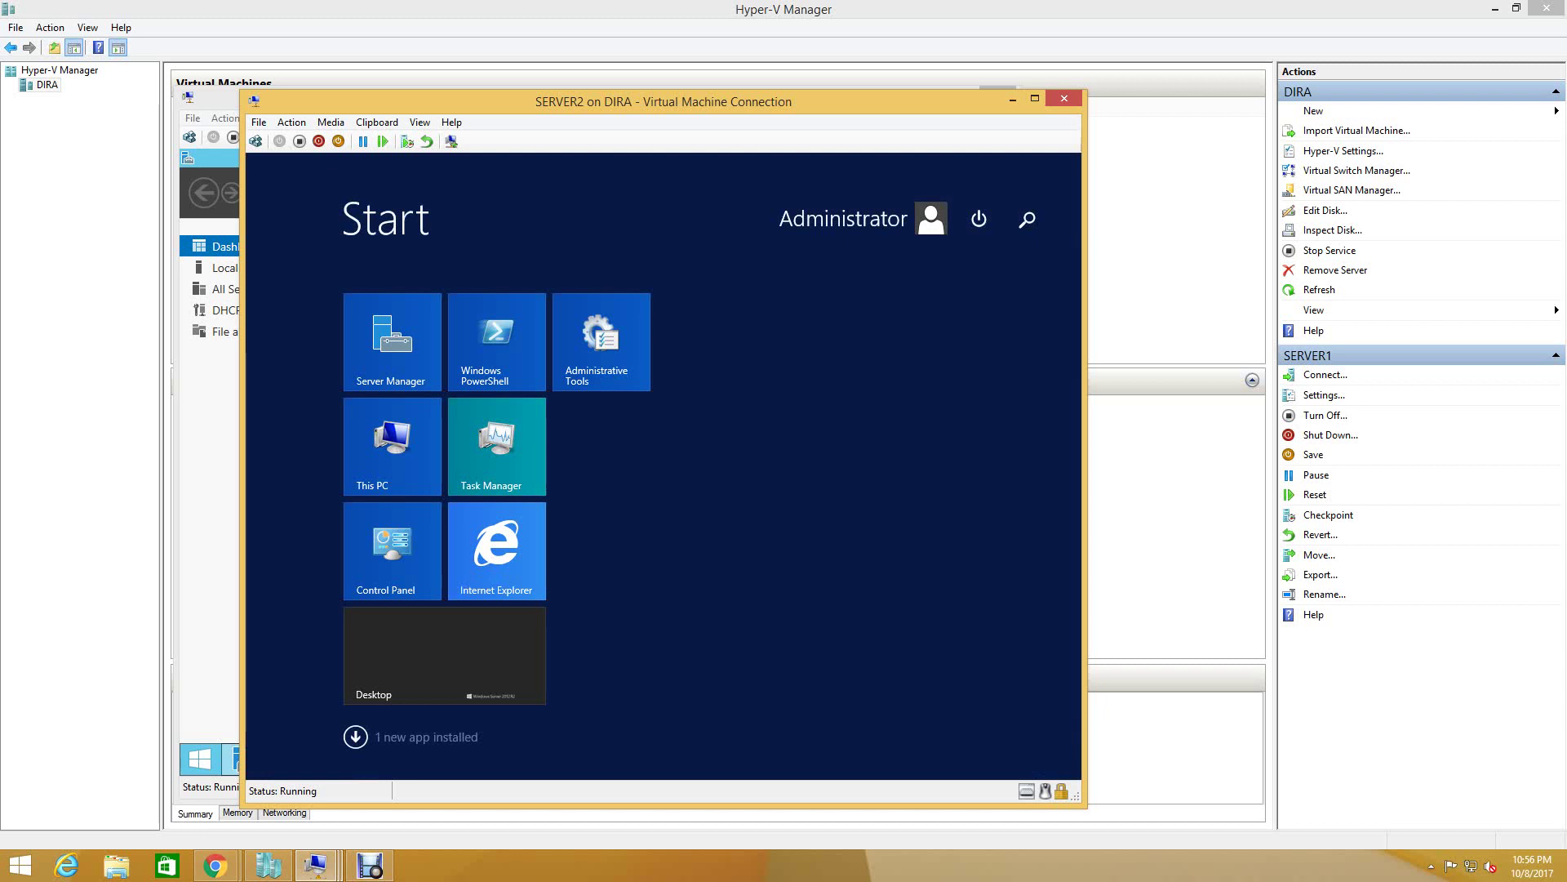
- Close Server Manager on SERVER1 and shut it down with the reason Other (Planned)
left_click(316, 866)
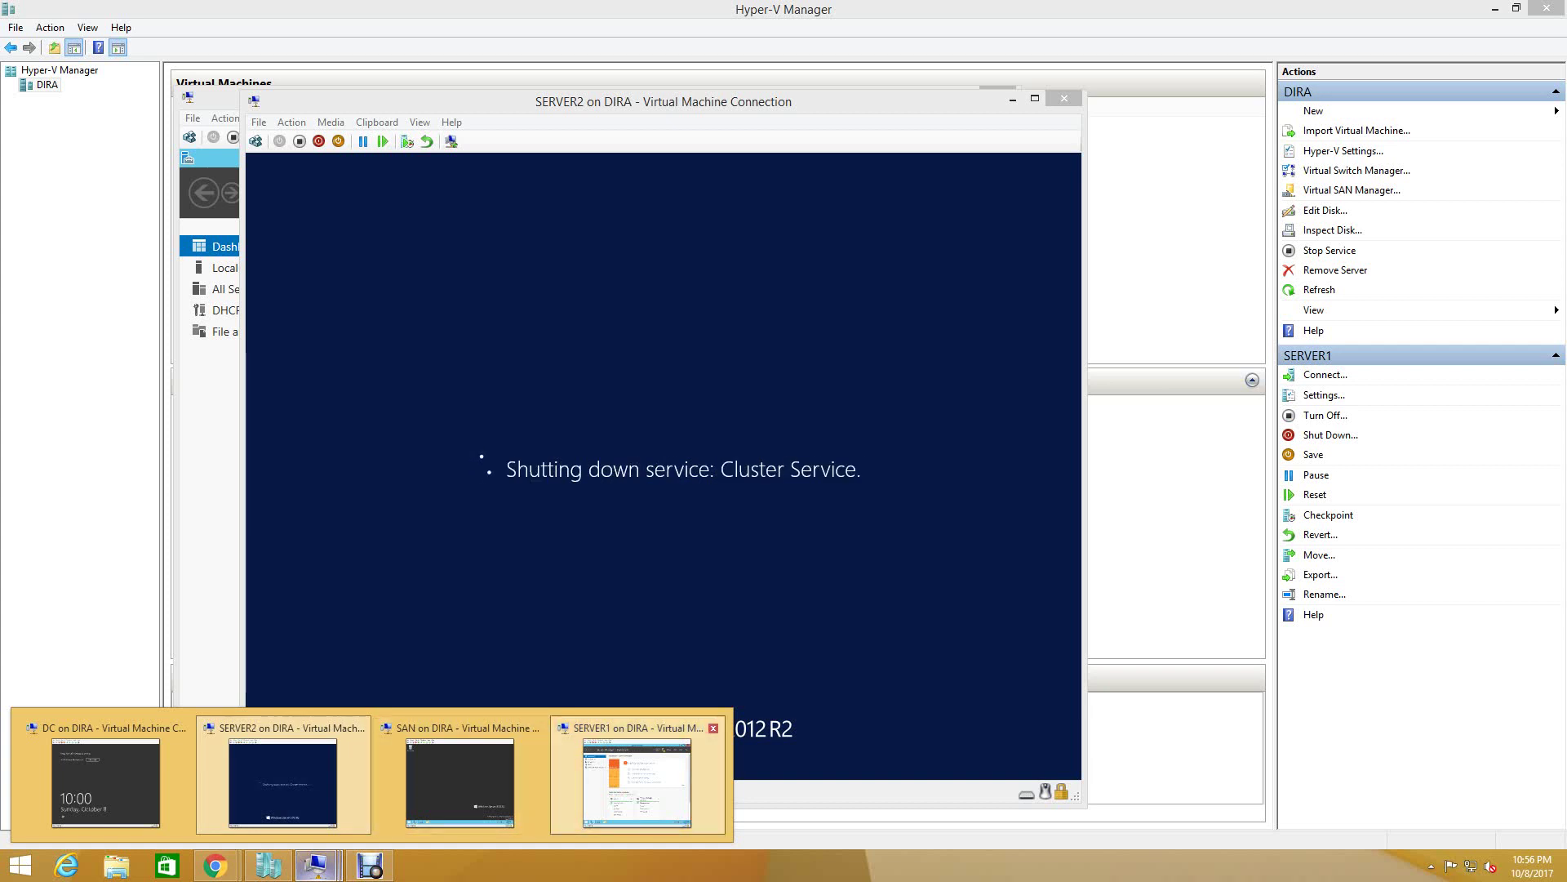
left_click(637, 782)
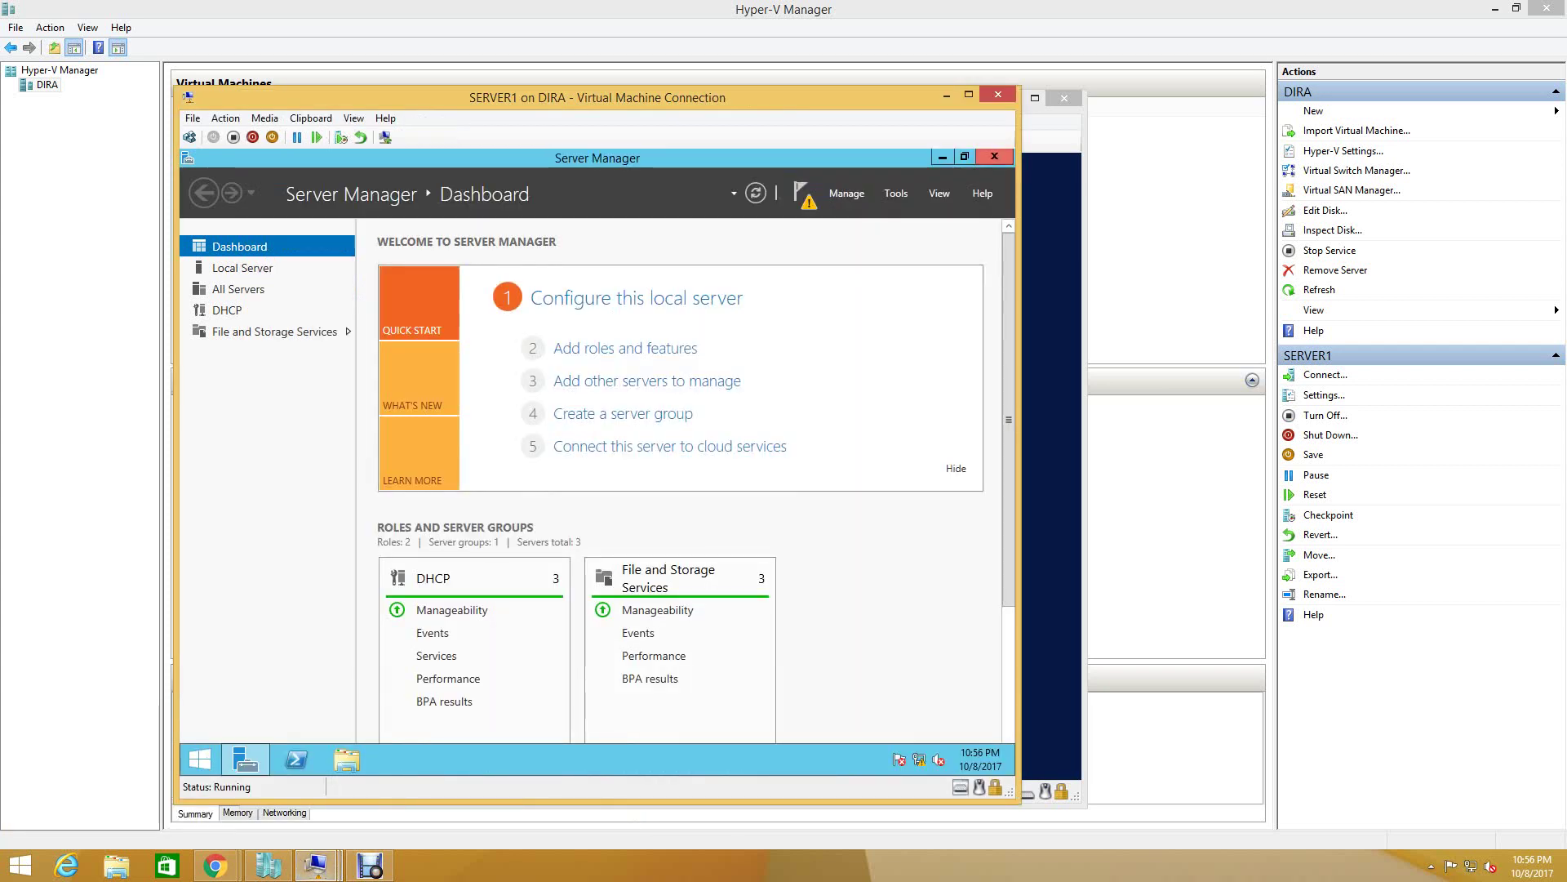
left_click(995, 156)
key("super")
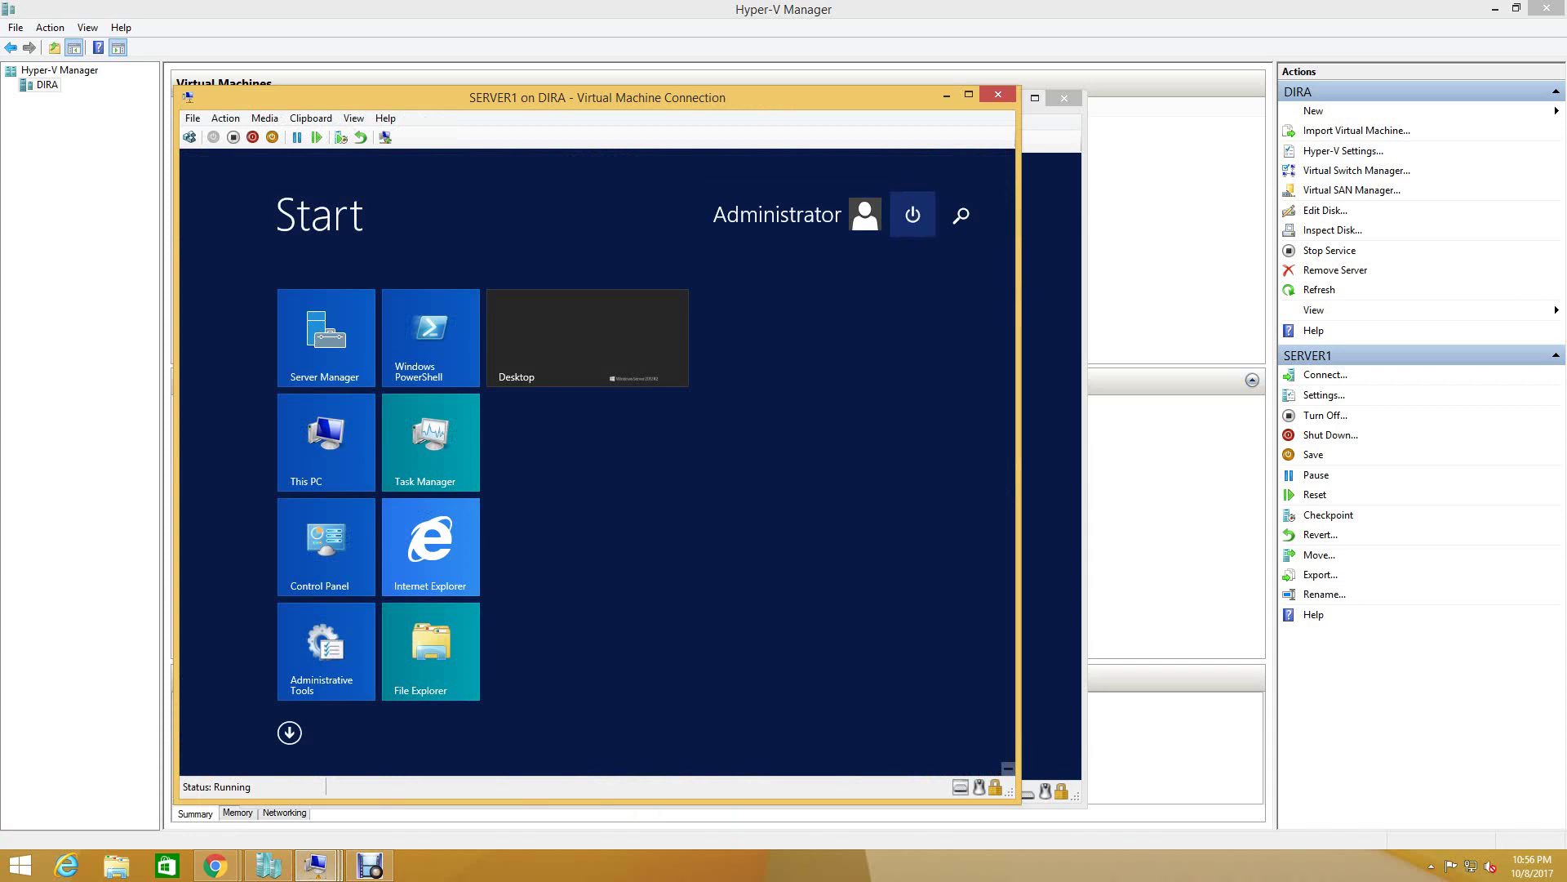
left_click(913, 215)
left_click(913, 215)
left_click(913, 215)
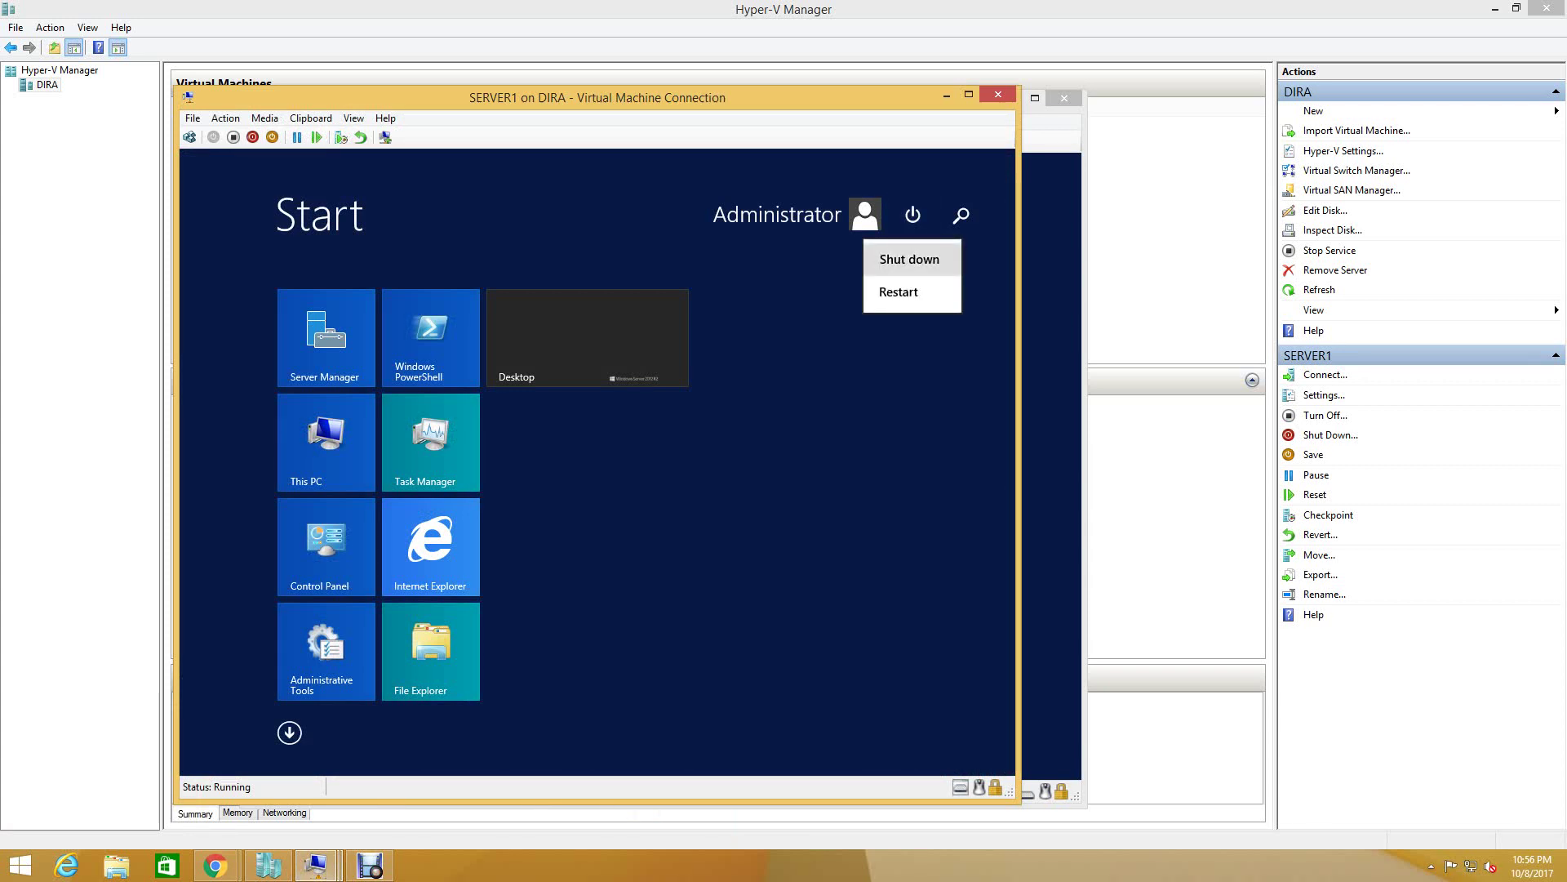
left_click(912, 260)
left_click(852, 310)
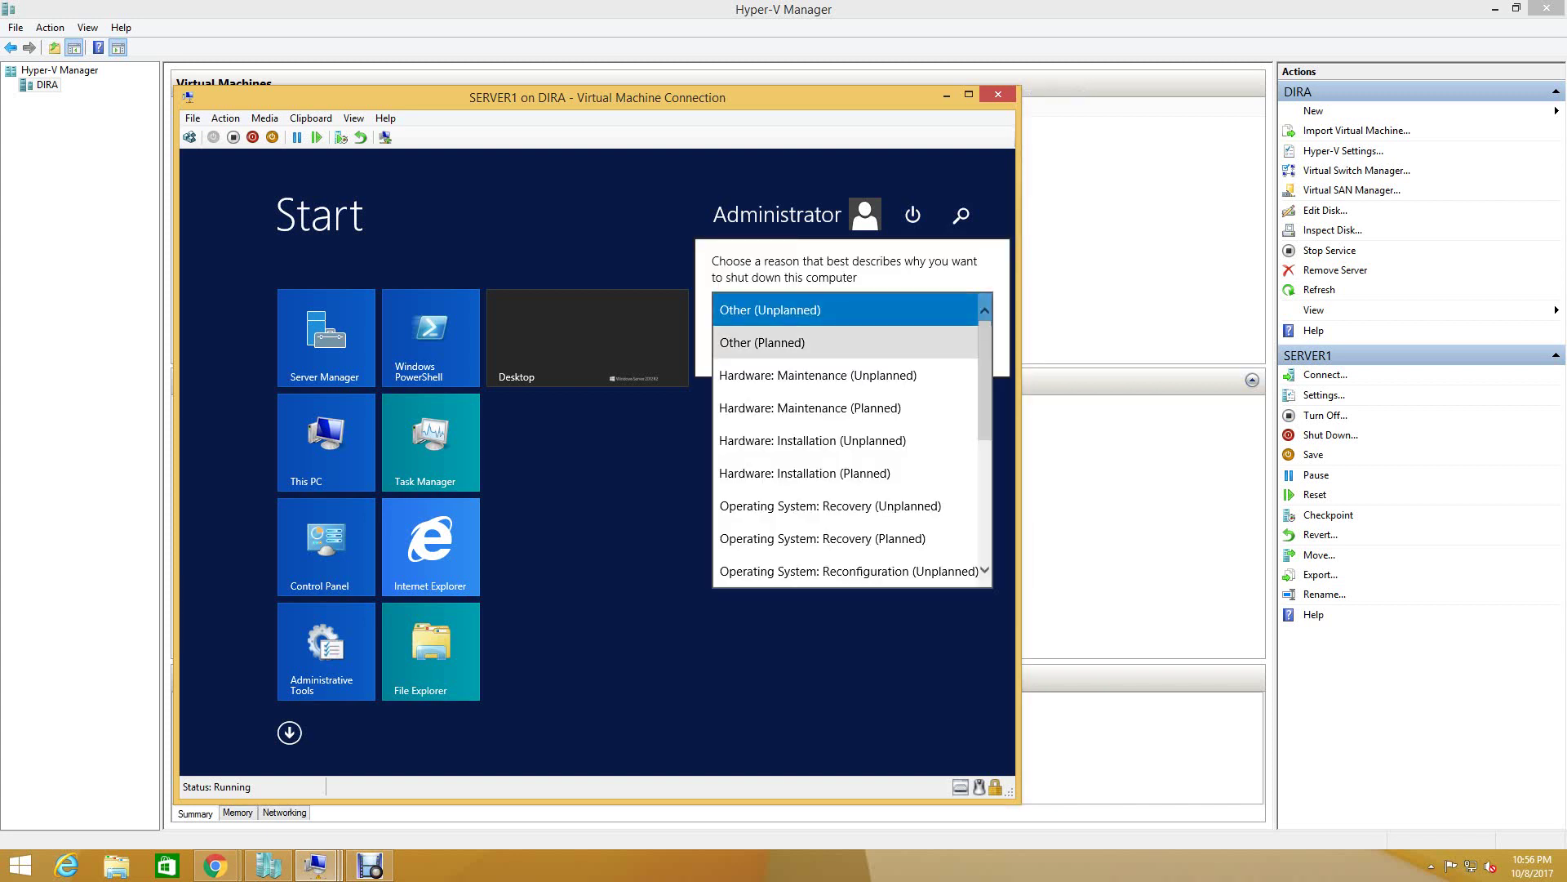
left_click(767, 334)
left_click(956, 347)
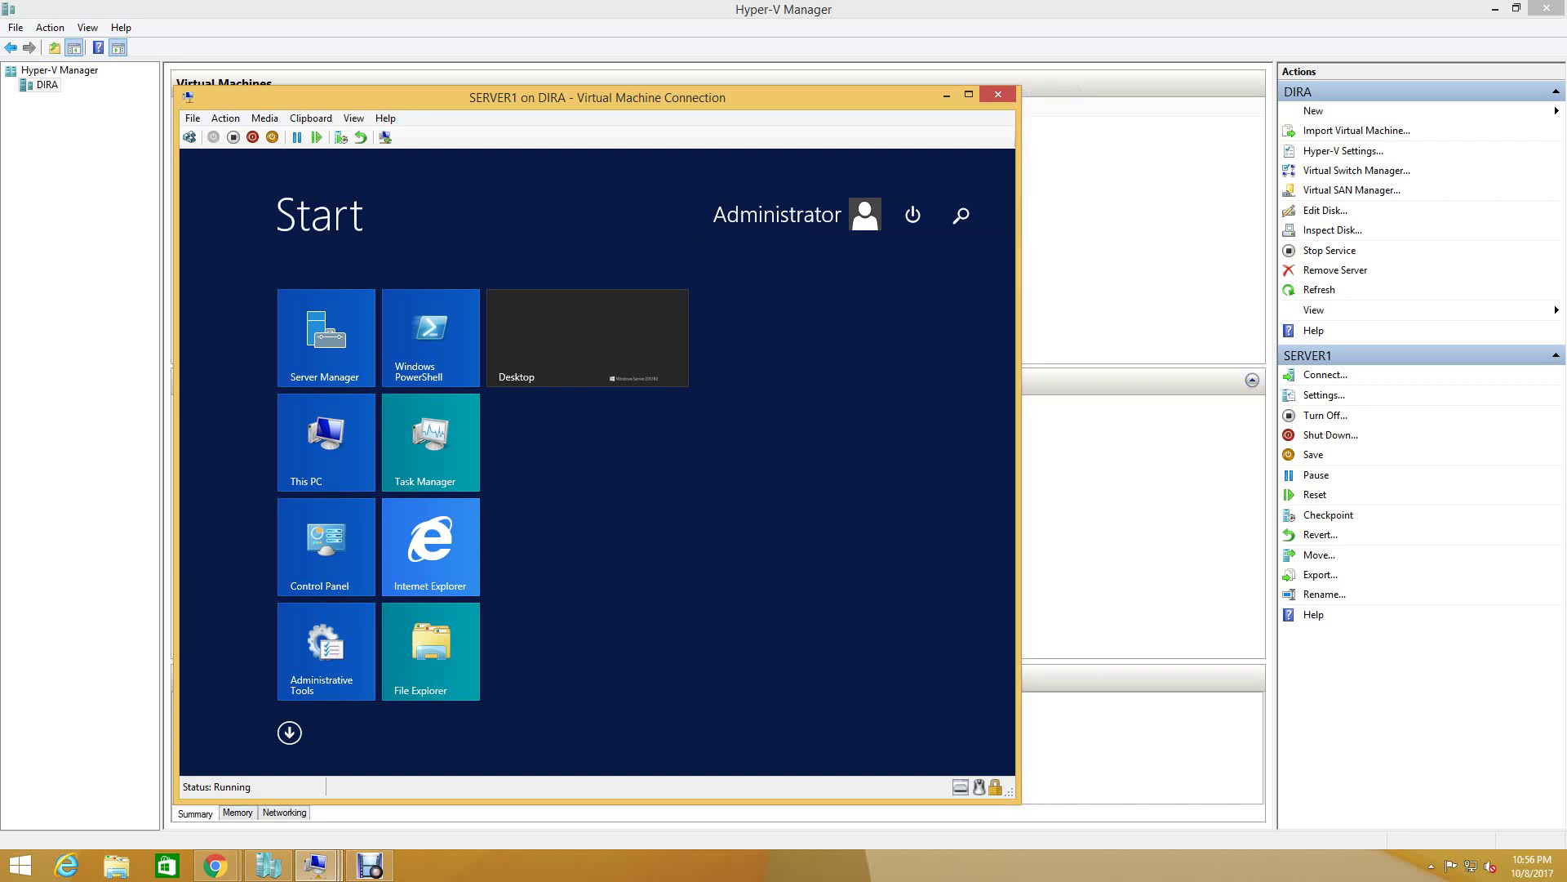
left_click(269, 865)
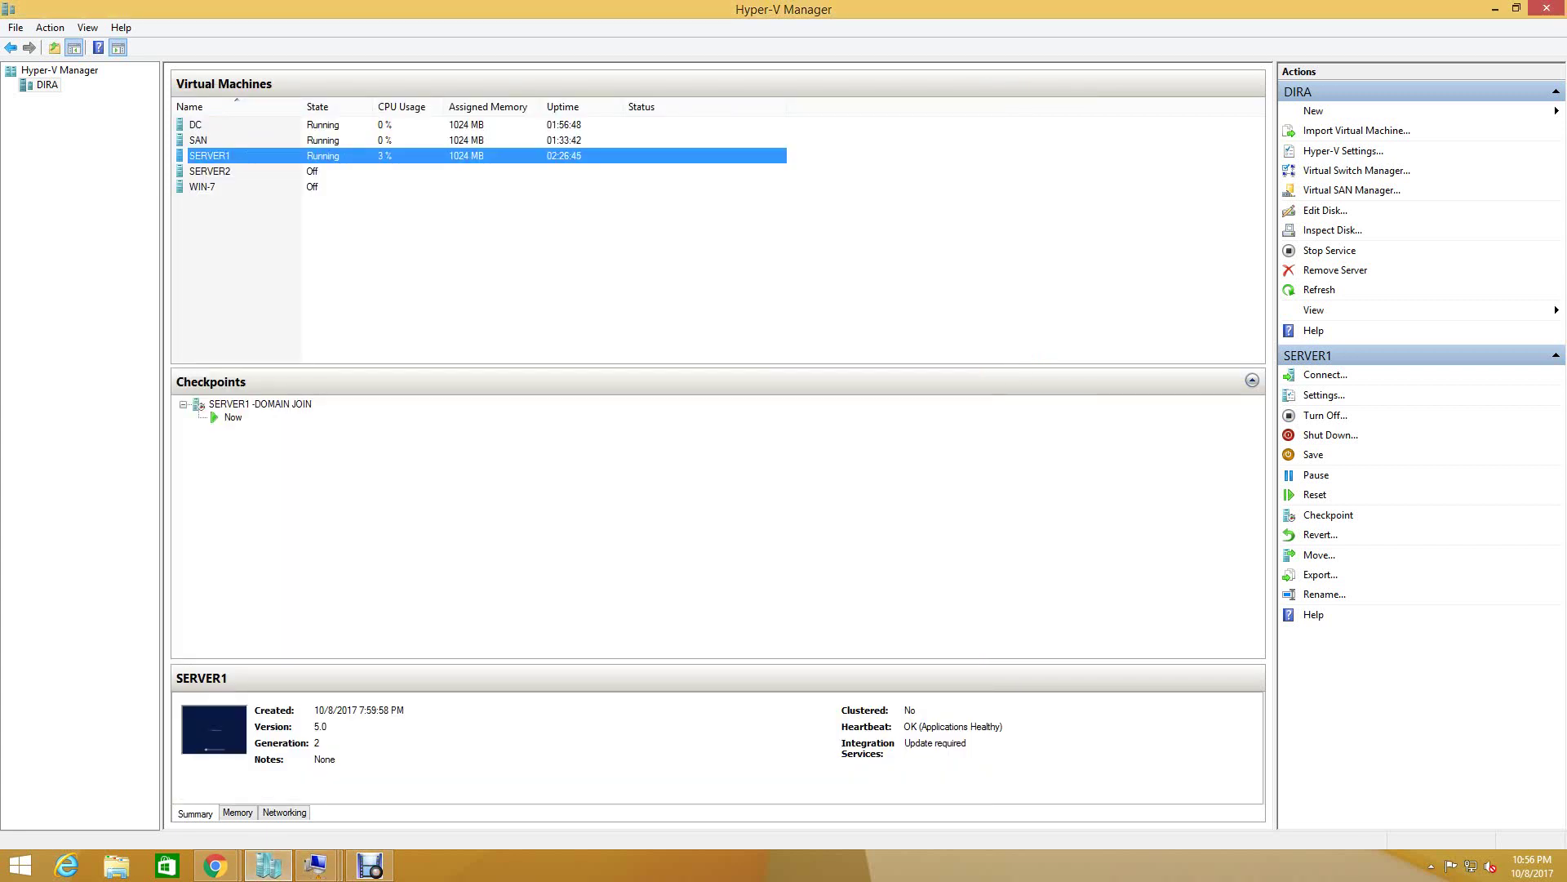
- Add a second network adapter connected to the cluster switch in SERVER2's settings
left_click(210, 171)
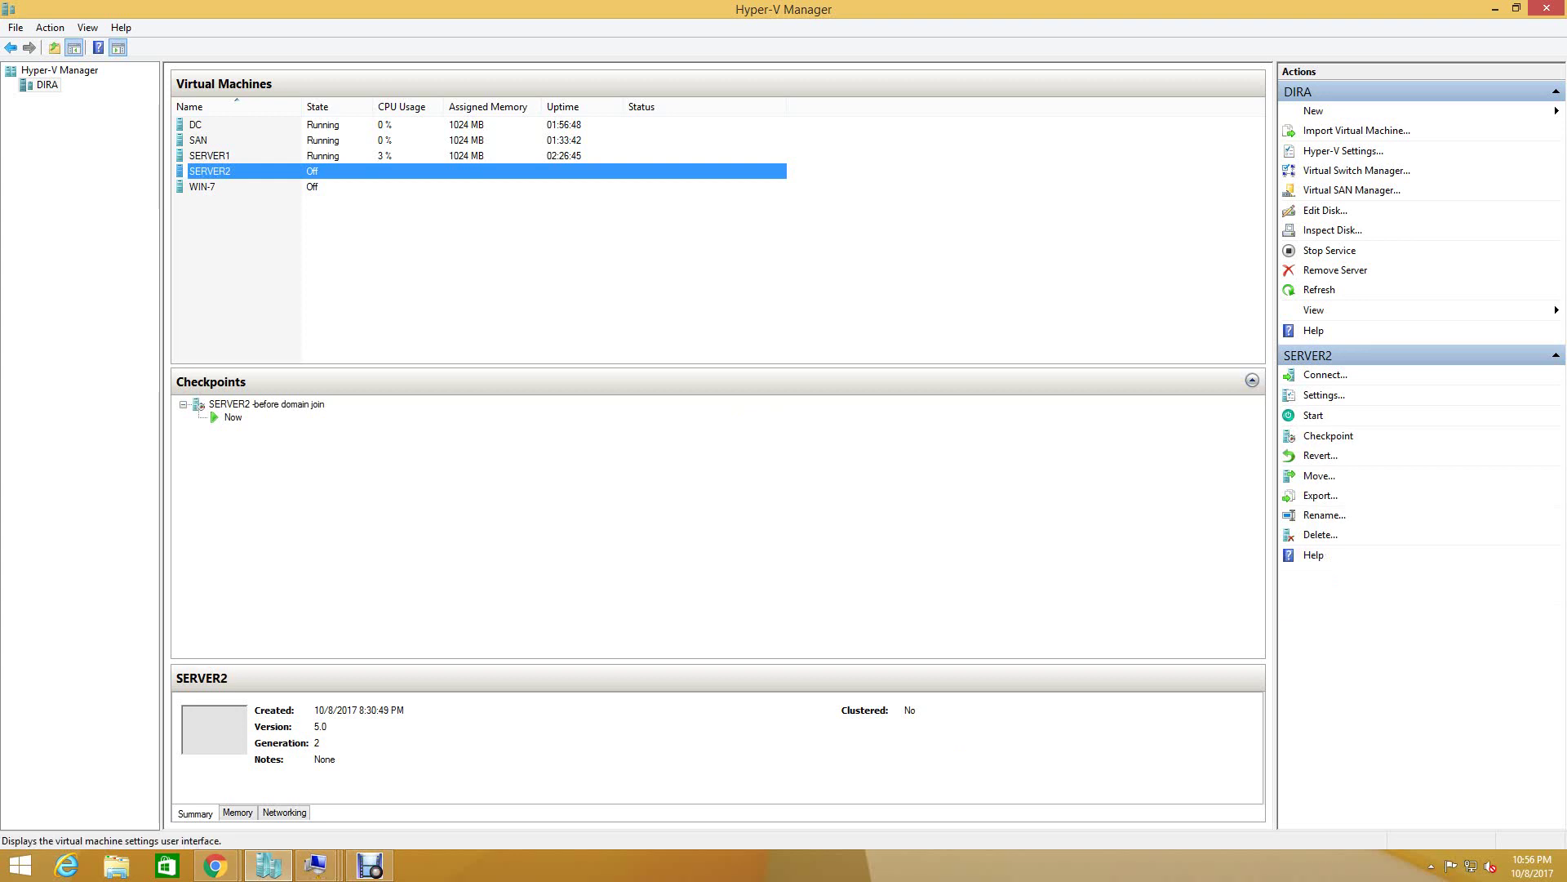
left_click(1324, 394)
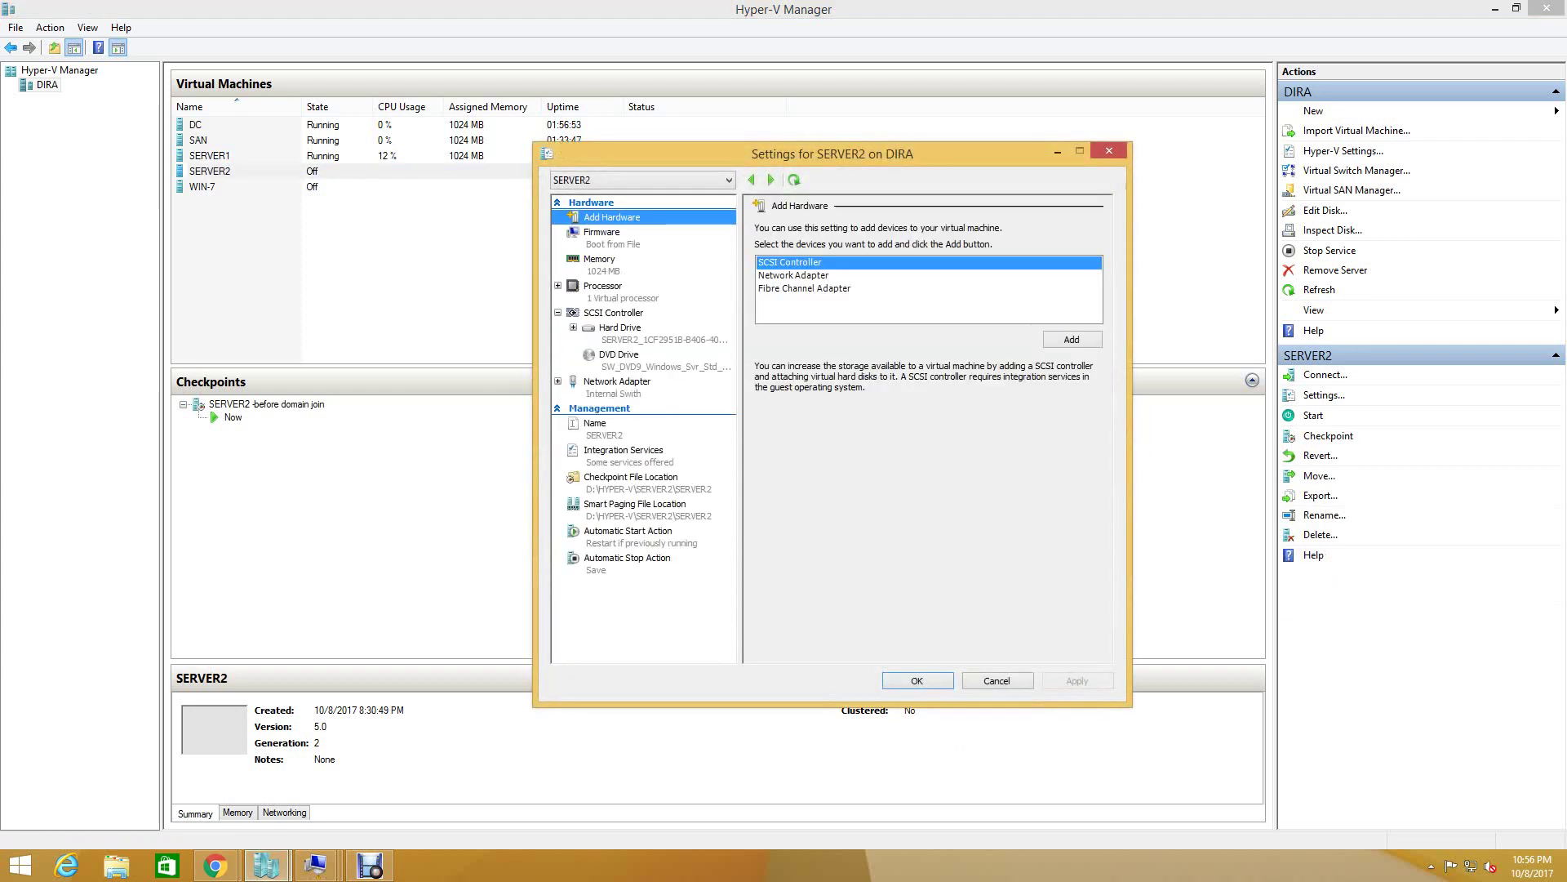
left_click(794, 276)
left_click(1071, 339)
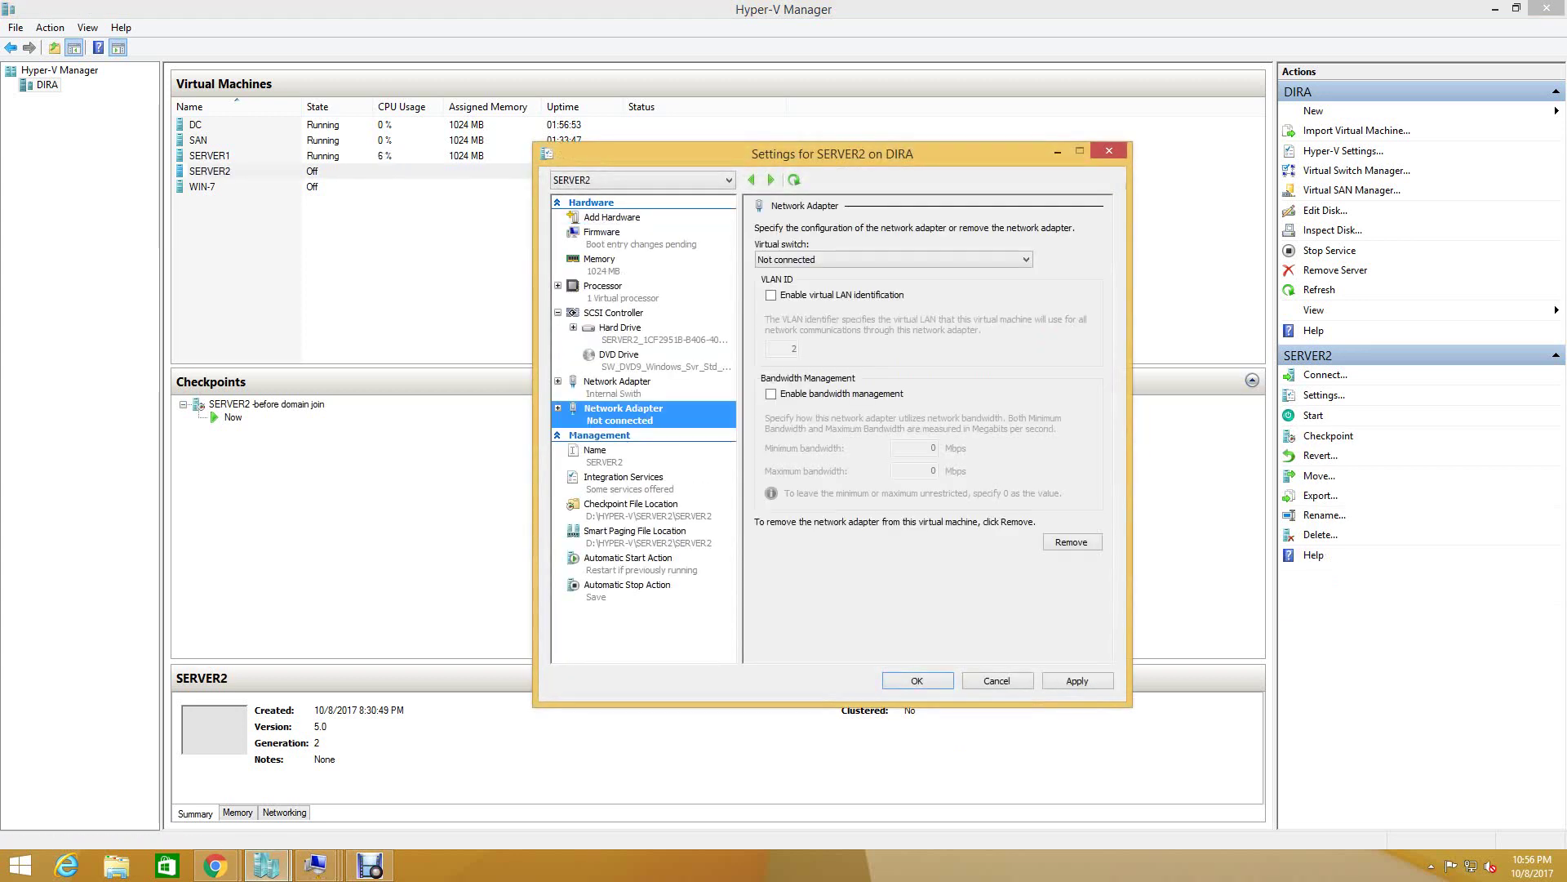
key("alt+Down")
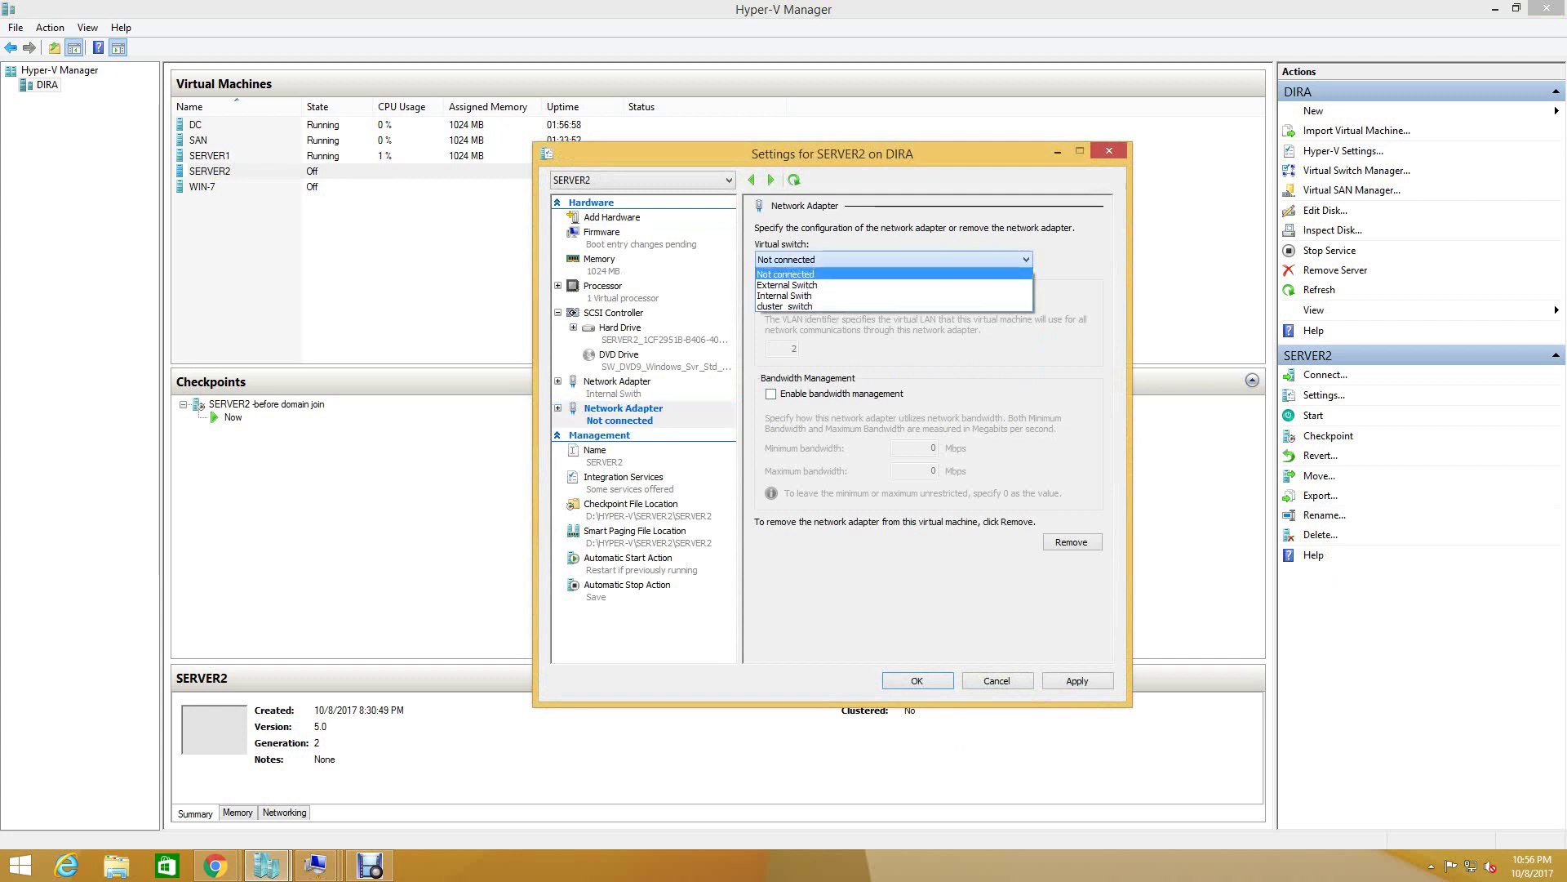
key("Down")
key("Down")
key("Return")
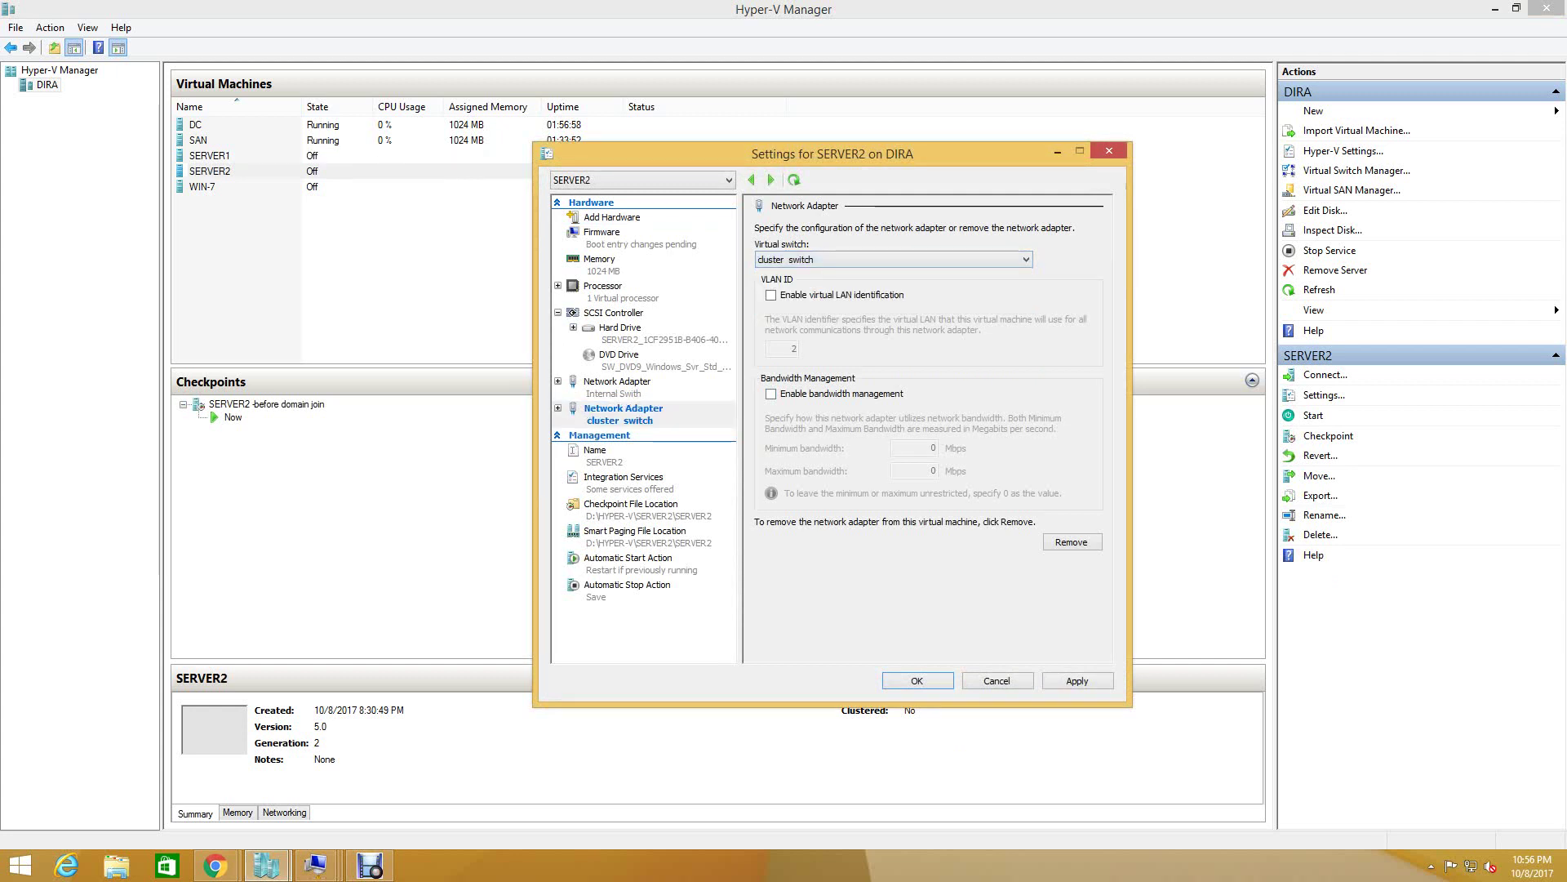
key("Return")
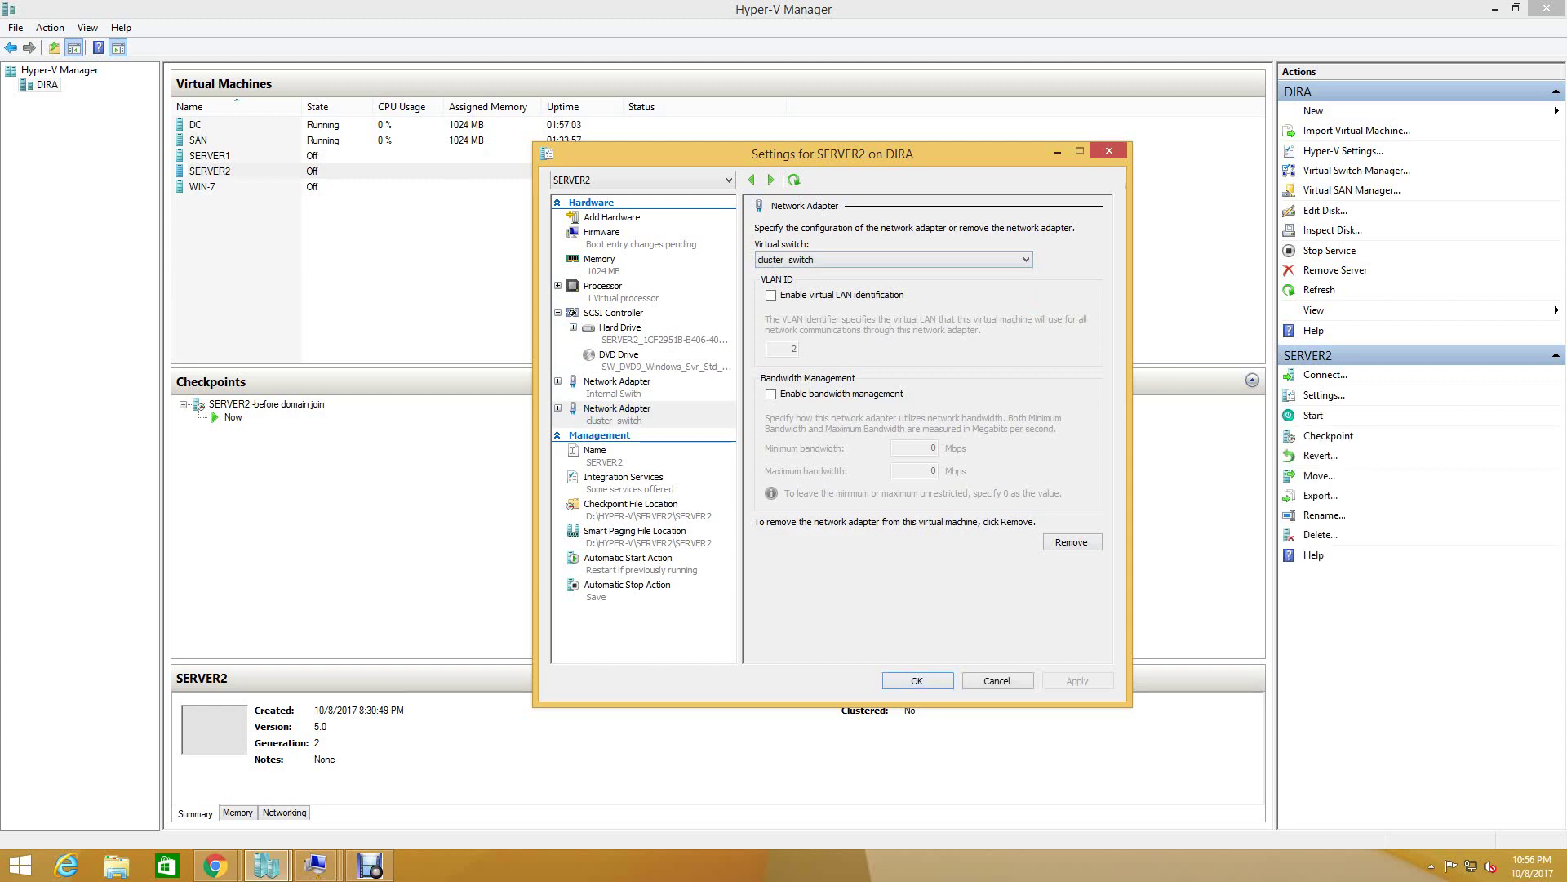
left_click(209, 155)
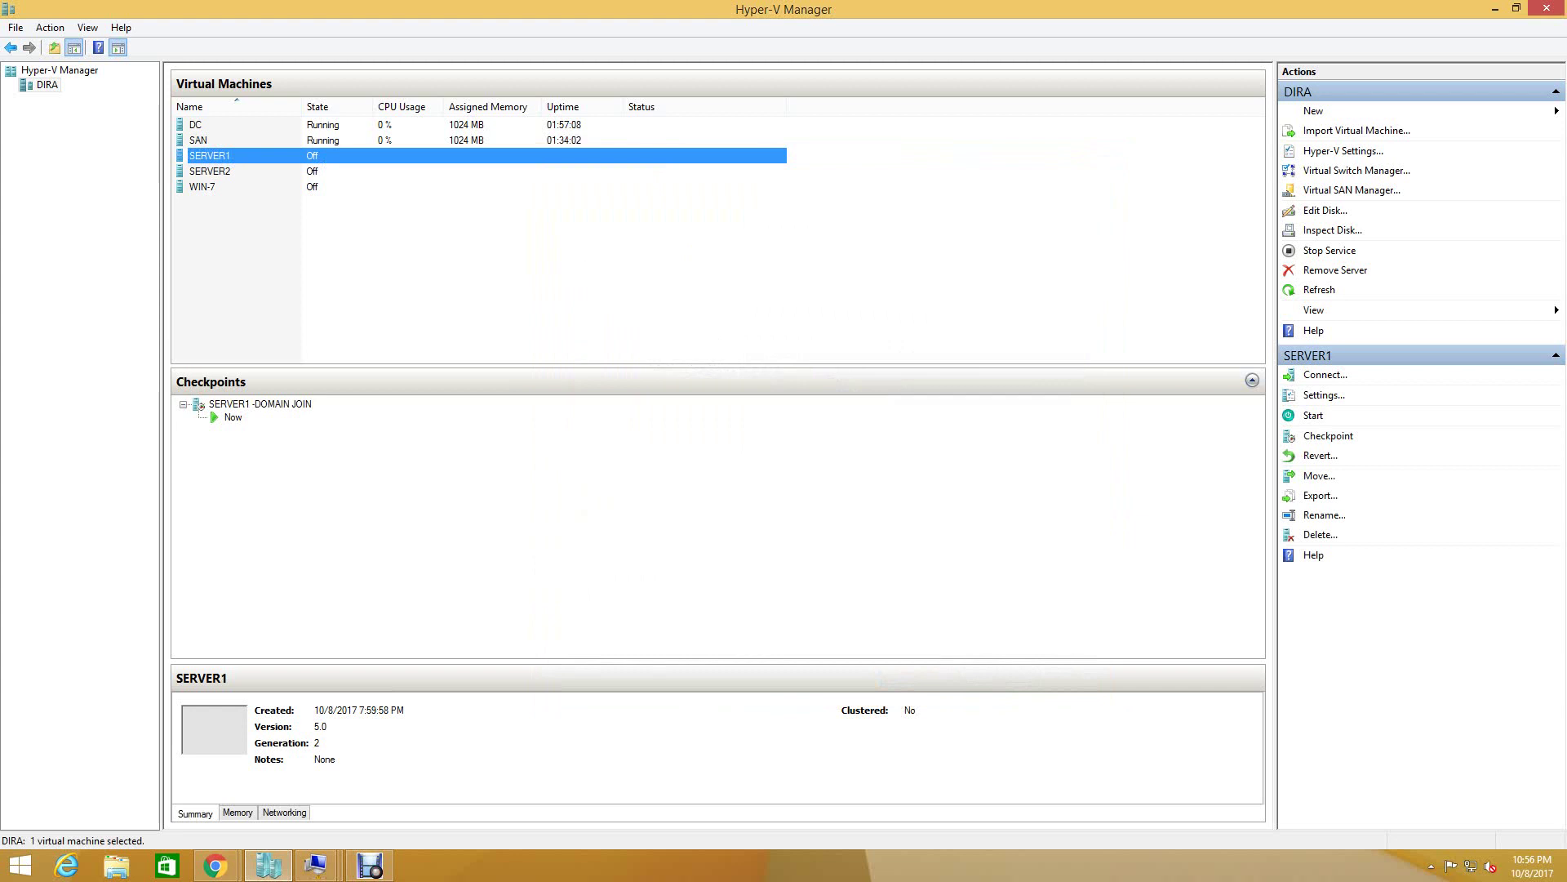
- Add a second network adapter on the cluster switch to SERVER1's settings
left_click(1325, 394)
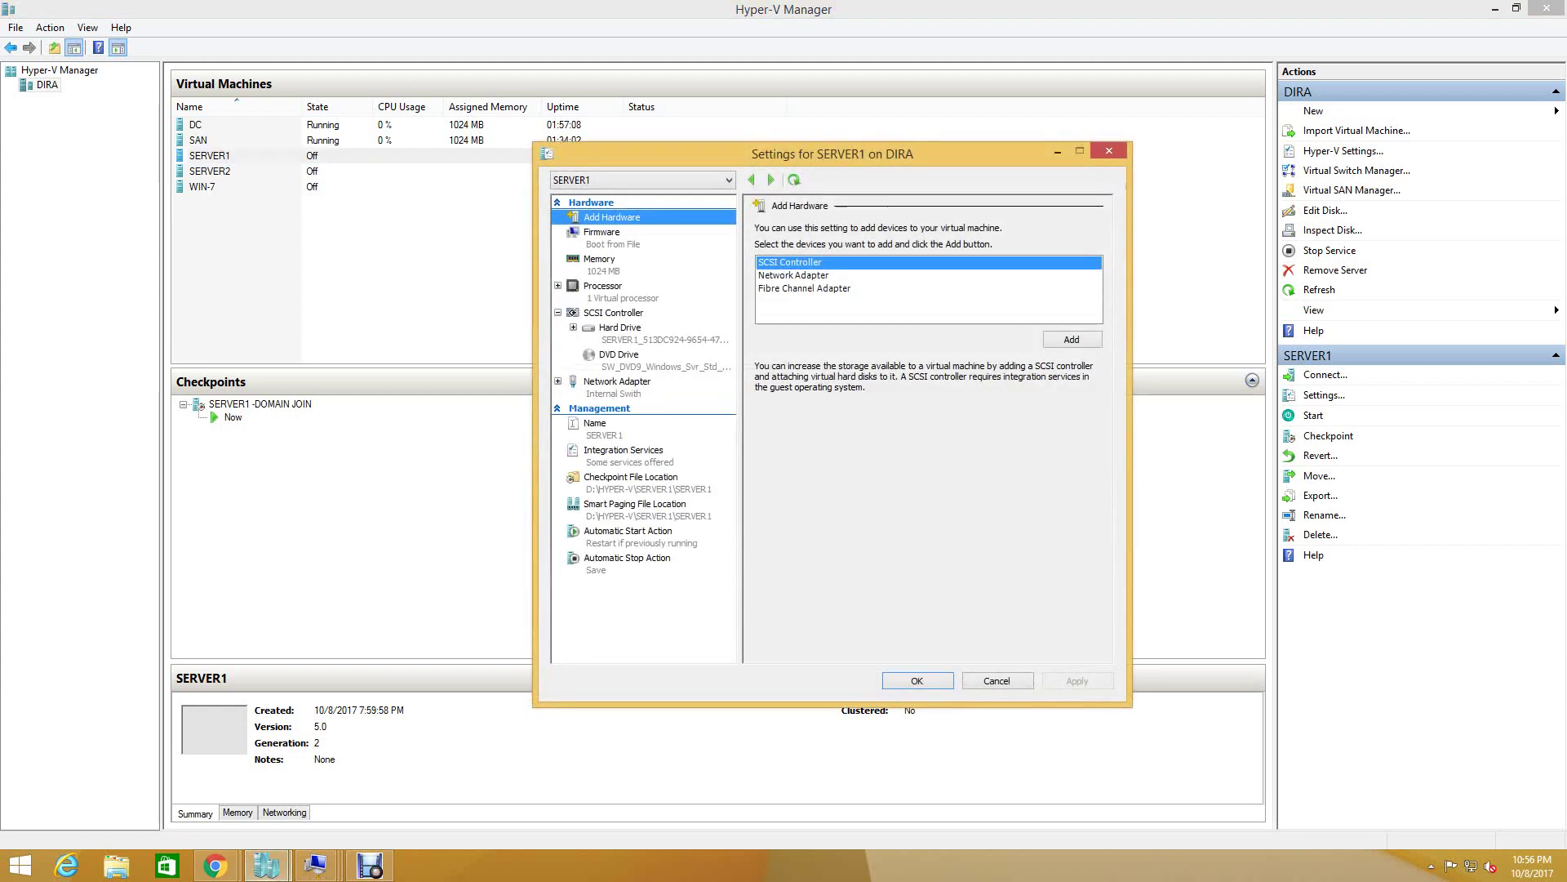
left_click(794, 275)
left_click(1072, 338)
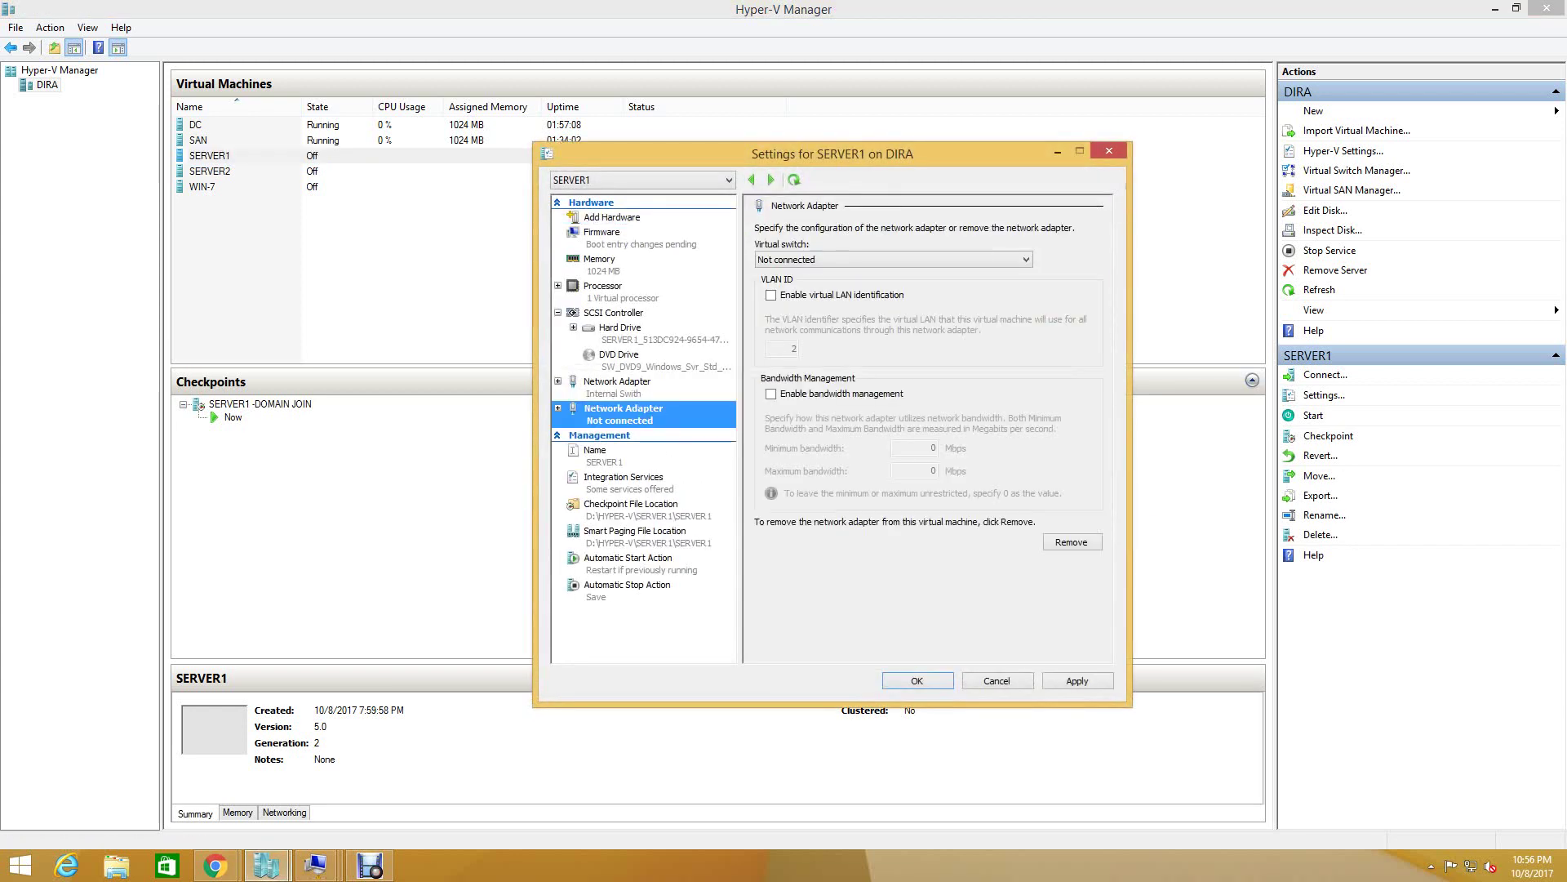
left_click(894, 259)
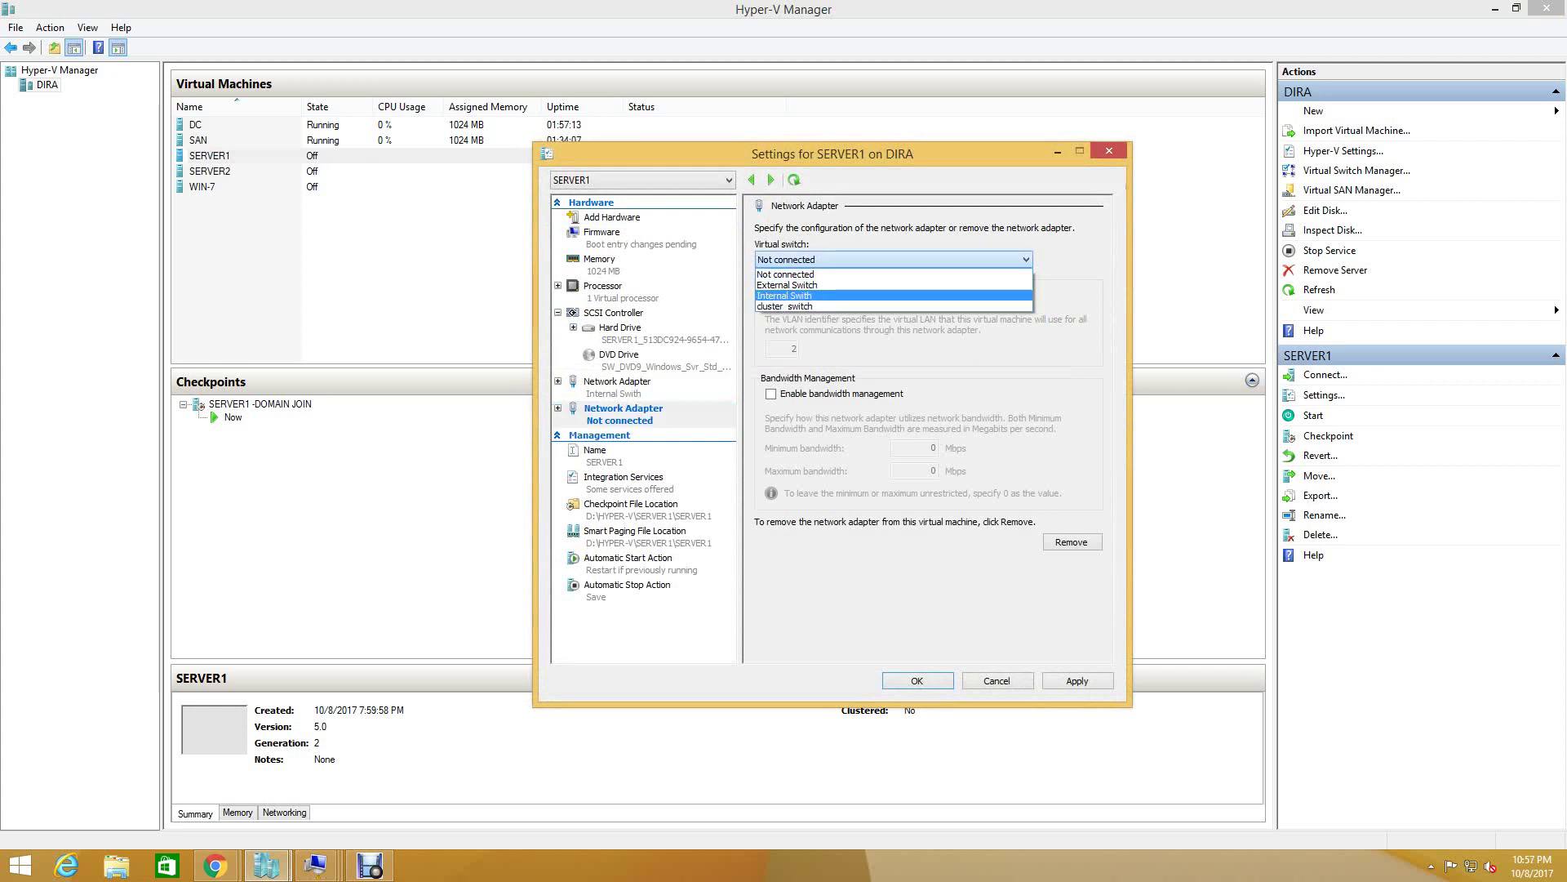
left_click(817, 296)
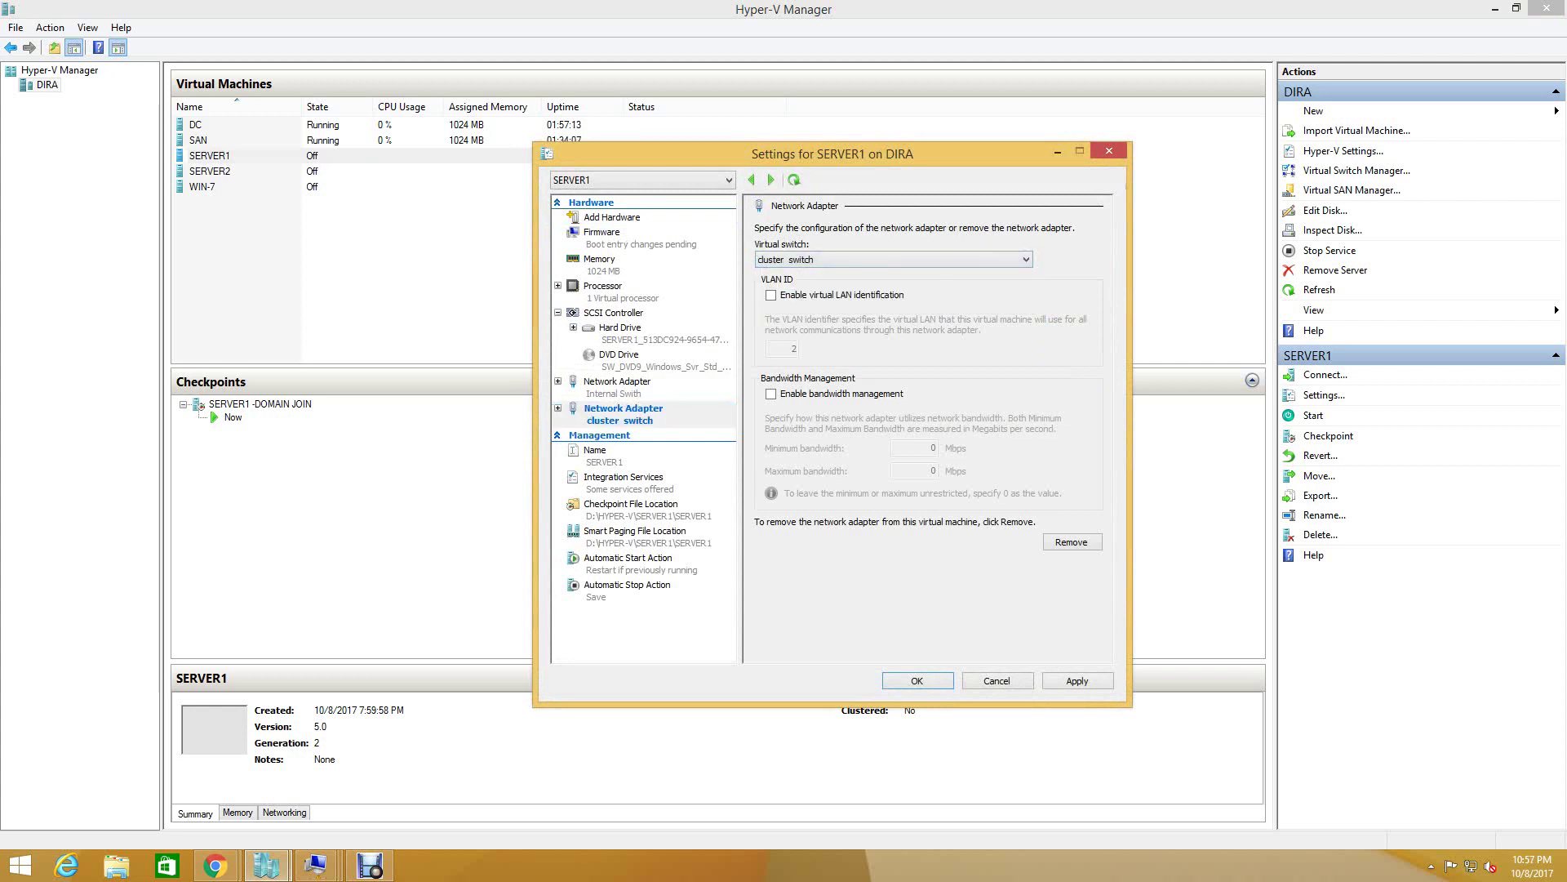
key("alt+a")
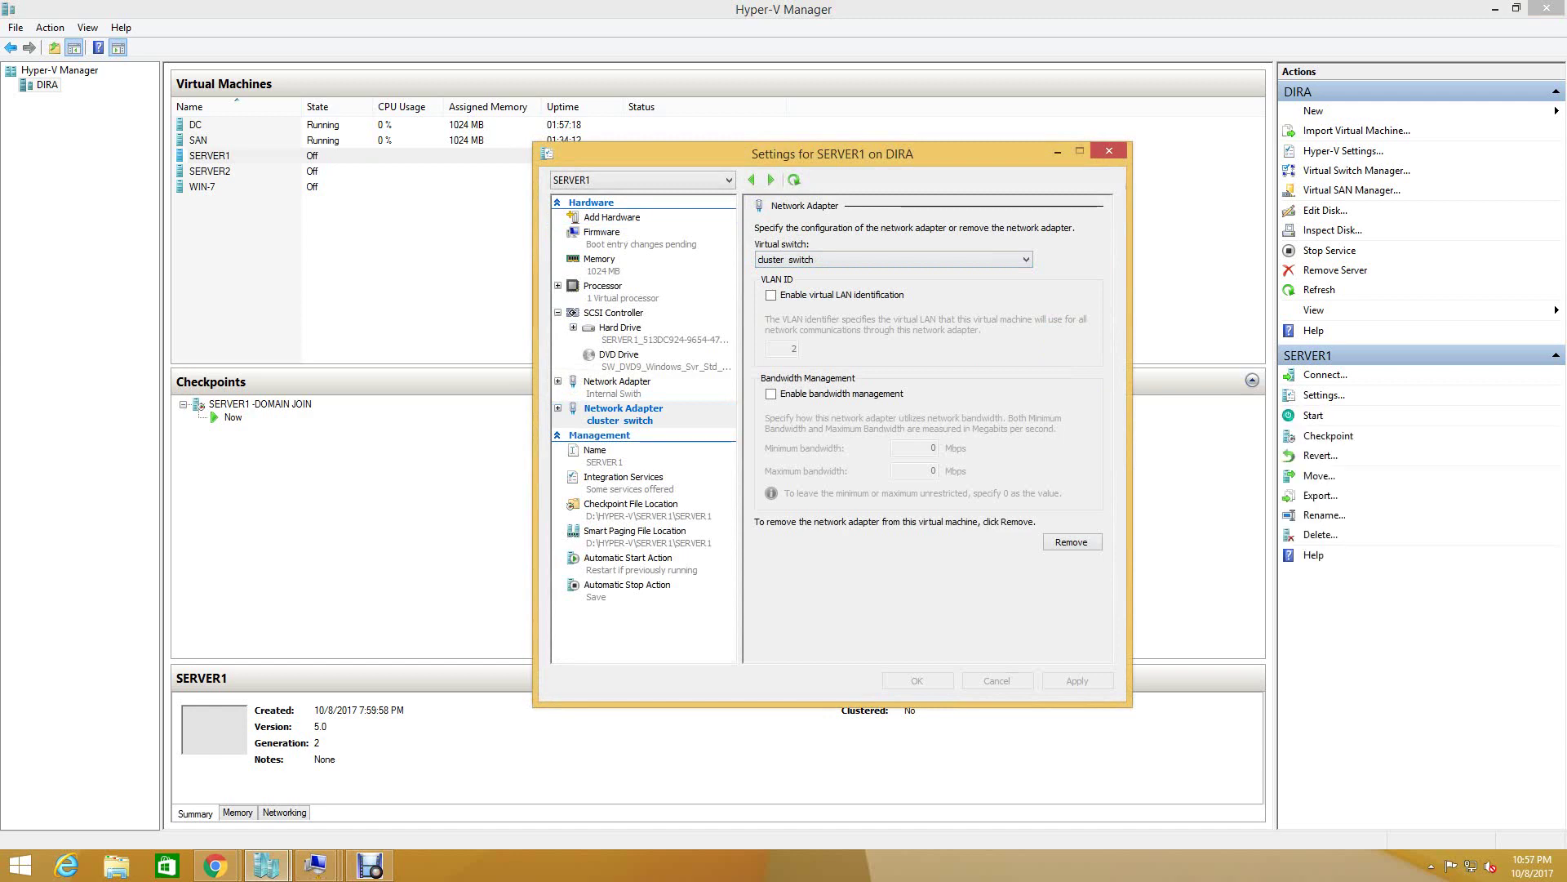
key("Return")
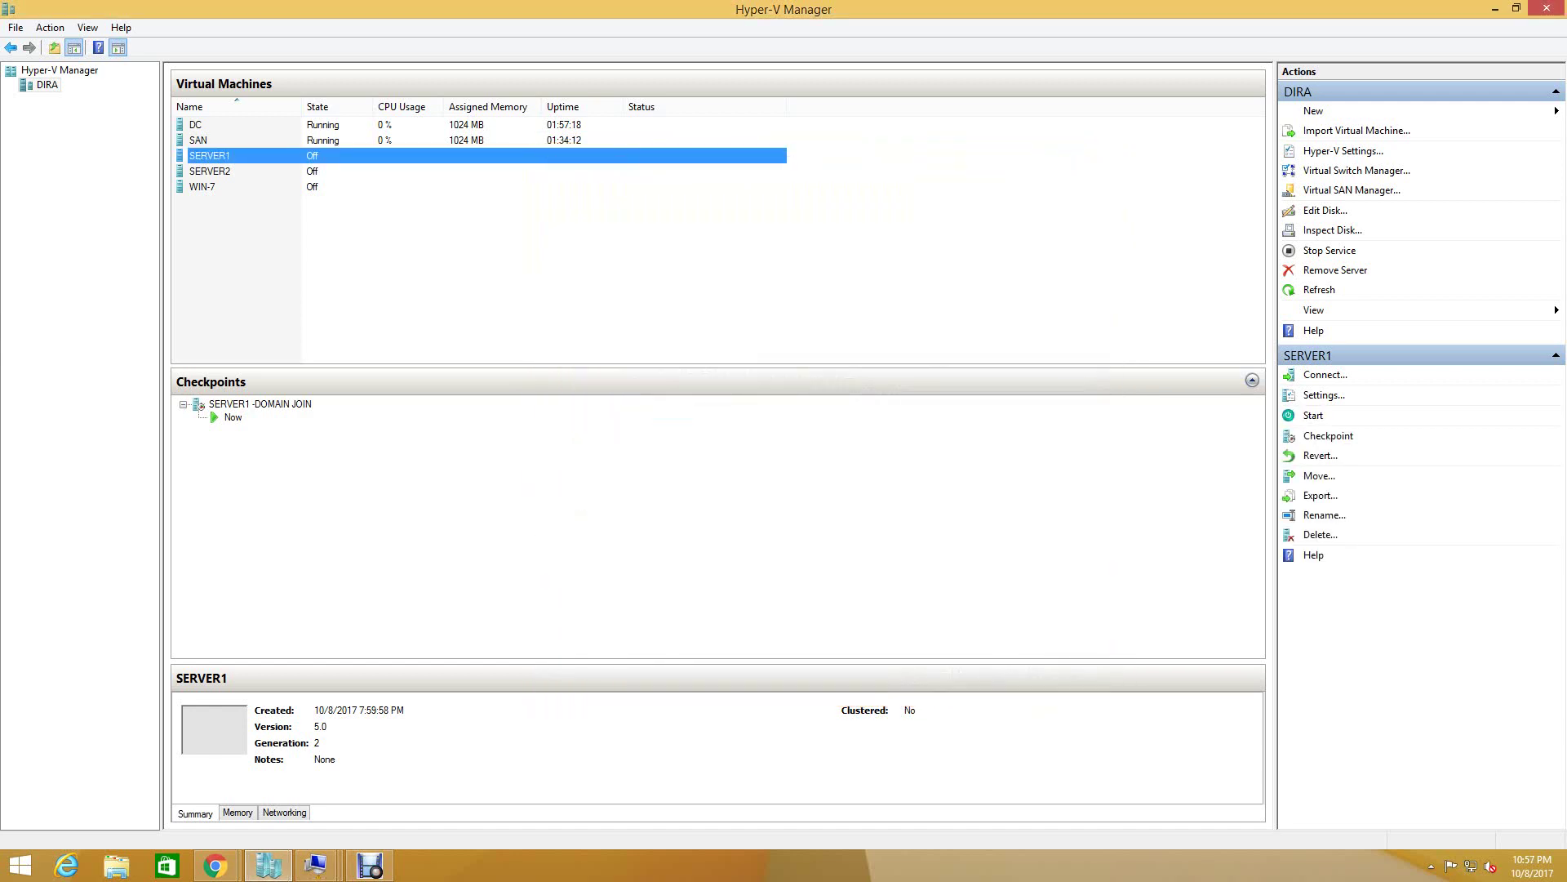
- Start the SERVER1 and SERVER2 virtual machines
right_click(245, 156)
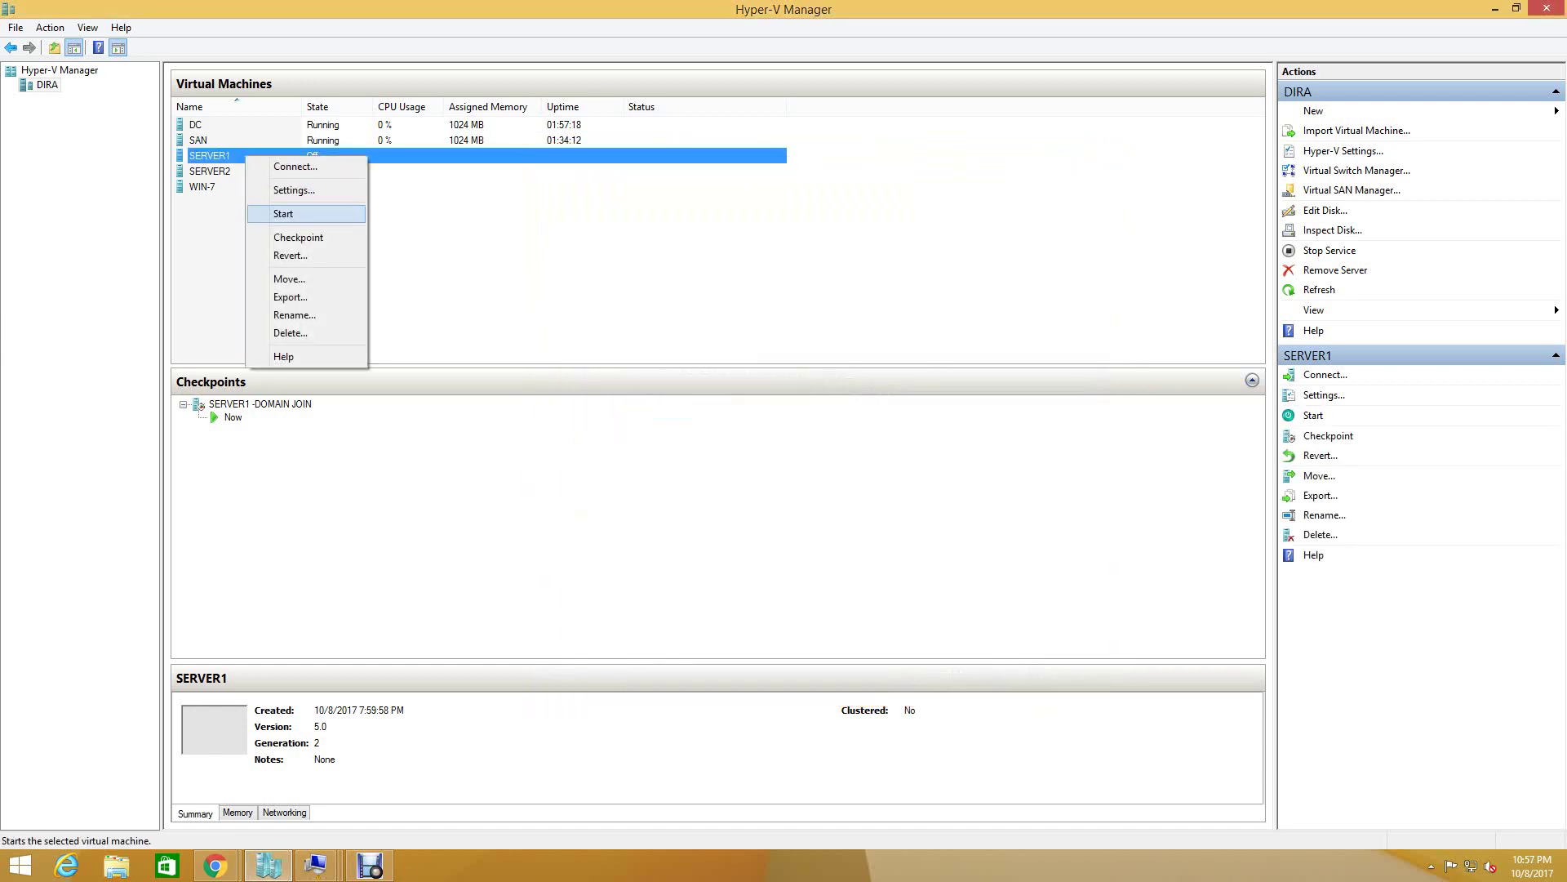
key("Return")
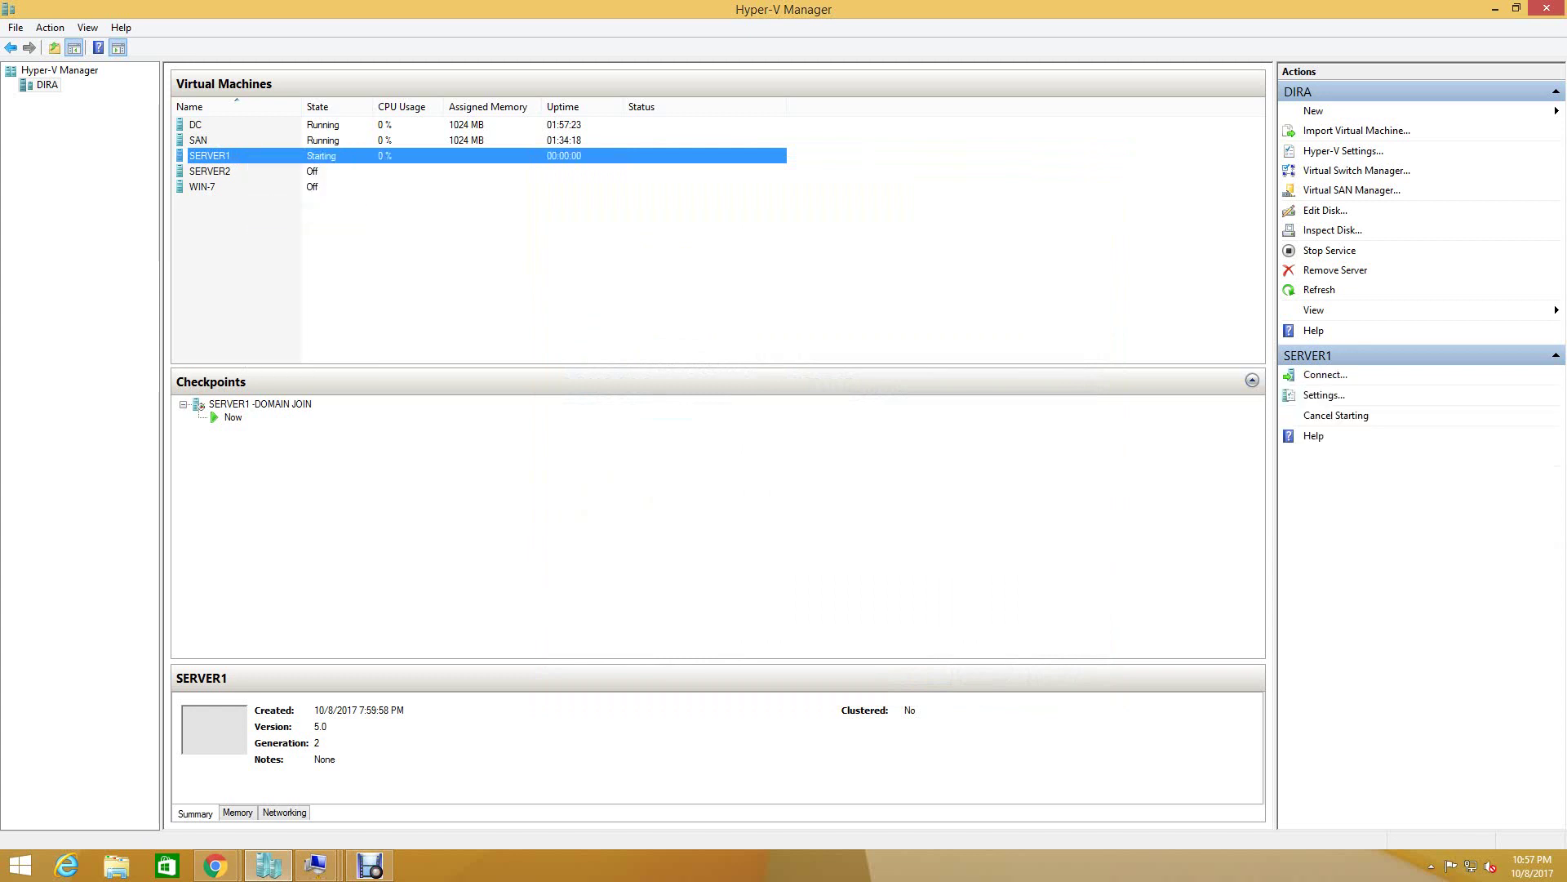
left_click(210, 171)
right_click(227, 172)
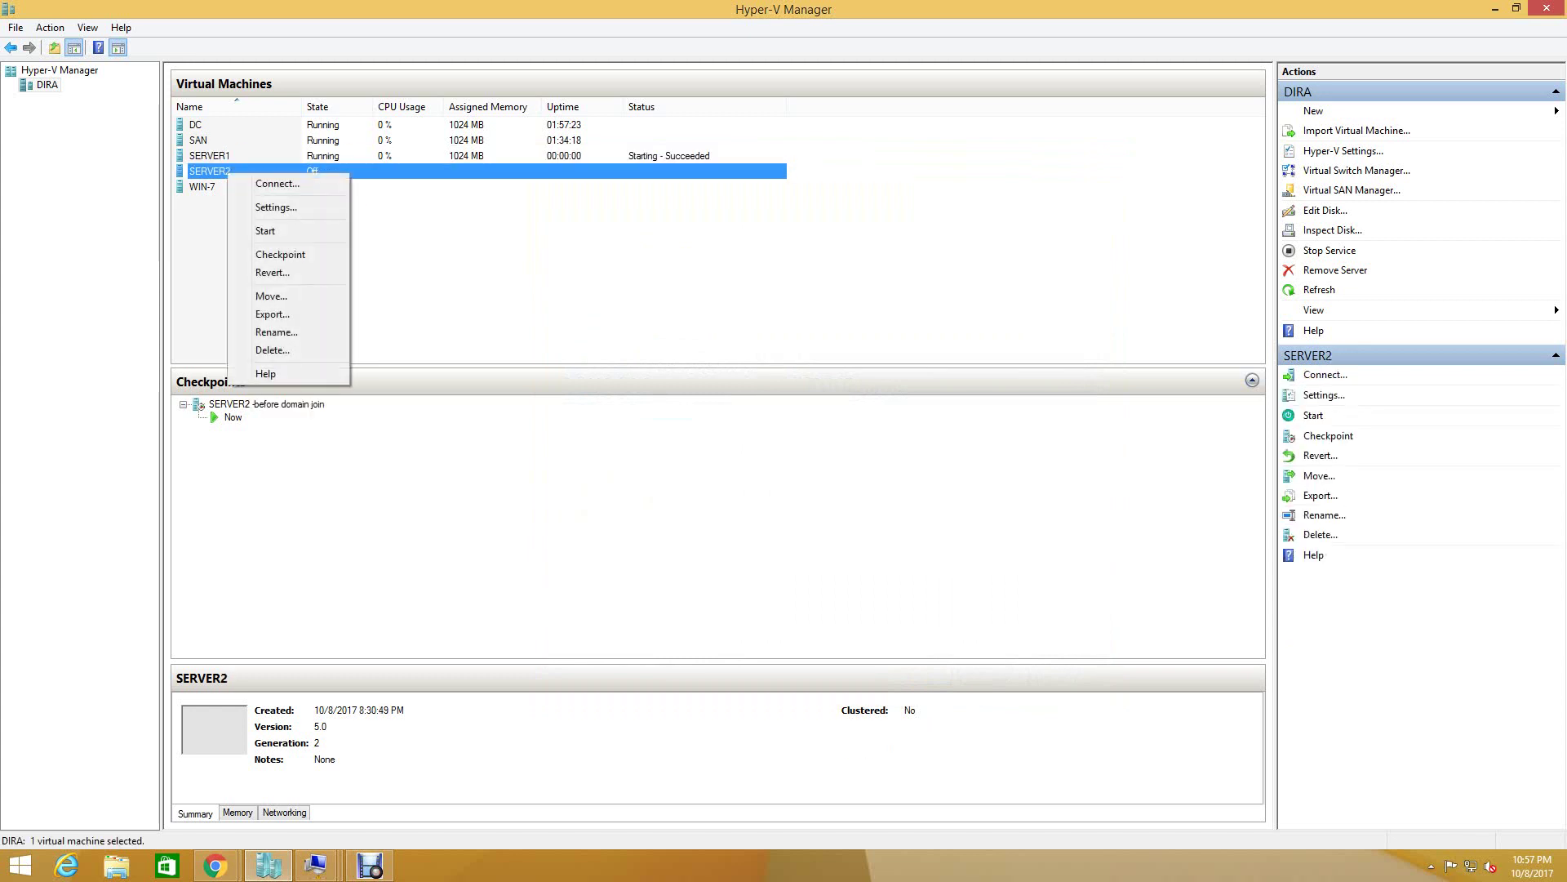
left_click(257, 230)
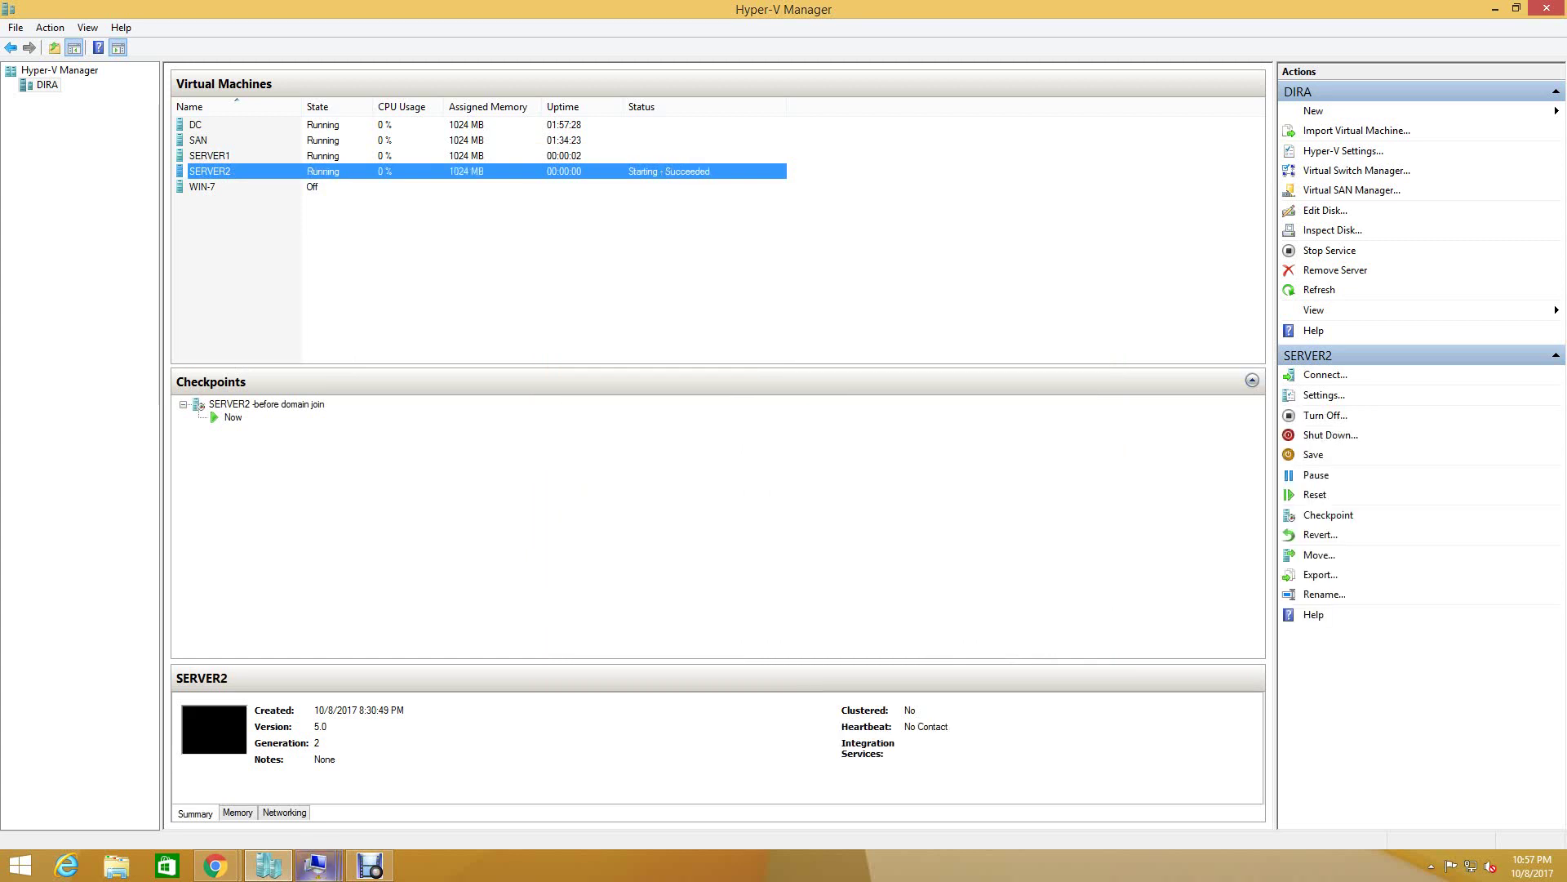
- Close SERVER2's console window and bring SERVER1's console window to the front
left_click(315, 865)
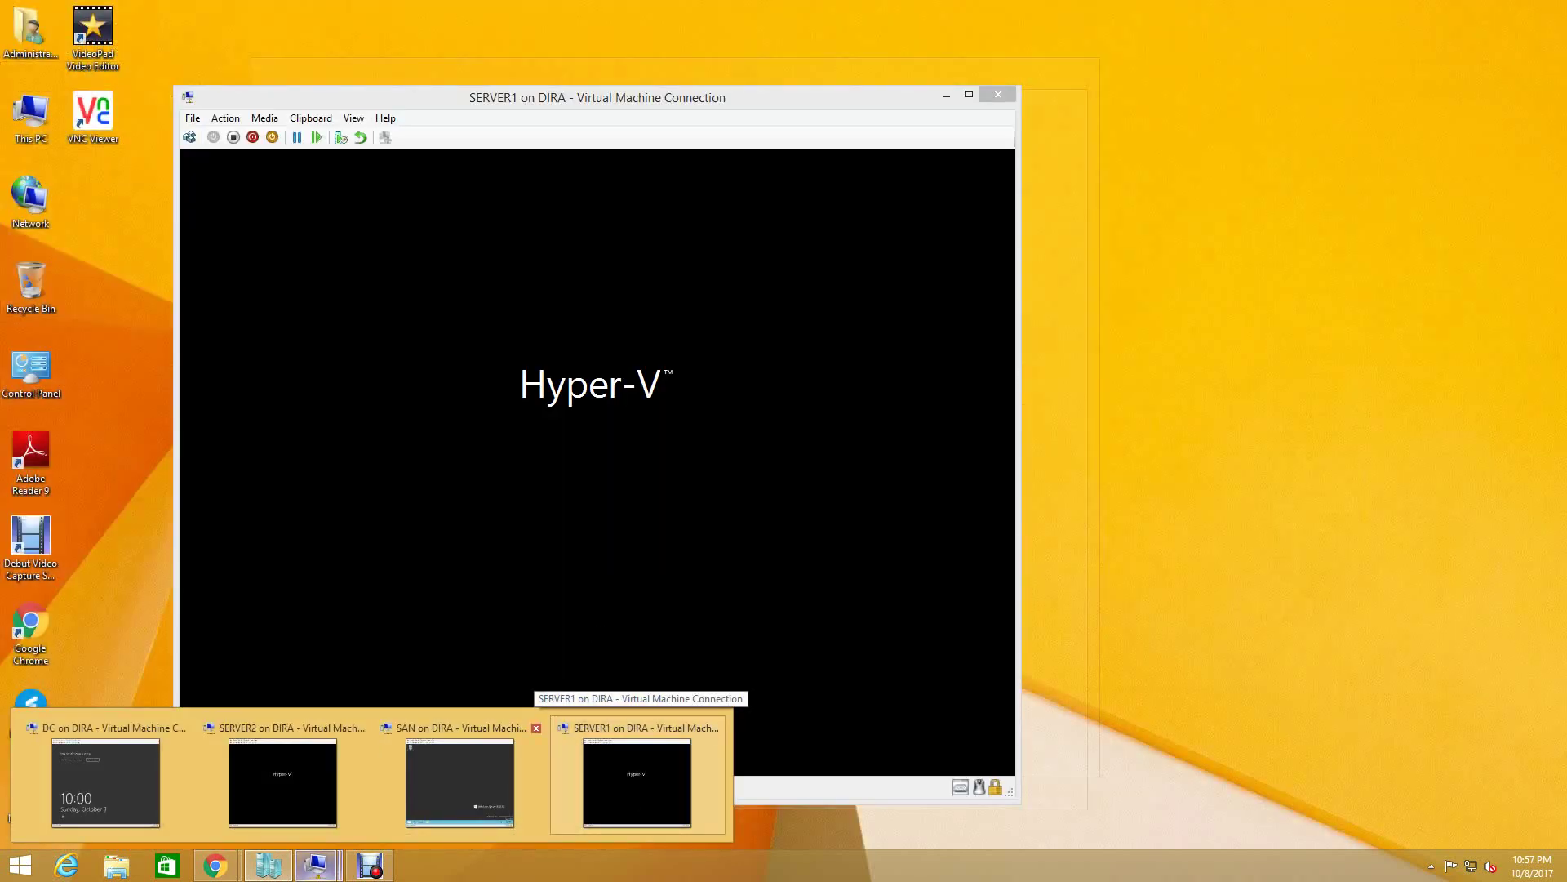
mouse_move(282, 779)
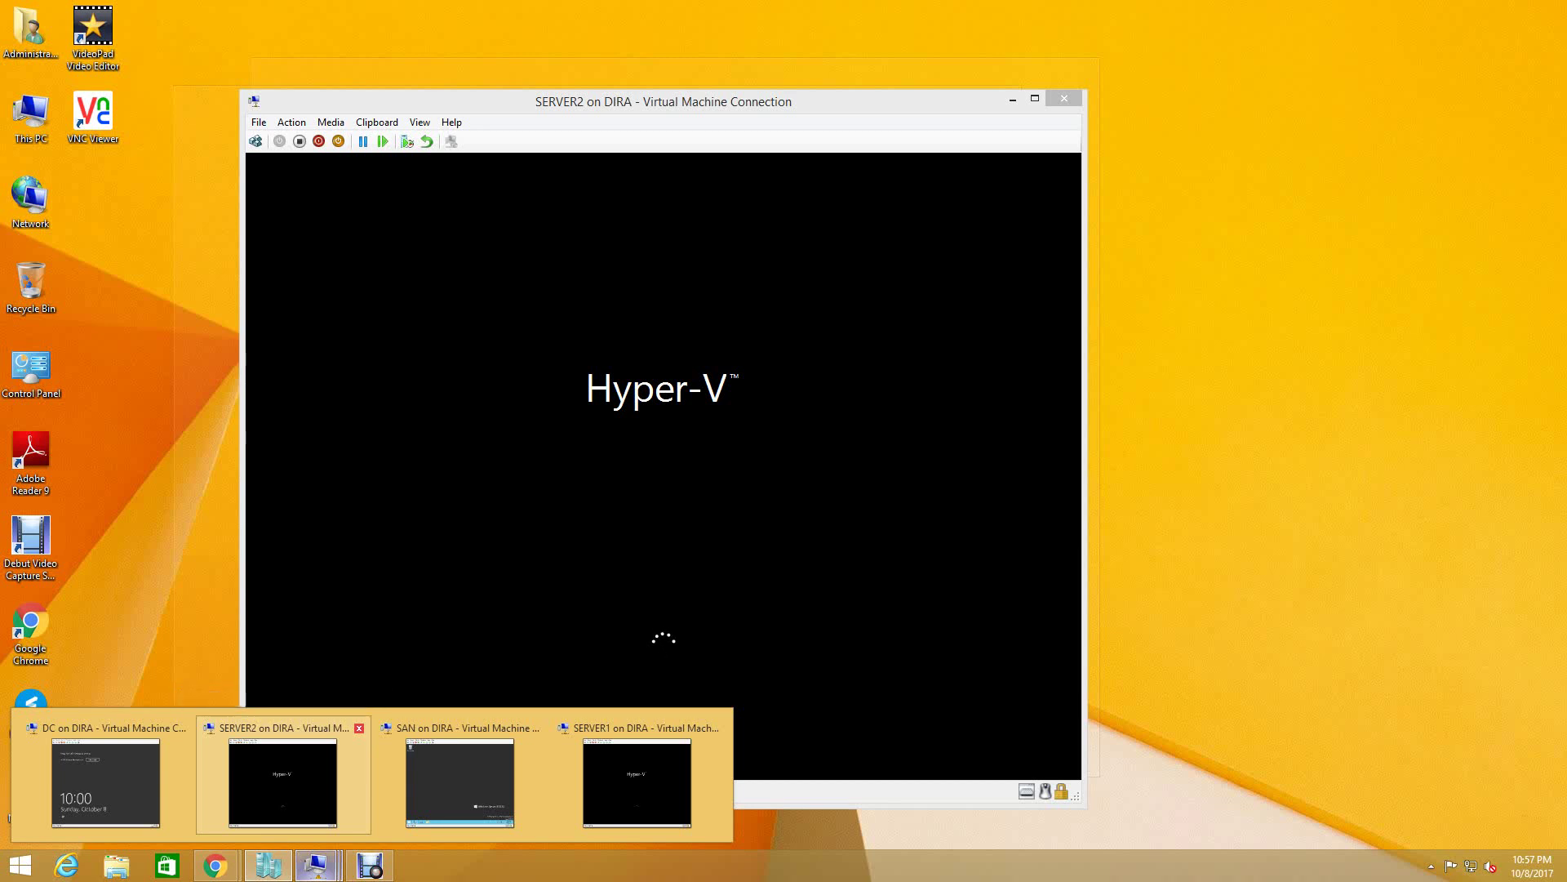
left_click(359, 728)
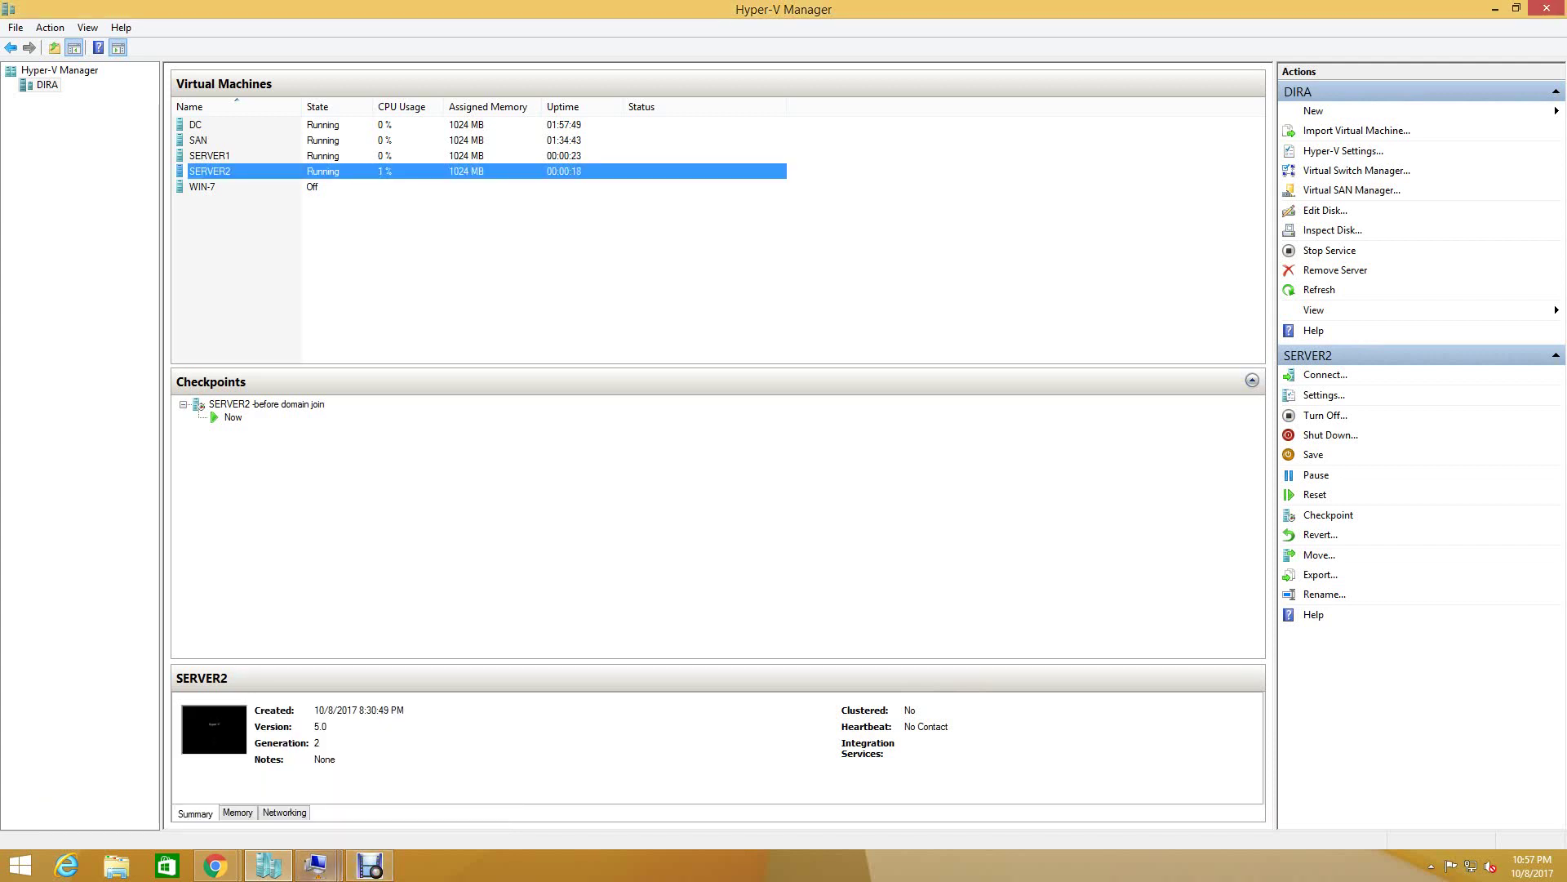
mouse_move(317, 865)
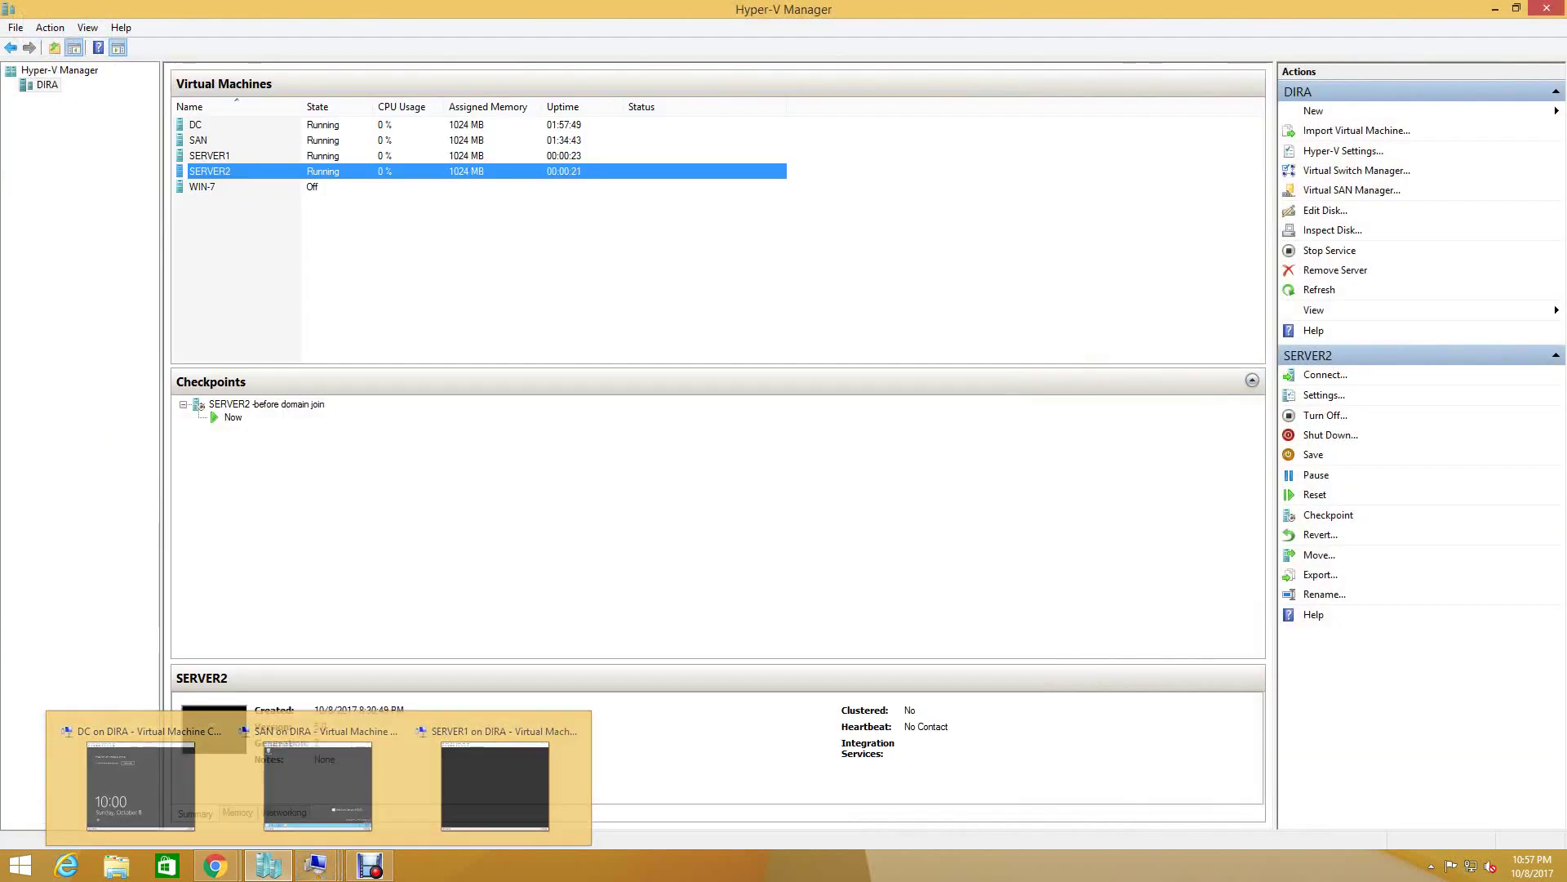
left_click(317, 865)
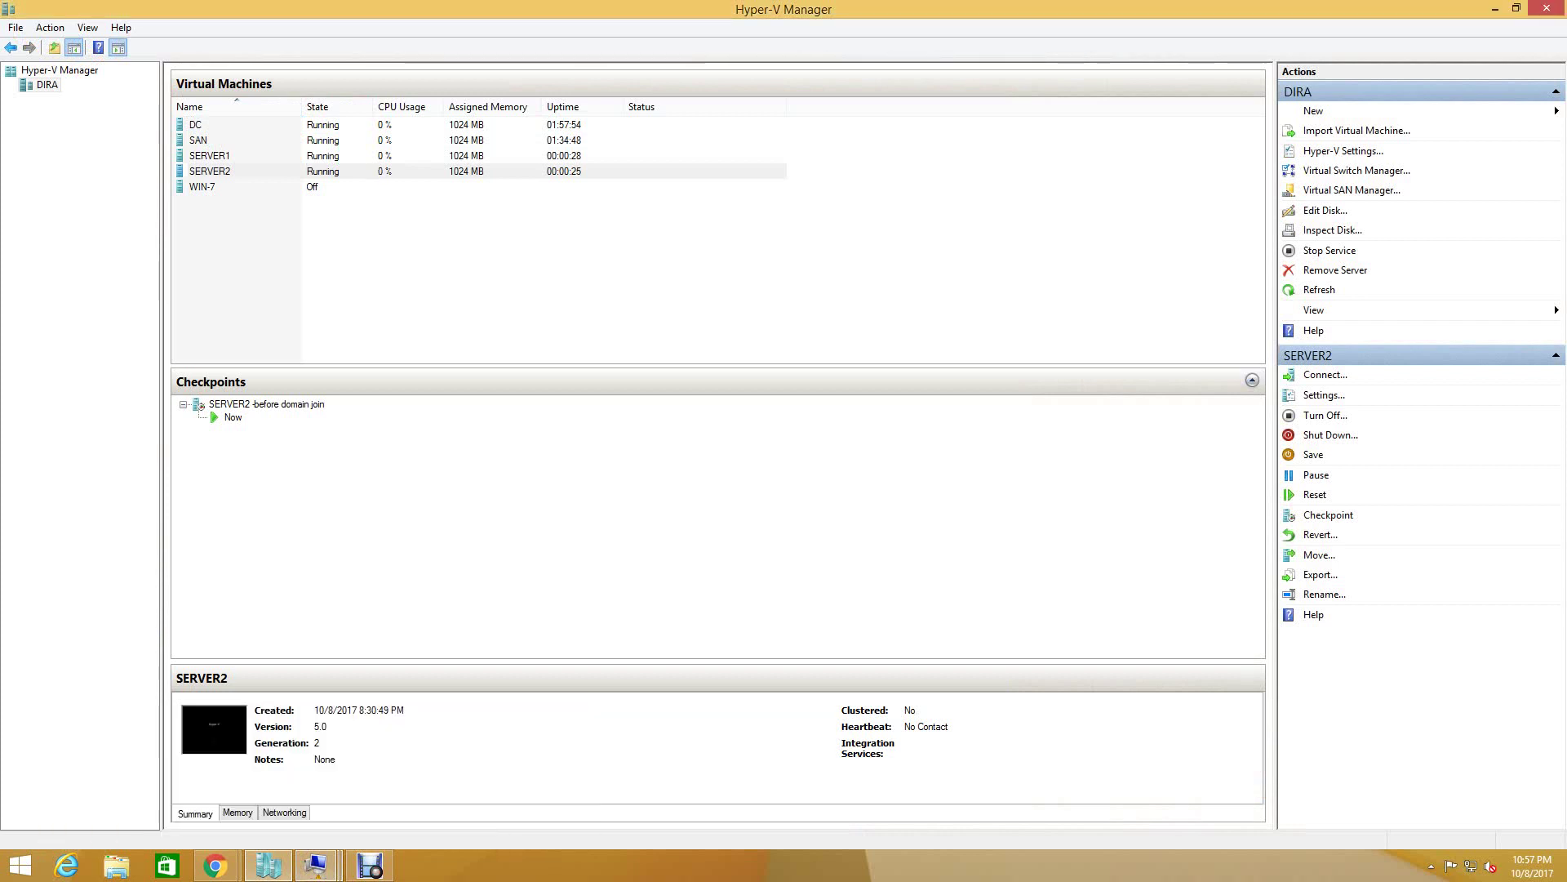
left_click(316, 865)
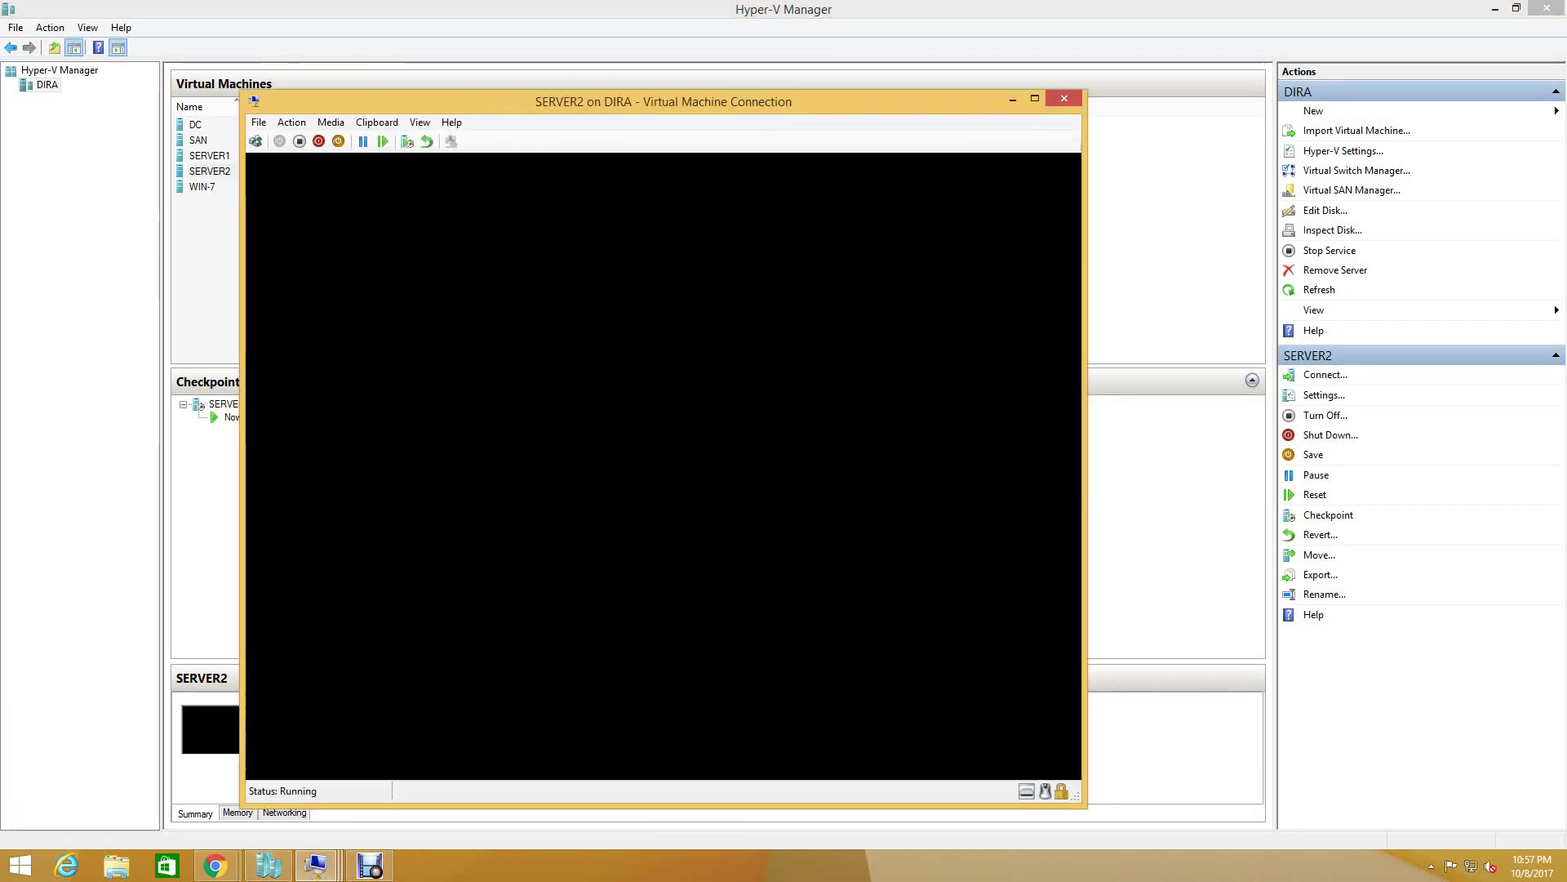
left_click(317, 866)
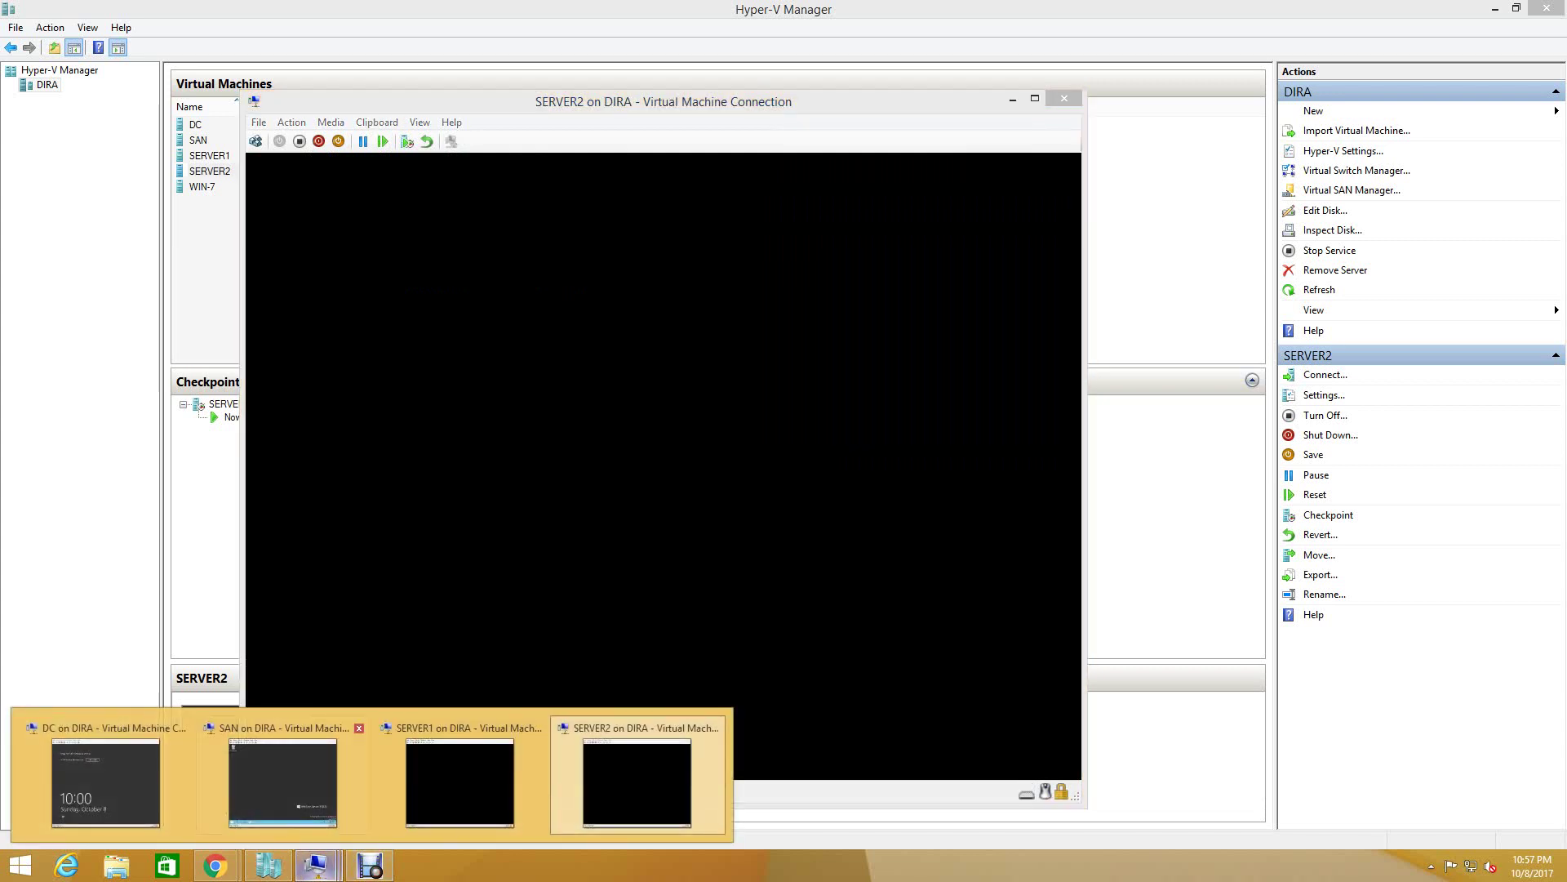
left_click(460, 779)
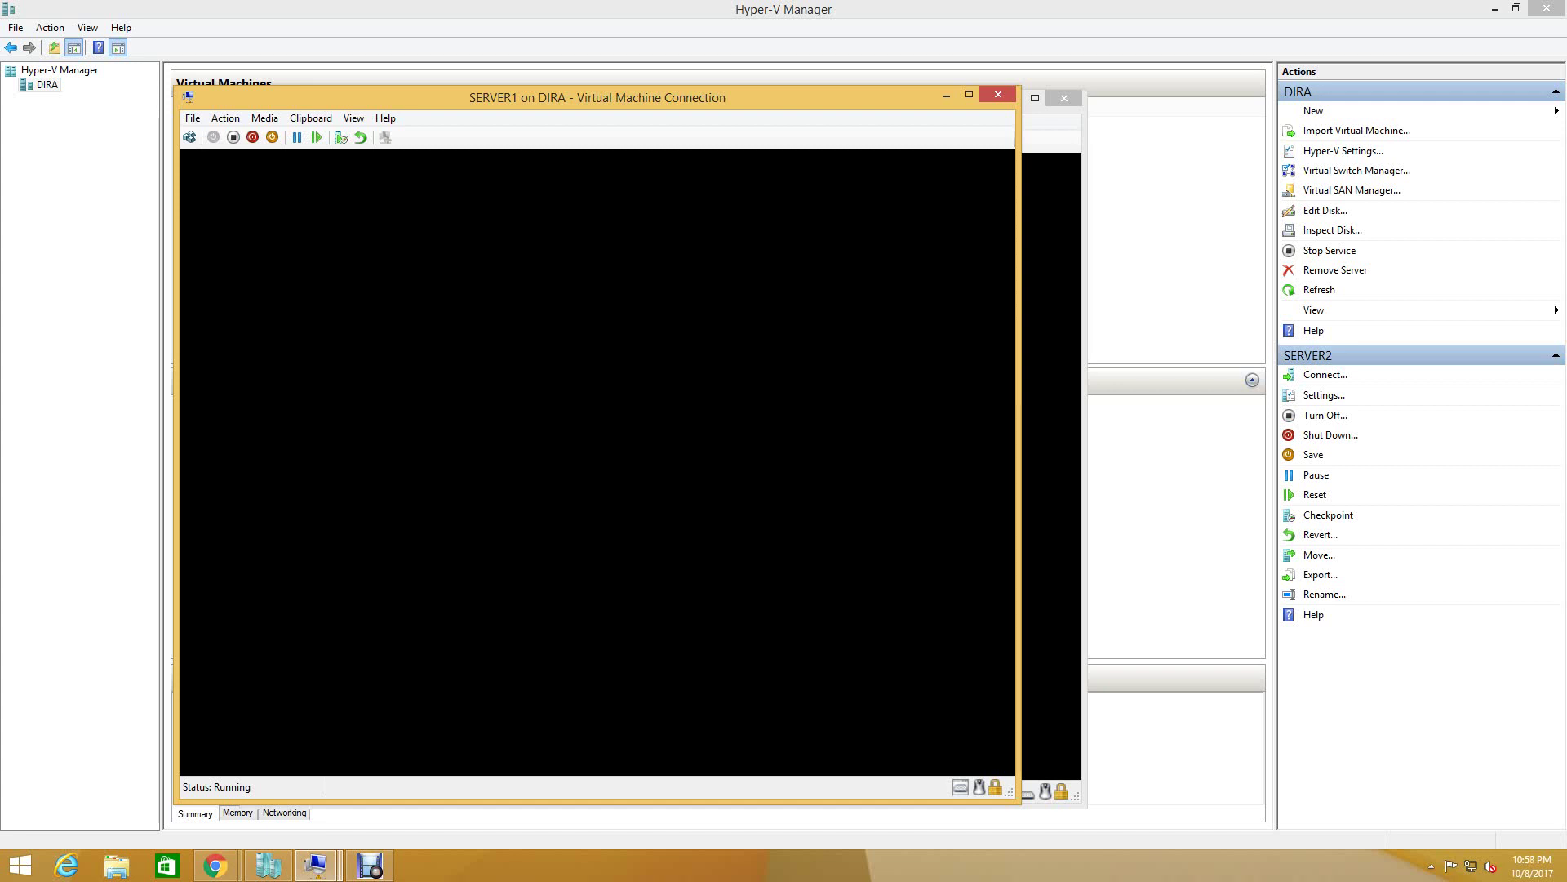
- Sign in to SERVER1 with the domain administrator password
key("ctrl+alt+End")
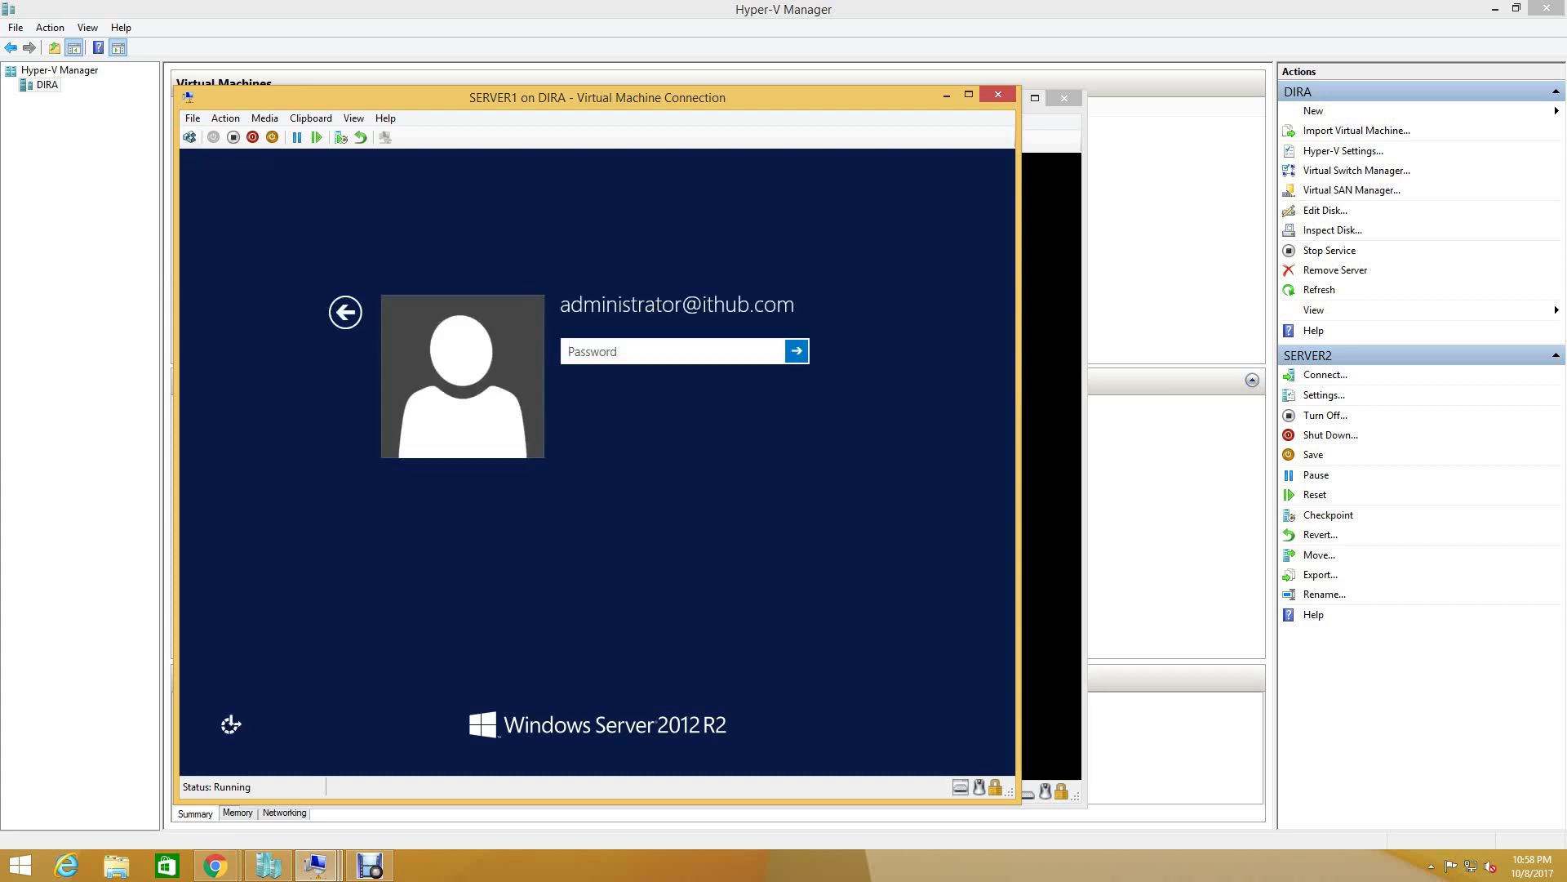
type("Password")
key("Return")
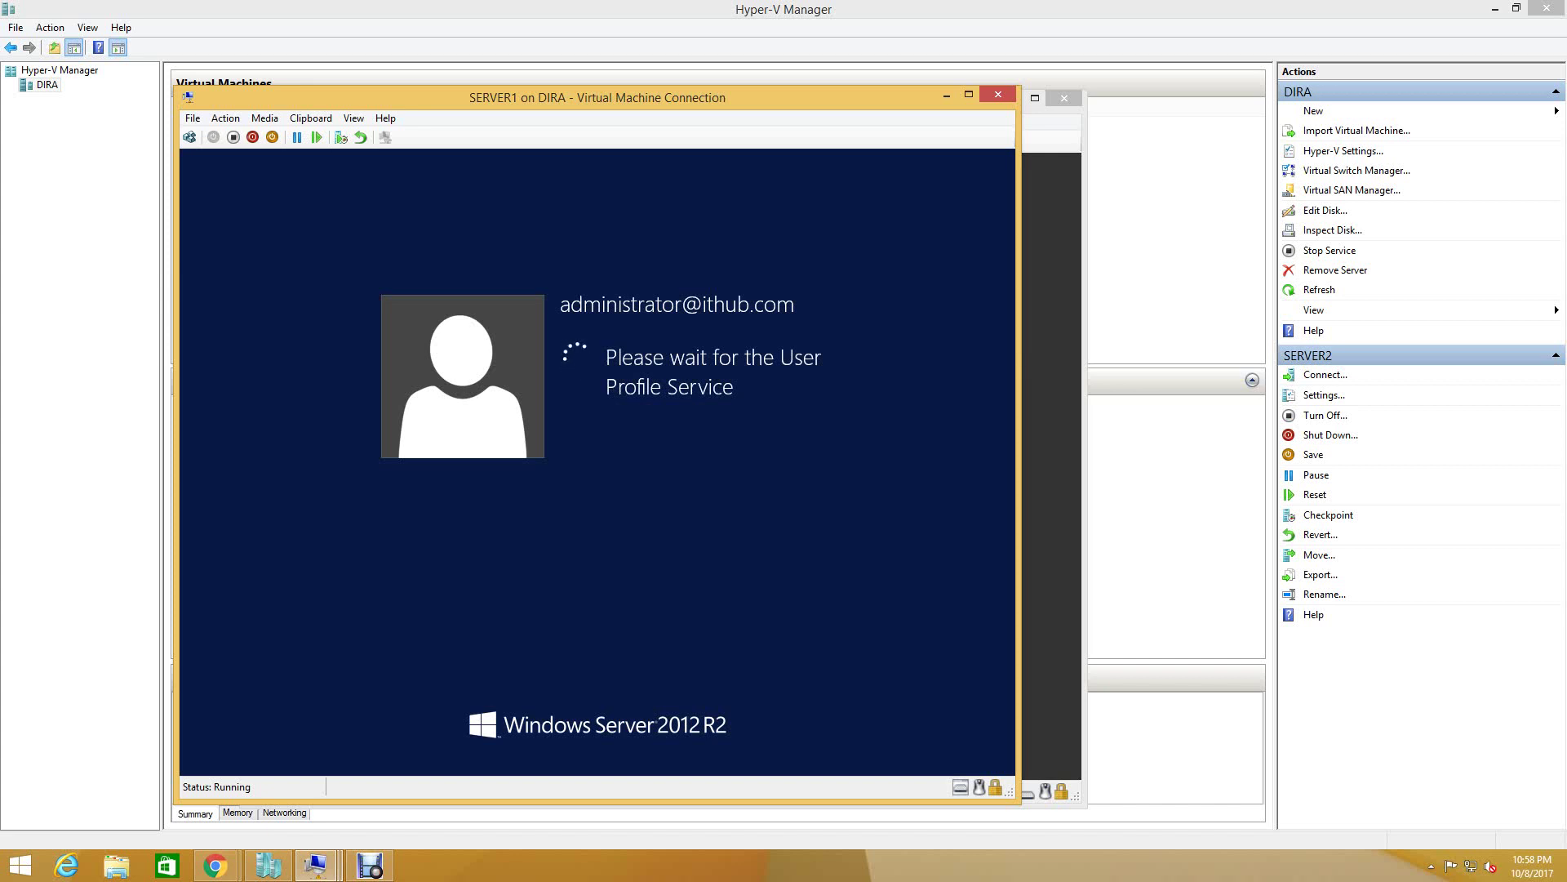
- Sign in to SERVER2 as administrator and connect its display at 1366 by 768
left_click(315, 866)
left_click(637, 782)
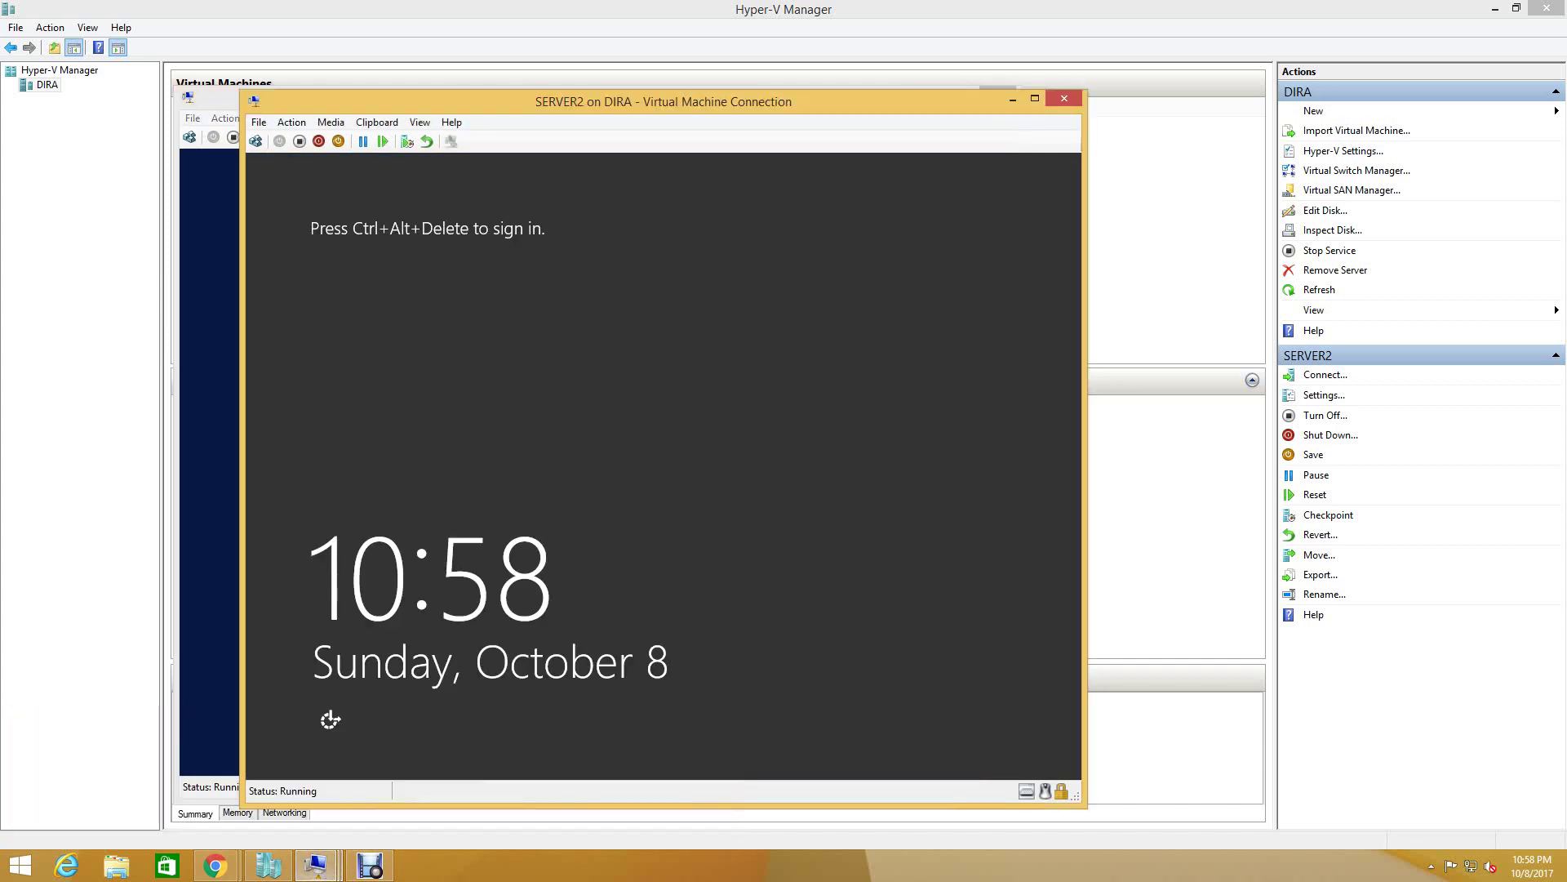
left_click(255, 141)
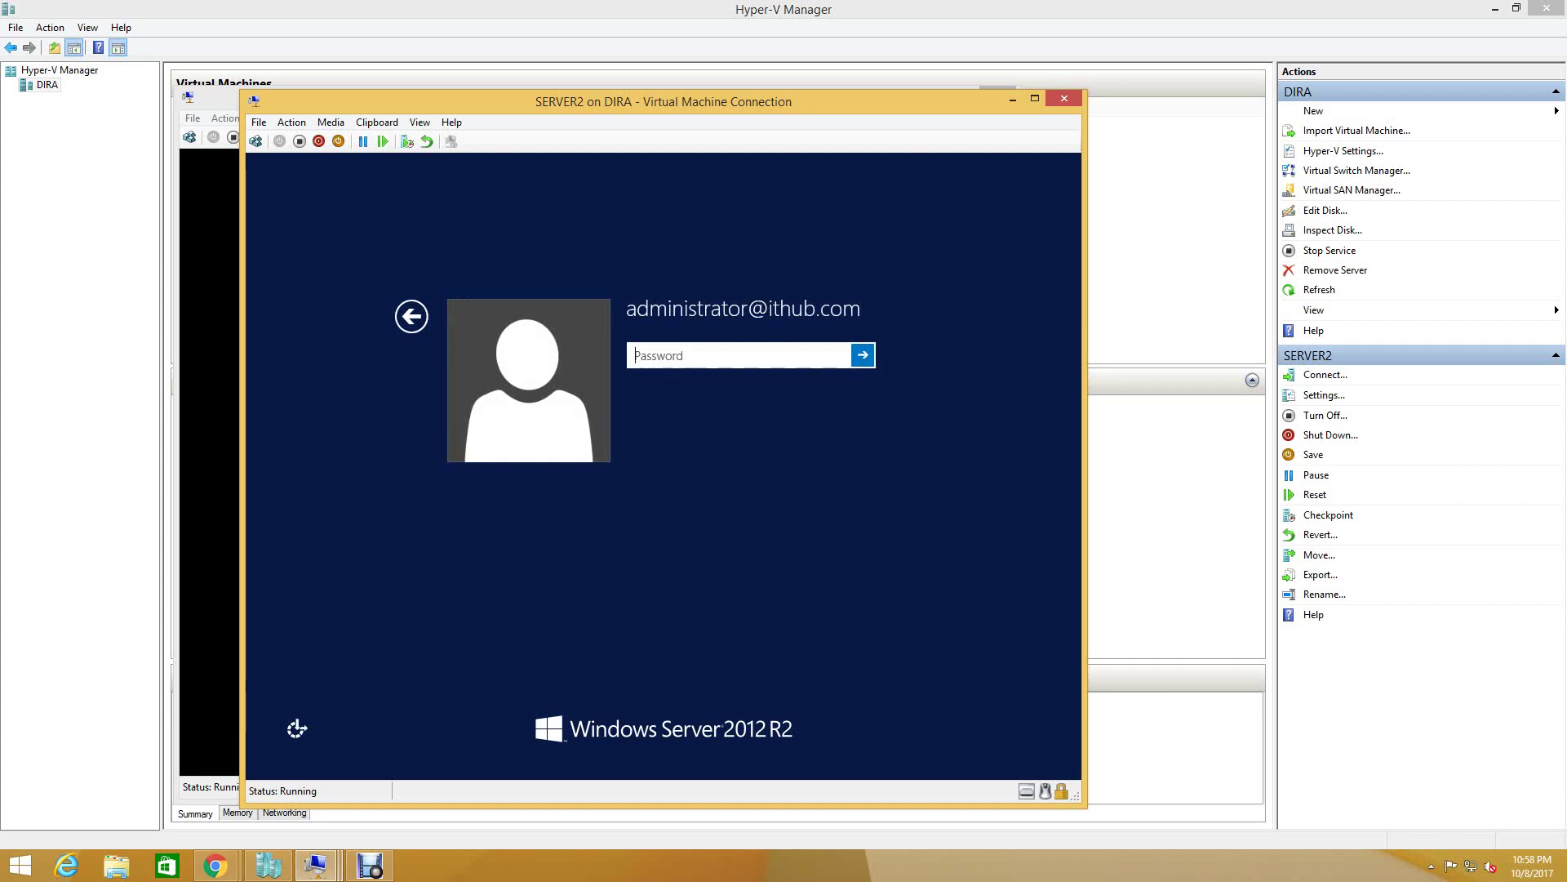
type("******")
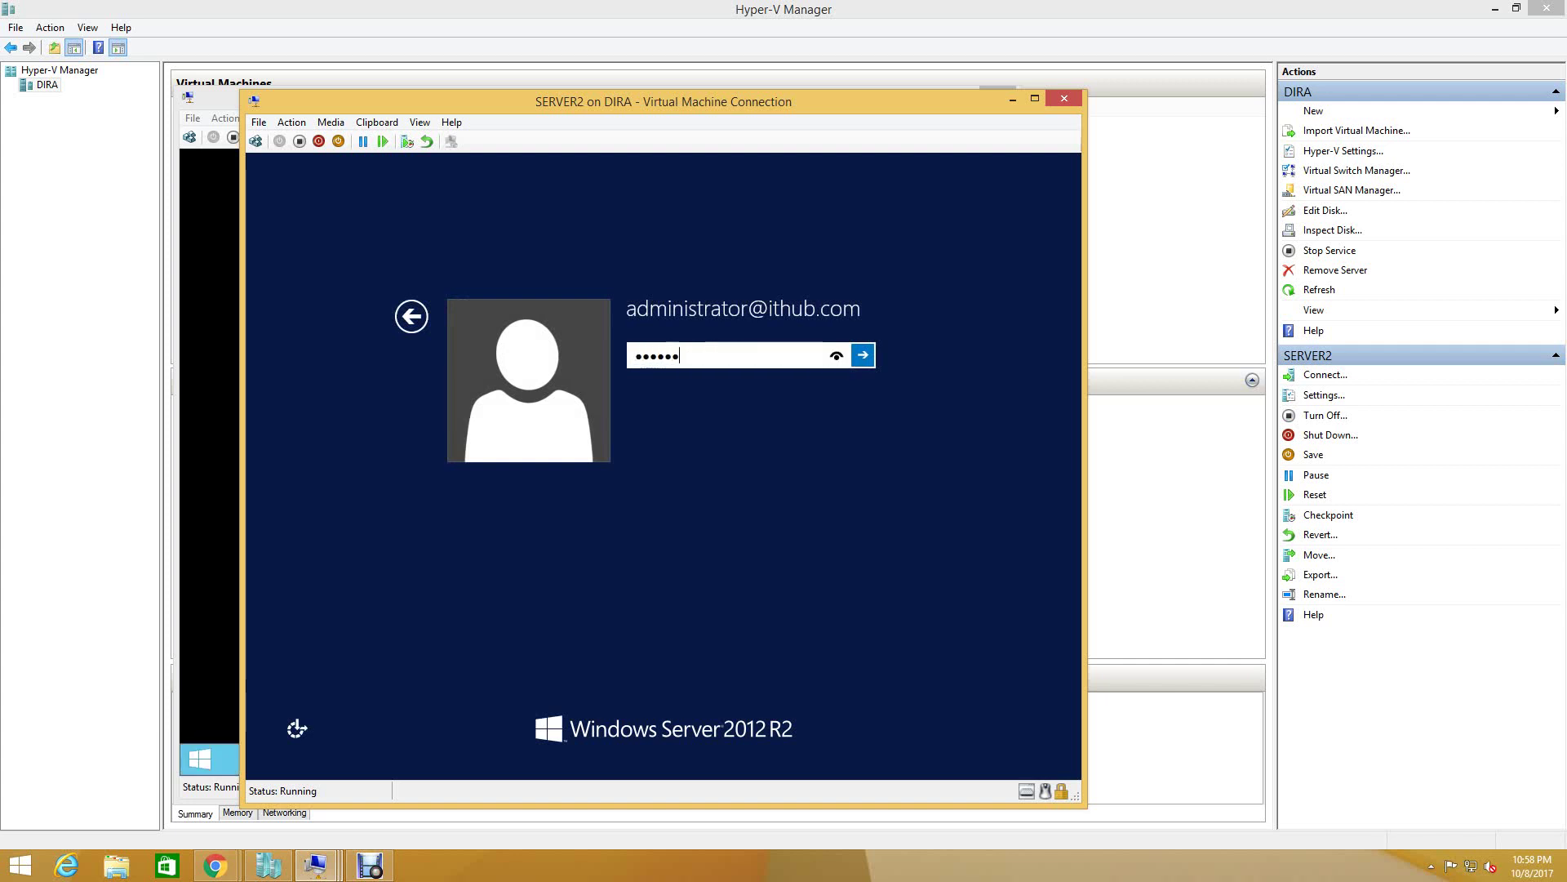
type("**")
key("Return")
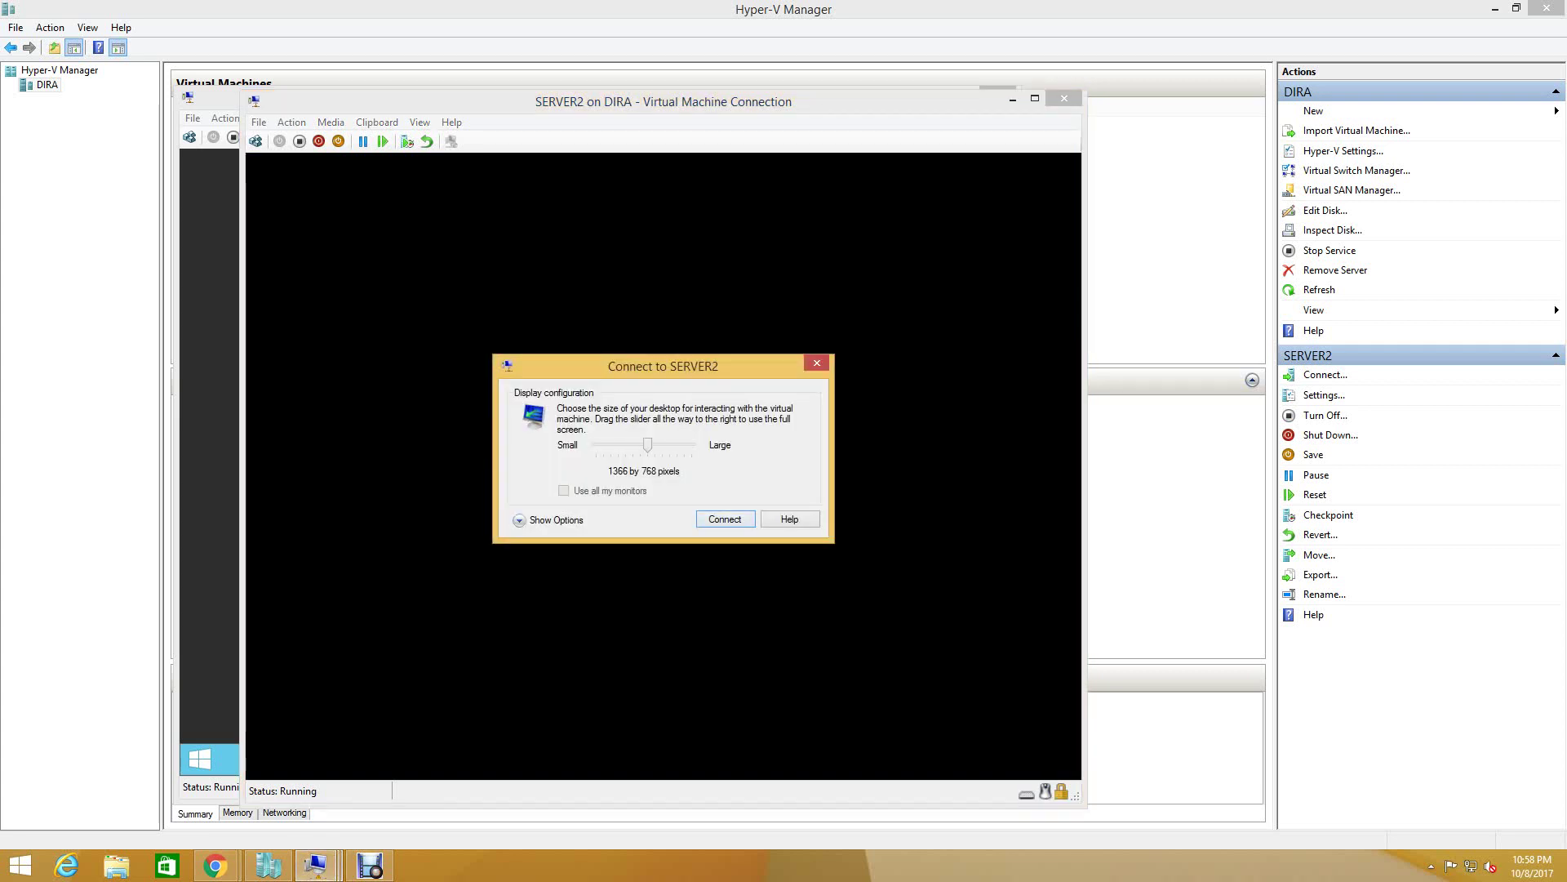
left_click(735, 519)
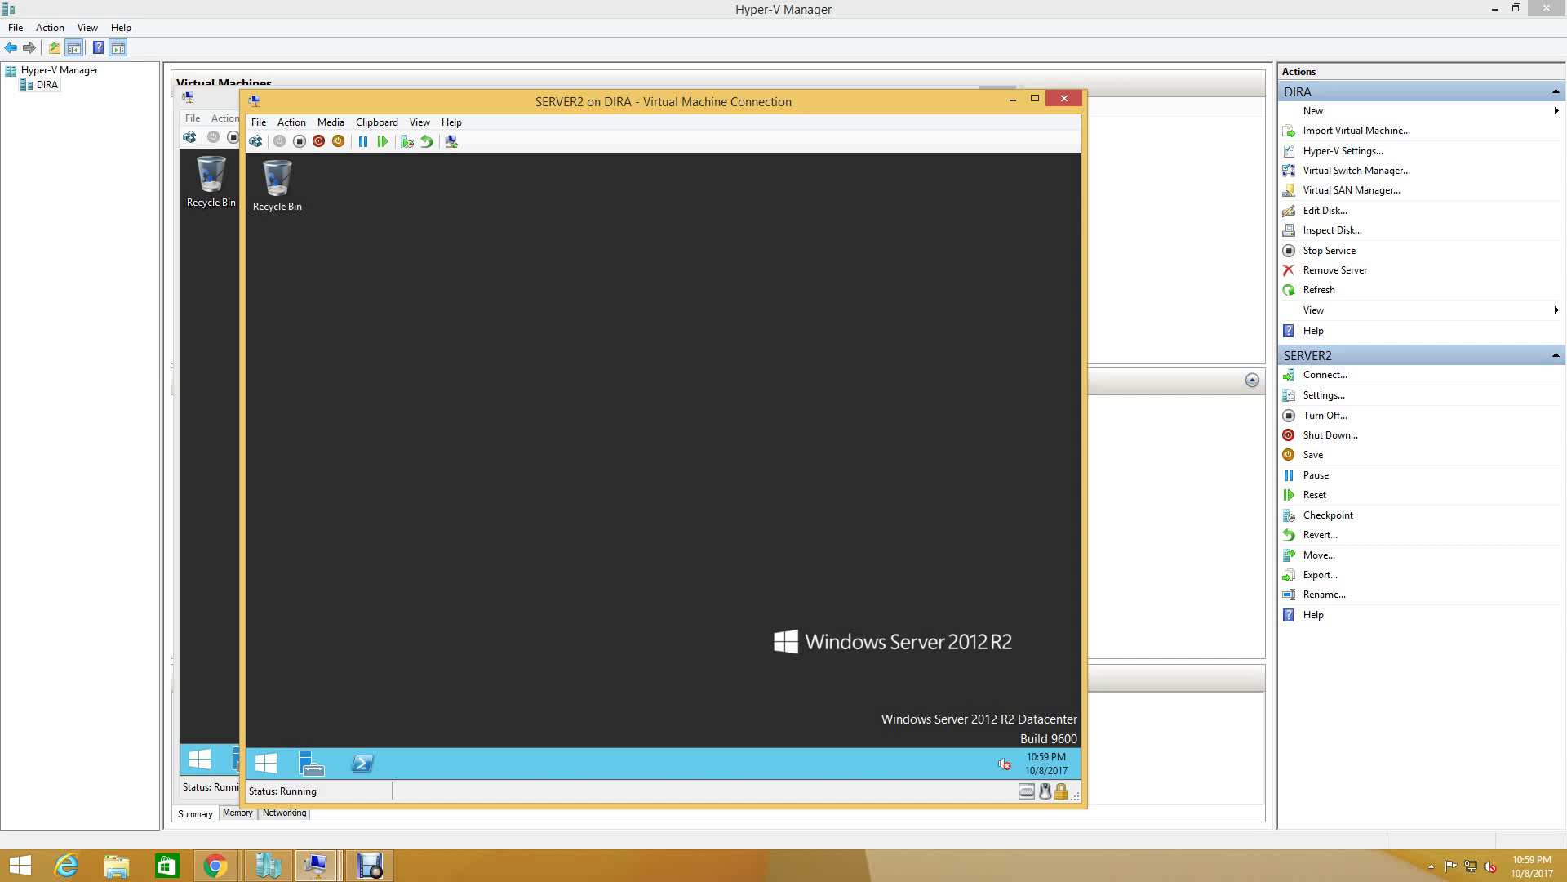
- On SERVER1, open Network and Sharing Center and review Ethernet 2's status details
key("alt+Tab")
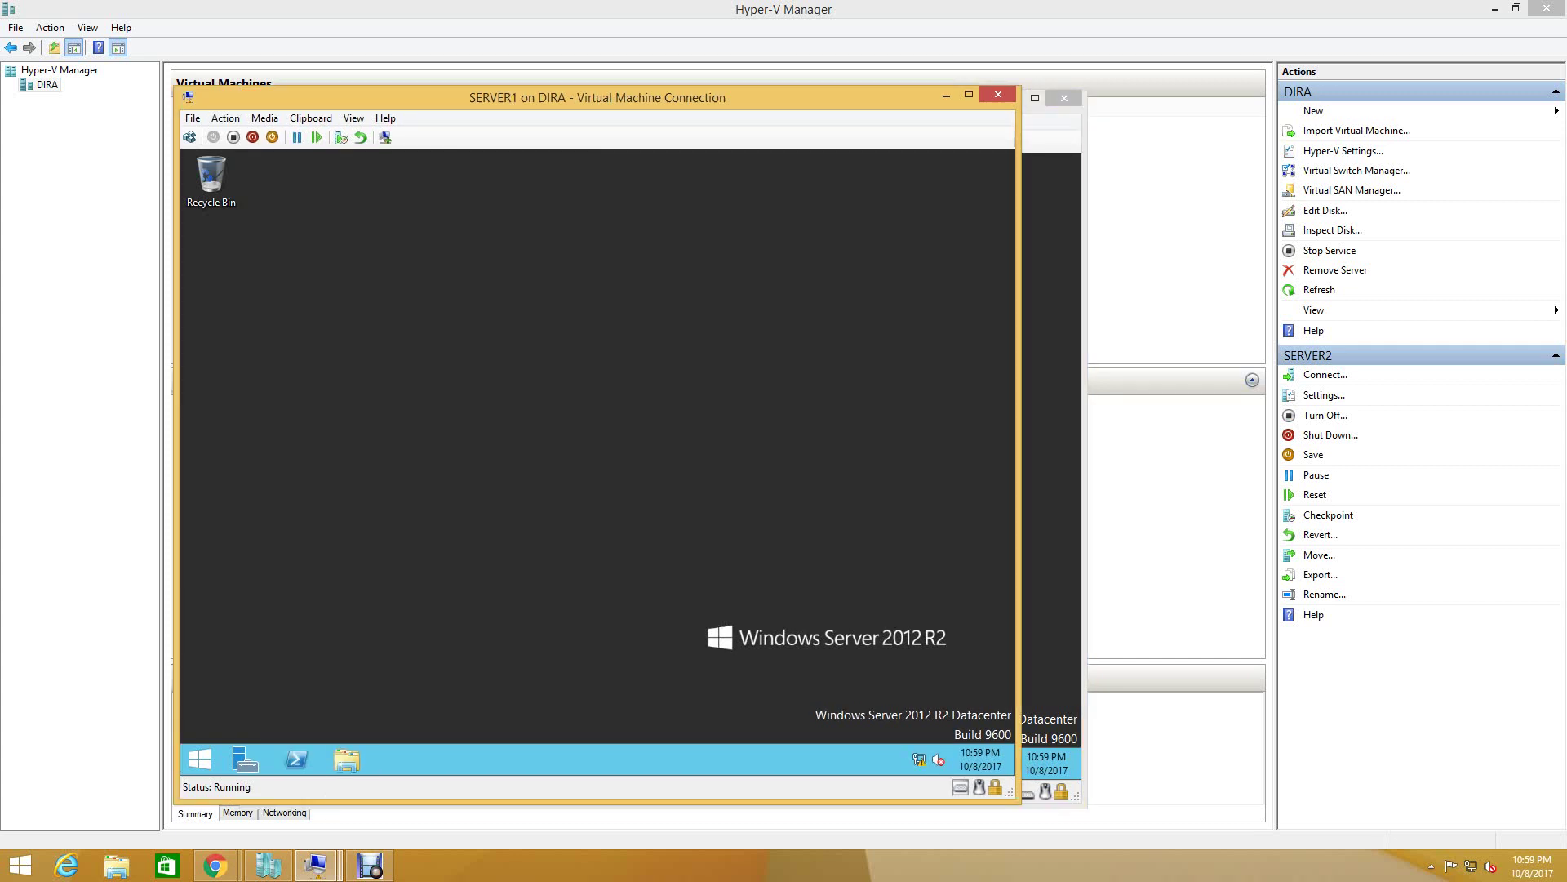
right_click(919, 759)
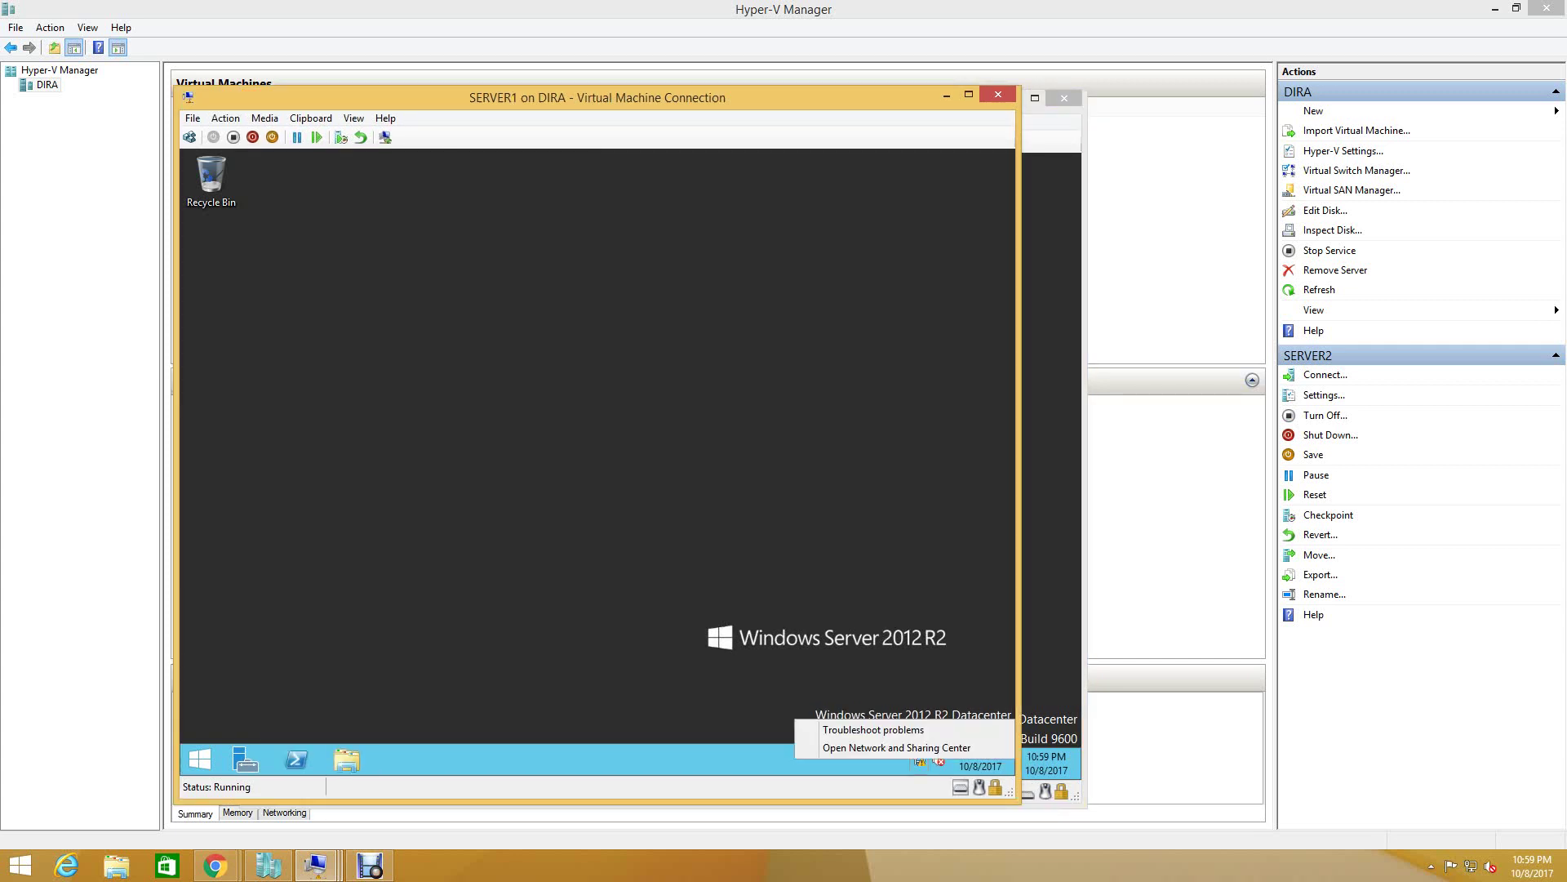
left_click(865, 747)
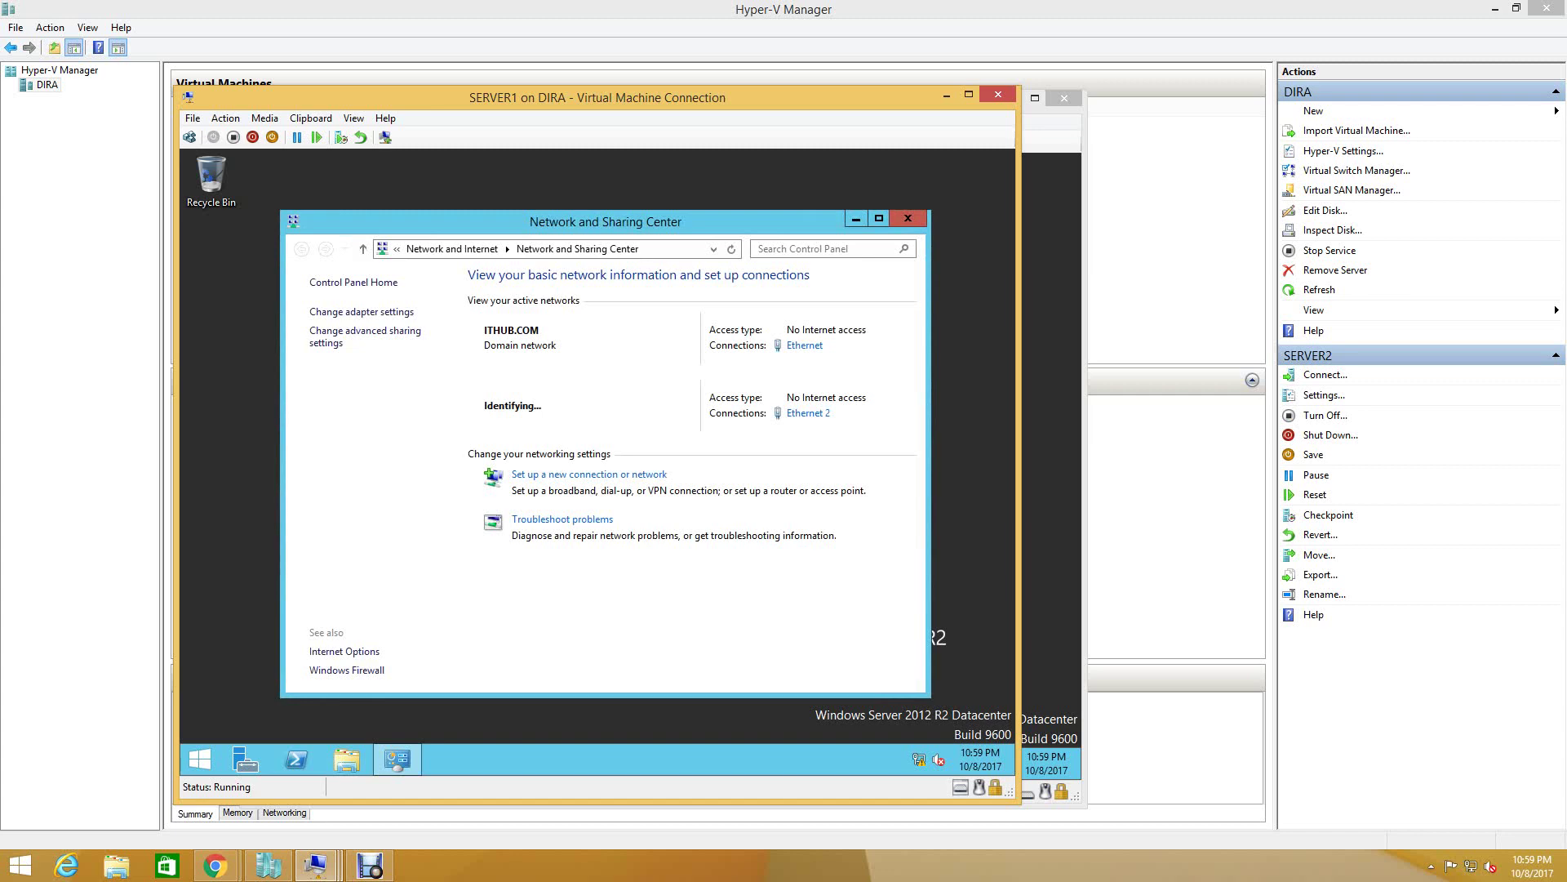
left_click(362, 311)
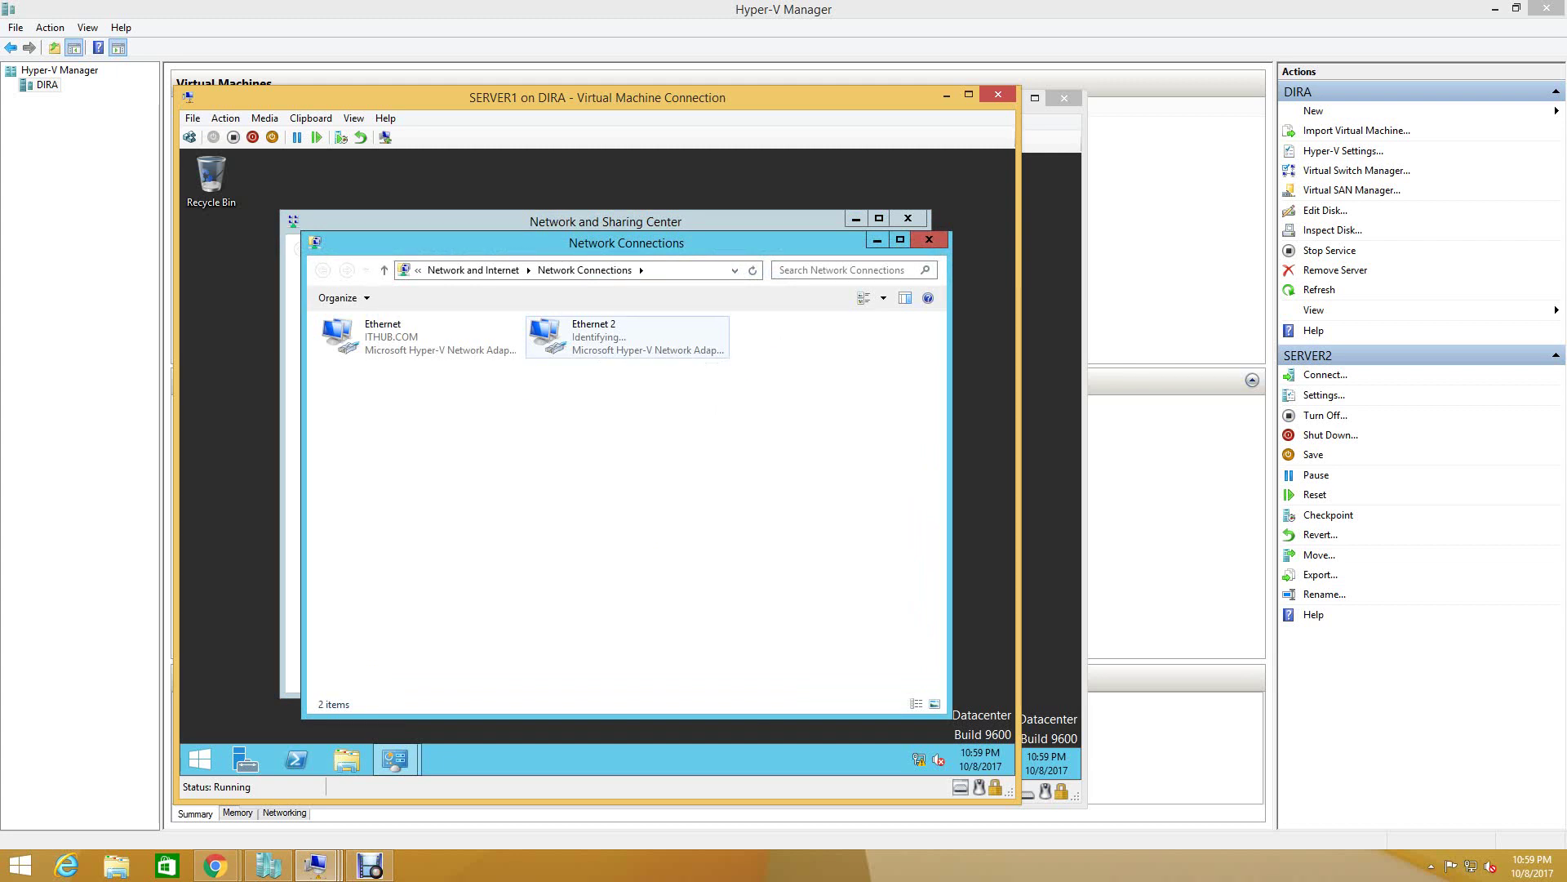
left_click(594, 347)
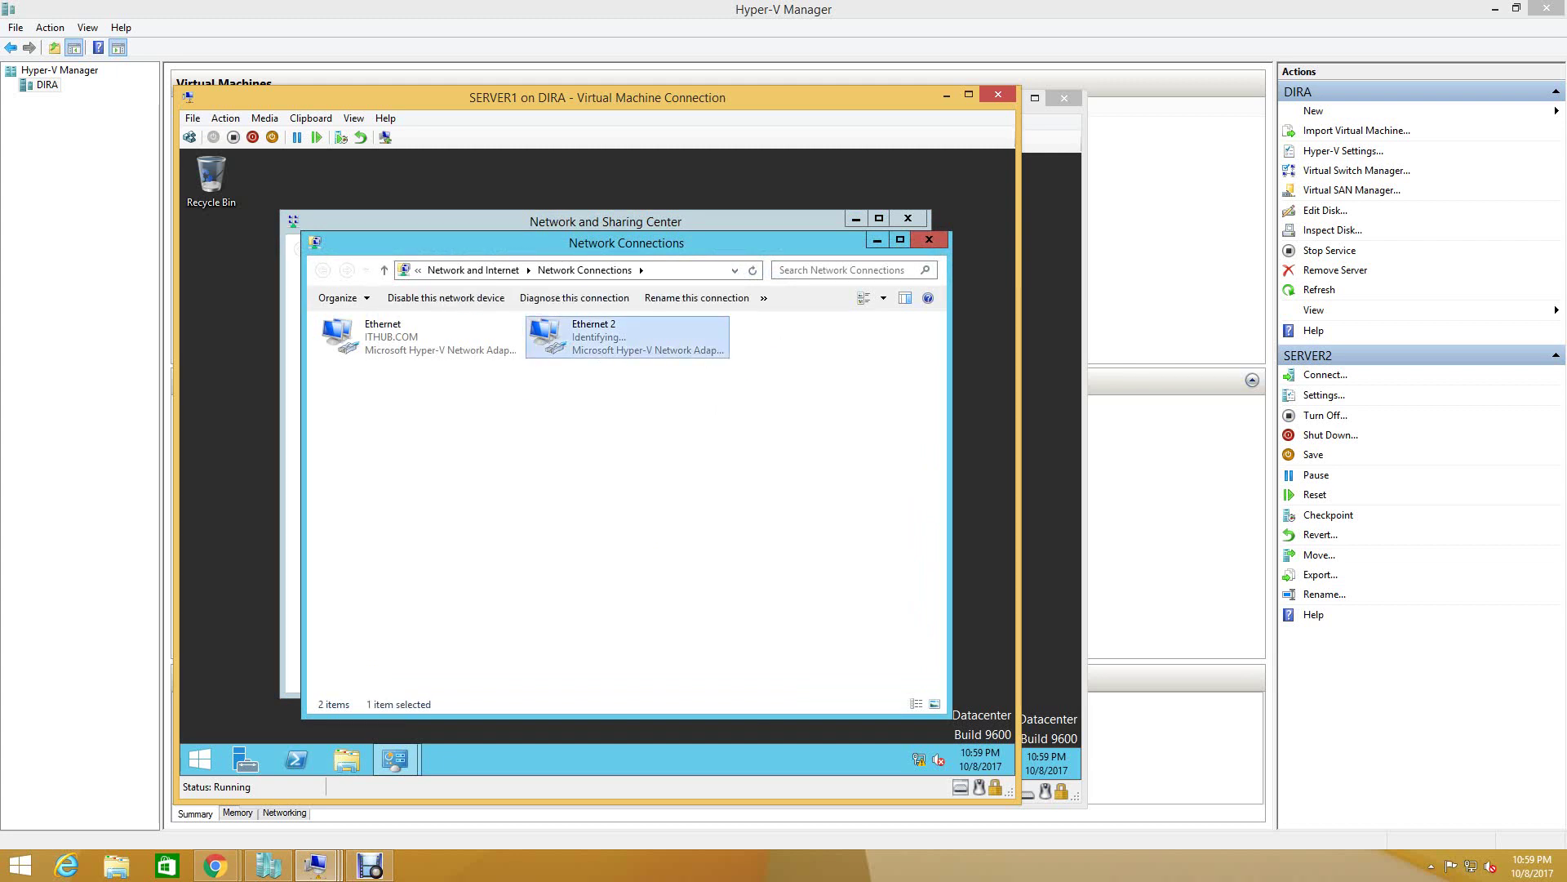
right_click(599, 346)
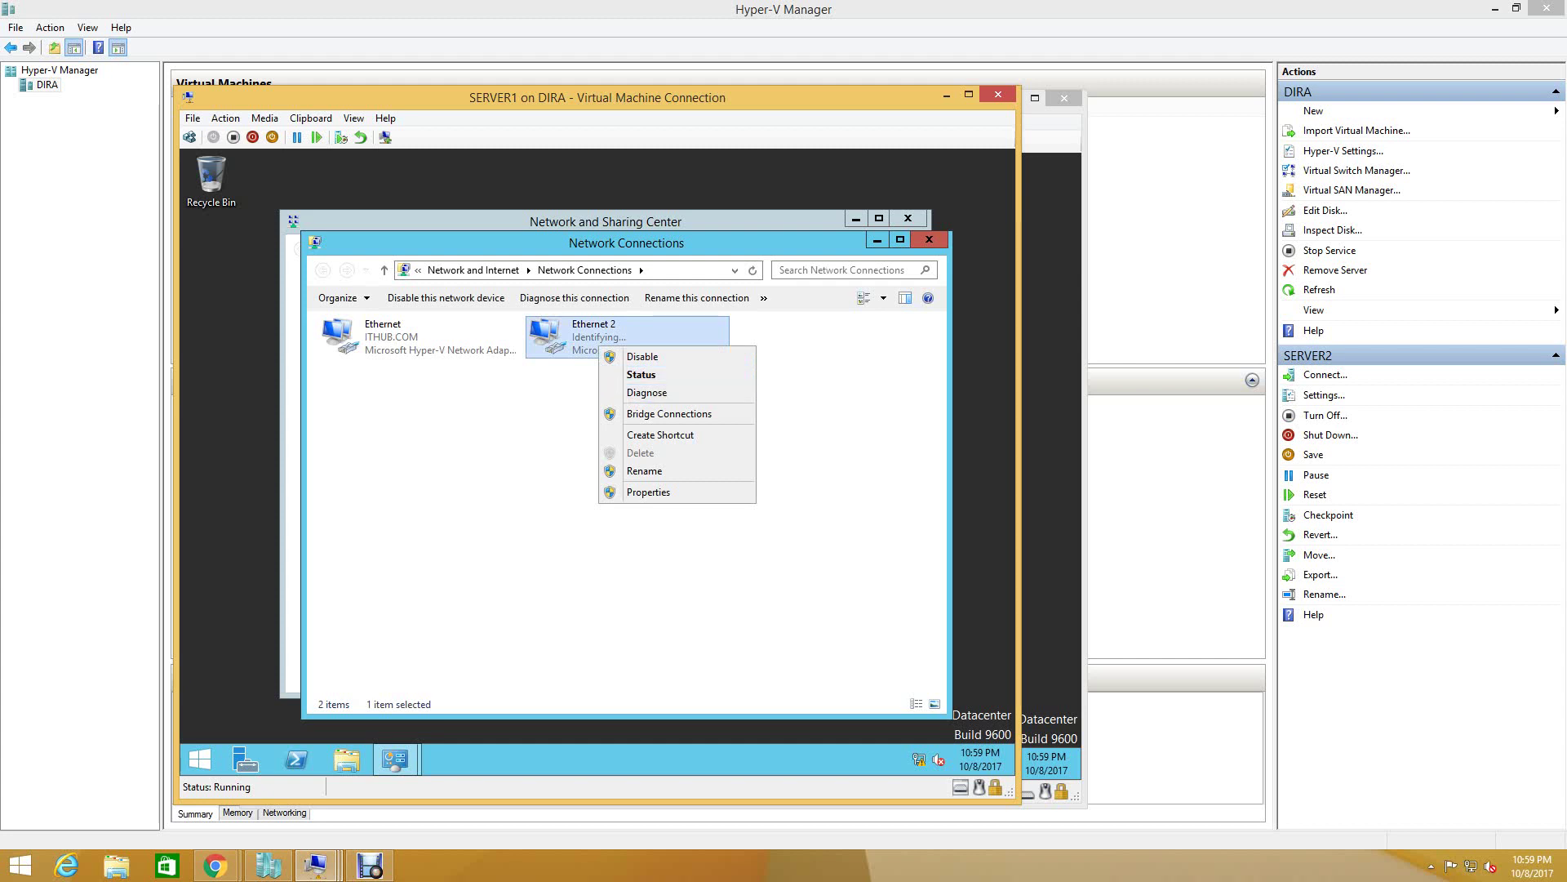
left_click(641, 374)
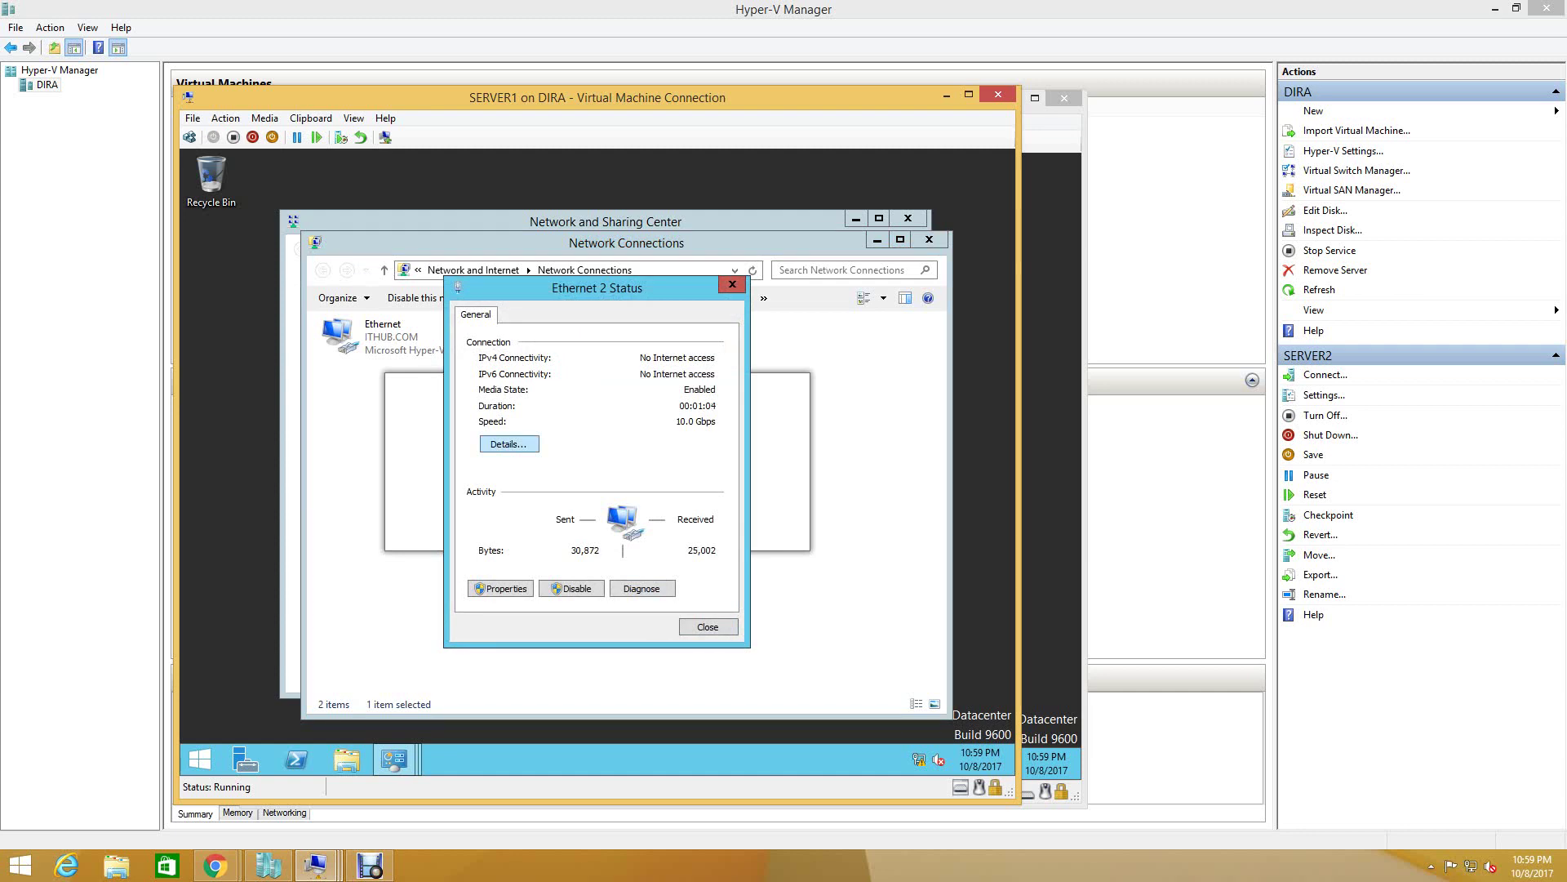
left_click(509, 444)
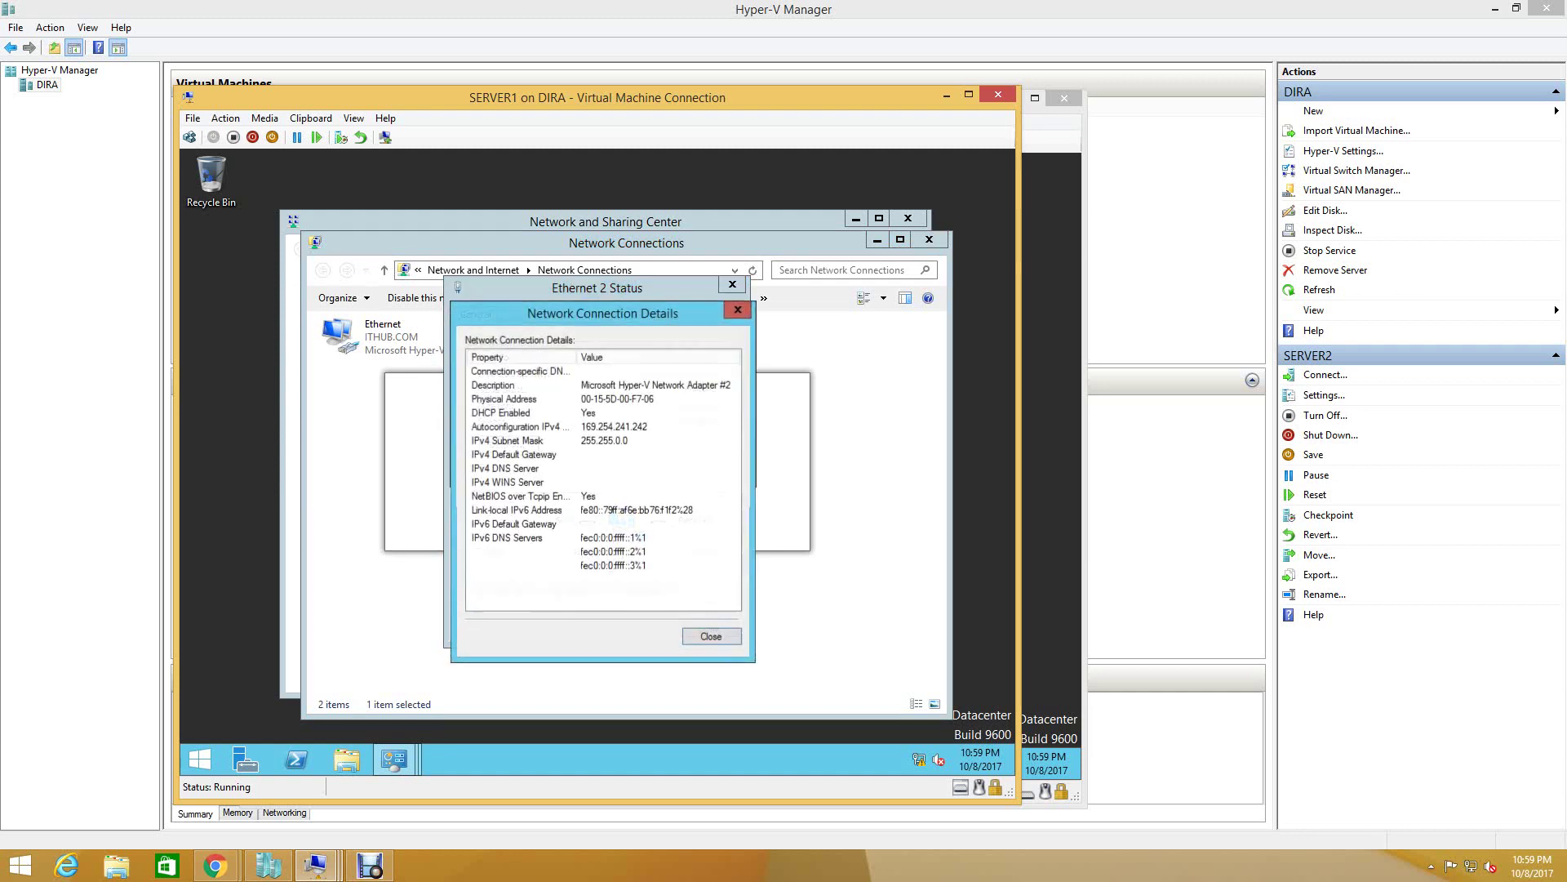
key("Escape")
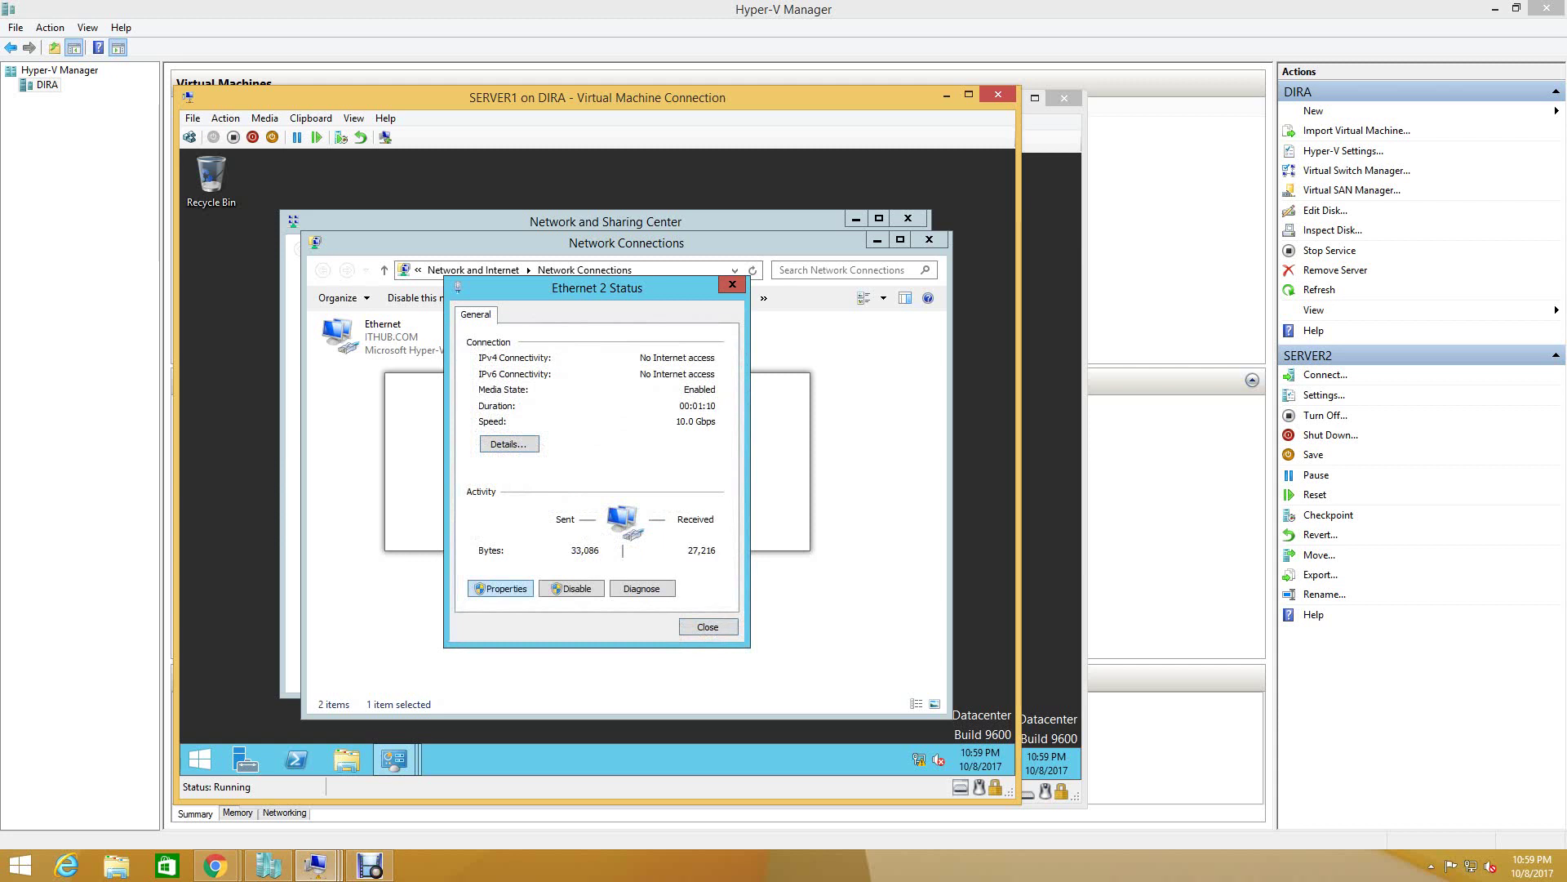
- Open Ethernet 2's TCP/IPv4 properties and choose 'Use the following IP address'
left_click(500, 588)
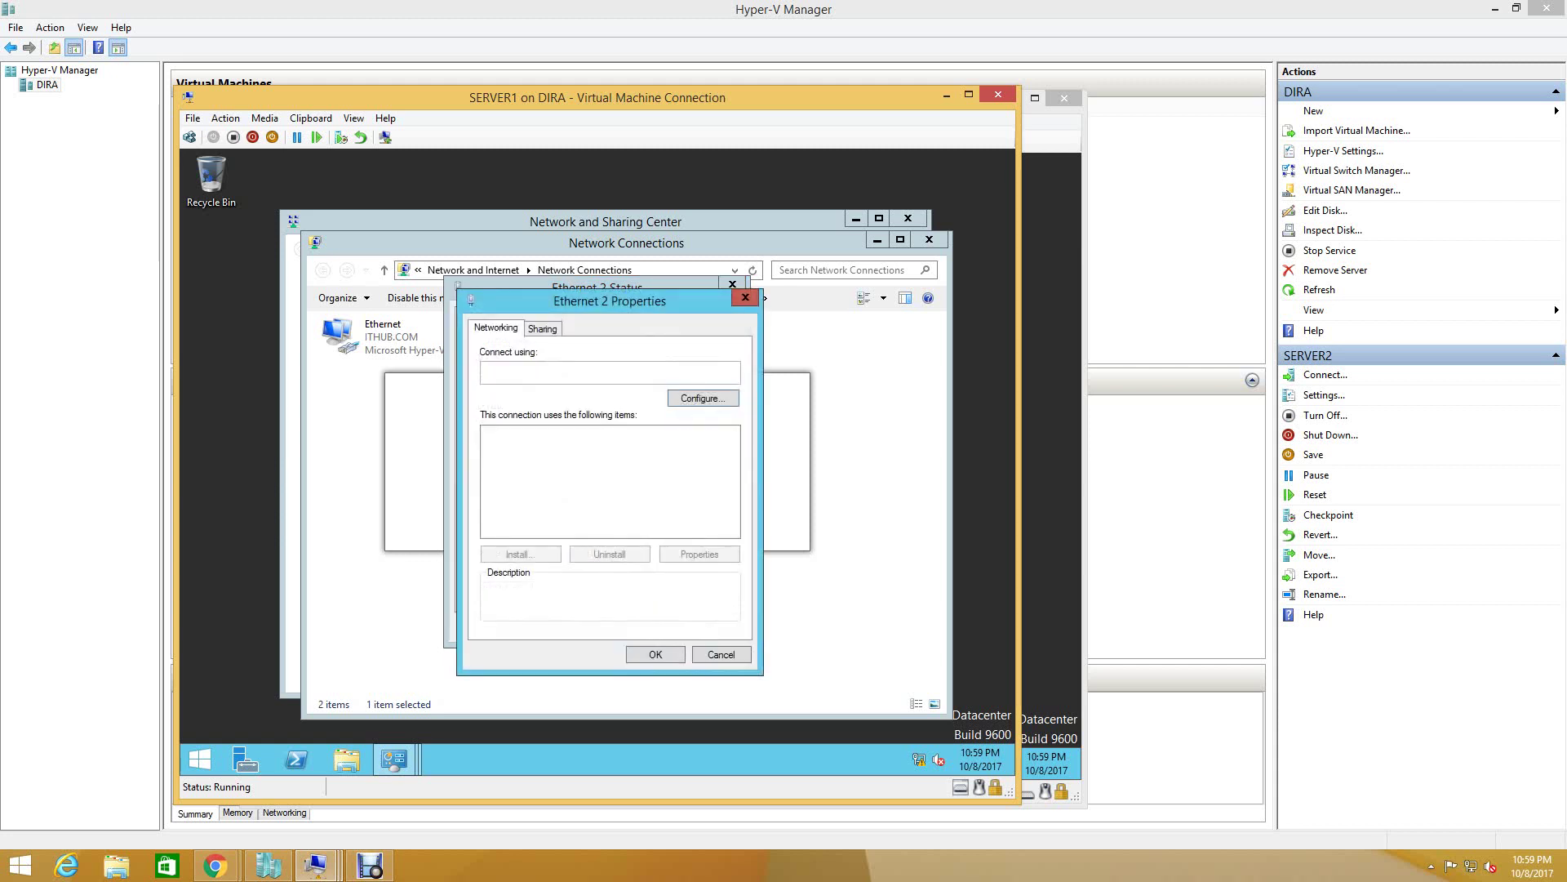
scroll(608, 473, "down", 3)
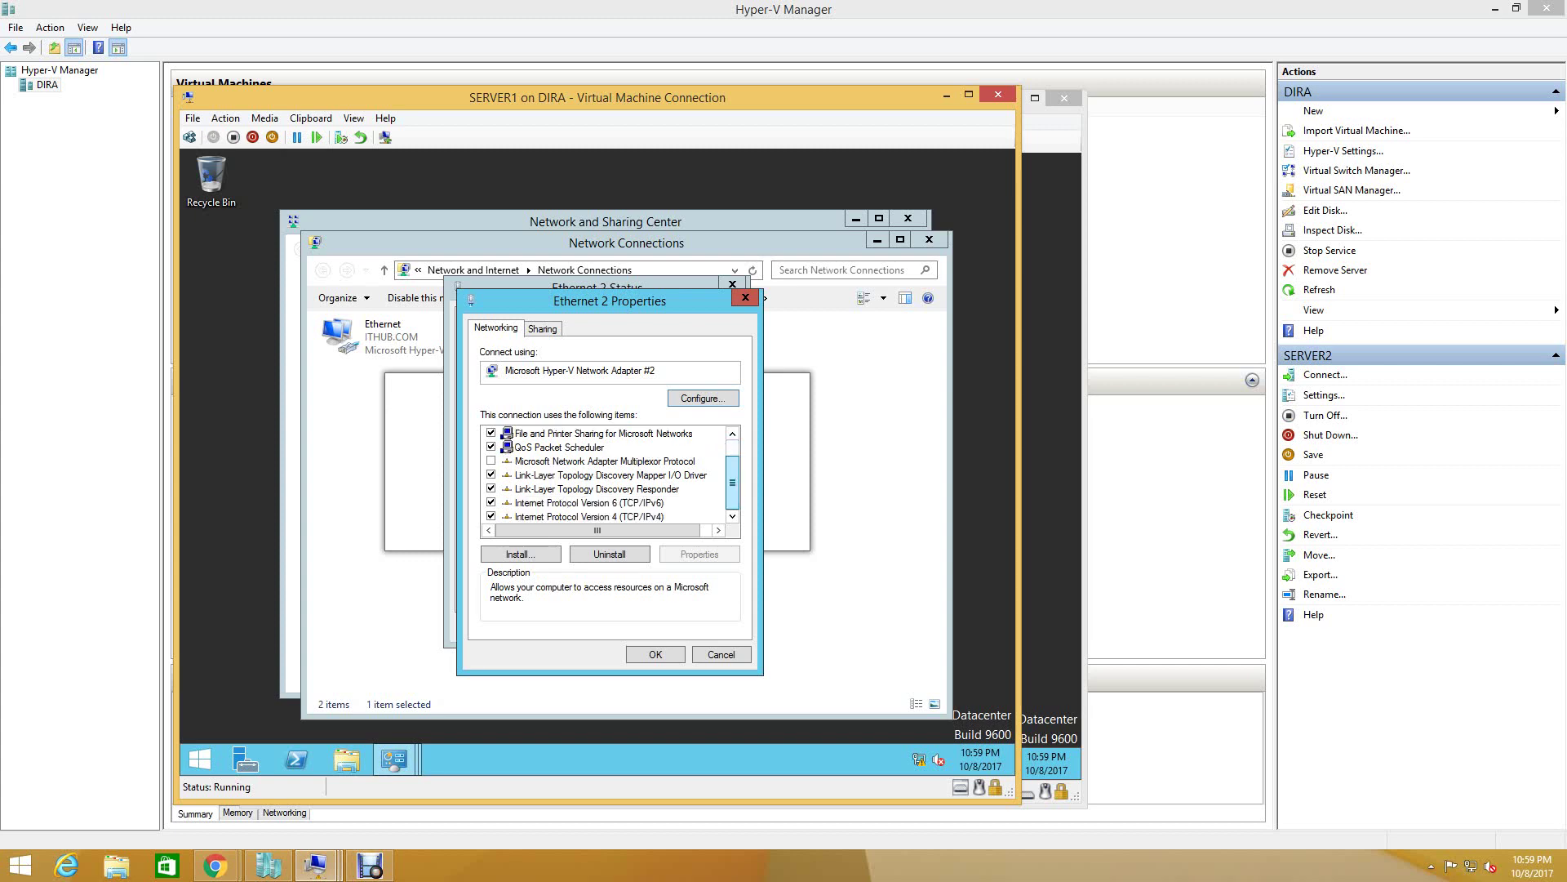
double_click(523, 517)
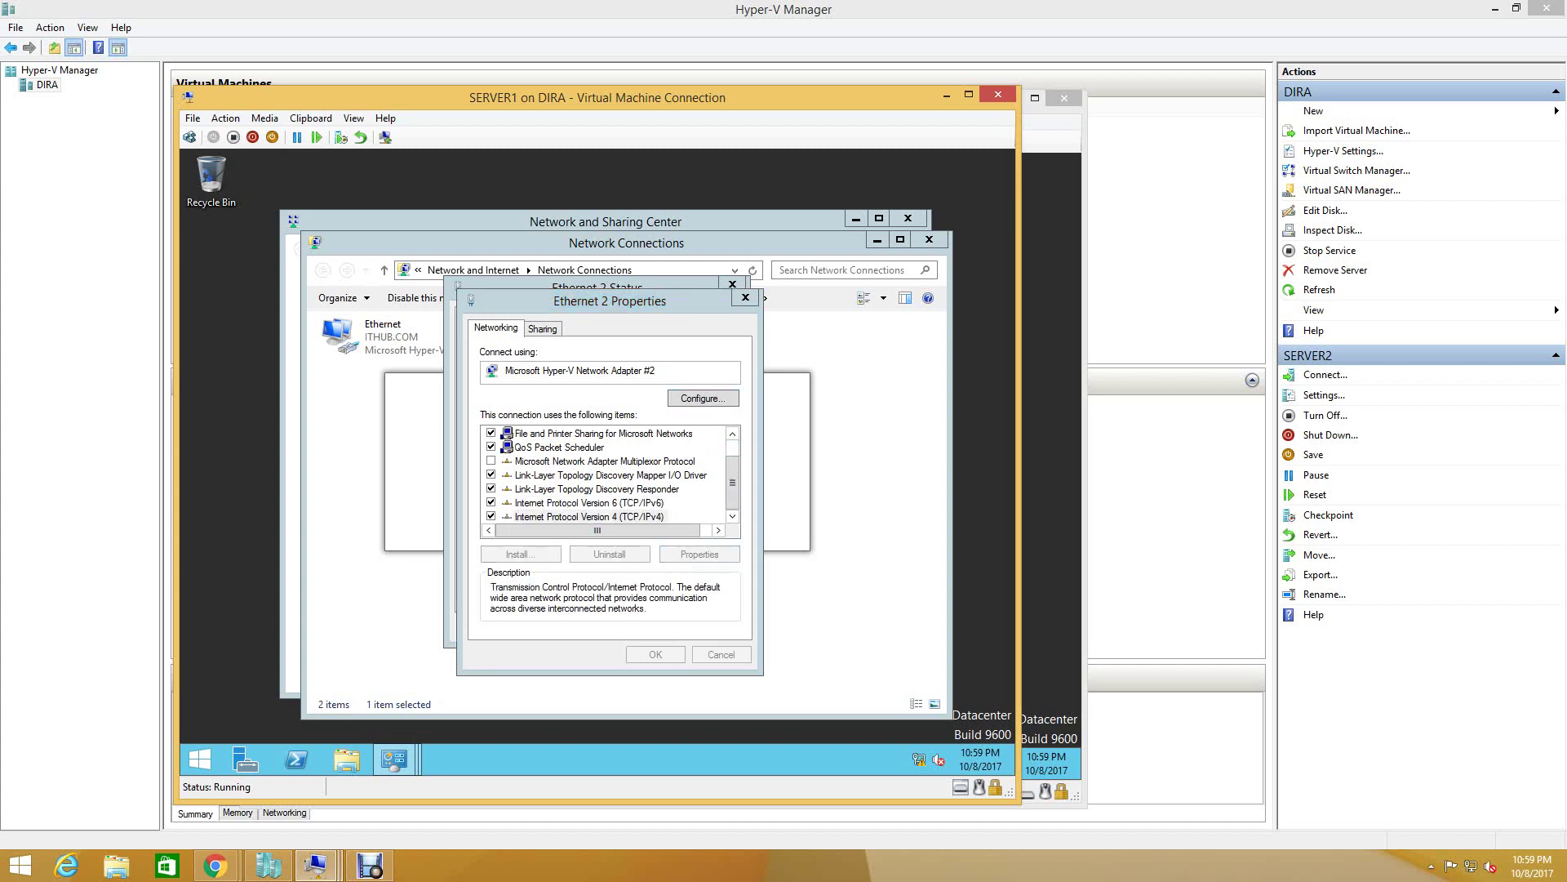
left_click(520, 480)
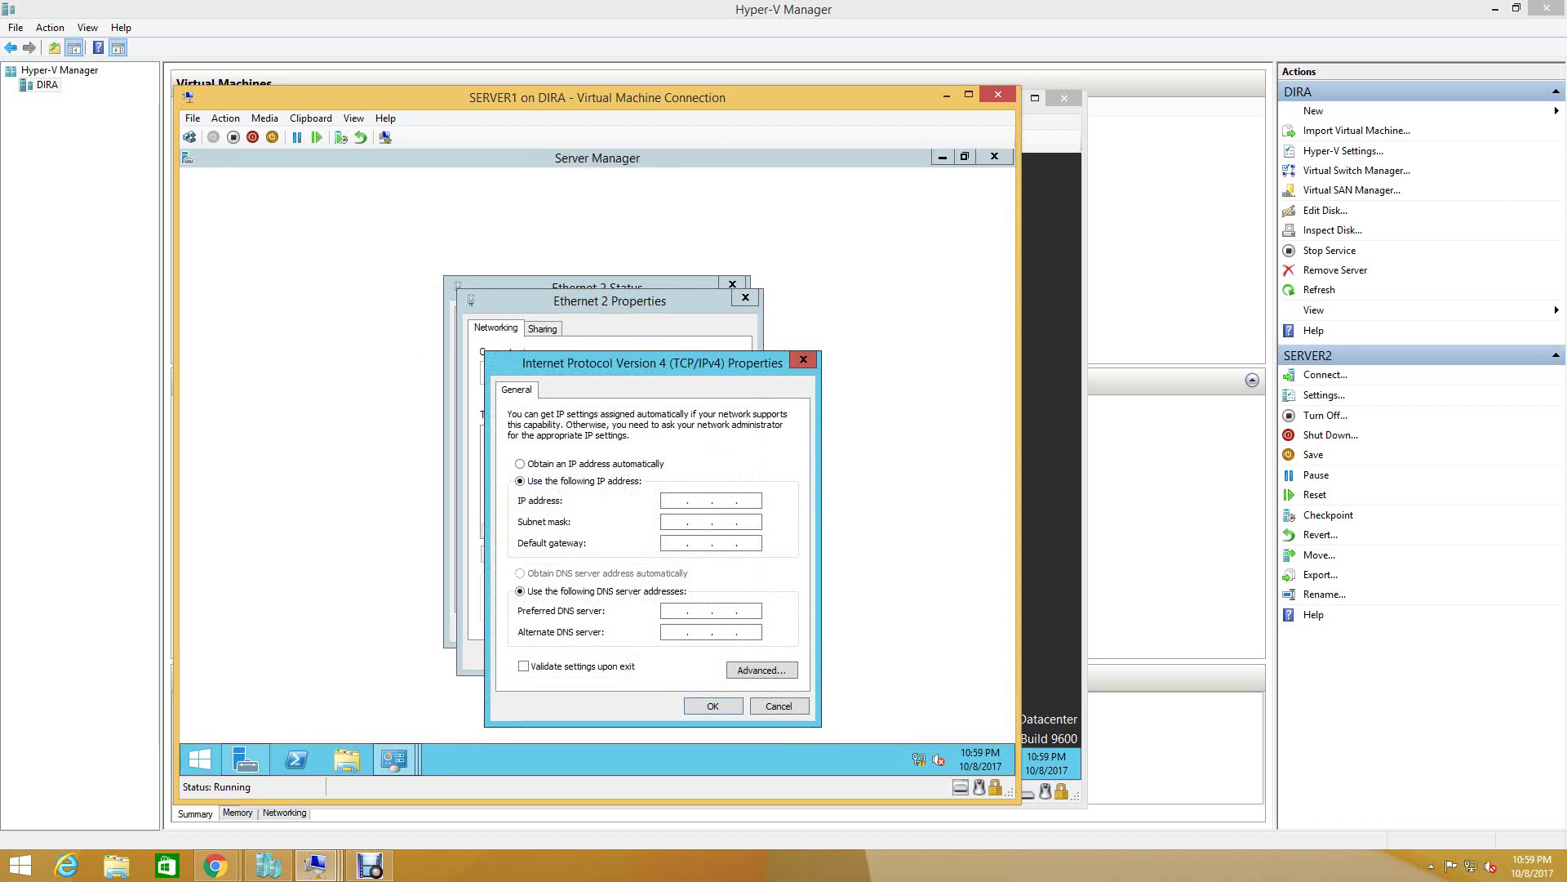
- Enter IP 10.10.10.1 with subnet mask 255.0.0.0, leaving the DNS server empty
left_click(749, 501)
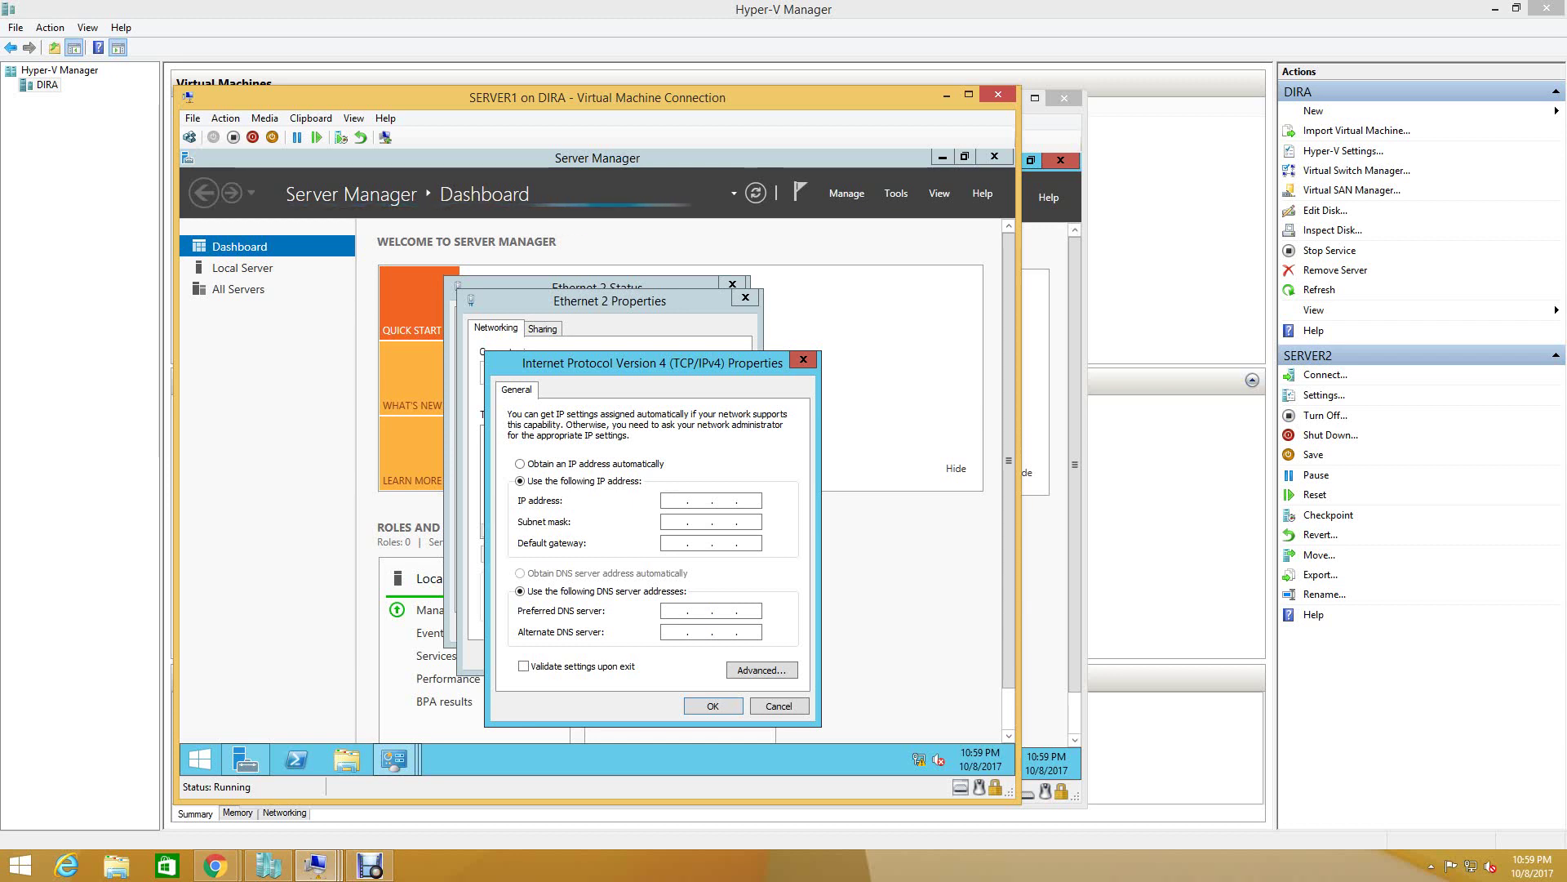
type("10 . 10 . 10 .")
type("1")
key("Tab")
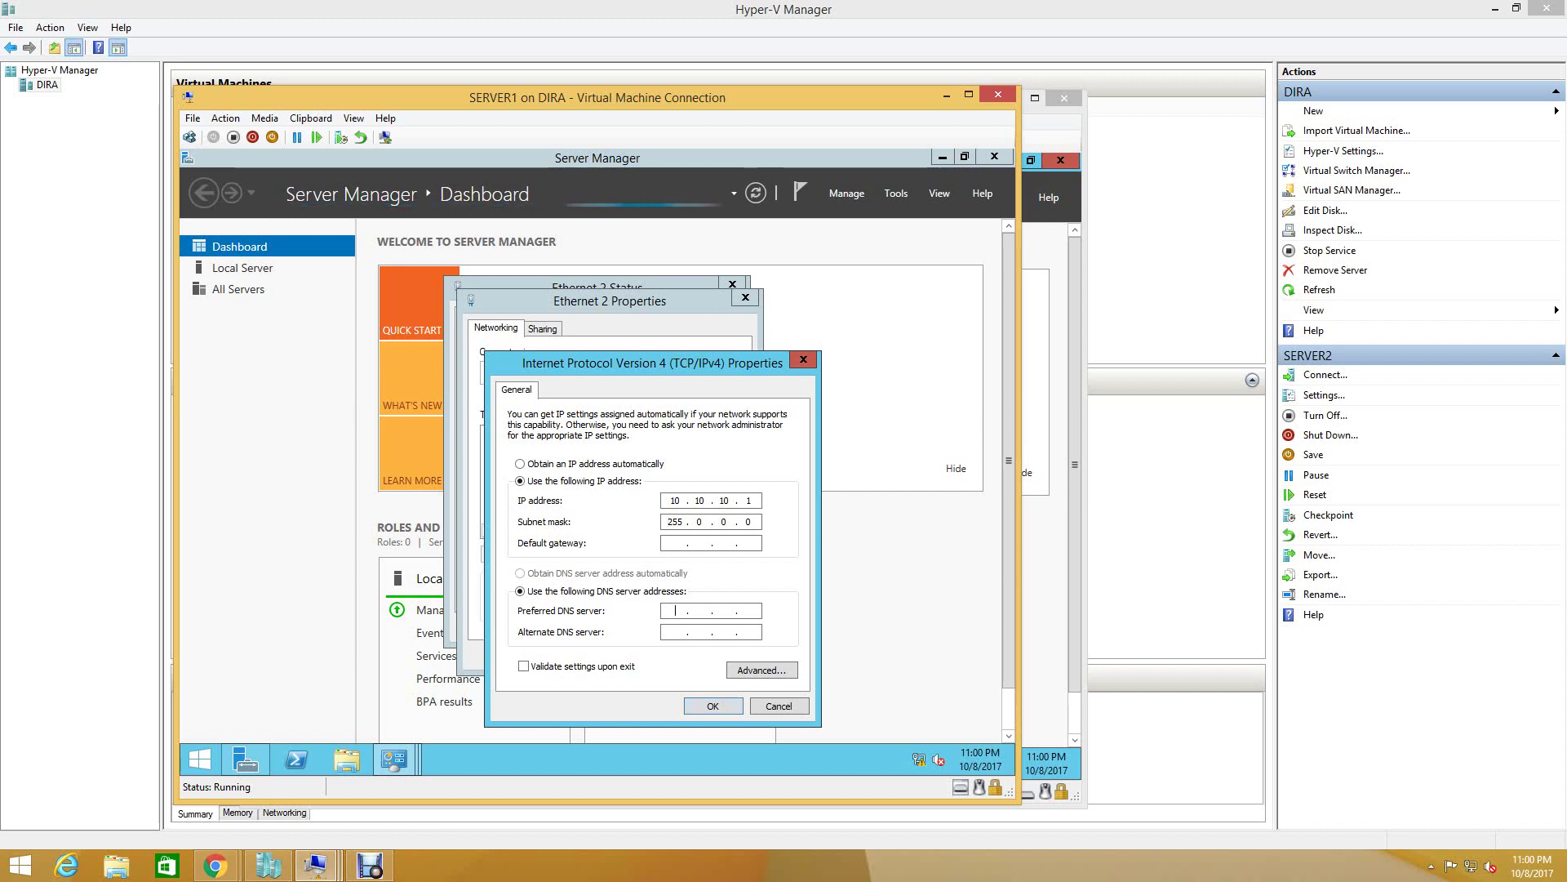
left_click(674, 610)
type("192.168.")
key("BackSpace")
key("BackSpace")
key("BackSpace")
key("BackSpace")
key("BackSpace")
key("BackSpace")
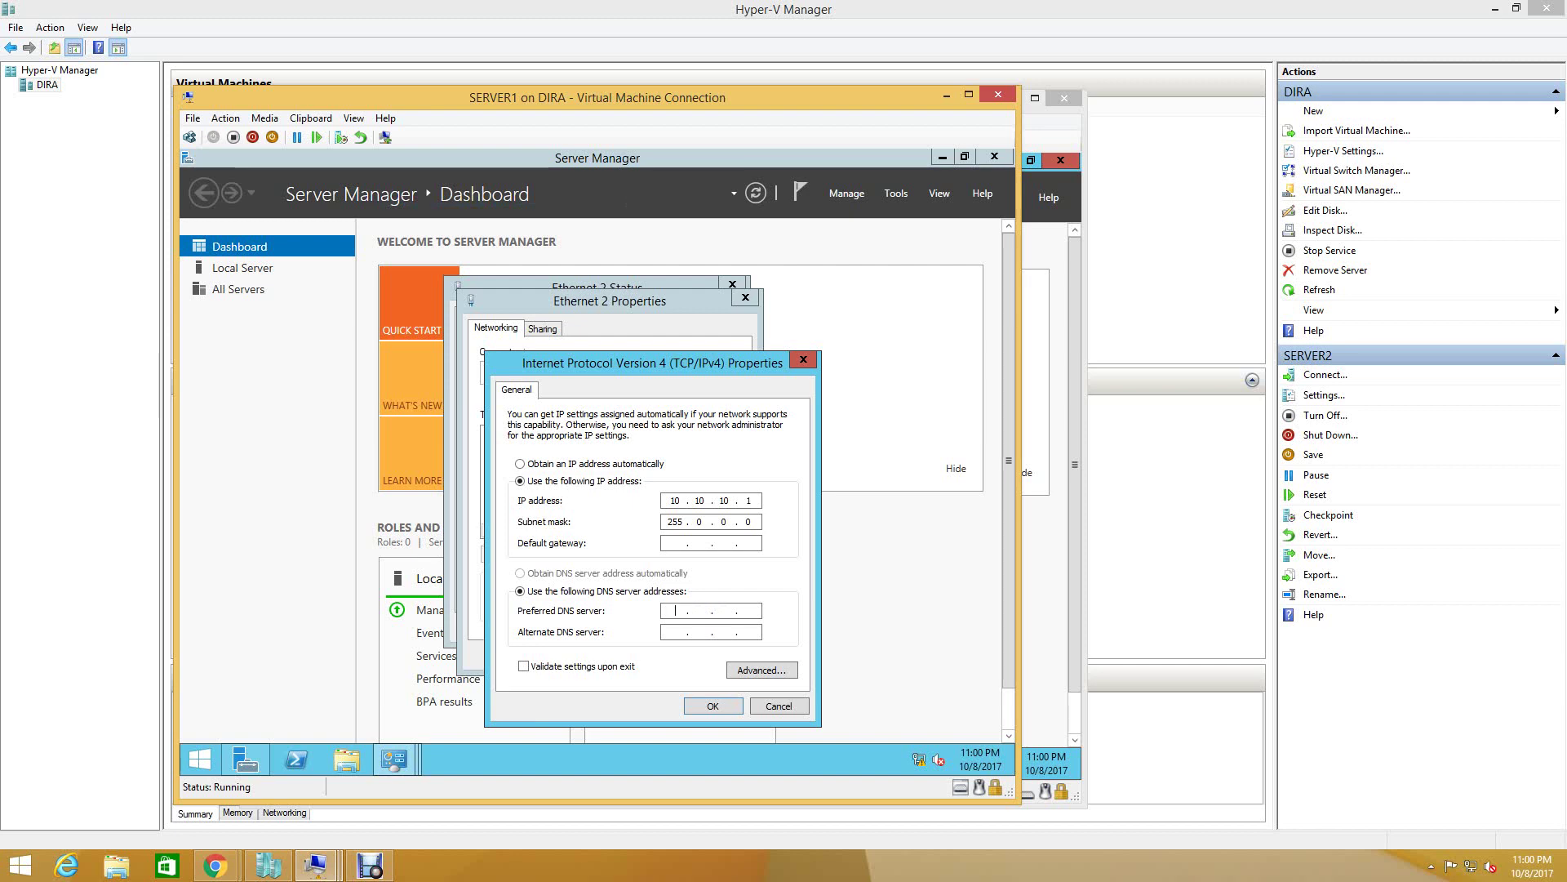
- Save the IPv4 settings, close the Ethernet 2 dialogs, and switch to SERVER2's window
key("Return")
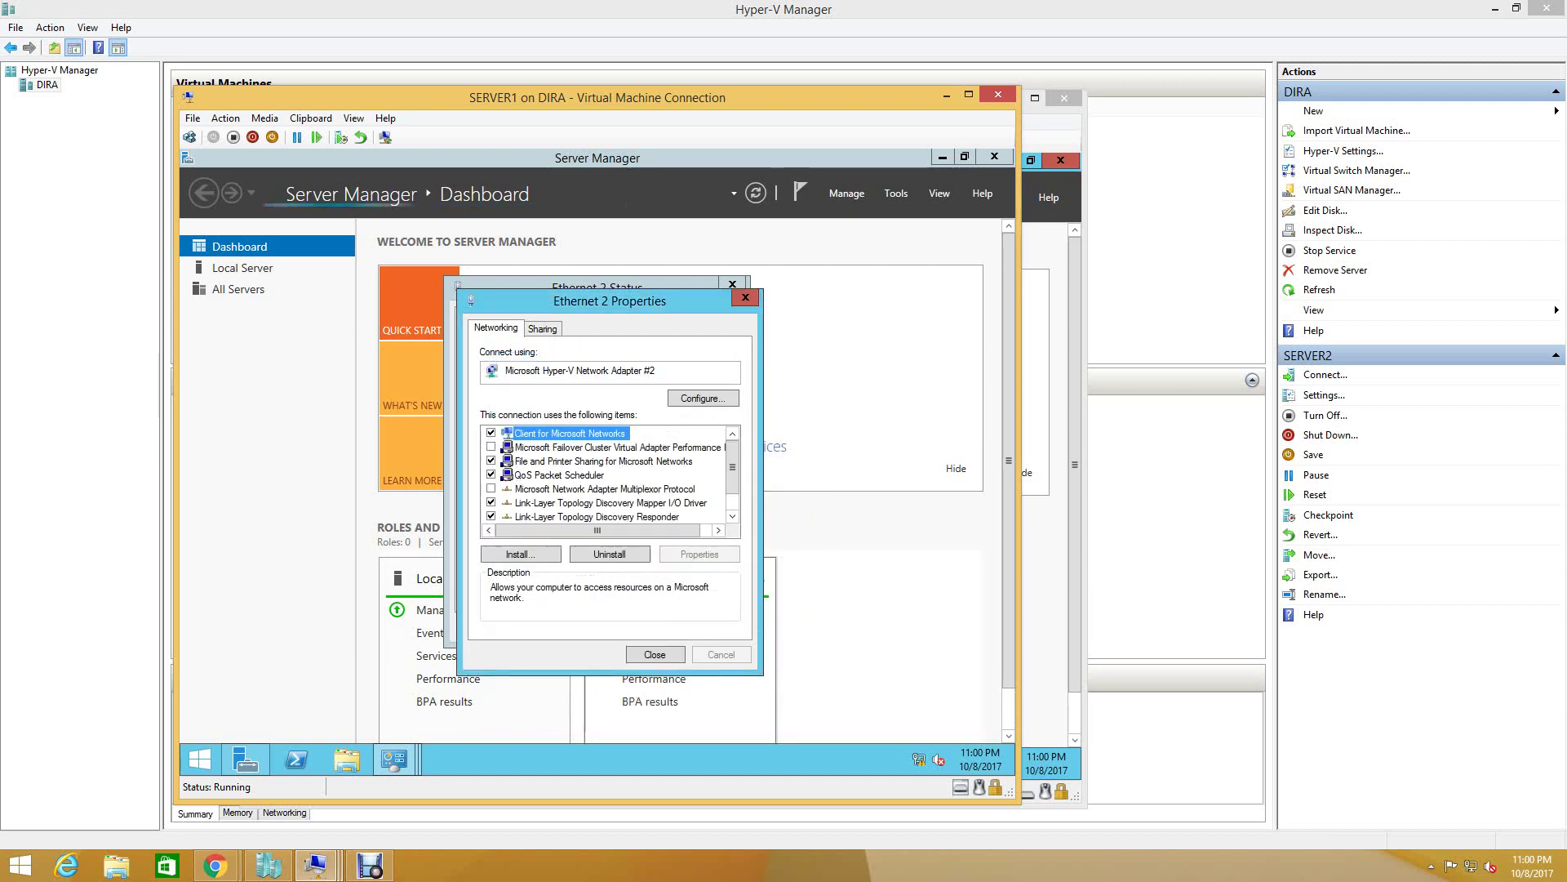
key("Return")
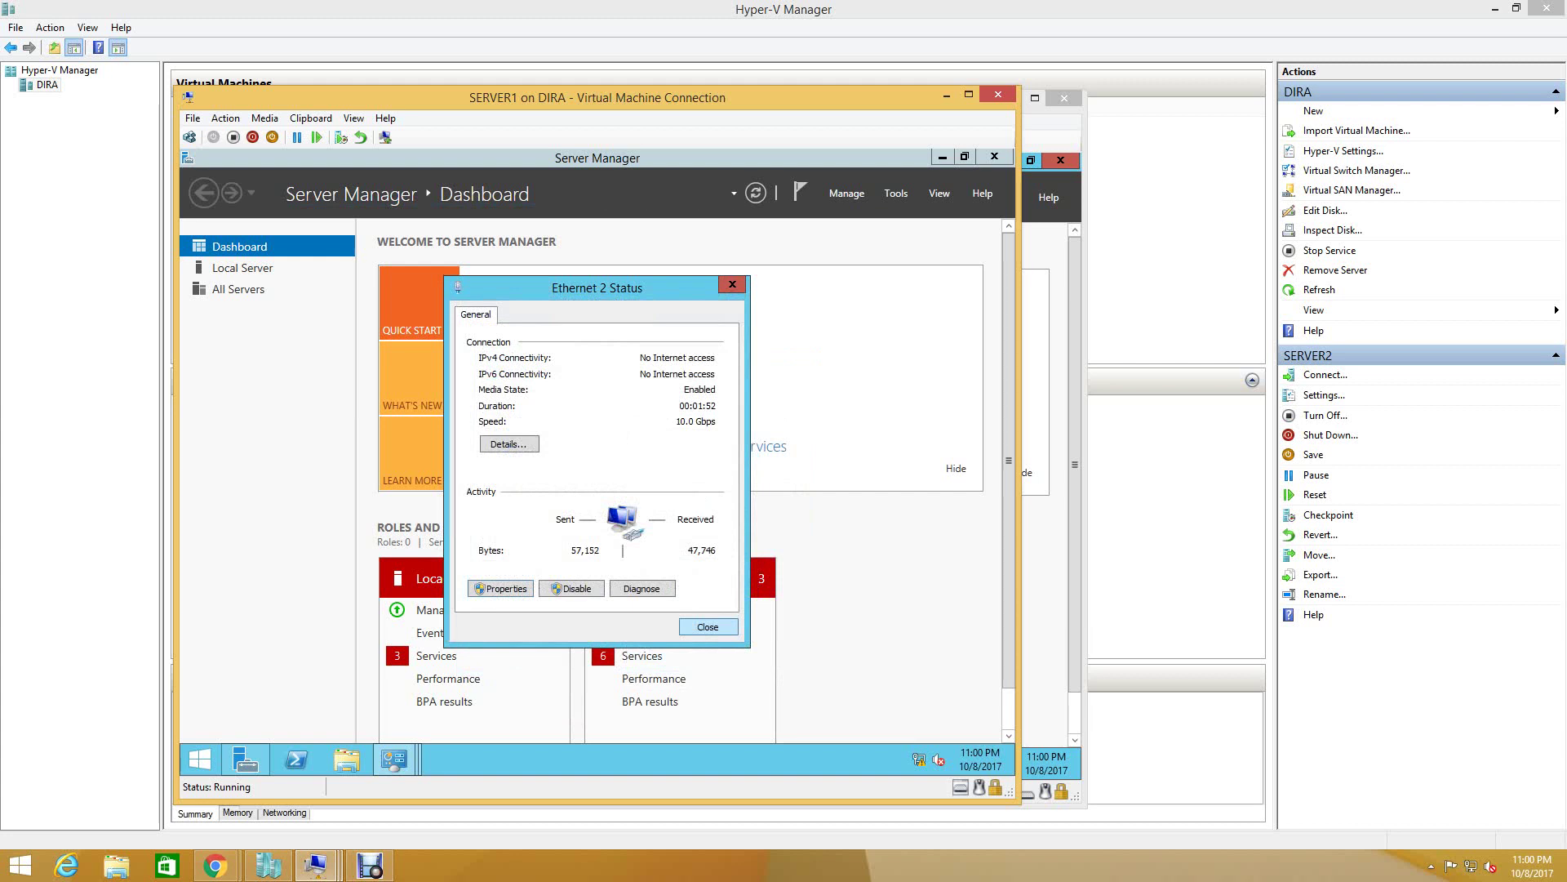
key("Return")
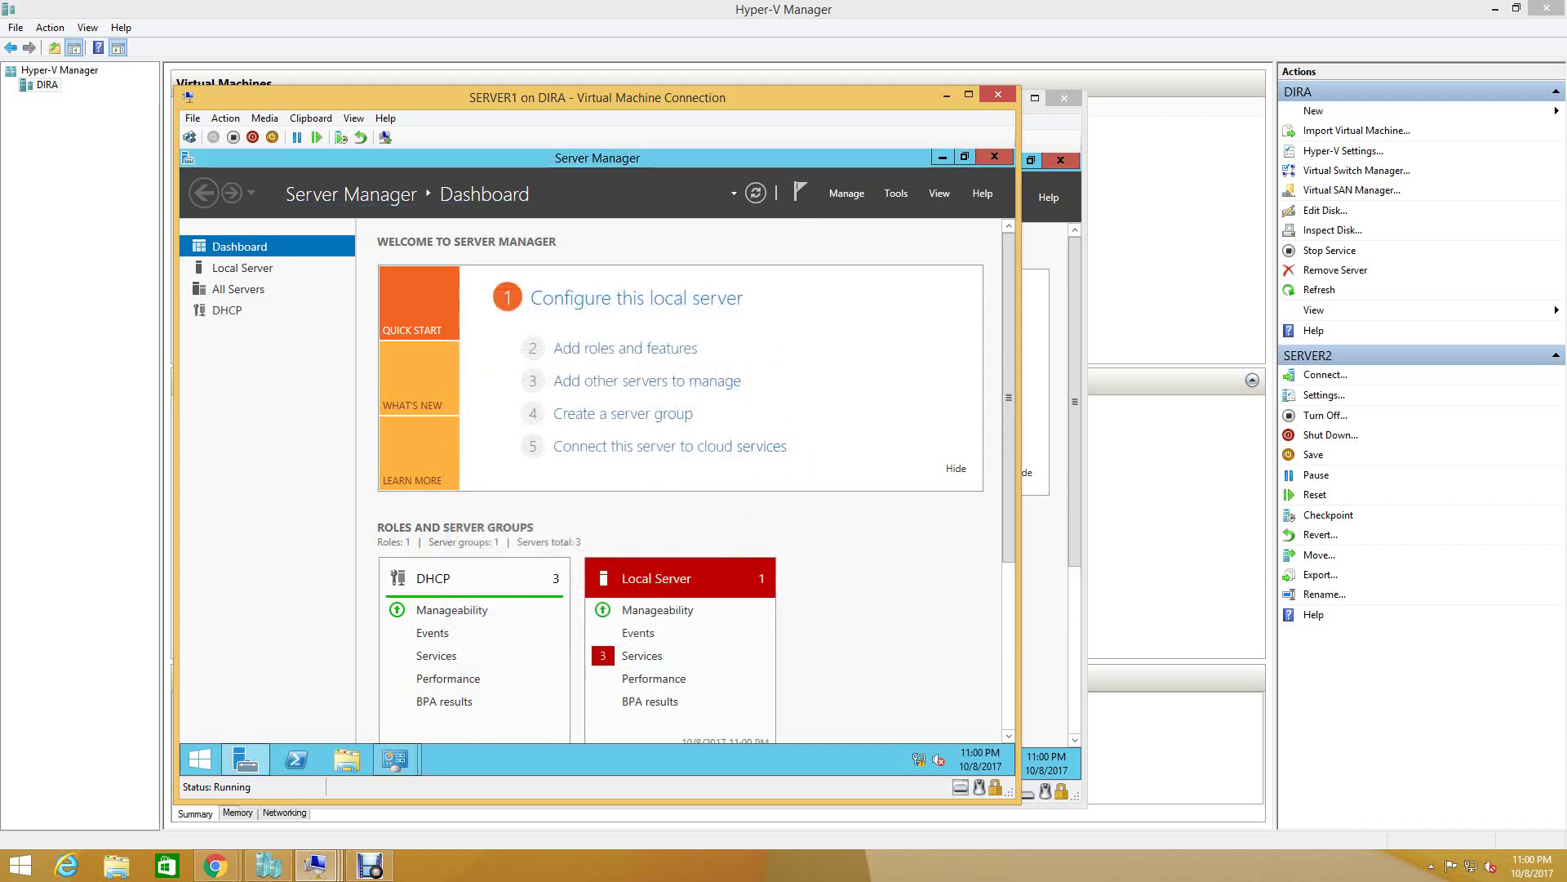
mouse_move(315, 866)
left_click(637, 780)
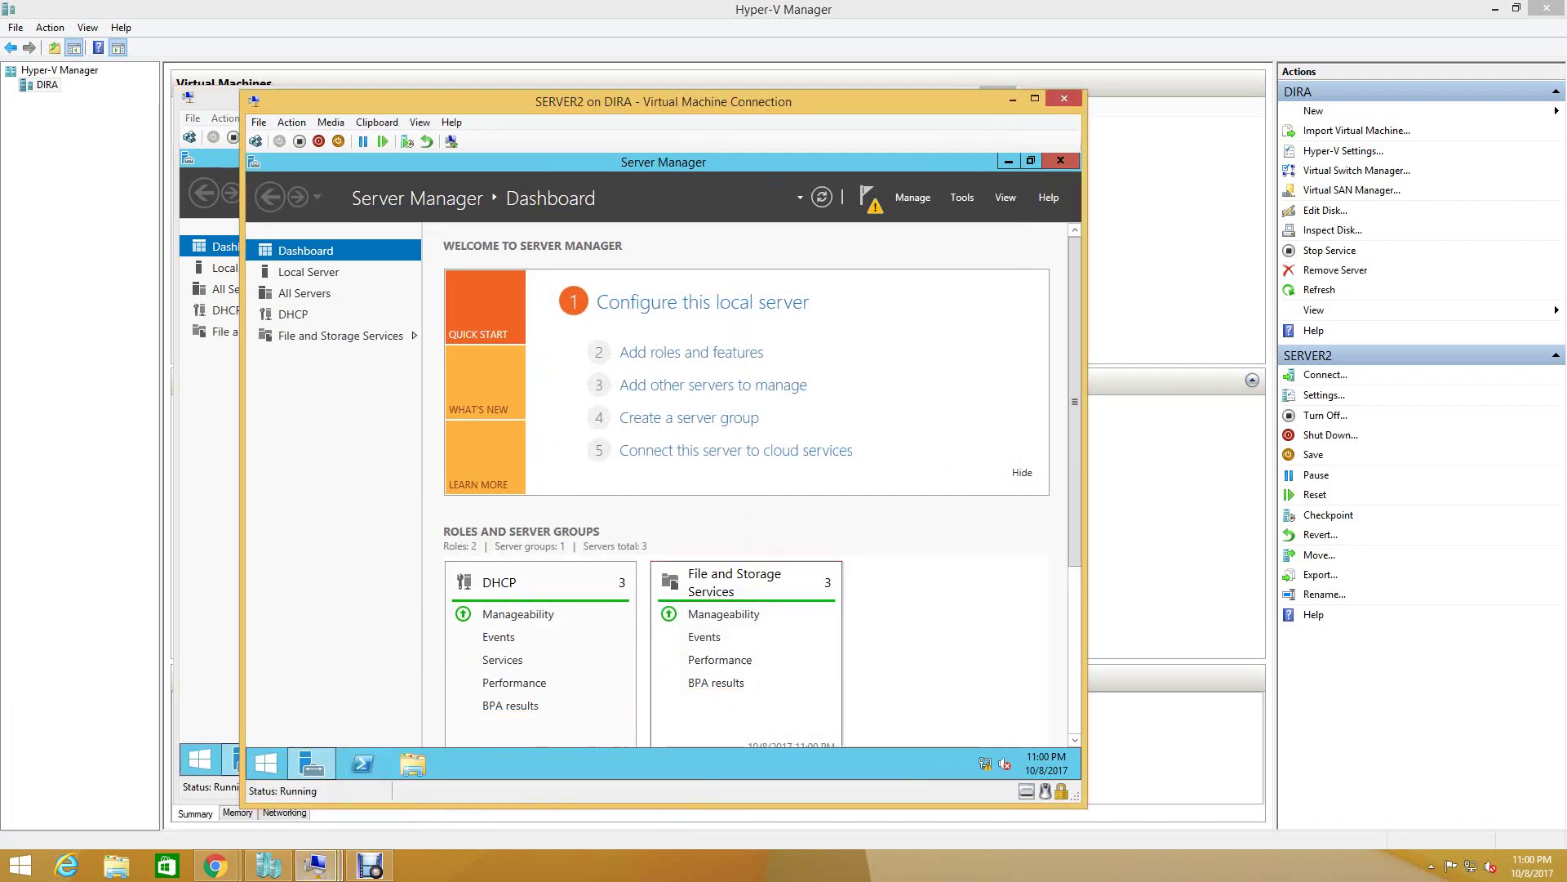
- On SERVER2, open the Ethernet 2 adapter's properties from the Network and Sharing Center
right_click(986, 764)
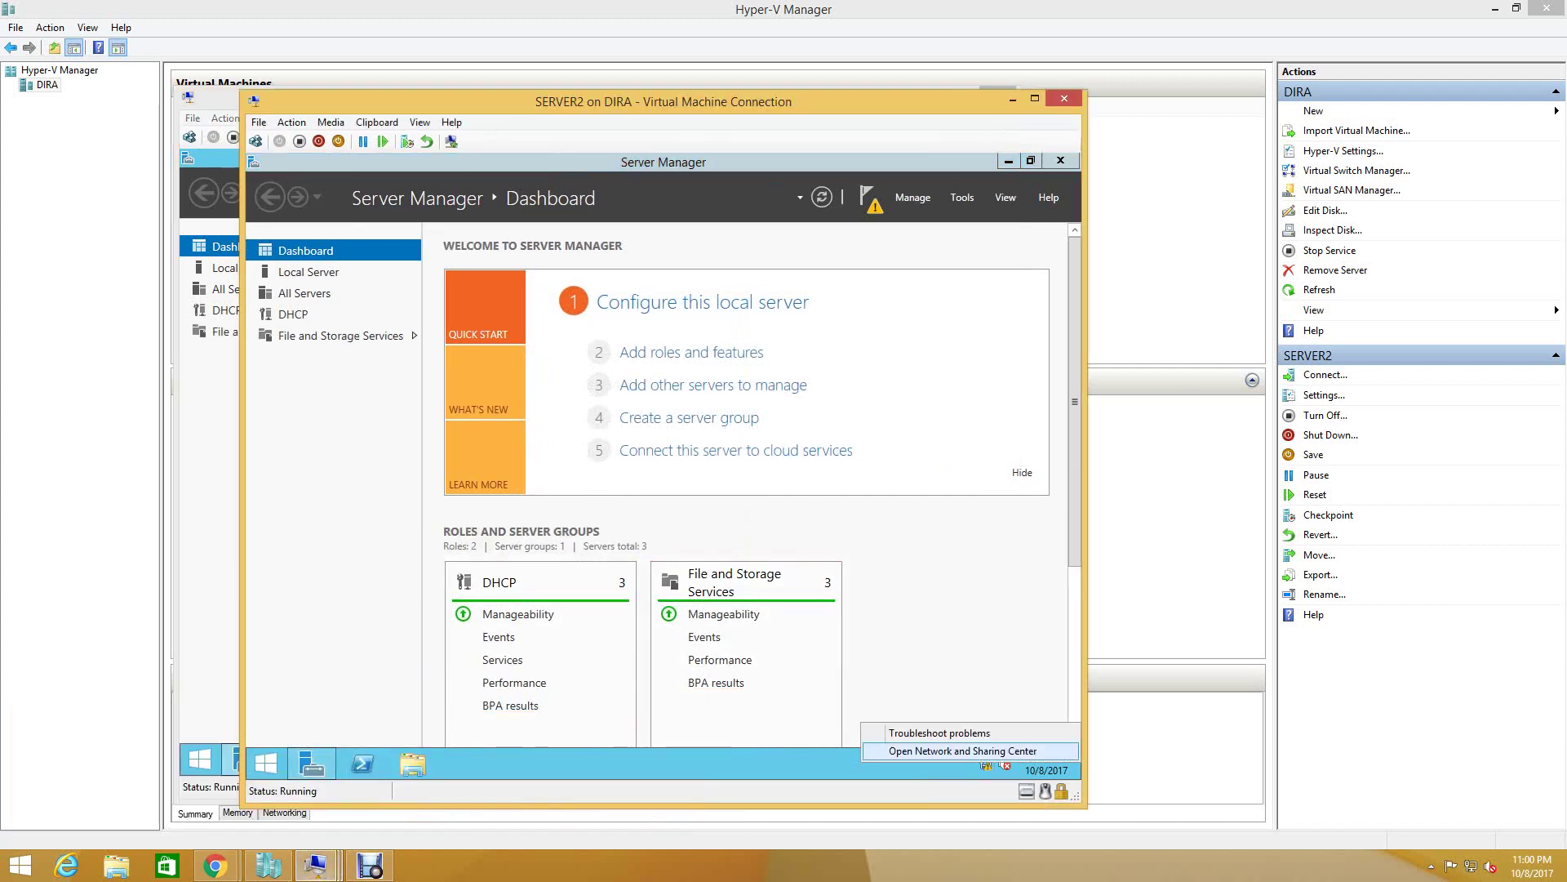
left_click(964, 750)
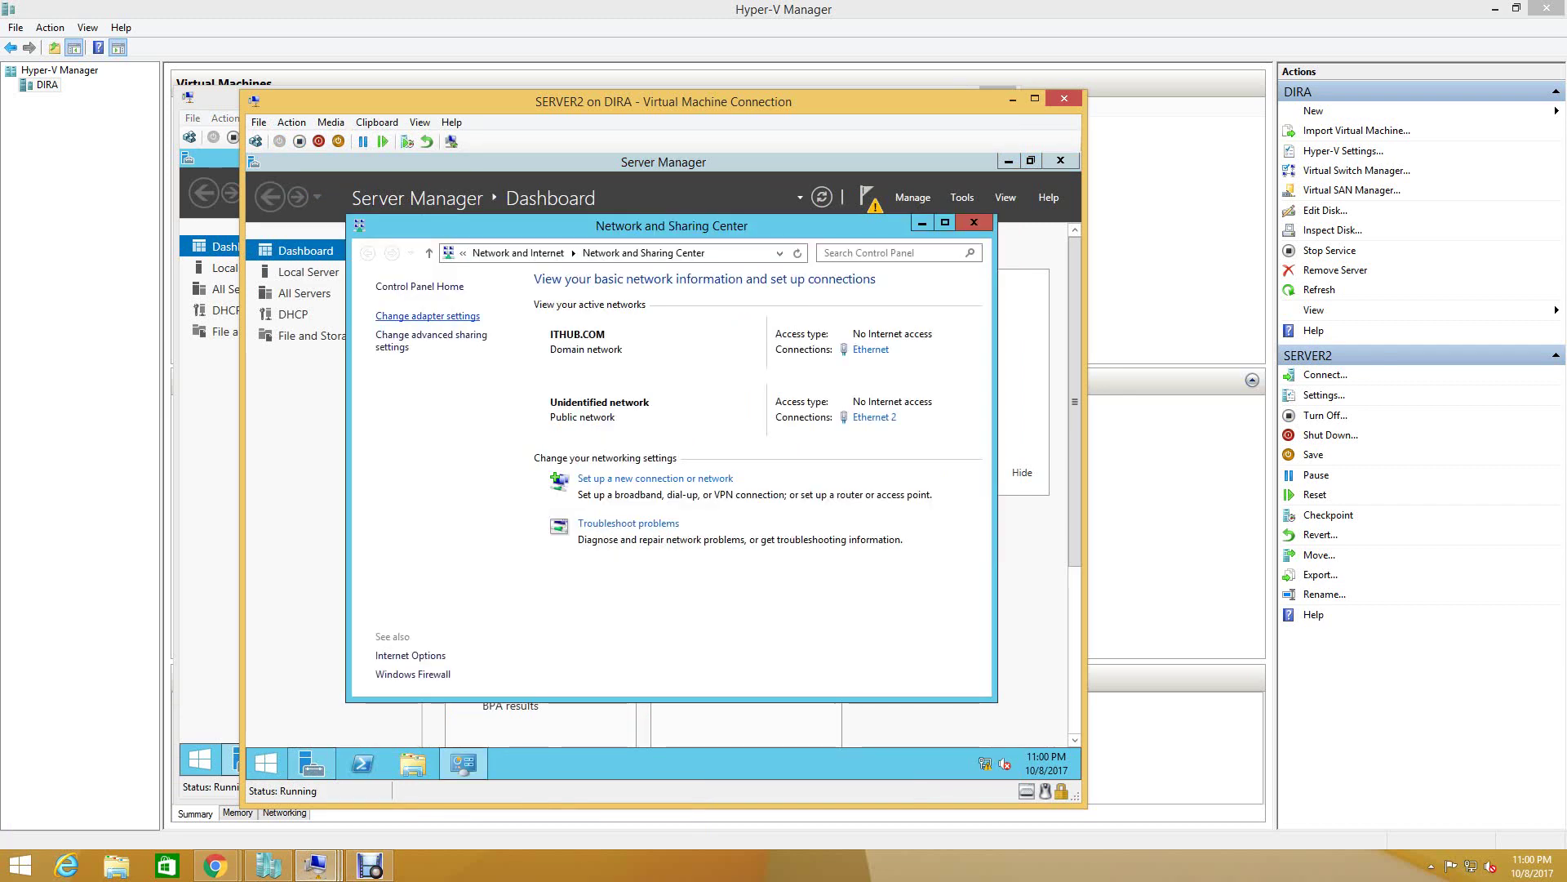
left_click(428, 317)
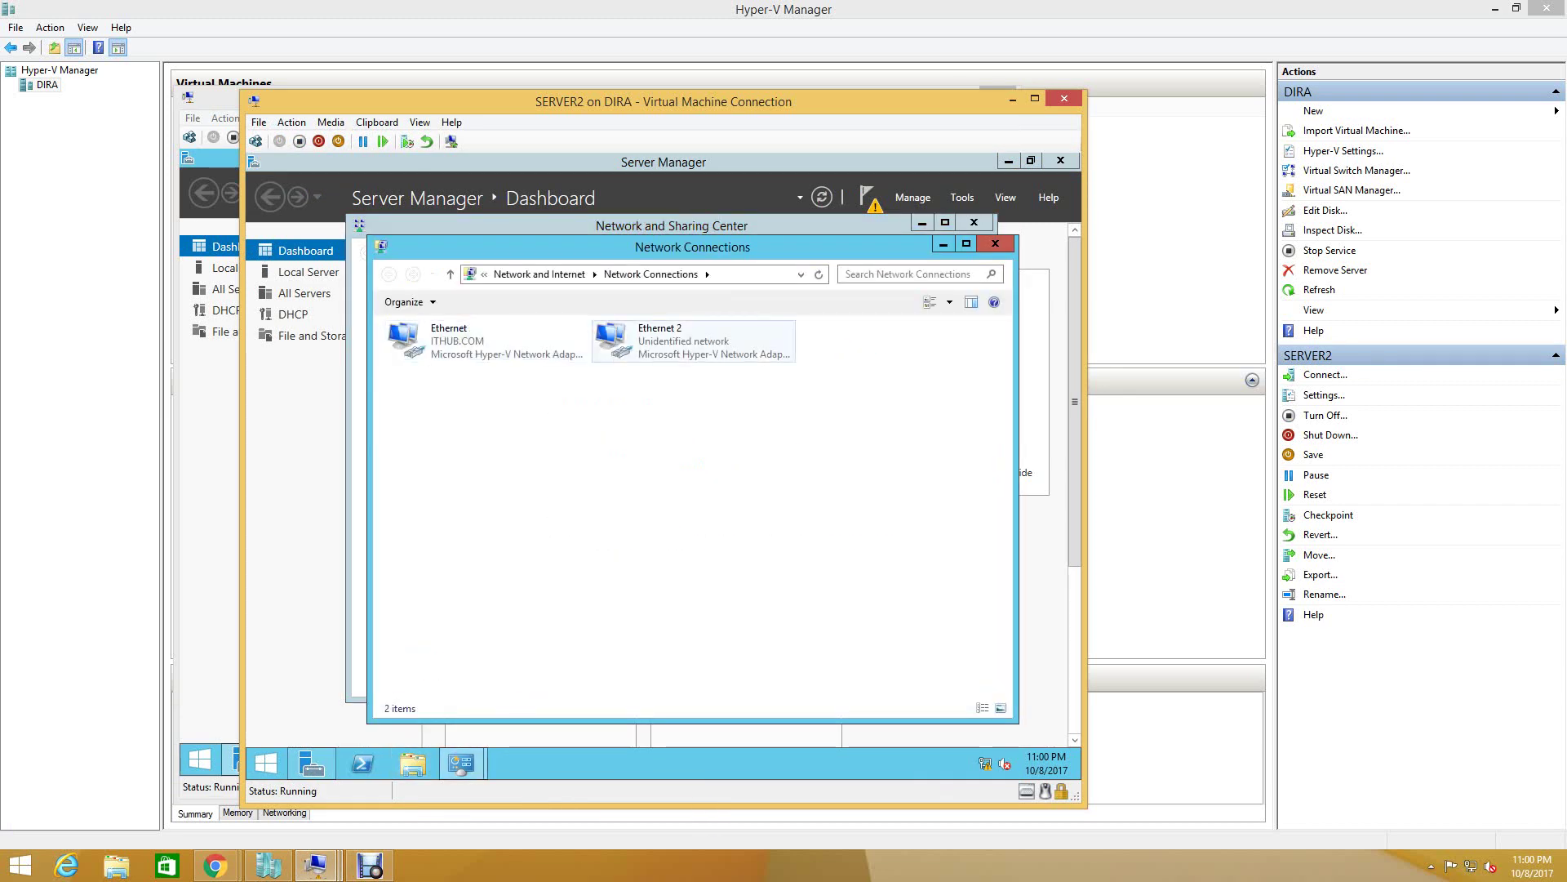
left_click(659, 336)
right_click(661, 338)
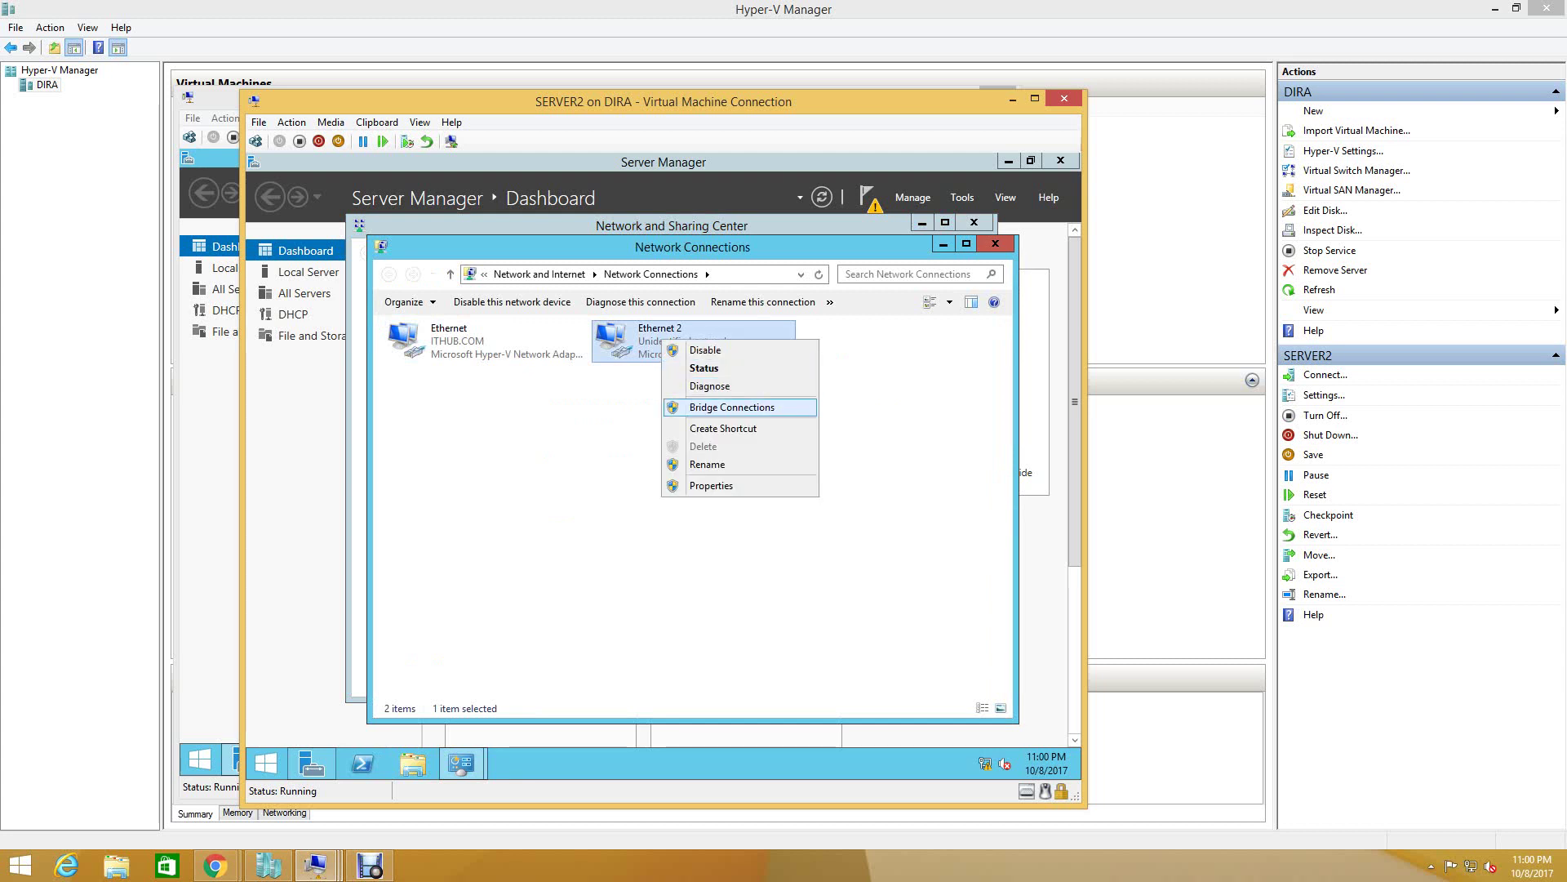
left_click(704, 367)
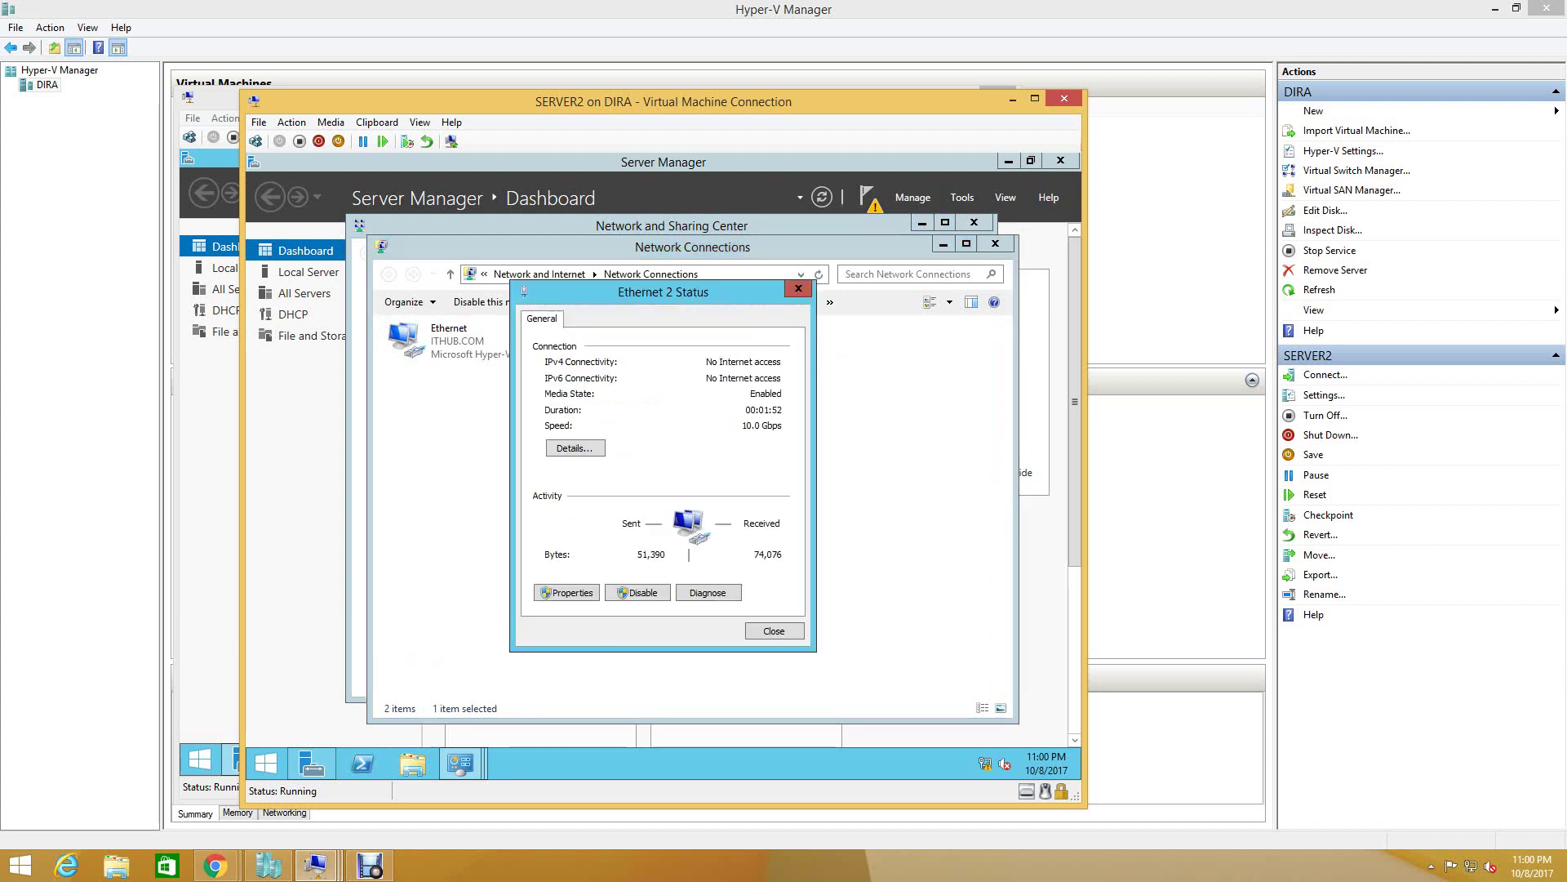
left_click(567, 591)
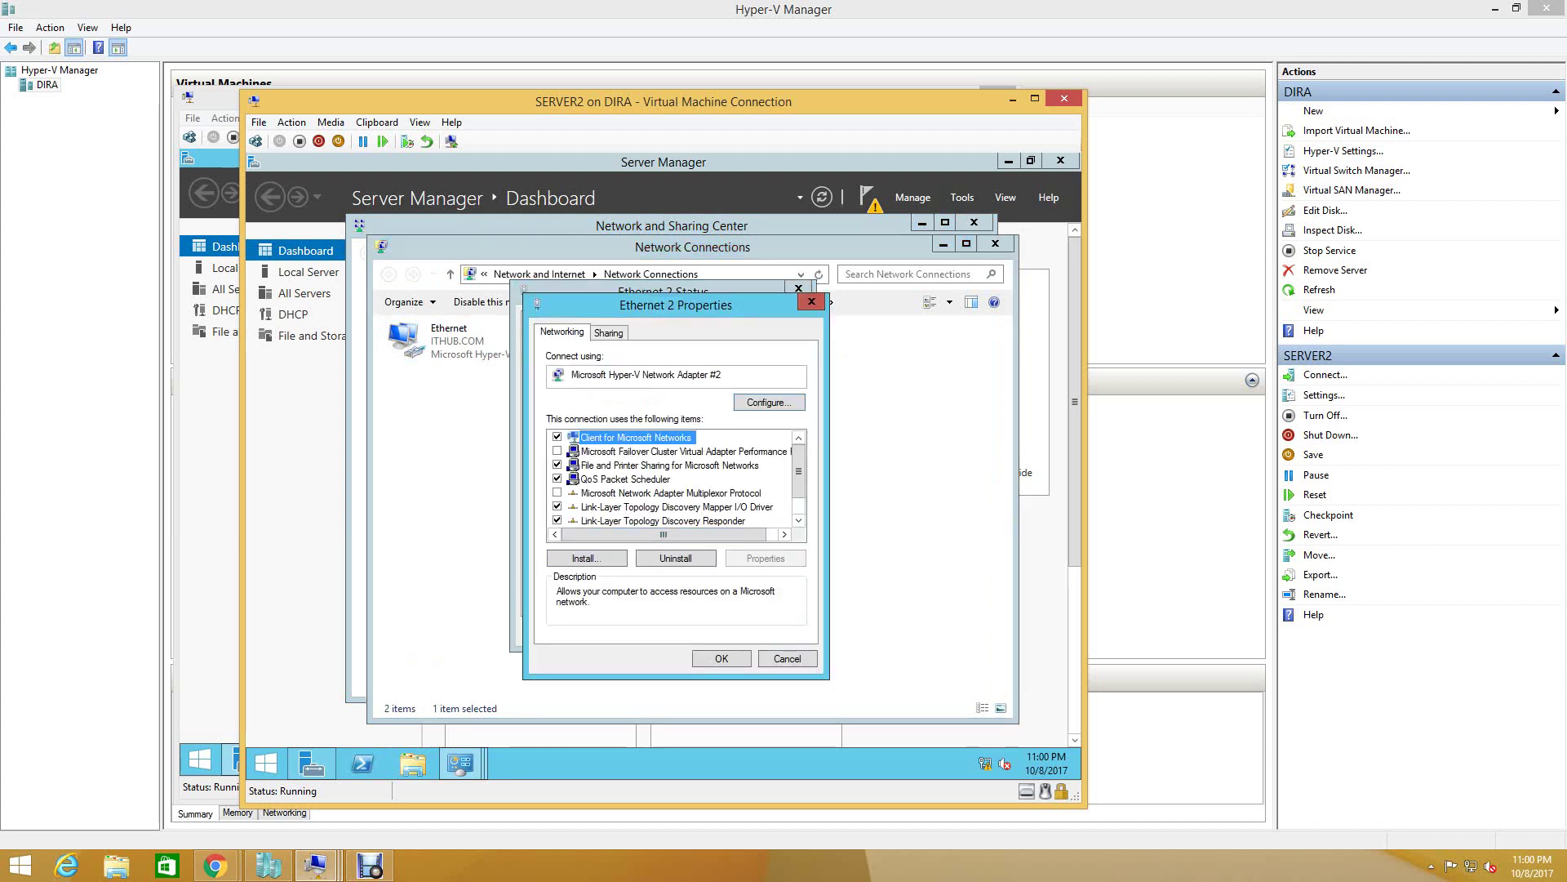
- Set Ethernet 2's IPv4 to static 10.10.10.2 with subnet mask 255.0.0.0 and save
scroll(669, 479, "down", 1)
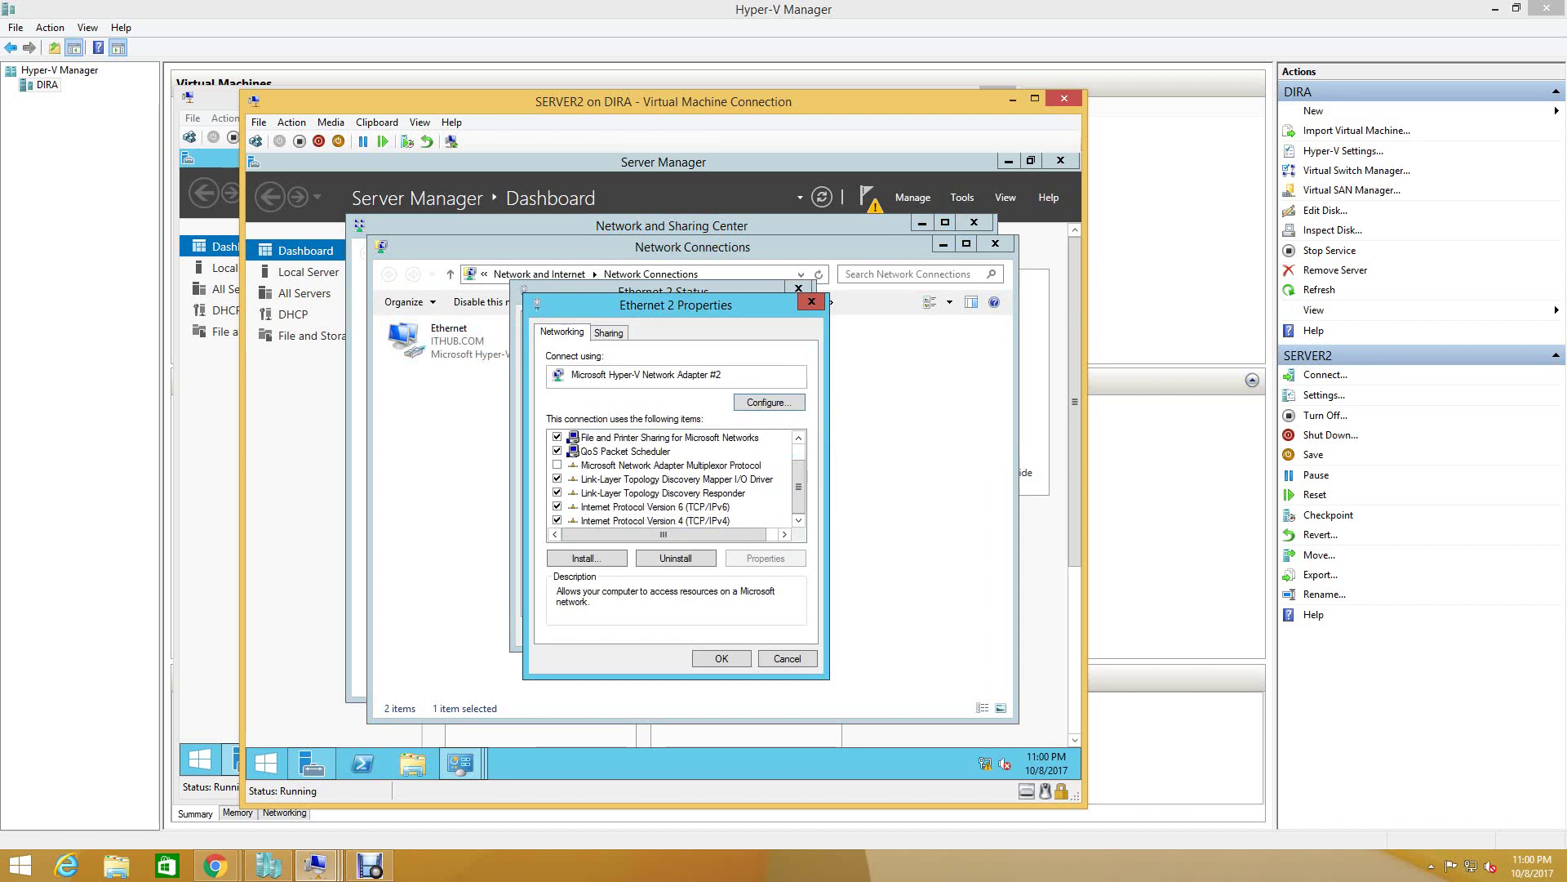
left_click(653, 520)
left_click(765, 558)
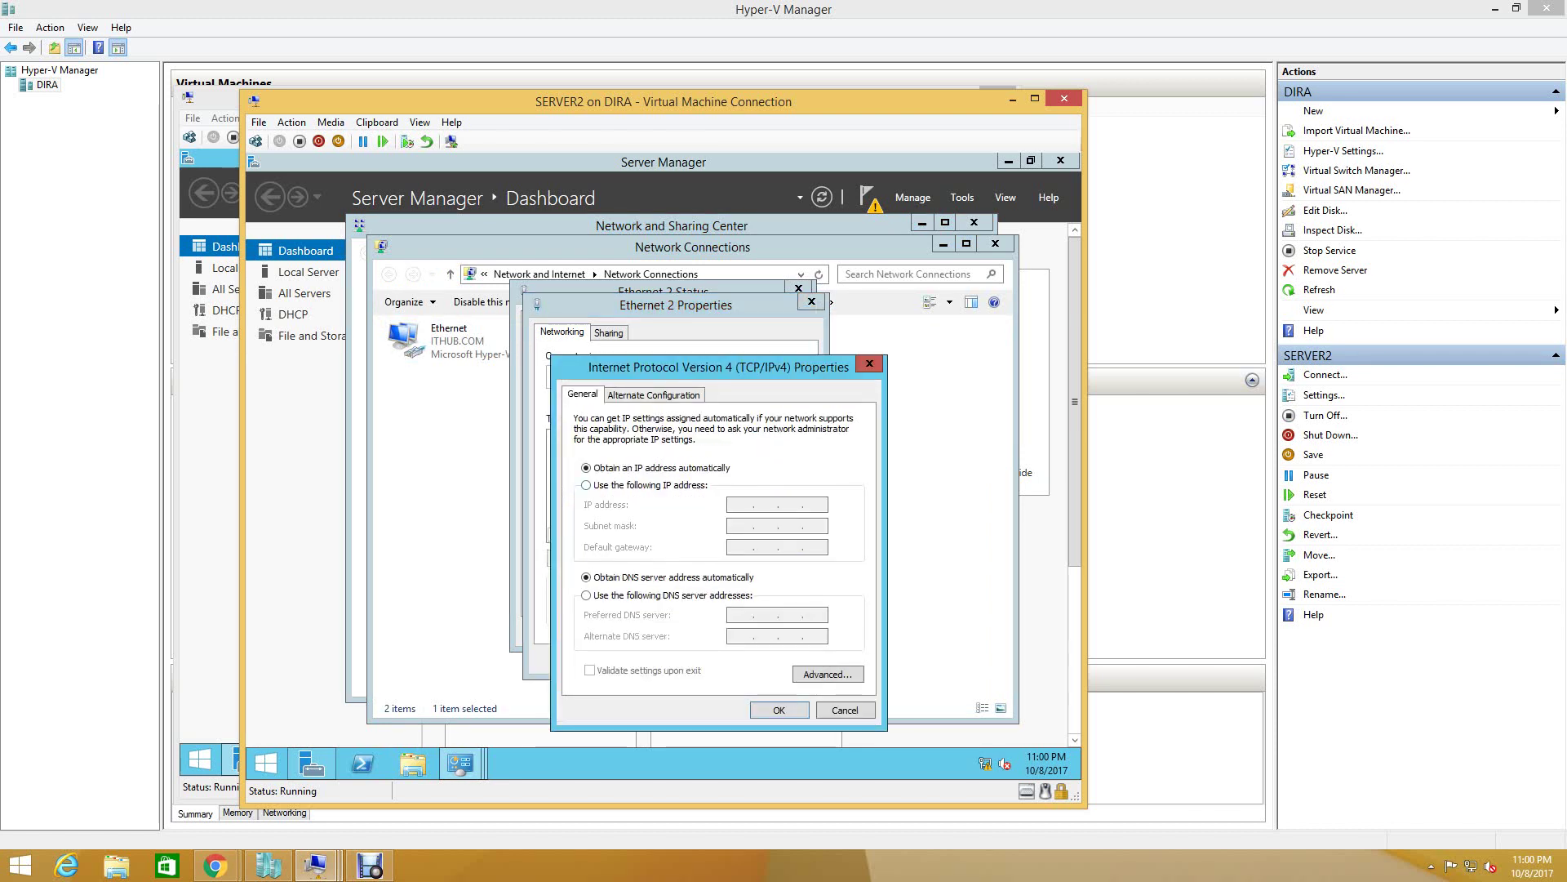
left_click(586, 485)
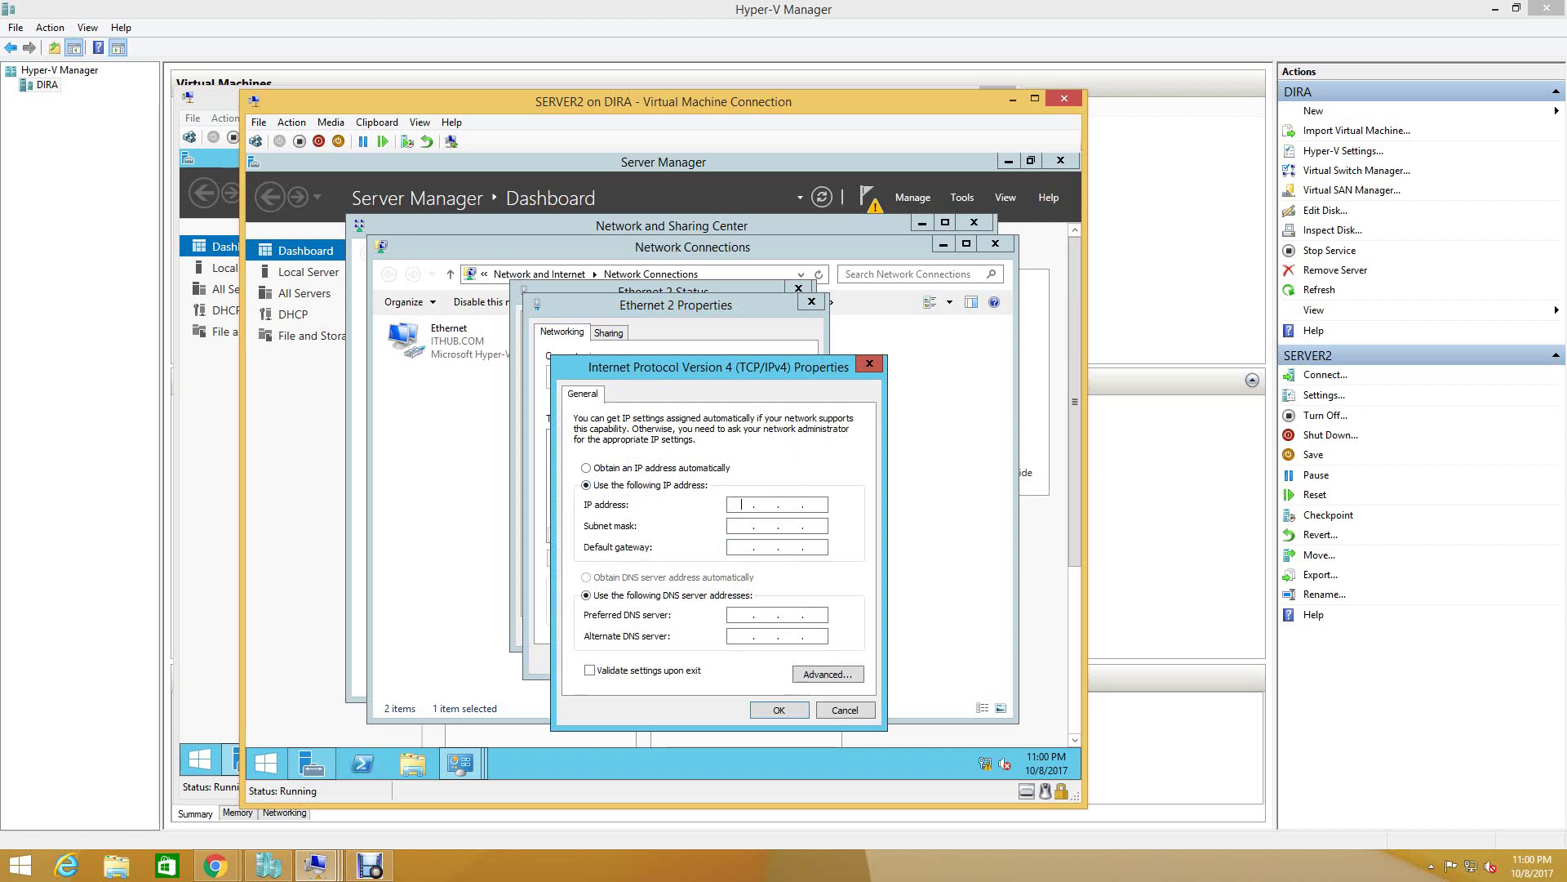
type("101")
key("BackSpace")
key("BackSpace")
type("0 . 10 . 10 . 2")
left_click(733, 525)
key("Return")
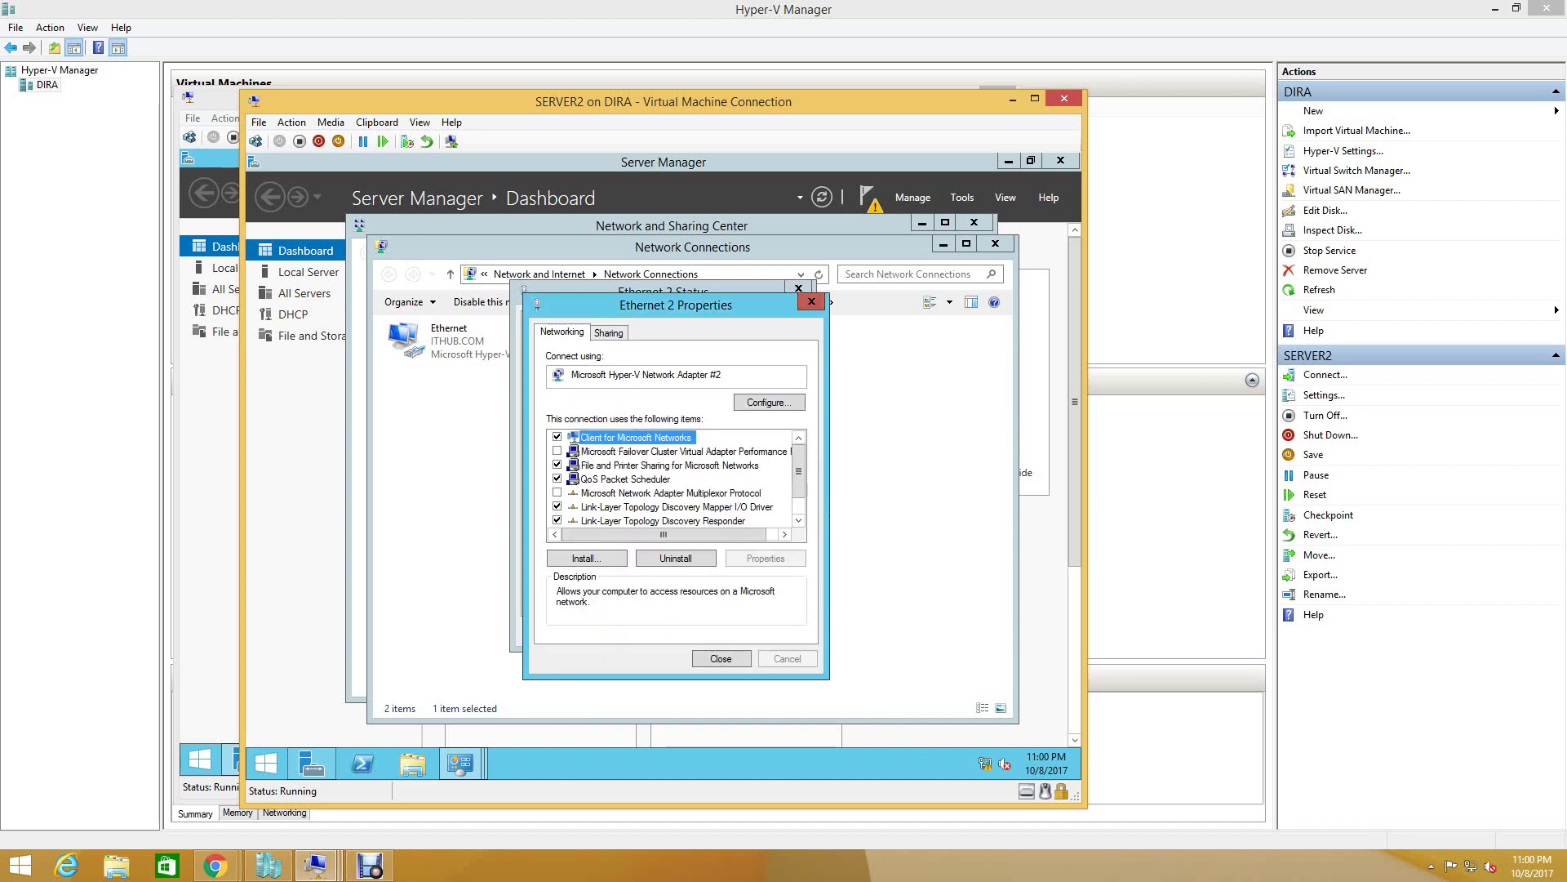
key("Return")
key("Return")
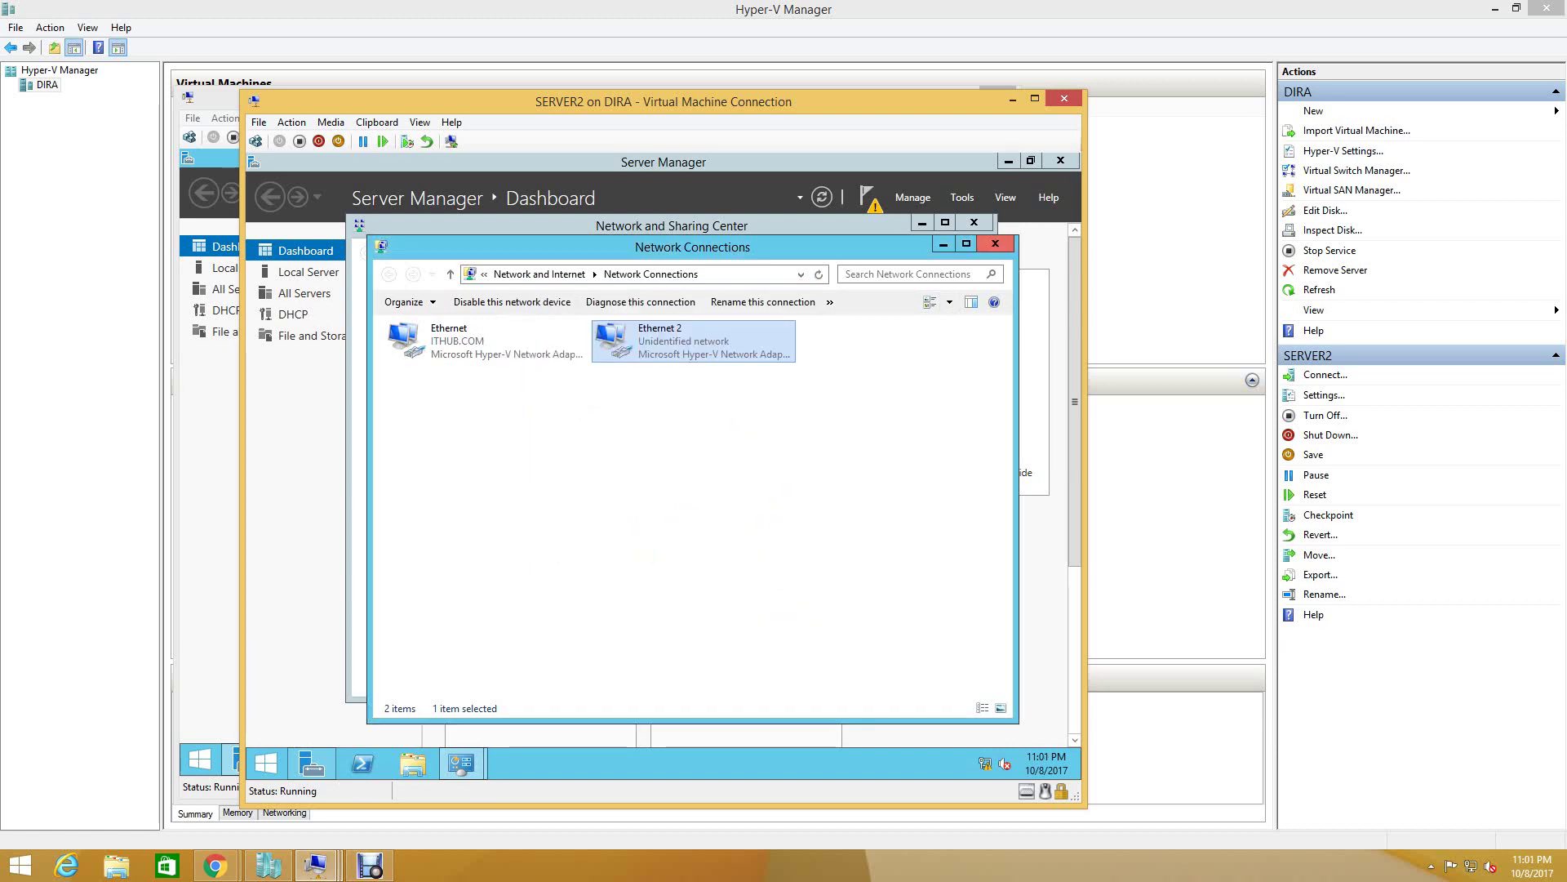
- Rename Ethernet 2 to 'Heart beat', then close Network Connections and Network and Sharing Center
right_click(675, 336)
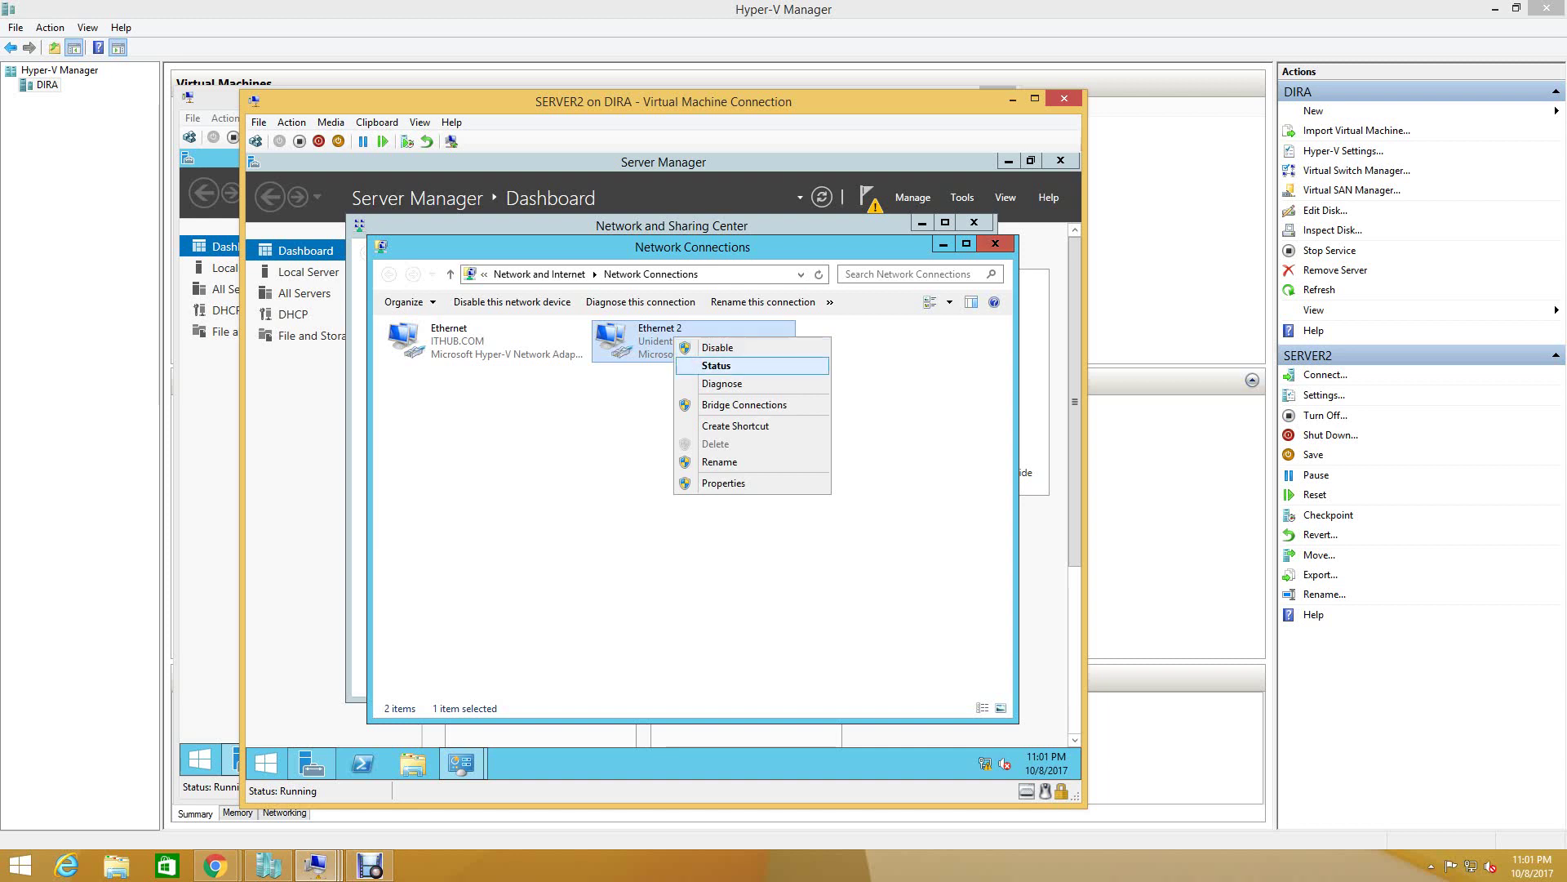
key("Return")
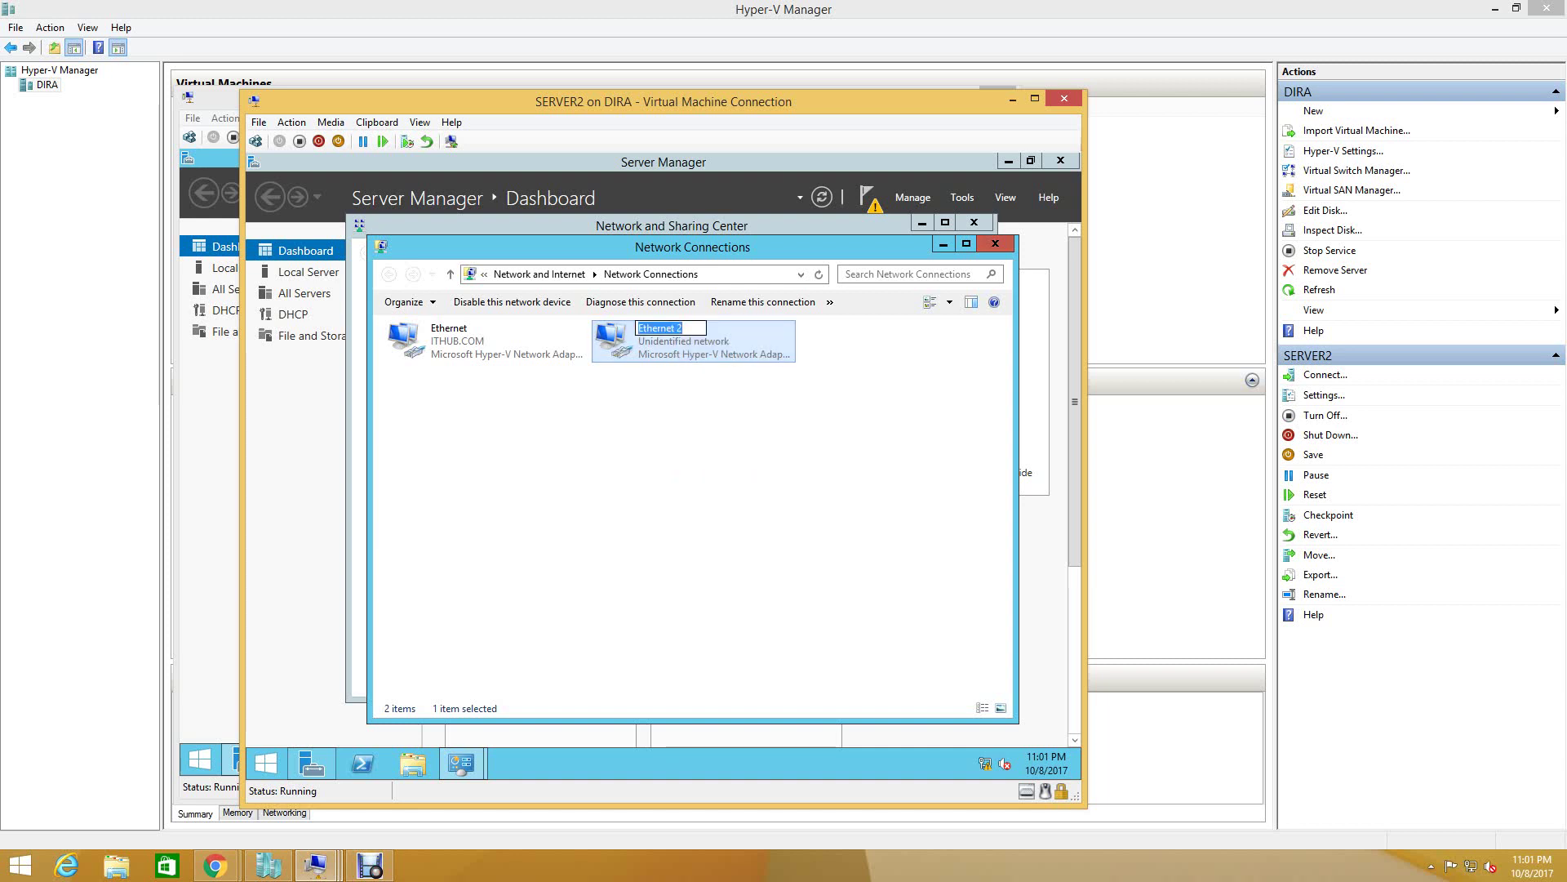
type("H")
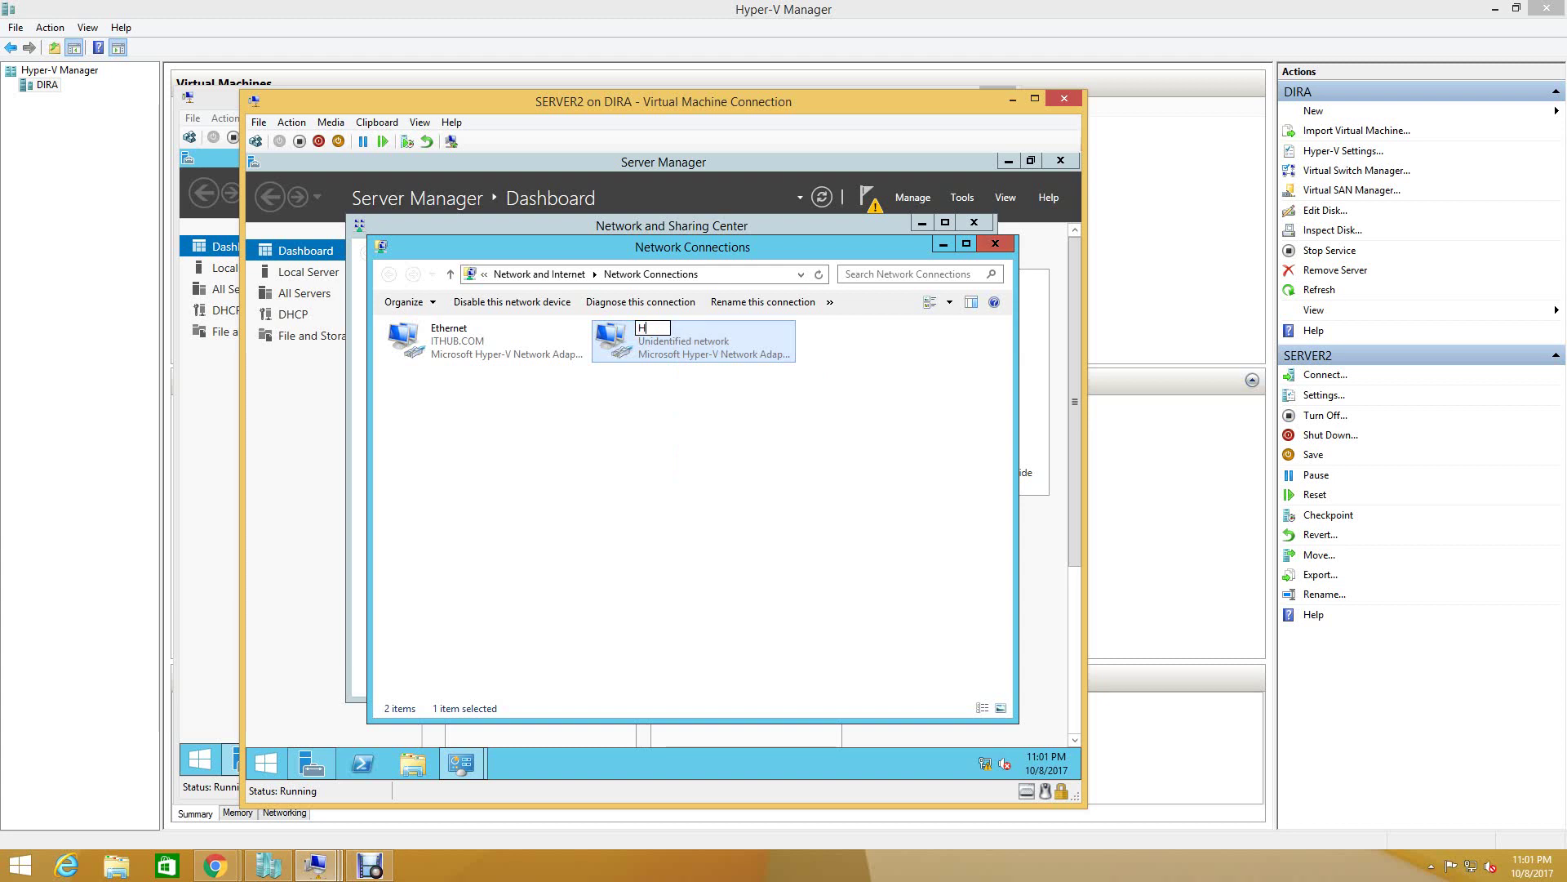
type("eart beat")
key("Return")
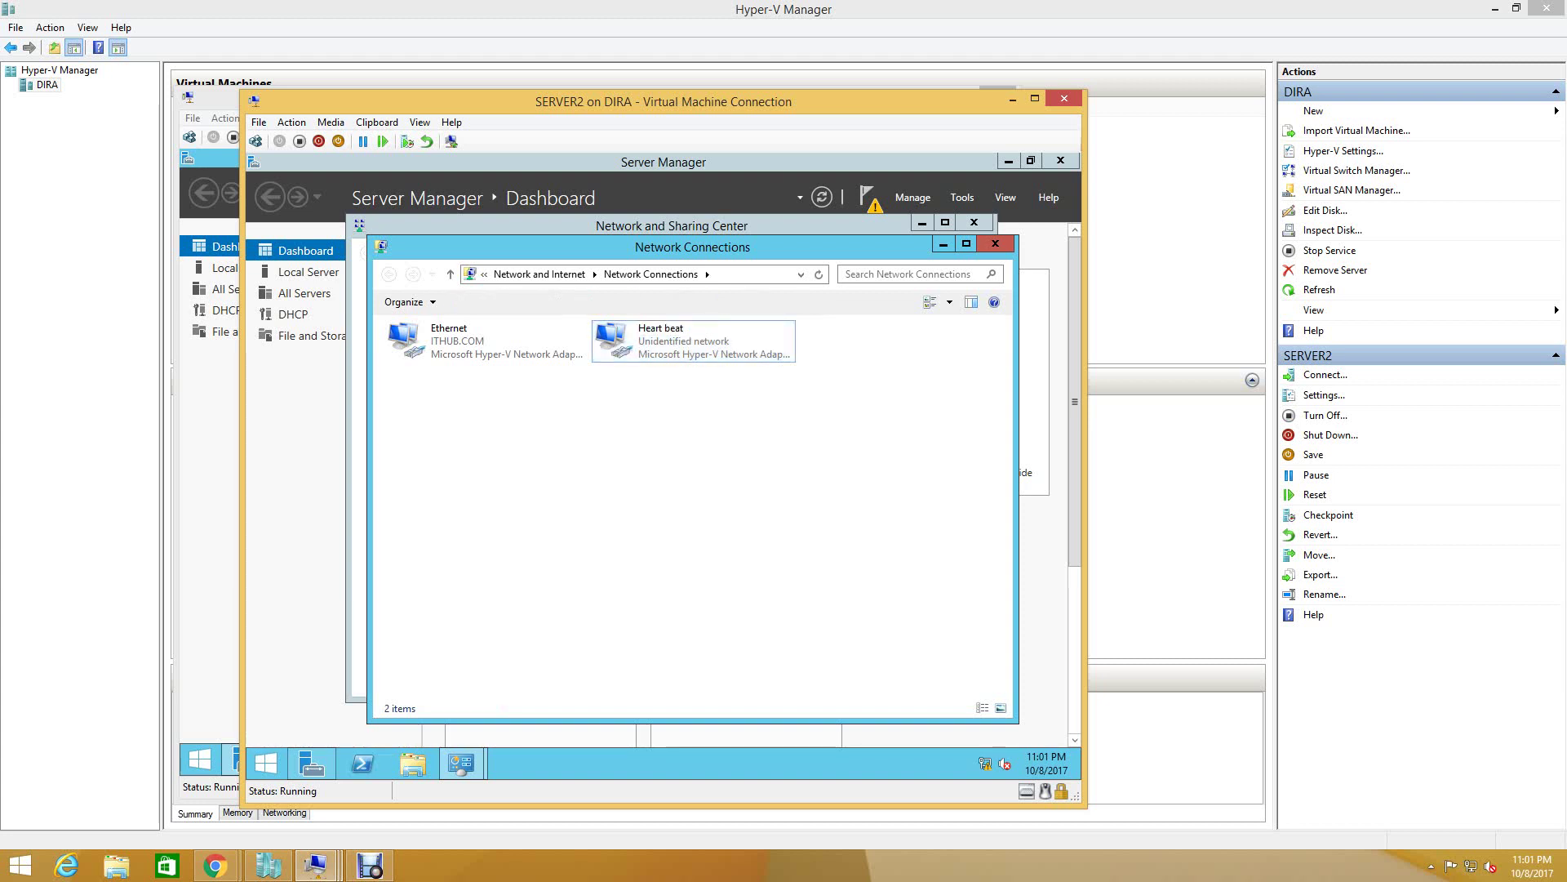
left_click(995, 243)
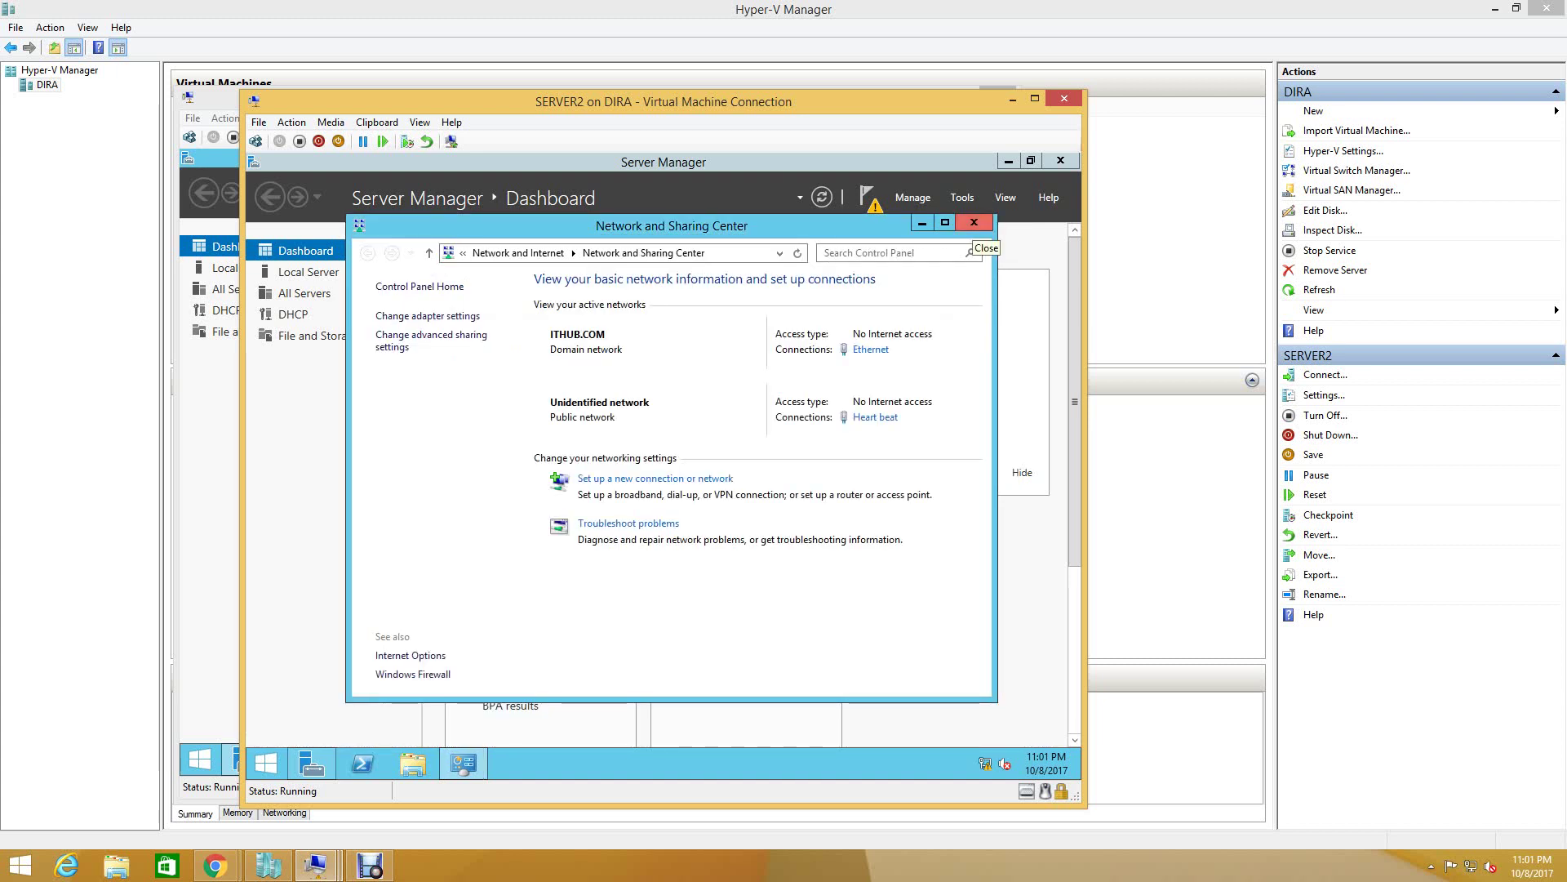
left_click(974, 223)
- On SERVER1, open Network Connections and check Ethernet 2's status and connection details
key("alt+Tab")
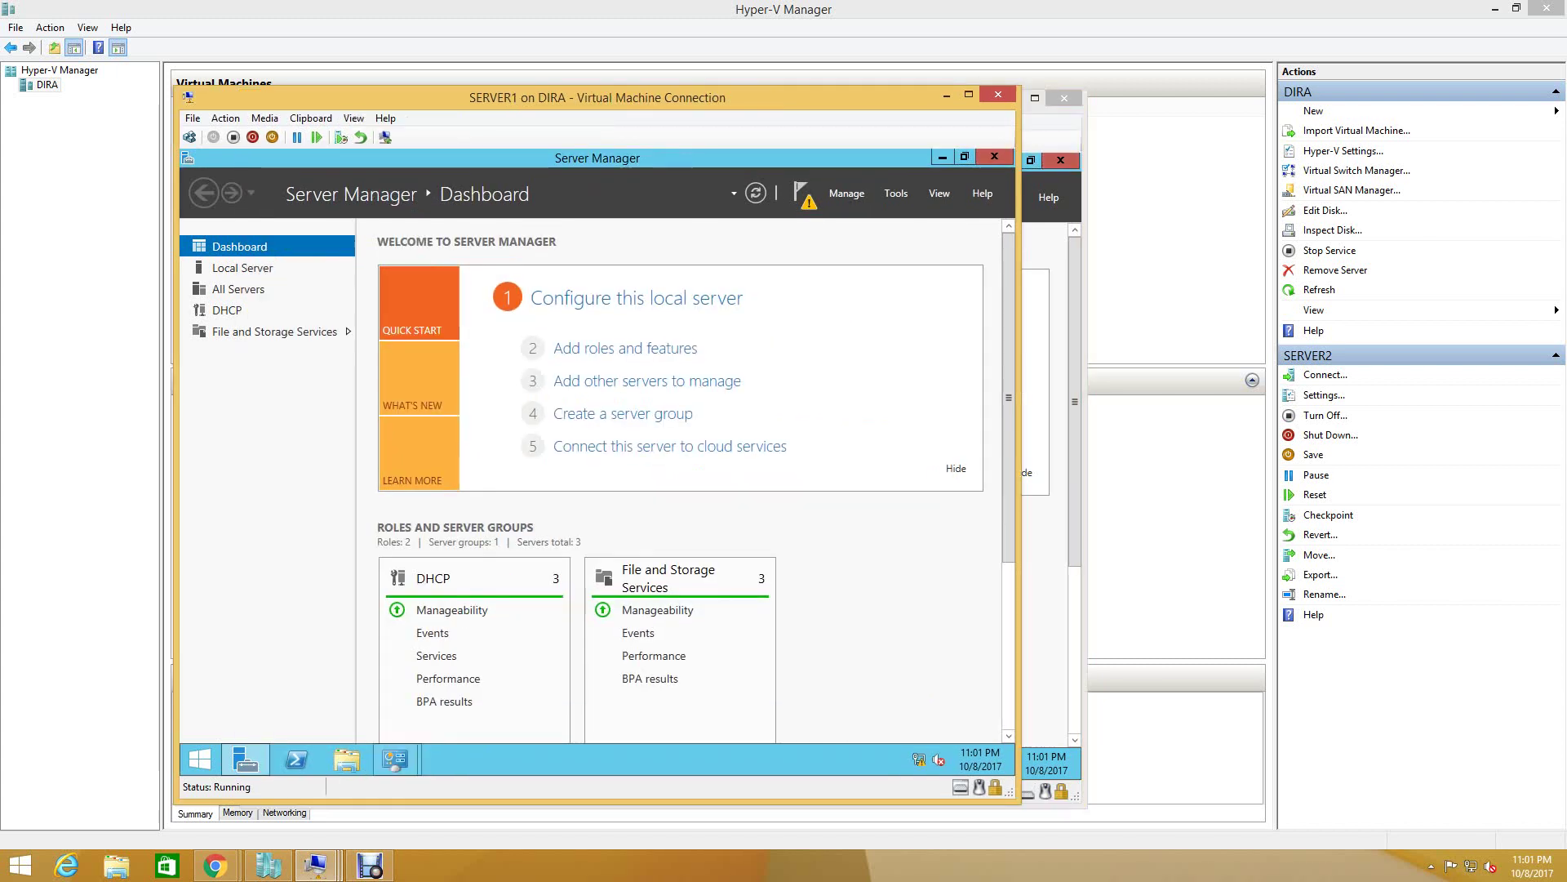
mouse_move(395, 759)
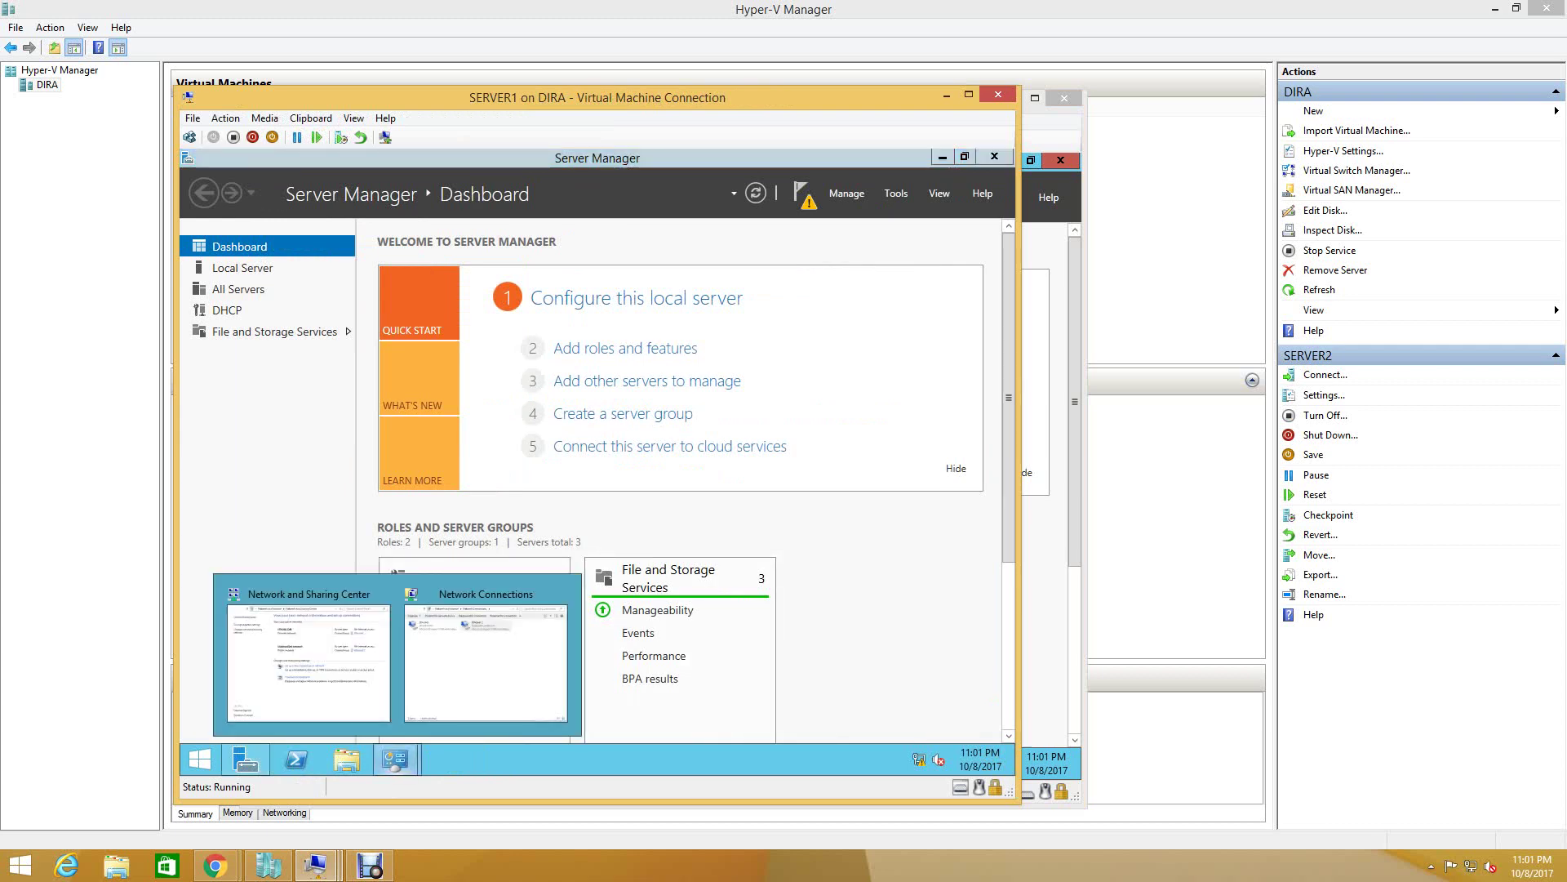
left_click(486, 662)
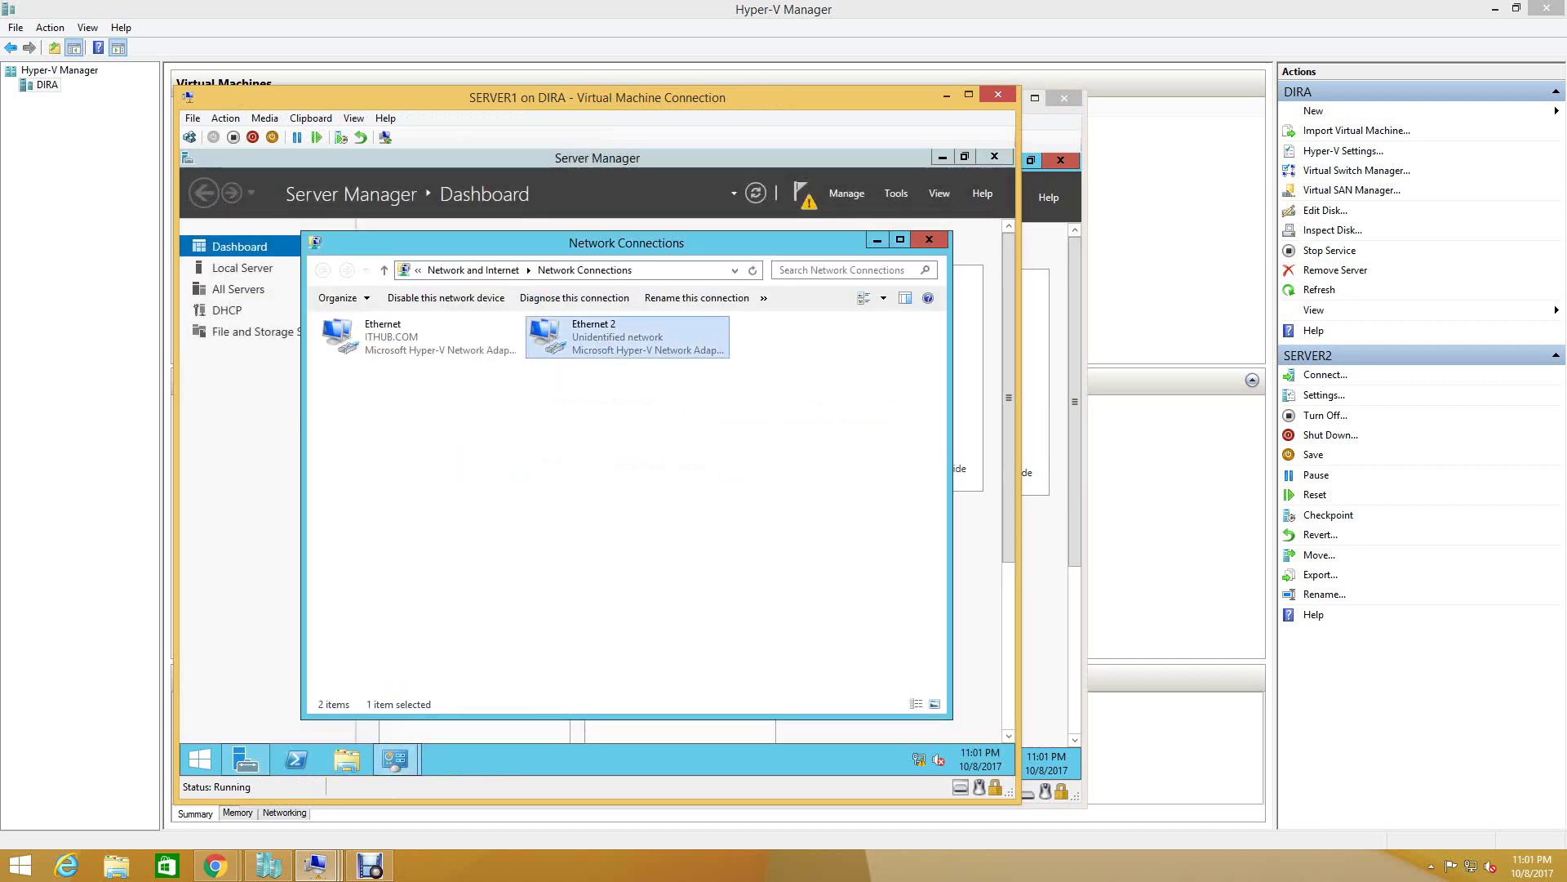
right_click(613, 343)
left_click(654, 371)
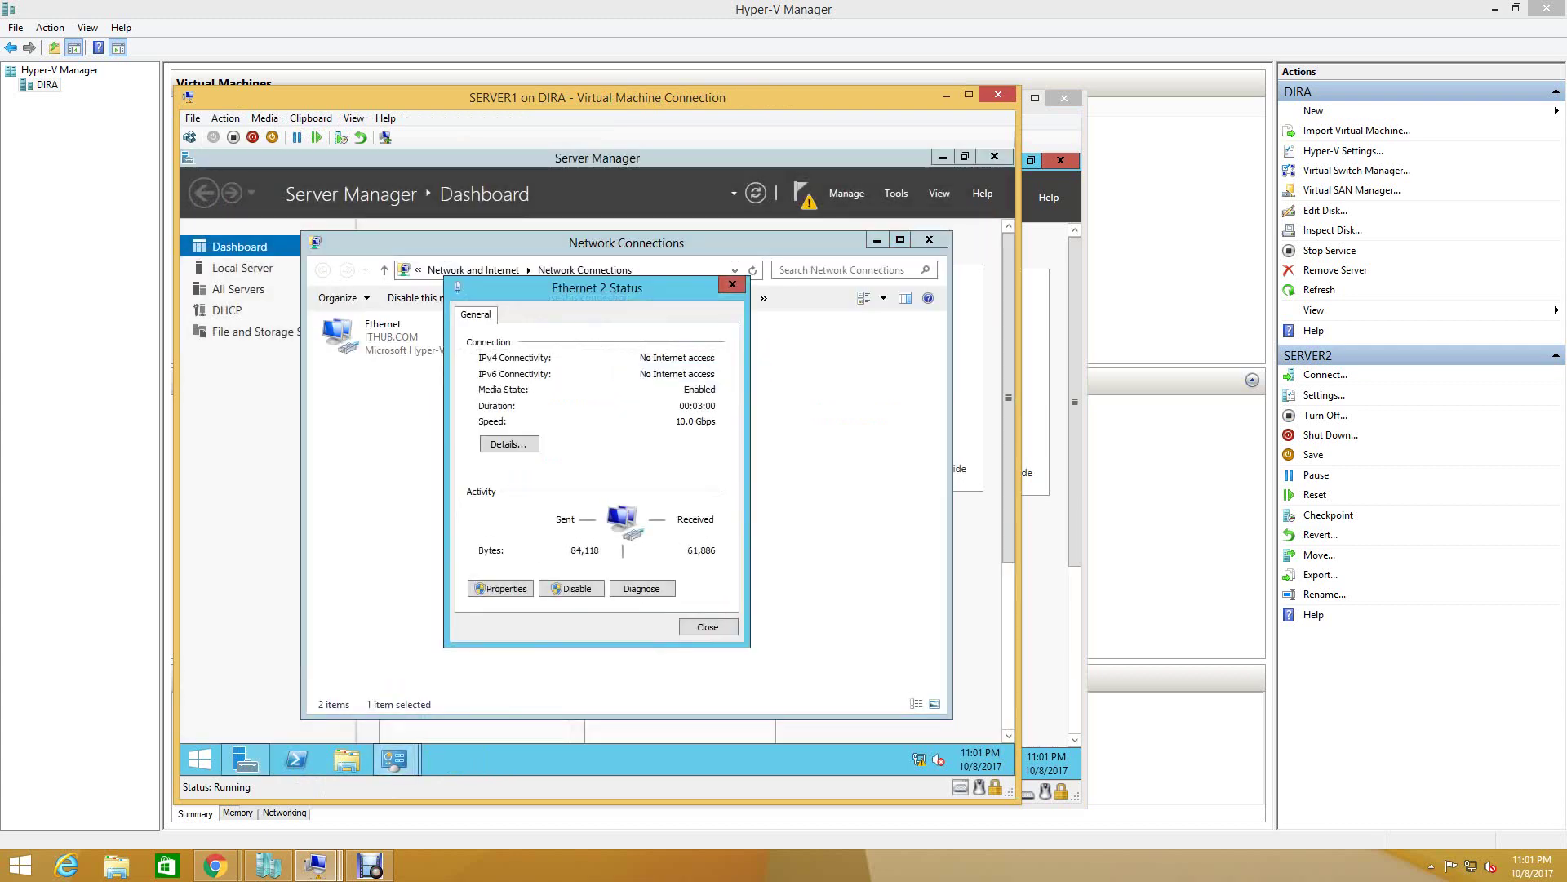
left_click(508, 441)
key("Escape")
key("Escape")
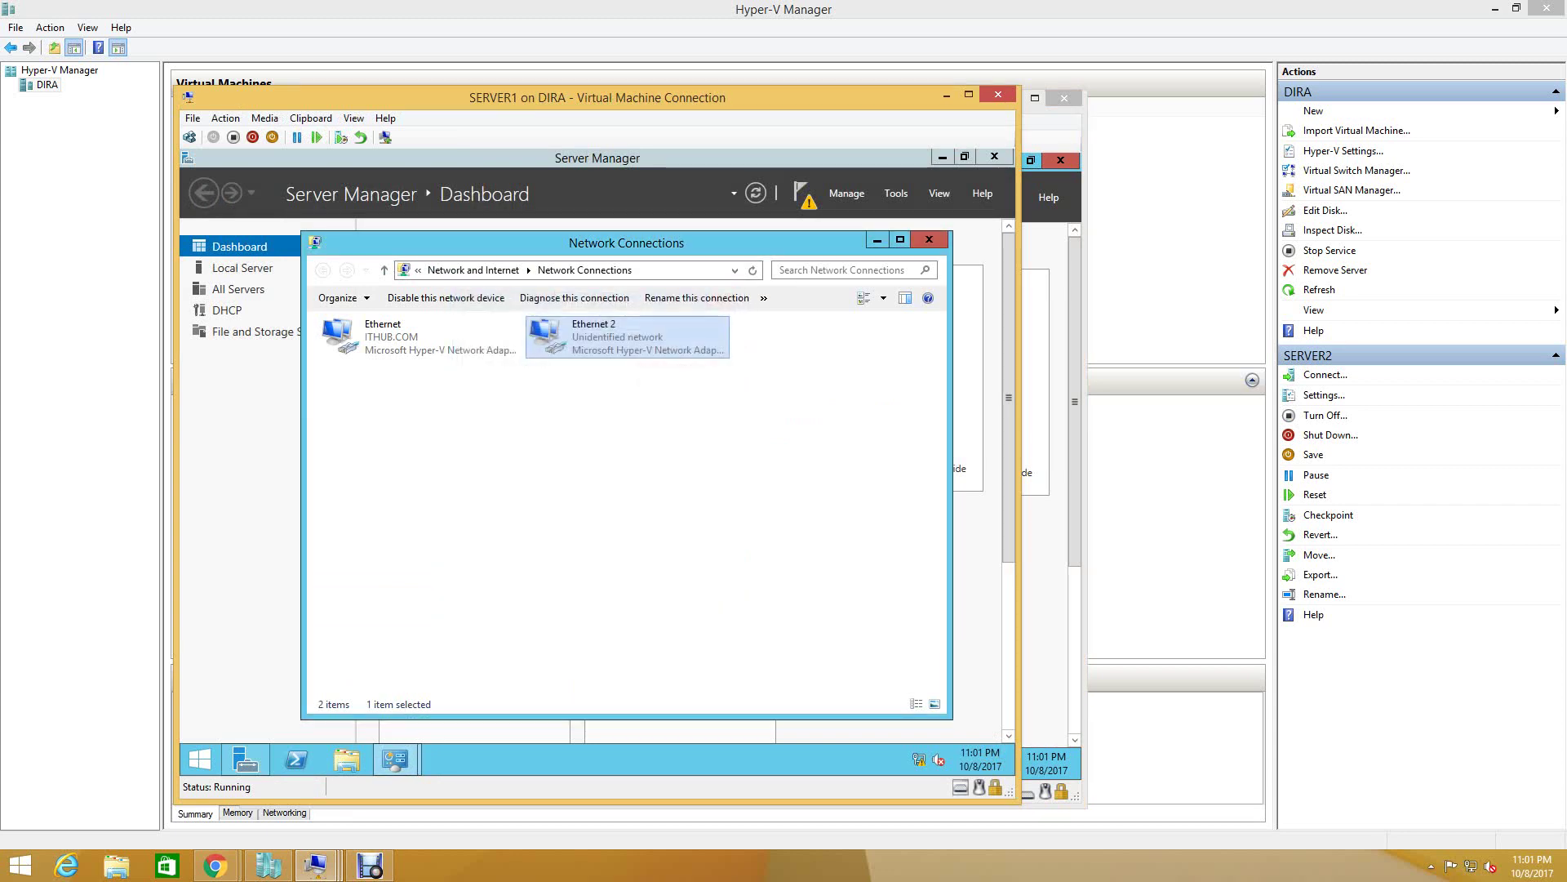
- Rename SERVER1's Ethernet 2 to 'Heart beat' and close Network Connections
right_click(569, 336)
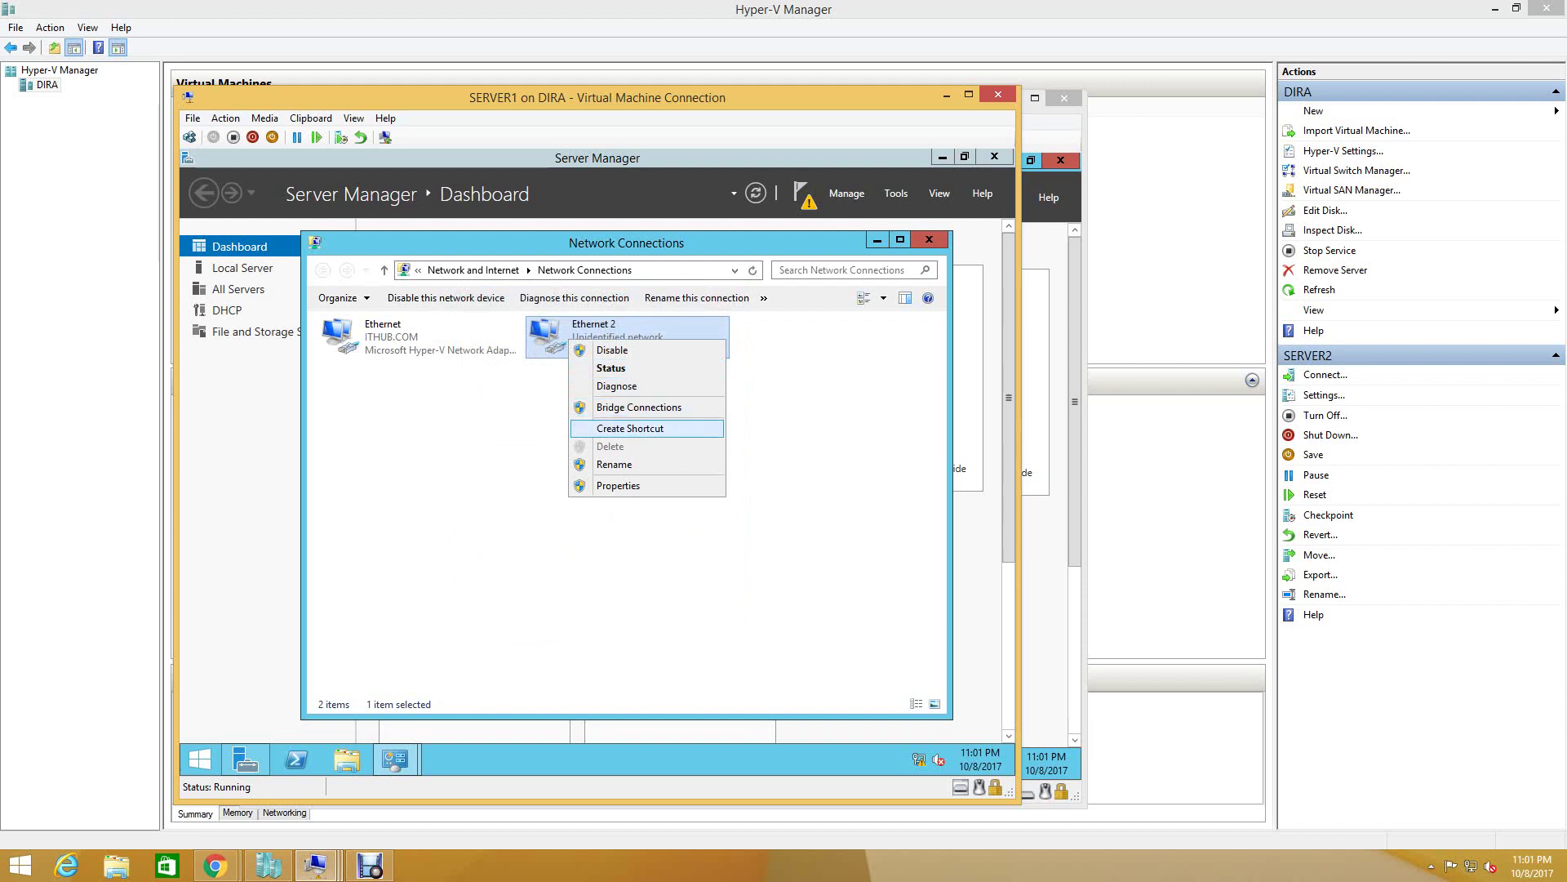
key("Return")
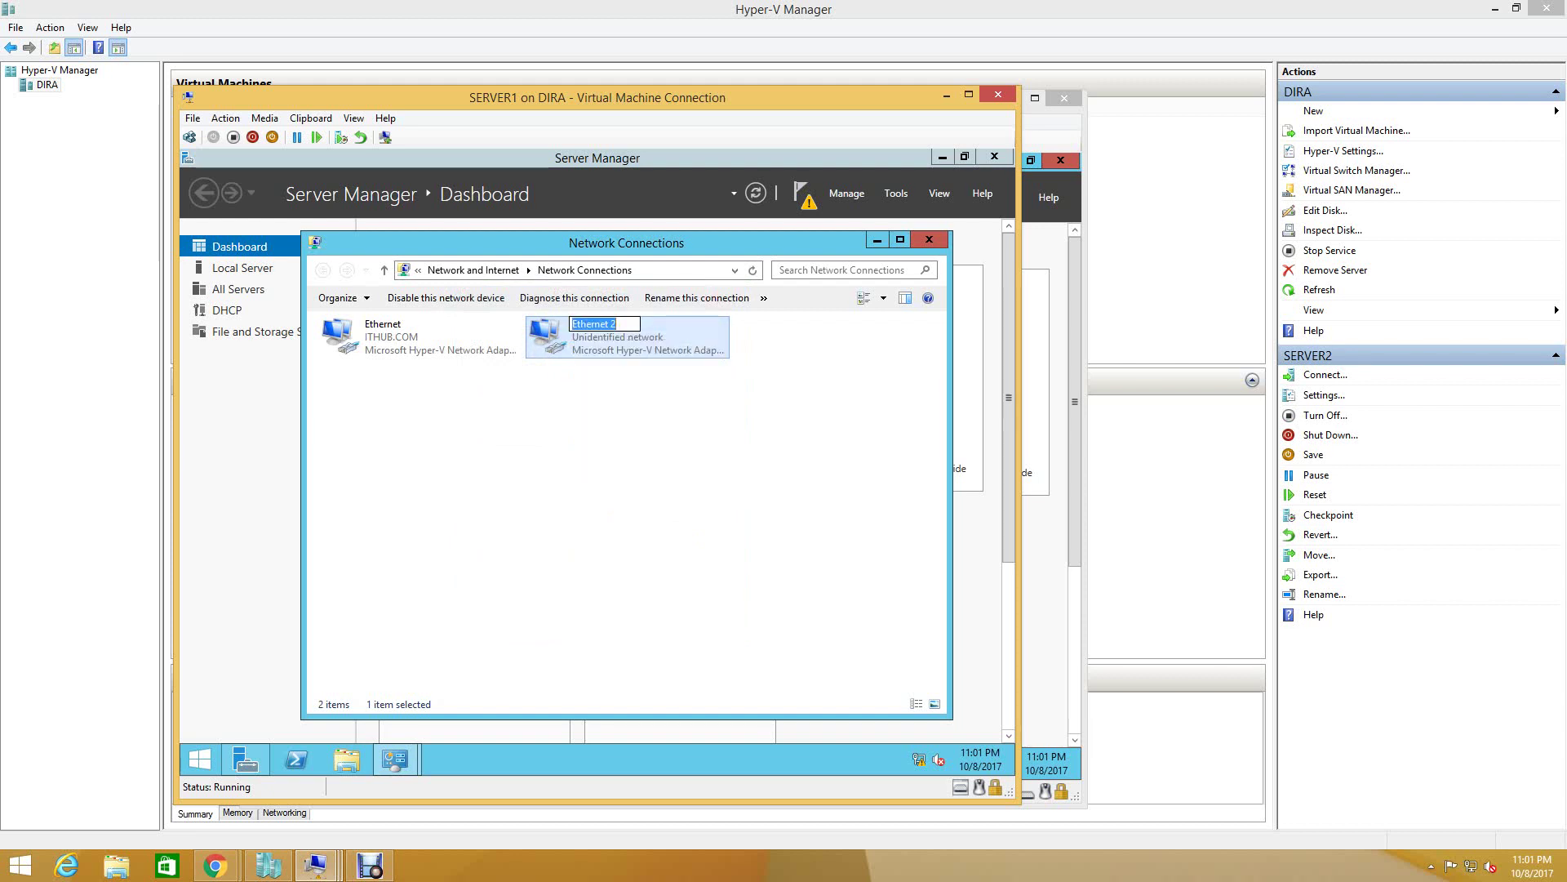
type("Heart")
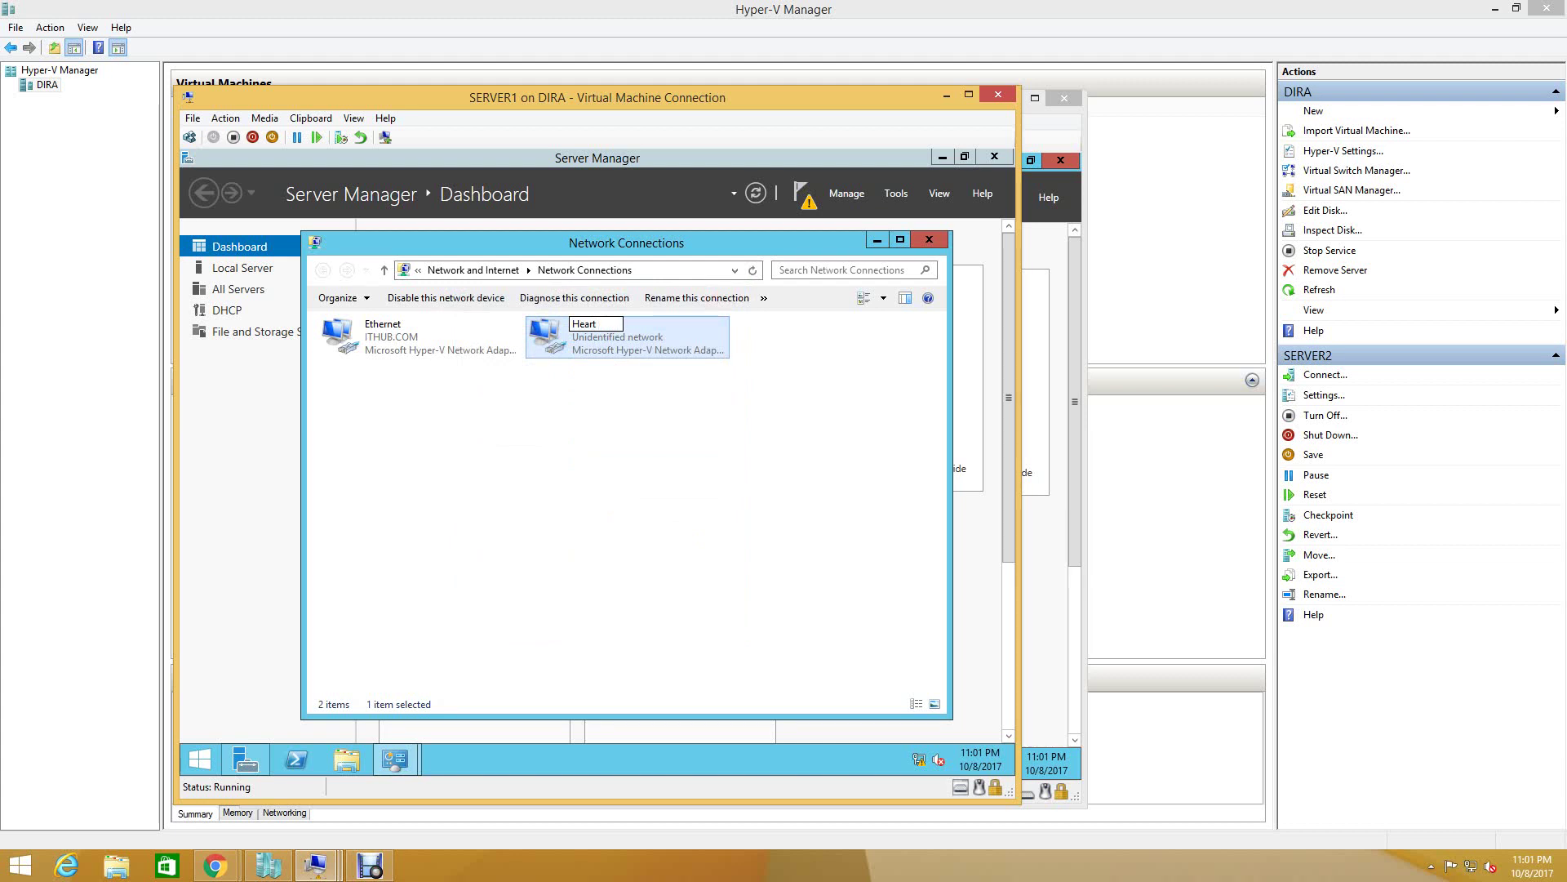
type(" beat")
key("Return")
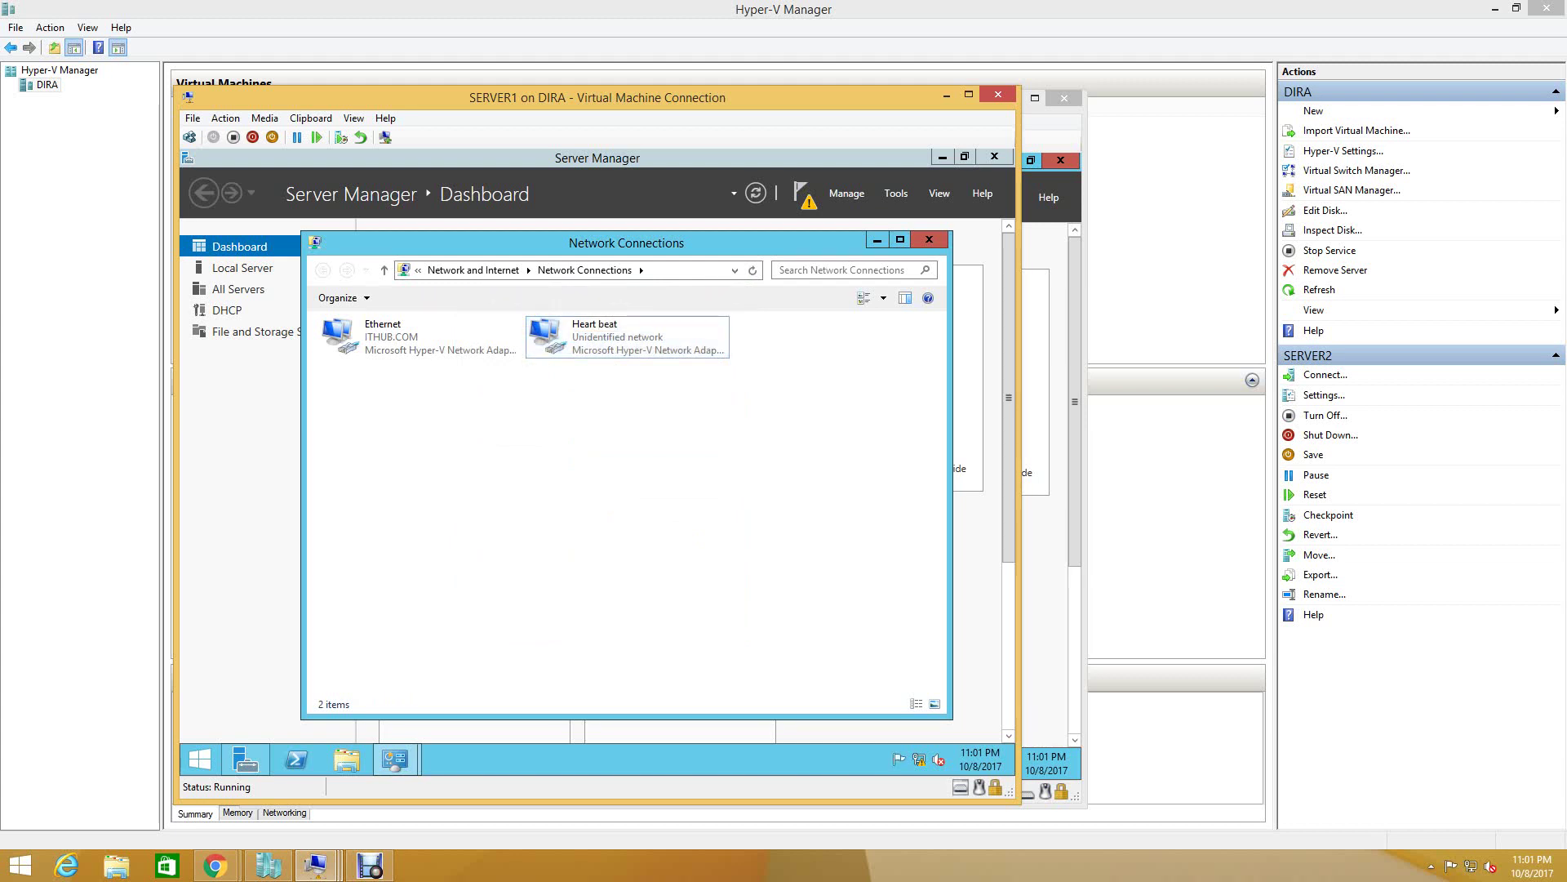
left_click(929, 240)
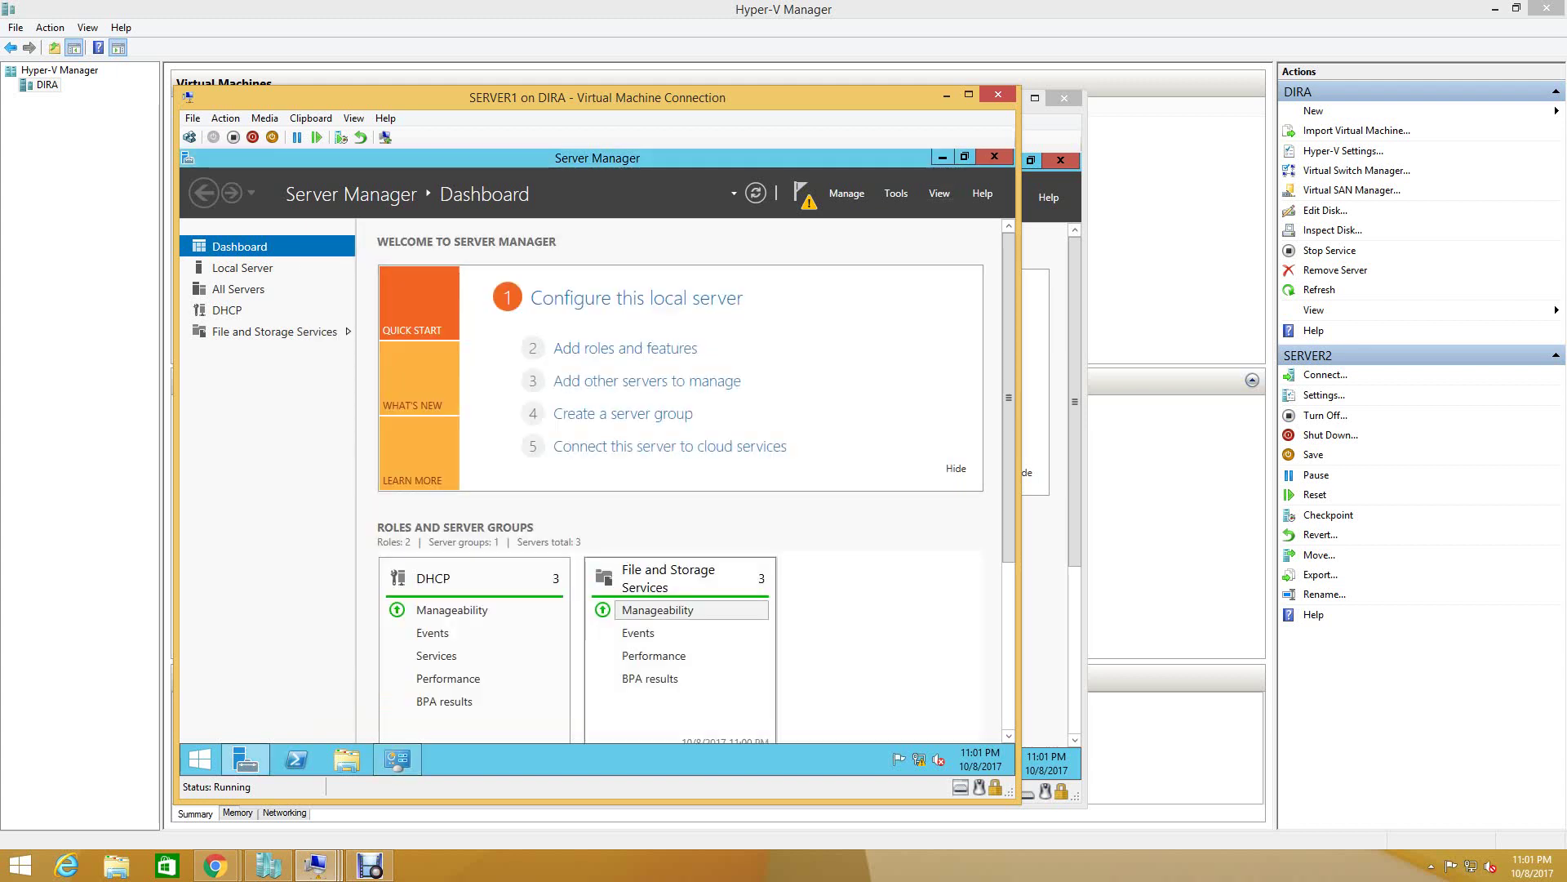
- On SERVER2, show Server Manager's DHCP servers page
left_click(1053, 391)
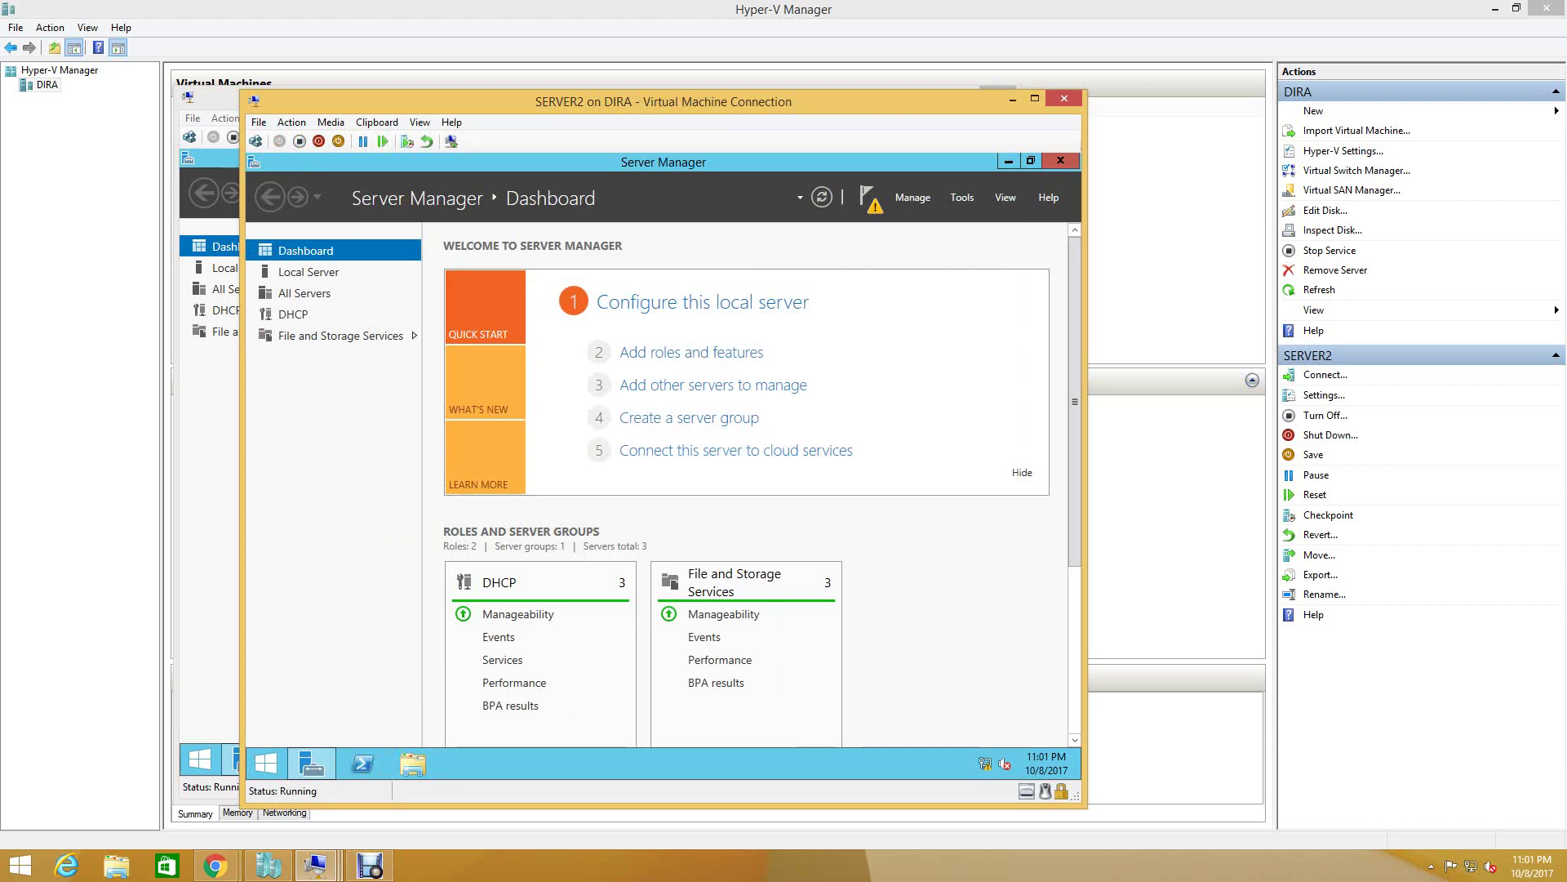
left_click(962, 197)
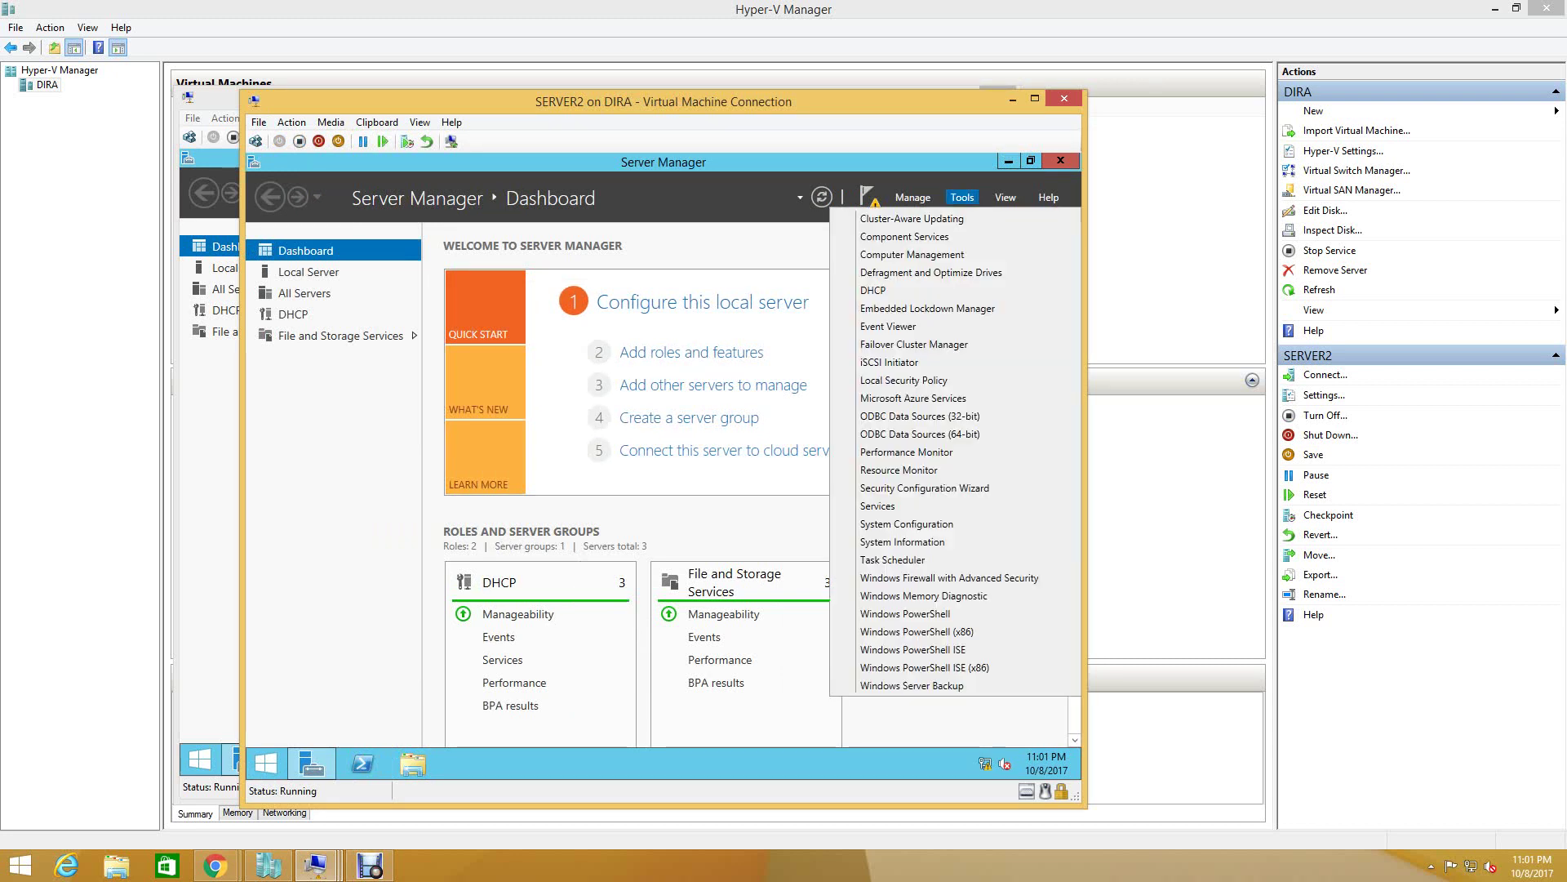
key("Escape")
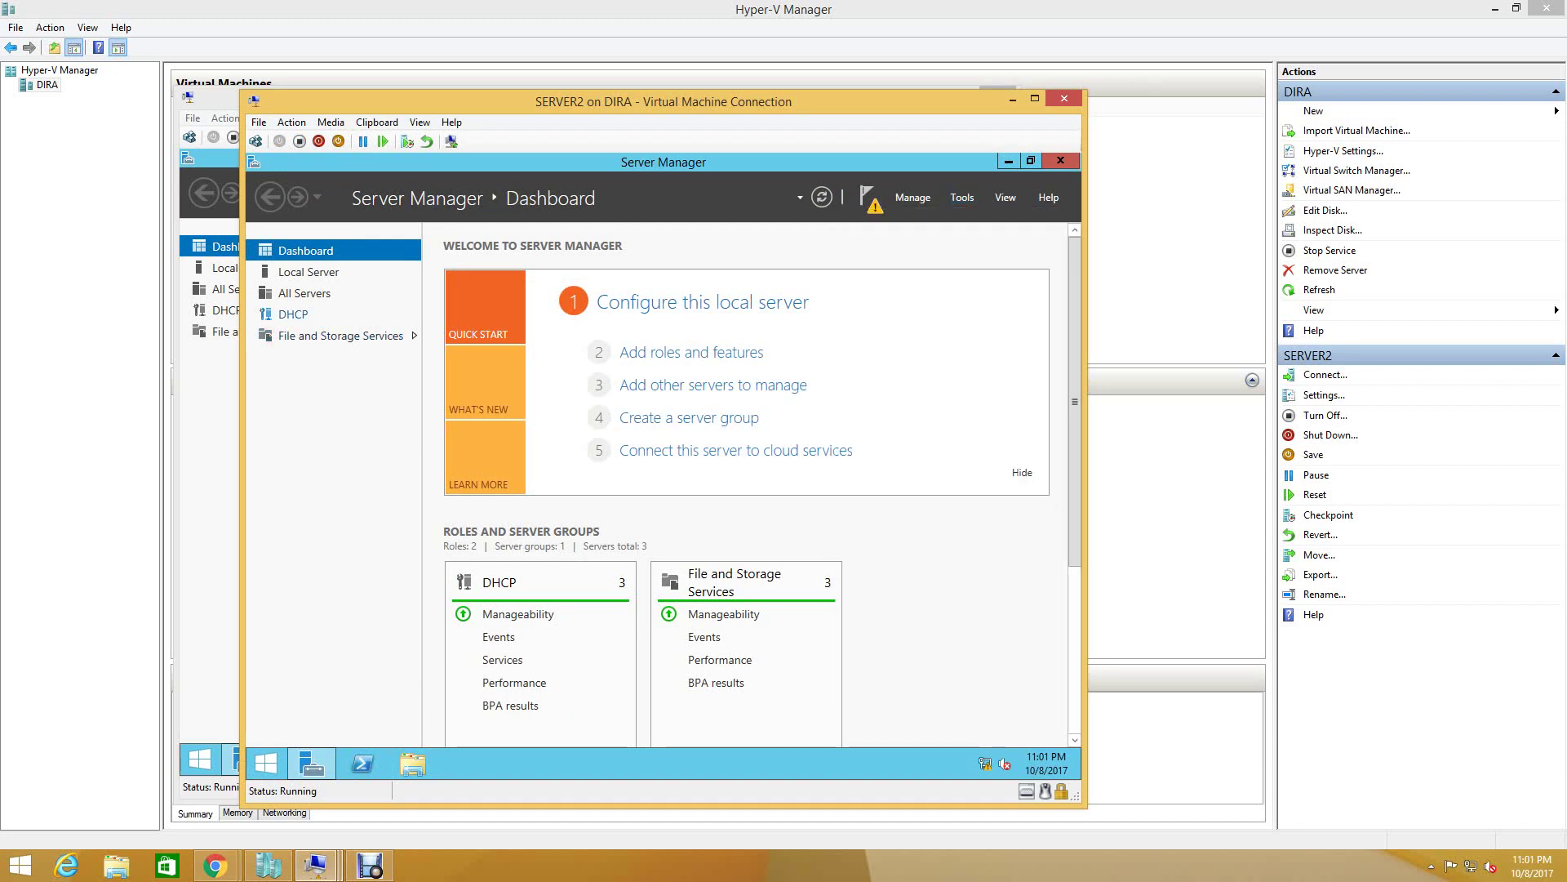
left_click(293, 313)
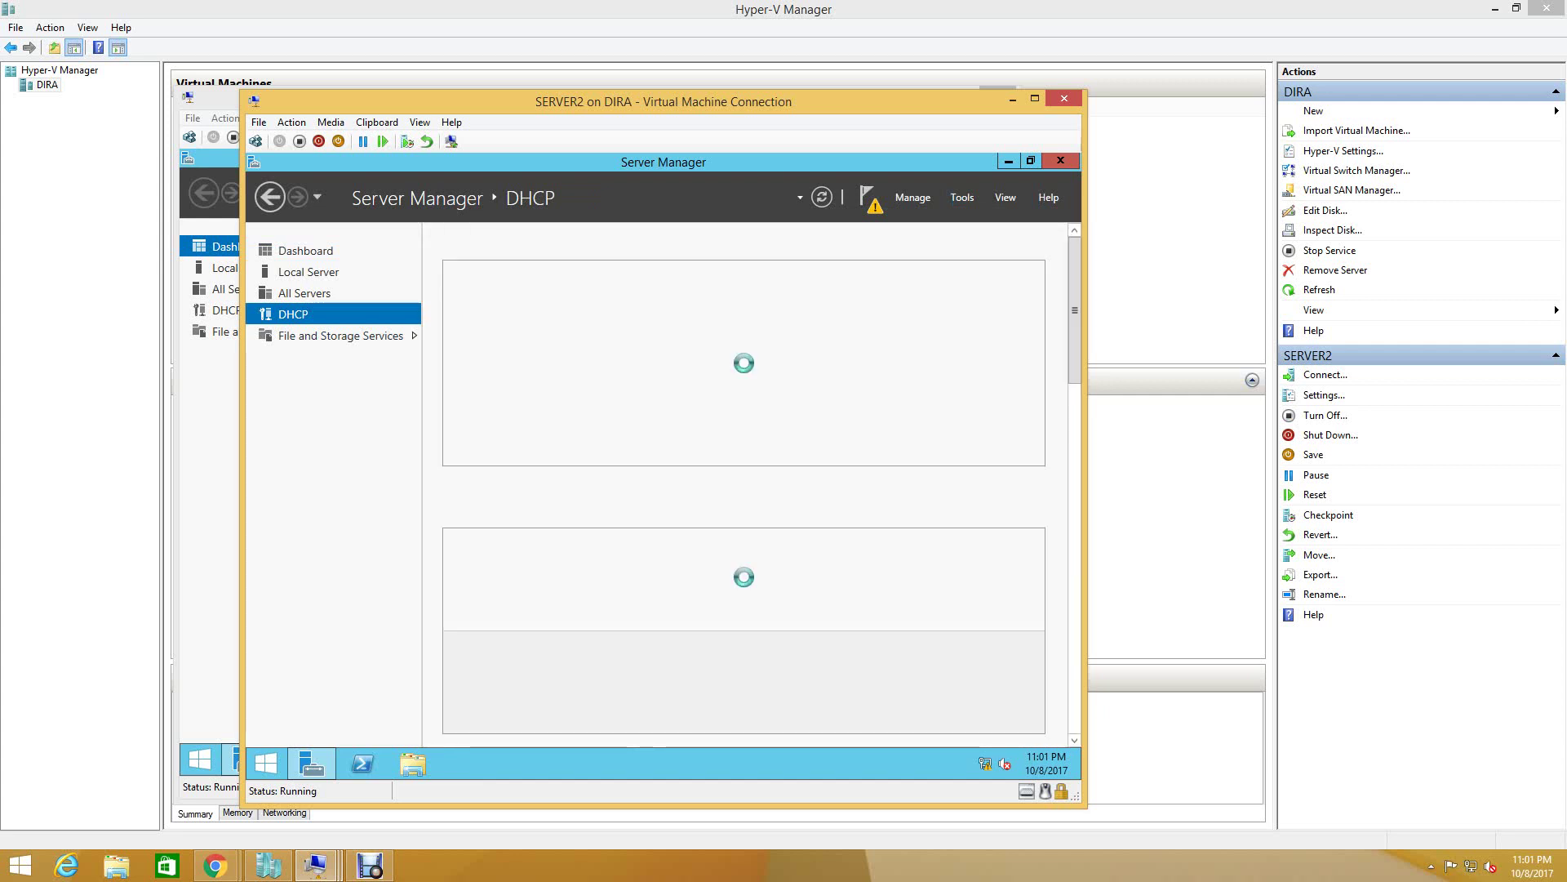
- Check SERVER1's DHCP page, then launch Failover Cluster Manager from SERVER2's Tools menu
key("alt+Tab")
left_click(227, 309)
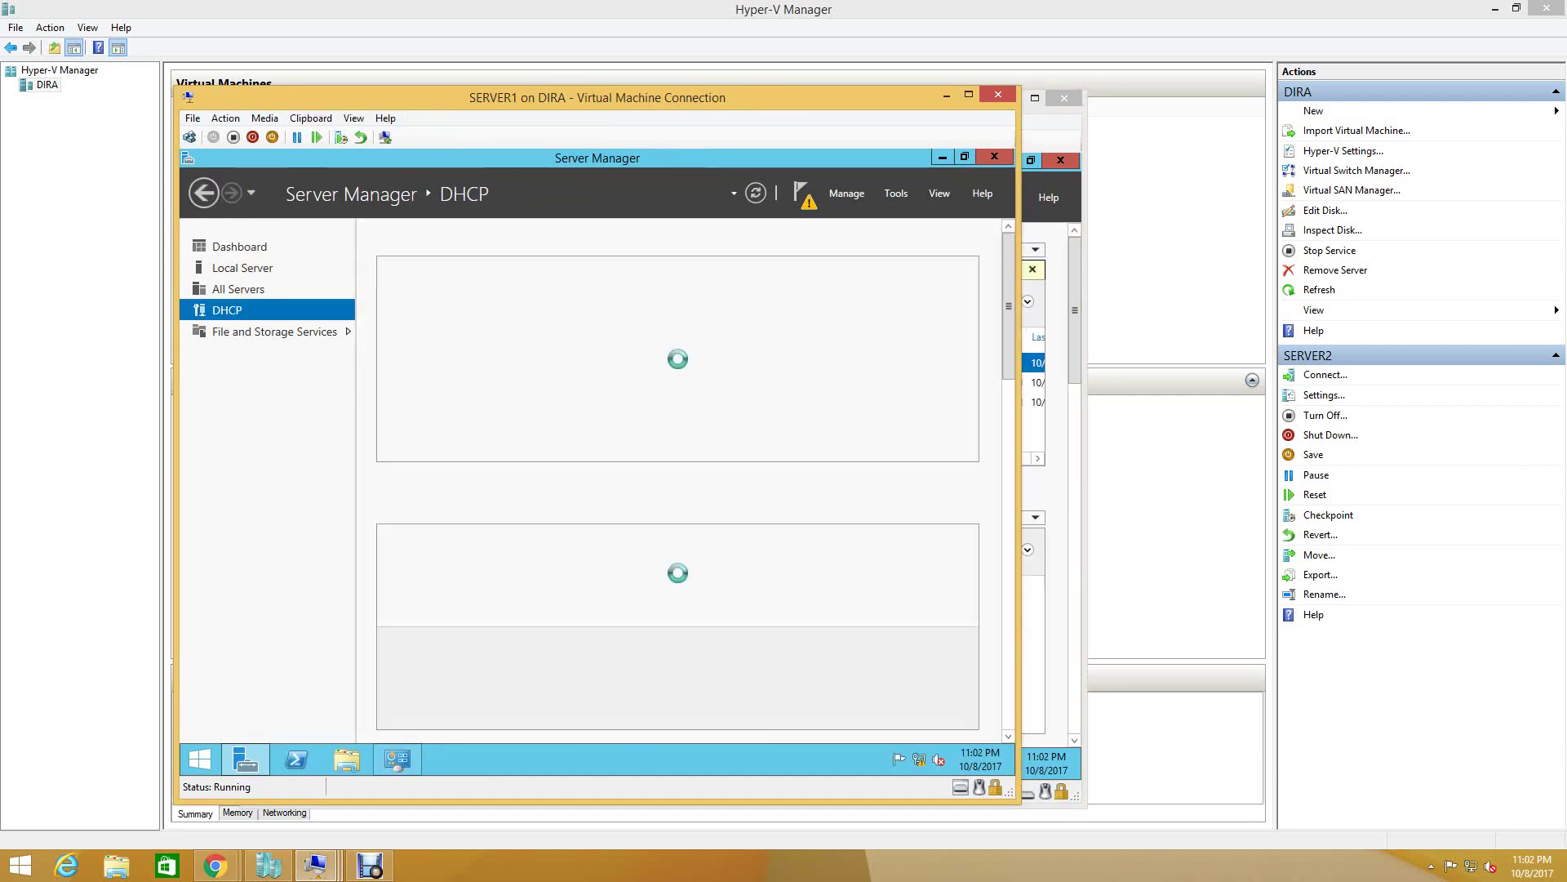
key("alt+Tab")
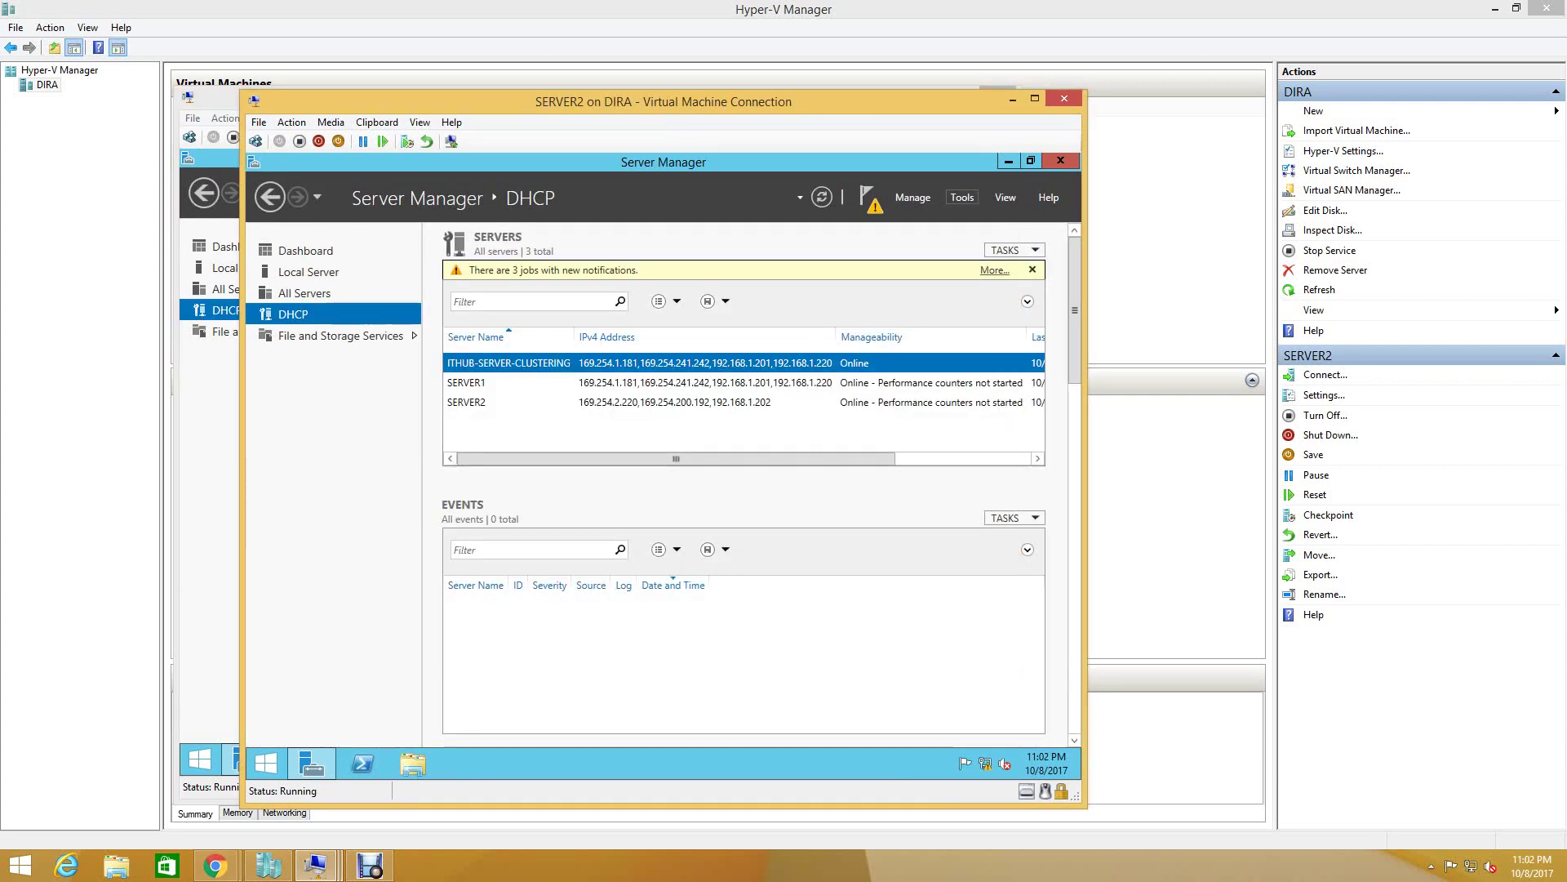
left_click(962, 197)
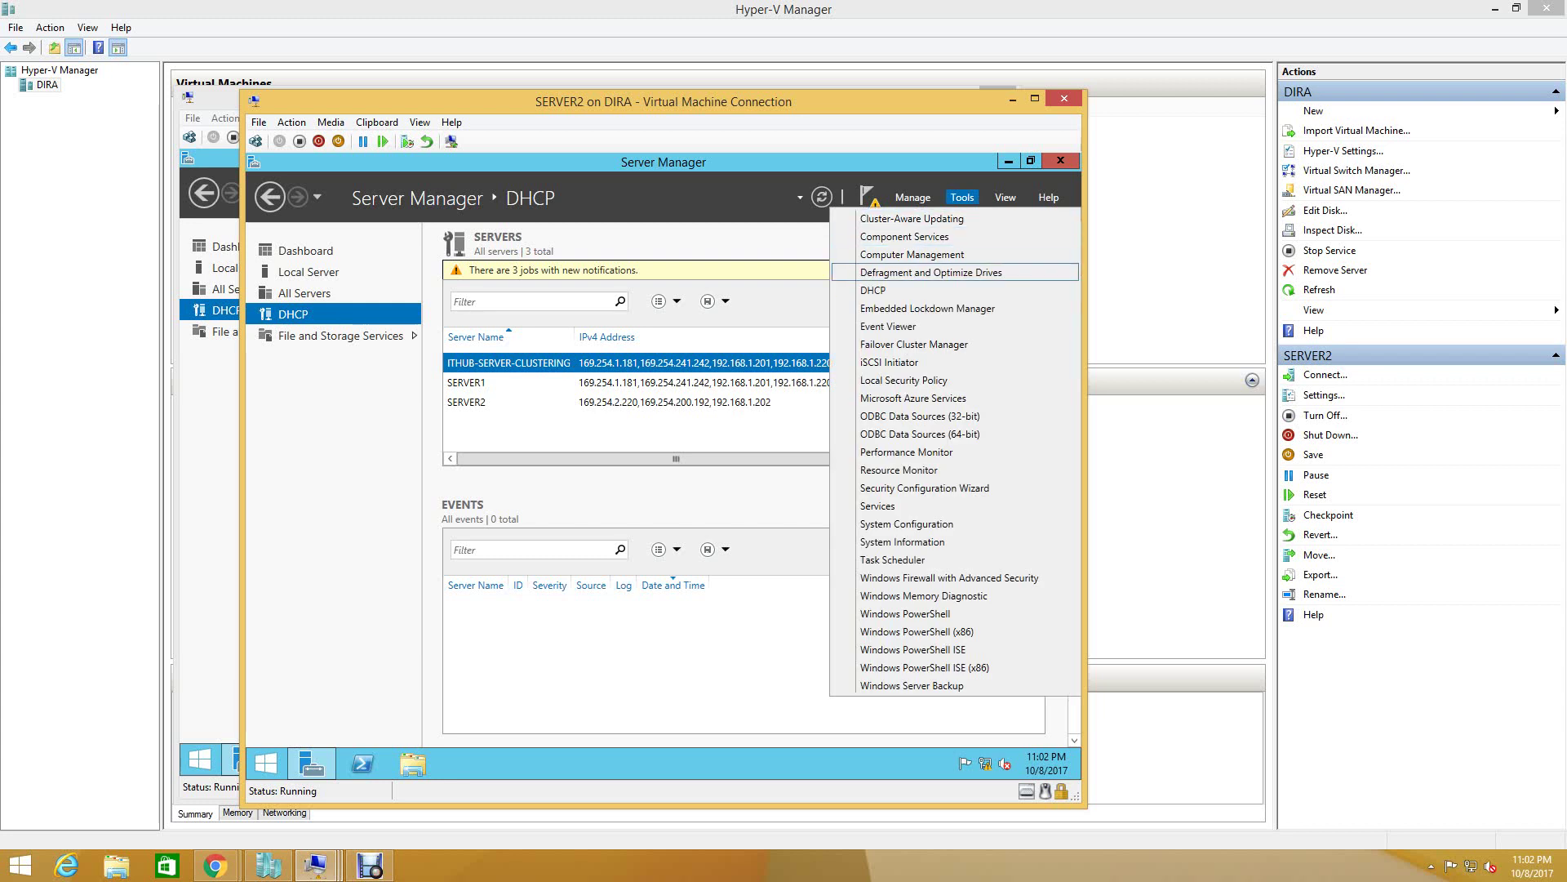
left_click(914, 343)
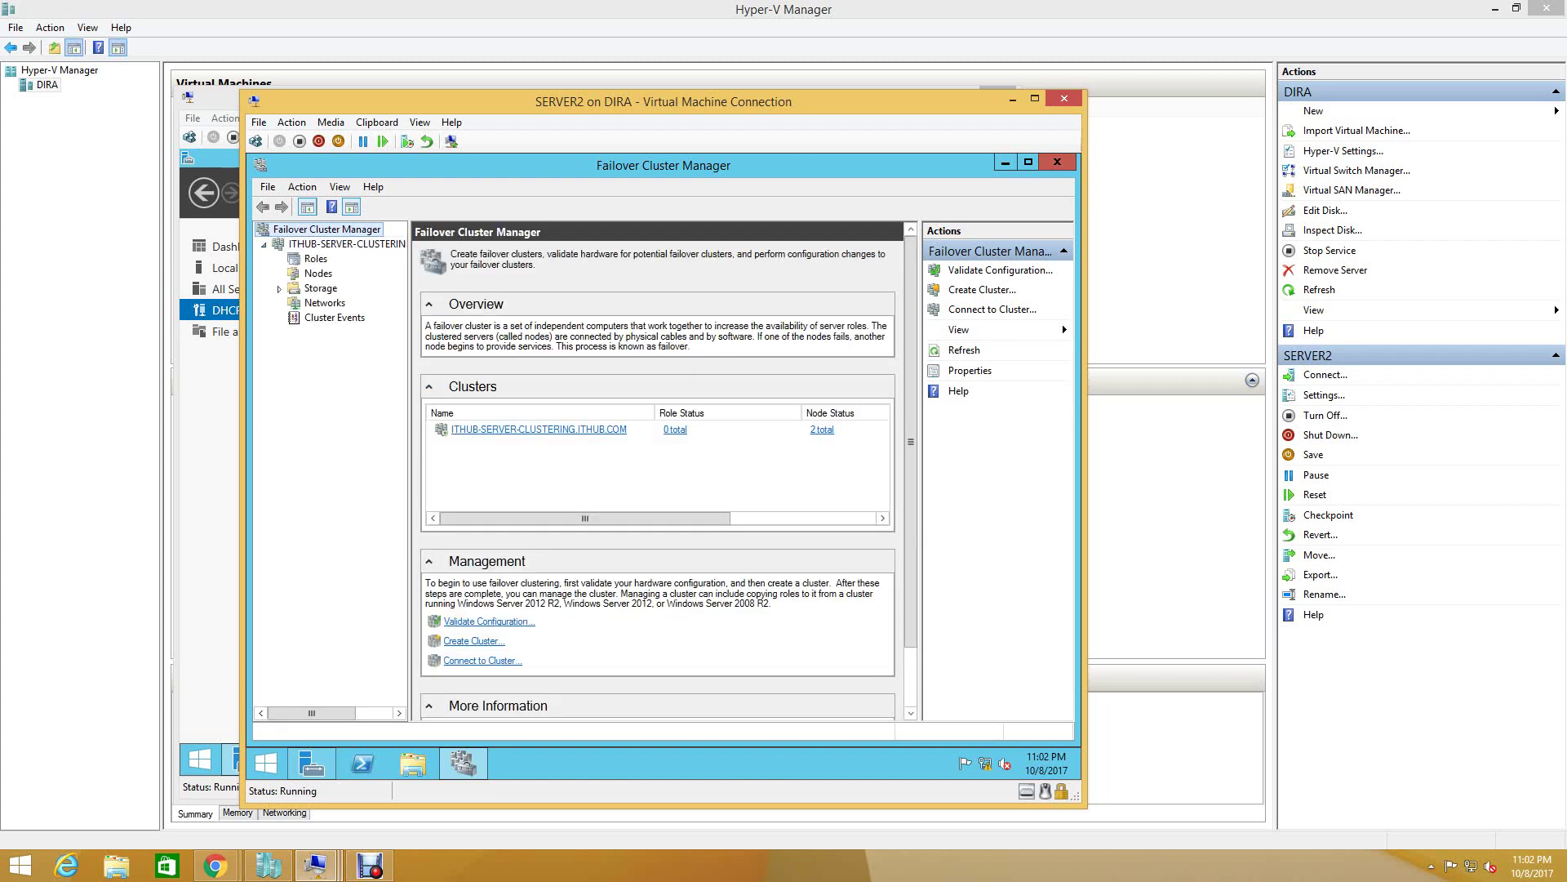
- Browse the cluster's Nodes, Roles, Storage and Networks, then bring up the Roles actions menu
left_click(318, 273)
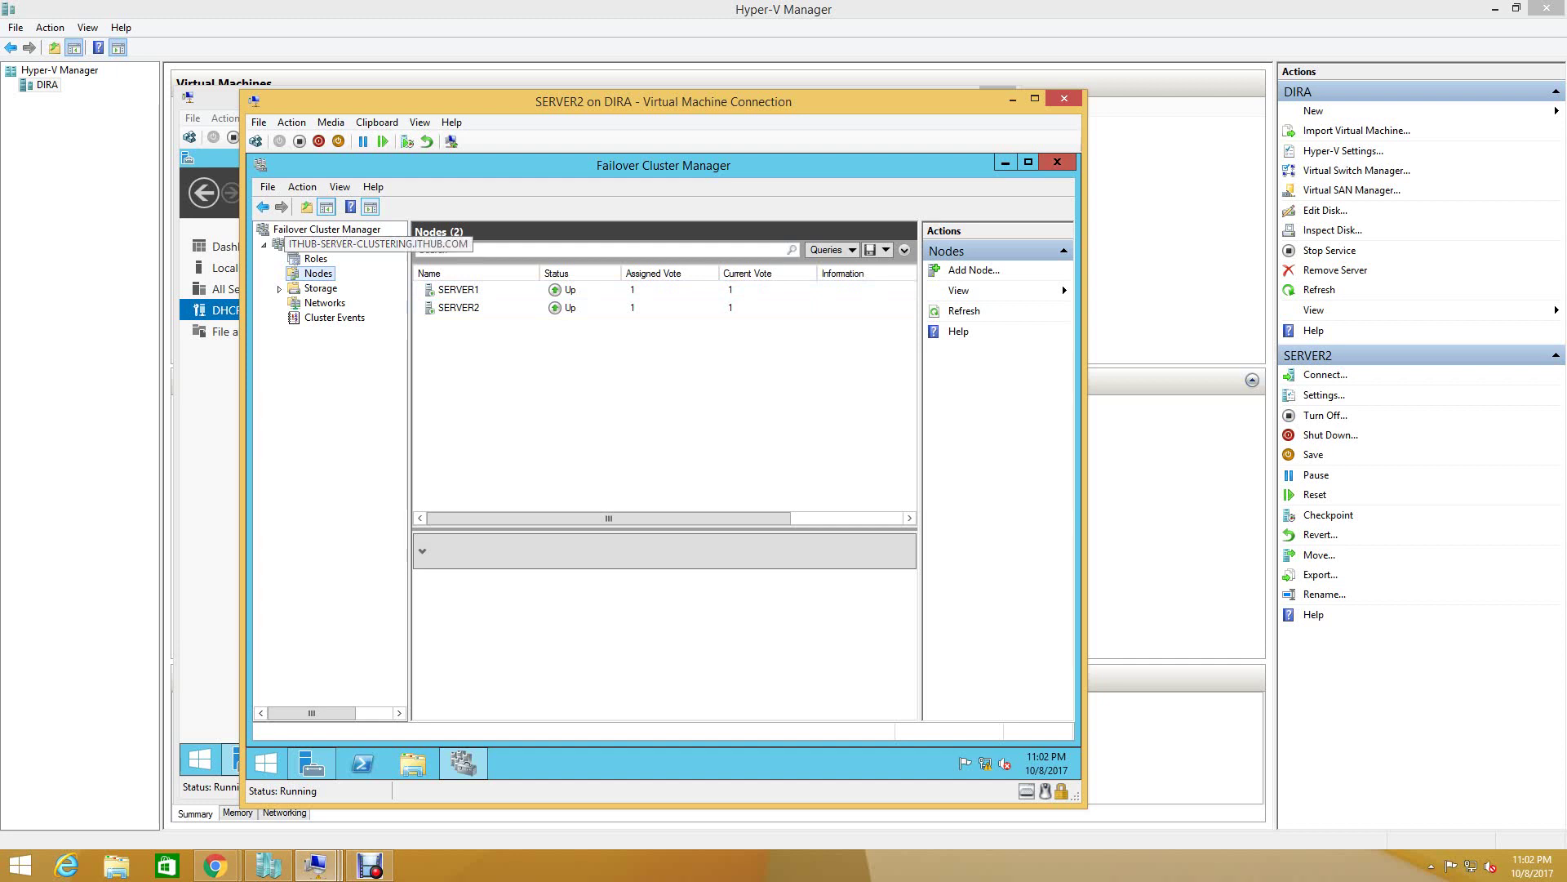
left_click(316, 258)
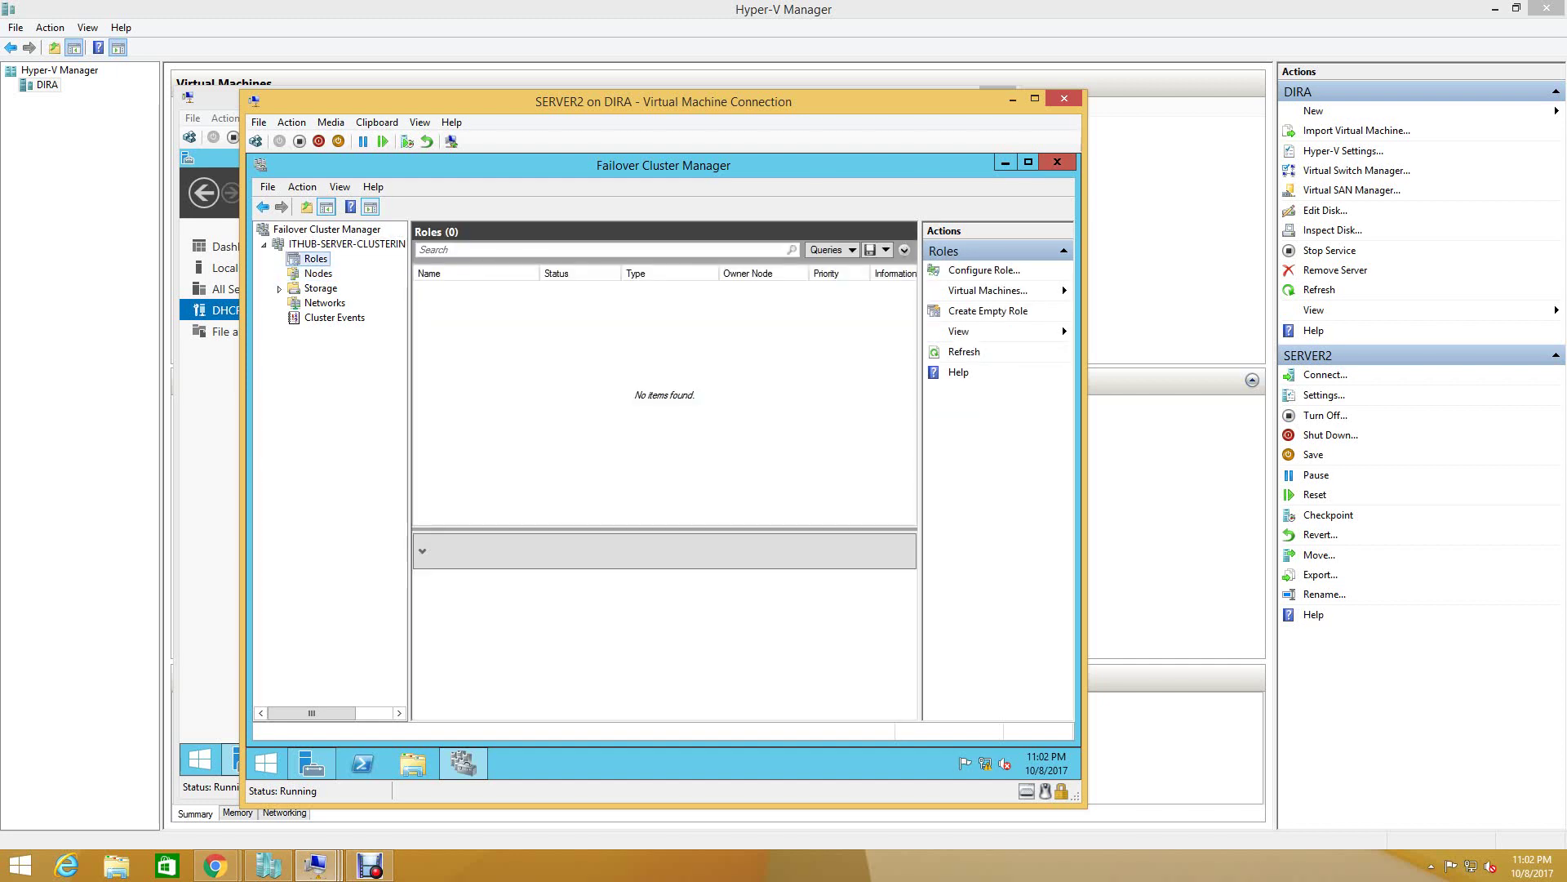
left_click(320, 288)
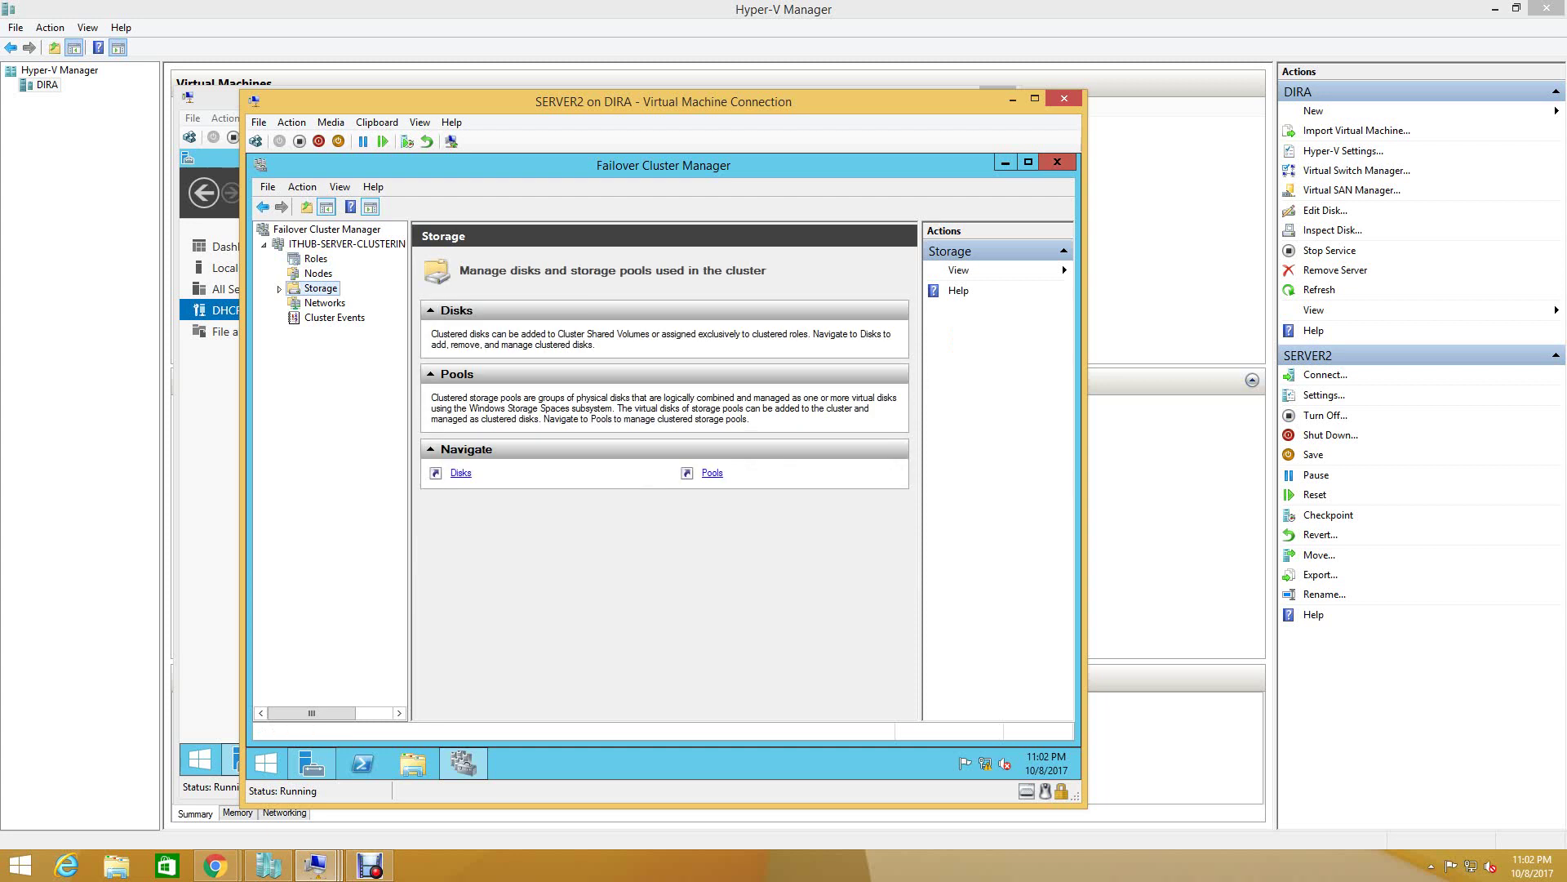
left_click(325, 303)
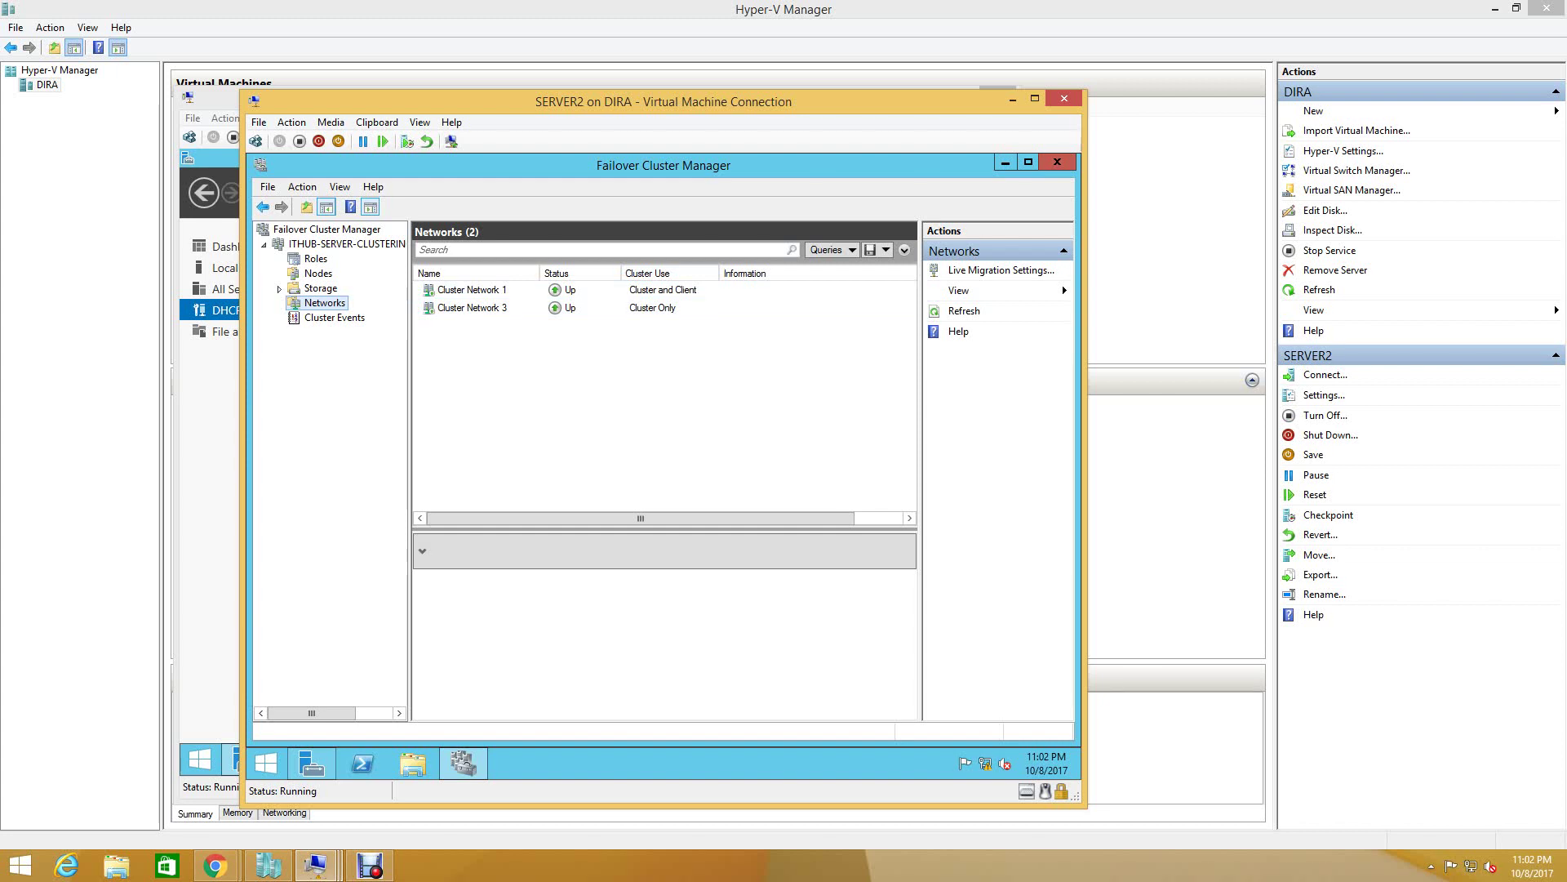
left_click(318, 273)
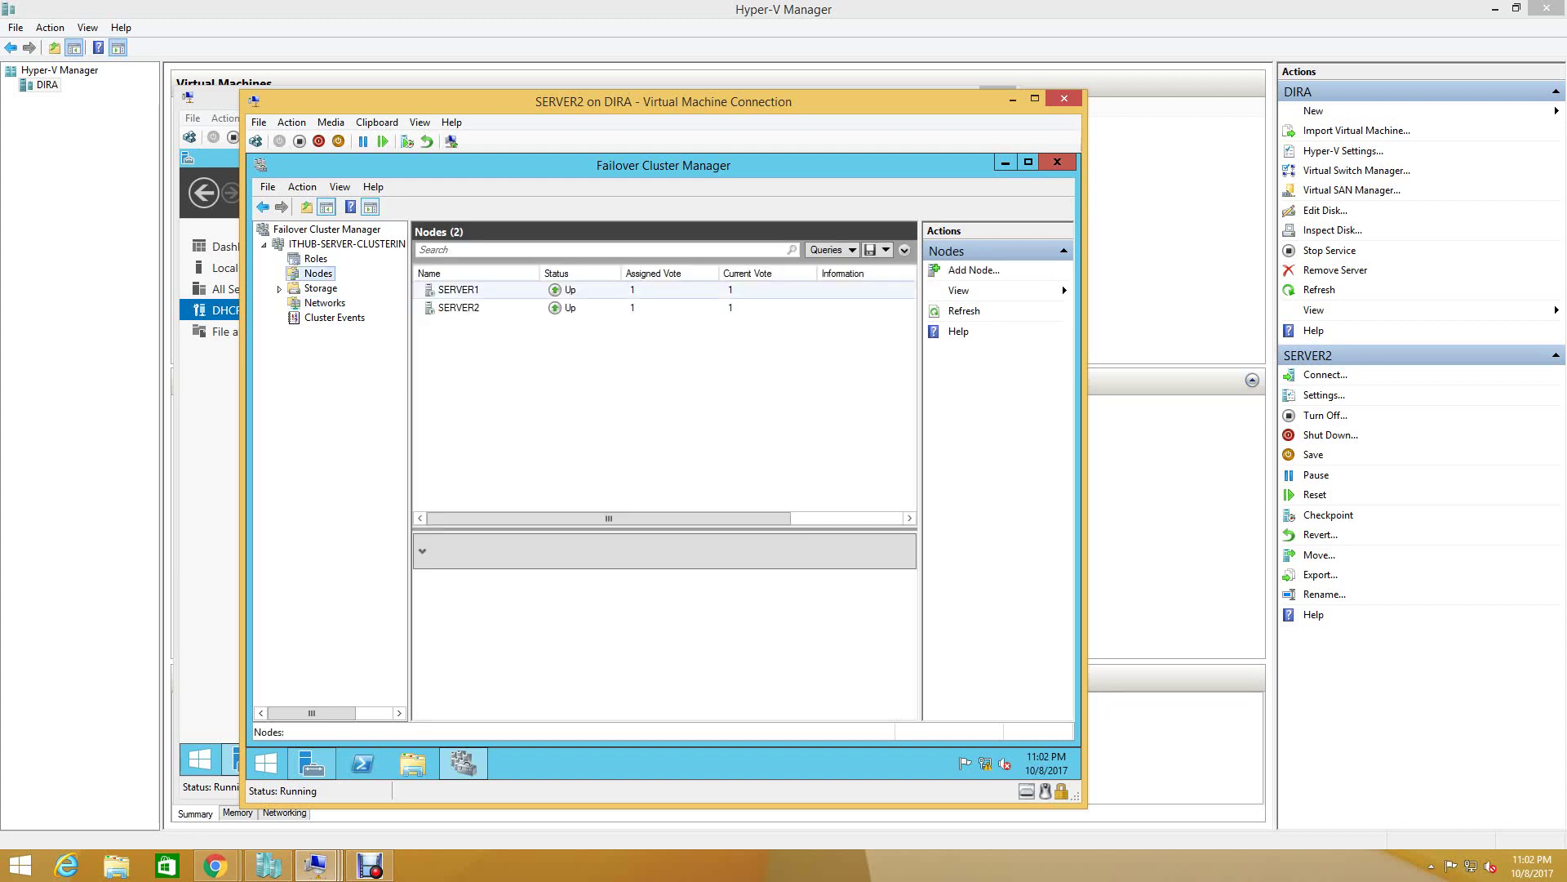
key("Up")
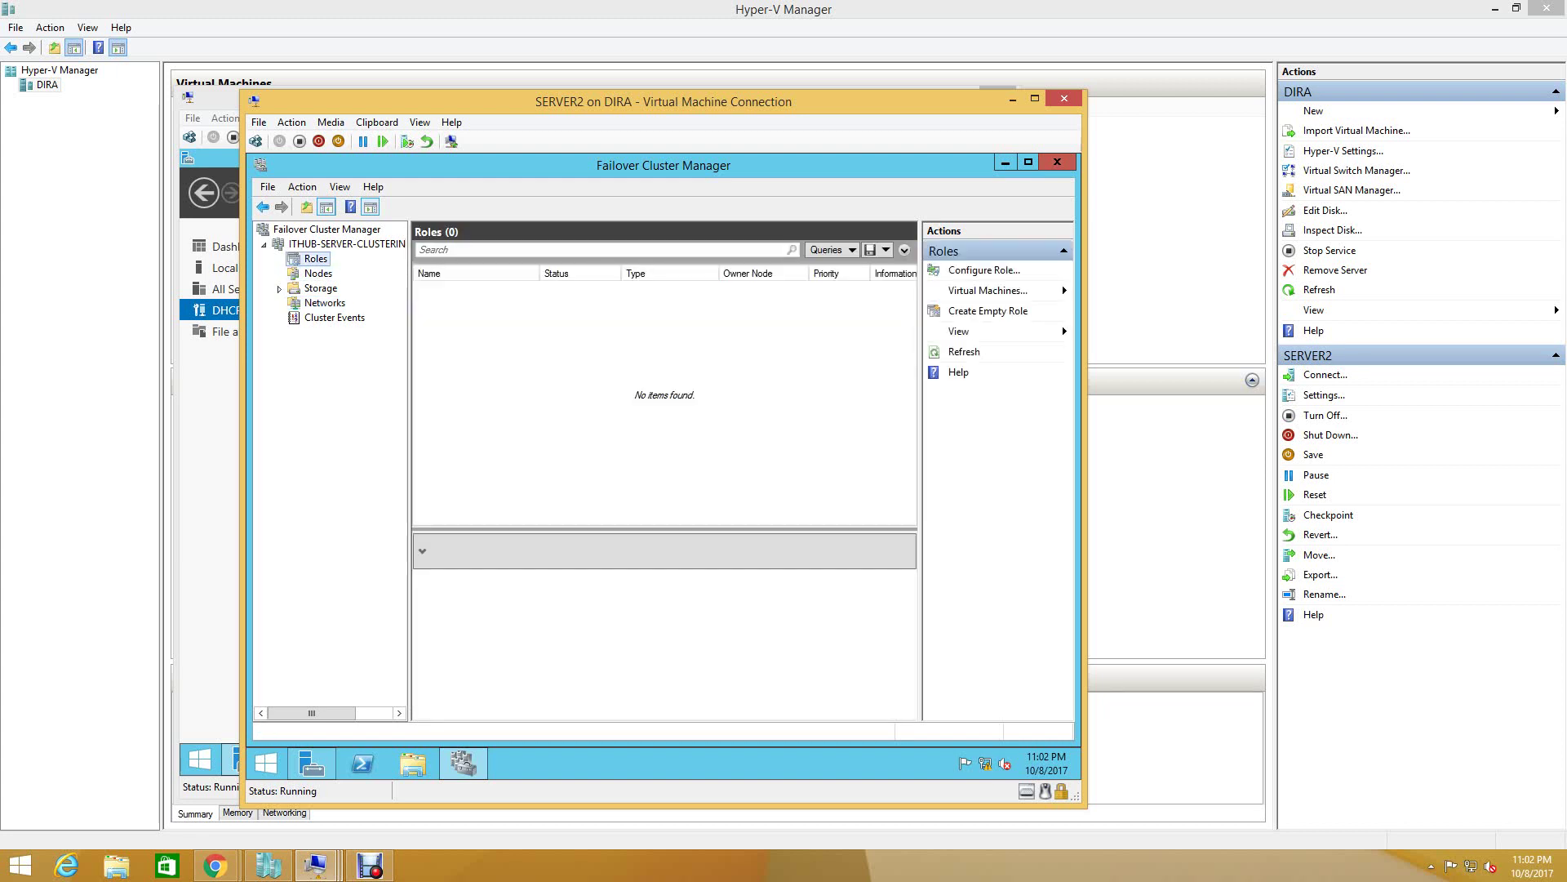
key("shift+F10")
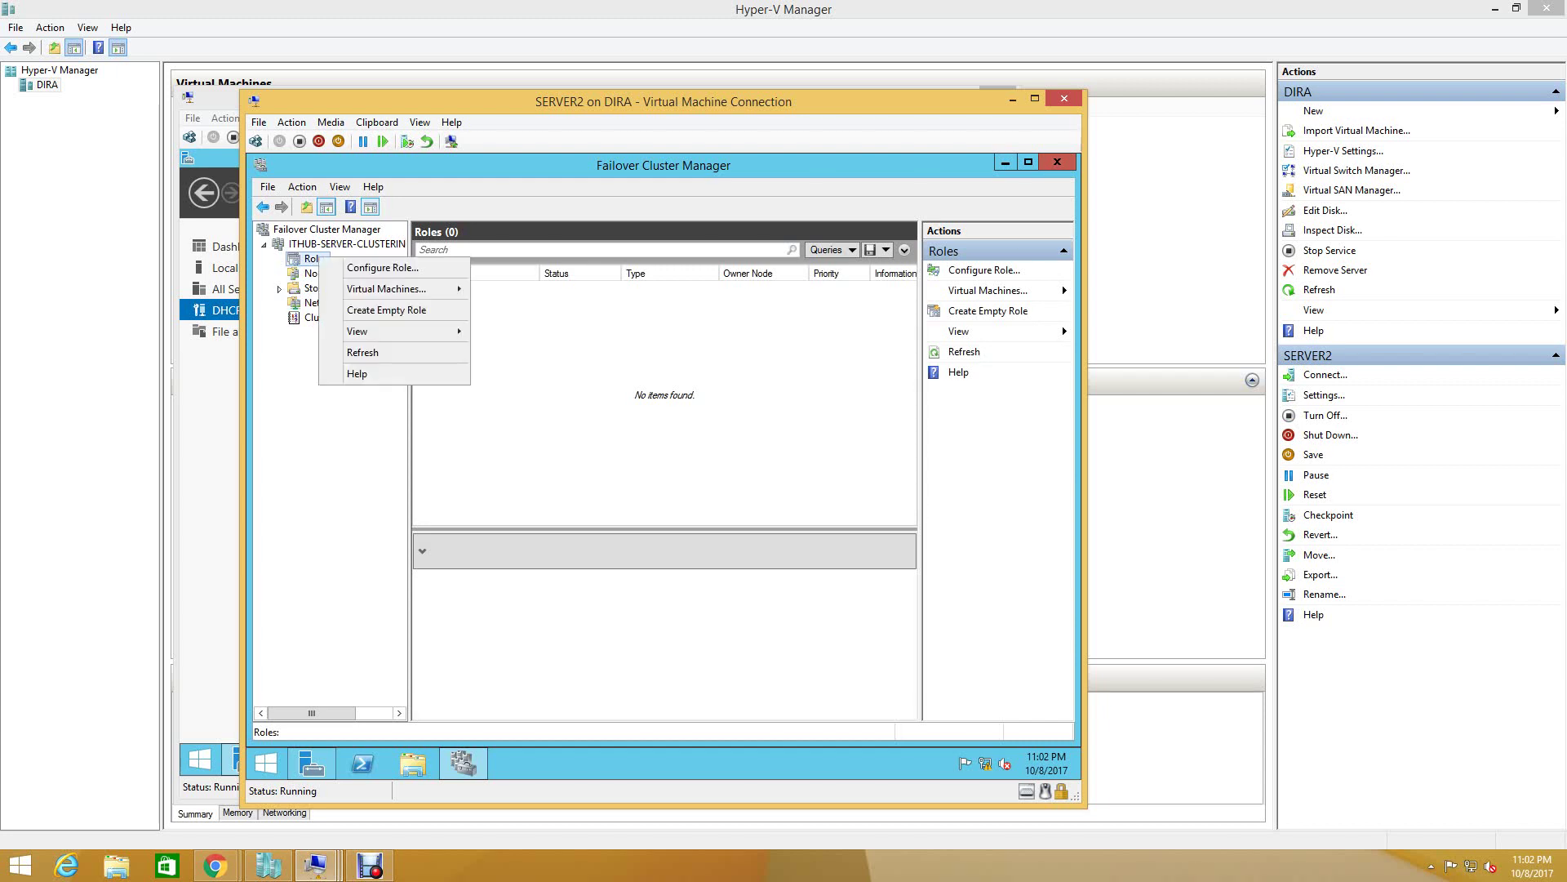
- Start the Configure Role wizard and choose DHCP Server as the clustered role
key("Down")
key("Return")
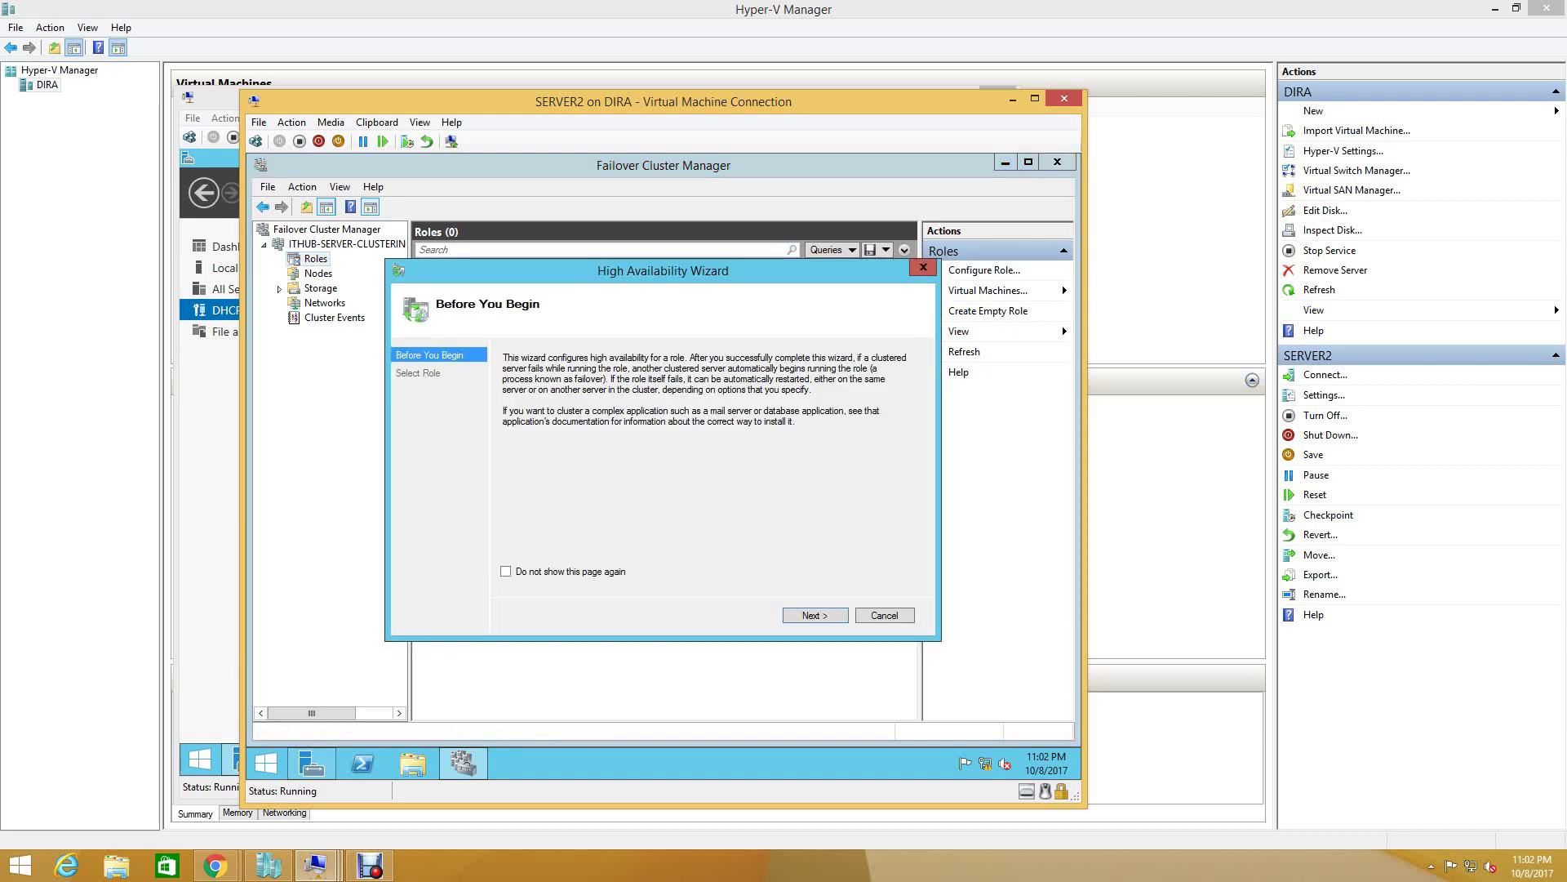
key("Return")
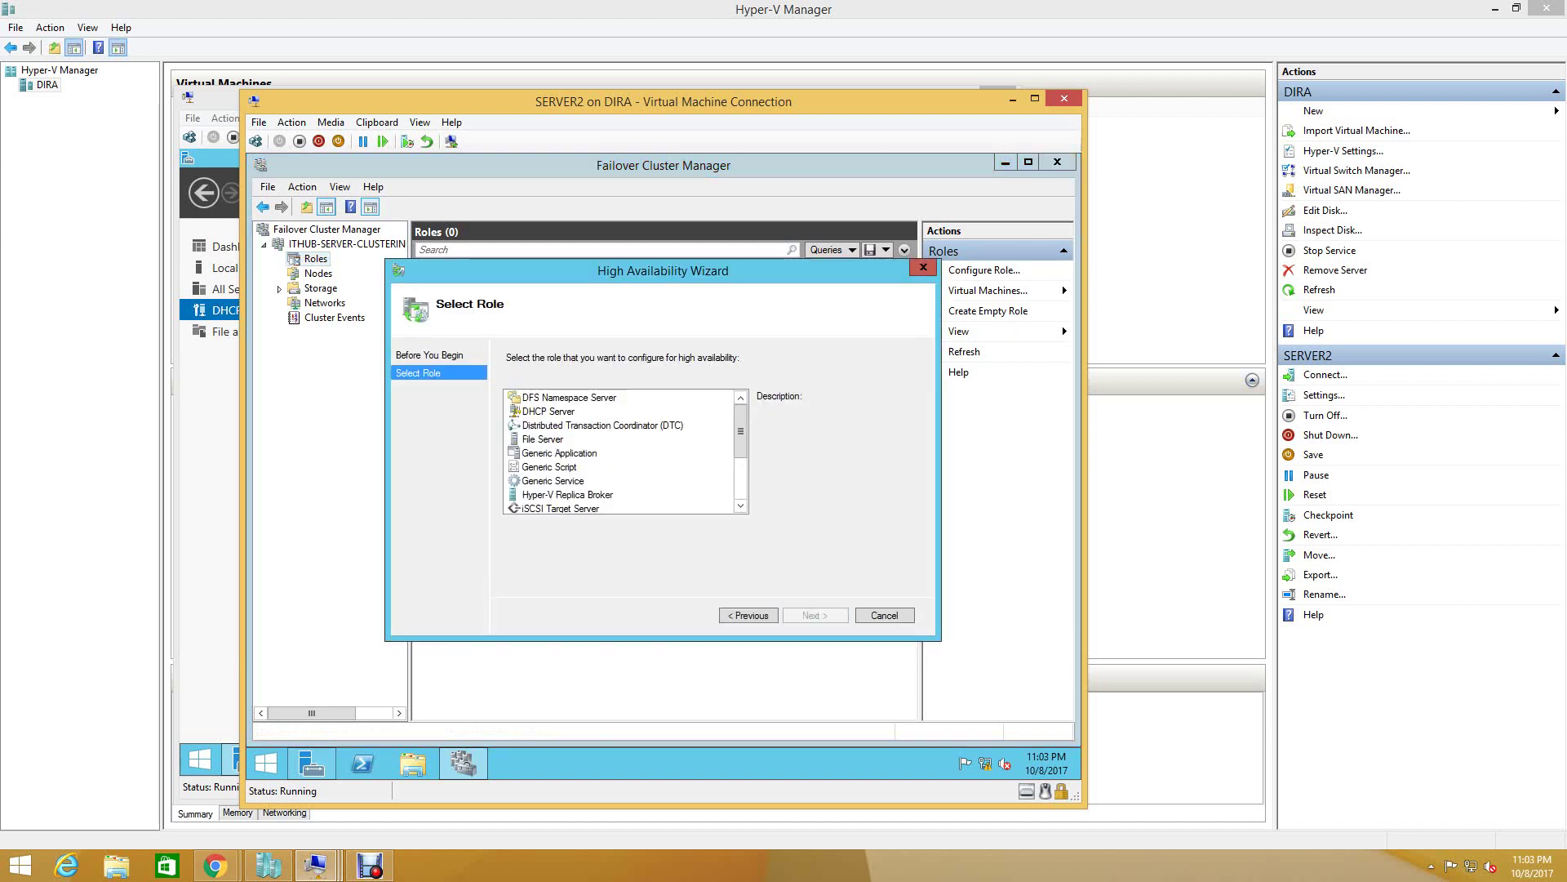
left_click(549, 410)
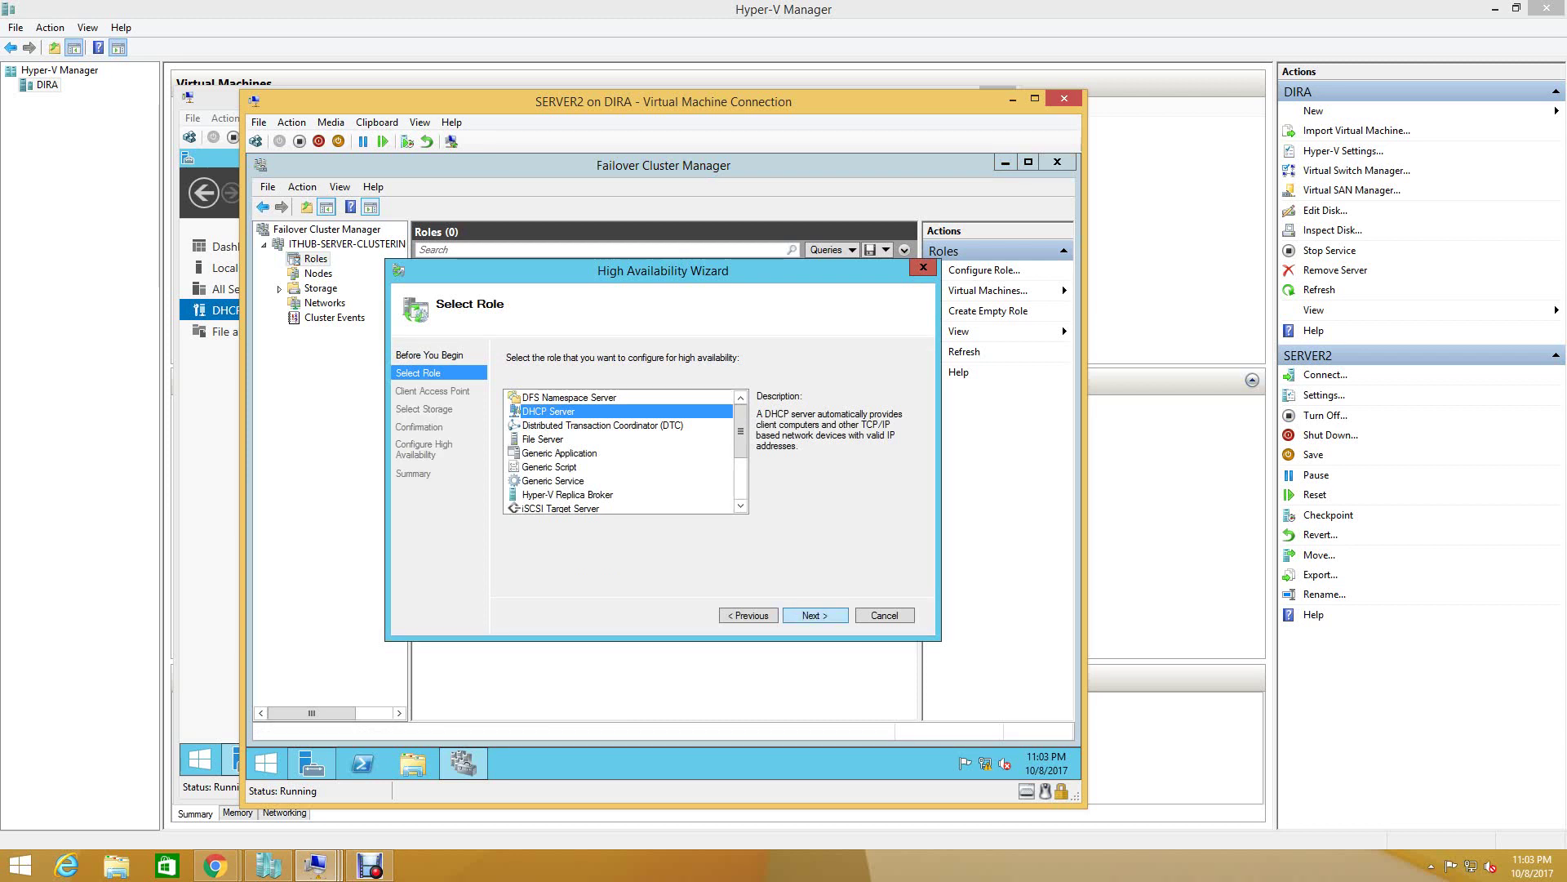
key("Return")
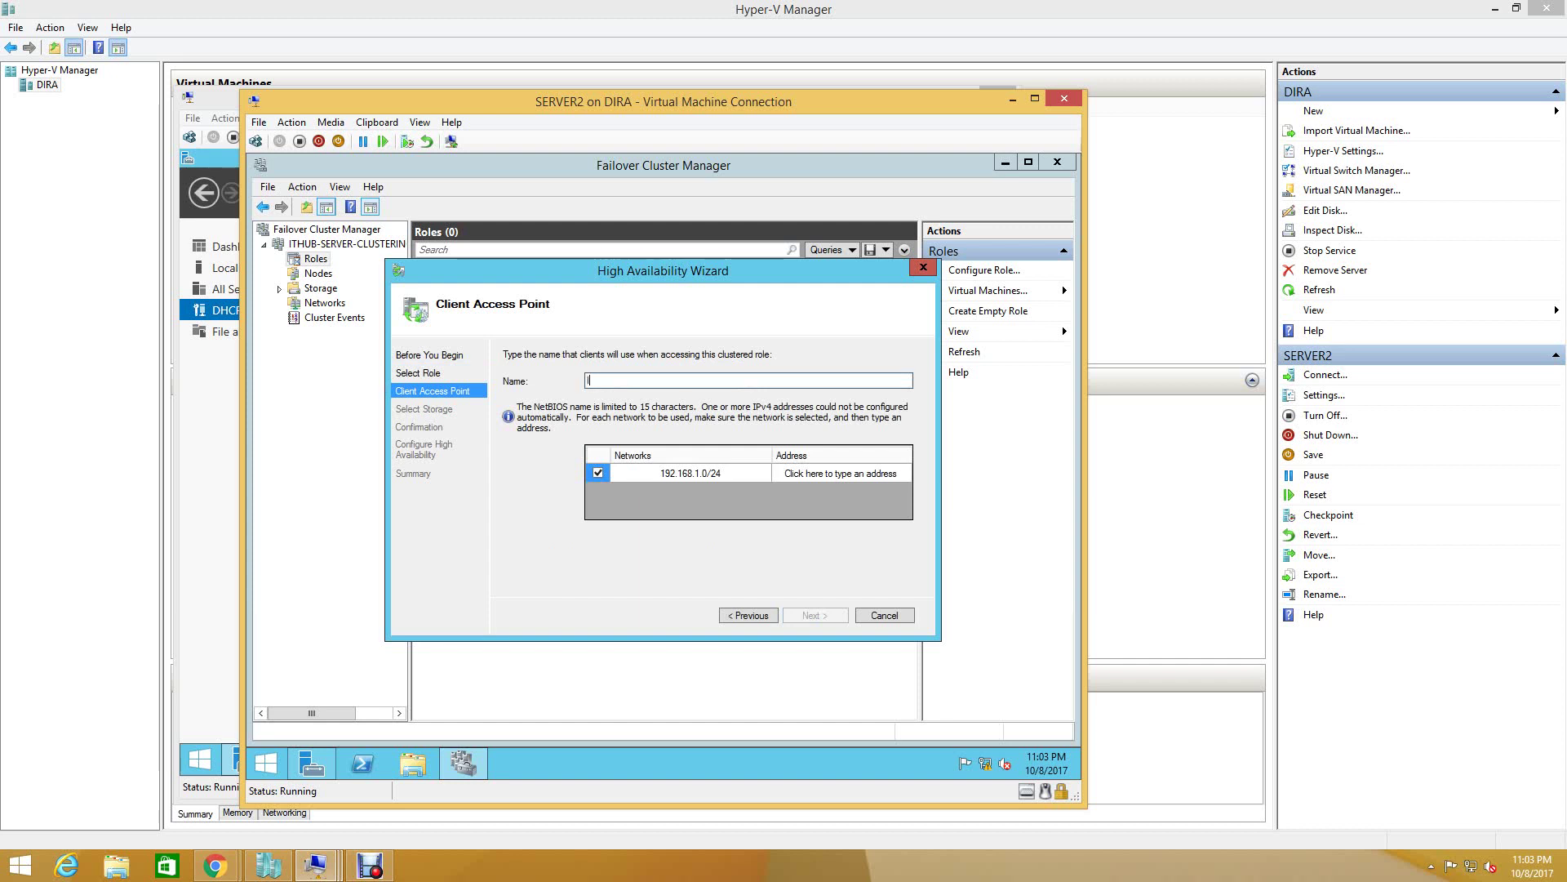
- Name the client access point ITHUB-DHCP-CLUSTER with address 192.168.1.221 and continue
type("ITHUB-DHCP-")
type("CLUSTER")
left_click(841, 472)
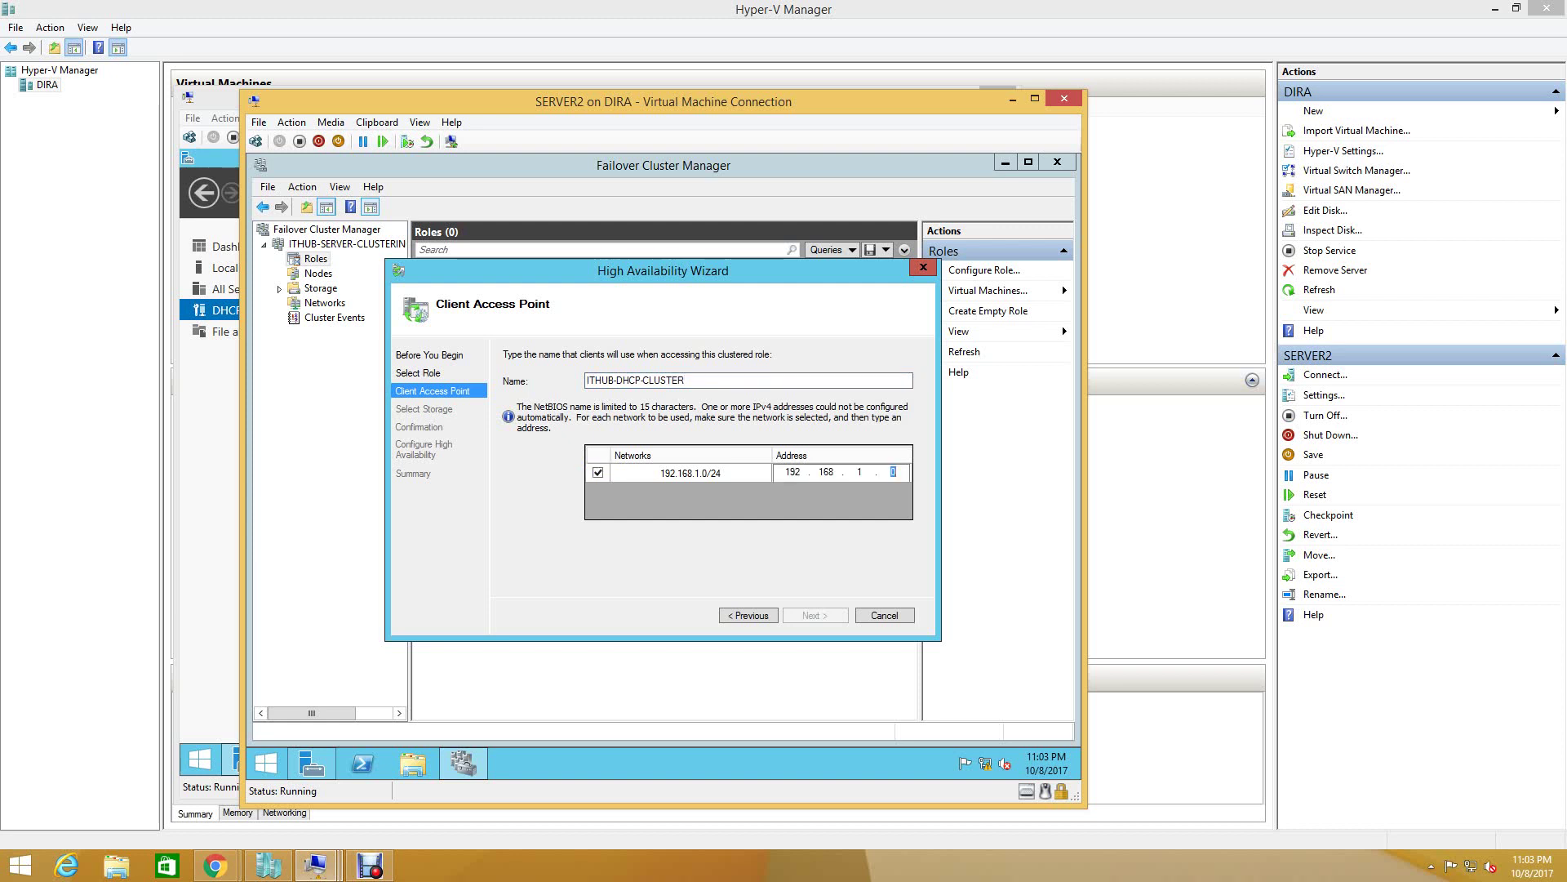
type("221")
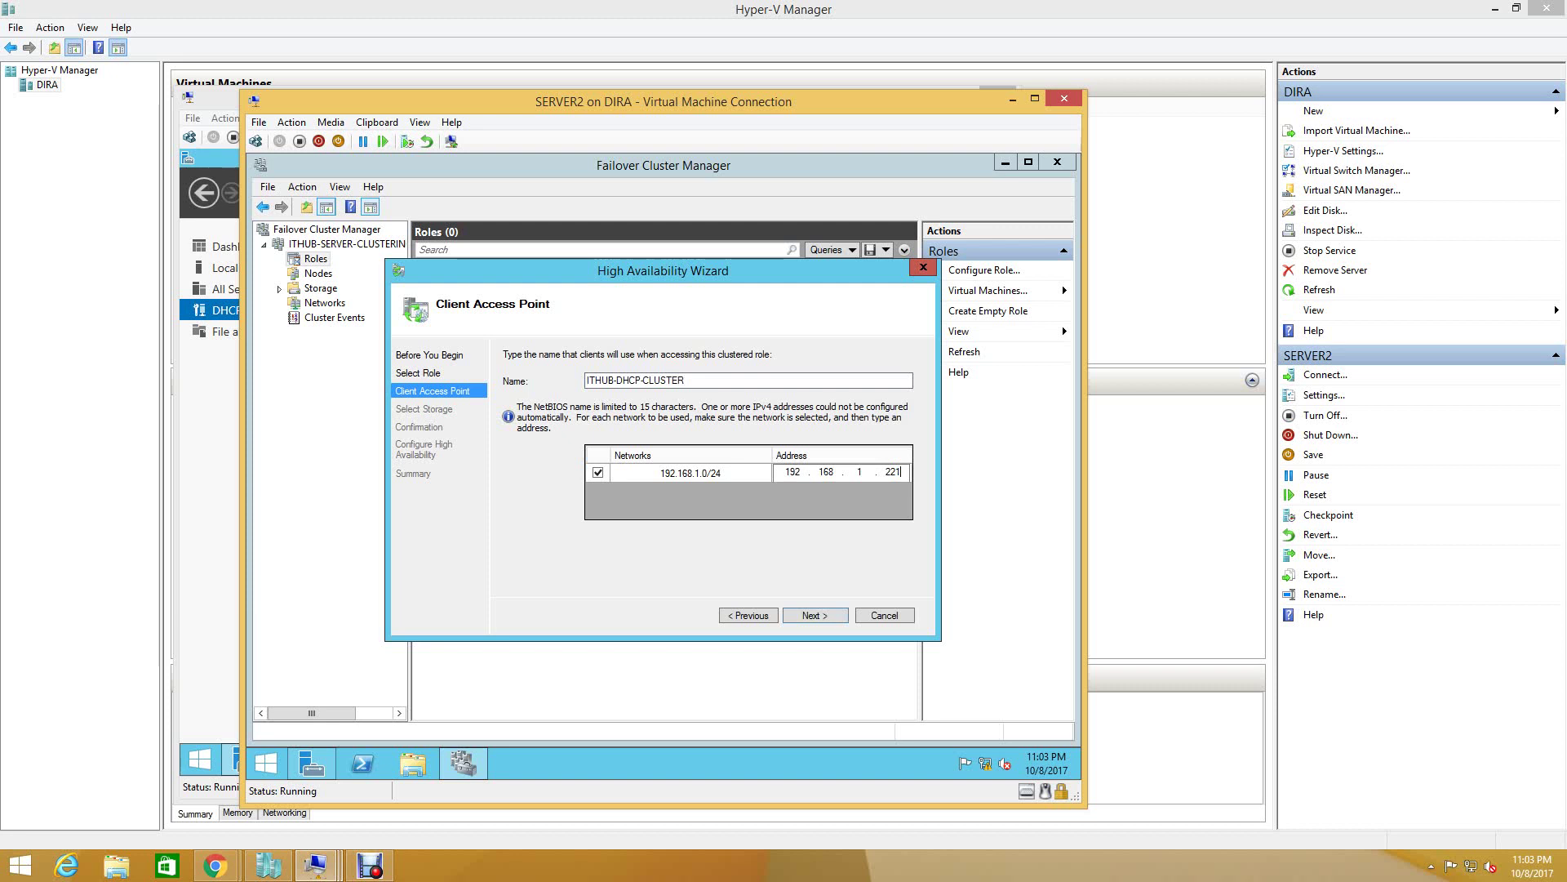
key("Return")
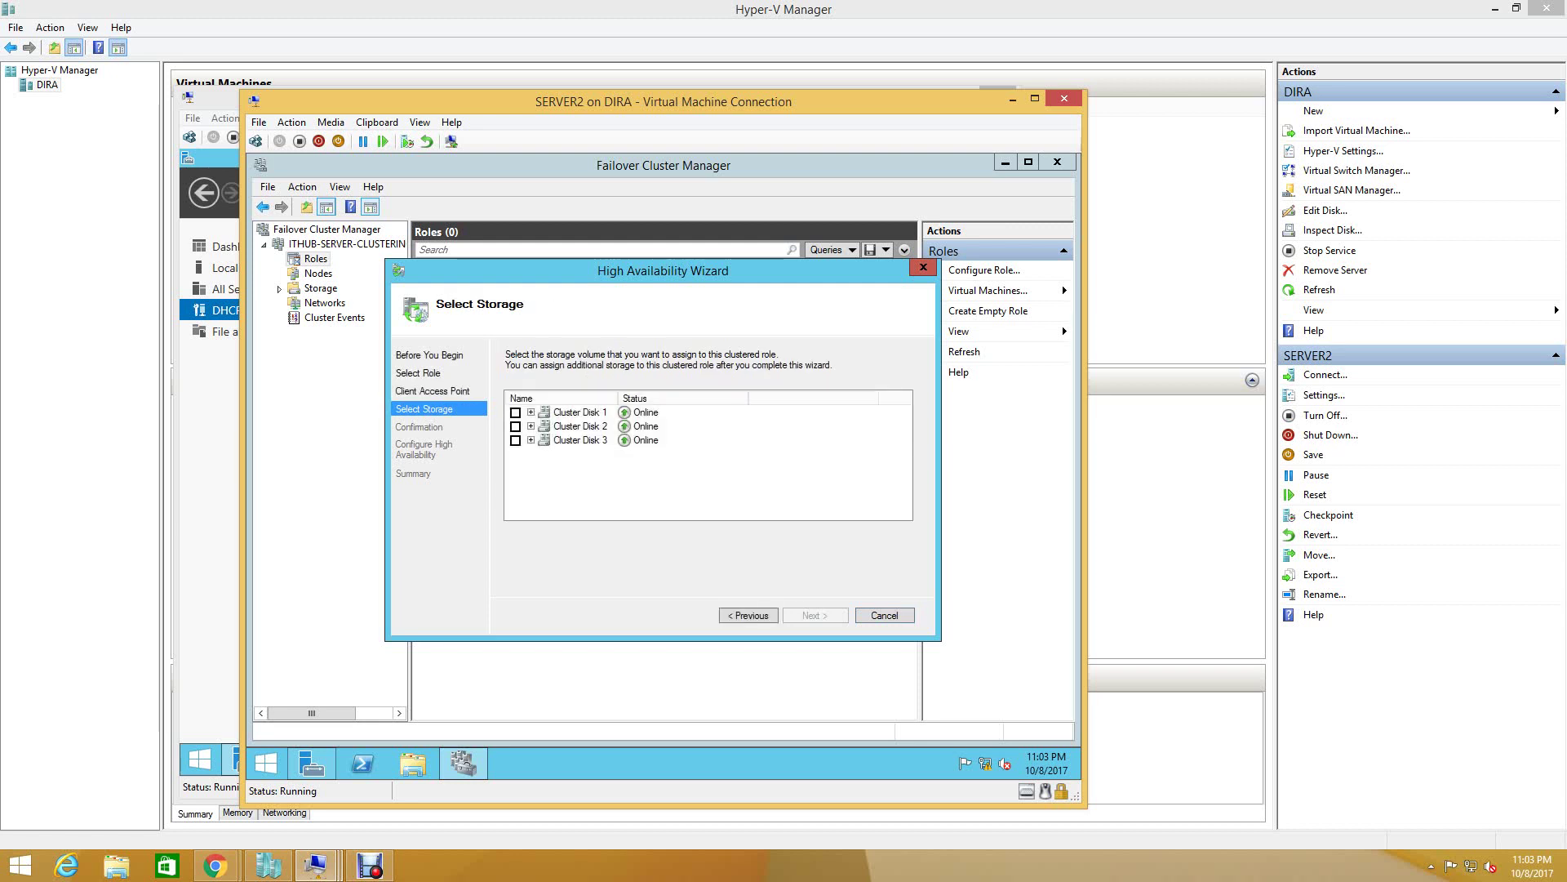
- Assign Cluster Disk 1 to the DHCP role and finish the High Availability Wizard
left_click(515, 412)
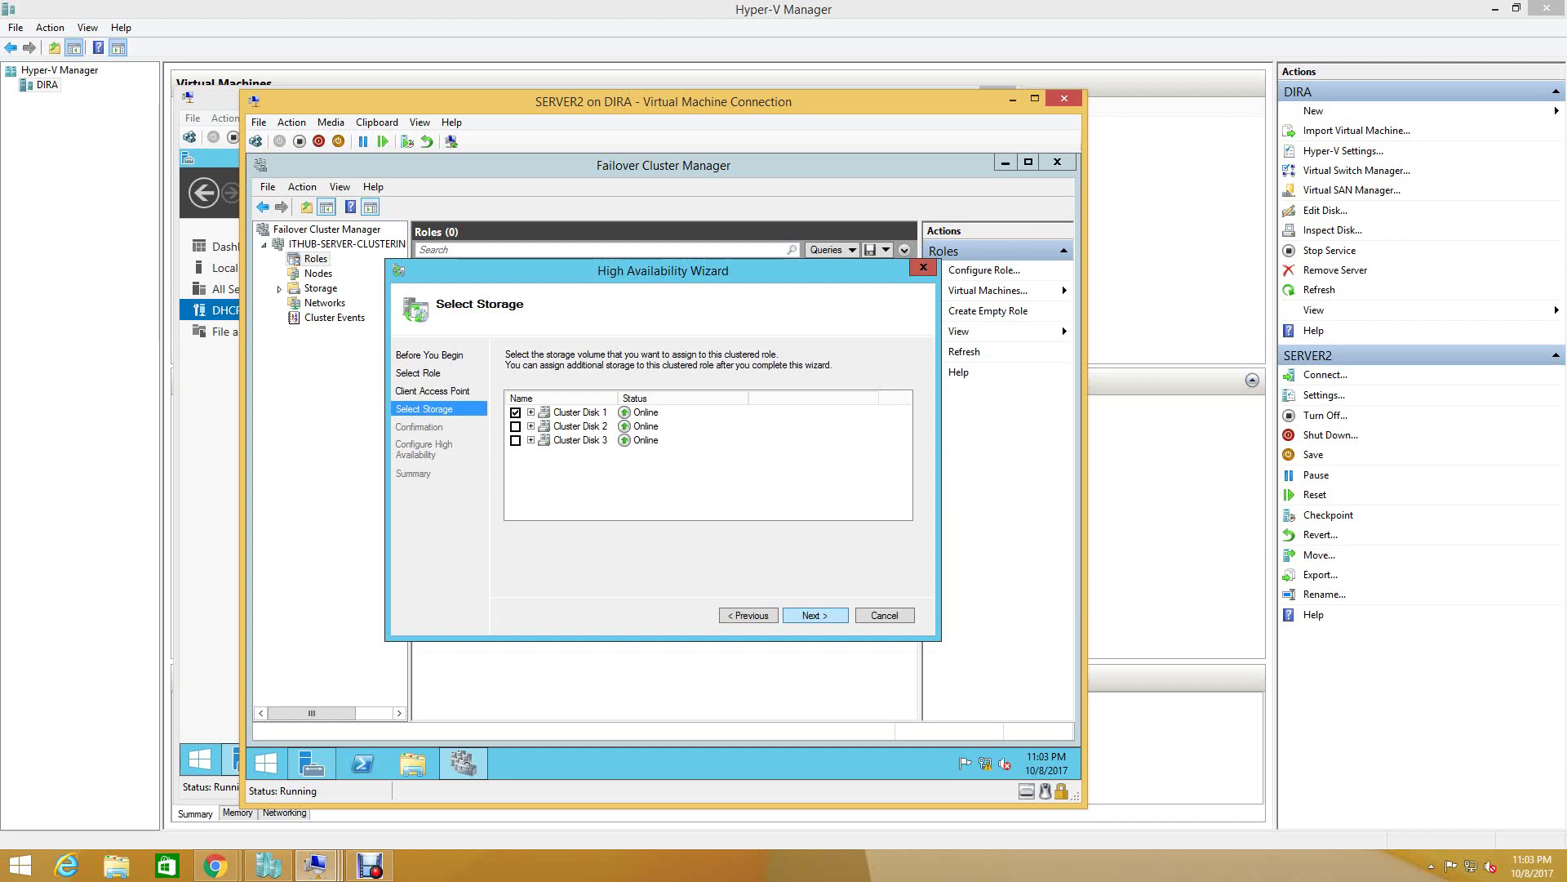
key("Return")
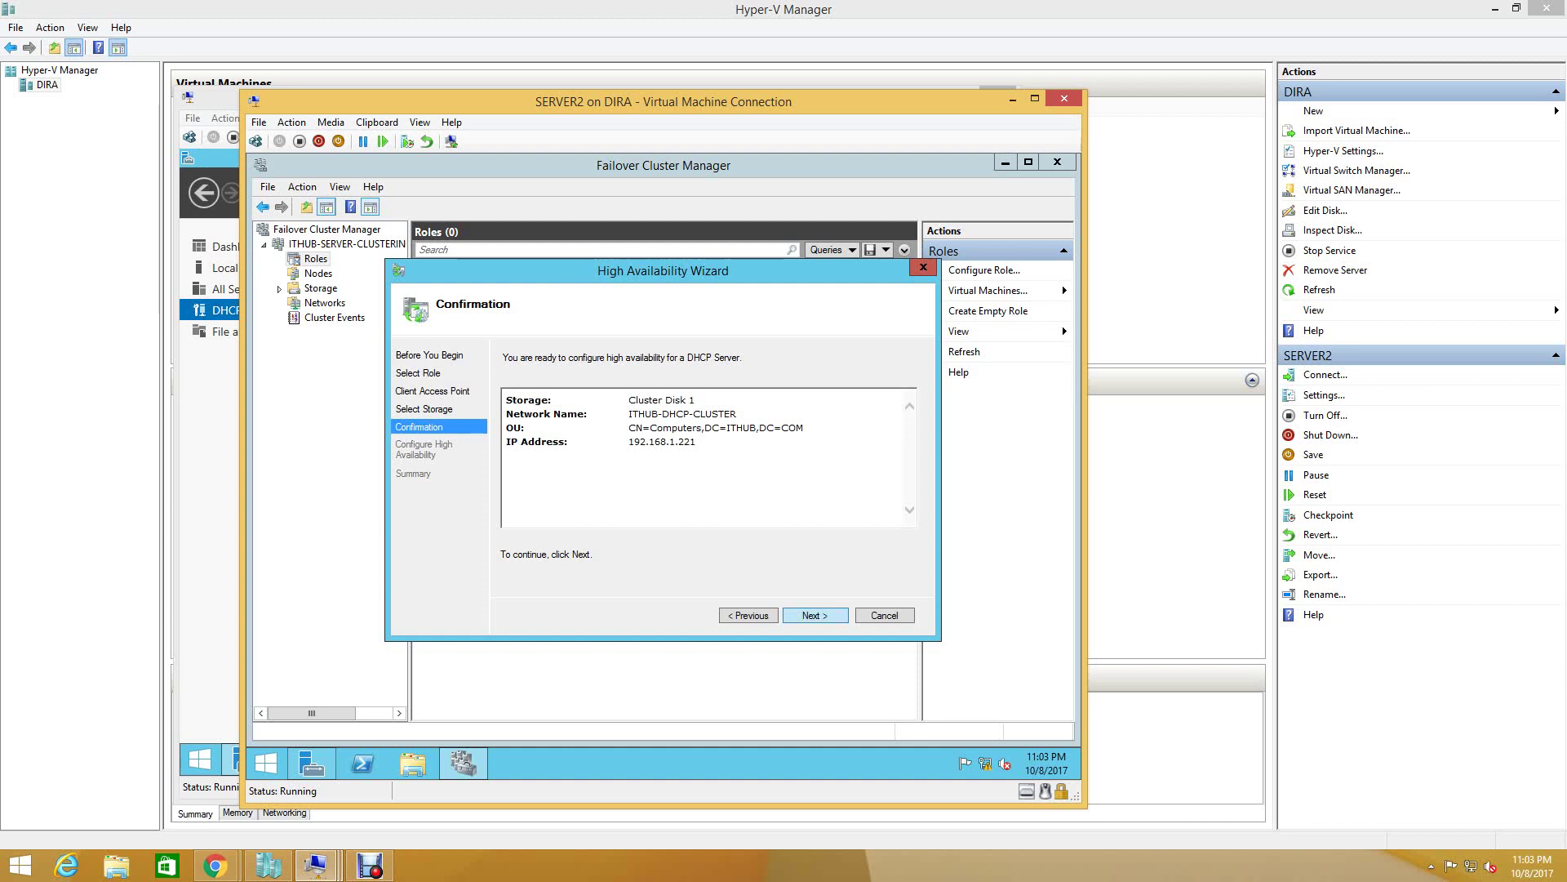
key("Return")
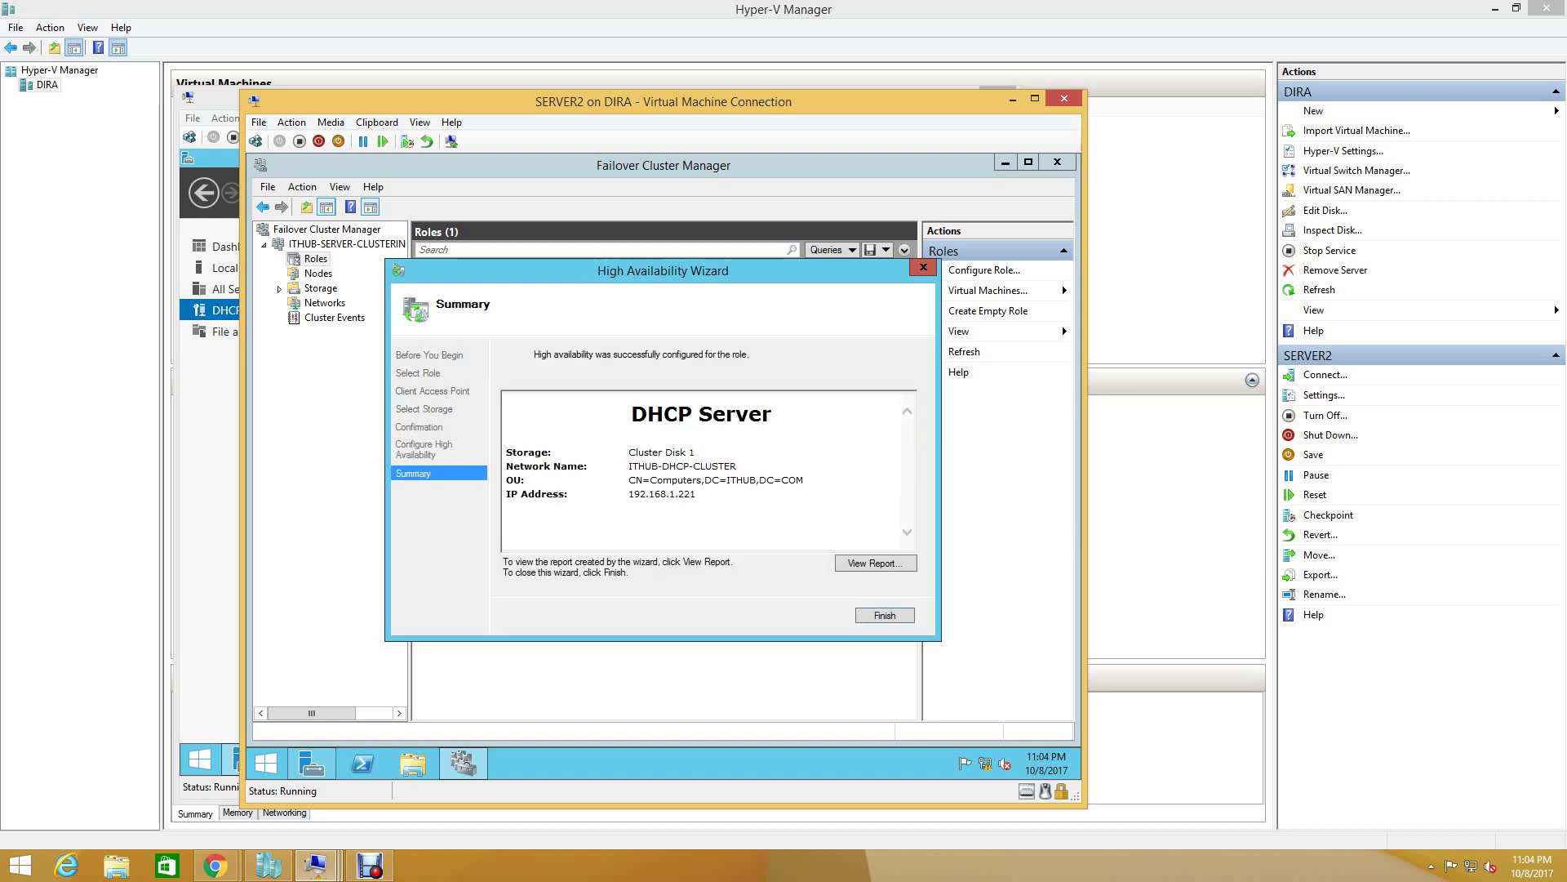
key("Return")
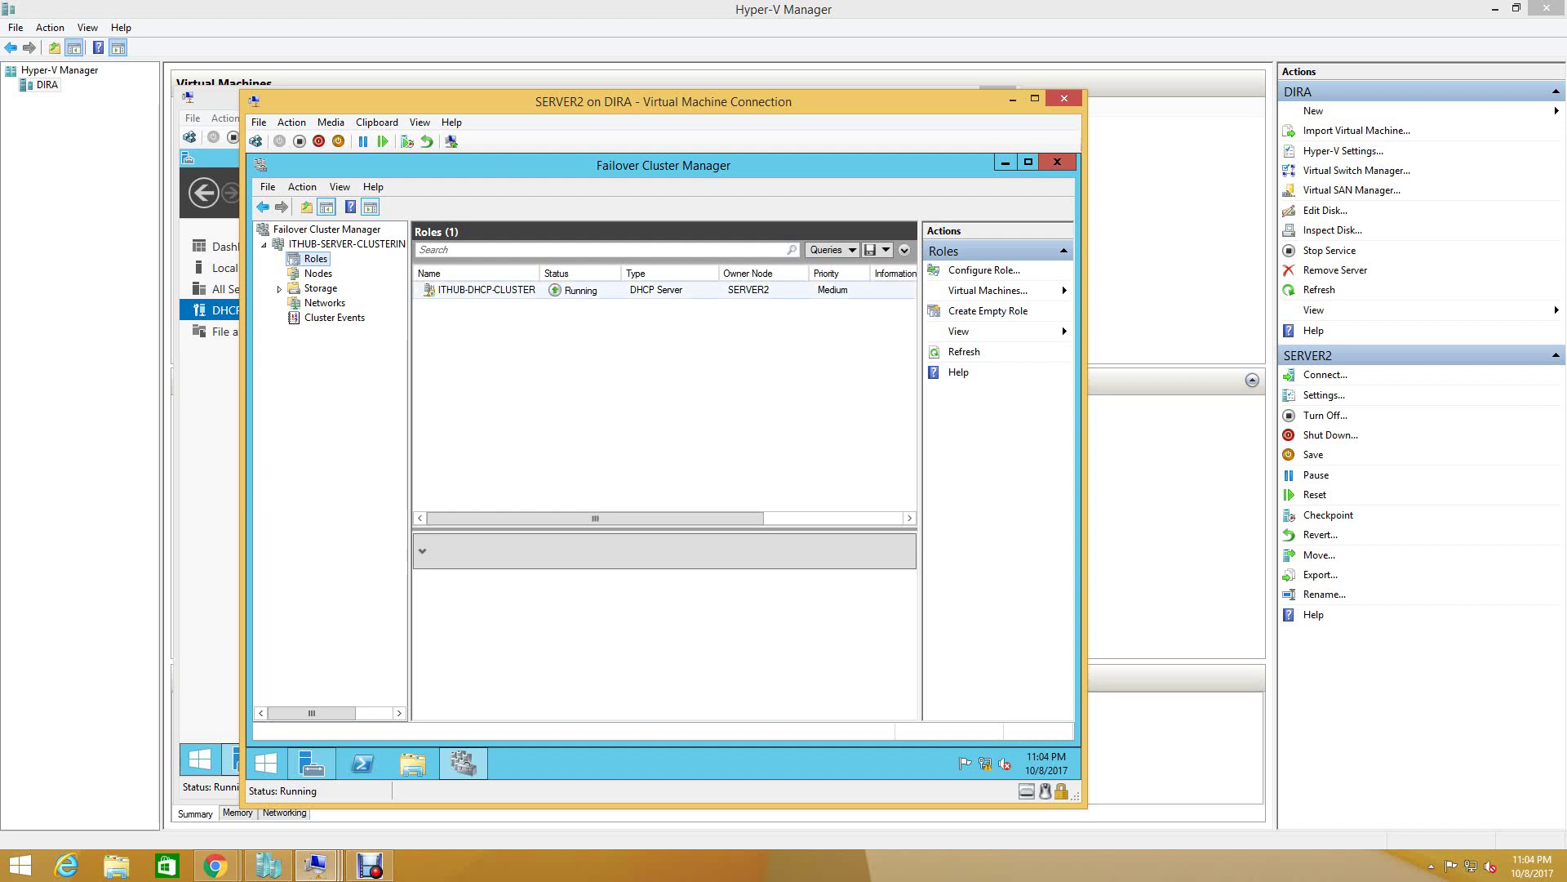
- Review the cluster's networks, disks, pools, Cluster Disk 4 actions, nodes and roles, then minimize the window
key("Down")
key("Down")
key("Down")
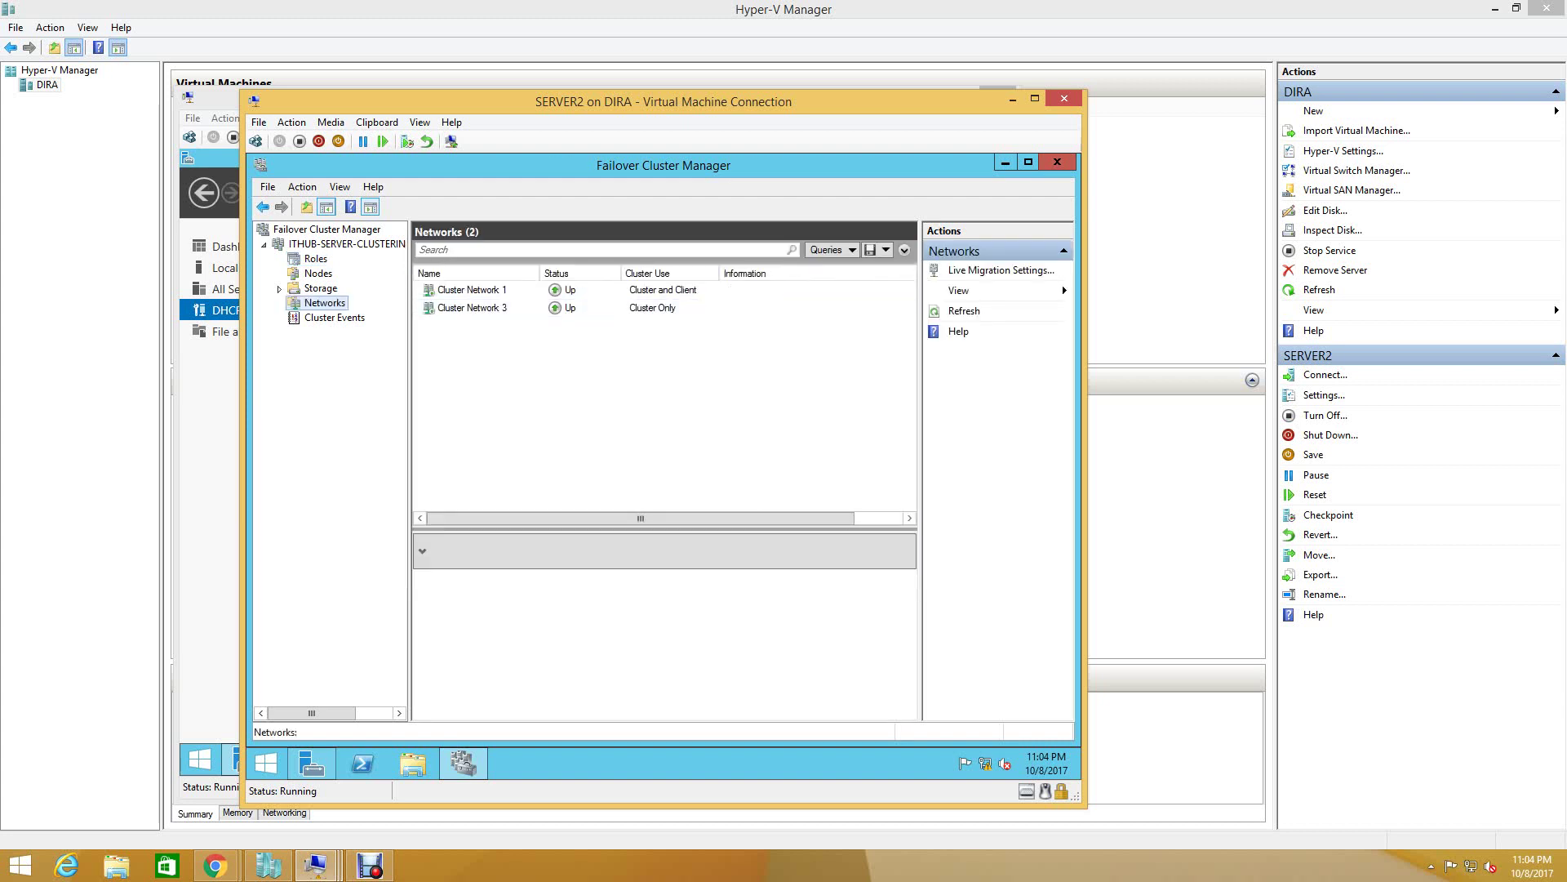
key("Up")
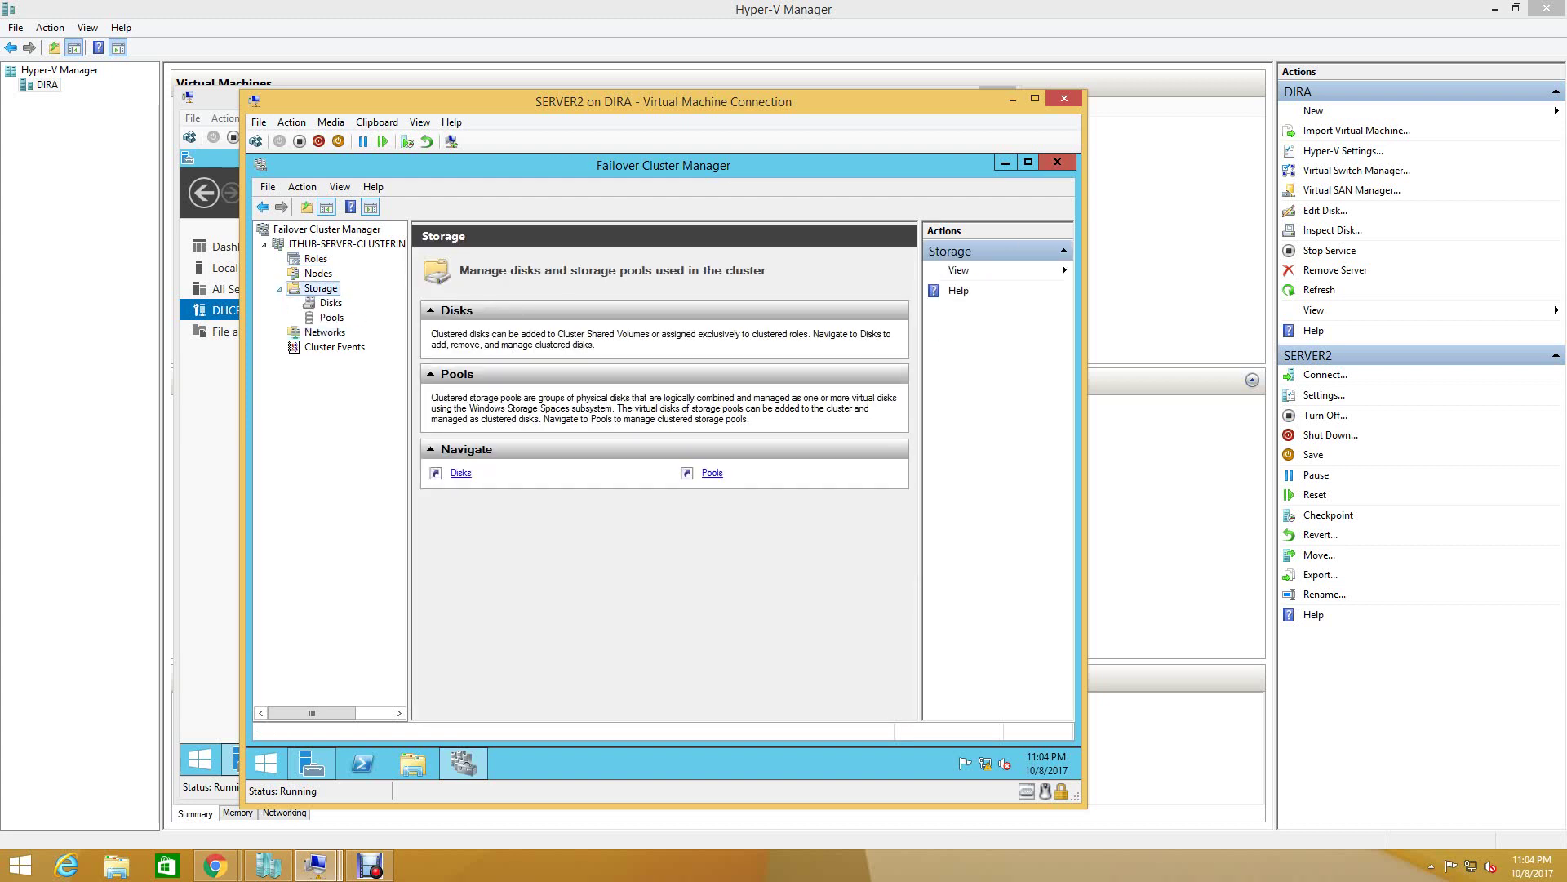
key("Down")
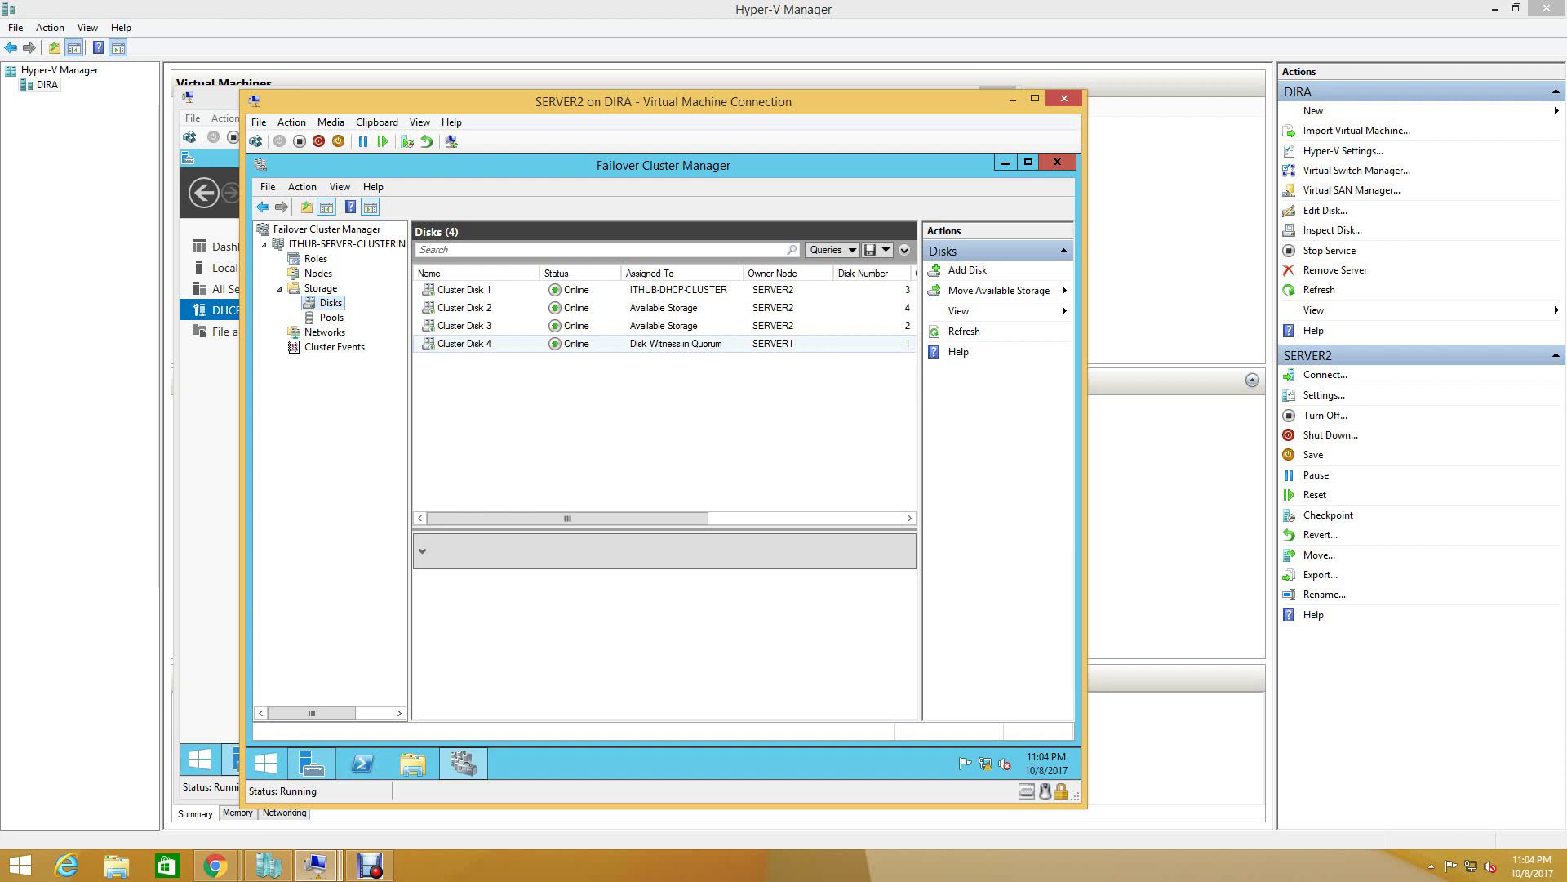
left_click(332, 317)
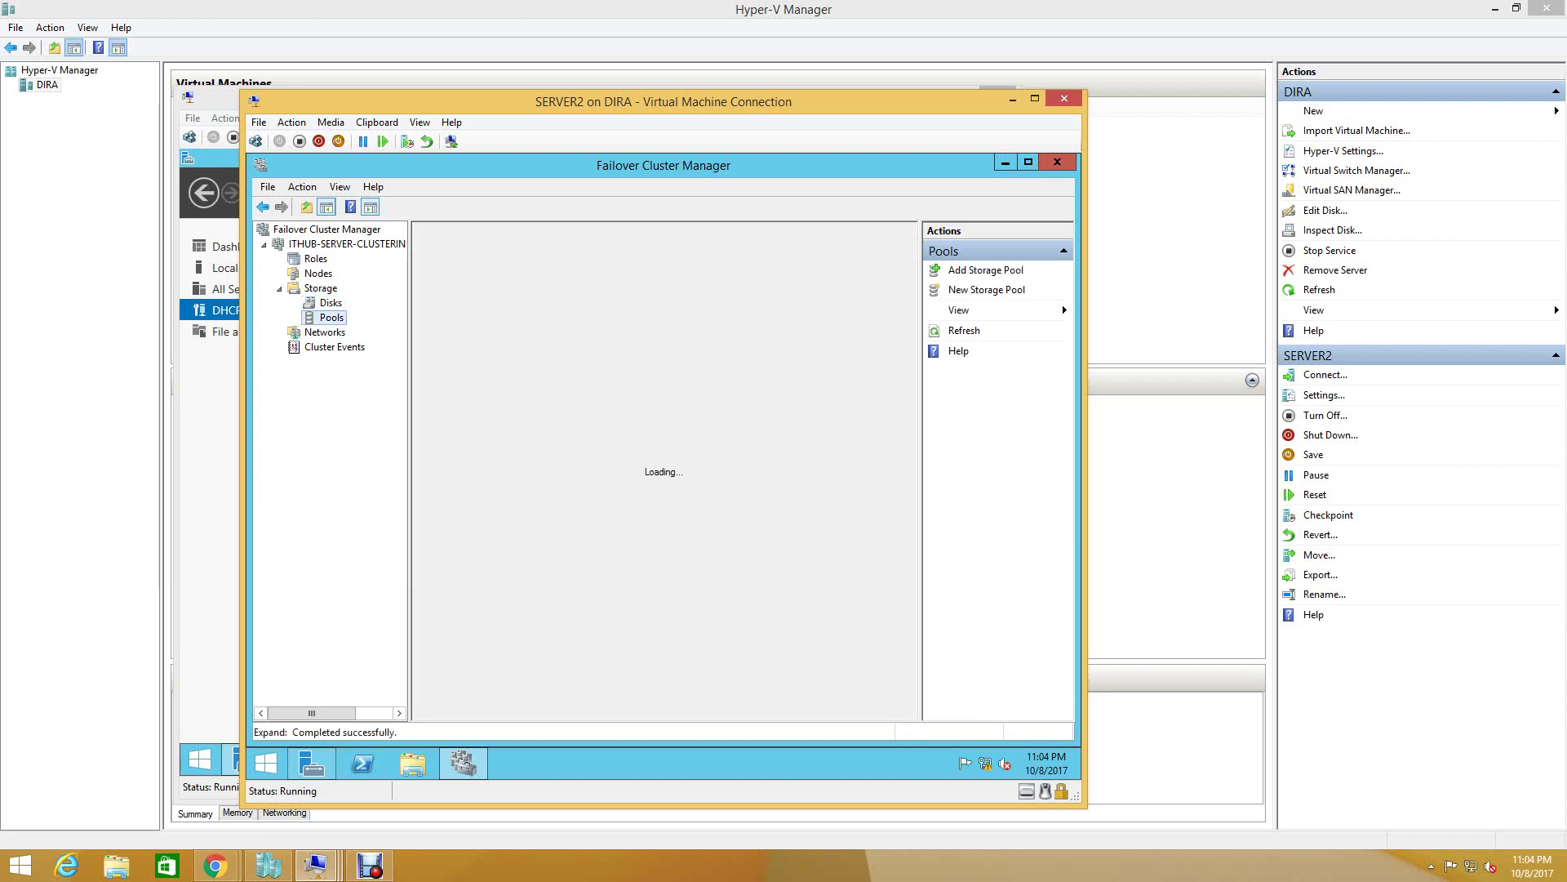
left_click(330, 302)
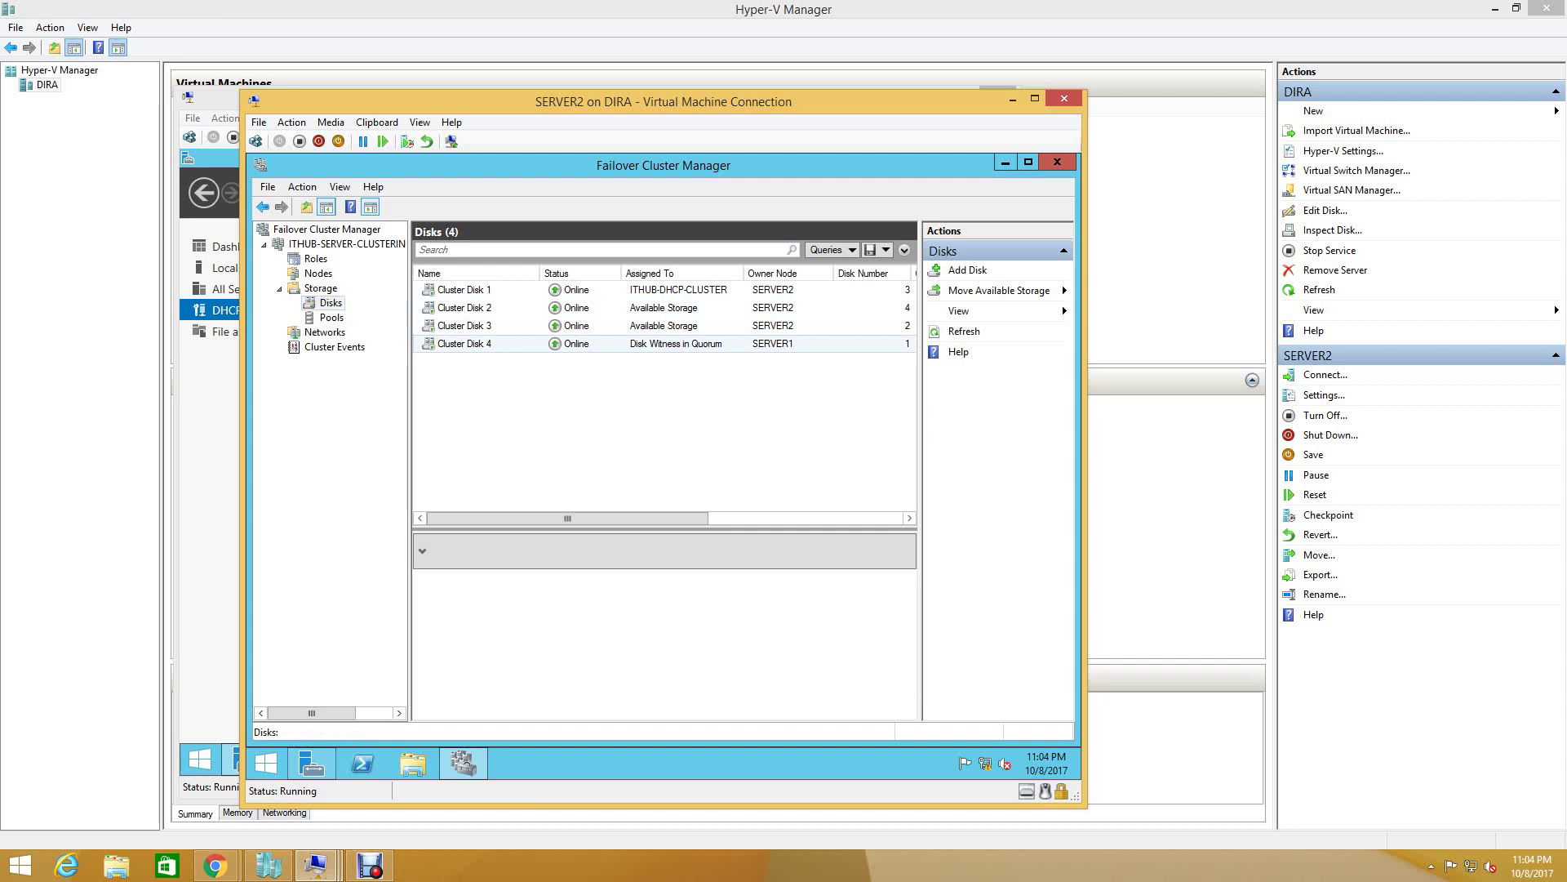
right_click(777, 346)
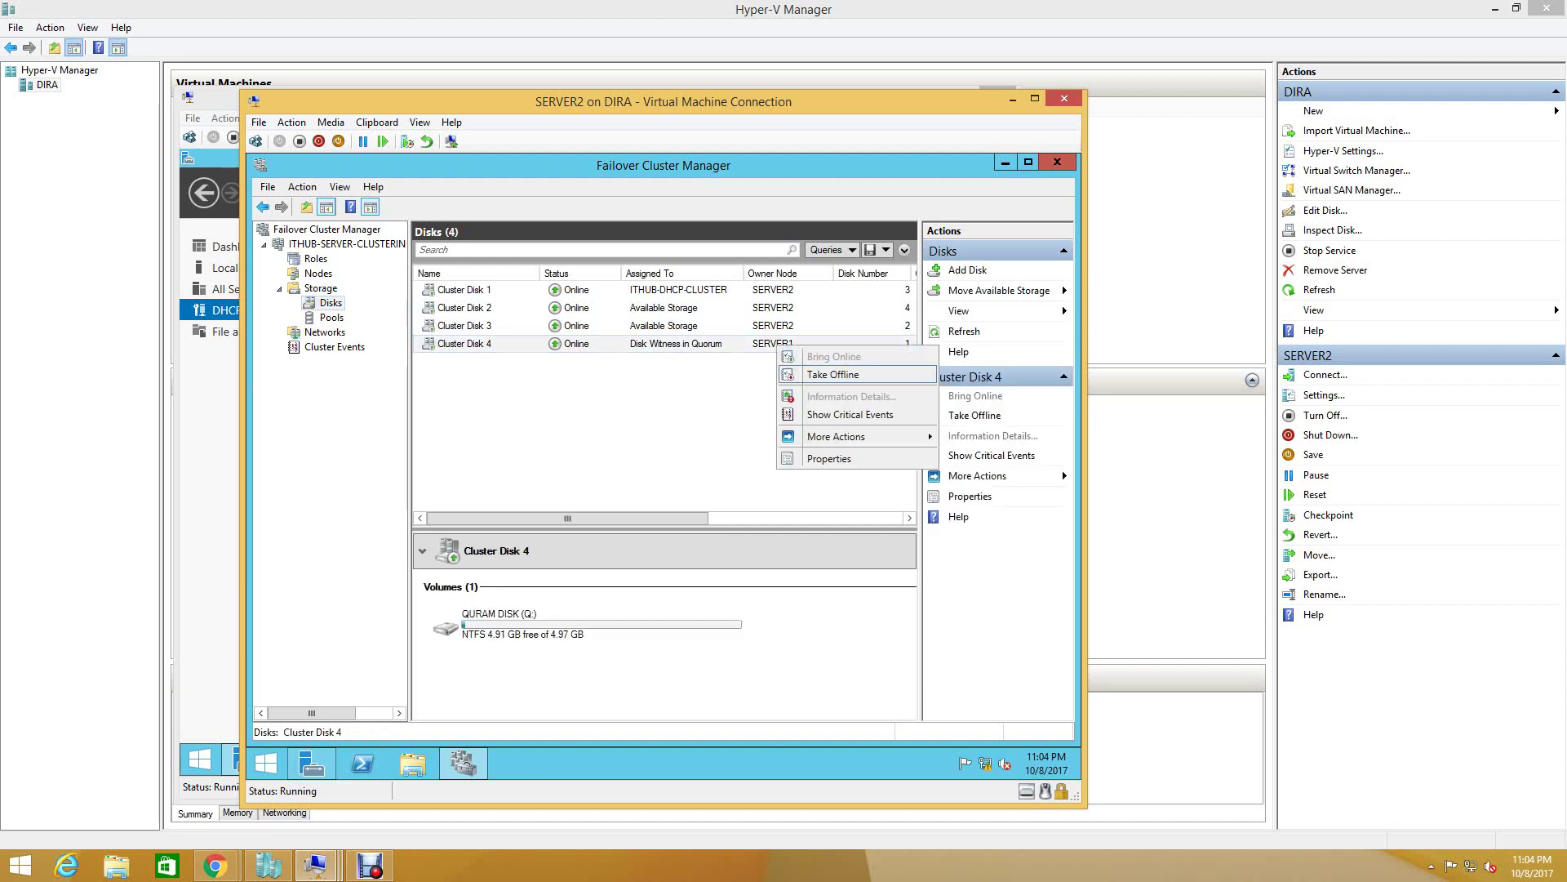
mouse_move(849, 436)
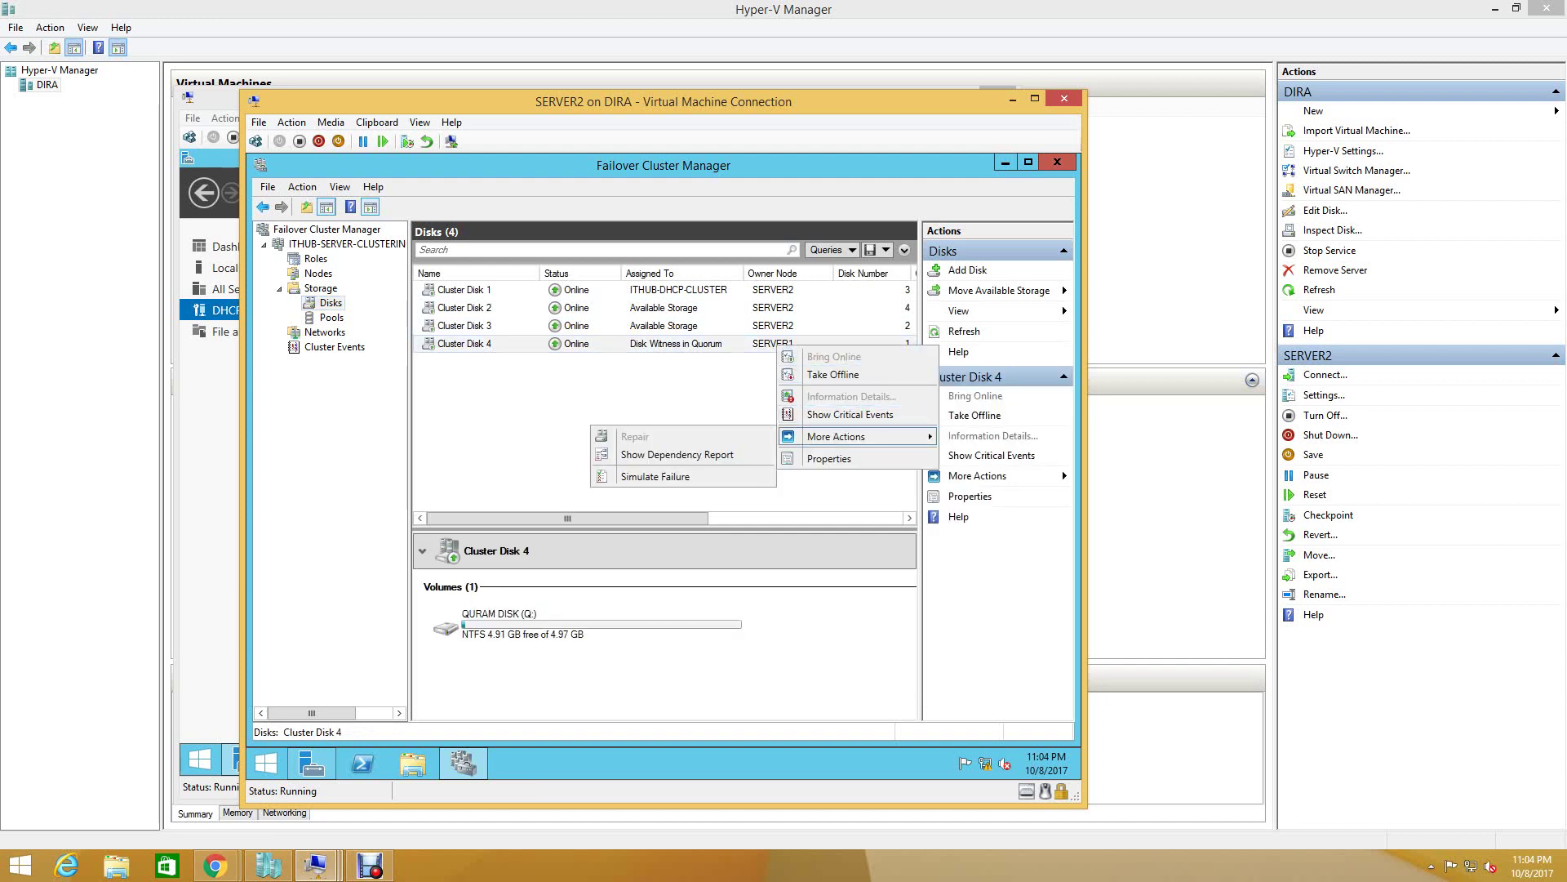
key("Escape")
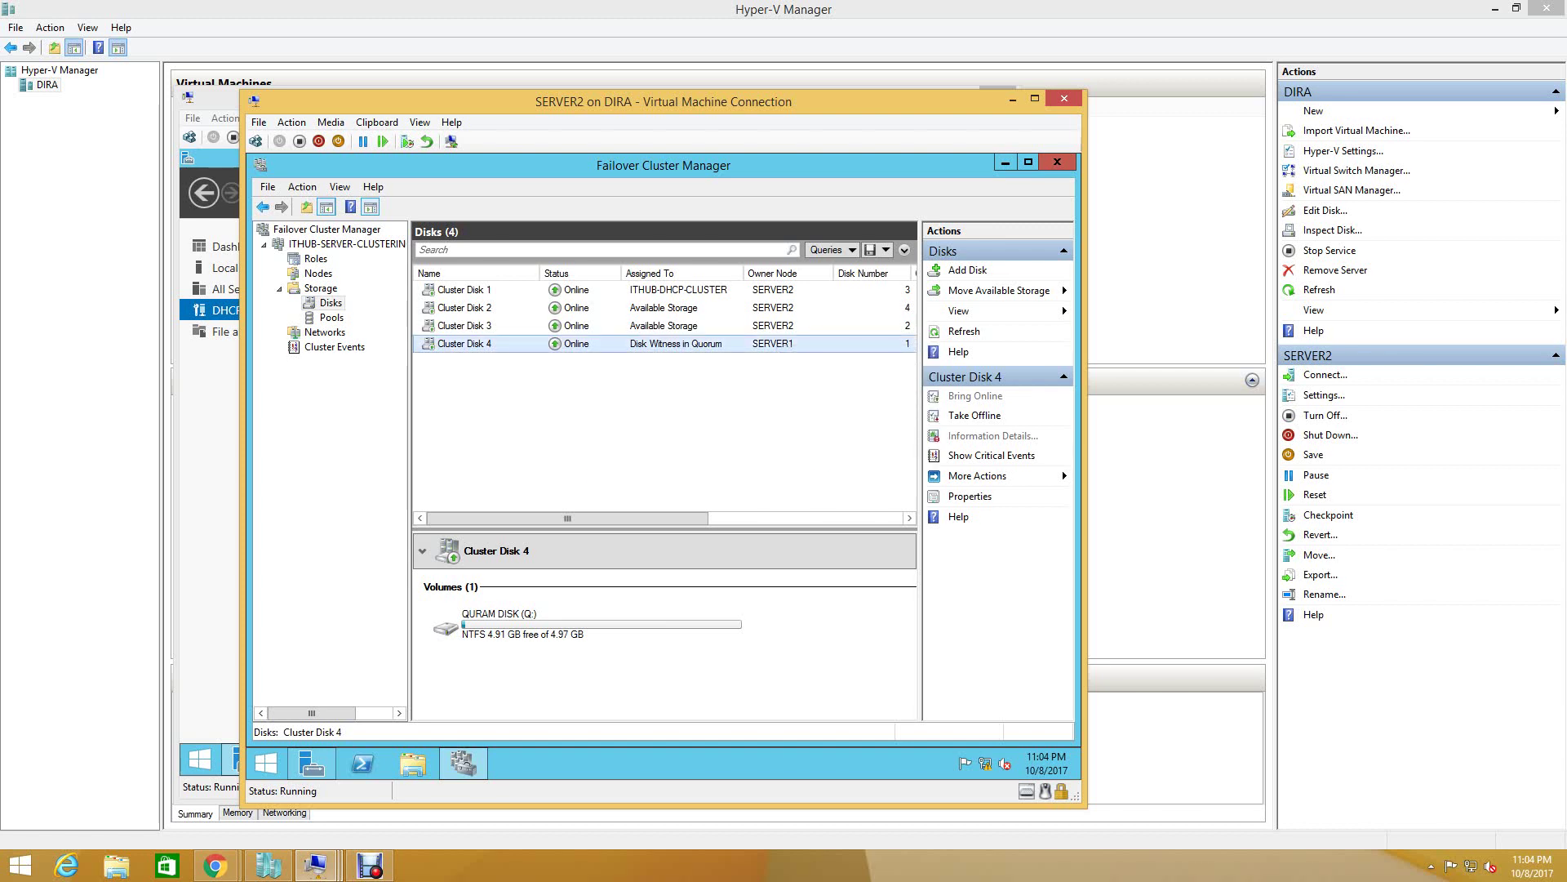
left_click(318, 273)
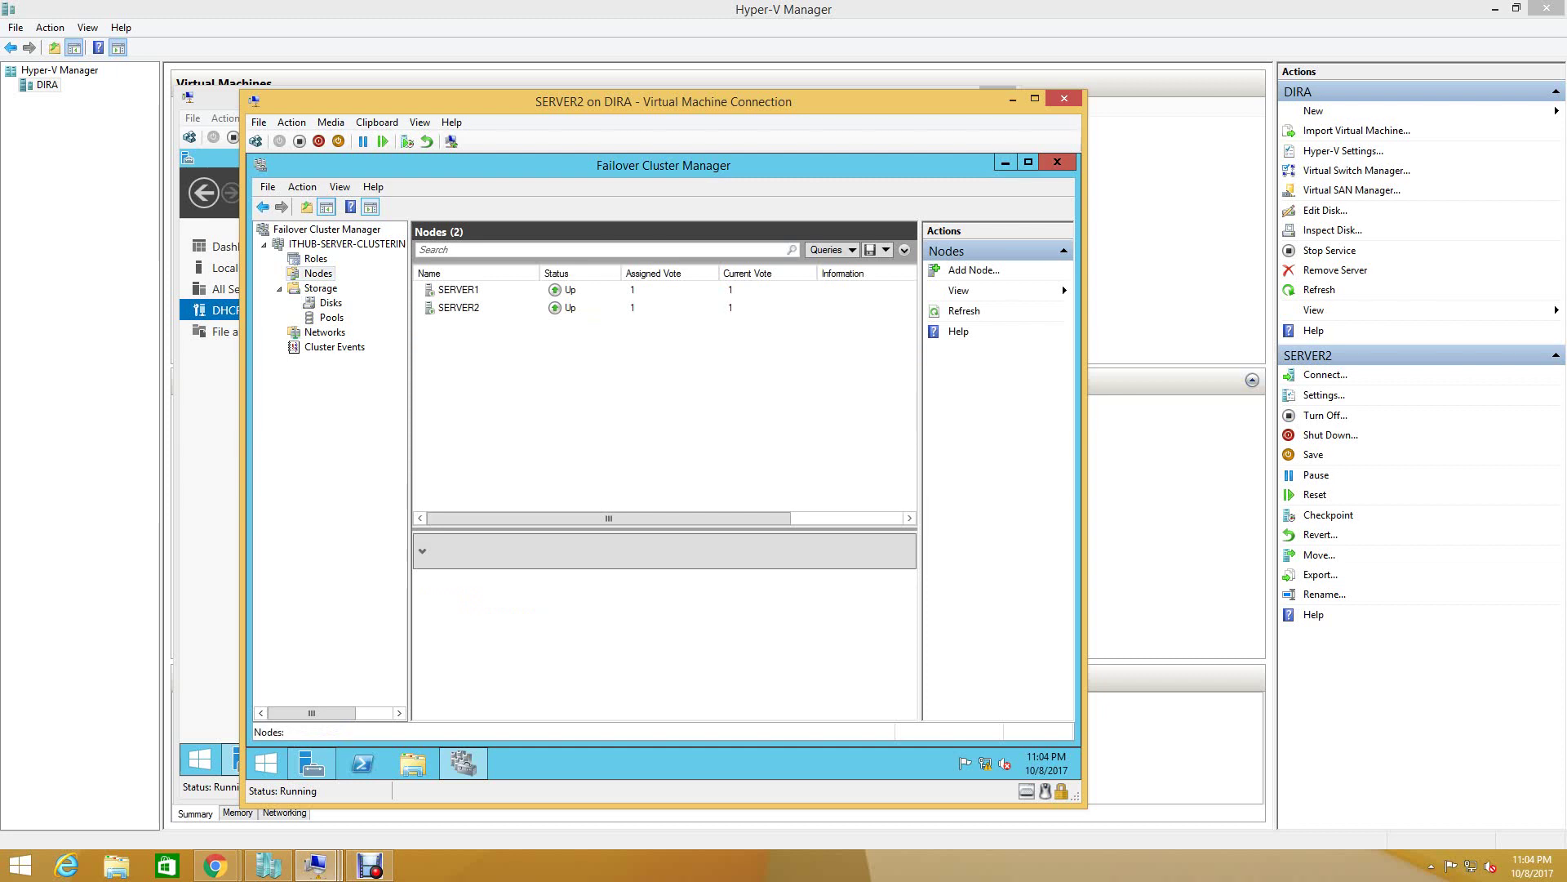
left_click(316, 258)
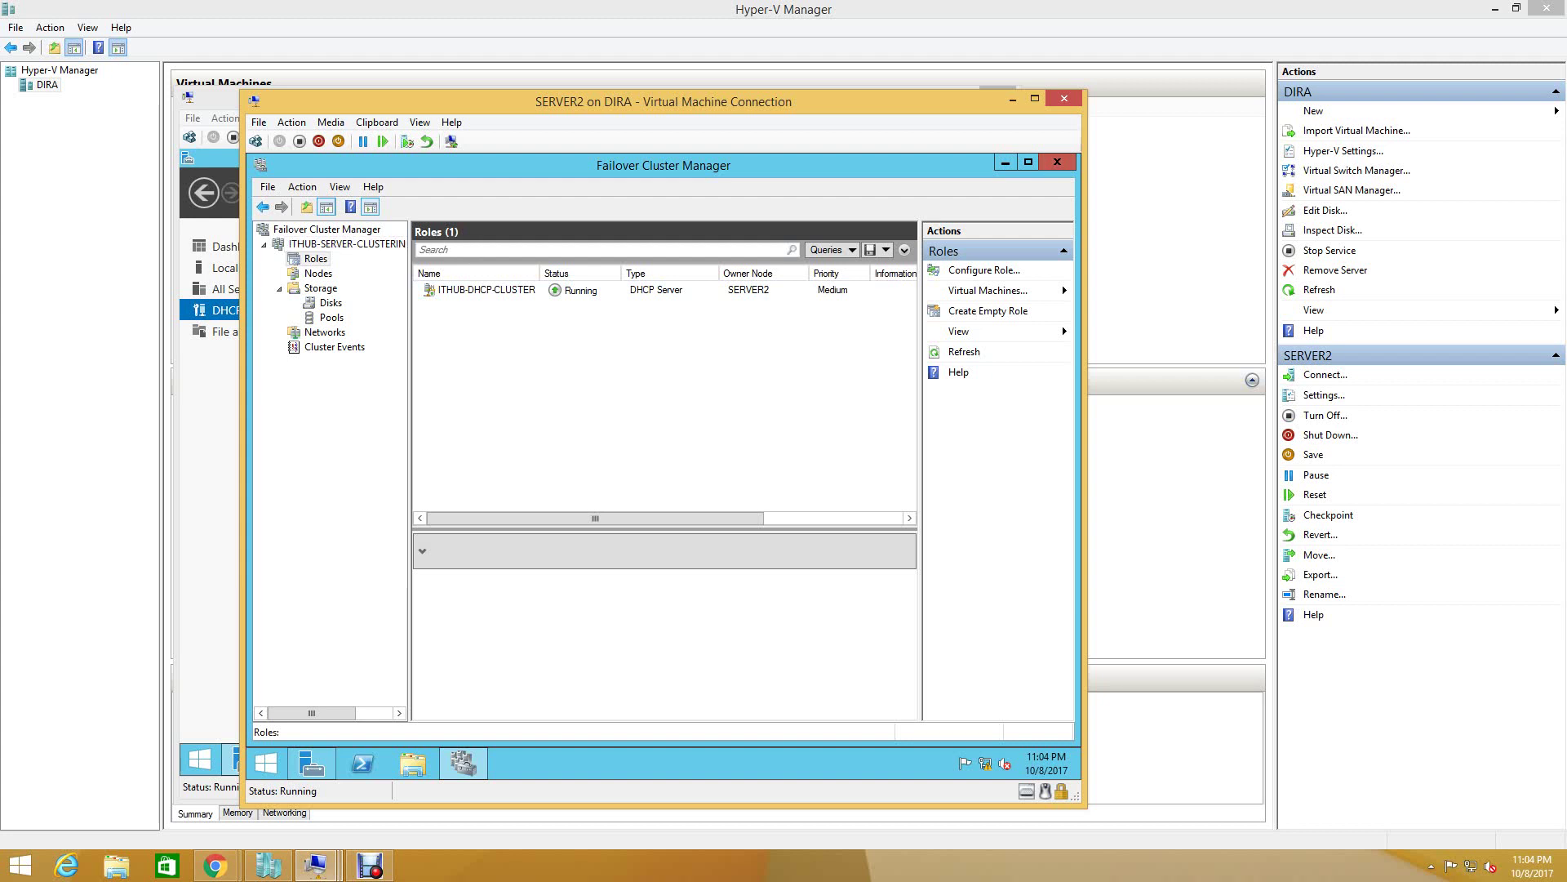
left_click(1006, 163)
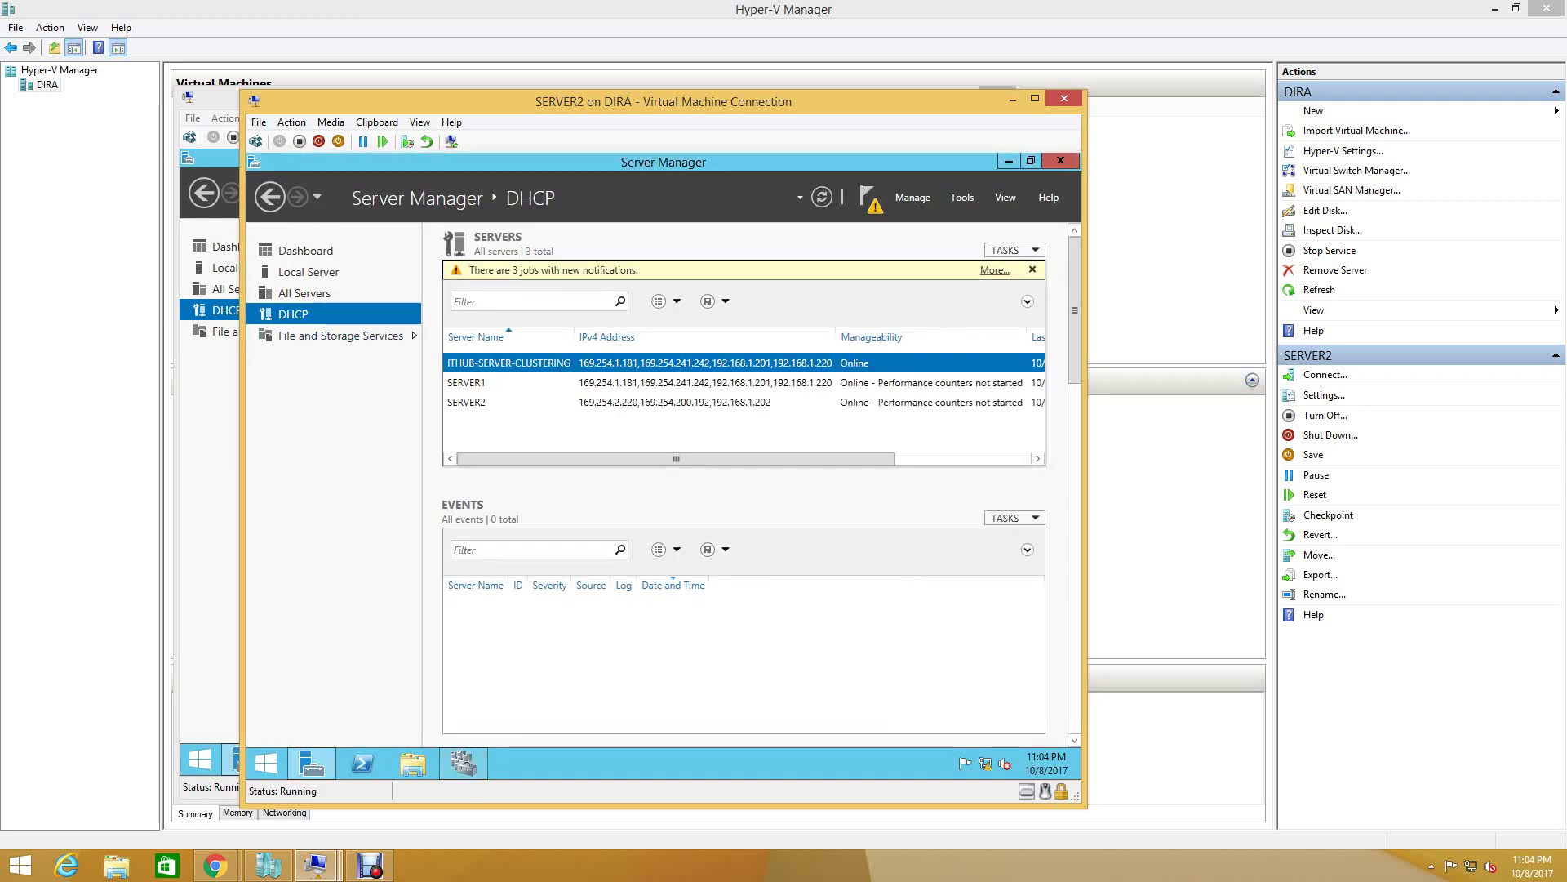
- Review pending DHCP post-deployment tasks and SERVER2's events, then launch Complete DHCP configuration on the third task
left_click(994, 271)
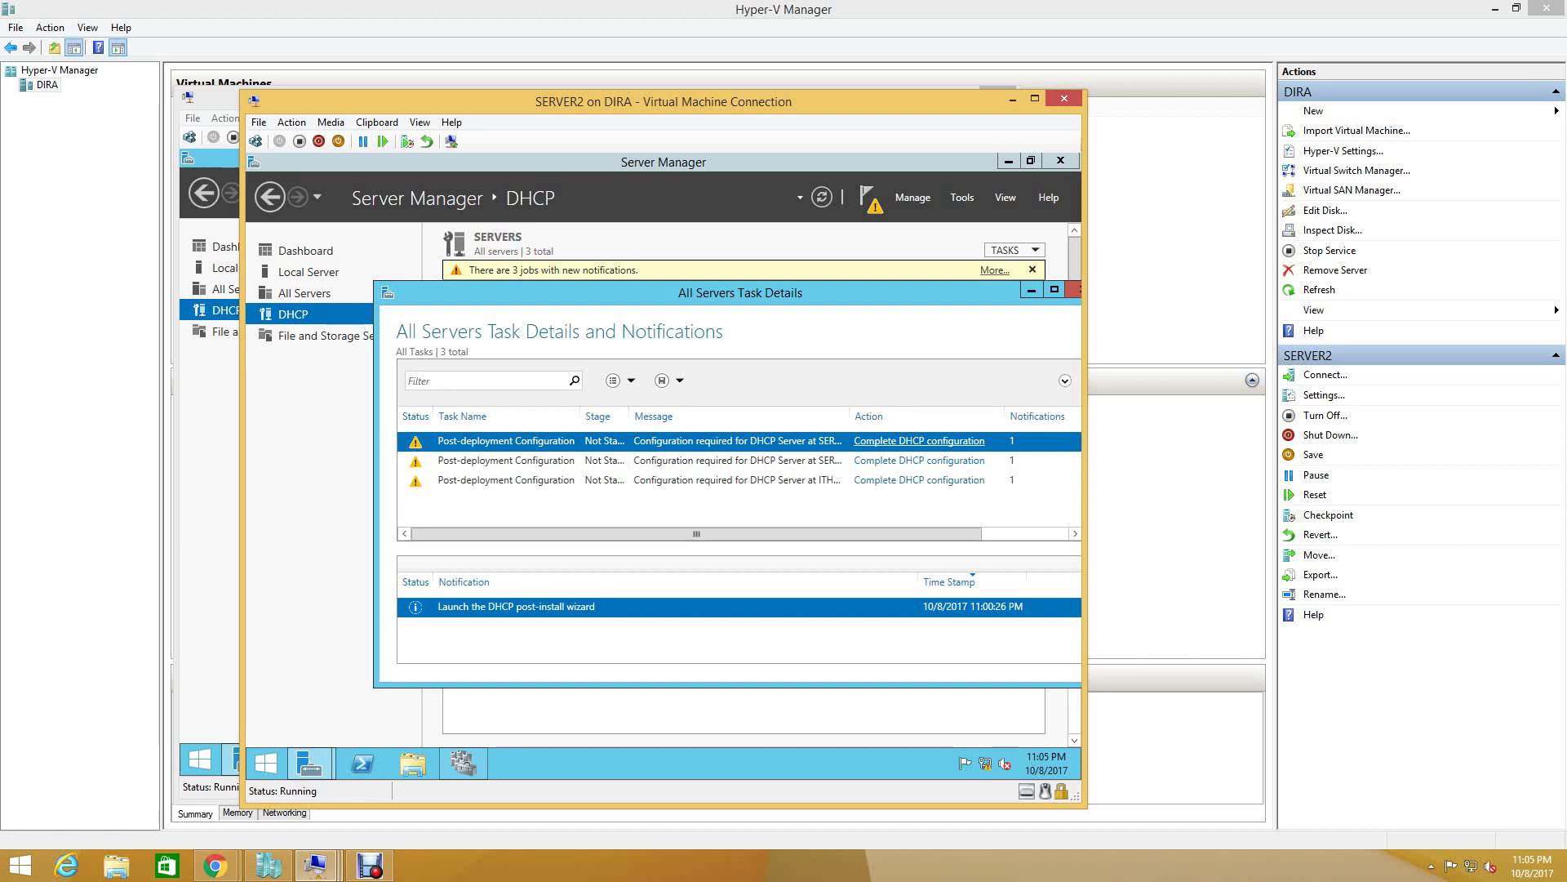
left_click(1076, 290)
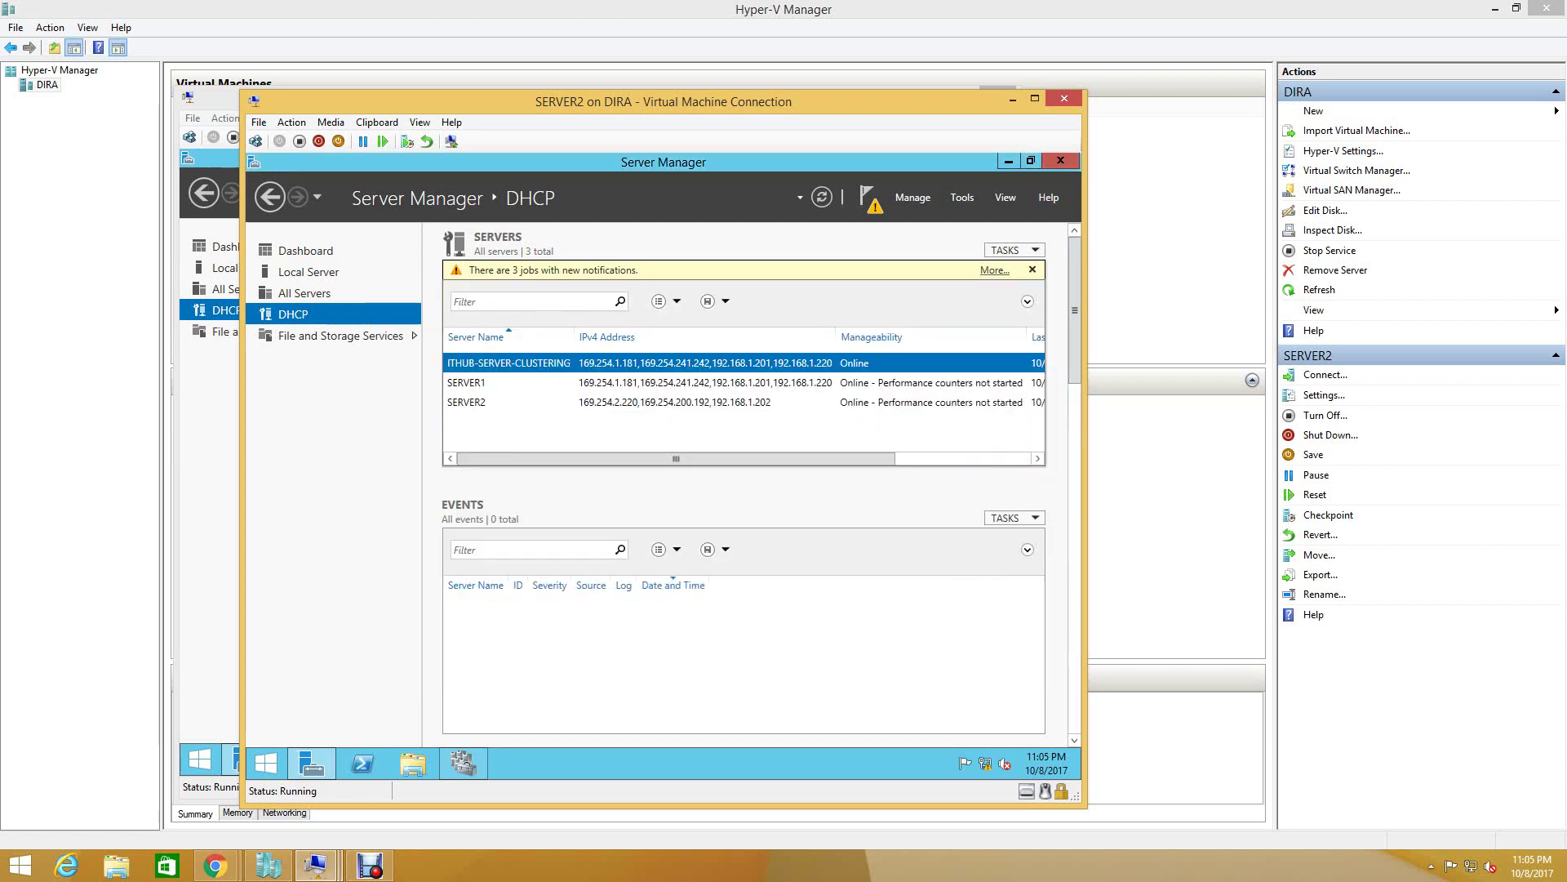
left_click(466, 402)
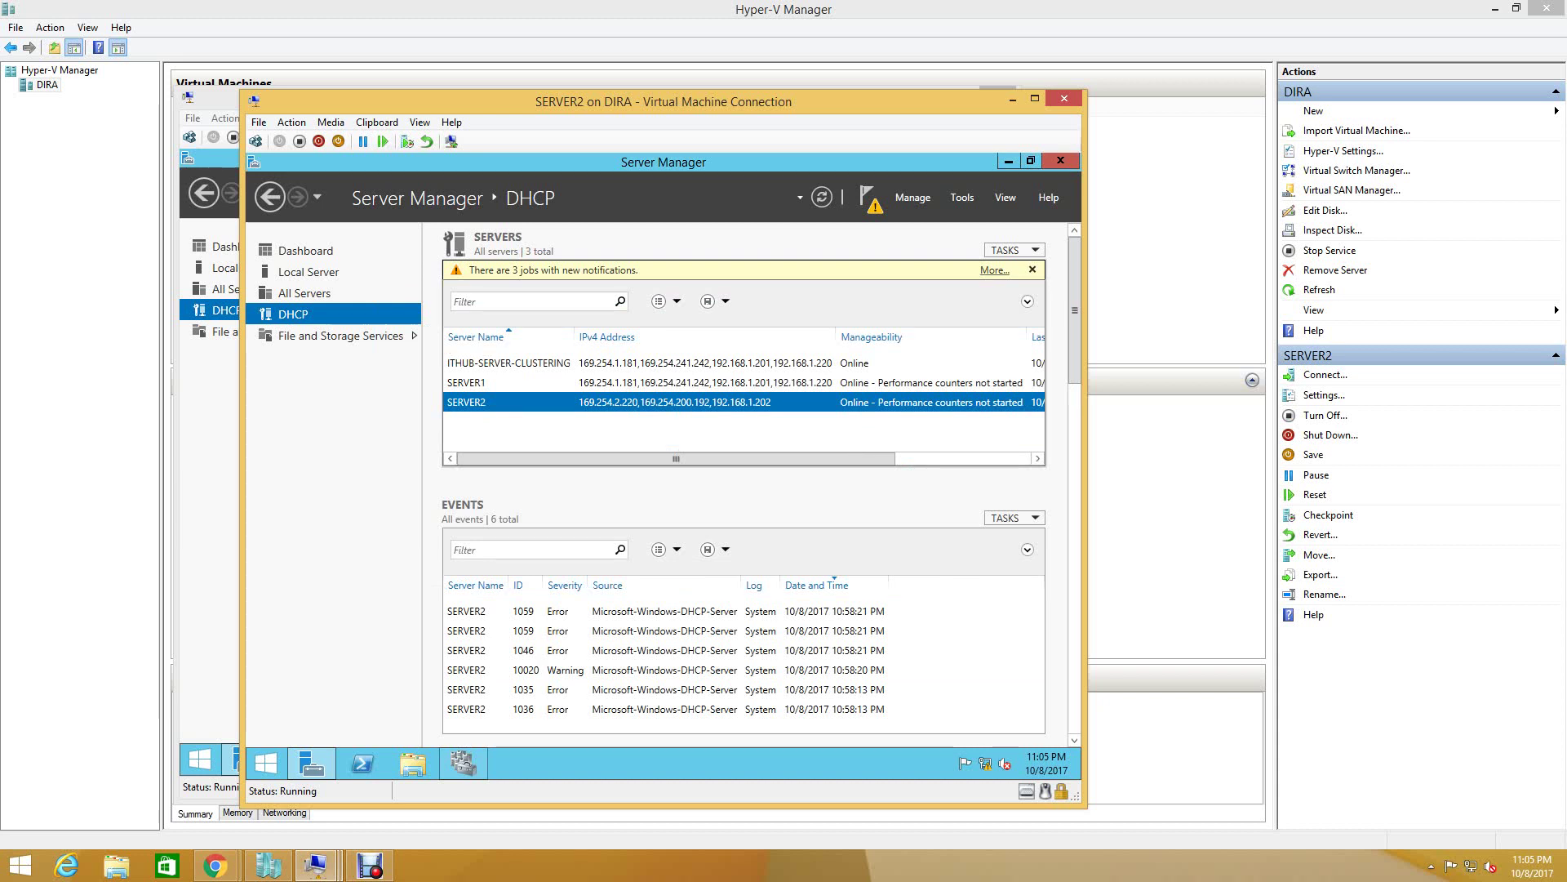
left_click(994, 270)
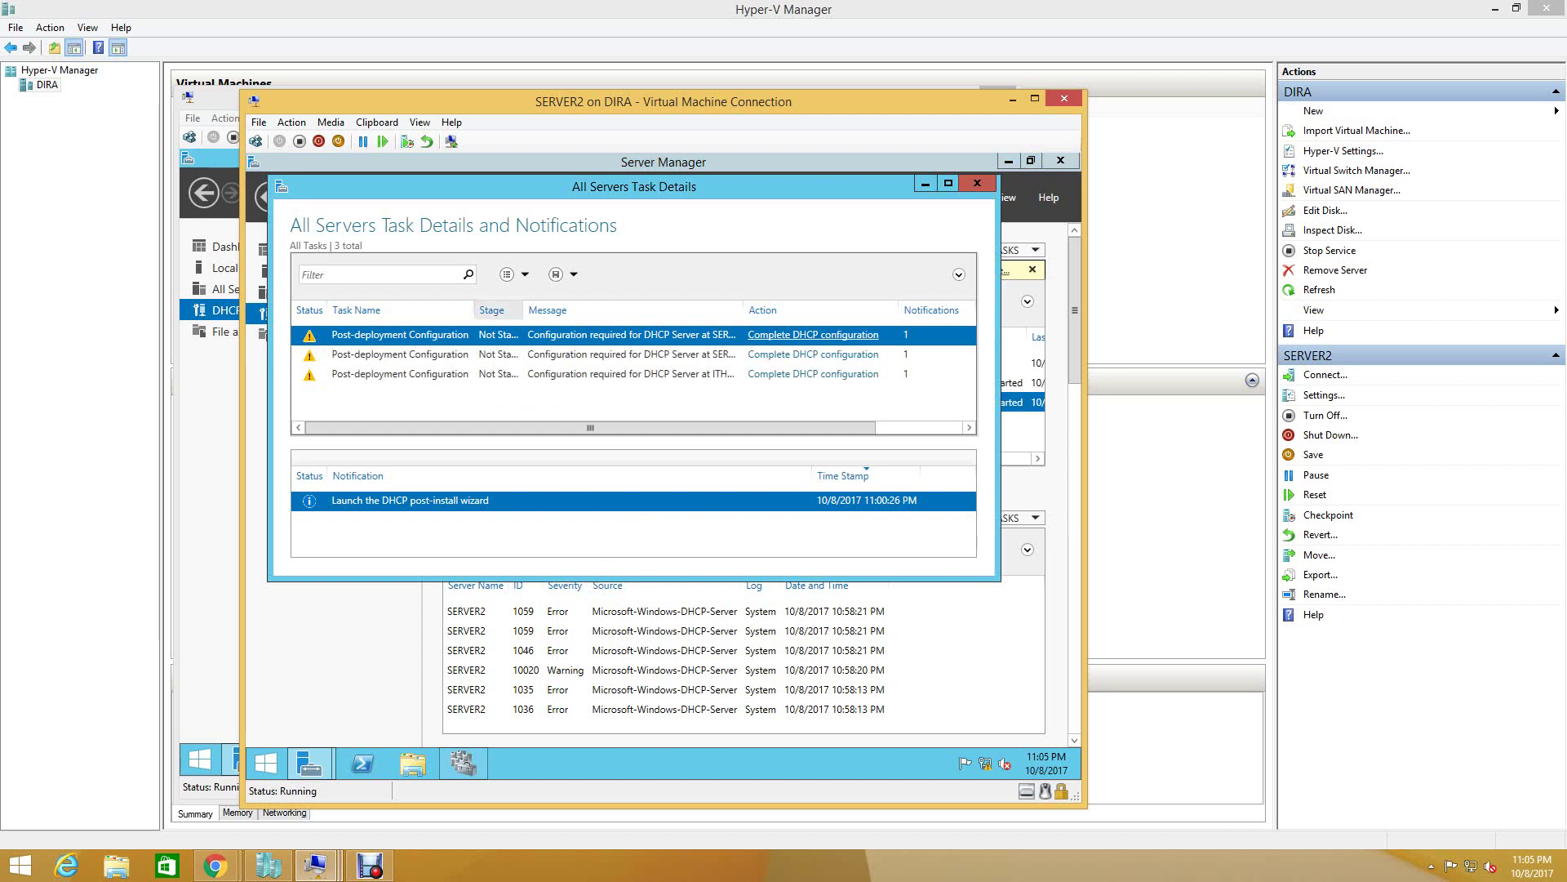
left_click_drag(525, 310, 587, 310)
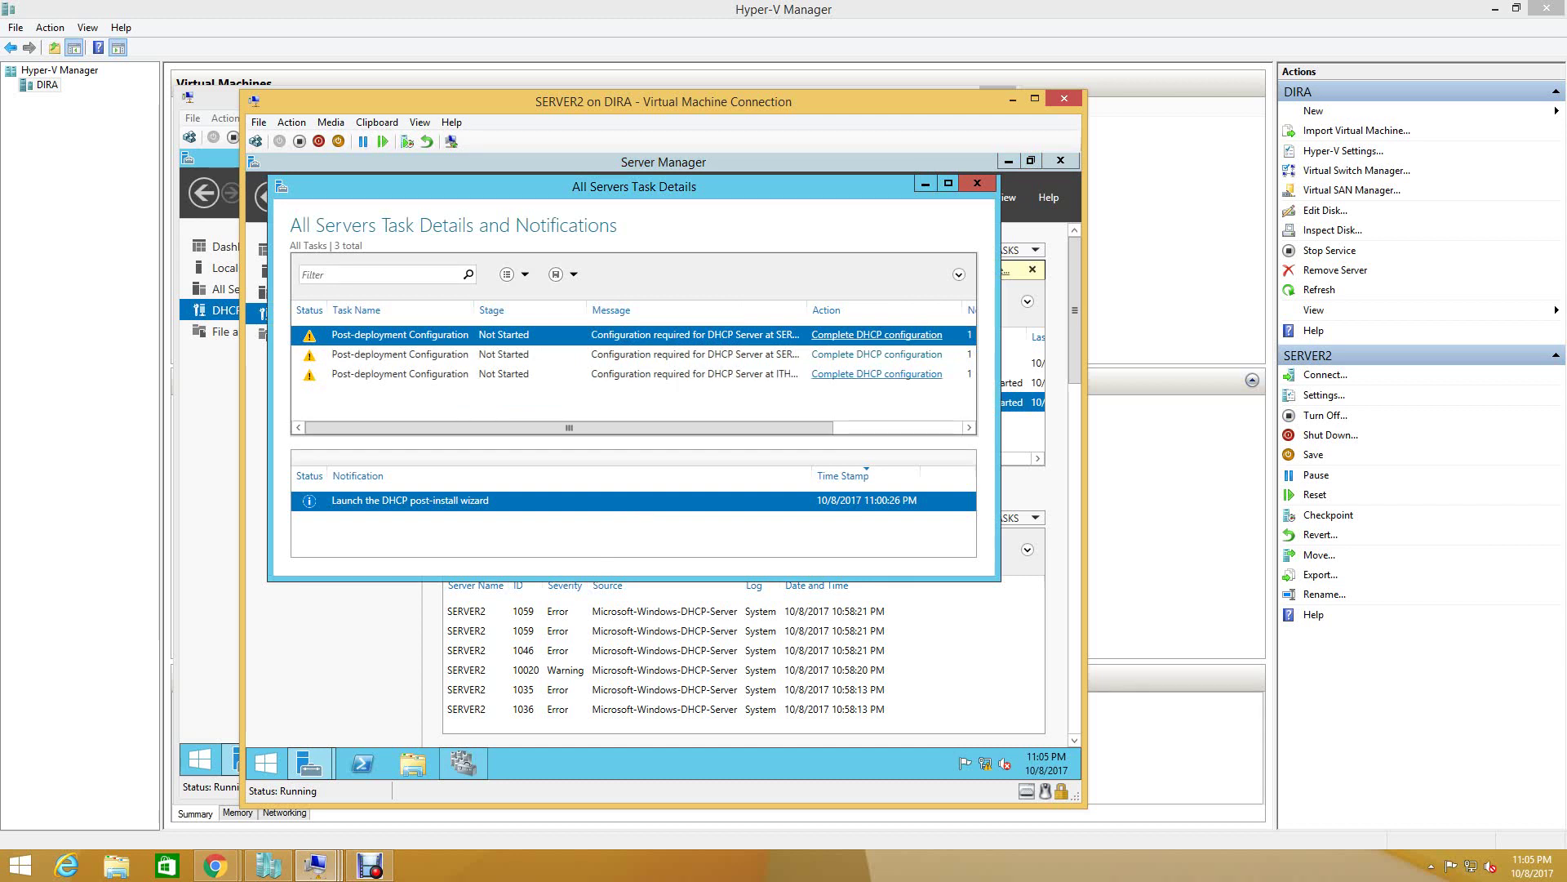
left_click(878, 374)
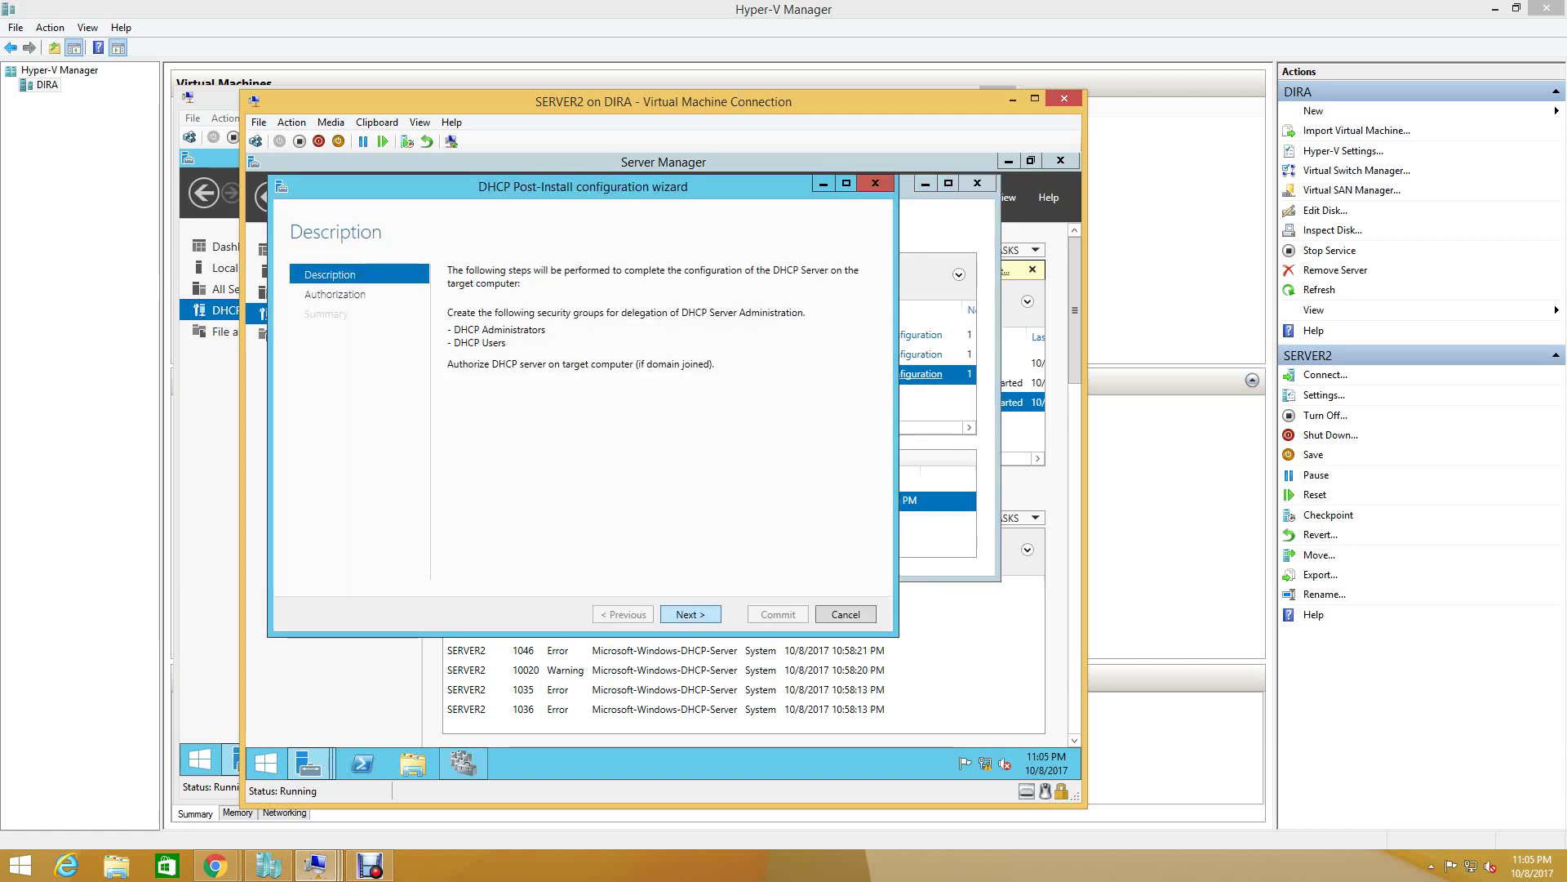
- Commit the DHCP post-install wizard with current credentials, creating security groups and authorizing the server
key("Return")
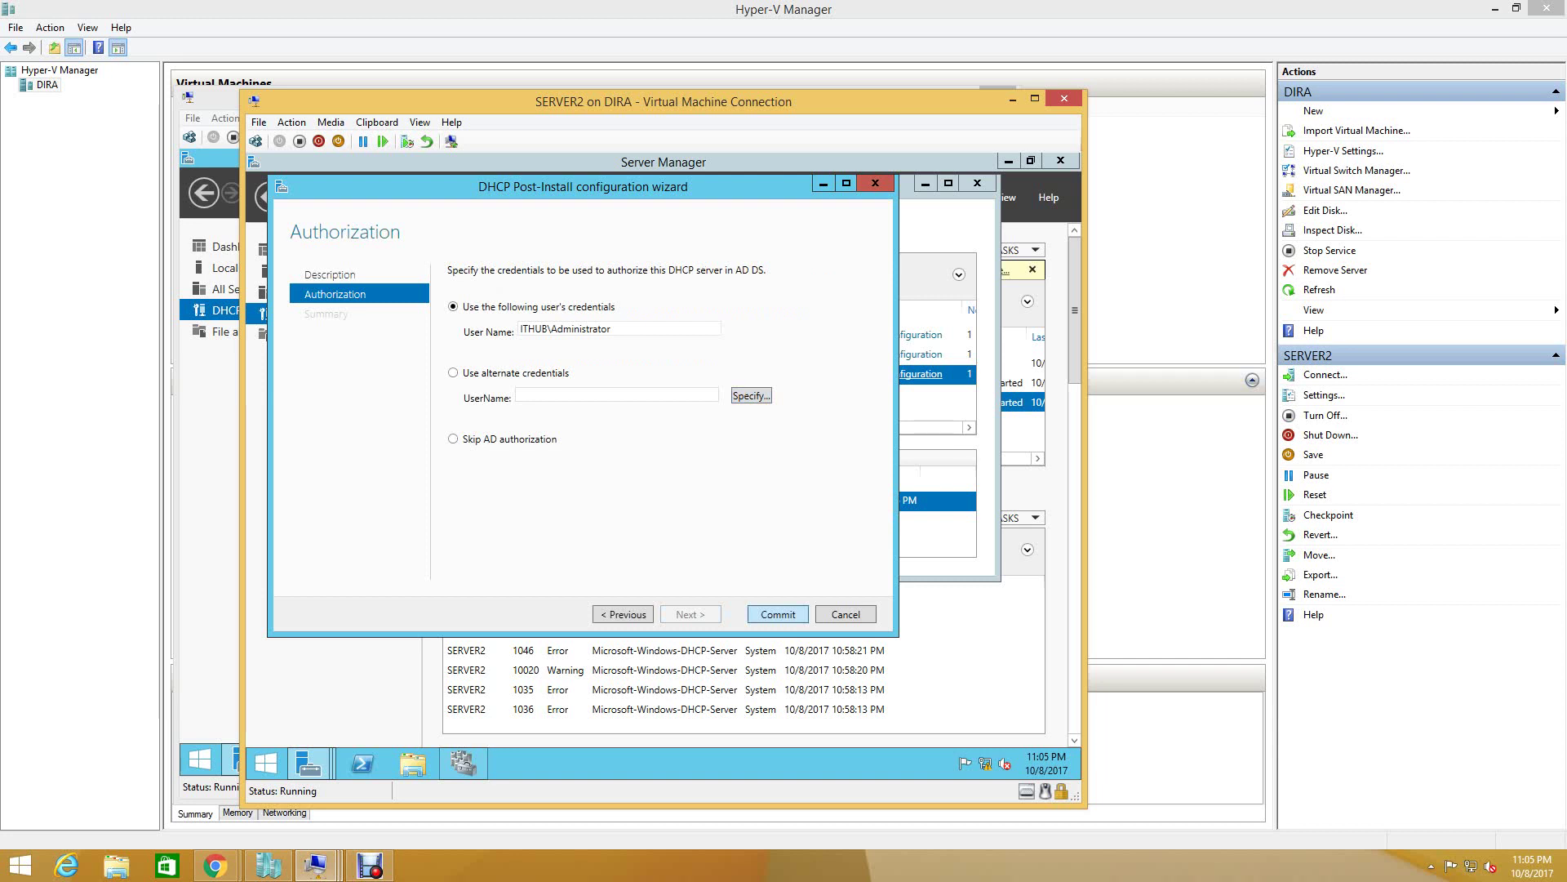
key("Return")
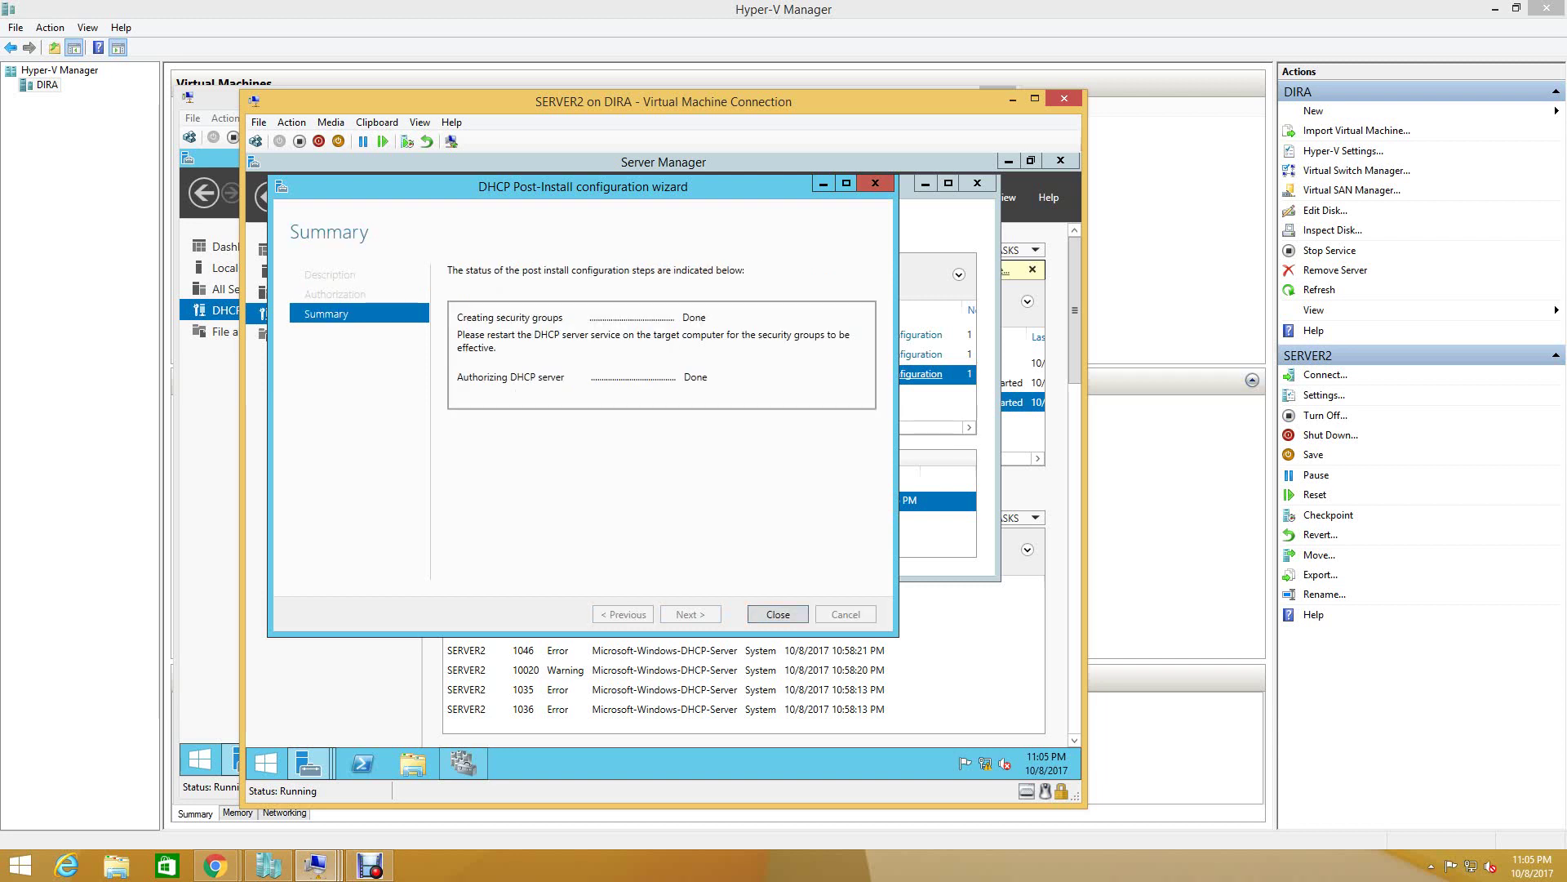
key("Return")
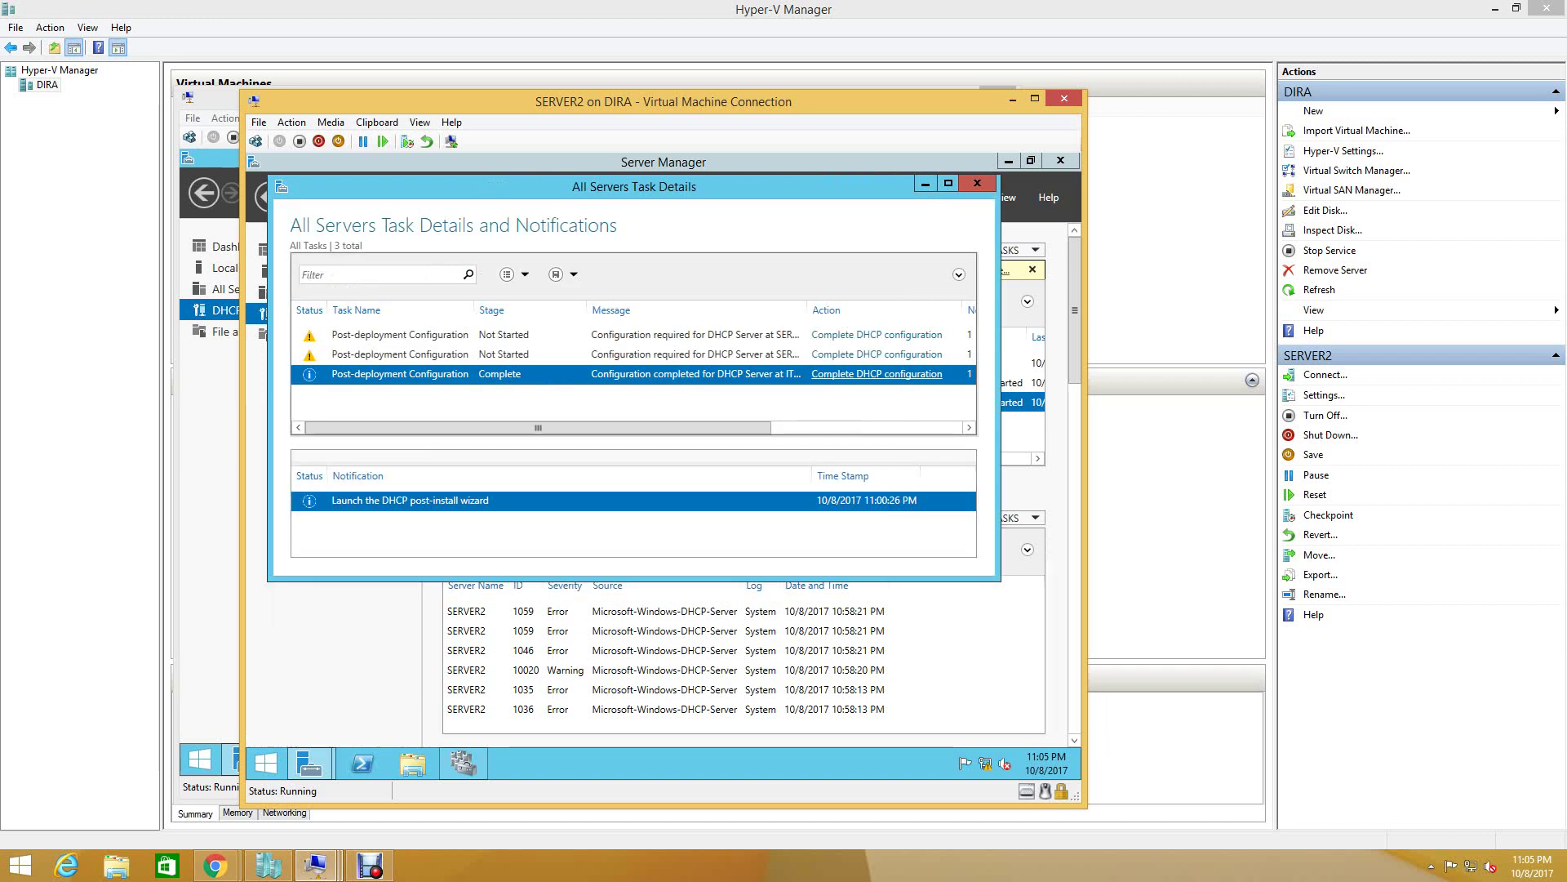
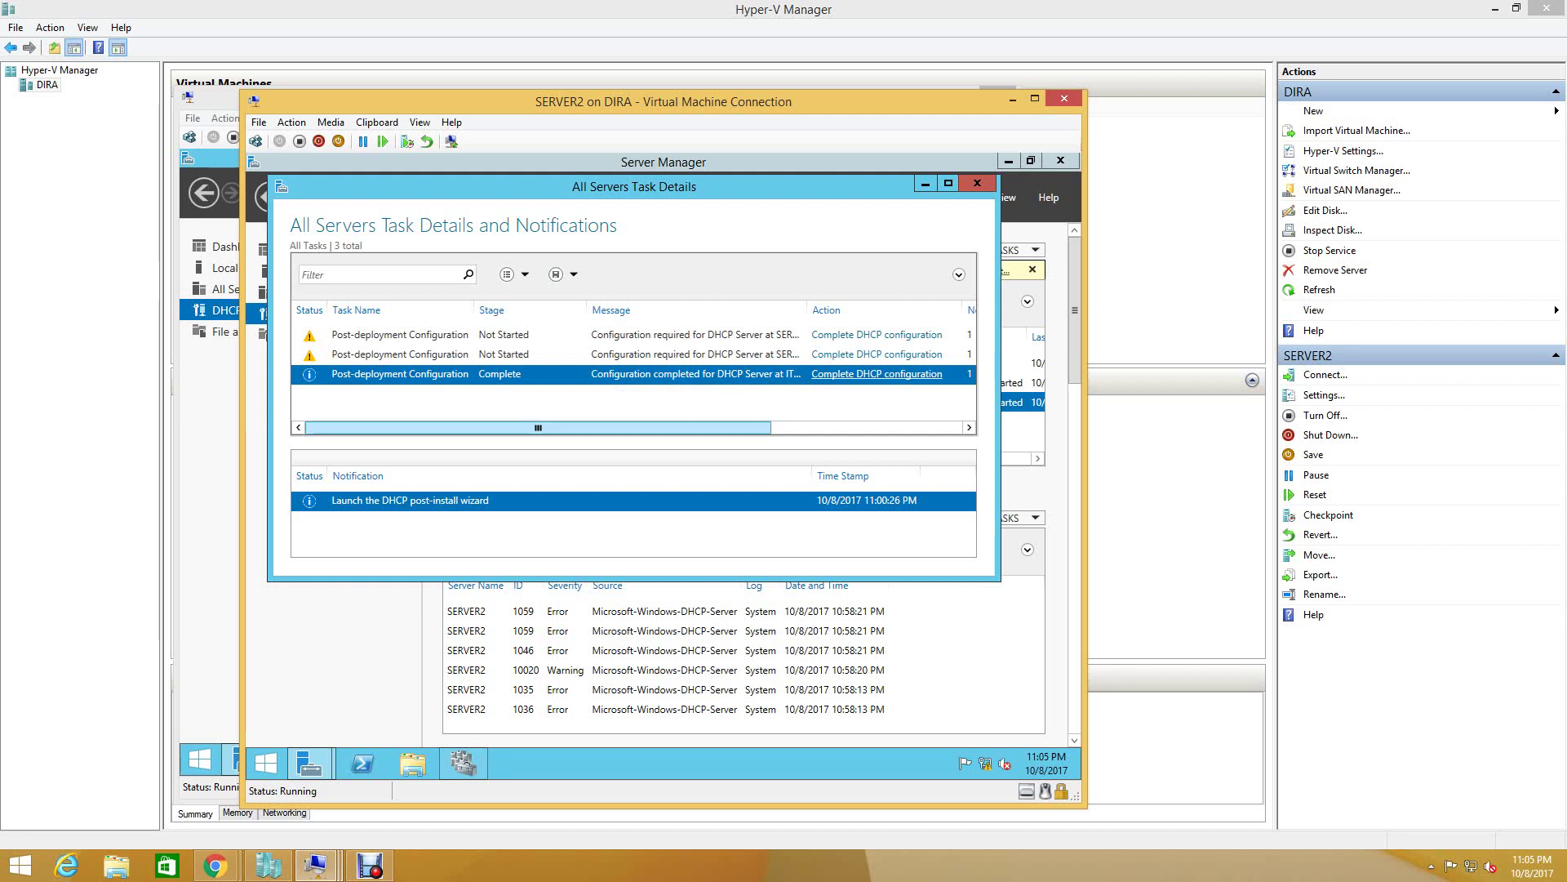
- Review the post-deployment task rows, maximize the Task Details window, then close it
left_click(400, 355)
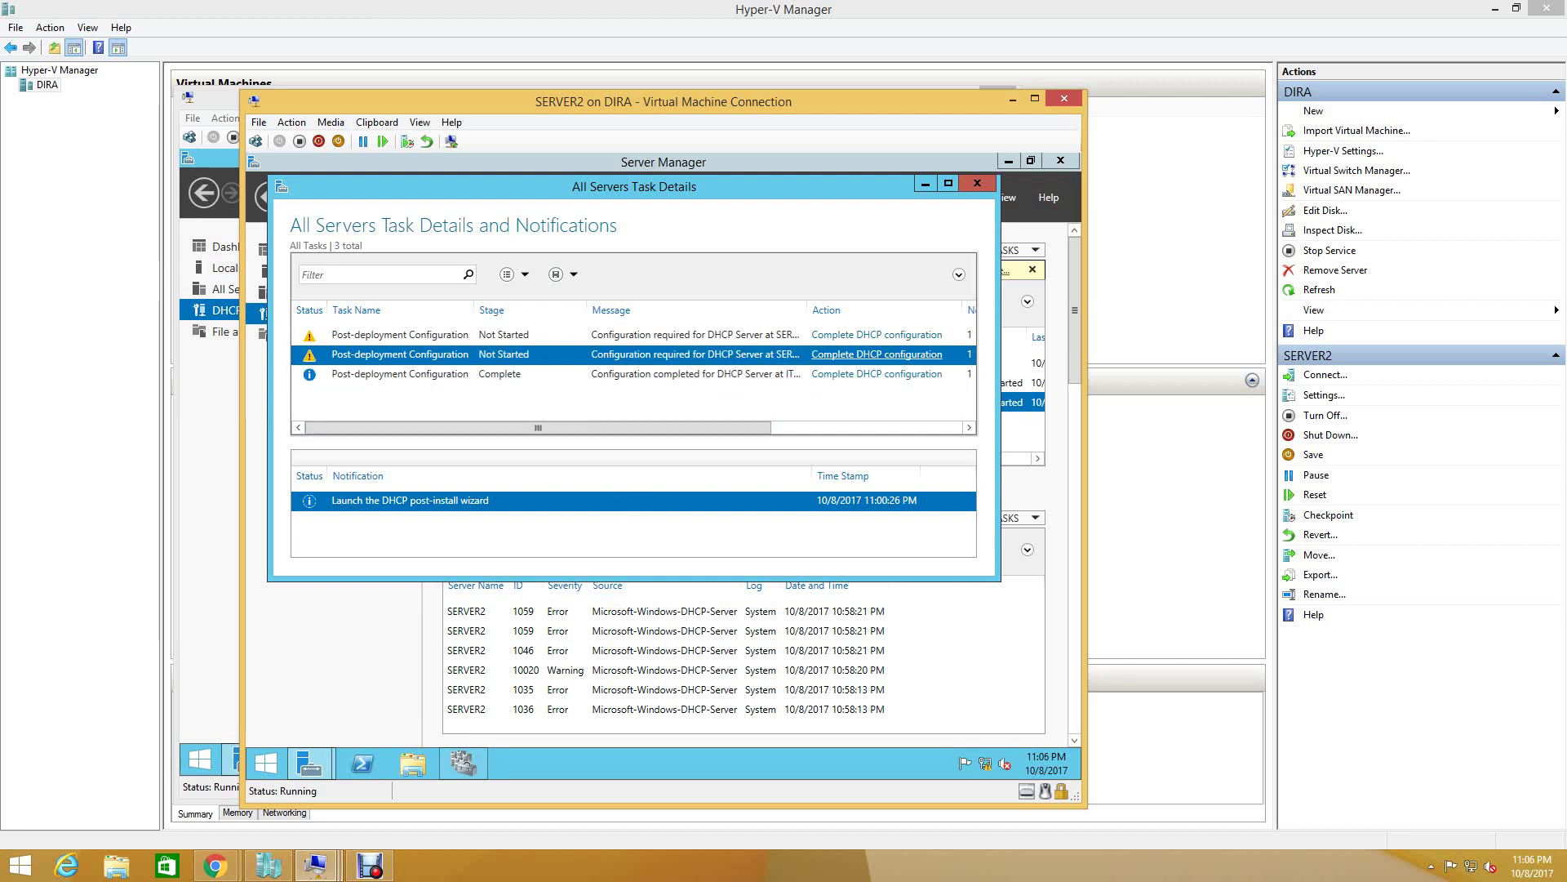
left_click(400, 374)
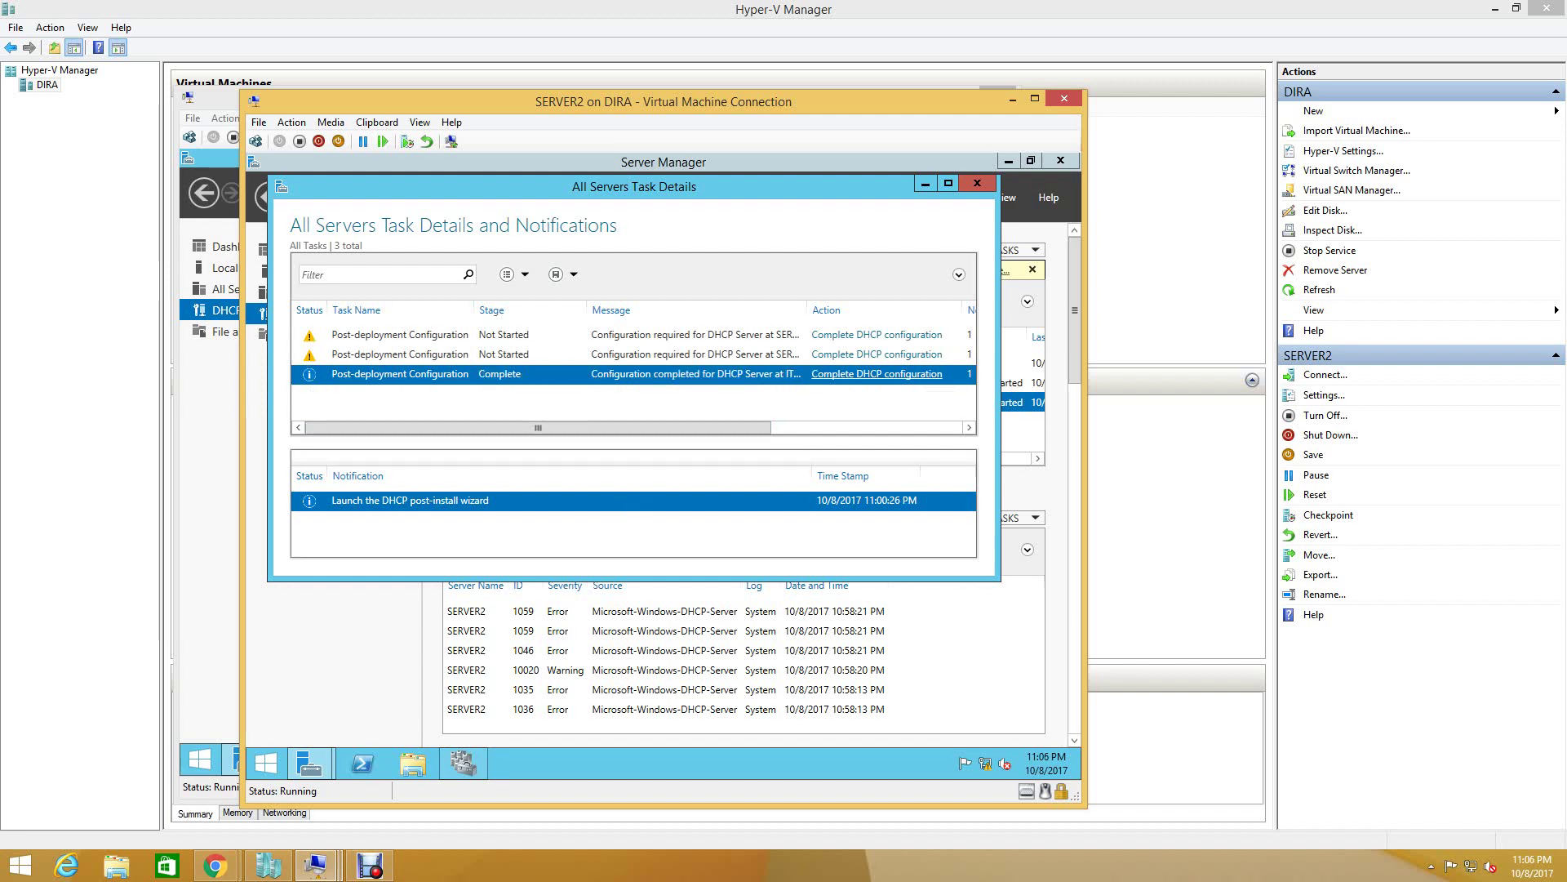
left_click(948, 183)
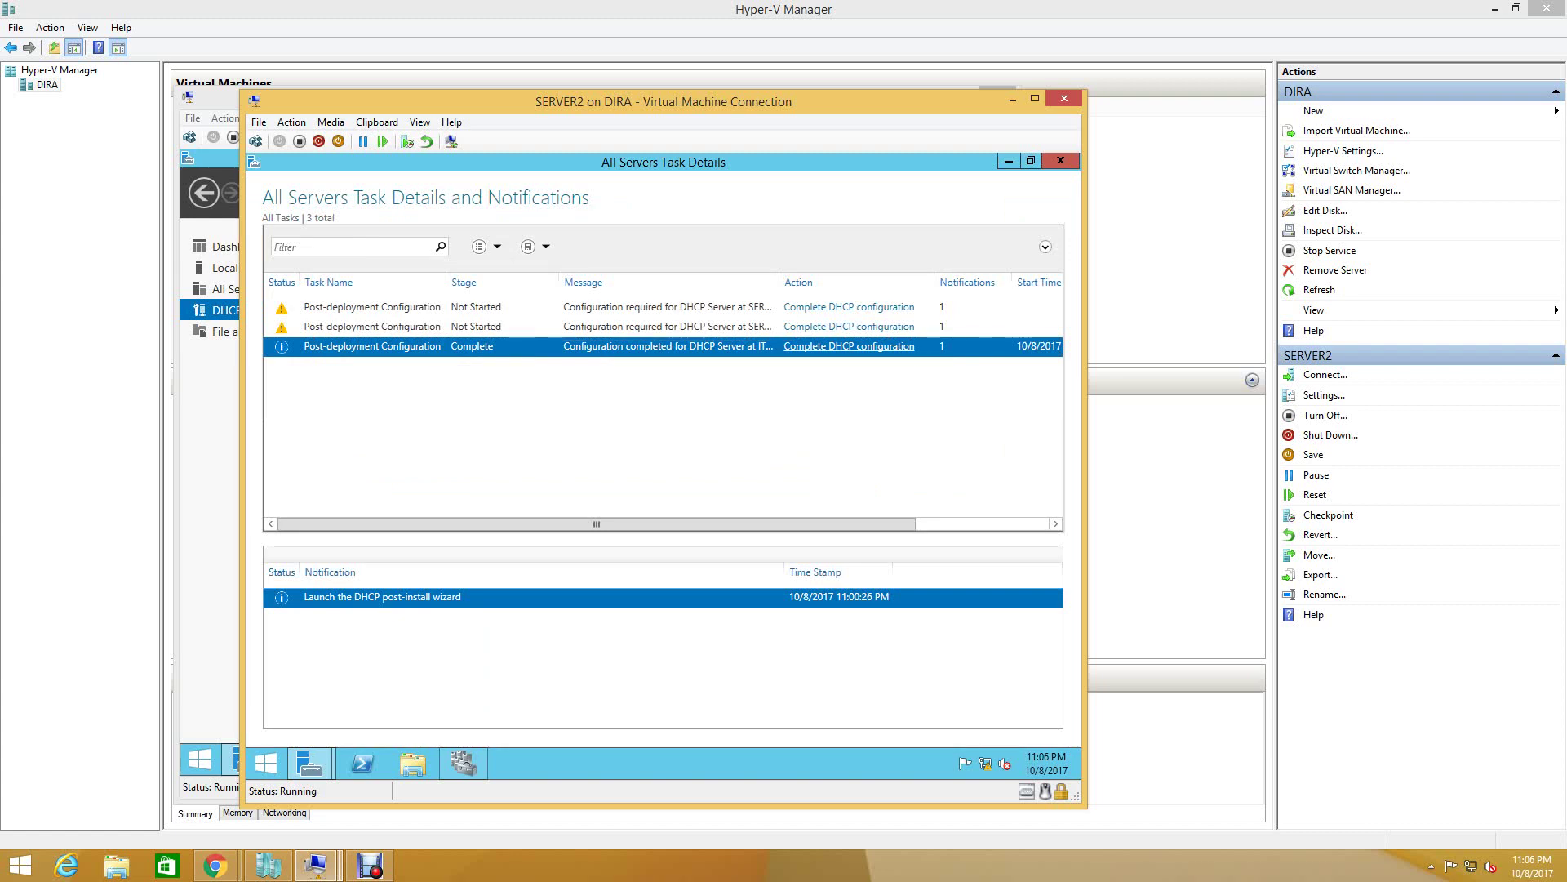
left_click(1009, 161)
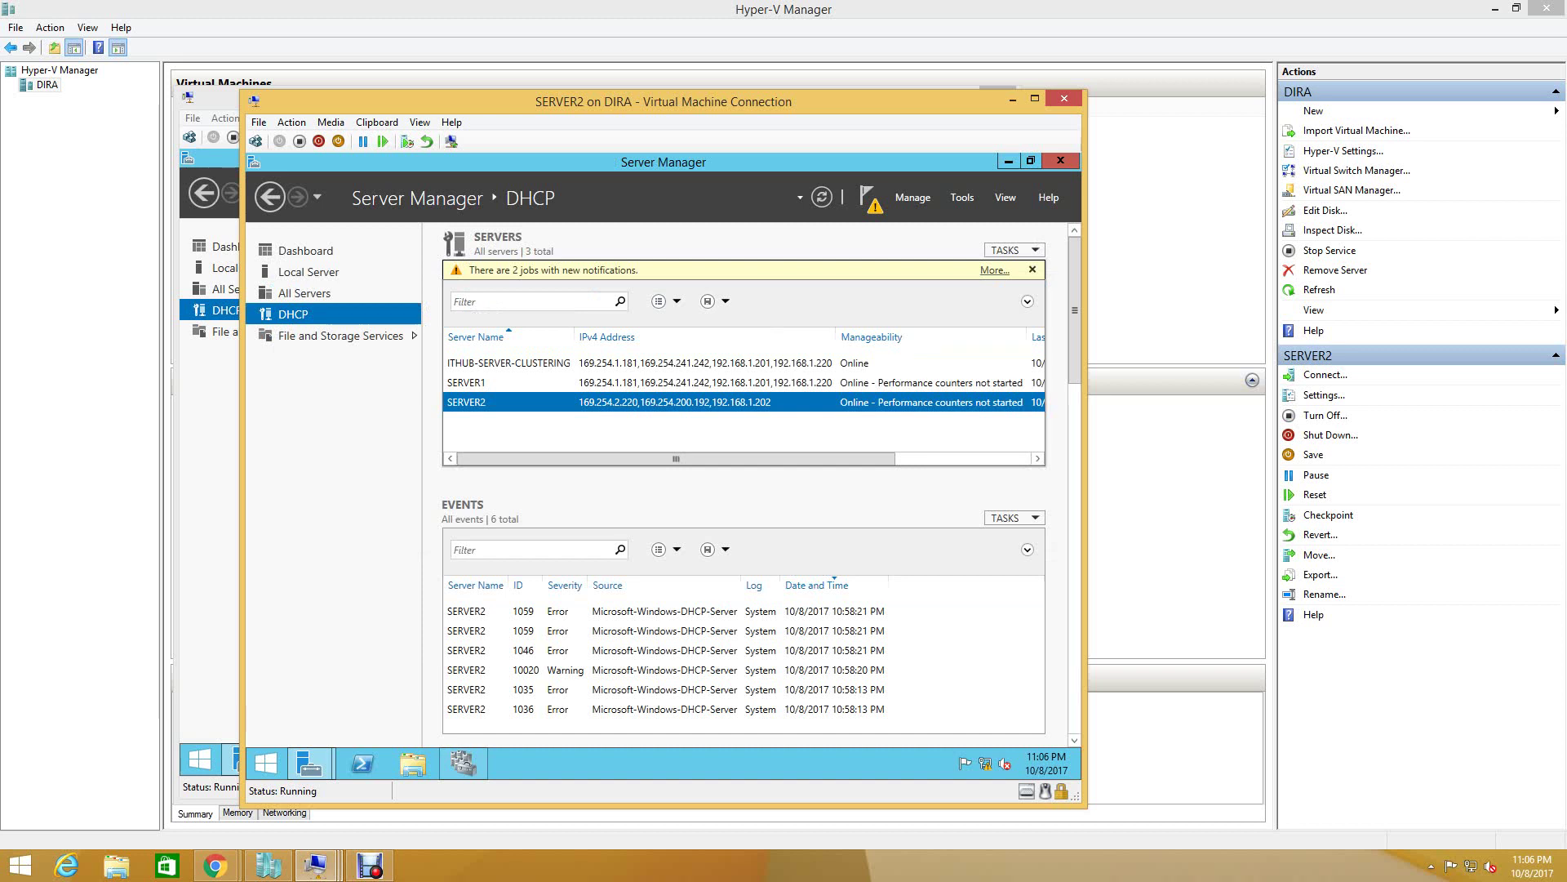
- Open and close SERVER2's DHCP console, then cancel the cluster entry's credentials prompt
right_click(674, 403)
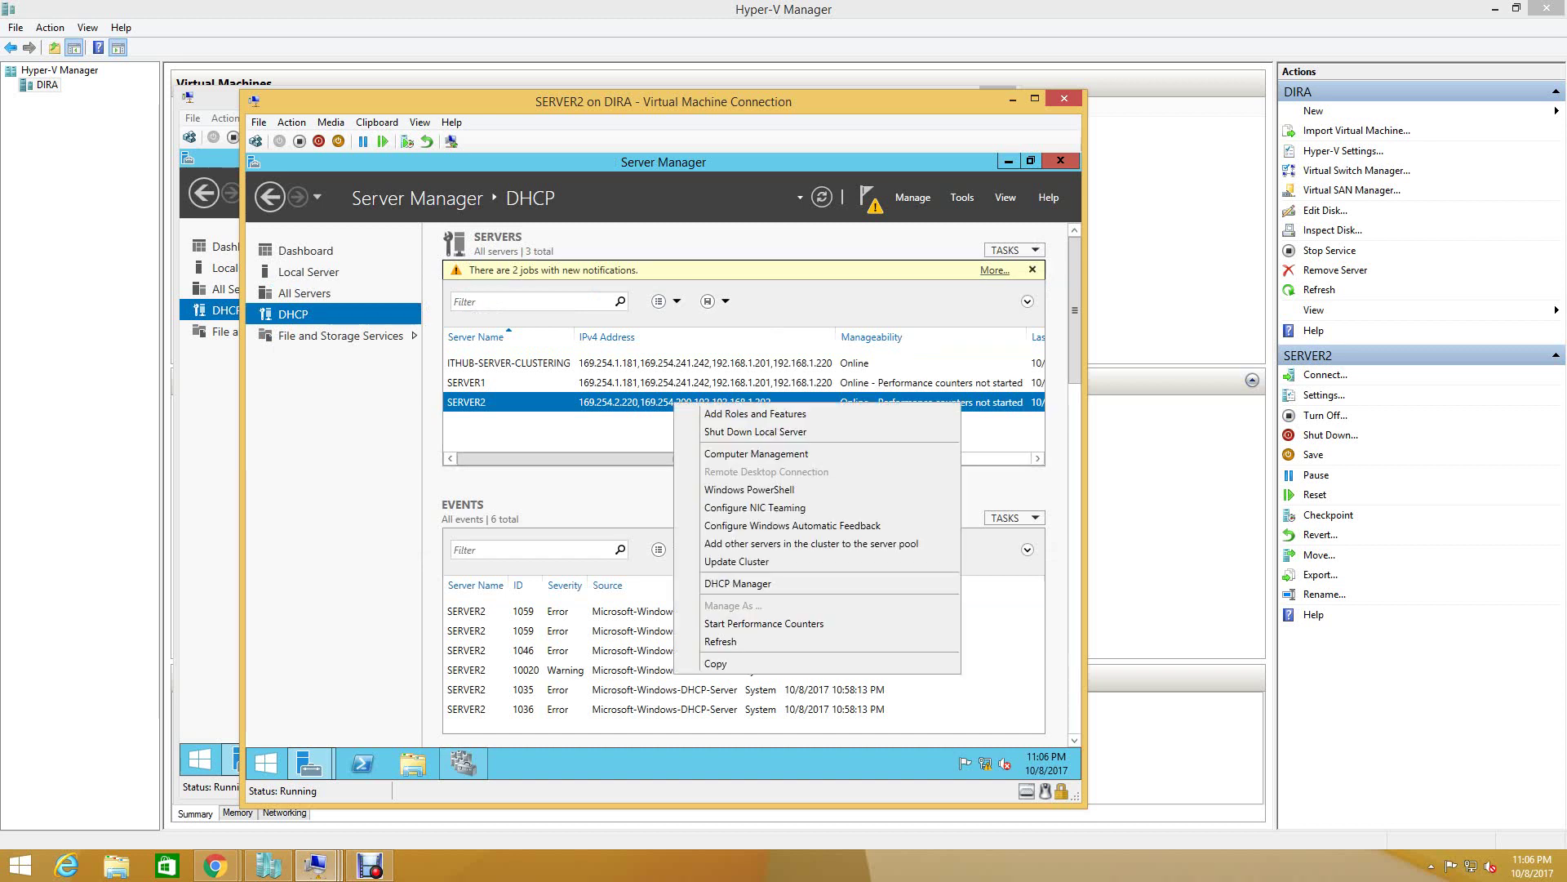
left_click(738, 583)
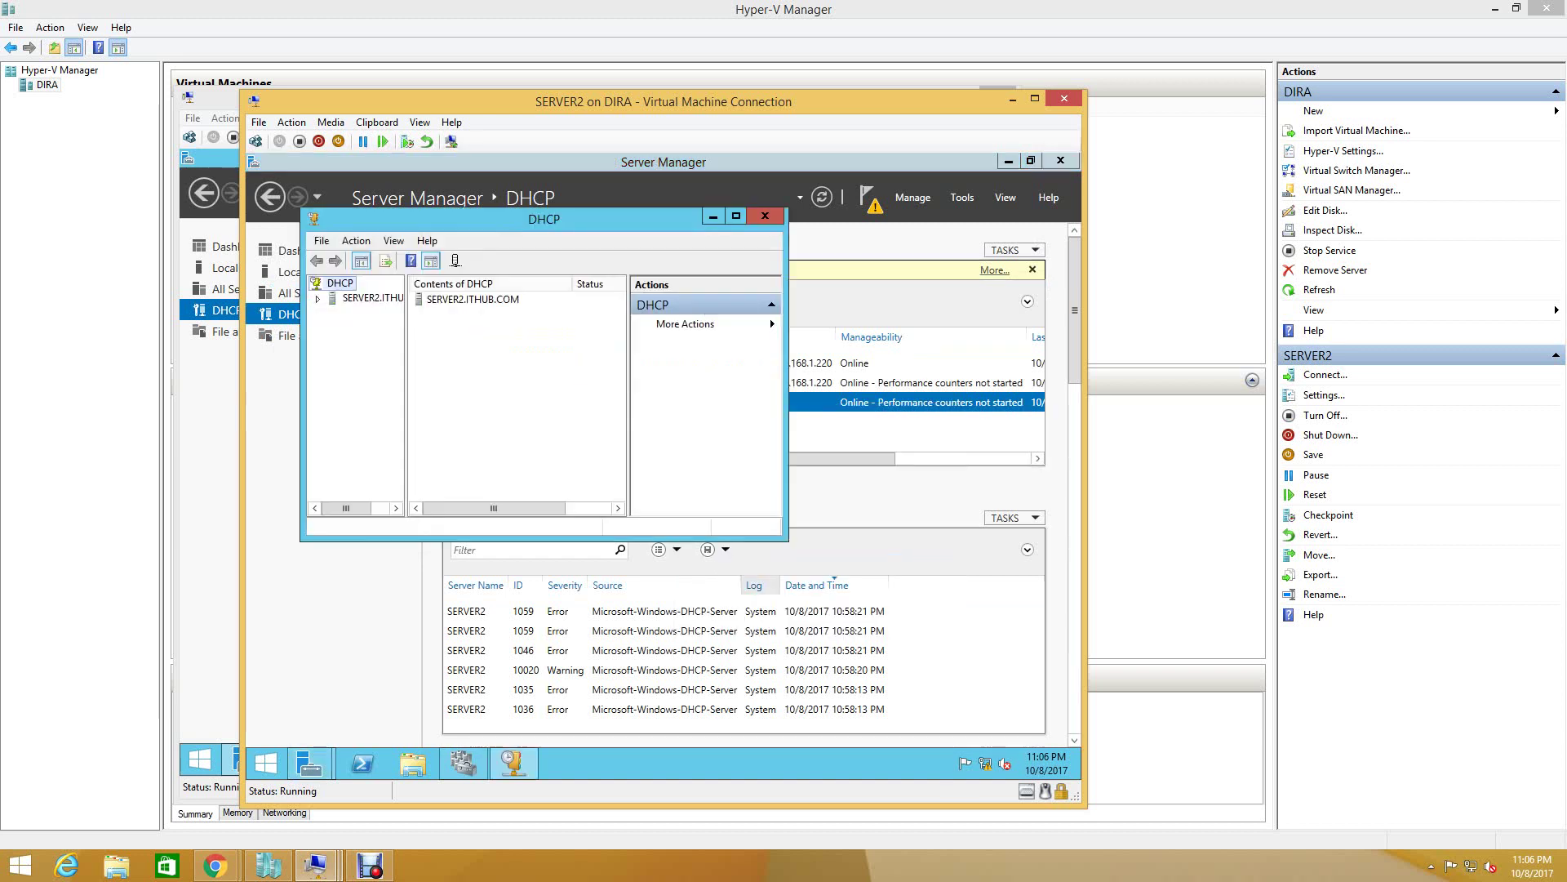
left_click(765, 215)
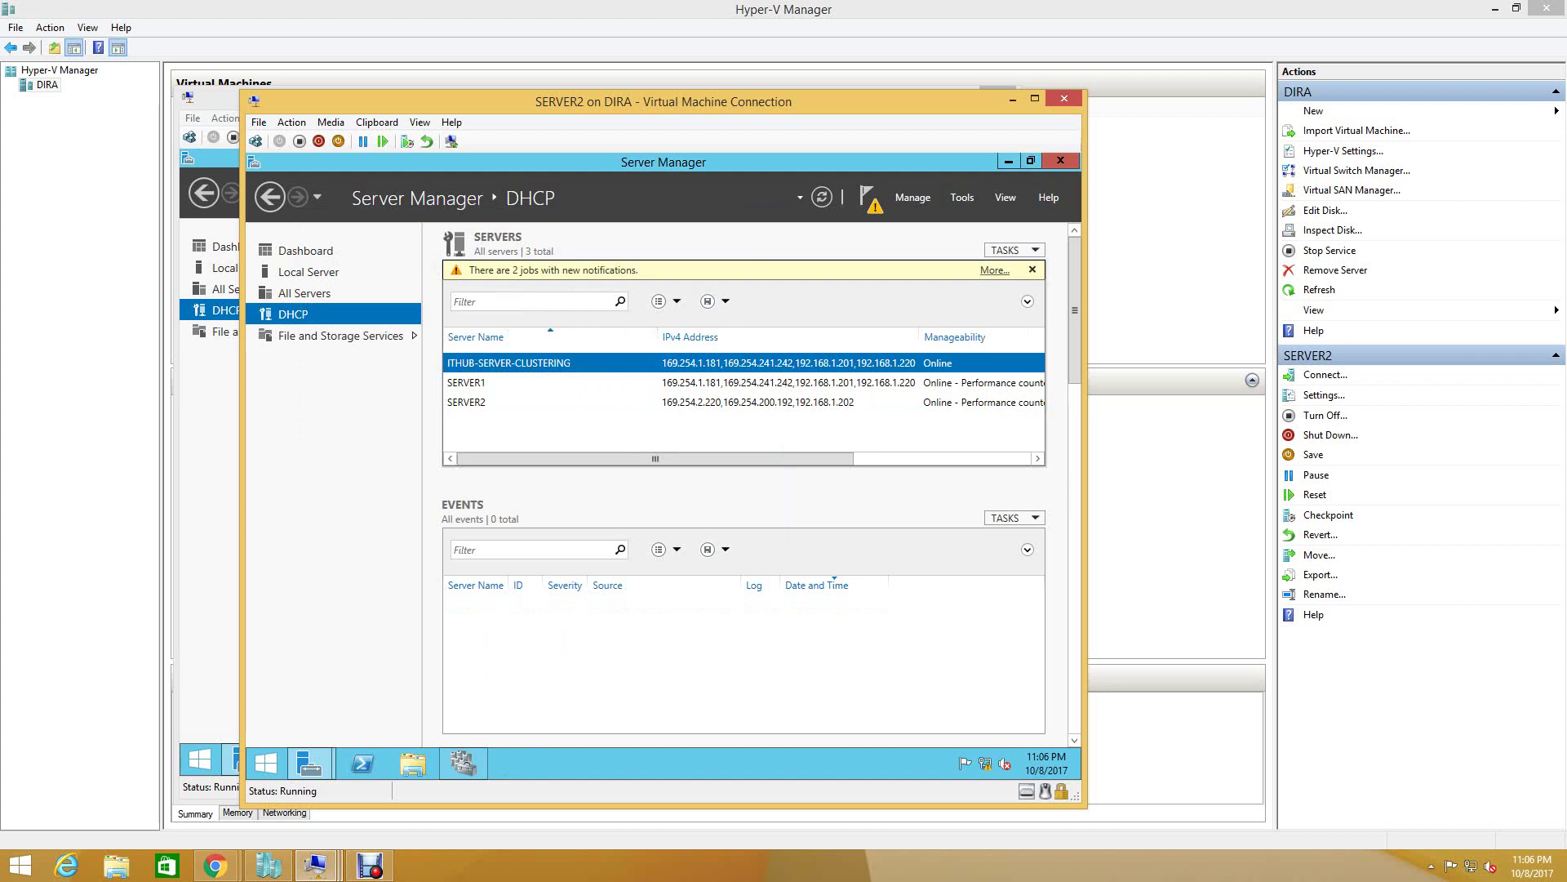
right_click(759, 364)
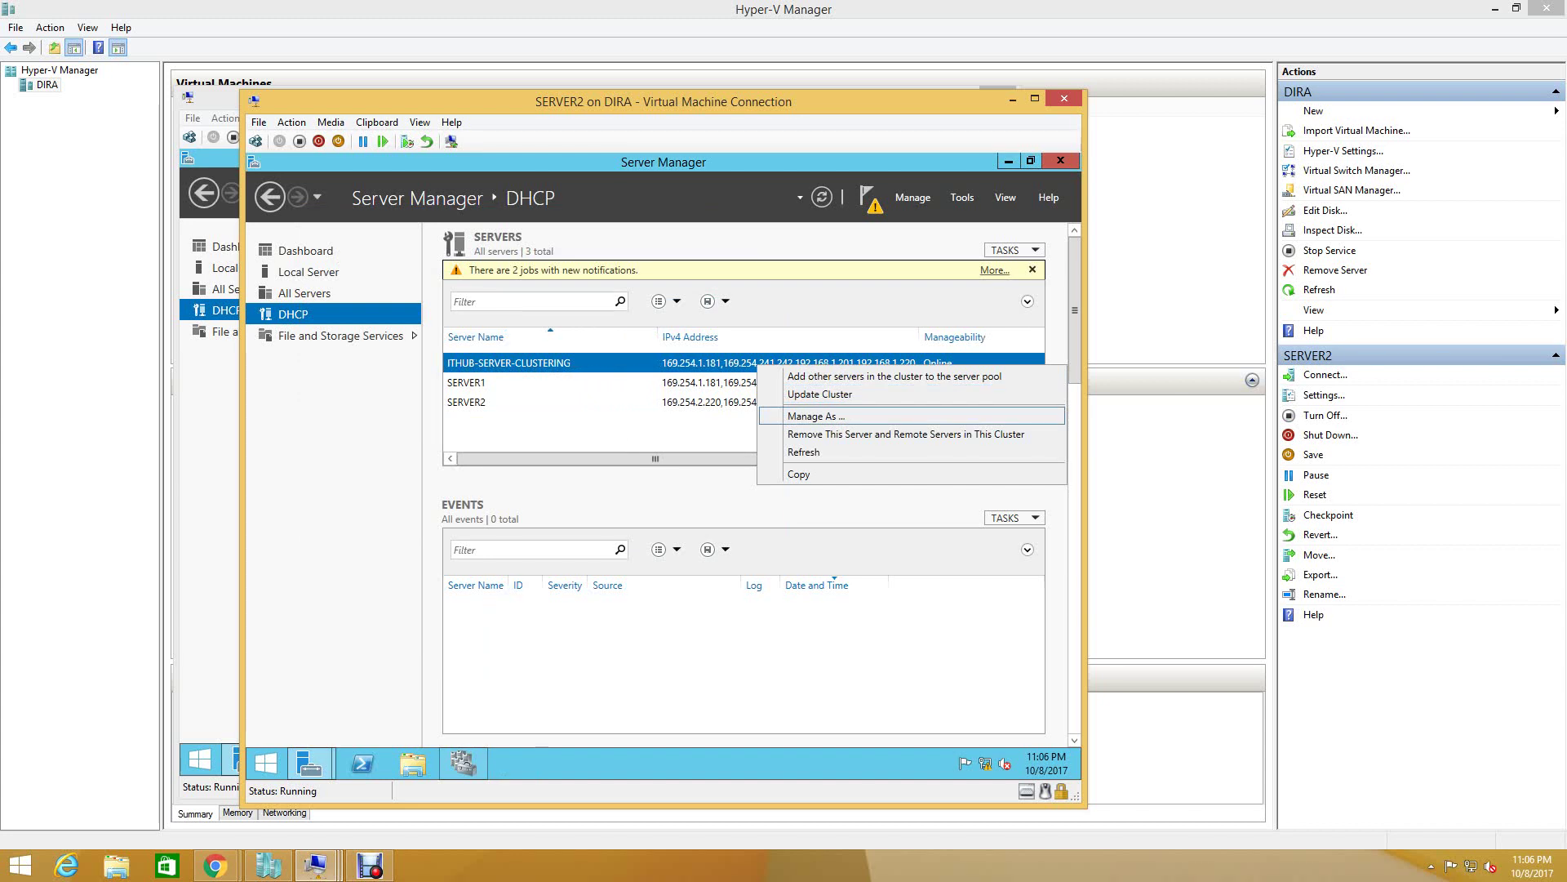
key("Return")
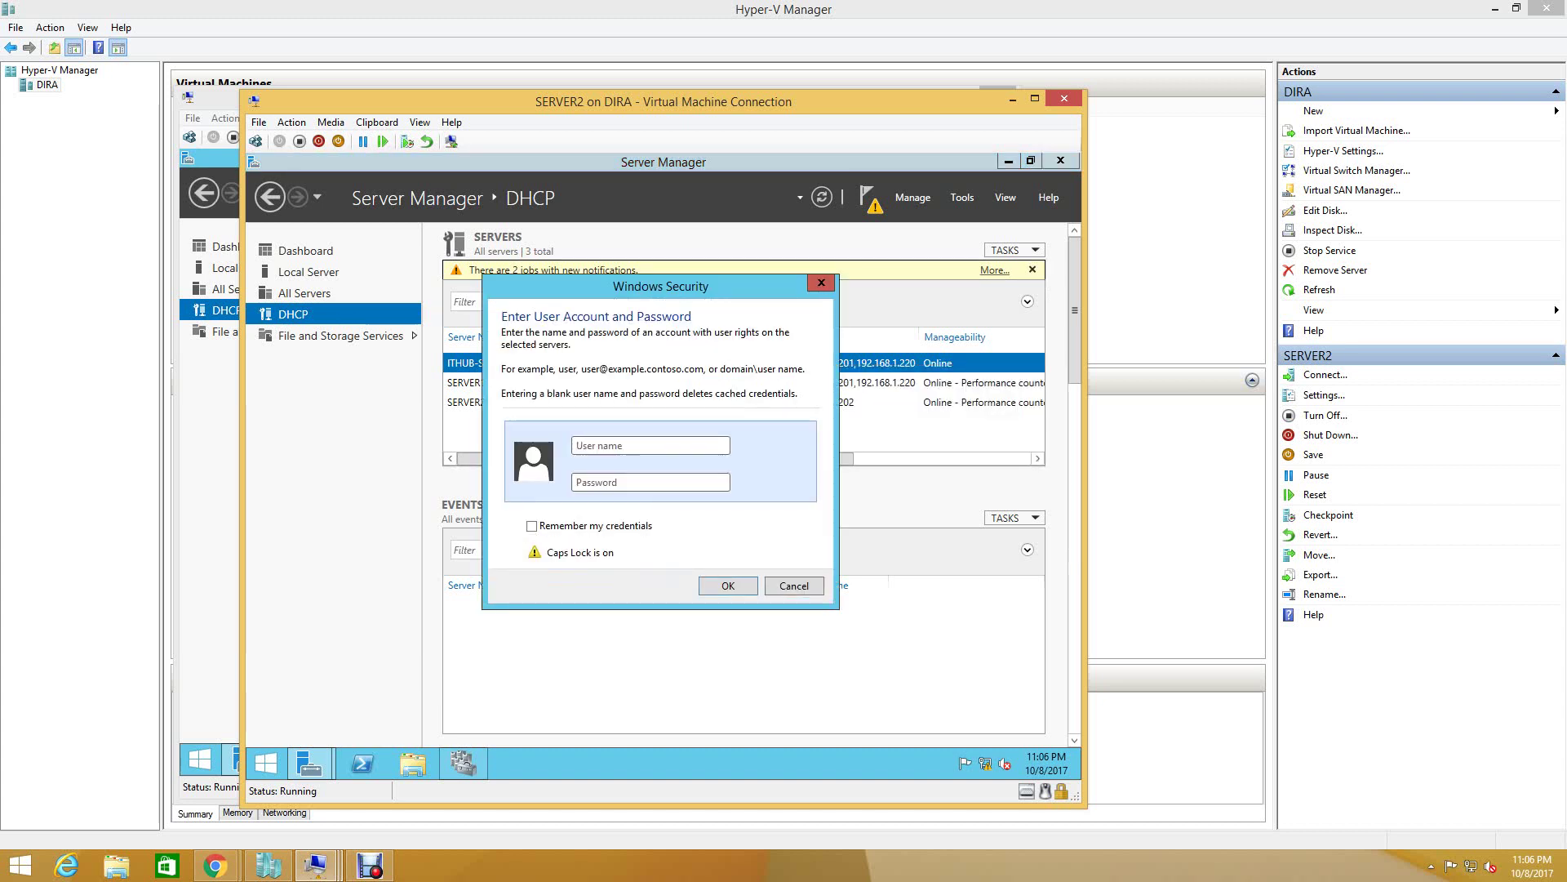
key("Escape")
- Reopen SERVER2's DHCP console to inspect IPv4, close it, and show the task details list
left_click(466, 401)
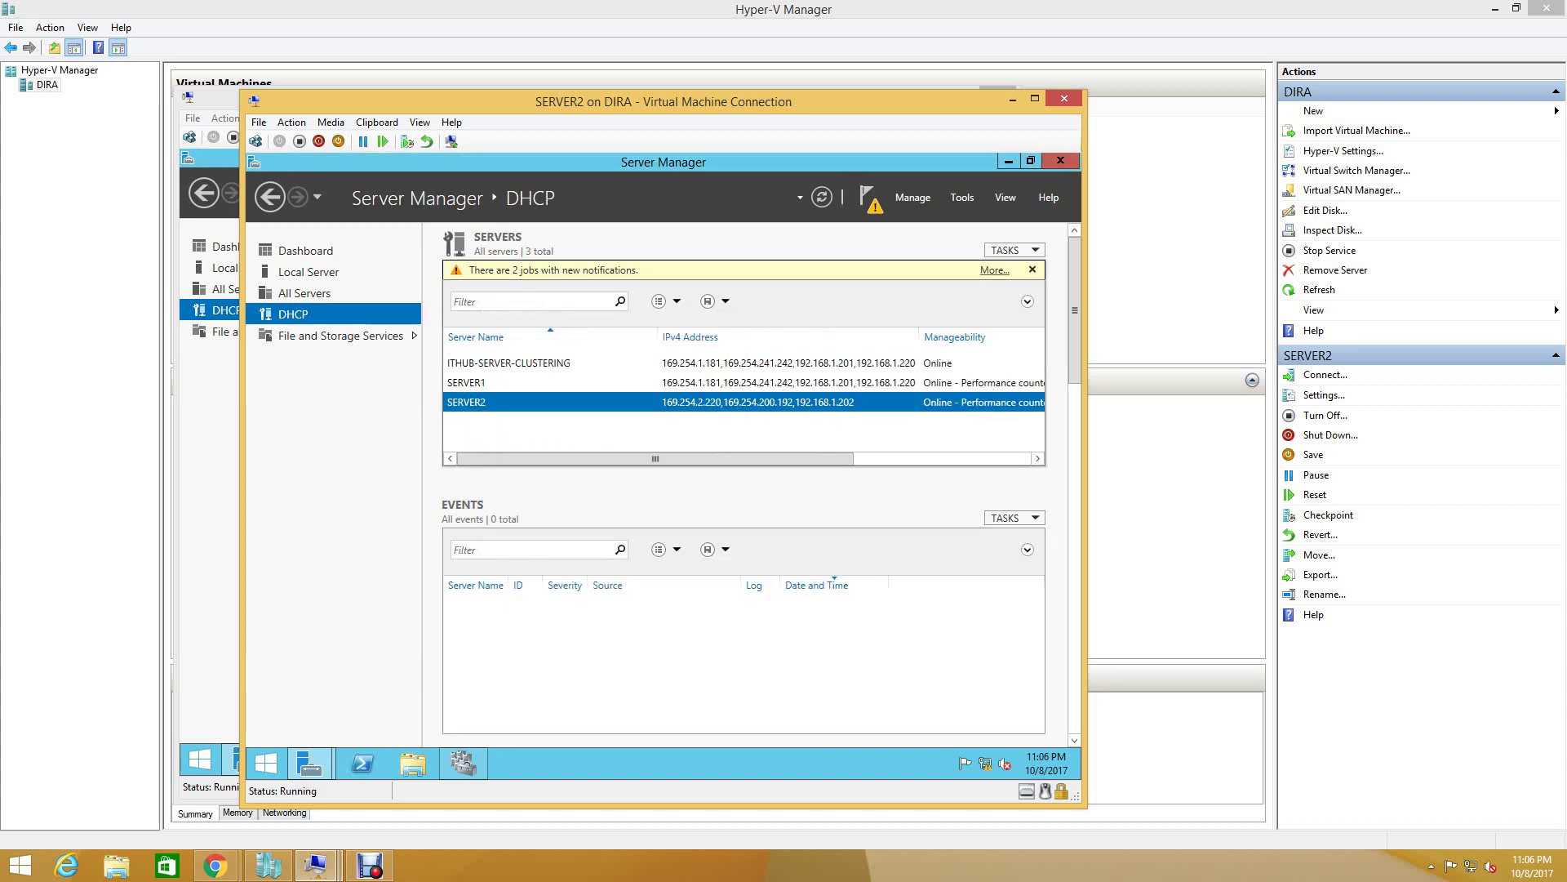
right_click(692, 401)
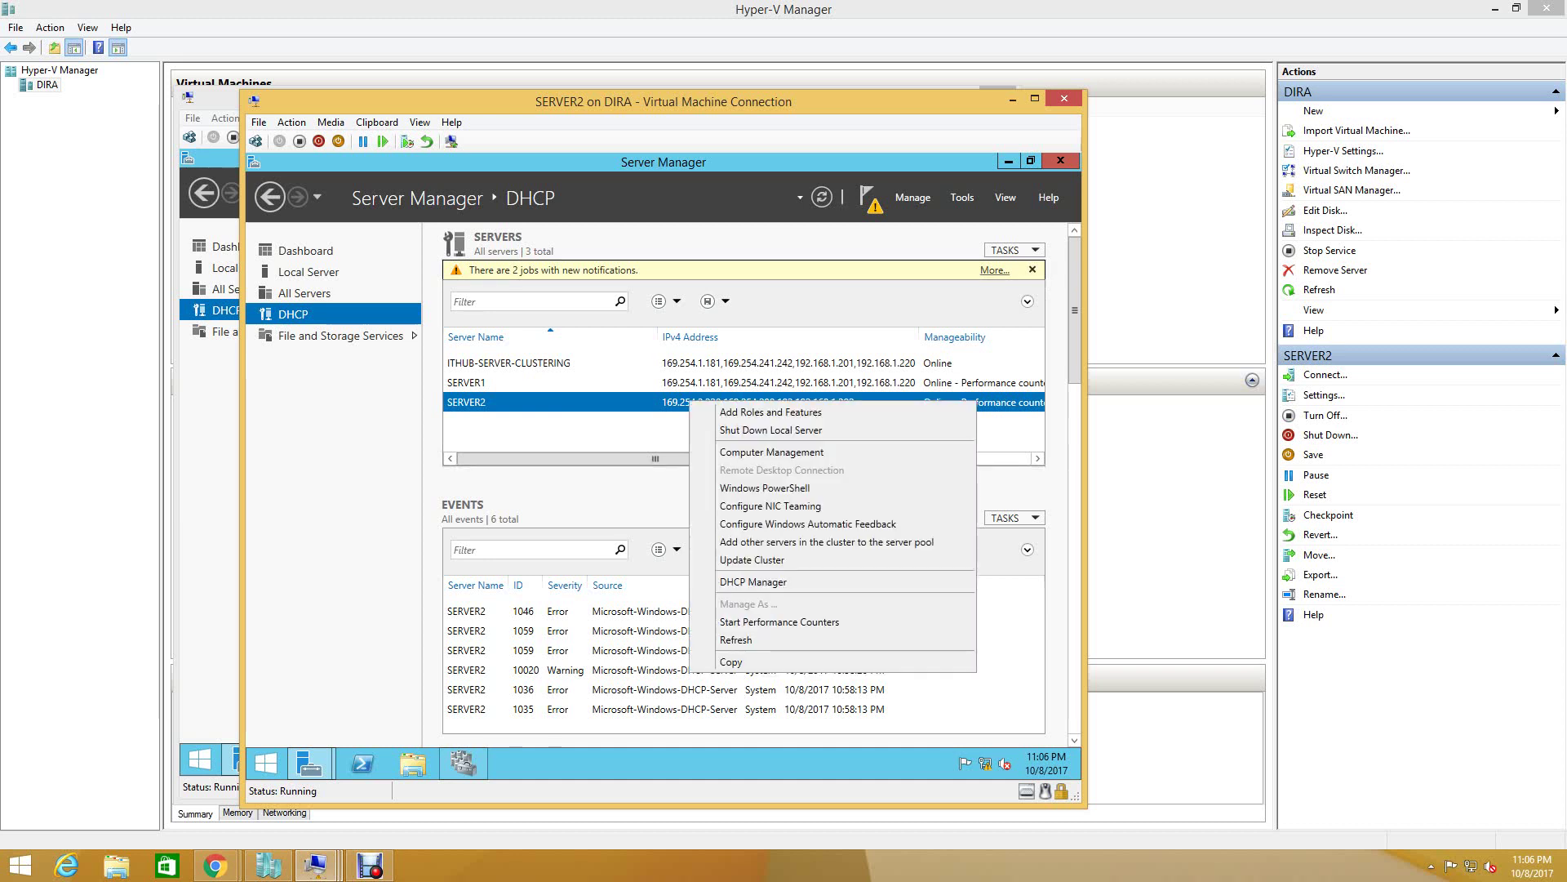
left_click(759, 581)
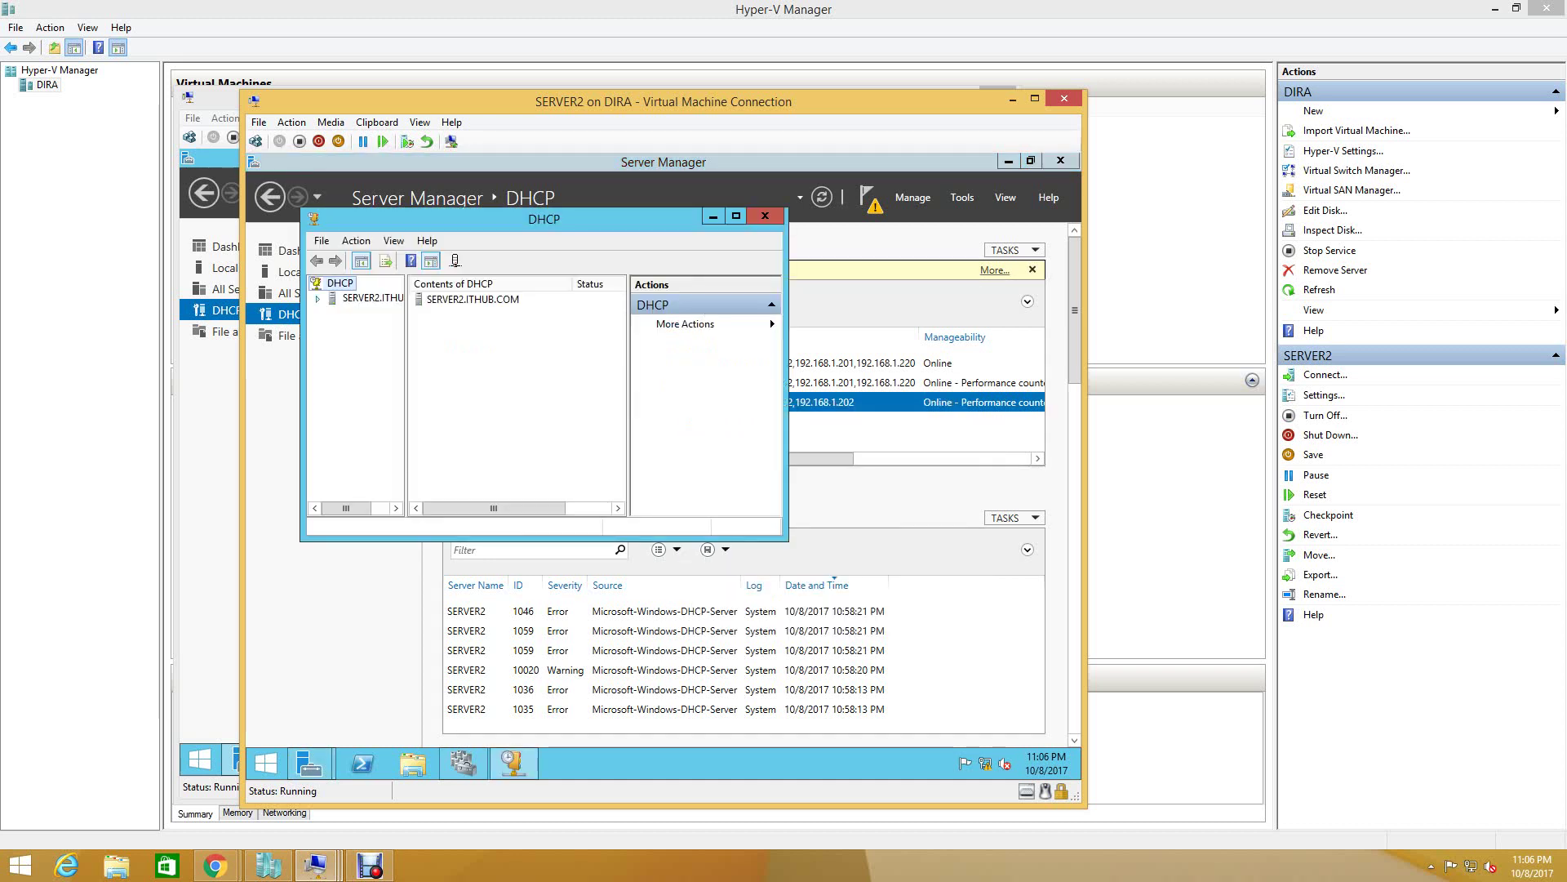
double_click(367, 313)
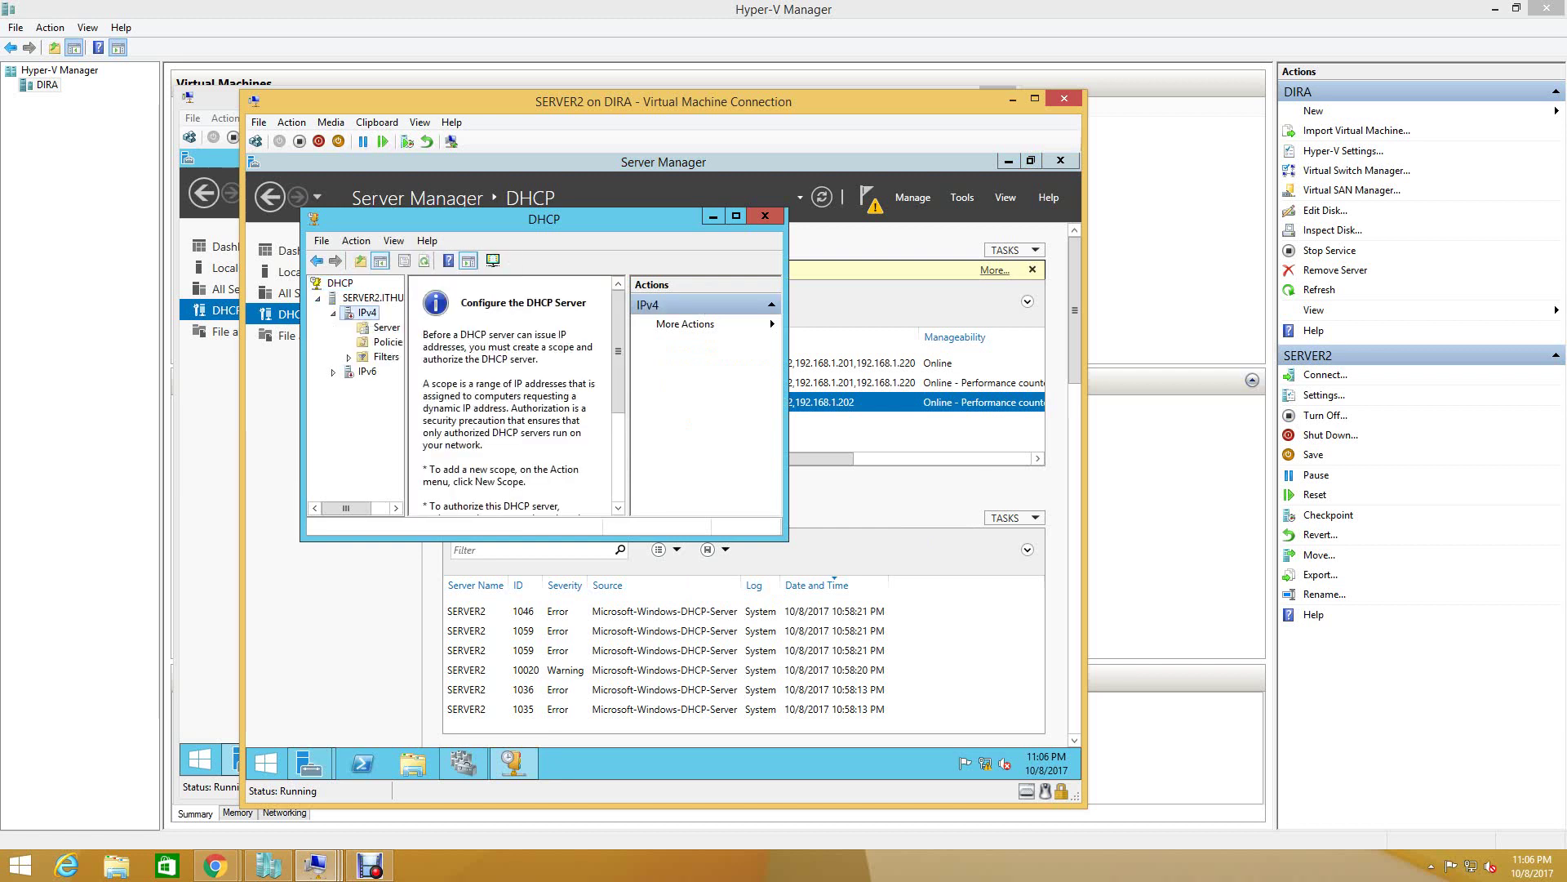
right_click(365, 313)
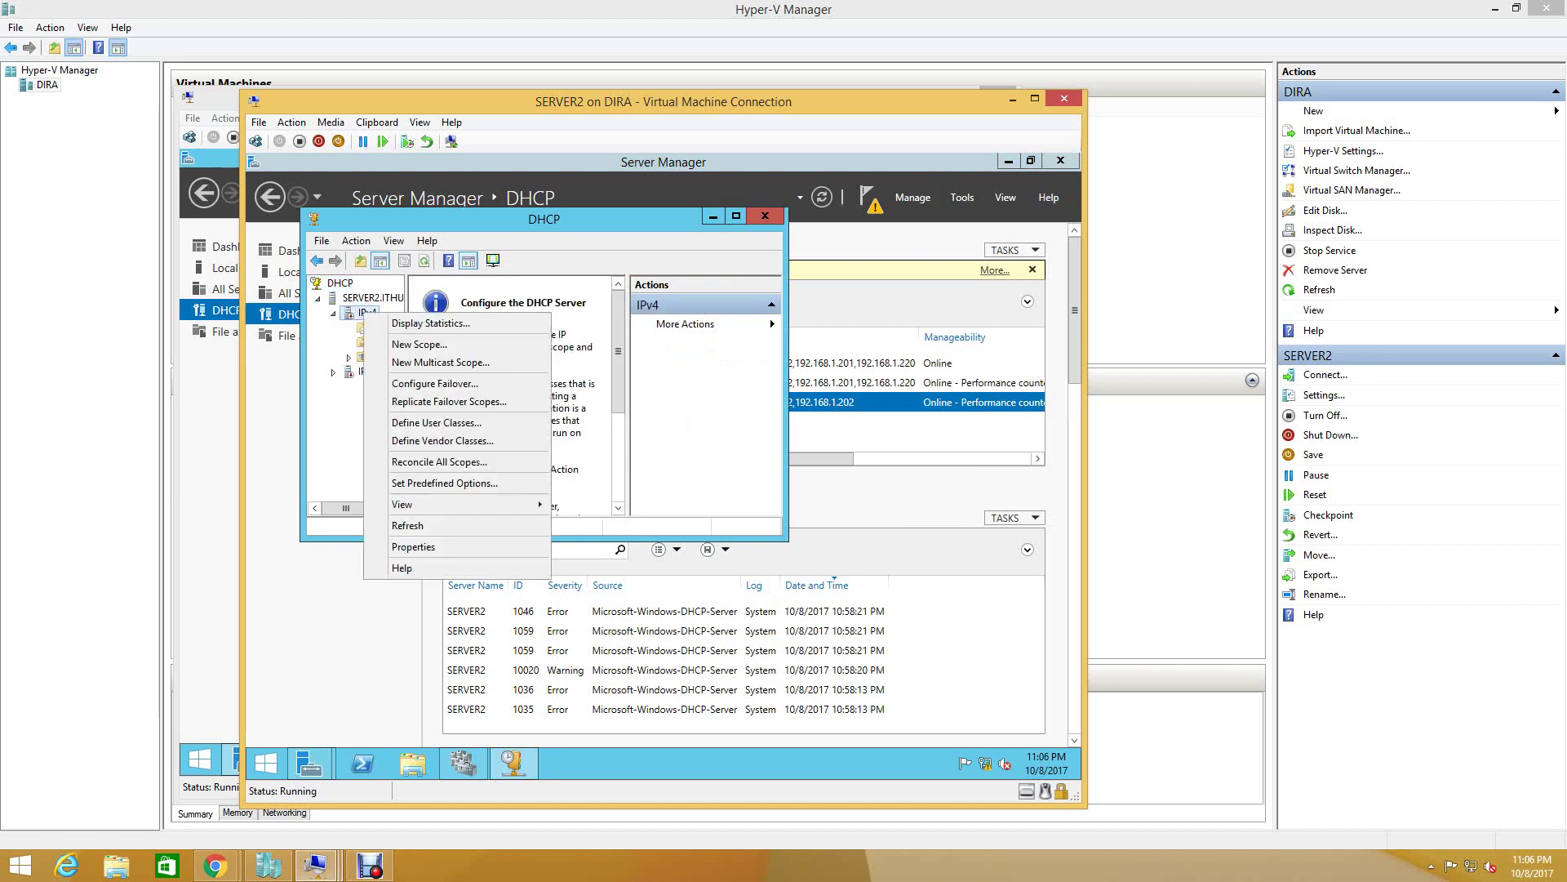
key("Escape")
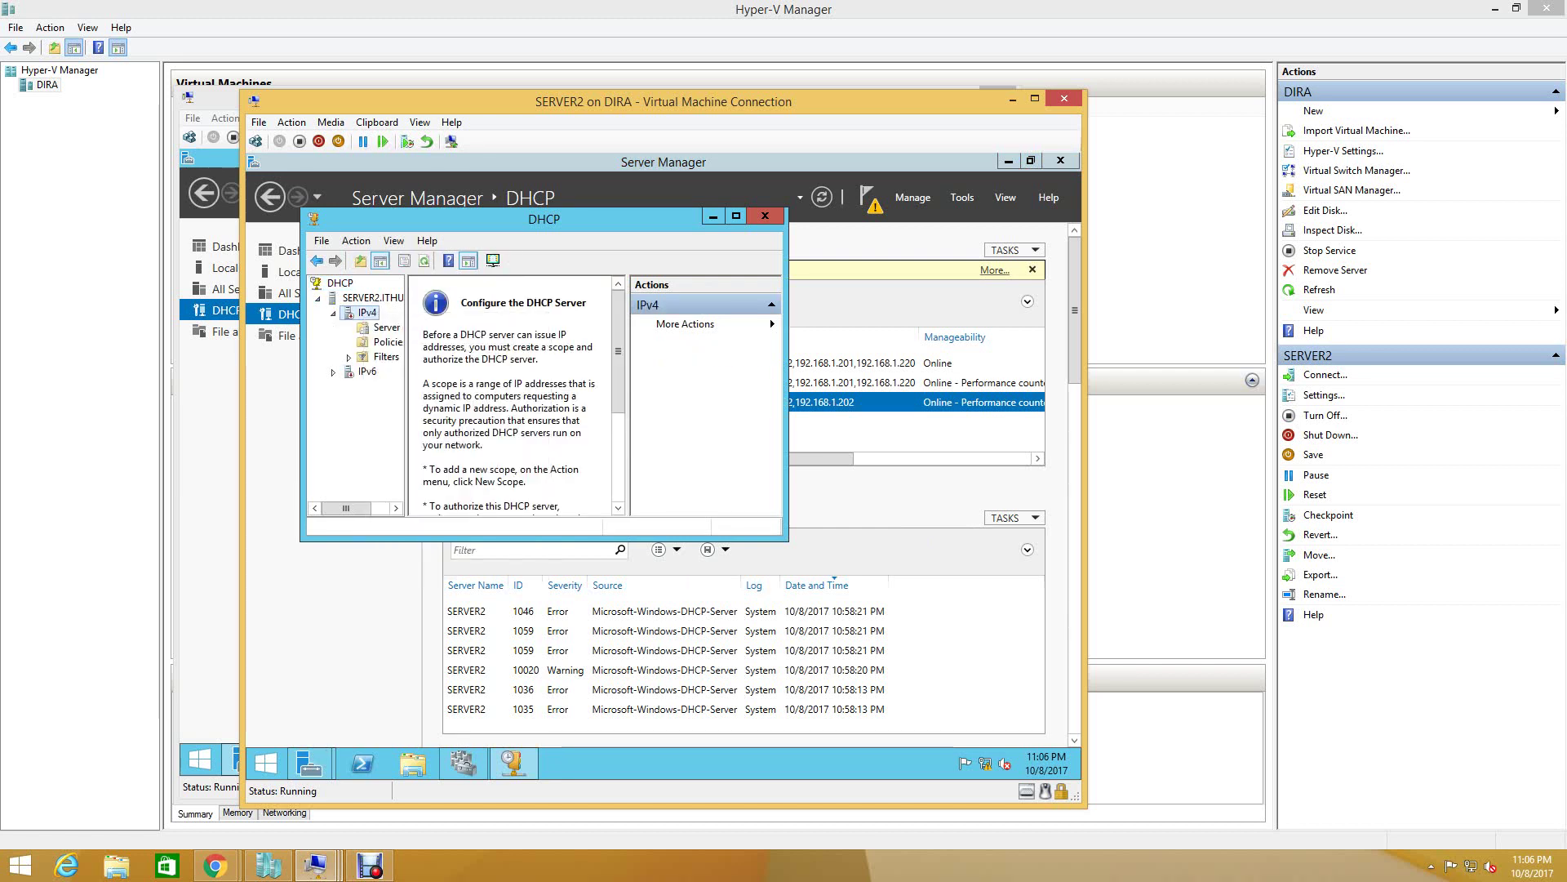
left_click(765, 216)
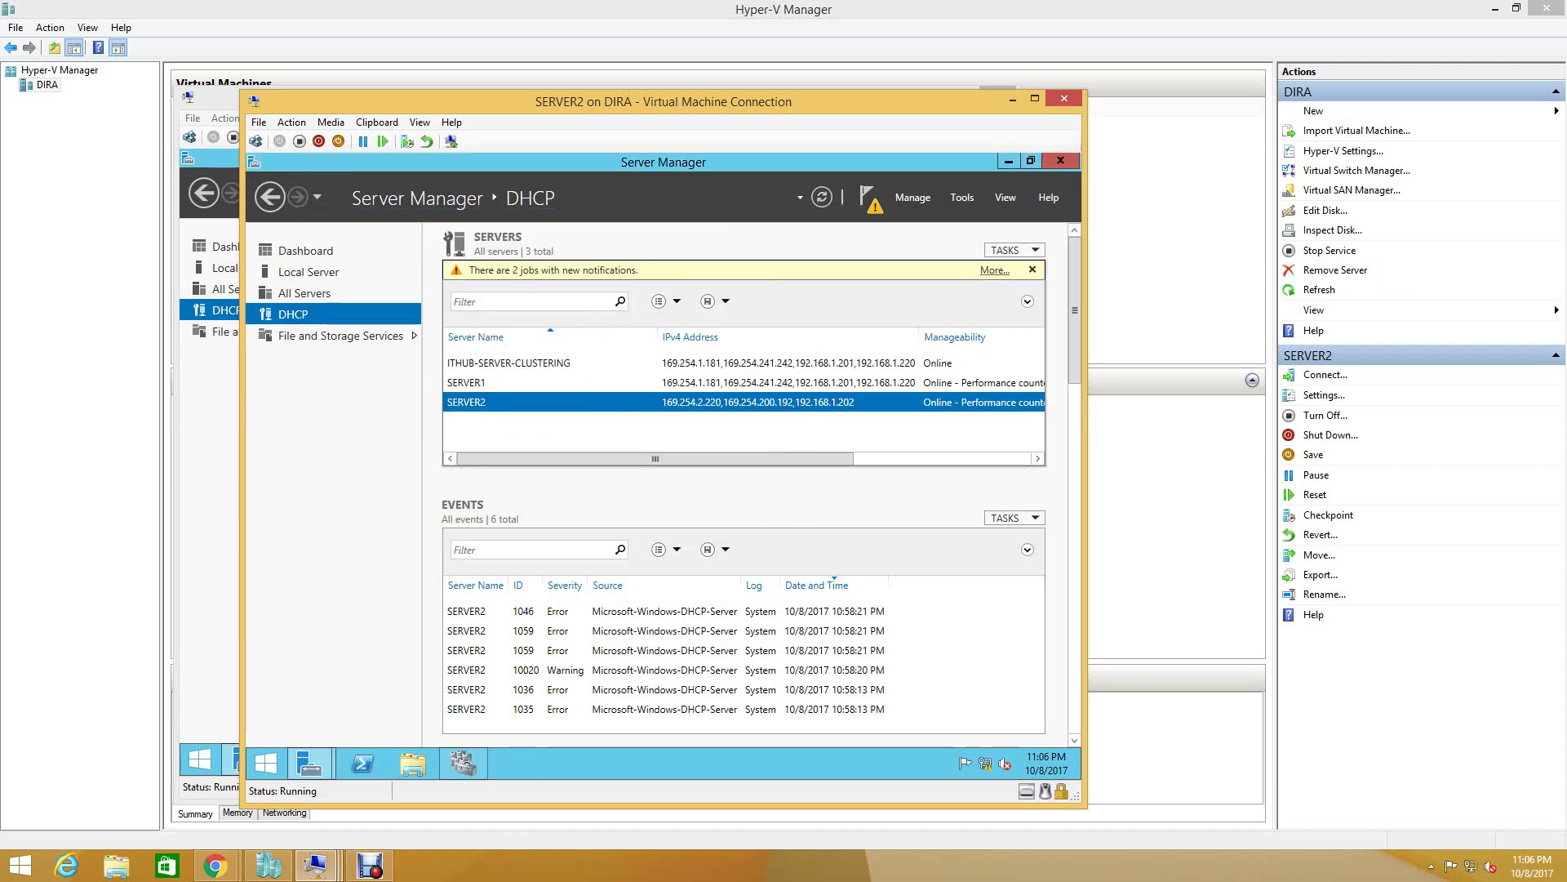
left_click(994, 270)
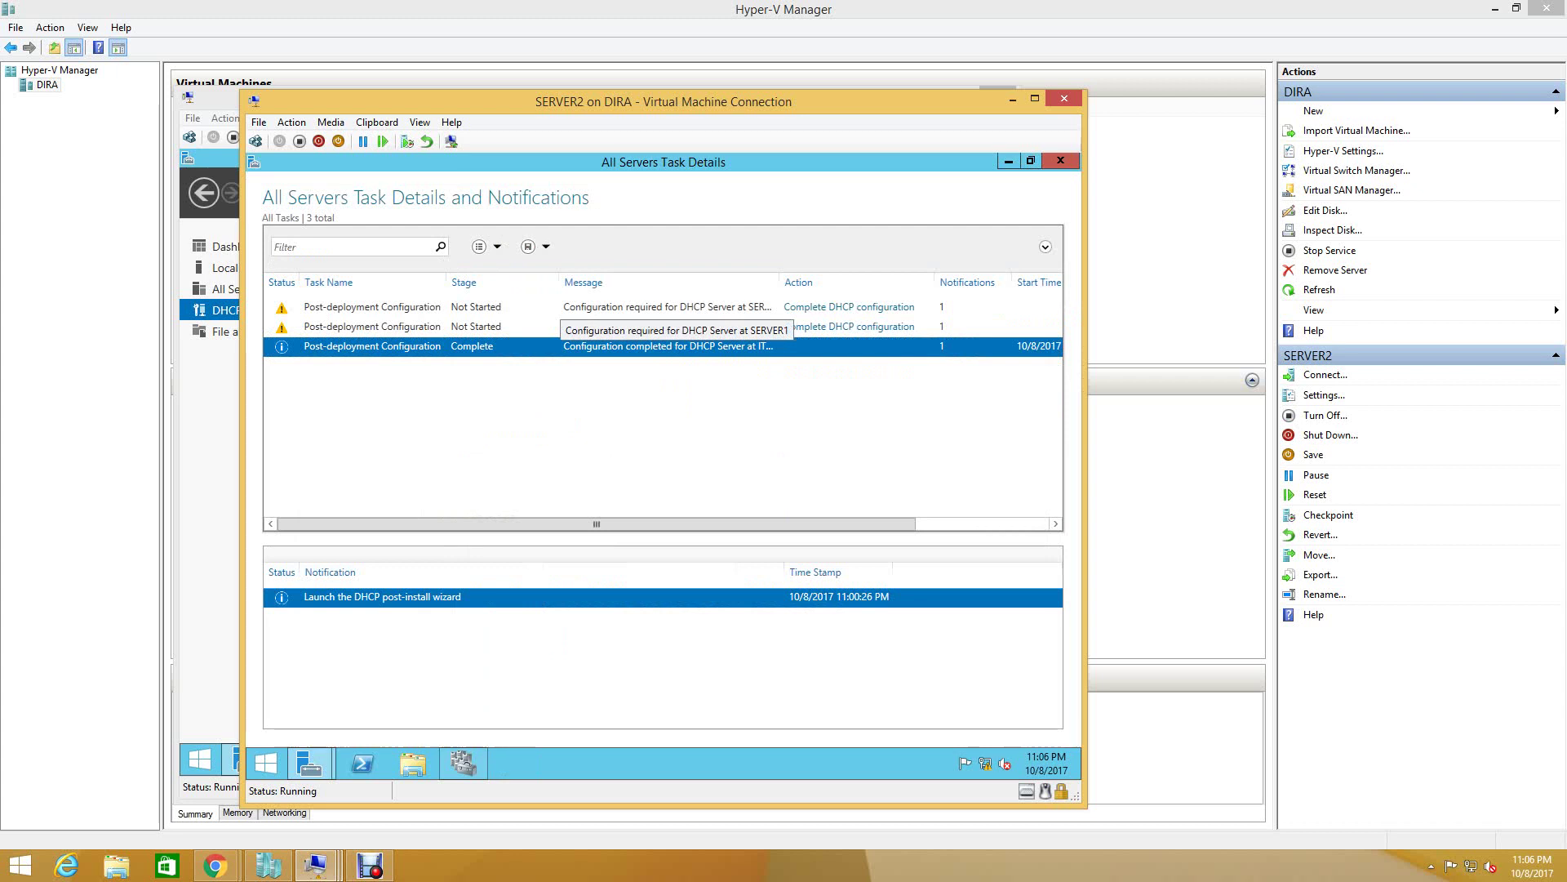
- Run the DHCP post-install configuration for both Not Started tasks, including SERVER1's
left_click(849, 307)
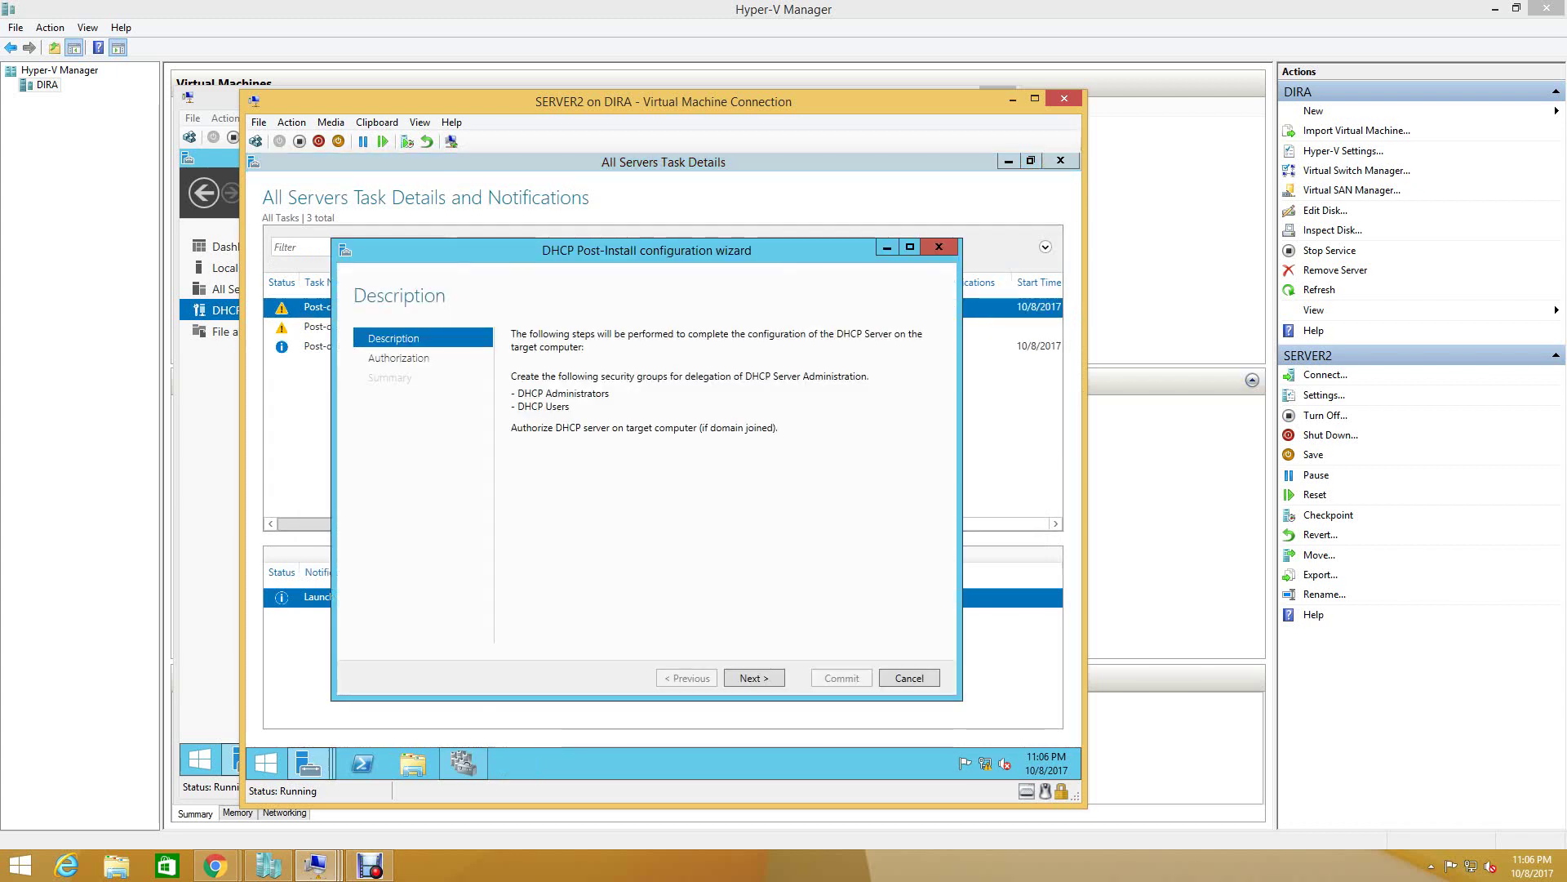
key("Return")
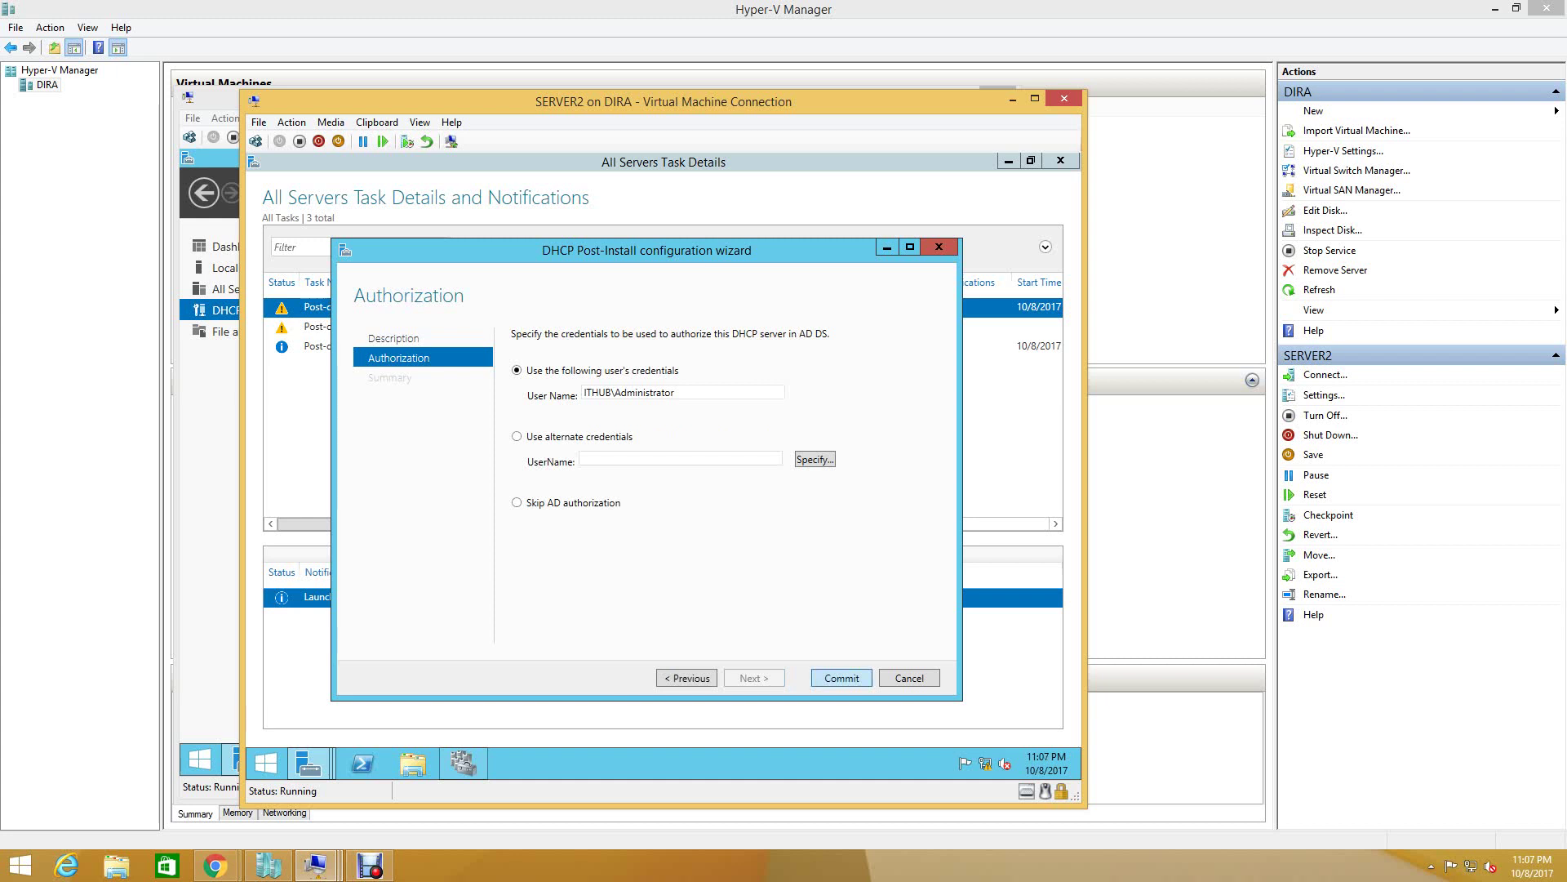
key("Return")
key("Return")
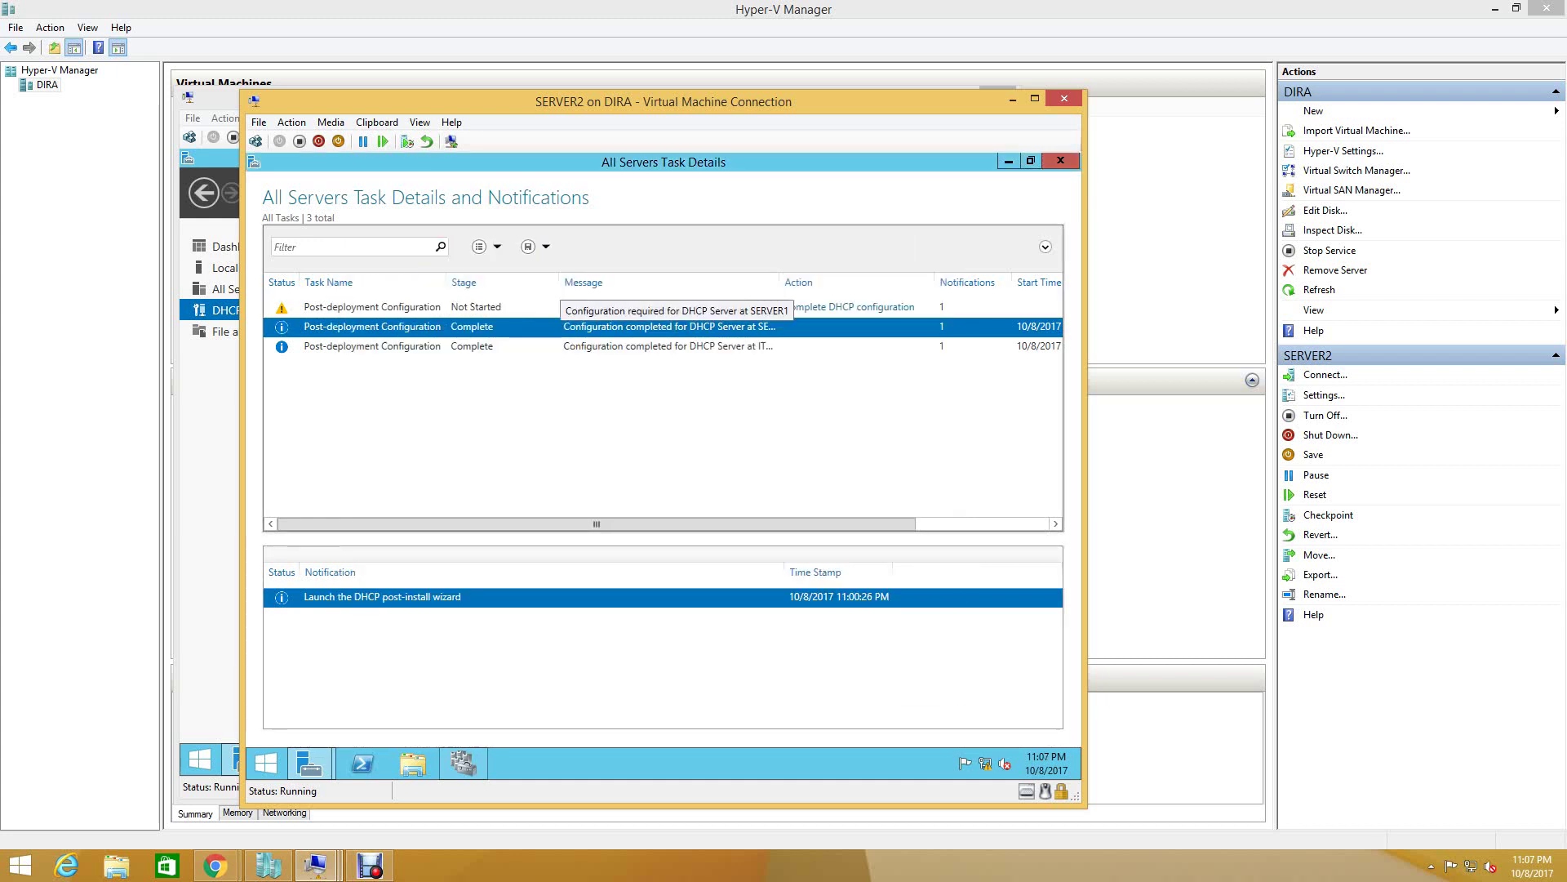
left_click(653, 307)
key("Return")
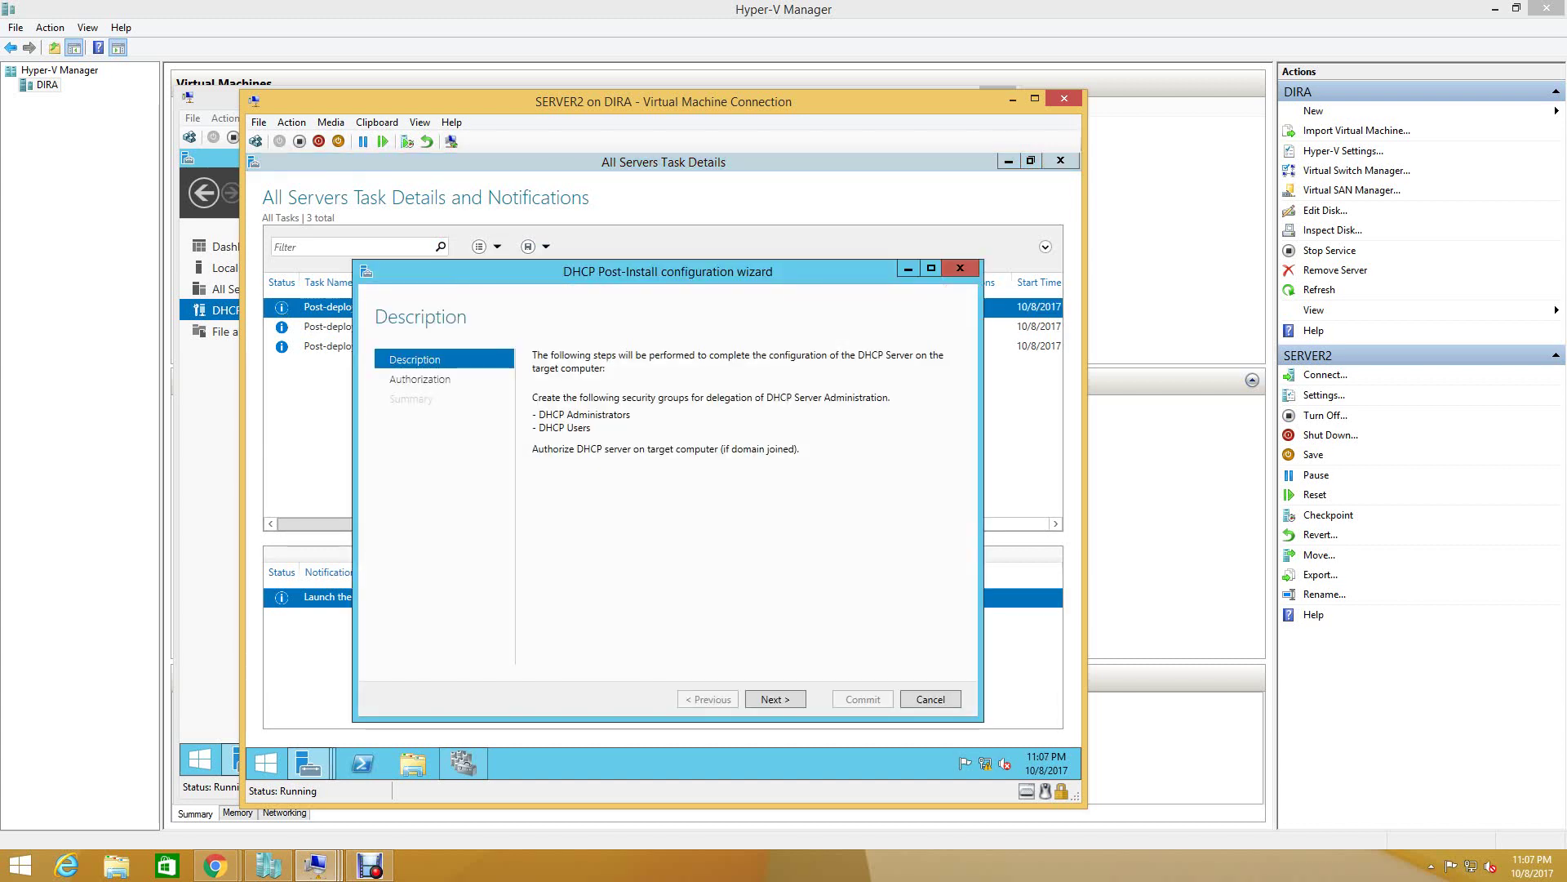
key("Return")
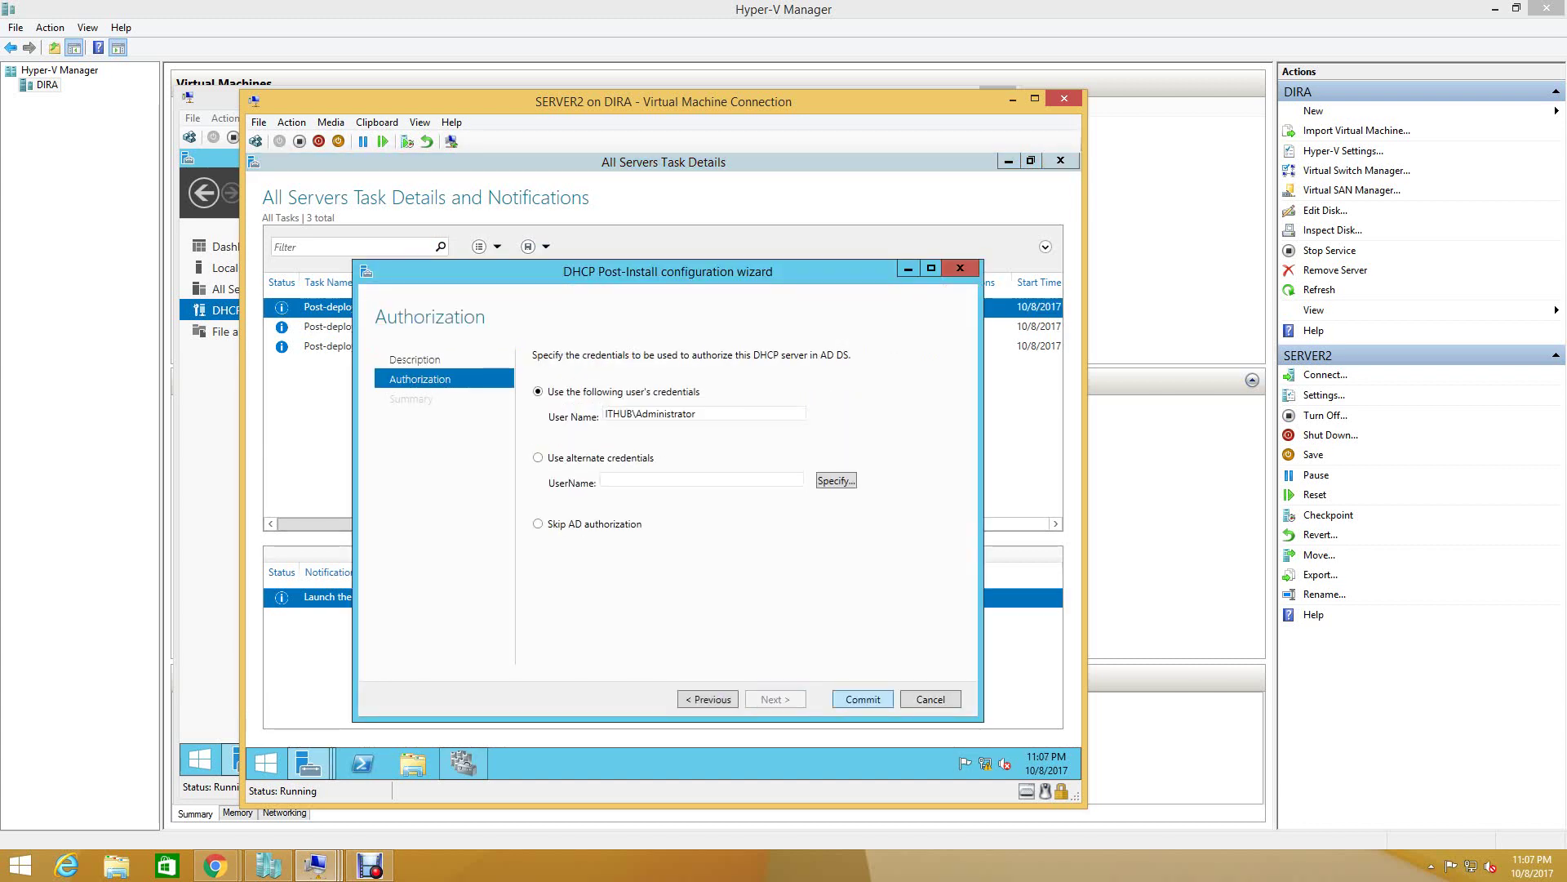
key("Return")
key("Return")
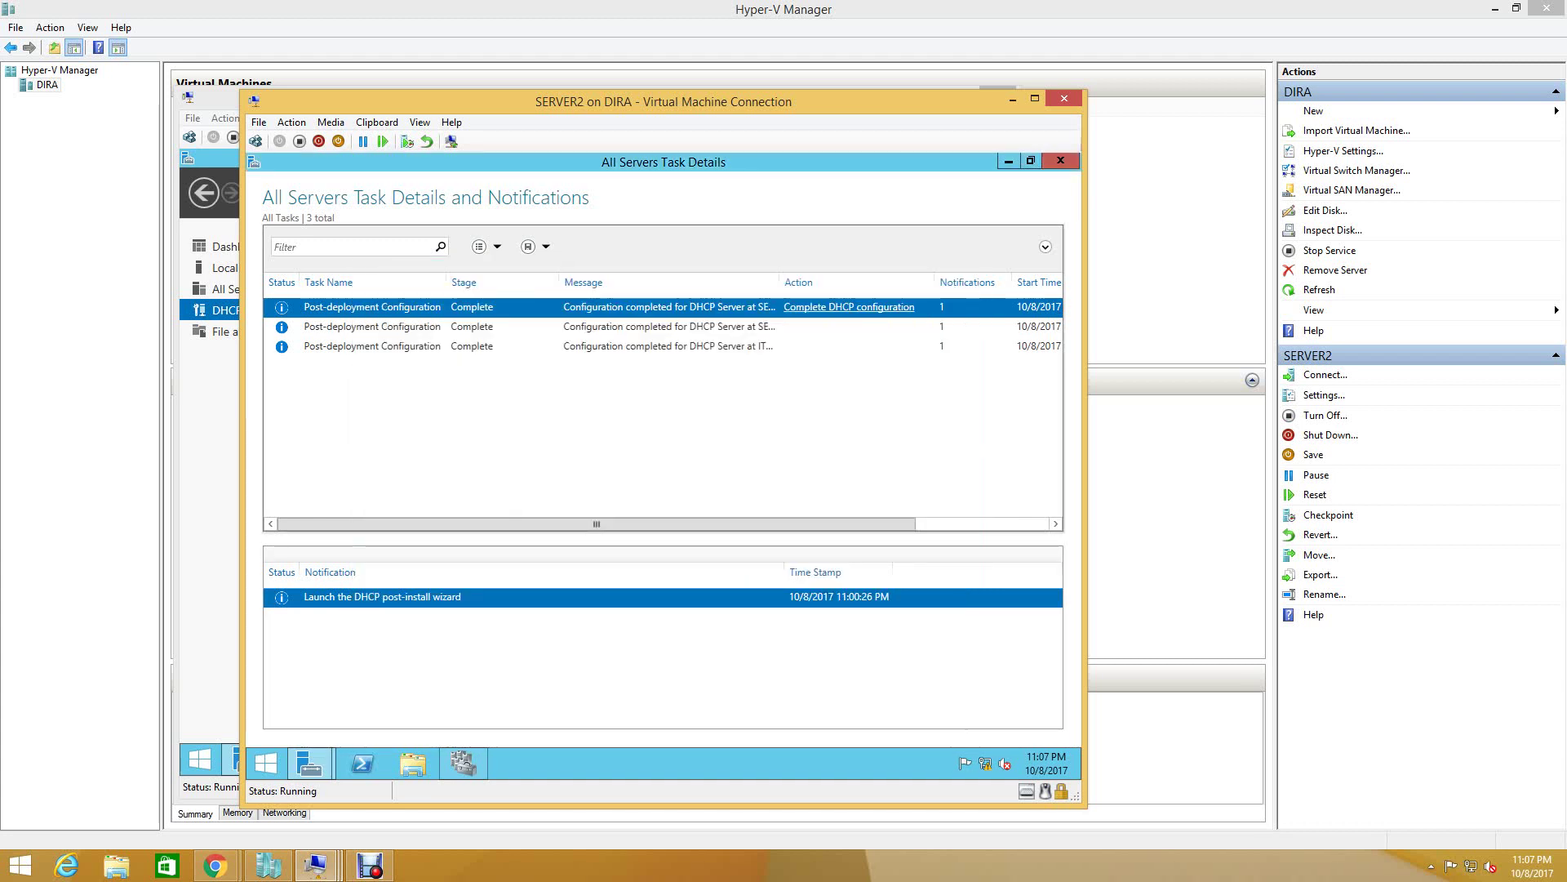
- Review the now-completed tasks and close All Servers Task Details
left_click(373, 327)
left_click(849, 307)
left_click(1061, 160)
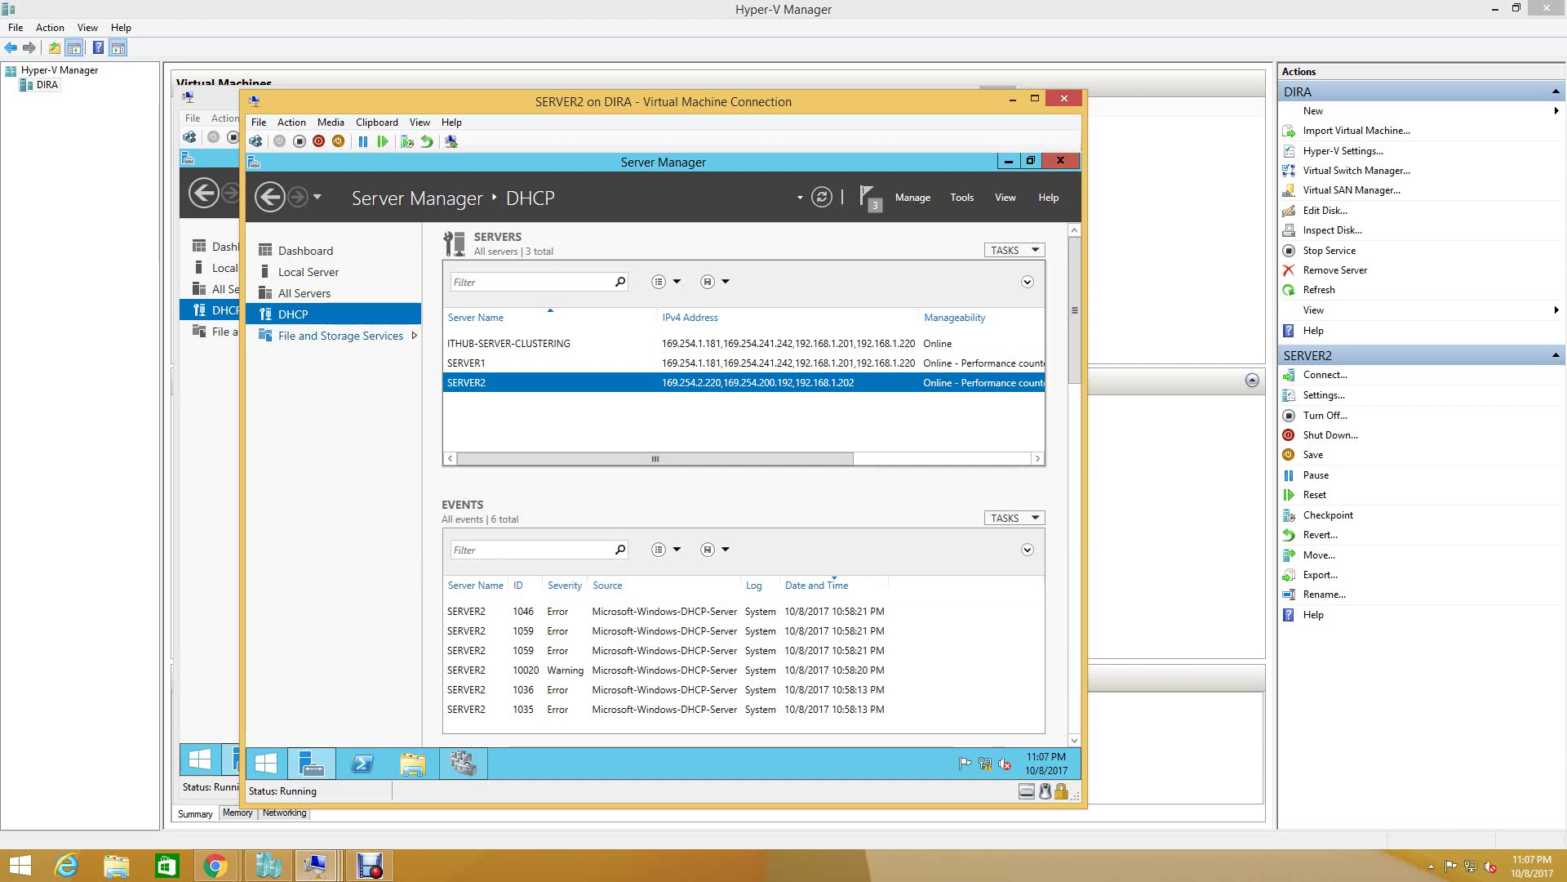
- Open the DHCP console for SERVER2 from Server Manager
right_click(555, 383)
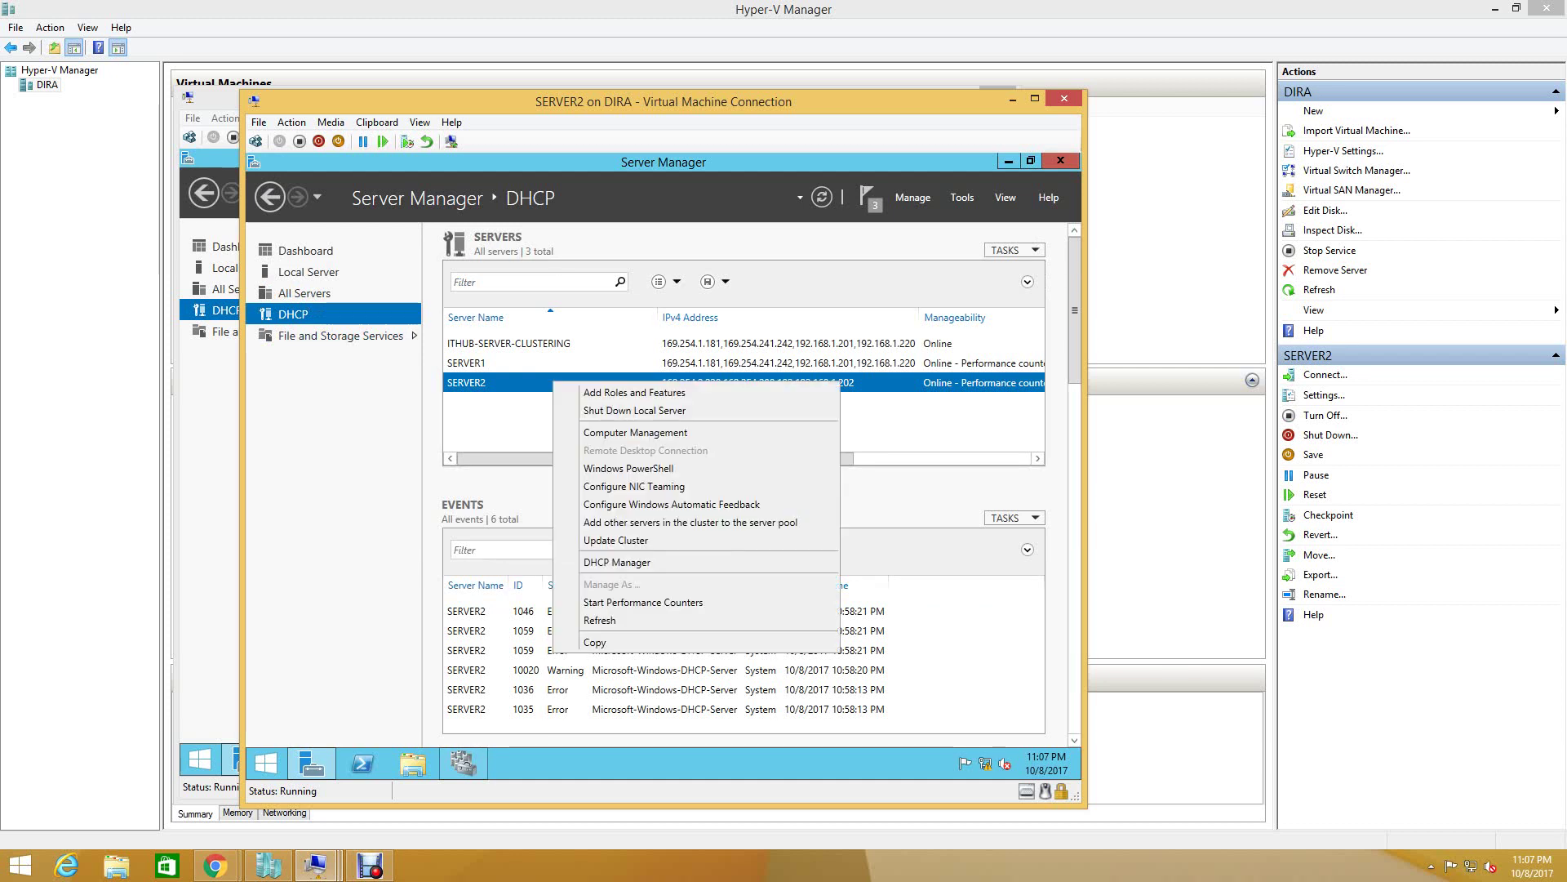
left_click(370, 865)
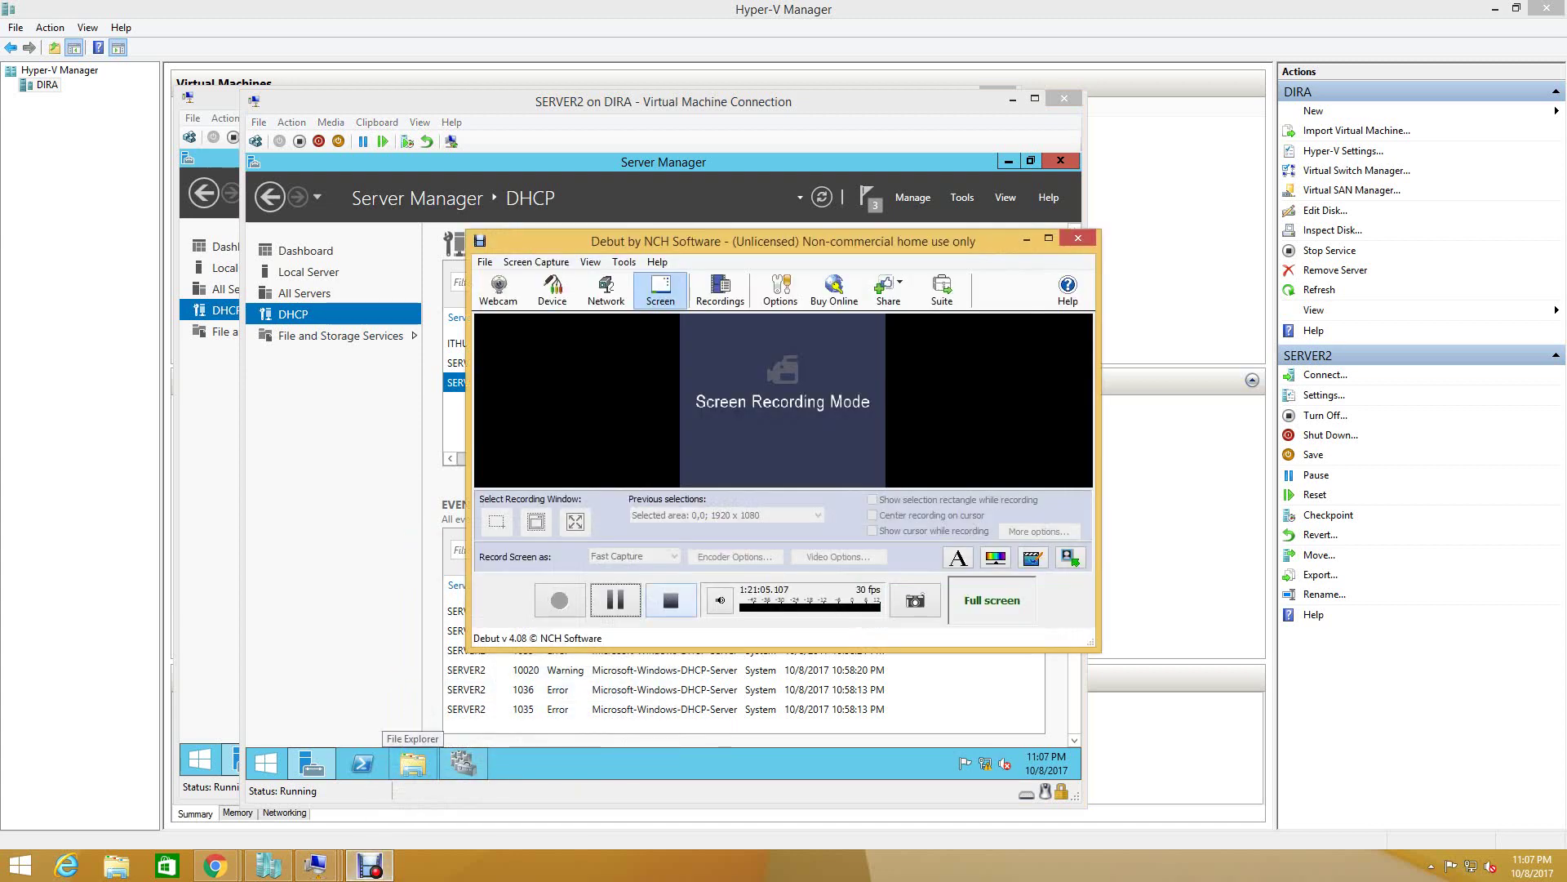
left_click(1026, 239)
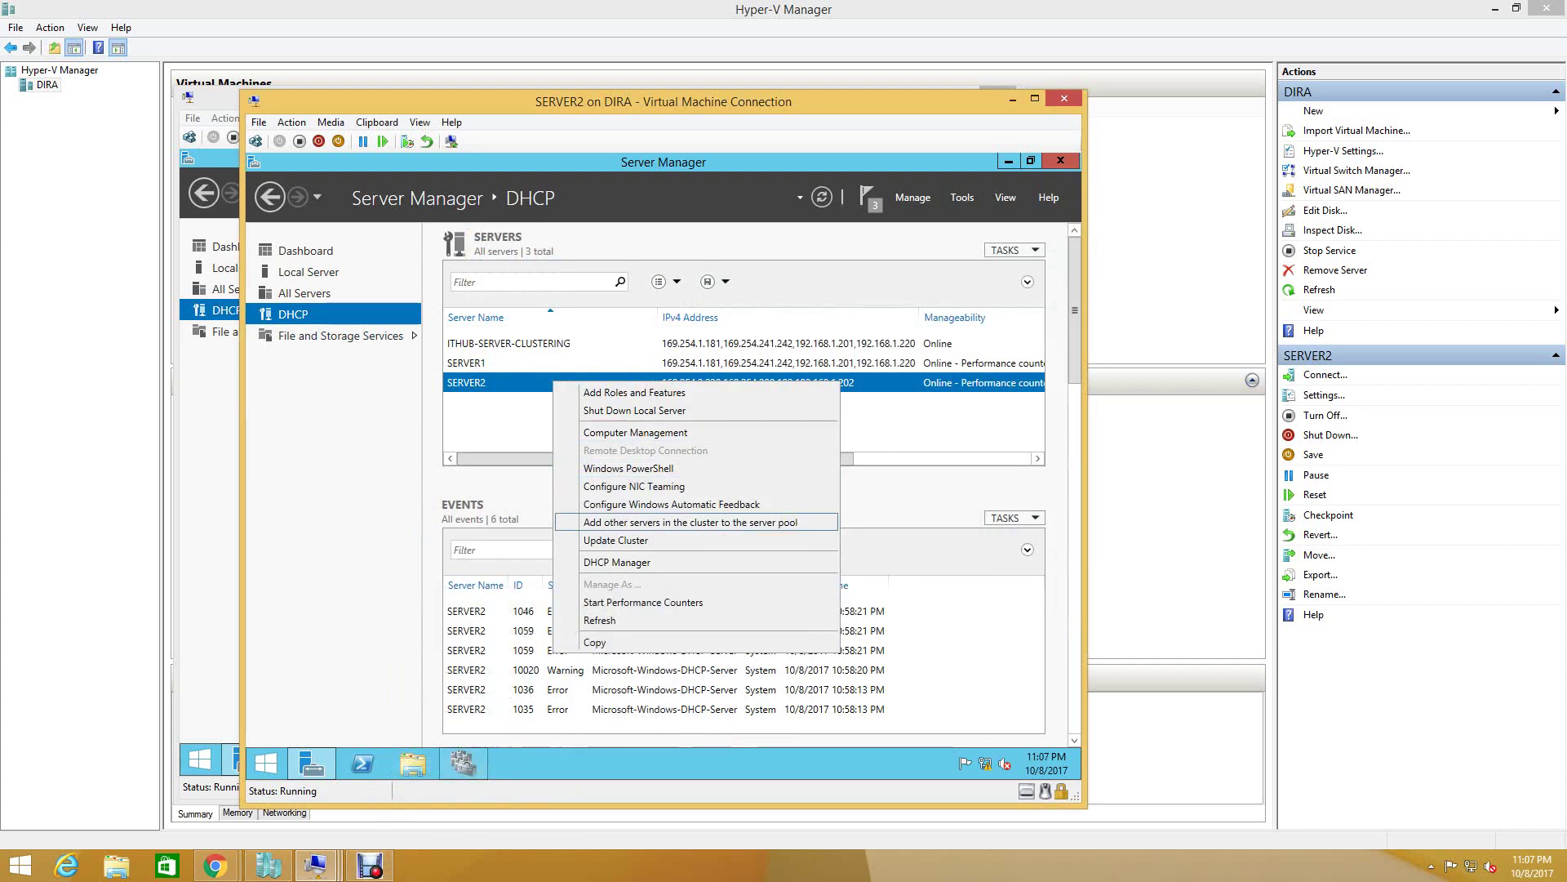
left_click(617, 562)
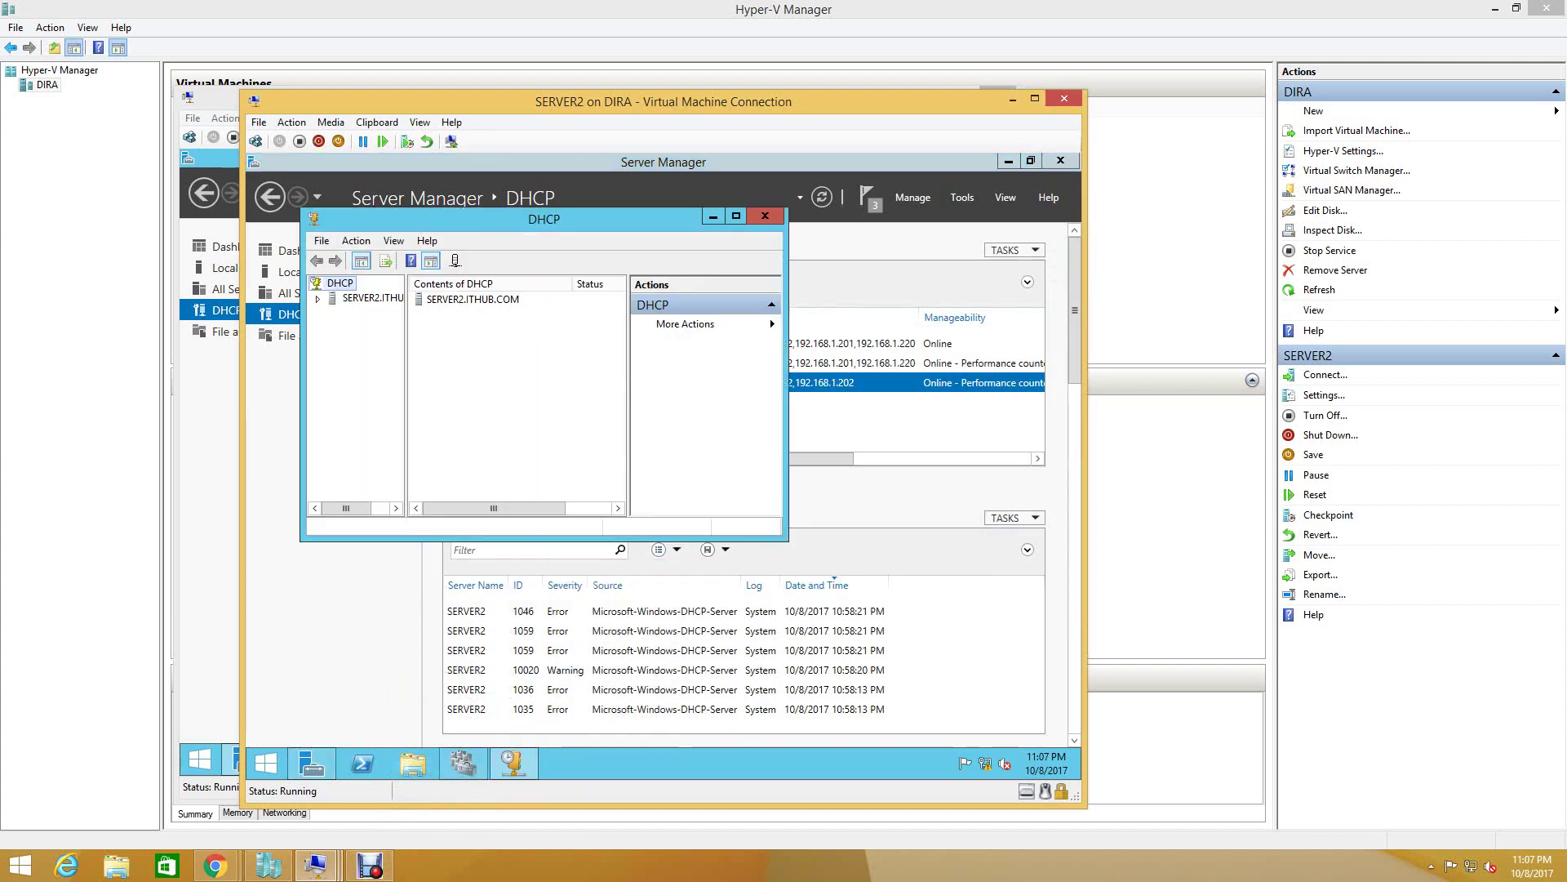
- Expand SERVER2's IPv4 branch, widen the tree pane, and launch the New Scope Wizard
left_click(317, 299)
double_click(367, 313)
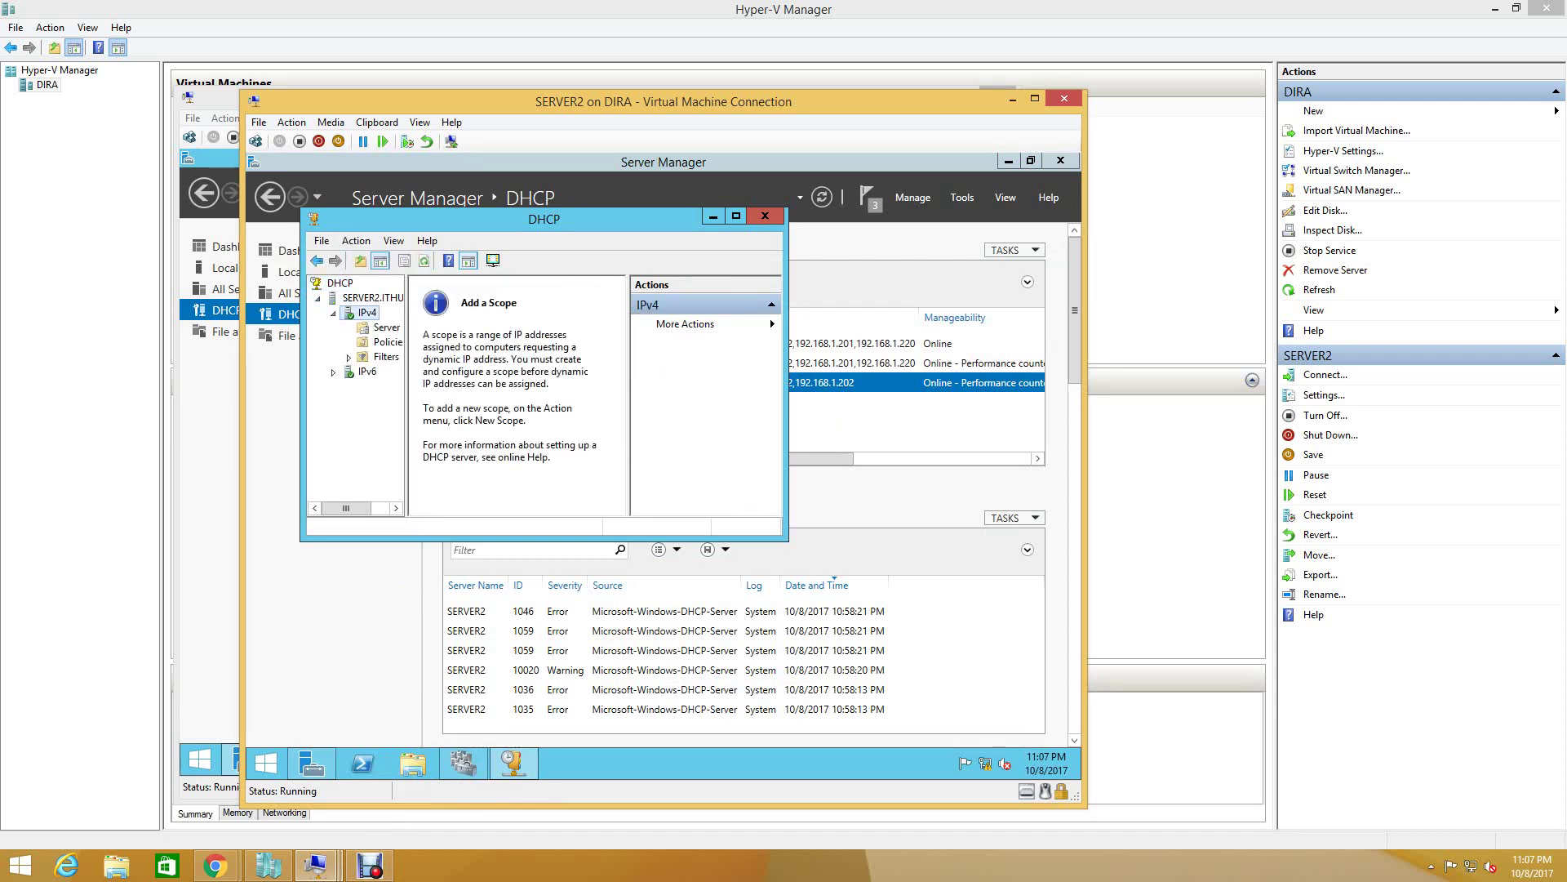
left_click(736, 216)
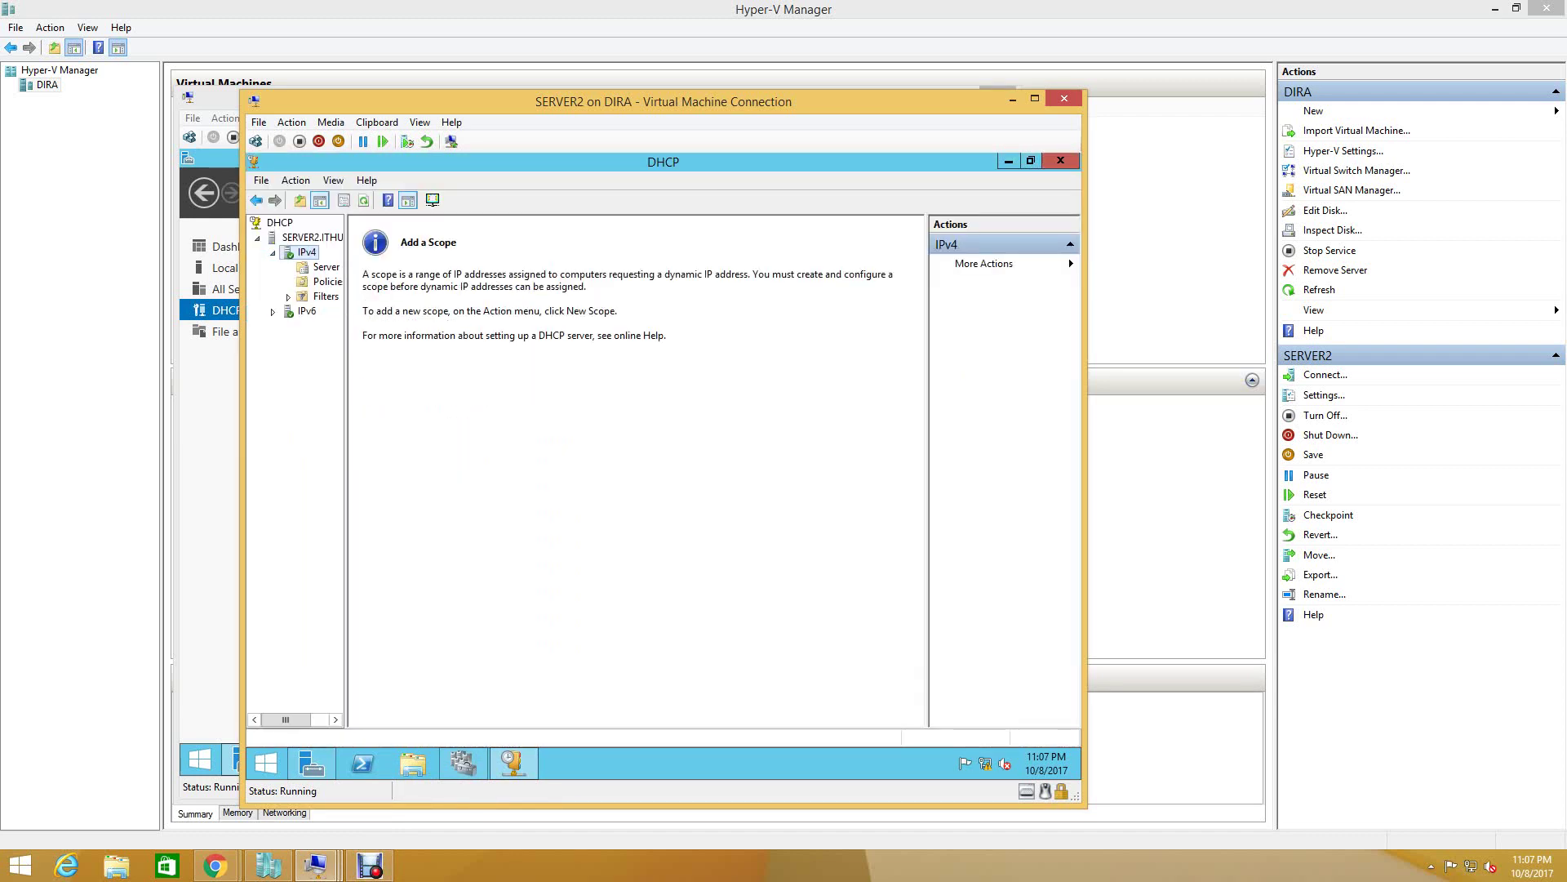
left_click_drag(345, 457, 439, 457)
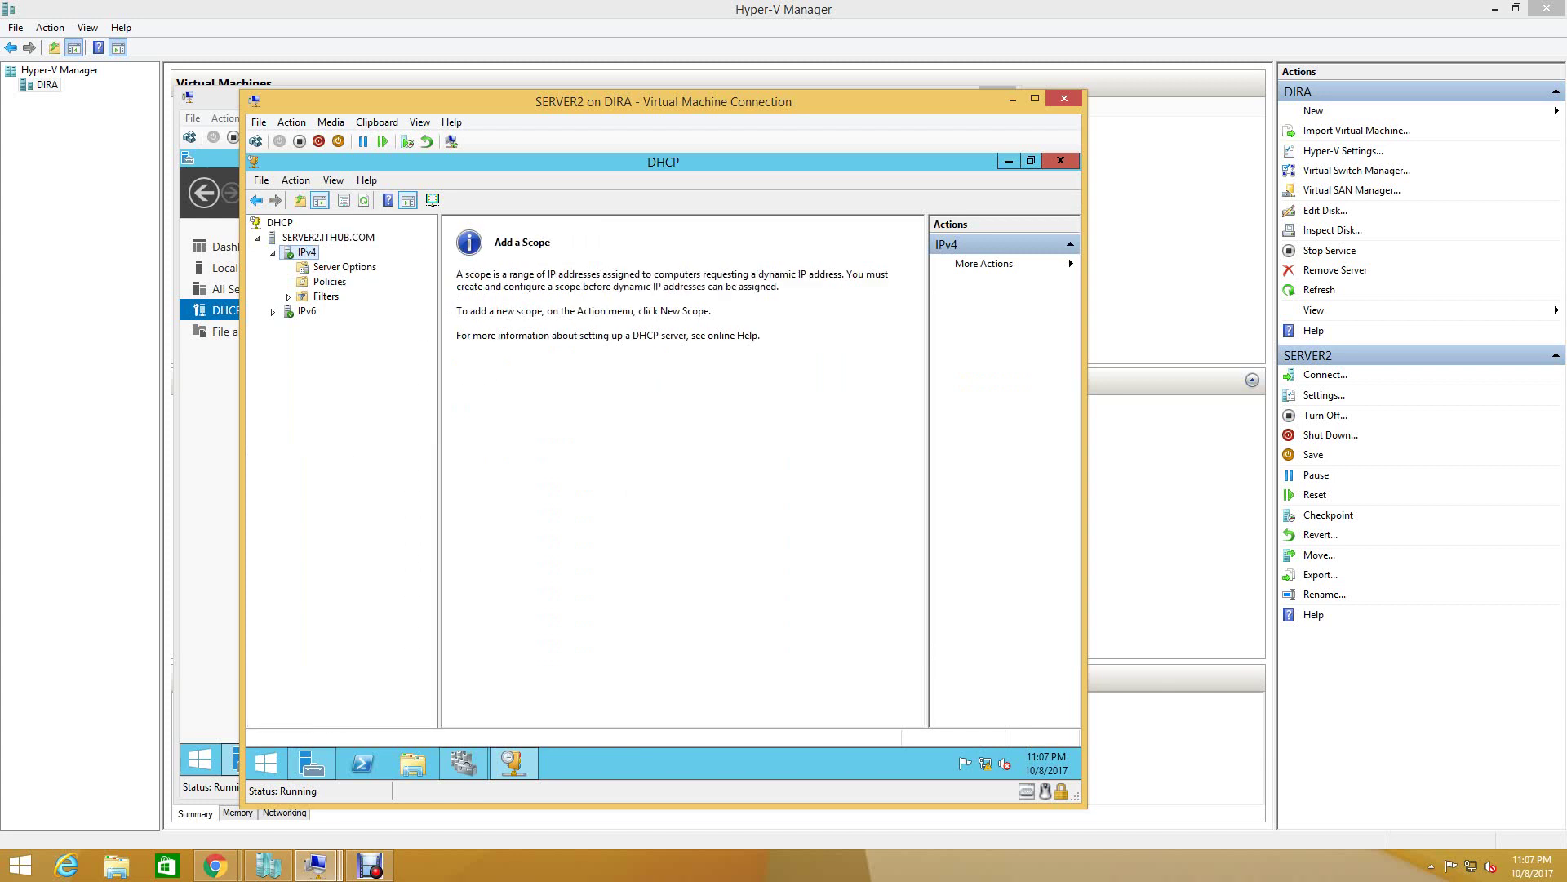
right_click(310, 254)
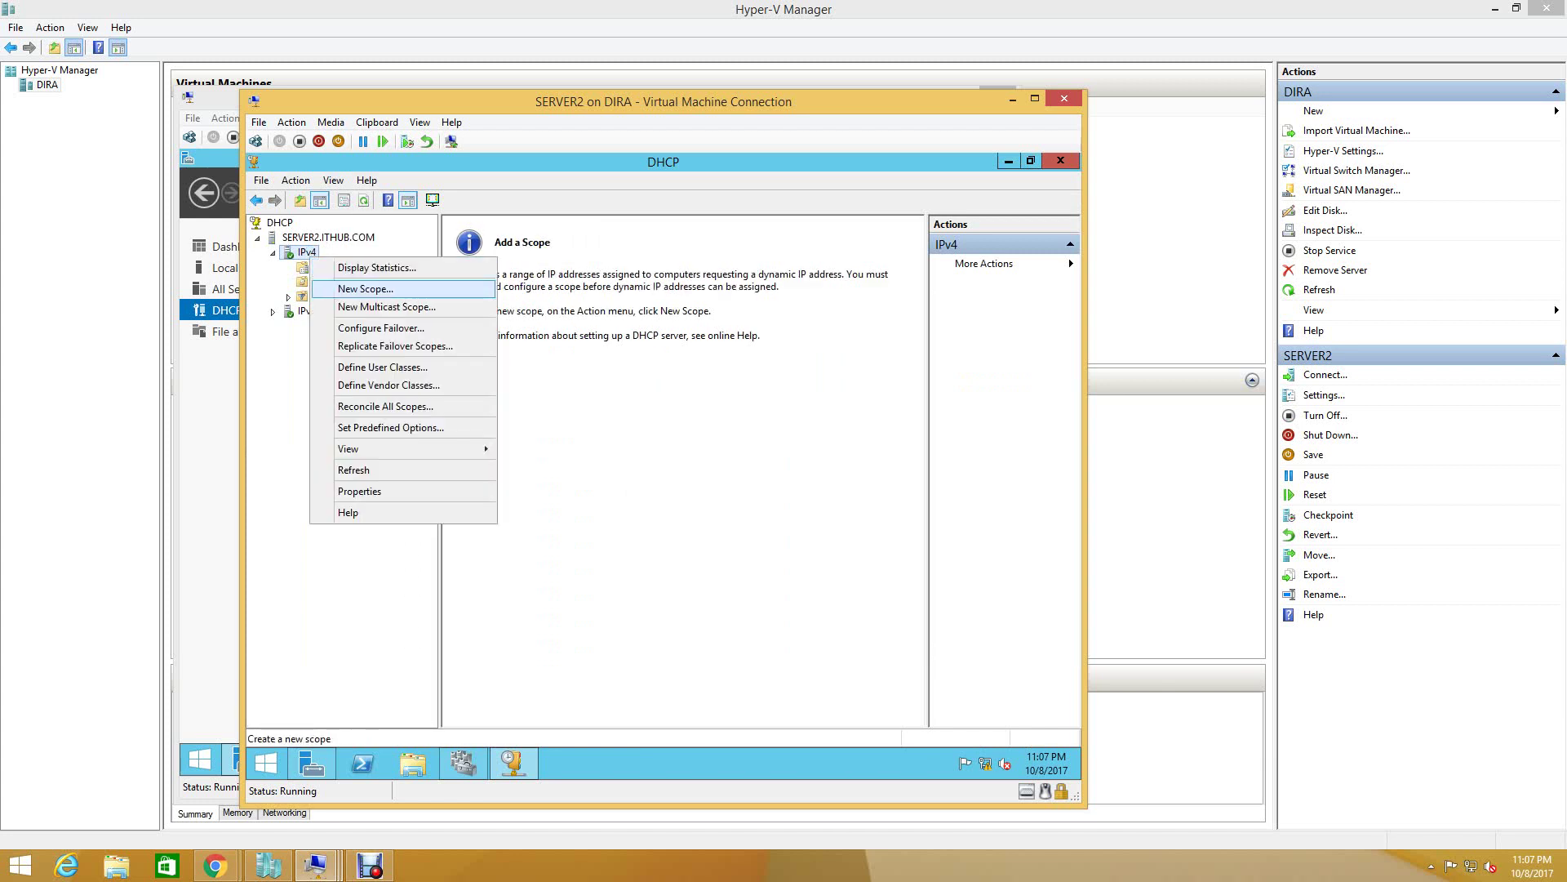
key("Return")
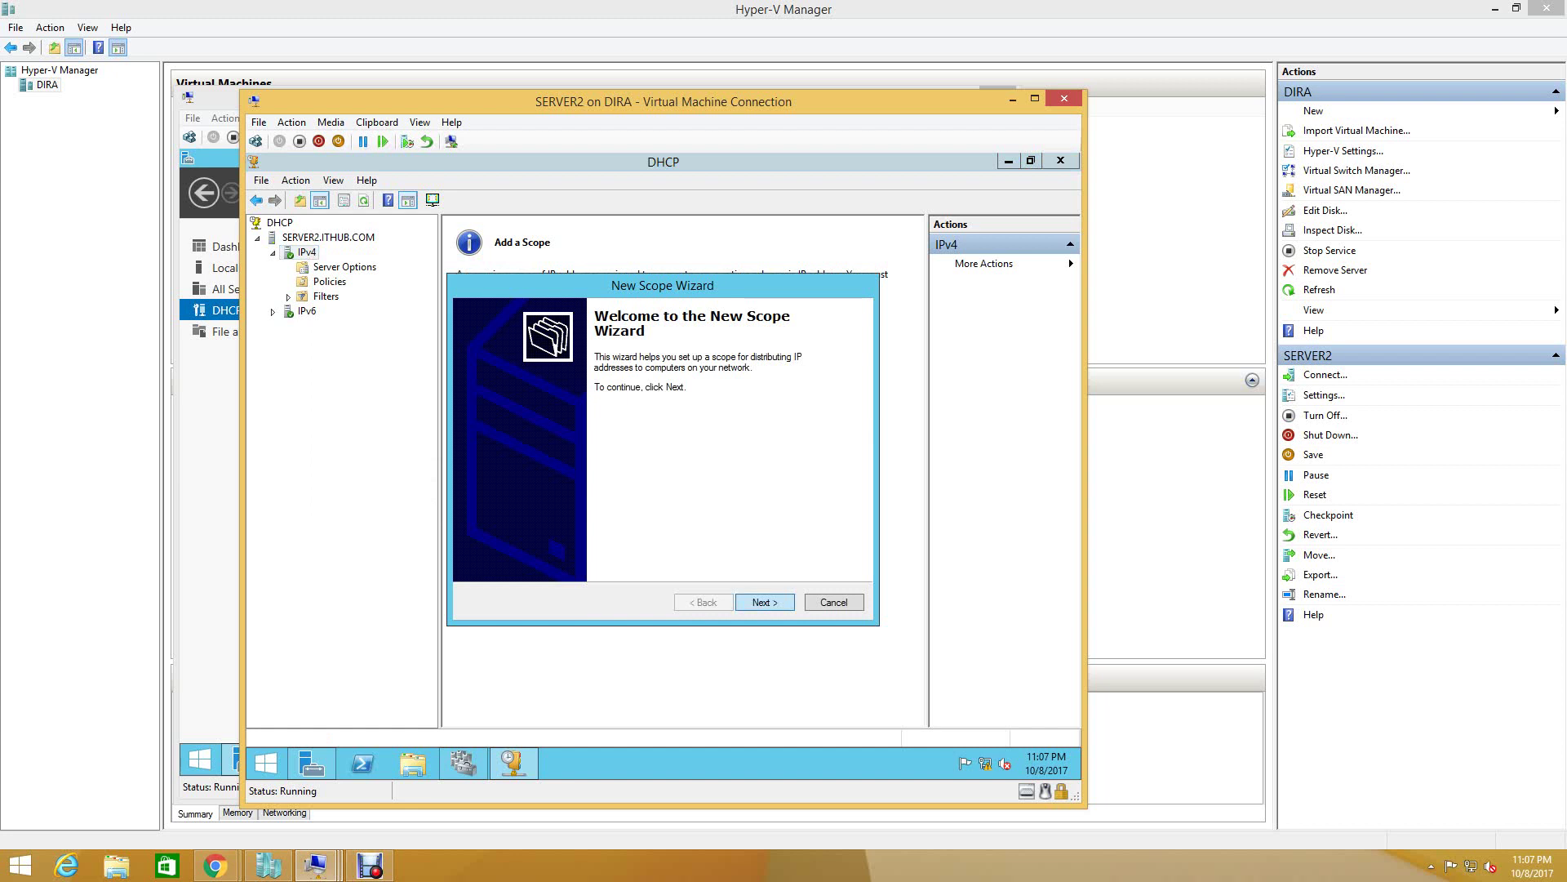
- Name the scope 'ITHUB DHCP' with a description and set range 192.168.1.50–192.168.1.80, mask 255.255.255.0
key("Return")
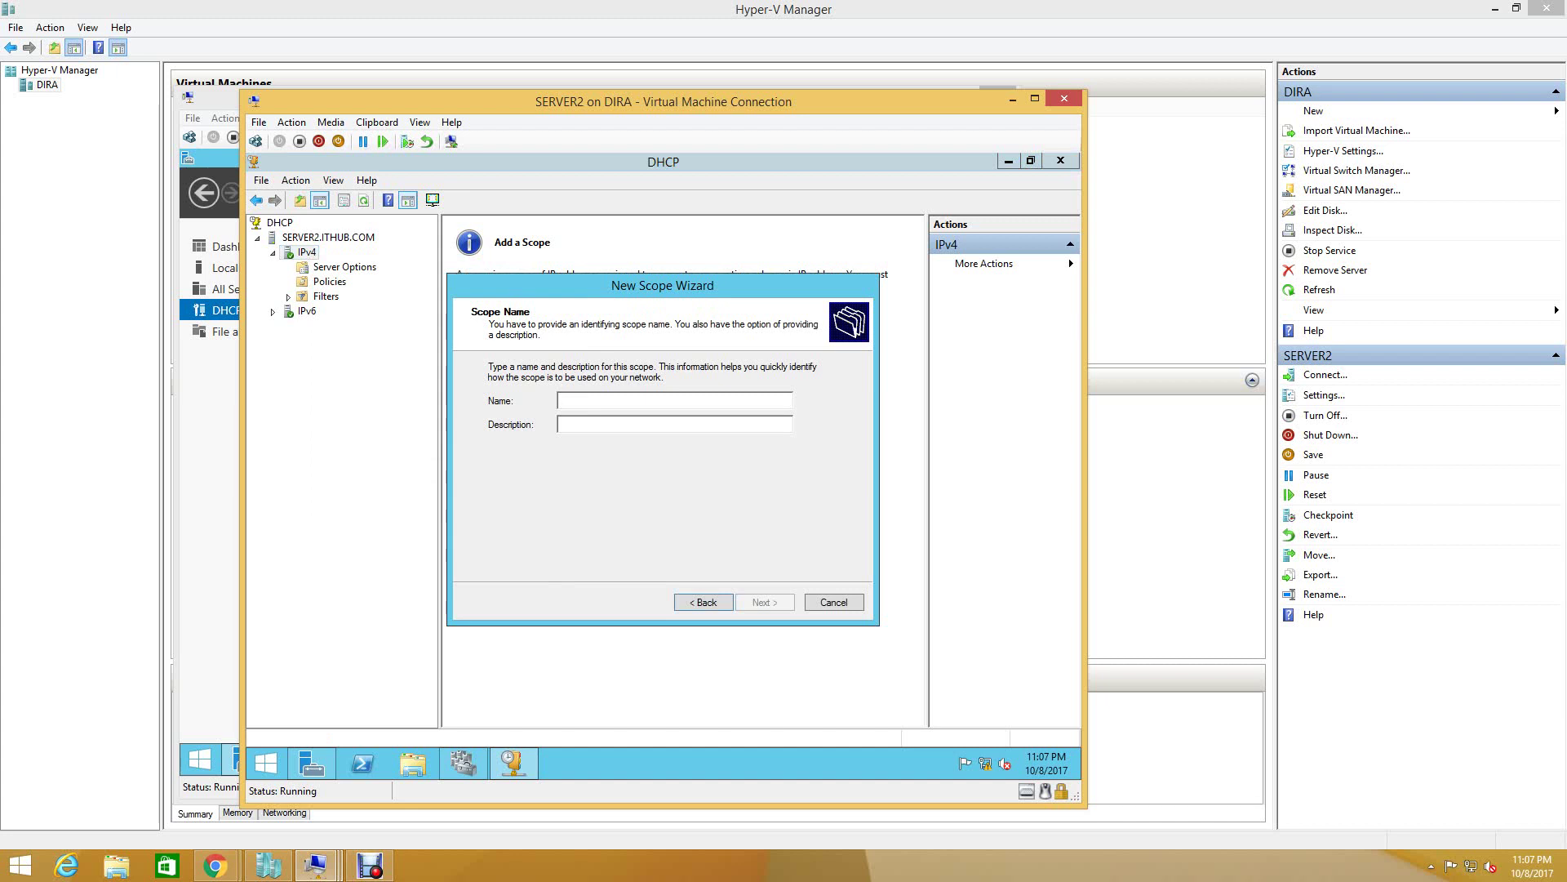
type("ITHUB")
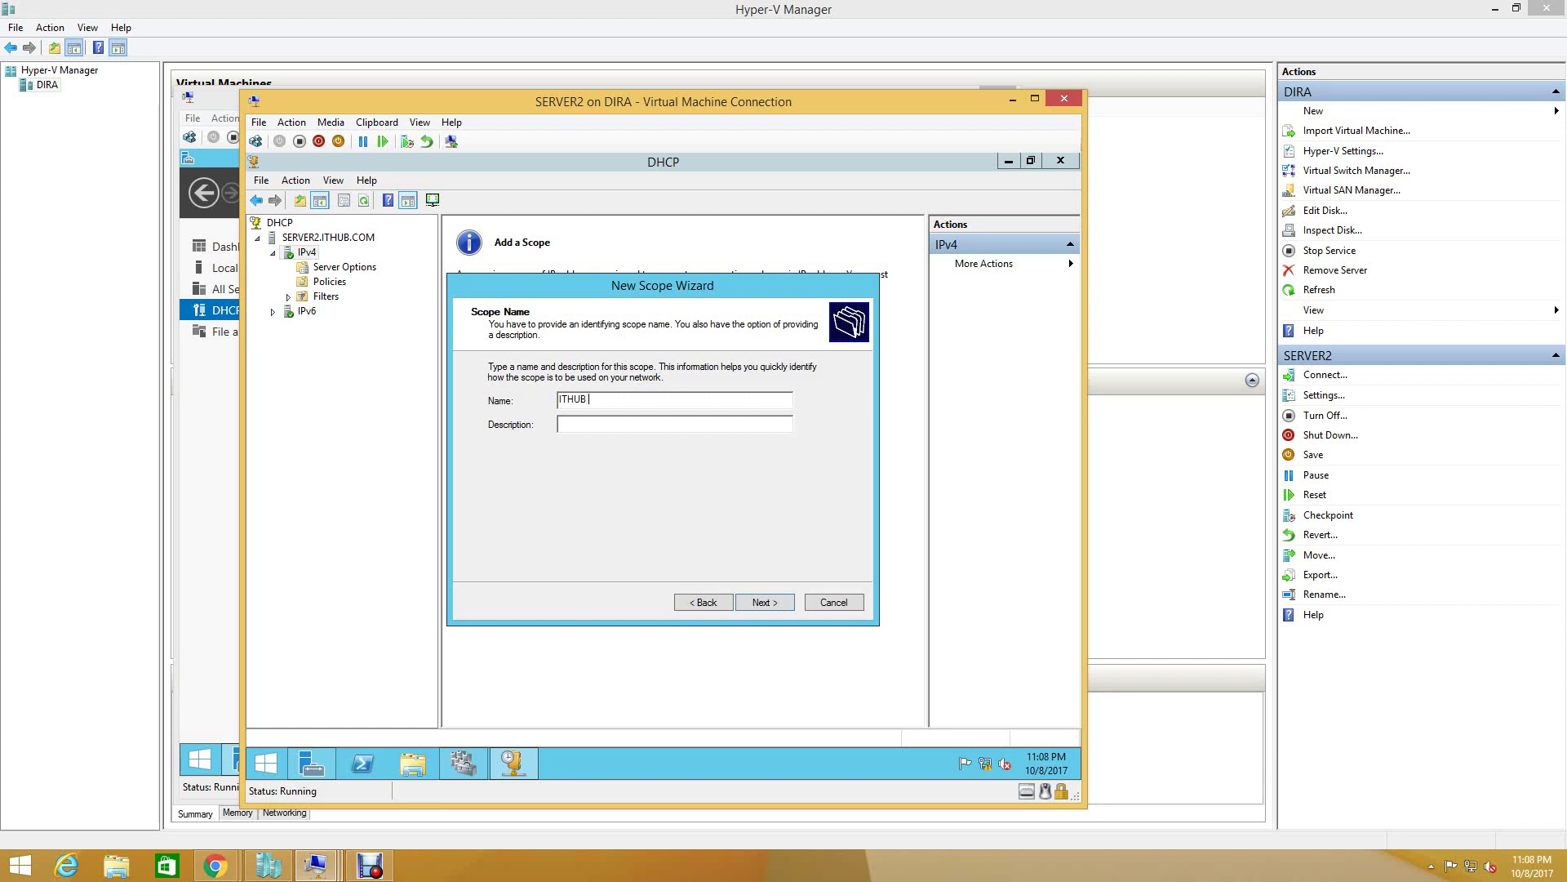
type(" D")
type("HCP")
type("RAN")
type("JEET")
key("Return")
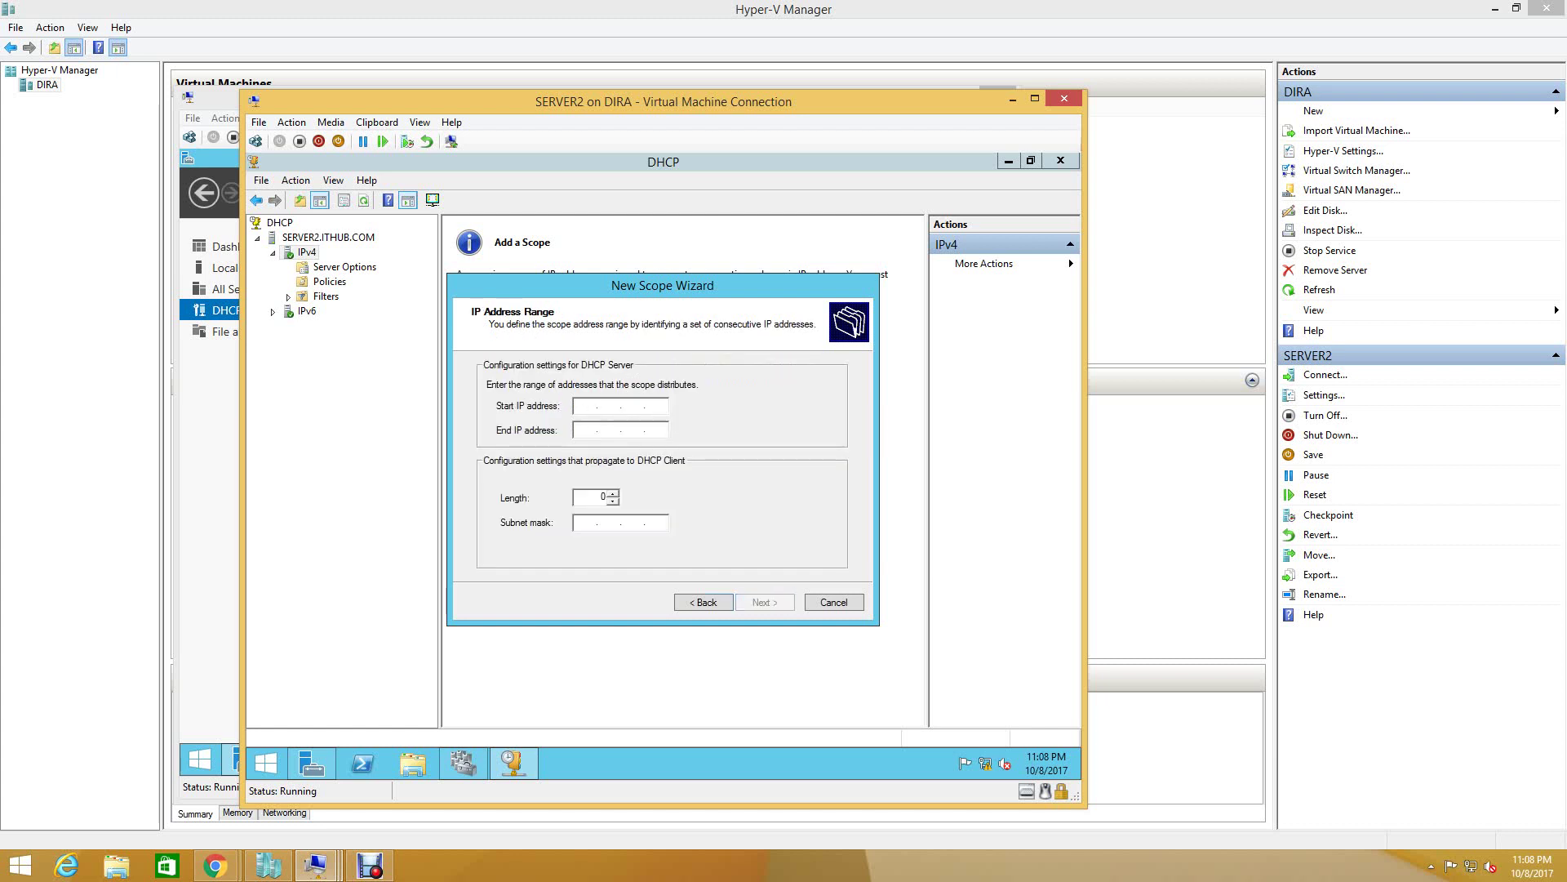
type("192 . 168 . 1 . 50")
key("Tab")
type("192 . 168 . ")
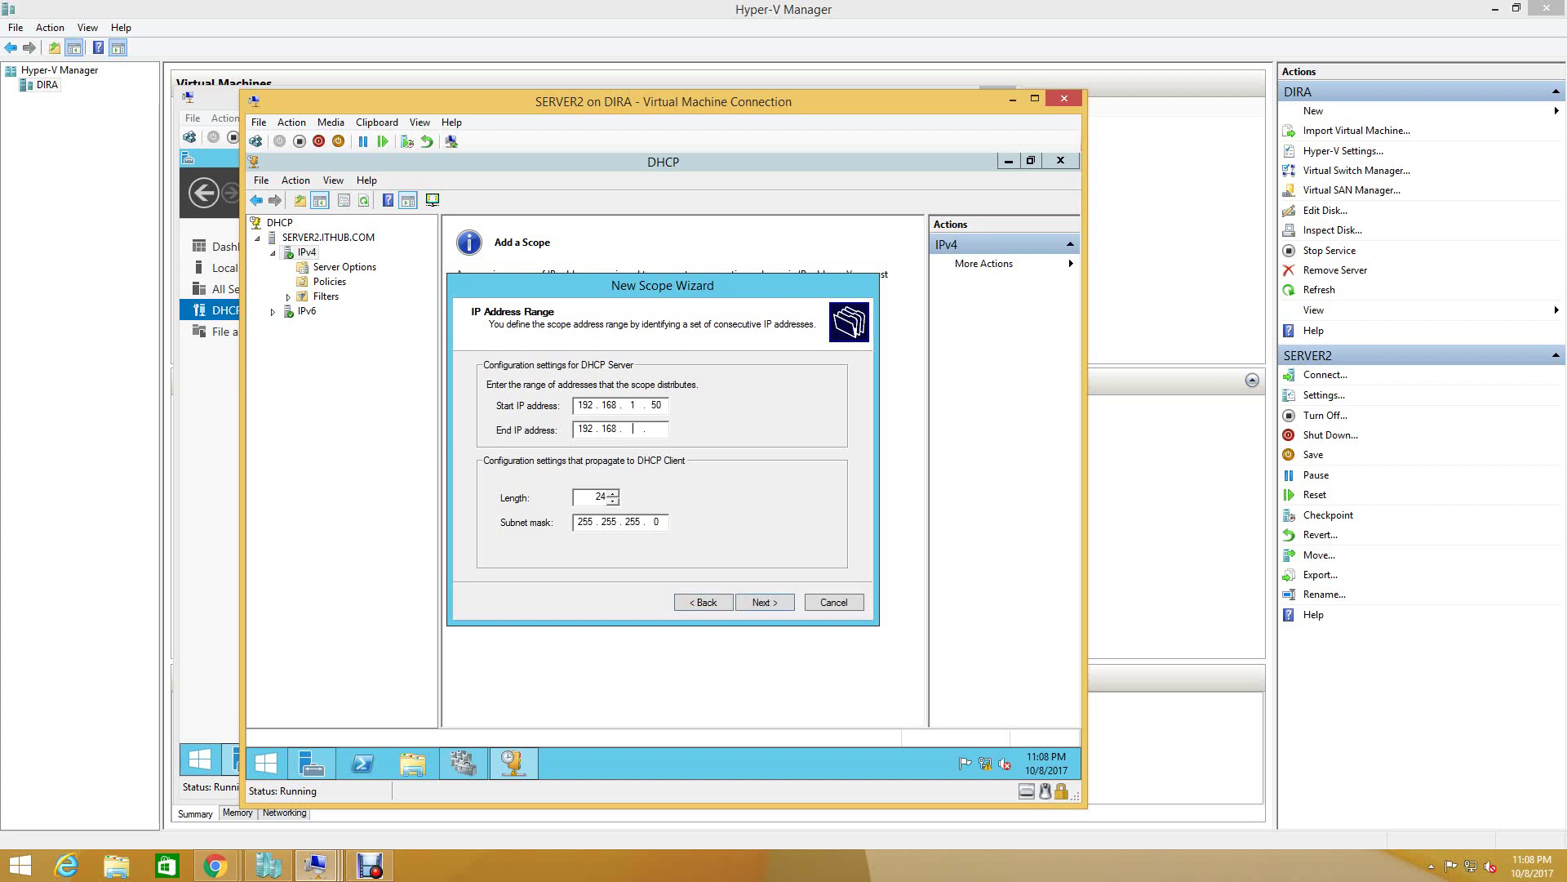
type("1 .")
key("Return")
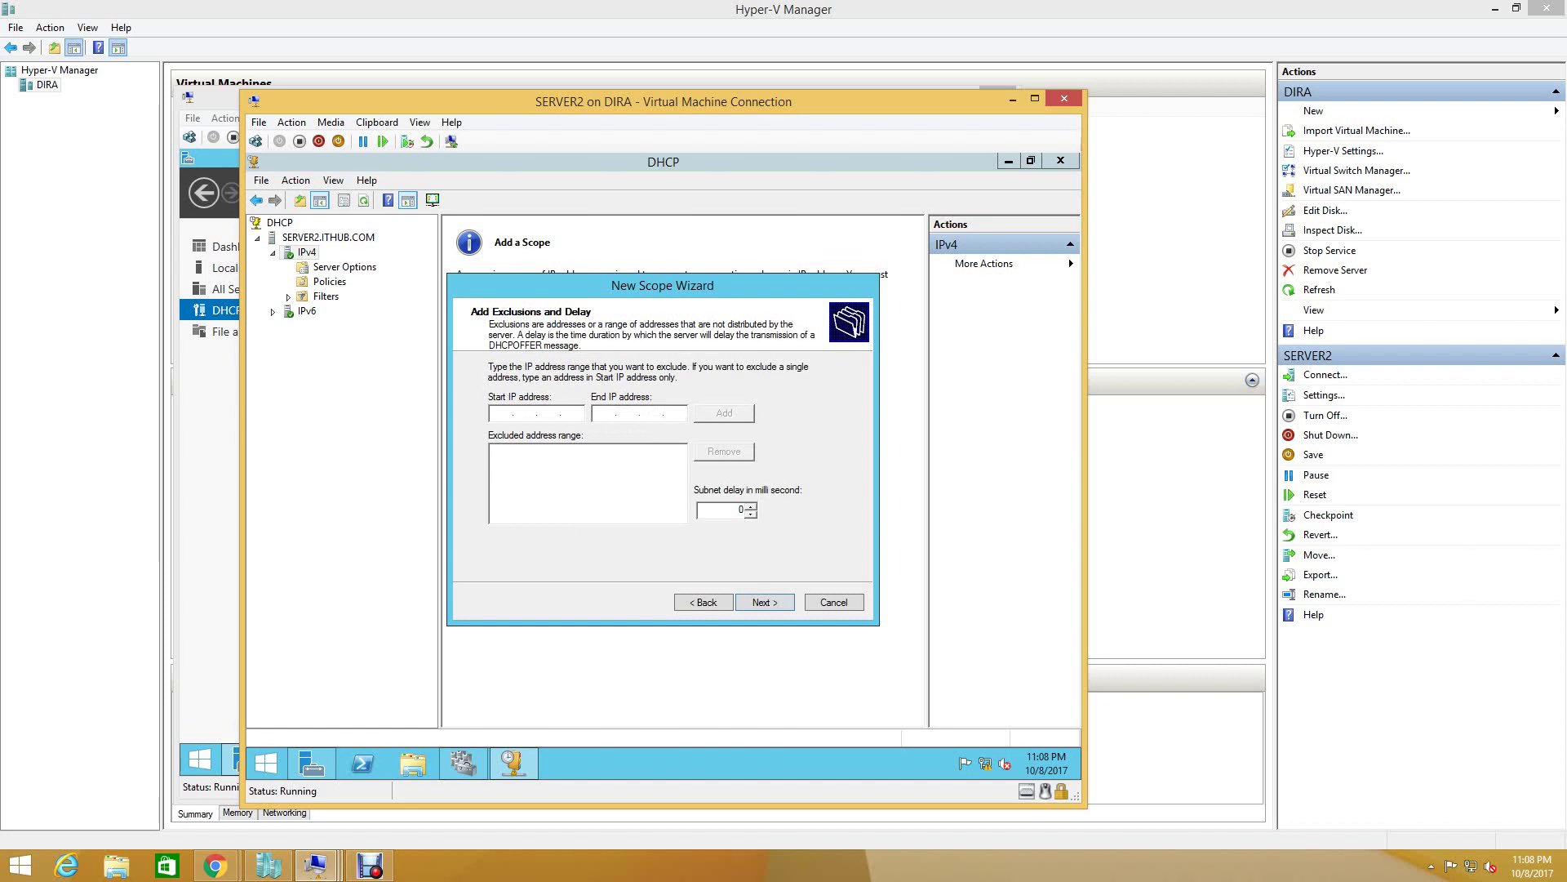
- Skip exclusions, keep the 8-day lease, and add router 192.168.1.1 as the default gateway
key("Return")
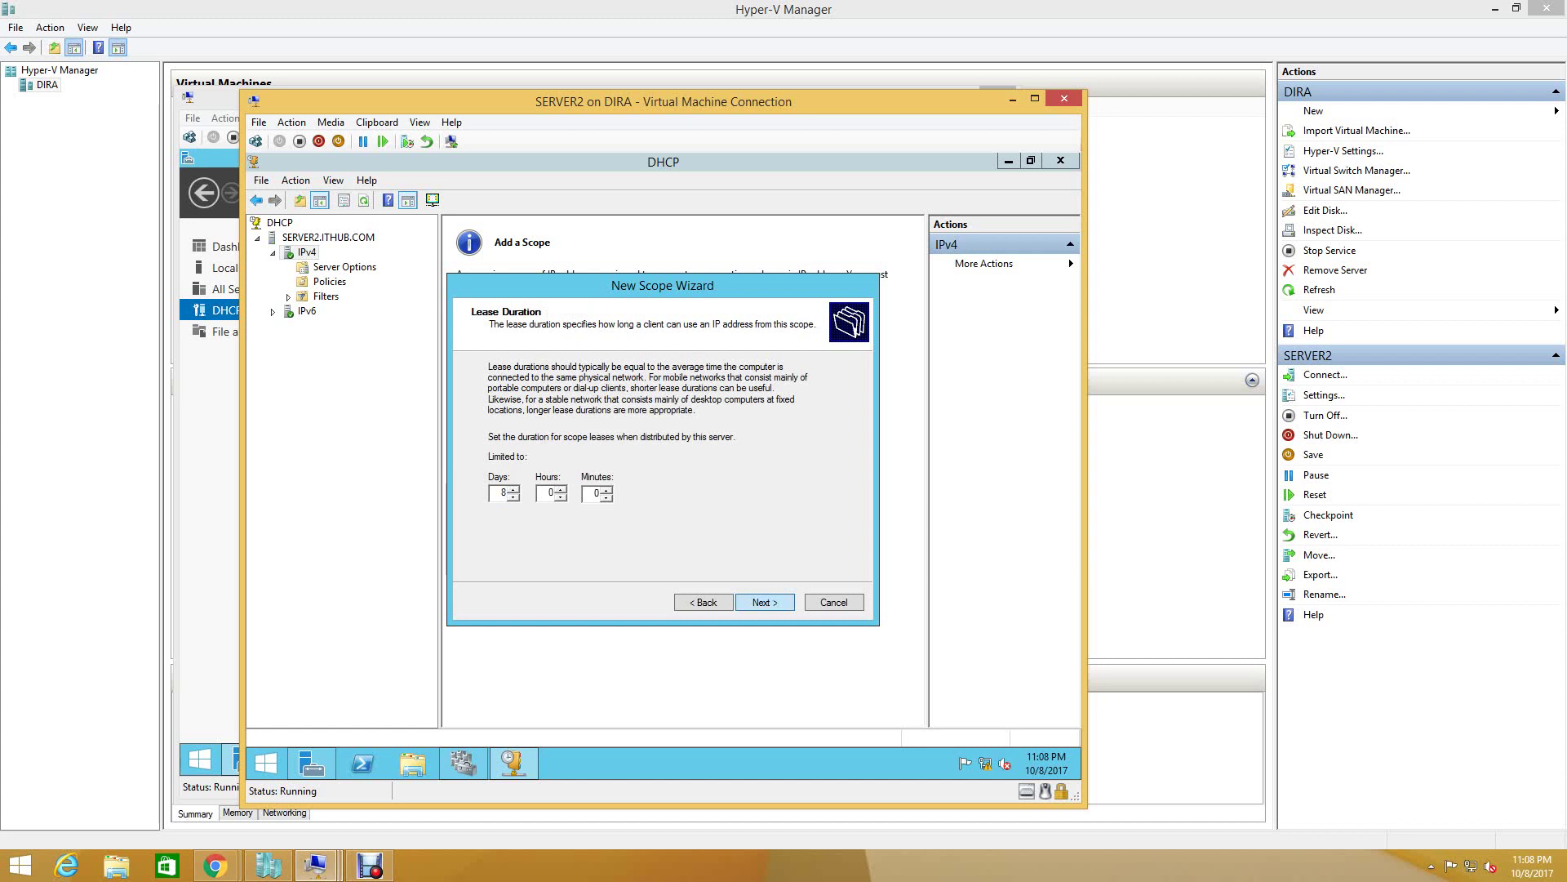
key("Return")
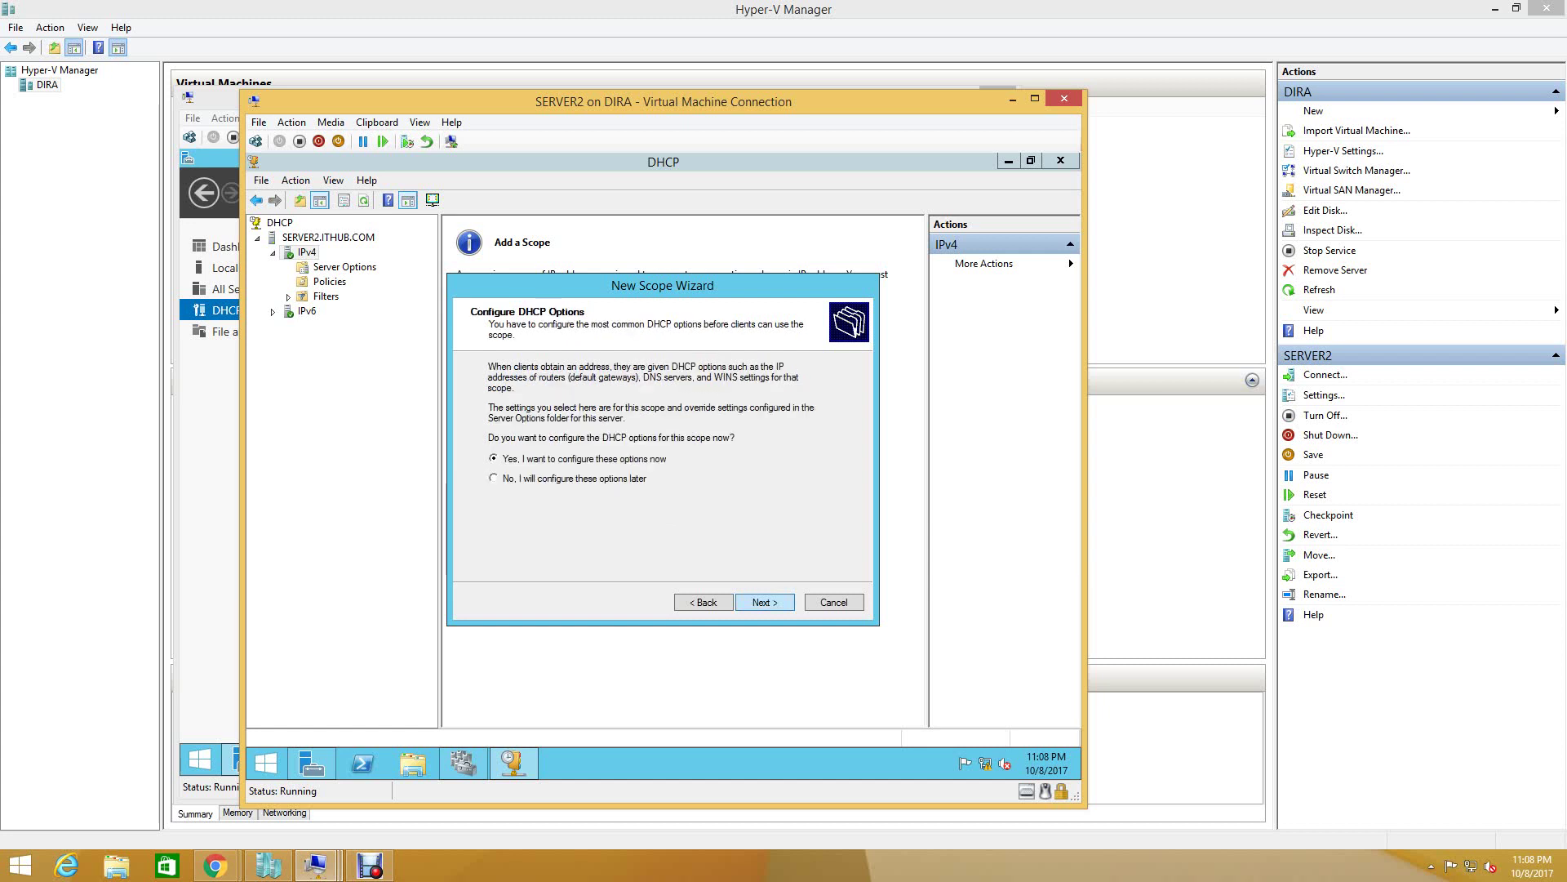
key("Return")
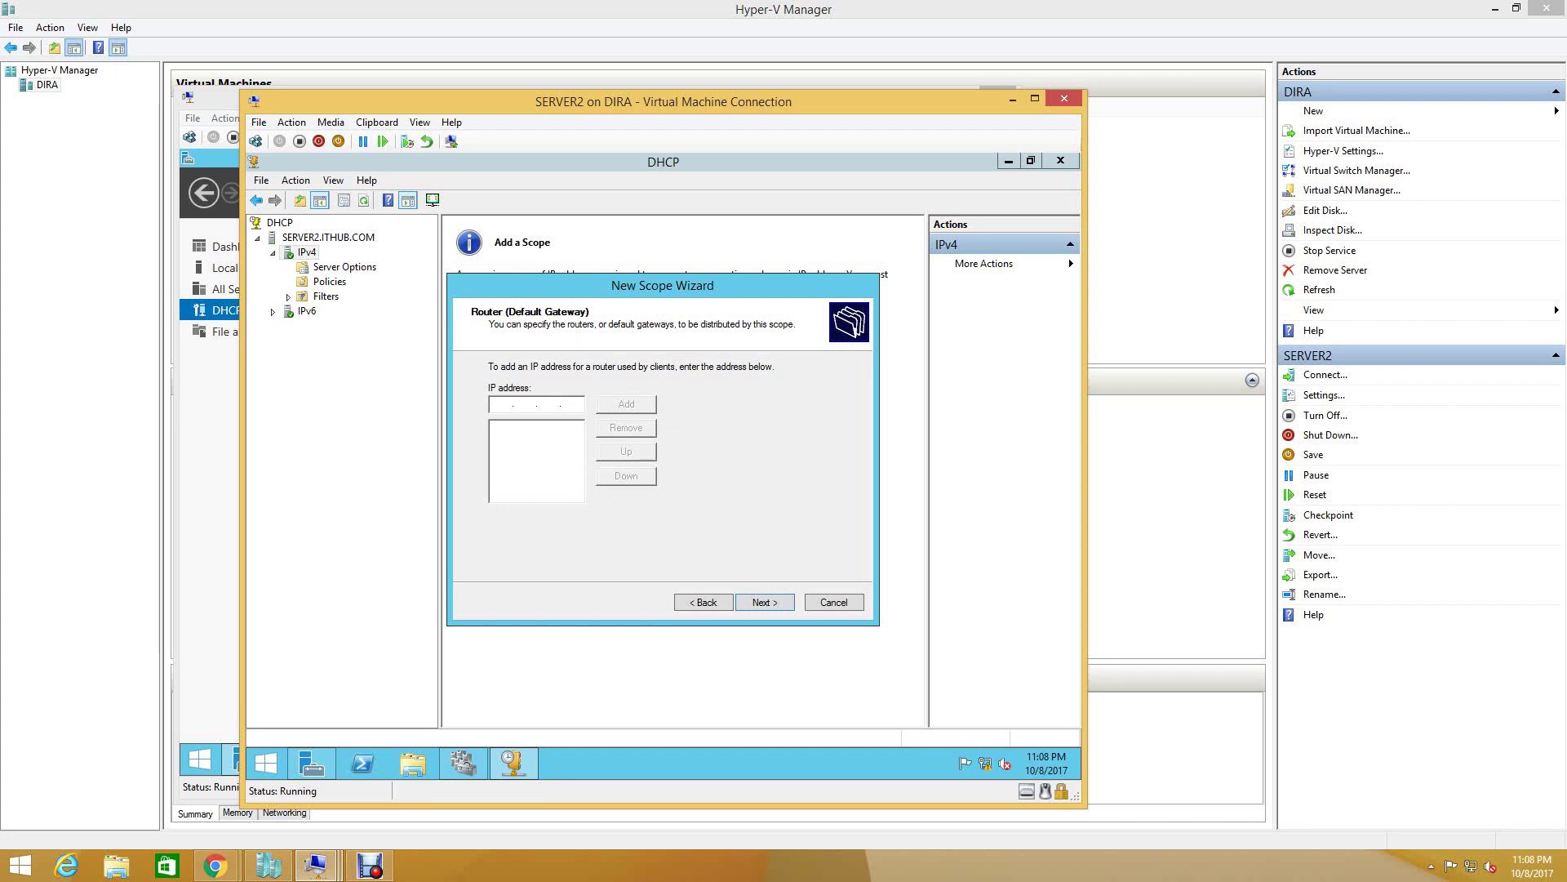
type("192 . 168 . 1 . 1")
key("Return")
key("Return")
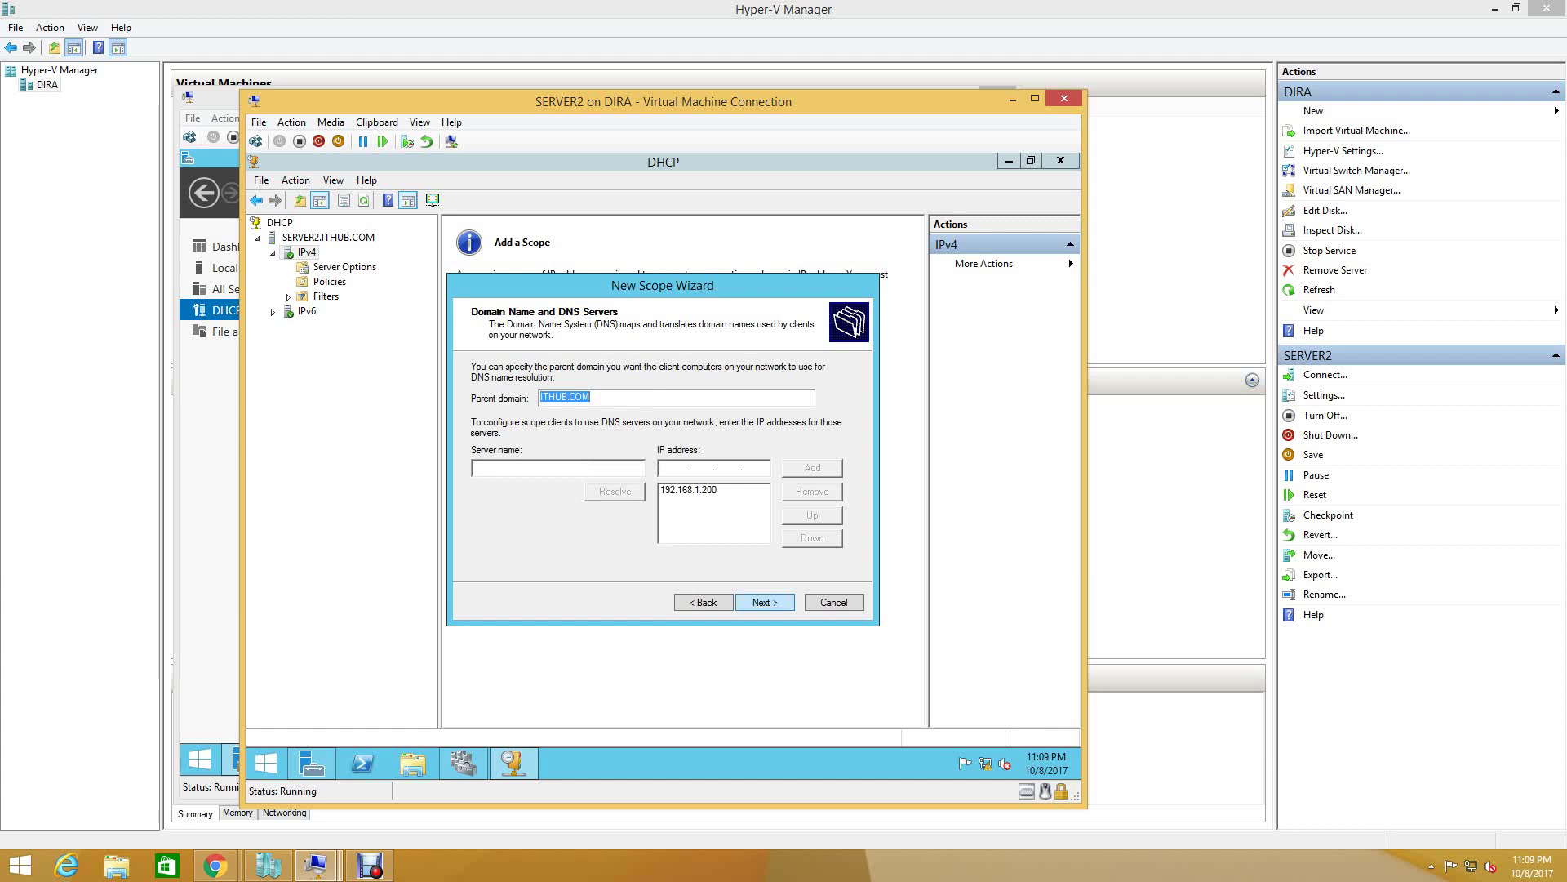
- Accept DNS for ITHUB.COM at 192.168.1.200, skip WINS, activate the scope, and finish
key("Return")
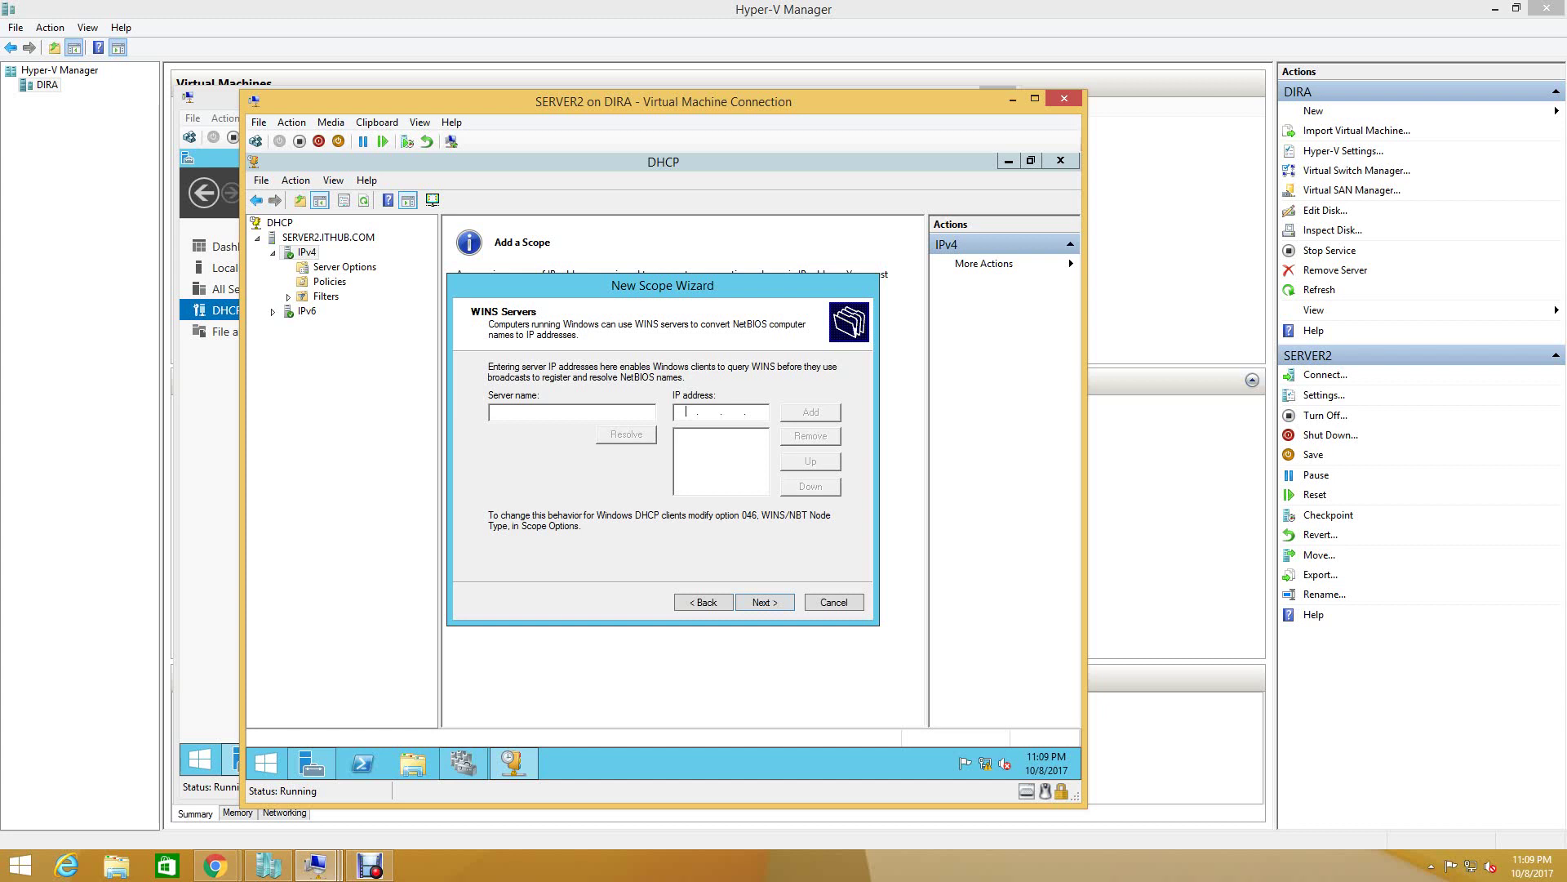
key("Return")
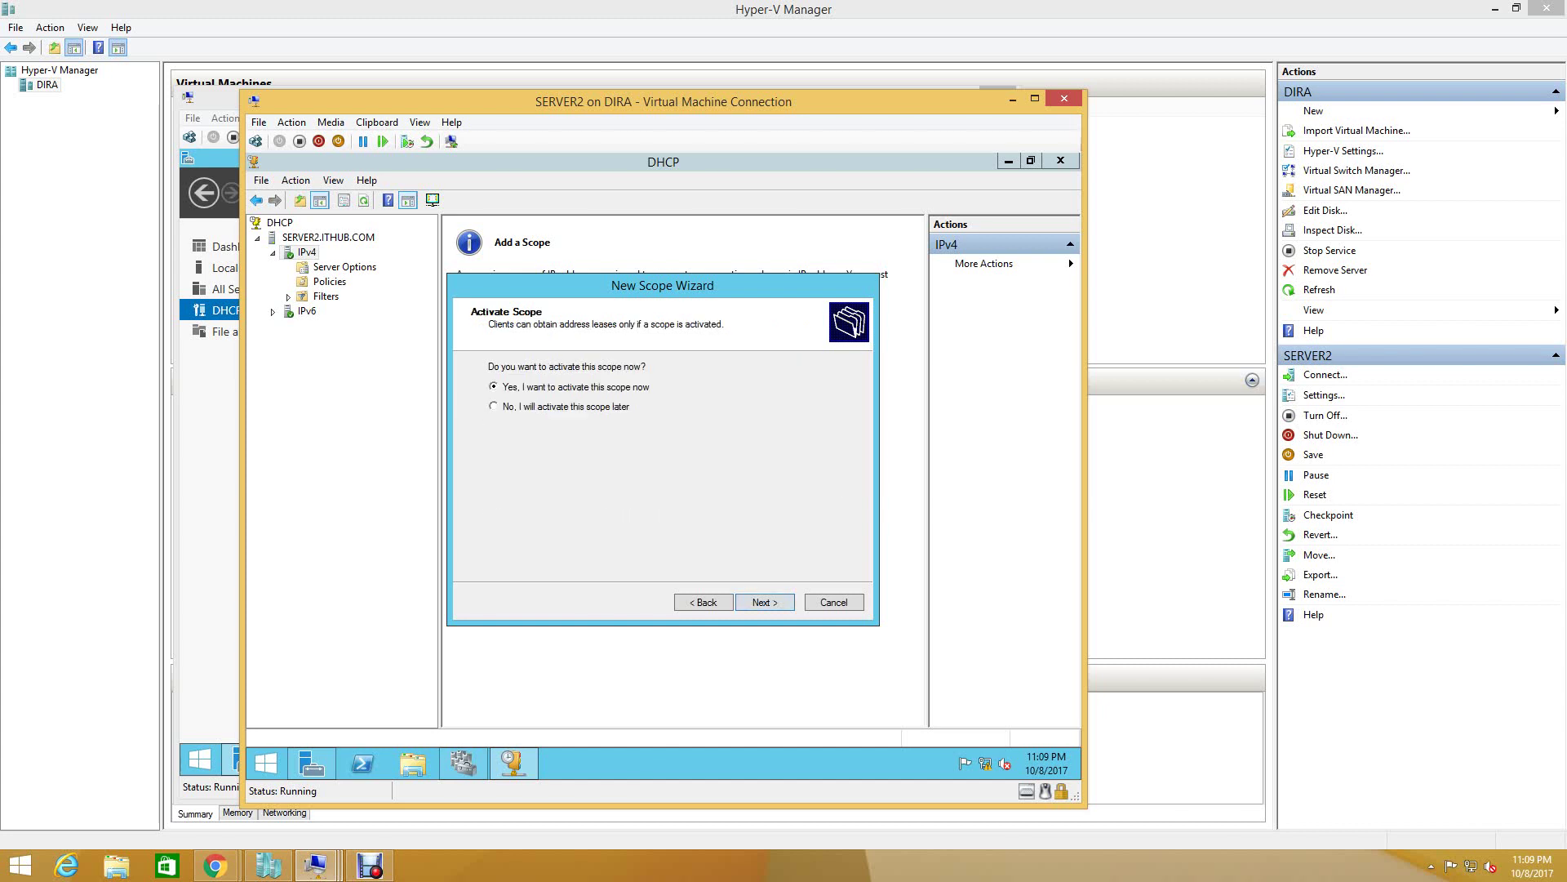
key("Return")
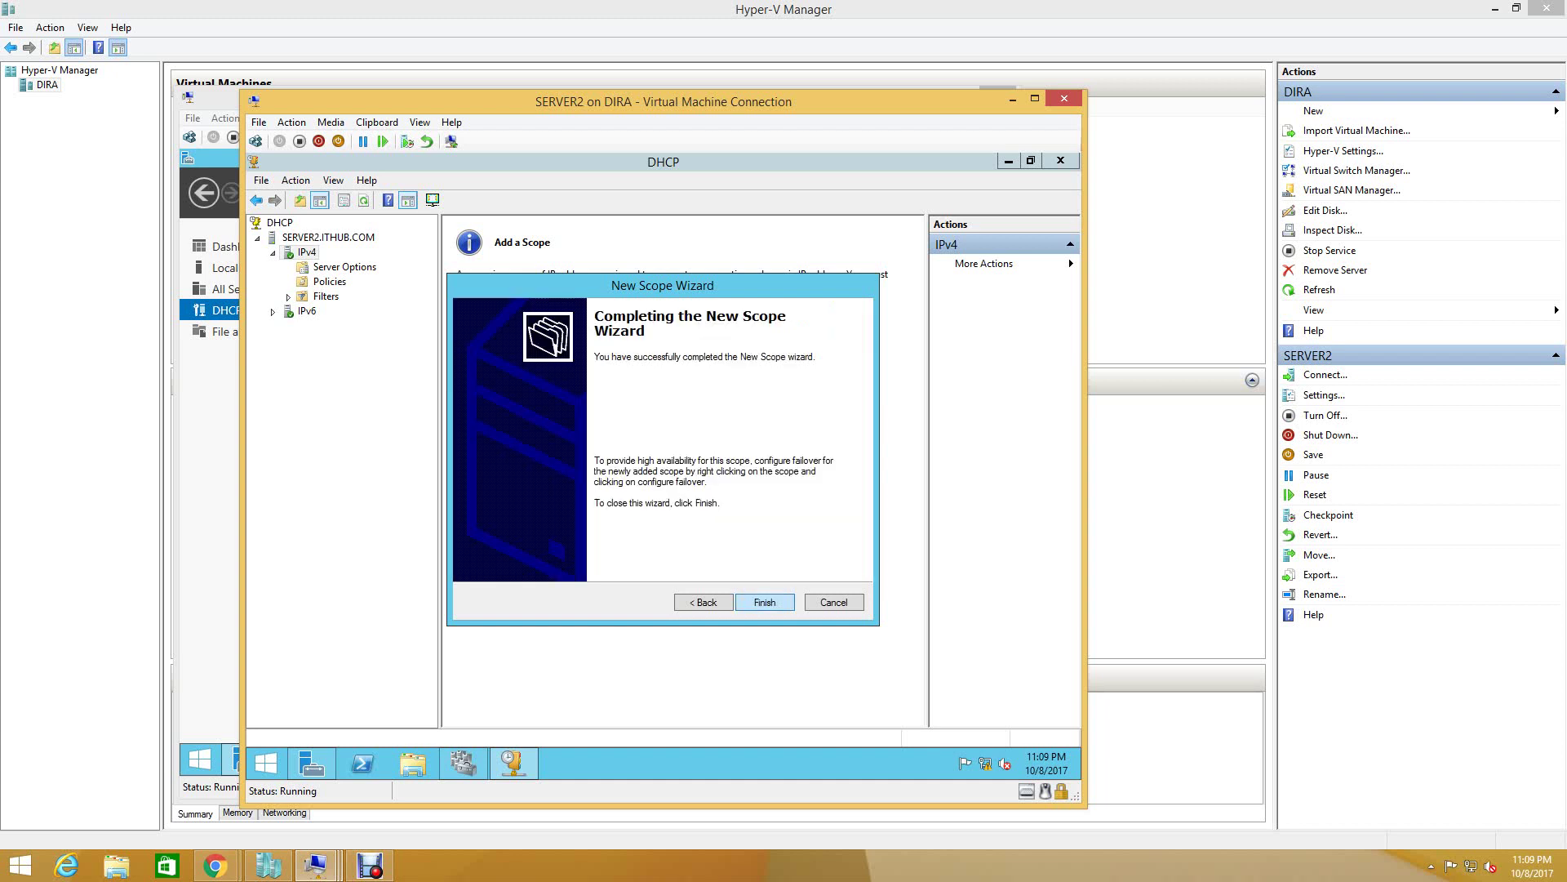
key("Return")
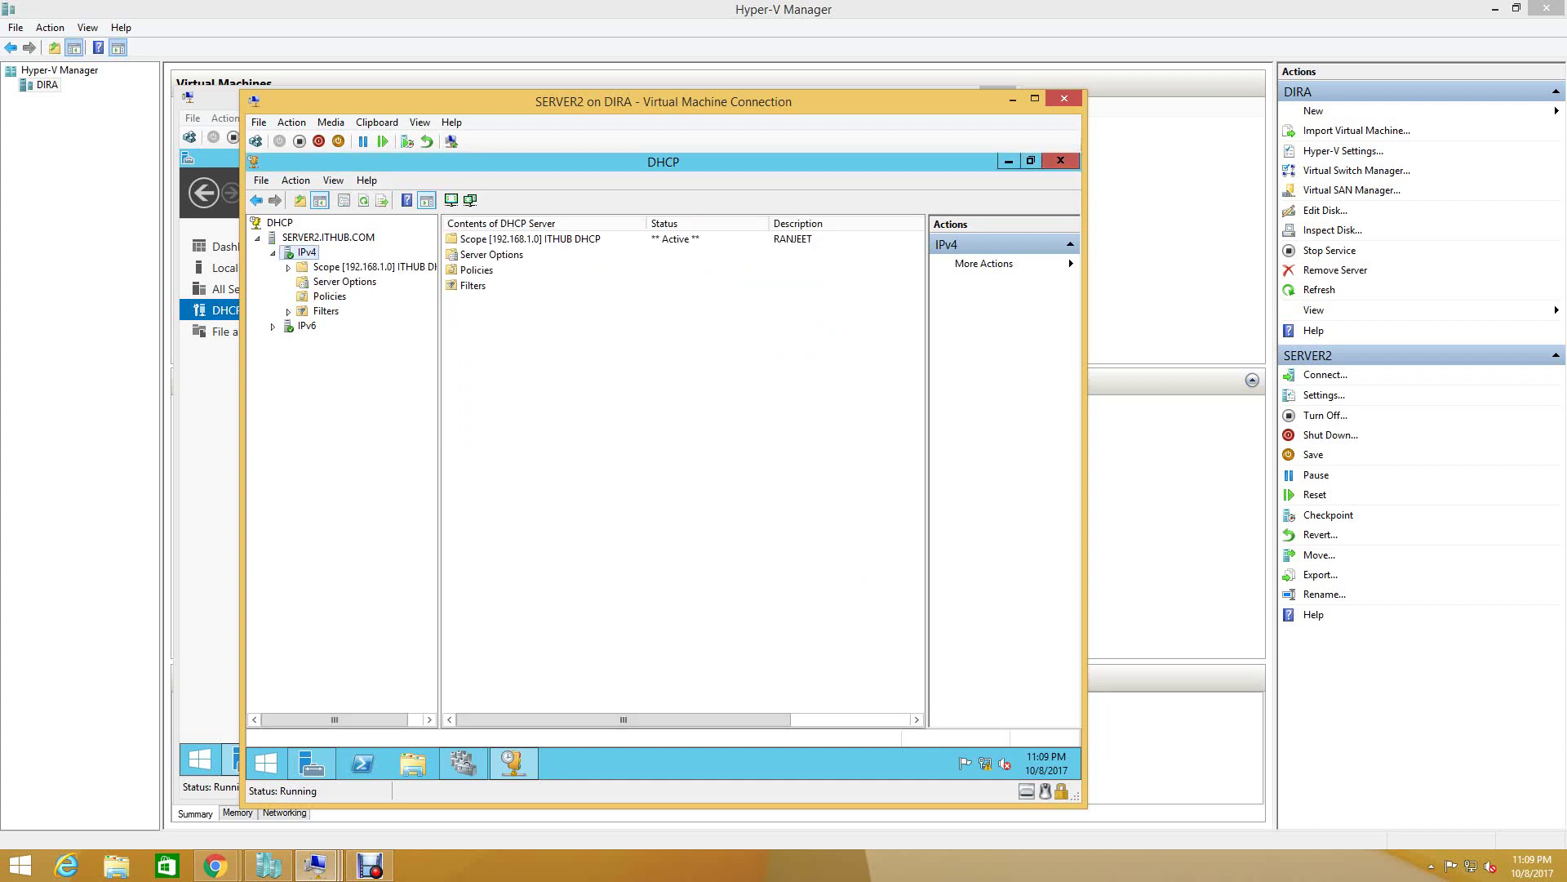
- Check the ITHUB DHCP scope's Address Pool shows 192.168.1.50–192.168.1.80, then switch to SERVER1's VM
double_click(376, 267)
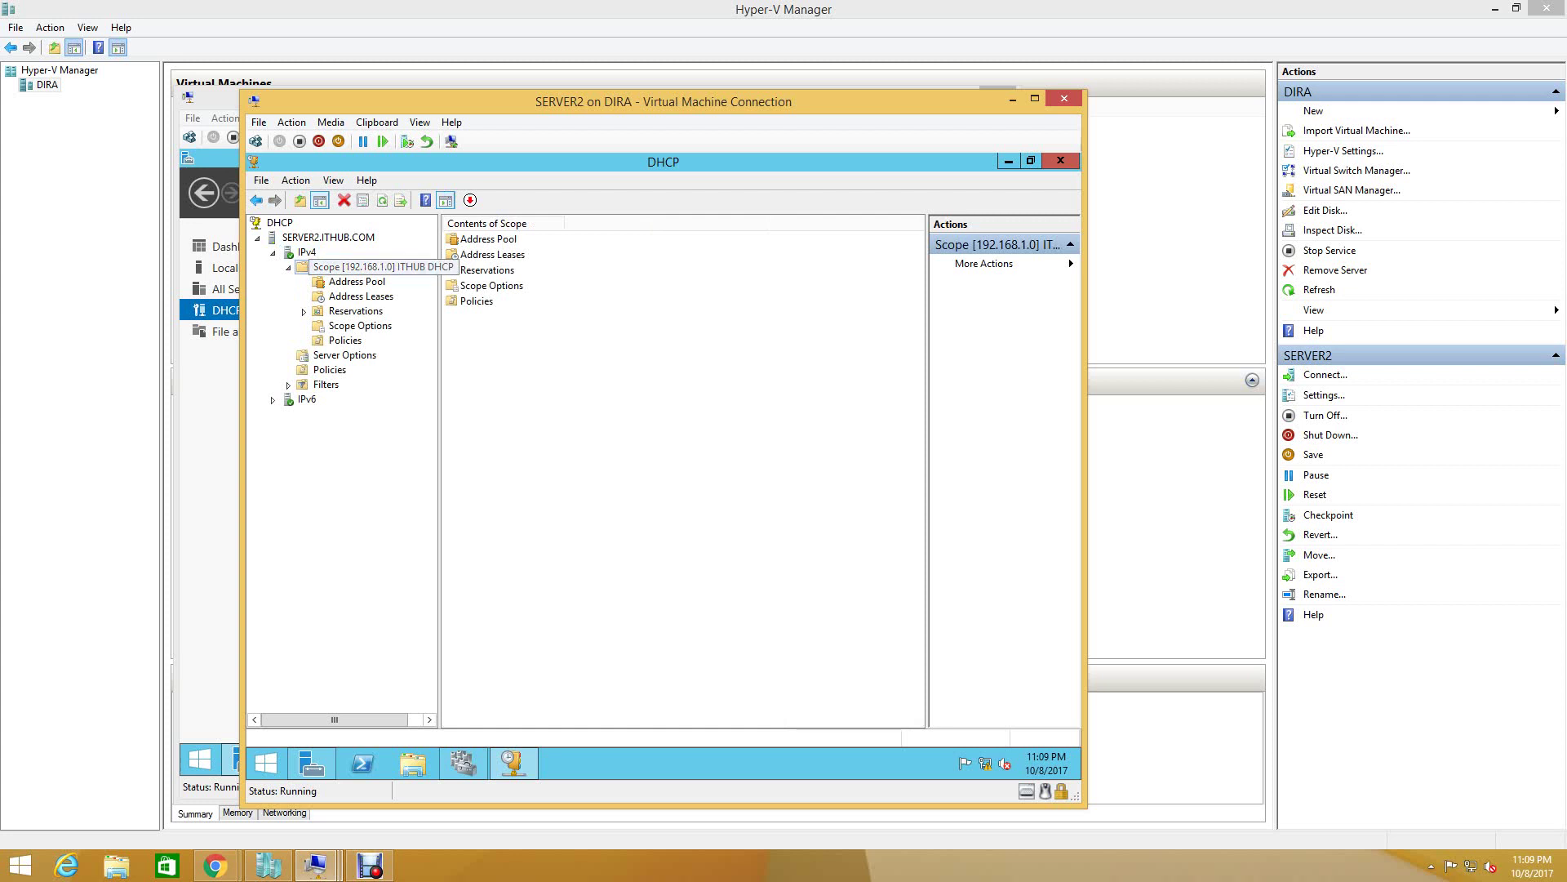
left_click(488, 238)
double_click(488, 238)
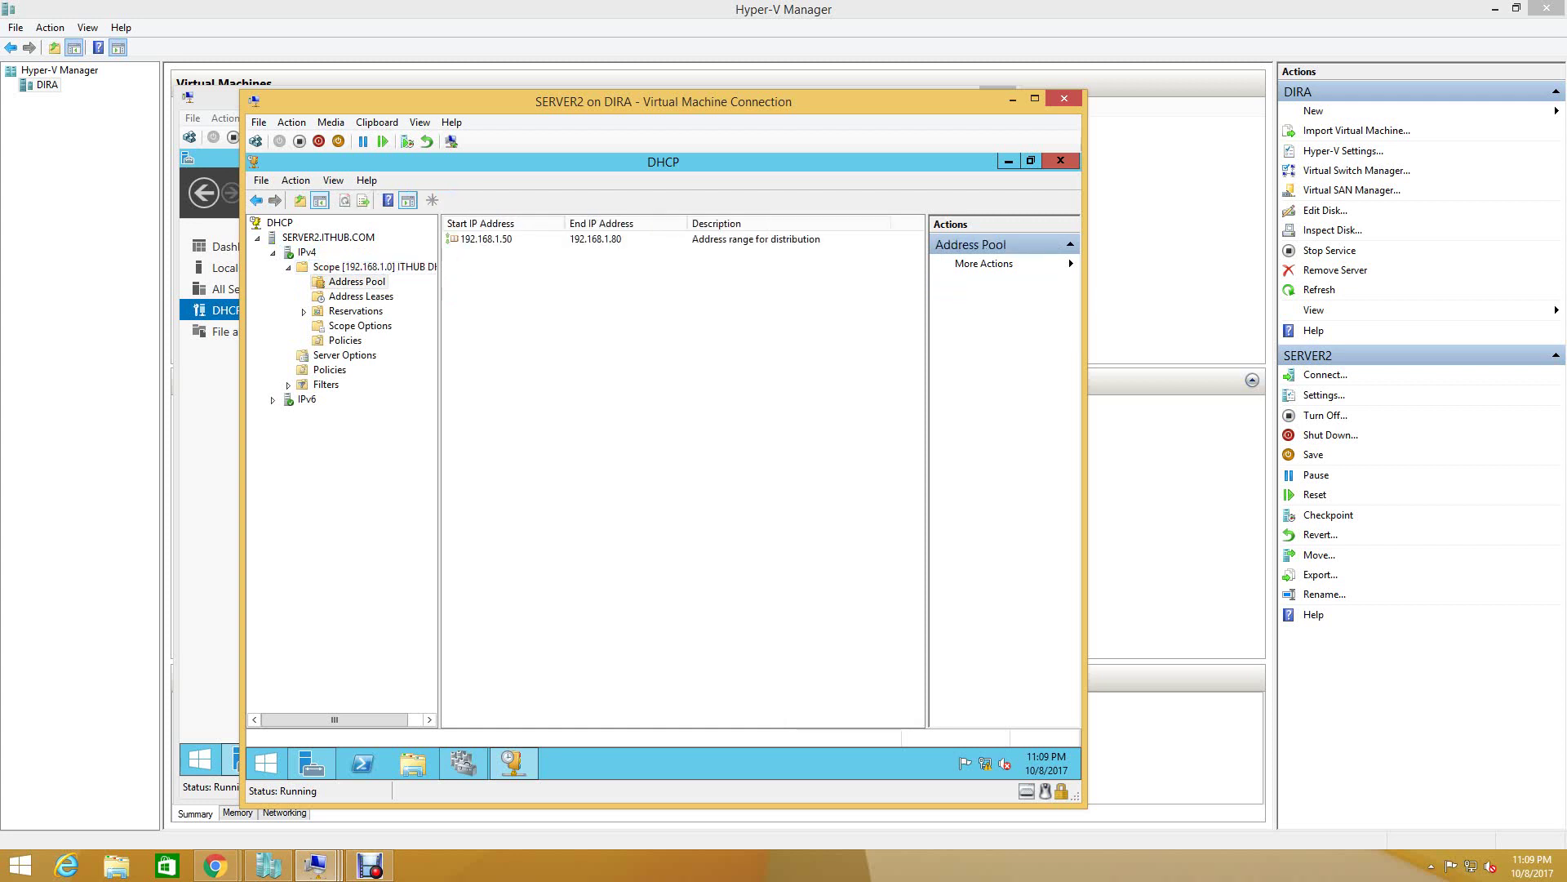
key("alt+Tab")
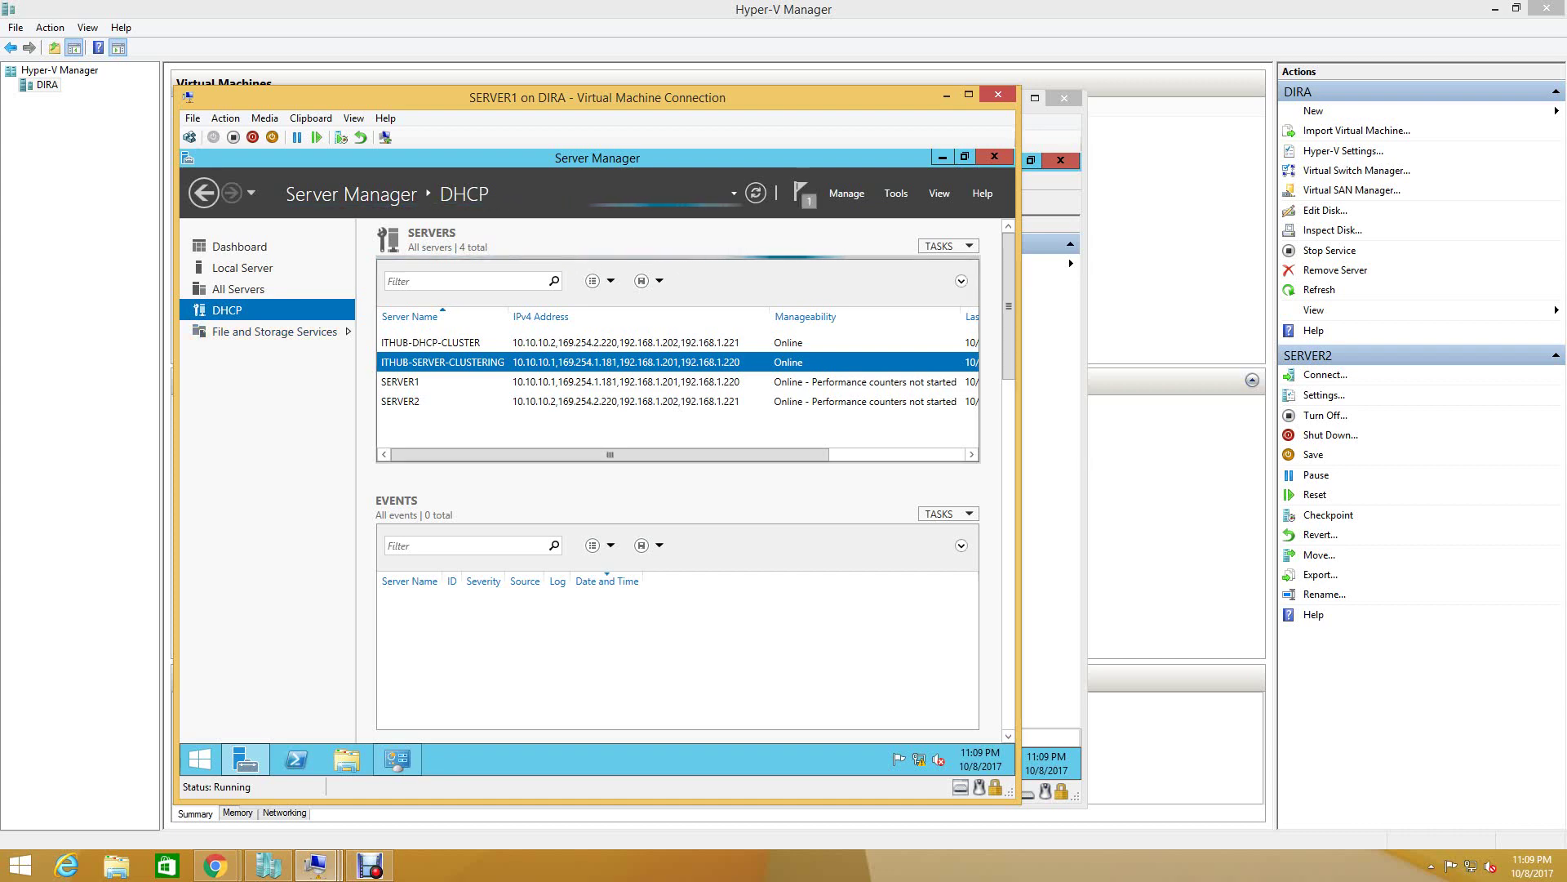
- Open SERVER1's DHCP console, enlarge it to read the server-not-found error, then close it
right_click(415, 380)
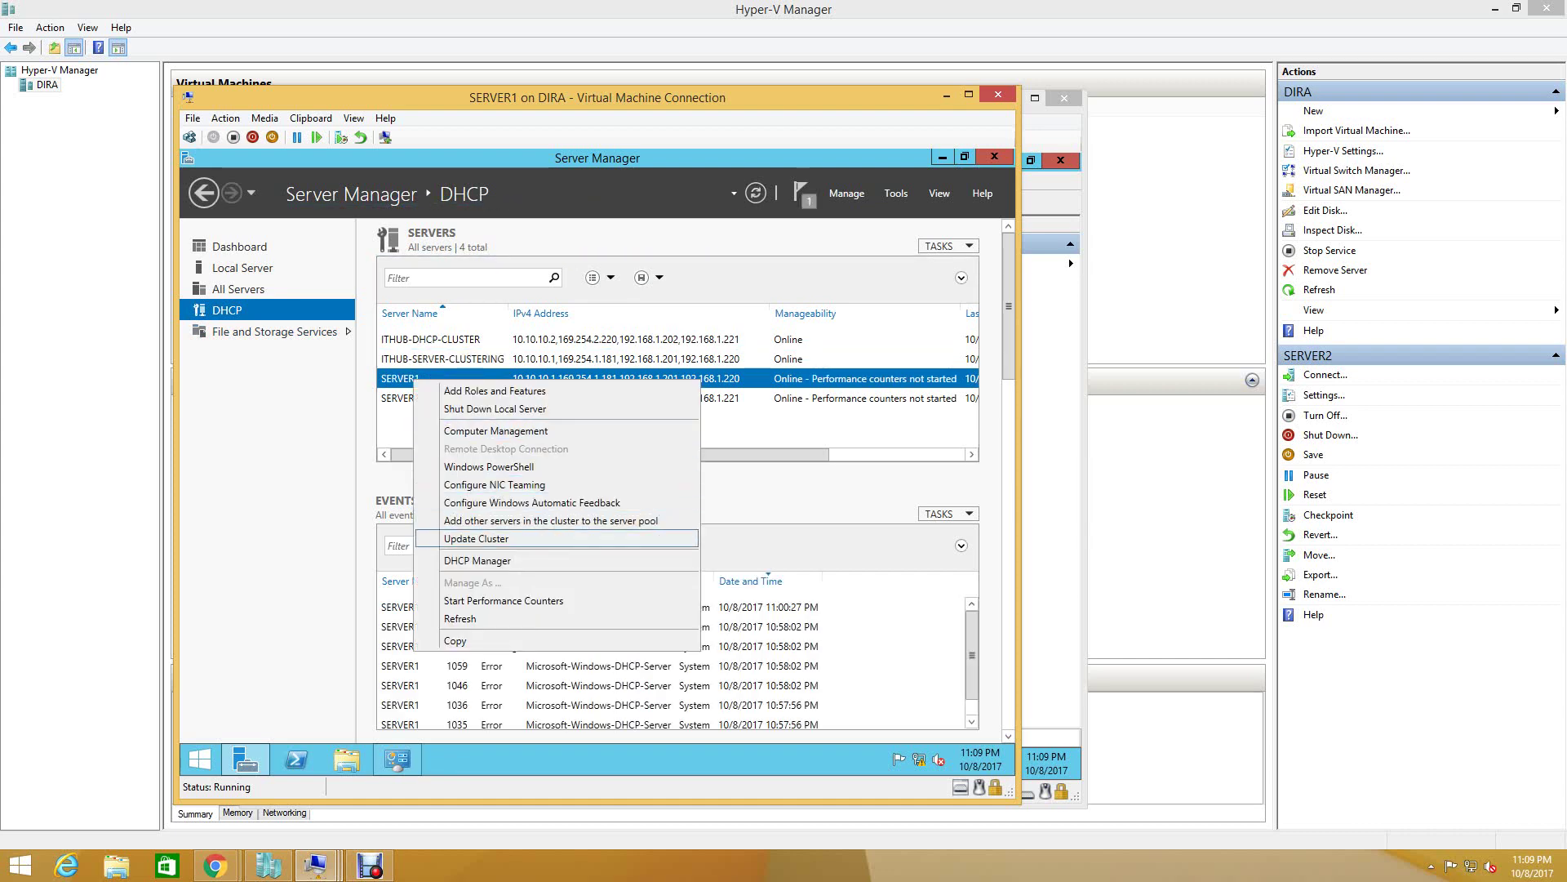
left_click(478, 561)
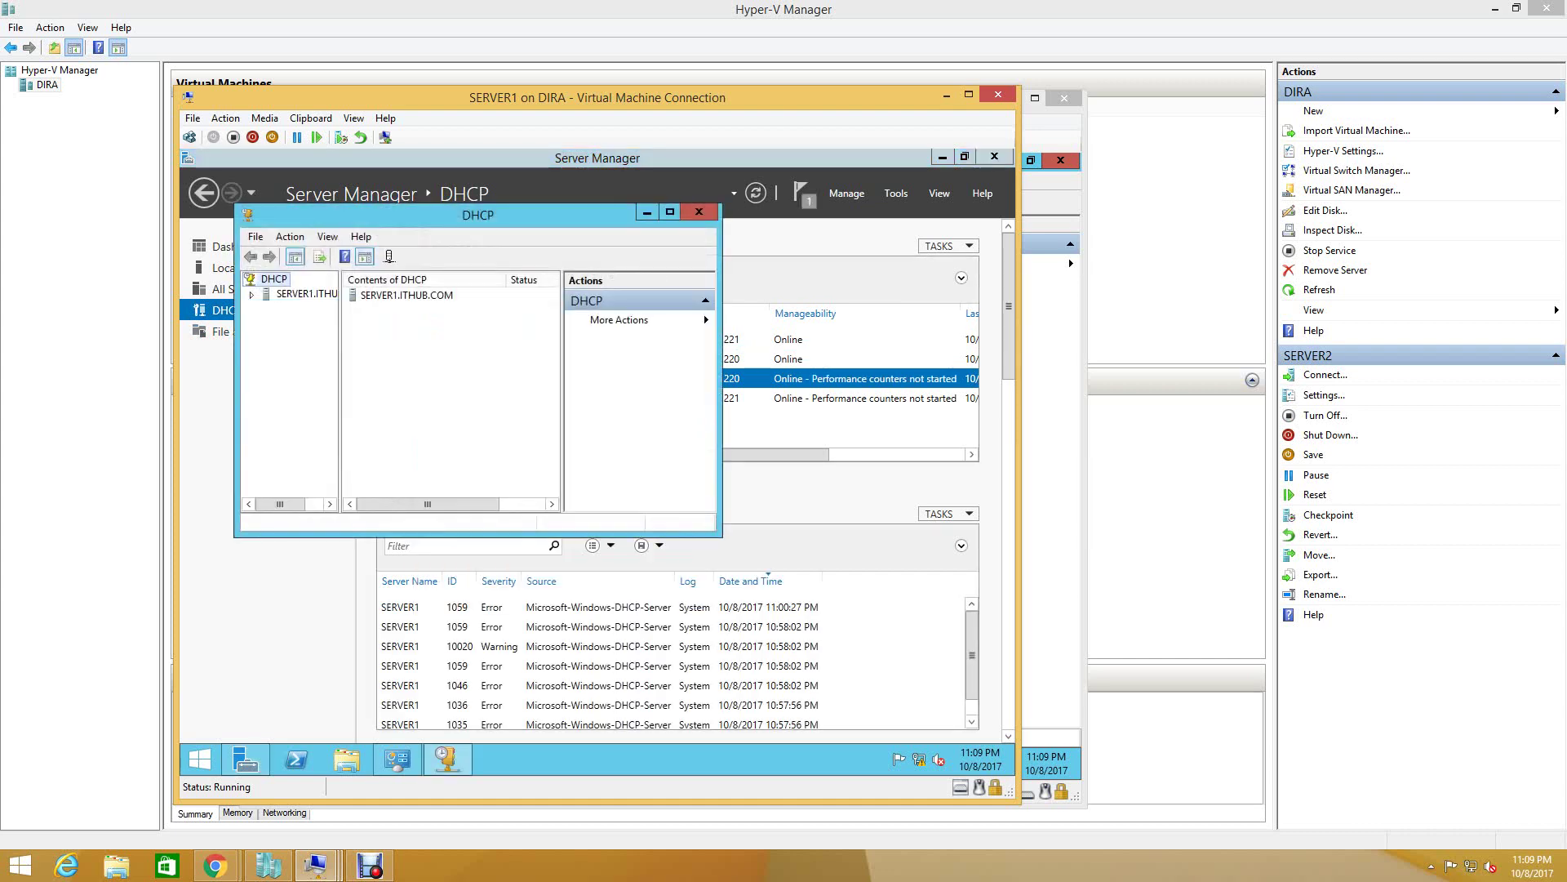
left_click(298, 294)
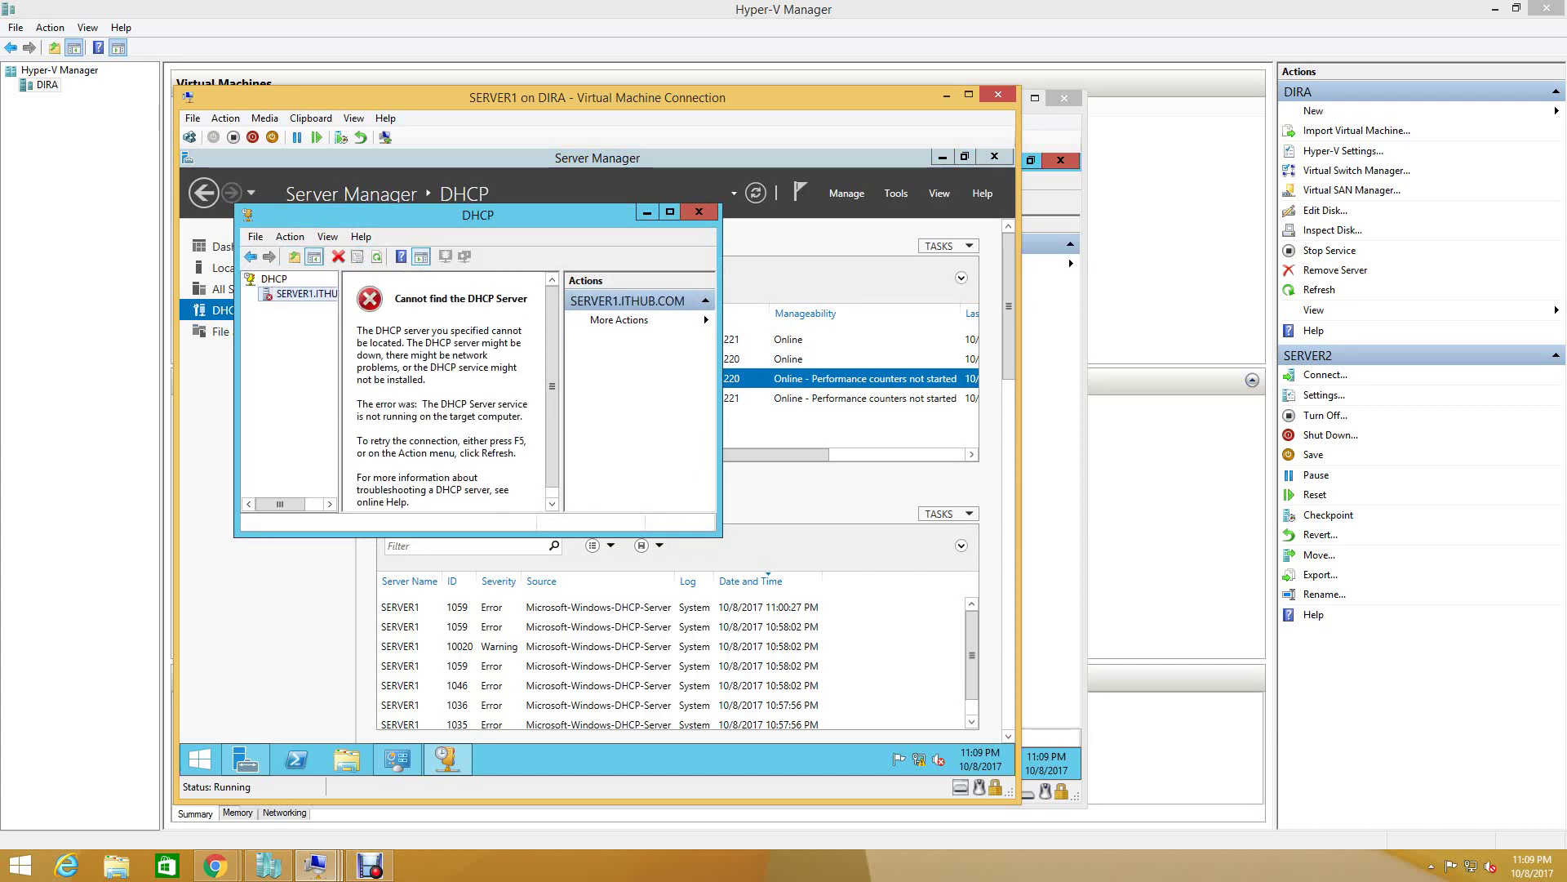
left_click(669, 212)
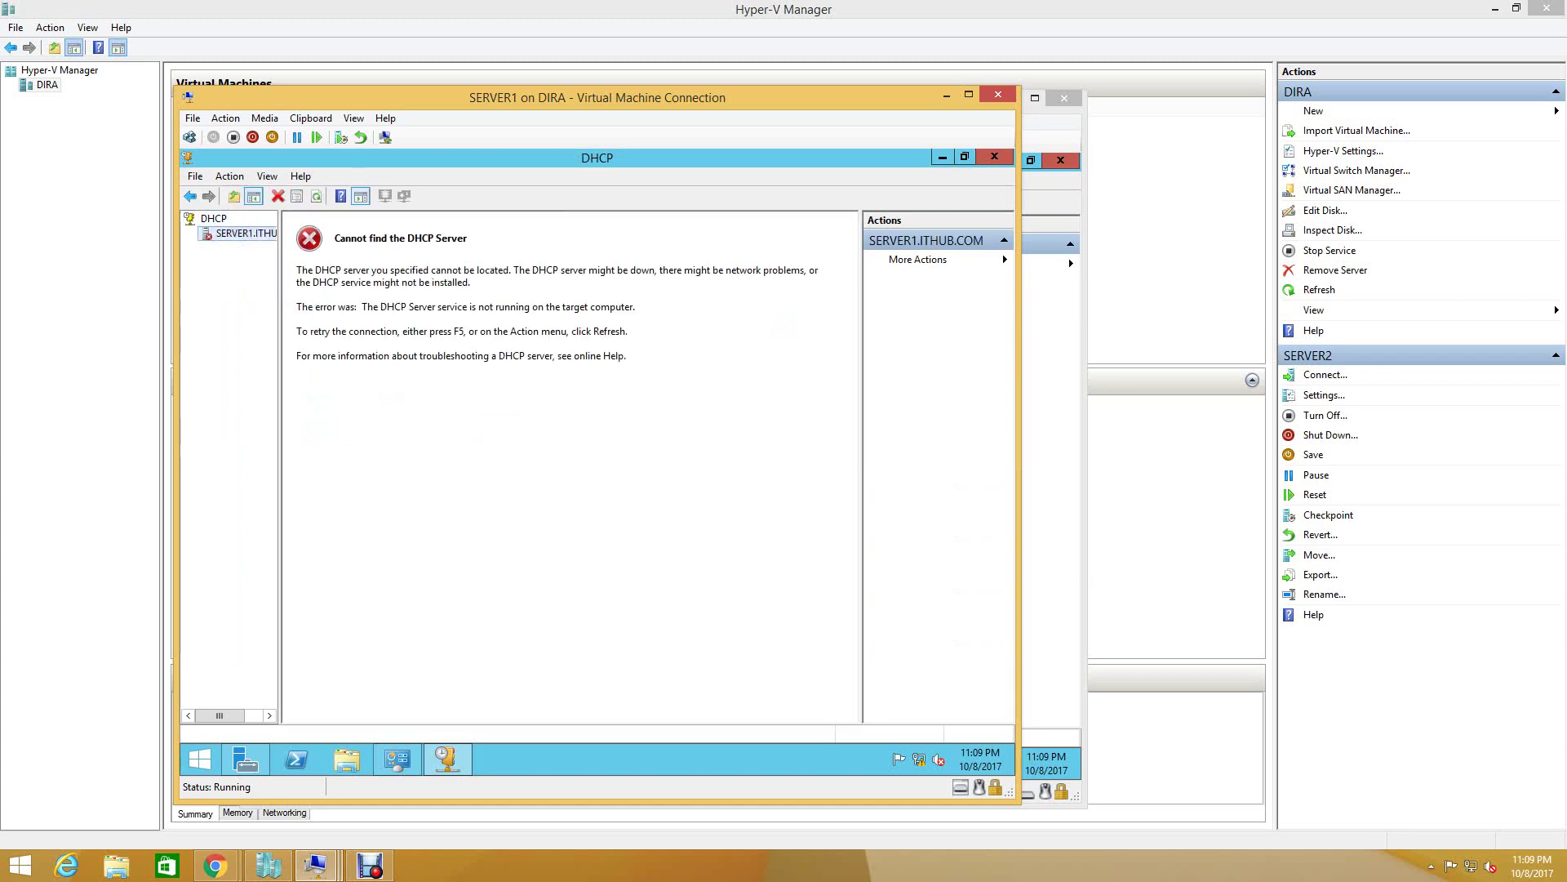
key("Up")
left_click(994, 157)
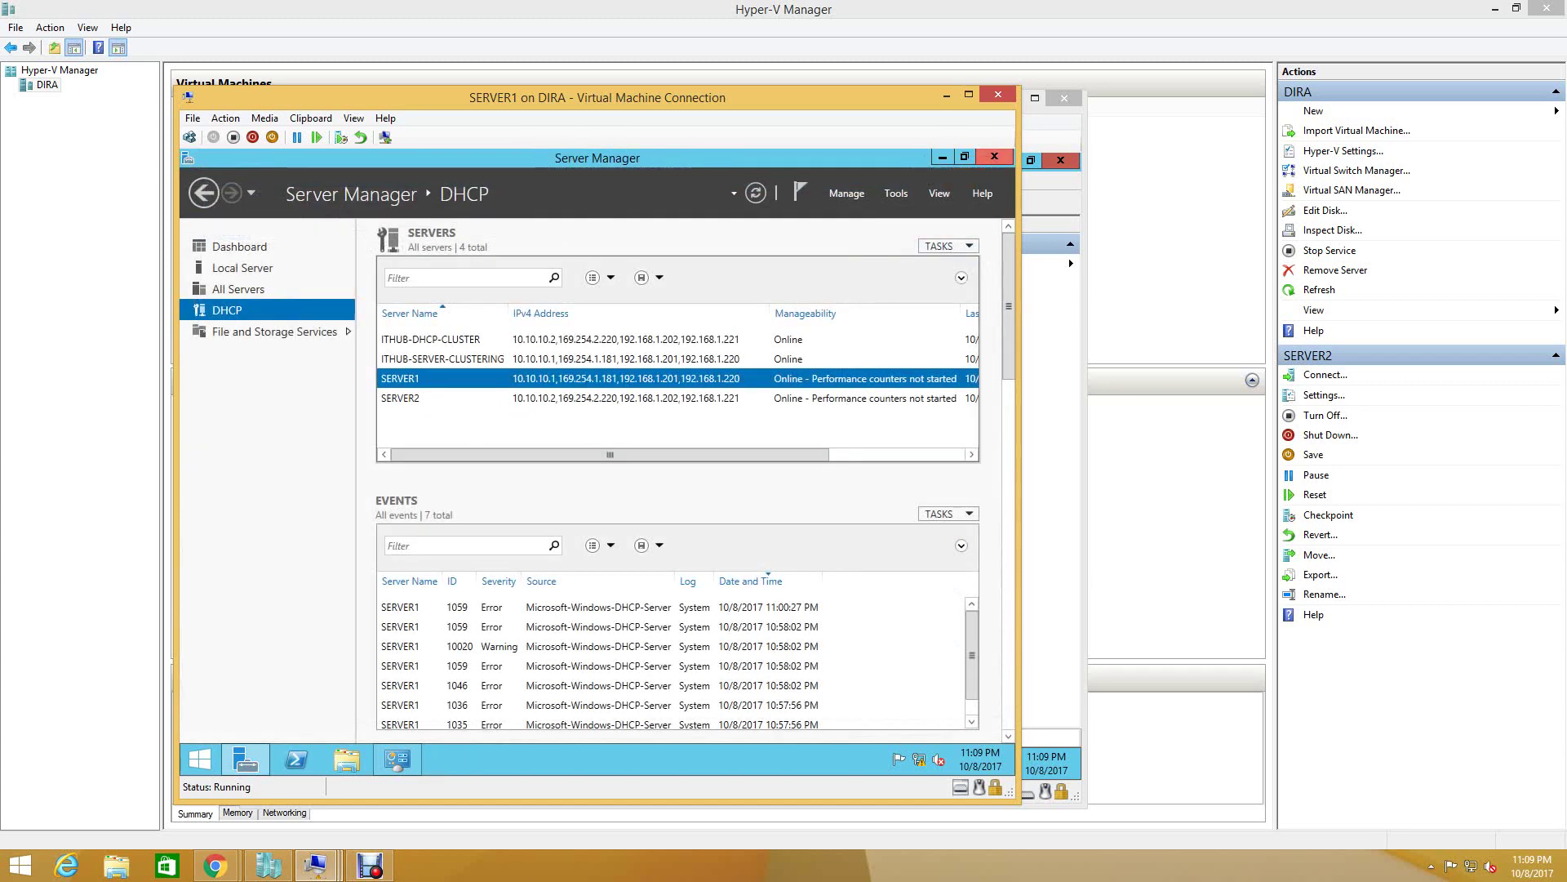
- Inspect the available actions for ITHUB-DHCP-CLUSTER, ITHUB-SERVER-CLUSTERING and SERVER1
left_click(557, 339)
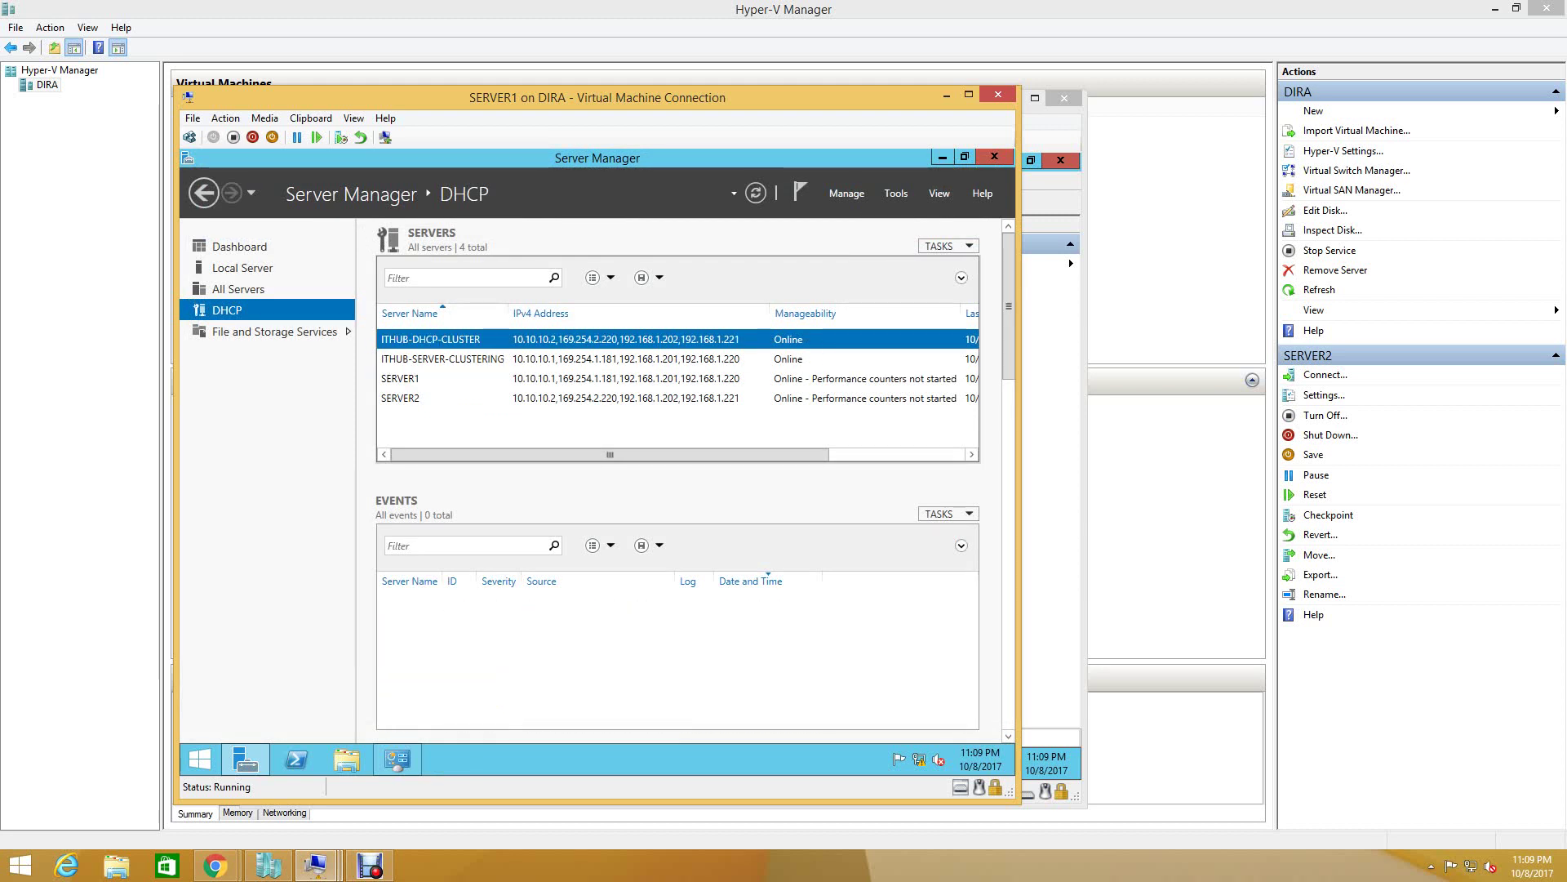
right_click(557, 339)
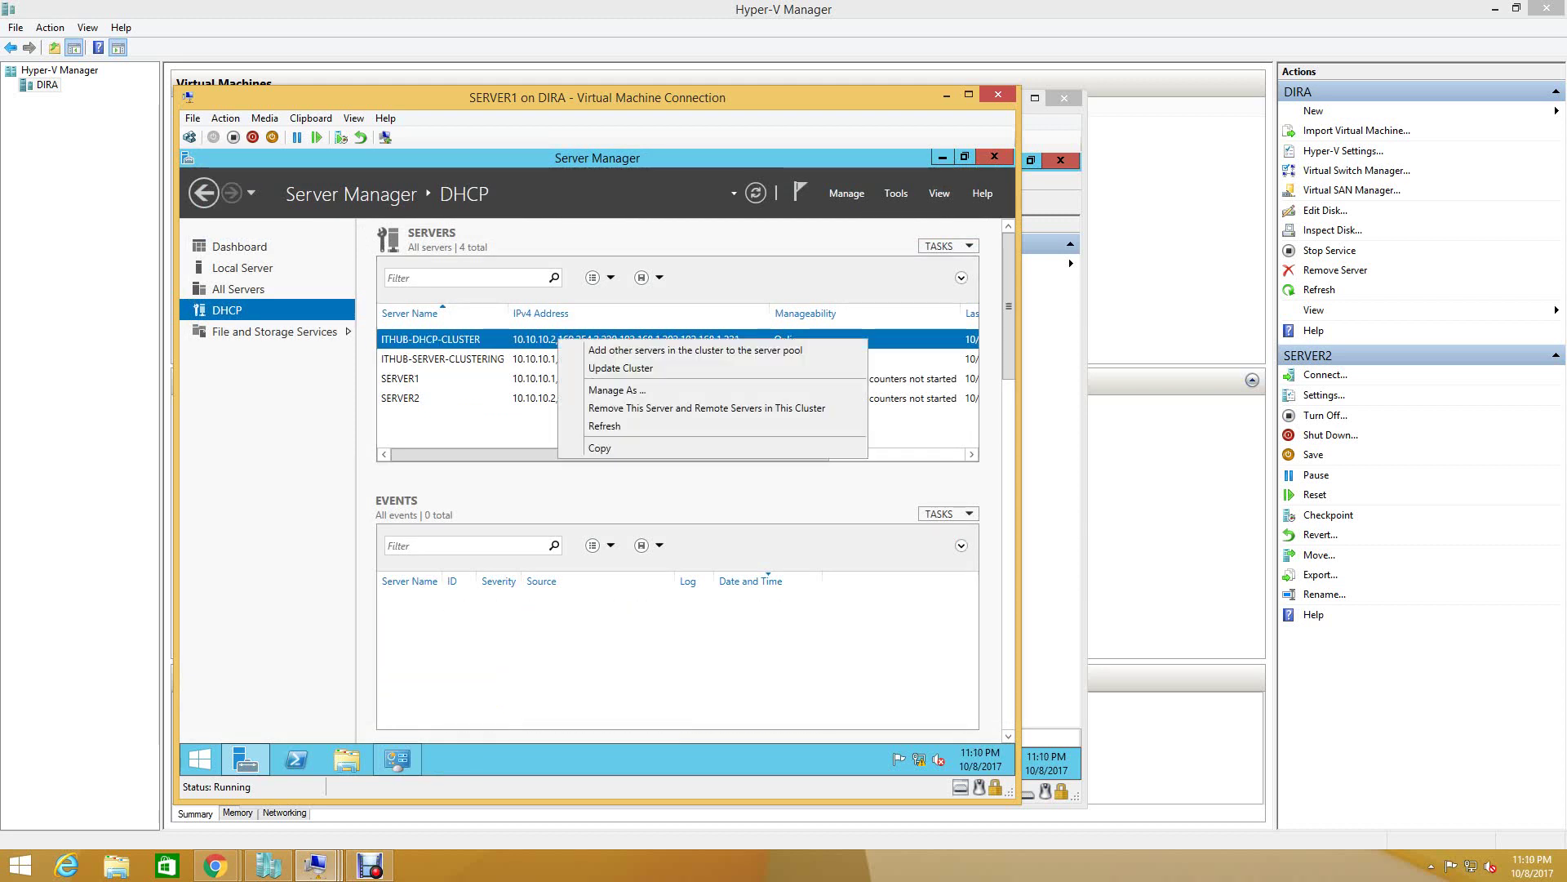
left_click(514, 358)
right_click(514, 360)
left_click(457, 378)
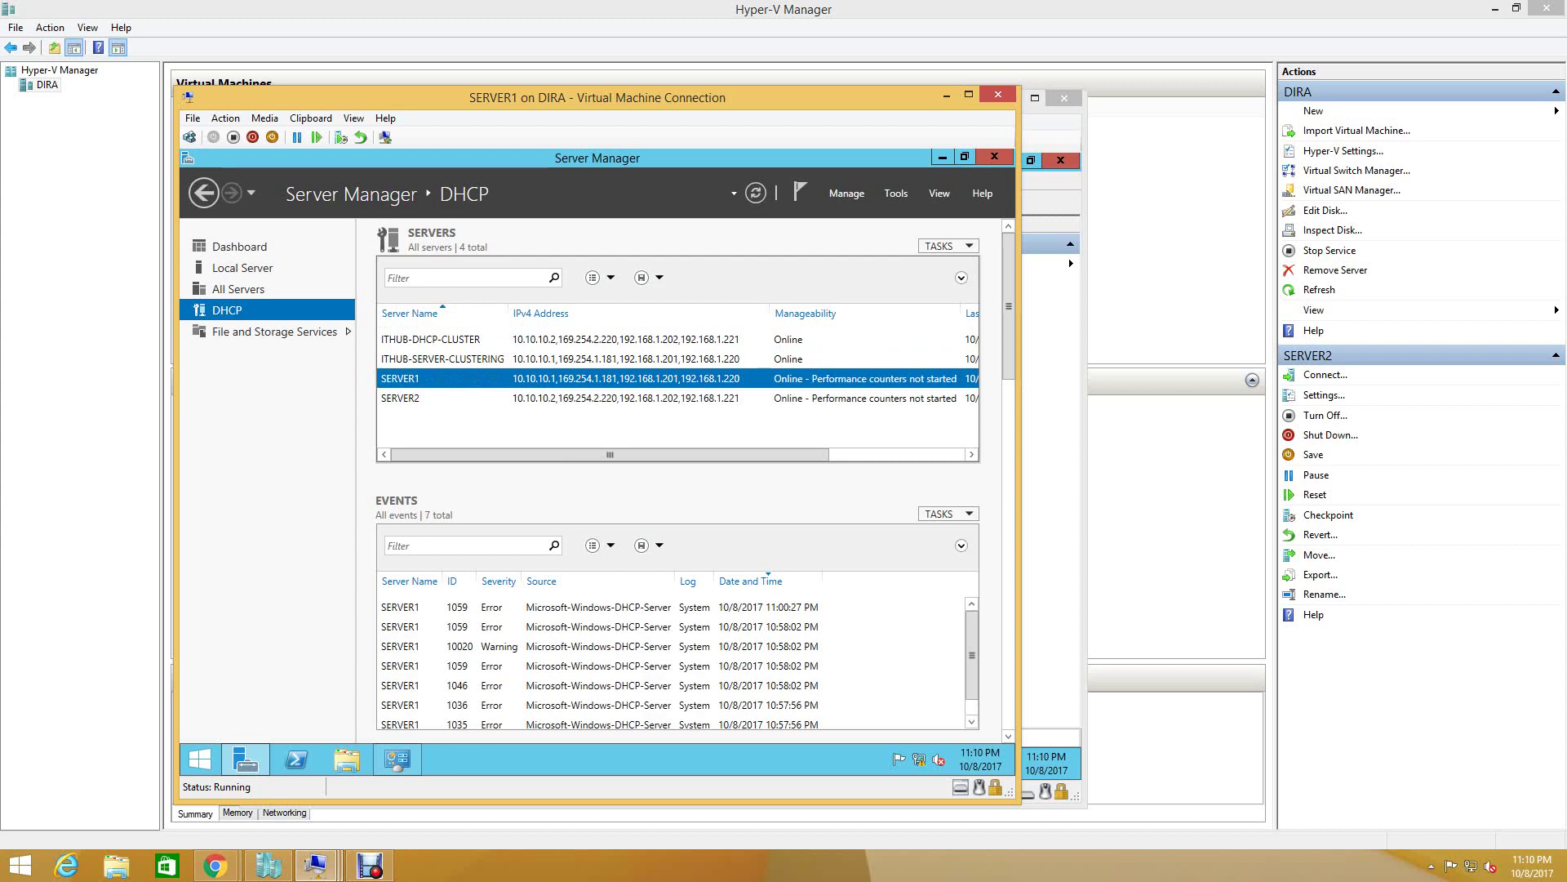
right_click(543, 380)
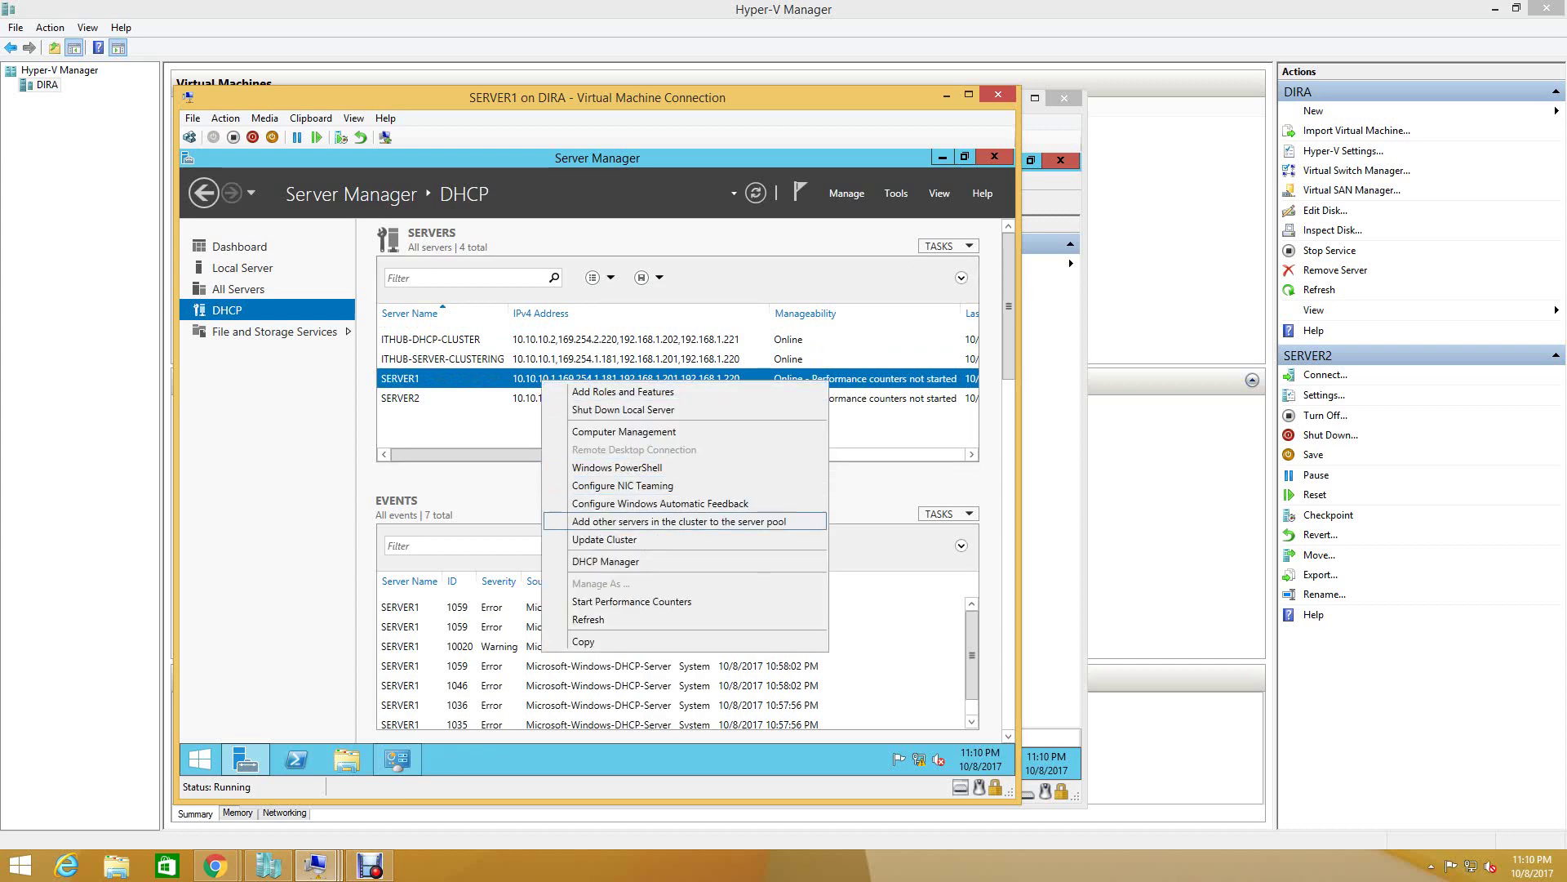
- Reopen SERVER1's DHCP console, check SERVER1.ITHUB.COM's actions, and close it
left_click(605, 561)
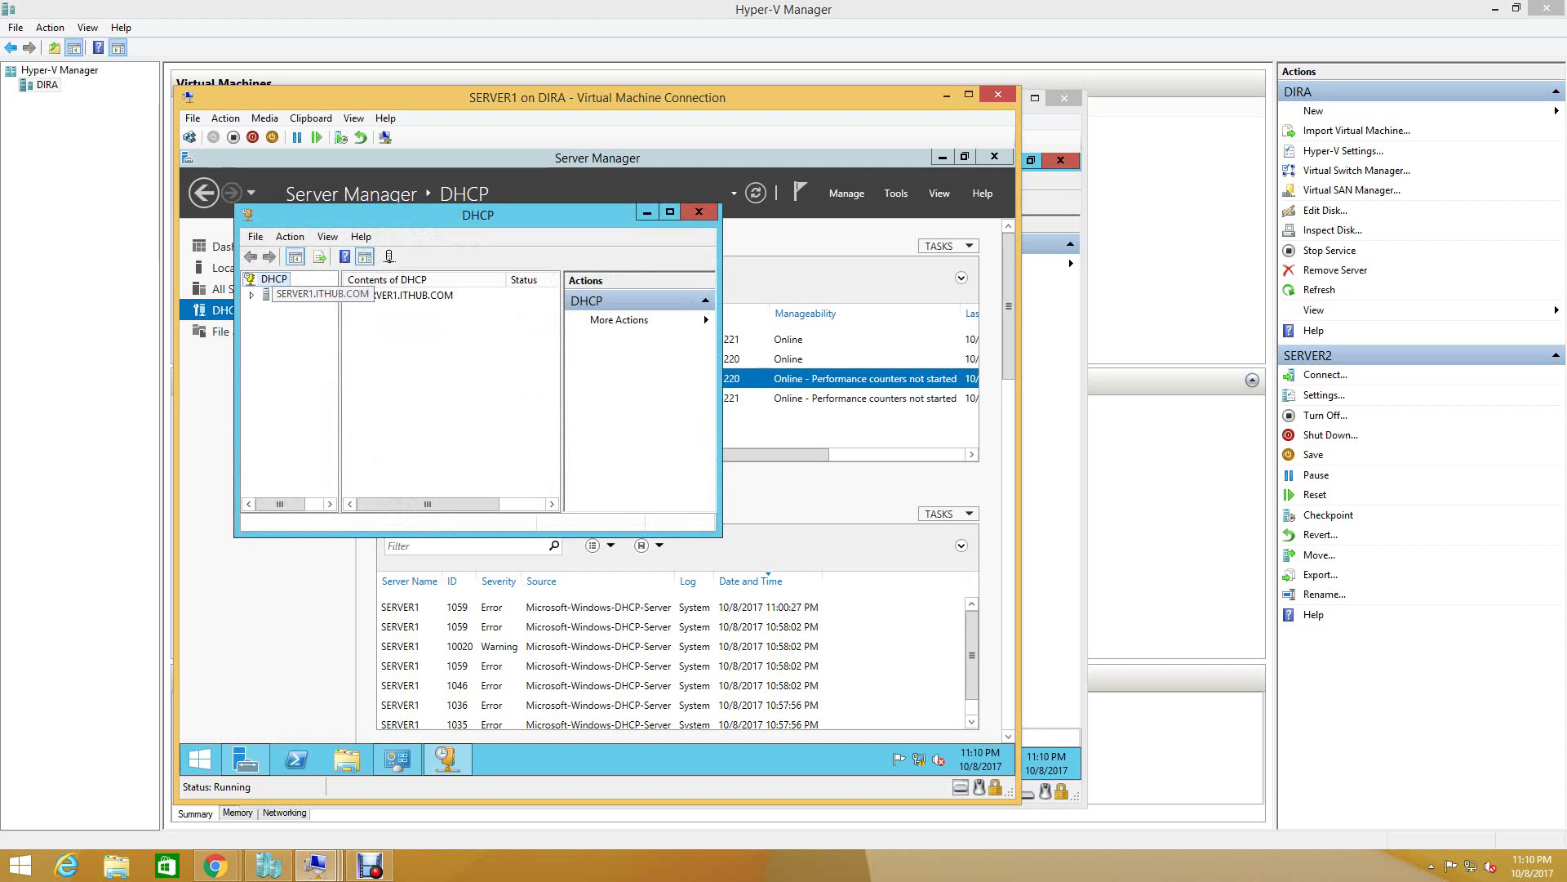
left_click(288, 294)
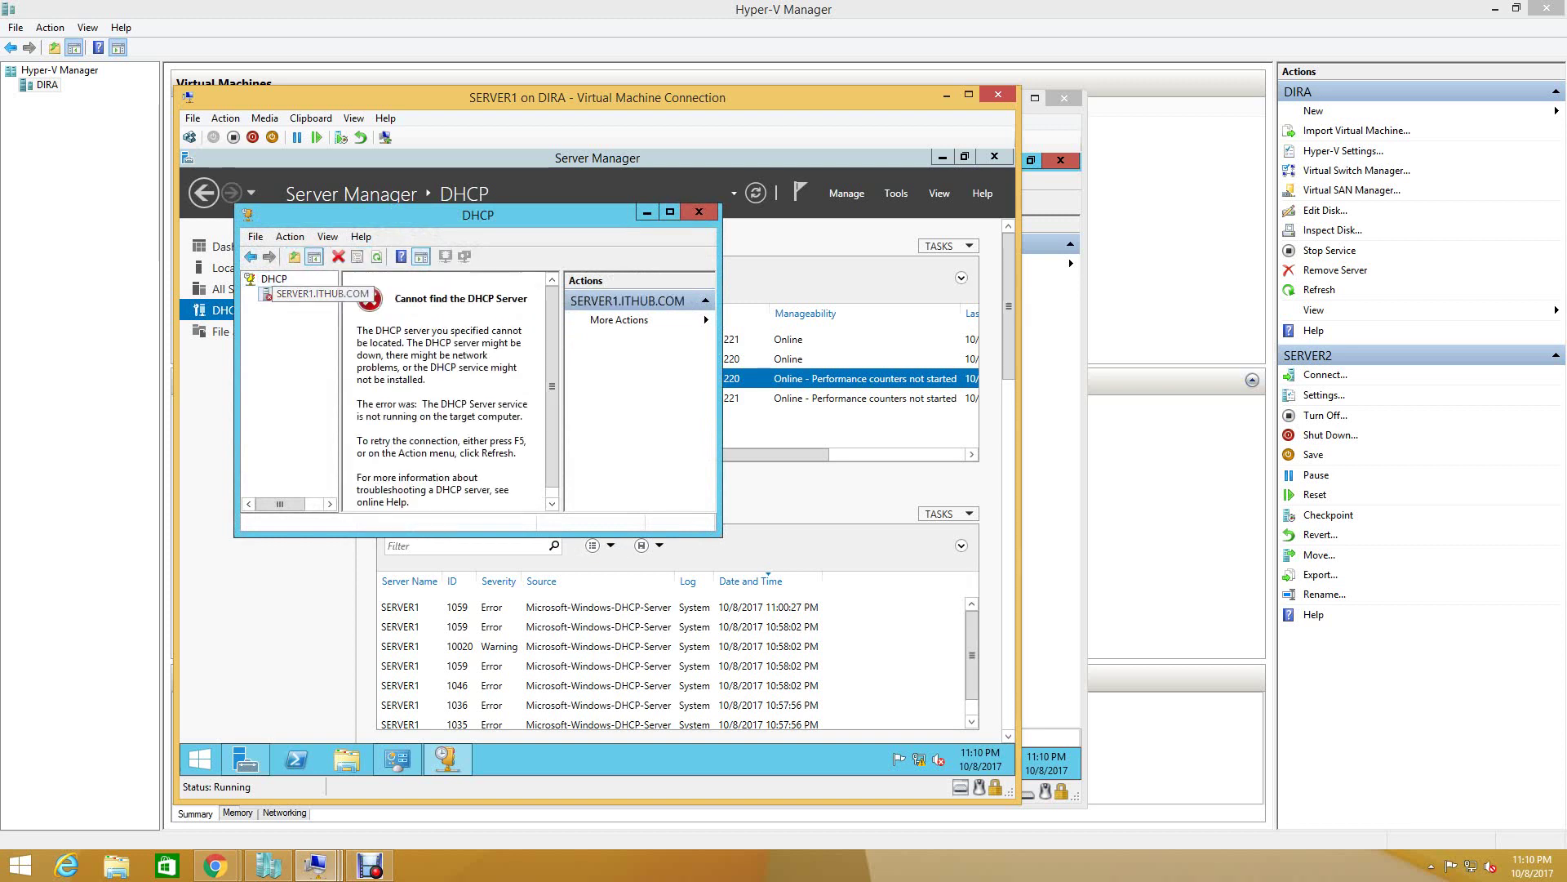
right_click(286, 295)
key("Escape")
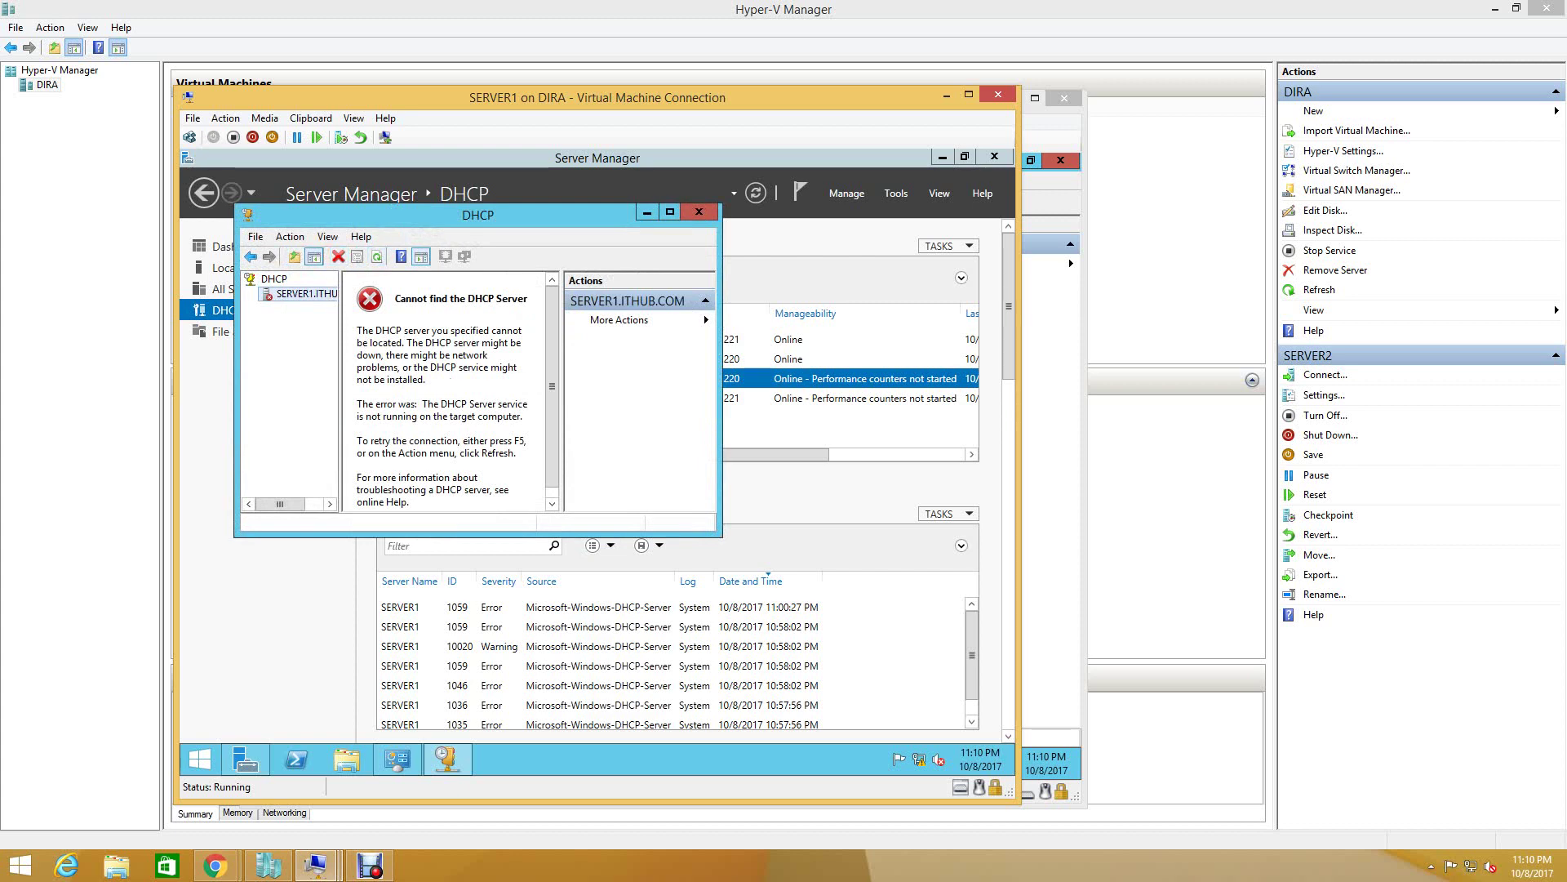
left_click(699, 212)
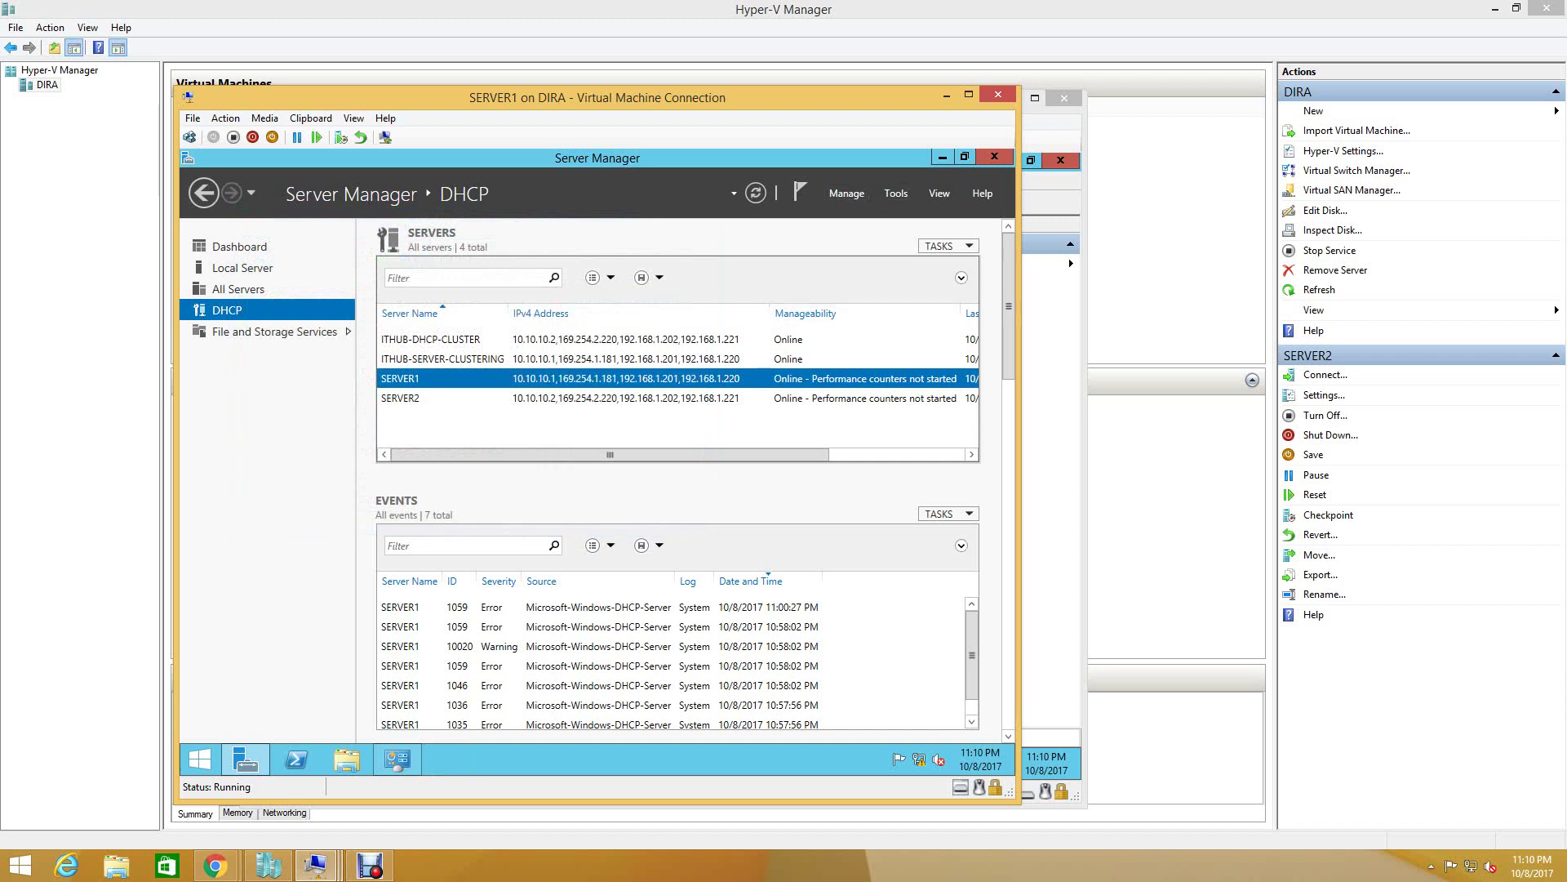
- Review events for SERVER2 and SERVER1 and check the clustering server's options
mouse_move(609, 454)
left_mouse_down()
mouse_move(746, 454)
mouse_move(609, 454)
left_mouse_up()
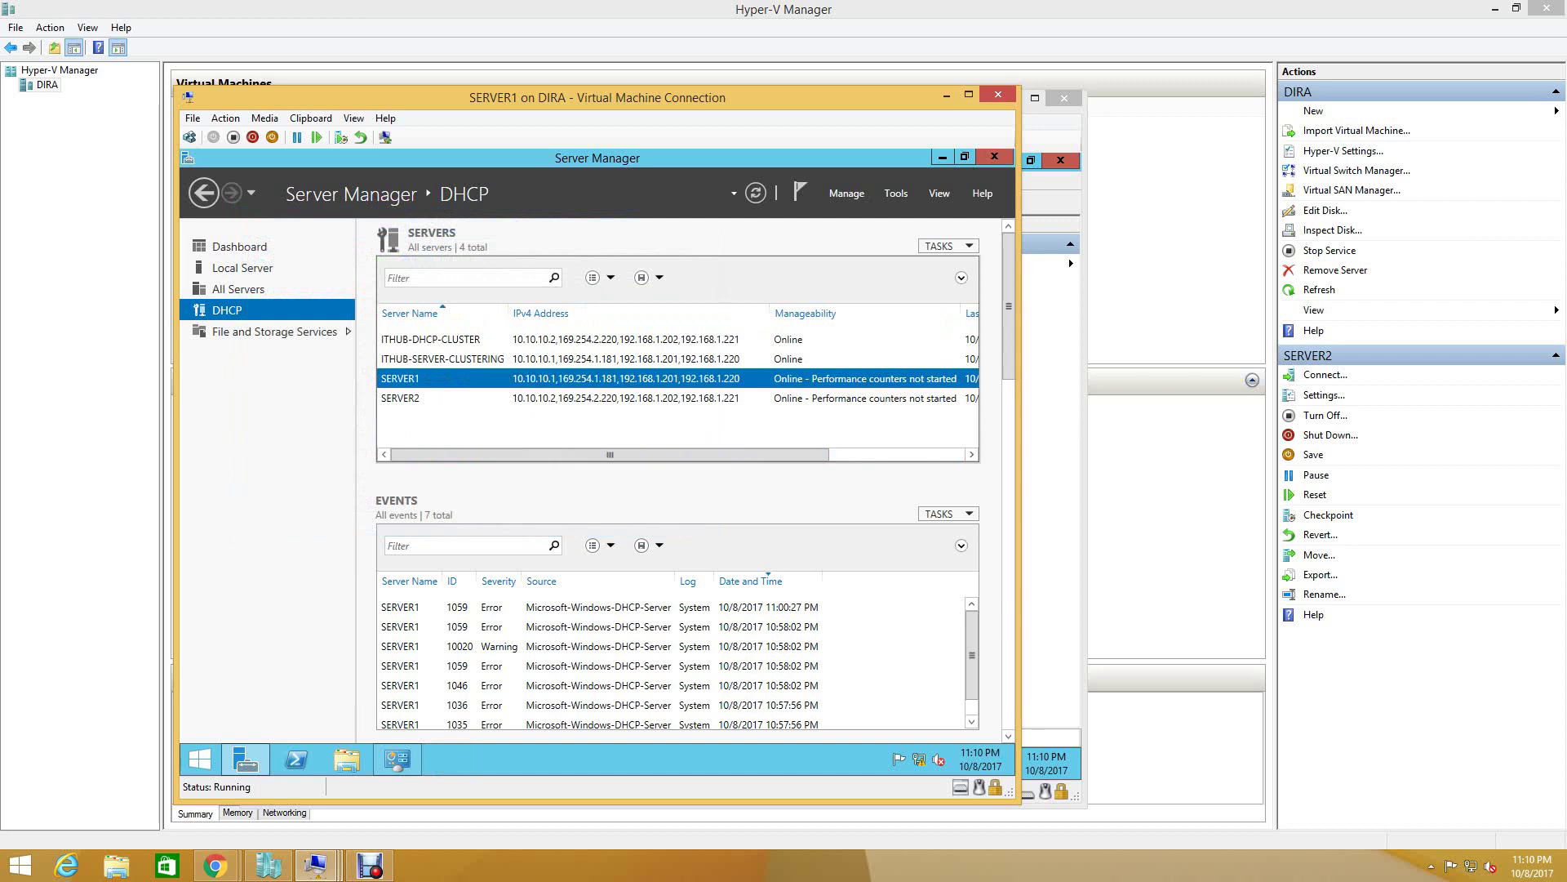
left_click(441, 398)
left_click(400, 378)
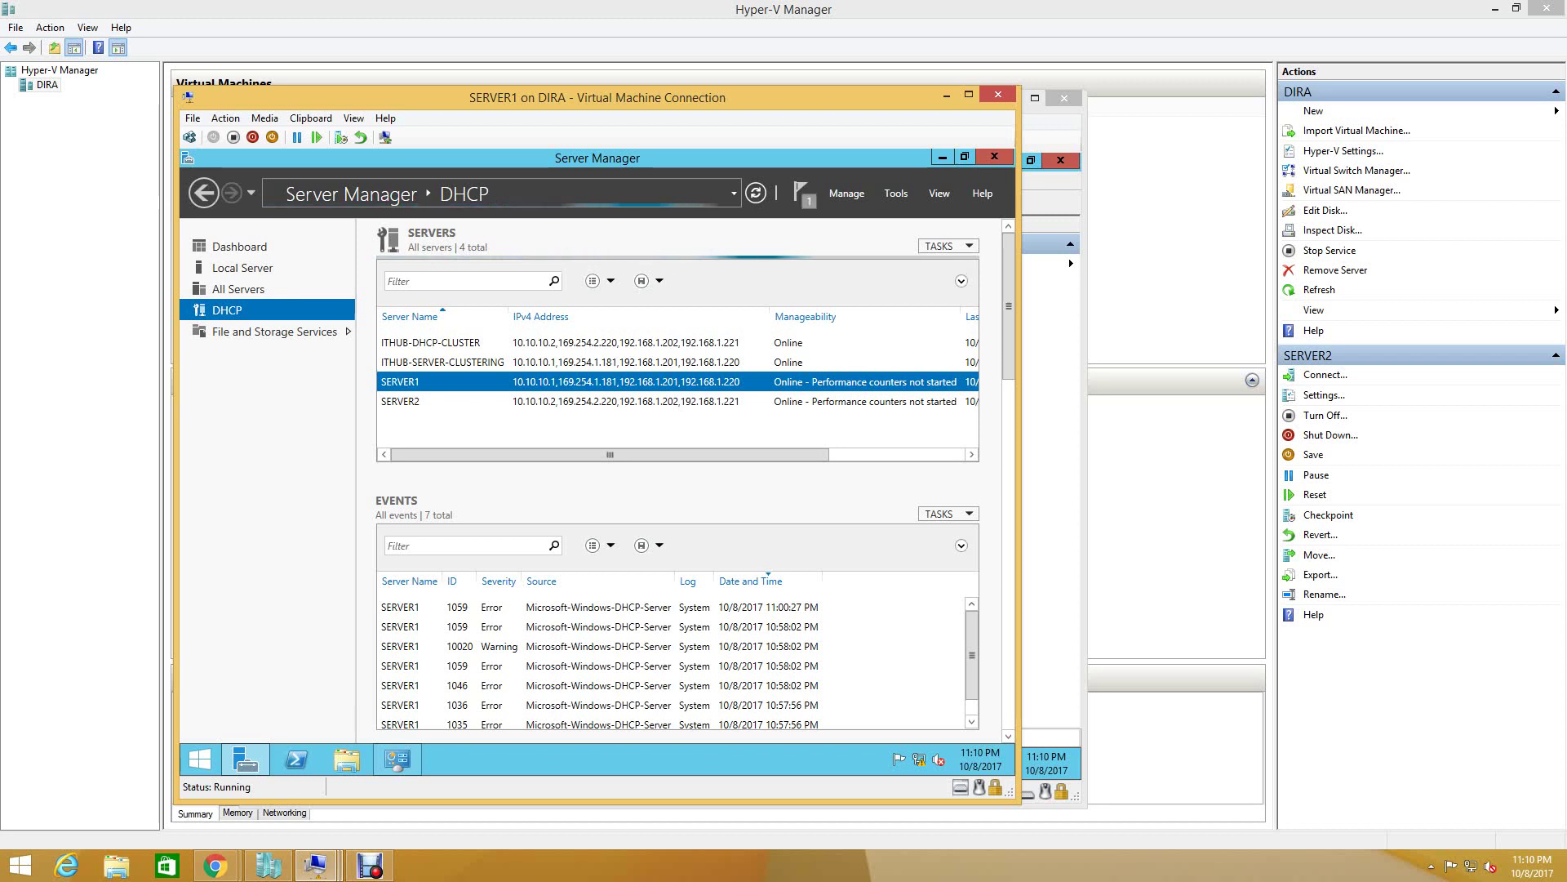
left_click(441, 361)
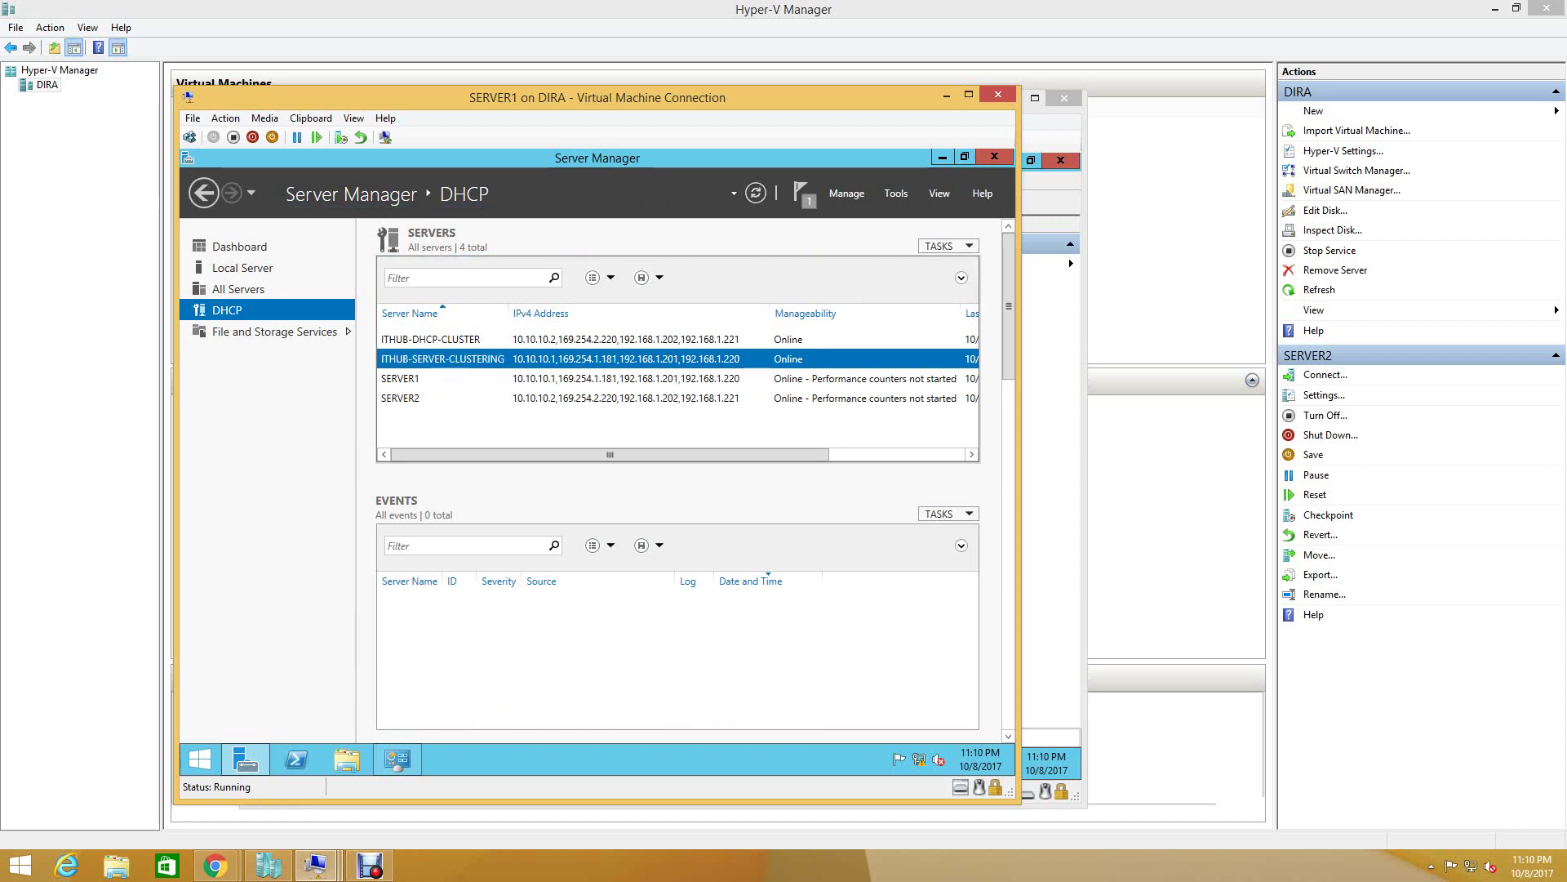
right_click(499, 362)
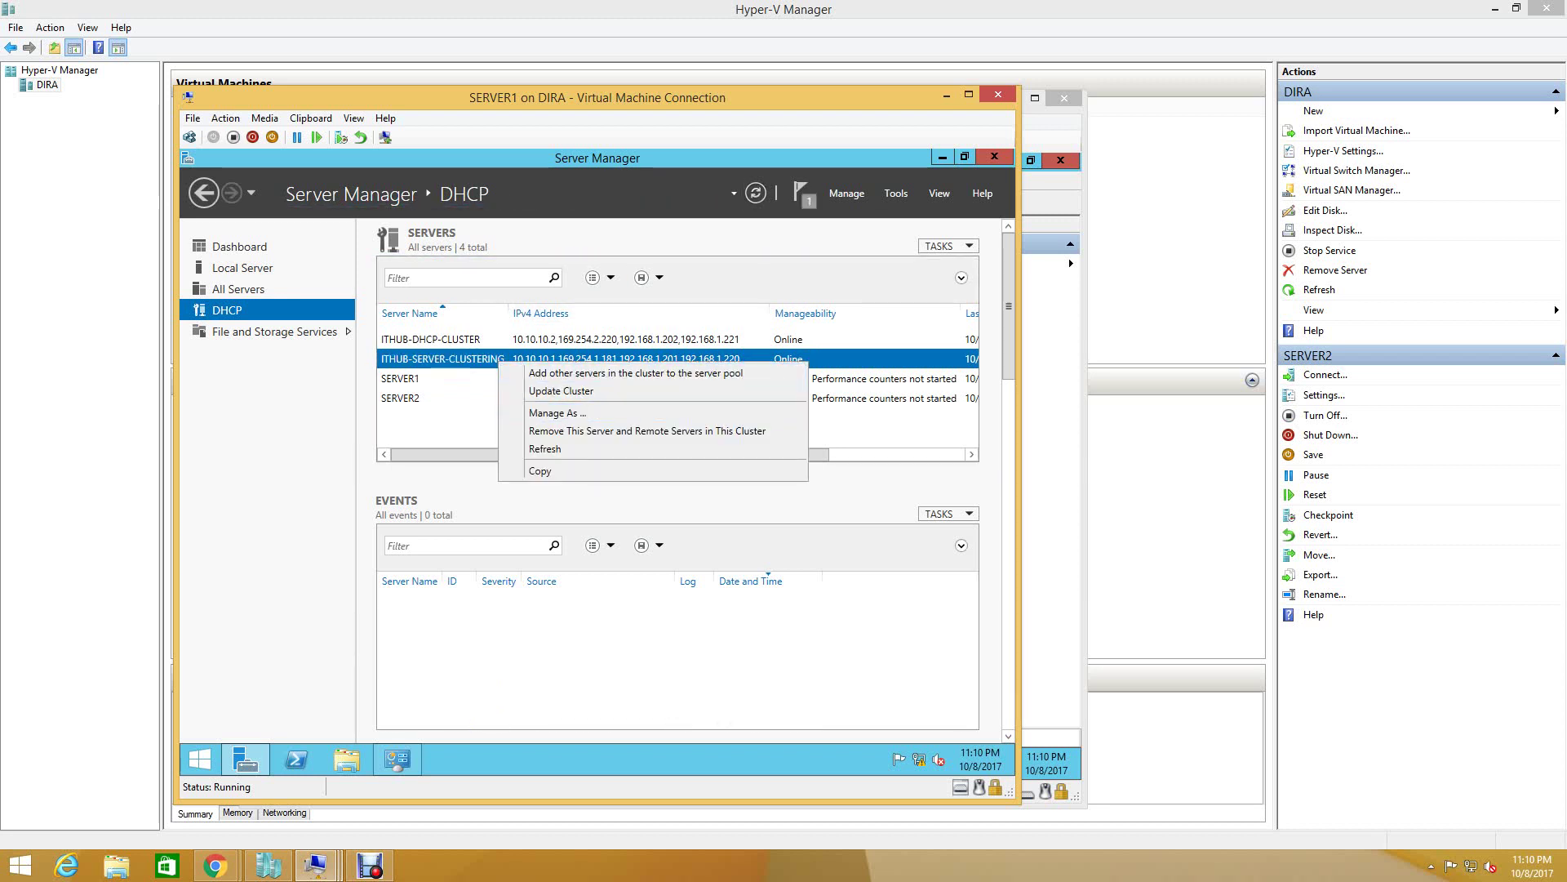
key("Escape")
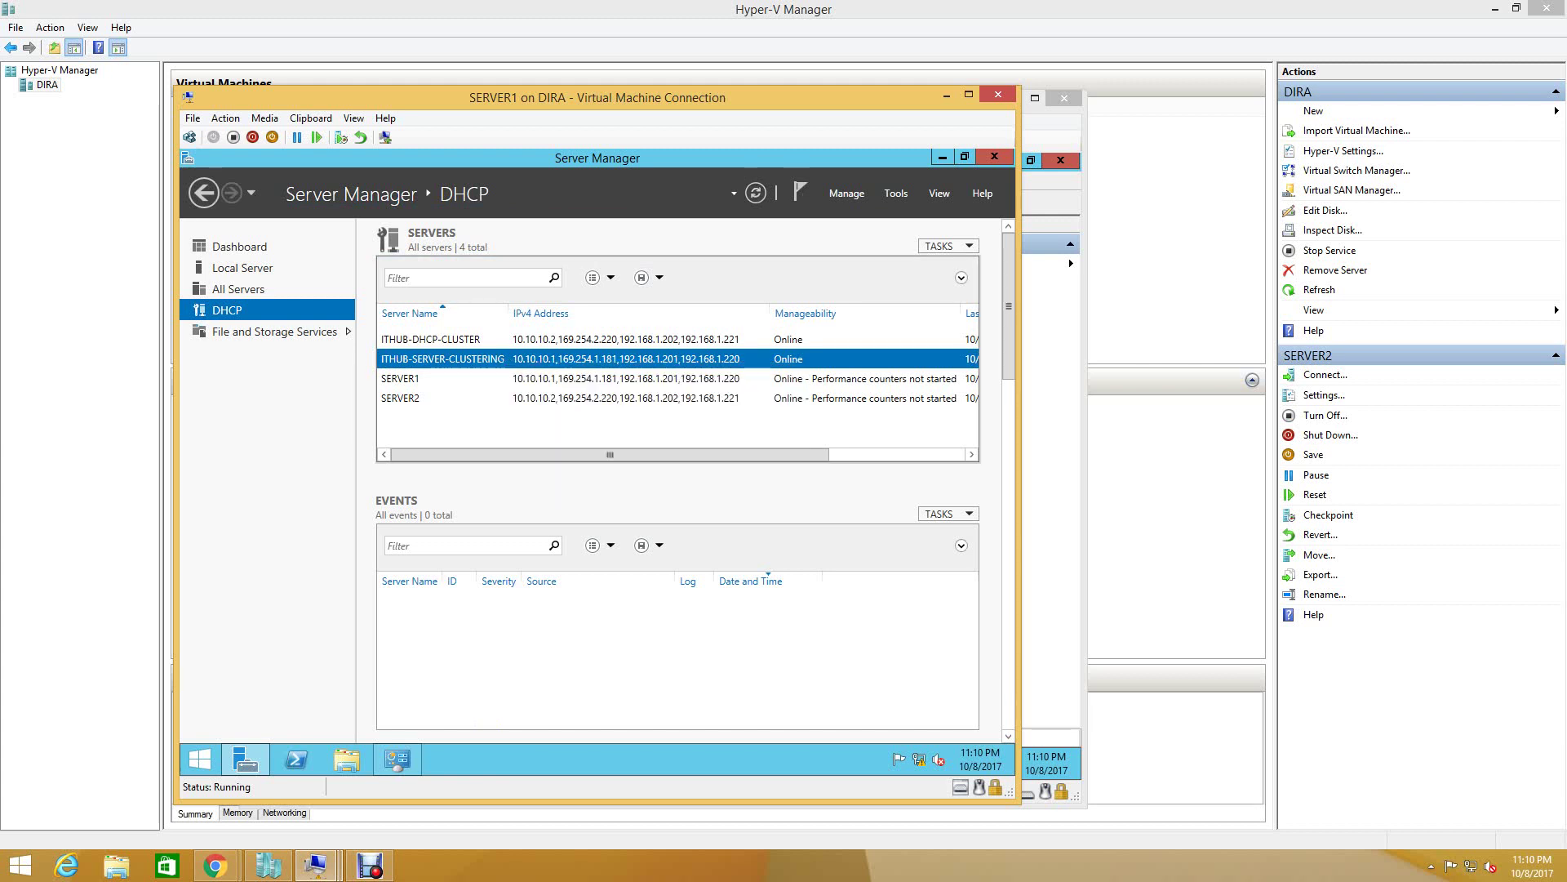
- Open DHCP management for SERVER1 and maximize the console
left_click(431, 379)
right_click(431, 380)
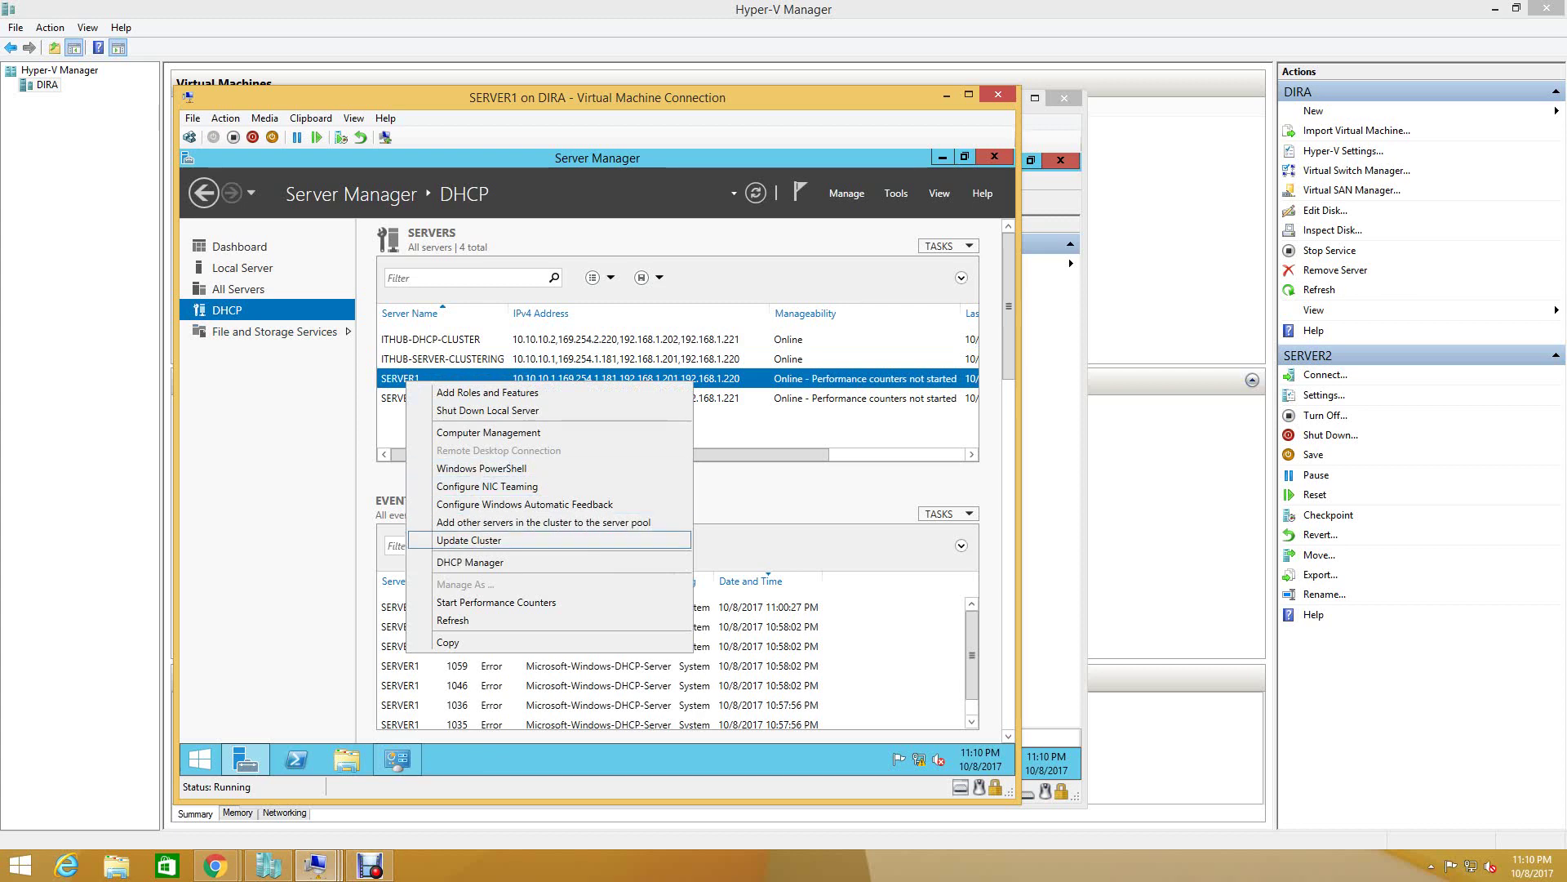
left_click(470, 562)
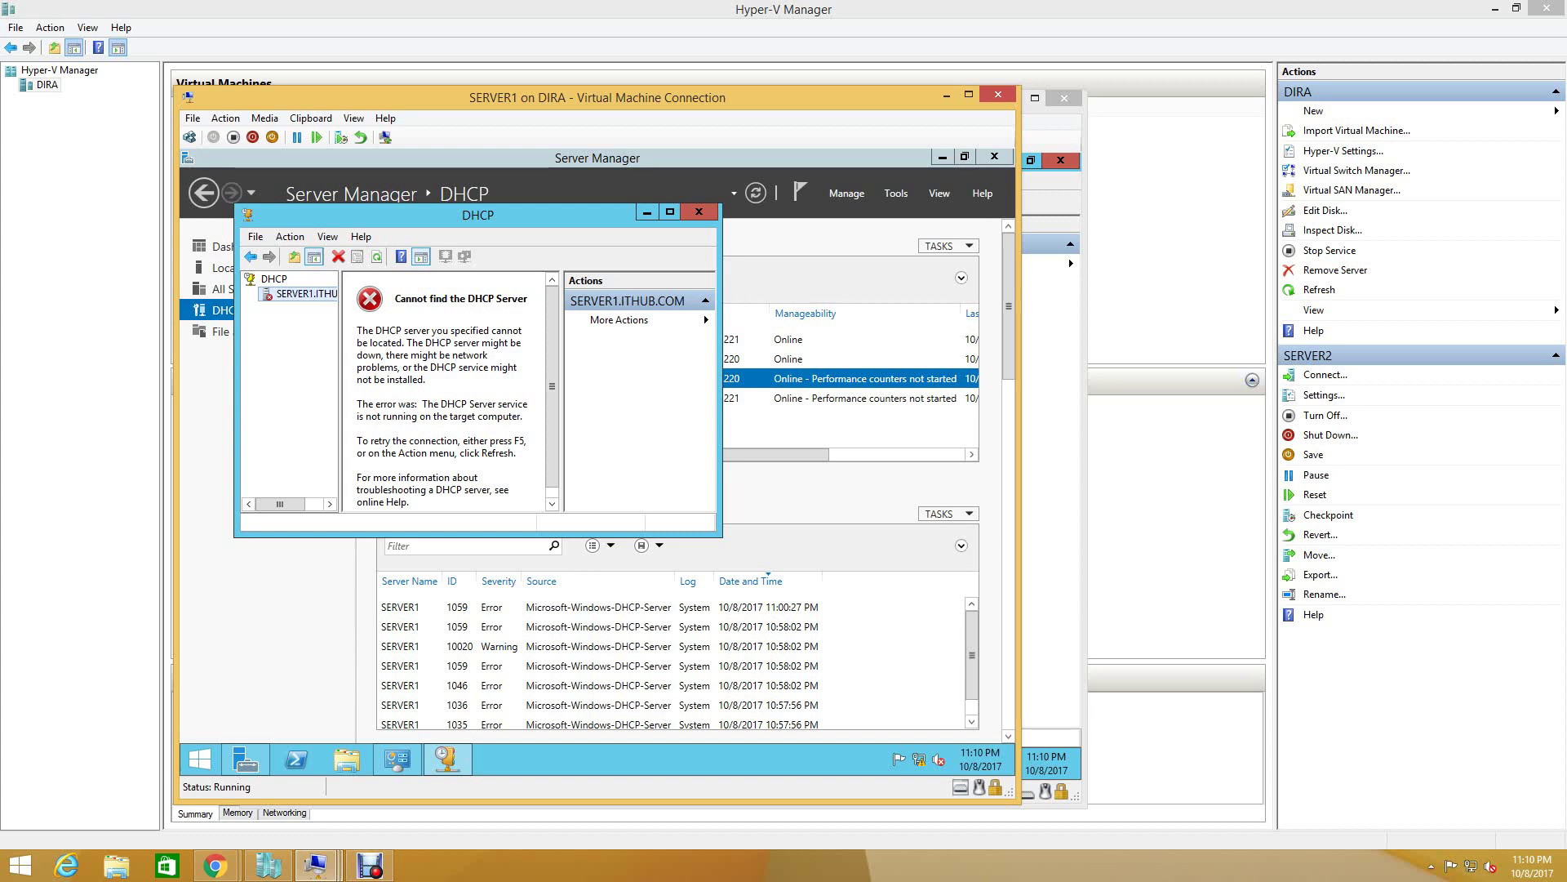
left_click(670, 212)
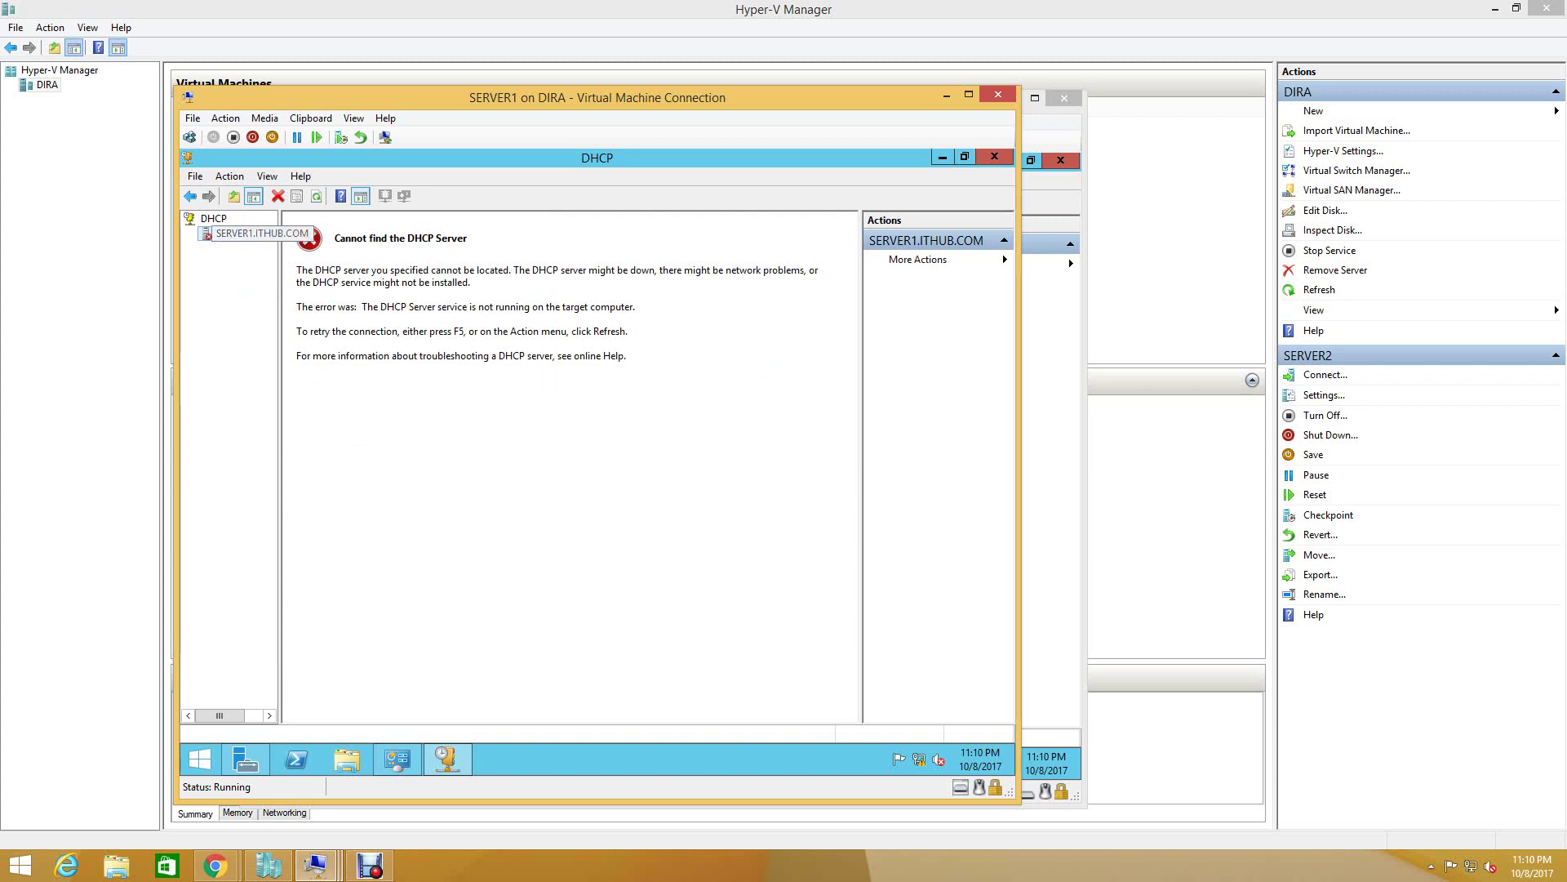
- Authorize 192.168.0.221 through the DHCP root's Manage authorized servers list, then close the list
right_click(201, 218)
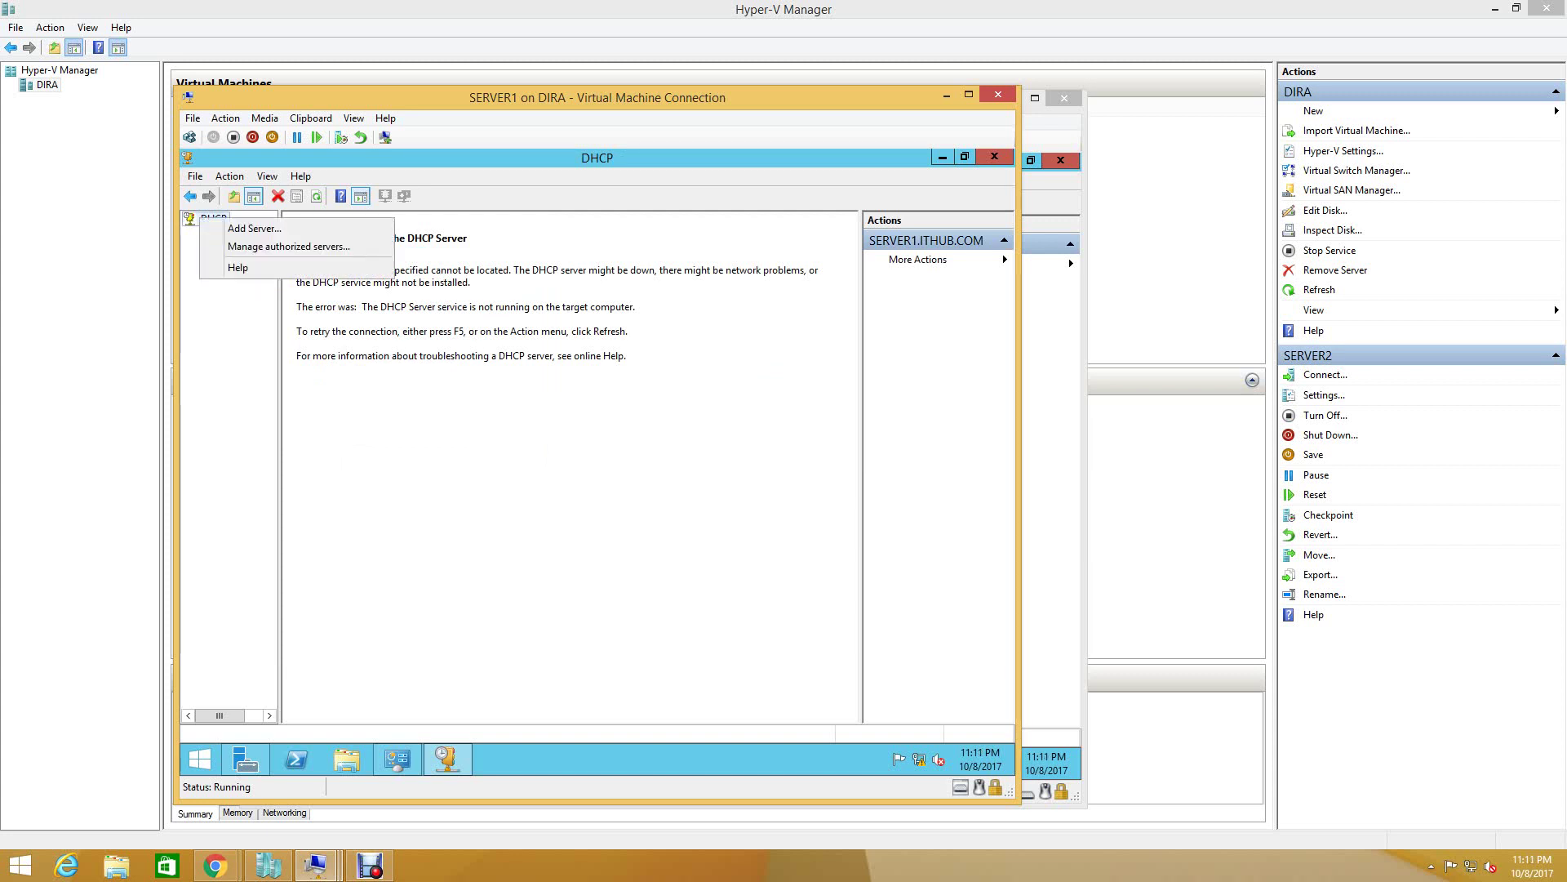
key("Up")
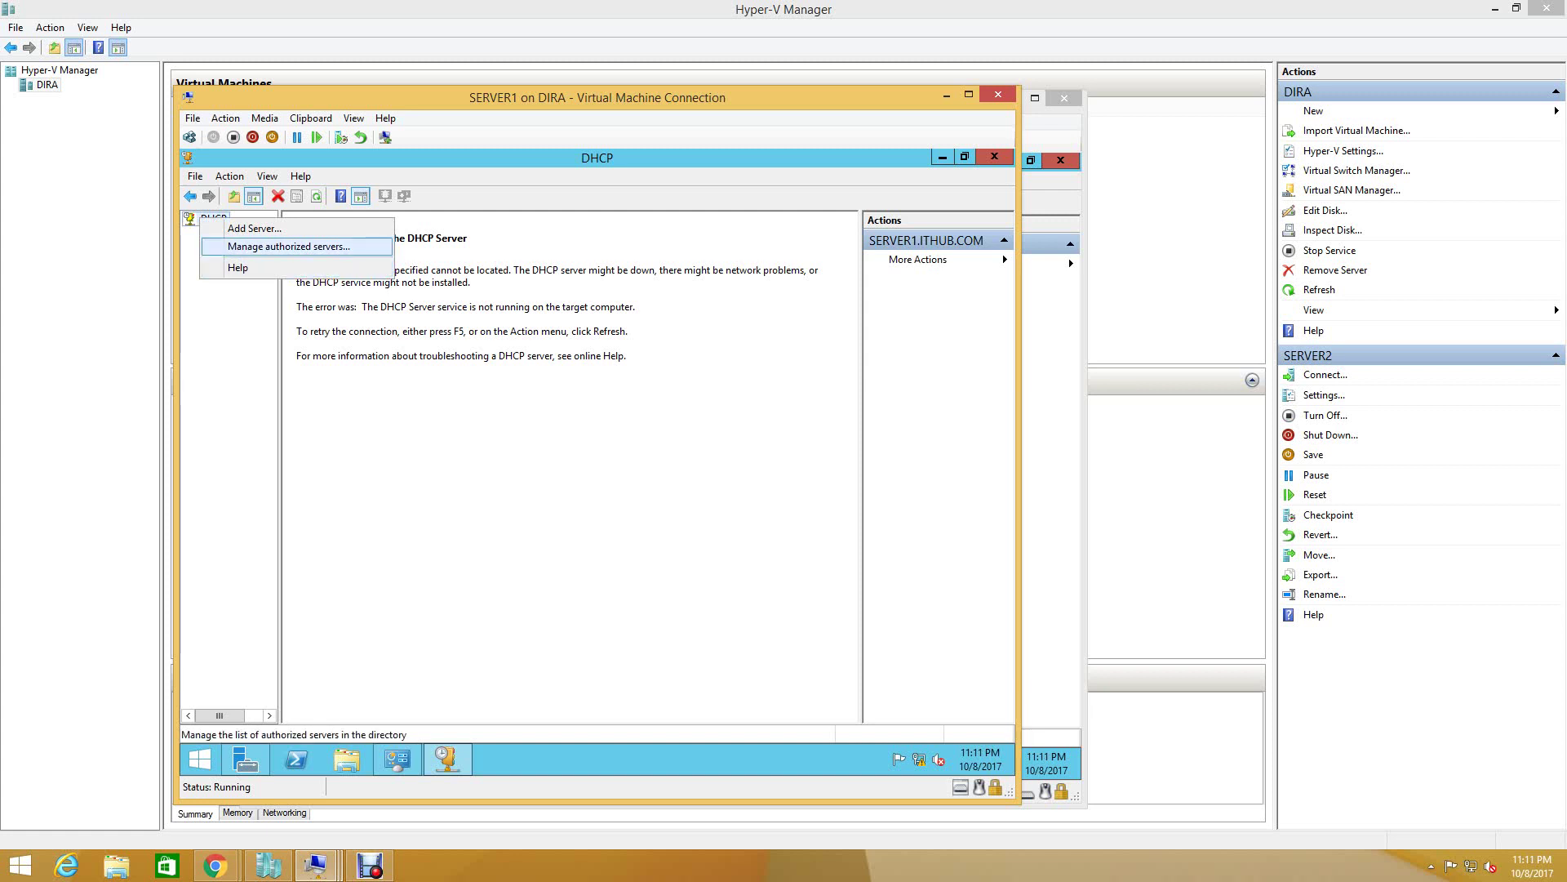
key("Return")
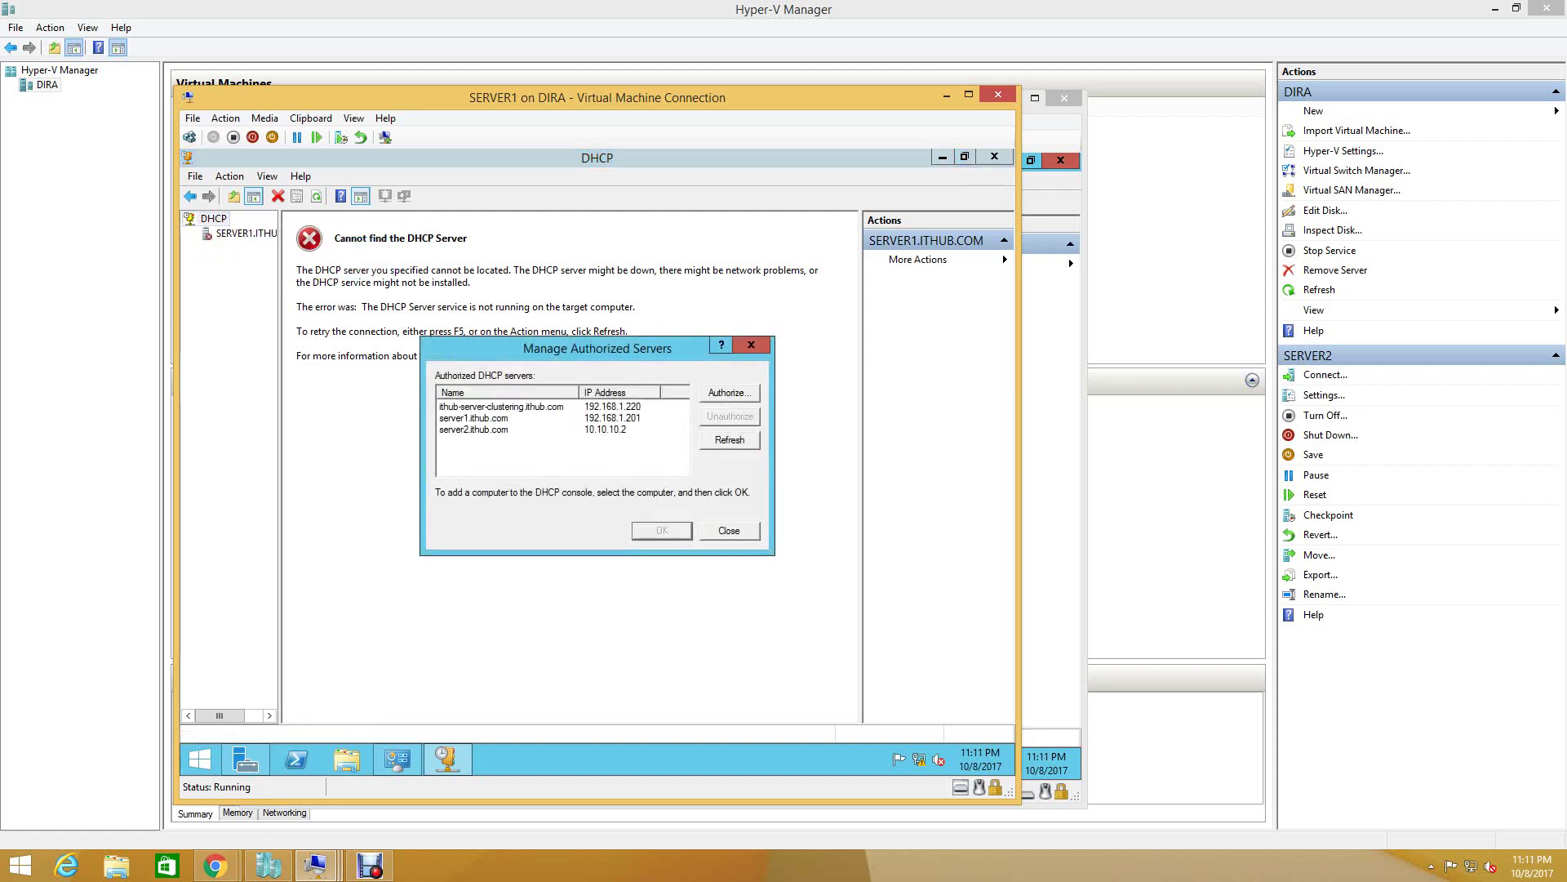
left_click(501, 407)
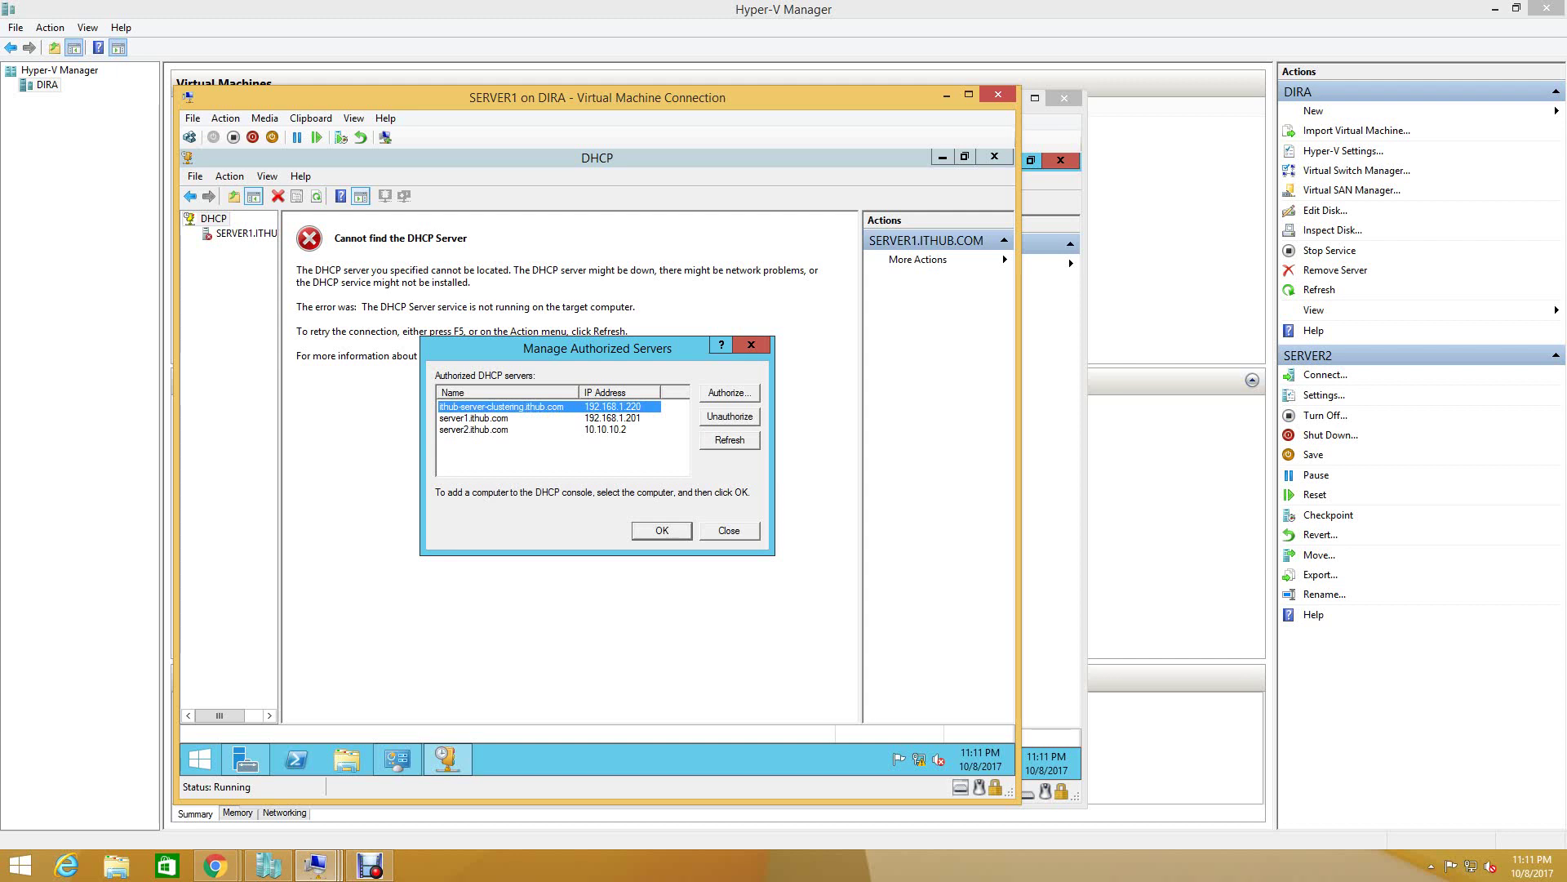
key("alt+a")
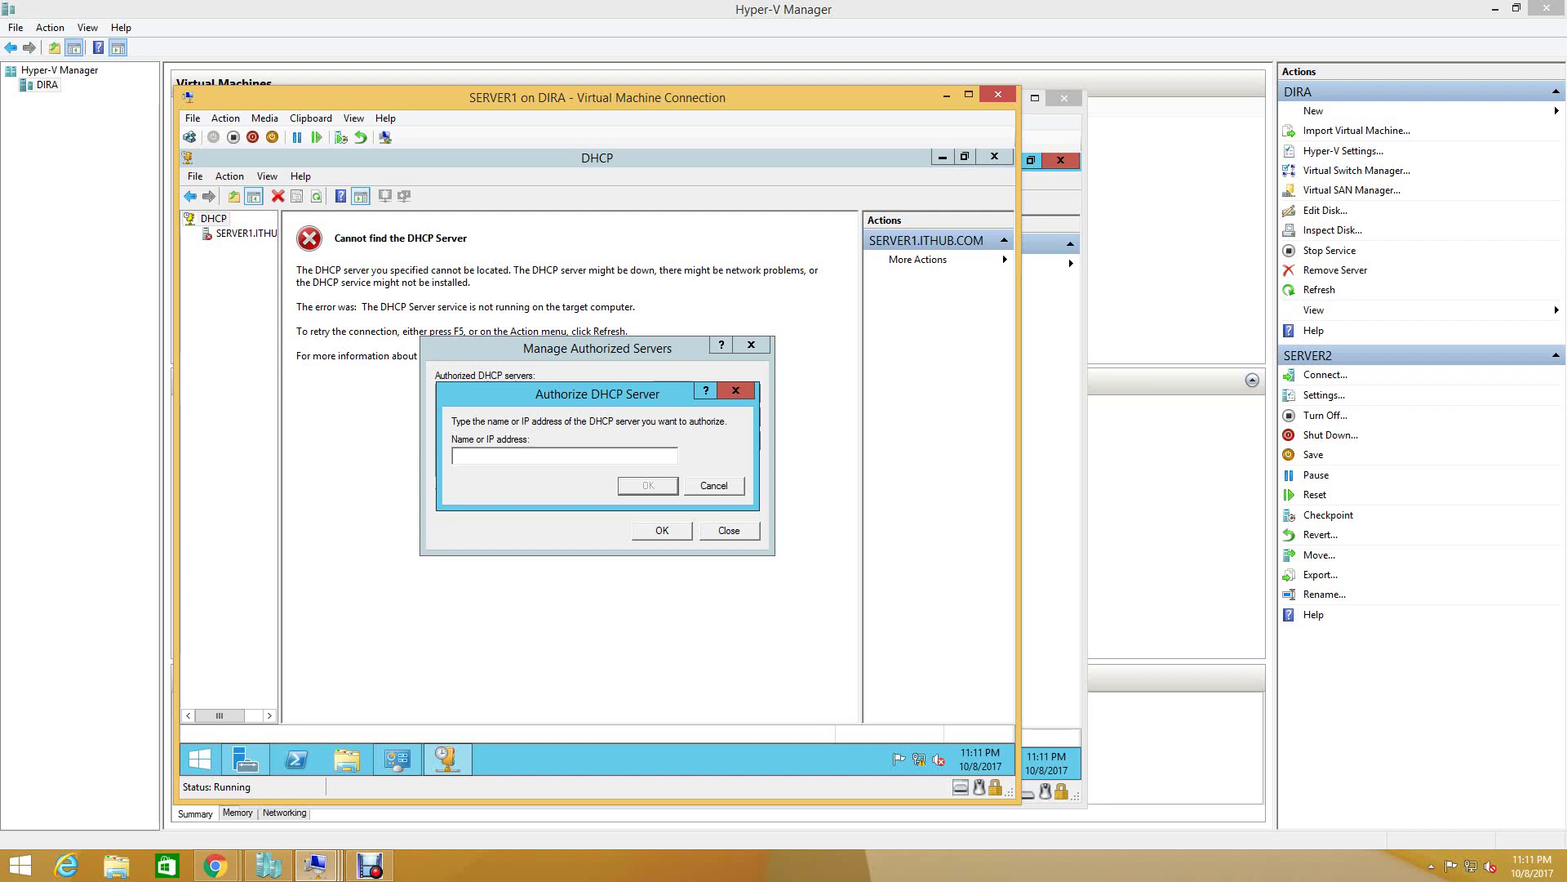
type("192.168.0.221")
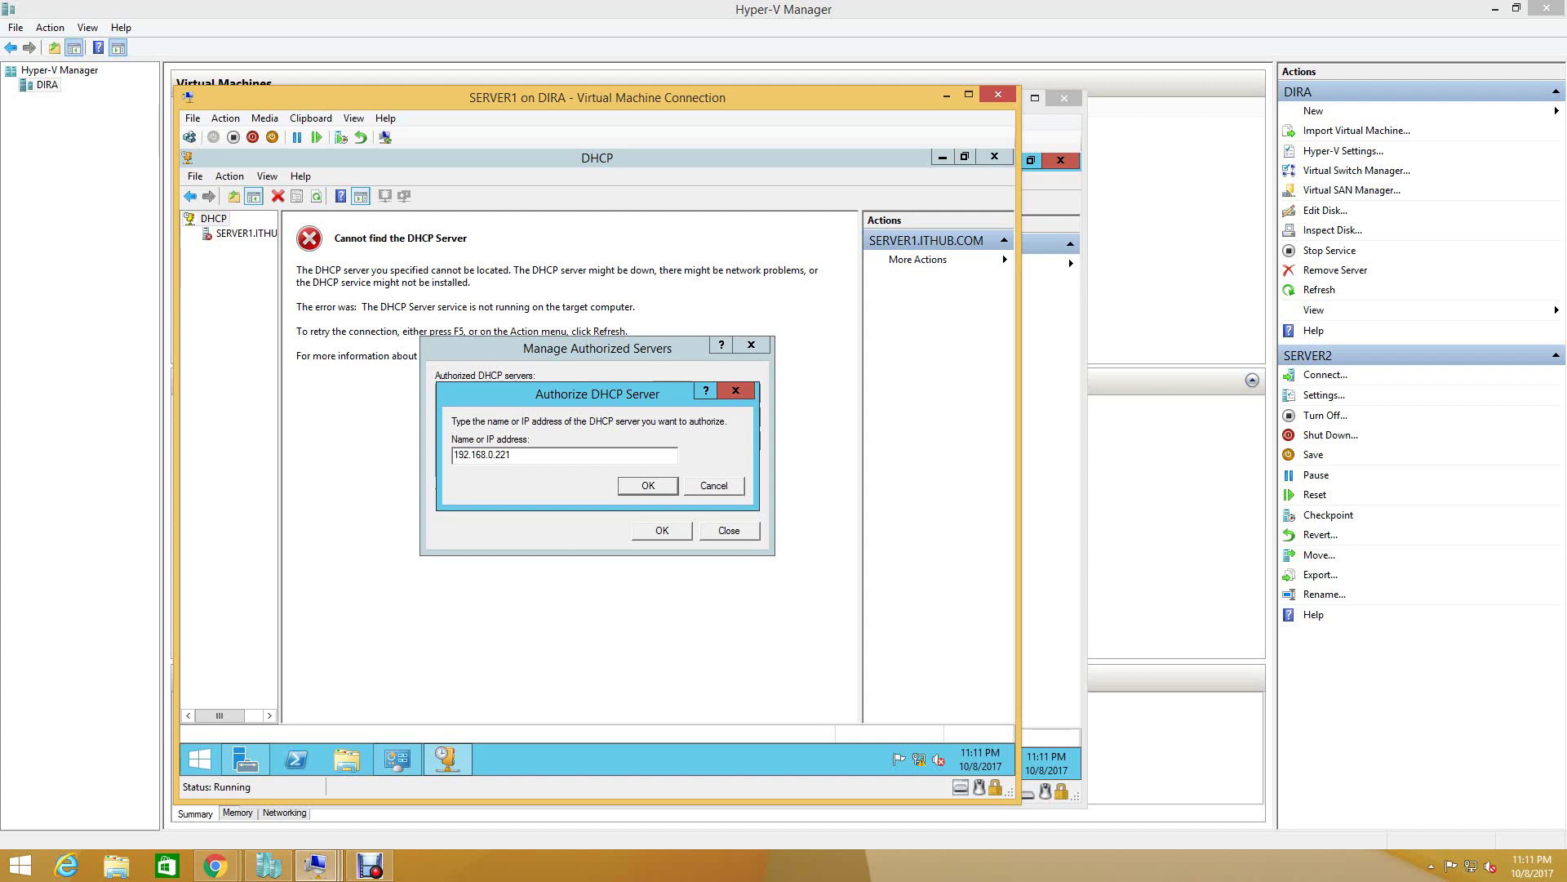
key("Return")
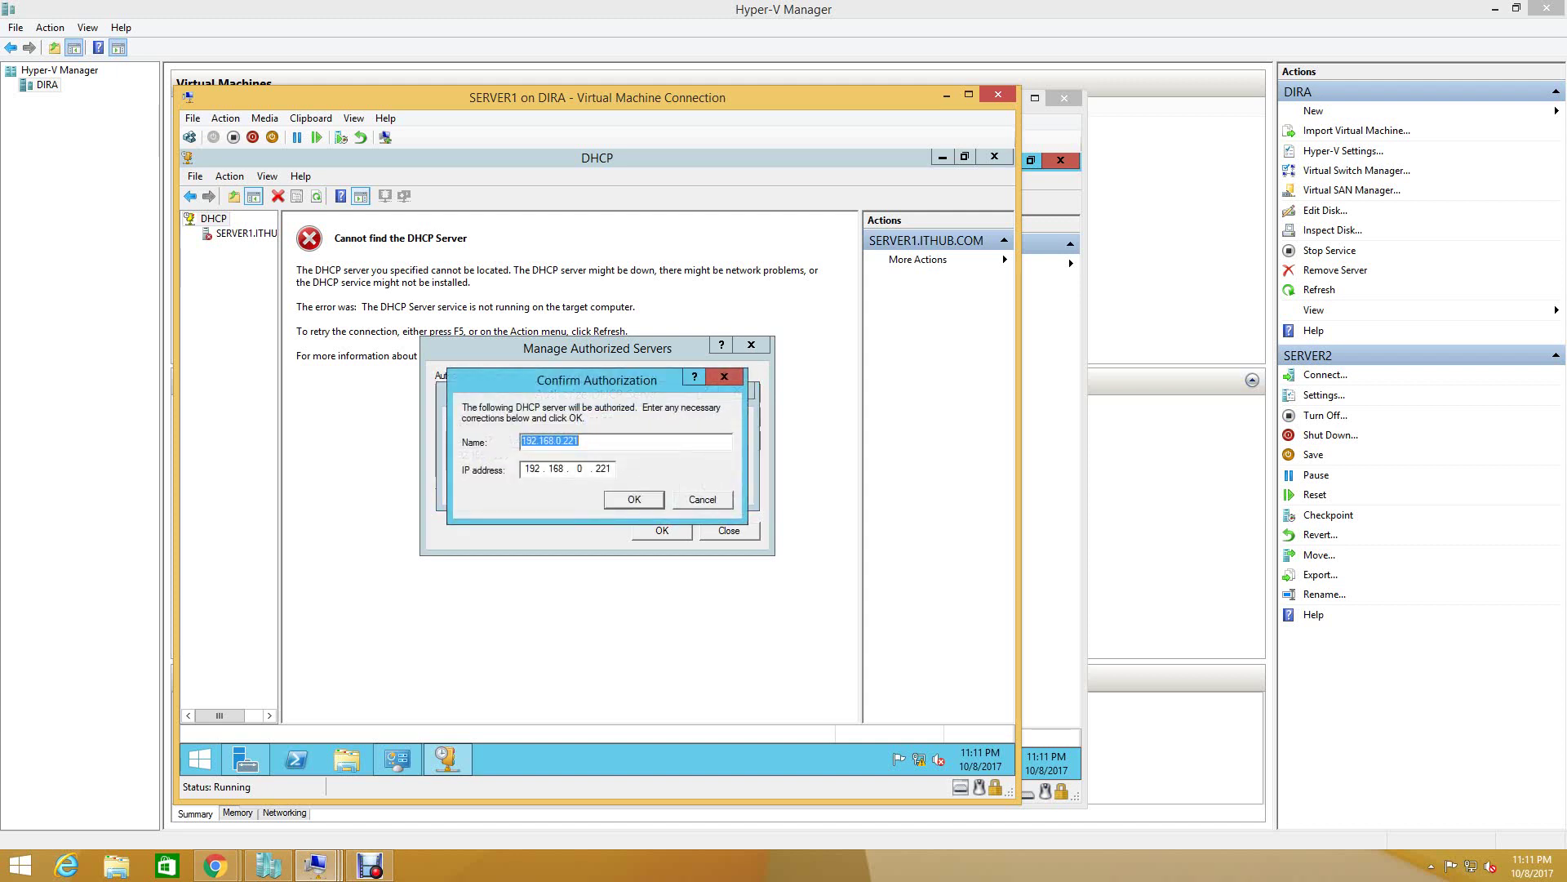
key("Return")
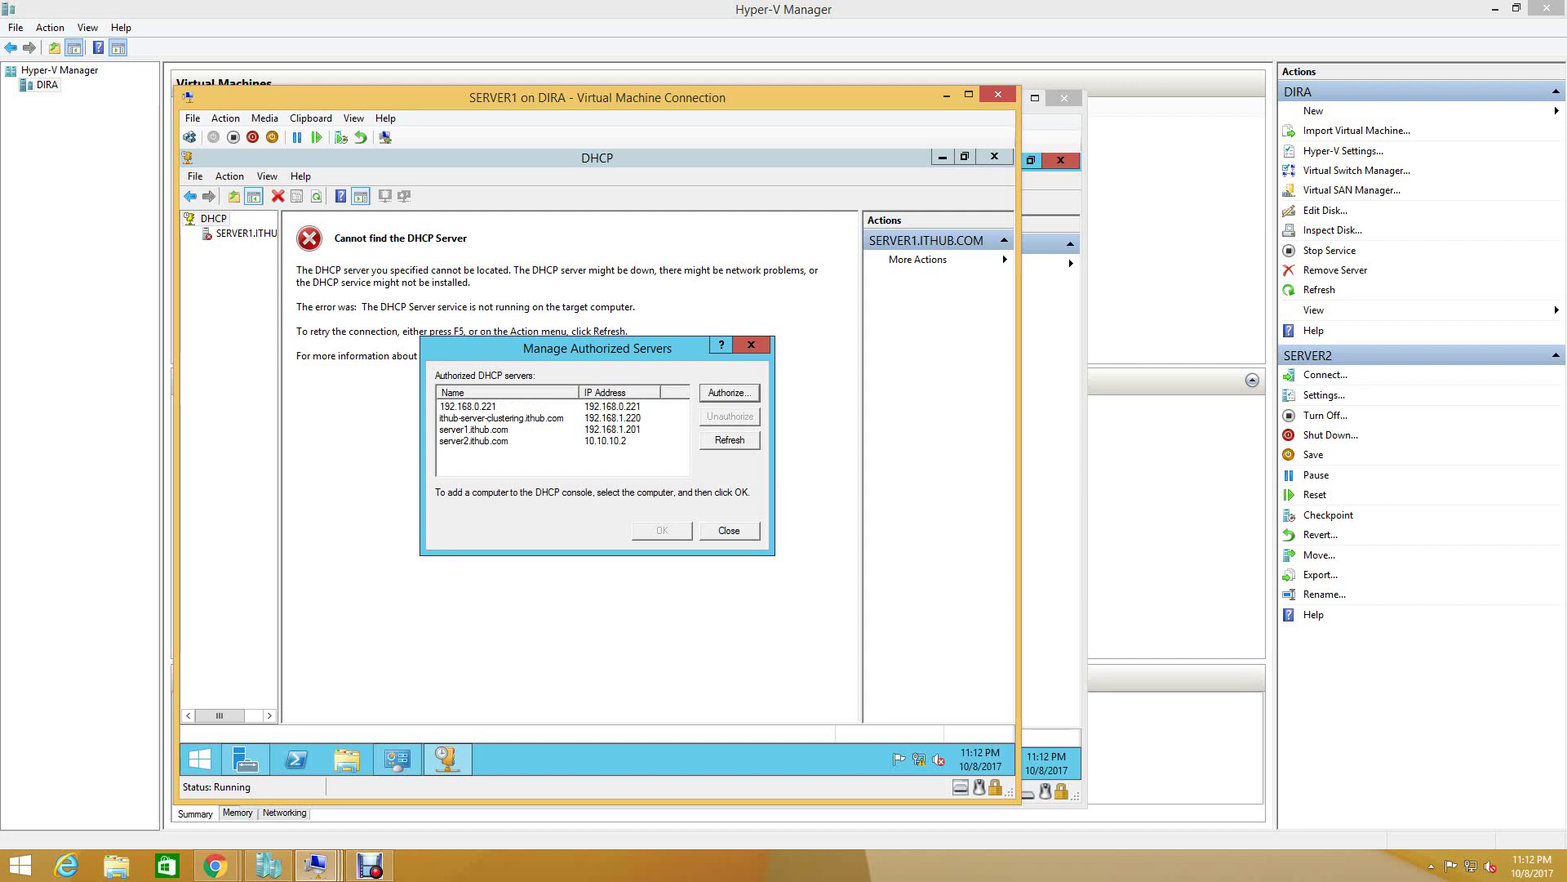
key("Escape")
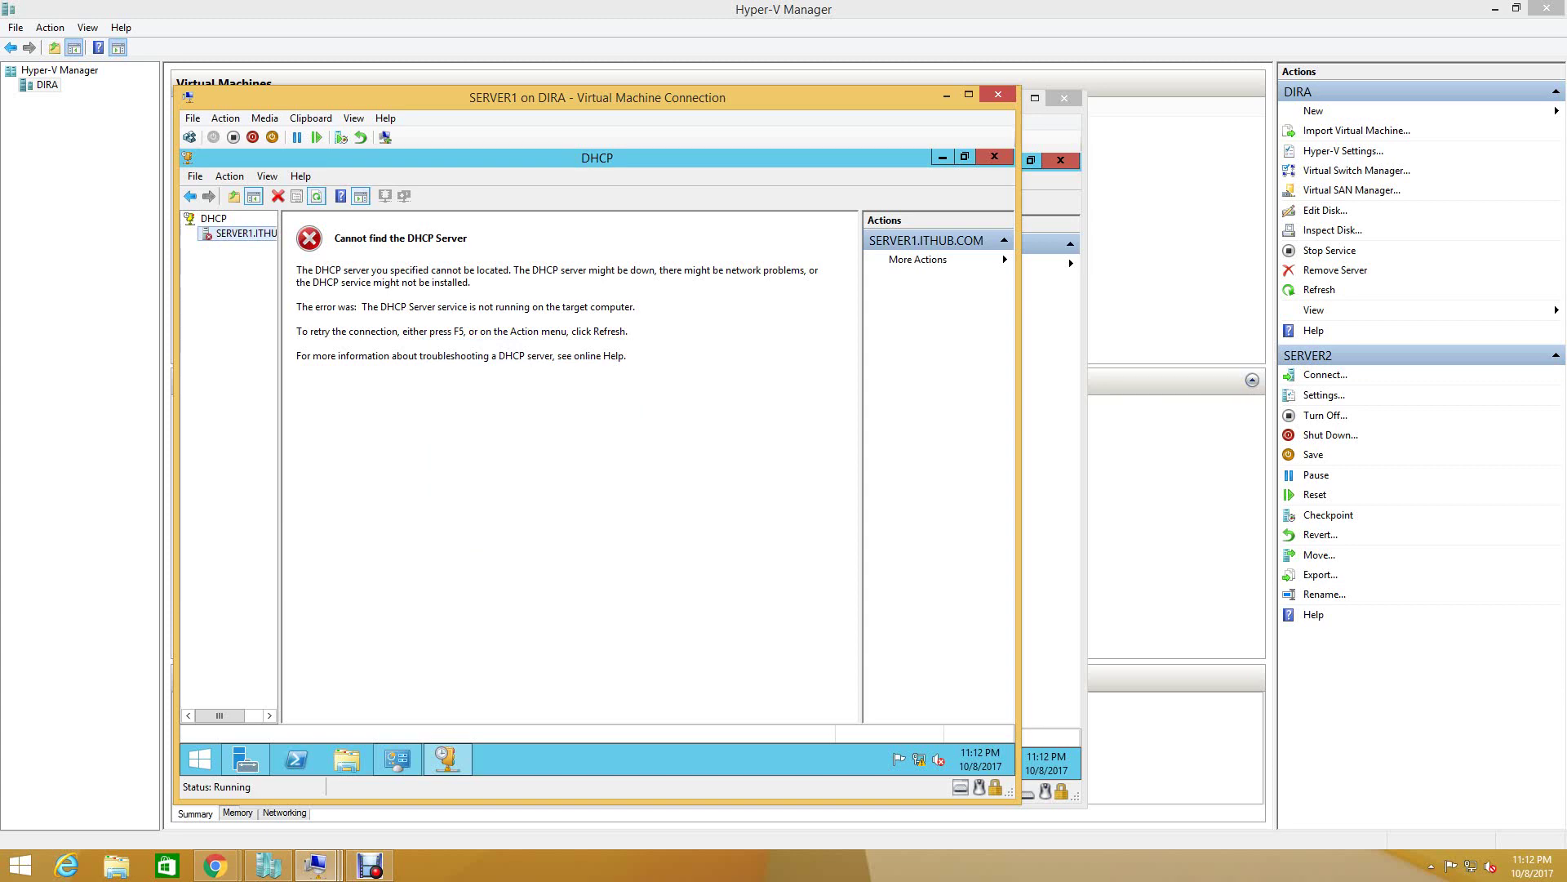
- Close DHCP, go to All Servers, briefly reopen SERVER1's DHCP console, then launch Failover Cluster Manager
left_click(994, 157)
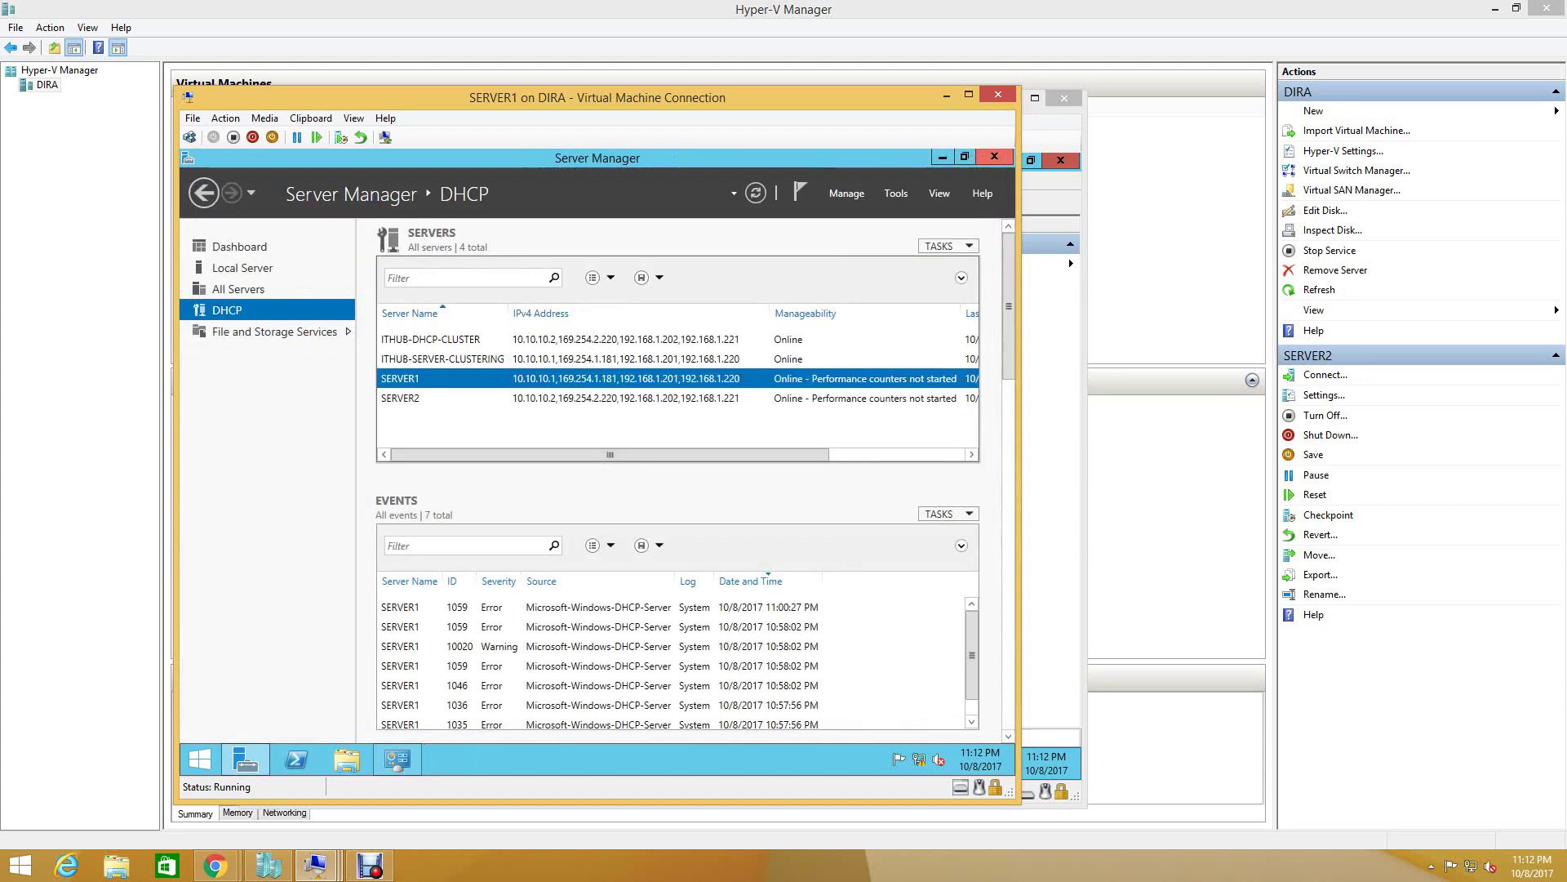
left_click(238, 289)
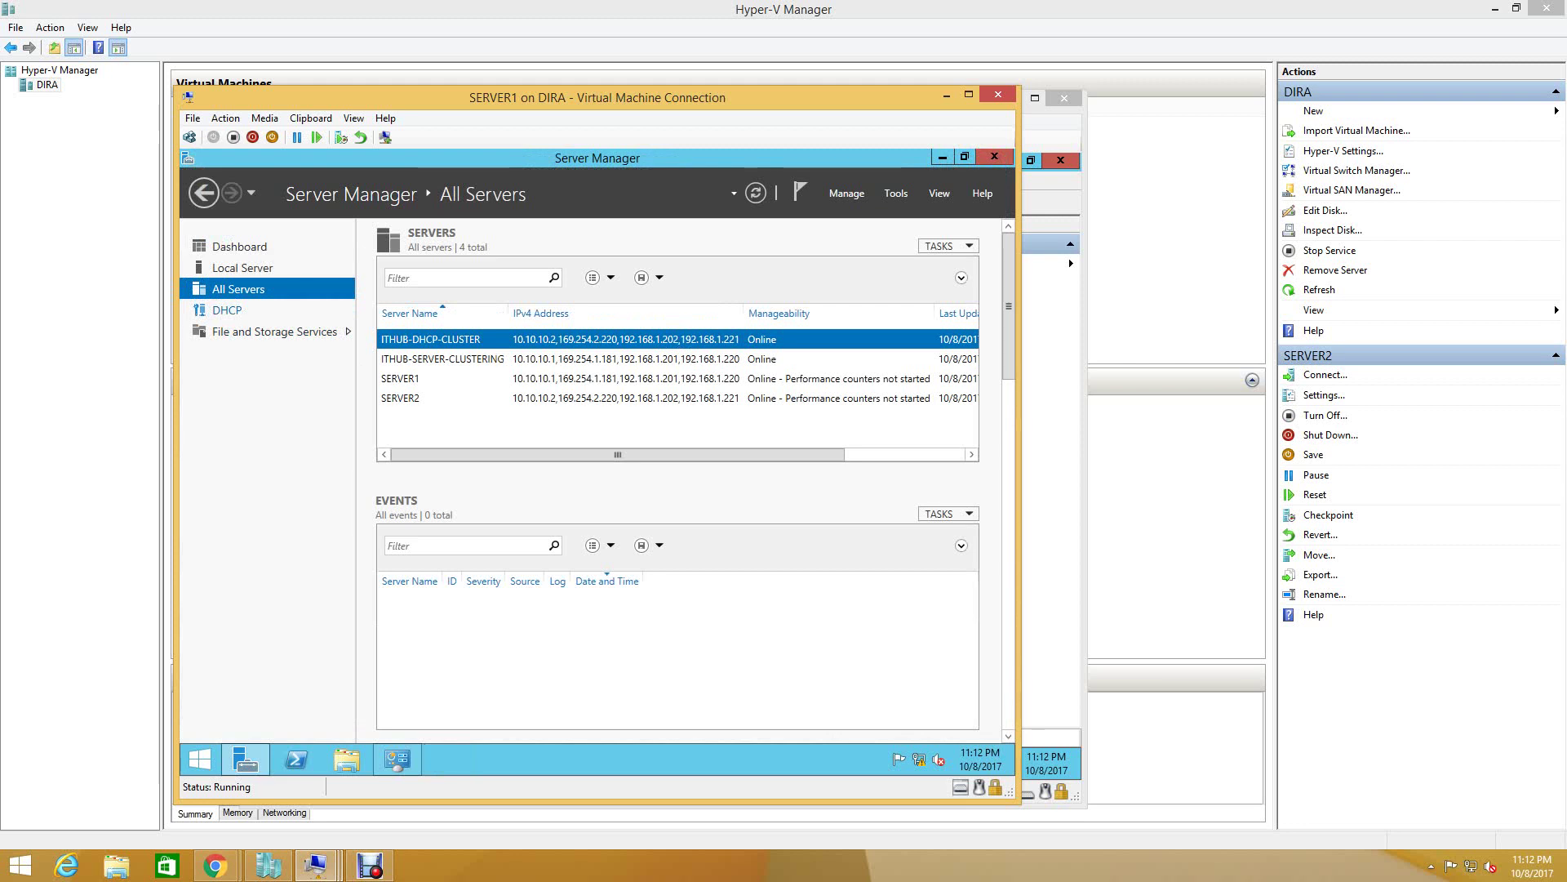
right_click(501, 378)
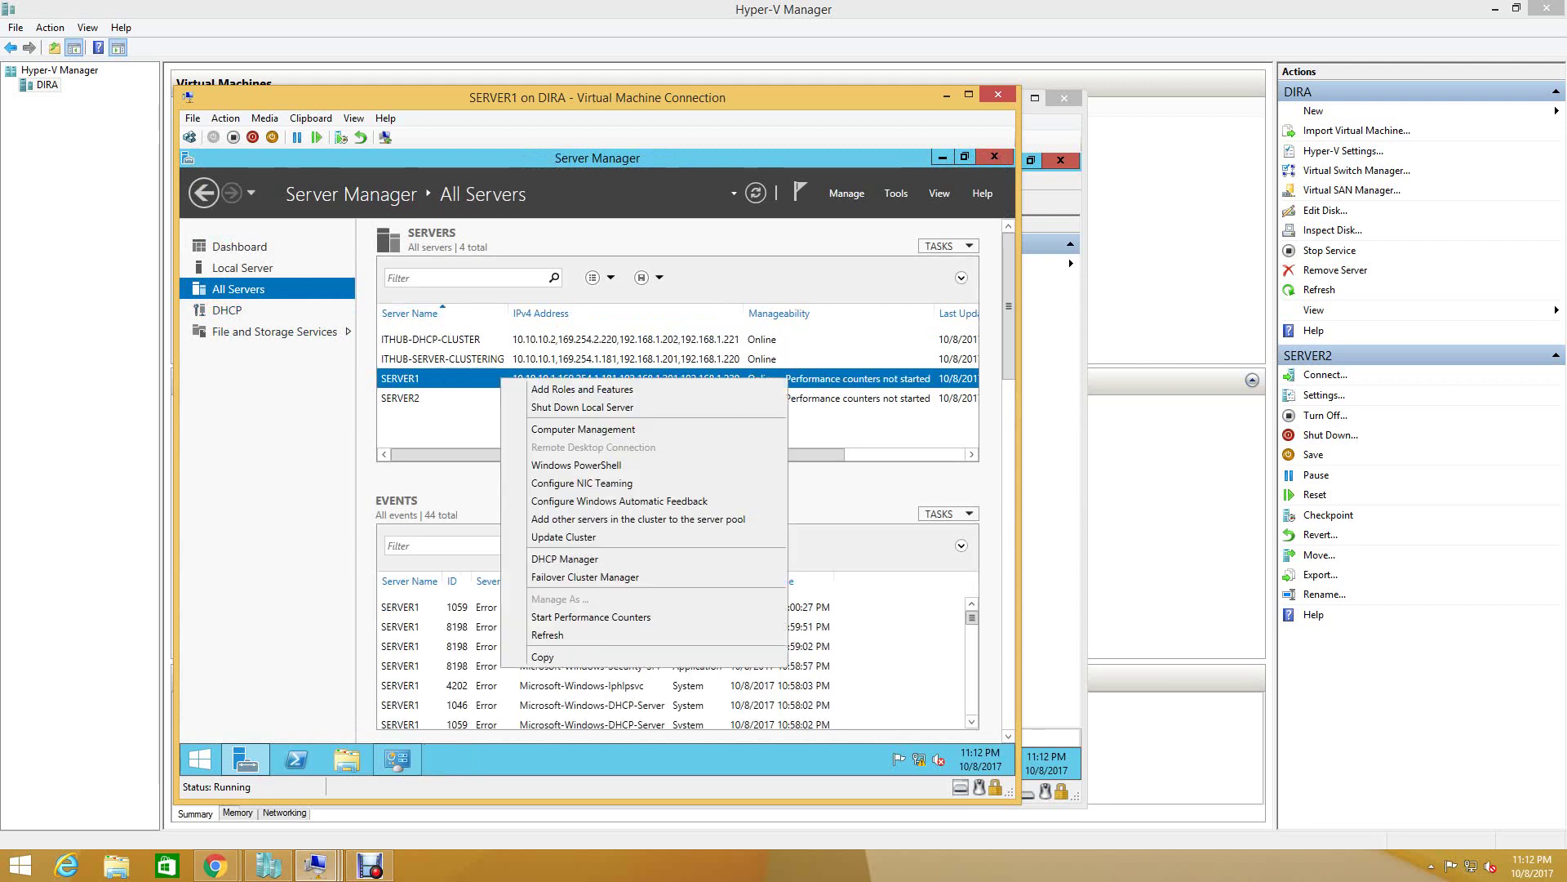
left_click(564, 558)
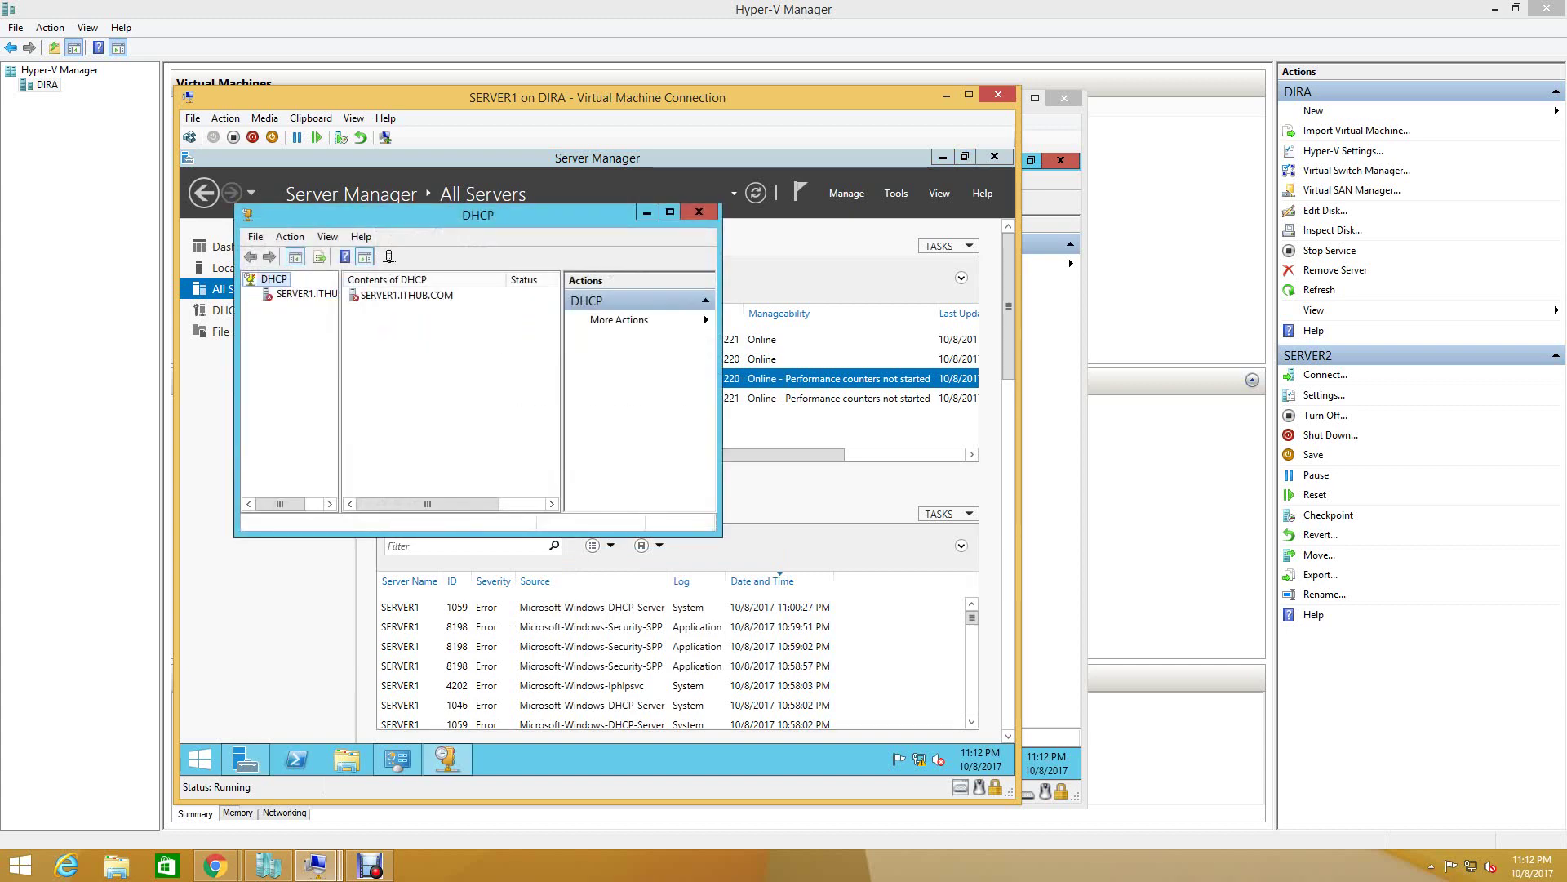
left_click(699, 211)
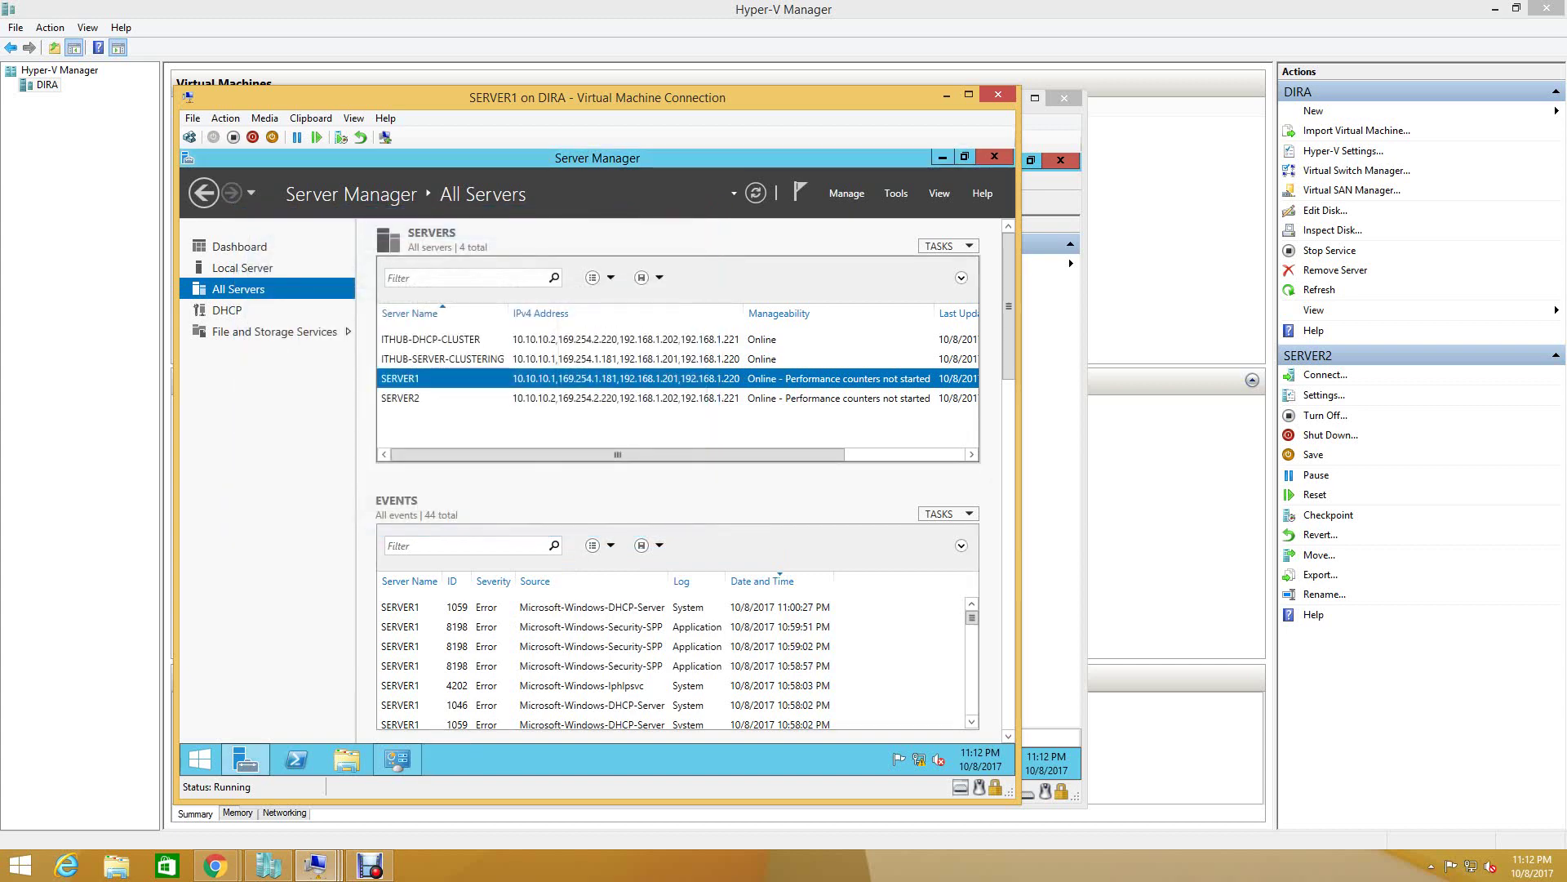
left_click(896, 194)
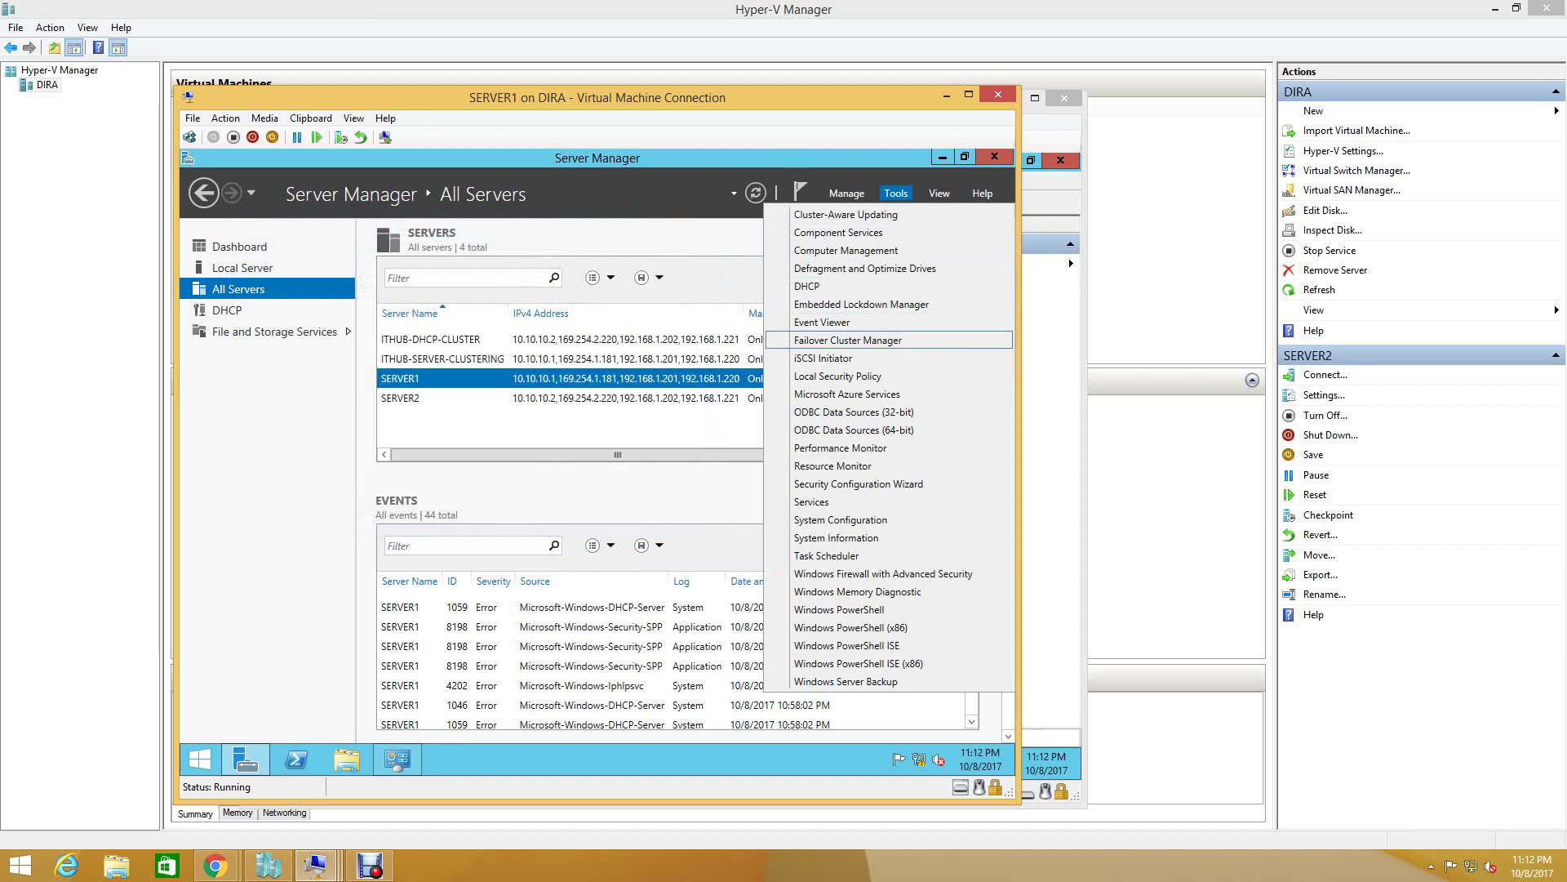
left_click(816, 341)
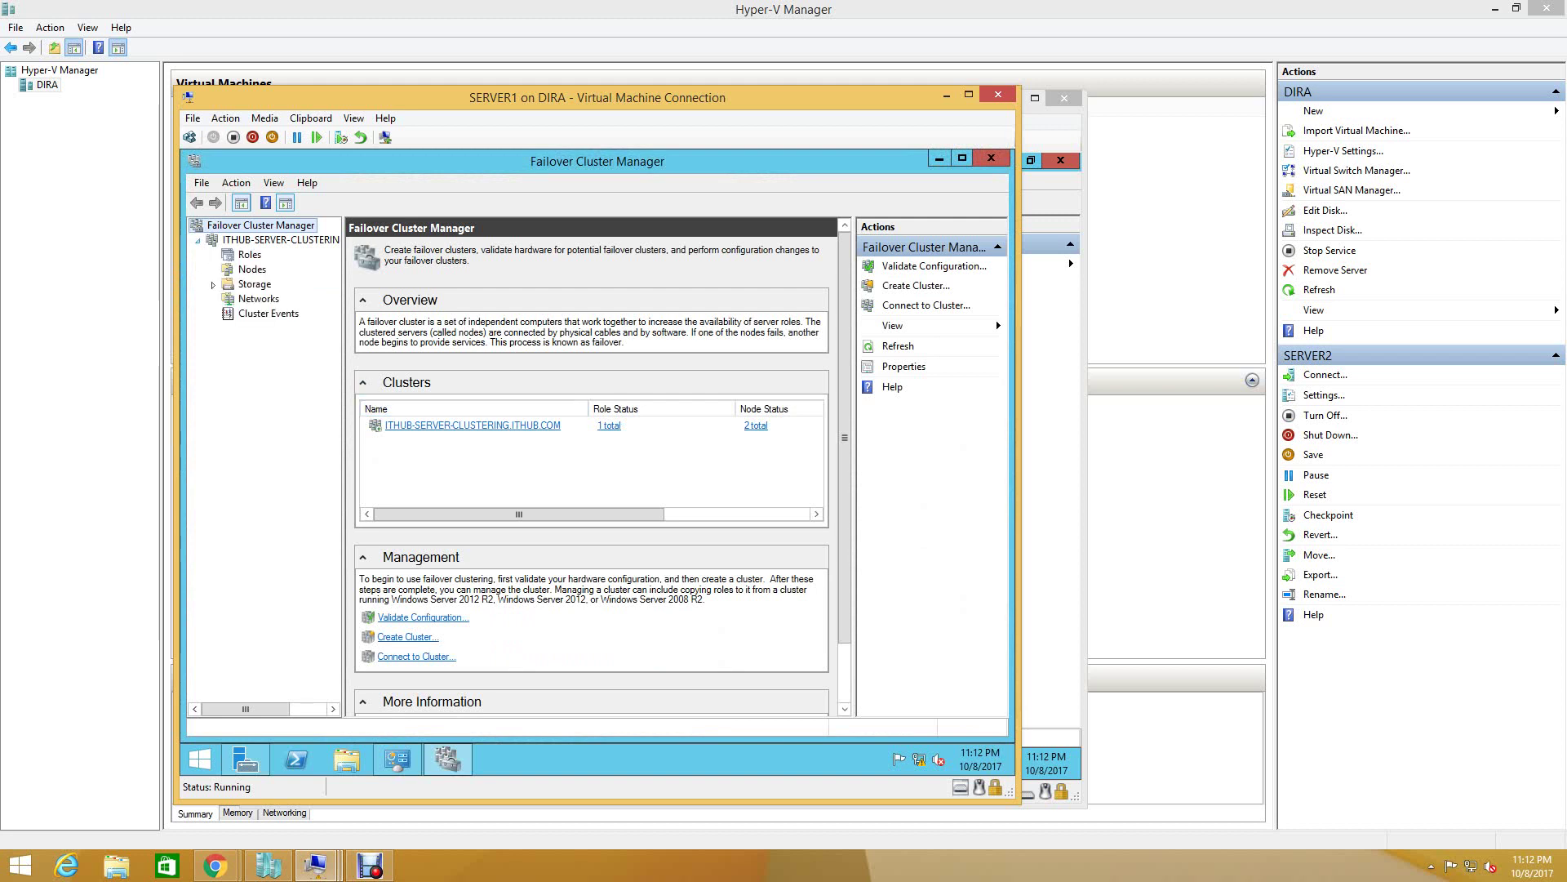
- Review the cluster's roles, nodes, disks, pools and networks, confirm ITHUB-DHCP-CLUSTER's owner is SERVER2, then minimize
left_click(249, 254)
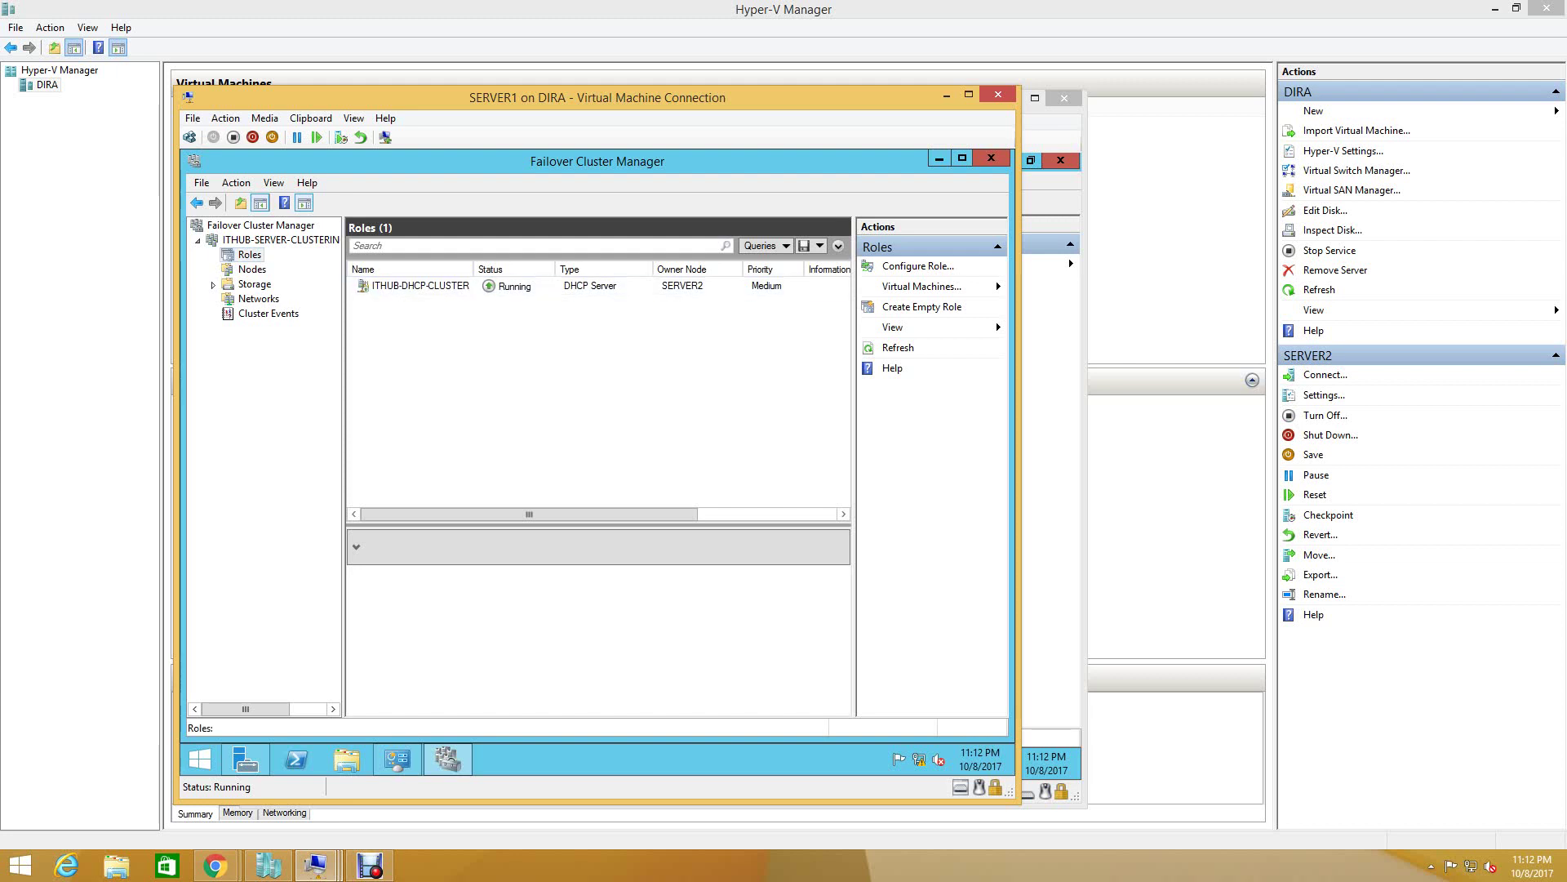
left_click(253, 268)
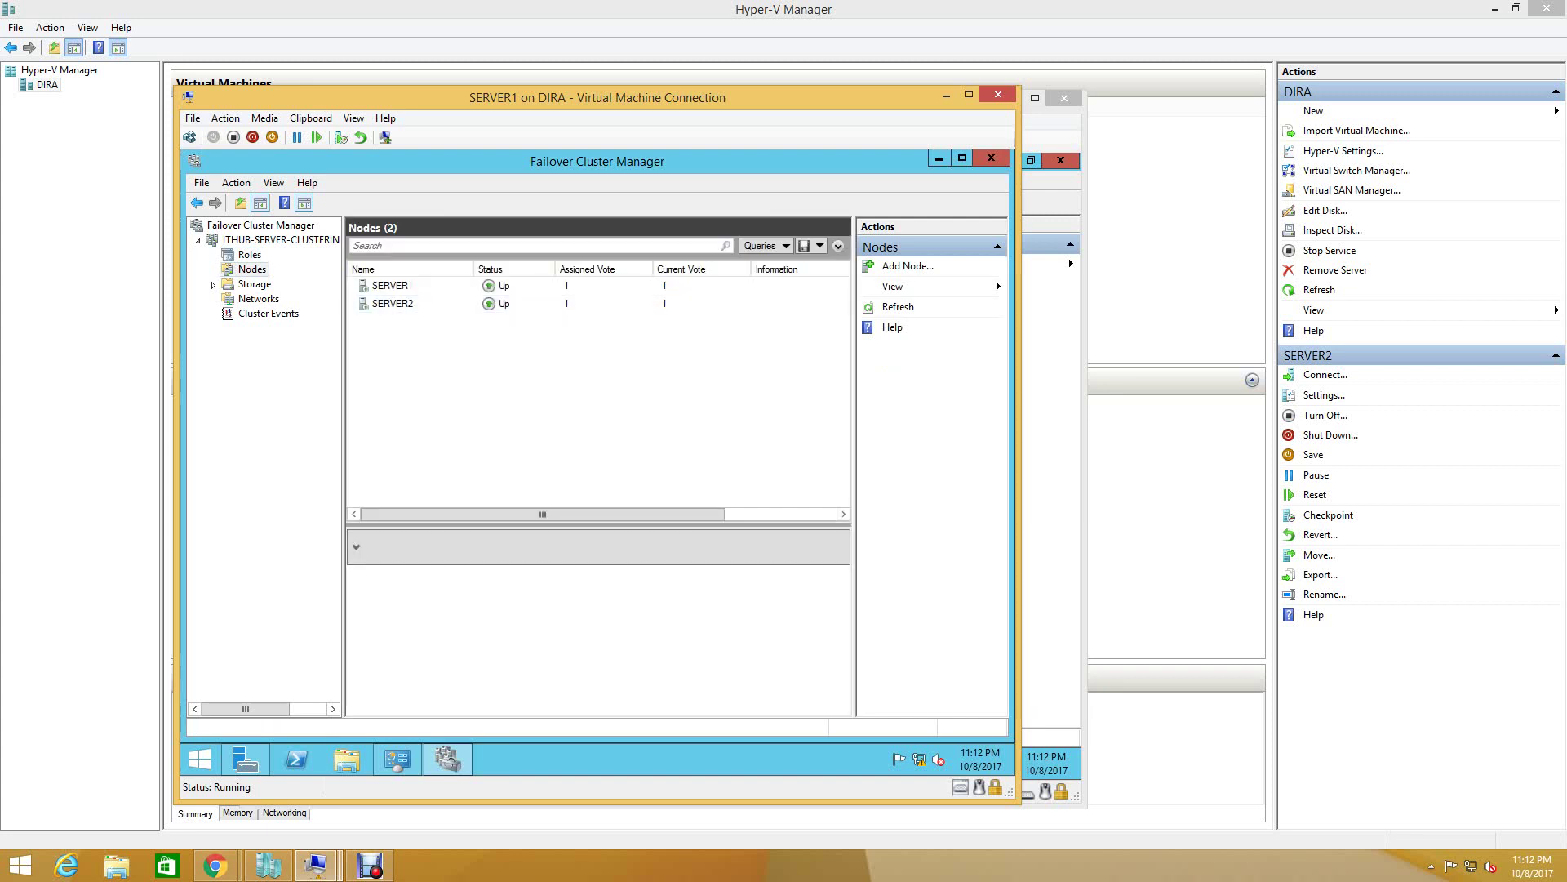
left_click(254, 283)
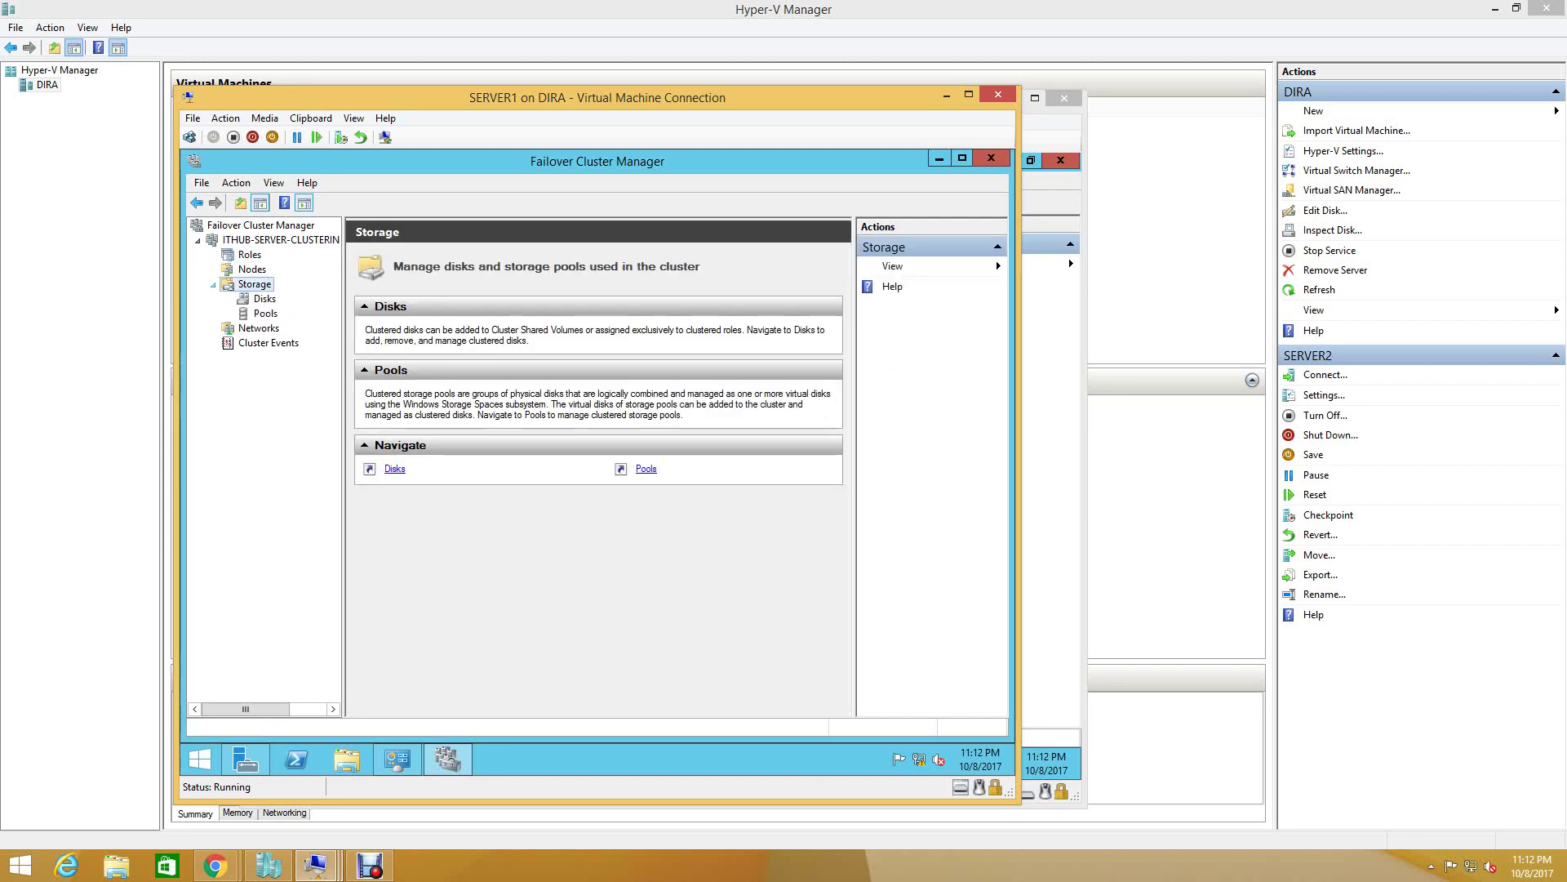
left_click(264, 298)
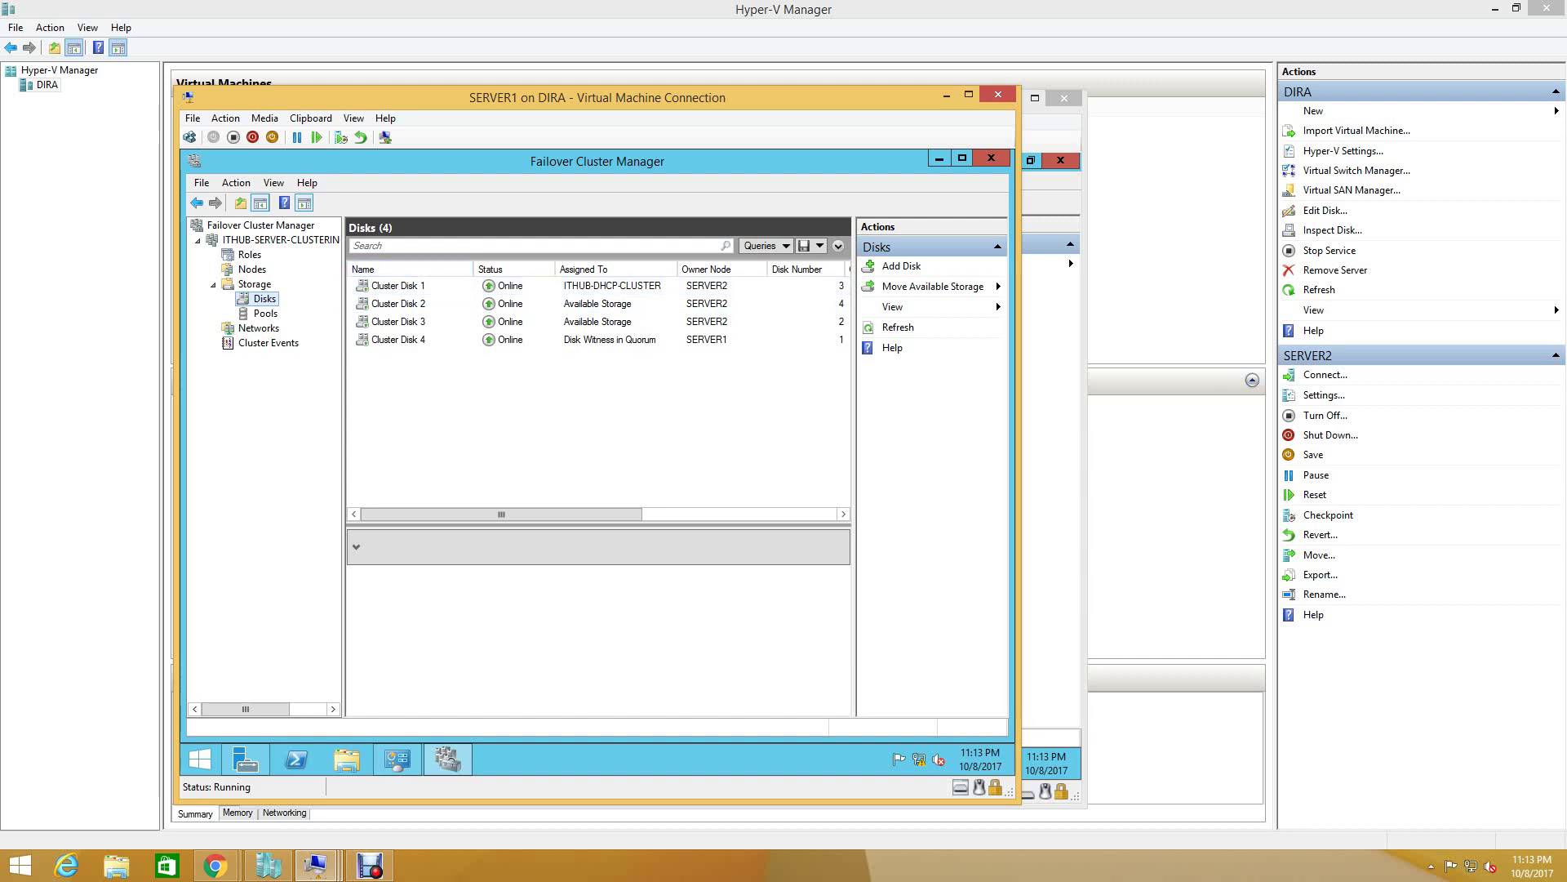
left_click(265, 313)
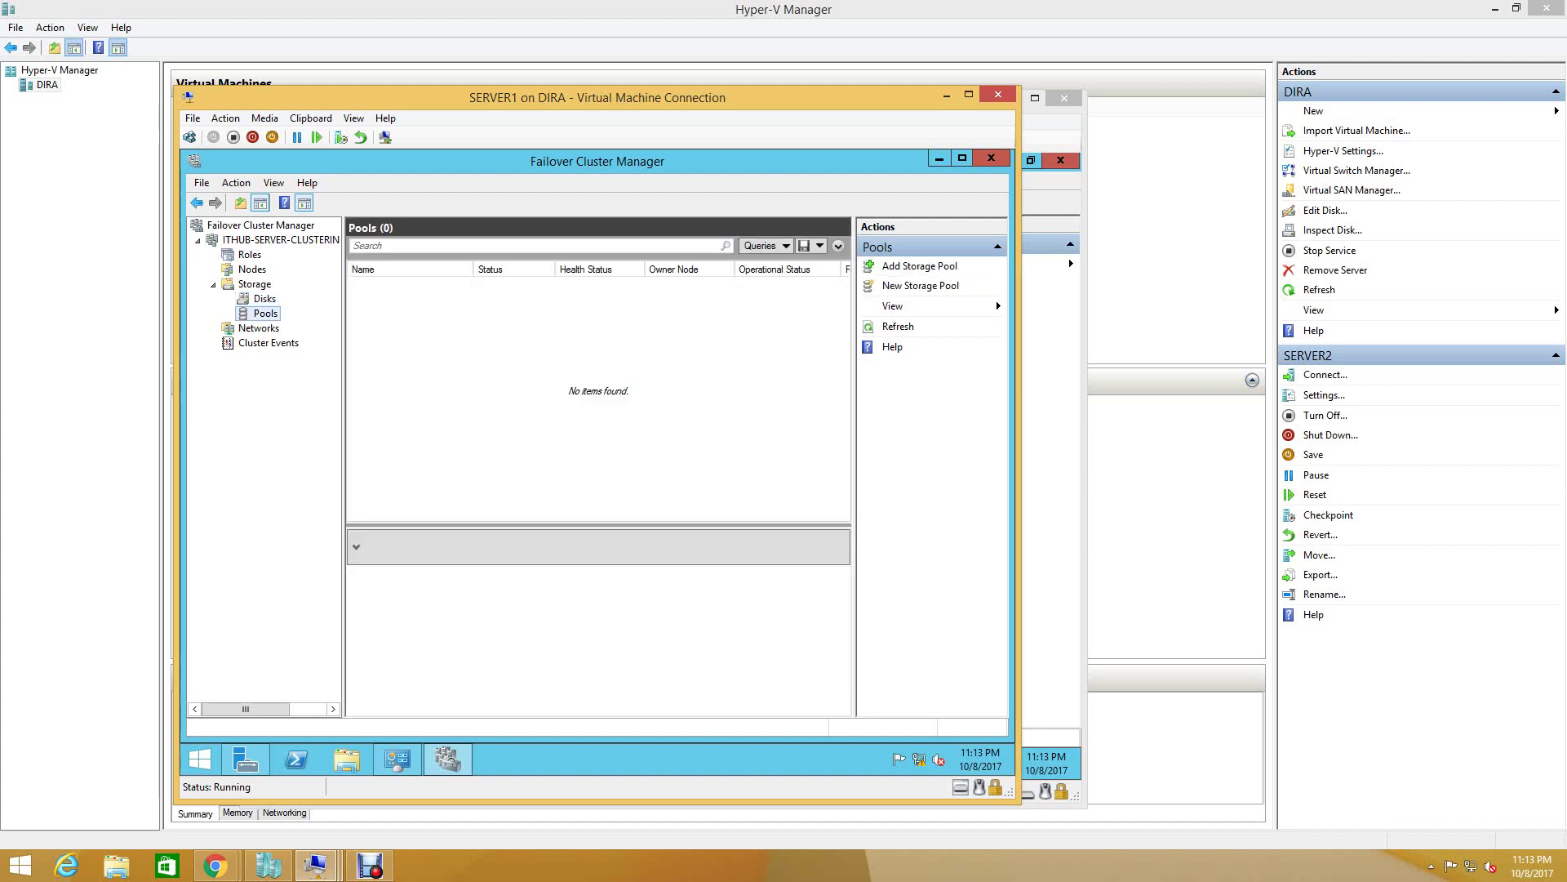
left_click(258, 327)
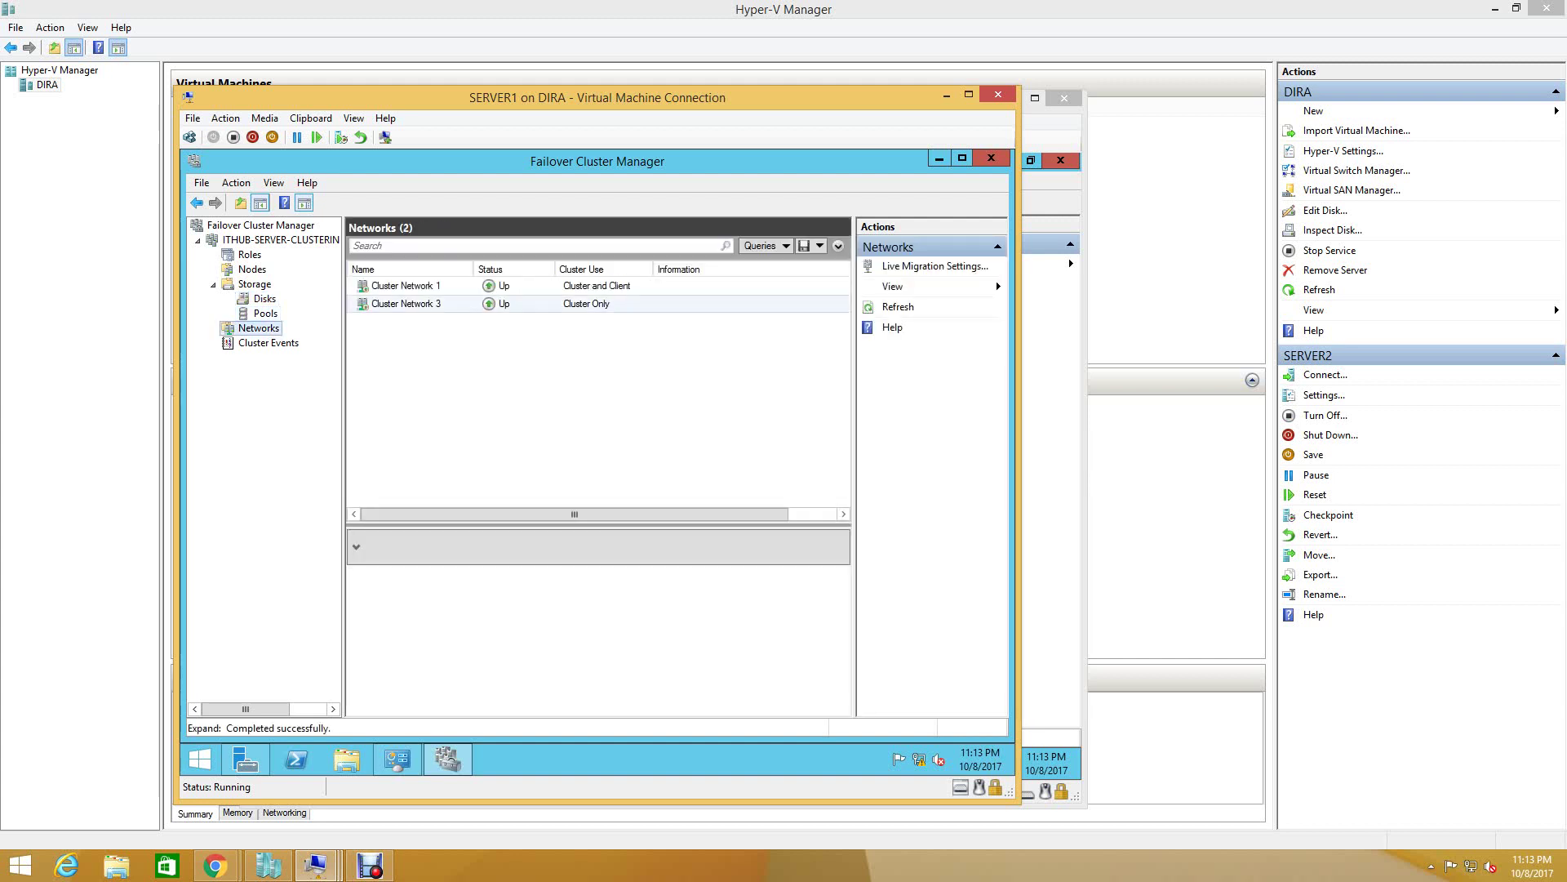
left_click(249, 254)
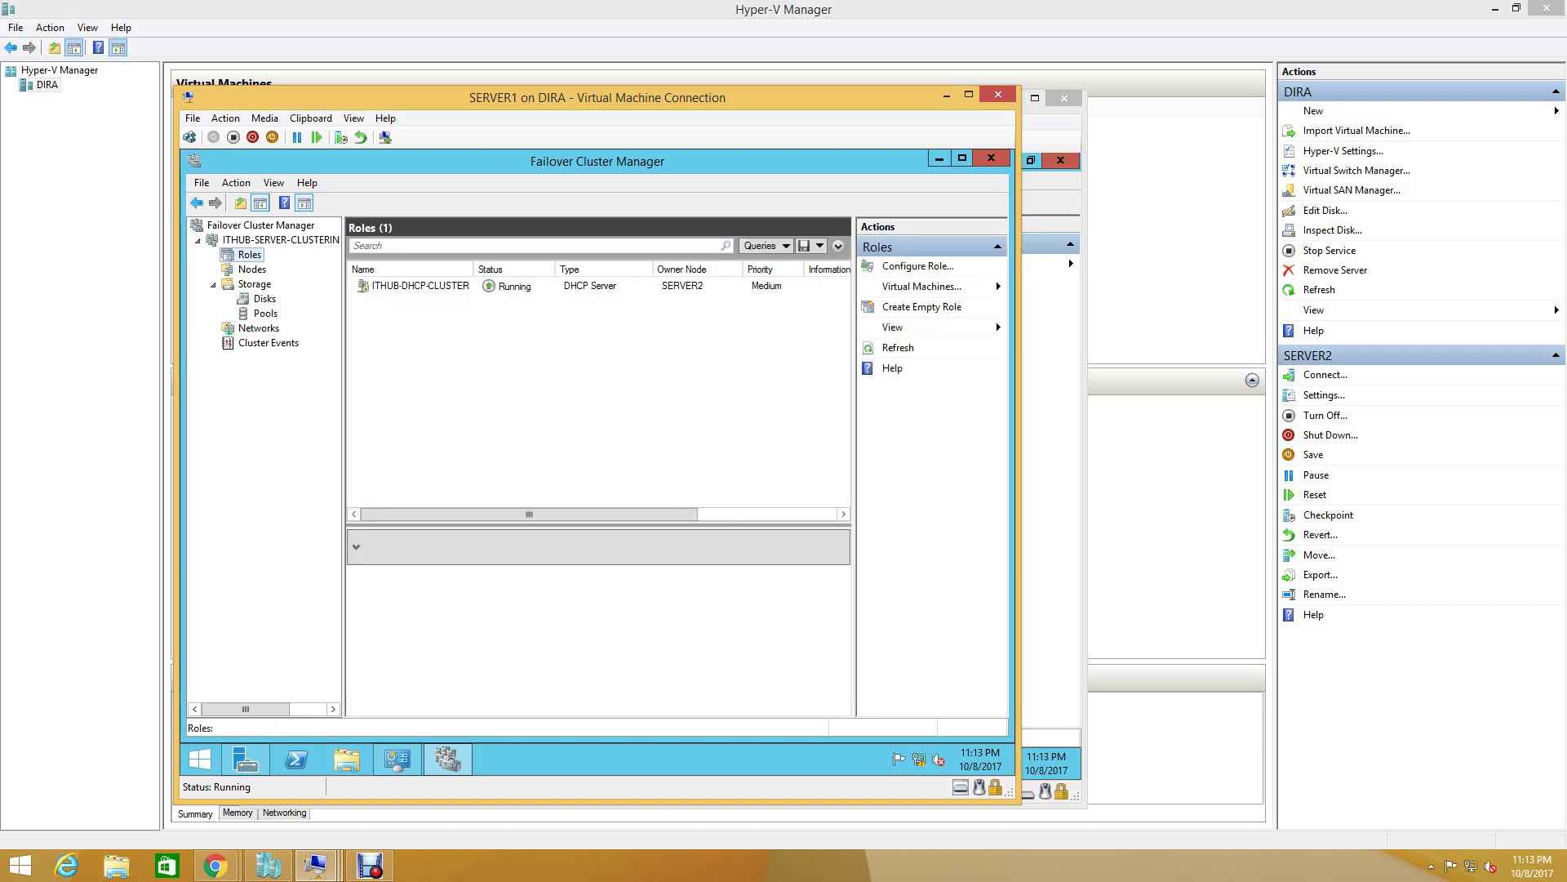
left_click(939, 158)
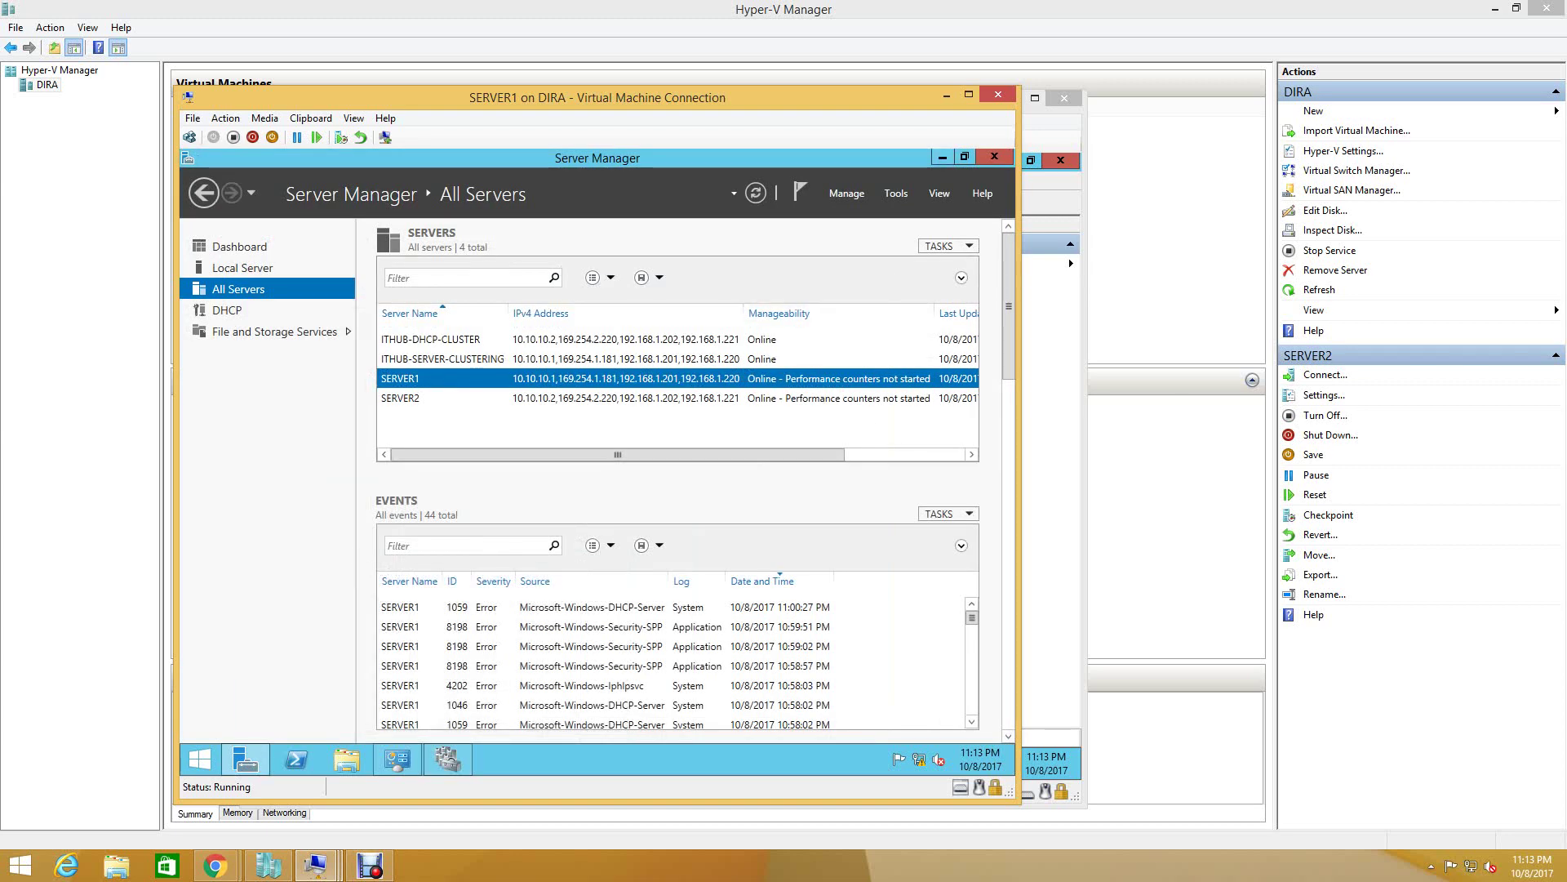
- On the DHCP page, choose Update Cluster for SERVER1 to launch Cluster-Aware Updating
left_click(227, 311)
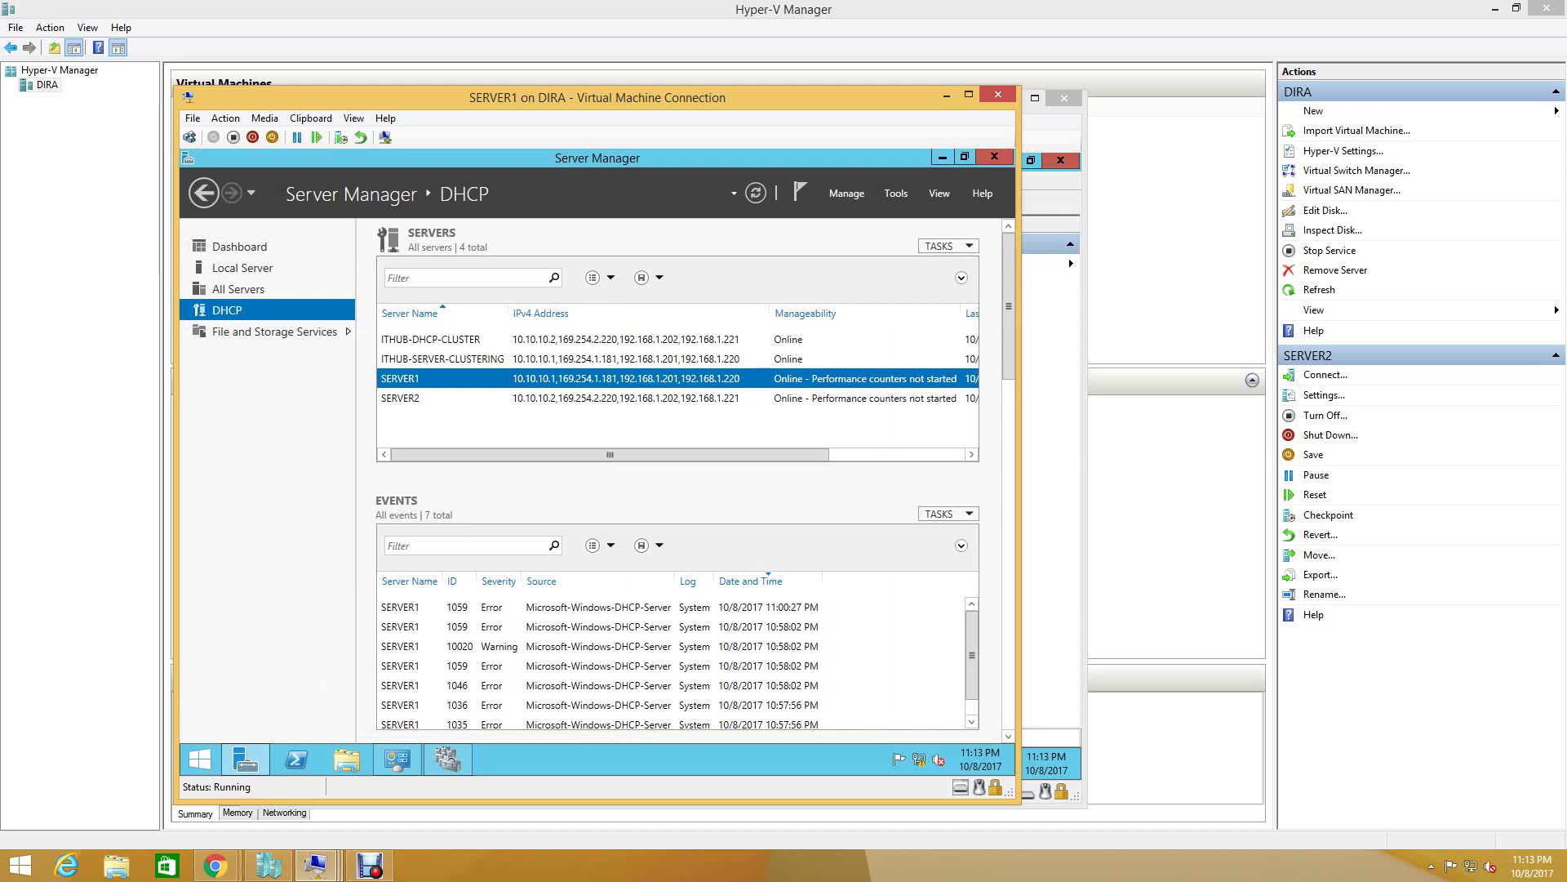
left_click(800, 193)
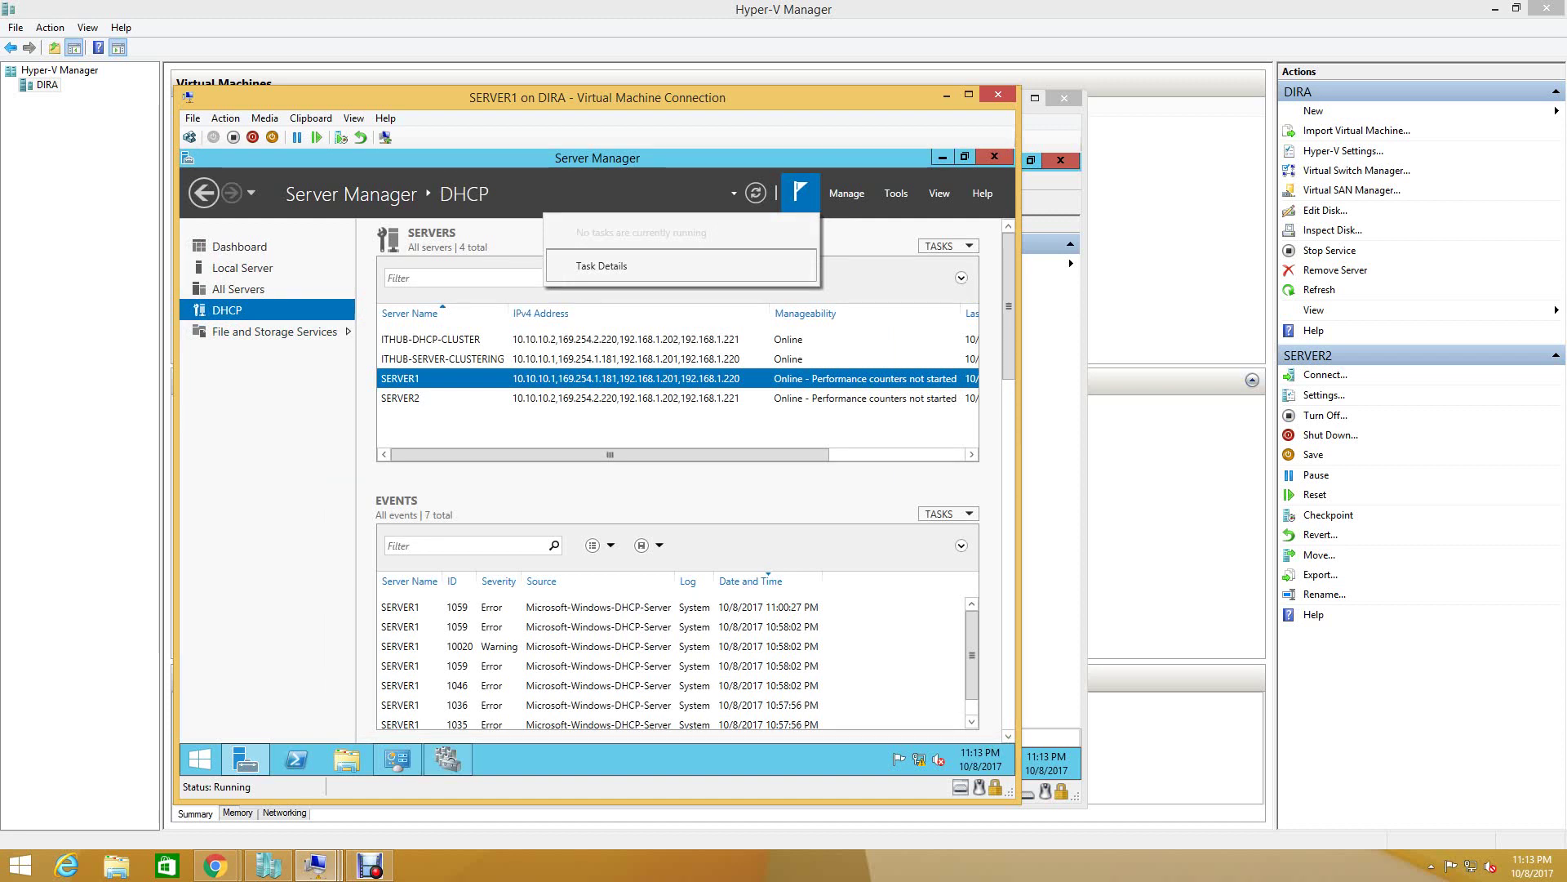
right_click(537, 379)
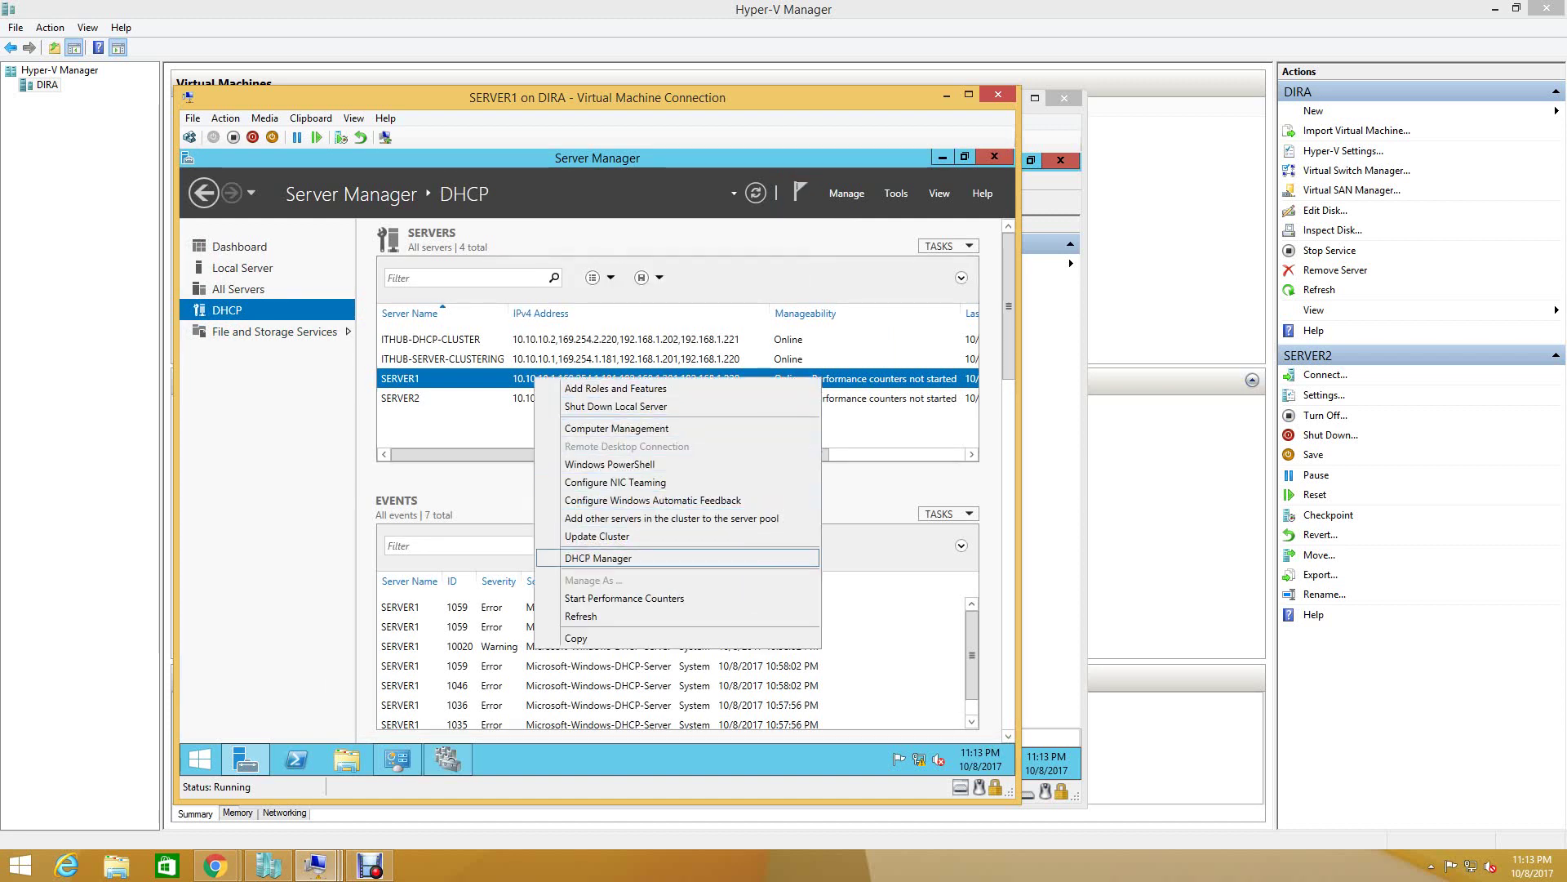
left_click(597, 535)
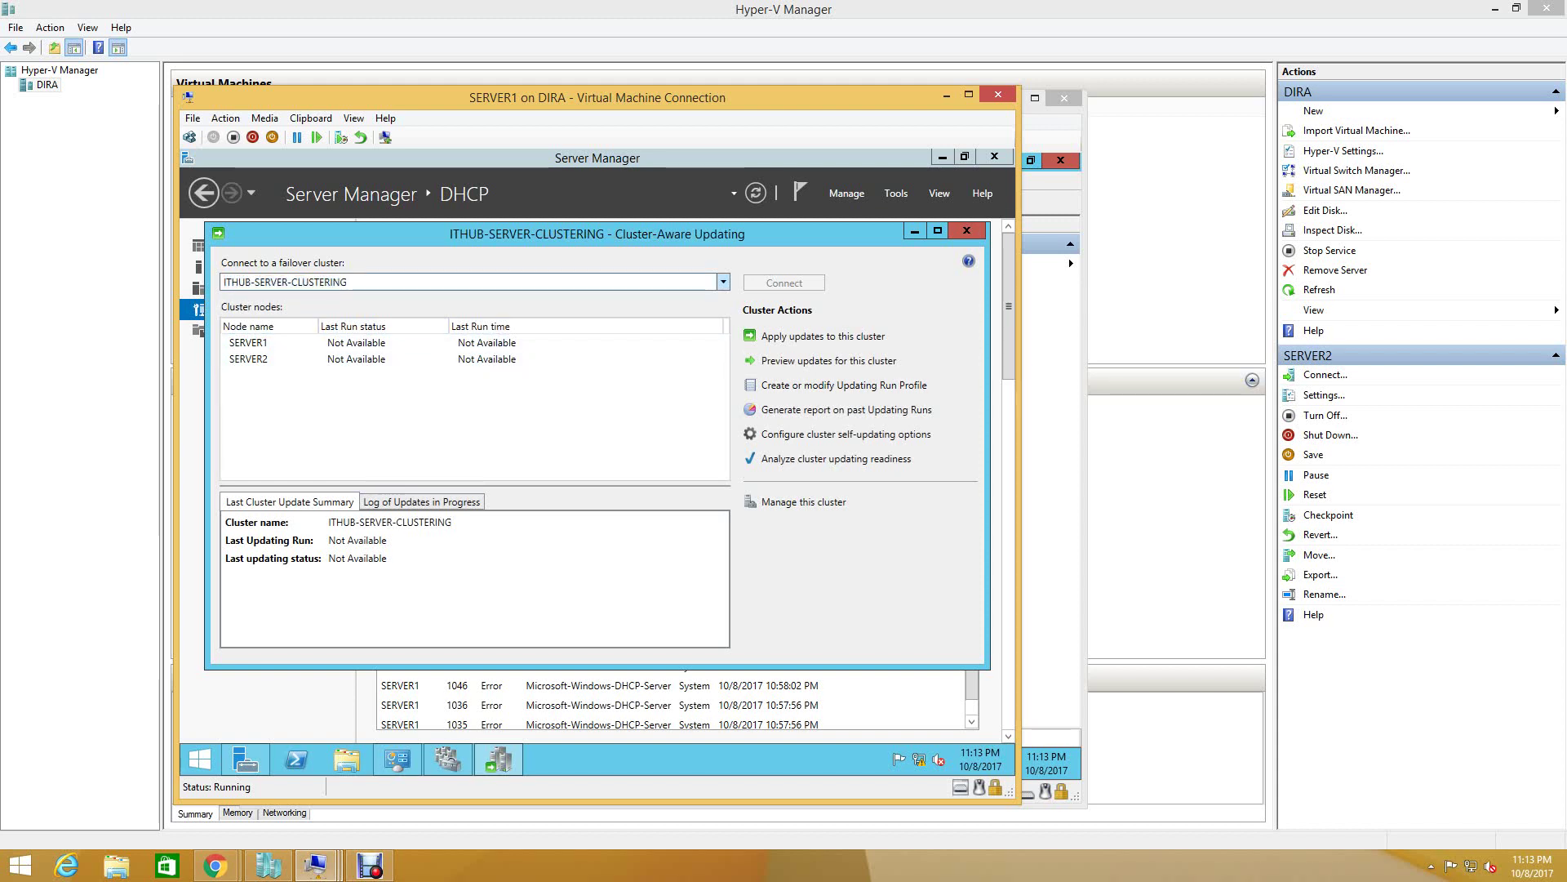
key("alt+Down")
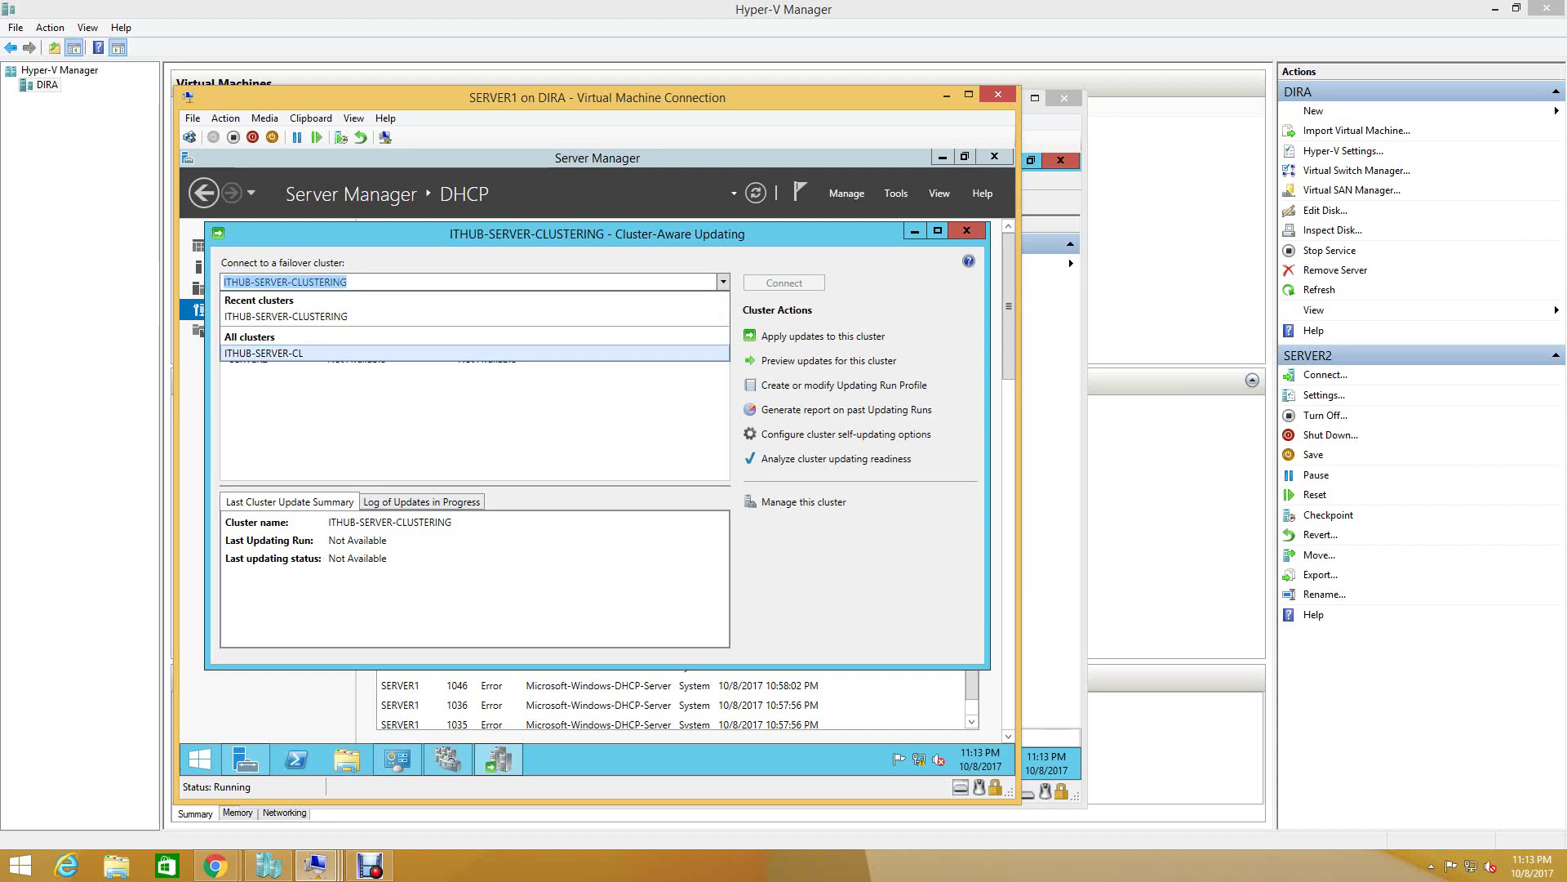
left_click(270, 353)
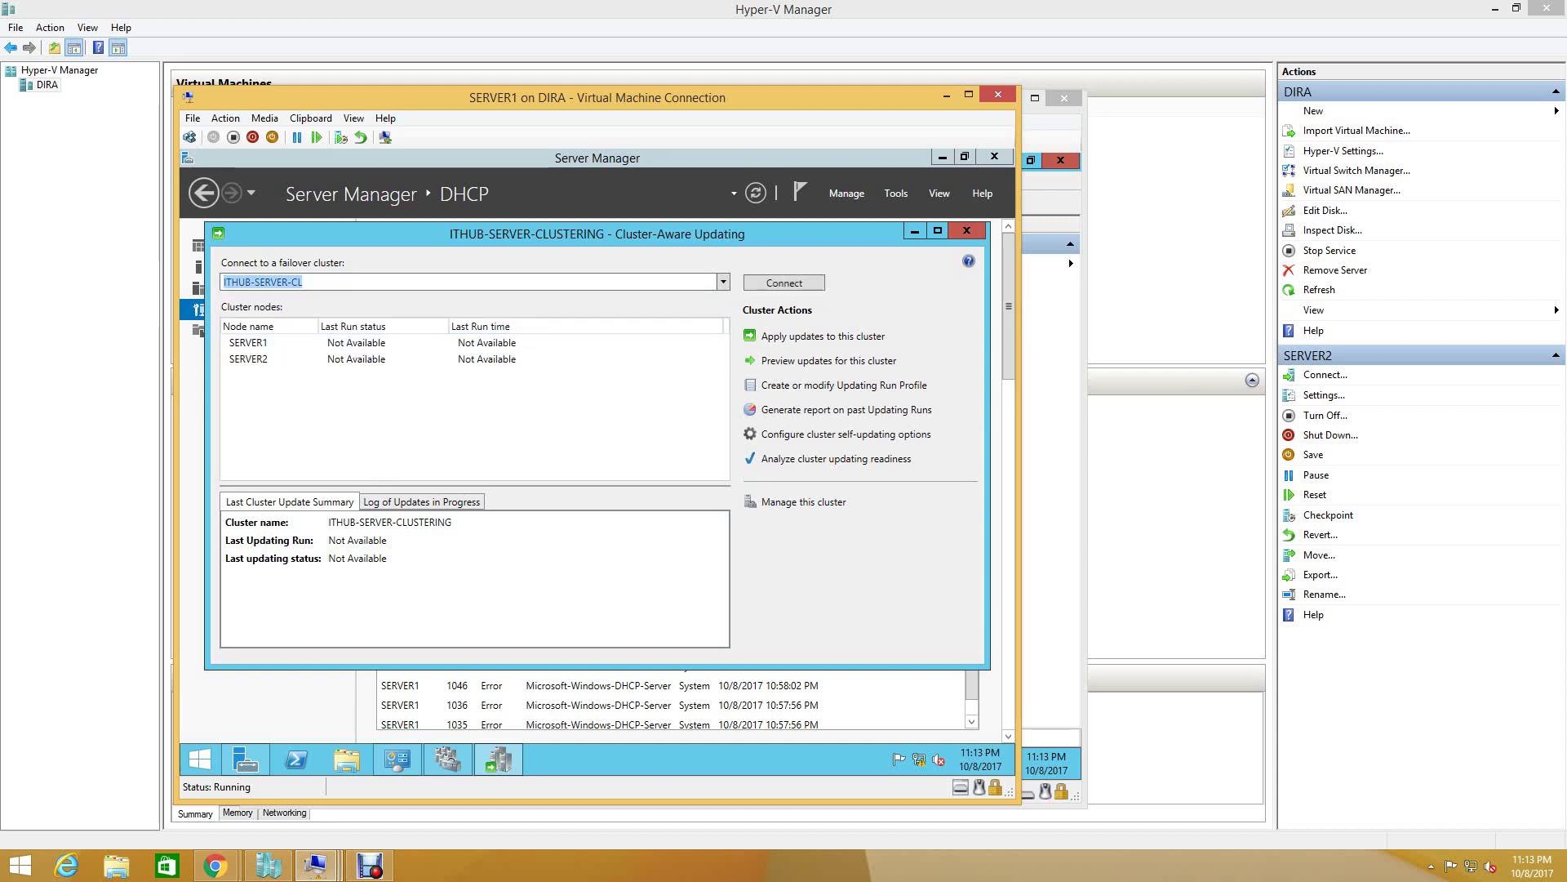
key("Return")
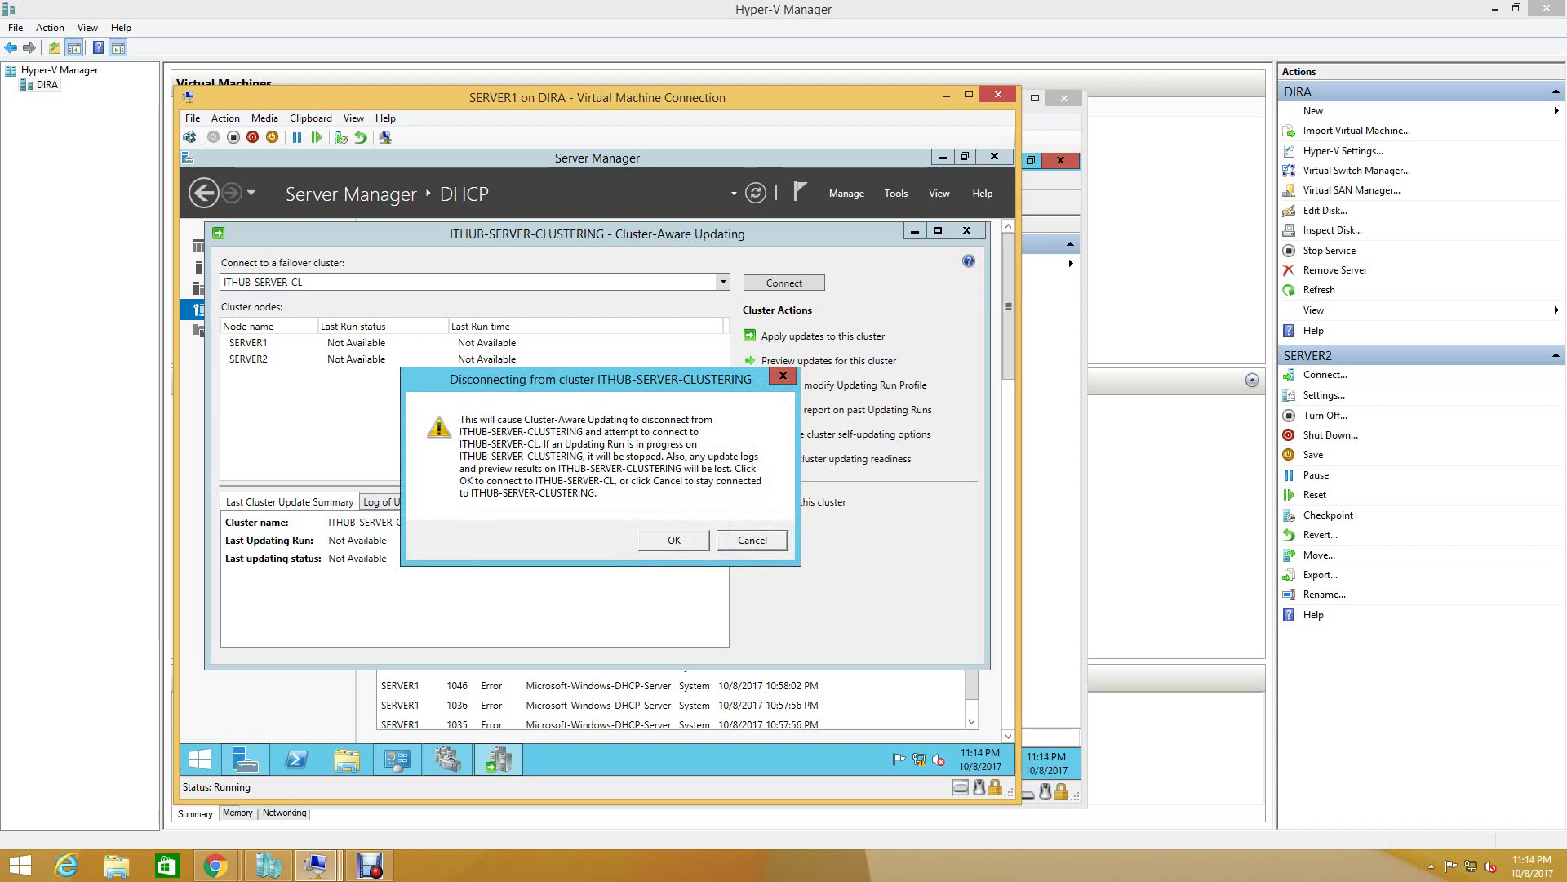
key("Escape")
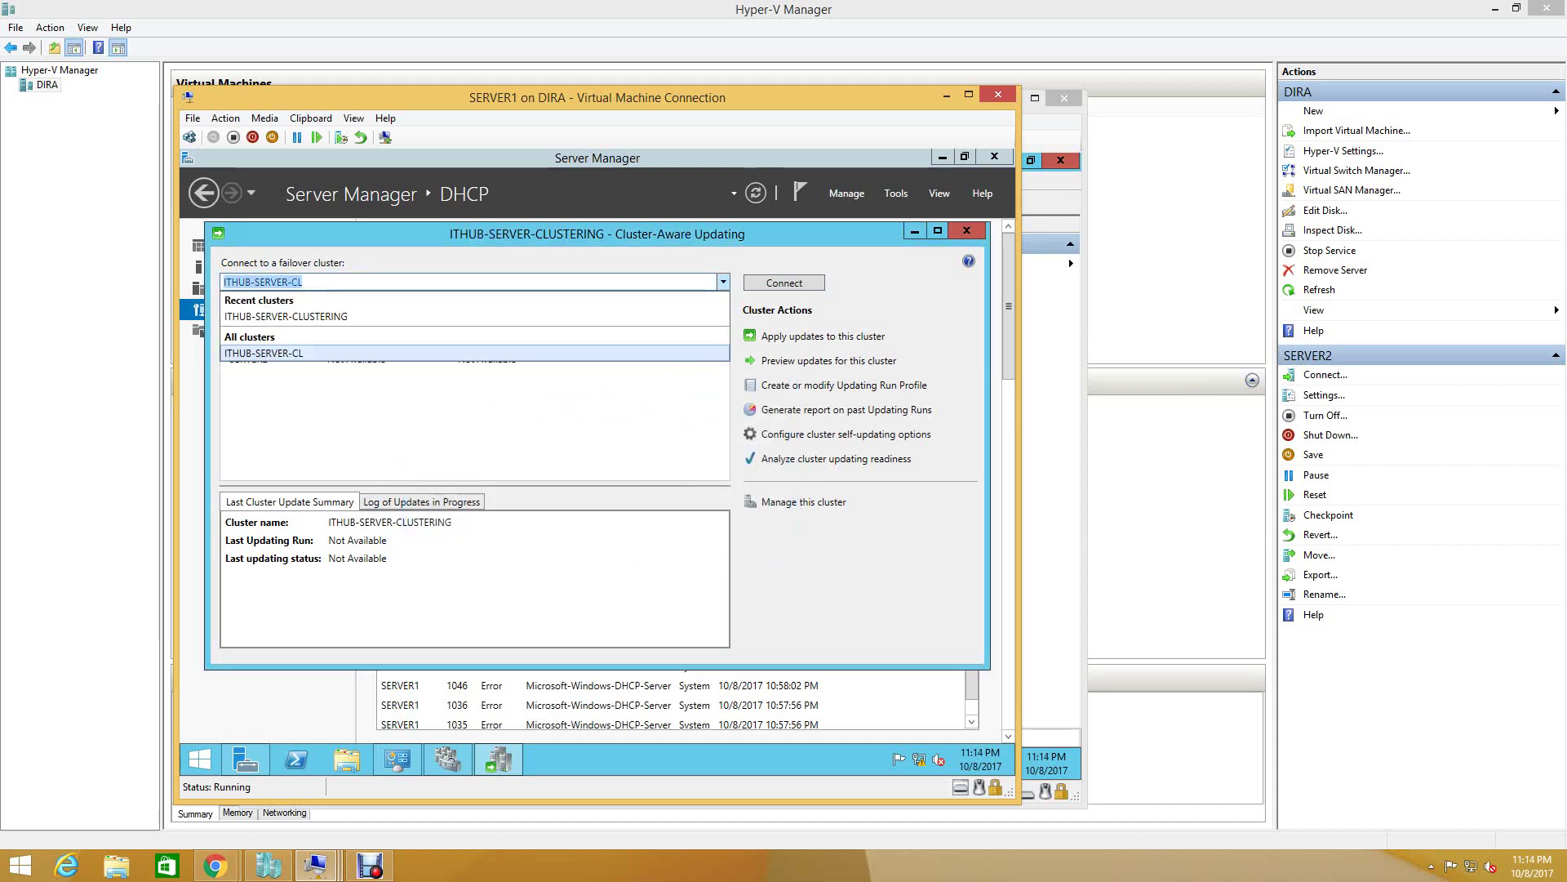
key("Return")
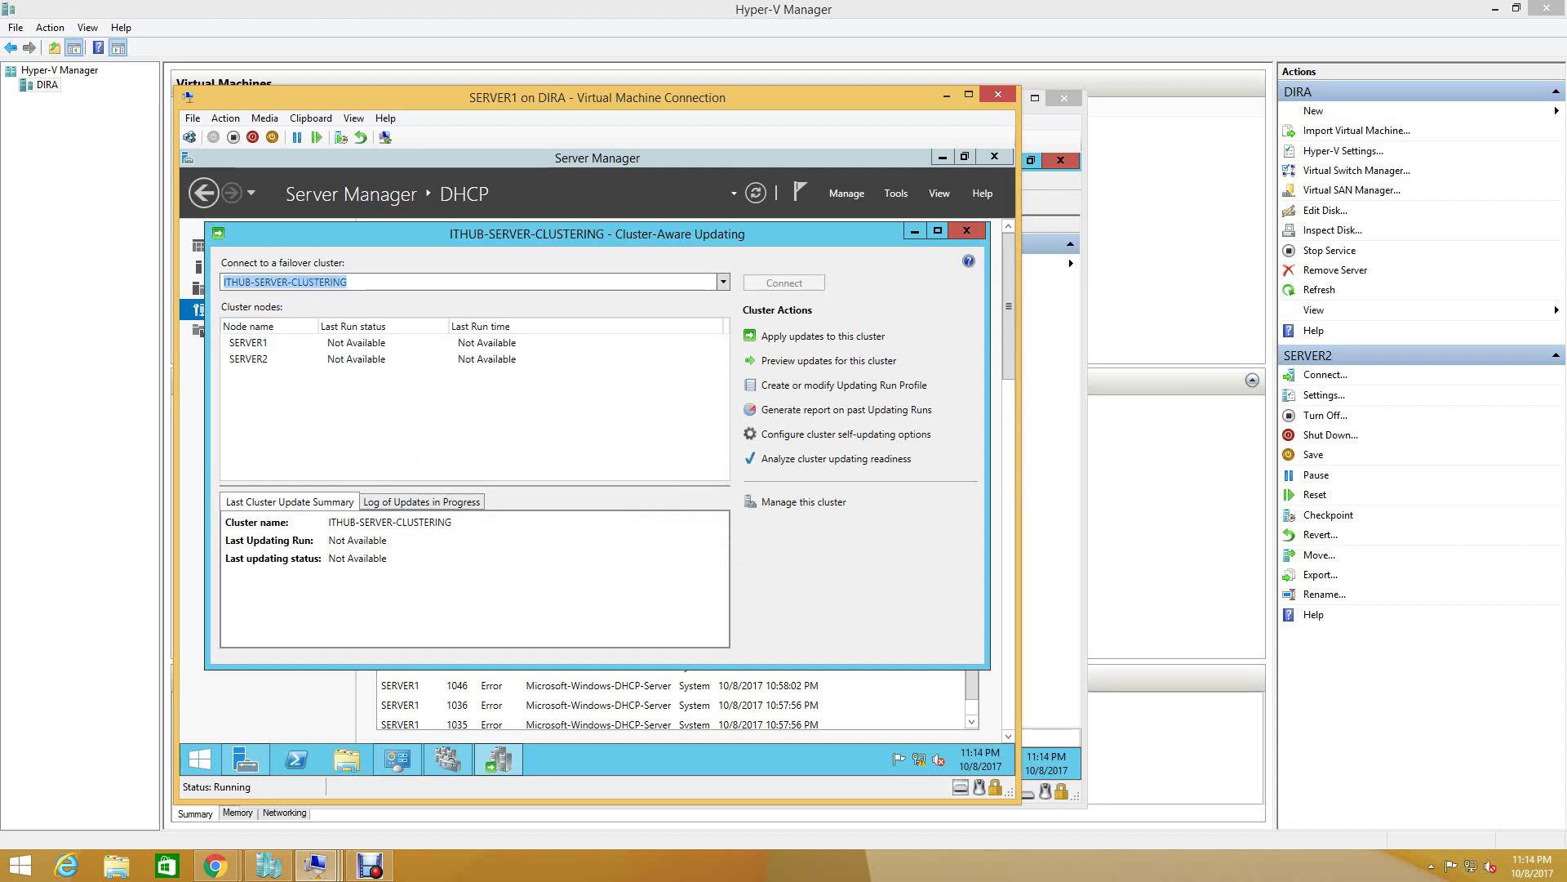
left_click(423, 501)
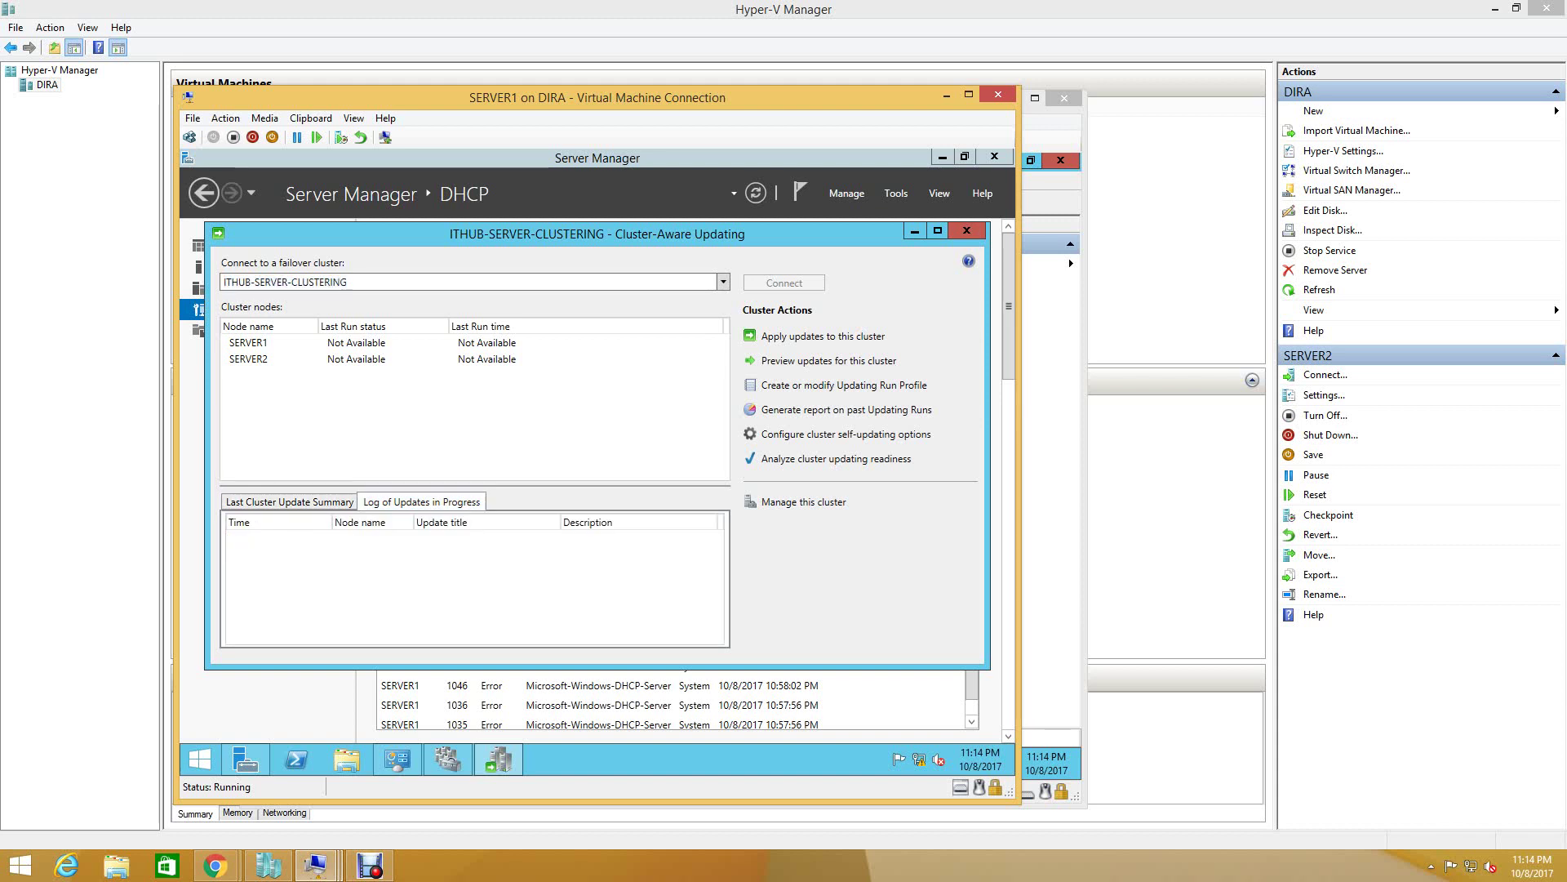
left_click(290, 501)
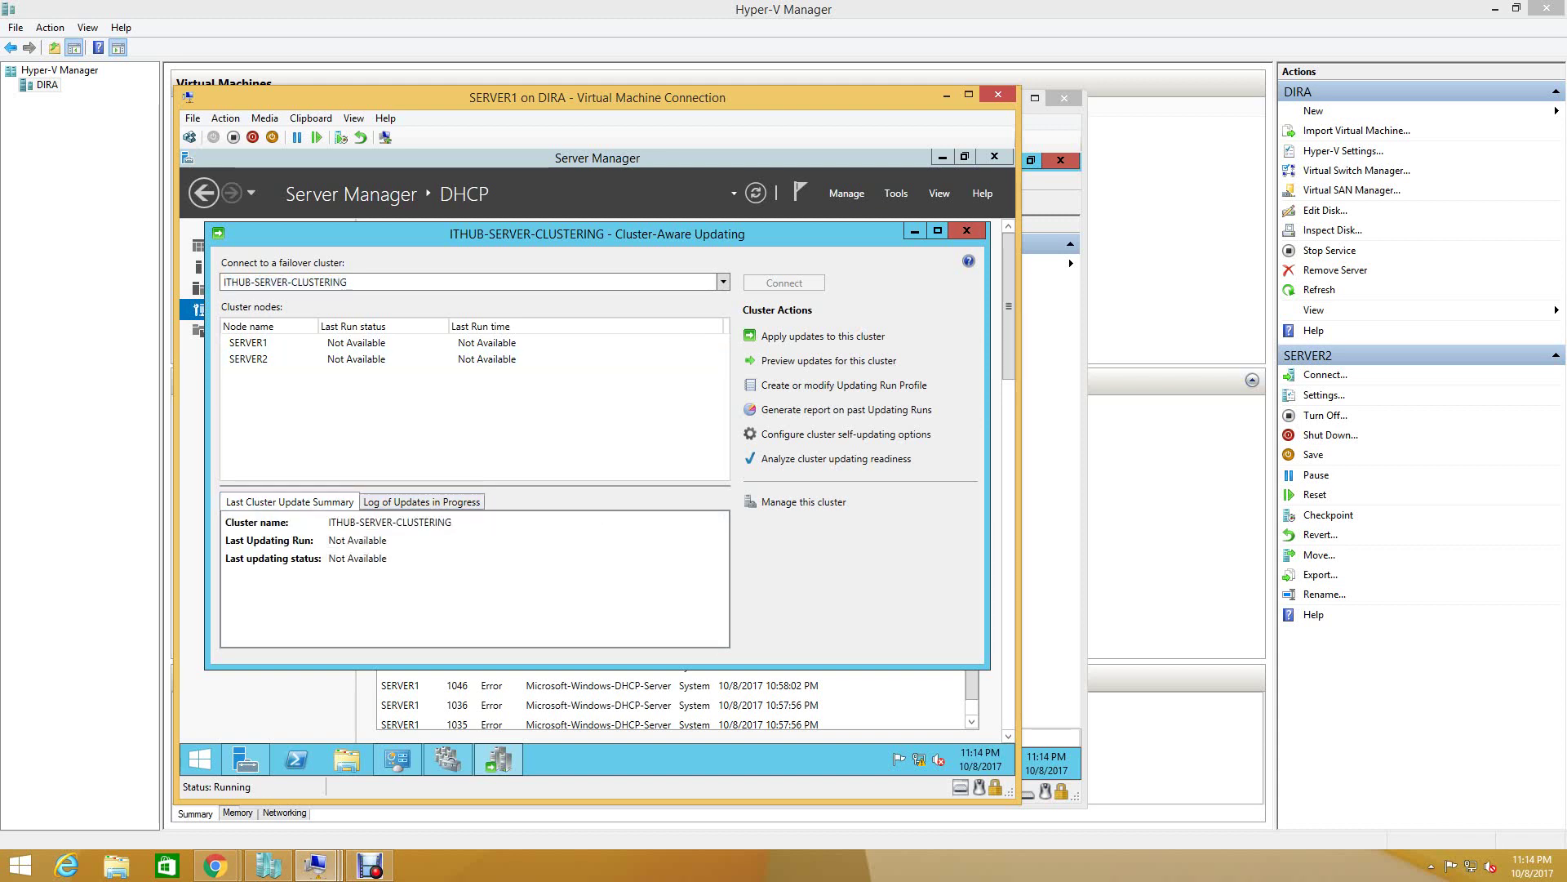
- Close Cluster-Aware Updating, then try SERVER1's DHCP Manager and close it after the server-not-found error
left_click(966, 230)
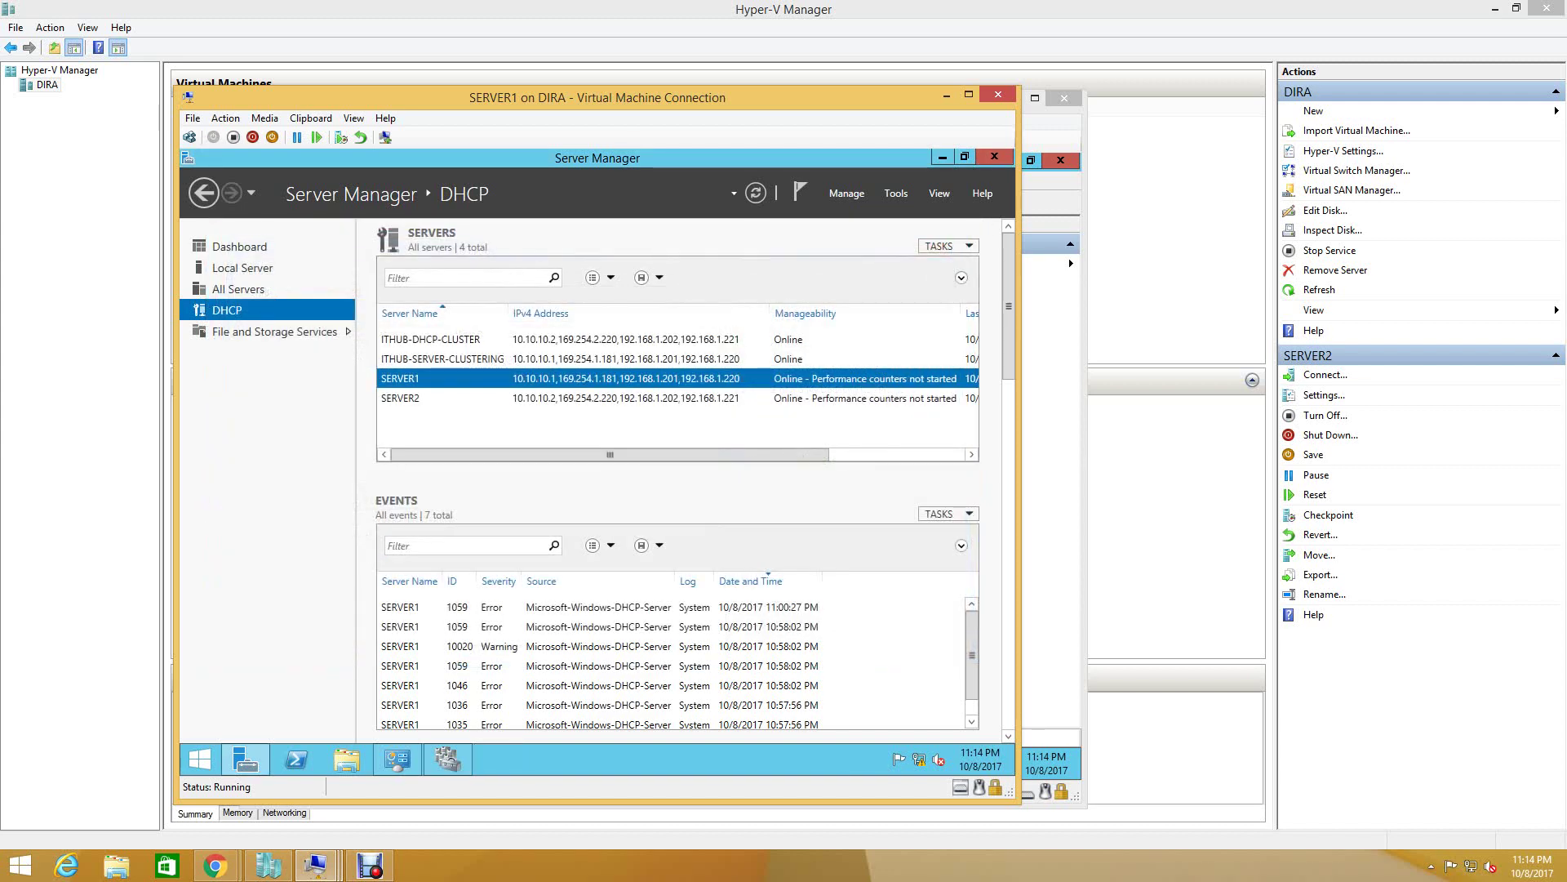
right_click(426, 379)
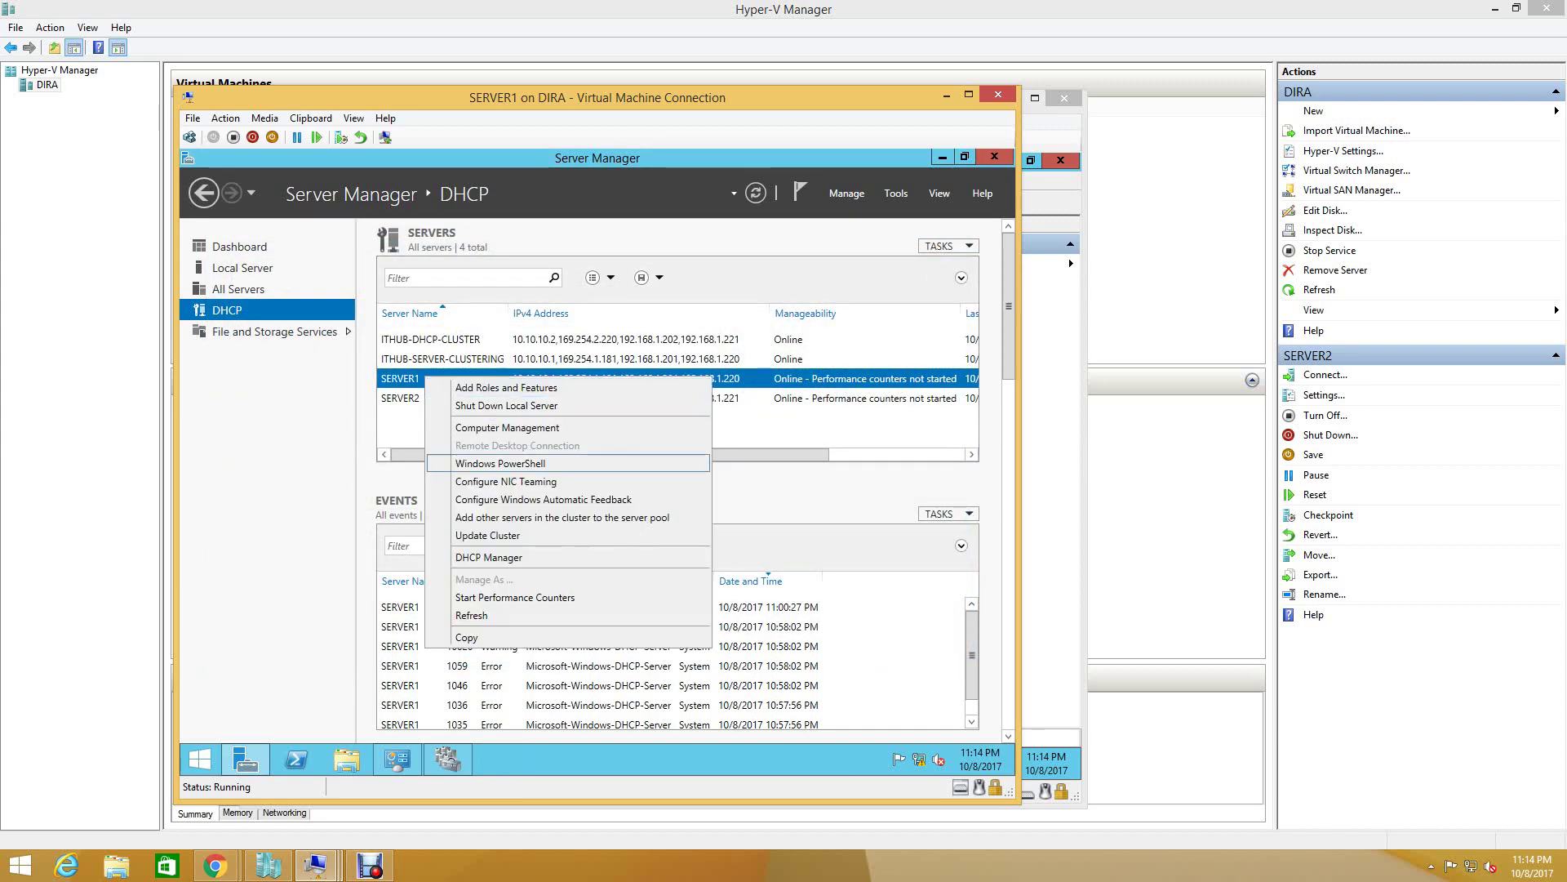
key("Return")
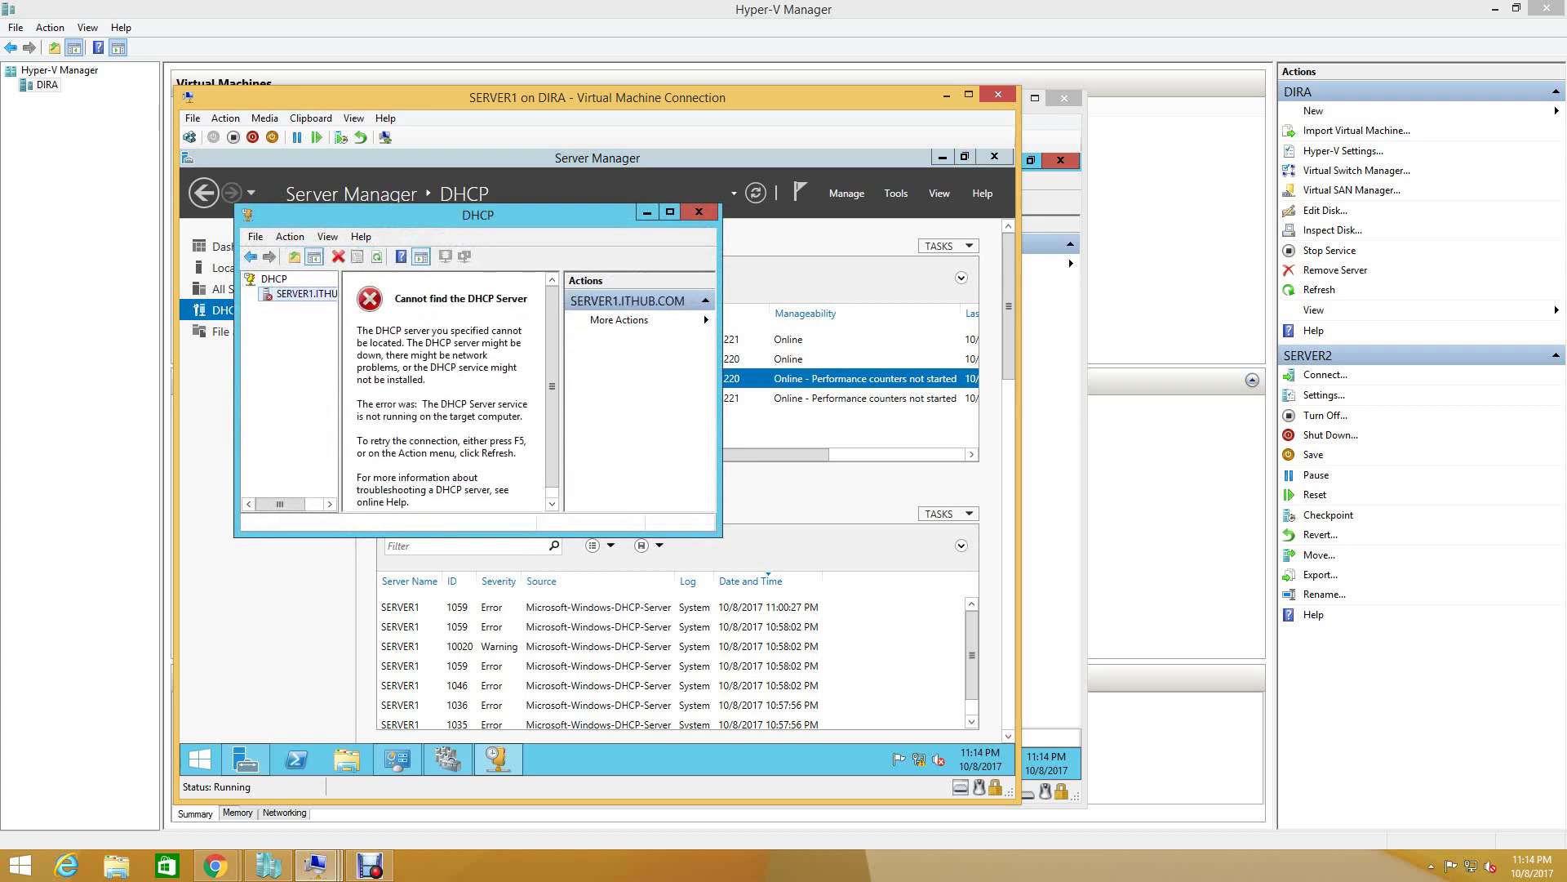
left_click(699, 213)
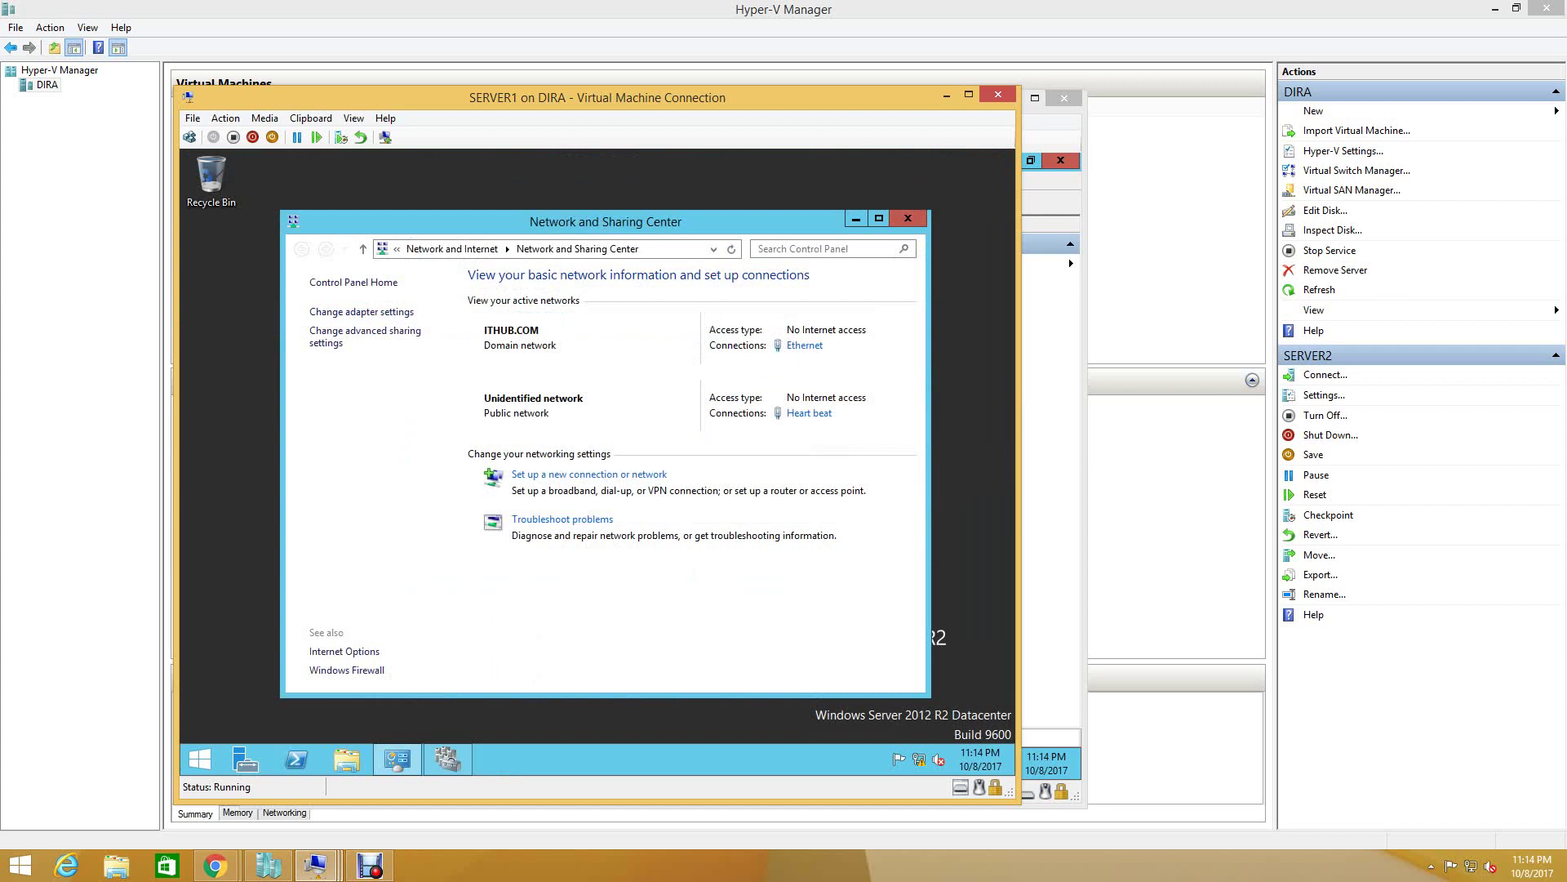
- Close Network and Sharing Center and Failover Cluster Manager on SERVER1, then switch to the SERVER2 VM
left_click(908, 218)
left_click(397, 759)
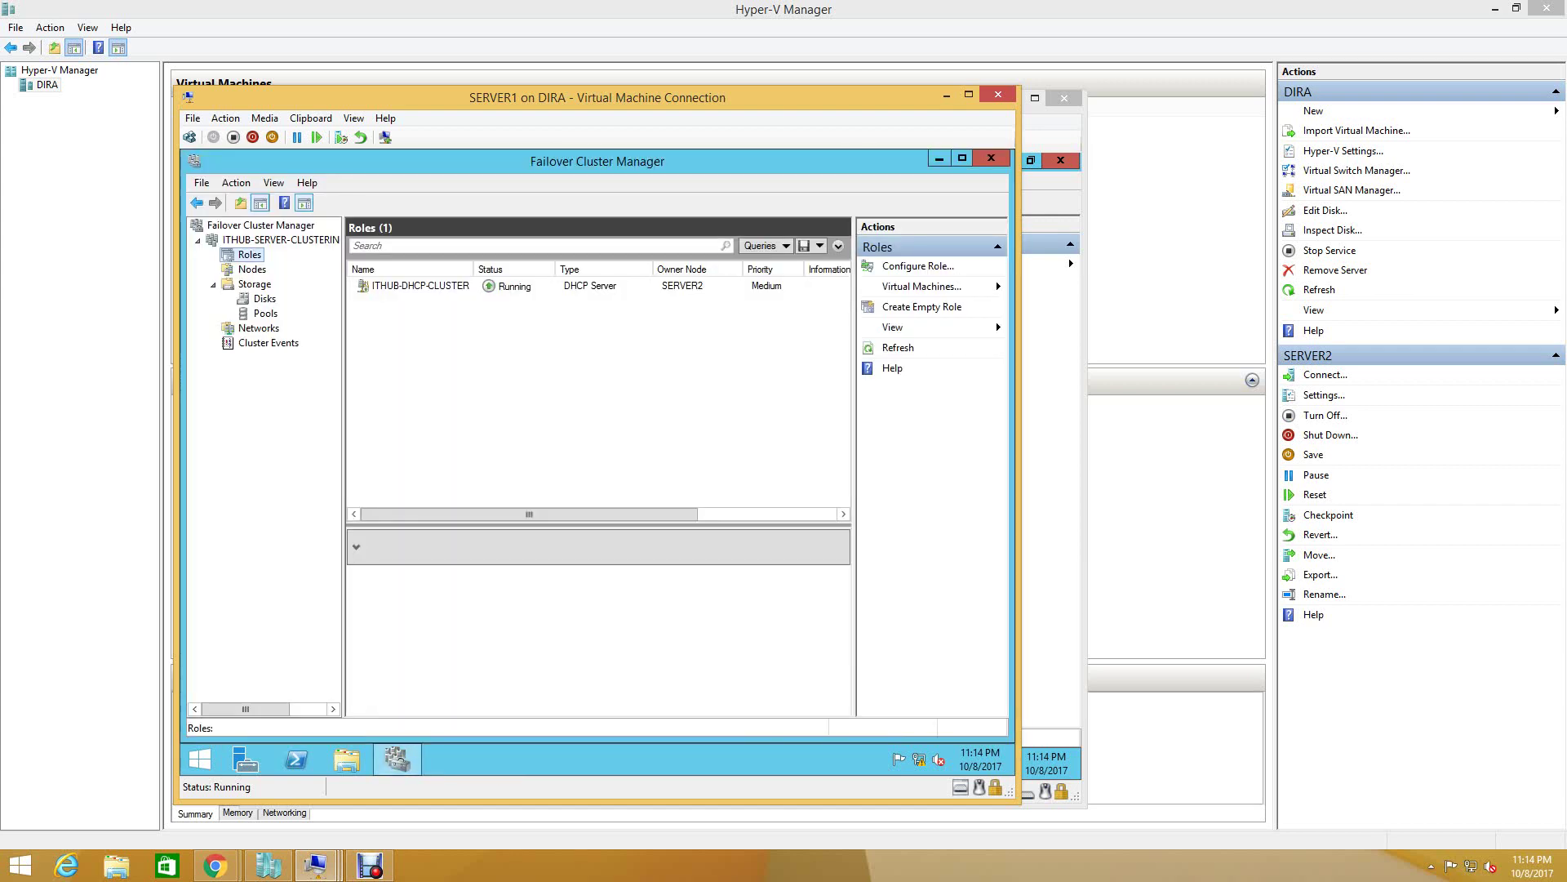
left_click(991, 158)
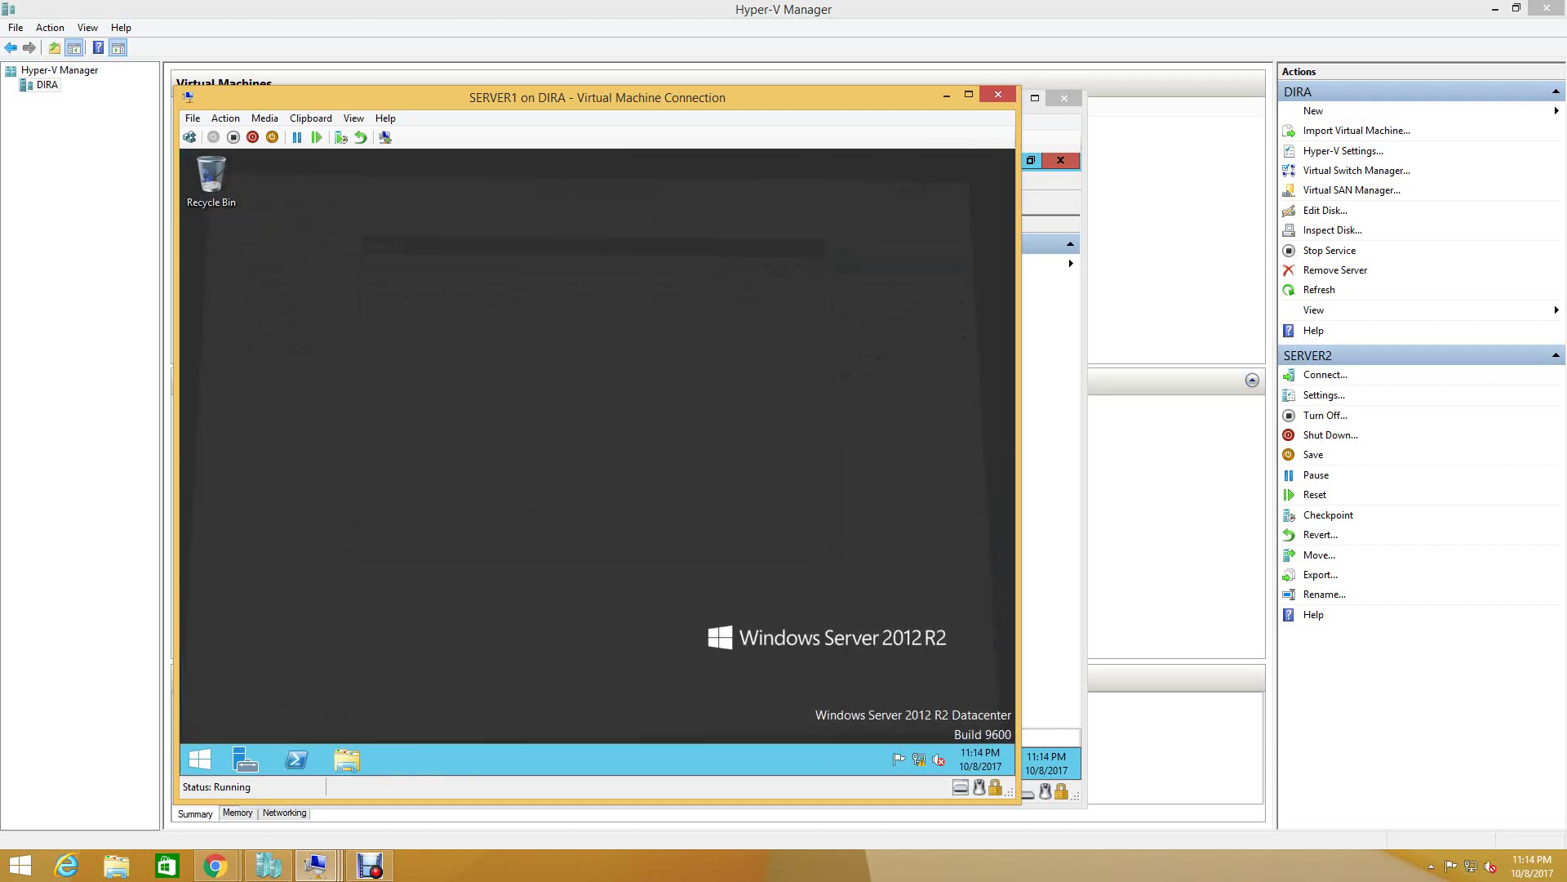
mouse_move(315, 865)
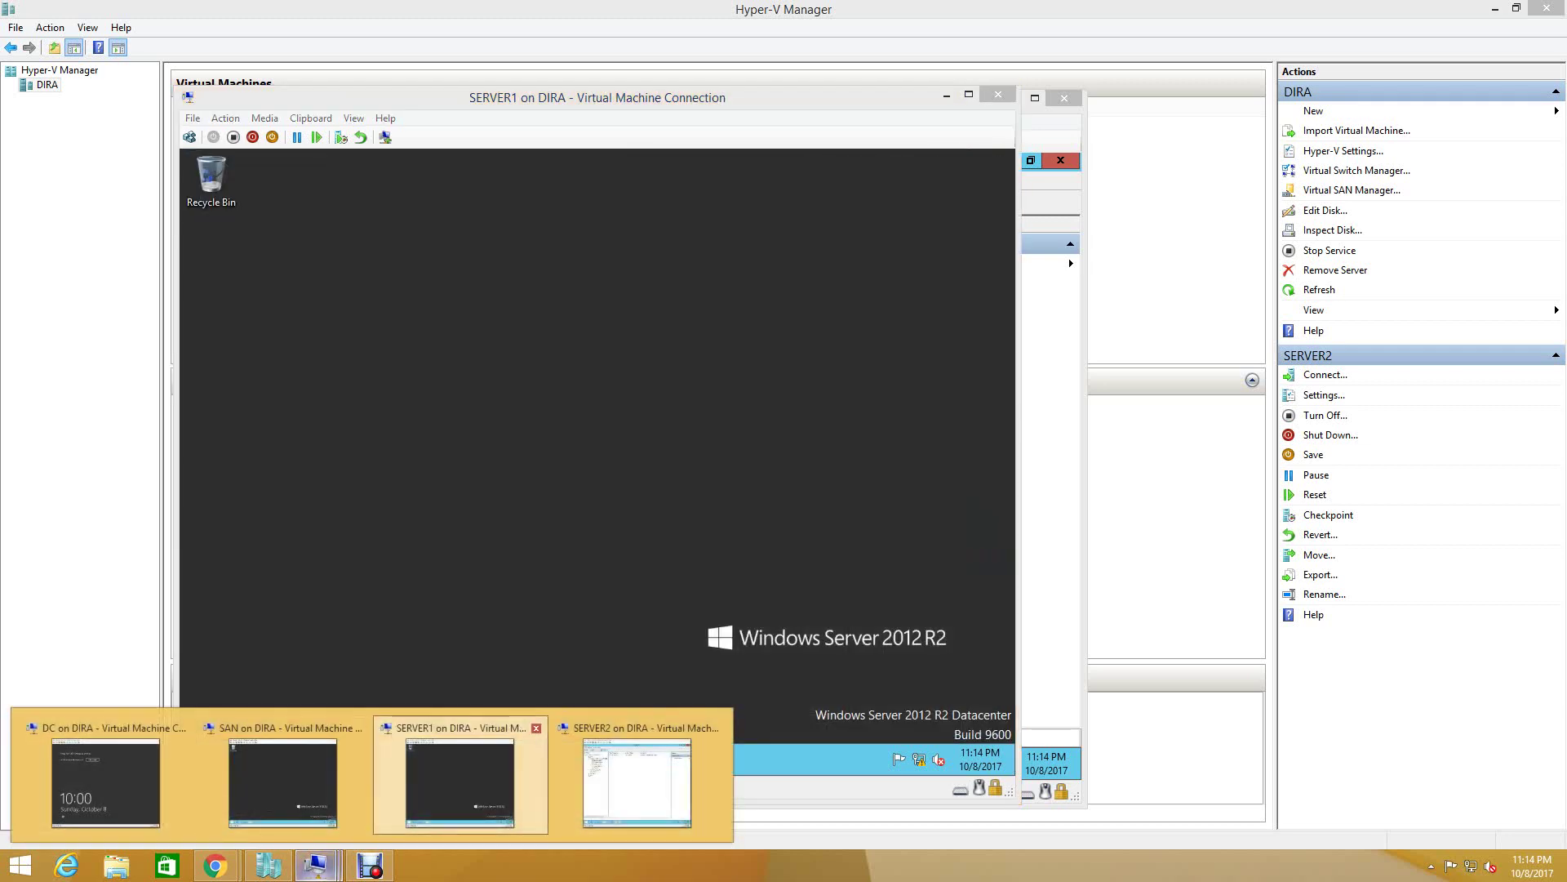
left_click(649, 788)
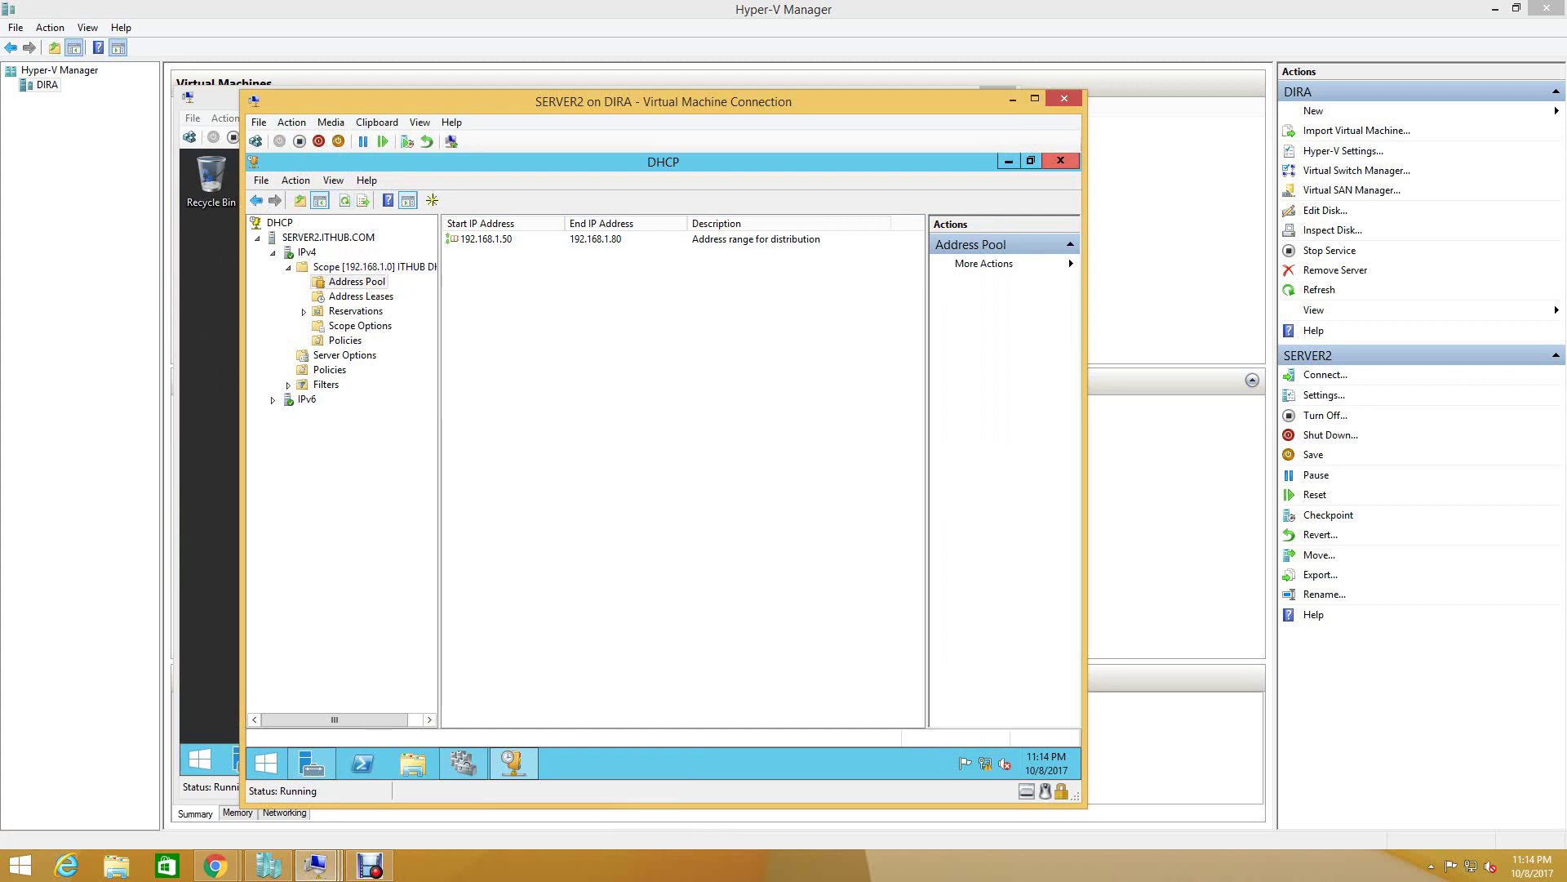
- Close SERVER2's DHCP console and enter administrator credentials for managing ITHUB-DHCP-CLUSTER
left_click(1060, 160)
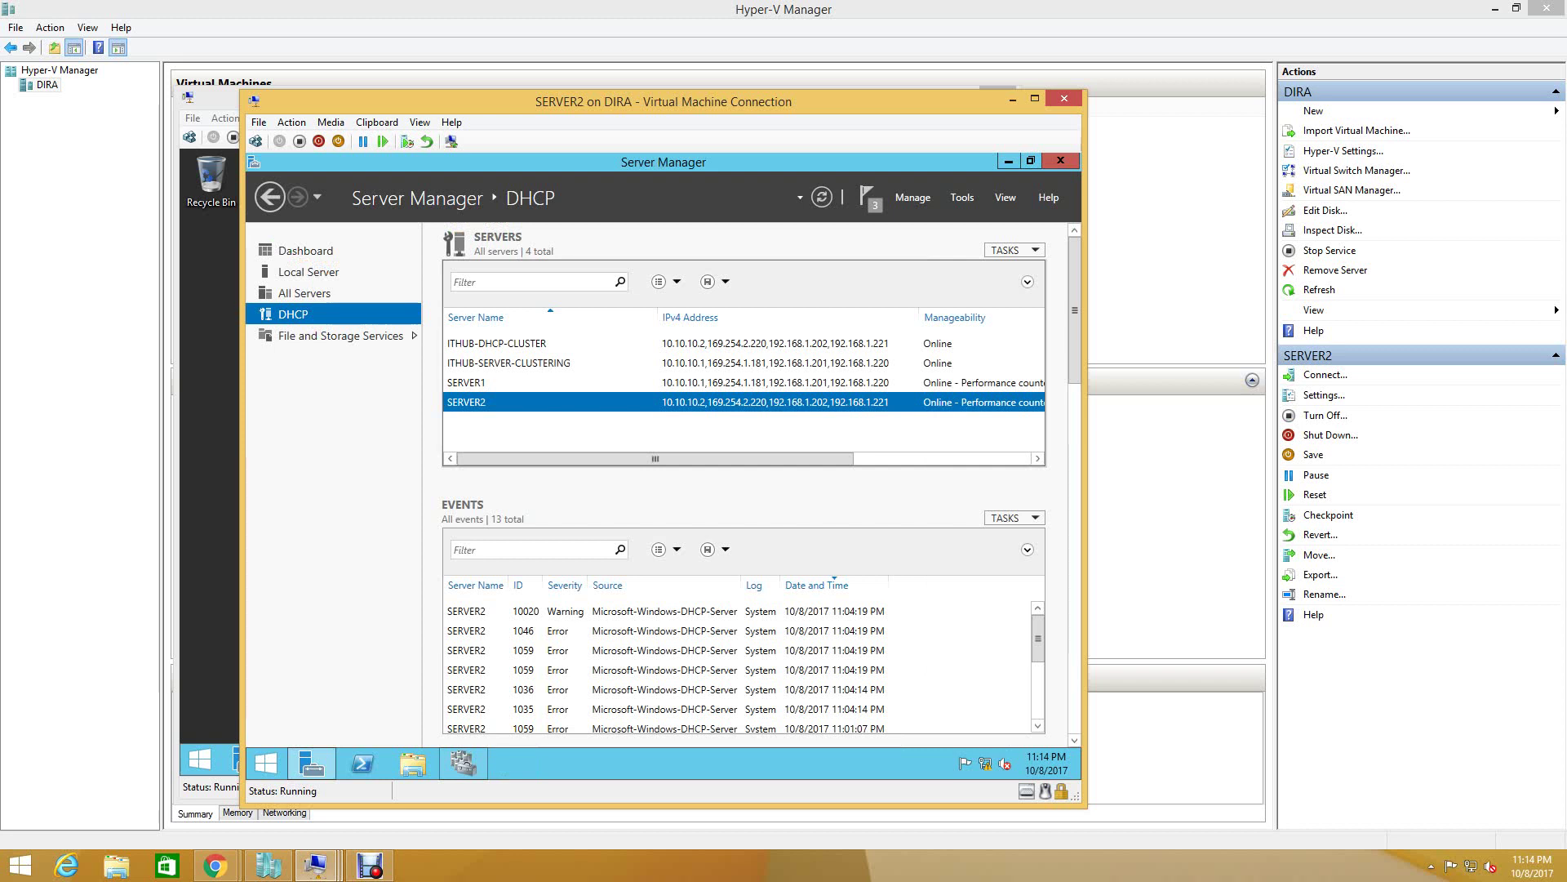
left_click(496, 343)
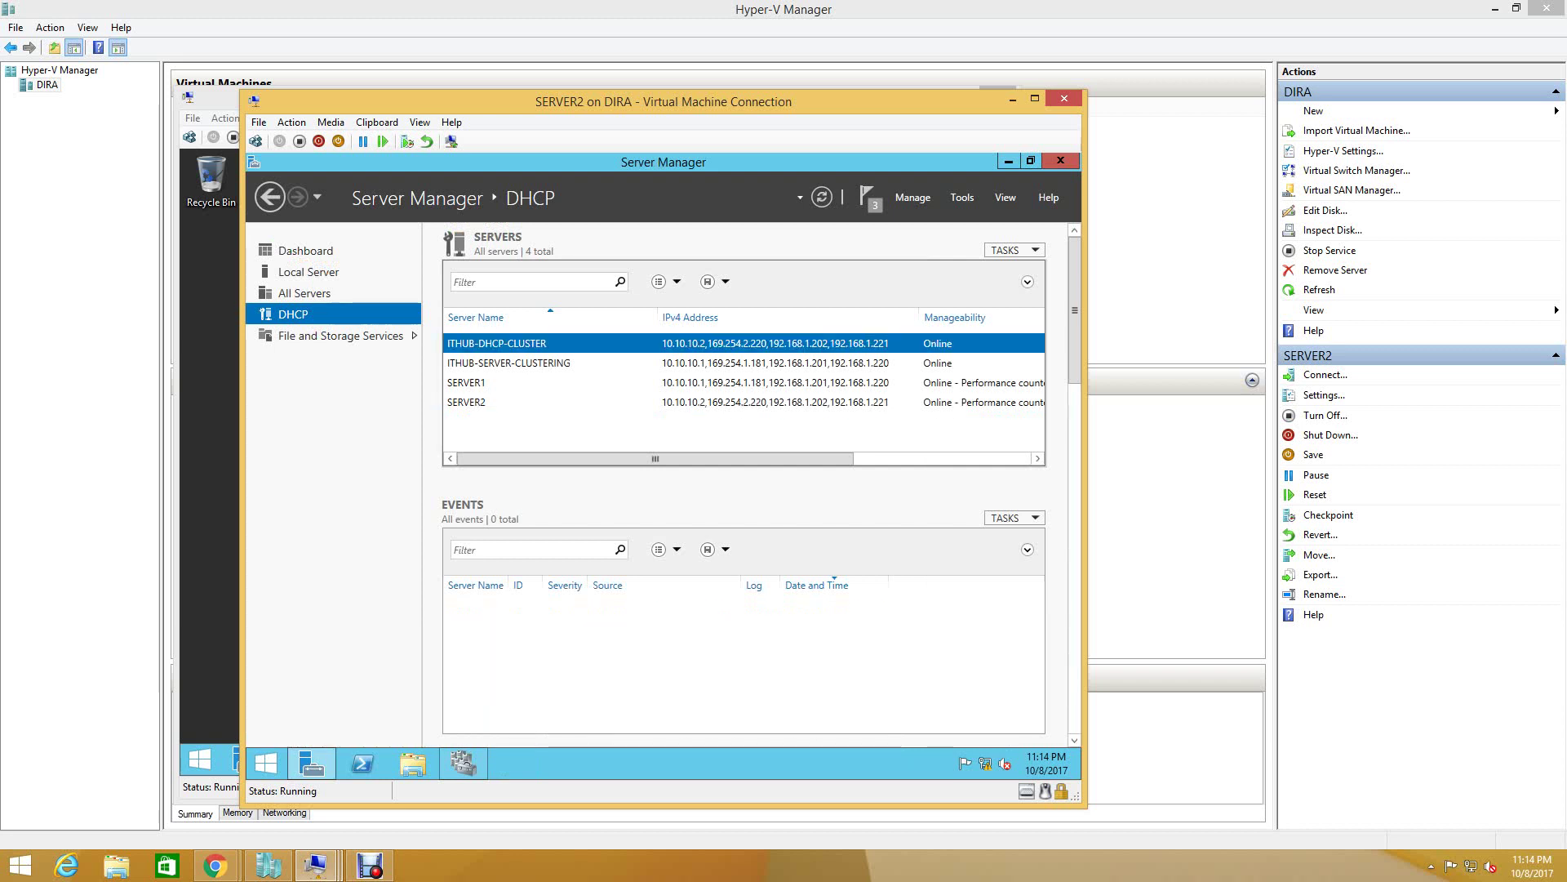
right_click(537, 341)
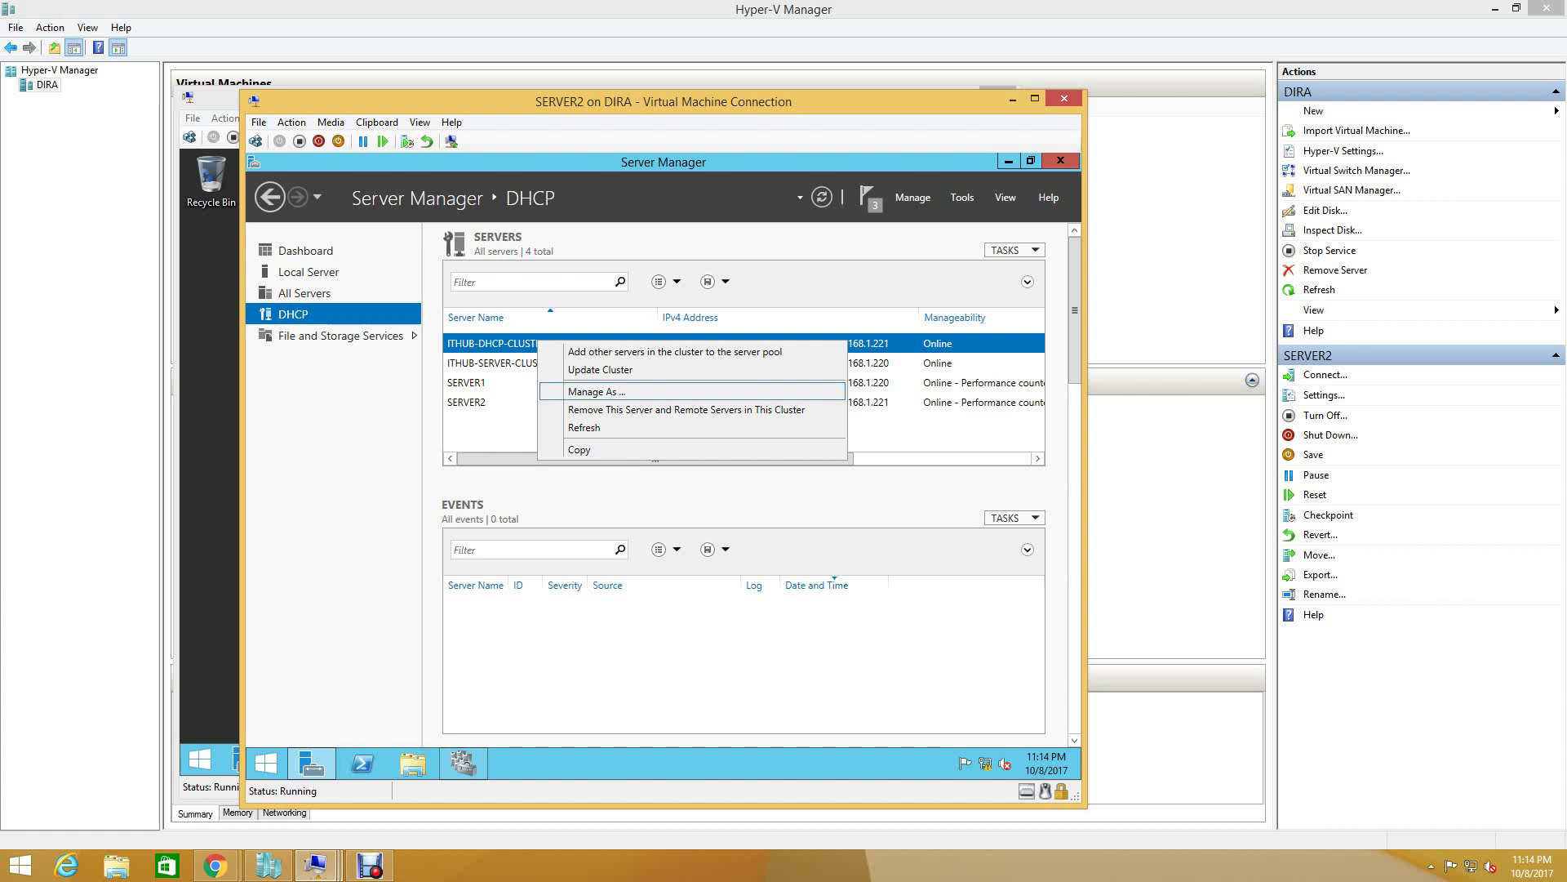
left_click(596, 392)
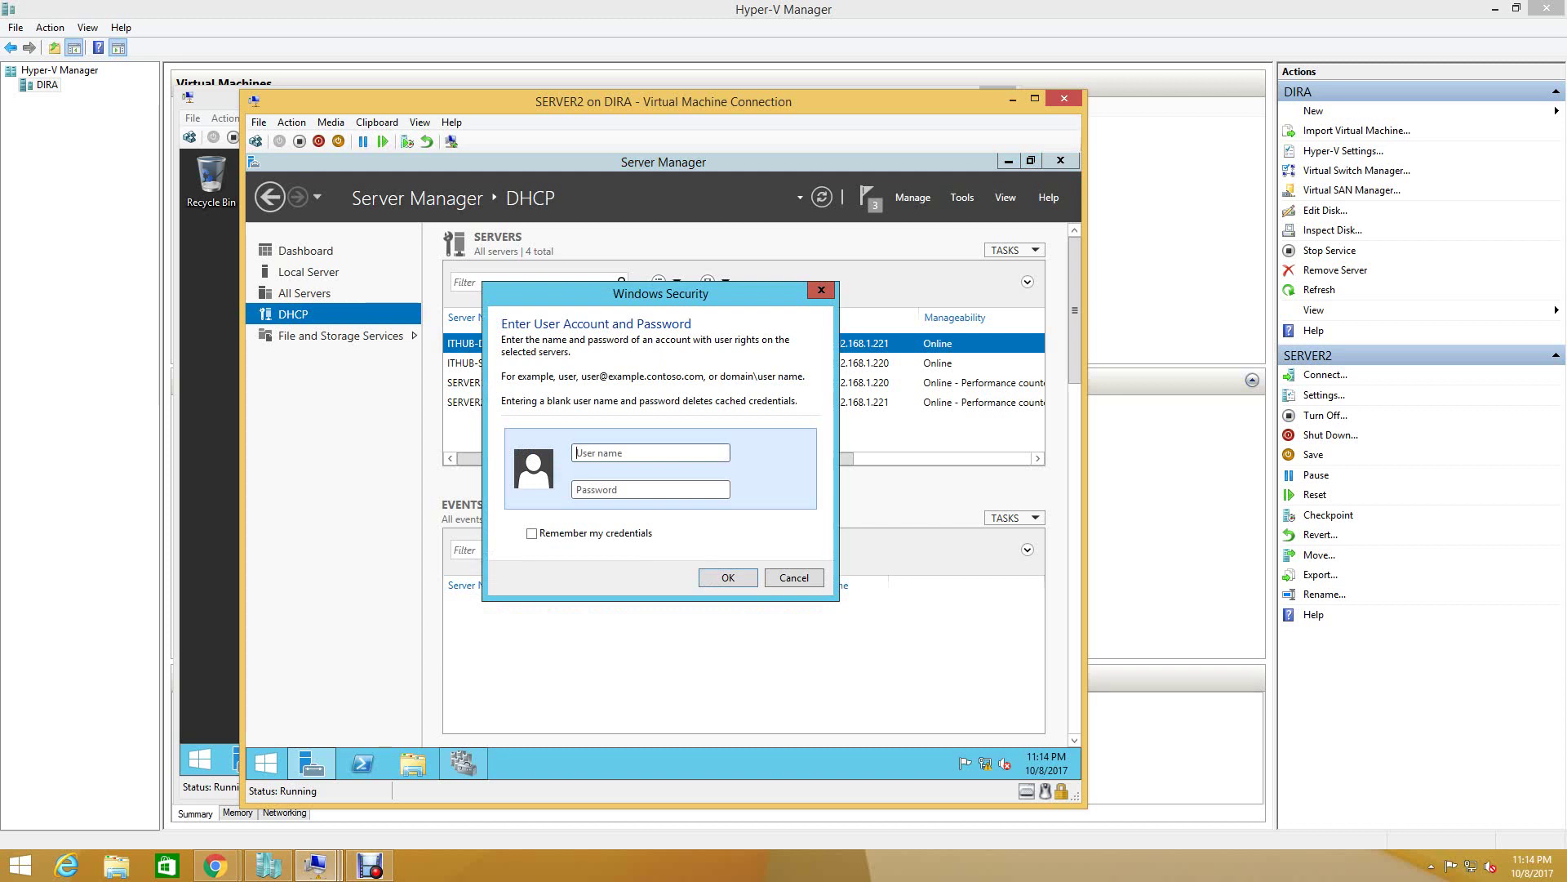
type("adminis")
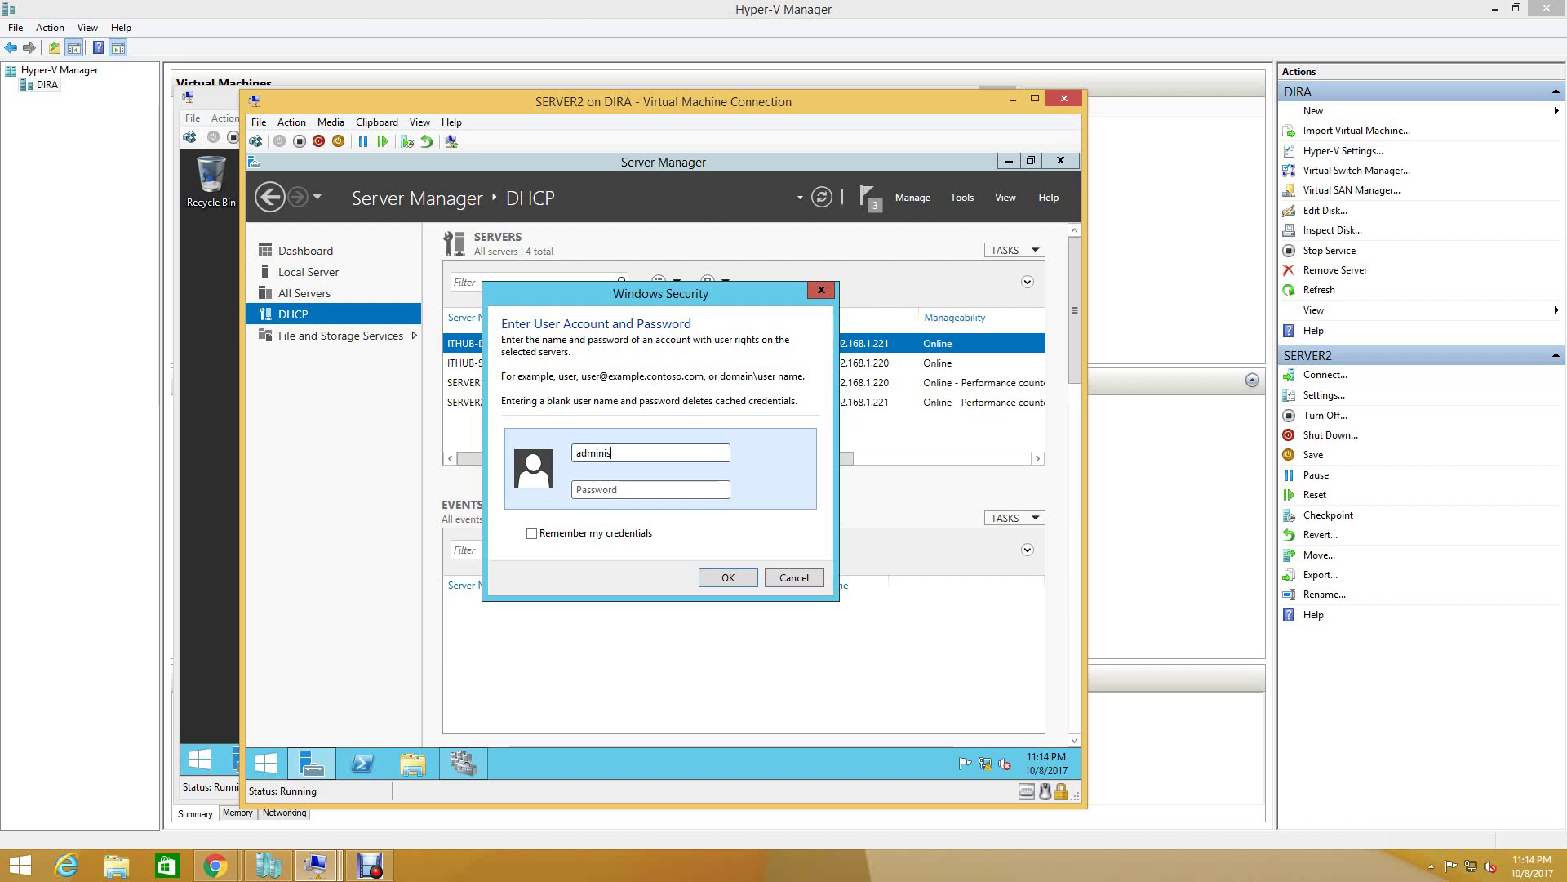
type("trator")
left_click(649, 489)
type("••••")
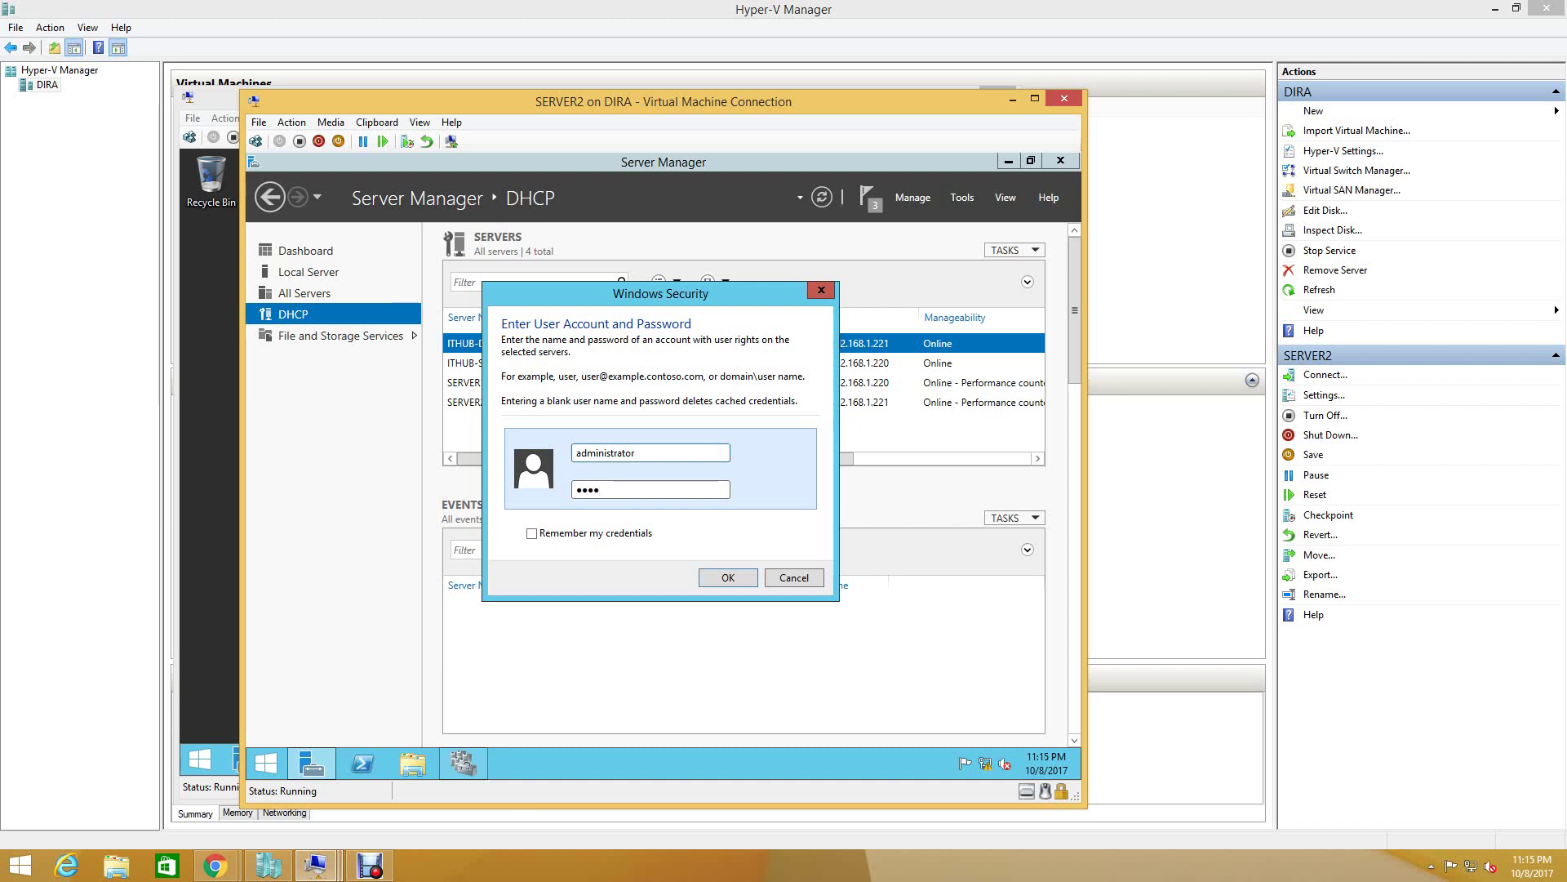
type("••••")
key("Return")
key("Return")
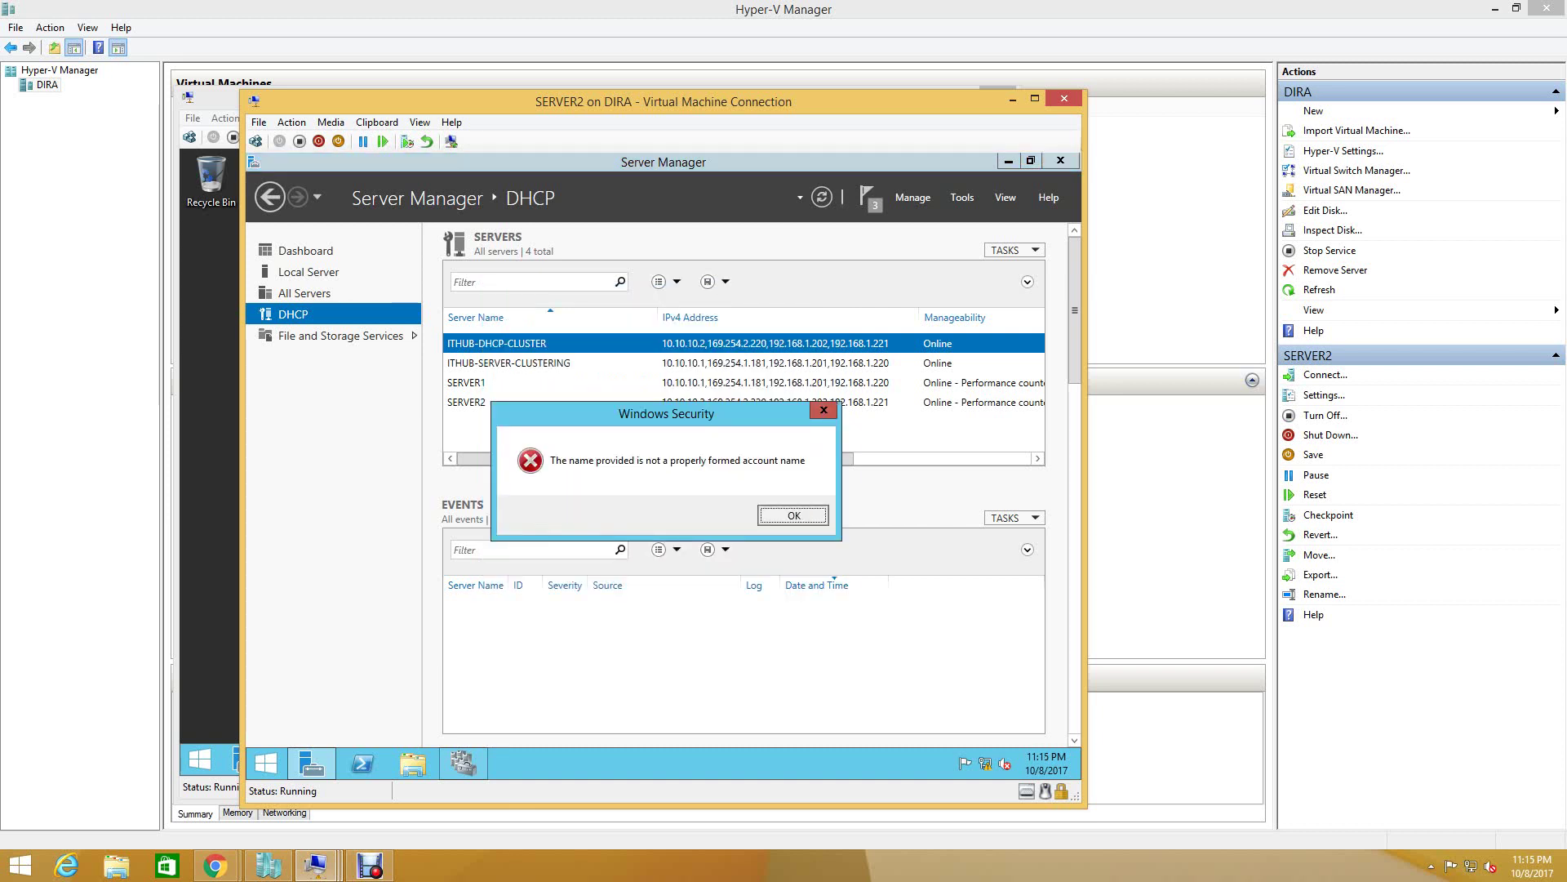
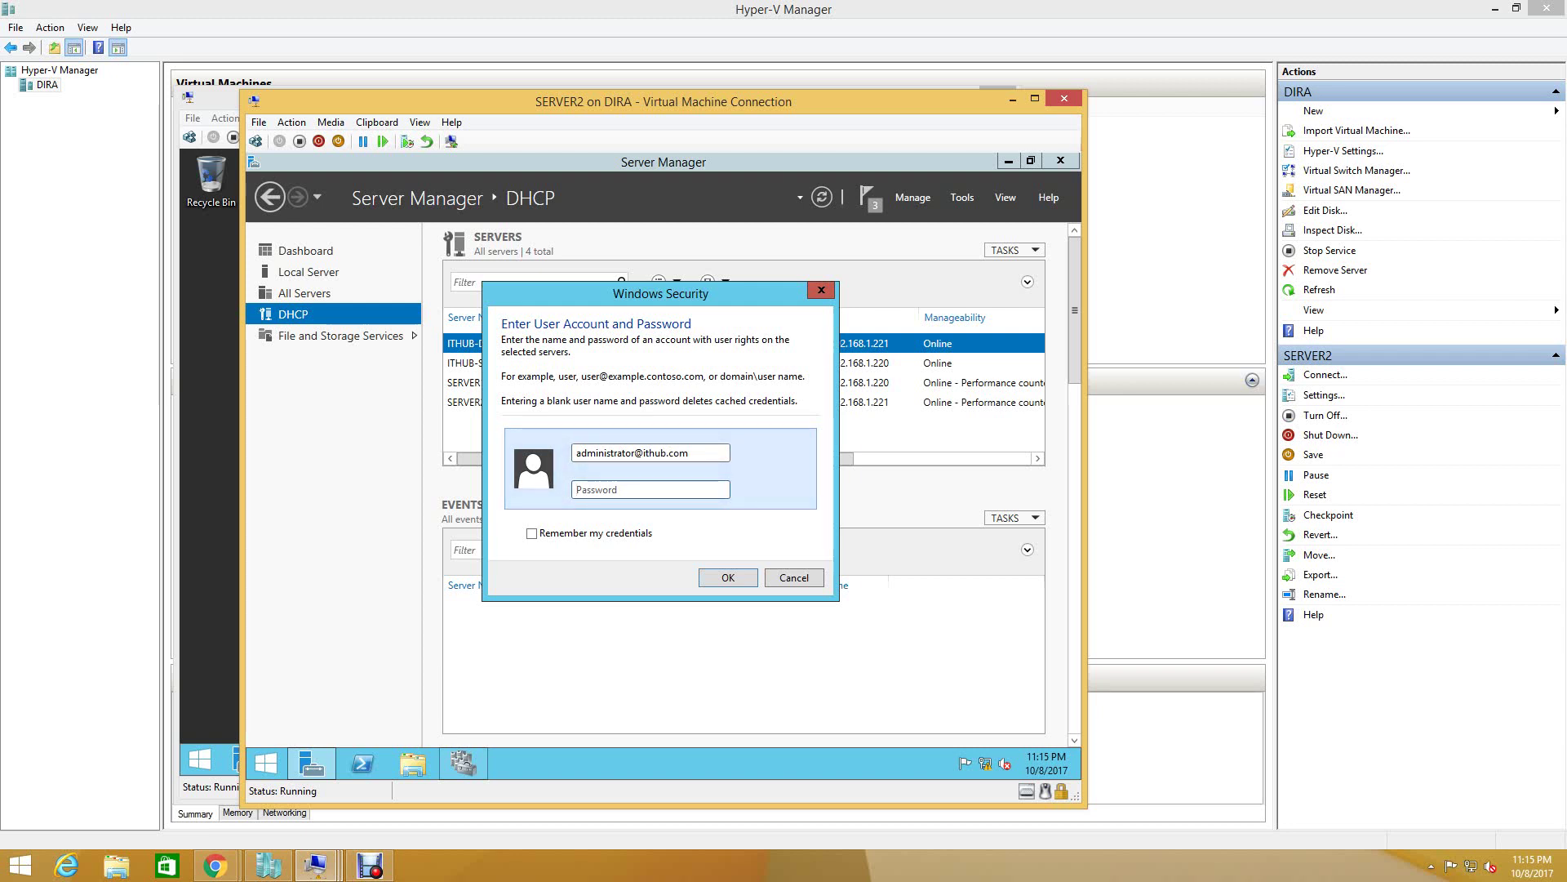
- Resubmit the cluster credentials using the ithub.com domain administrator account and its password
type("••")
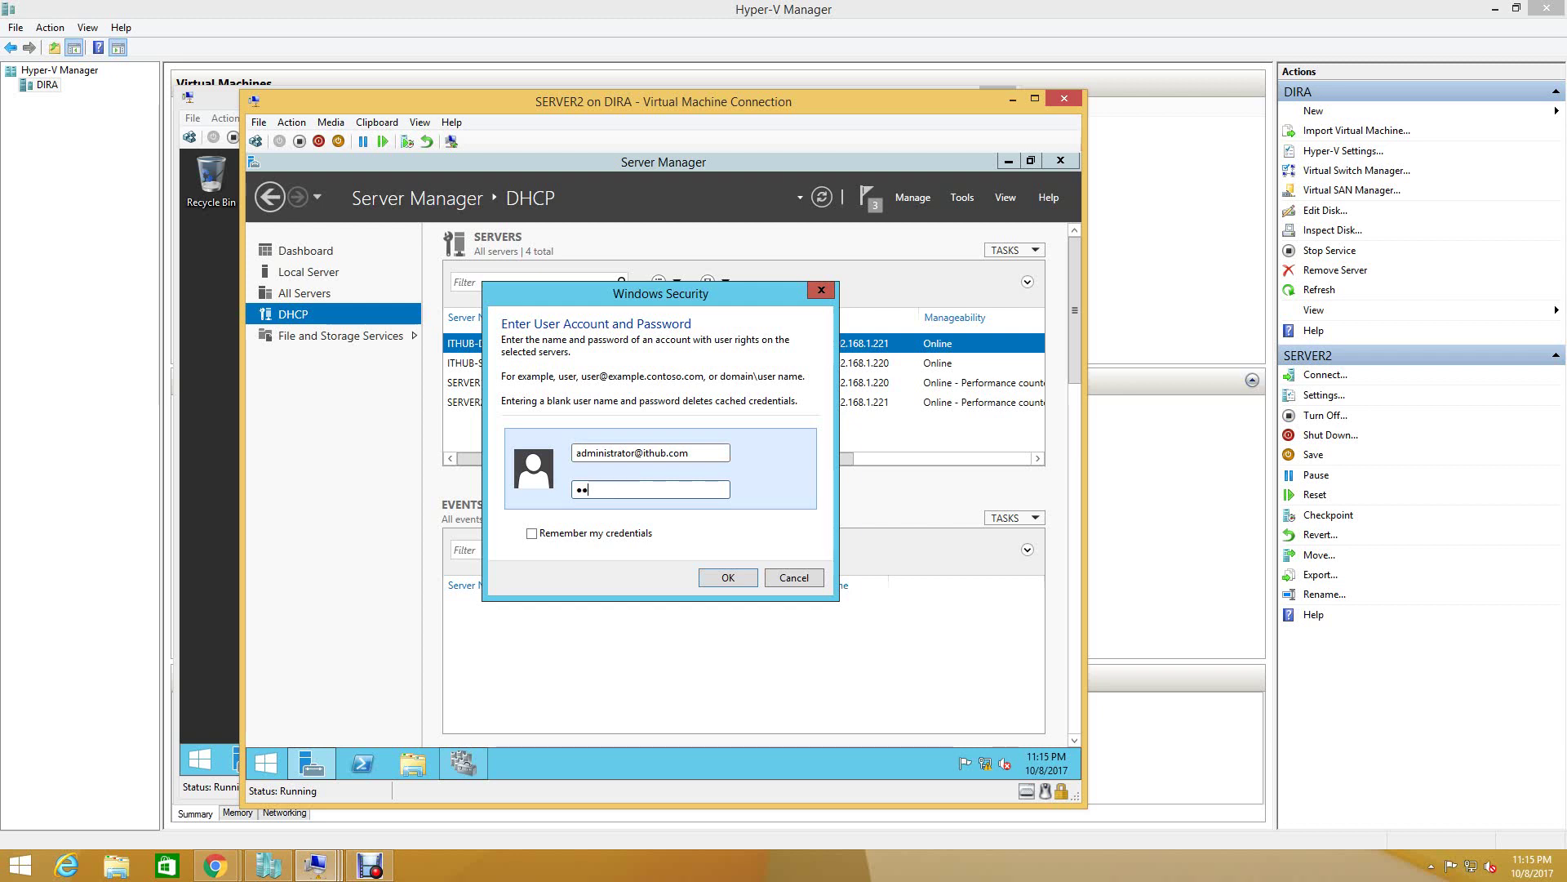
type("••••••")
key("Return")
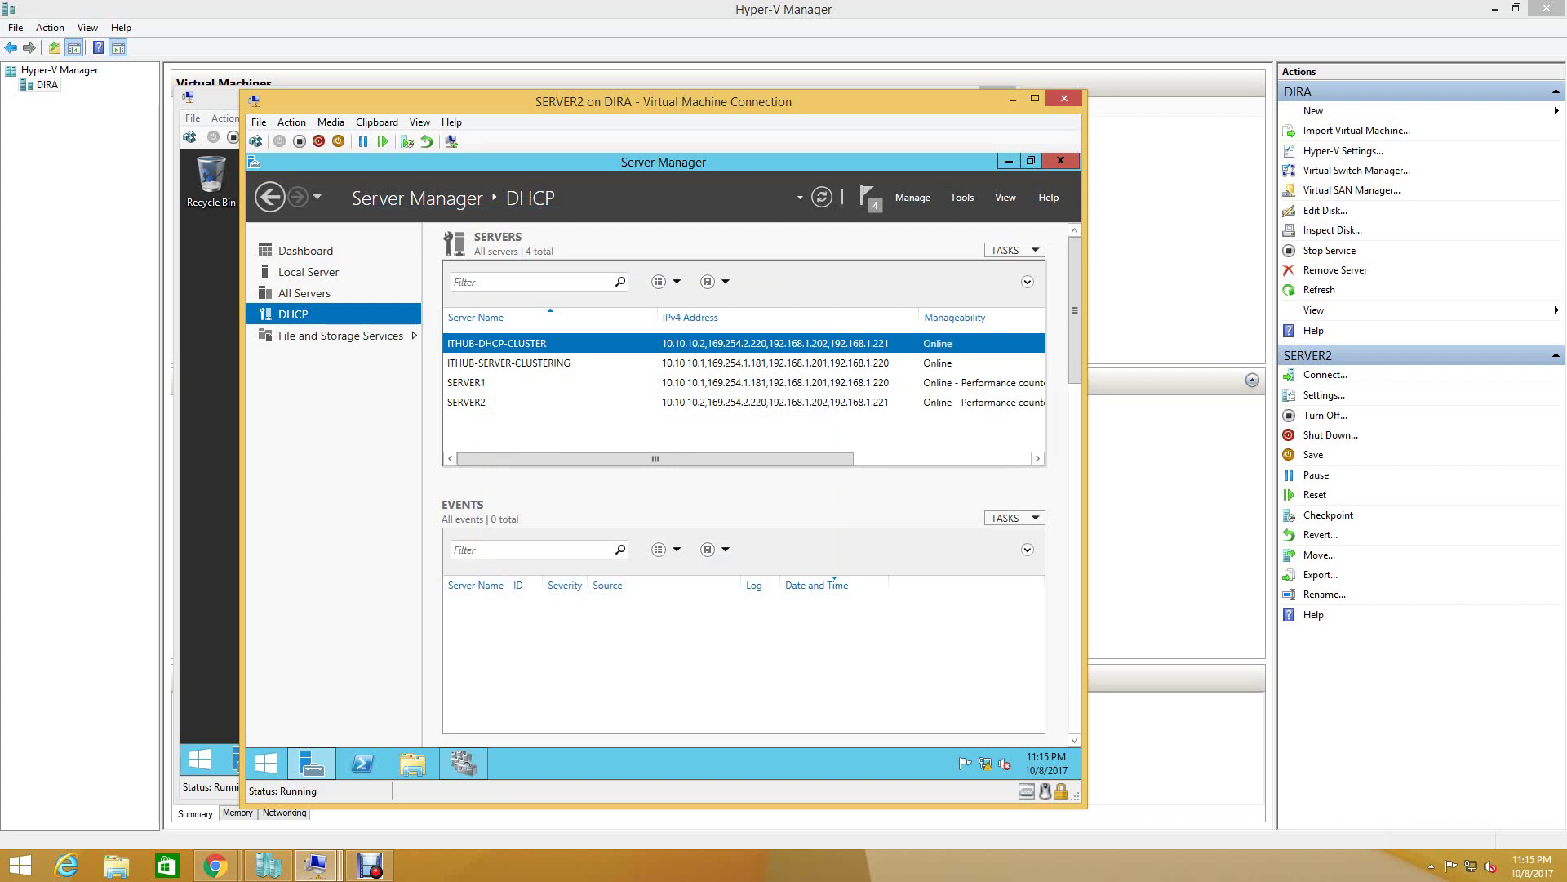
- Dismiss the reopened credentials prompt, then show SERVER1's DHCP events and its management actions
right_click(622, 343)
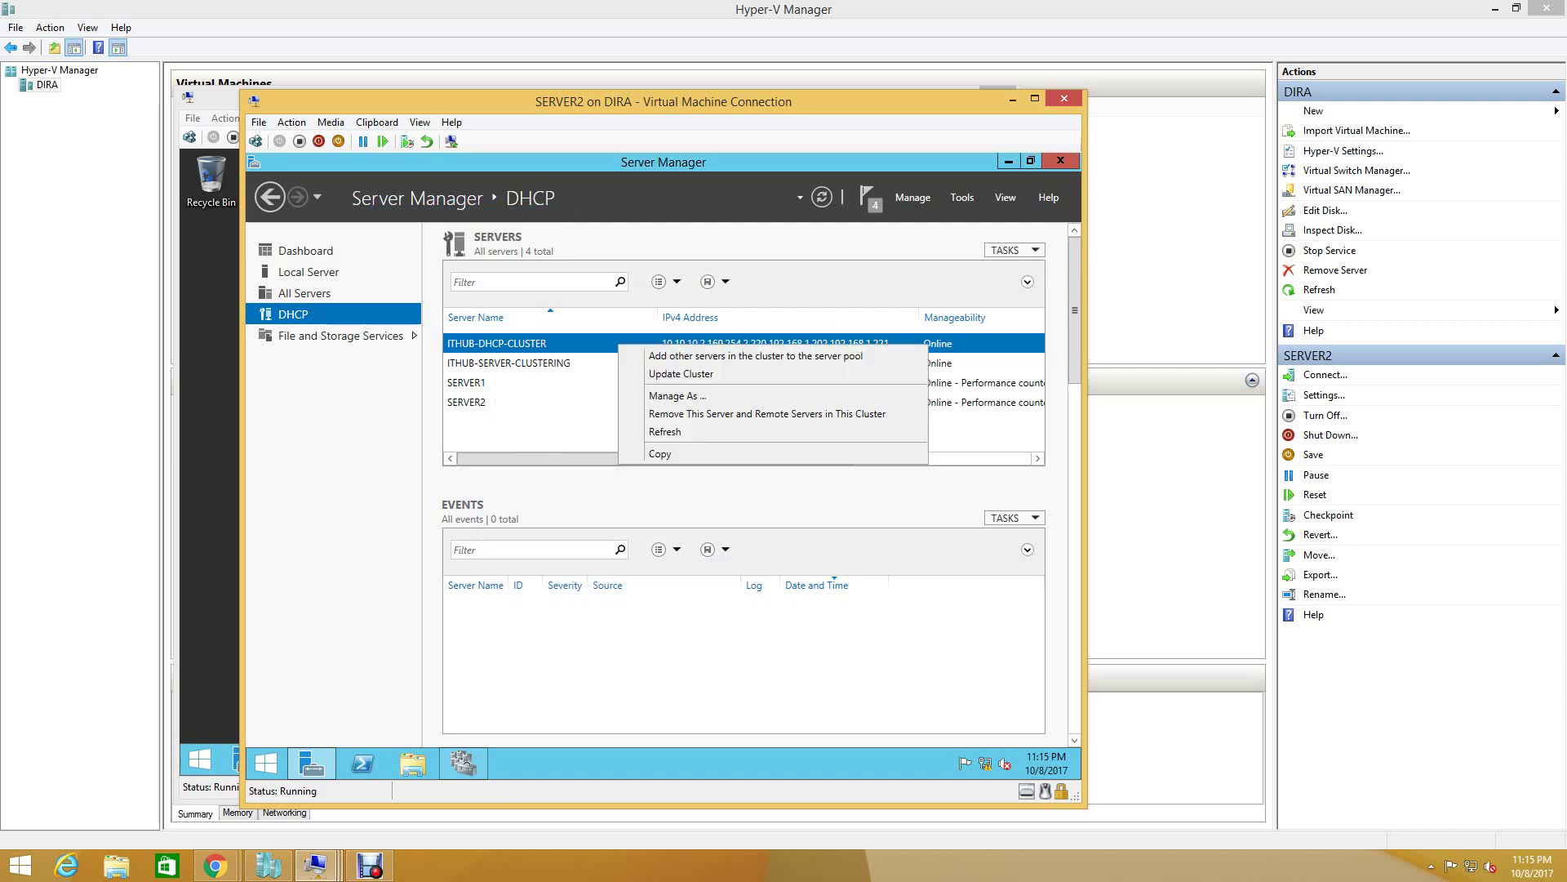
left_click(657, 394)
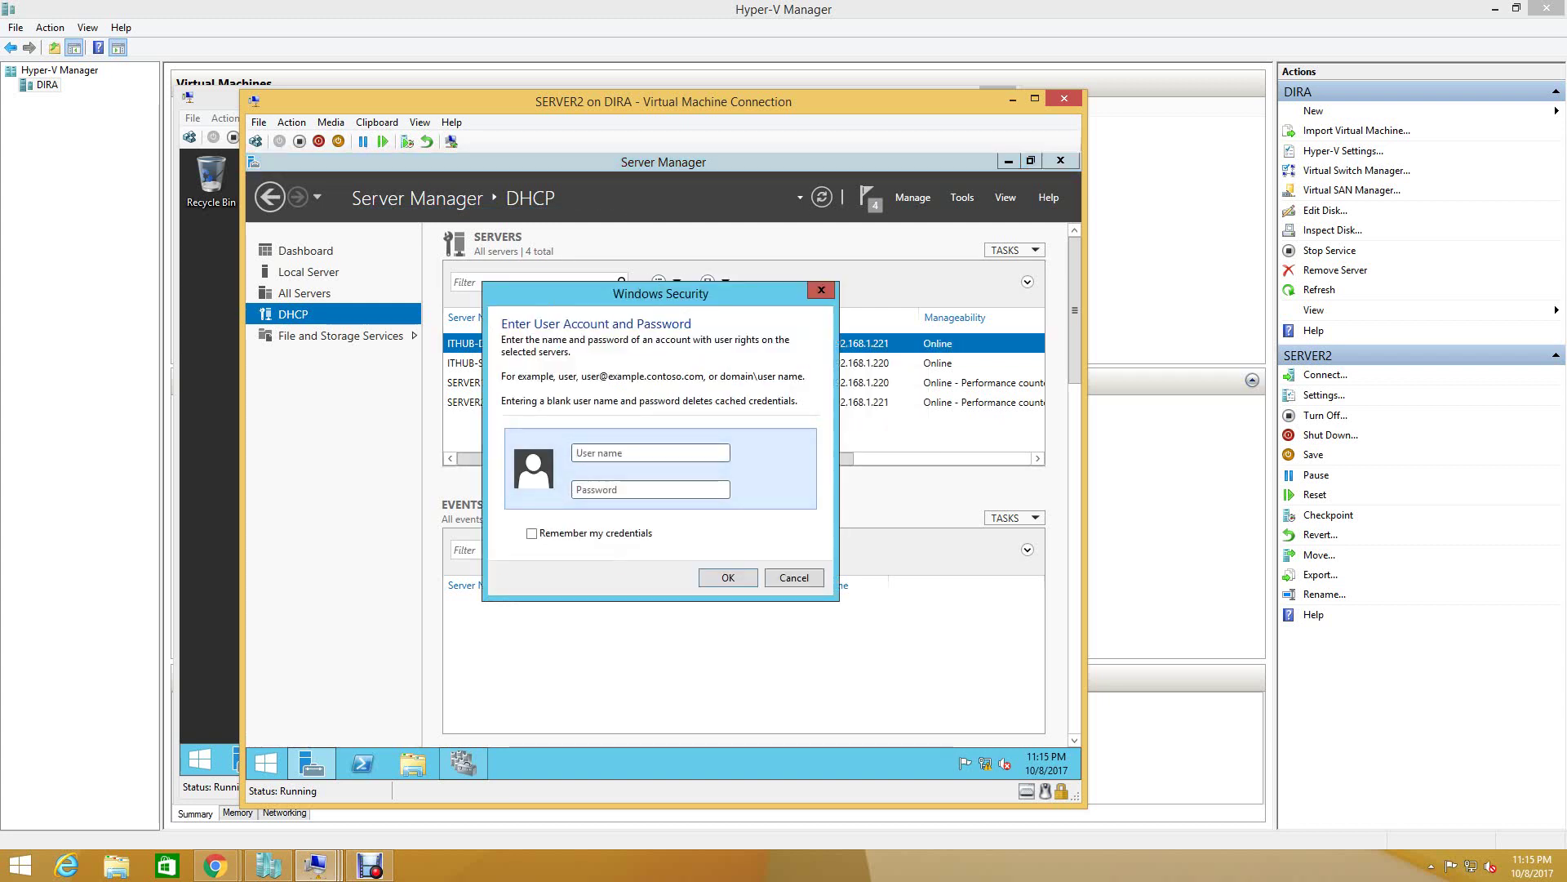
key("Escape")
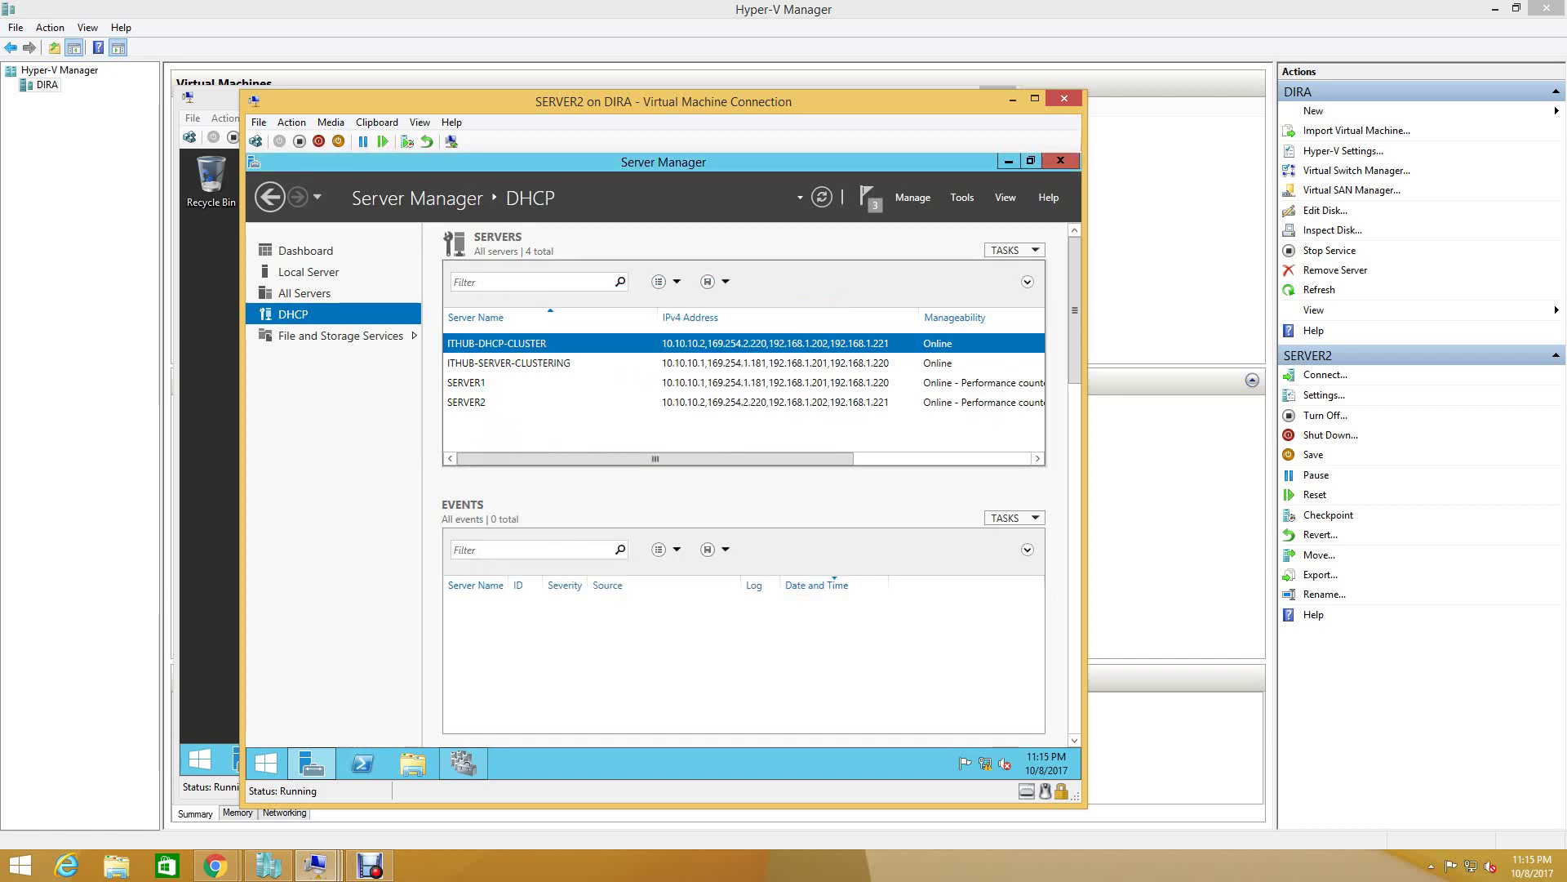
left_click(466, 382)
right_click(483, 390)
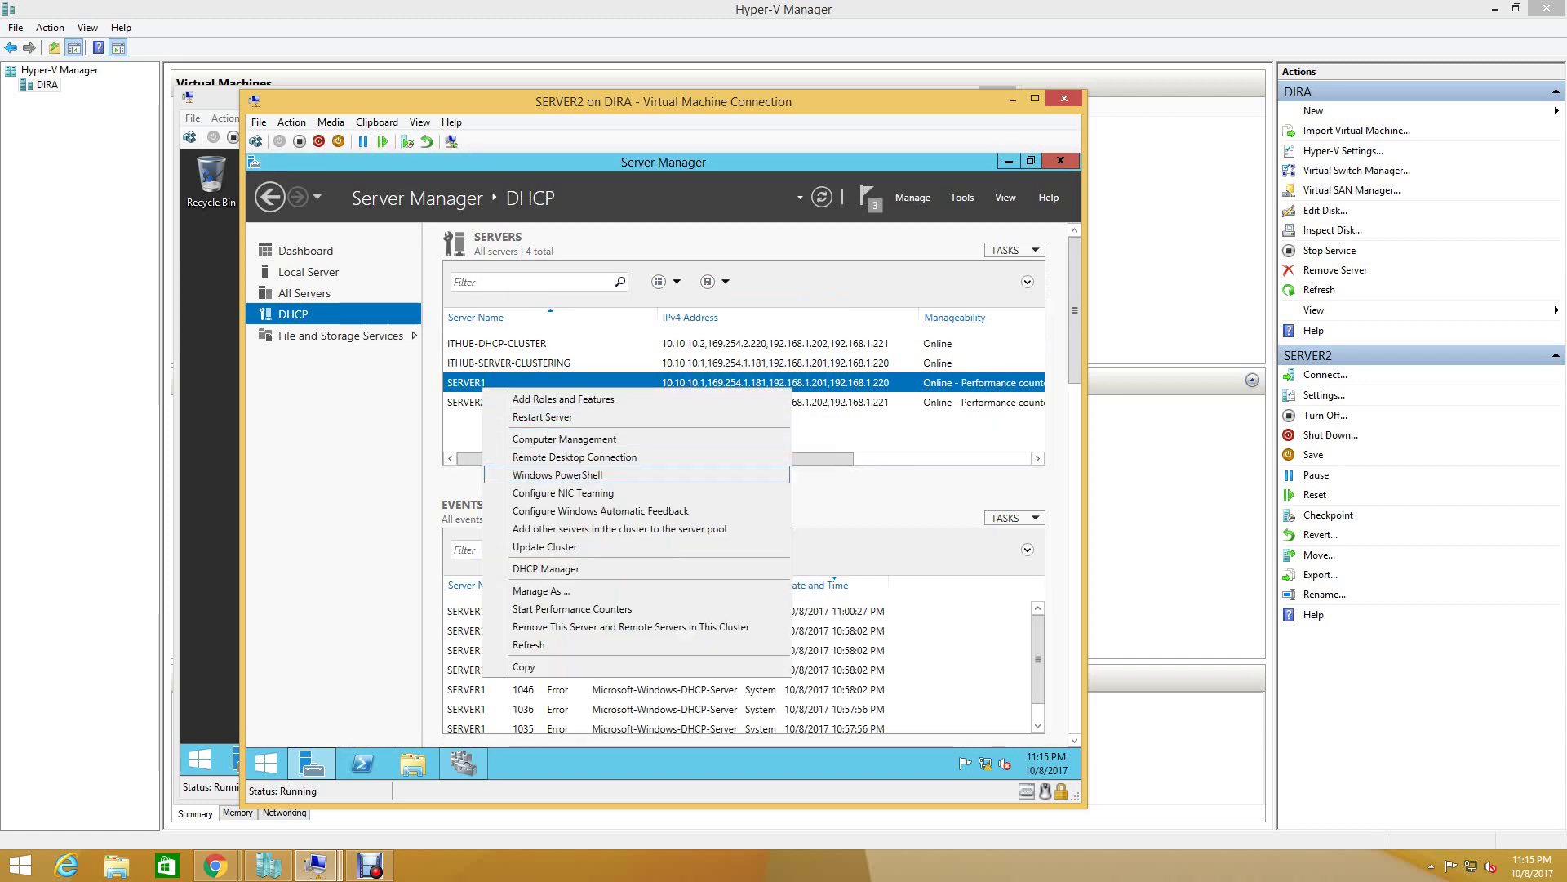
- Open SERVER1's DHCP console and start its DHCP service via All Tasks > Start
key("Return")
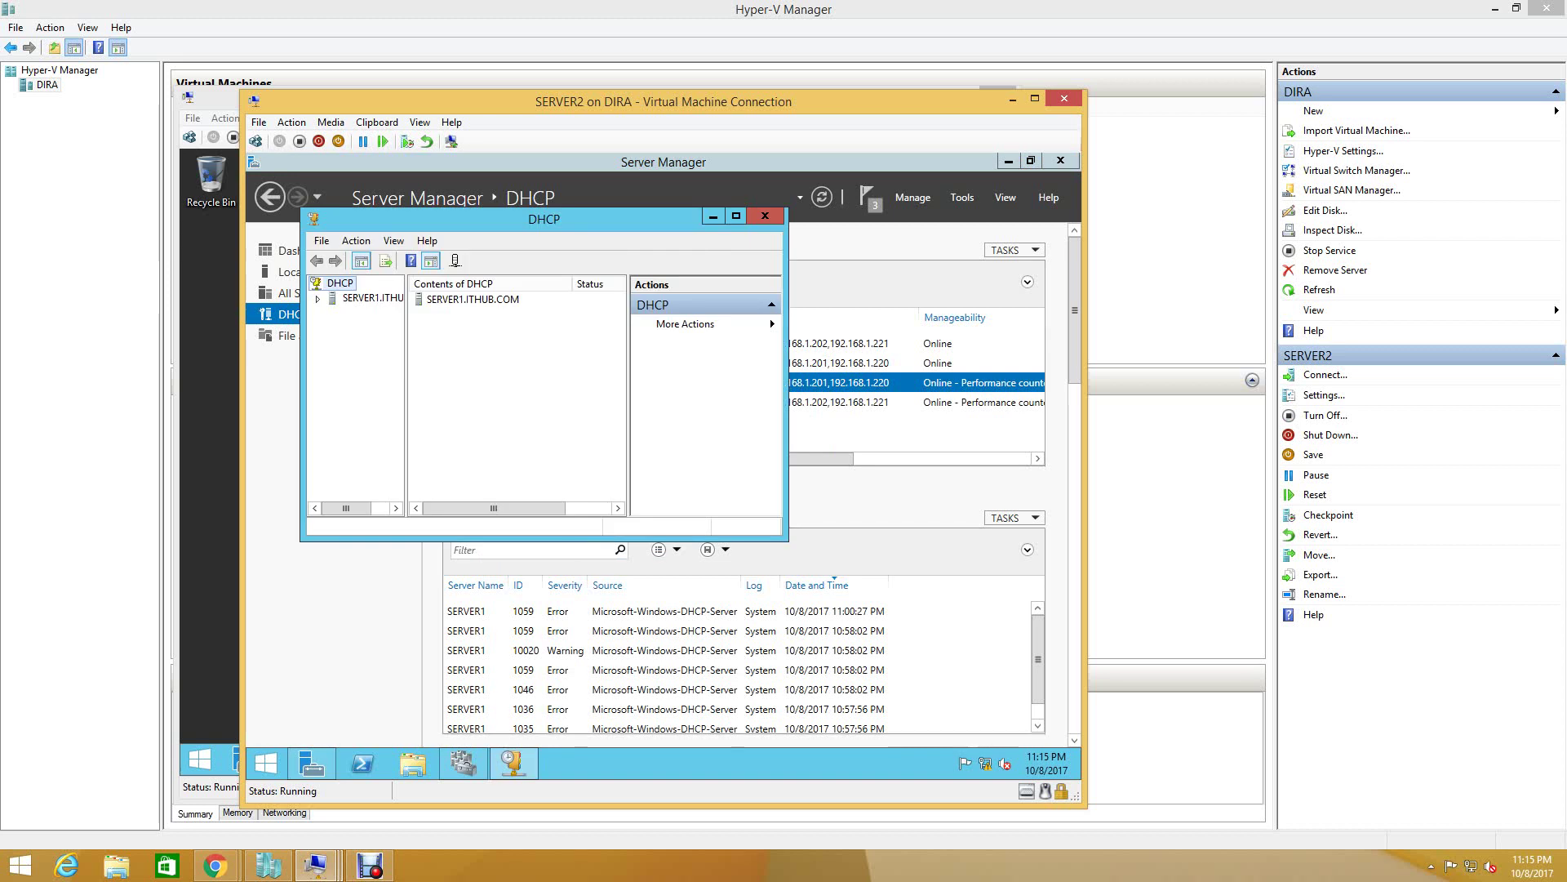
left_click(369, 298)
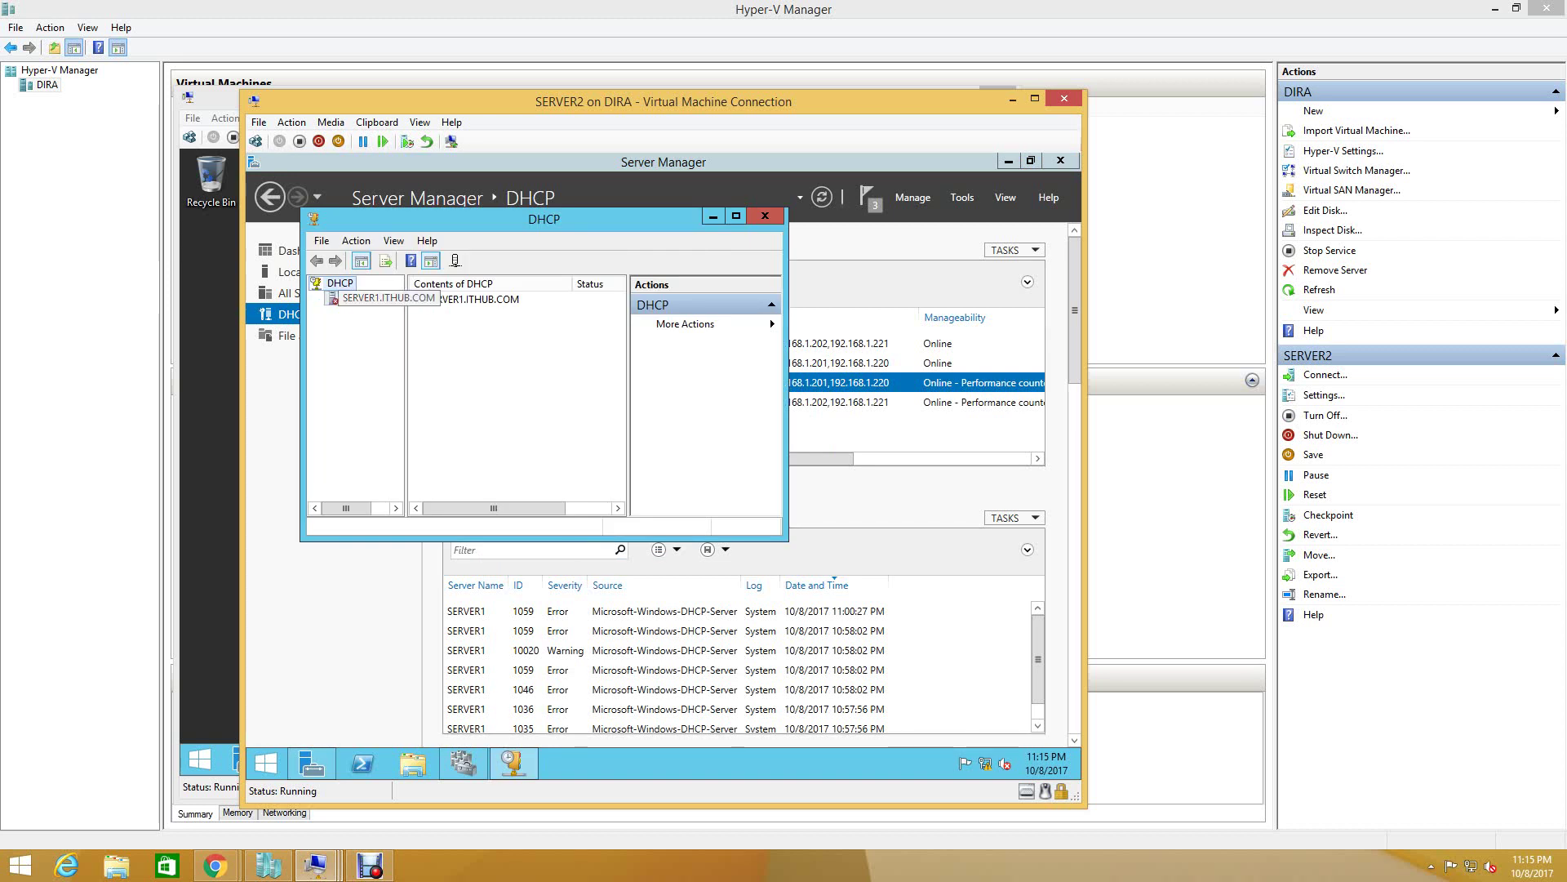
right_click(351, 299)
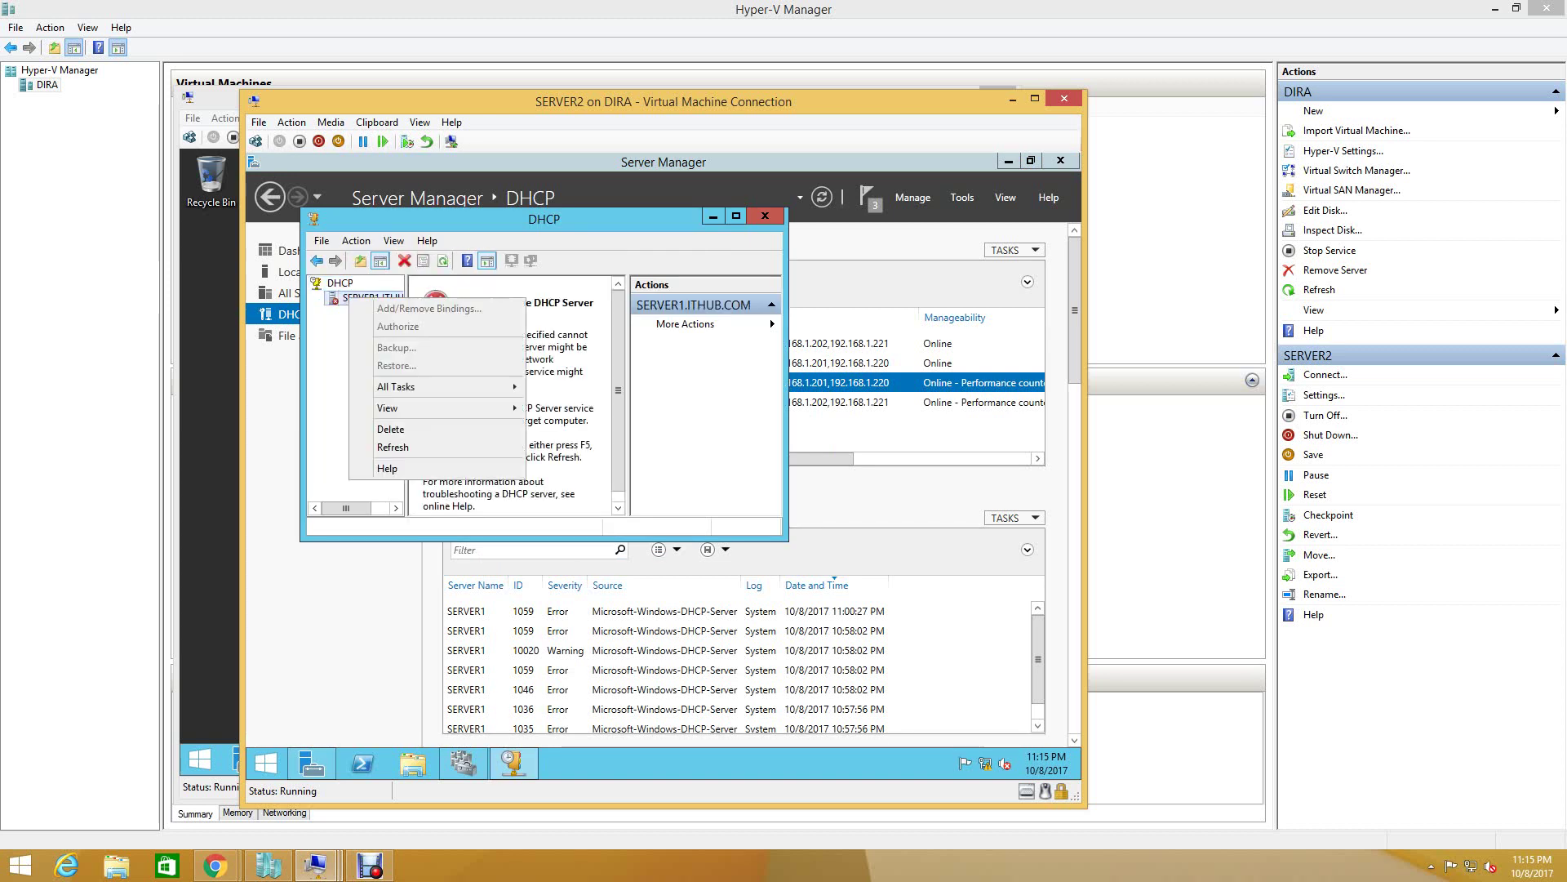
left_click(351, 299)
right_click(363, 301)
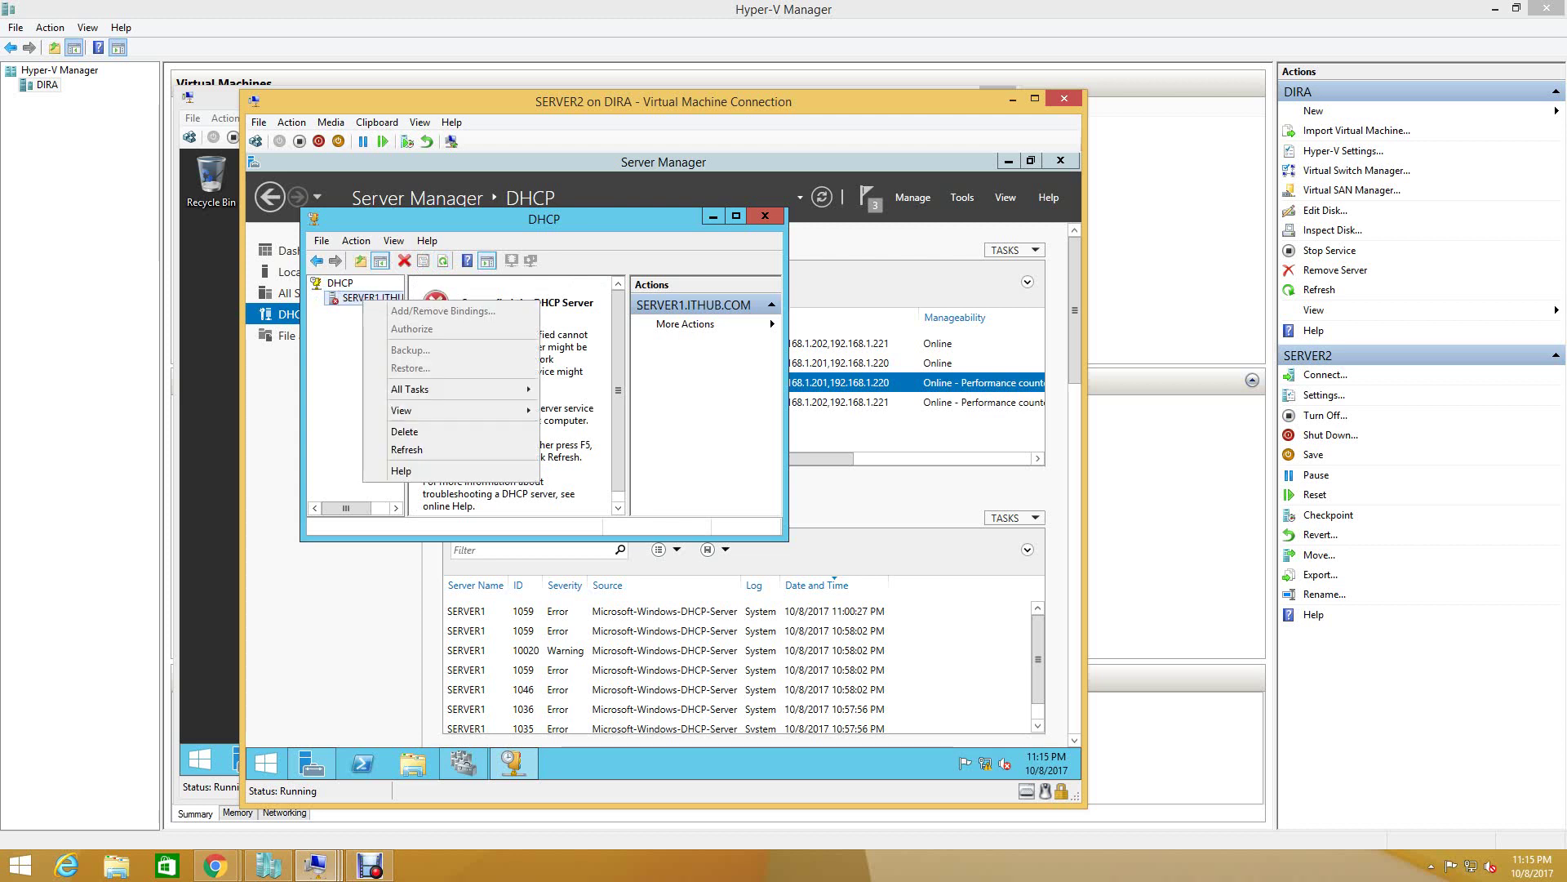
mouse_move(441, 390)
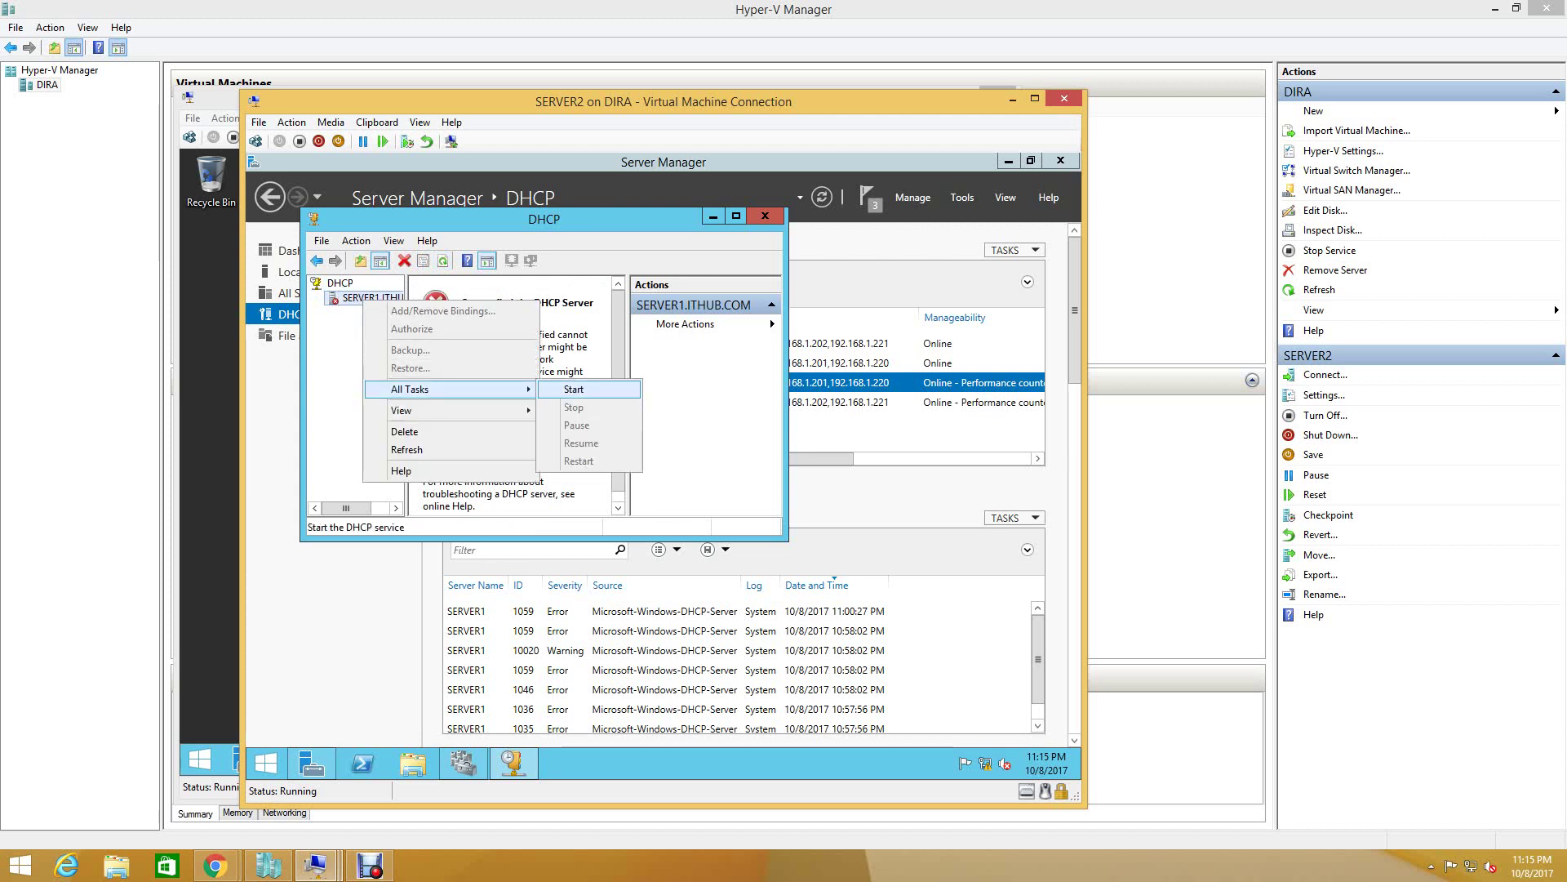
left_click(574, 389)
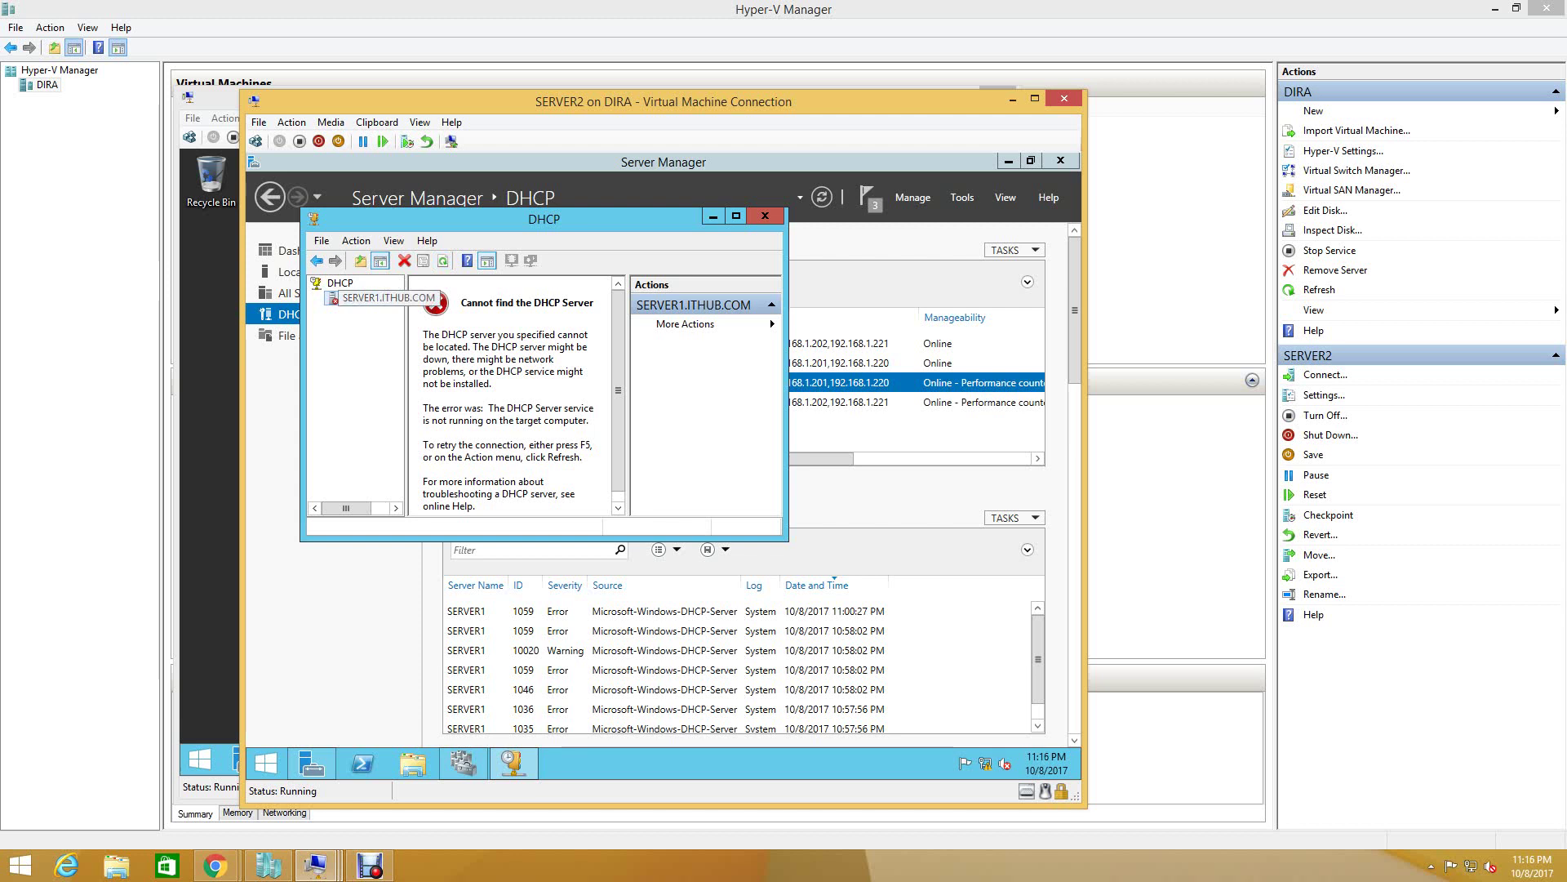
- Retry starting SERVER1.ITHUB.COM's DHCP service twice more from its context menu
right_click(347, 296)
mouse_move(400, 381)
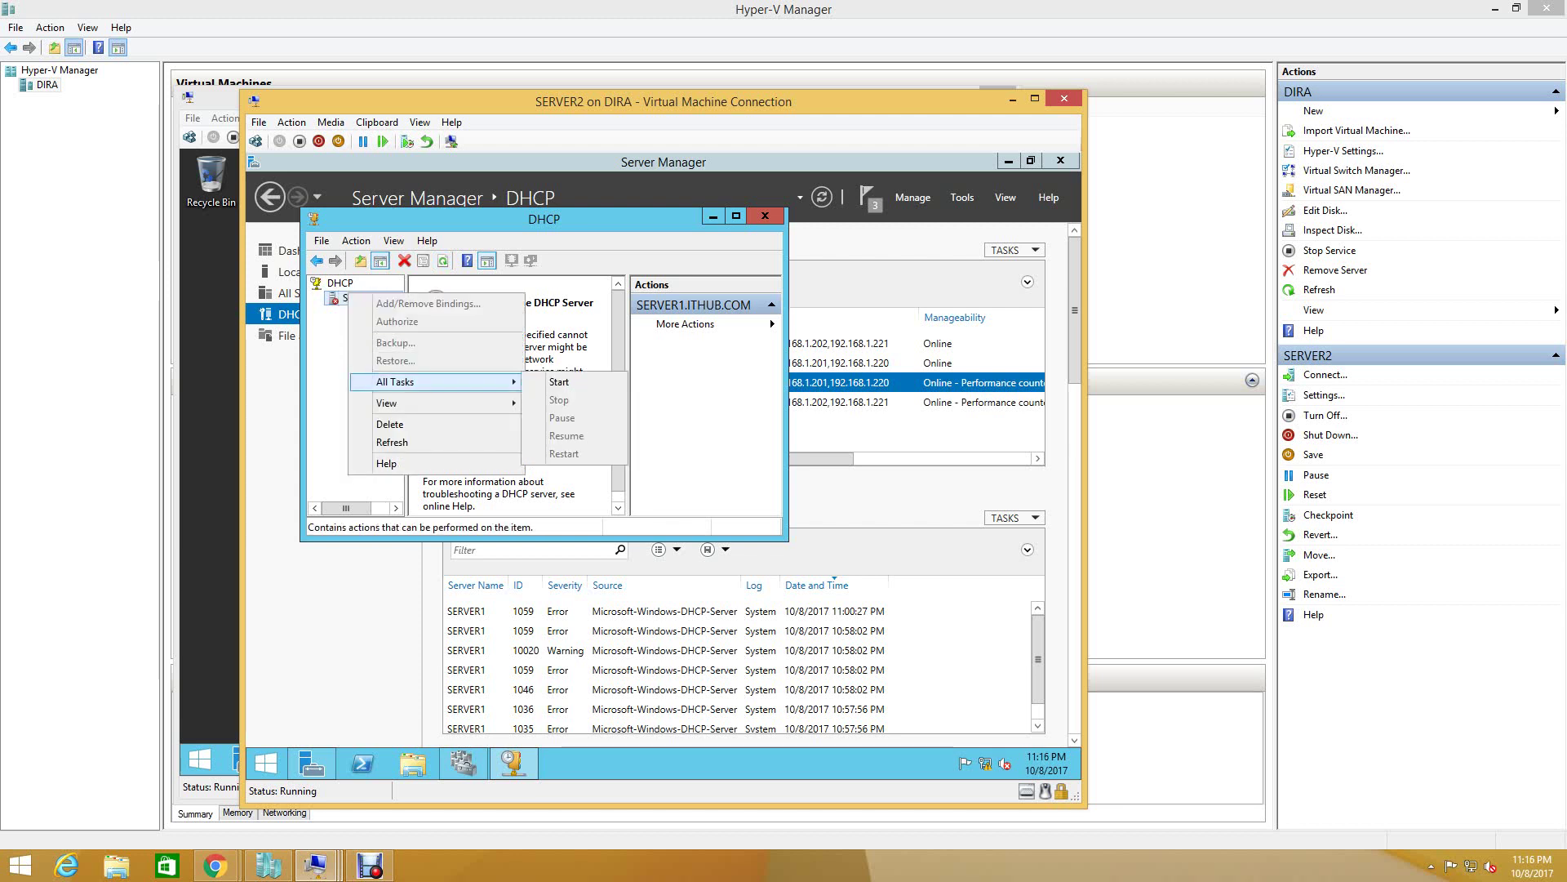
left_click(559, 381)
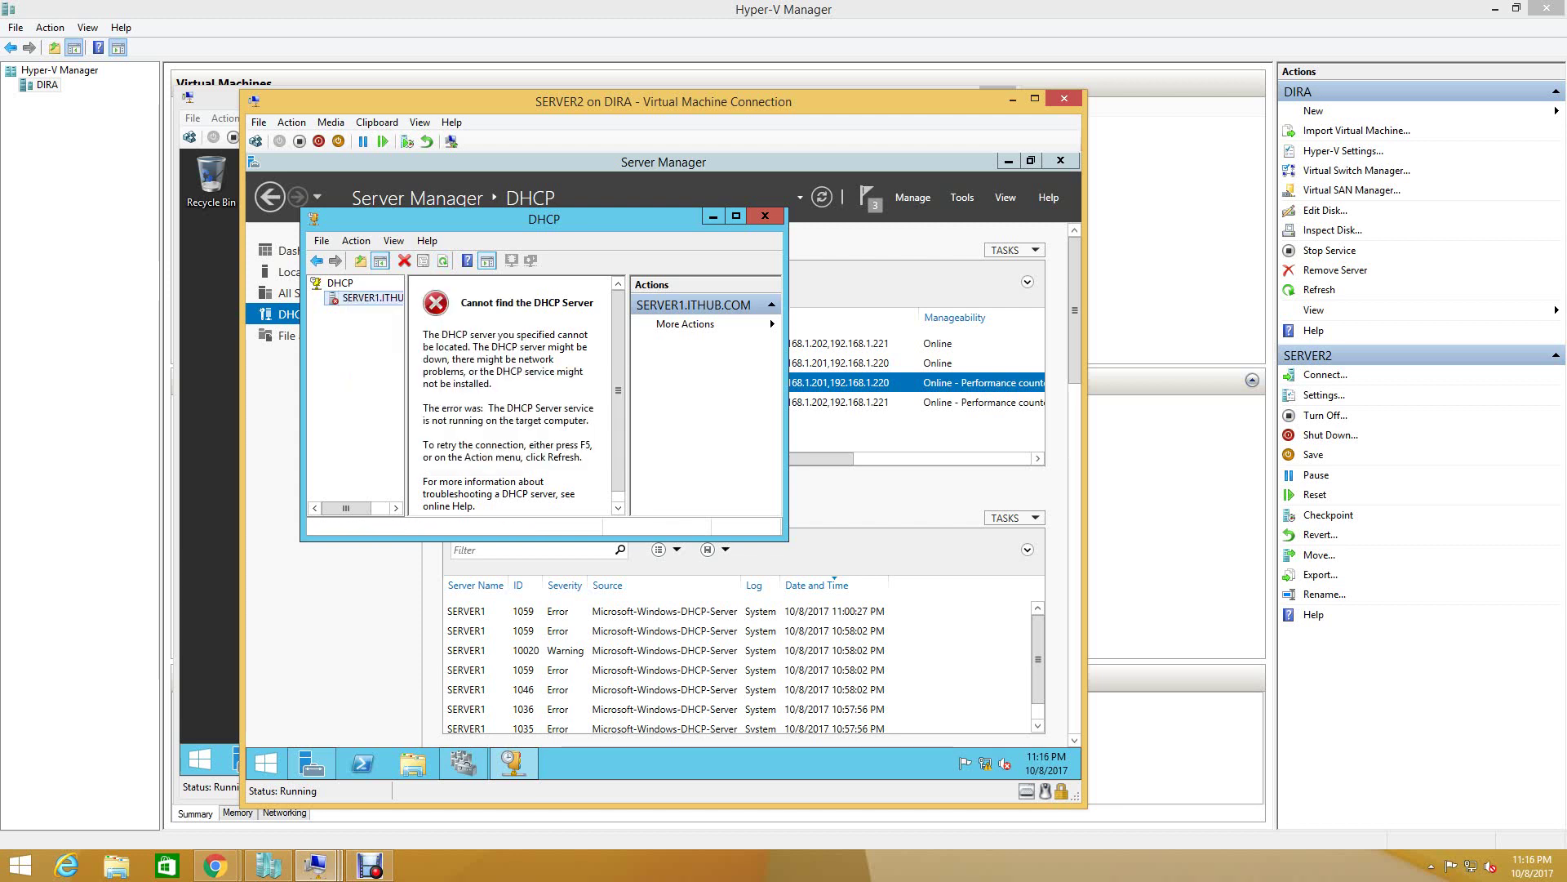
right_click(335, 282)
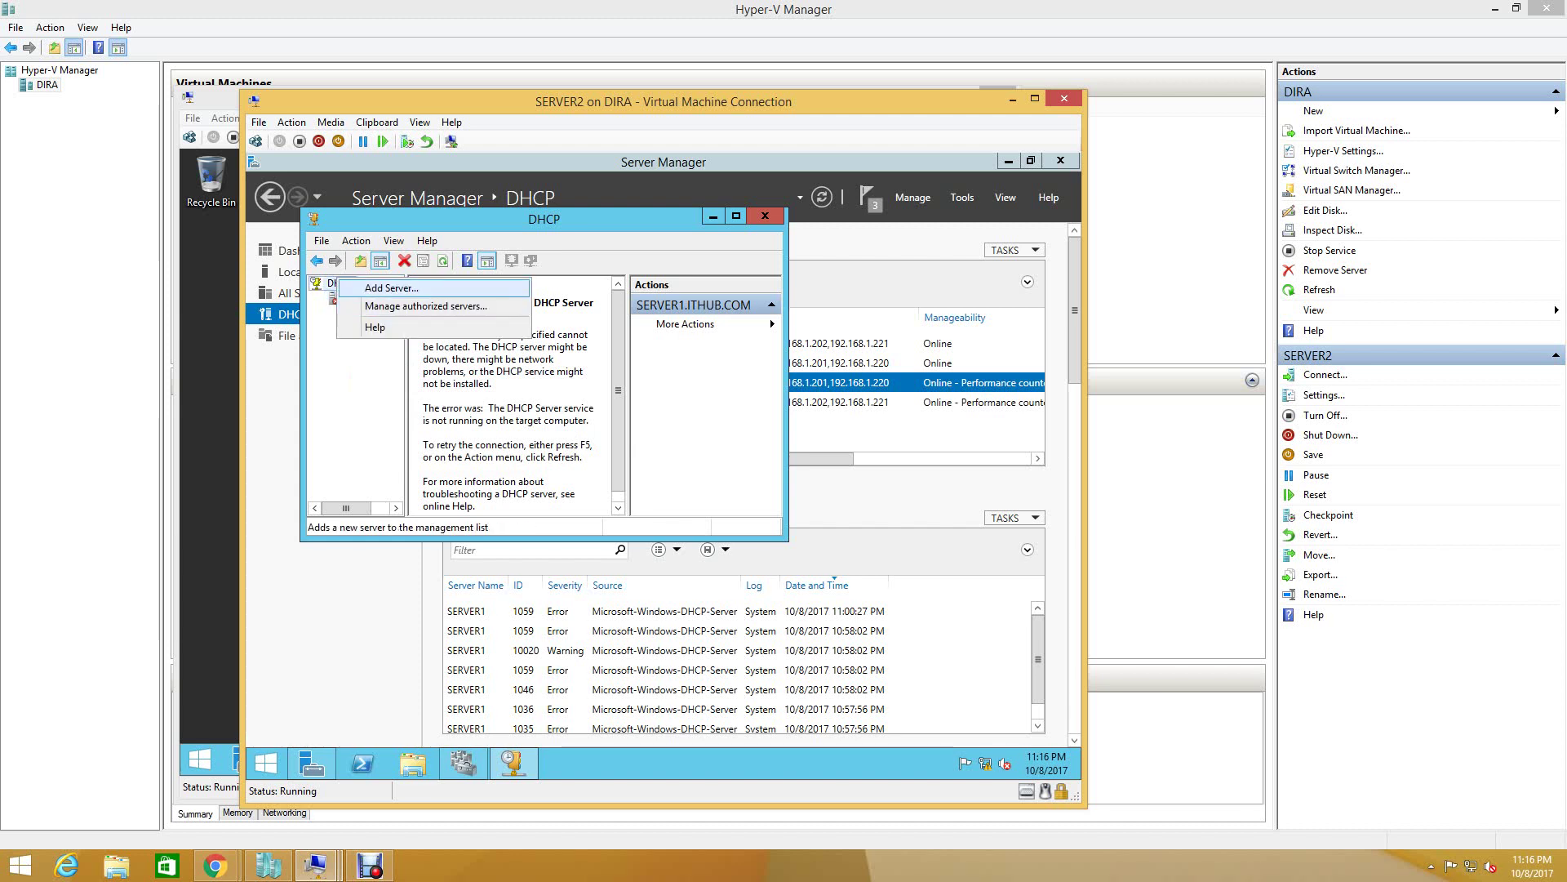
left_click(391, 287)
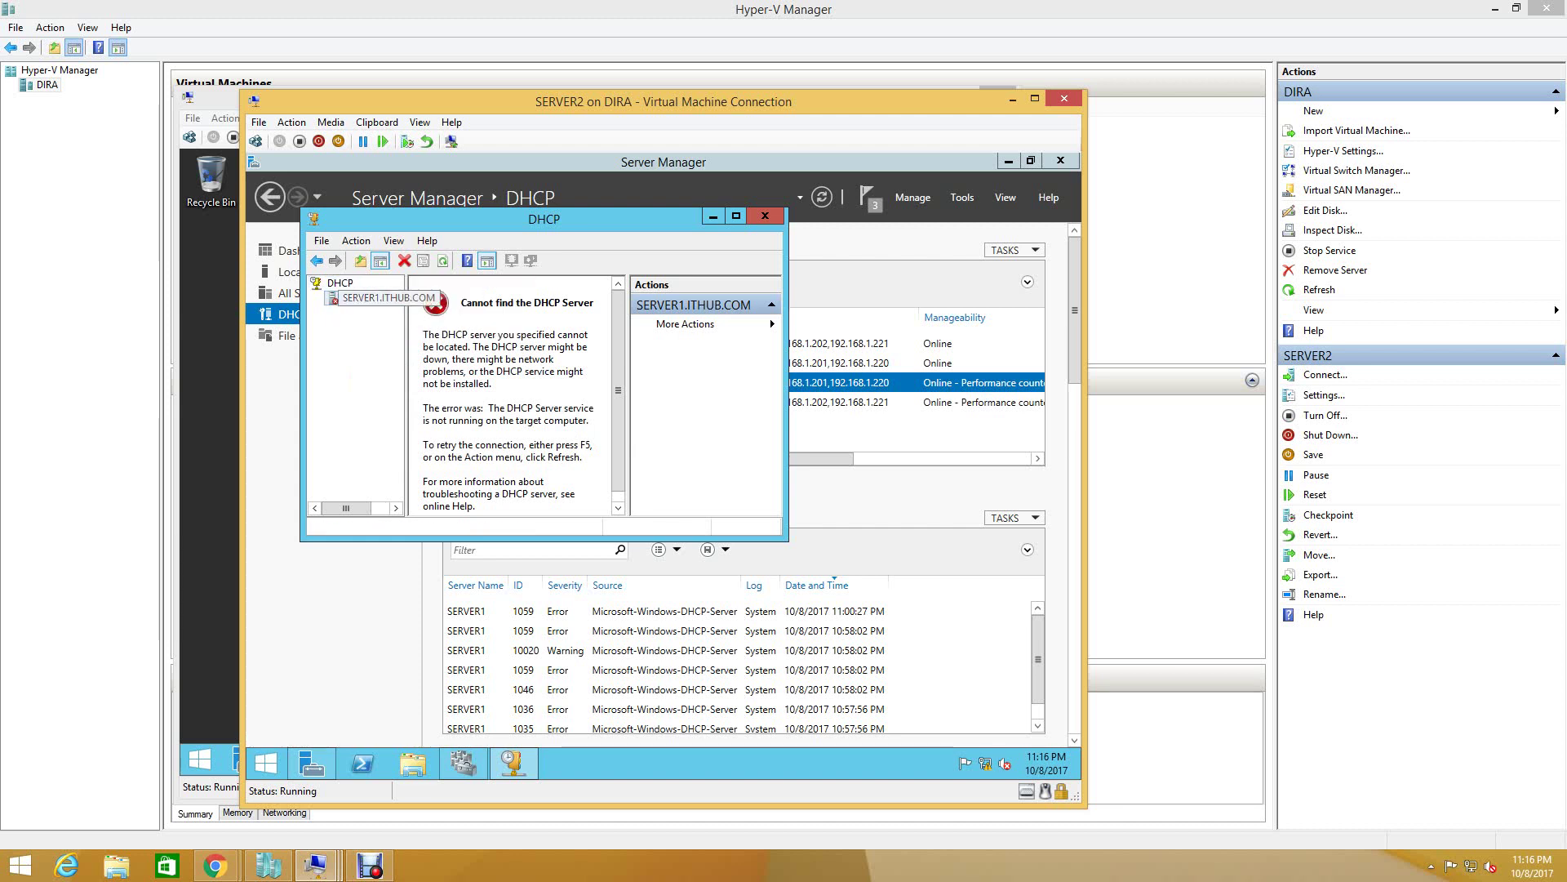
right_click(353, 299)
mouse_move(441, 389)
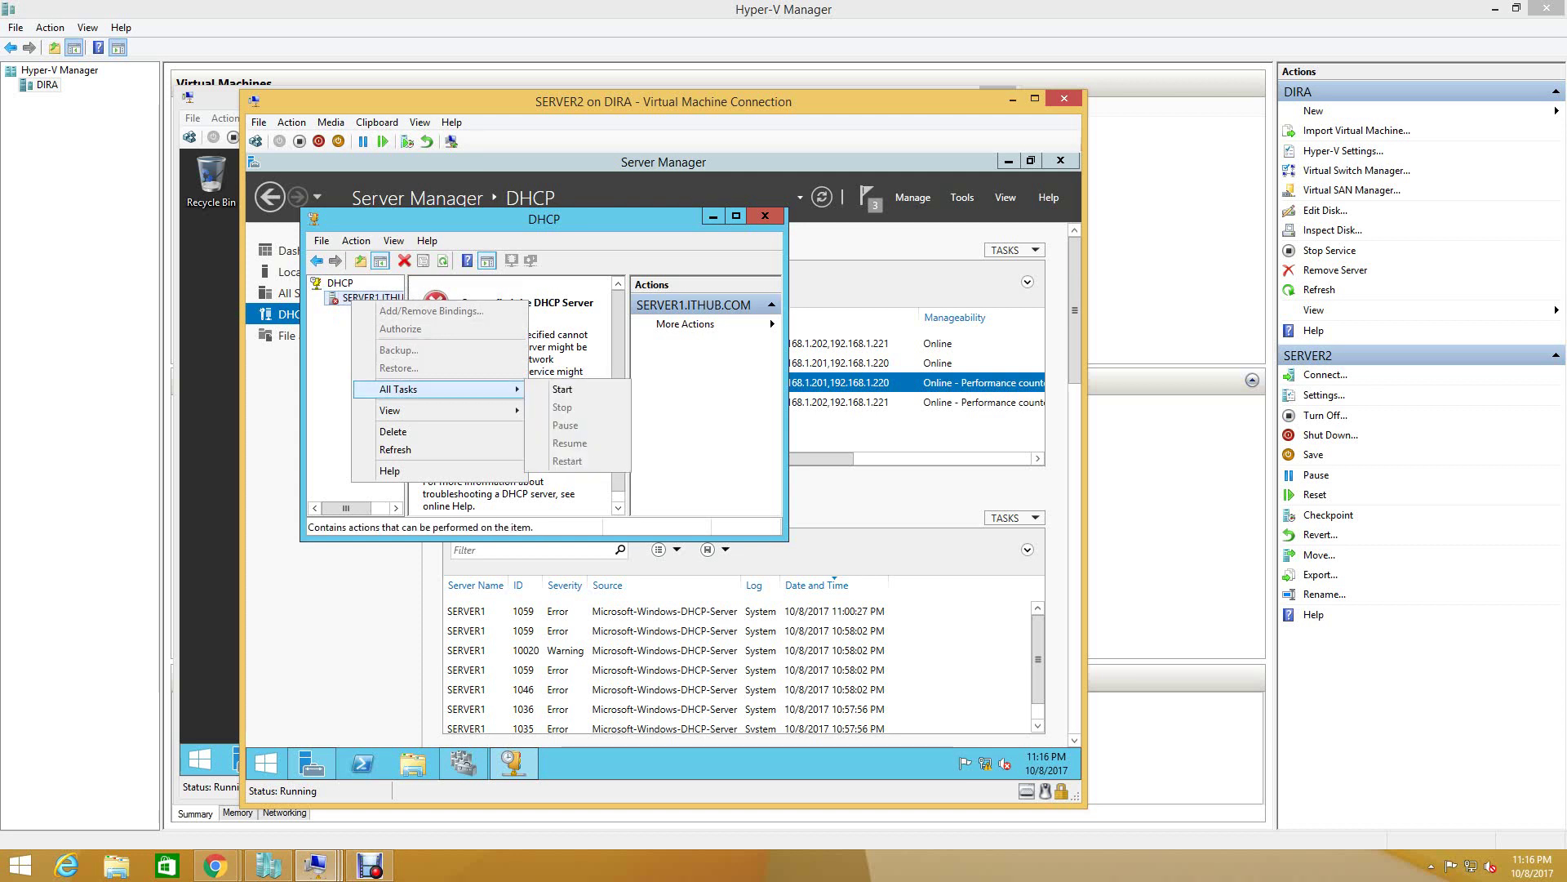
key("Return")
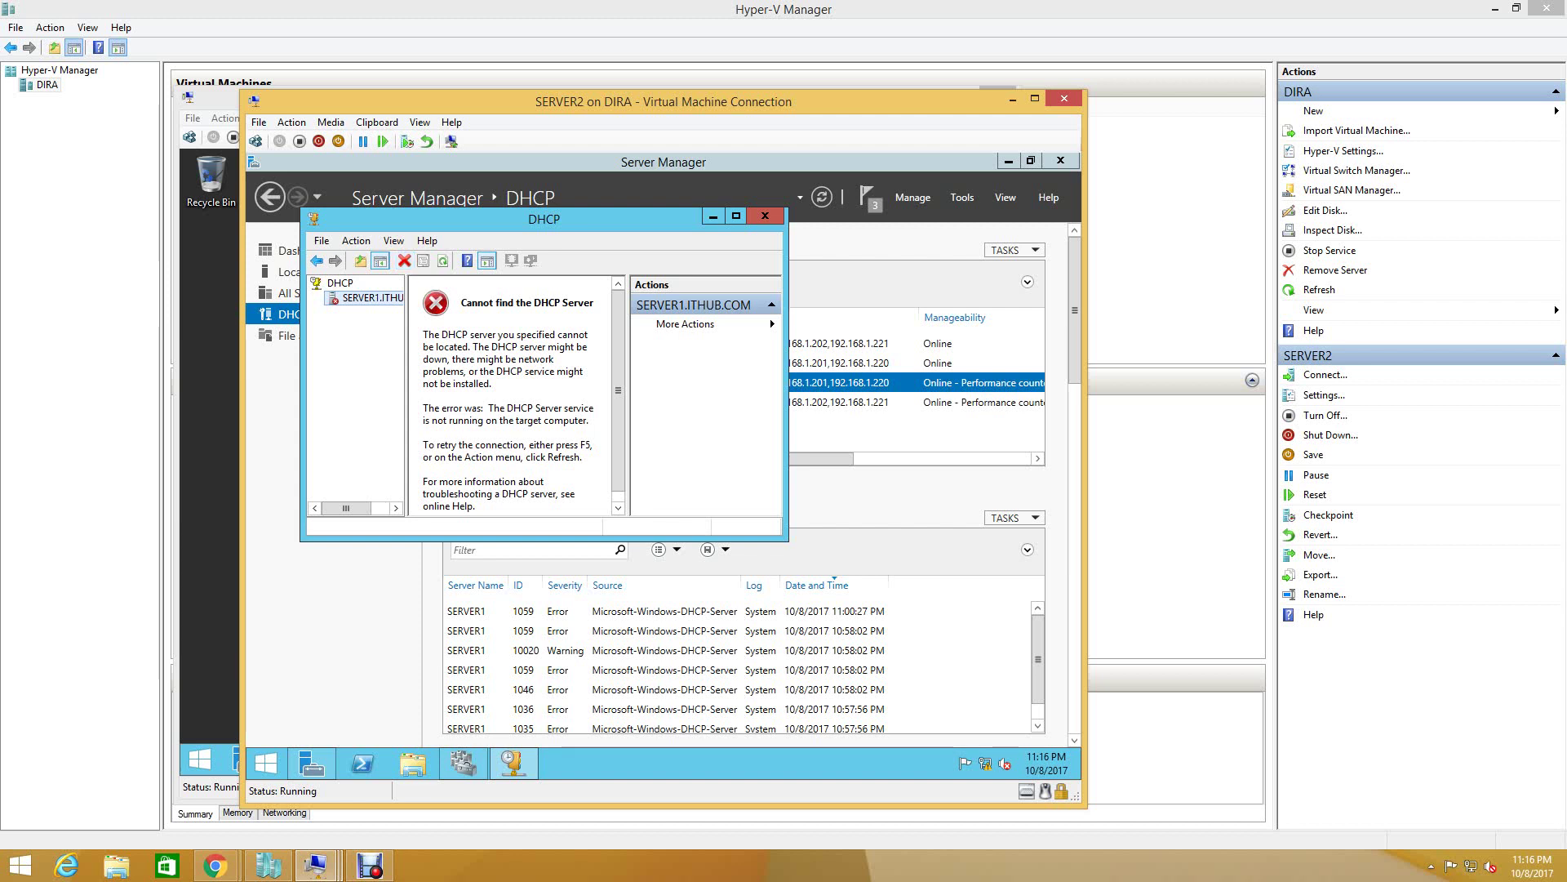
- Retry the DHCP service start via keyboard and the Action menu, then close Server Manager
right_click(351, 299)
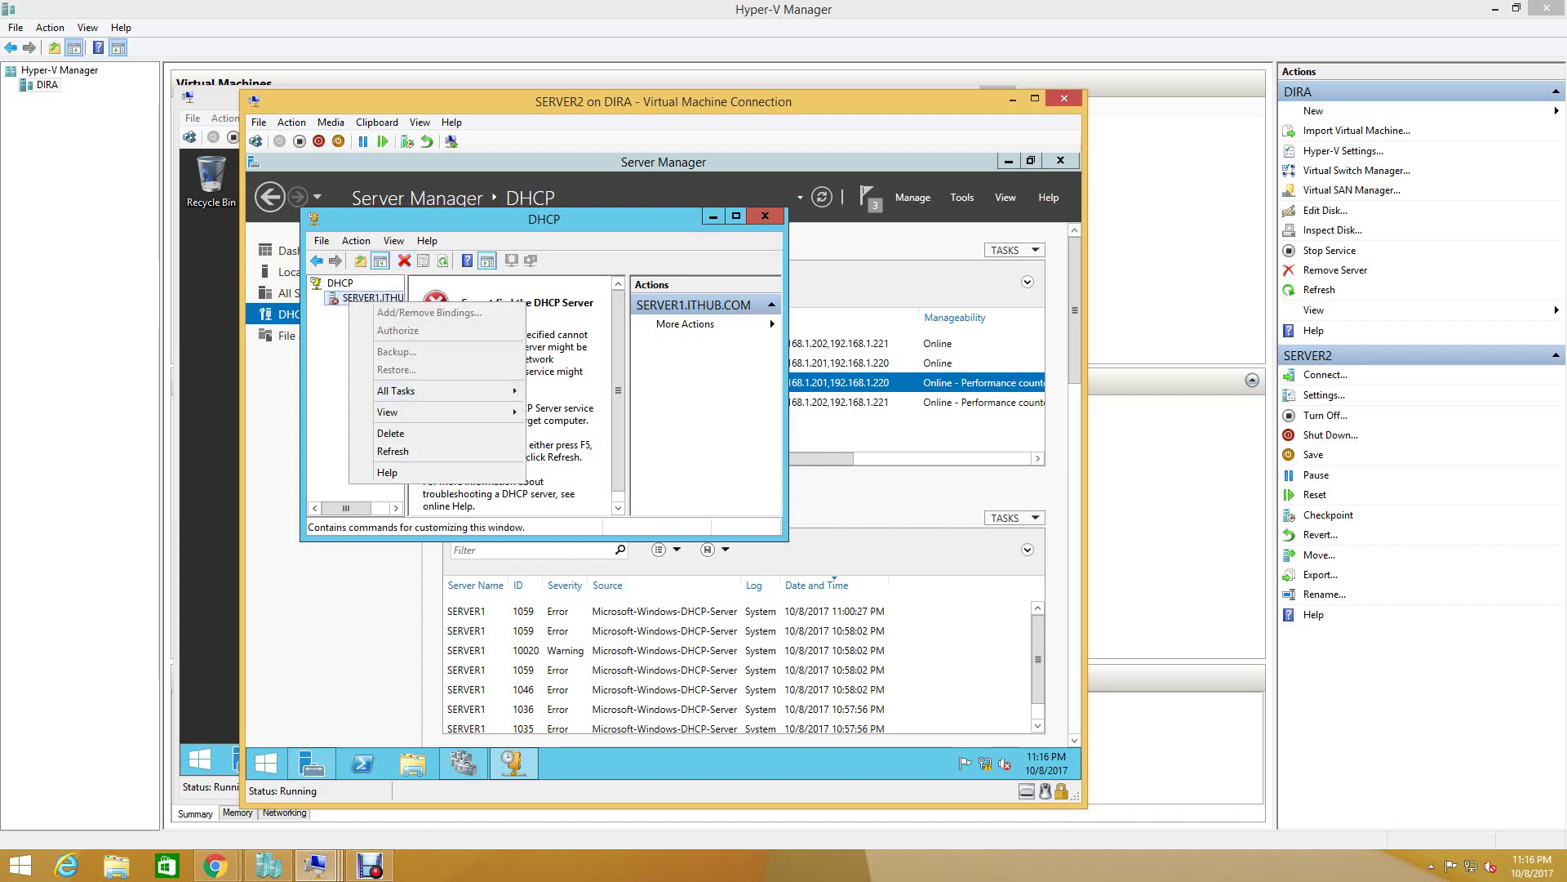
mouse_move(409, 411)
key("Up")
key("Right")
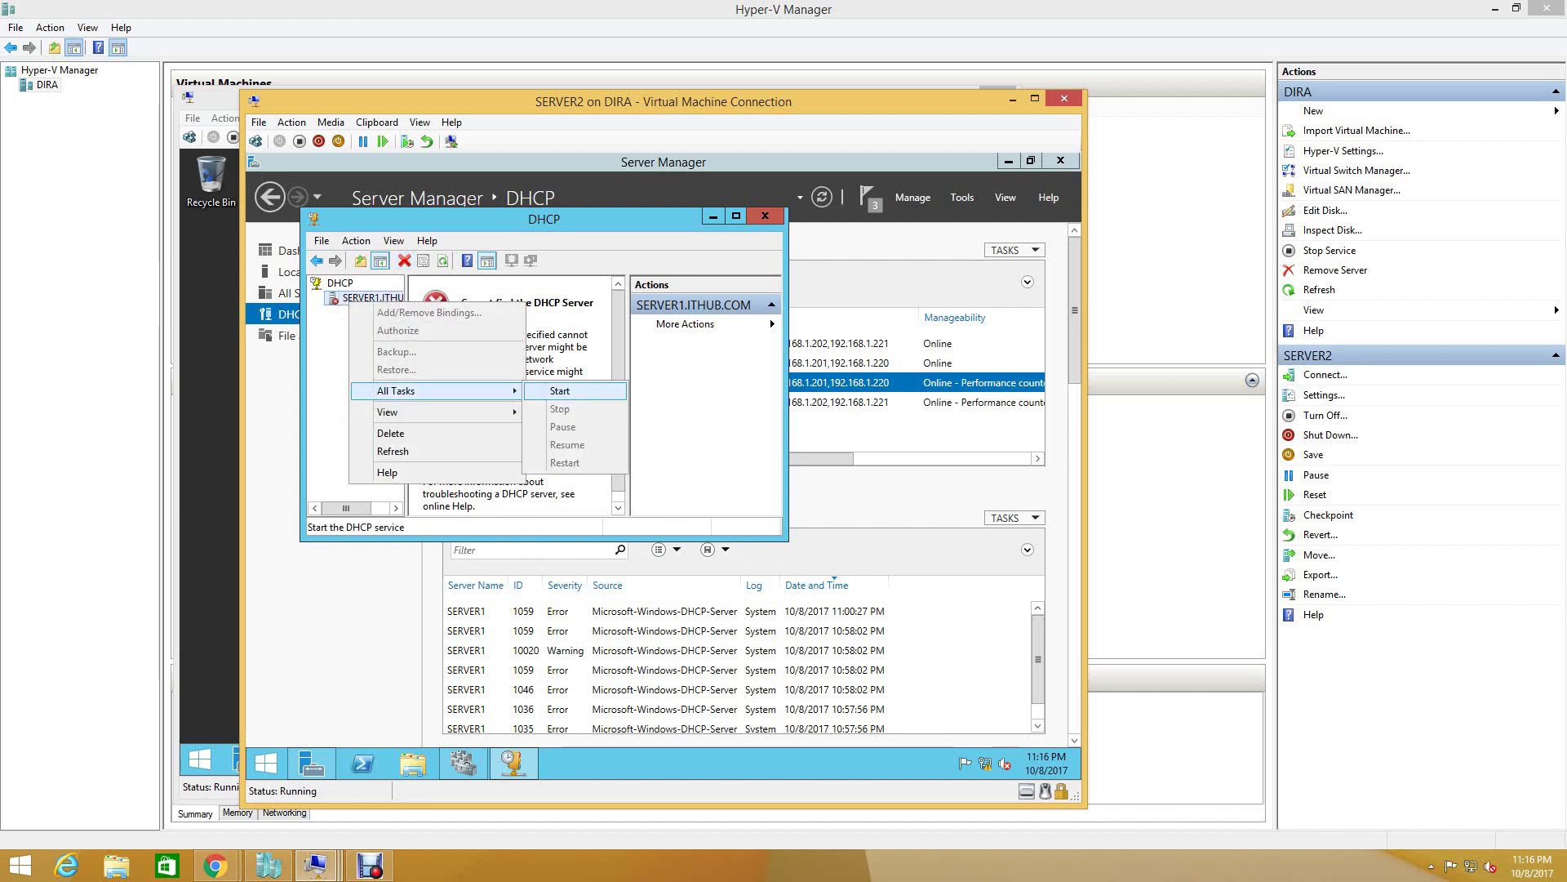
key("Return")
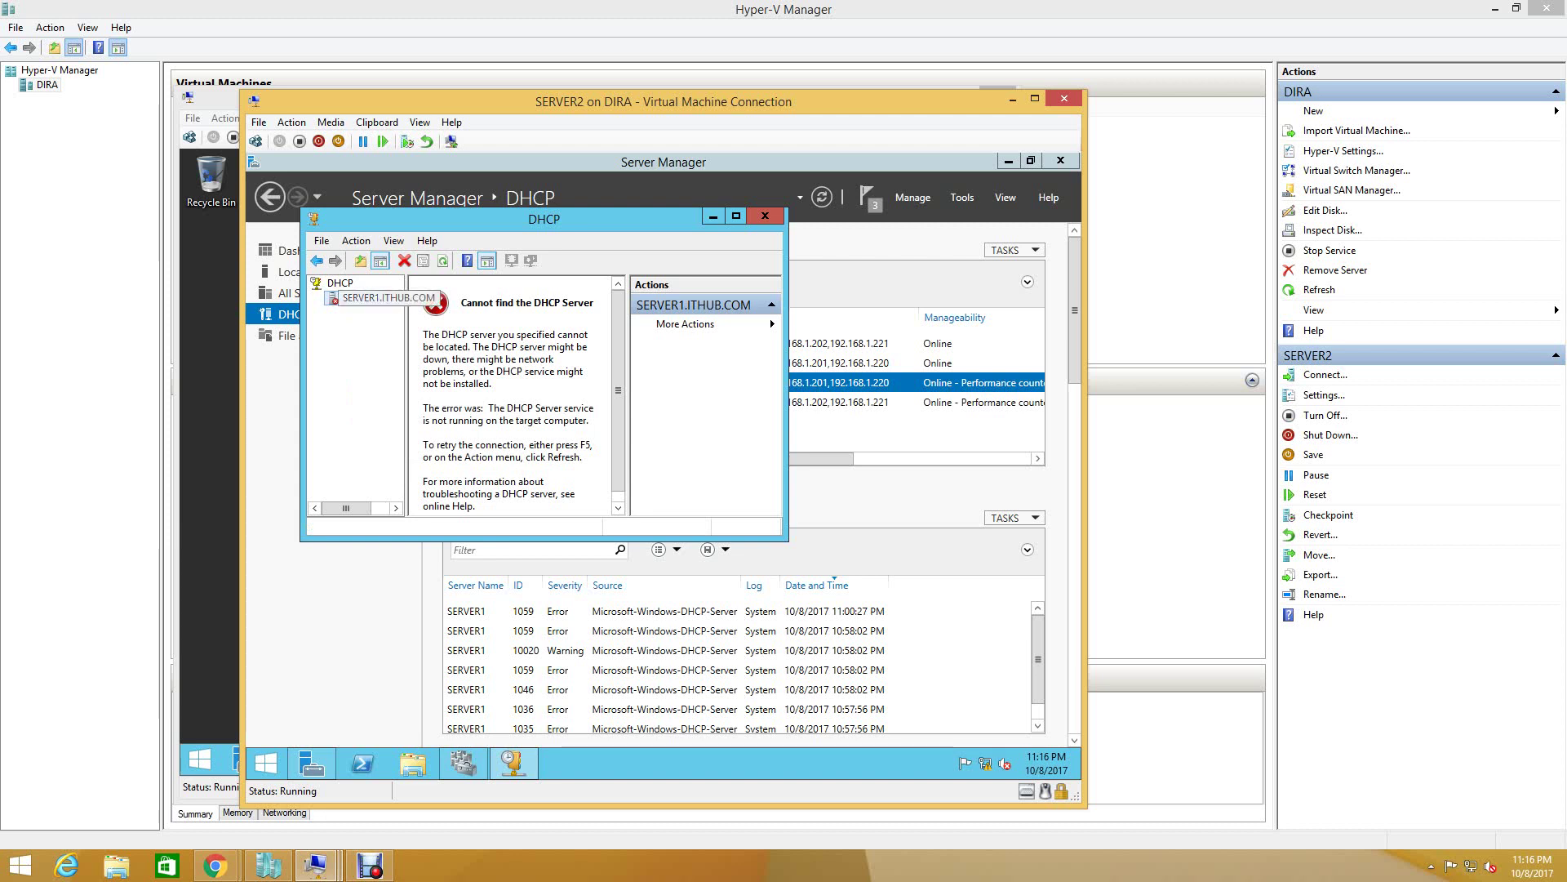
key("alt+f")
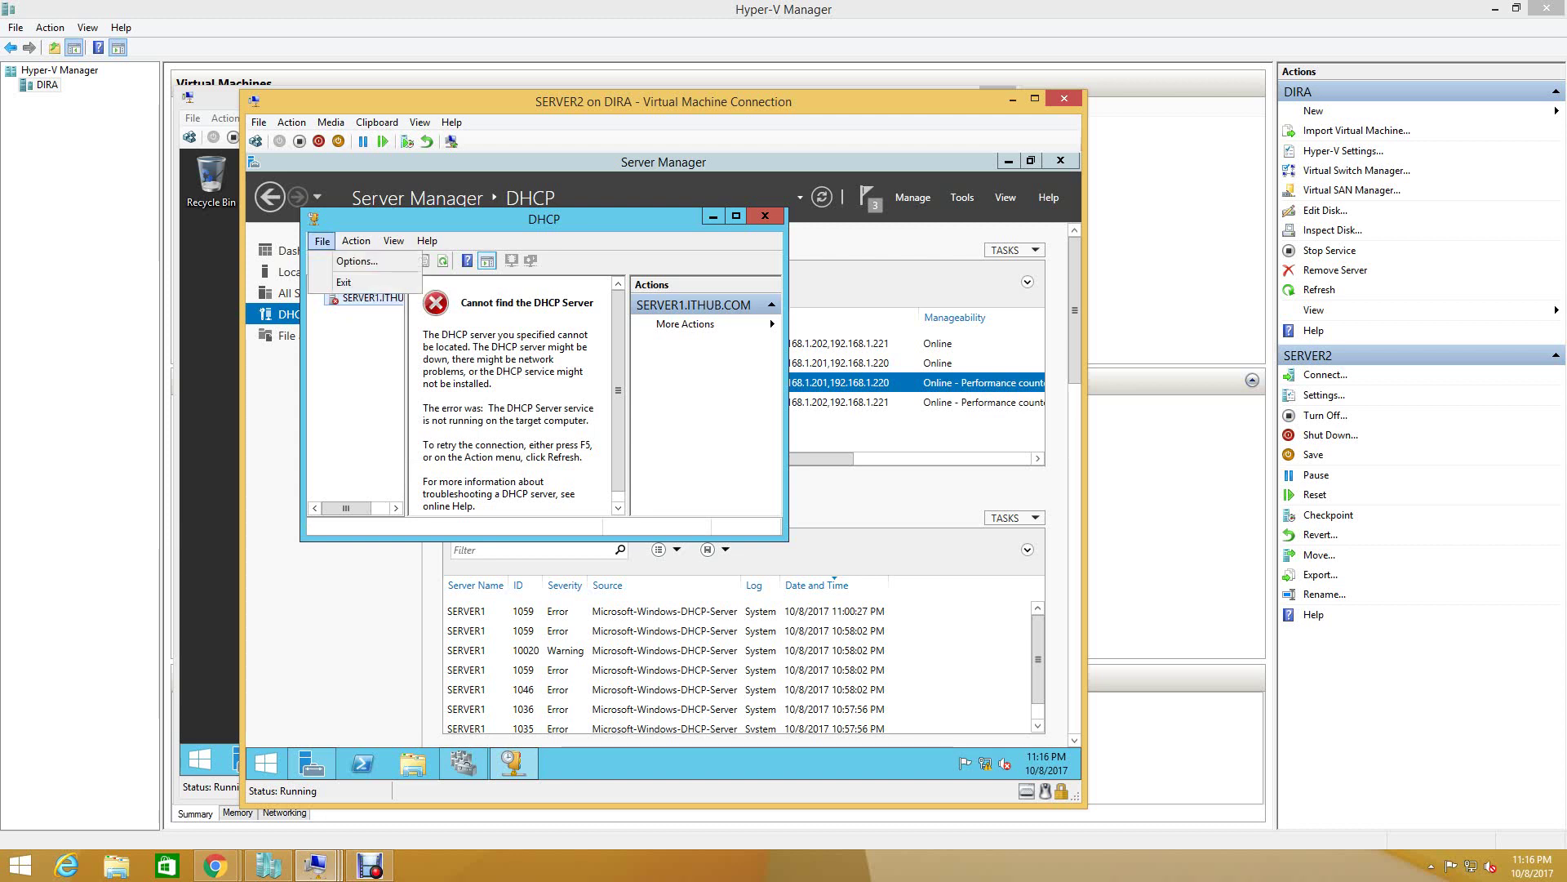
key("Right")
key("Down")
key("Down")
key("Down")
key("Down")
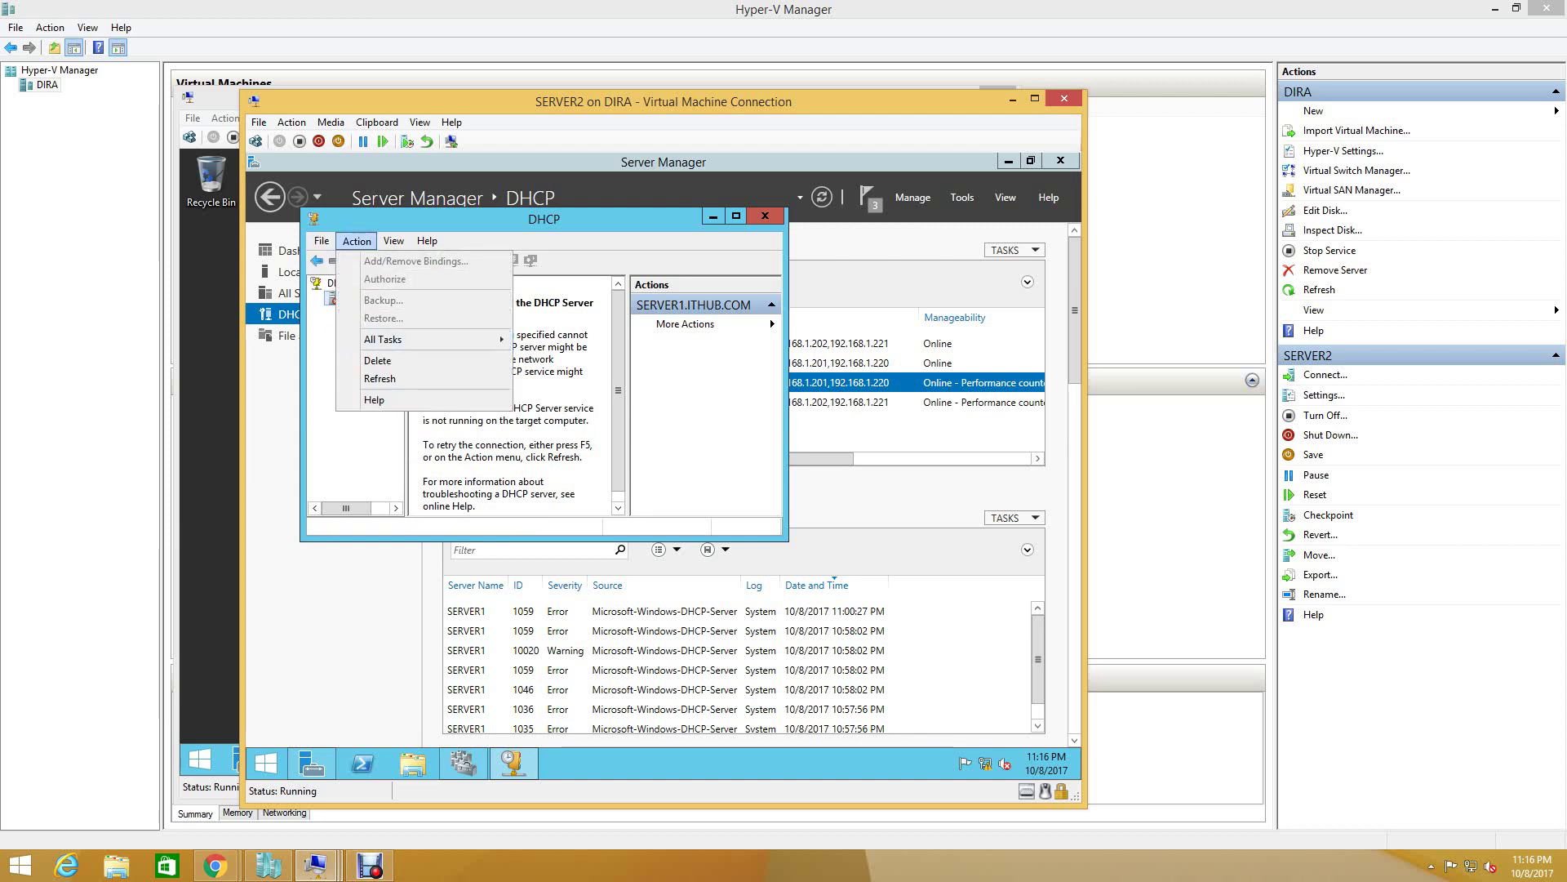
key("Right")
key("Return")
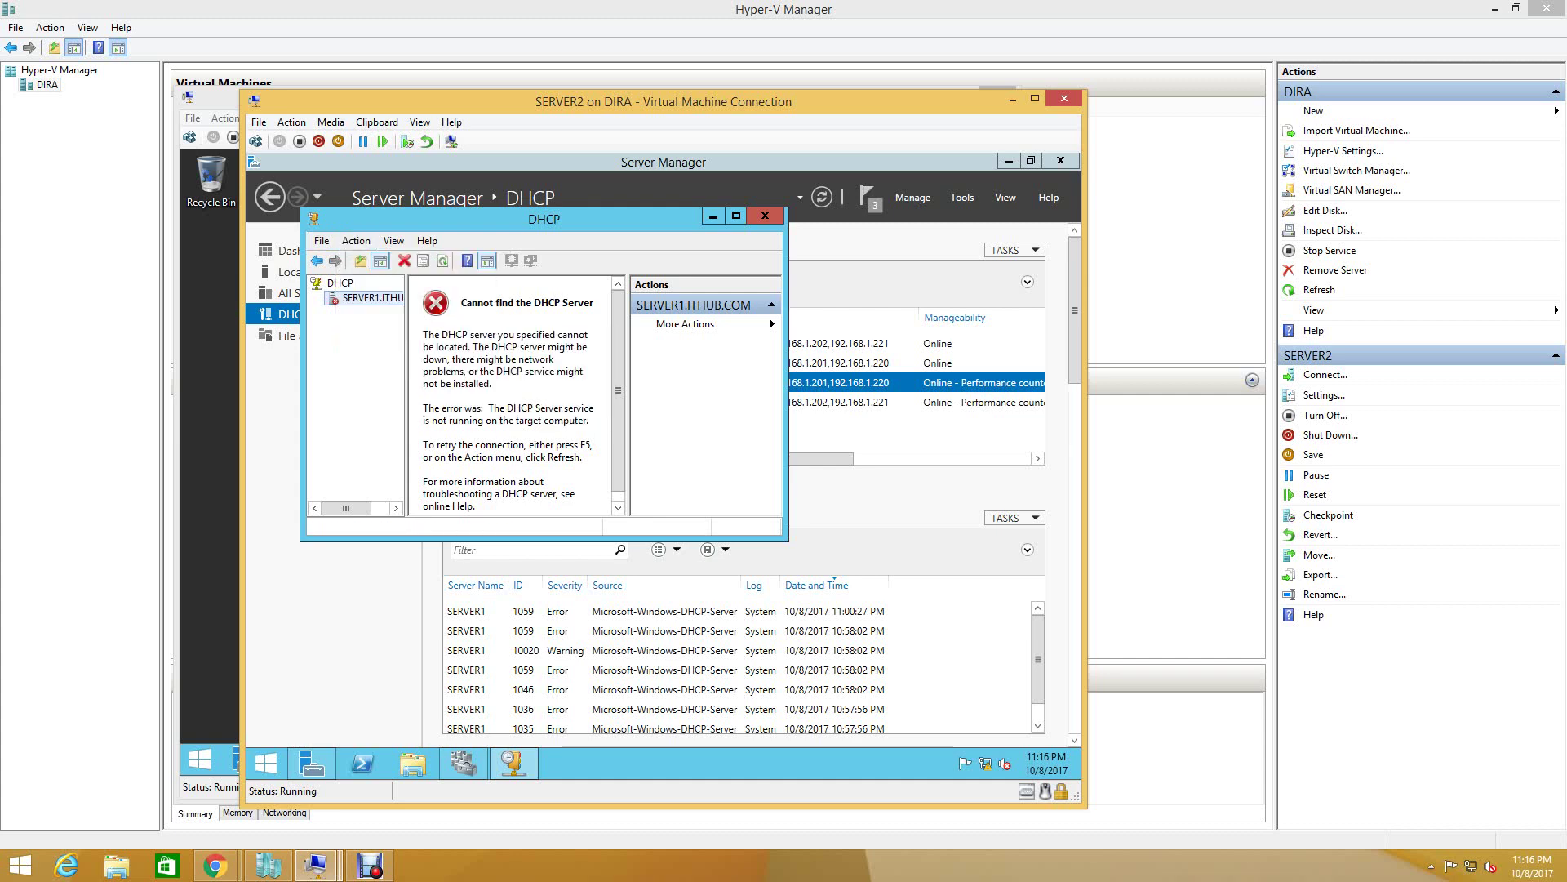
key("alt+Tab")
key("alt+F4")
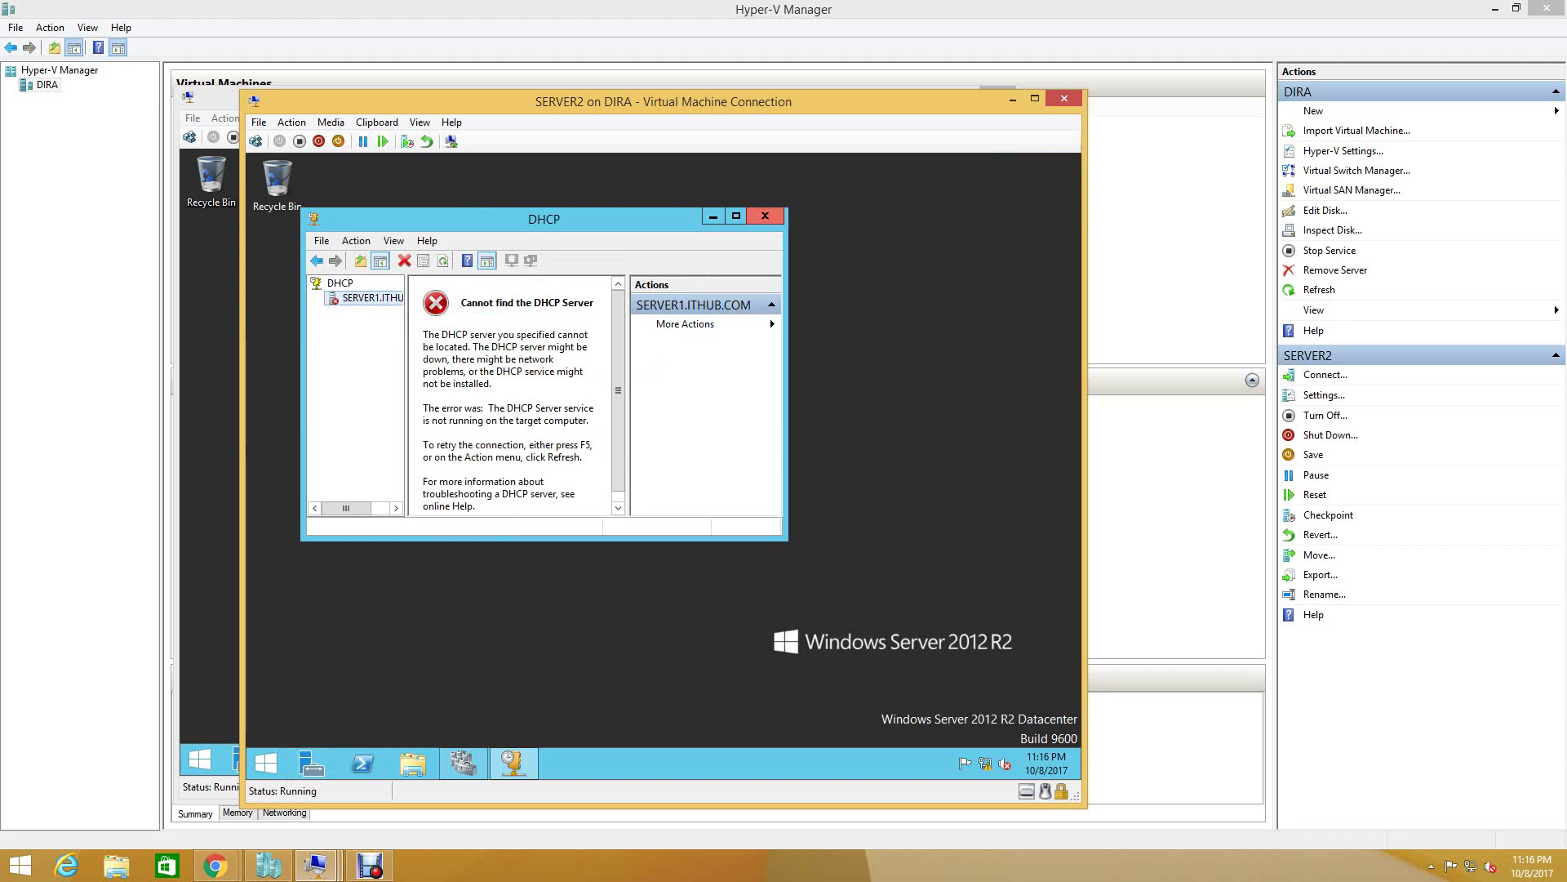
- Restart the SERVER1 VM from Start > Power, giving Other (Planned) as the reason
key("alt+F4")
key("alt+Tab")
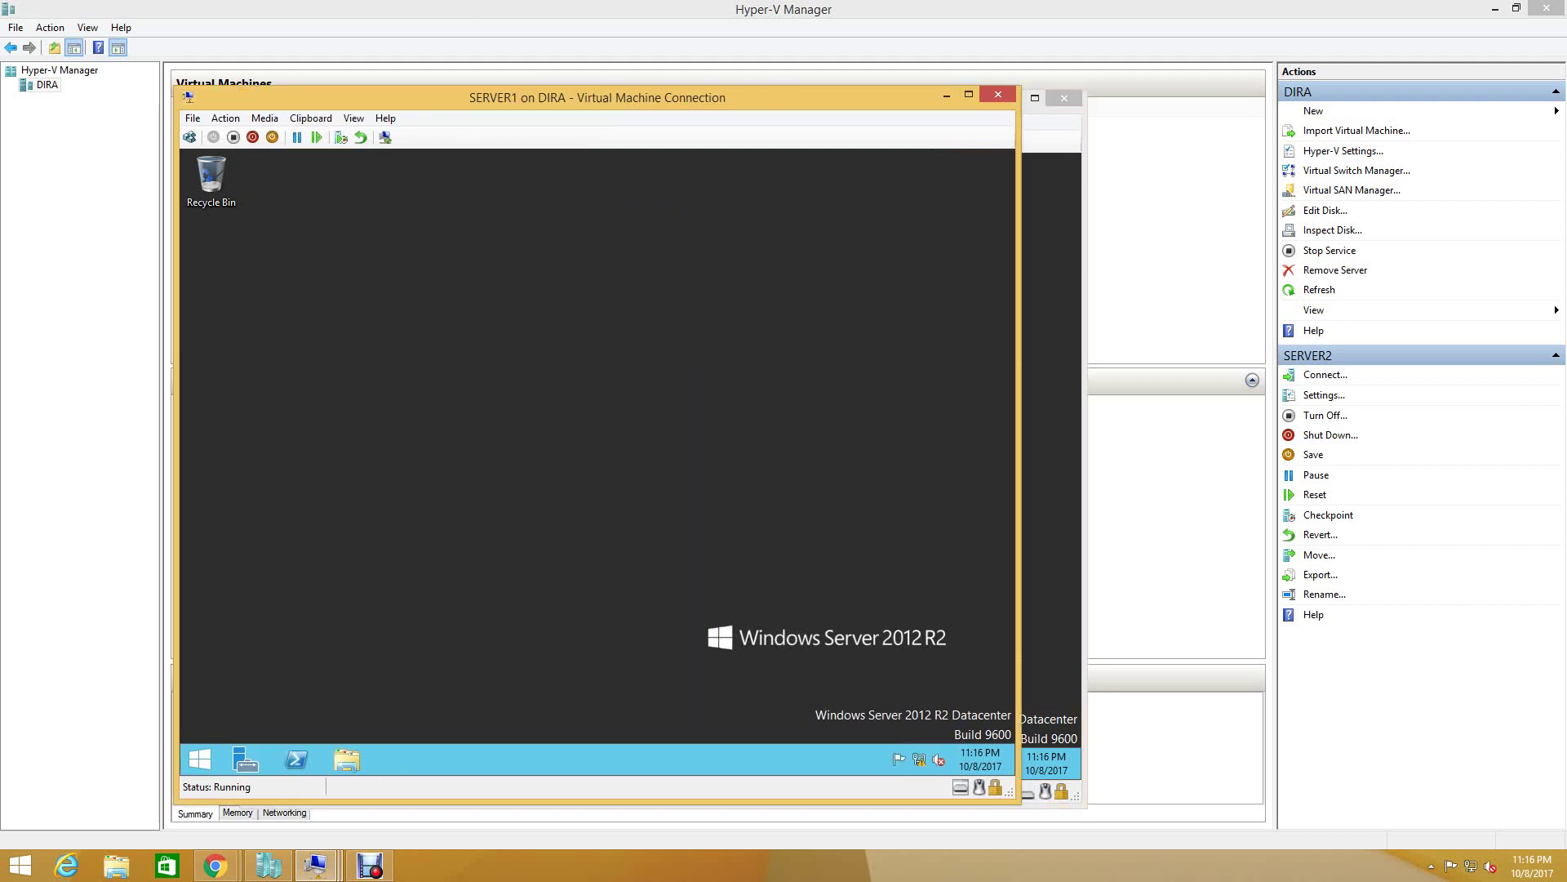
key("super")
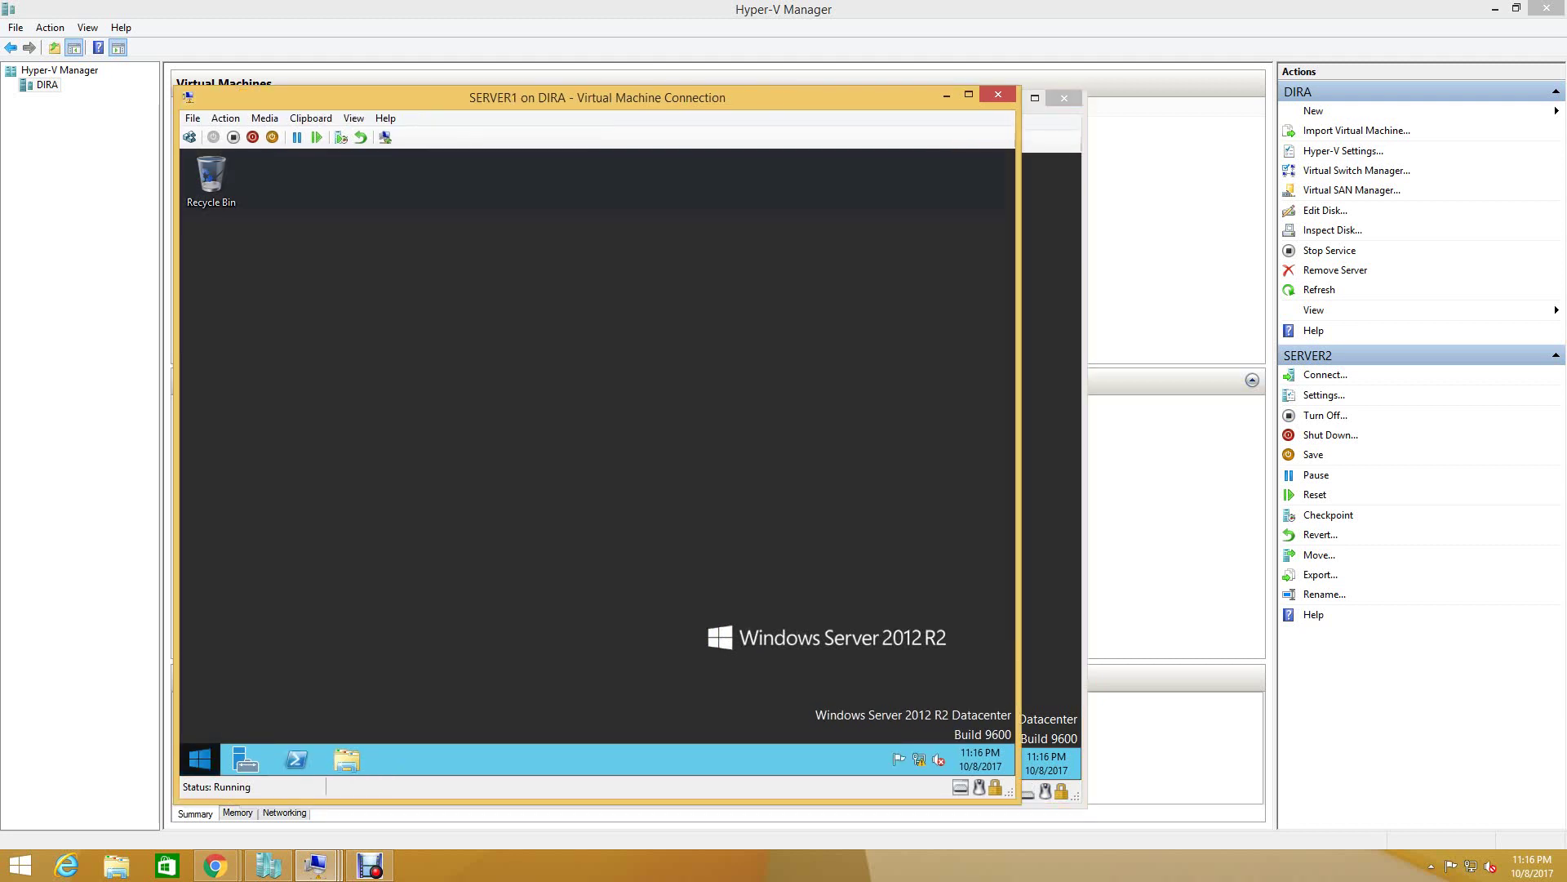
left_click(913, 215)
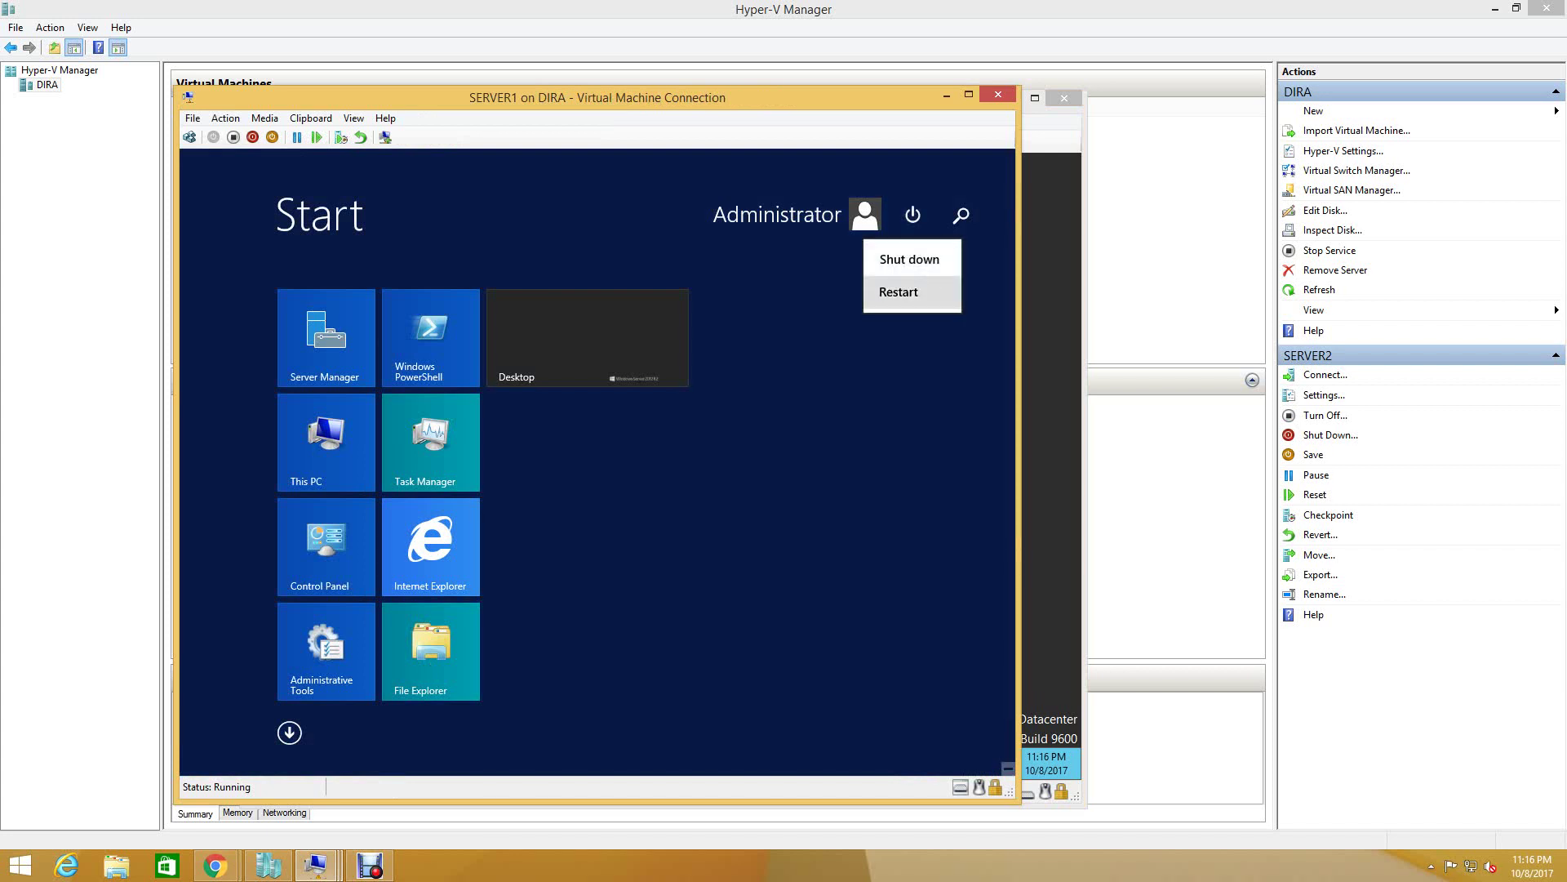
left_click(912, 292)
left_click(763, 342)
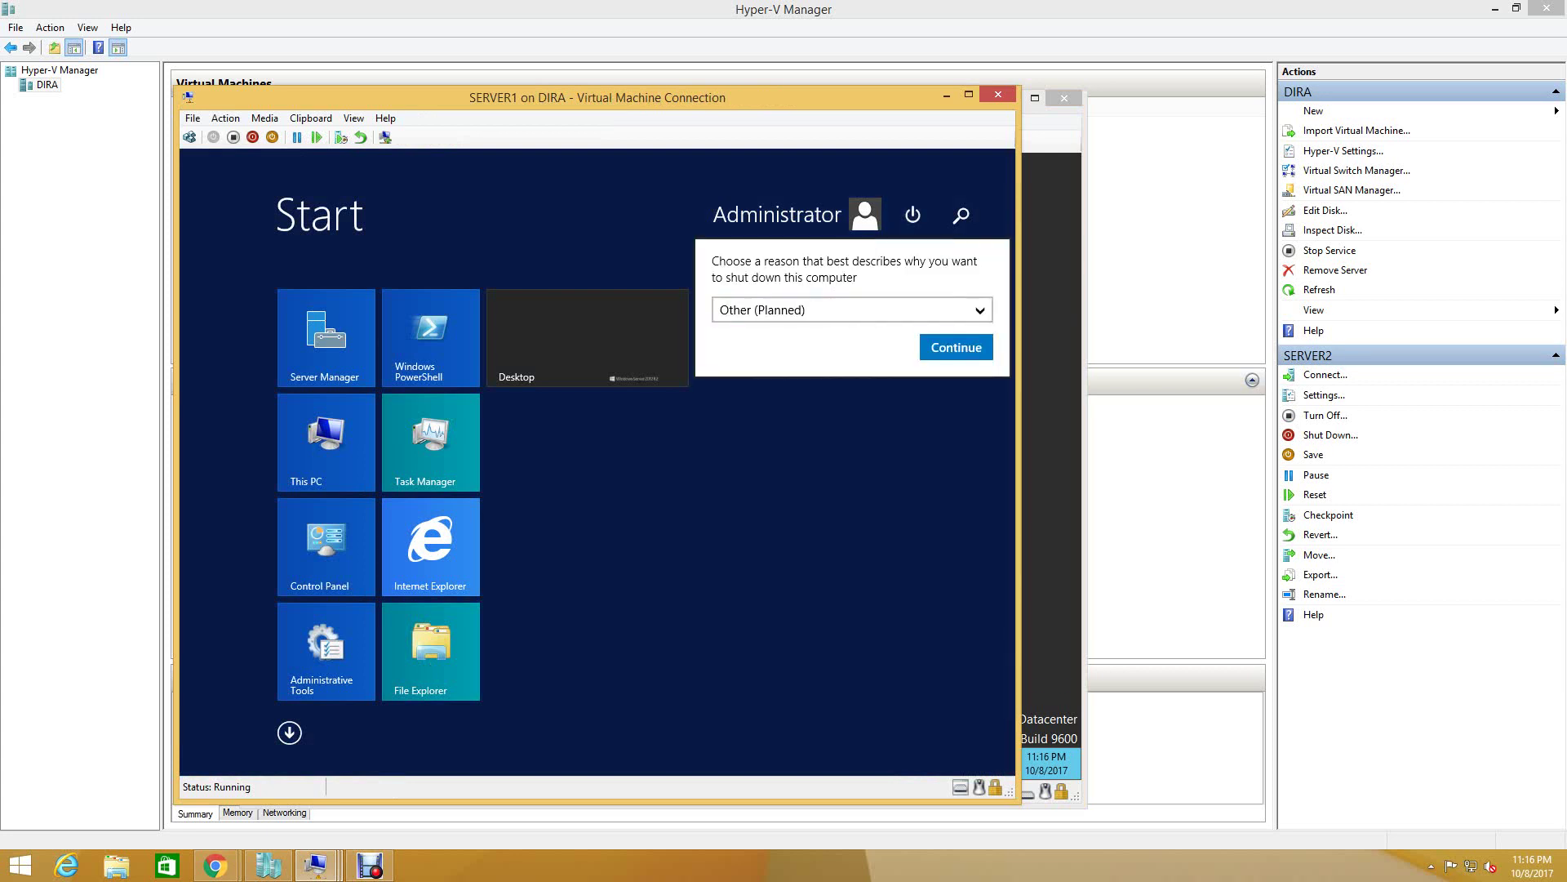
left_click(955, 346)
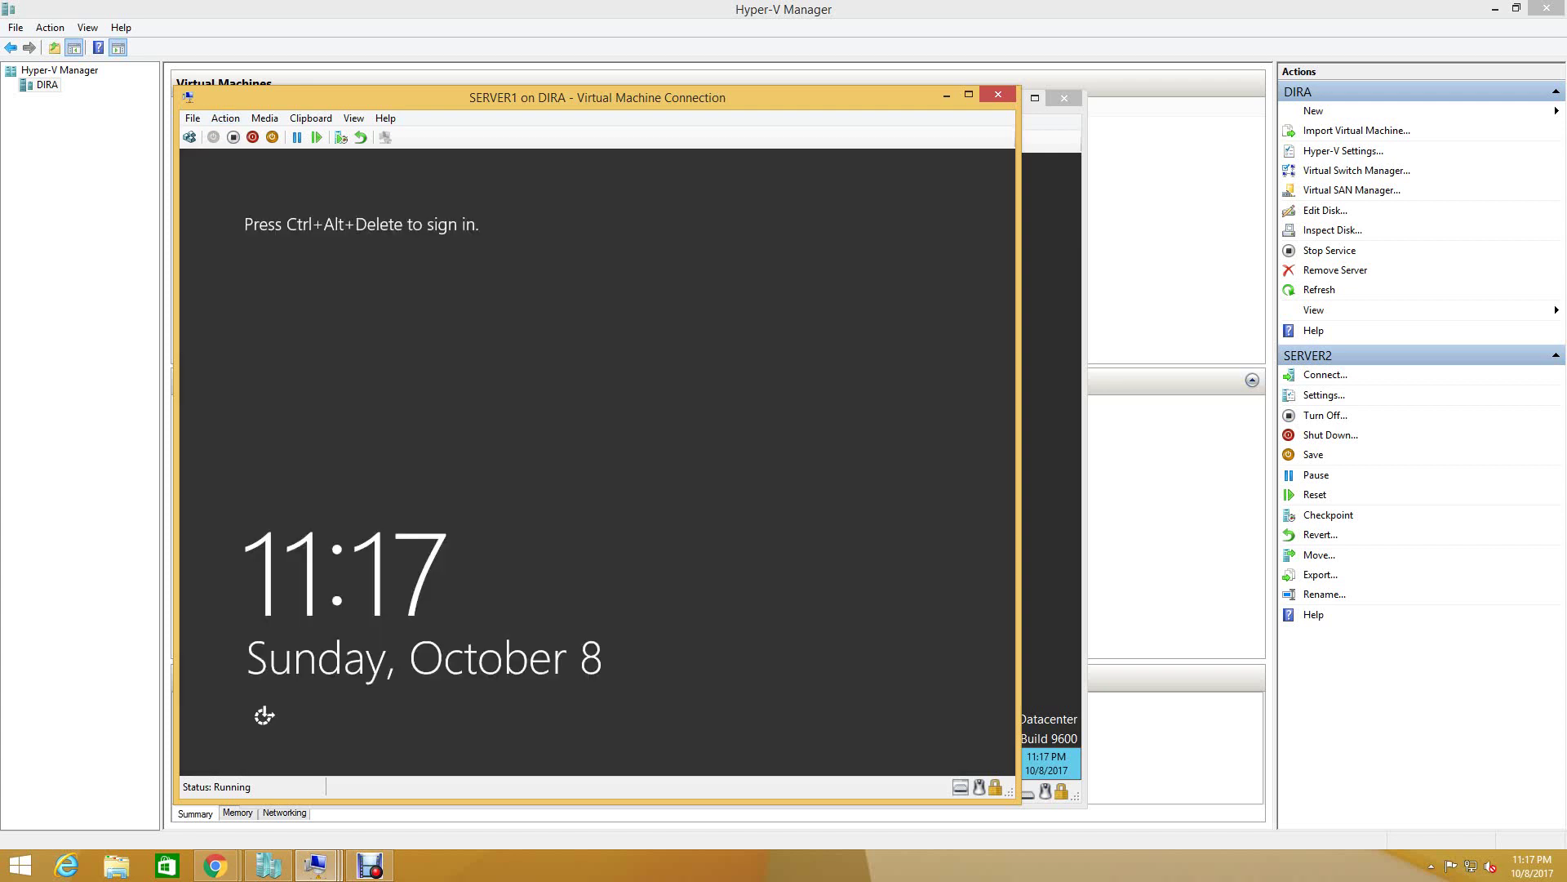
- Send Ctrl+Alt+Delete and sign in to SERVER1 with the administrator password
left_click(190, 138)
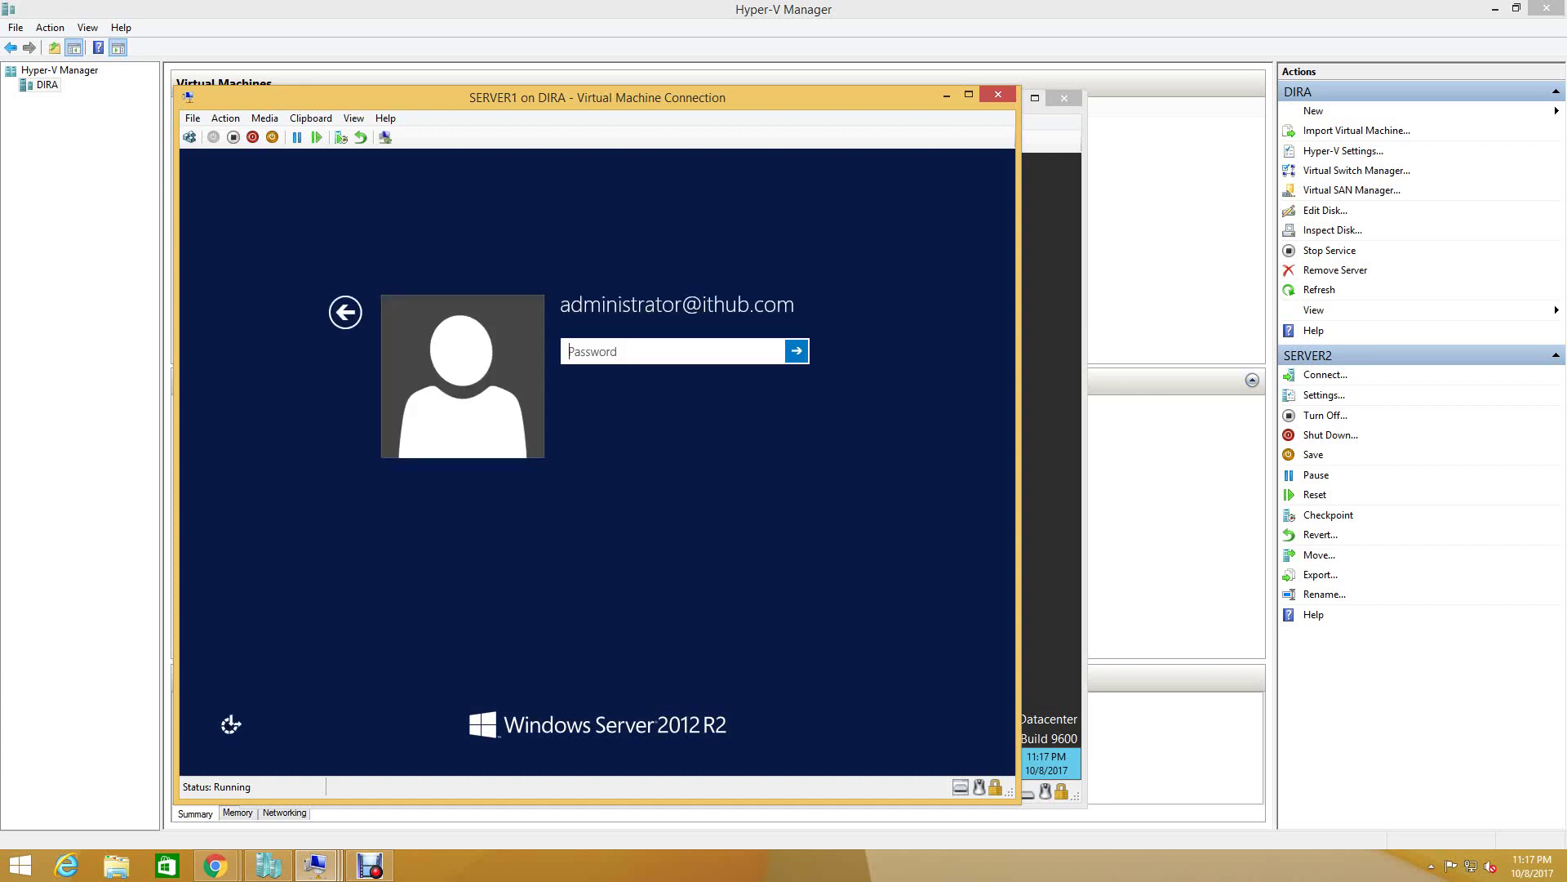
type("********")
key("Return")
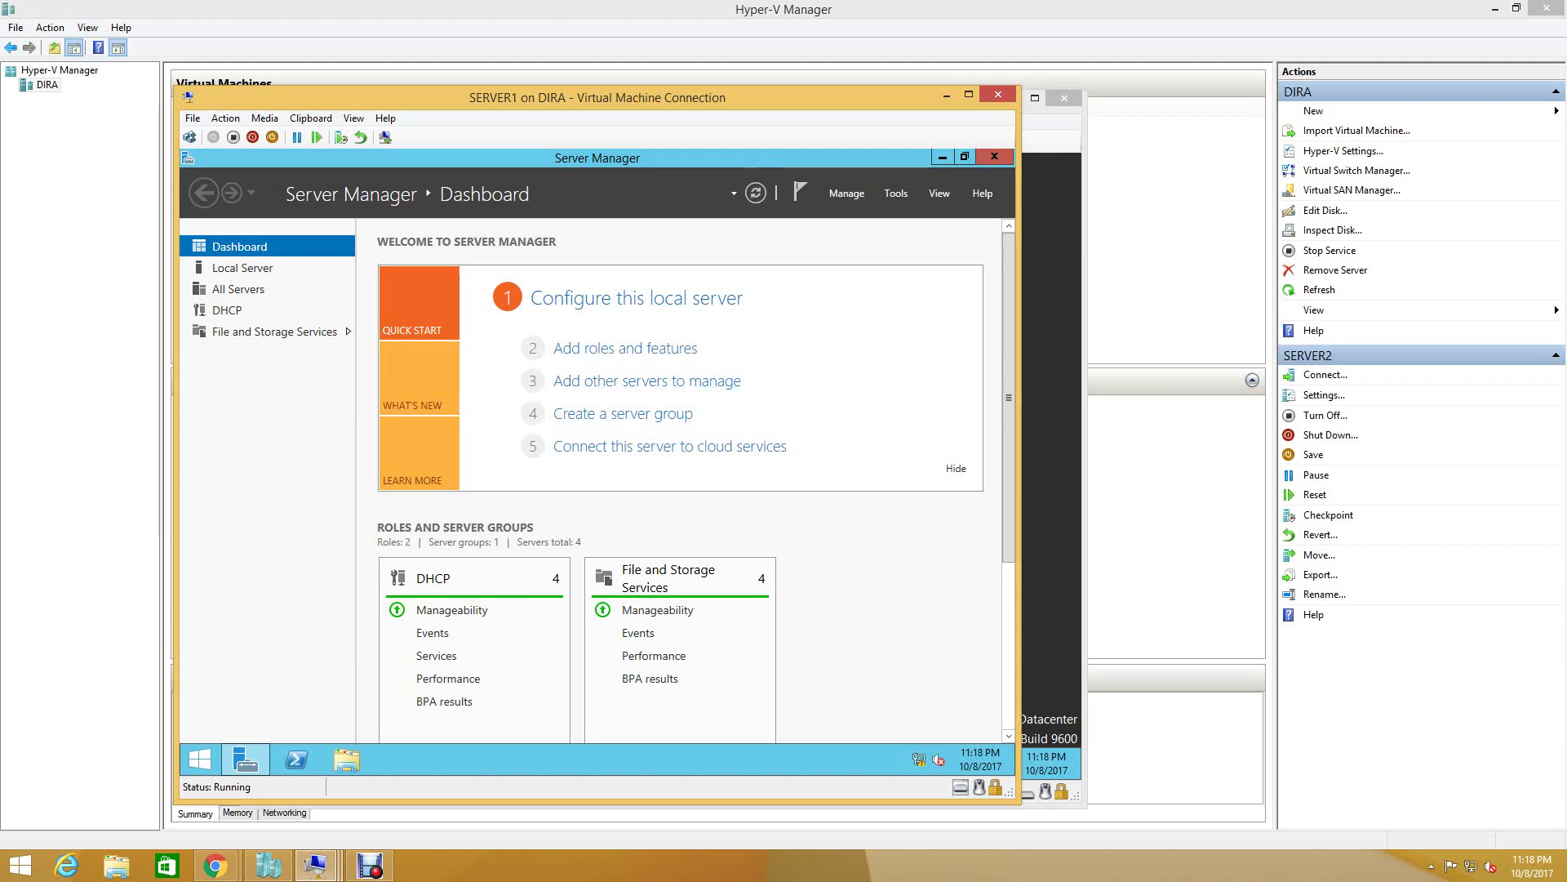
- Open SERVER2's DHCP console from the DHCP page, expand its IPv4 node, then close it
left_click(227, 311)
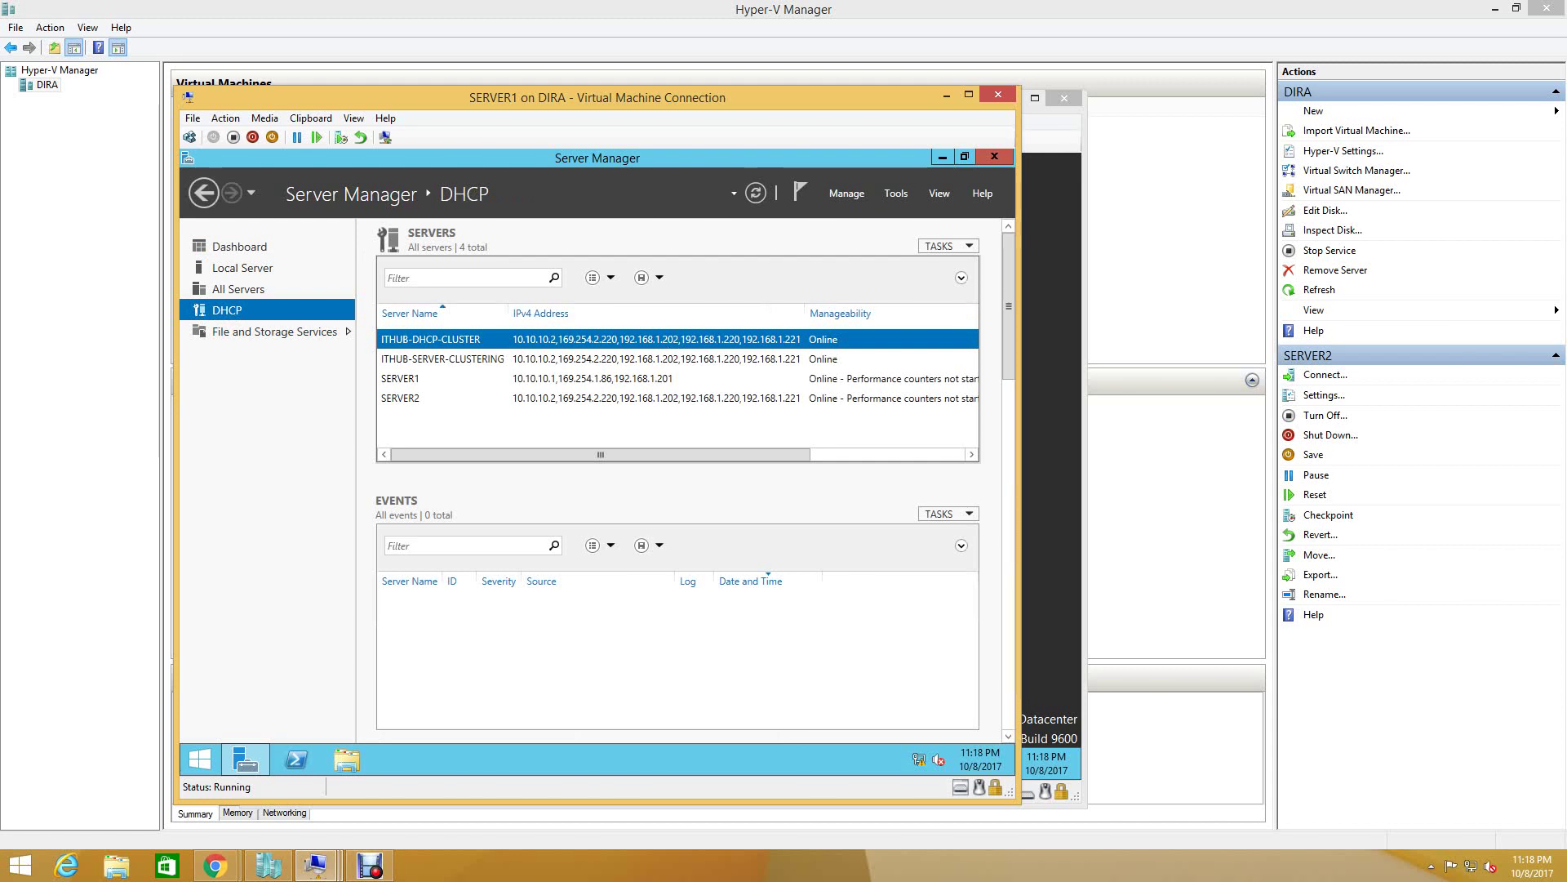
left_click(575, 397)
right_click(577, 398)
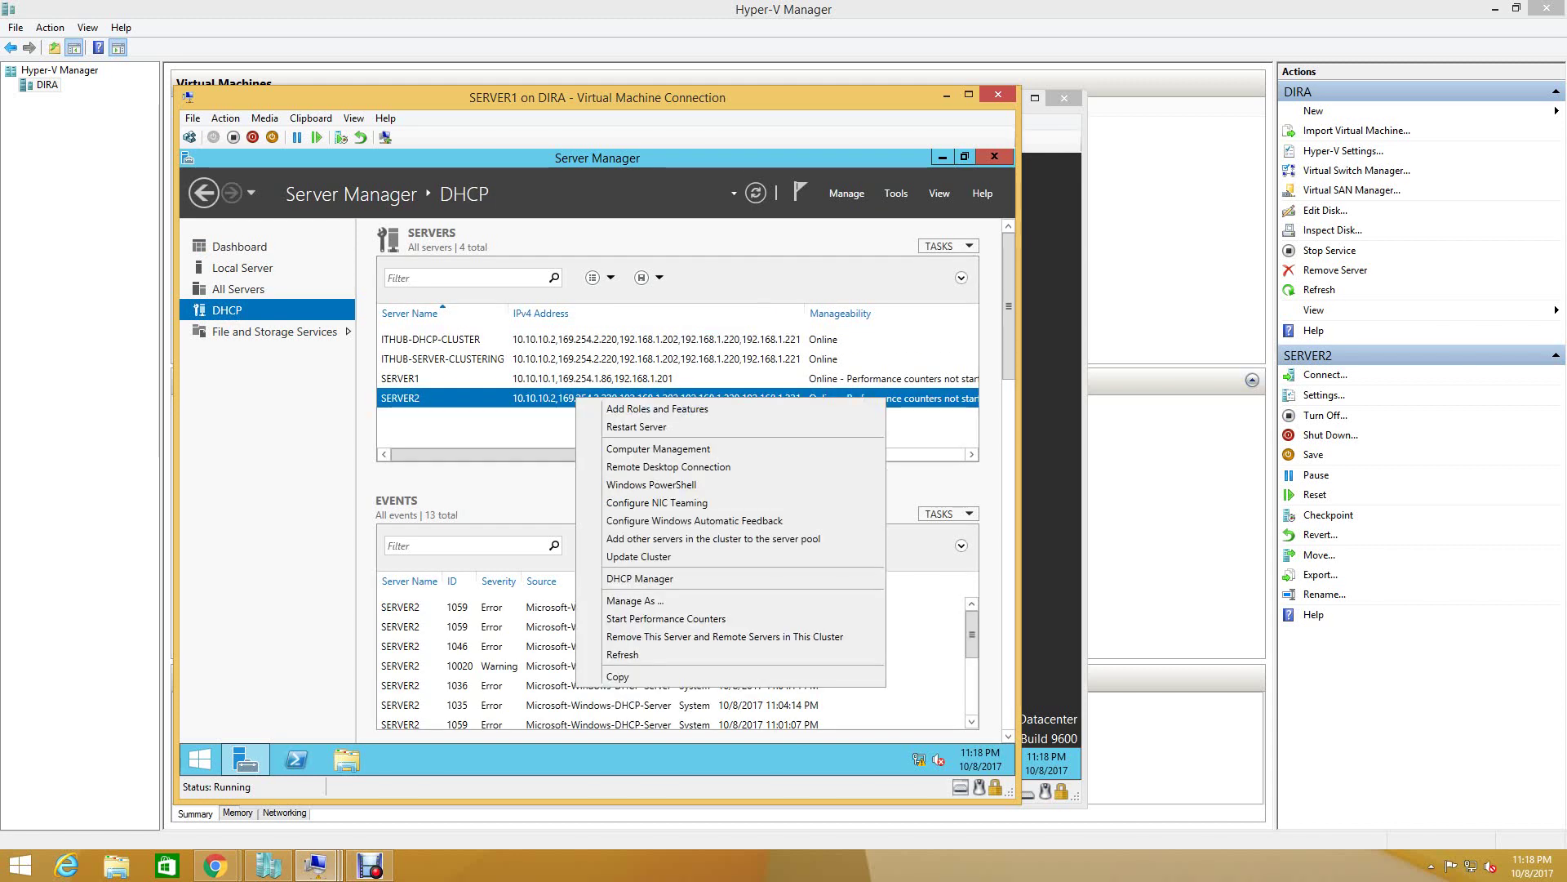
left_click(640, 578)
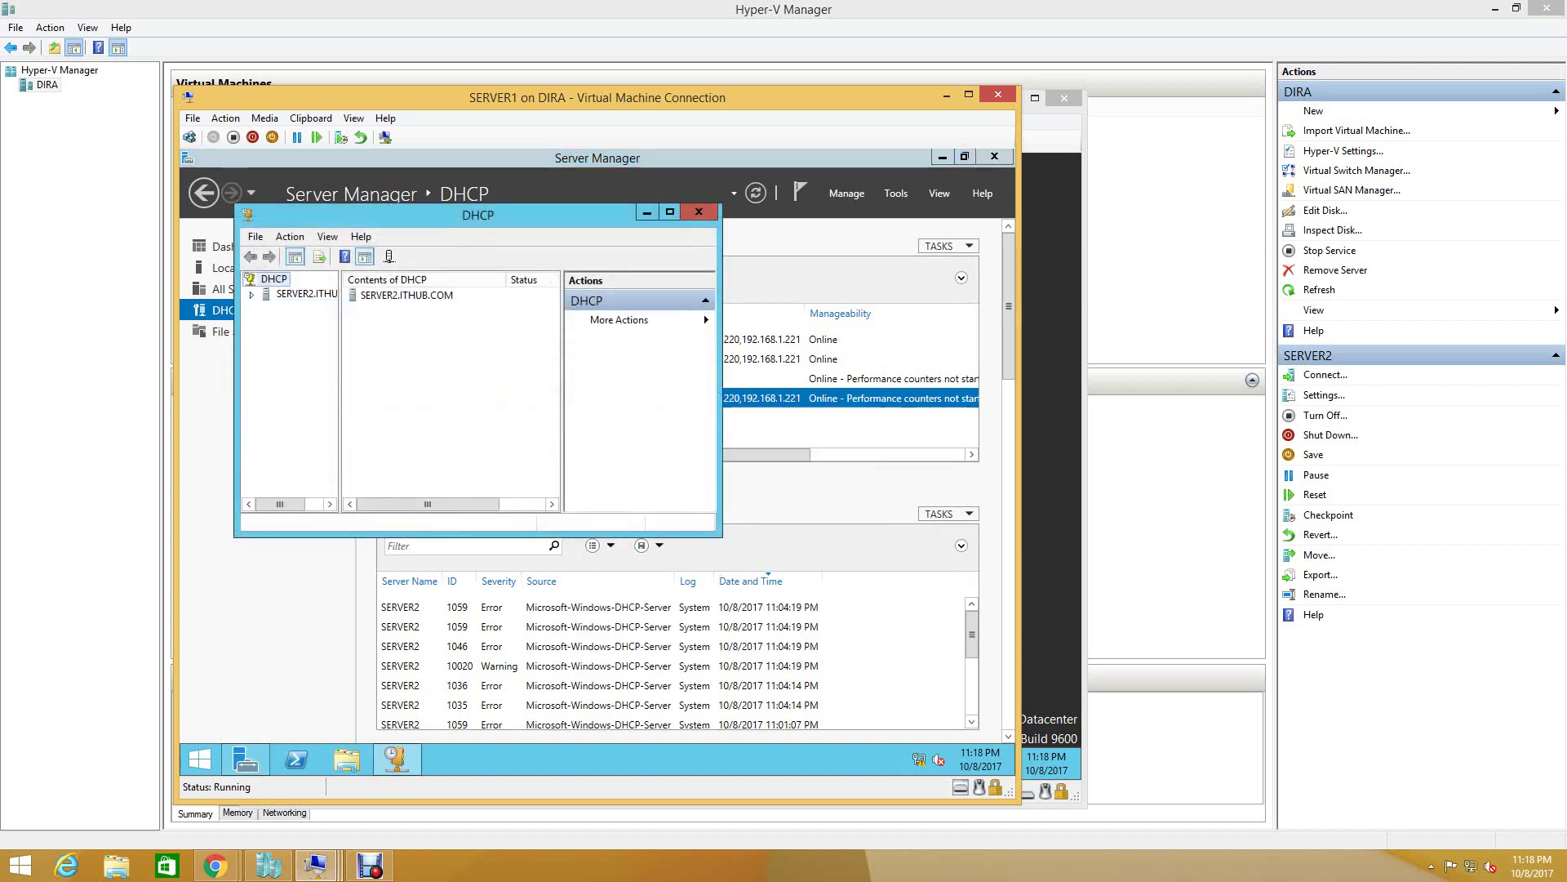
double_click(300, 309)
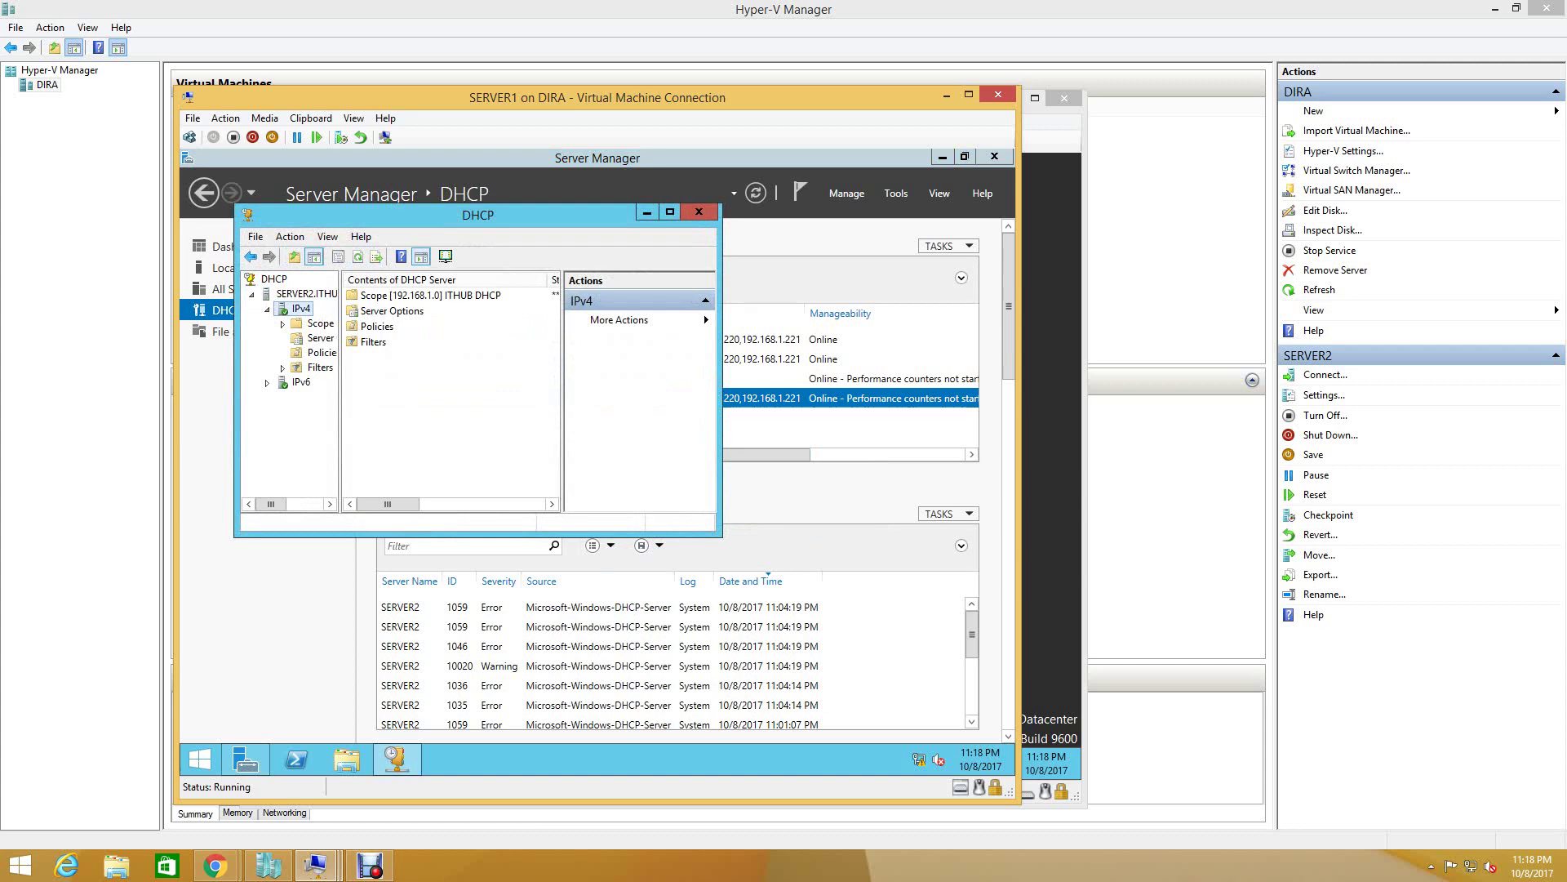
left_click(699, 211)
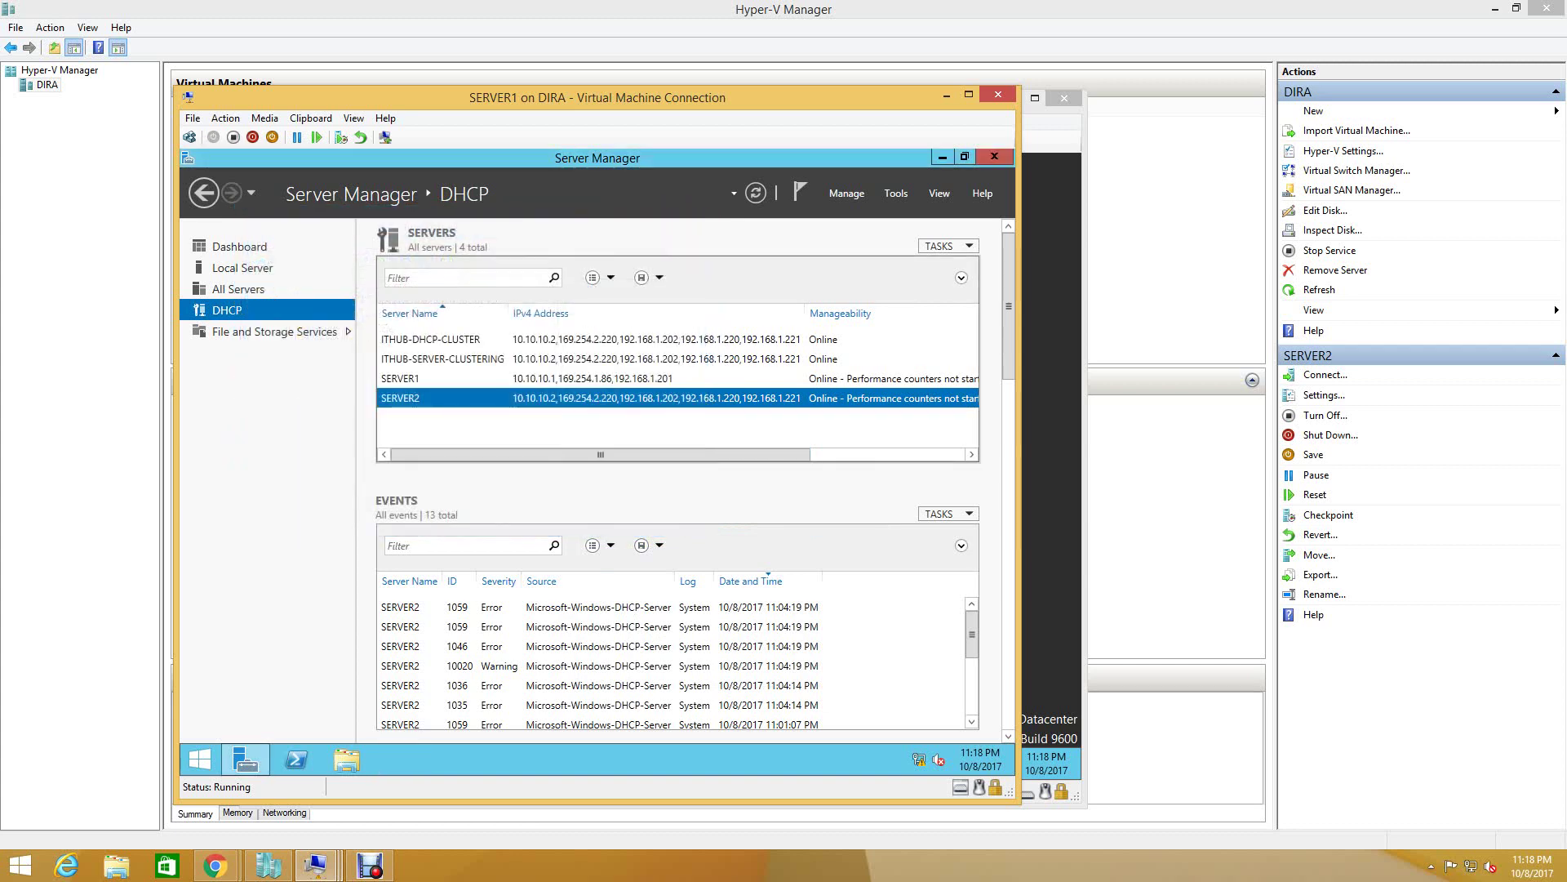
- Open SERVER1's DHCP console, run All Tasks > Start on SERVER1.ITHUB.COM, then close it
left_click(405, 378)
right_click(406, 378)
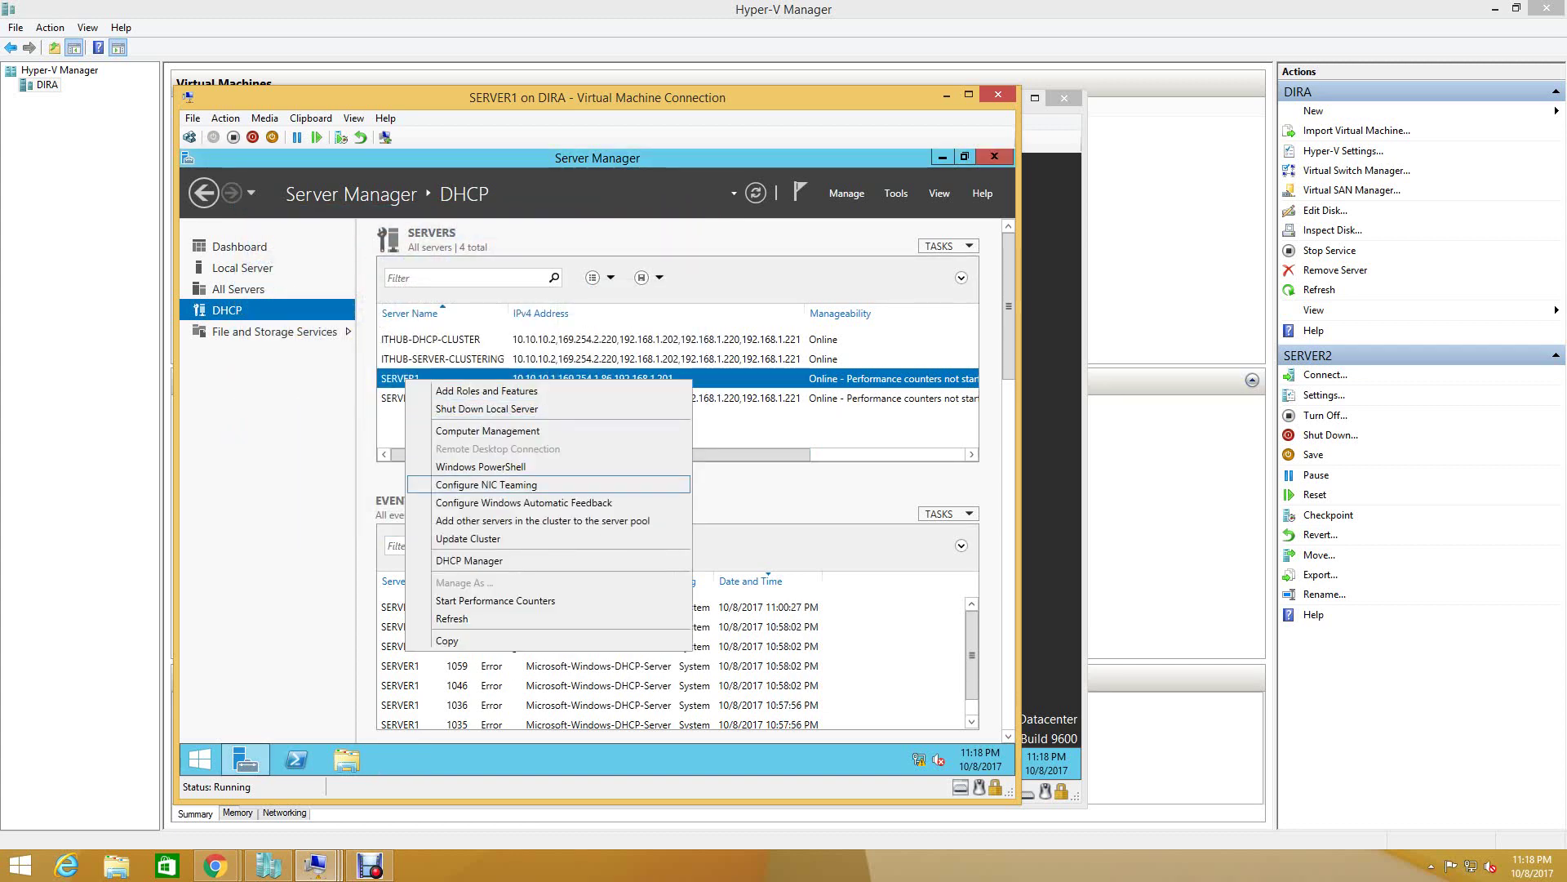
left_click(469, 560)
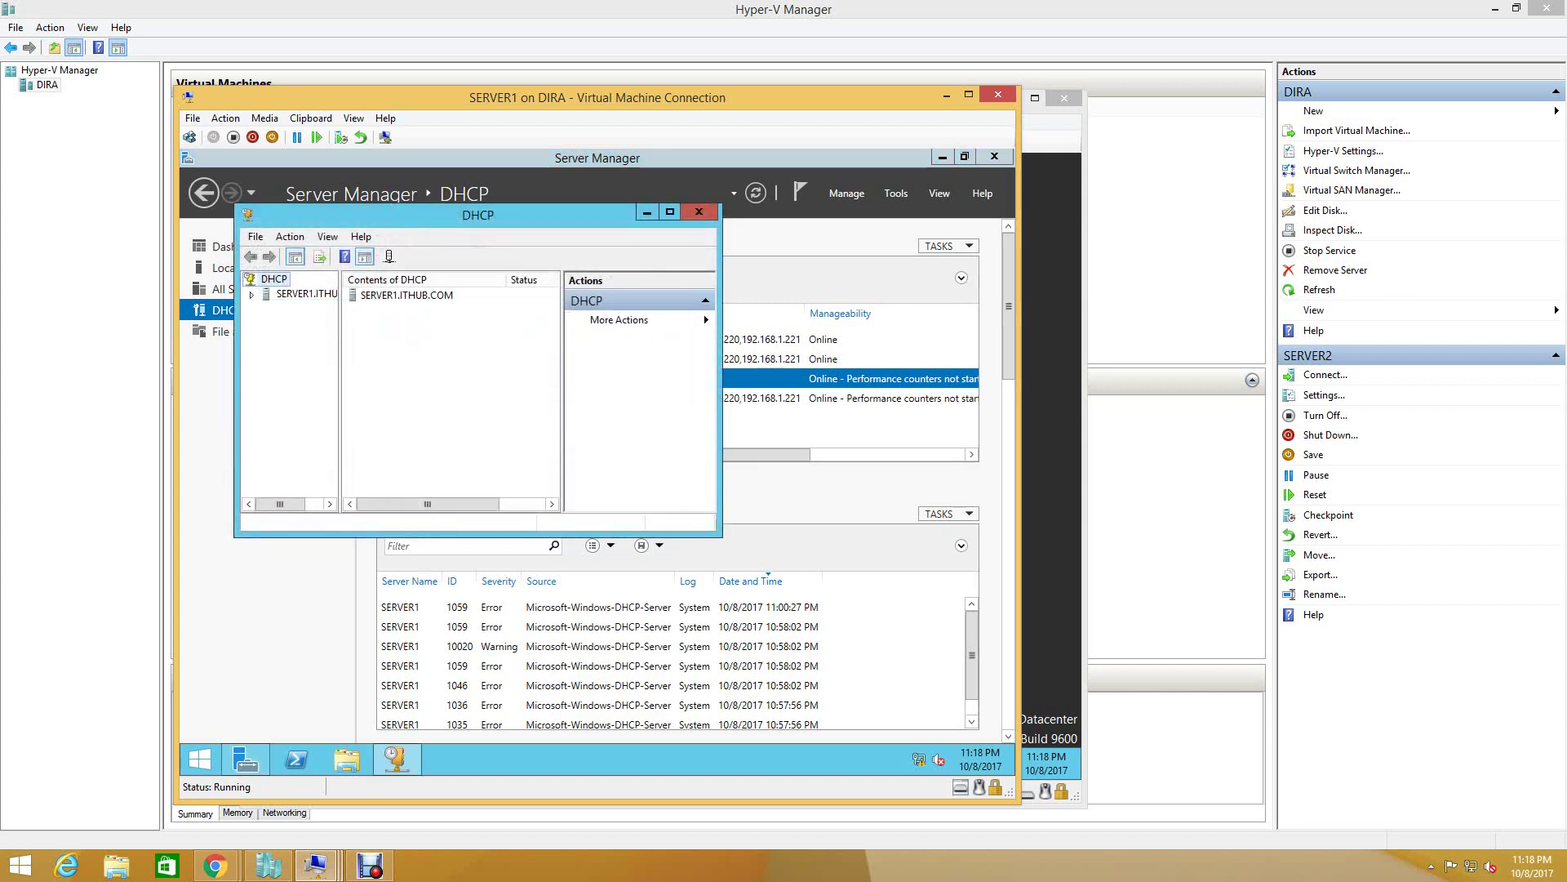
left_click(293, 295)
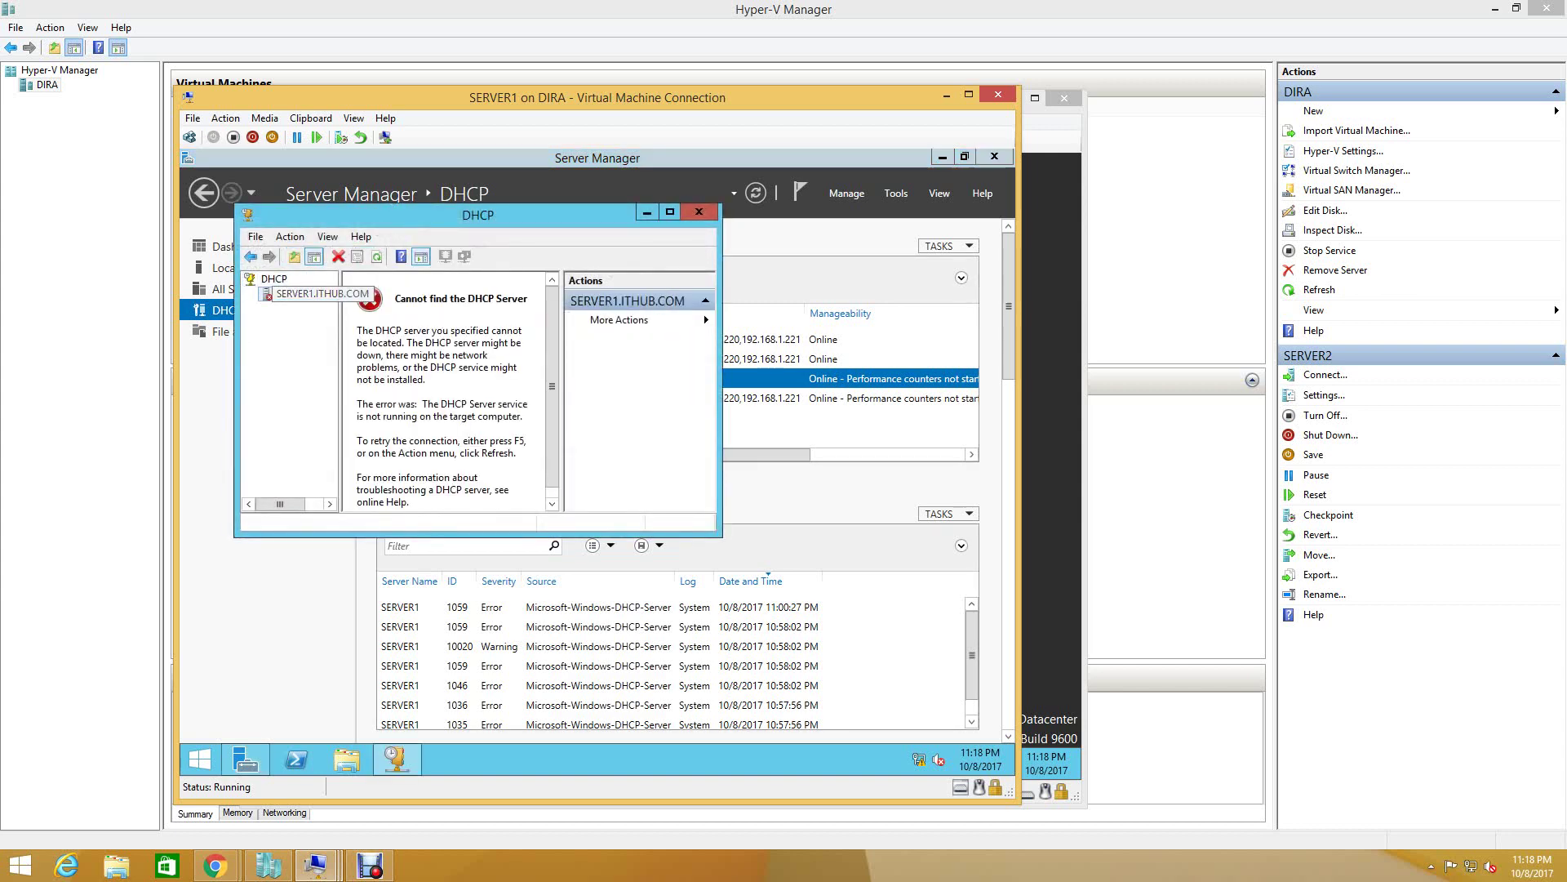
right_click(292, 295)
mouse_move(367, 382)
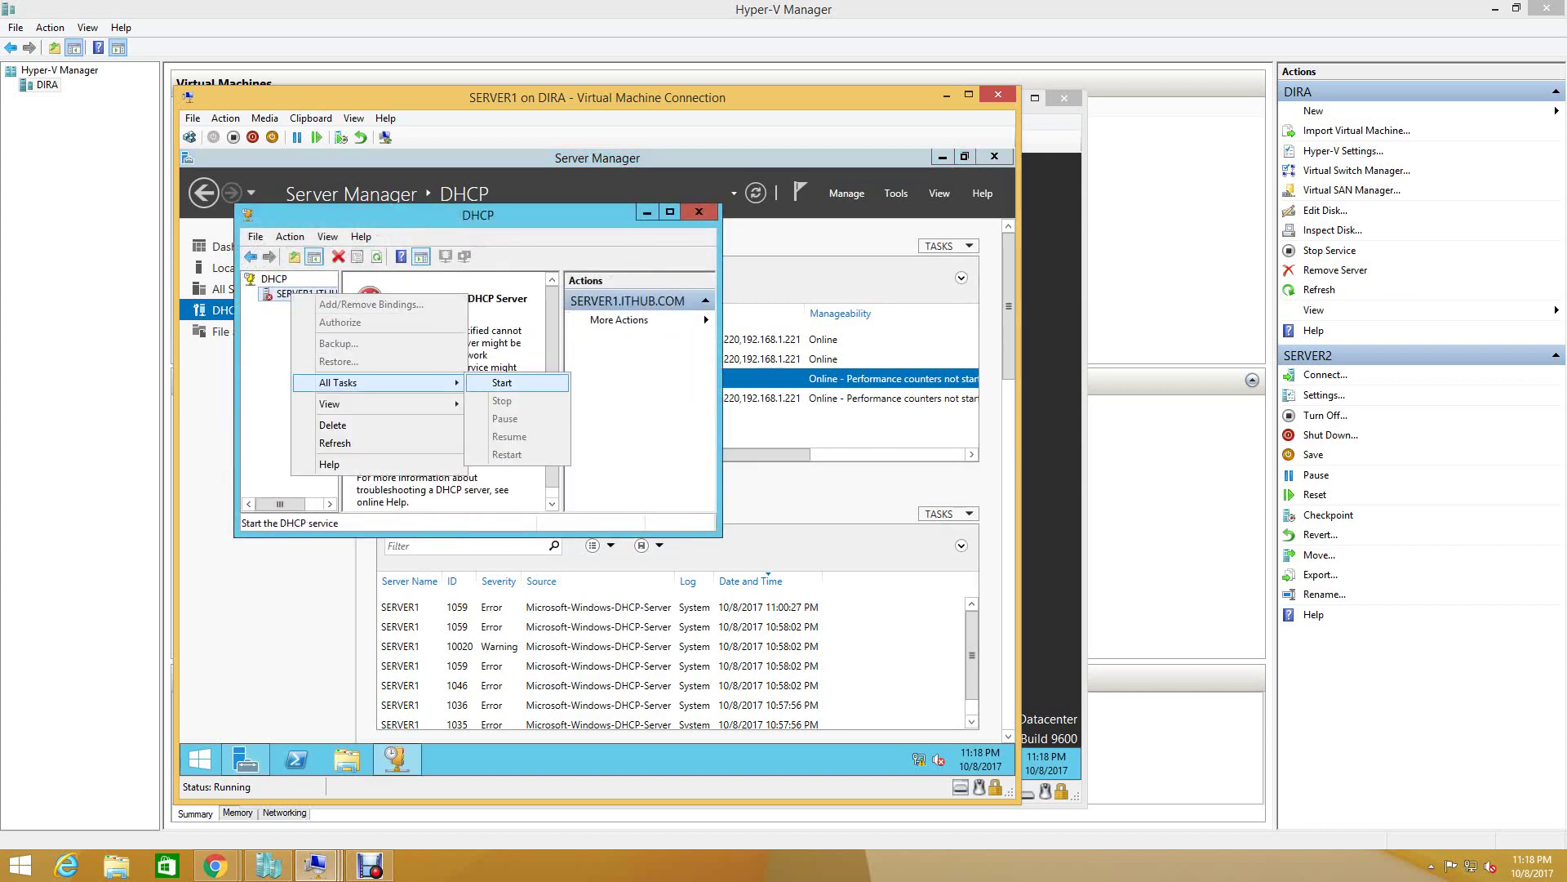
left_click(501, 383)
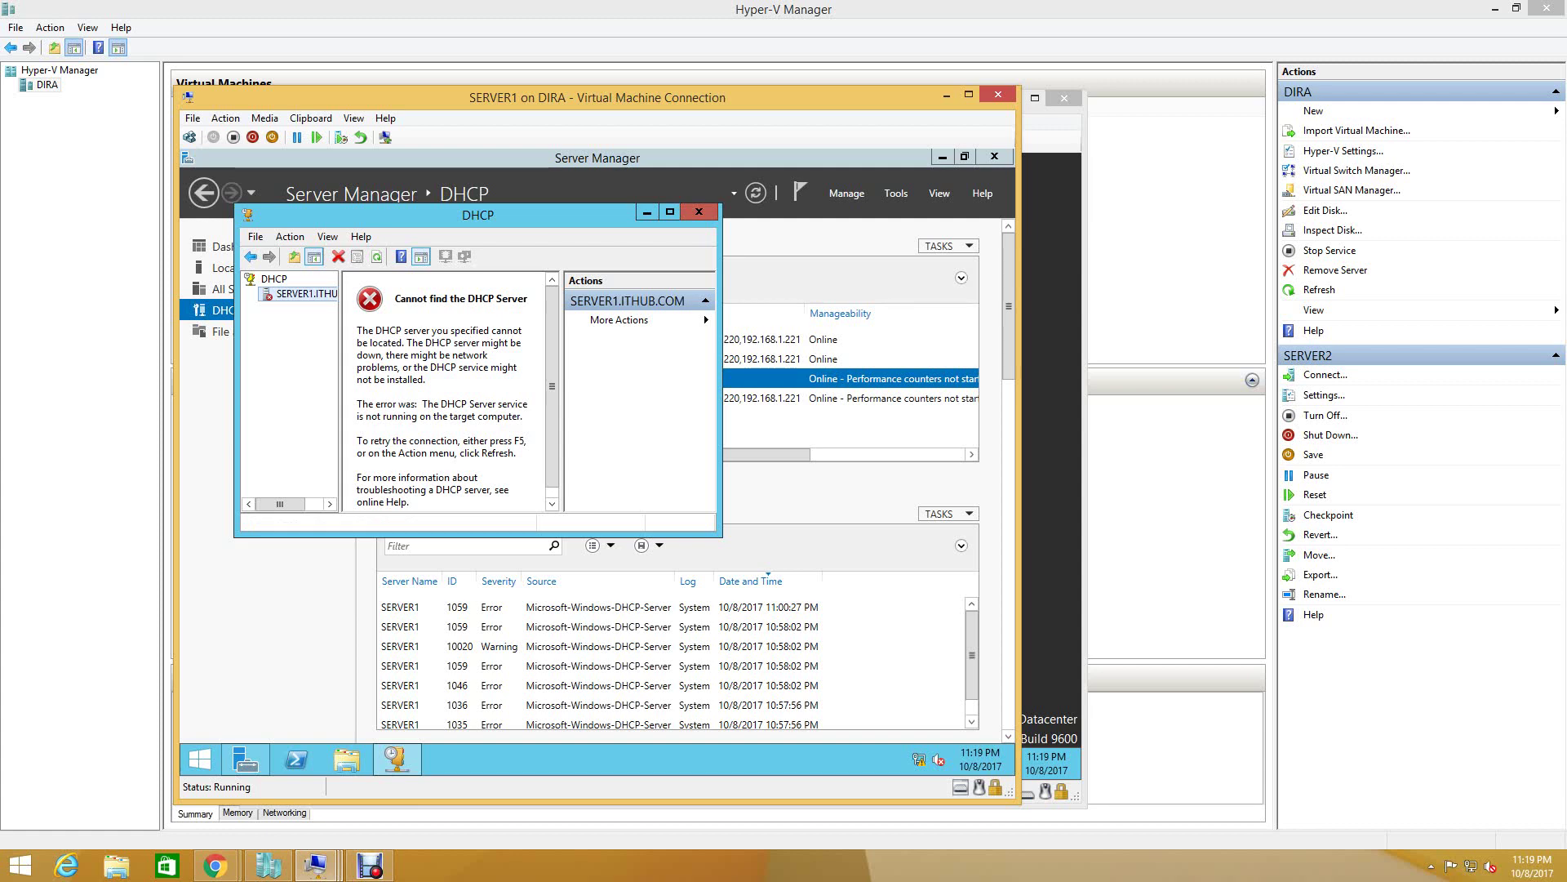
left_click(699, 211)
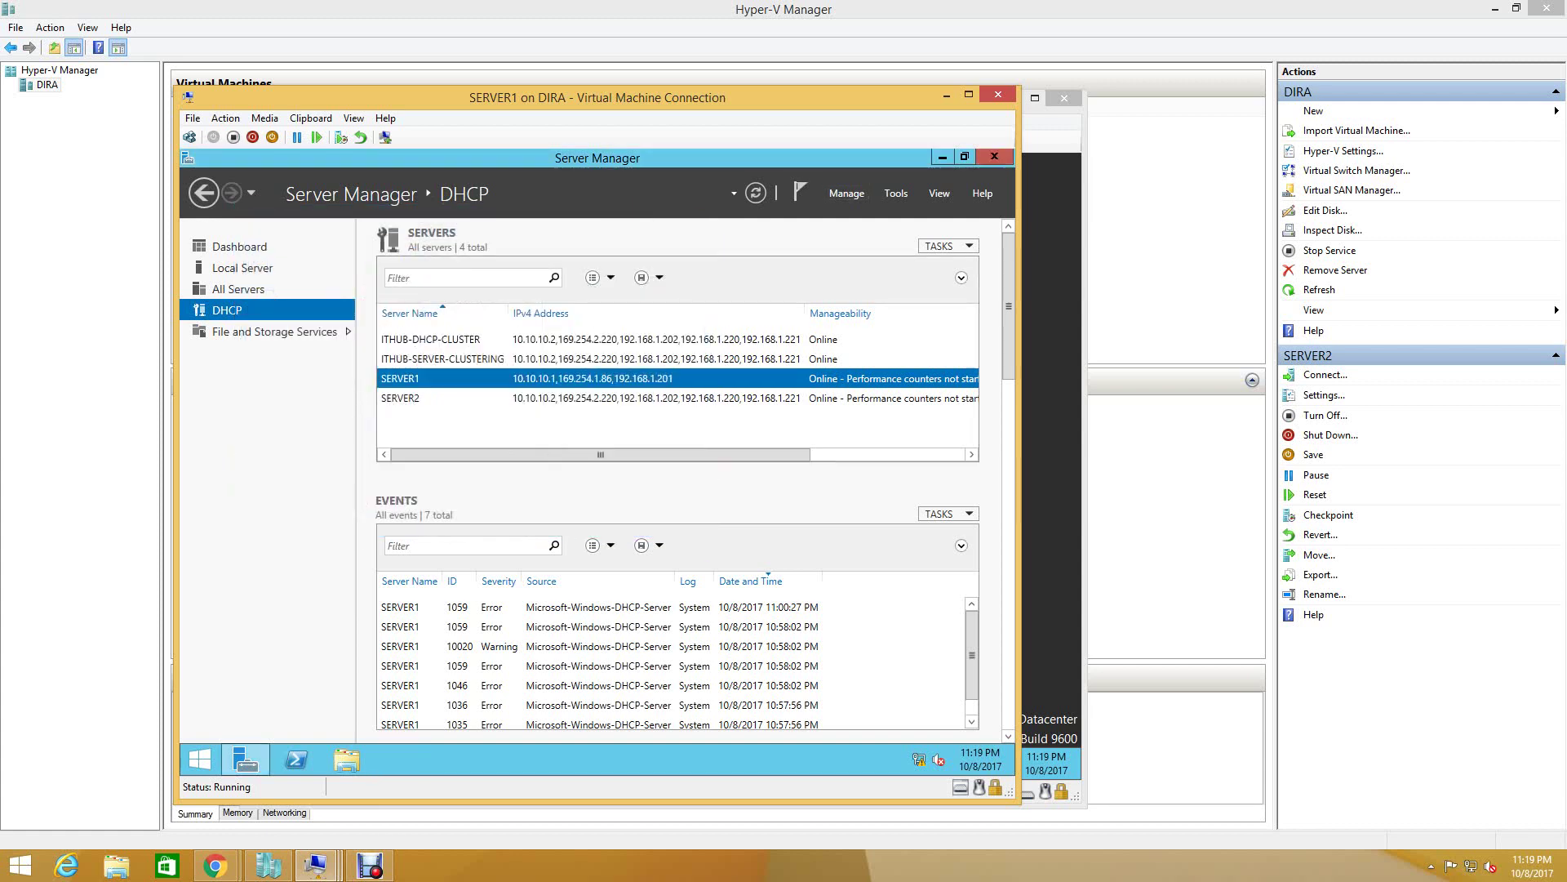
- Check the Add Roles and Features wizard's server roles for SERVER1, then cancel the wizard
left_click(846, 193)
left_click(903, 214)
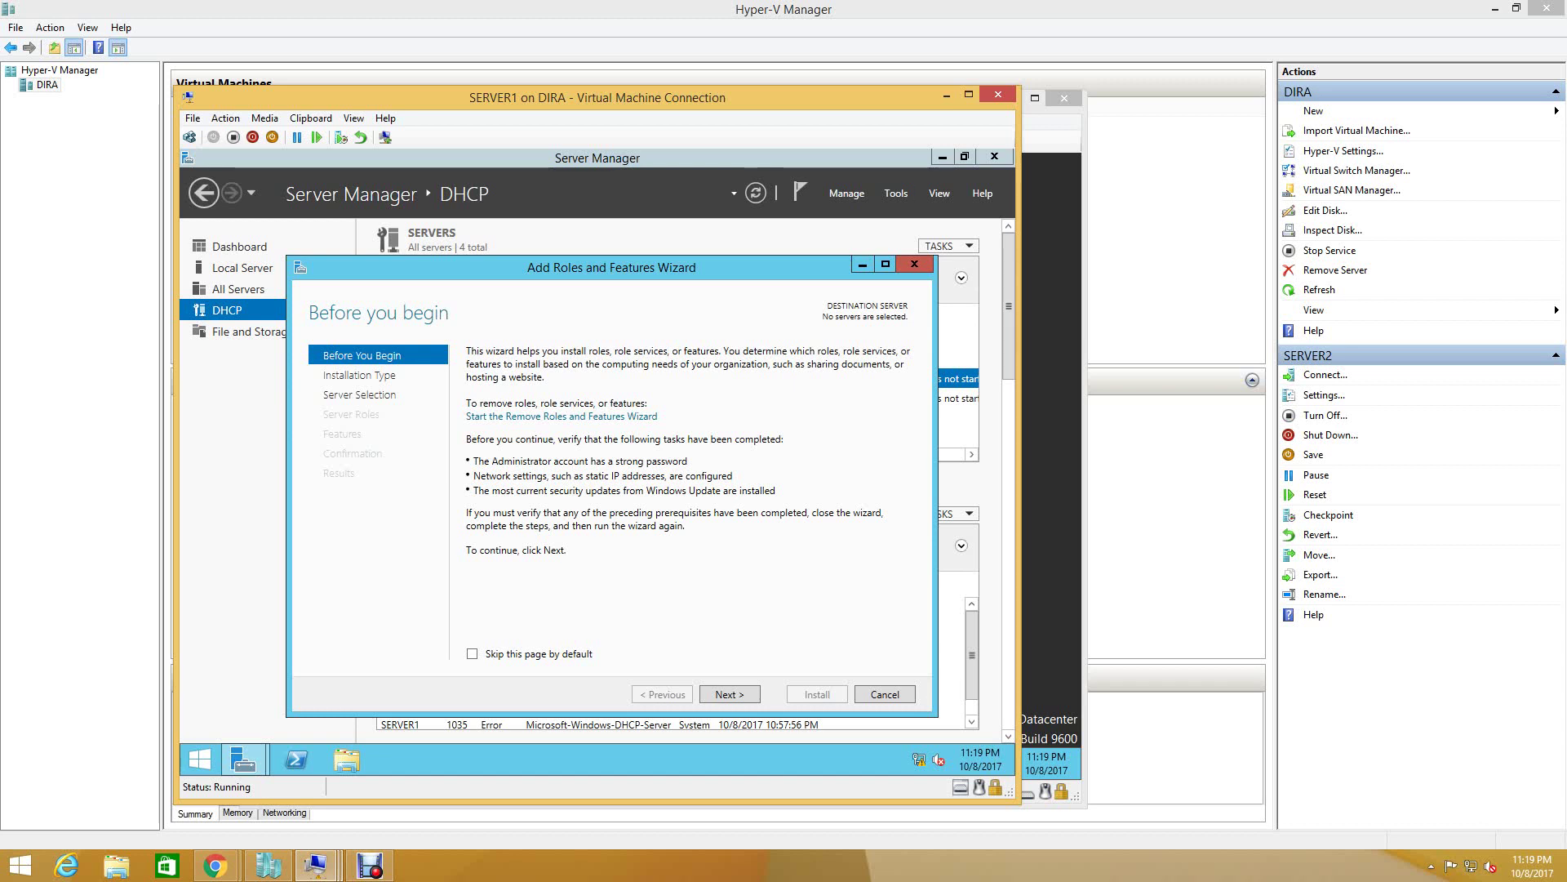
key("Return")
key("Return")
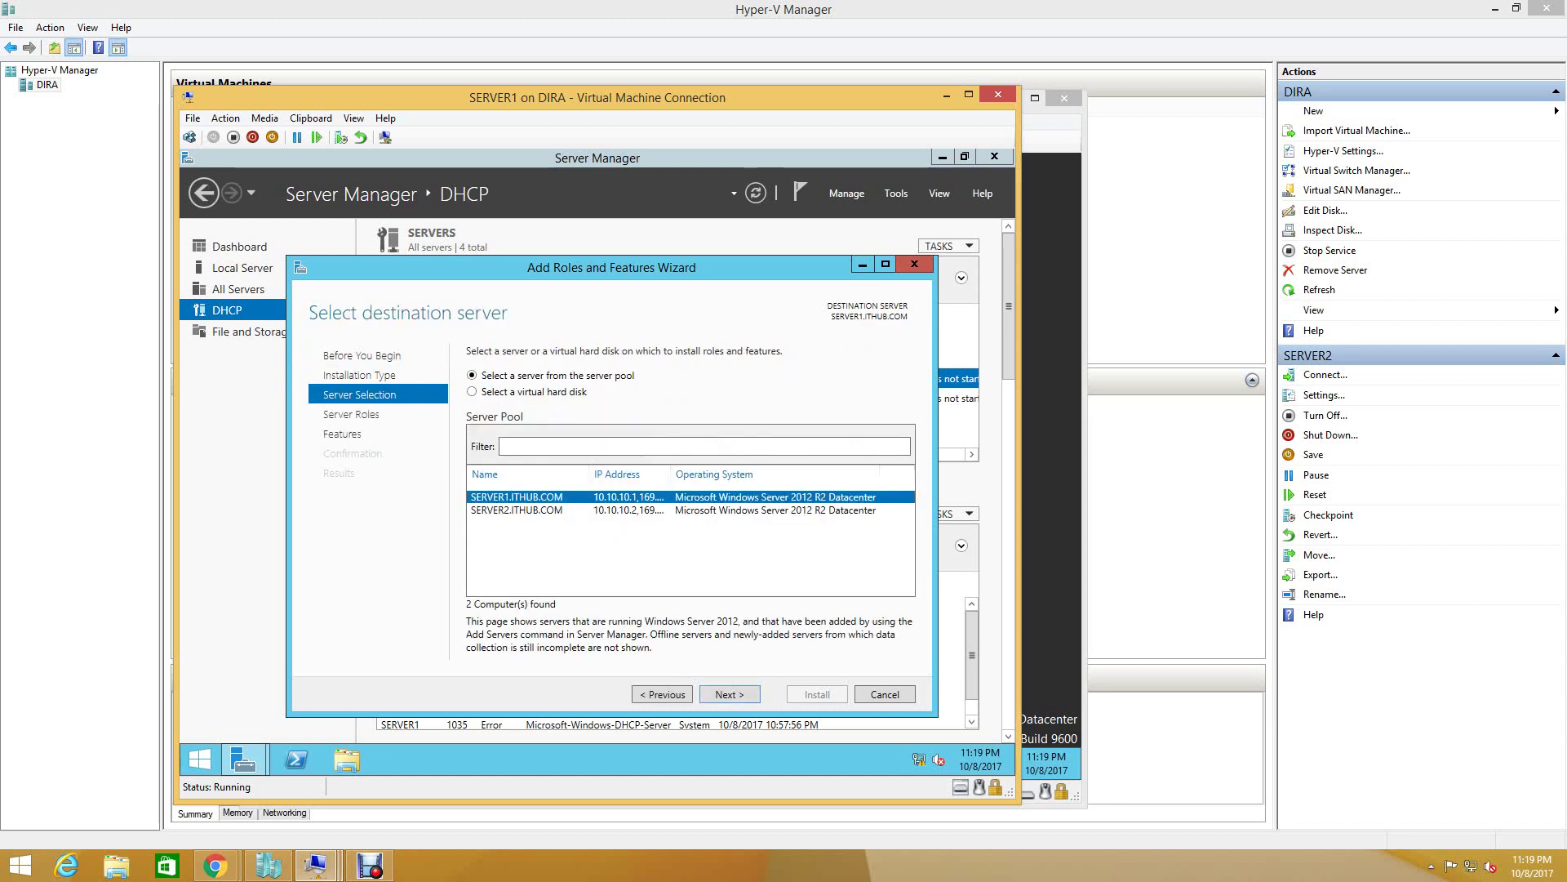
key("Return")
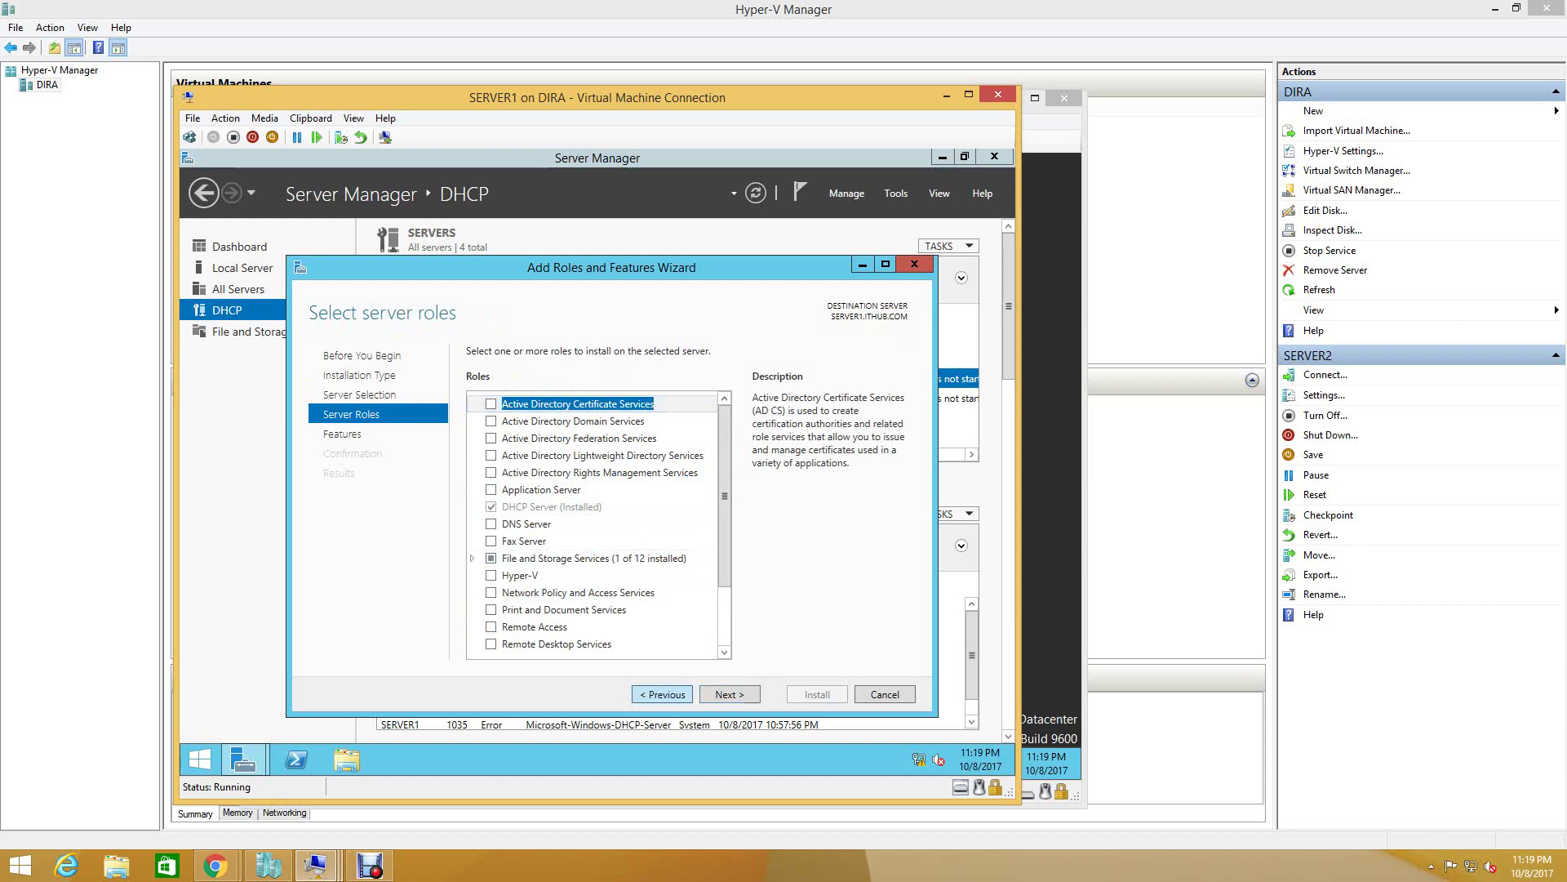
left_click(662, 694)
key("Escape")
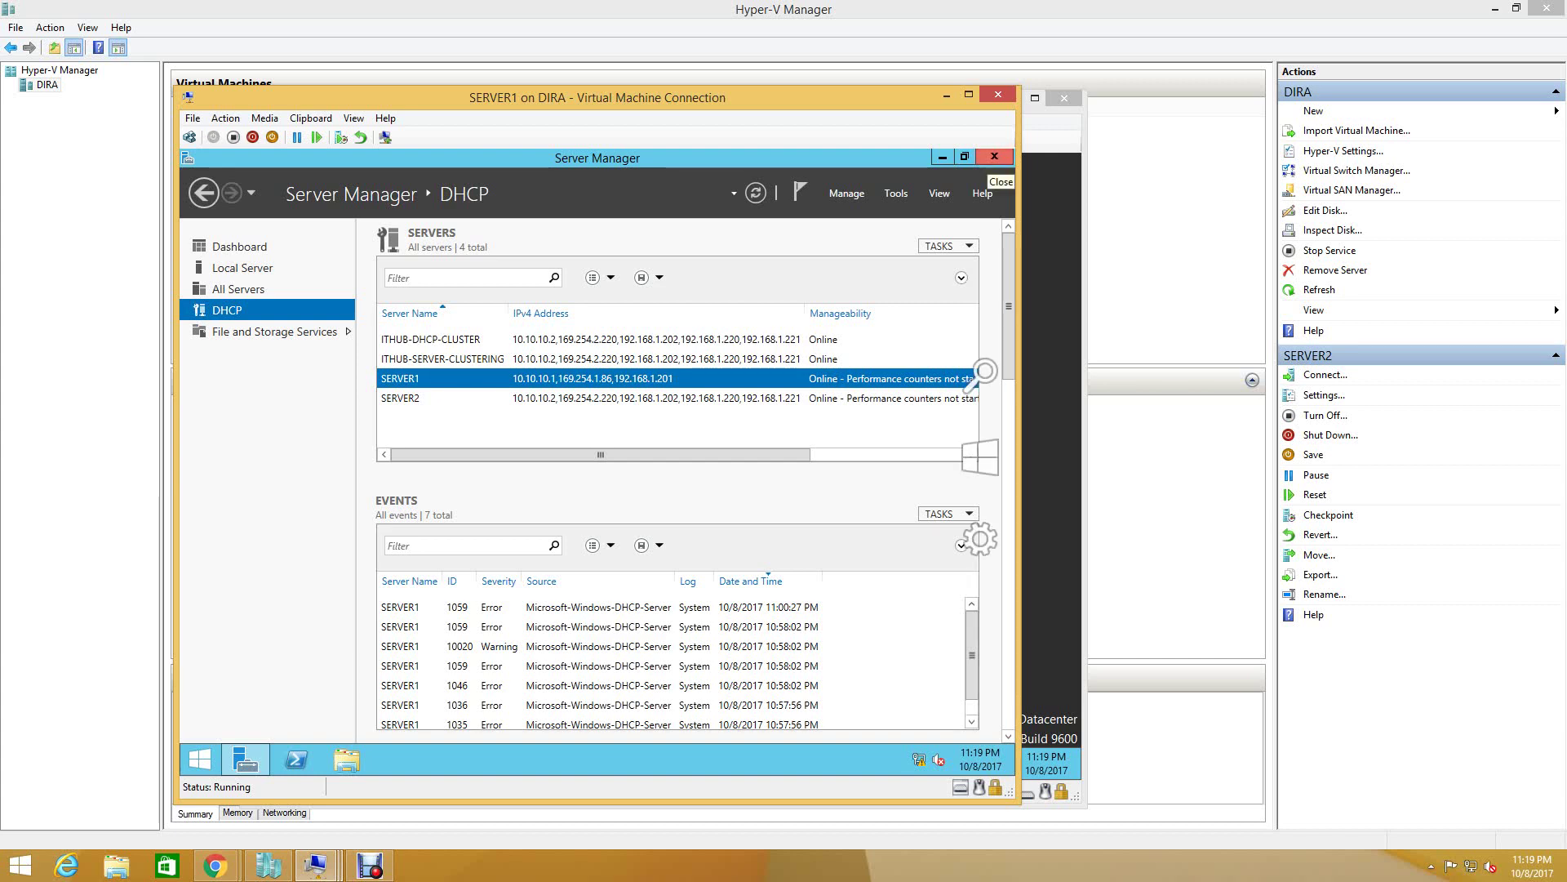
- Close and relaunch Server Manager, then open its Tools menu
left_click(995, 156)
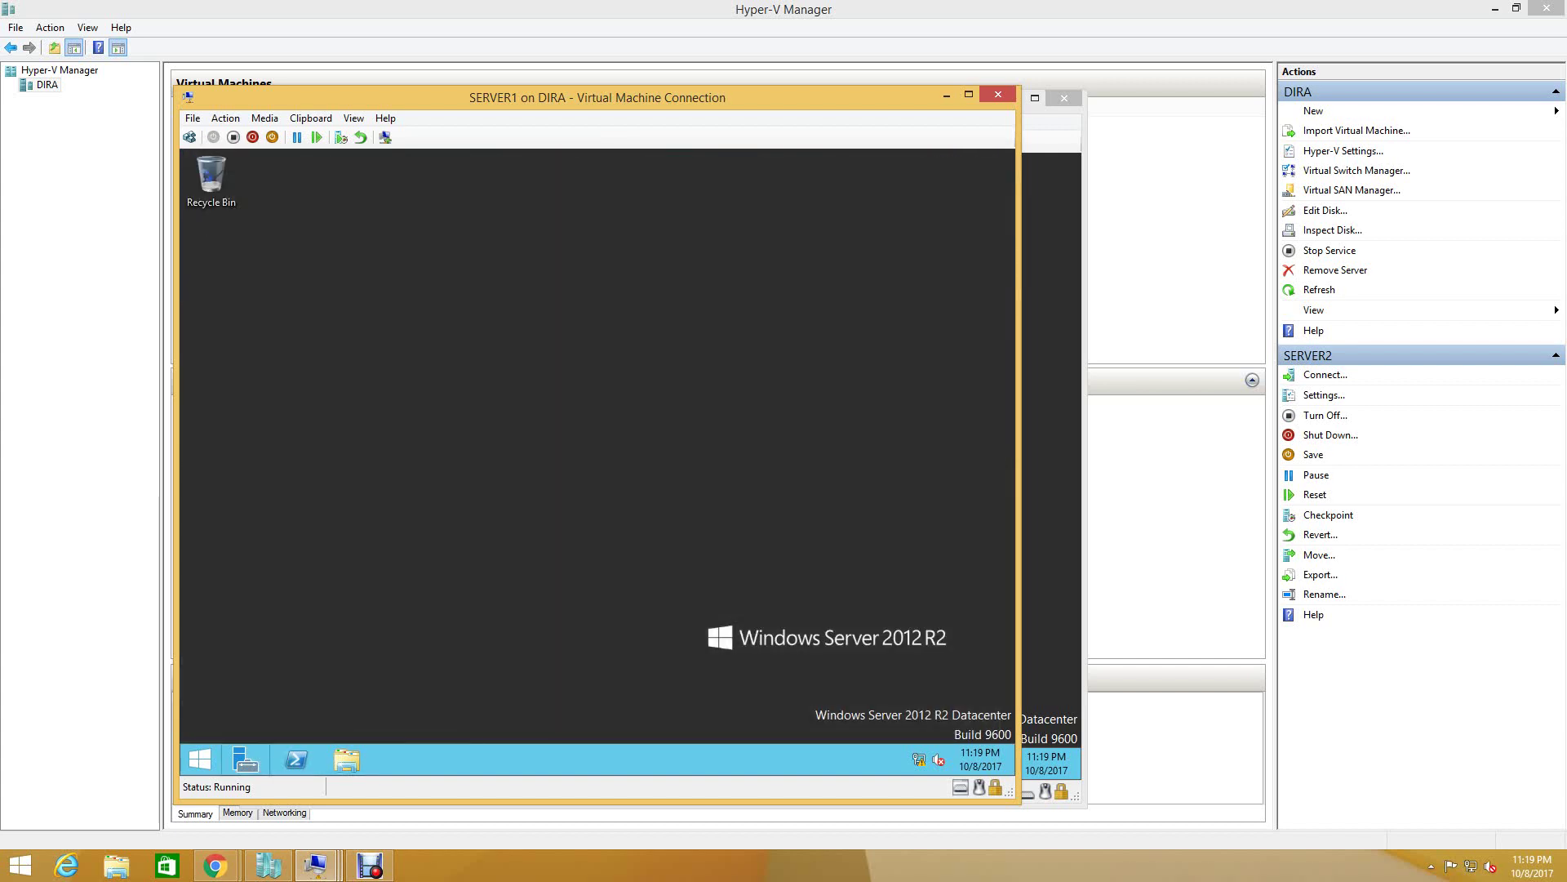
left_click(246, 759)
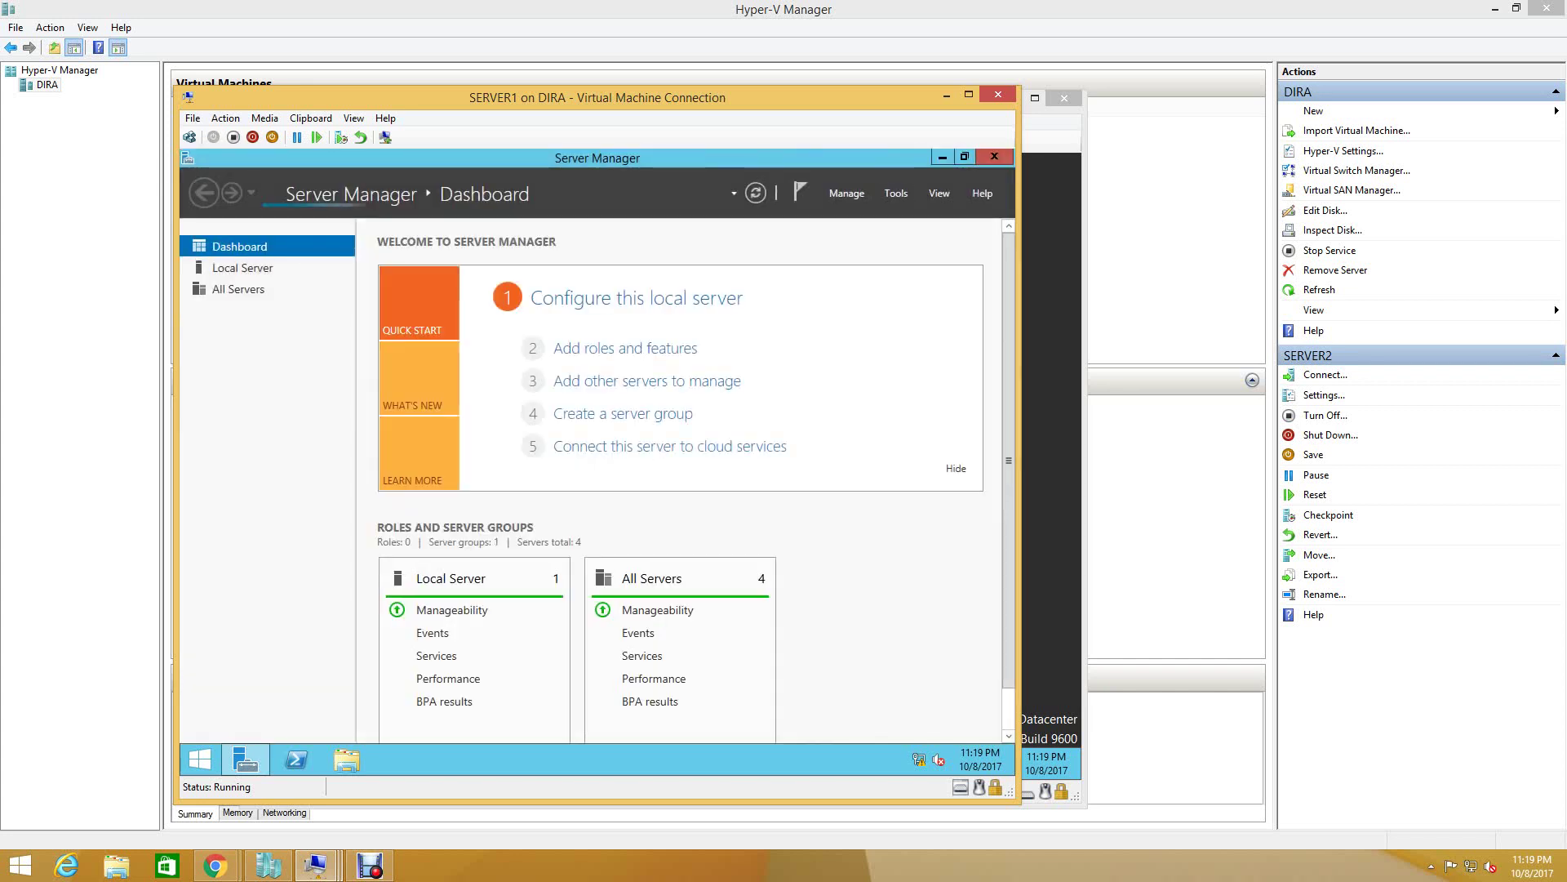
left_click(895, 192)
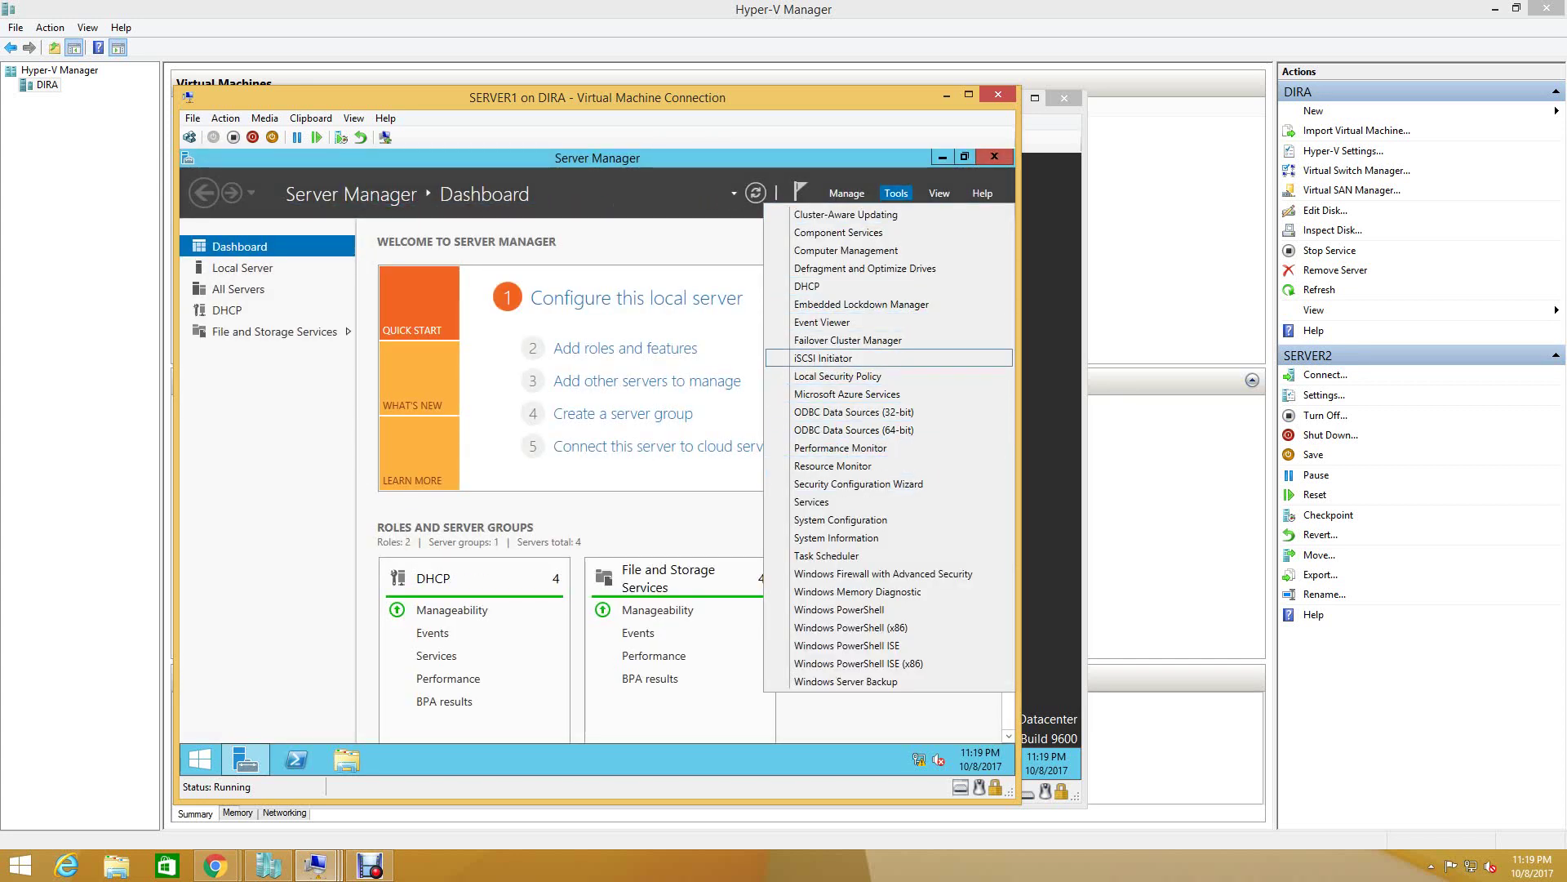
- Launch Failover Cluster Manager and select ITHUB-SERVER-CLUSTERING to view its 1 role and 2 nodes
key("Return")
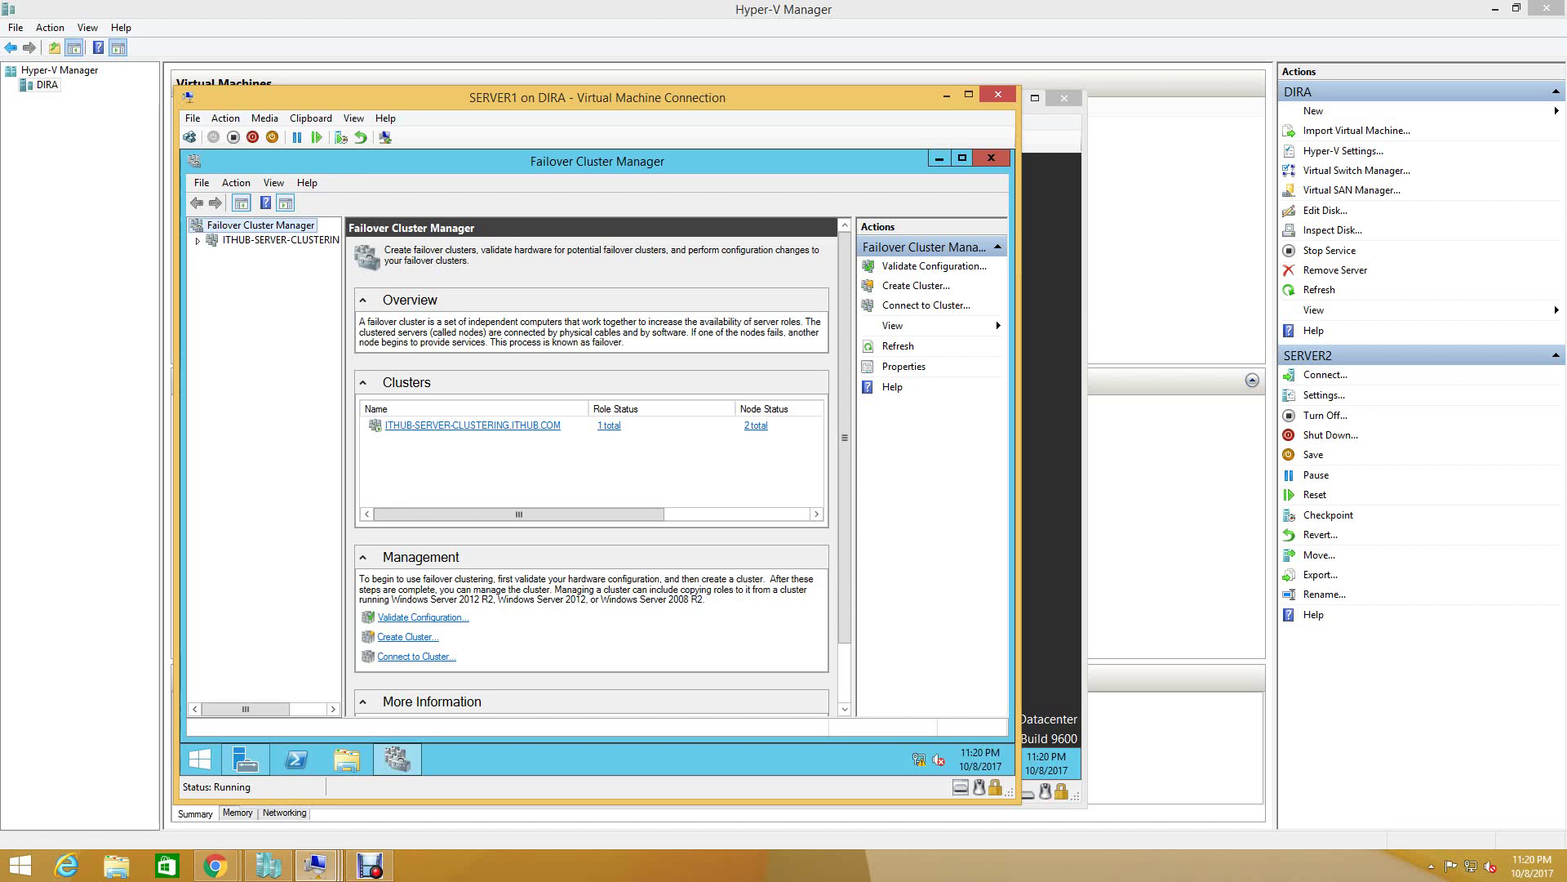
left_click(473, 425)
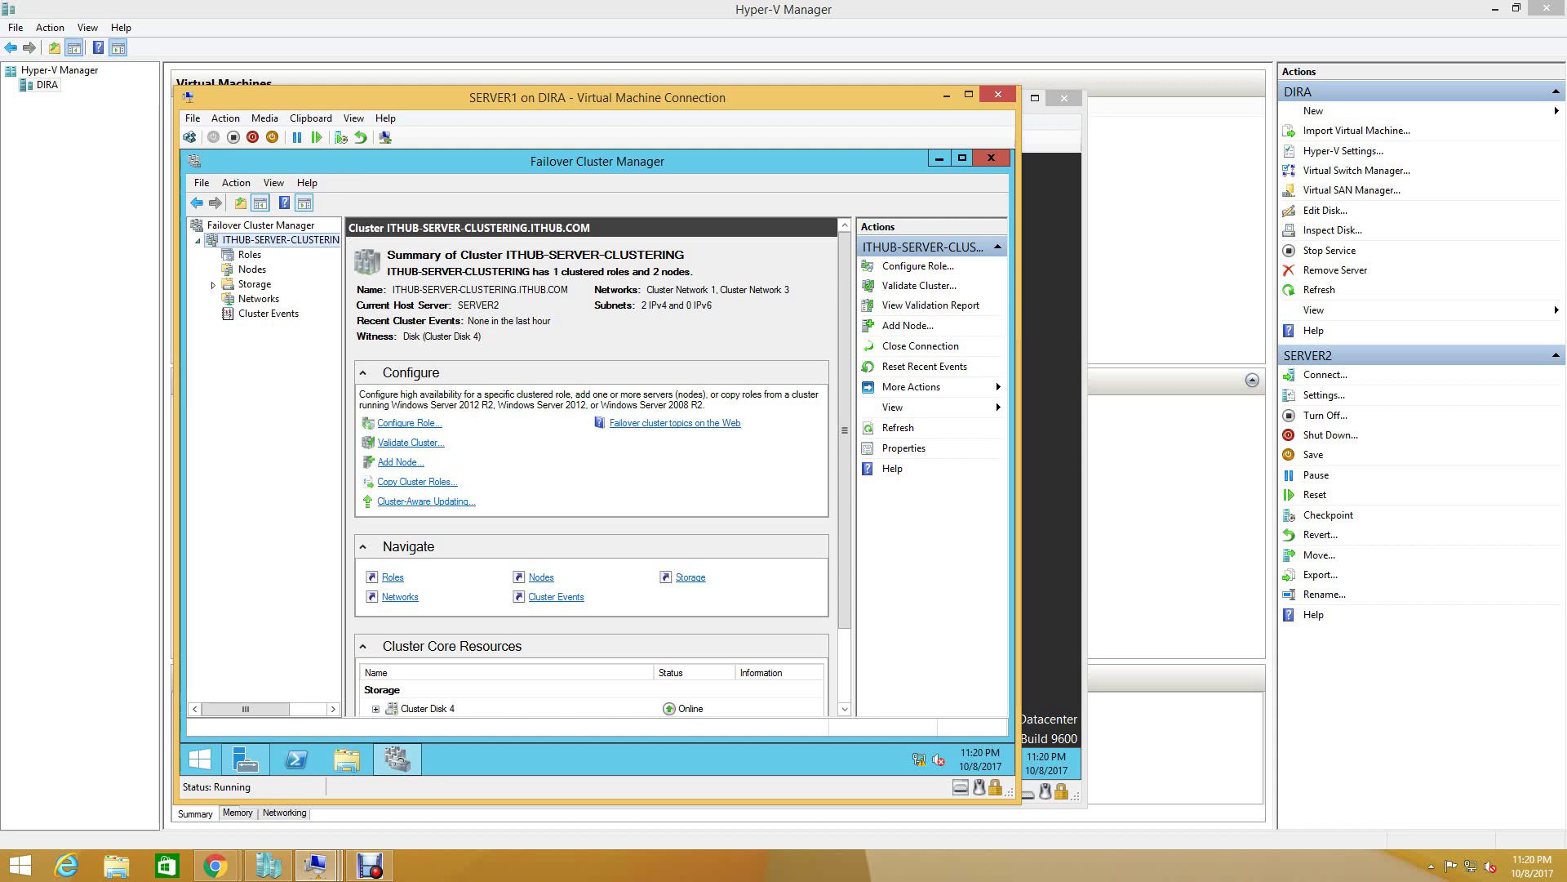
- Show the cluster's Roles list, with ITHUB-DHCP-CLUSTER running on owner node SERVER2
left_click(249, 254)
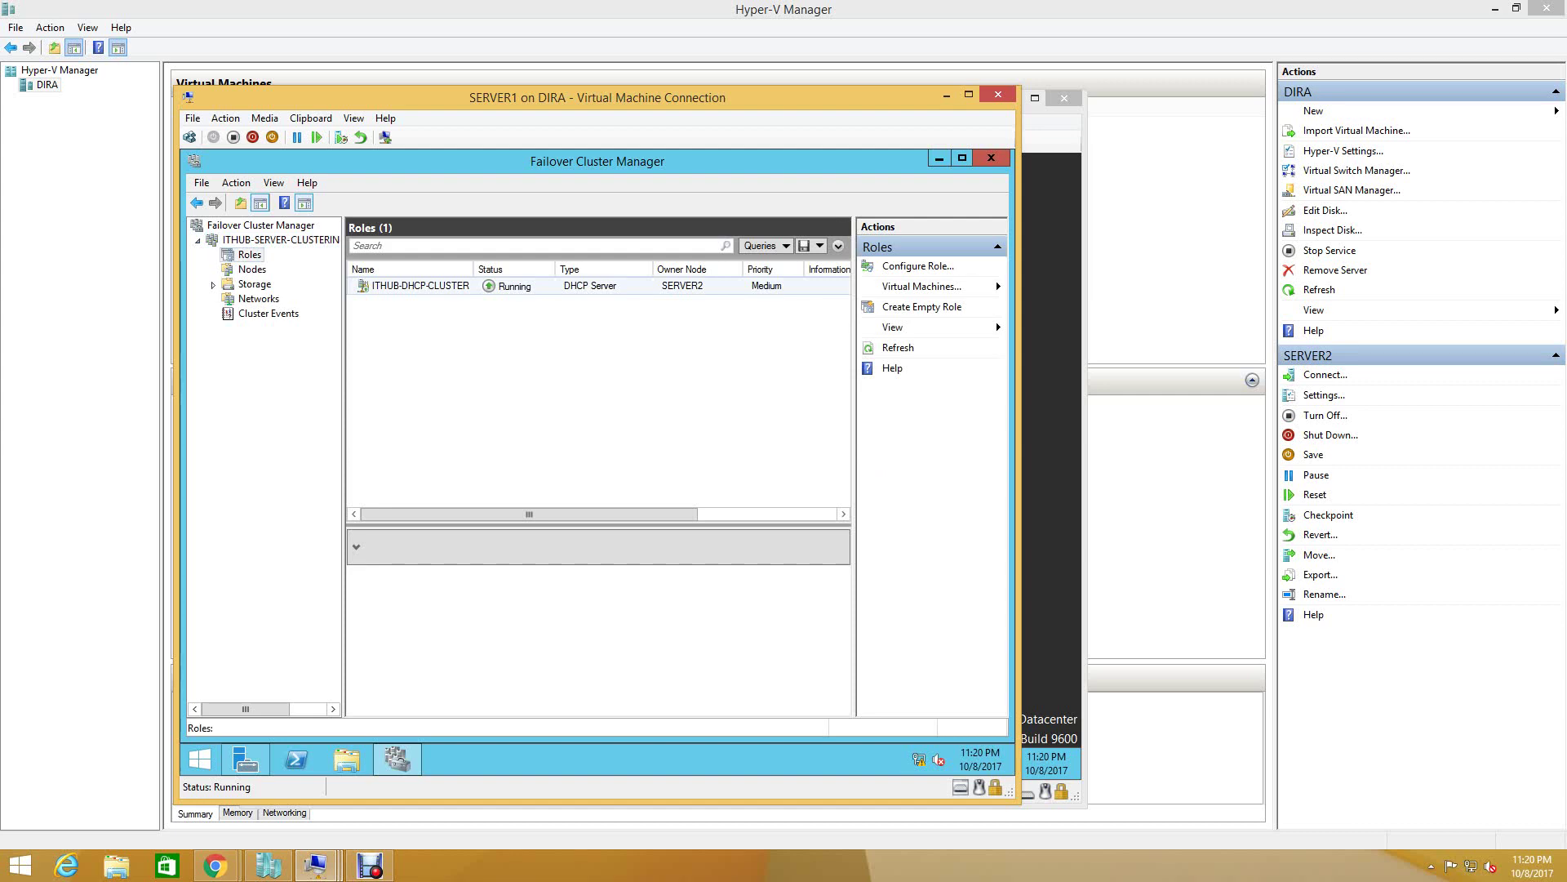
- On SERVER2, check the ITHUB-DHCP-CLUSTER role details, then close Failover Cluster Manager
mouse_move(316, 866)
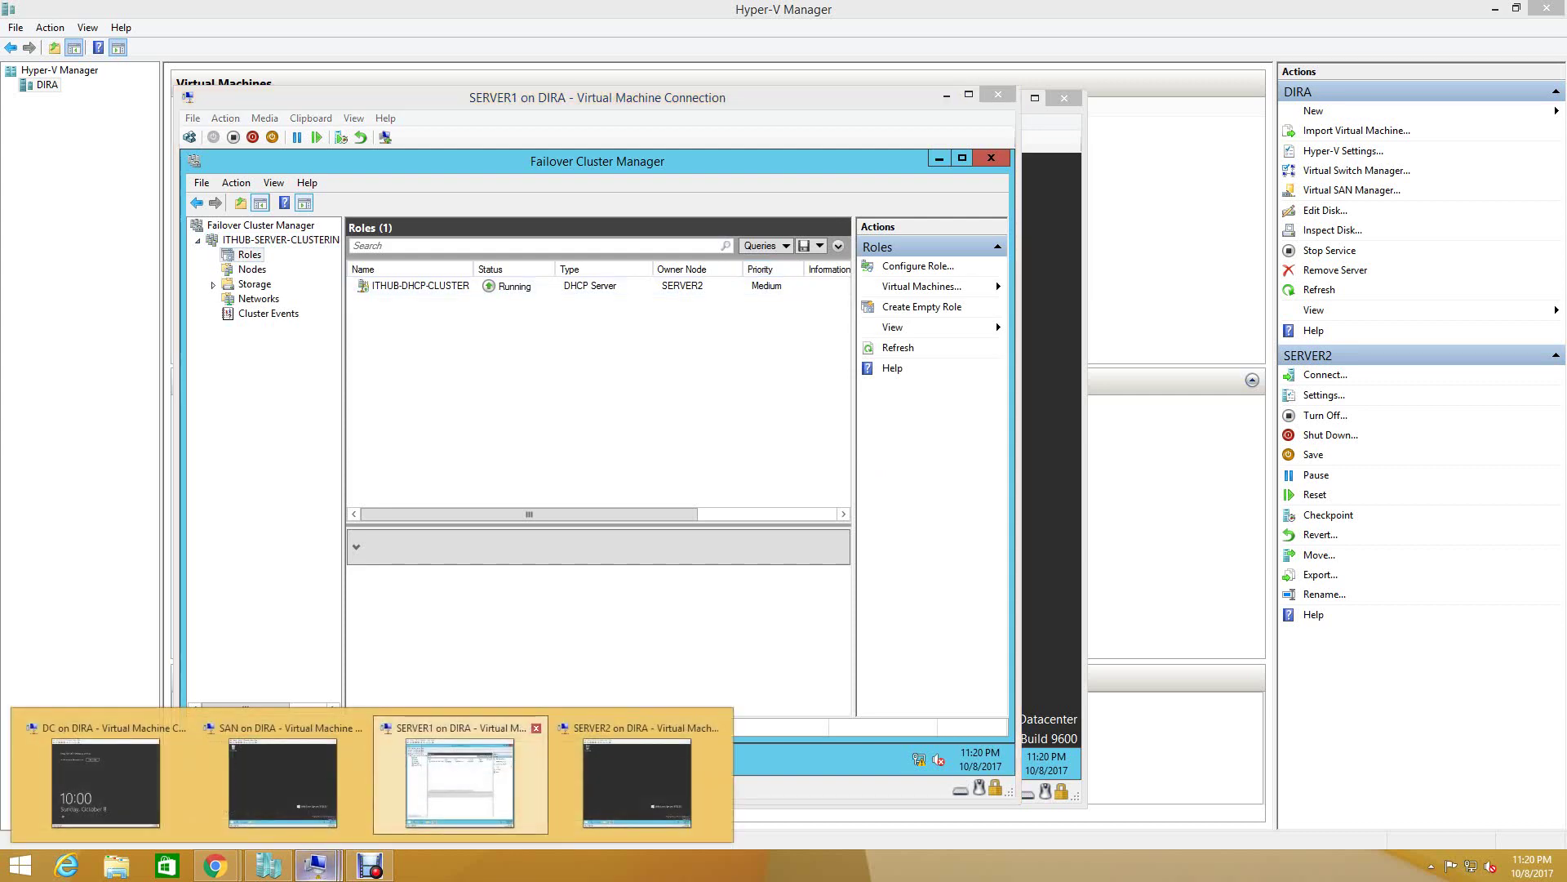
left_click(448, 776)
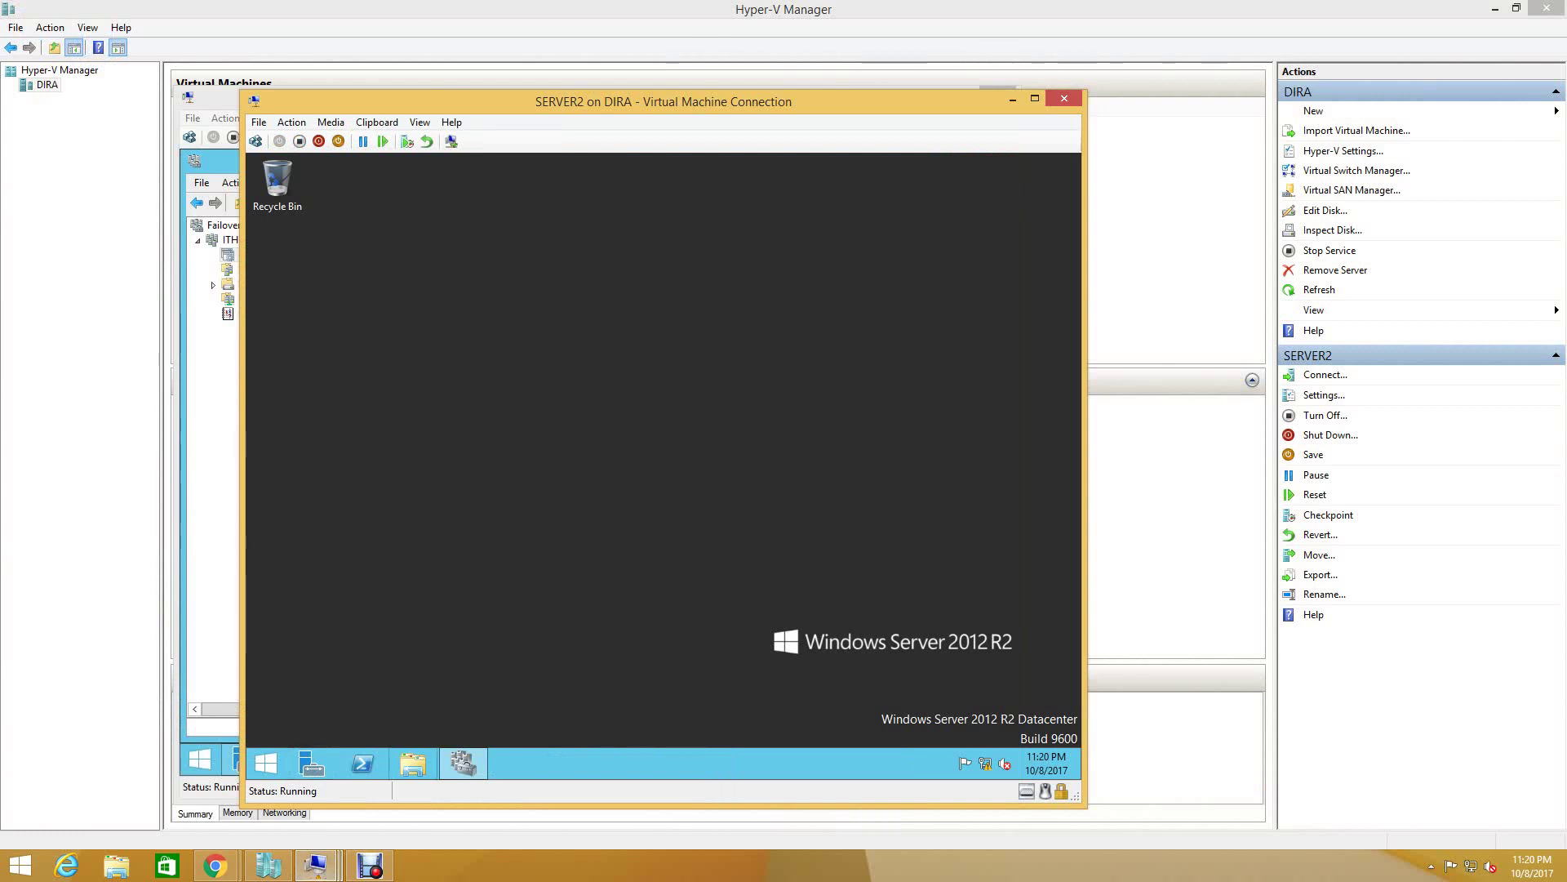
left_click(464, 763)
left_click(487, 290)
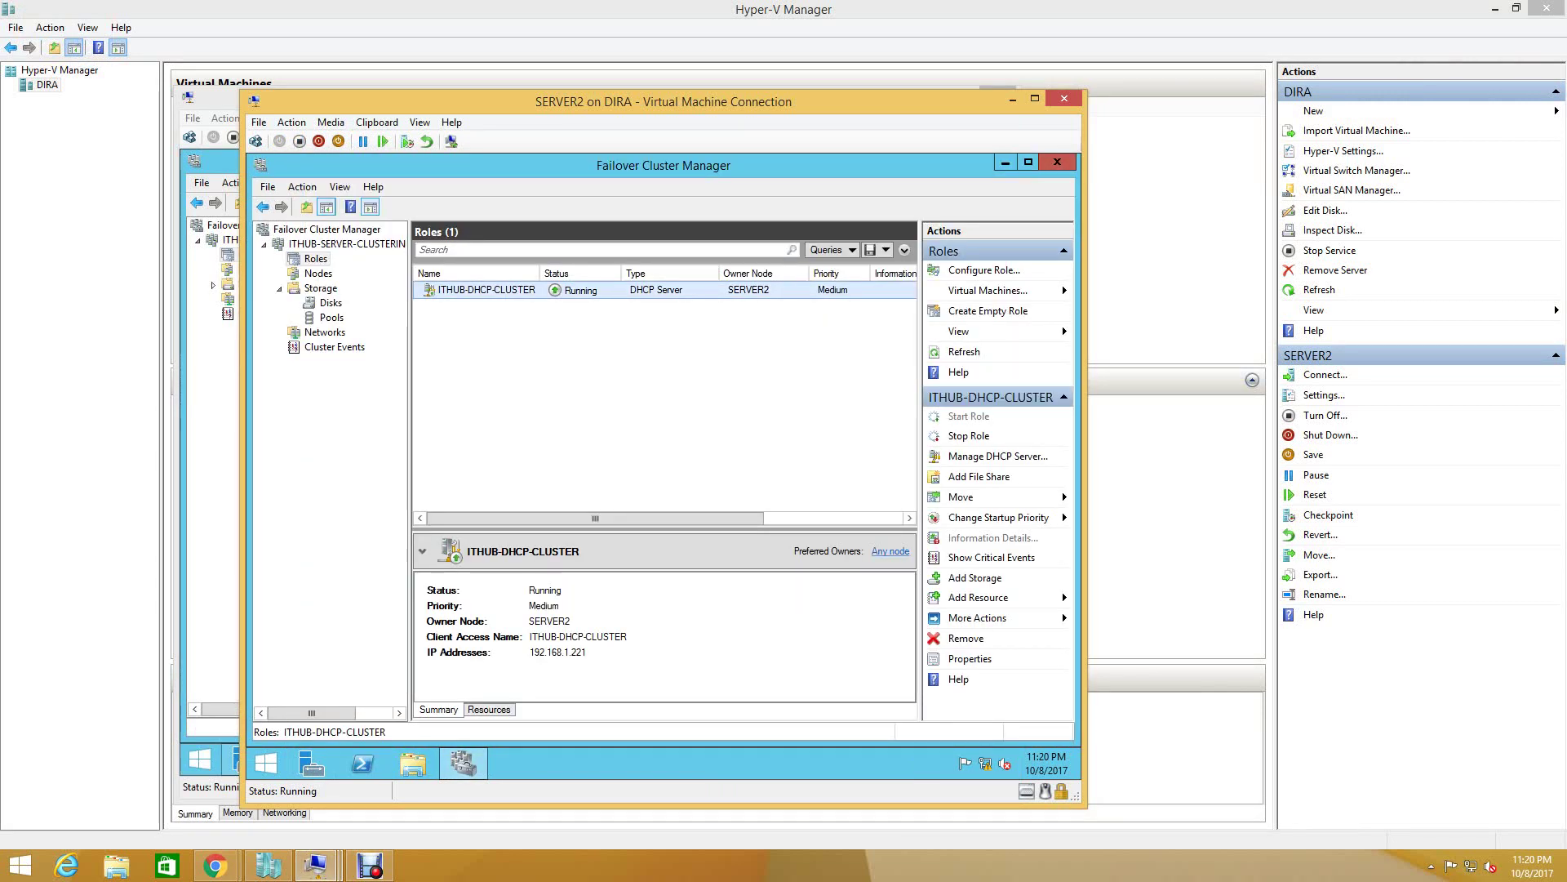
left_click(1057, 162)
- Shut down SERVER2 with Other (Planned) as the shutdown reason
left_click(265, 763)
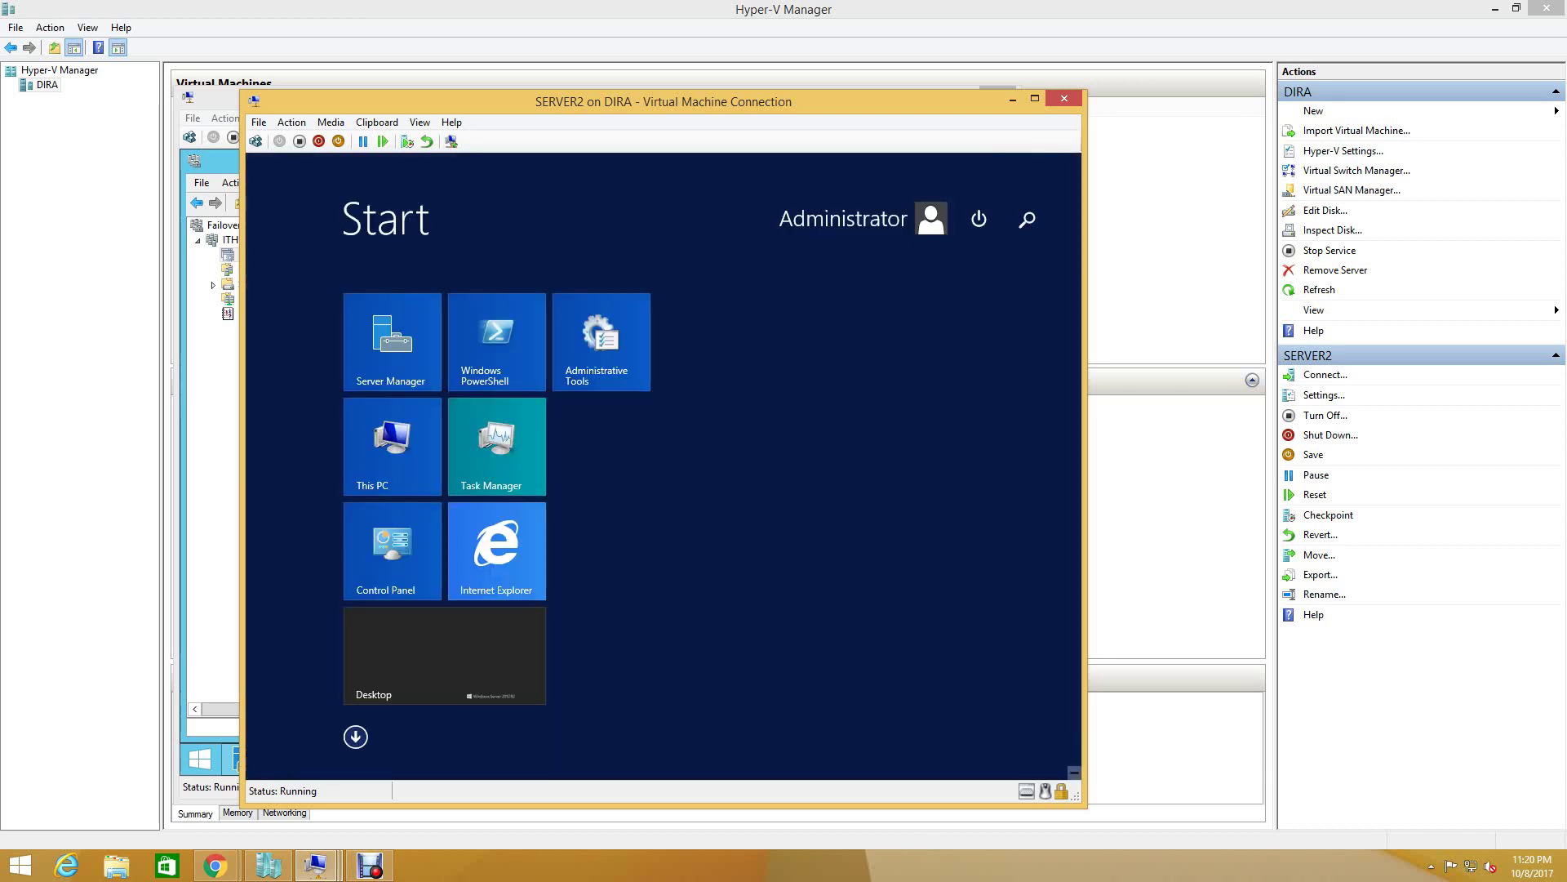
left_click(979, 219)
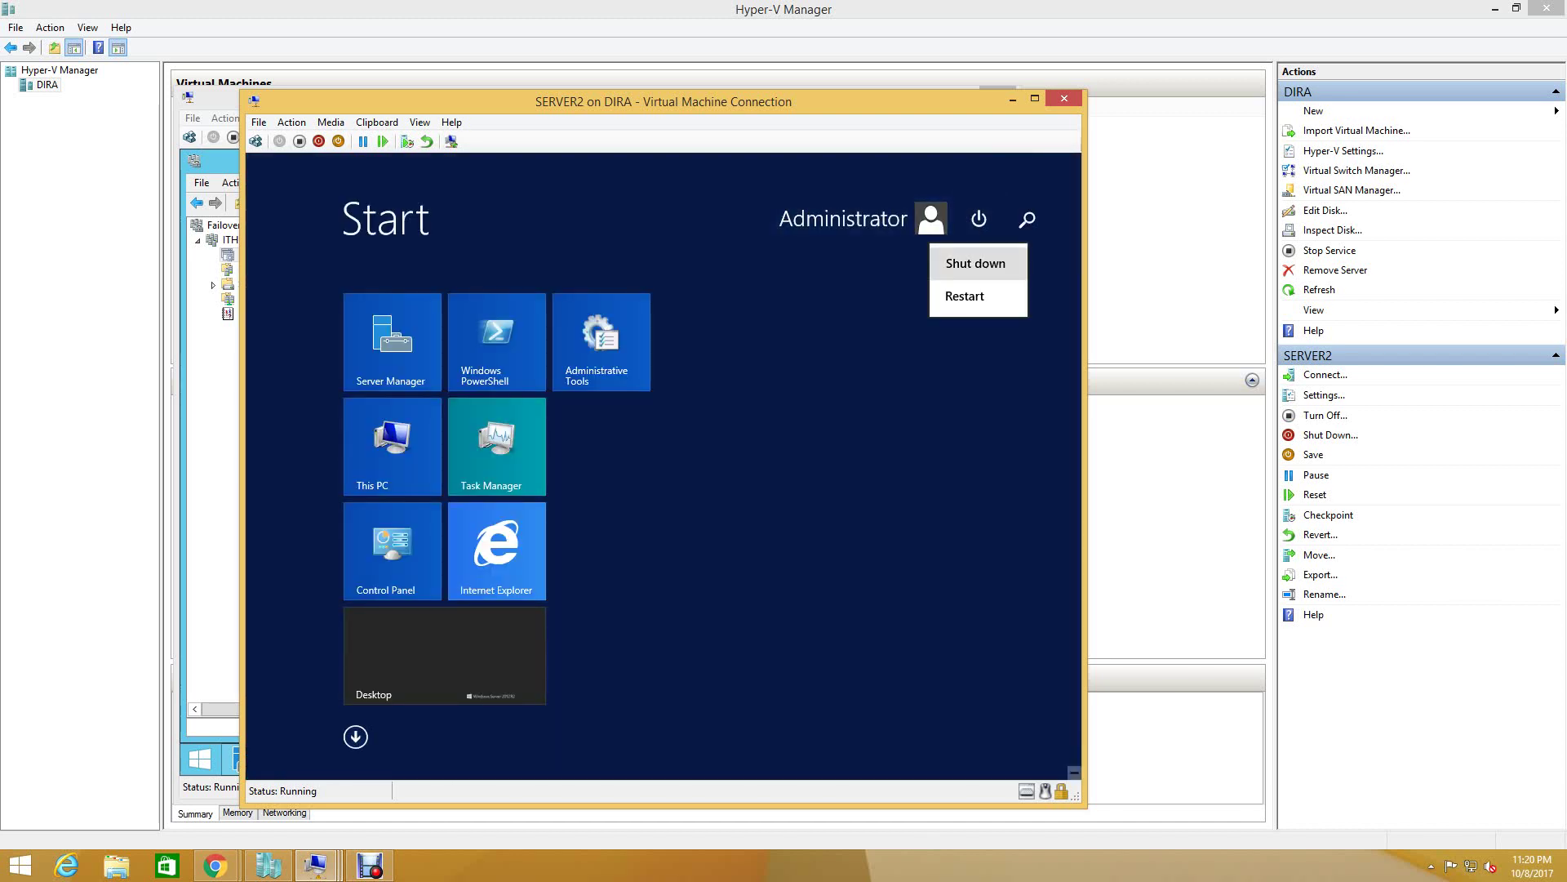
left_click(976, 263)
left_click(915, 313)
left_click(829, 346)
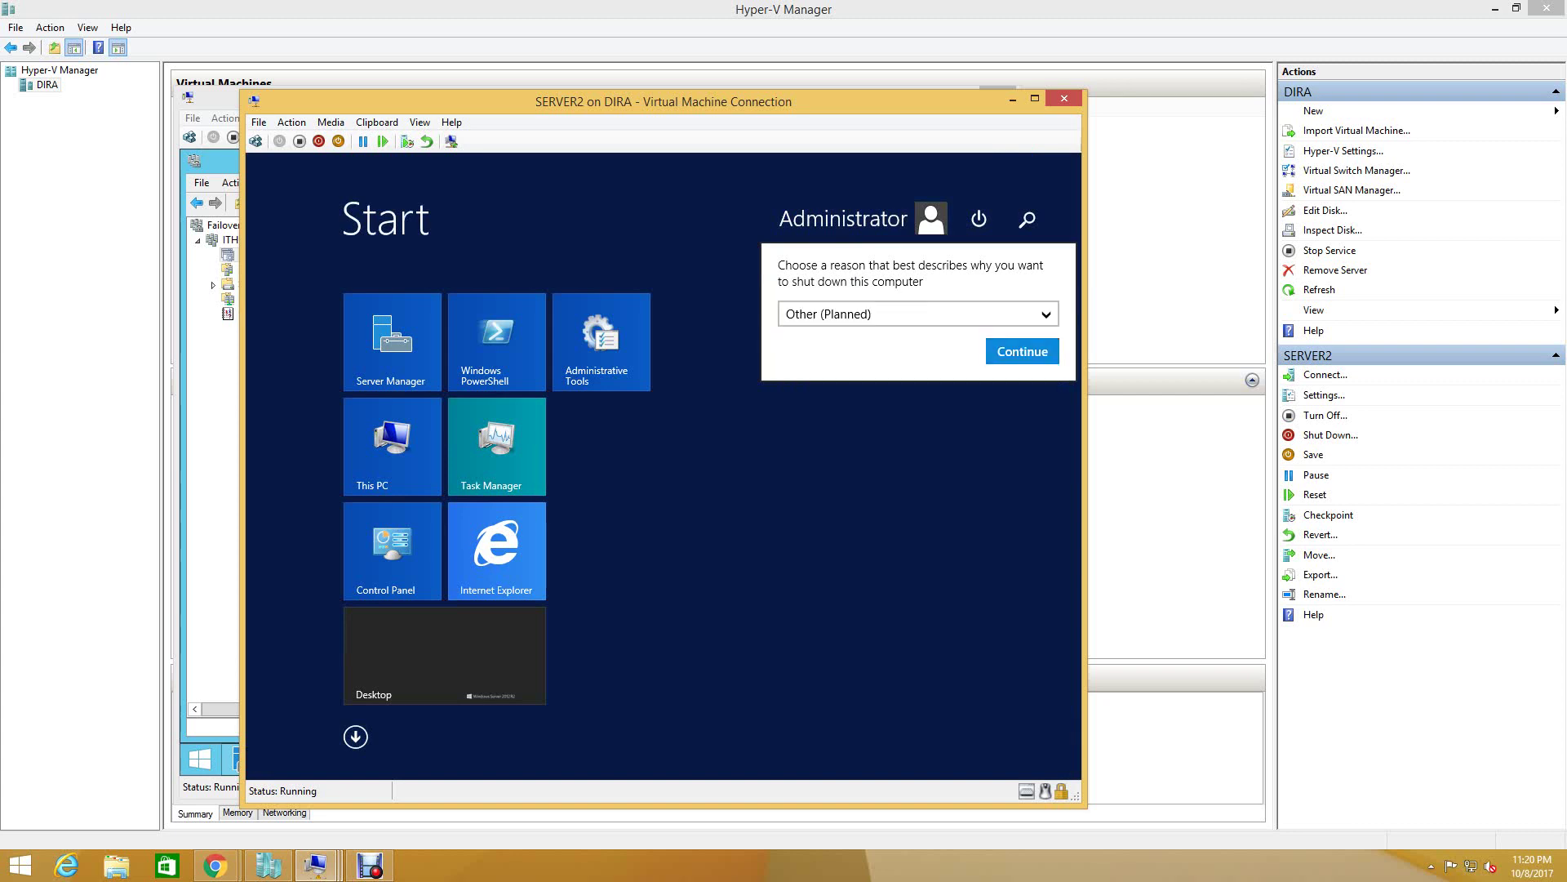
left_click(1021, 351)
- Return to the SERVER1 virtual machine window
left_click(268, 865)
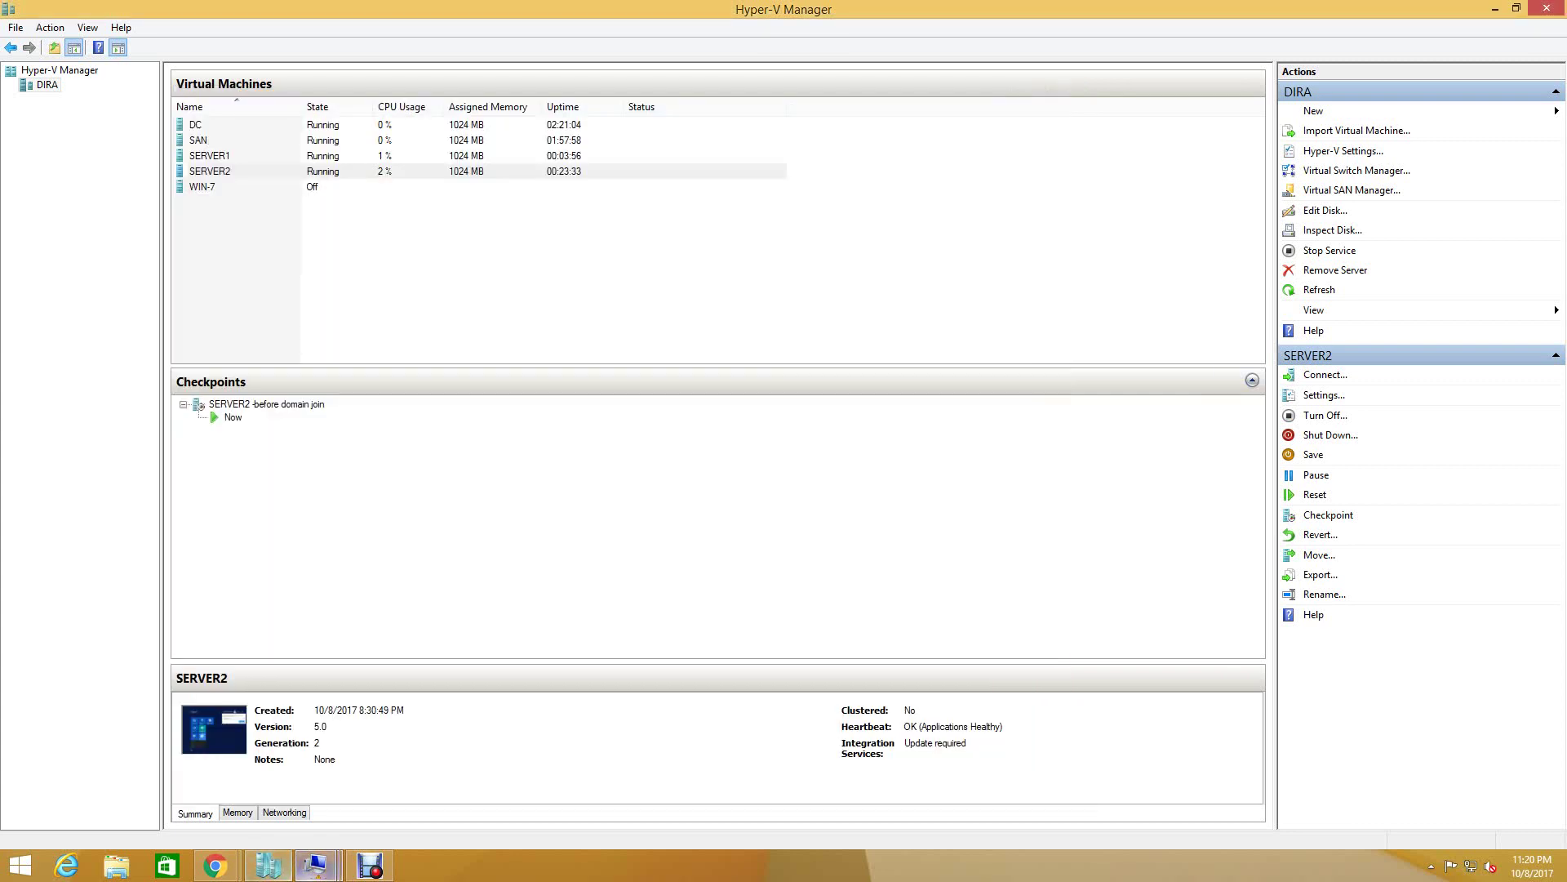
left_click(267, 404)
mouse_move(316, 865)
left_click(460, 782)
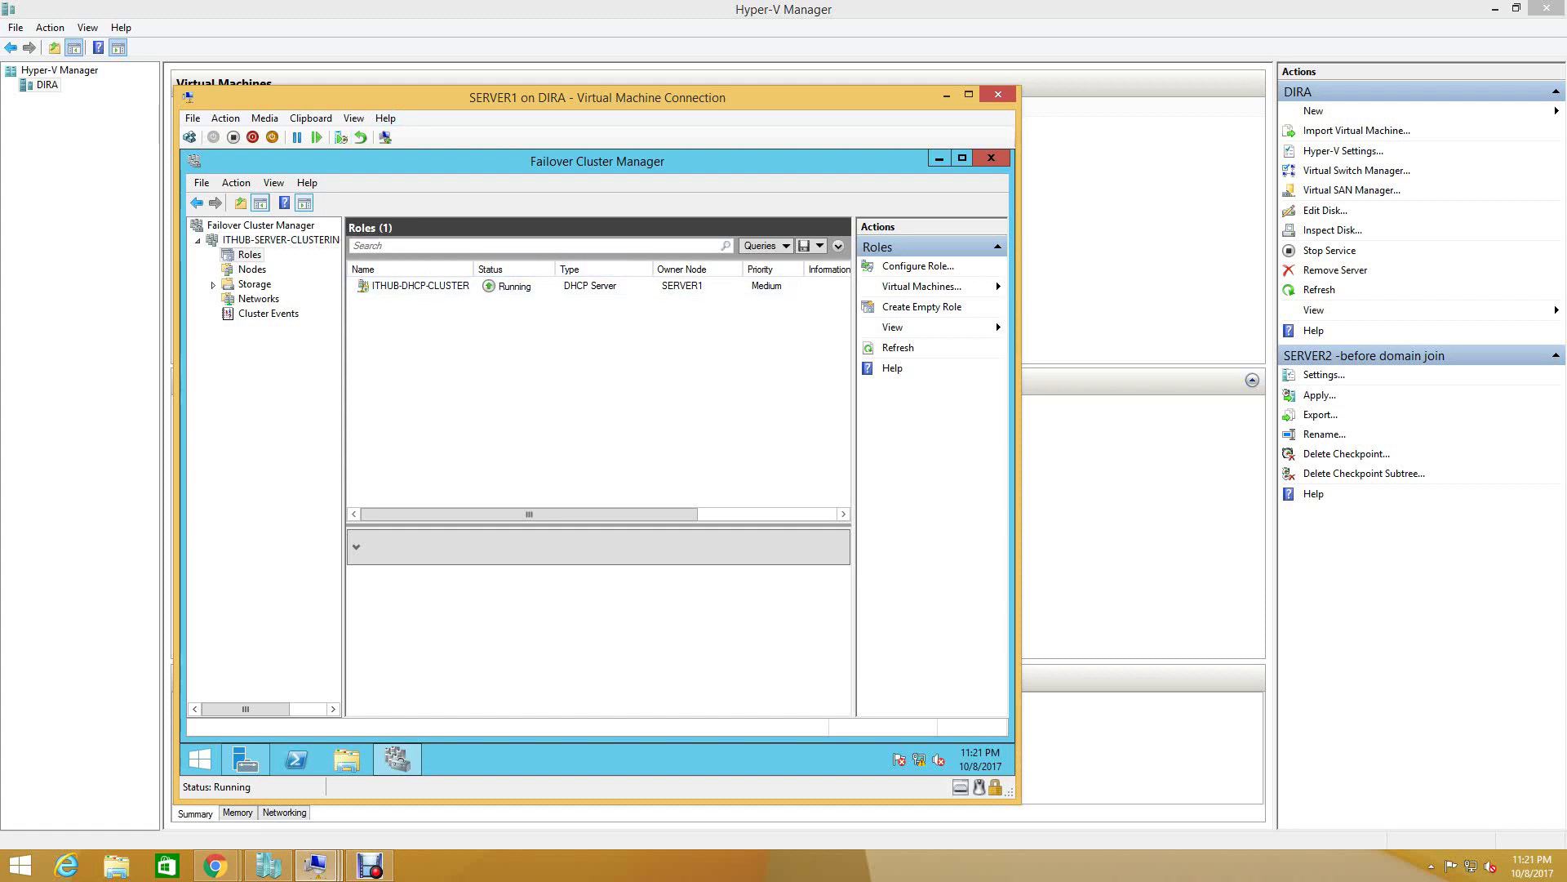
- From Server Manager's DHCP page, launch DHCP Manager for SERVER1
left_click(940, 158)
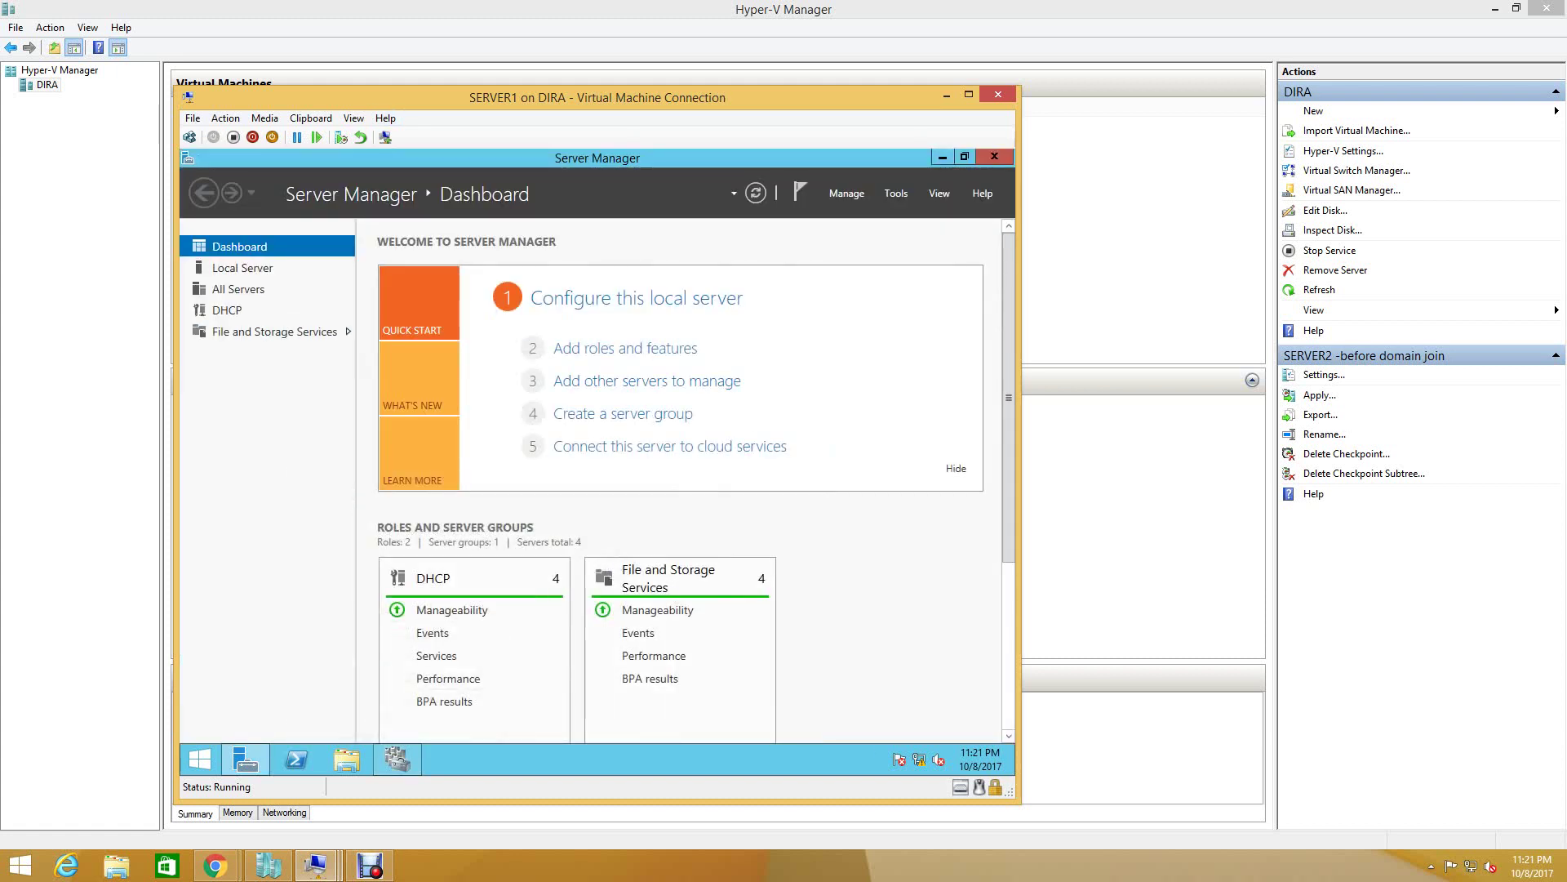
left_click(227, 310)
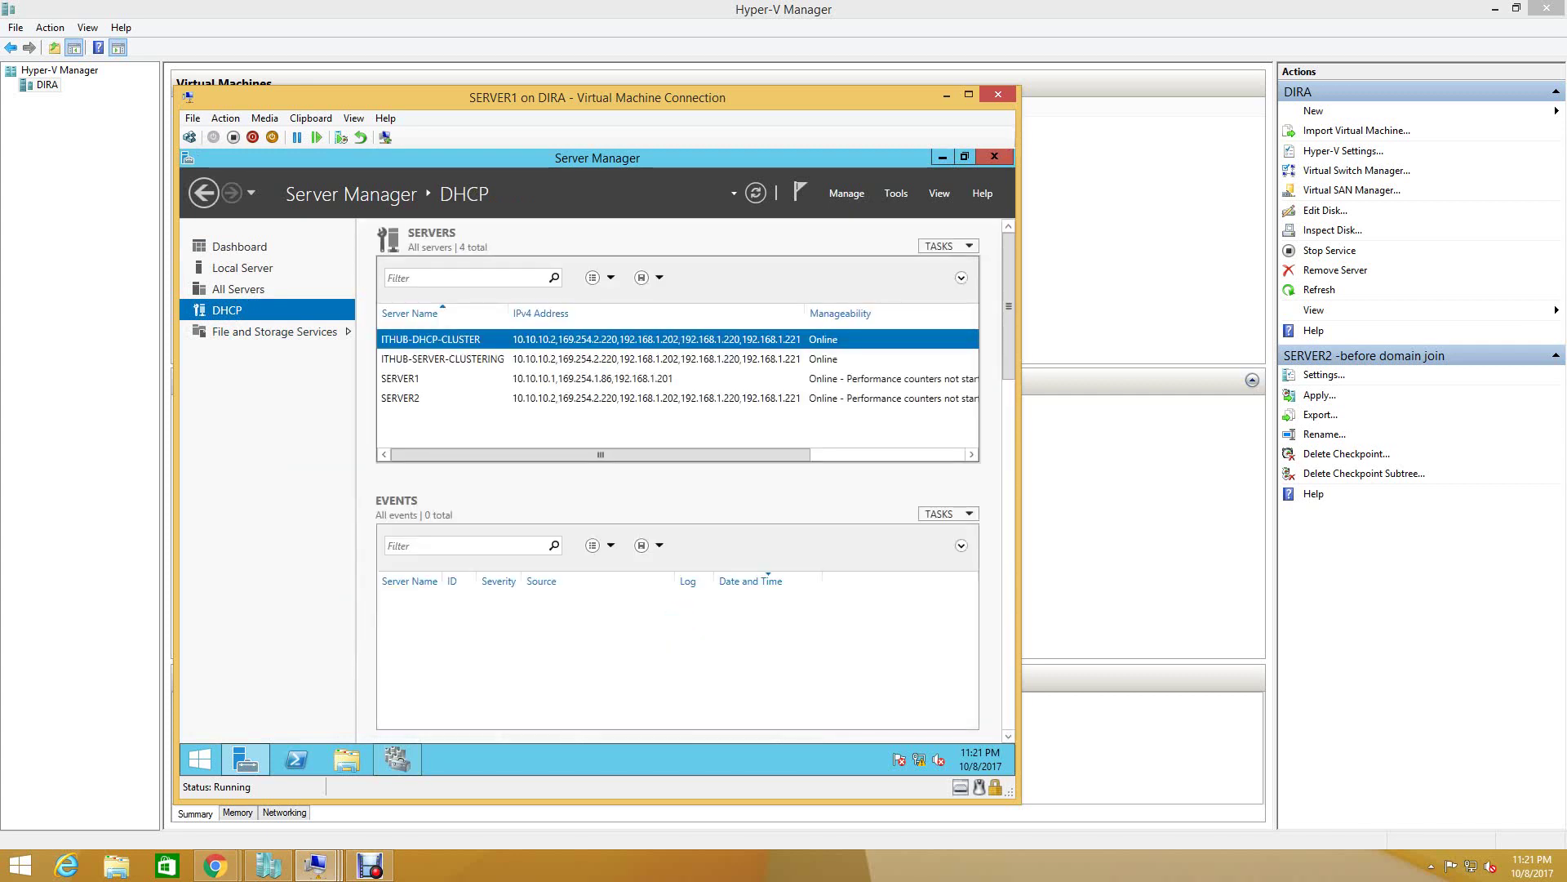
left_click(400, 378)
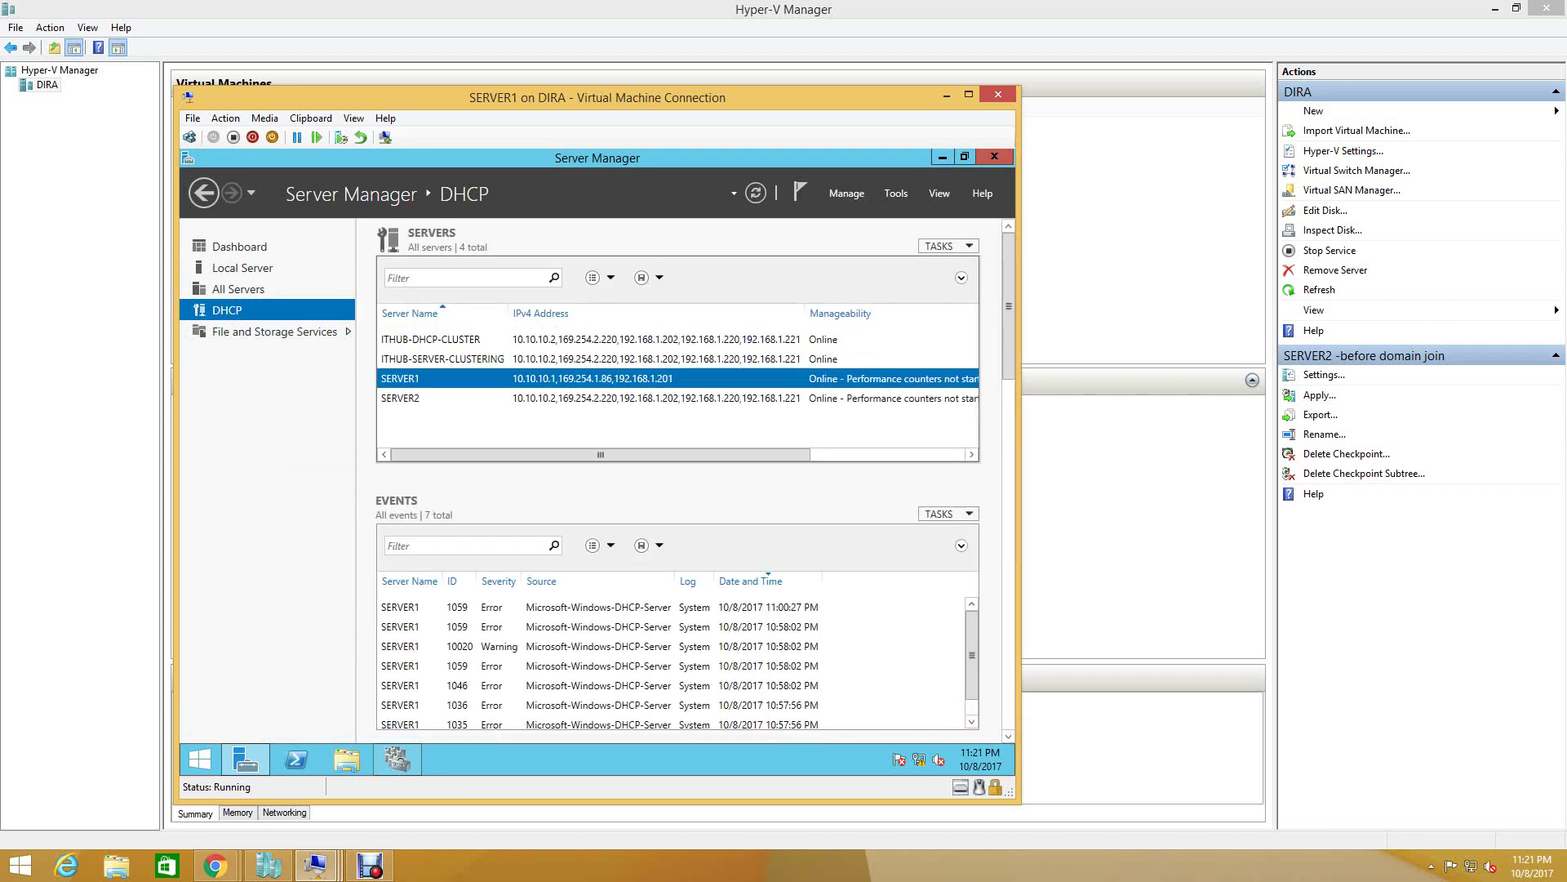
right_click(557, 378)
left_click(597, 556)
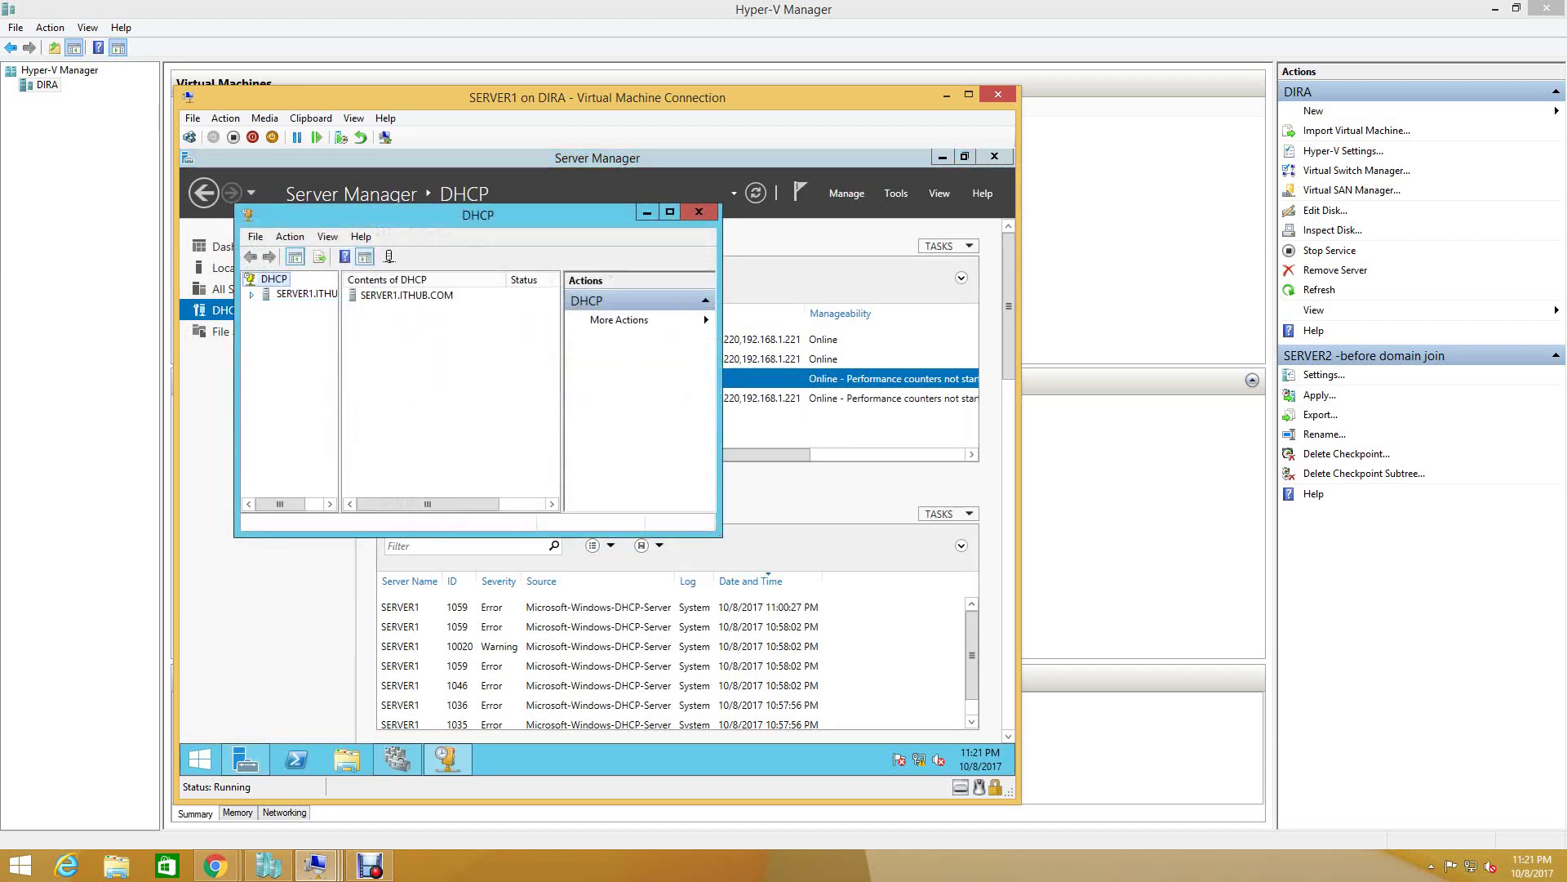
- Expand IPv4 and Scope 192.168.1.0 to view the 192.168.1.50 address pool, then close the console
double_click(301, 308)
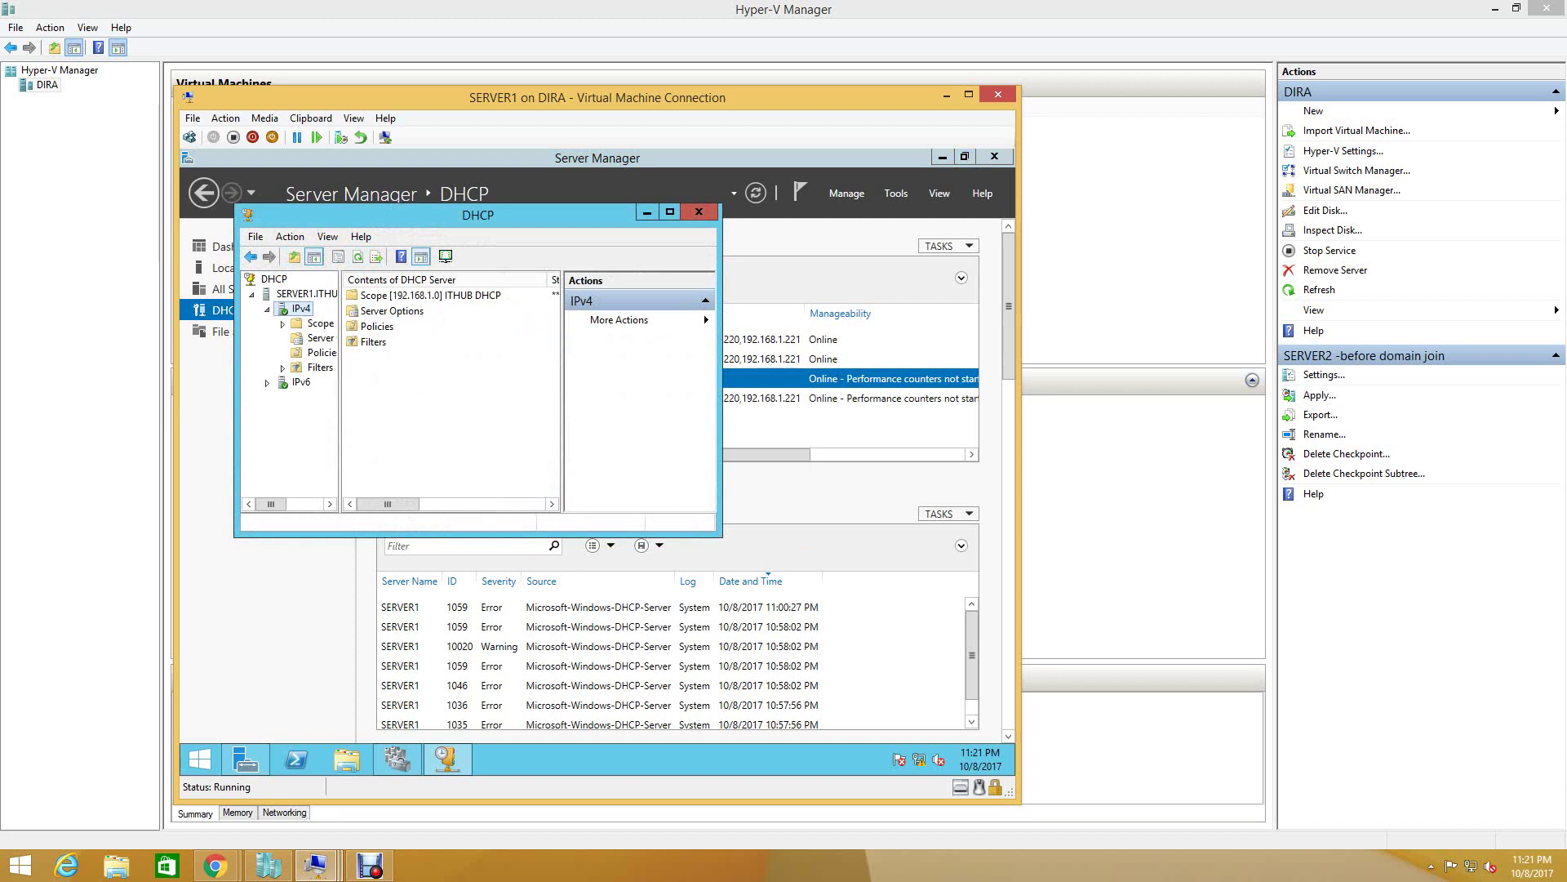
left_click_drag(340, 392, 404, 392)
left_click(351, 324)
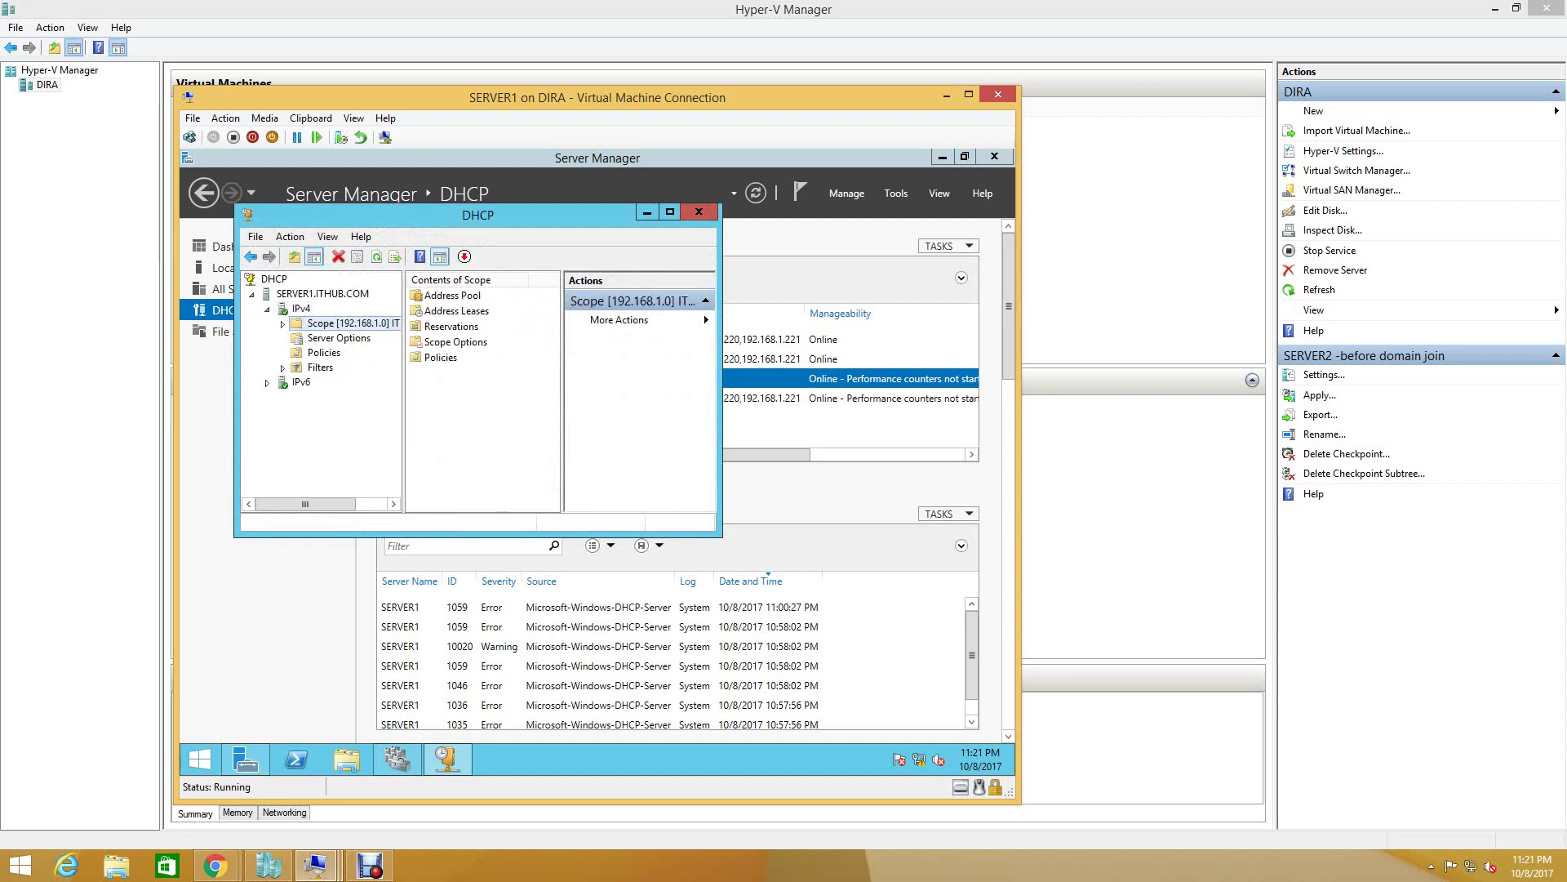
left_click(669, 211)
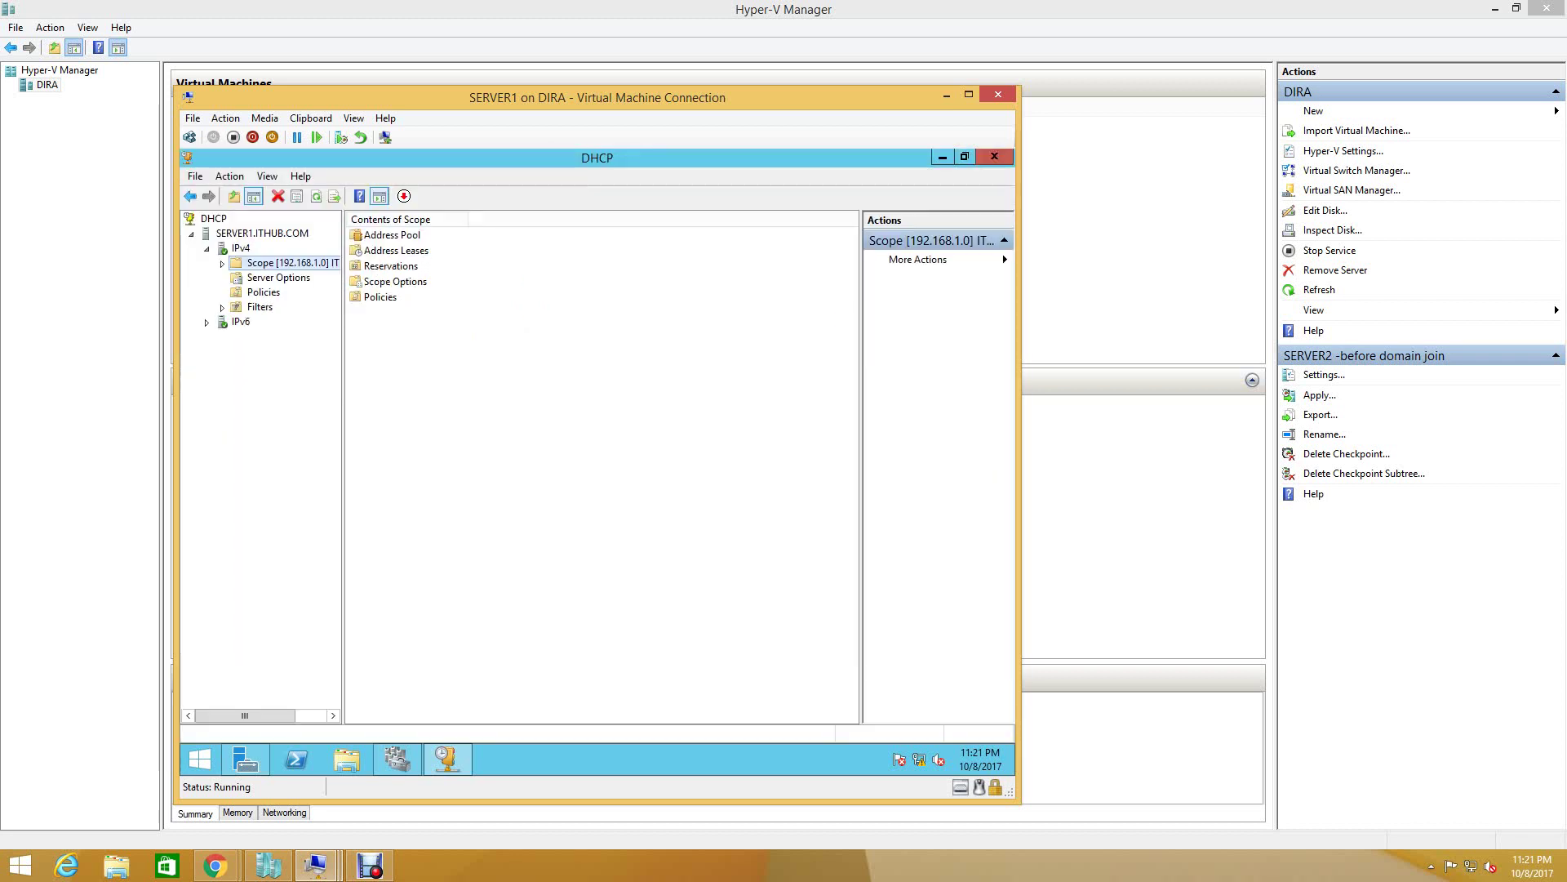
left_click(406, 219)
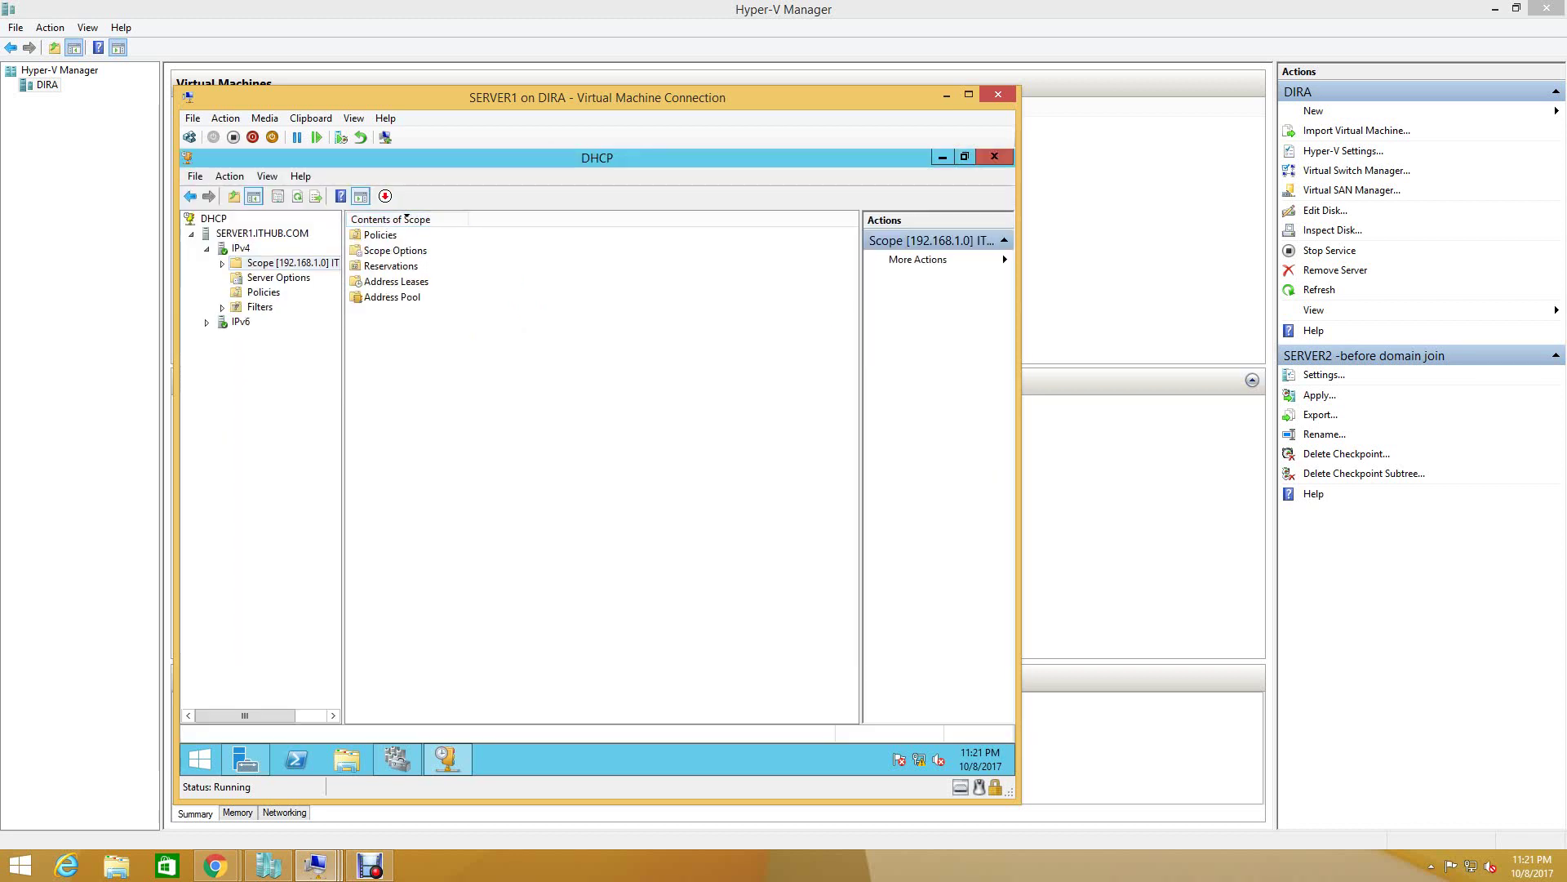
double_click(392, 296)
left_click(390, 235)
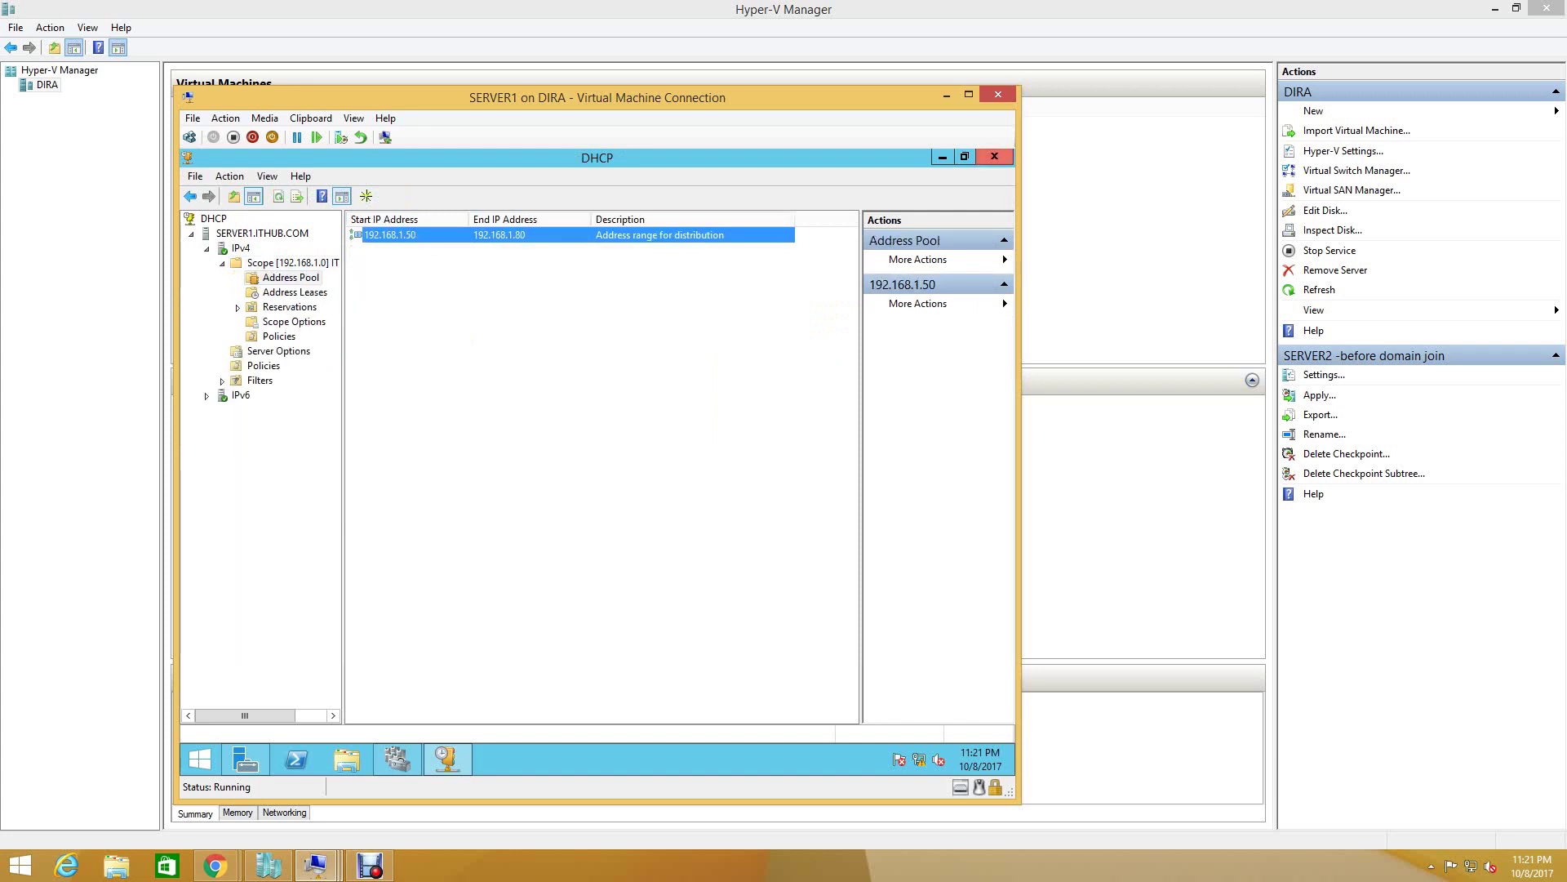
left_click(995, 156)
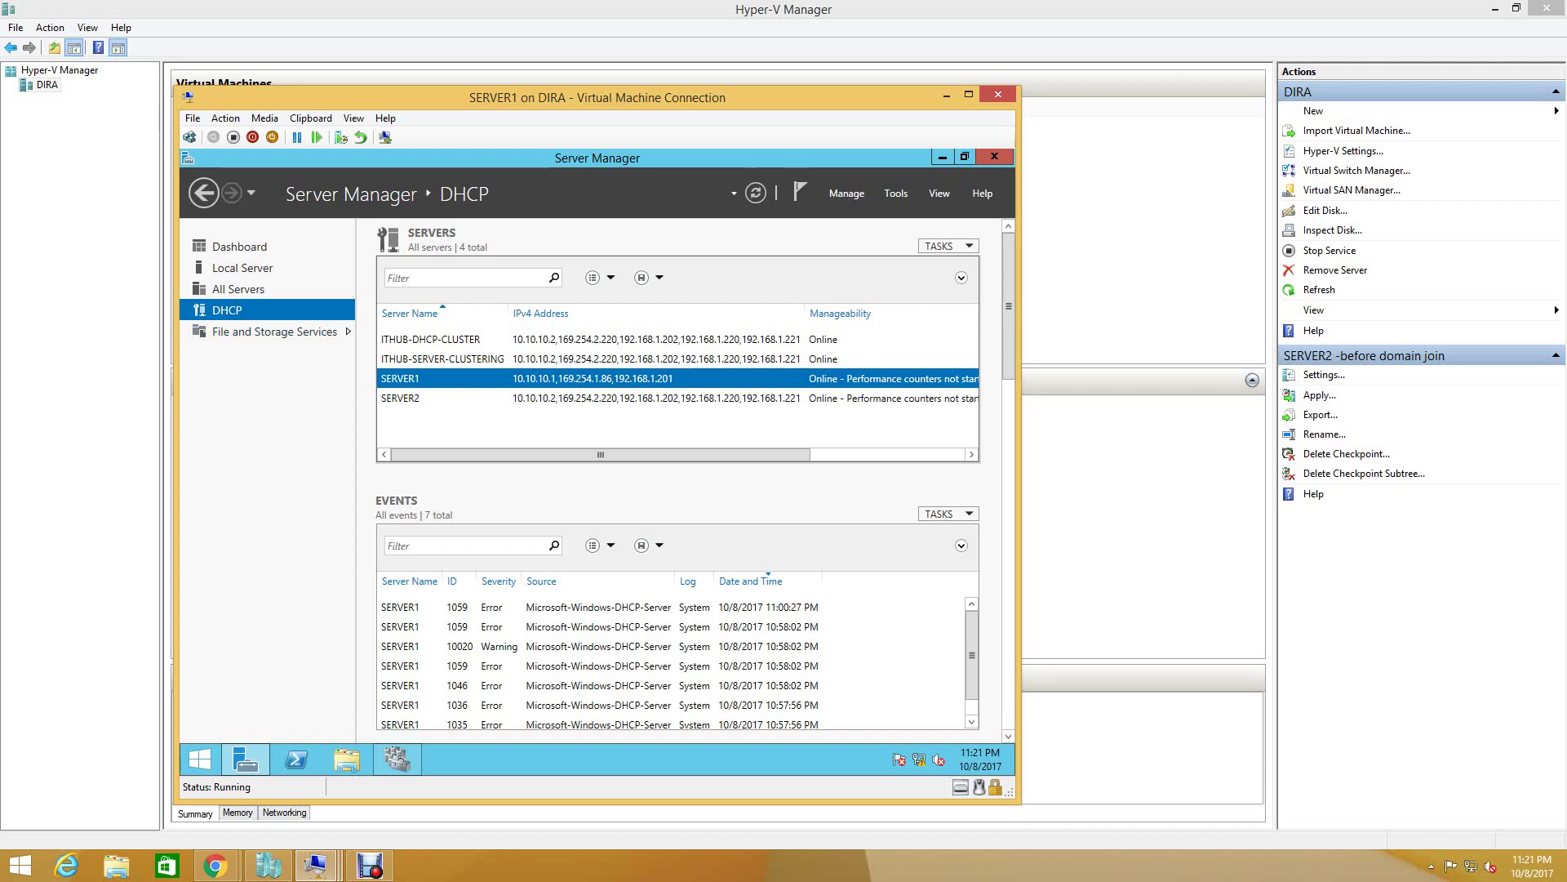
- Reopen DHCP Manager, review the 192.168.1.50–192.168.1.80 pool, then close DHCP and Server Manager
right_click(383, 378)
left_click(441, 556)
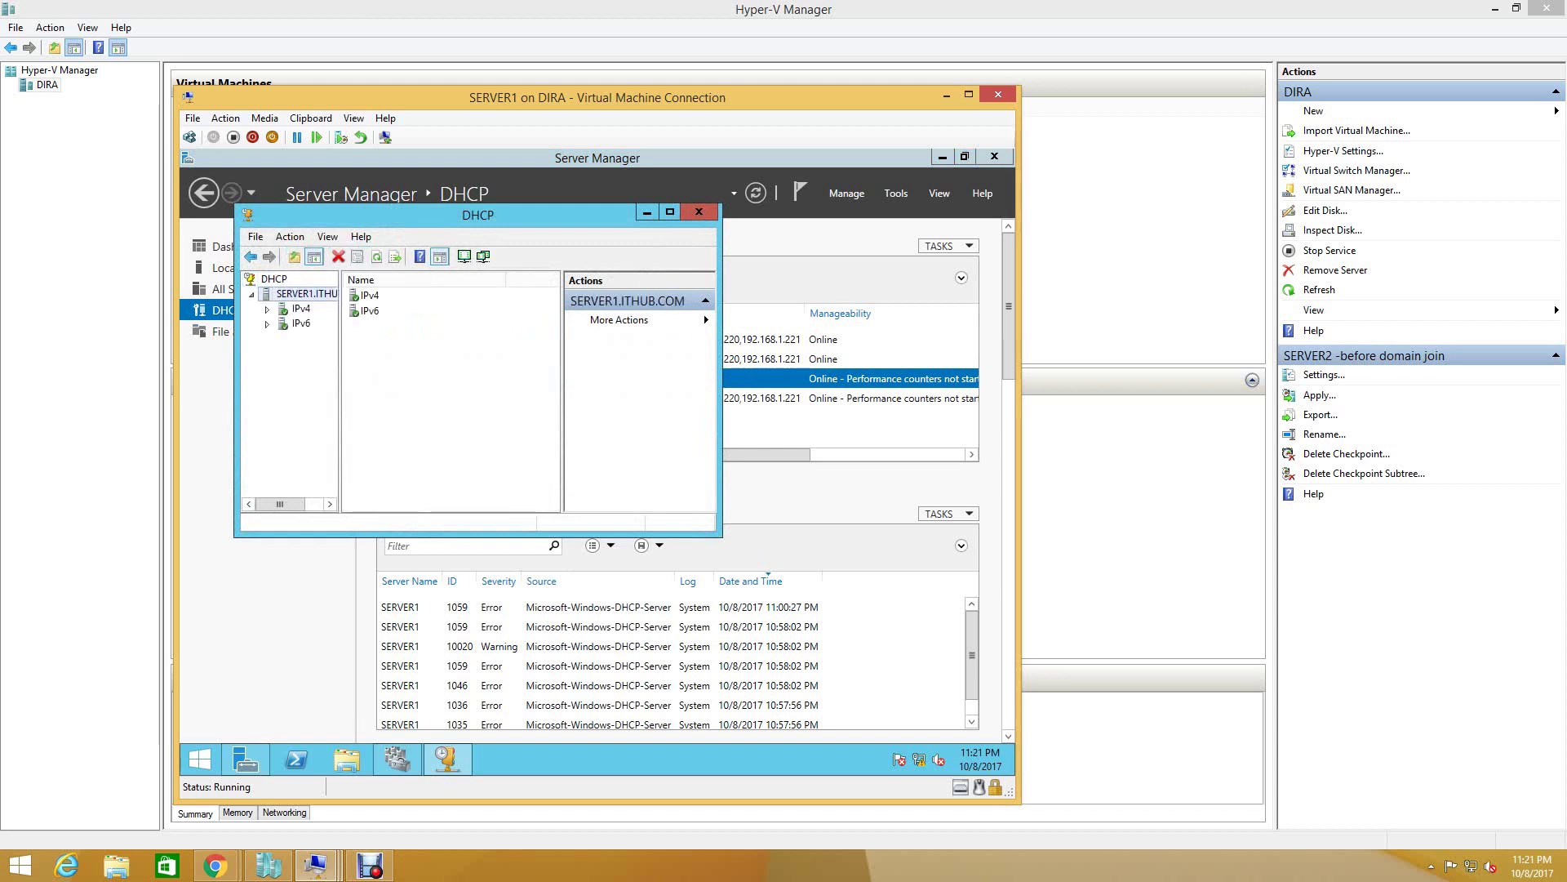
double_click(300, 308)
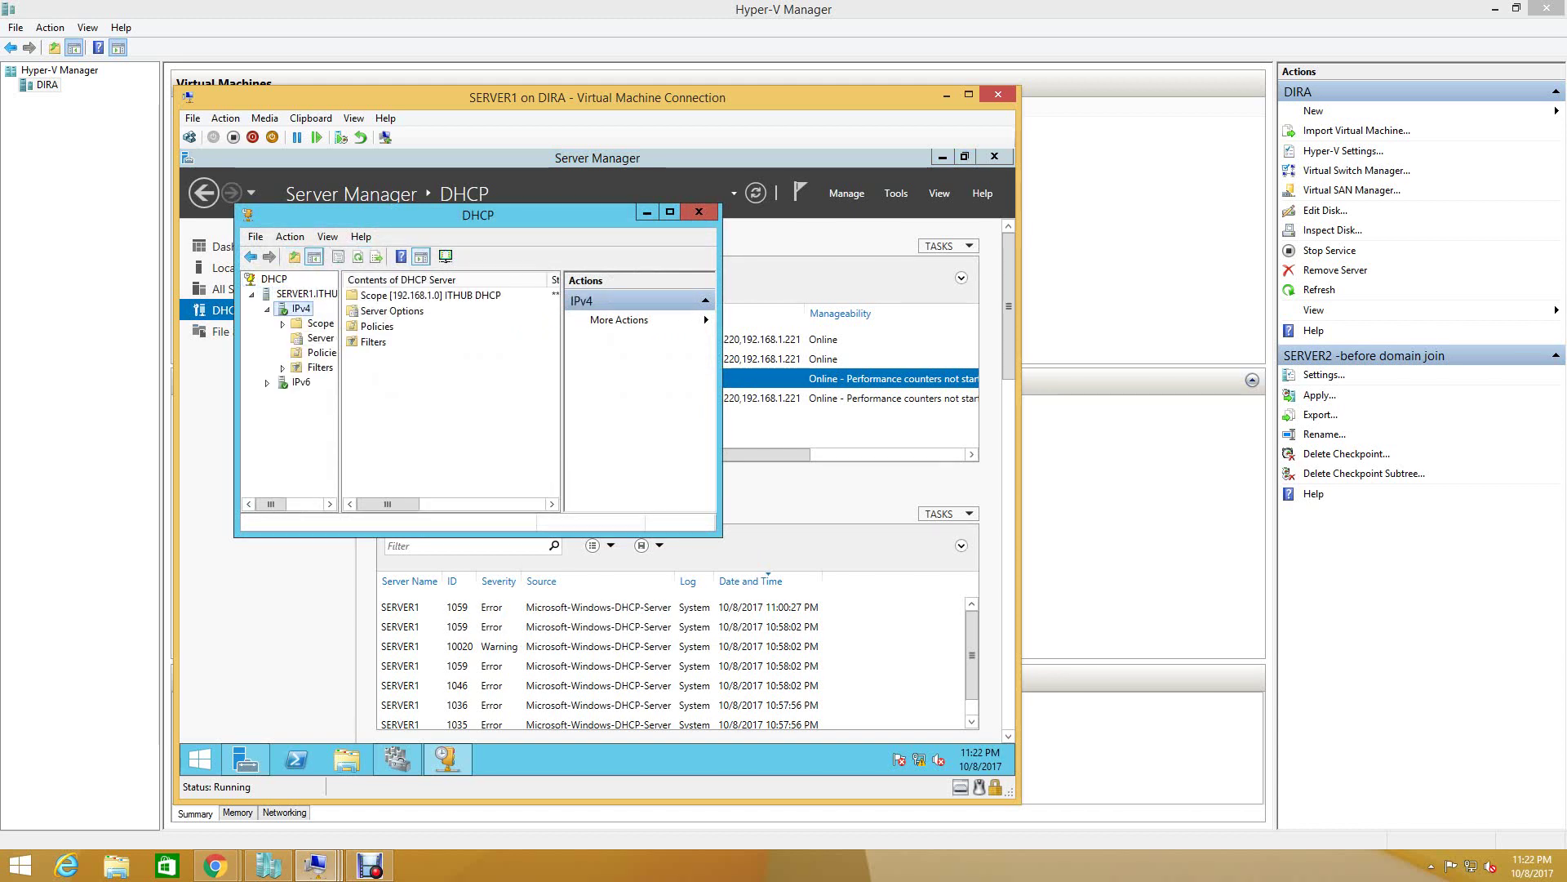
left_click_drag(339, 409, 439, 408)
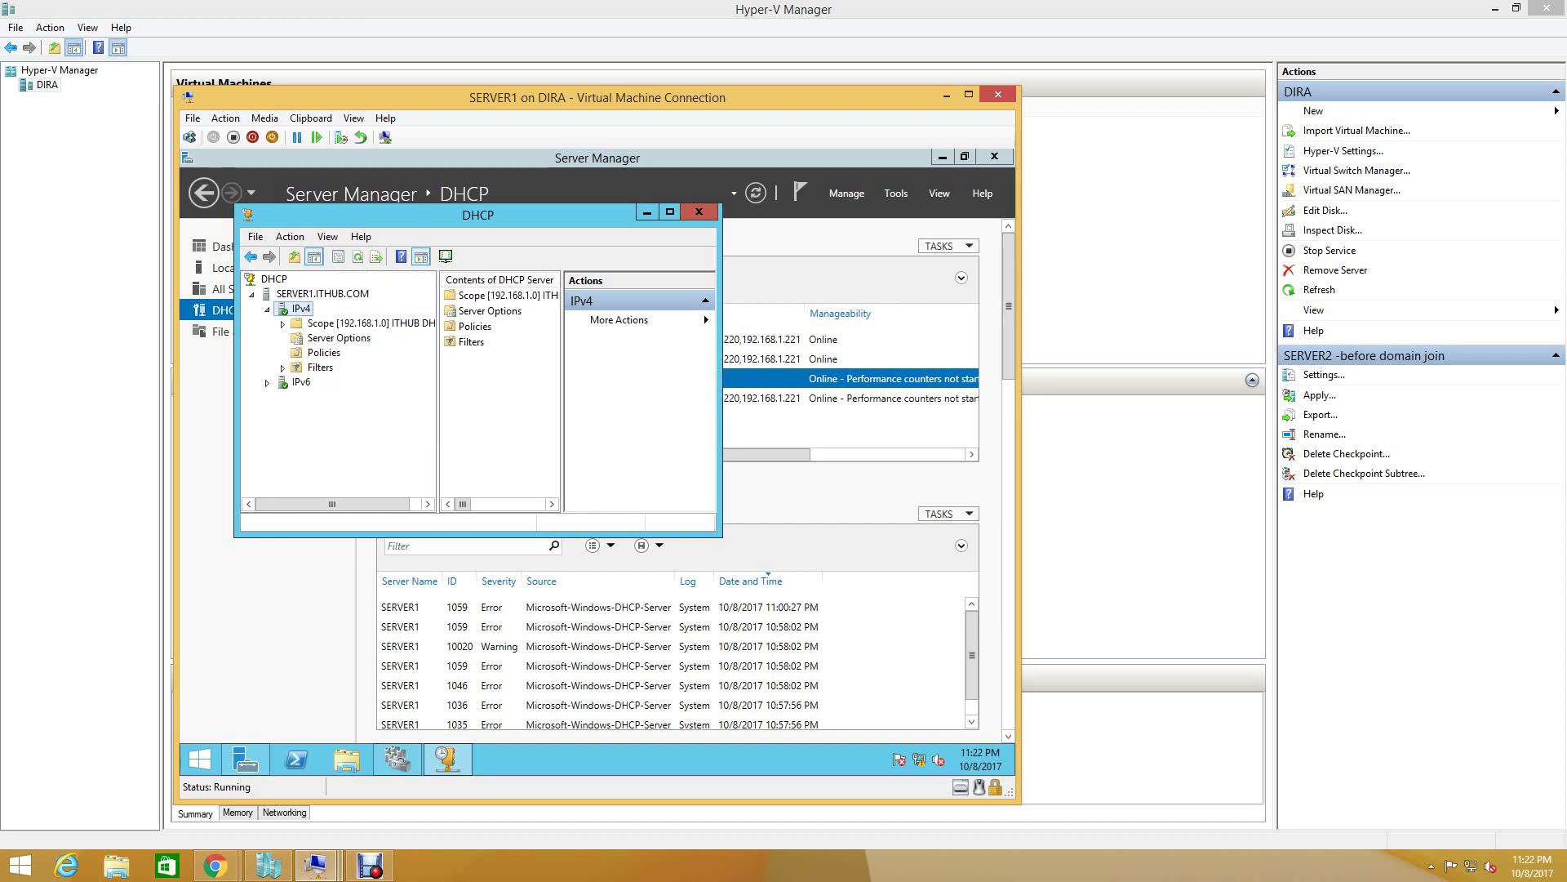
left_click(669, 212)
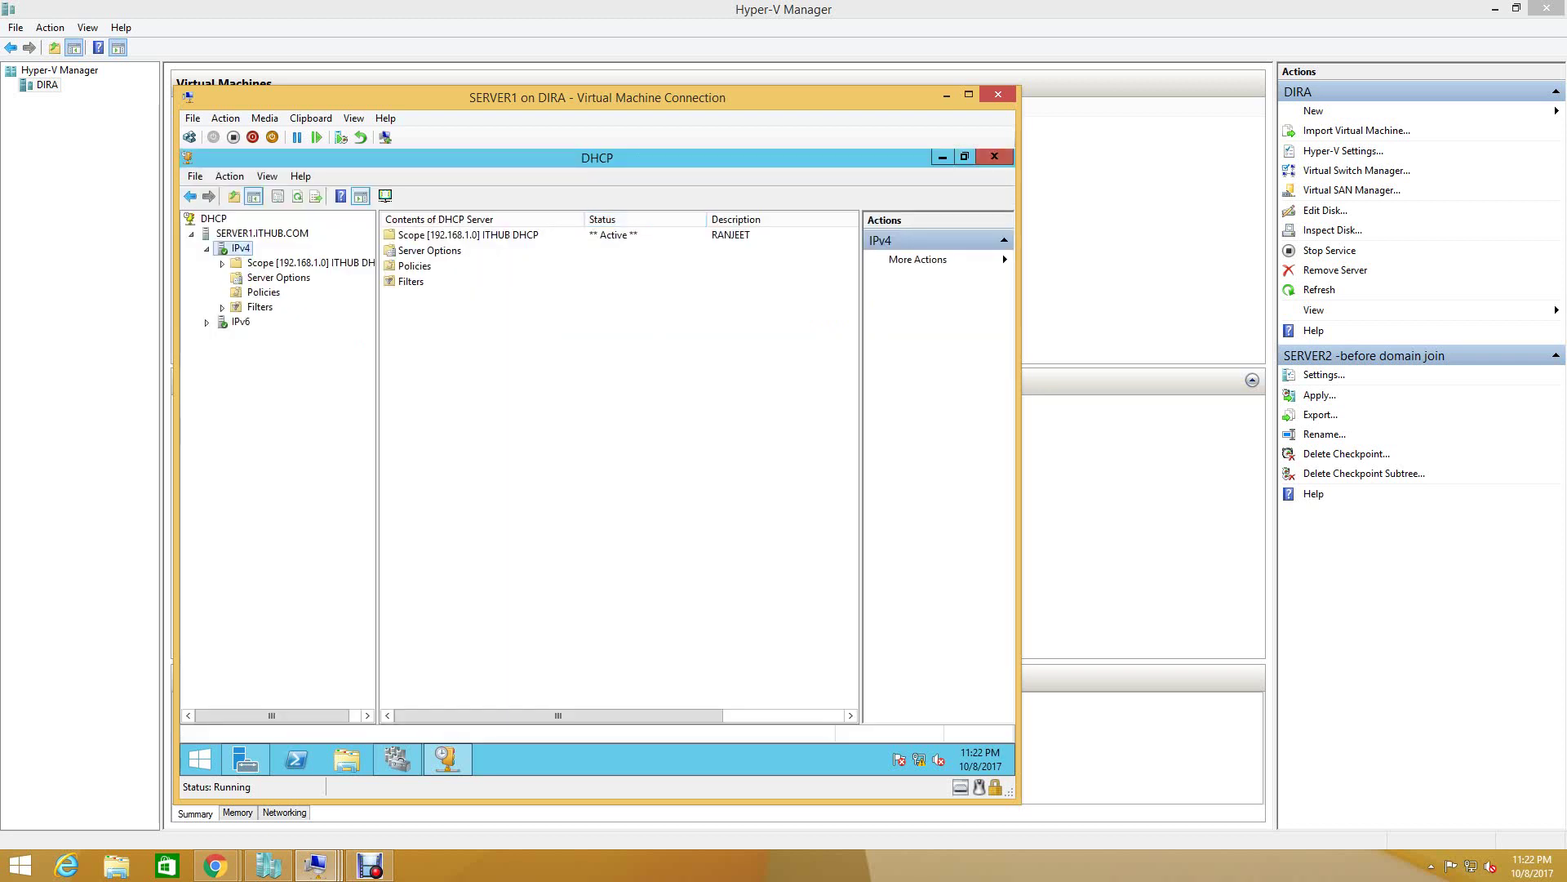
double_click(468, 234)
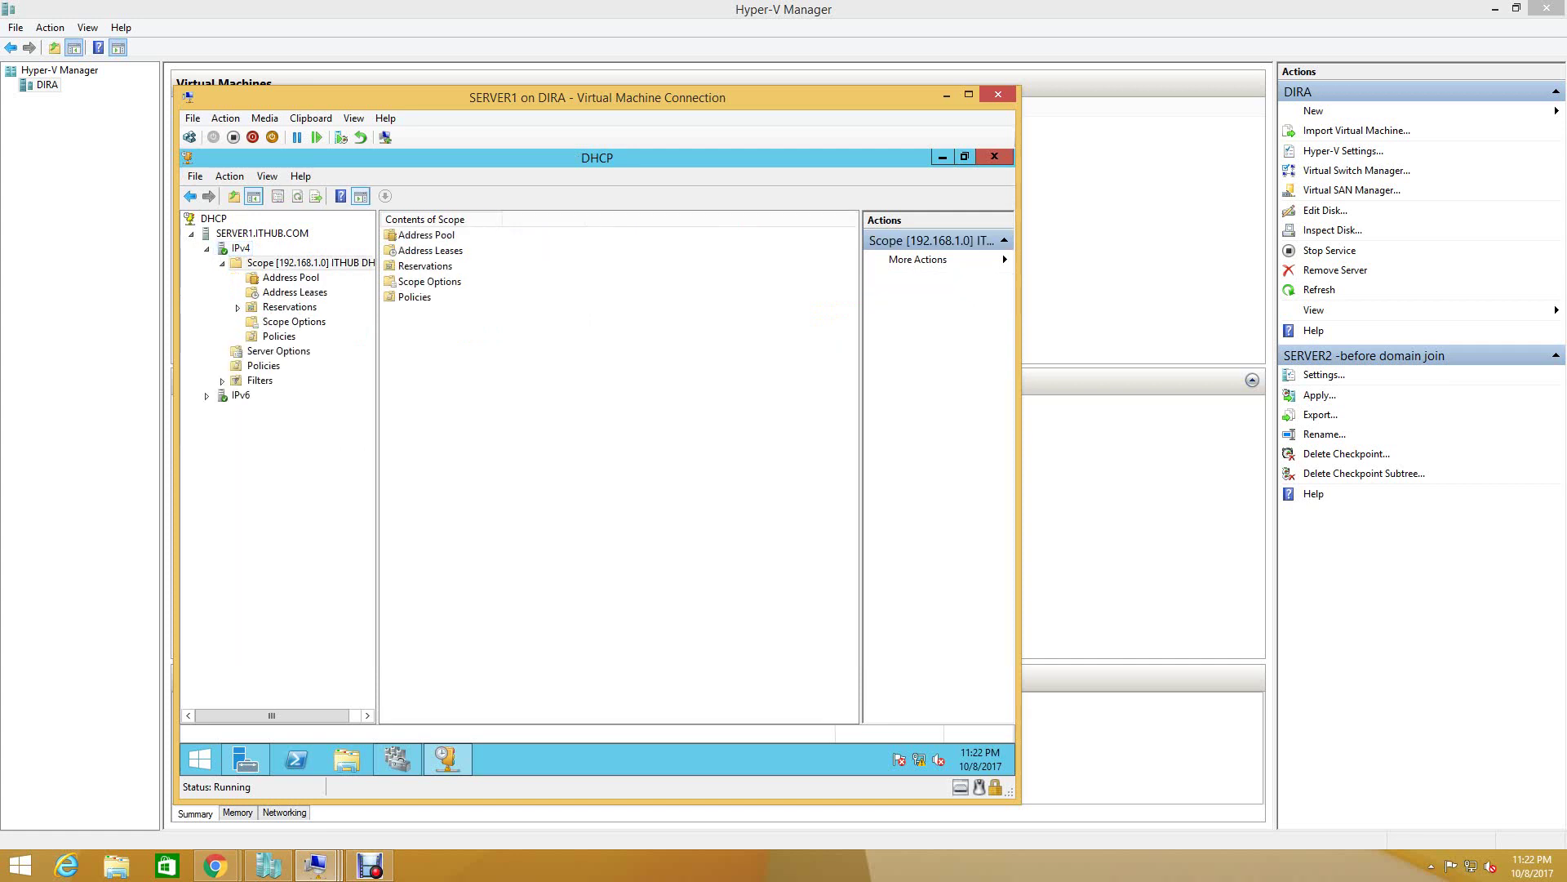
double_click(426, 235)
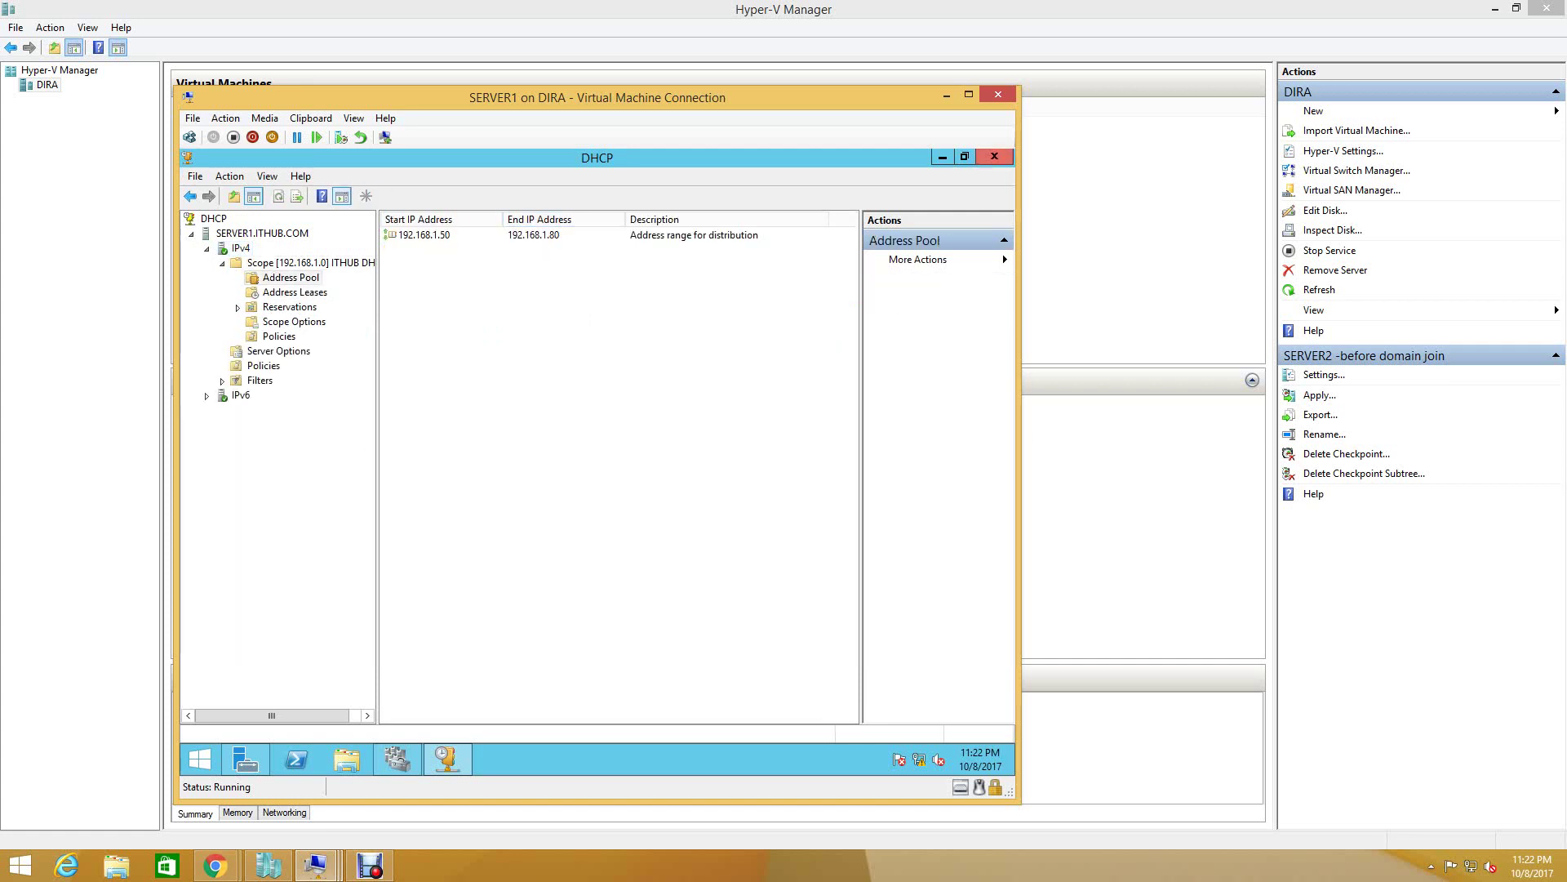
left_click(994, 156)
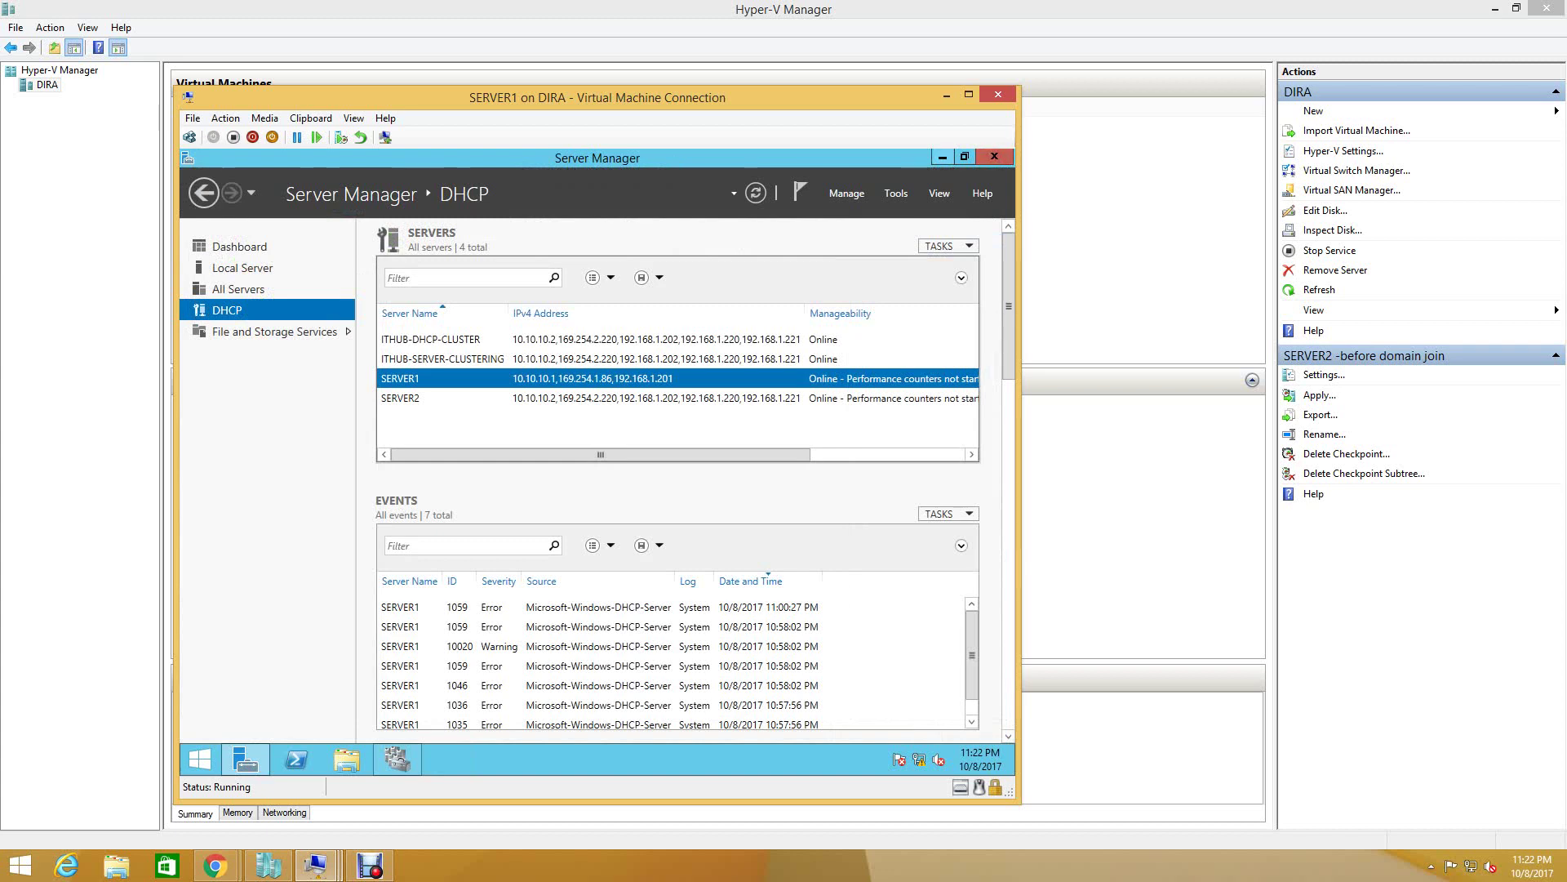
left_click(995, 156)
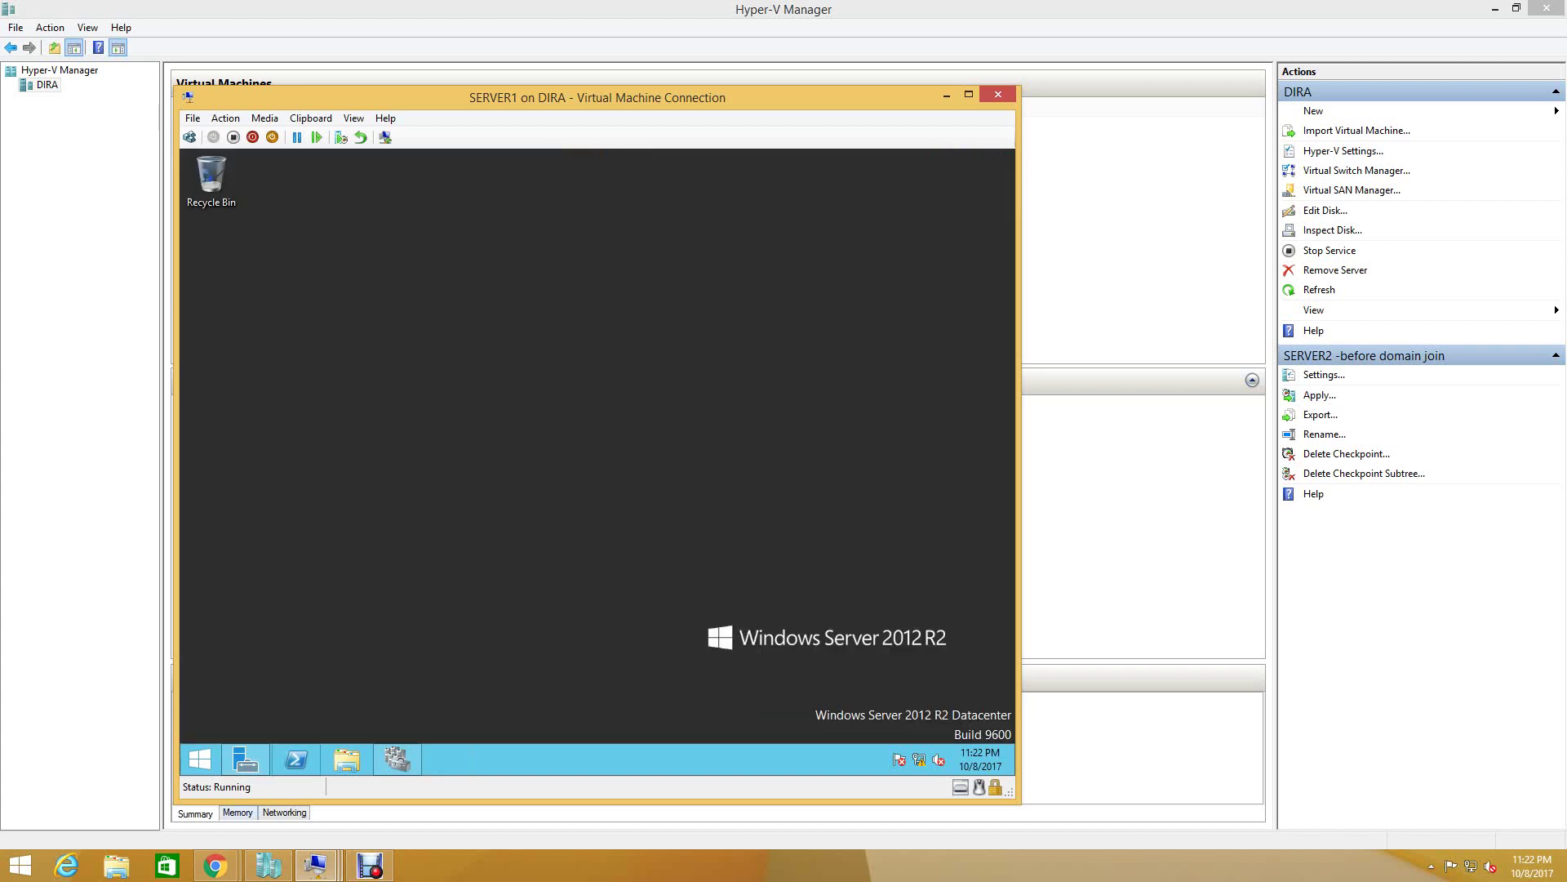
- Power on the SERVER2 virtual machine
mouse_move(315, 866)
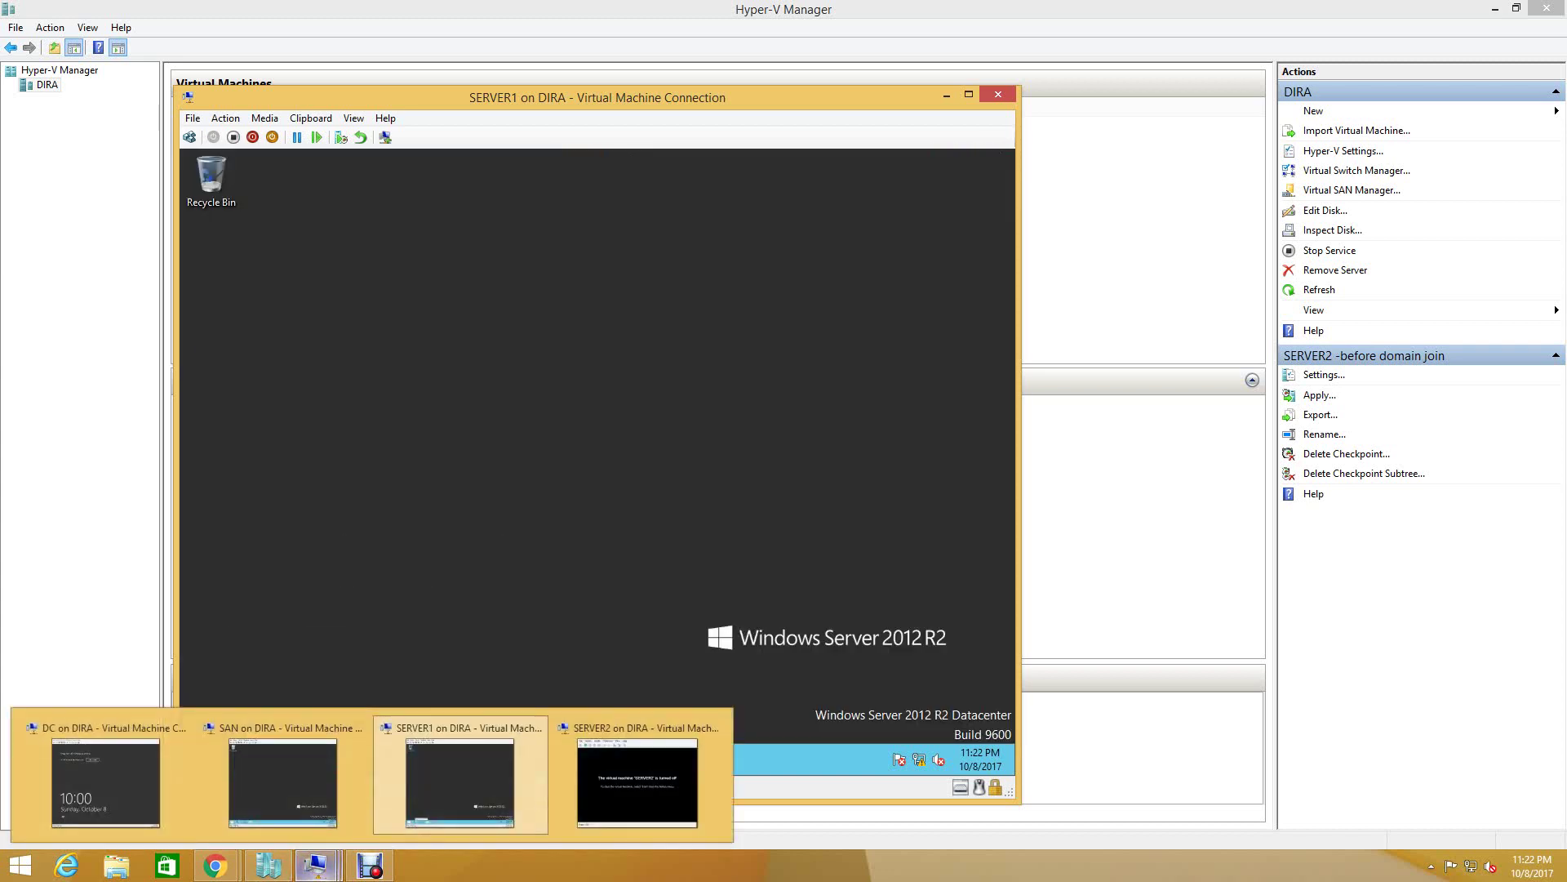
left_click(637, 782)
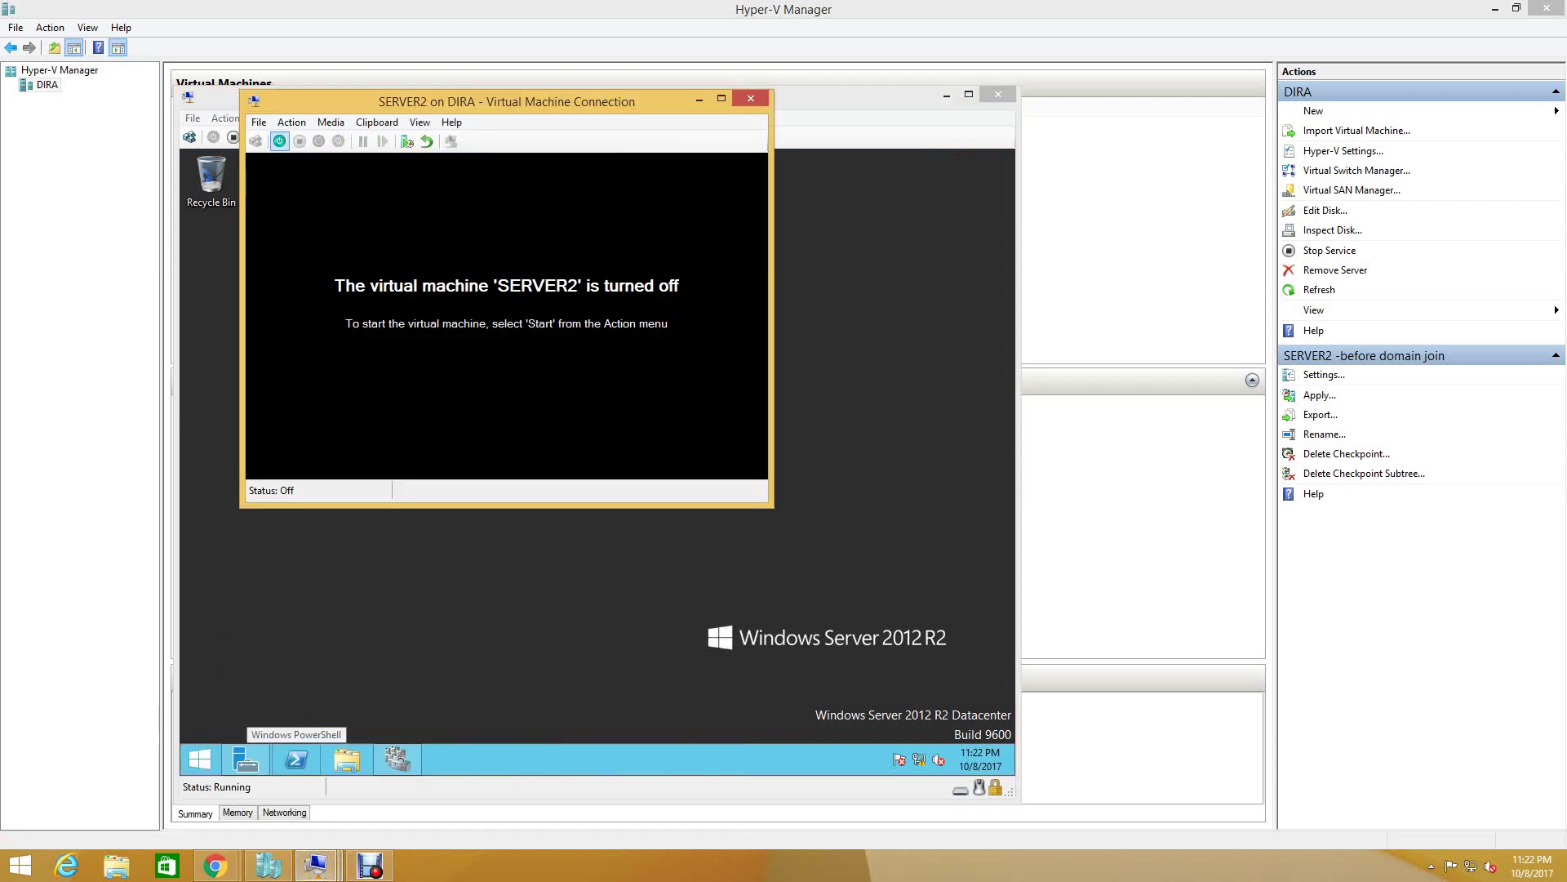
left_click(279, 142)
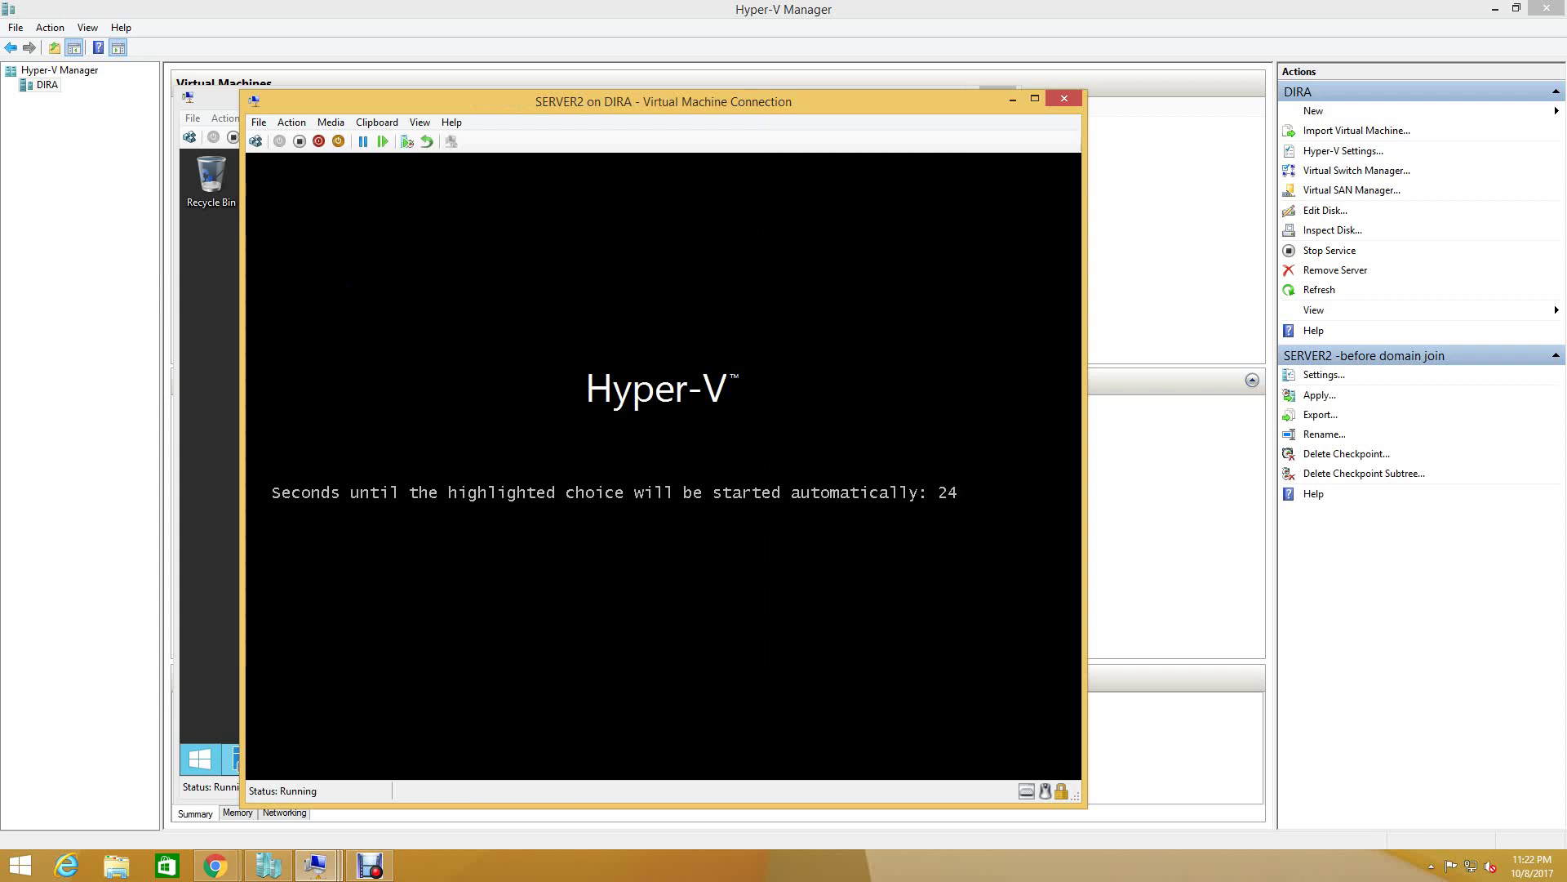
- Switch back to SERVER1 and open Failover Cluster Manager there
mouse_move(316, 865)
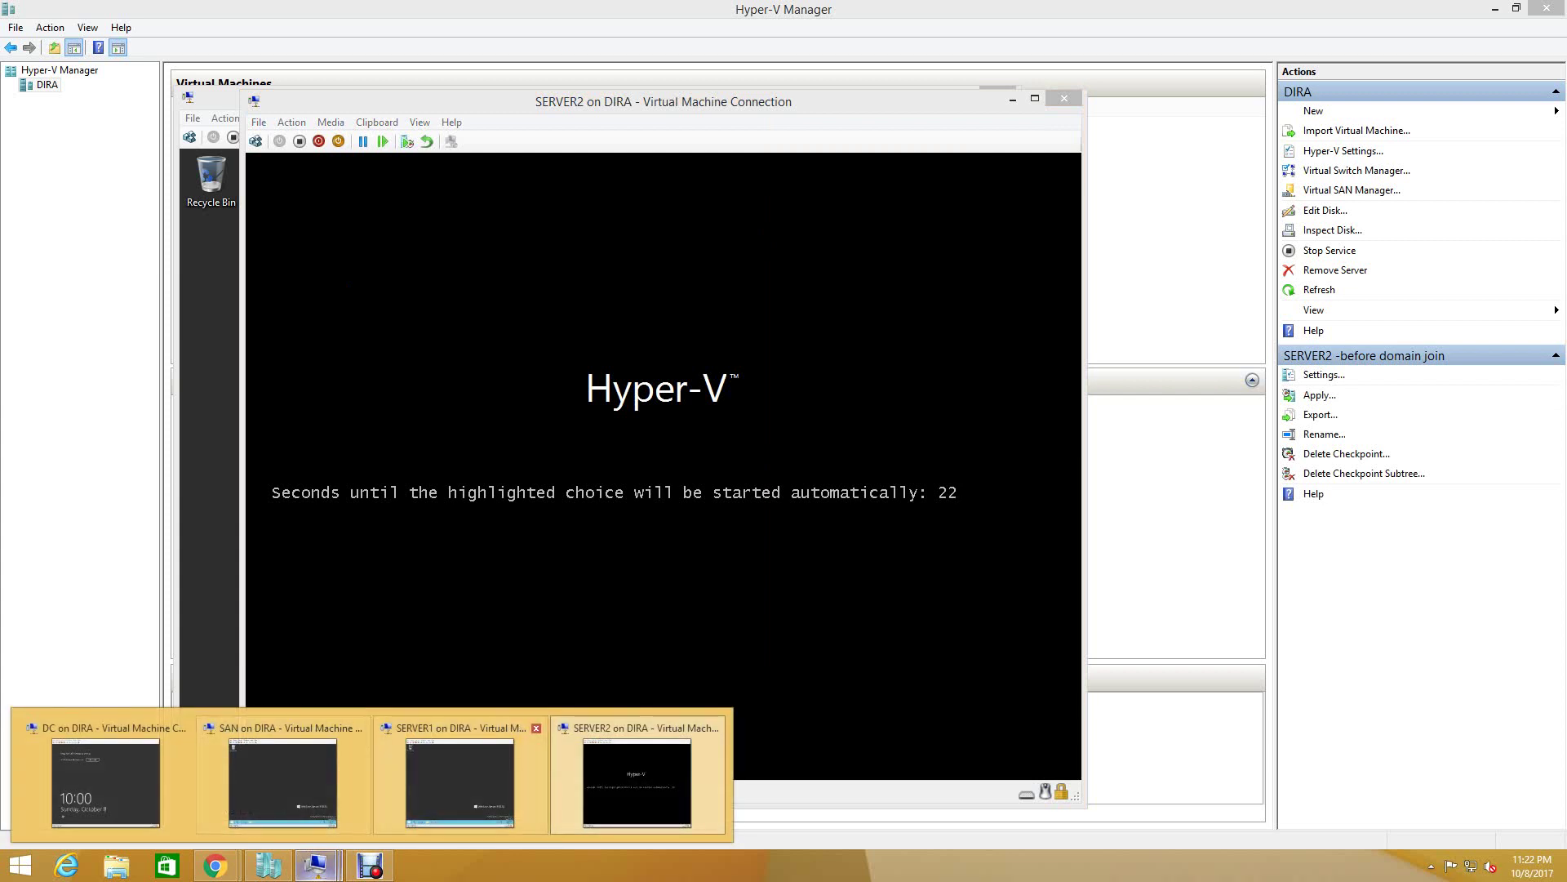
left_click(469, 776)
left_click(398, 759)
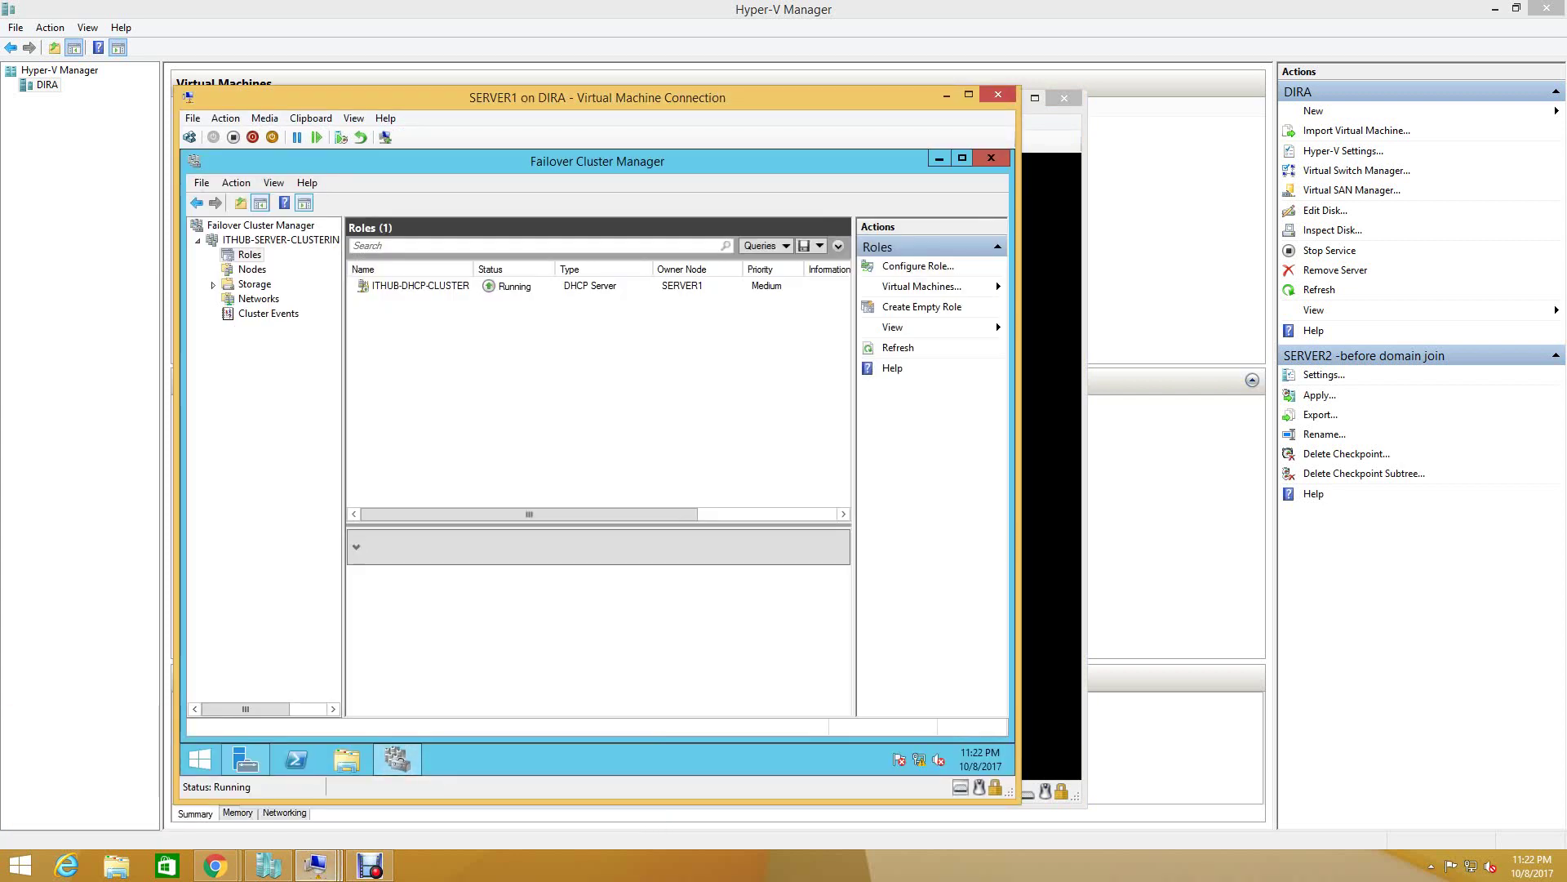
- Review the ITHUB-DHCP-CLUSTER role, the cluster networks, and the four SERVER1-owned cluster disks
left_click(420, 286)
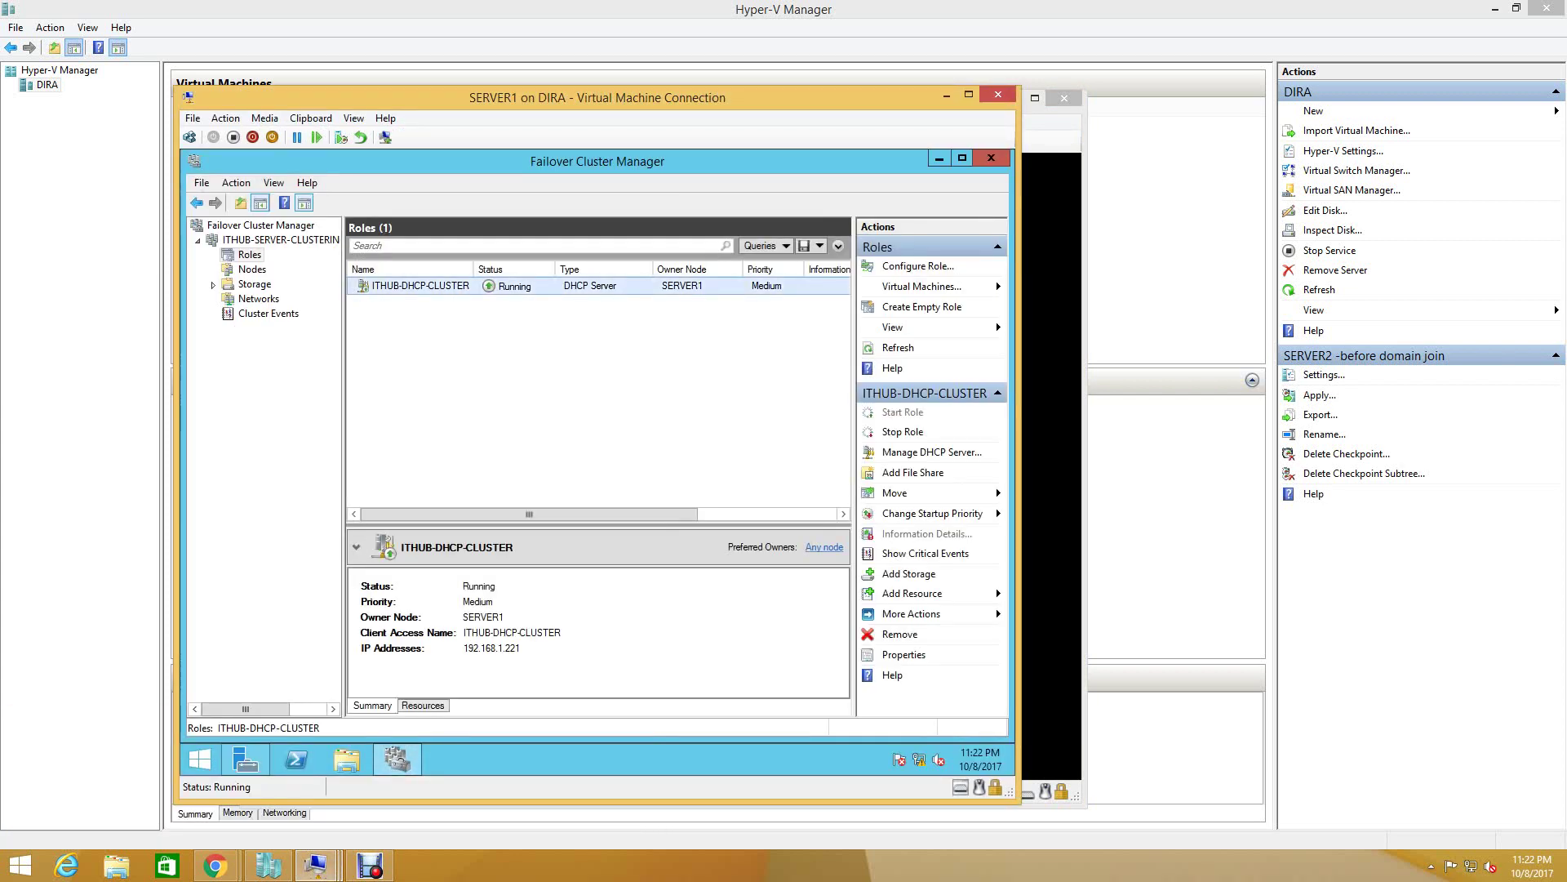
left_click(258, 299)
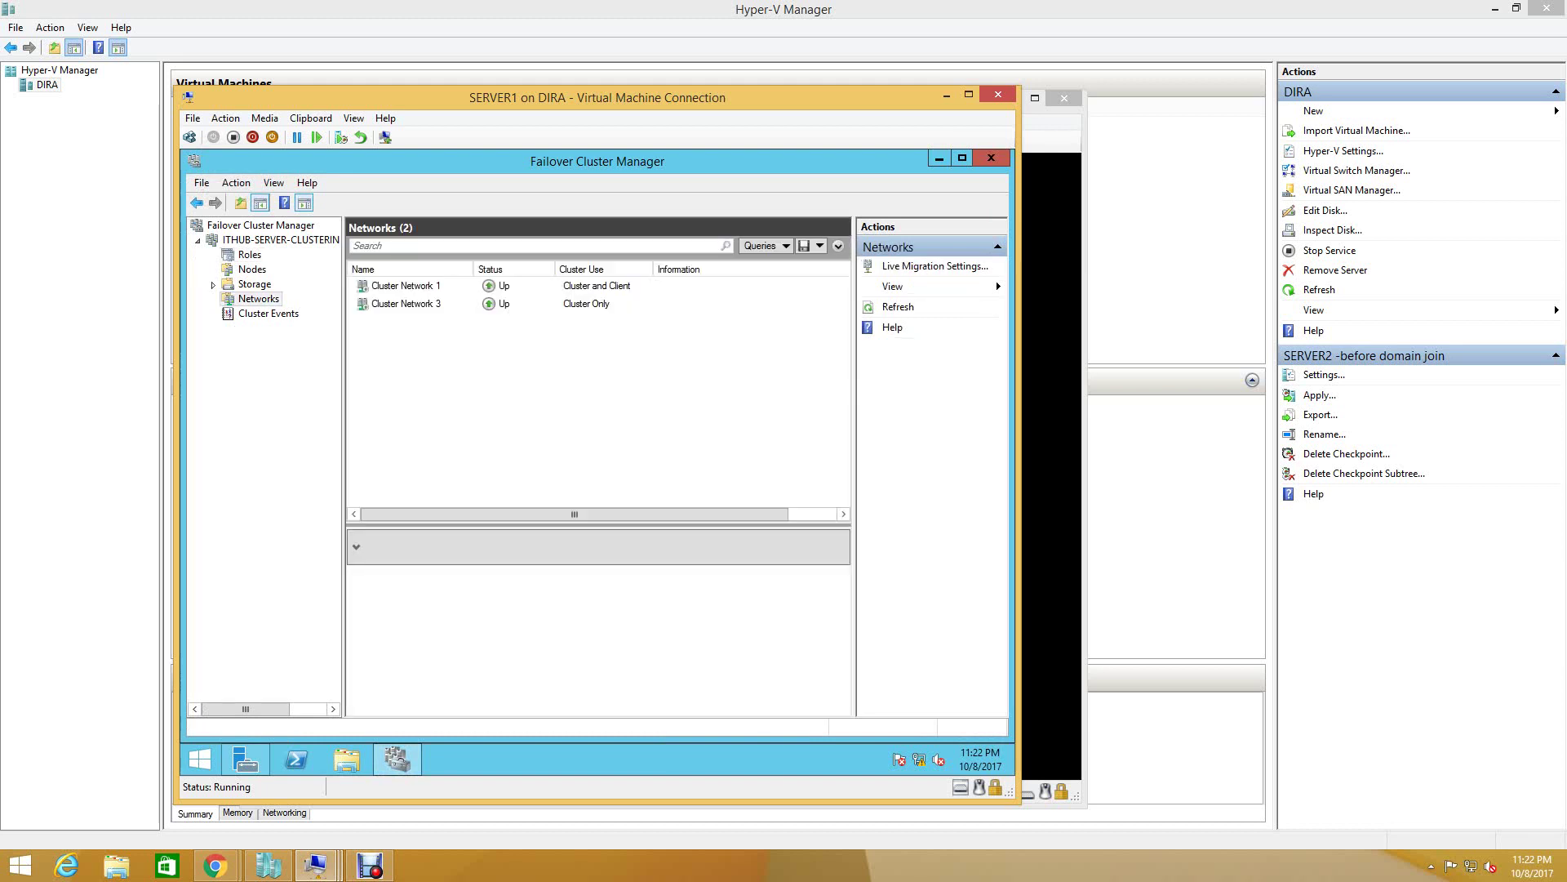
double_click(254, 284)
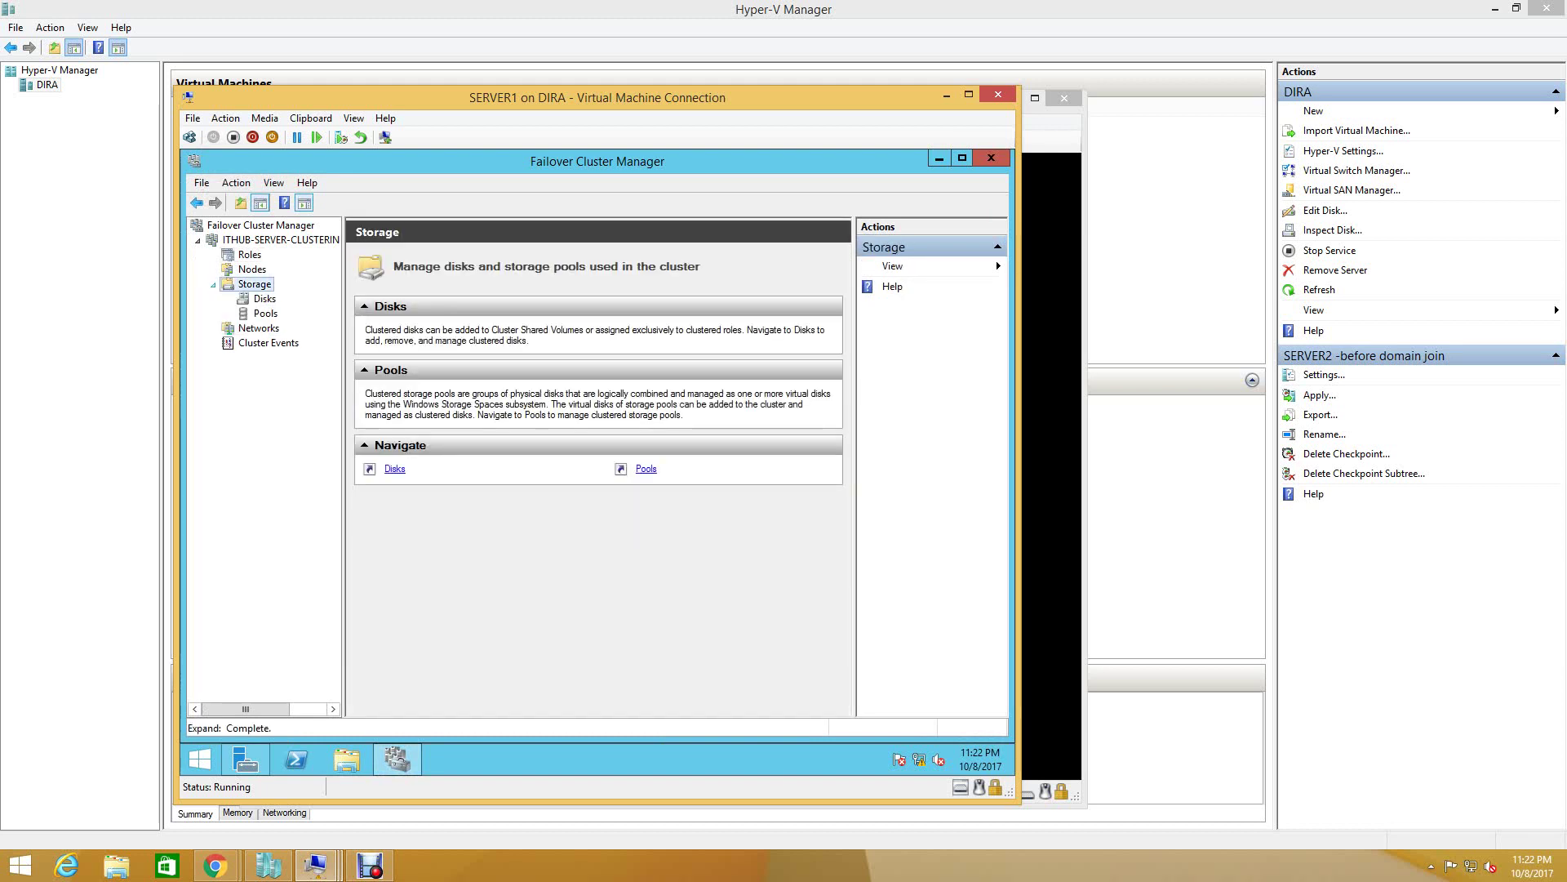
left_click(265, 299)
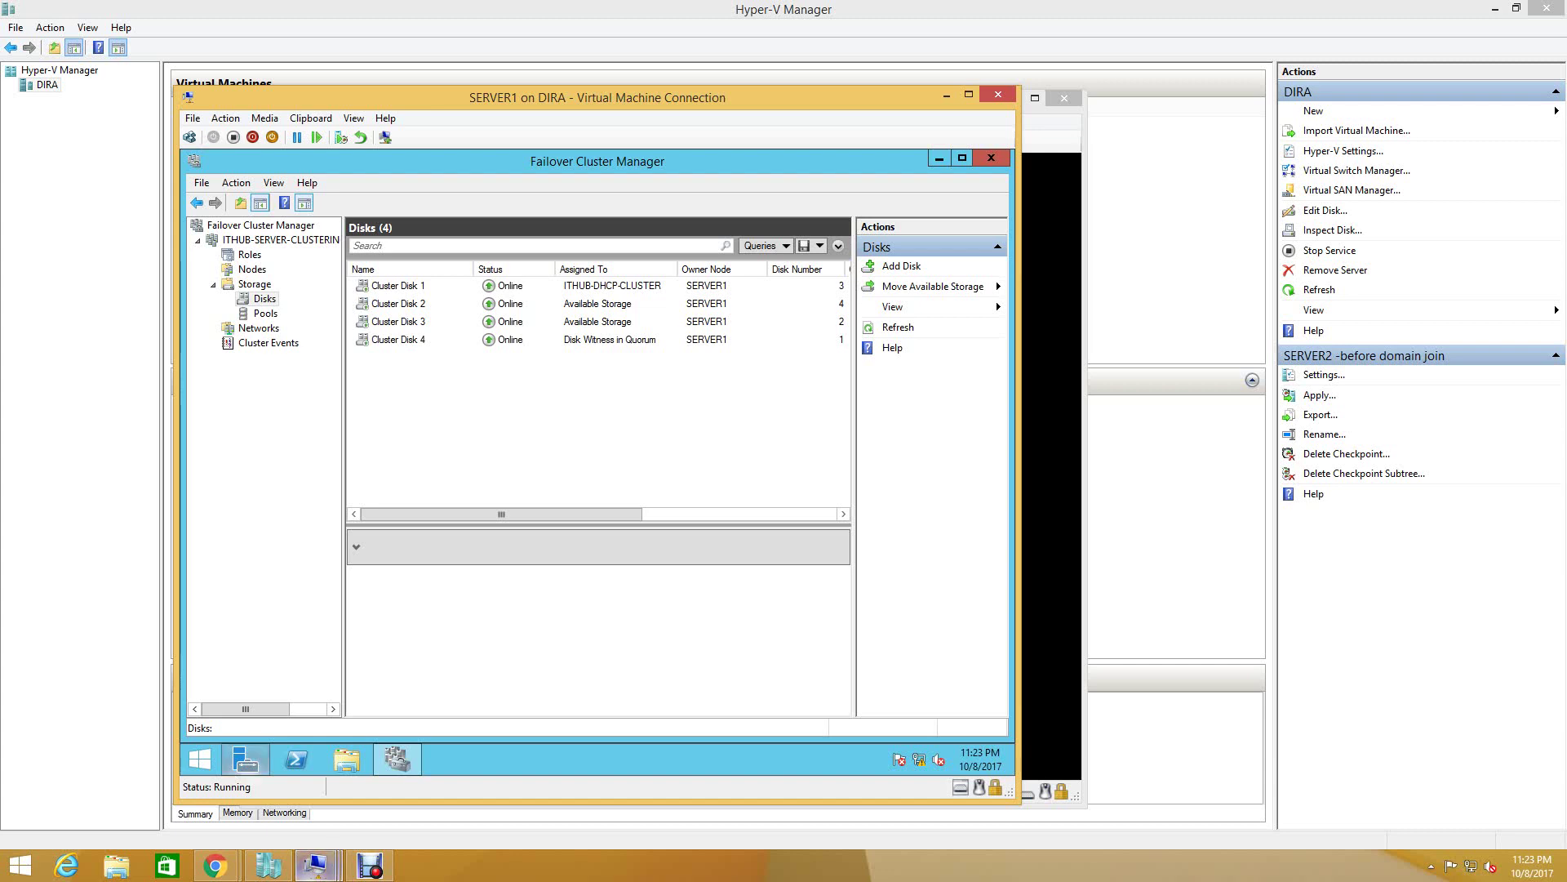
mouse_move(315, 863)
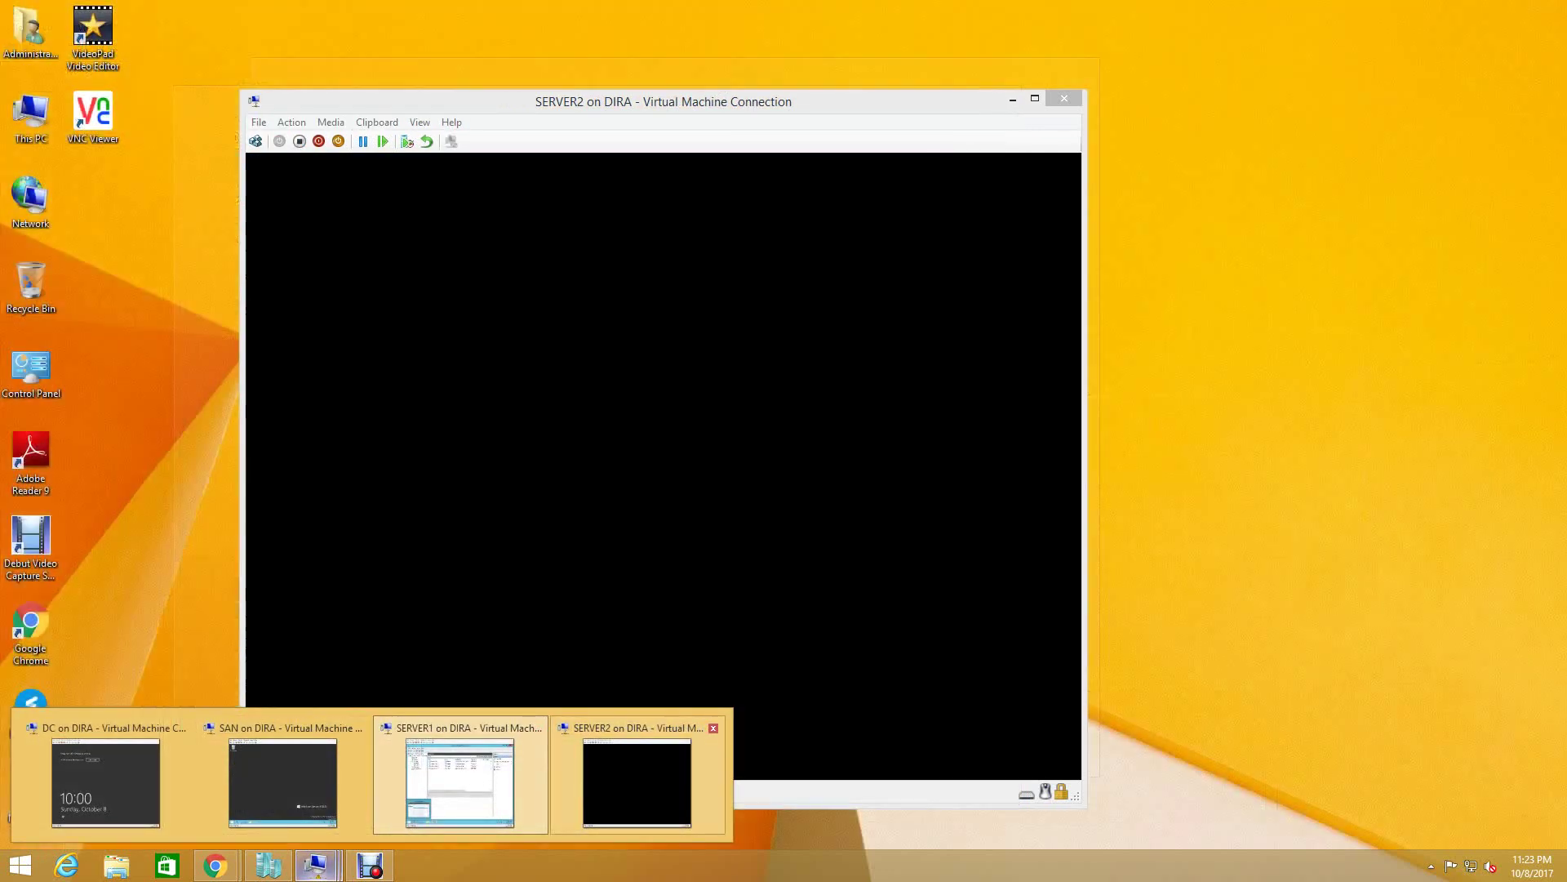
- Sign in to SERVER2 with the administrator password to reach its Server Manager dashboard
left_click(637, 768)
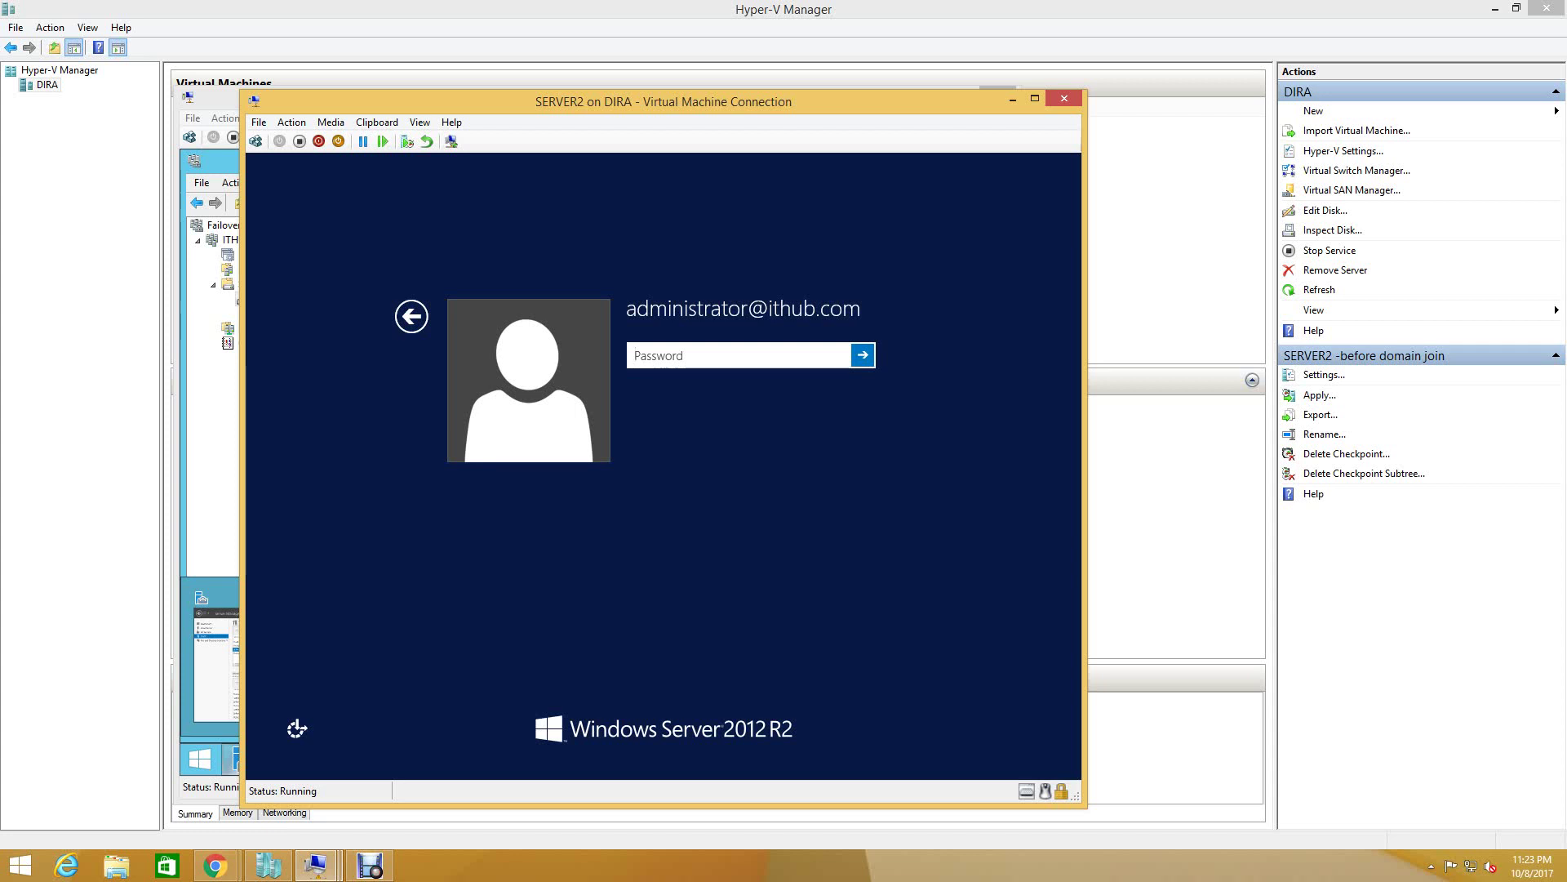
type("Pa$$w0rd")
key("Return")
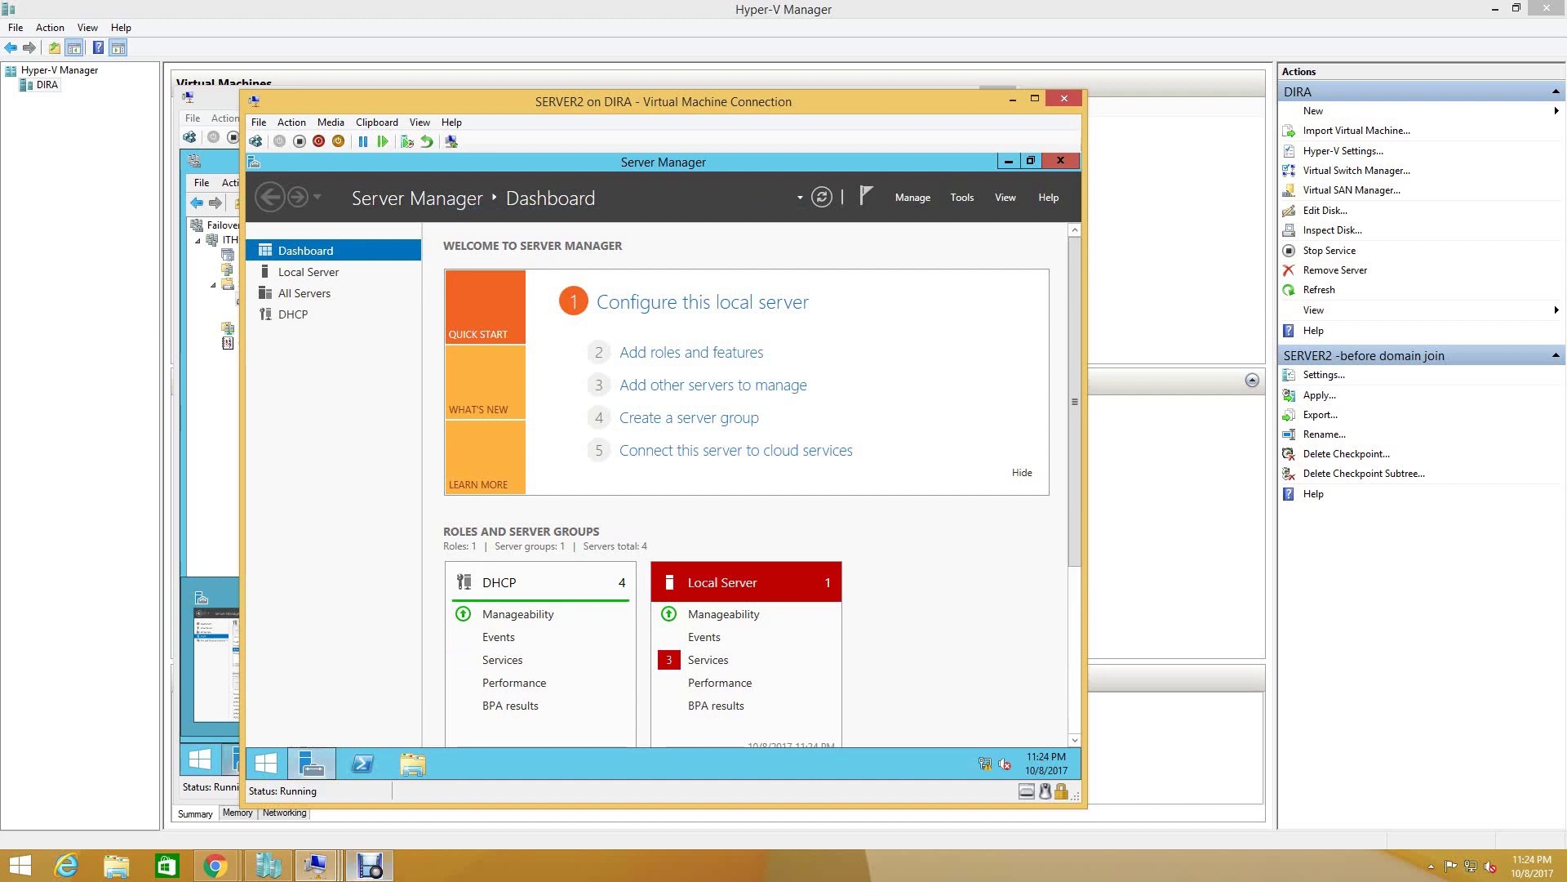
mouse_move(312, 763)
key("ctrl+F11")
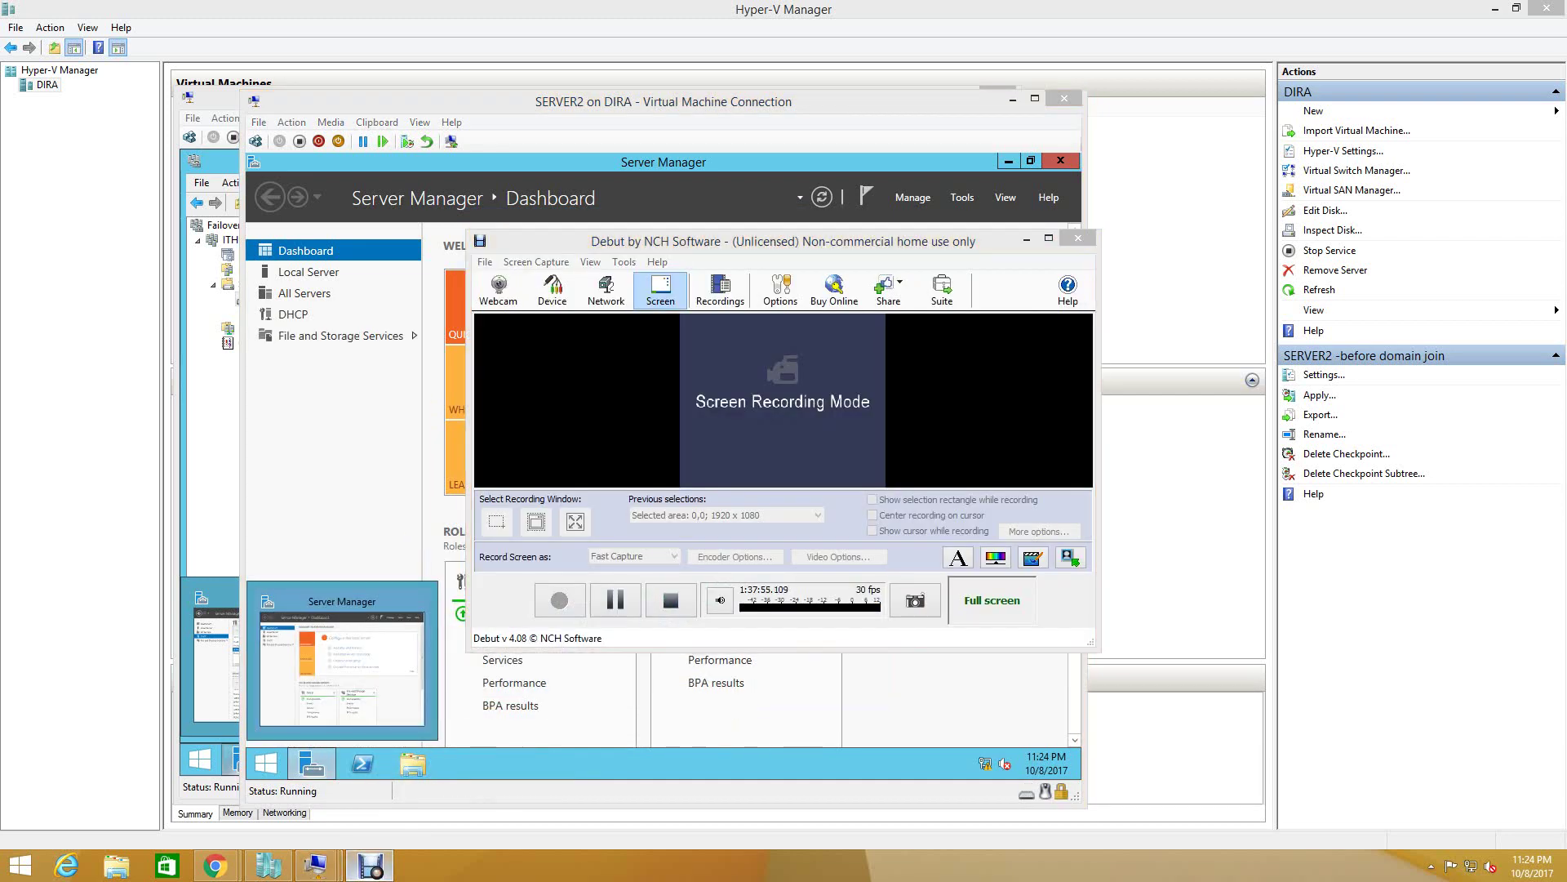
key("ctrl+F11")
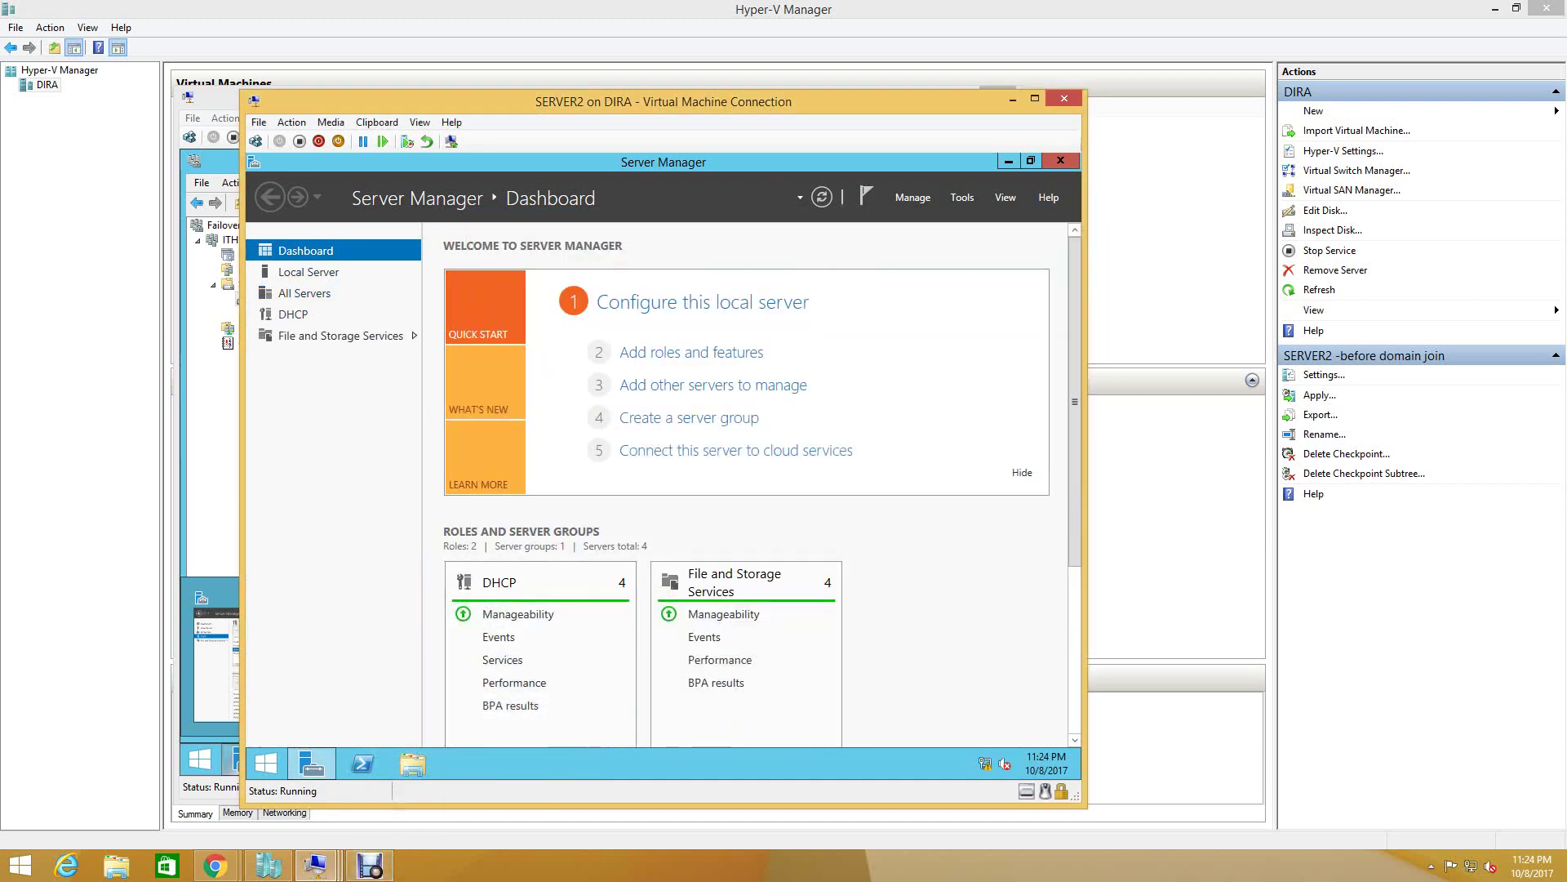
- Open DHCP Manager for SERVER2 to check whether its DHCP server responds, then close it
left_click(293, 314)
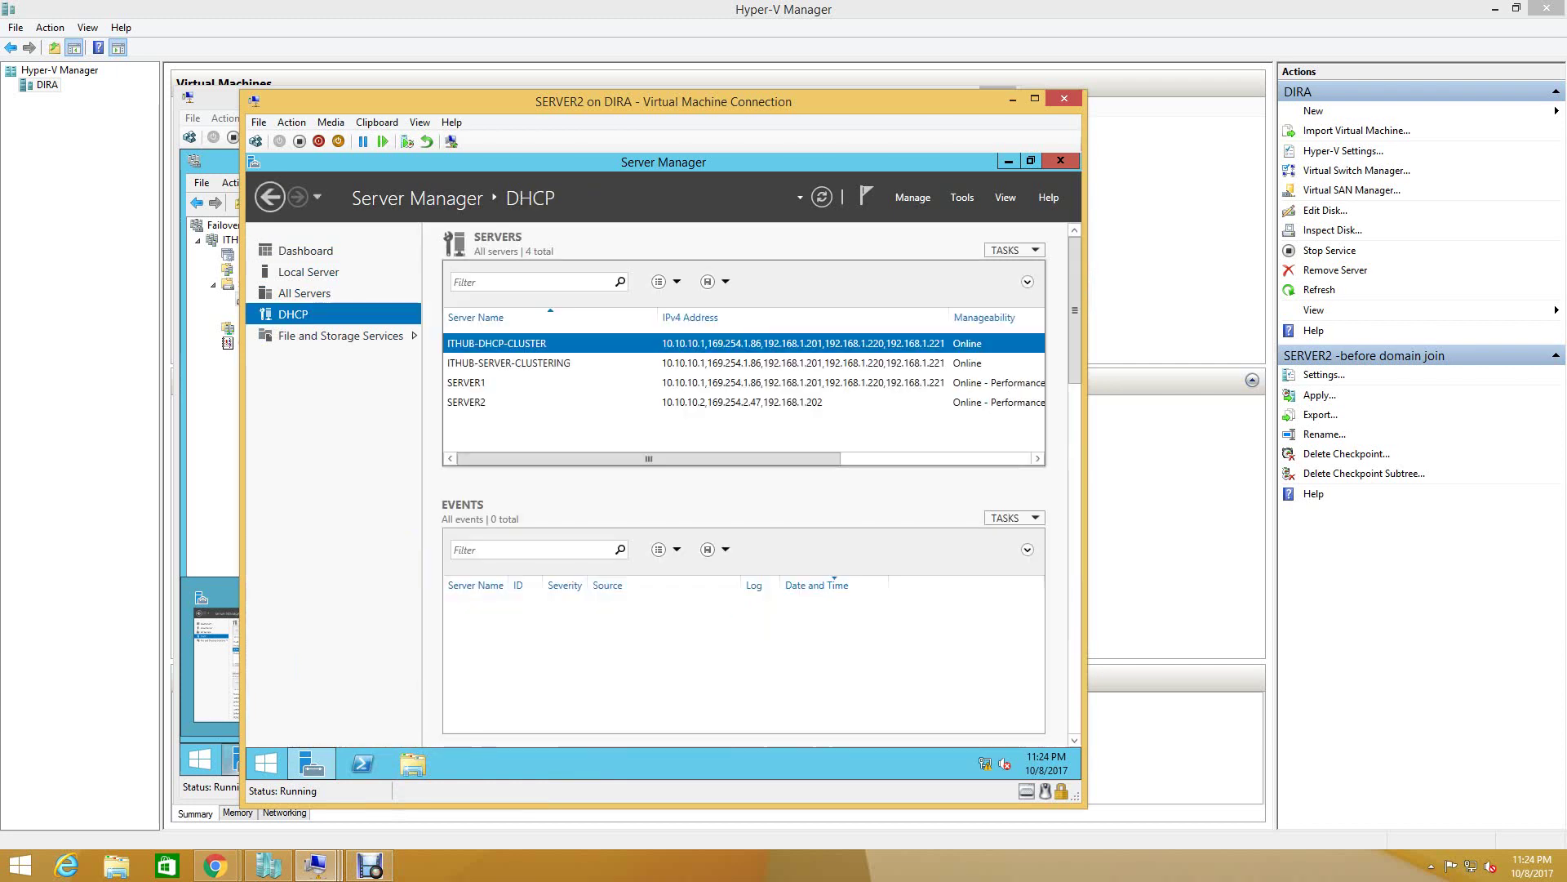
left_click(466, 401)
right_click(484, 405)
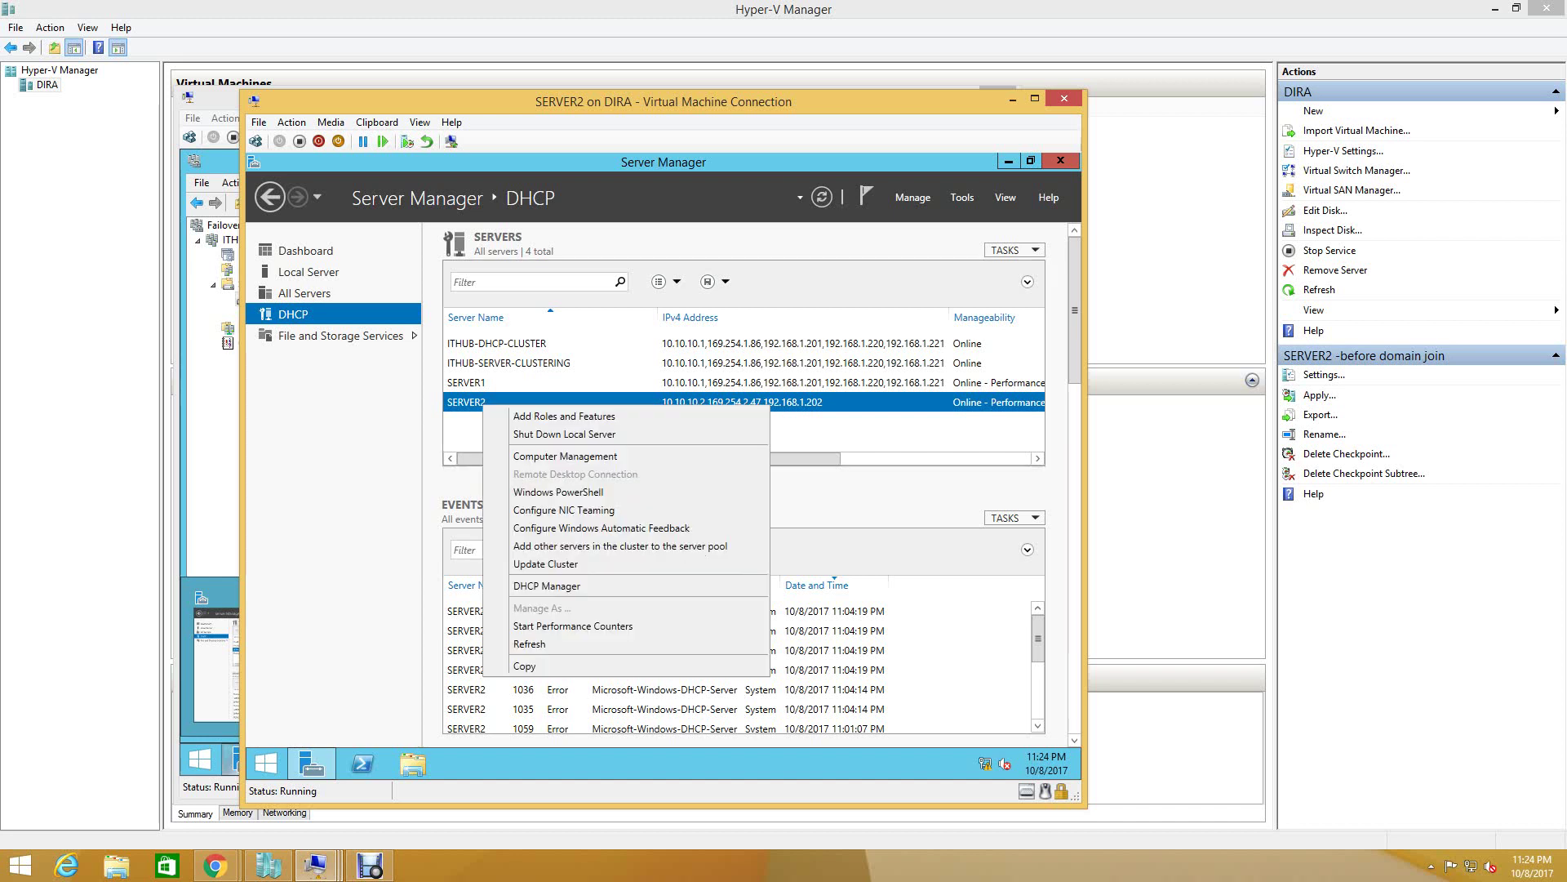
left_click(545, 585)
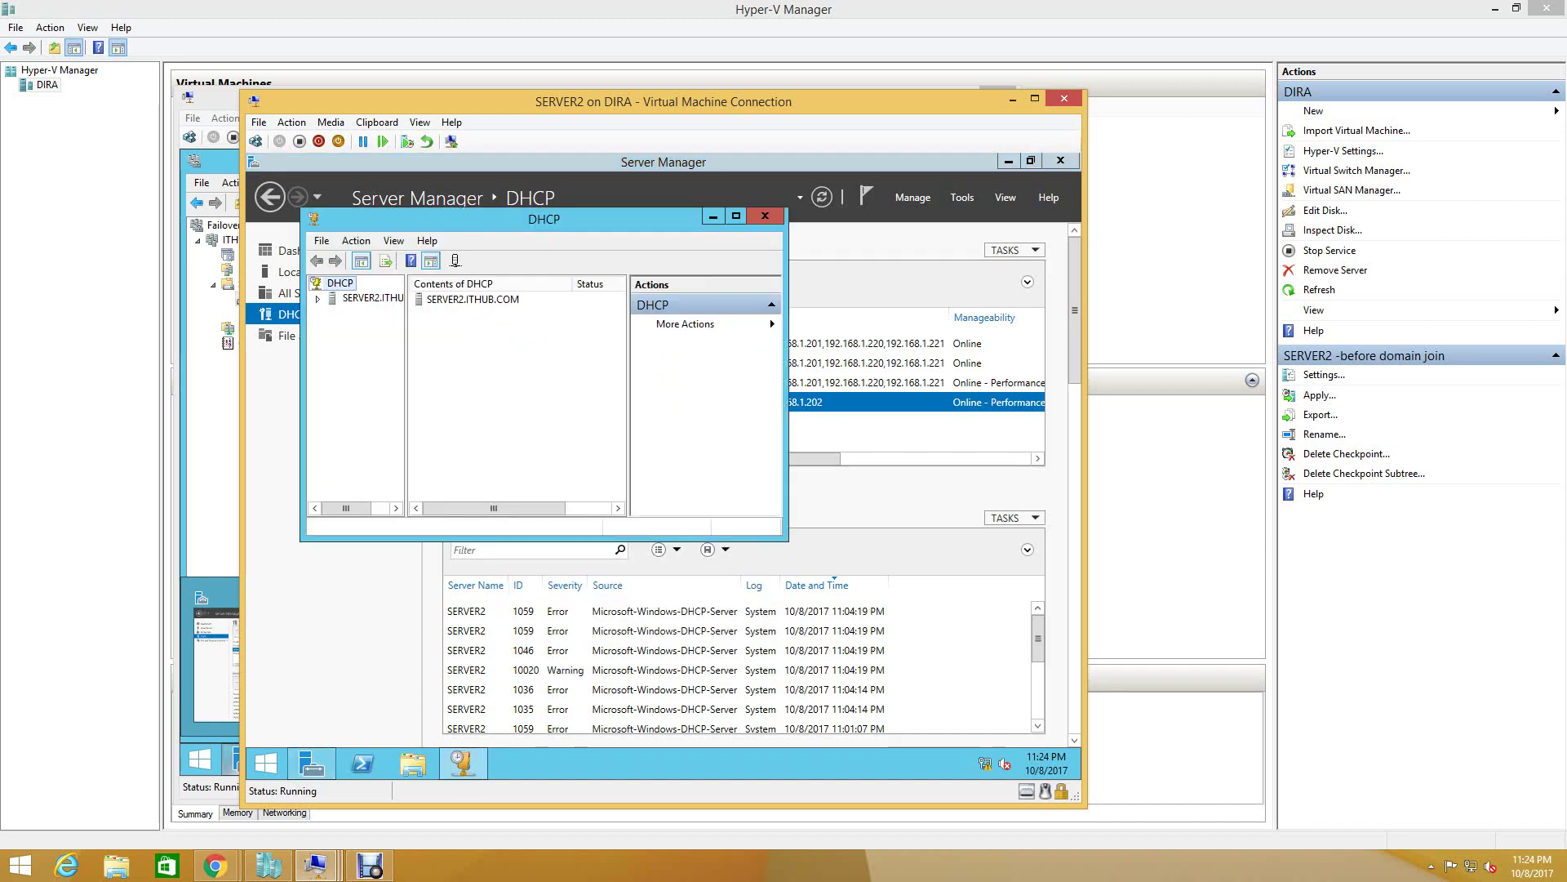
left_click(372, 297)
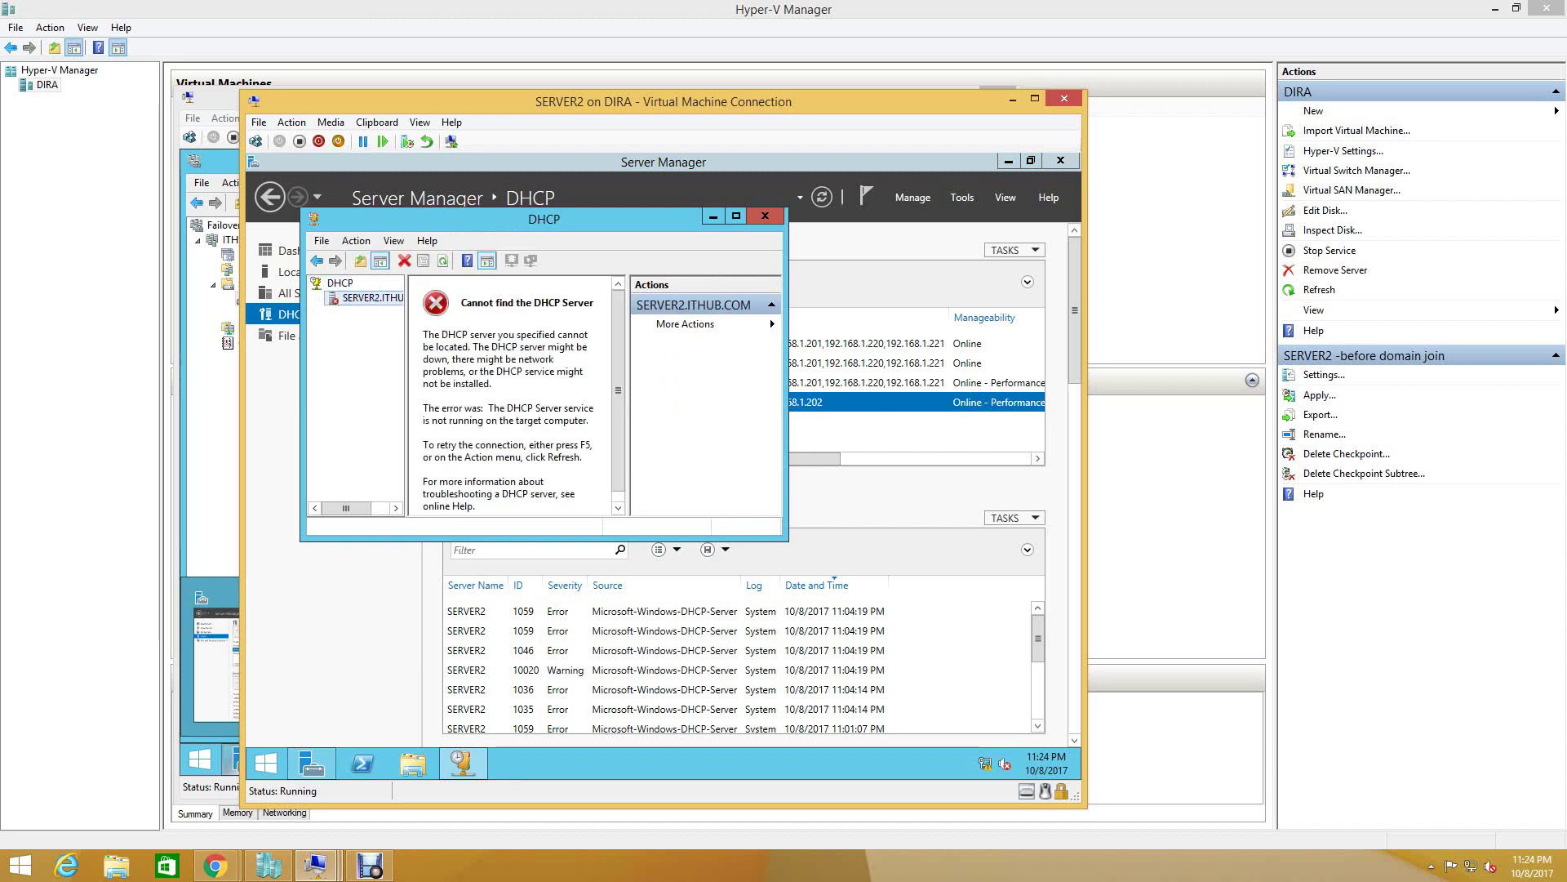
left_click(765, 216)
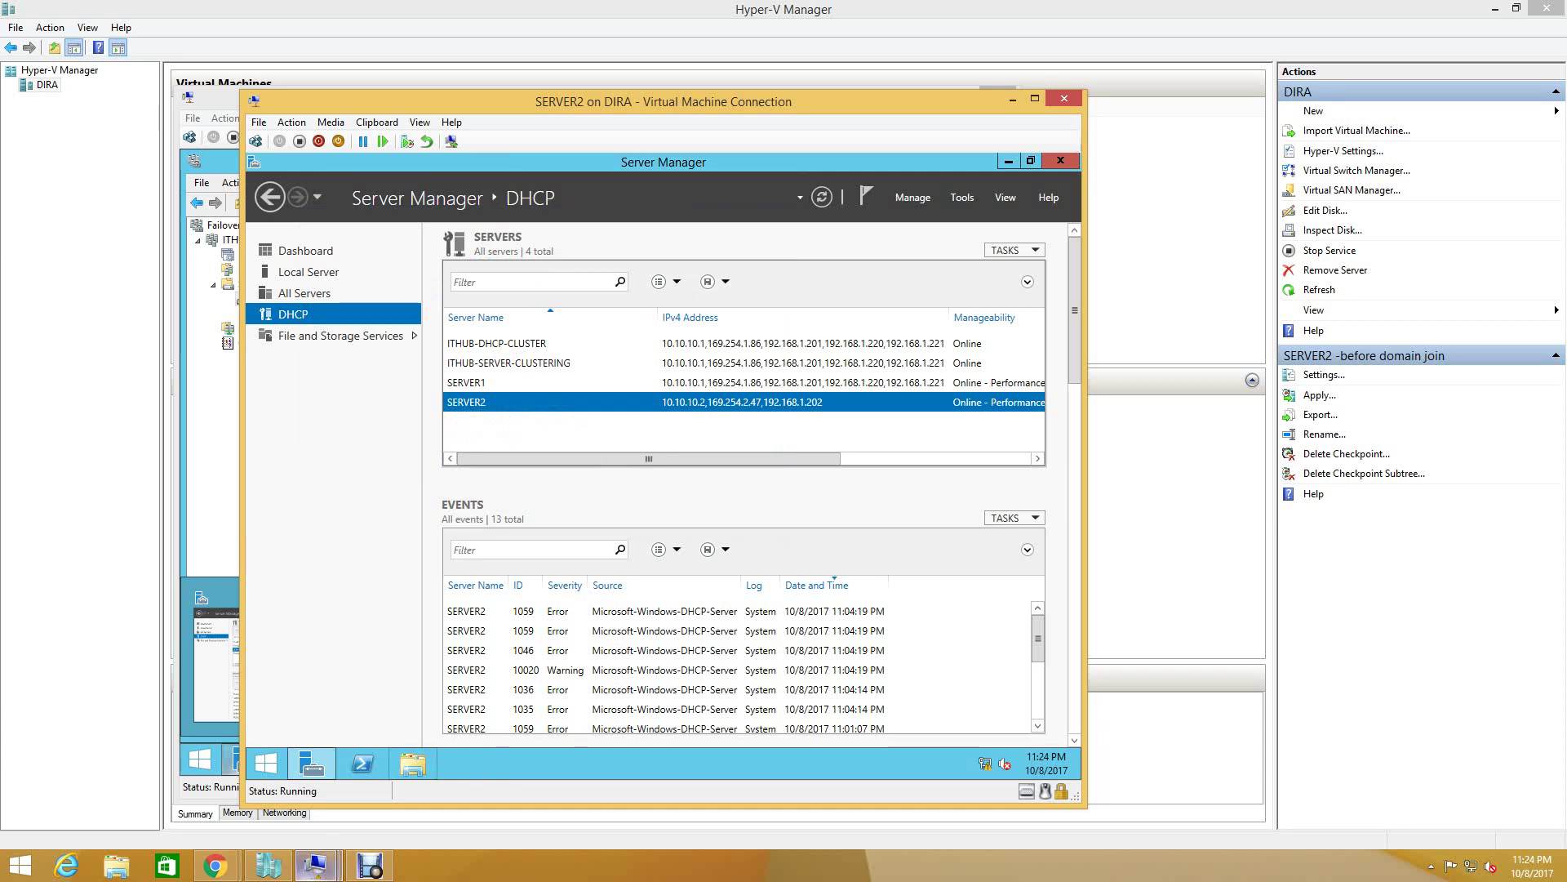
- On SERVER1, view details of Cluster Disk 1 and Cluster Disk 2
left_click(316, 865)
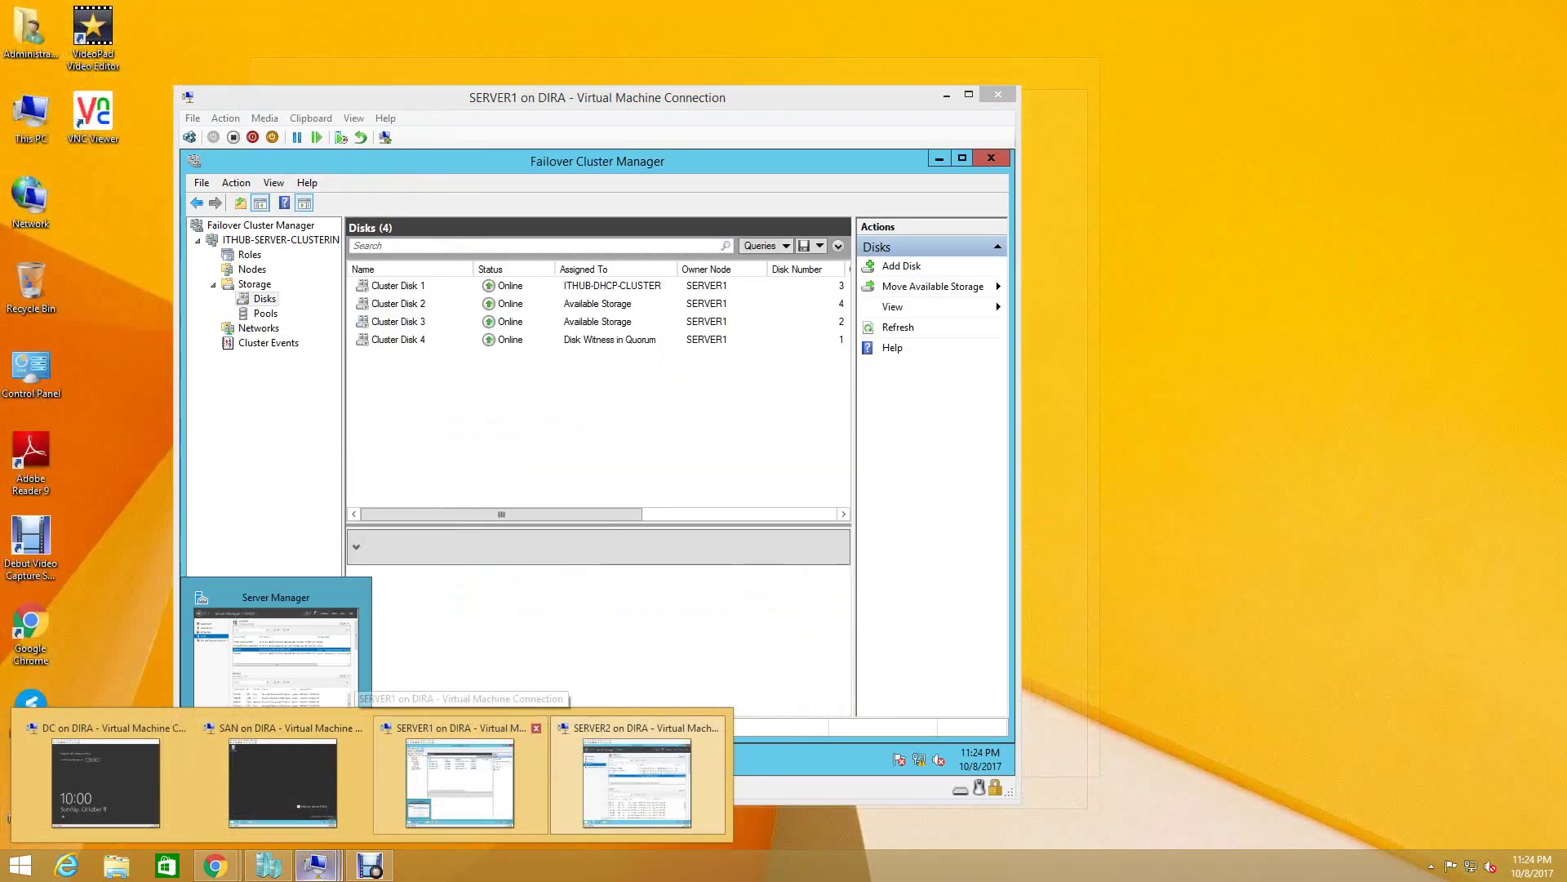
left_click(460, 780)
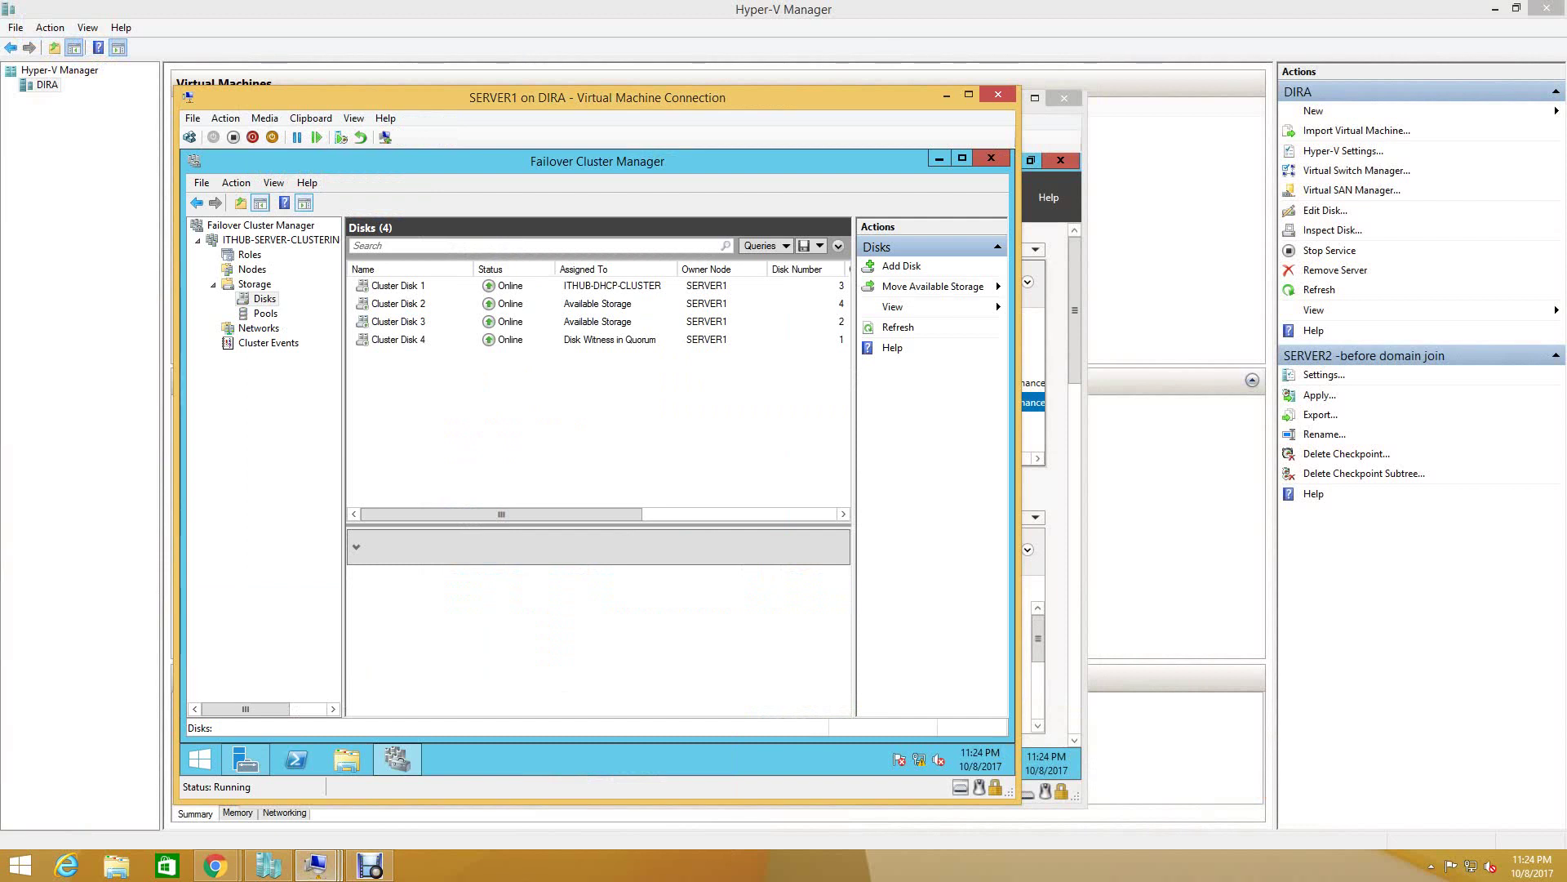
left_click(398, 285)
left_click(398, 302)
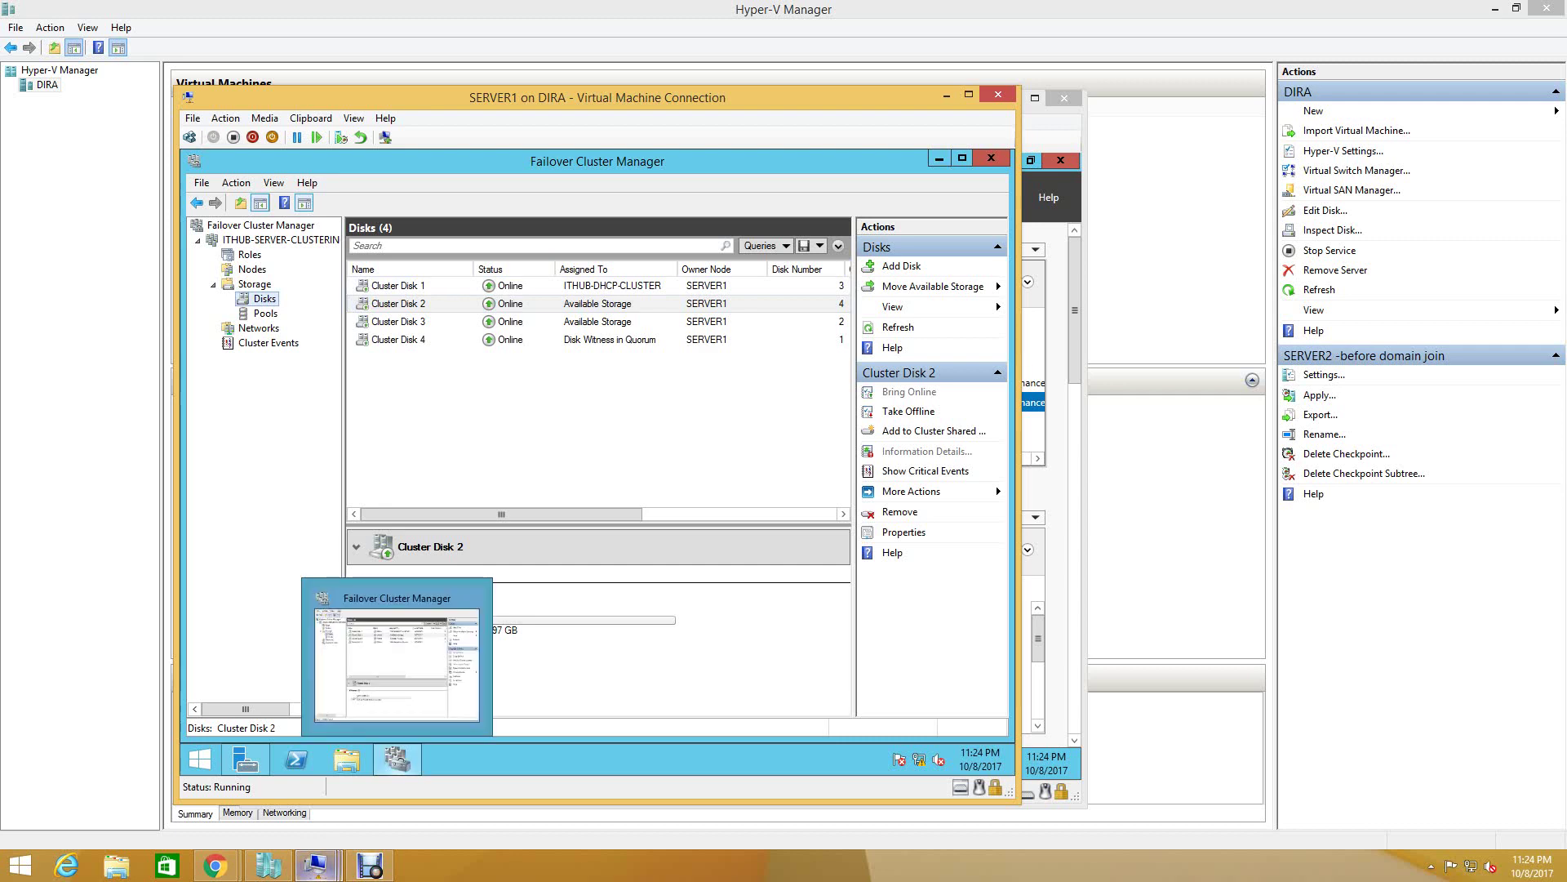
- Return to SERVER2 and open Server Manager's Tools menu
mouse_move(316, 865)
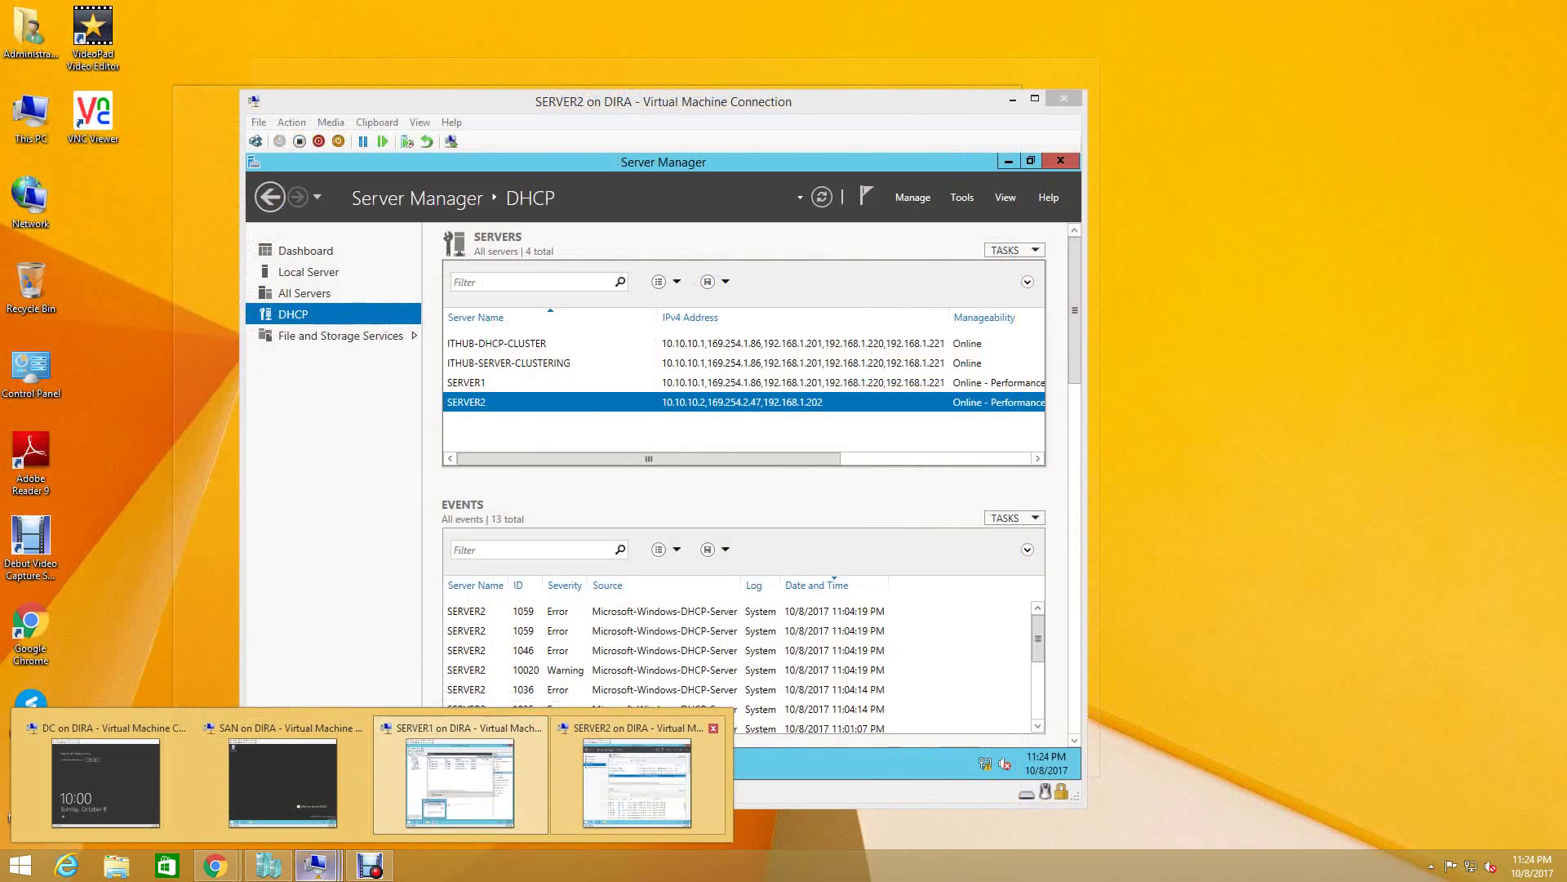
left_click(637, 772)
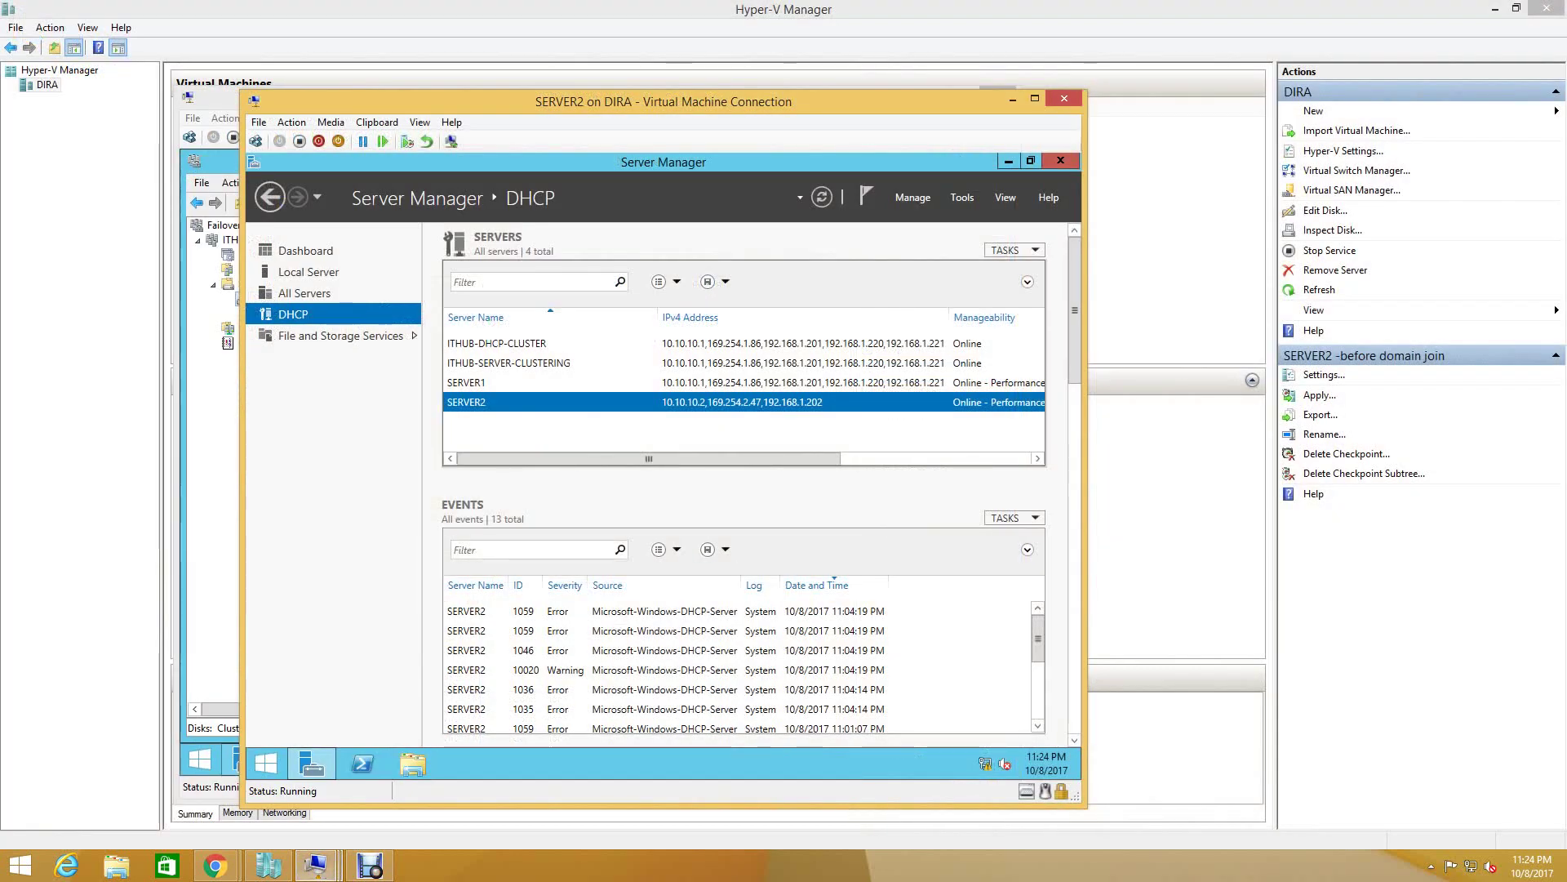
left_click(962, 197)
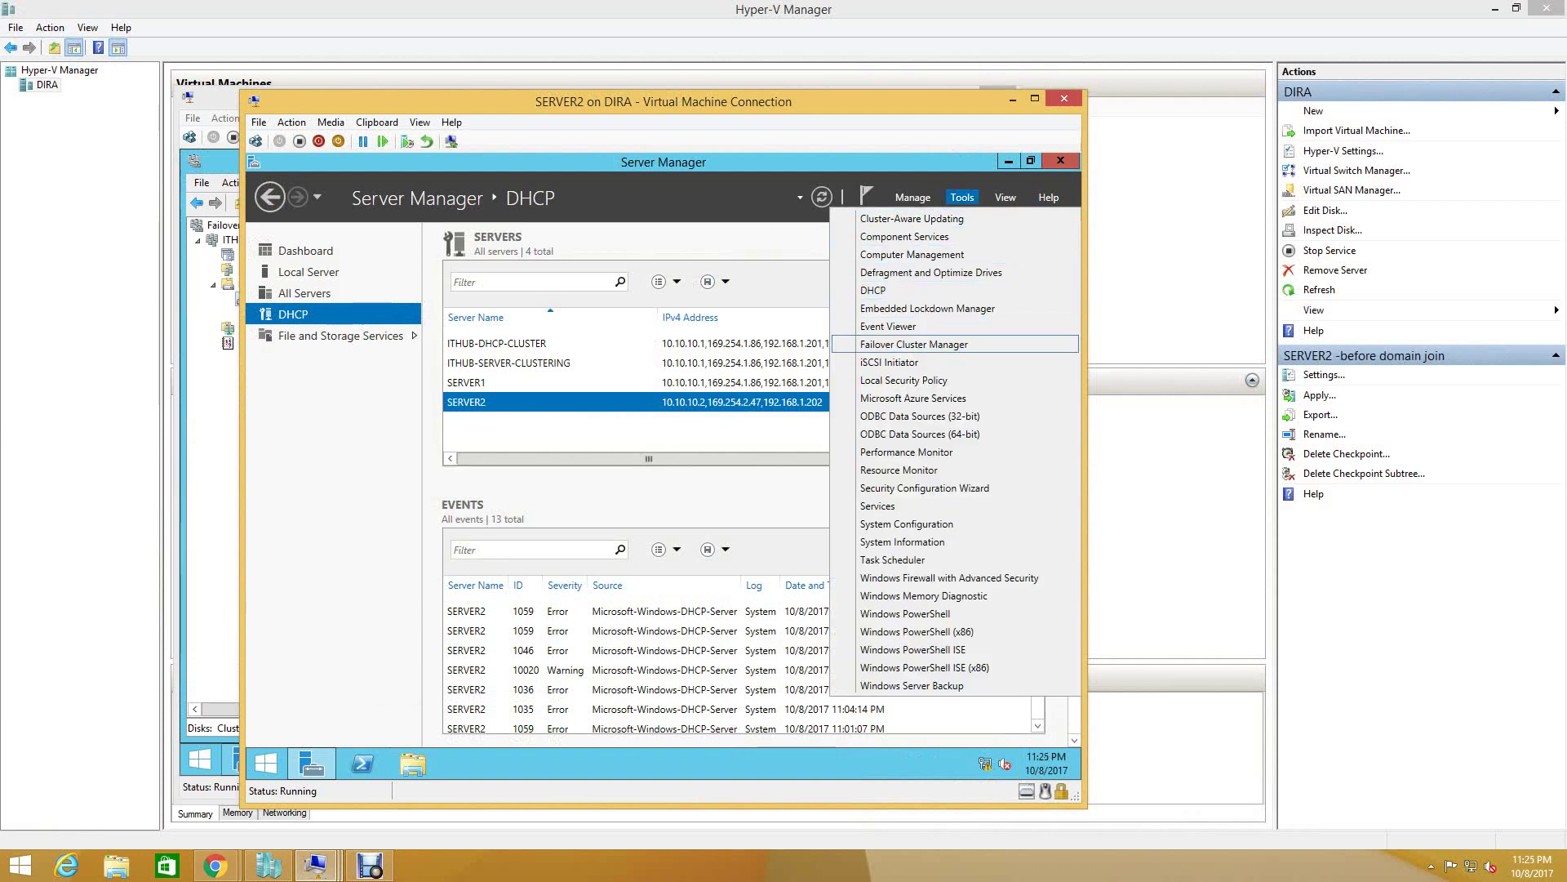
- On SERVER2, review the cluster's roles, nodes, disks and pools in Failover Cluster Manager
left_click(914, 344)
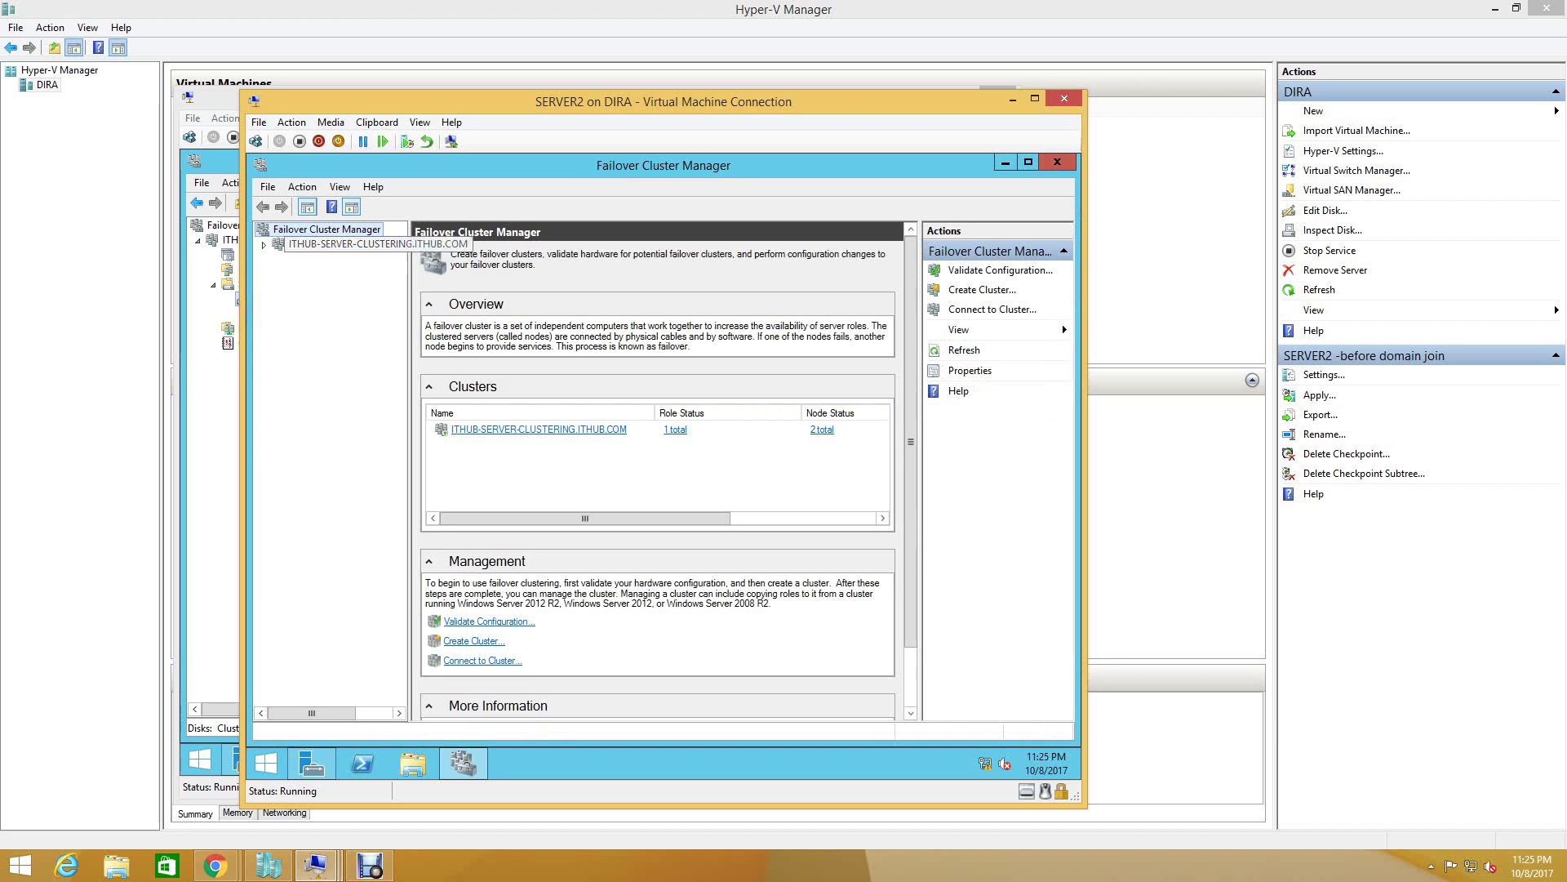
left_click(339, 243)
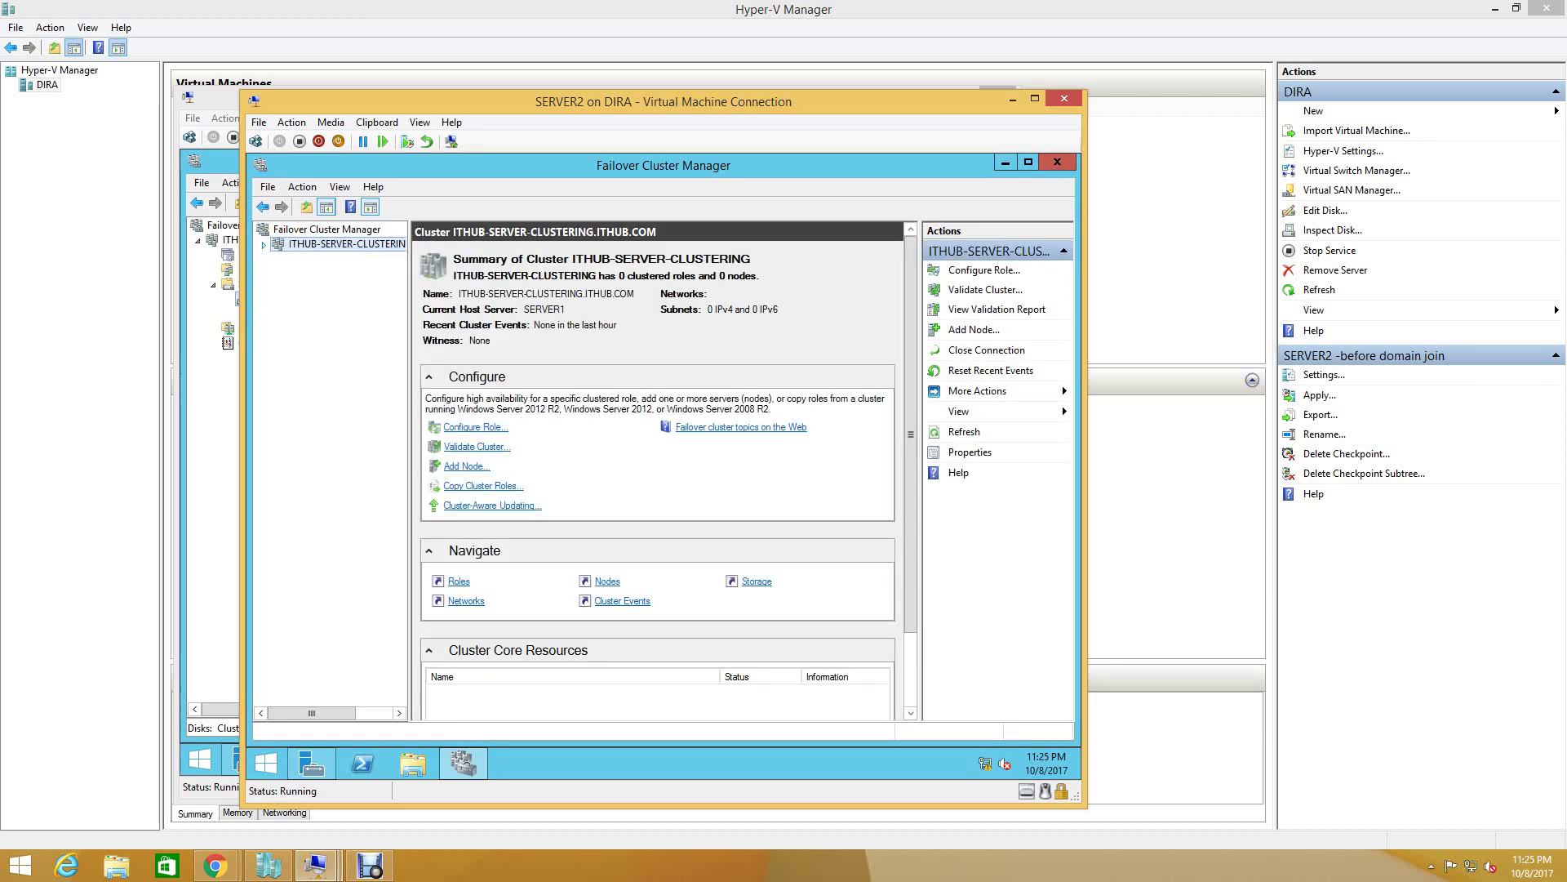
left_click(316, 258)
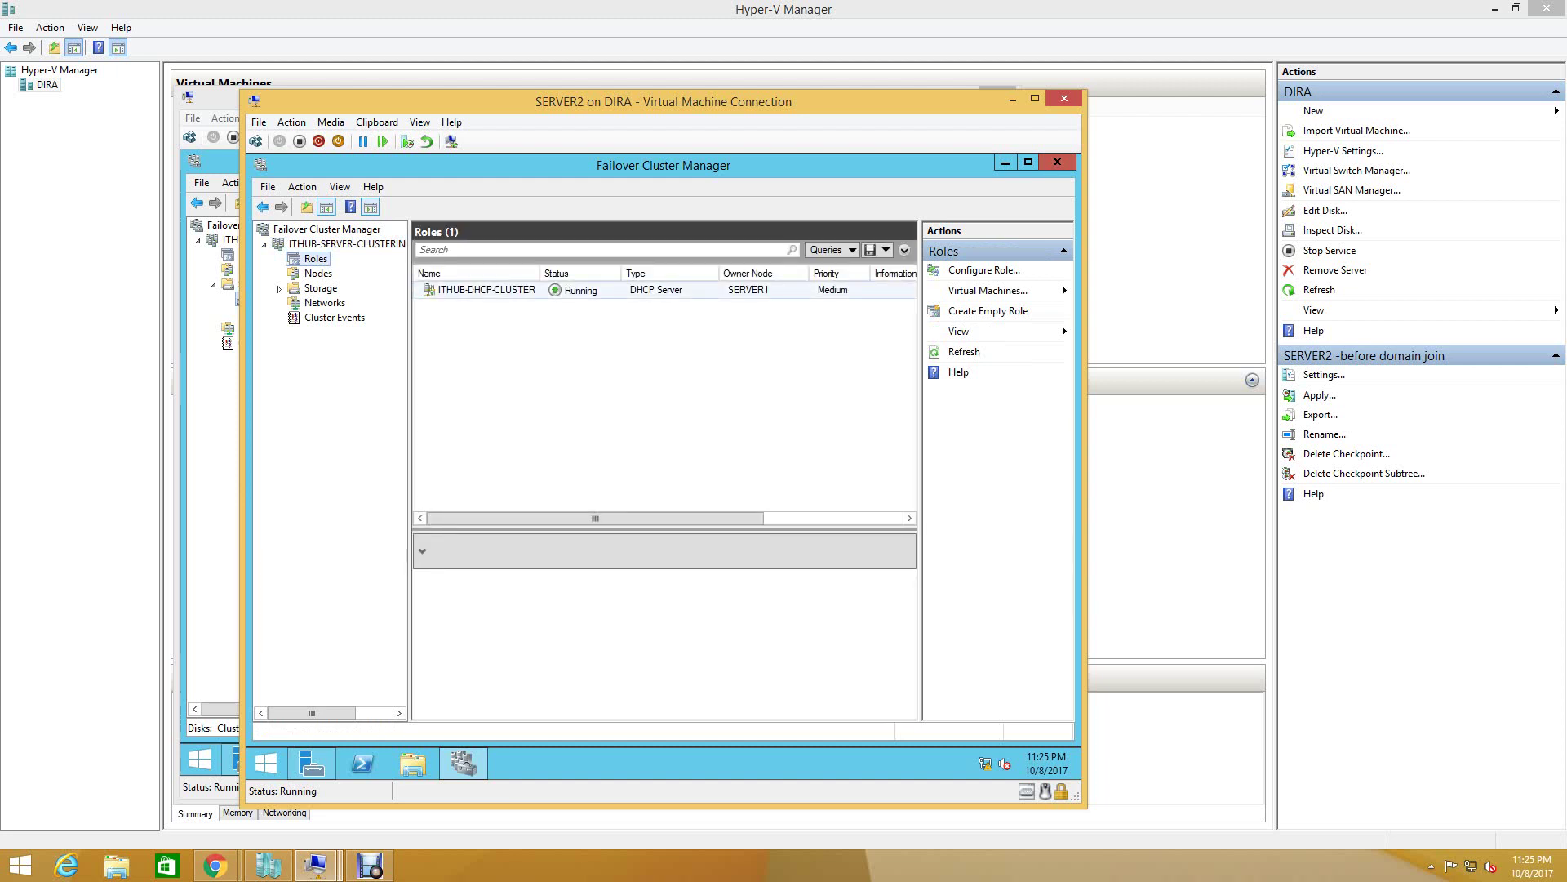
left_click(317, 273)
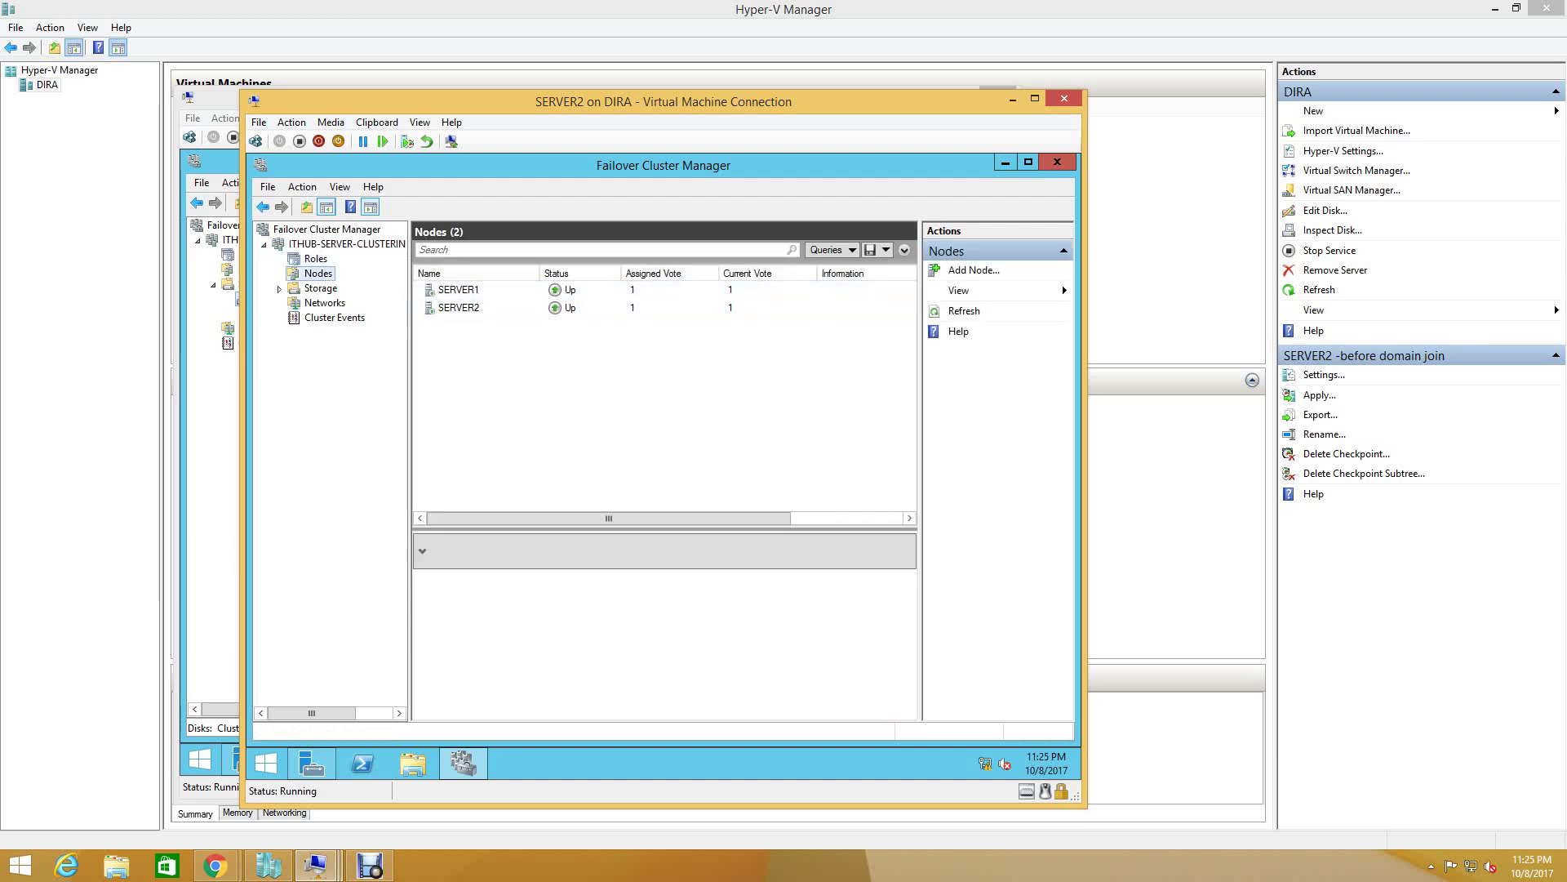
left_click(321, 288)
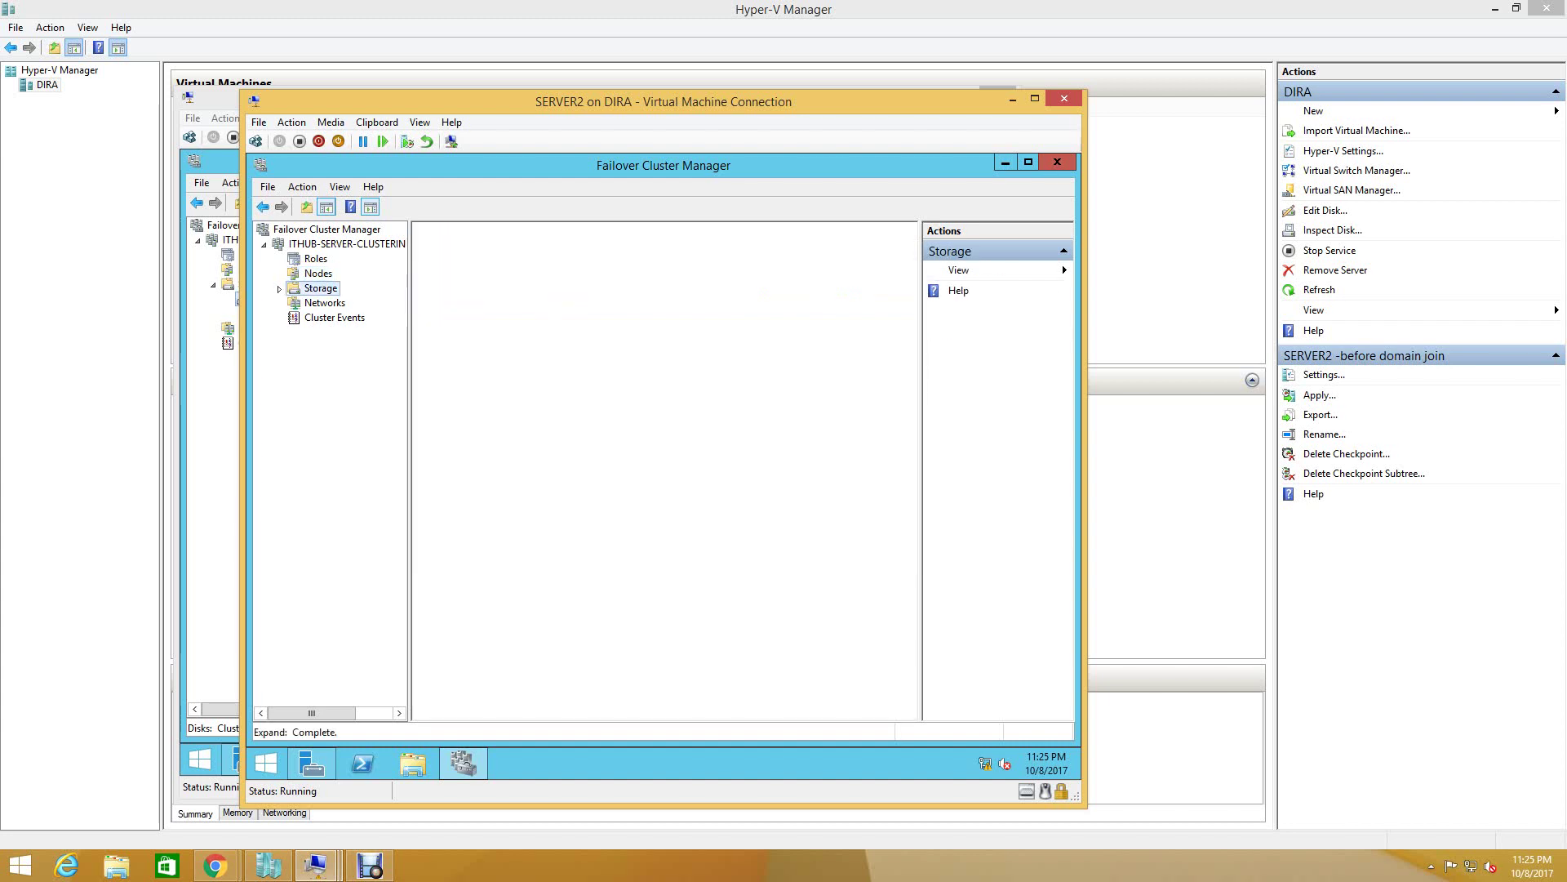
left_click(461, 473)
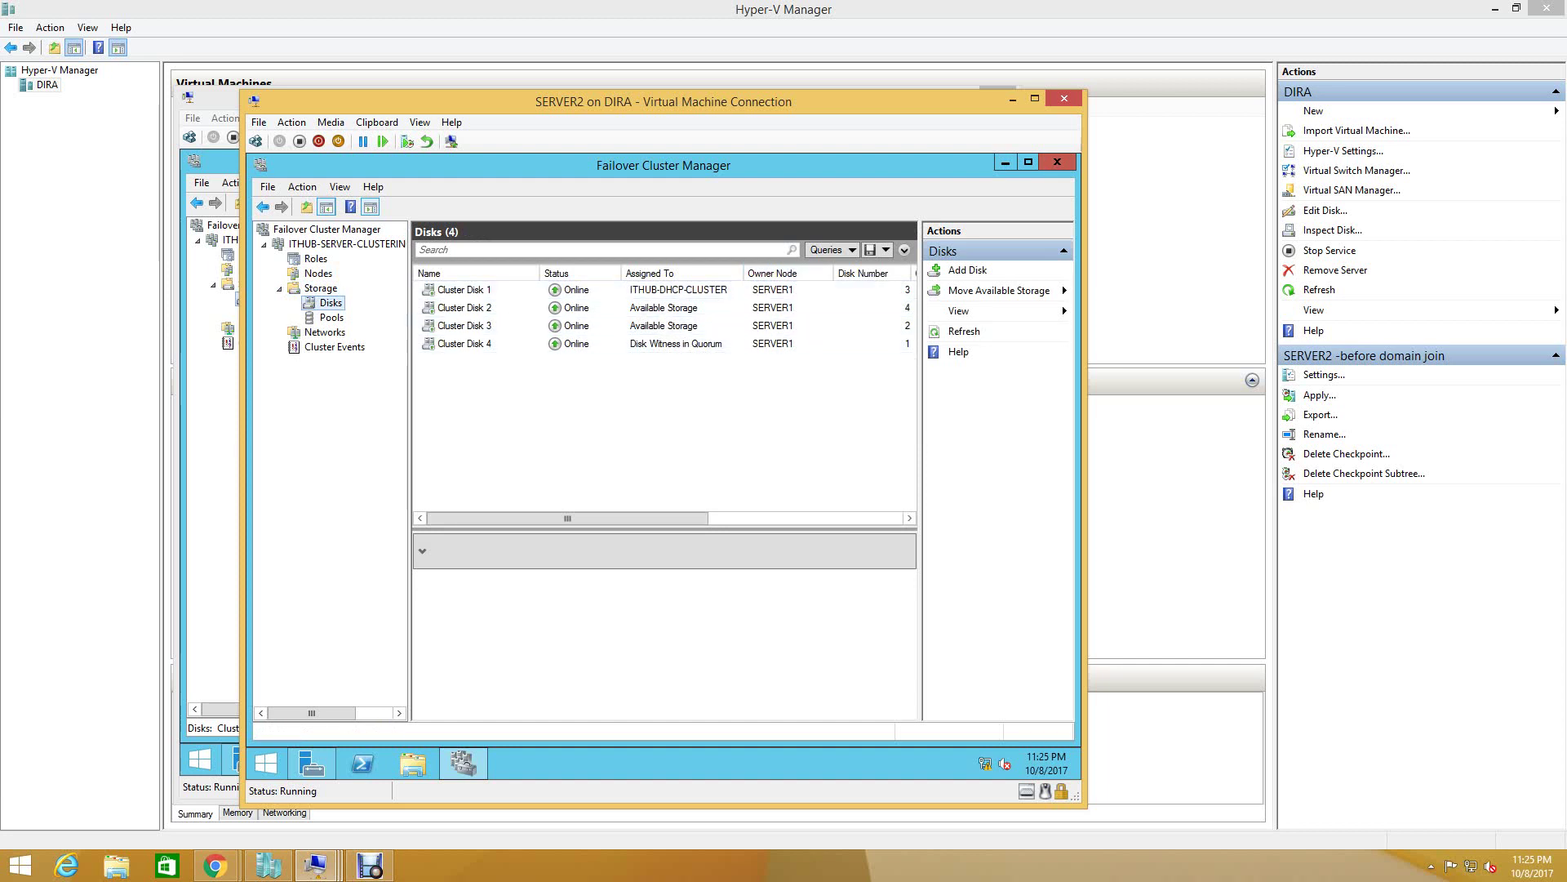
left_click(331, 317)
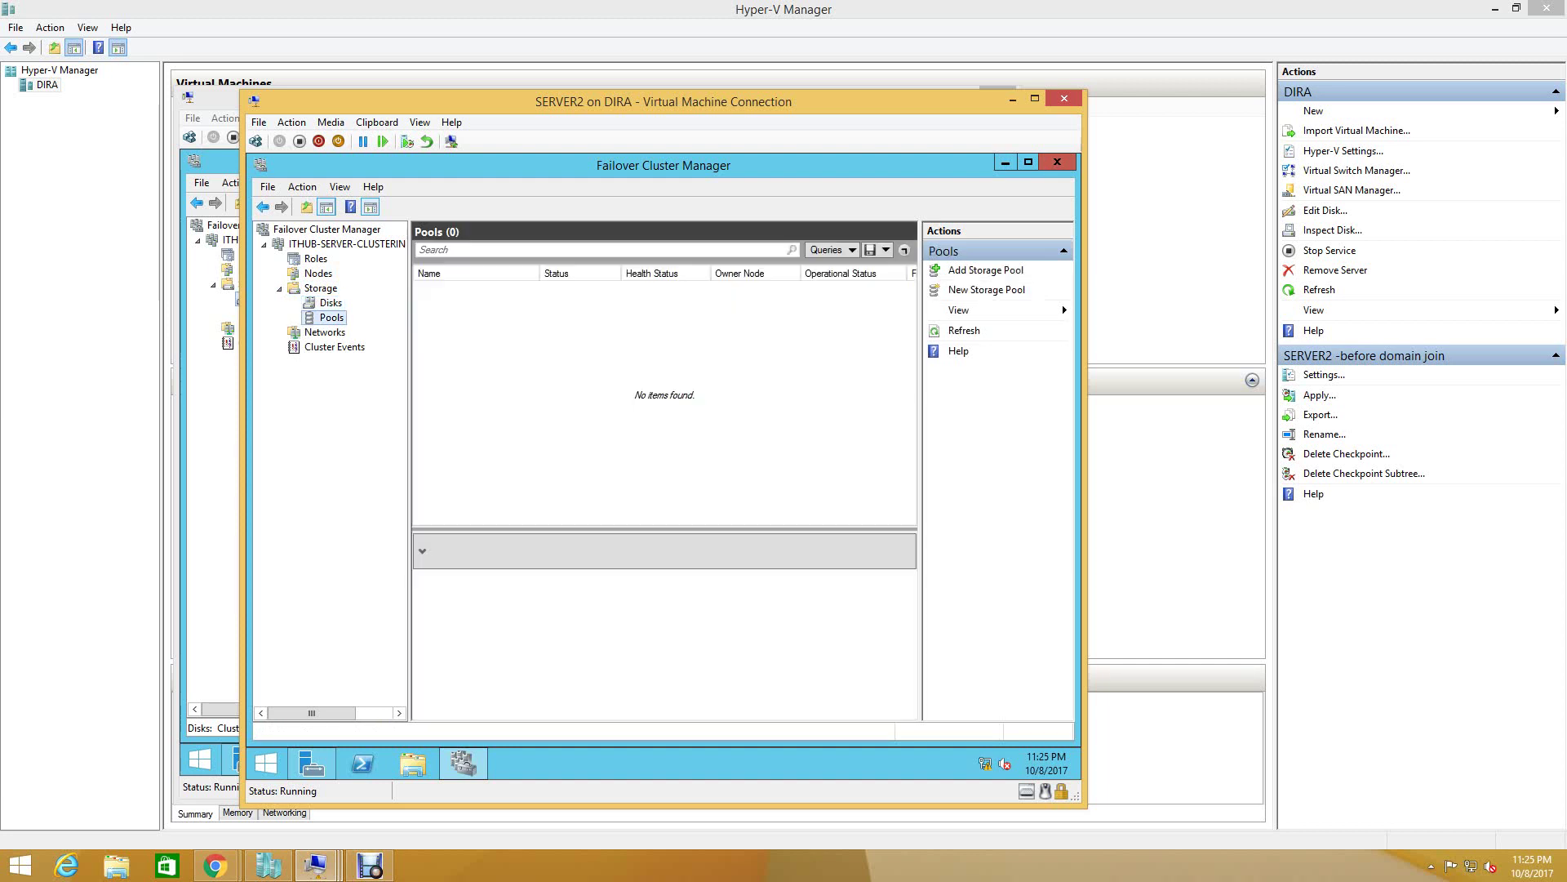
left_click(331, 302)
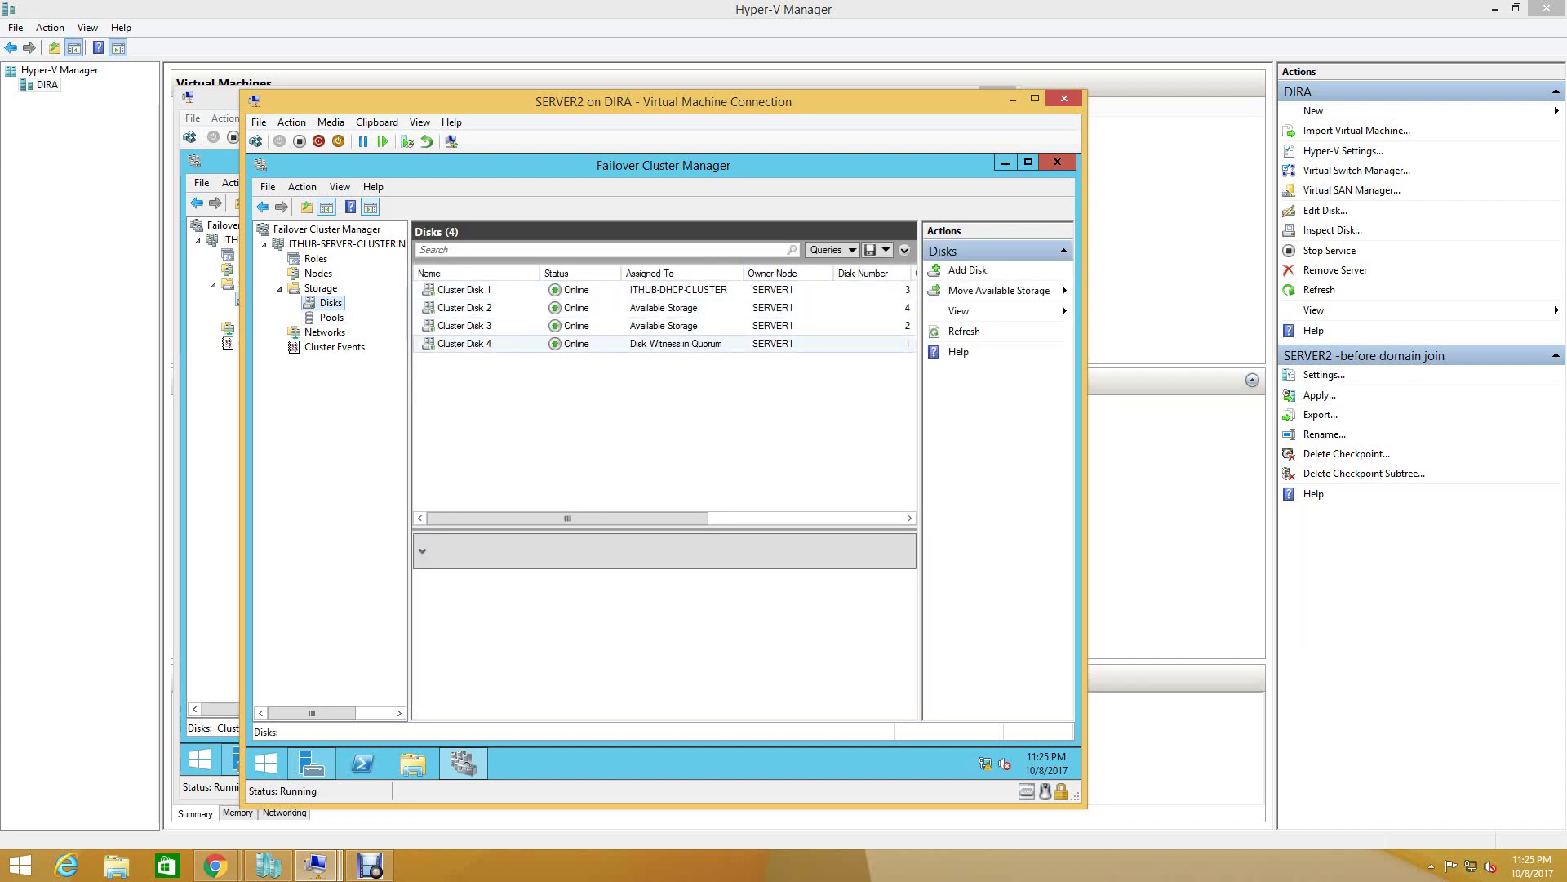
- Close Failover Cluster Manager on SERVER1
left_click(315, 865)
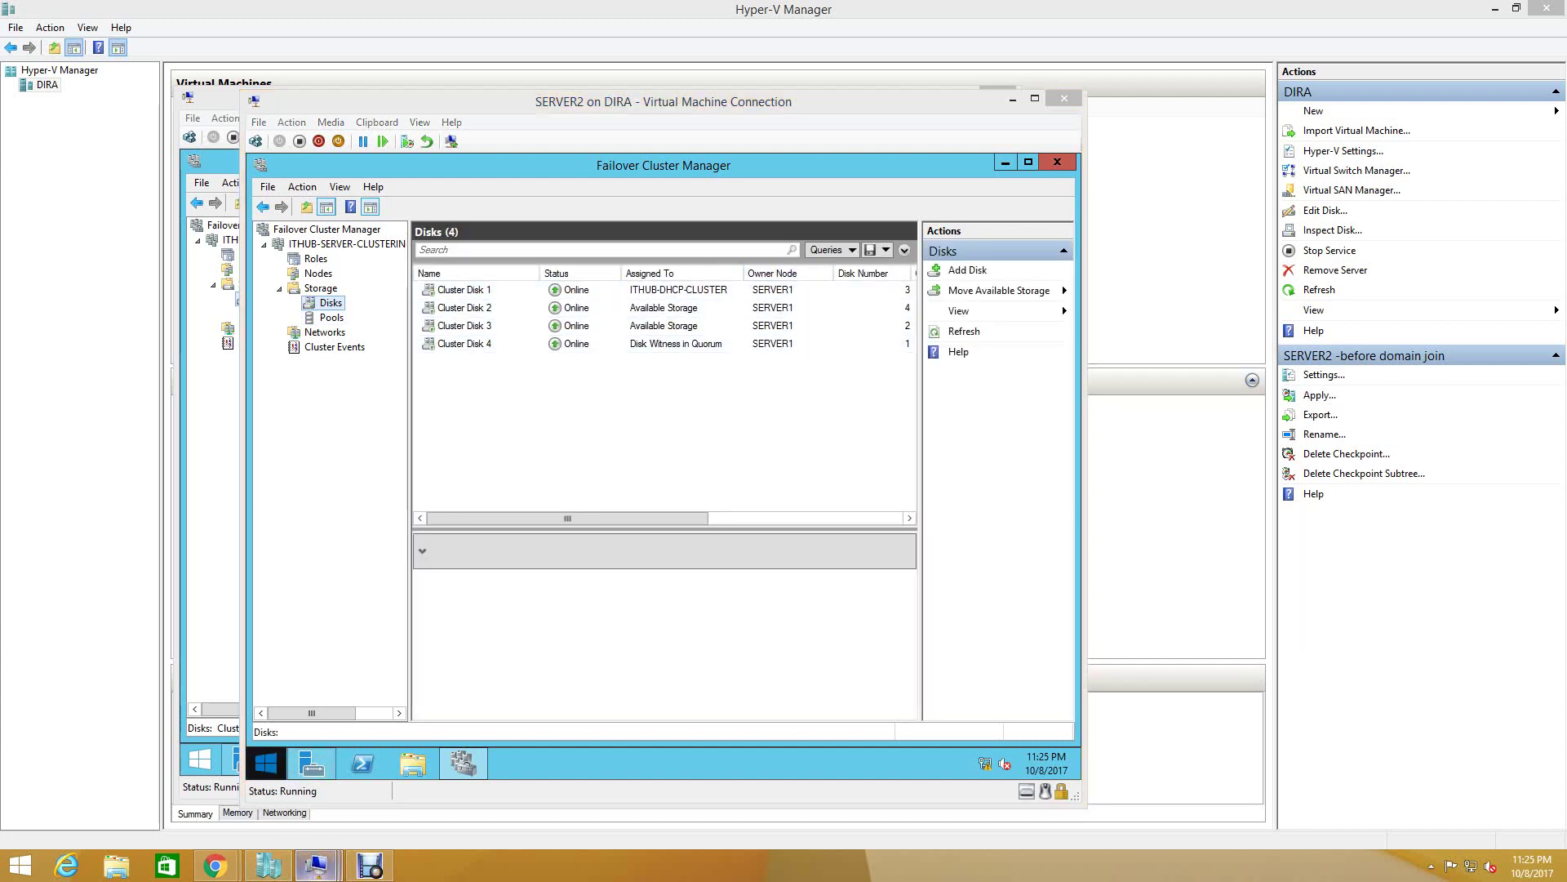
left_click(460, 783)
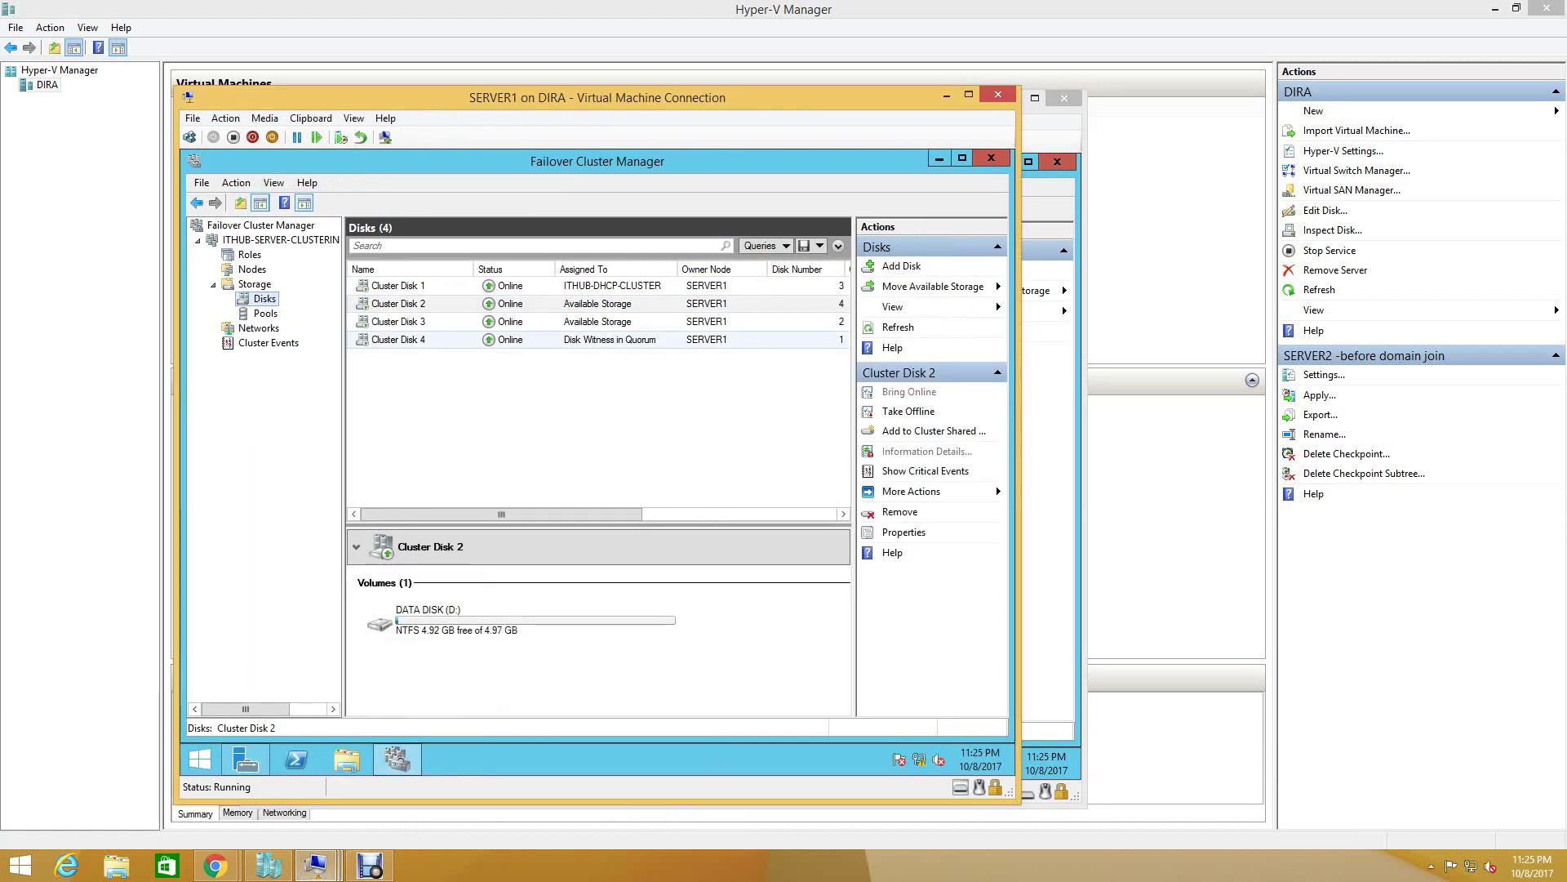
left_click(991, 158)
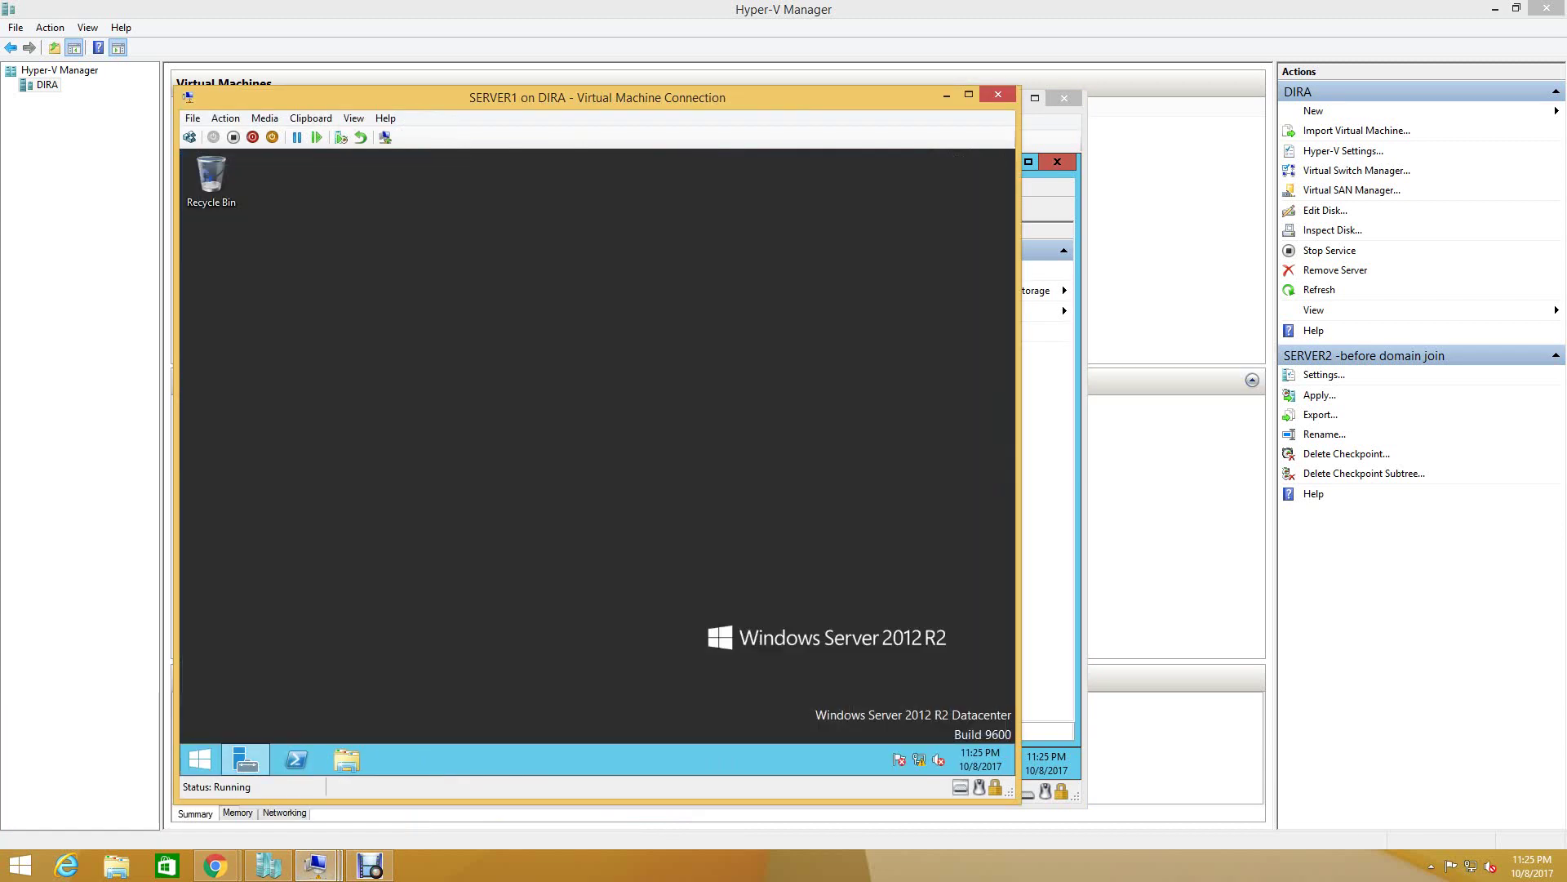
- Shut down SERVER1 with Other (Planned) as the reason, then return to SERVER2
left_click(245, 759)
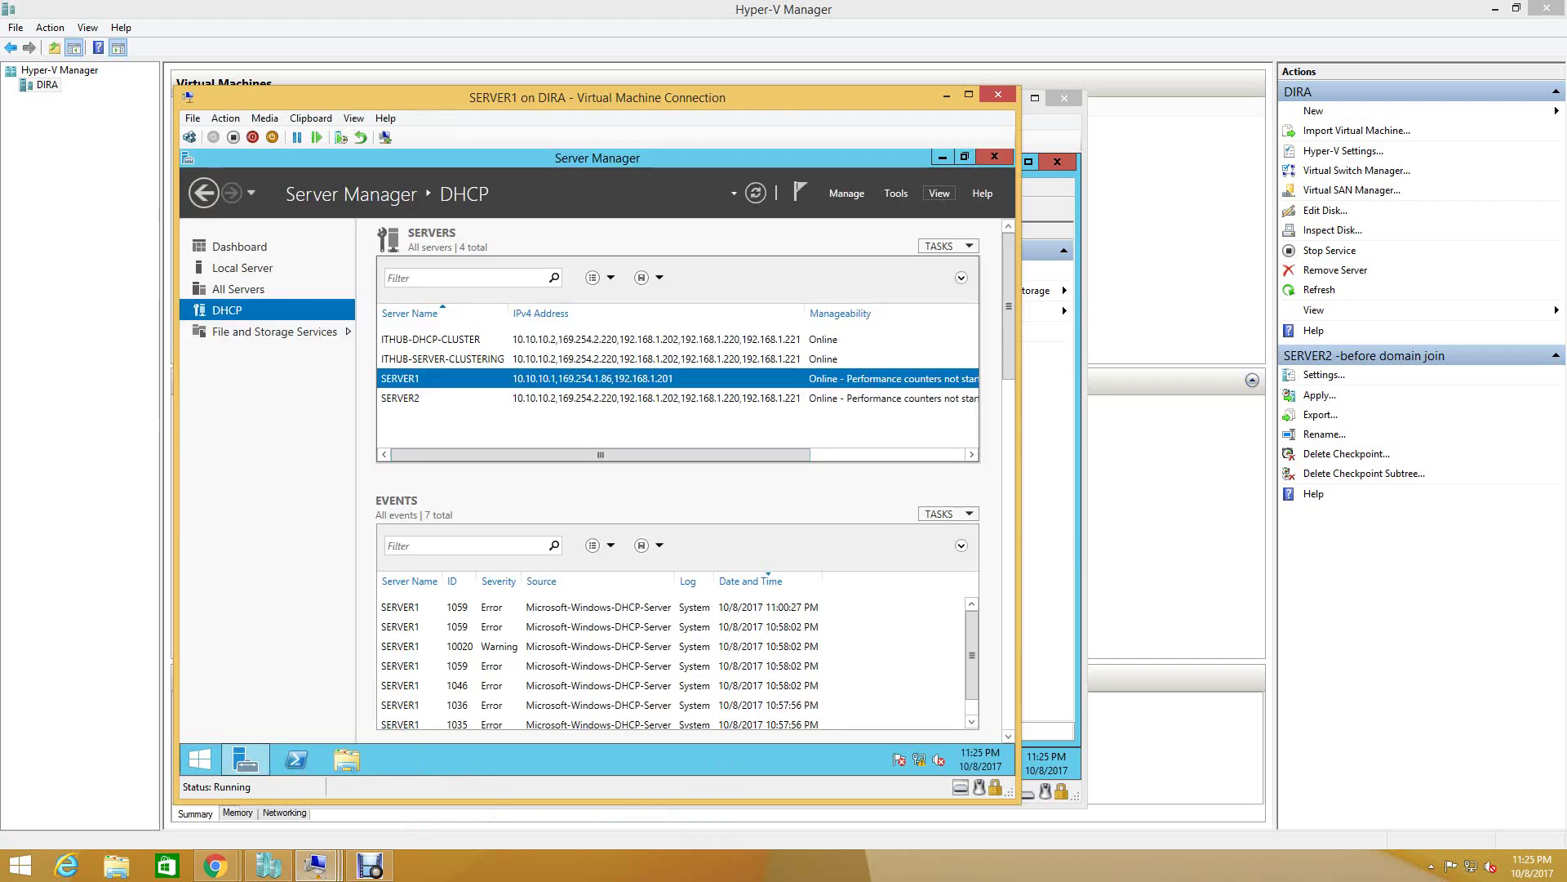
left_click(994, 157)
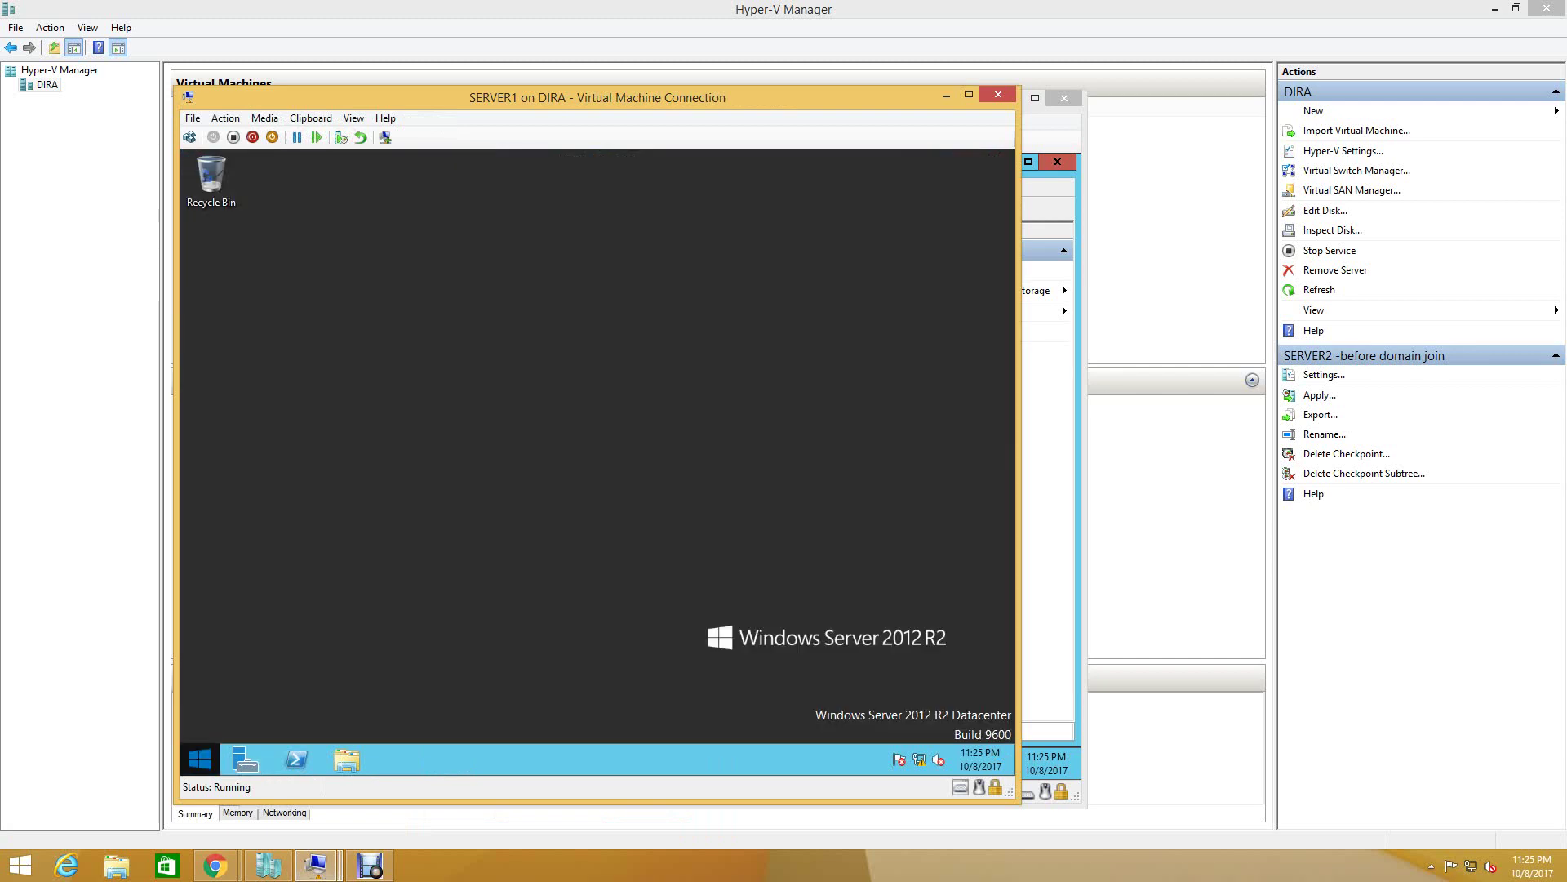
left_click(200, 759)
left_click(912, 215)
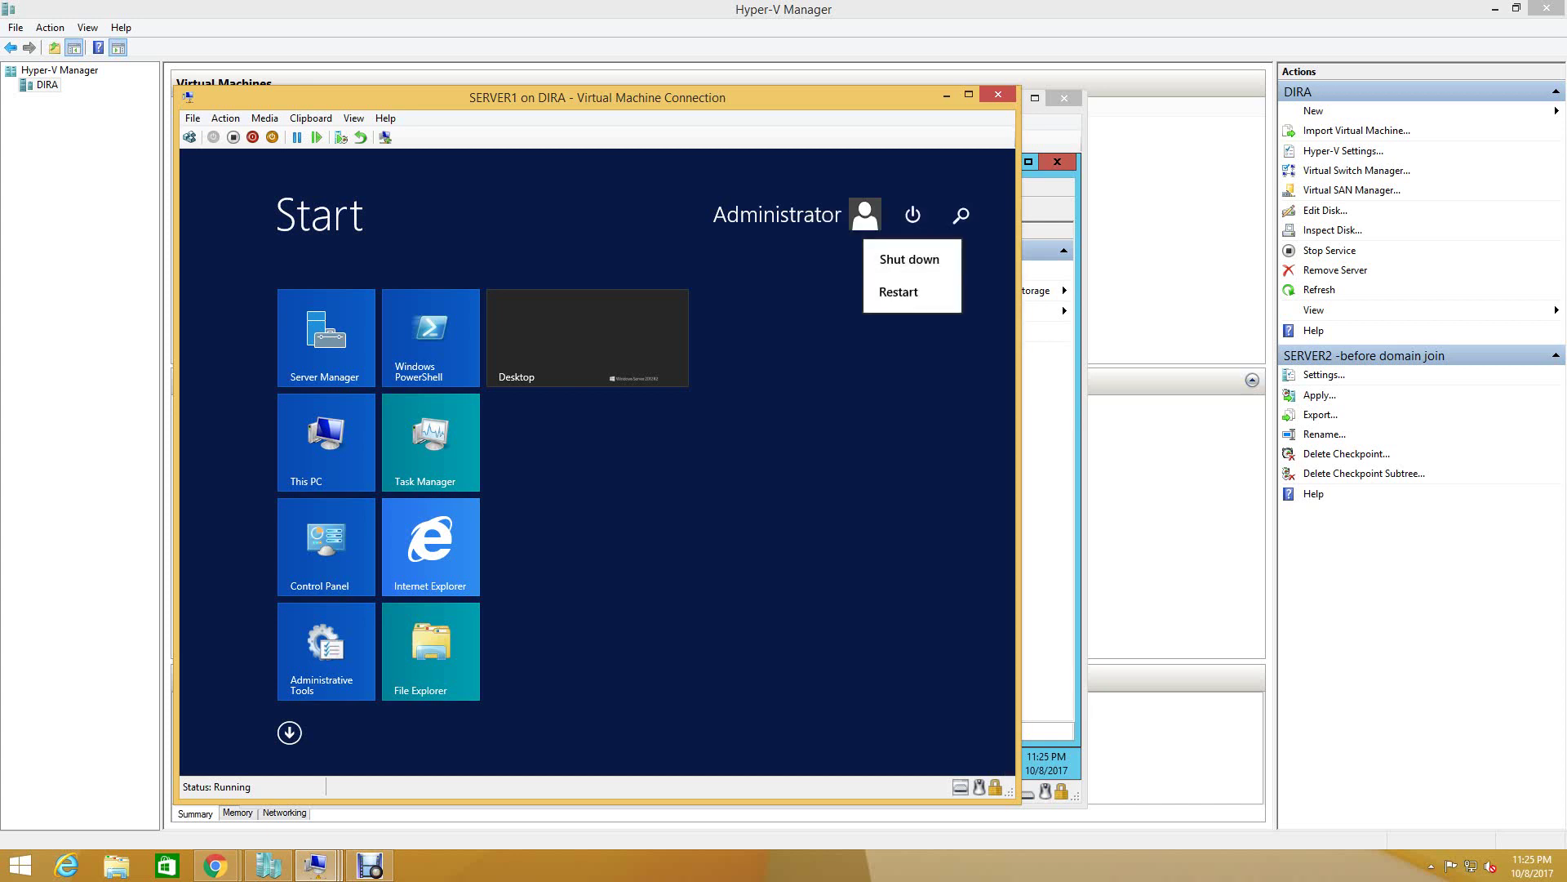
left_click(910, 259)
left_click(849, 308)
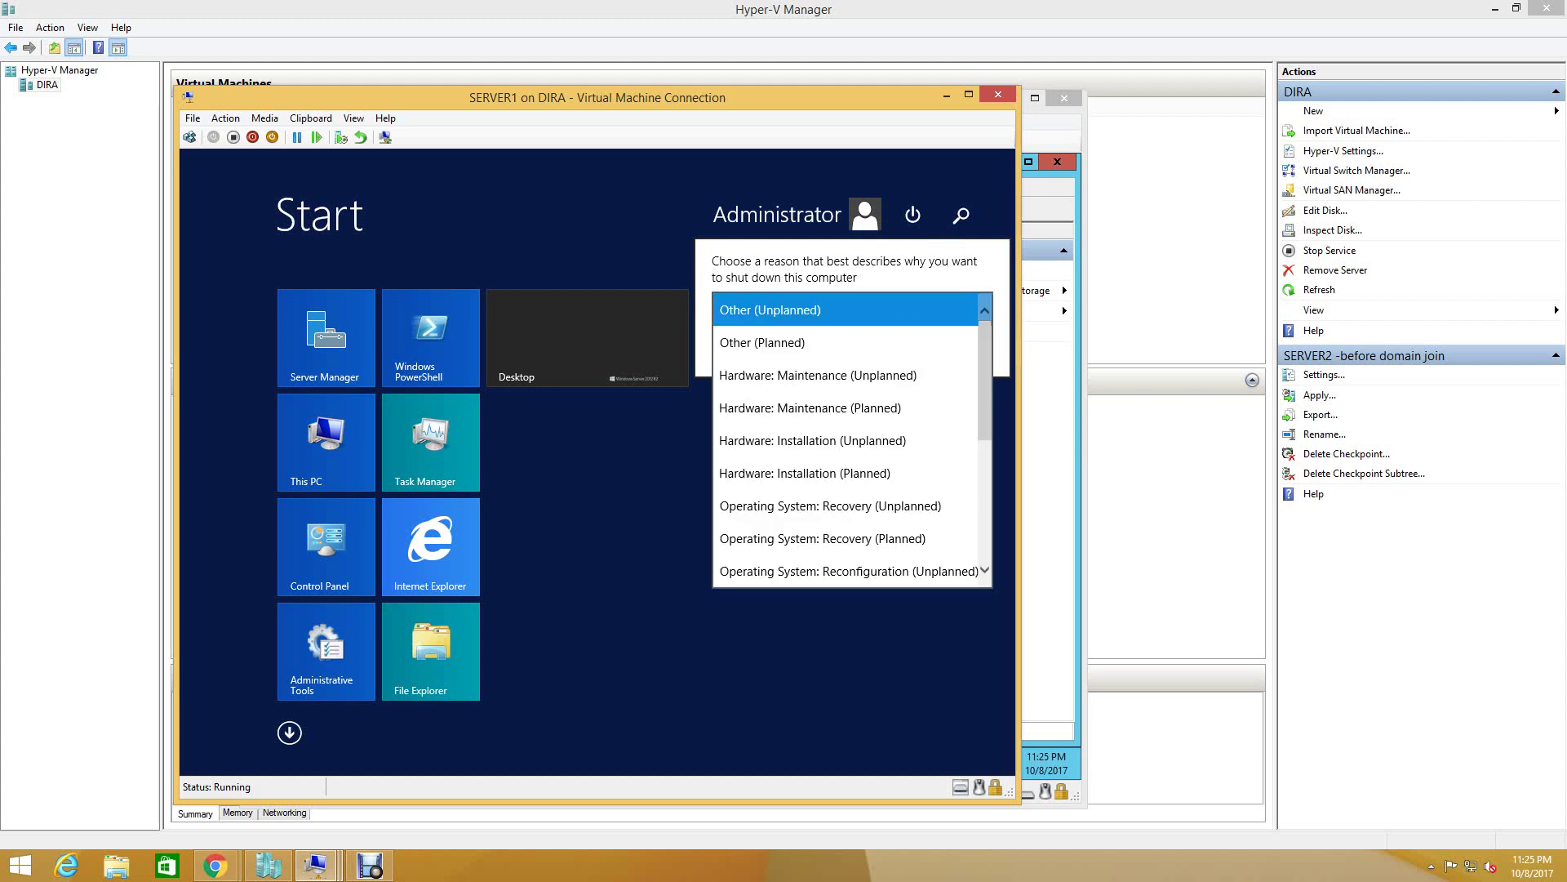
left_click(761, 342)
left_click(955, 347)
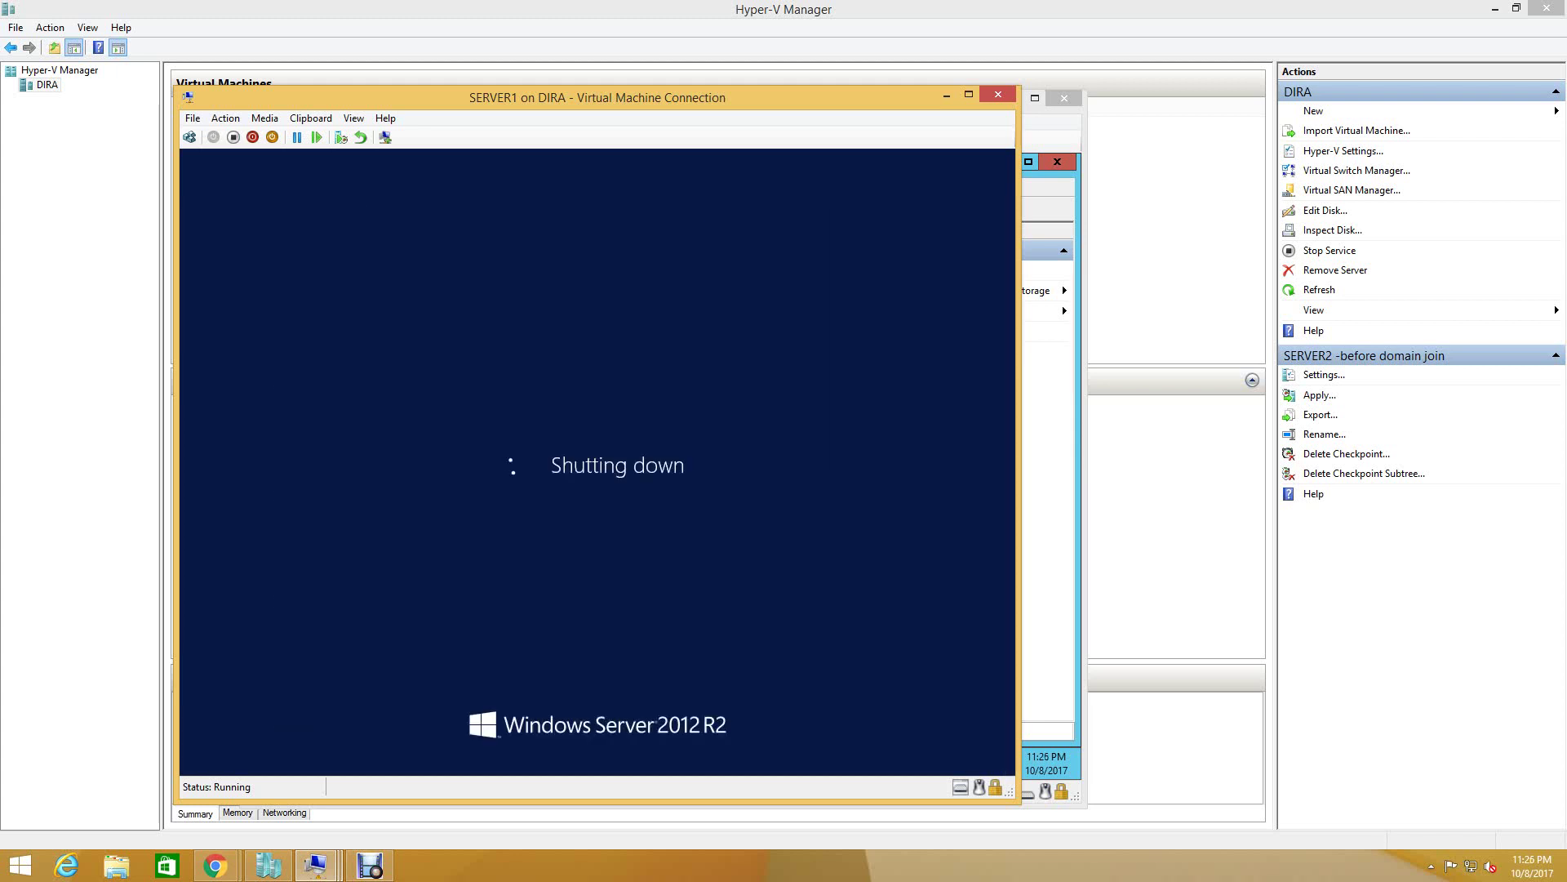
mouse_move(315, 866)
left_click(650, 771)
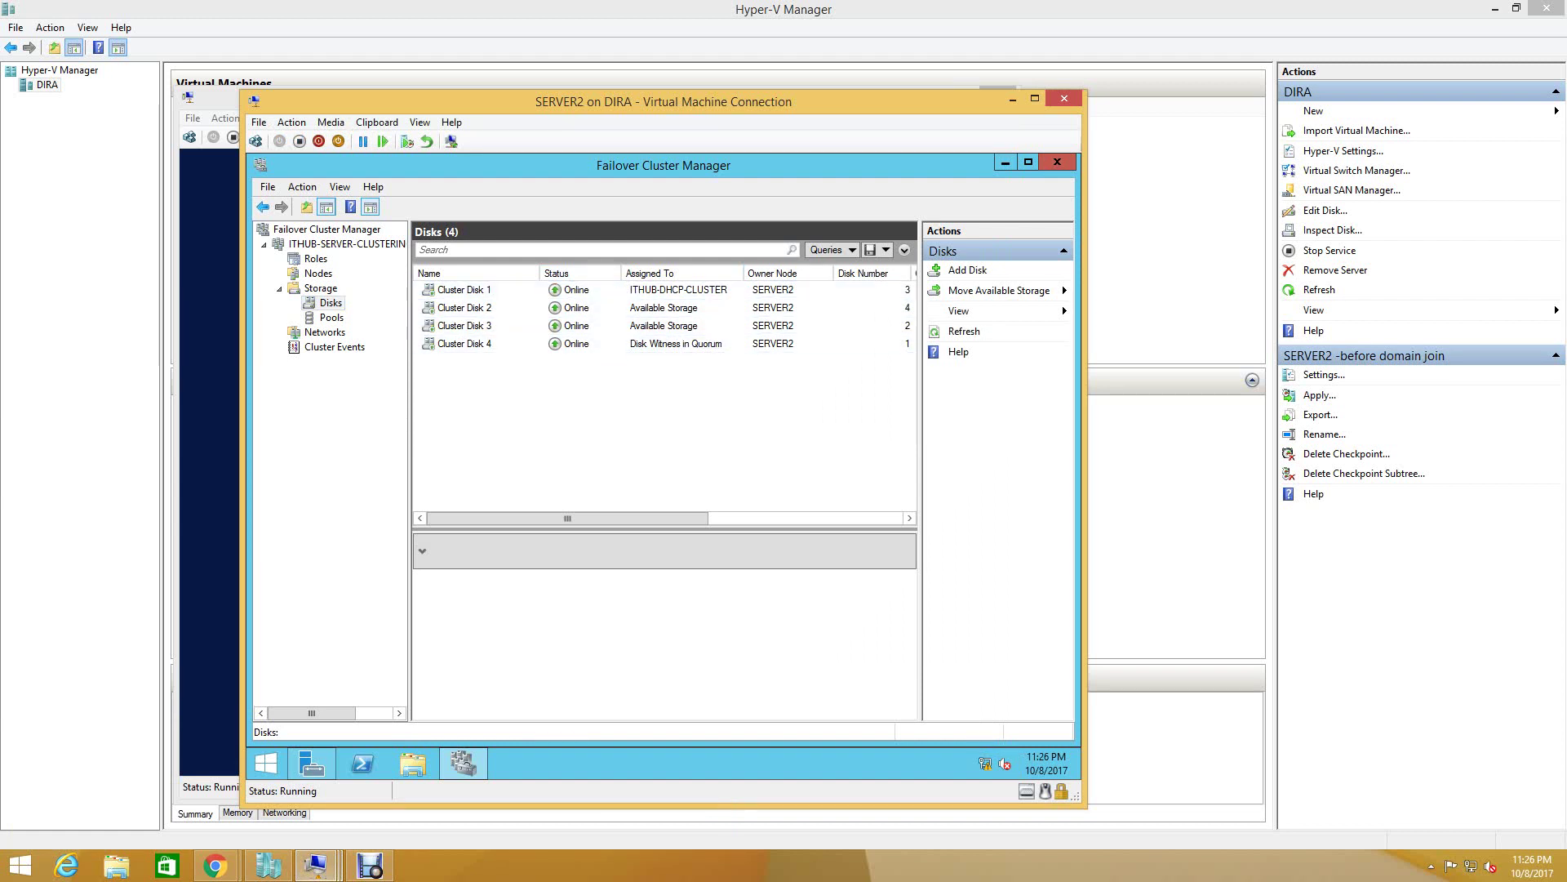
- Confirm SERVER1 is down and ITHUB-DHCP-CLUSTER and its disks are owned by SERVER2, then switch to the DC VM
left_click(318, 273)
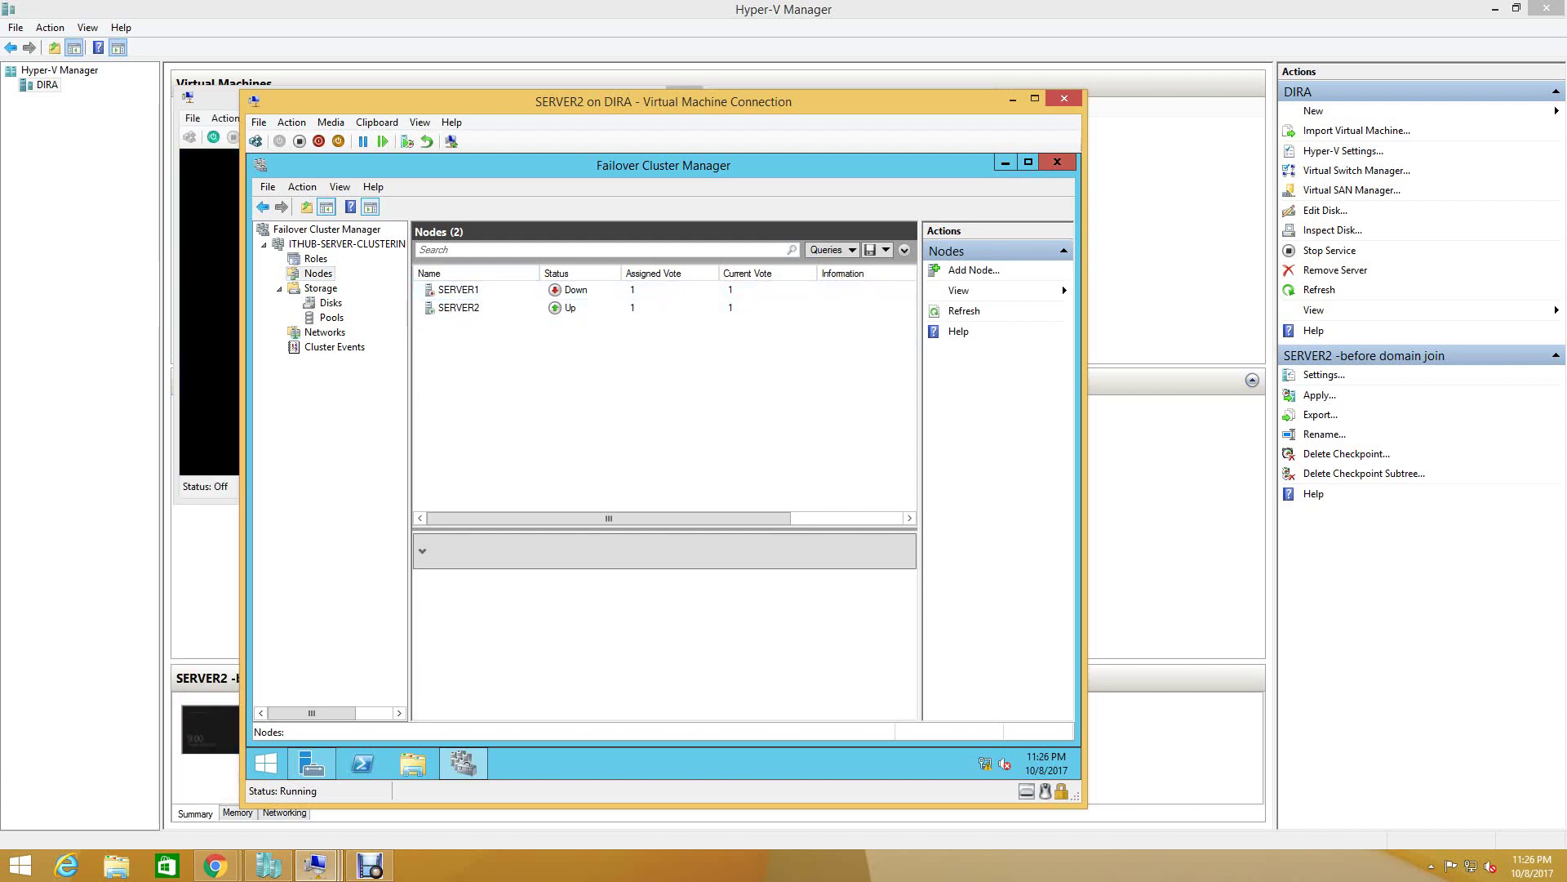
left_click(330, 302)
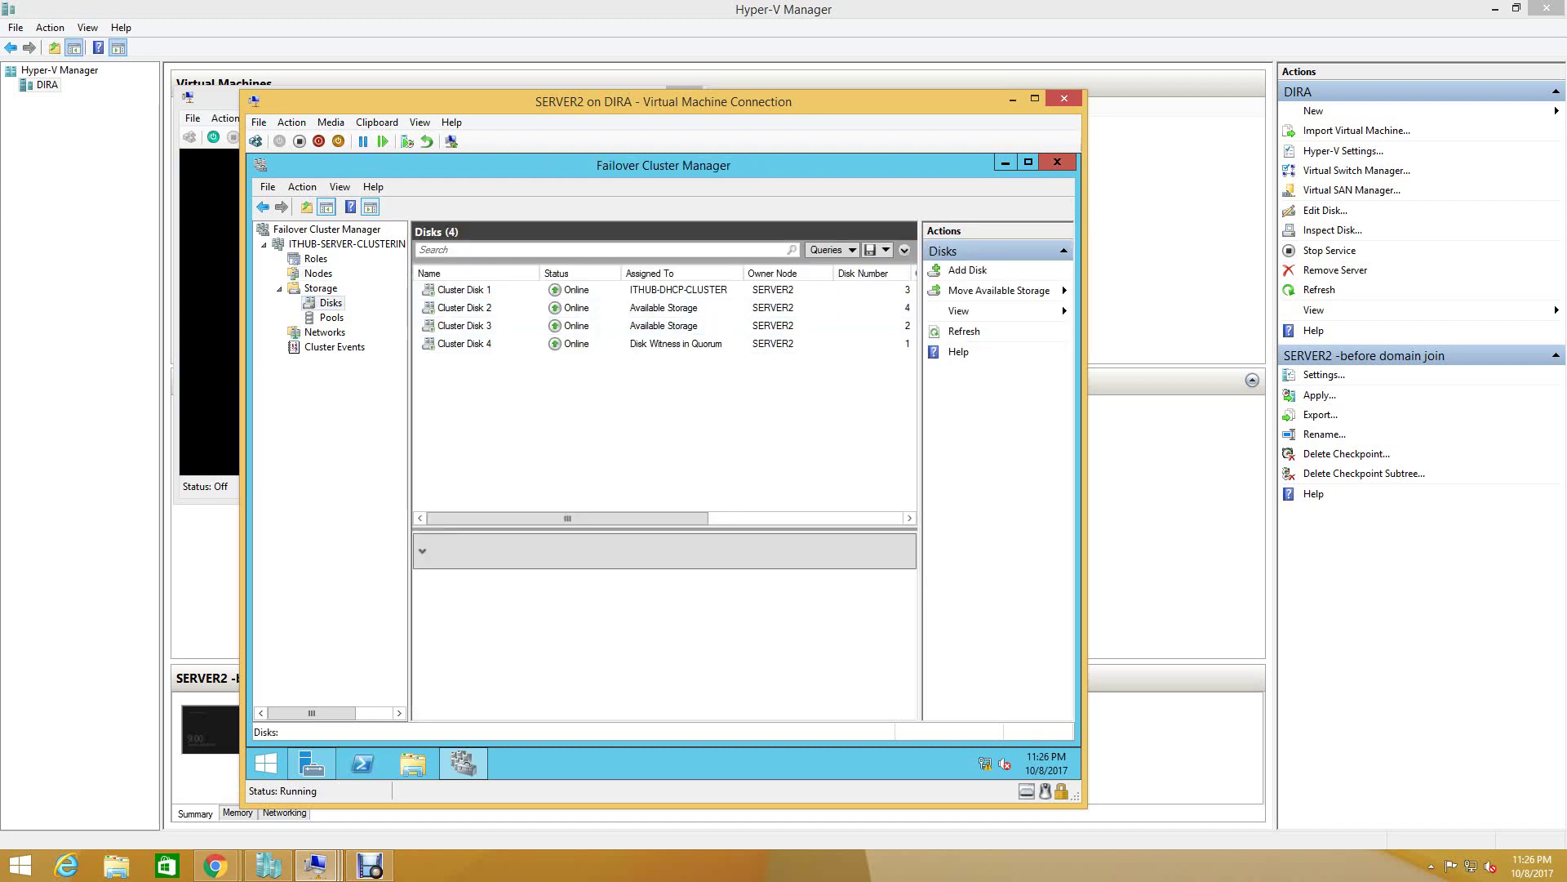
left_click(316, 258)
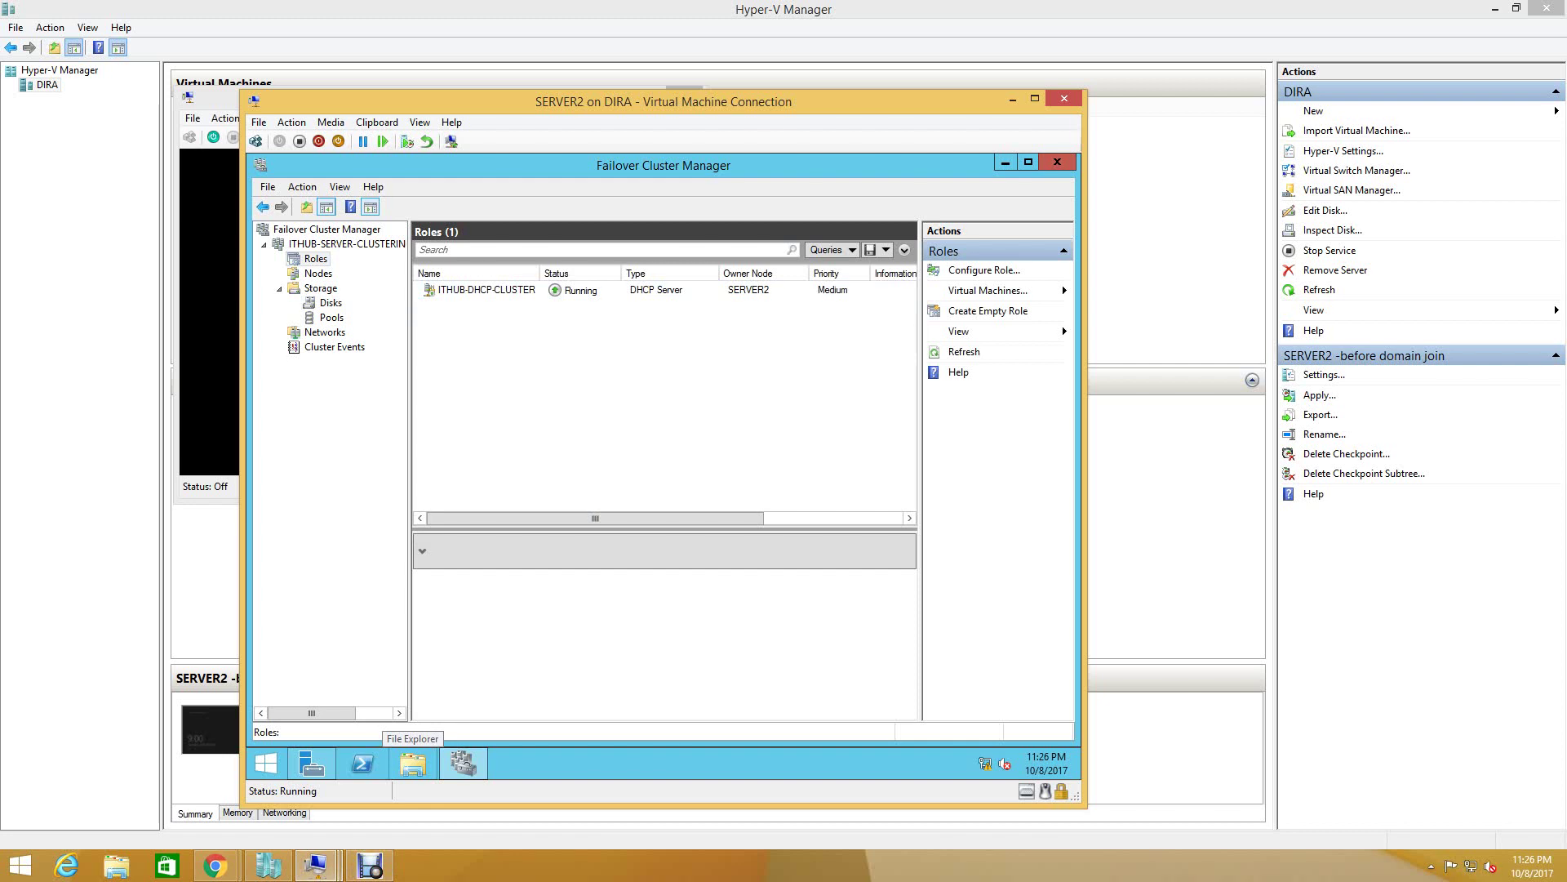
left_click(316, 866)
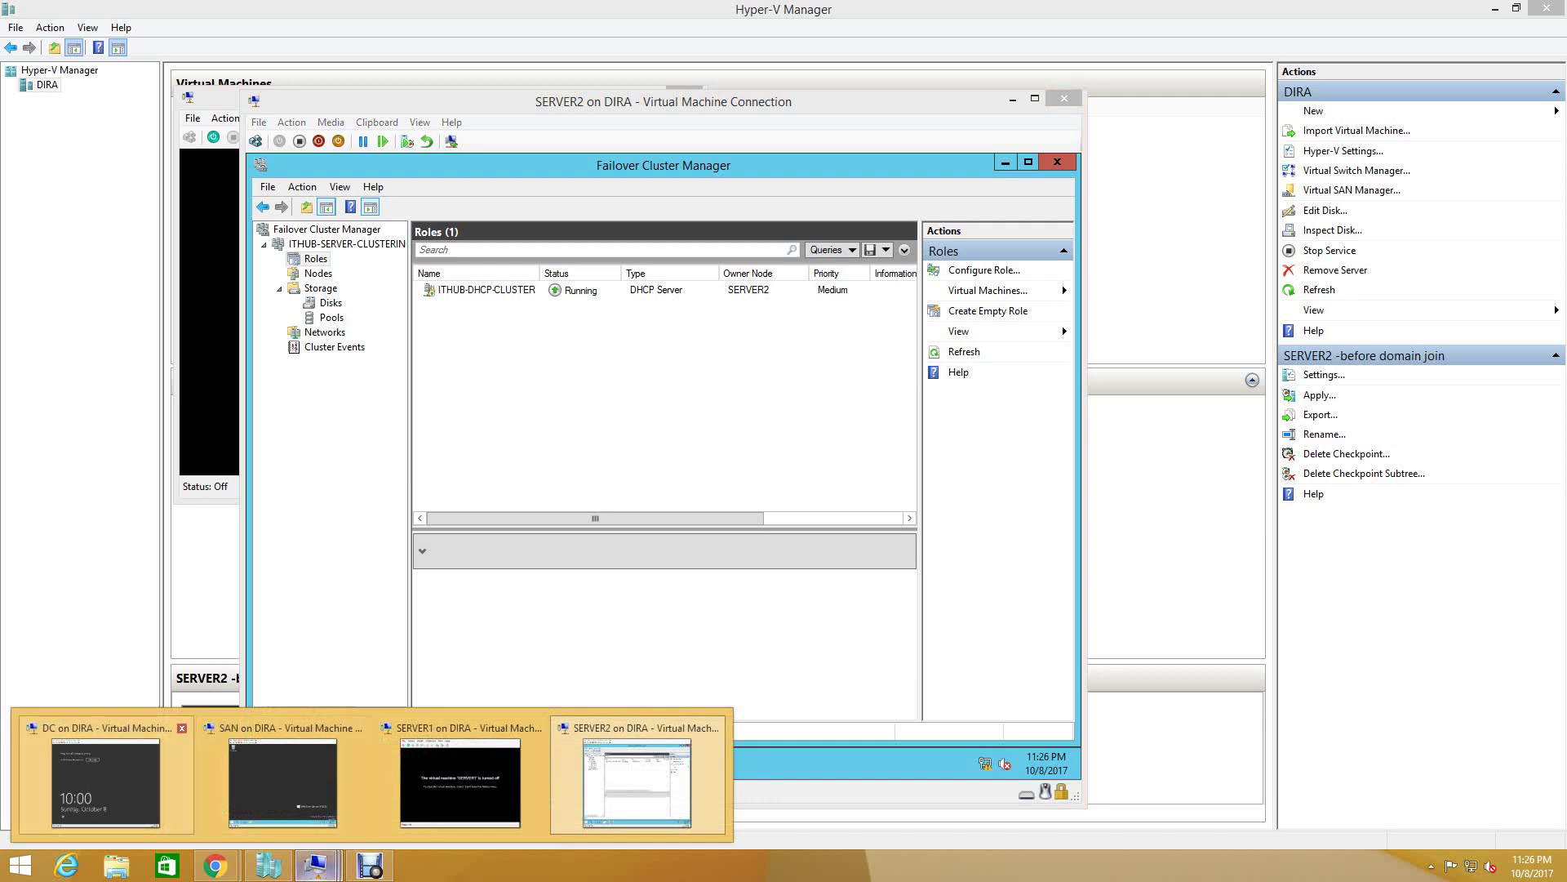
left_click(105, 782)
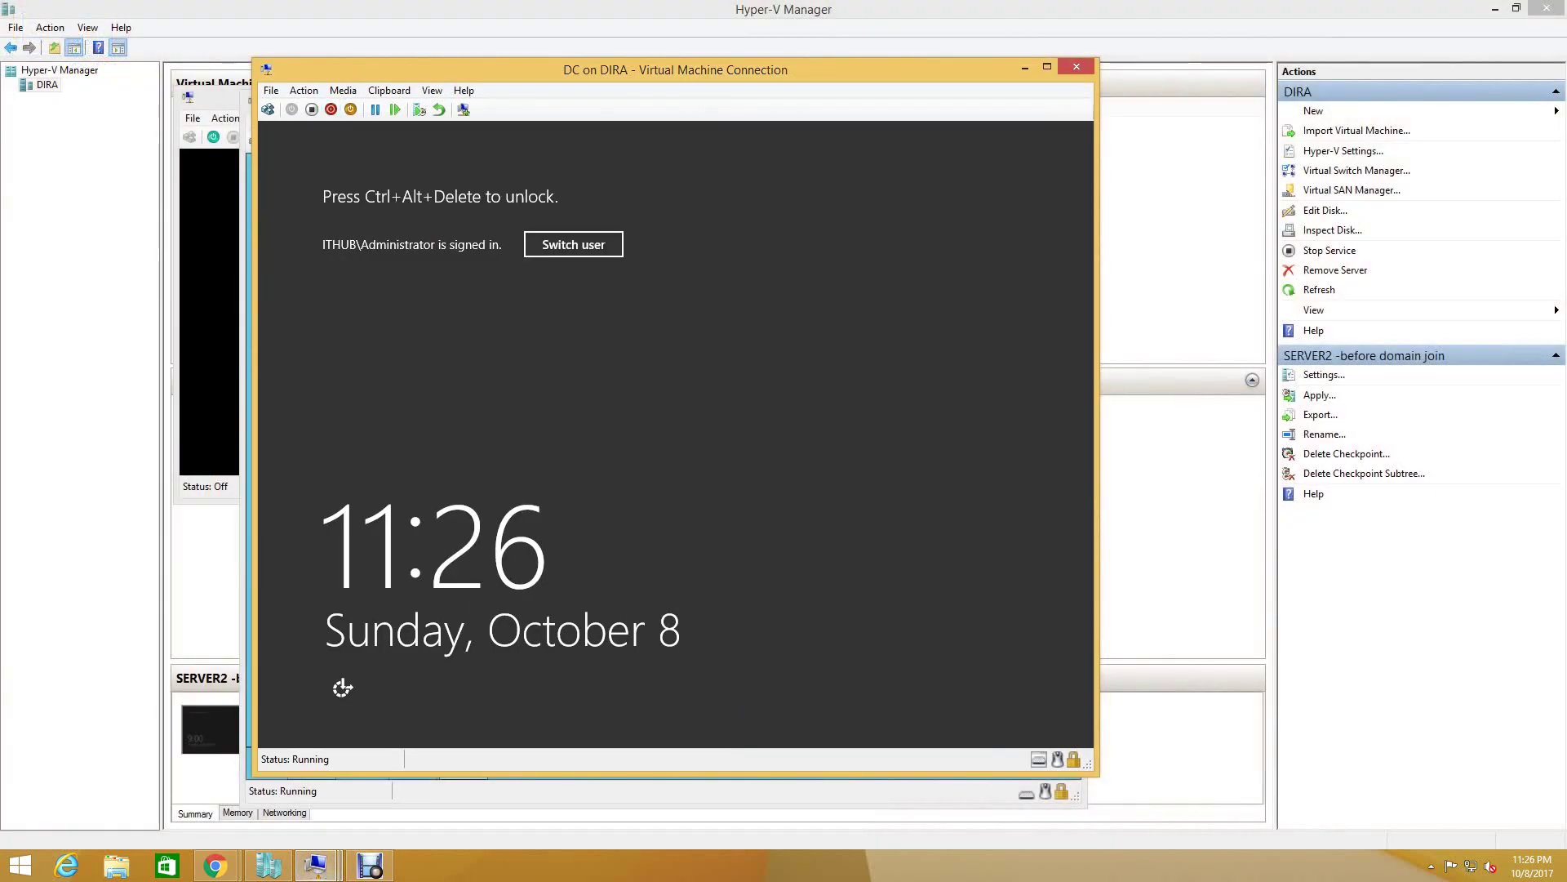
- Sign in to the DC machine with the account password
left_click(268, 109)
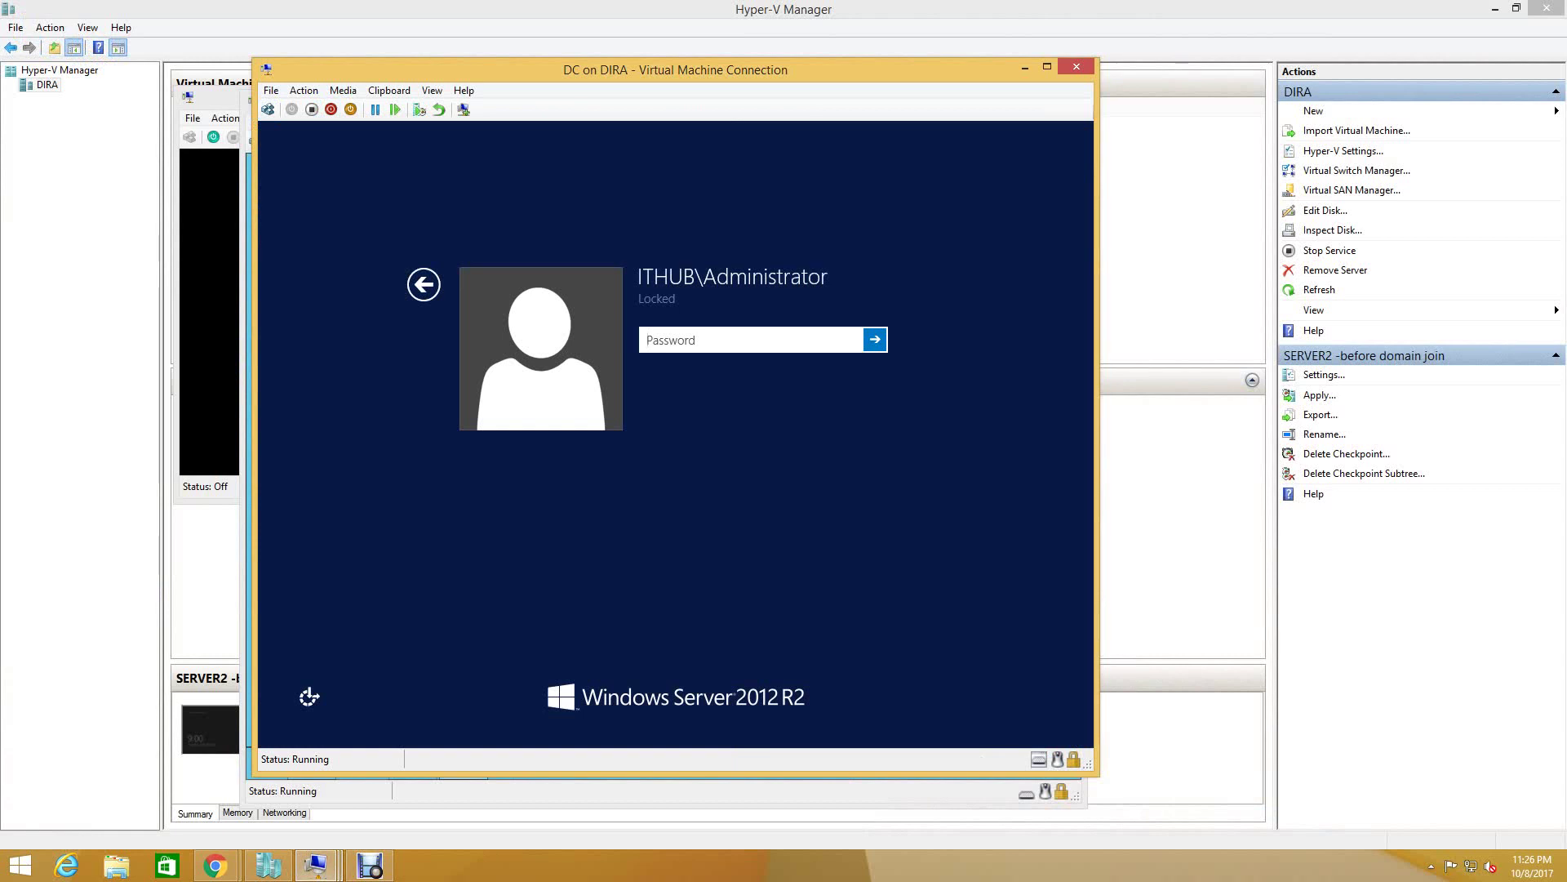
type("•••••")
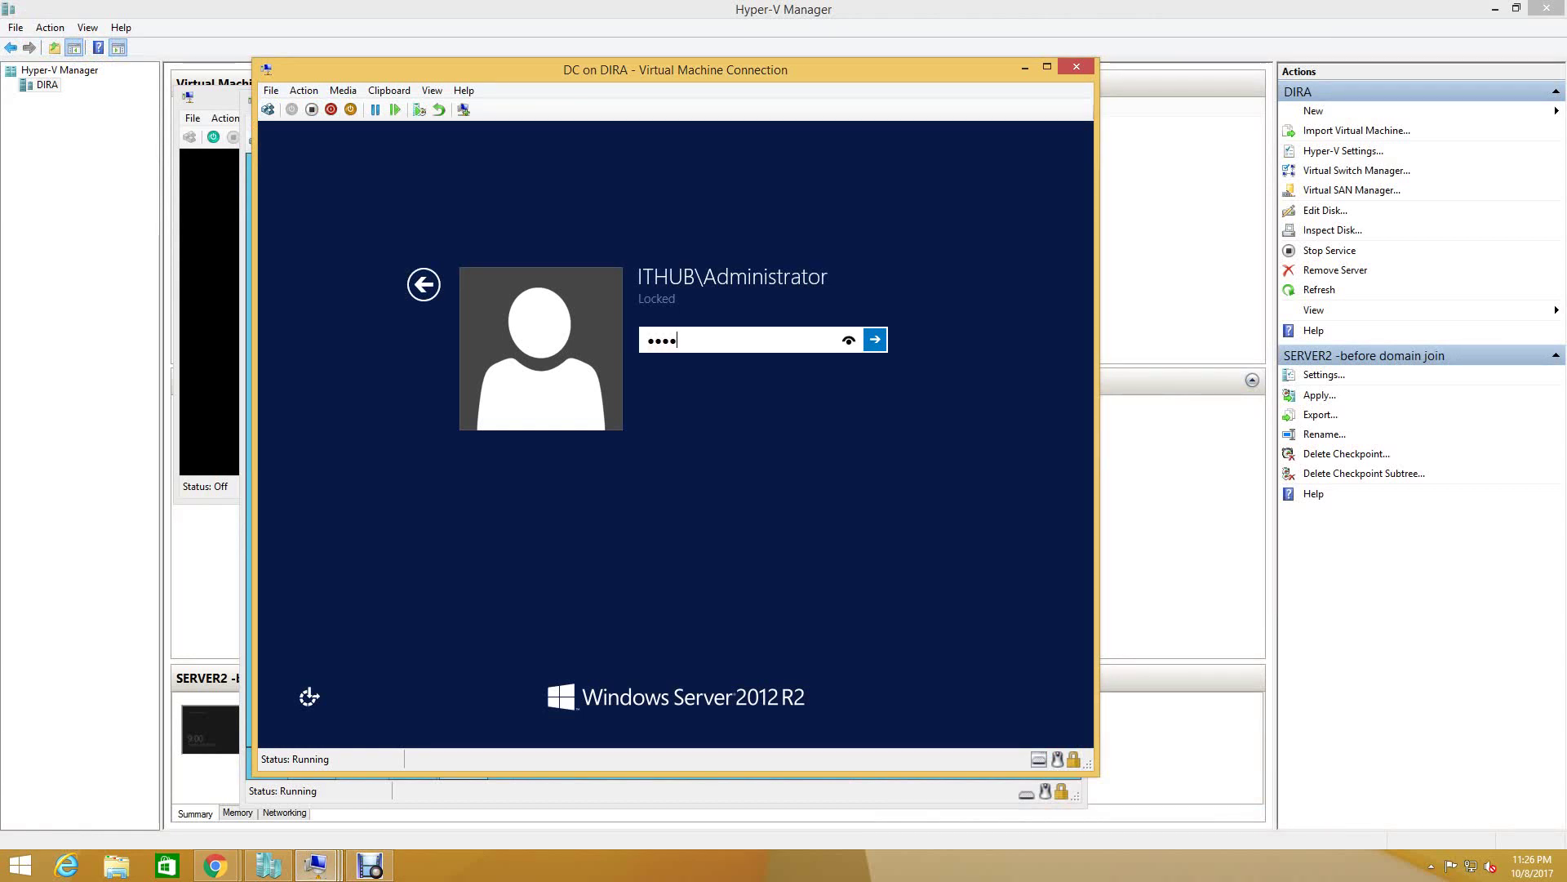
type("•••")
key("Return")
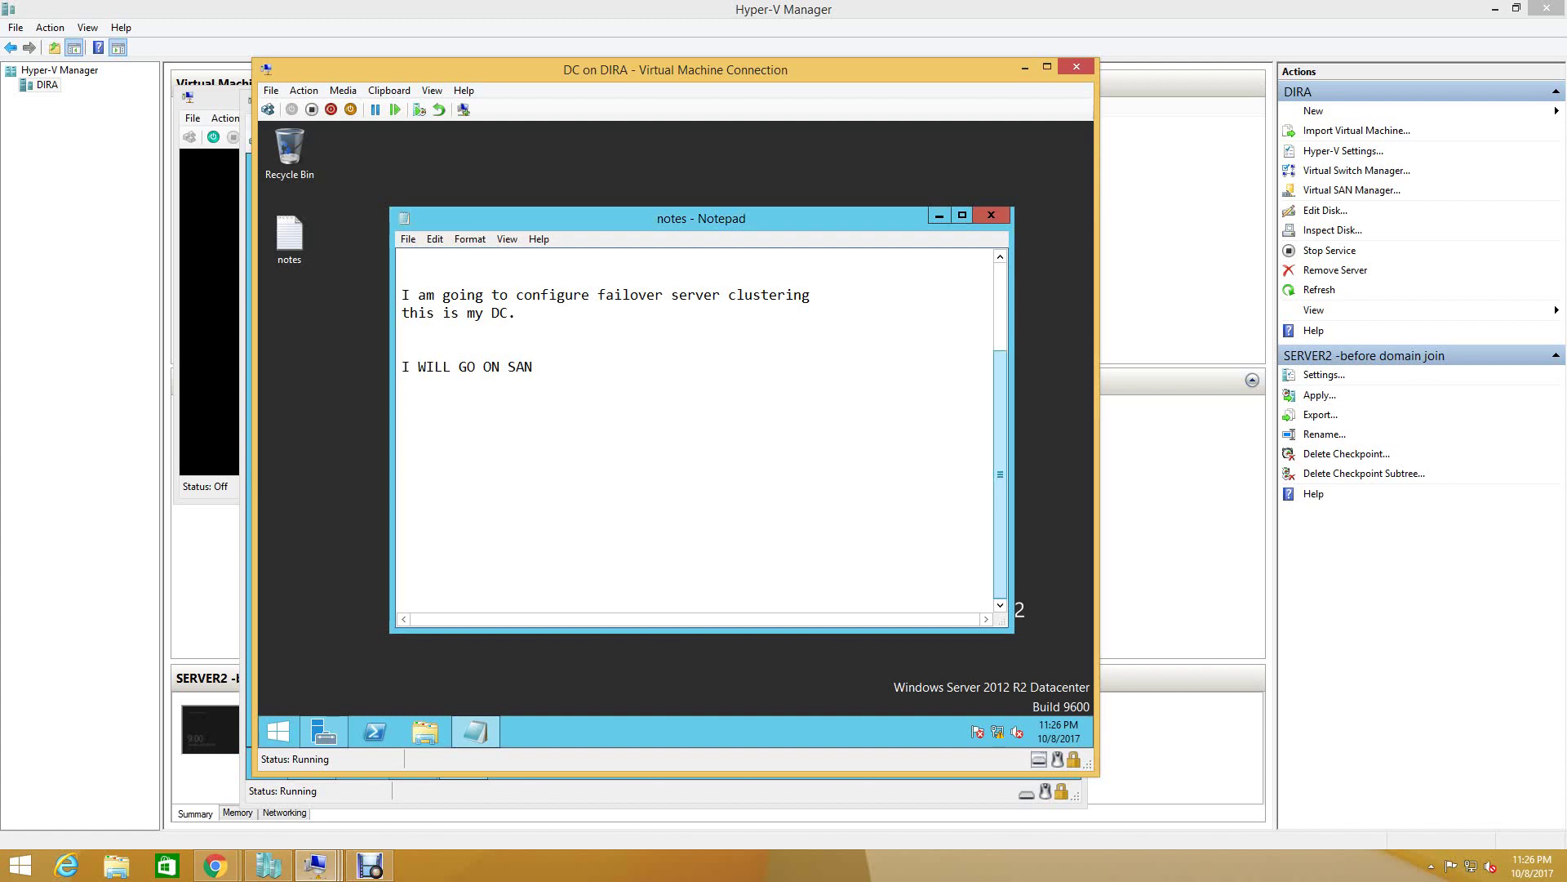
- In Notepad's notes, select the lines about configuring failover clustering
scroll(698, 433, "up", 3)
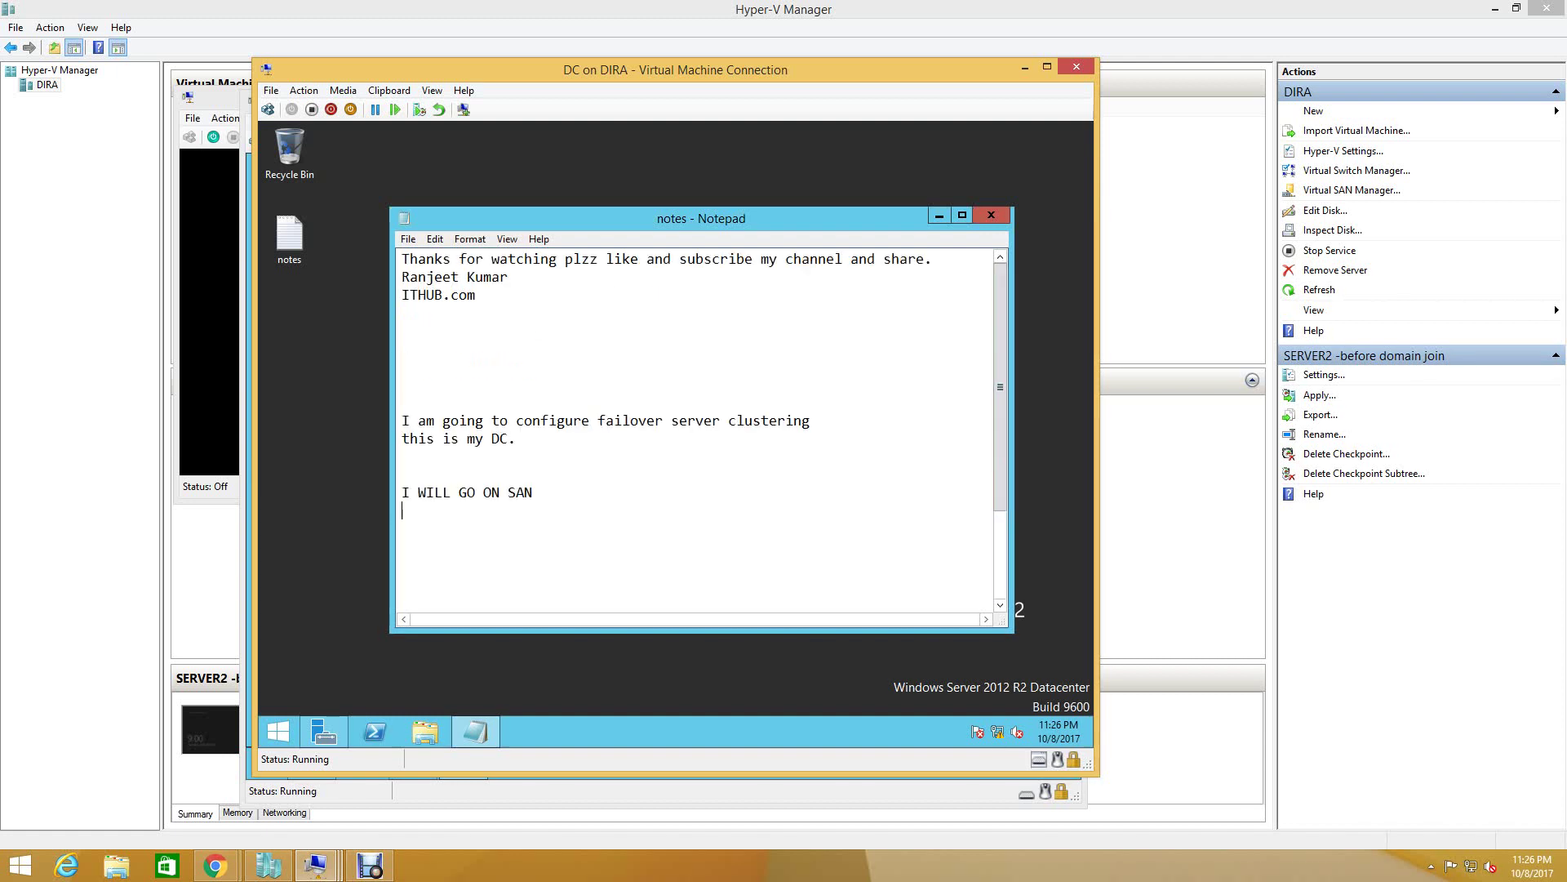
key("shift+Down")
key("shift+Down")
key("shift+Down")
key("shift+Down")
key("shift+Down")
key("shift+Down")
key("shift+Down")
key("shift+Down")
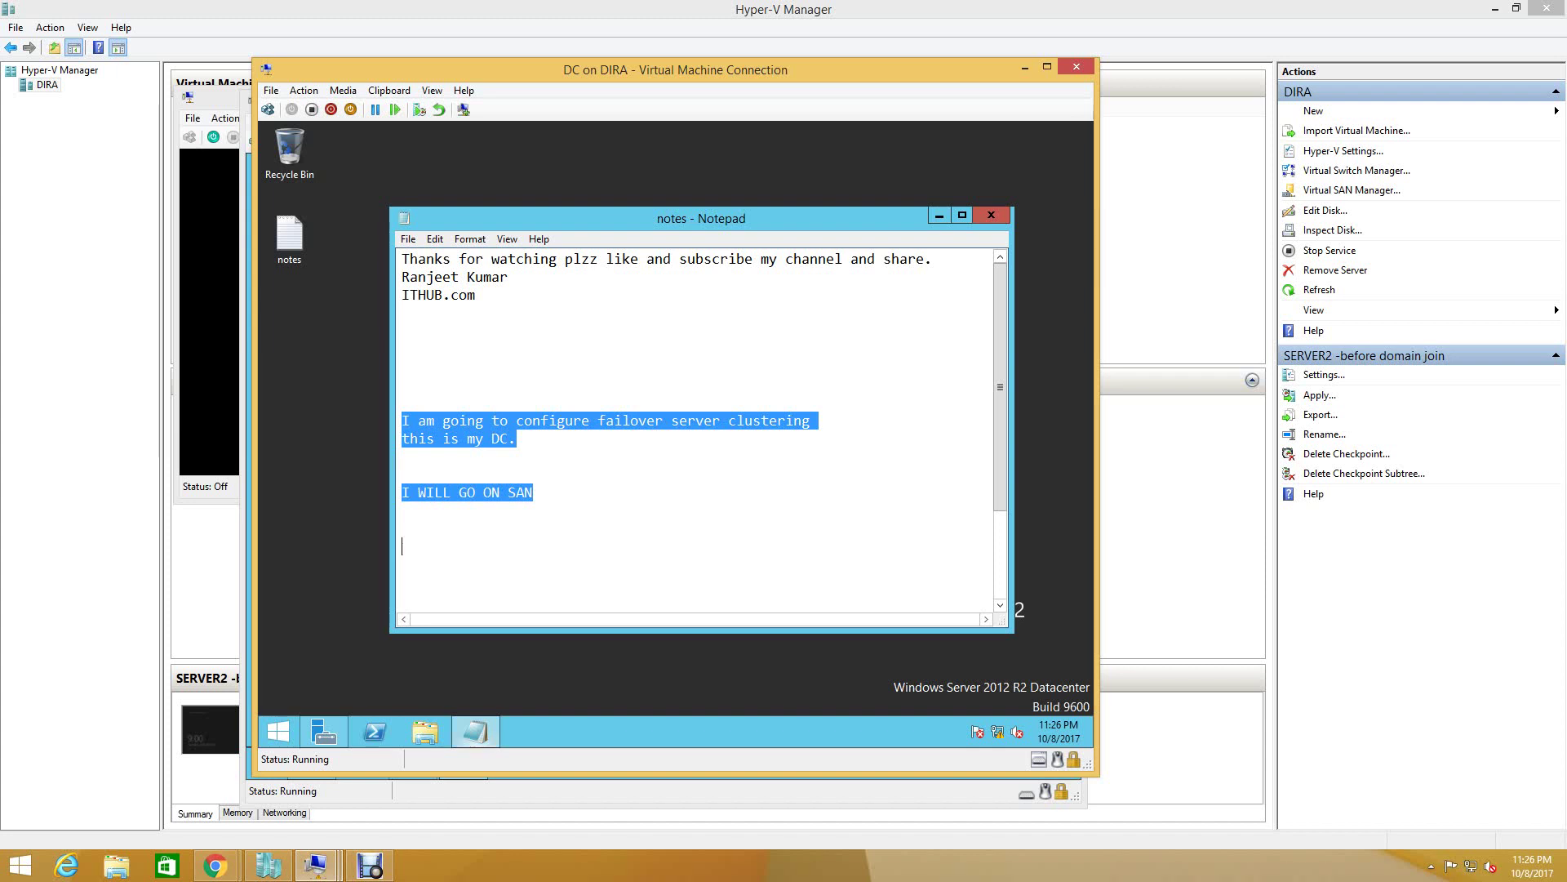
left_click(370, 866)
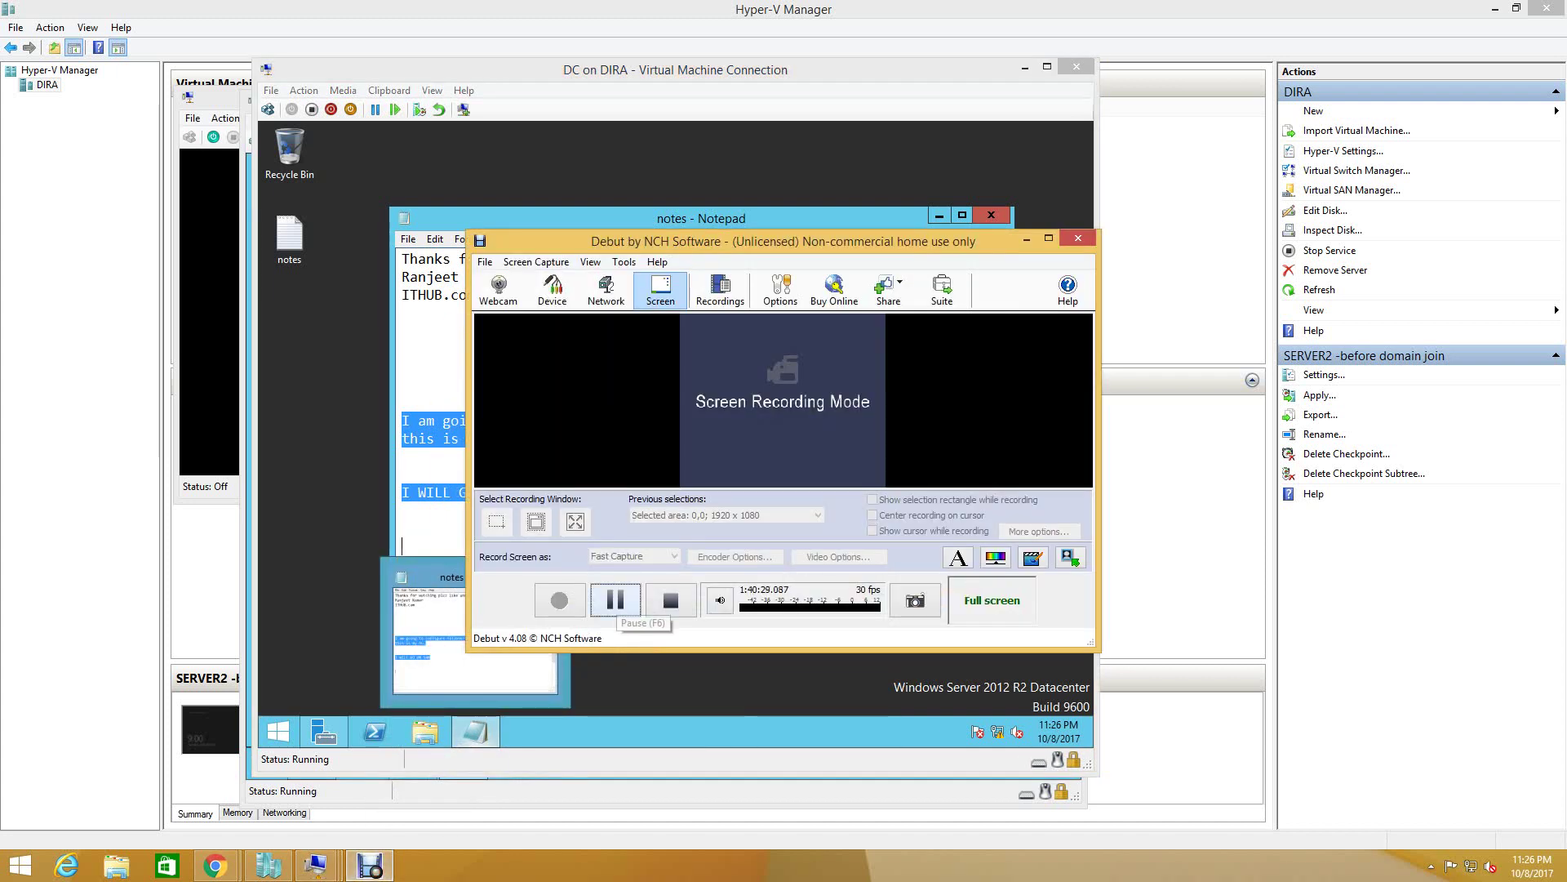